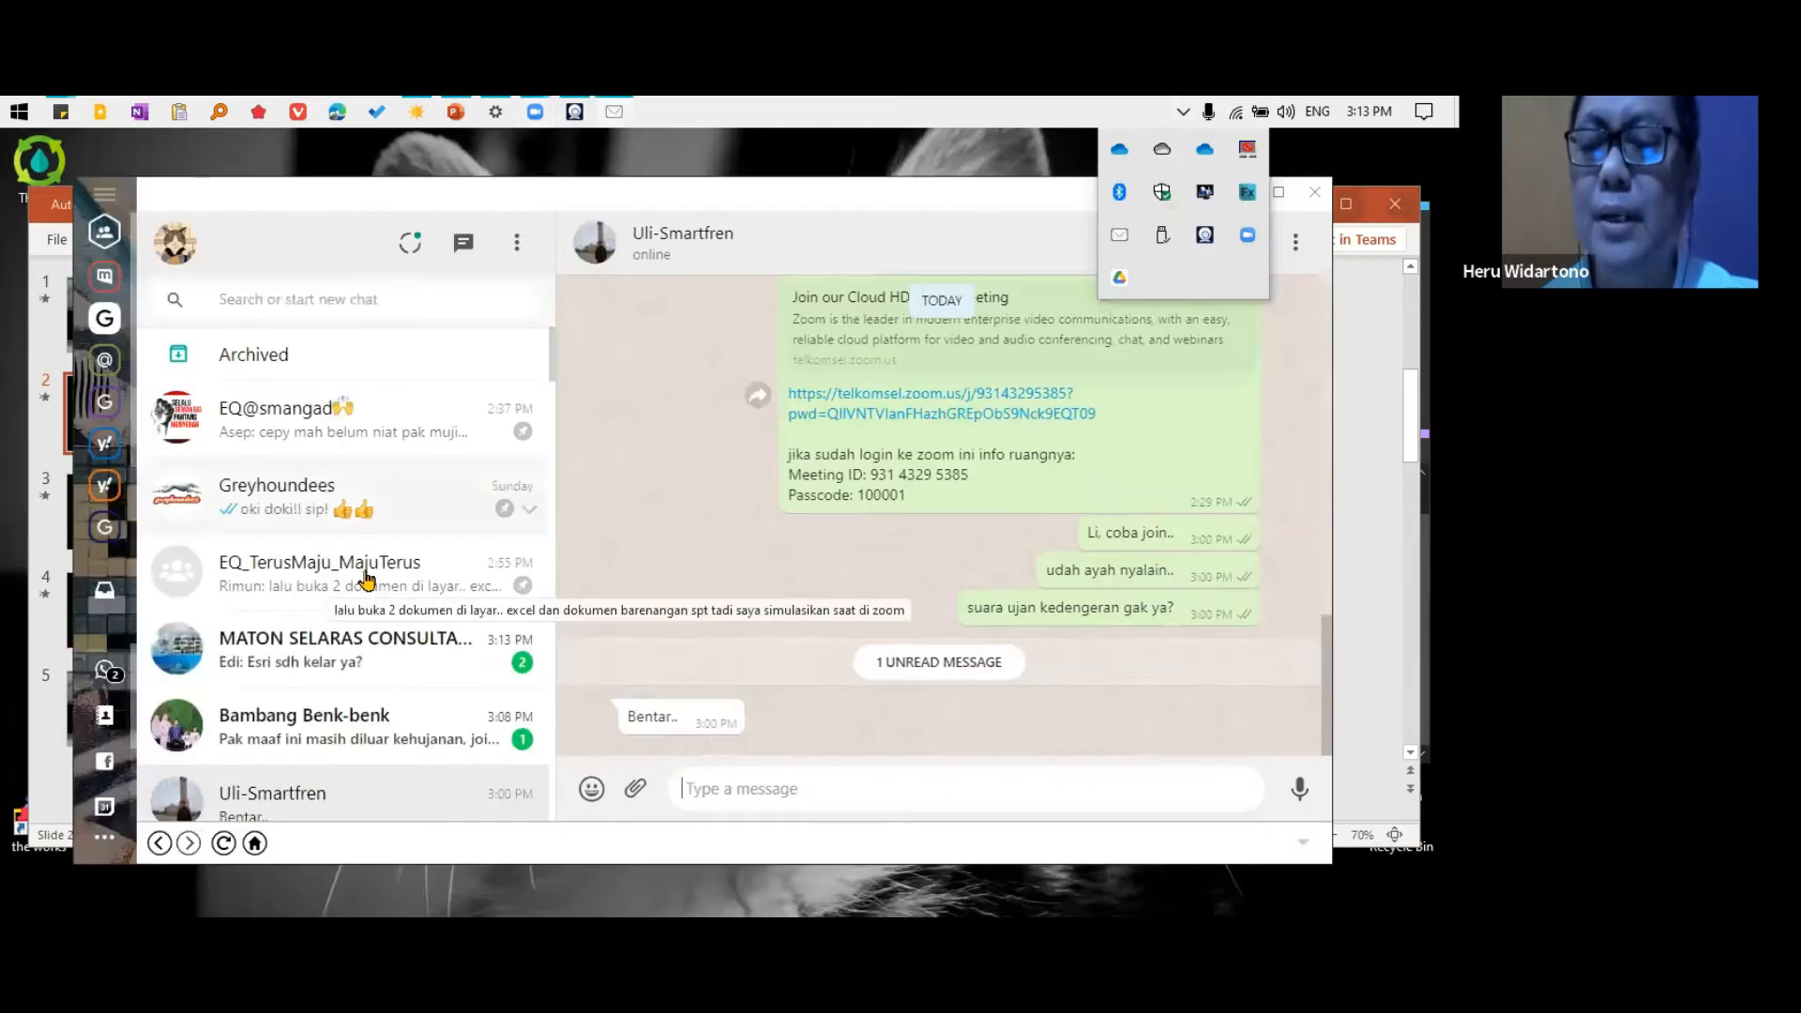
Open the colleague's chat from the conversation list to find the shared meeting minutes
left_click(357, 573)
scroll(315, 741, "down", 5)
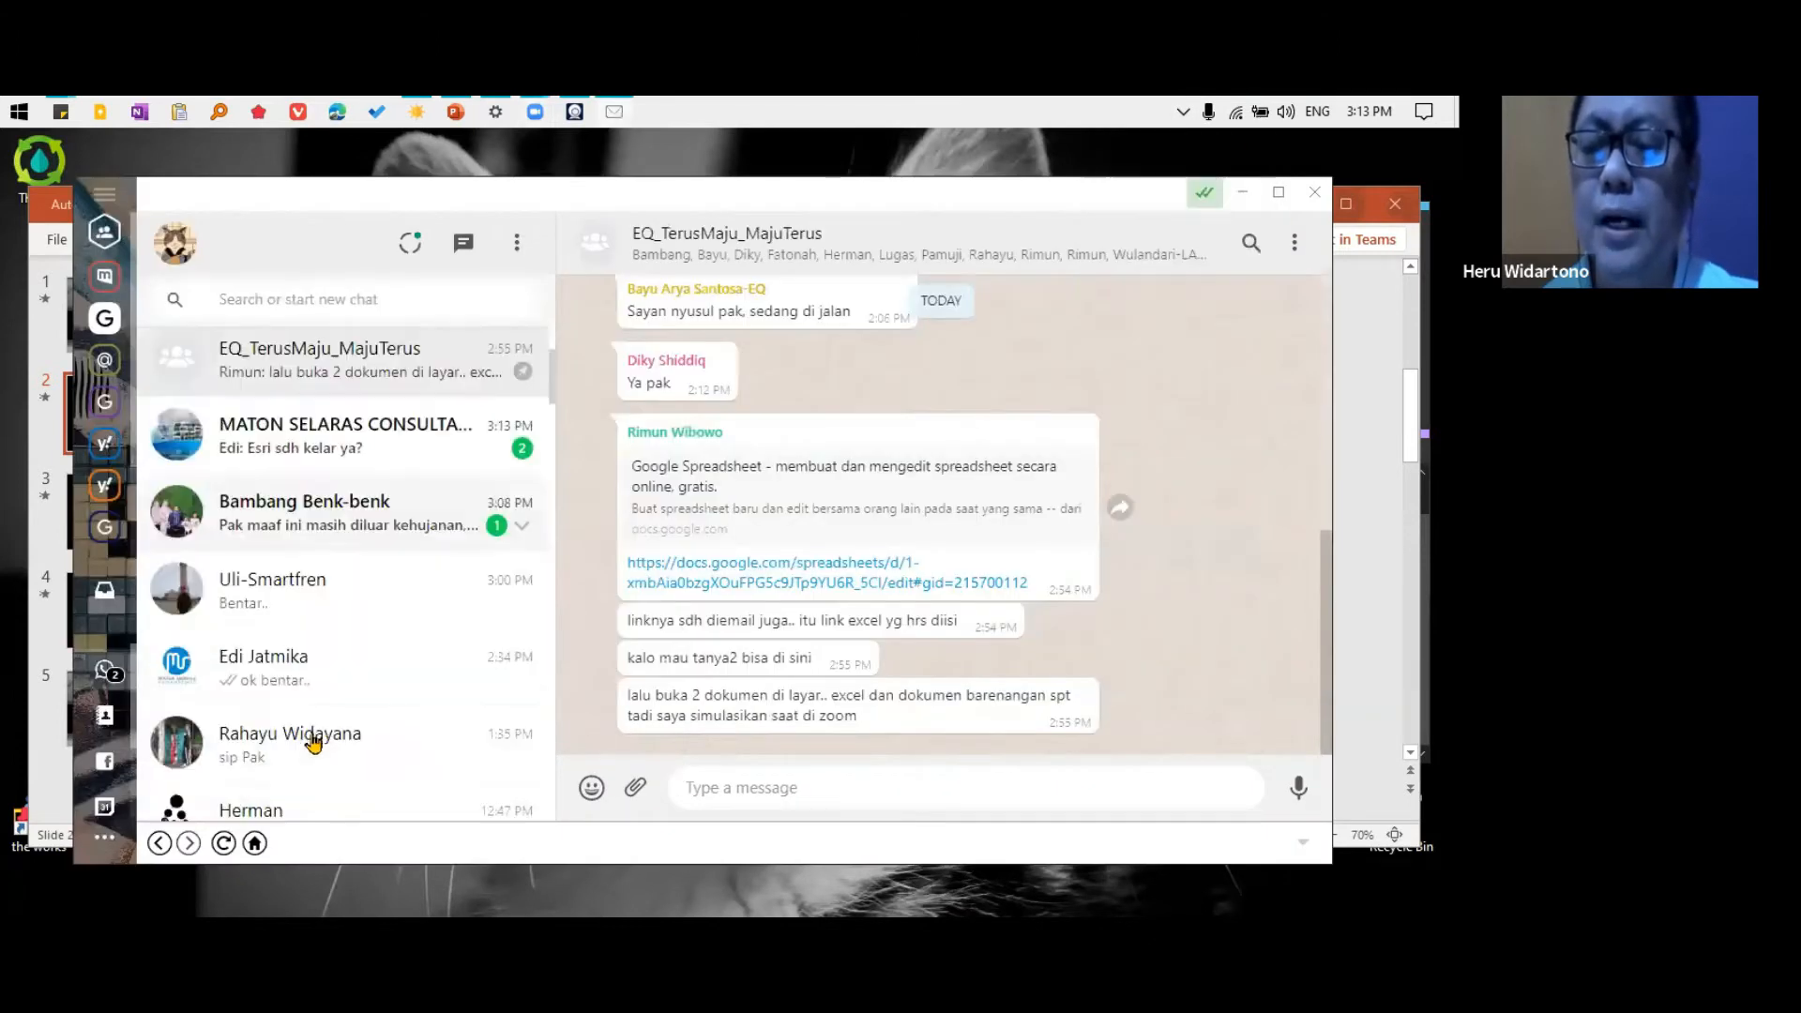
left_click(394, 534)
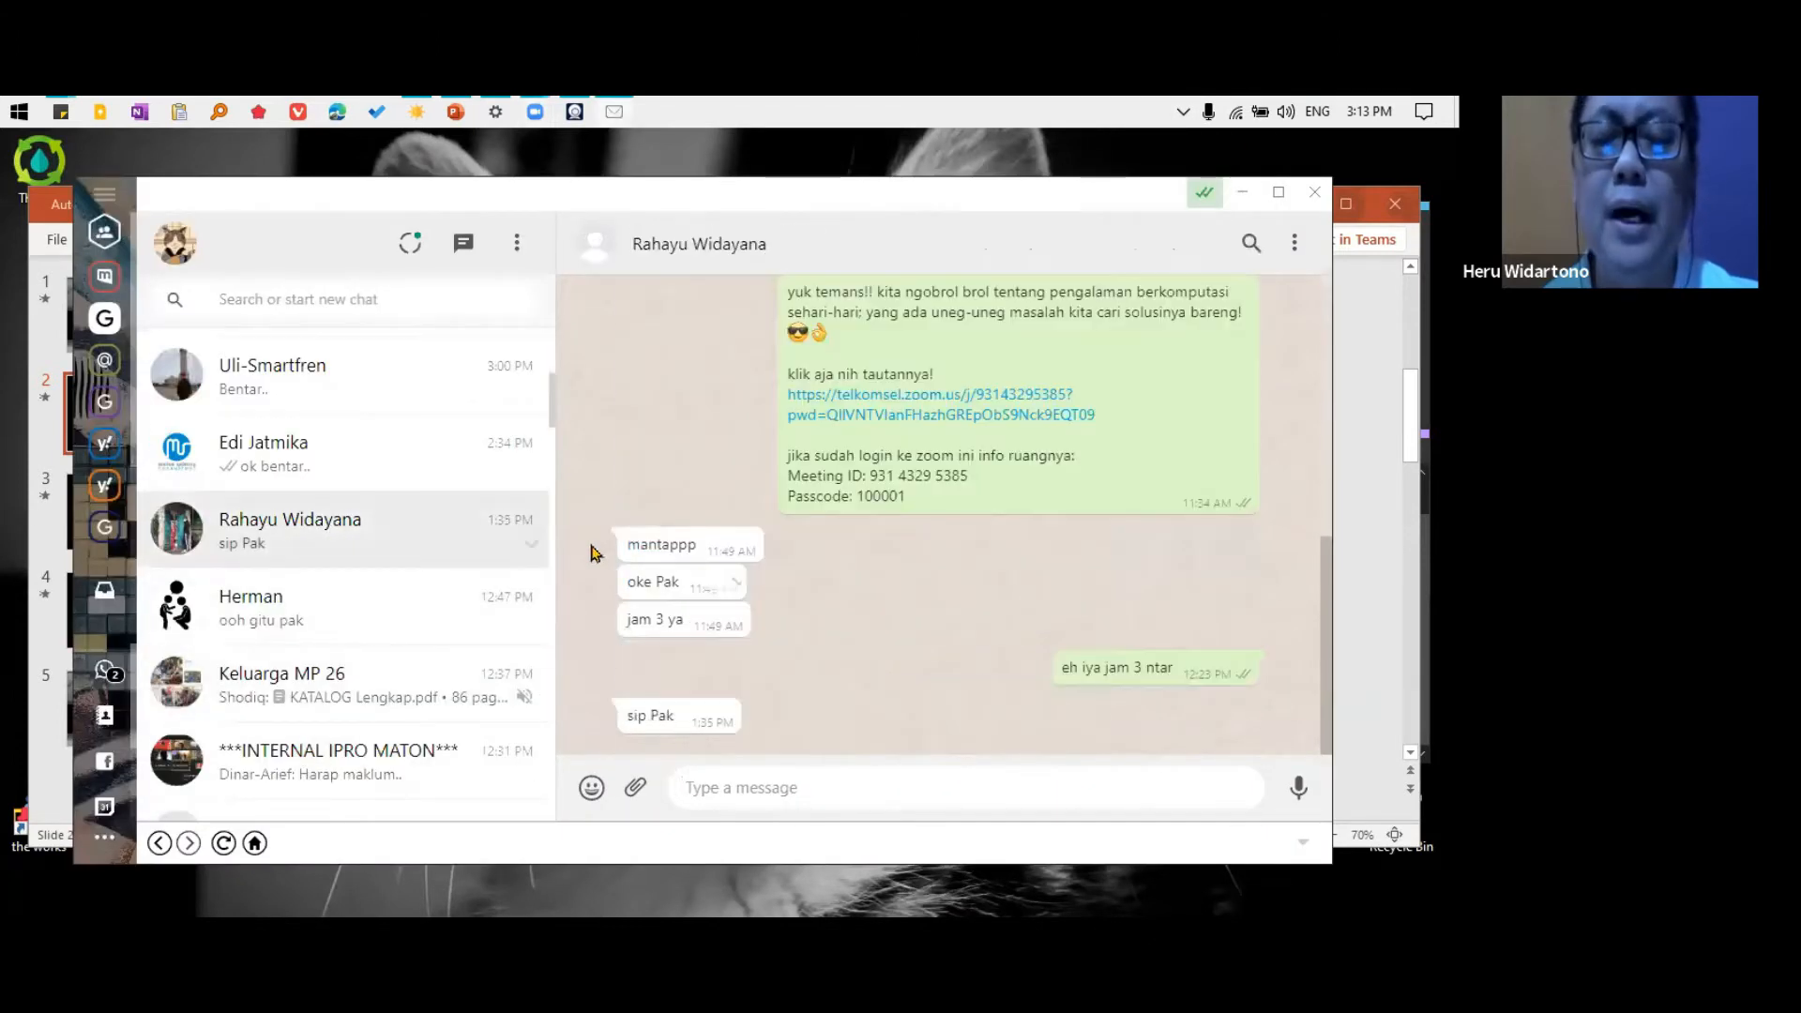
Find the colleague's Tuesday message with MOM RAKOR EQUATOR_011121.docx and download the document to the desktop
scroll(863, 583, "up", 10)
scroll(862, 583, "up", 15)
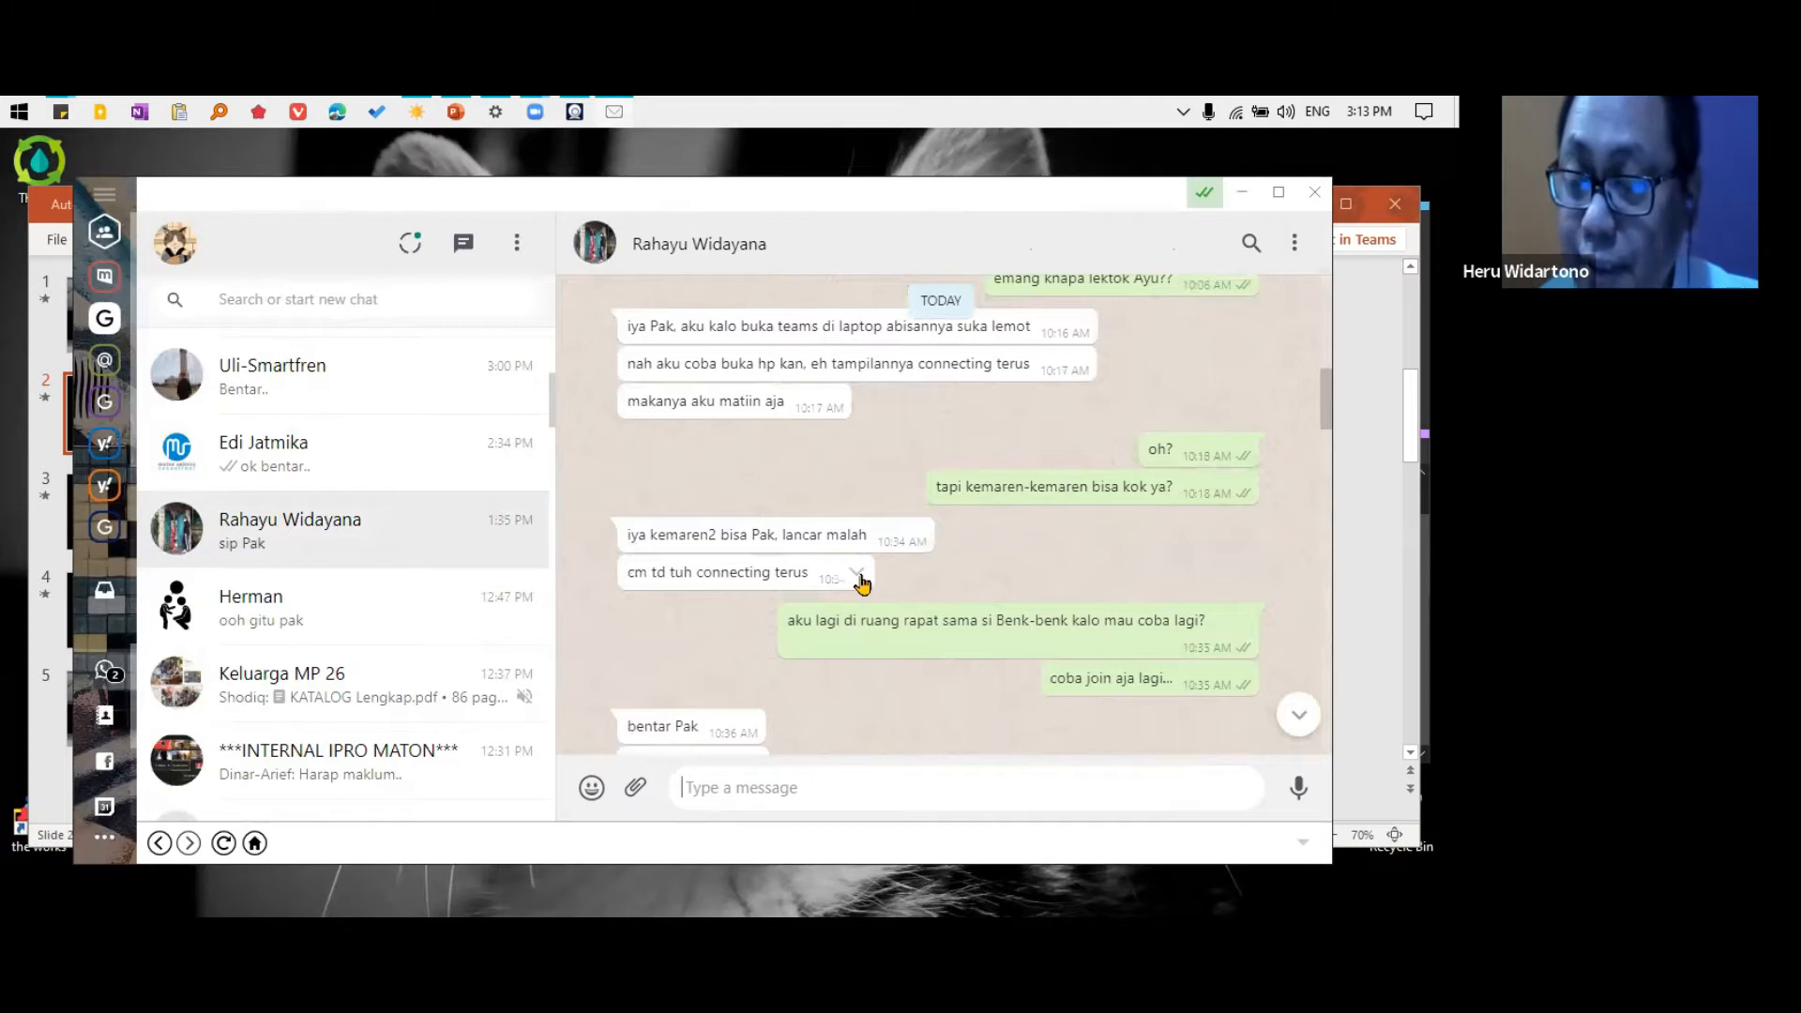
scroll(969, 595, "up", 3)
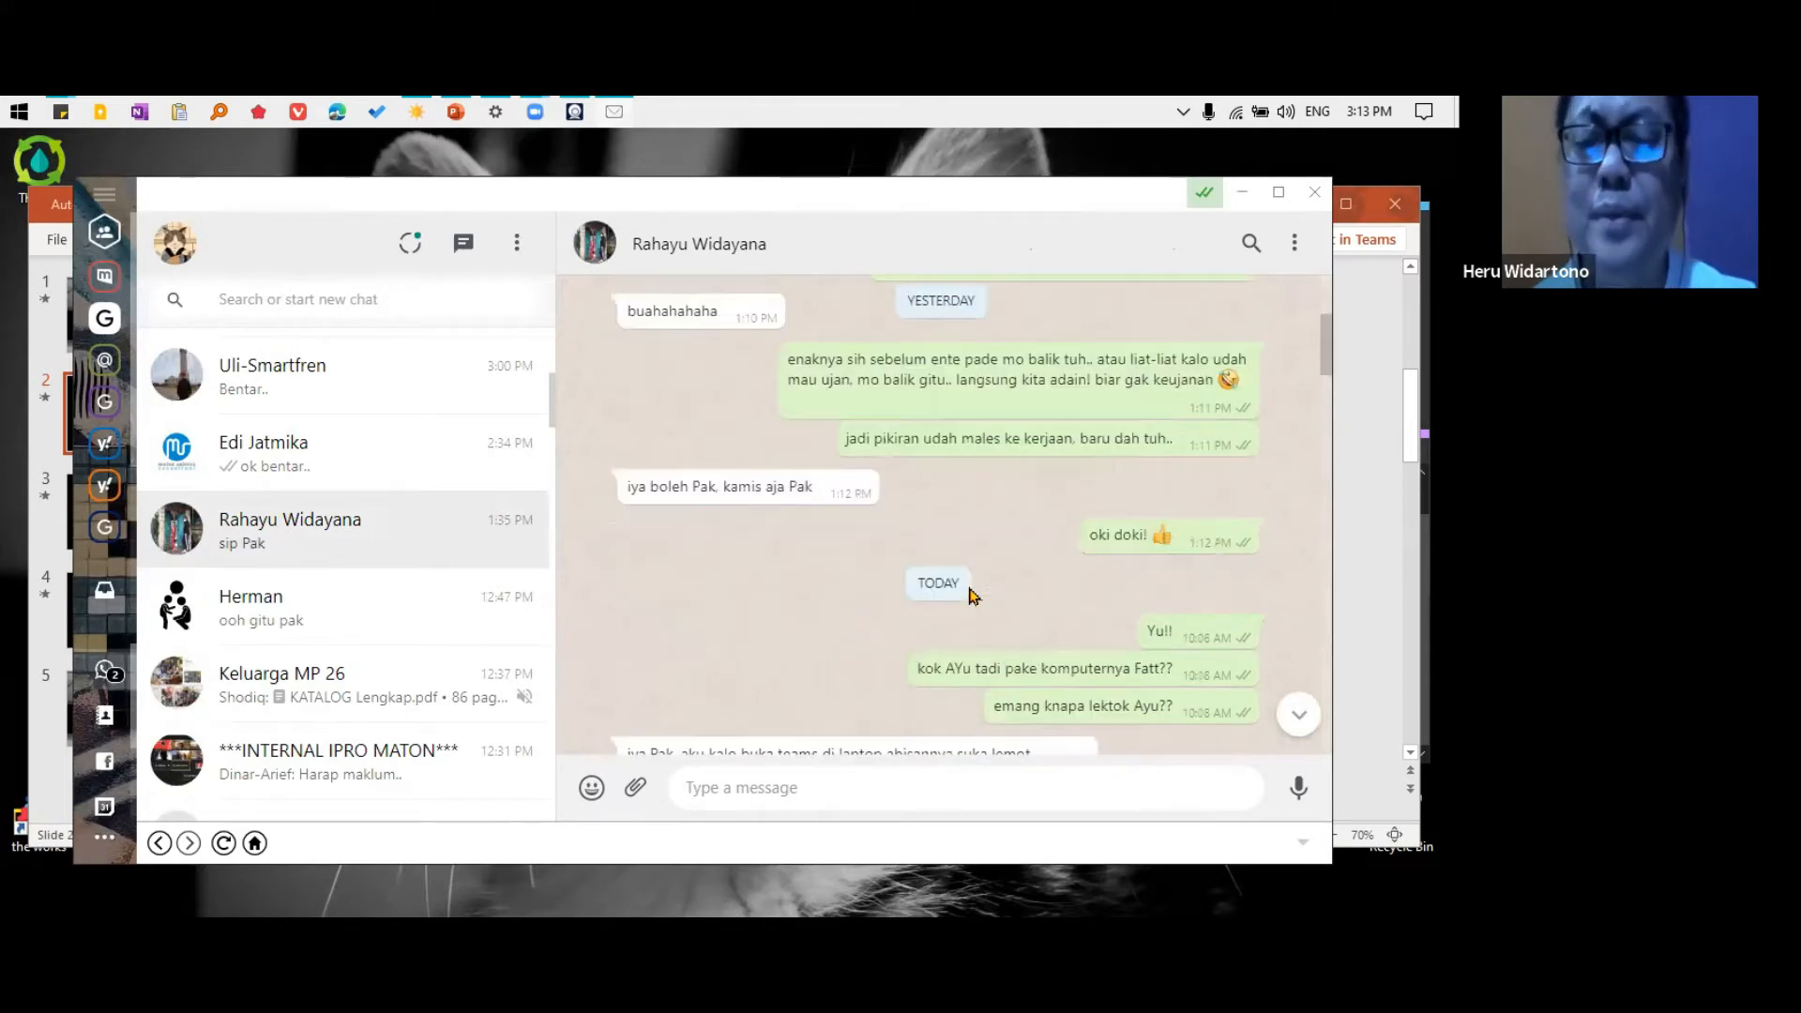
scroll(969, 596, "up", 3)
scroll(896, 568, "up", 5)
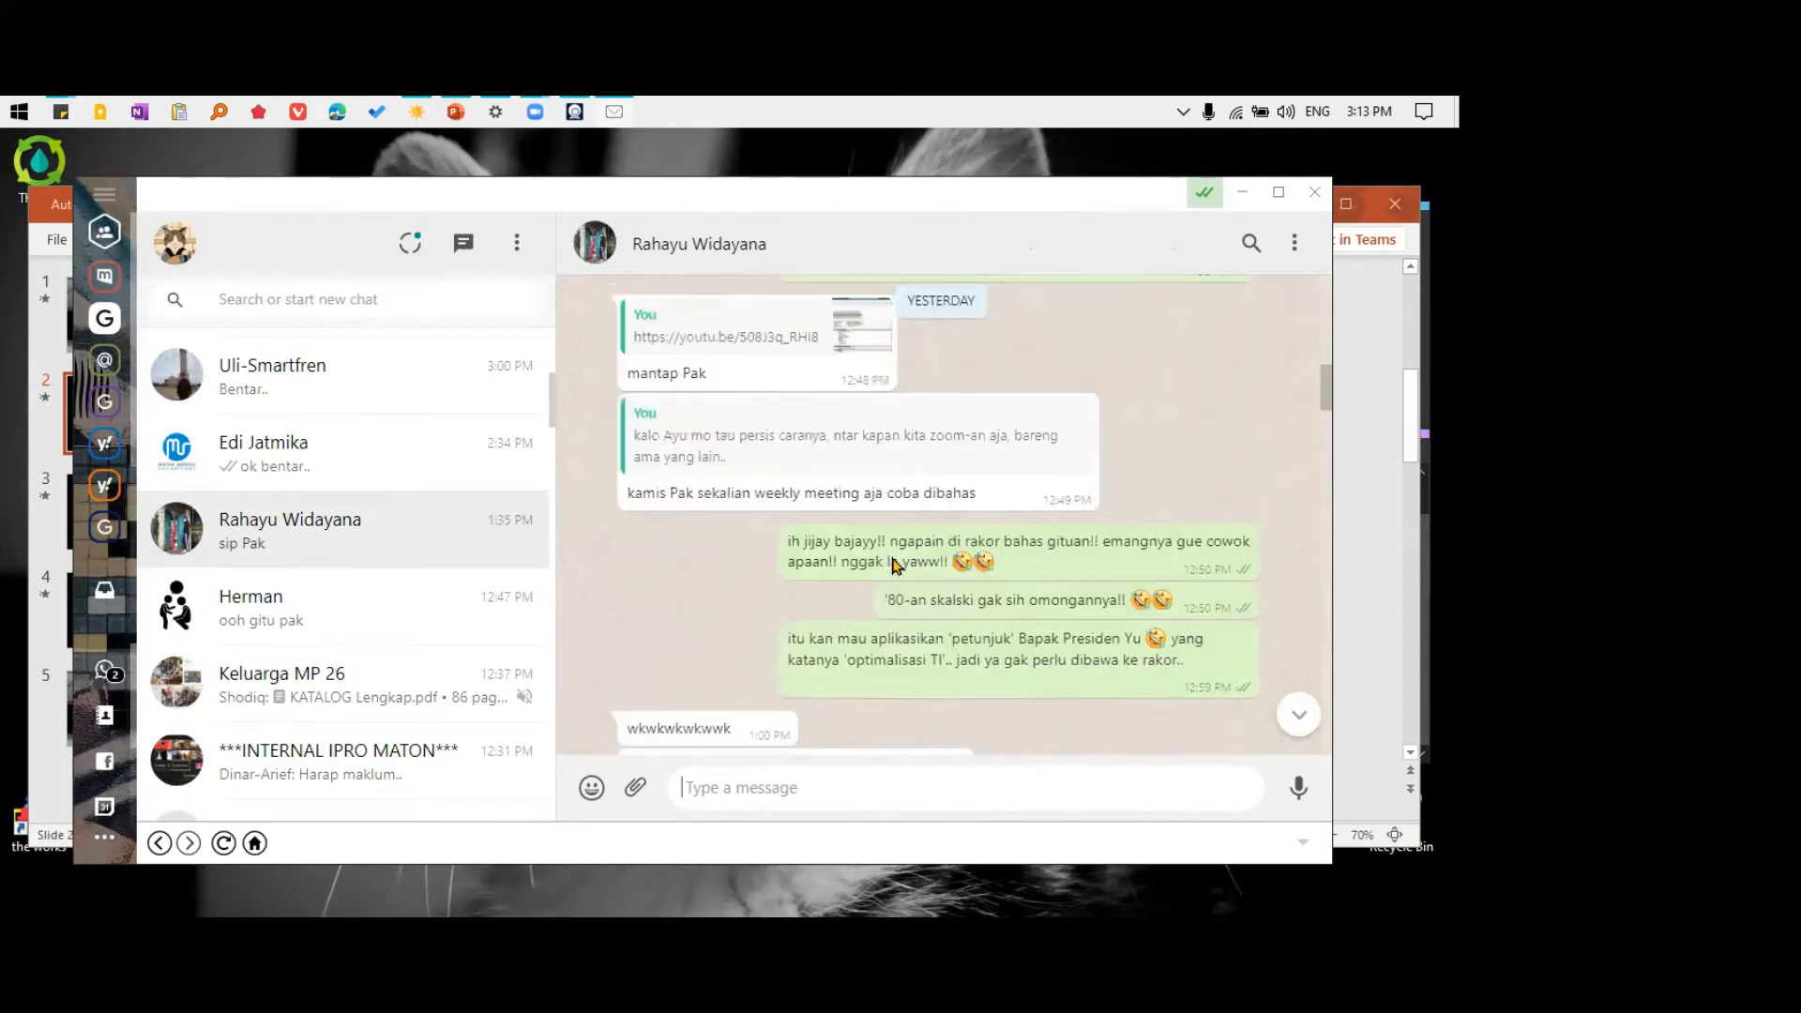
scroll(896, 567, "up", 4)
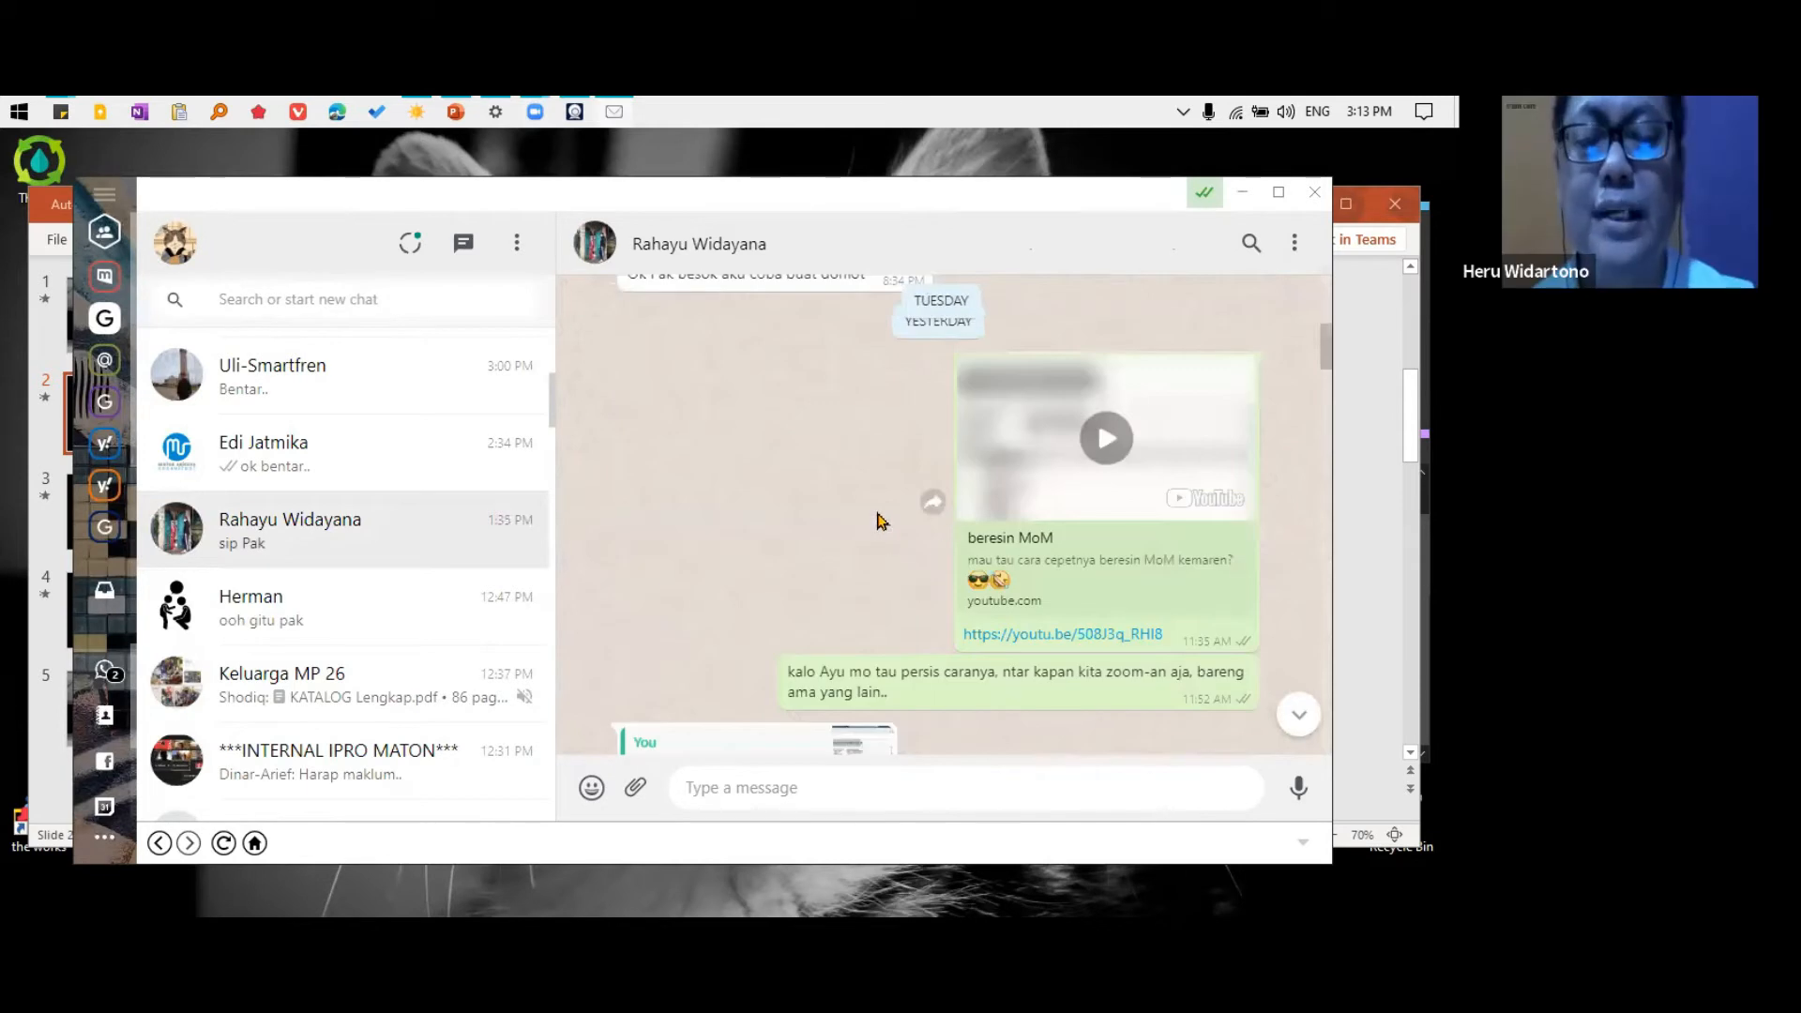
scroll(882, 521, "up", 6)
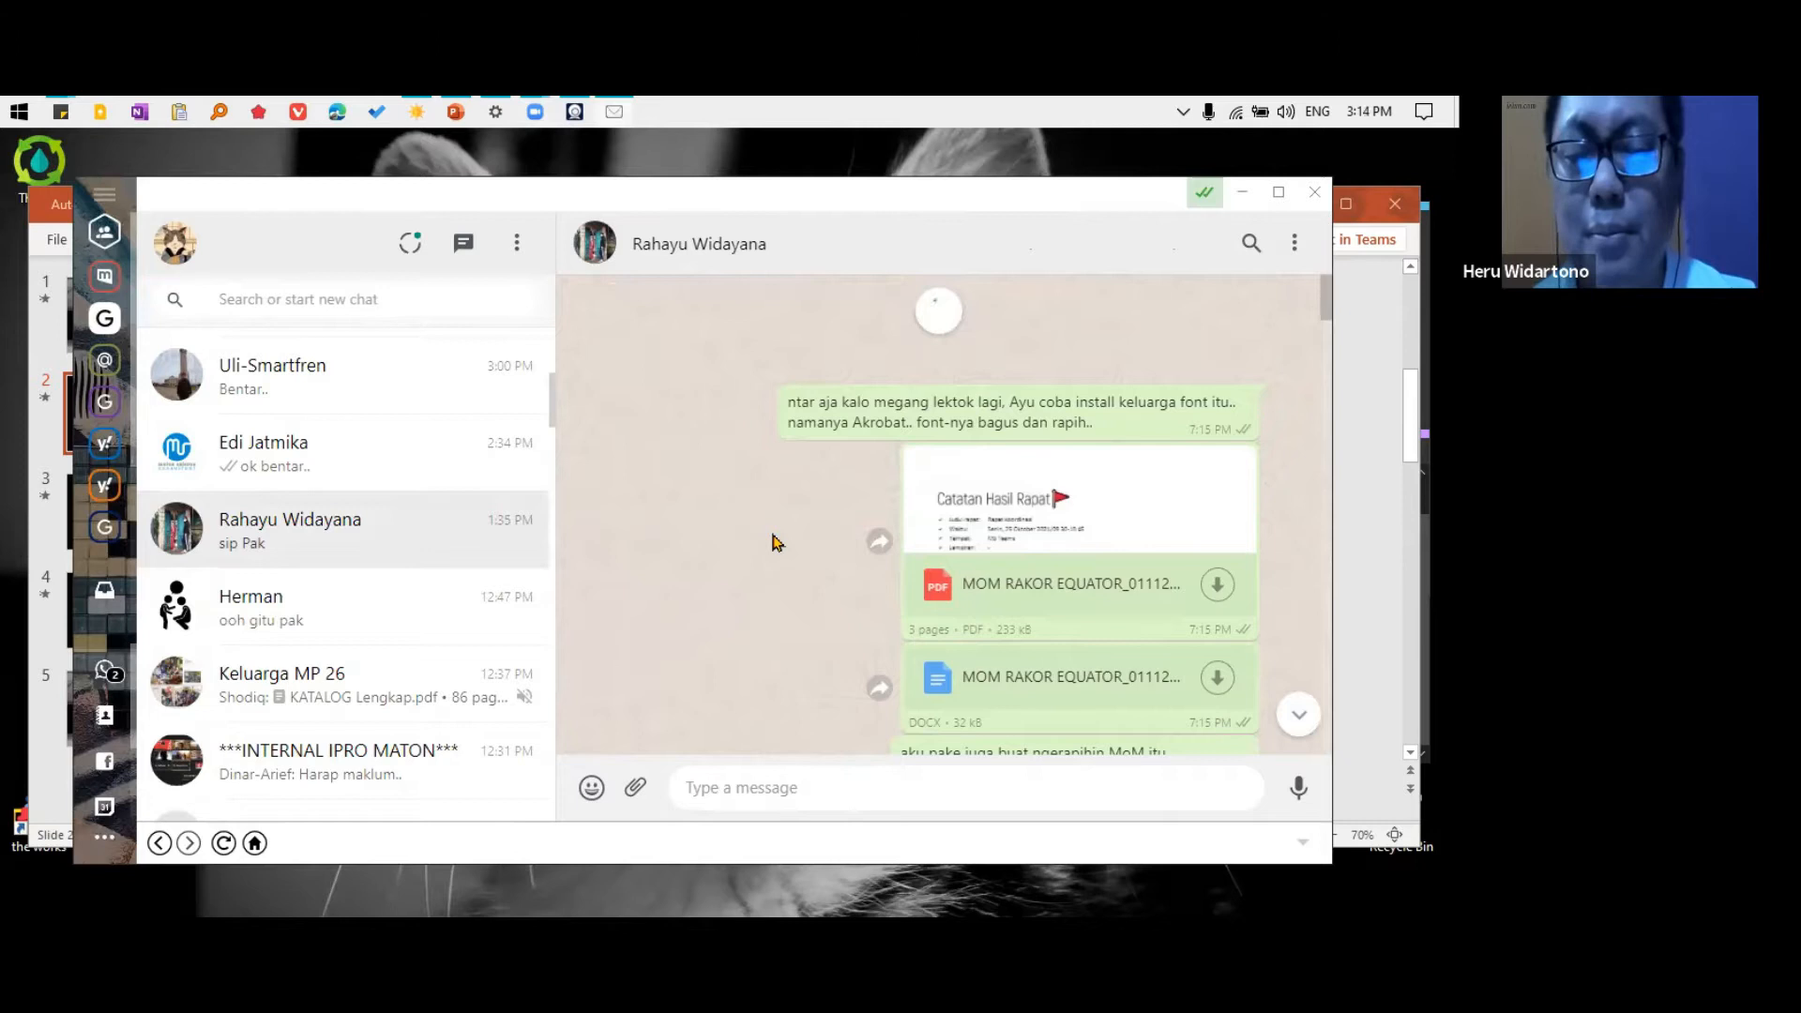
scroll(775, 543, "up", 4)
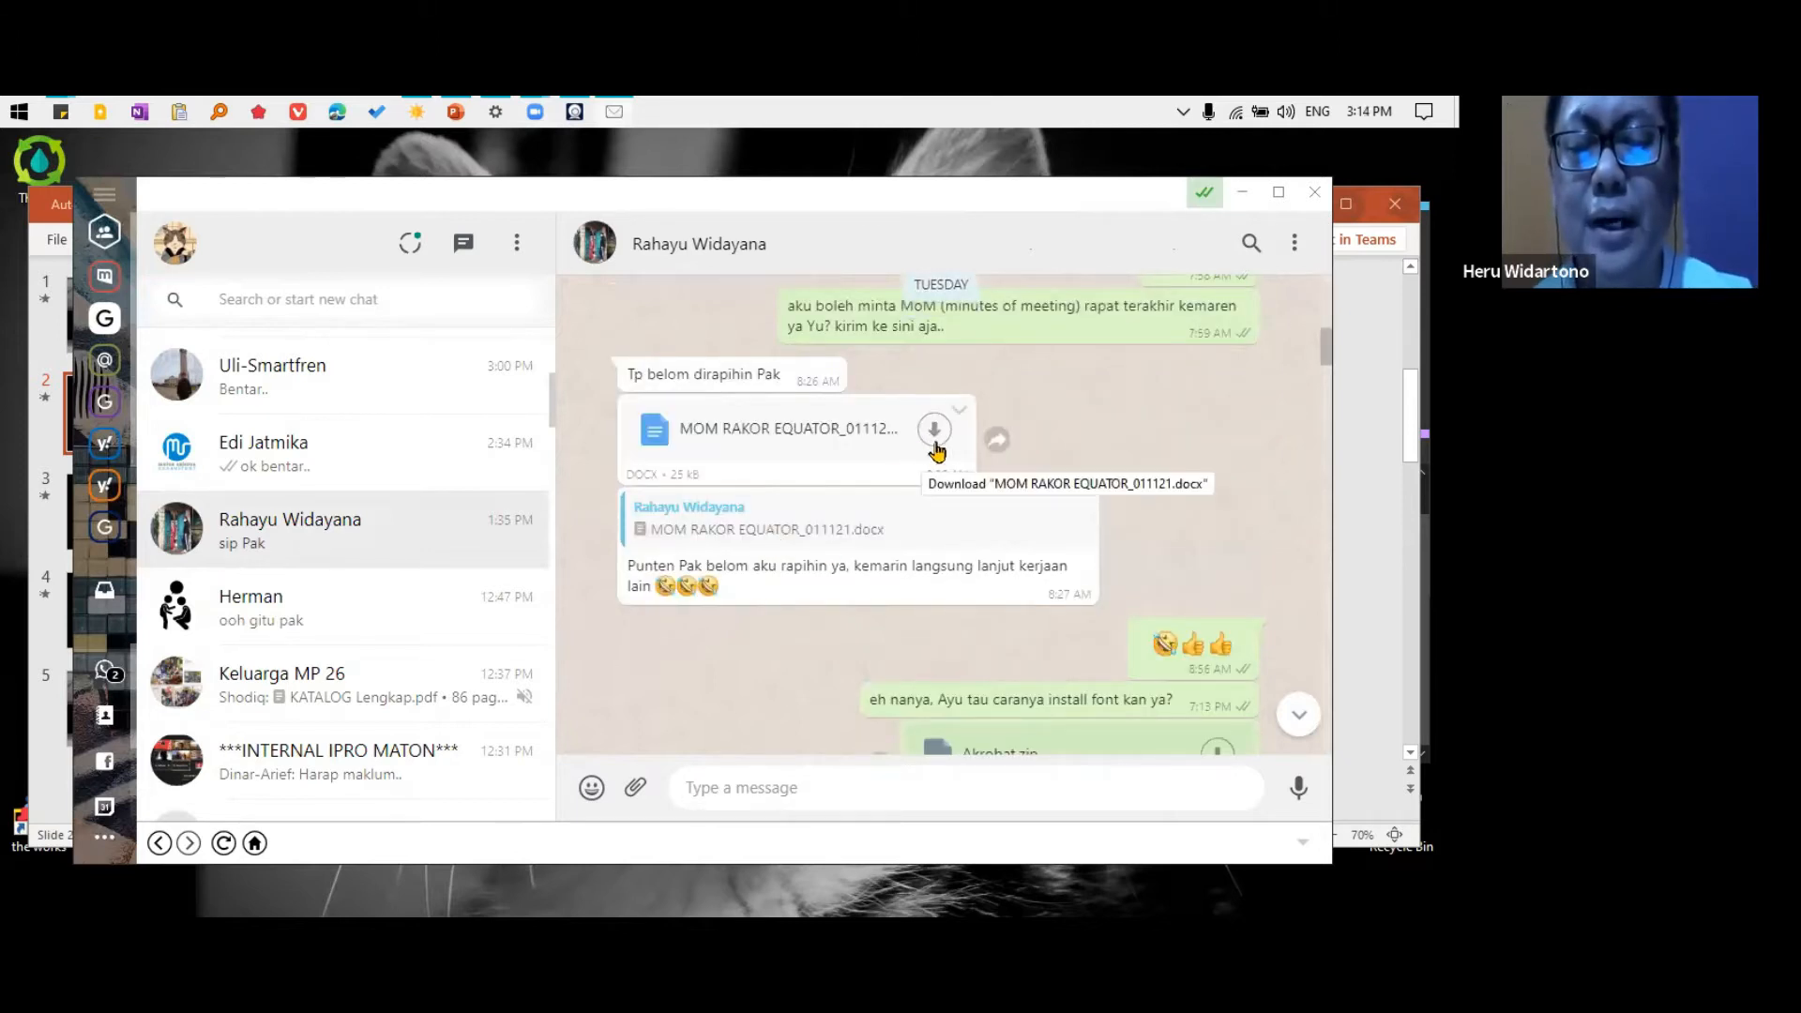
left_click(935, 433)
left_click(784, 690)
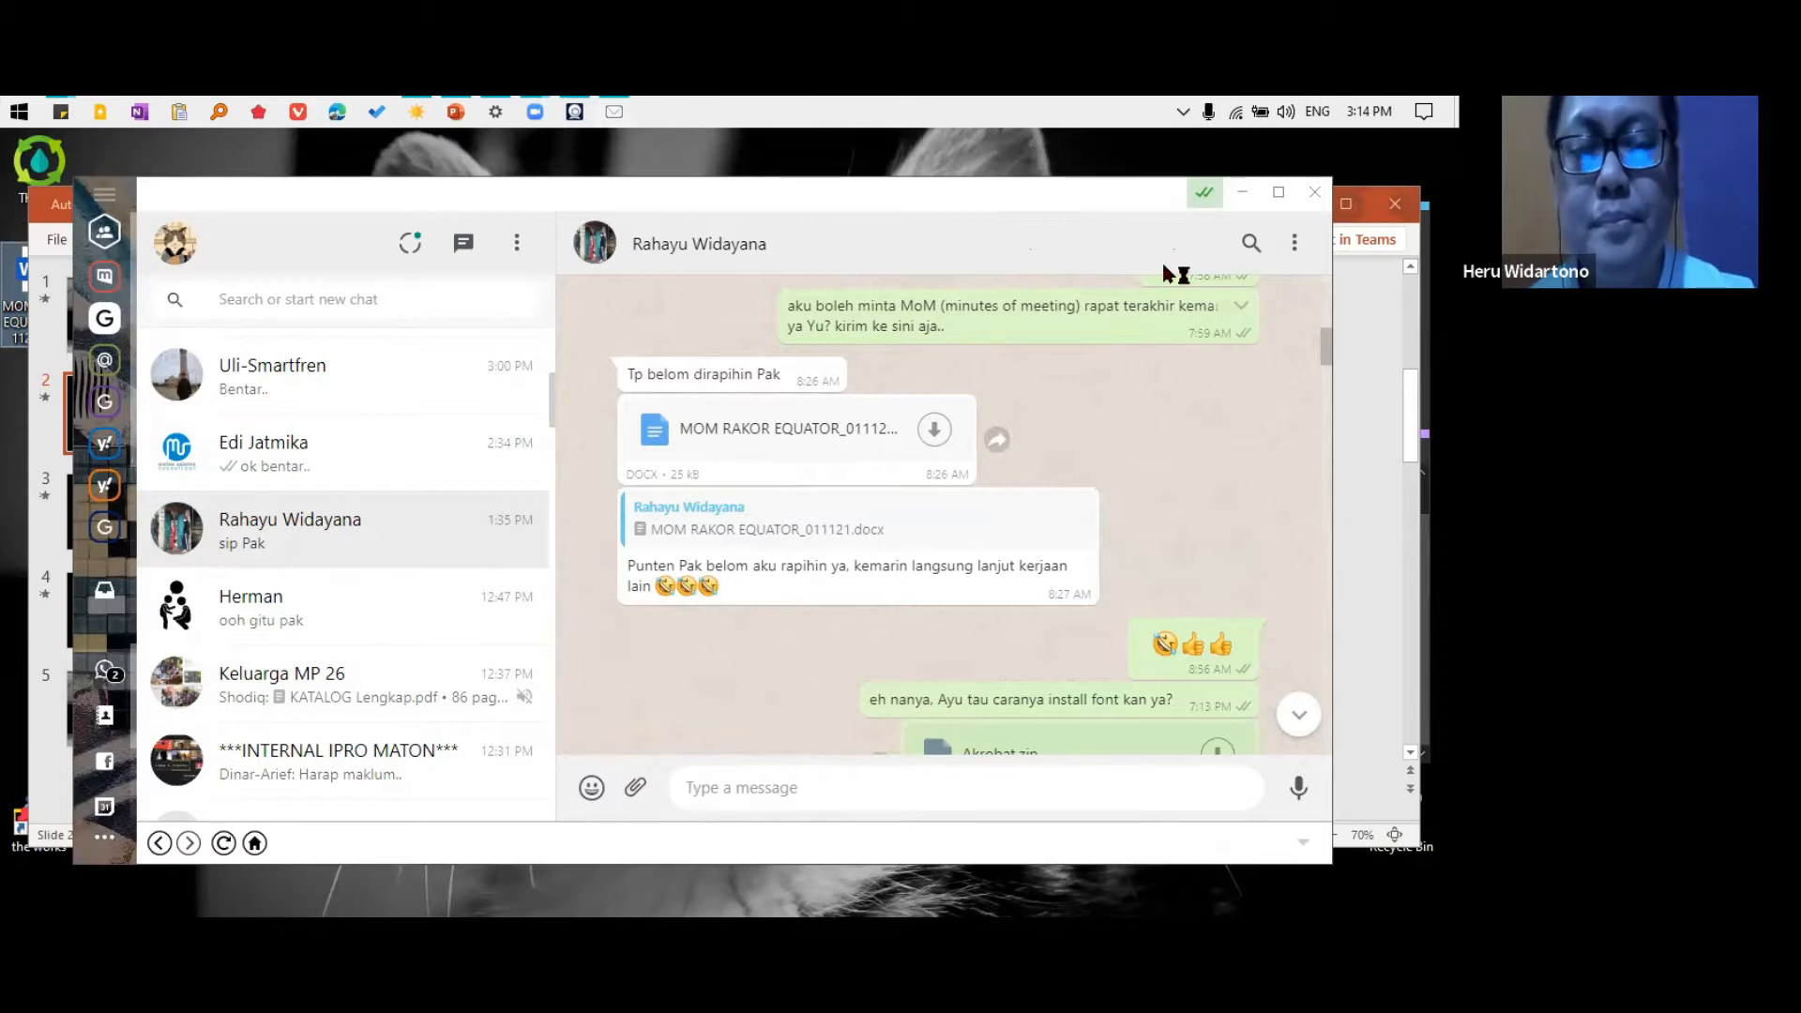
Minimize the chat, presentation and MS Word folder windows, and bring the downloaded minutes document to the front in Word
left_click(1240, 200)
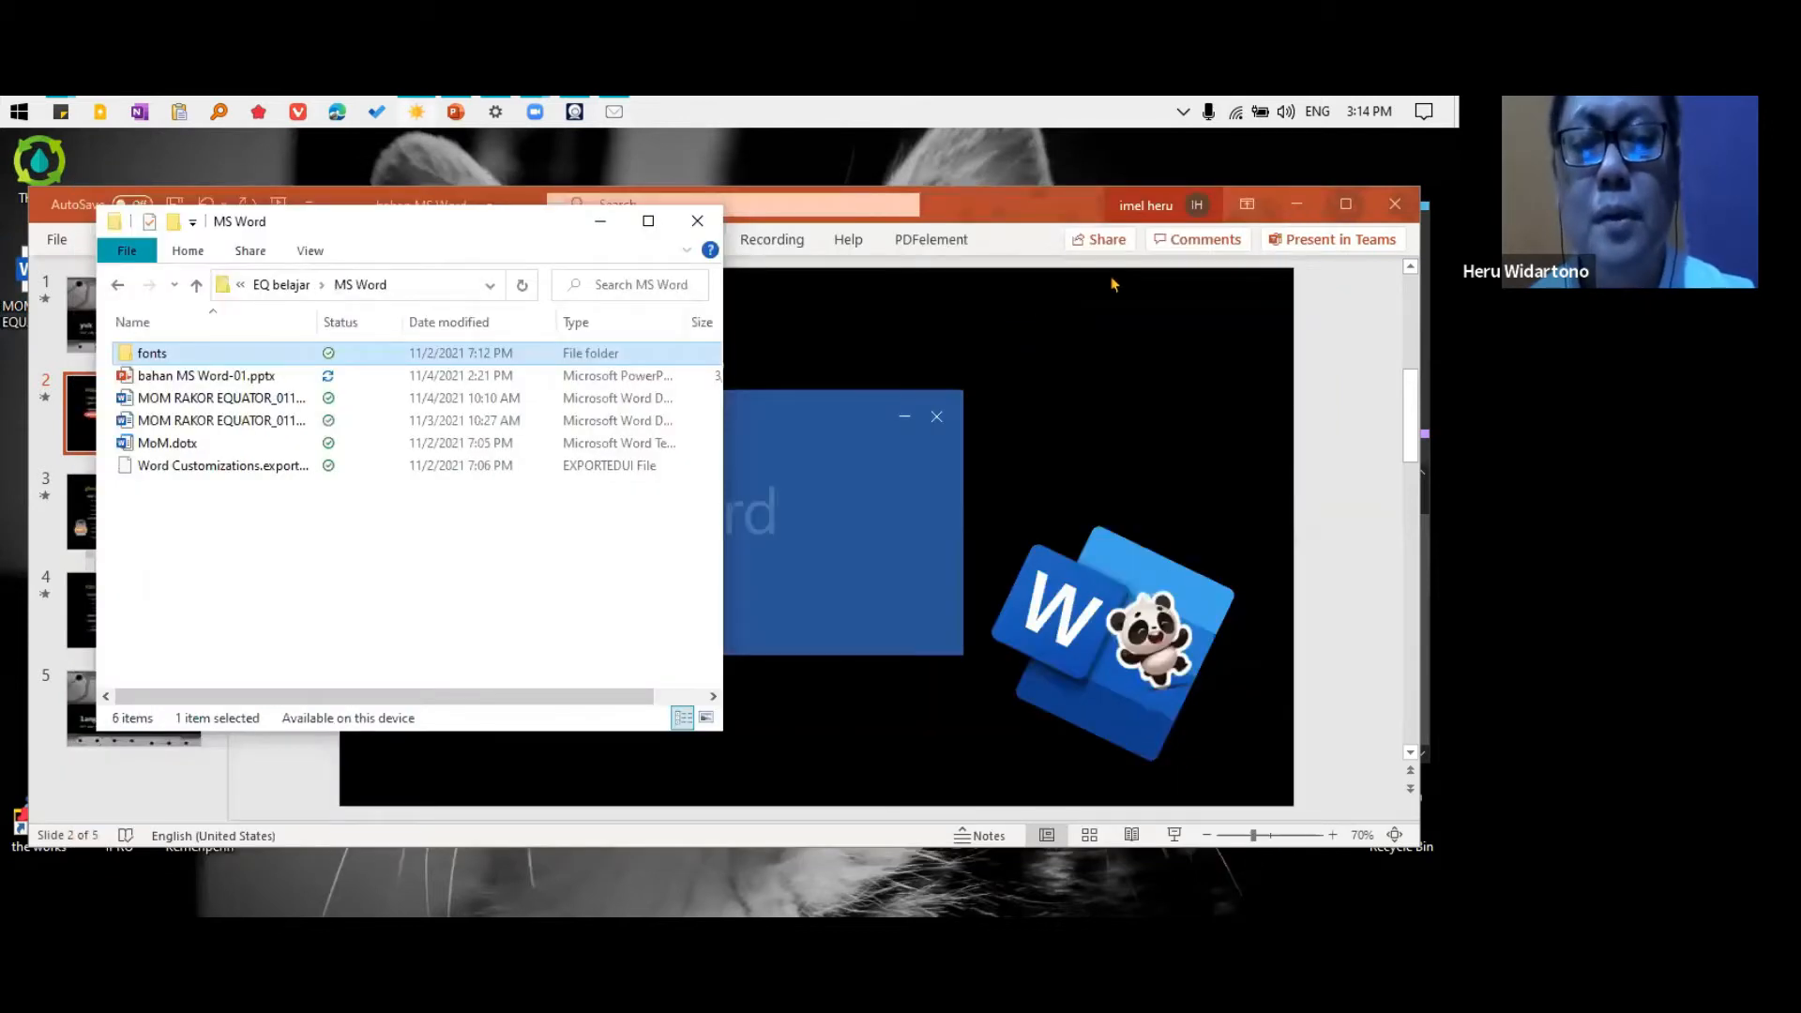
left_click(1303, 208)
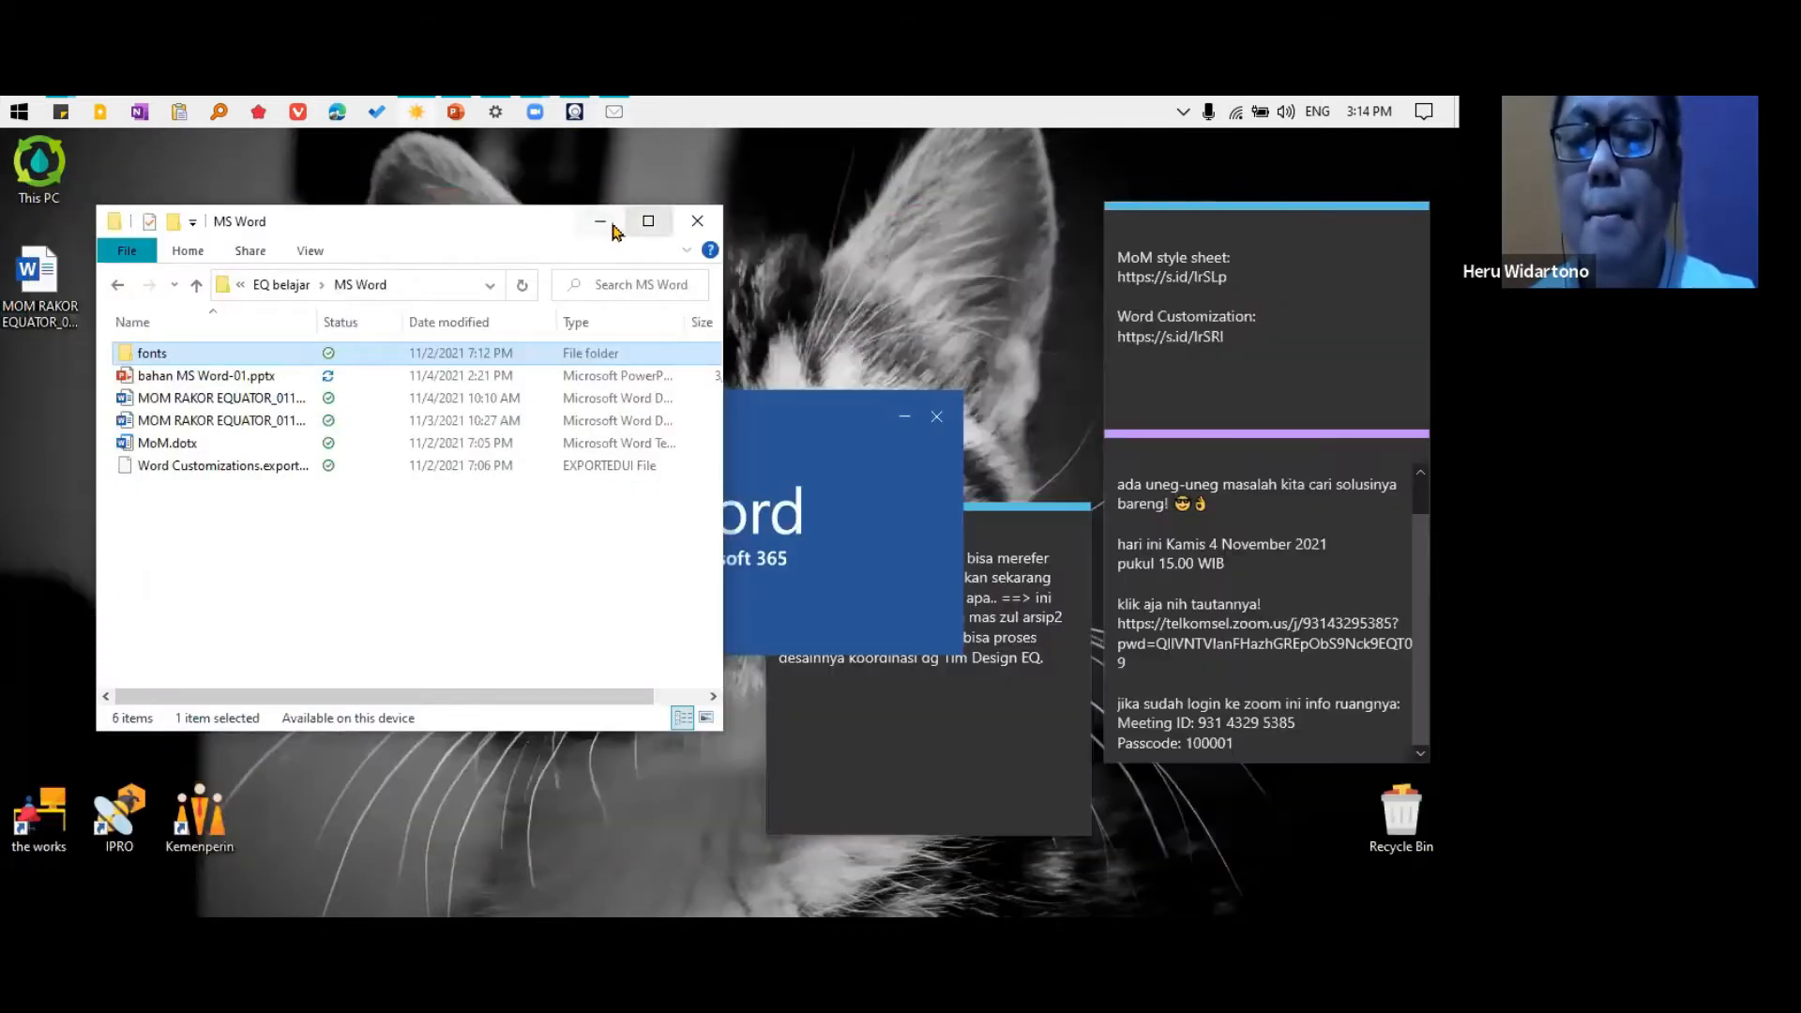
left_click(610, 225)
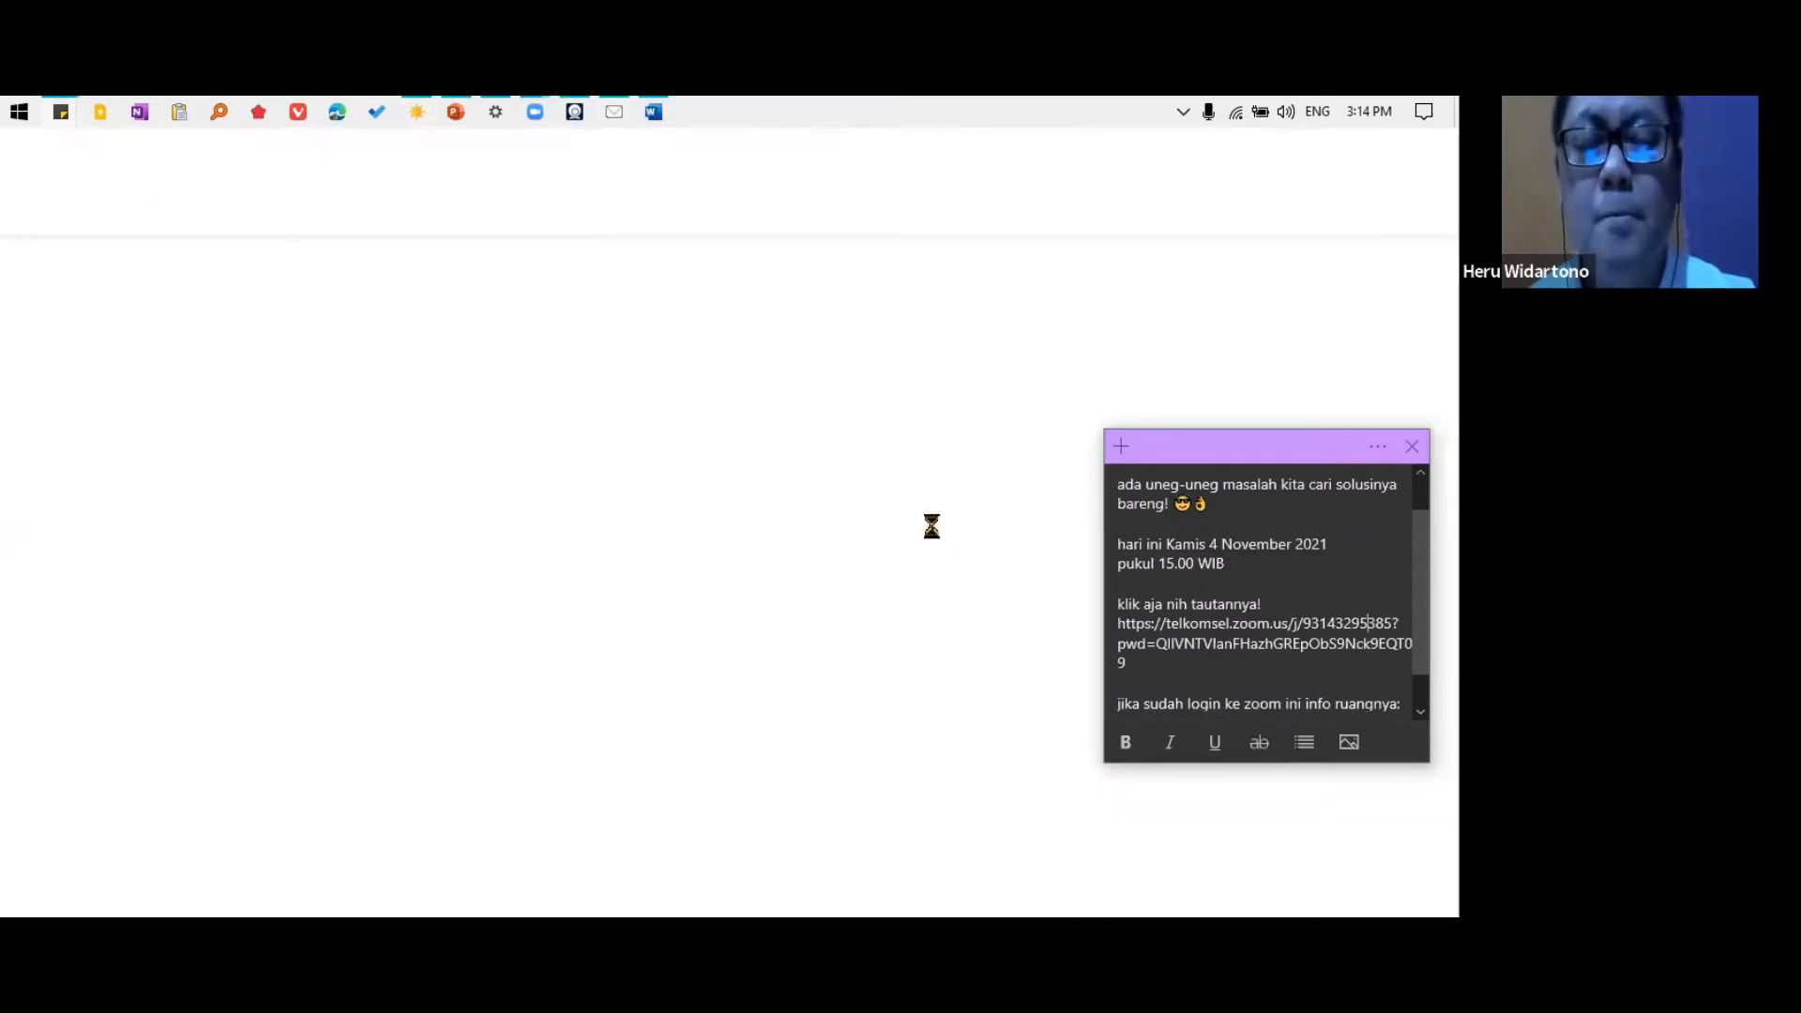
left_click(900, 442)
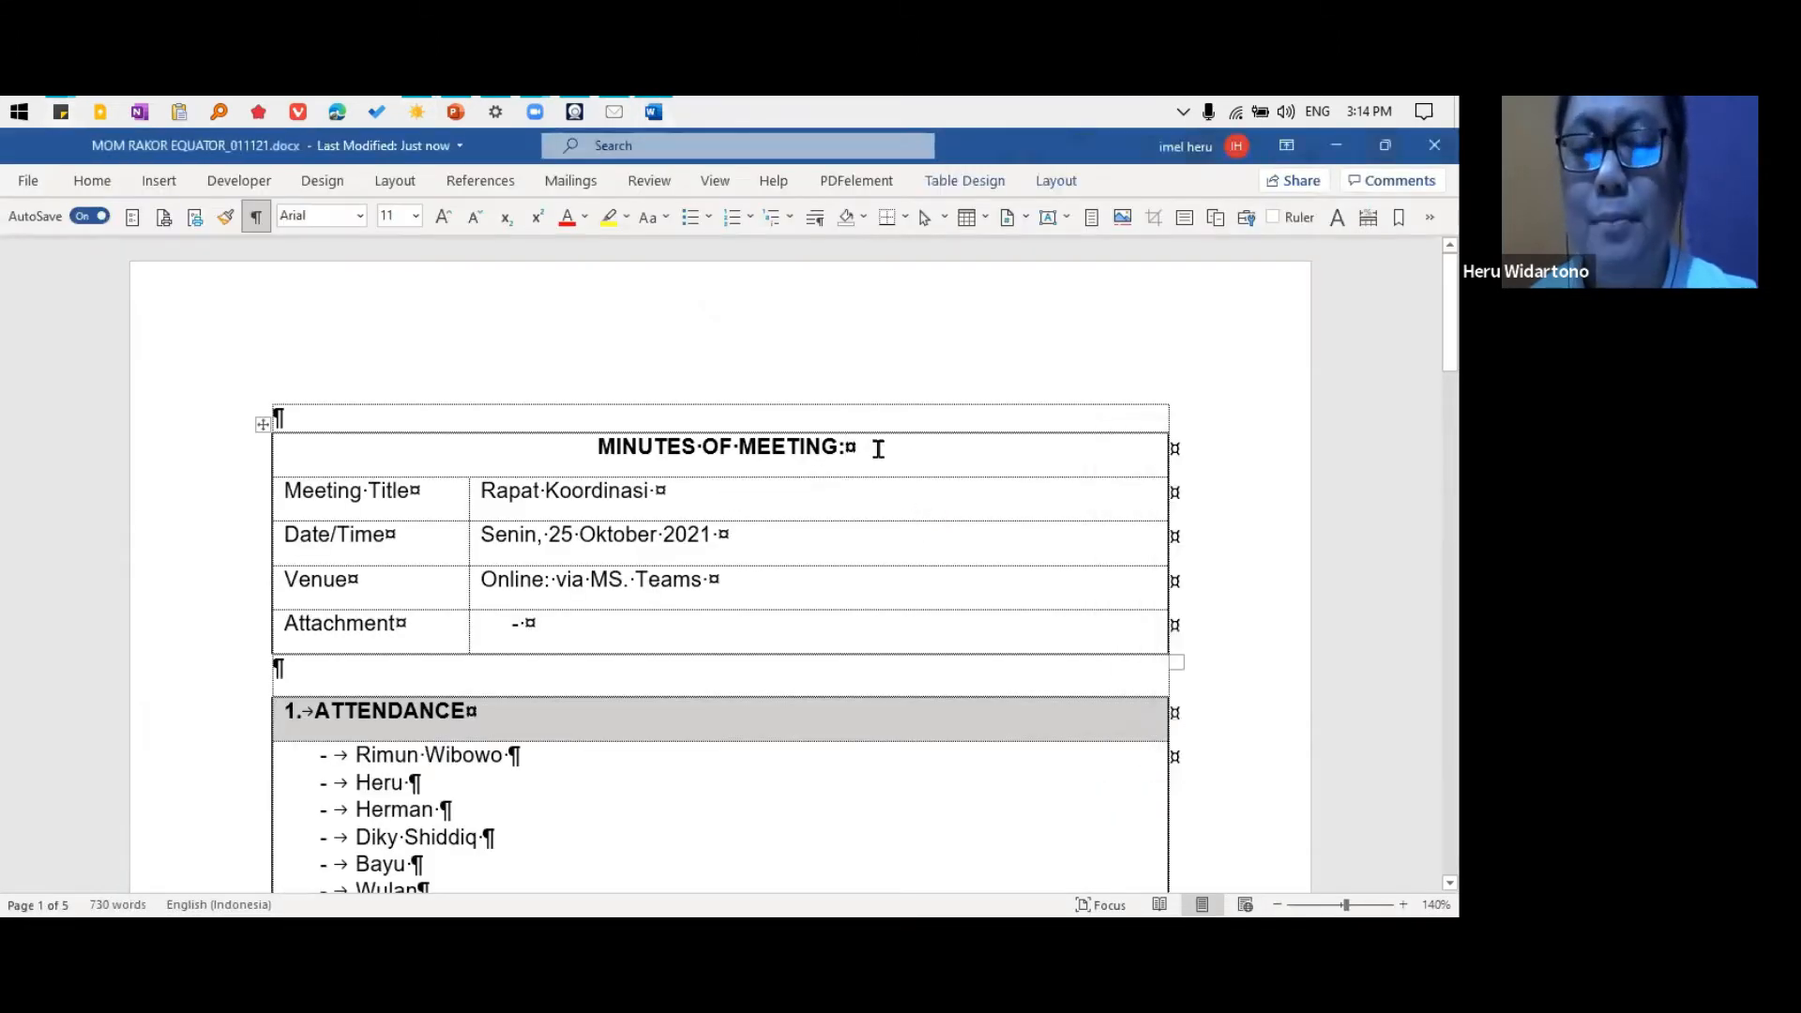
Look through the minutes from the header table and attendance list to the EBK notes, examining their layout and list formatting
scroll(878, 449, "down", 1)
scroll(878, 448, "down", 4)
scroll(878, 448, "down", 3)
scroll(760, 479, "up", 3)
scroll(761, 479, "up", 1)
scroll(761, 480, "up", 1)
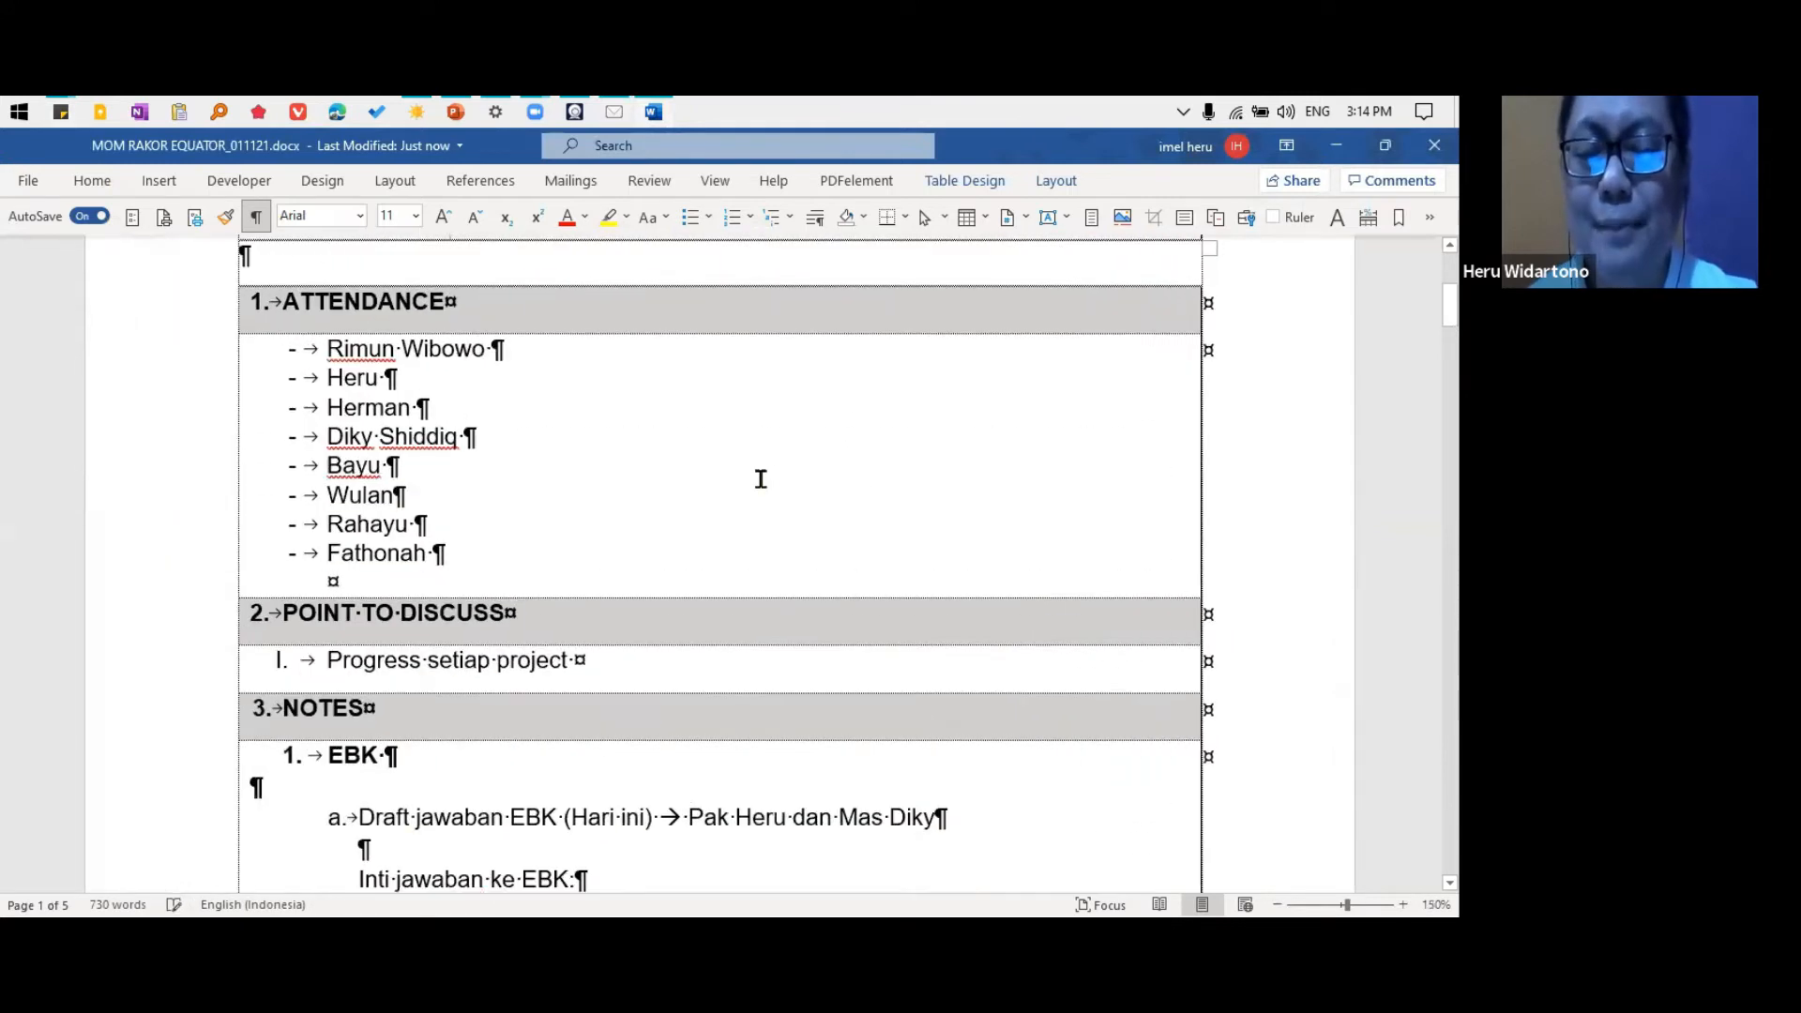
scroll(648, 507, "down", 3)
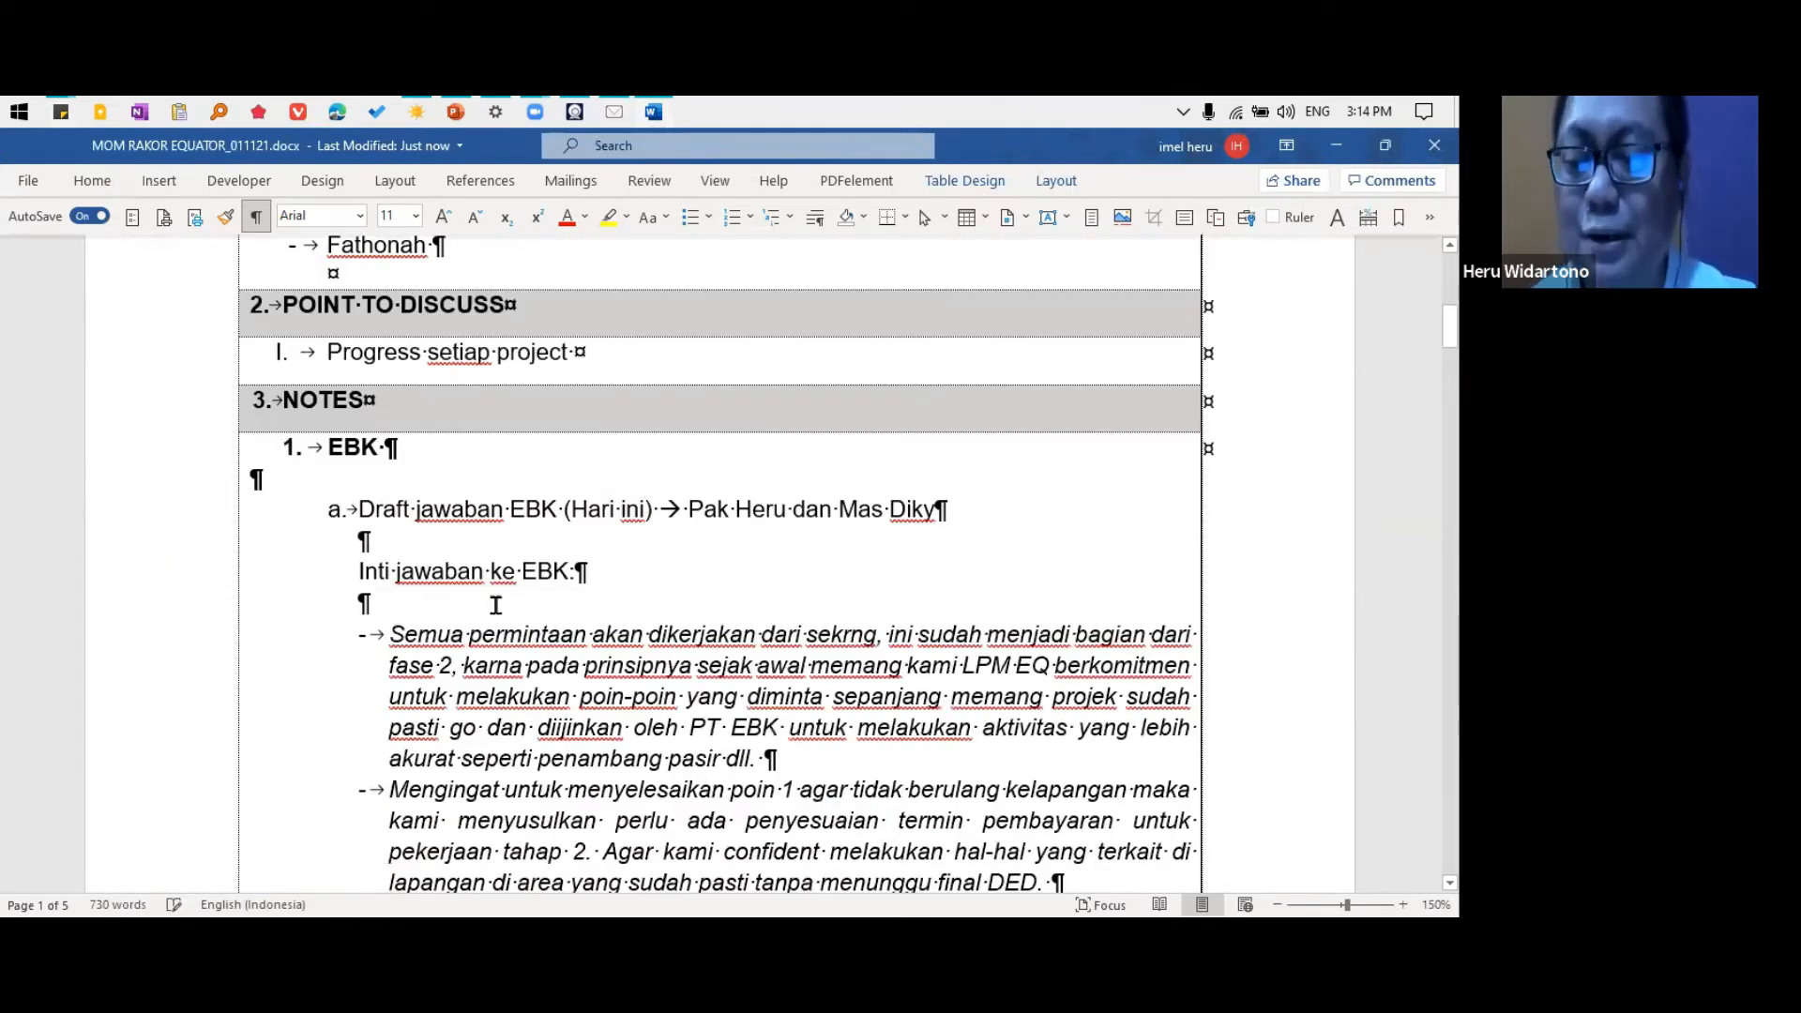
scroll(436, 597, "down", 3)
scroll(720, 563, "down", 3)
scroll(720, 563, "up", 3)
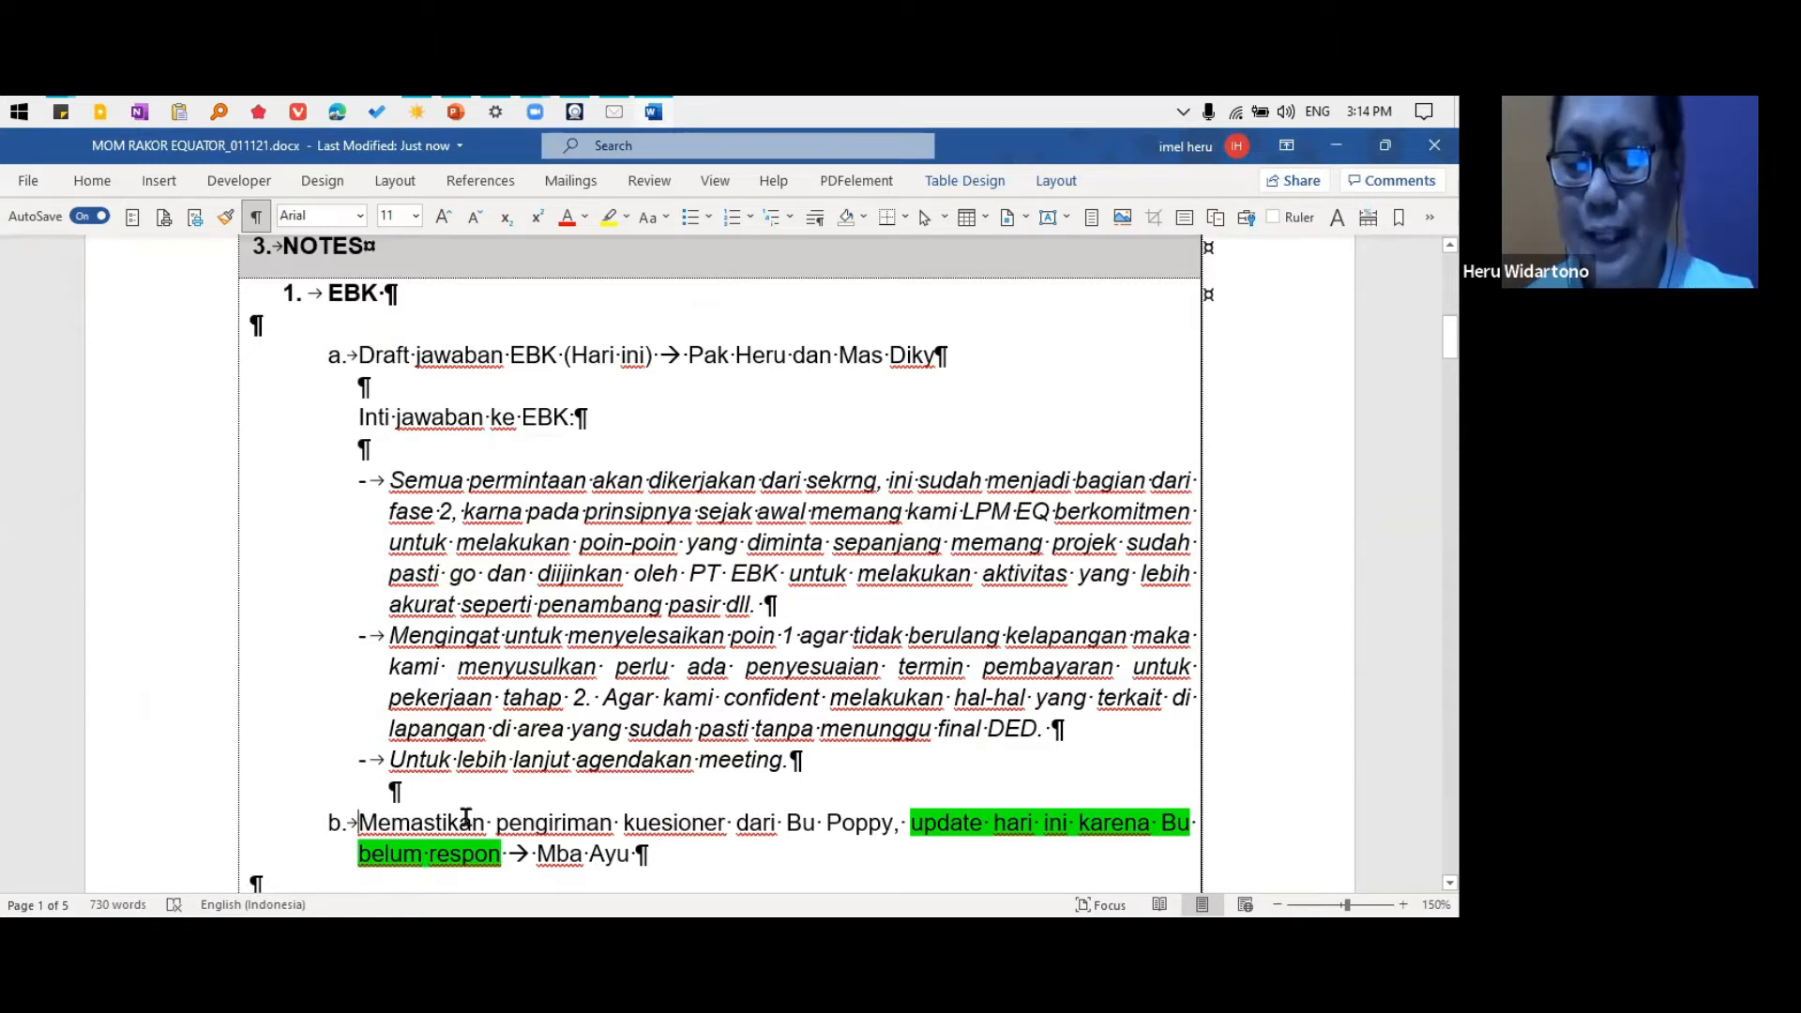
Insert an empty list item before "Memastikan pengiriman kuesioner" in the EBK notes
left_click(368, 822)
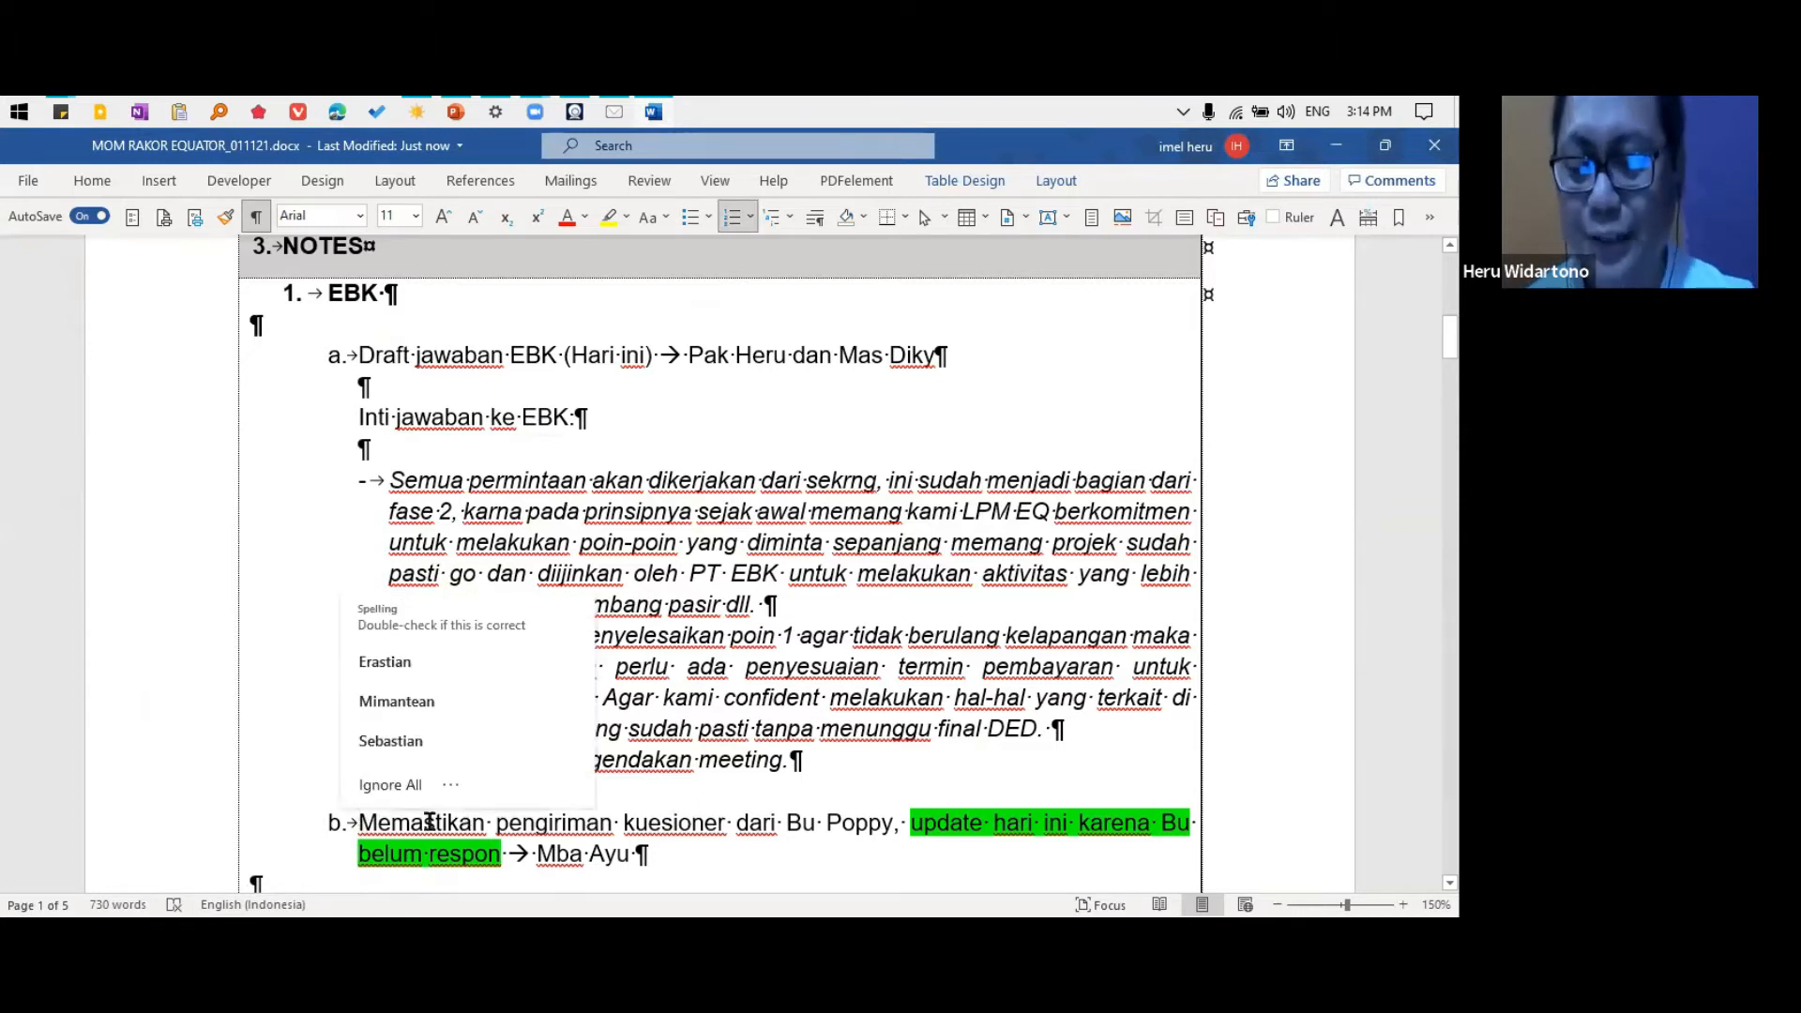
key("Return")
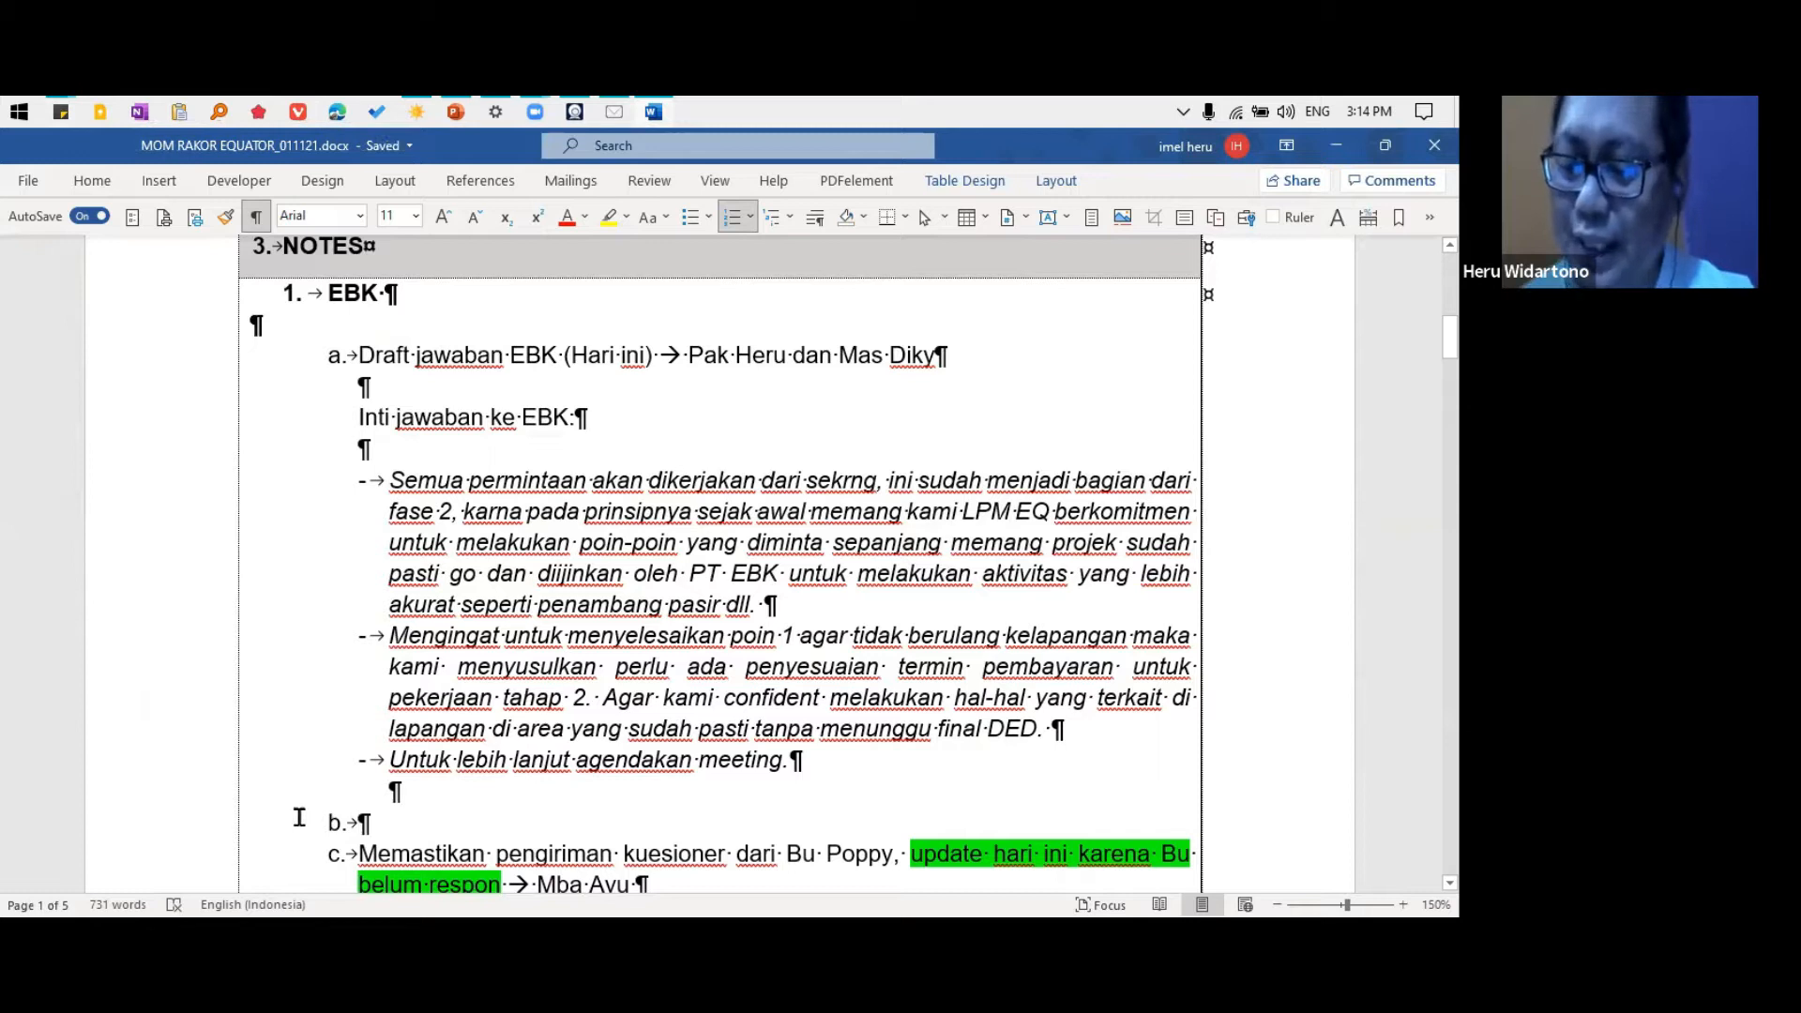
scroll(331, 789, "down", 3)
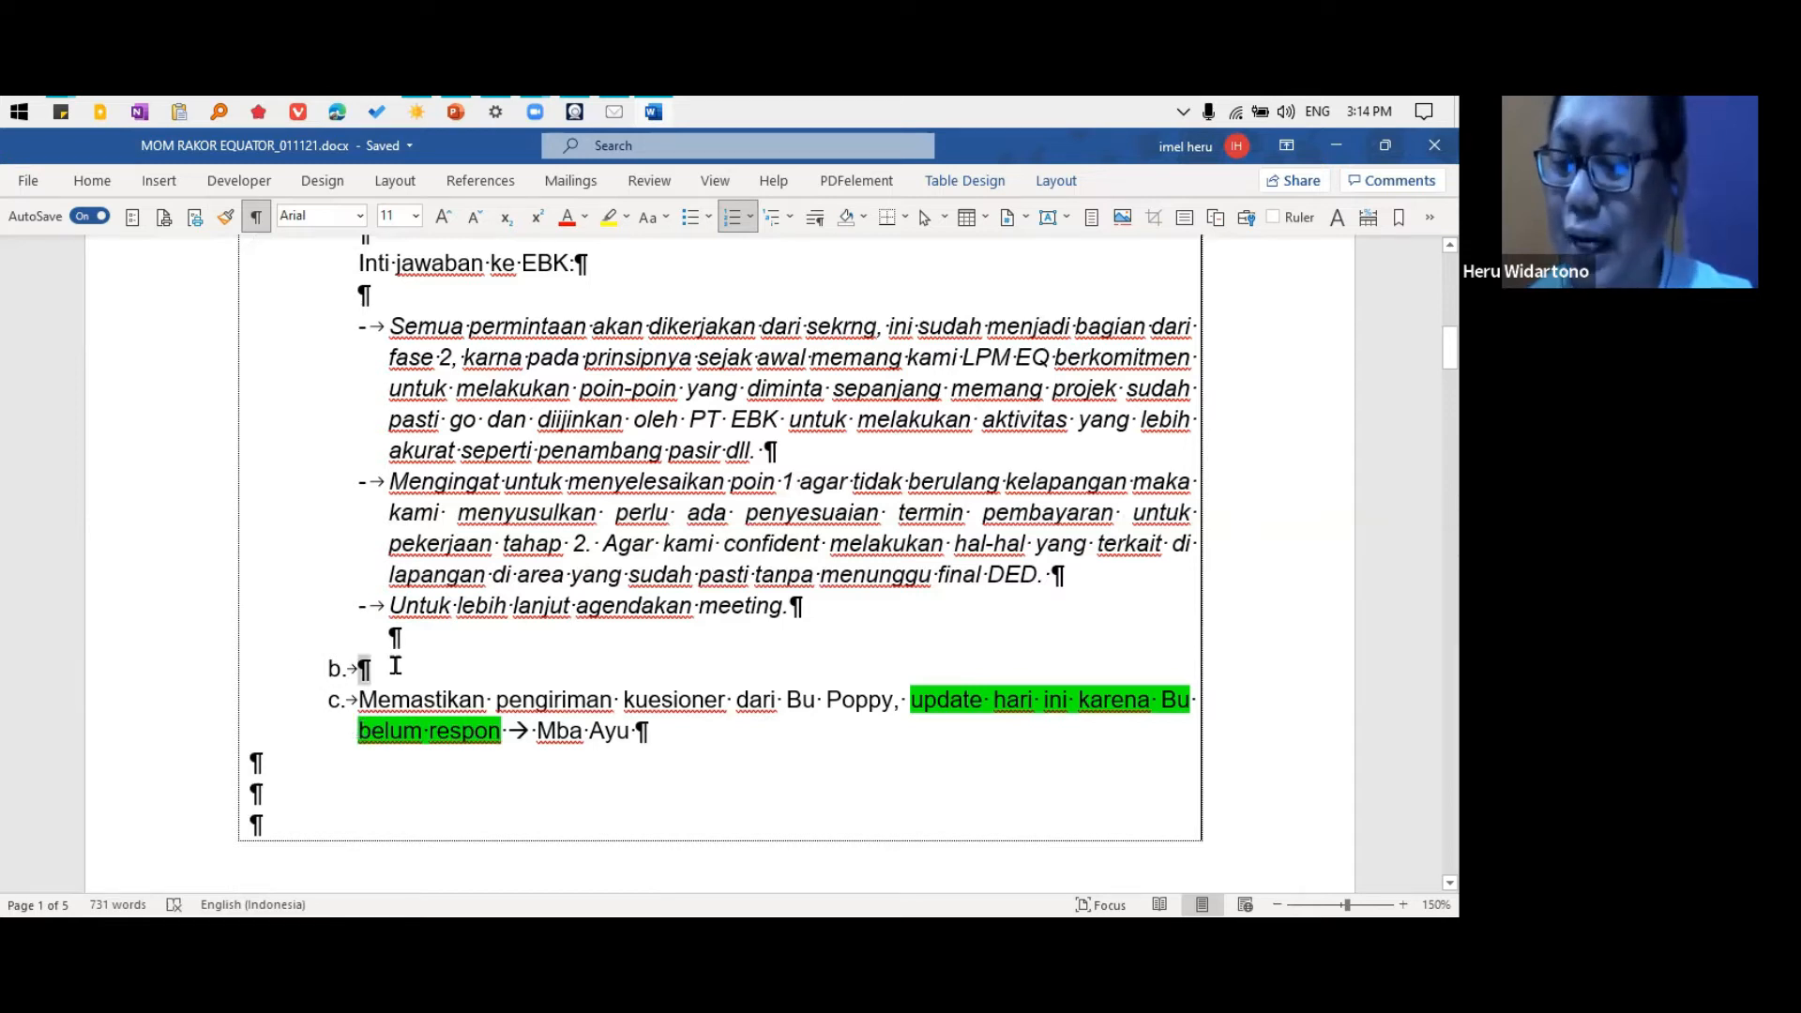
Delete the empty list item and the blank line between "Untuk lebih lanjut agendakan meeting." and "Memastikan pengiriman kuesioner"
key("BackSpace")
key("BackSpace")
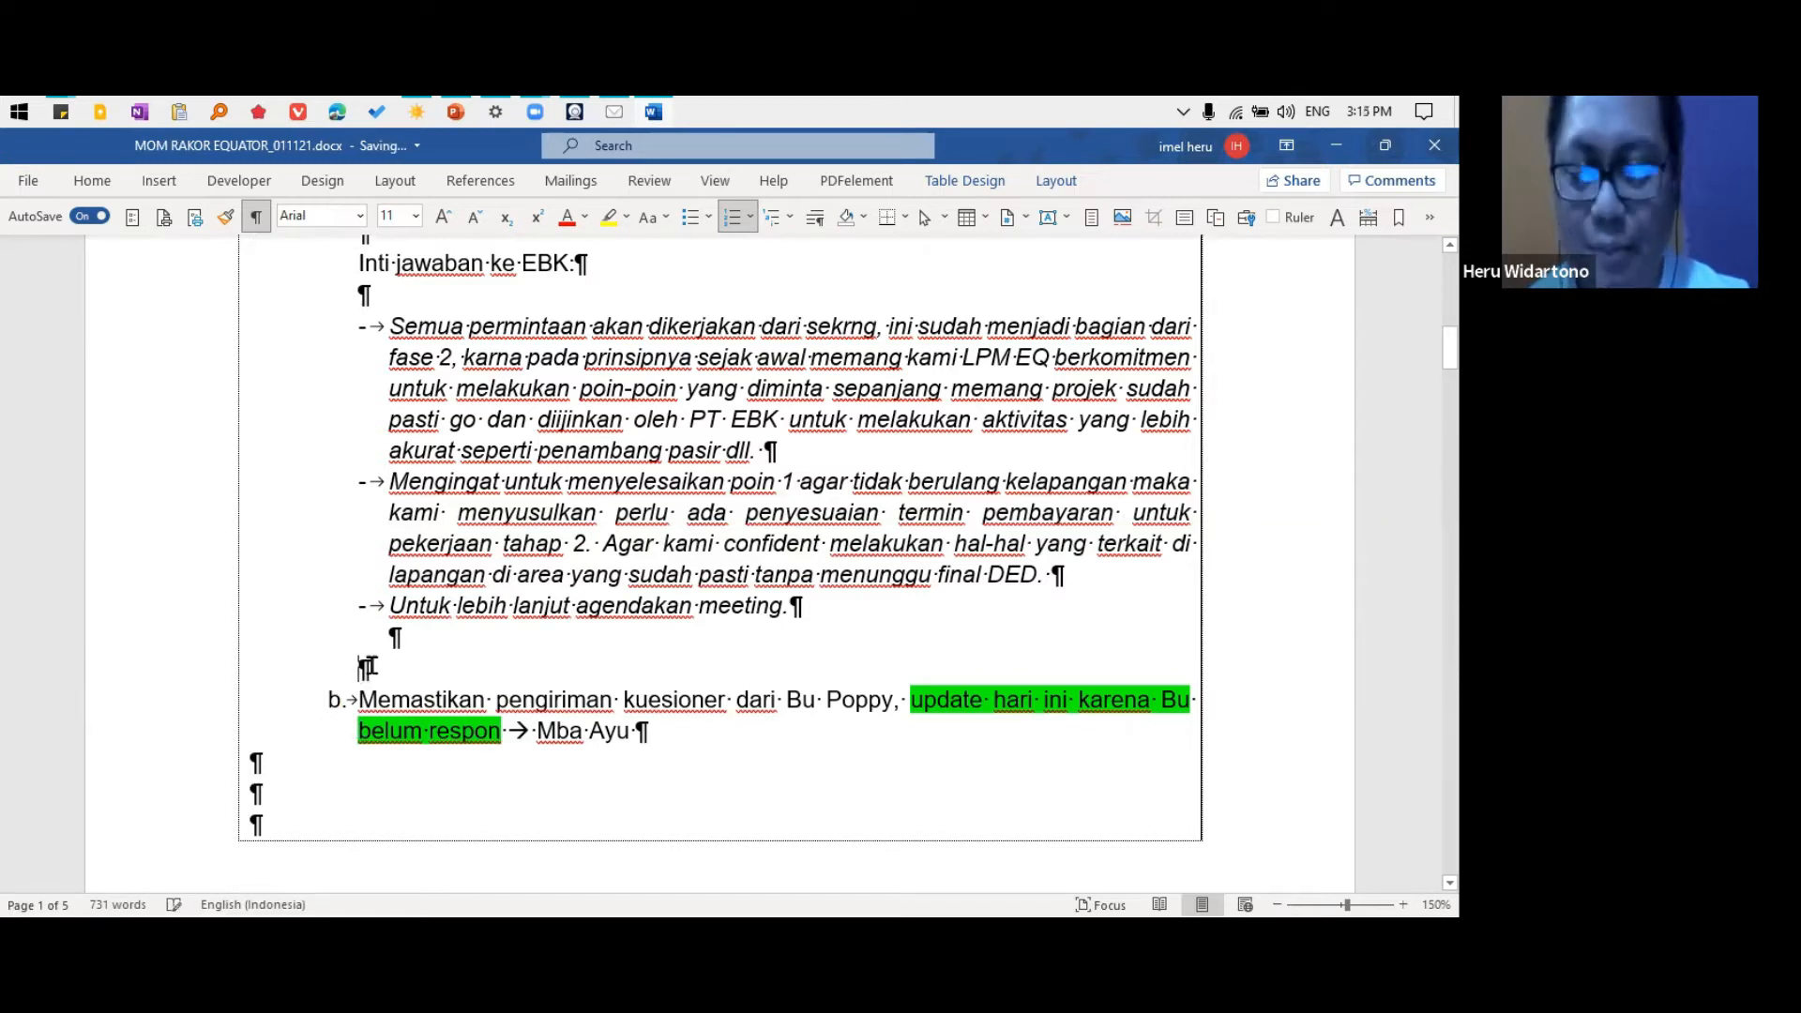
key("BackSpace")
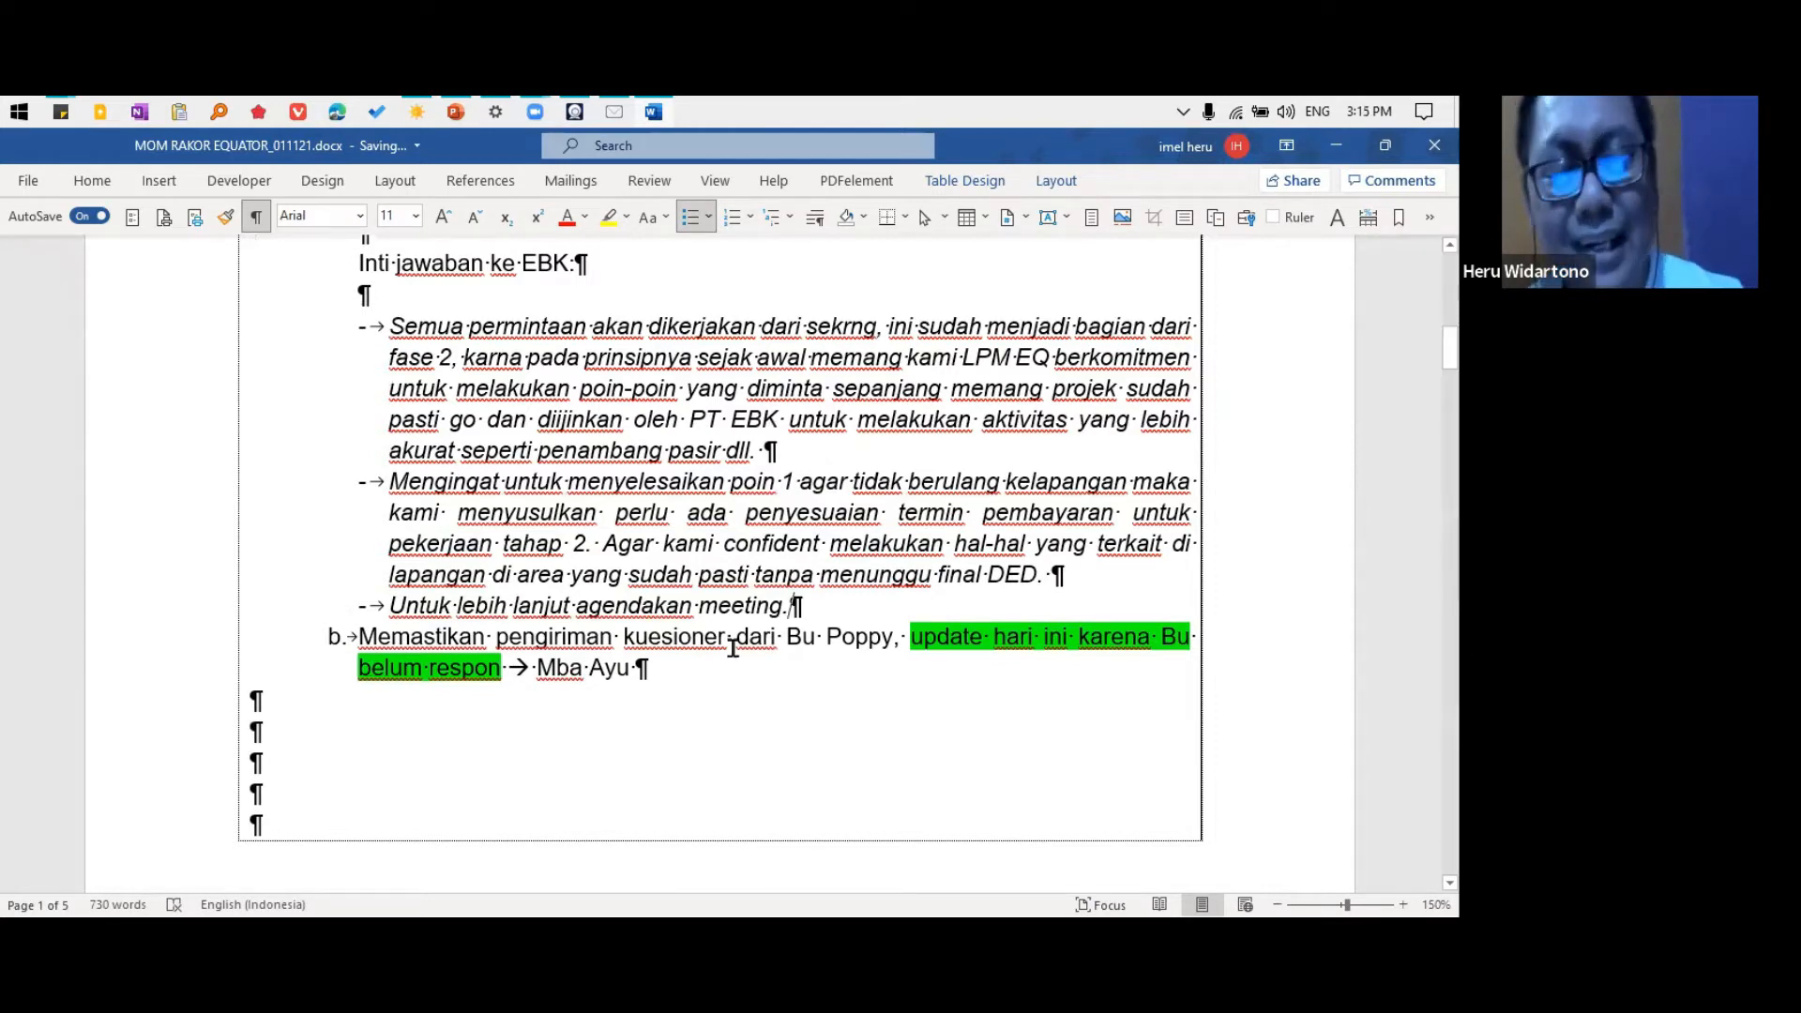
View the available bullet and numbering styles for the EBK notes without applying any, and return to the EBK heading
scroll(603, 571, "up", 5)
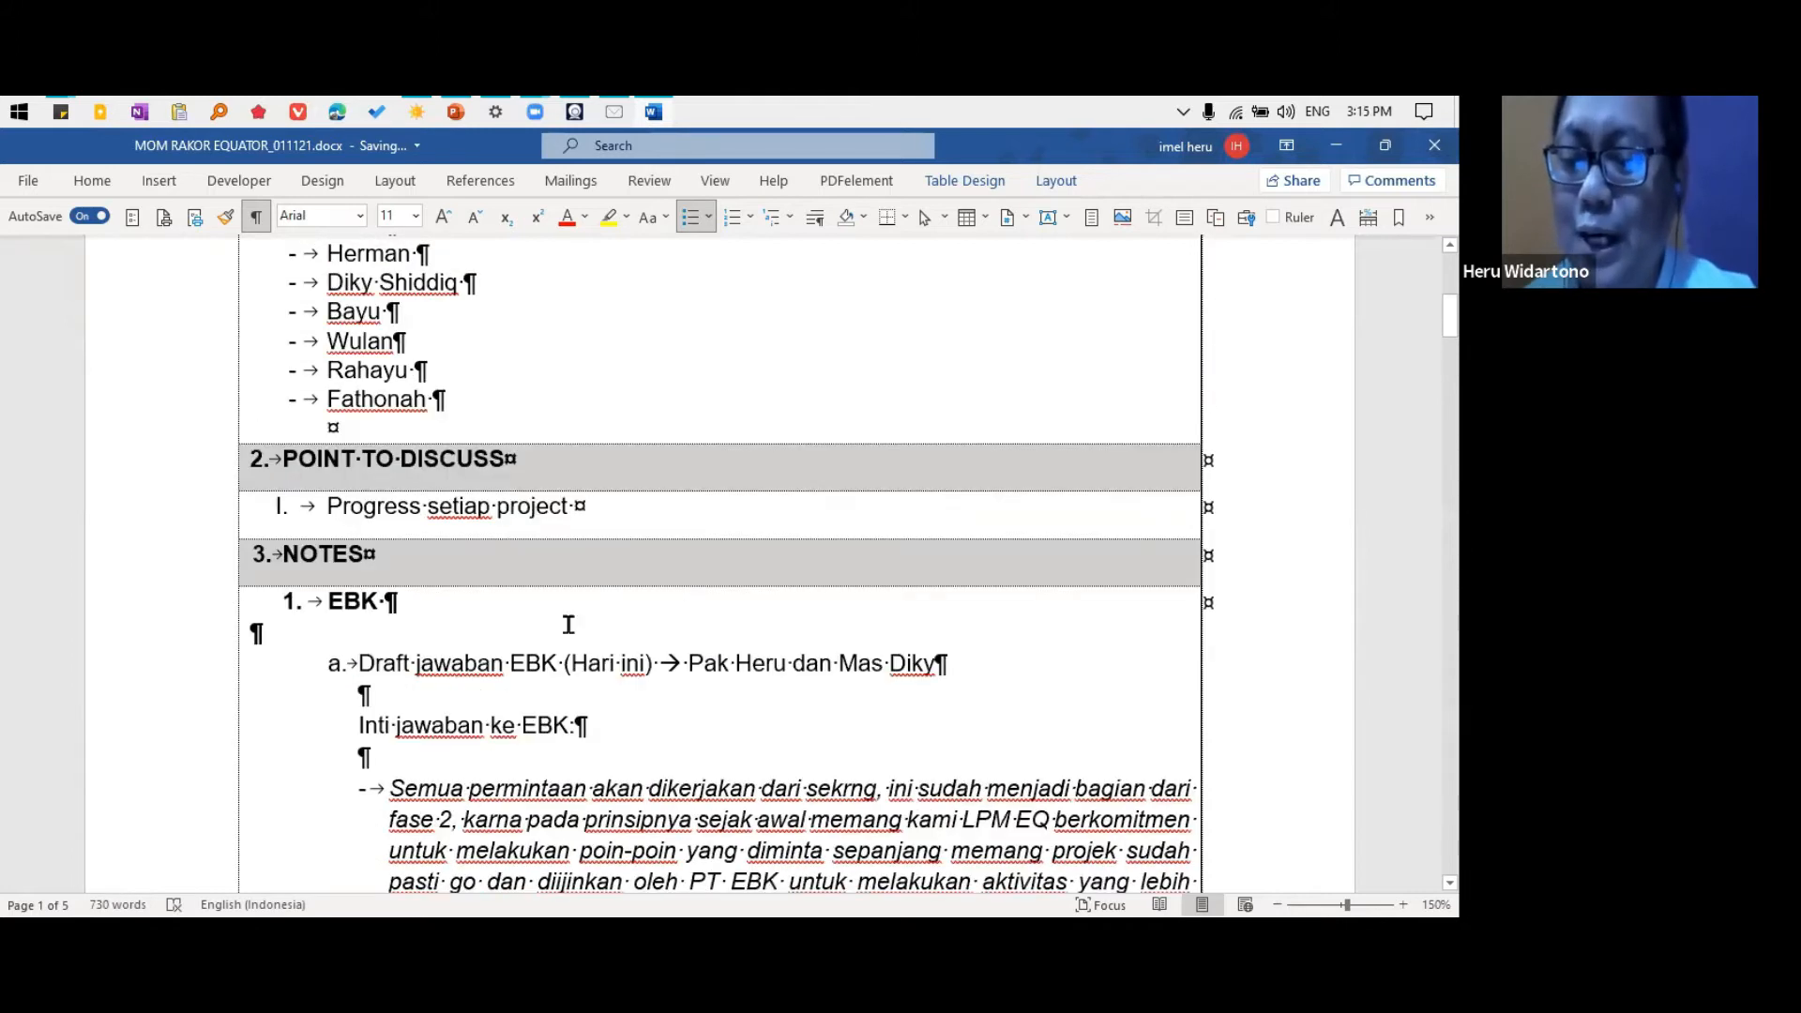
left_click(457, 686)
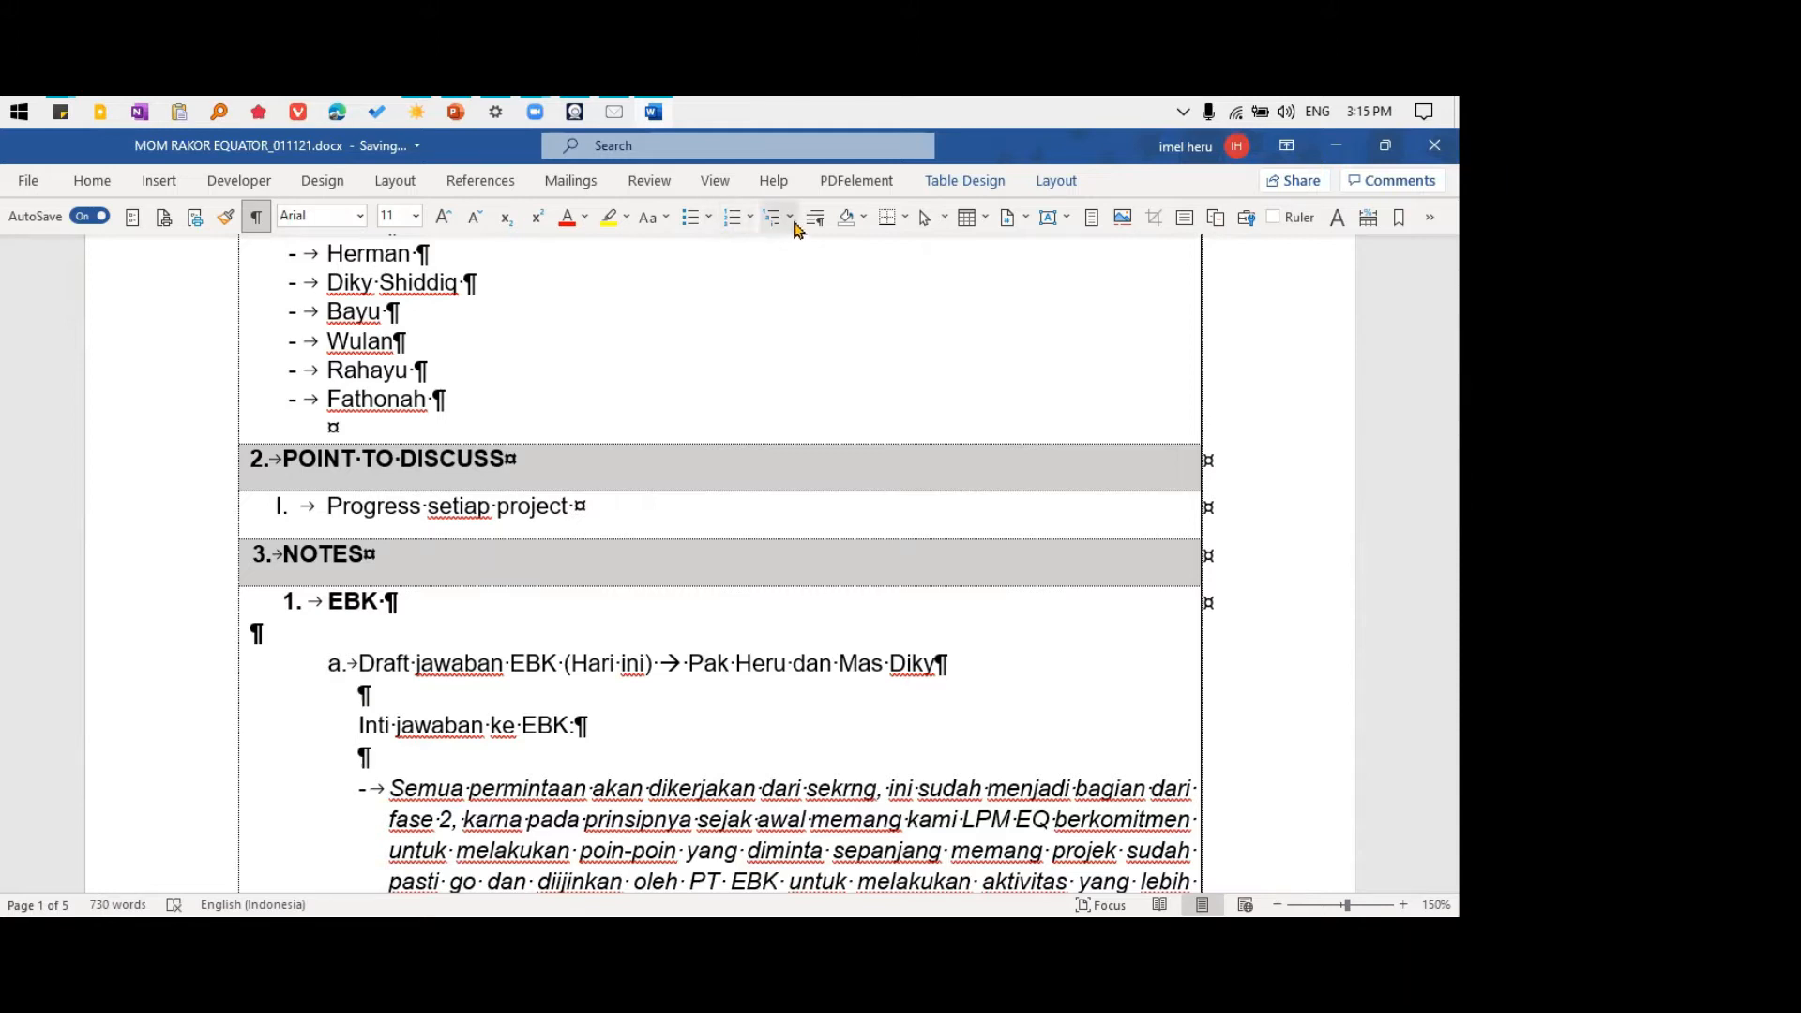
left_click(754, 218)
left_click(755, 218)
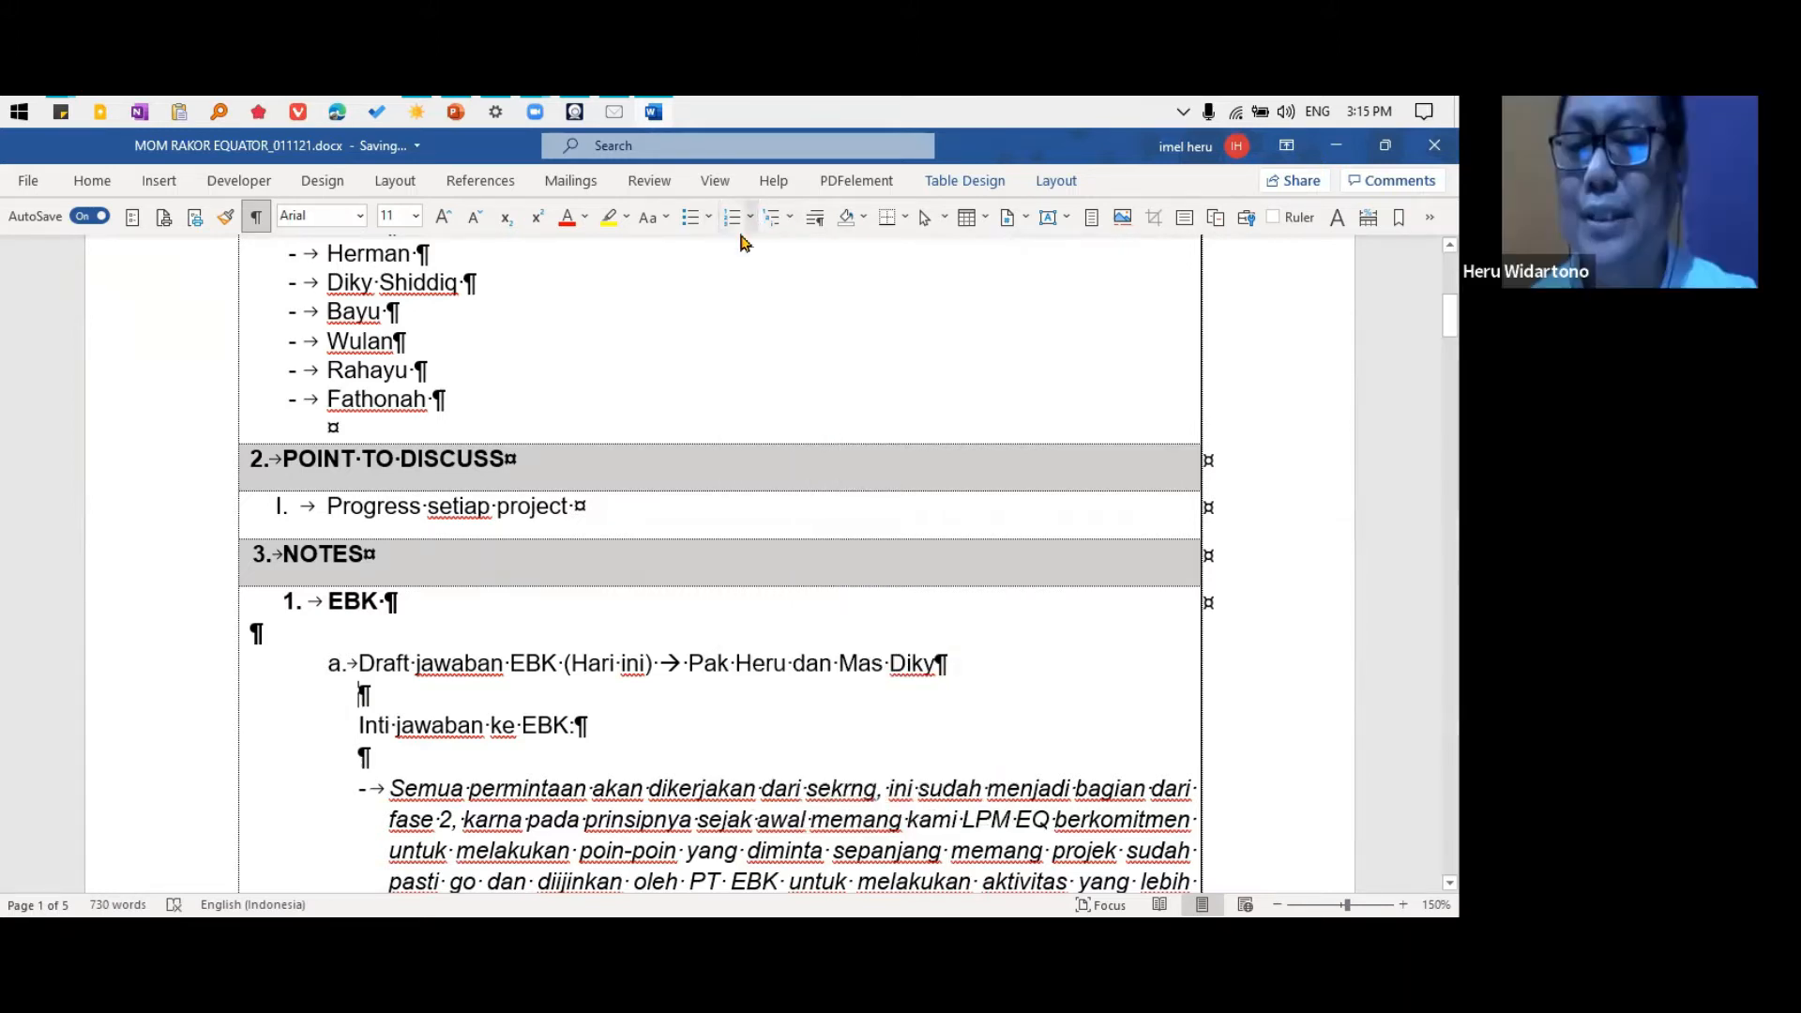
left_click(708, 217)
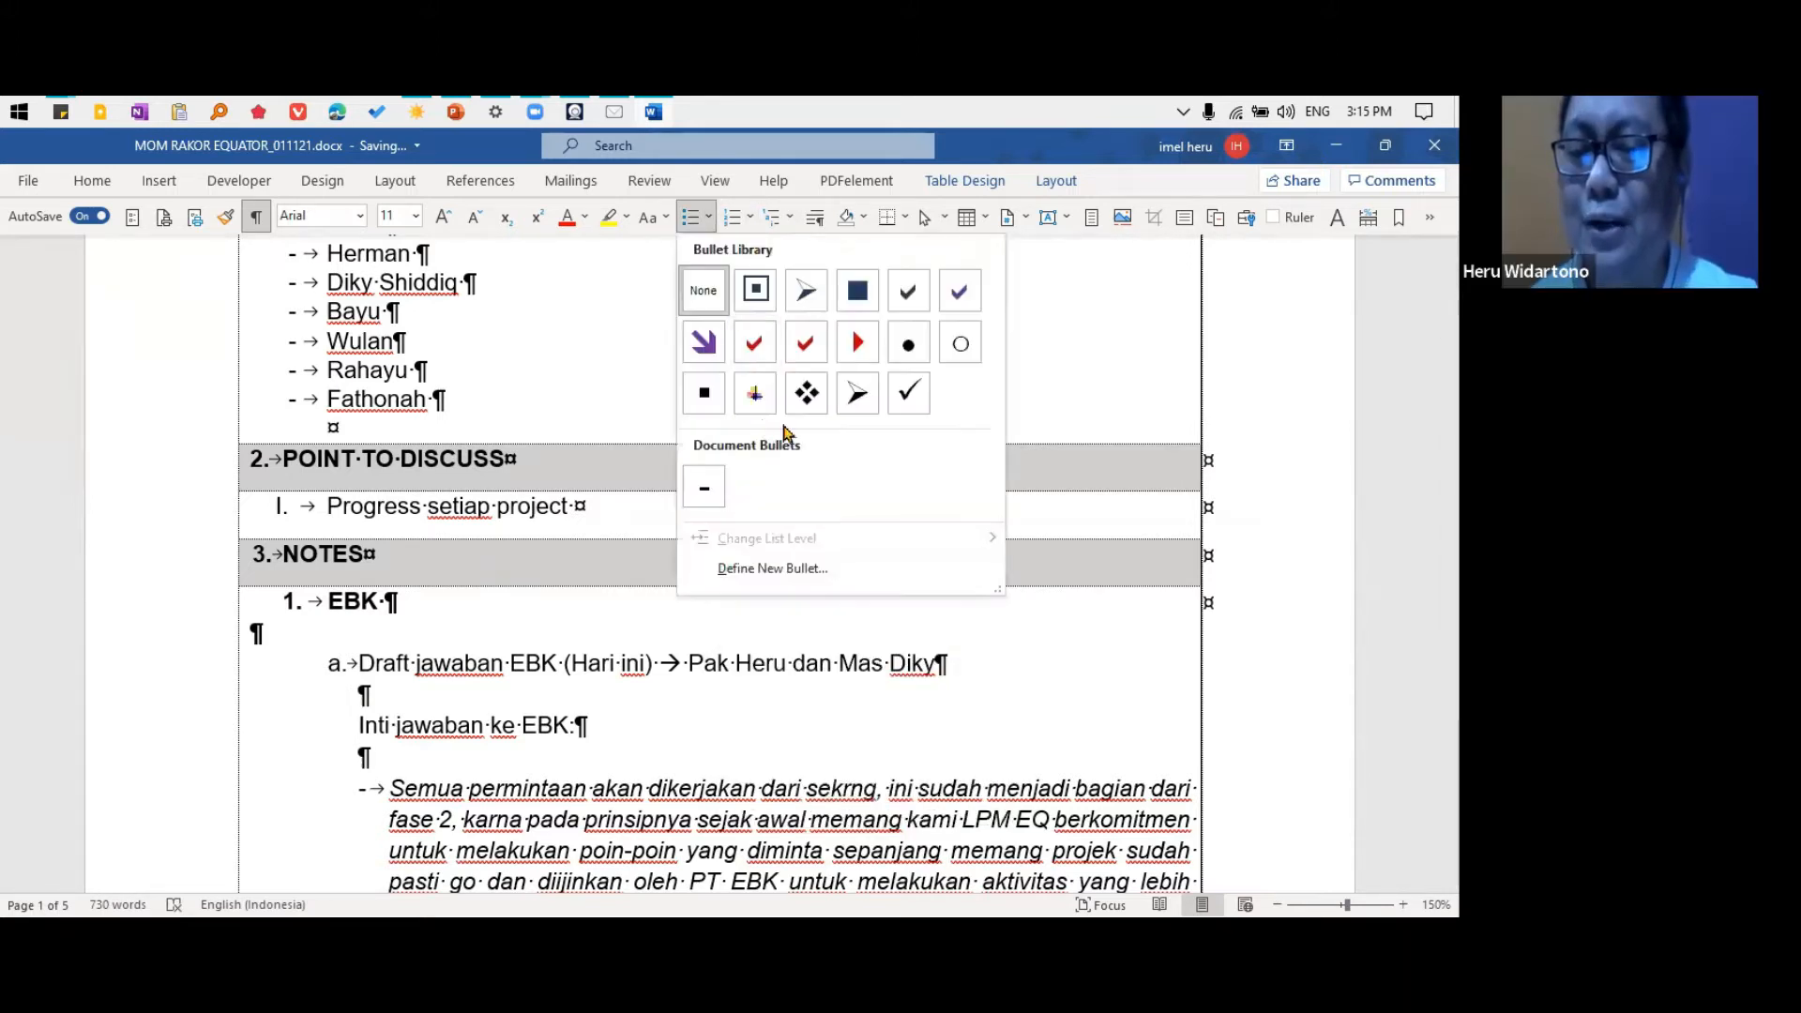
left_click(755, 219)
left_click(756, 221)
left_click(755, 220)
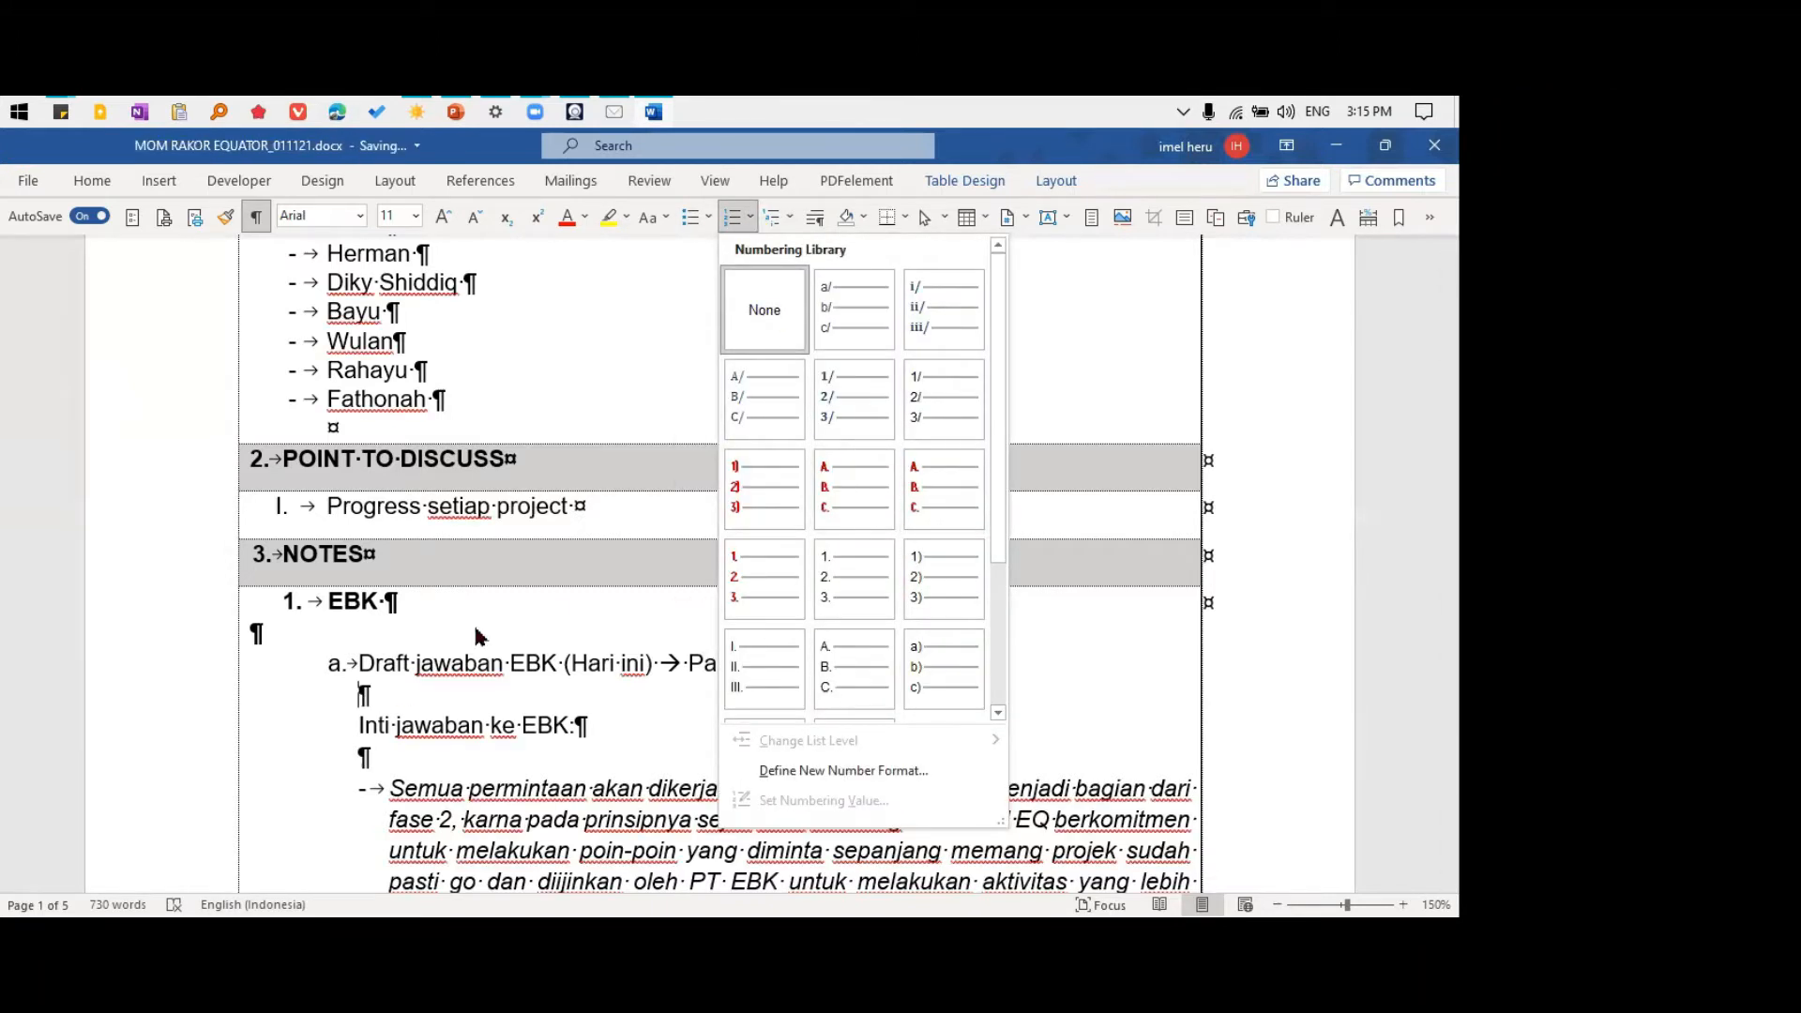
left_click(441, 616)
left_click(454, 597)
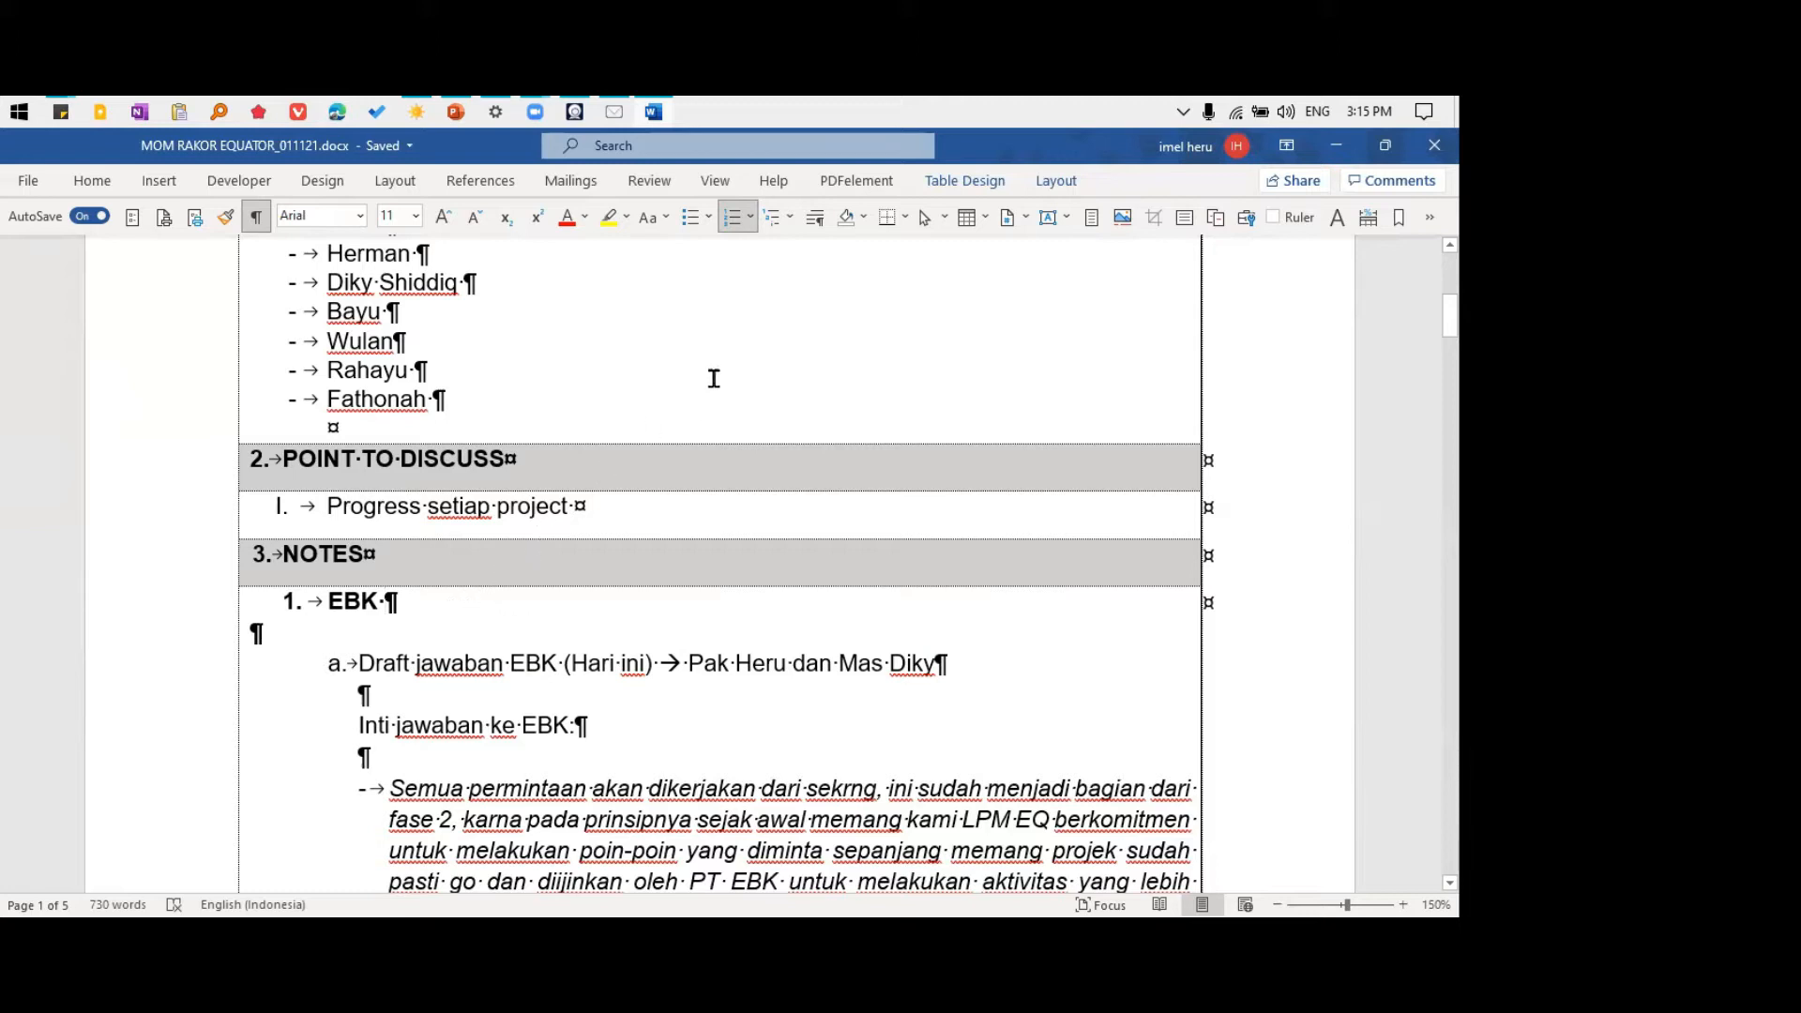
Examine the Minutes of Meeting header table and the Attendance section at the start of the document
scroll(631, 515, "up", 6)
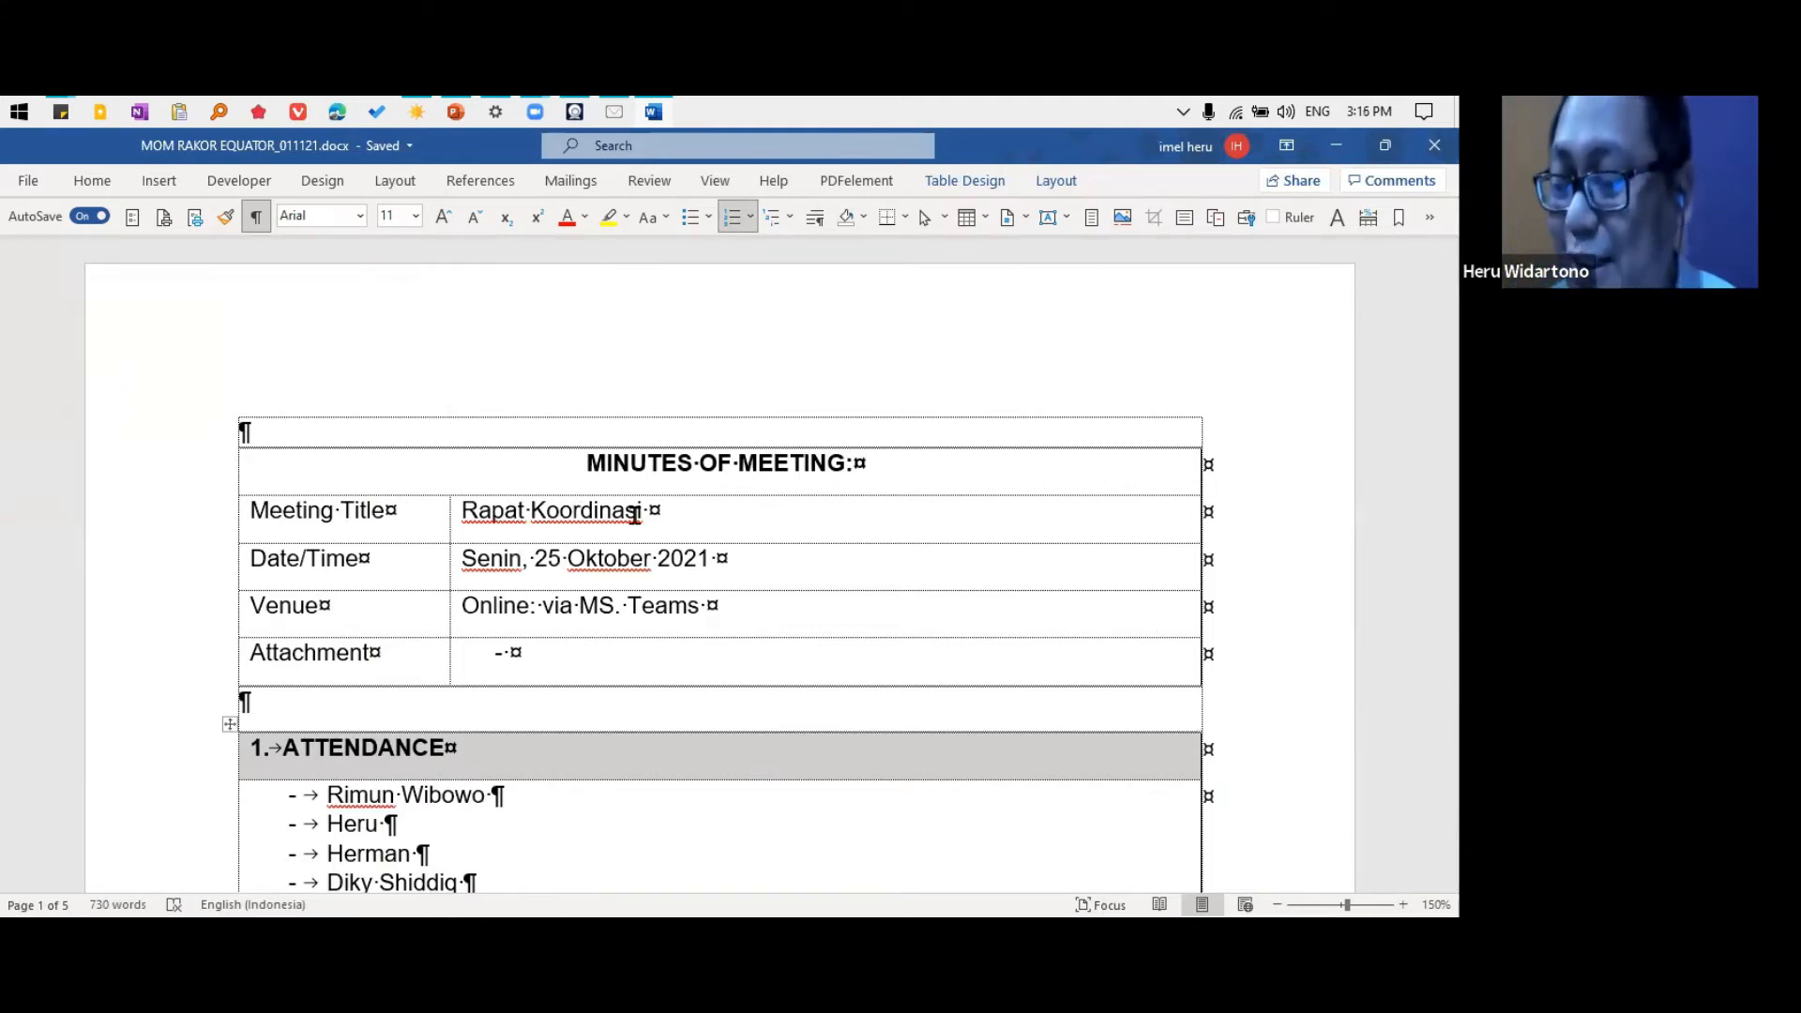
left_click(671, 430)
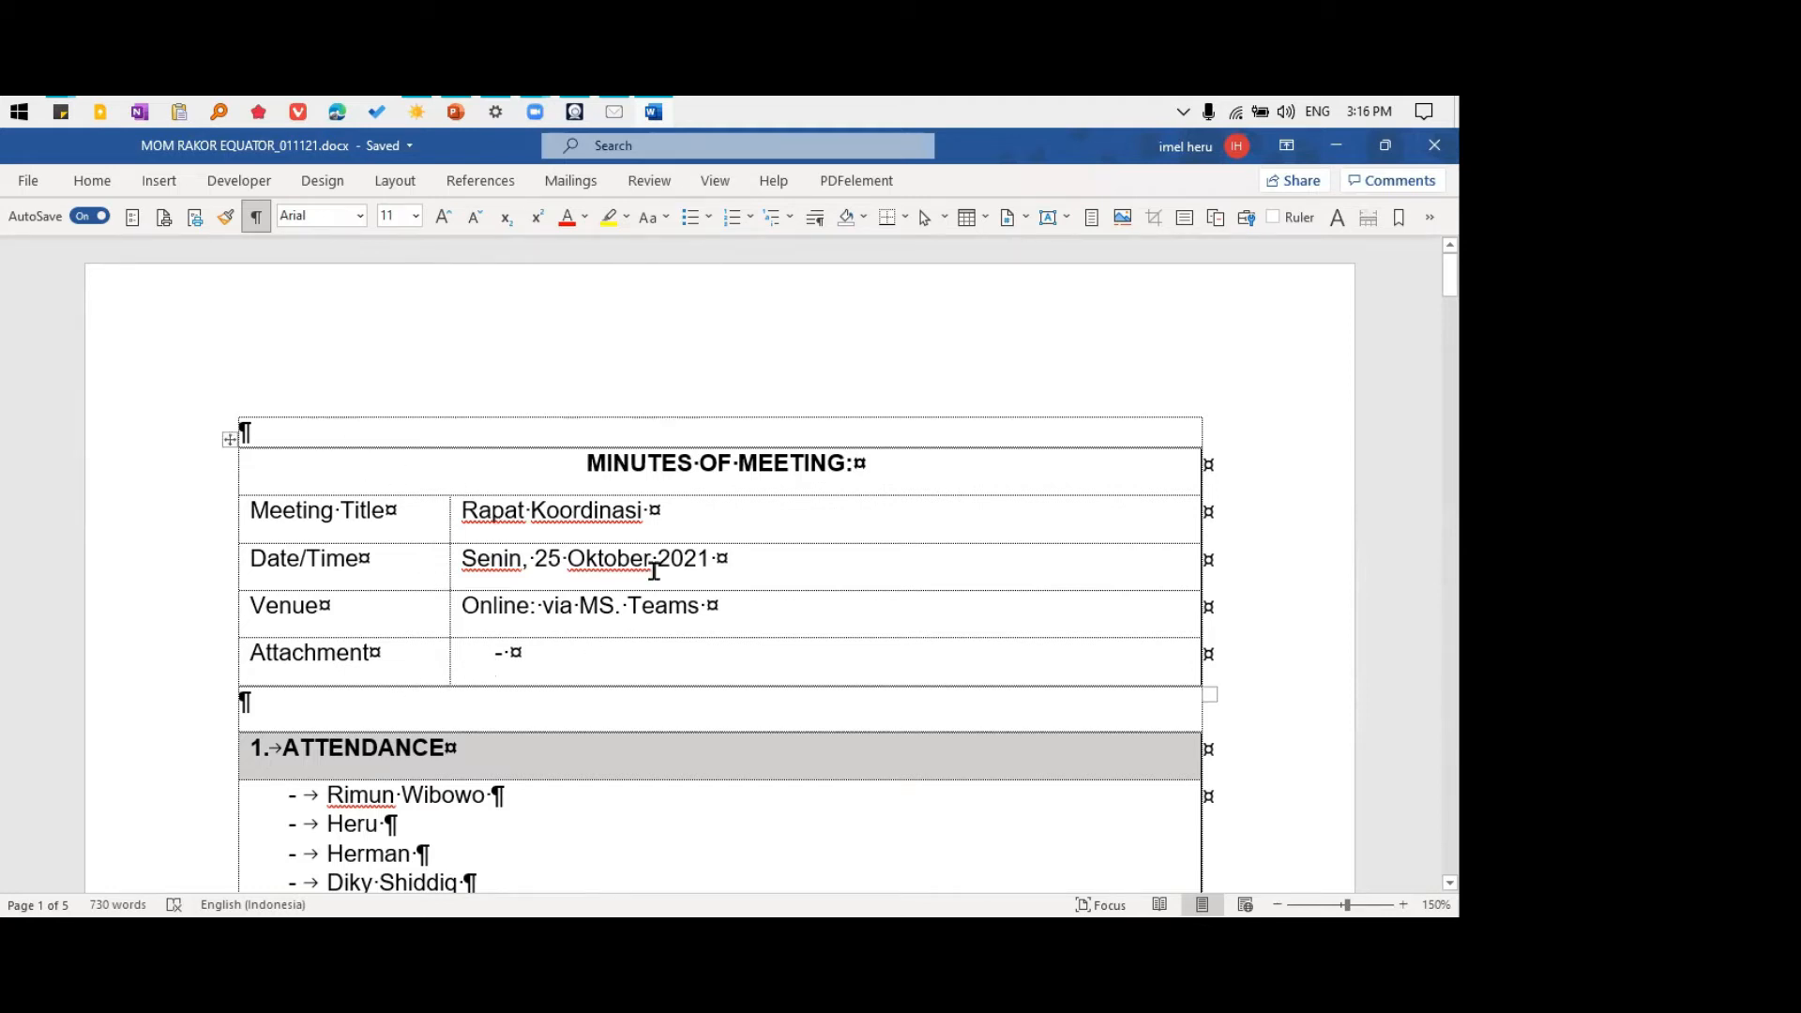
scroll(643, 611, "down", 3)
scroll(644, 611, "up", 3)
scroll(804, 435, "down", 2)
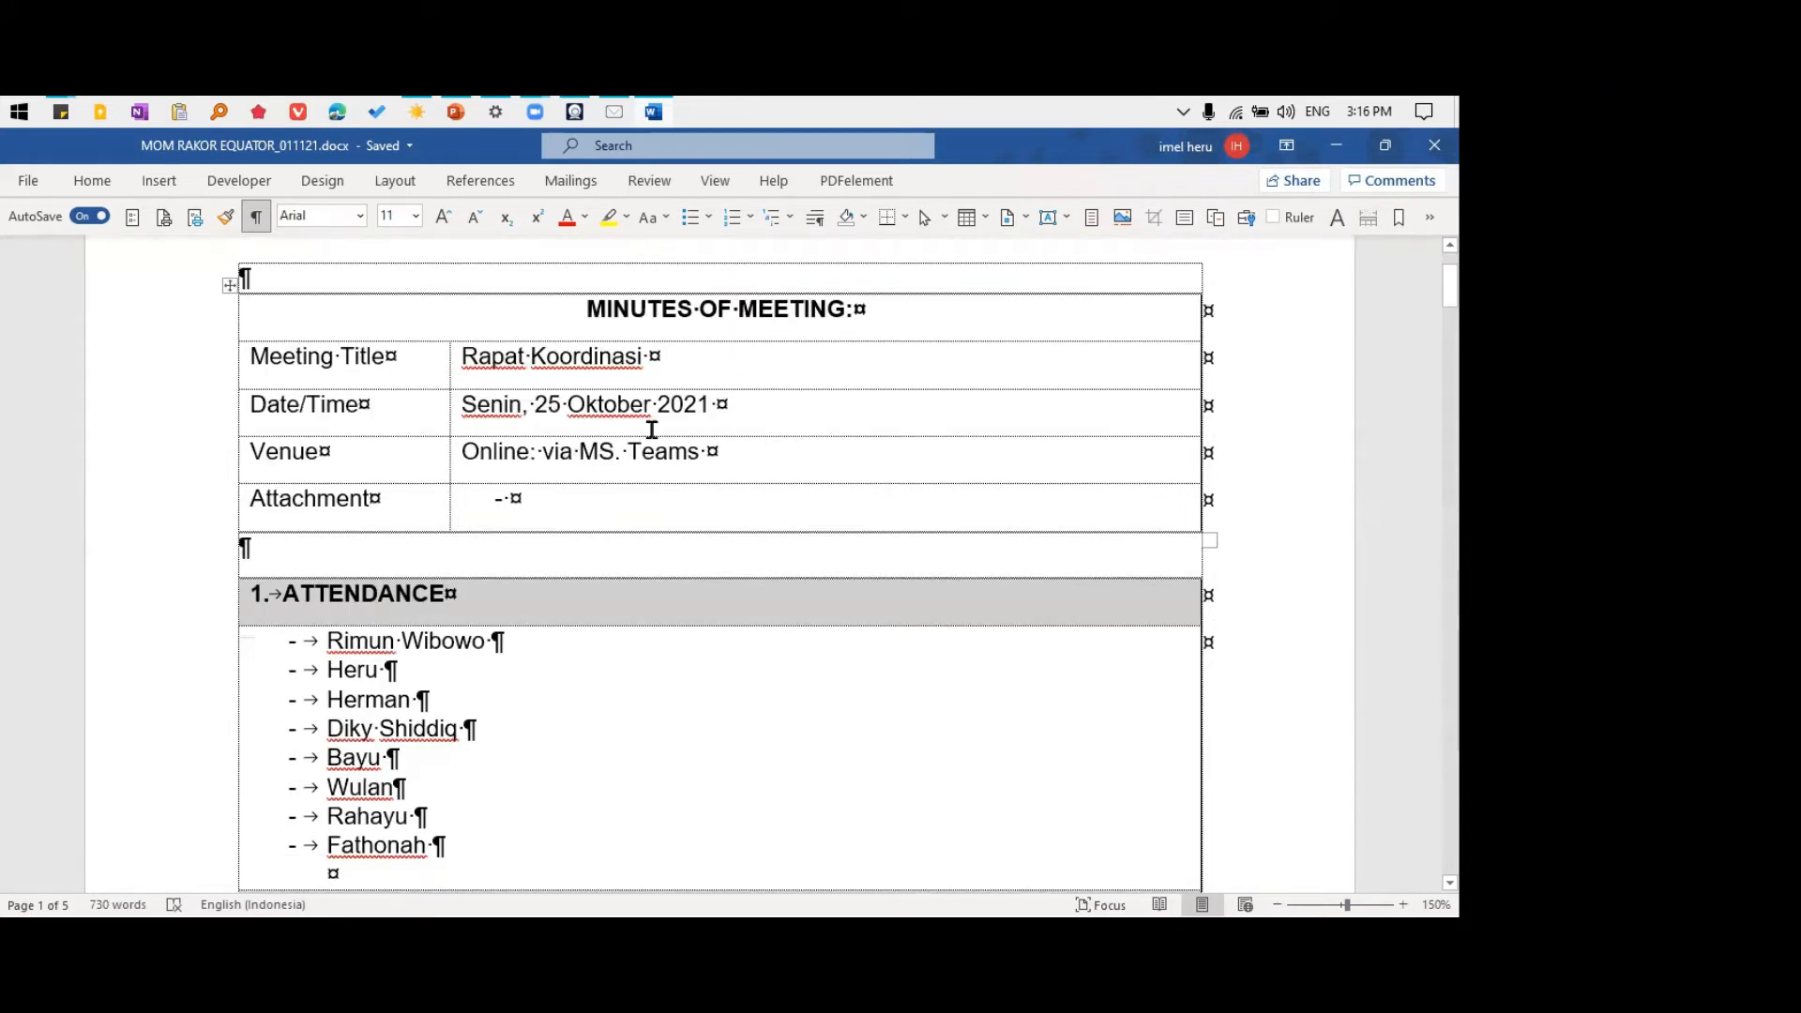
scroll(680, 429, "down", 1)
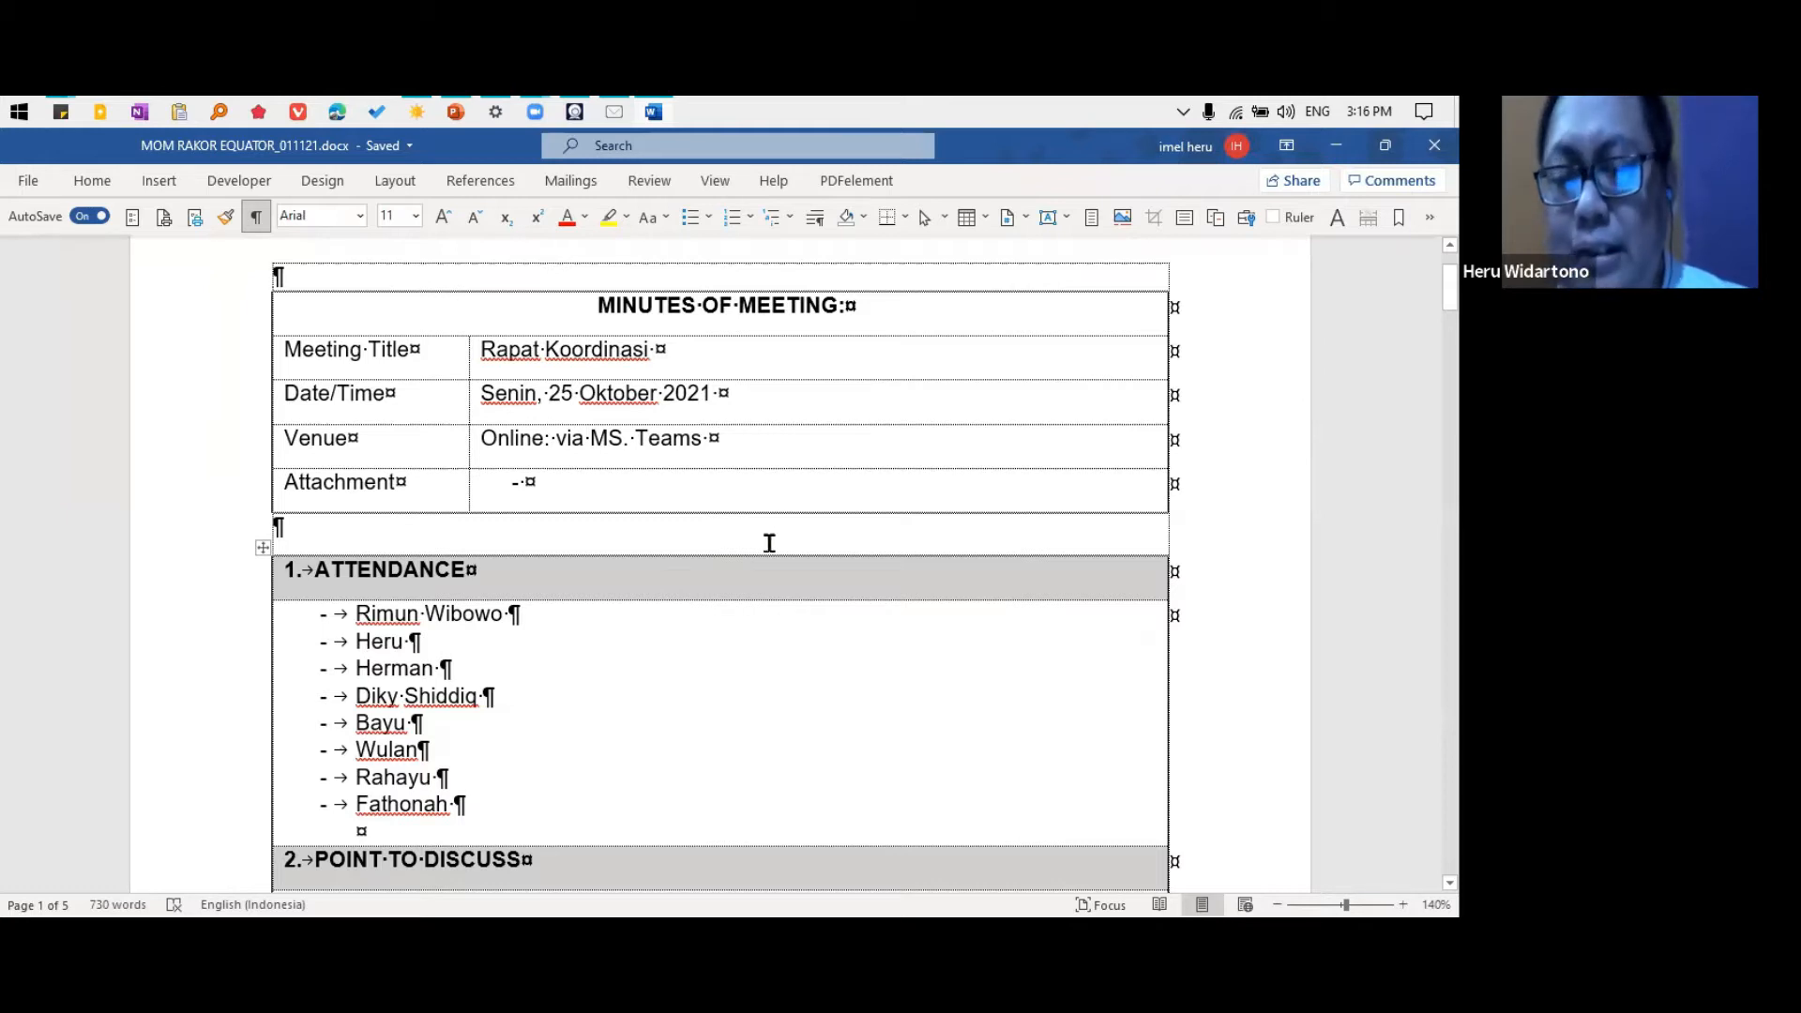
scroll(816, 535, "down", 2)
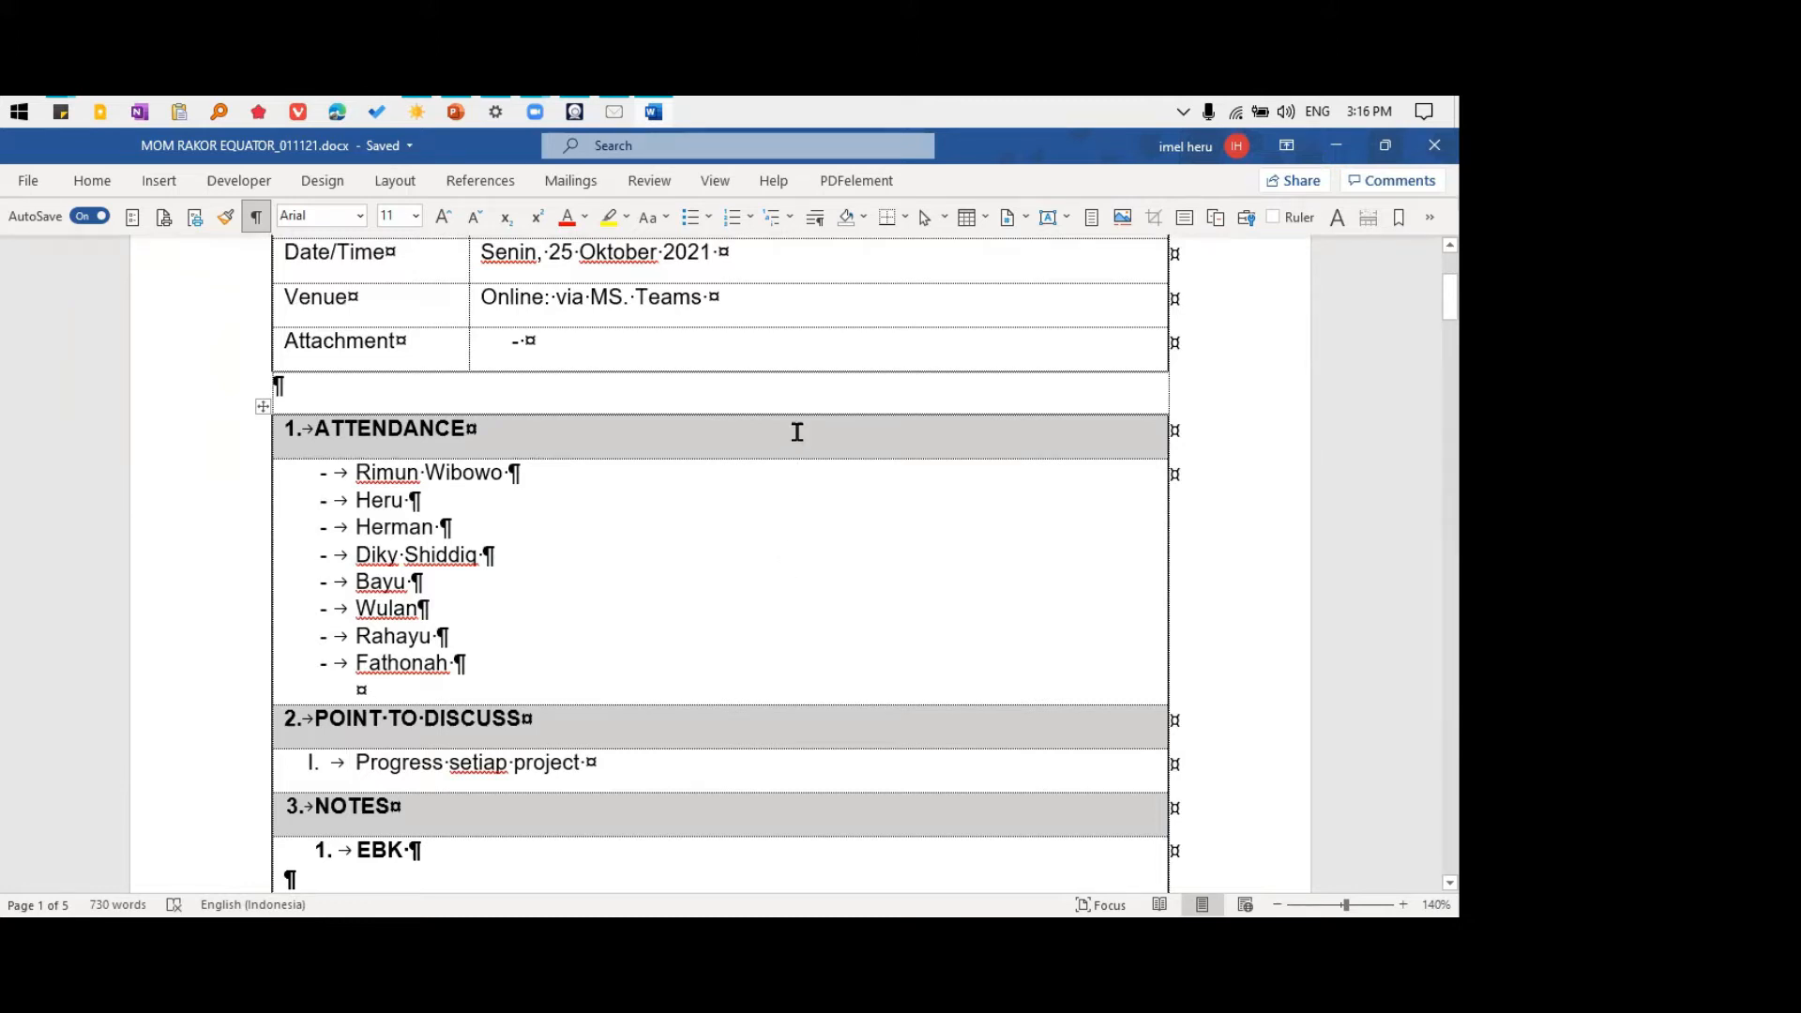
scroll(798, 432, "up", 4)
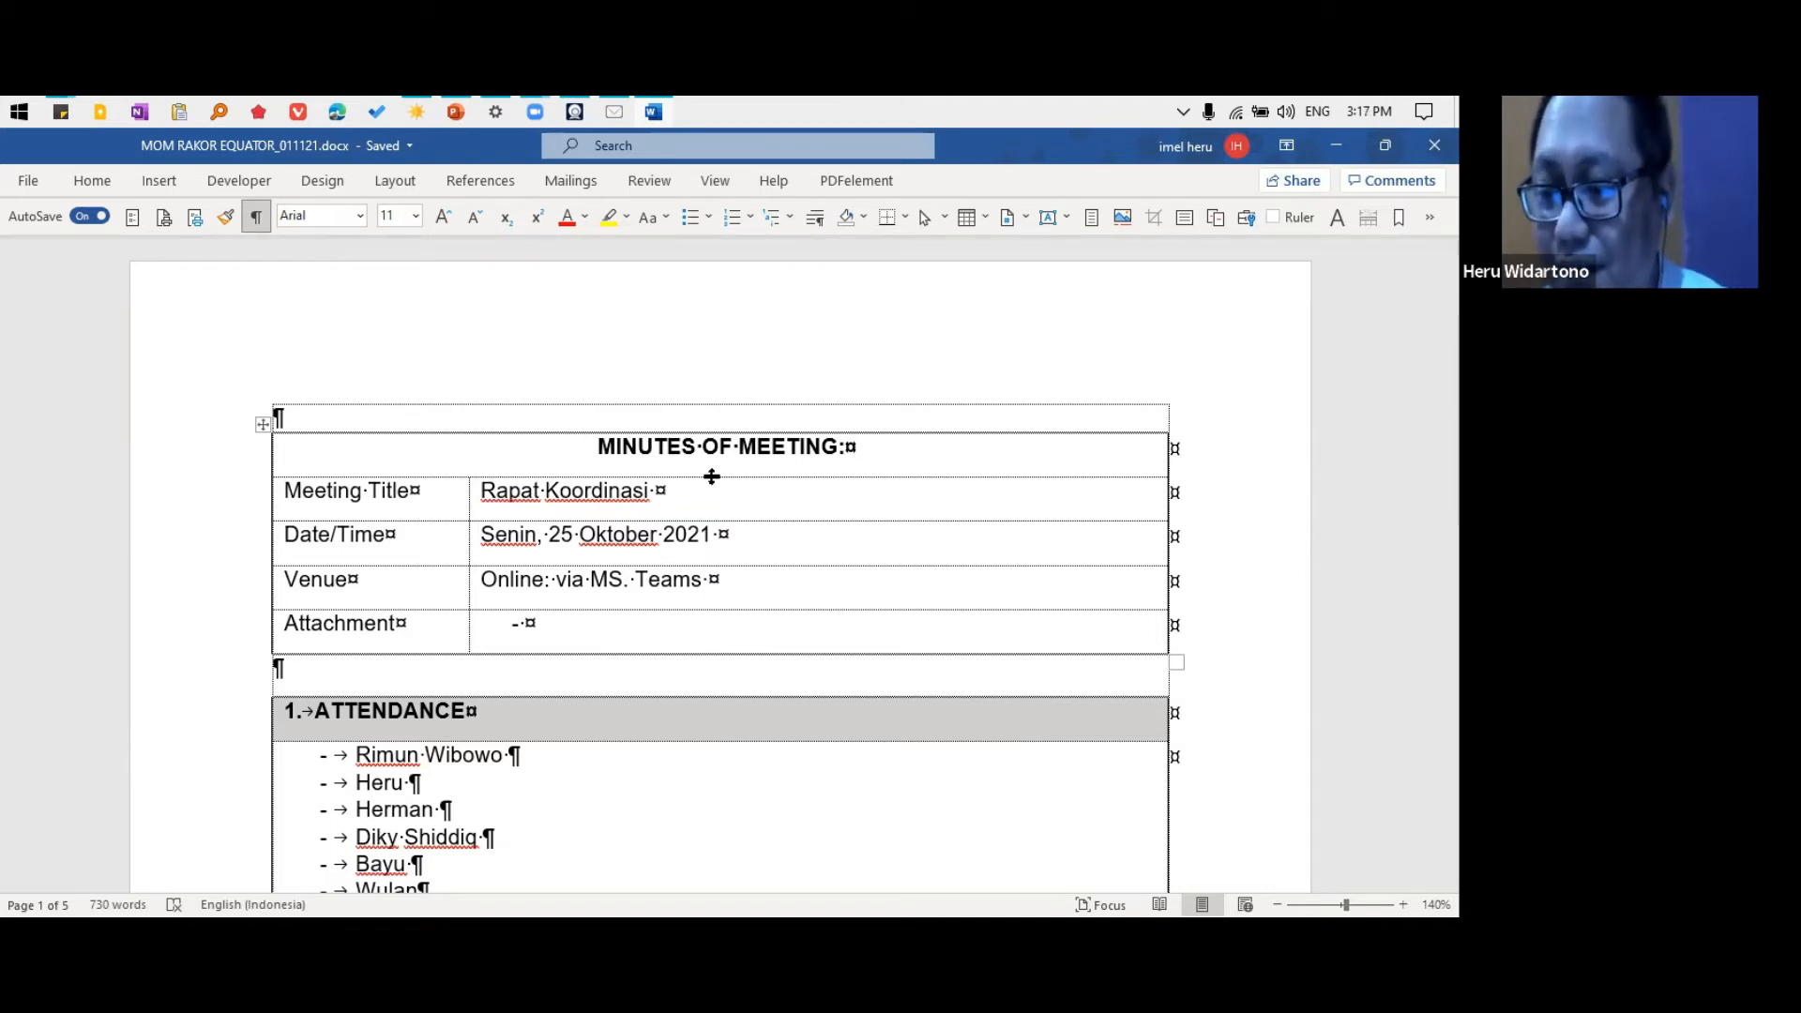
Select names in the Attendance list and view the available numbering styles without applying any
scroll(559, 627, "down", 3)
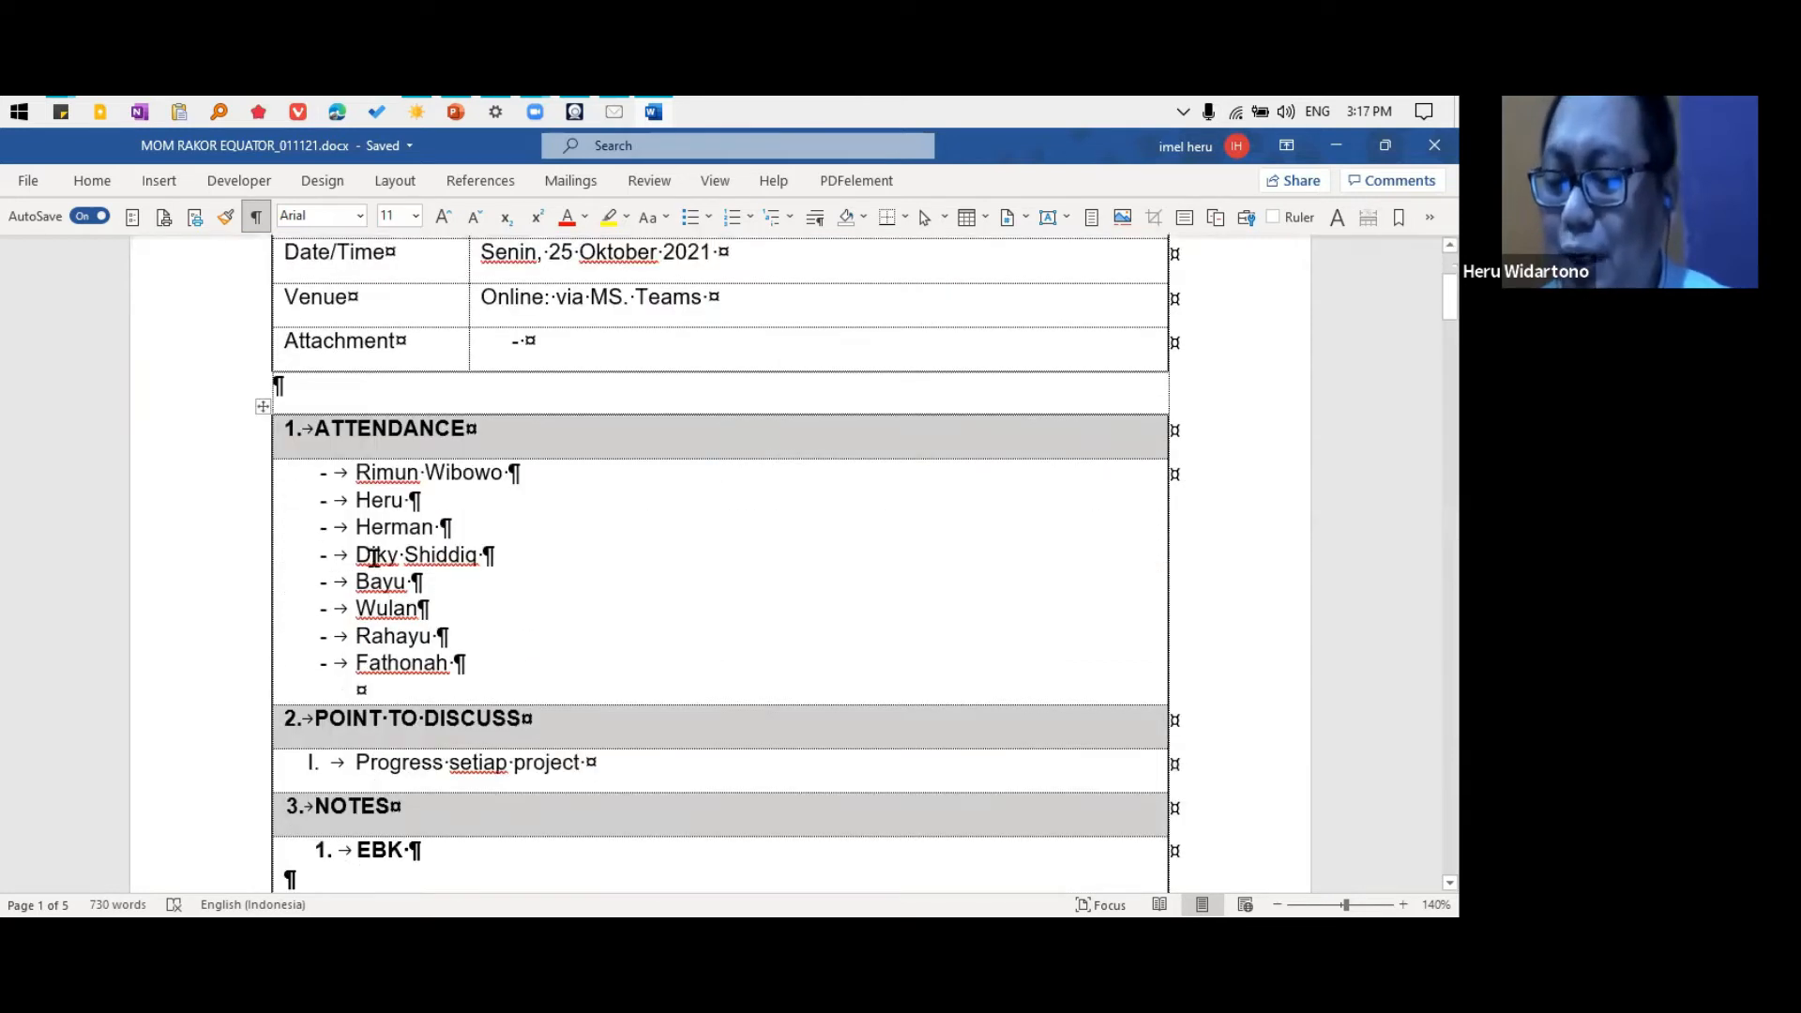
left_click_drag(314, 467, 562, 671)
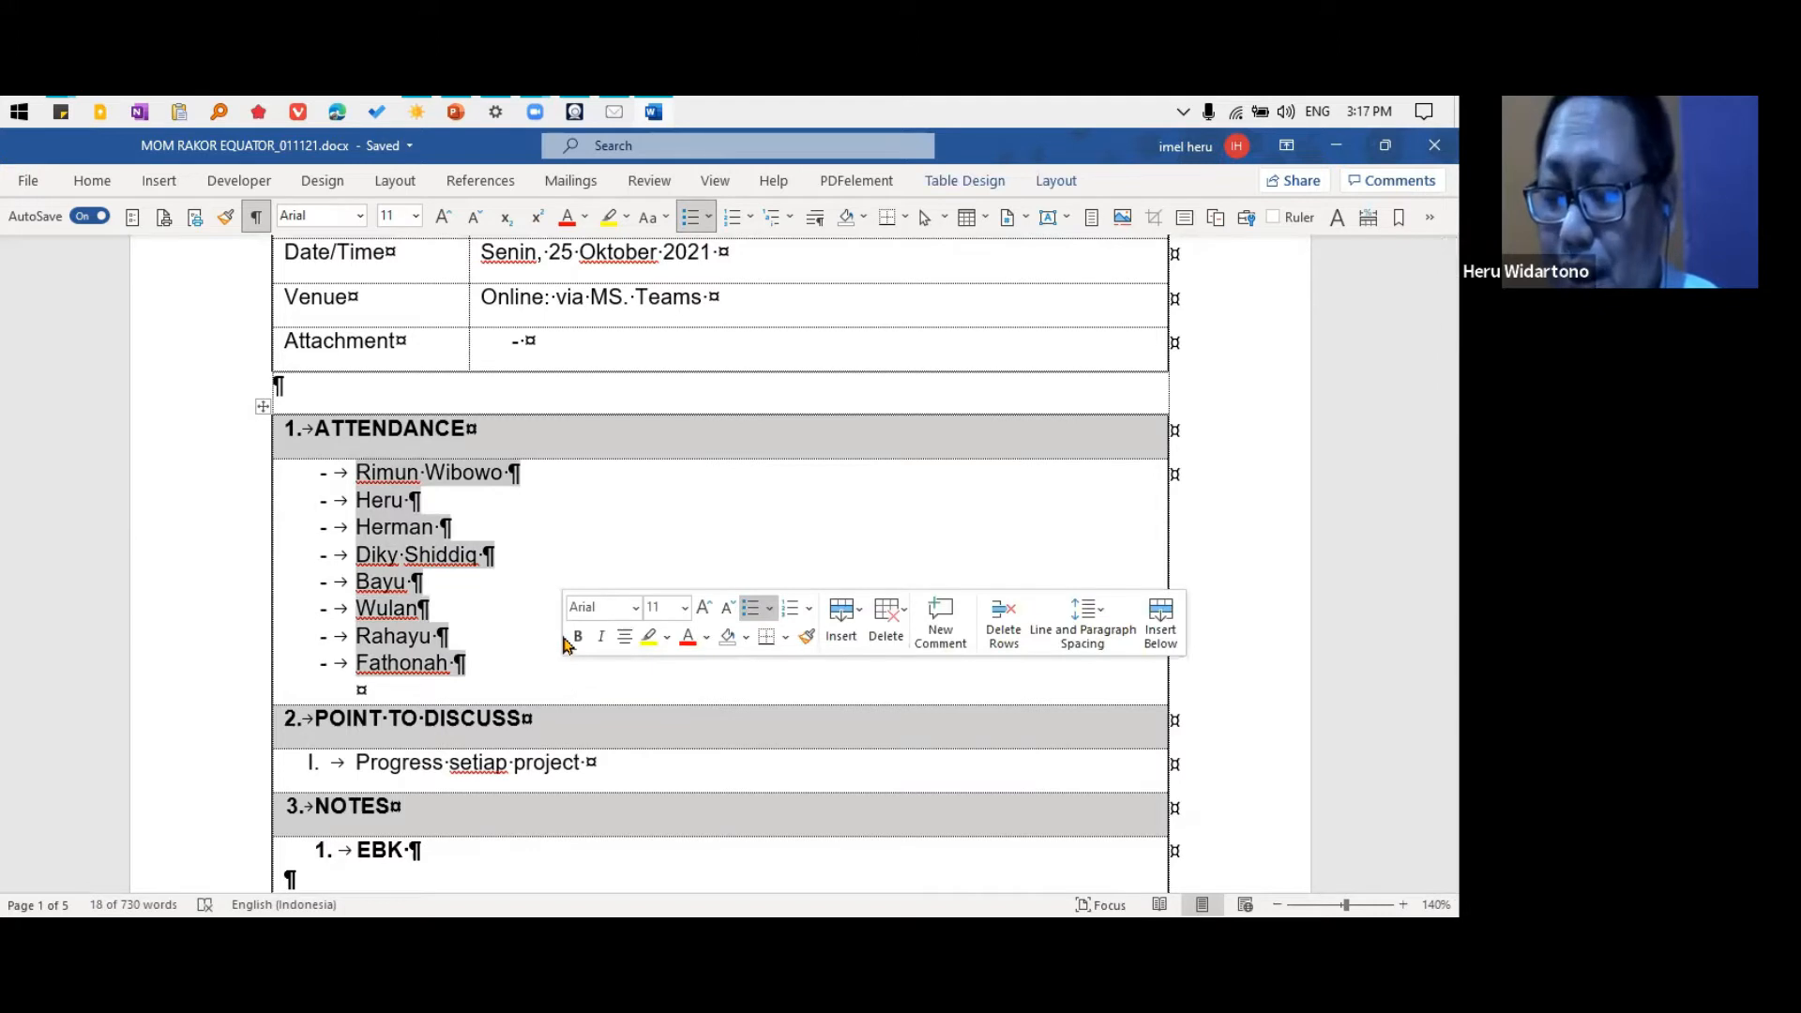
left_click(380, 516)
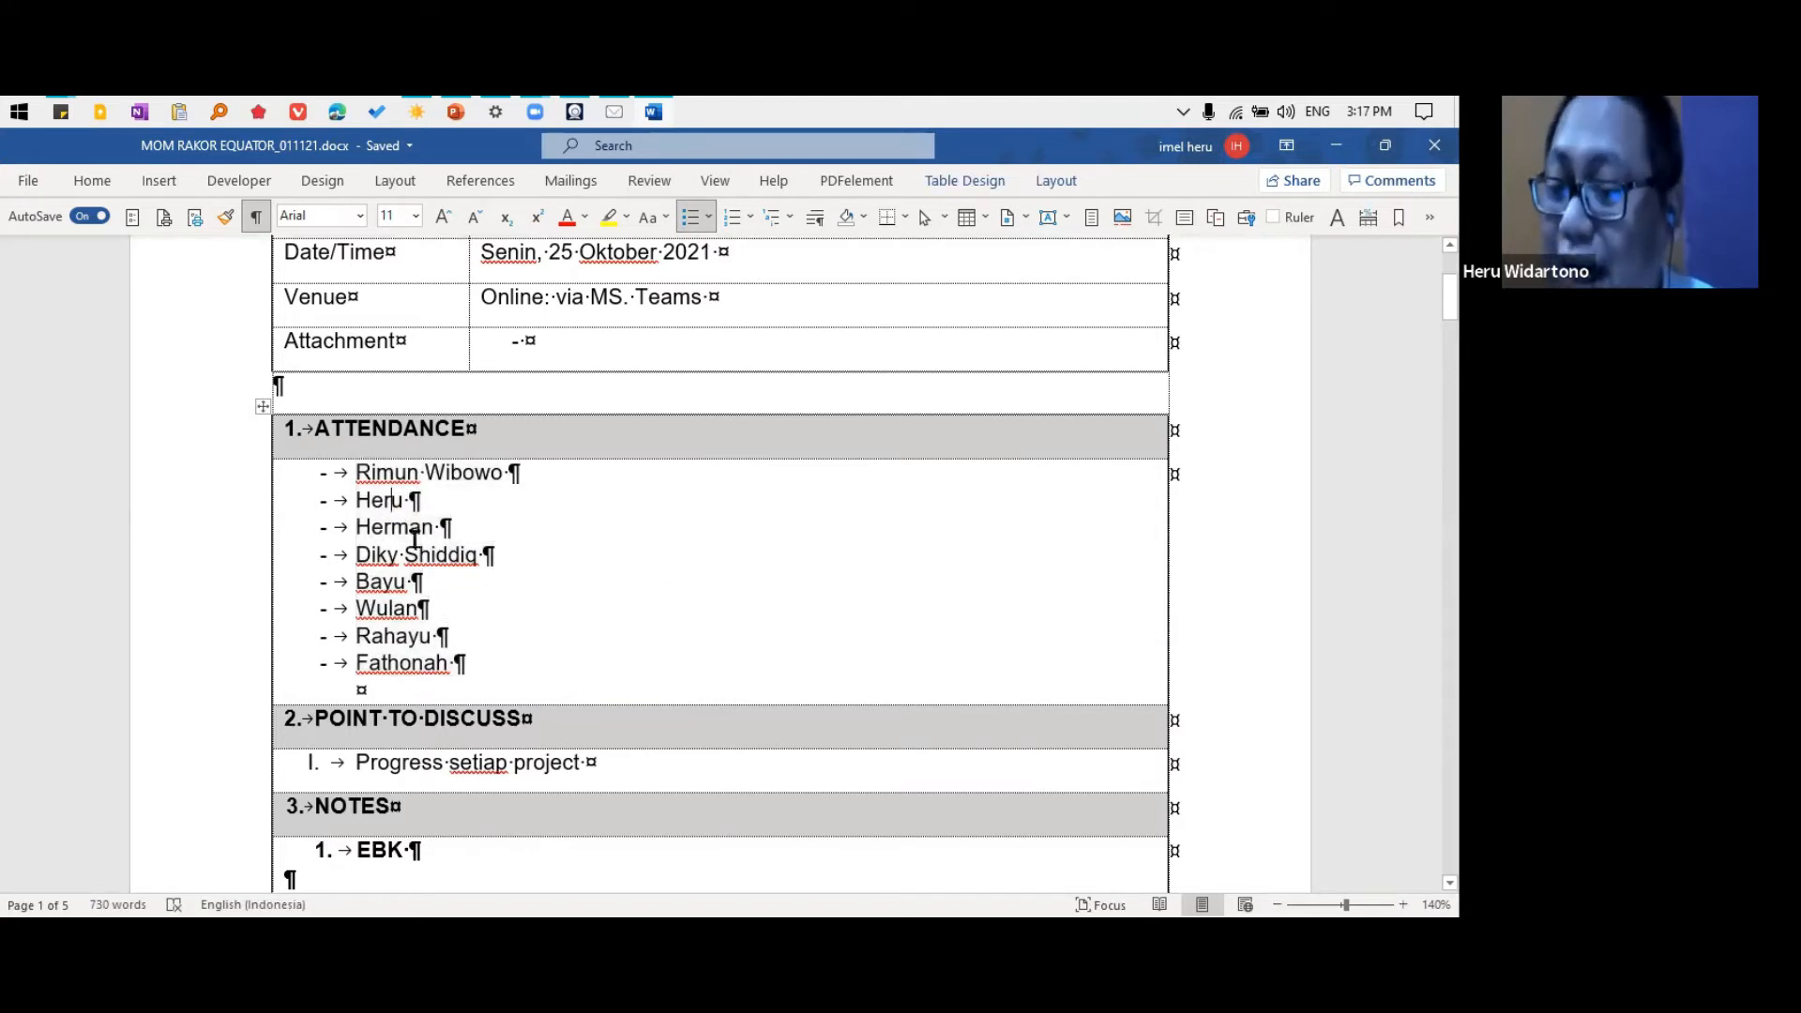
left_click_drag(310, 479, 403, 584)
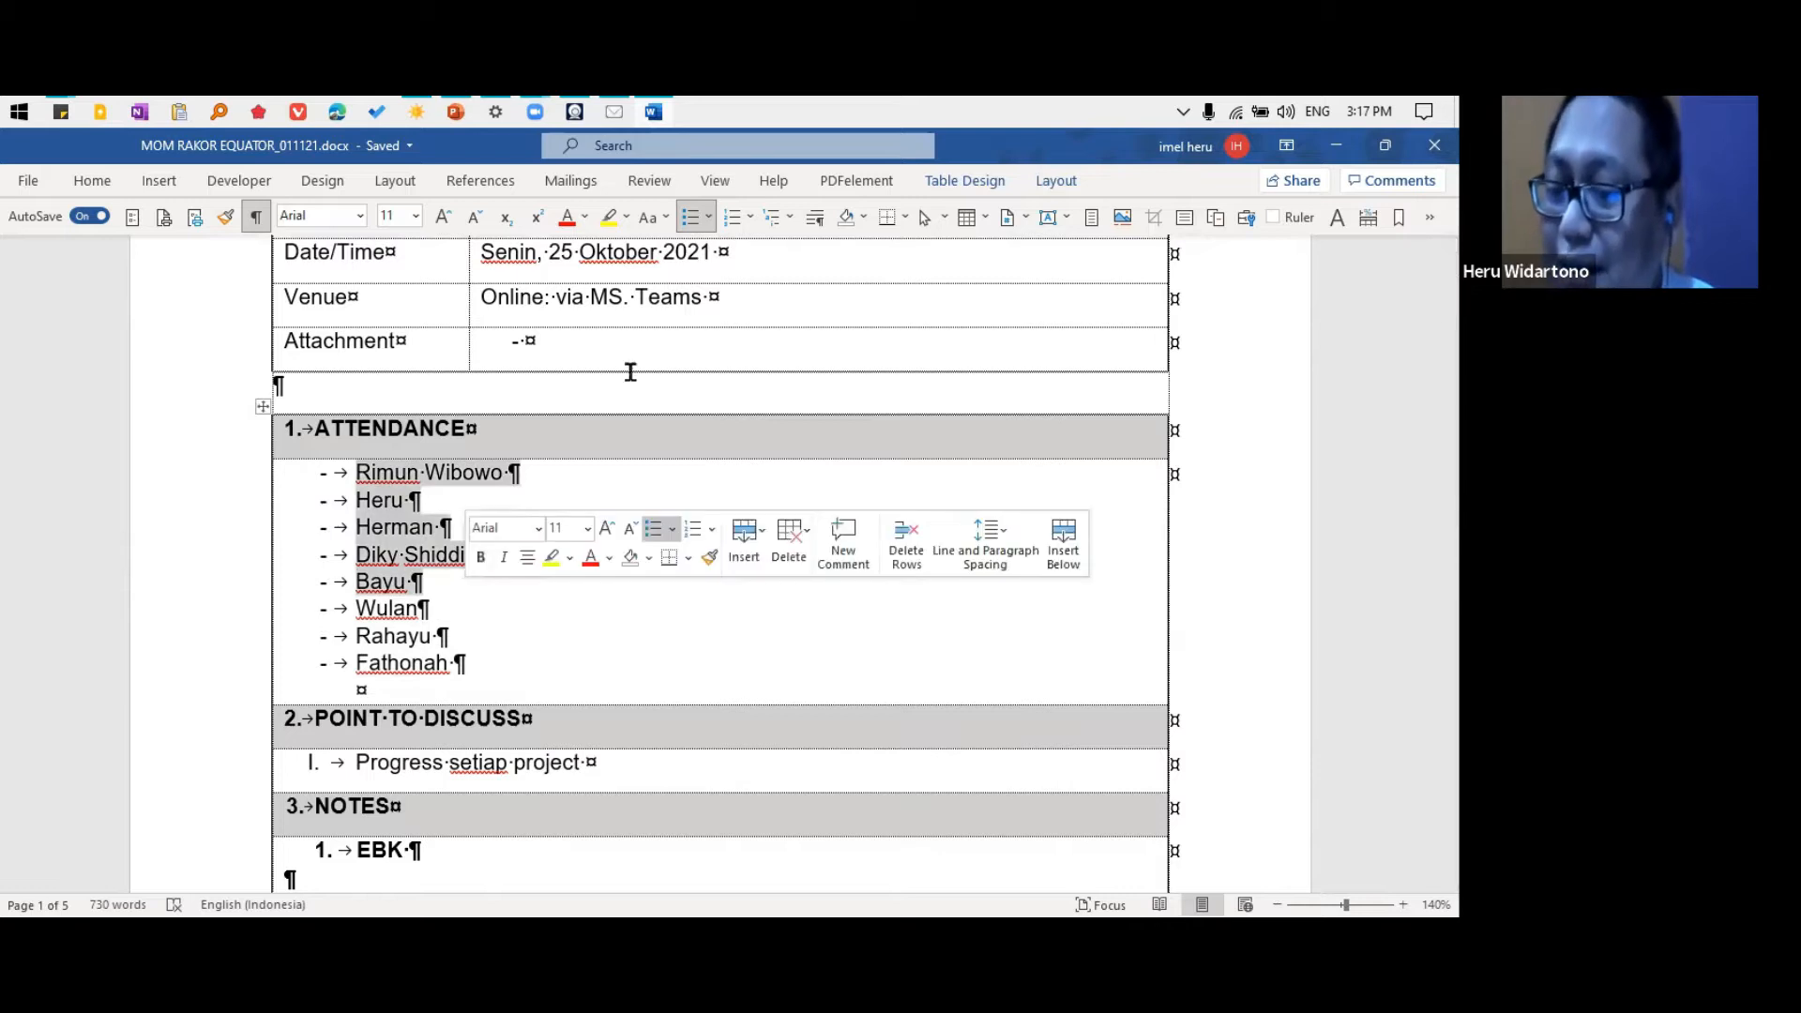
left_click(751, 223)
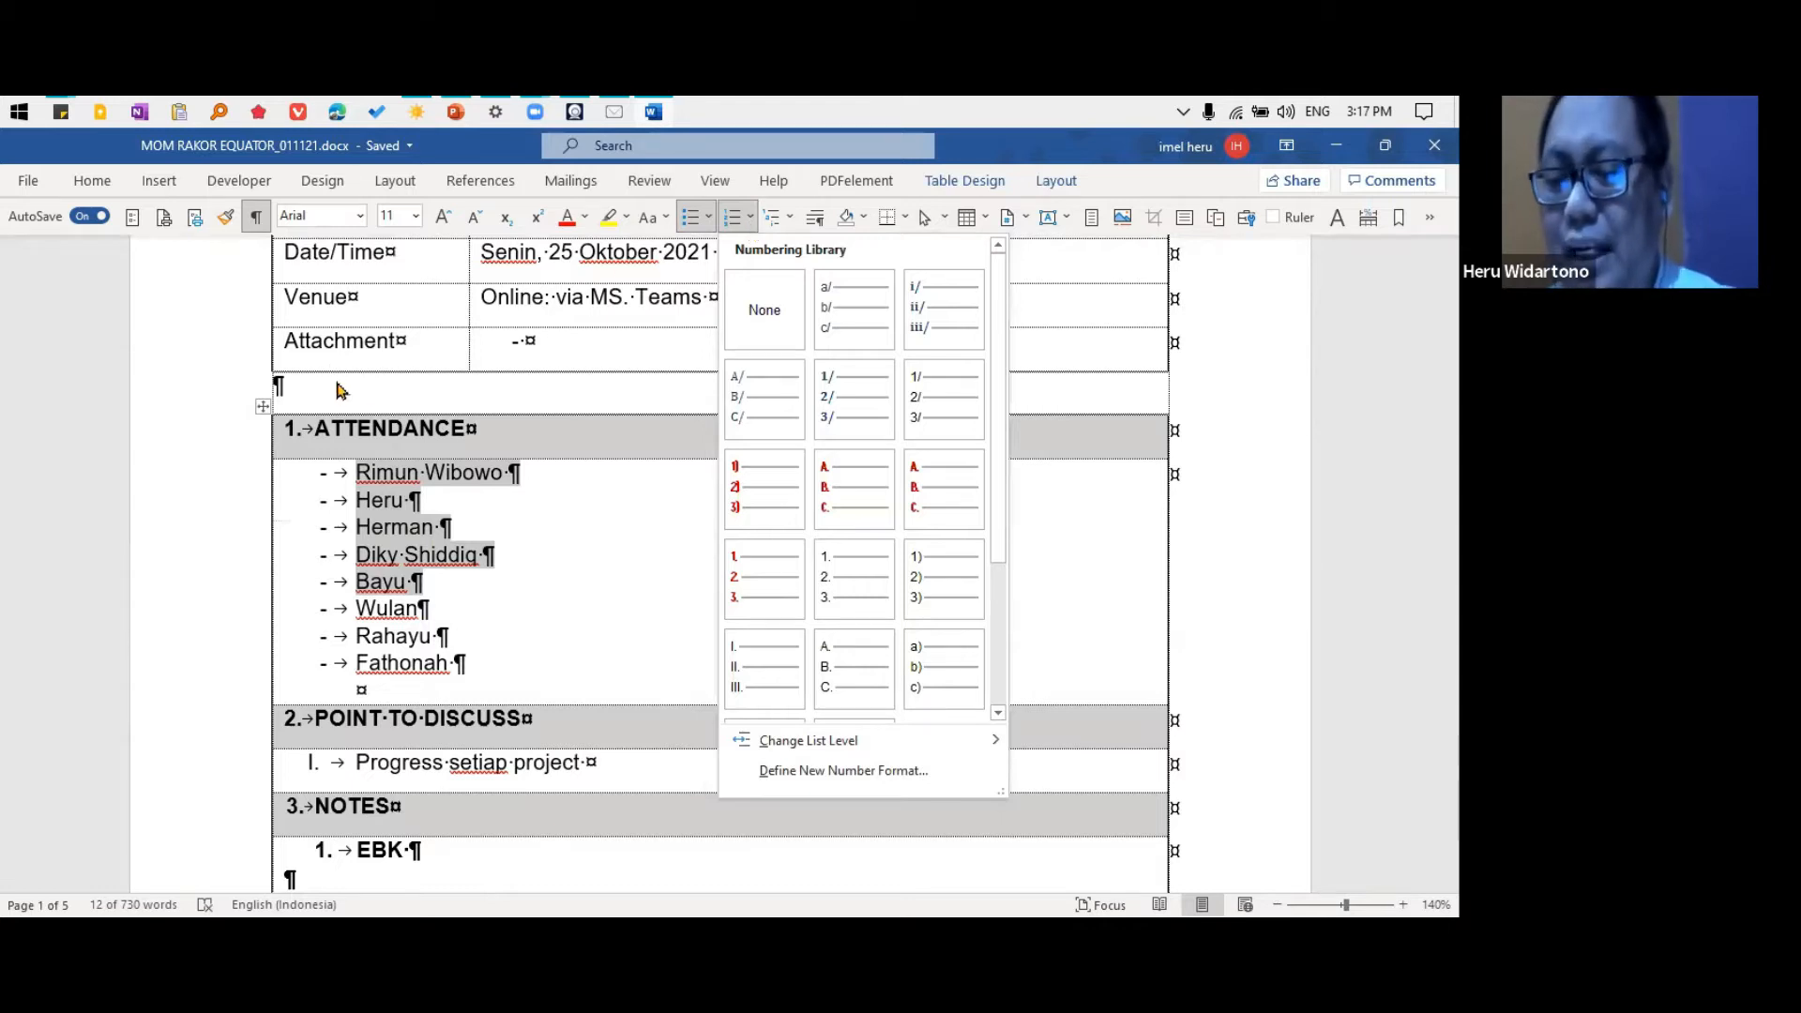
key("Escape")
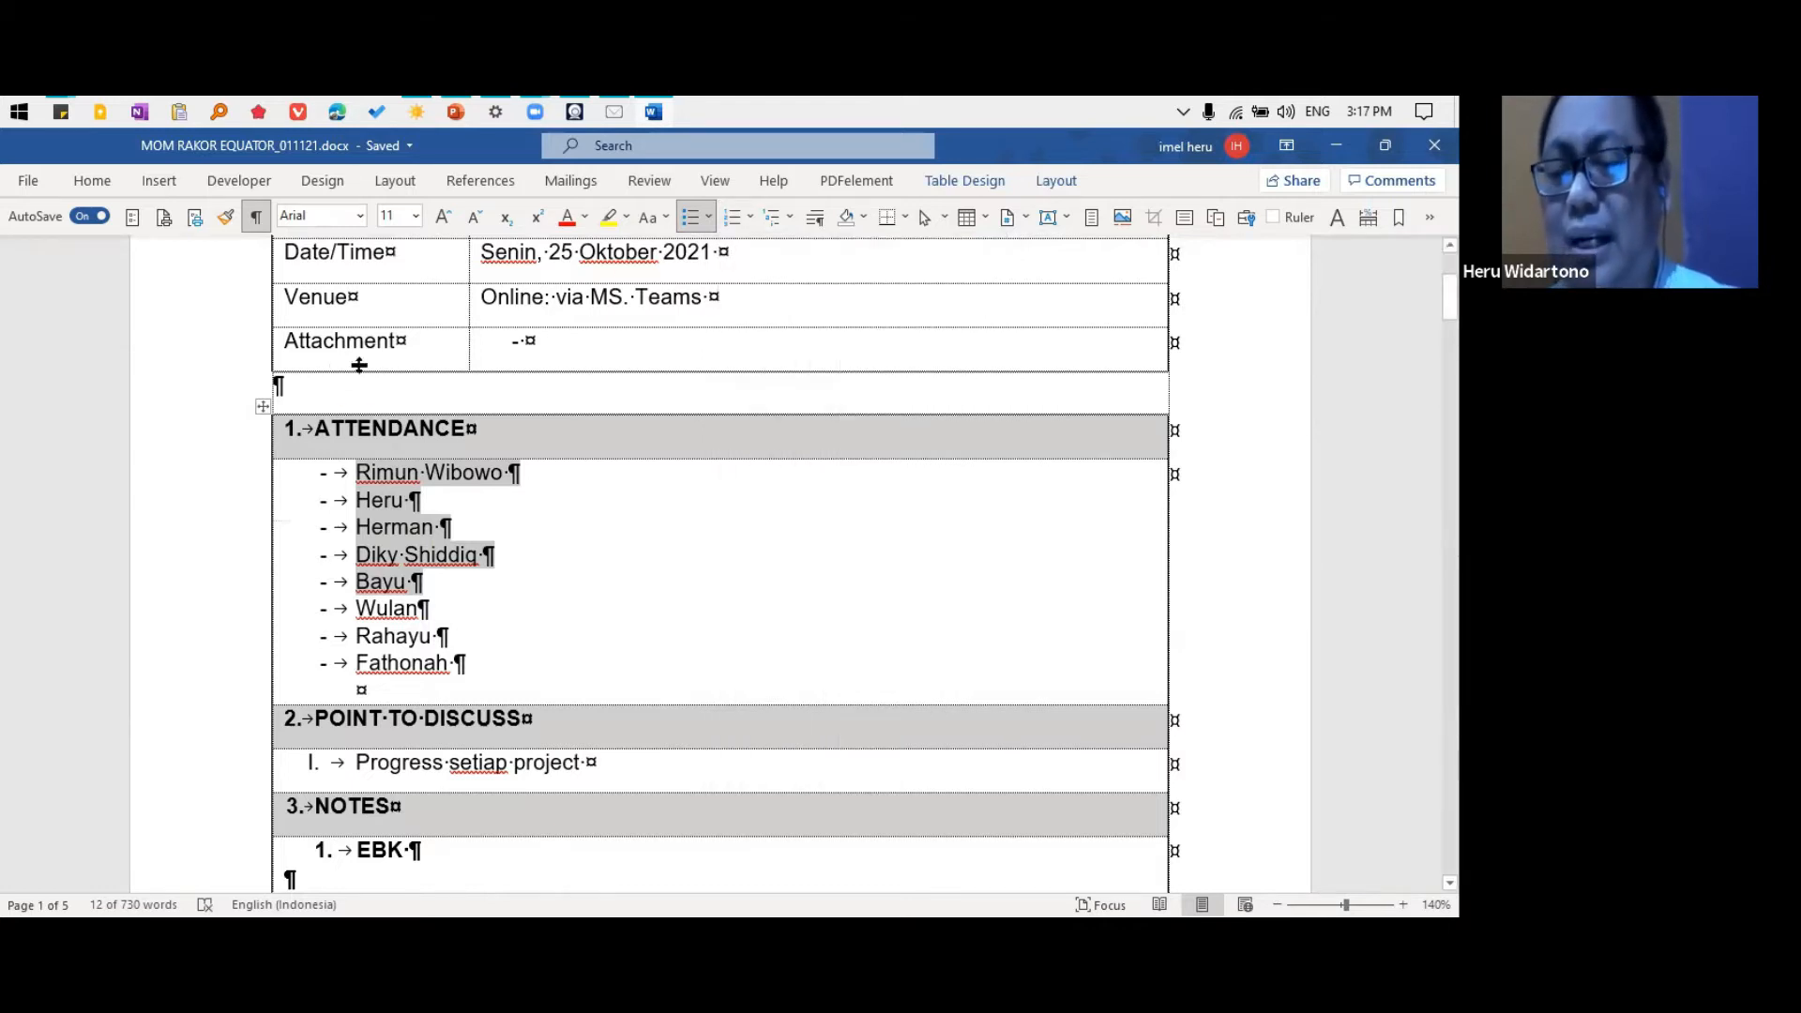
Apply the MoM style set to the whole document
left_click(323, 181)
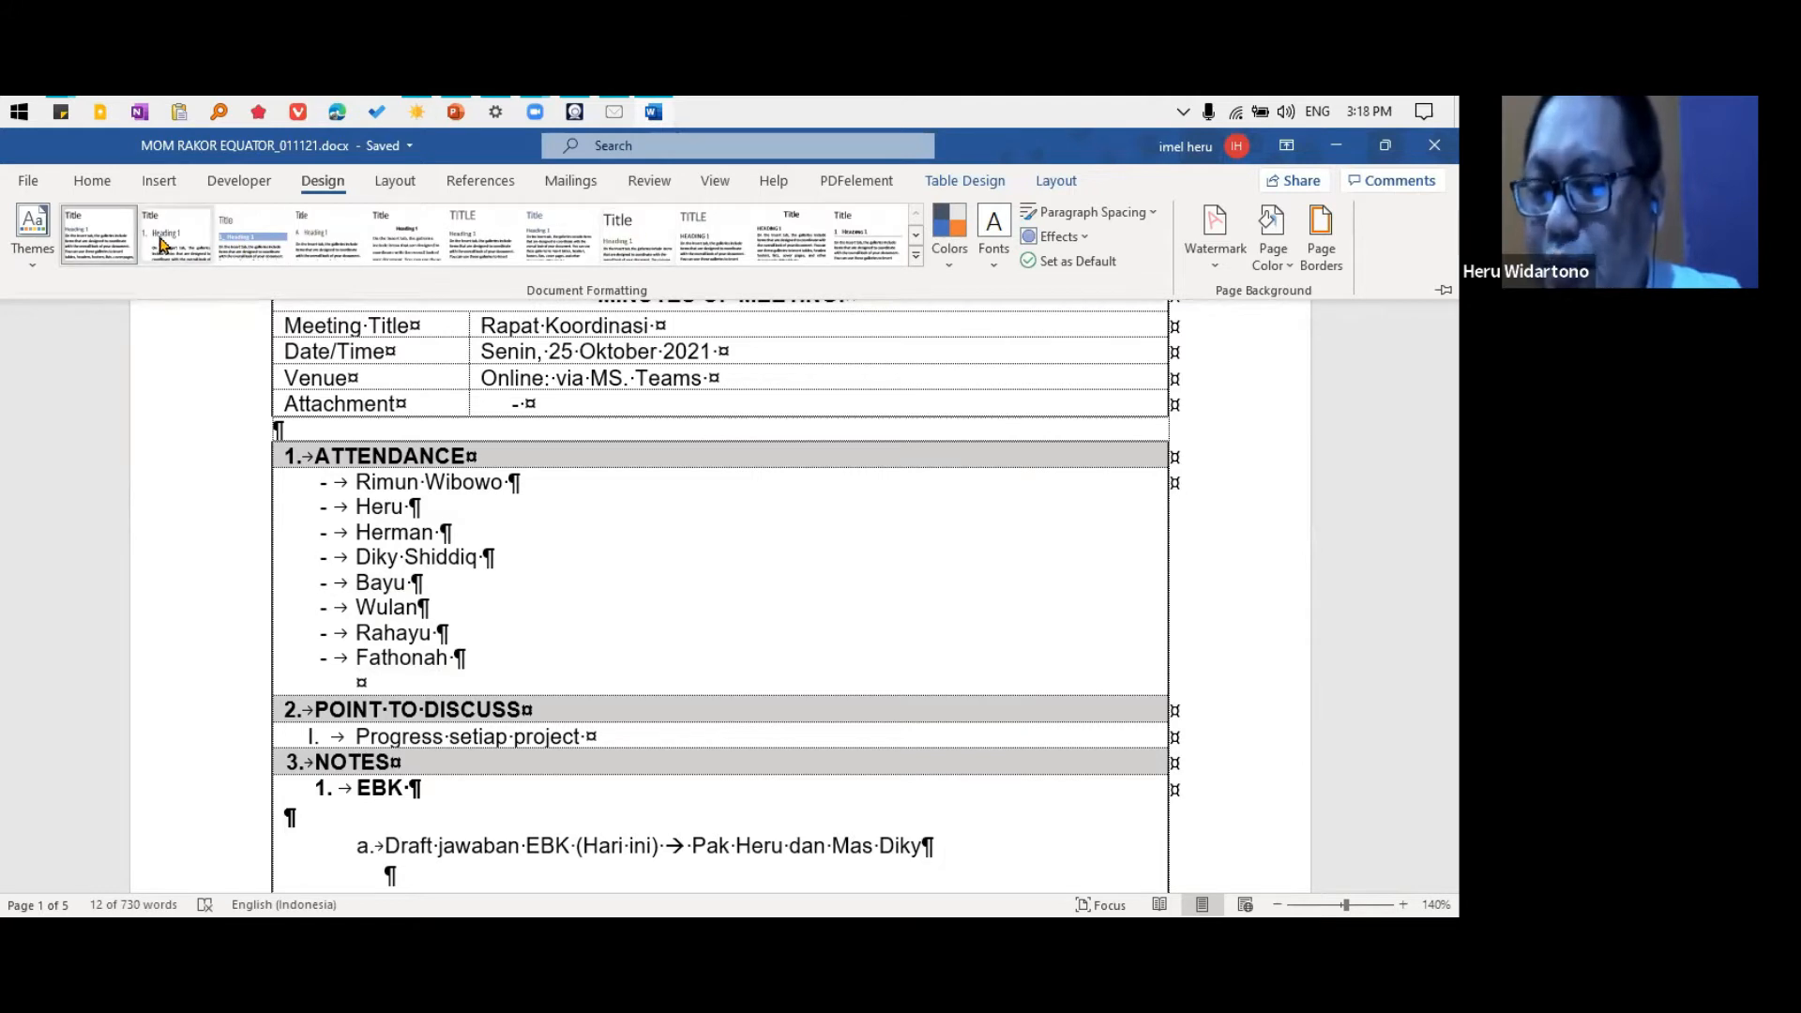
left_click(268, 246)
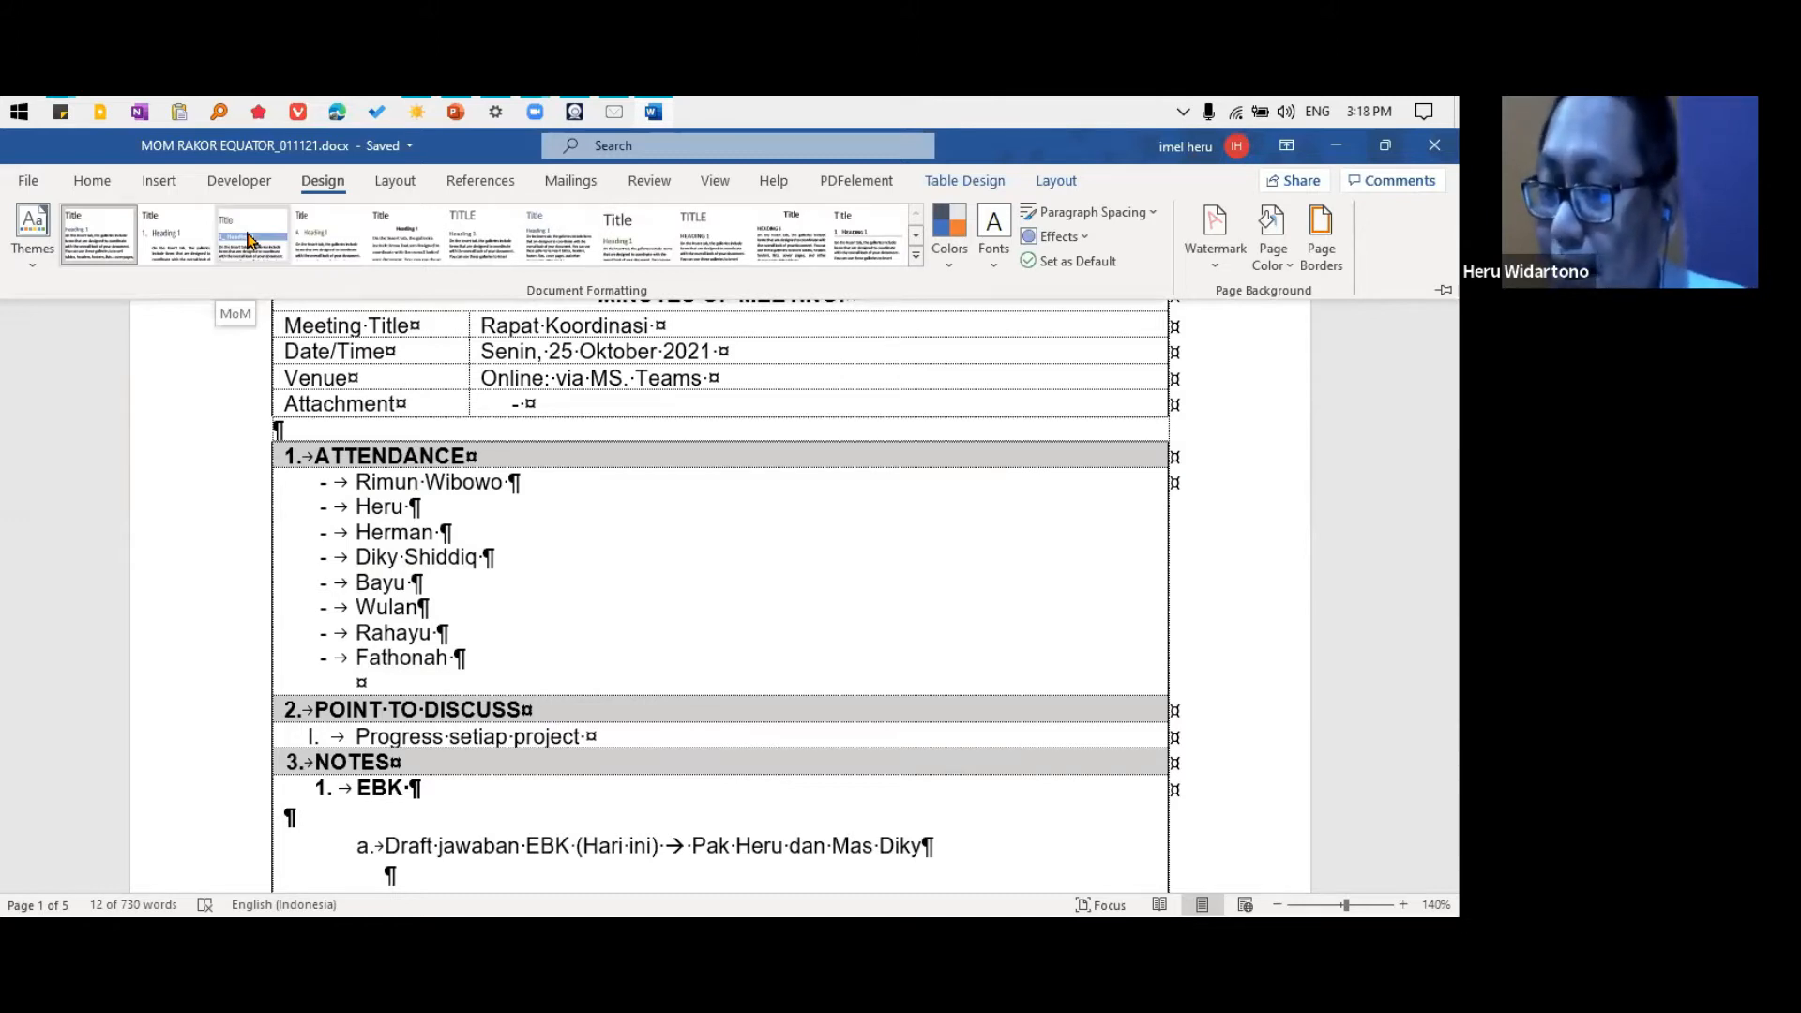
left_click(251, 240)
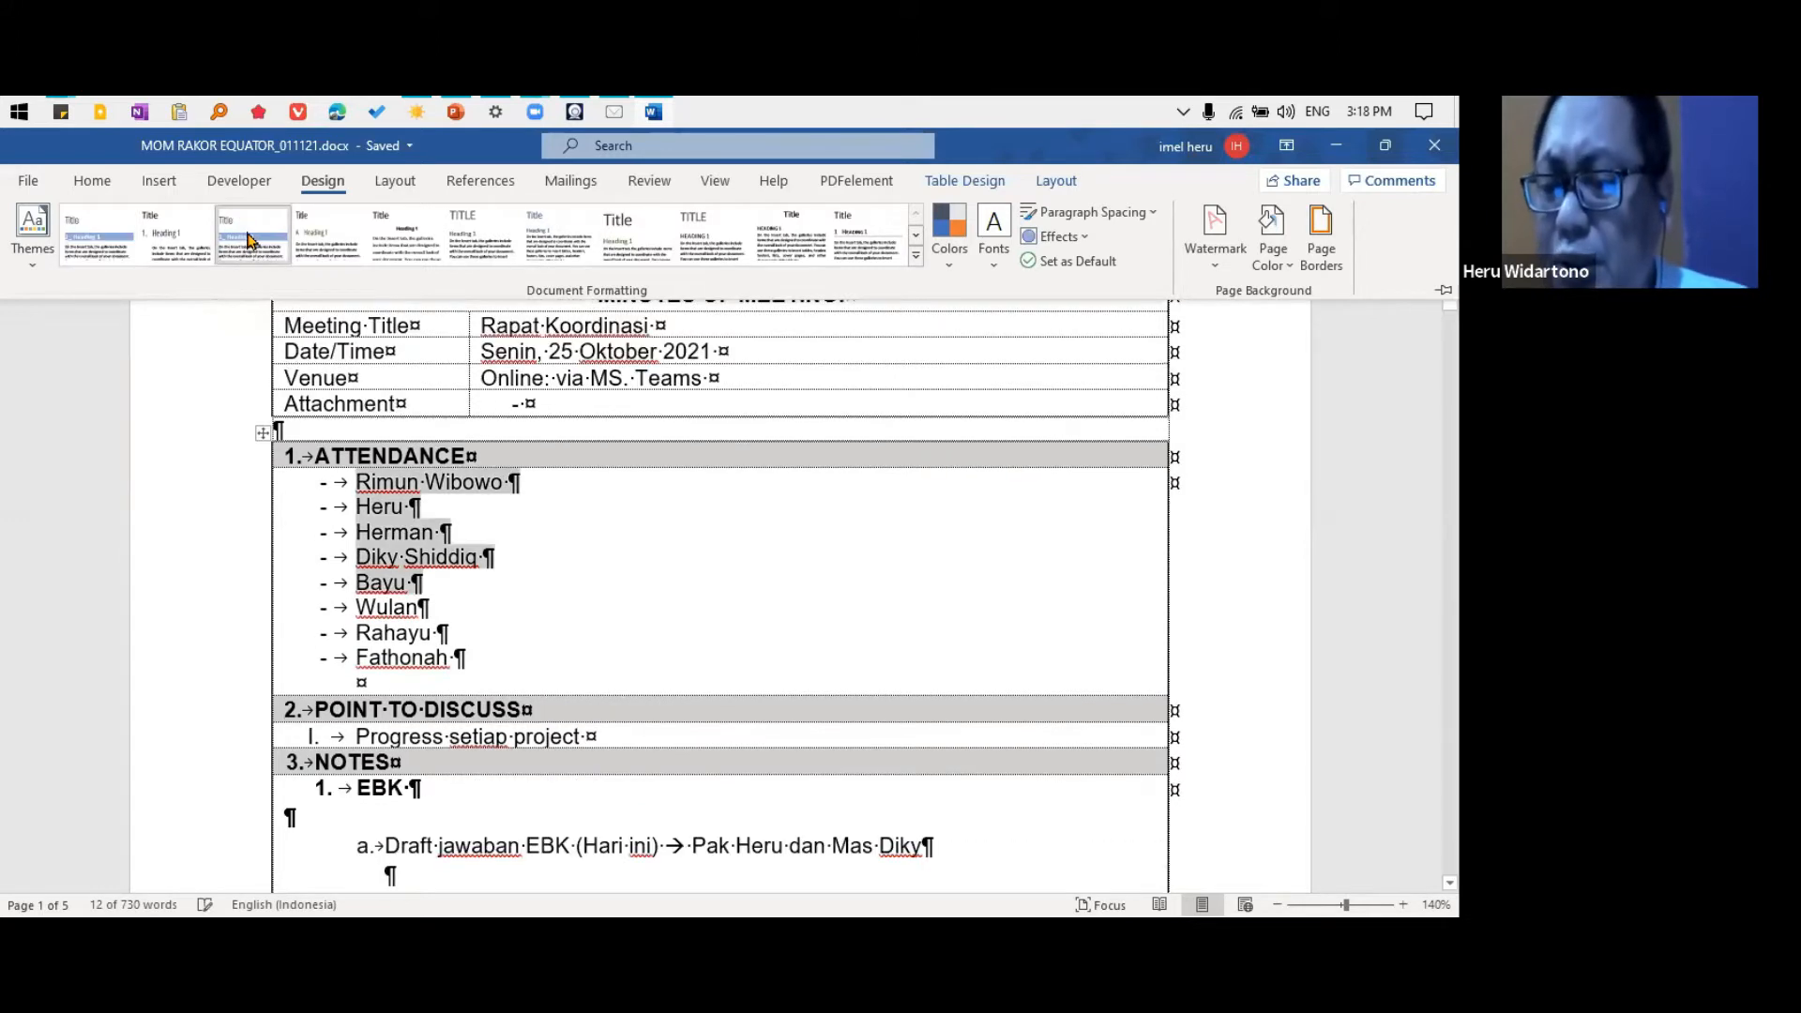
Display the full Styles pane beside the document, narrow it, and place the cursor in the EBK heading
left_click(301, 430)
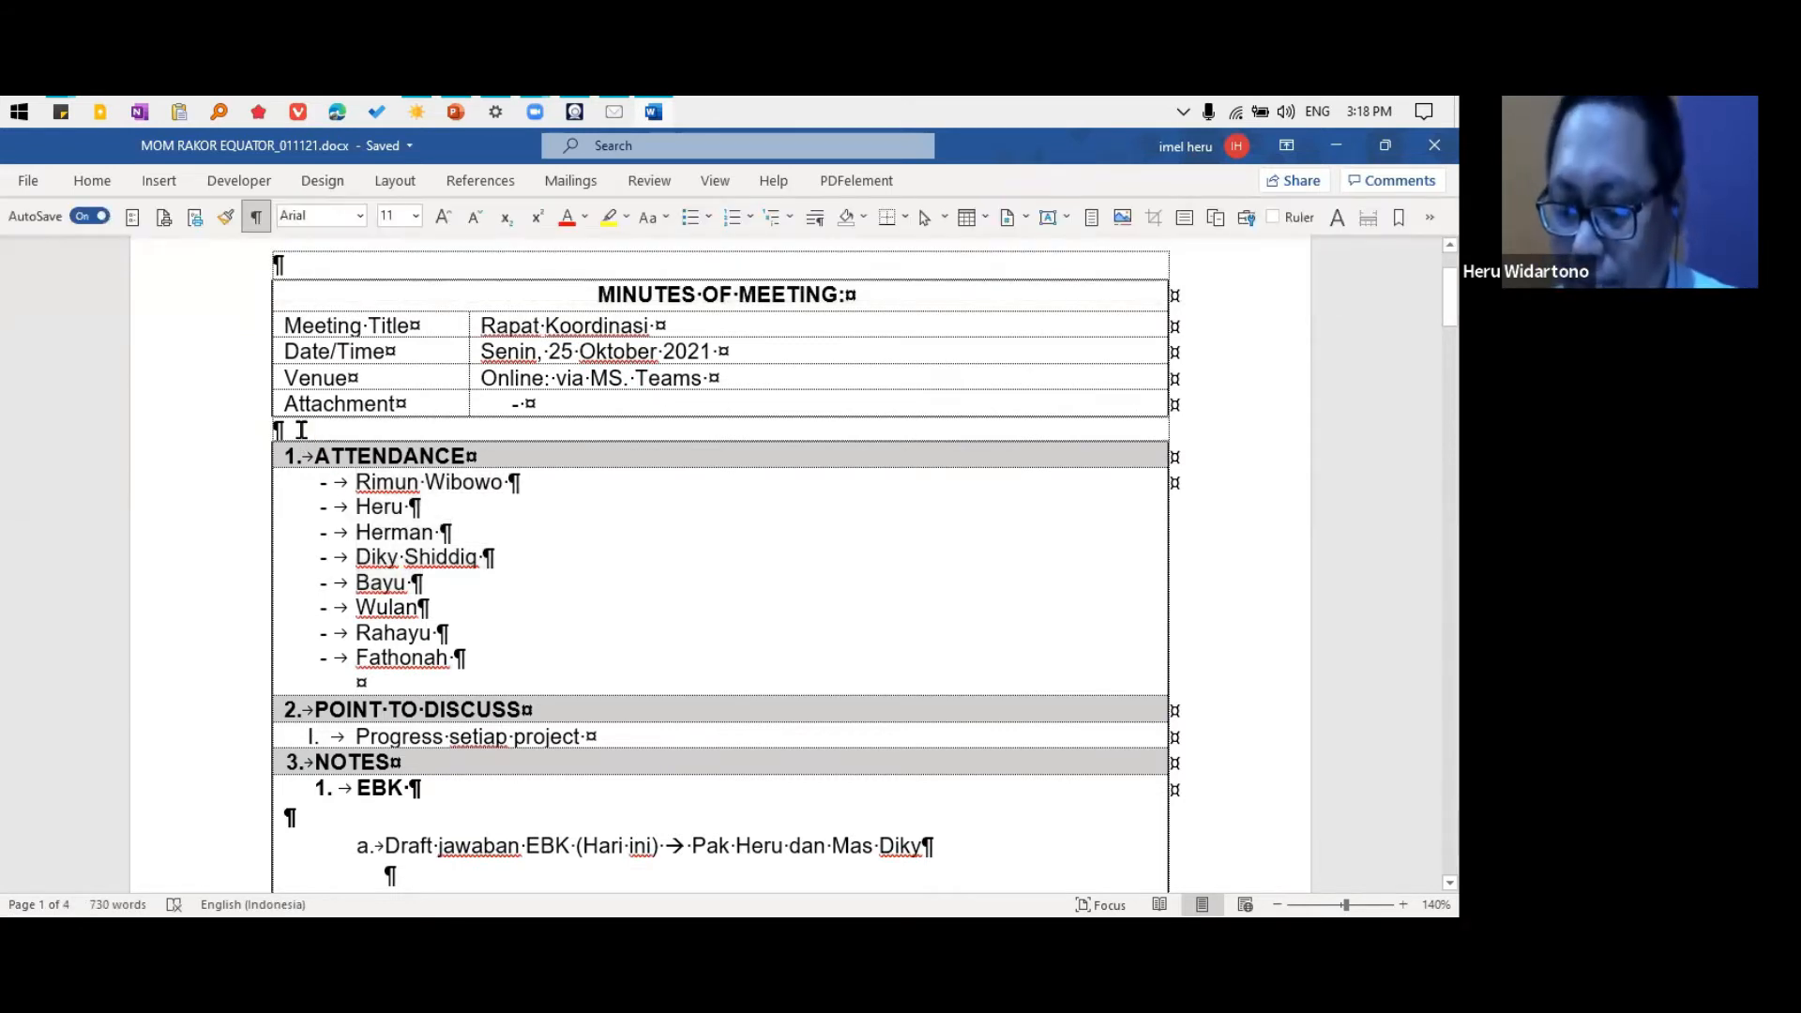
key("ctrl+alt+shift+s")
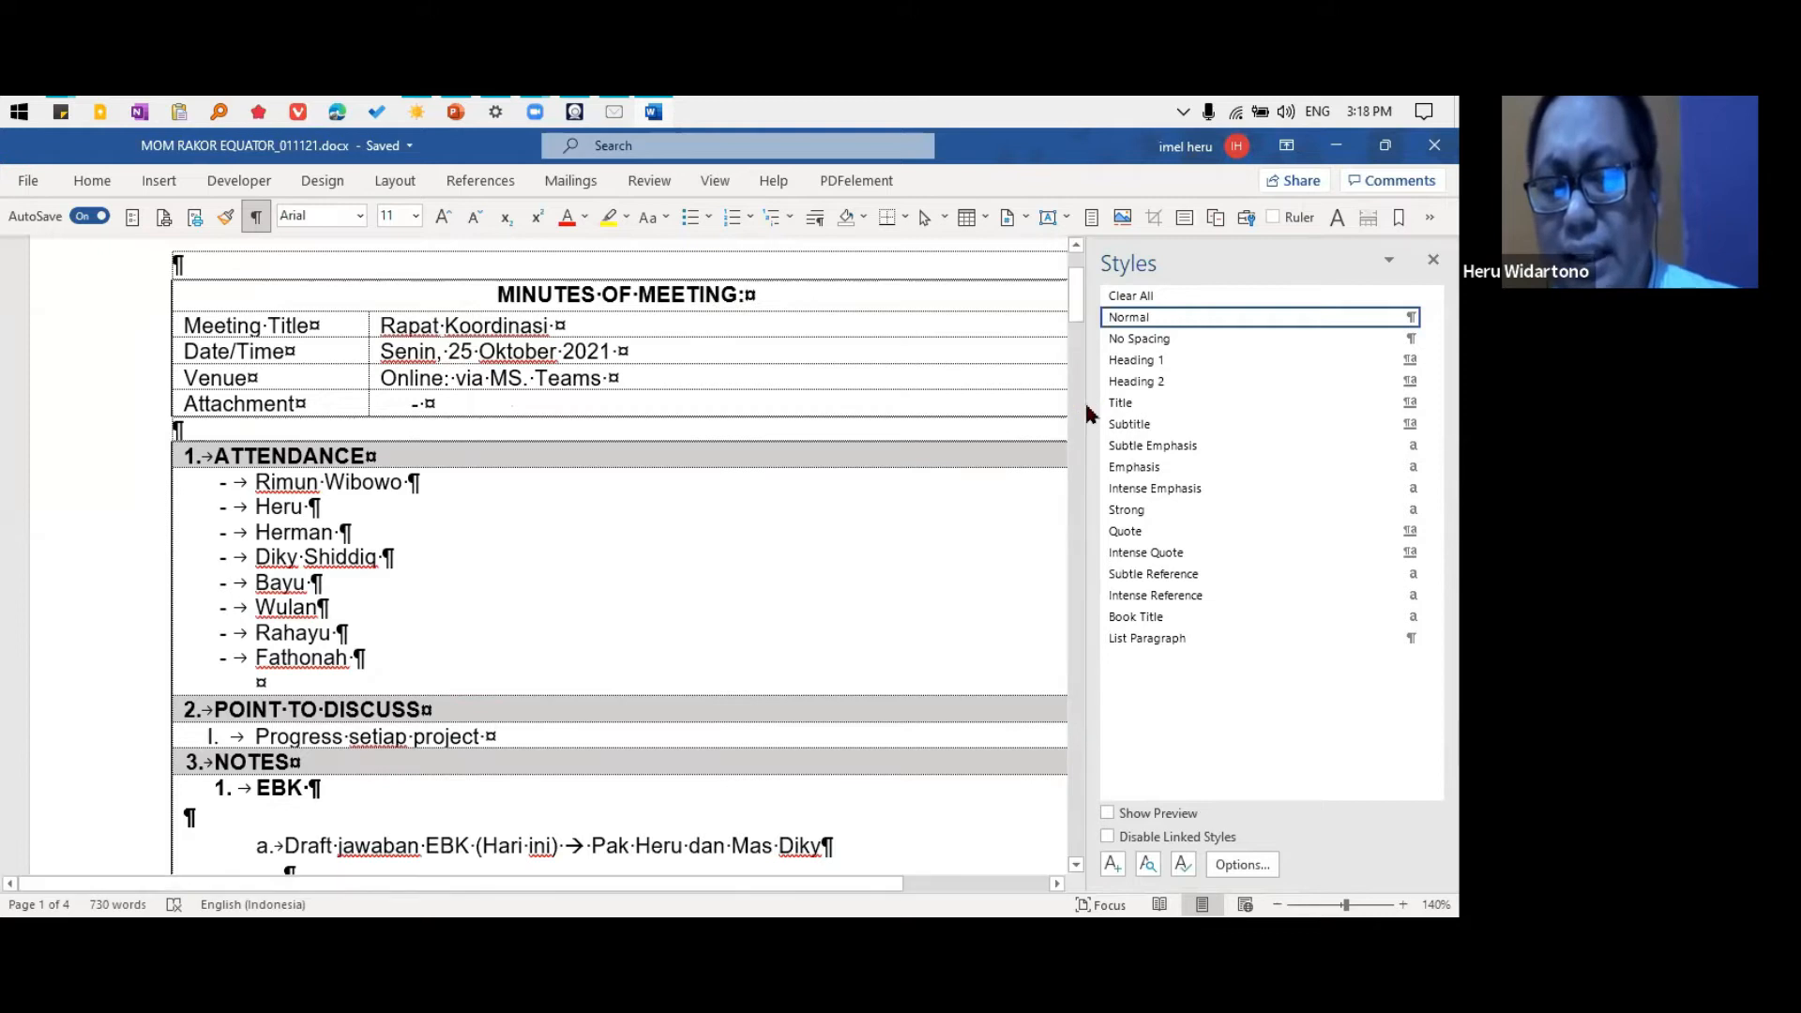
scroll(1096, 404, "down", 7)
left_click_drag(1096, 404, 1218, 404)
scroll(525, 404, "up", 3)
left_click(337, 449)
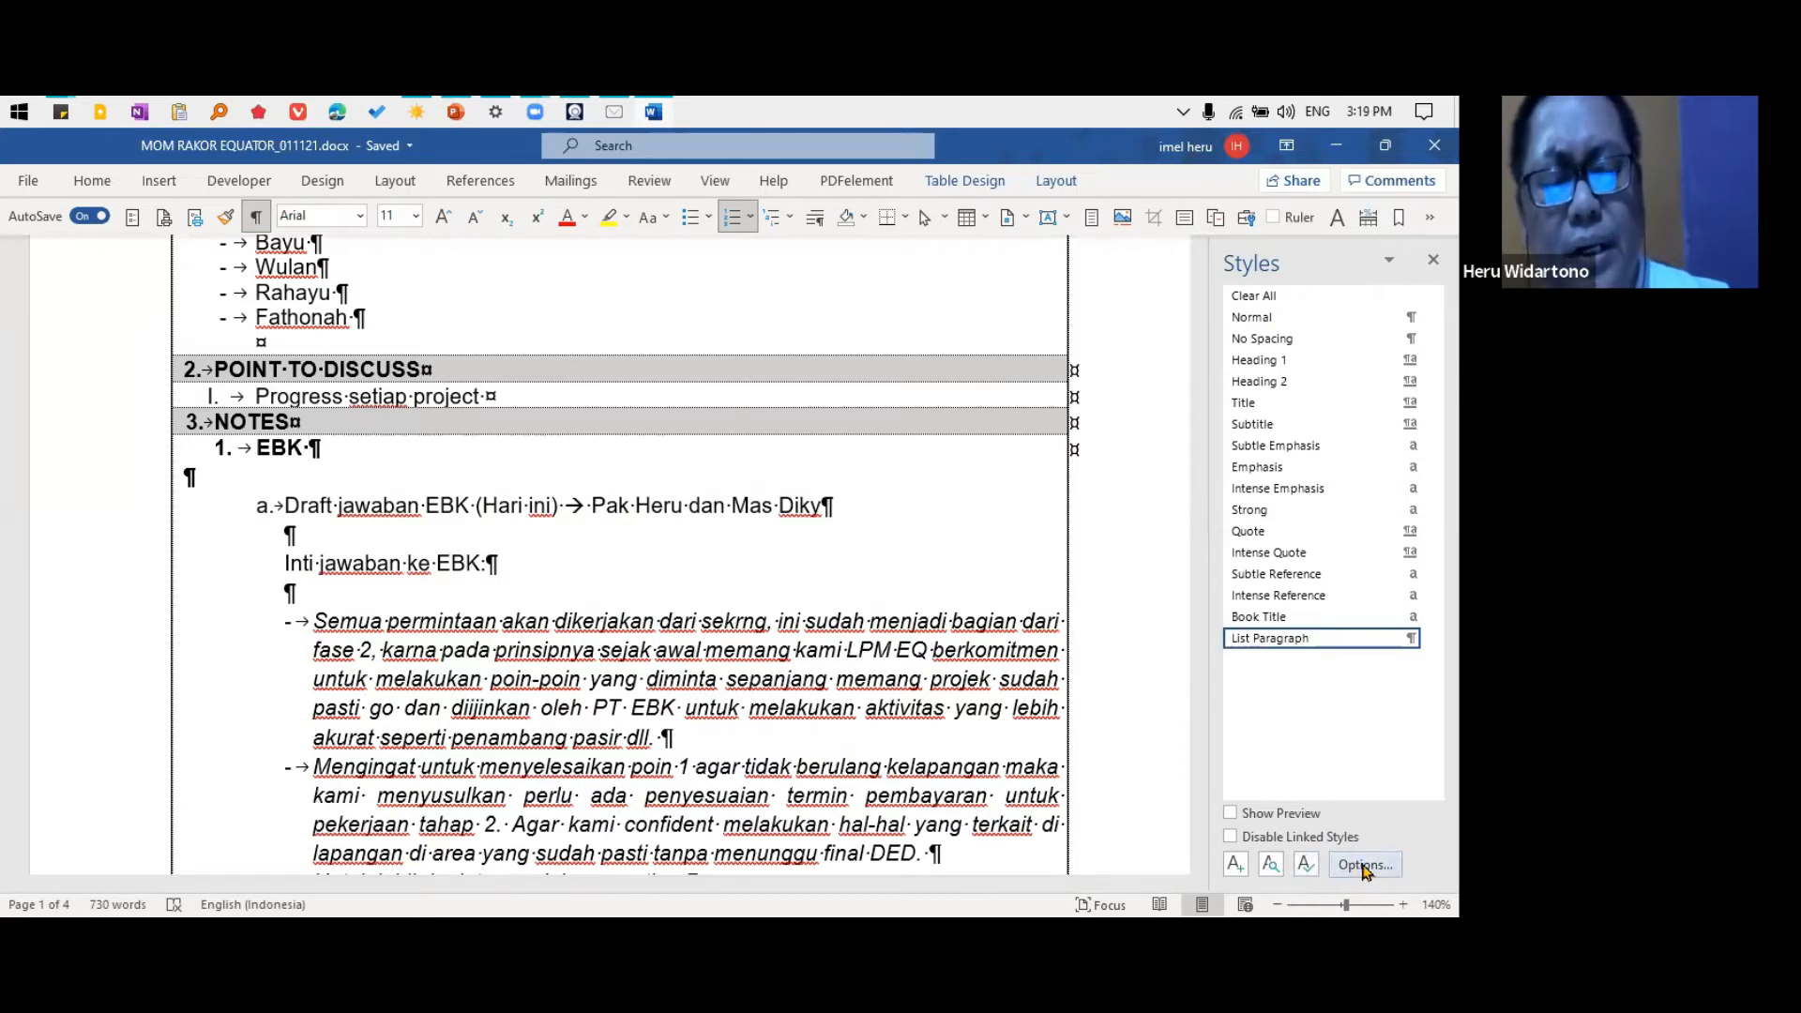
Set the Styles pane to show all styles sorted alphabetically
left_click(1351, 861)
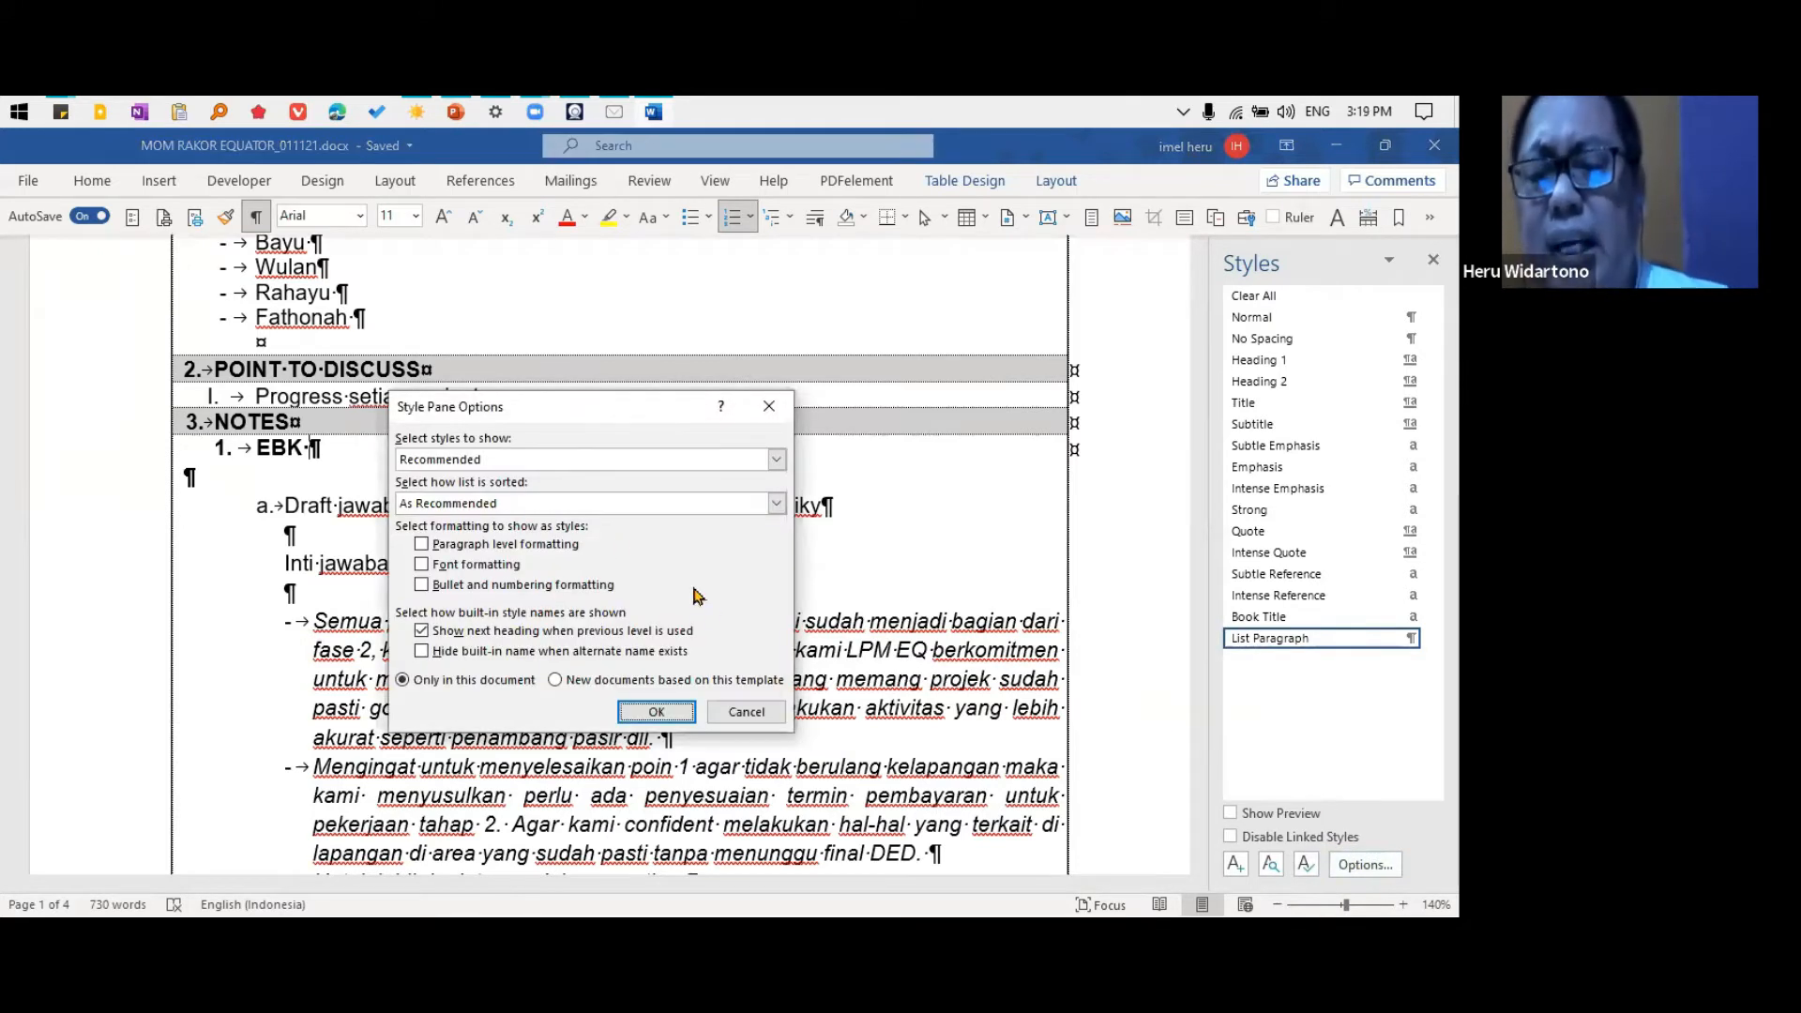
left_click(777, 458)
left_click(481, 522)
left_click(777, 503)
left_click(494, 523)
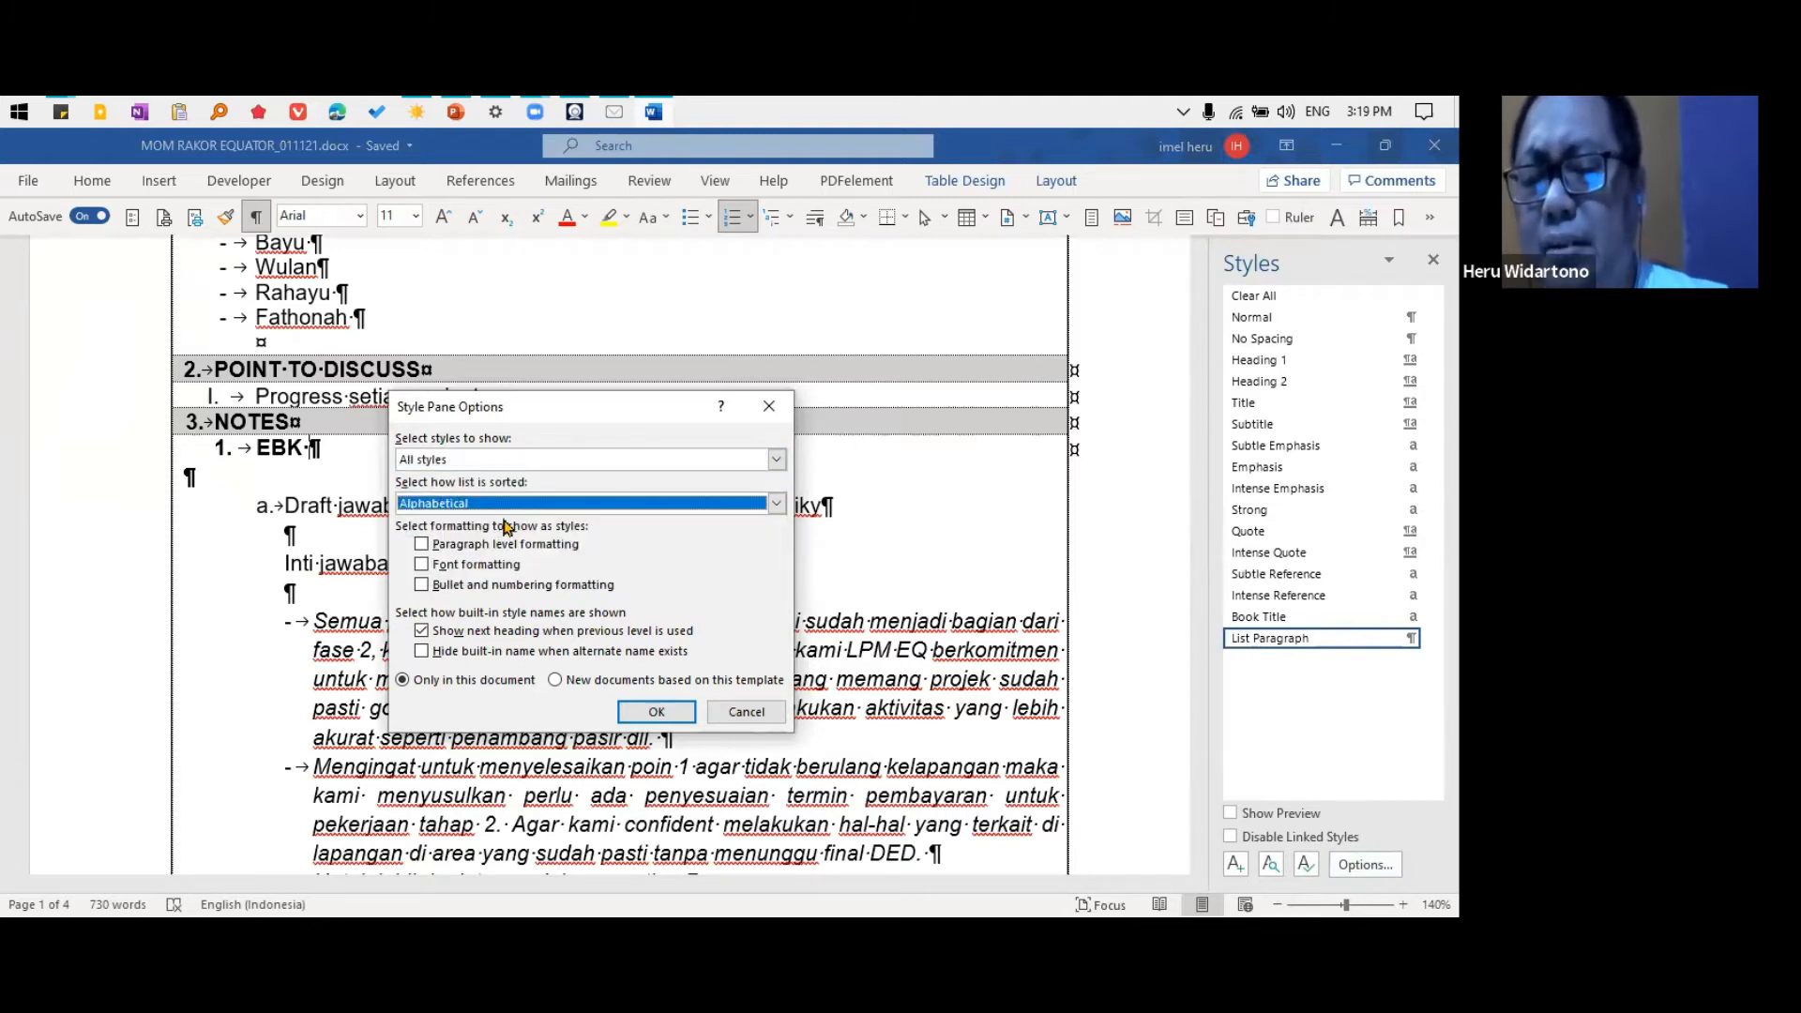
left_click(661, 711)
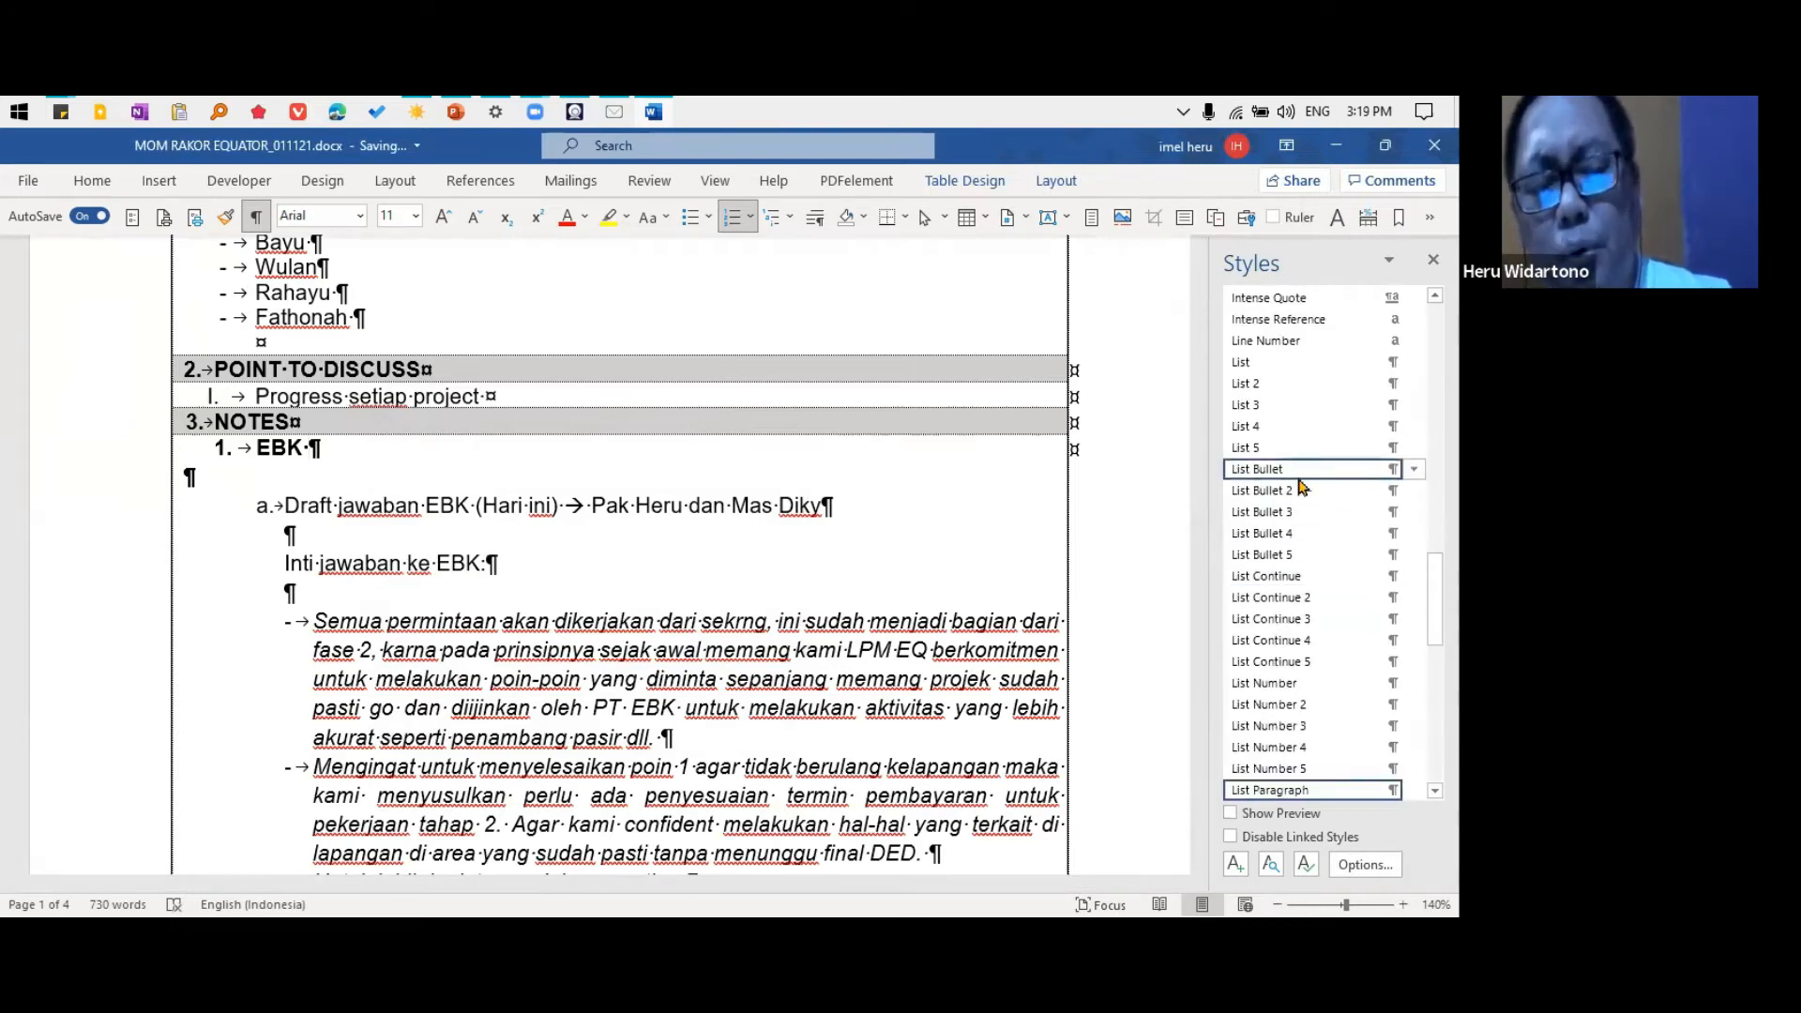
Apply the List Number style to the EBK heading and List Number 2 to the "Draft jawaban EBK (Hari ini)" item
mouse_move(1332, 484)
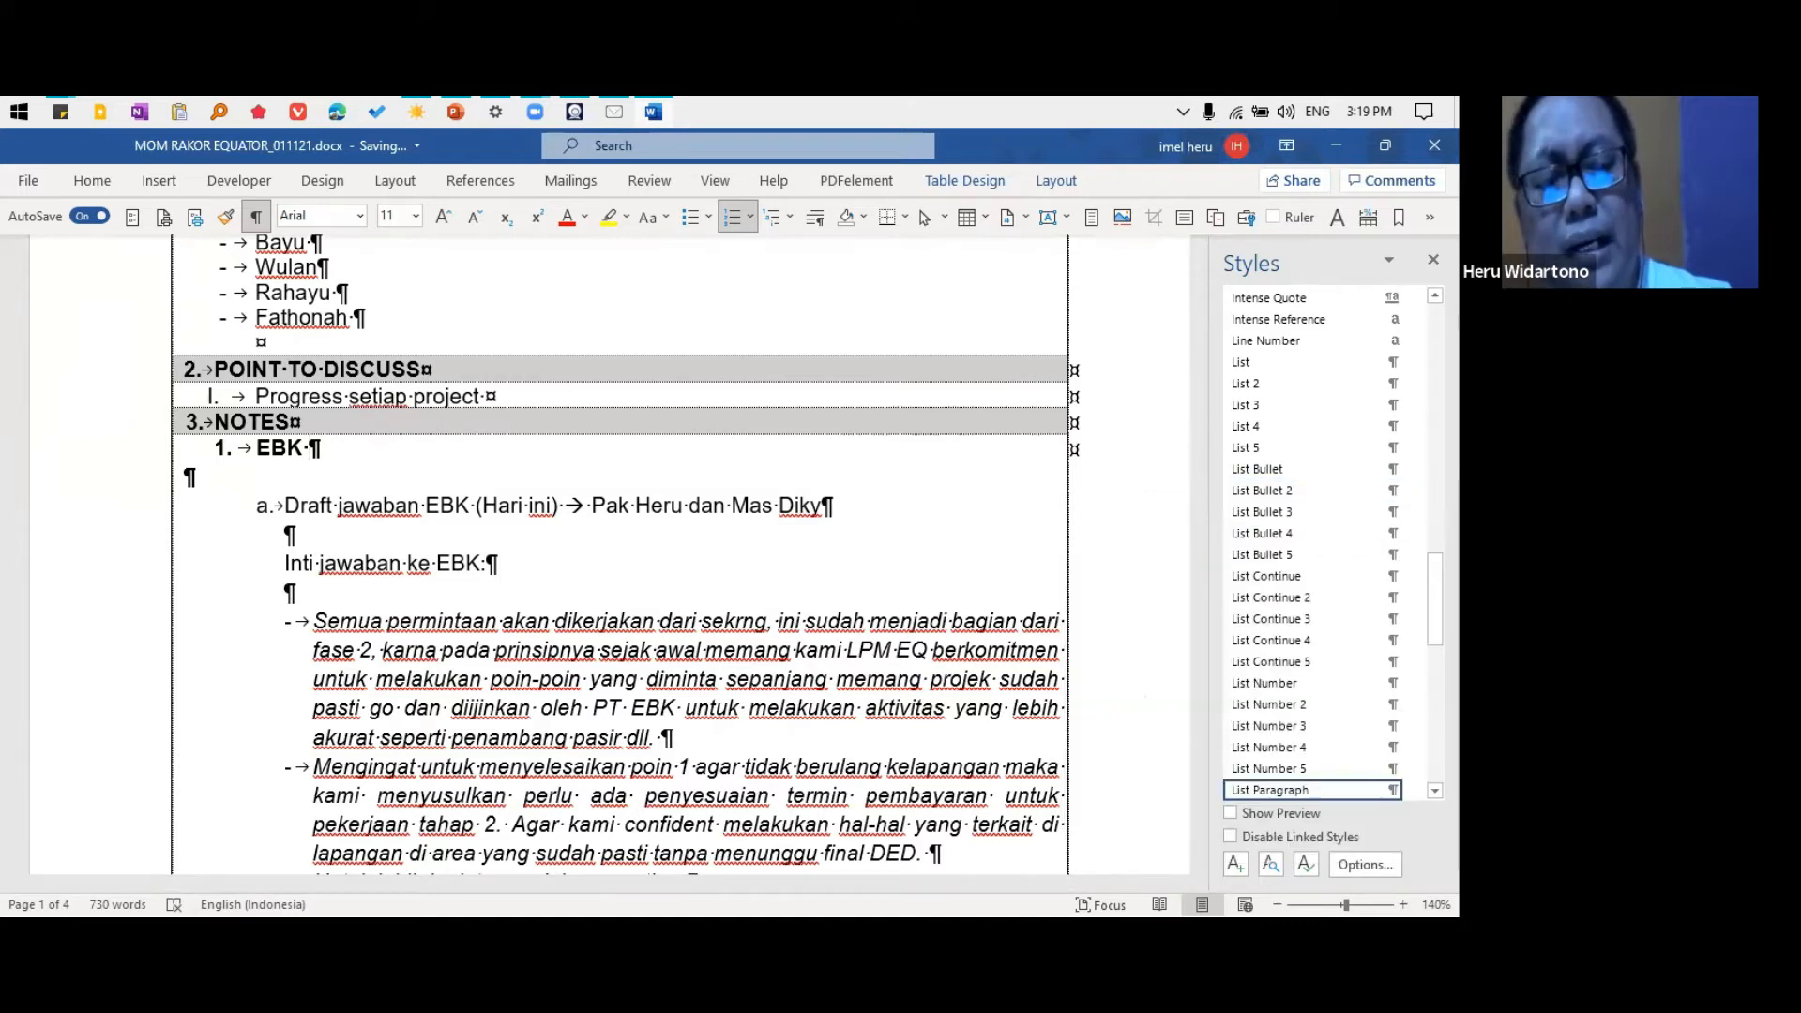
right_click(1435, 455)
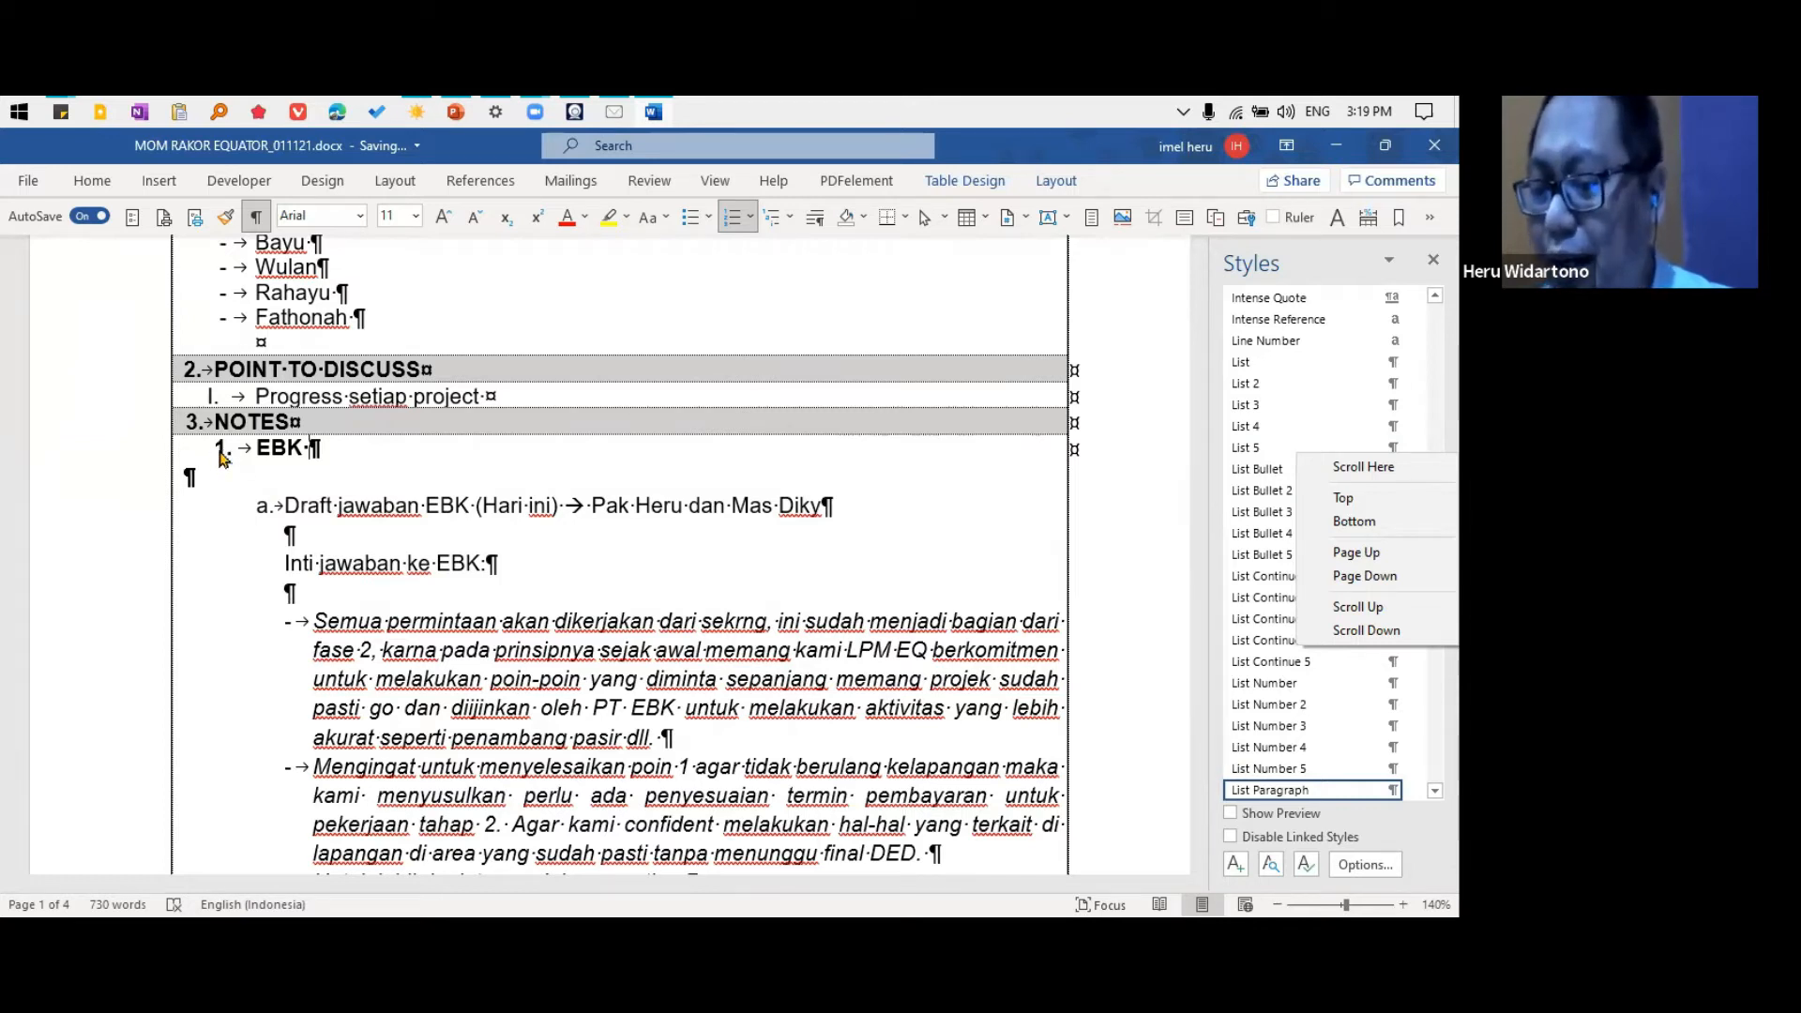
left_click(278, 459)
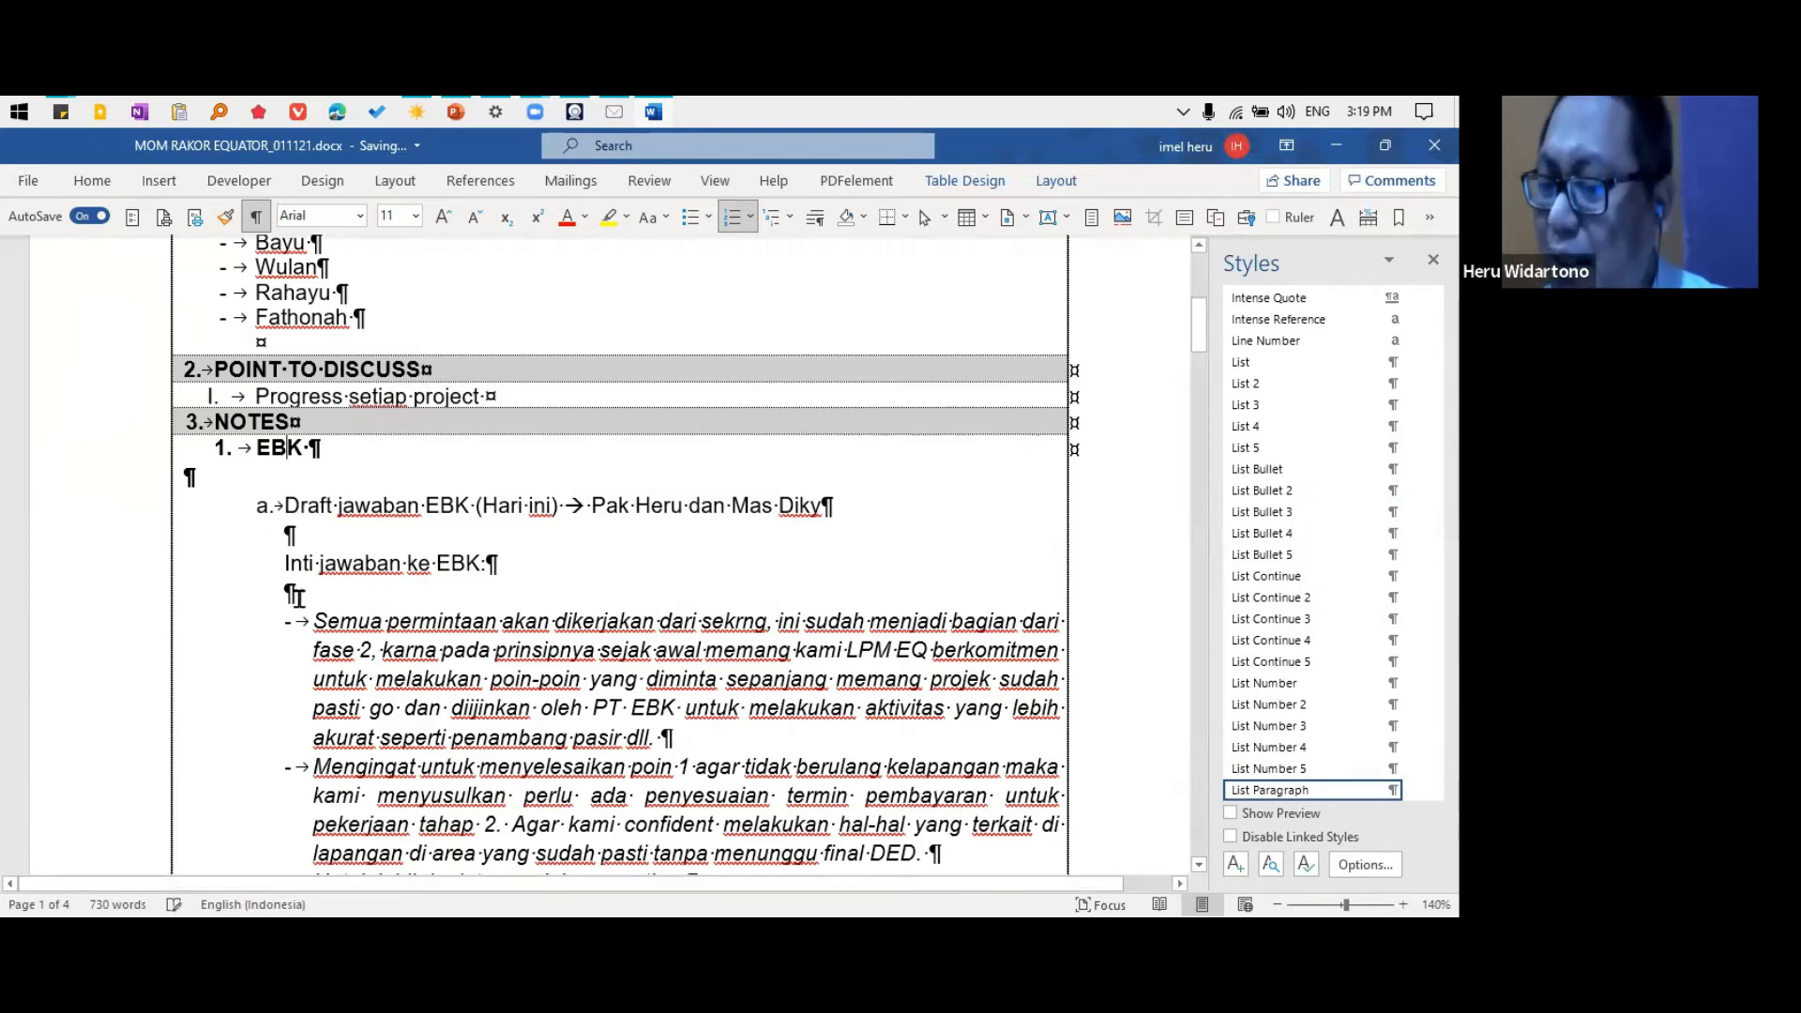
key("ctrl+y")
left_click(309, 511)
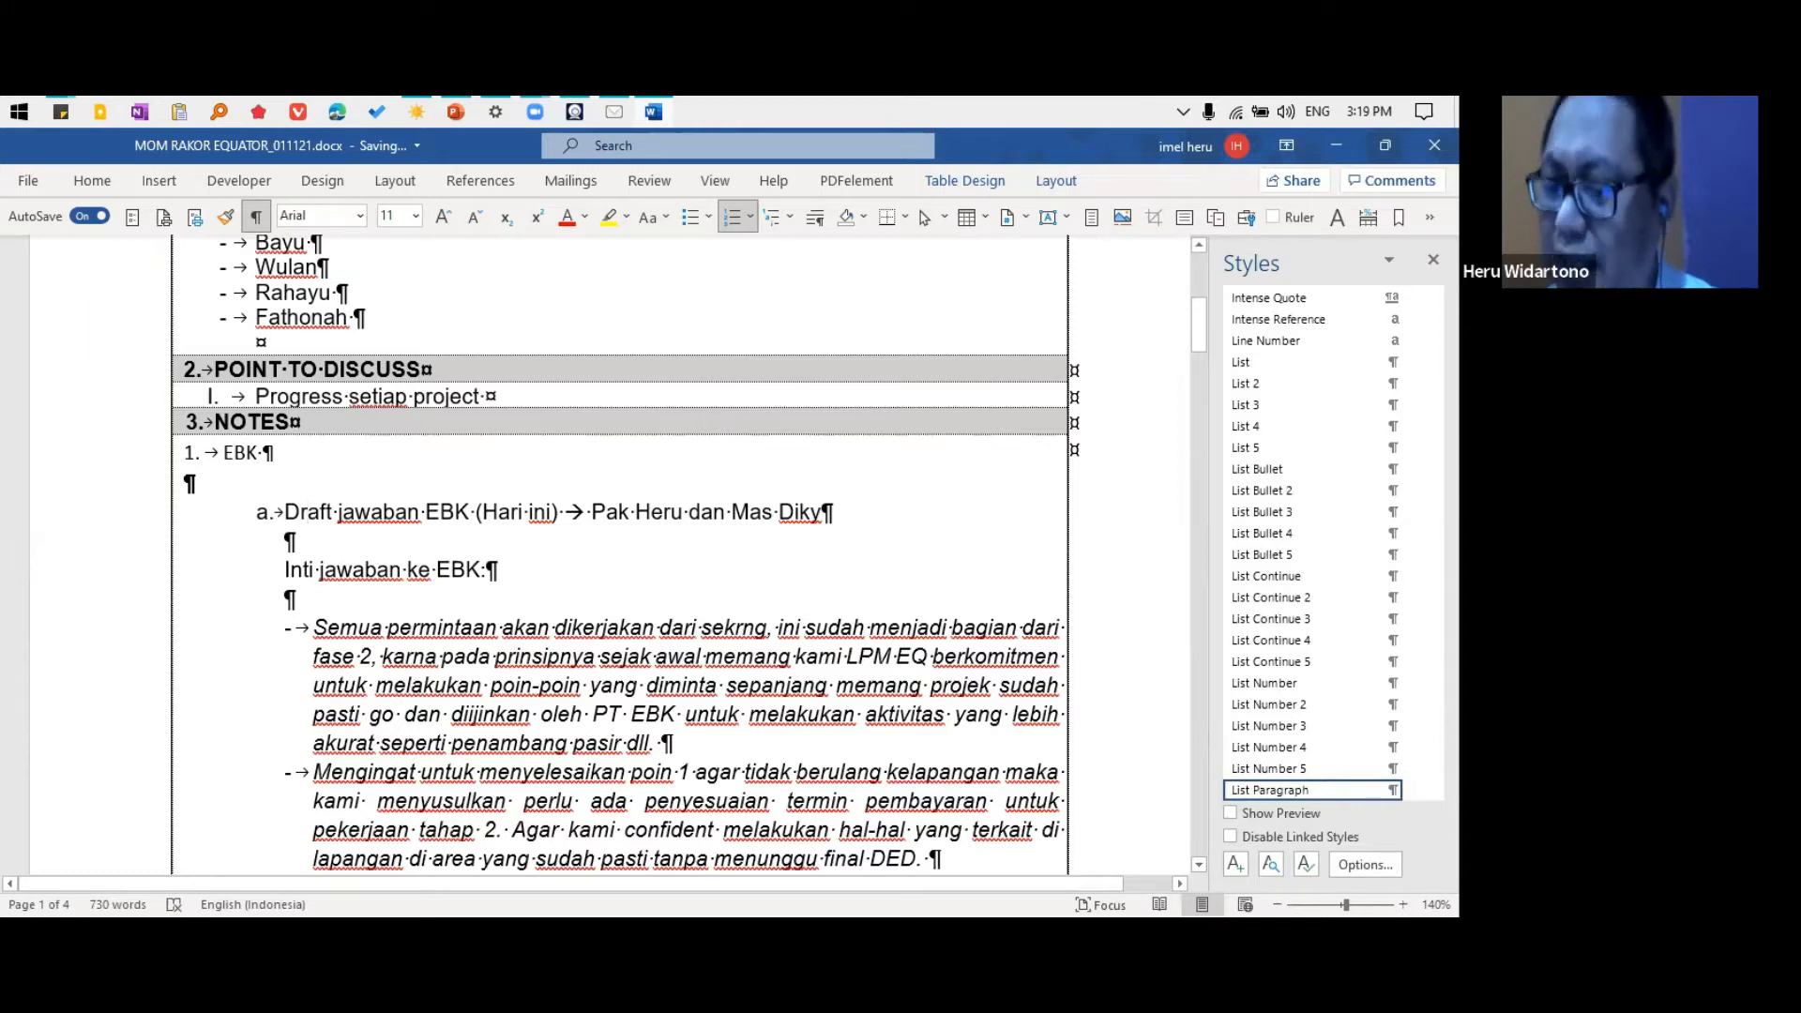
key("ctrl+y")
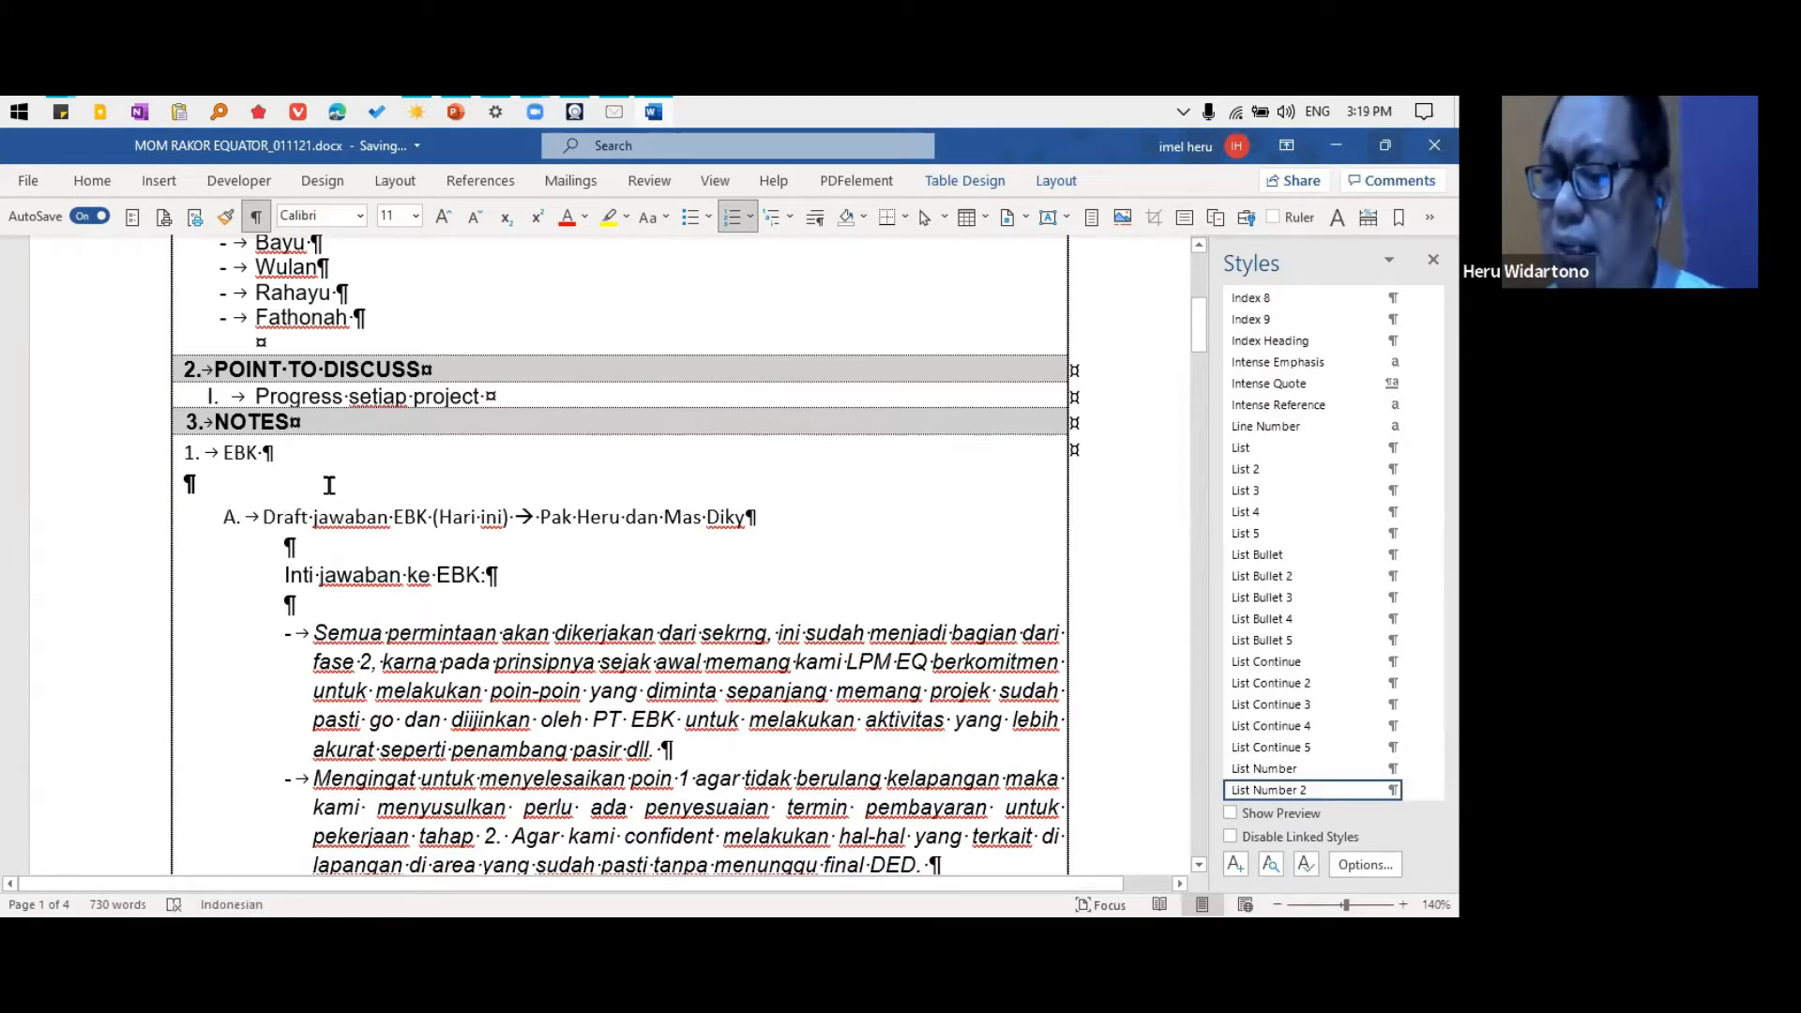
Delete the blank paragraphs directly above and below the "Draft jawaban EBK (Hari ini)" item
left_click(328, 485)
key("Delete")
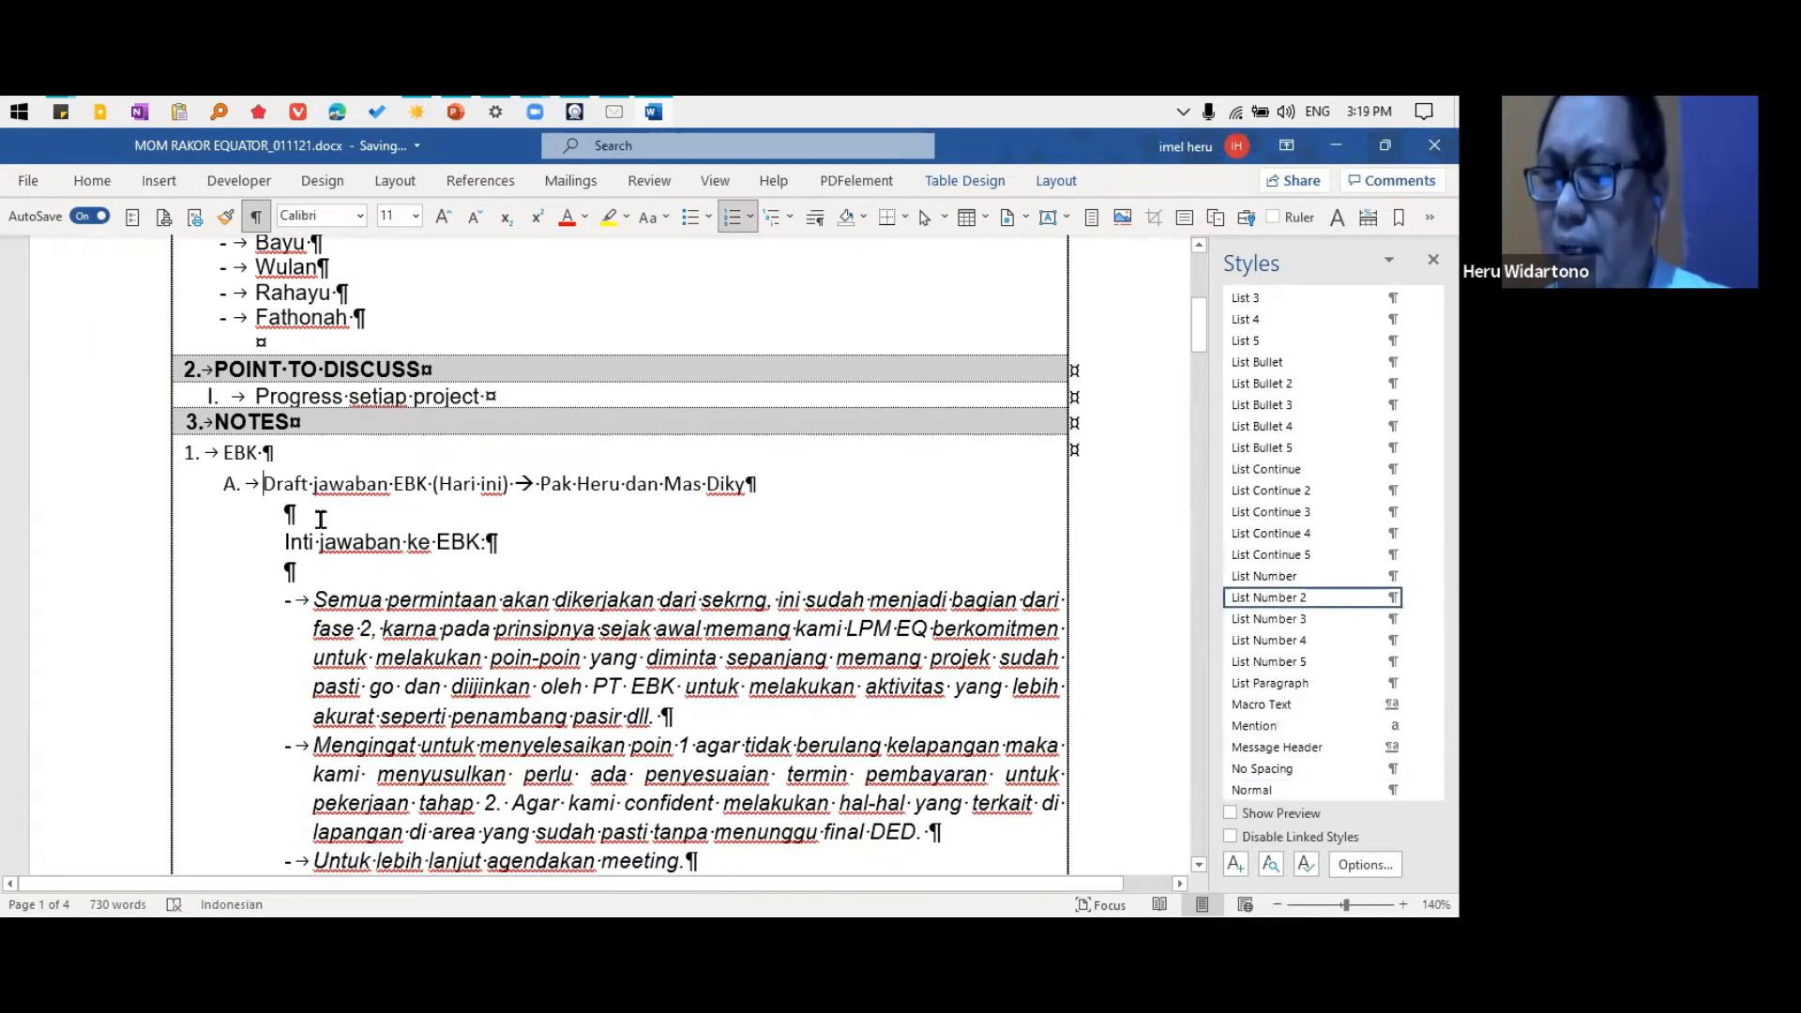
left_click(320, 519)
key("Delete")
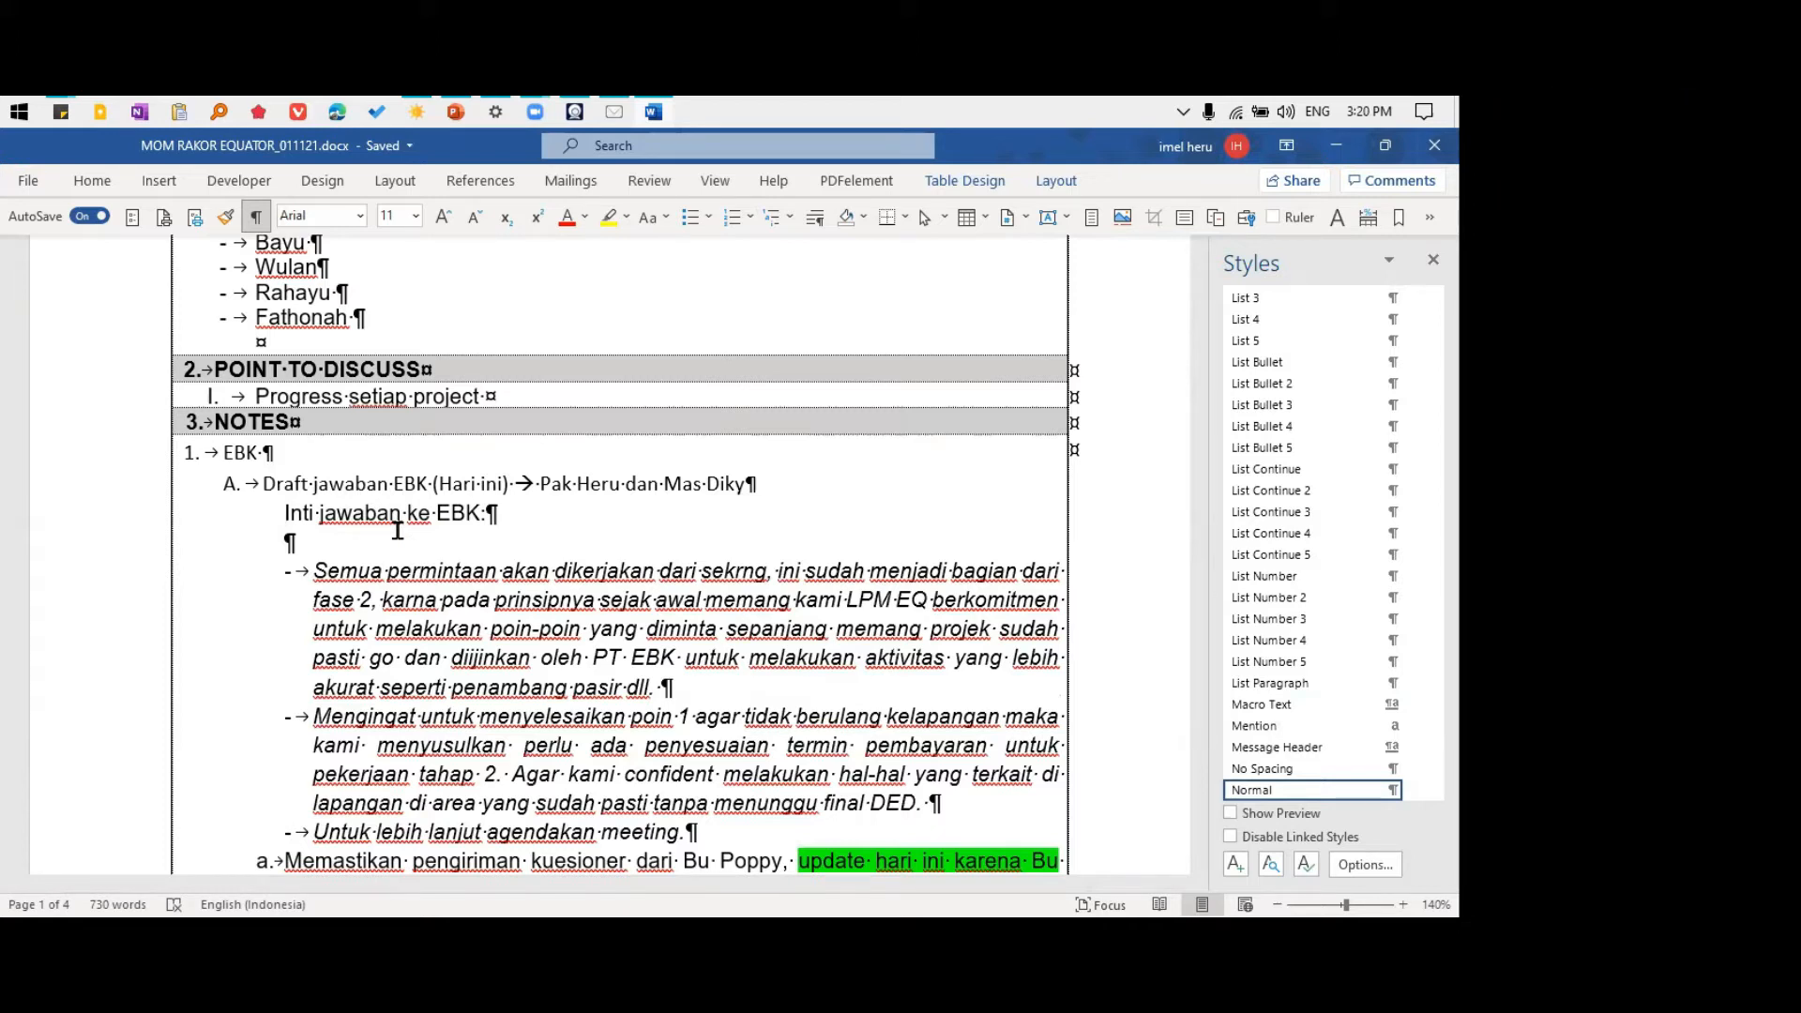
Apply a list continuation style to the unnumbered "Inti jawaban ke EBK:" line
left_click(363, 518)
right_click(370, 516)
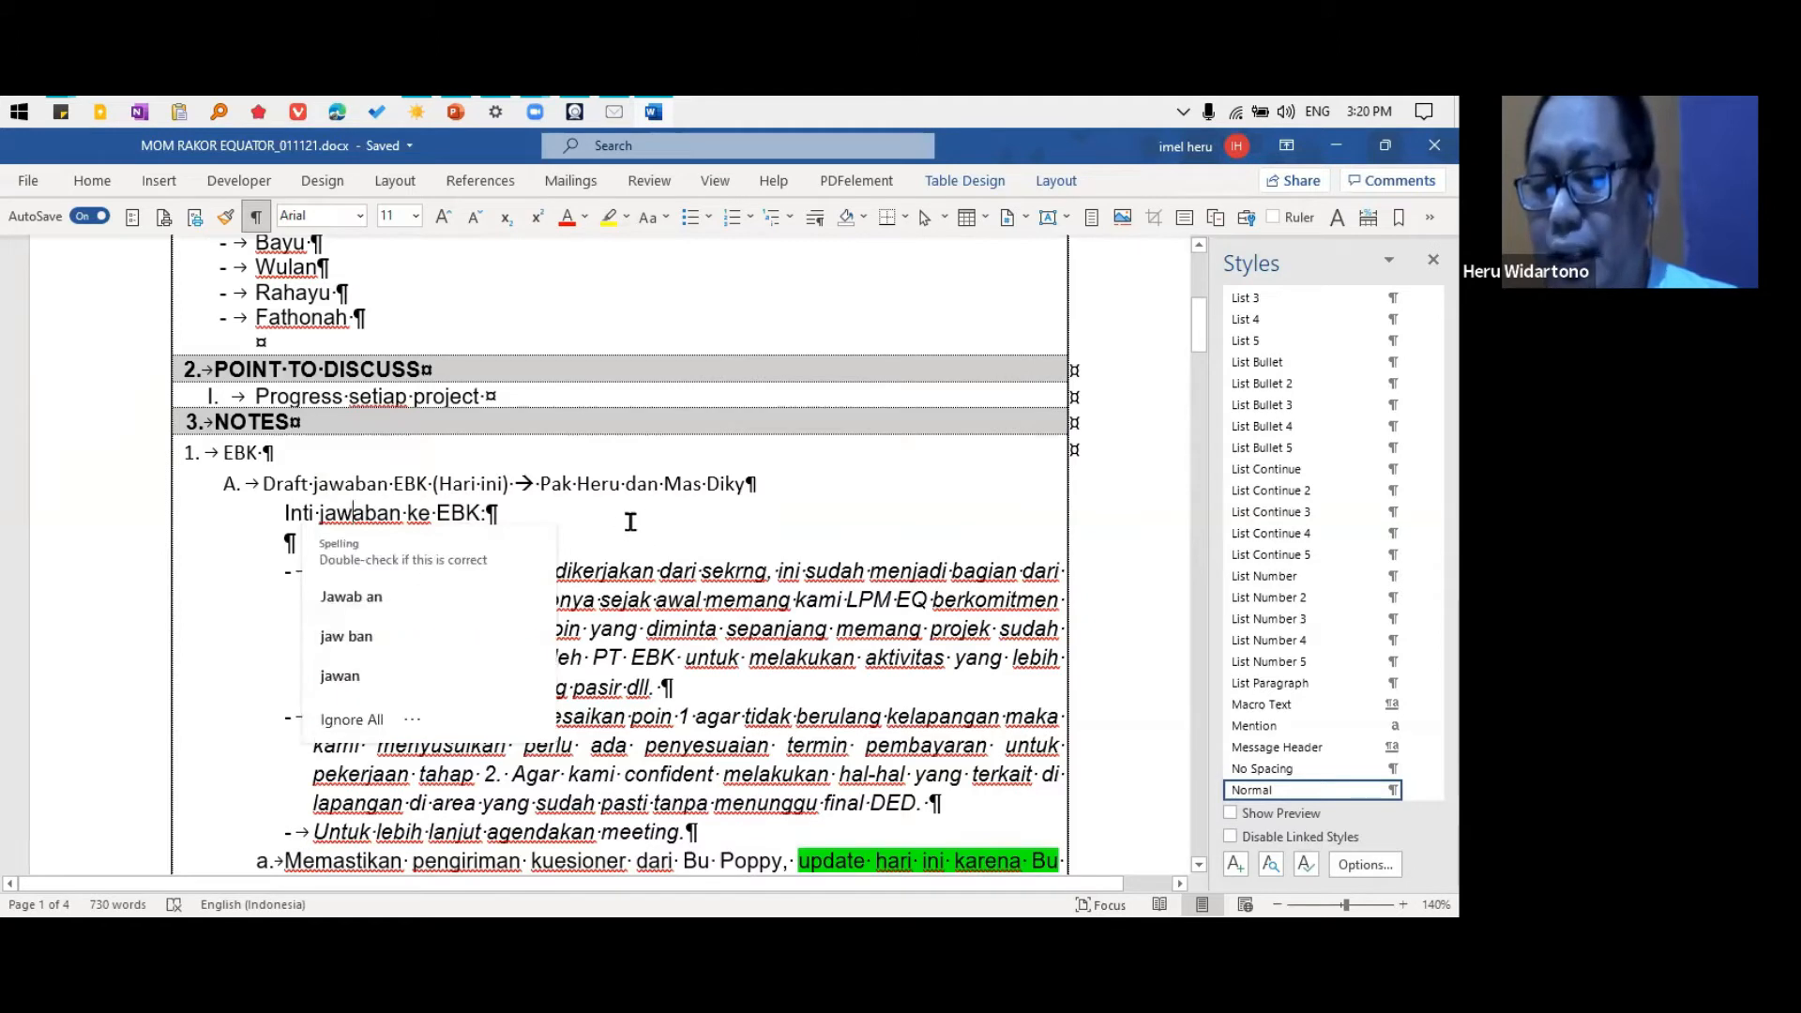
key("Down")
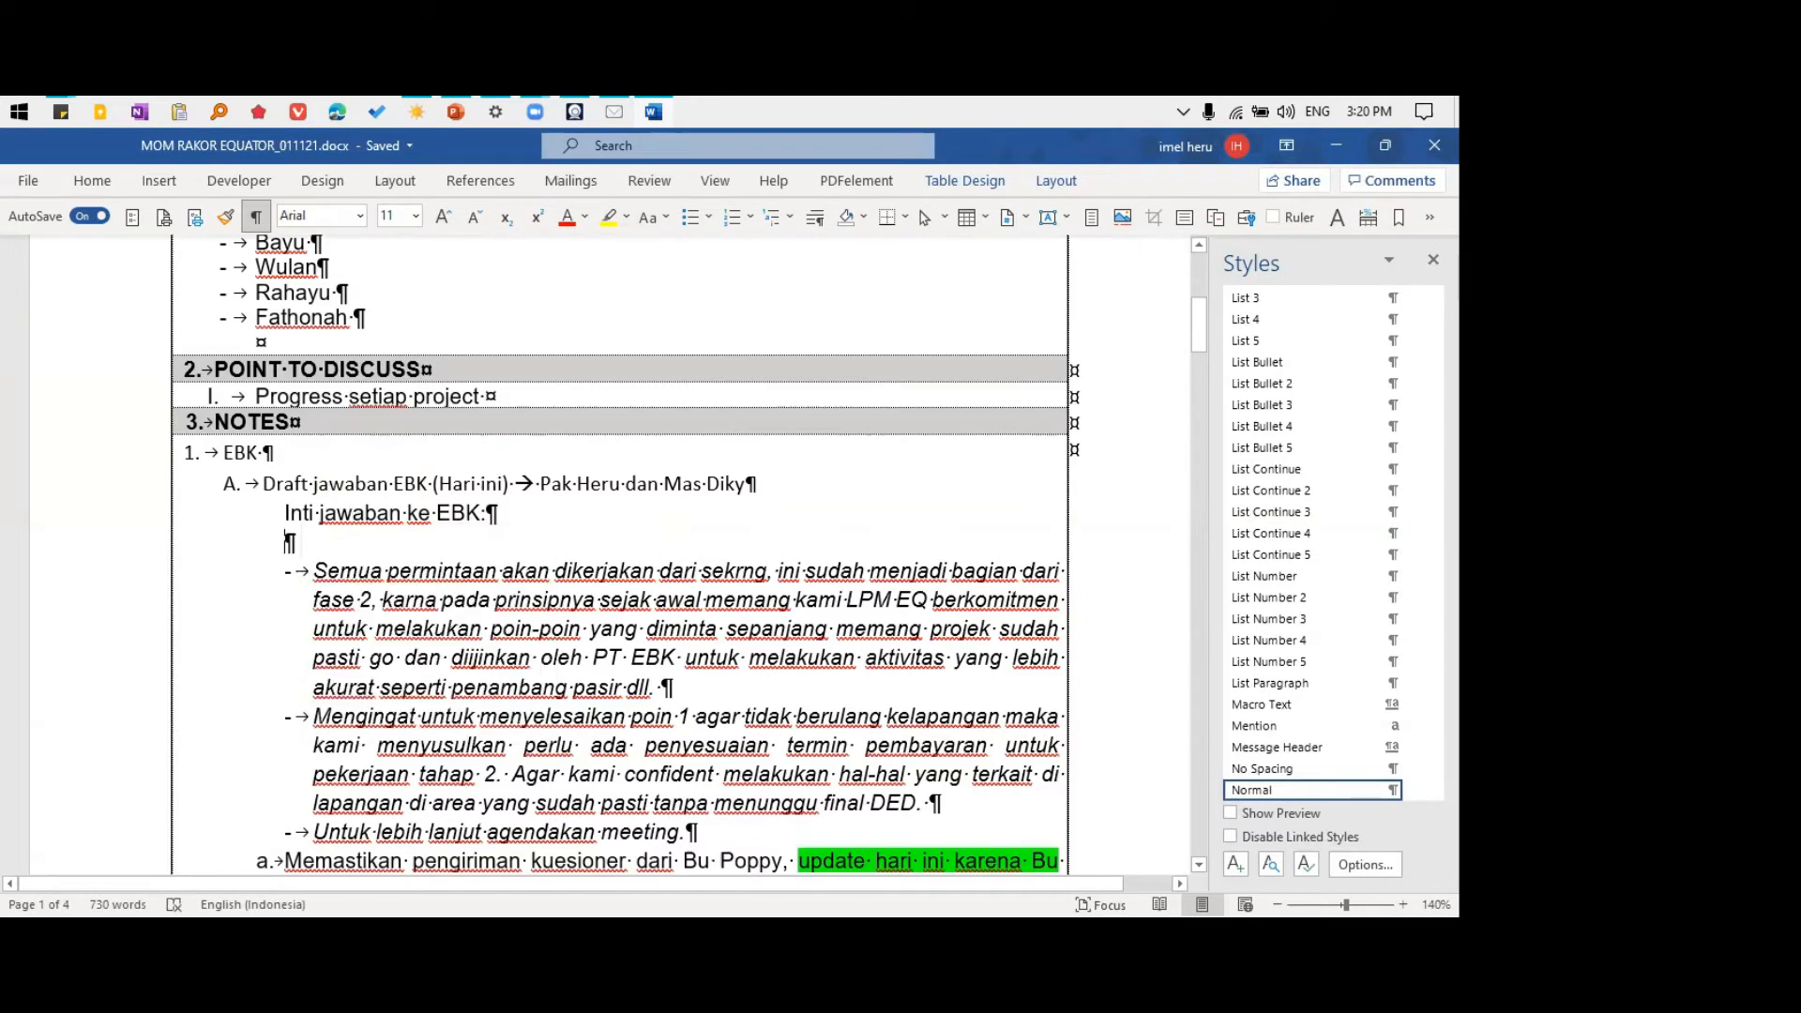
left_click(376, 519)
key("ctrl+shift+v")
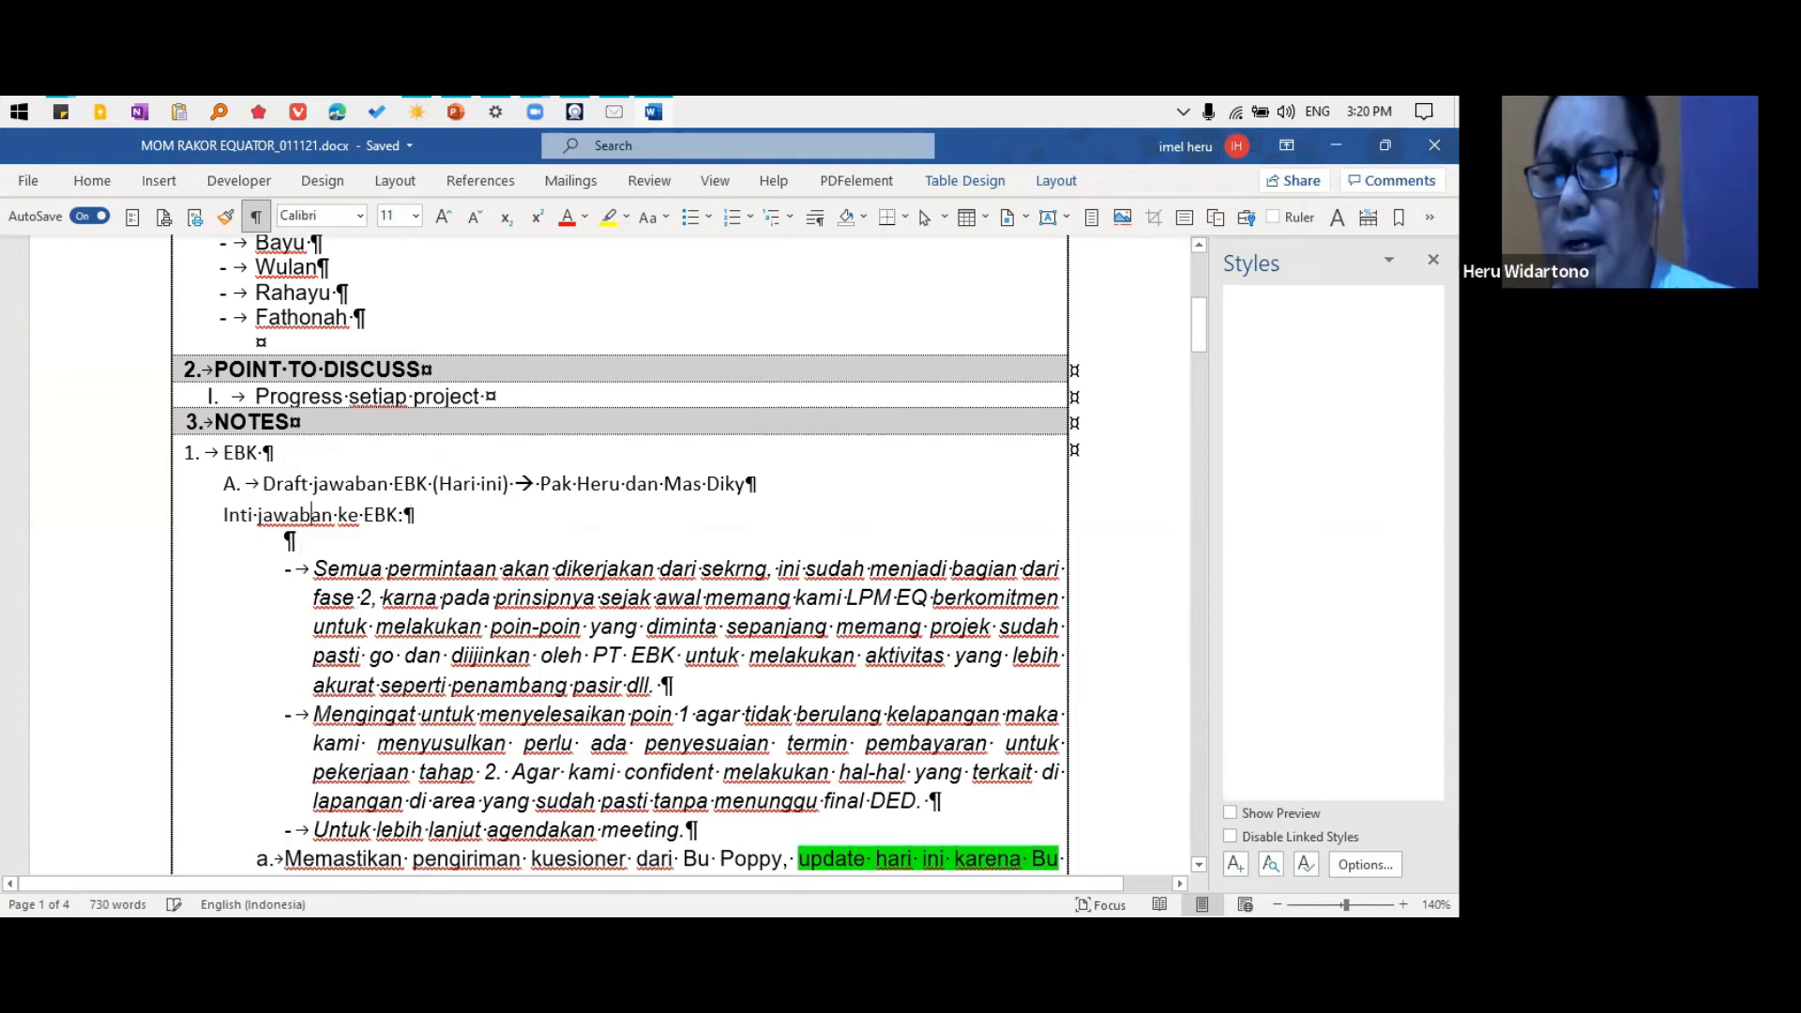
Apply the List Bullet 3 style to the three dashed items from "Semua permintaan" through "Untuk lebih lanjut agendakan meeting."
left_click(422, 566)
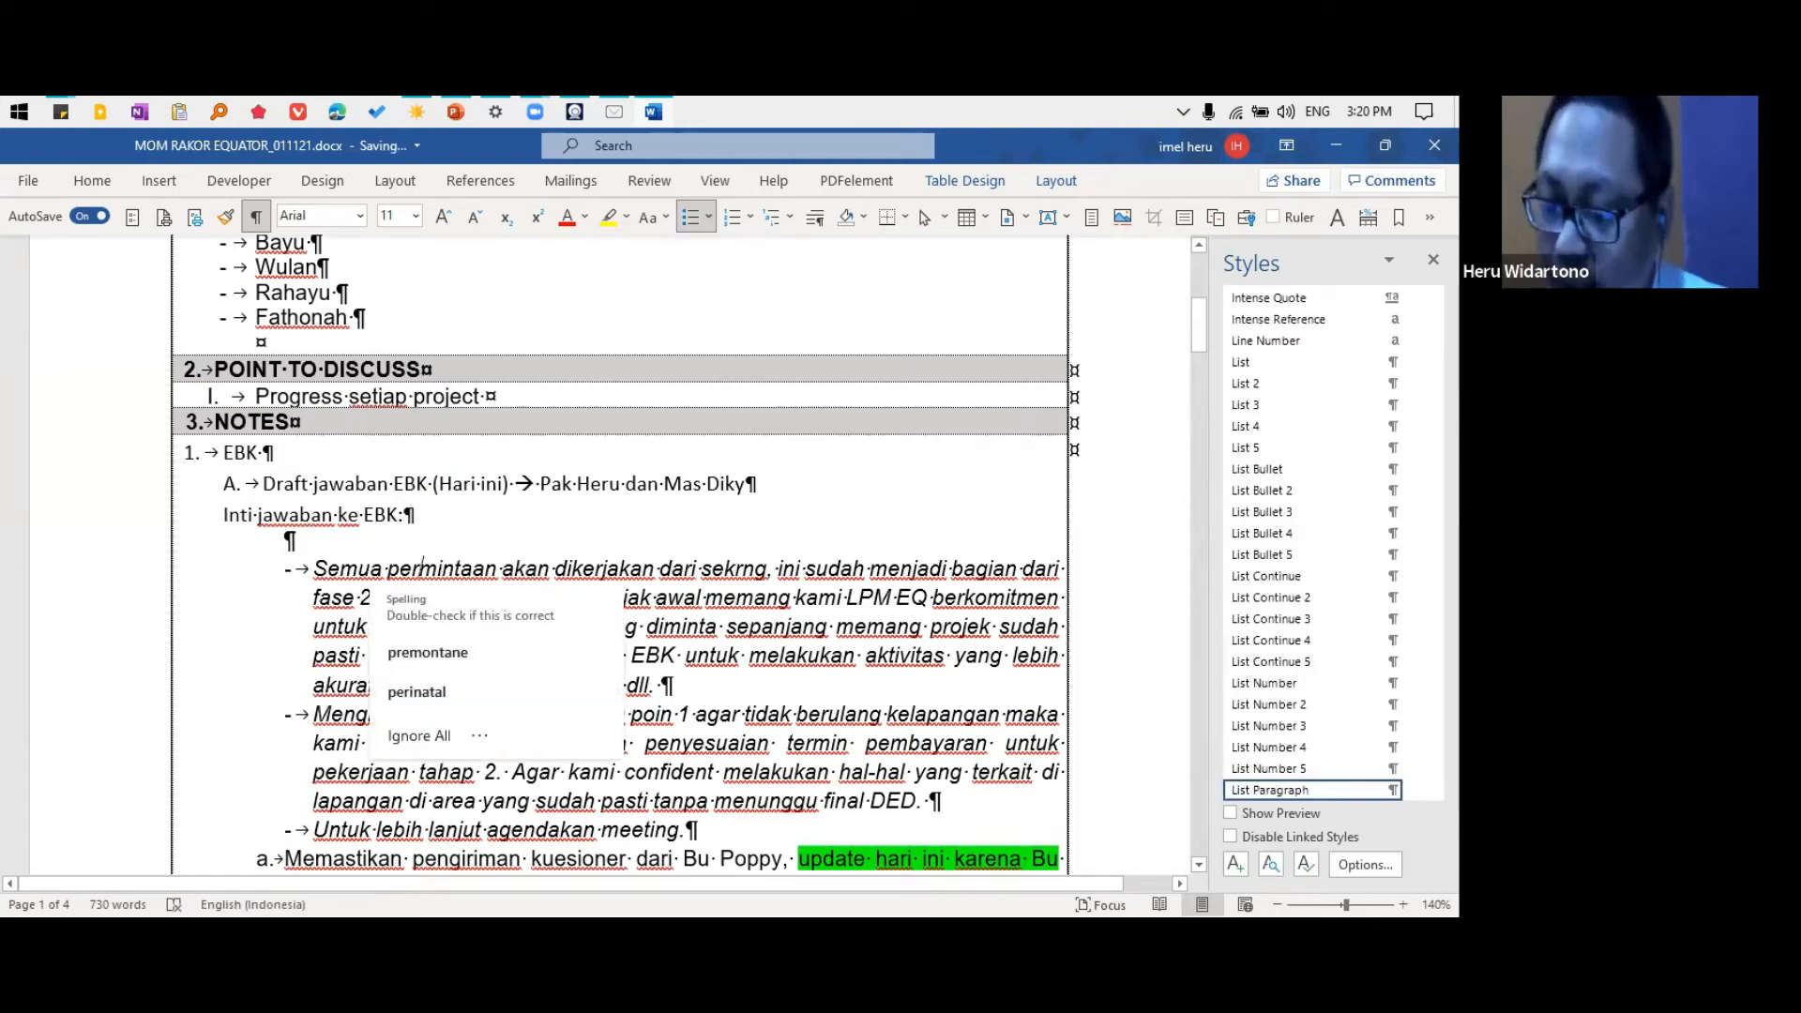
key("ctrl+shift+l")
left_click(431, 703)
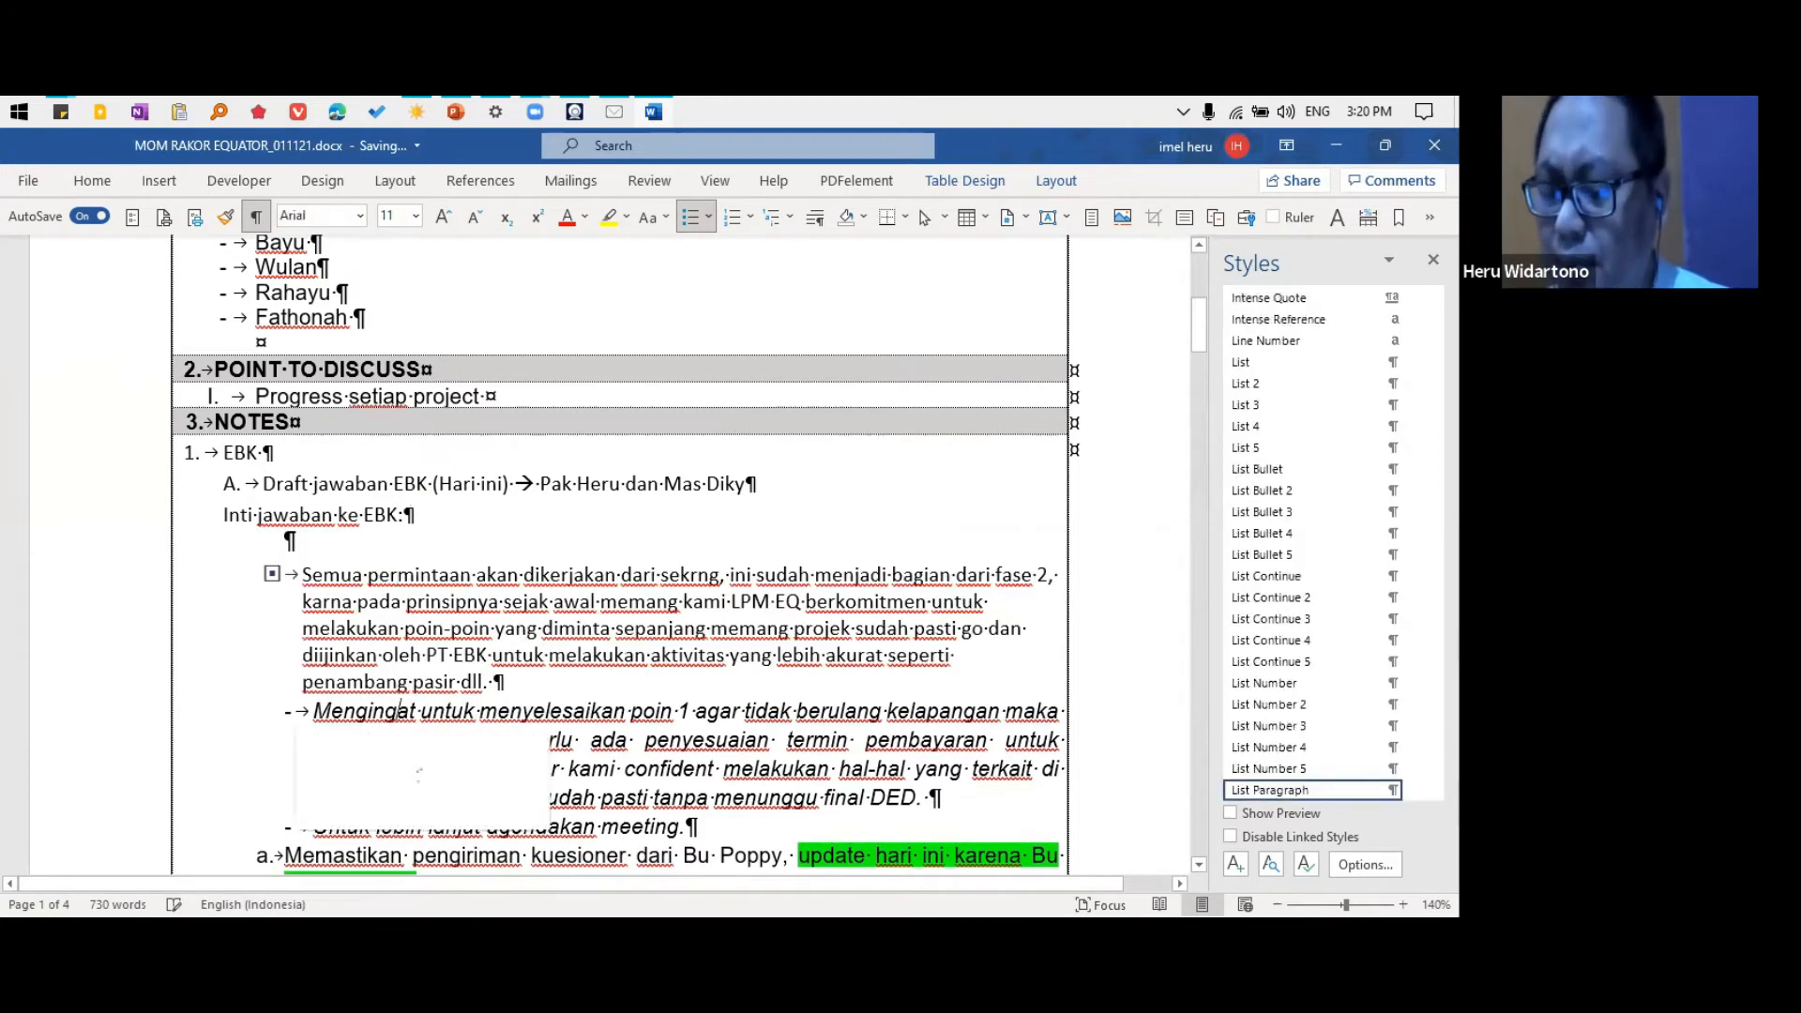
key("ctrl+shift+l")
scroll(451, 680, "down", 2)
scroll(450, 681, "down", 2)
left_click(378, 540)
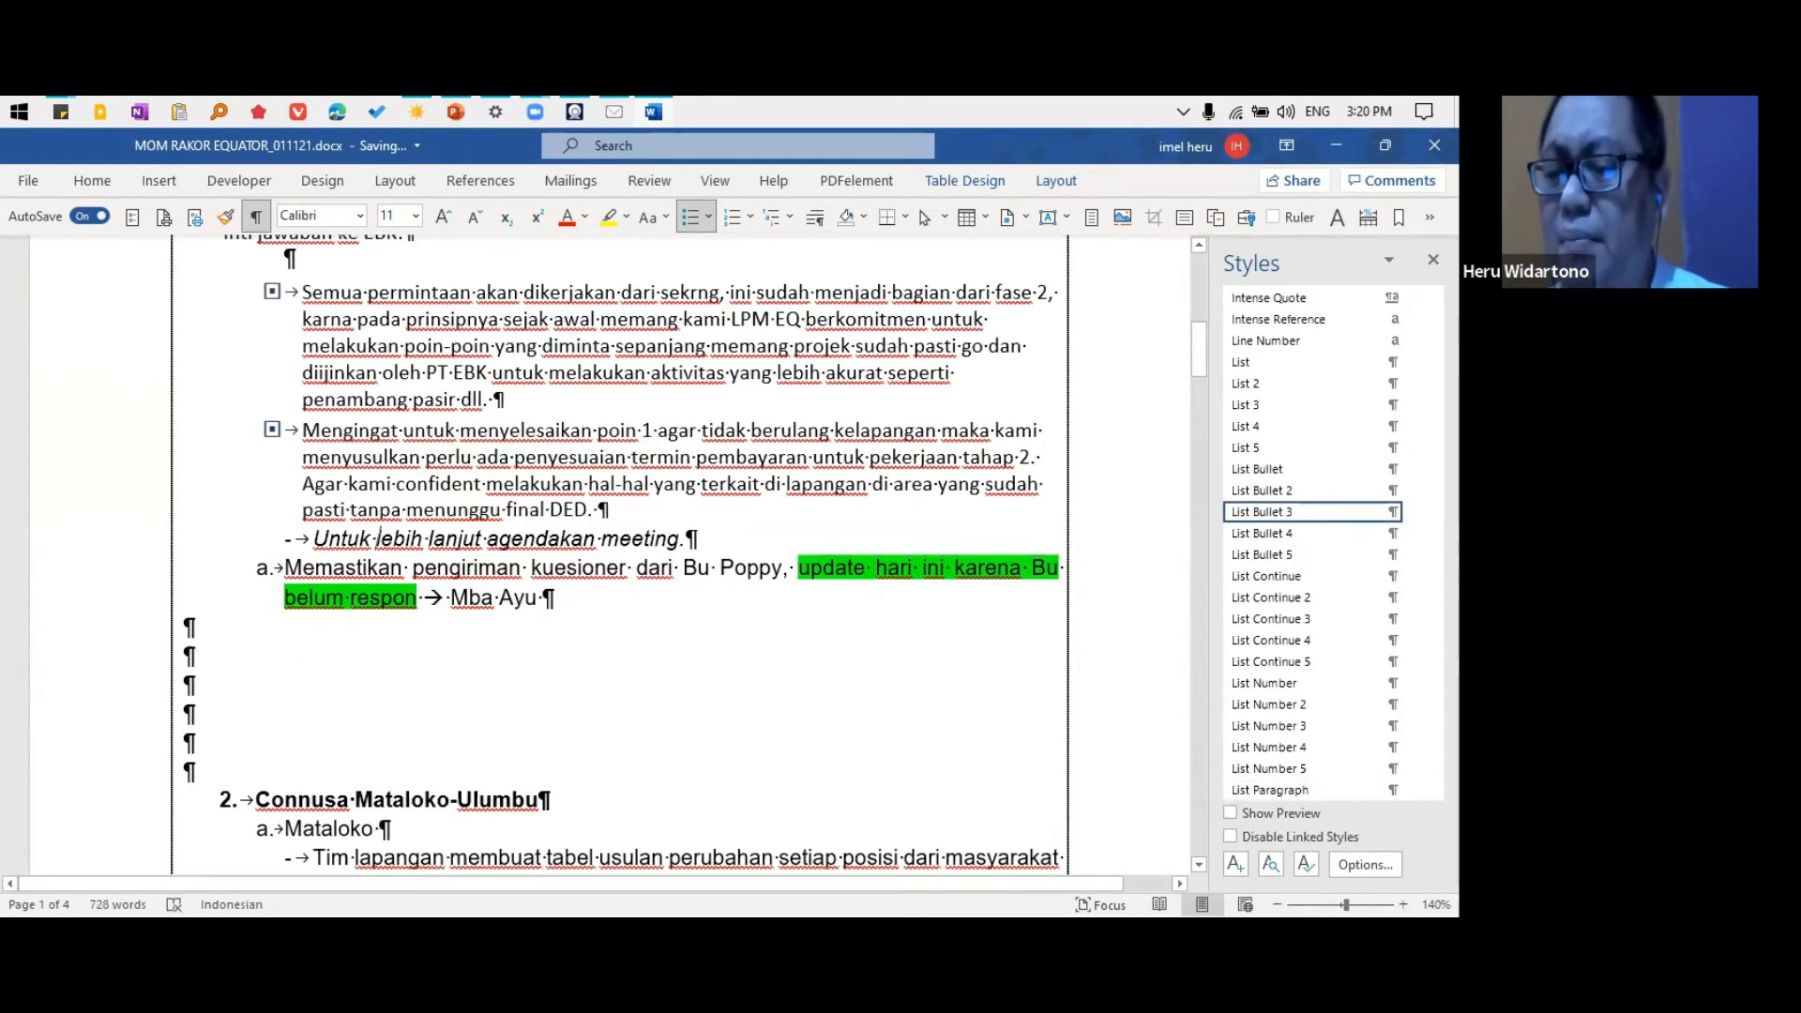
key("F4")
Apply the List Number 2 style to the "Memastikan pengiriman kuesioner" item
left_click(356, 566)
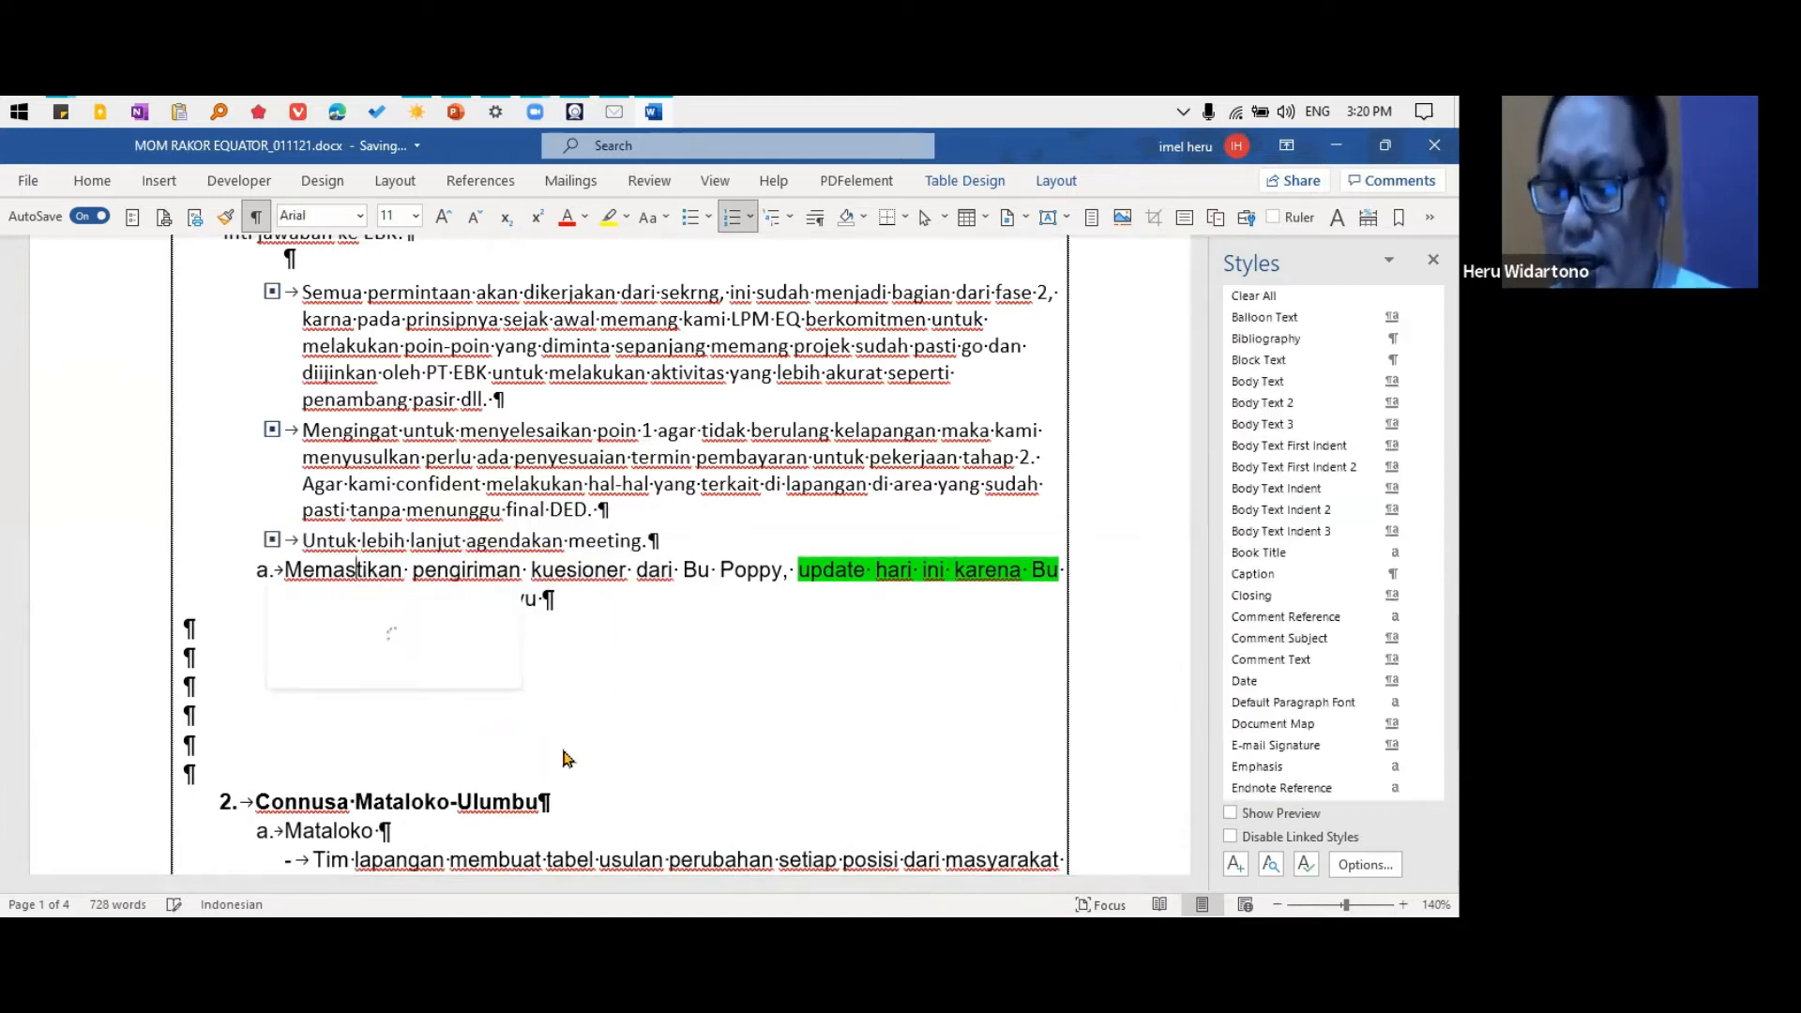
key("ctrl+shift+2")
scroll(419, 638, "up", 3)
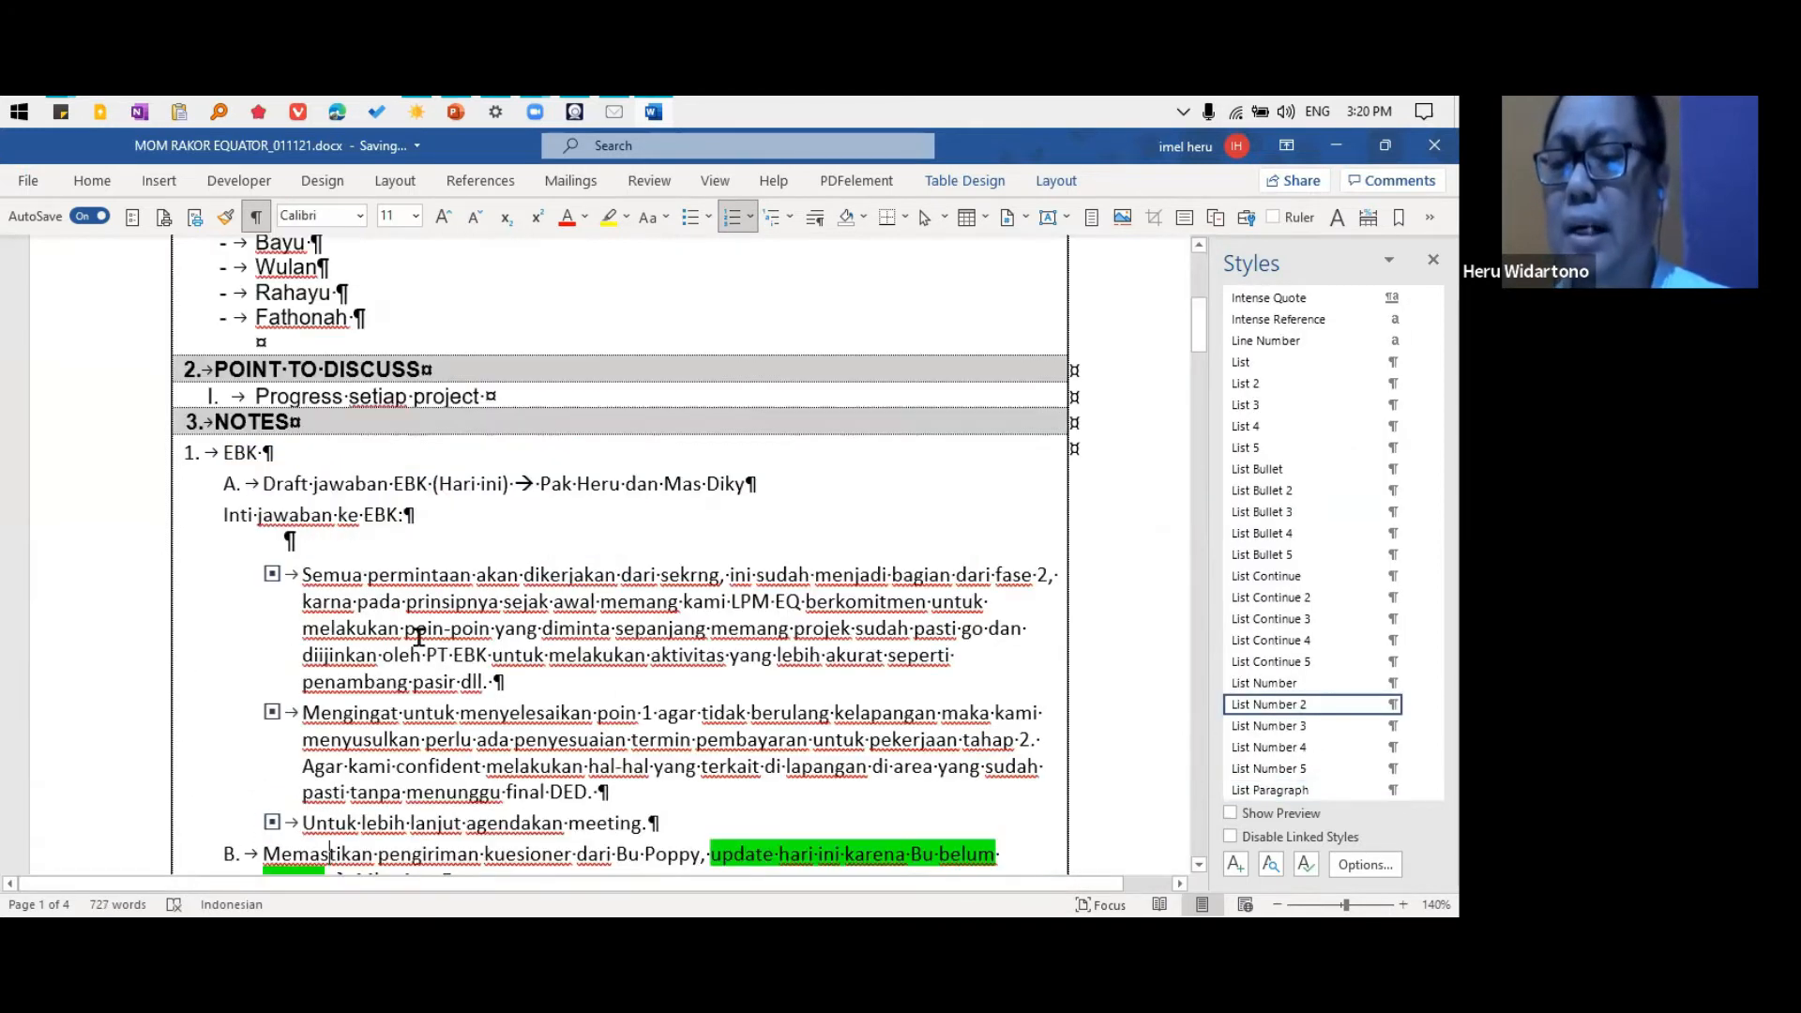
scroll(412, 634, "down", 4)
scroll(352, 436, "up", 3)
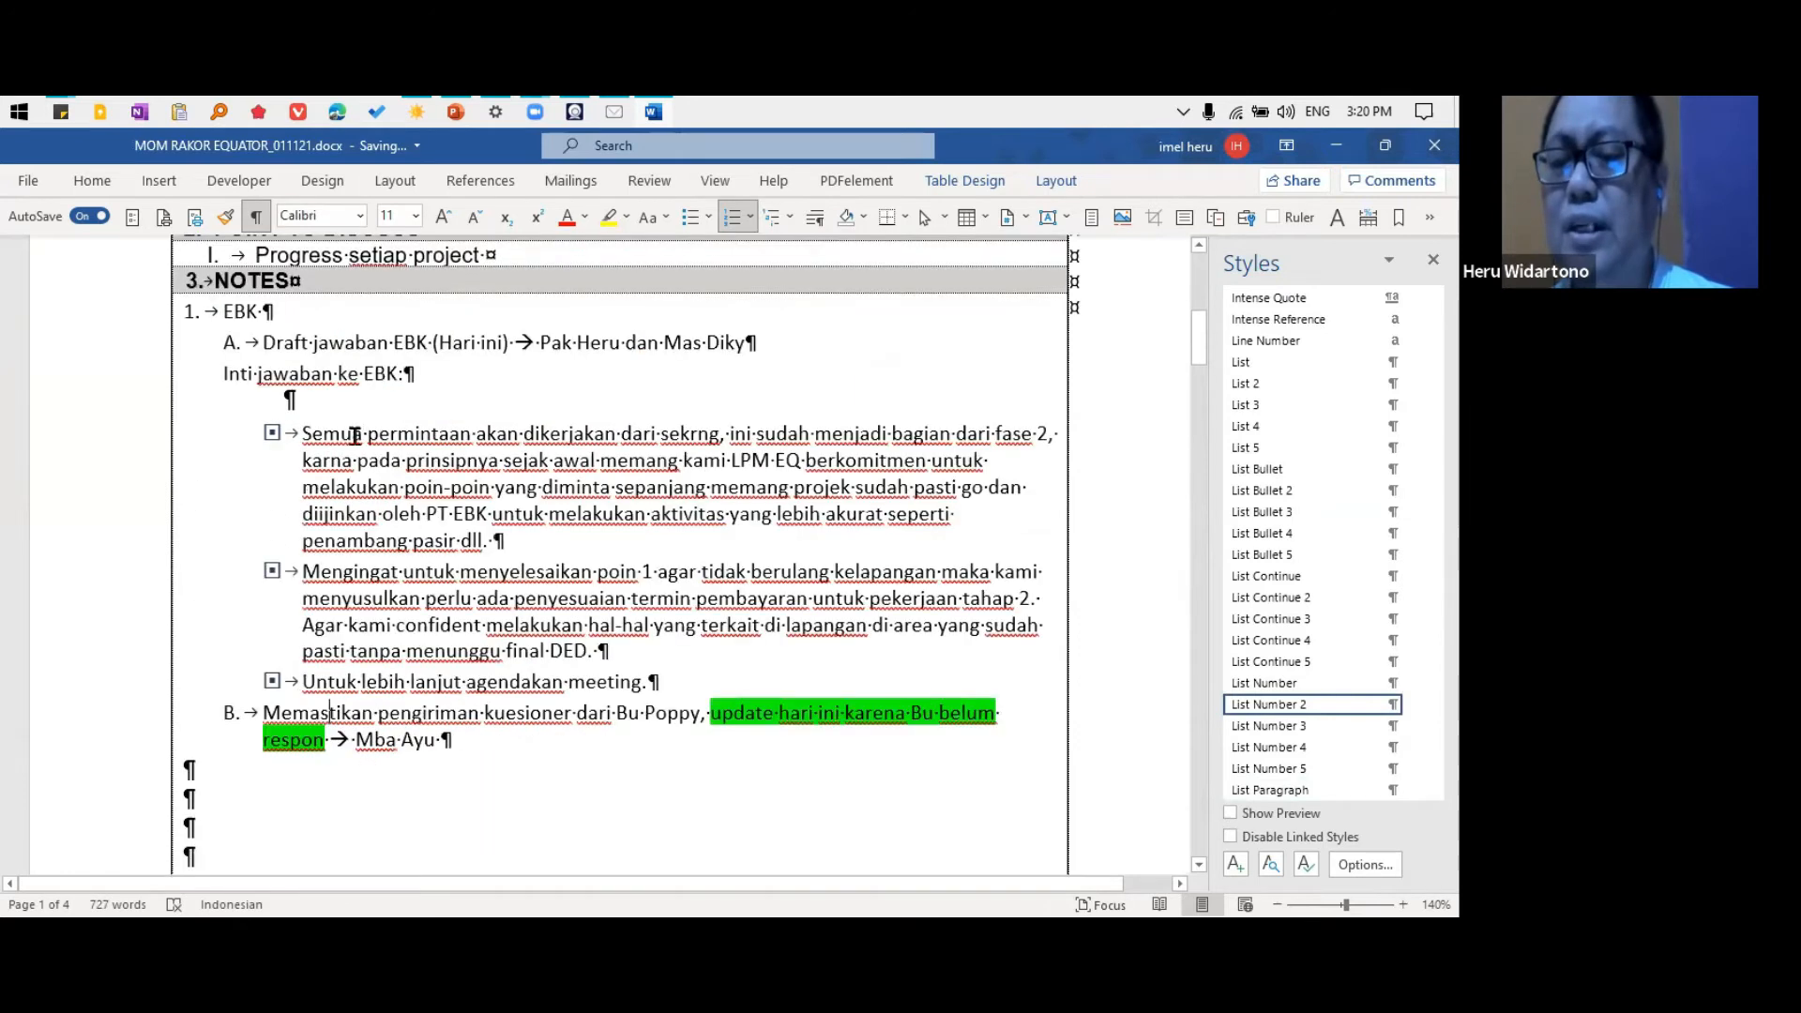
Indent "Inti jawaban ke EBK:" one level to align with item A's text and delete the blank paragraph below it
left_click(320, 372)
key("alt+shift+Right")
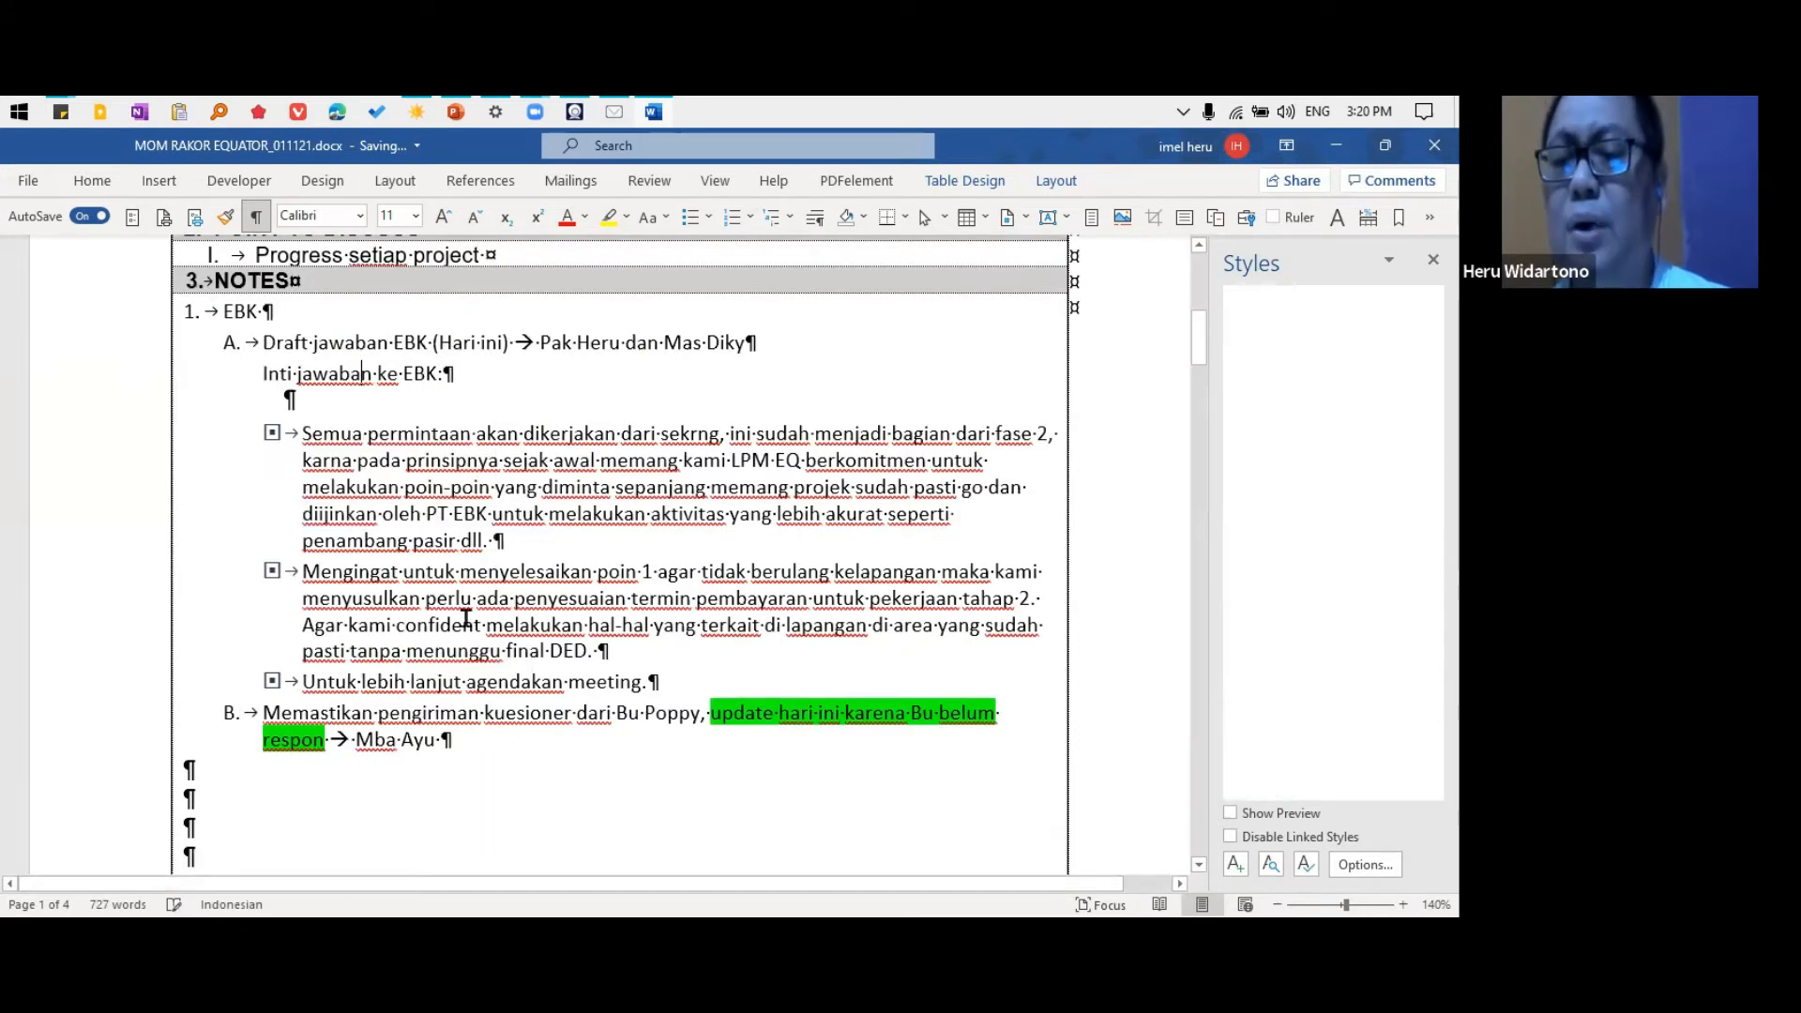
left_click(333, 400)
key("Delete")
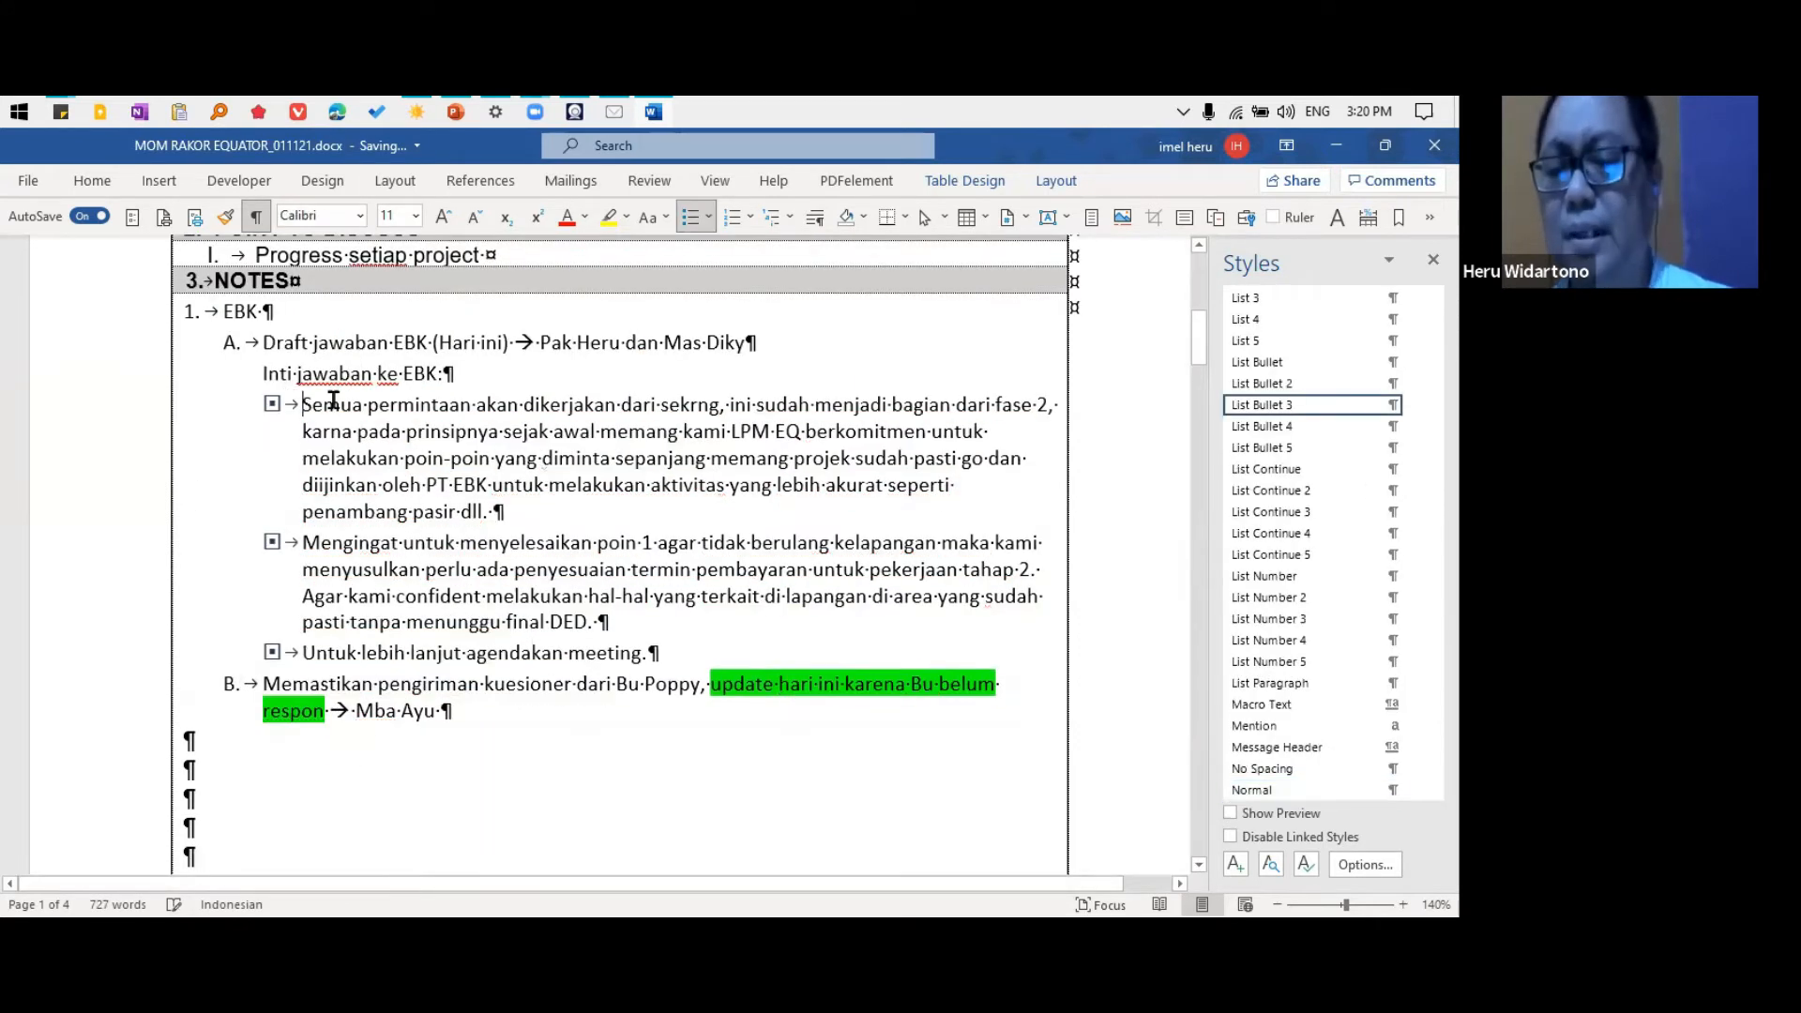
Delete the blank paragraphs above "Connusa Mataloko-Ulumbu" and apply the List Number style to that heading
left_click(212, 740)
key("Delete")
key("Delete")
key("Delete")
key("Delete")
key("Delete")
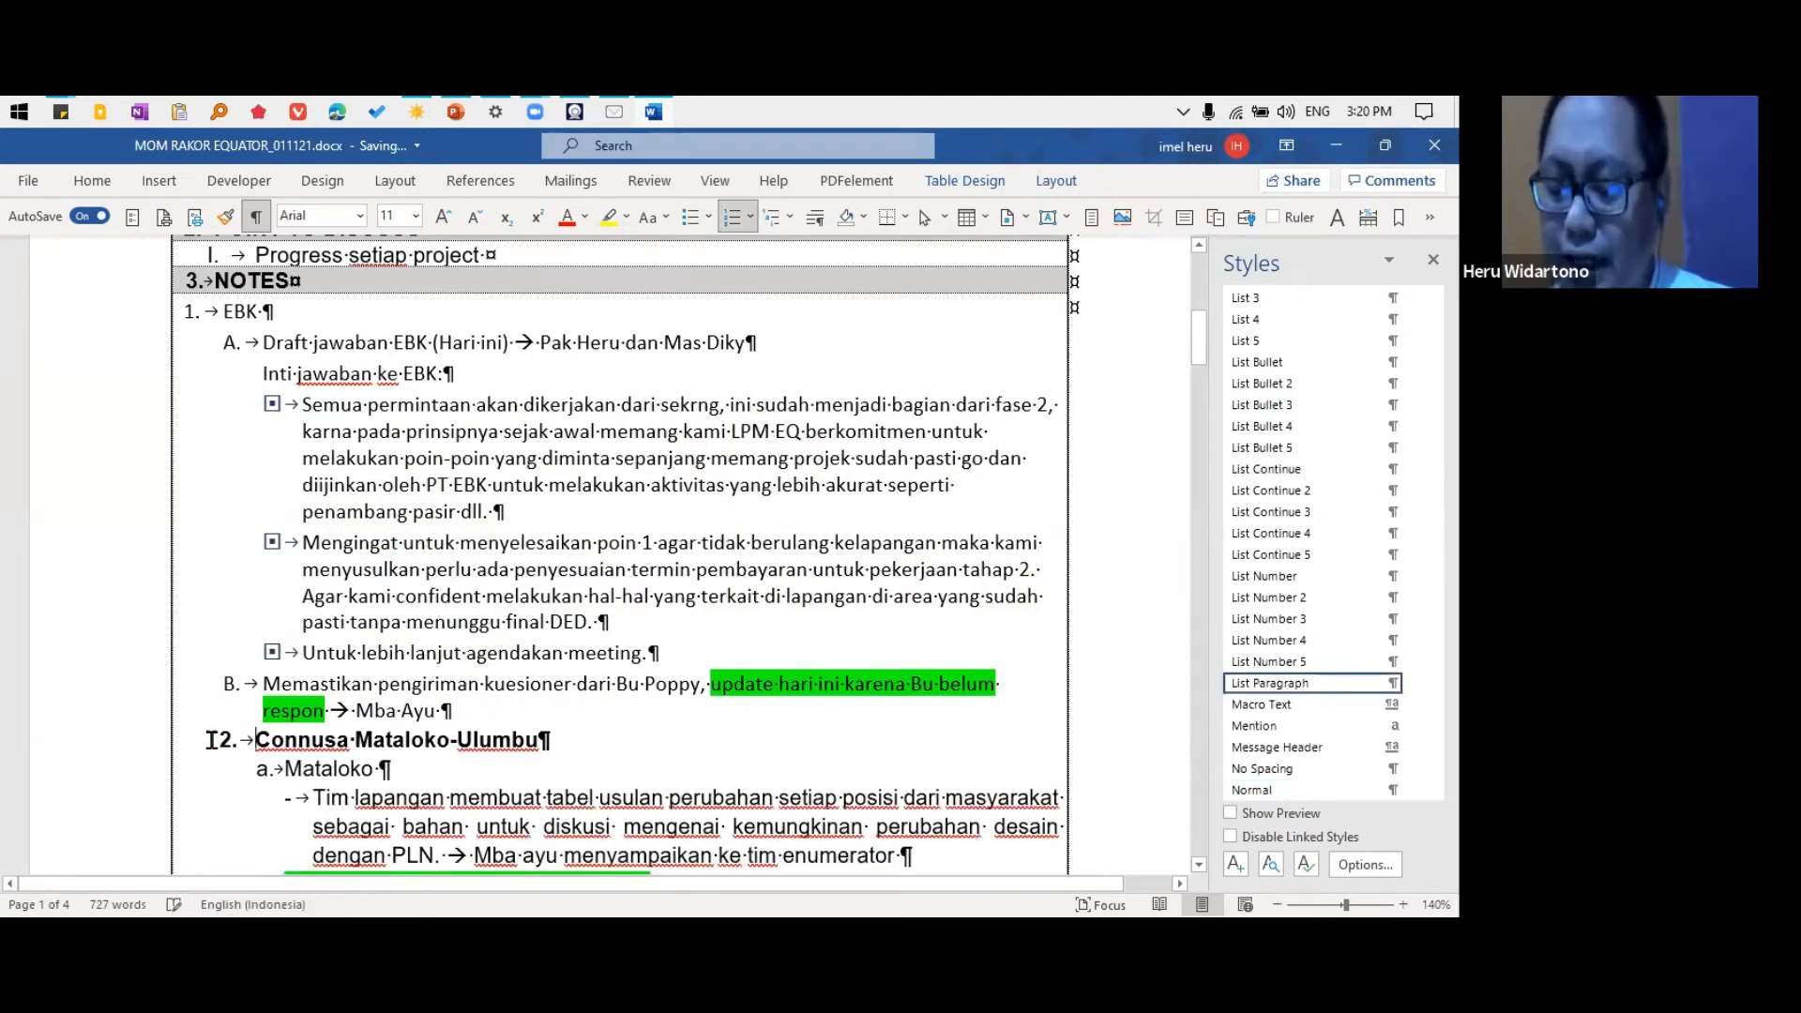
left_click(404, 771)
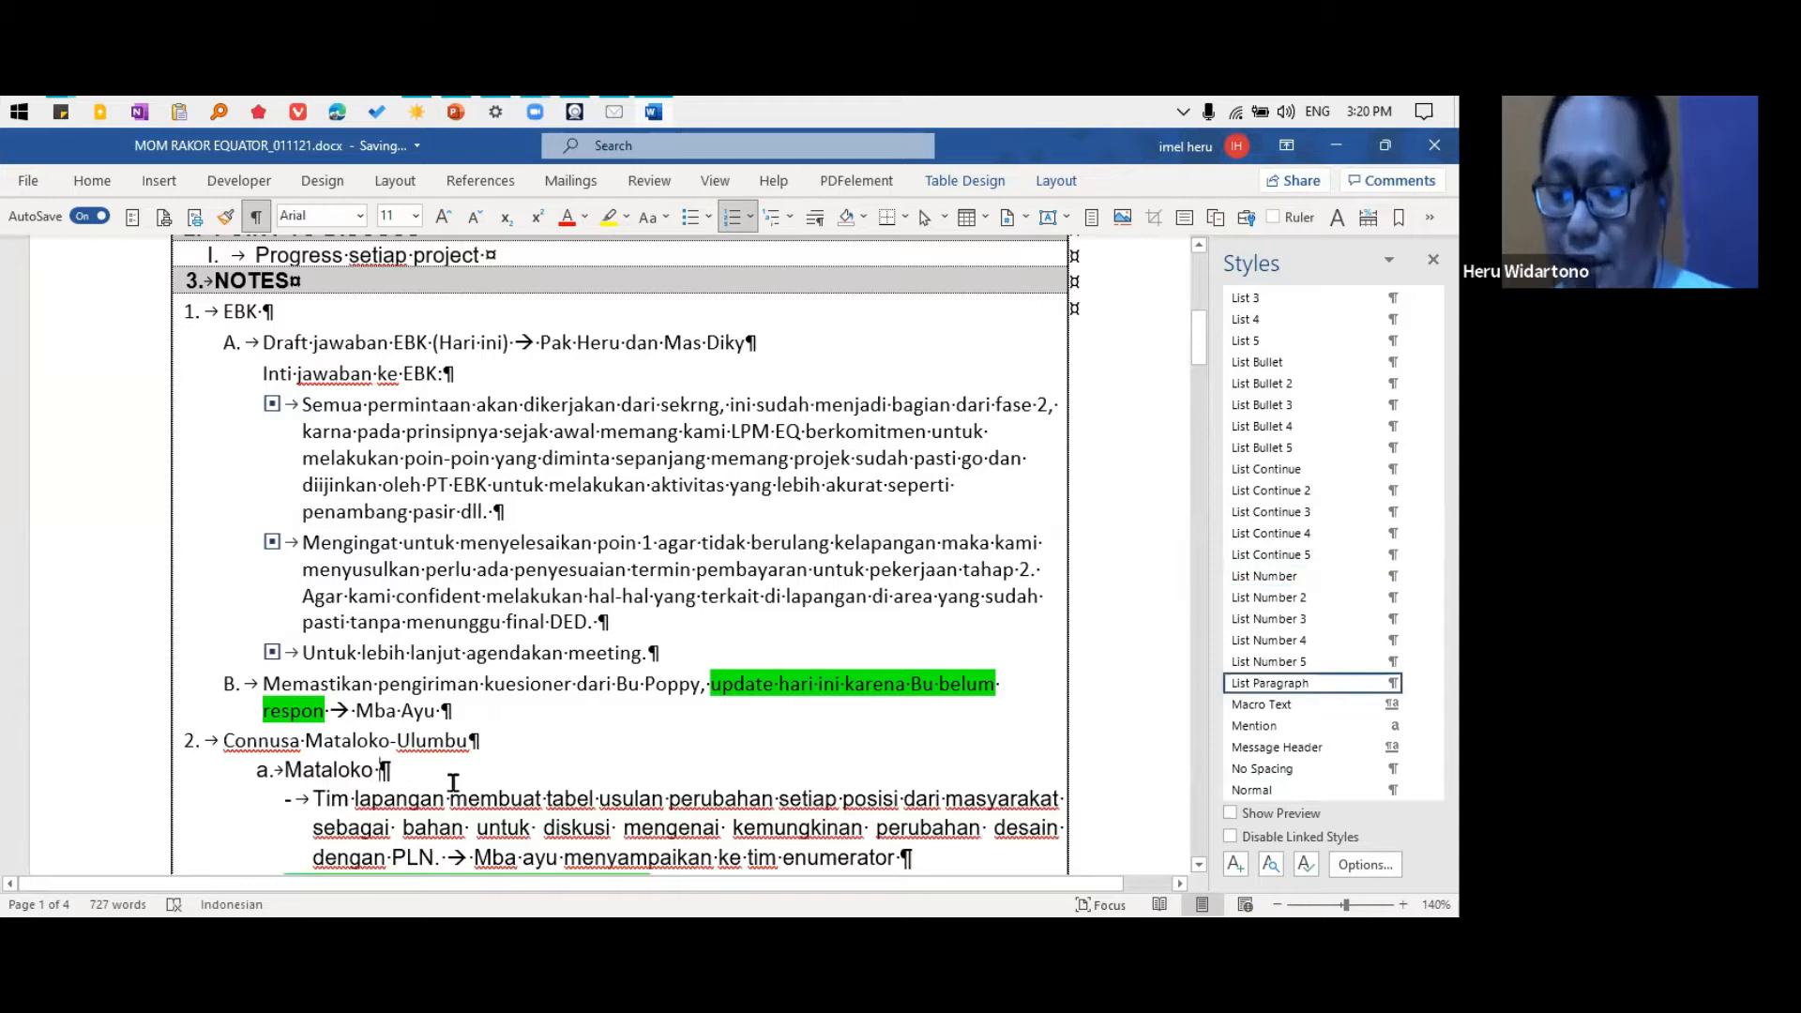
Apply the List Number 2 style to the "Mataloko" item under Connusa Mataloko-Ulumbu and restart its numbering at A
key("alt+2")
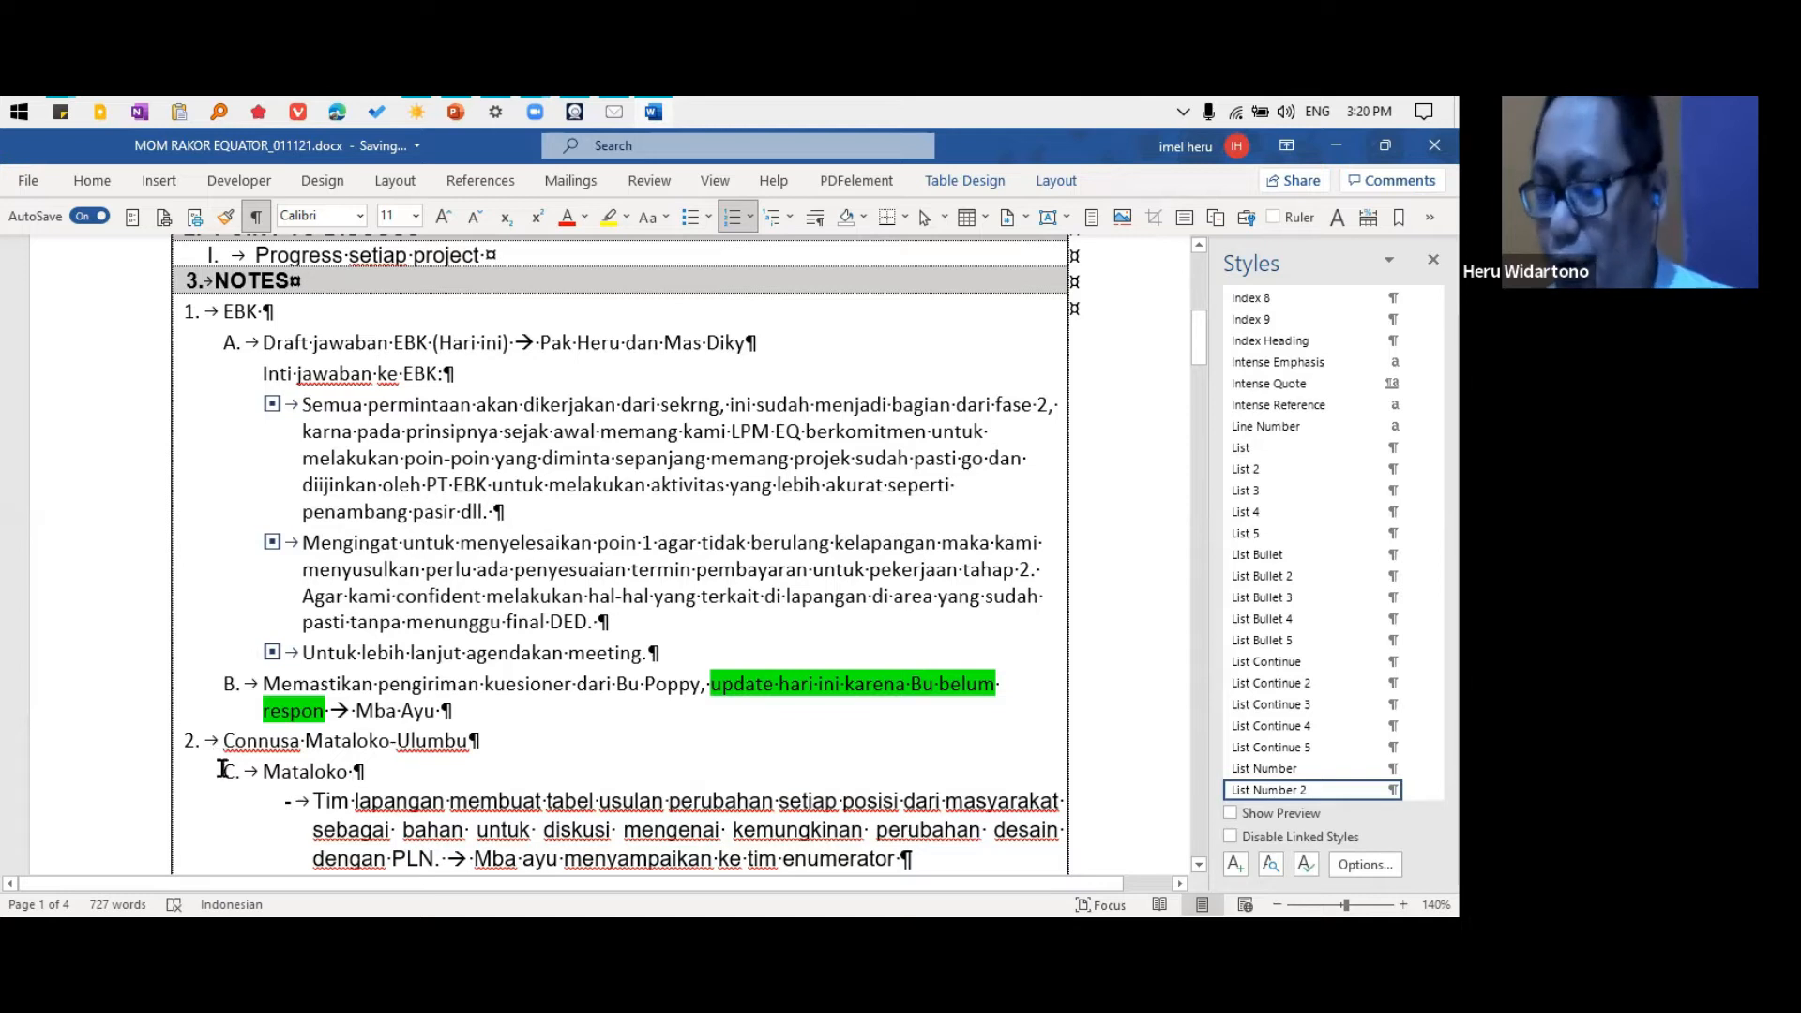
right_click(284, 770)
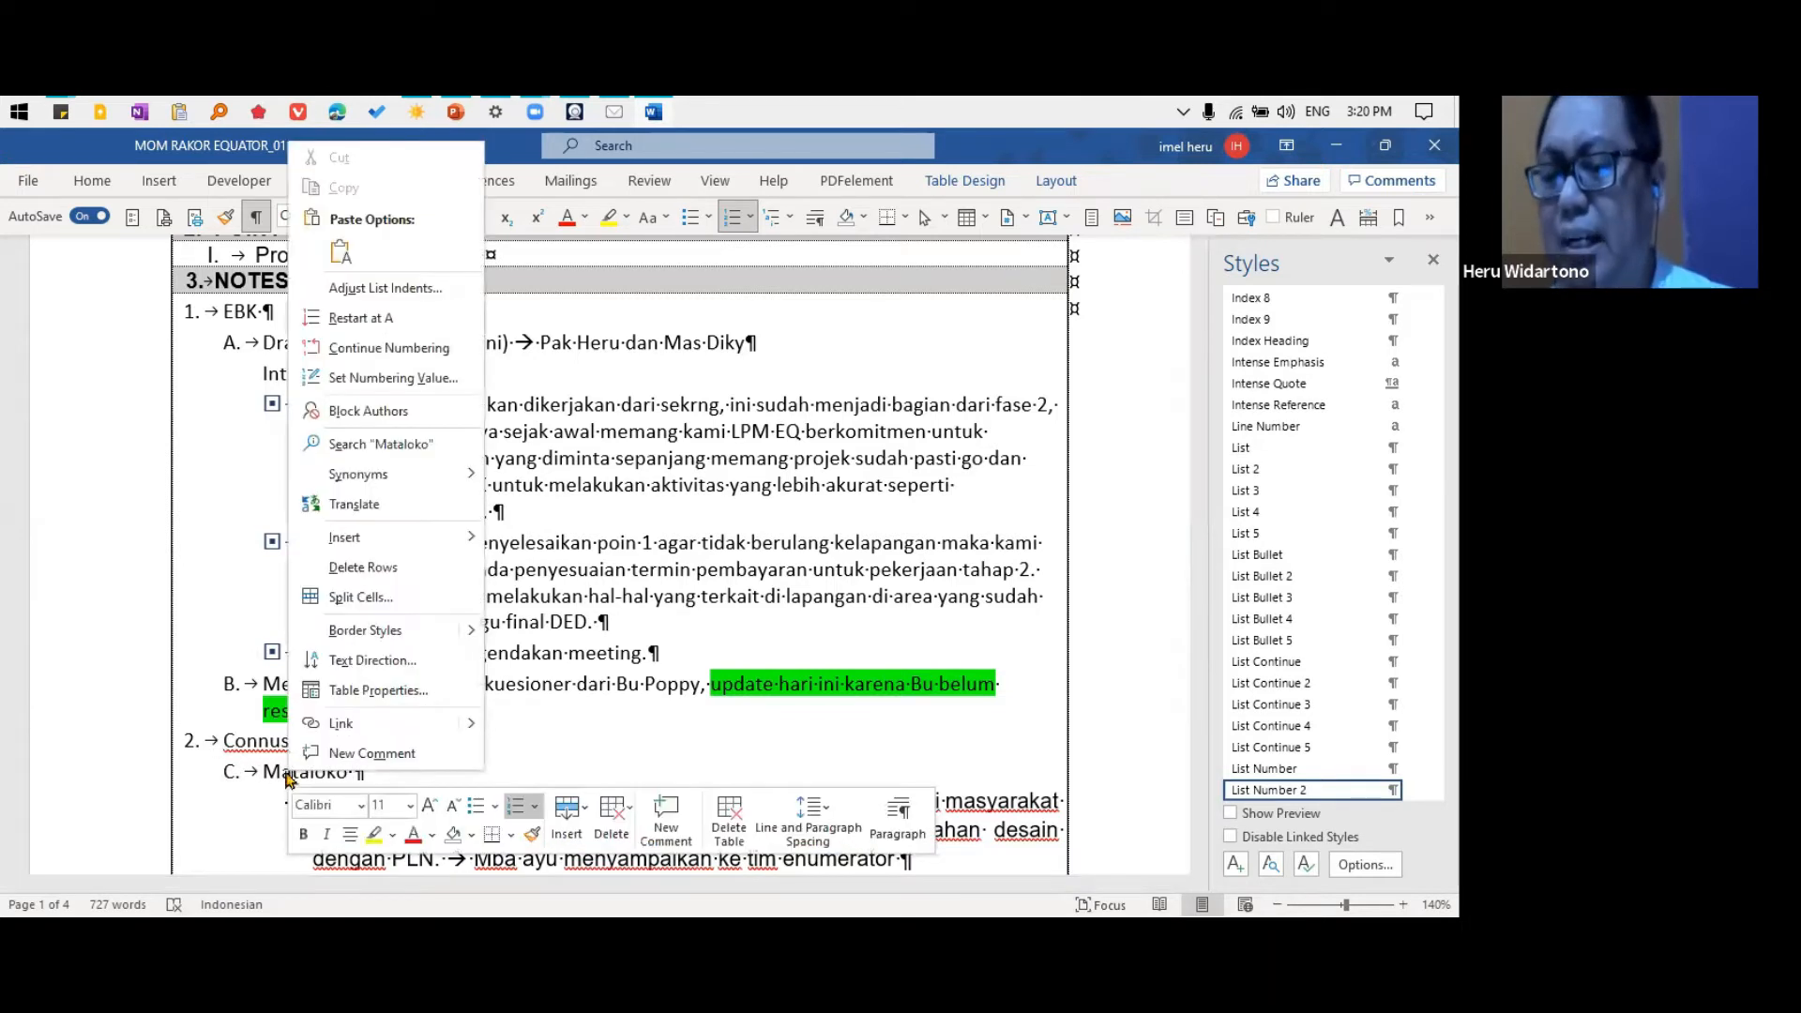
left_click(417, 317)
Try the List Number 3 style on the "Tim lapangan" item and List Number 4 on the "Wellpad A, D dan Laydown" item
scroll(408, 326, "down", 2)
scroll(408, 325, "down", 2)
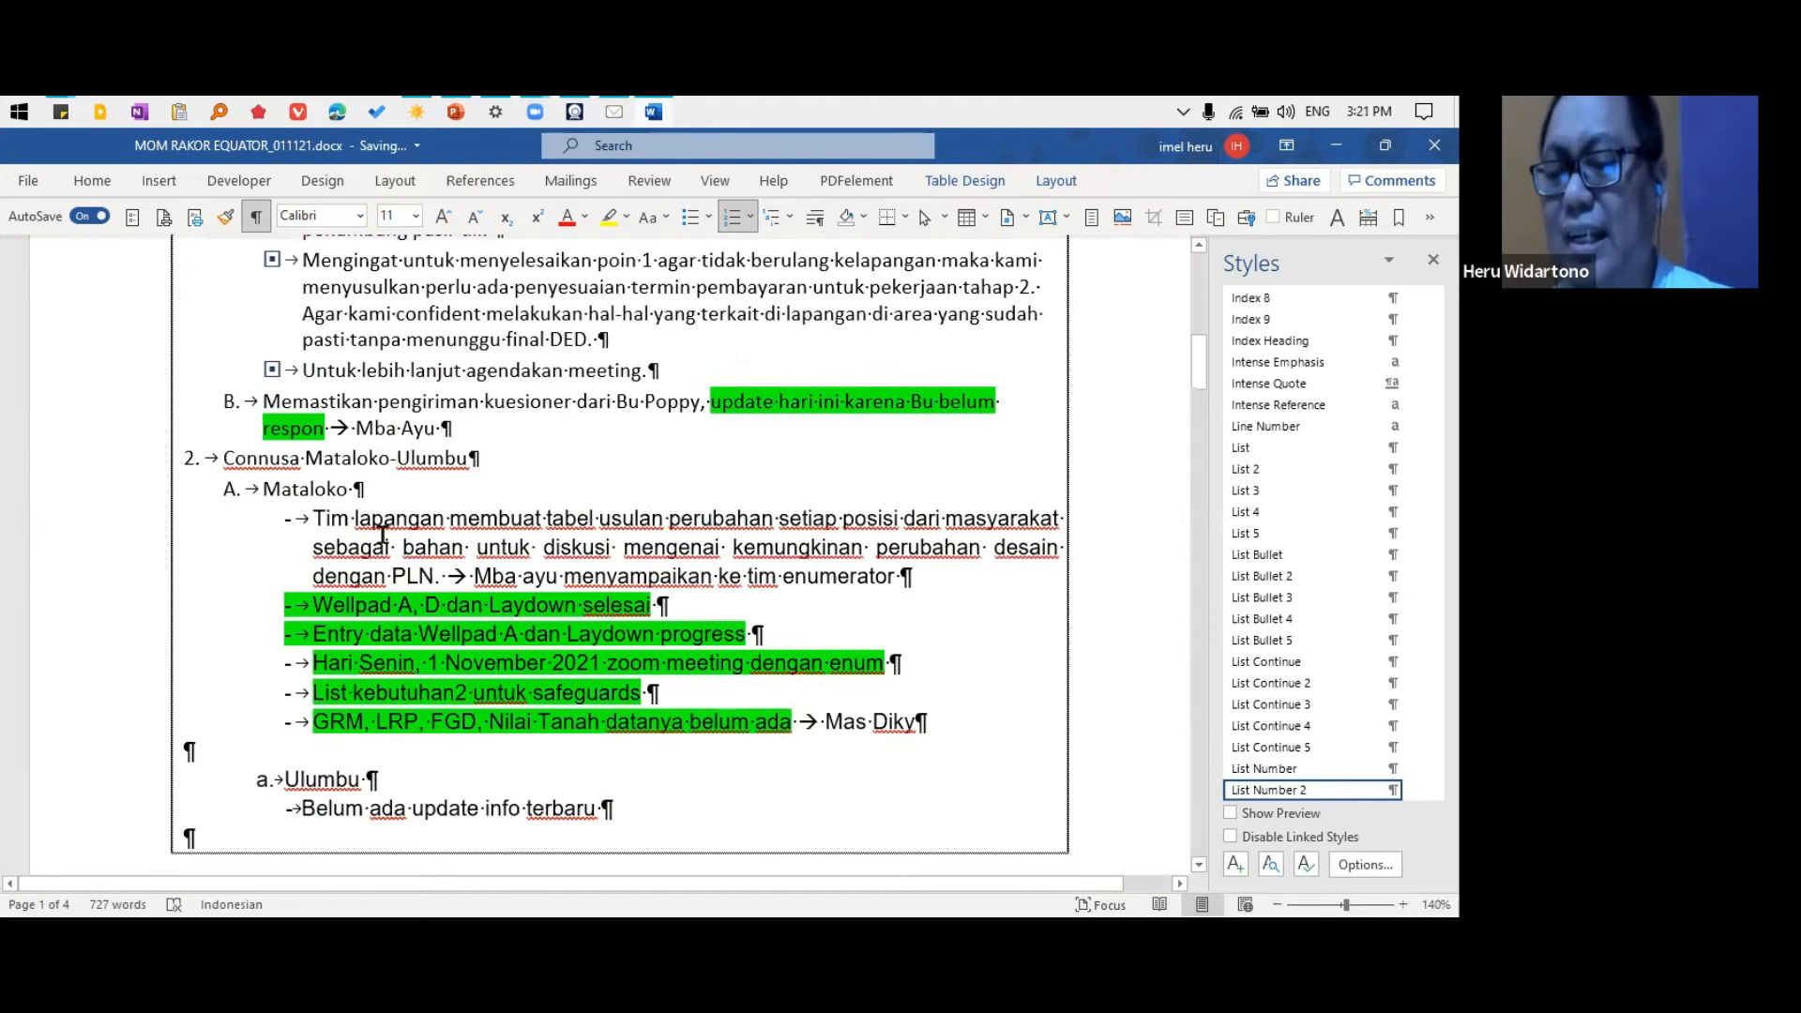
right_click(385, 524)
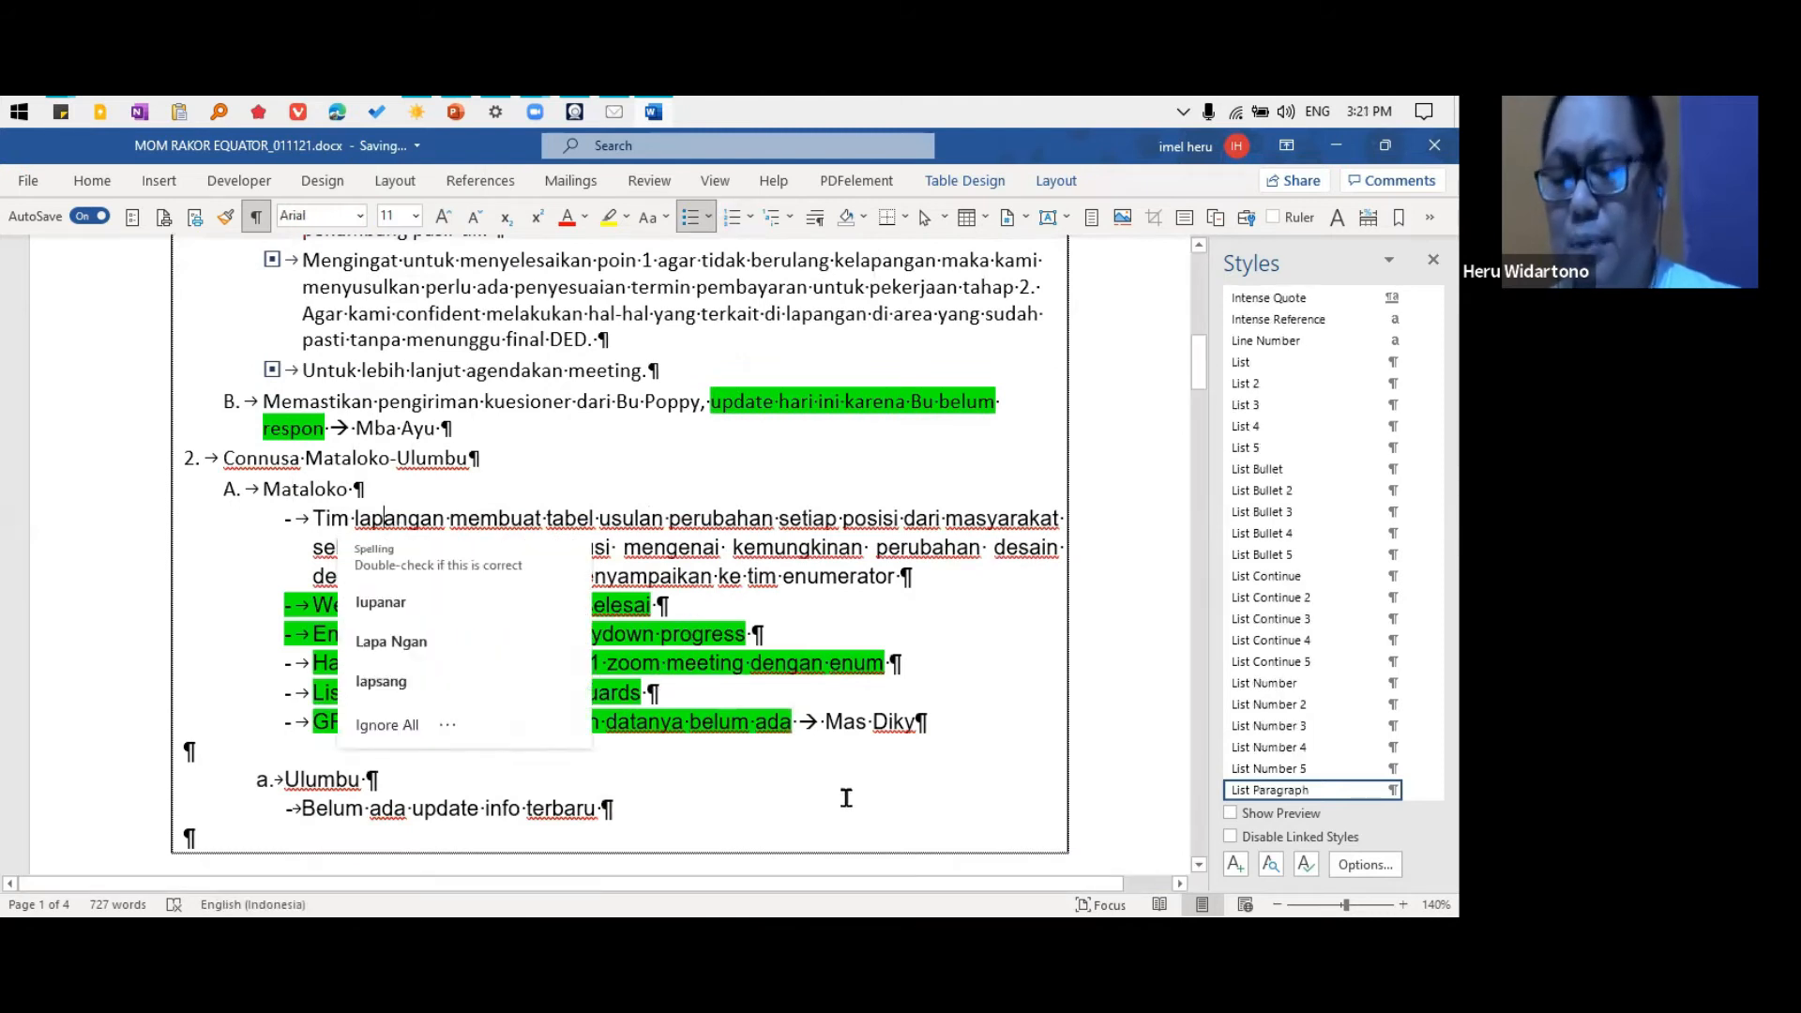
key("ctrl+alt+3")
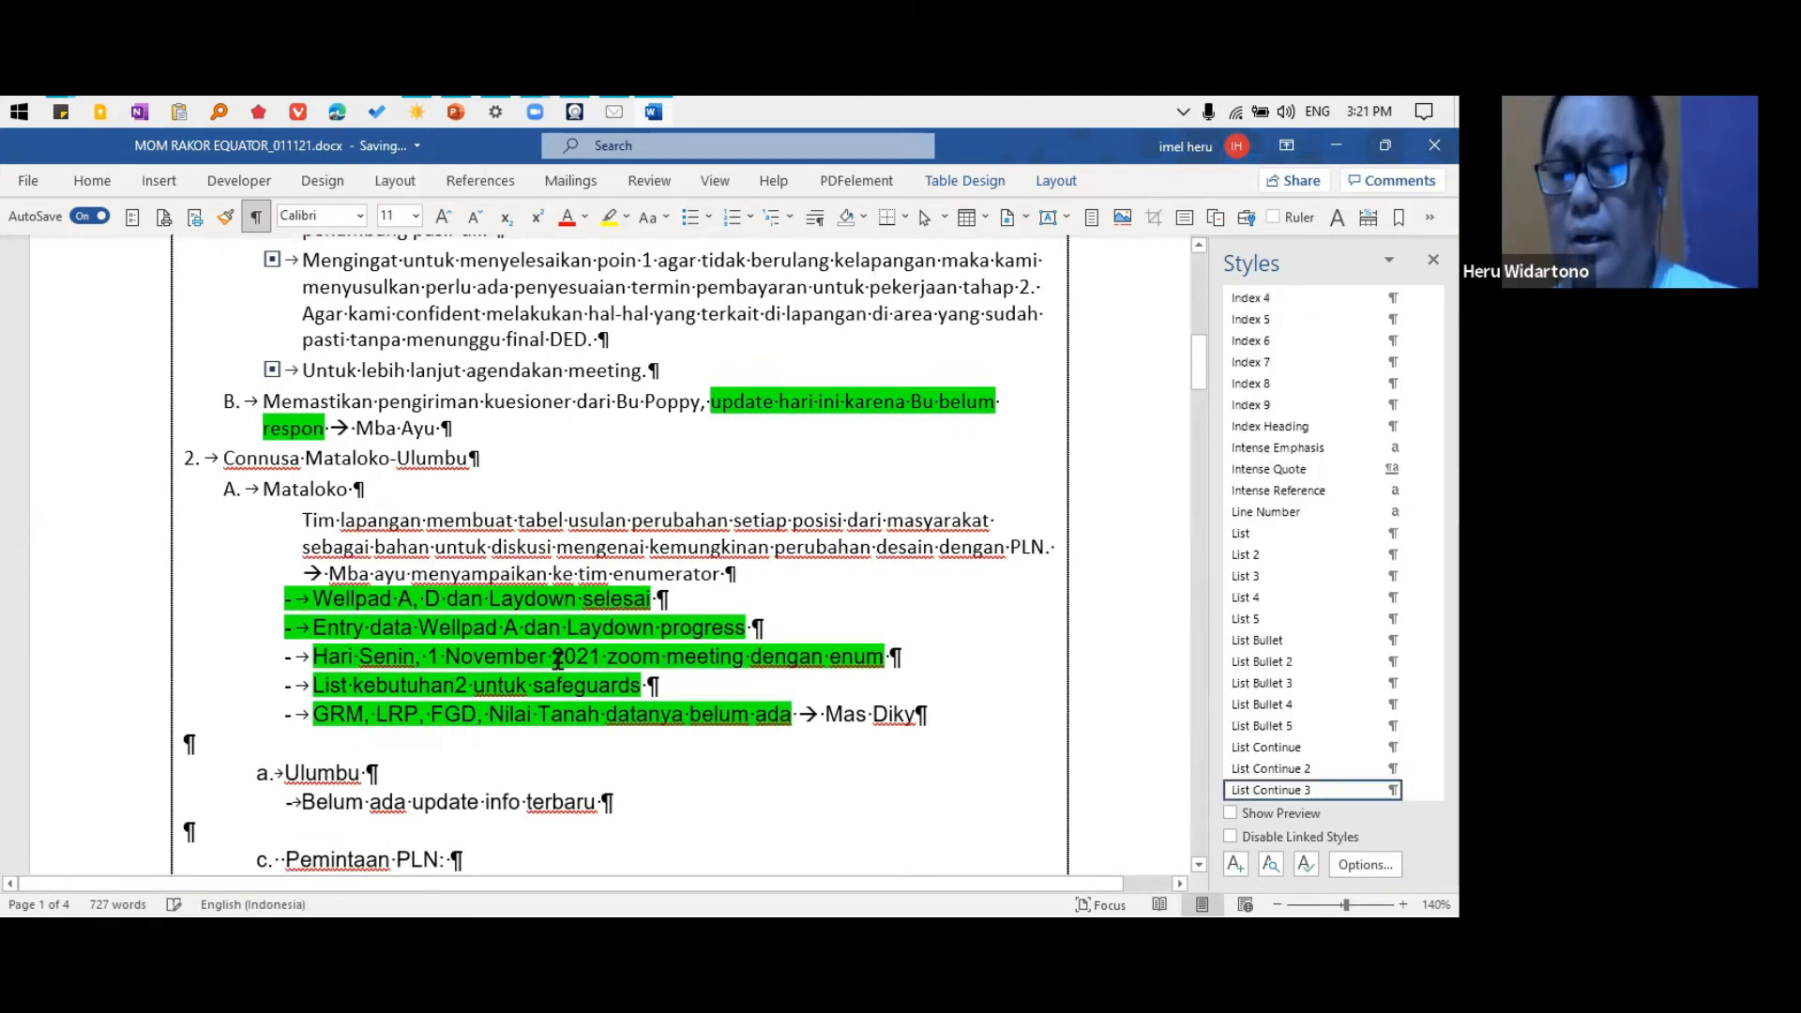
key("alt+3")
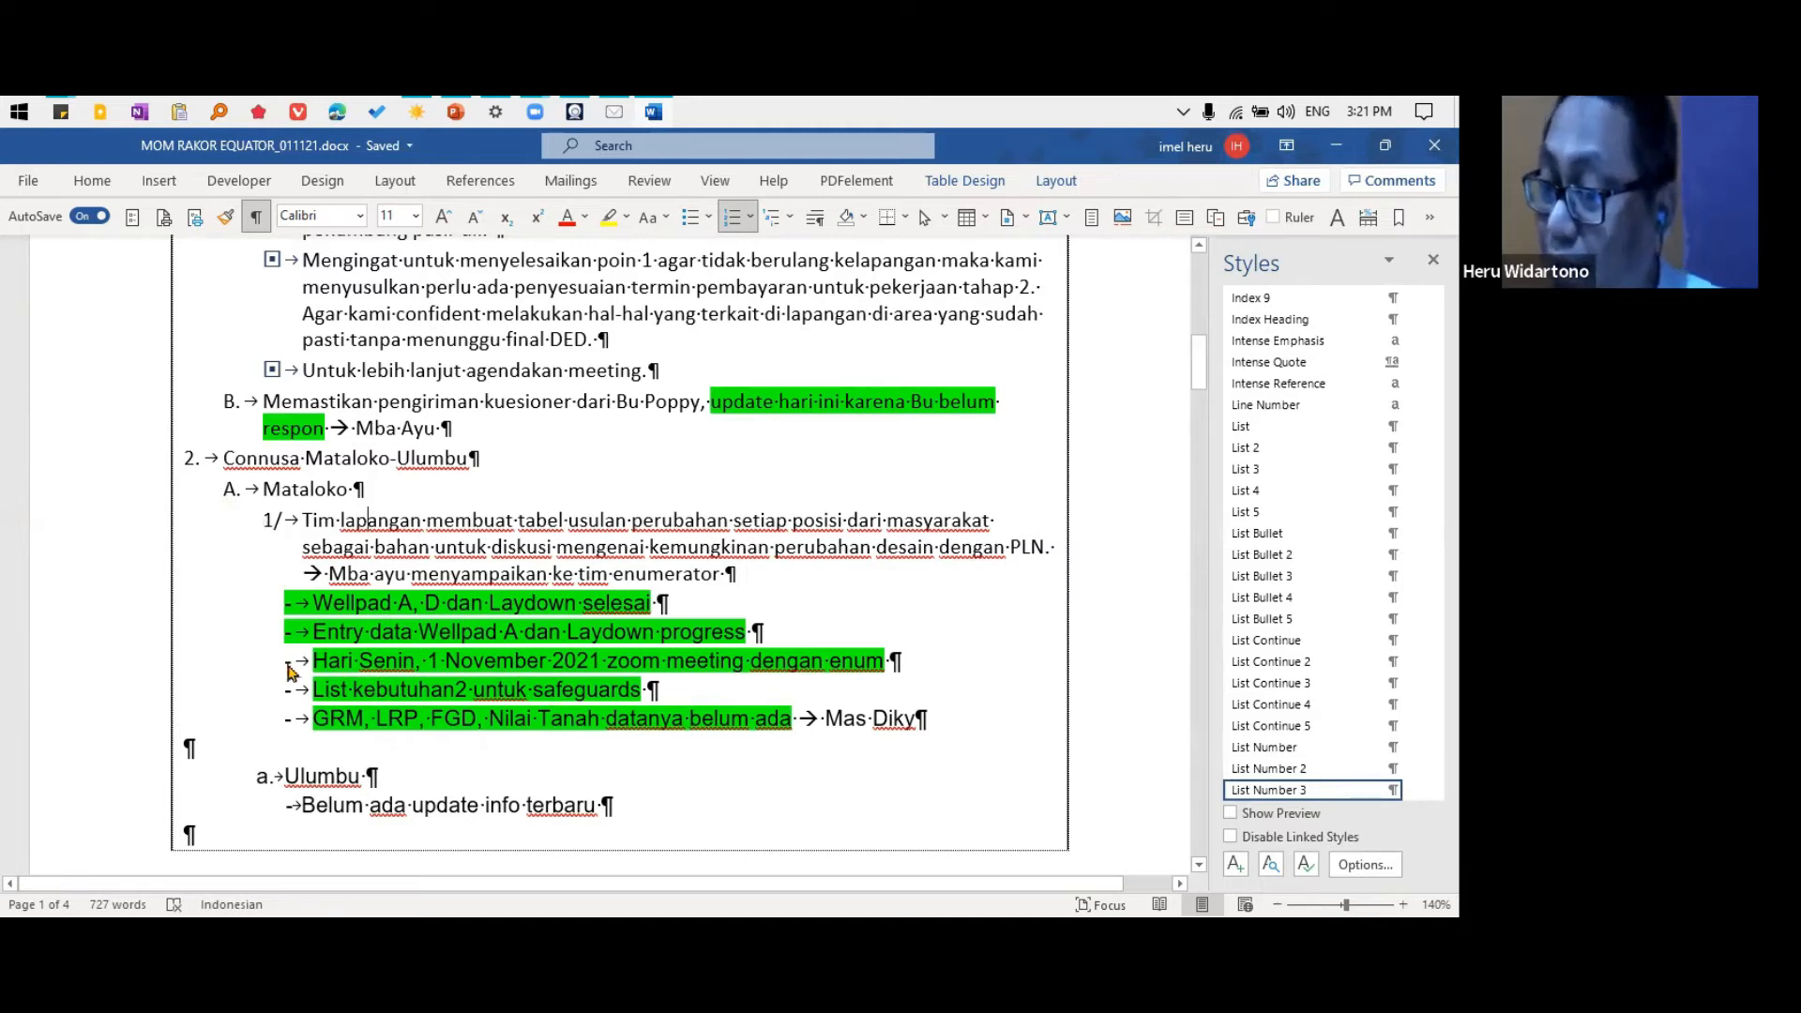
left_click(444, 776)
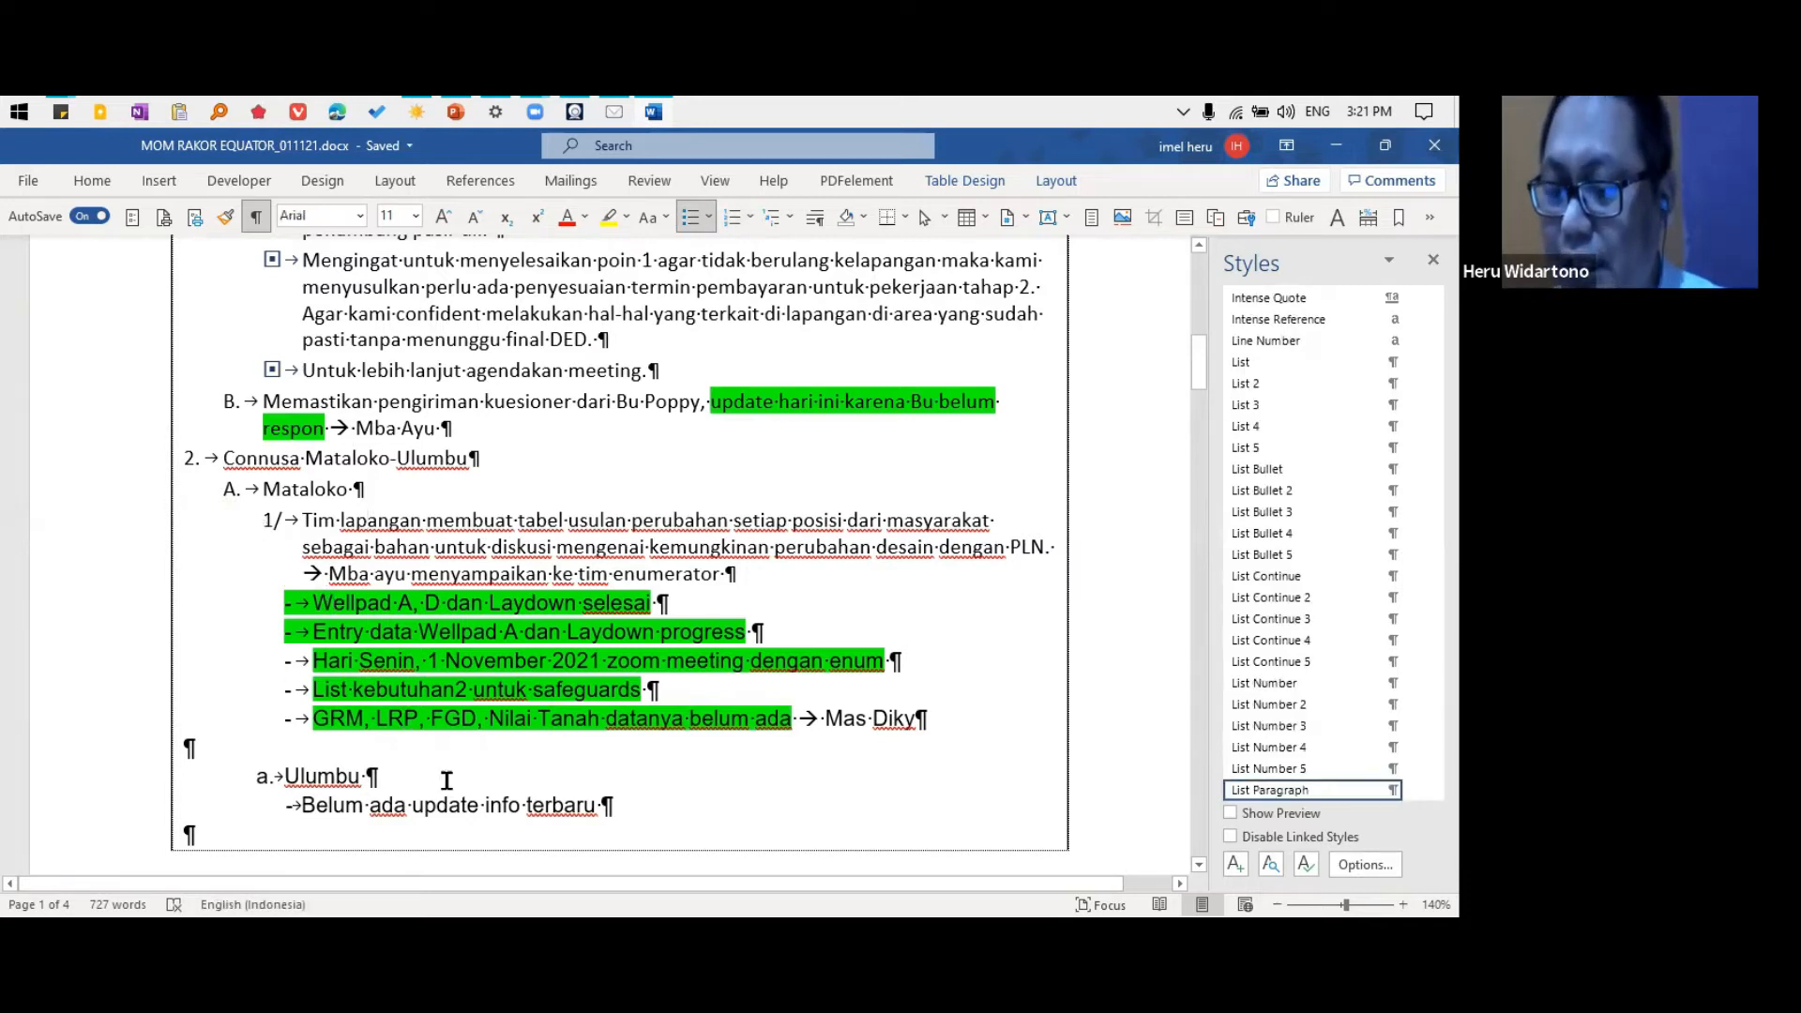
key("alt+4")
key("alt+3")
key("alt+shift+Right")
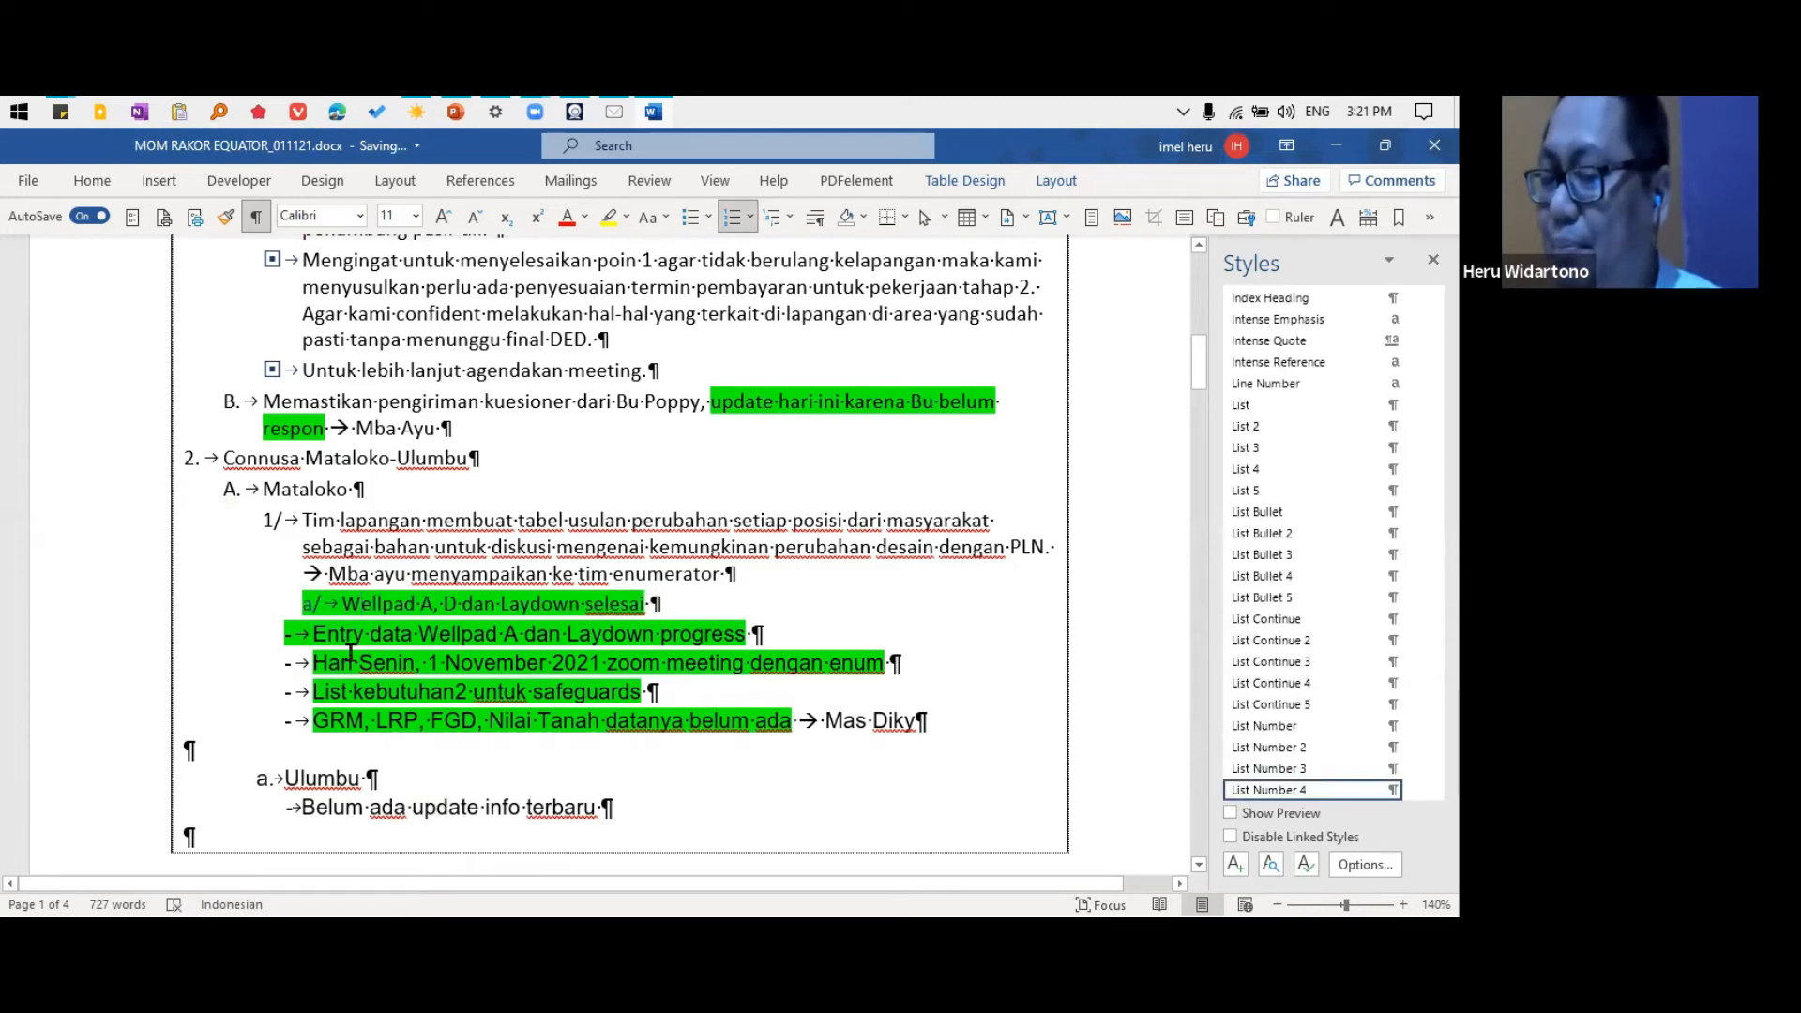
Apply the List Bullet 3 style to the six items under Mataloko, from "Tim lapangan" through "GRM, LRP, FGD, Nilai Tanah"
left_click(319, 522)
key("ctrl+shift+l")
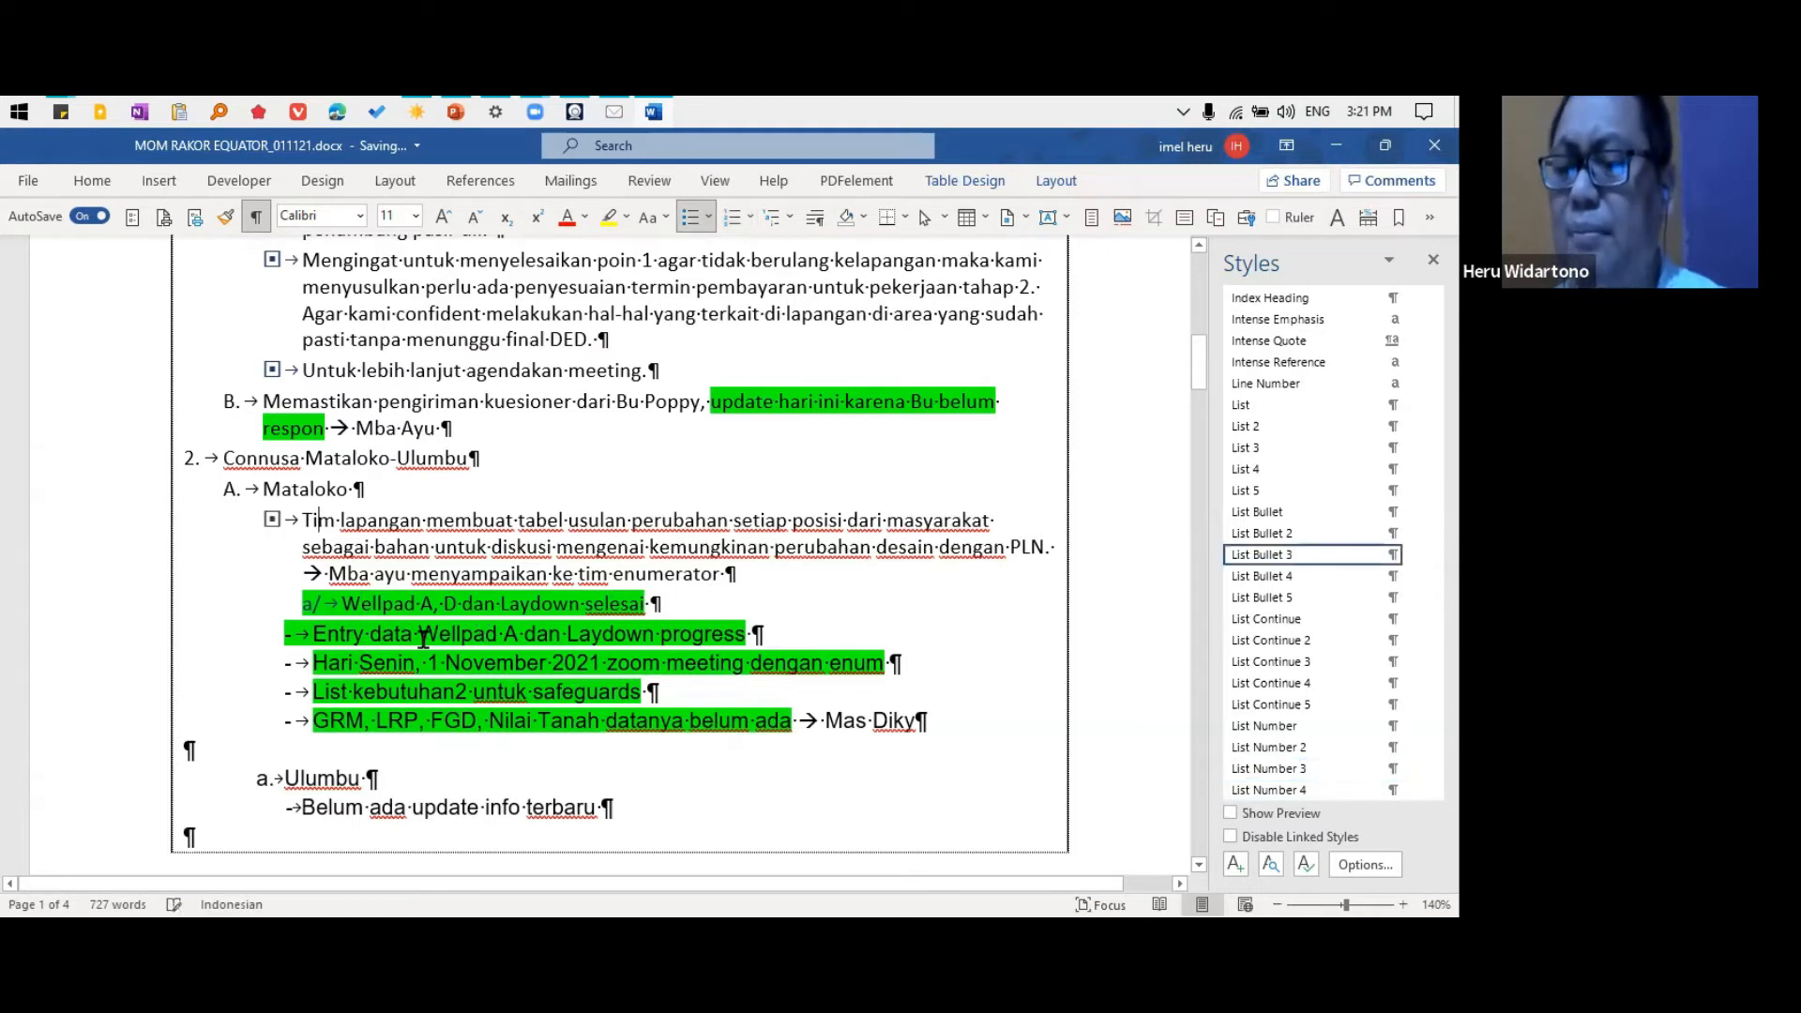
left_click(402, 600)
key("ctrl+shift+l")
left_click(368, 631)
key("ctrl+shift+l")
left_click(395, 666)
key("ctrl+shift+l")
left_click(397, 696)
key("ctrl+shift+l")
left_click(429, 727)
key("ctrl+shift+l")
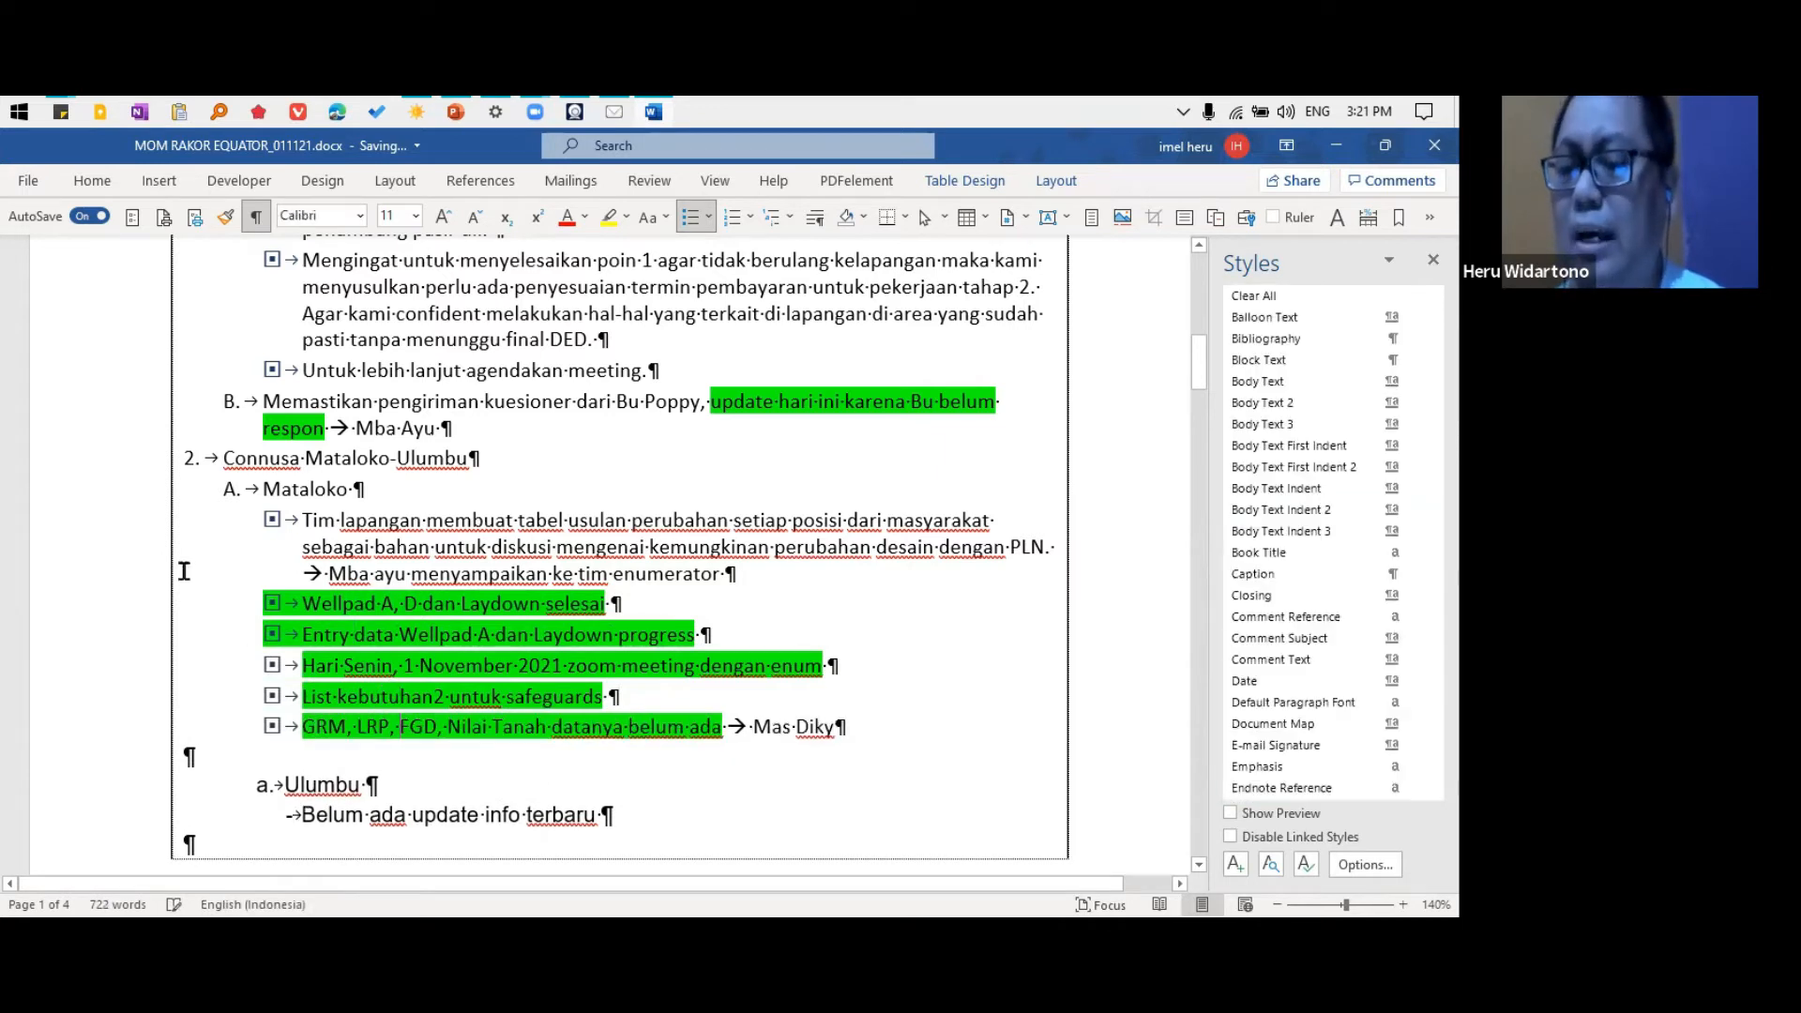
Demote the six Mataloko bullets together to List Bullet 4 and promote them back to List Bullet 3
left_click(133, 702)
left_click(325, 573)
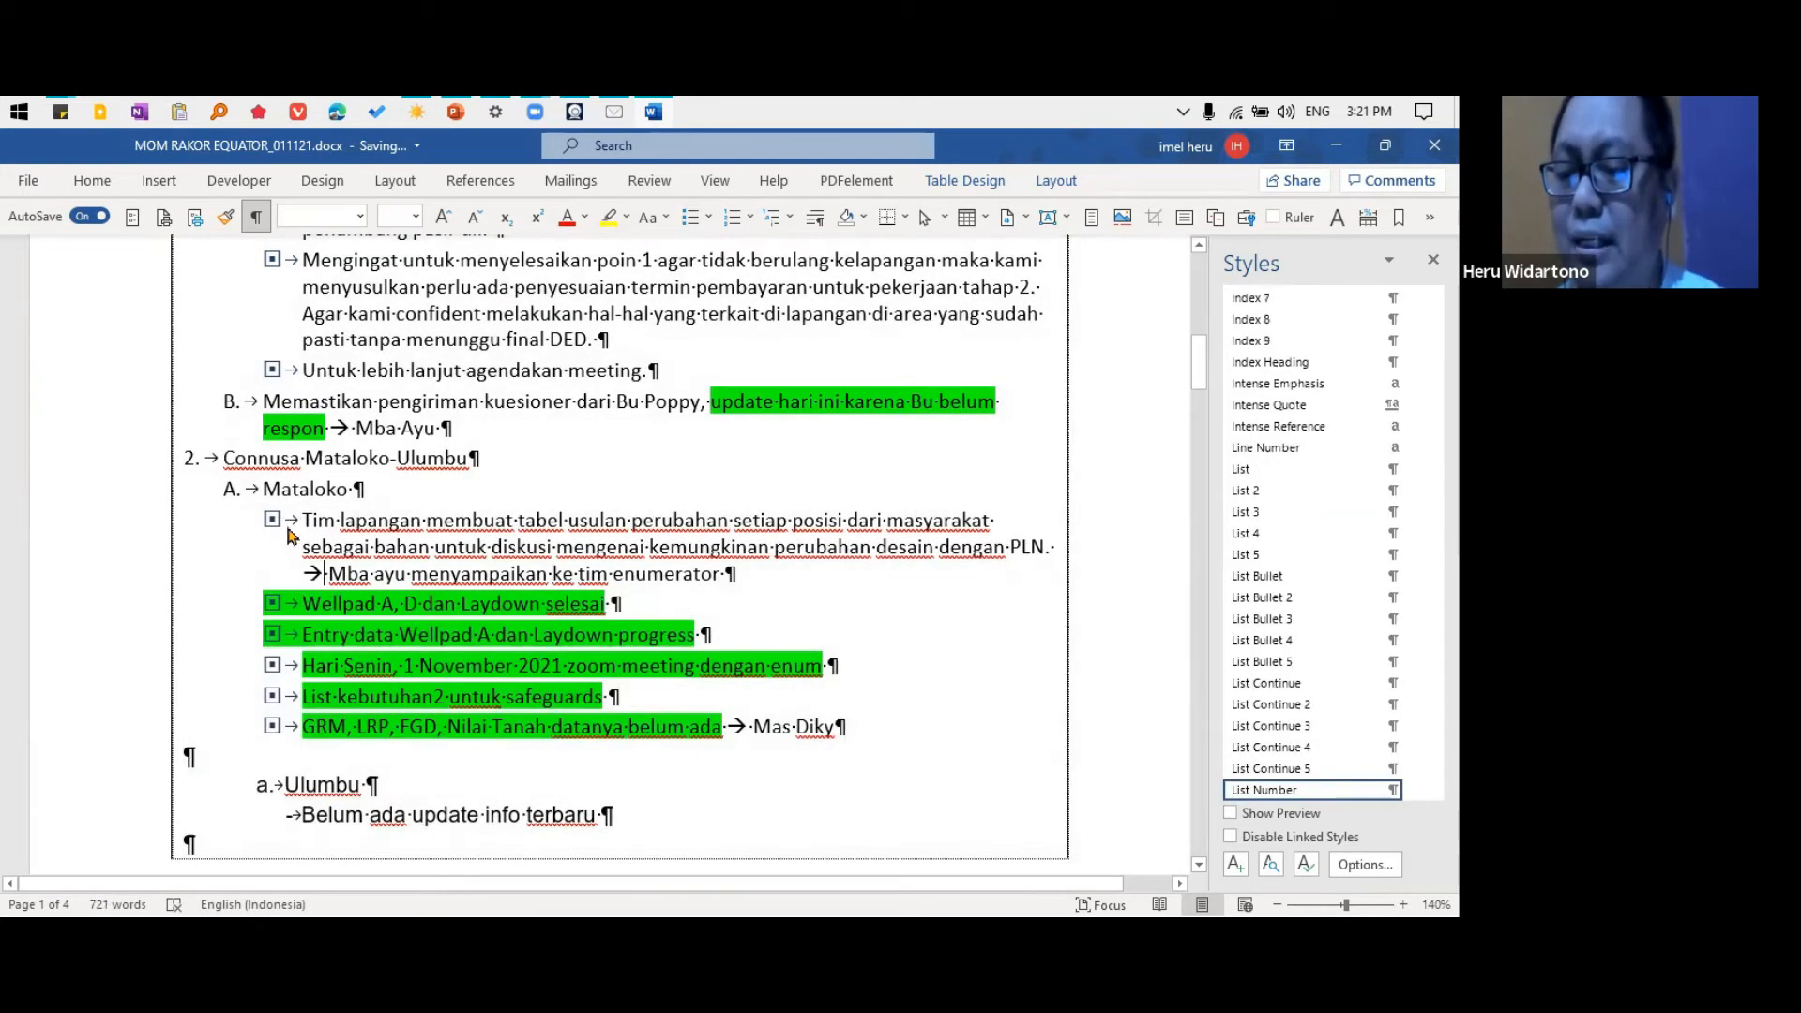
left_click_drag(300, 519, 893, 732)
key("alt+shift+Left")
key("ctrl+z")
key("Tab")
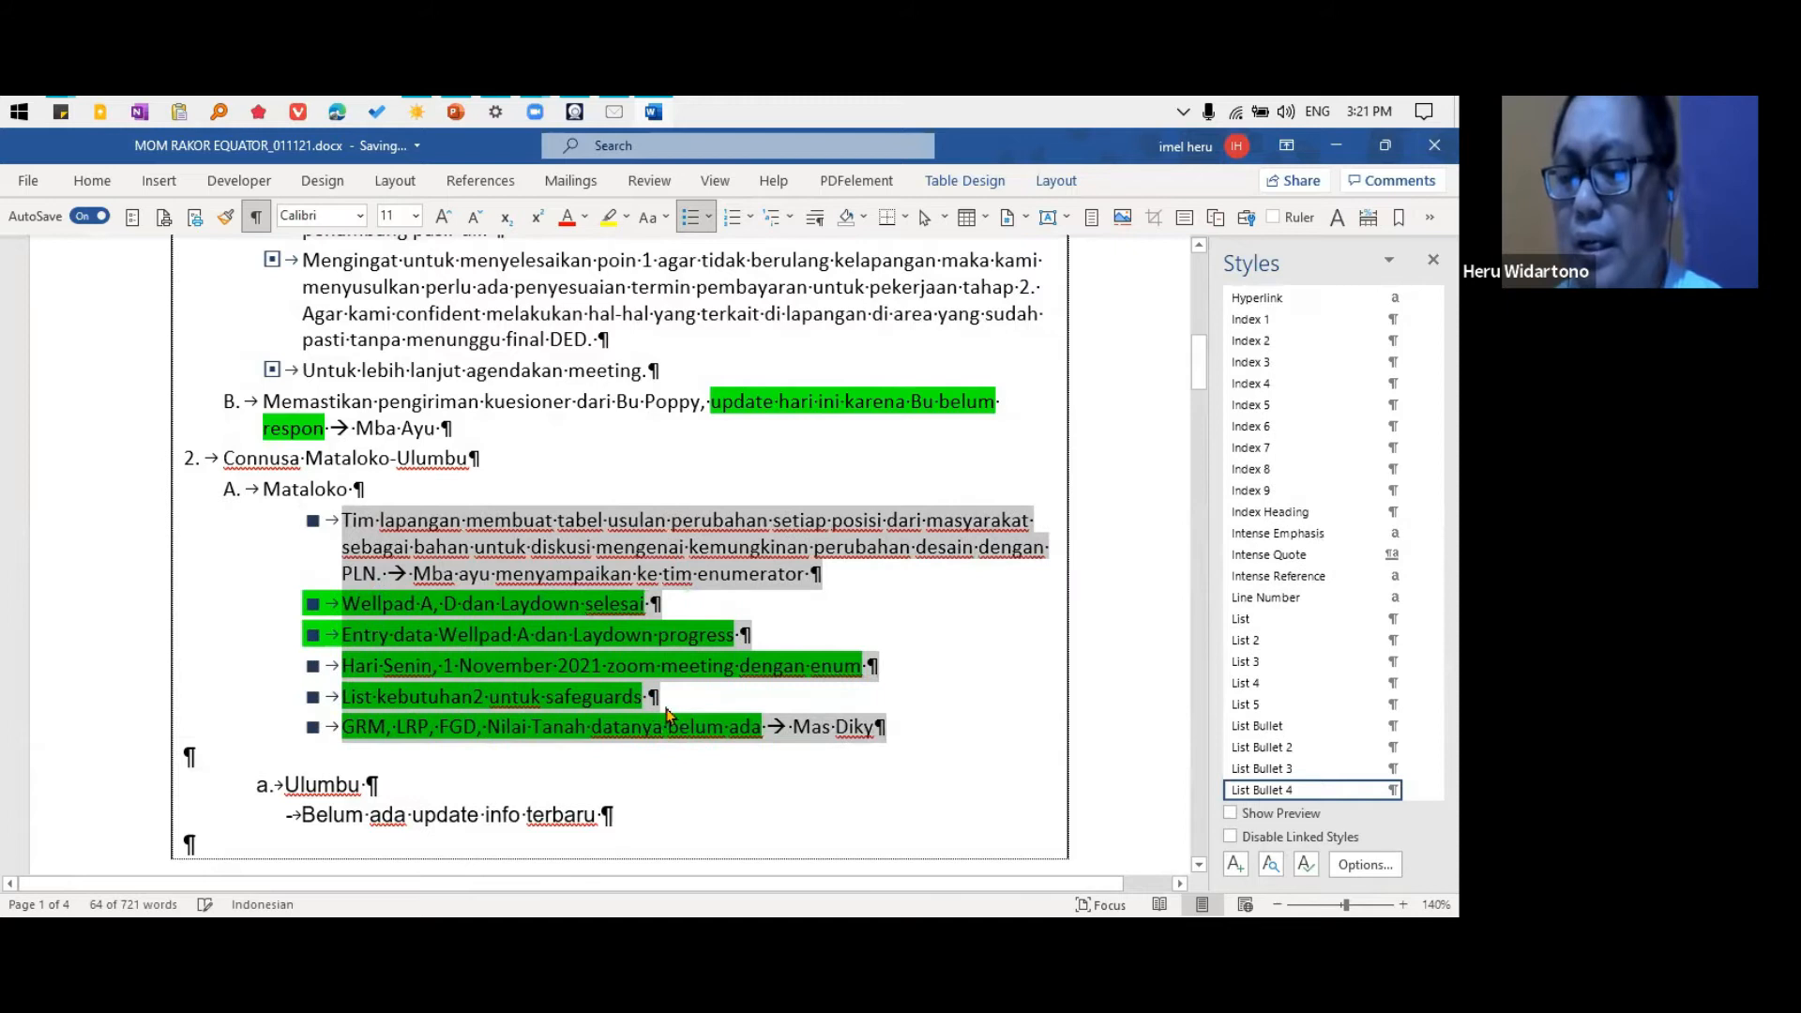
key("shift+Tab")
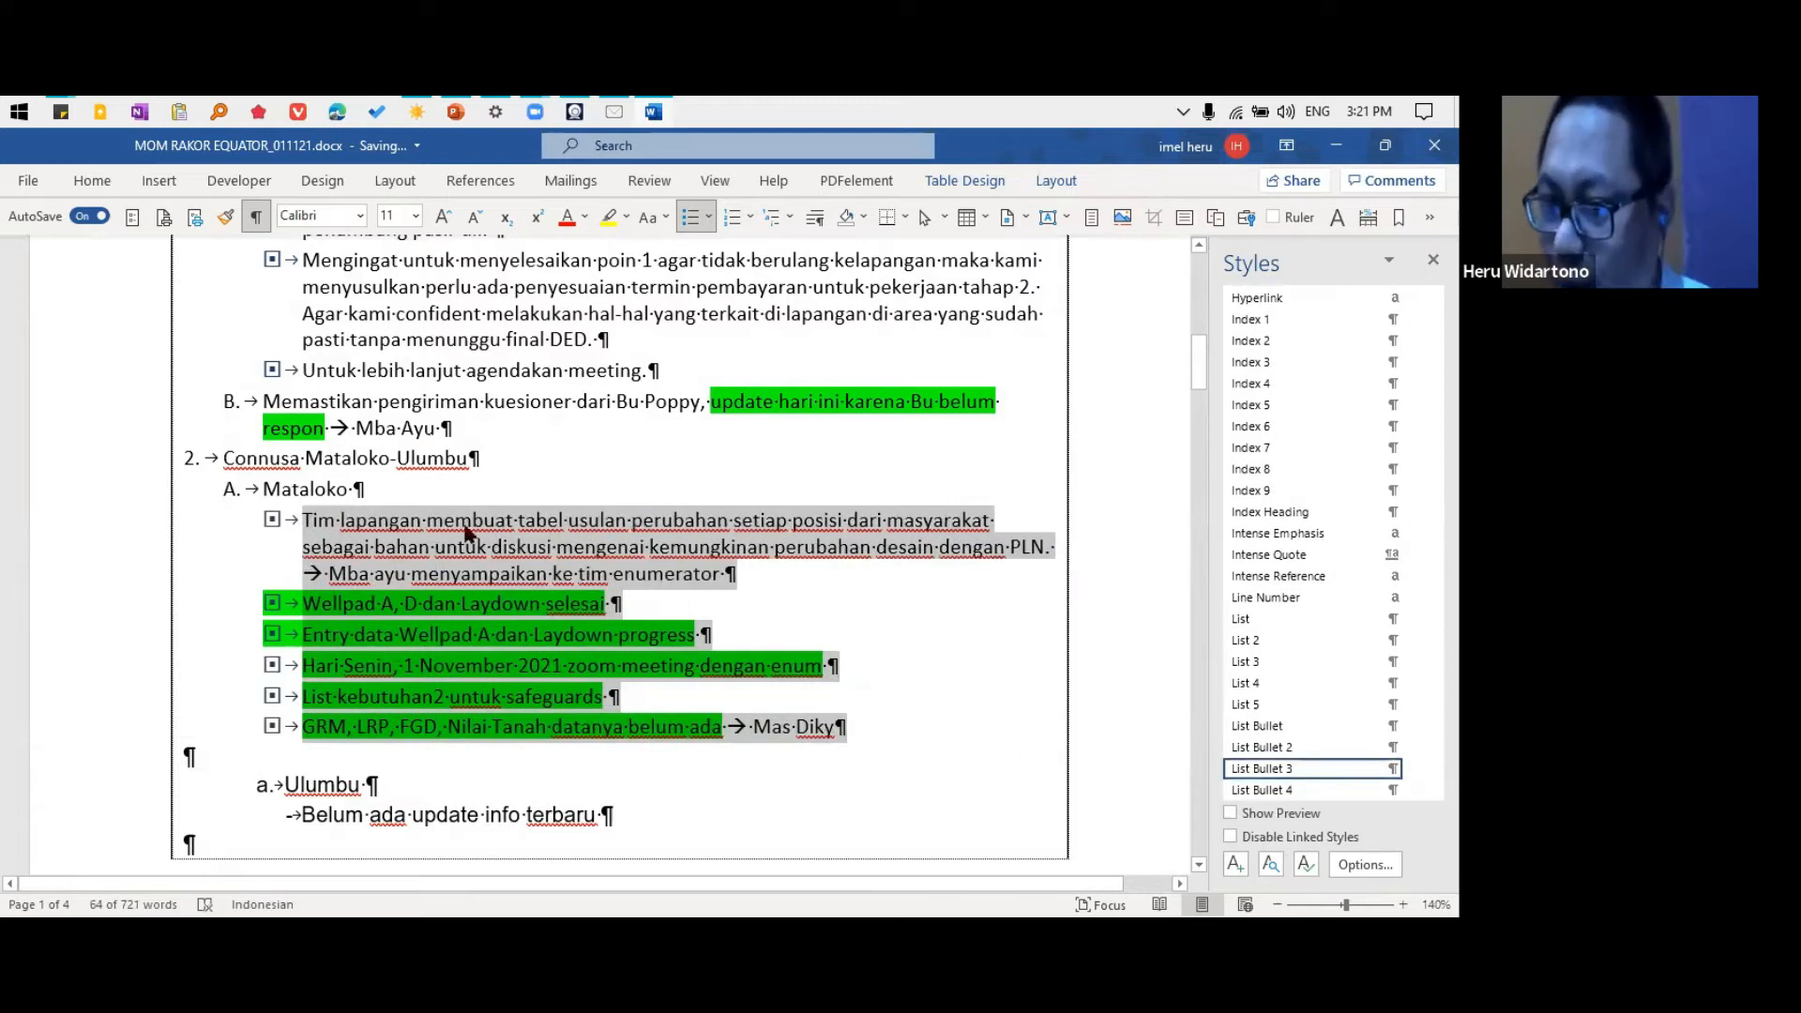
Move the whole EBK section, from its heading through item B, to the blank paragraph above the ATTENDANCE table
scroll(490, 586, "up", 5)
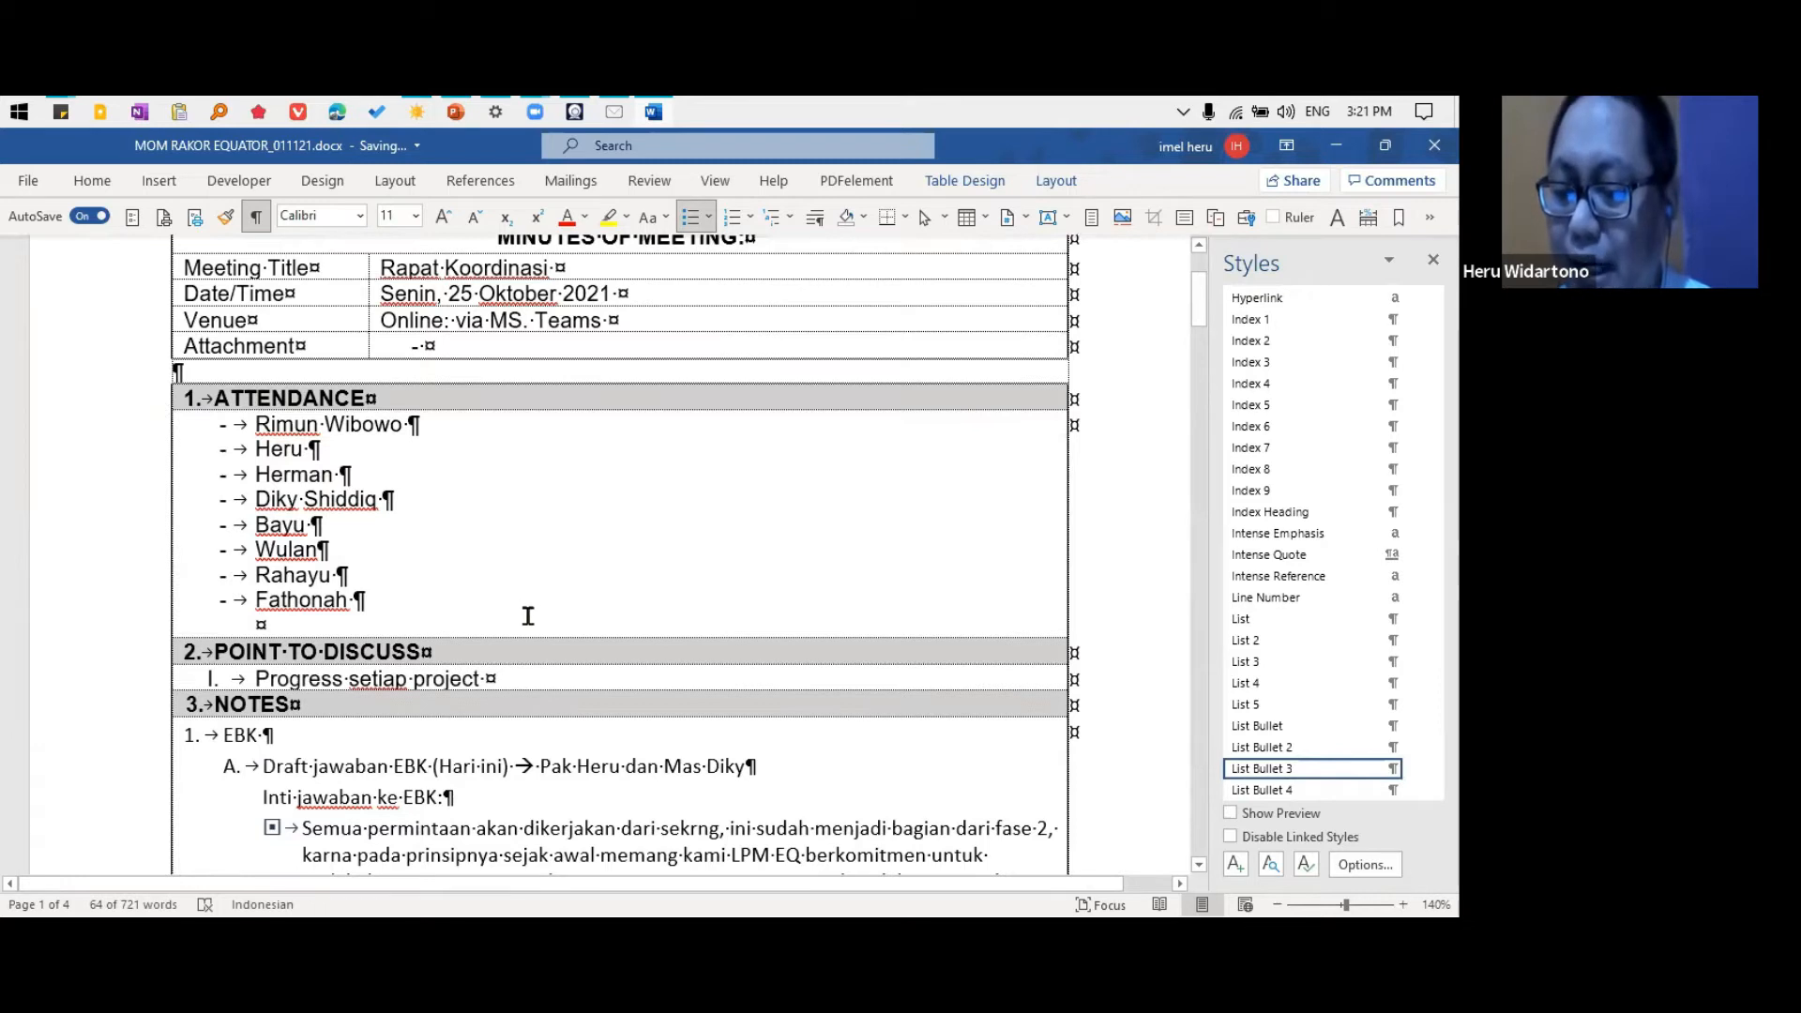
scroll(528, 615, "down", 5)
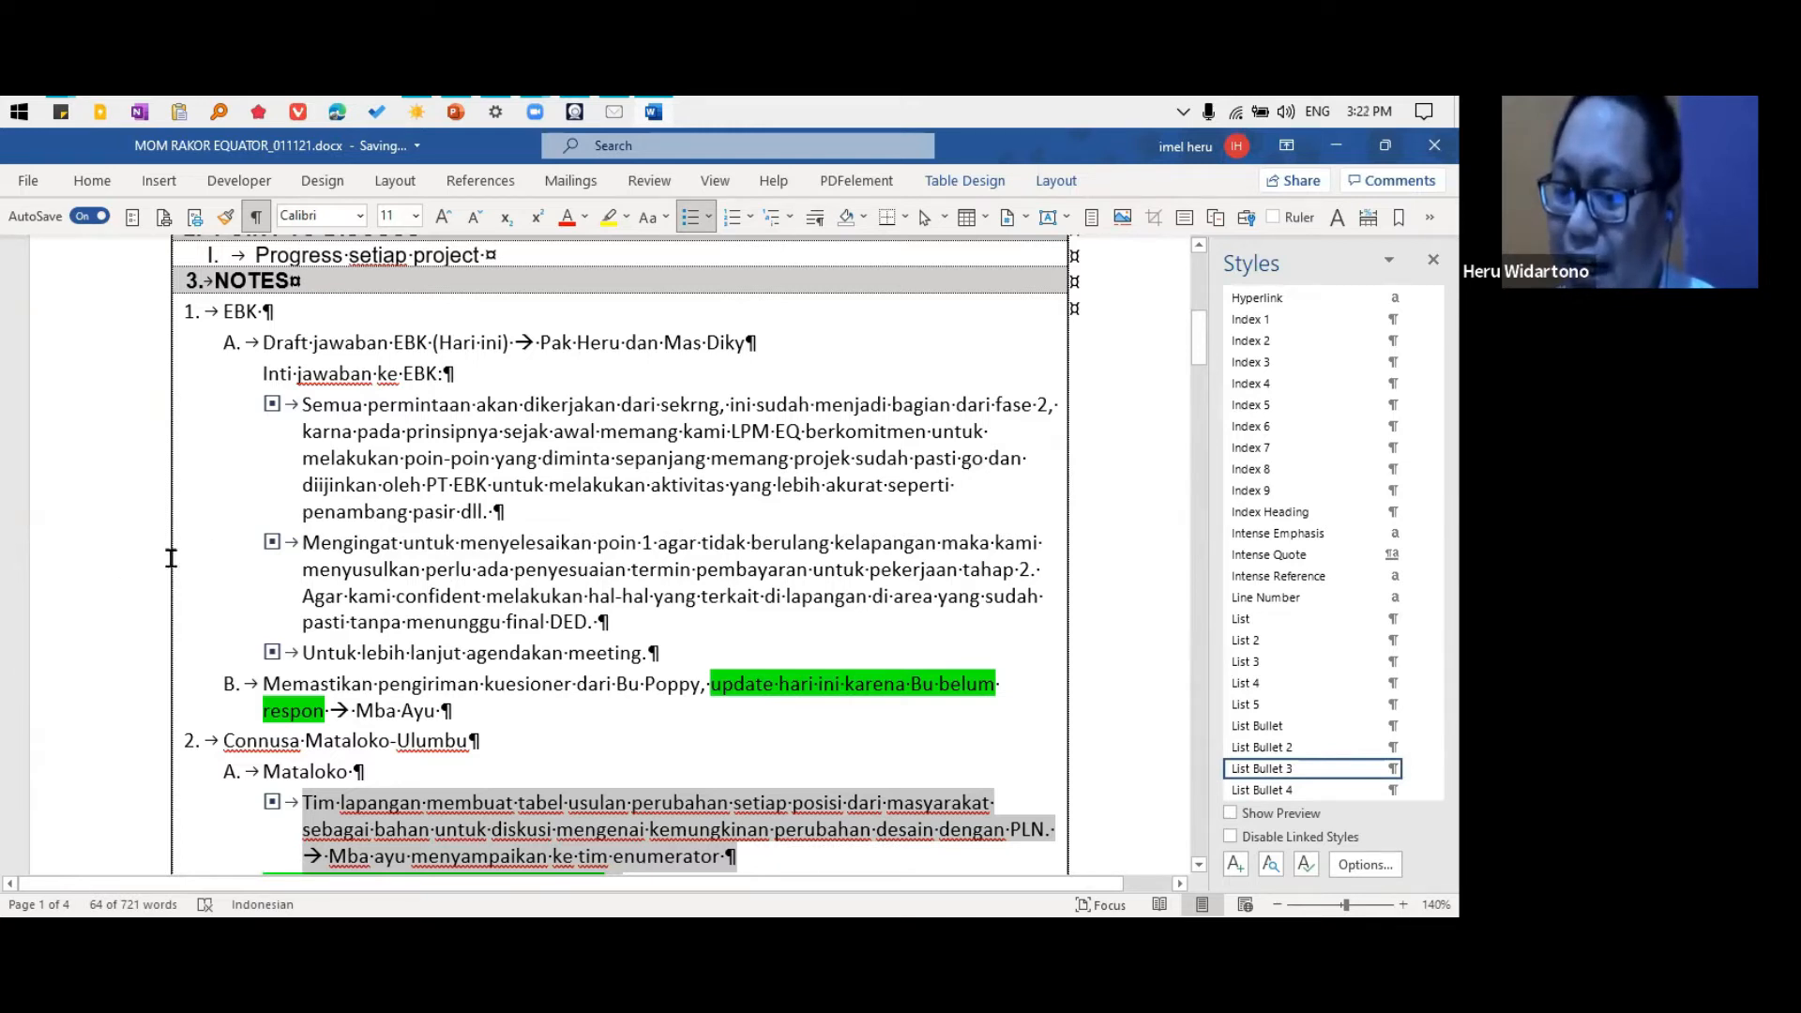
left_click_drag(226, 549, 236, 586)
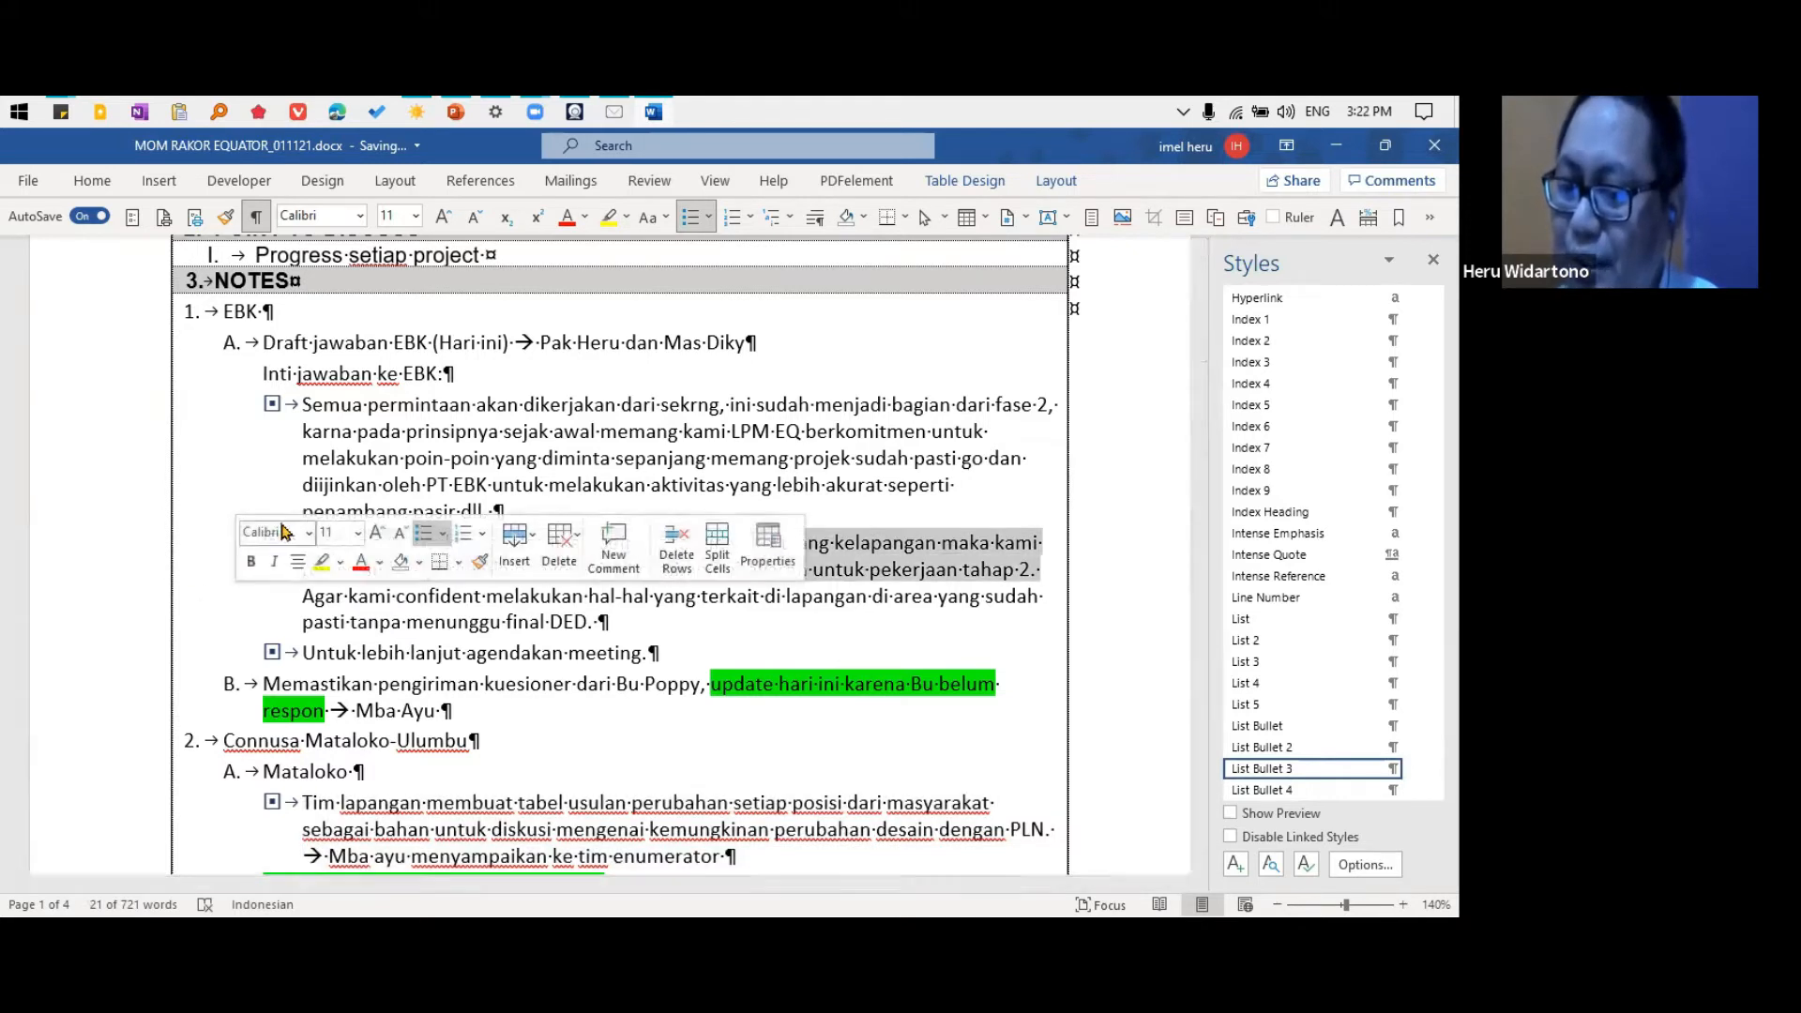
left_click(209, 312)
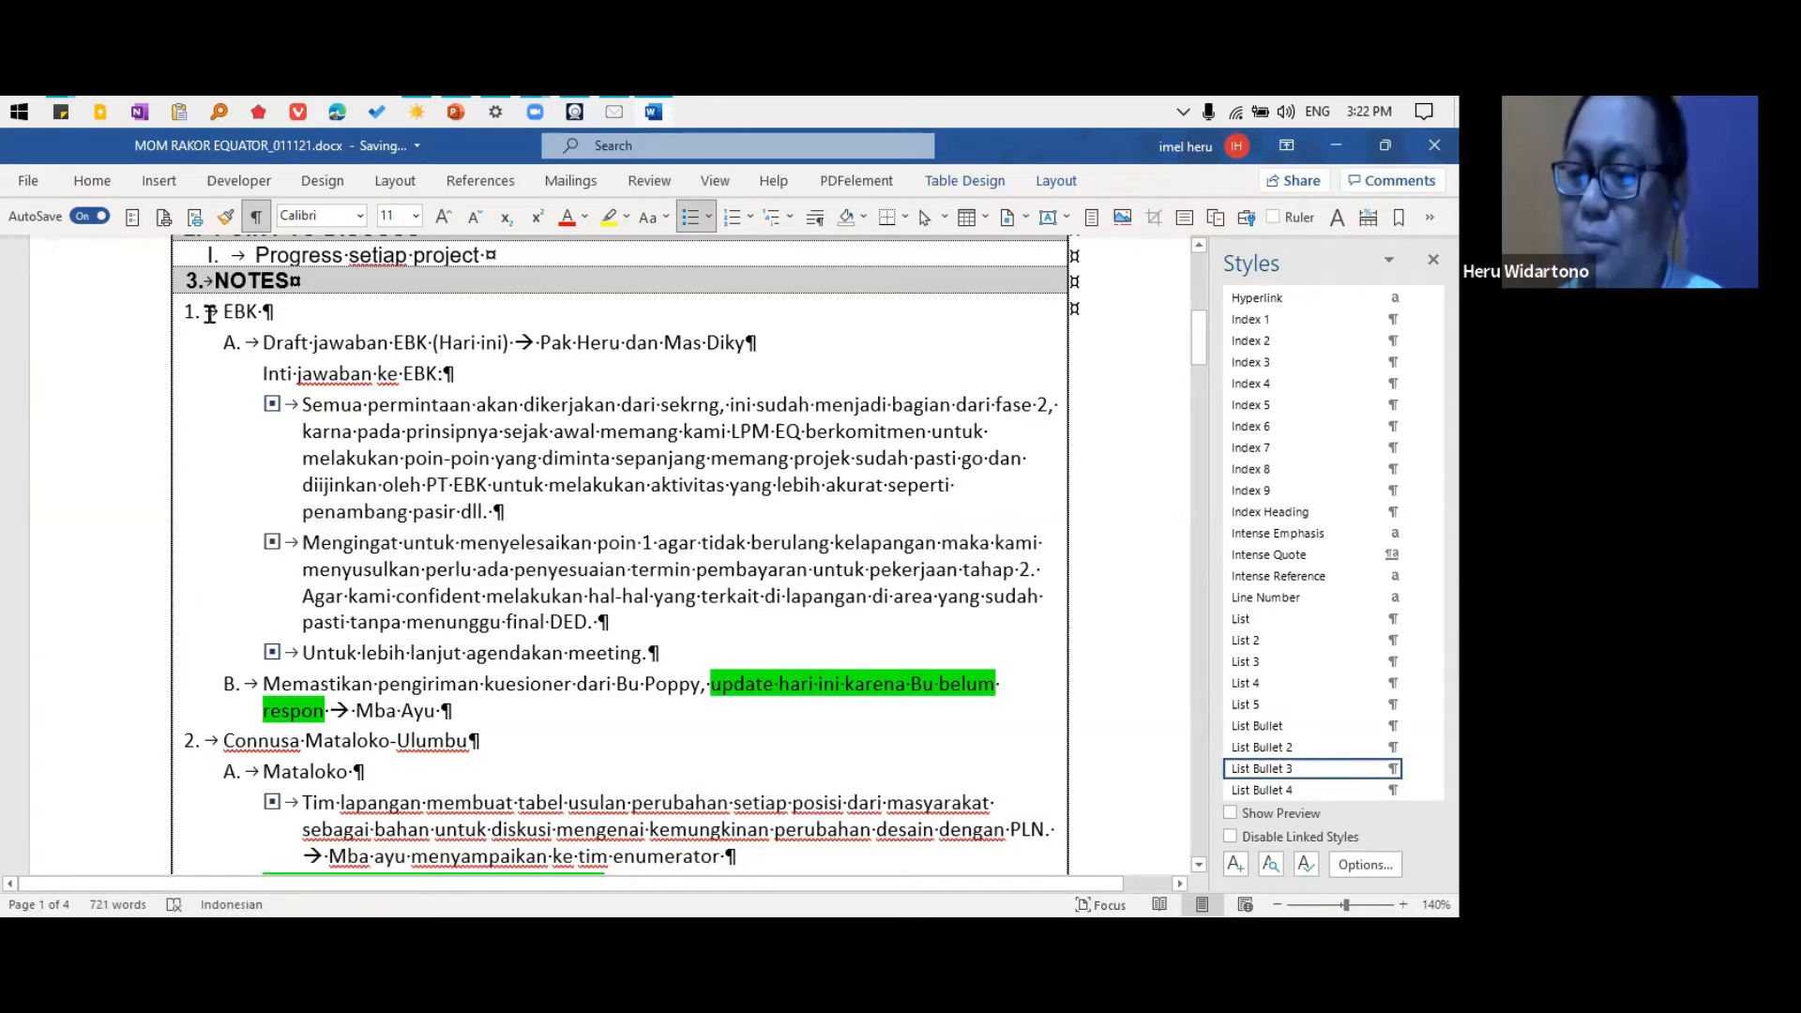
left_click(508, 719, "shift")
key("ctrl+c")
scroll(508, 729, "up", 3)
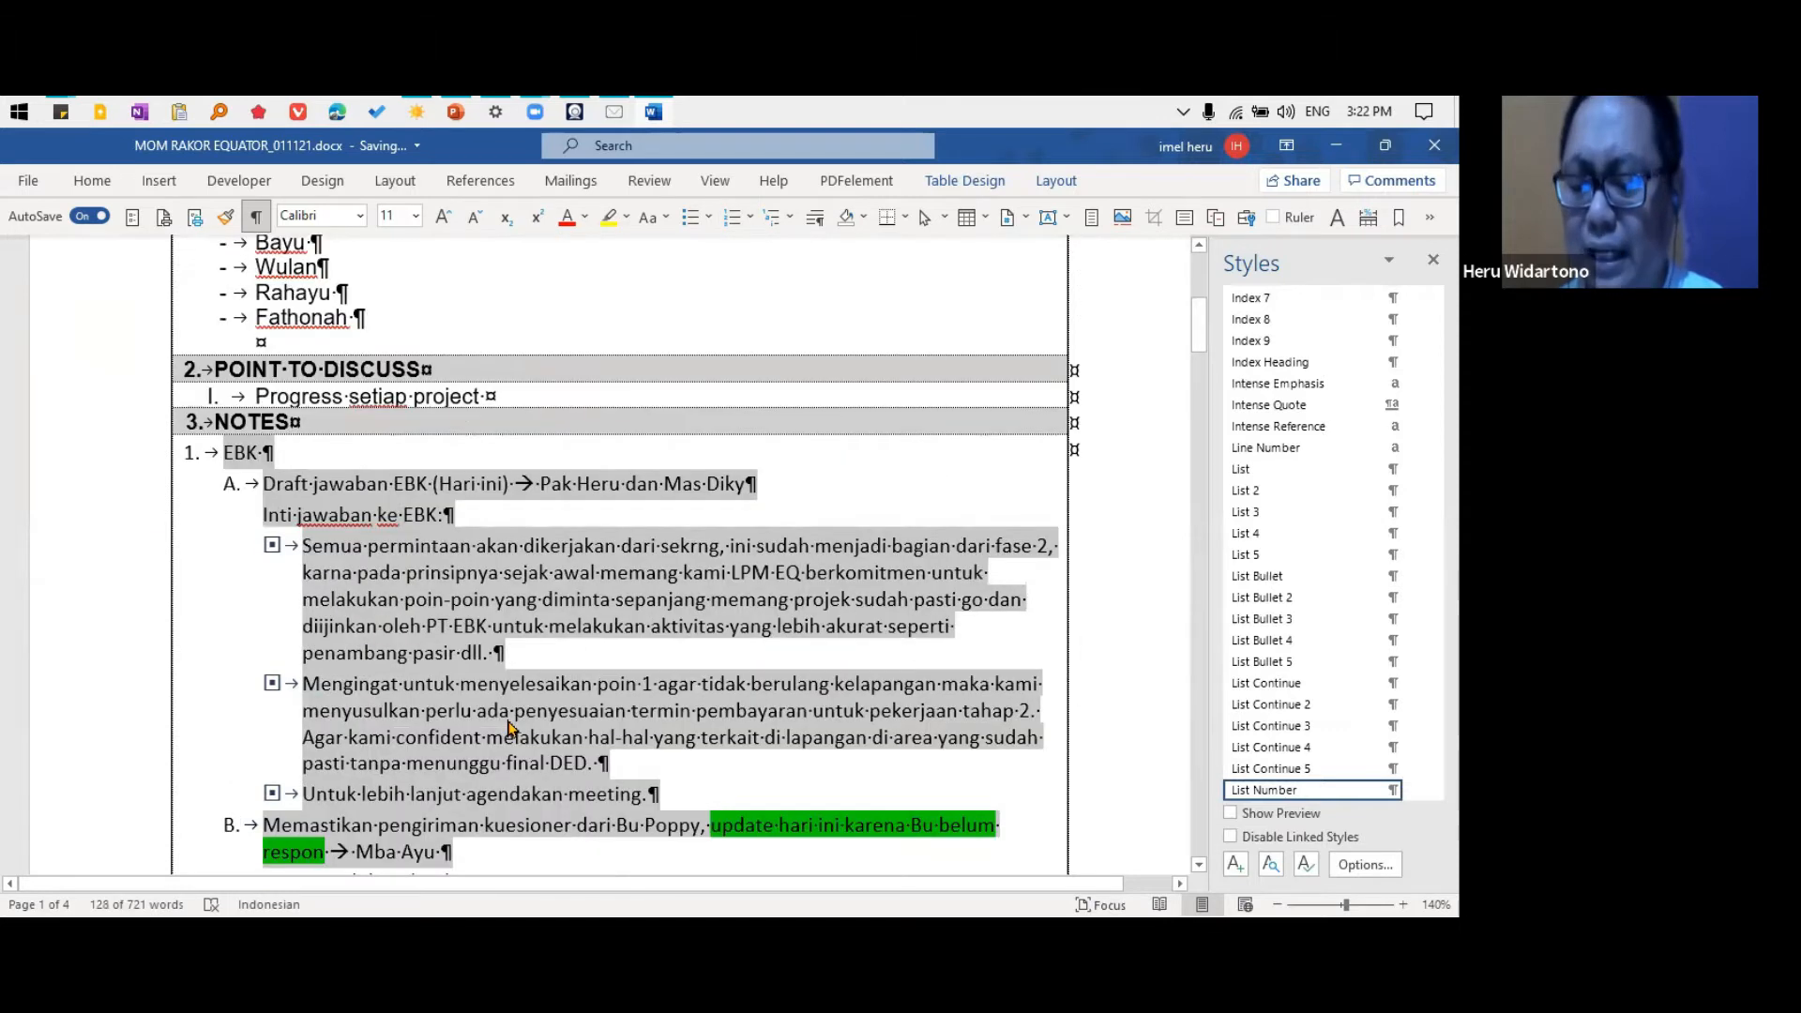
key("Delete")
scroll(508, 729, "up", 6)
left_click(254, 378)
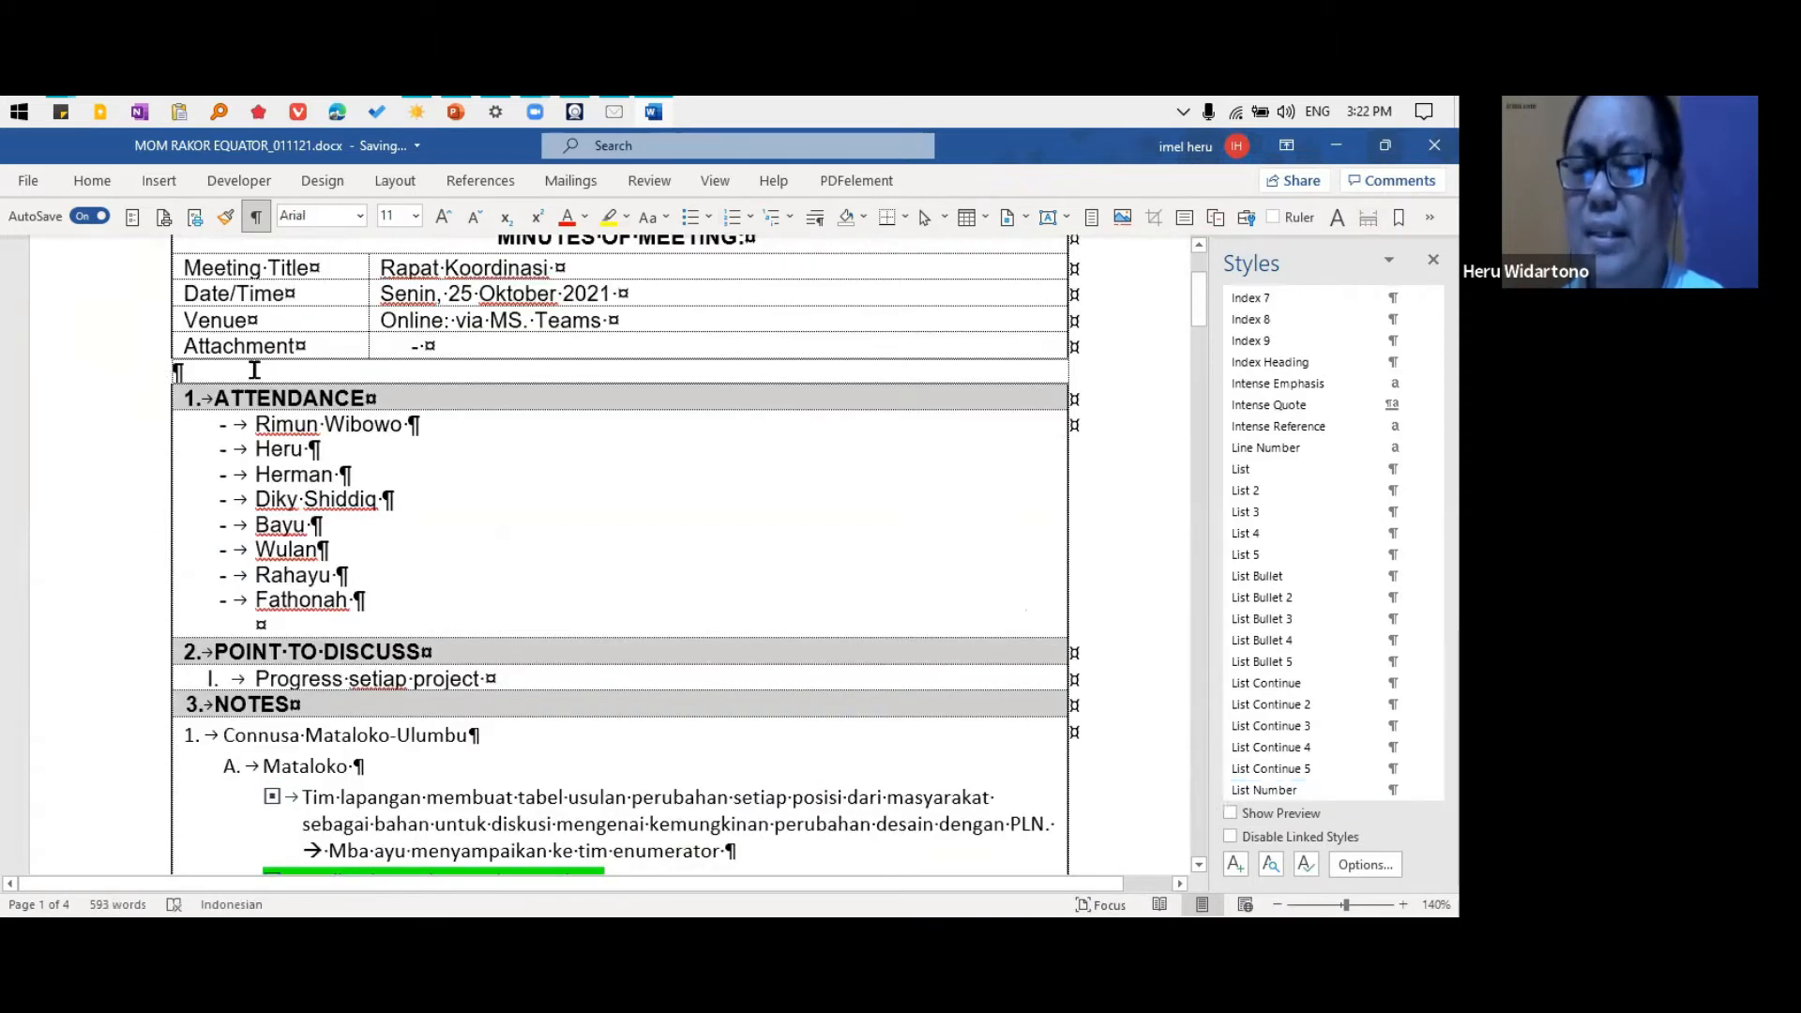
key("ctrl+v")
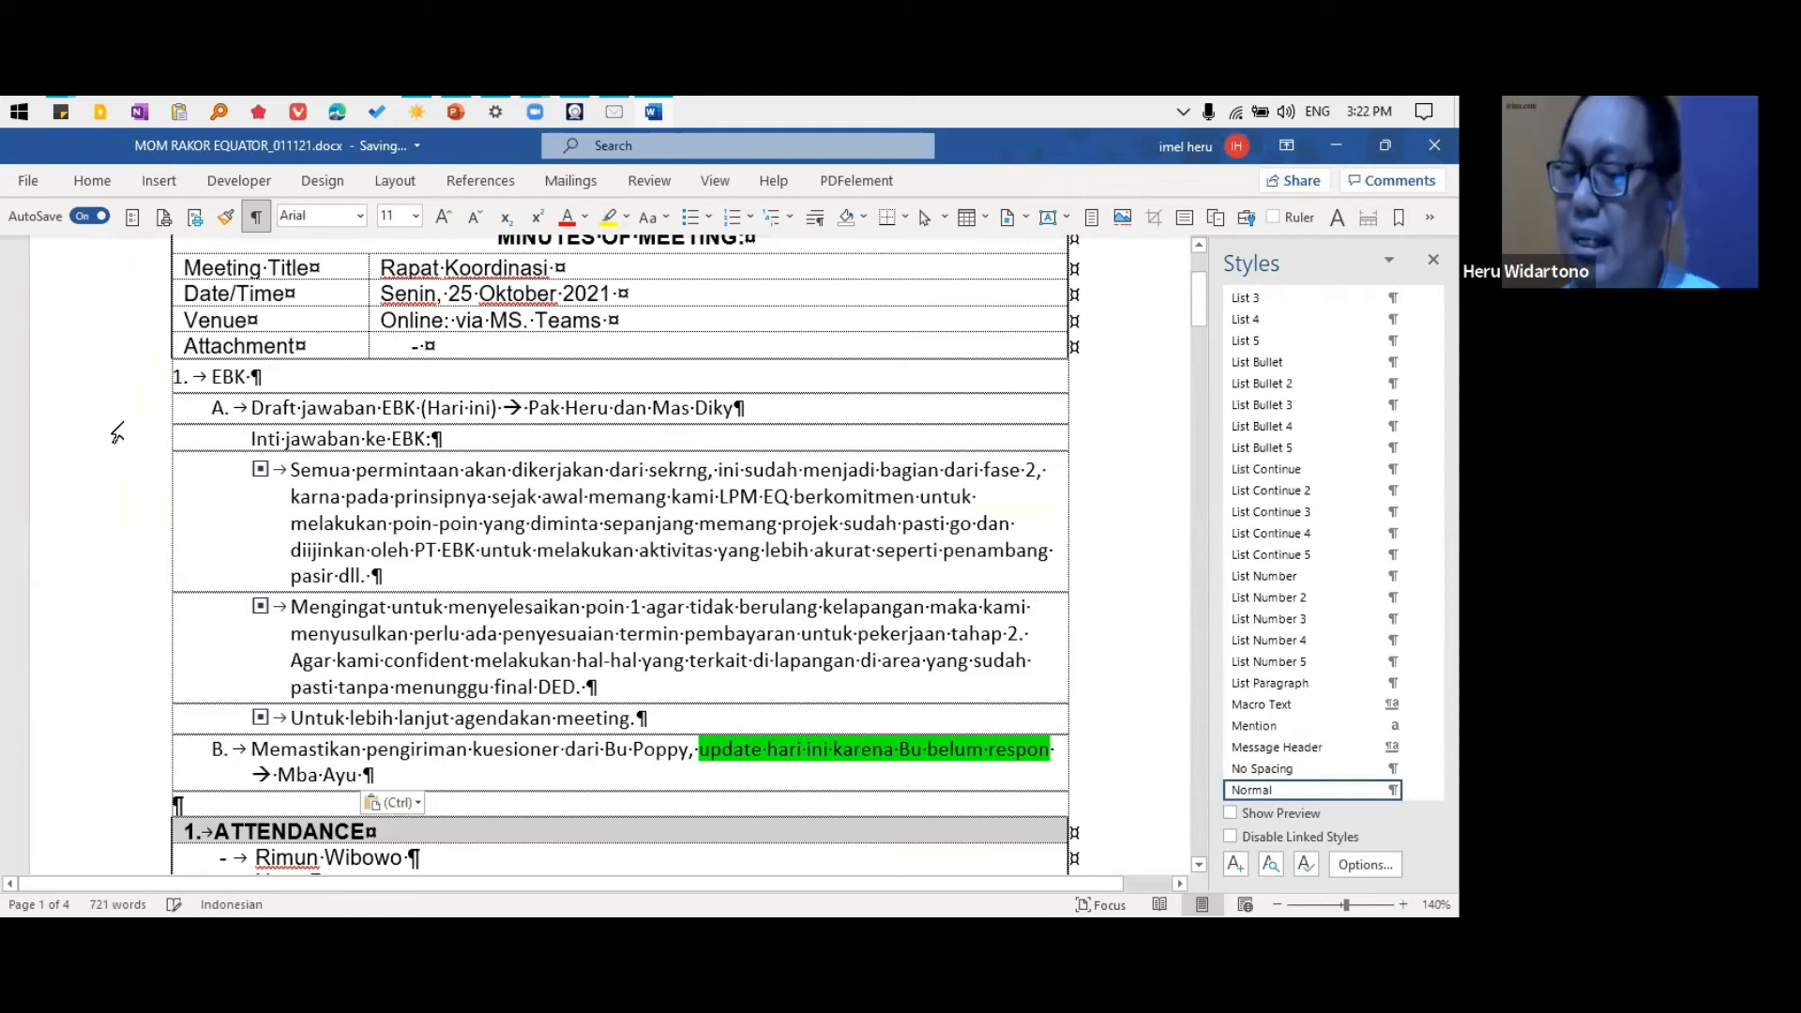
Examine the paragraphs of the moved EBK section and review the remaining table contents down to the ACTION PLAN section
left_click(113, 409)
left_click(111, 478)
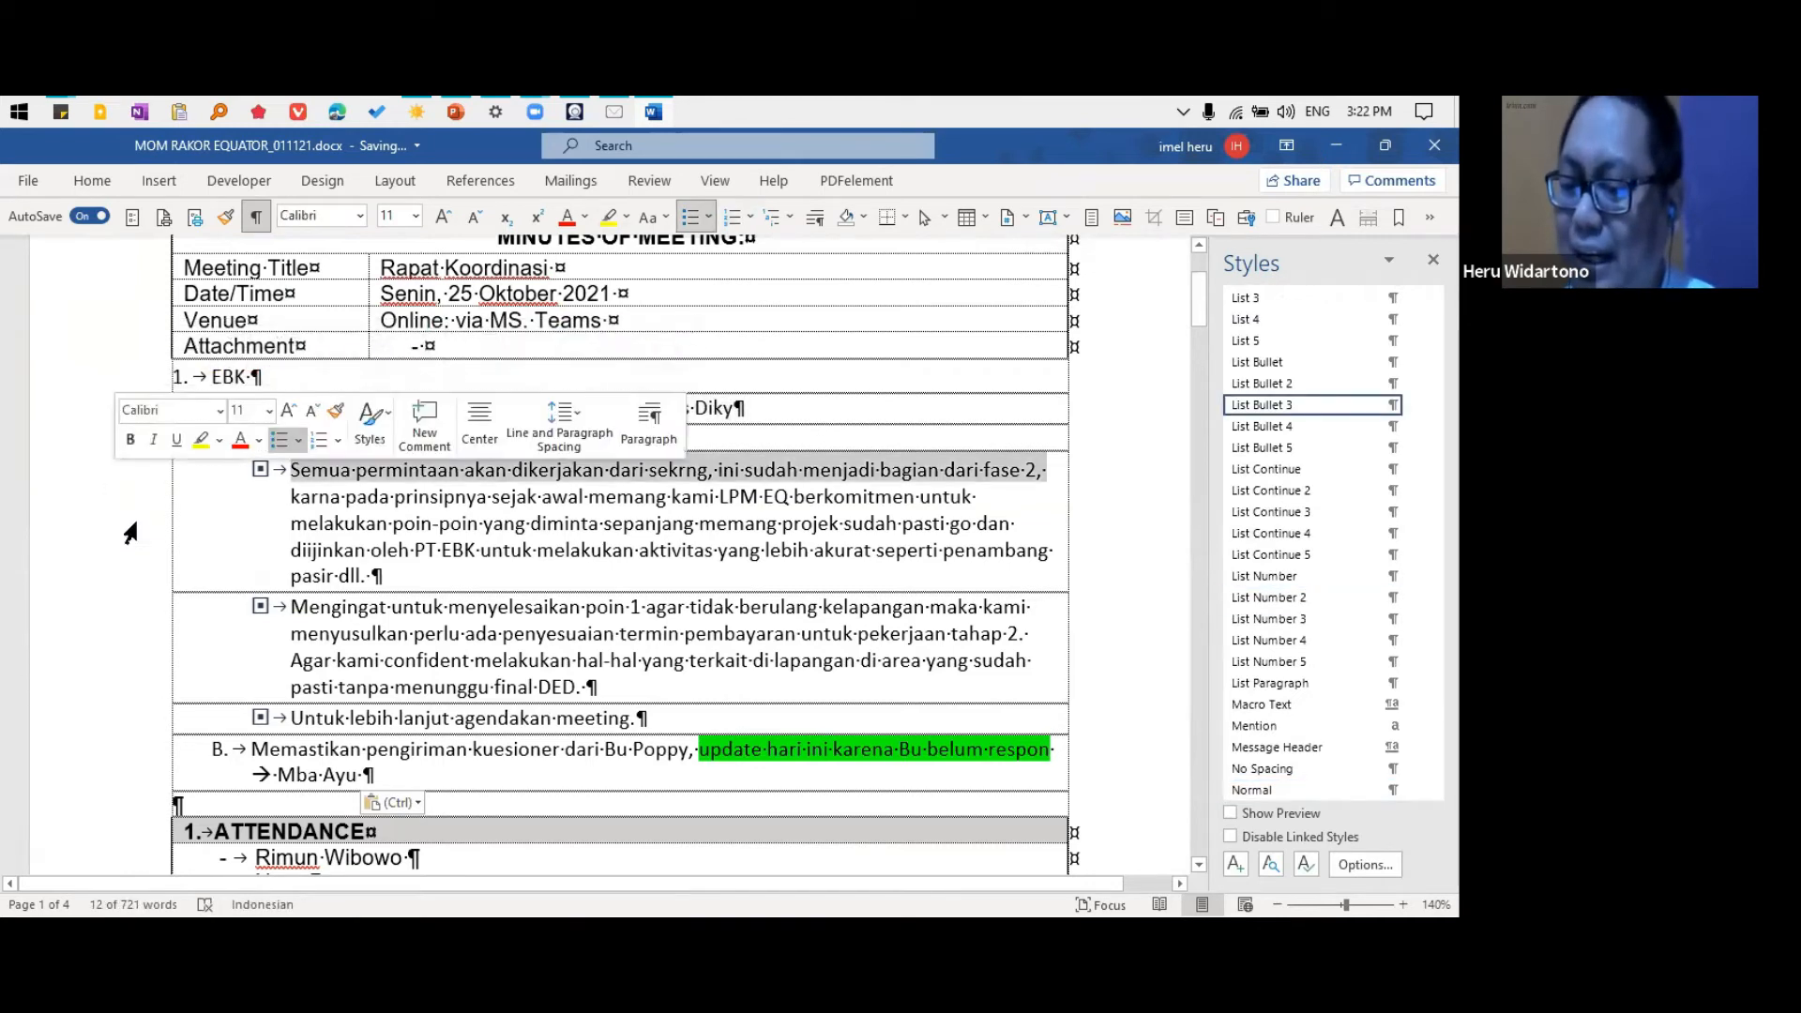
left_click(130, 630)
left_click(141, 719)
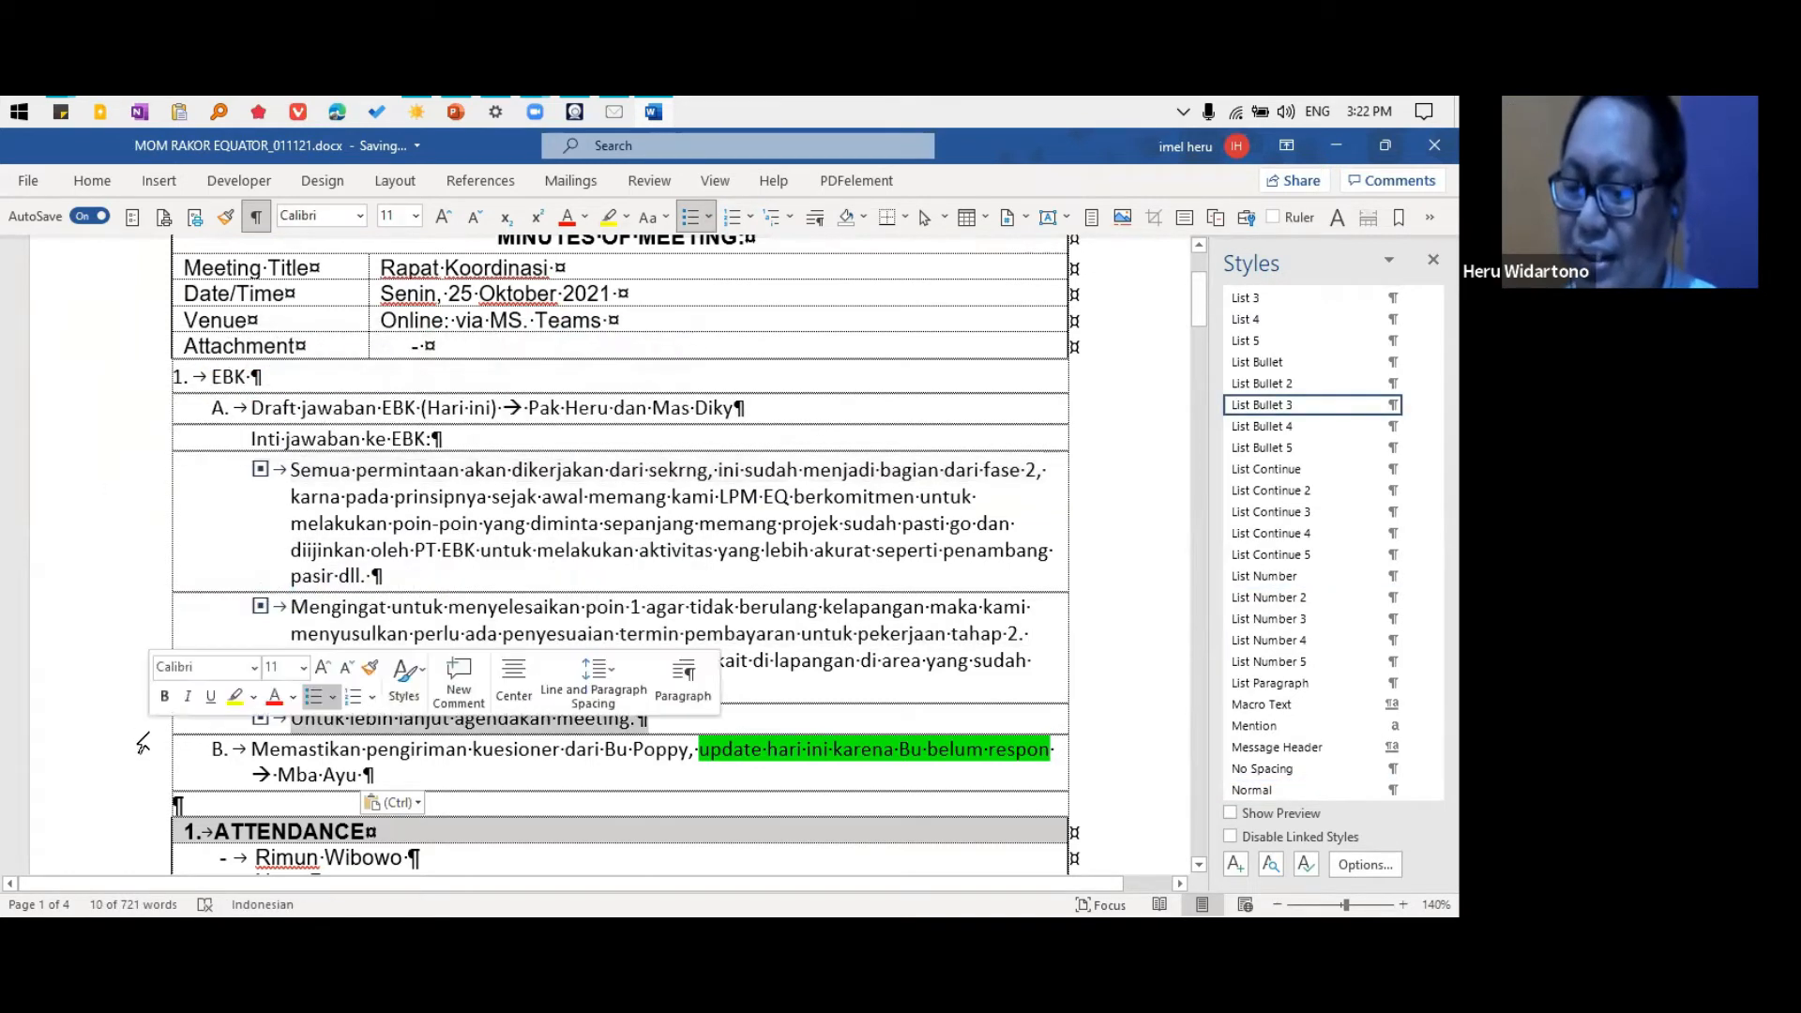
scroll(503, 575, "down", 3)
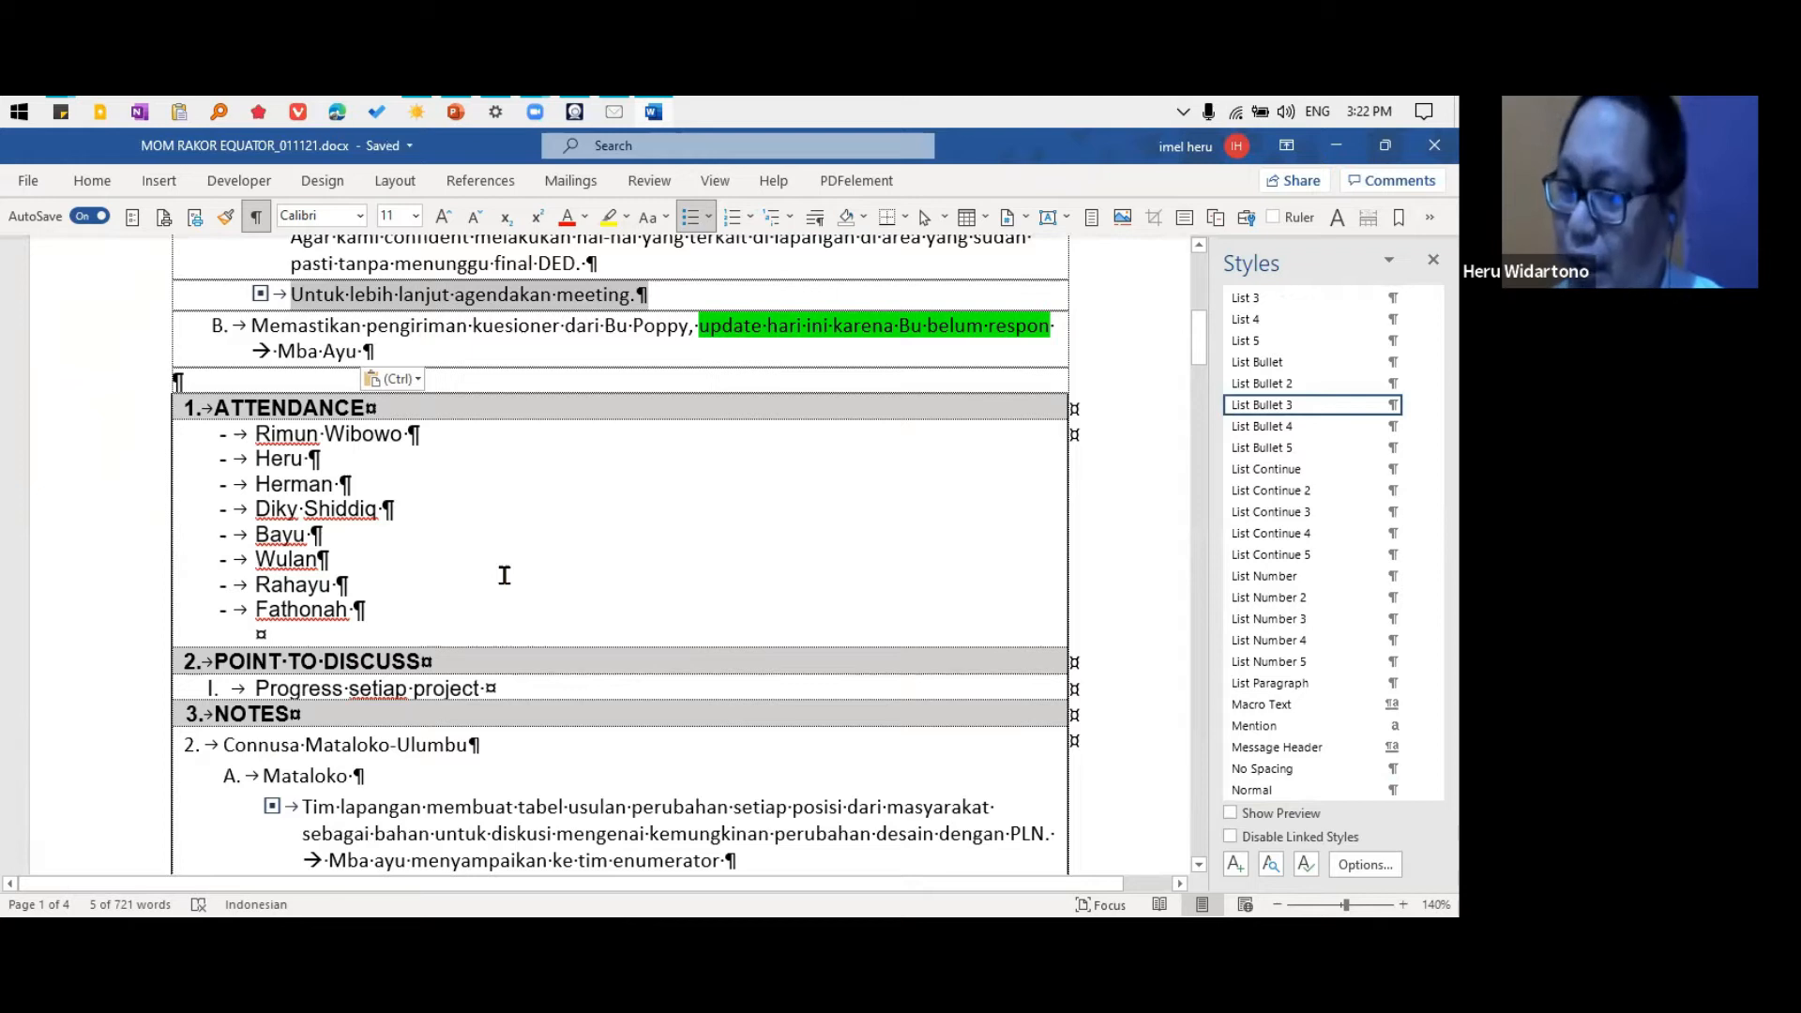
scroll(503, 576, "down", 15)
scroll(567, 570, "down", 15)
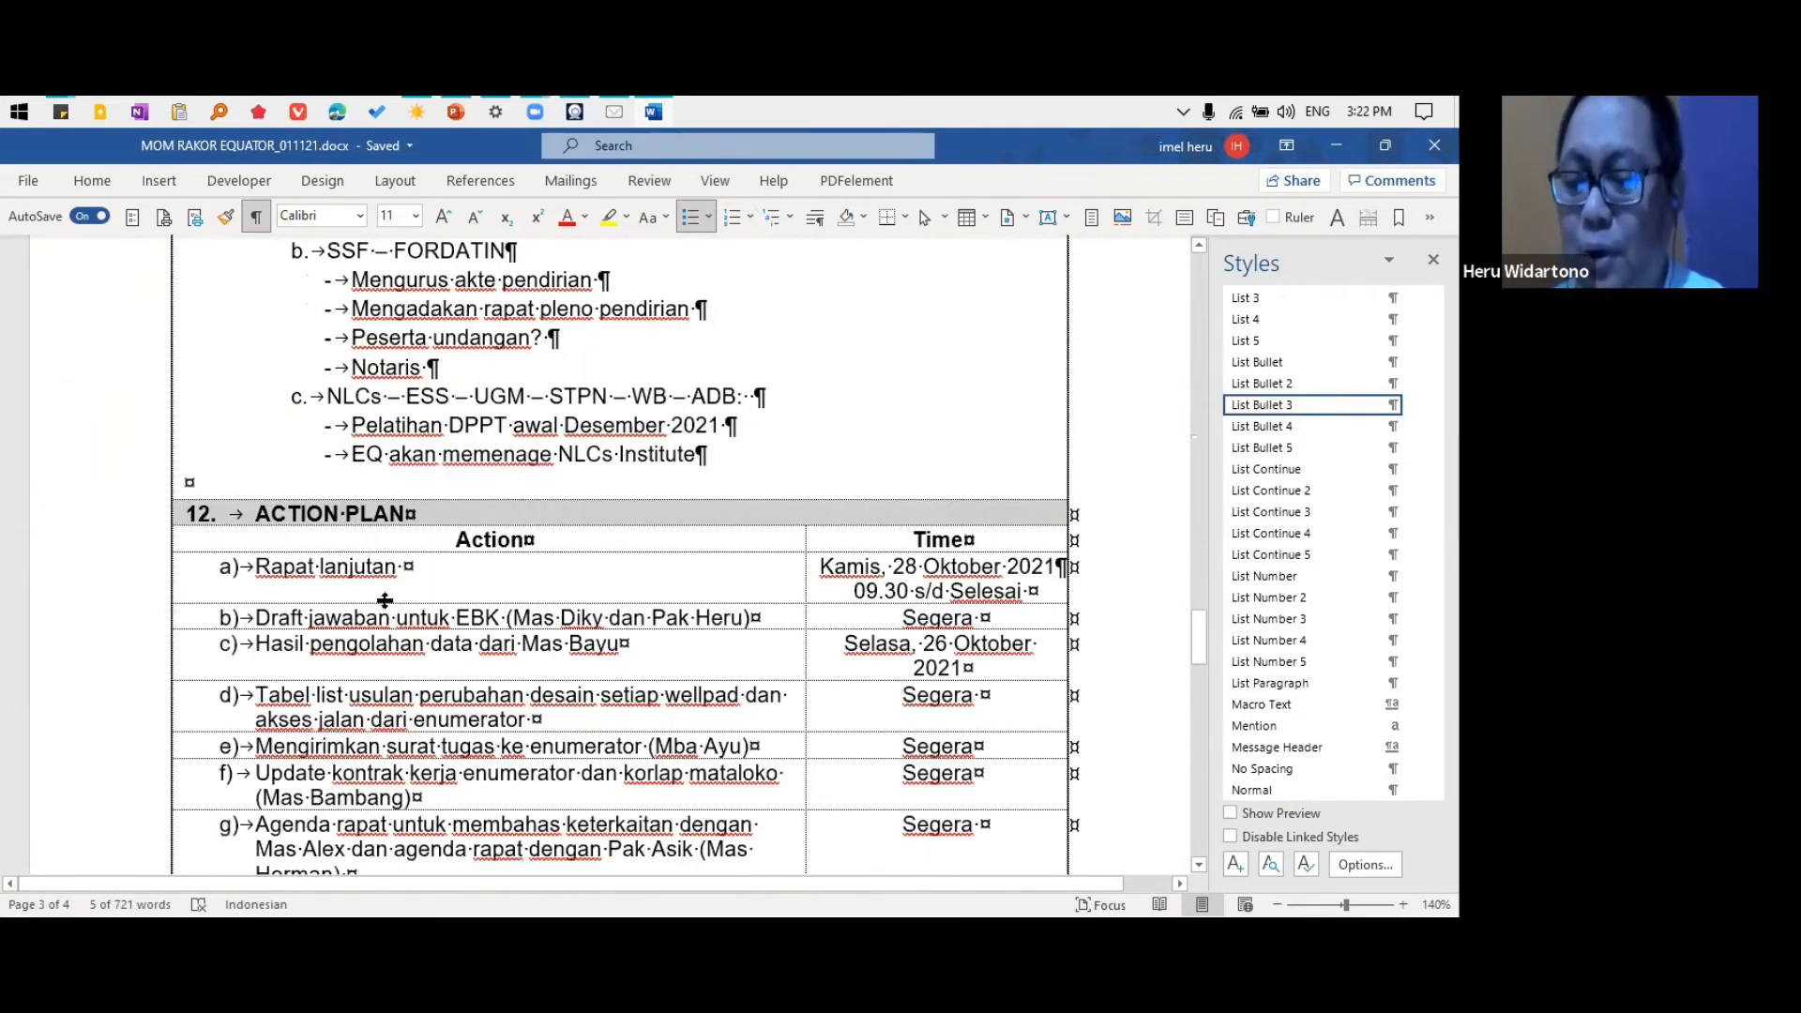
scroll(427, 629, "down", 3)
scroll(574, 563, "up", 3)
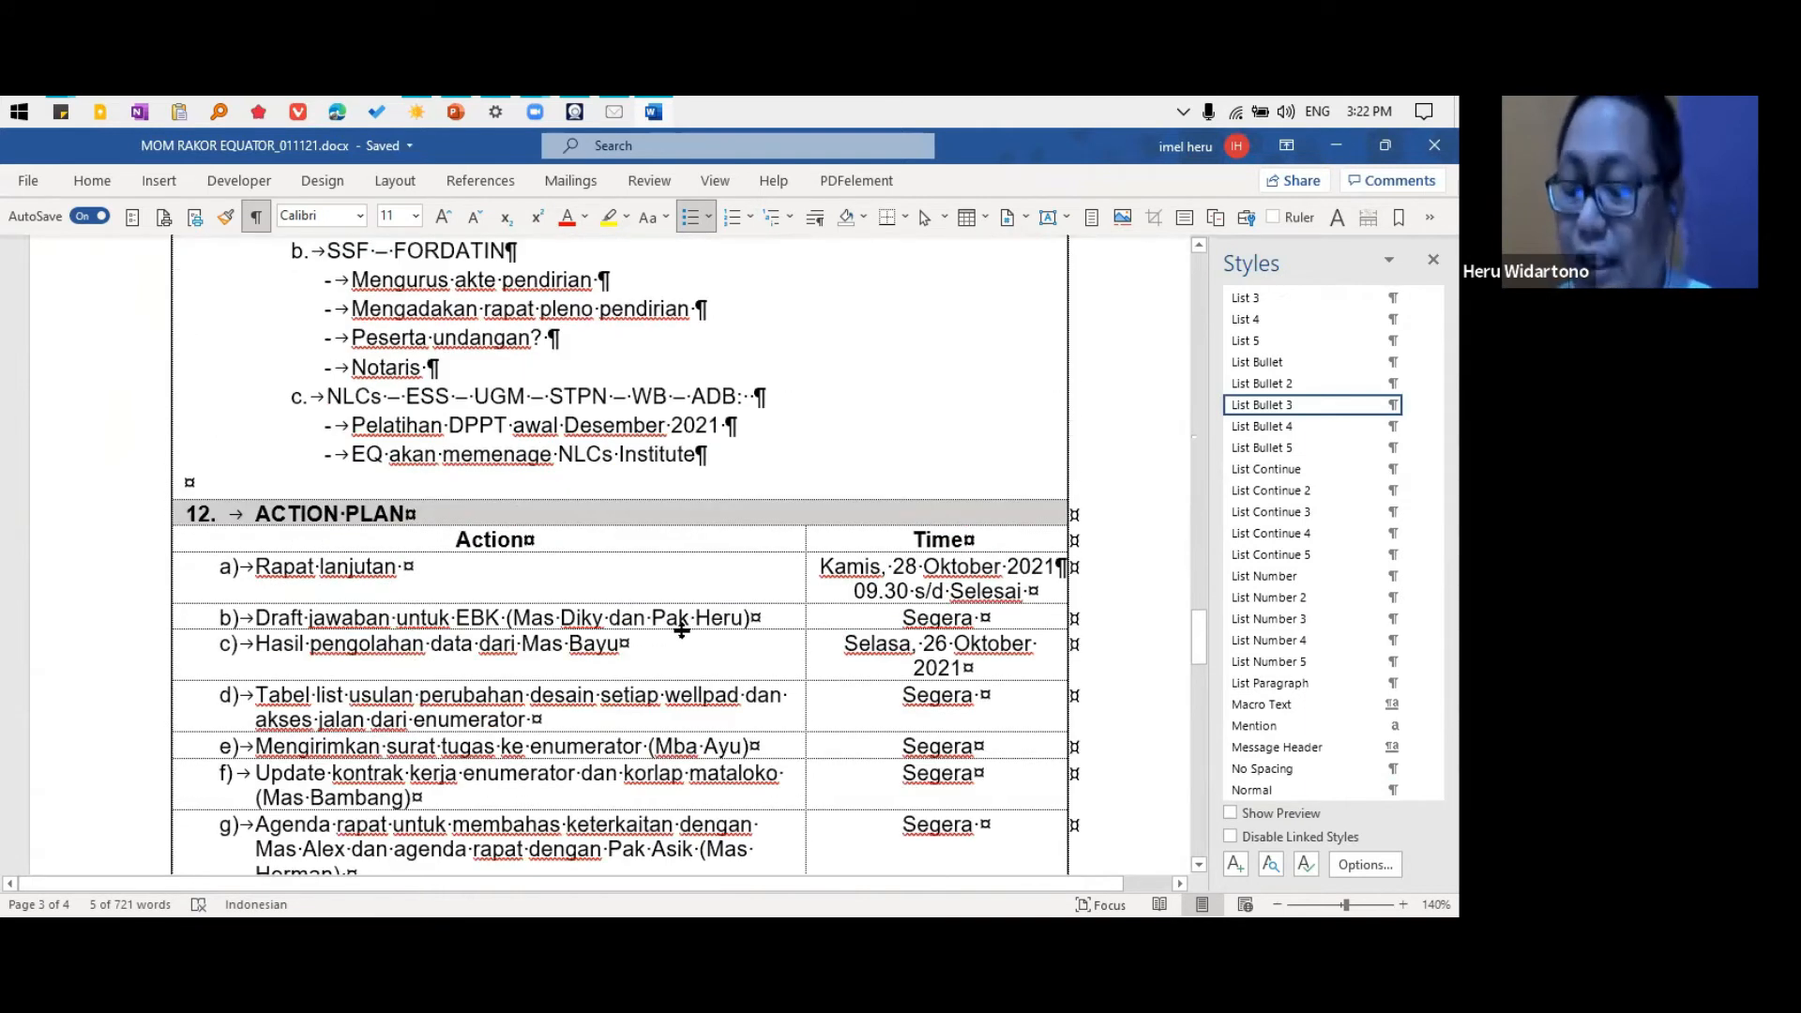
scroll(656, 691, "up", 5)
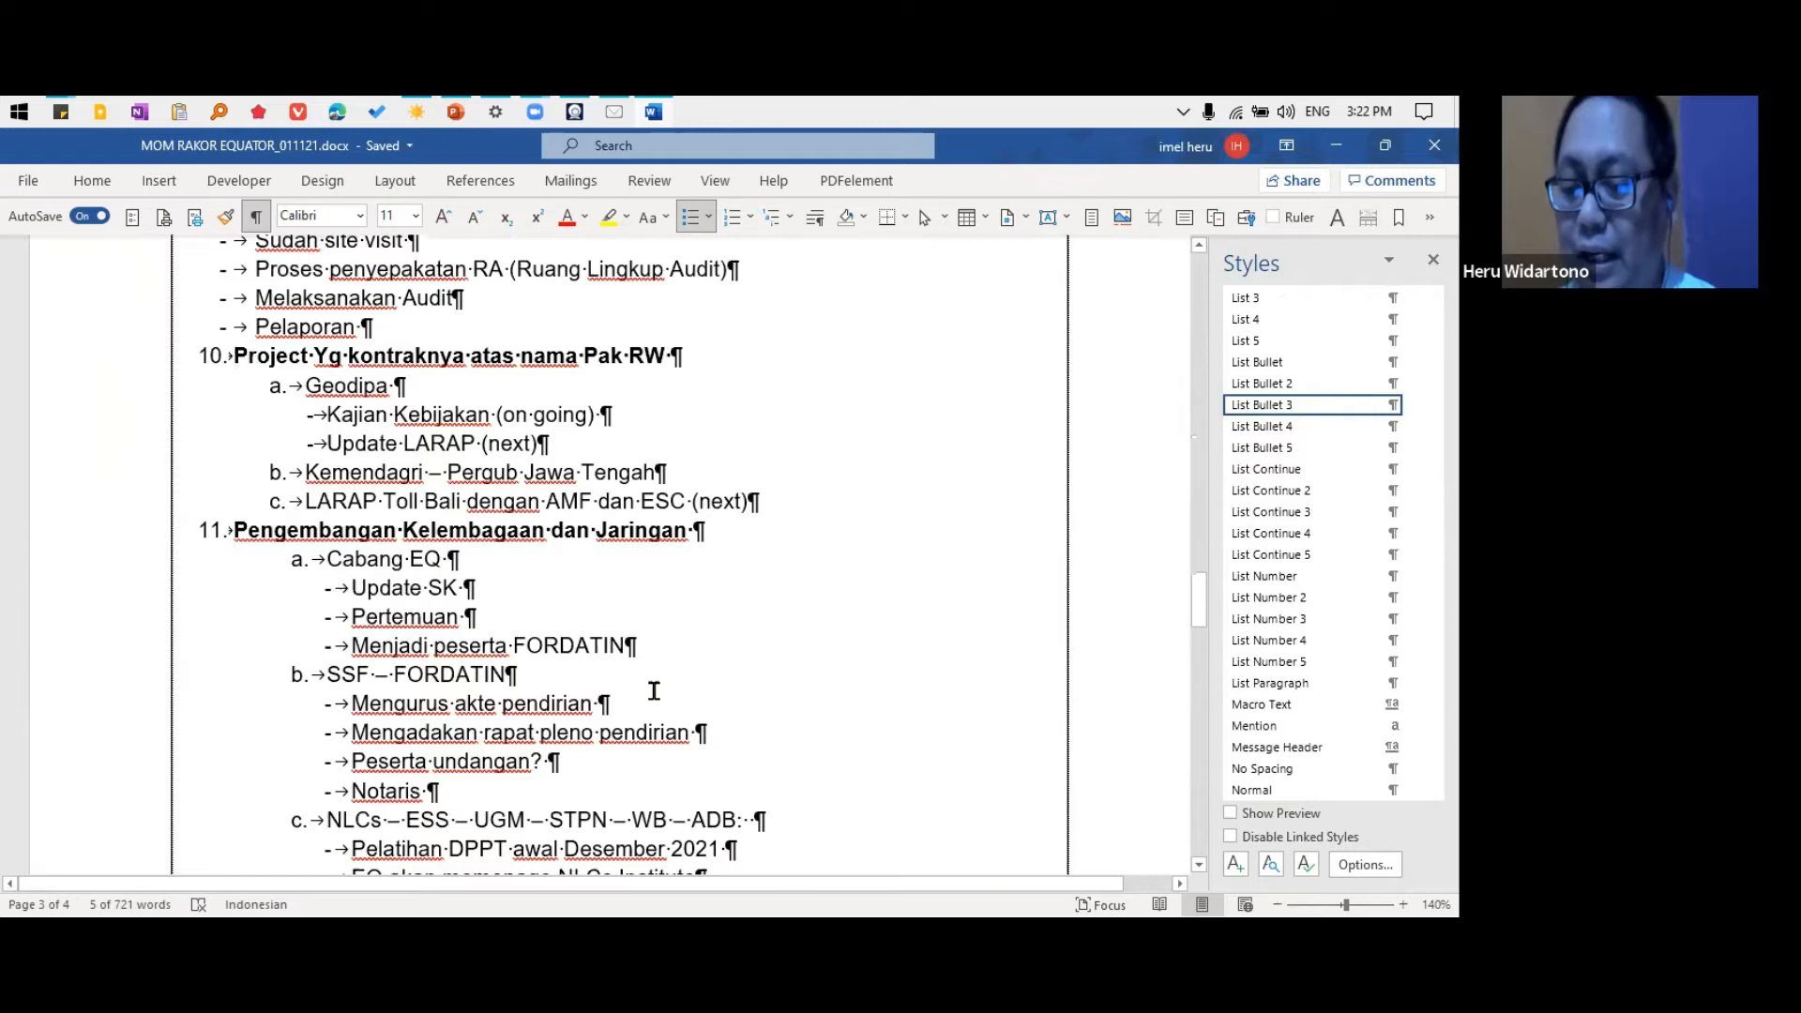
scroll(654, 690, "up", 5)
scroll(654, 692, "up", 6)
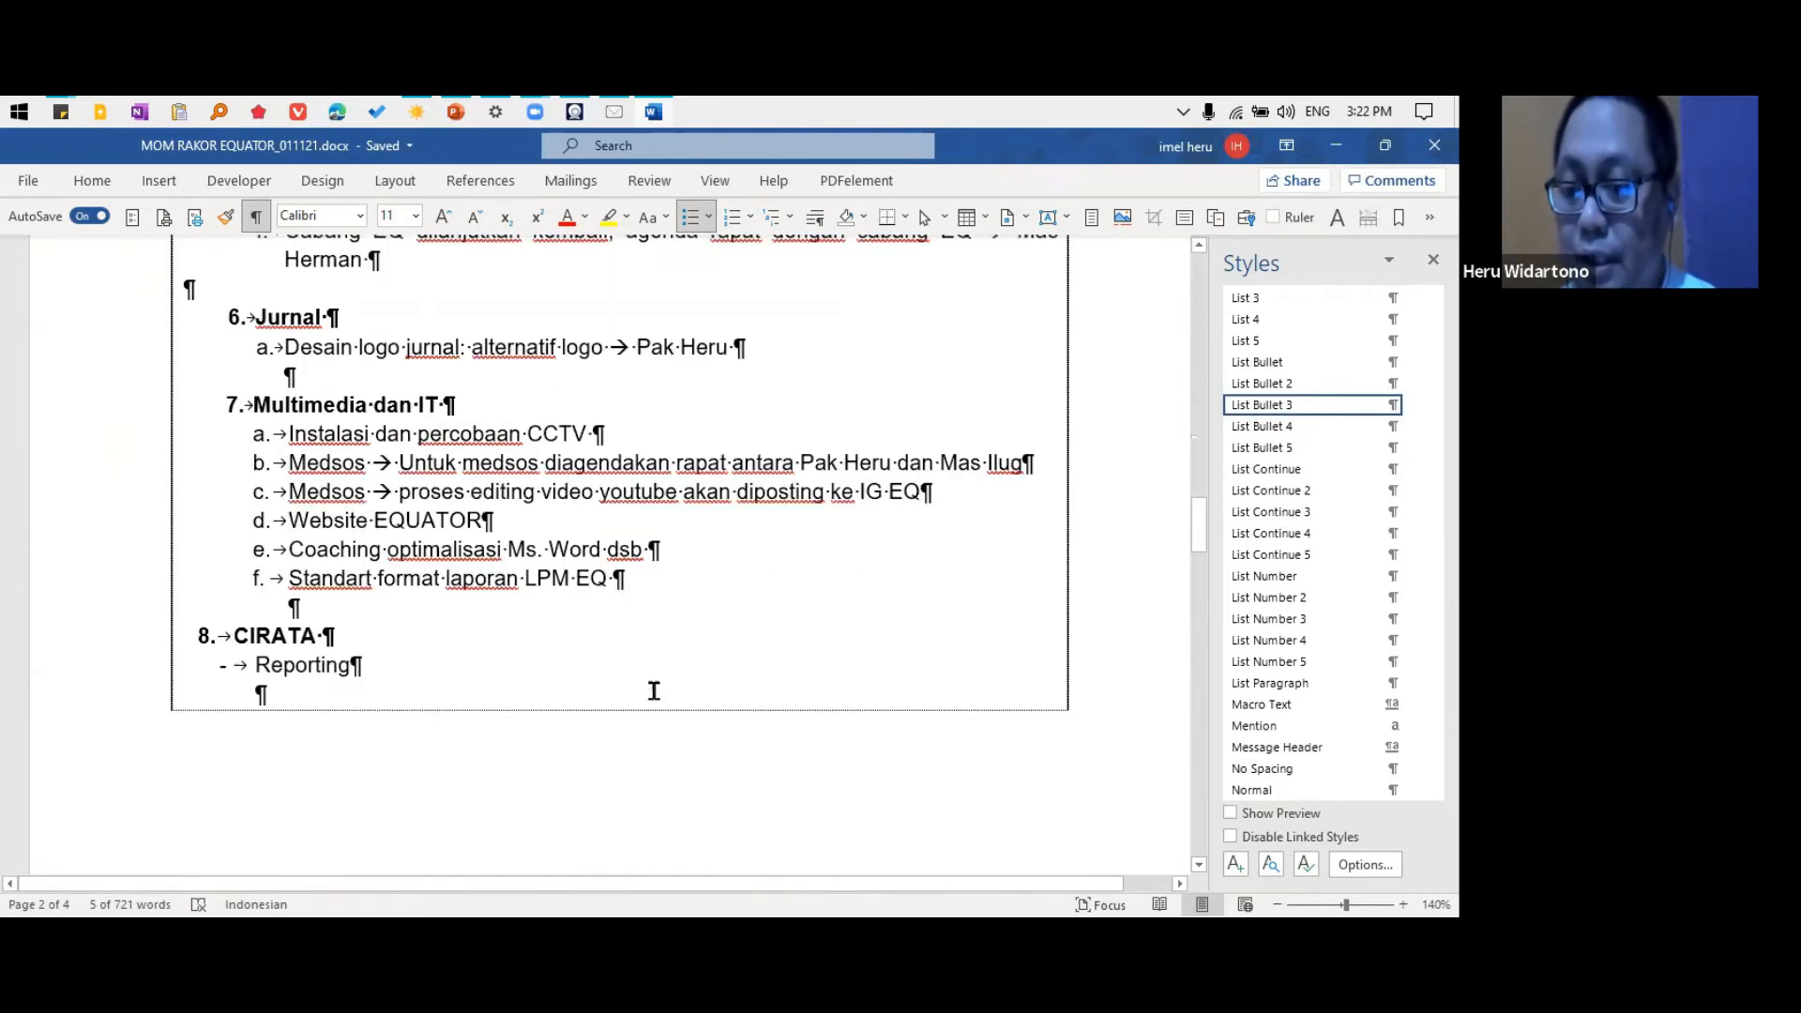
scroll(654, 690, "up", 5)
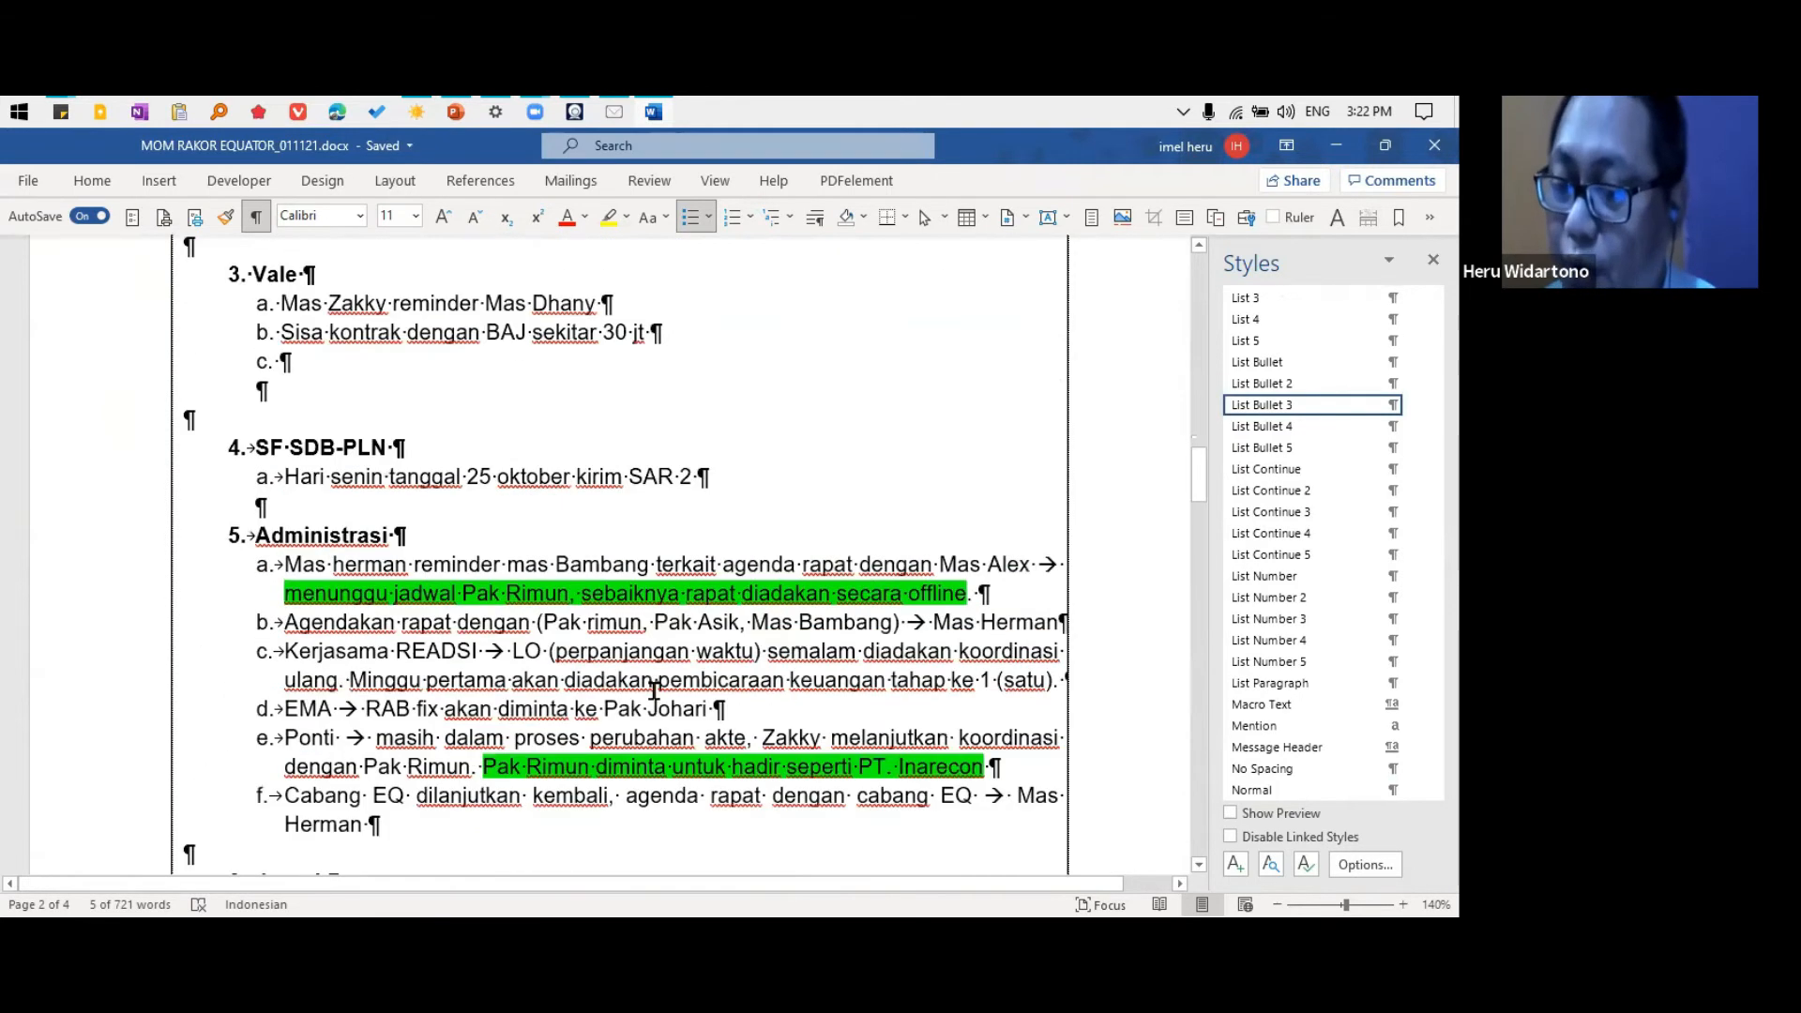
scroll(654, 690, "up", 16)
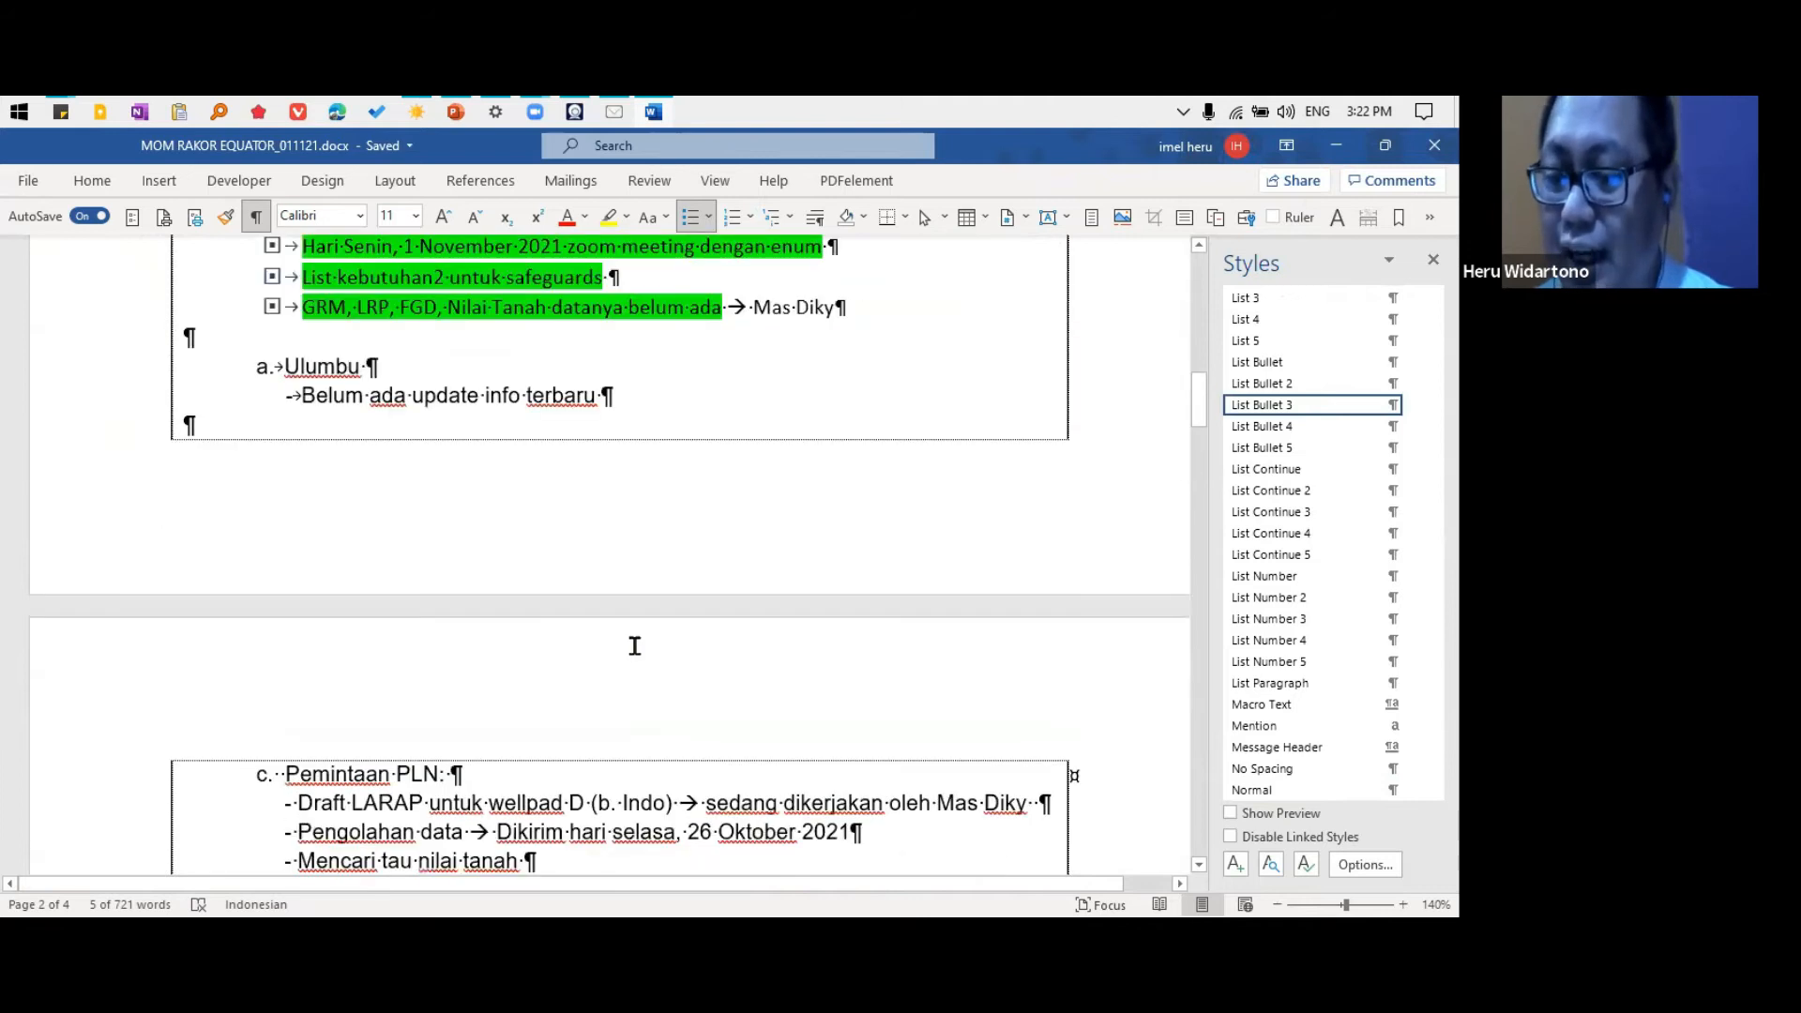
scroll(628, 643, "up", 5)
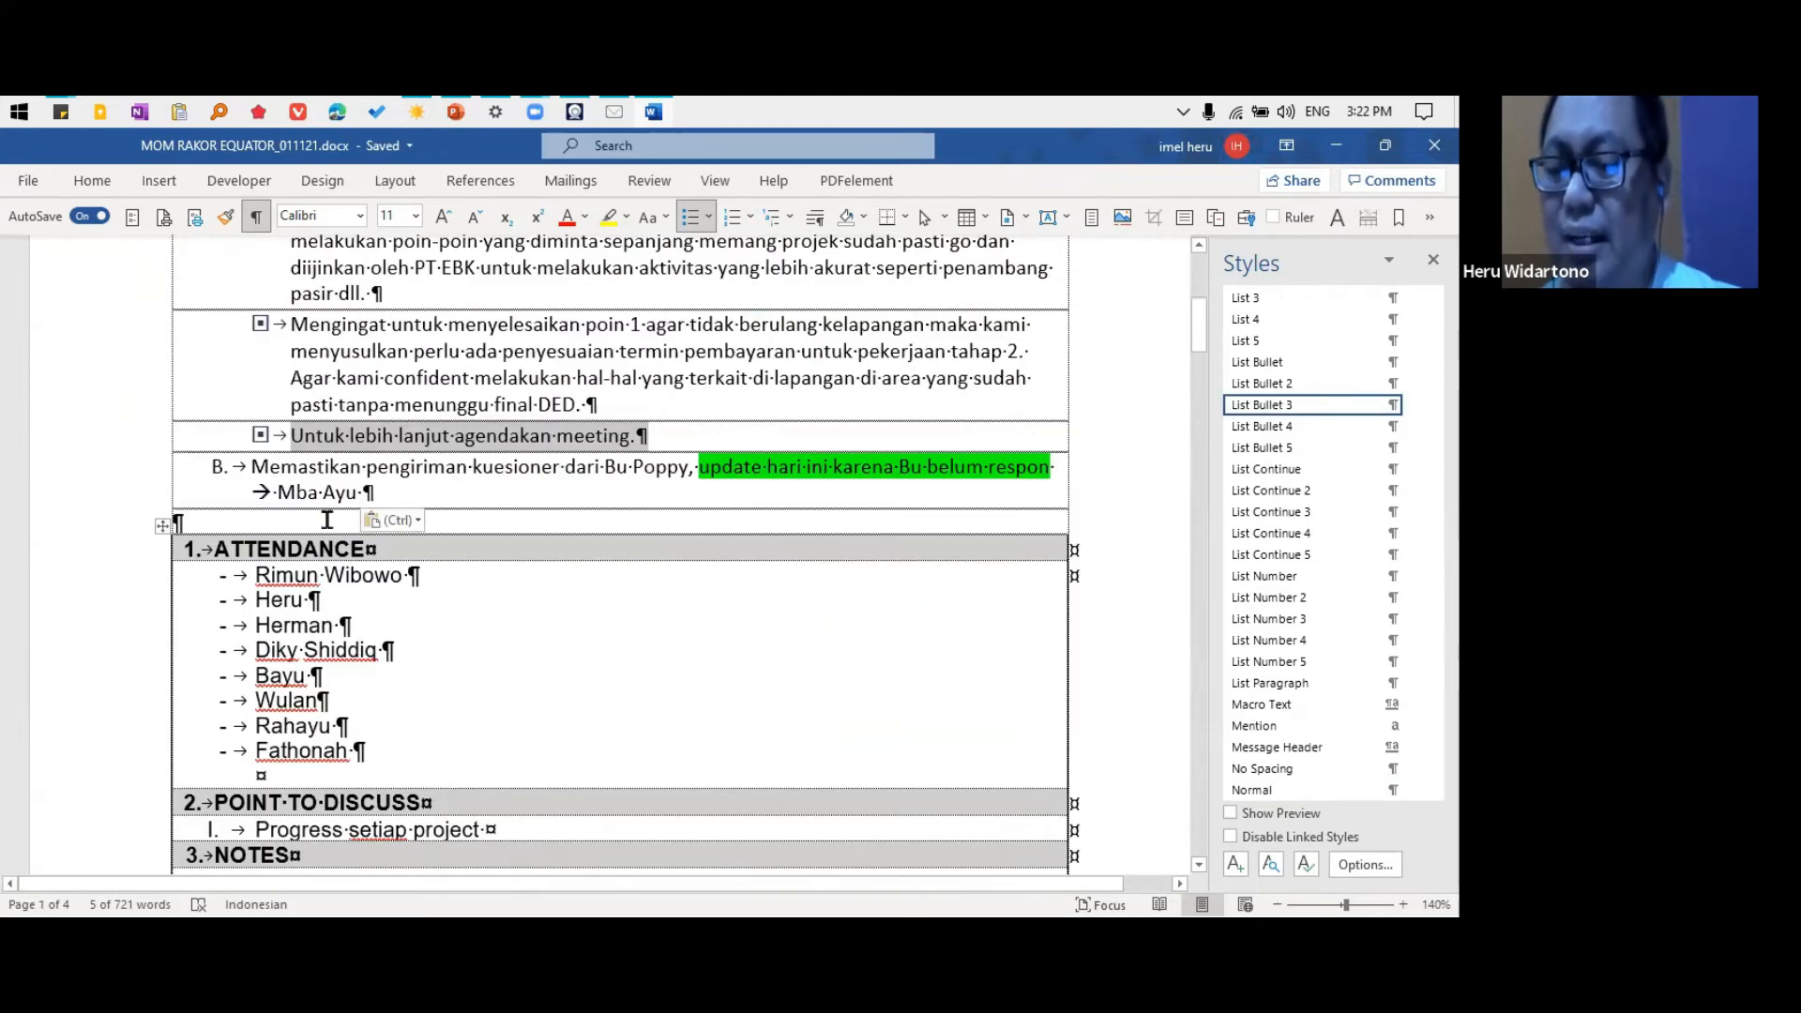
scroll(387, 602, "up", 5)
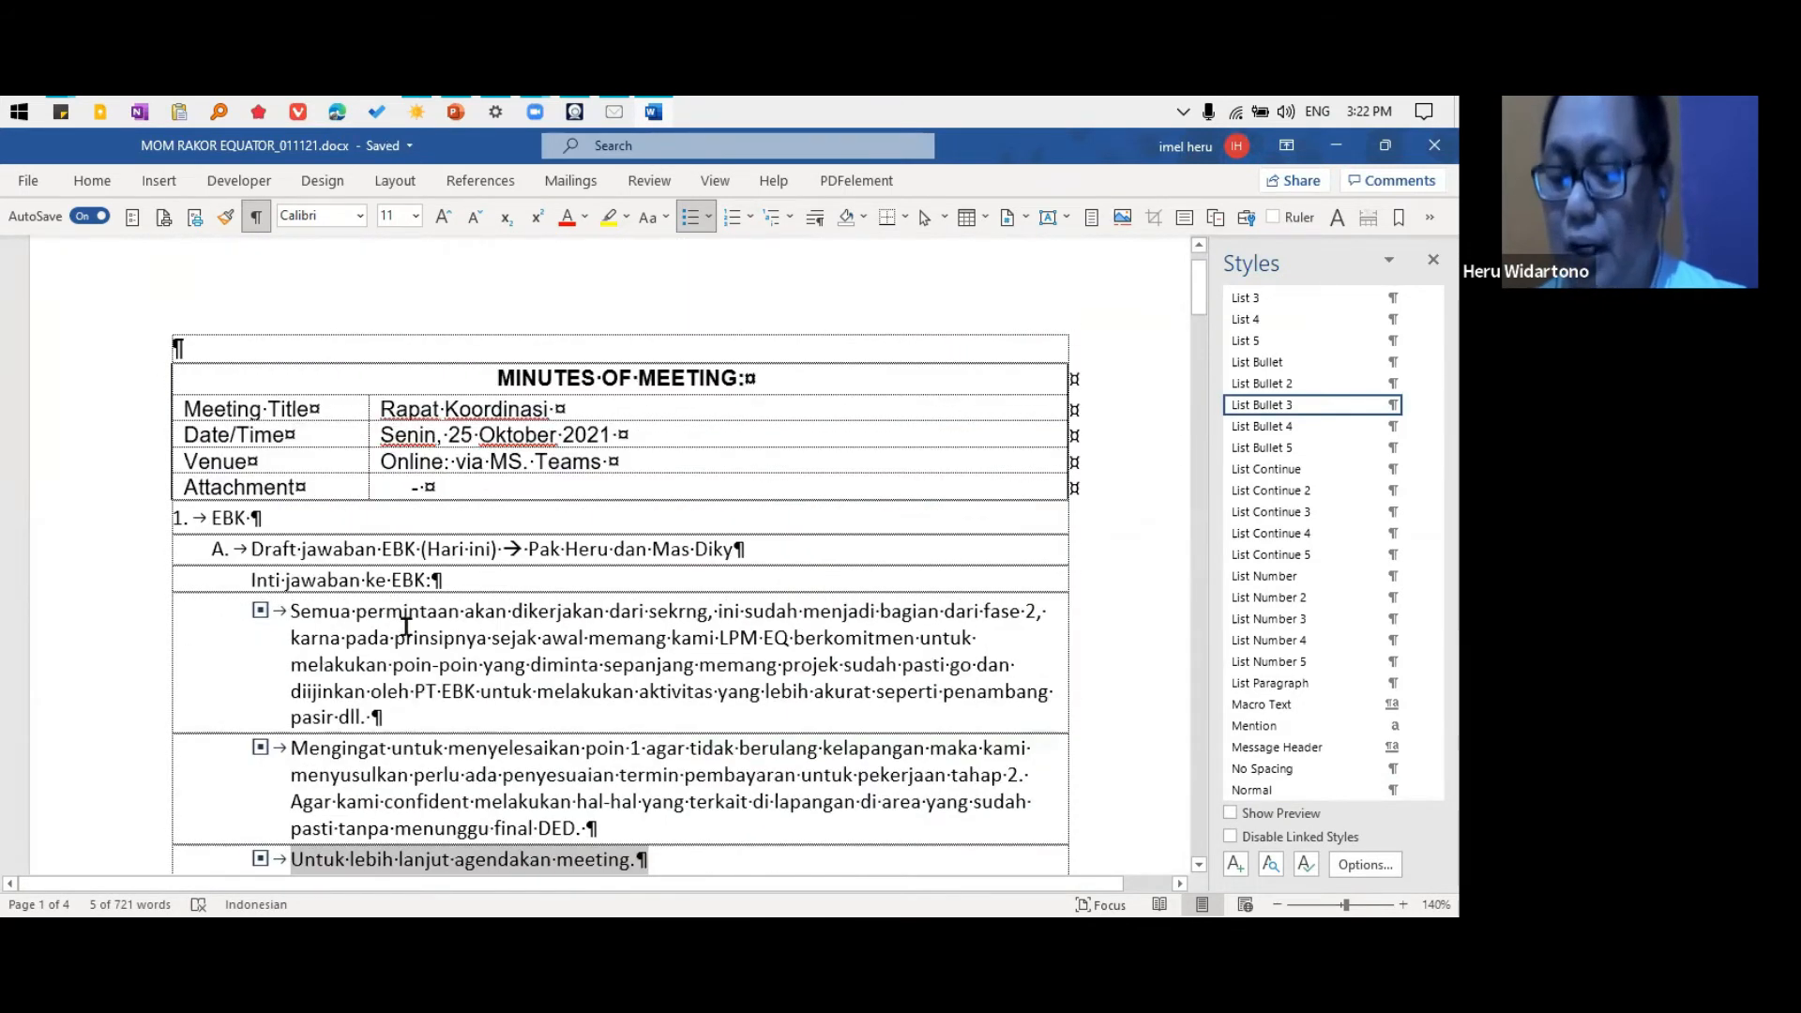
scroll(405, 626, "down", 2)
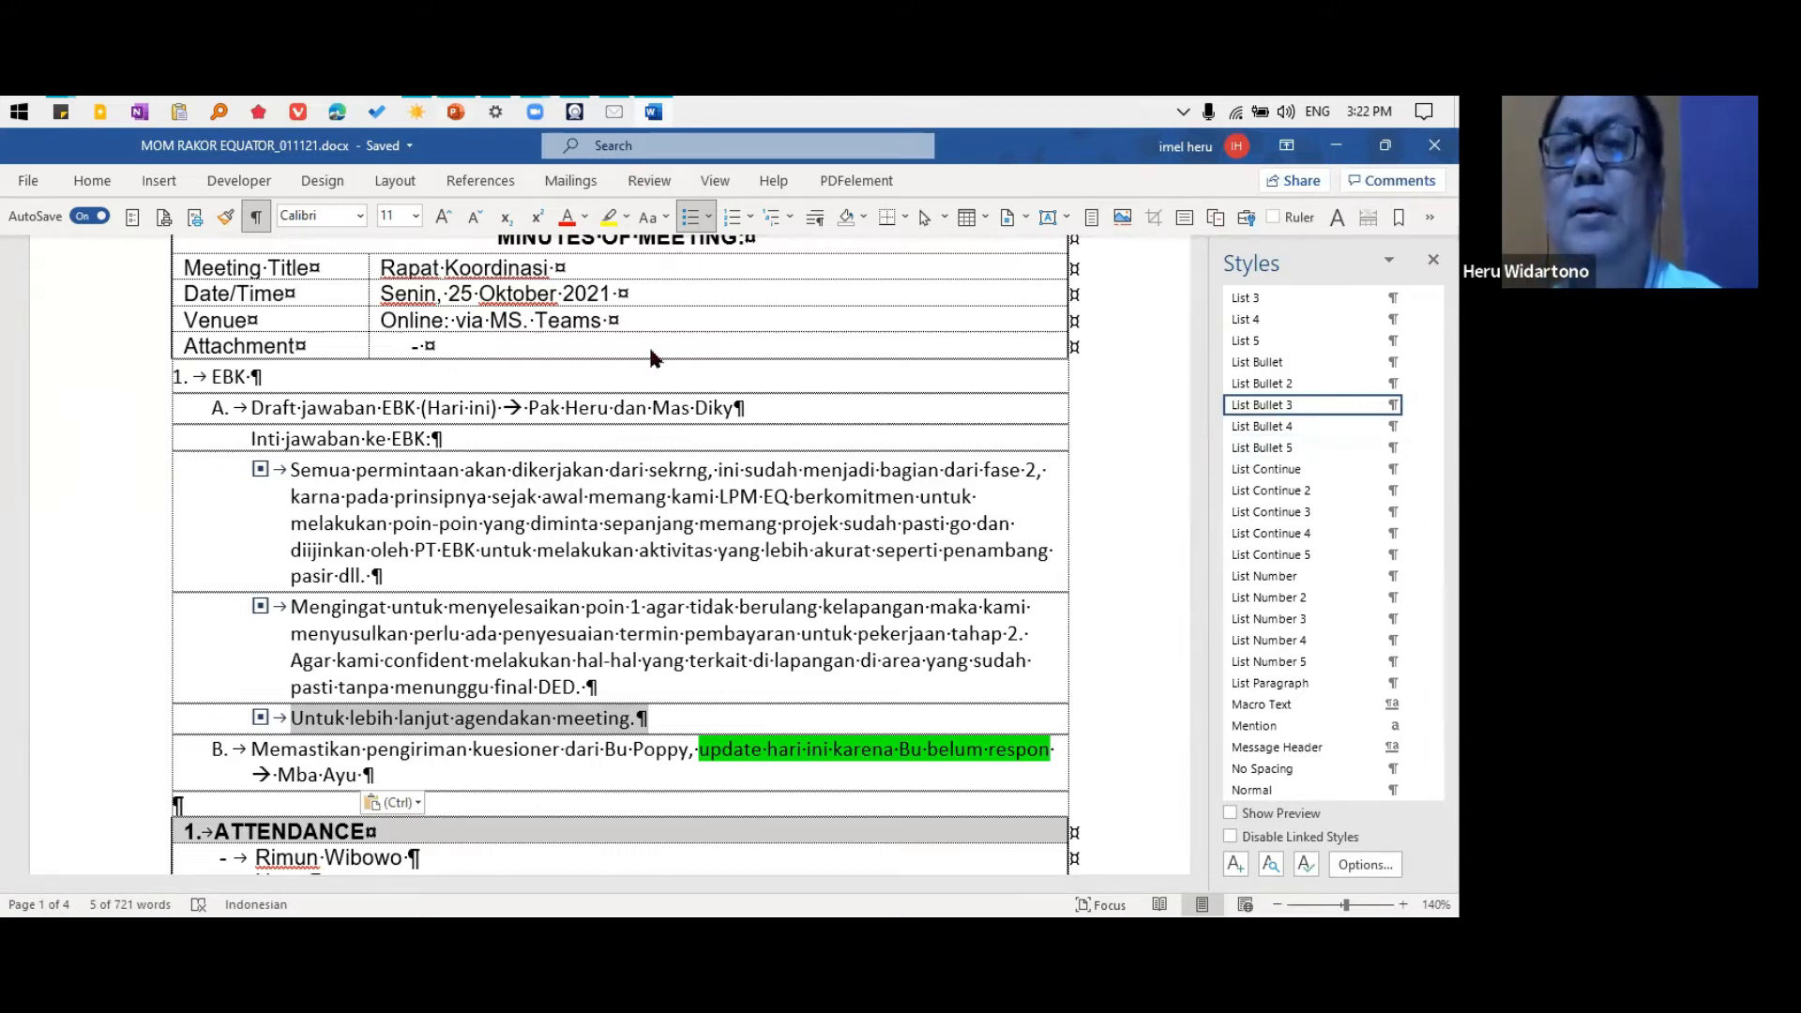
Switch to the PowerPoint deck, start the slide show at the "Knapa MS Word?" slide and advance to "gimana supaya cepat?"
left_click(146, 407)
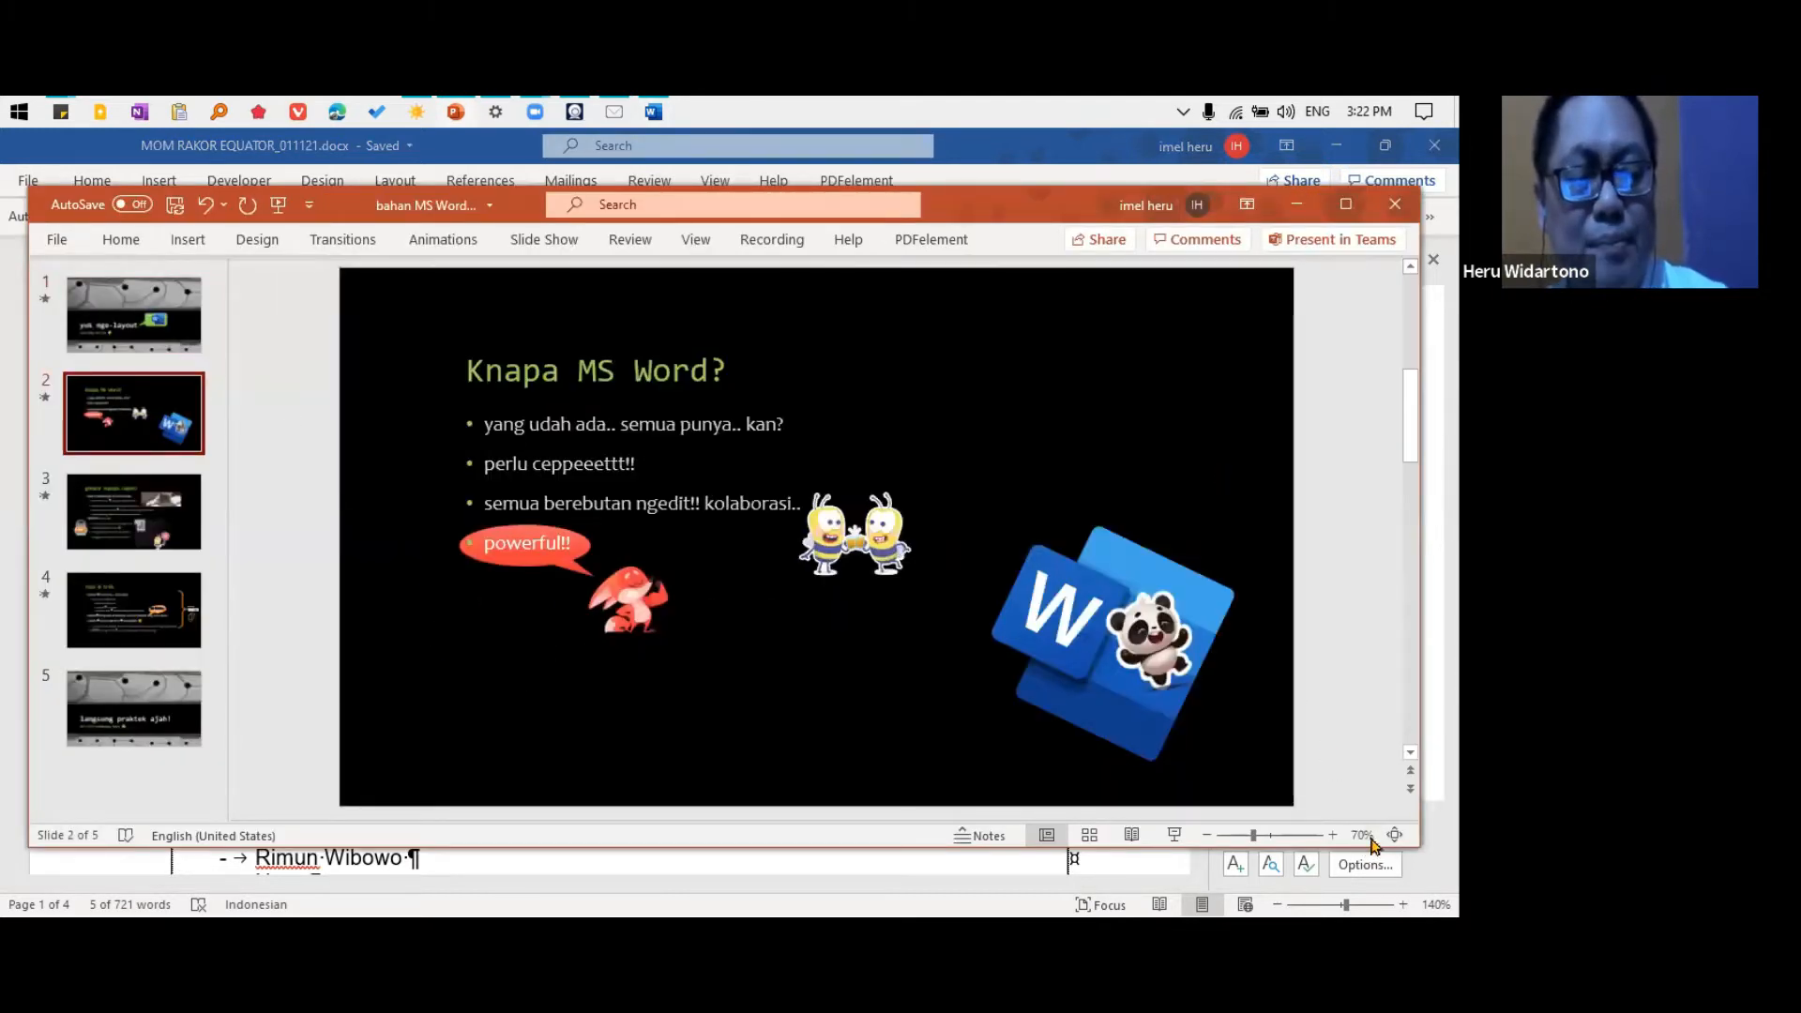
left_click(1175, 837)
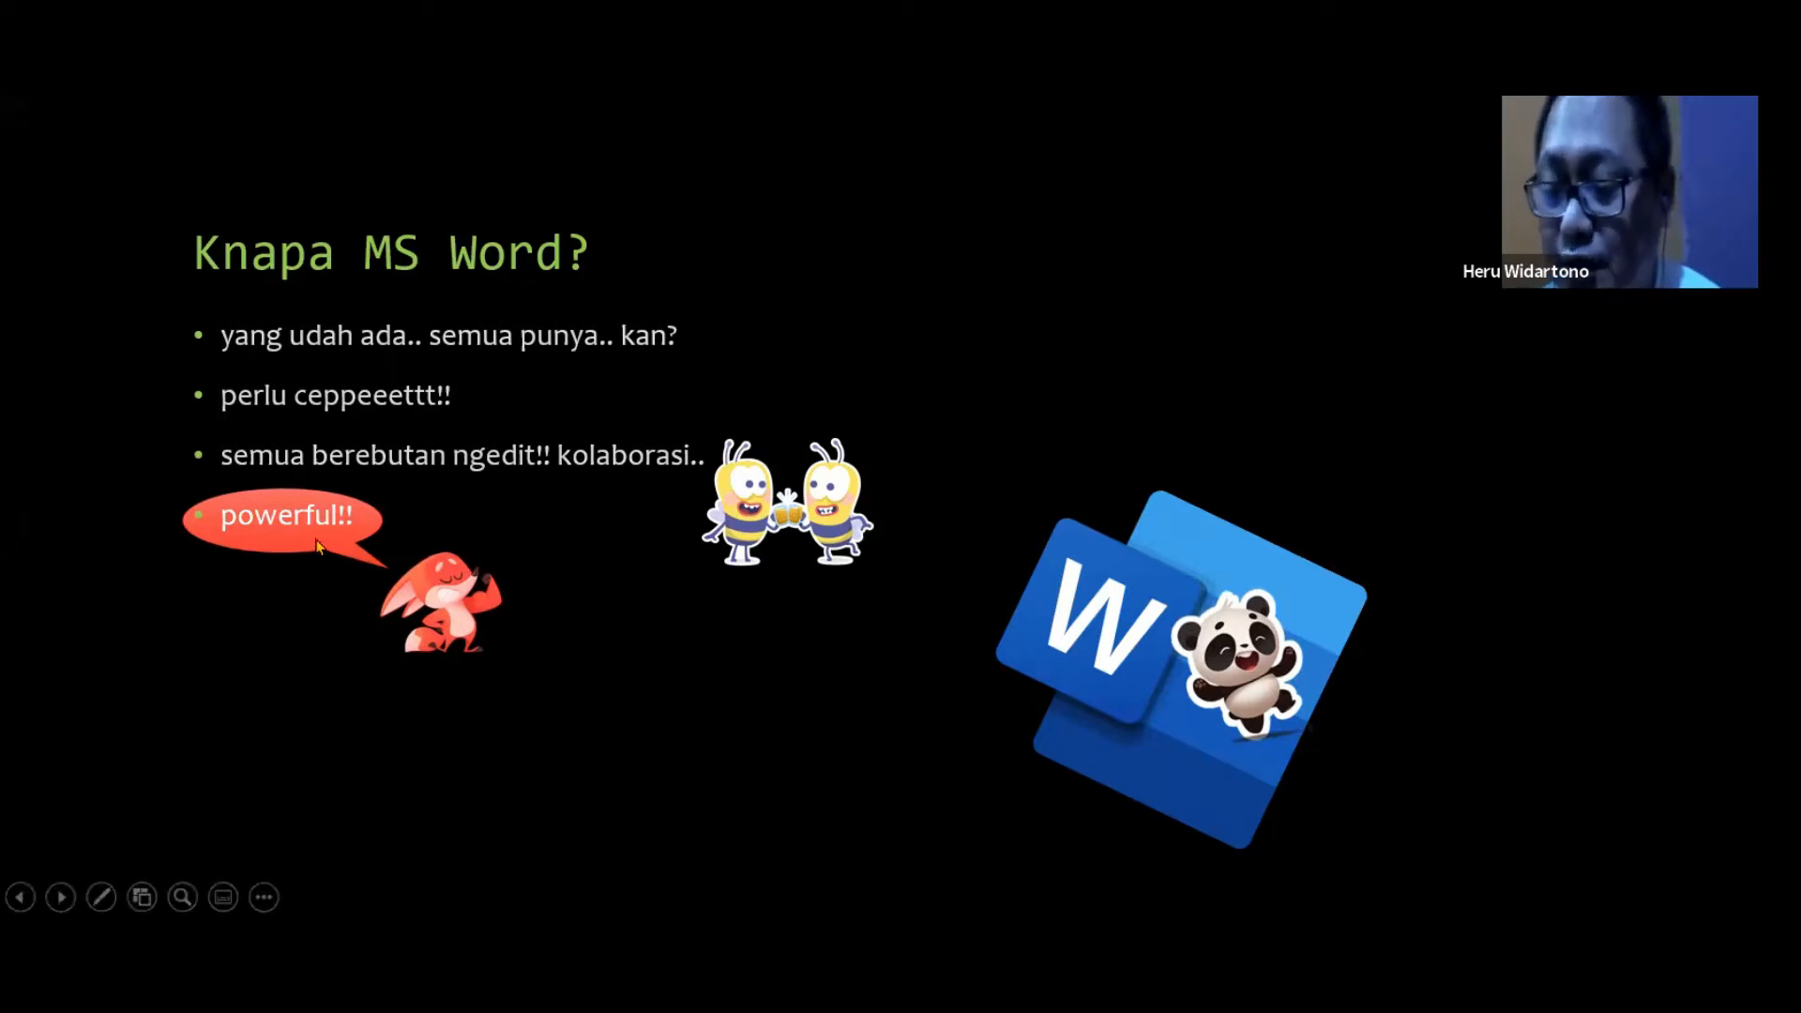
key("Right")
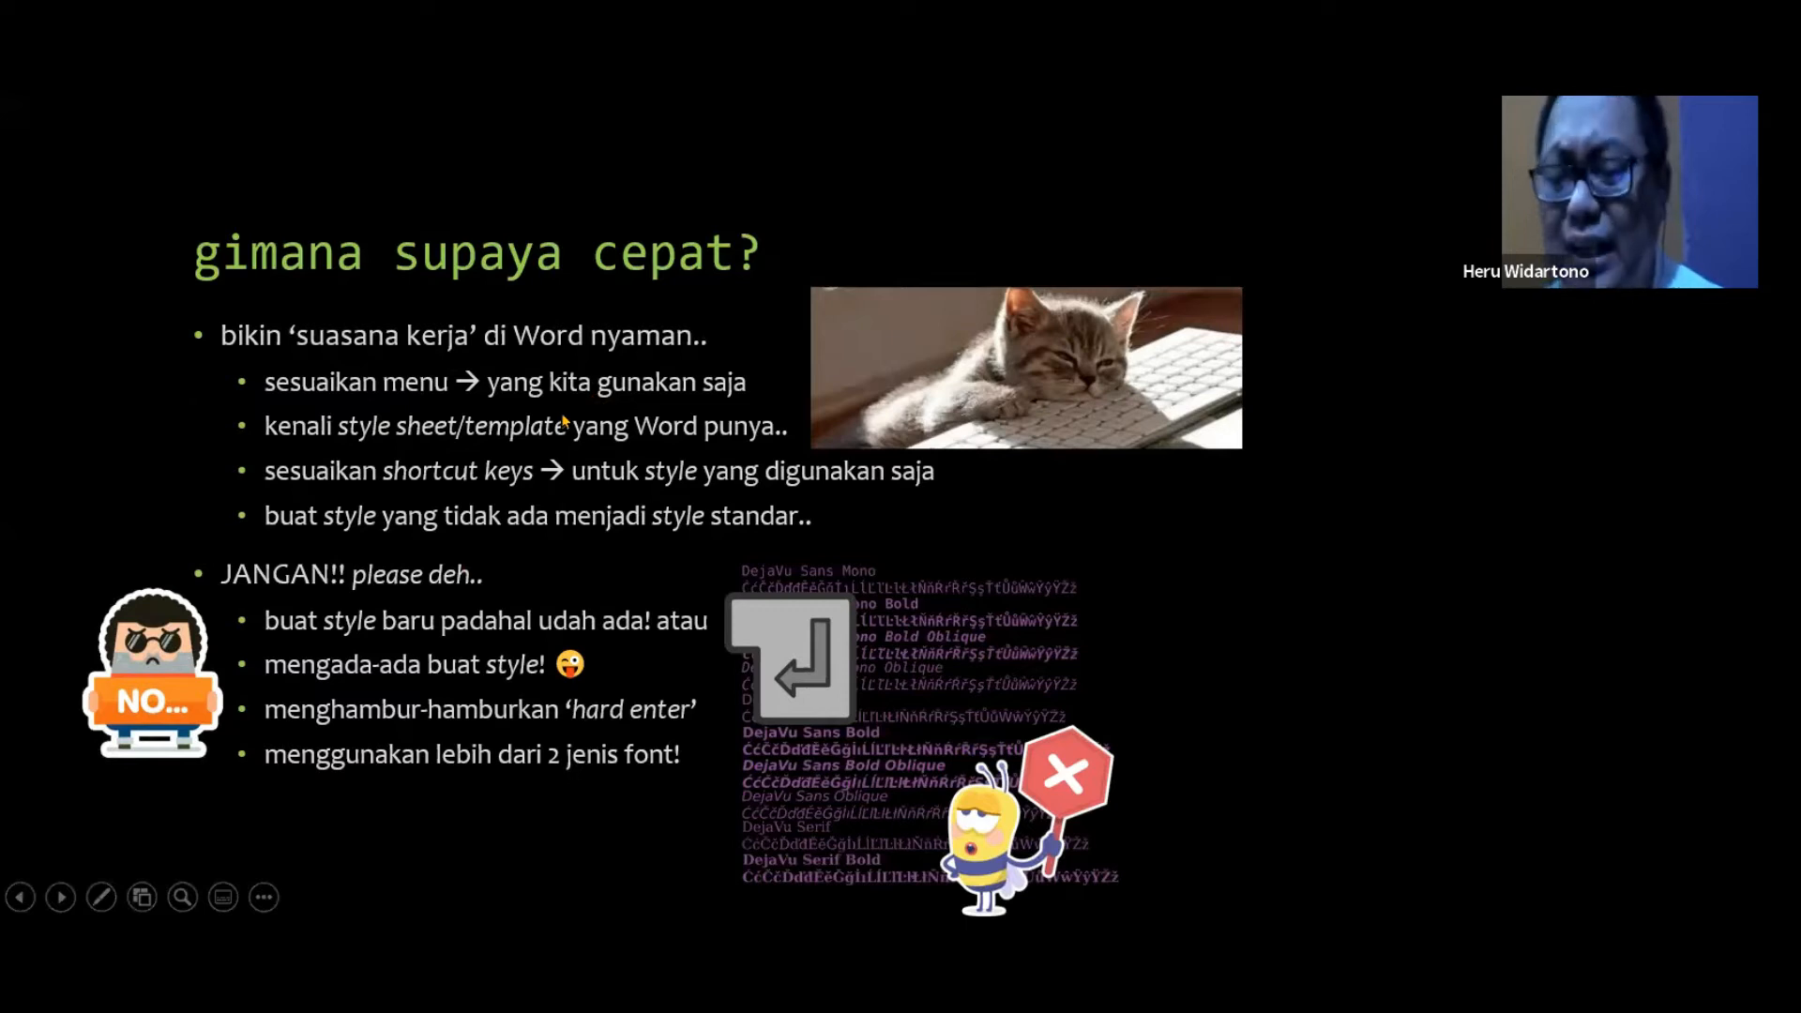
Switch to the Word minutes, try the Normal style on the last bullet of the EBK section and undo it
key("alt+Tab")
key("alt+Tab")
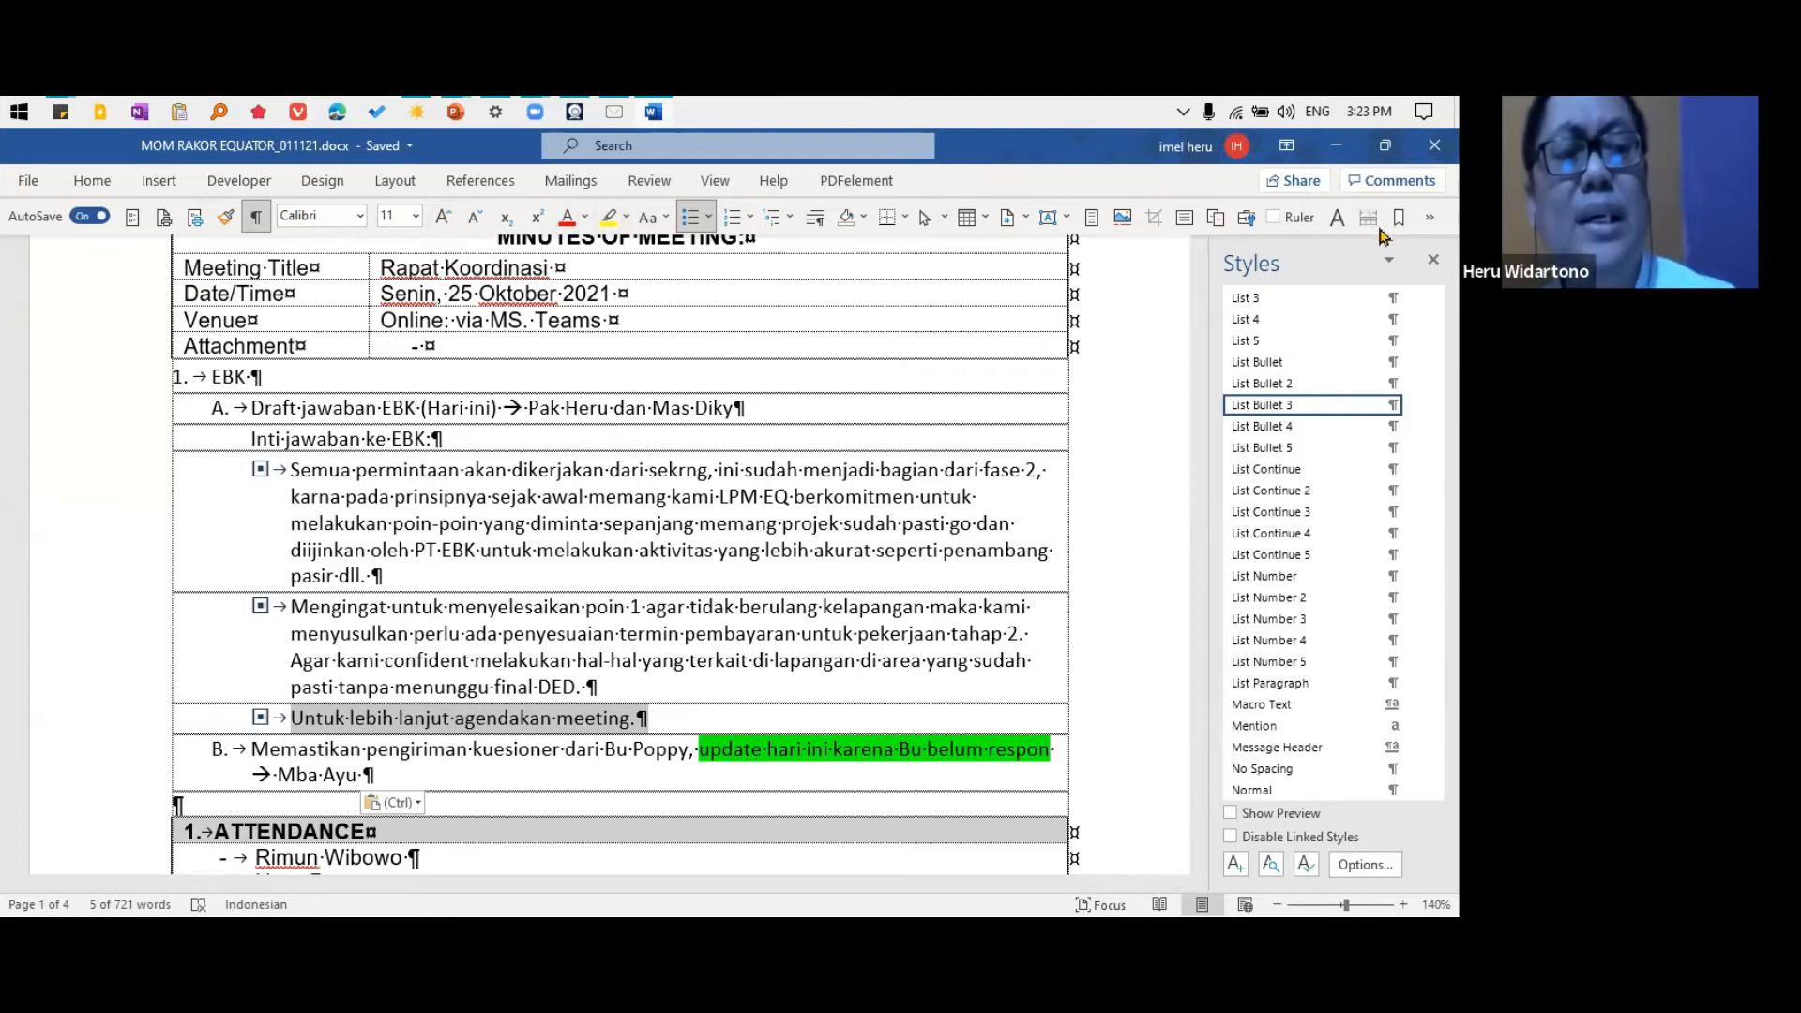
left_click(93, 182)
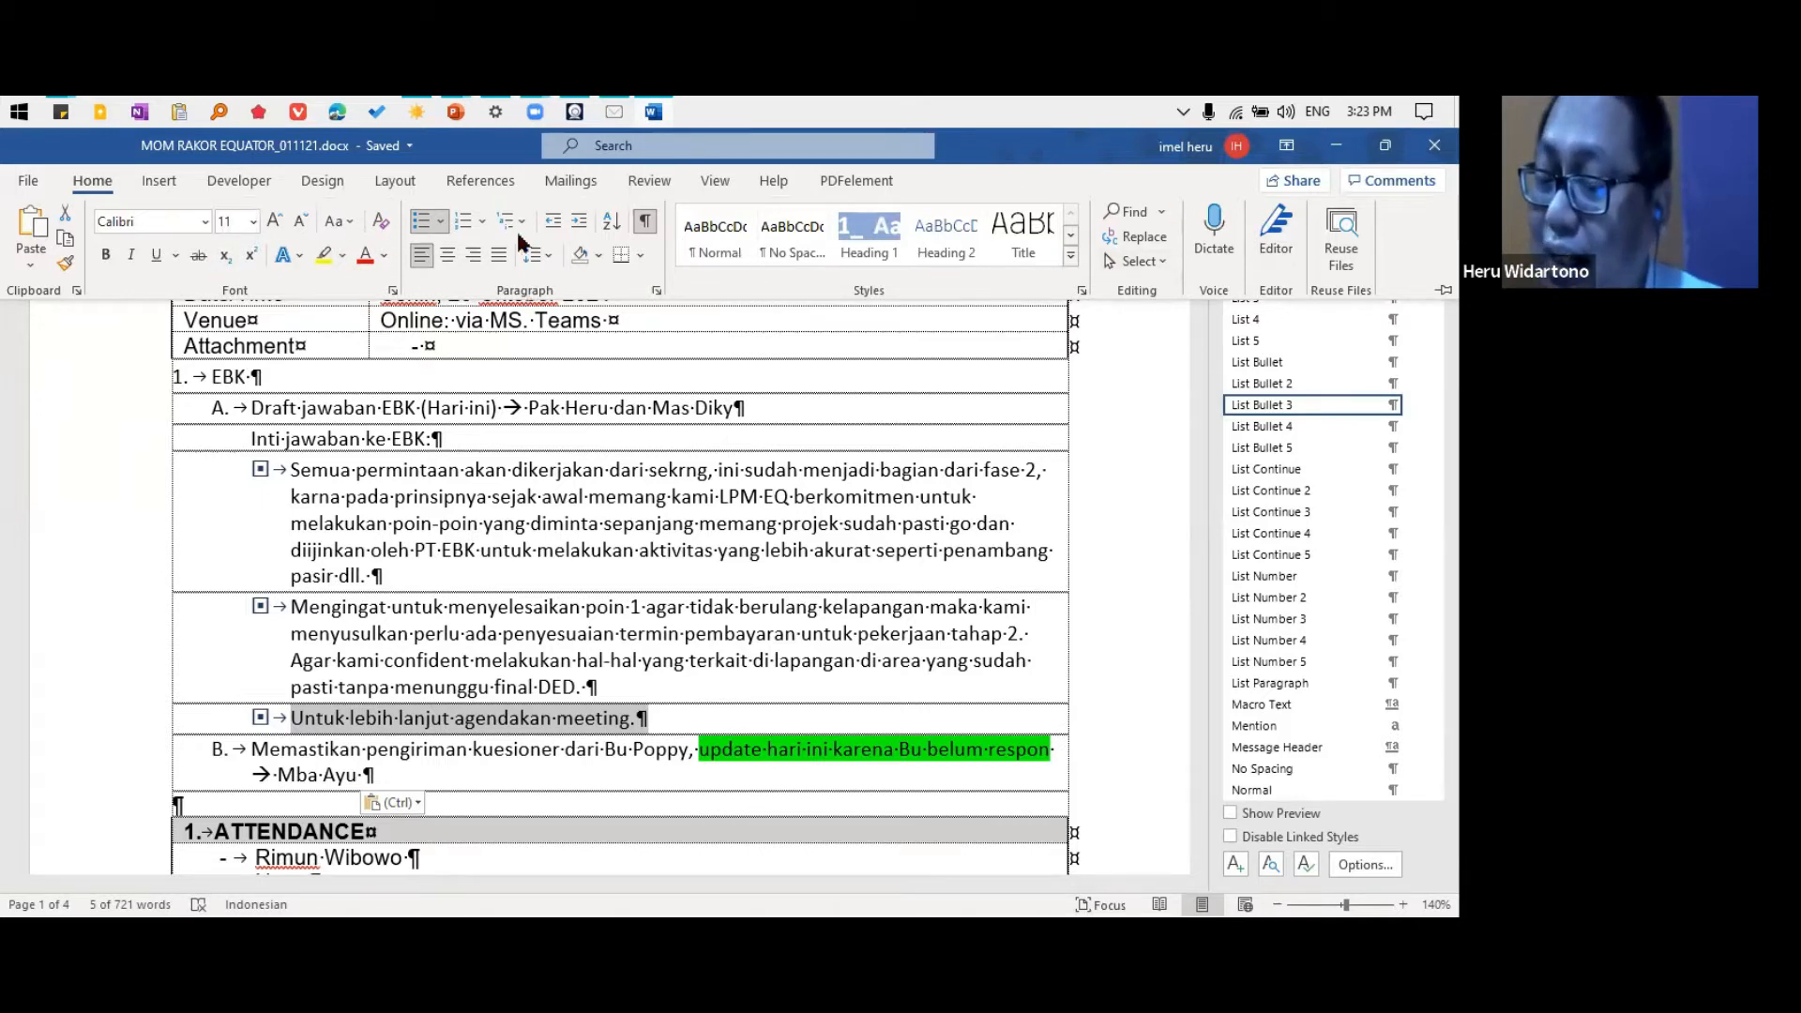
left_click(714, 239)
key("ctrl+z")
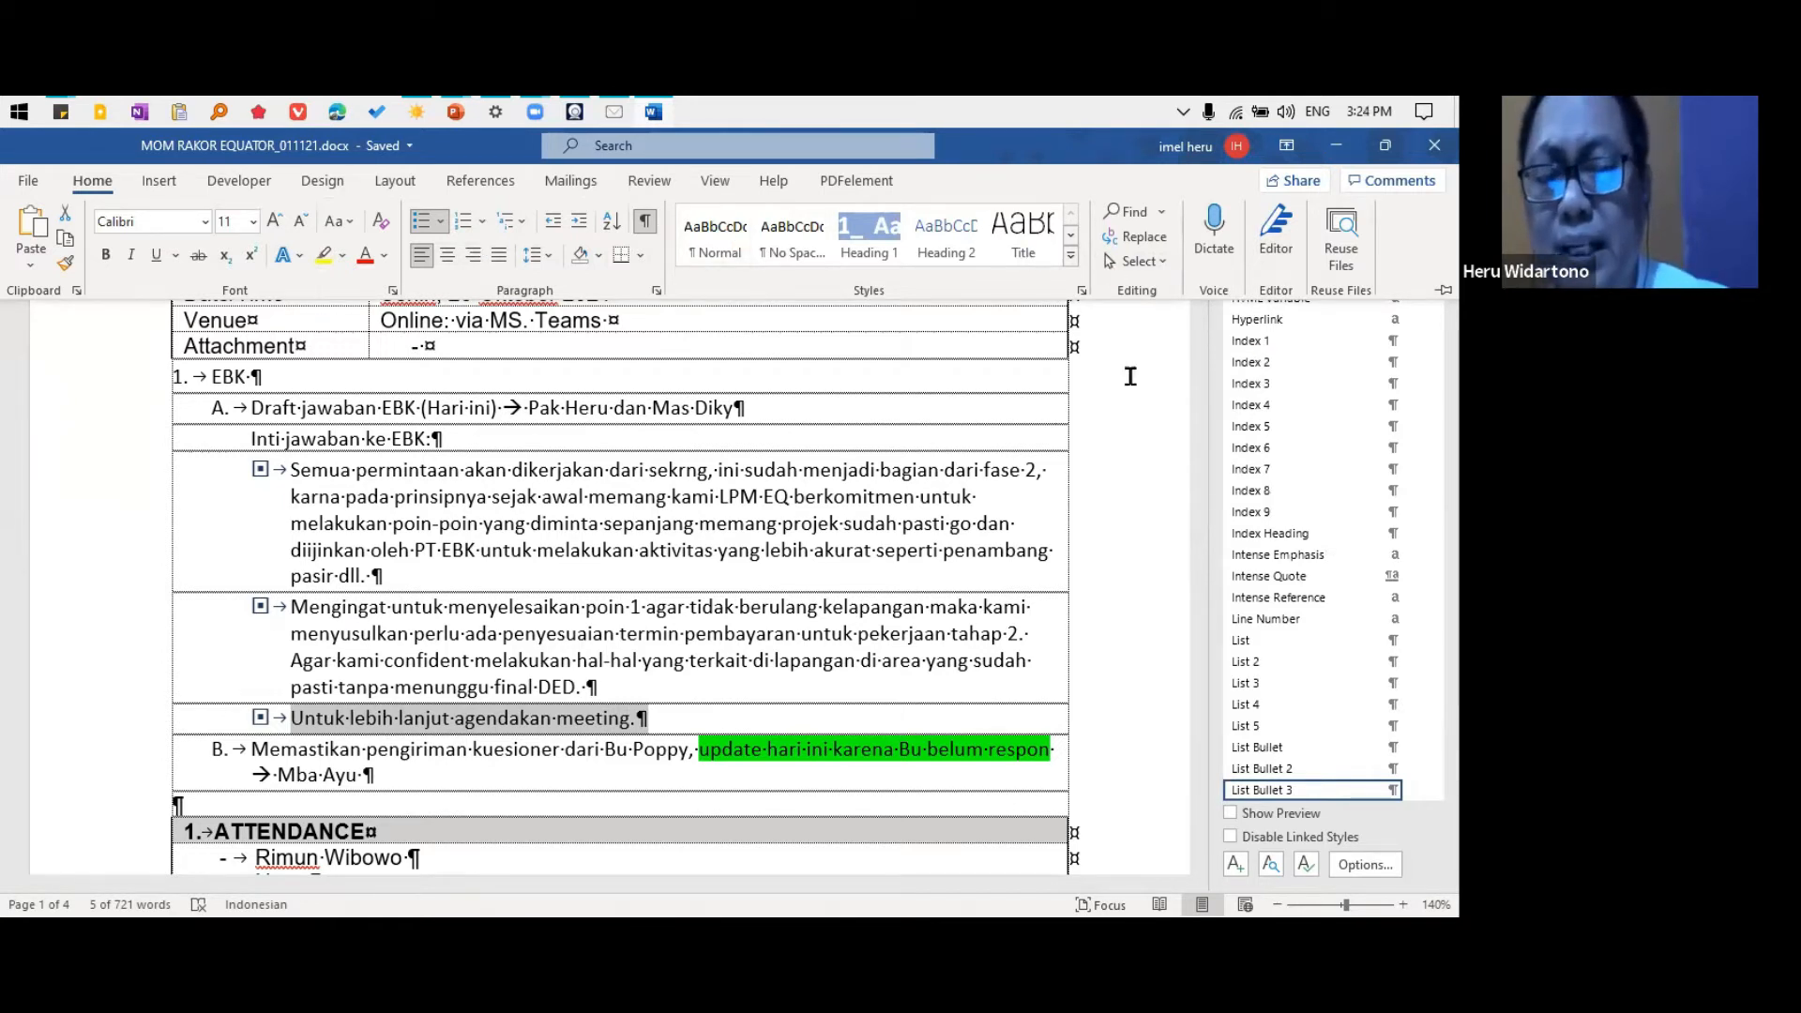
key("ctrl+F1")
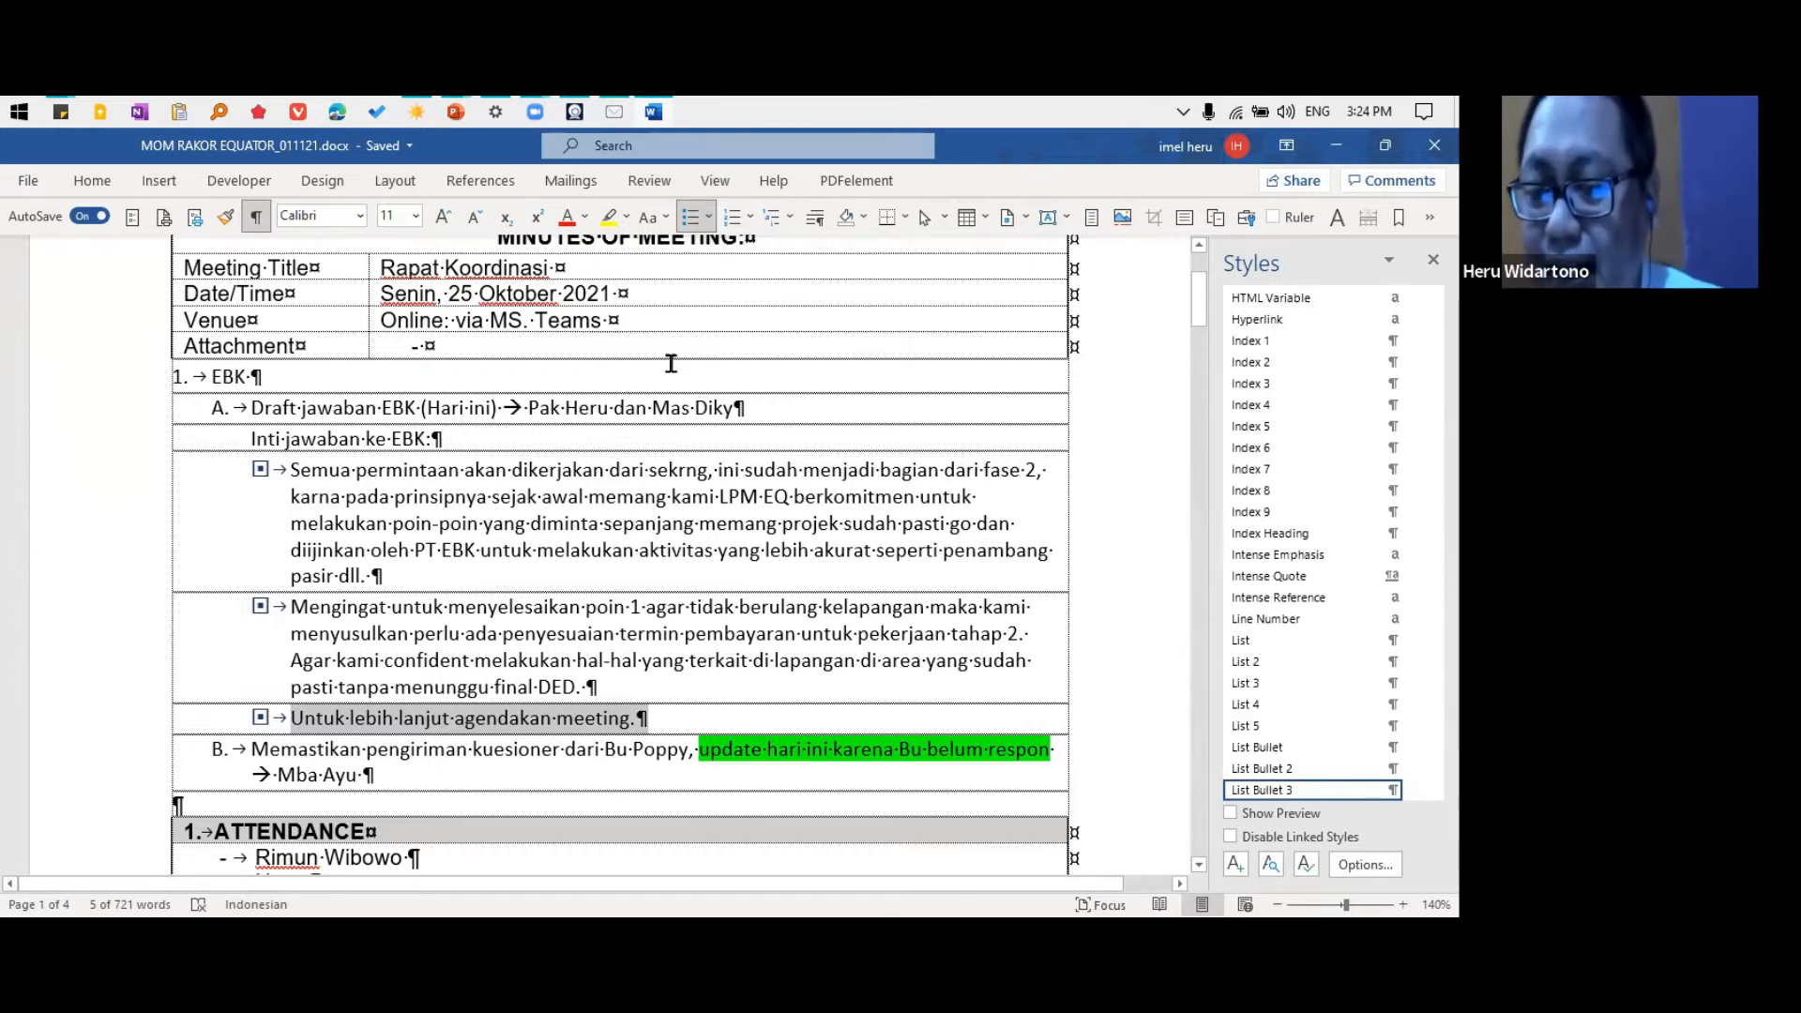
Consult the "gimana supaya cepat?" slide before and after examining Word's full style list from Clear All through the heading, HTML and index styles
key("alt+Tab")
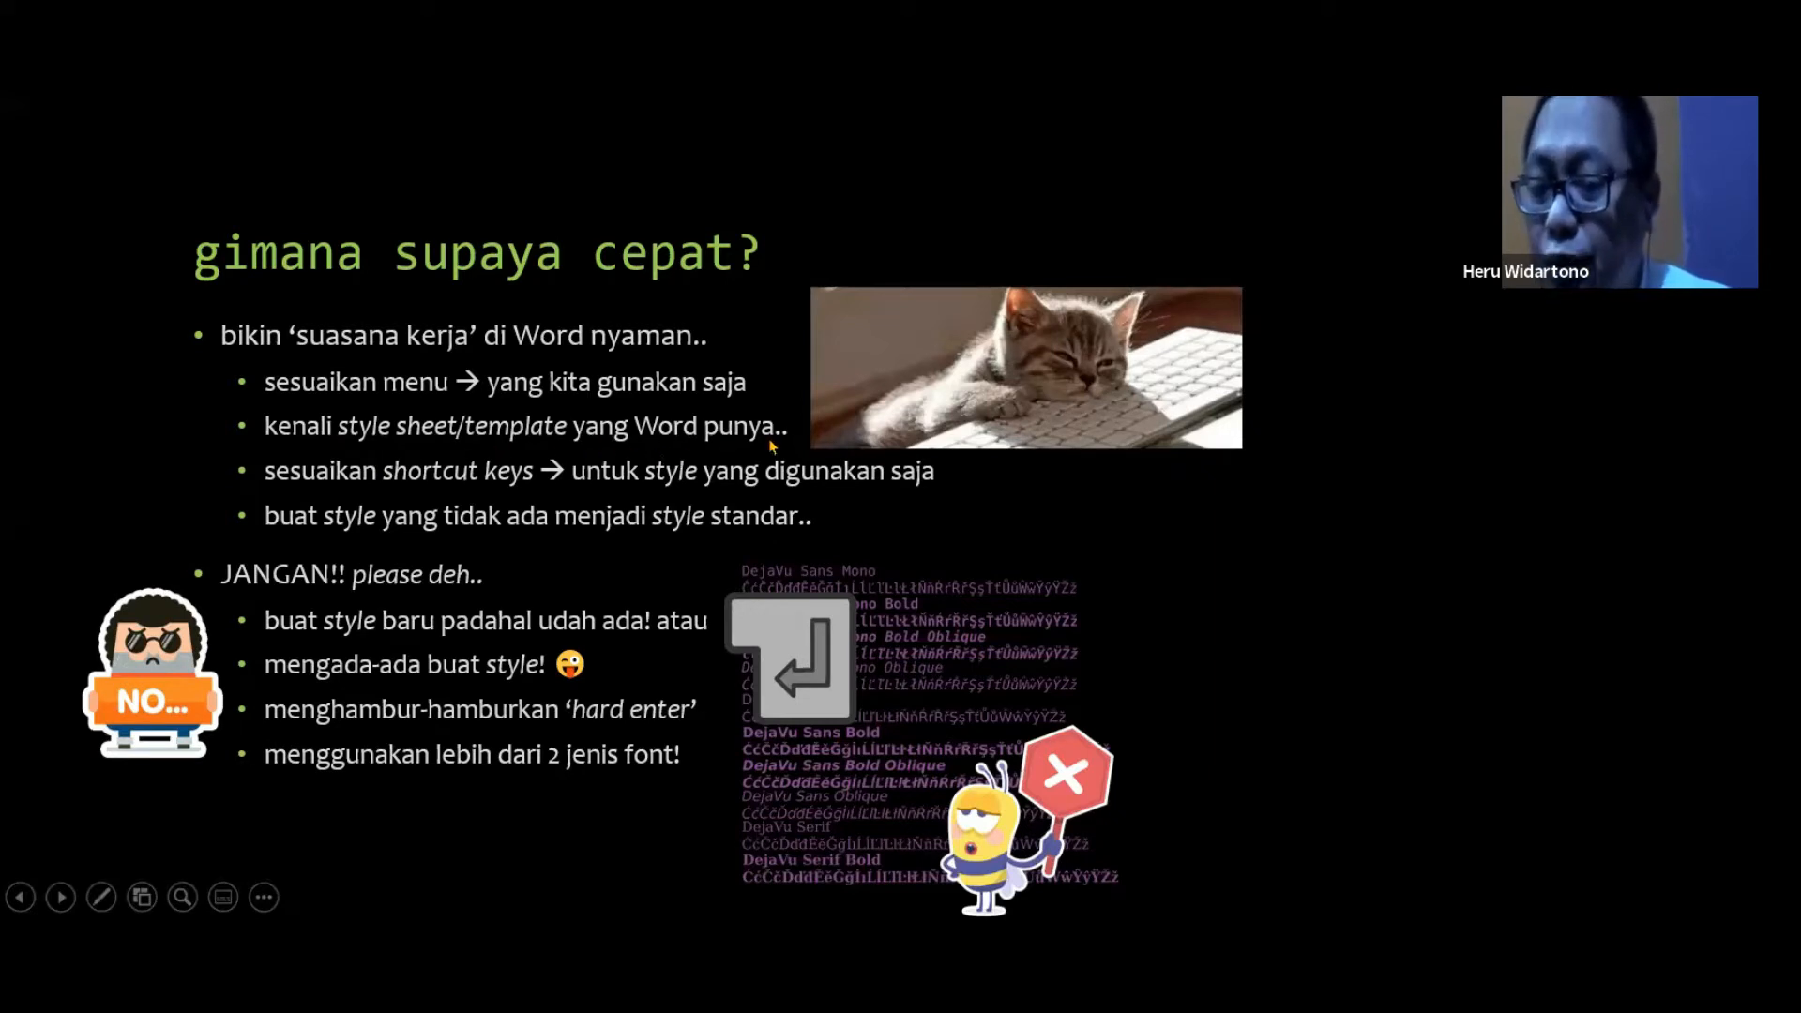
key("alt+Tab")
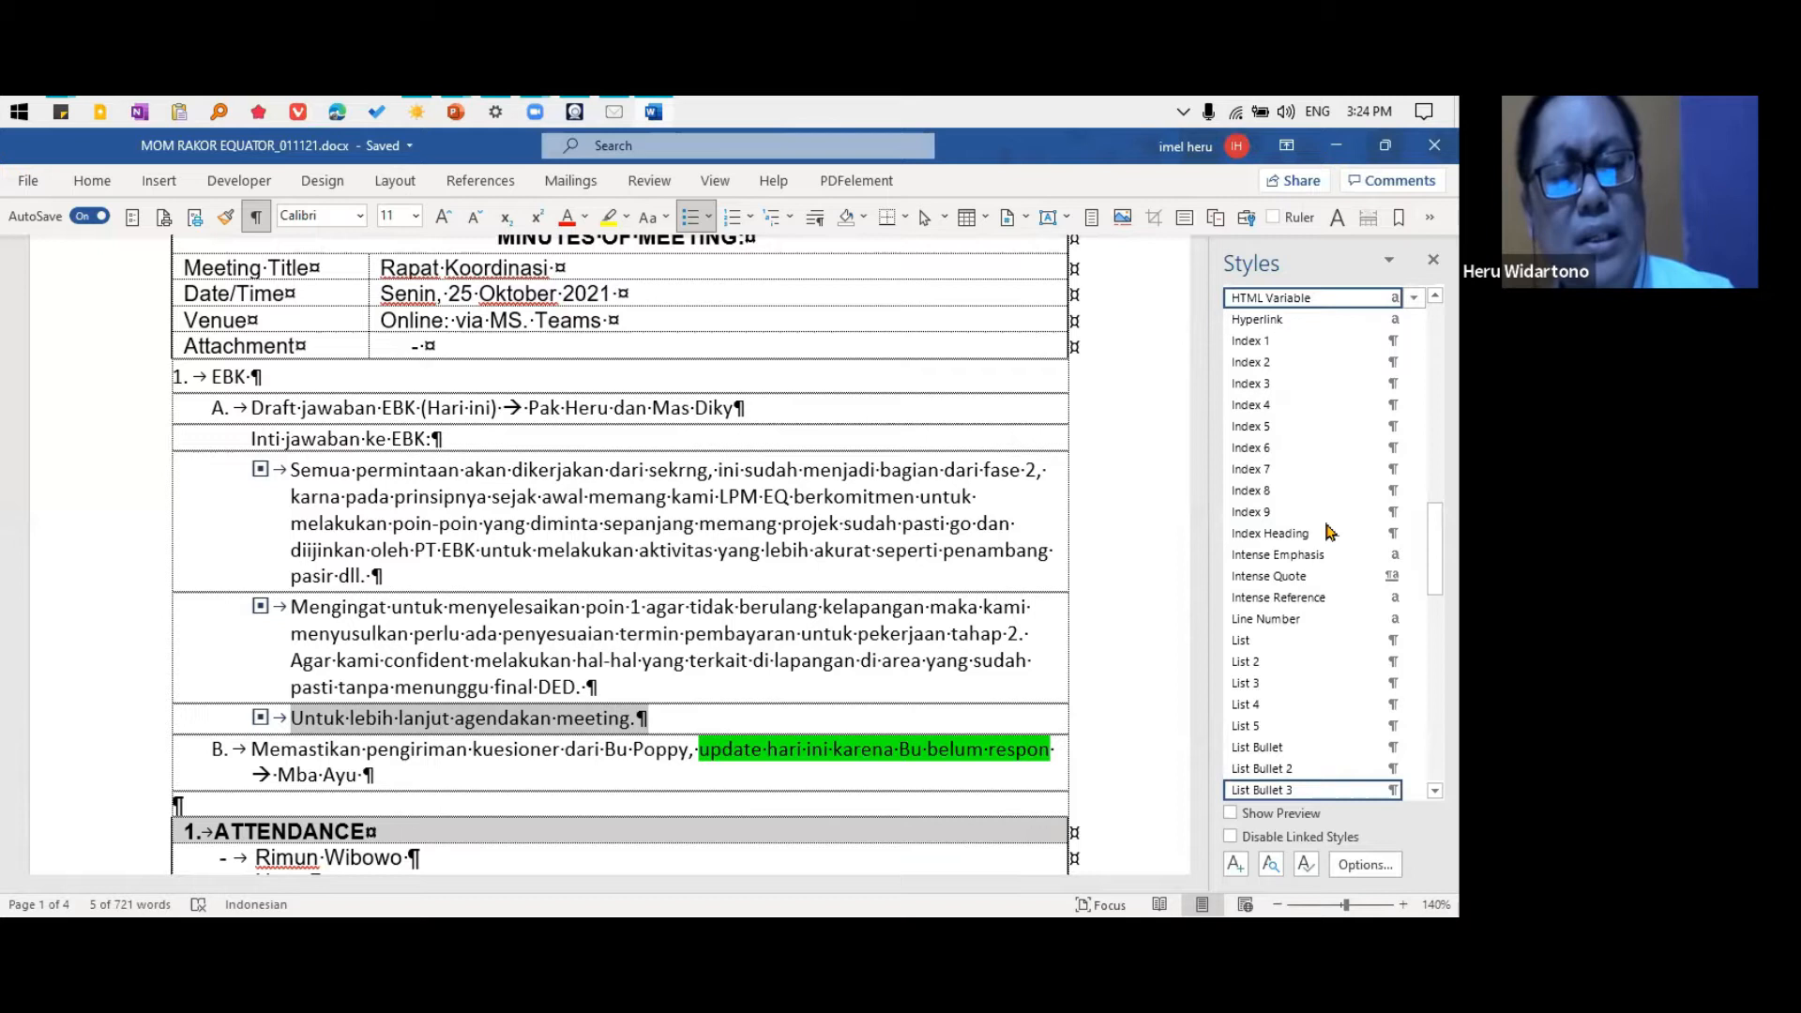
scroll(1313, 544, "up", 8)
scroll(1404, 325, "up", 10)
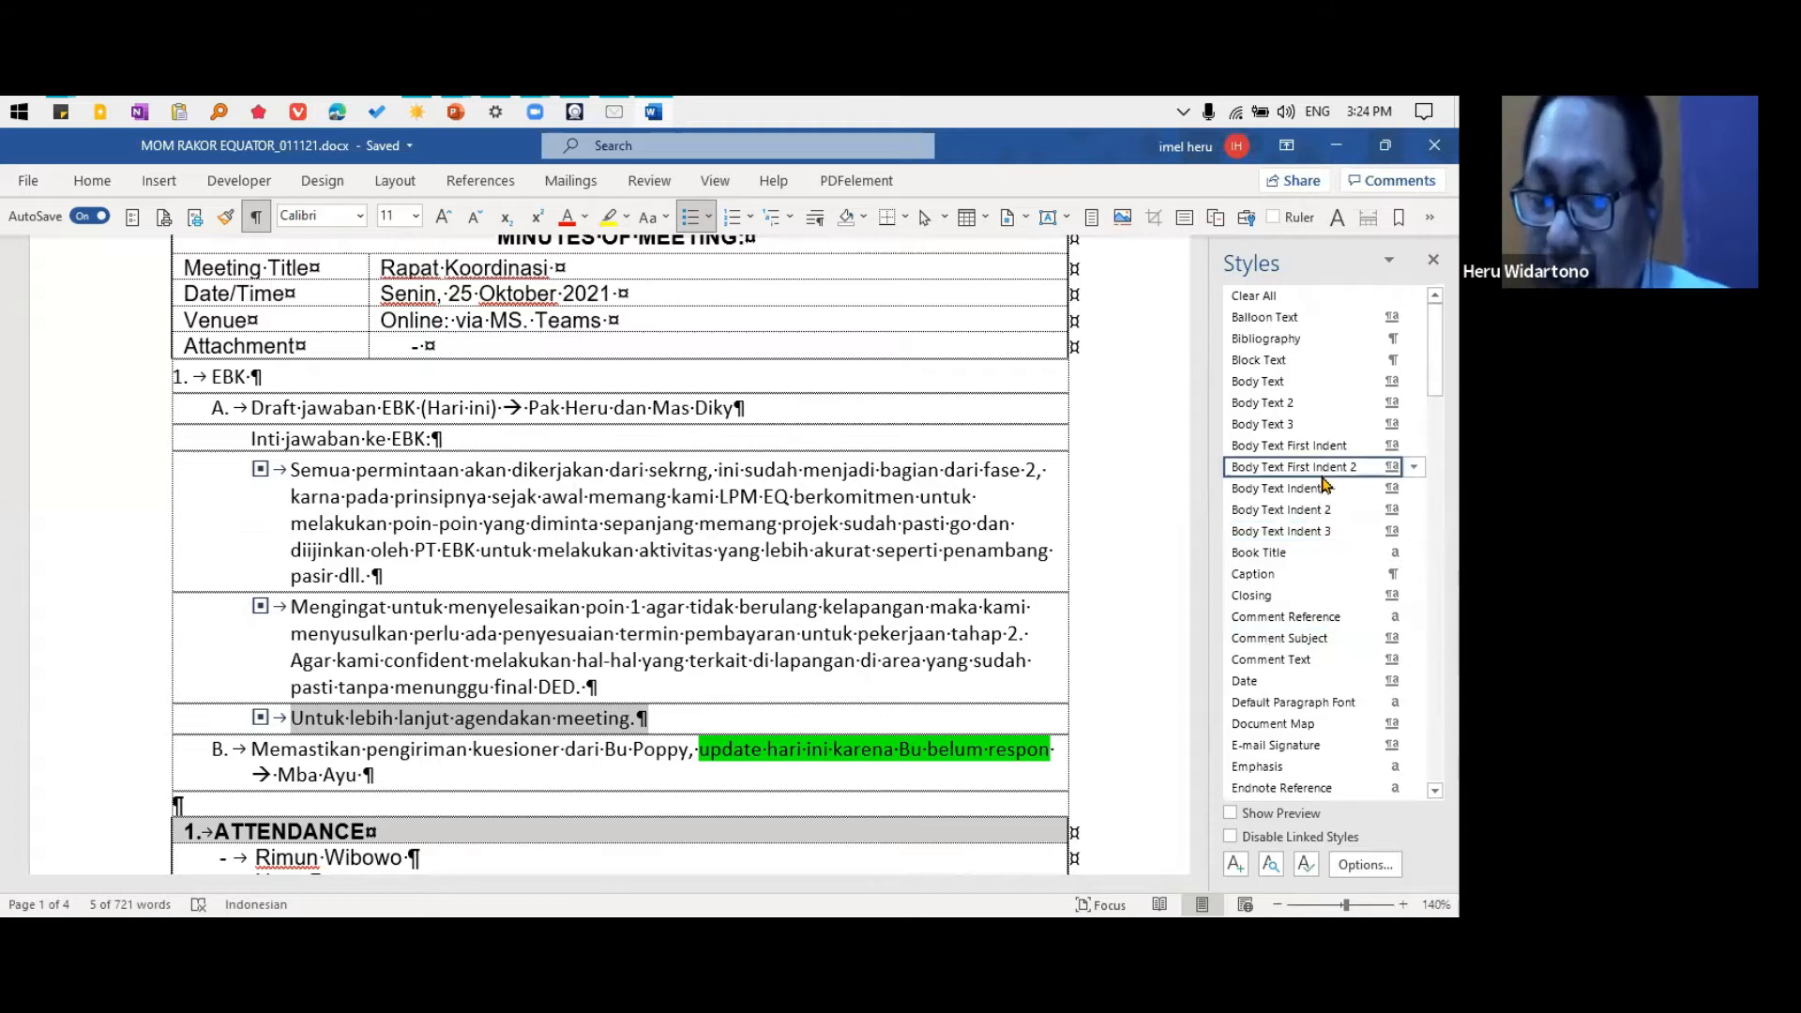
mouse_move(1324, 483)
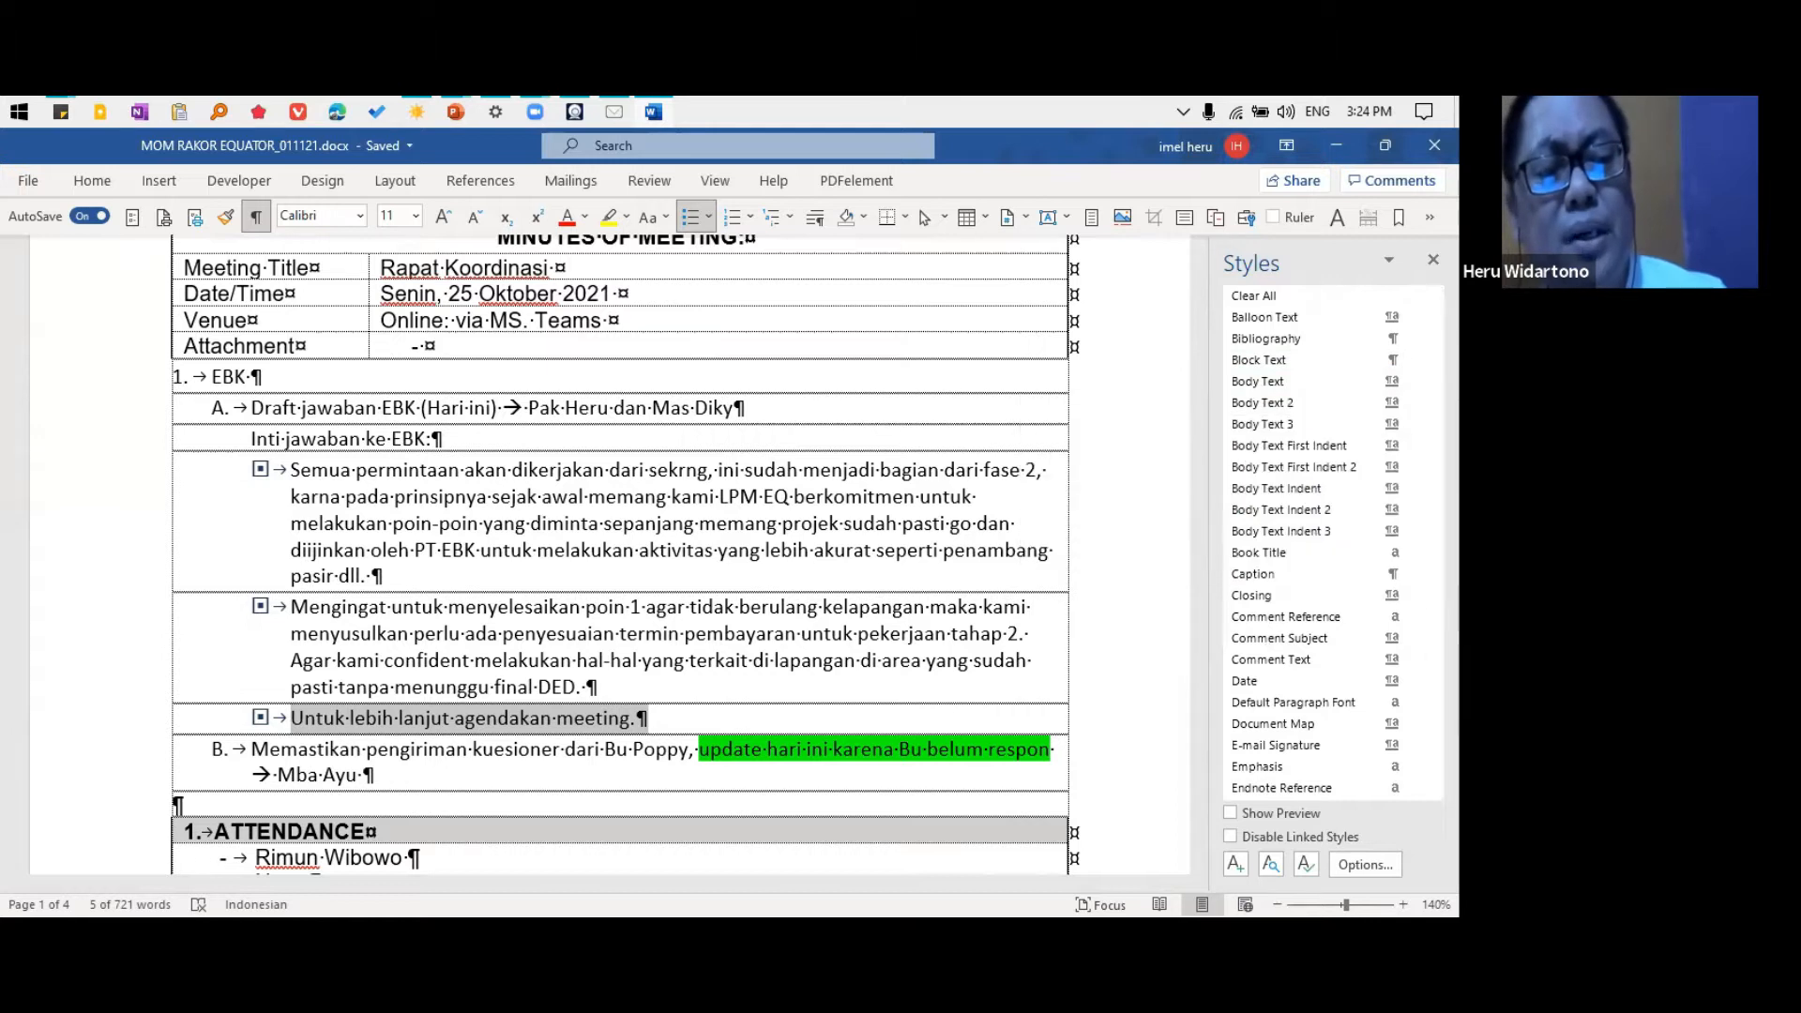
scroll(1313, 539, "down", 3)
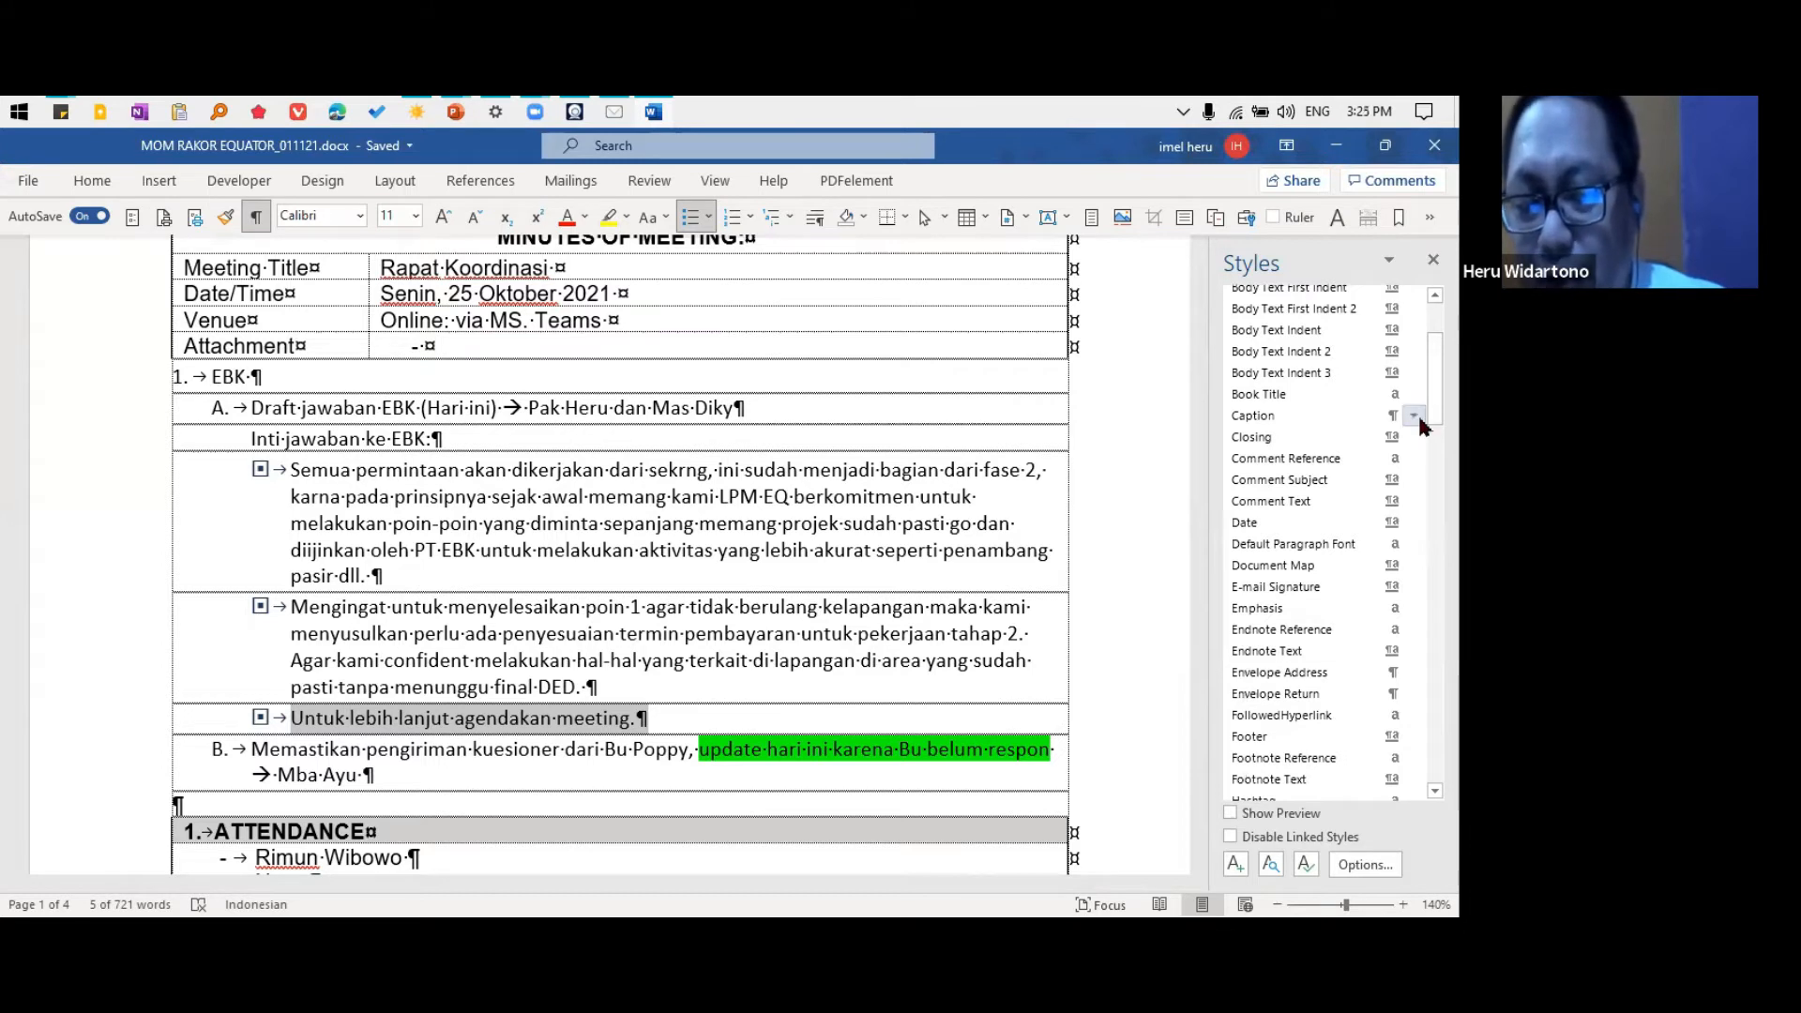
scroll(1314, 540, "down", 6)
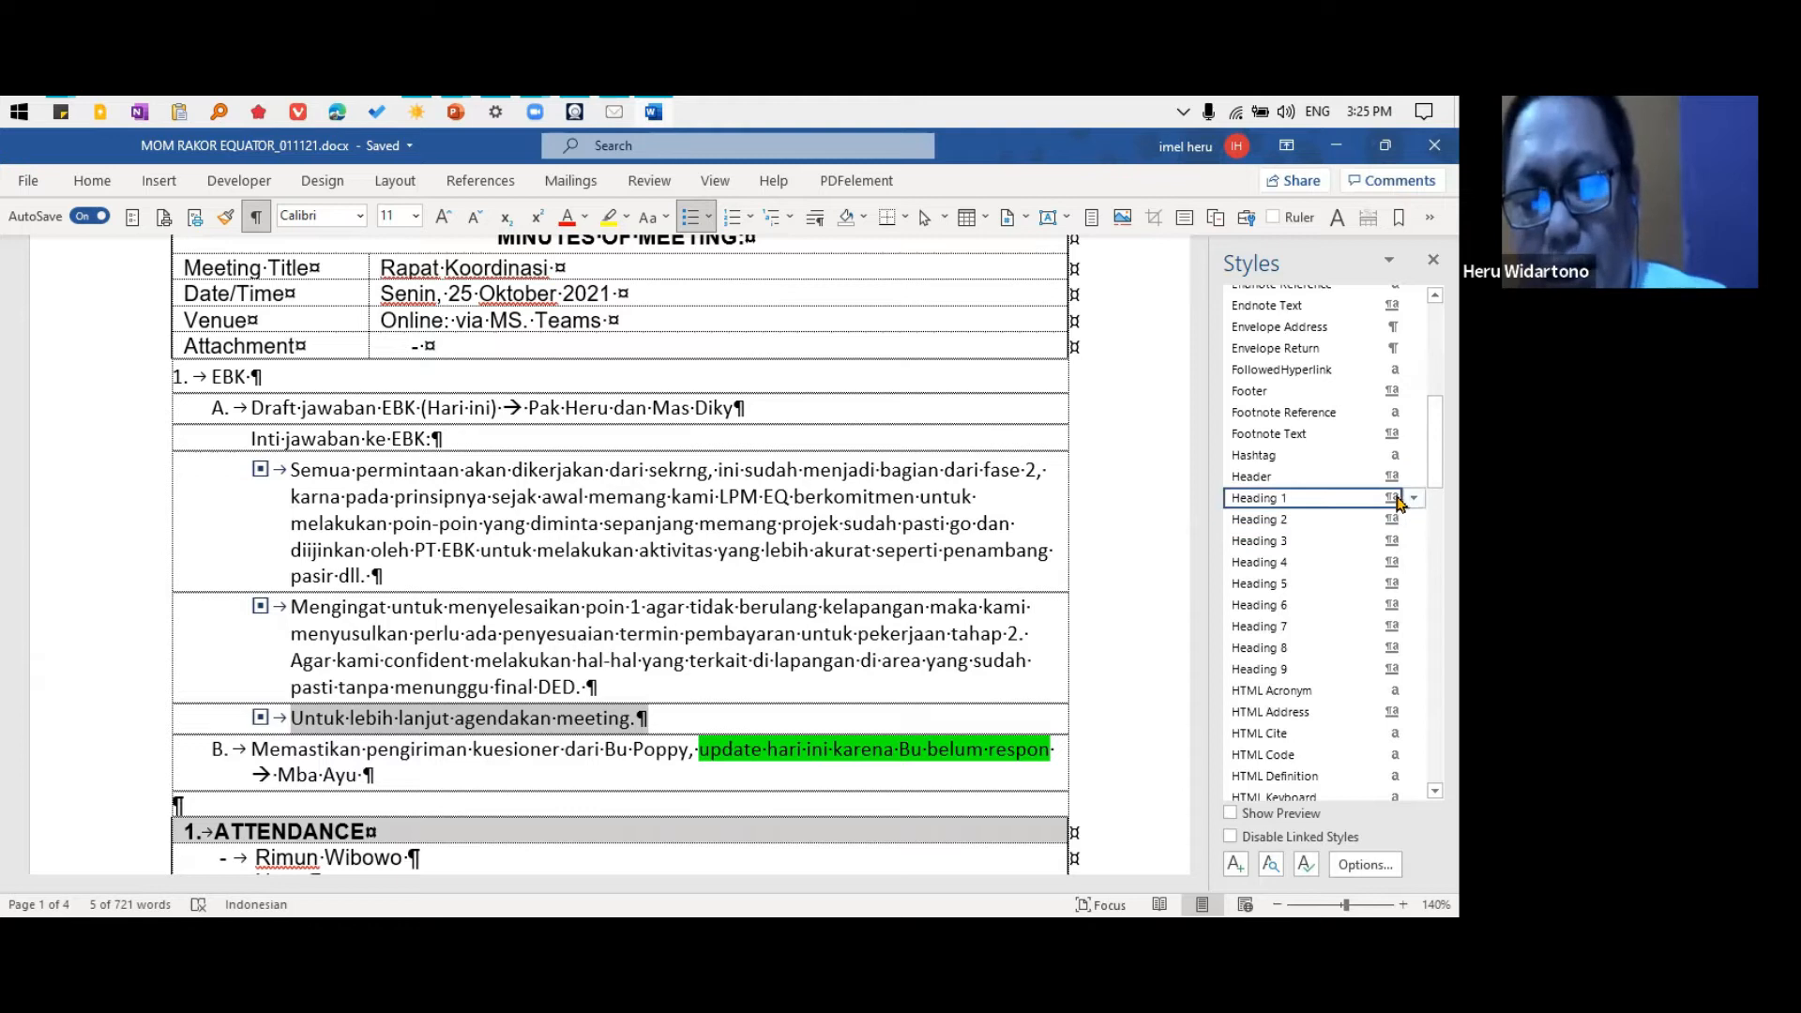
left_click_drag(1435, 456, 1435, 493)
scroll(1392, 504, "down", 4)
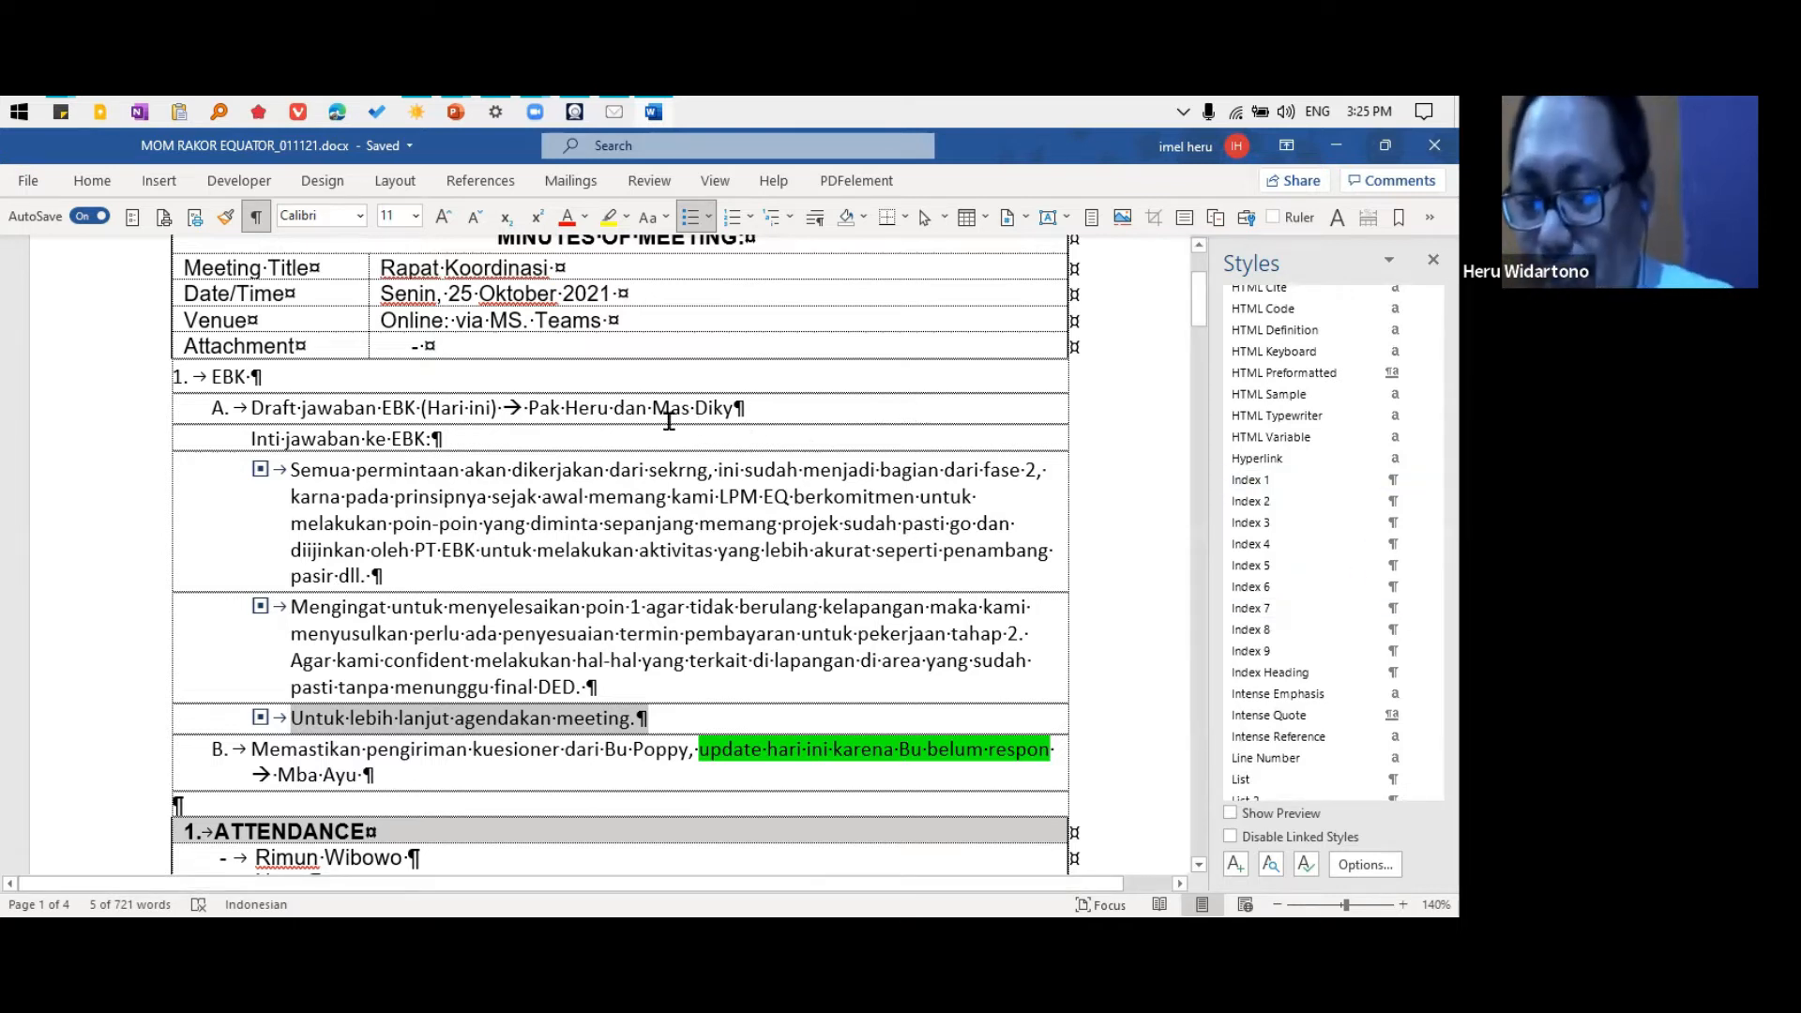
key("alt+Tab")
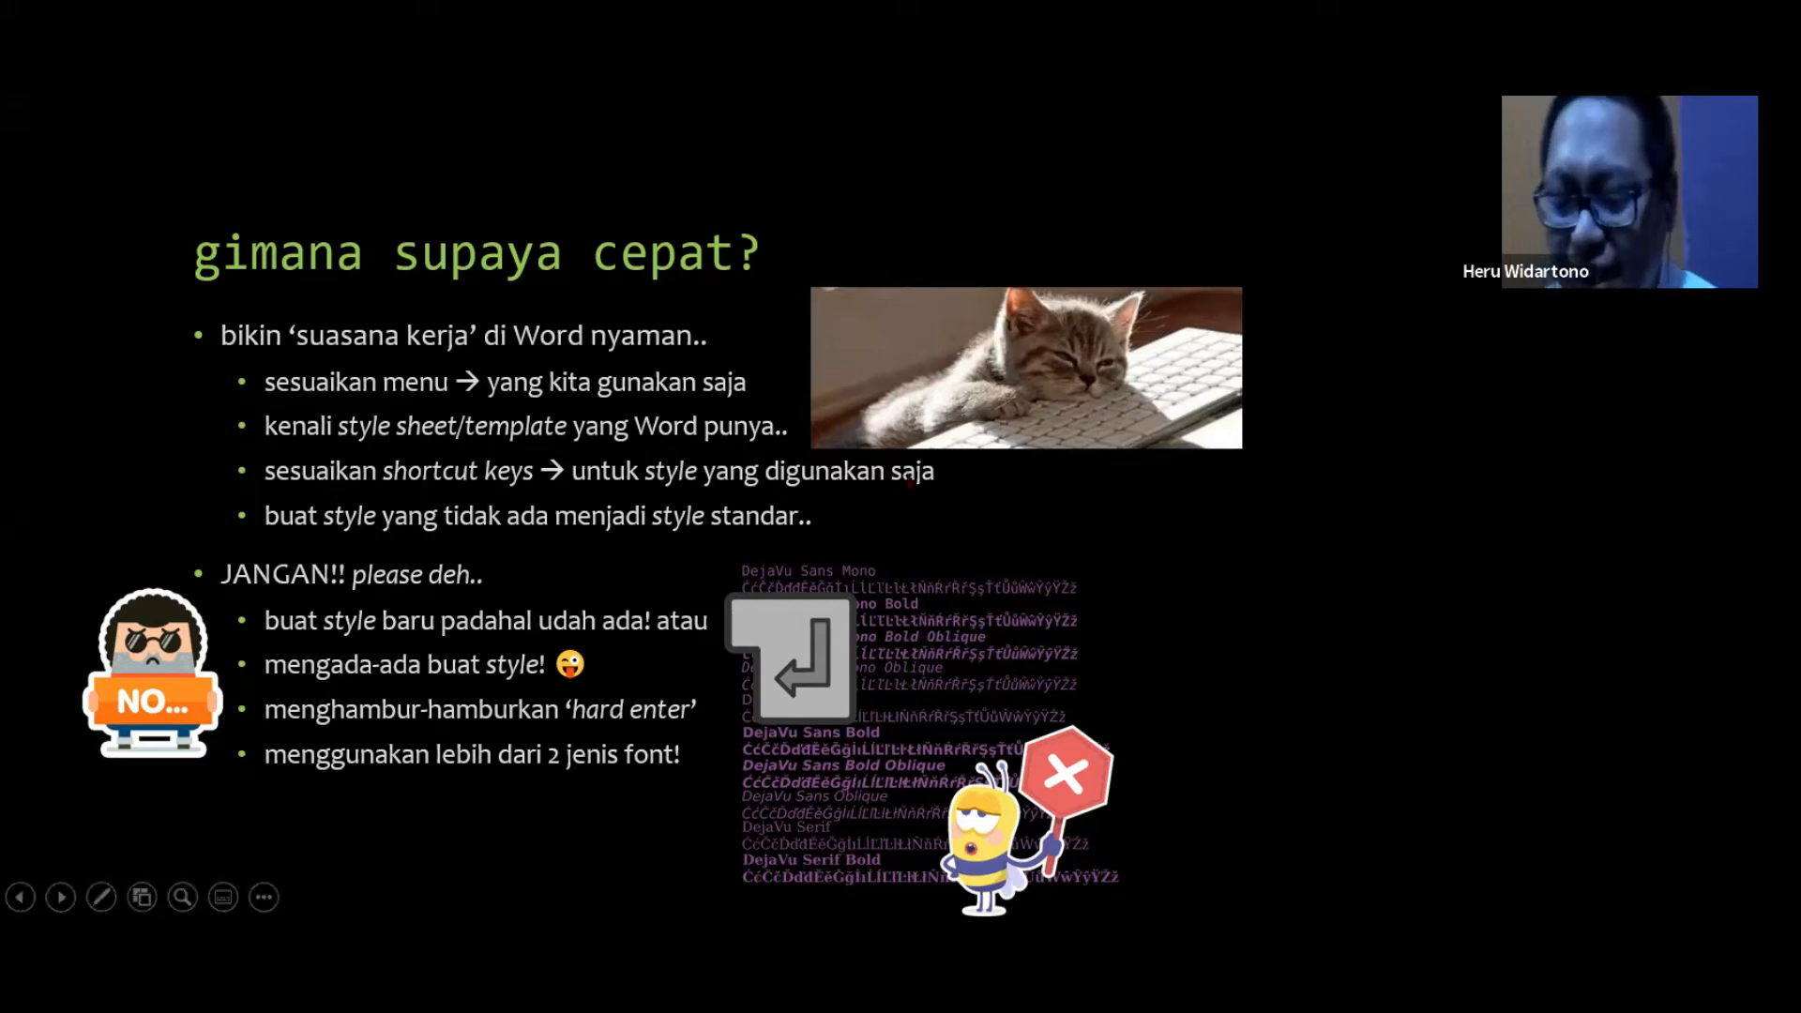
Switch back to the Word minutes and limit the style list to styles in use, sorted alphabetically
key("alt+Tab")
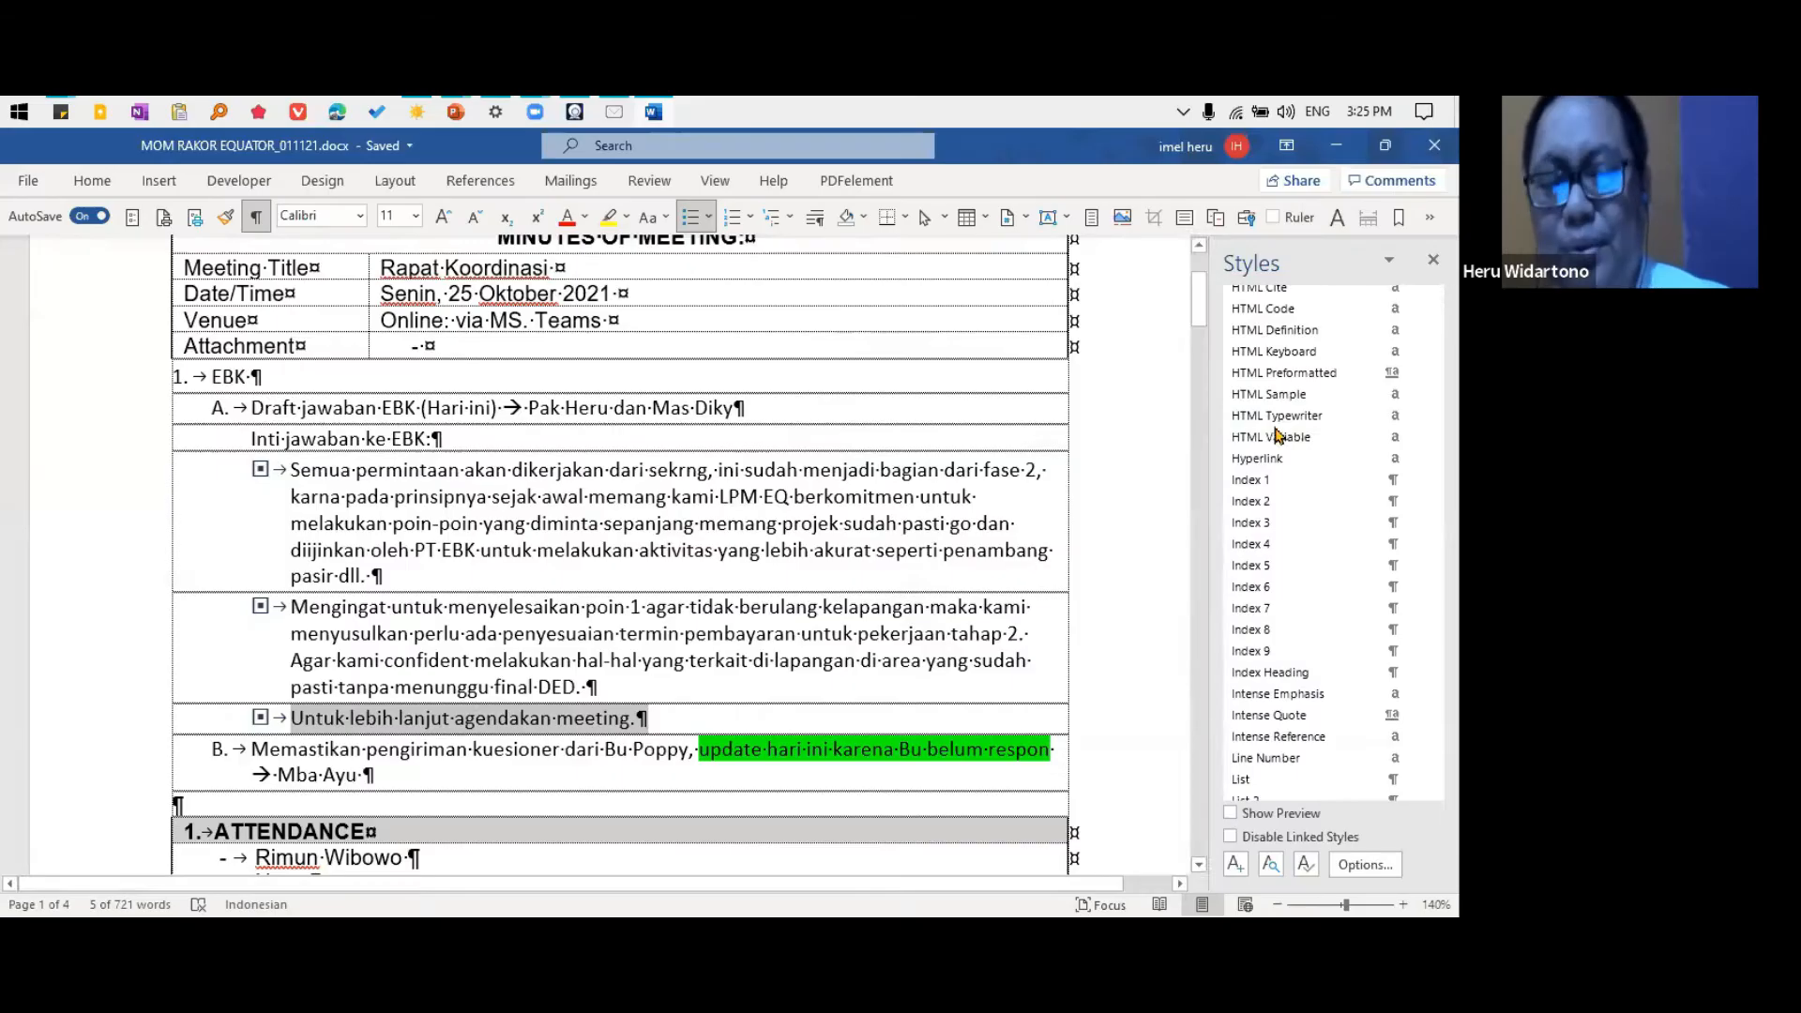
left_click(1365, 864)
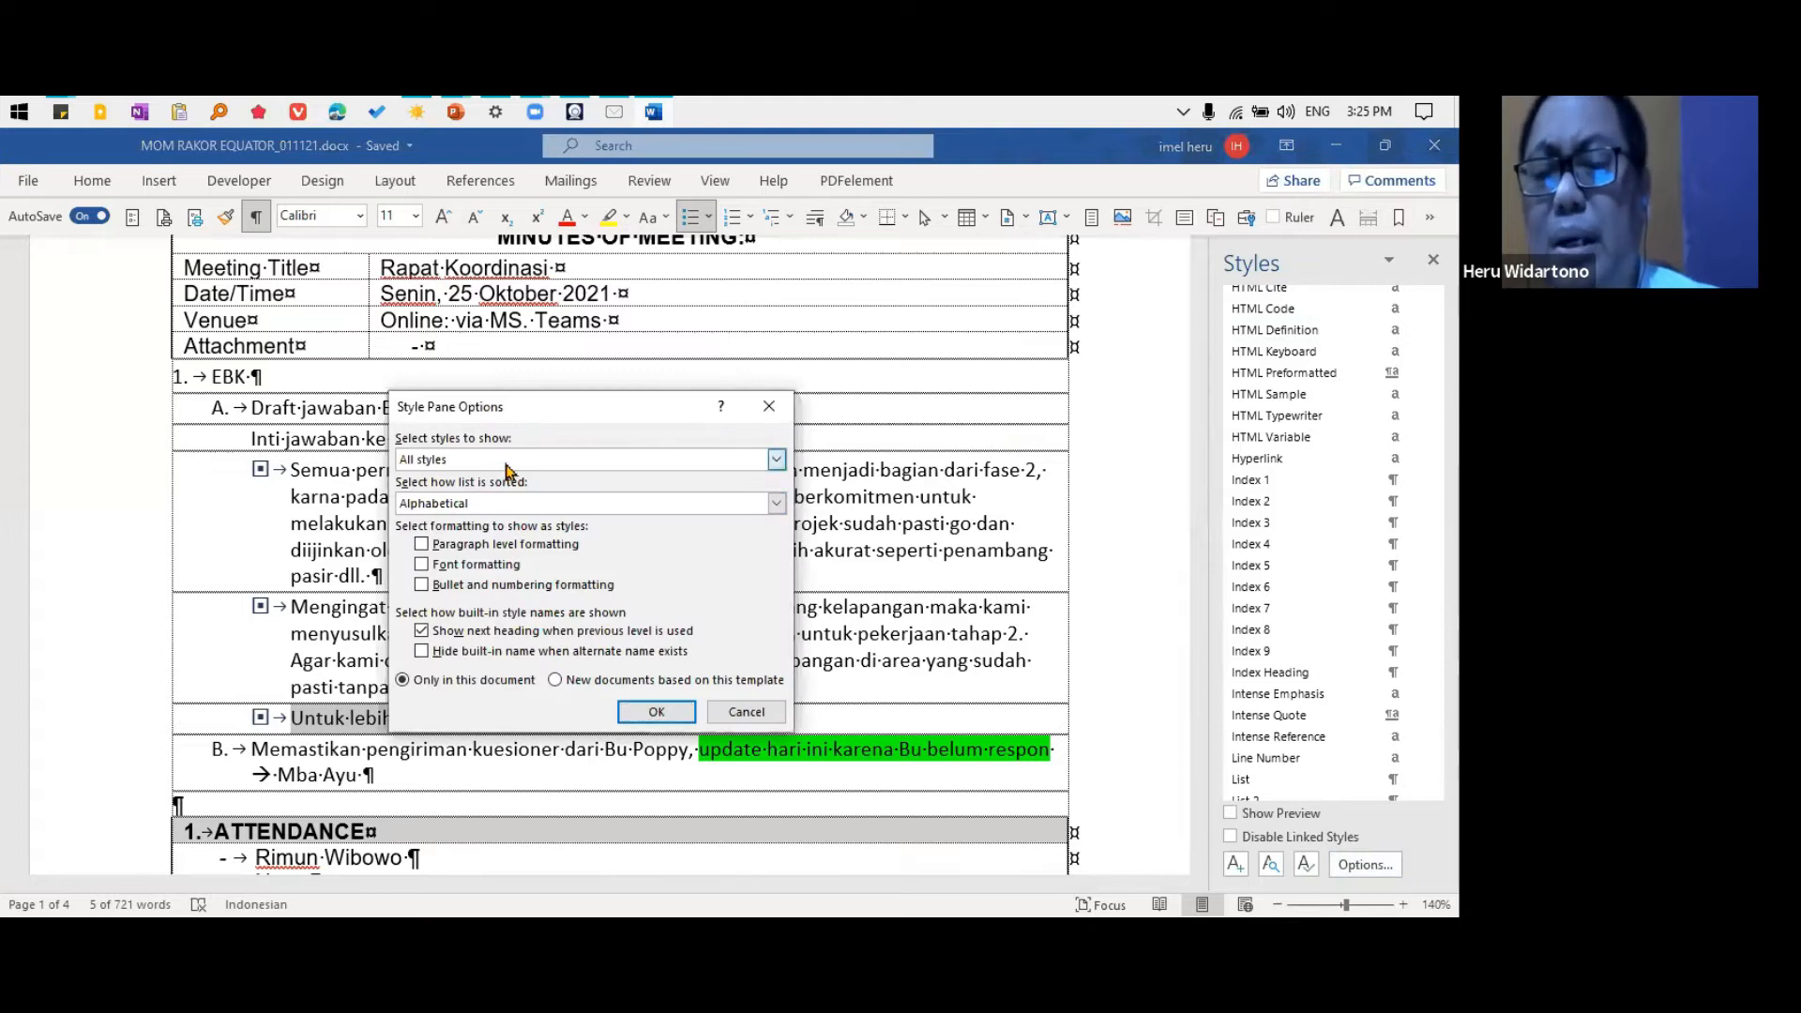
left_click(776, 459)
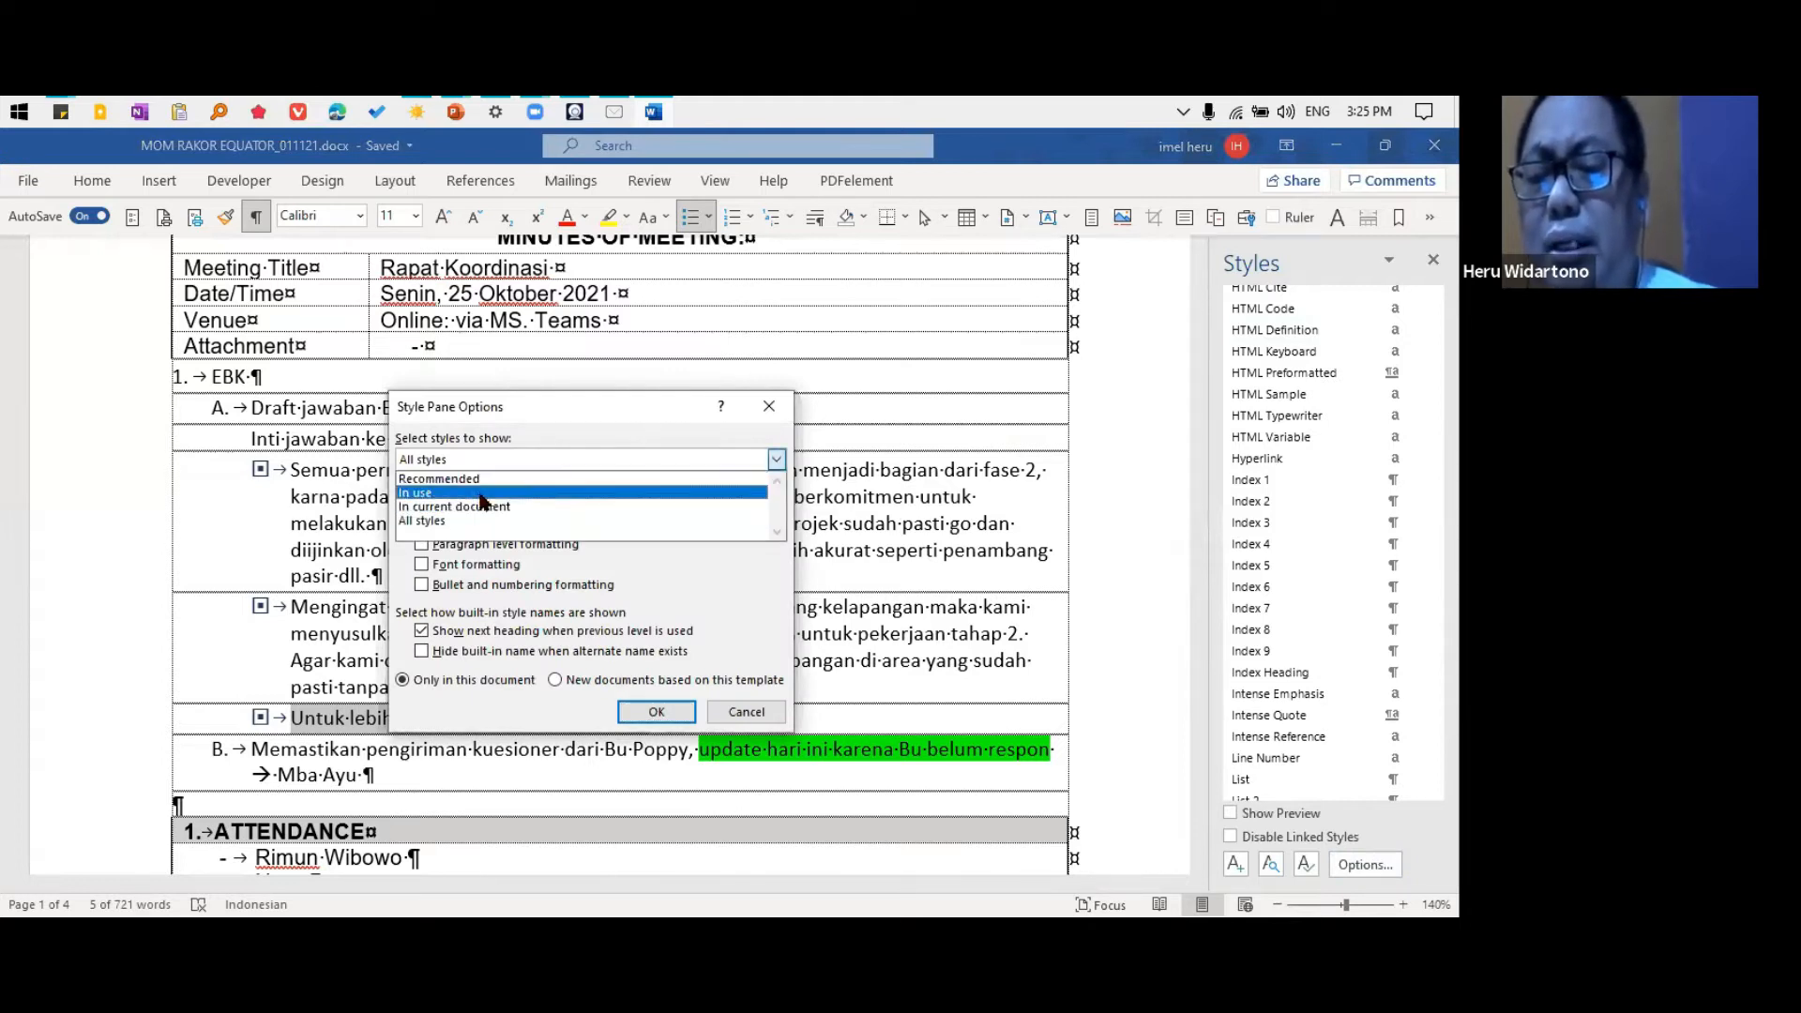
left_click(479, 496)
left_click(476, 504)
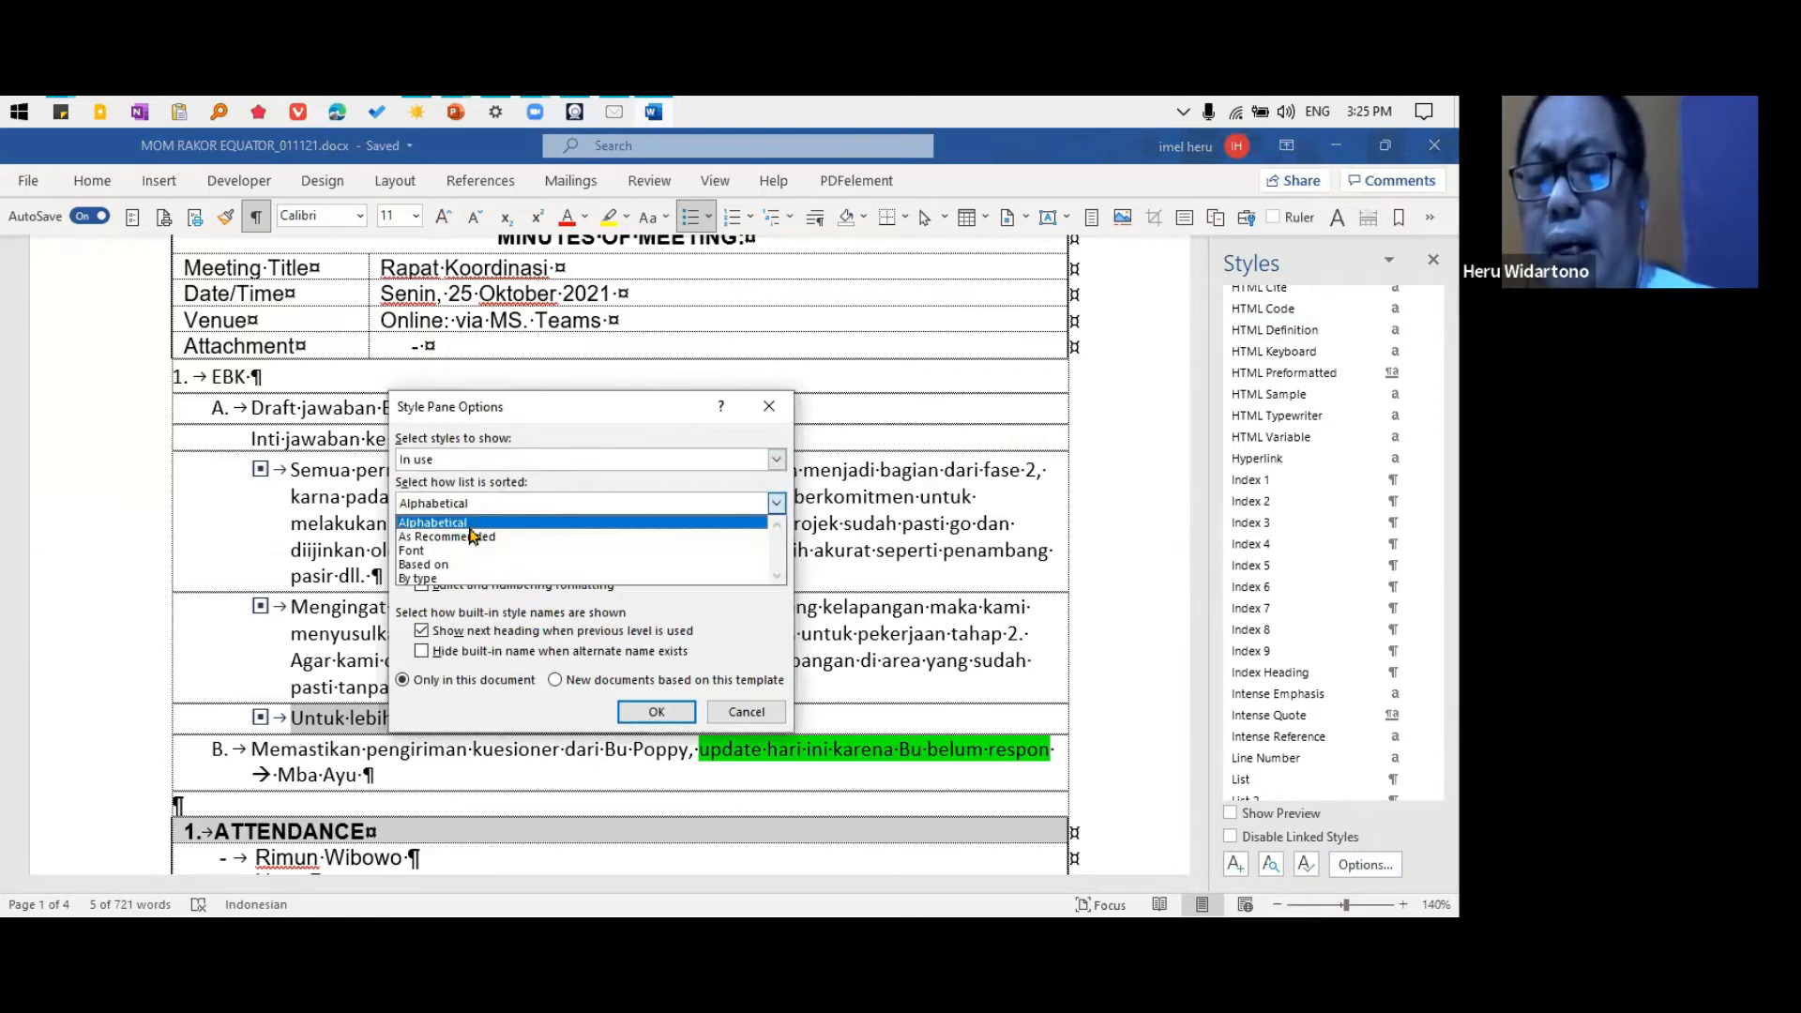
left_click(480, 524)
left_click(657, 711)
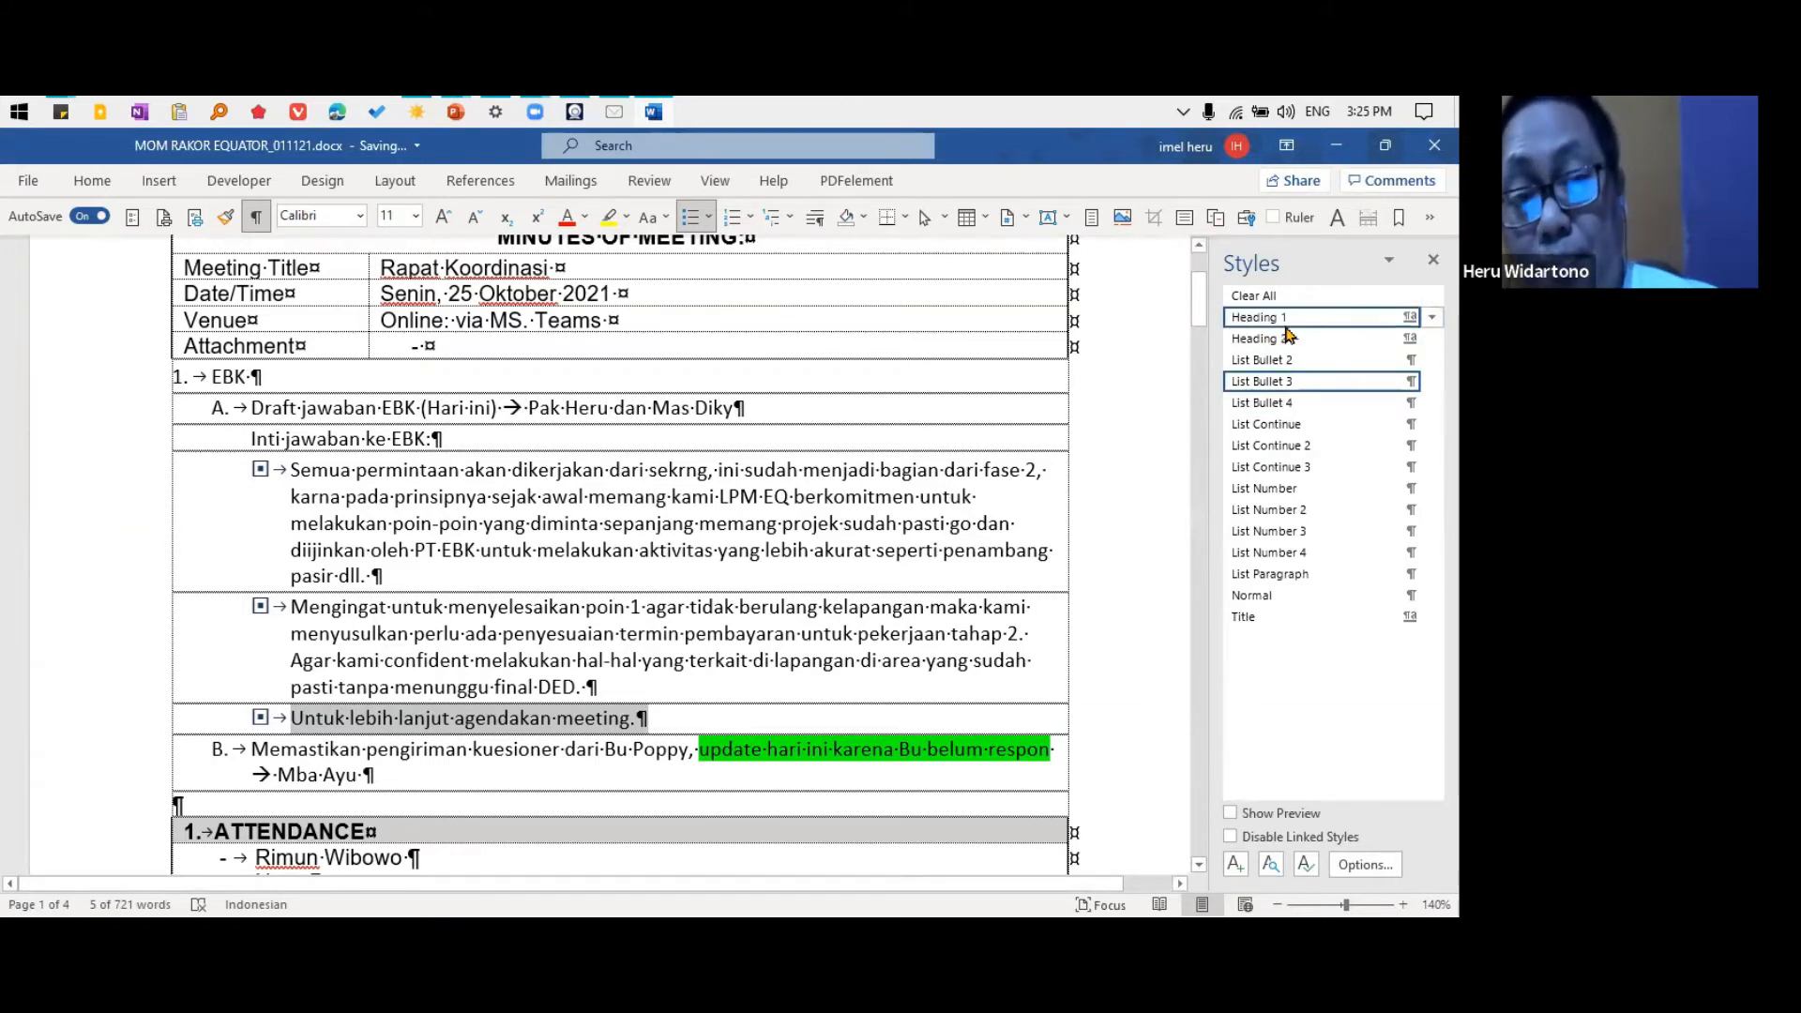
Review the Heading 1 style's formatting and its shortcut key assignment settings, then cancel out of modifying the style
mouse_move(1300, 333)
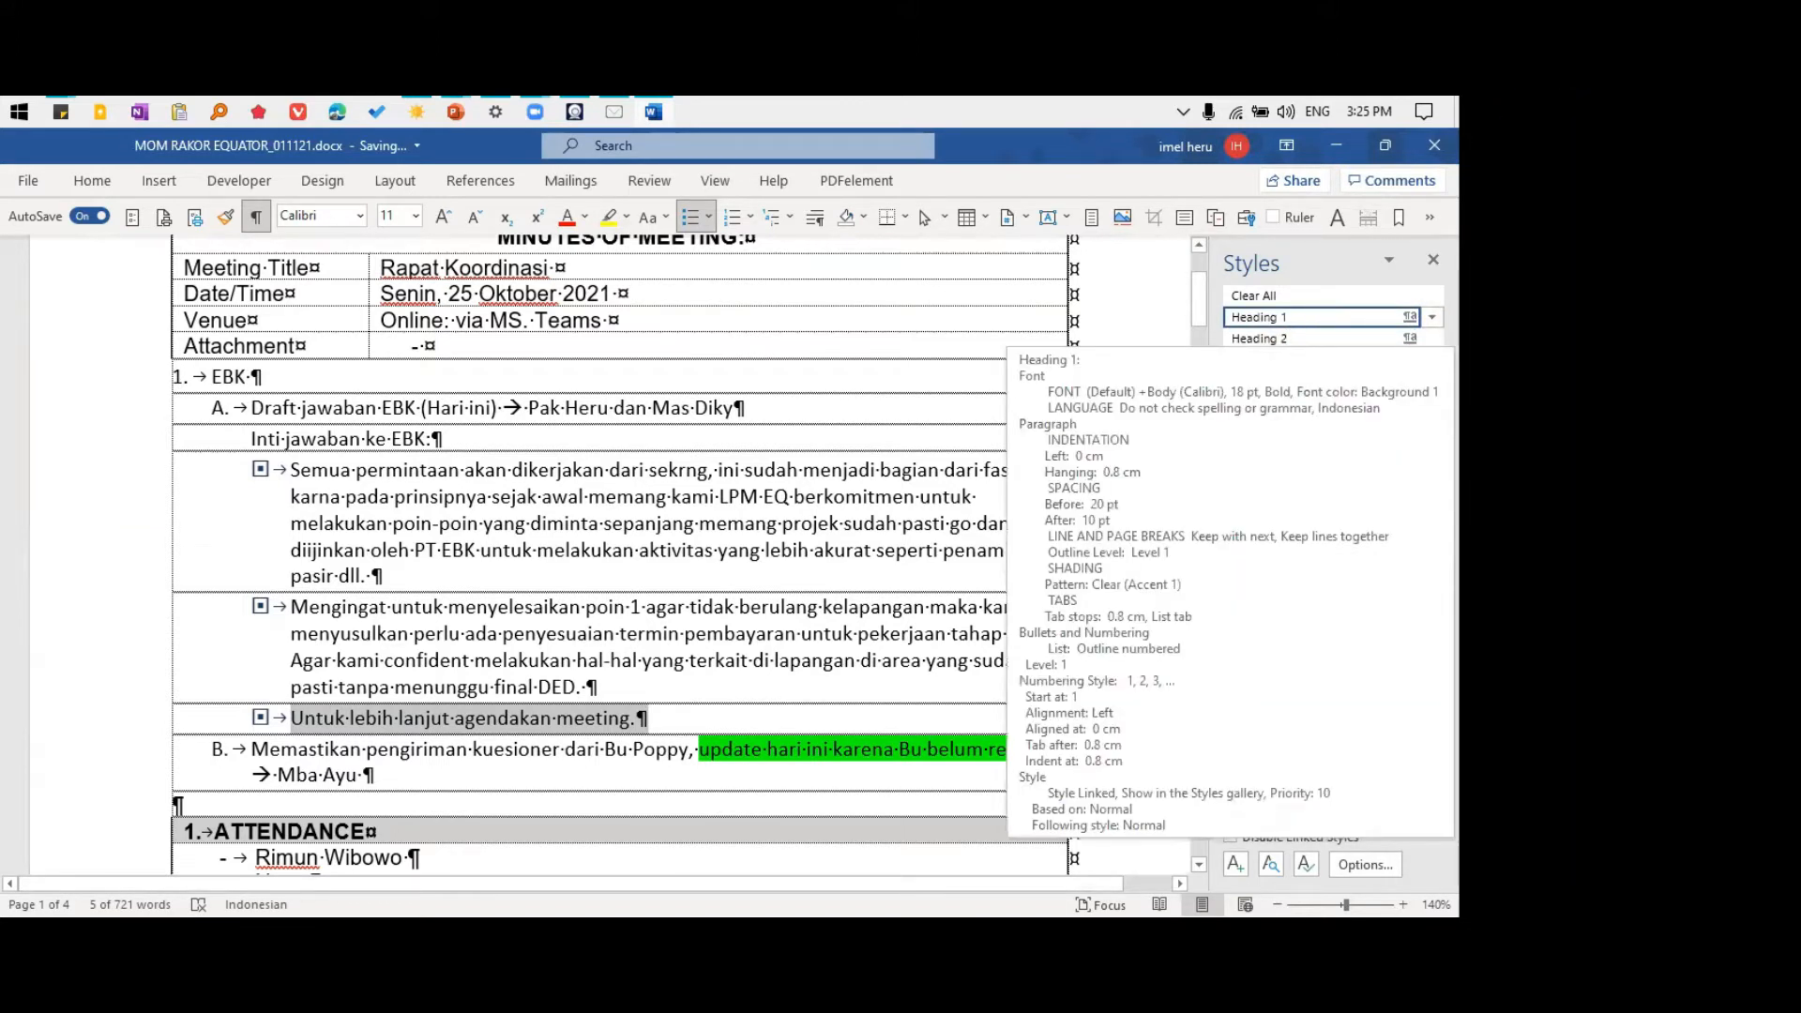
left_click(1432, 317)
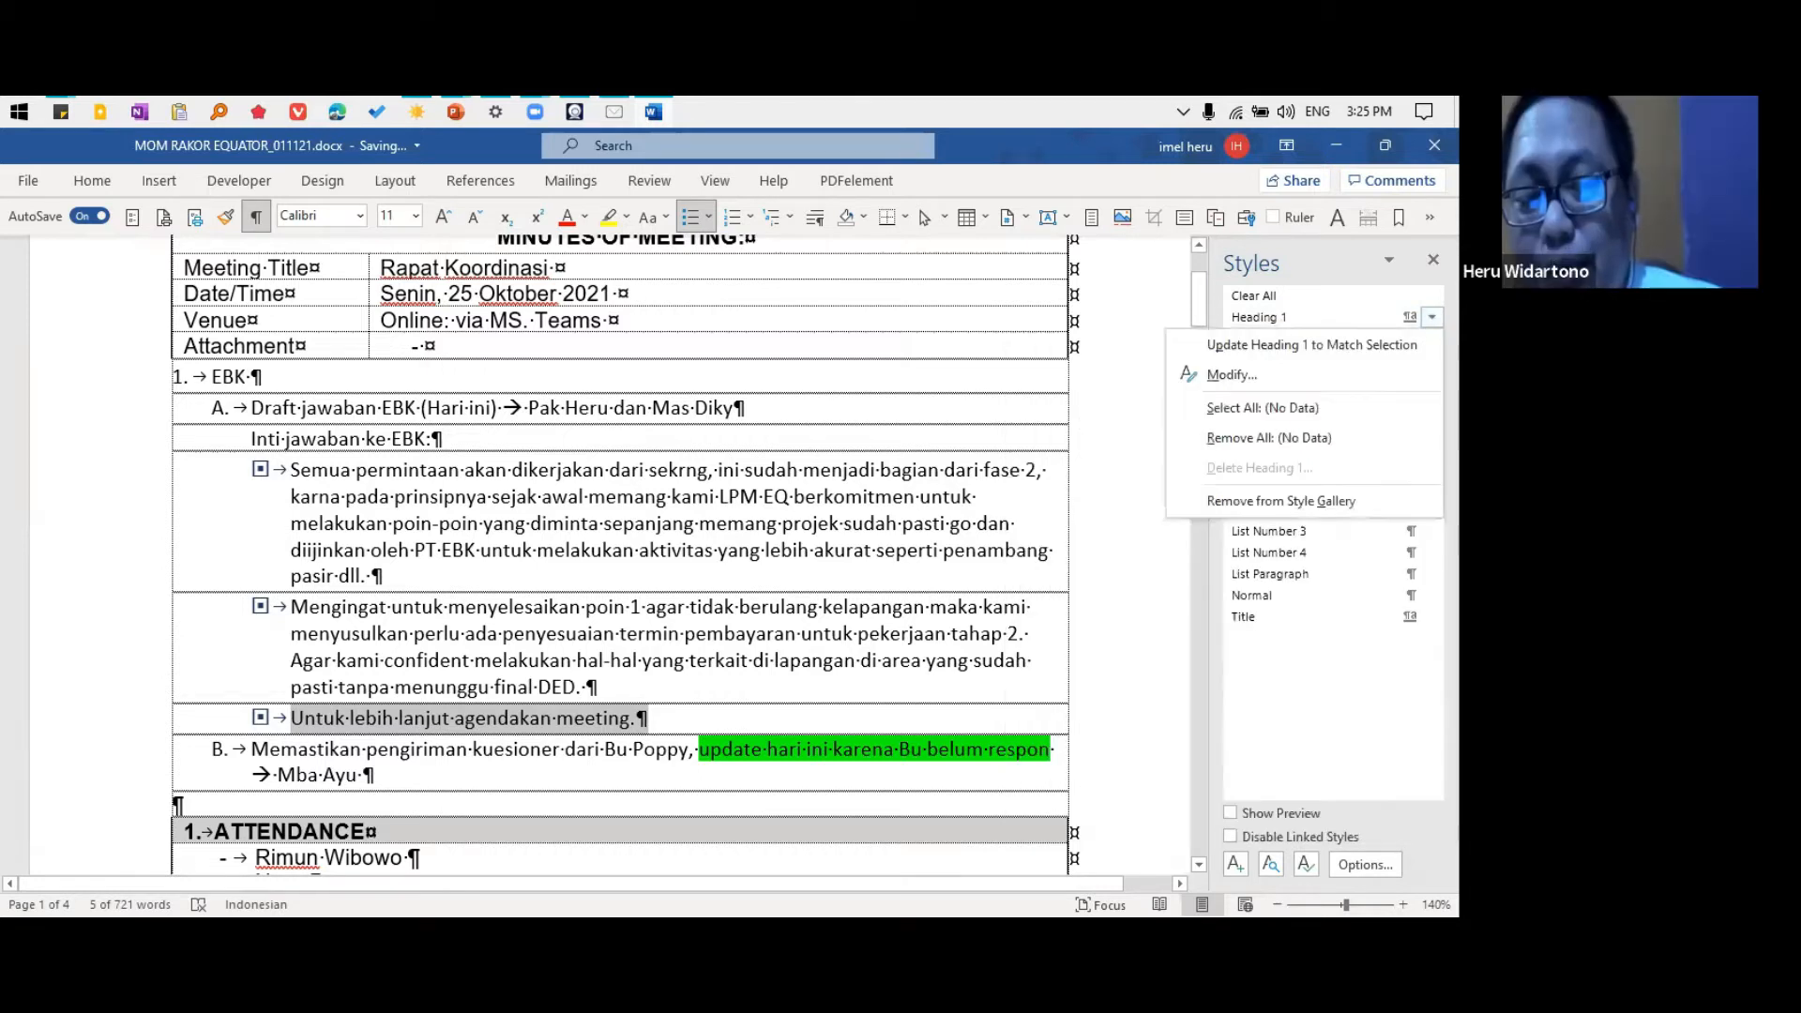
left_click(1385, 373)
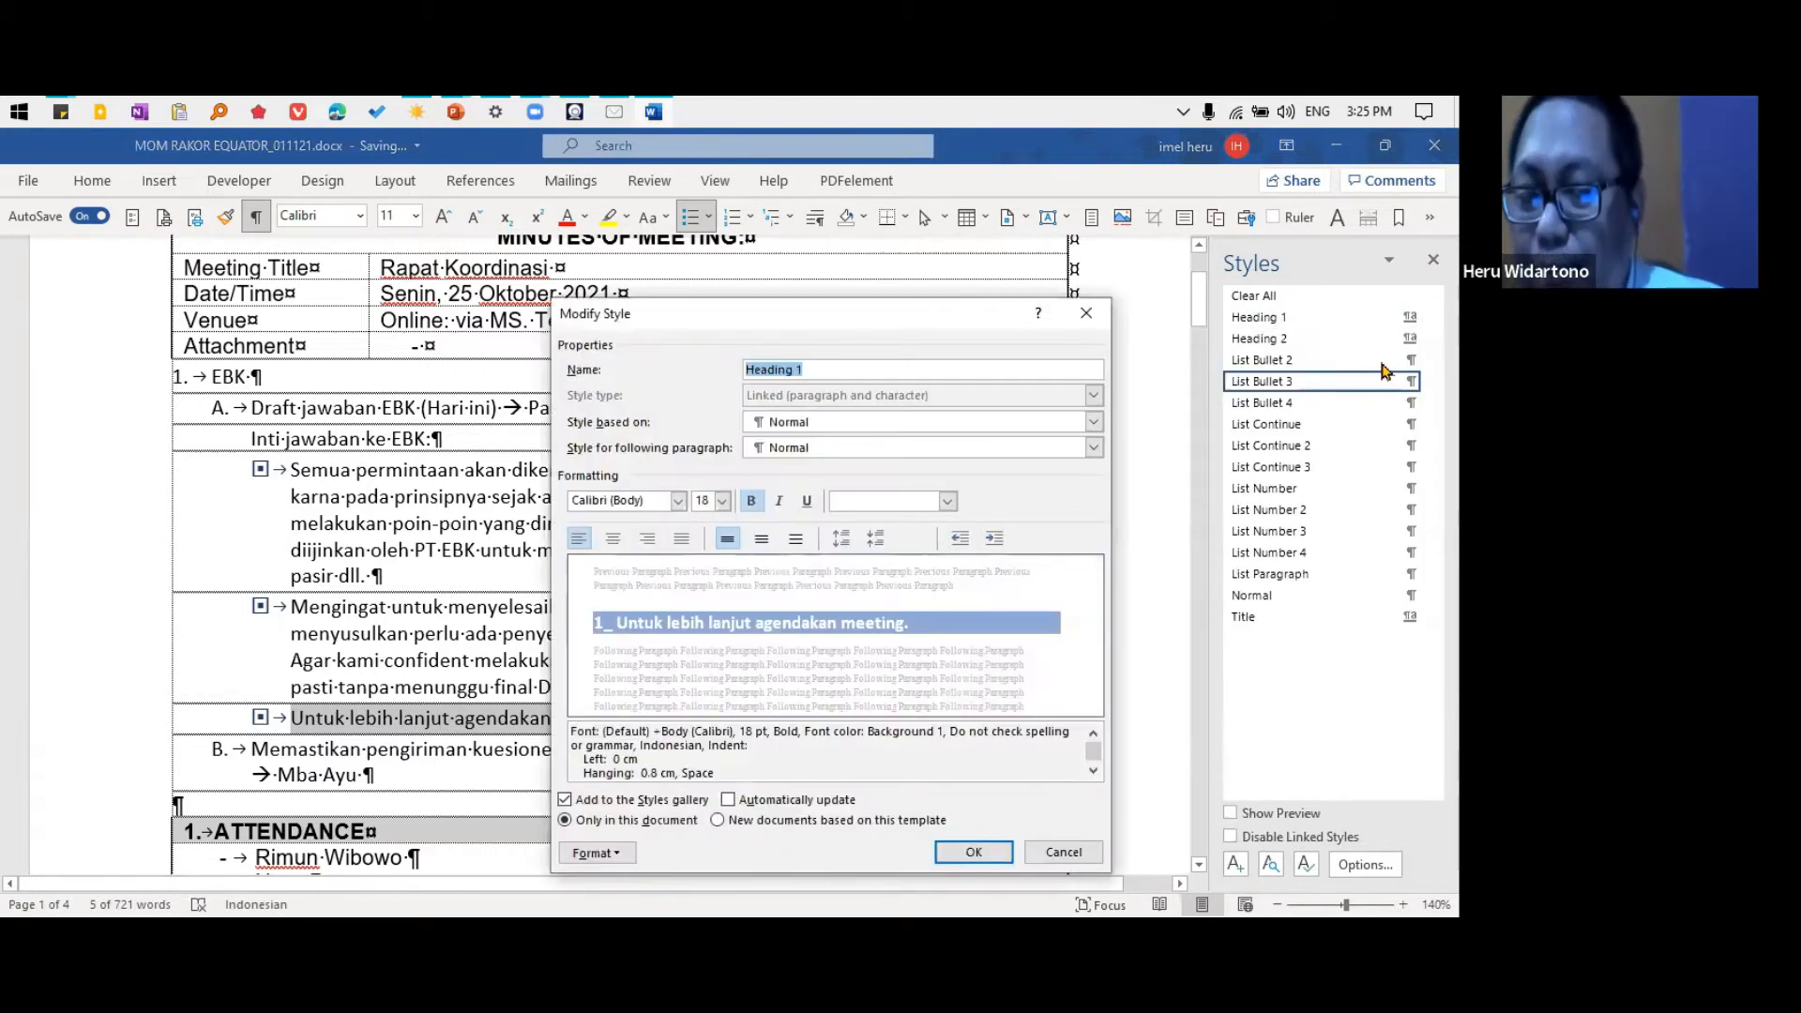
left_click(608, 852)
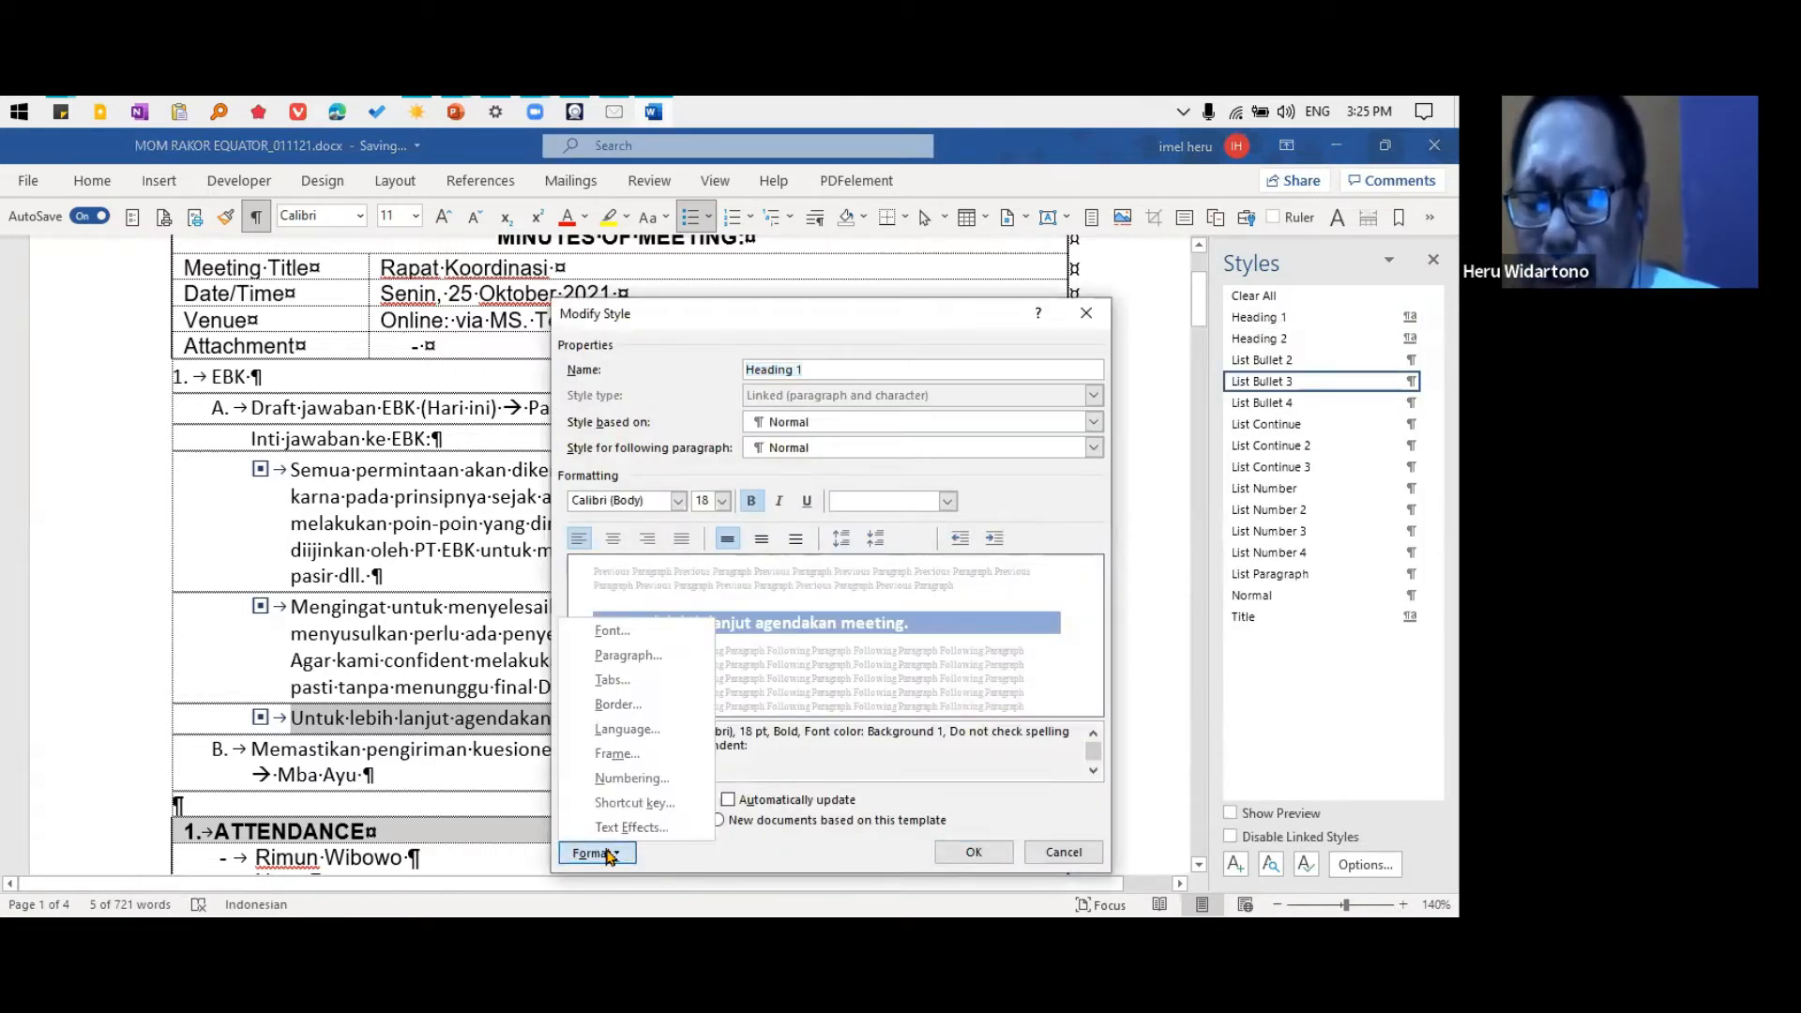
left_click(650, 805)
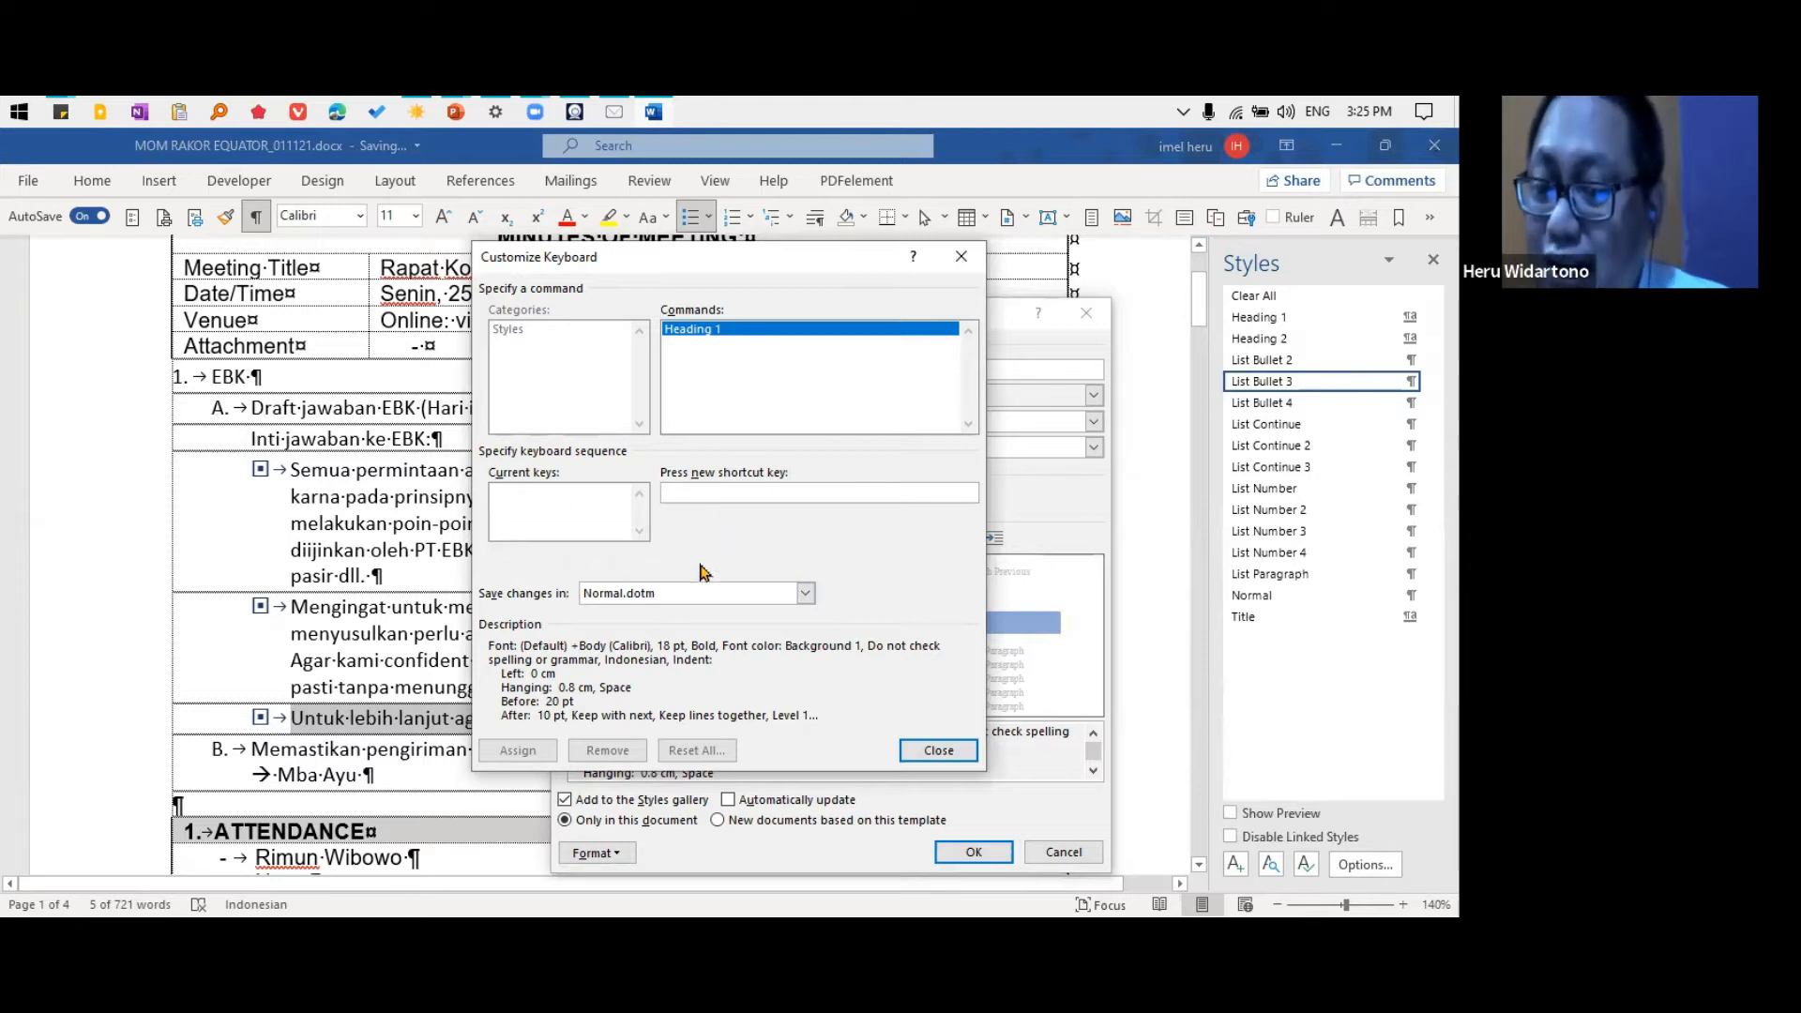
left_click(938, 751)
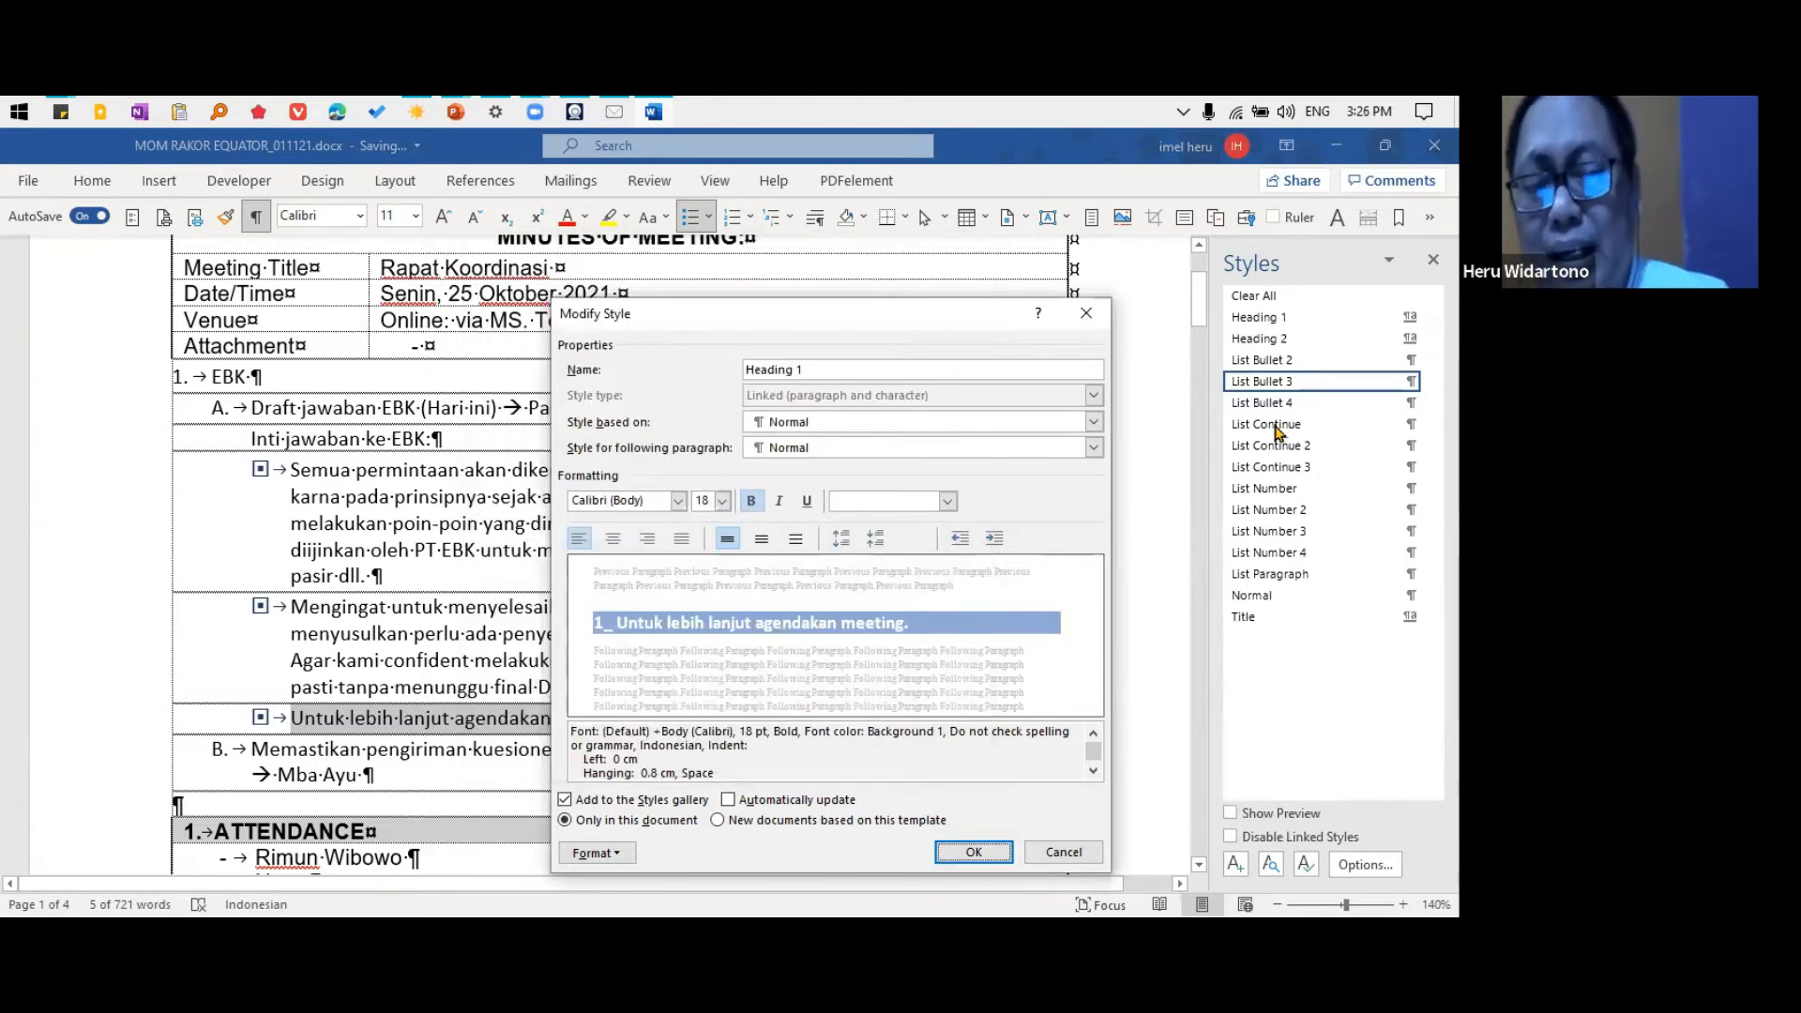
left_click(1065, 852)
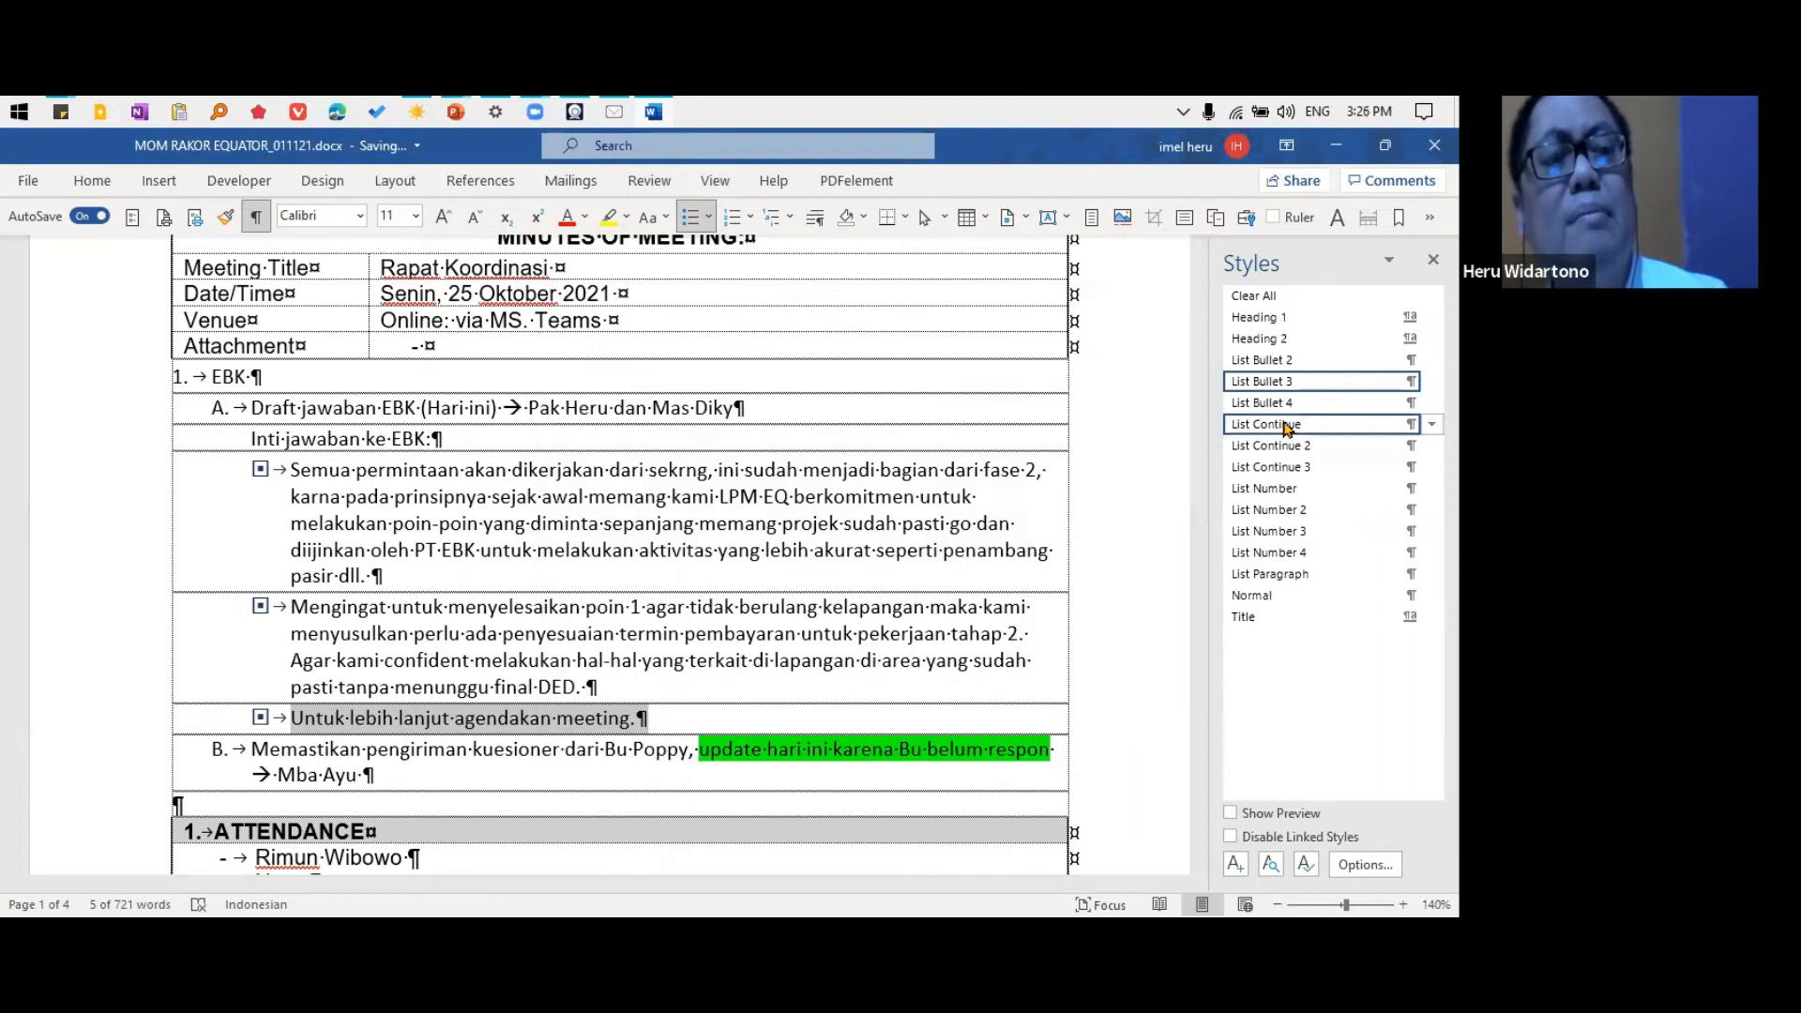
Reopen the keyboard shortcut settings of the Heading 1 style and close them without assigning a key
left_click(1416, 318)
left_click(1283, 377)
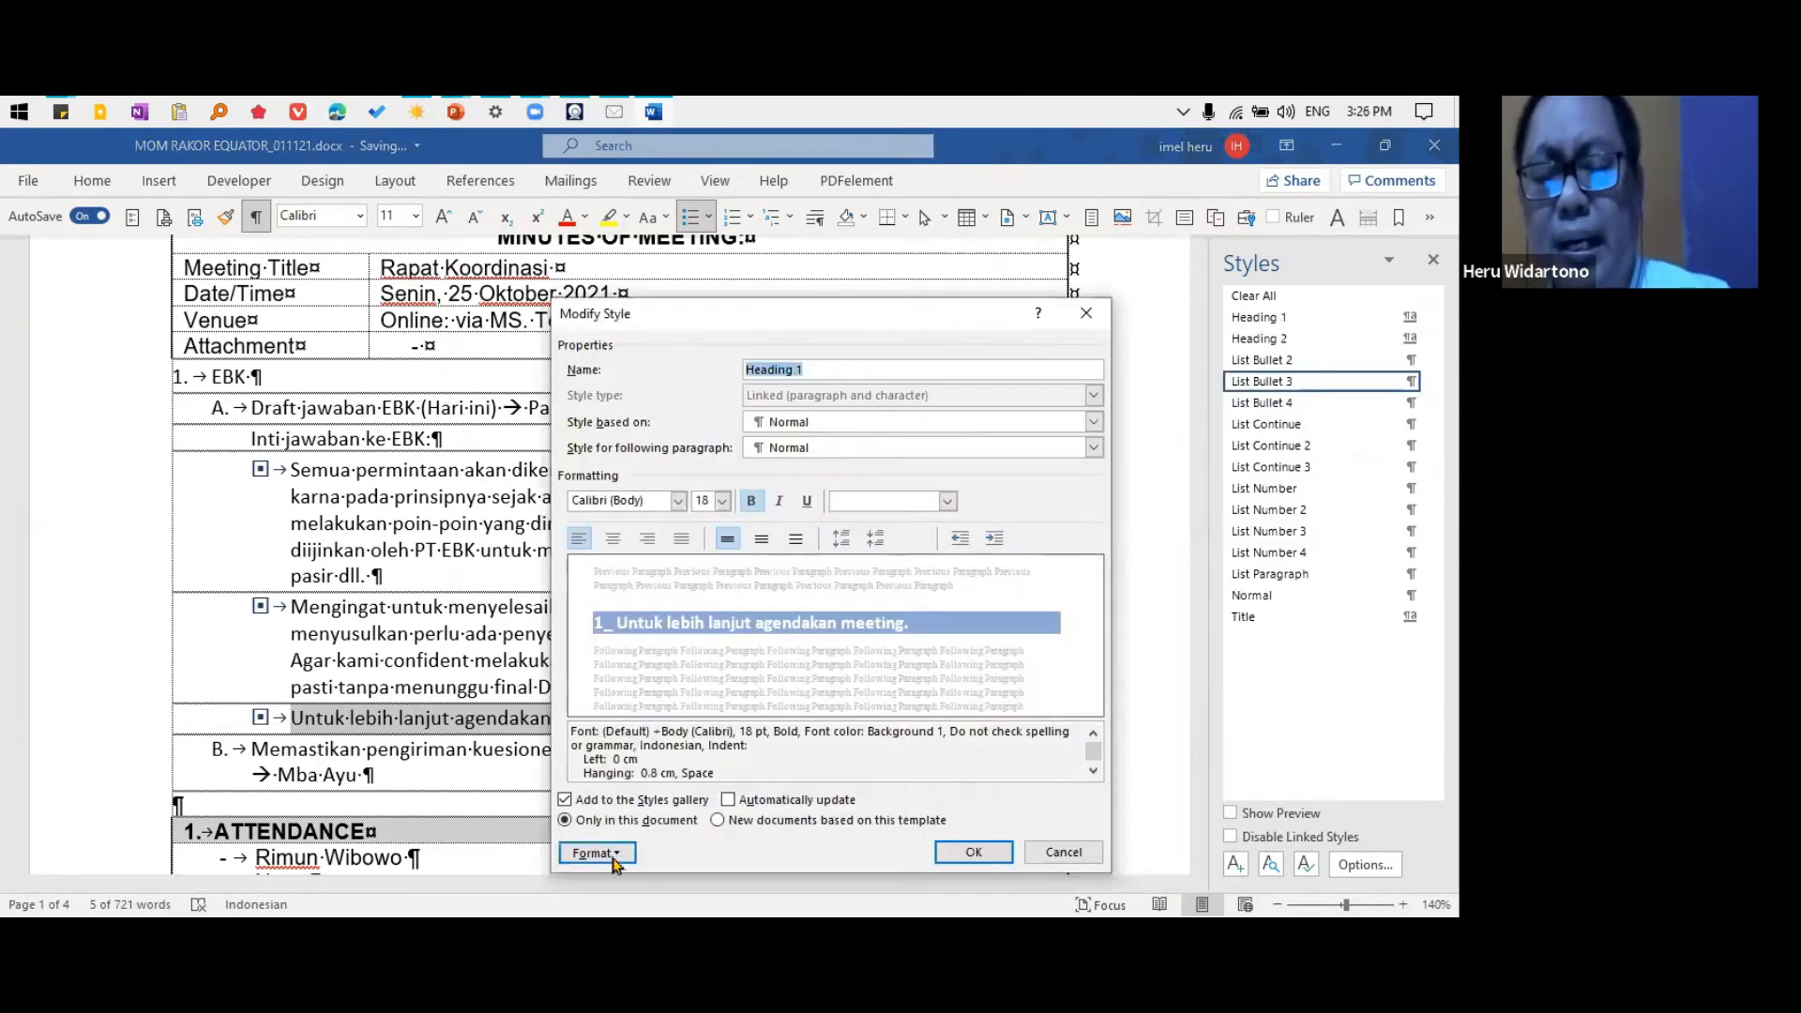
left_click(597, 853)
left_click(666, 804)
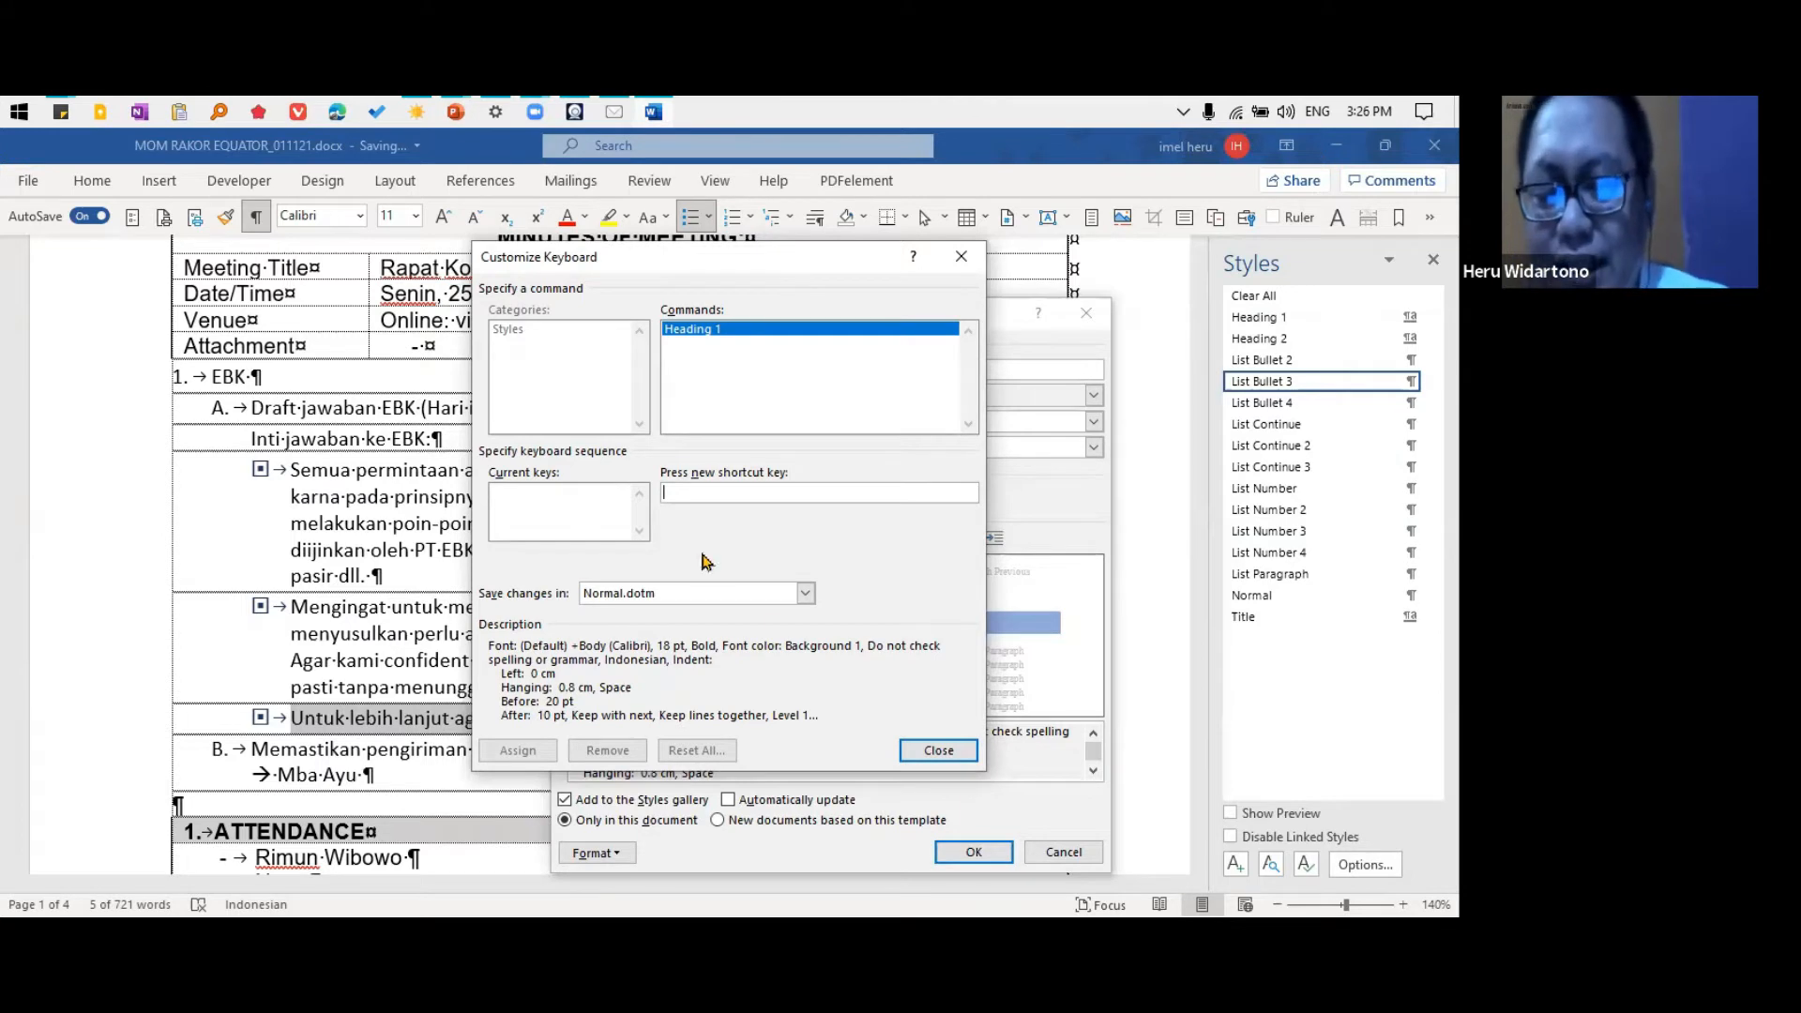
left_click(935, 749)
left_click(973, 850)
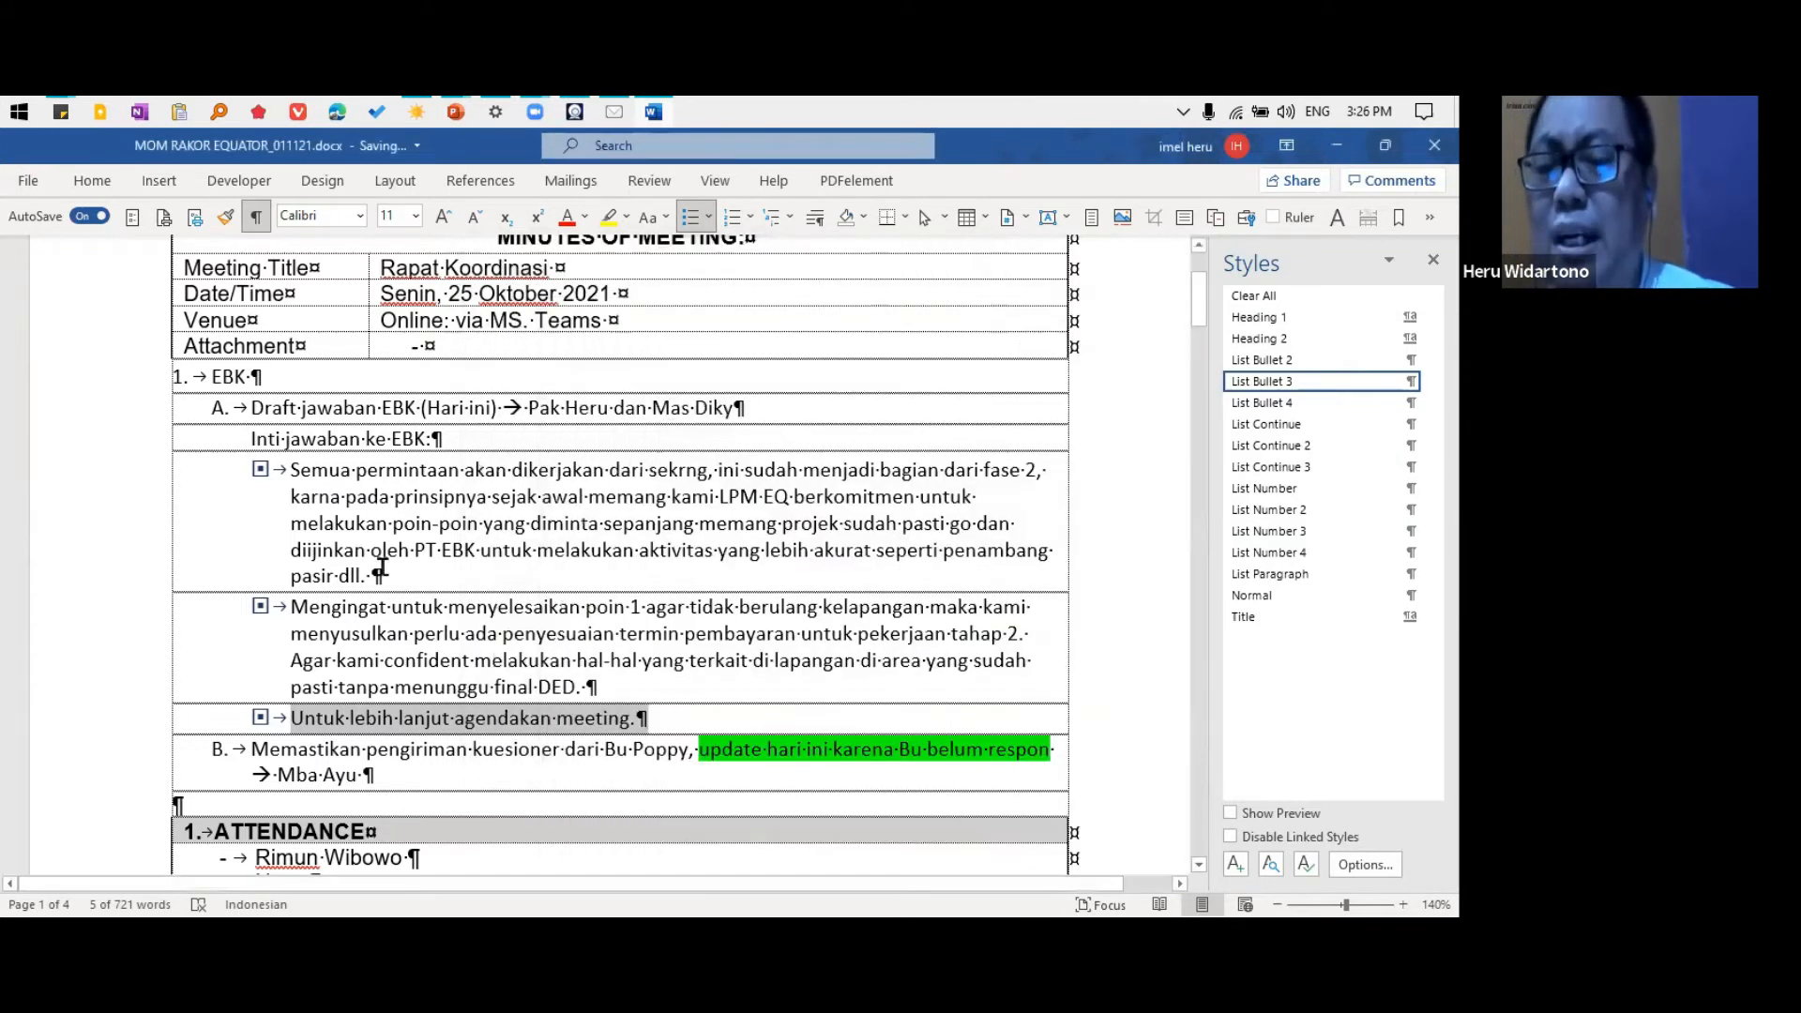
Move the ATTENDANCE heading text from the table to a new paragraph above EBK and apply the Heading 1 style to it
scroll(382, 563, "up", 2)
scroll(428, 679, "down", 4)
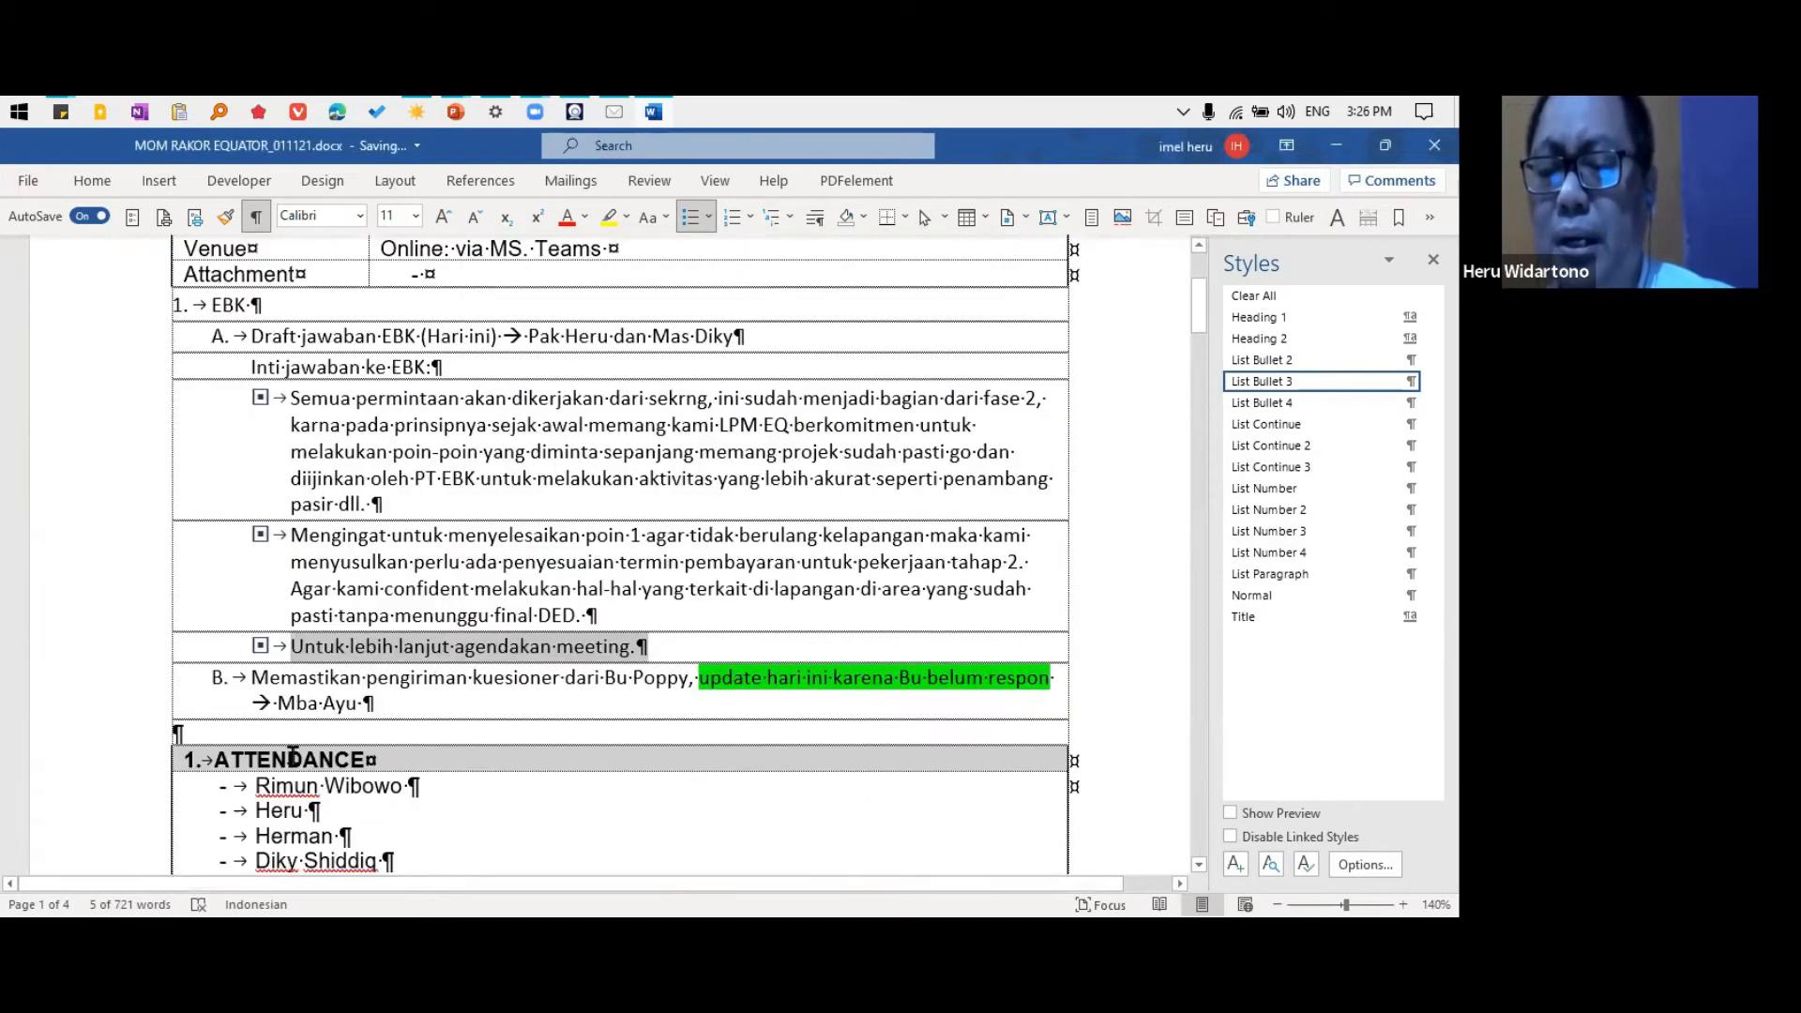
left_click(309, 760)
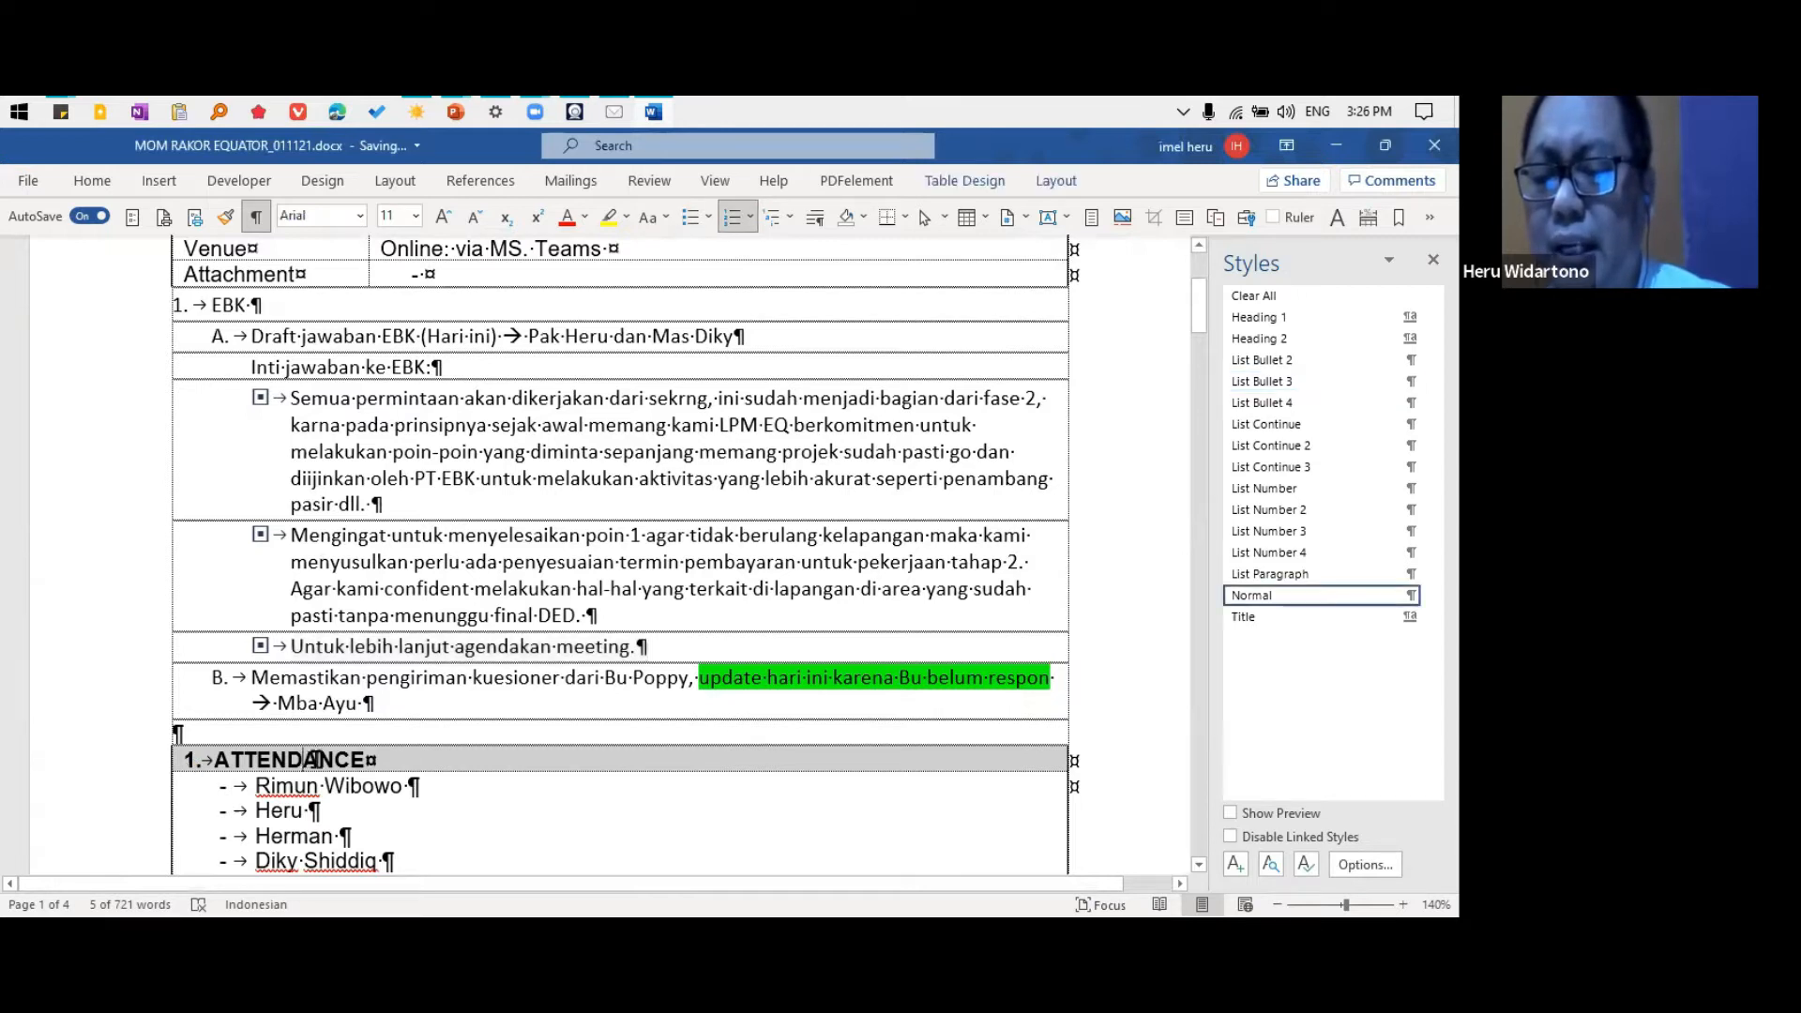
key("ctrl+x")
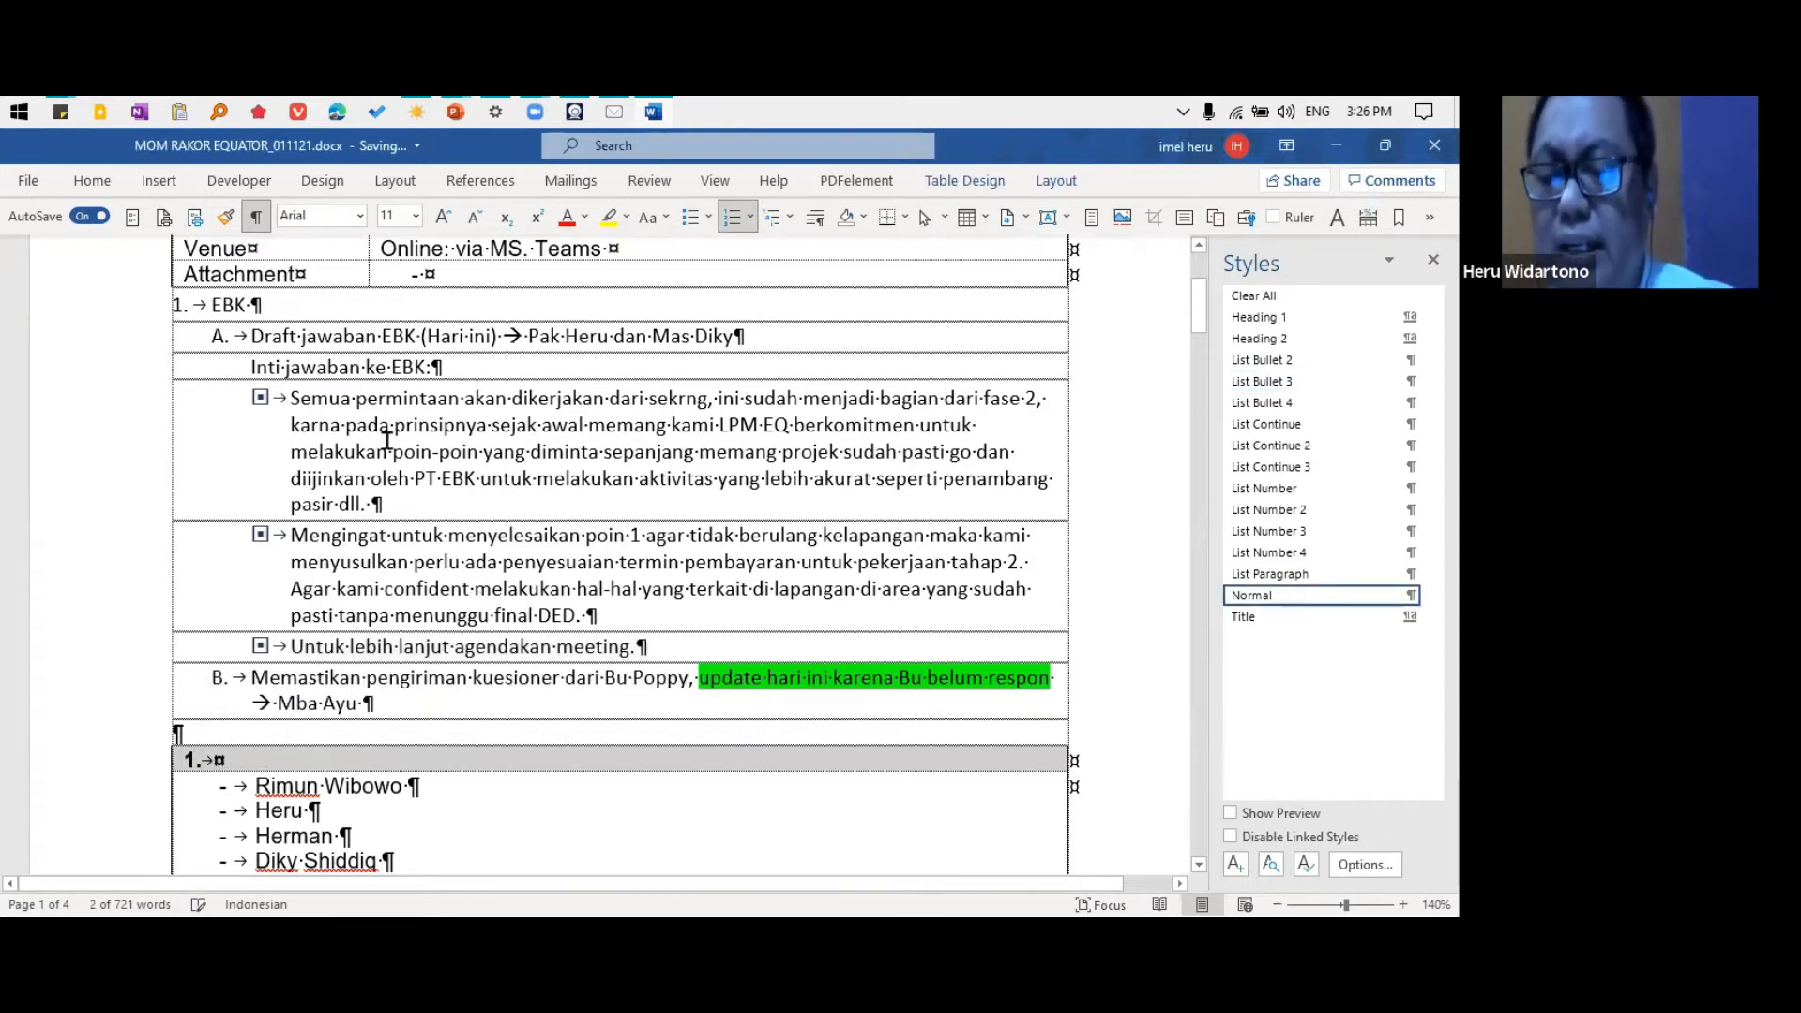
left_click(297, 308)
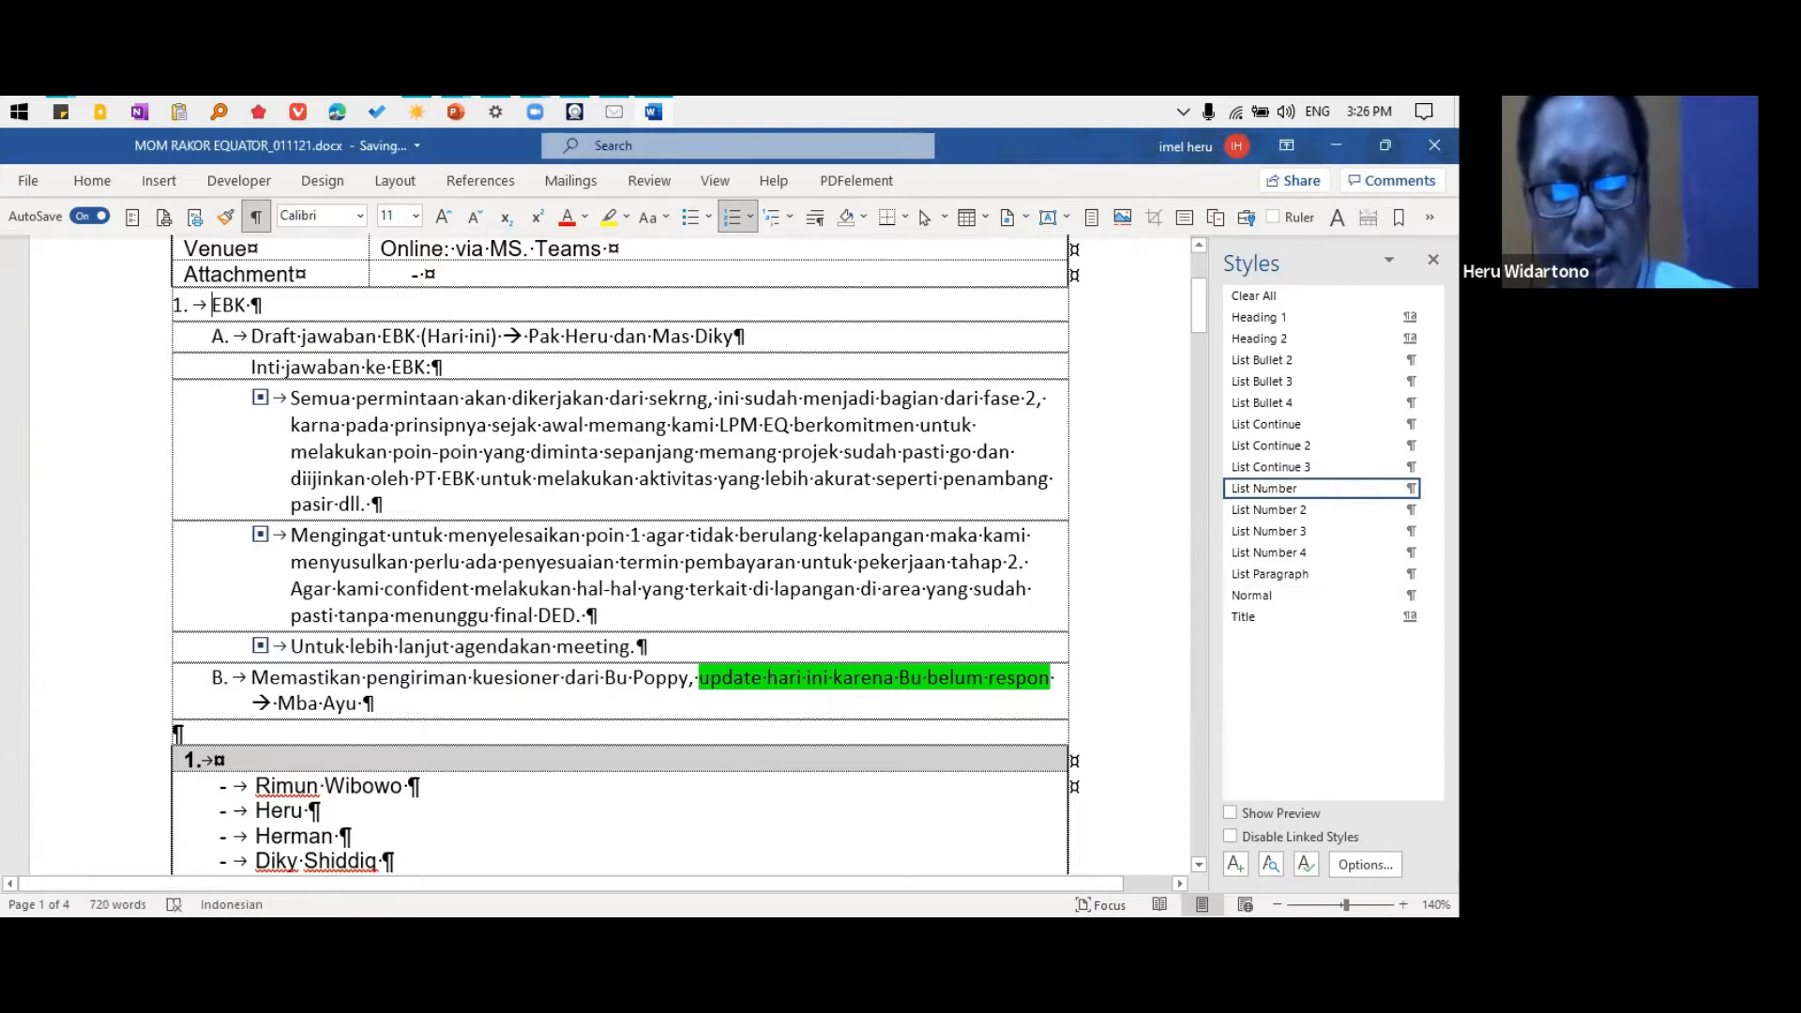
key("Return")
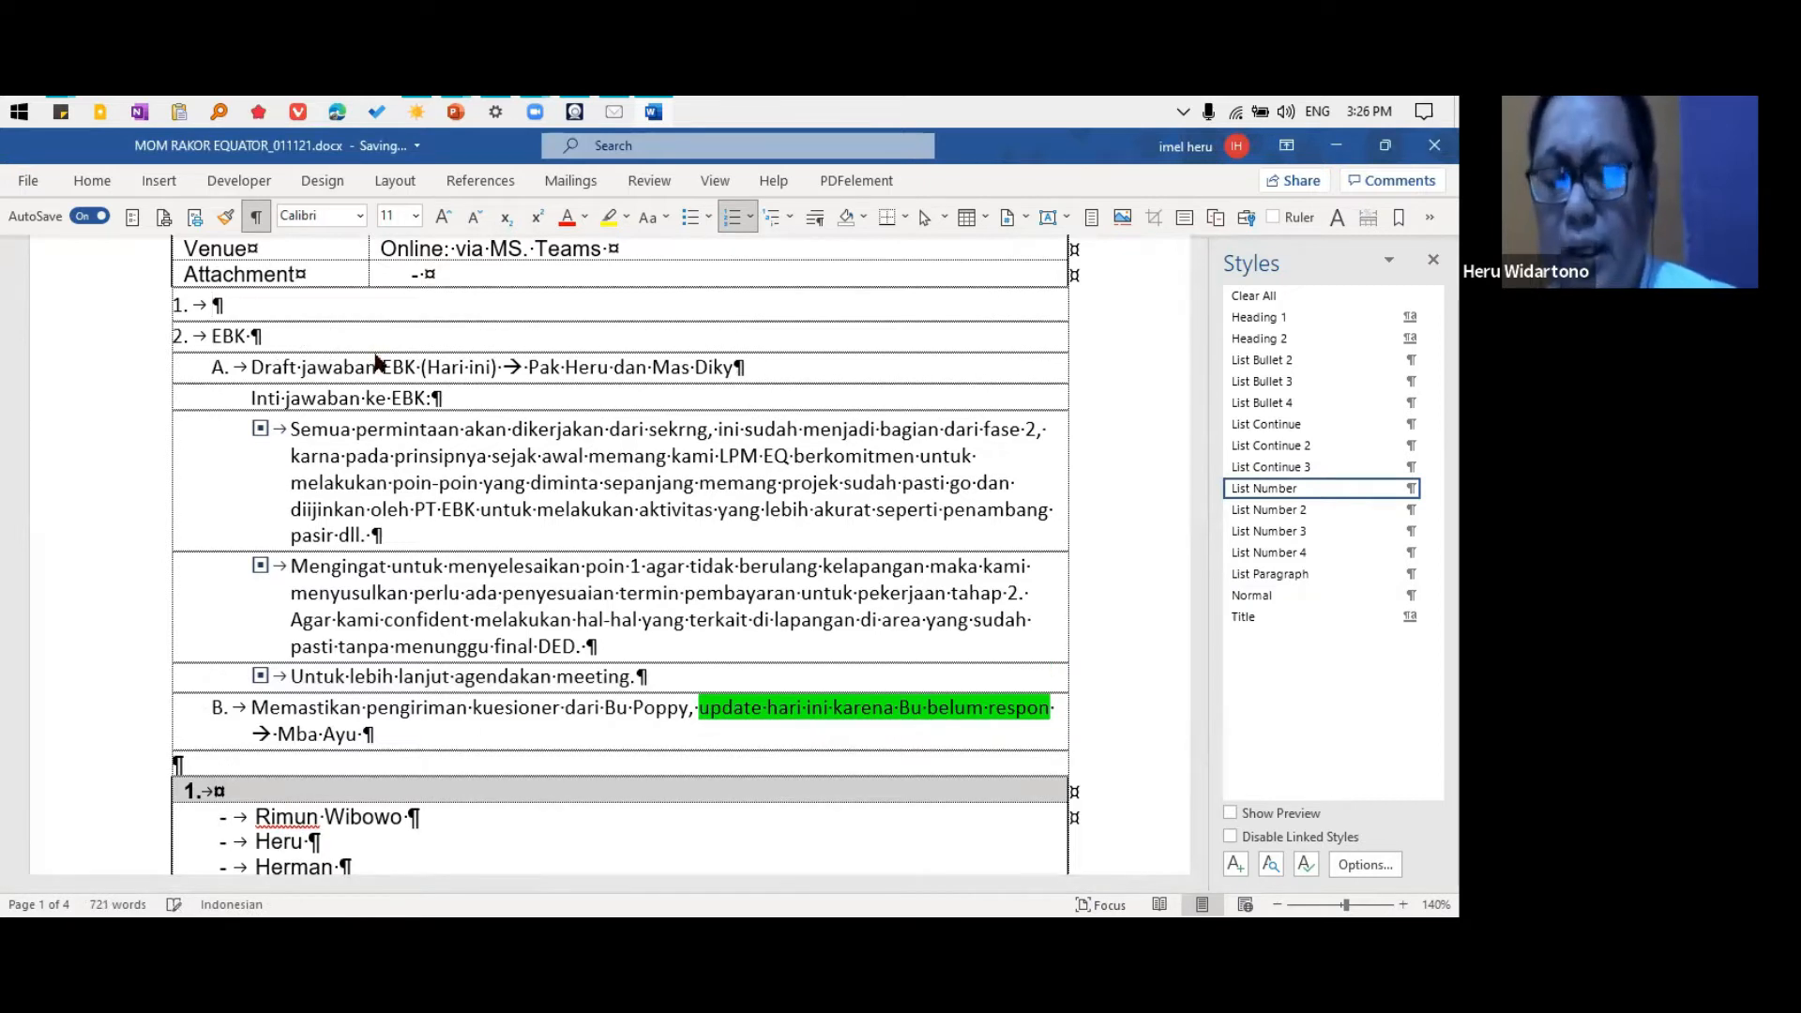
key("ctrl+v")
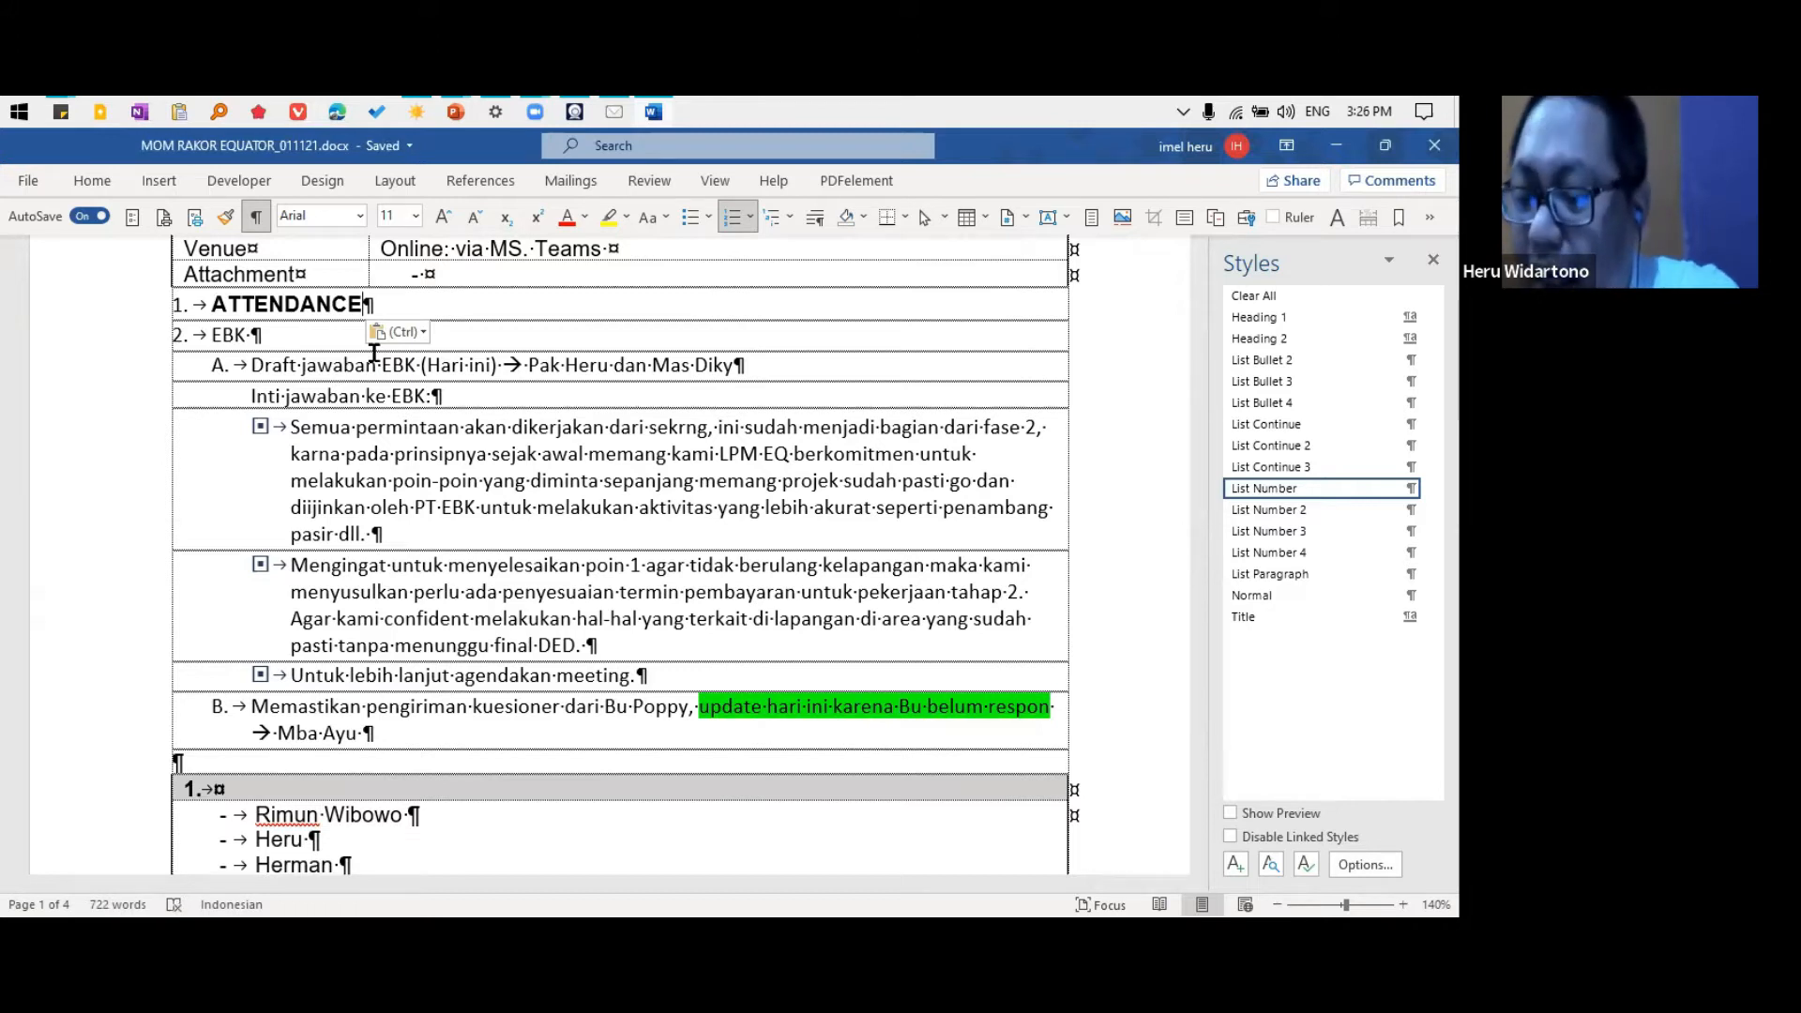
key("ctrl+alt+1")
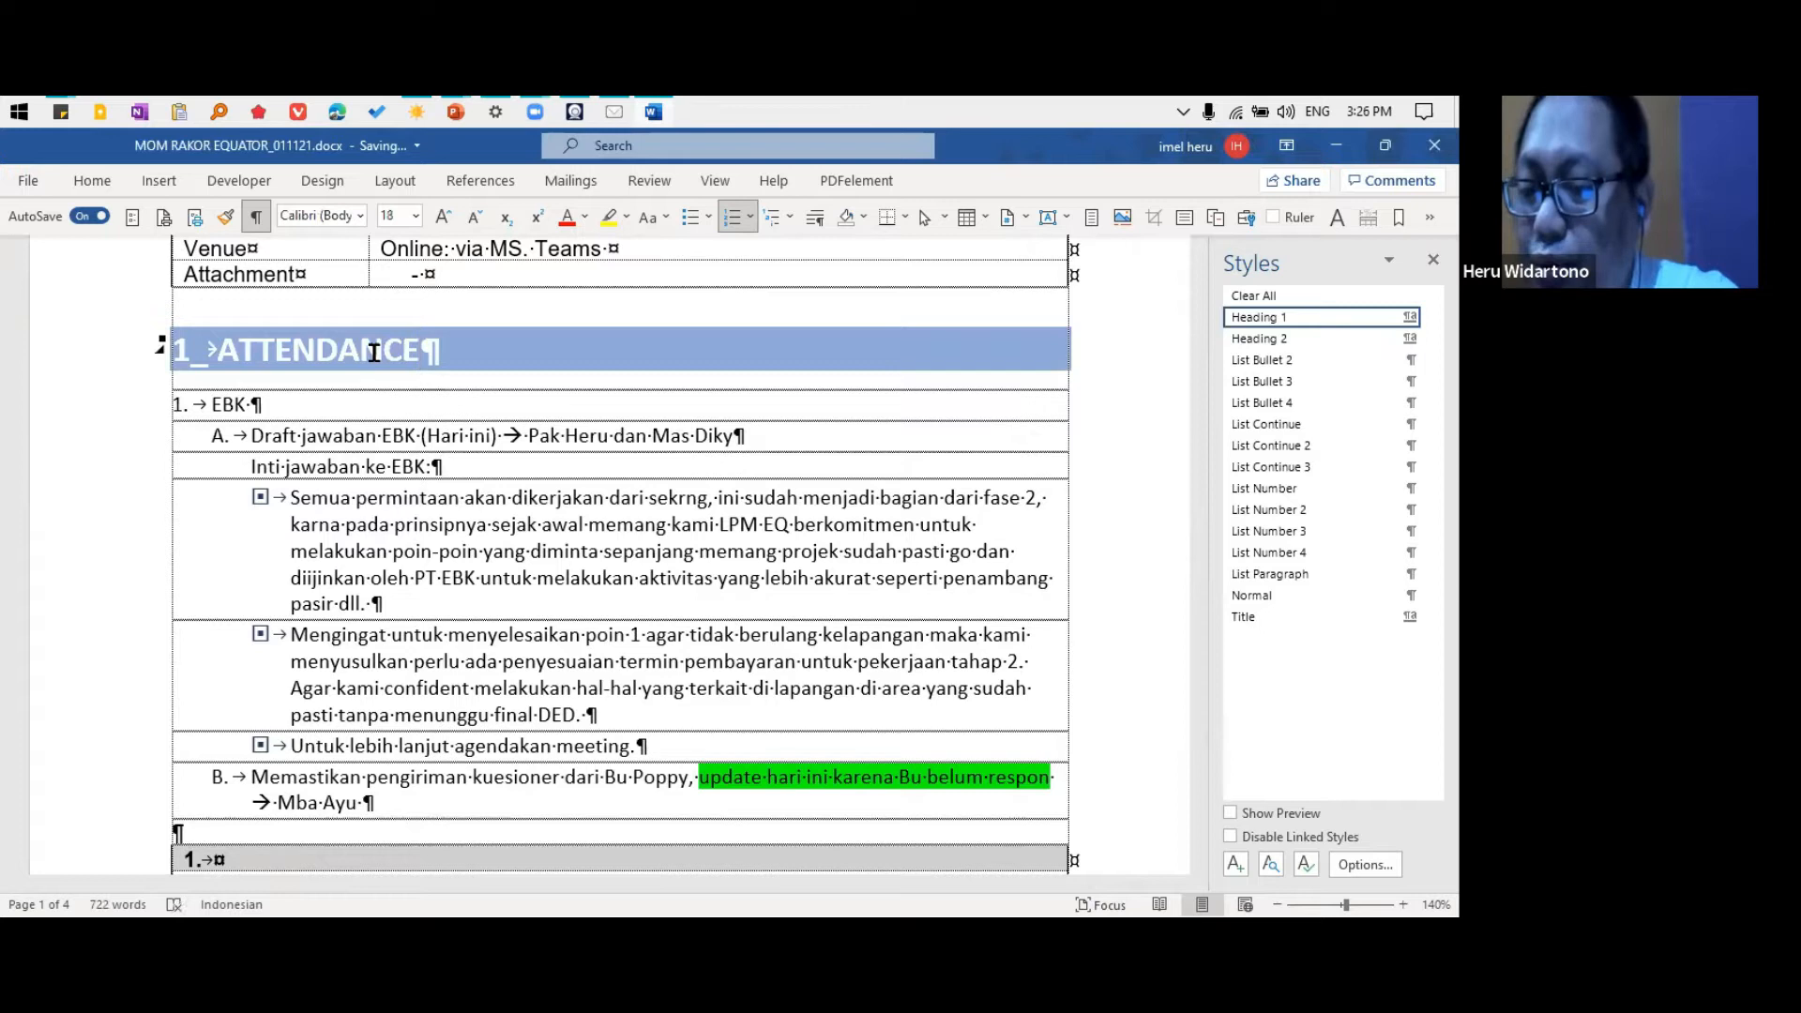
scroll(376, 553, "down", 6)
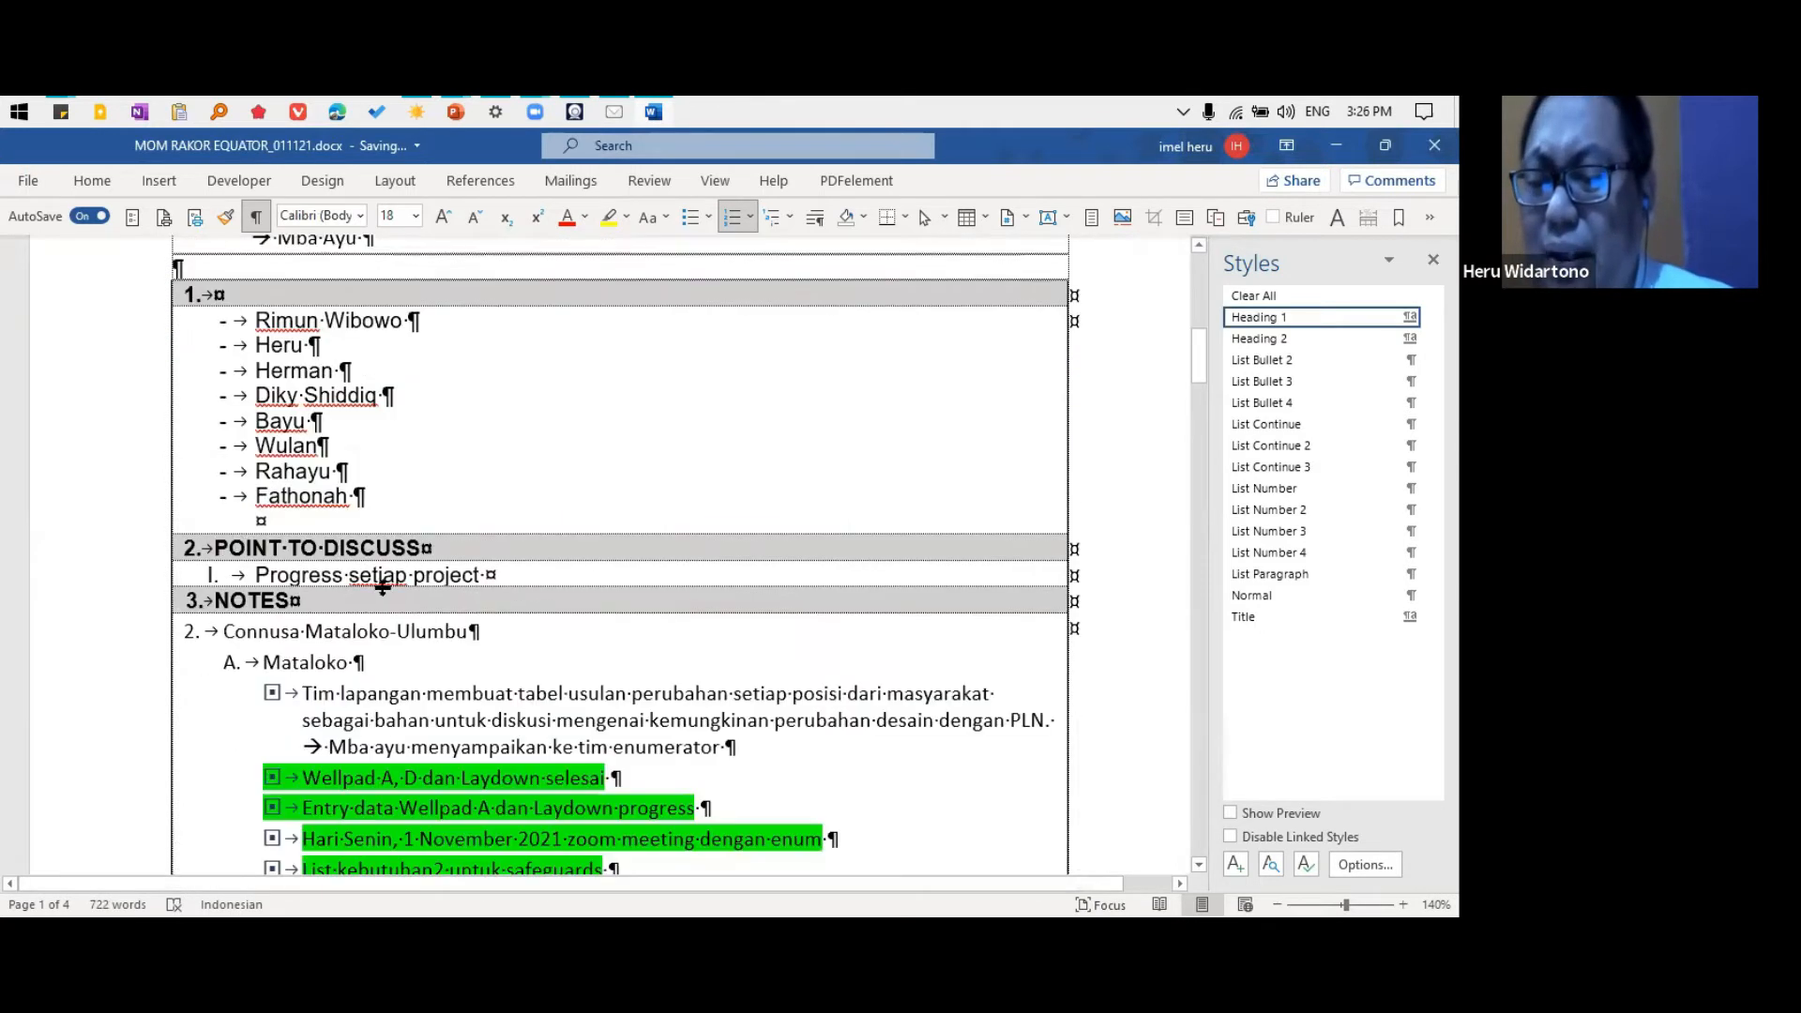
Move the POINT TO DISCUSS heading text from the table to a new paragraph below ATTENDANCE and apply the Heading 1 style to it
left_click_drag(232, 544, 436, 536)
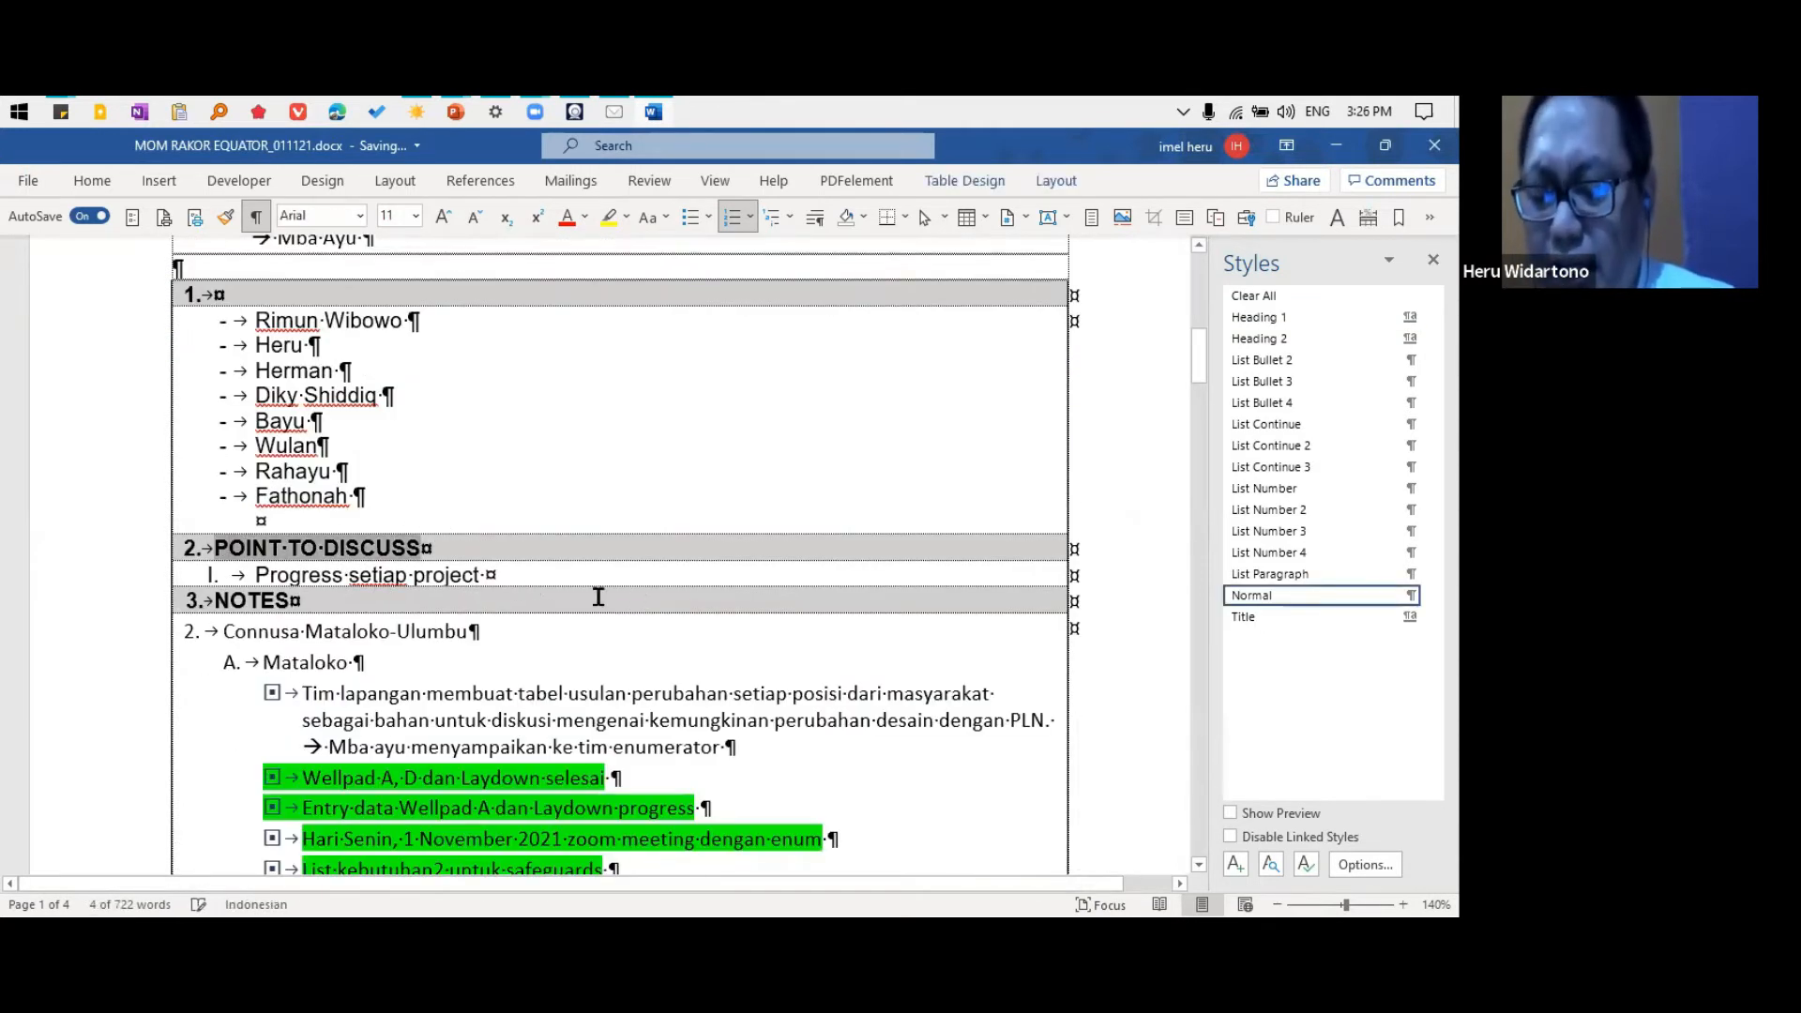
key("Delete")
scroll(378, 487, "up", 3)
left_click(255, 548)
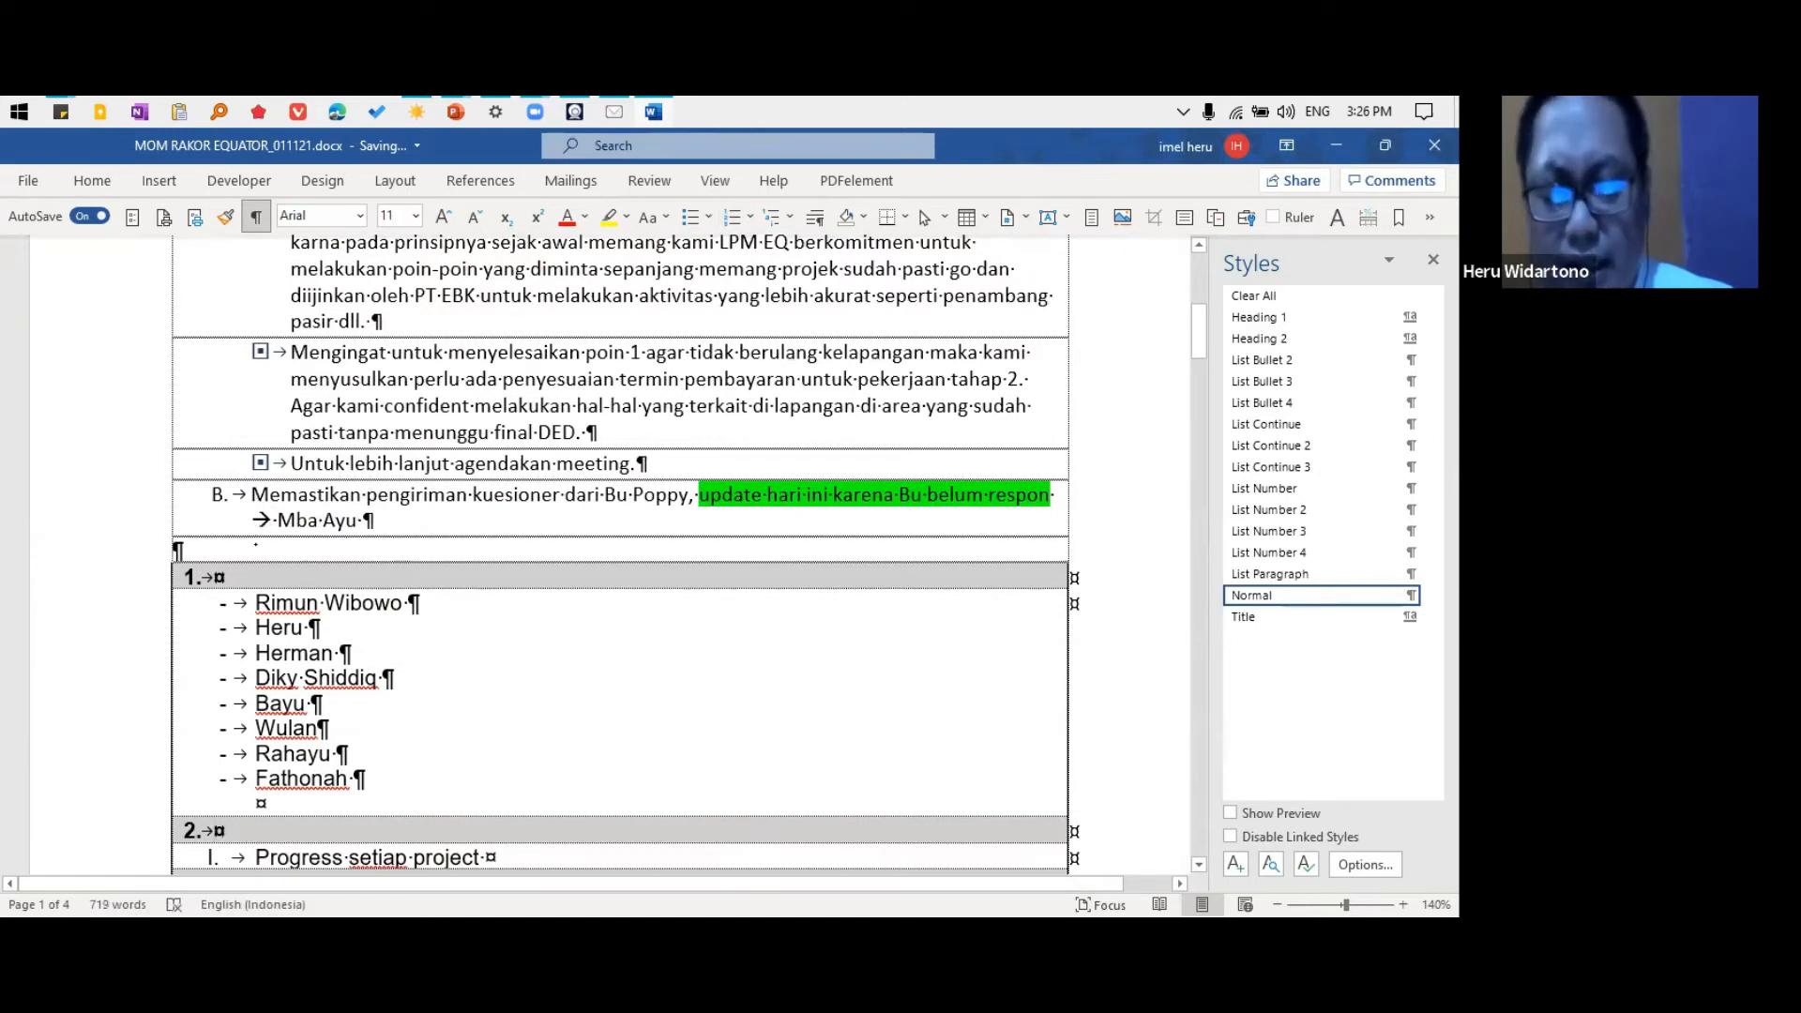
scroll(348, 530, "up", 3)
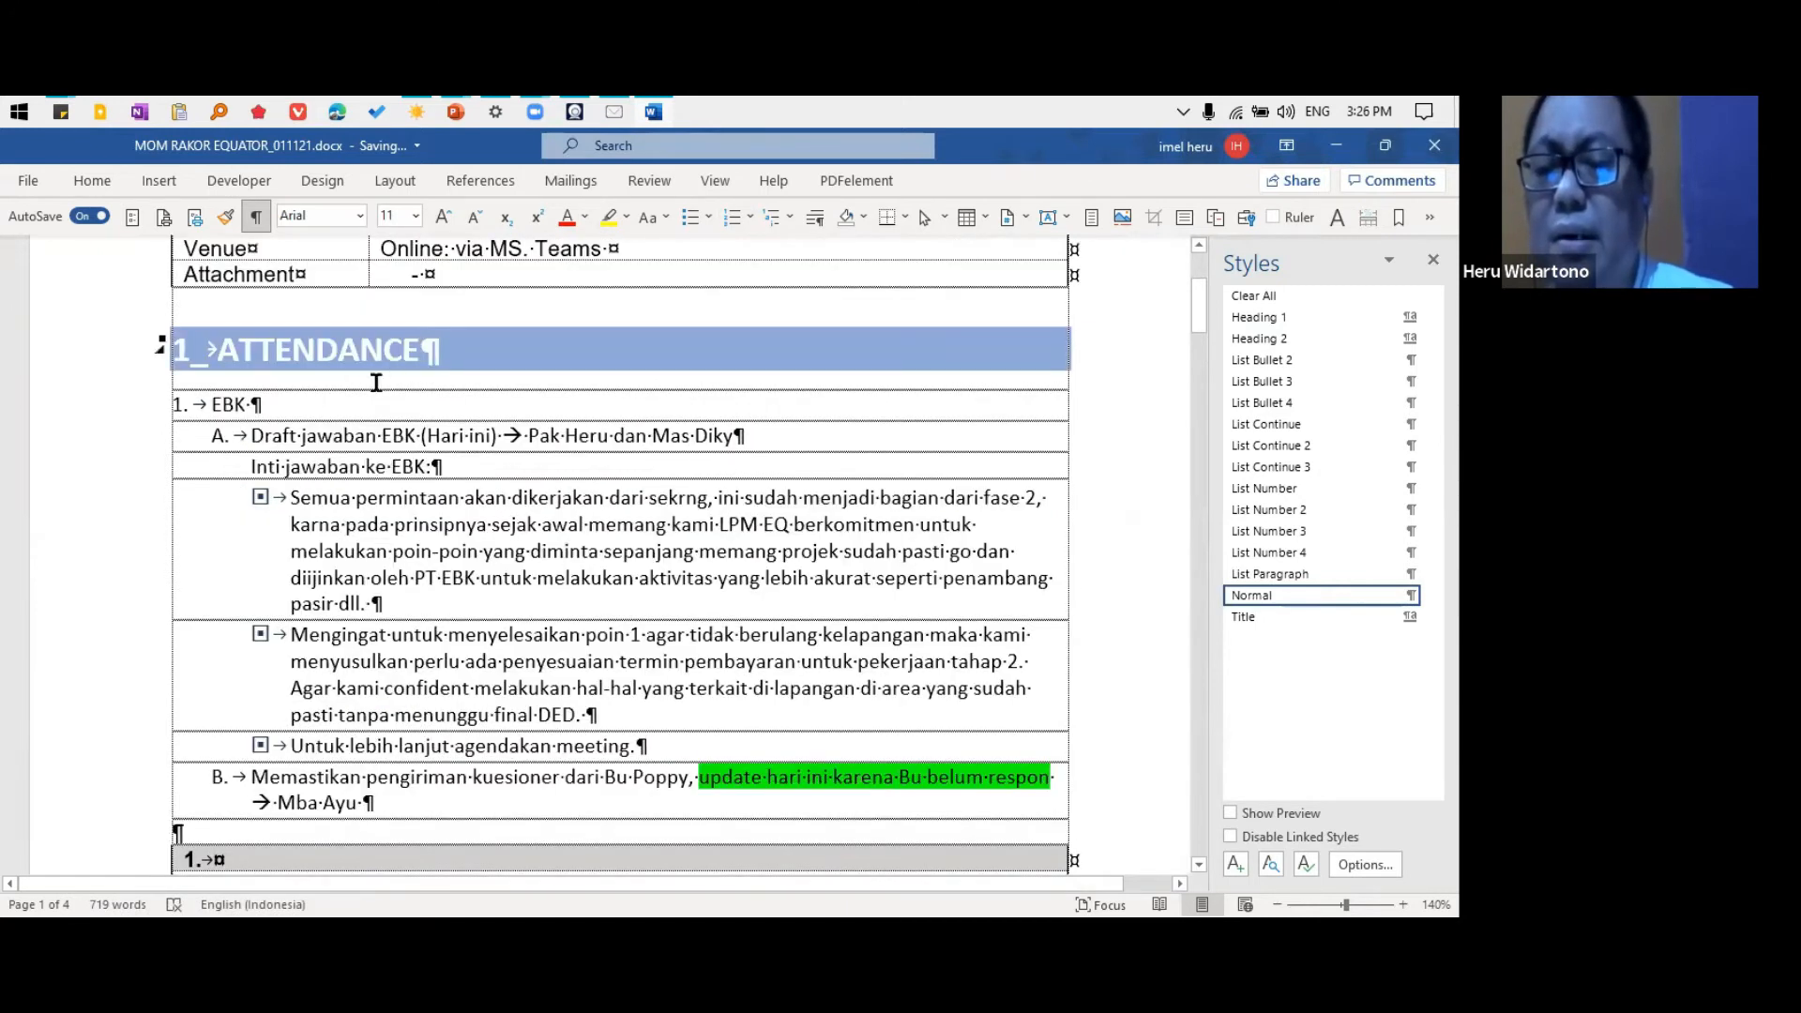
left_click(453, 363)
key("Return")
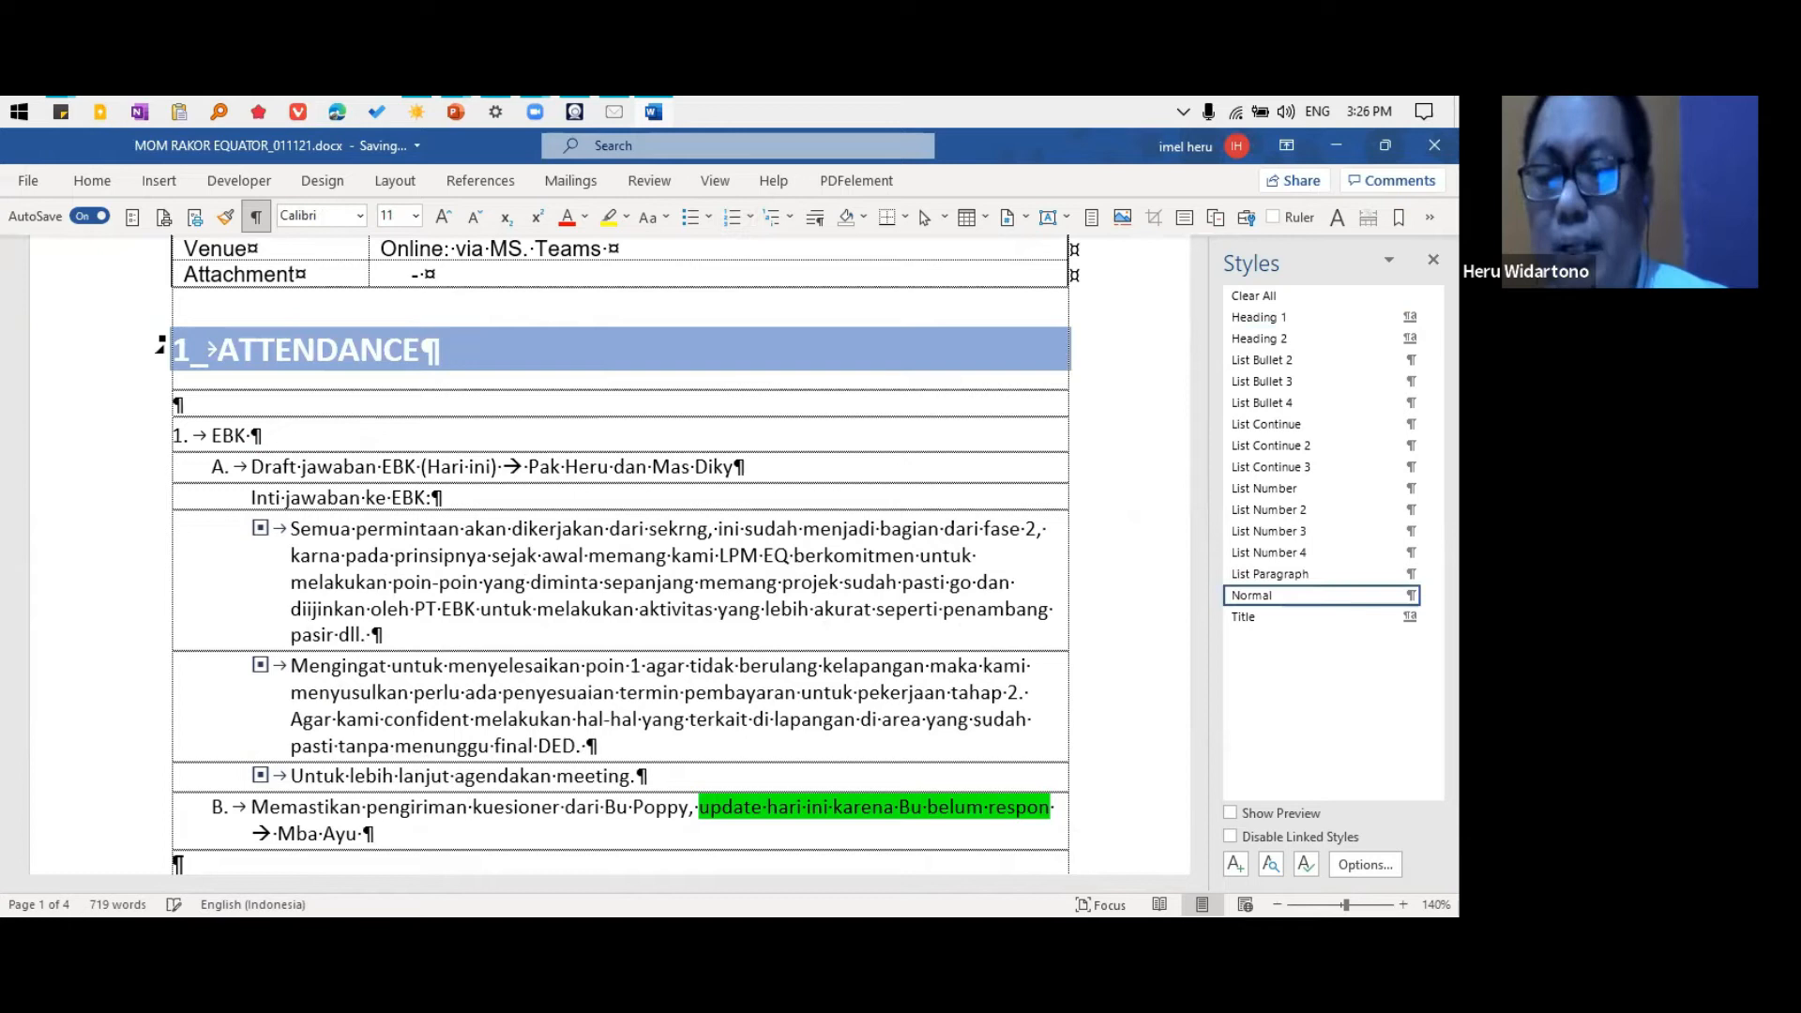
key("ctrl+v")
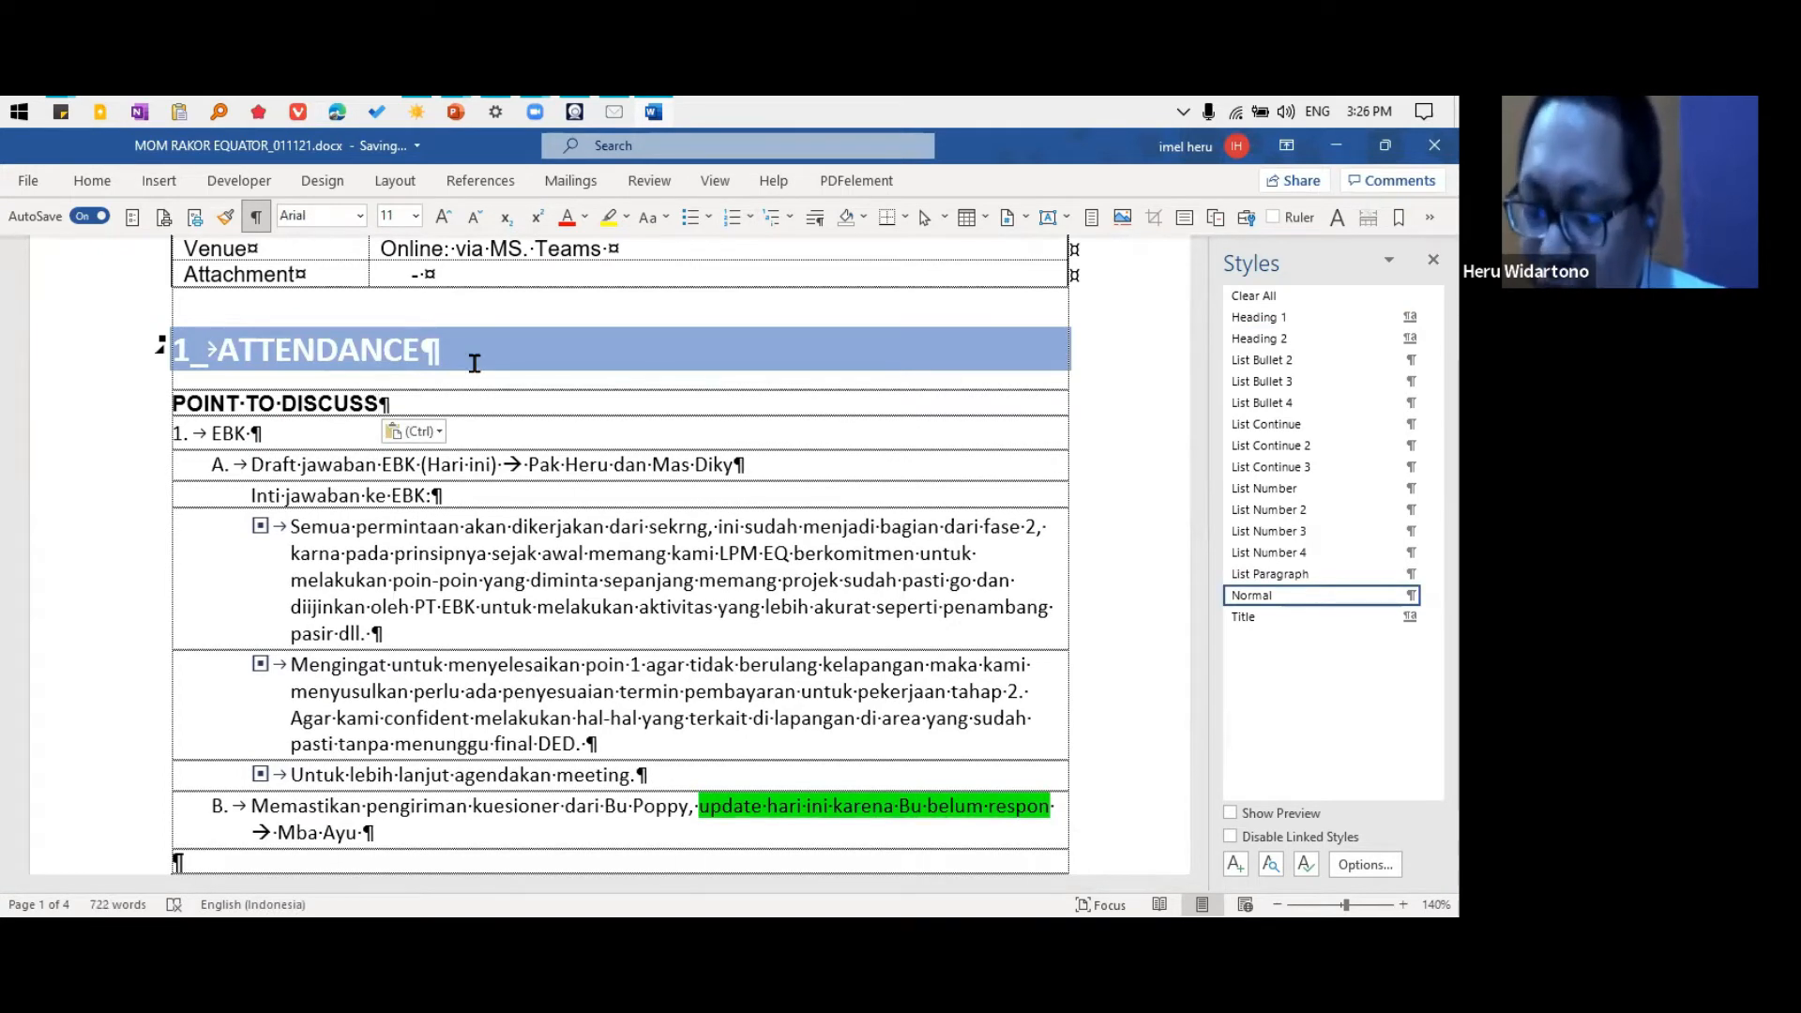
key("ctrl+alt+1")
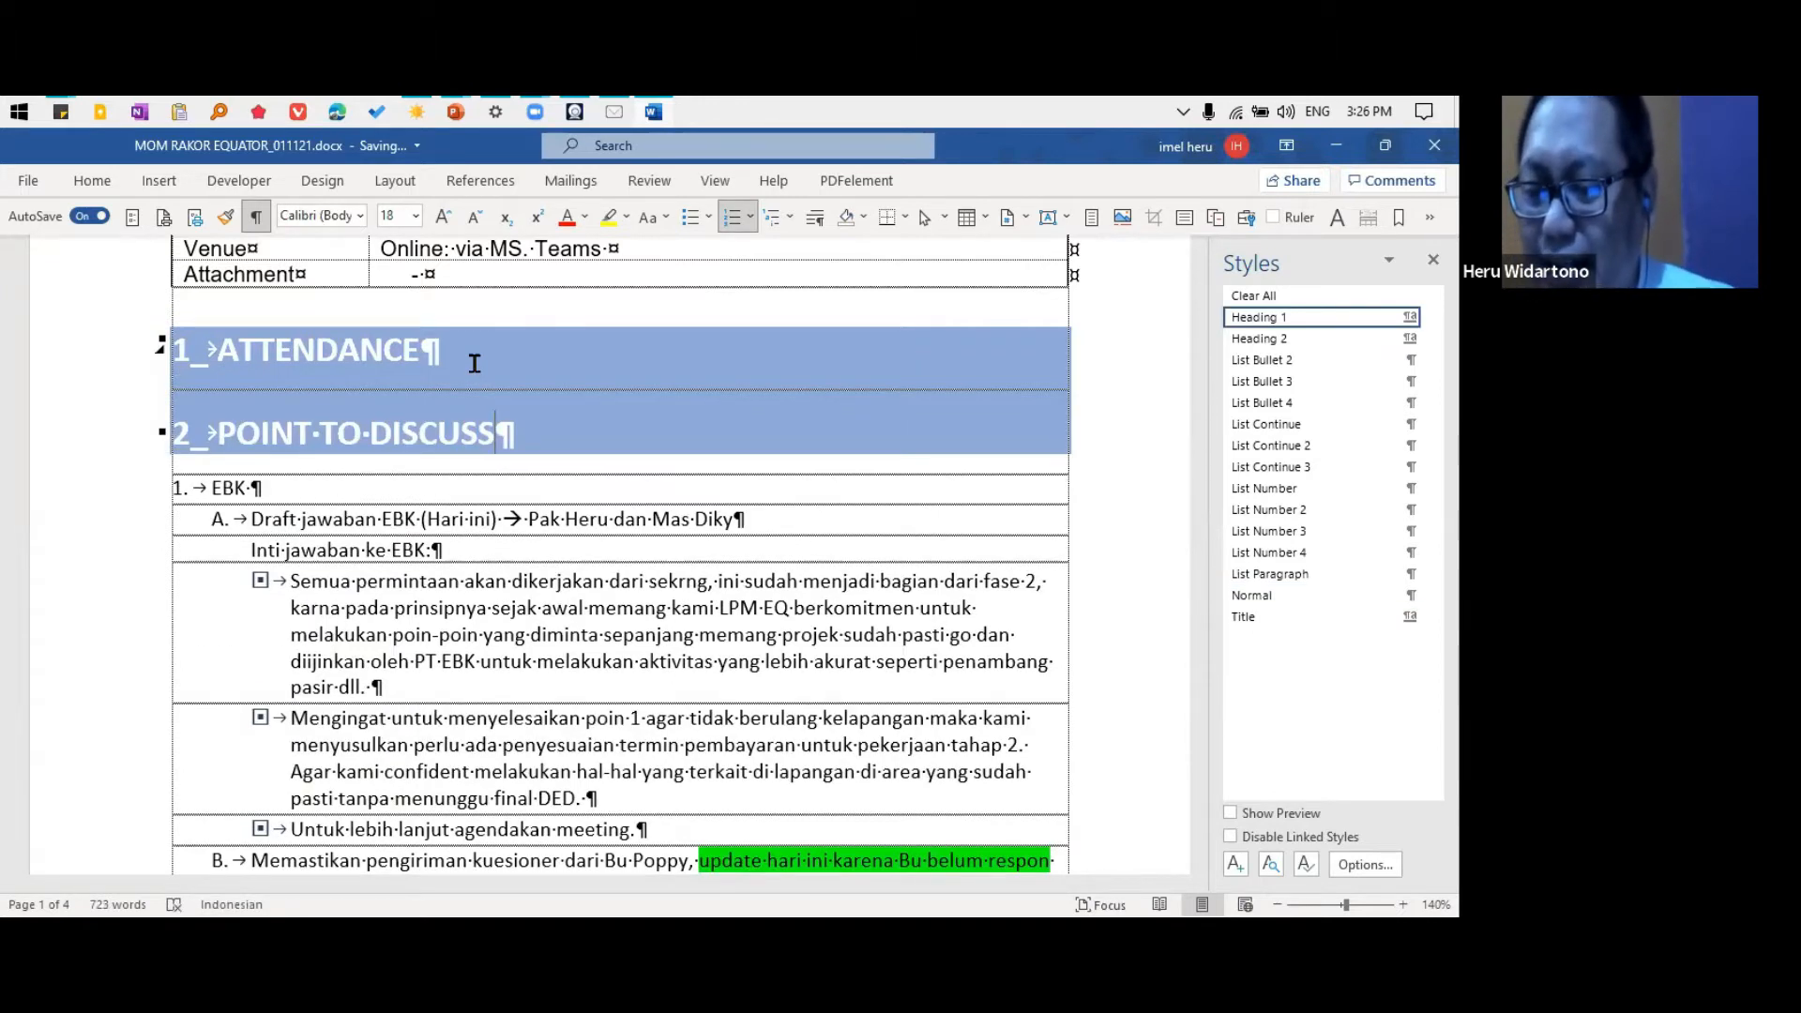
Start a List Number list under the ATTENDANCE heading, enter the first attendee's full name and add an empty second item
key("Return")
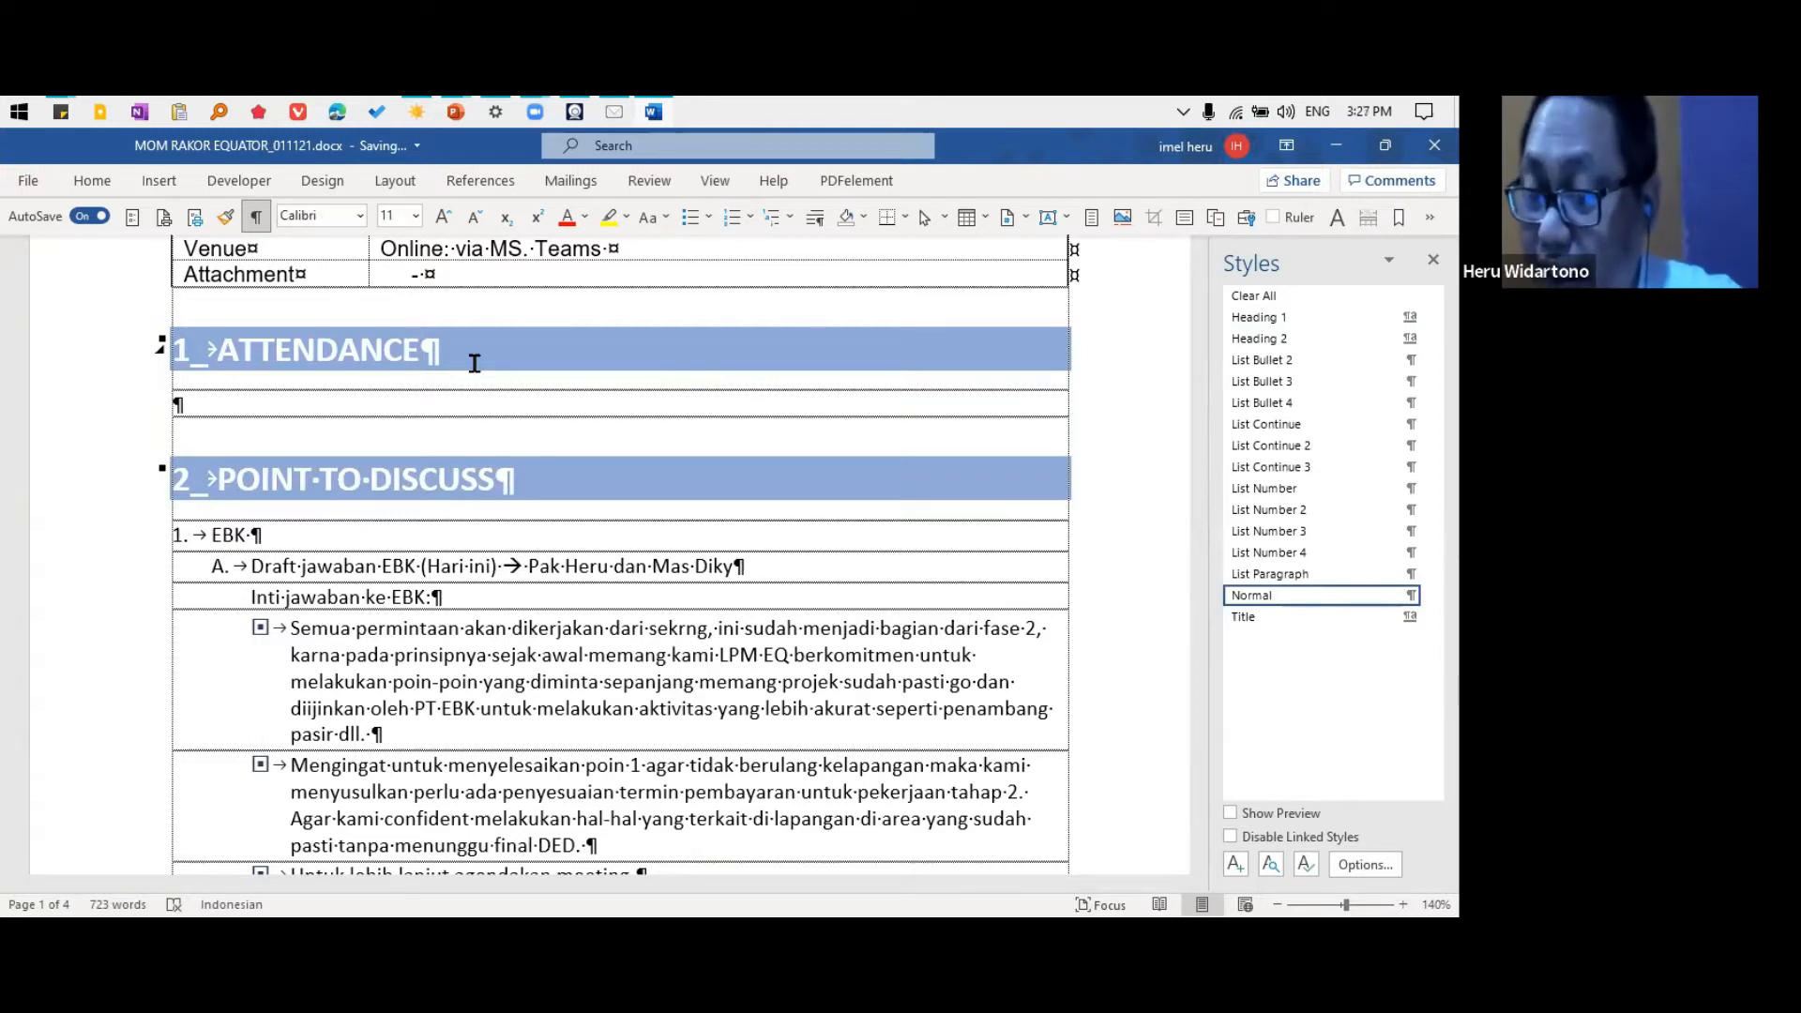
key("ctrl+shift+l")
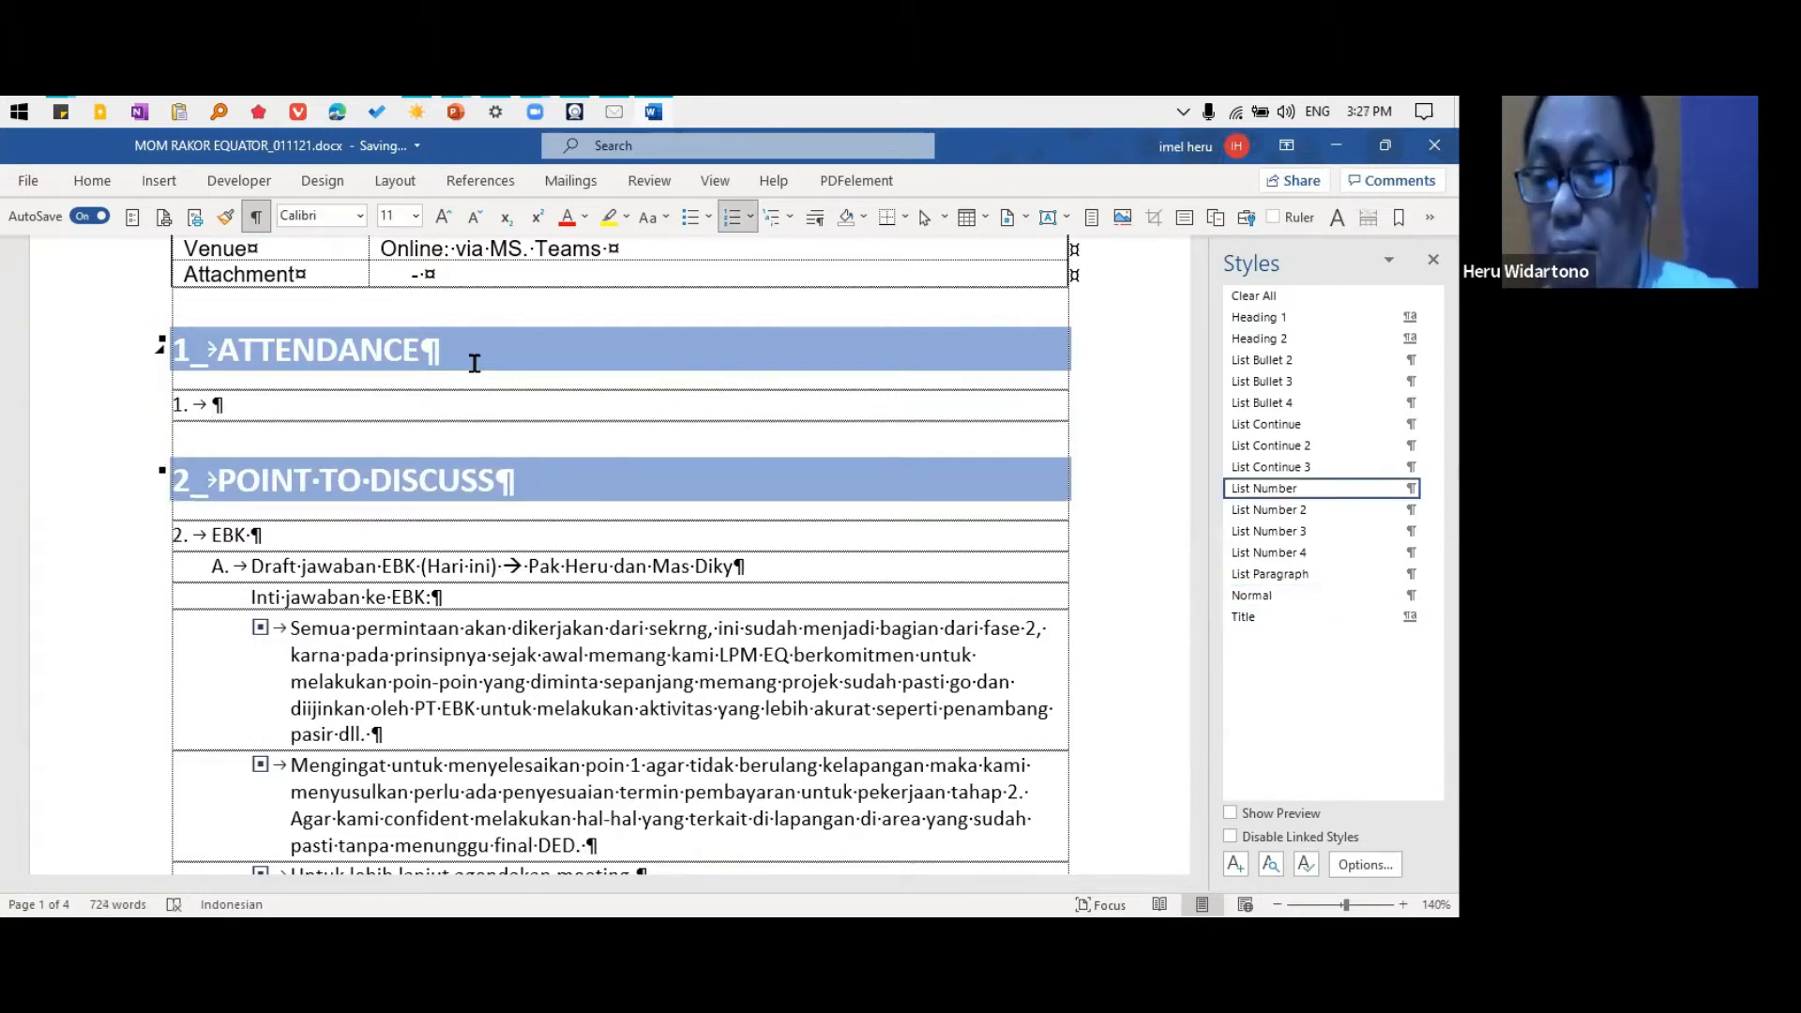
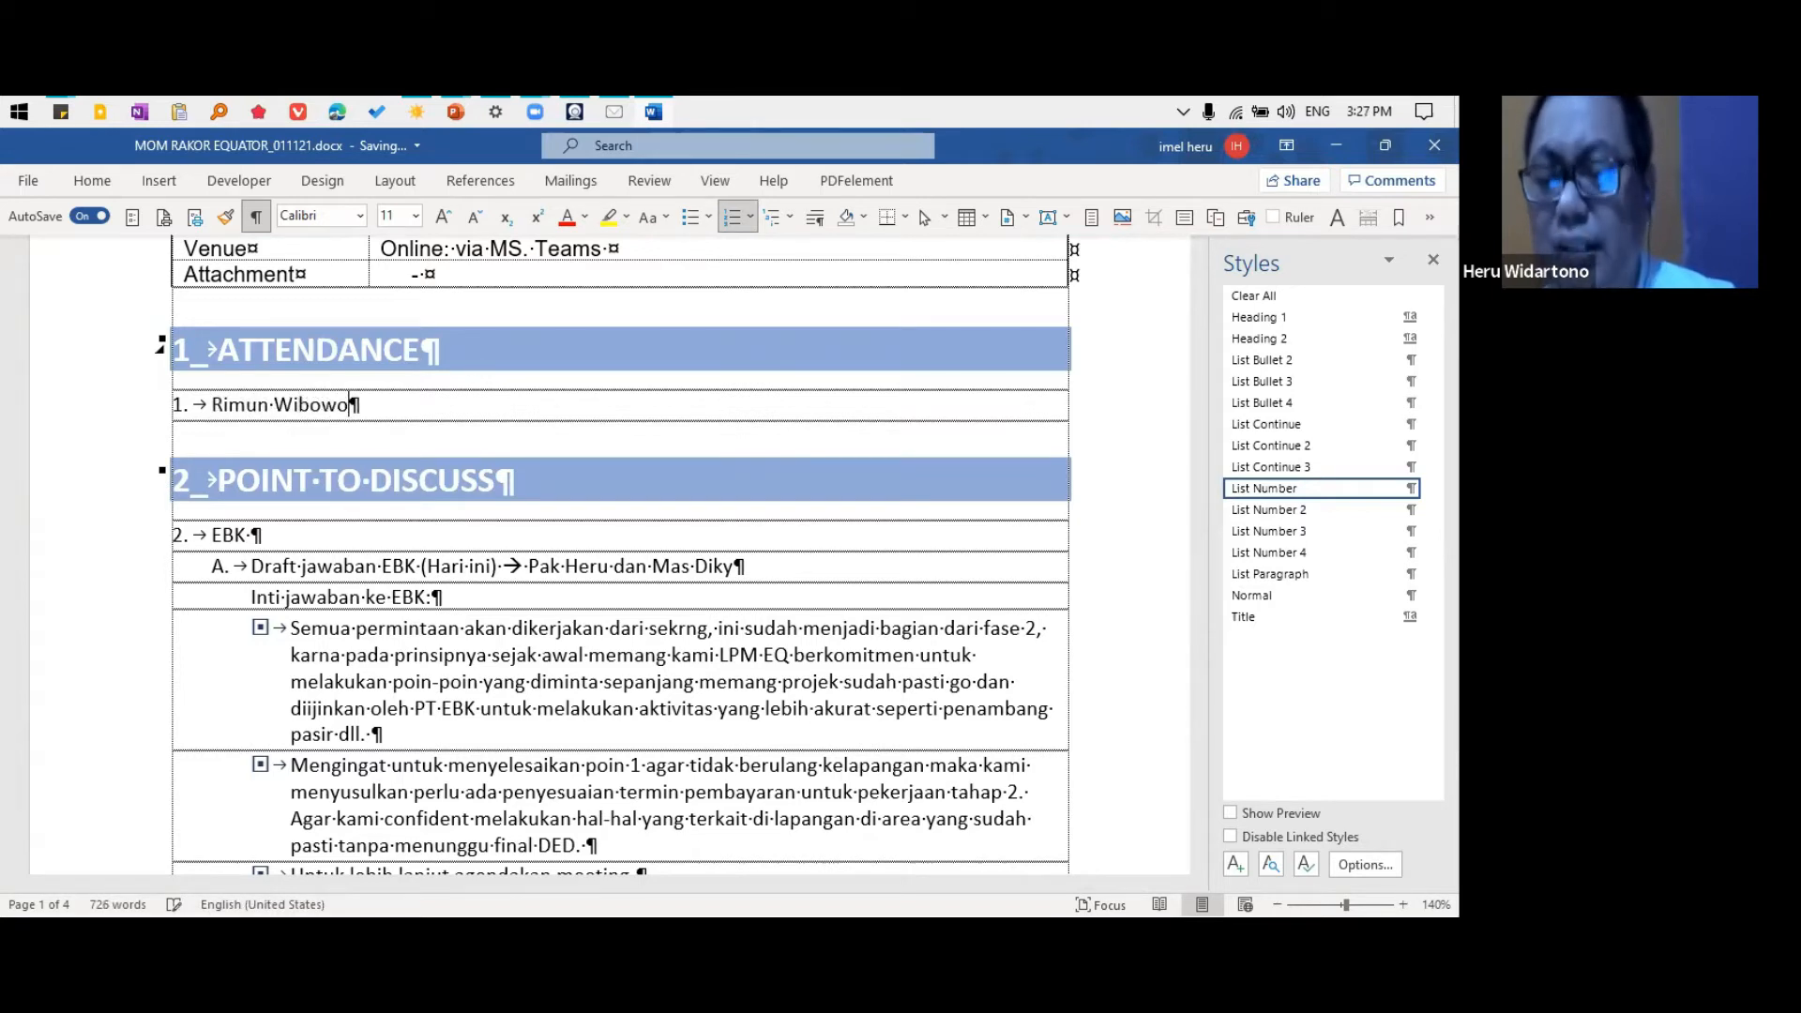
key("Return")
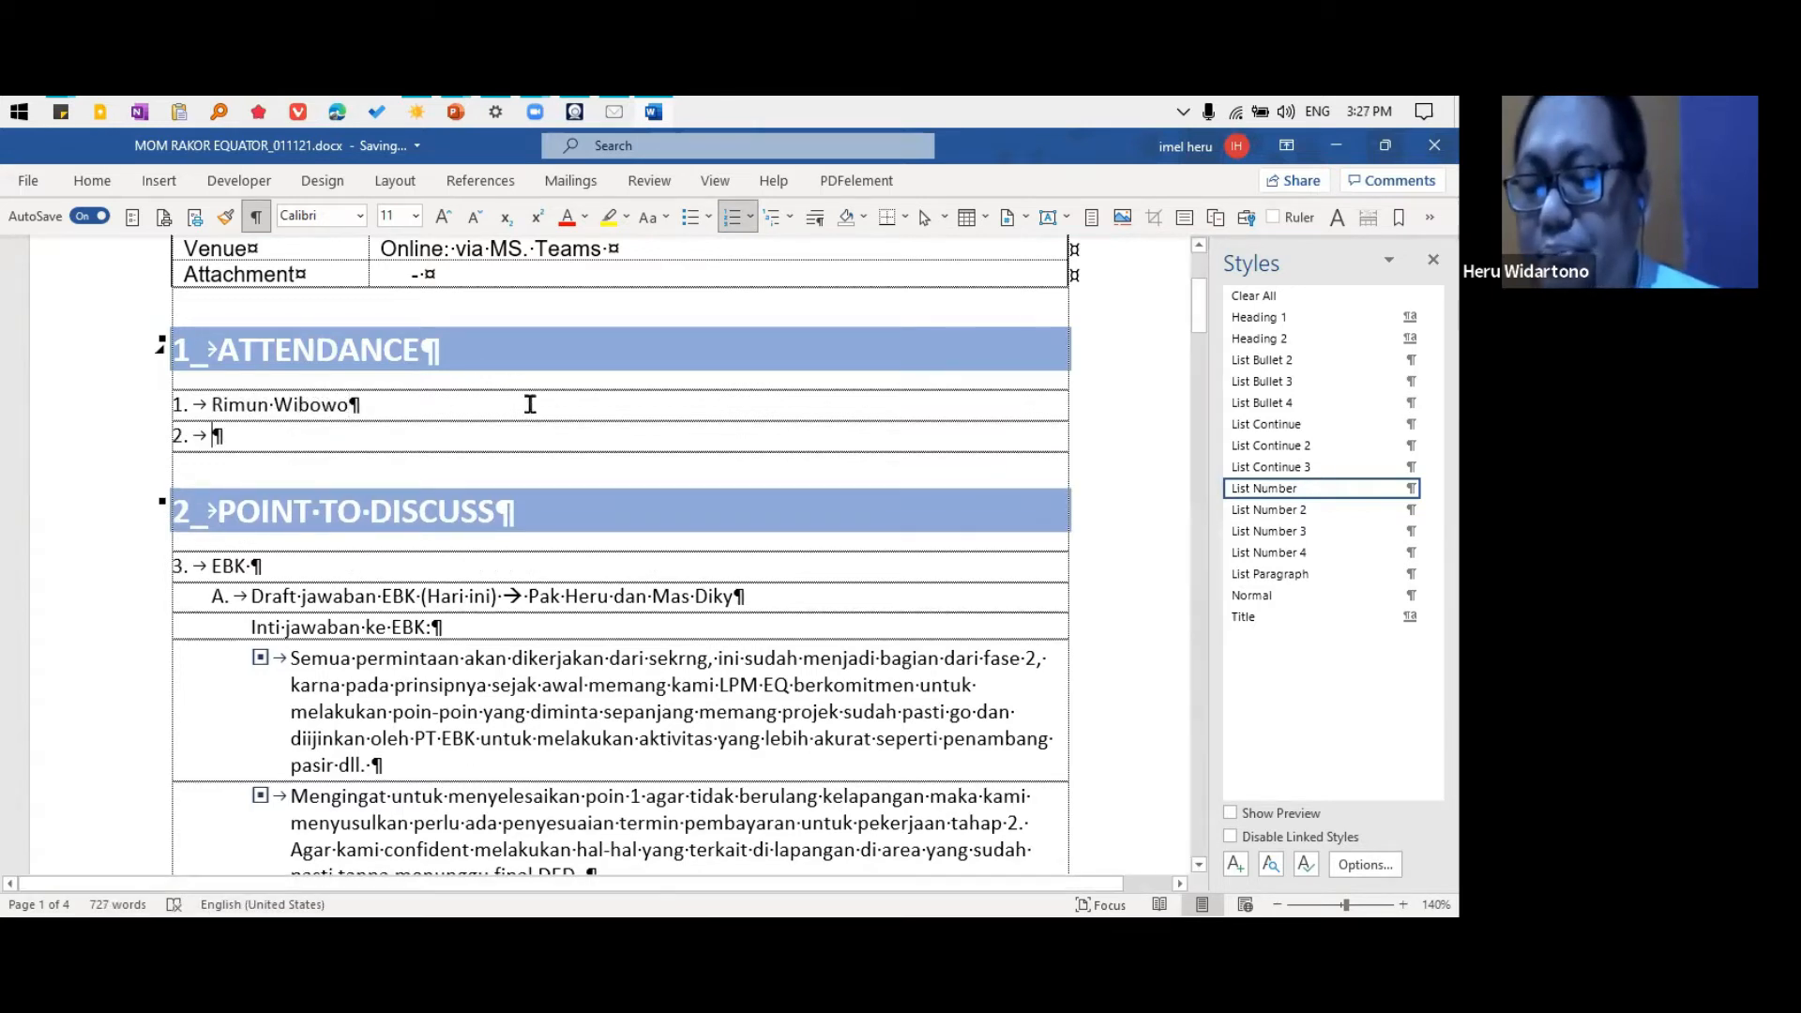
Check the list styles of the EBK items and review the List Number style's shortcut key settings without assigning a key
scroll(517, 462, "down", 3)
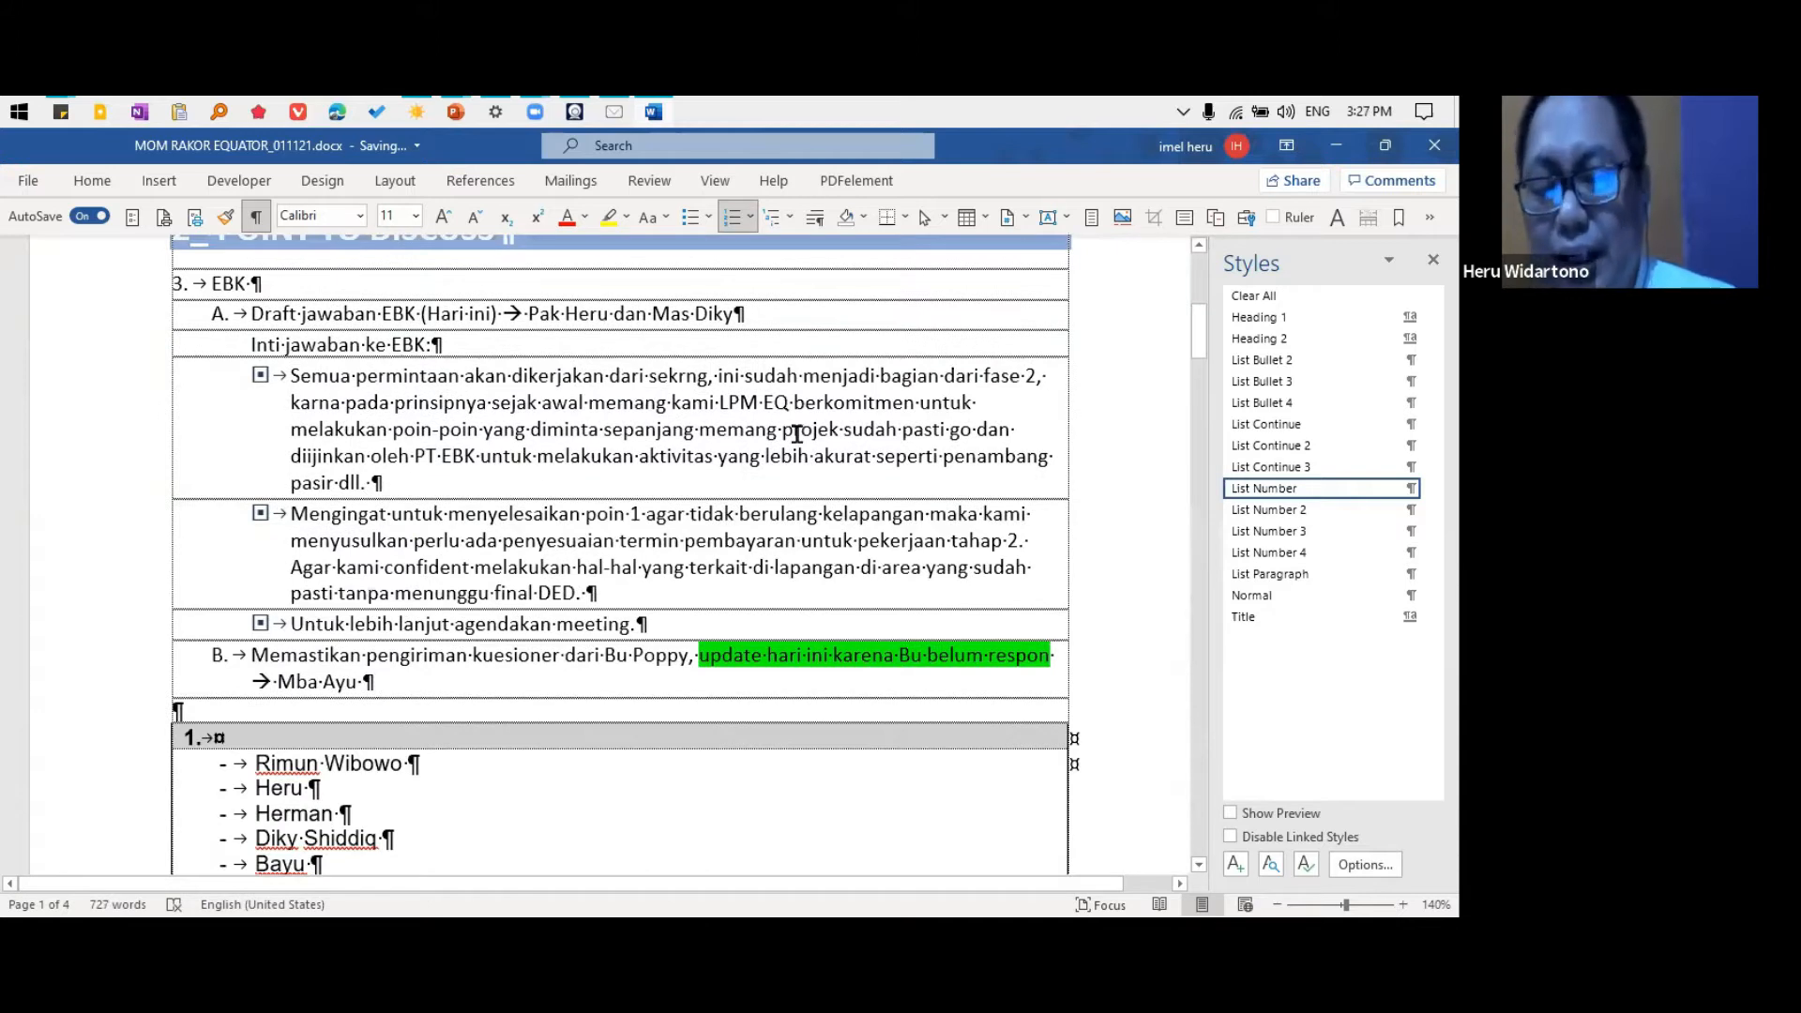
left_click(436, 424)
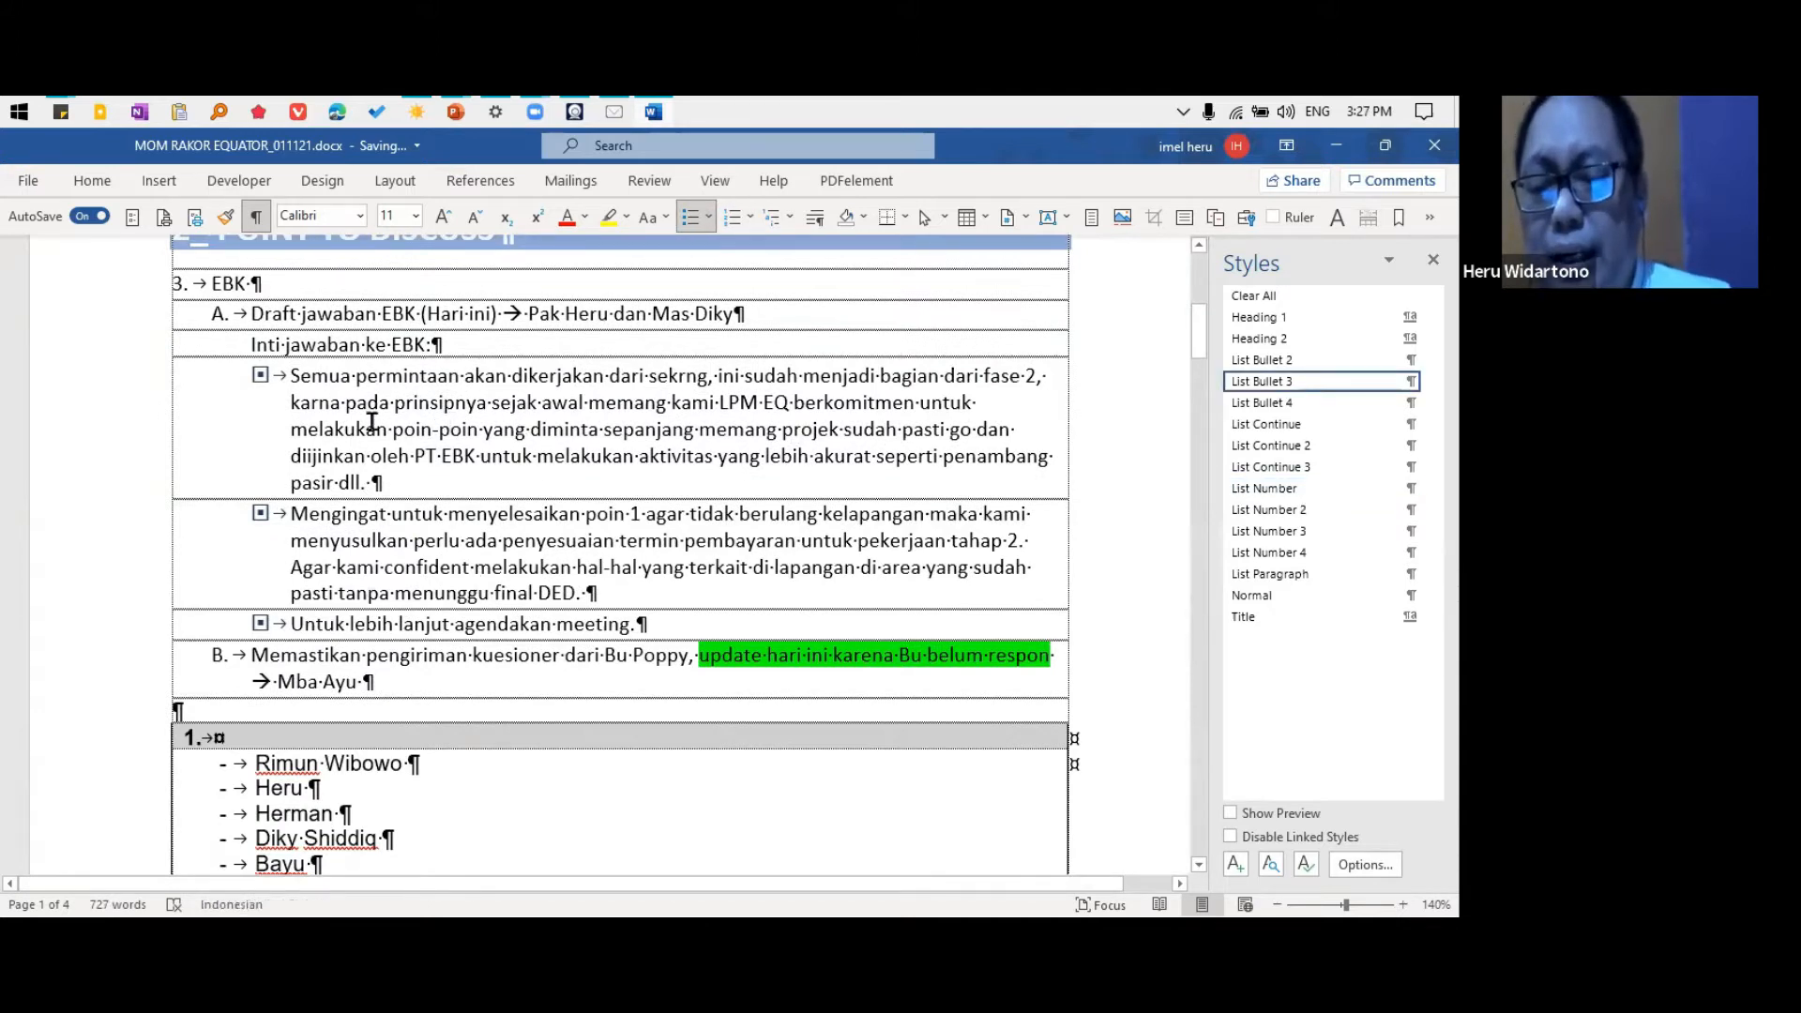
left_click(297, 317)
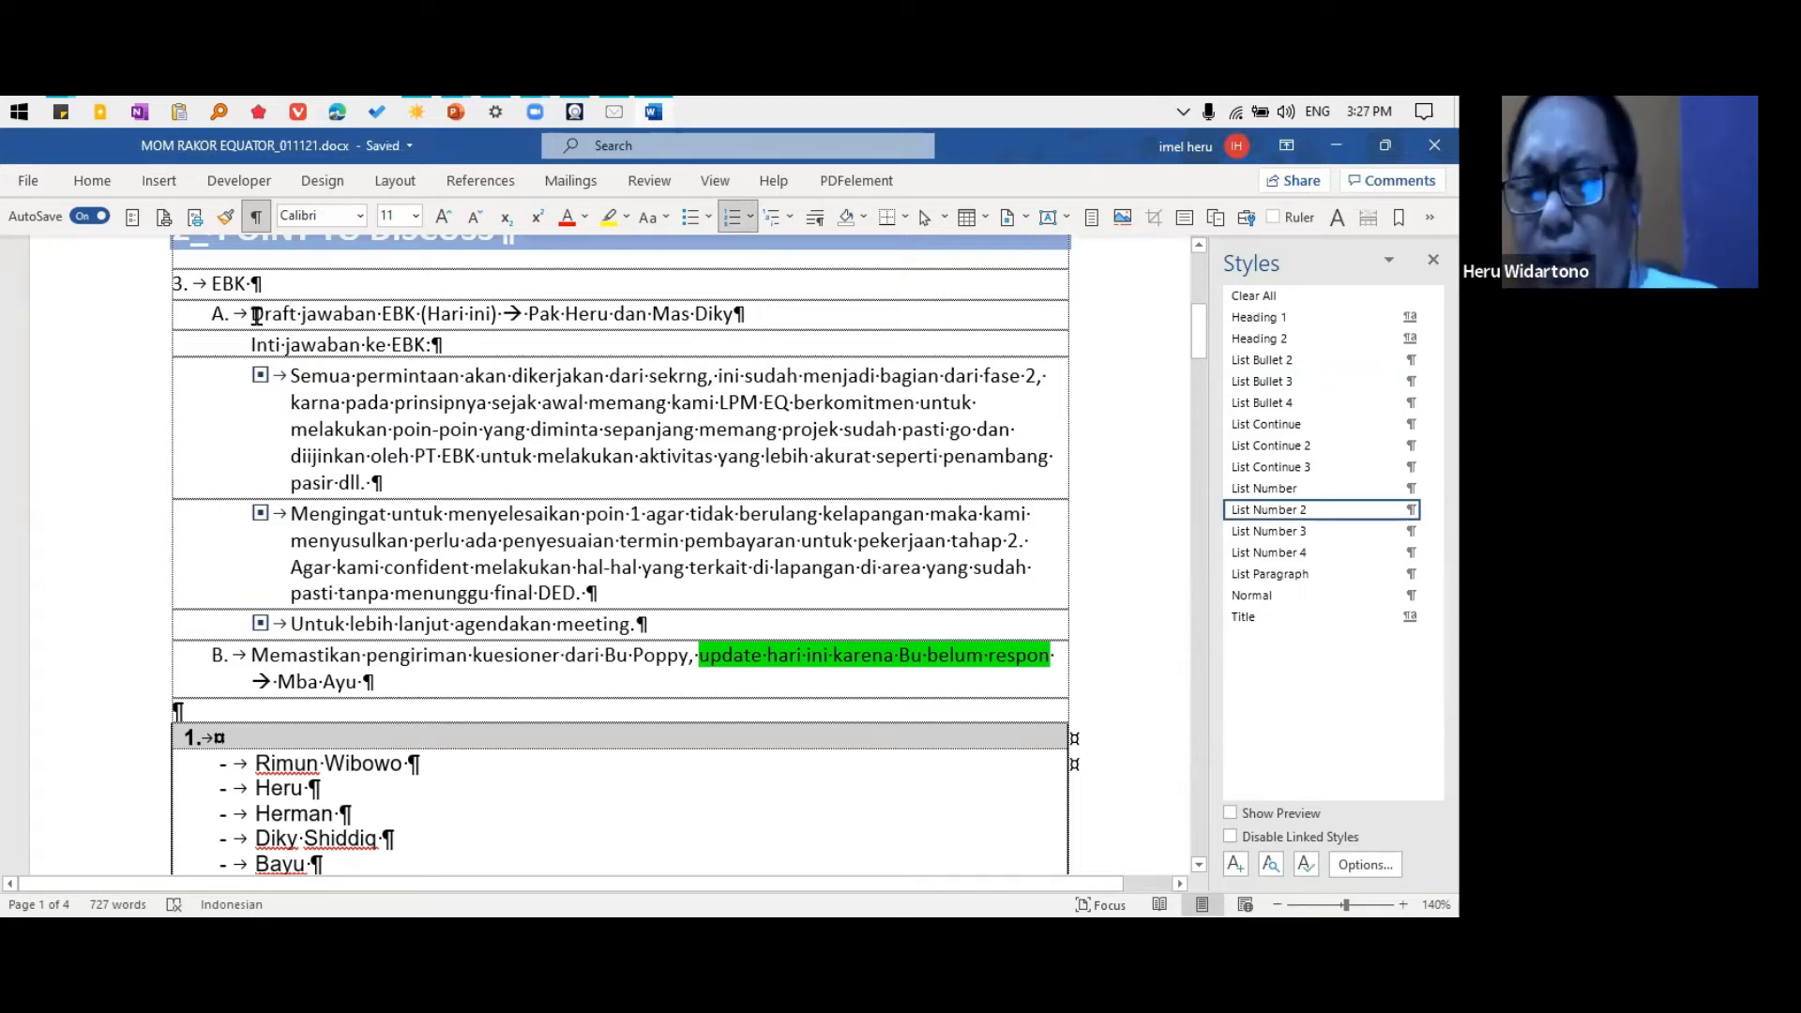
left_click(240, 286)
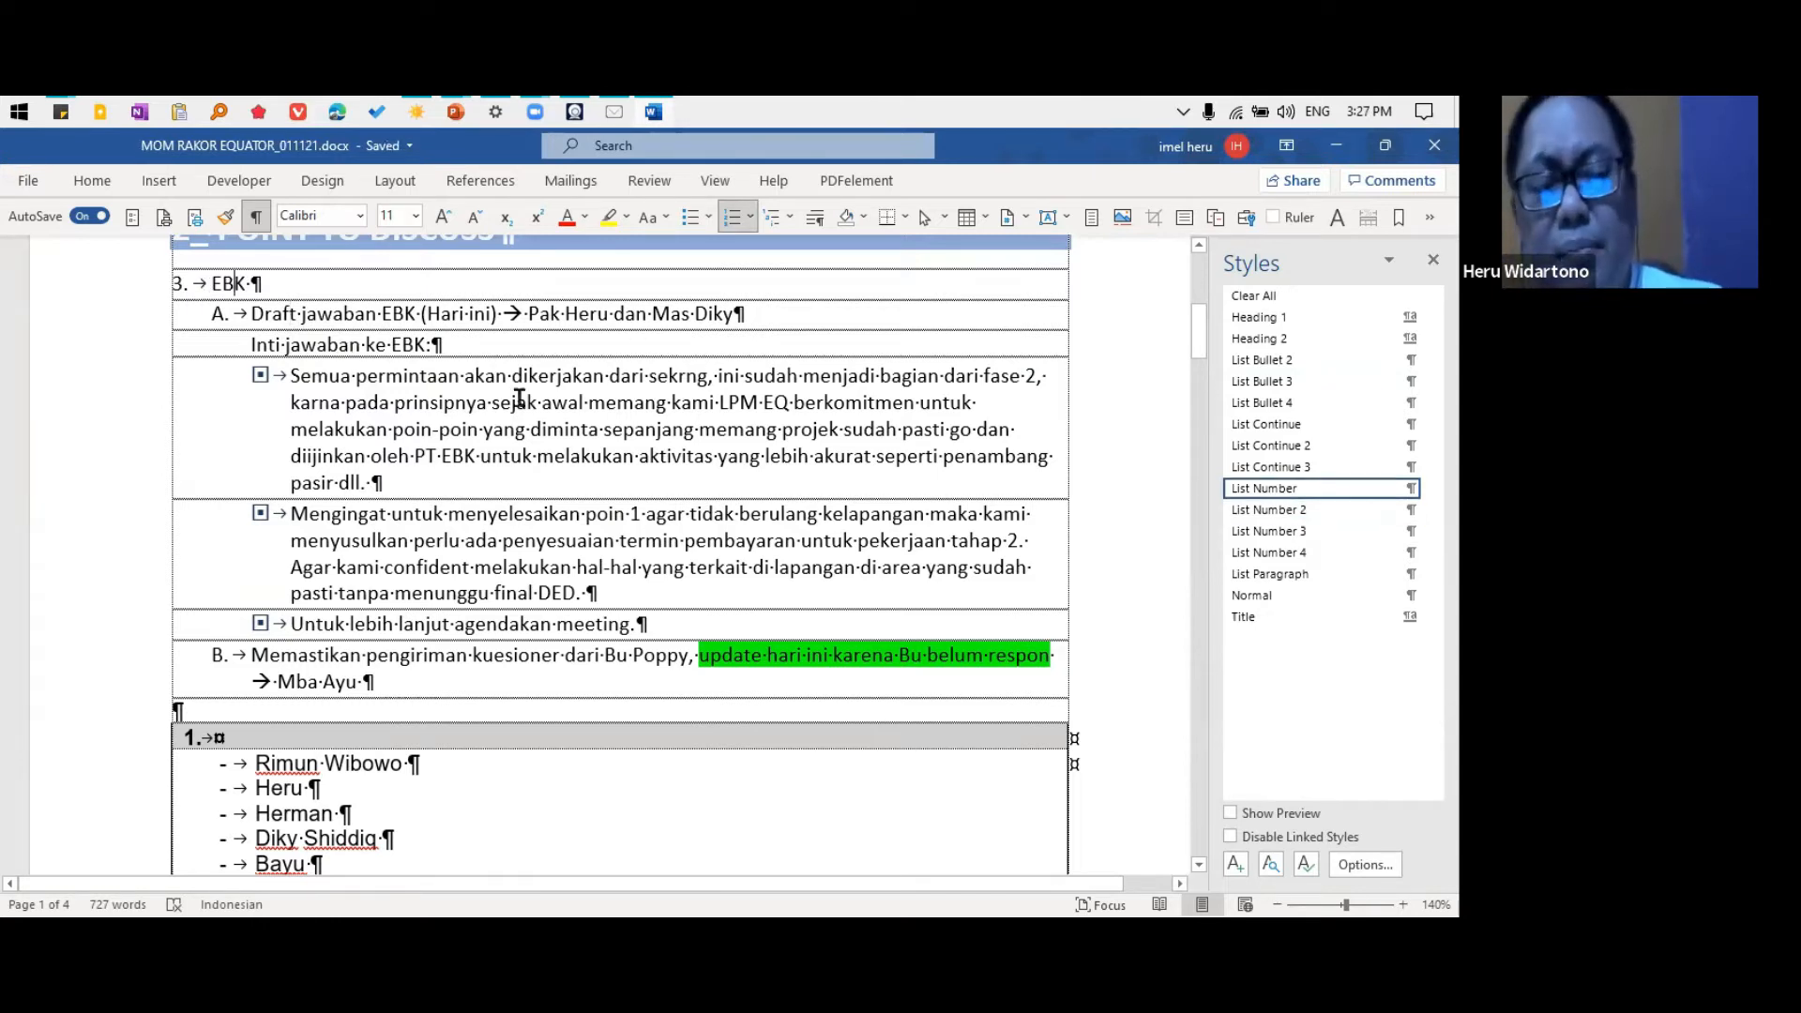
left_click(1432, 488)
left_click(1309, 557)
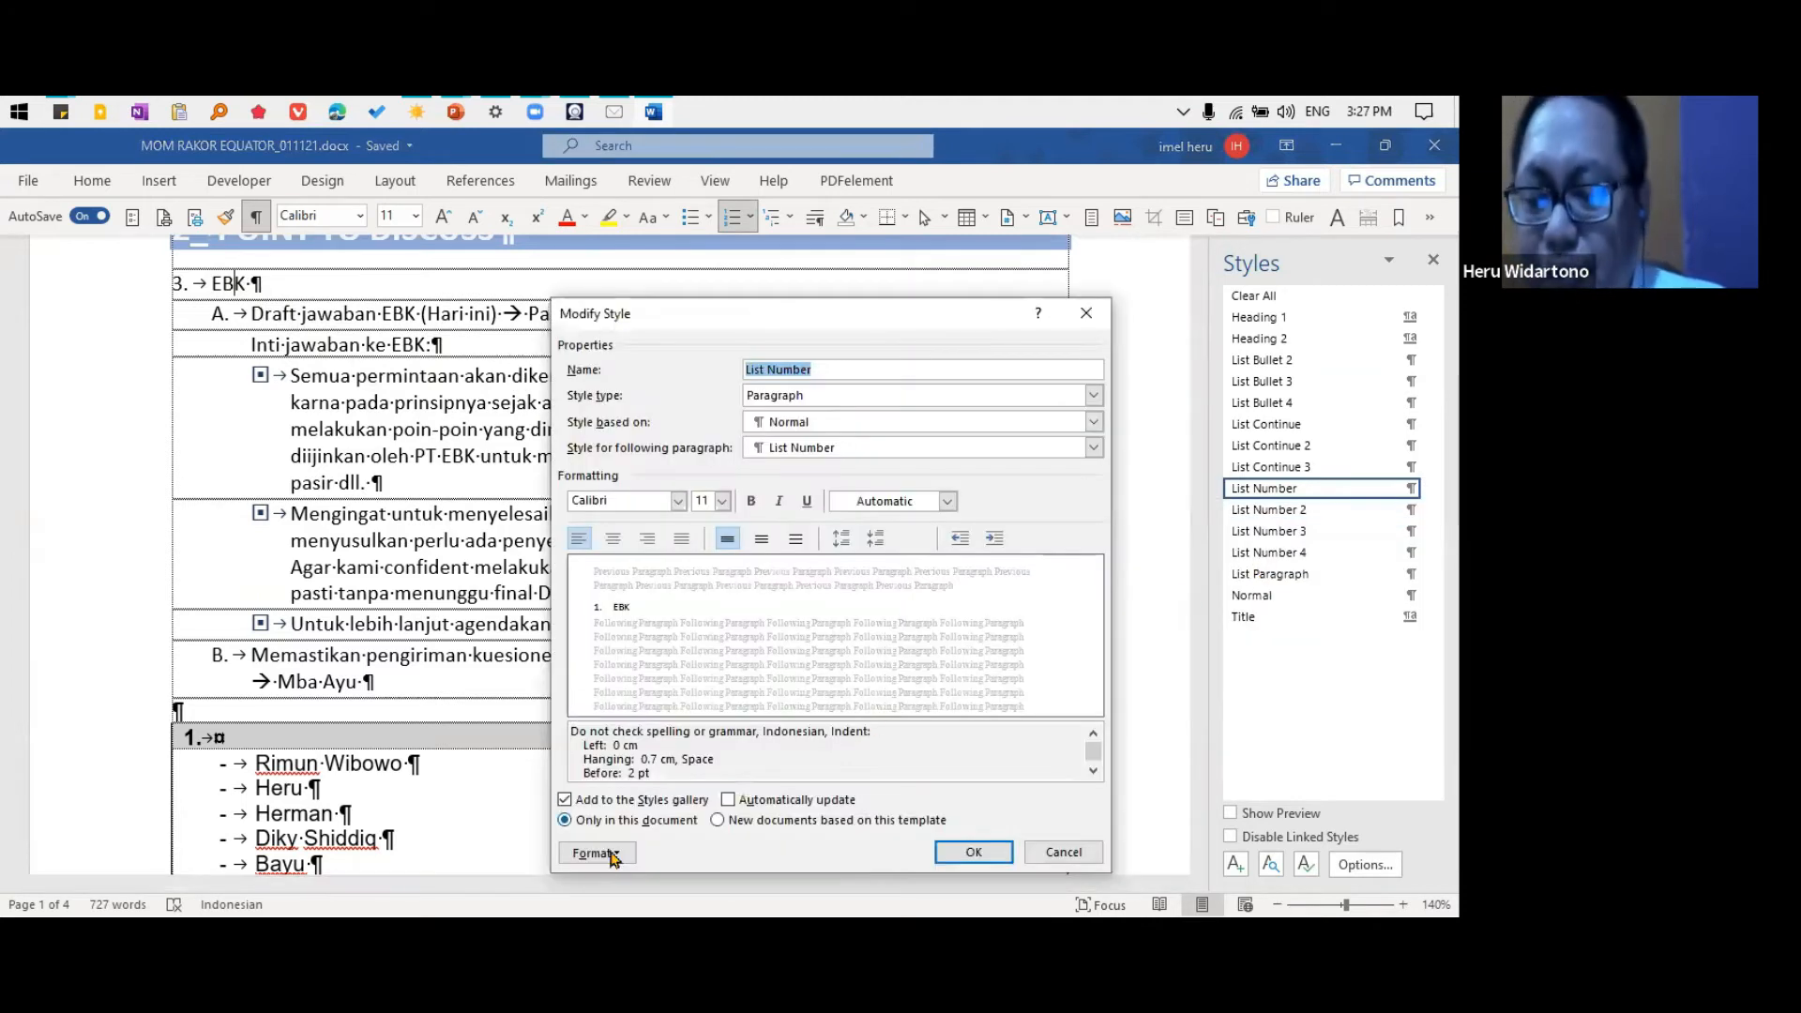
left_click(617, 852)
left_click(629, 803)
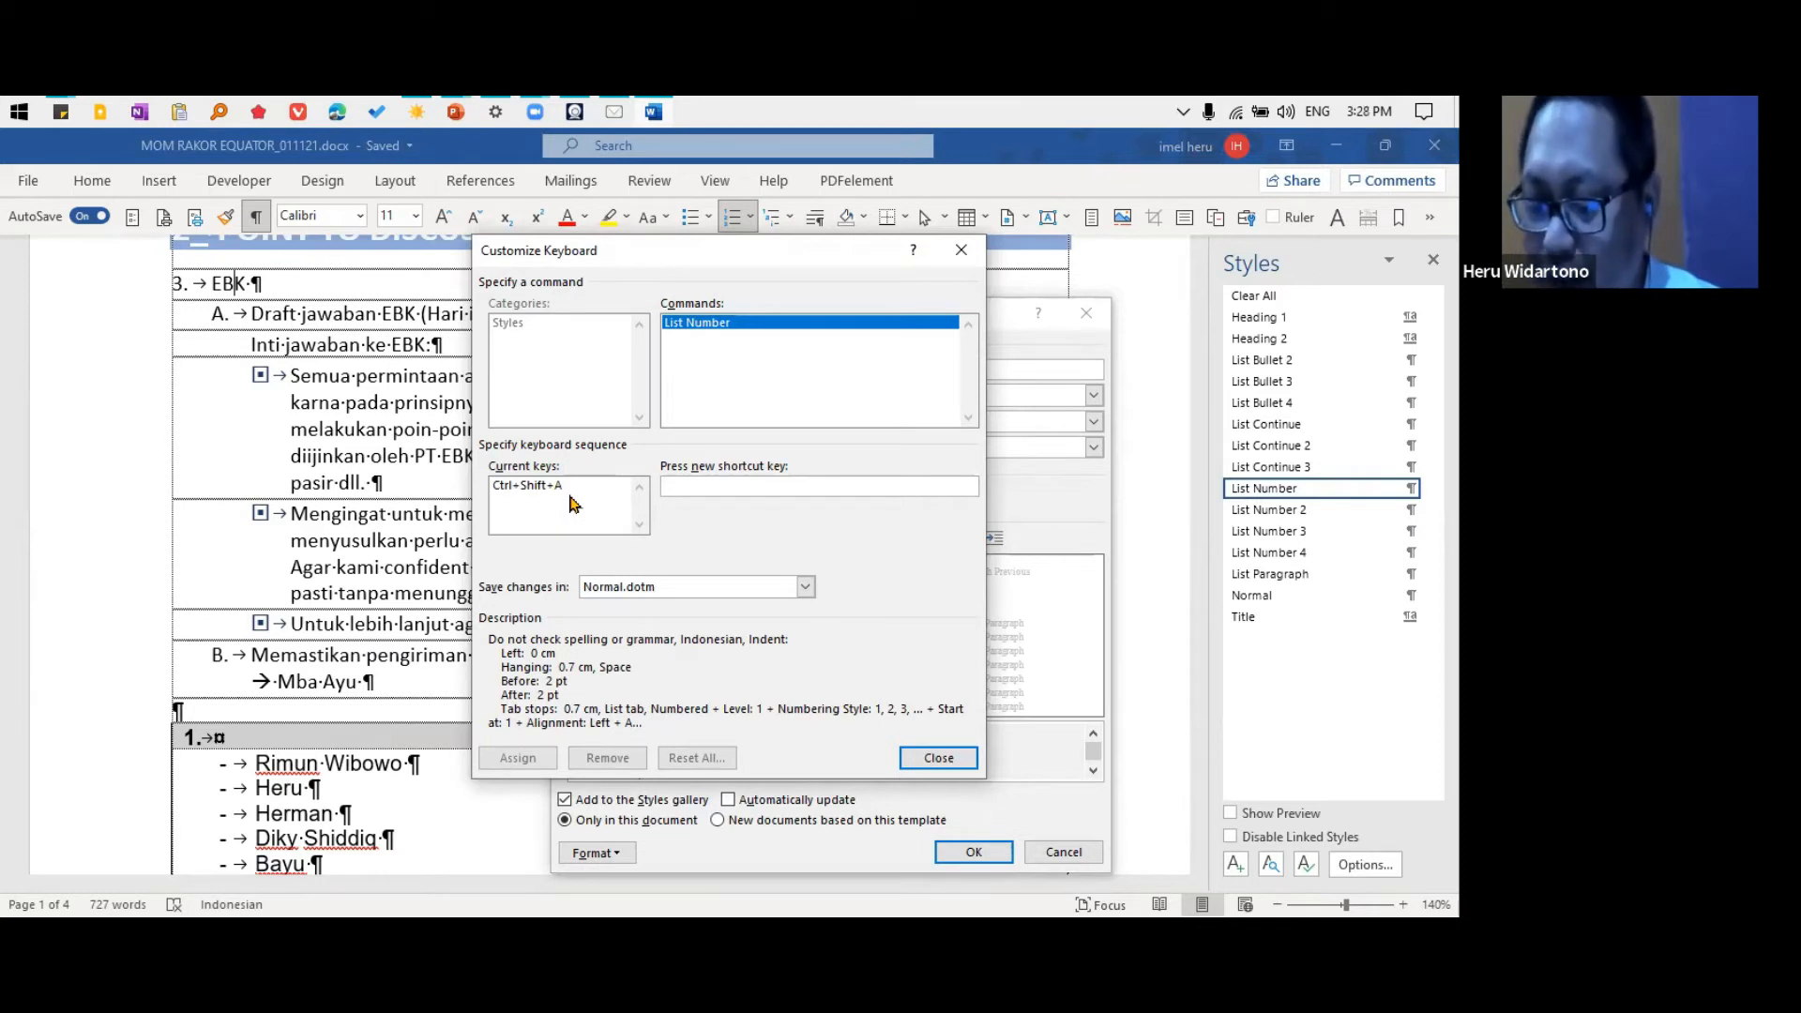
left_click(942, 756)
left_click(974, 852)
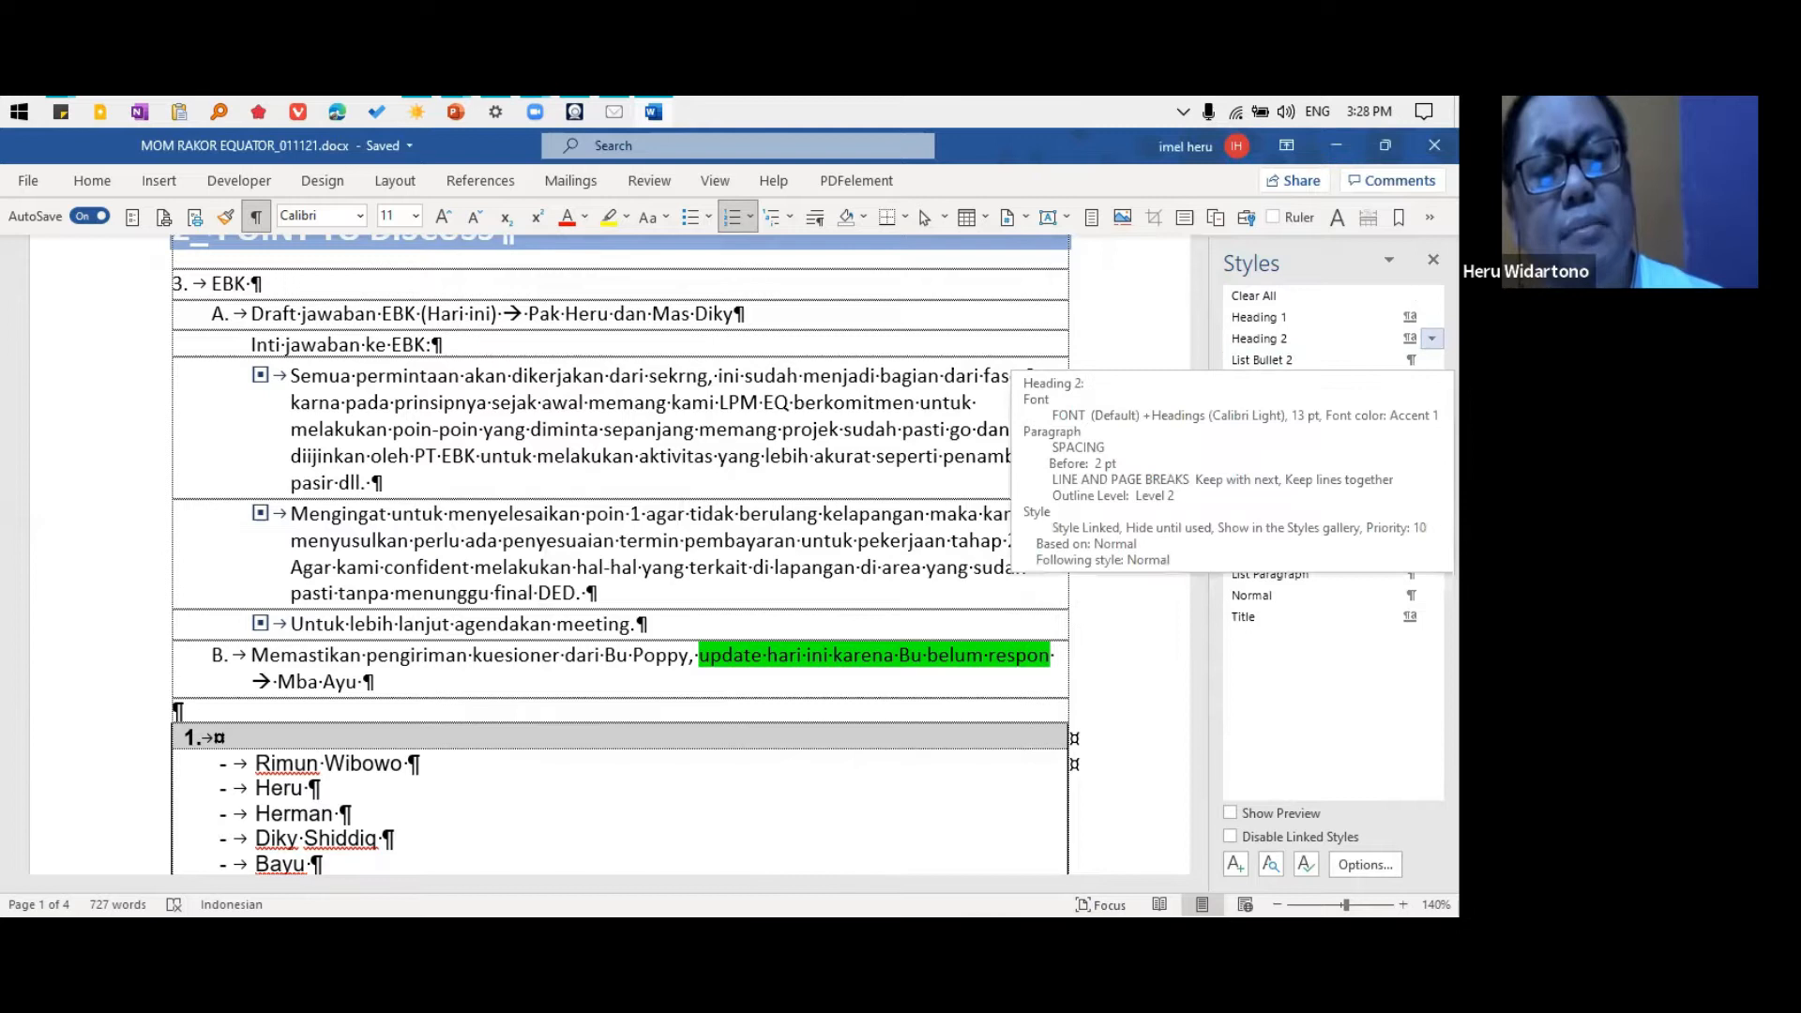
Review the List Bullet 2 style's shortcut key settings and close them without assigning a key
left_click(1411, 360)
left_click(1307, 410)
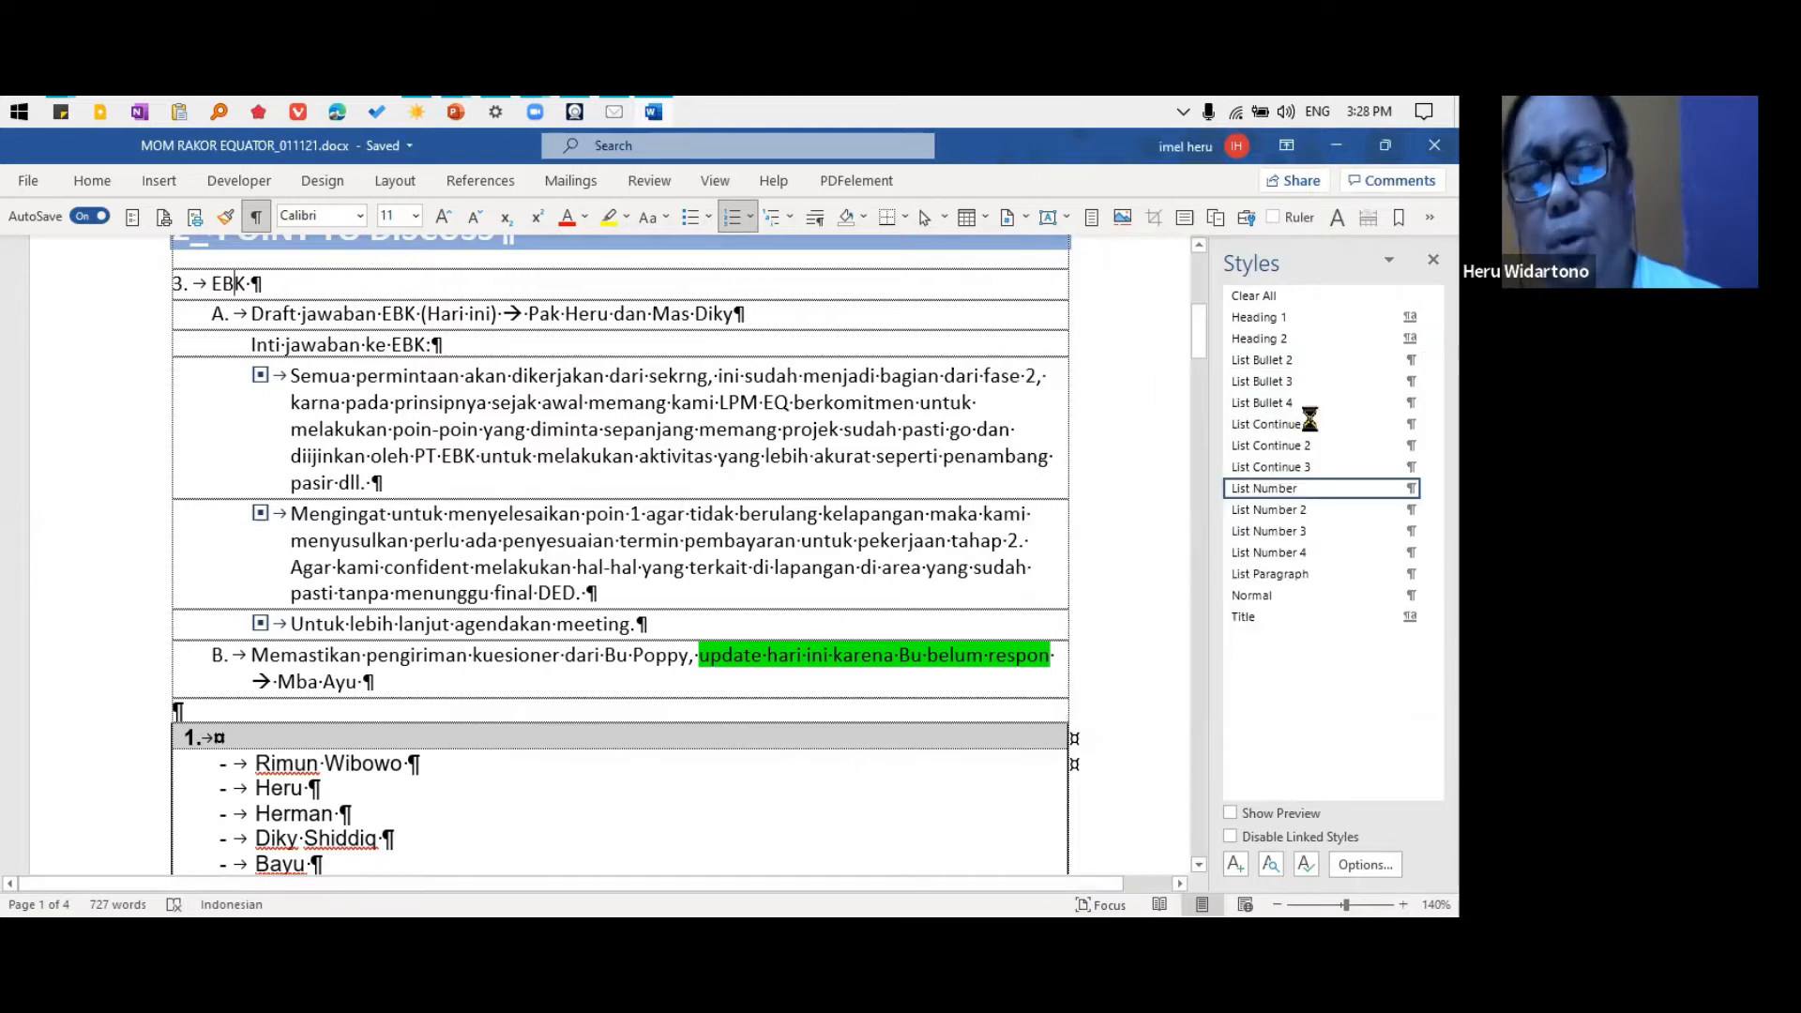
left_click(596, 853)
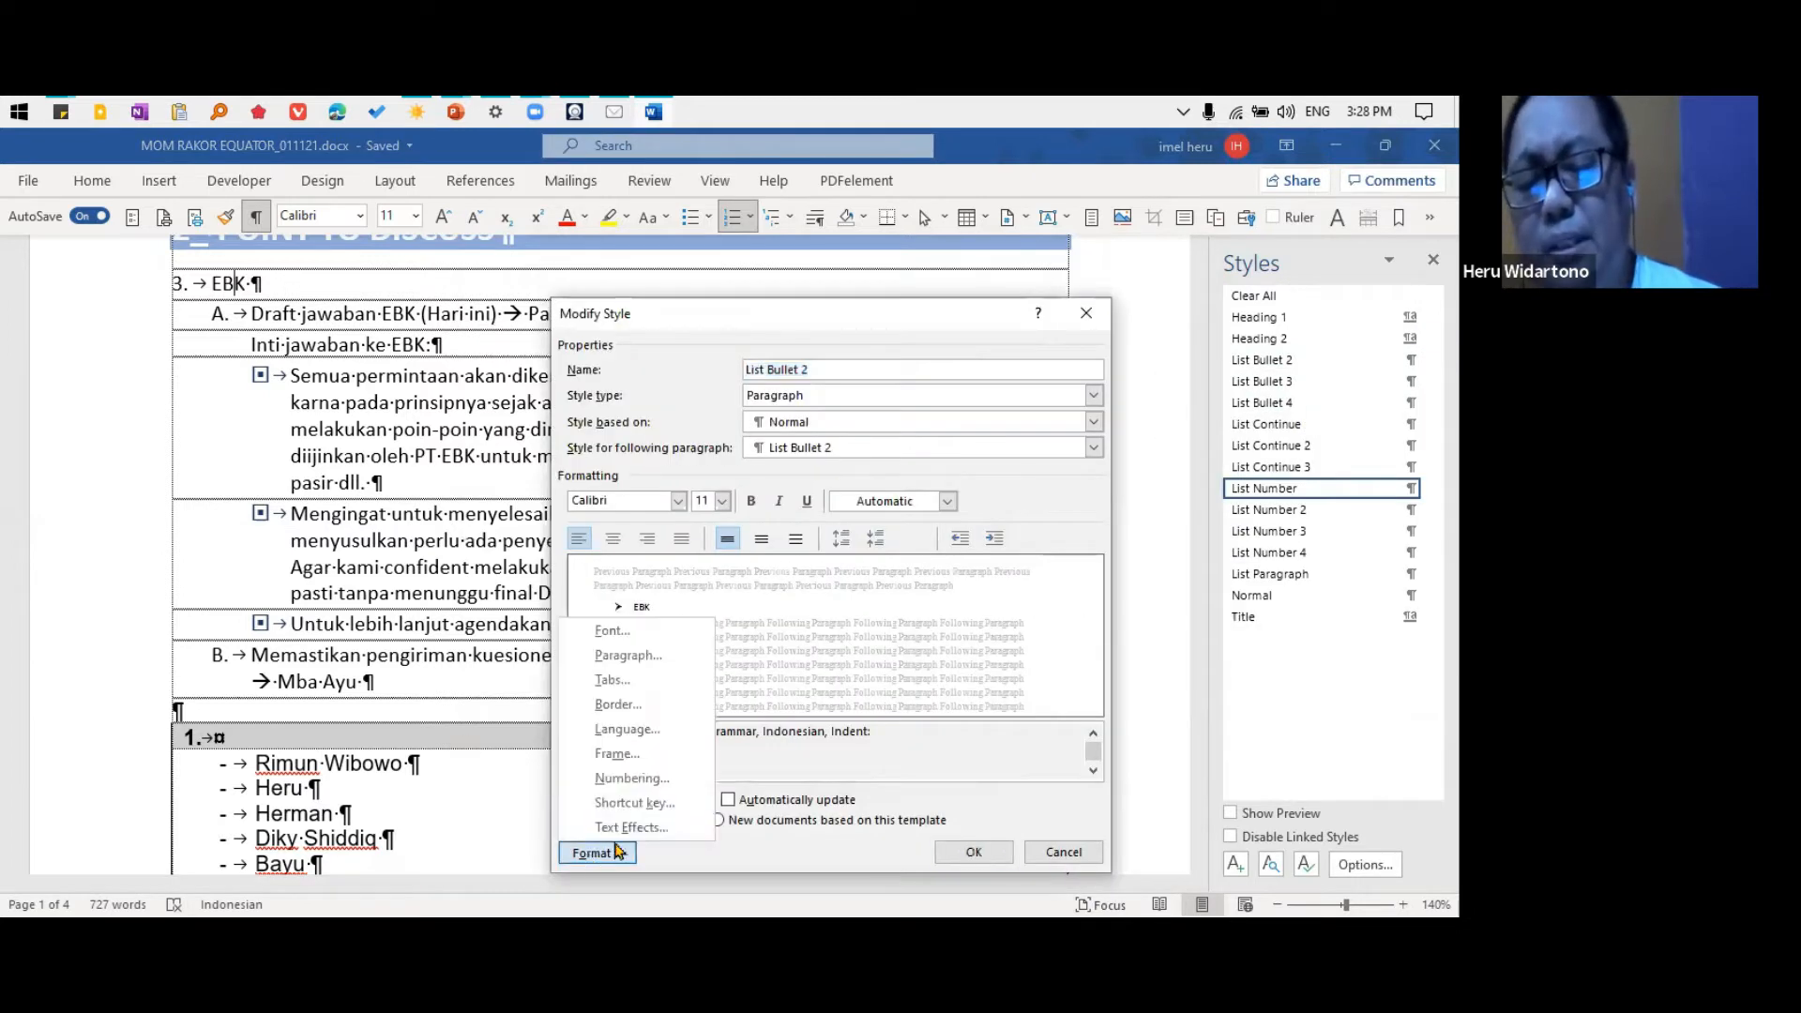
left_click(645, 802)
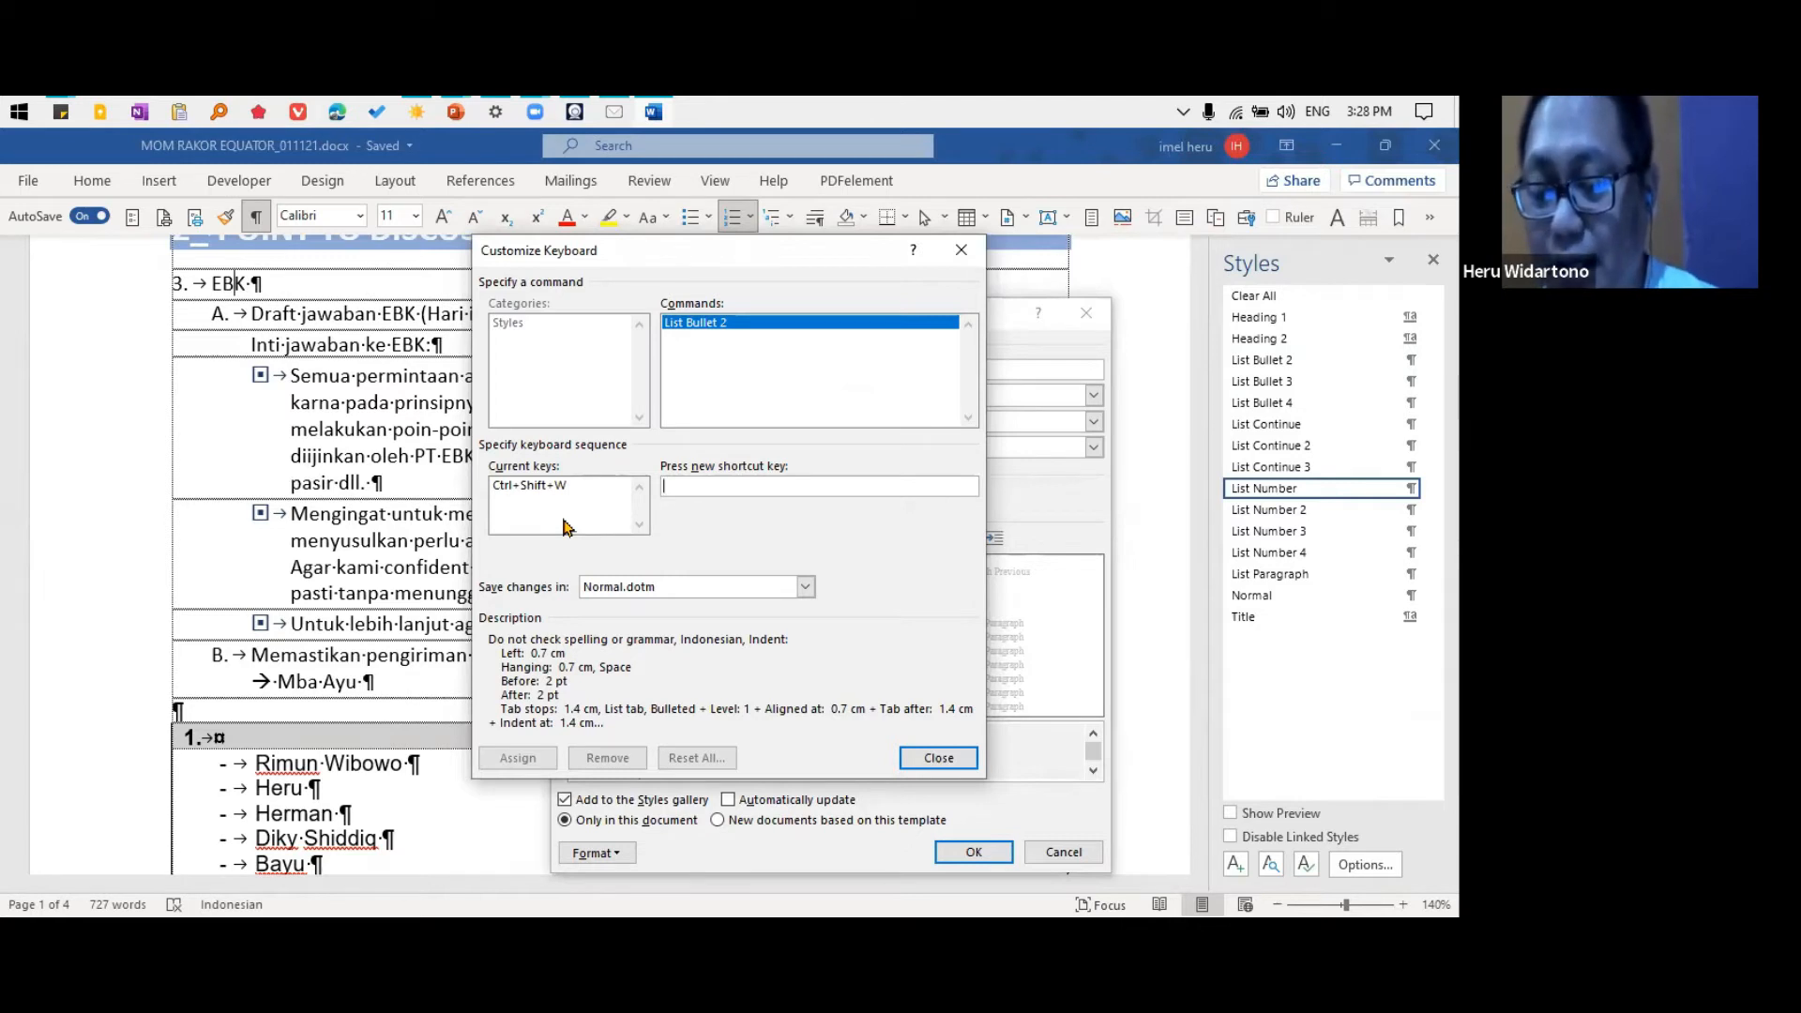
left_click(938, 758)
left_click(1009, 847)
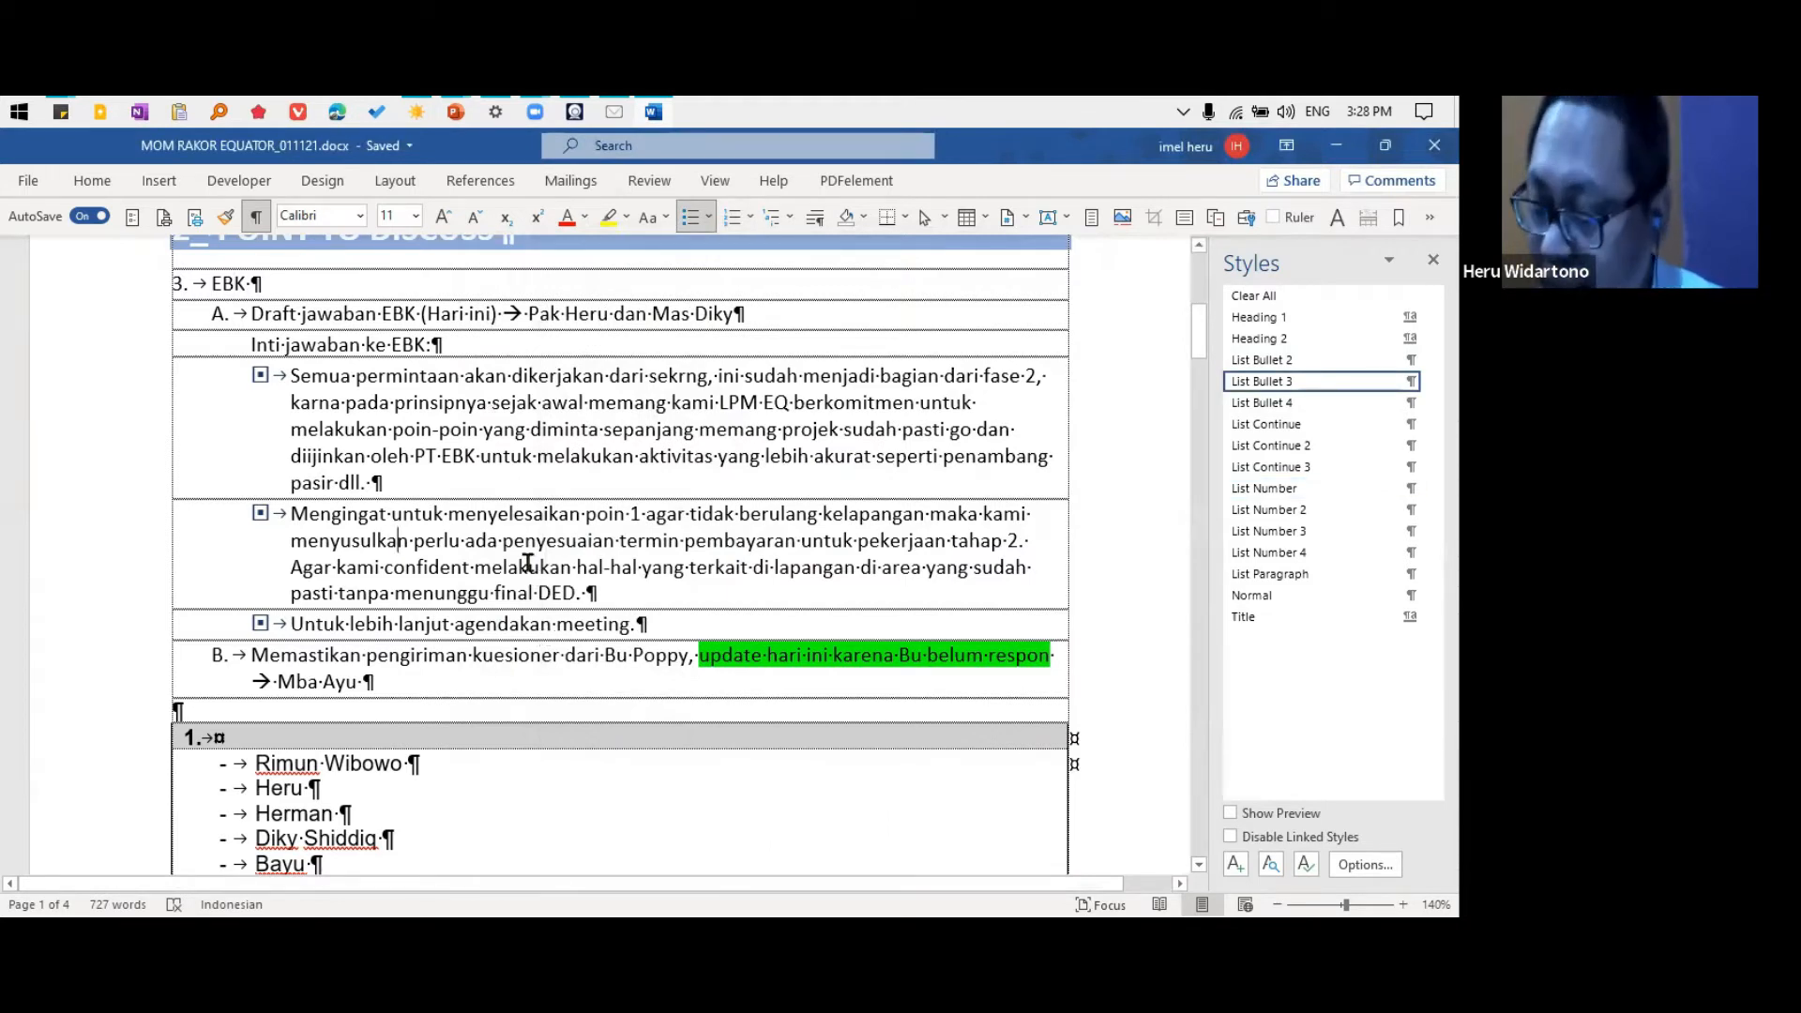
Apply the List Bullet style to the paragraph starting "Mengingat untuk menyelesaikan" and demote it level by level to List Bullet 4, repeating the sequence
key("ctrl+shift+l")
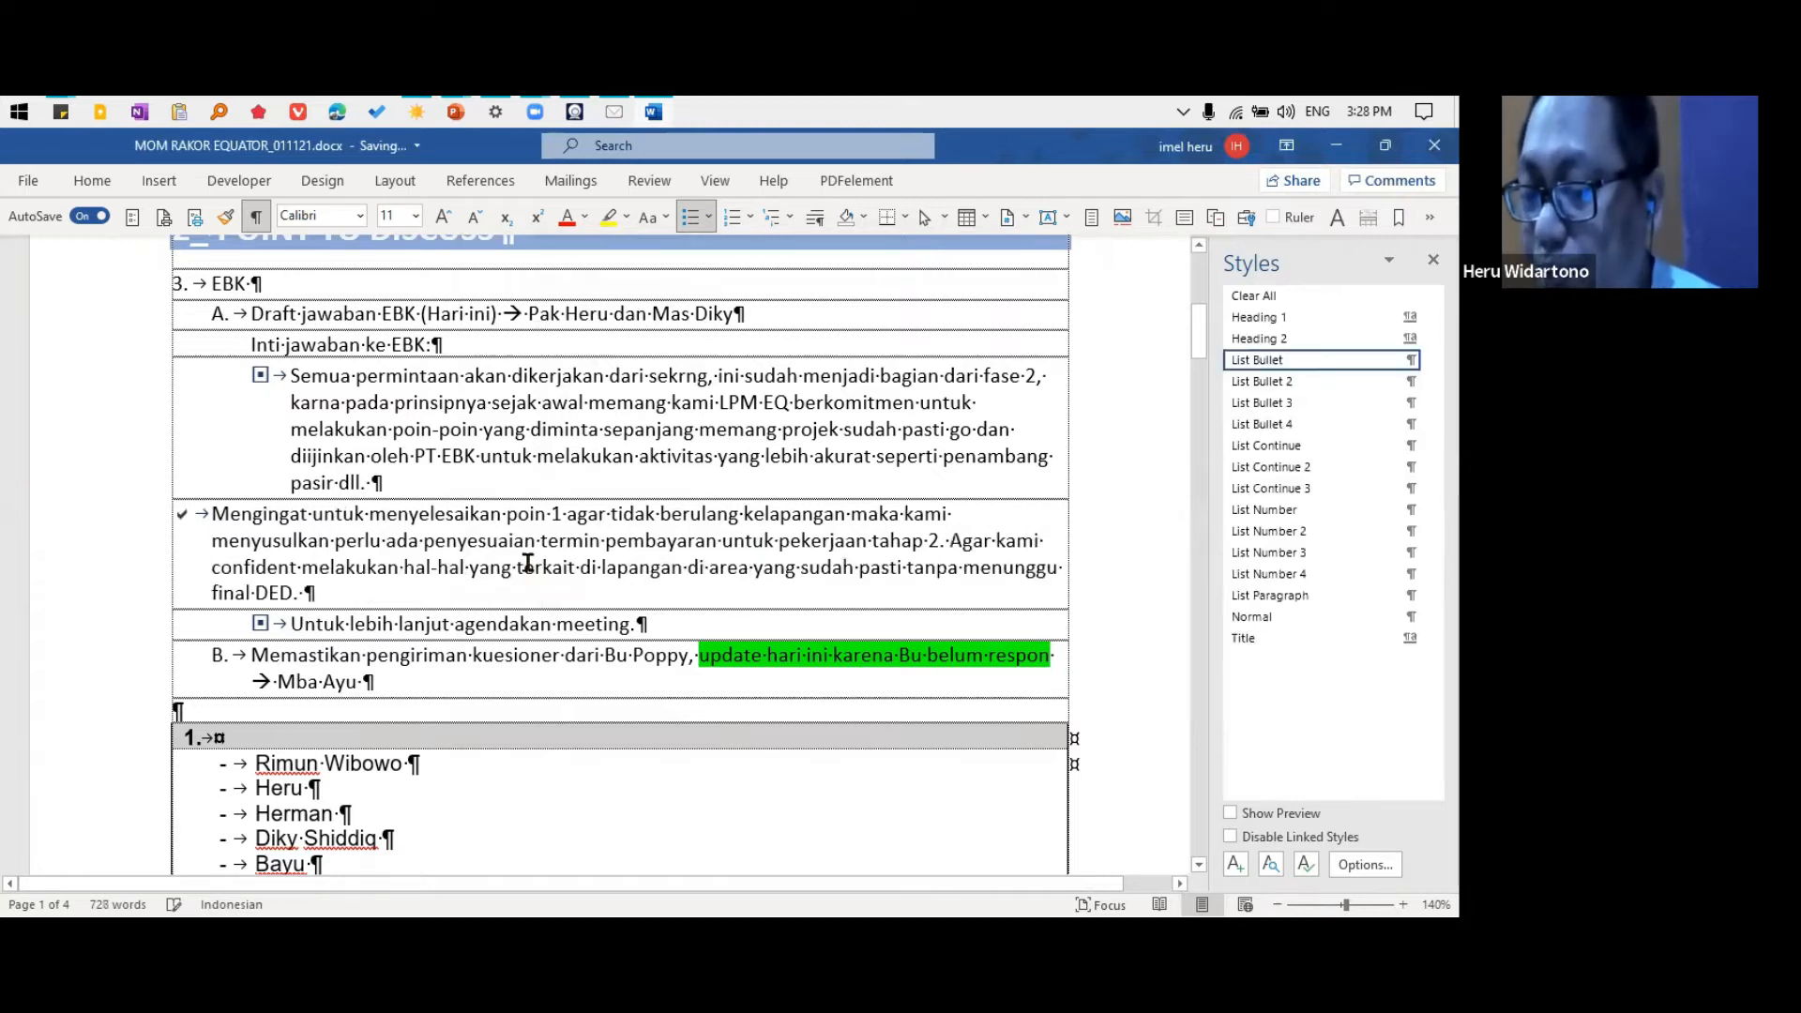
key("alt+shift+Right")
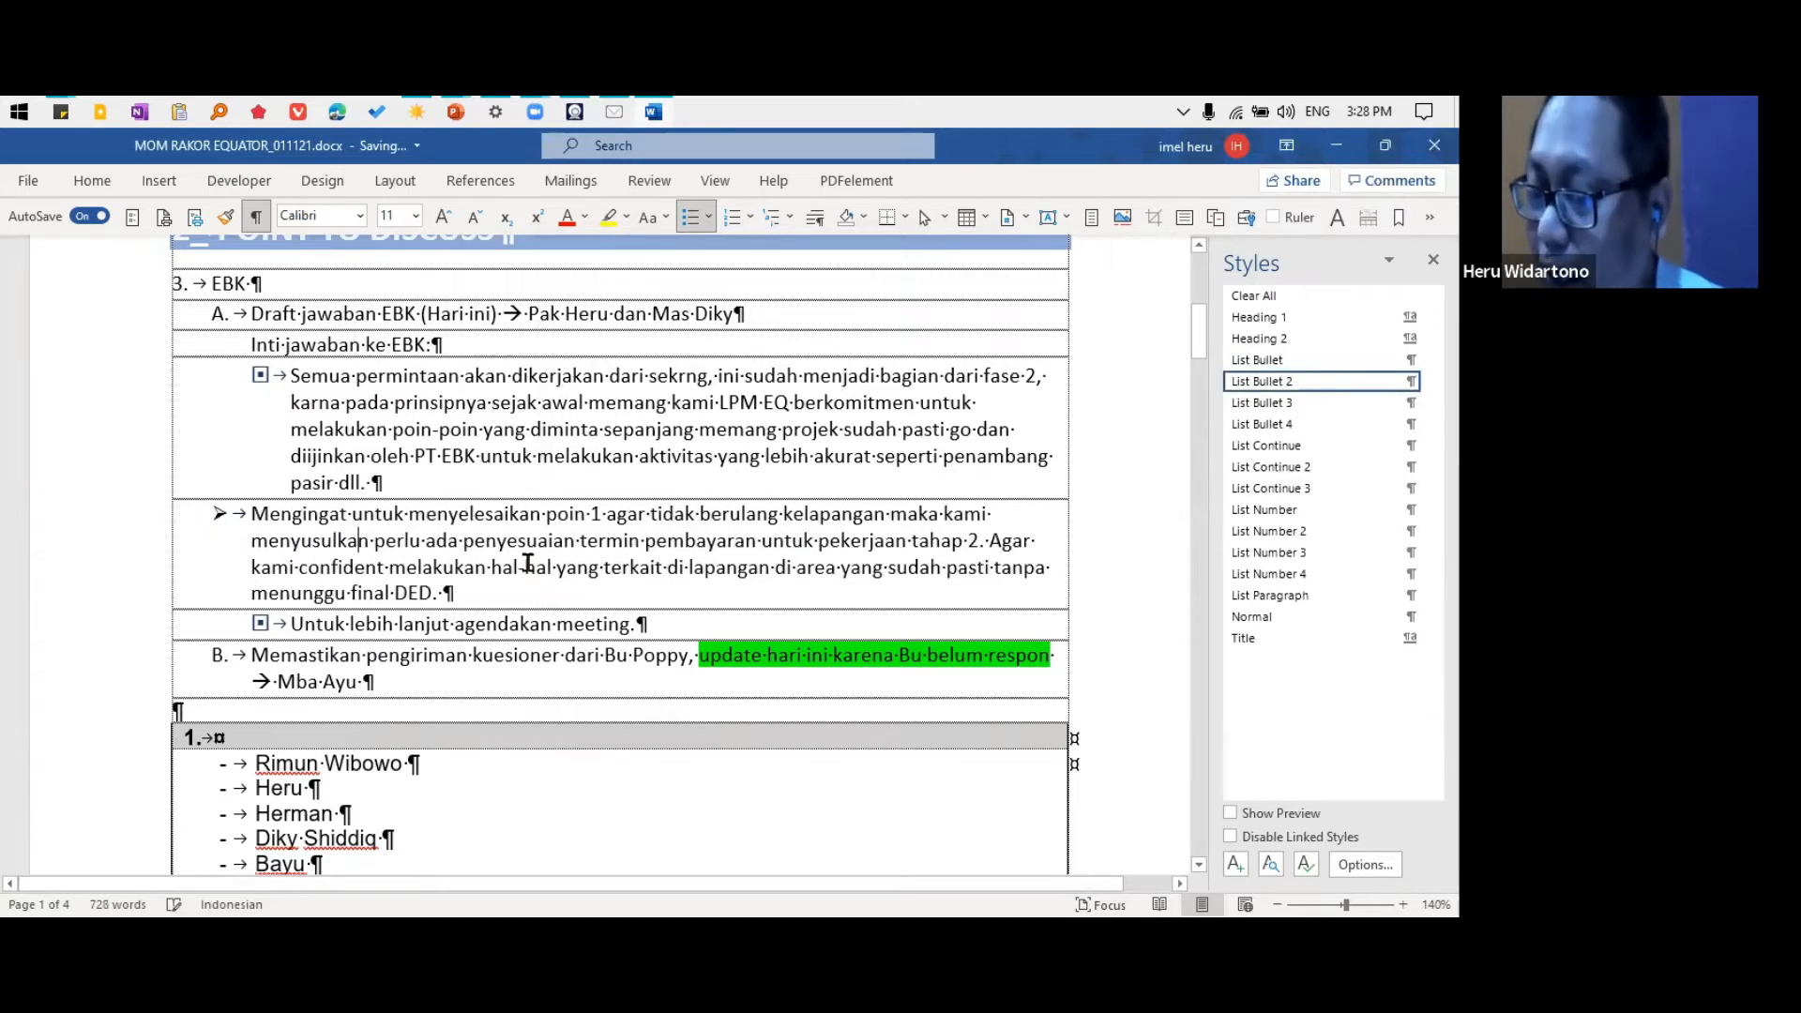
key("alt+shift+Right")
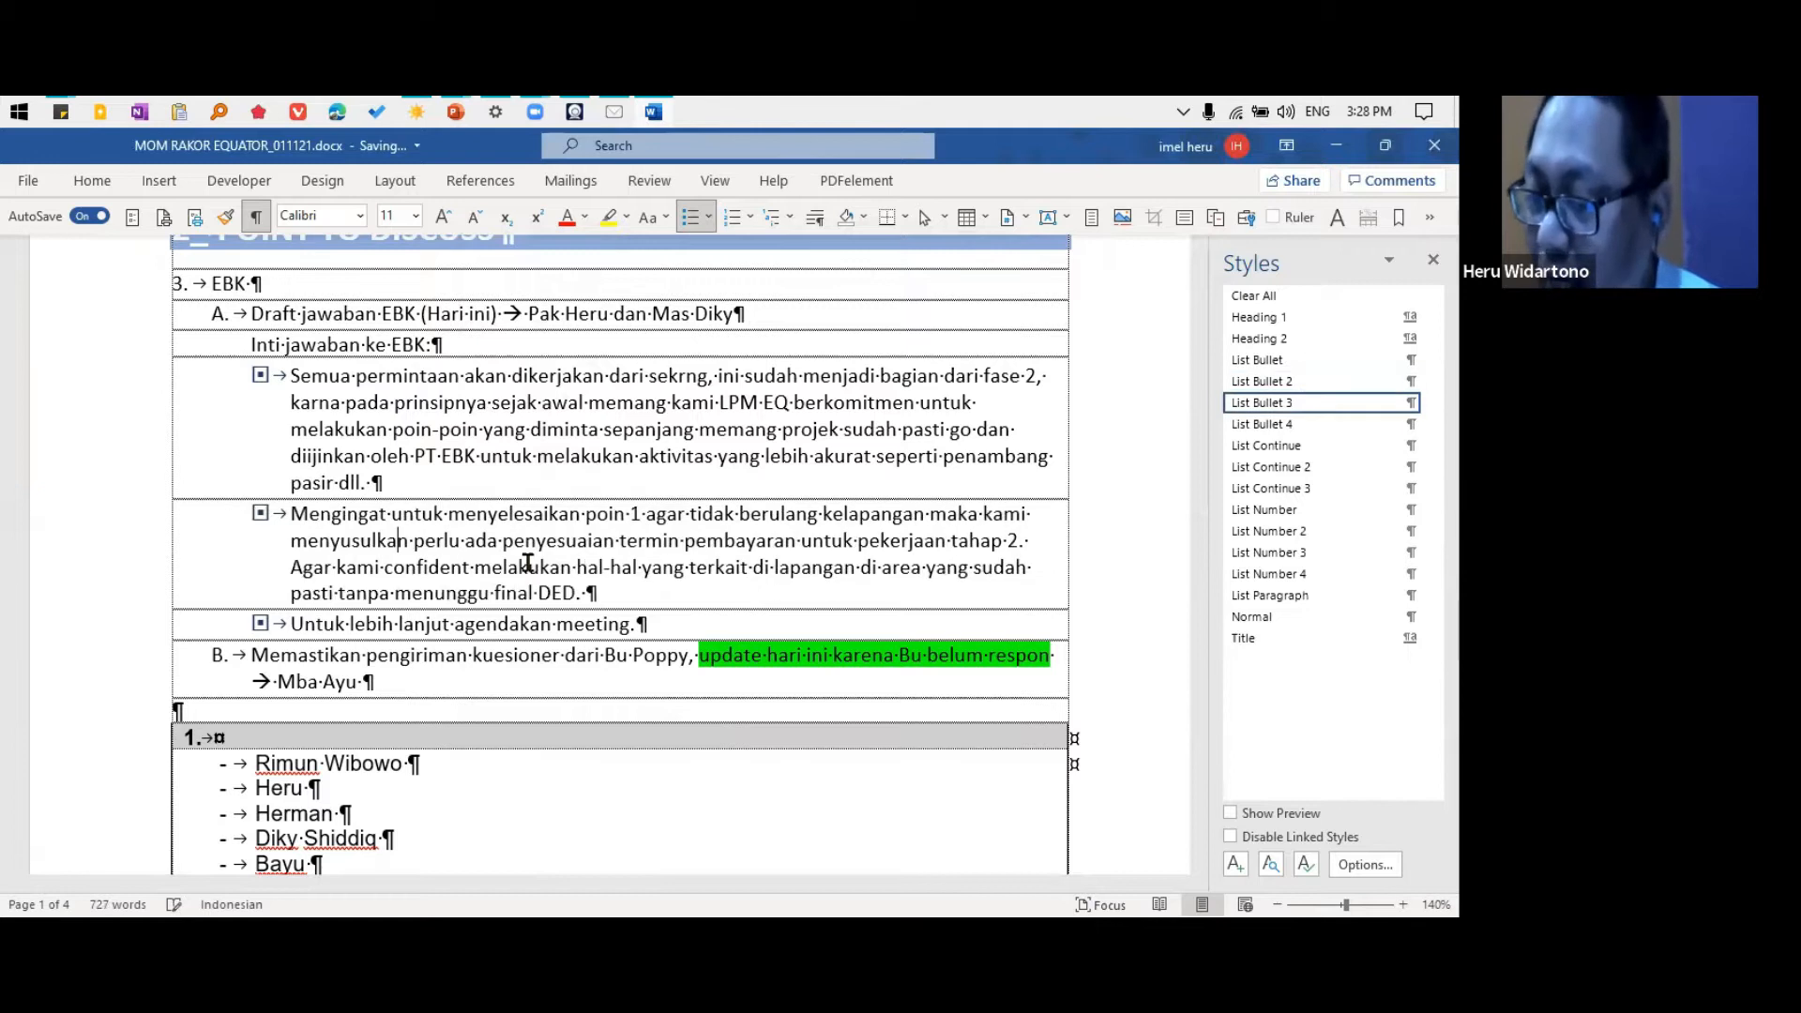
key("alt+shift+Right")
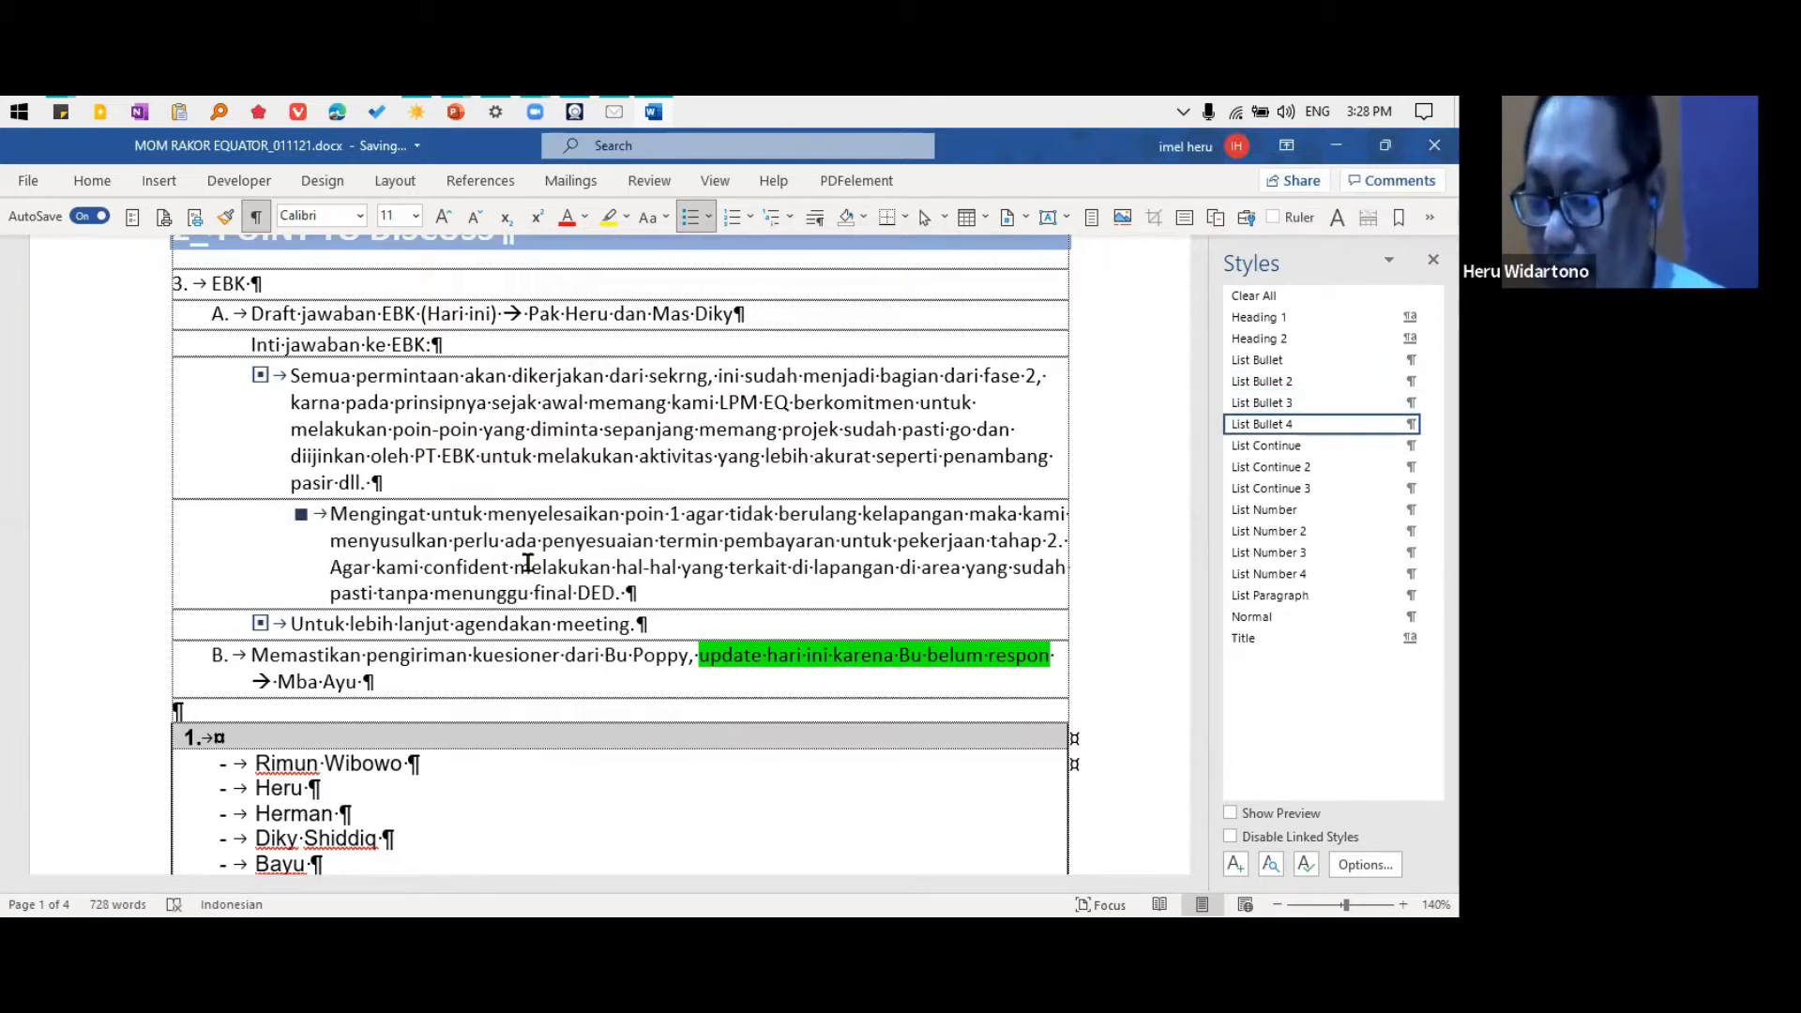
key("ctrl+shift+l")
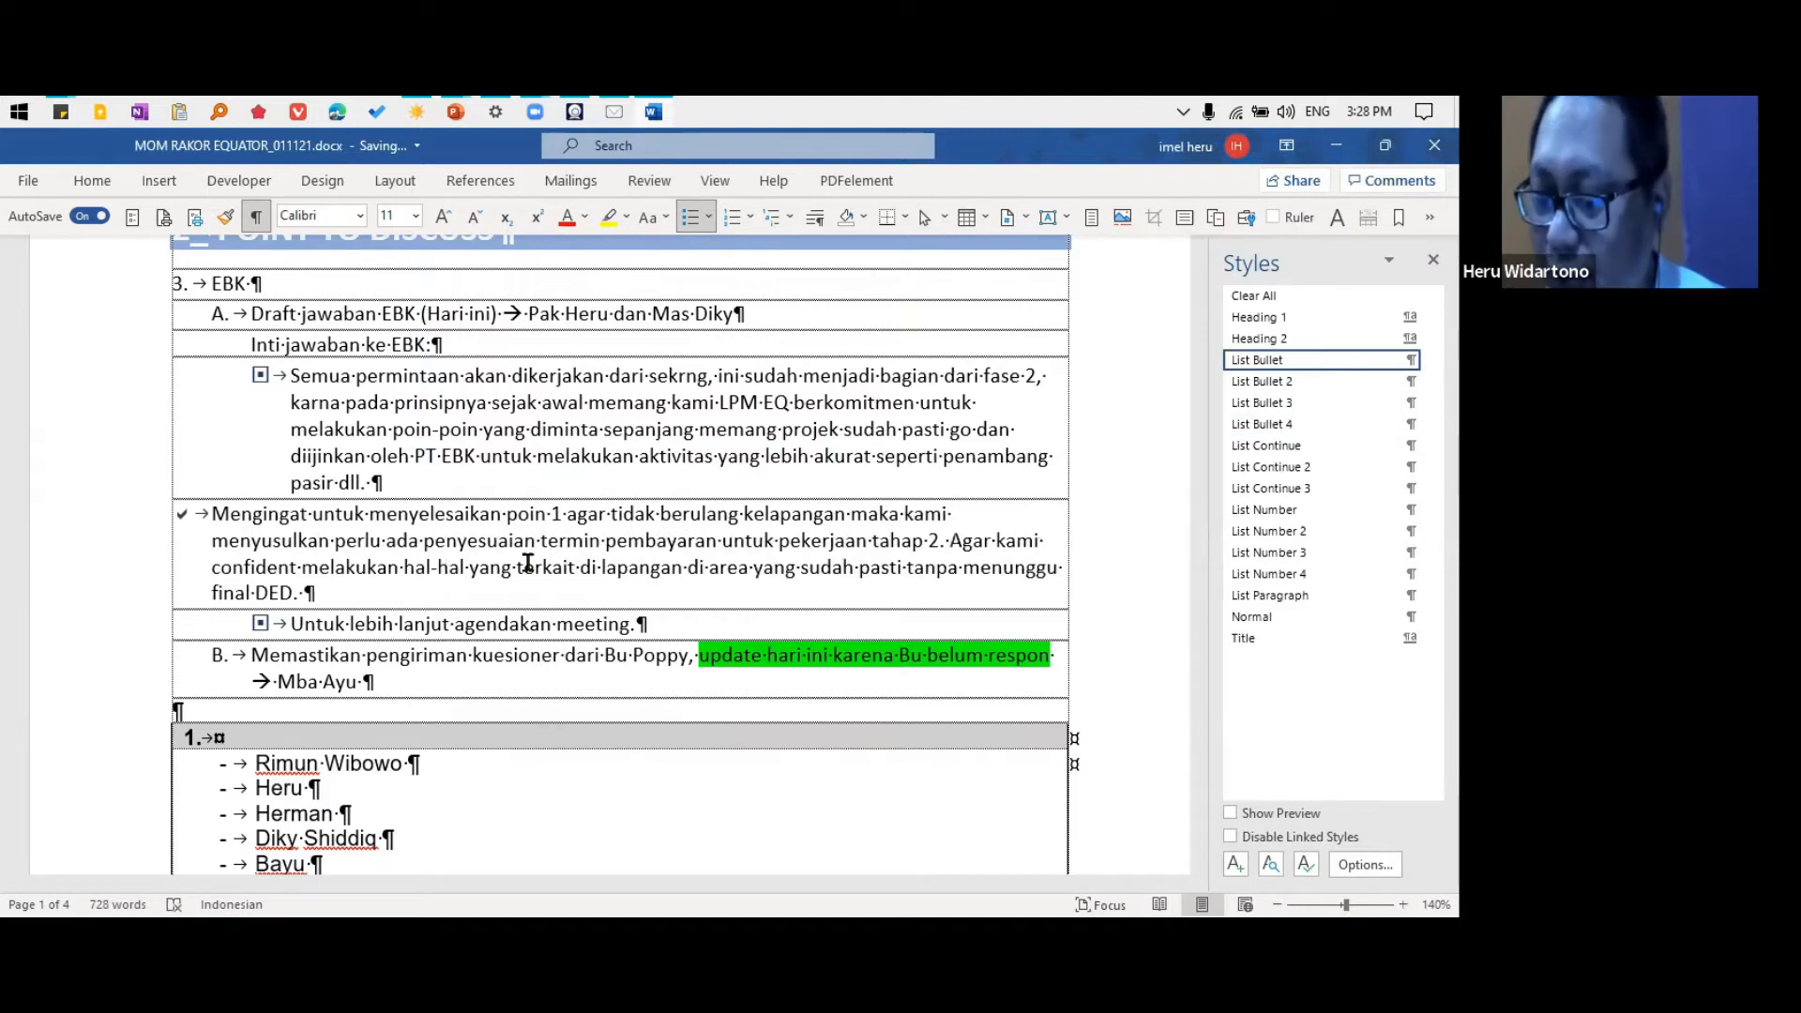
key("alt+shift+Right")
key("alt+shift+Right")
key("alt+shift+Right")
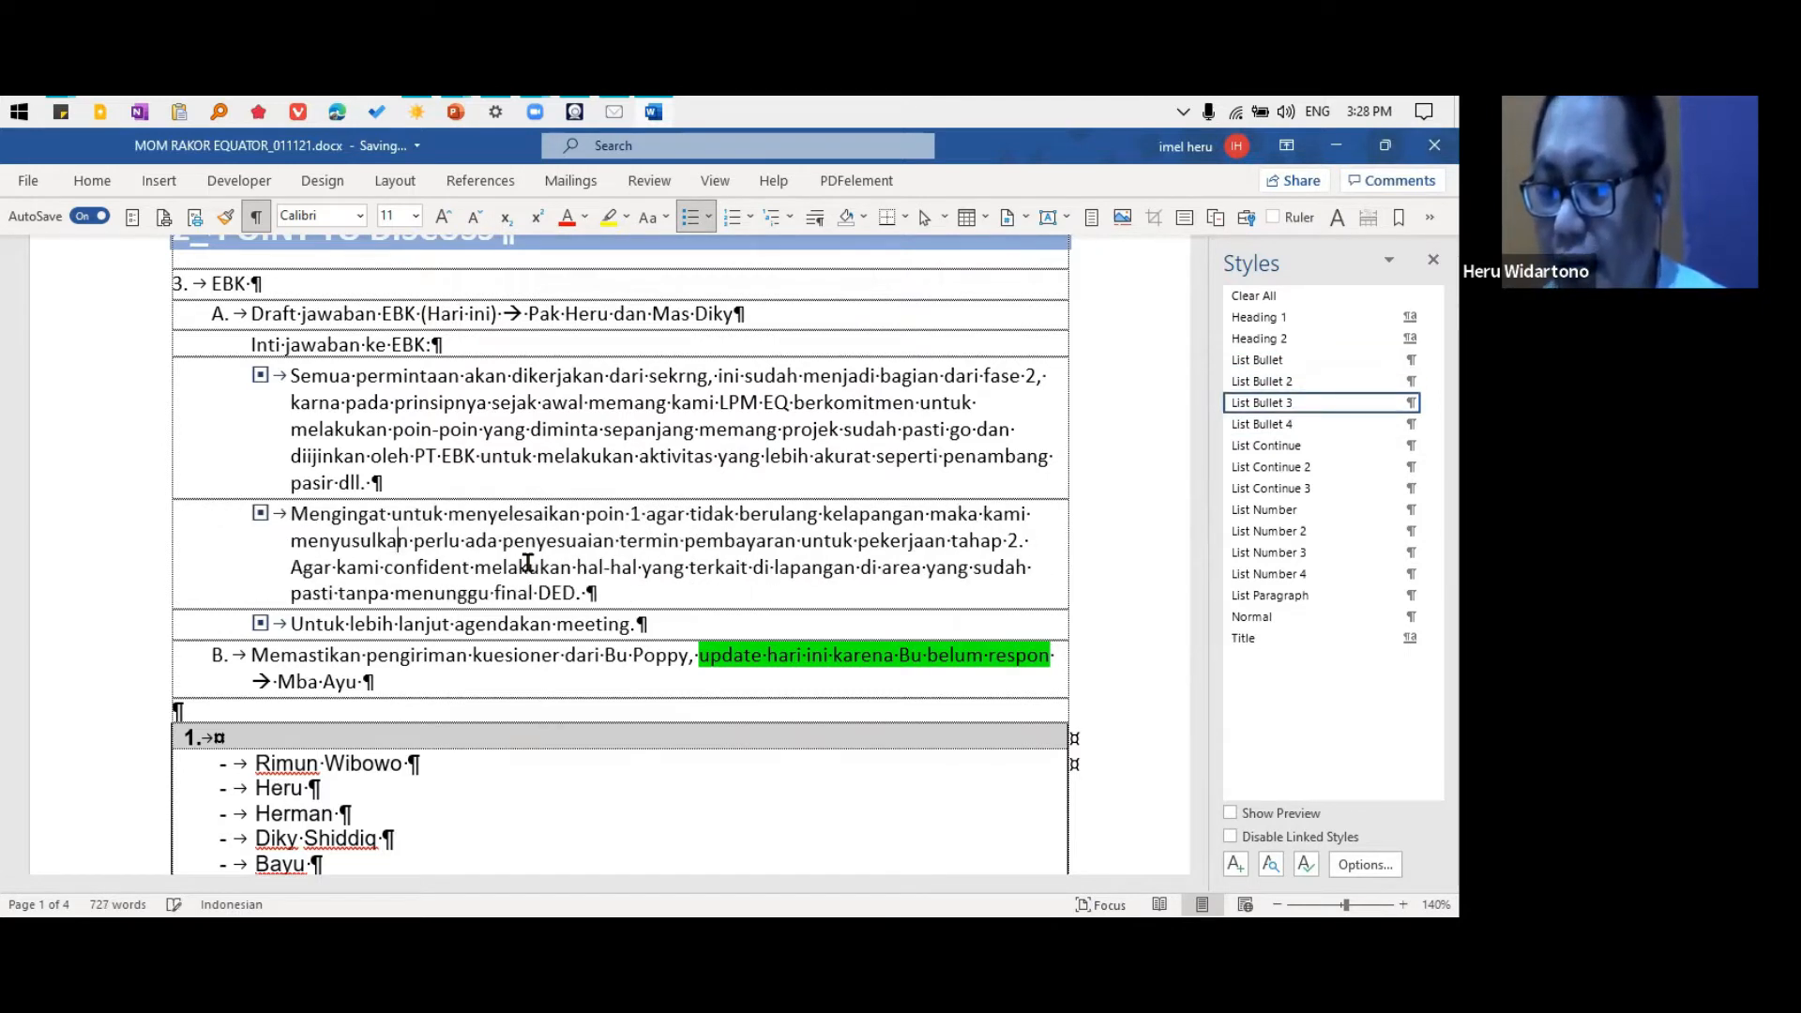
key("ctrl+shift+l")
key("alt+shift+Right")
key("alt+shift+Right")
key("alt+shift+Right")
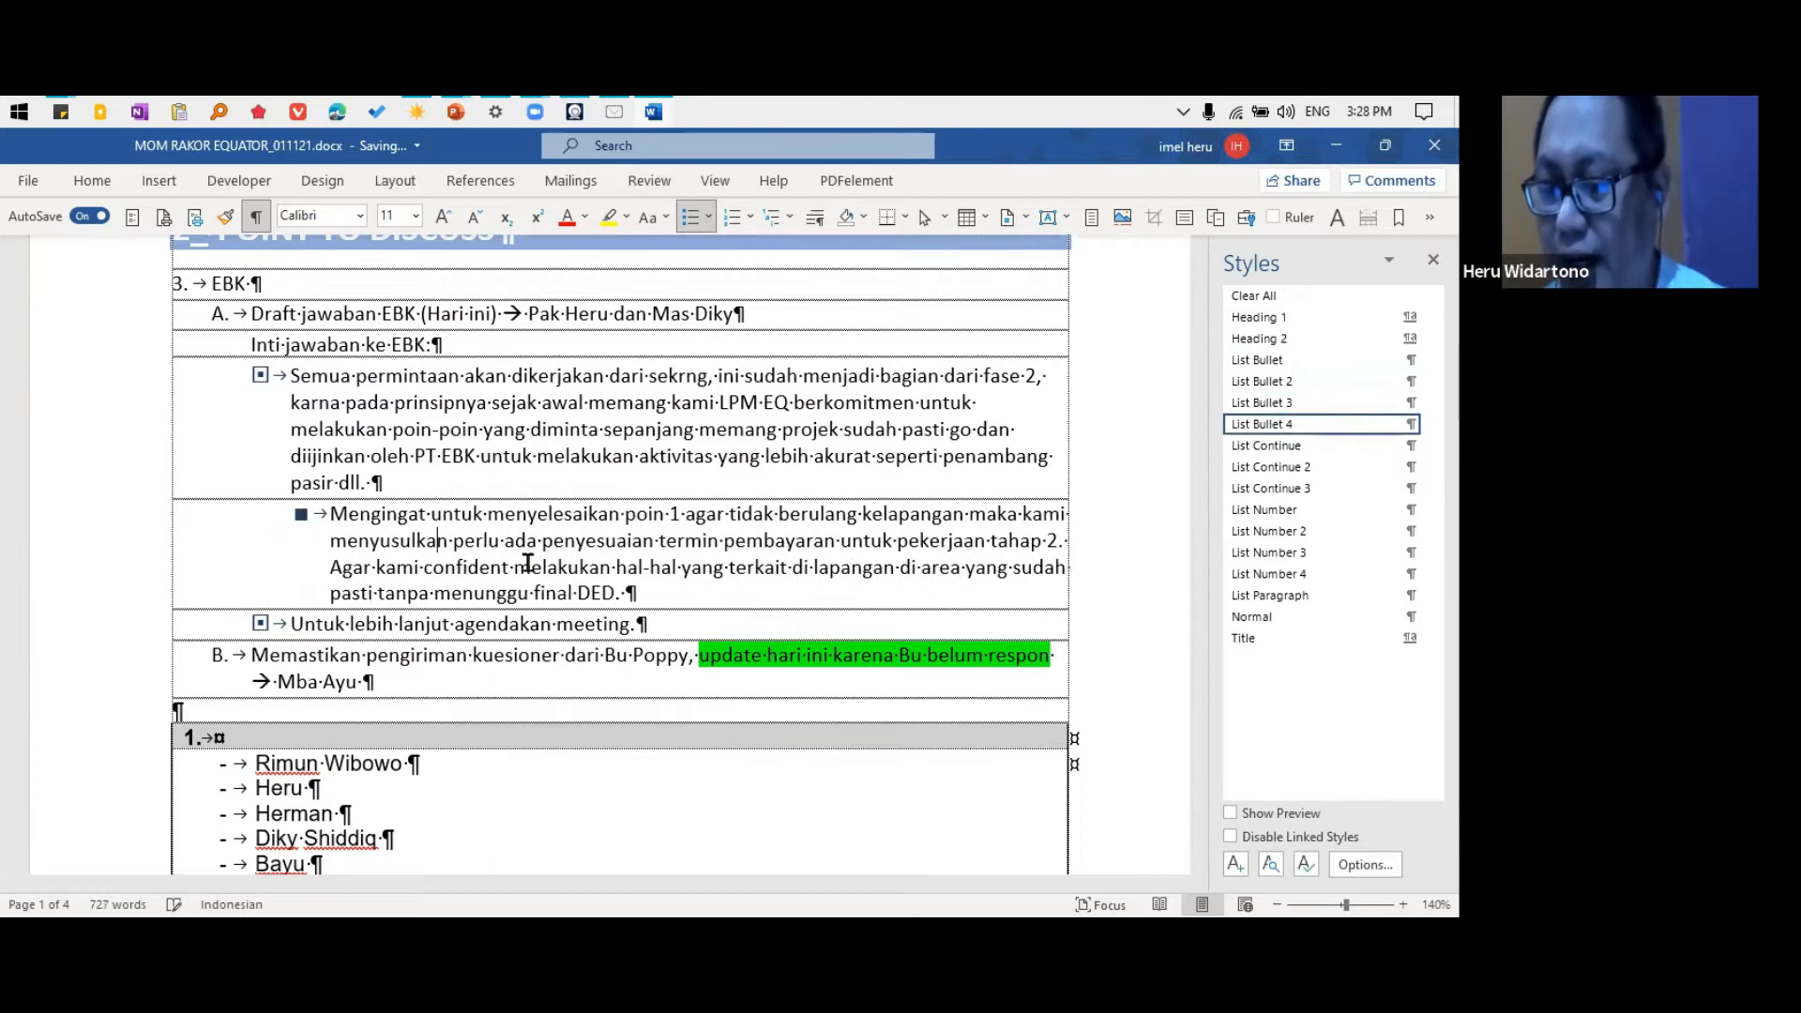
Apply the List Number style to the paragraph starting "Semua permintaan" and demote it level by level to List Number 4
key("Up")
key("Up")
key("Up")
key("Up")
key("Up")
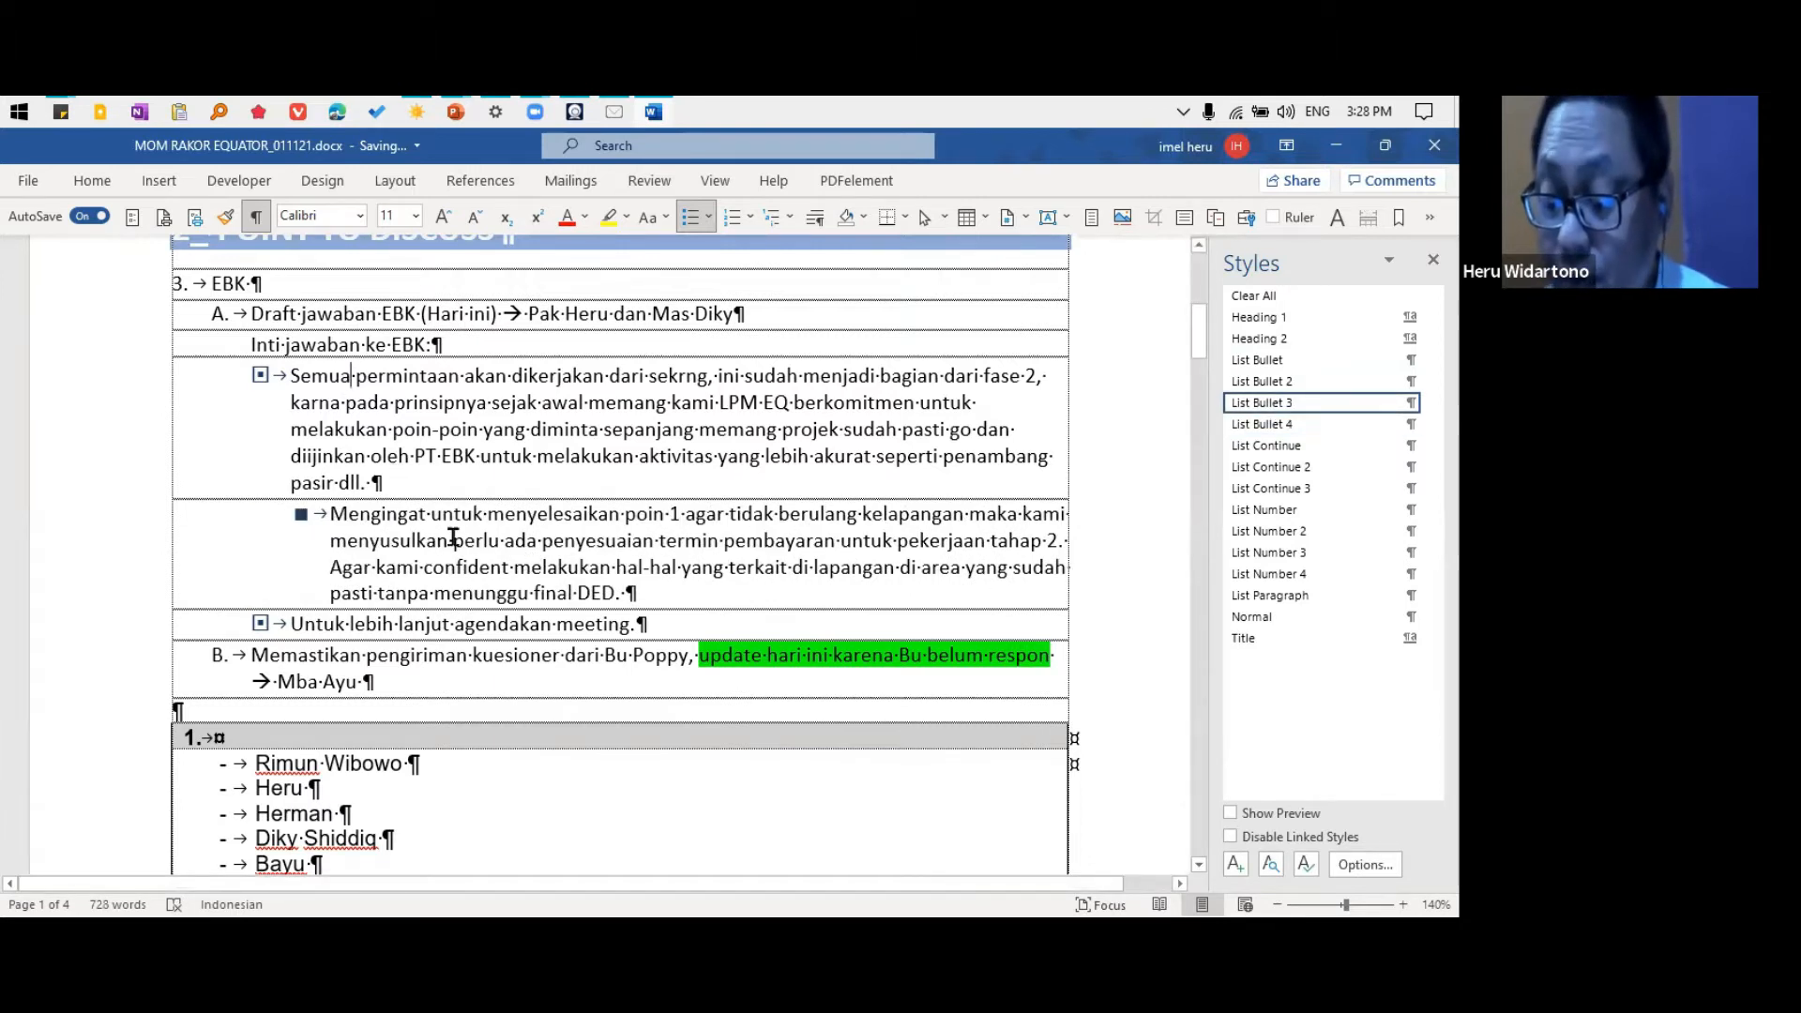
key("ctrl+shift+n")
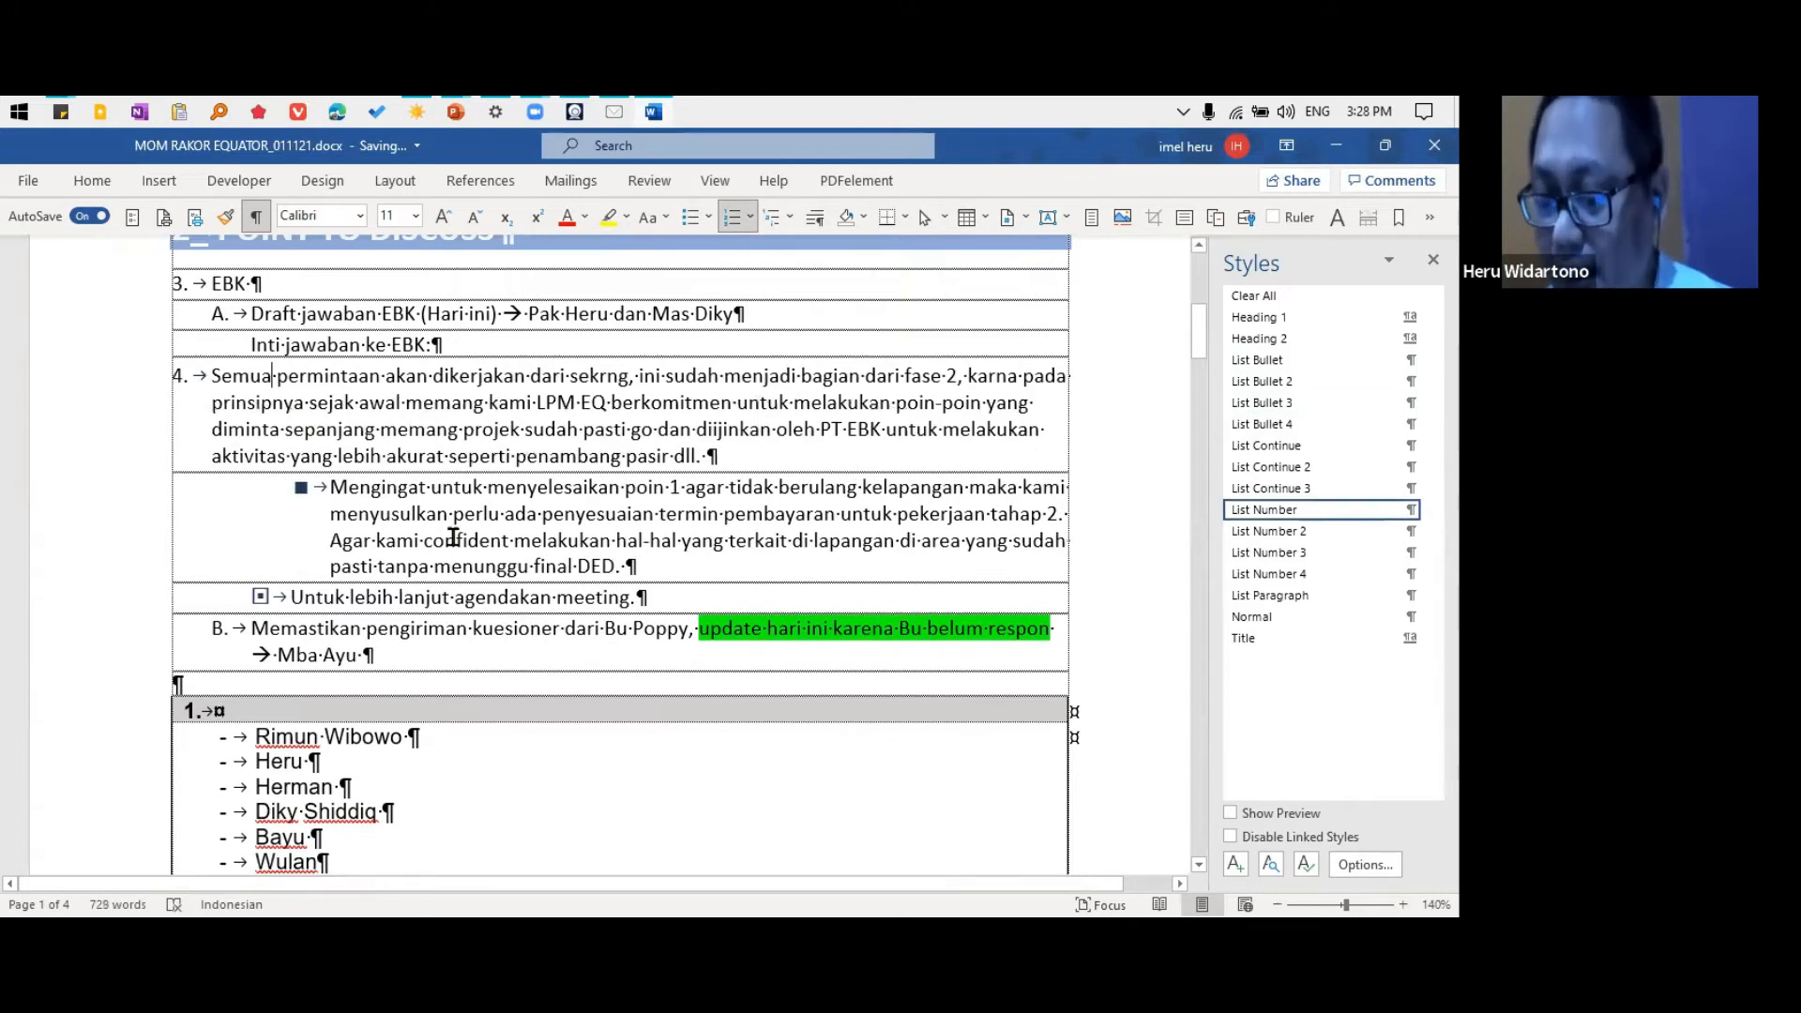
key("alt+shift+Right")
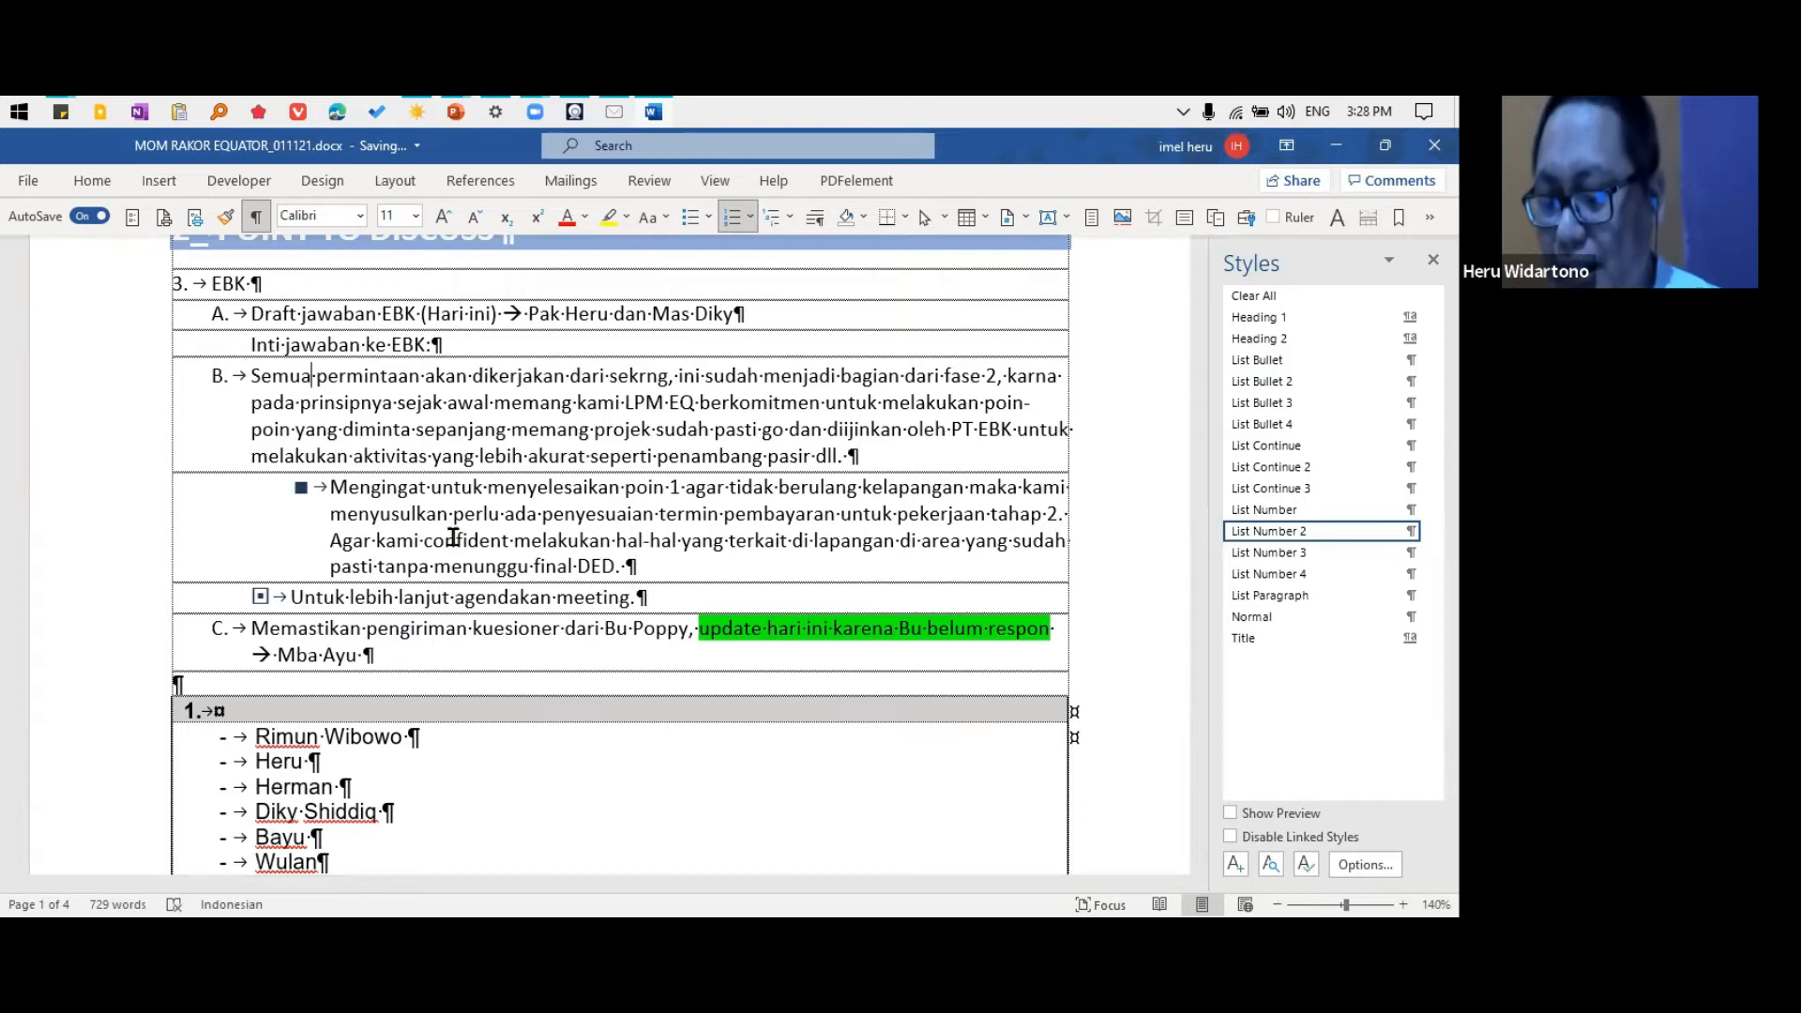
key("alt+shift+Right")
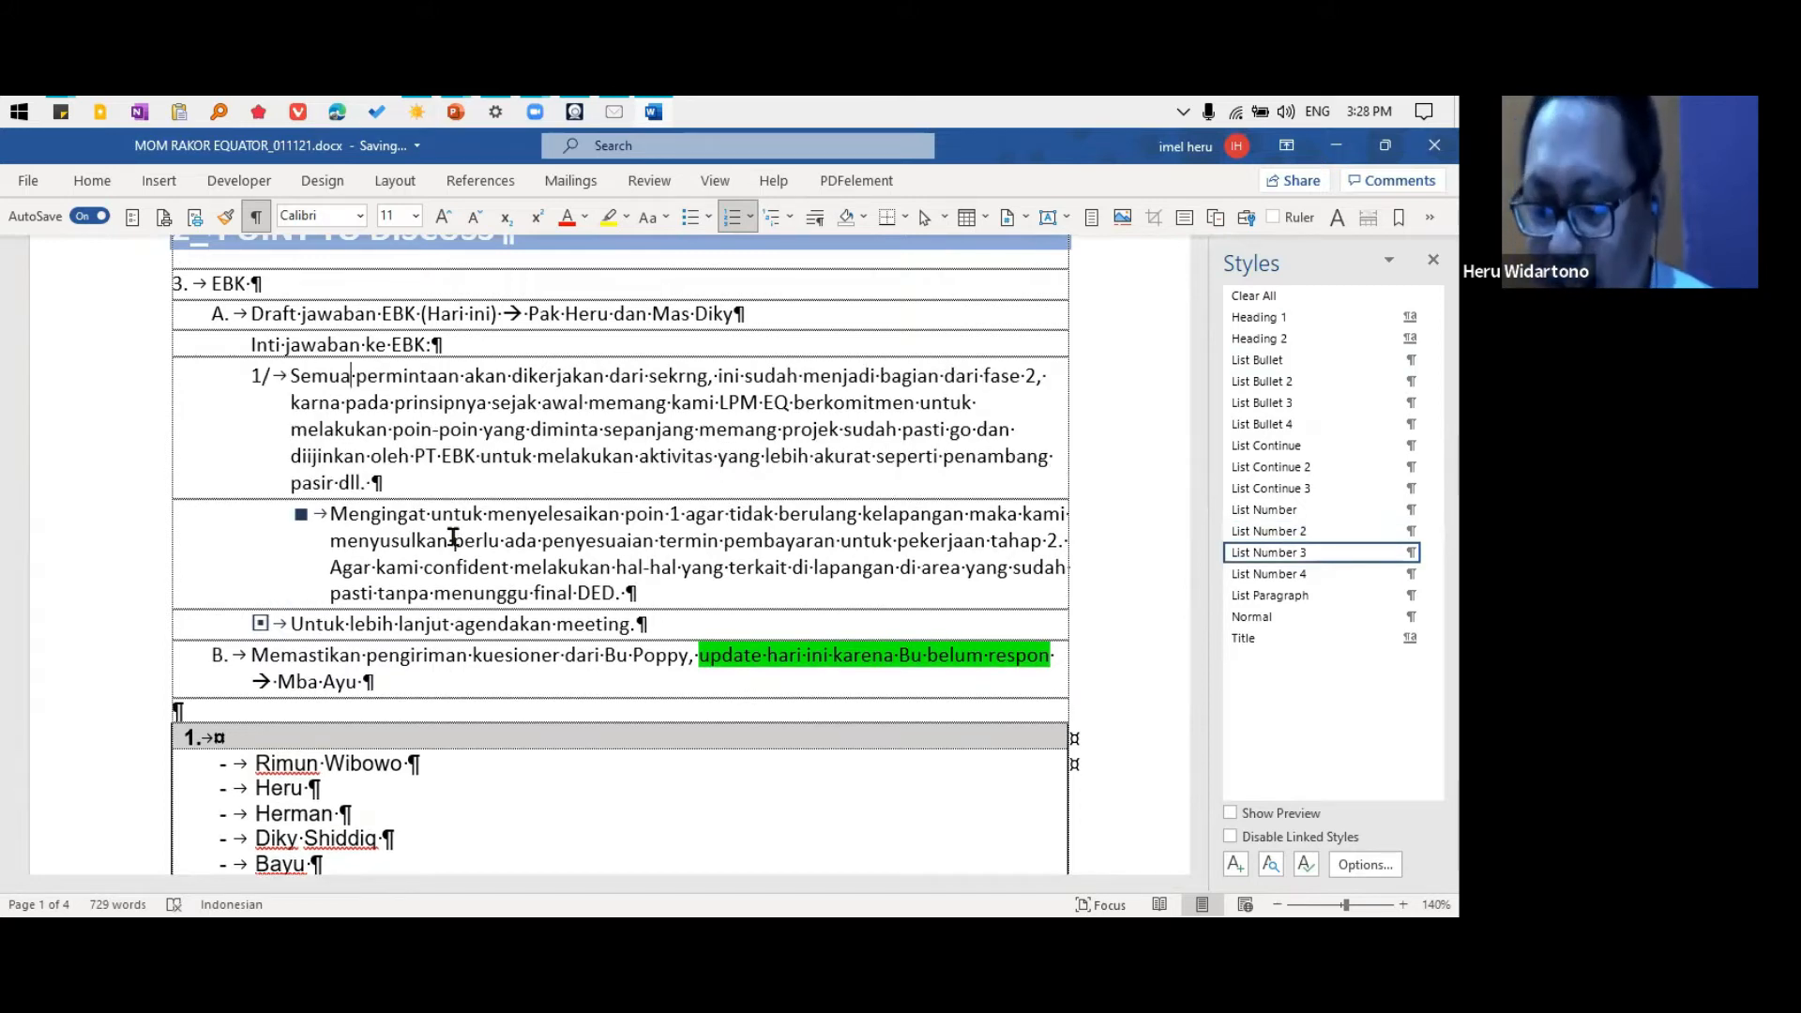
key("alt+shift+Right")
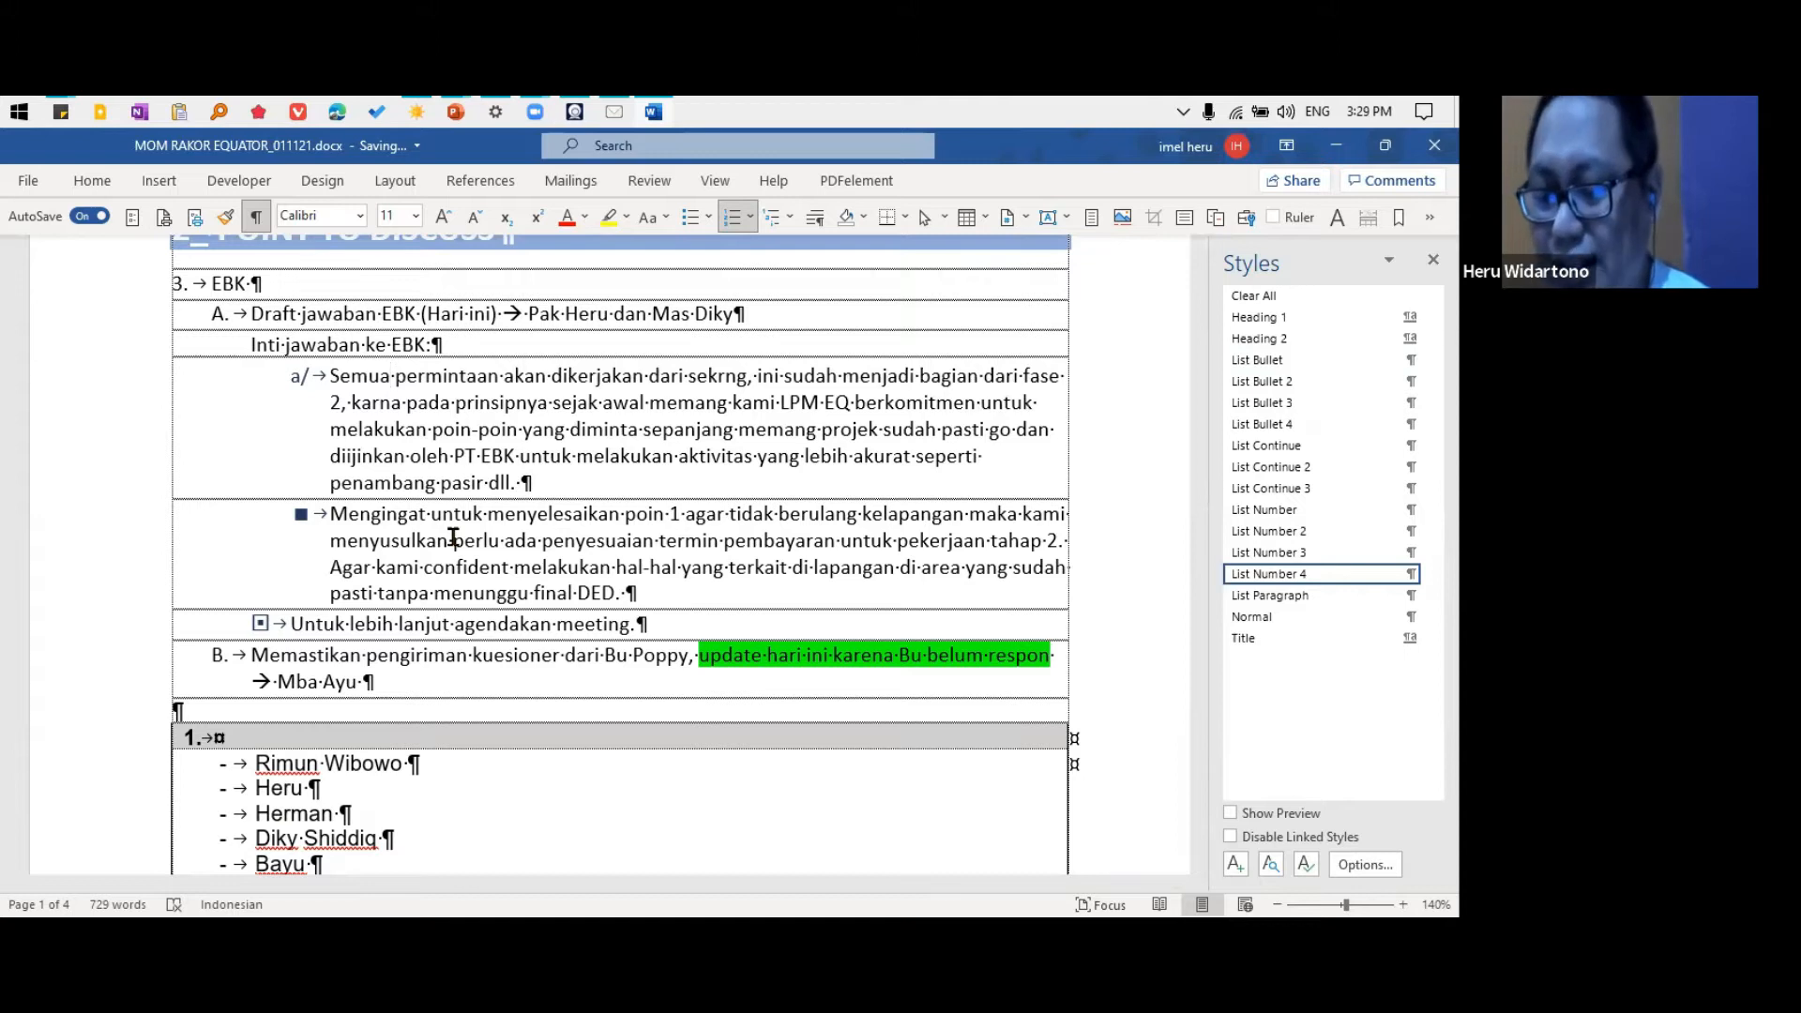
Promote the "Semua permintaan" item three list levels and demote it back to List Number 4
key("alt+shift+Left")
key("alt+shift+Left")
key("alt+shift+Left")
key("alt+shift+Right")
key("alt+shift+Right")
key("alt+shift+Right")
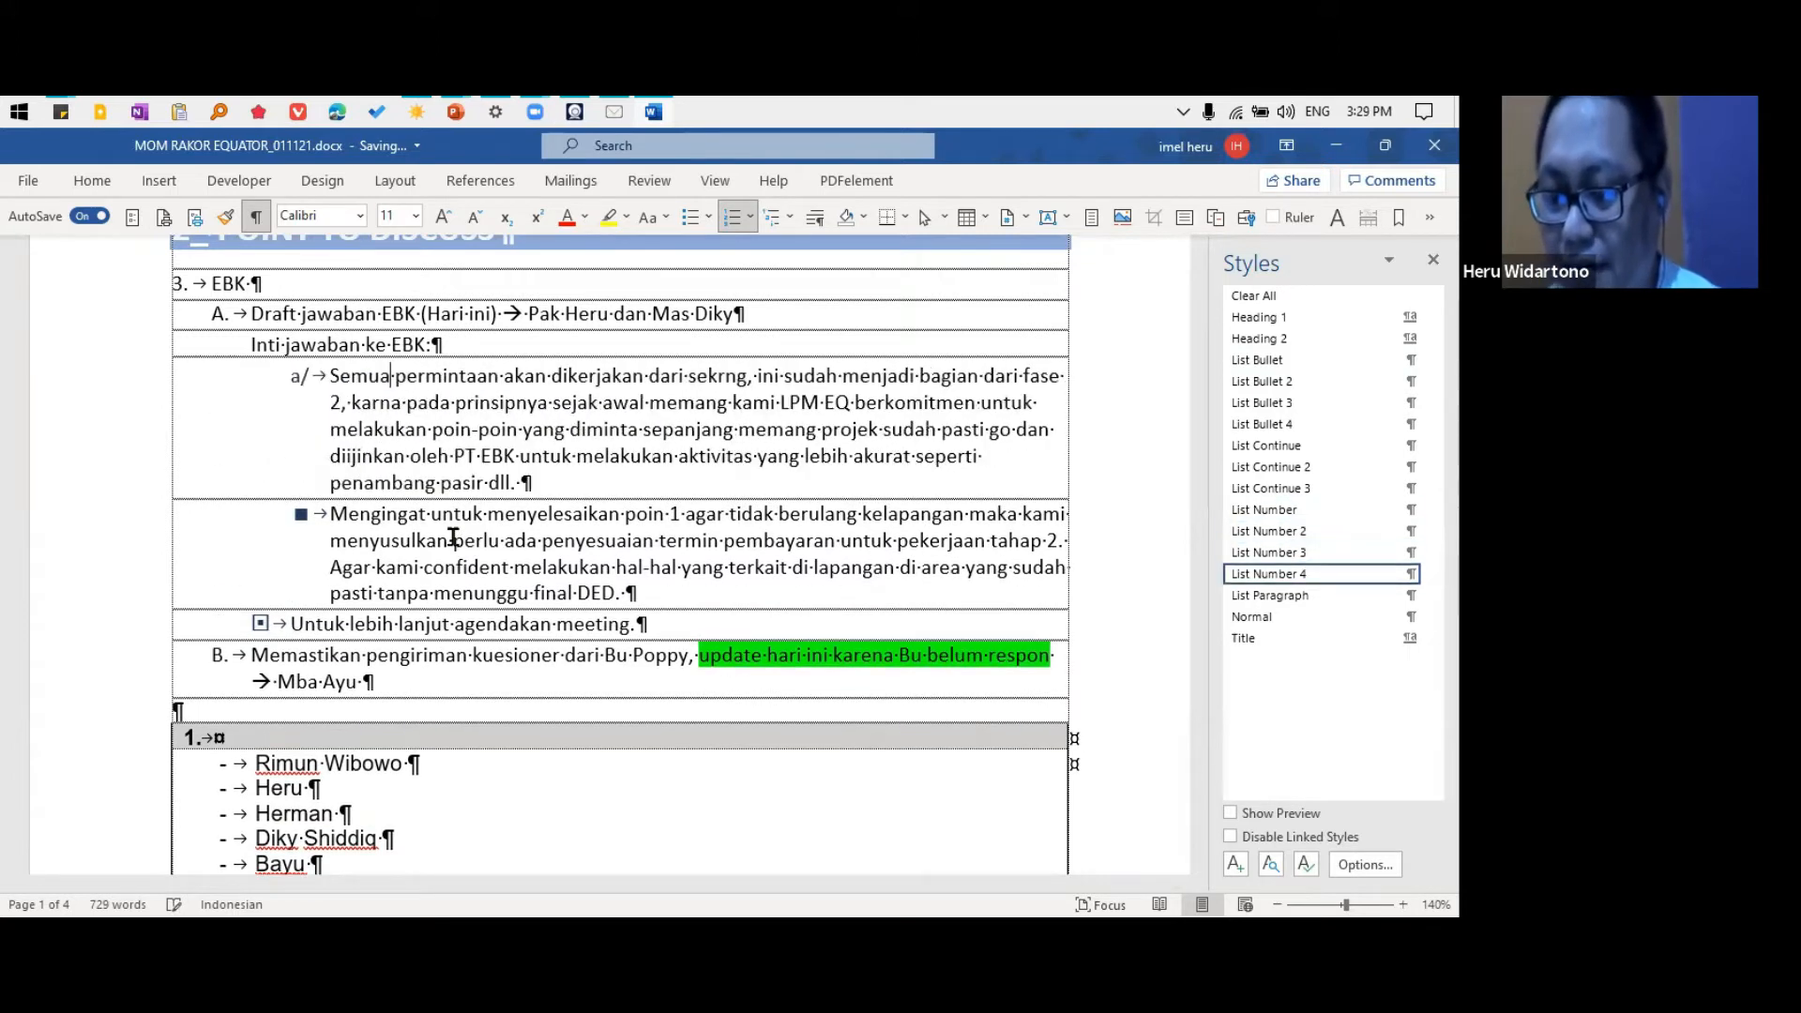
Promote the "Semua permintaan" item two list levels and demote it again to List Number 4
key("alt+shift+Left")
key("alt+shift+Left")
key("alt+shift+Right")
key("alt+shift+Right")
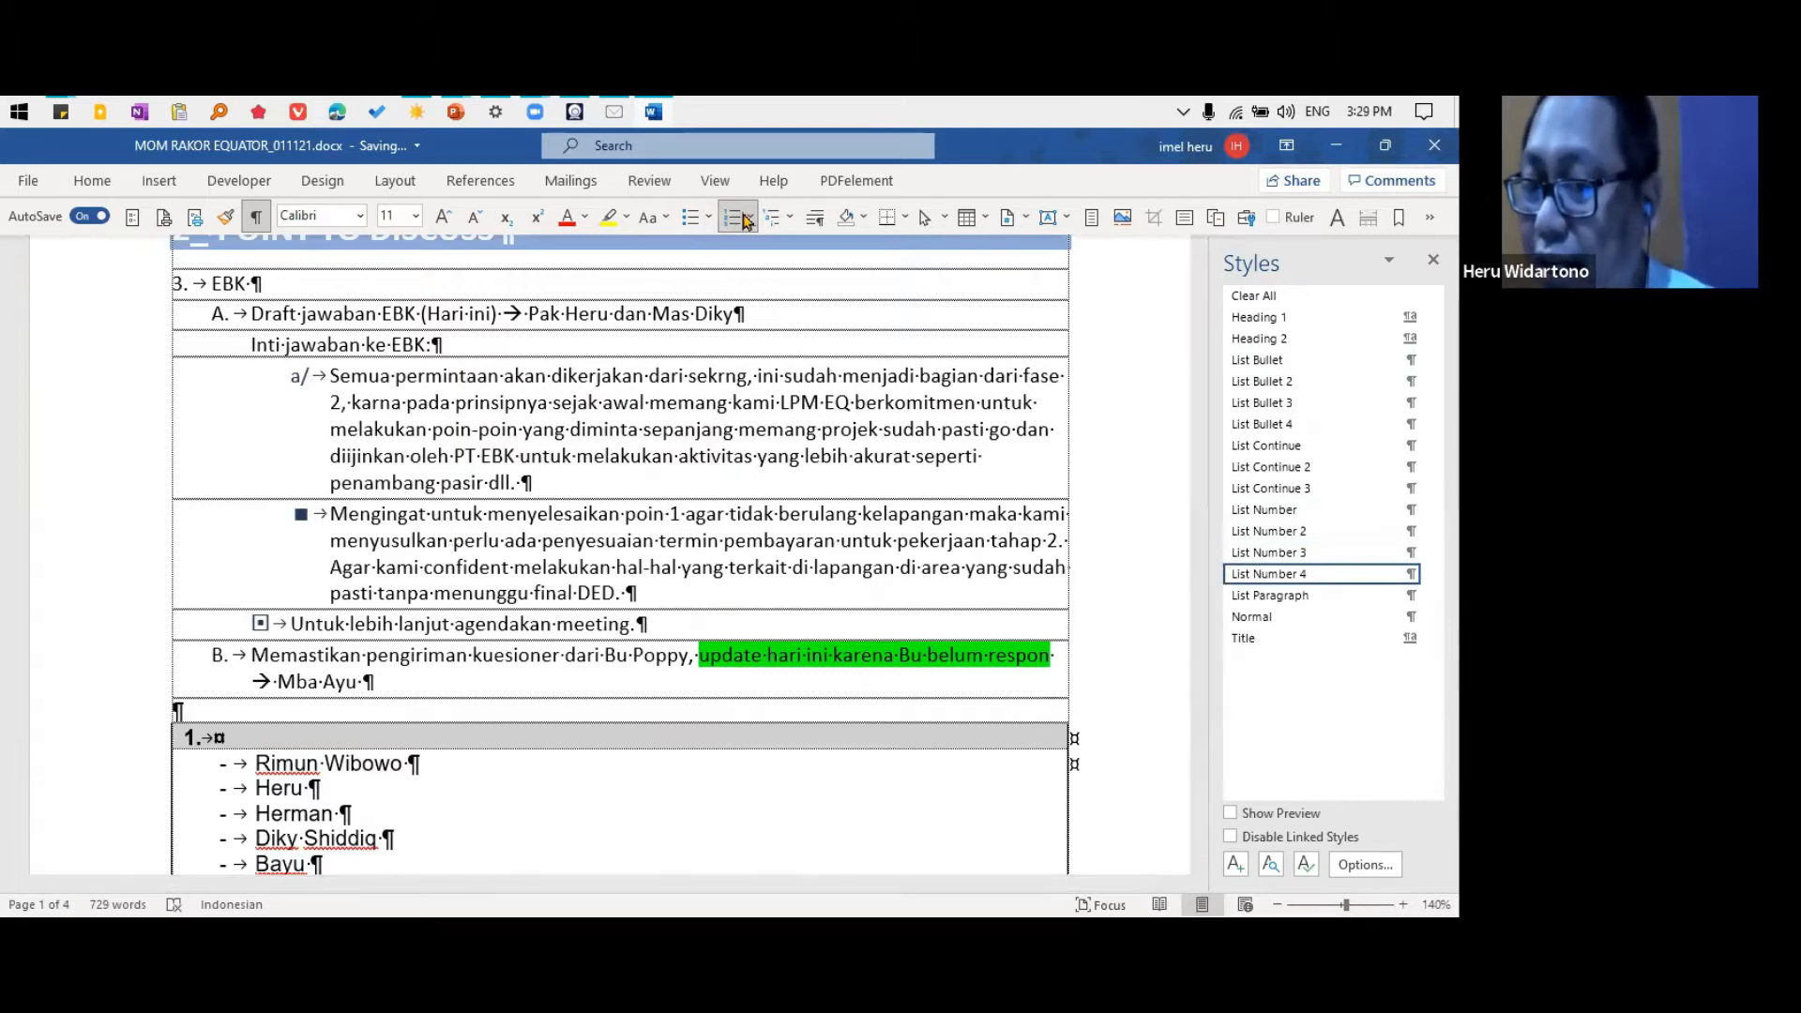
Promote the "Semua permintaan" item to List Number 3 and convert it to the List Bullet 3 style
left_click(379, 541)
left_click(366, 379)
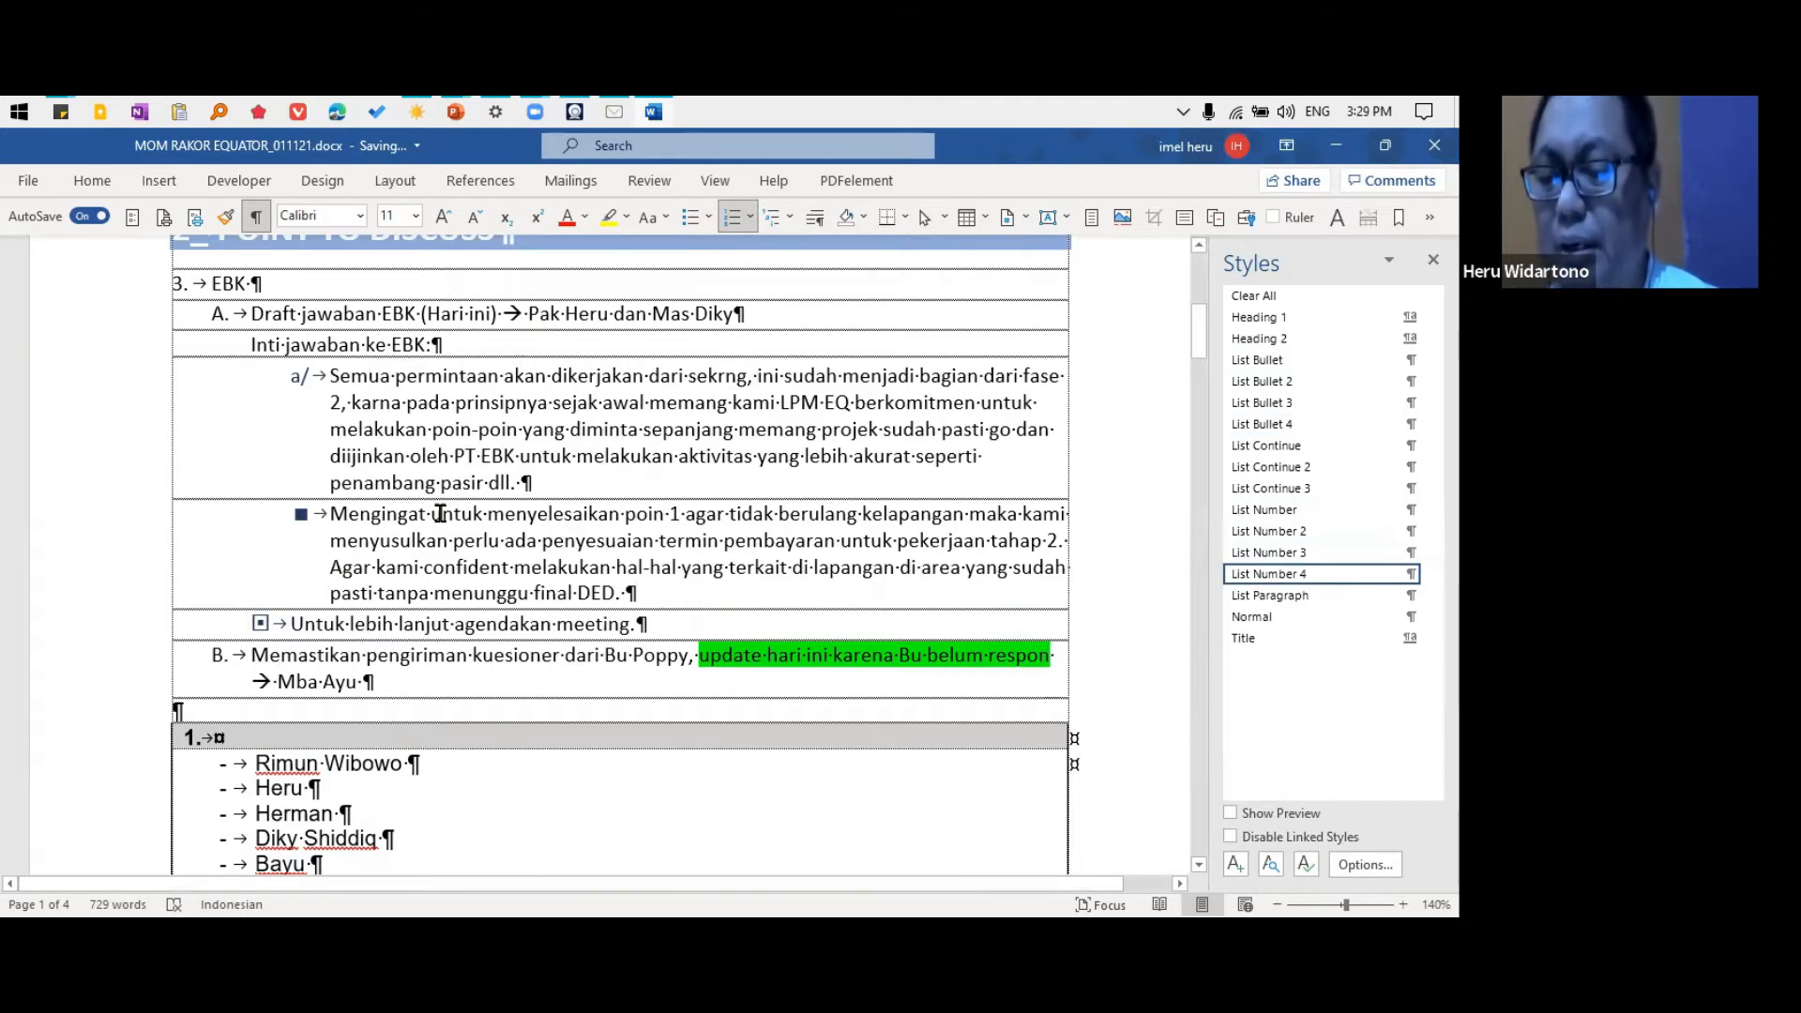
key("alt+shift+Left")
key("alt+shift+Left")
key("alt+shift+Right")
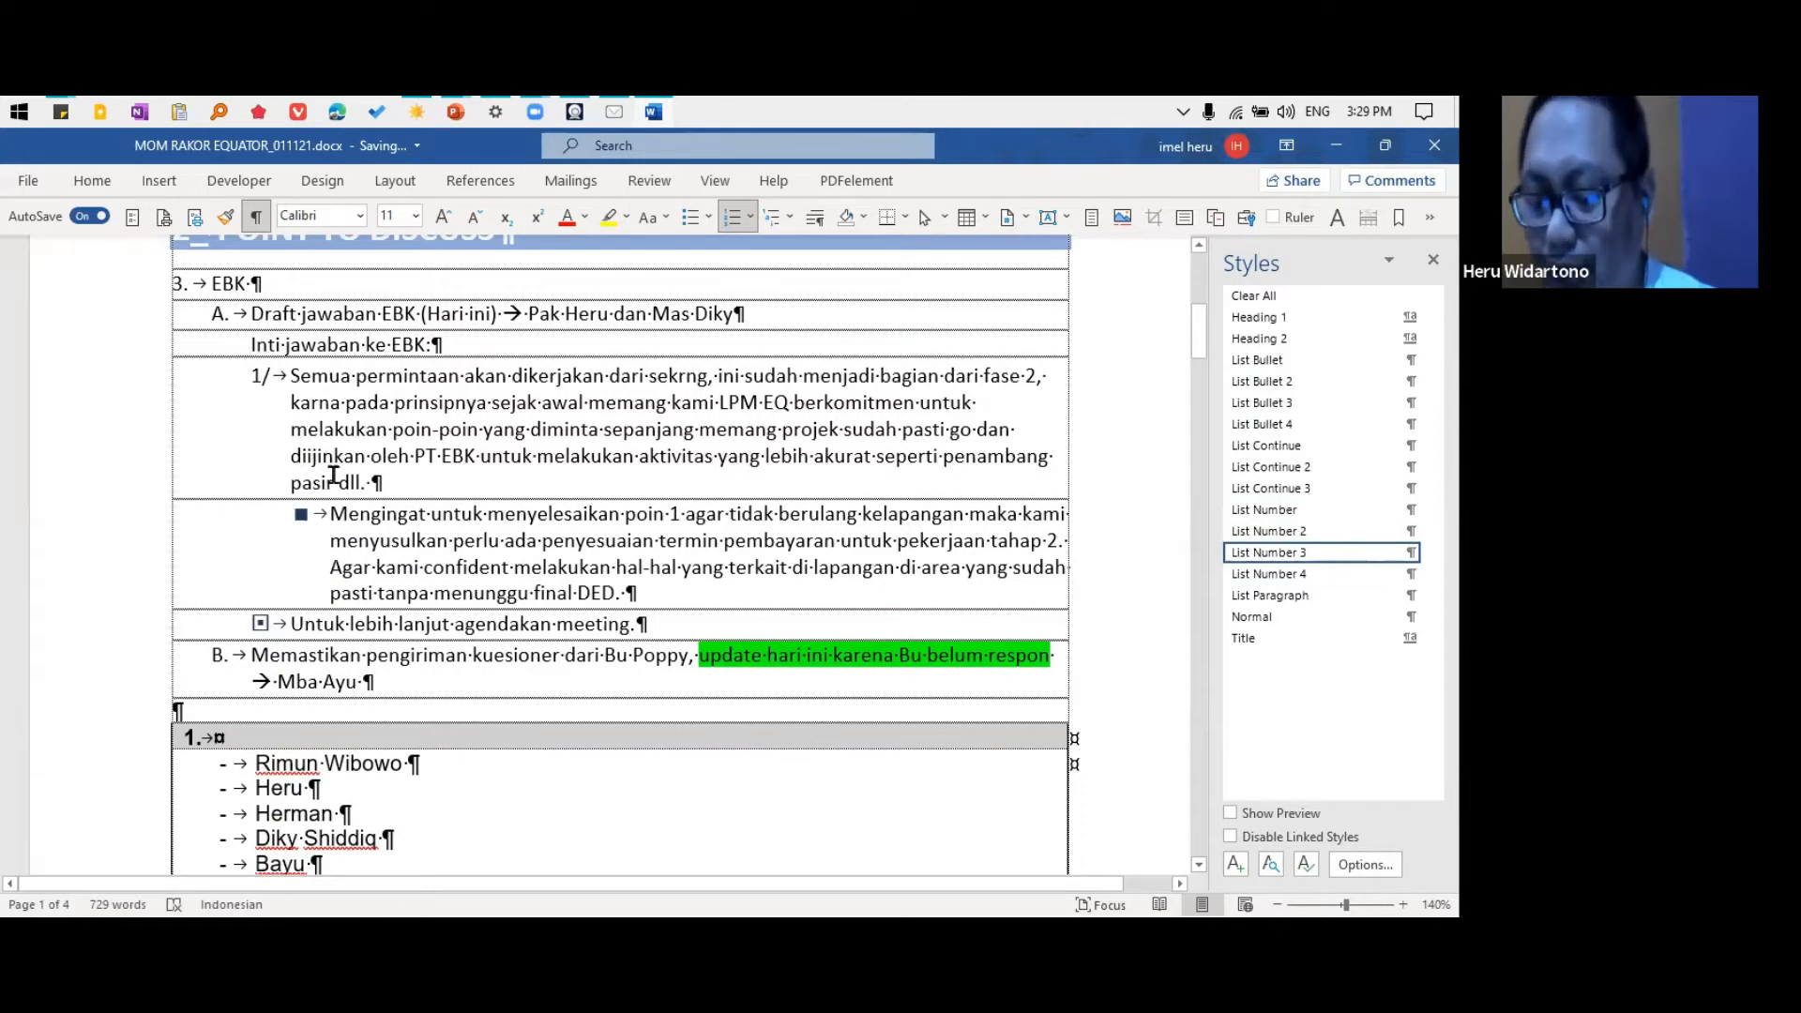
key("ctrl+shift+l")
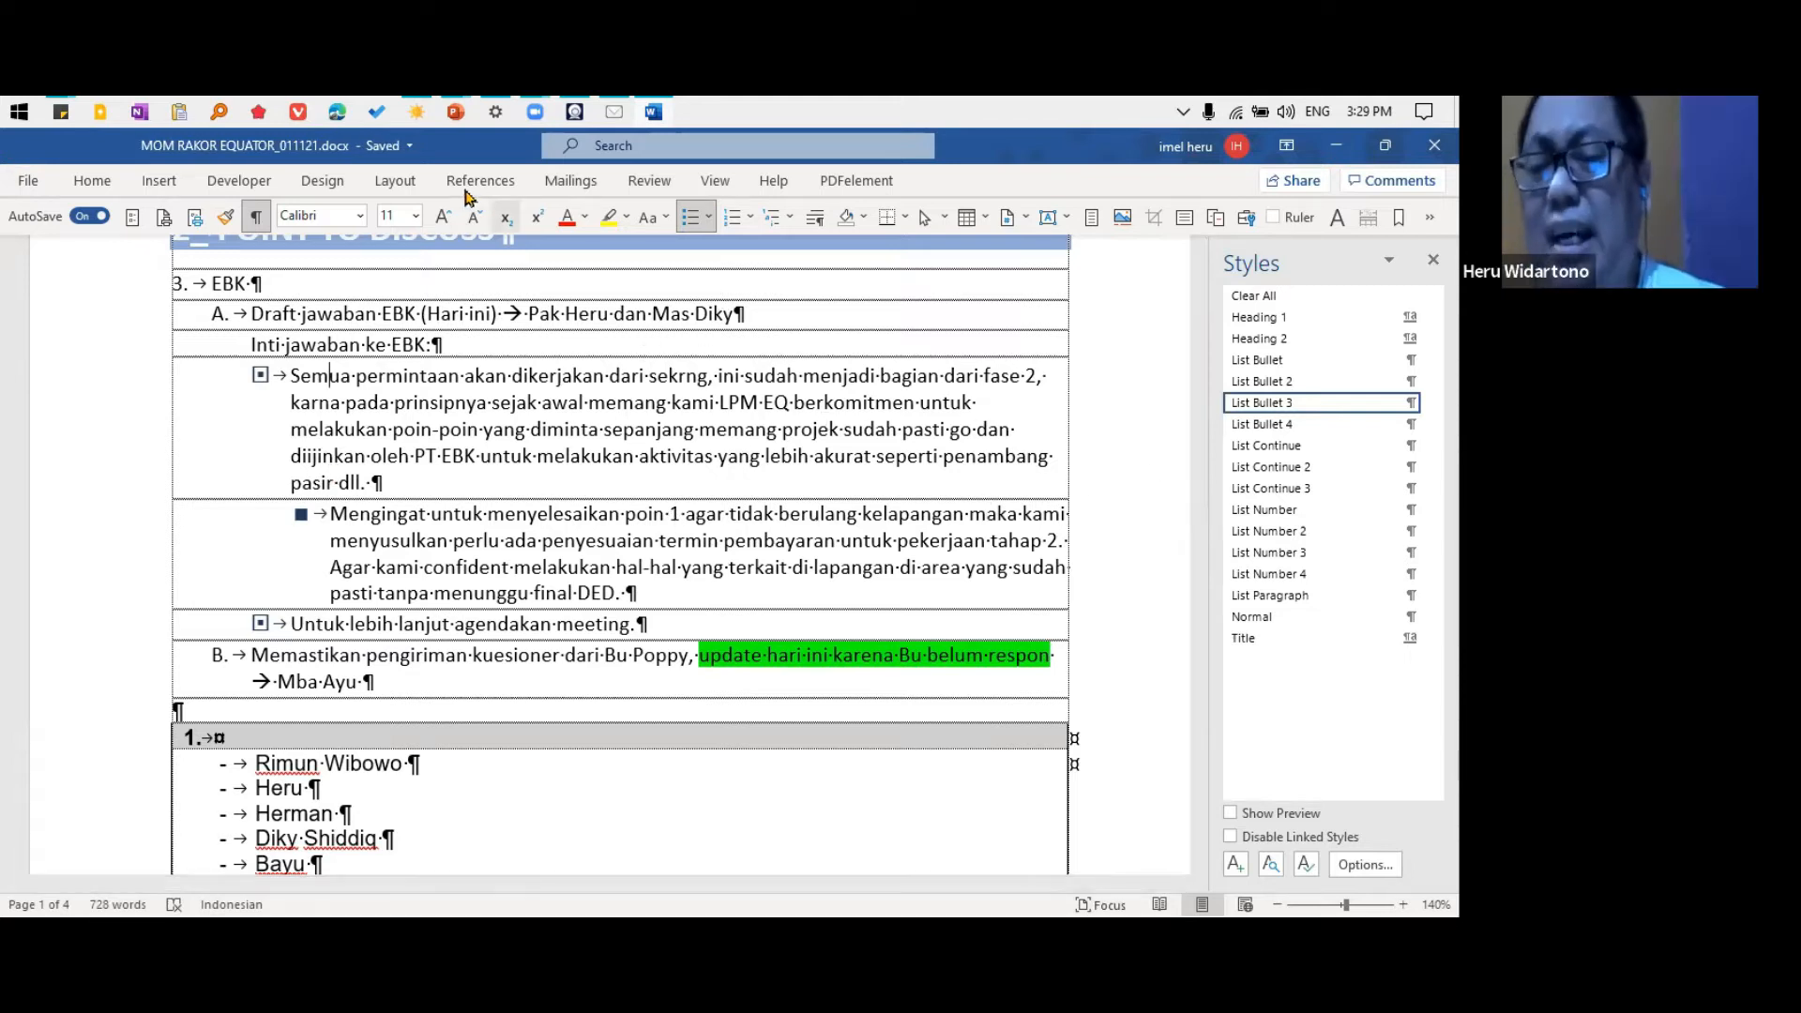
Switch to the style set with plain numbered headings and restyle the "Semua permintaan" paragraph from List Number up to List Number 4
left_click(322, 182)
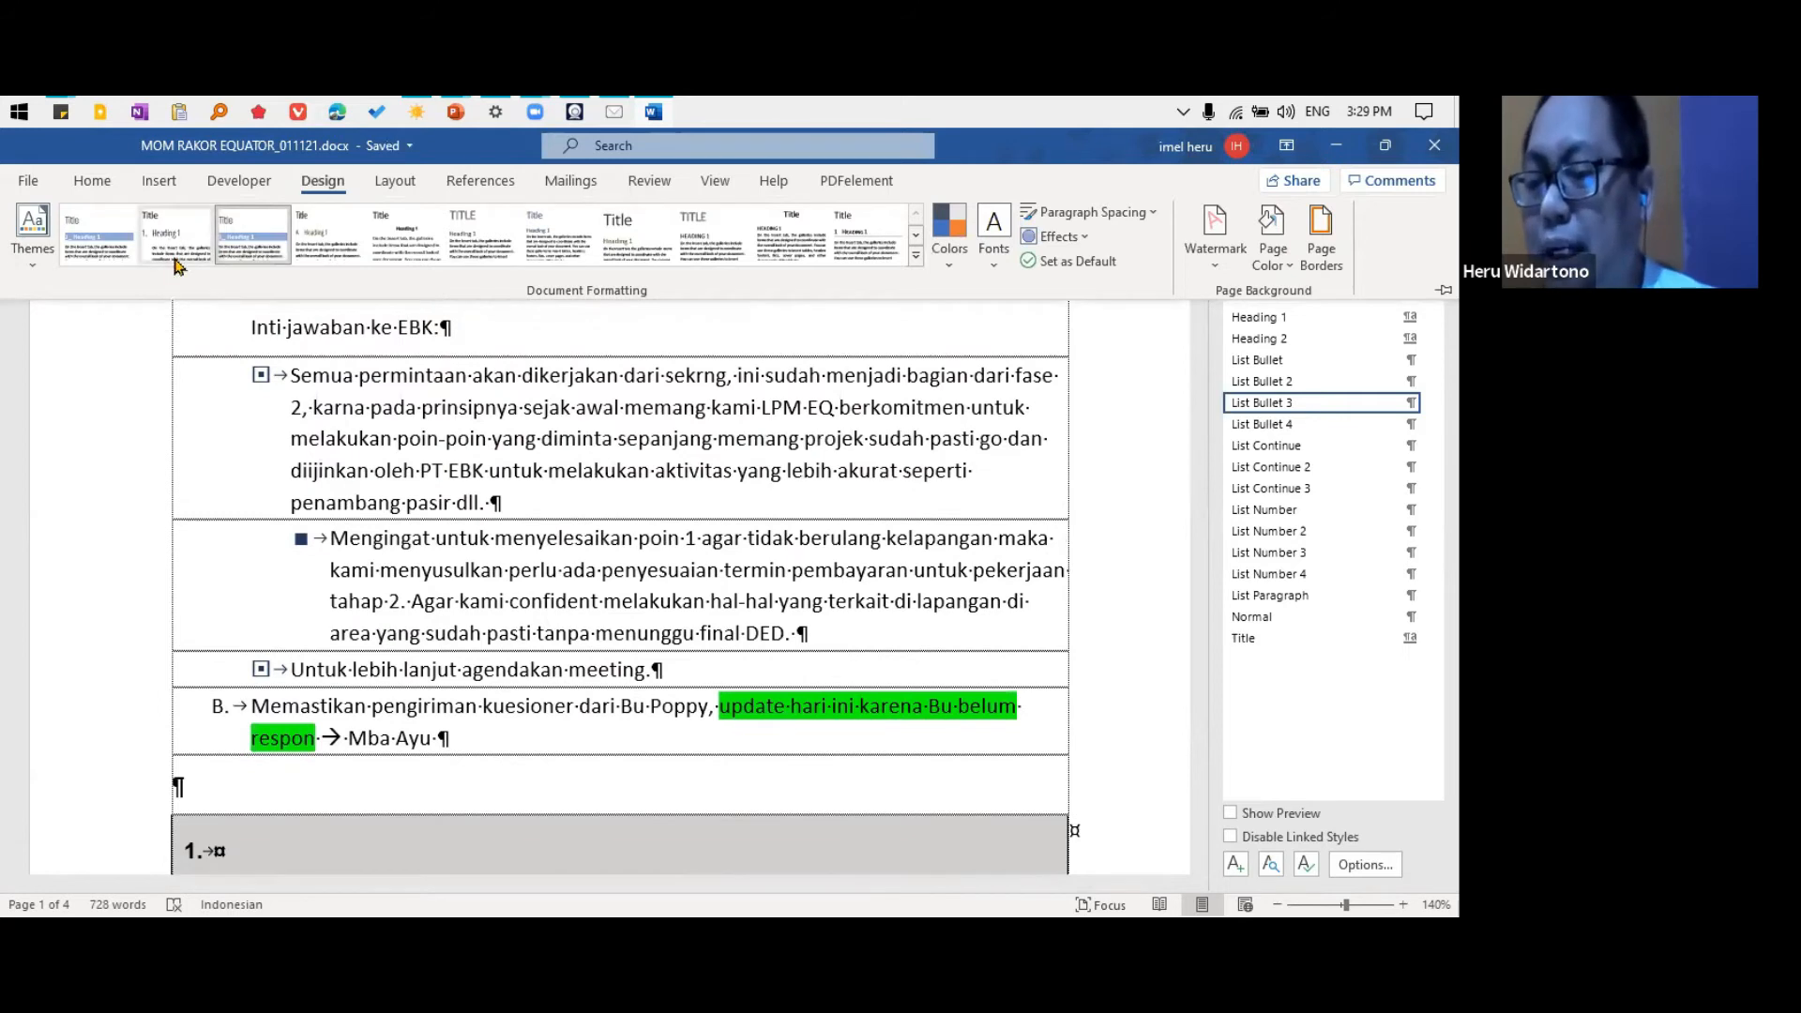
left_click(340, 375)
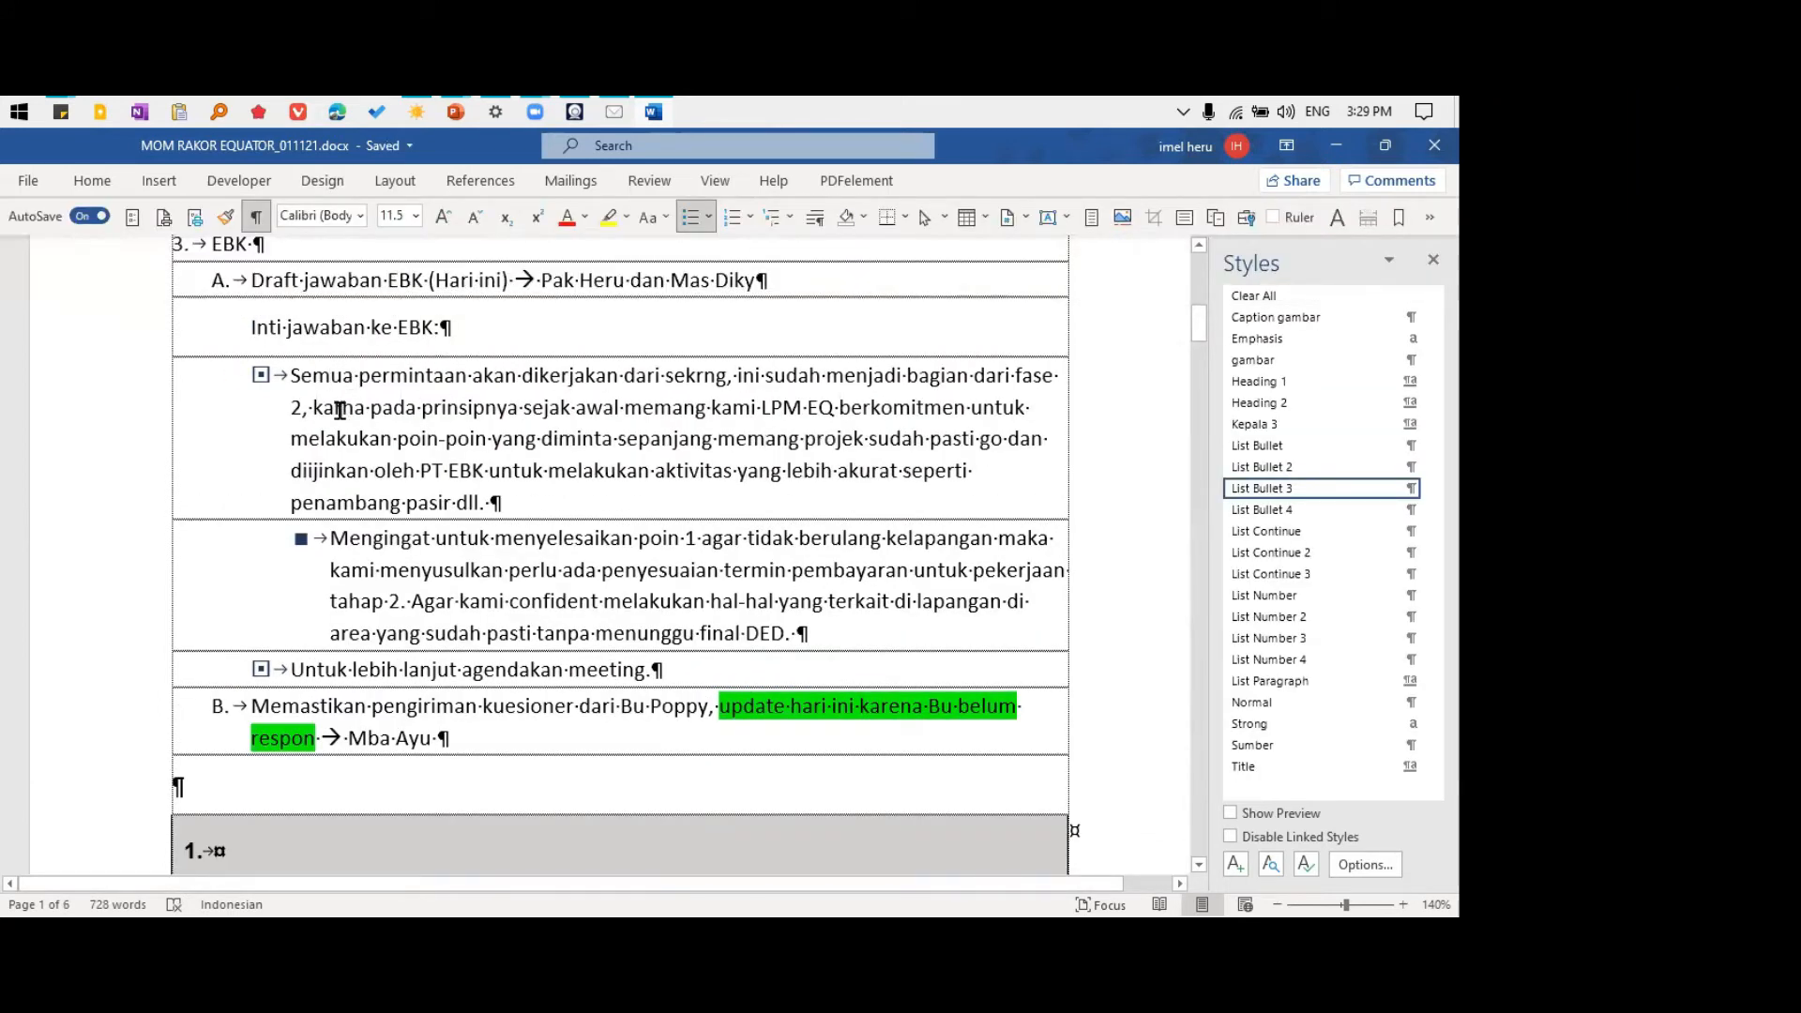
key("alt+1")
key("alt+2")
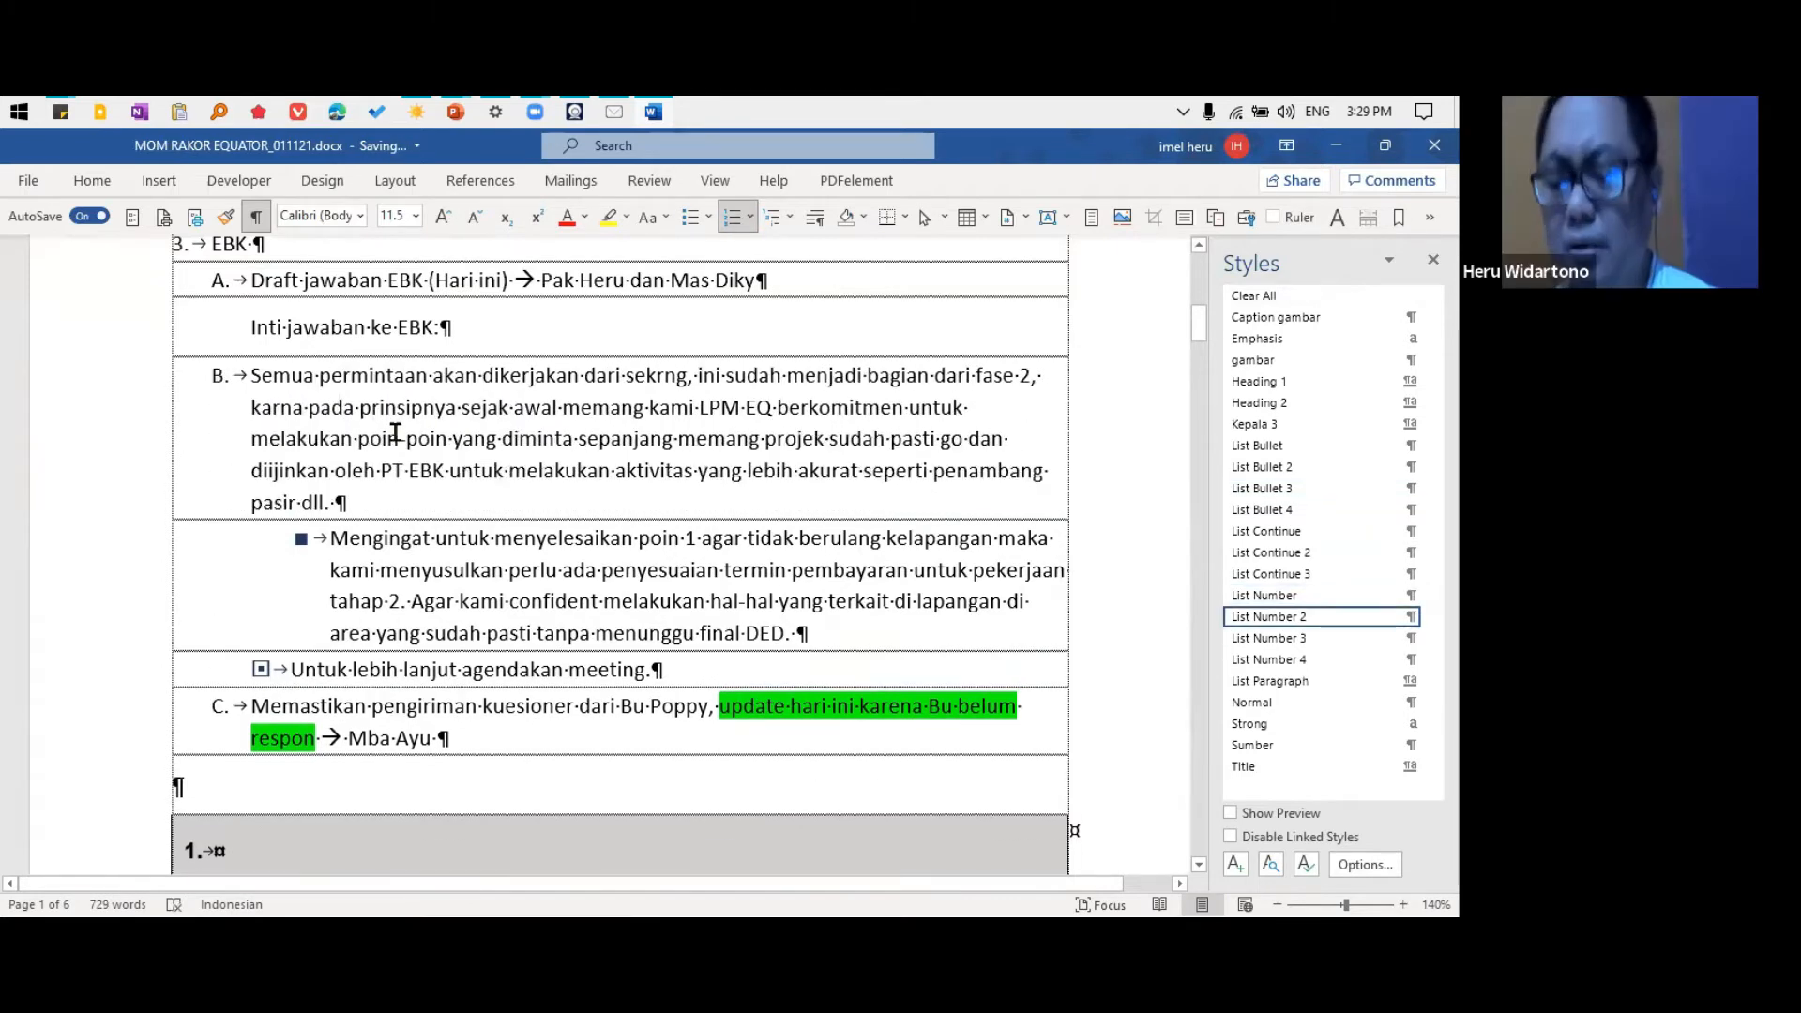
key("alt+3")
key("alt+4")
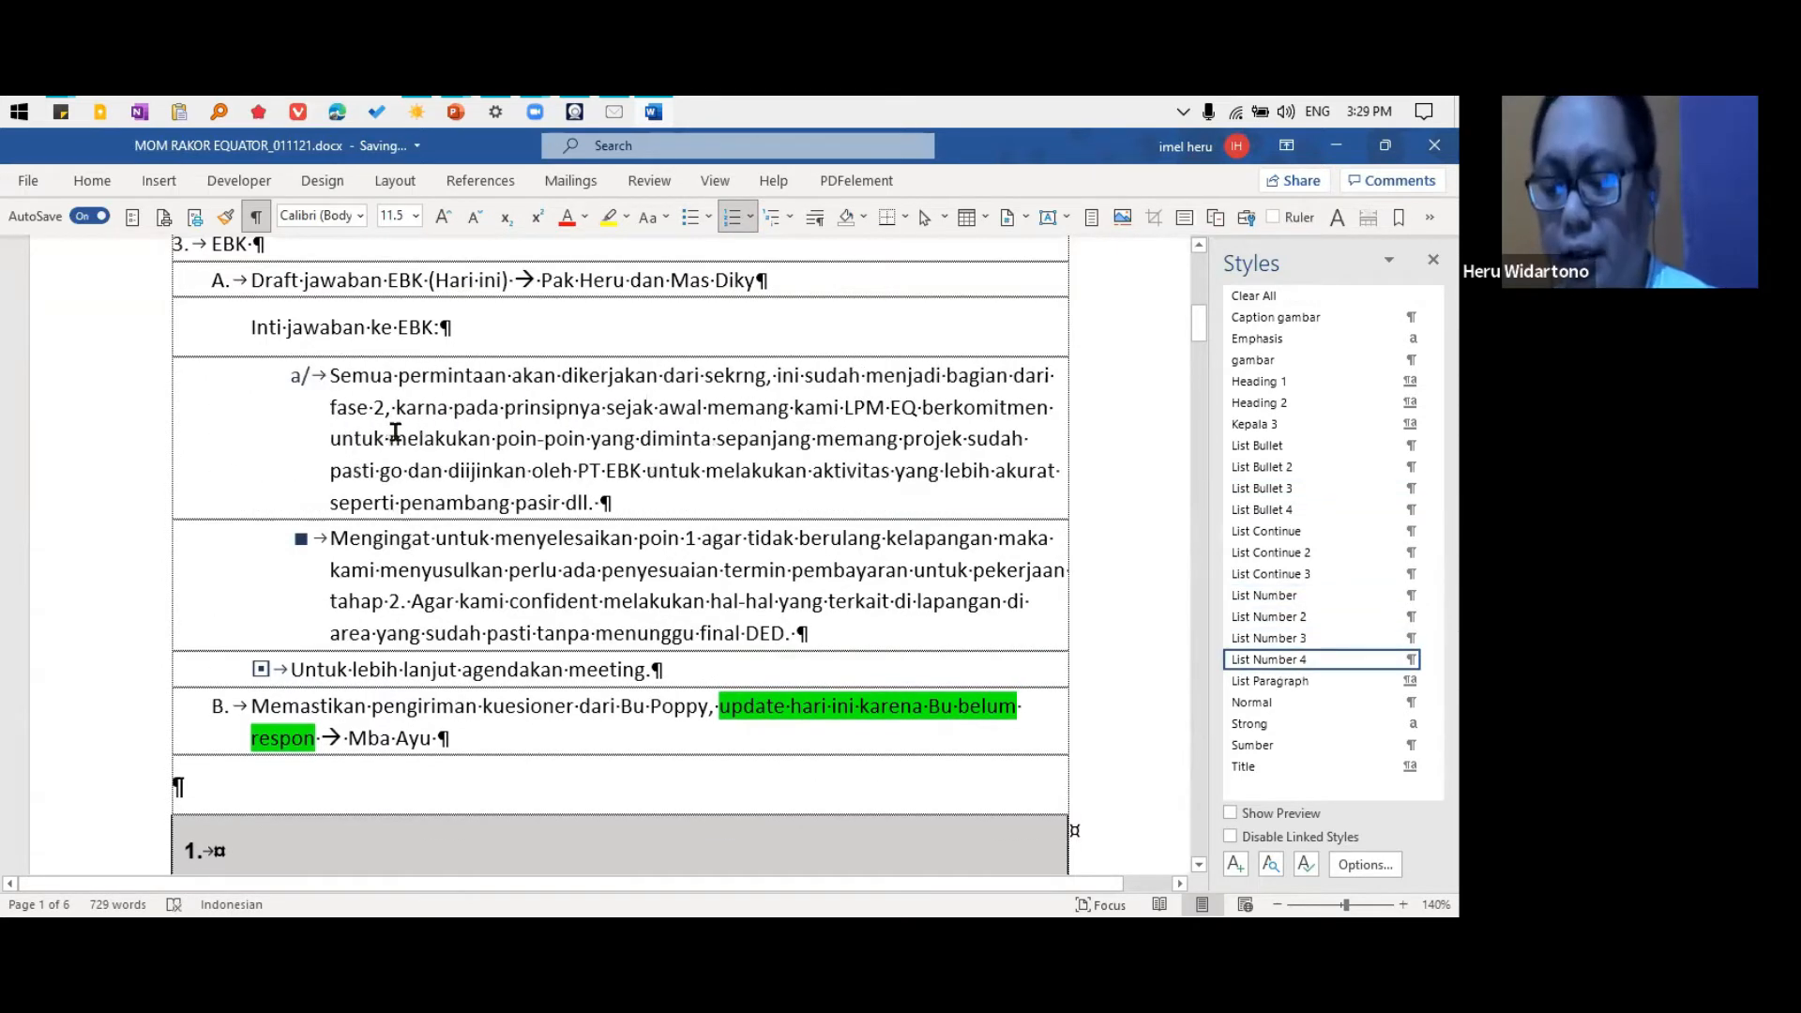
Cycle the "Semua permintaan" paragraph repeatedly through the List Number styles, ending on List Number 4
key("alt+2")
key("alt+3")
key("alt+4")
key("alt+2")
key("alt+3")
key("alt+4")
key("alt+1")
key("alt+2")
key("alt+3")
key("alt+4")
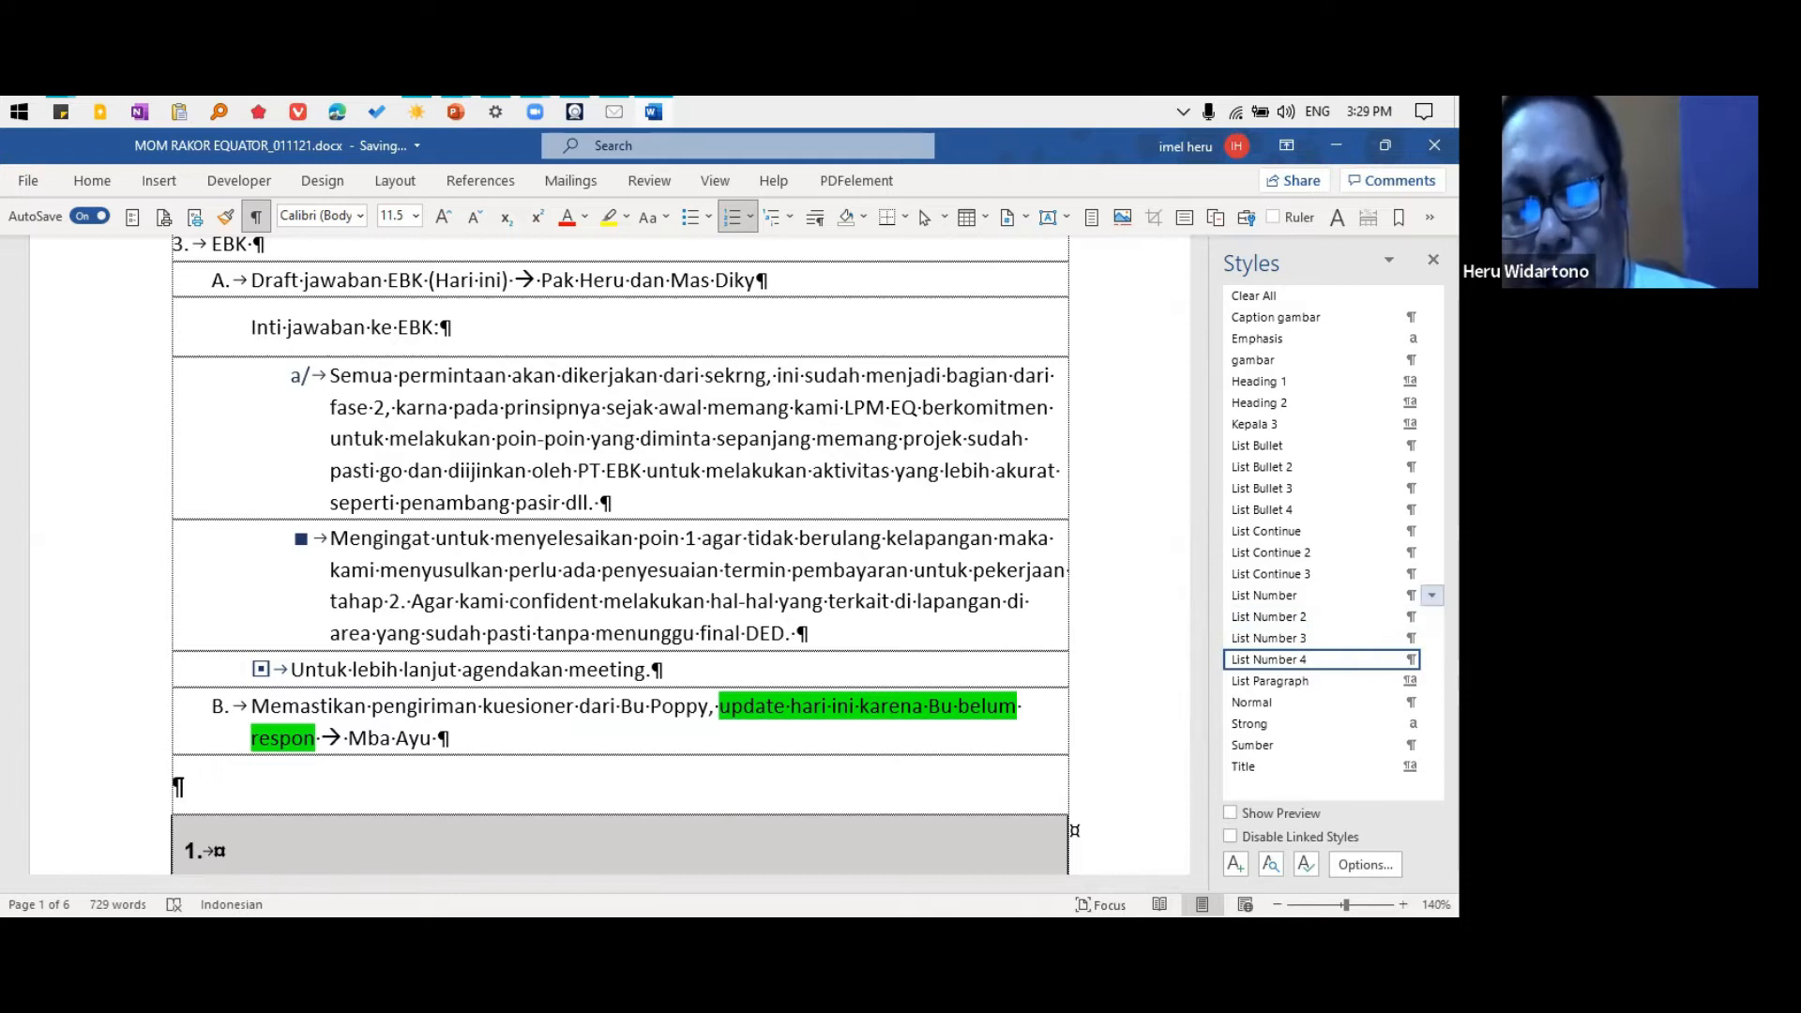
Review the List Number style's definition without changing it and look over the available document style sets
left_click(1432, 595)
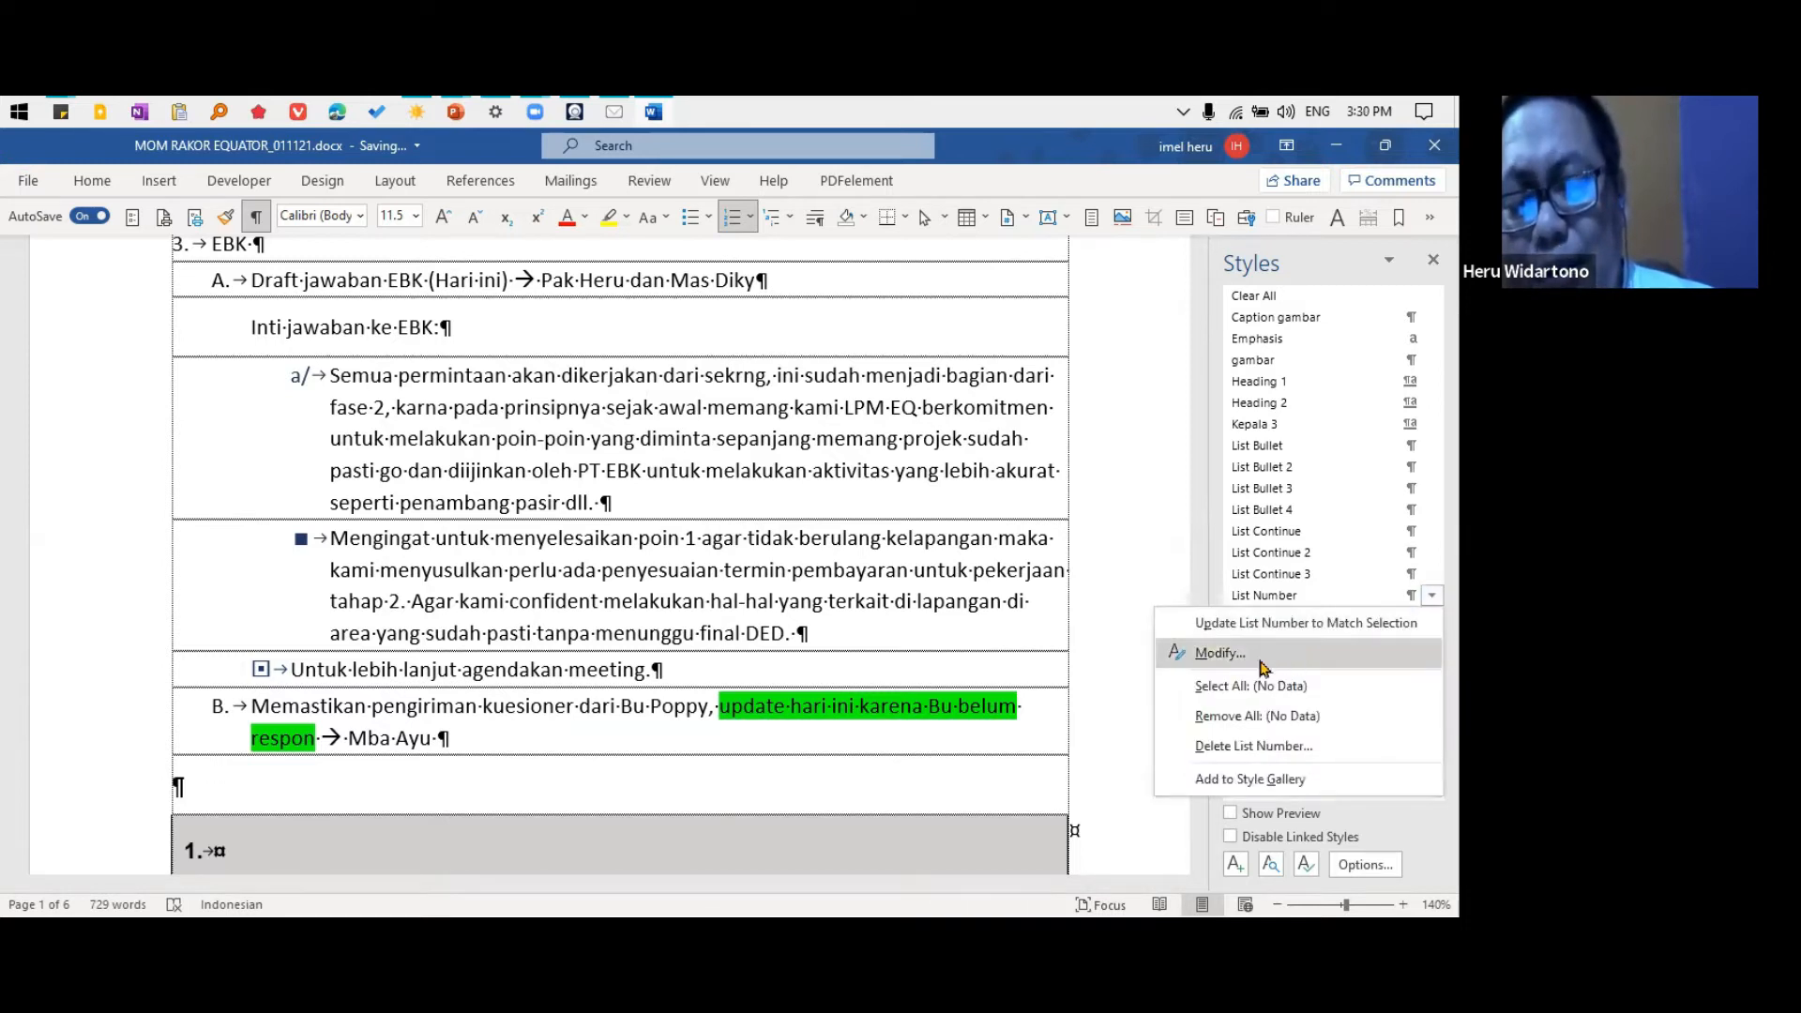
left_click(1266, 658)
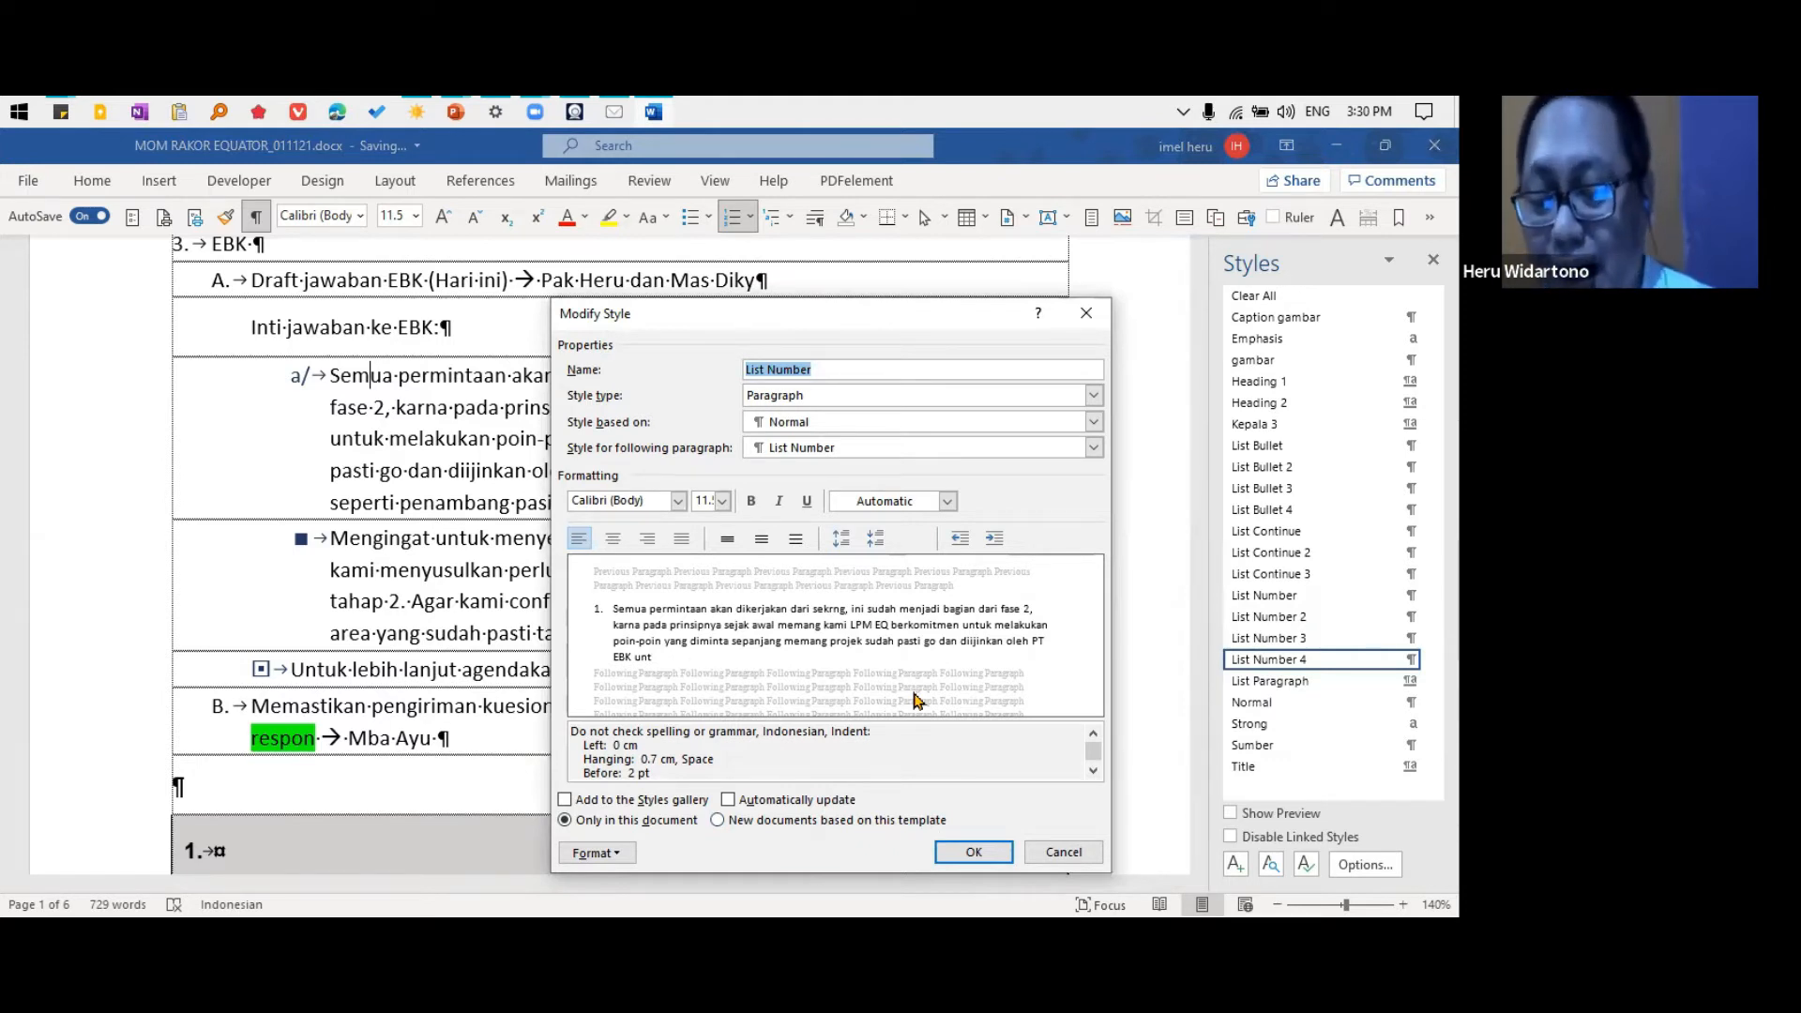
left_click(1064, 852)
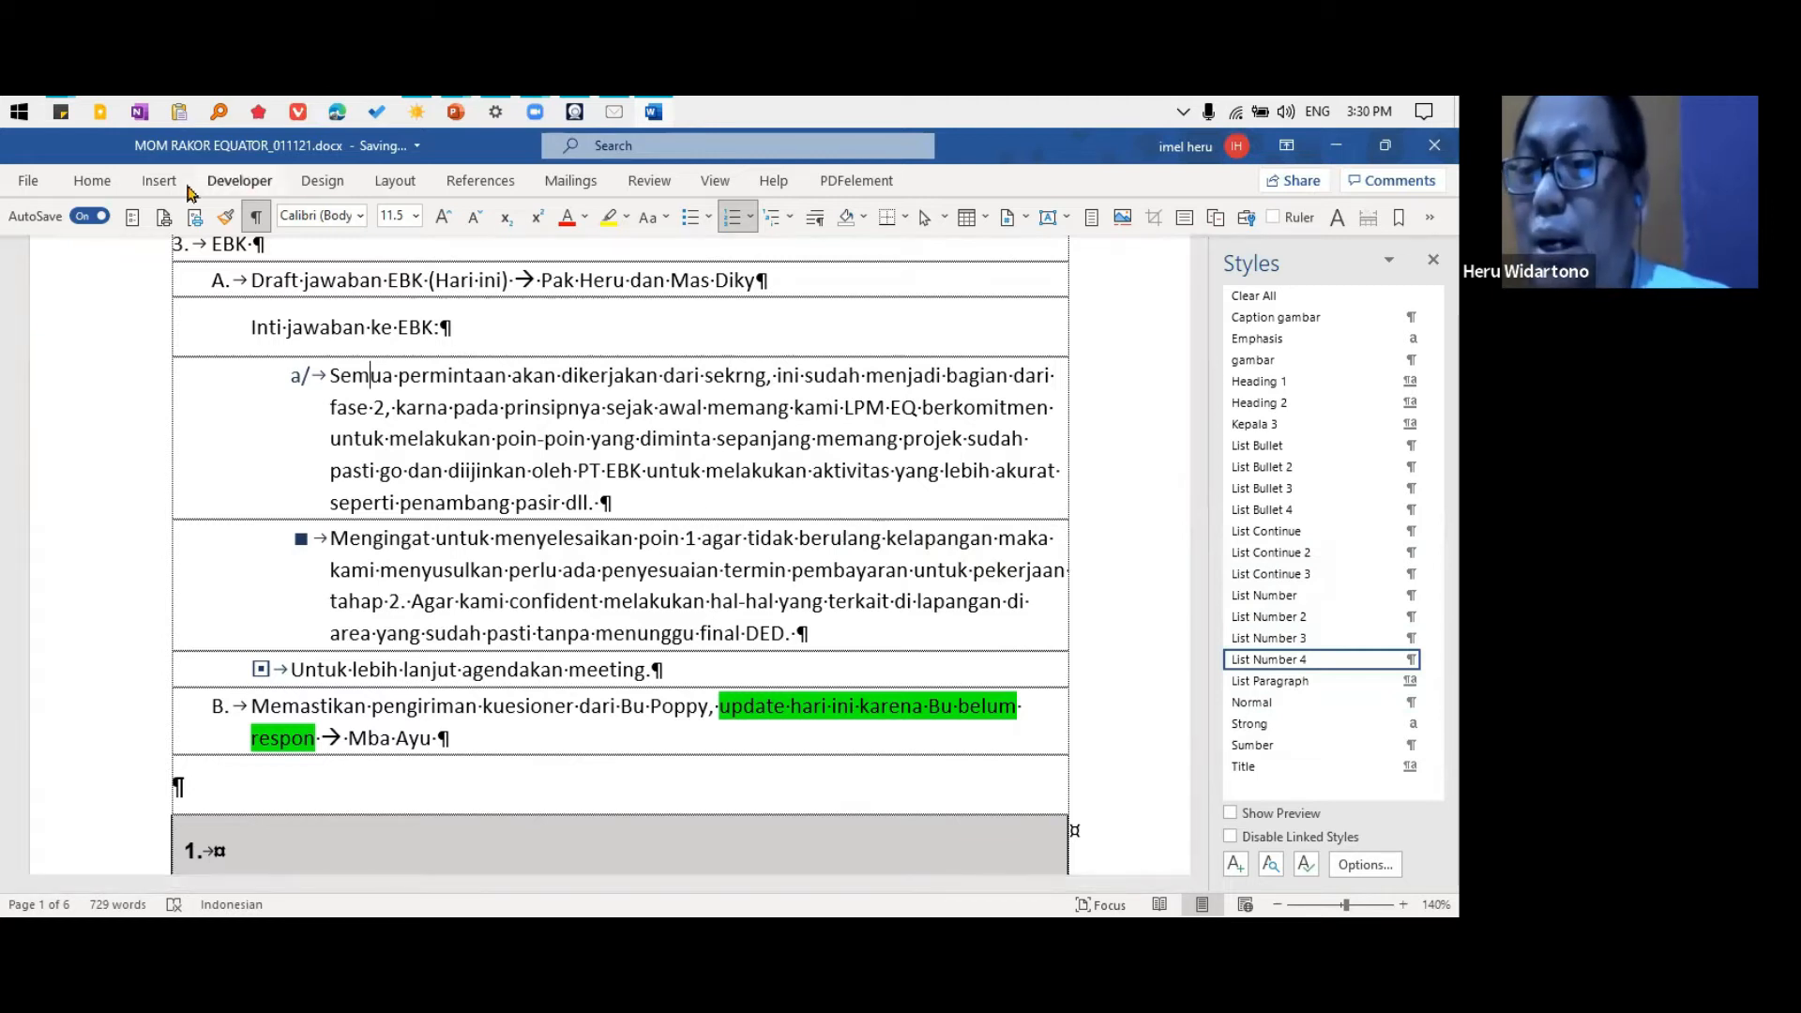
left_click(322, 180)
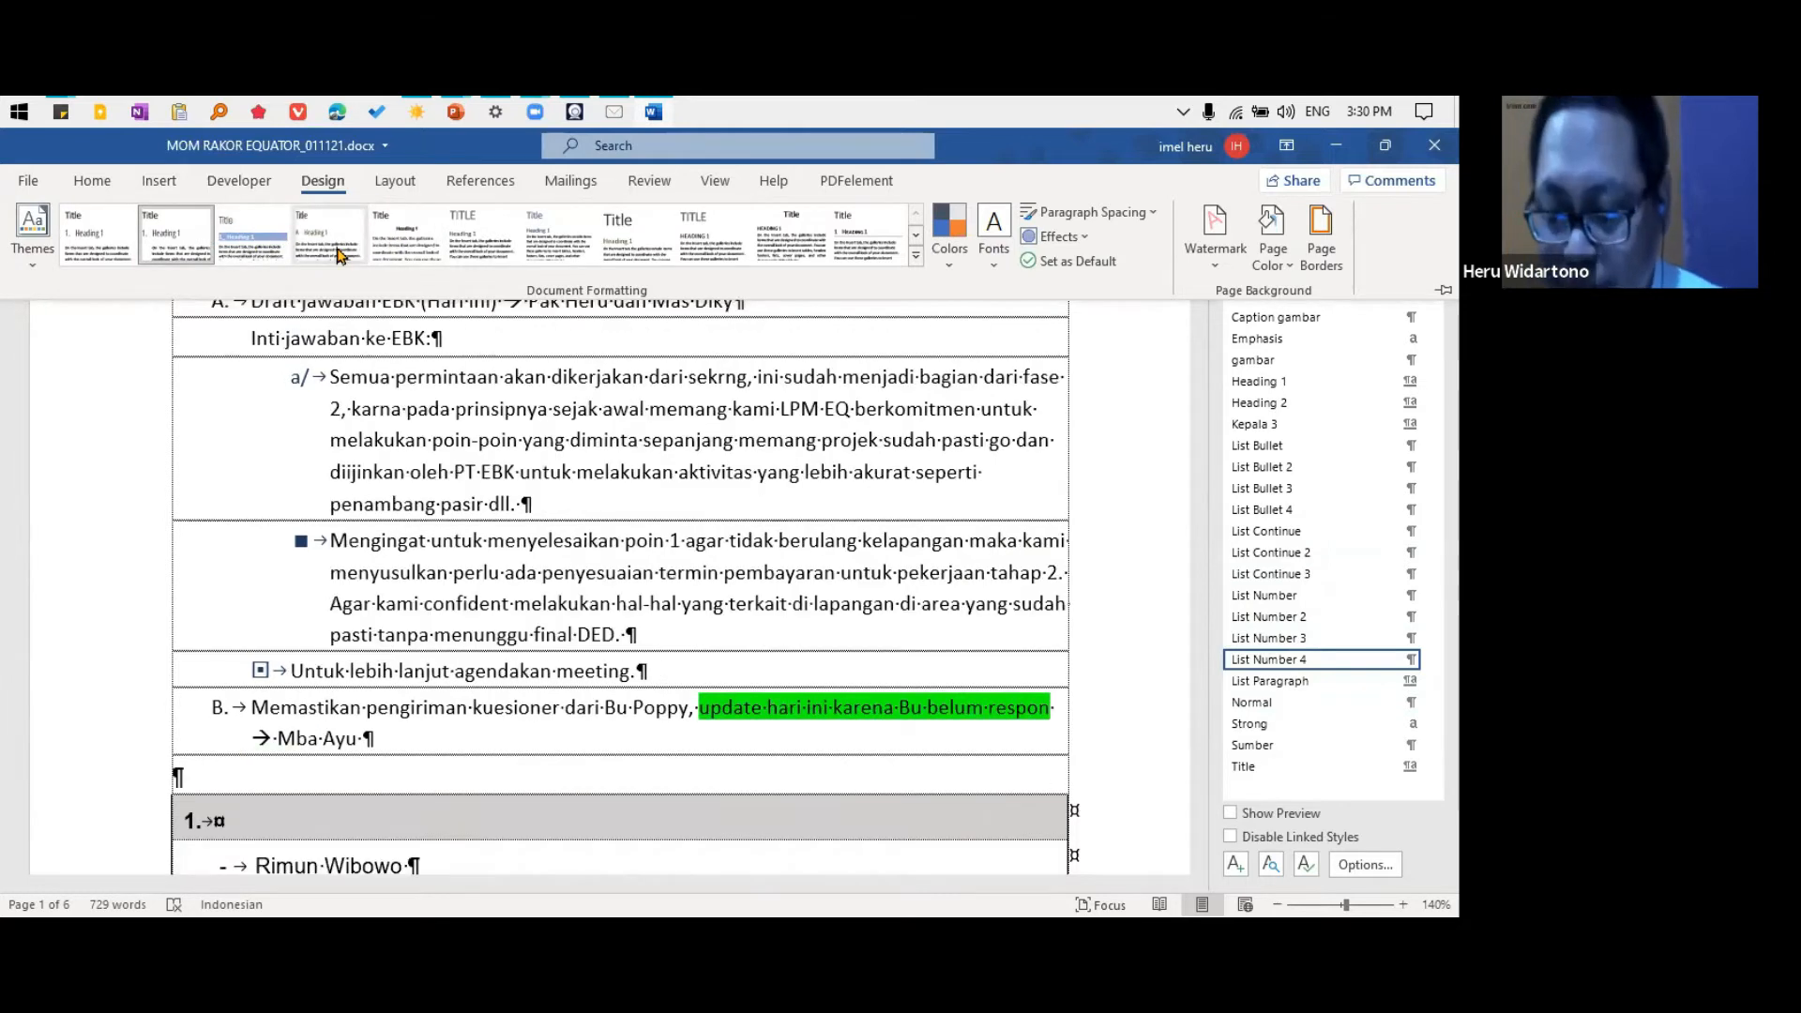
Switch to Sticky Notes and show the note with the MoM style sheet and Word Customization links over the document
key("alt+Tab")
key("alt+Tab")
key("alt+Tab")
key("alt+Tab")
key("alt+Tab")
key("alt+Tab")
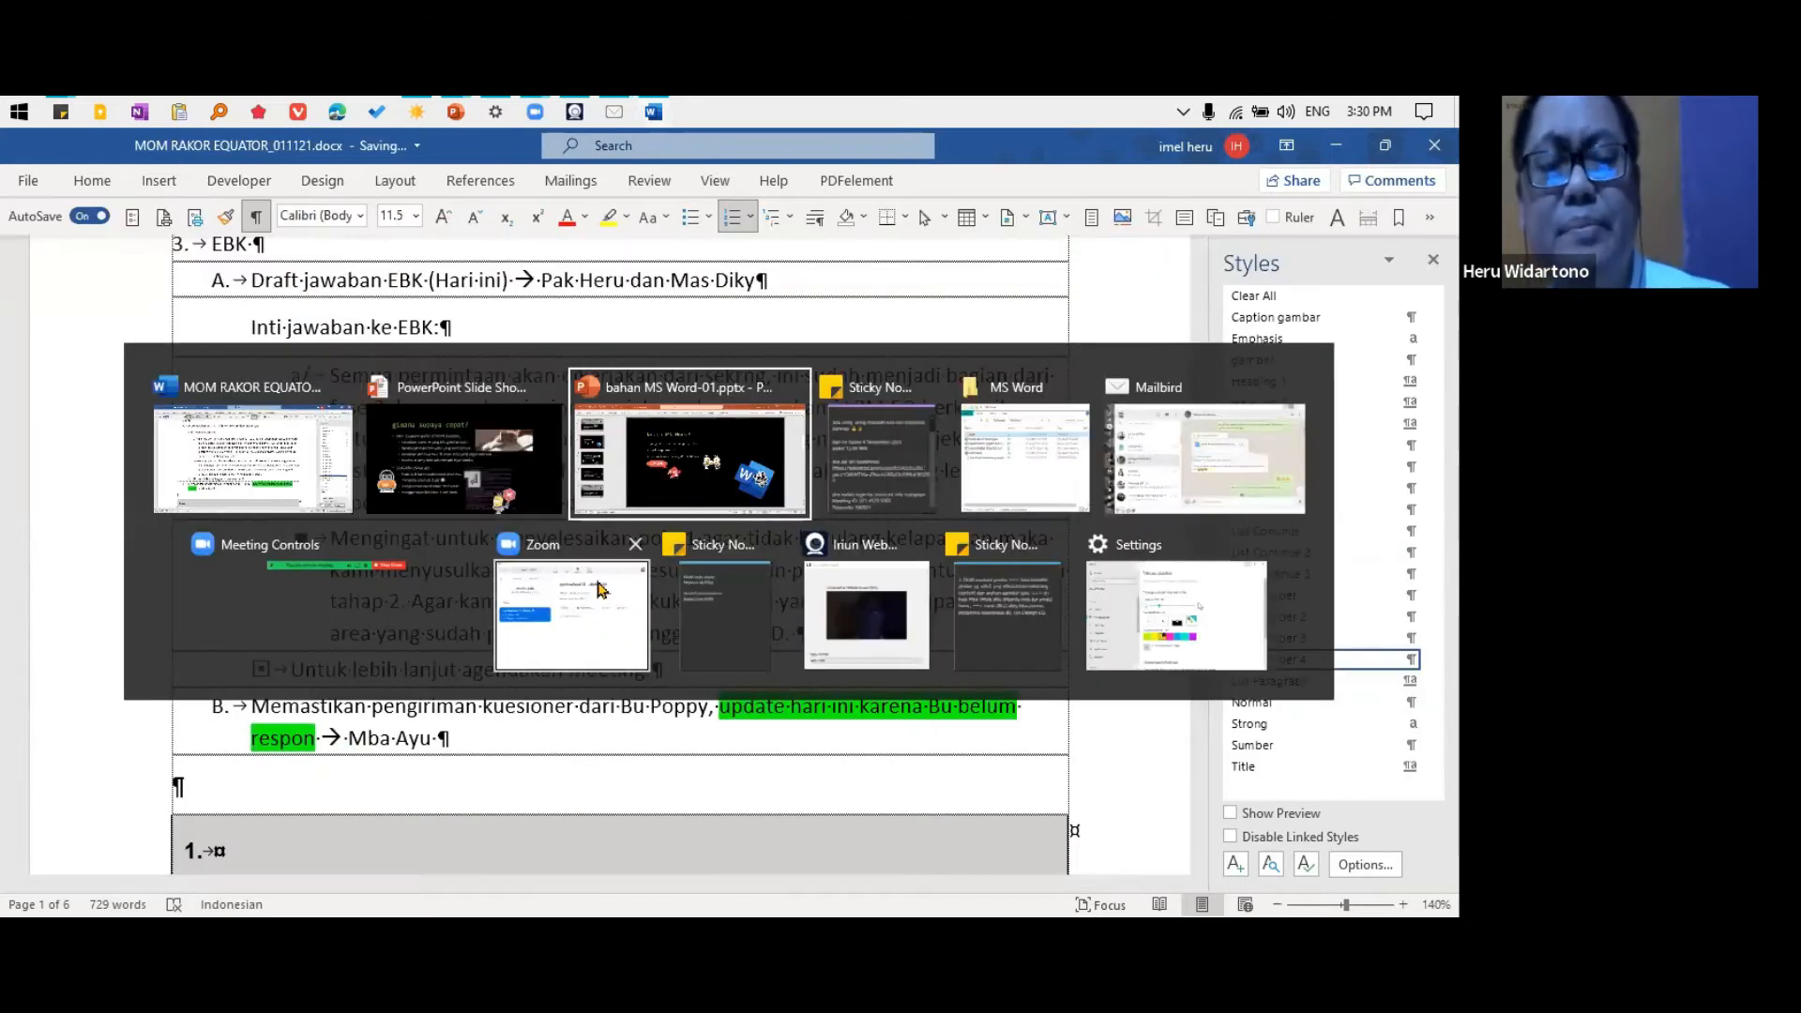
key("alt+Tab")
key("alt+Tab")
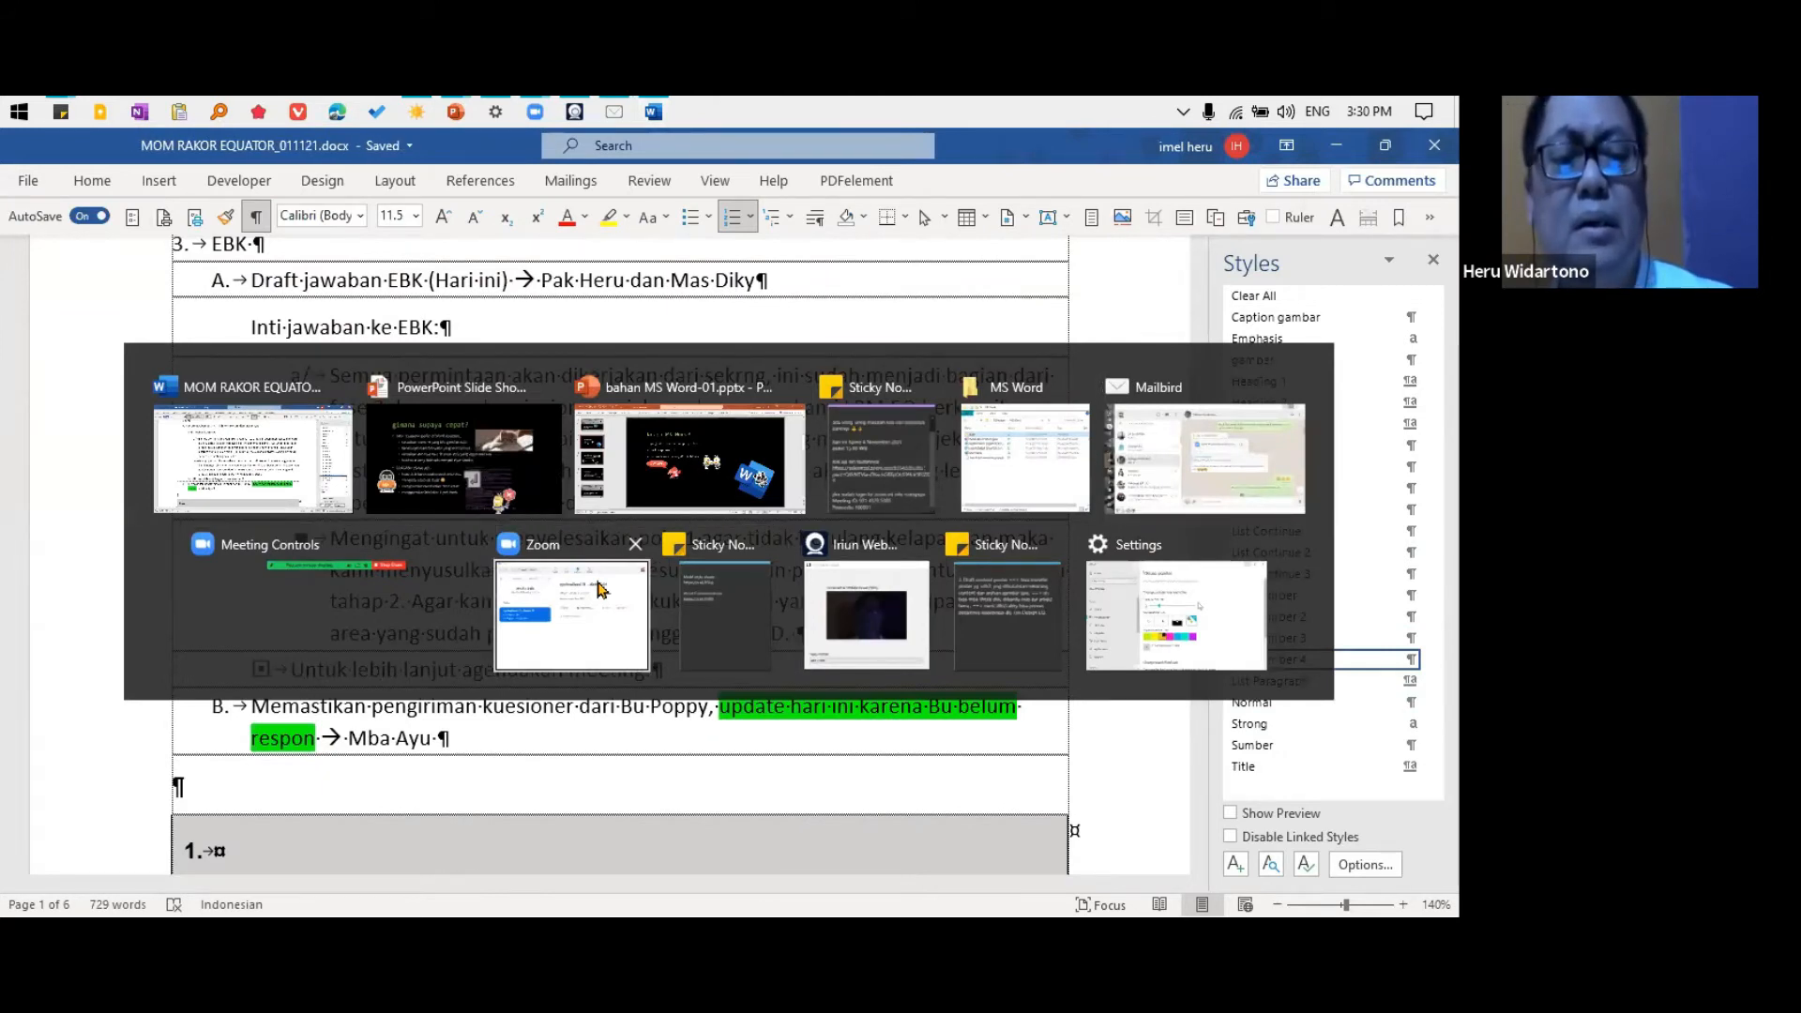
left_click_drag(1224, 239, 705, 413)
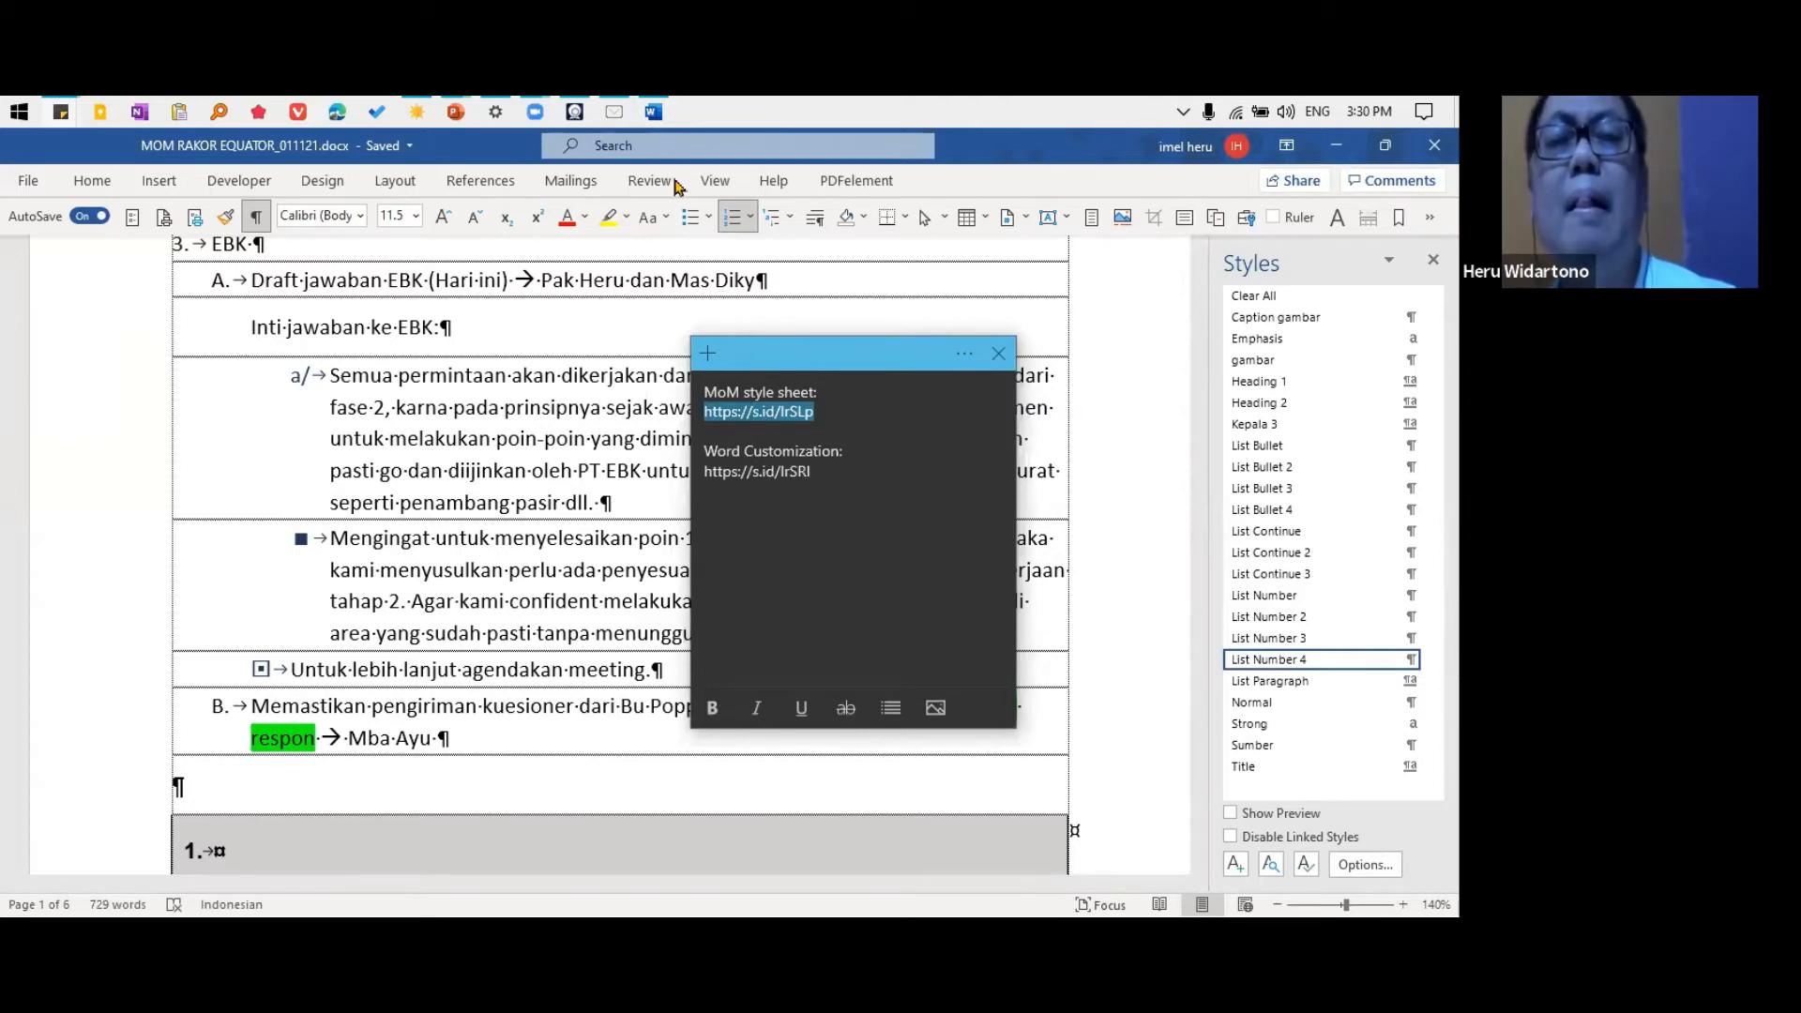
left_click(632, 503)
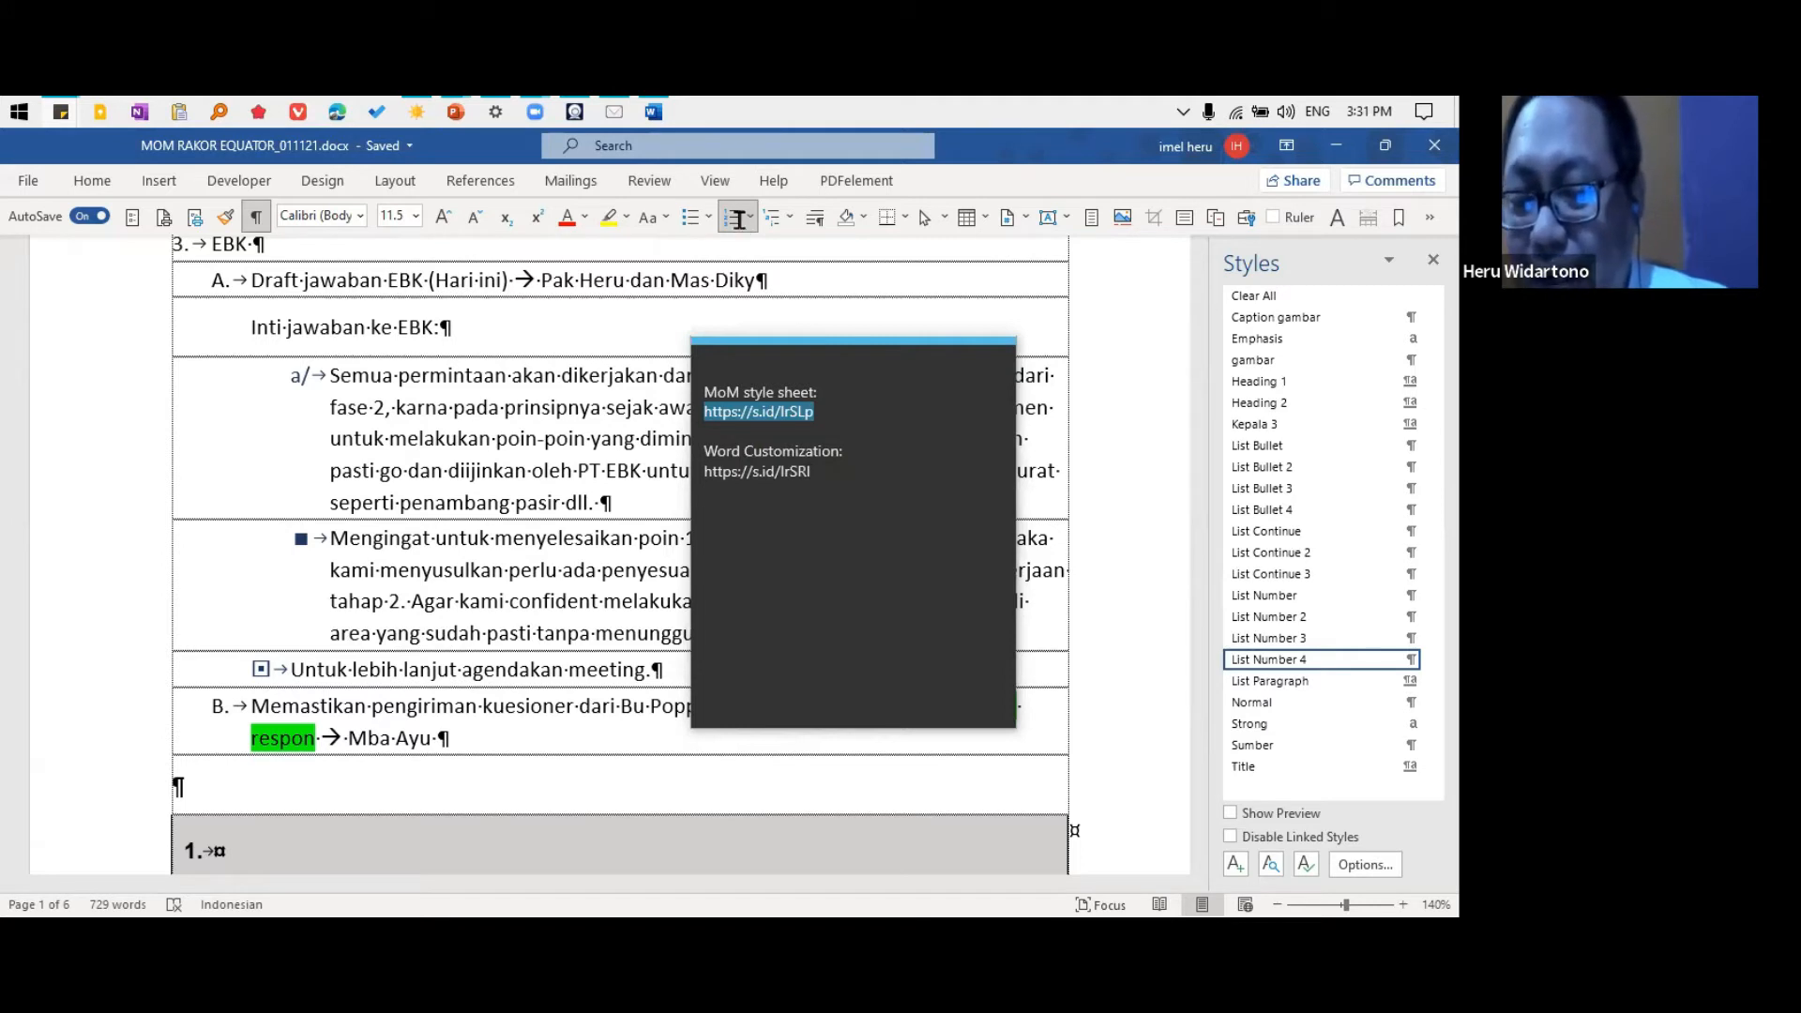
left_click(830, 392)
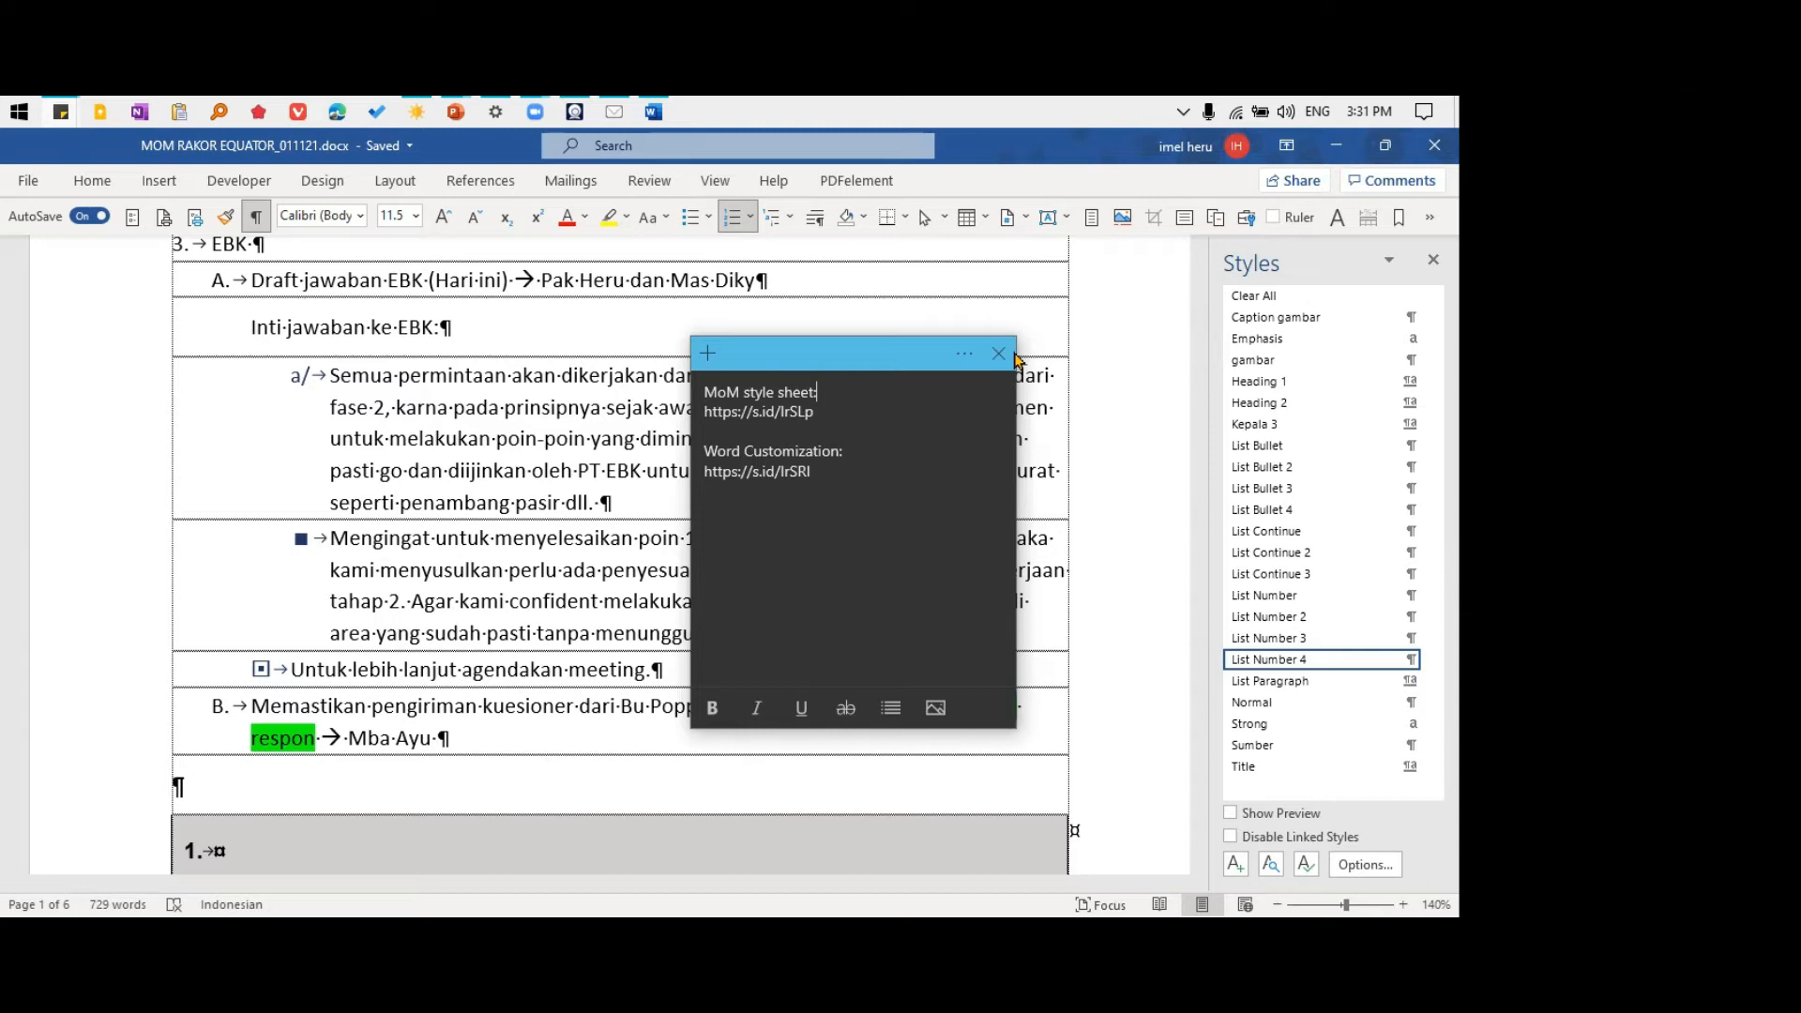
Switch to File Explorer and open the %appdata% location
key("super+e")
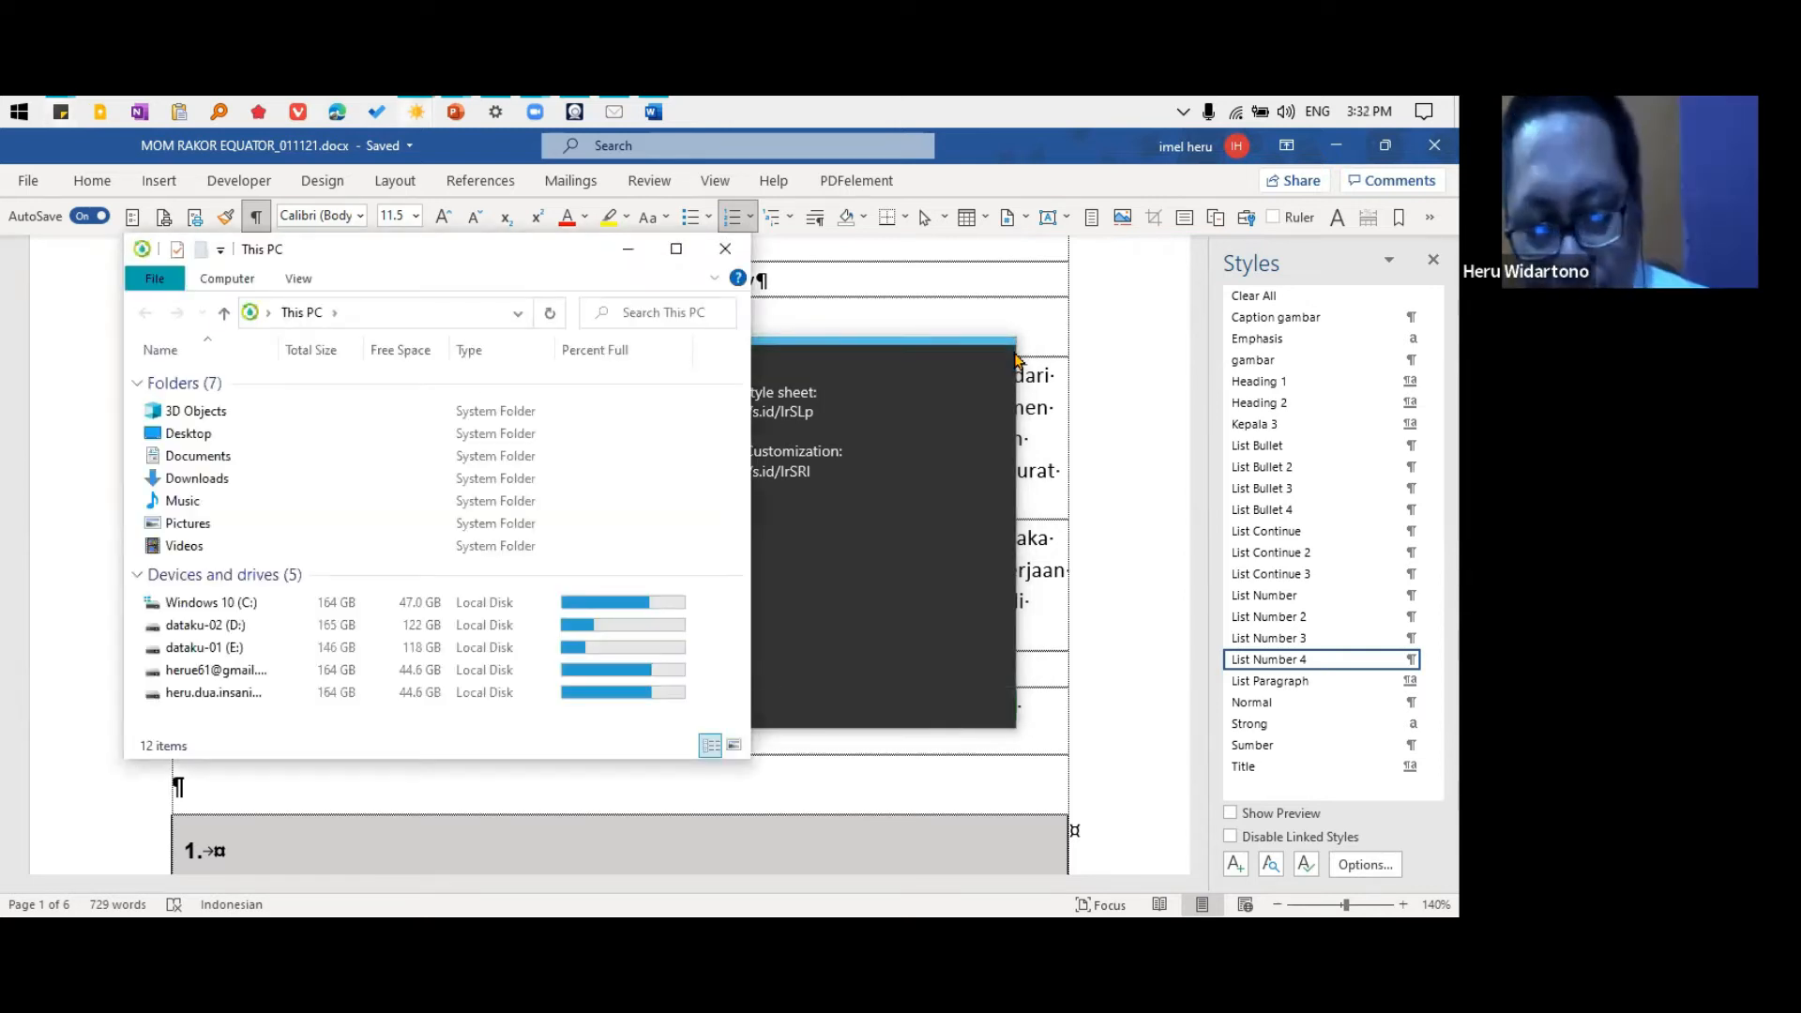
left_click(444, 315)
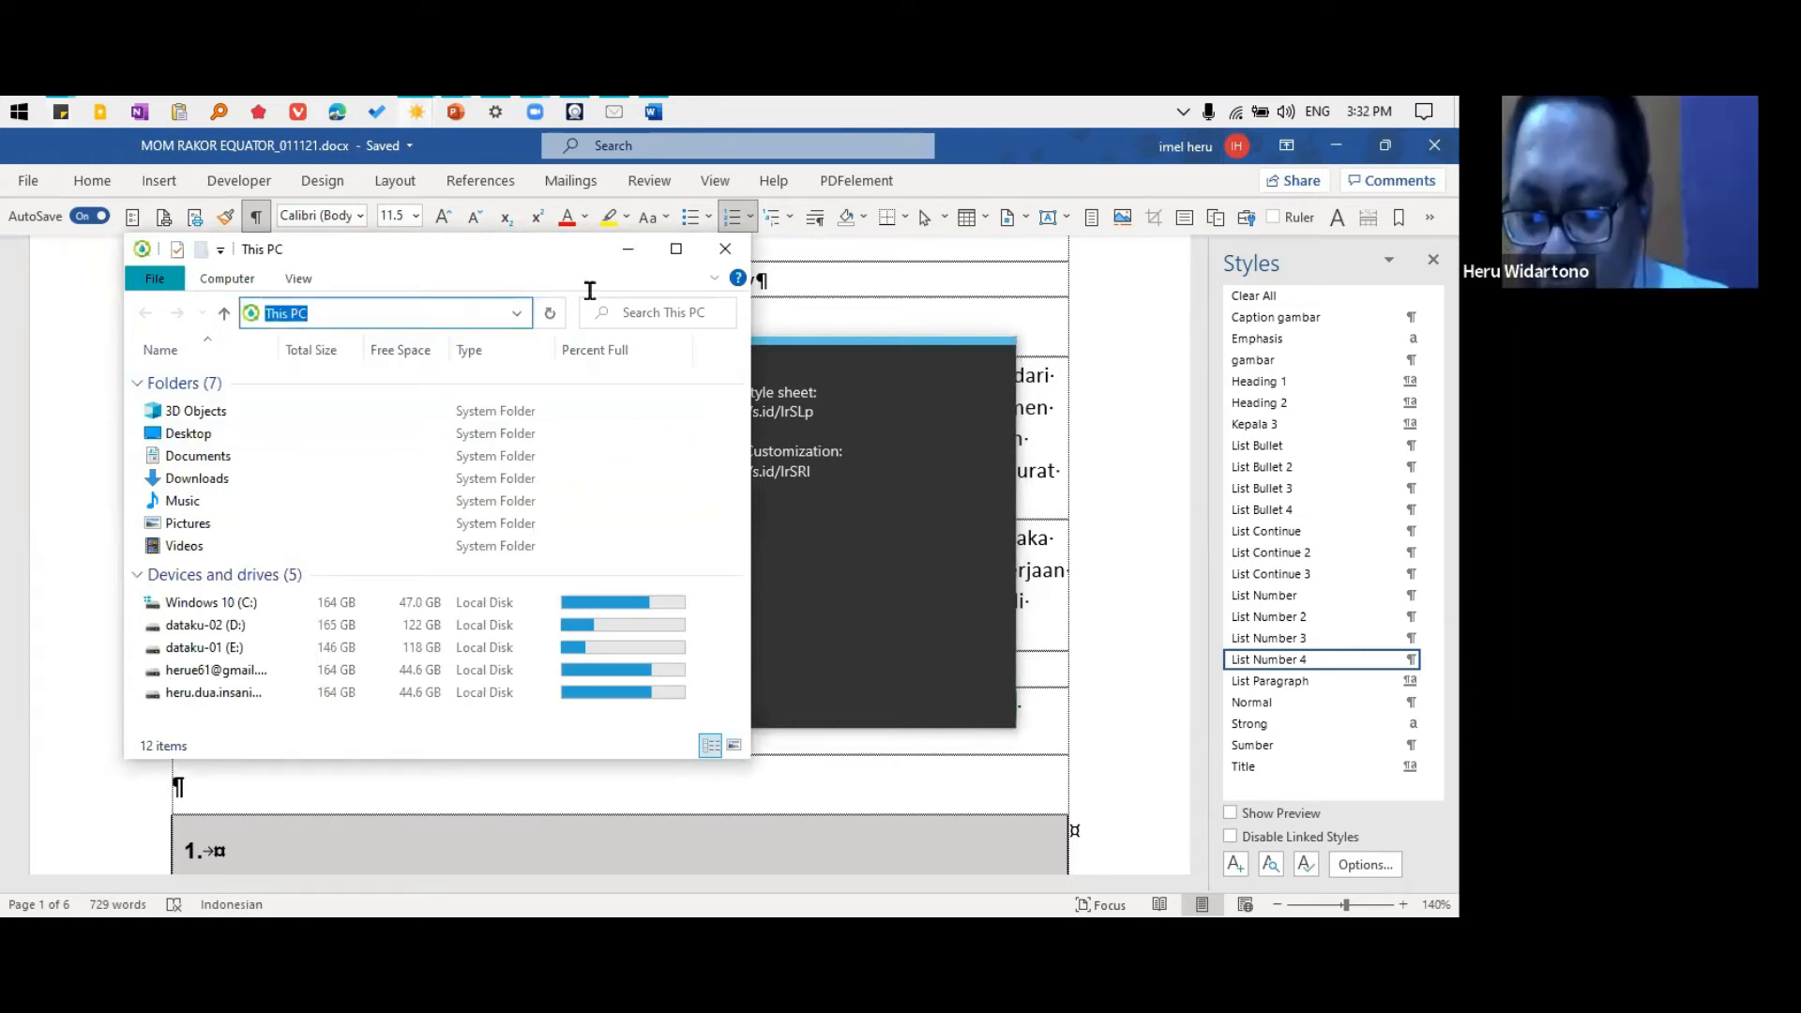
type("%")
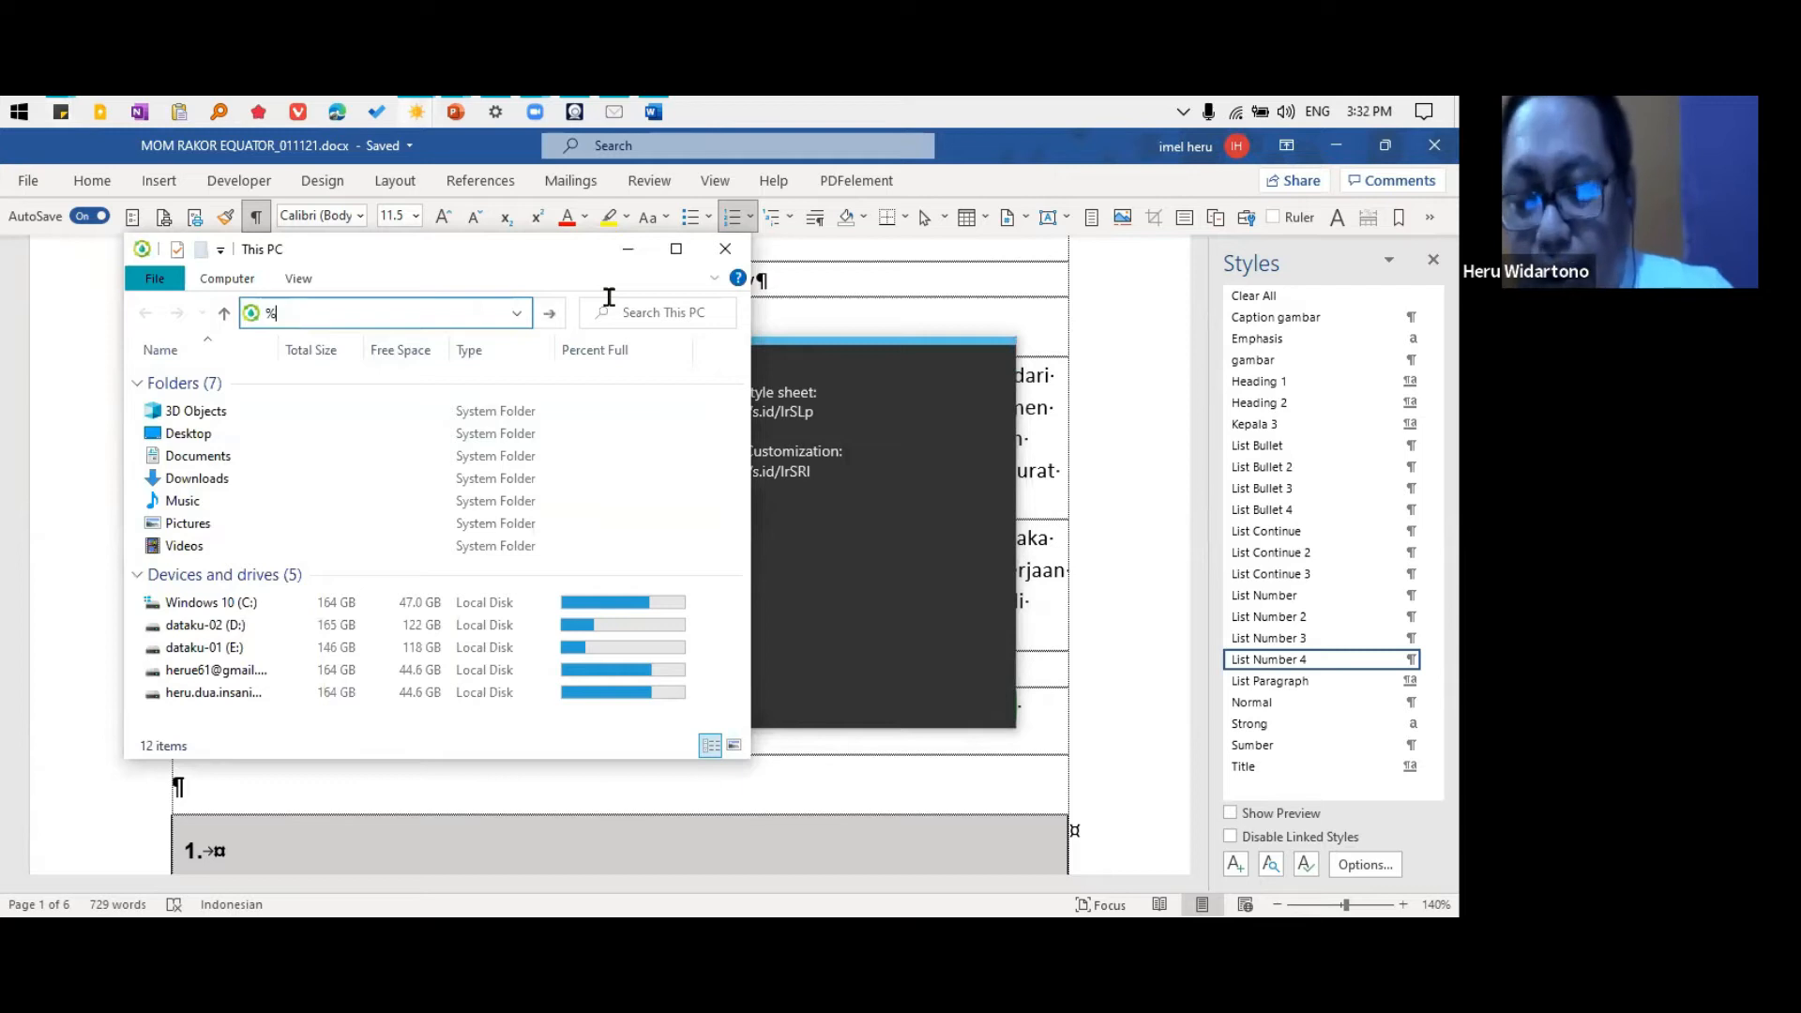
type("a")
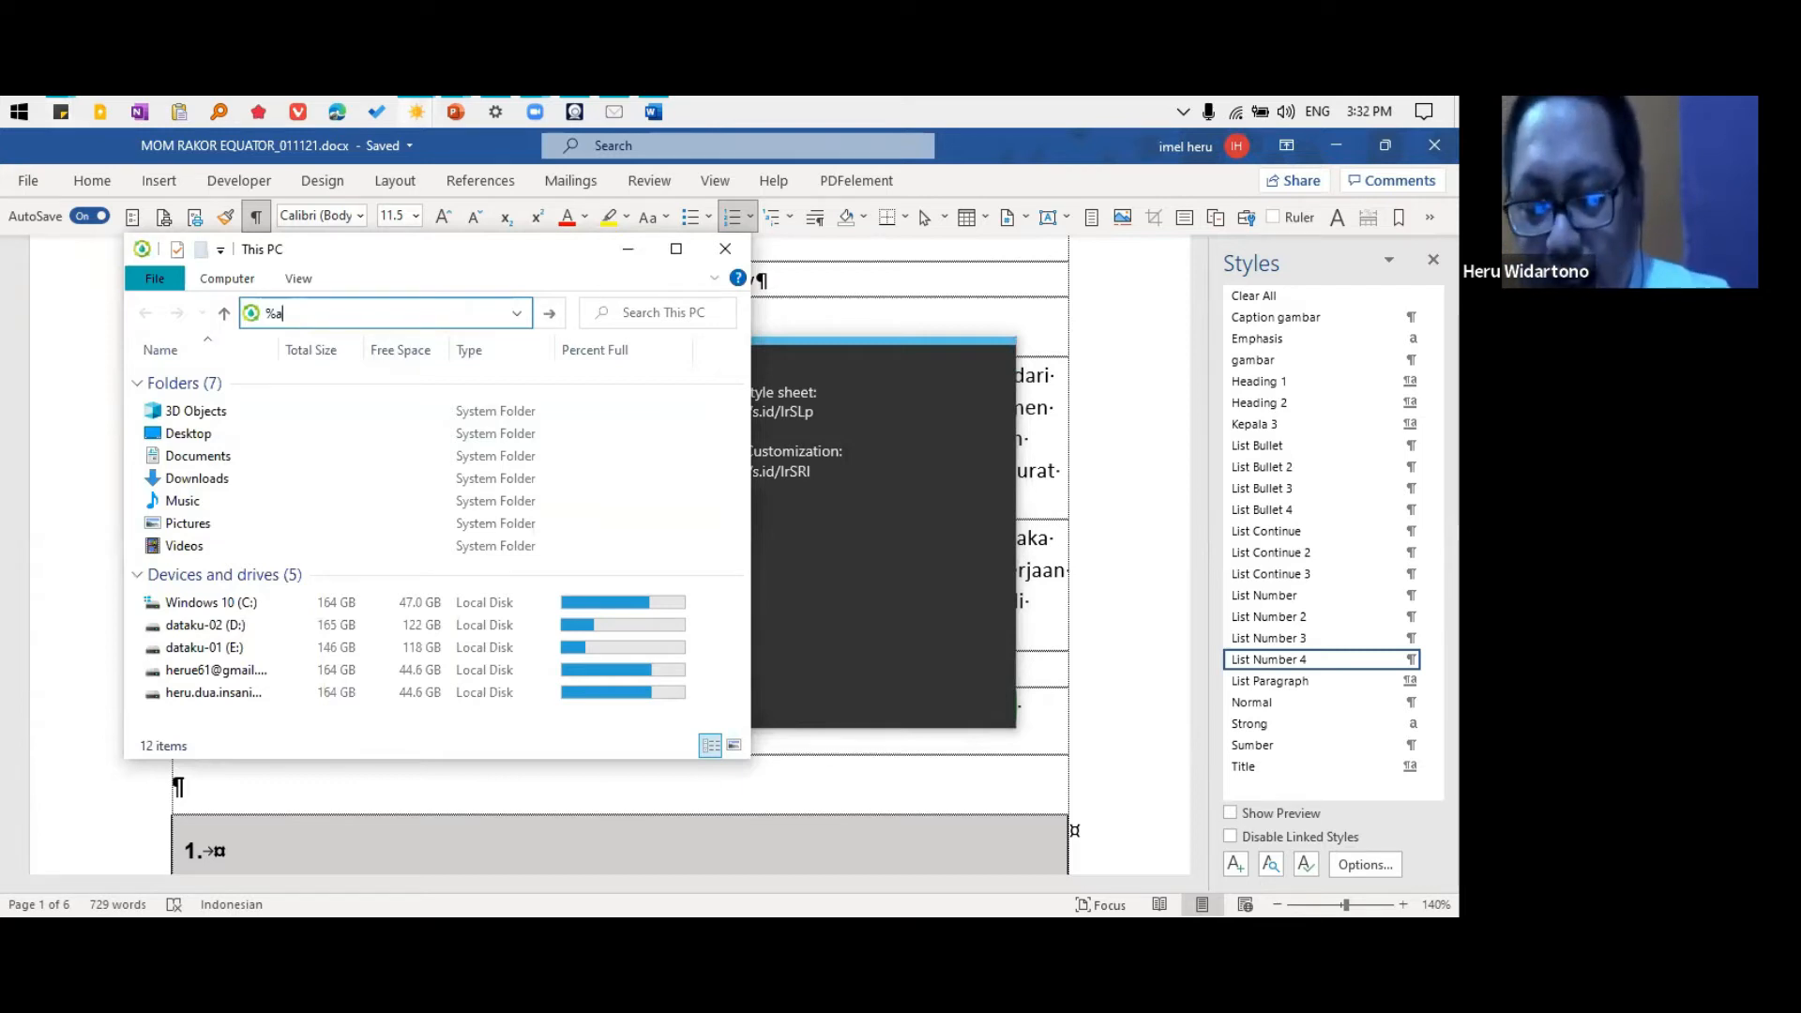
type("ppdata%")
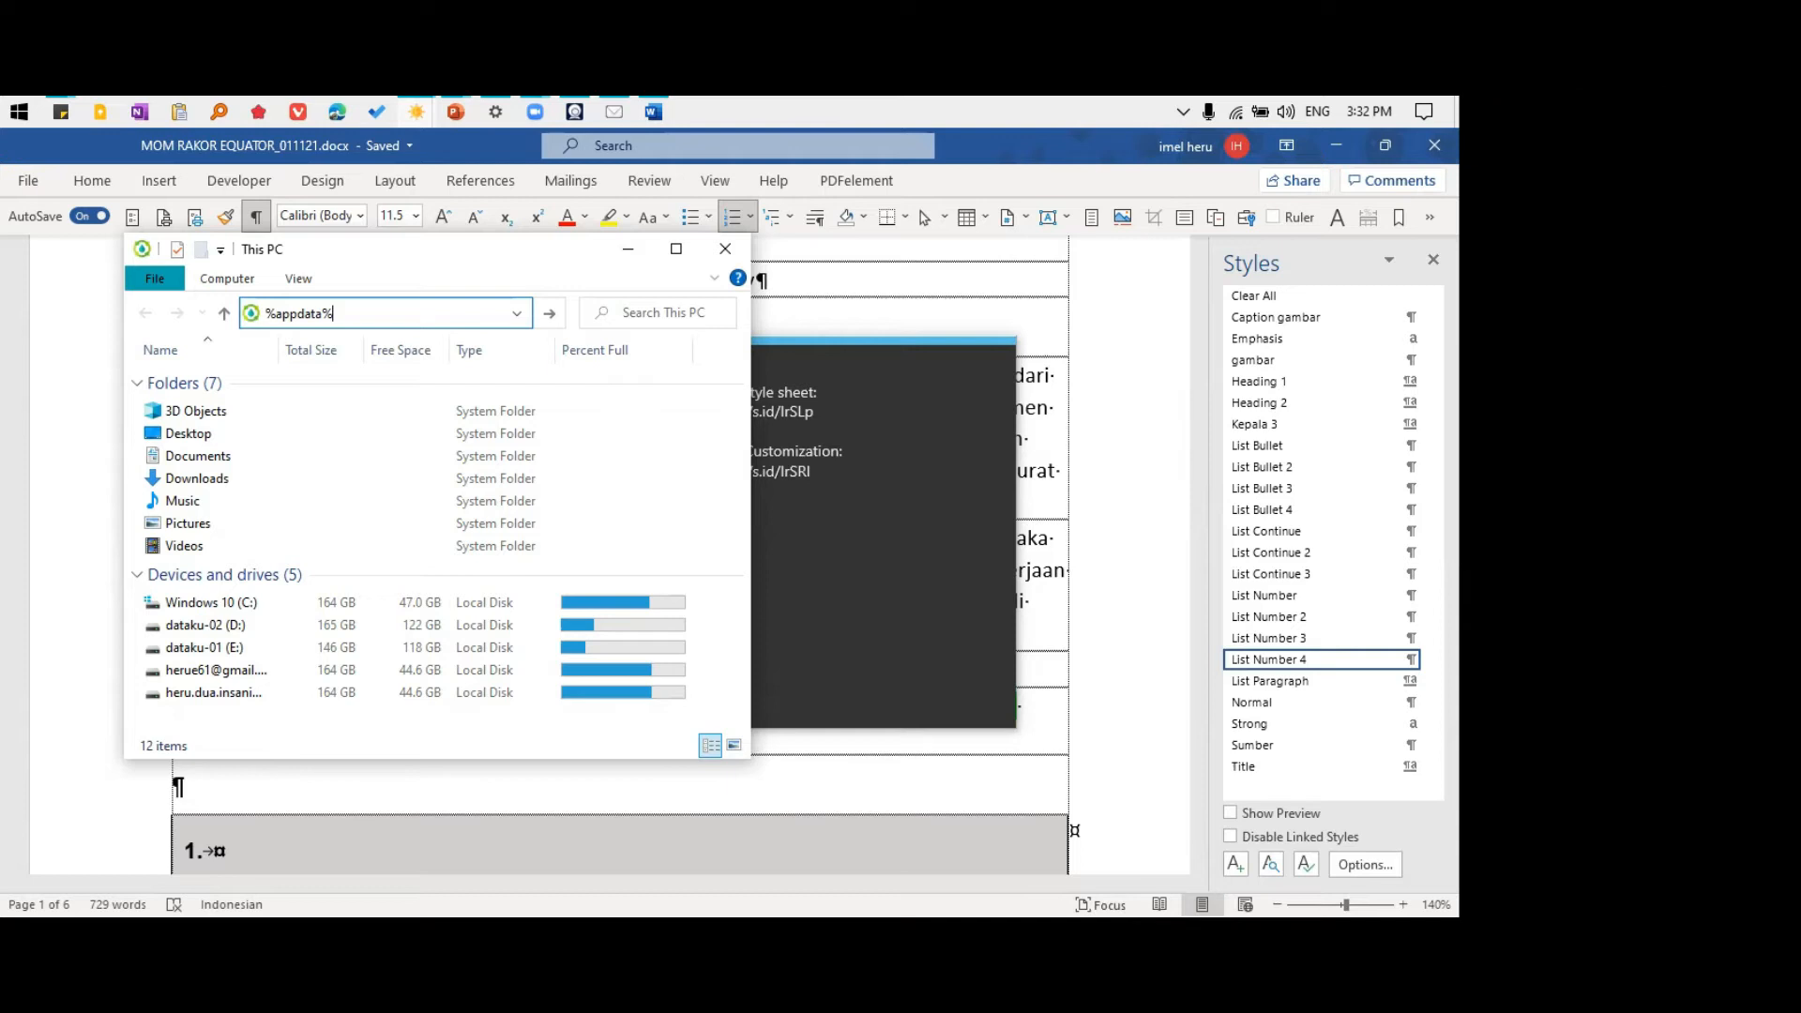
key("Return")
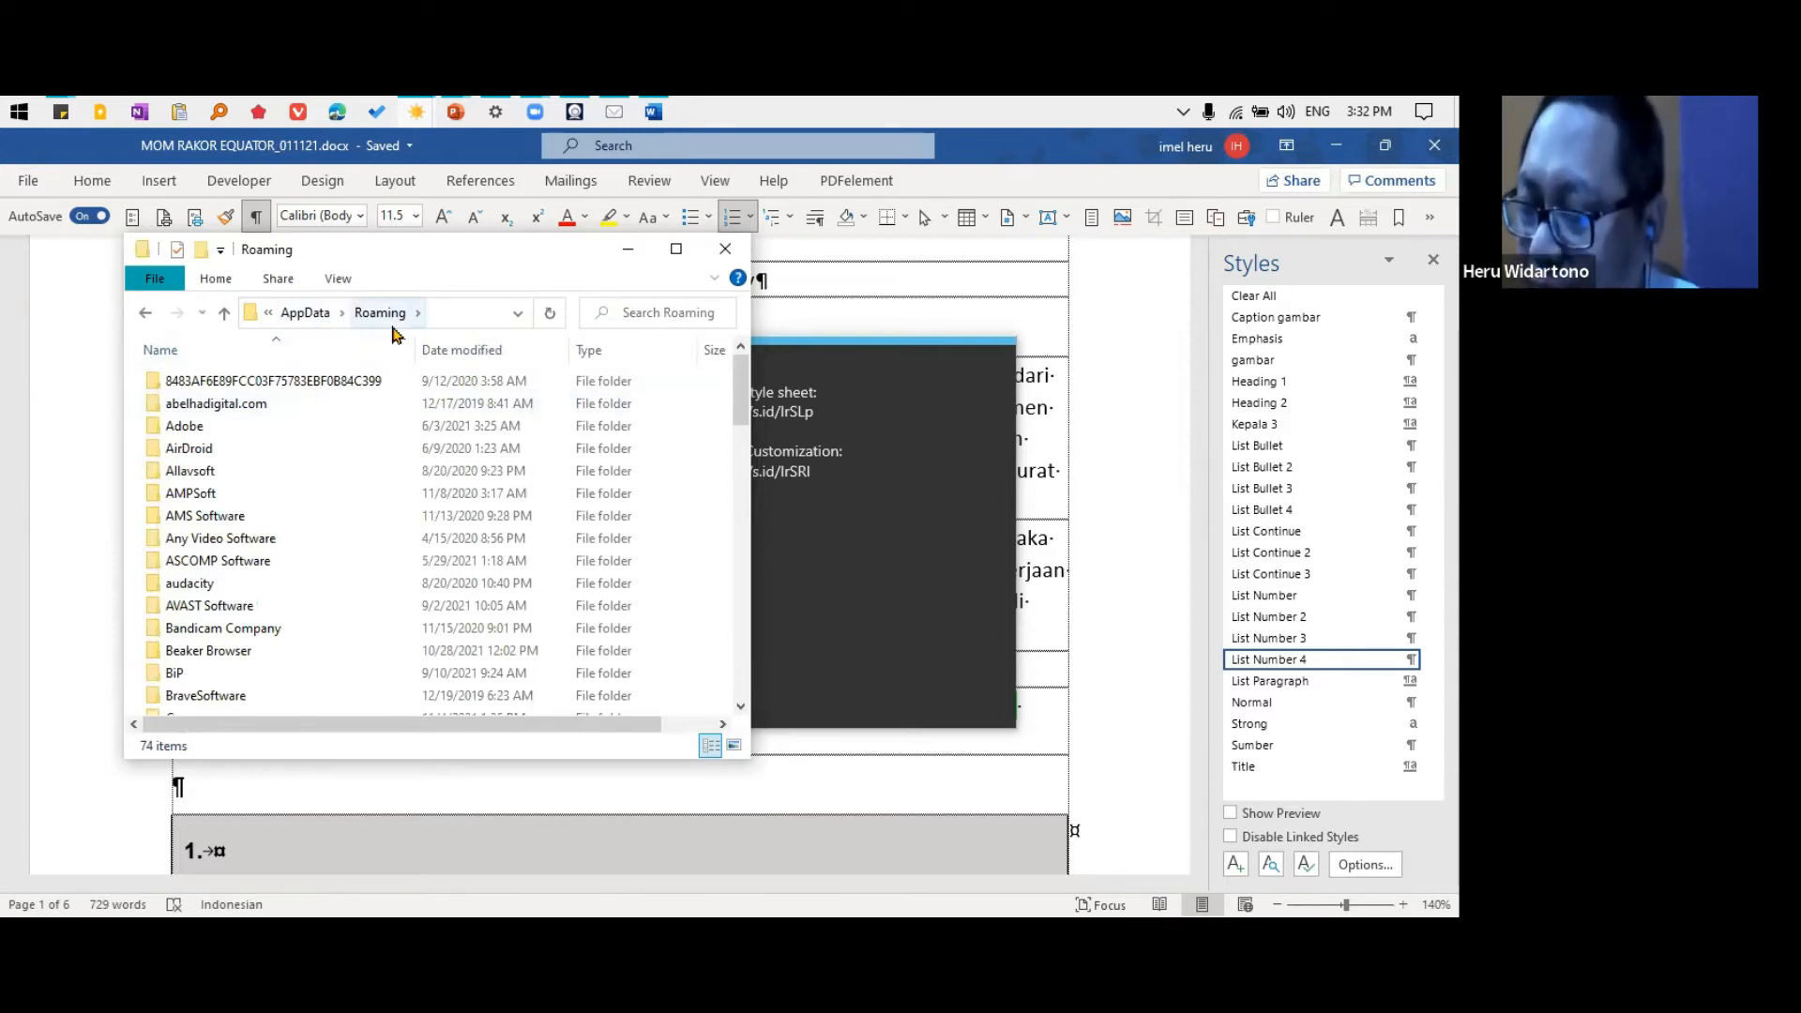
Open the QuickStyles folder inside Microsoft to view the stored style set templates, and return to the Word document
scroll(342, 493, "down", 6)
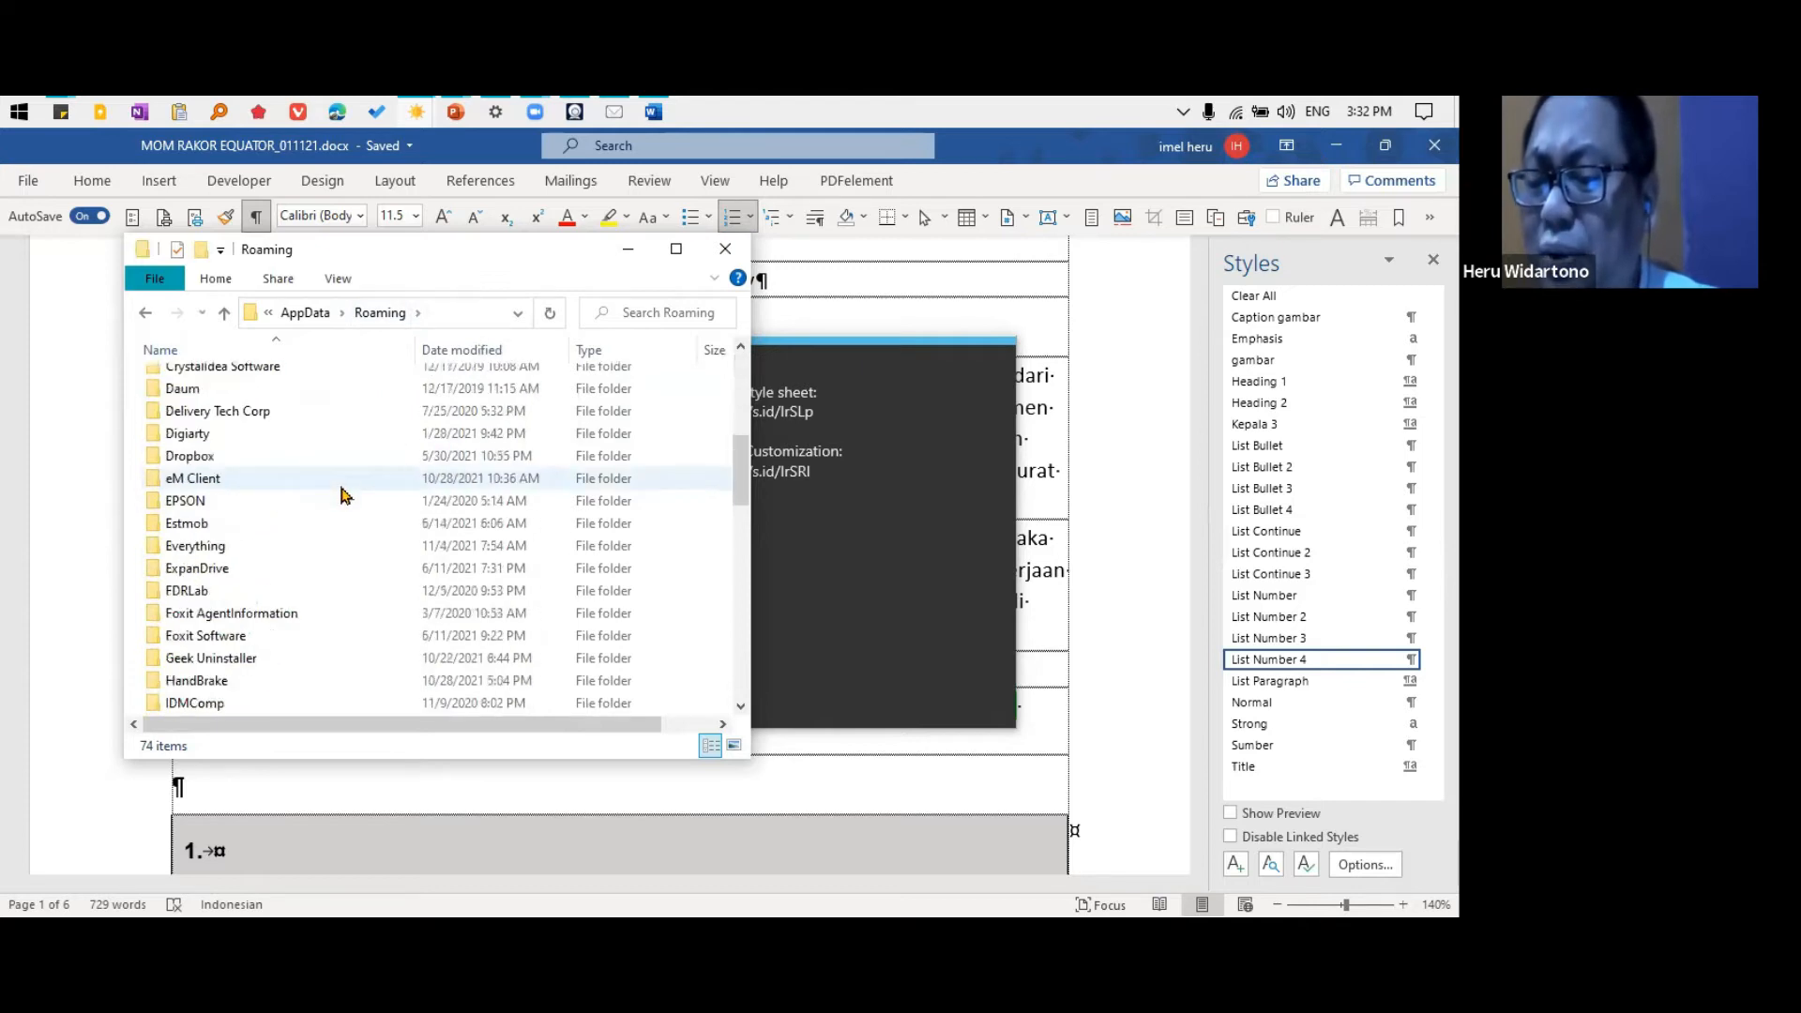
scroll(342, 493, "down", 4)
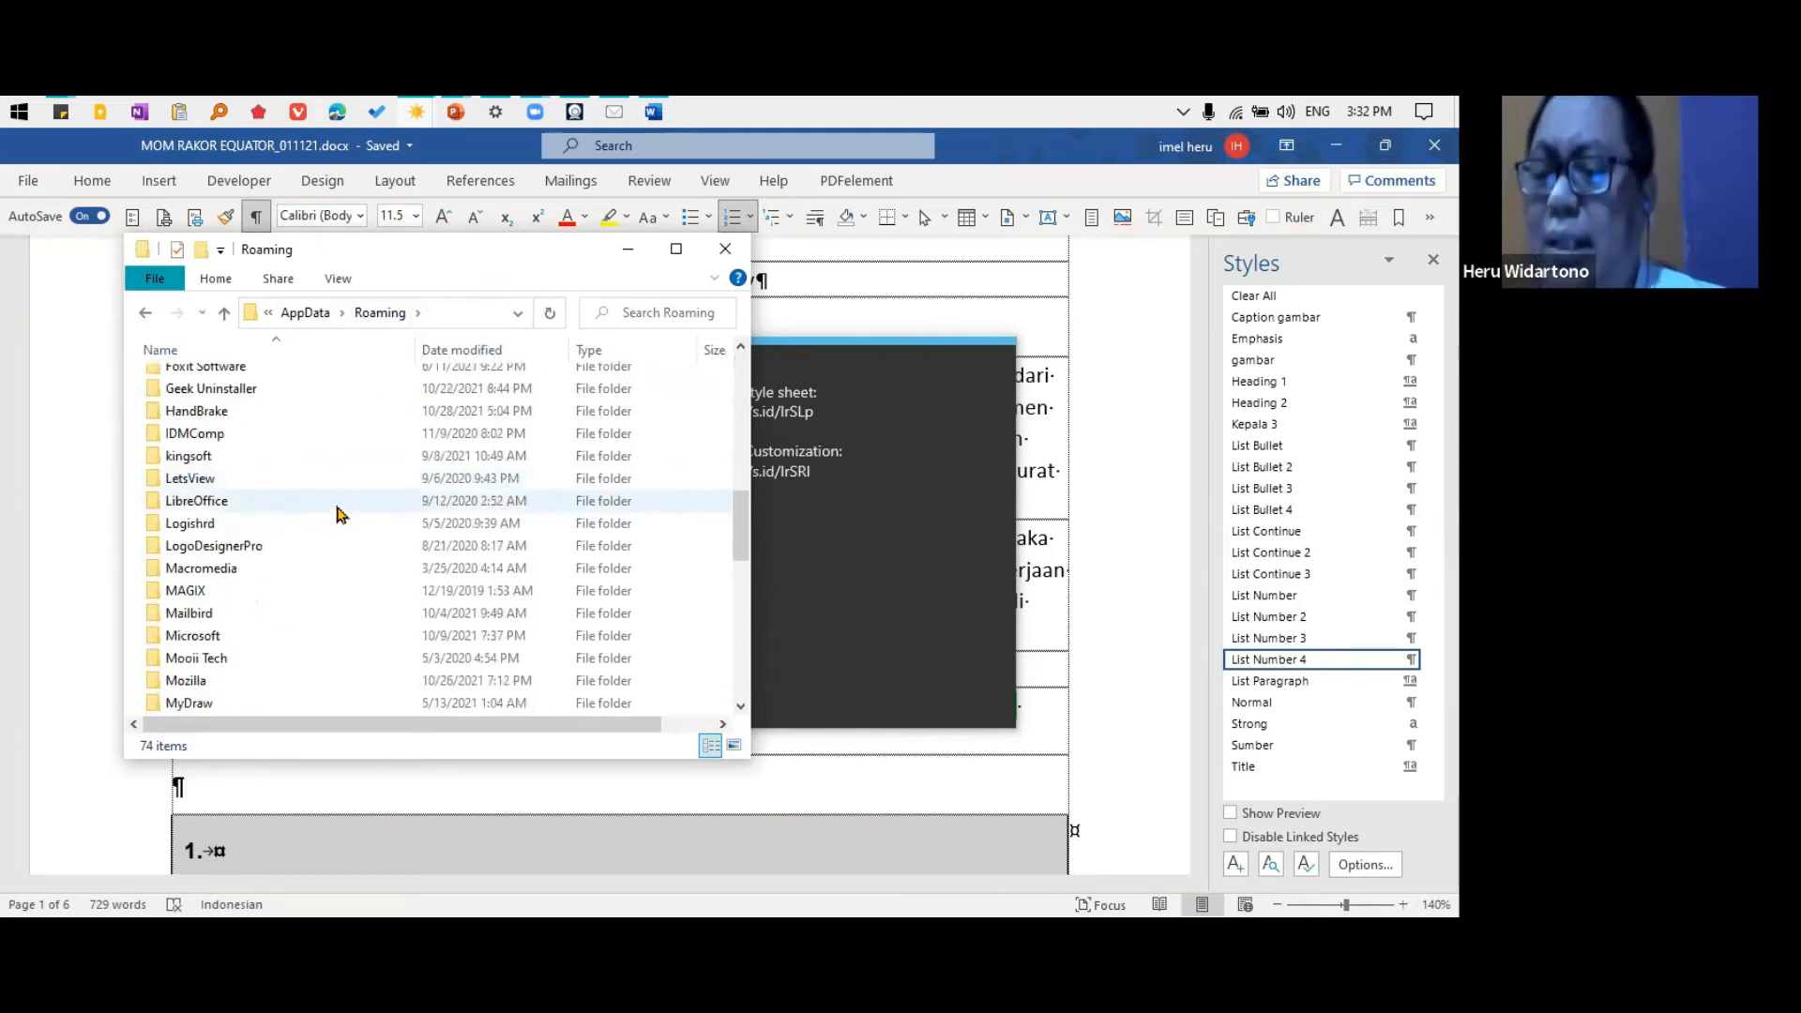
double_click(201, 636)
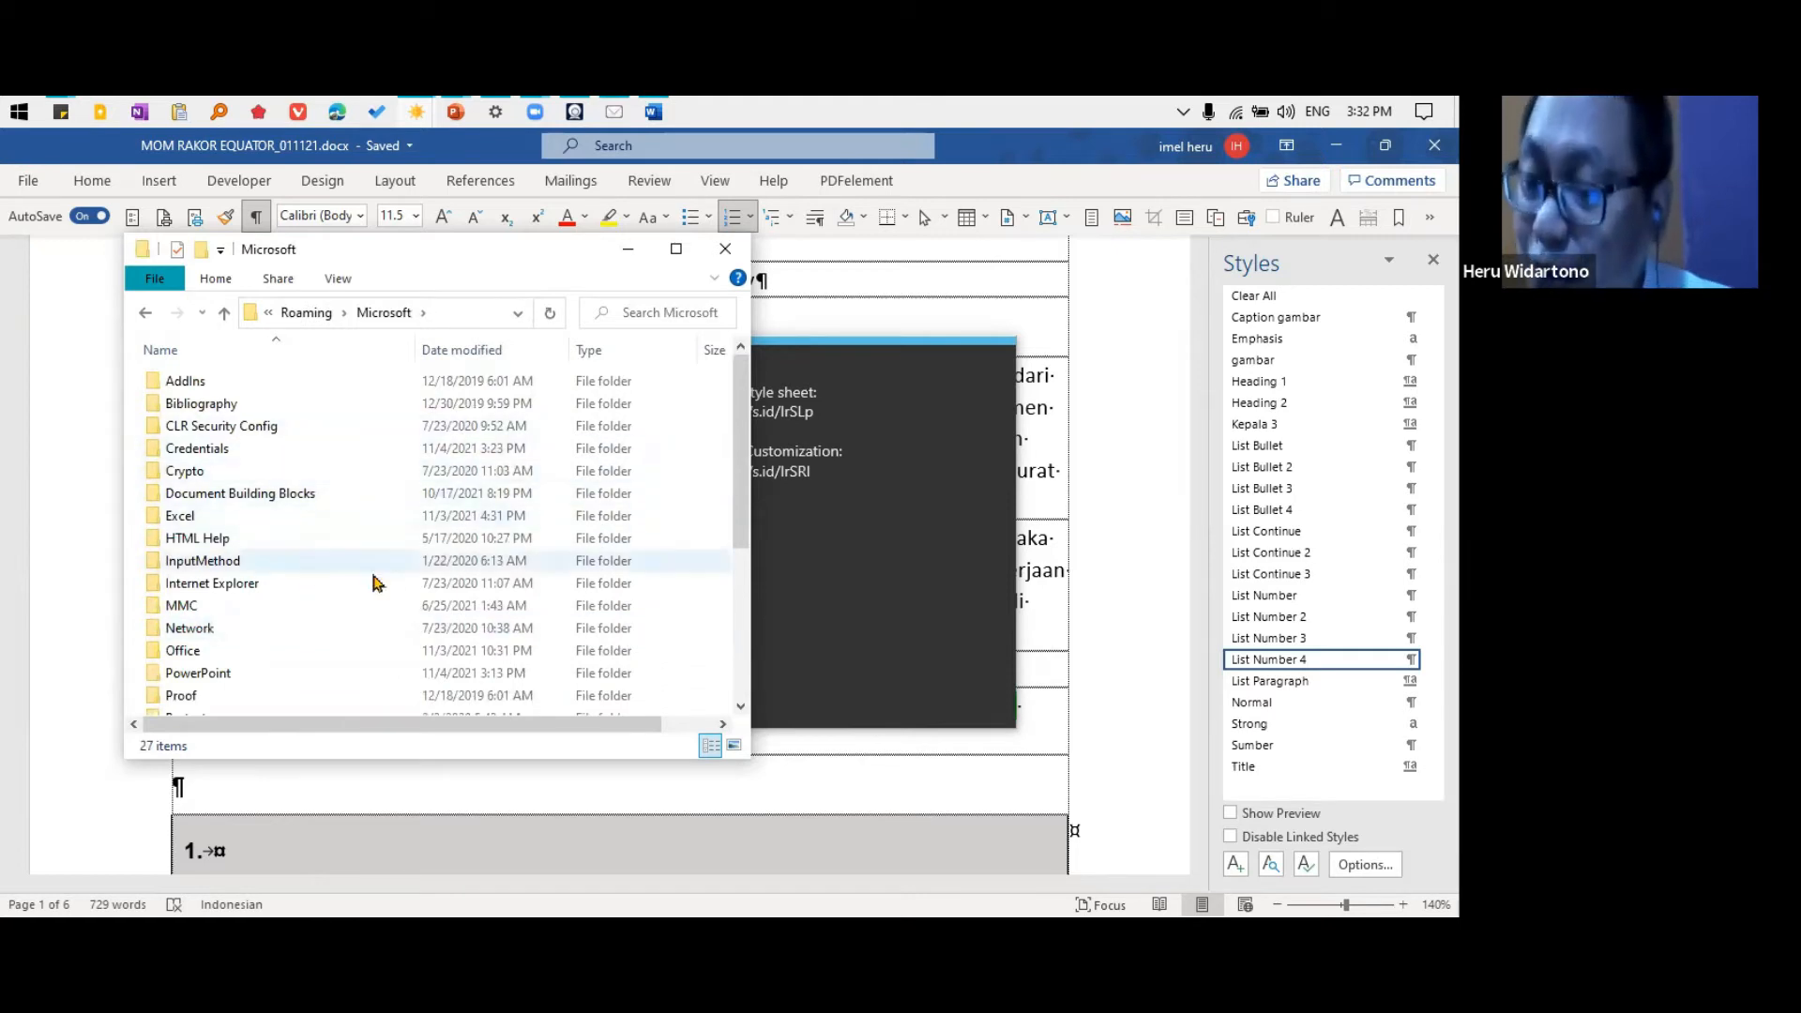
scroll(390, 535, "down", 2)
scroll(390, 535, "down", 2)
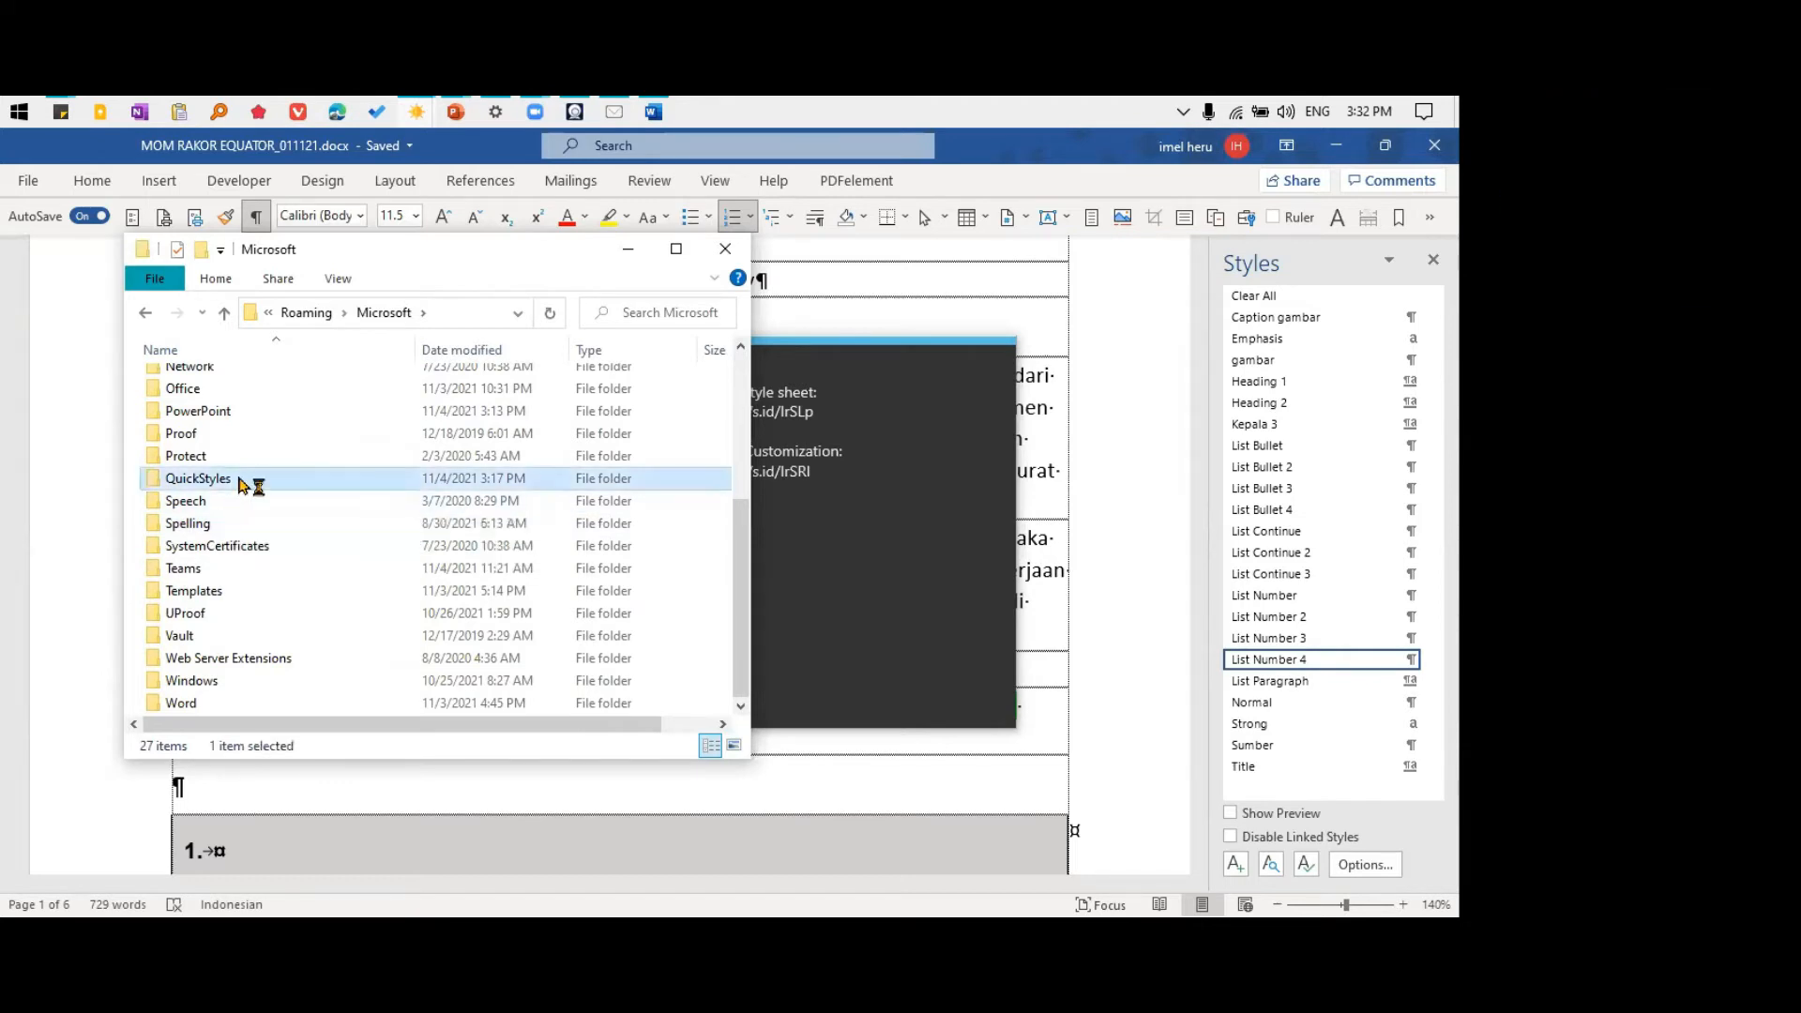
double_click(233, 485)
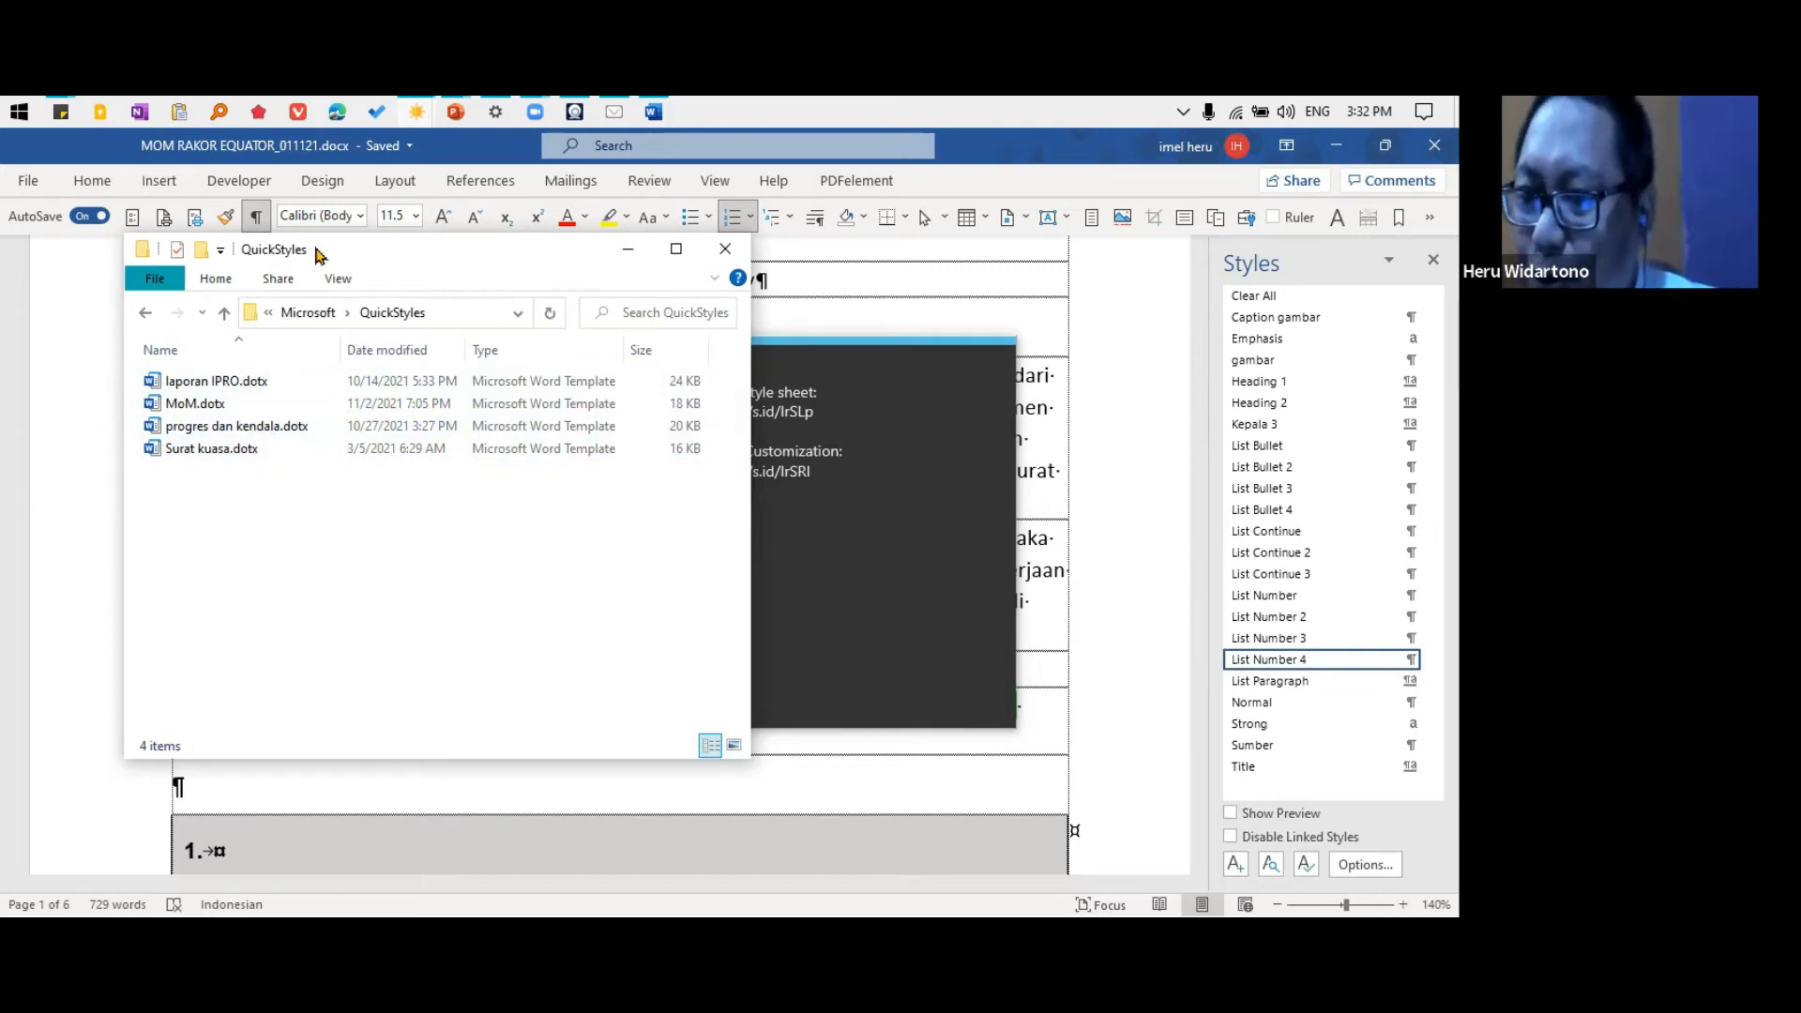
left_click_drag(345, 253, 662, 301)
left_click(105, 289)
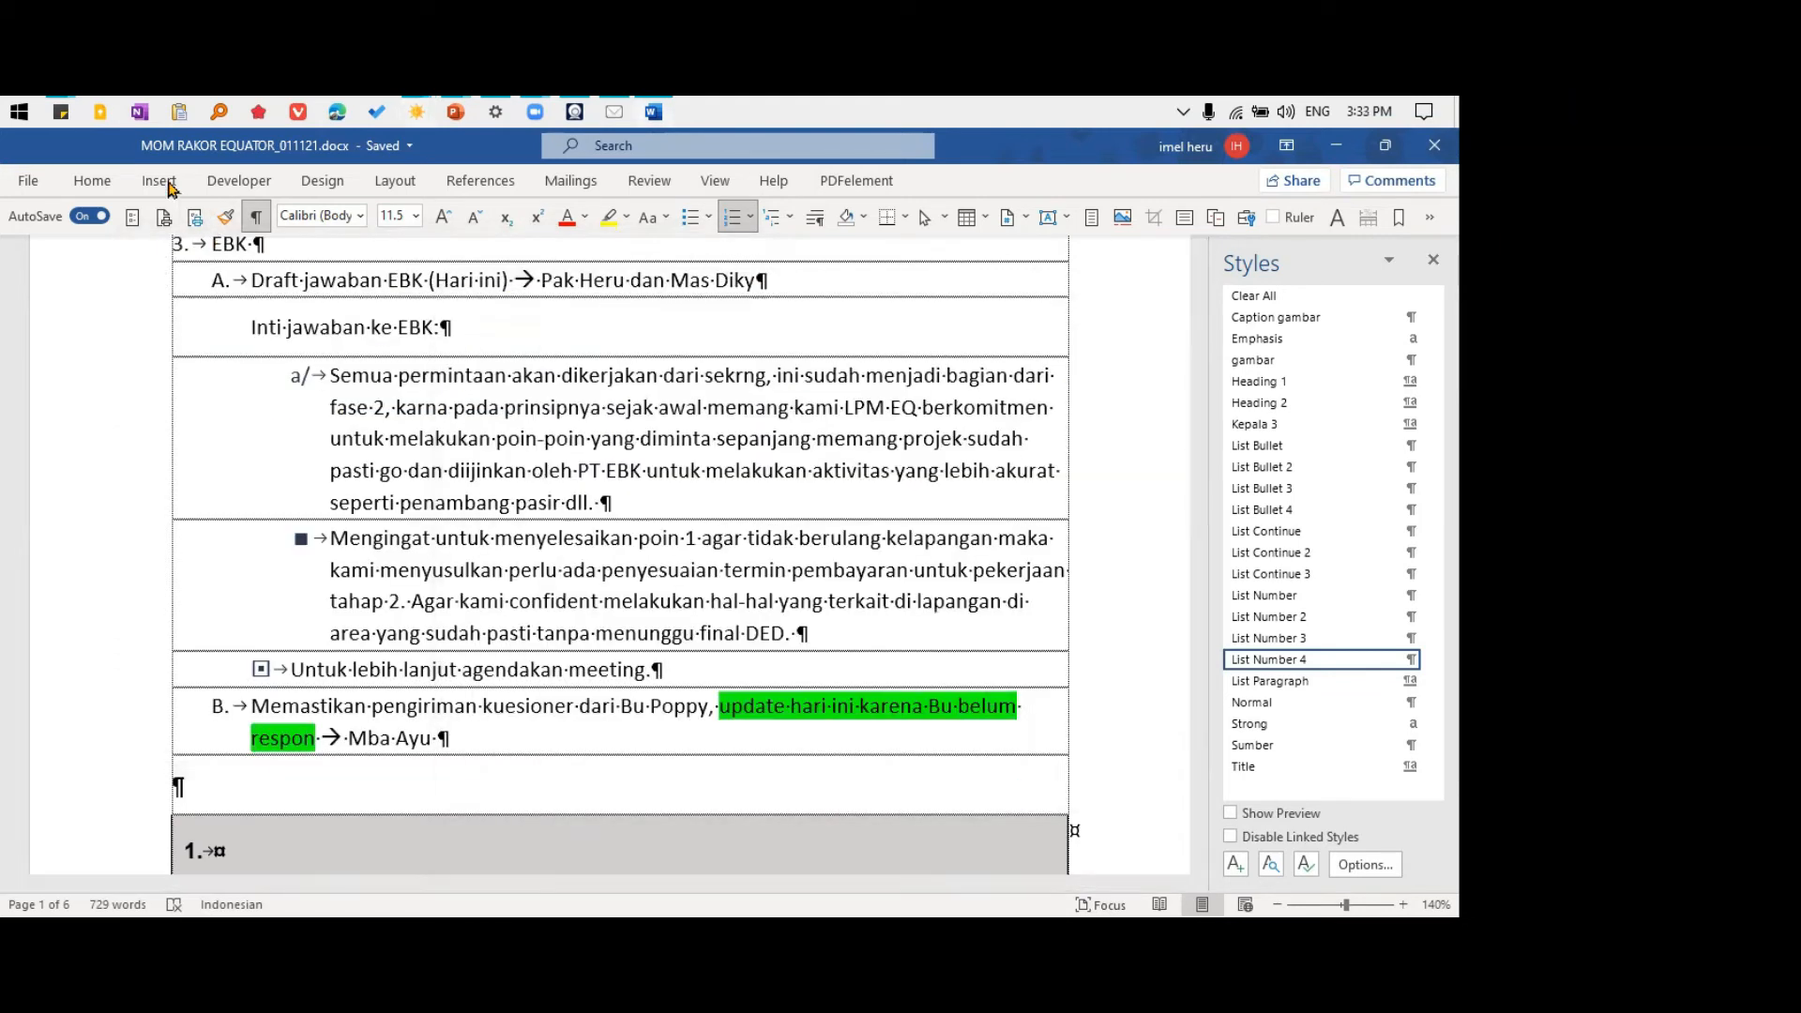
Apply the style set with blue-banded headings, reset the "Semua permintaan" paragraph to Normal and number it as List Number 3
left_click(323, 181)
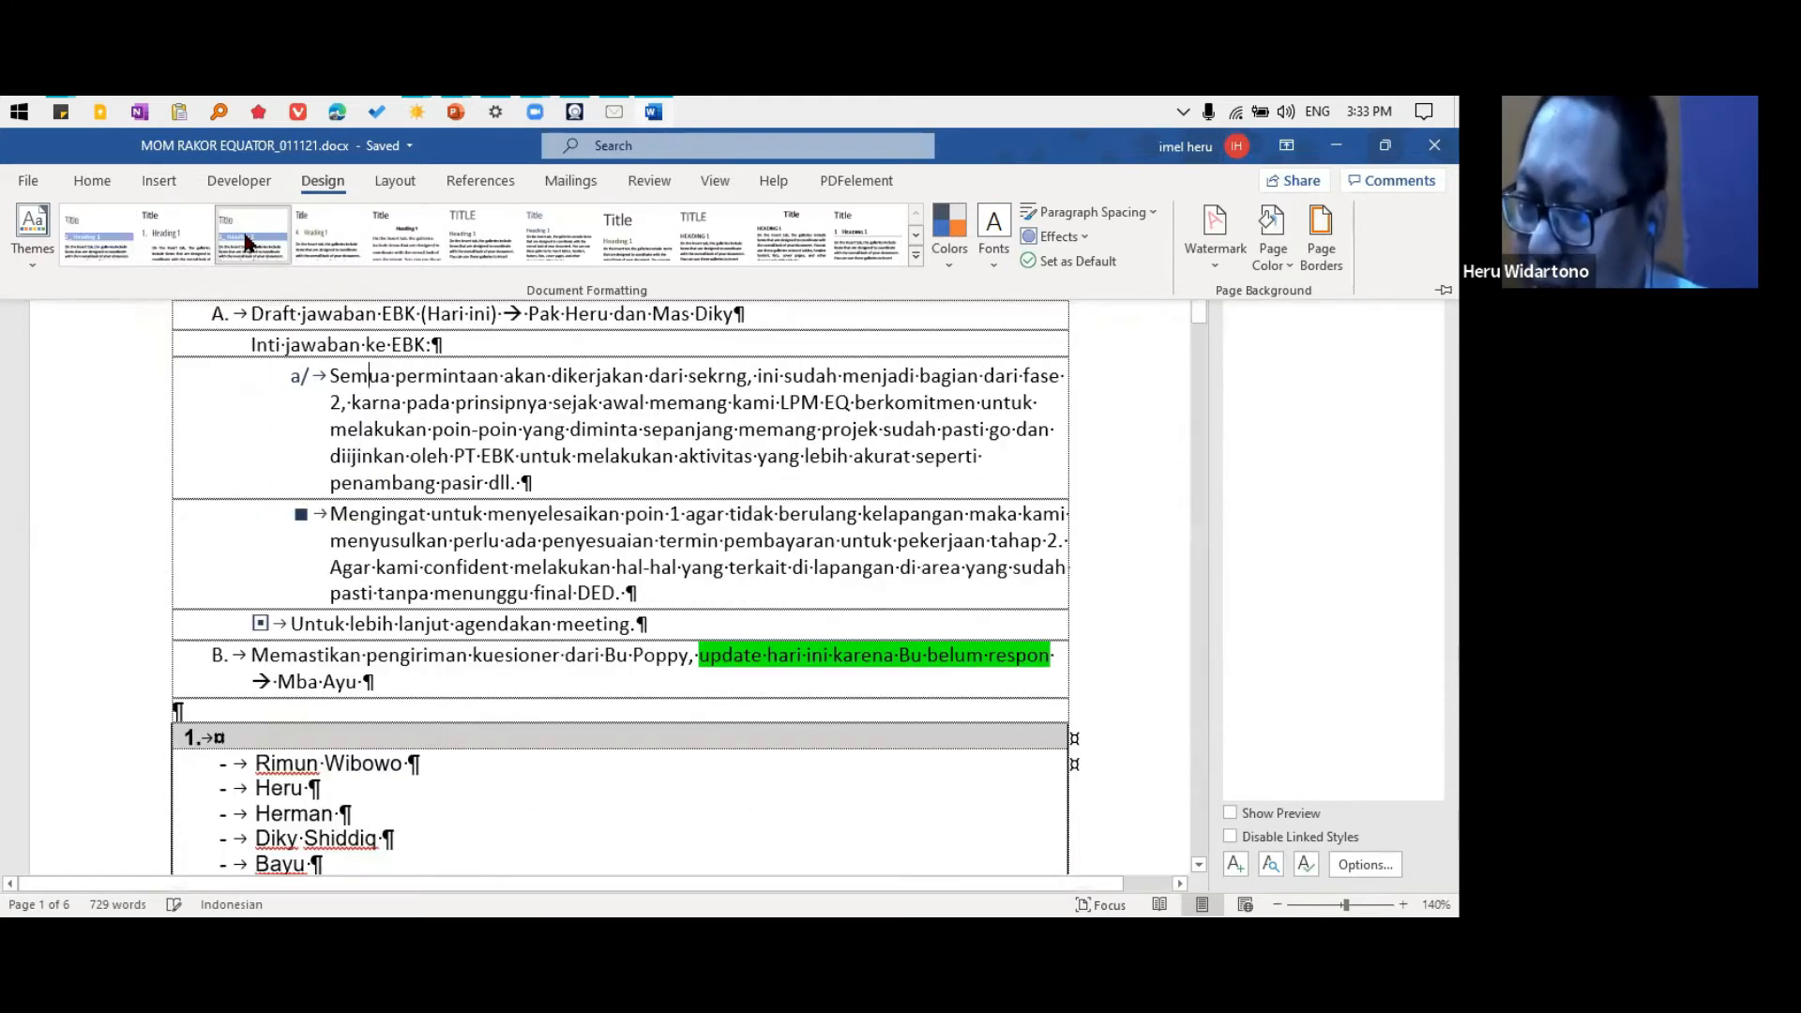
left_click(248, 242)
key("ctrl+shift+n")
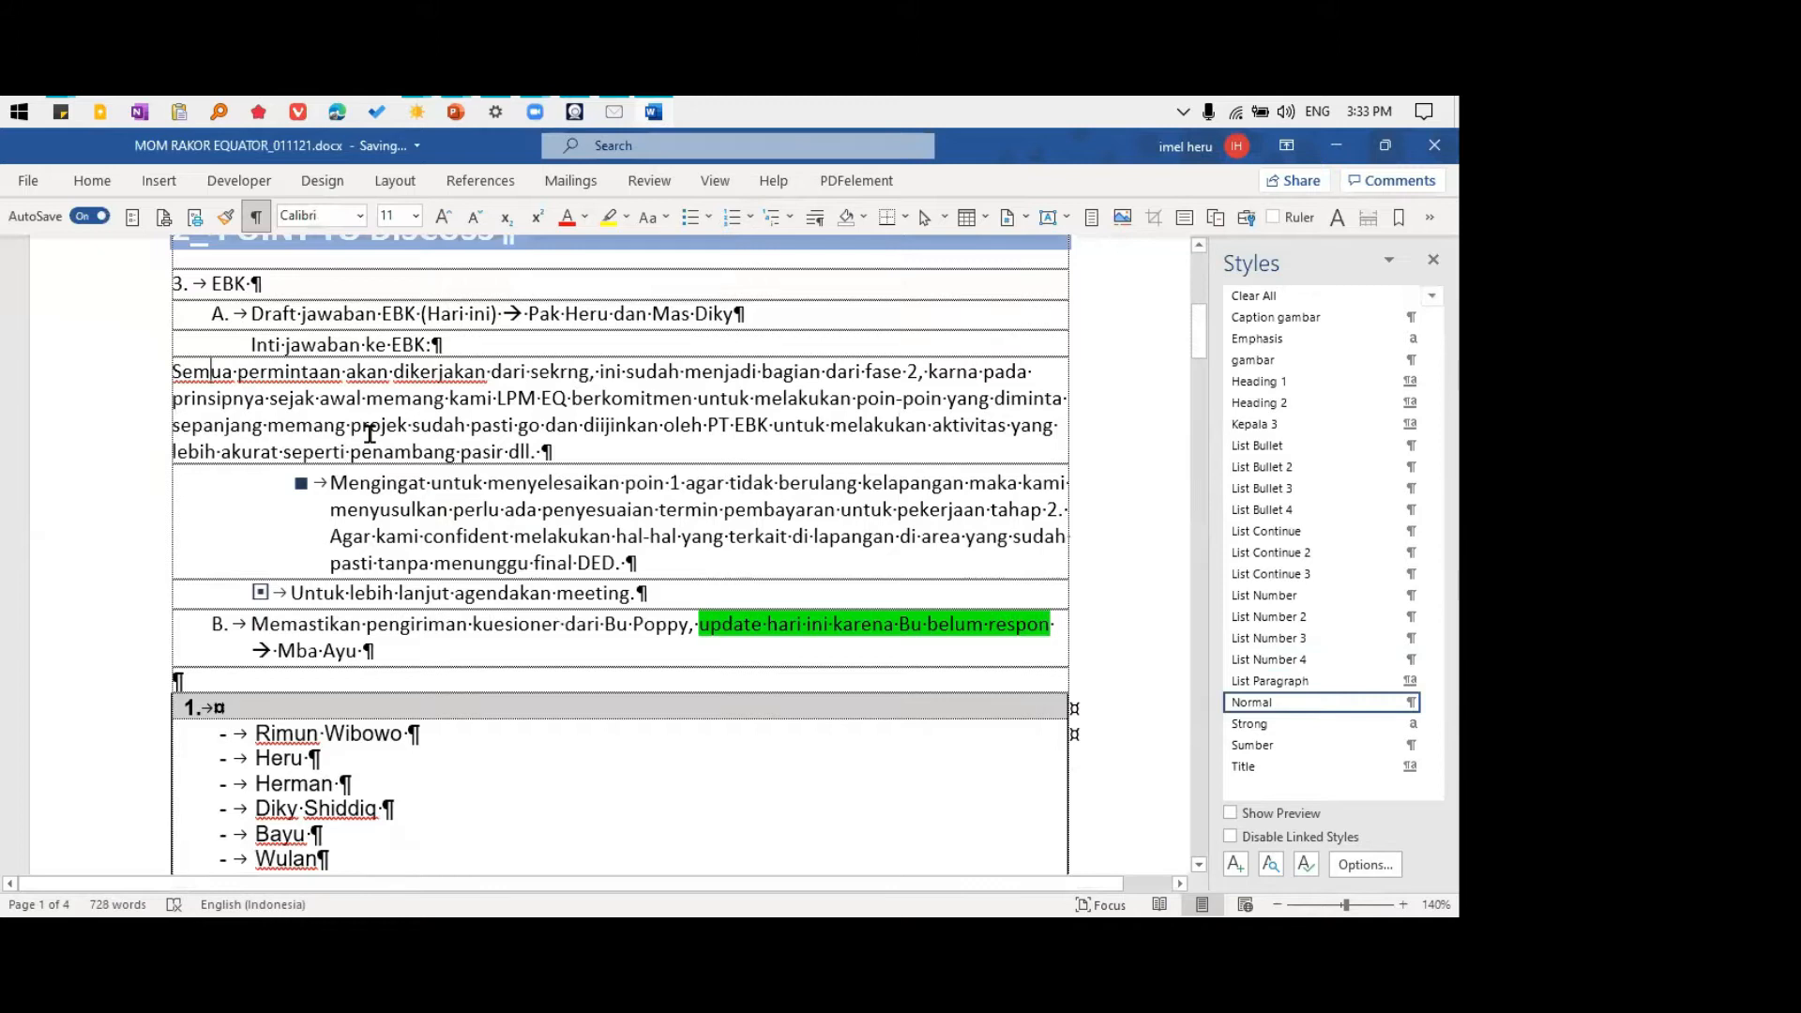
key("alt+shift+Right")
Convert the "Semua permintaan" paragraph to the List Bullet 3 style and place the cursor in the "Draft jawaban EBK" item
key("alt+shift+Right")
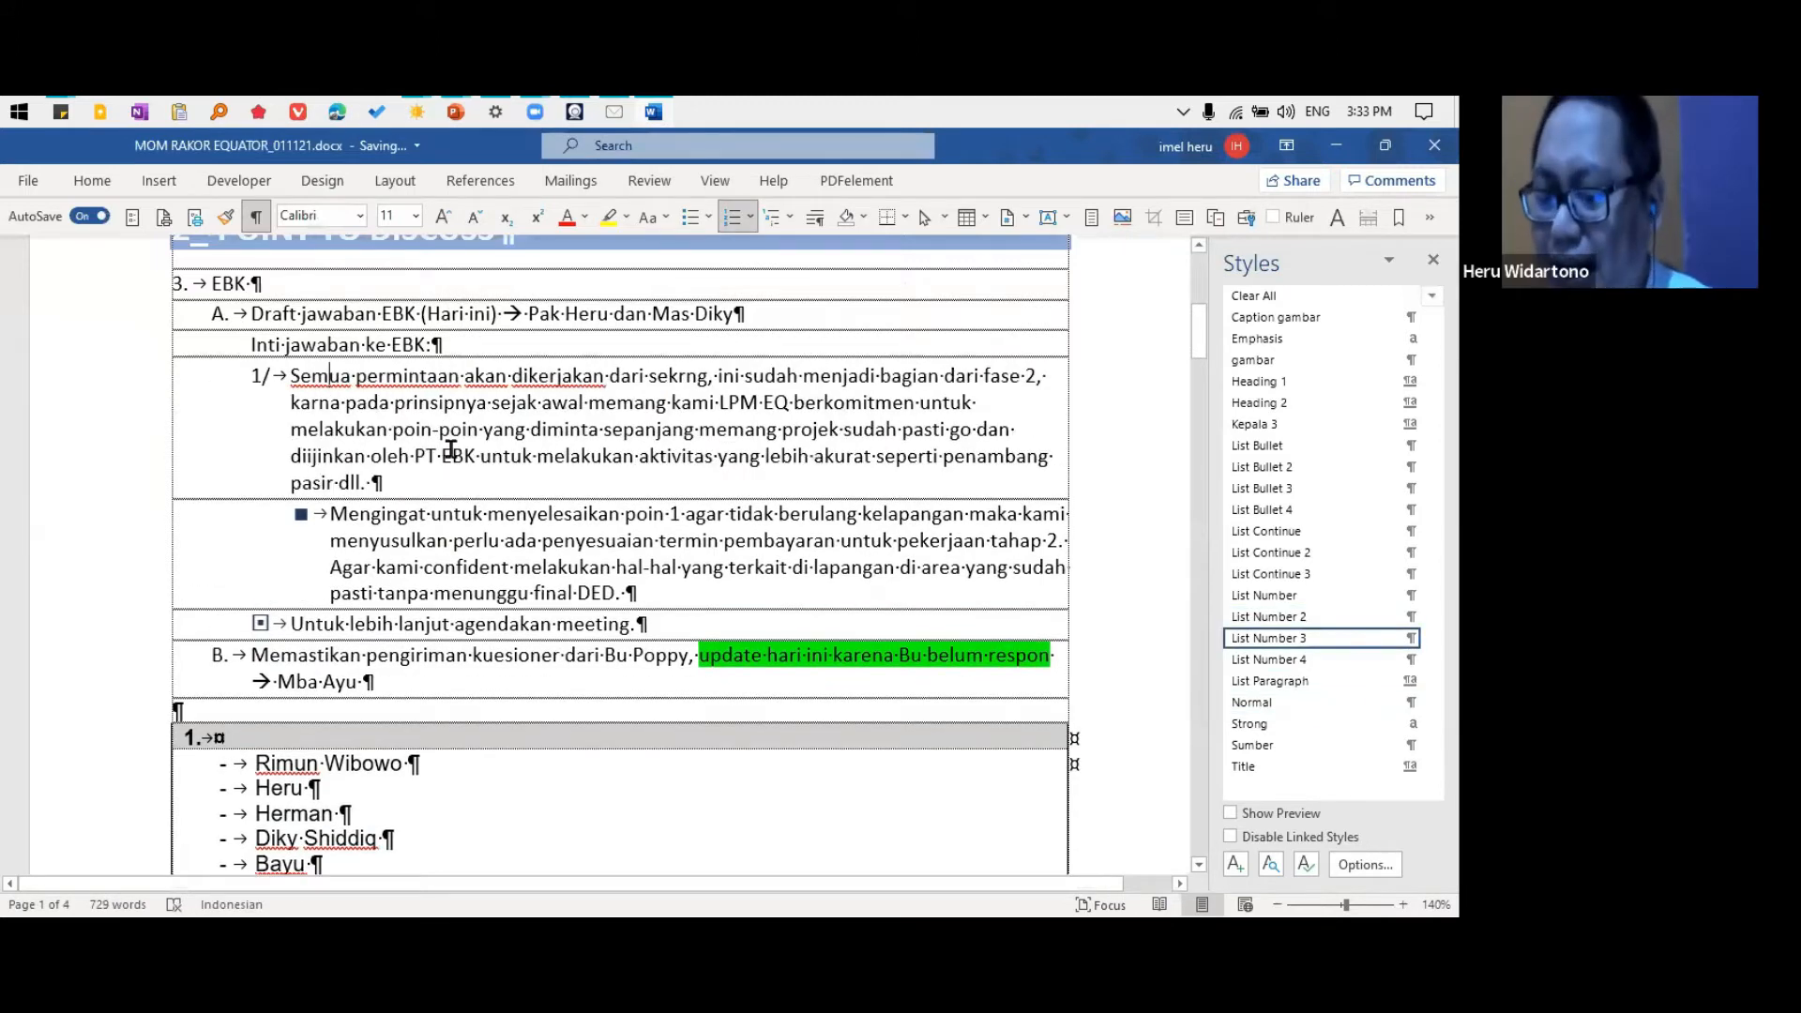
key("ctrl+shift+l")
key("alt+shift+Right")
key("alt+shift+Right")
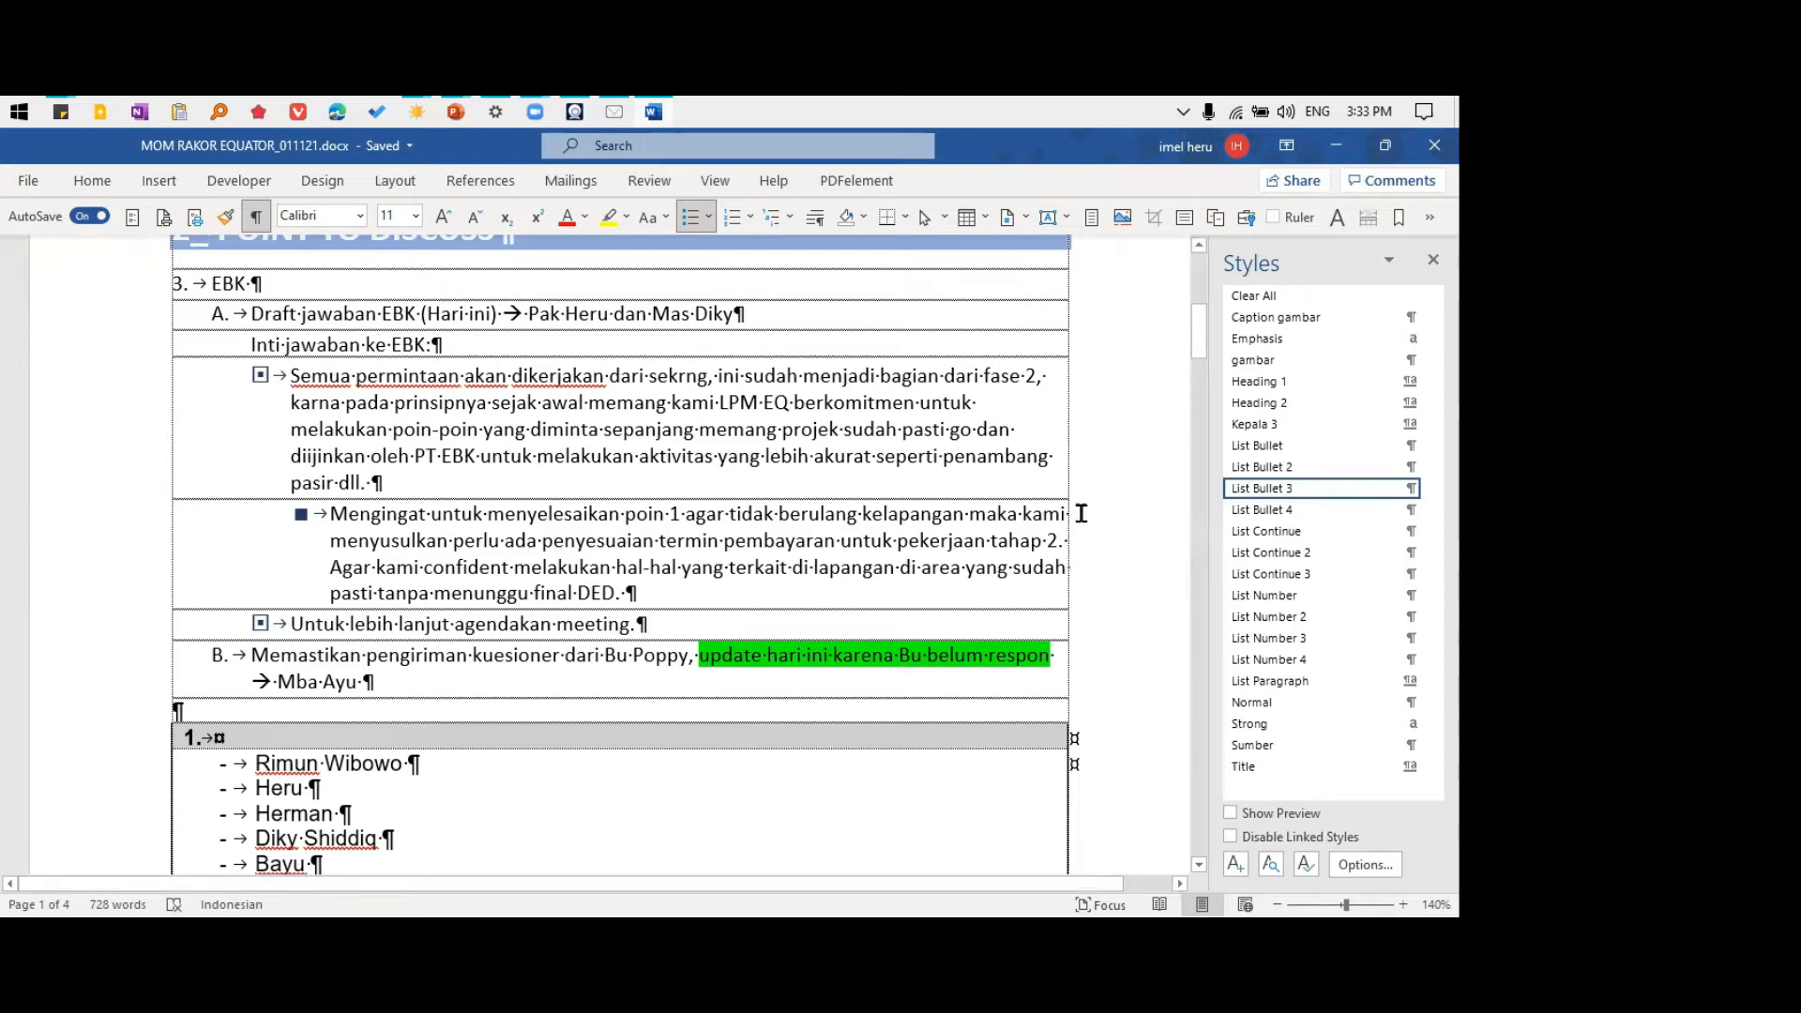
left_click(354, 322)
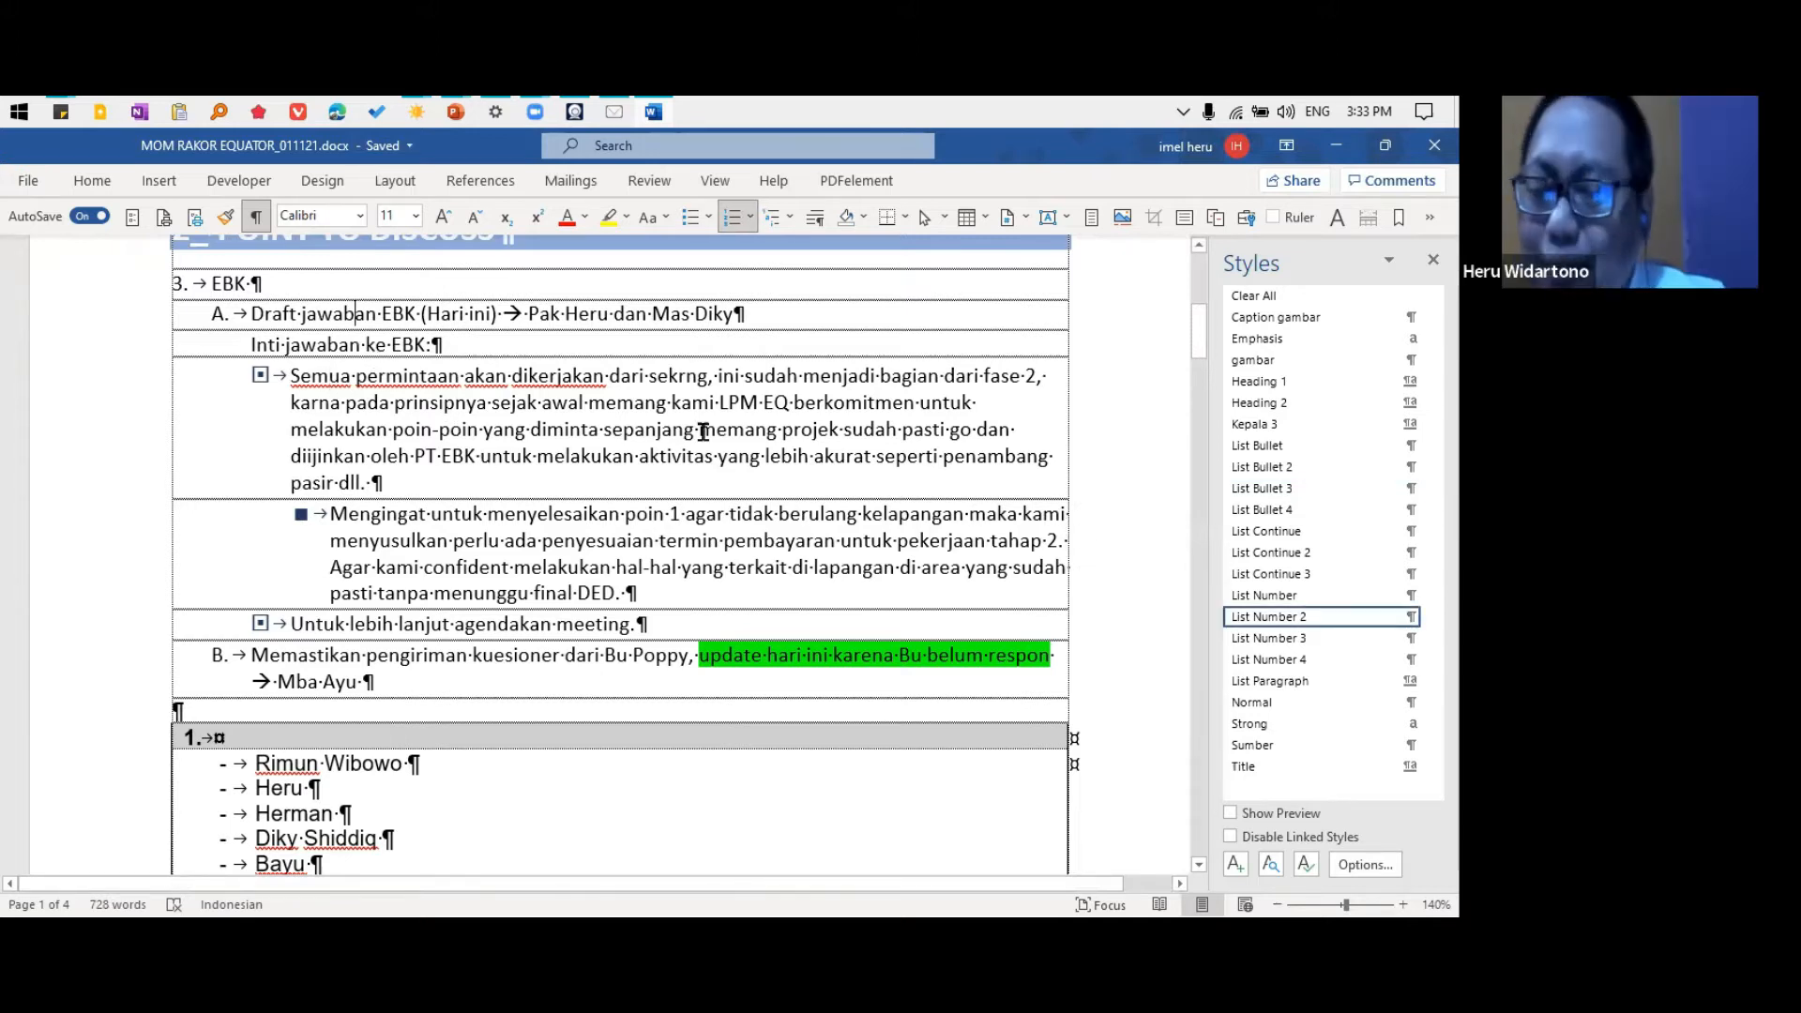
Modify the List Number style of the "EBK" item to use the A., B., C. numbering format
scroll(343, 450, "up", 3)
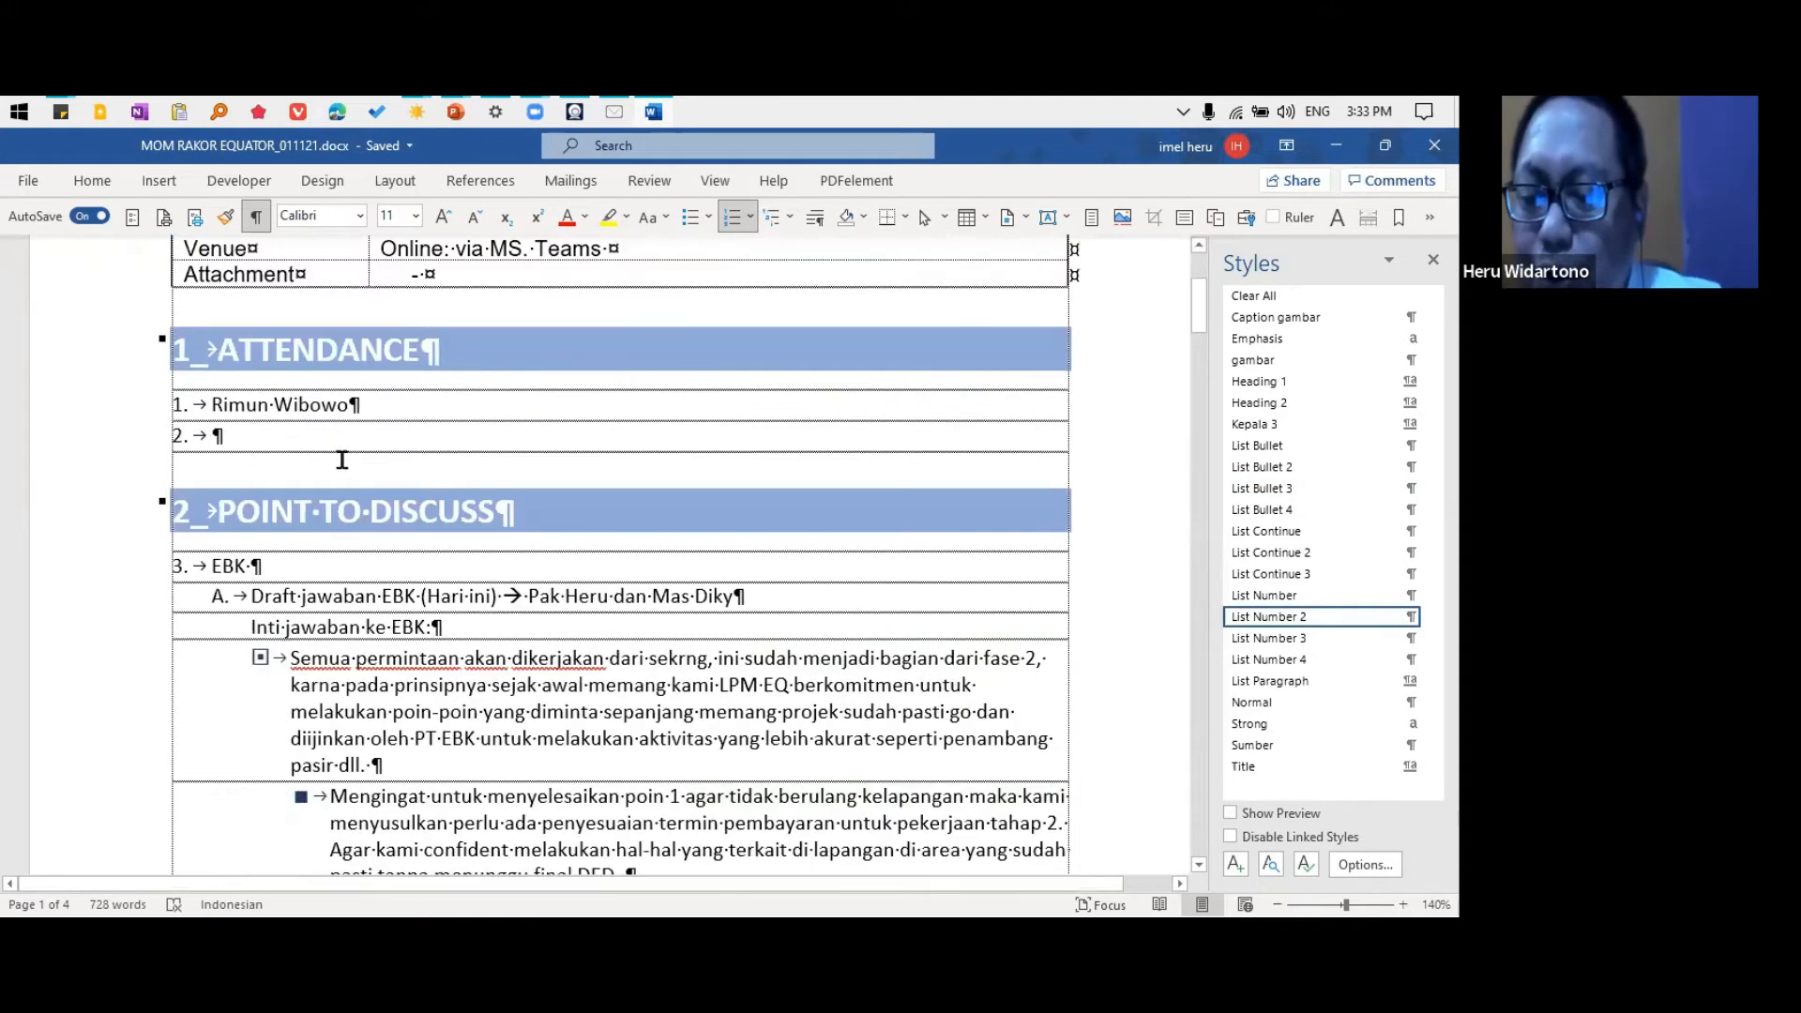
left_click(235, 565)
scroll(388, 670, "down", 3)
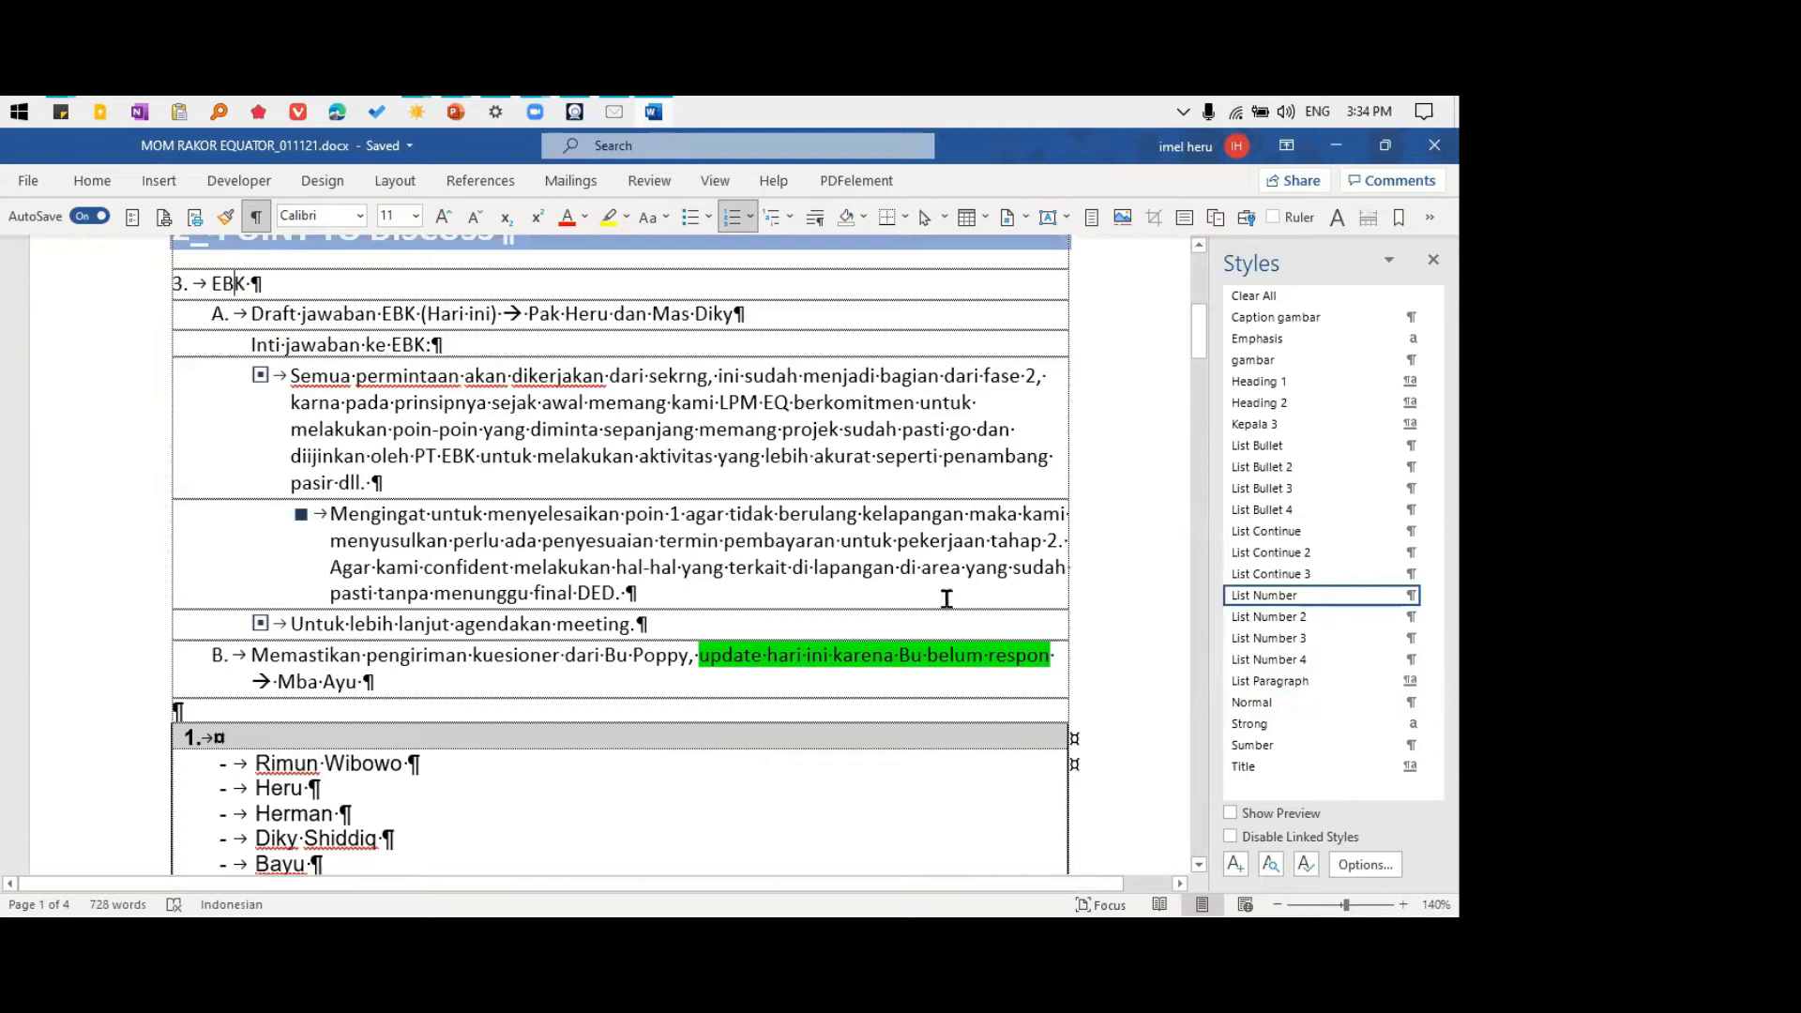
right_click(1311, 600)
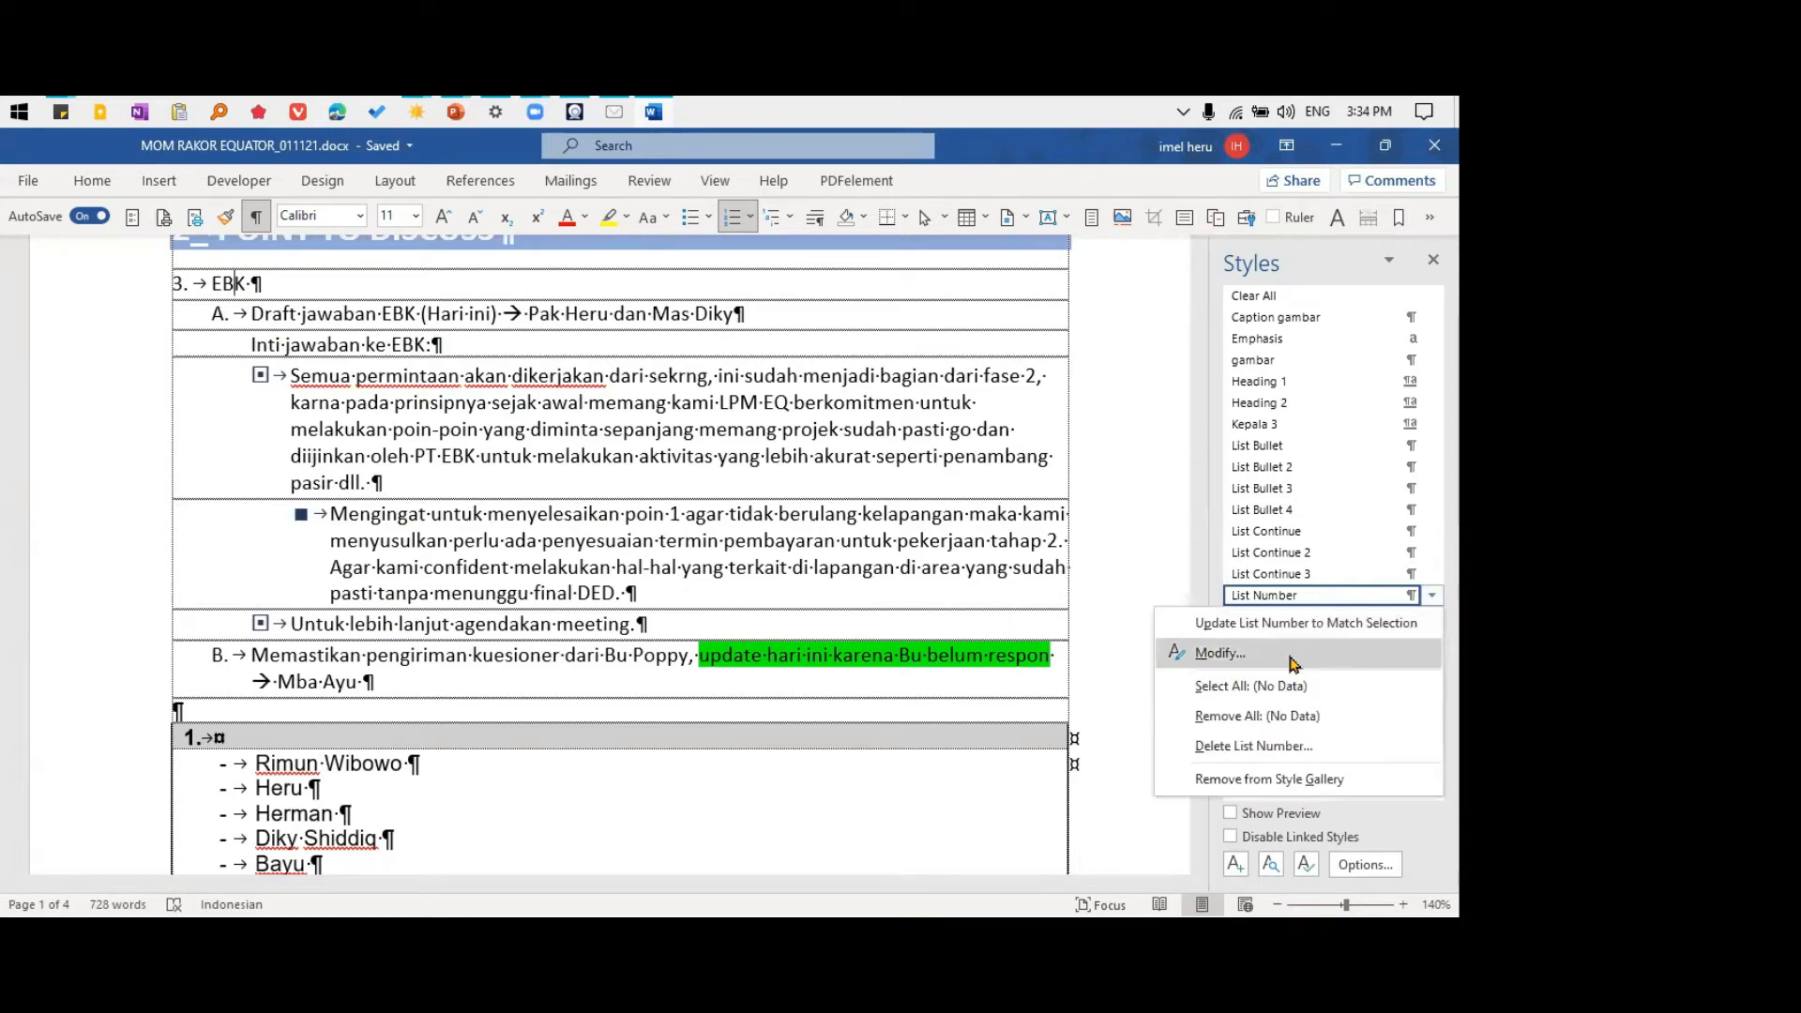
left_click(1257, 657)
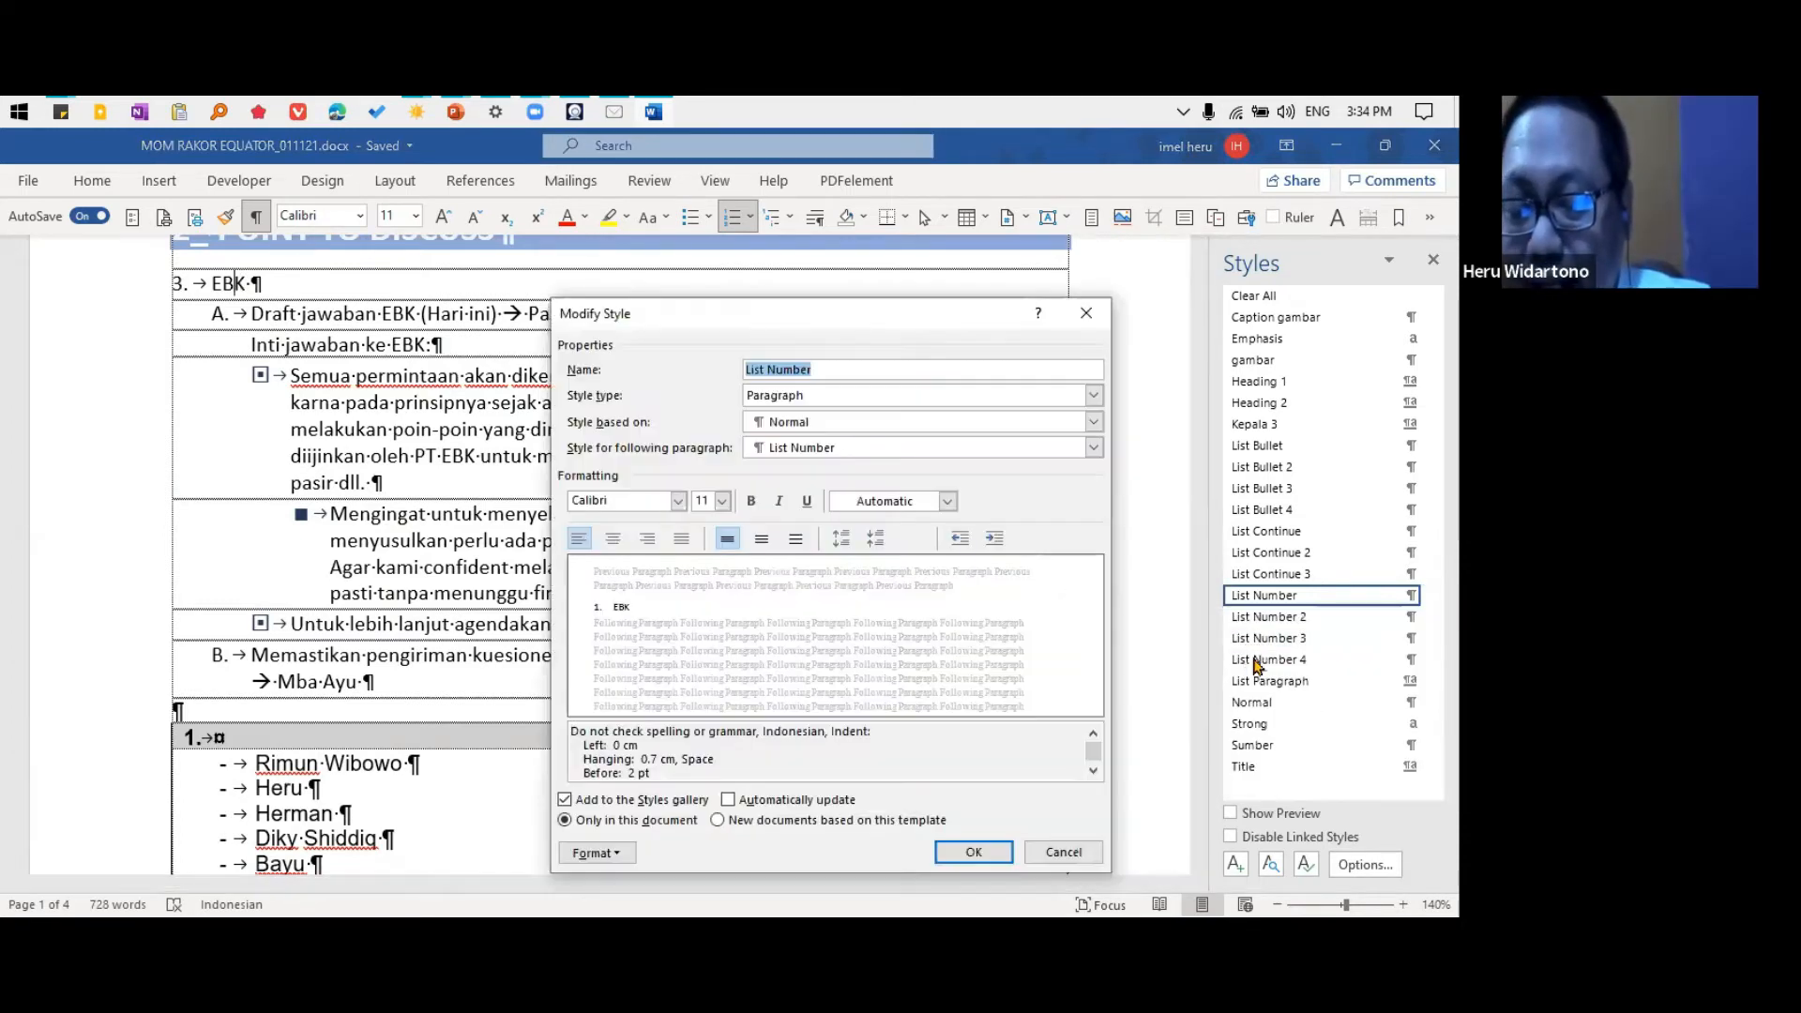
left_click(598, 853)
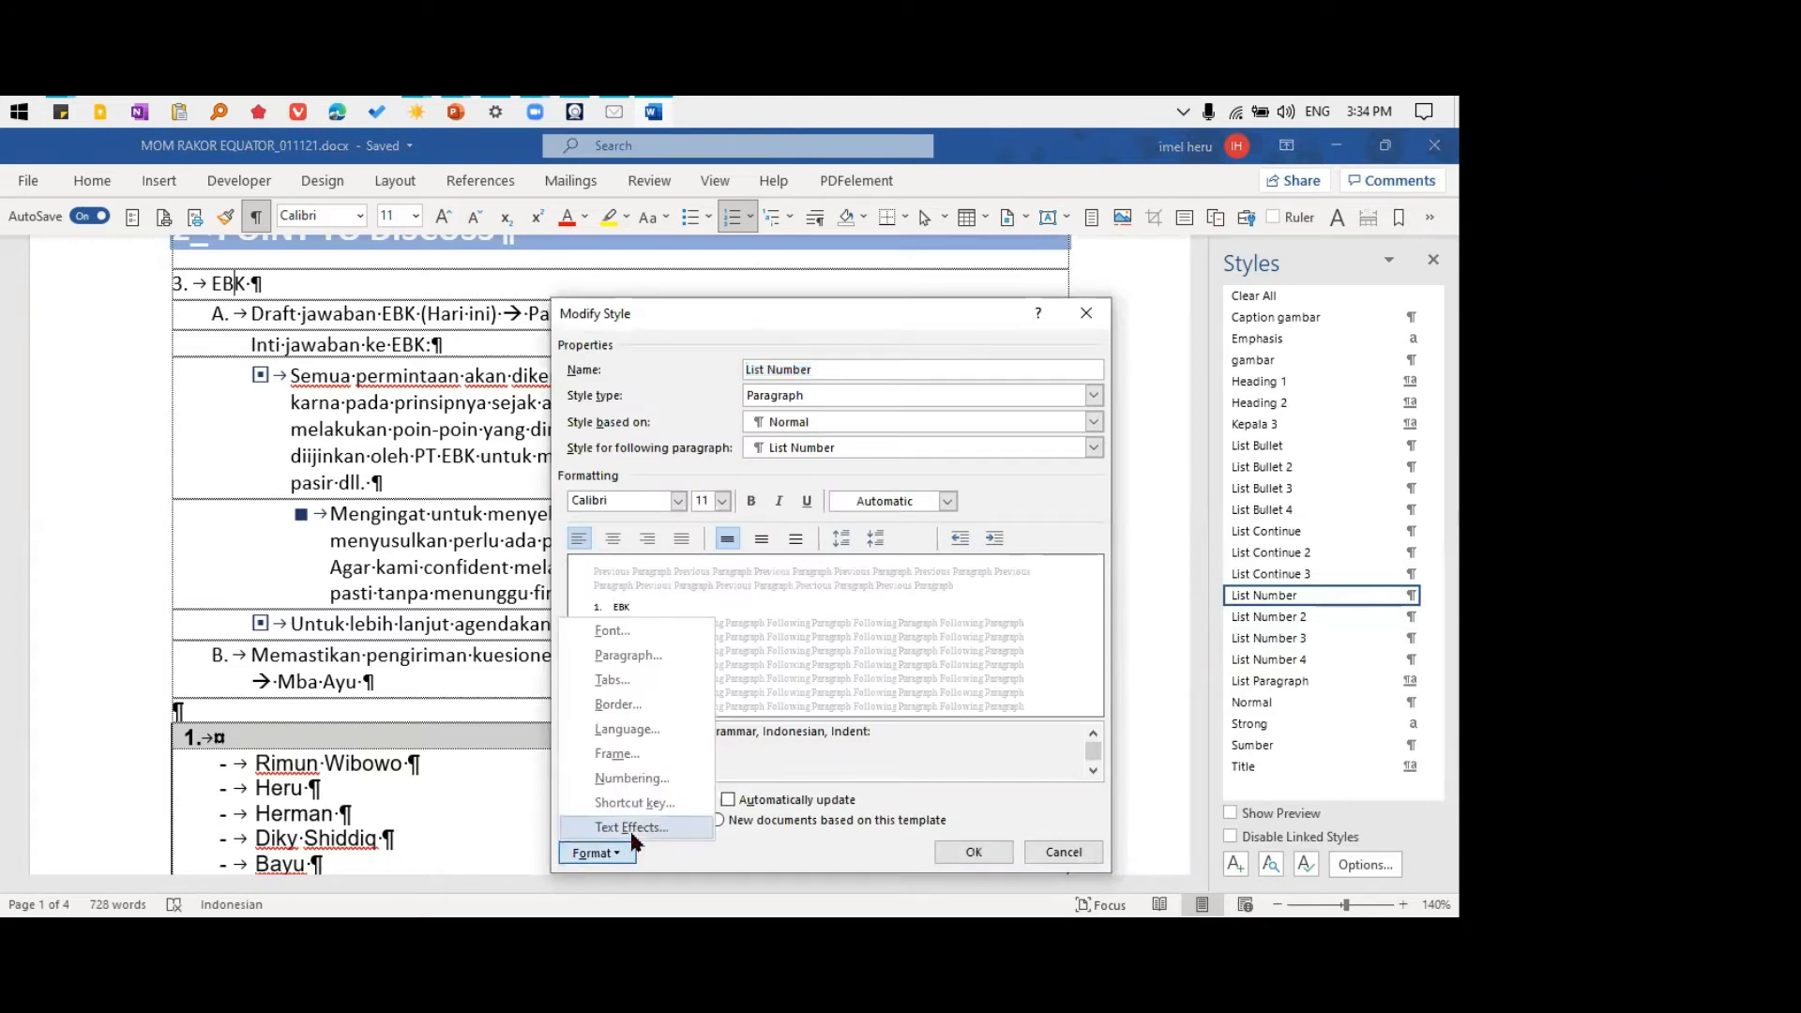
left_click(628, 779)
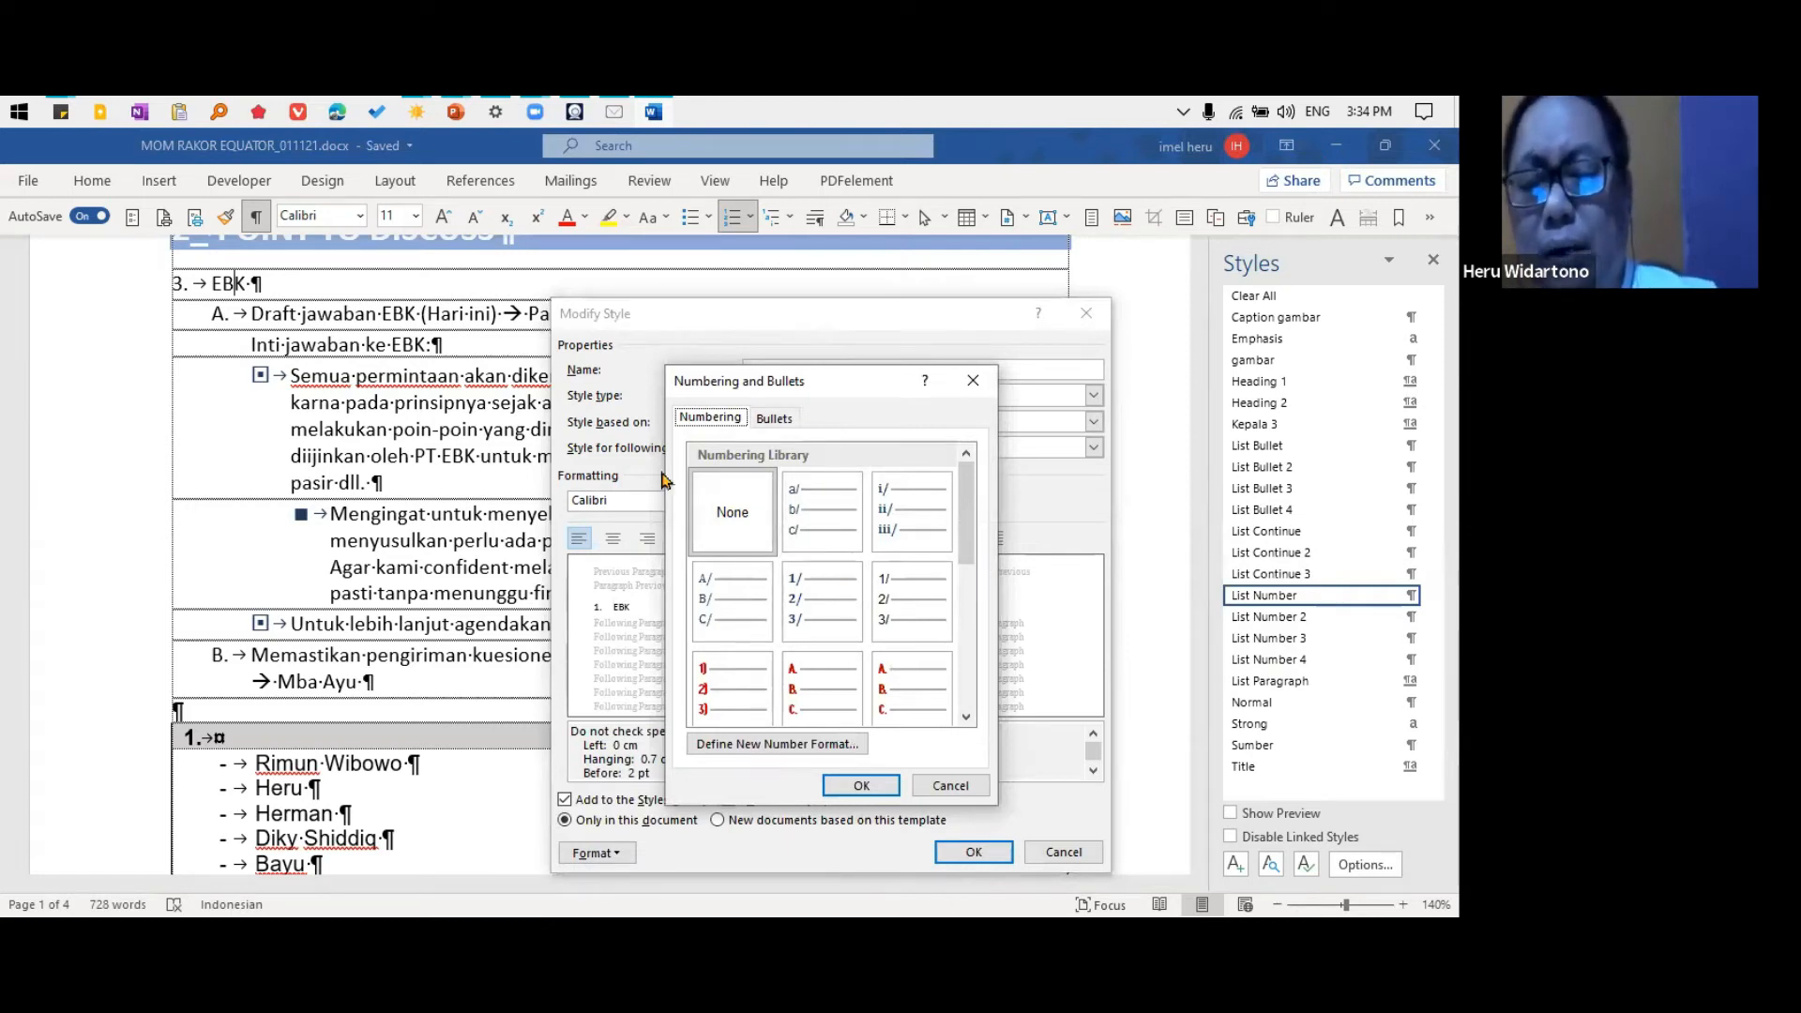
left_click_drag(970, 524, 976, 617)
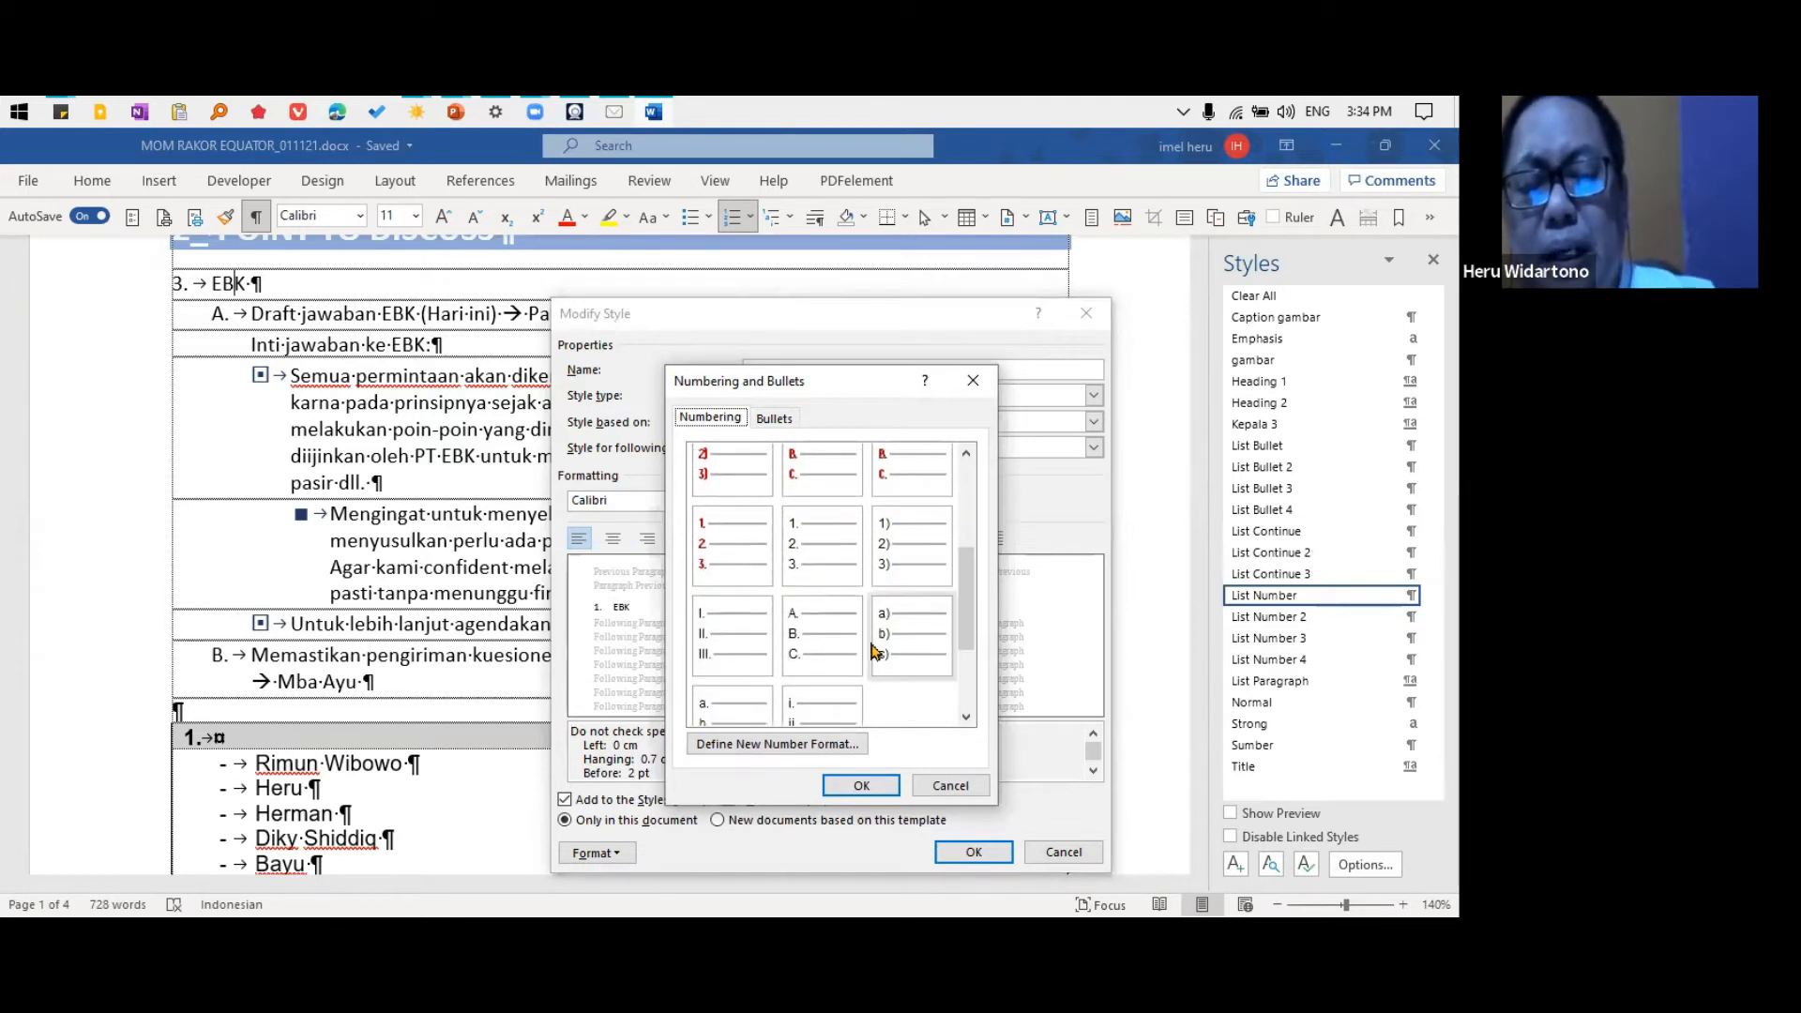
left_click(861, 785)
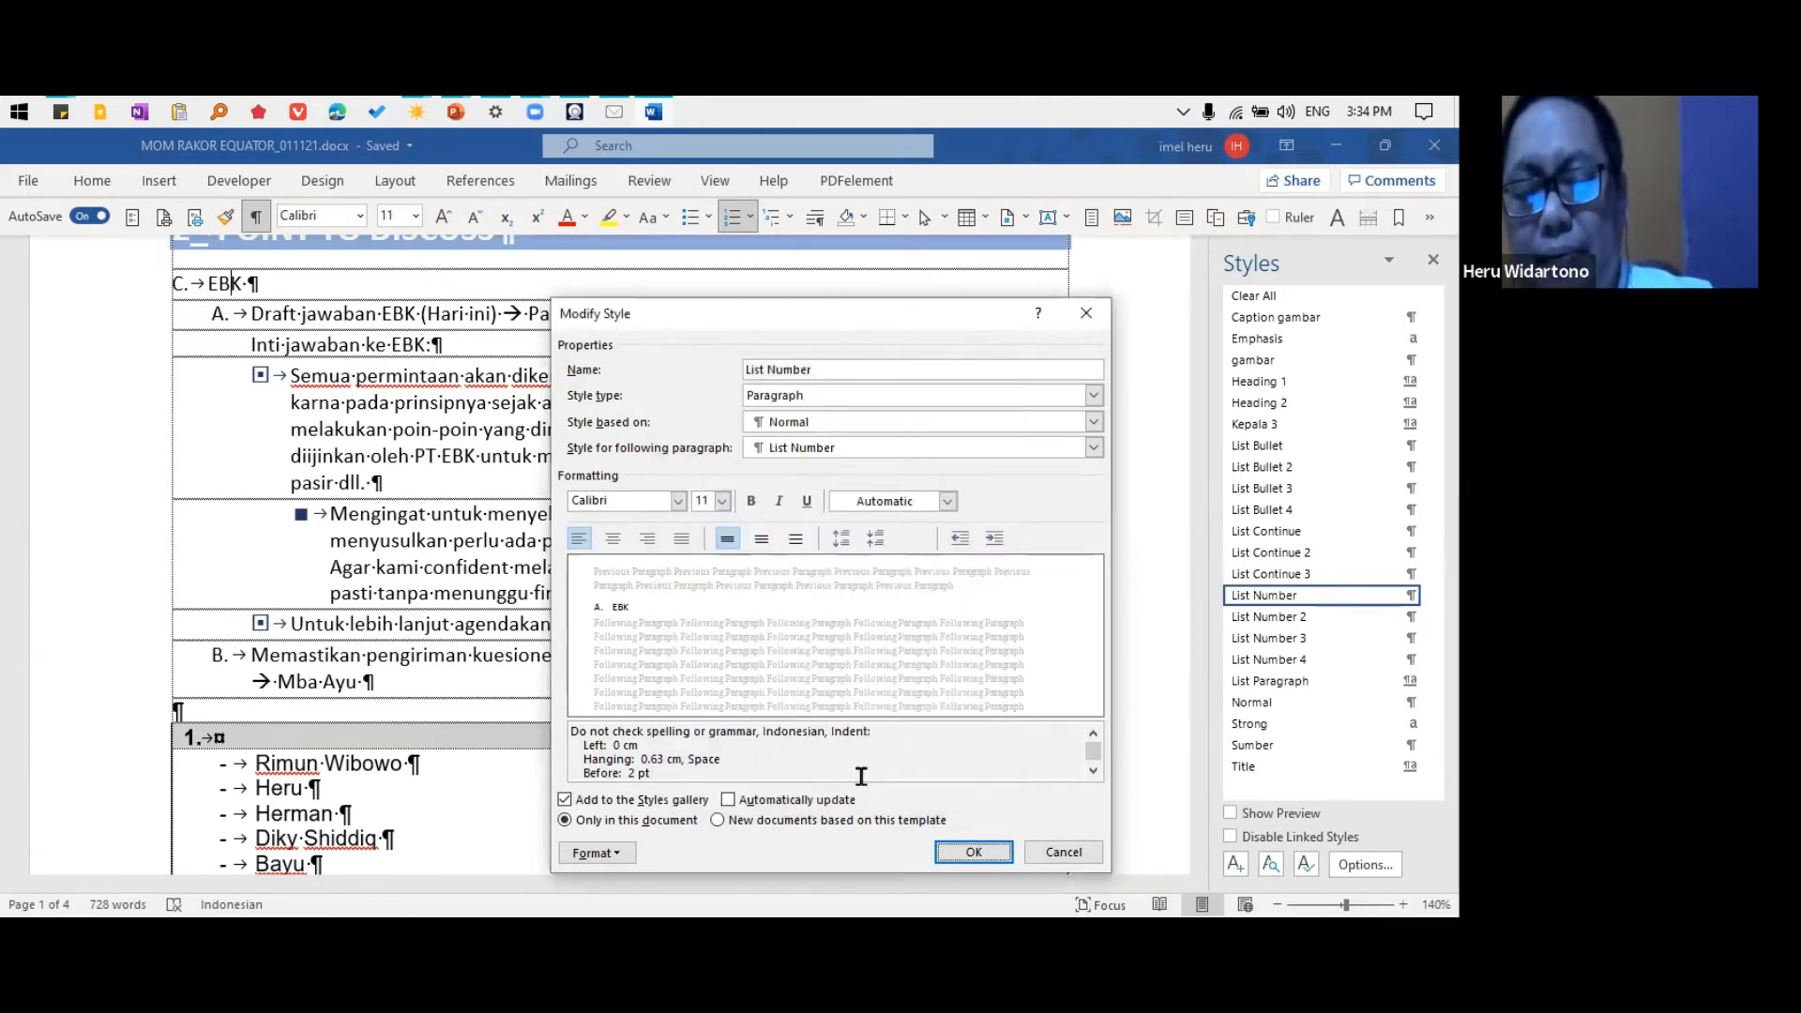
left_click(975, 852)
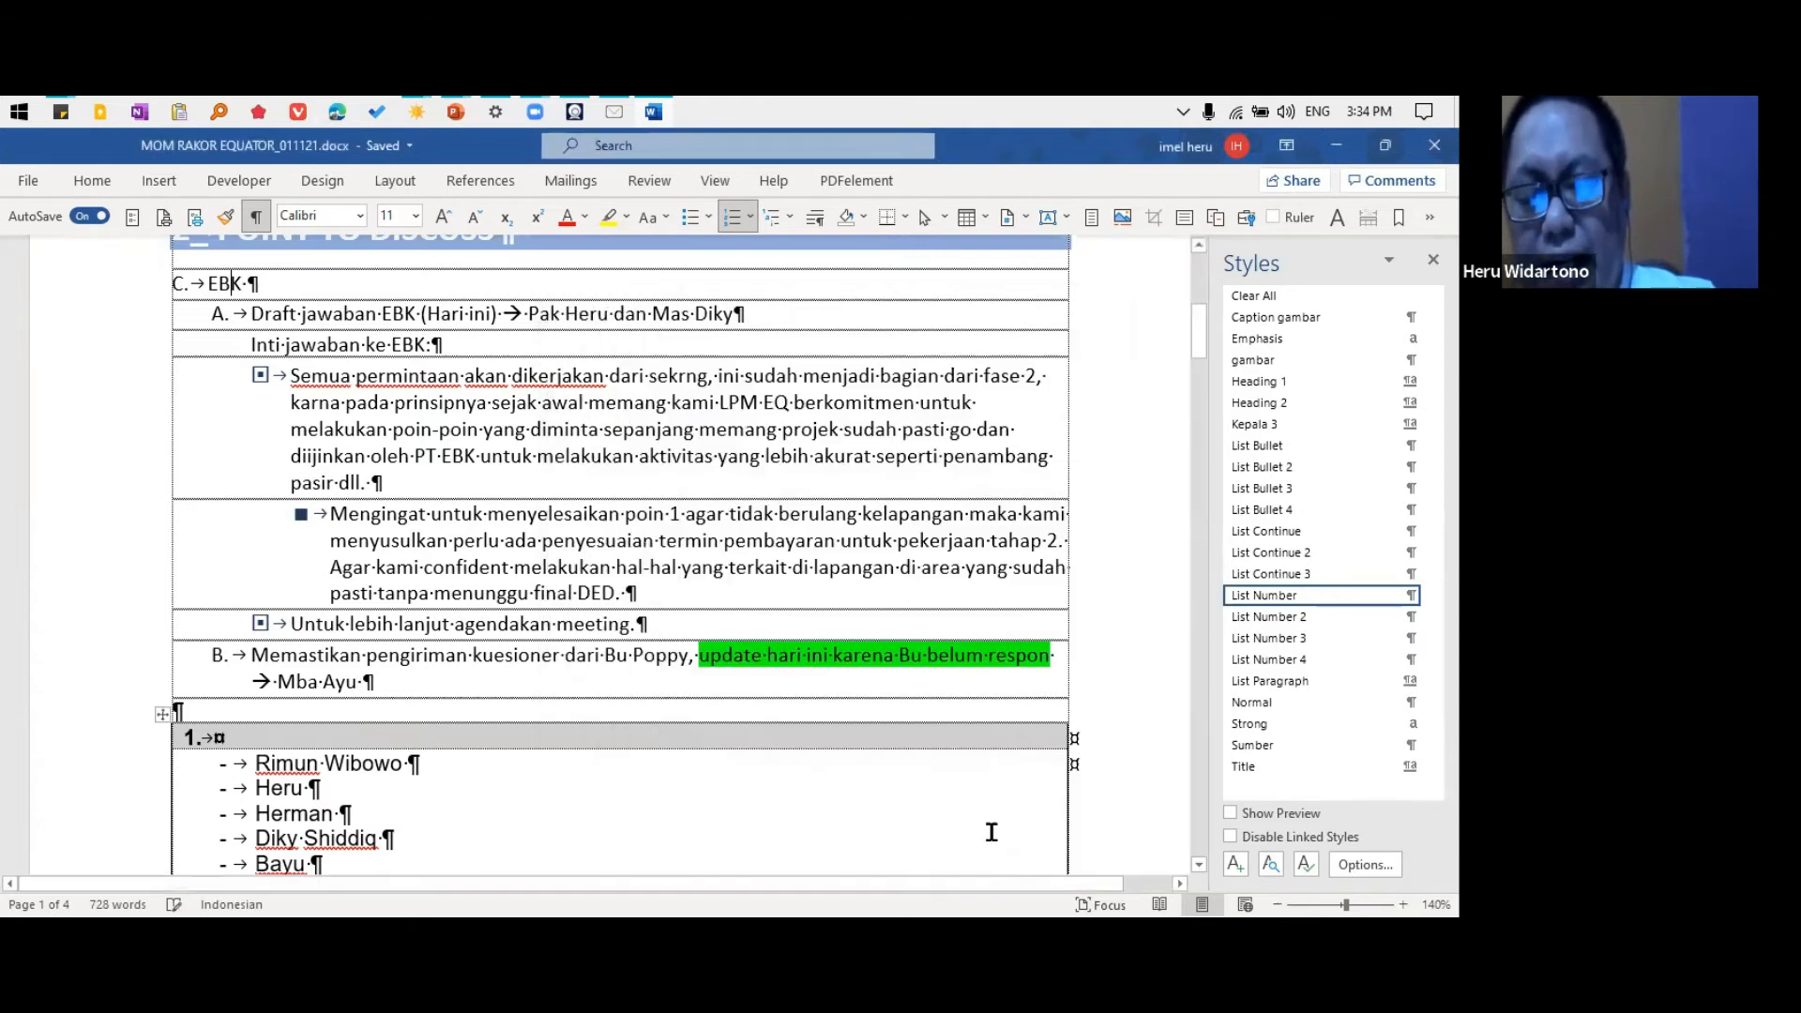
Check the paragraph indentation settings of the List Number style and close them without changes
scroll(322, 563, "up", 3)
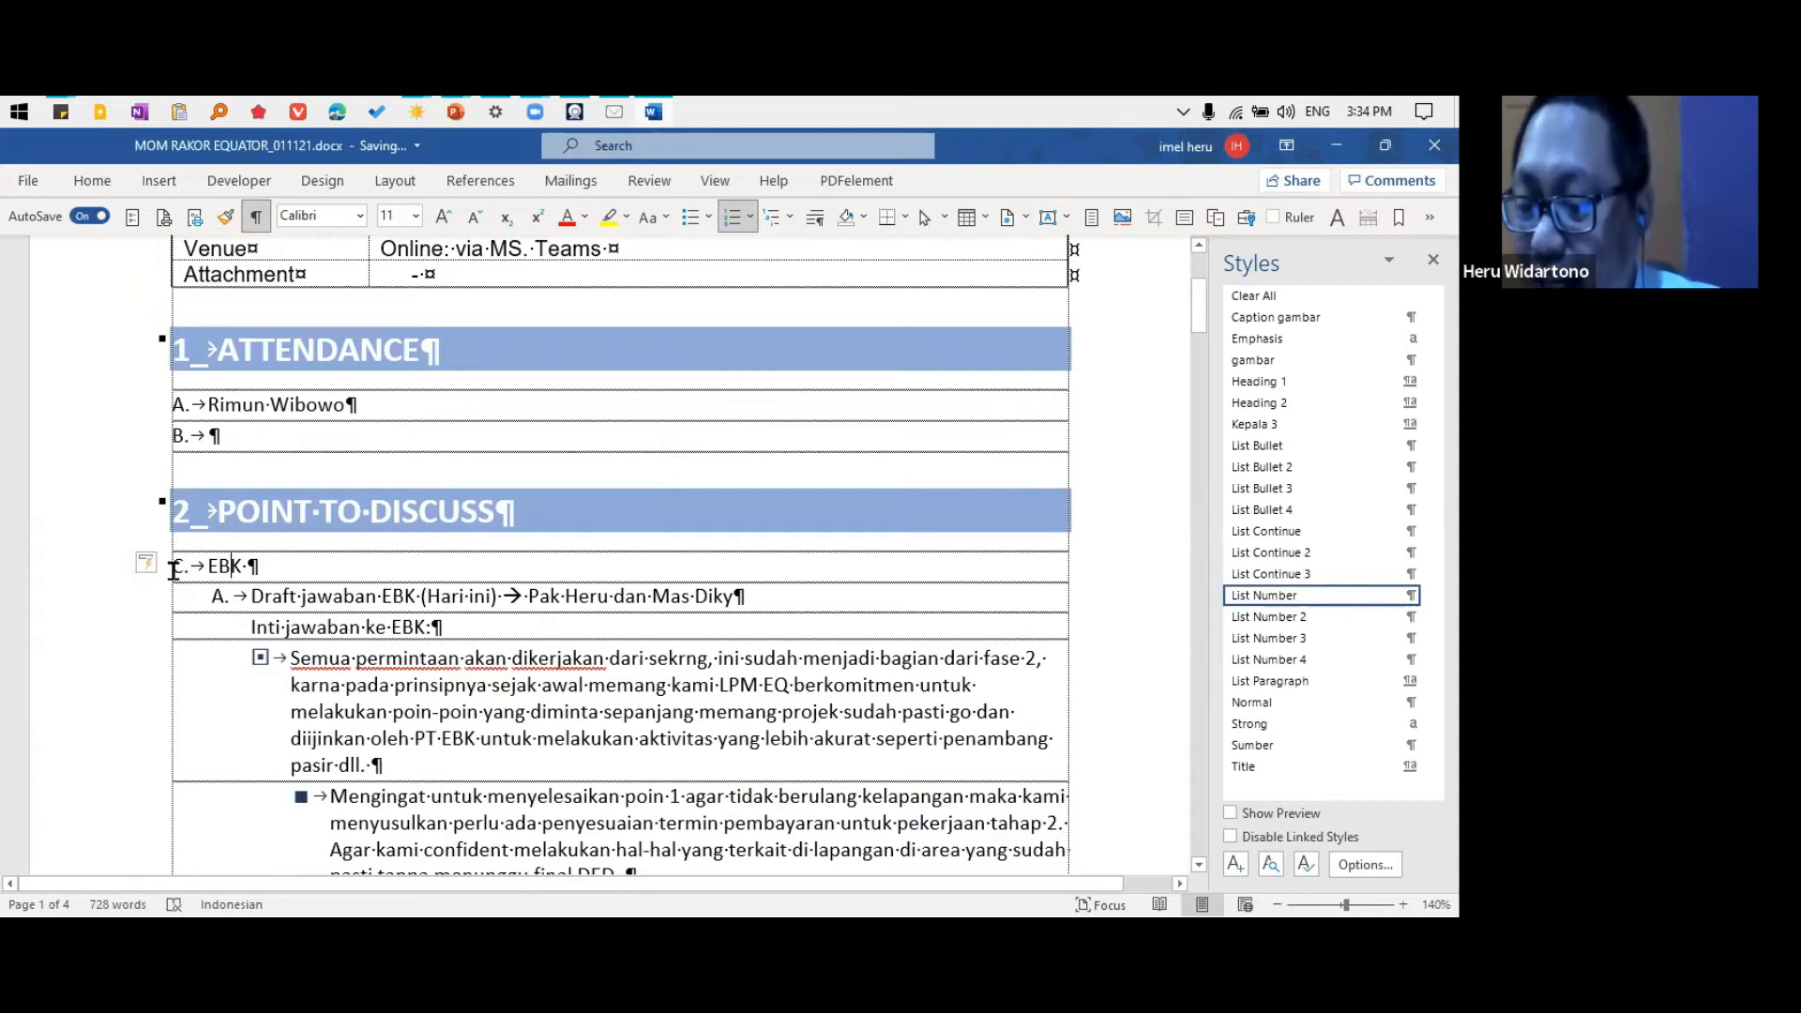
left_click(1433, 595)
left_click(1253, 654)
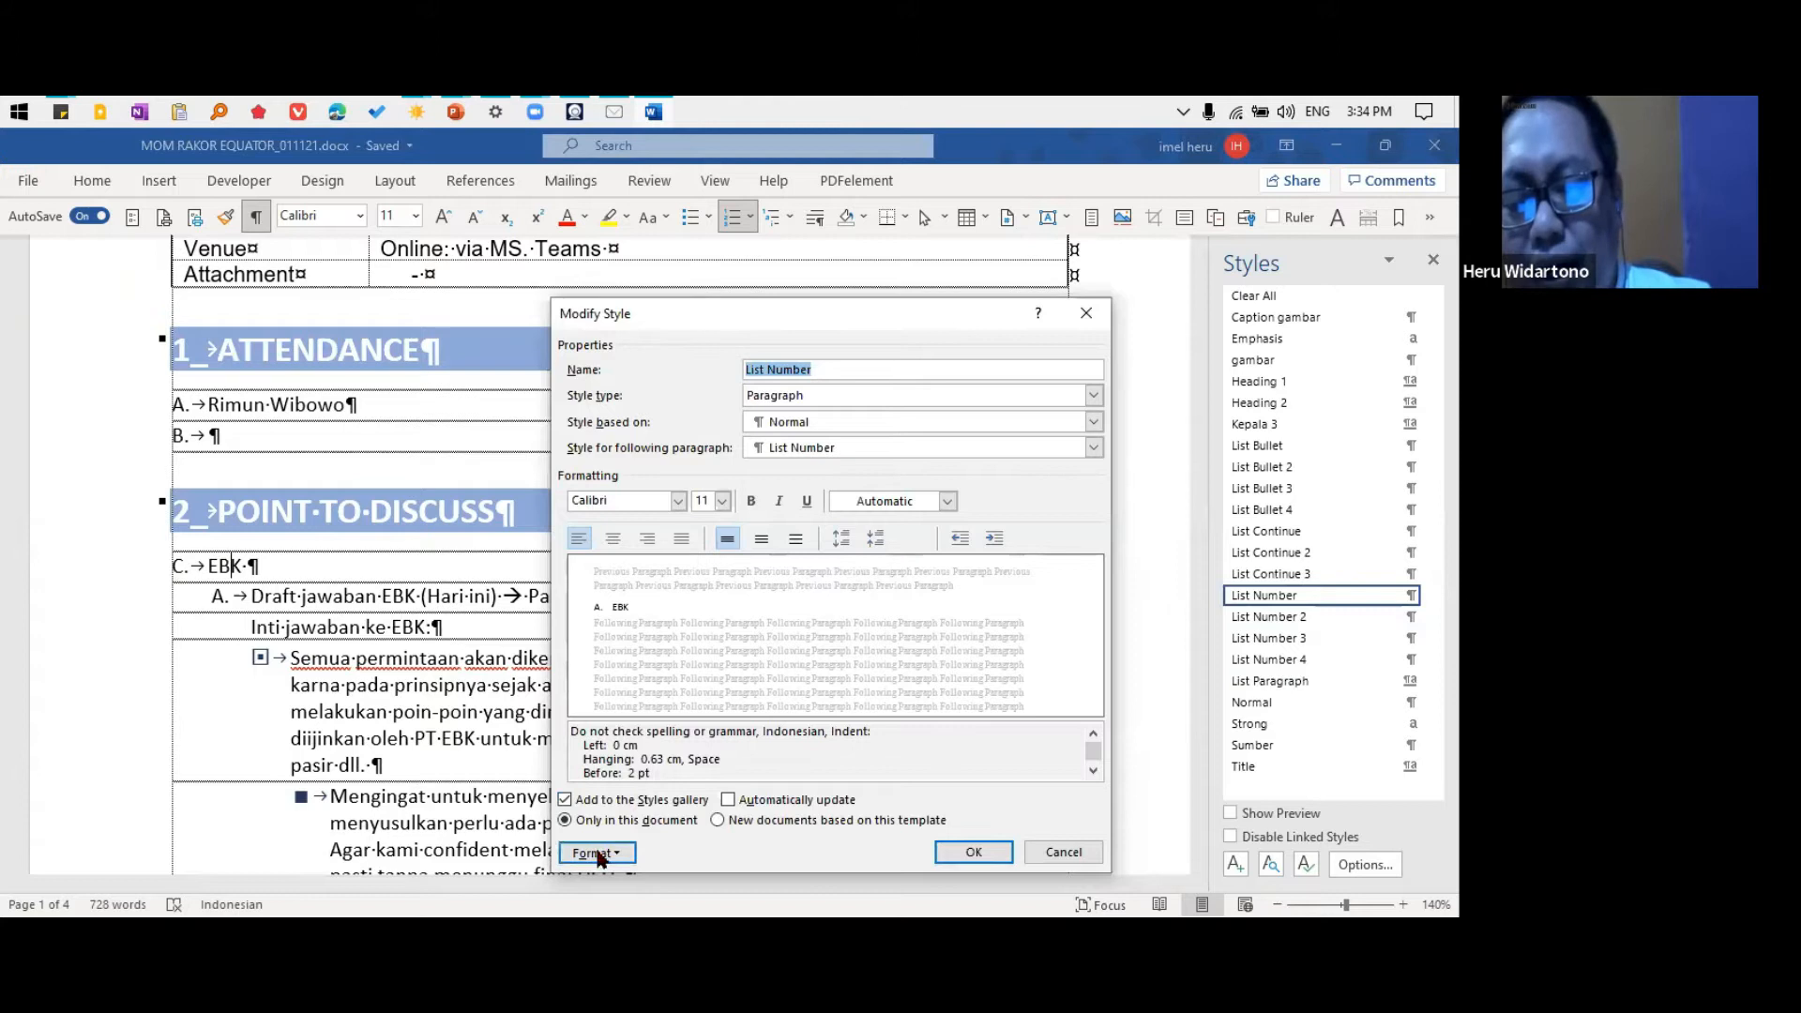
left_click(595, 854)
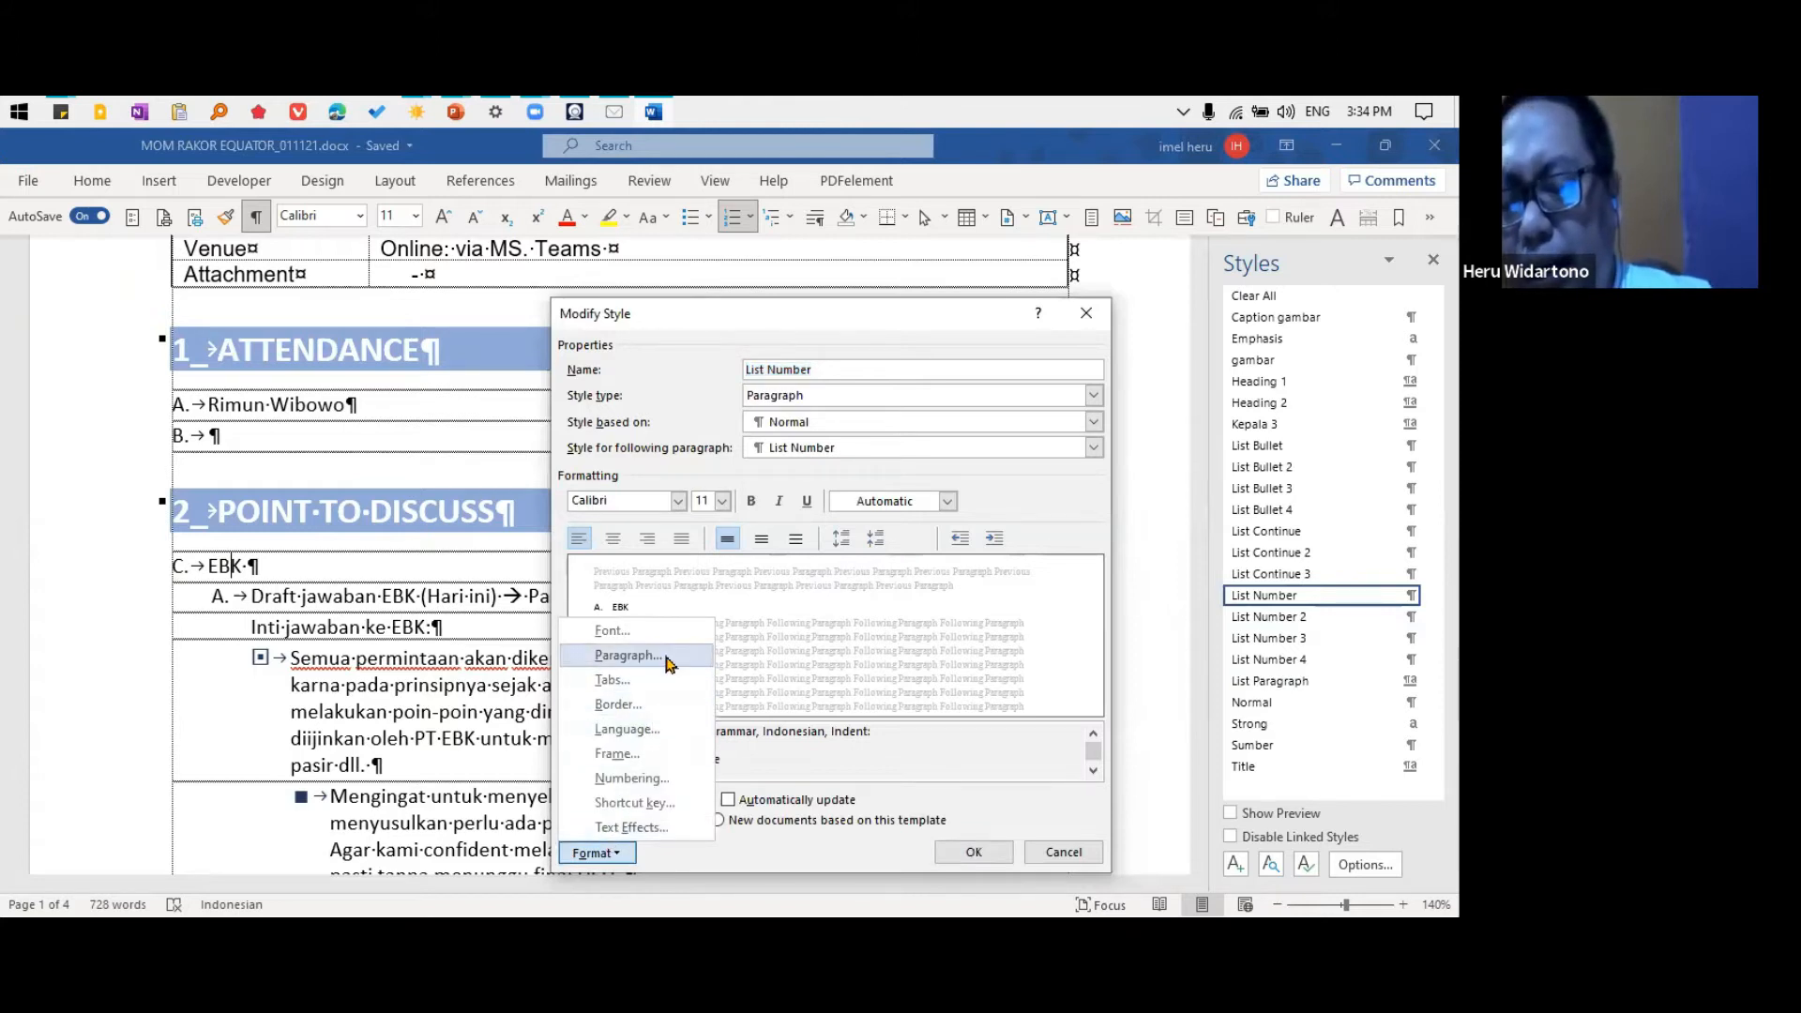
left_click(626, 656)
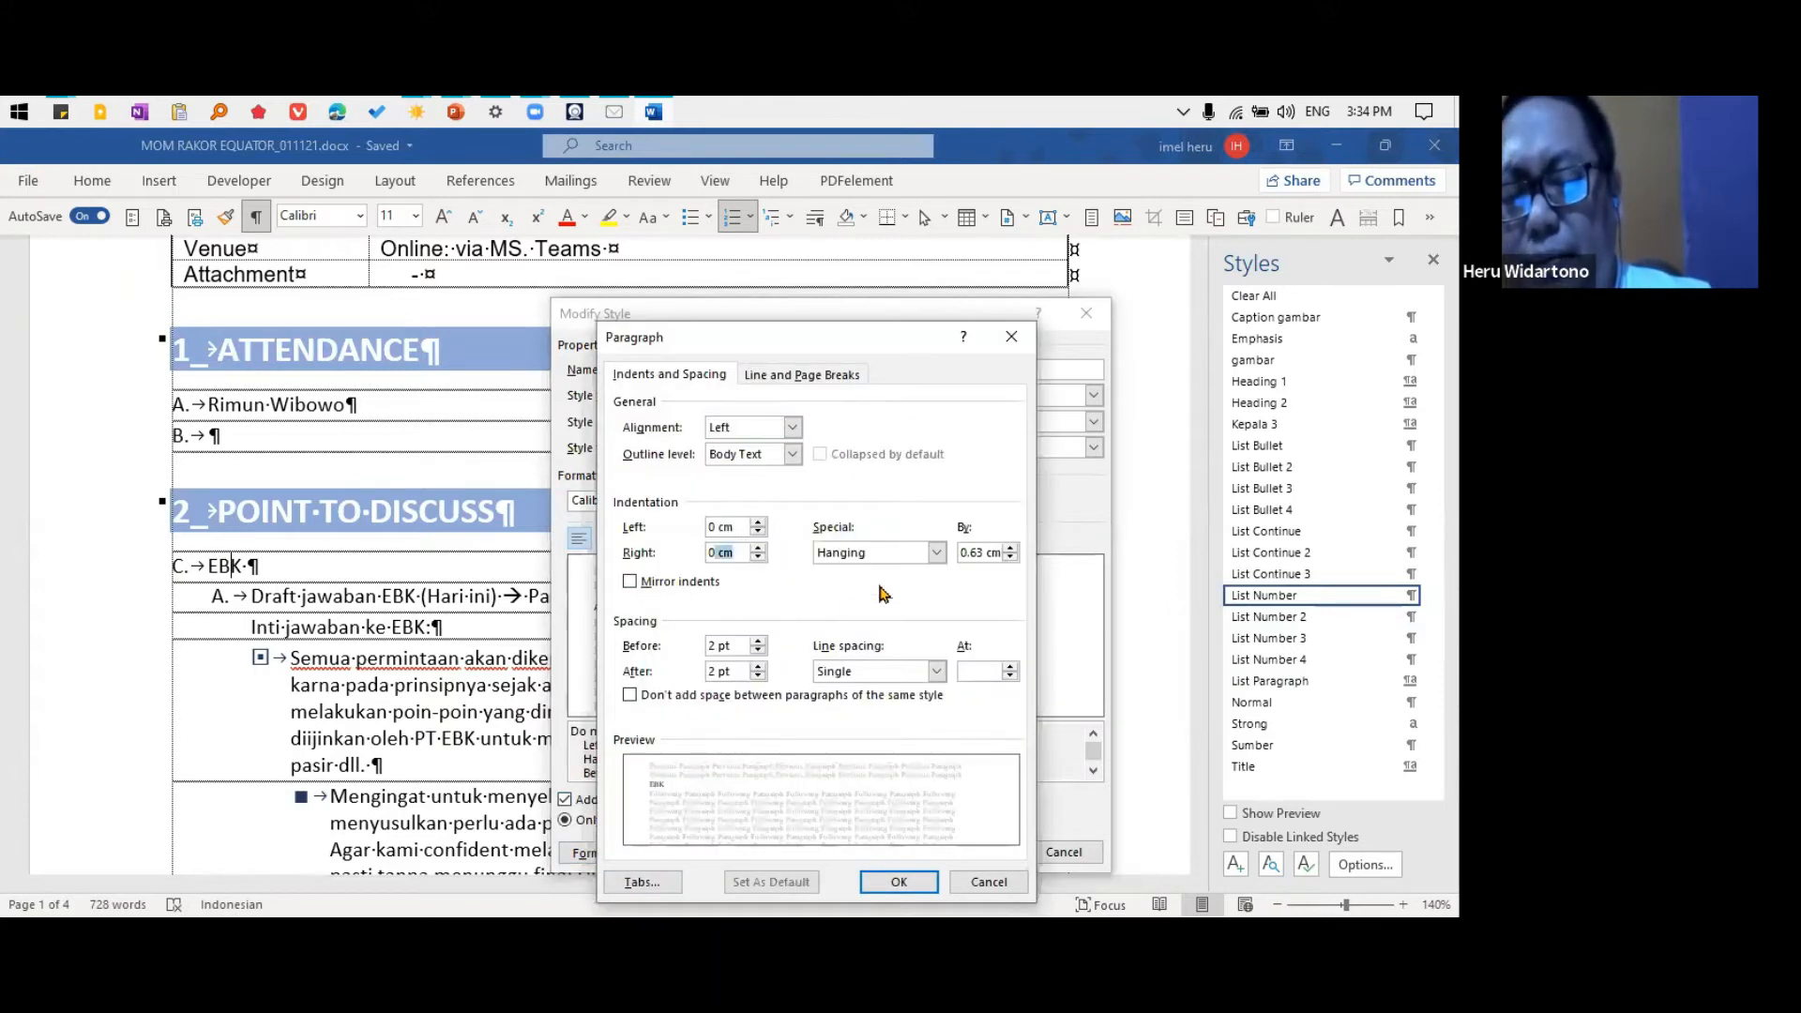
left_click(888, 554)
left_click(887, 554)
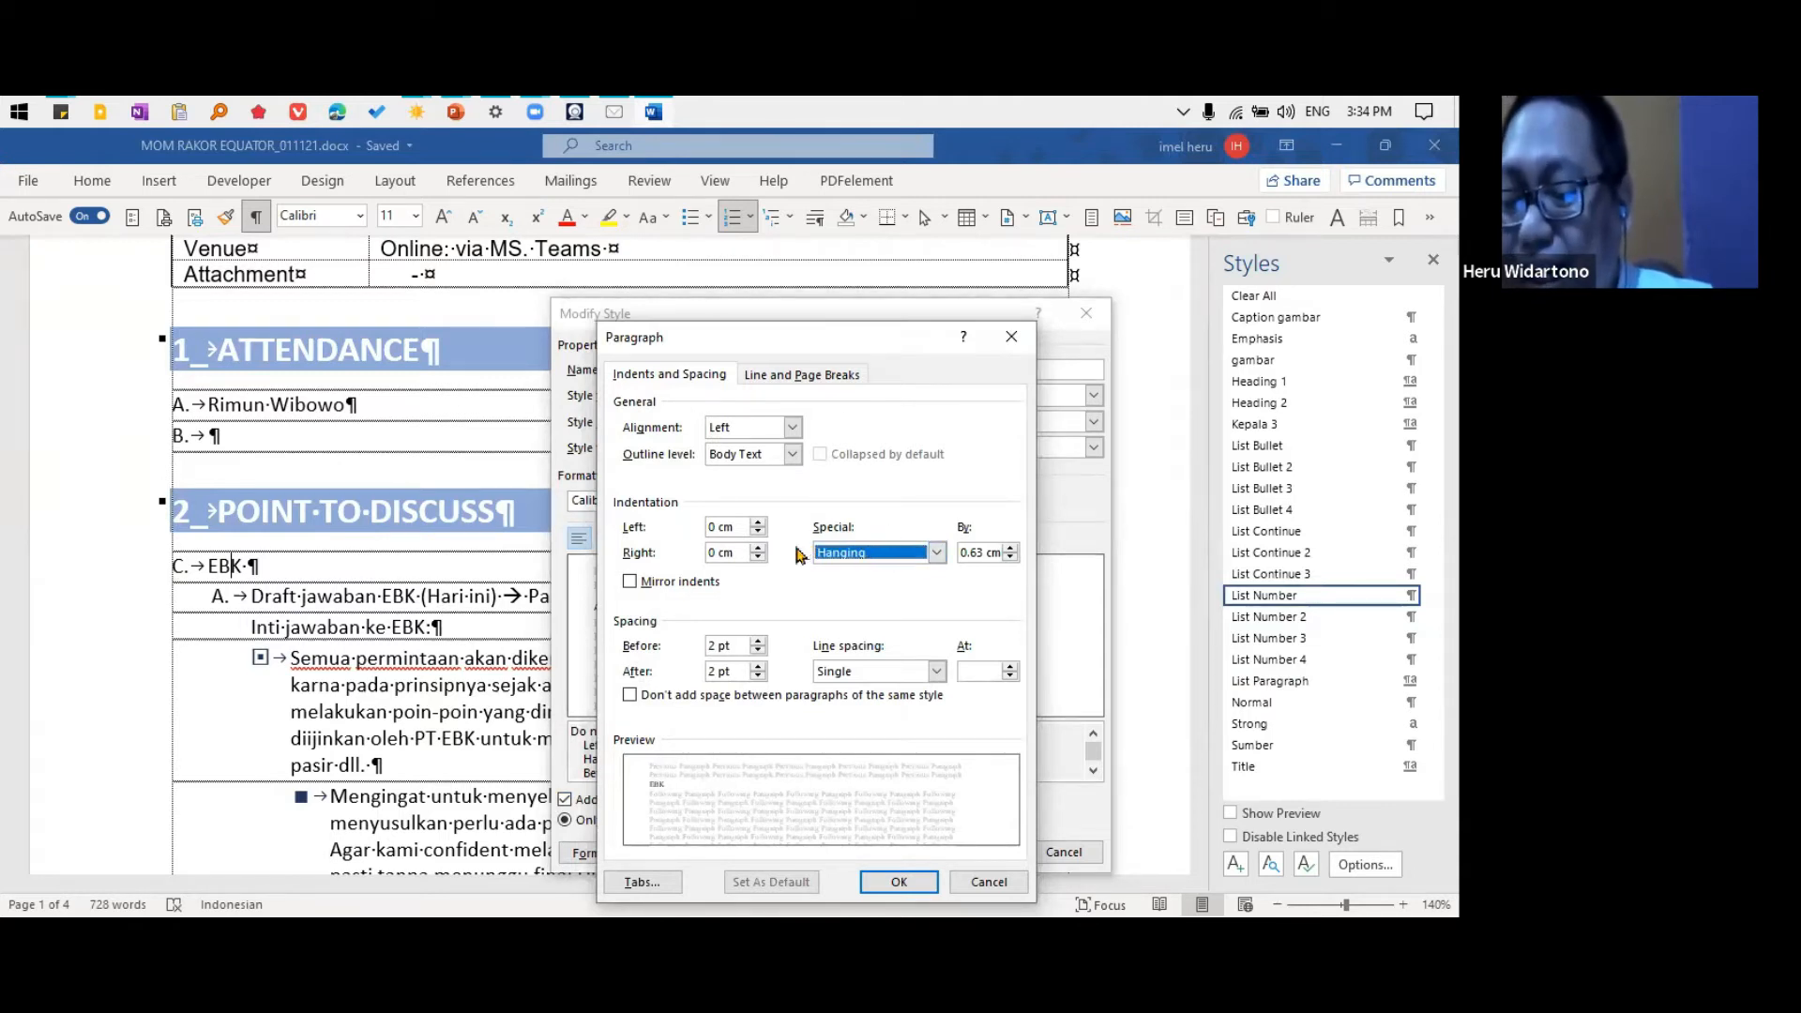
left_click(1000, 889)
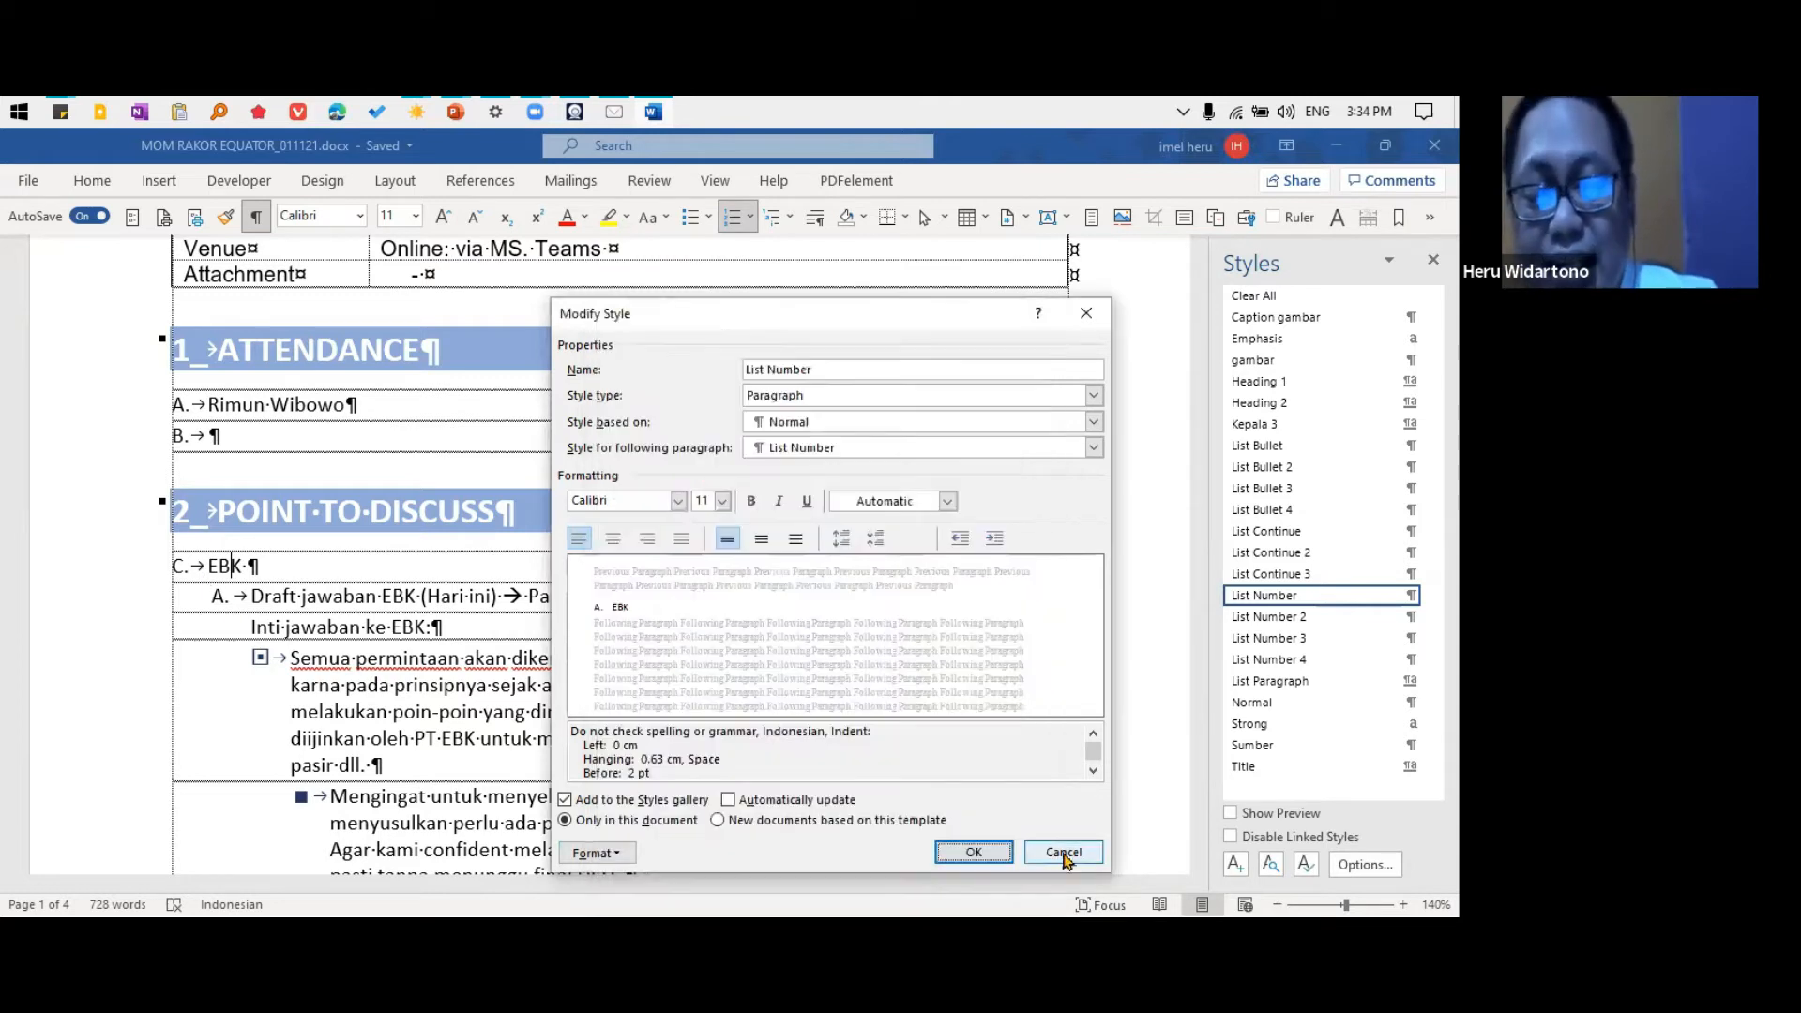
left_click(1064, 852)
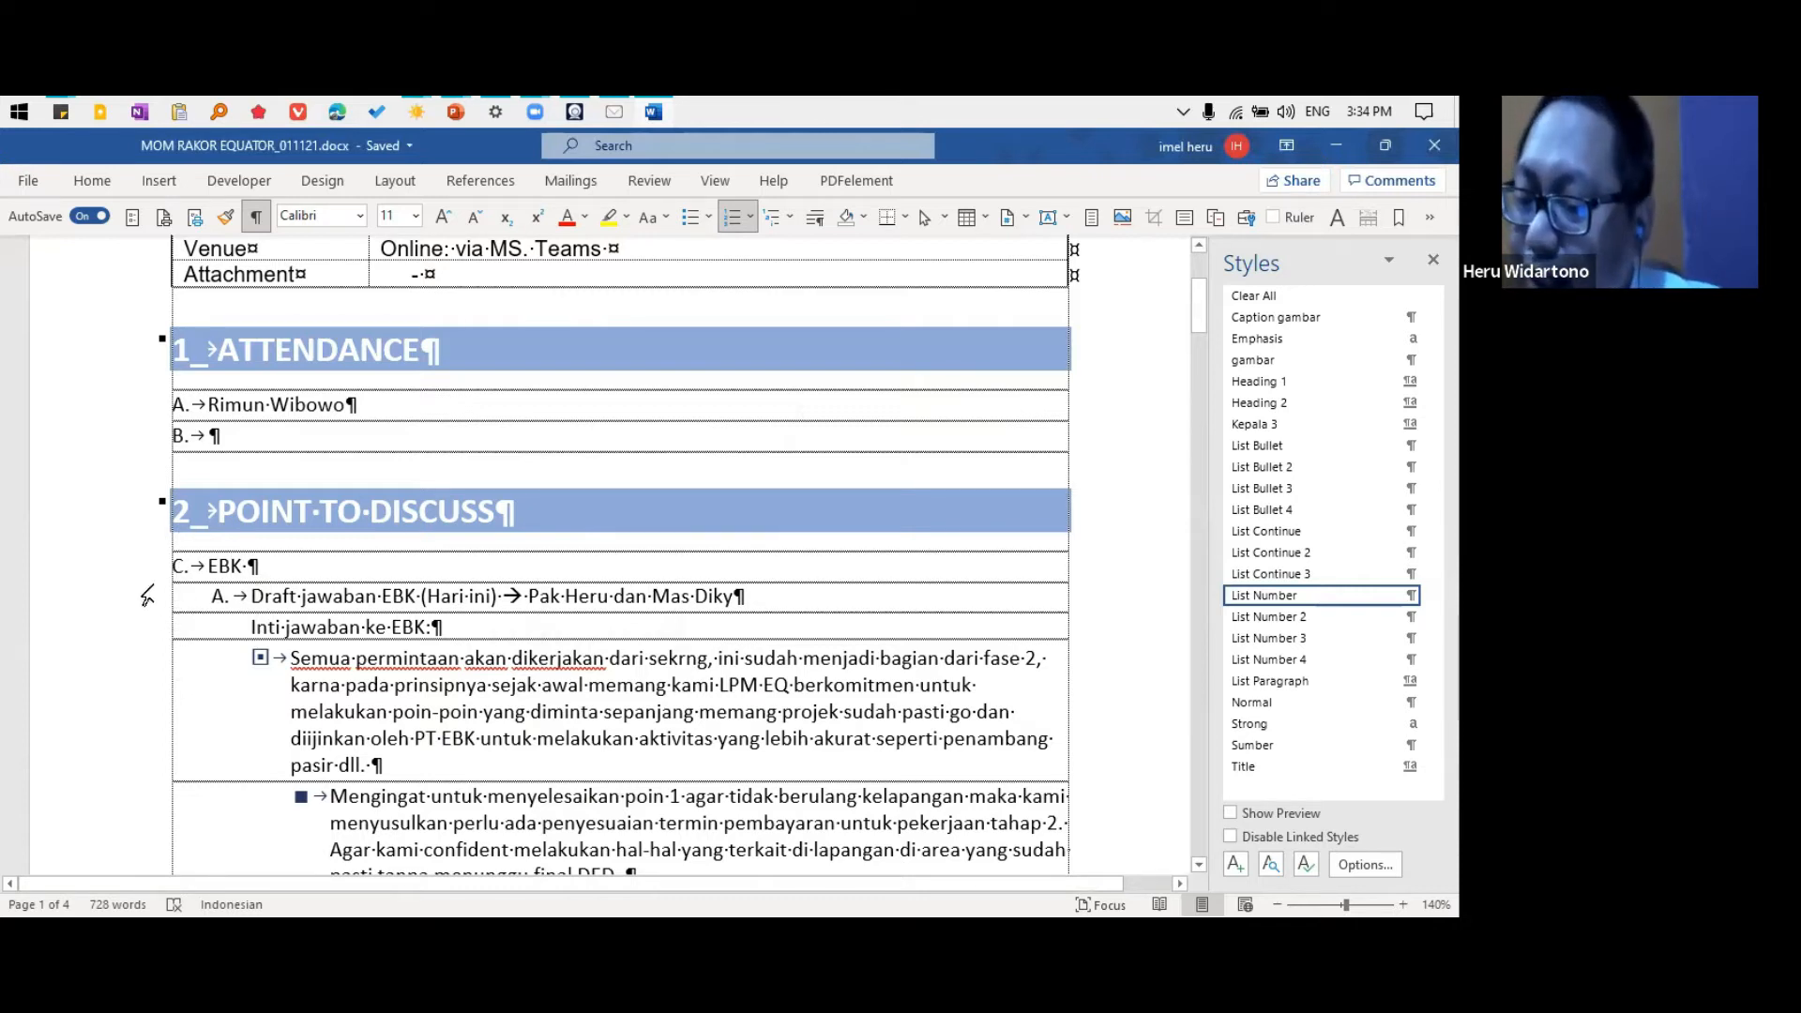
View the list indent settings of the bullet before "Semua permintaan" and close them without changes
right_click(179, 561)
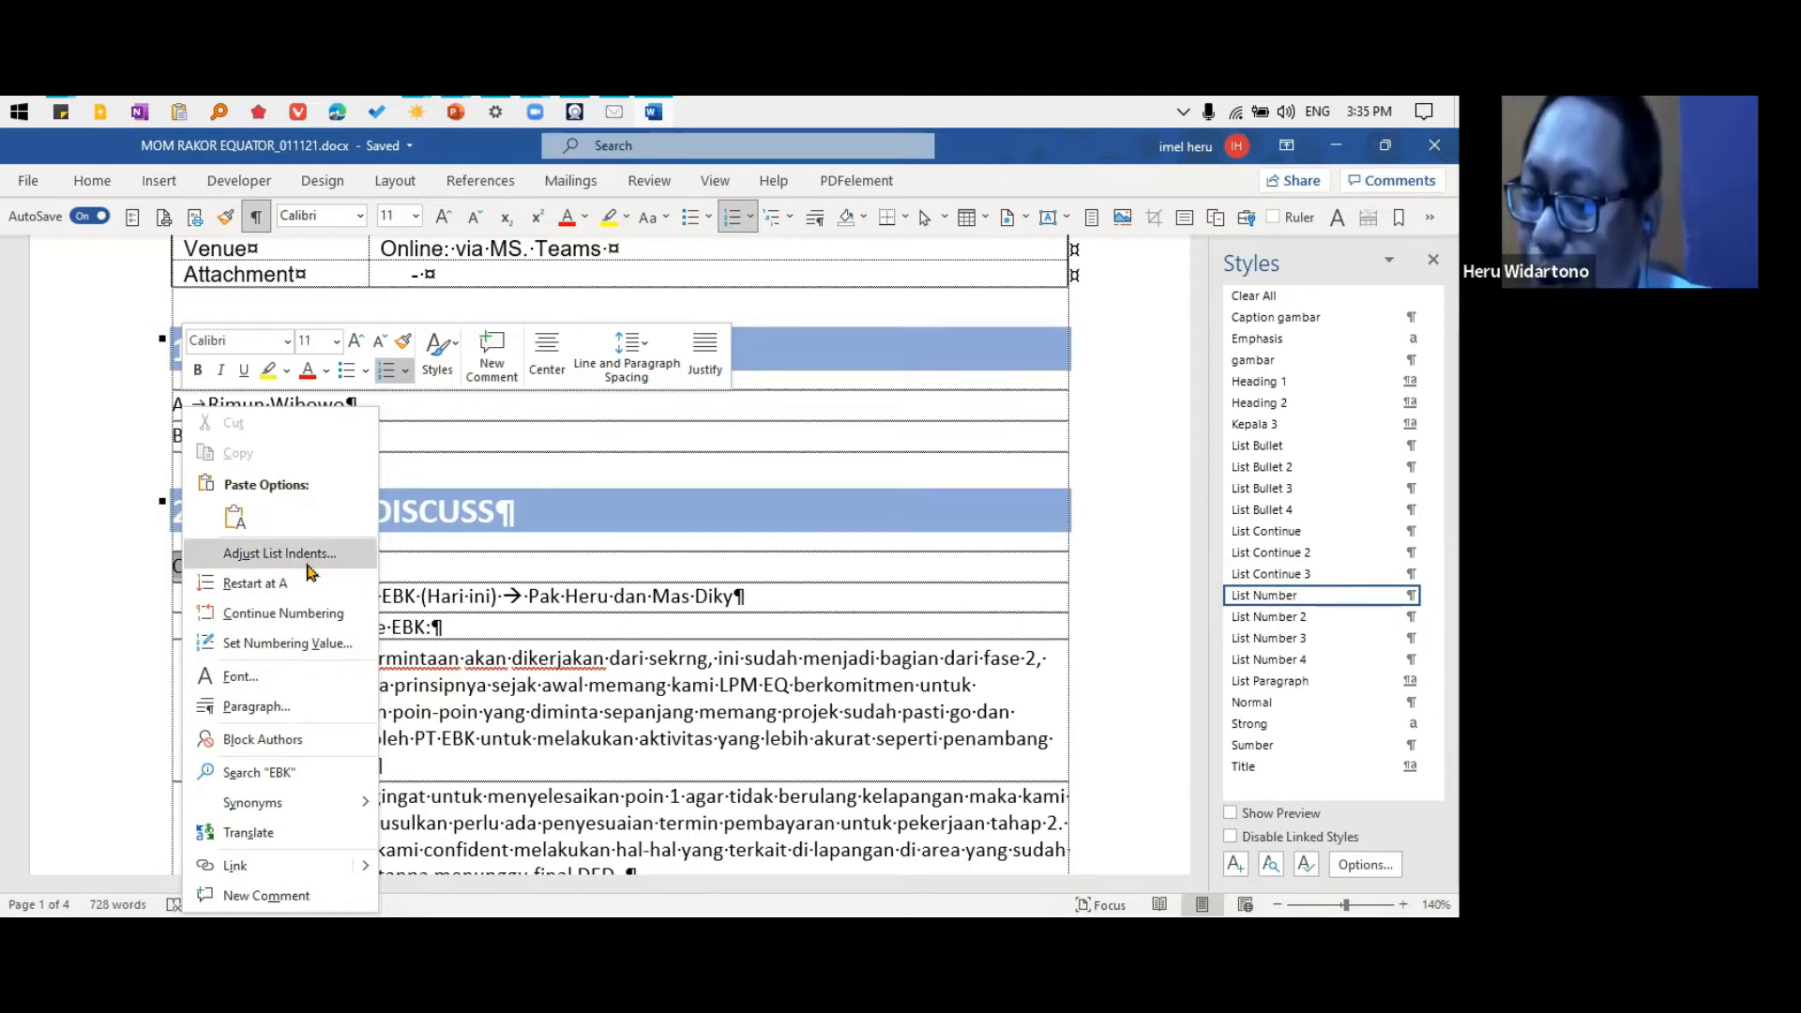
left_click(494, 606)
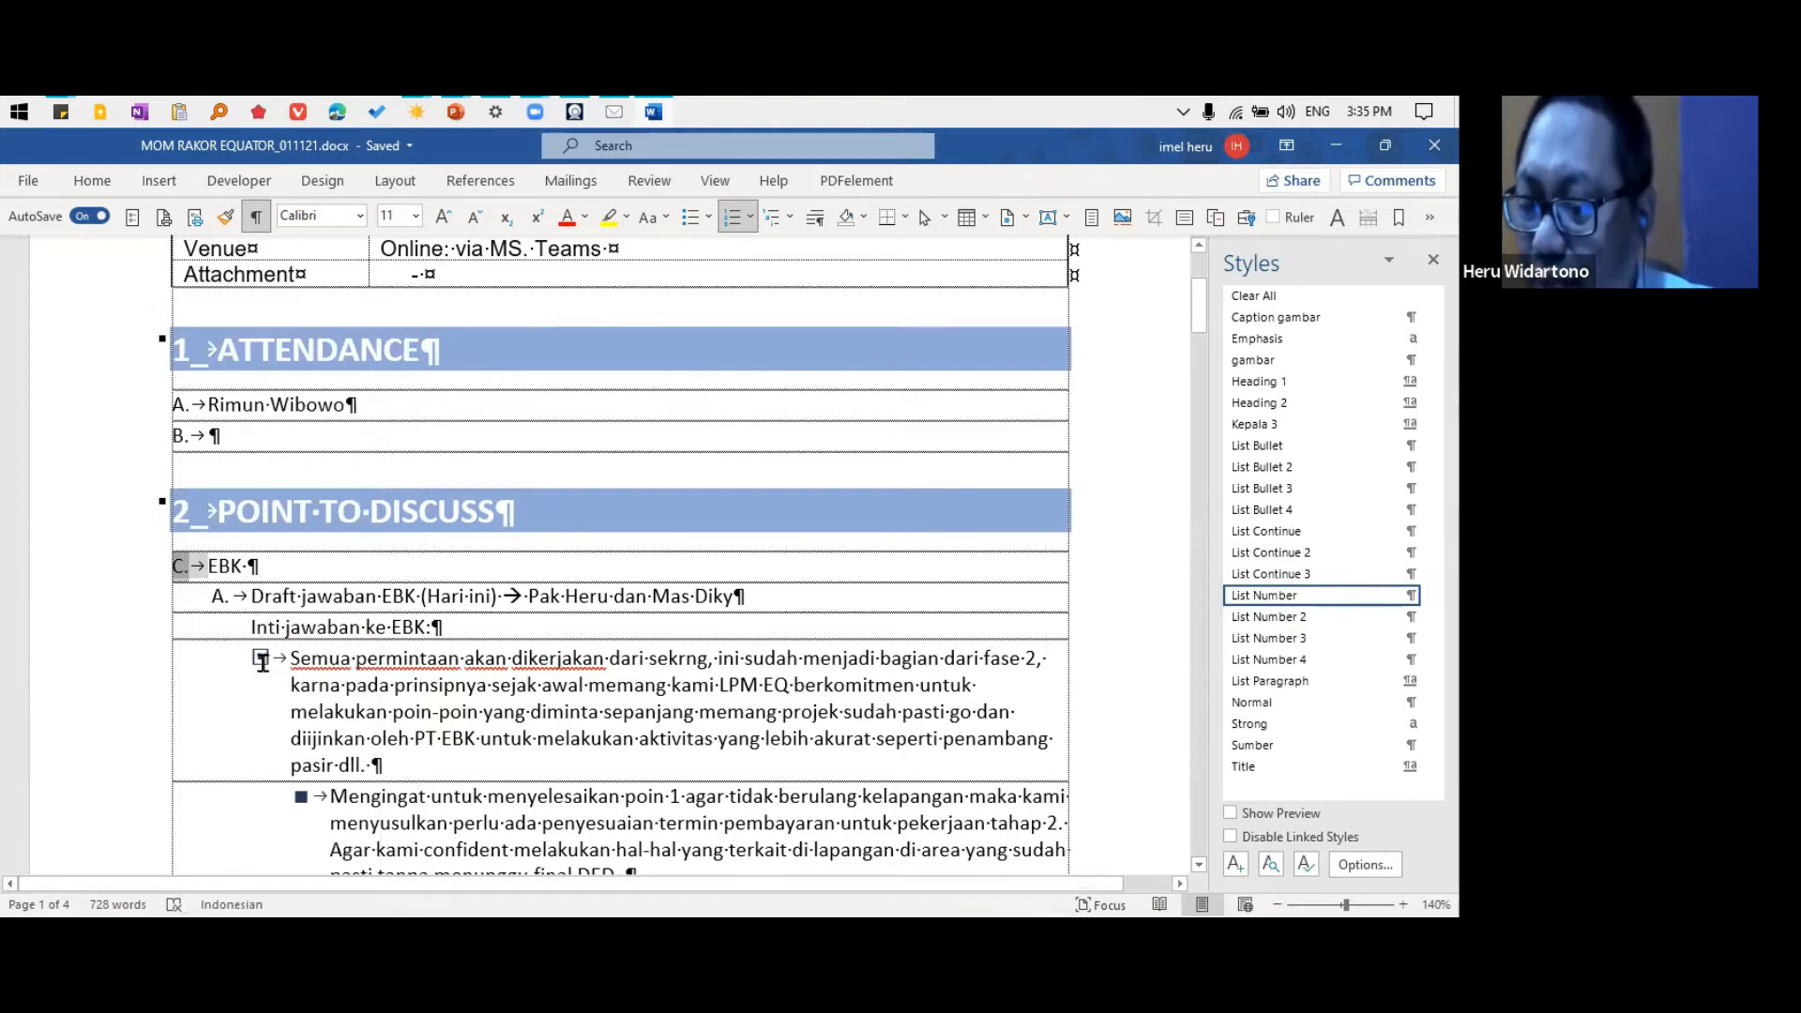
left_click(260, 654)
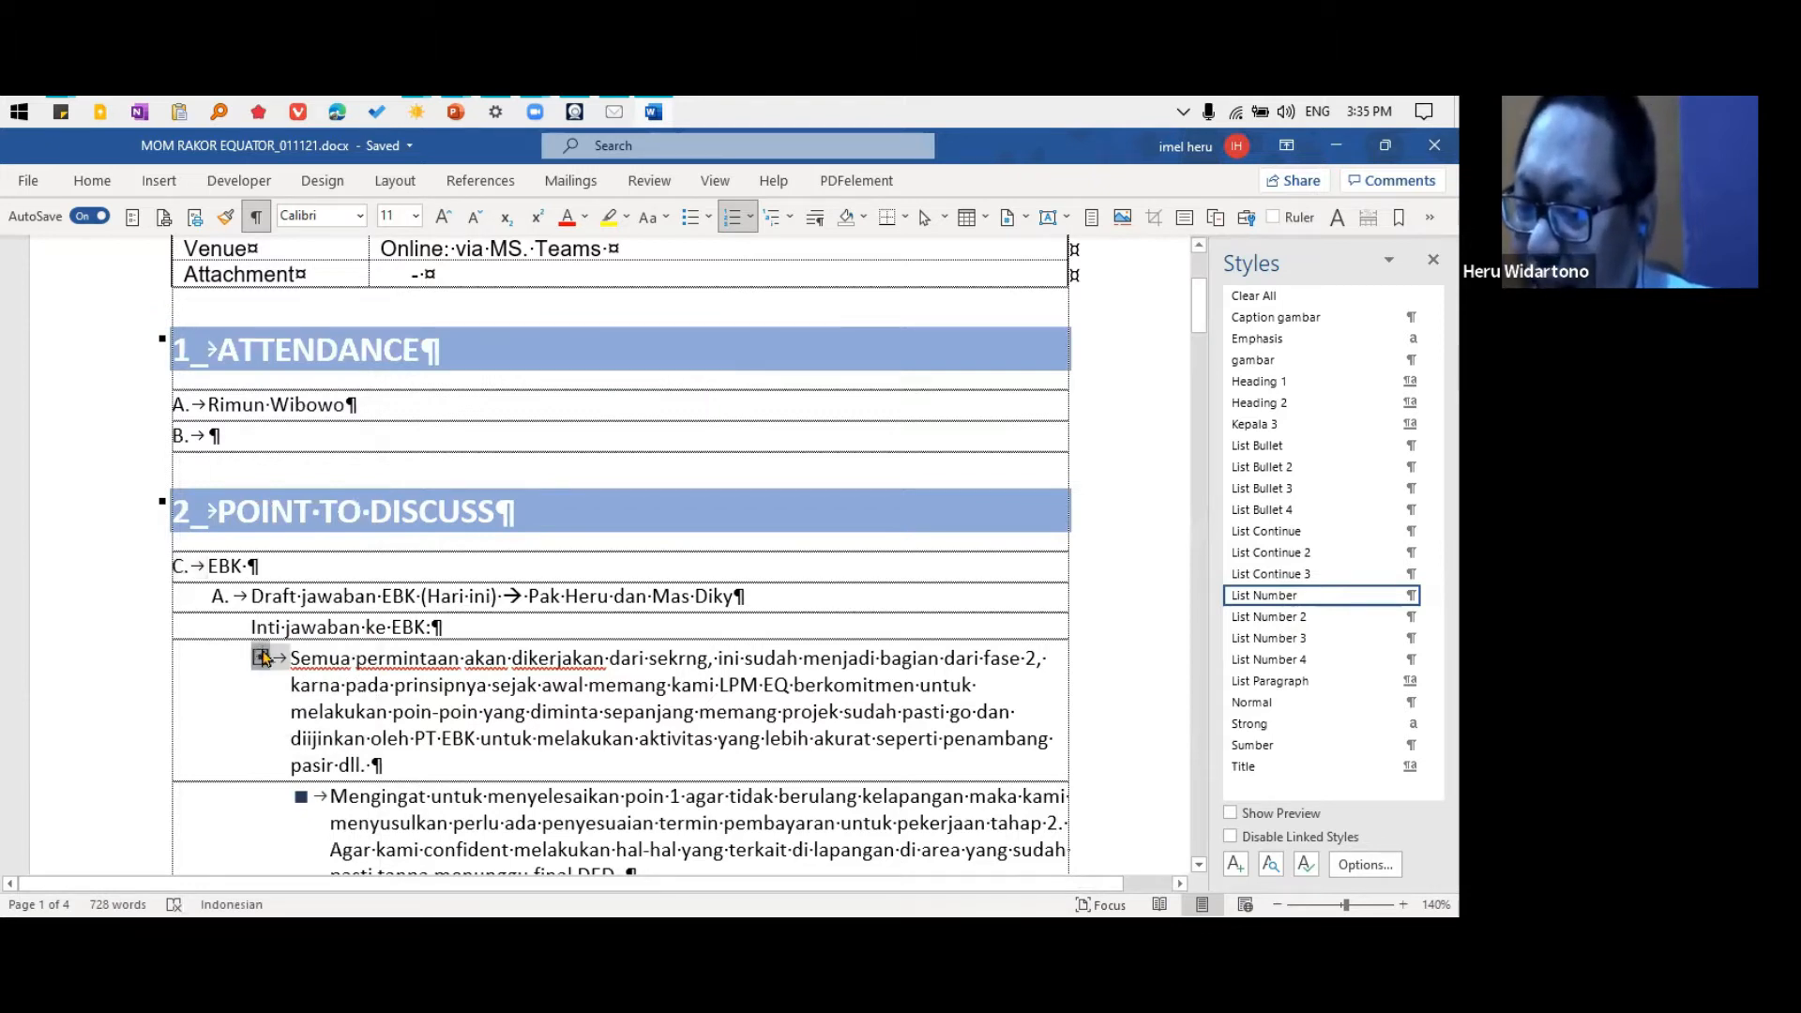
right_click(263, 657)
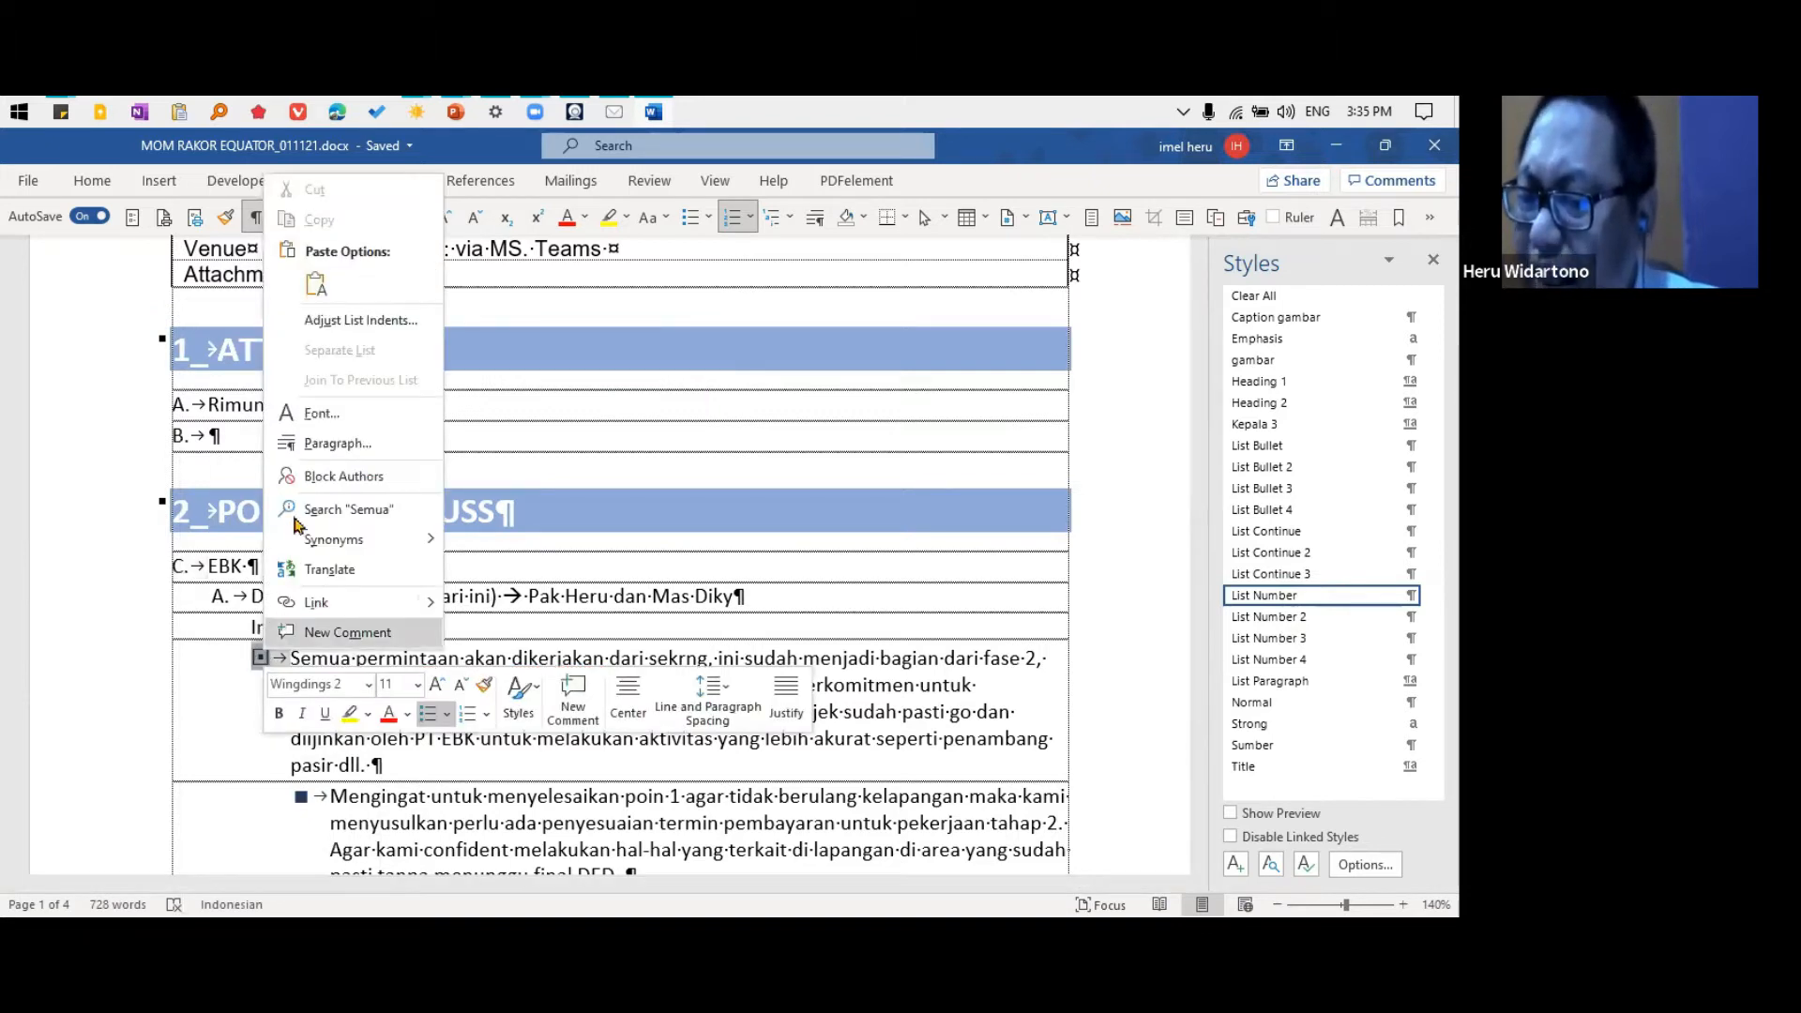
left_click(360, 322)
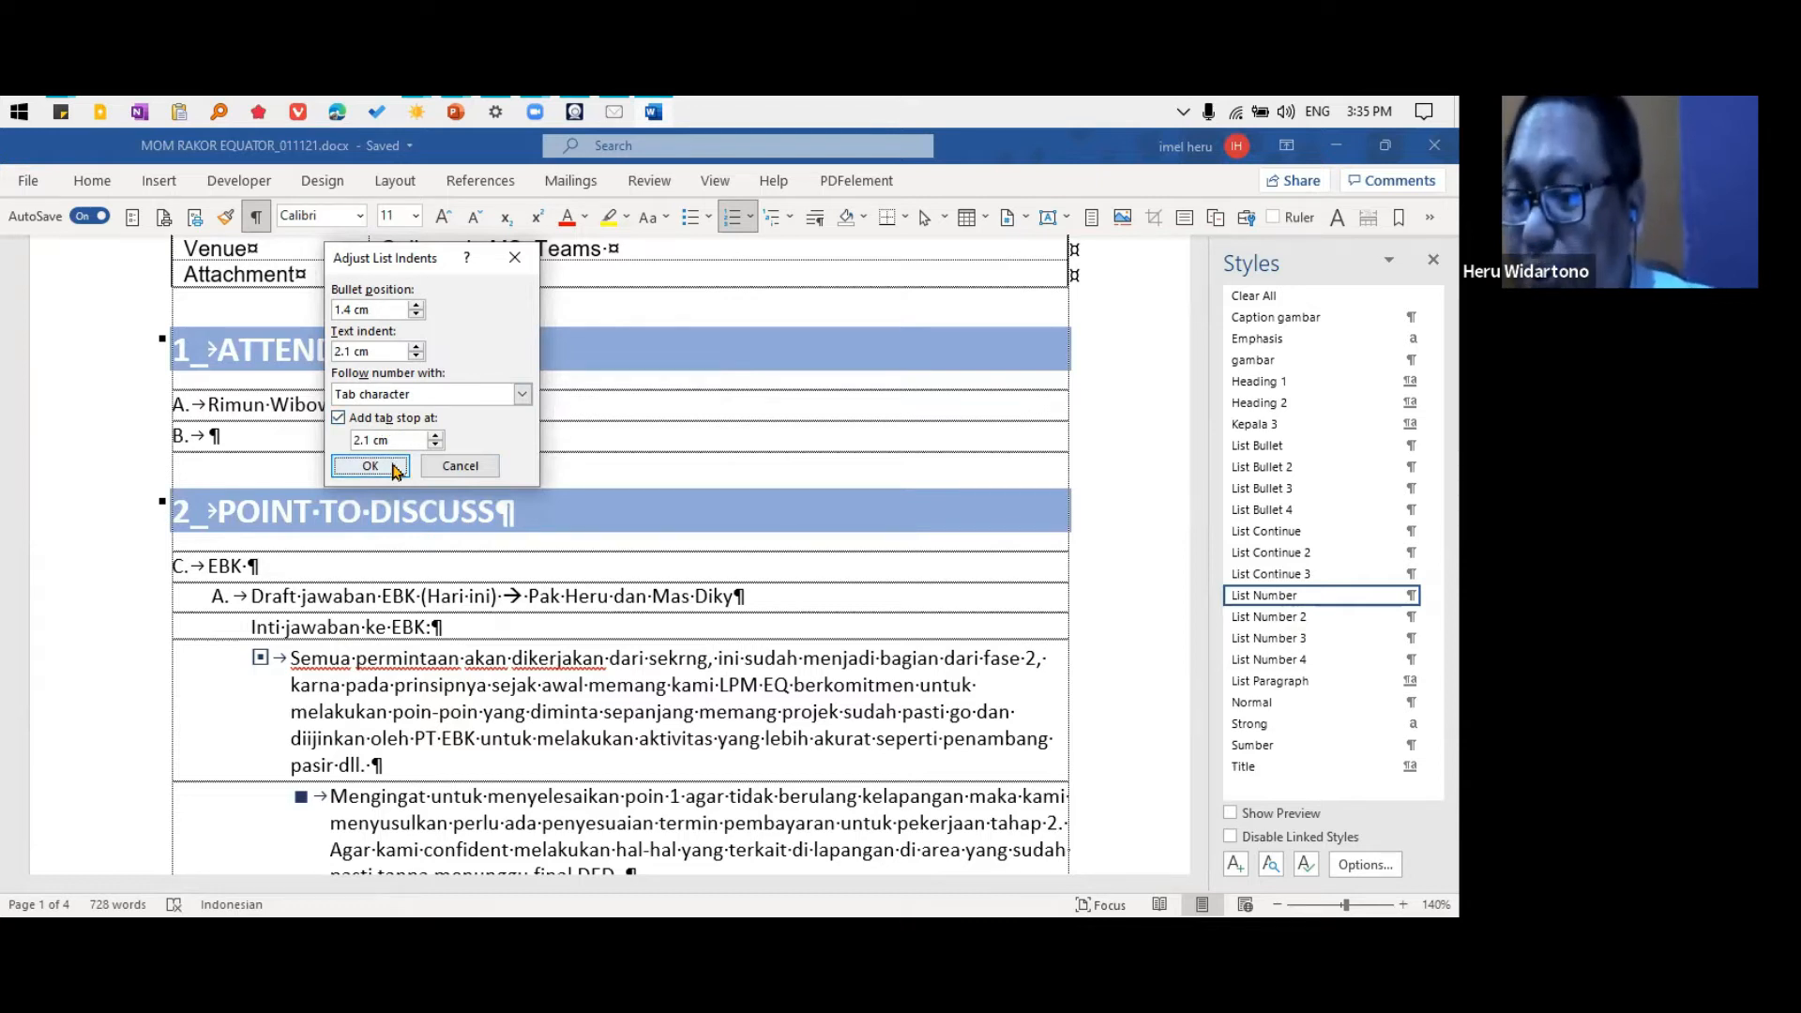
left_click(460, 466)
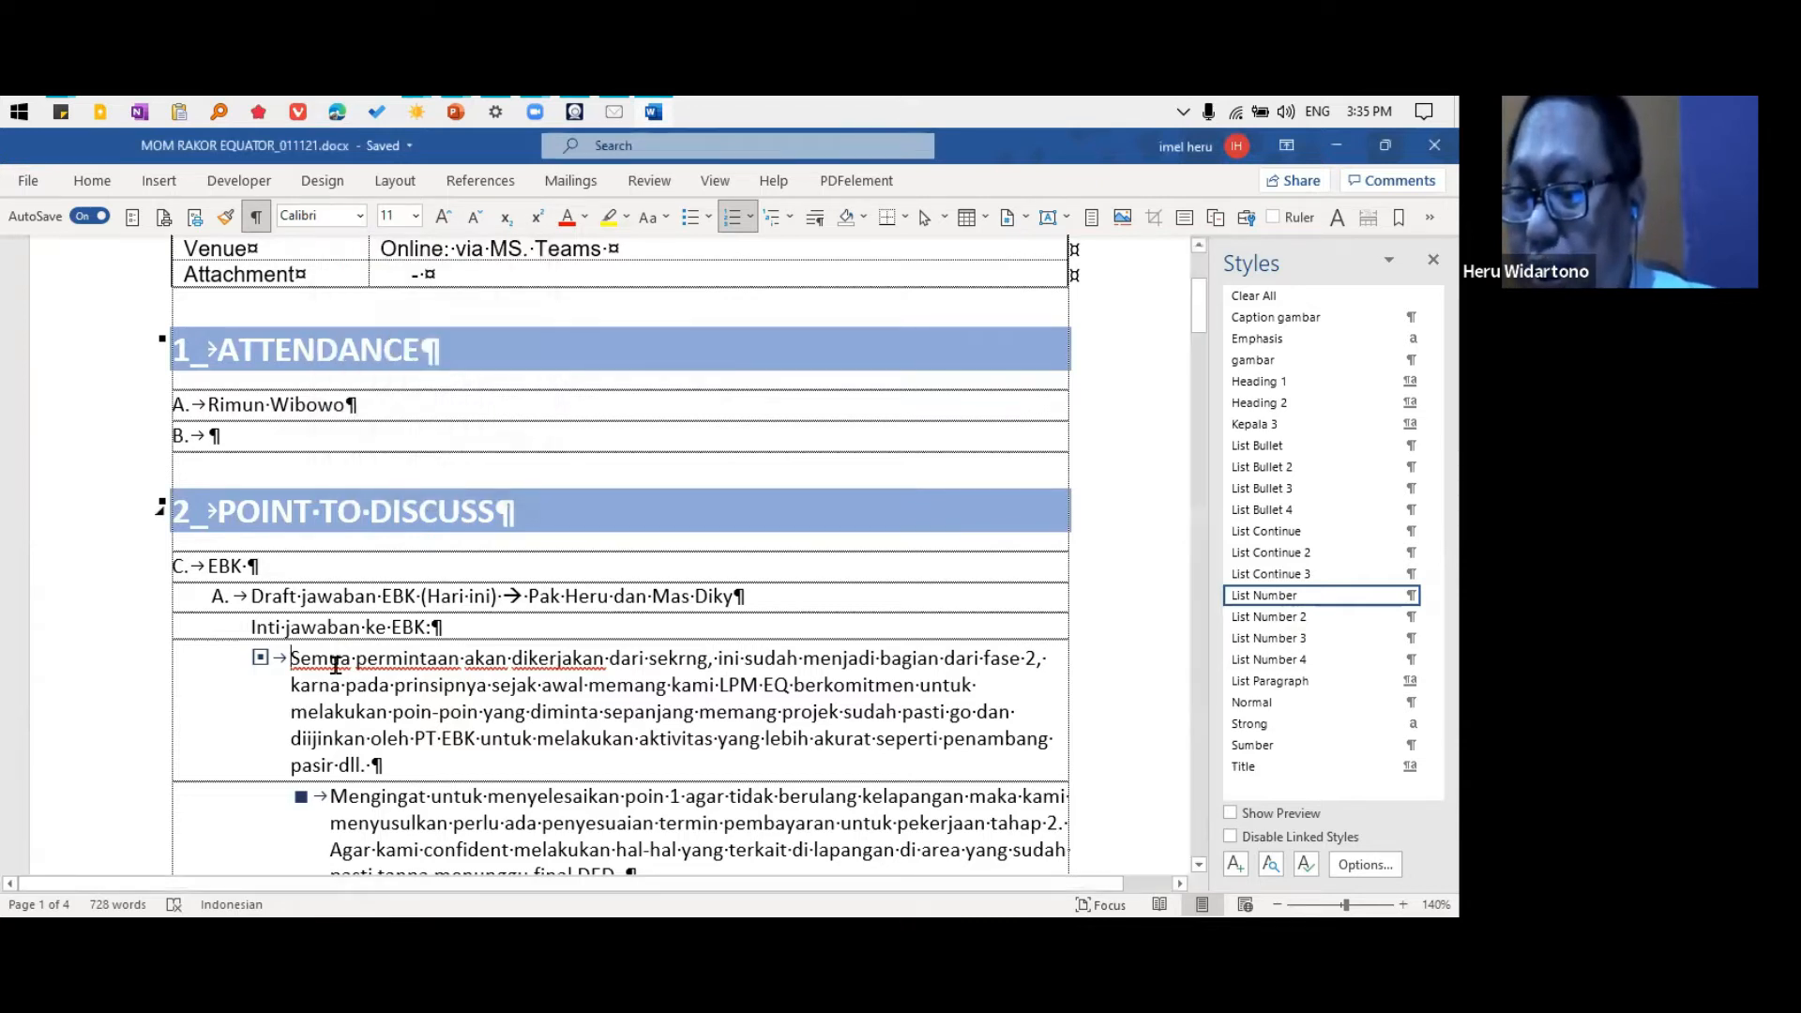
left_click(179, 566)
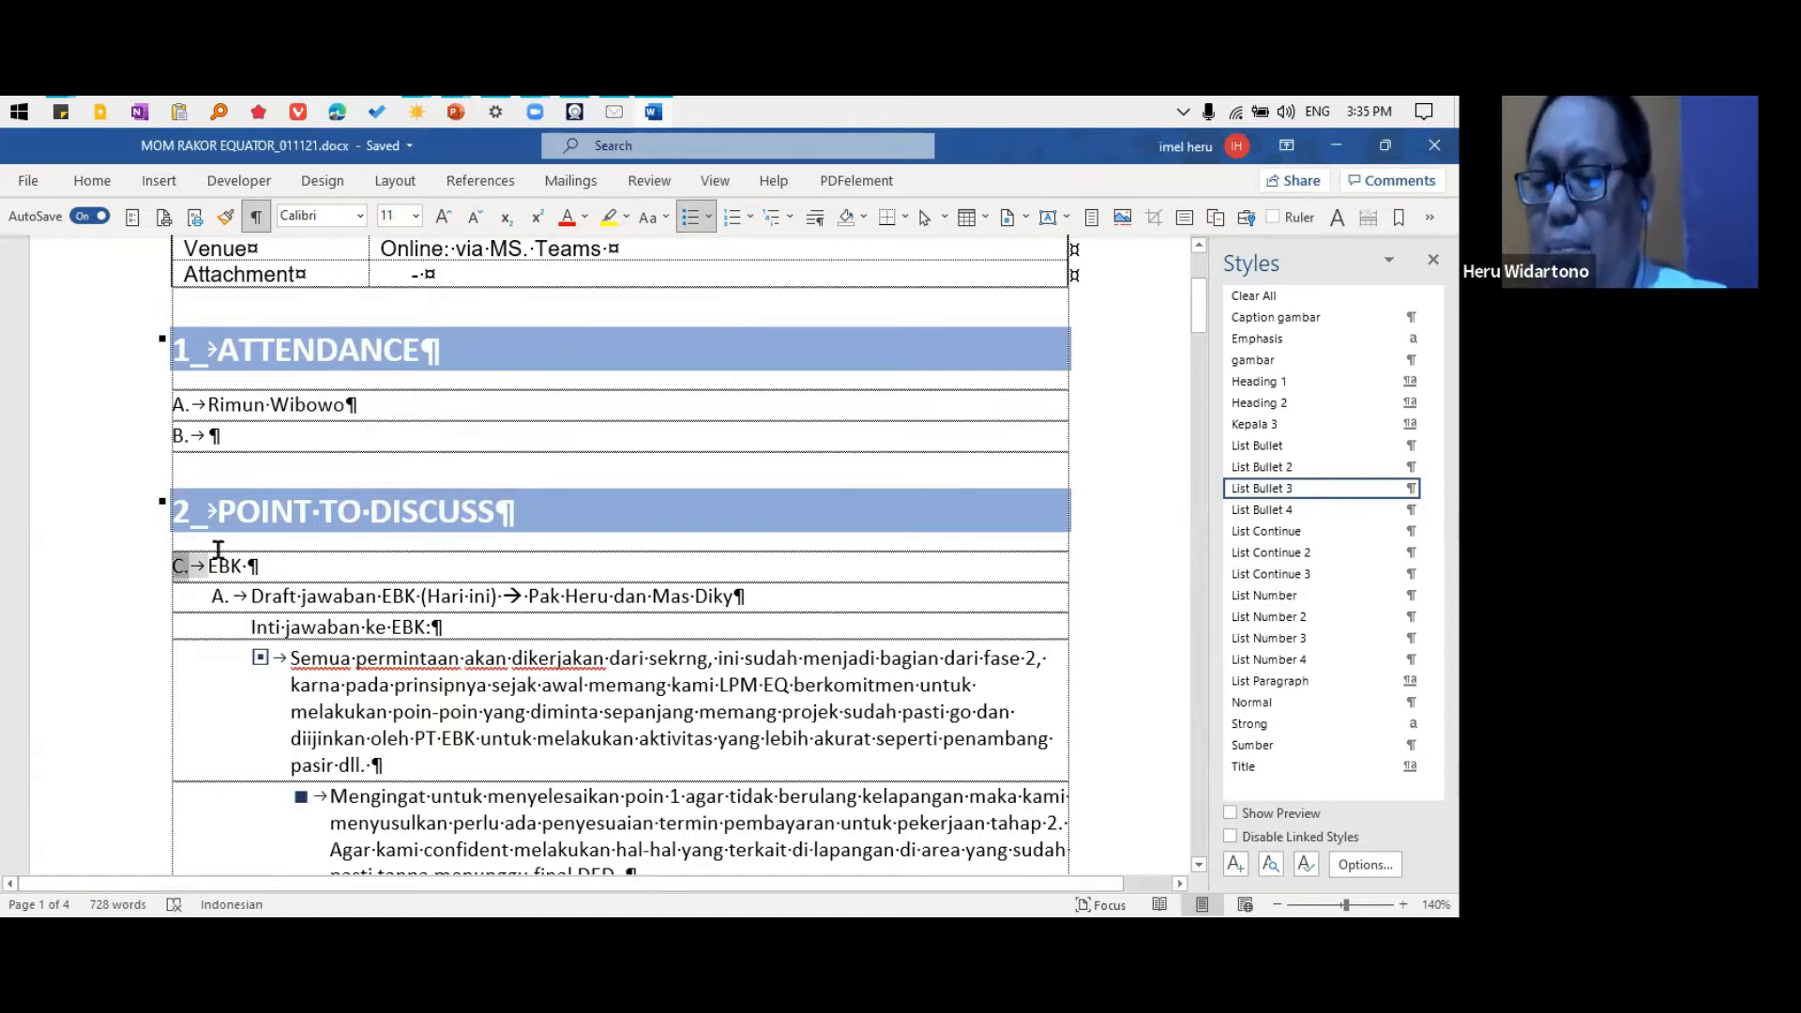
right_click(182, 566)
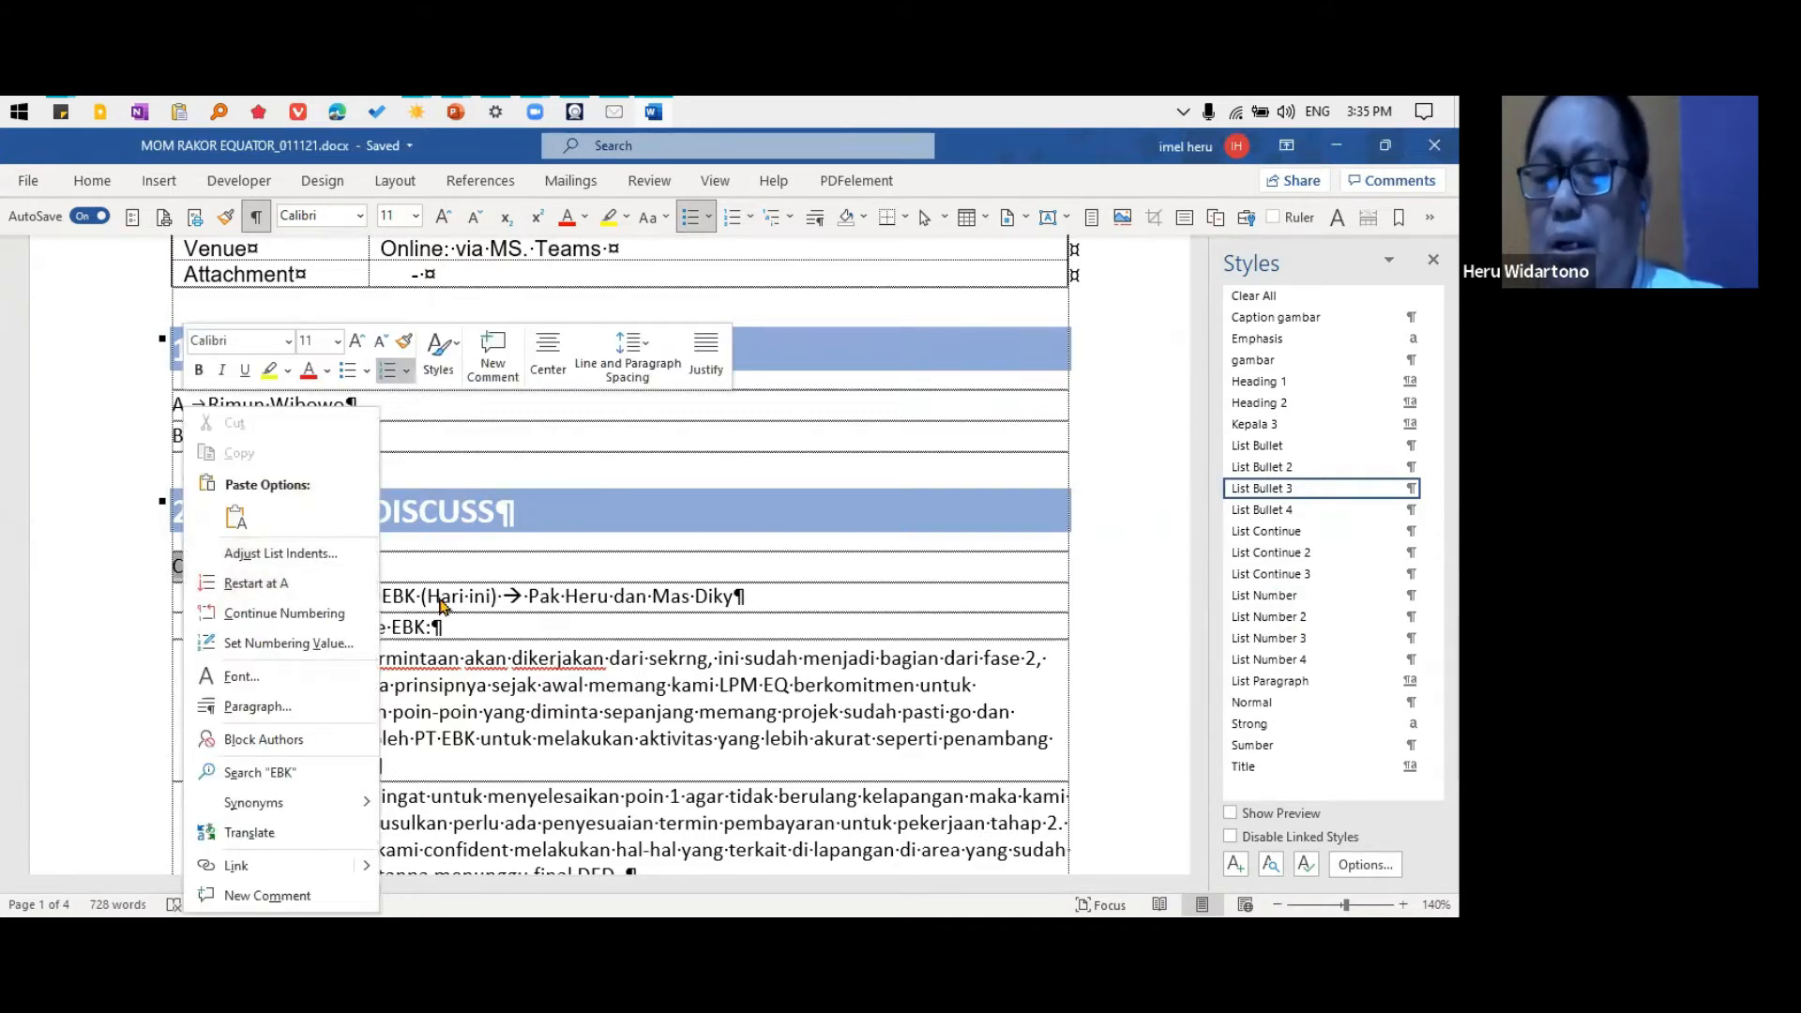
left_click(244, 553)
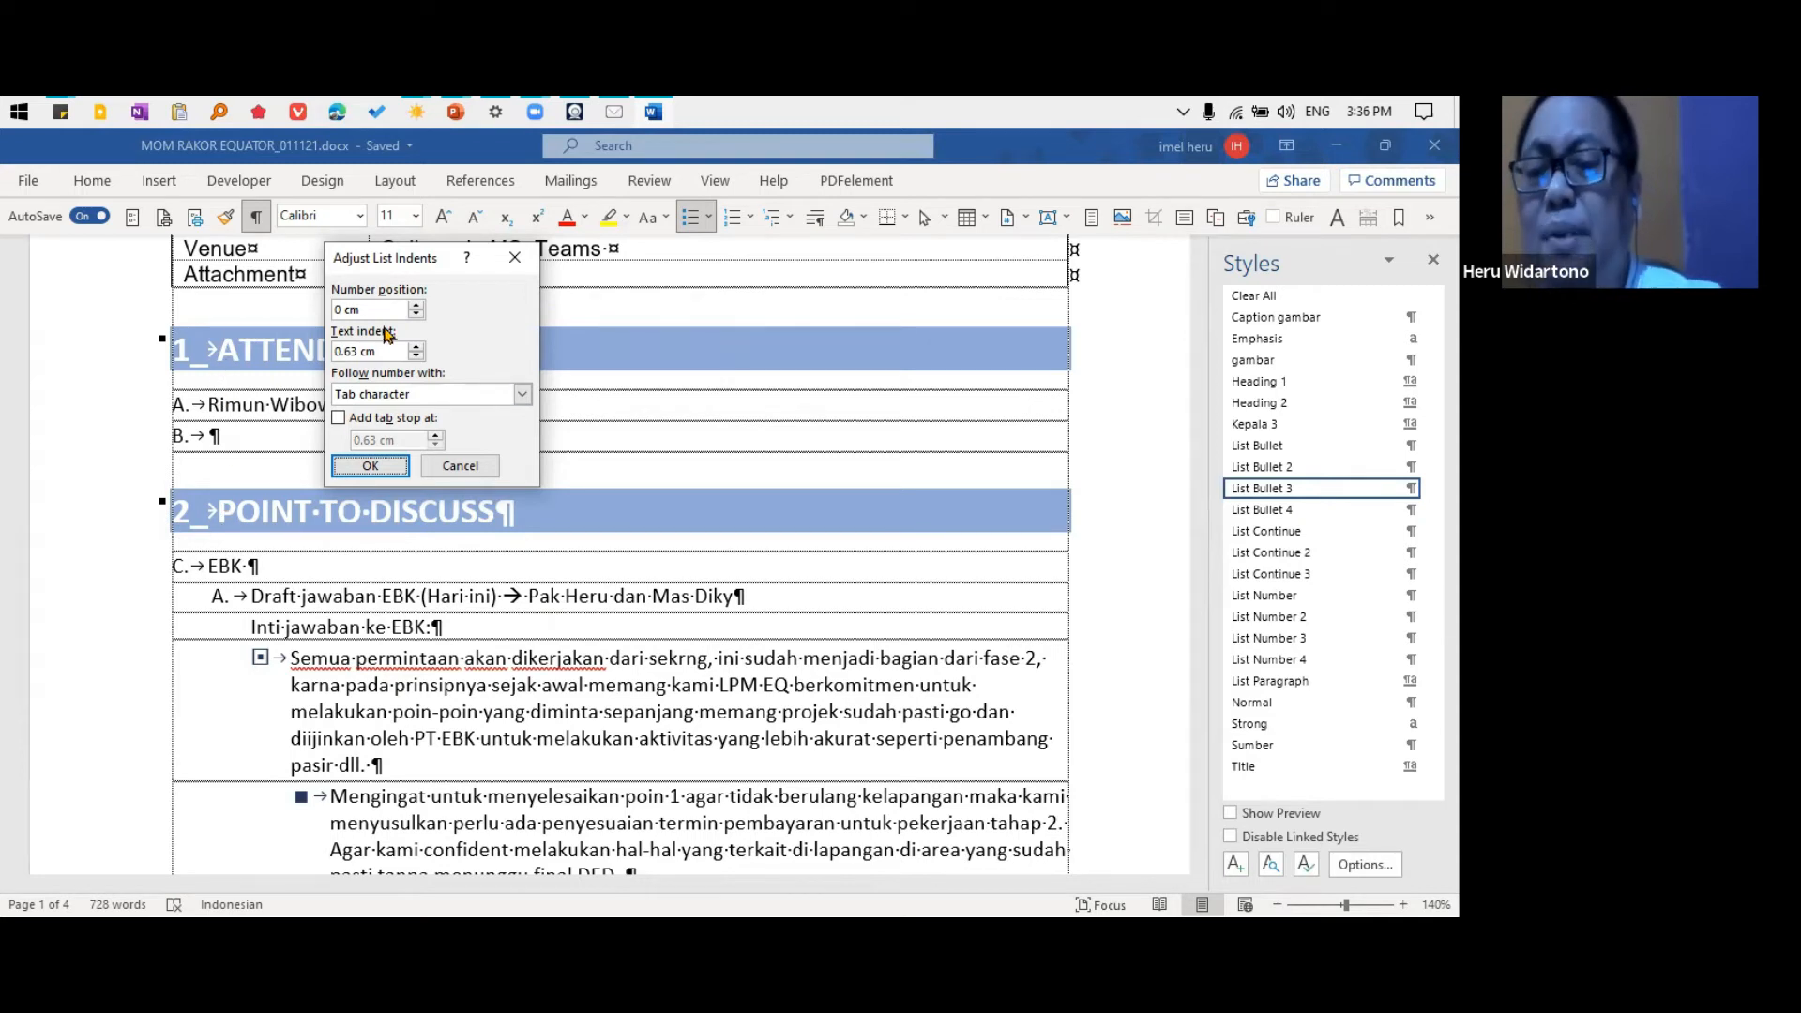
left_click(417, 305)
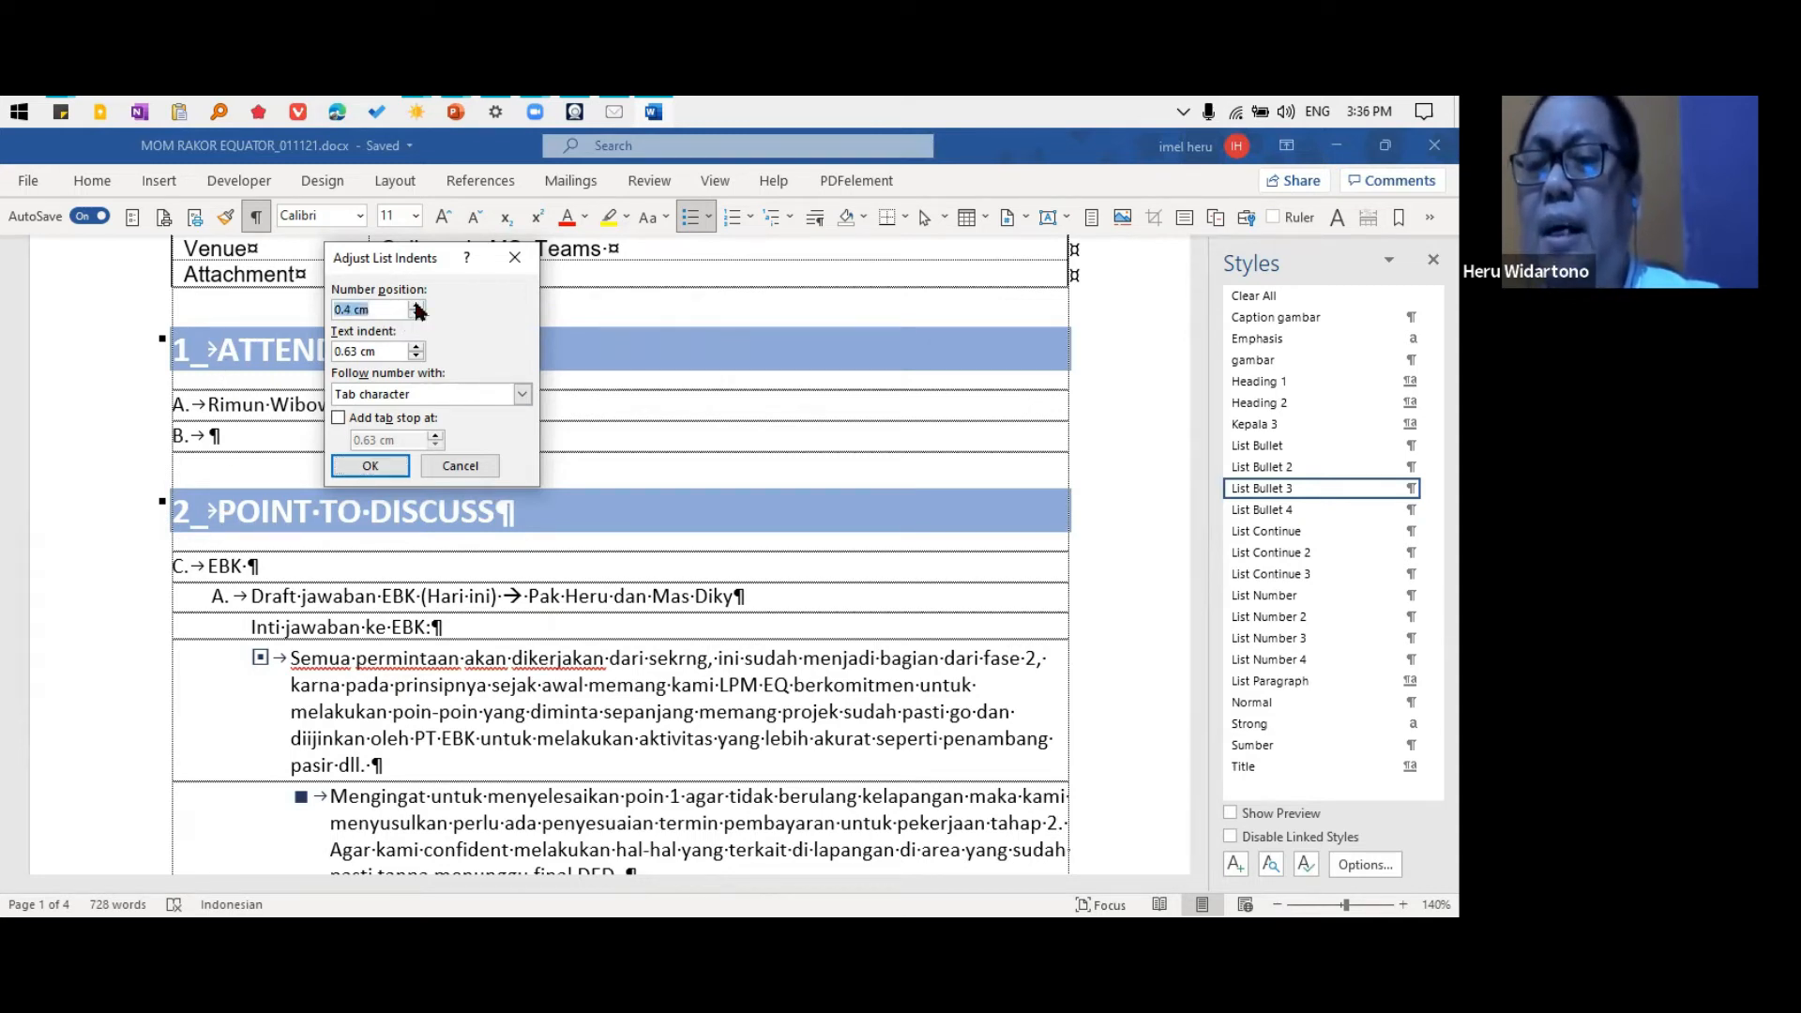
left_click(460, 466)
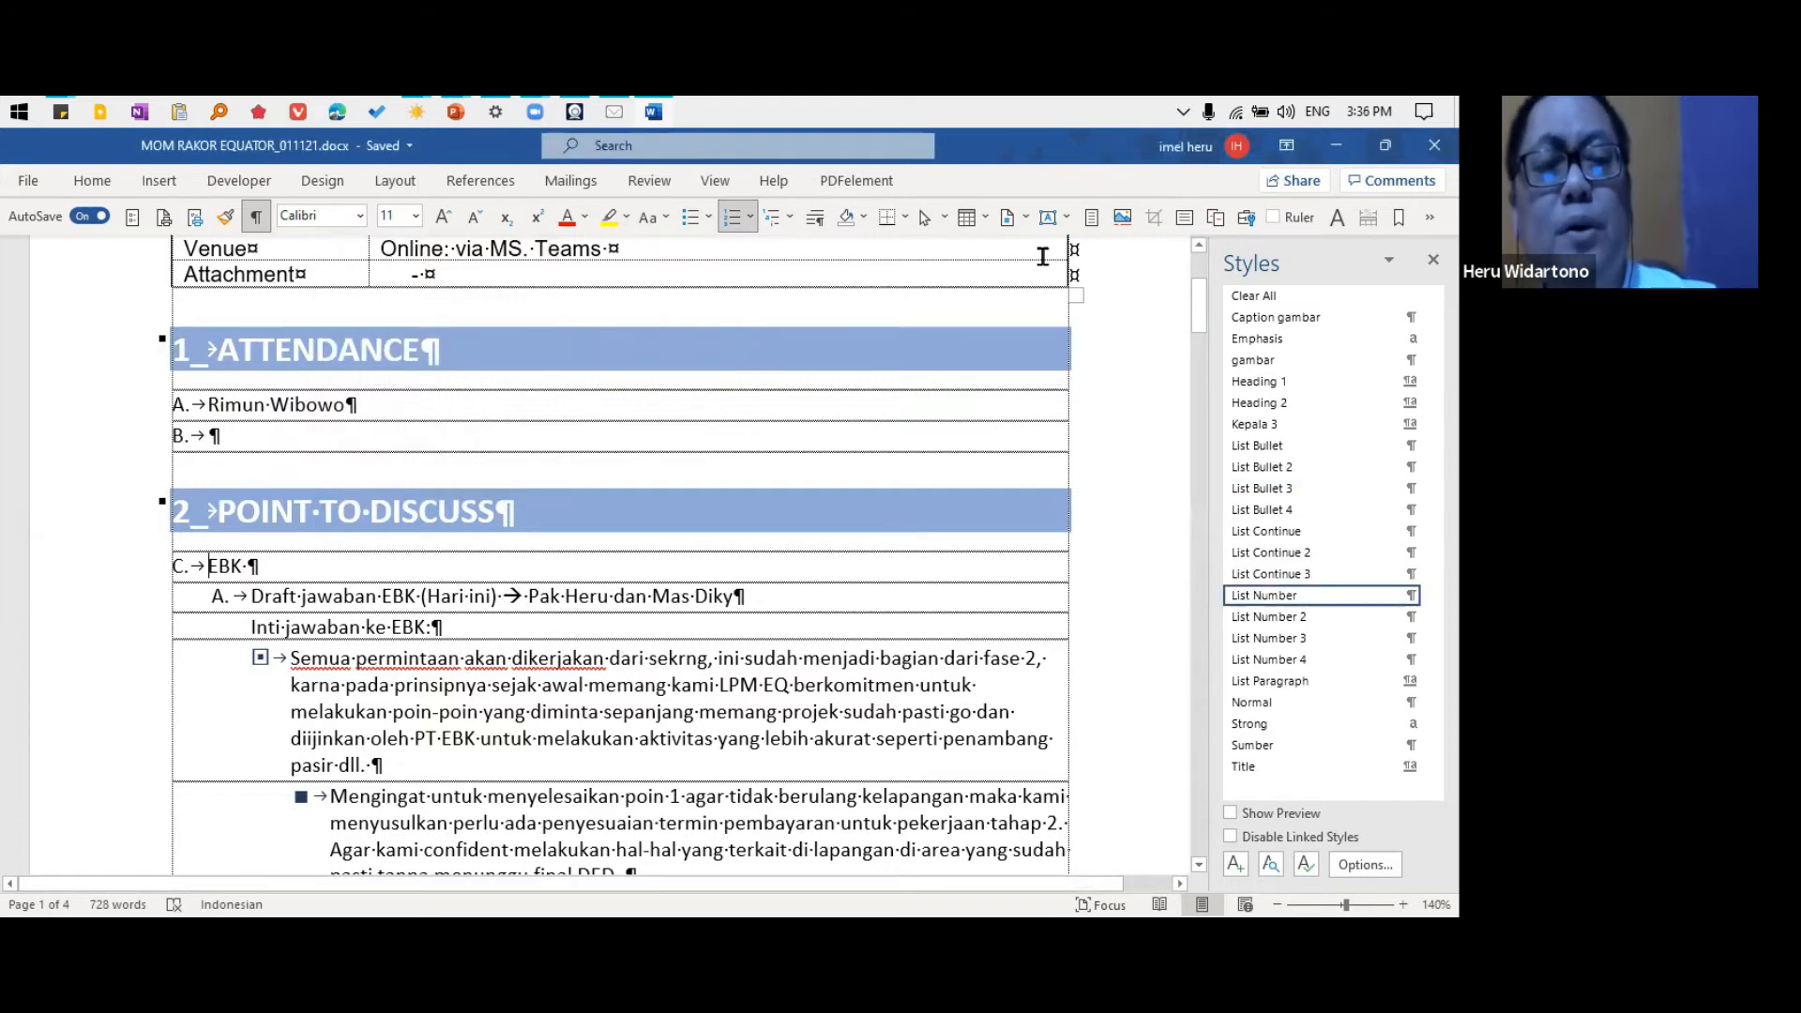
Show the ruler to compare the indents of the list levels under "POINT TO DISCUSS"
scroll(246, 339, "up", 2)
left_click(1273, 218)
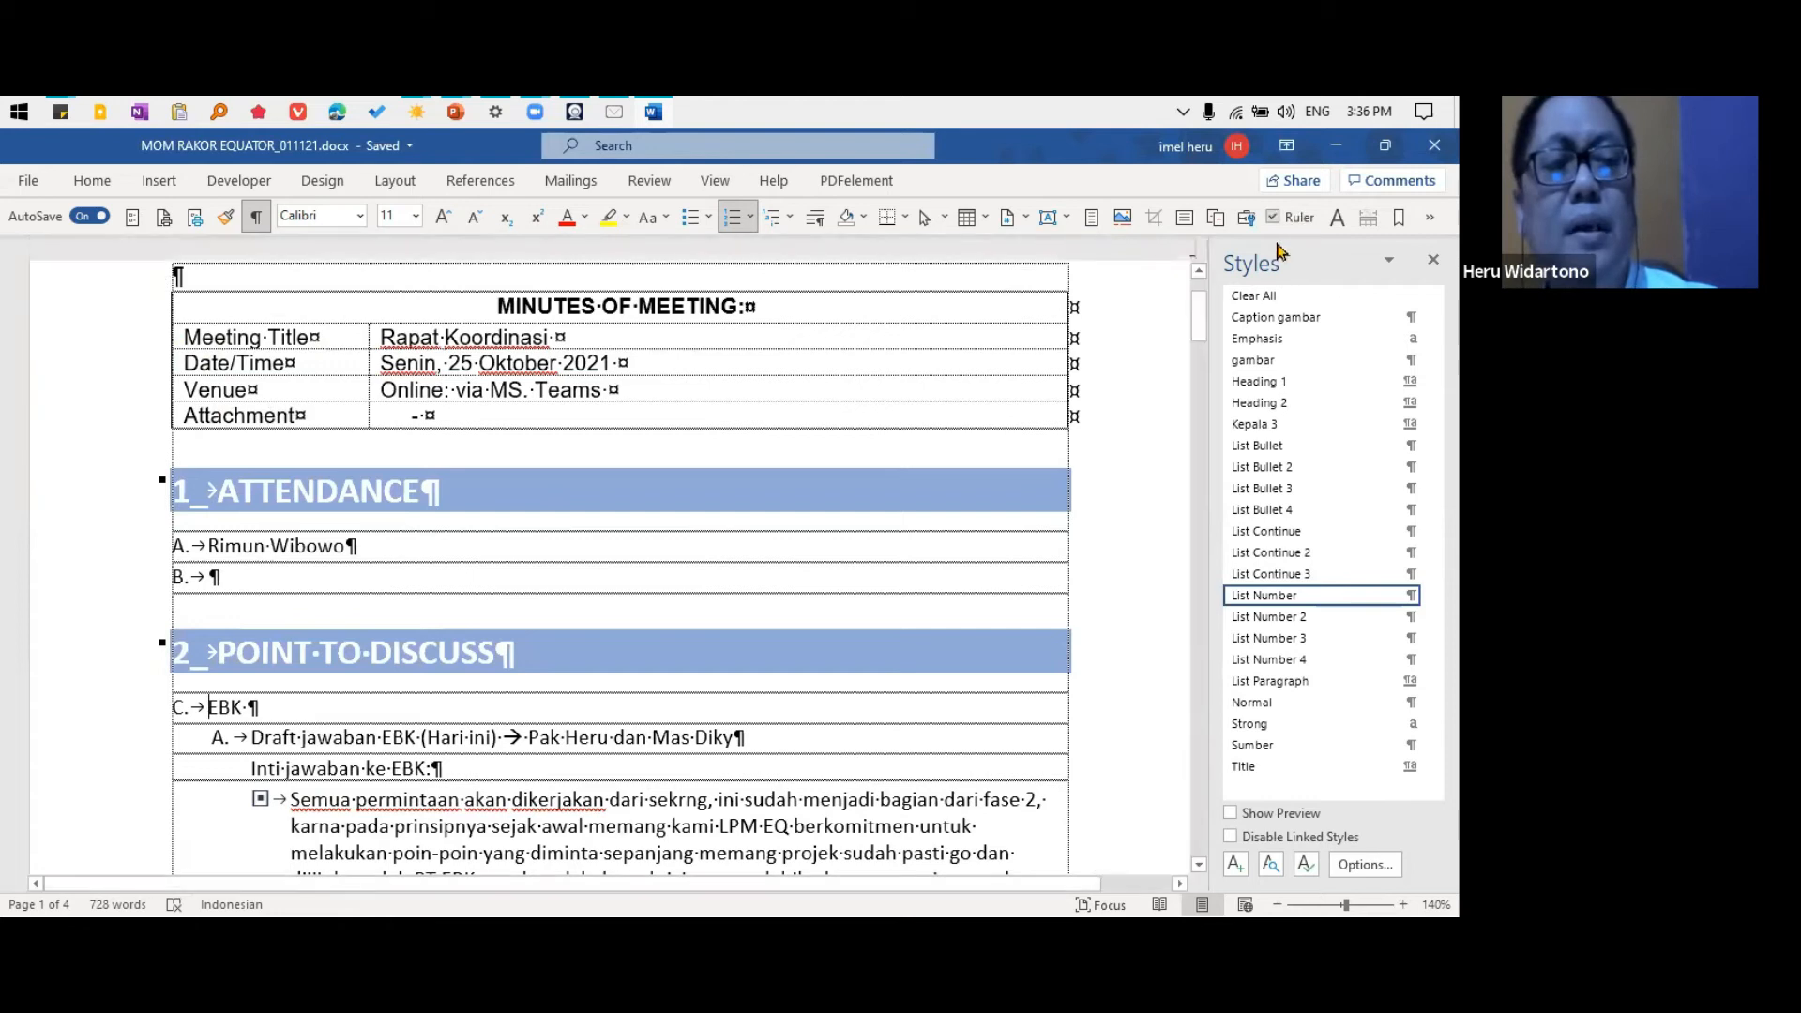
scroll(468, 398, "down", 5)
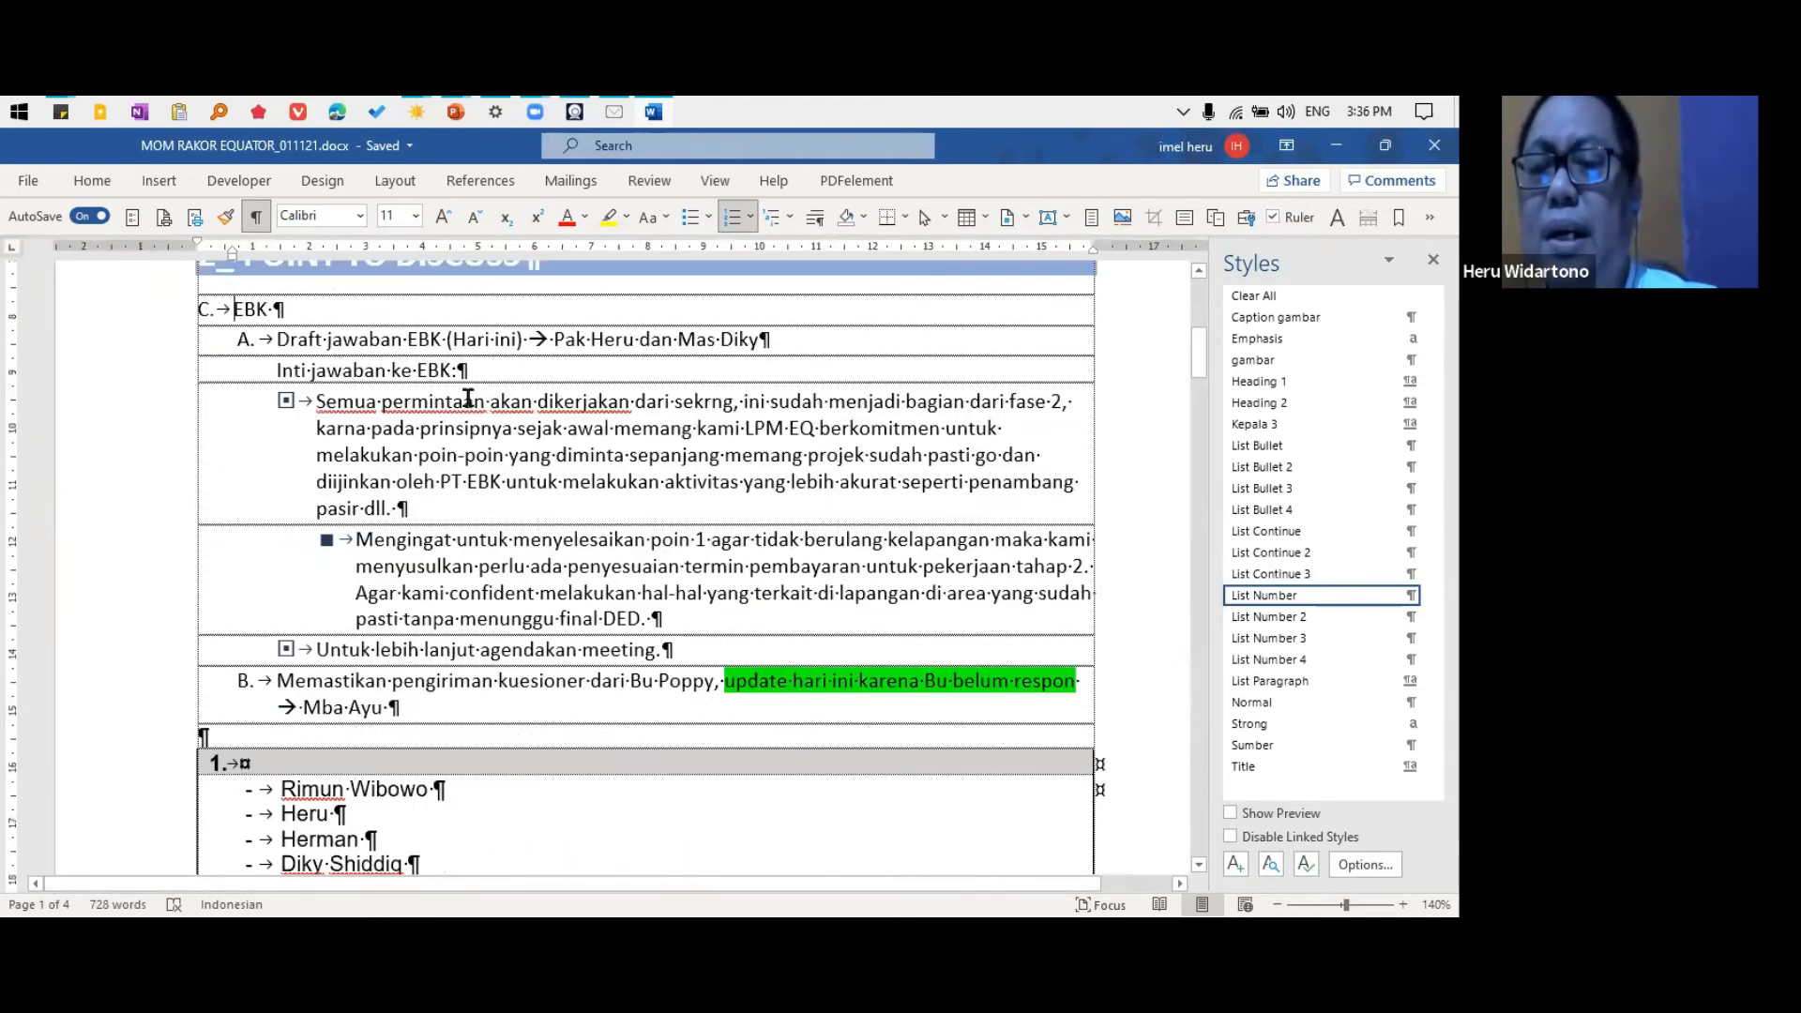
scroll(468, 399, "up", 2)
left_click_drag(1201, 349, 1198, 361)
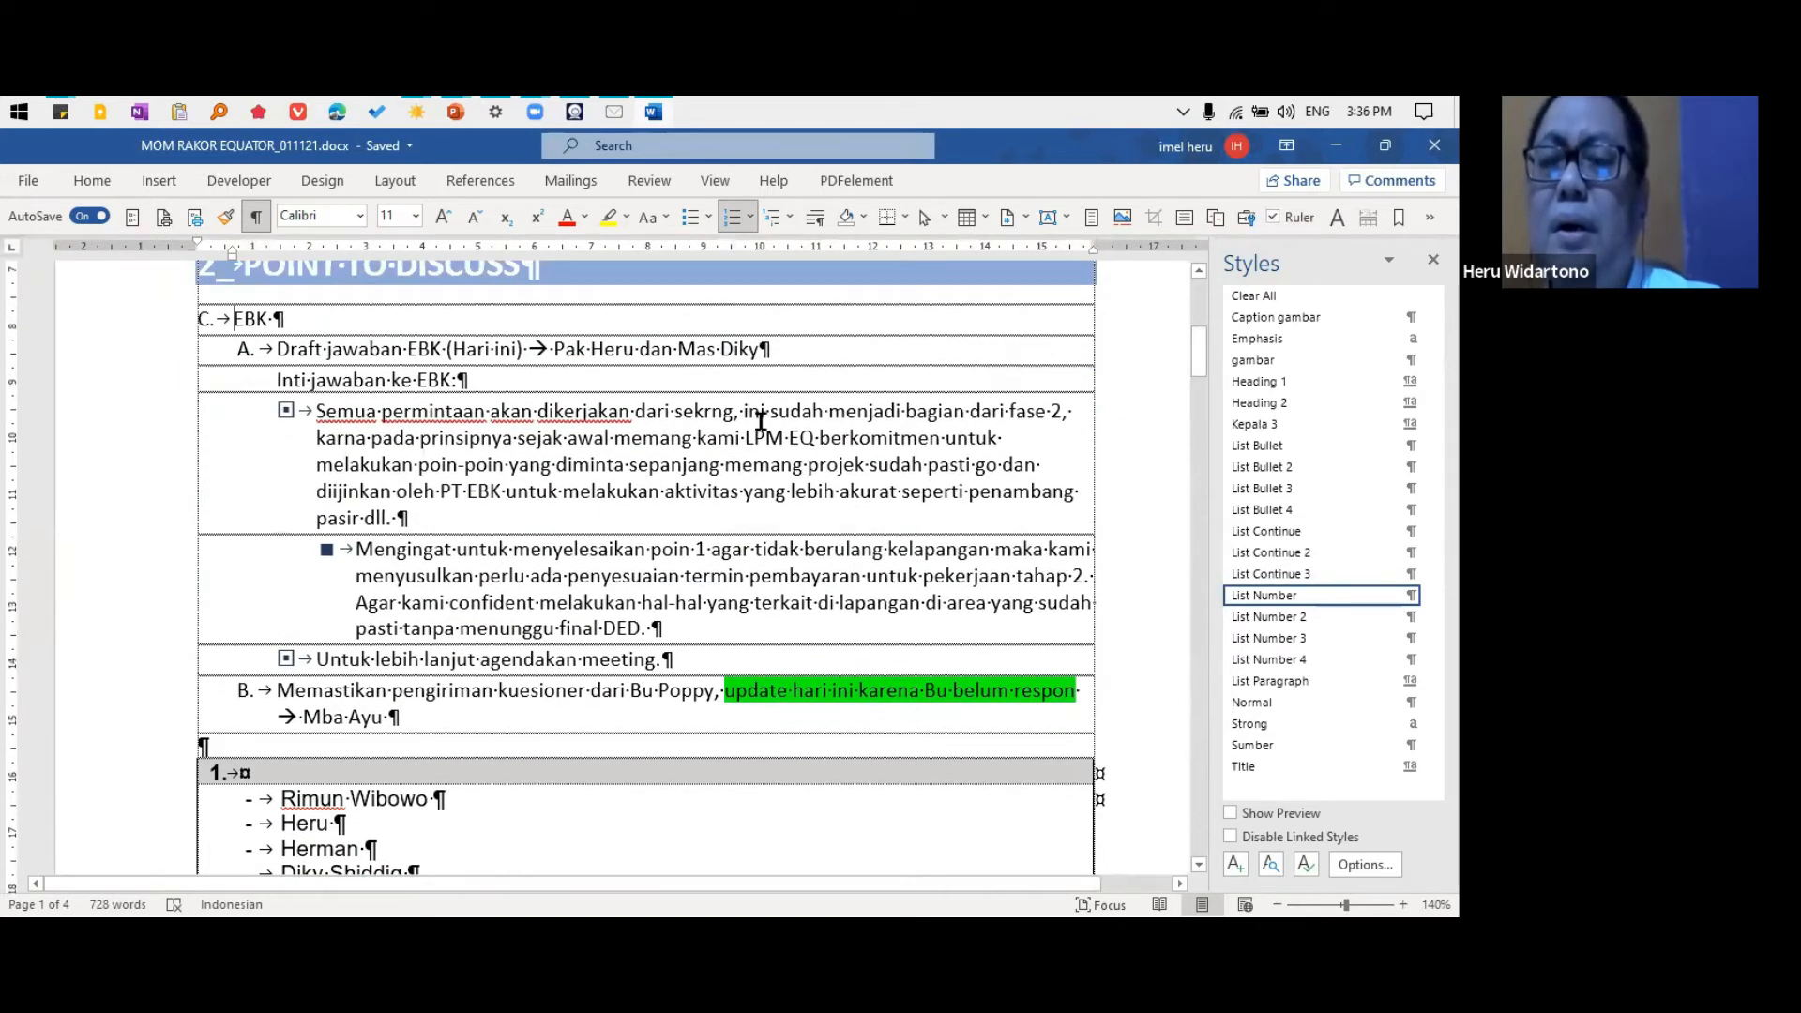
Adjust the list indents of the "EBK" item to number position 0.8 cm, text indent 1.6 cm and an added tab stop at 1.6 cm
scroll(761, 419, "up", 2)
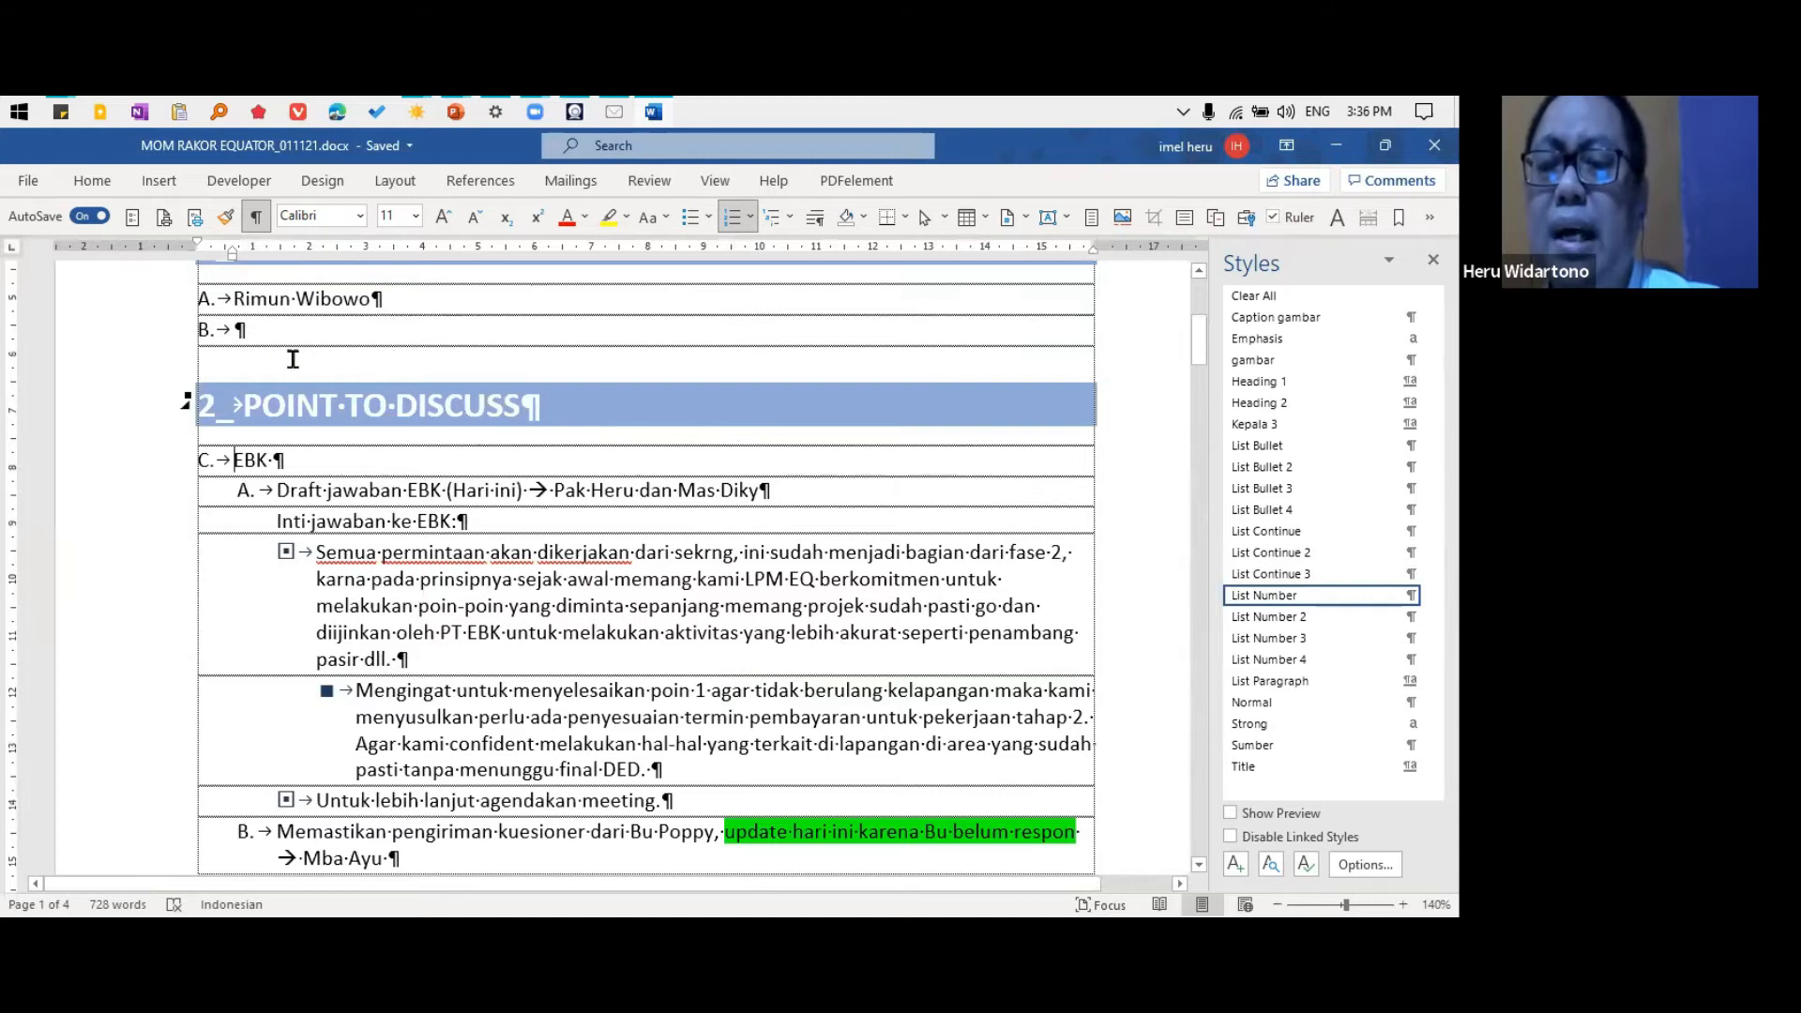
right_click(202, 461)
left_click(309, 554)
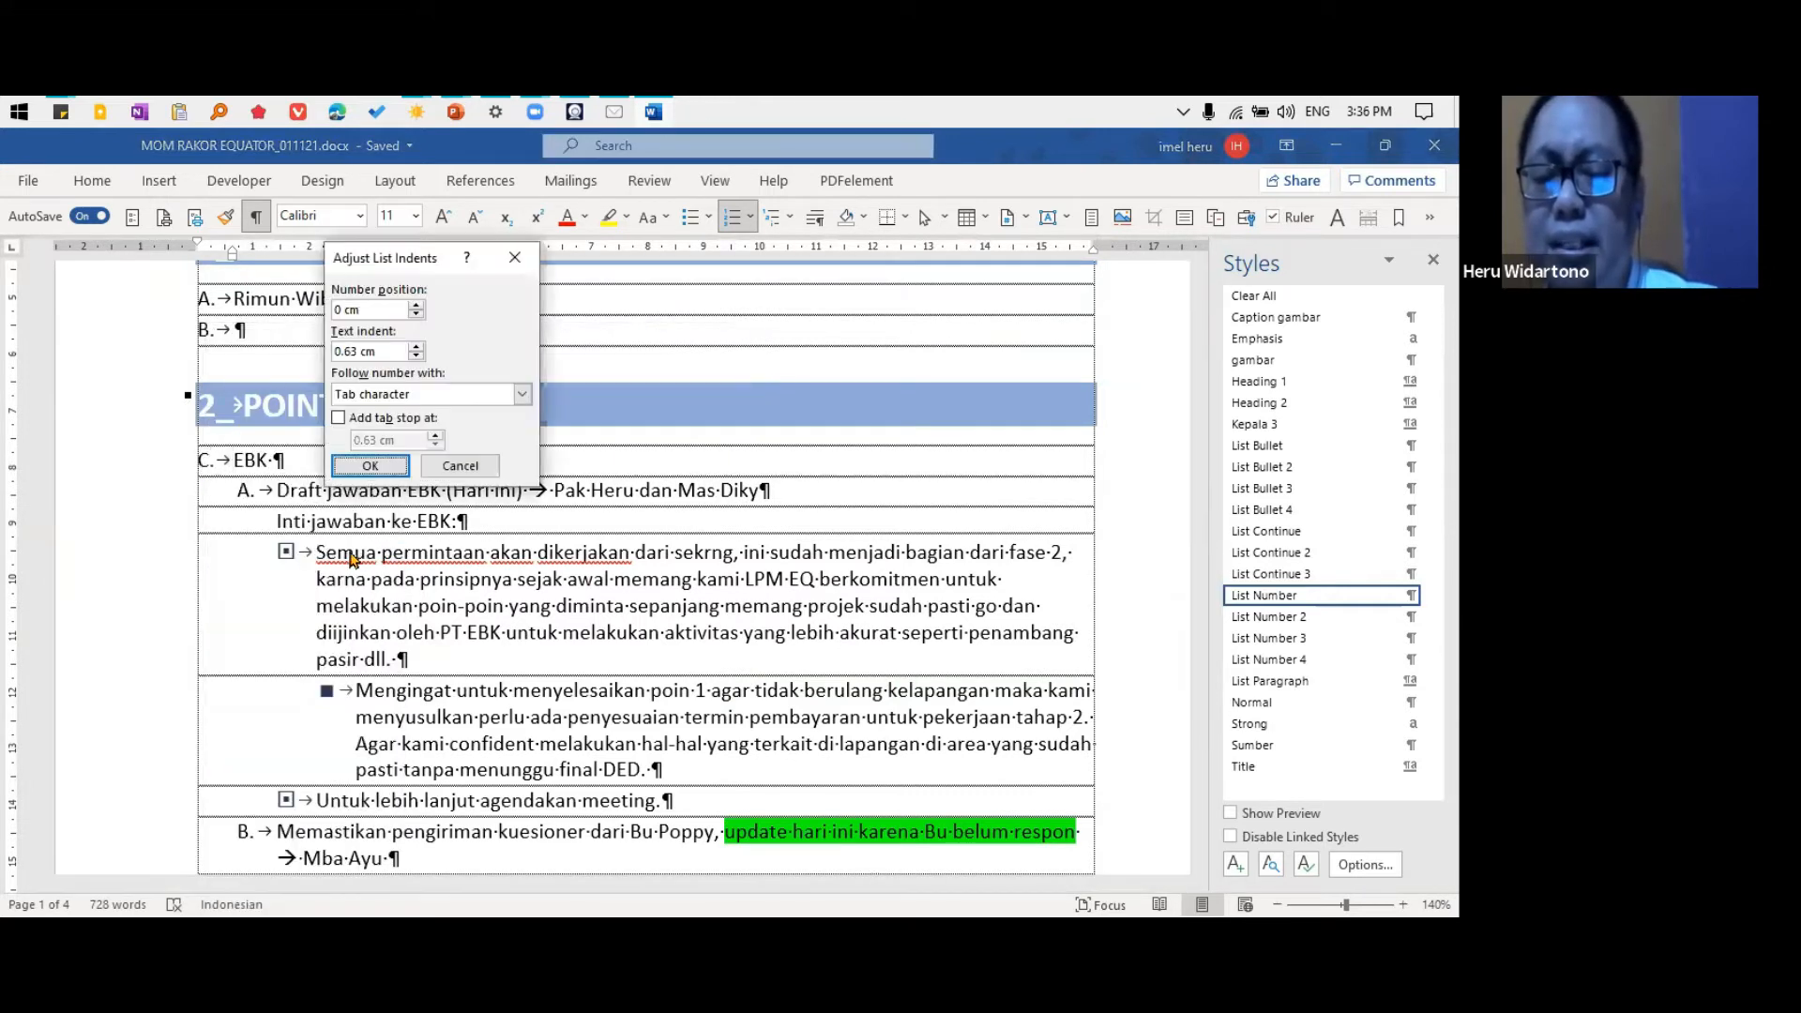
double_click(374, 310)
type("0")
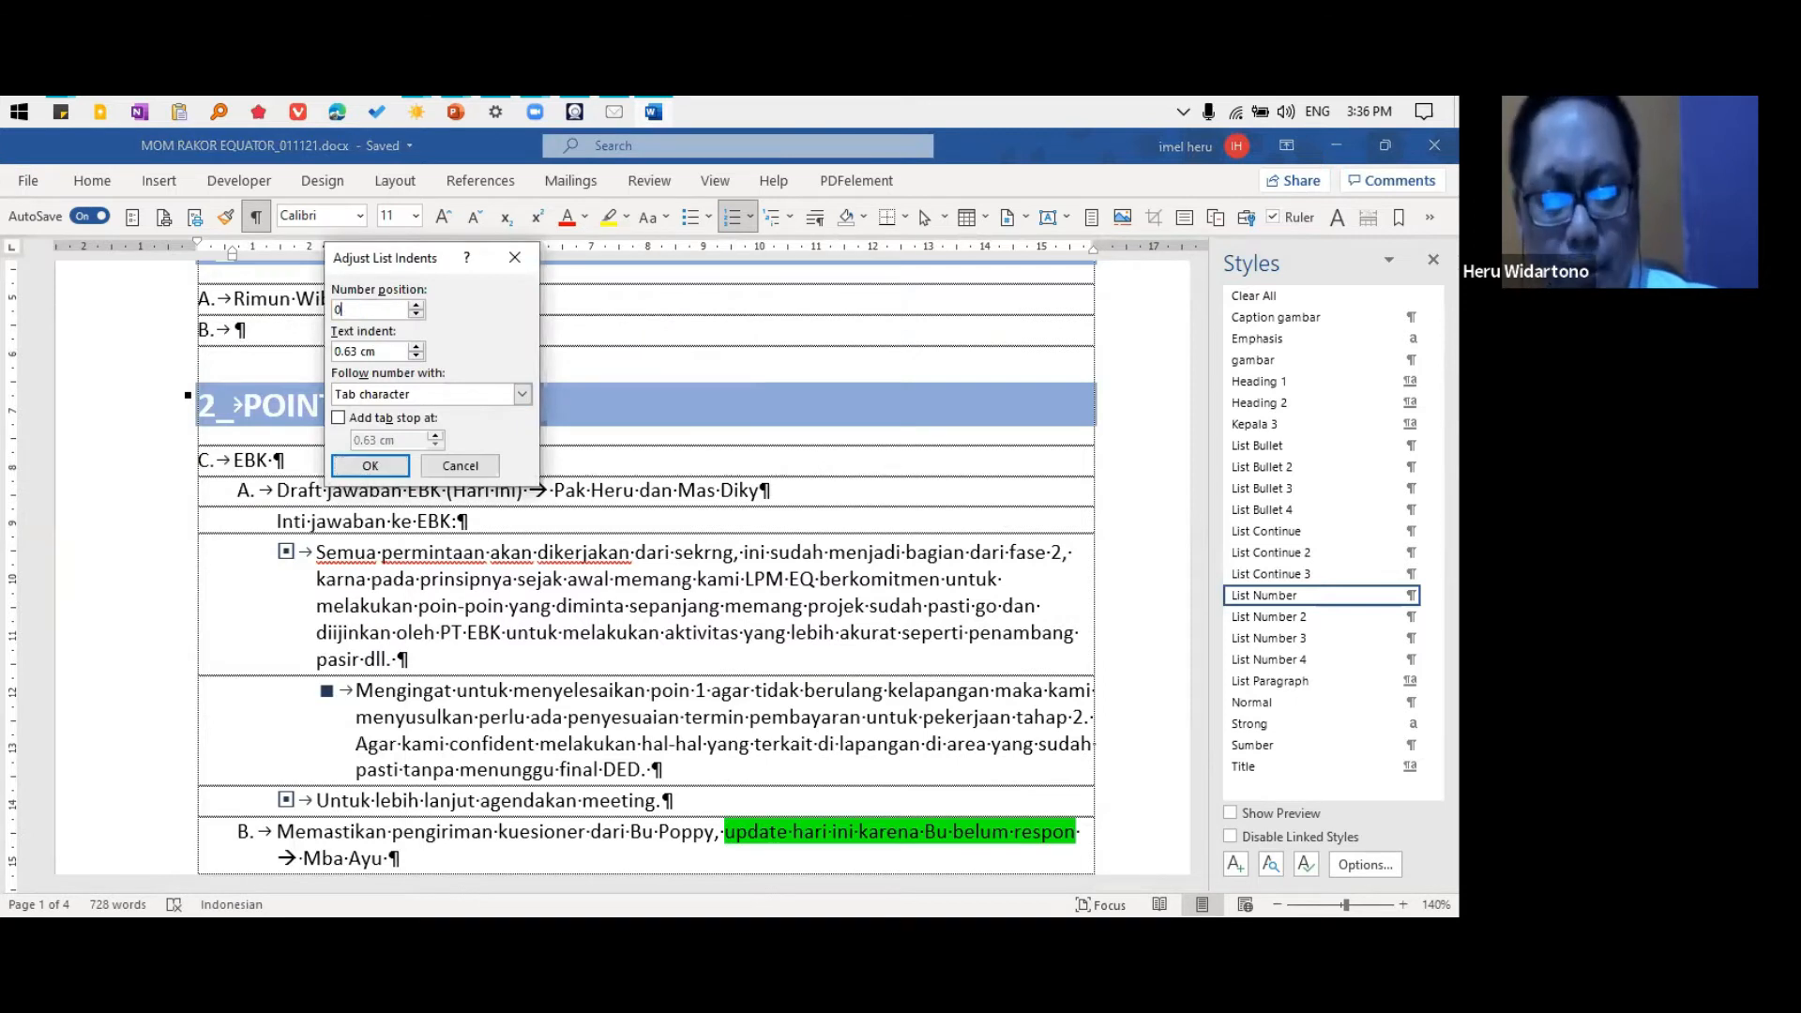
type(".8")
double_click(385, 351)
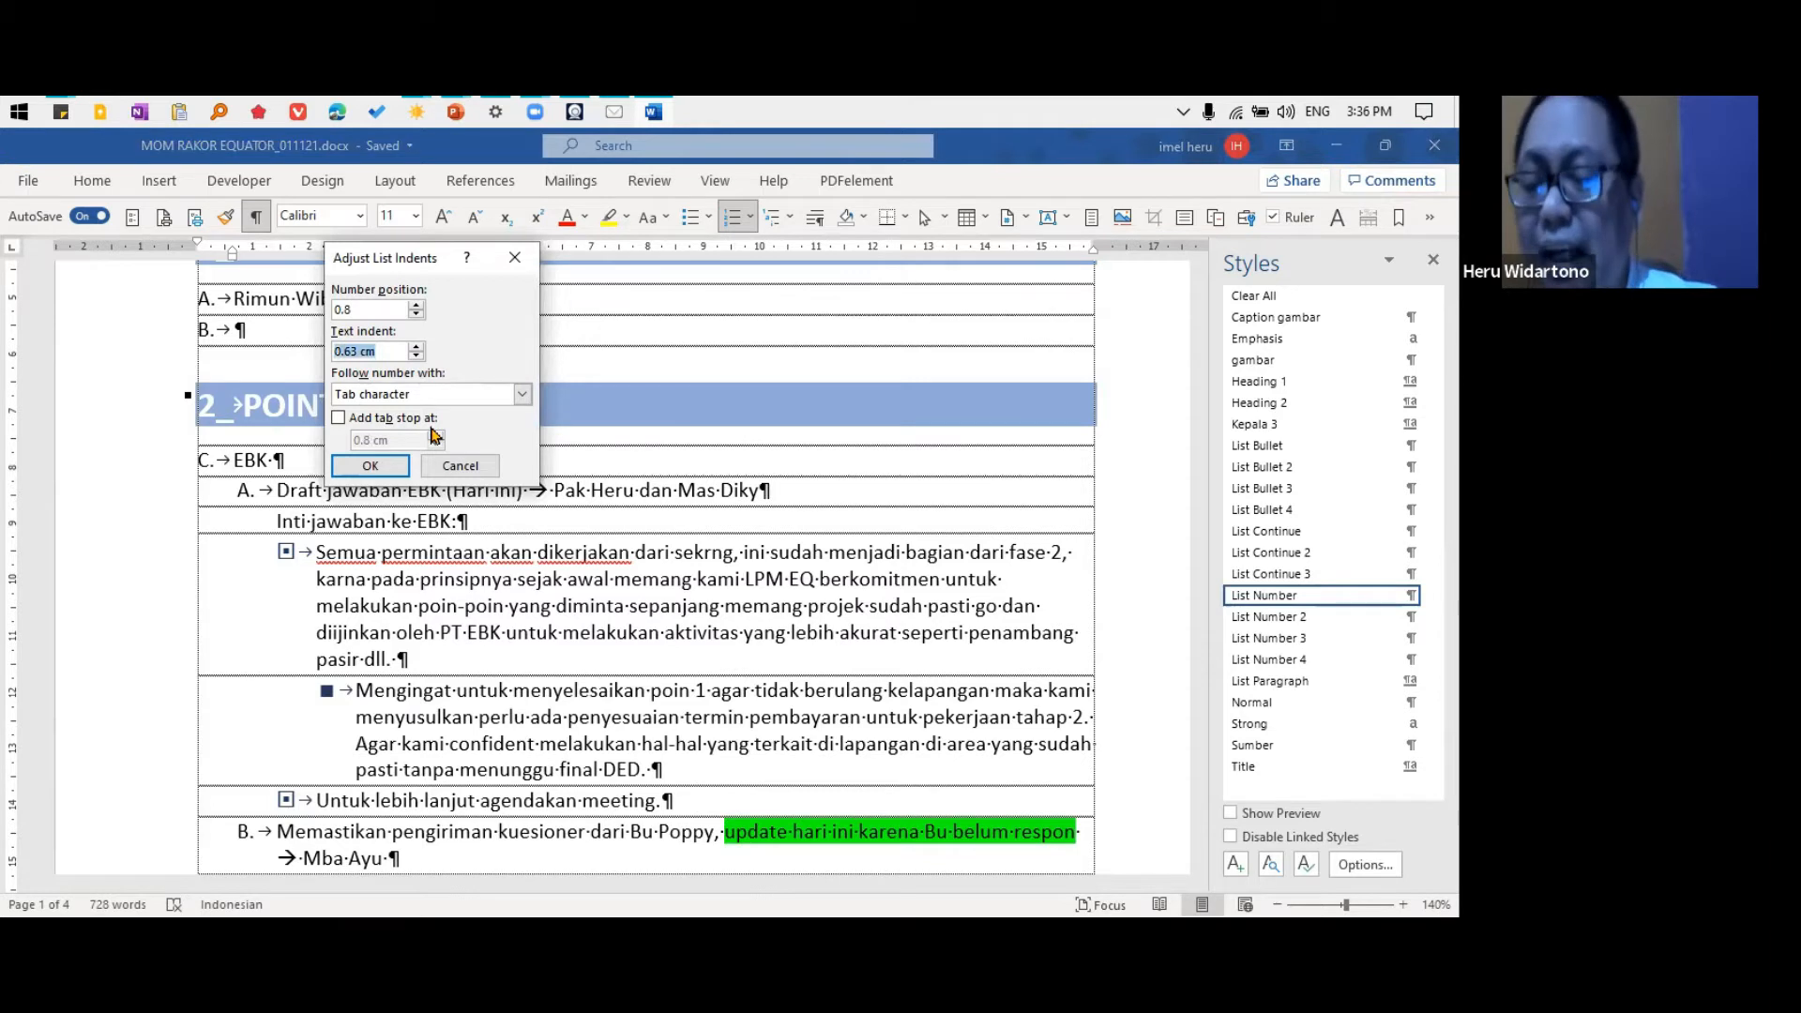
type("1.6")
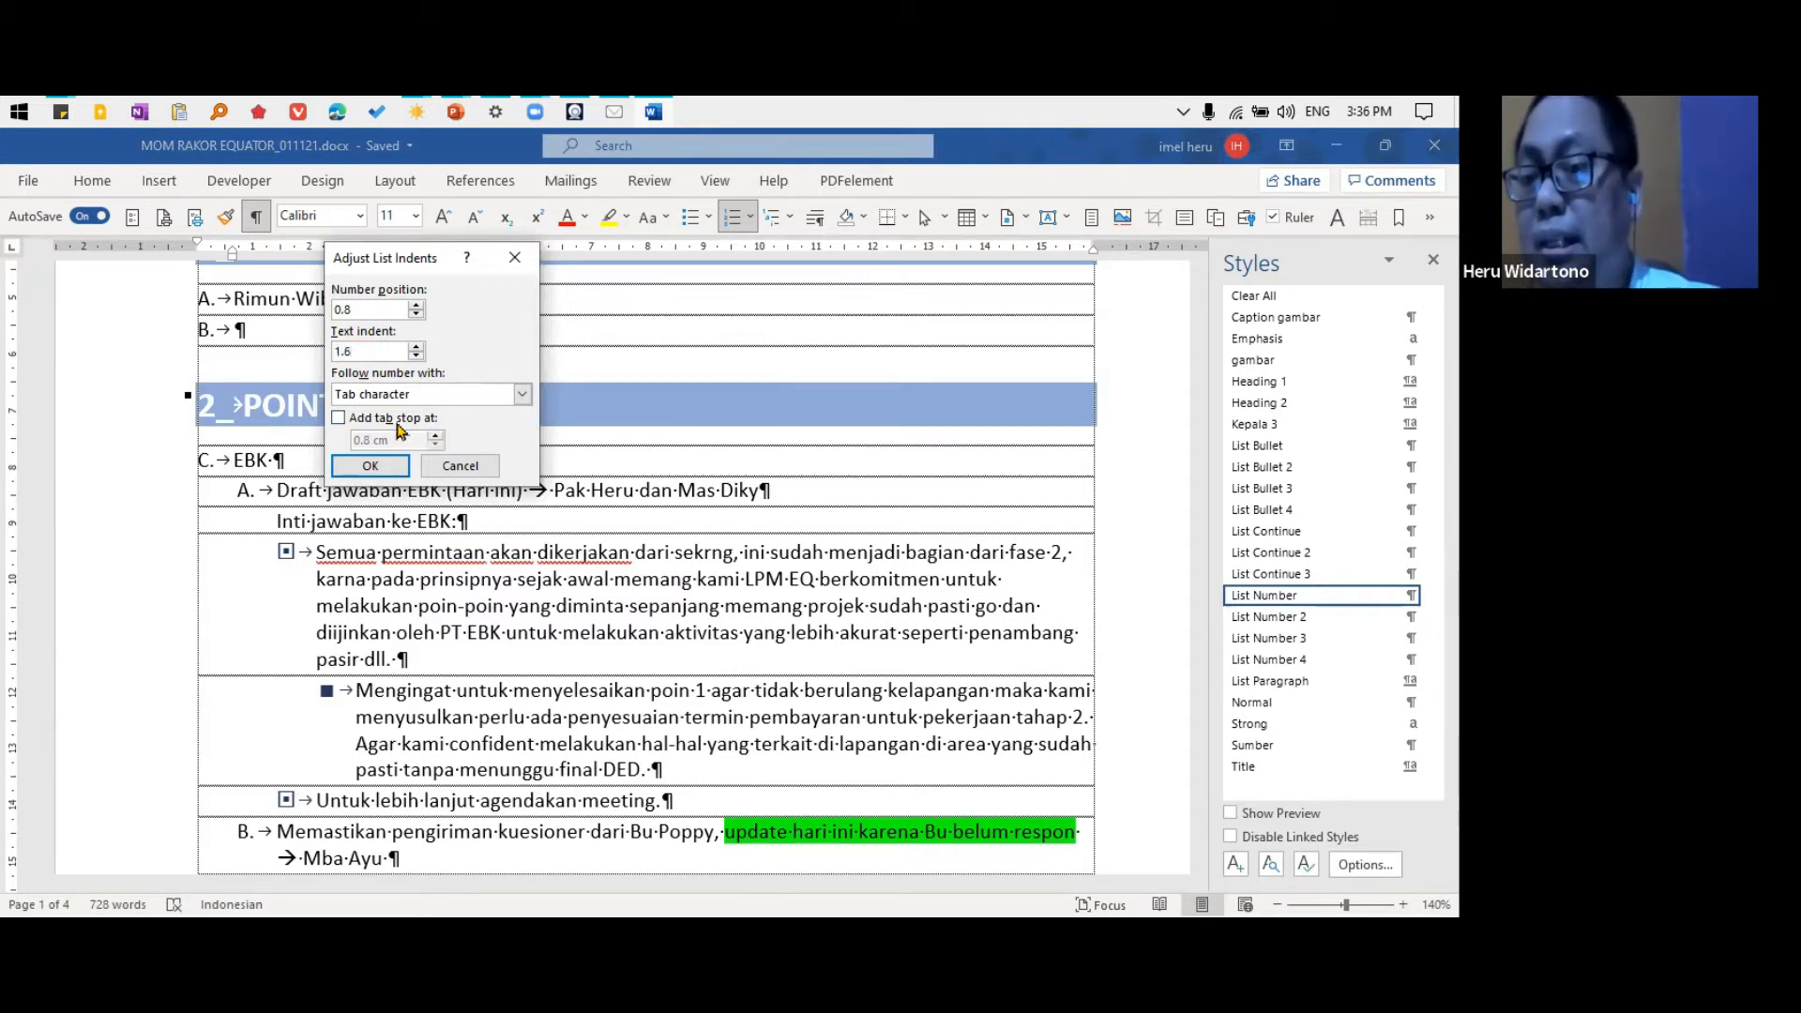
left_click(396, 421)
left_click_drag(397, 438, 289, 469)
type("1")
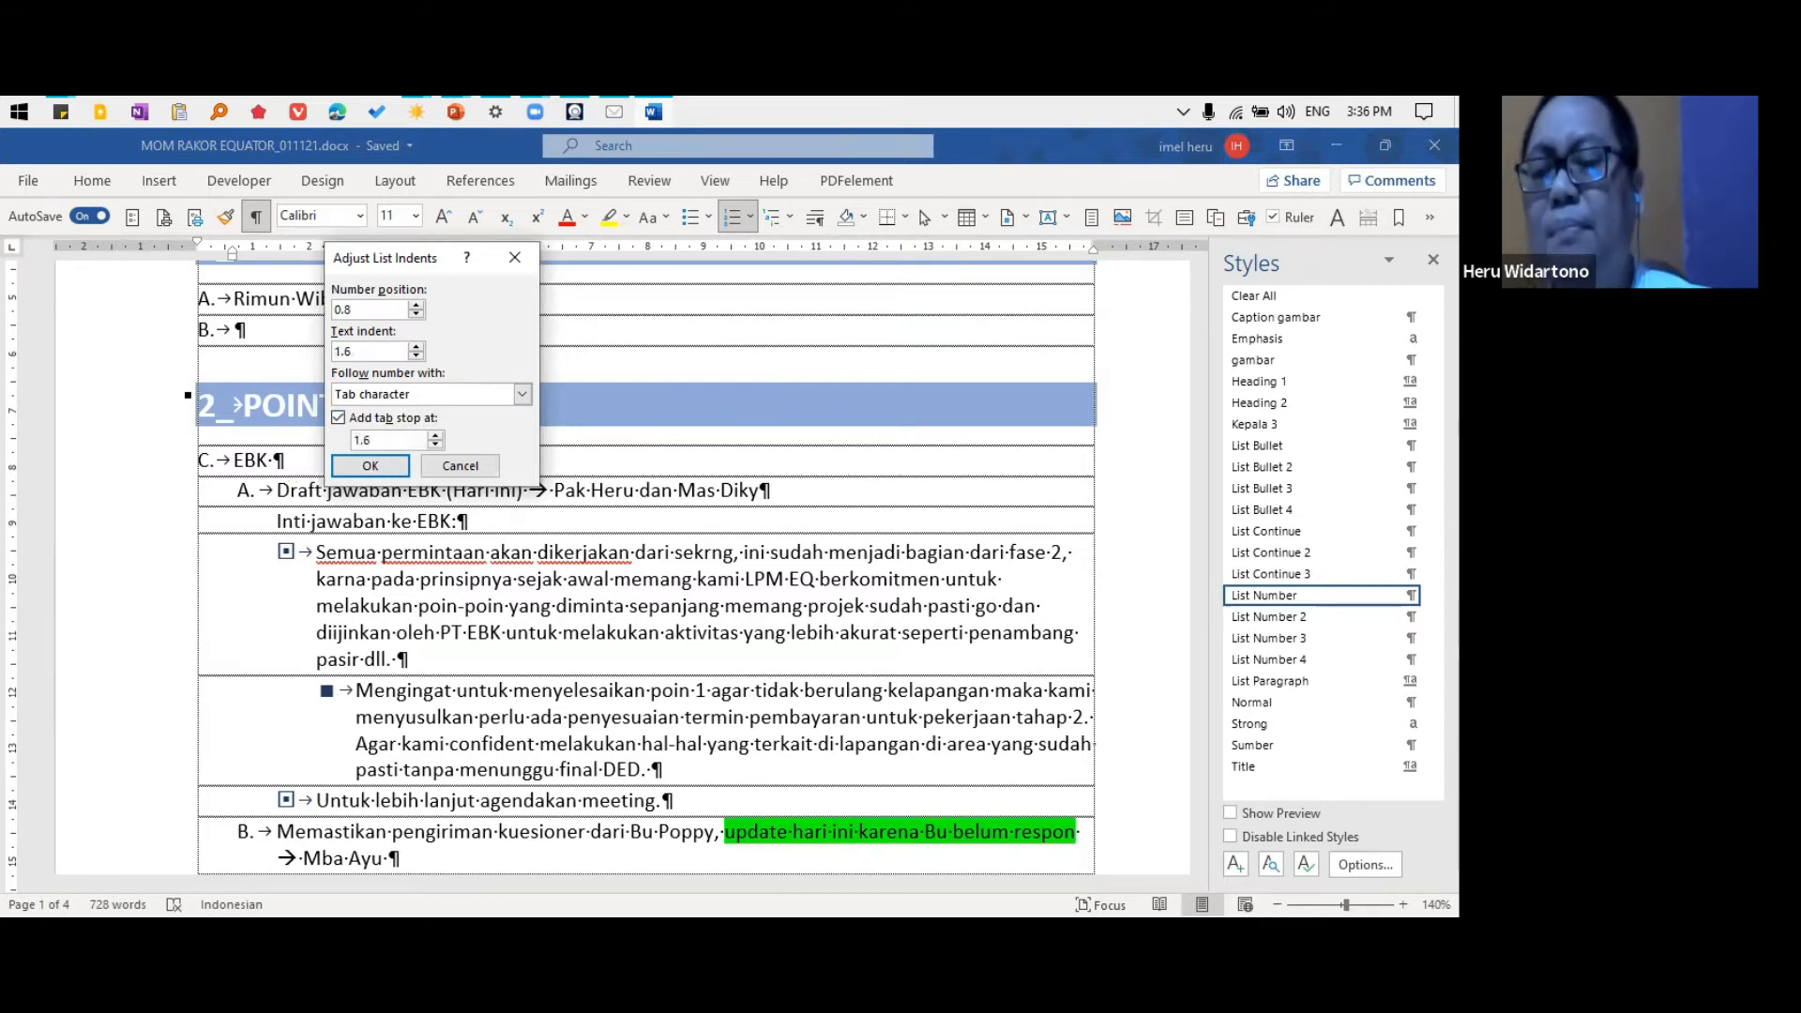
left_click(370, 467)
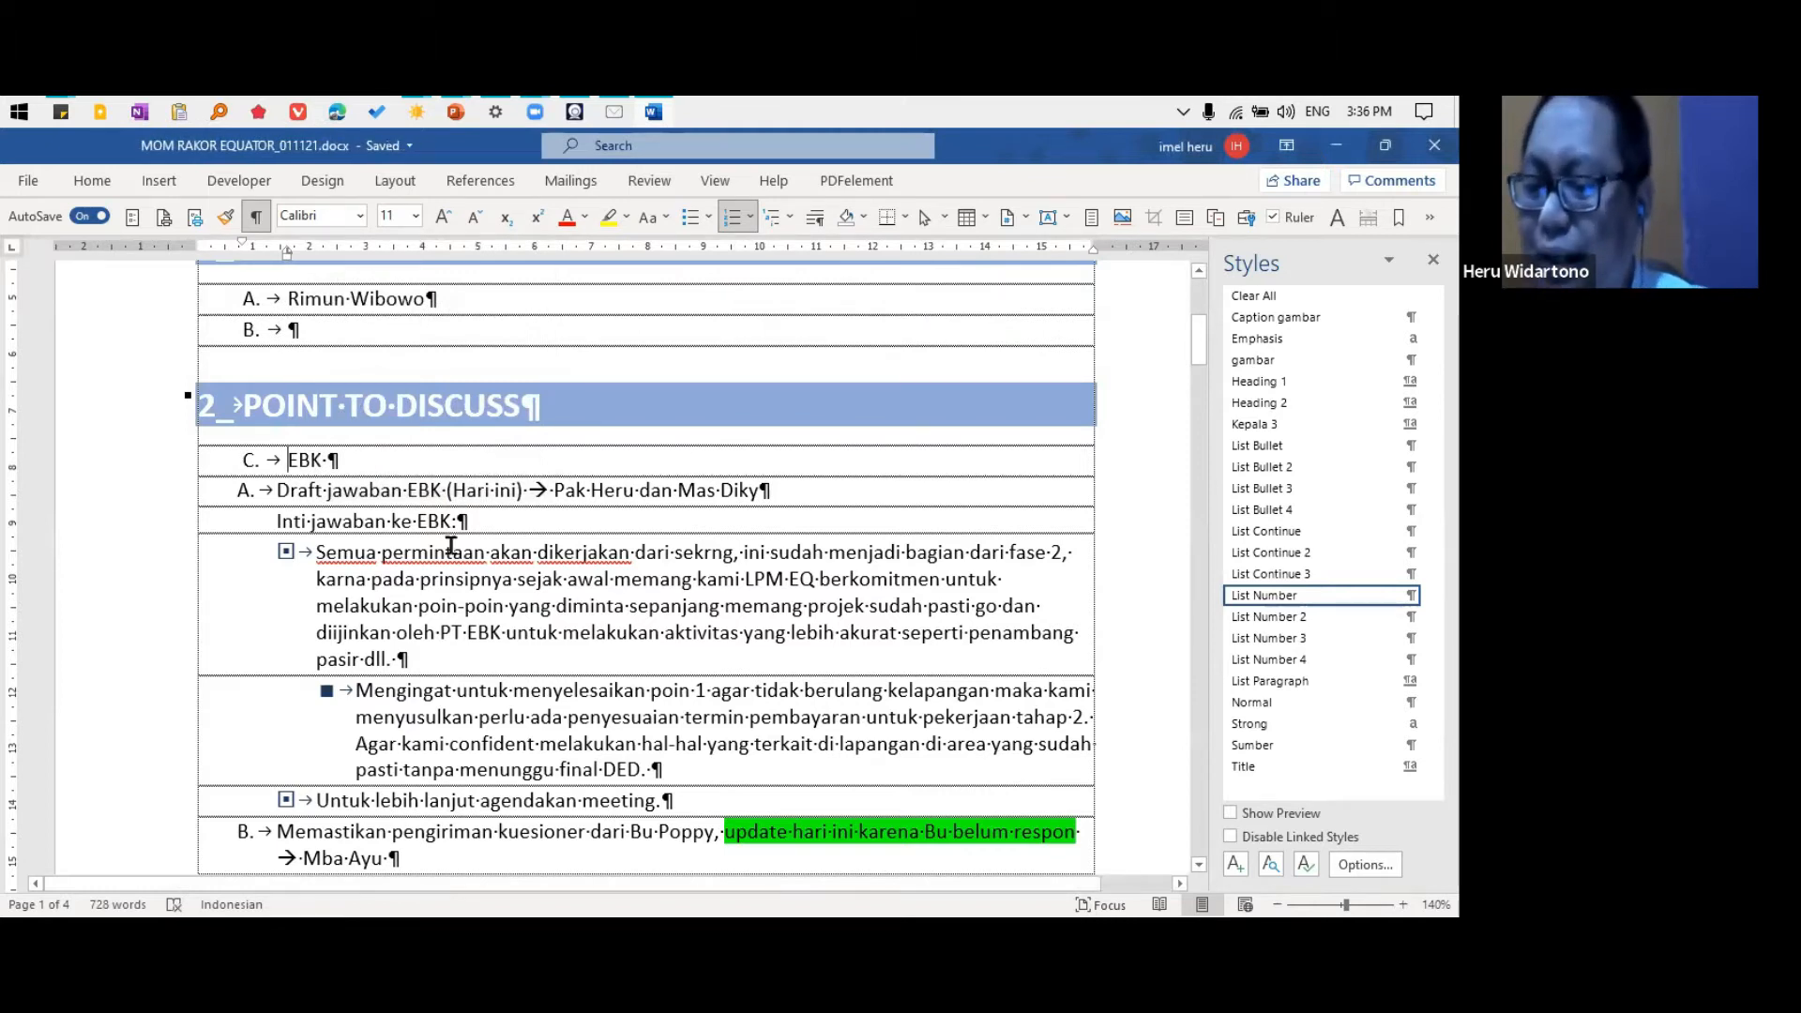
Modify the List Number 2 style of the "Draft jawaban EBK" item to use the a), b), c) numbering format
left_click(427, 489)
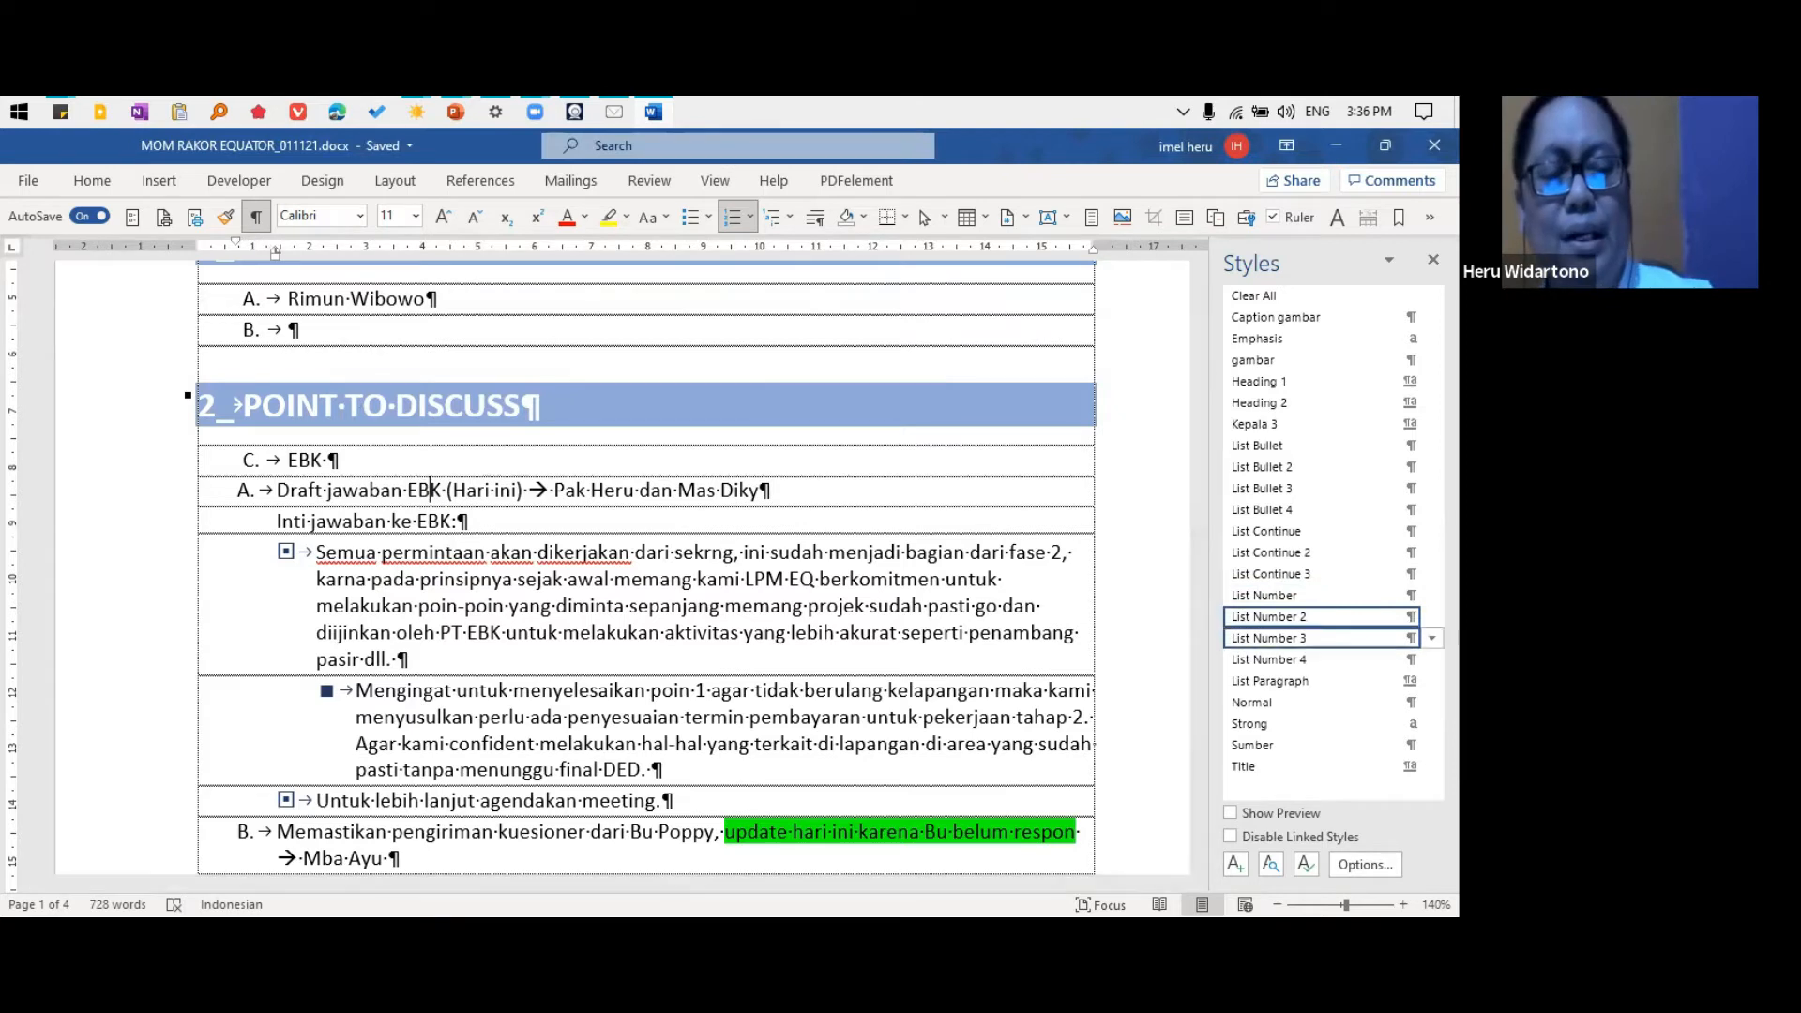
left_click(1433, 617)
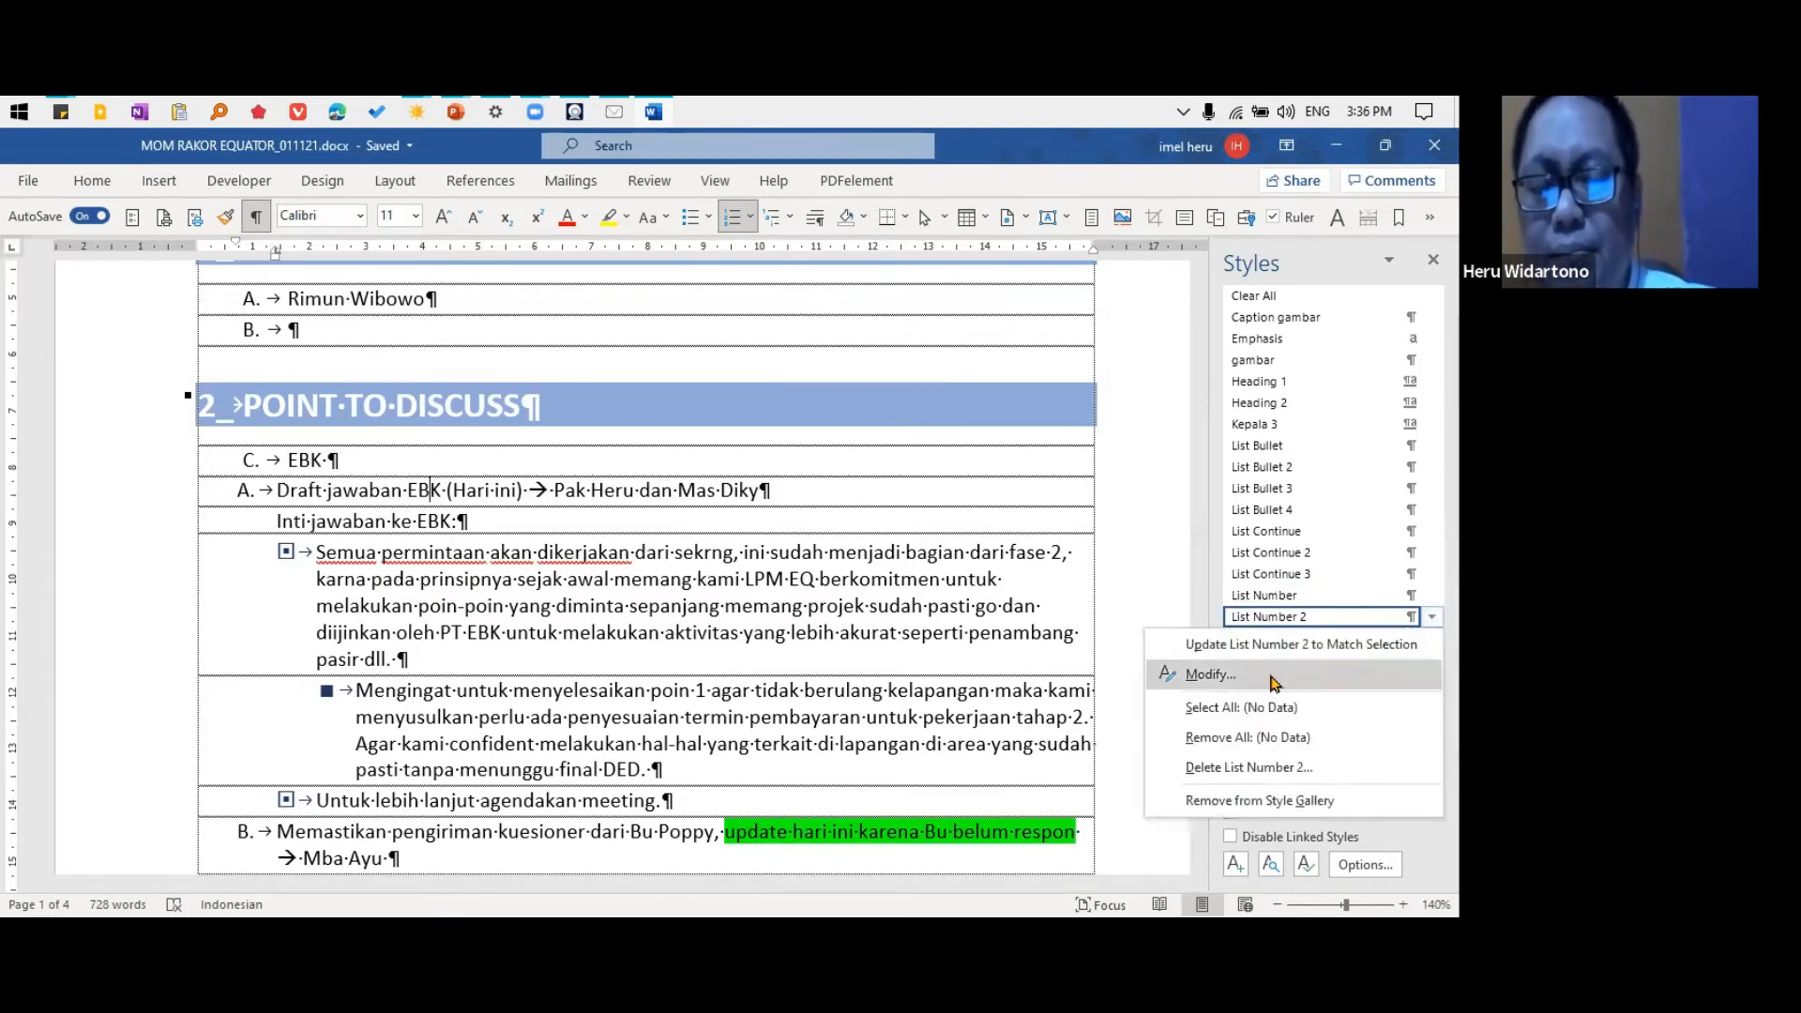
left_click(1276, 684)
left_click(620, 851)
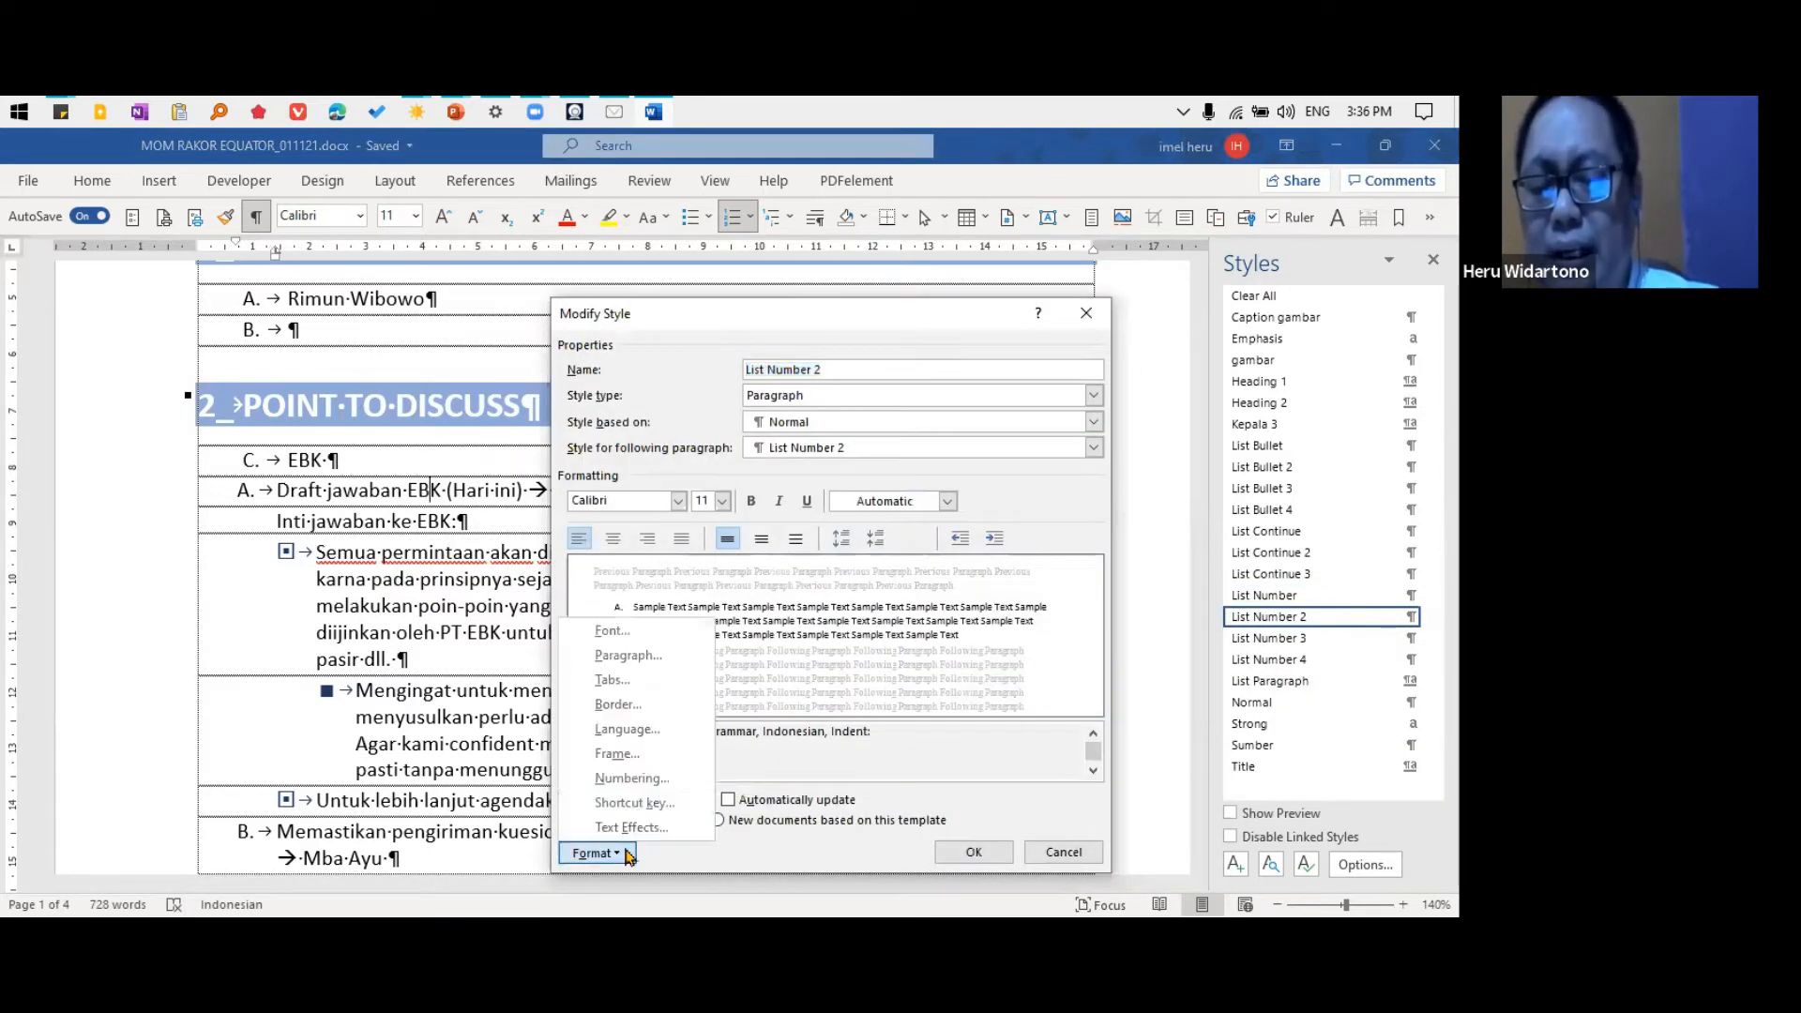
left_click(647, 788)
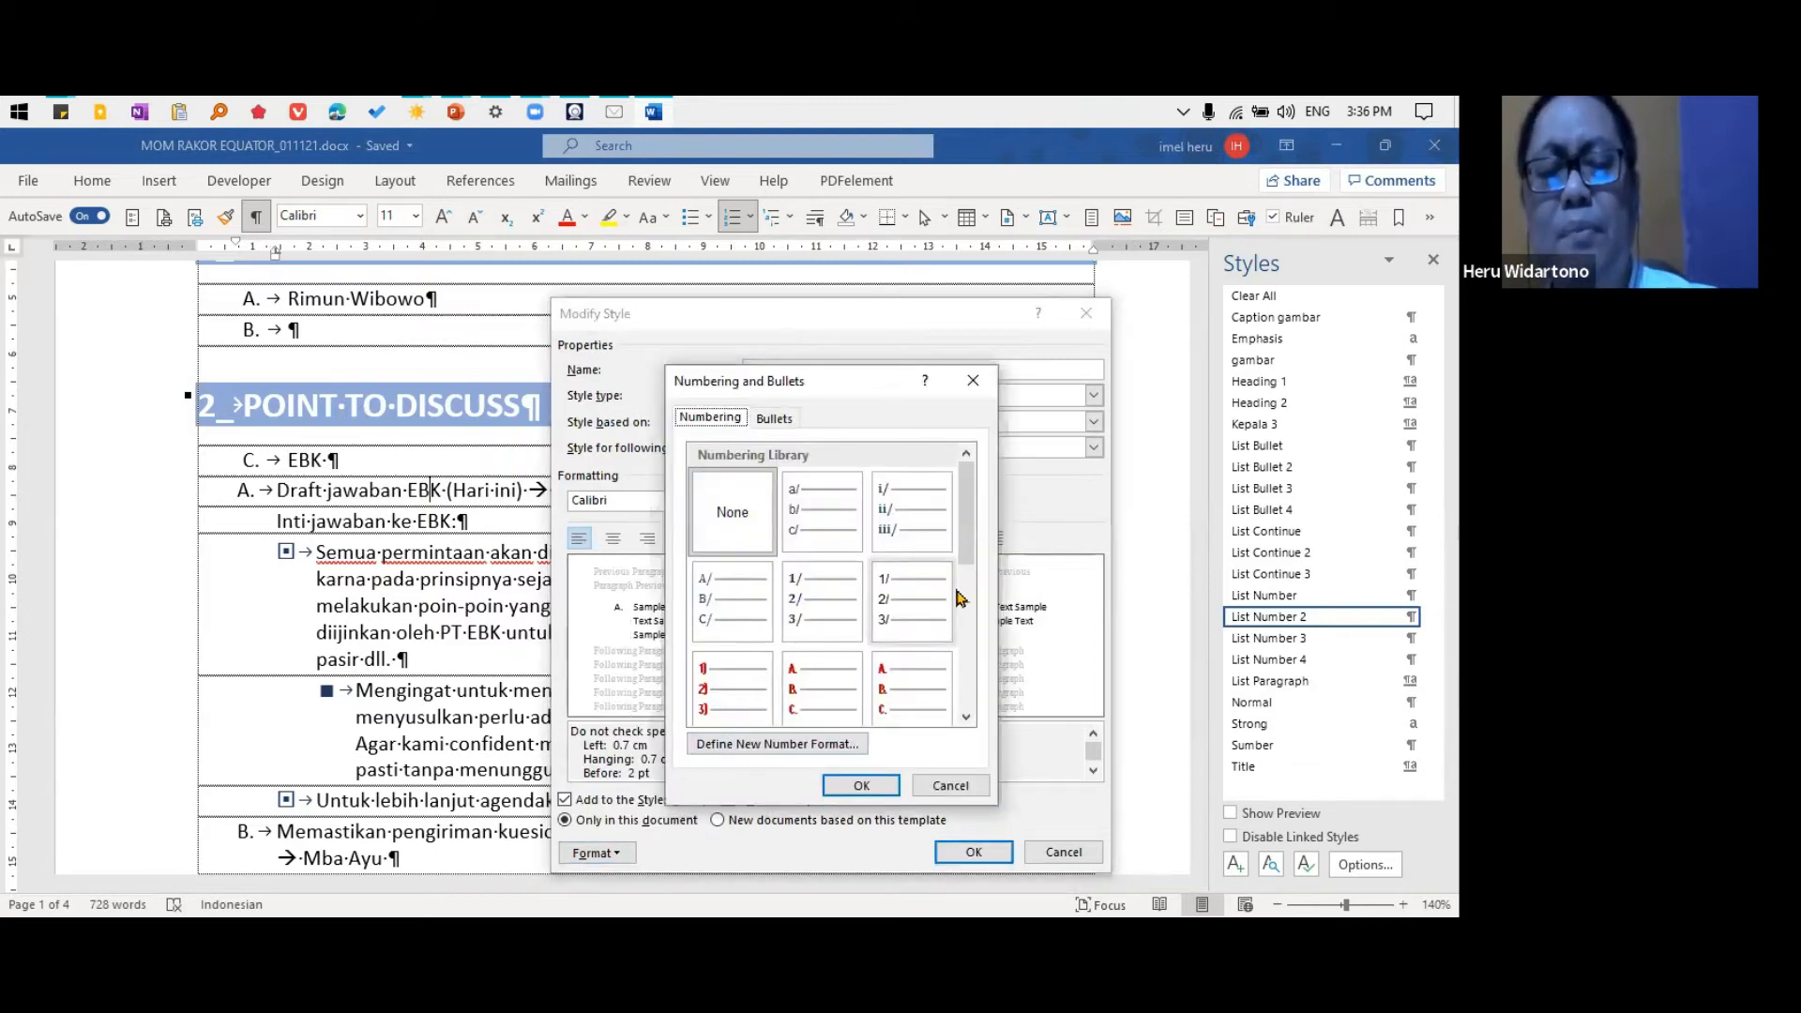
left_click_drag(971, 559, 970, 659)
left_click(915, 628)
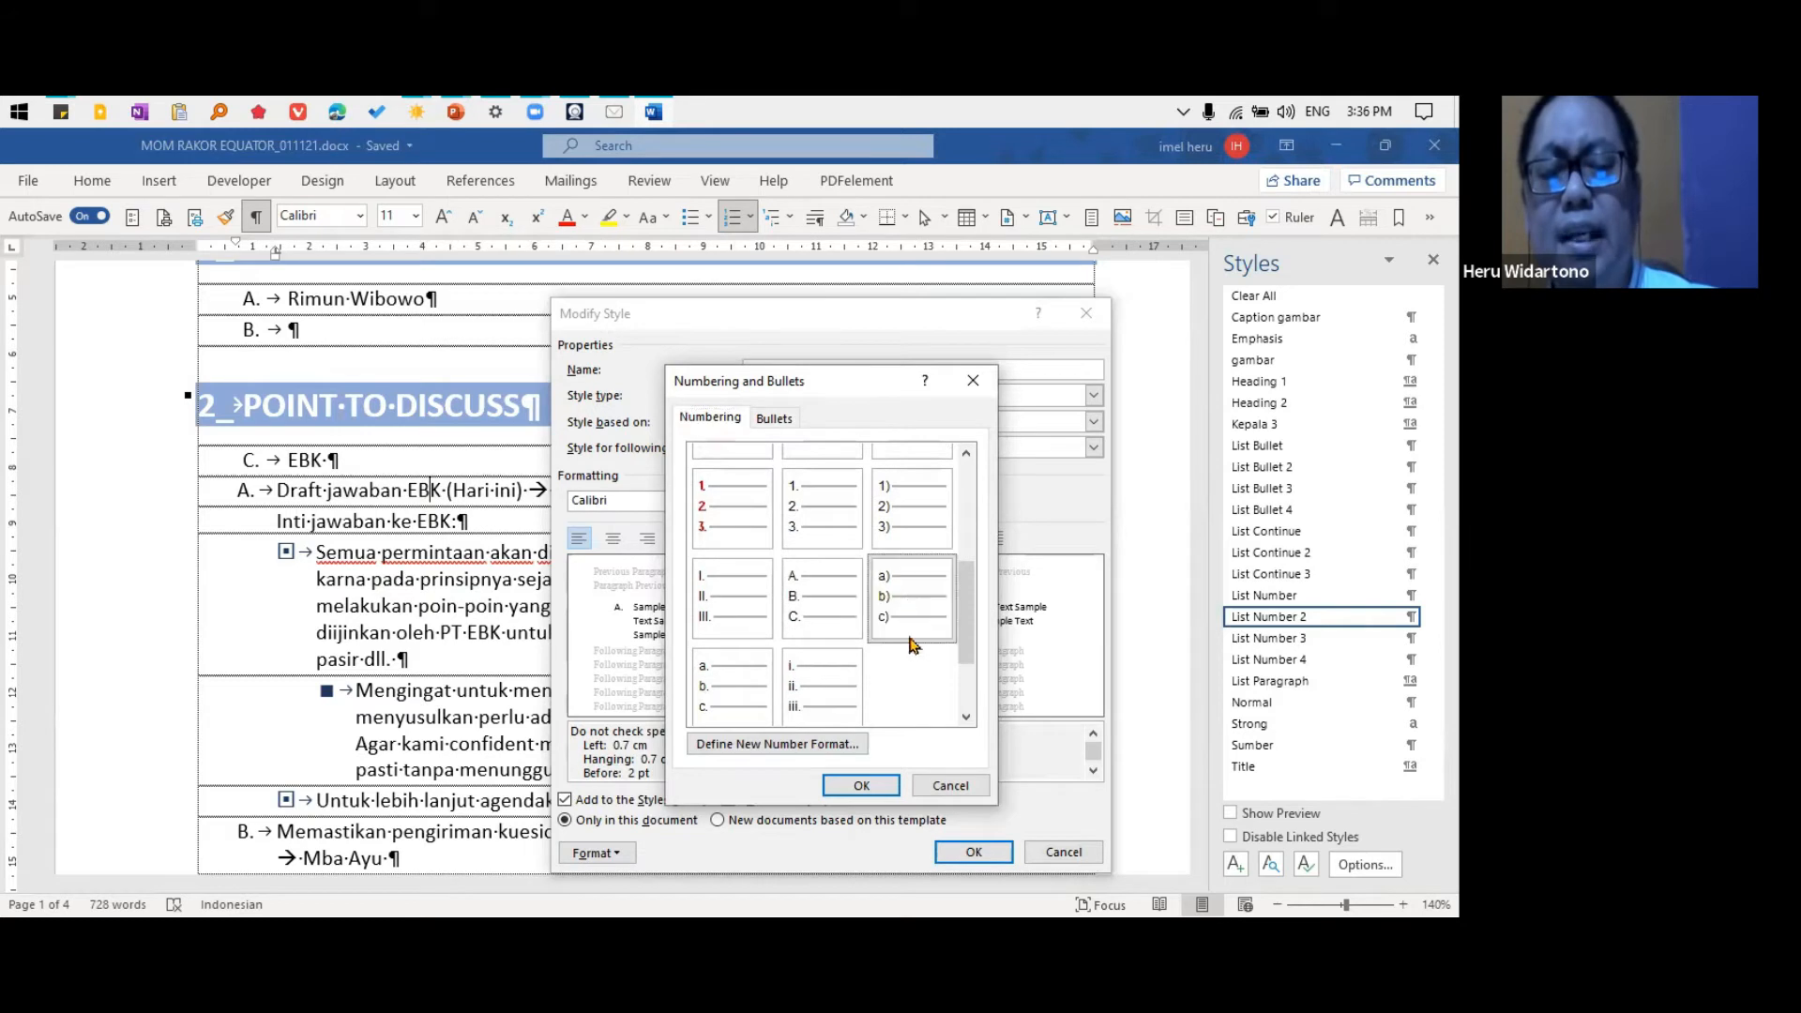
left_click(861, 785)
left_click(974, 852)
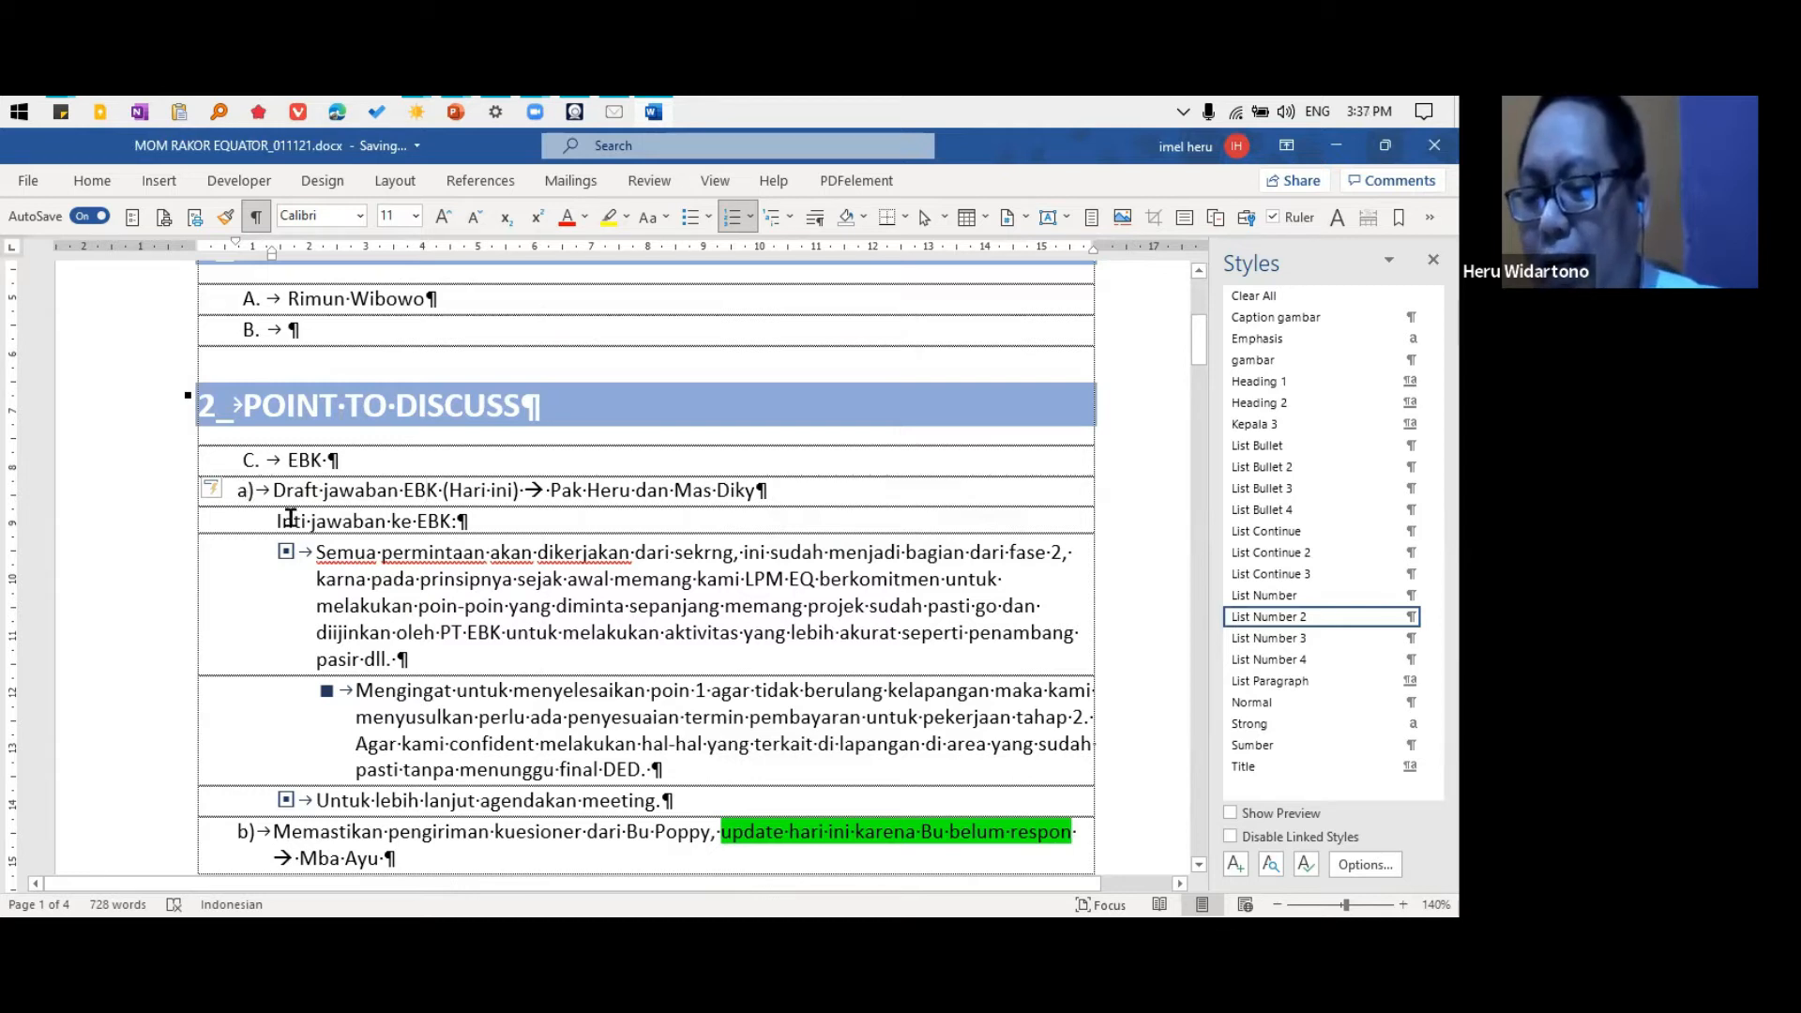
Adjust the list indents of the "Draft jawaban EBK" item to number position 1.6 cm, text indent 2.4 cm and a tab stop at 2.4 cm
right_click(248, 497)
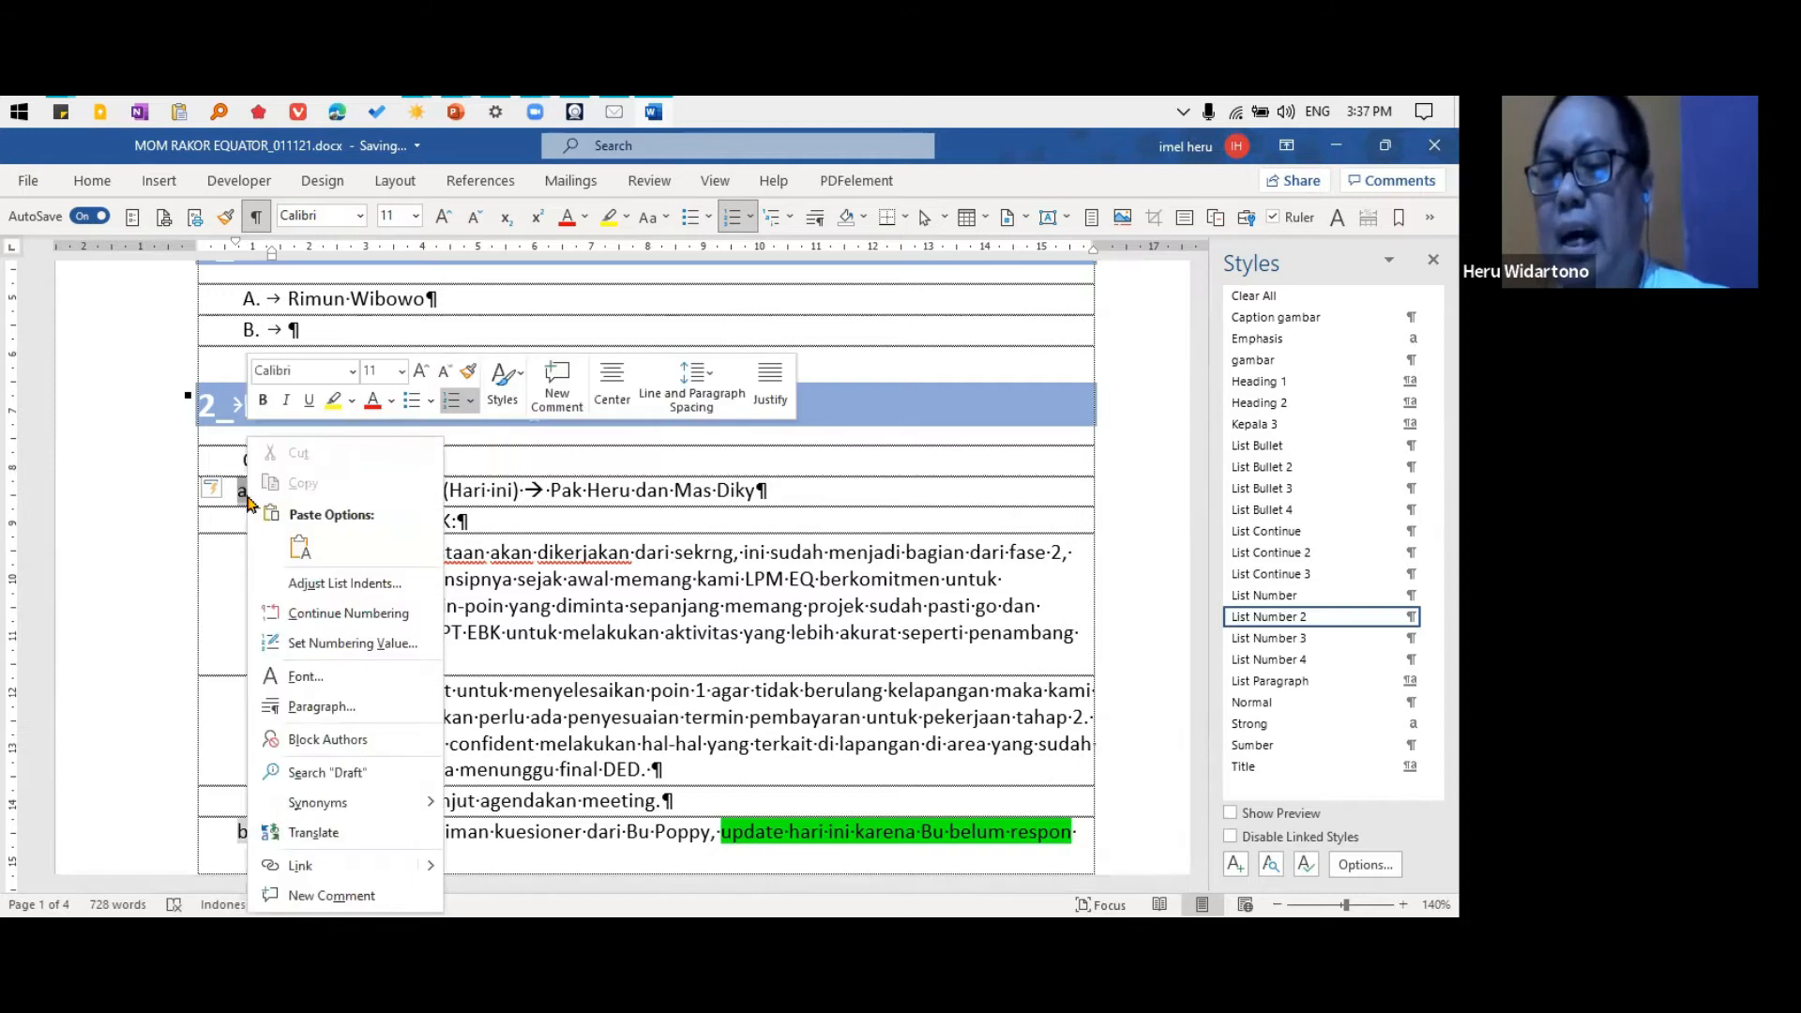
left_click(336, 586)
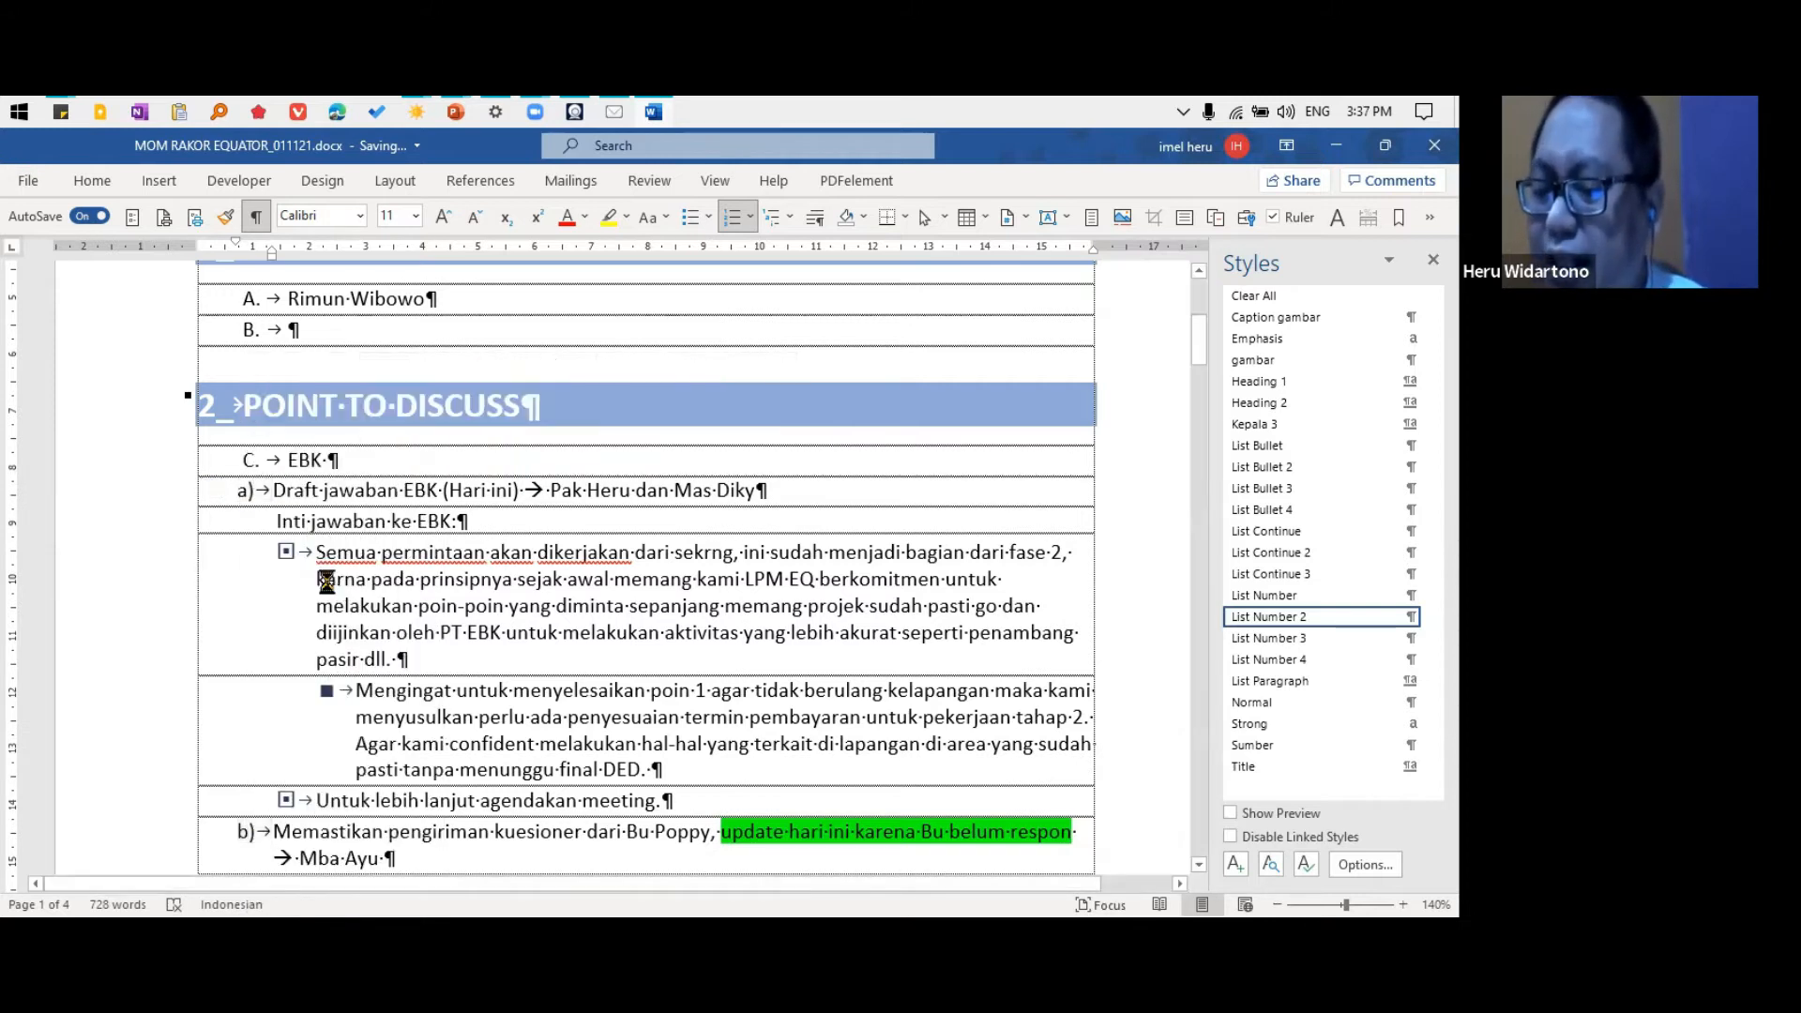
left_click_drag(384, 313, 512, 308)
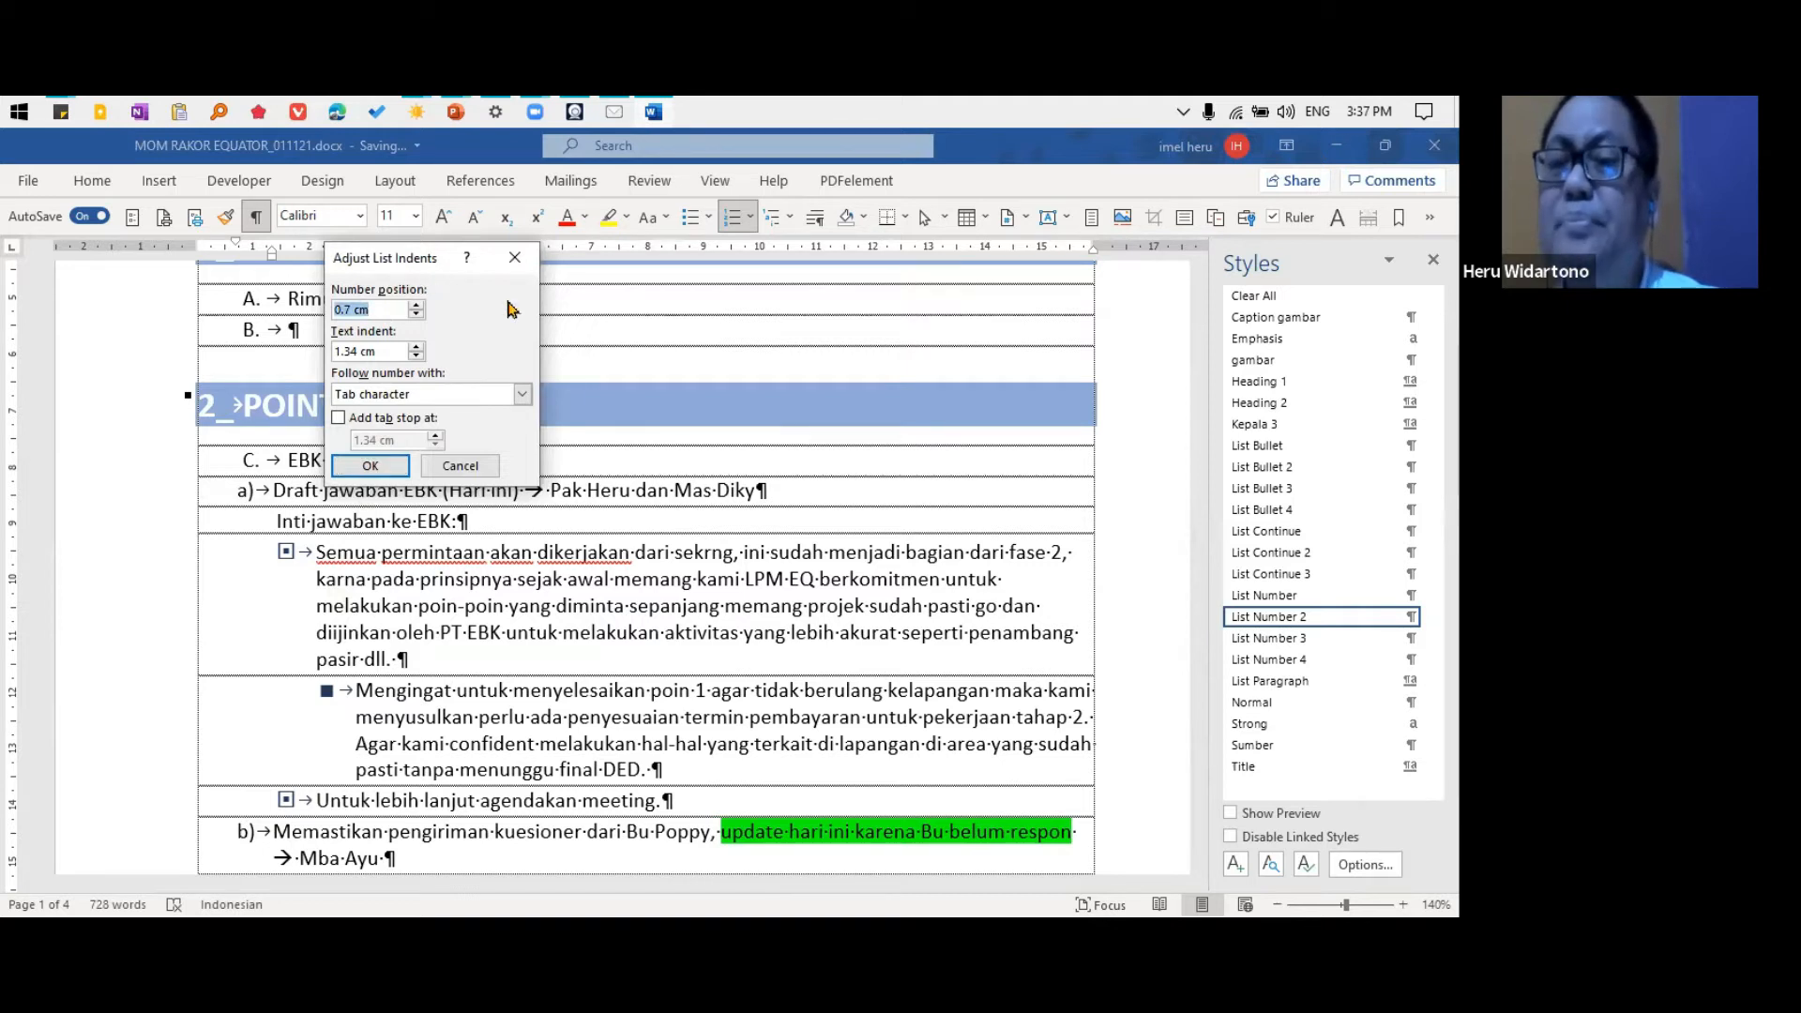
type("1")
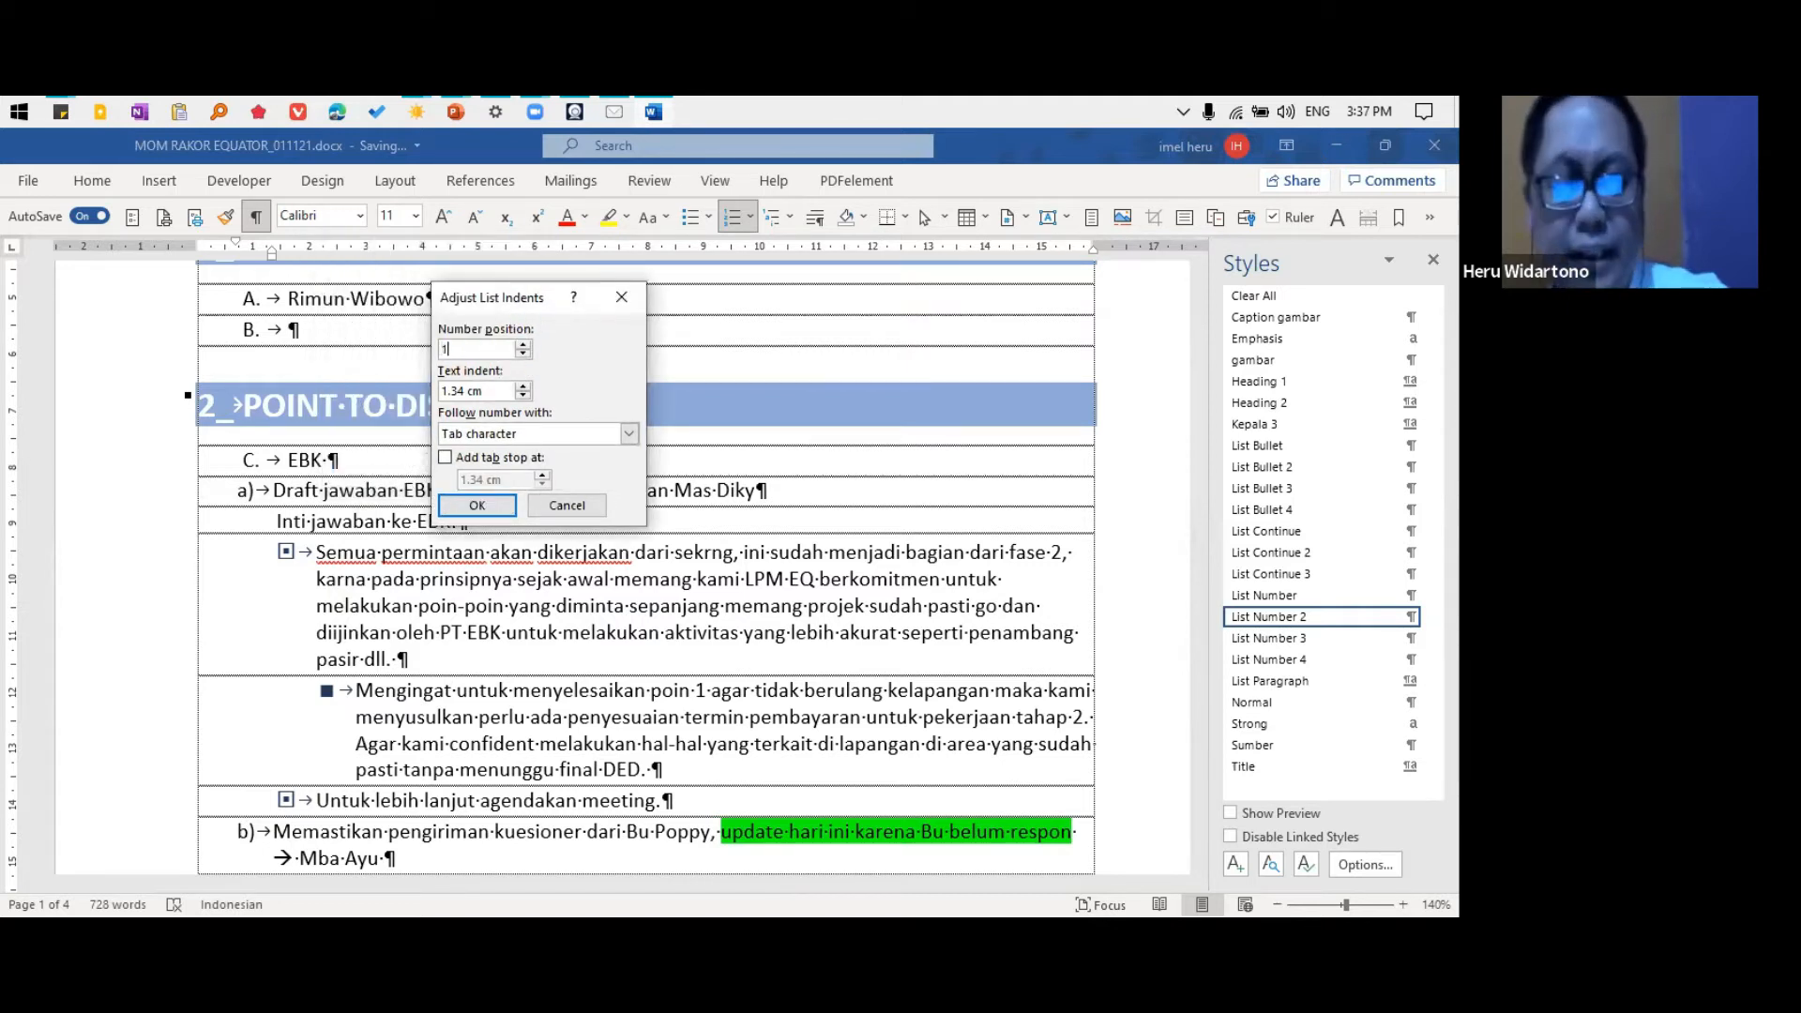
type(".6")
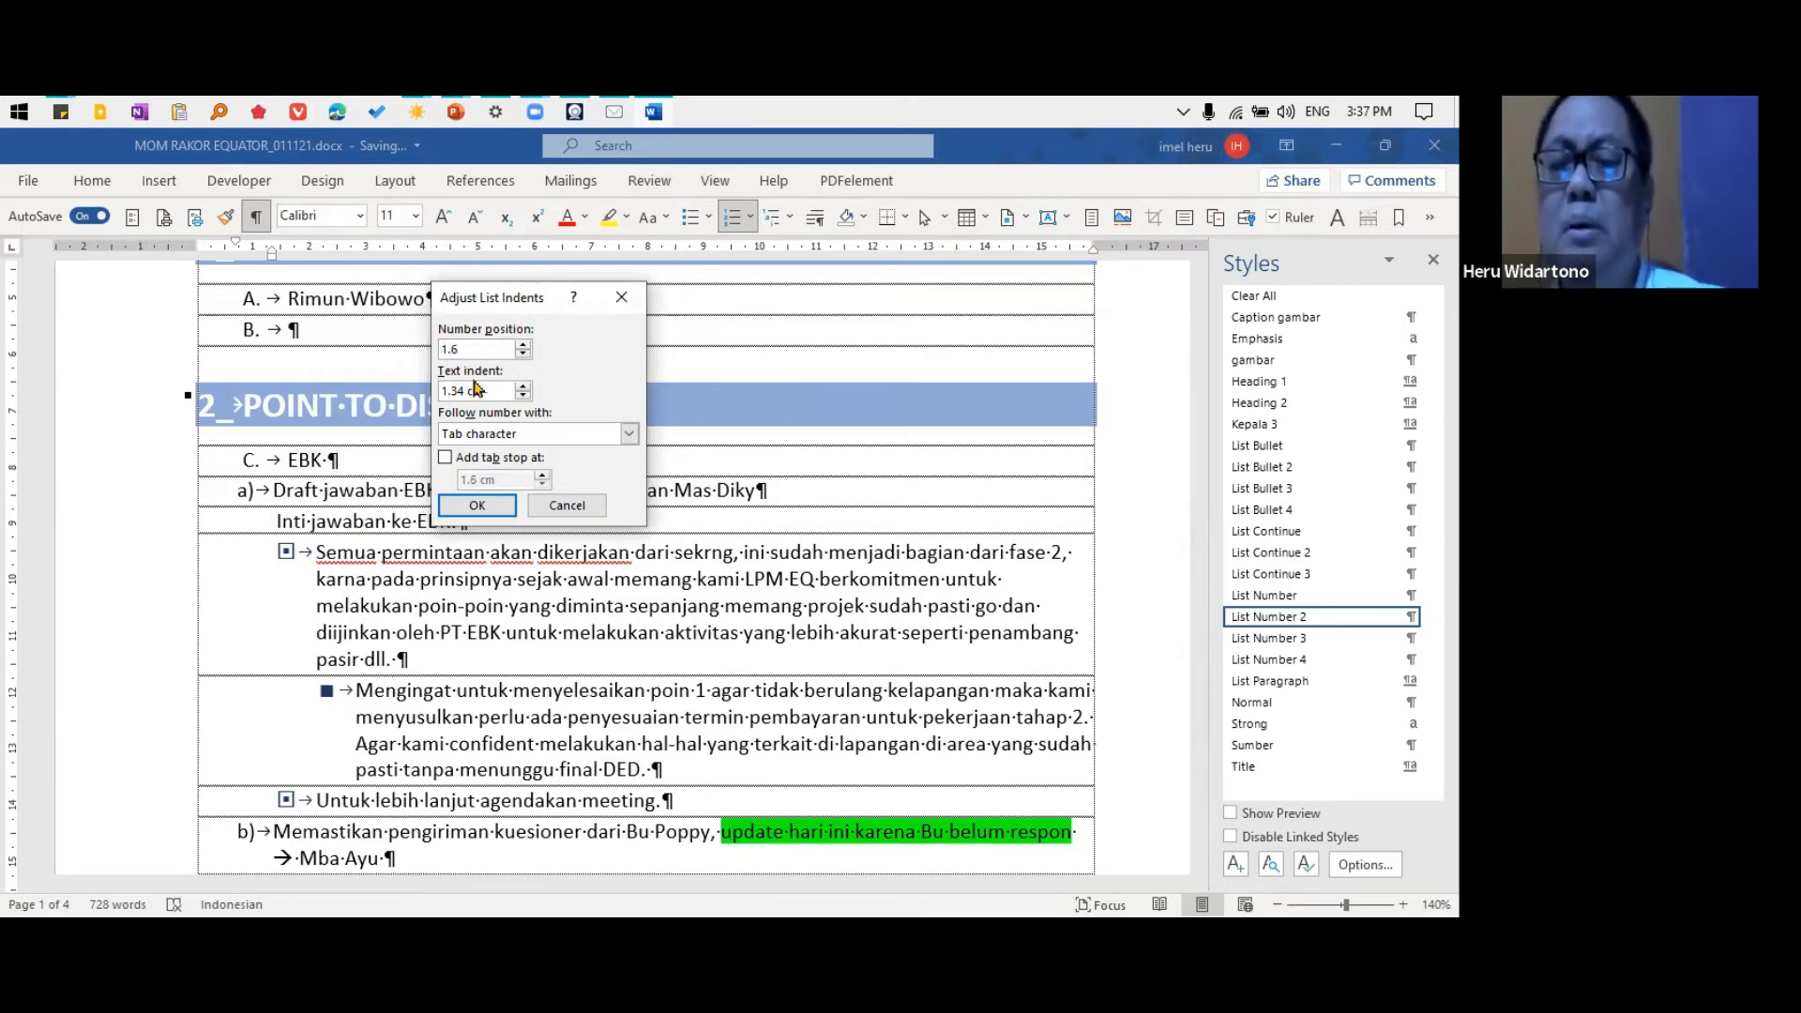
key("Tab")
type("2")
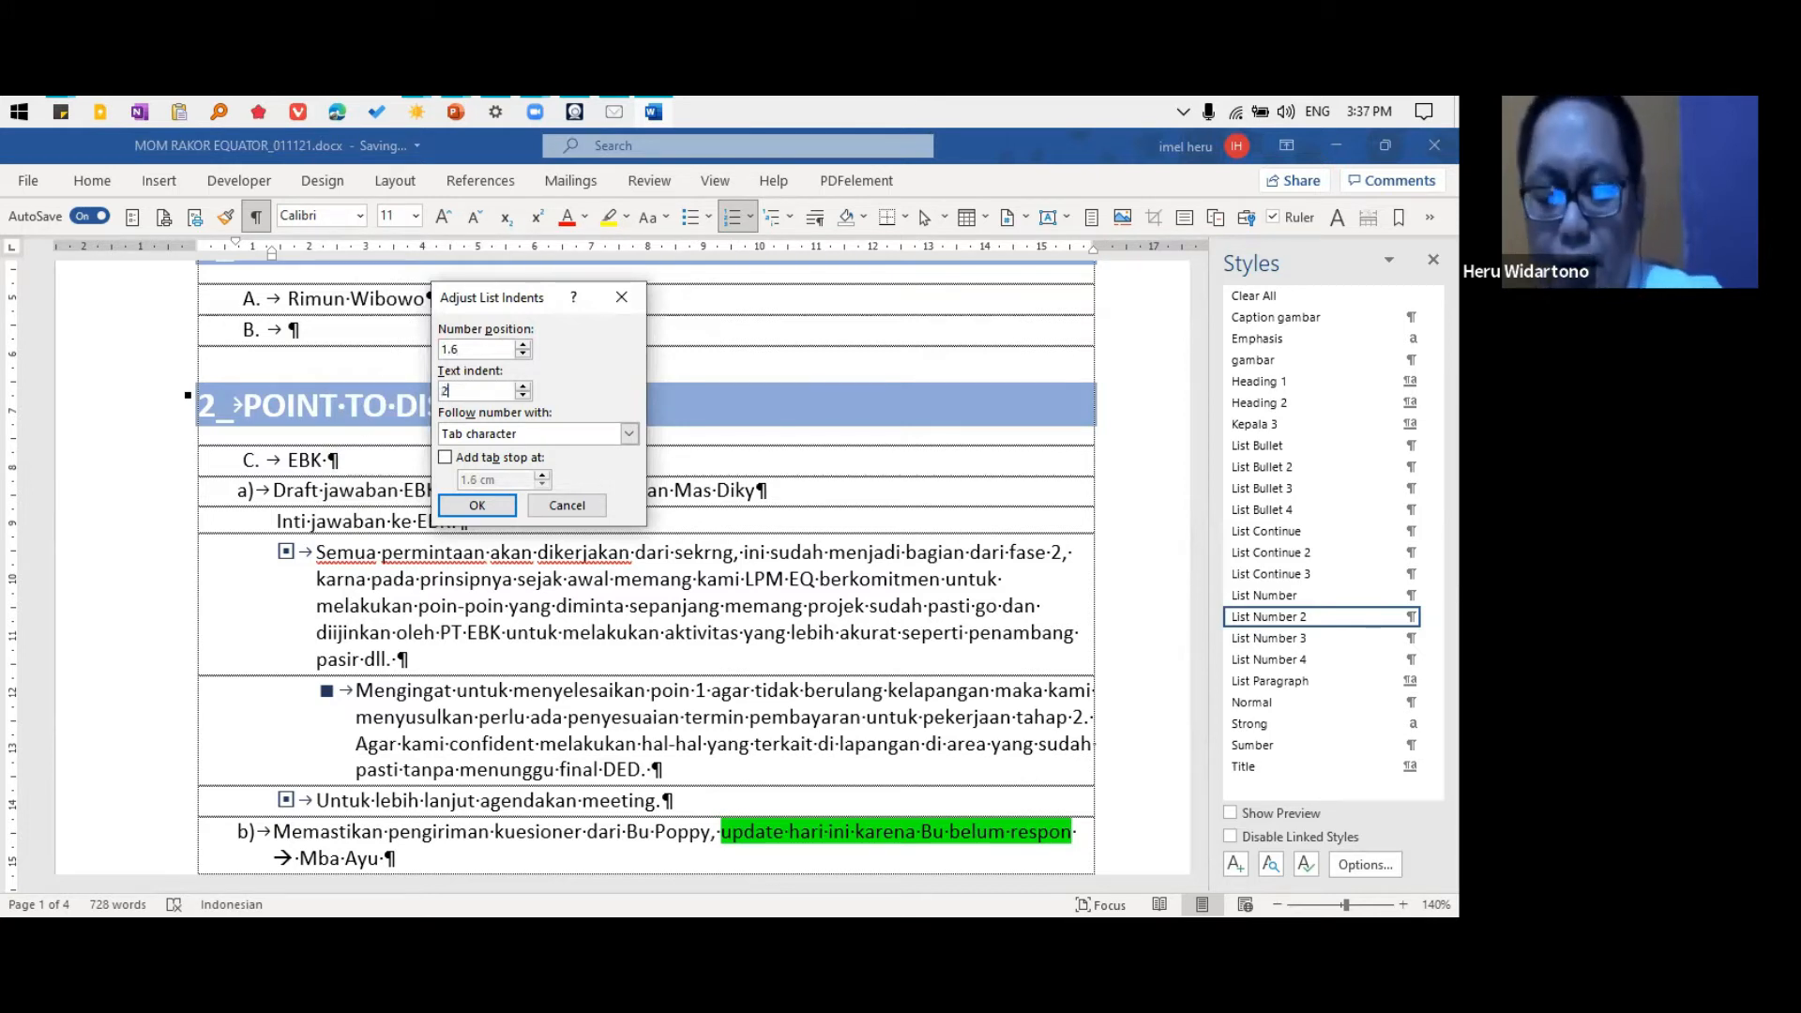
type(".4")
left_click(445, 458)
key("Tab")
type("2")
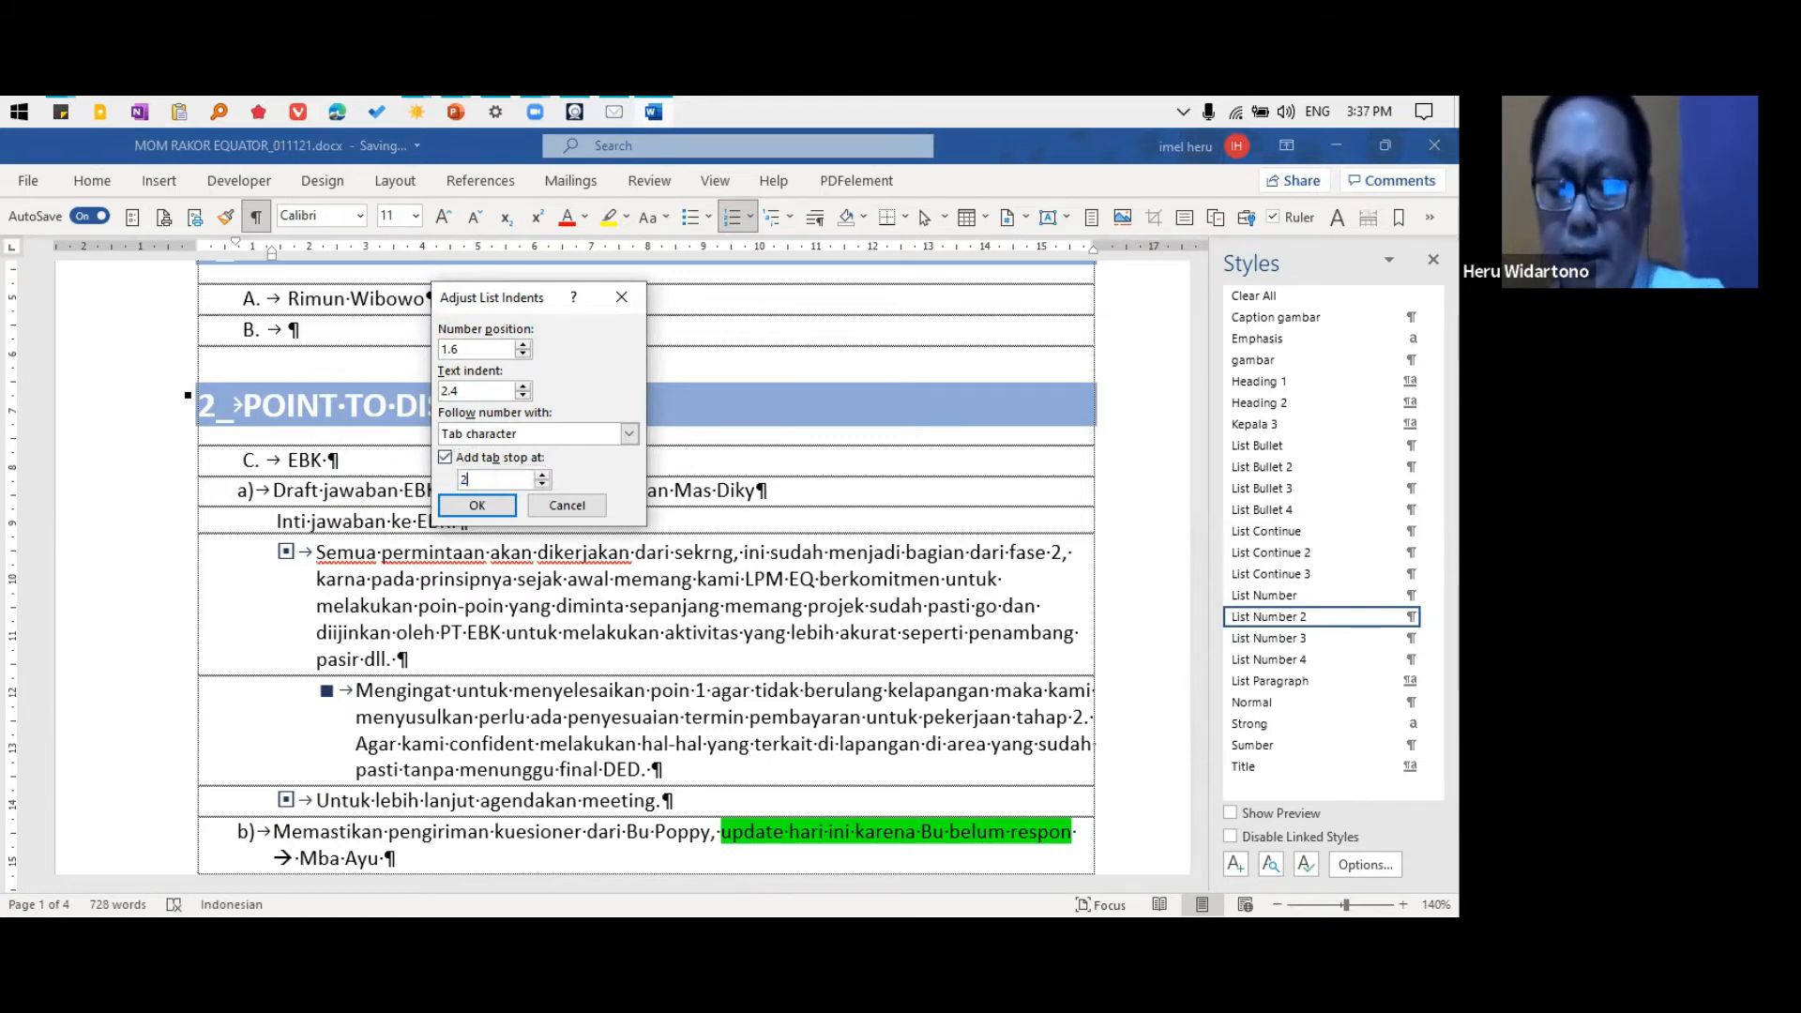
type(".4")
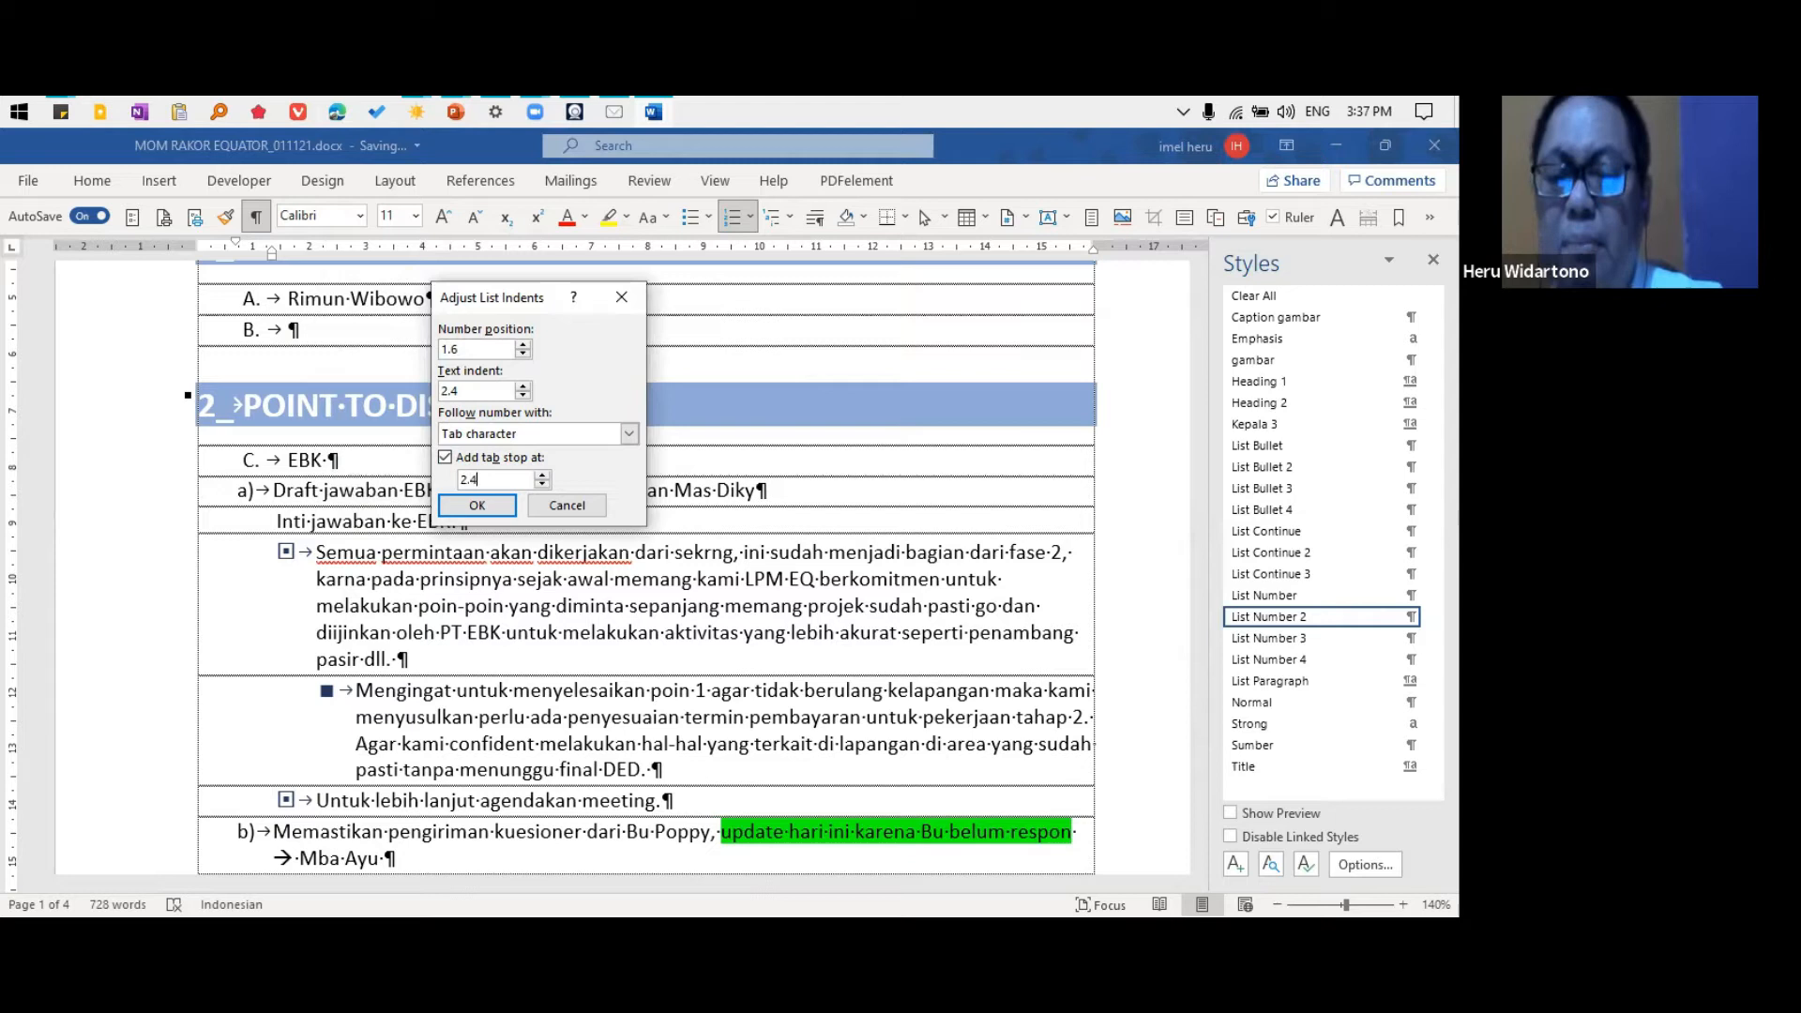
left_click(475, 507)
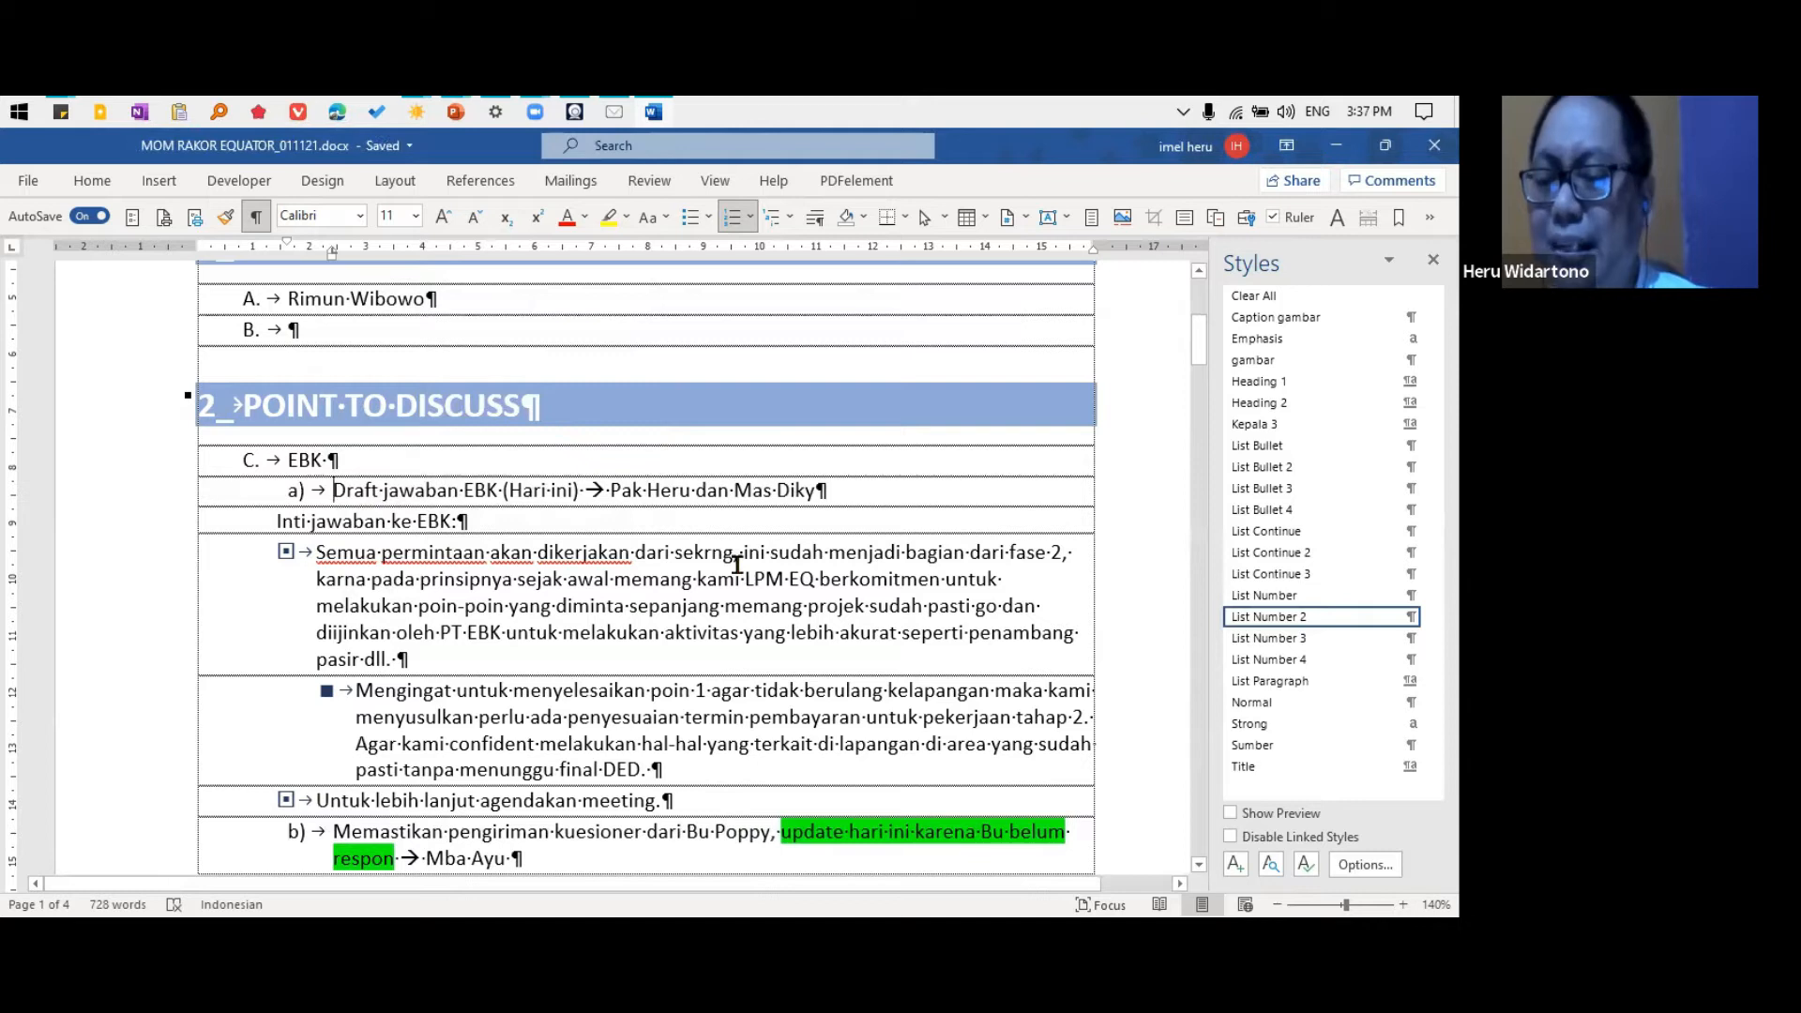
Modify the List Bullet 3 style of the "Semua permintaan" paragraph to use the purple diagonal arrow bullet
left_click(436, 555)
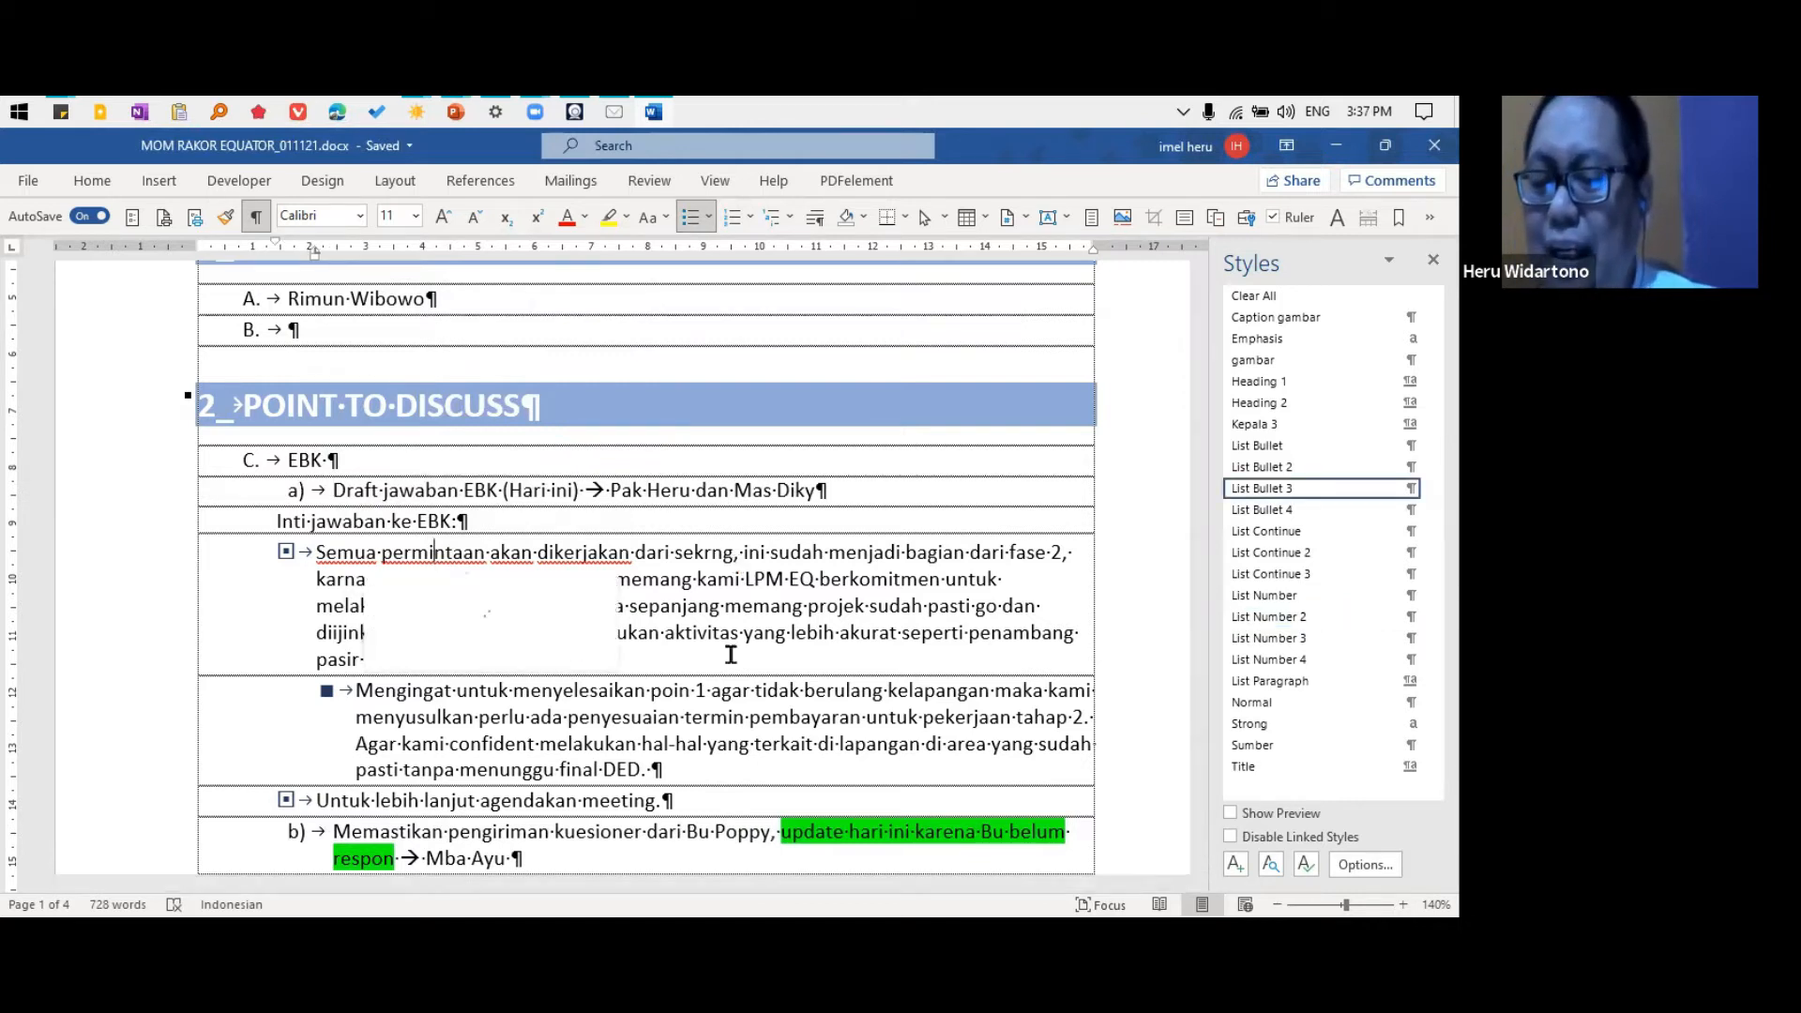
left_click(1431, 487)
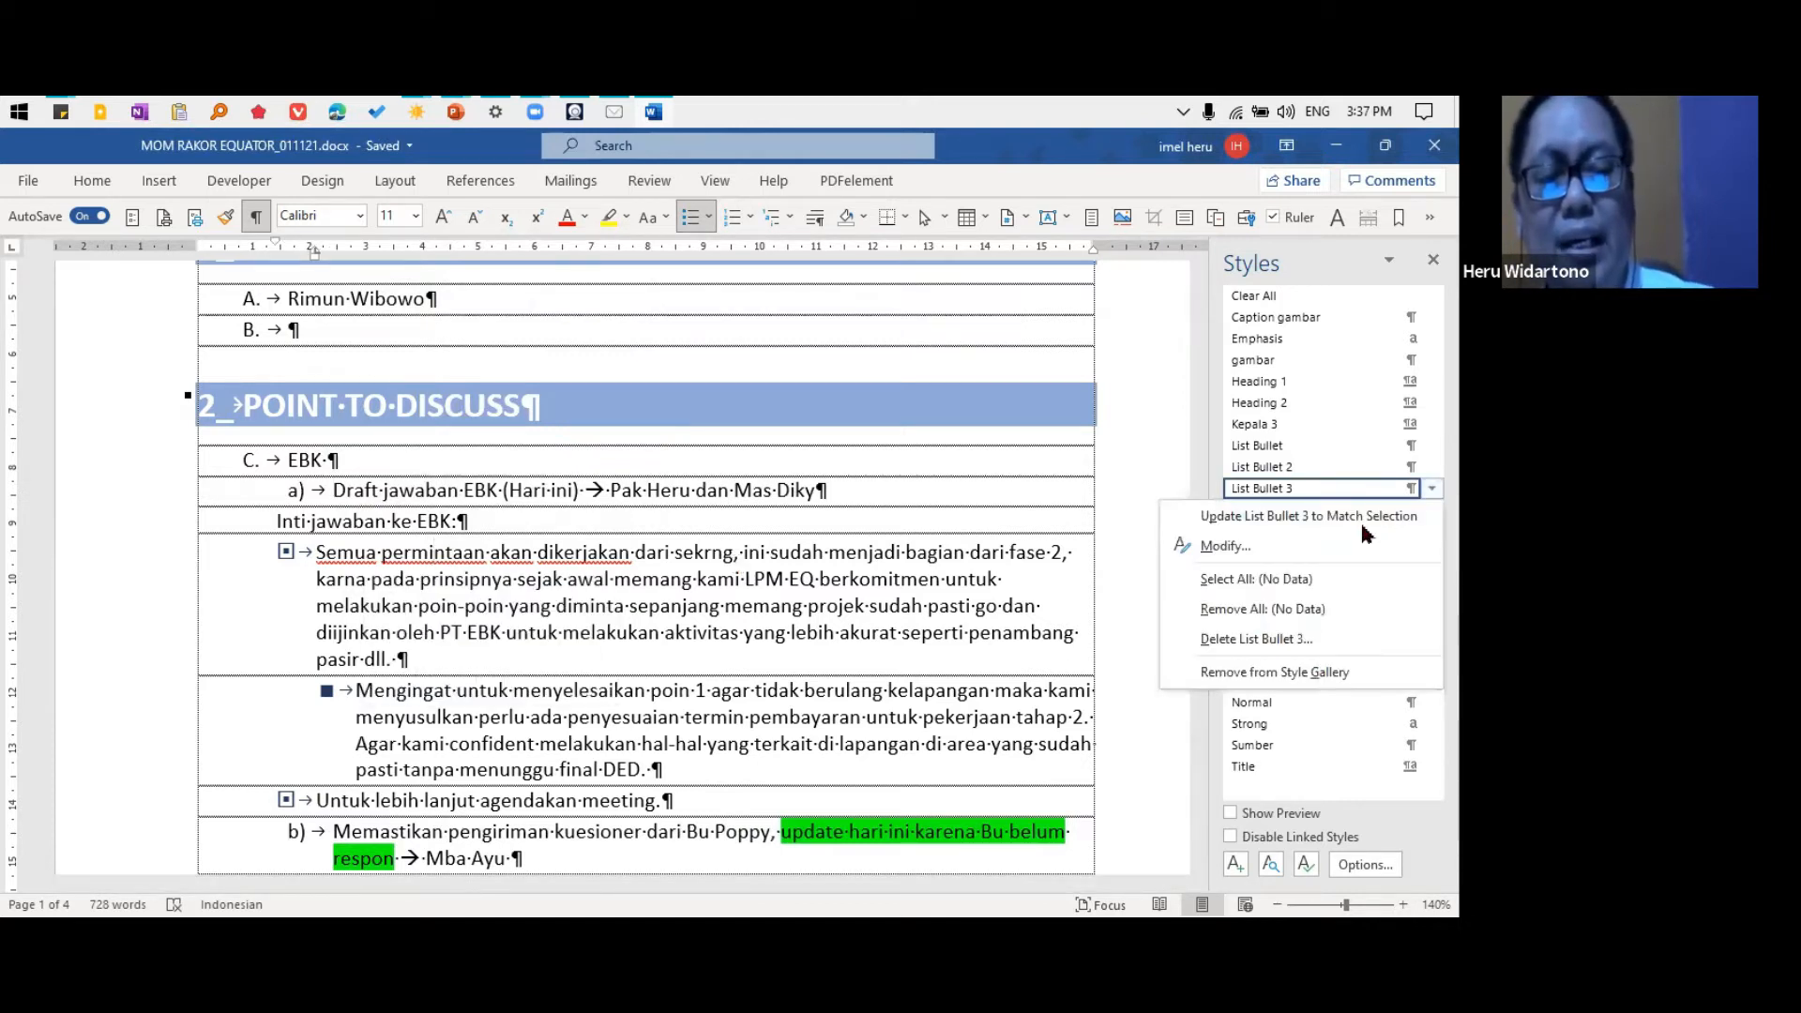
left_click(1225, 546)
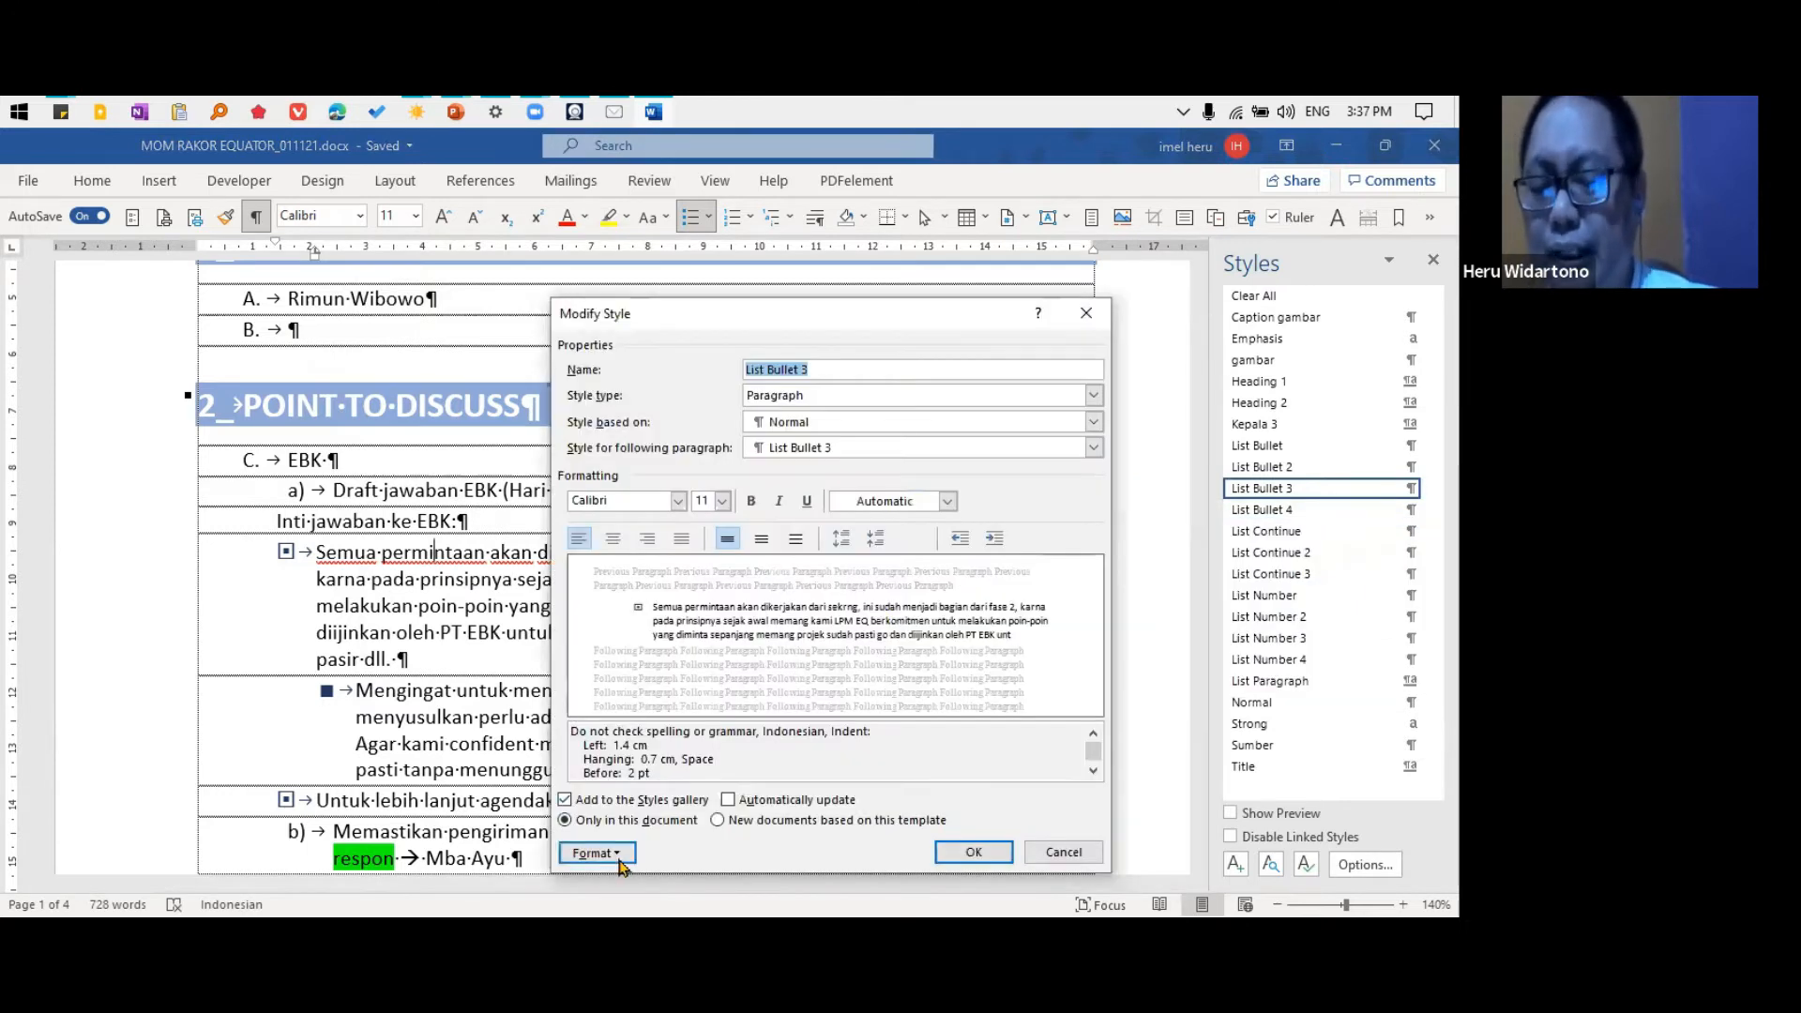
left_click(614, 855)
left_click(668, 778)
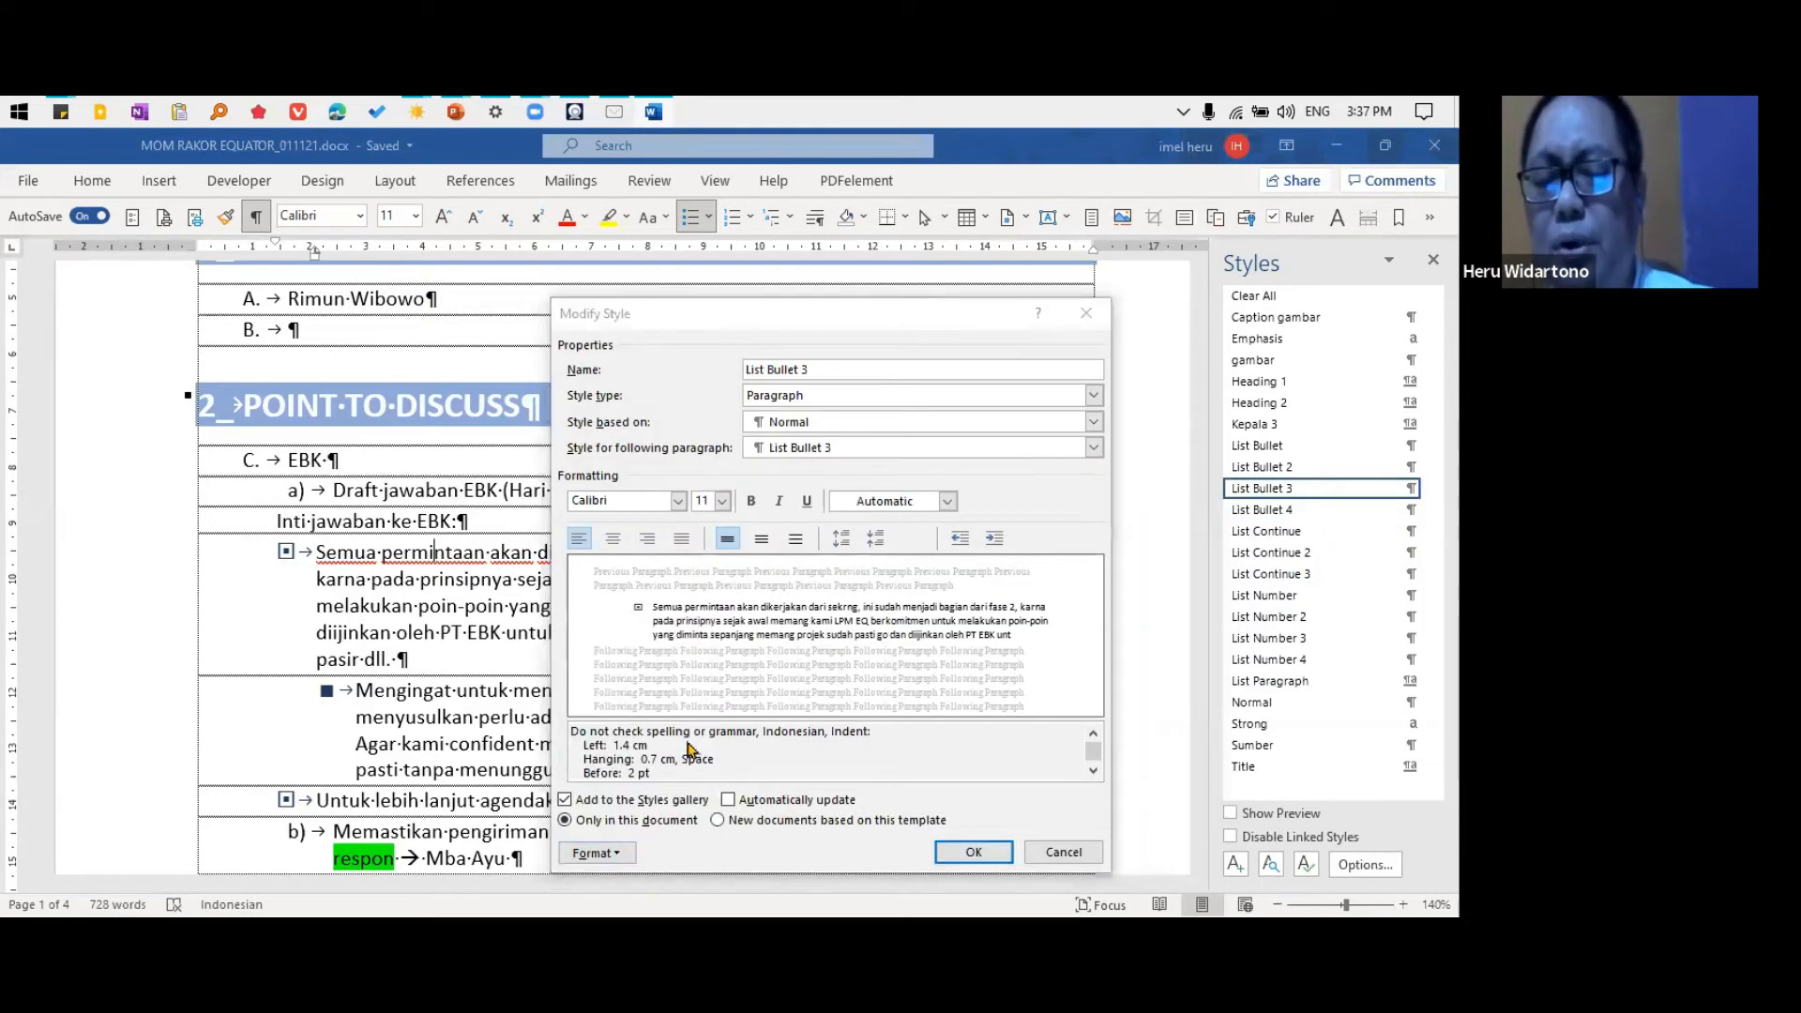
left_click(778, 419)
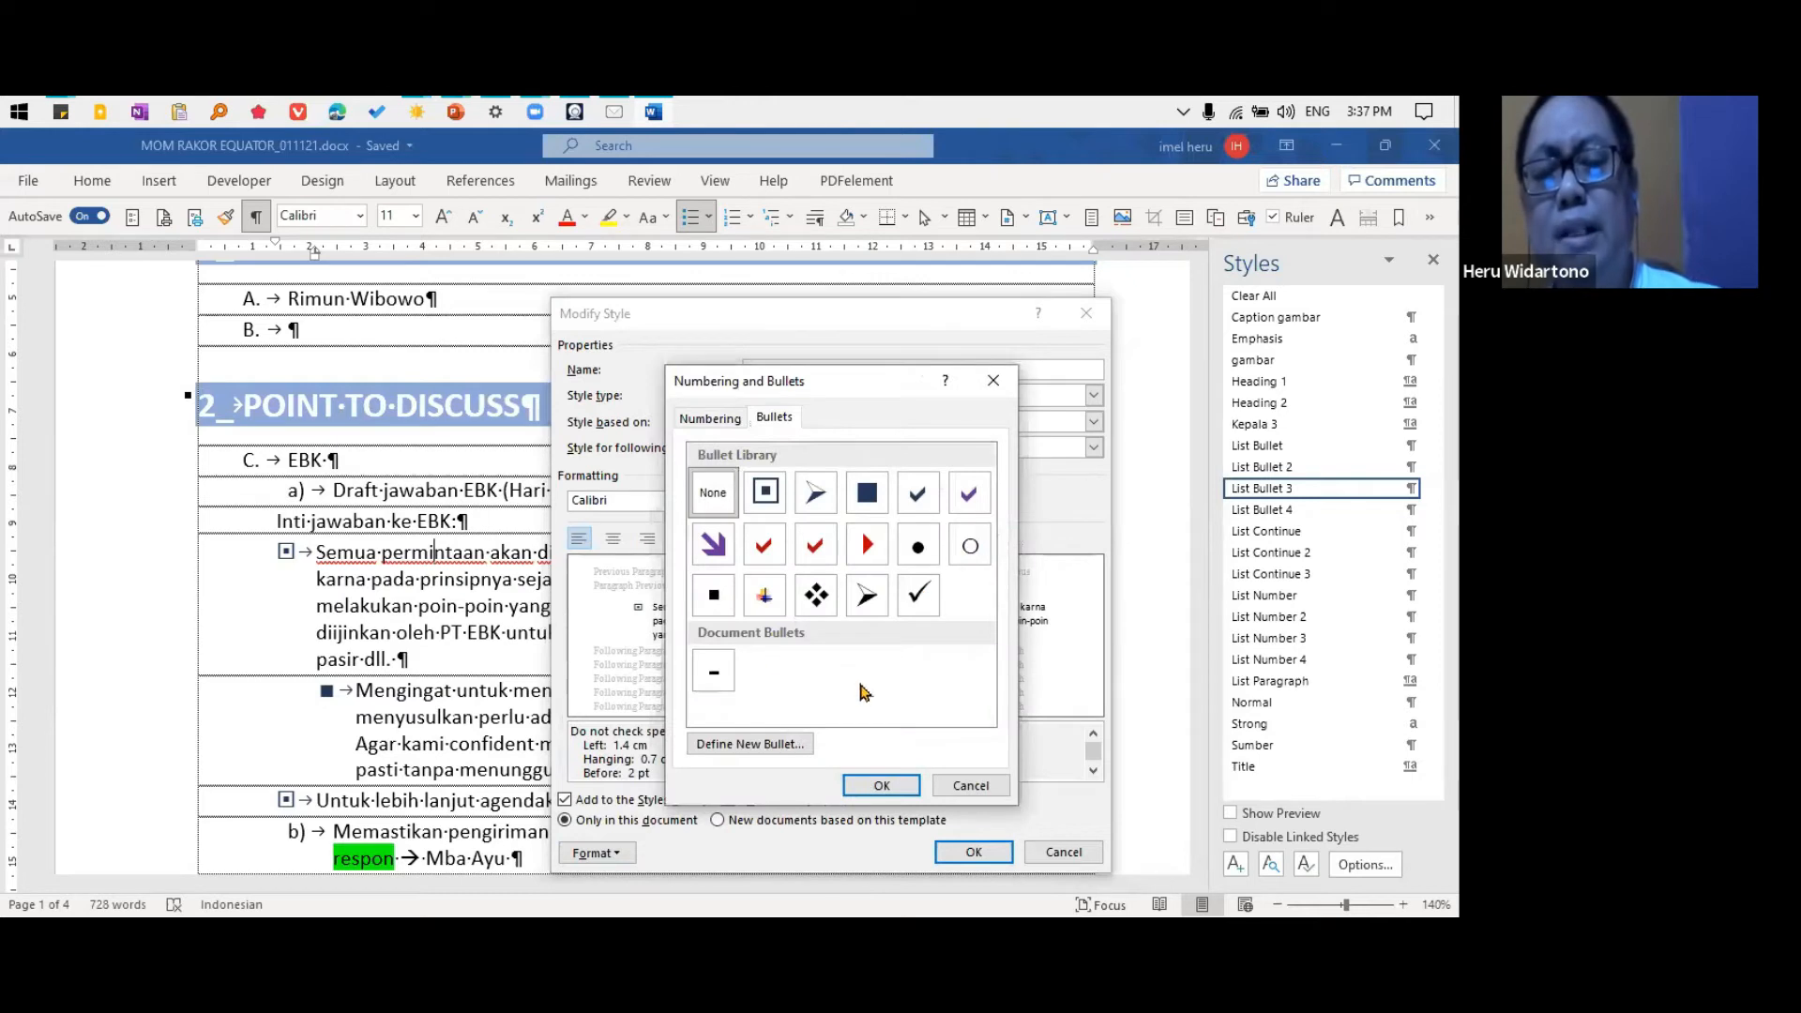
left_click(710, 546)
left_click(855, 782)
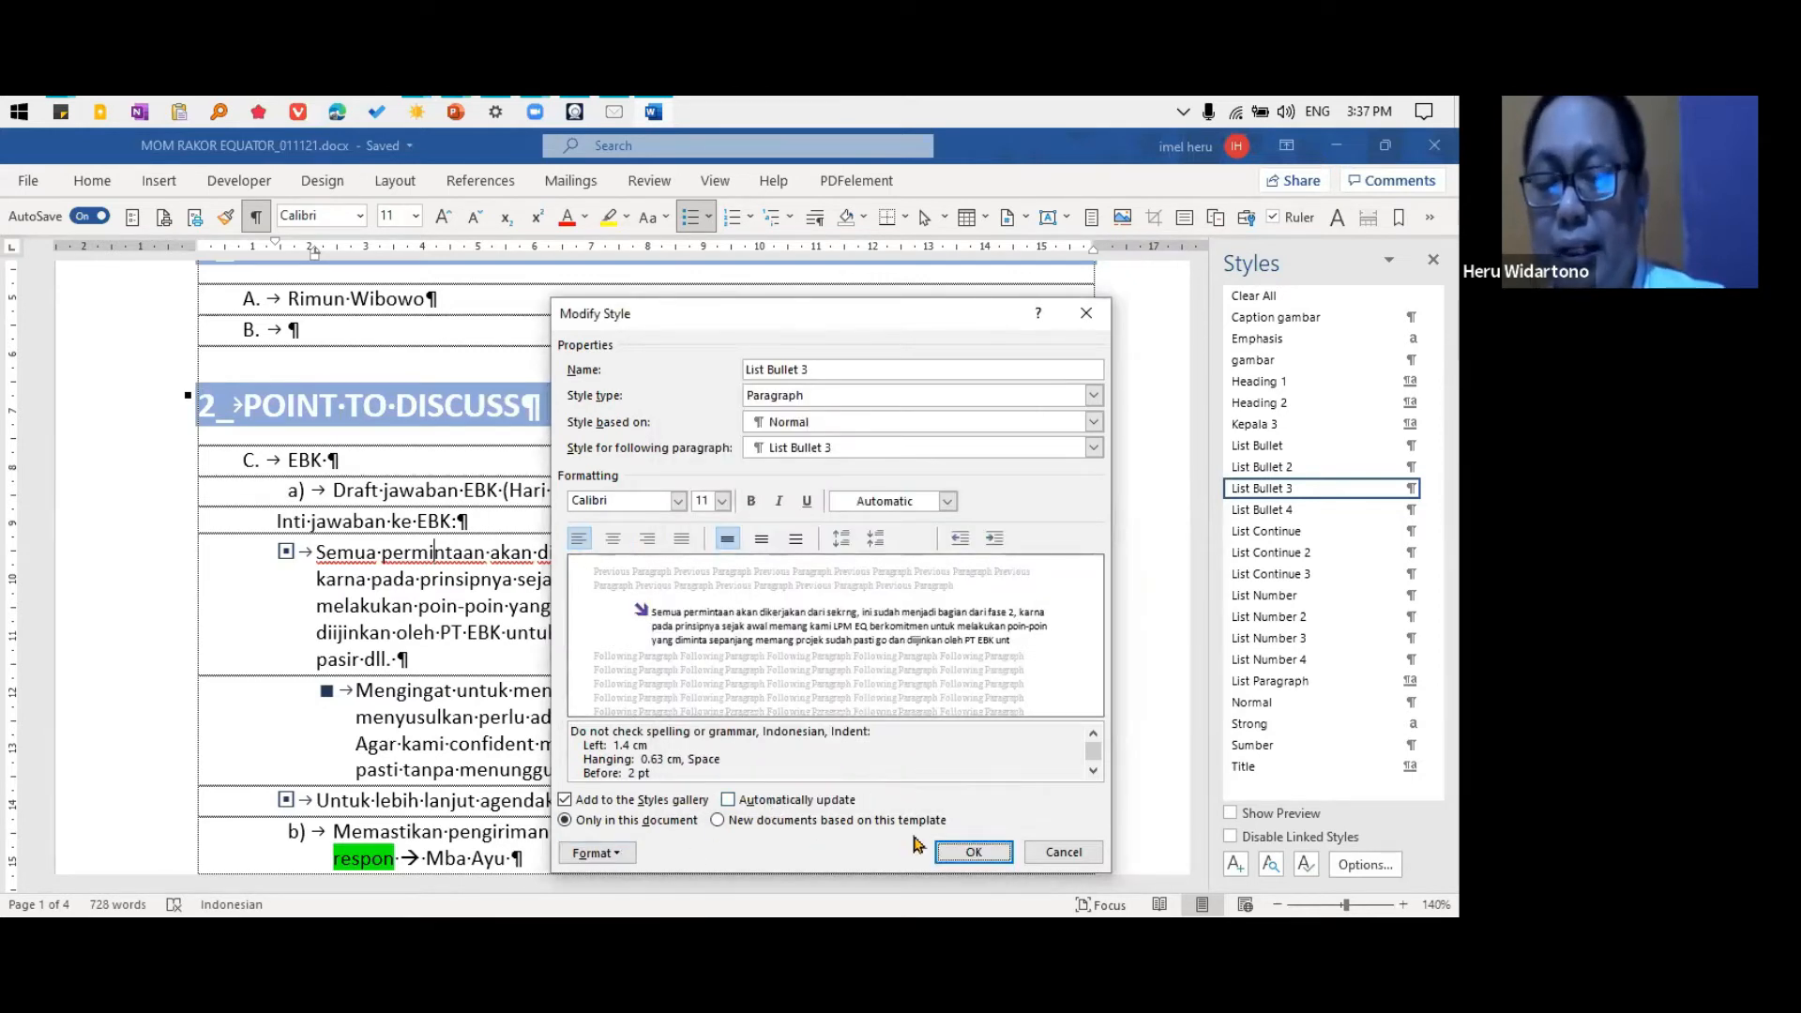
left_click(966, 852)
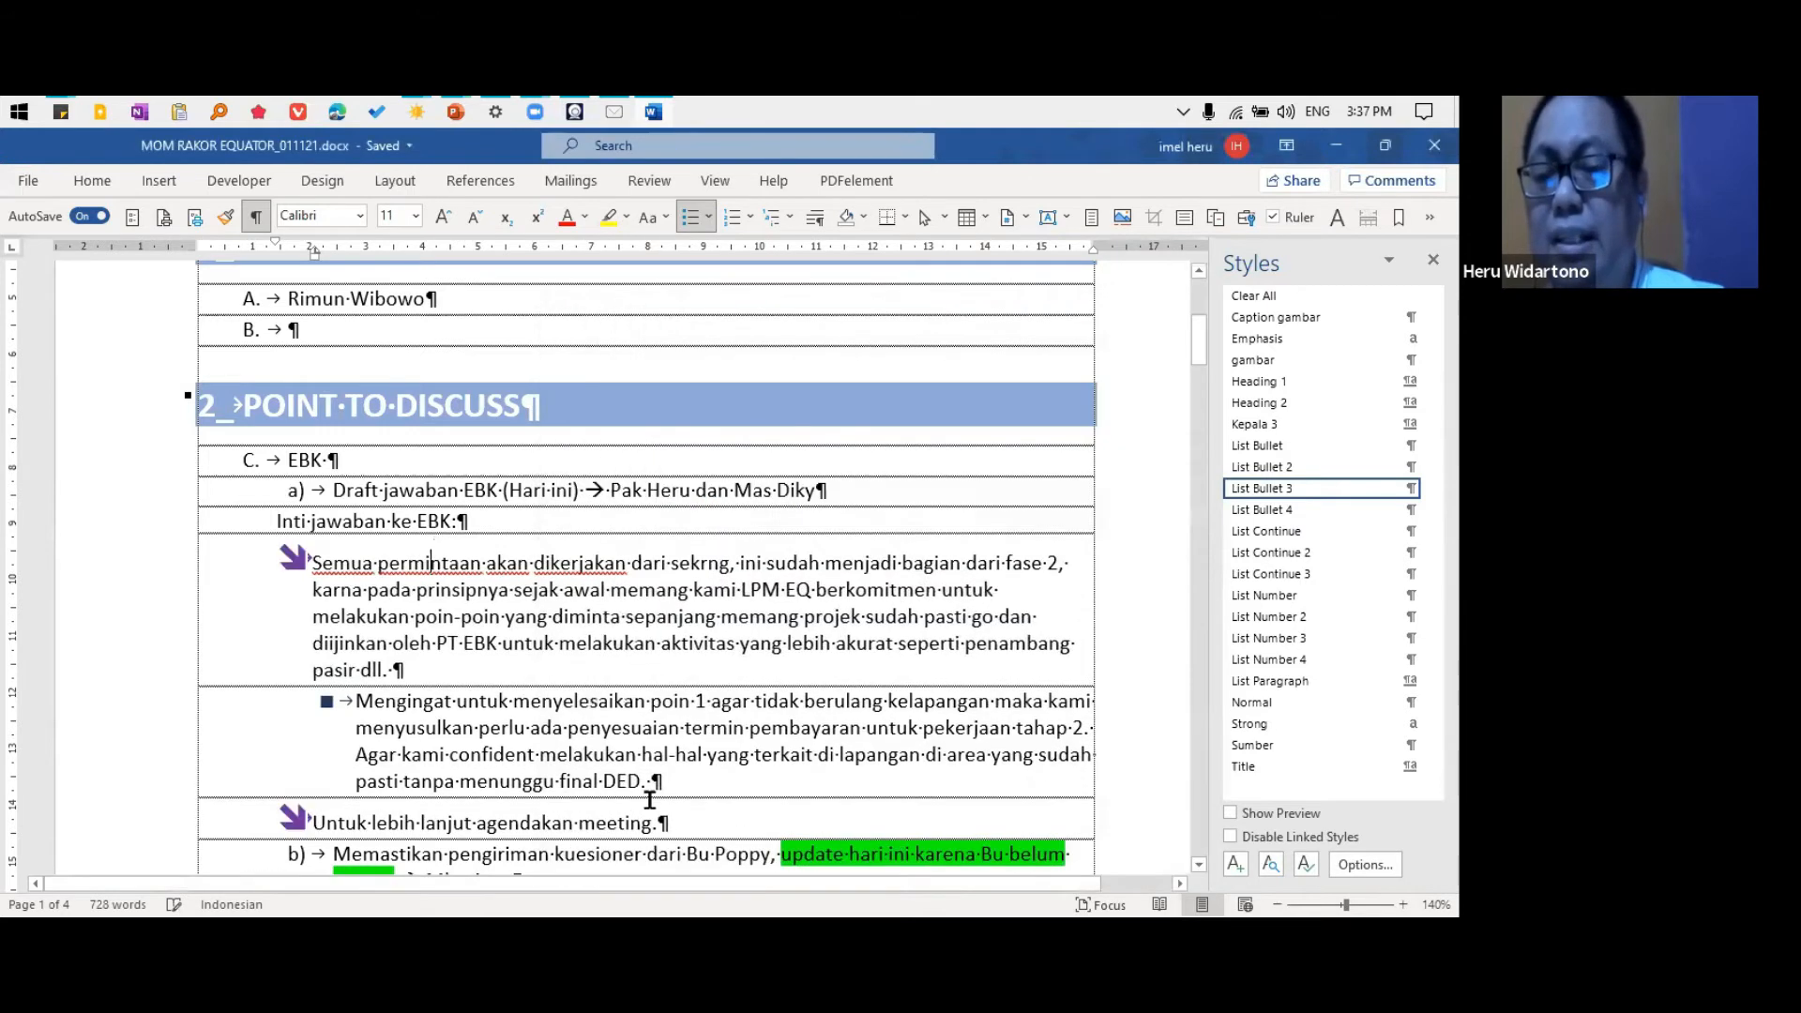
Adjust the list indents of the "Semua permintaan" bullet to bullet position 2.4 cm, text indent 3.2 cm and a tab stop at 3.2 cm
left_click(294, 557)
right_click(295, 557)
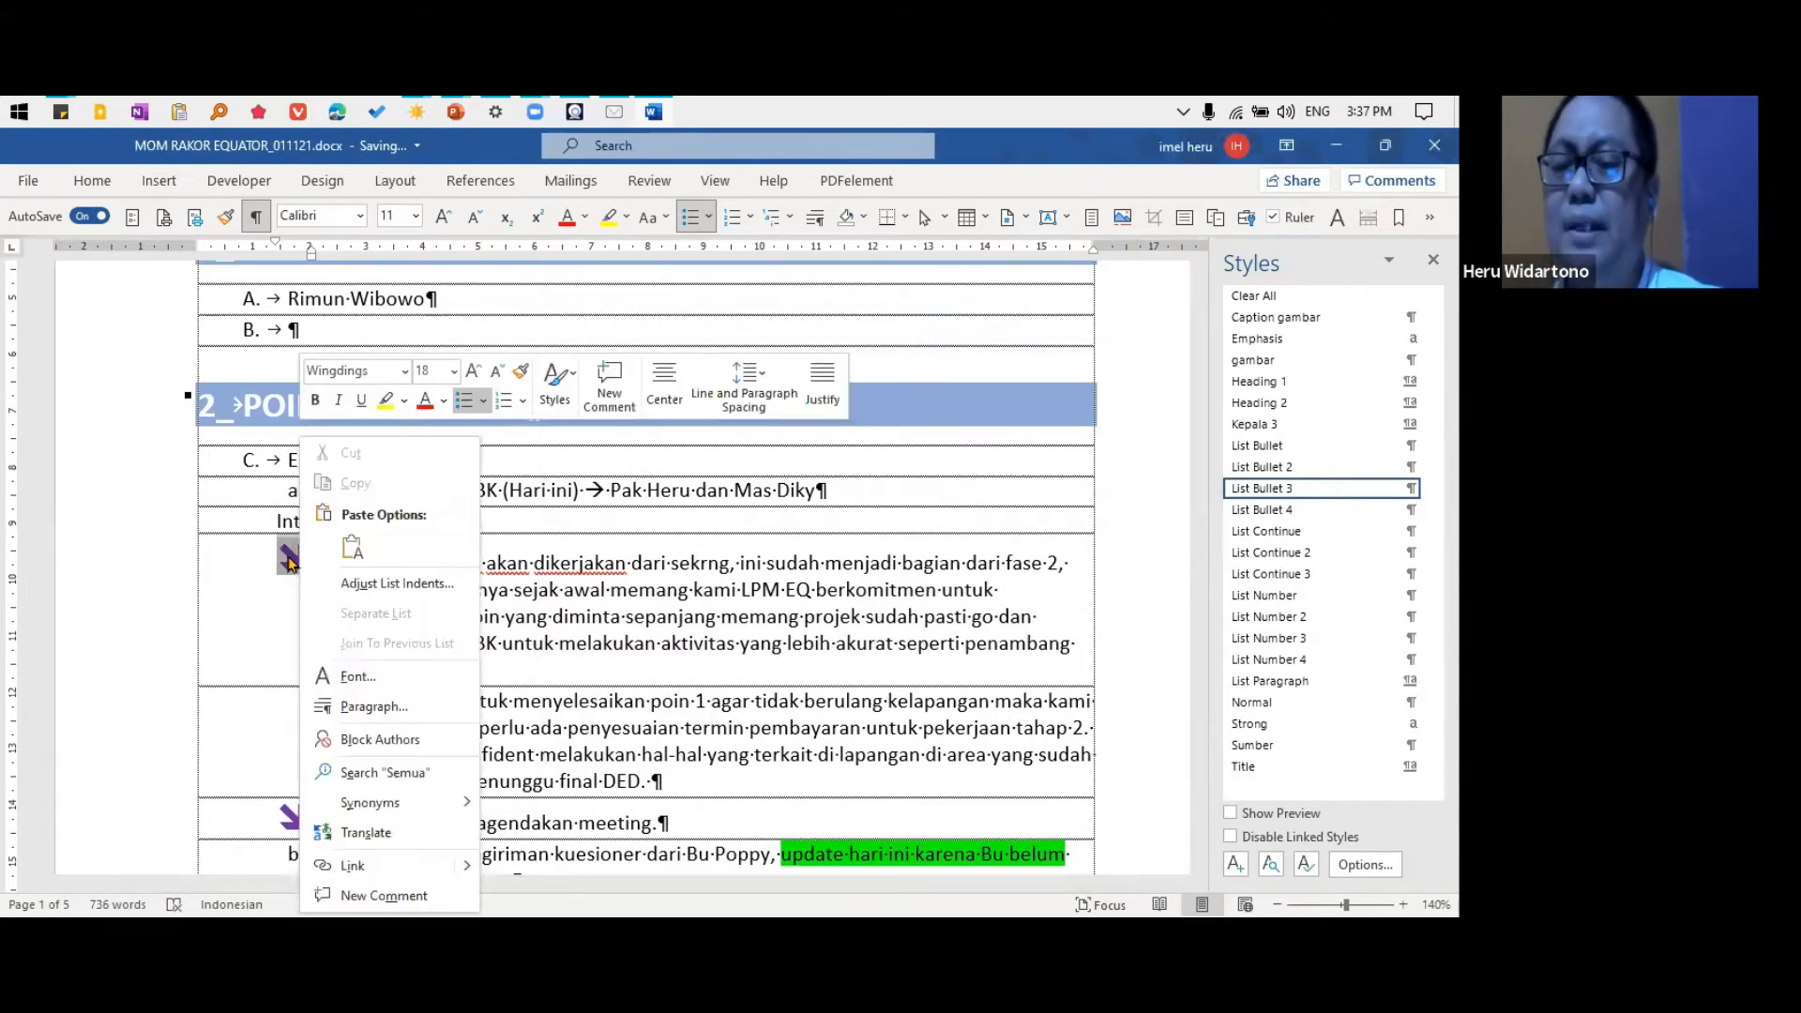
left_click(401, 583)
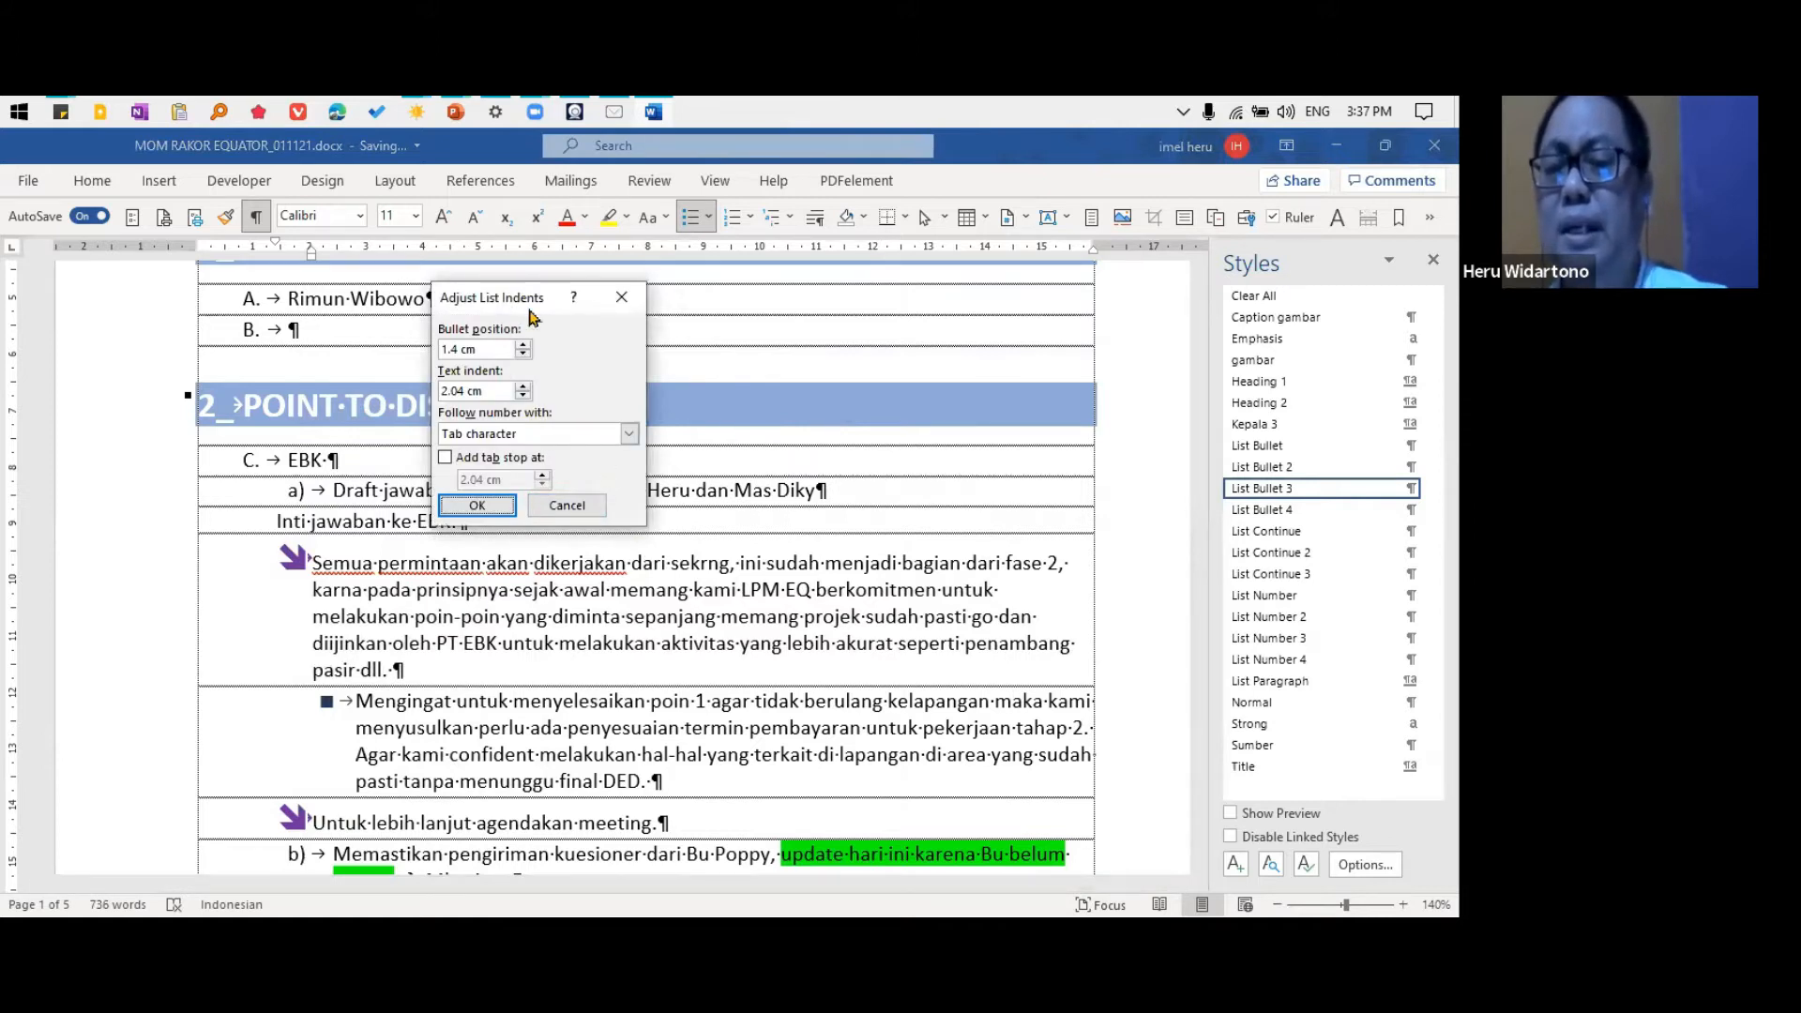
left_click_drag(514, 298, 650, 335)
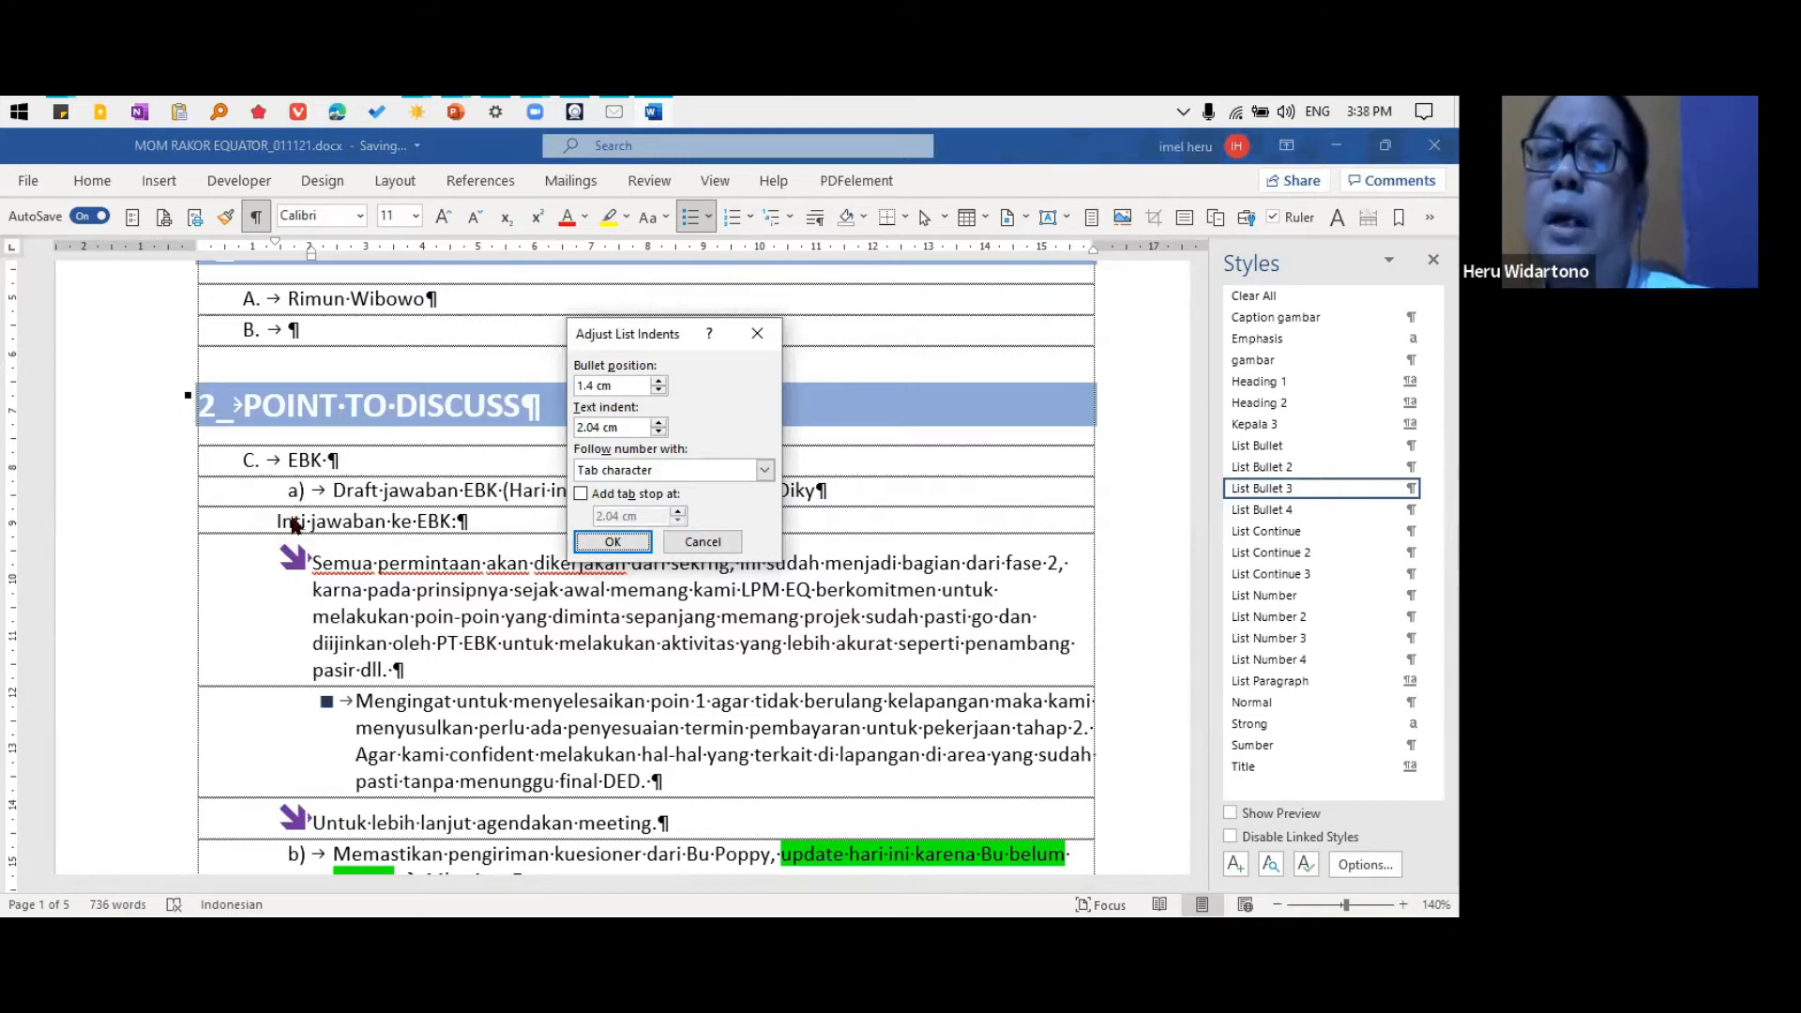
left_click_drag(612, 385, 577, 384)
type("2.4")
left_click_drag(631, 427, 596, 436)
type("3")
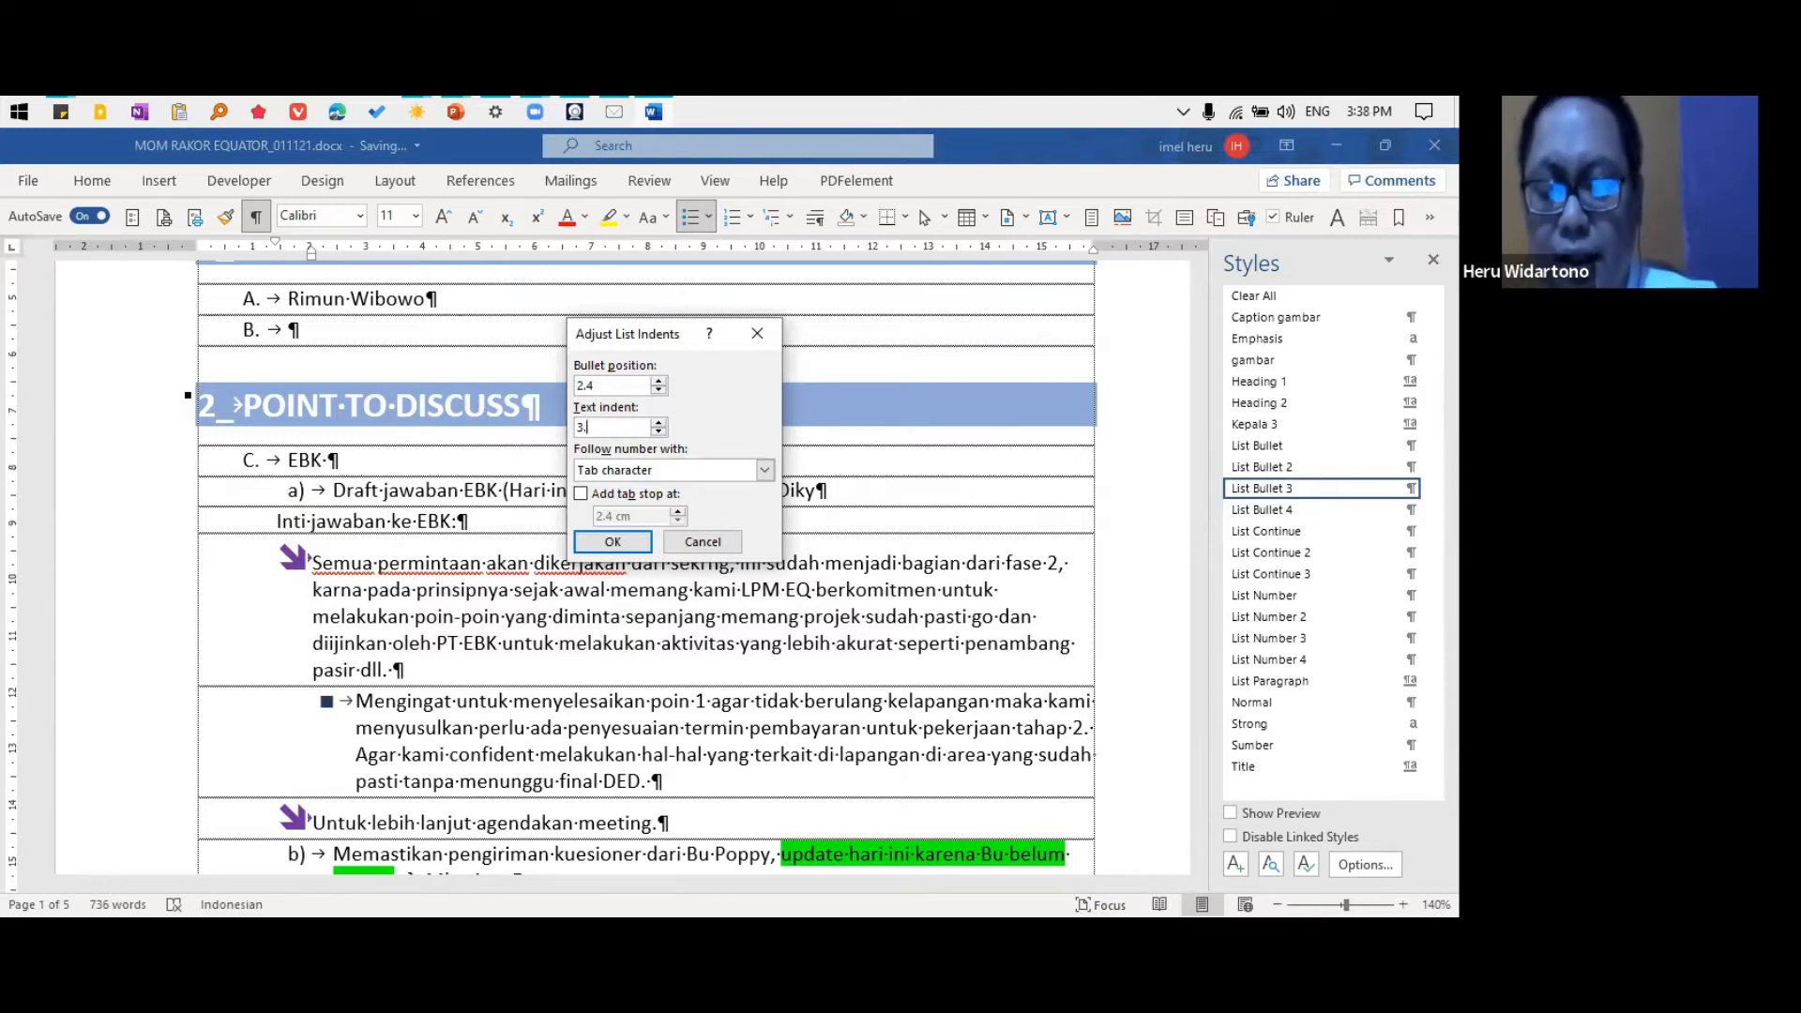
left_click(648, 495)
left_click_drag(647, 512, 598, 533)
type("3.2")
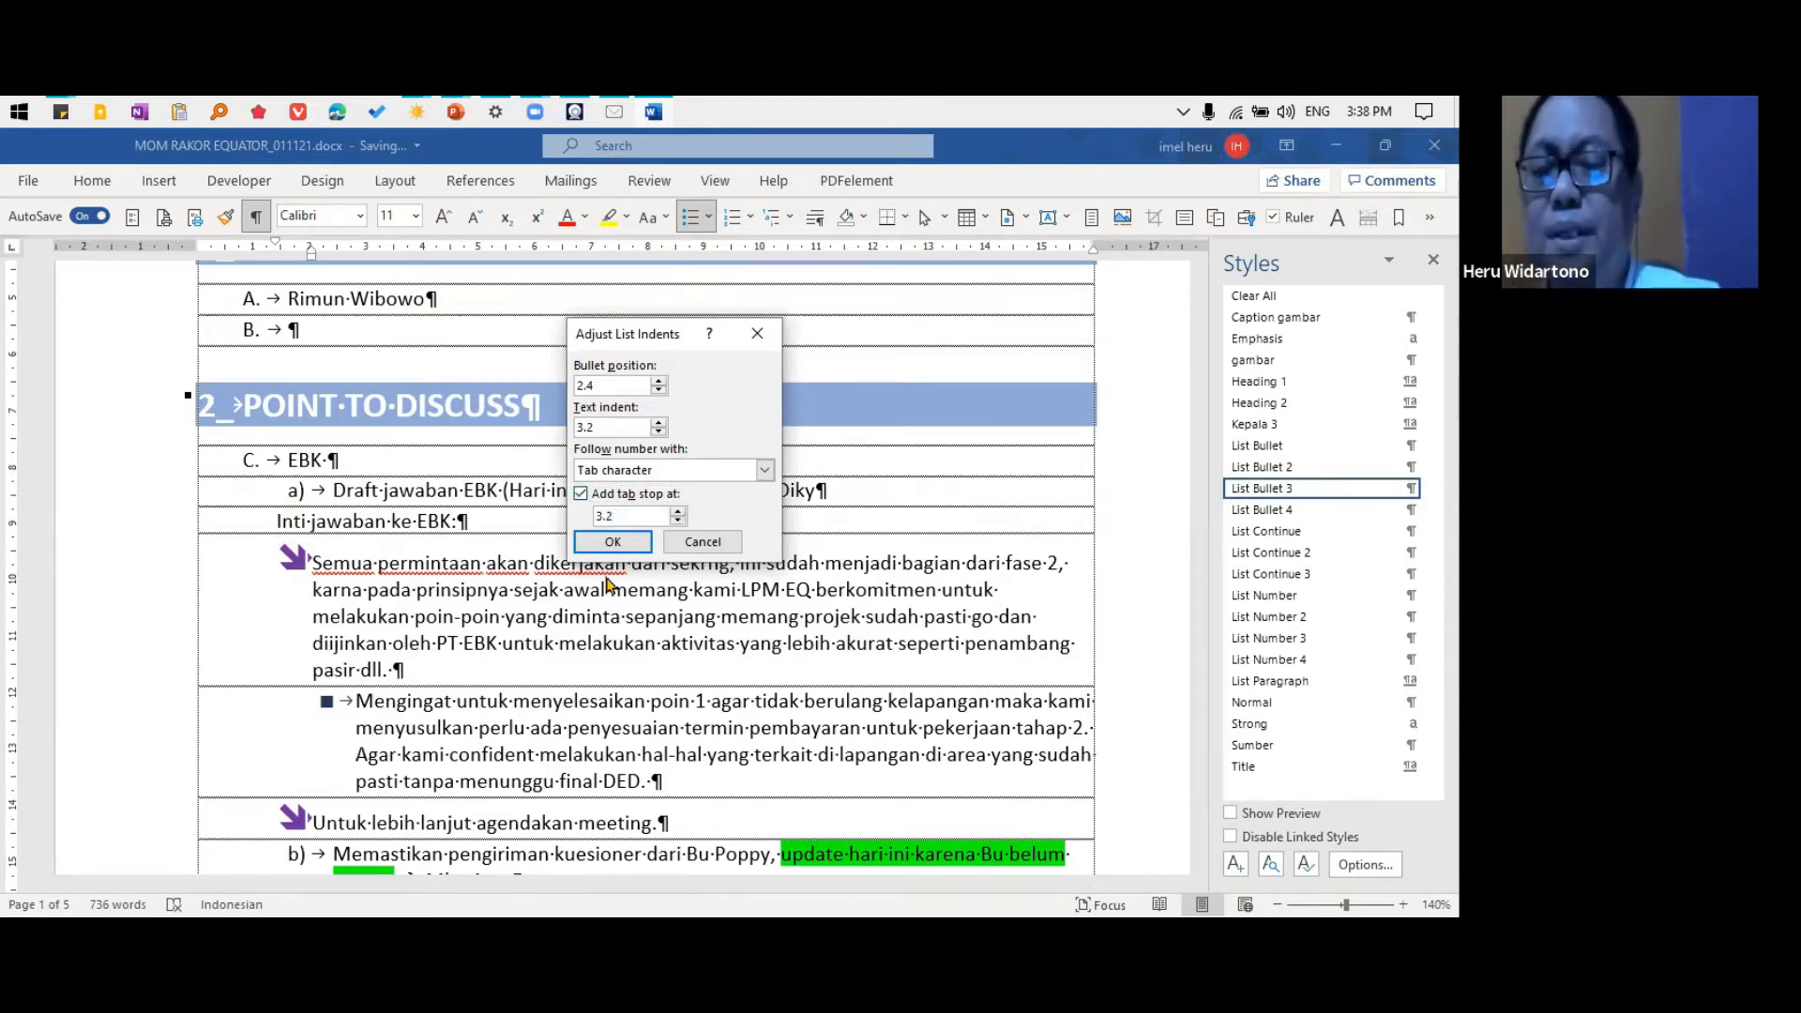
left_click(613, 544)
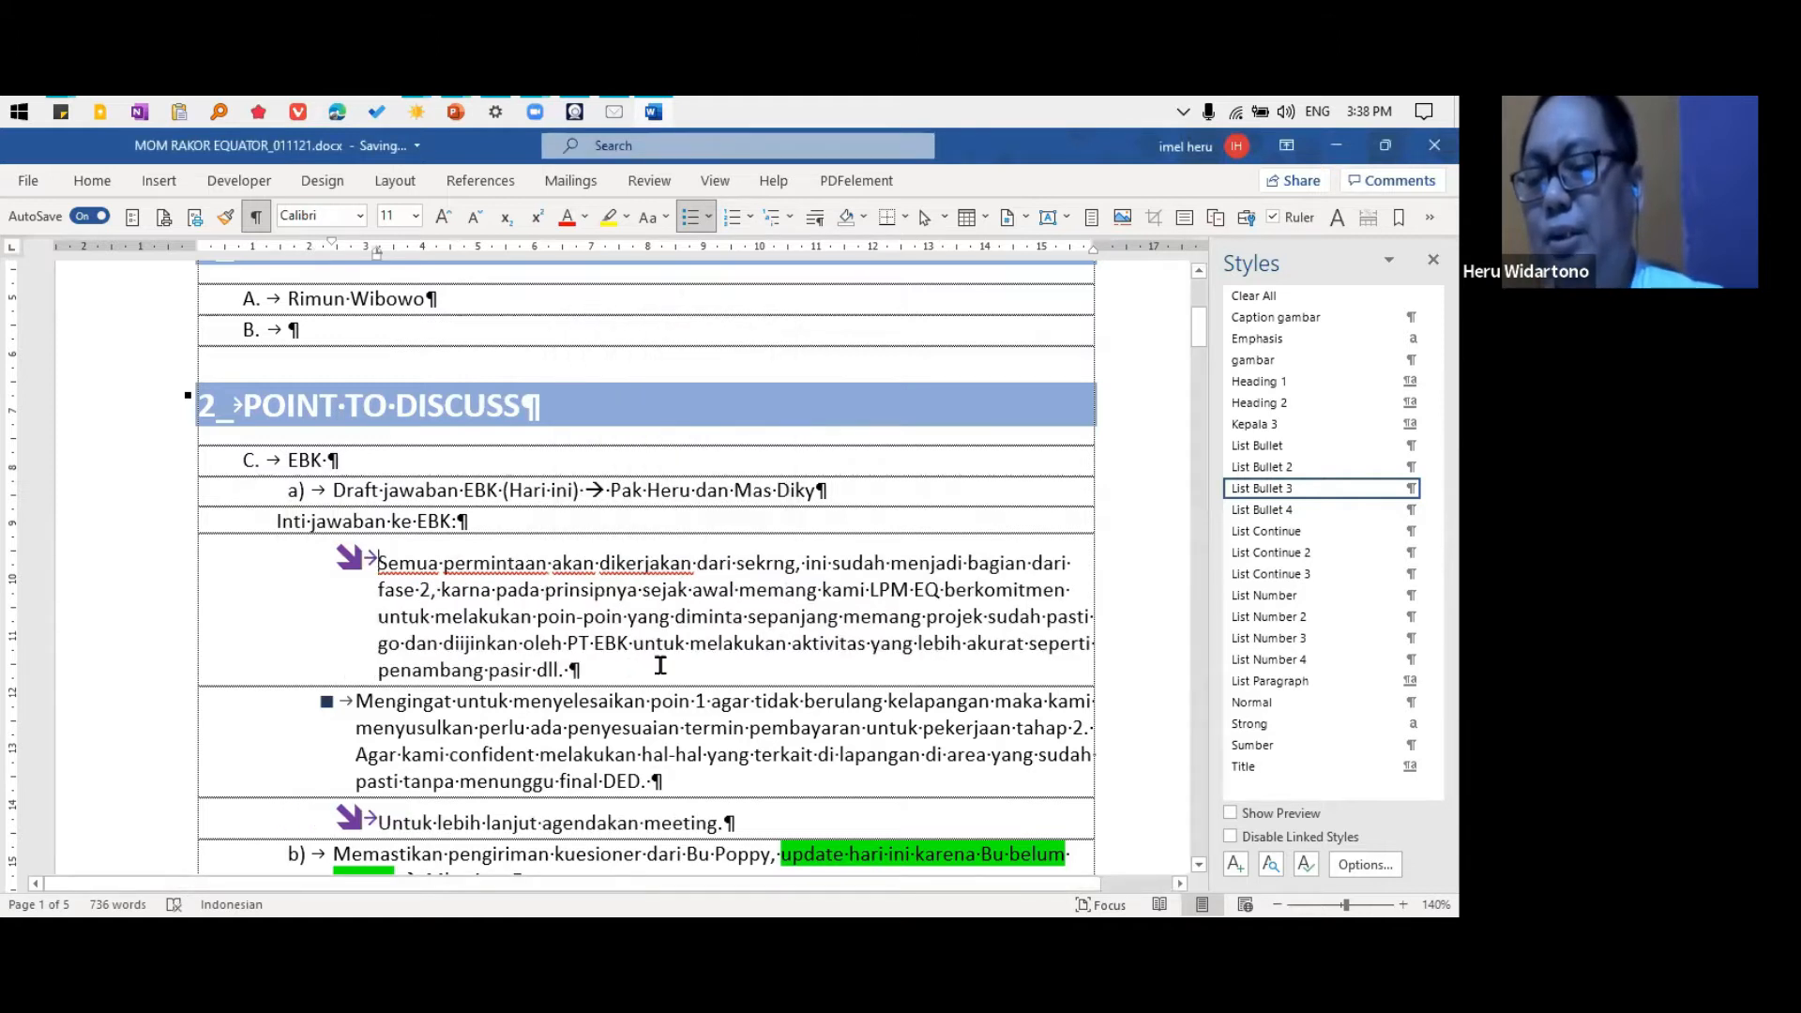
Apply the List Bullet 3 style to the "Mengingat untuk menyelesaikan poin 1" paragraph in place of its level-four bullet
left_click(444, 724)
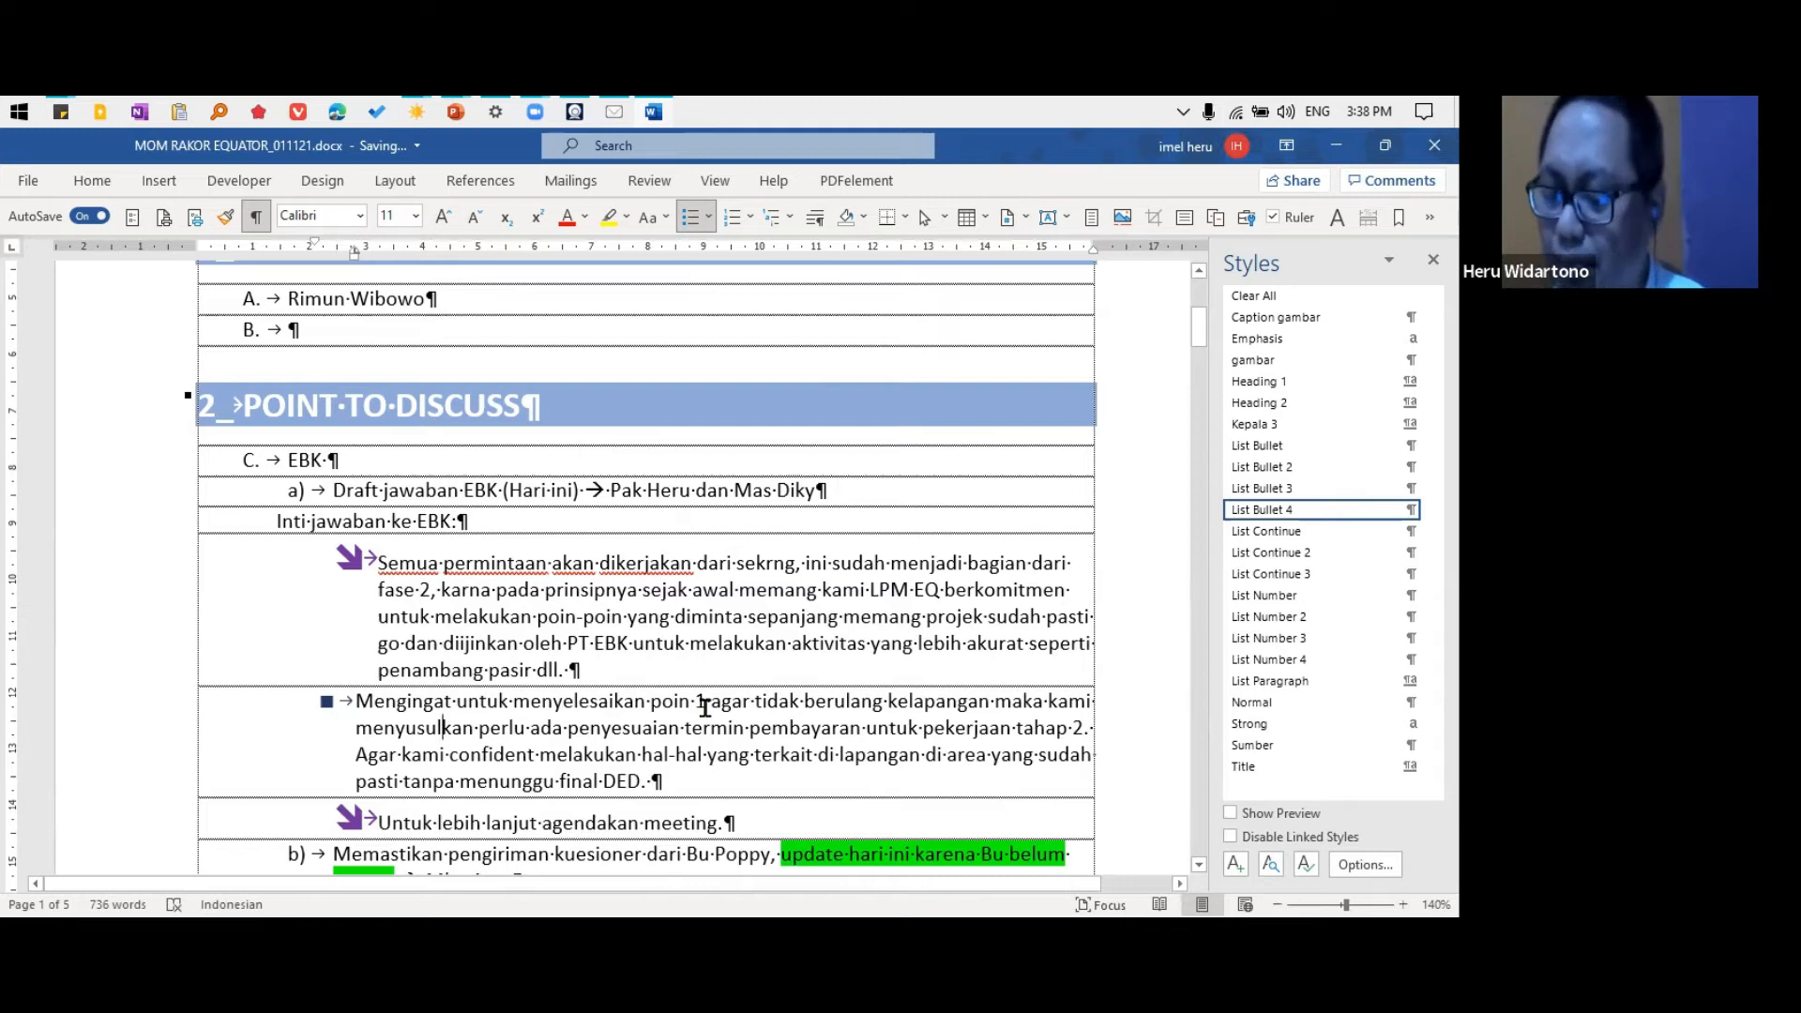
key("alt+shift+Left")
left_click(441, 826)
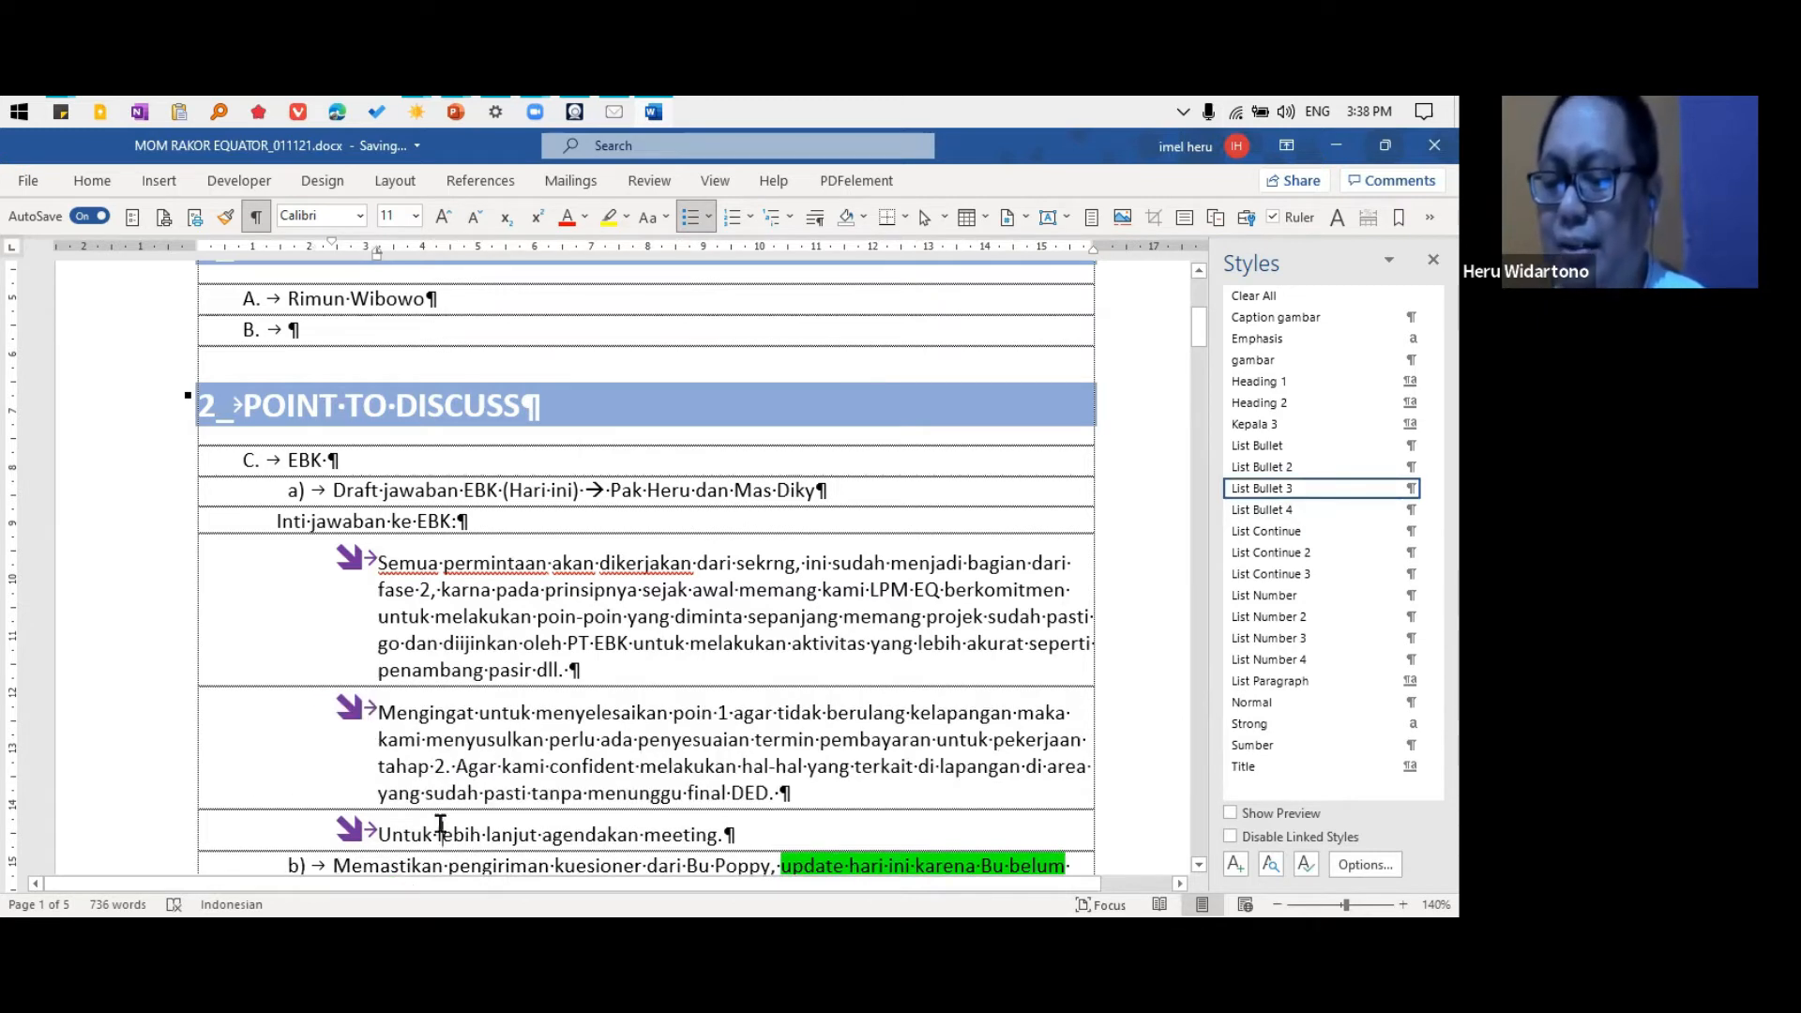
Apply the List Bullet 3 style to the "Memastikan pengiriman kuesioner" item and the "Inti jawaban ke EBK:" line
scroll(488, 690, "down", 2)
scroll(488, 690, "down", 2)
left_click(434, 581)
key("alt+shift+Right")
scroll(563, 668, "up", 3)
left_click(415, 561)
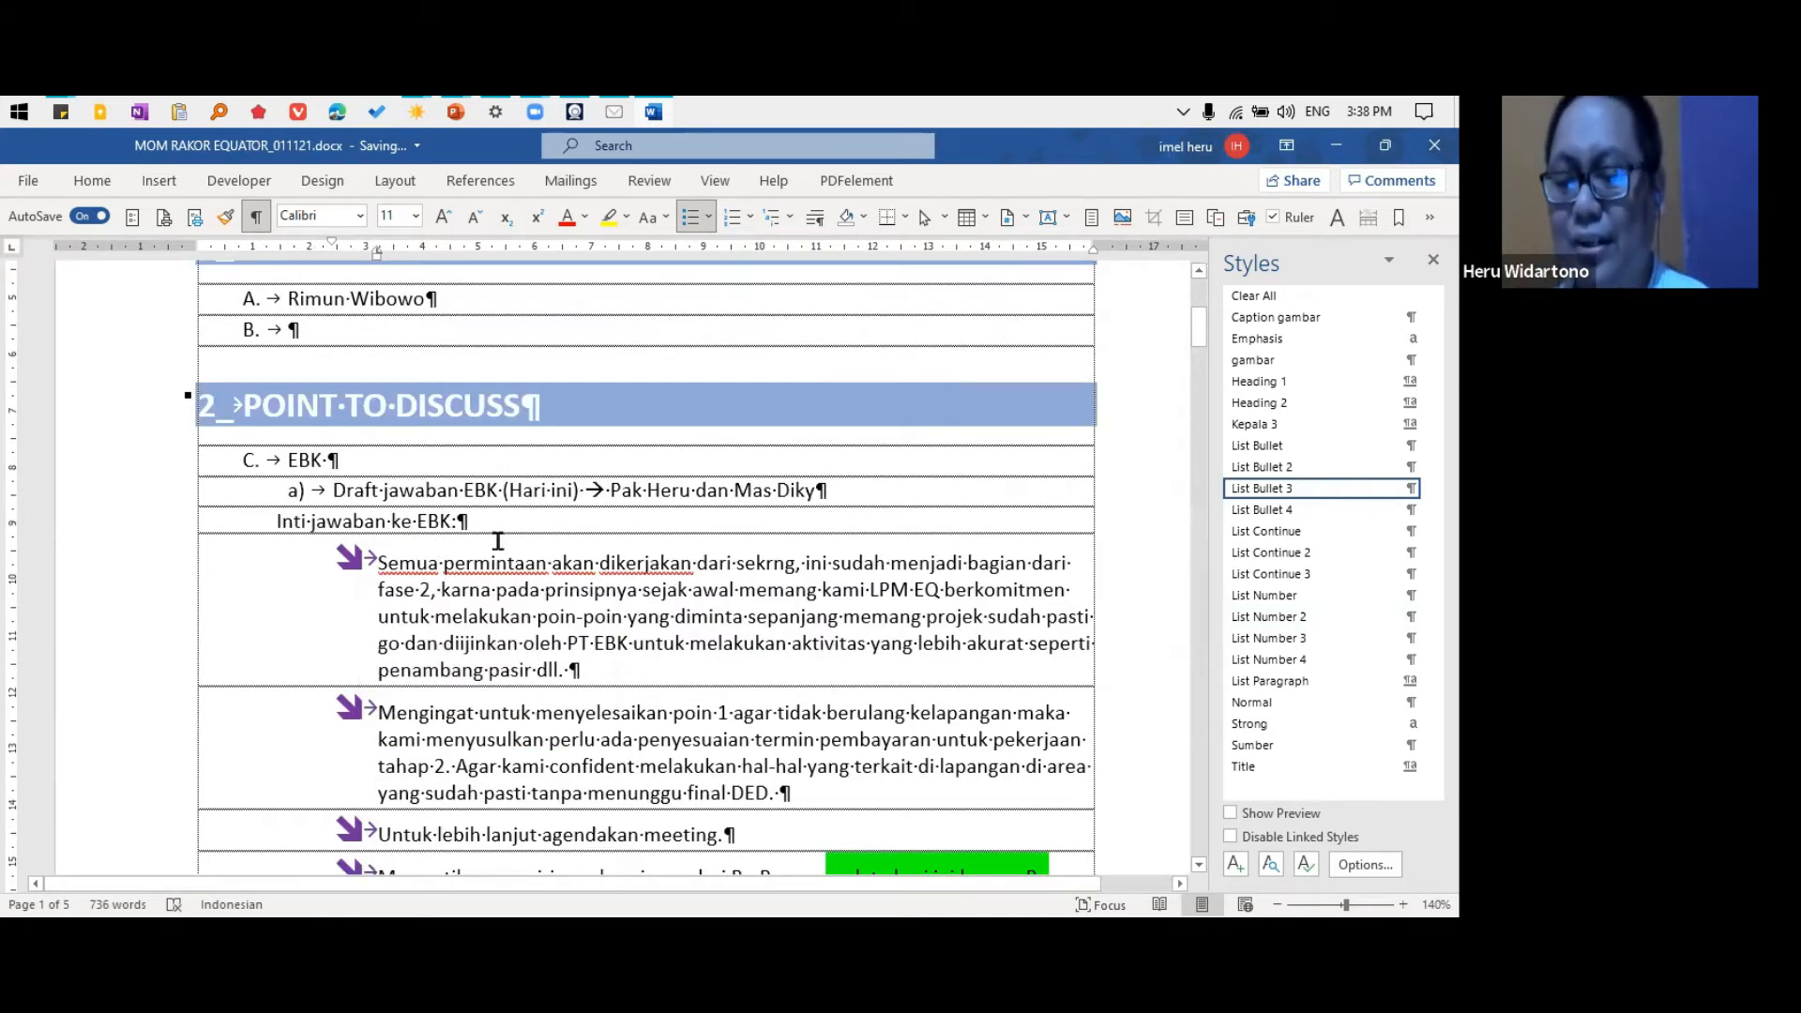
left_click(462, 521)
key("F4")
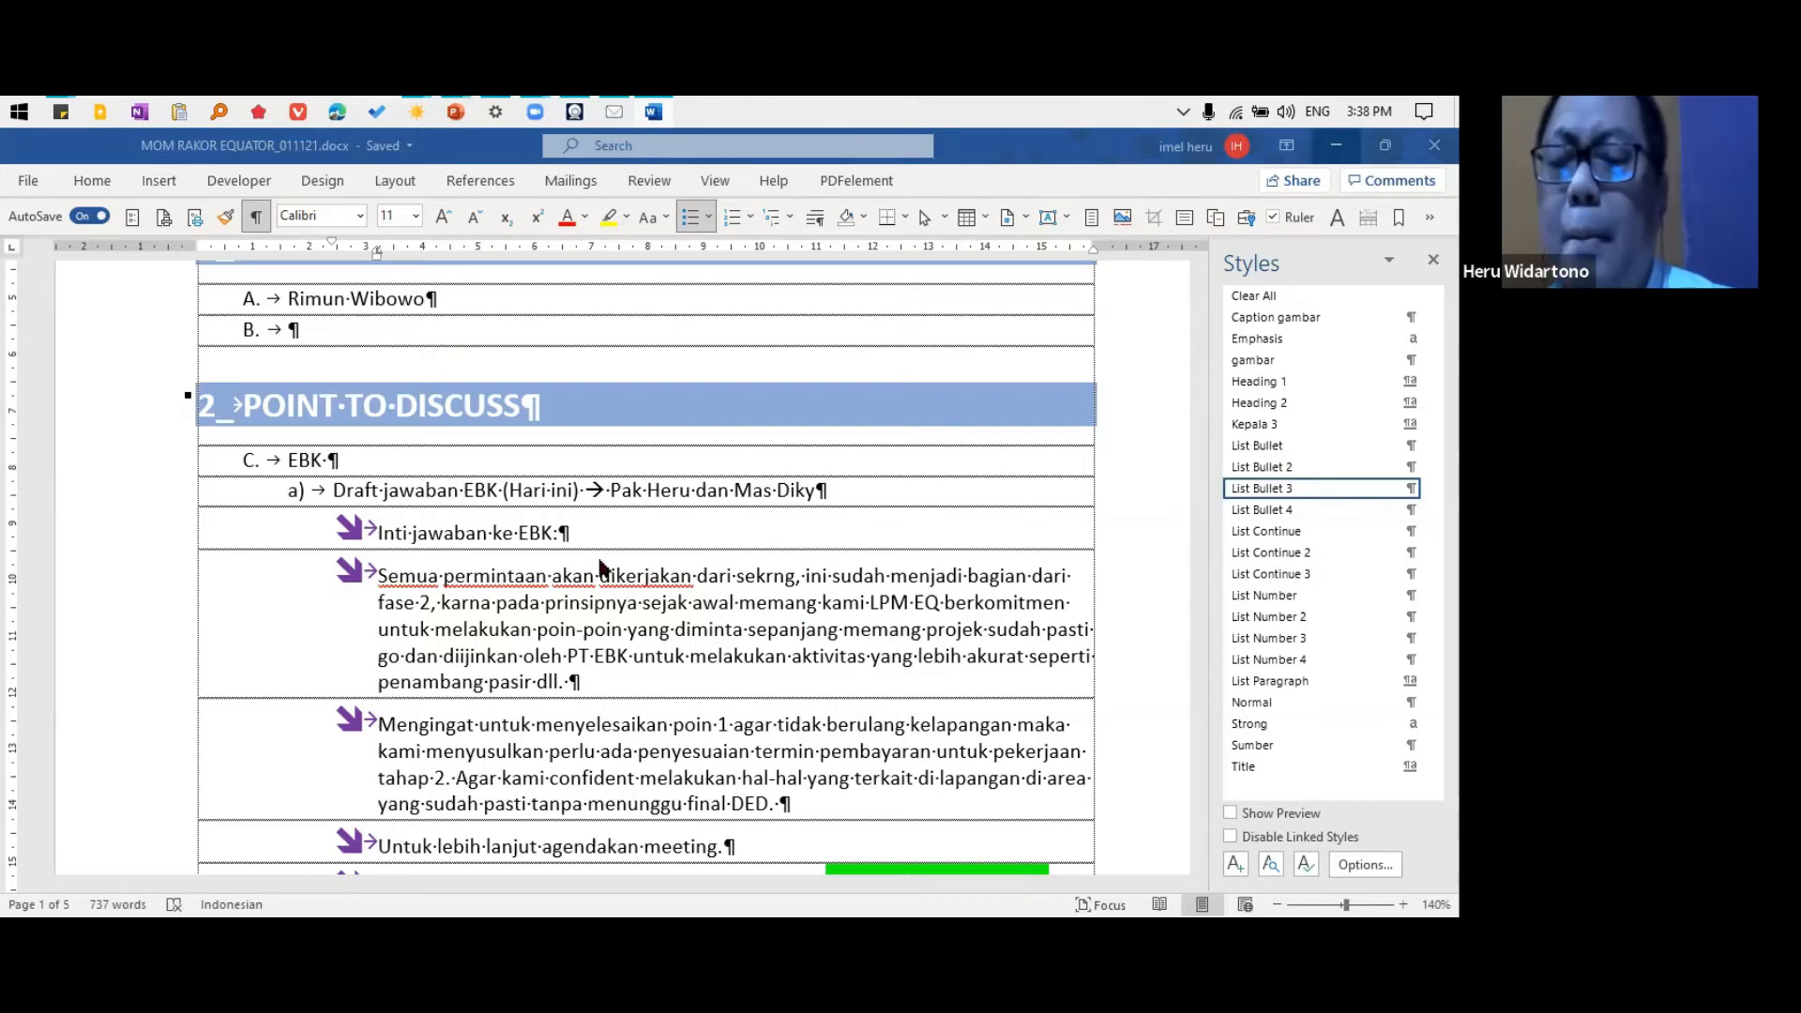
Close the meeting minutes document and exit the running PowerPoint slide show to its editing window
left_click(519, 455)
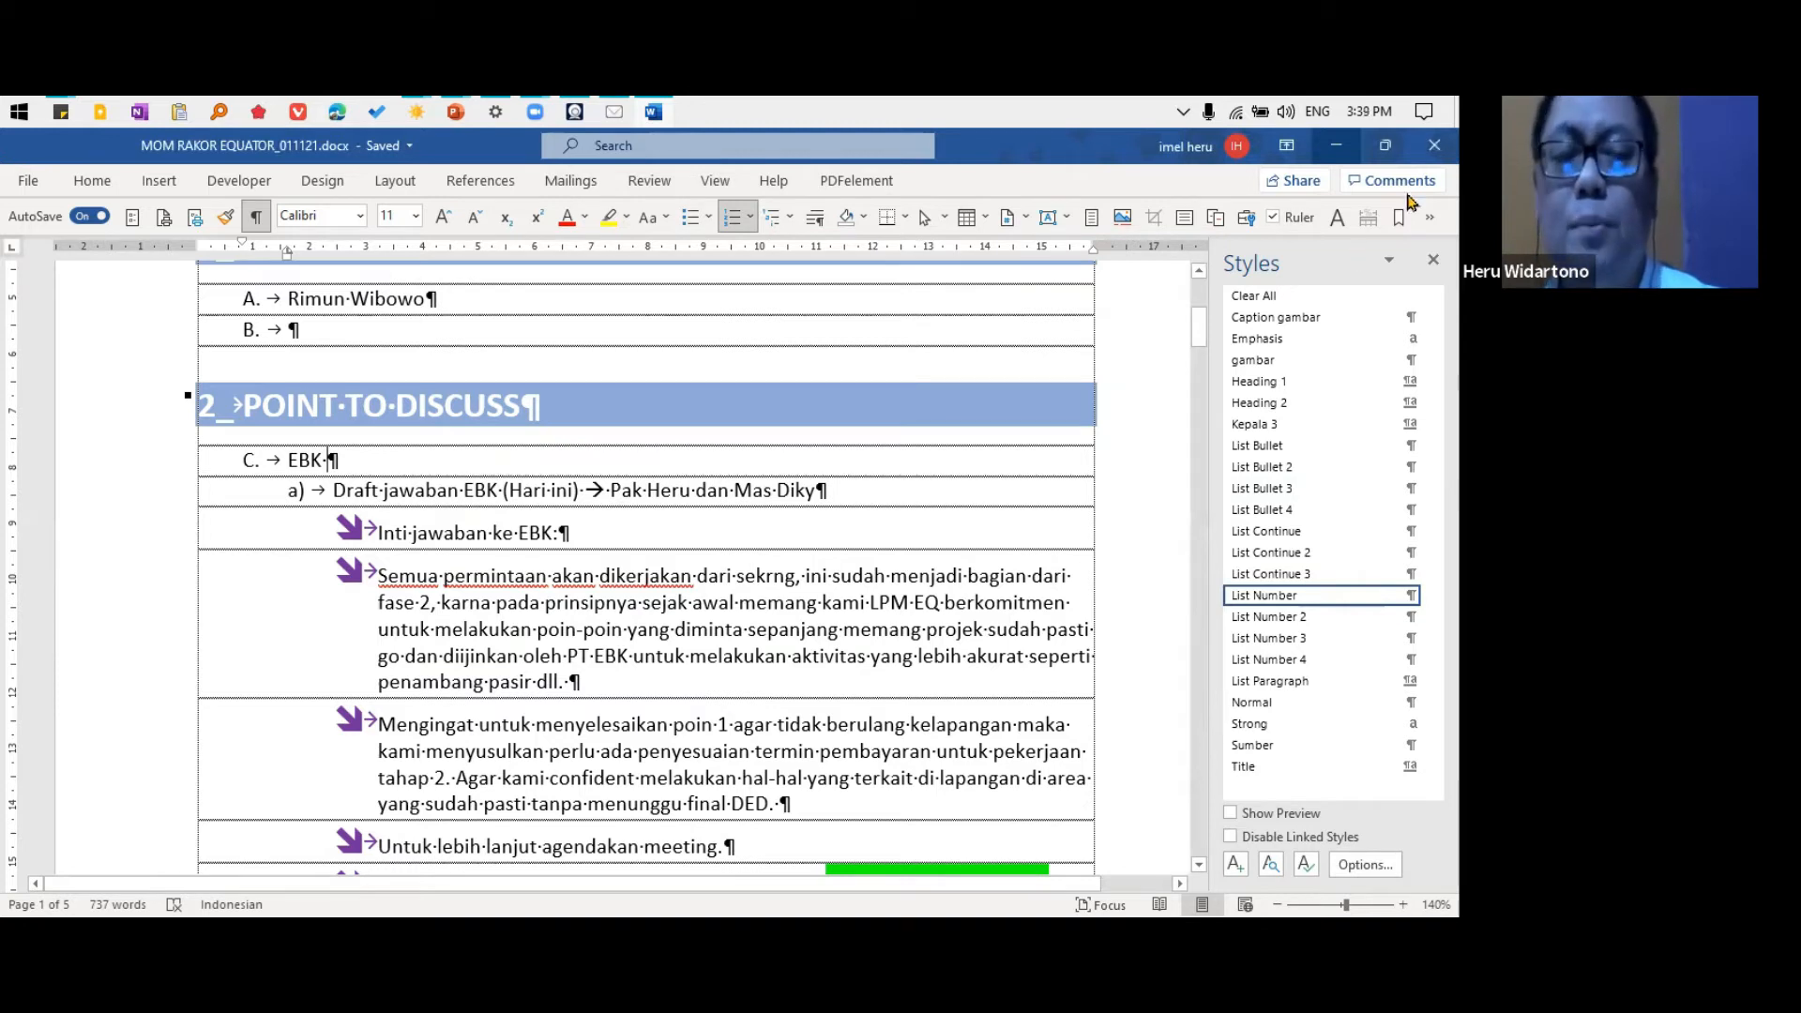
left_click(1435, 145)
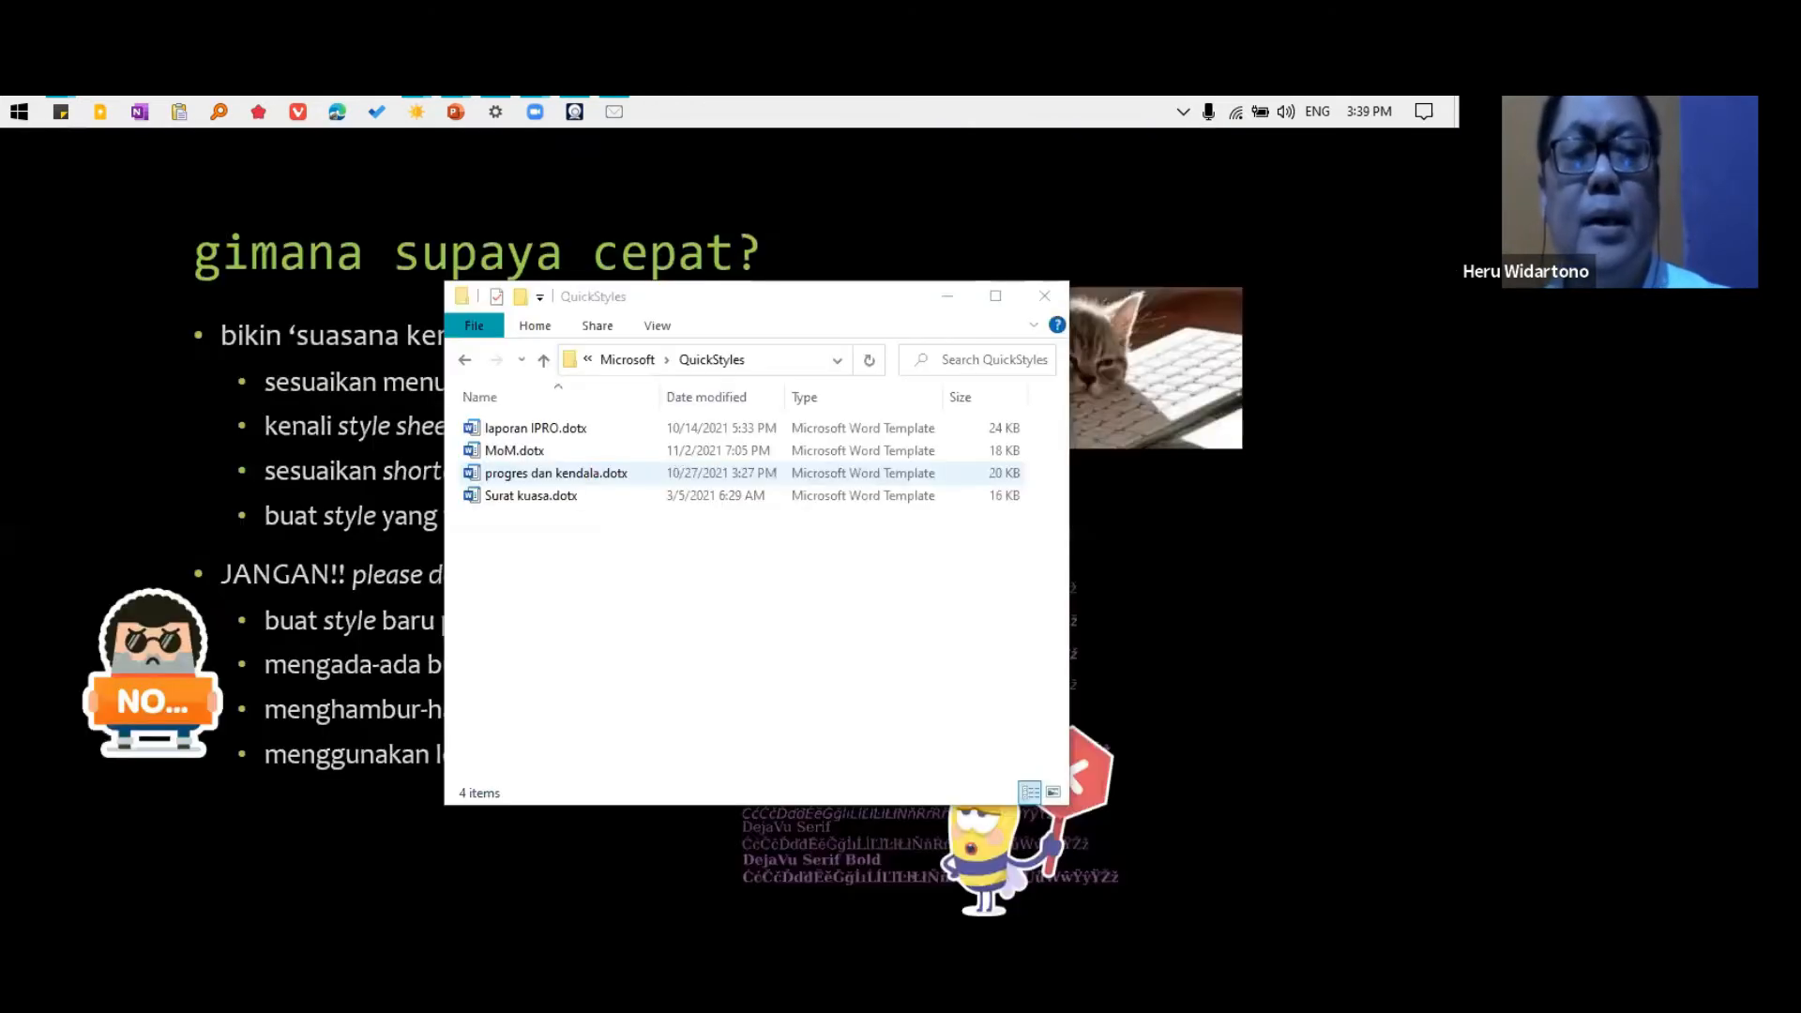
left_click(1044, 296)
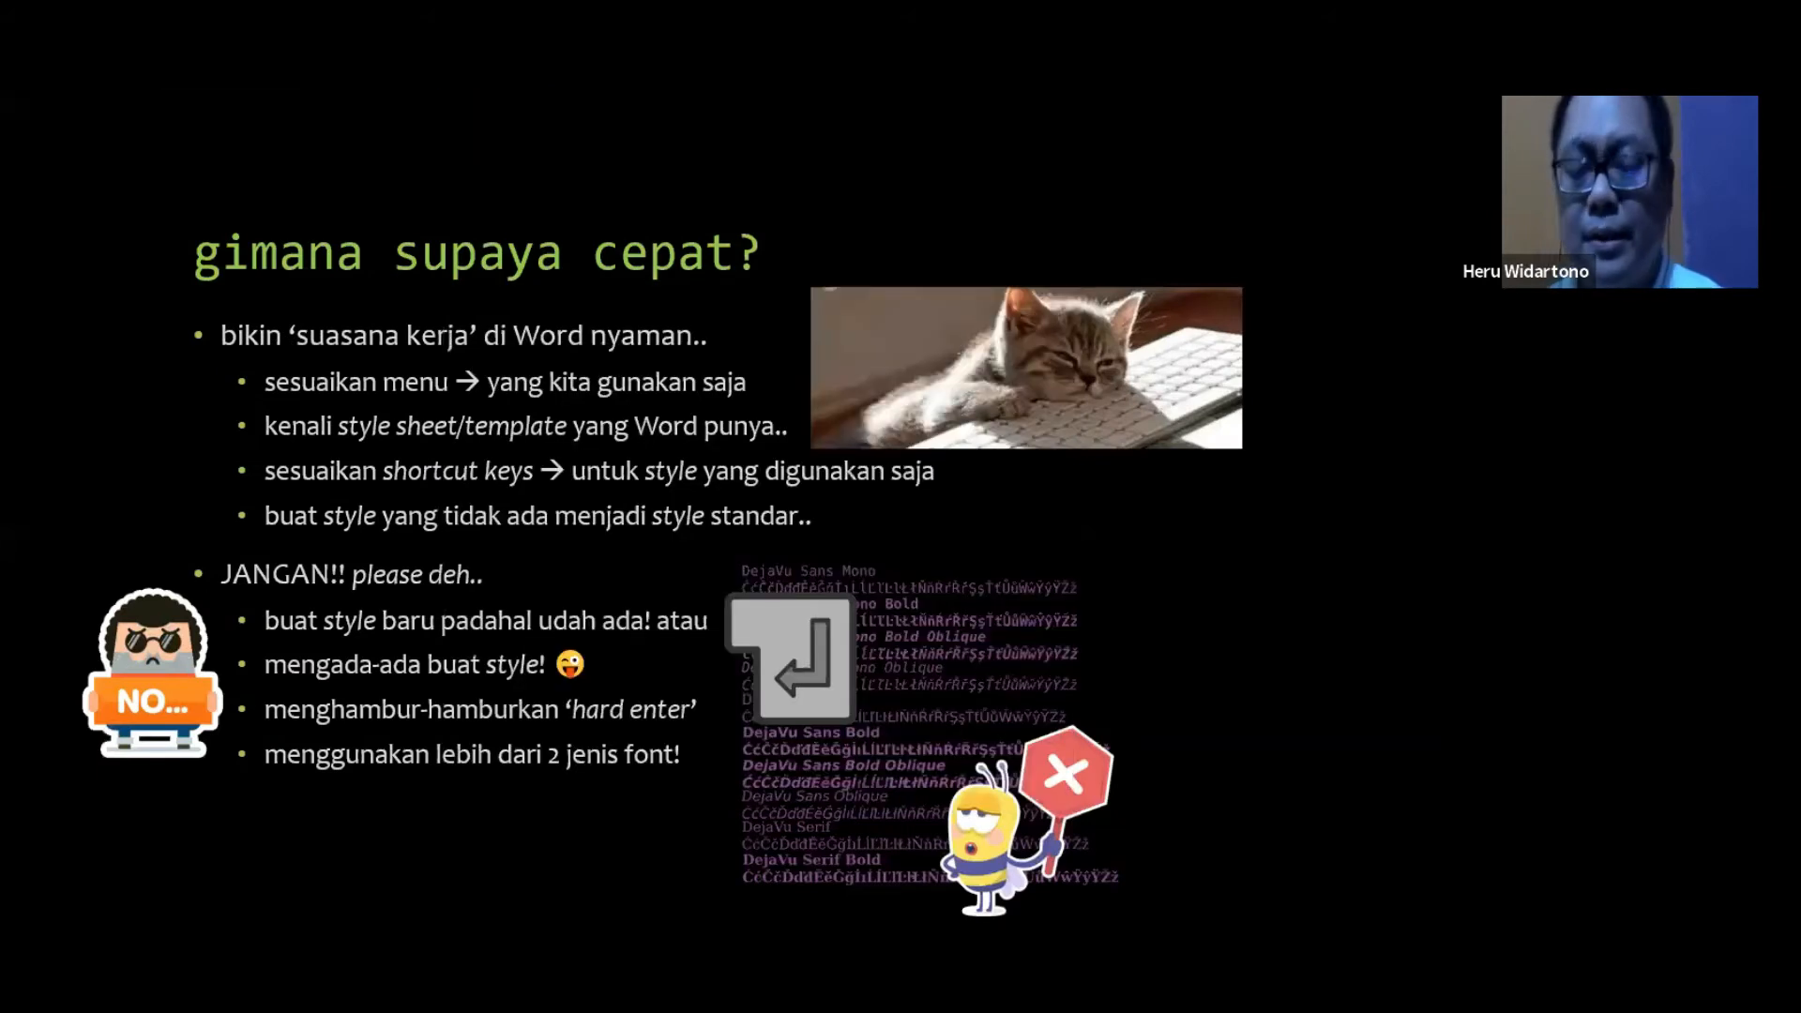
key("Escape")
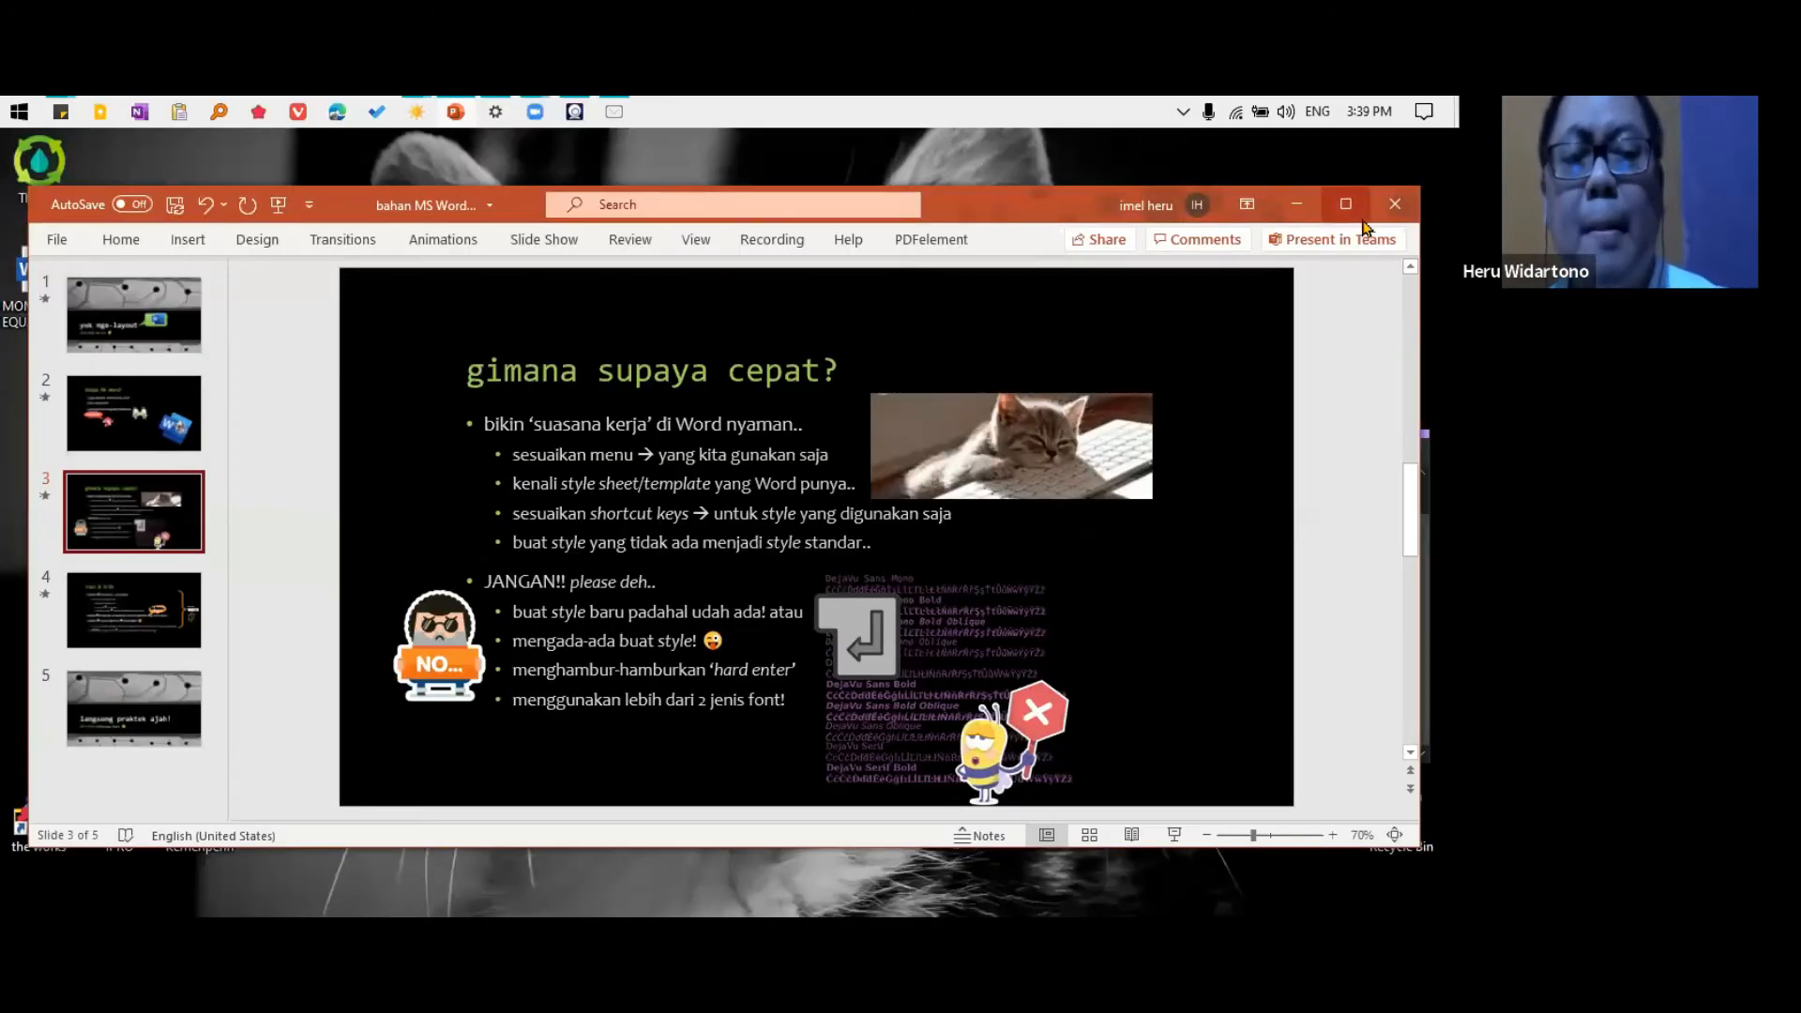
Maximize the presentation window and start the slide show from slide 3, "gimana supaya cepat?"
left_click(1296, 204)
left_click(456, 111)
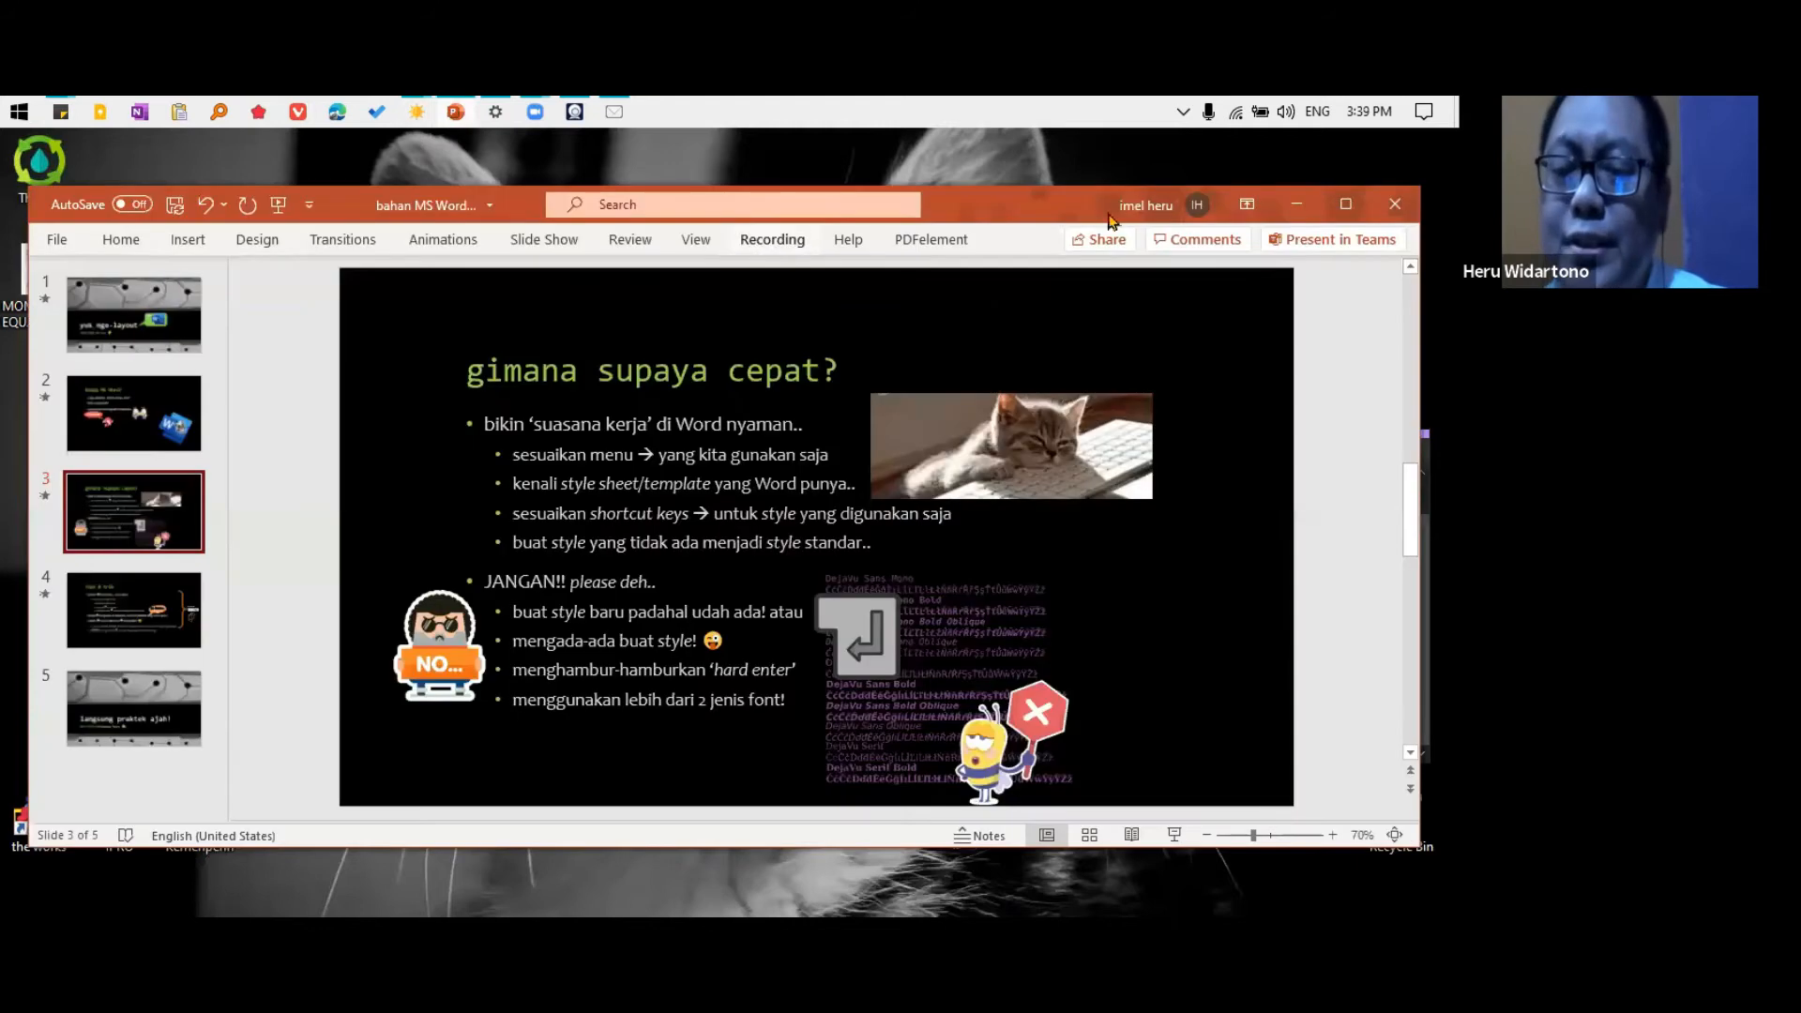
left_click(1345, 203)
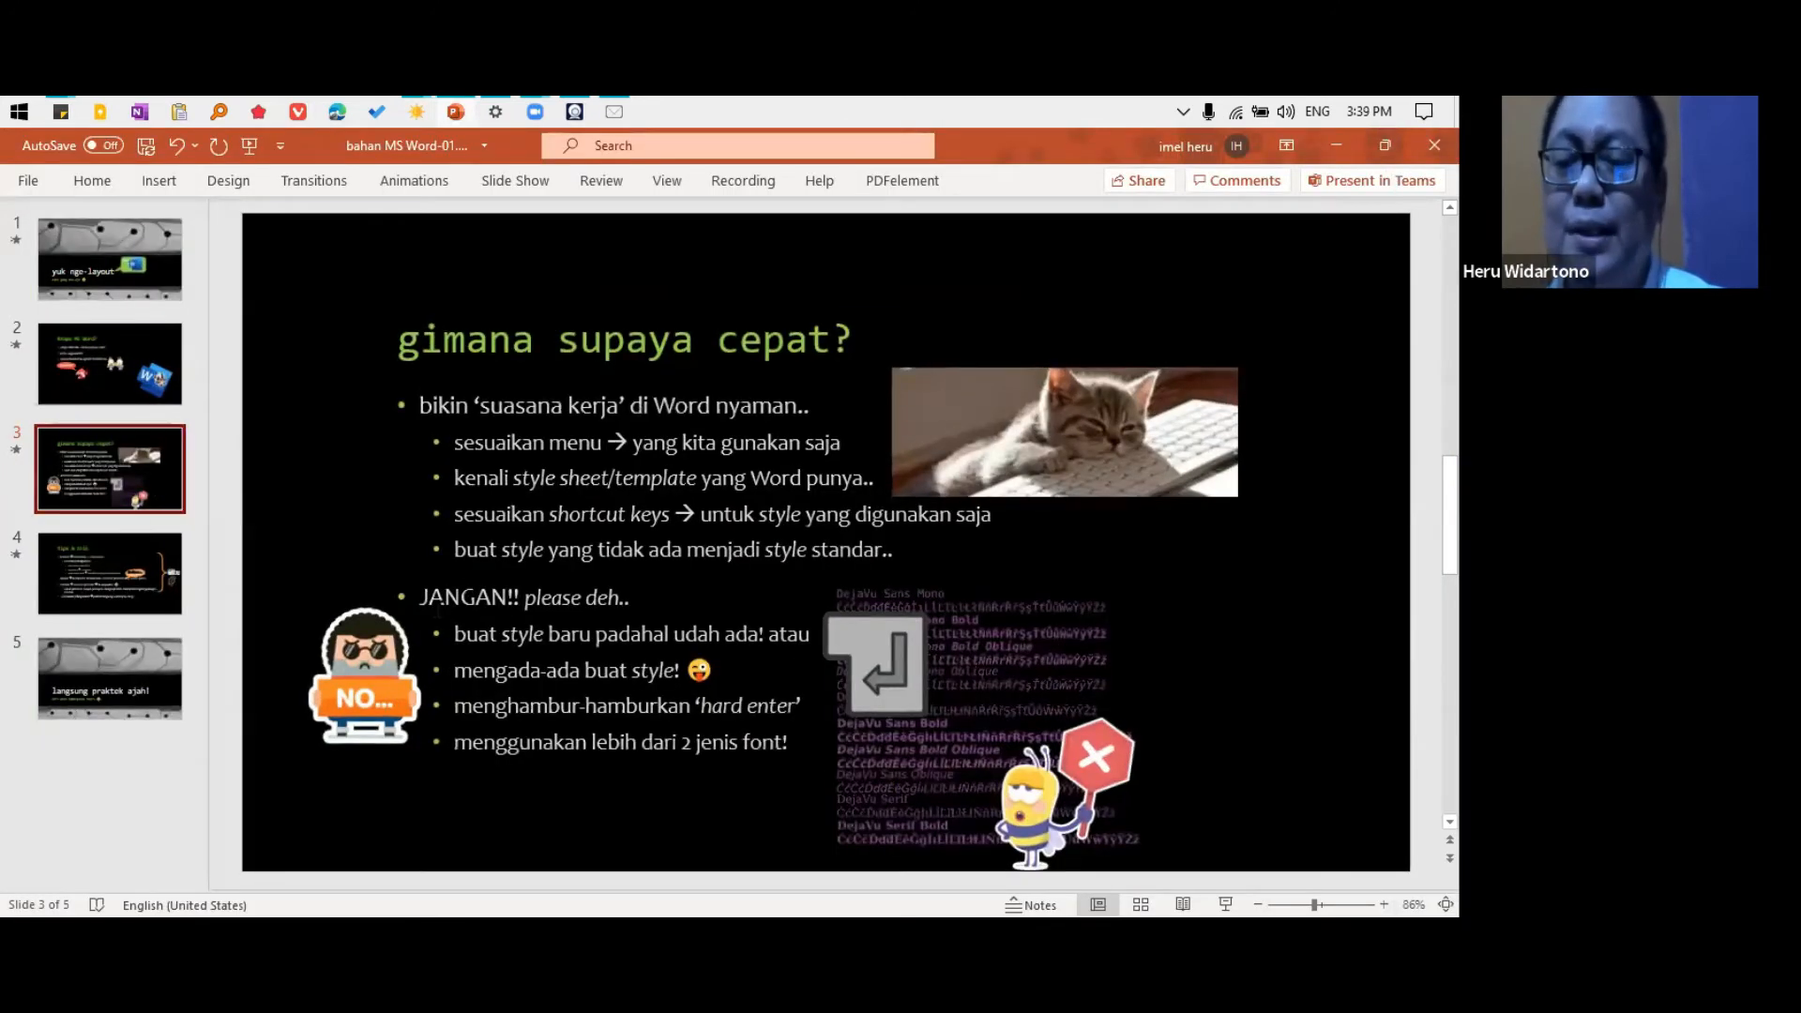
left_click(1224, 902)
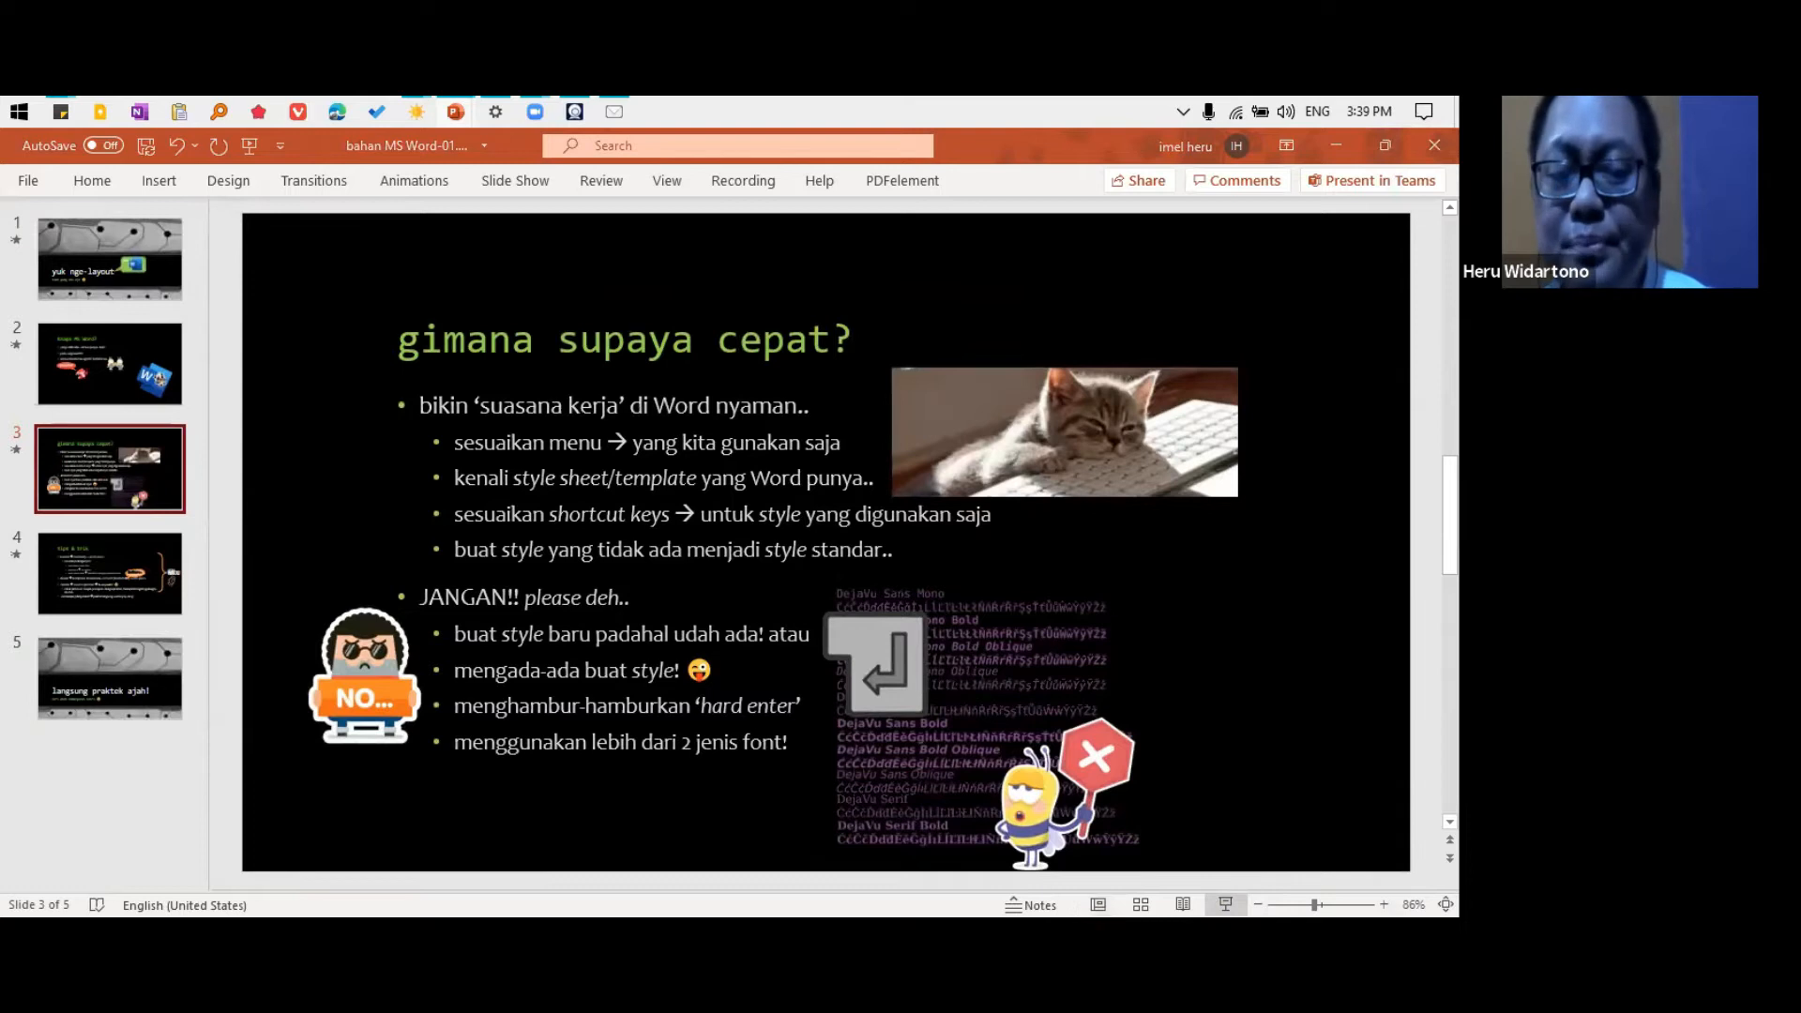
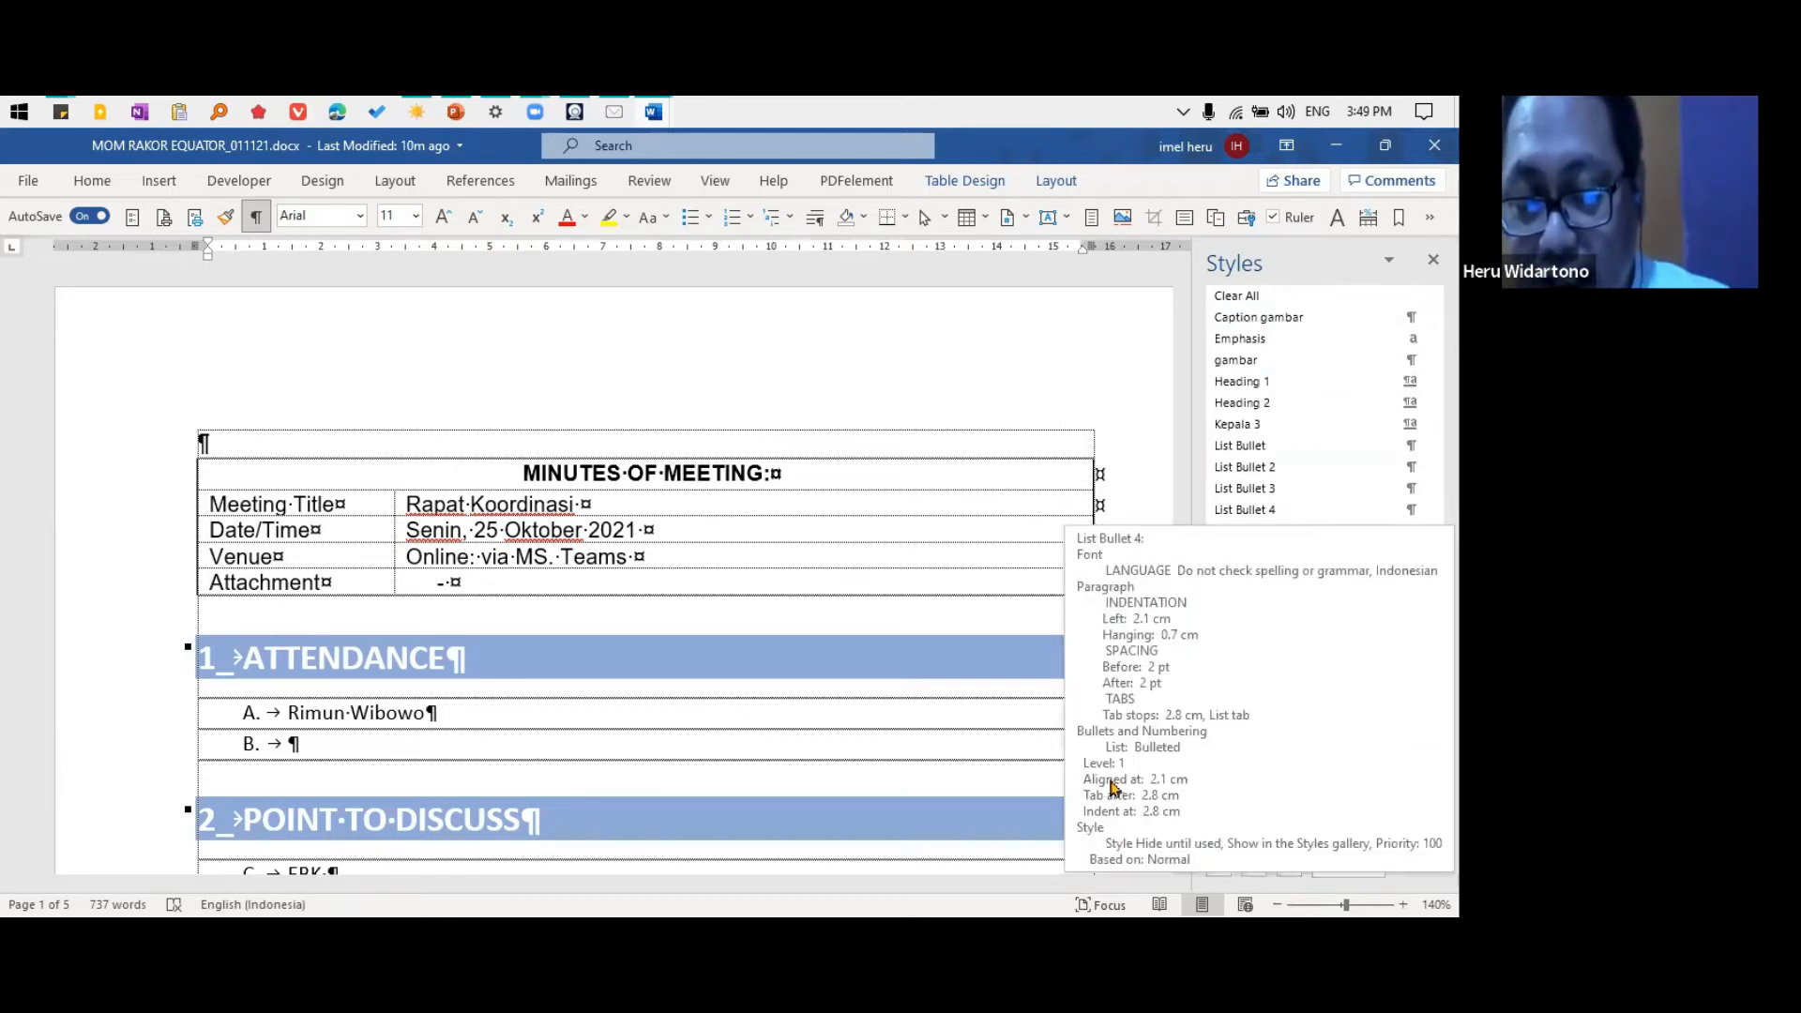
Set the Styles pane to list all styles instead of only those in use, and go to the beginning of the list
left_click(1054, 445)
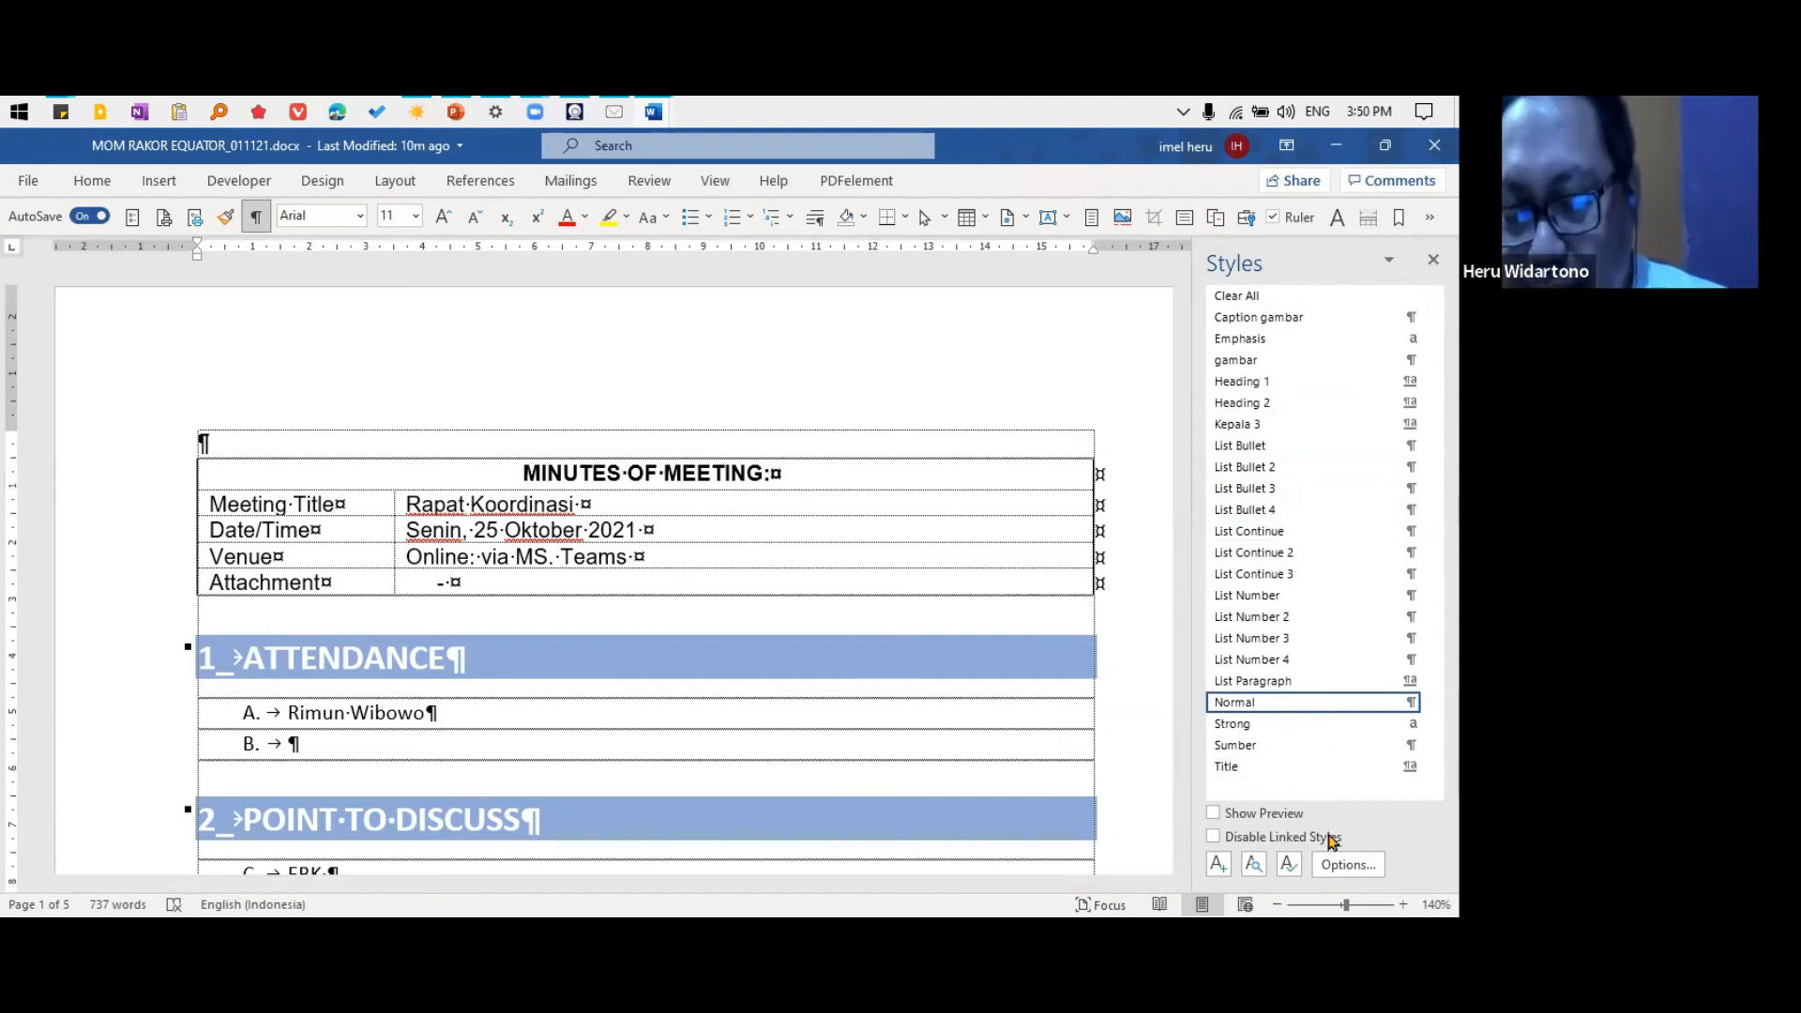
left_click(1346, 866)
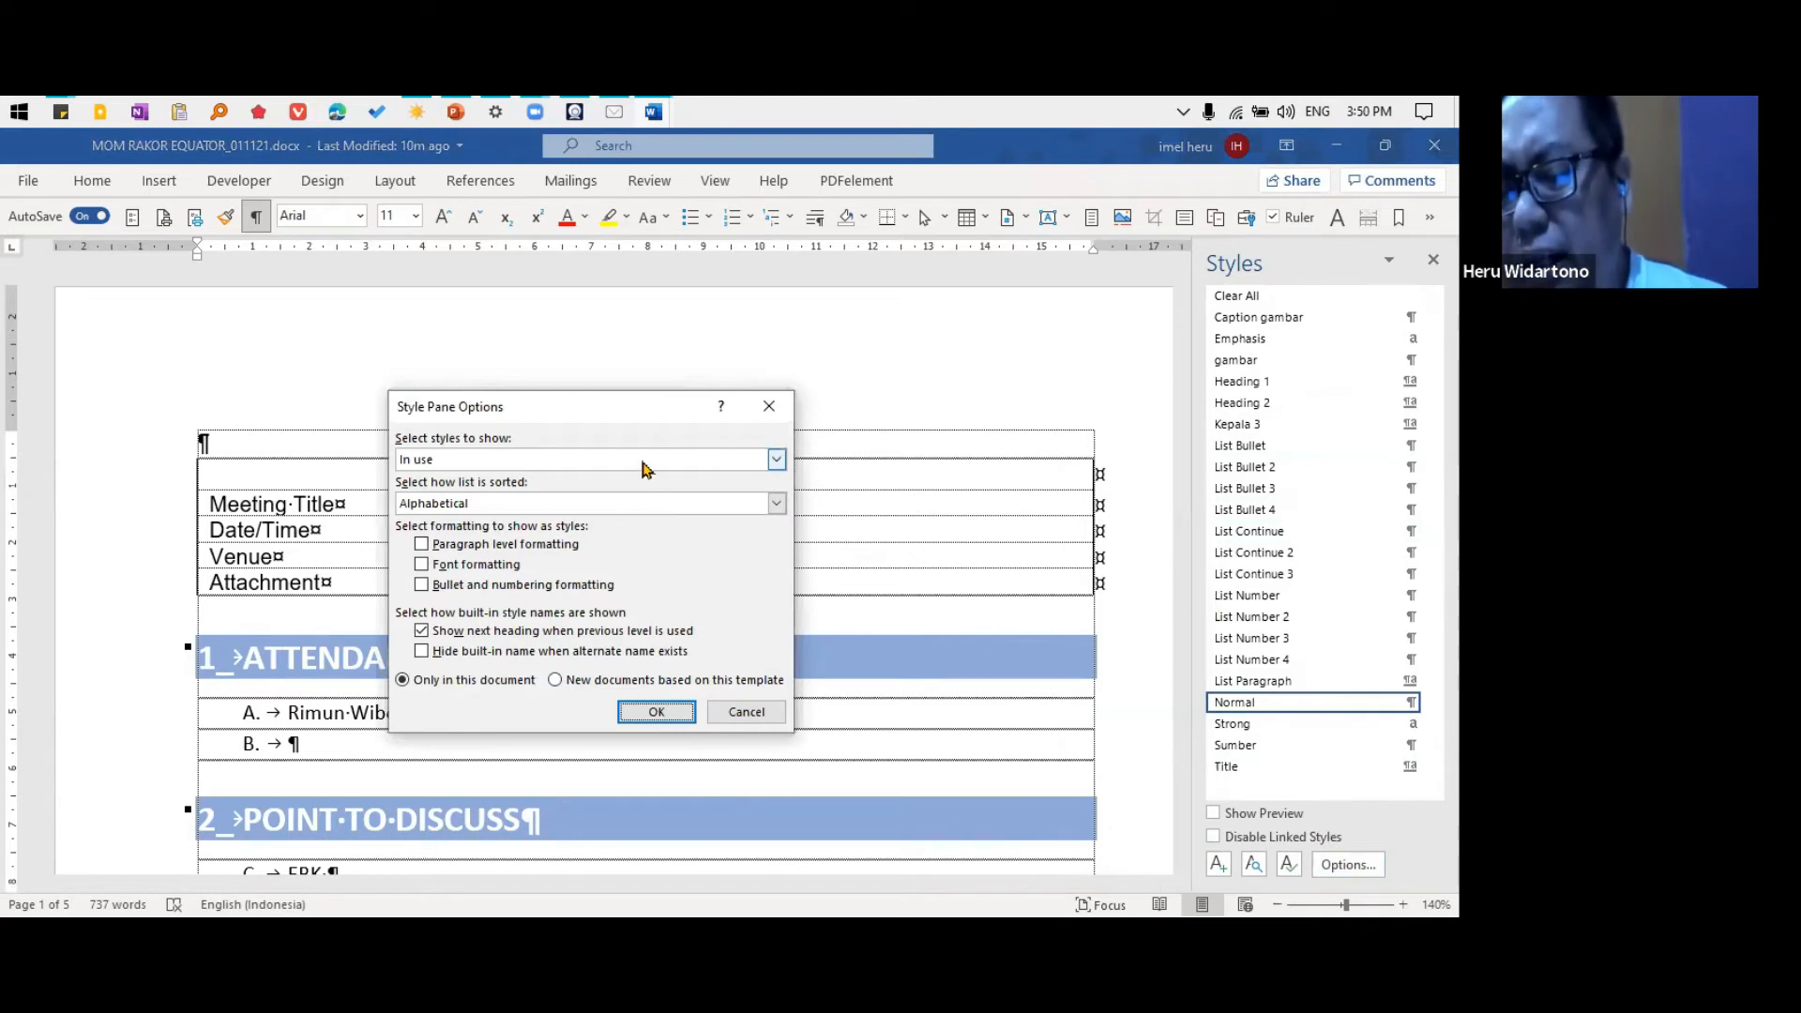
left_click(644, 469)
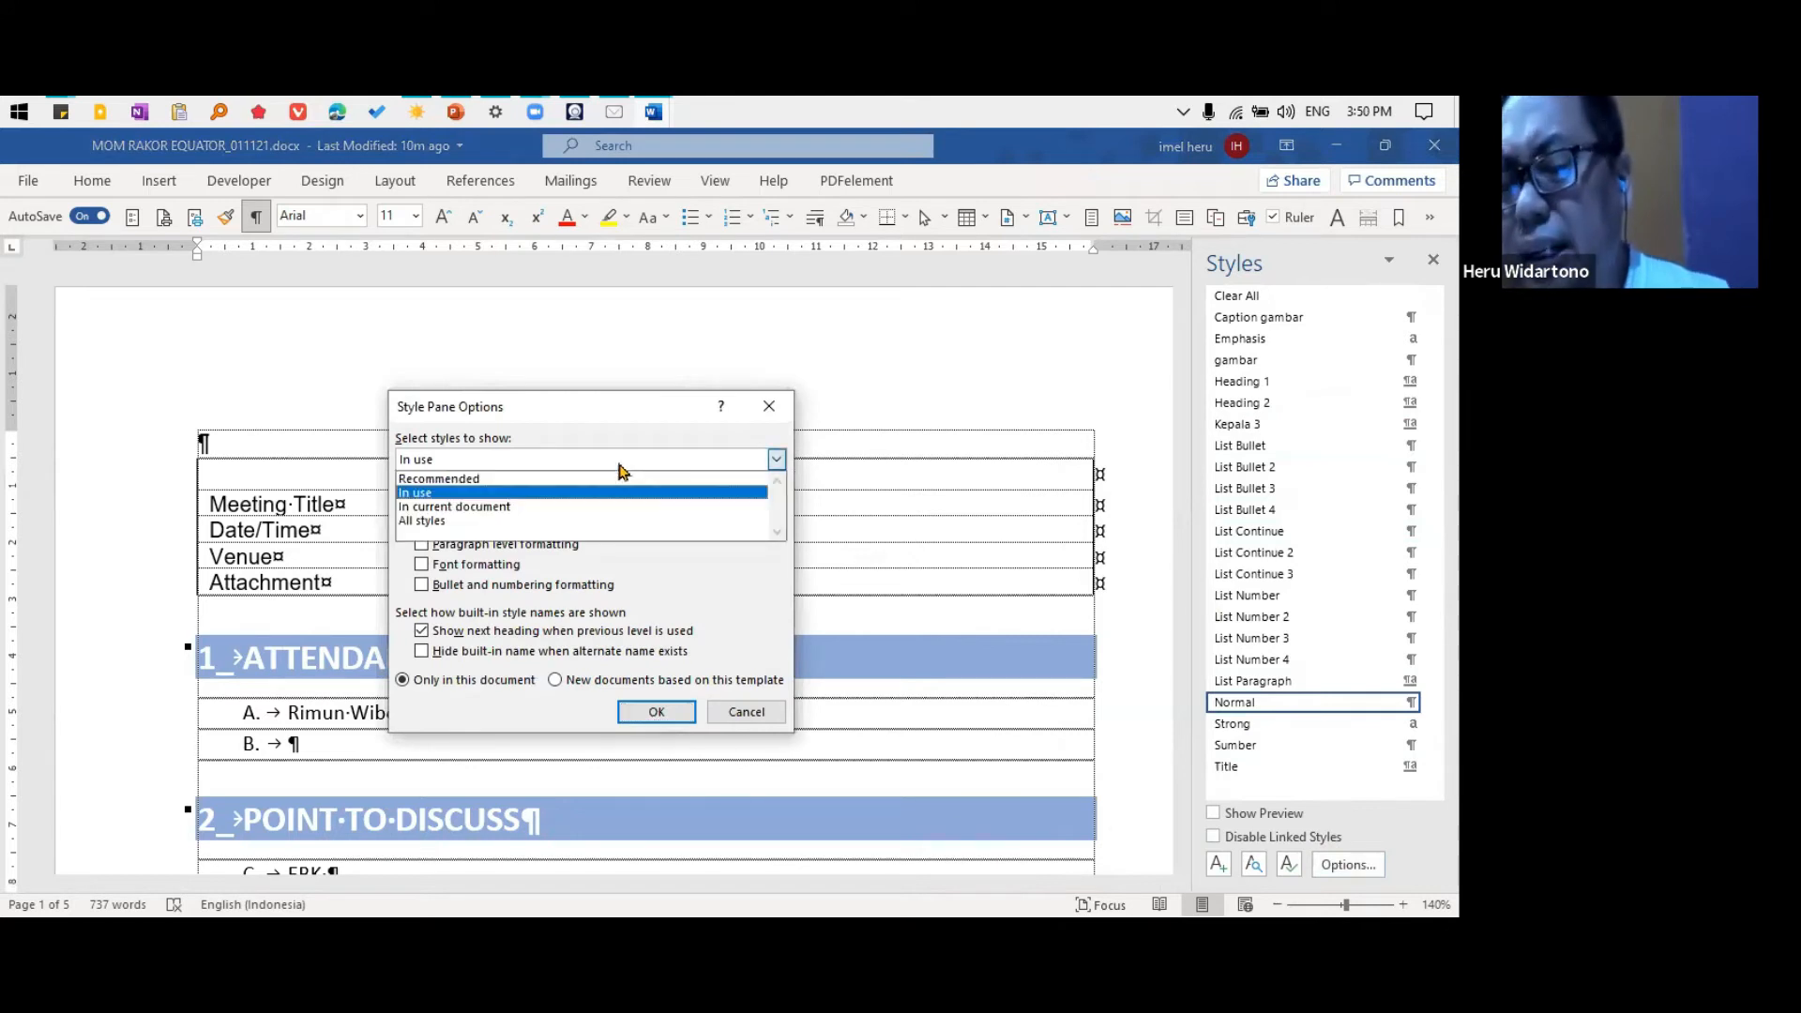
left_click(597, 522)
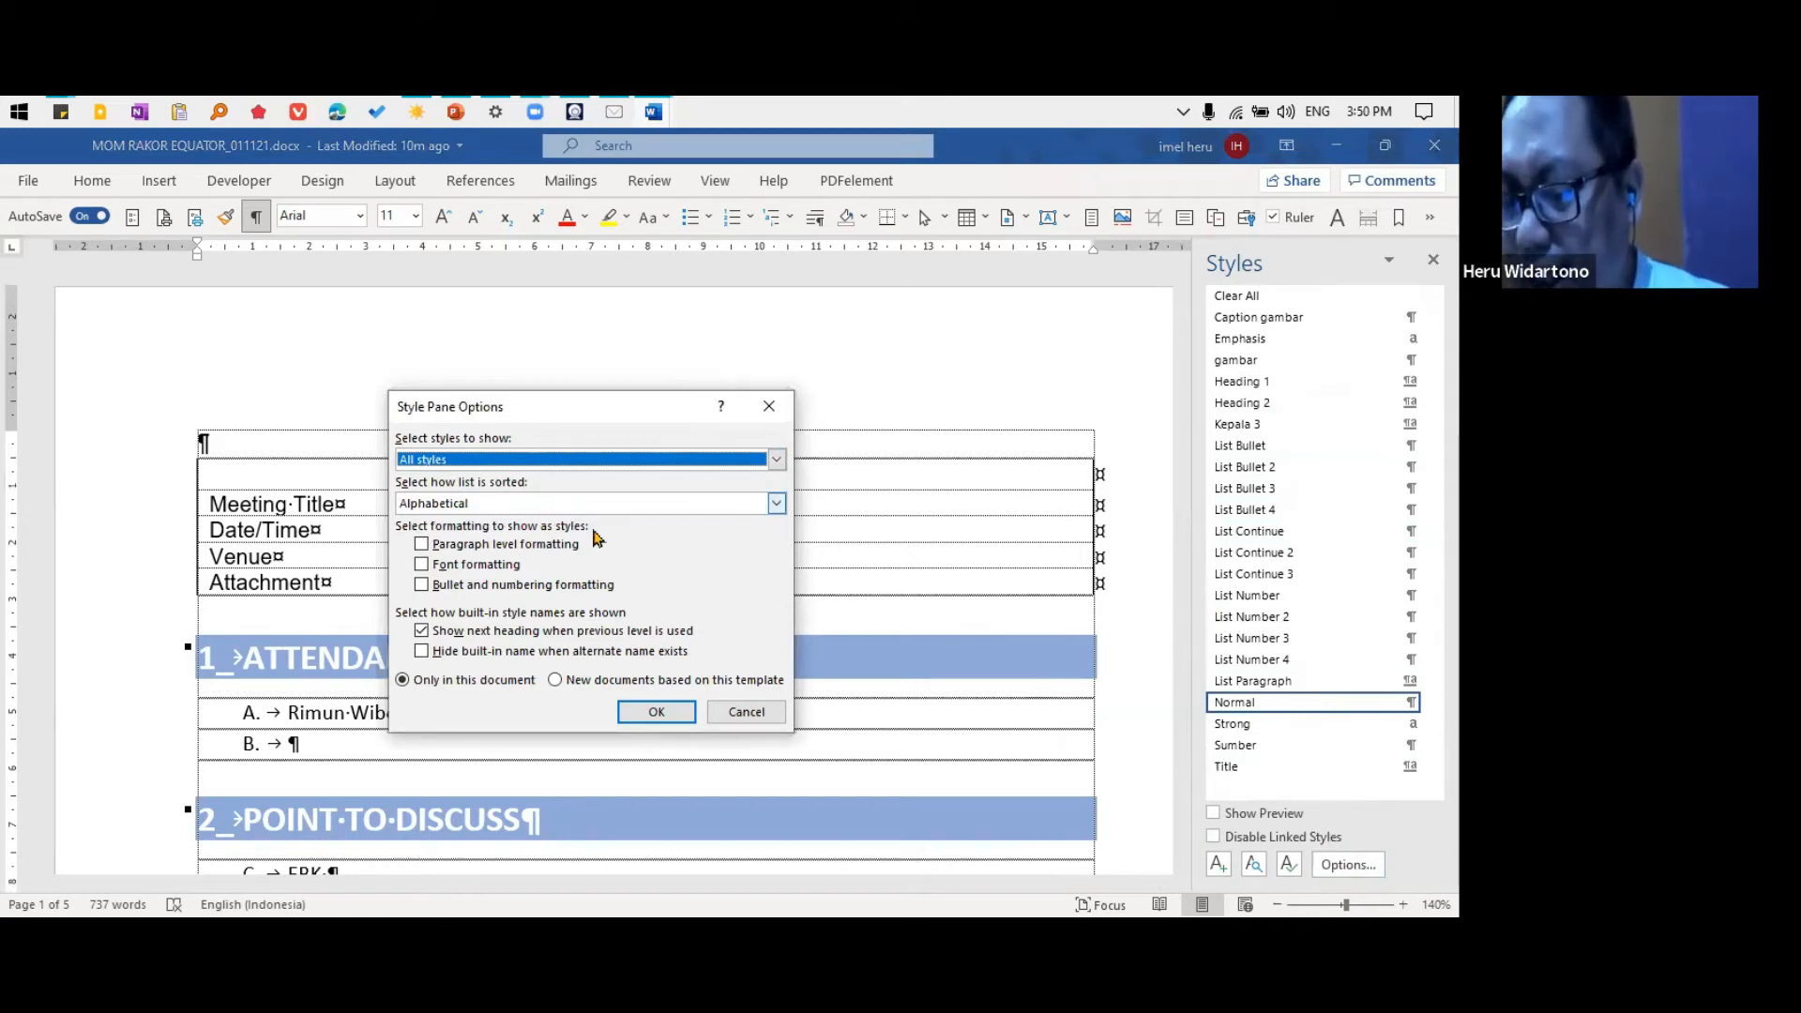
left_click(675, 713)
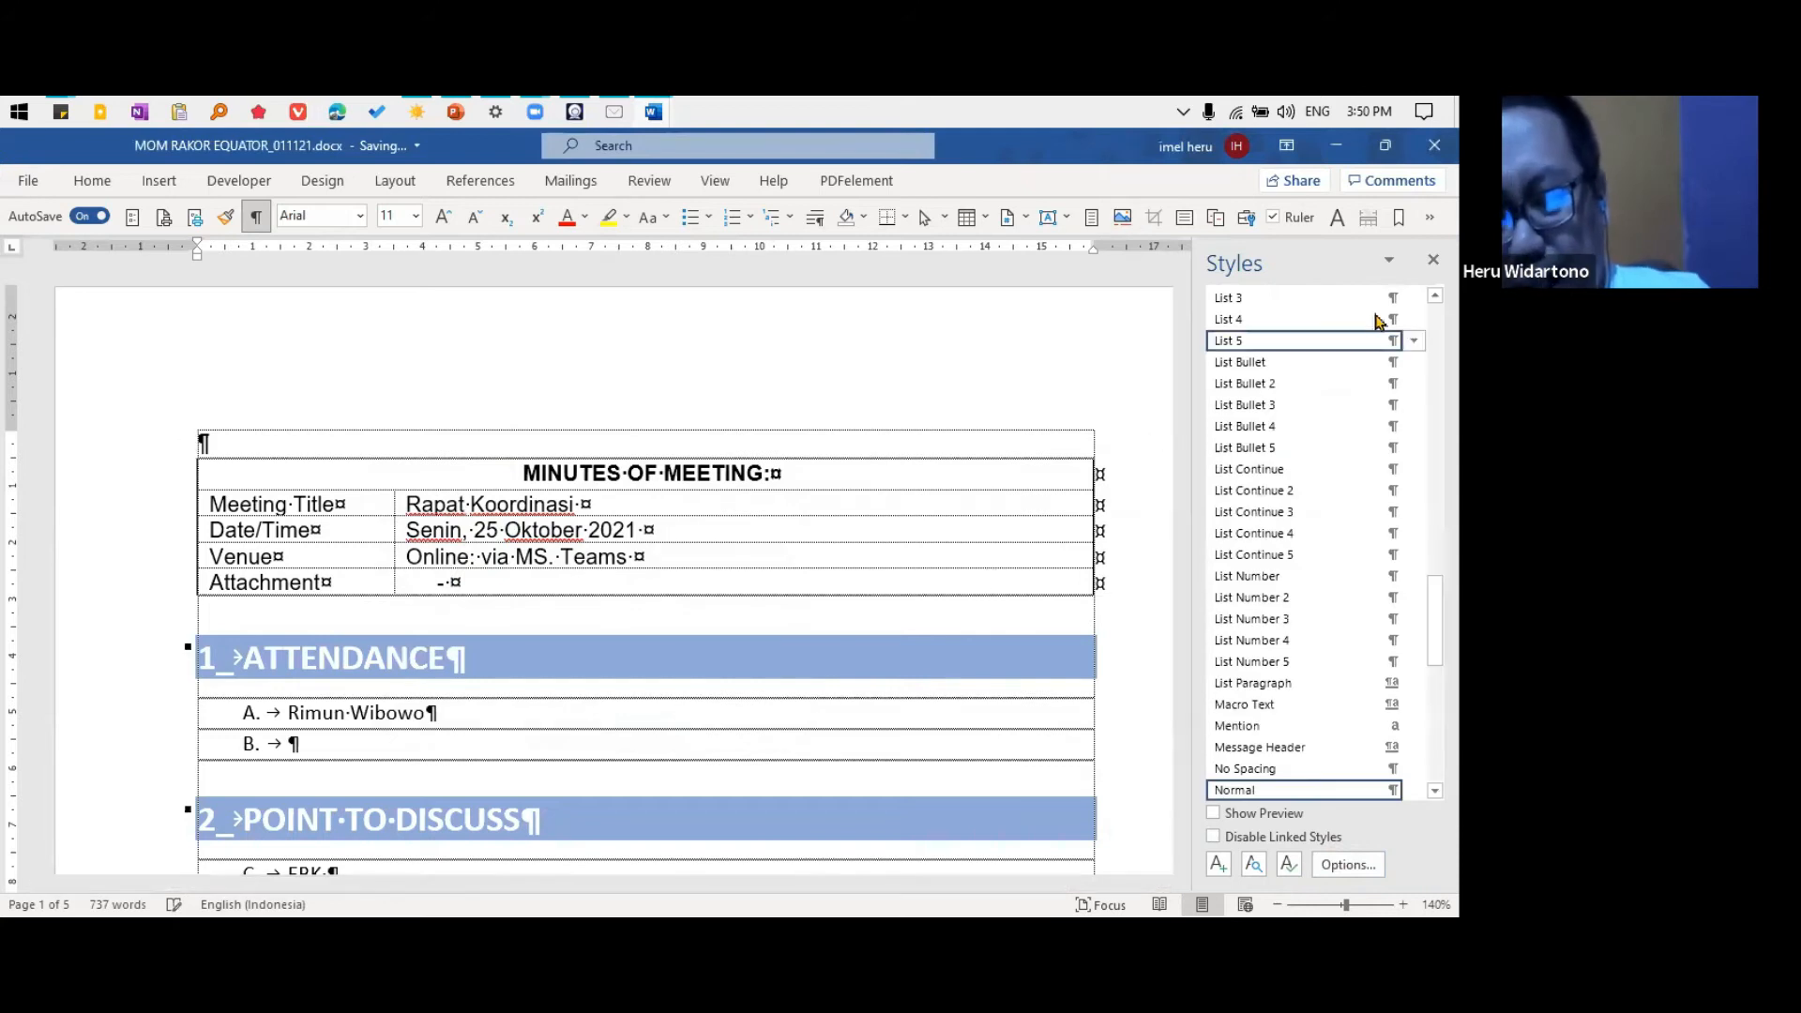
scroll(1368, 406, "up", 12)
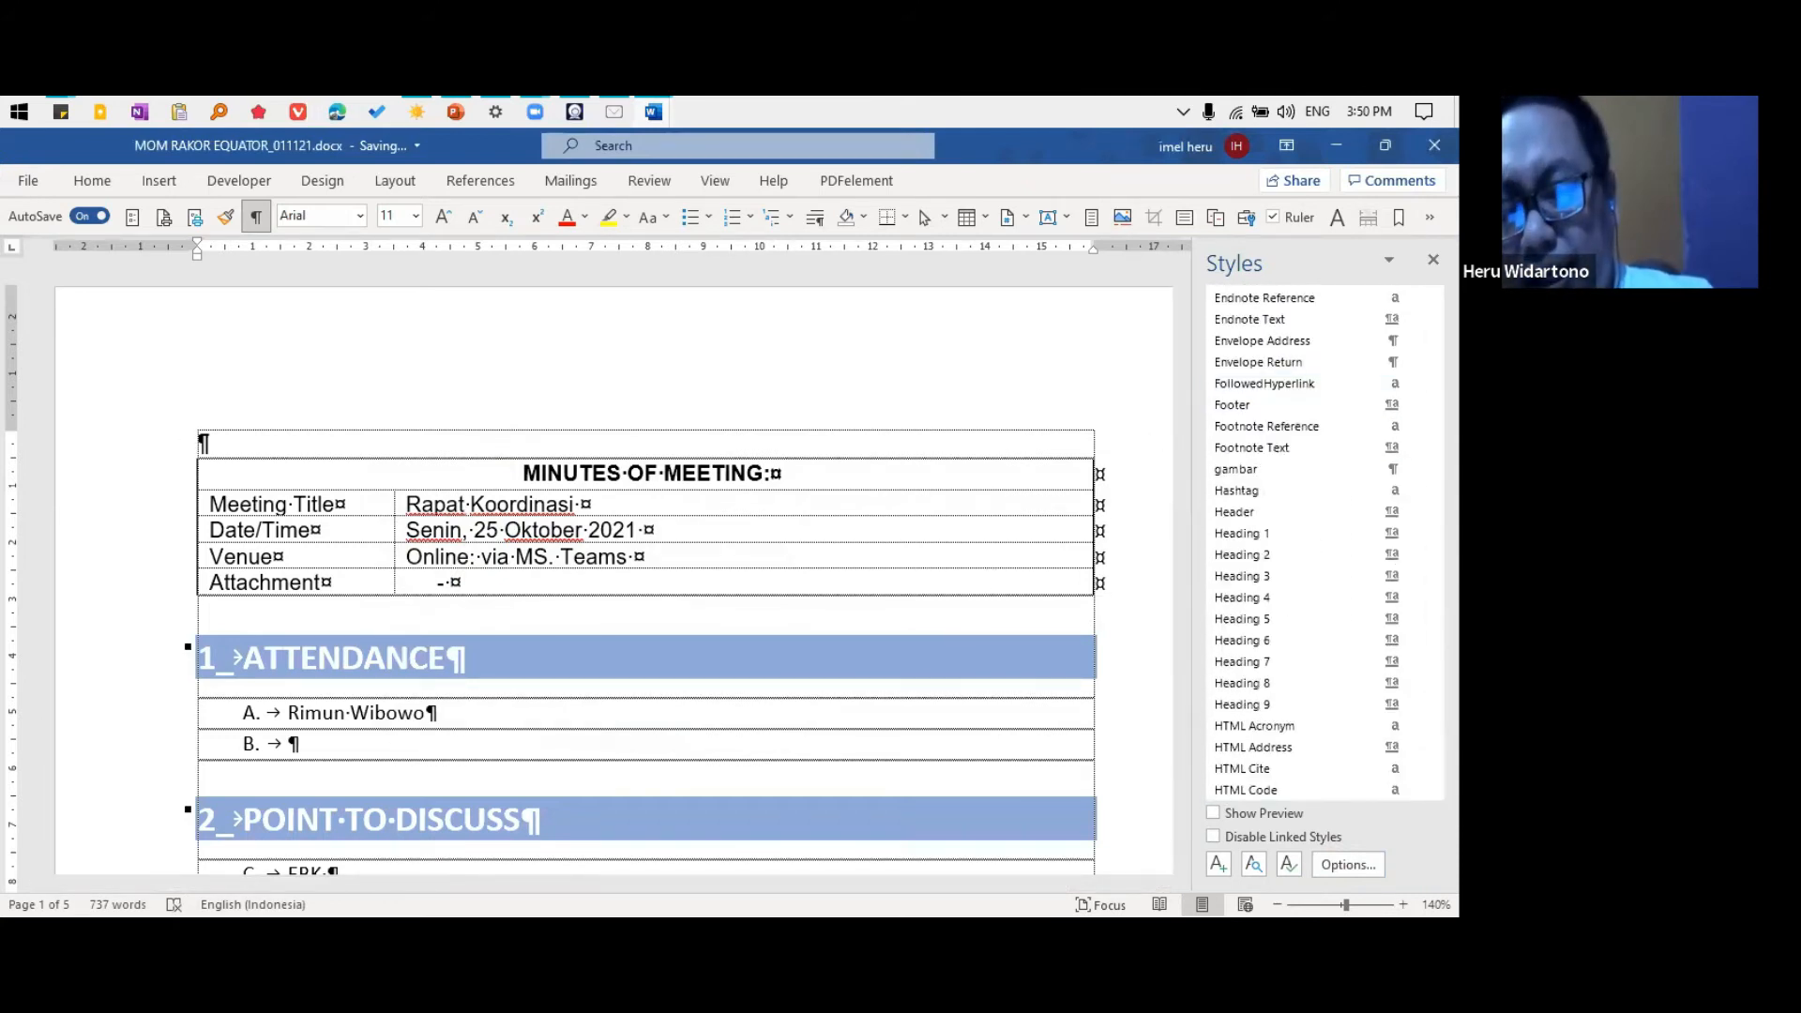
scroll(1368, 413, "up", 8)
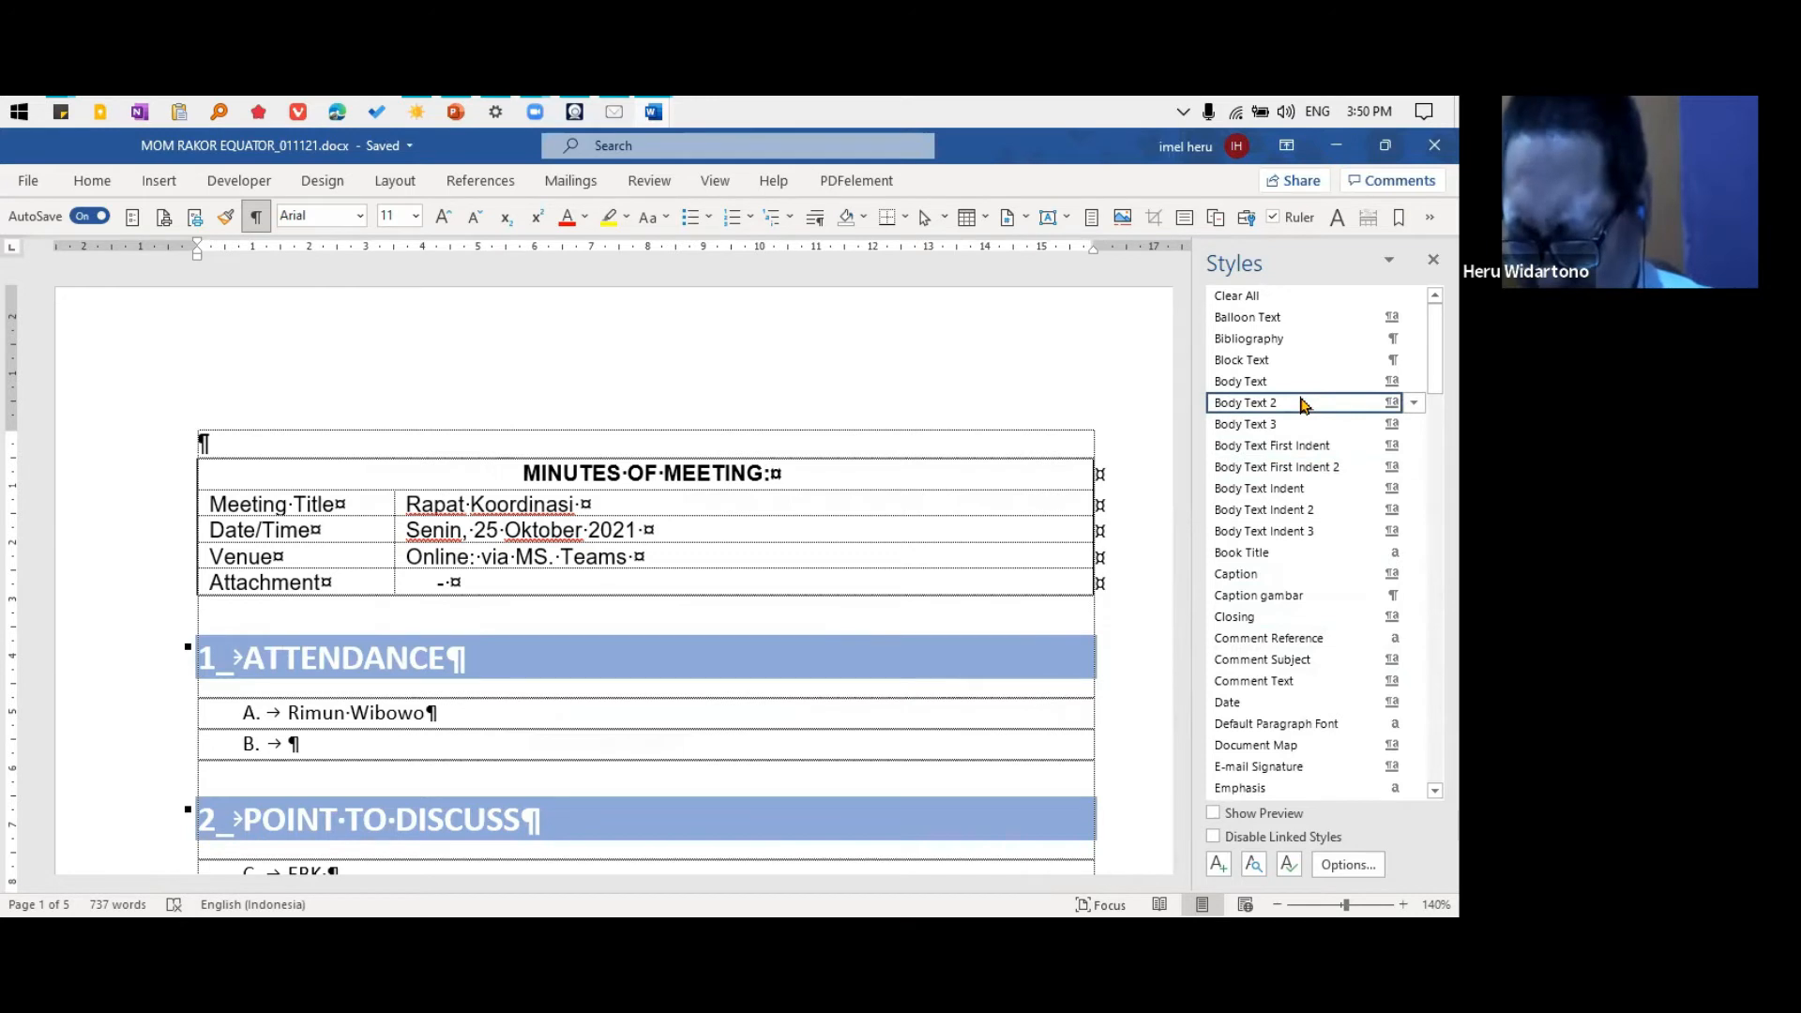
Delete the Body Text style from the document and confirm the deletion
mouse_move(1303, 404)
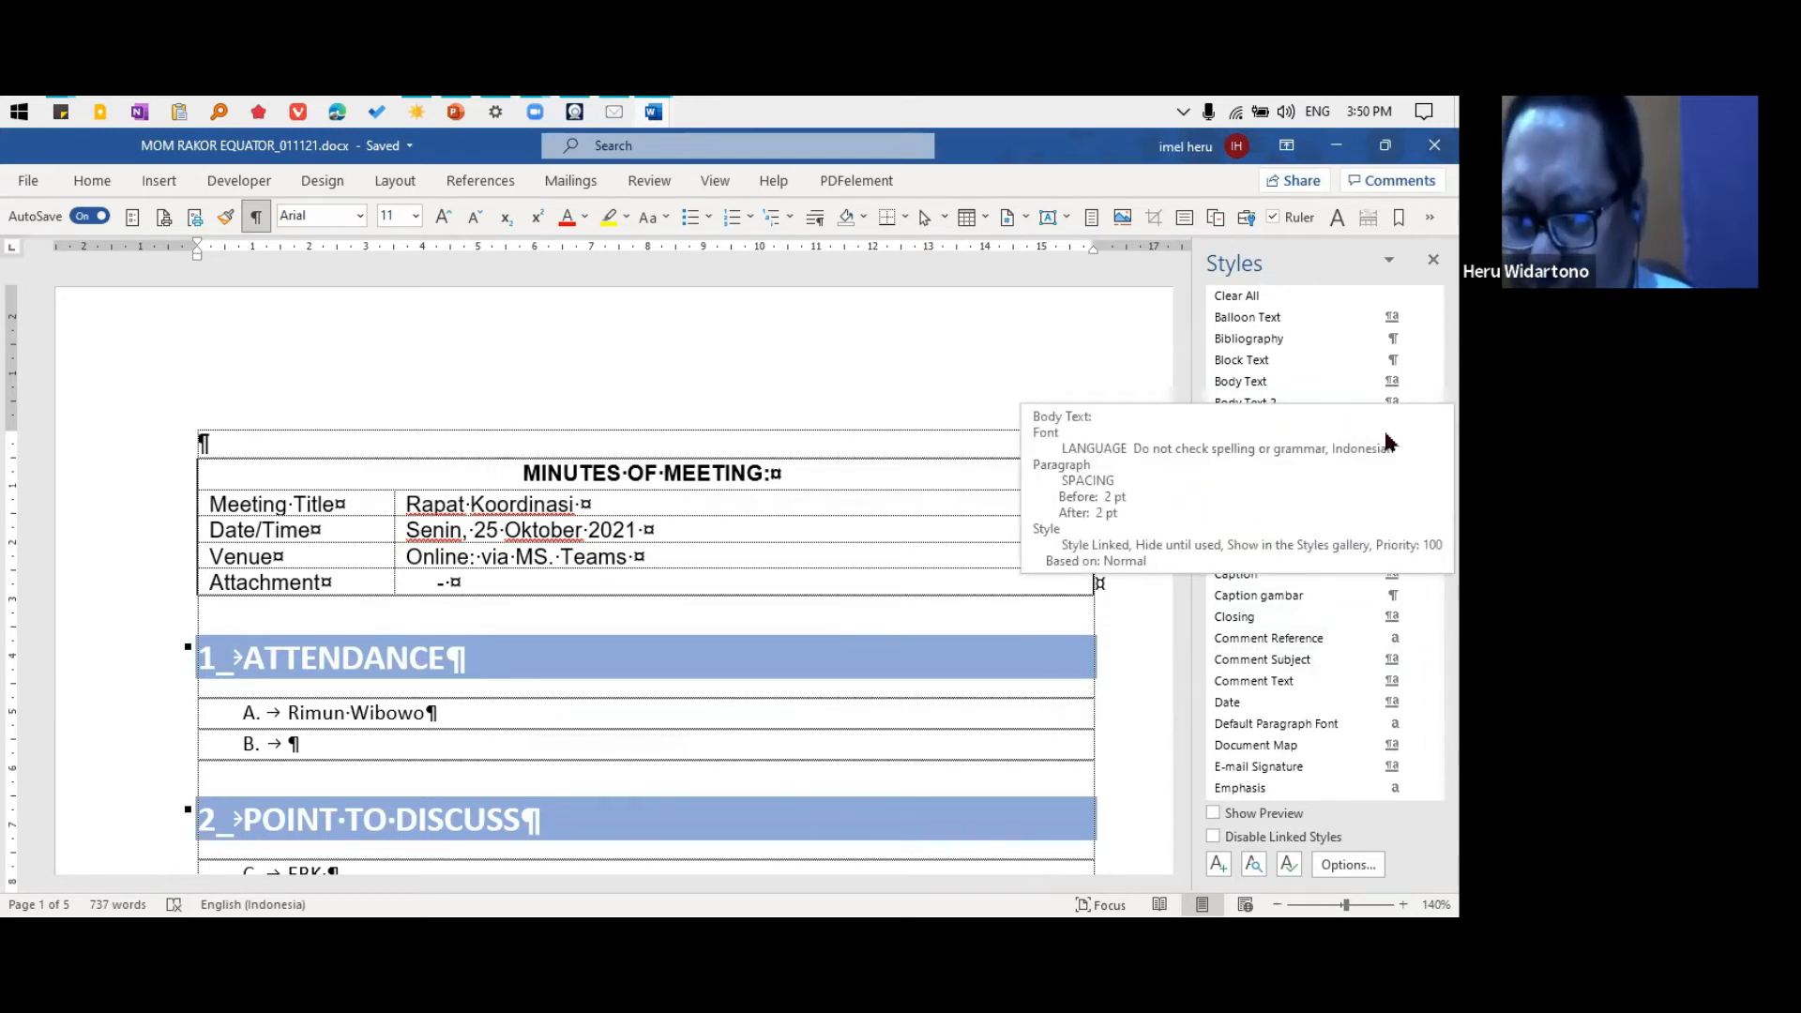
left_click(1414, 381)
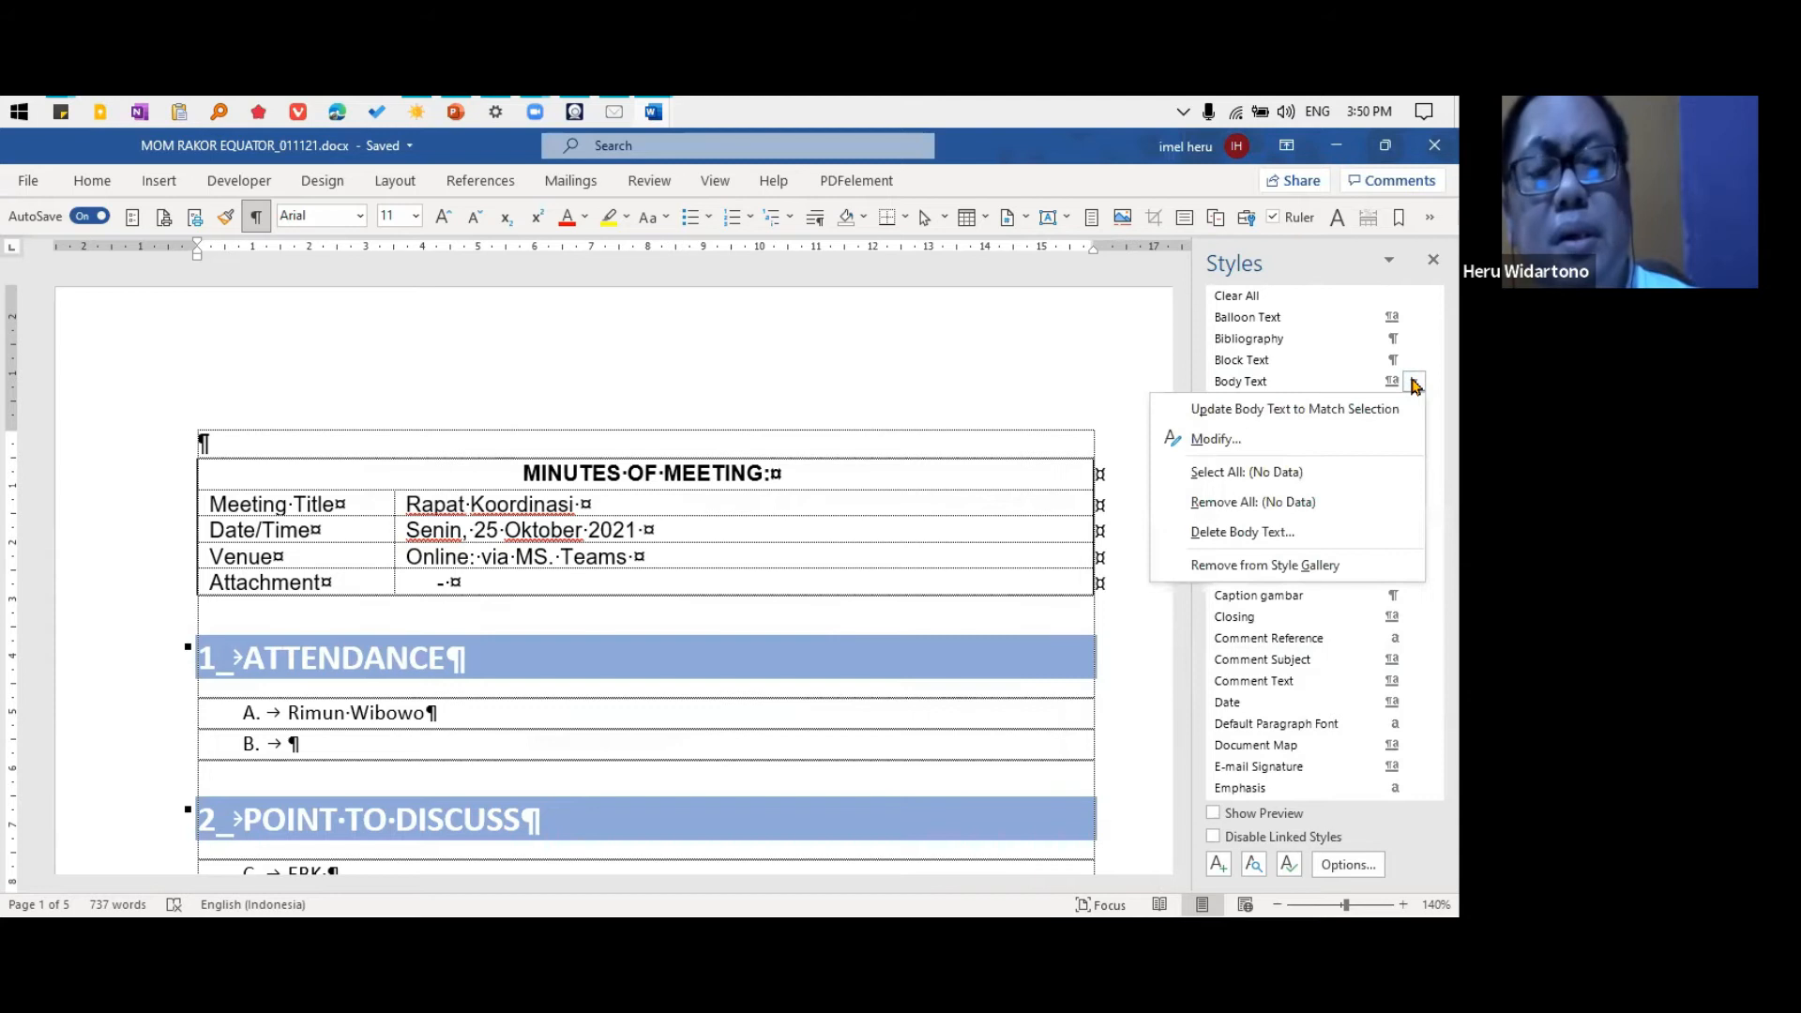
left_click(1286, 542)
left_click(702, 593)
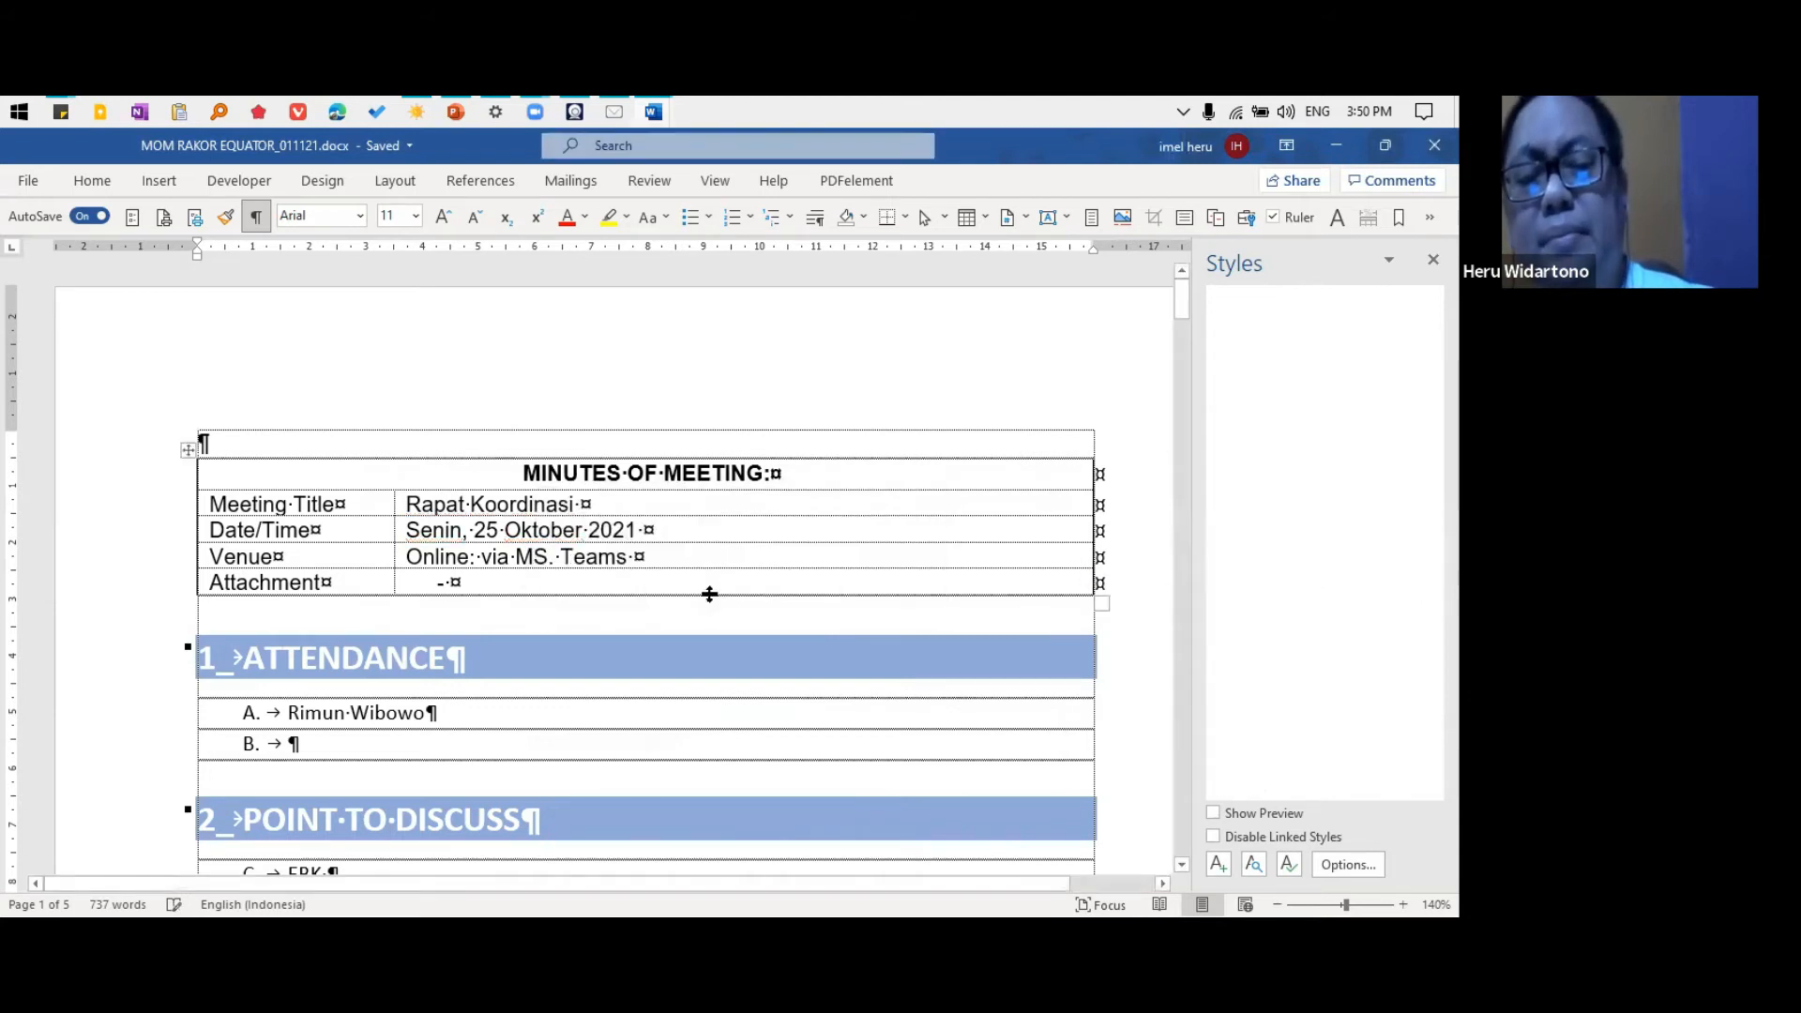
scroll(1360, 574, "up", 15)
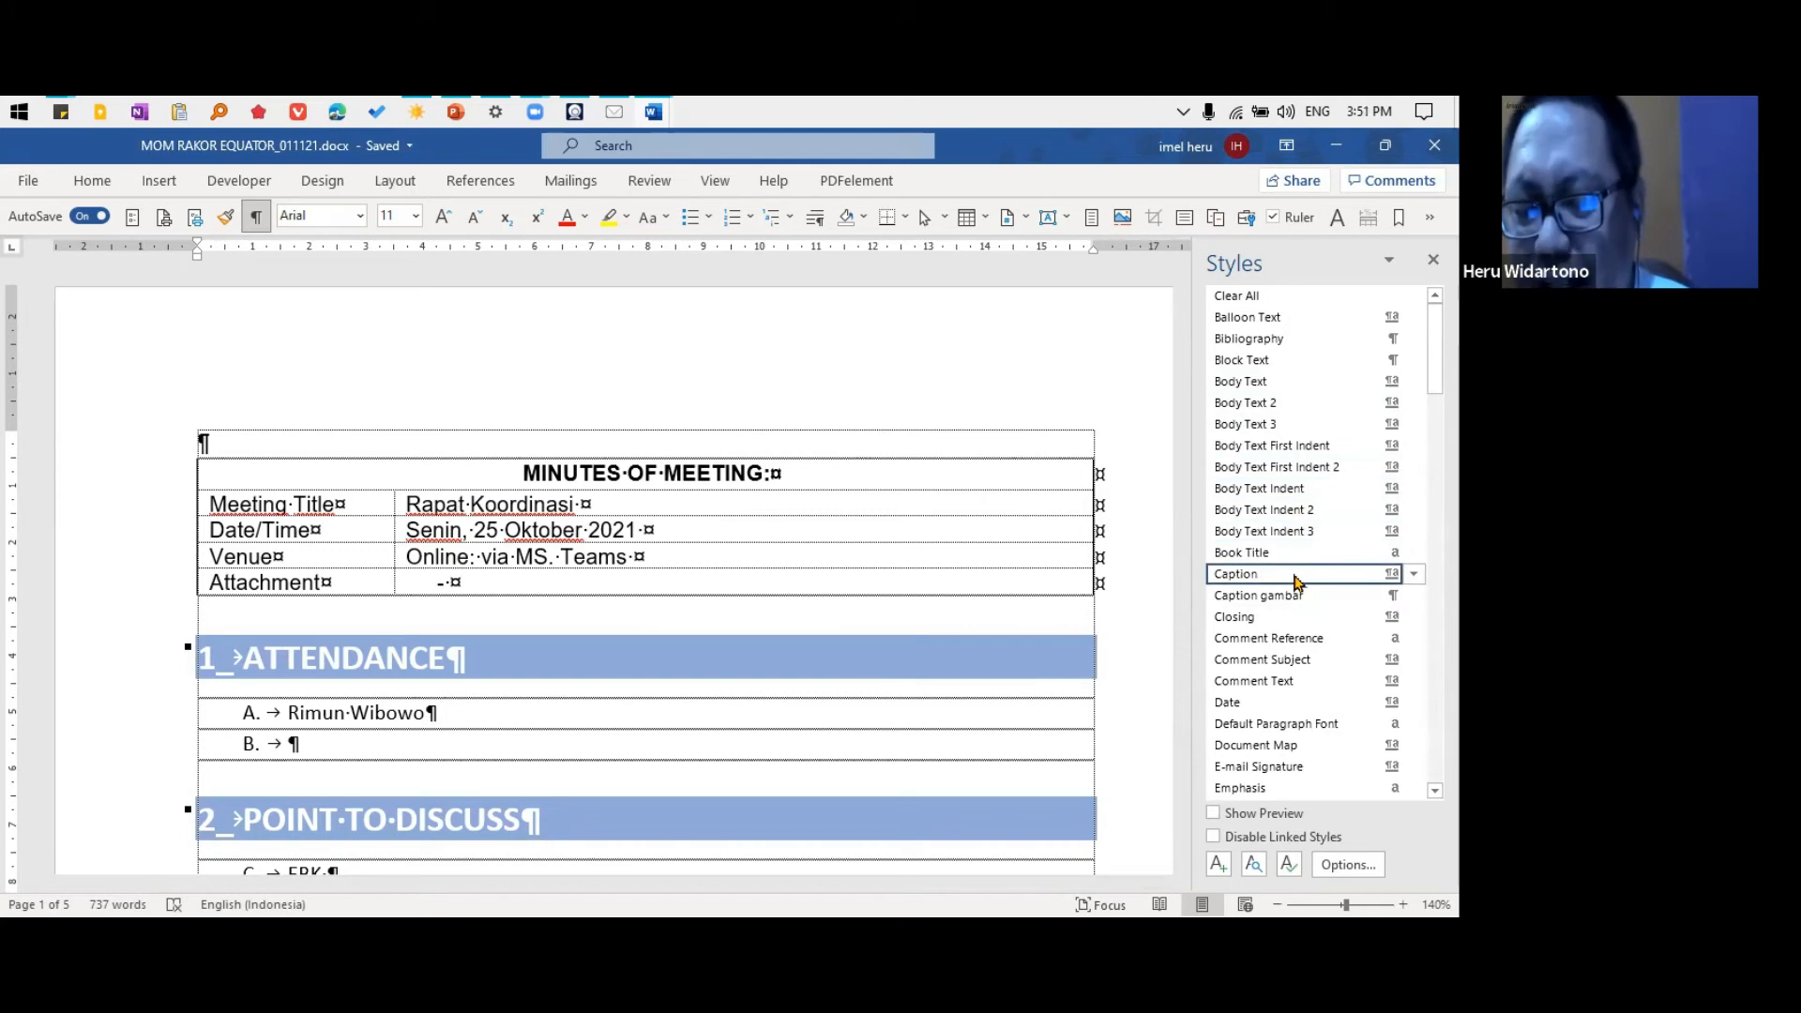
left_click(489, 472)
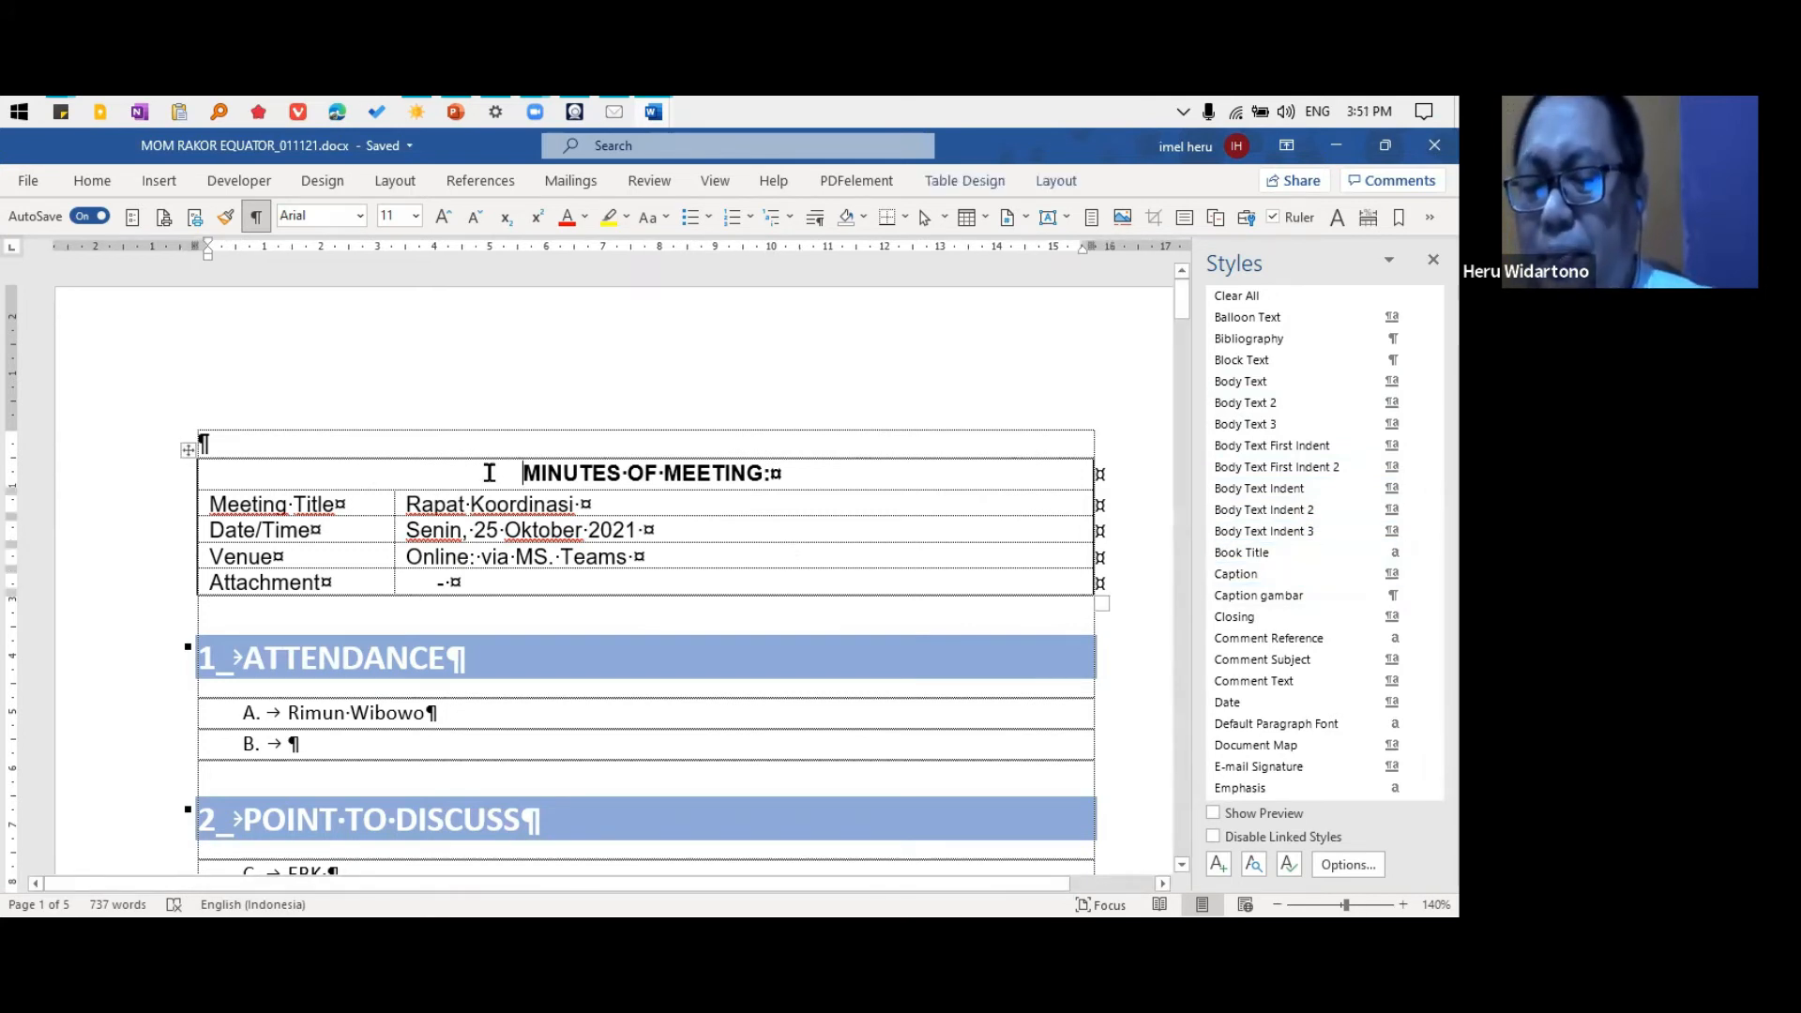
left_click(252, 442)
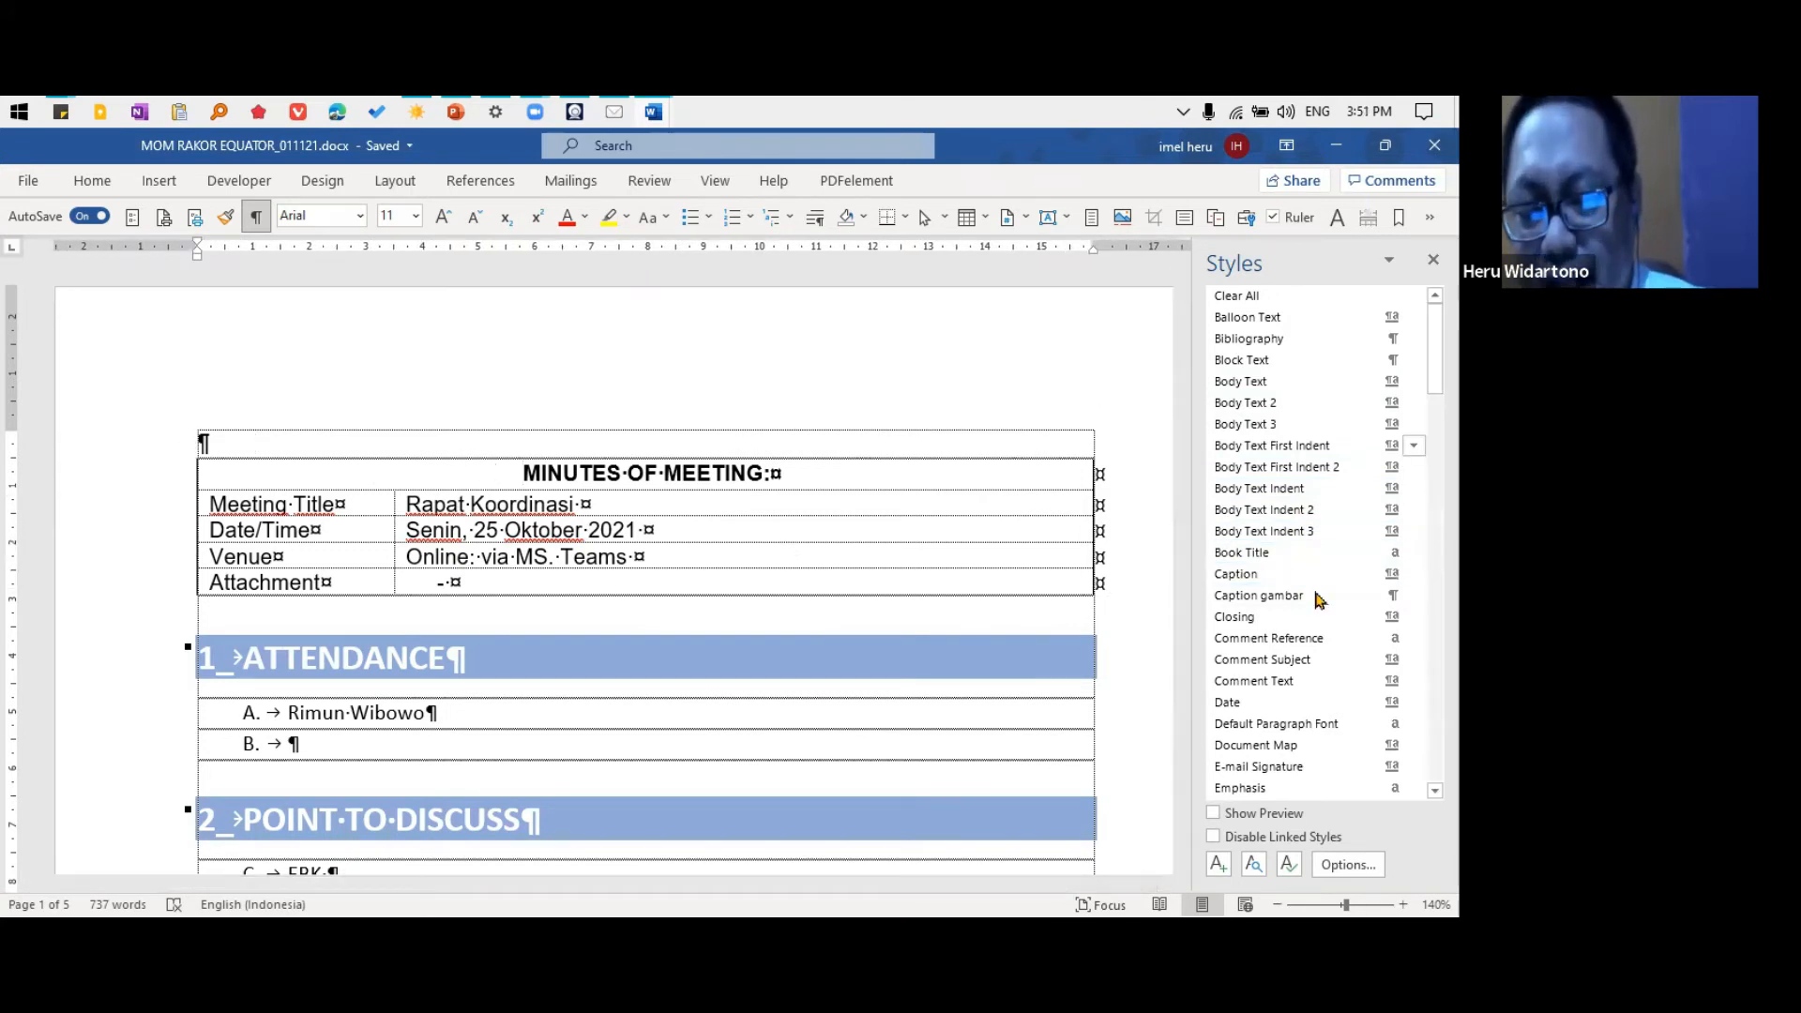
mouse_move(1299, 479)
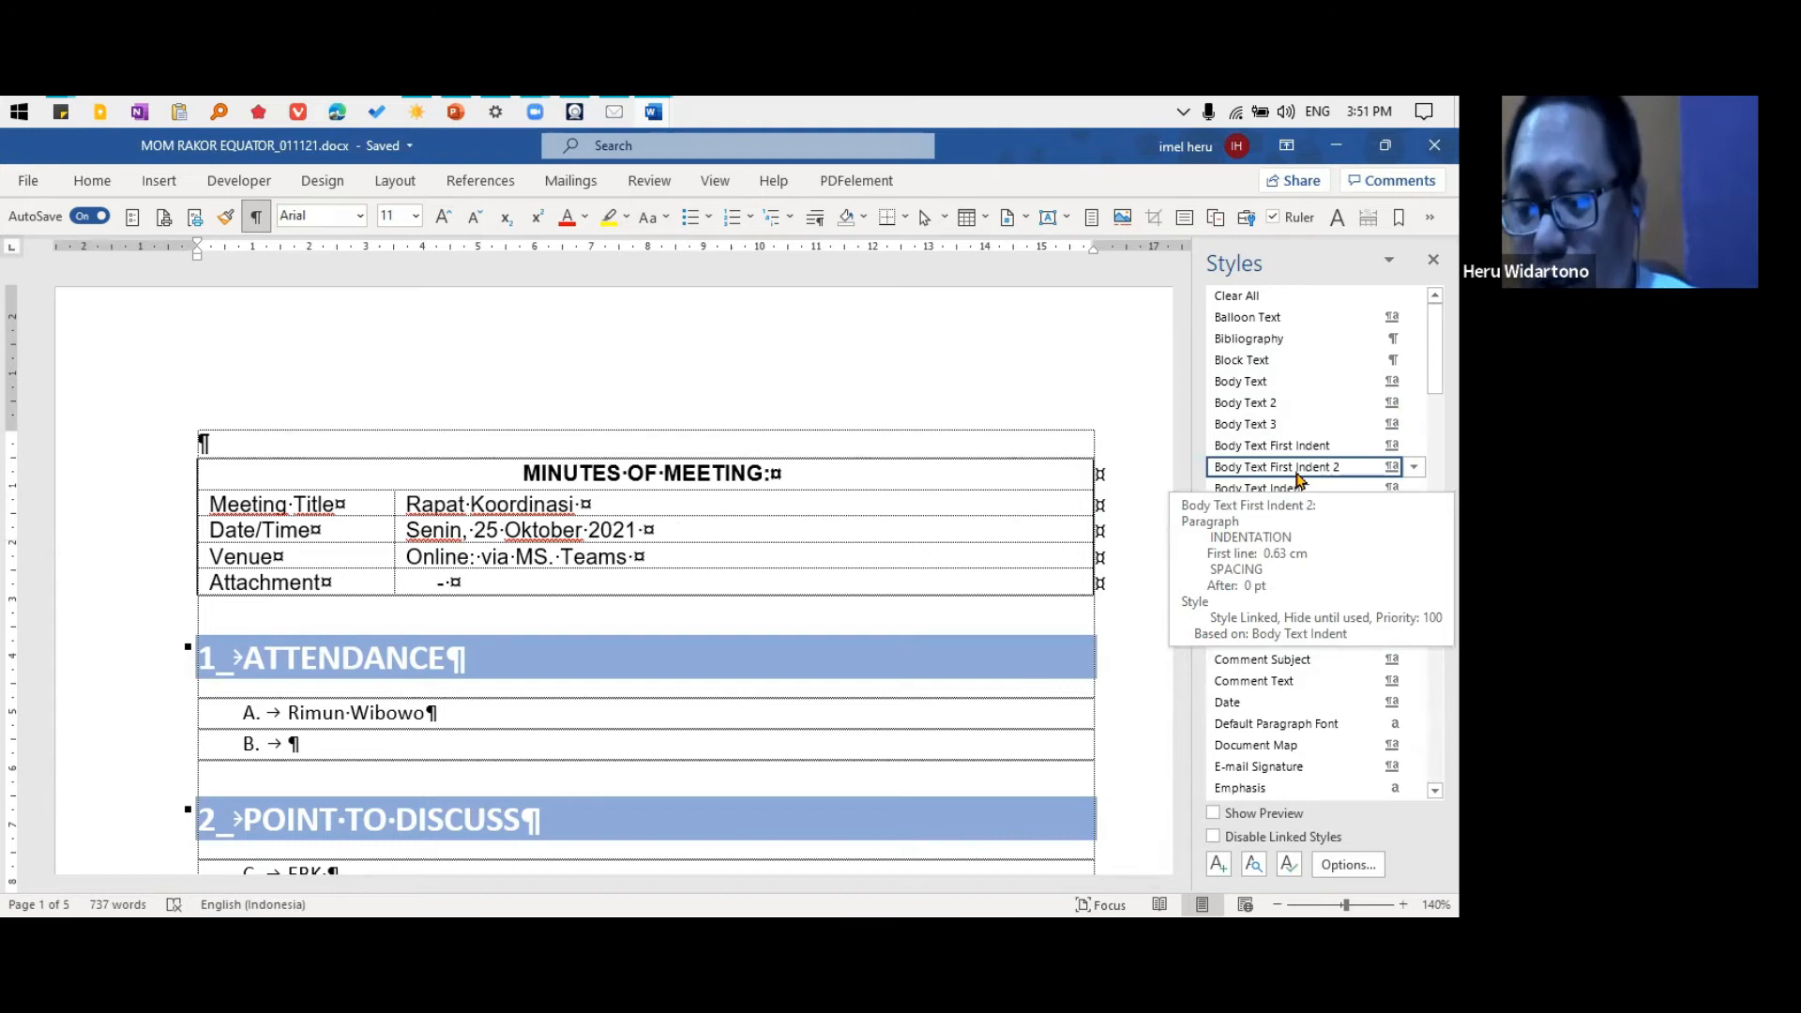
Modify the Heading 1 style of the "ATTENDANCE" heading so its paragraph shading fill is light orange, and check the headings
left_click(381, 651)
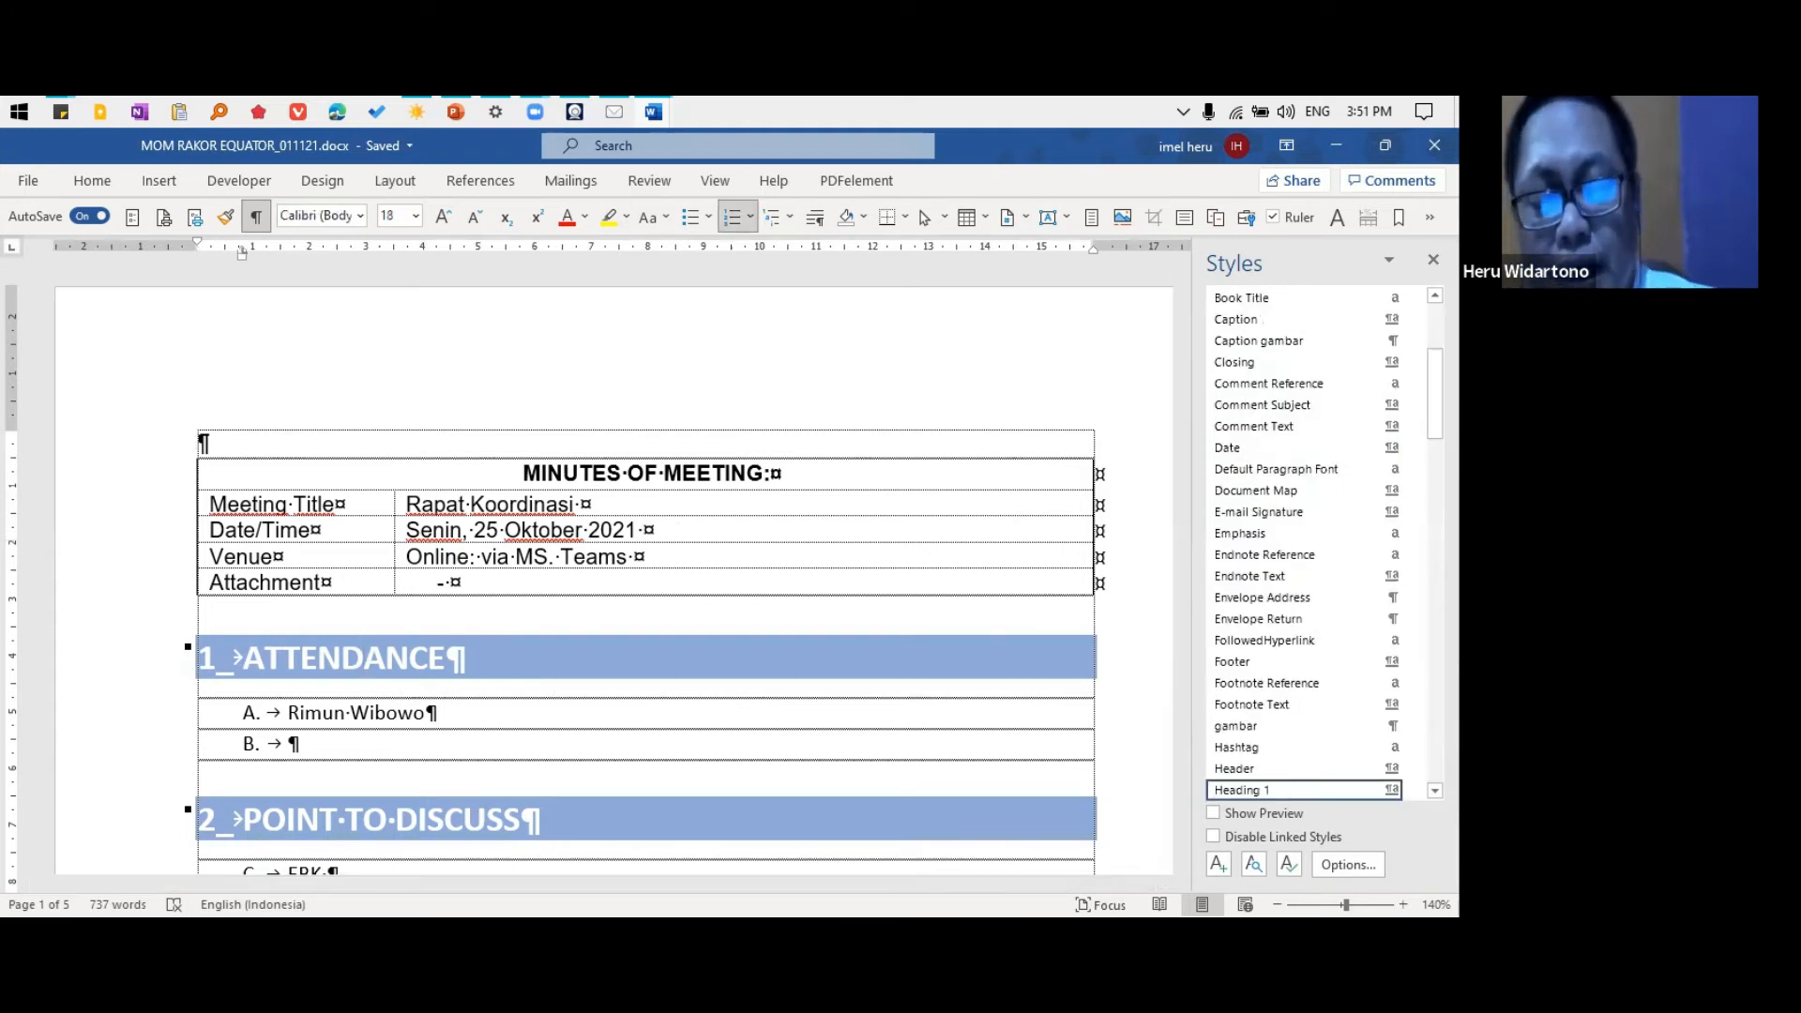
left_click(1412, 791)
left_click(1253, 625)
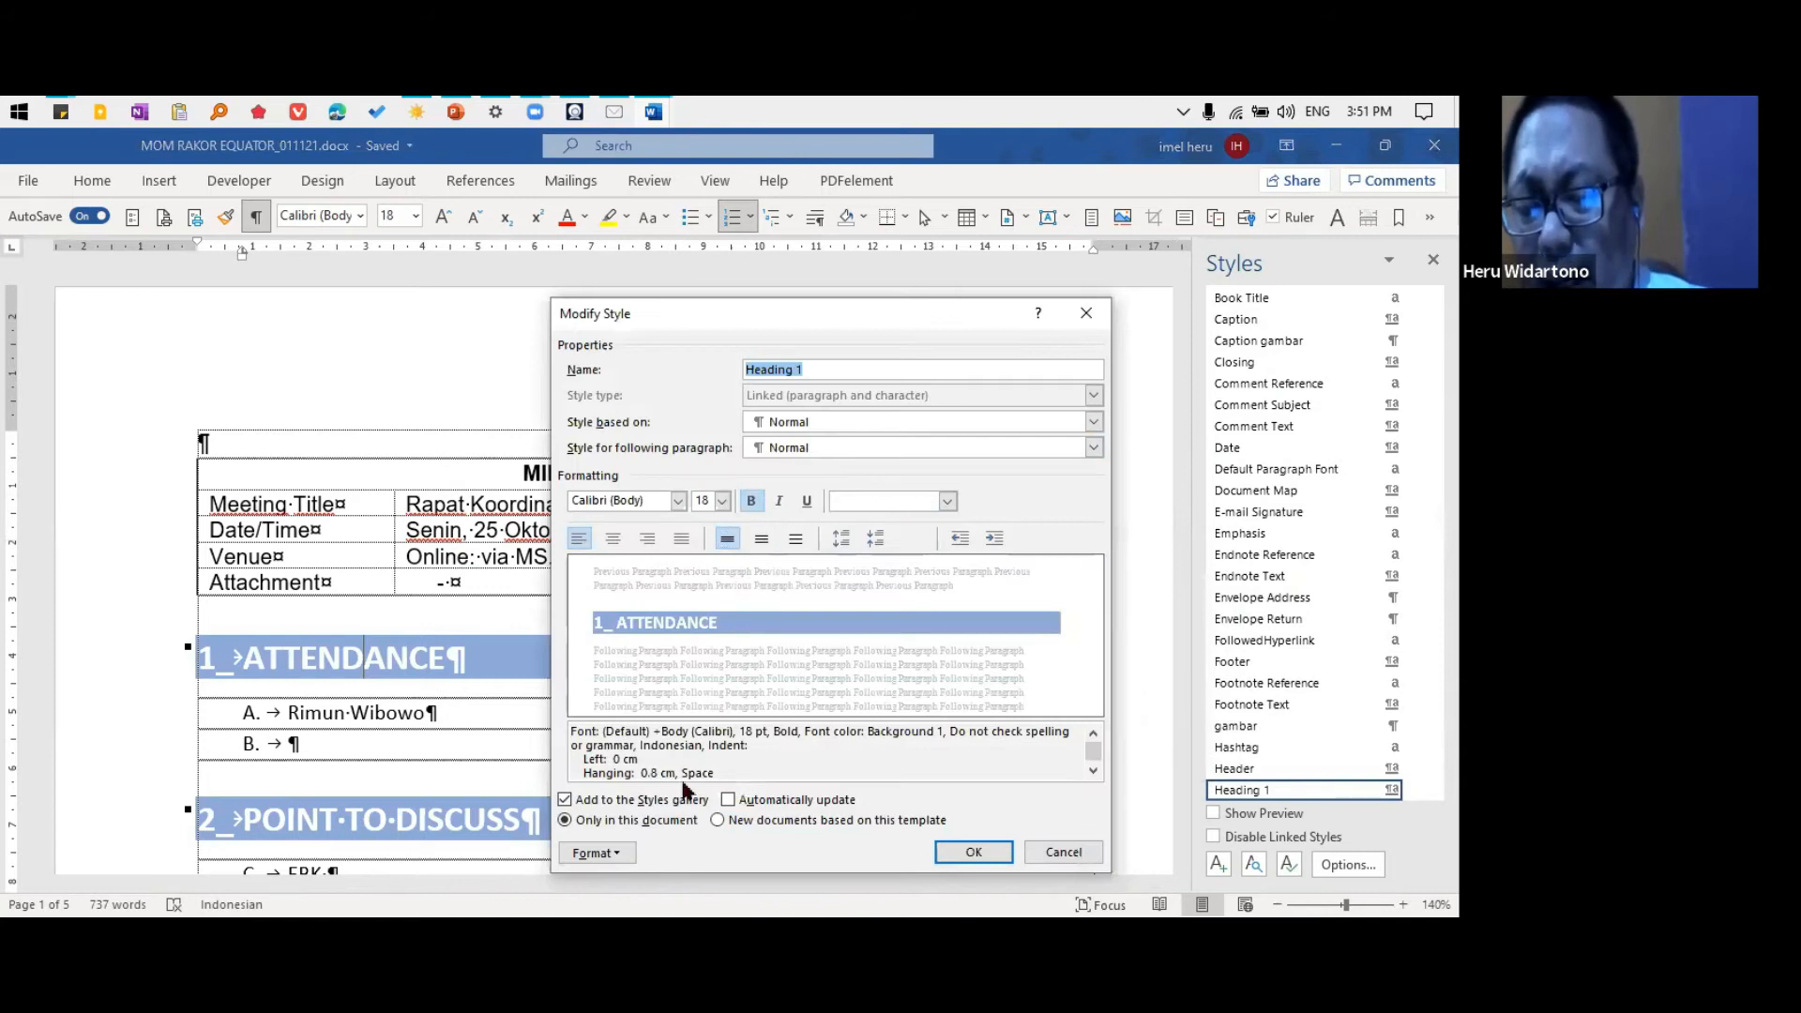
left_click(596, 853)
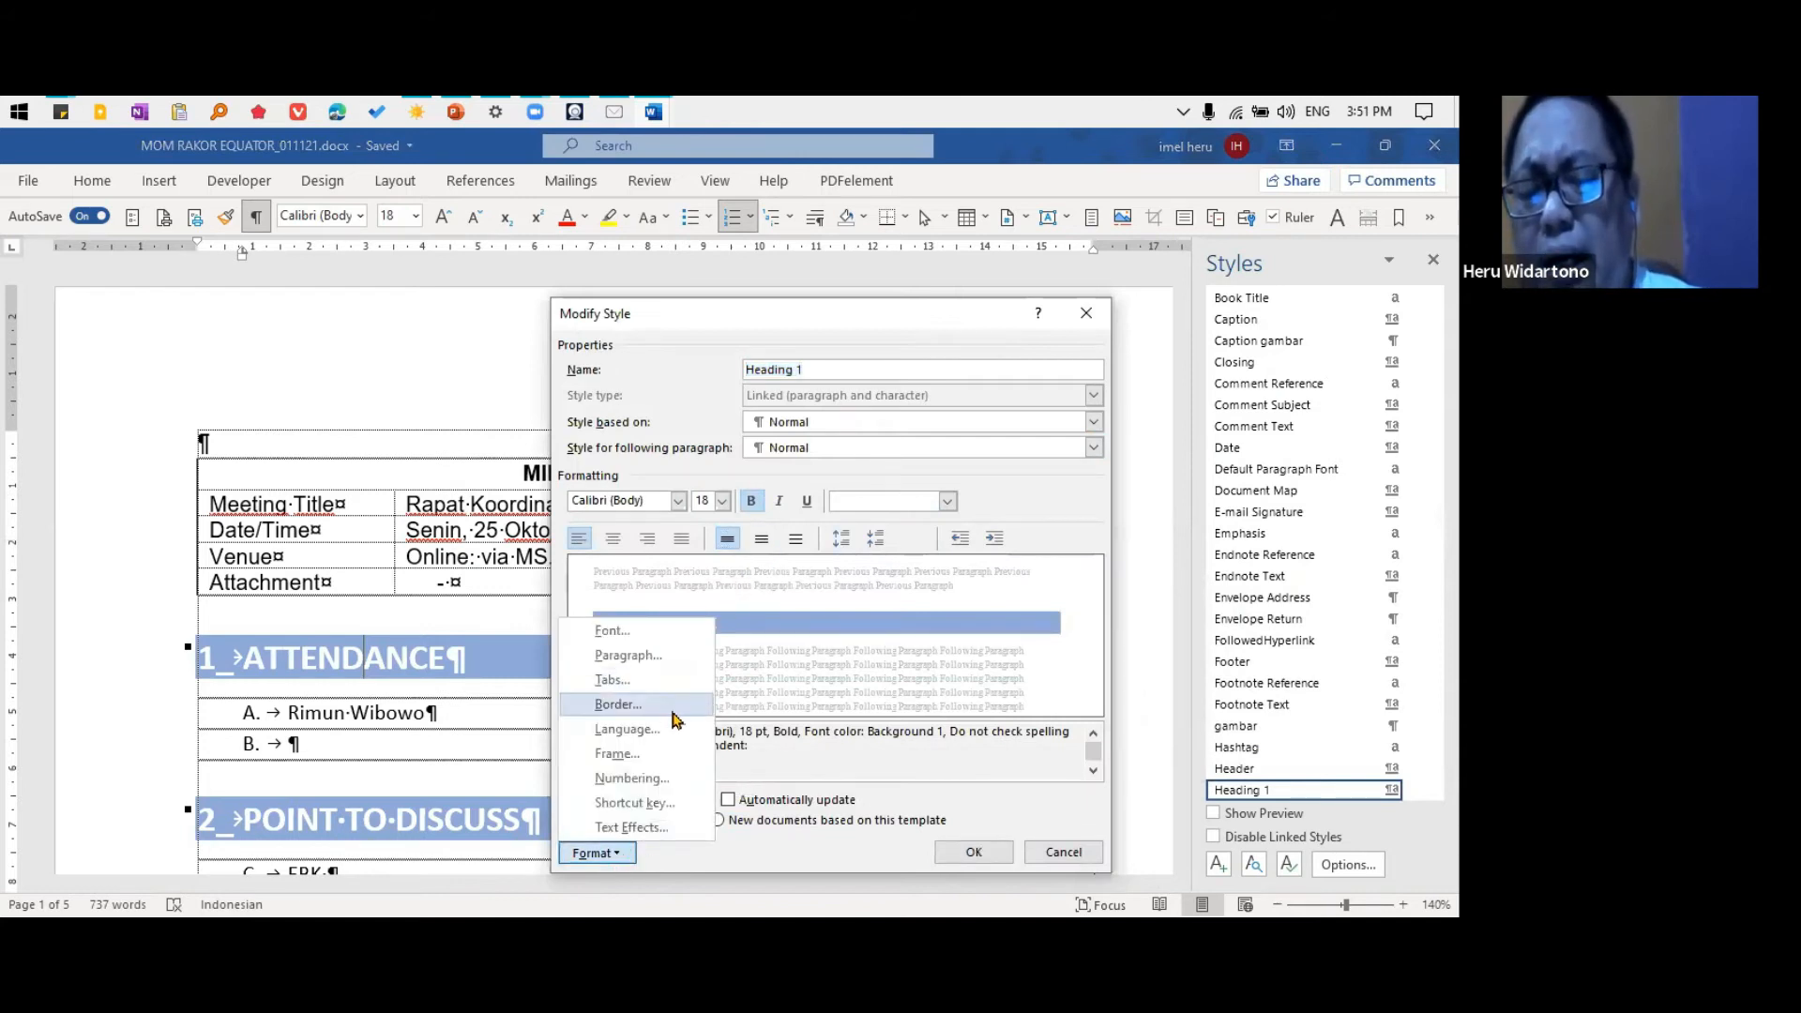
left_click(672, 711)
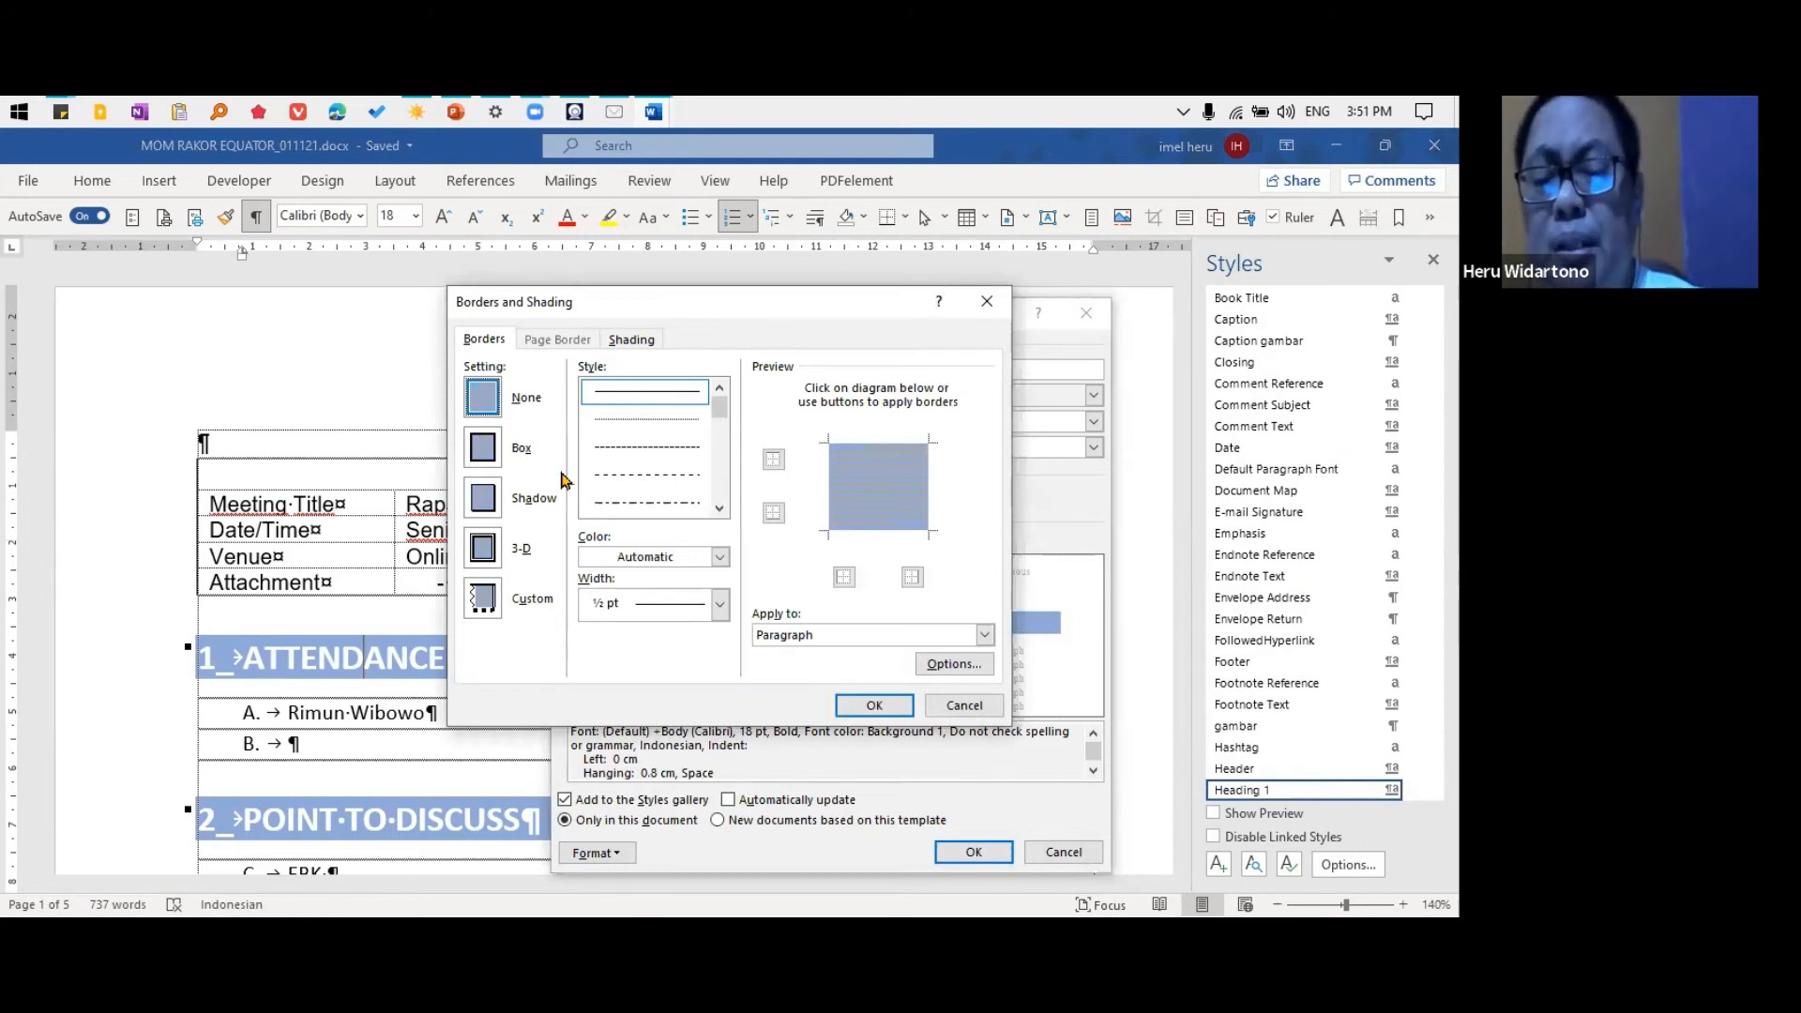
left_click(627, 340)
left_click(591, 391)
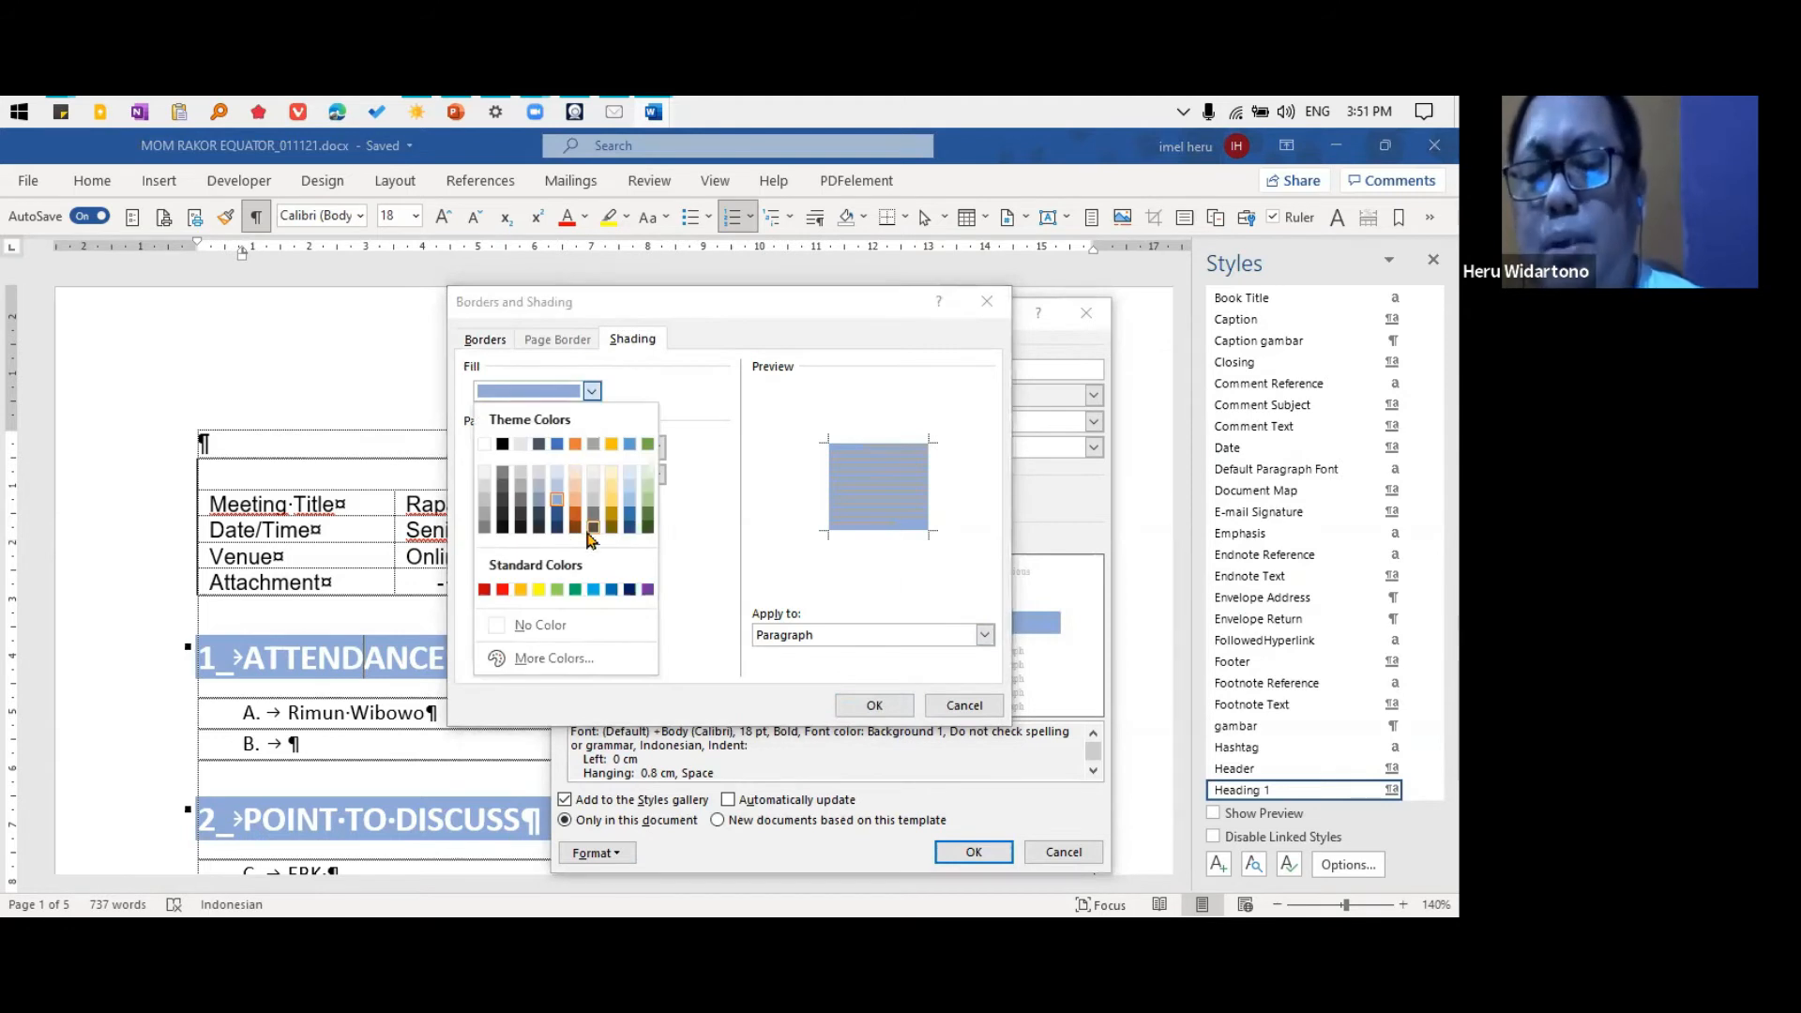
left_click(575, 499)
left_click(875, 704)
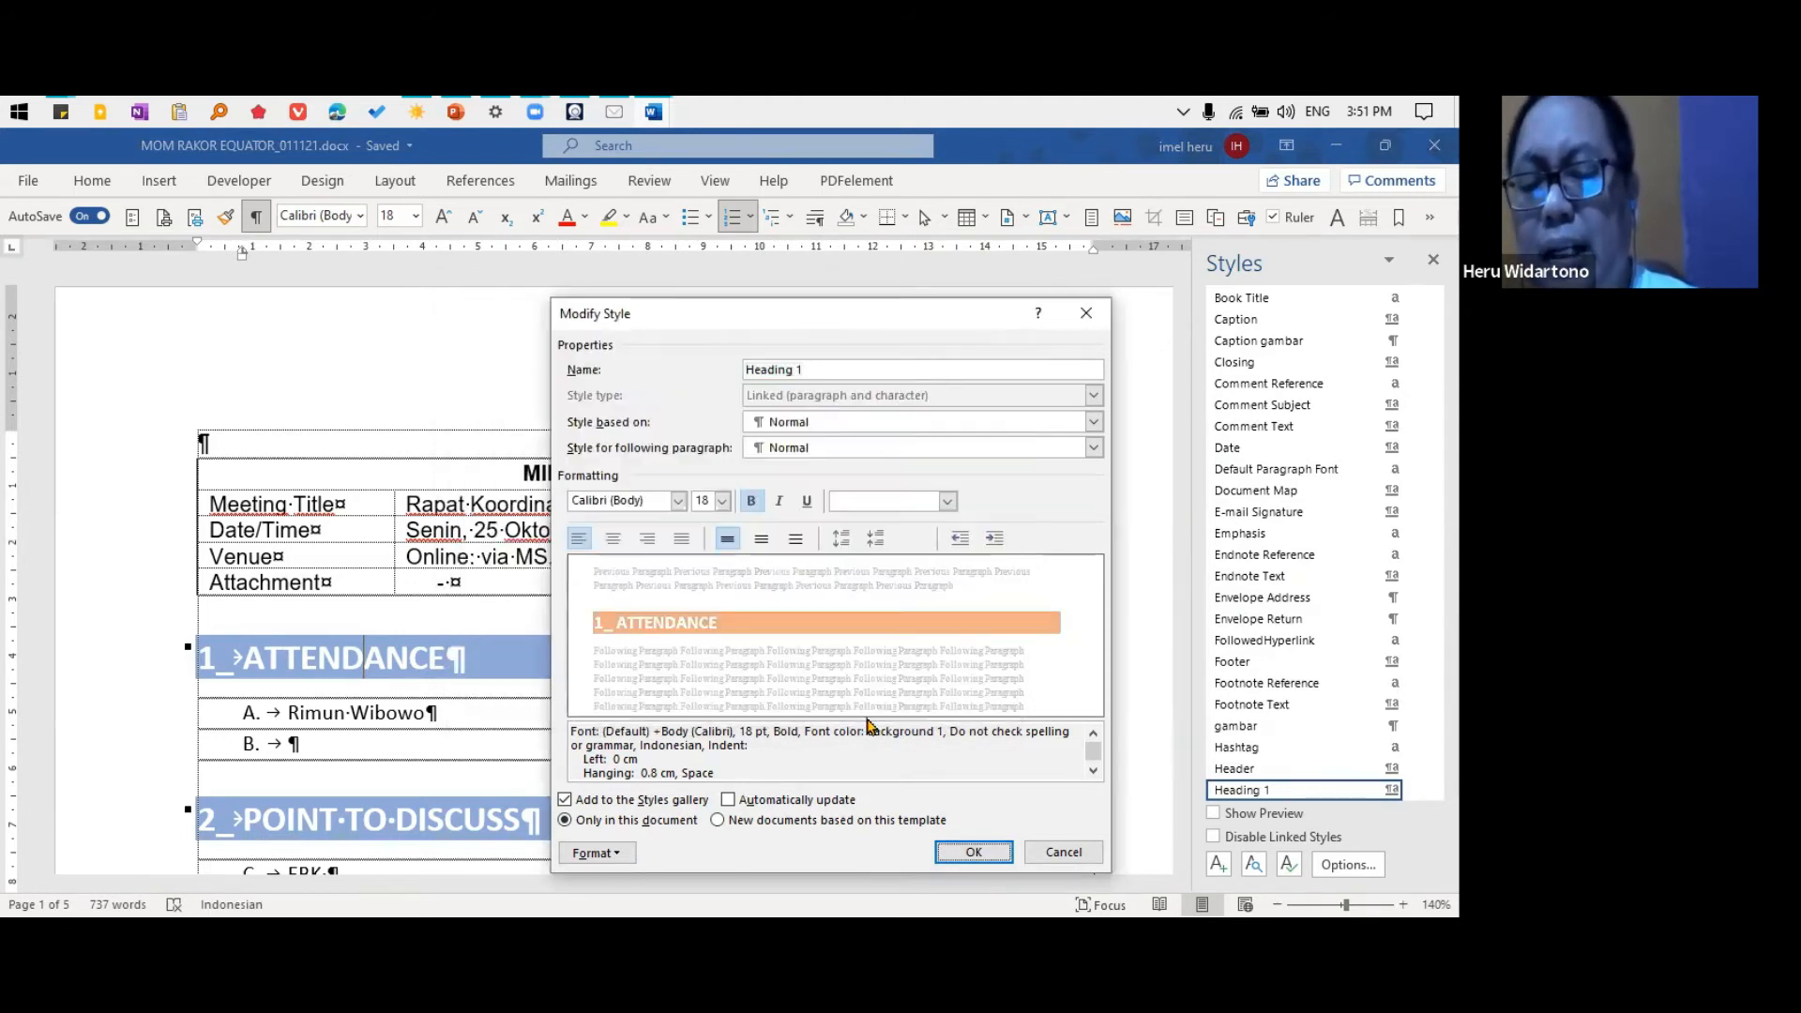
left_click(974, 852)
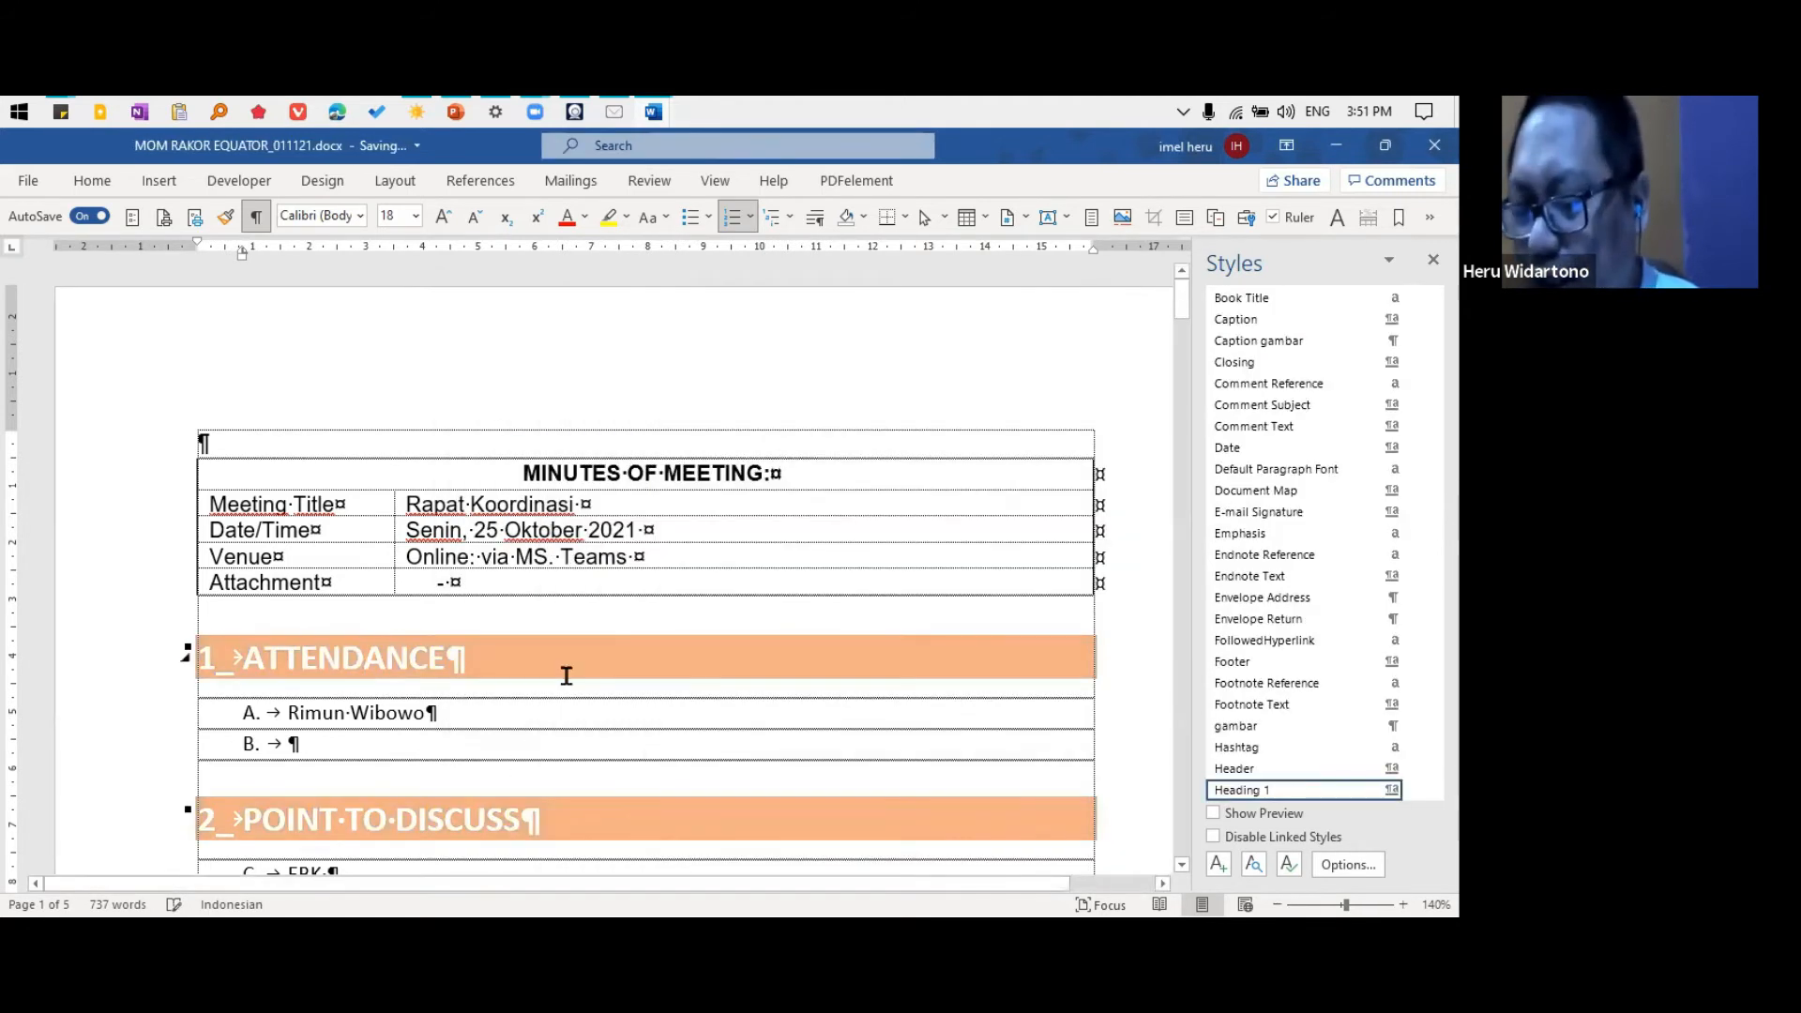
scroll(562, 674, "down", 3)
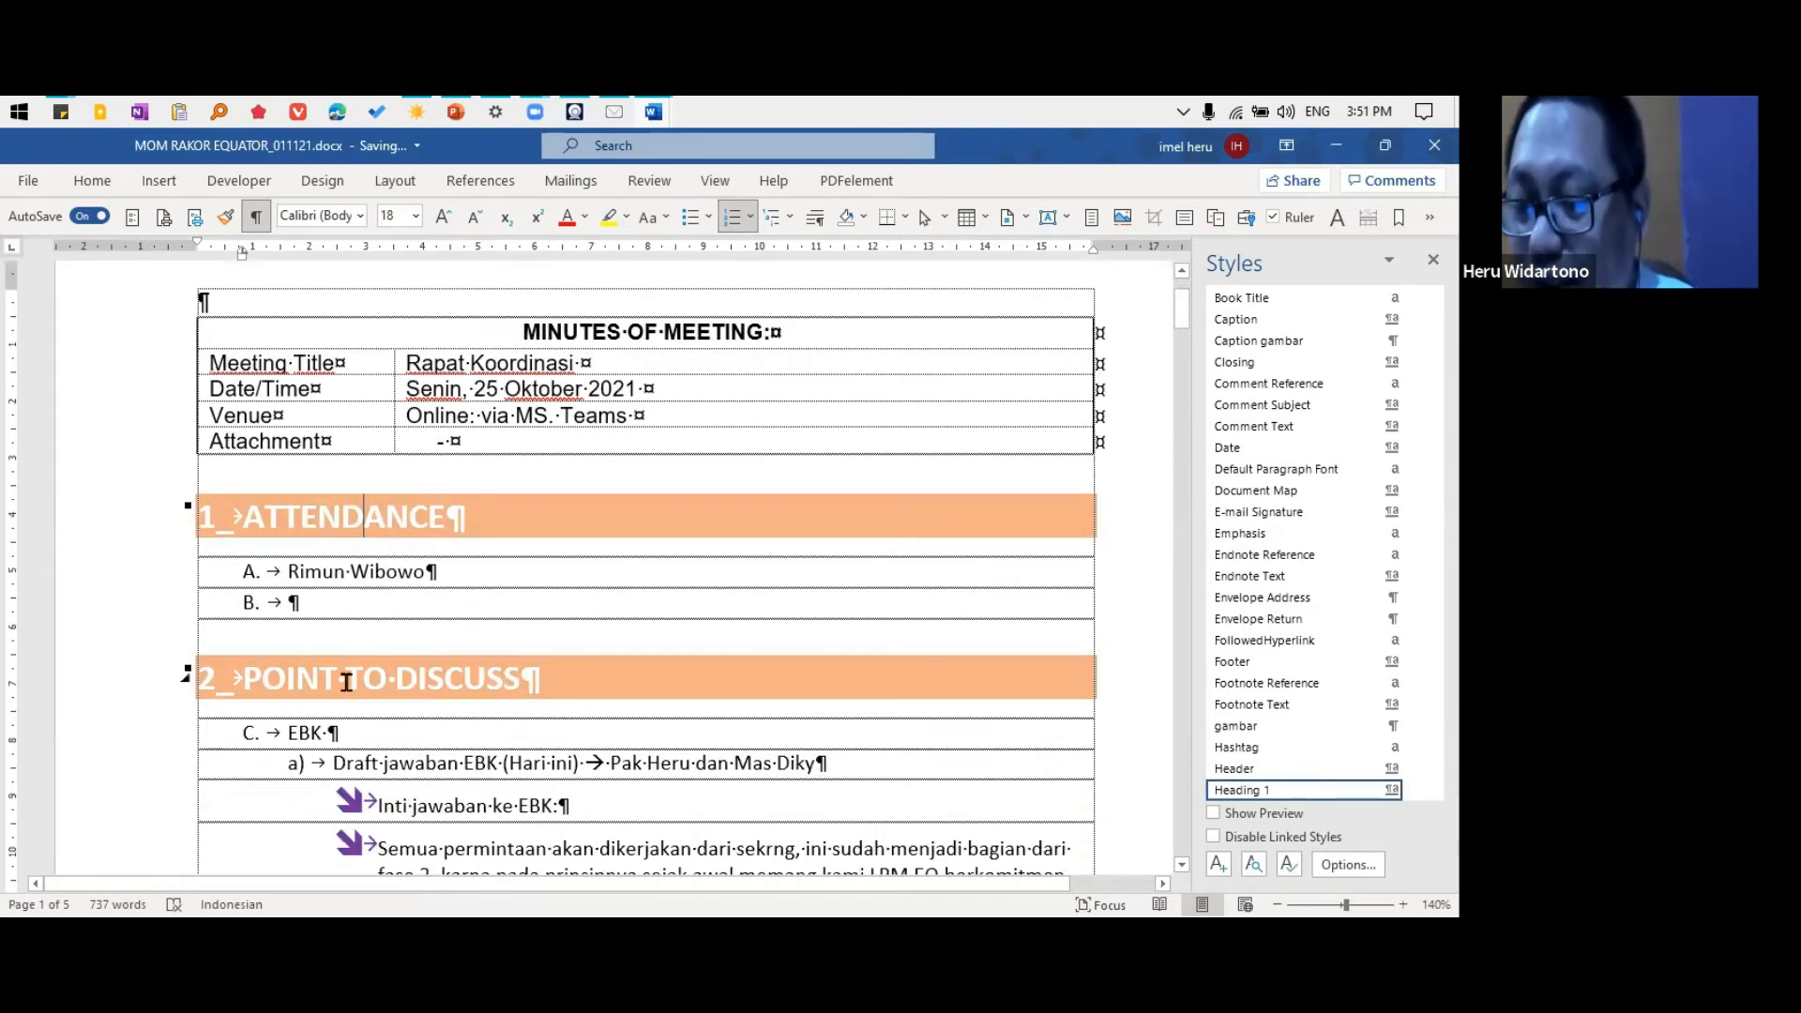
scroll(385, 674, "down", 3)
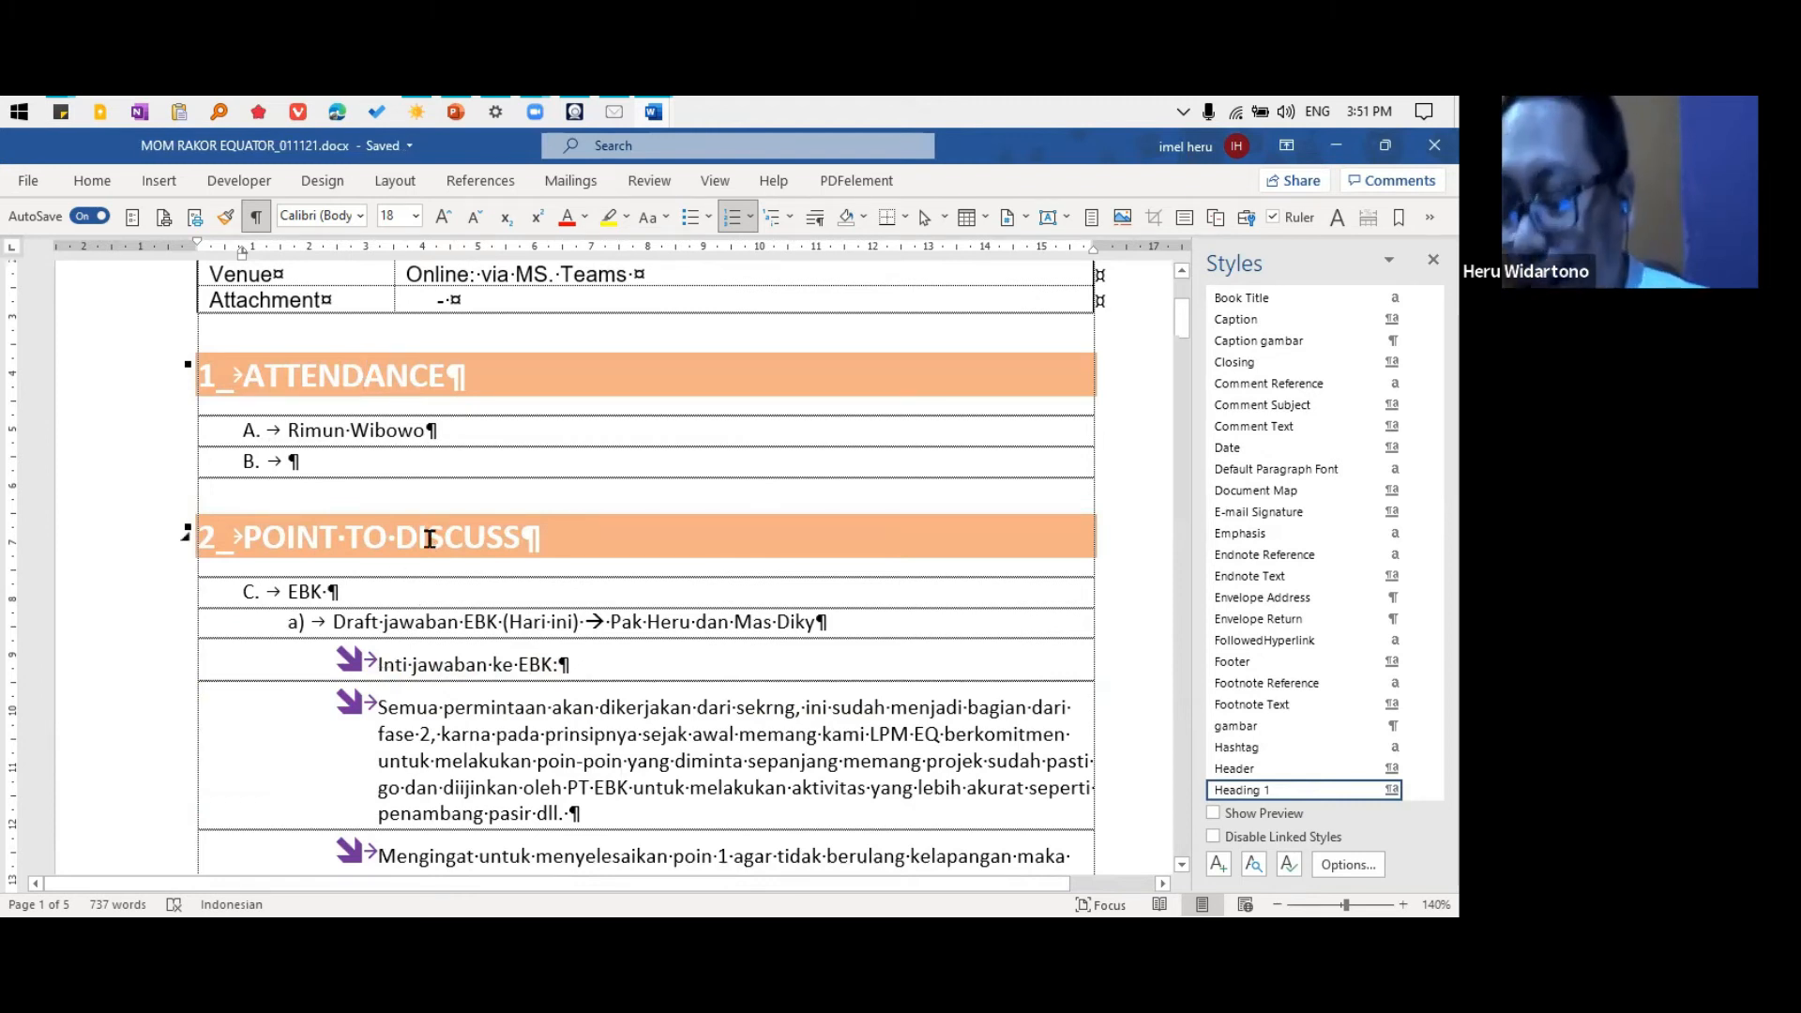
scroll(711, 667, "down", 3)
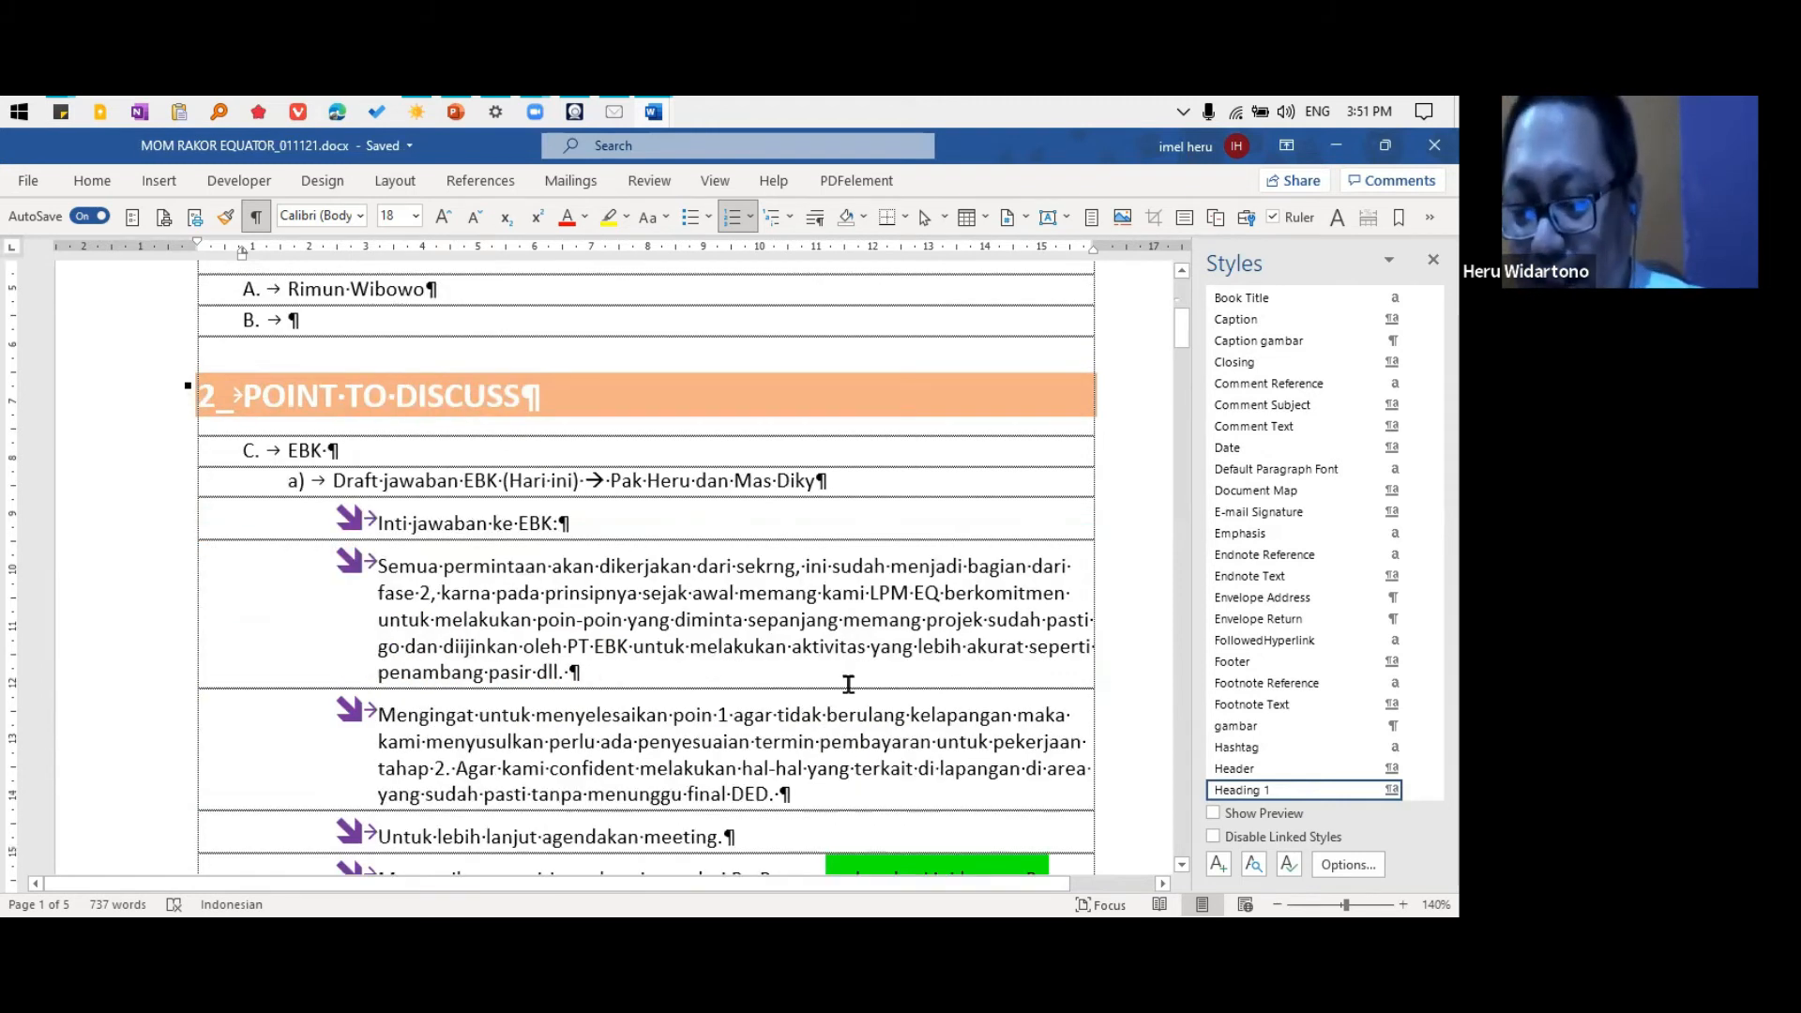
left_click(887, 621)
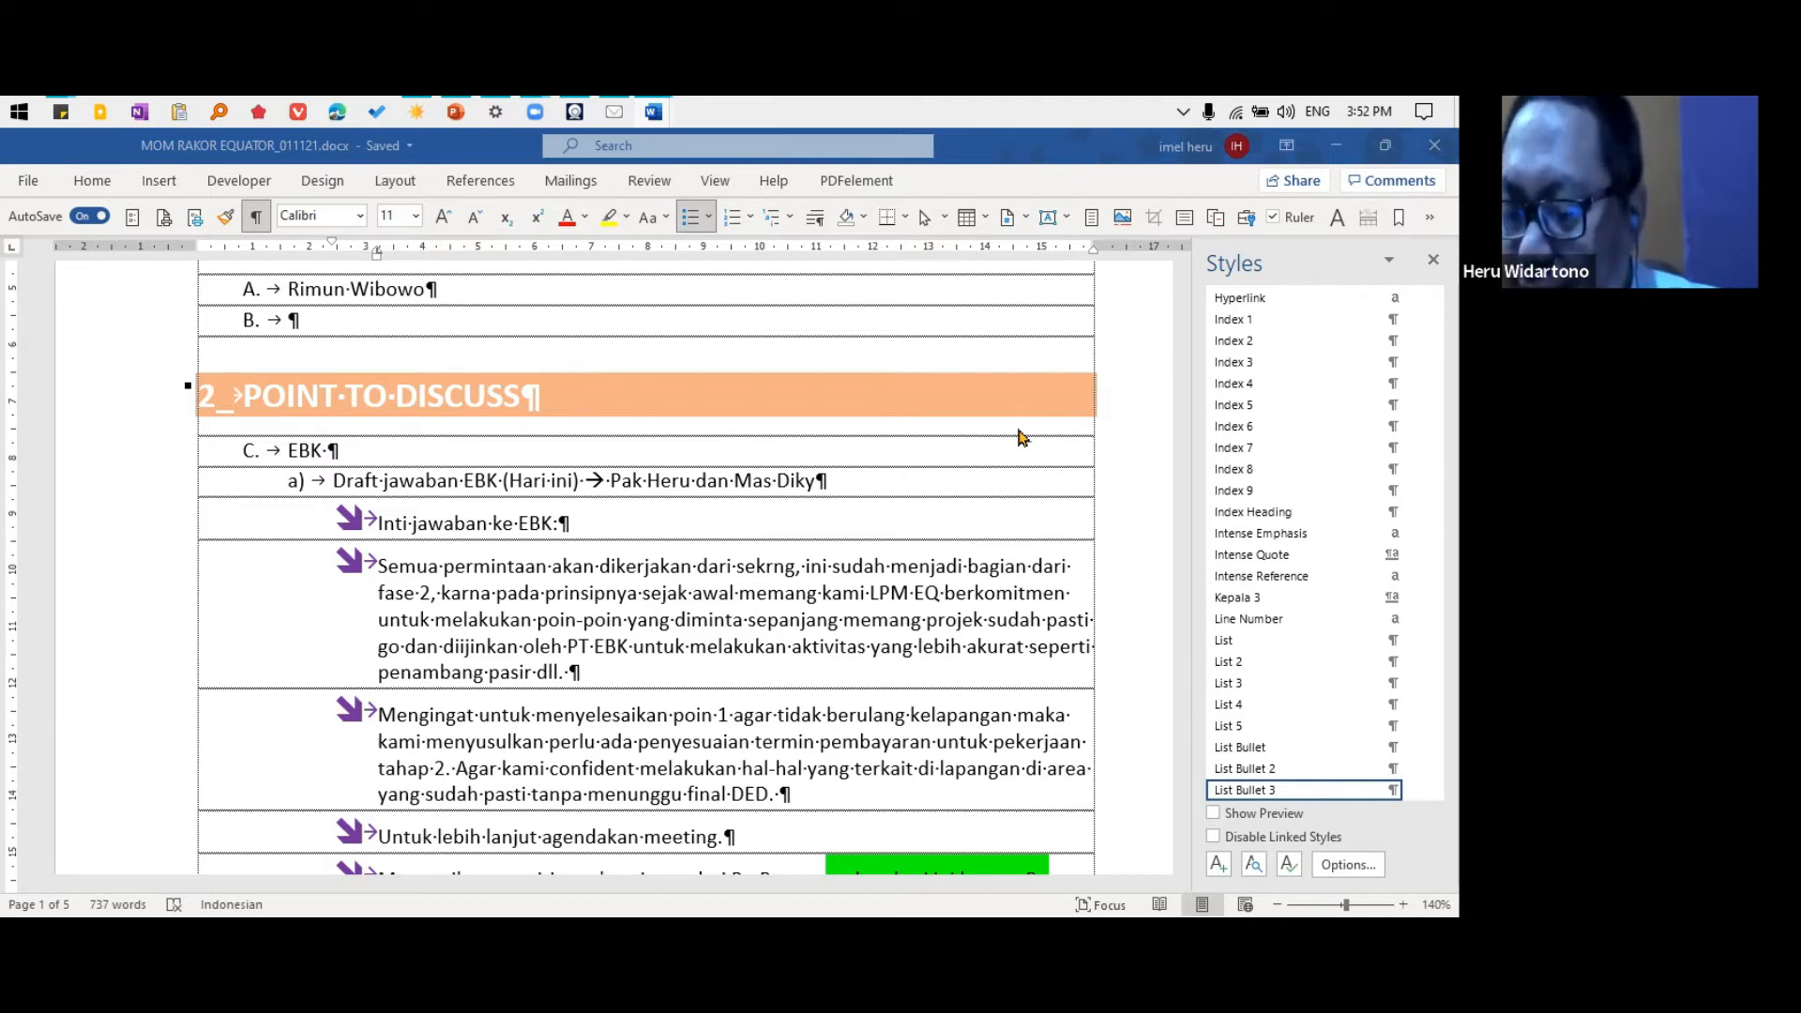
left_click(1288, 112)
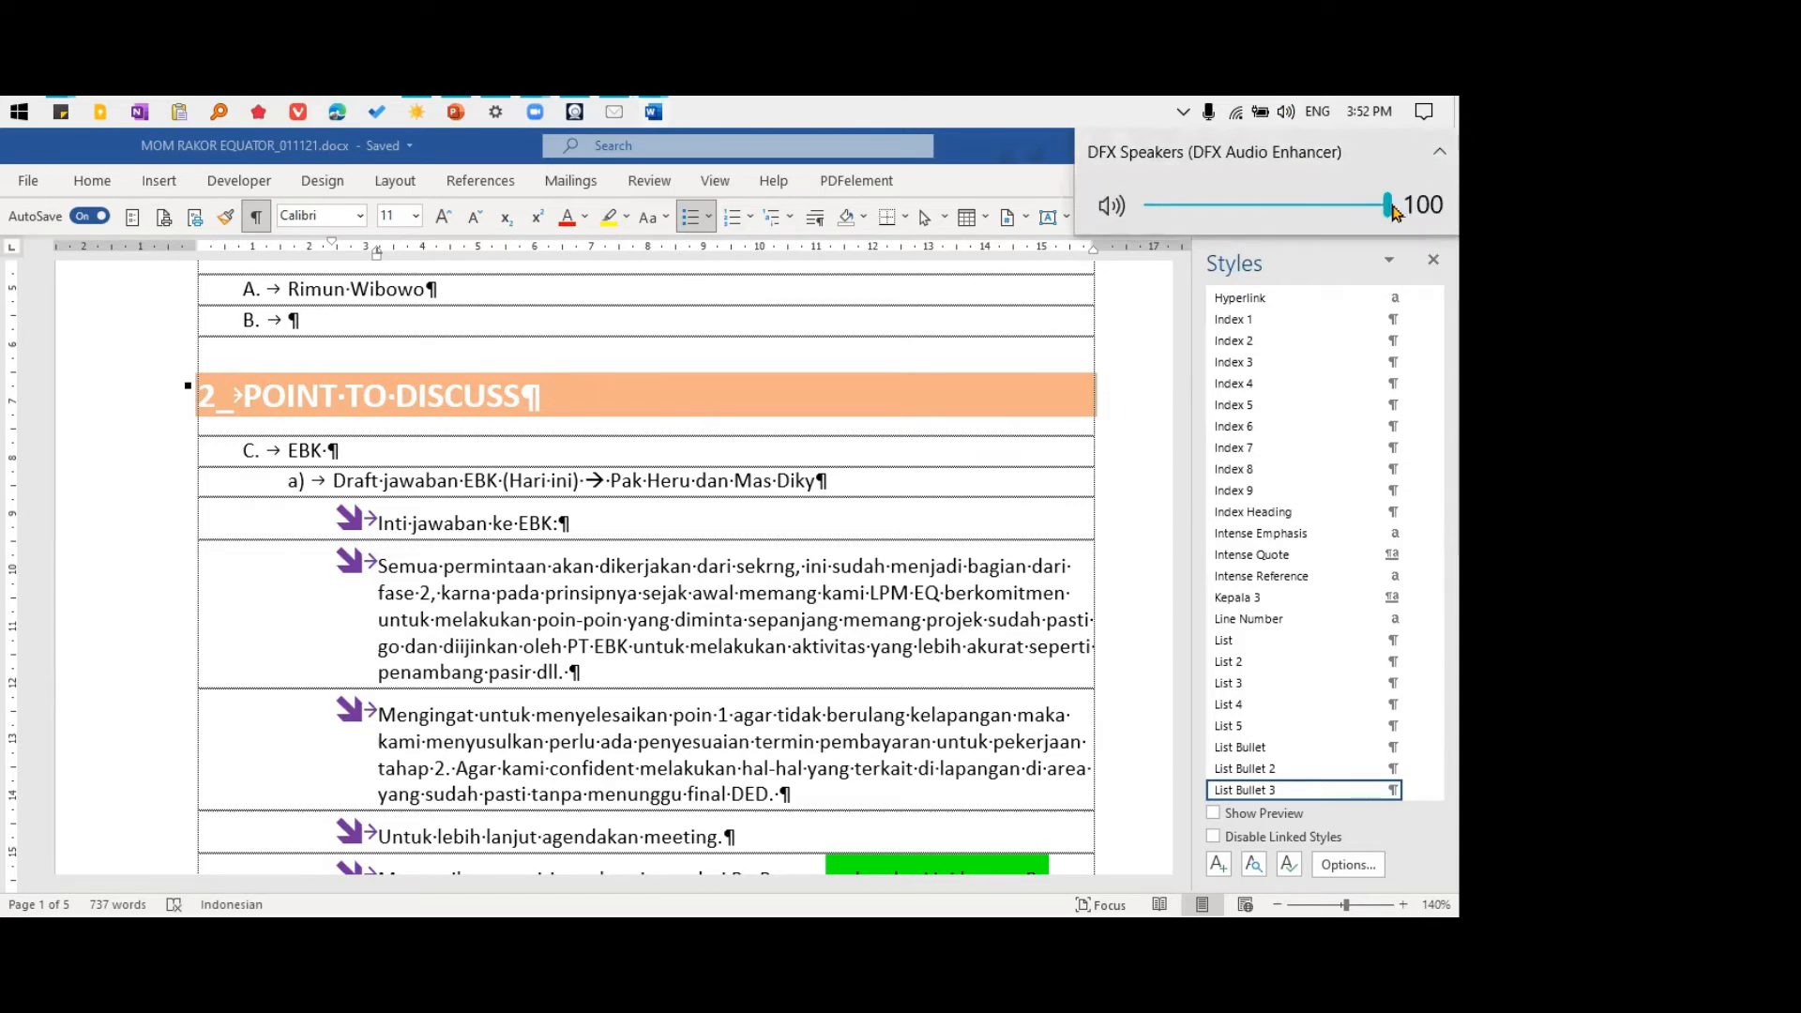
left_click(1279, 286)
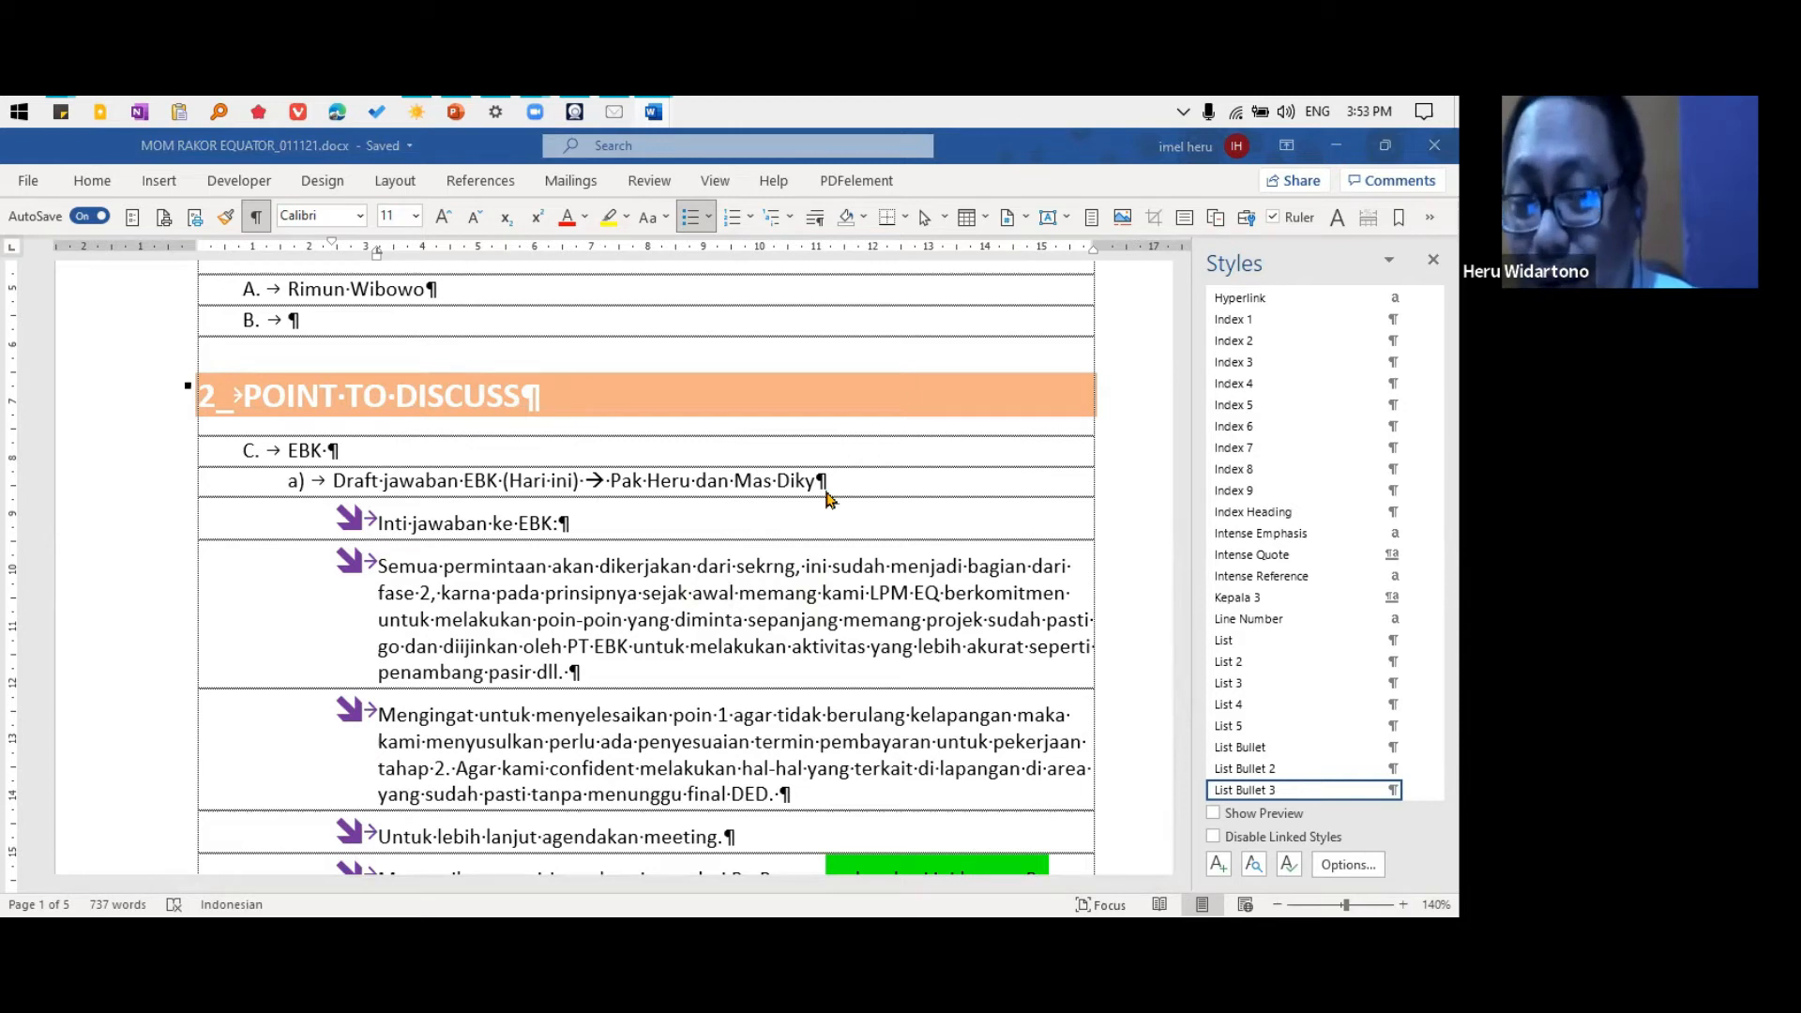
Briefly display the Home commands, and turn the document ruler off and back on
left_click(94, 200)
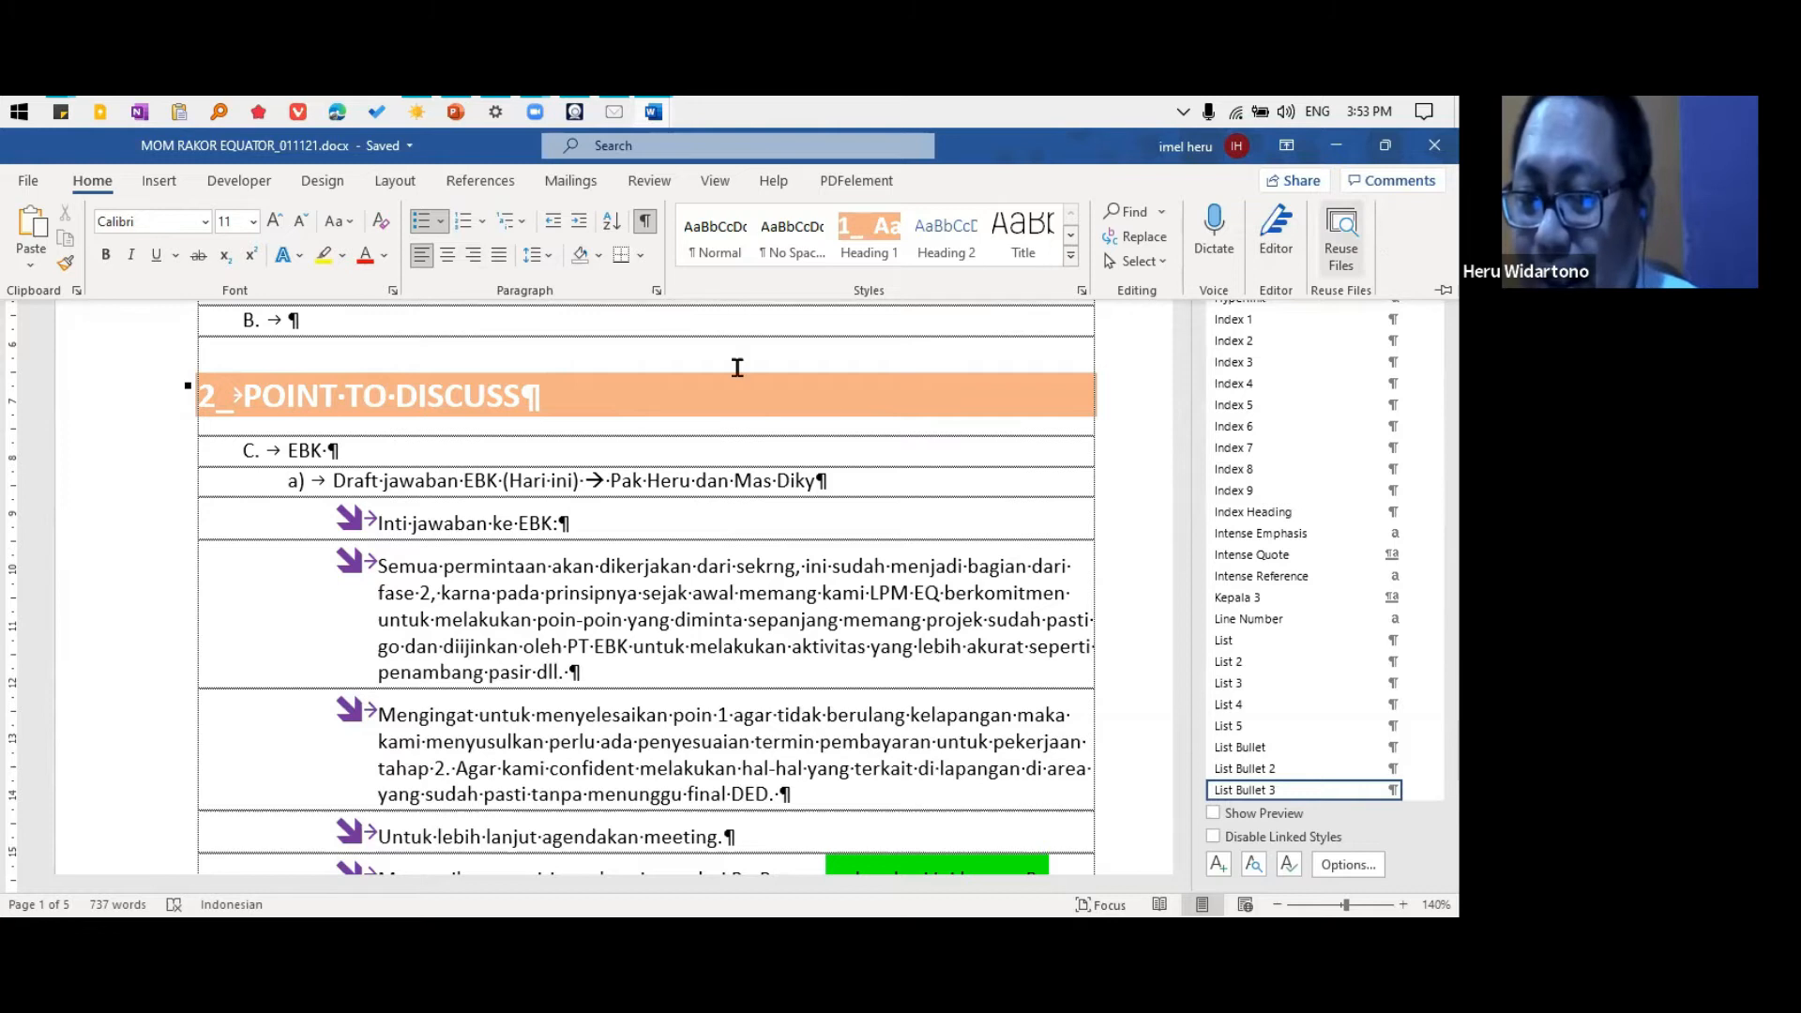
left_click(759, 335)
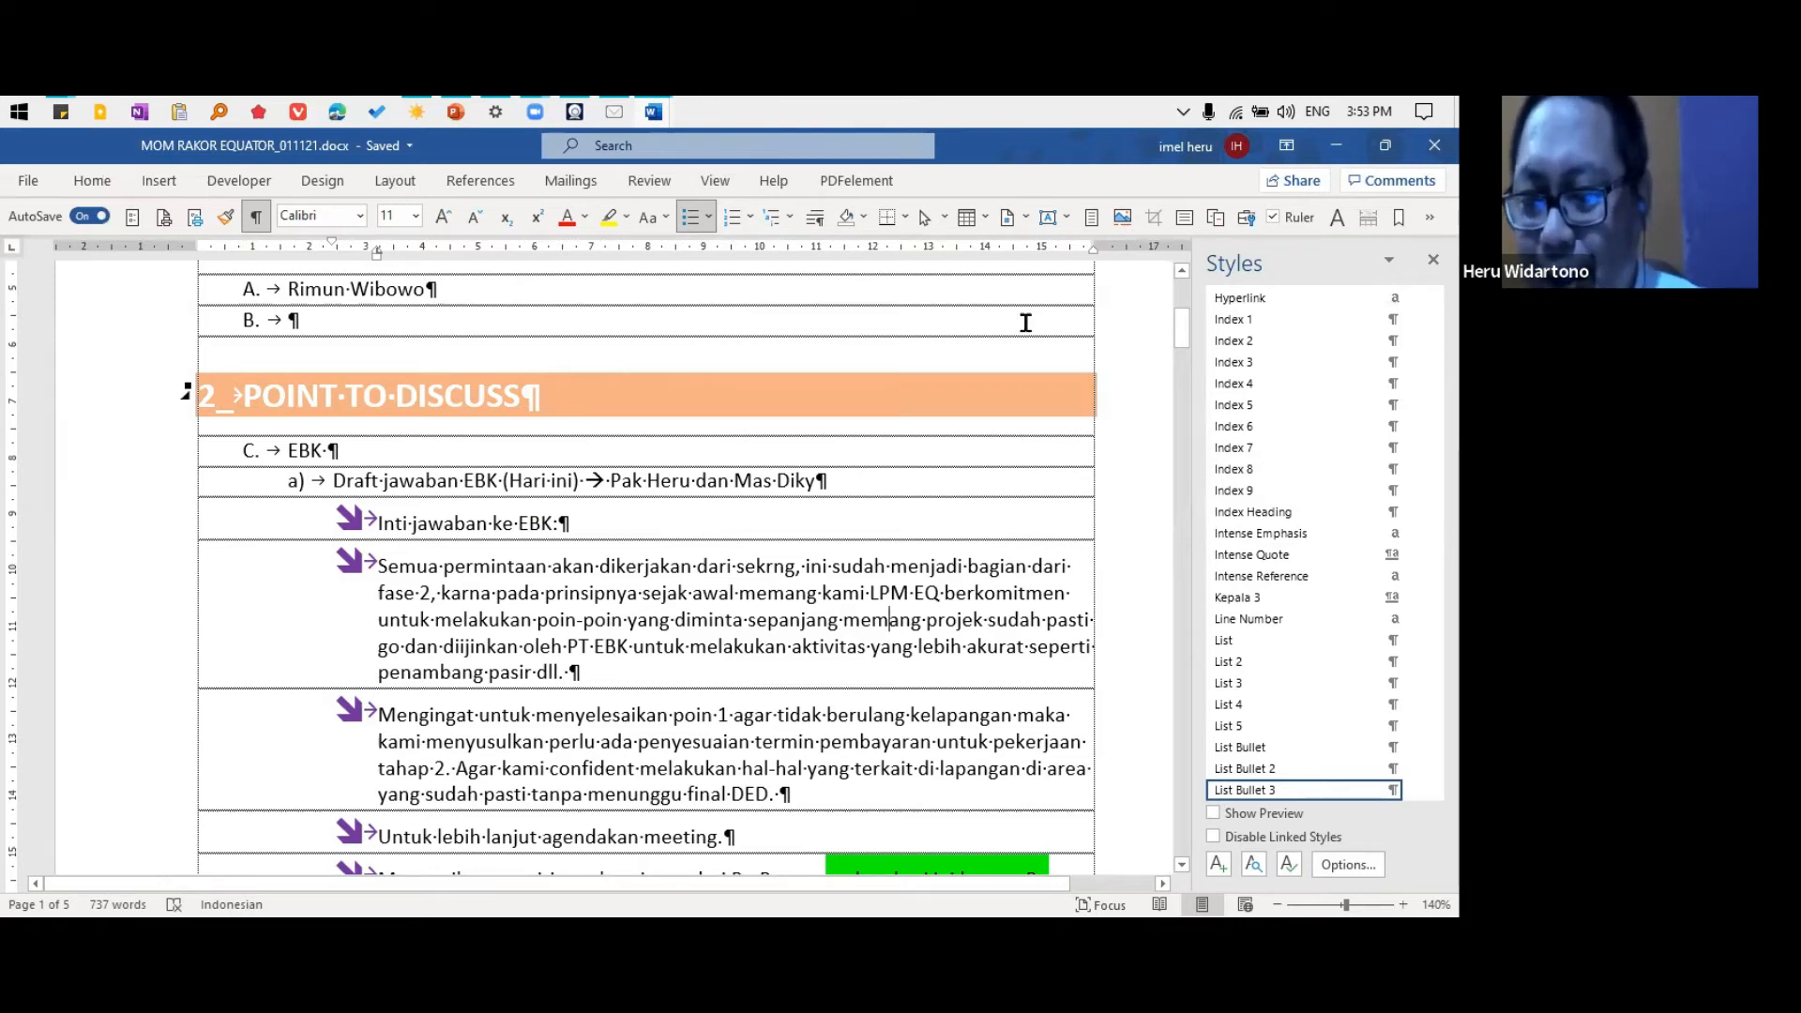
left_click(1292, 221)
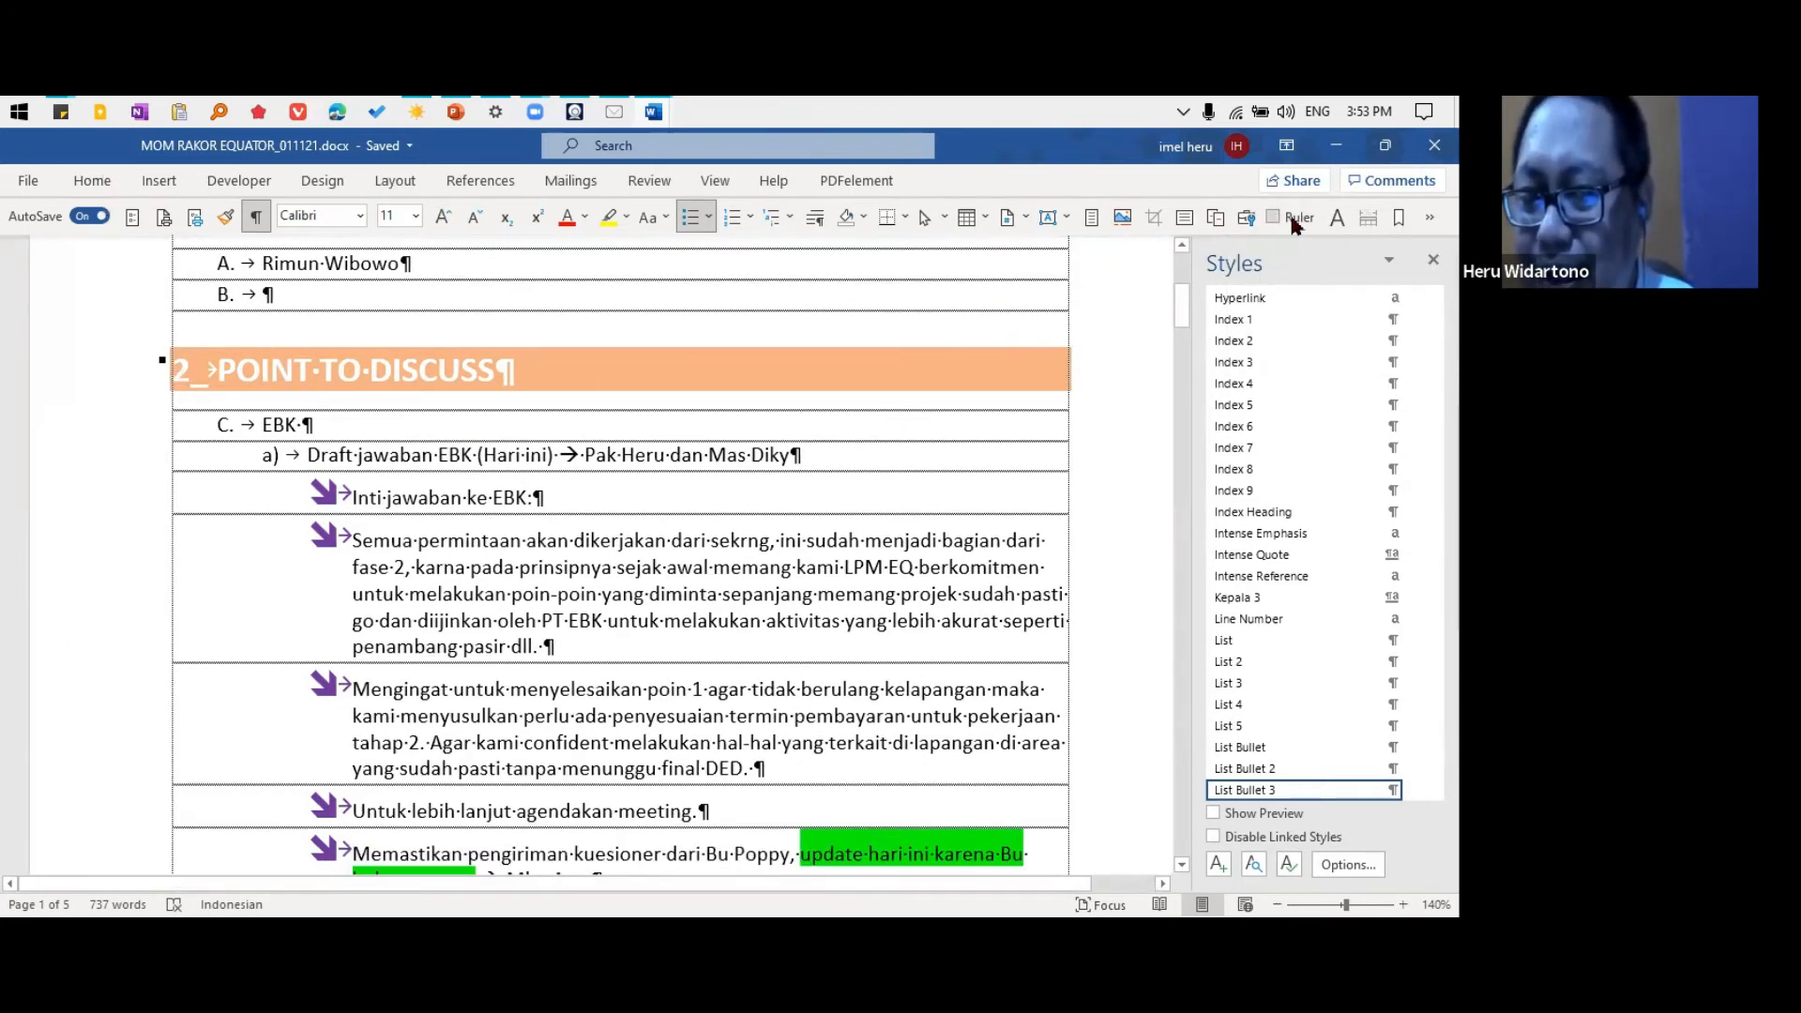
left_click(1292, 224)
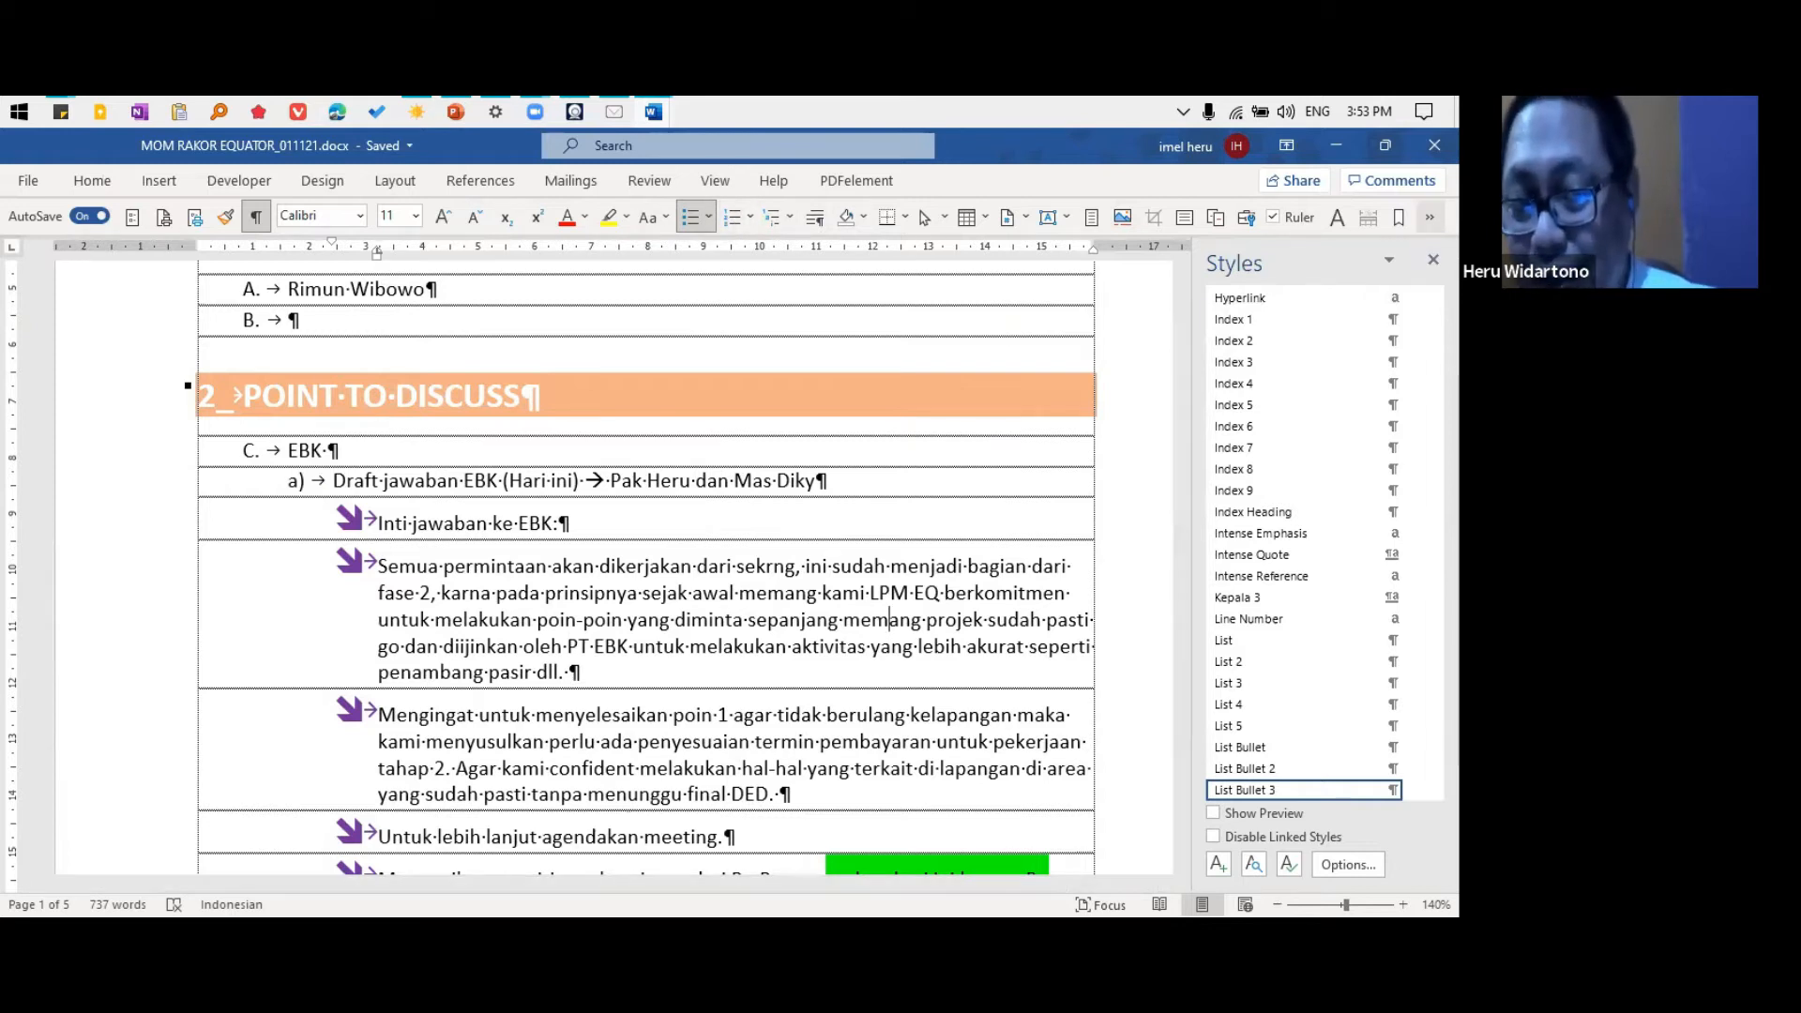
Review the toolbar customization commands and the Quick Access Toolbar page of Word Options, and close the dialog without changes
right_click(1430, 217)
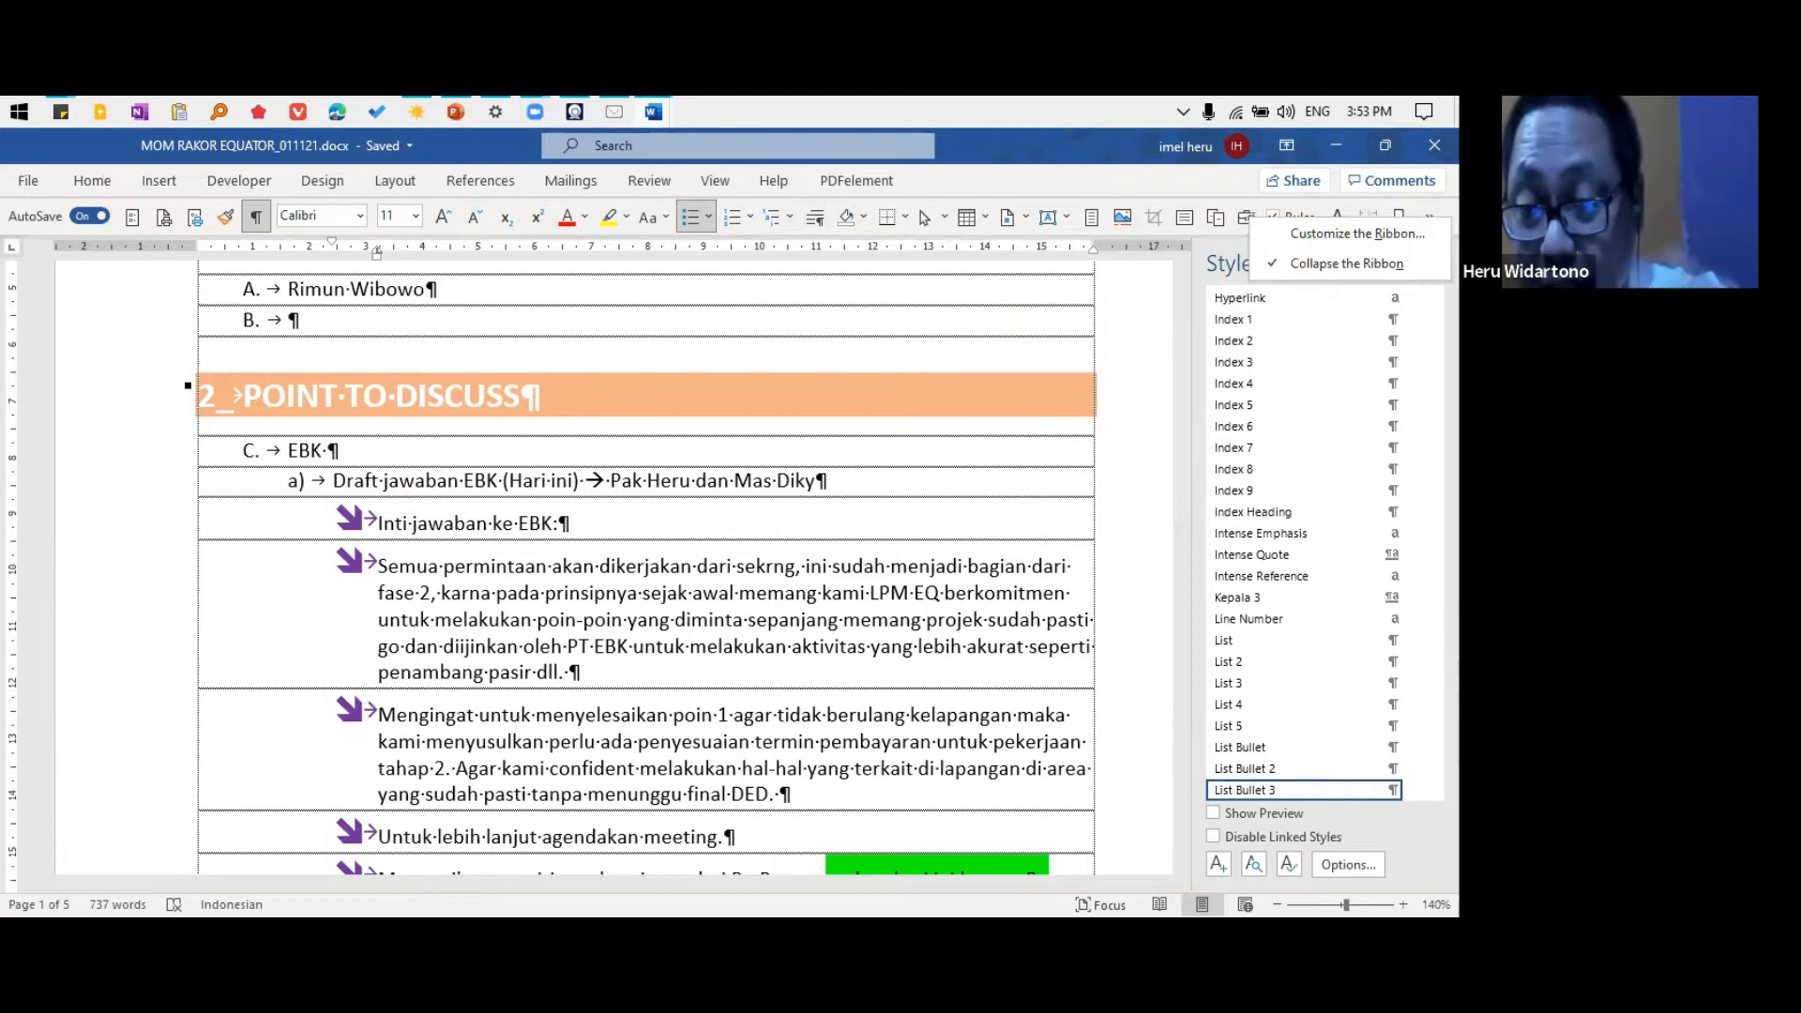
right_click(216, 222)
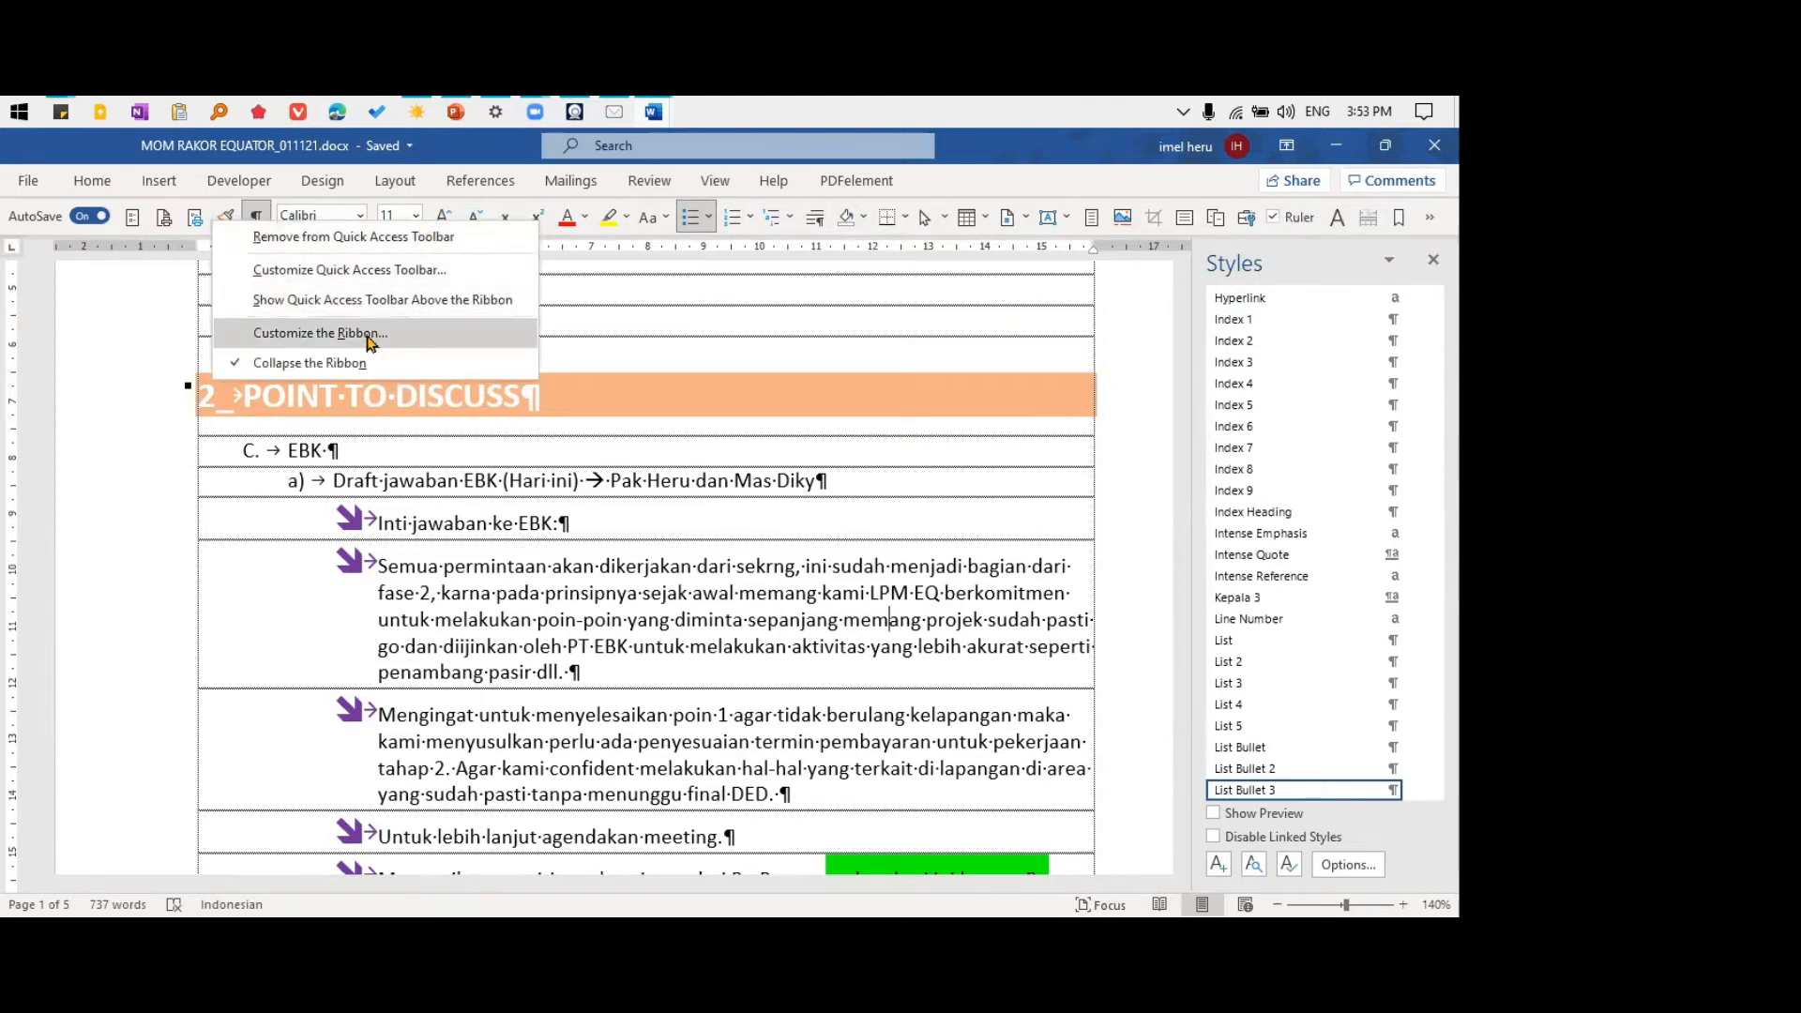
right_click(802, 225)
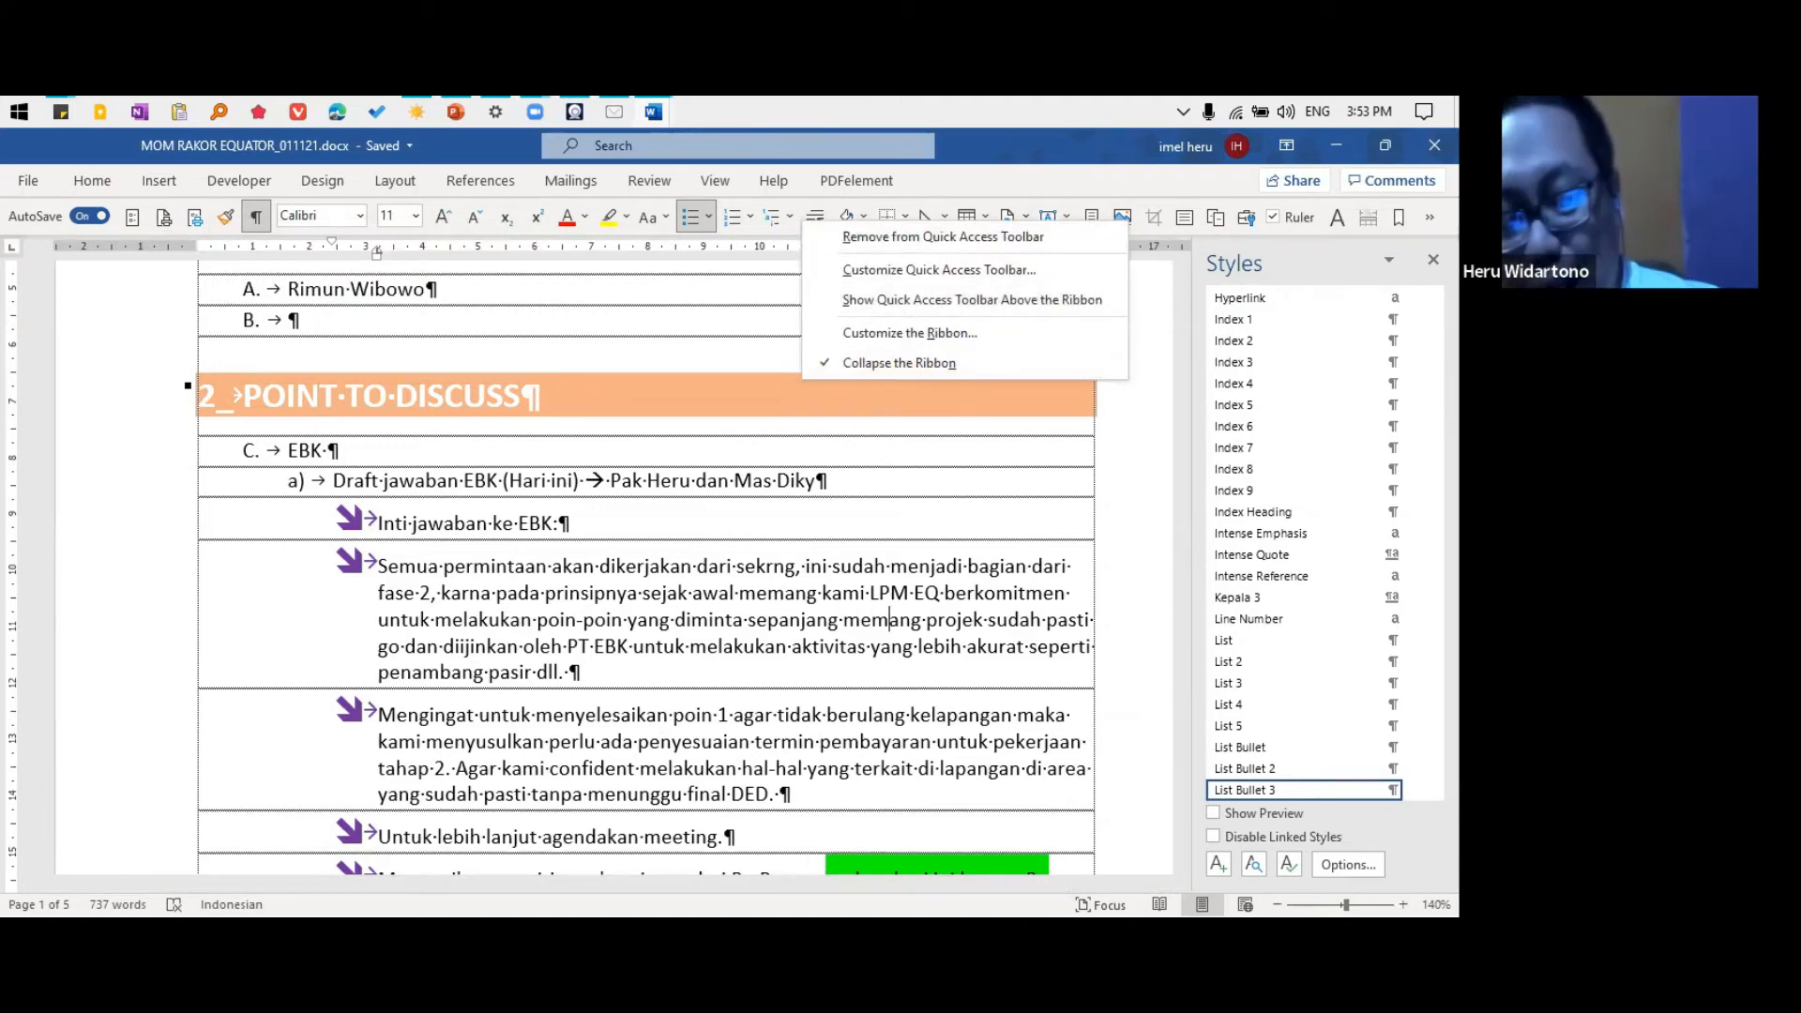
right_click(1248, 214)
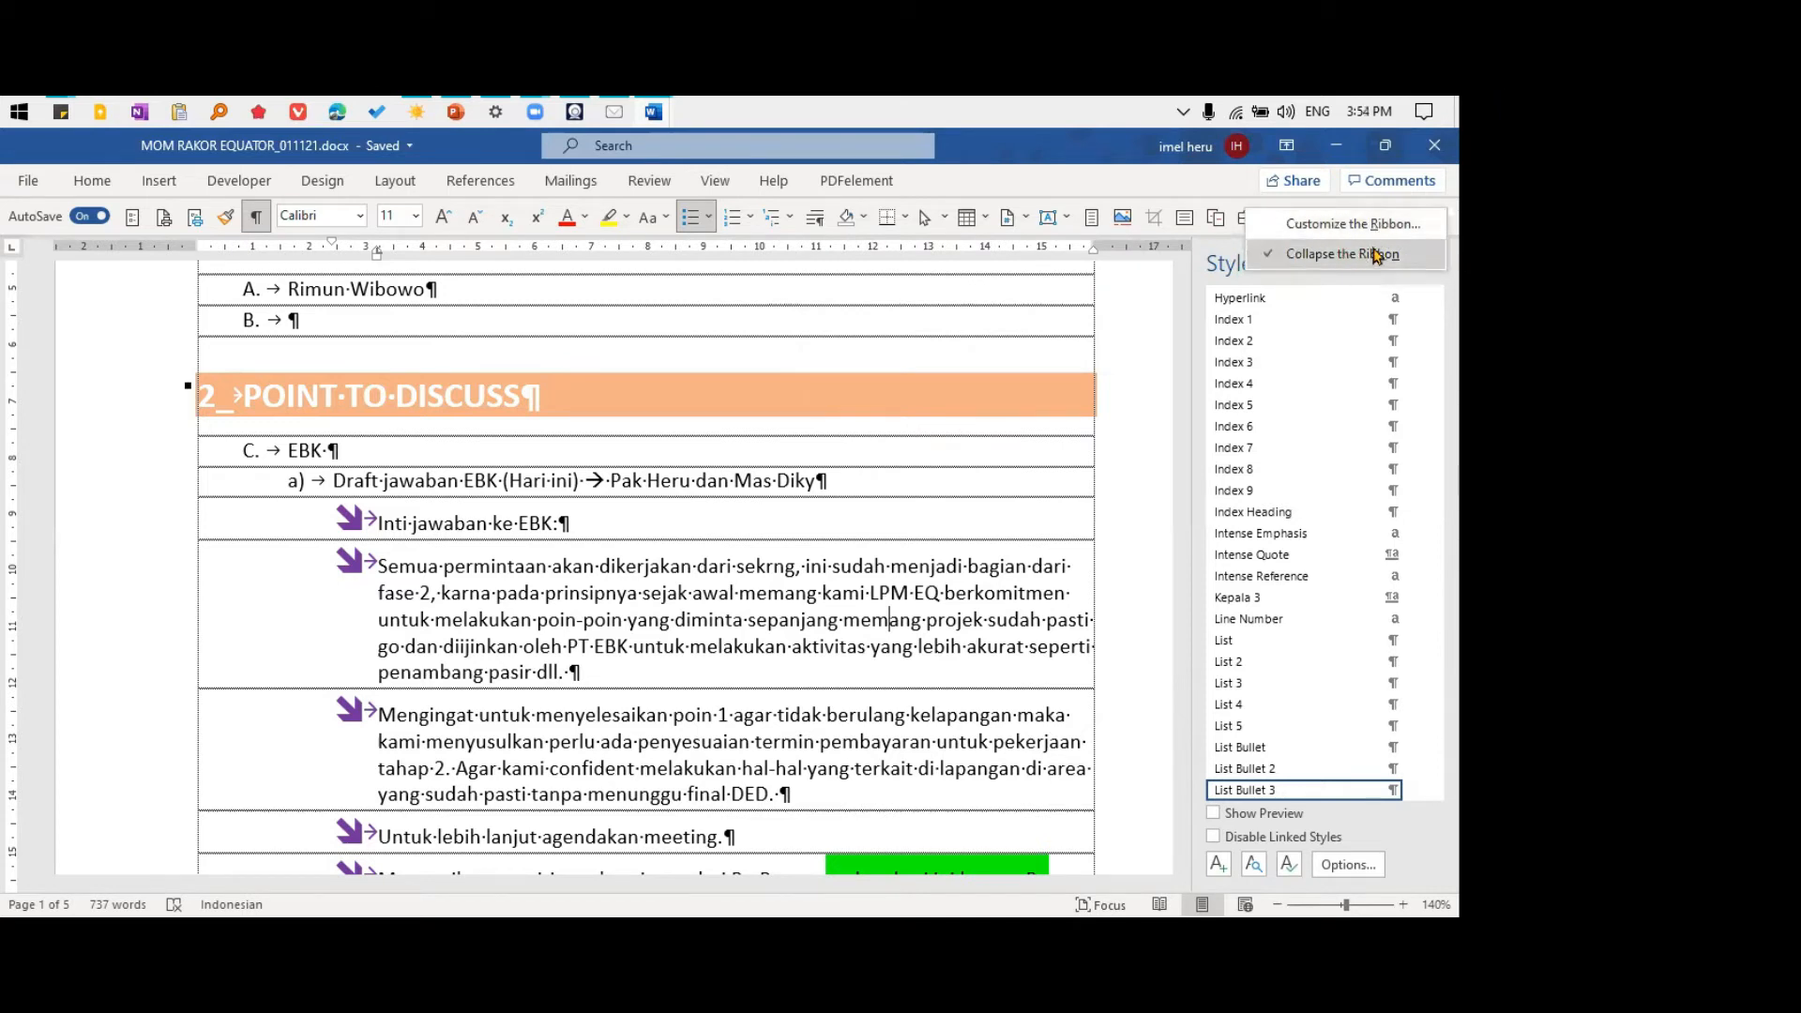
right_click(1223, 225)
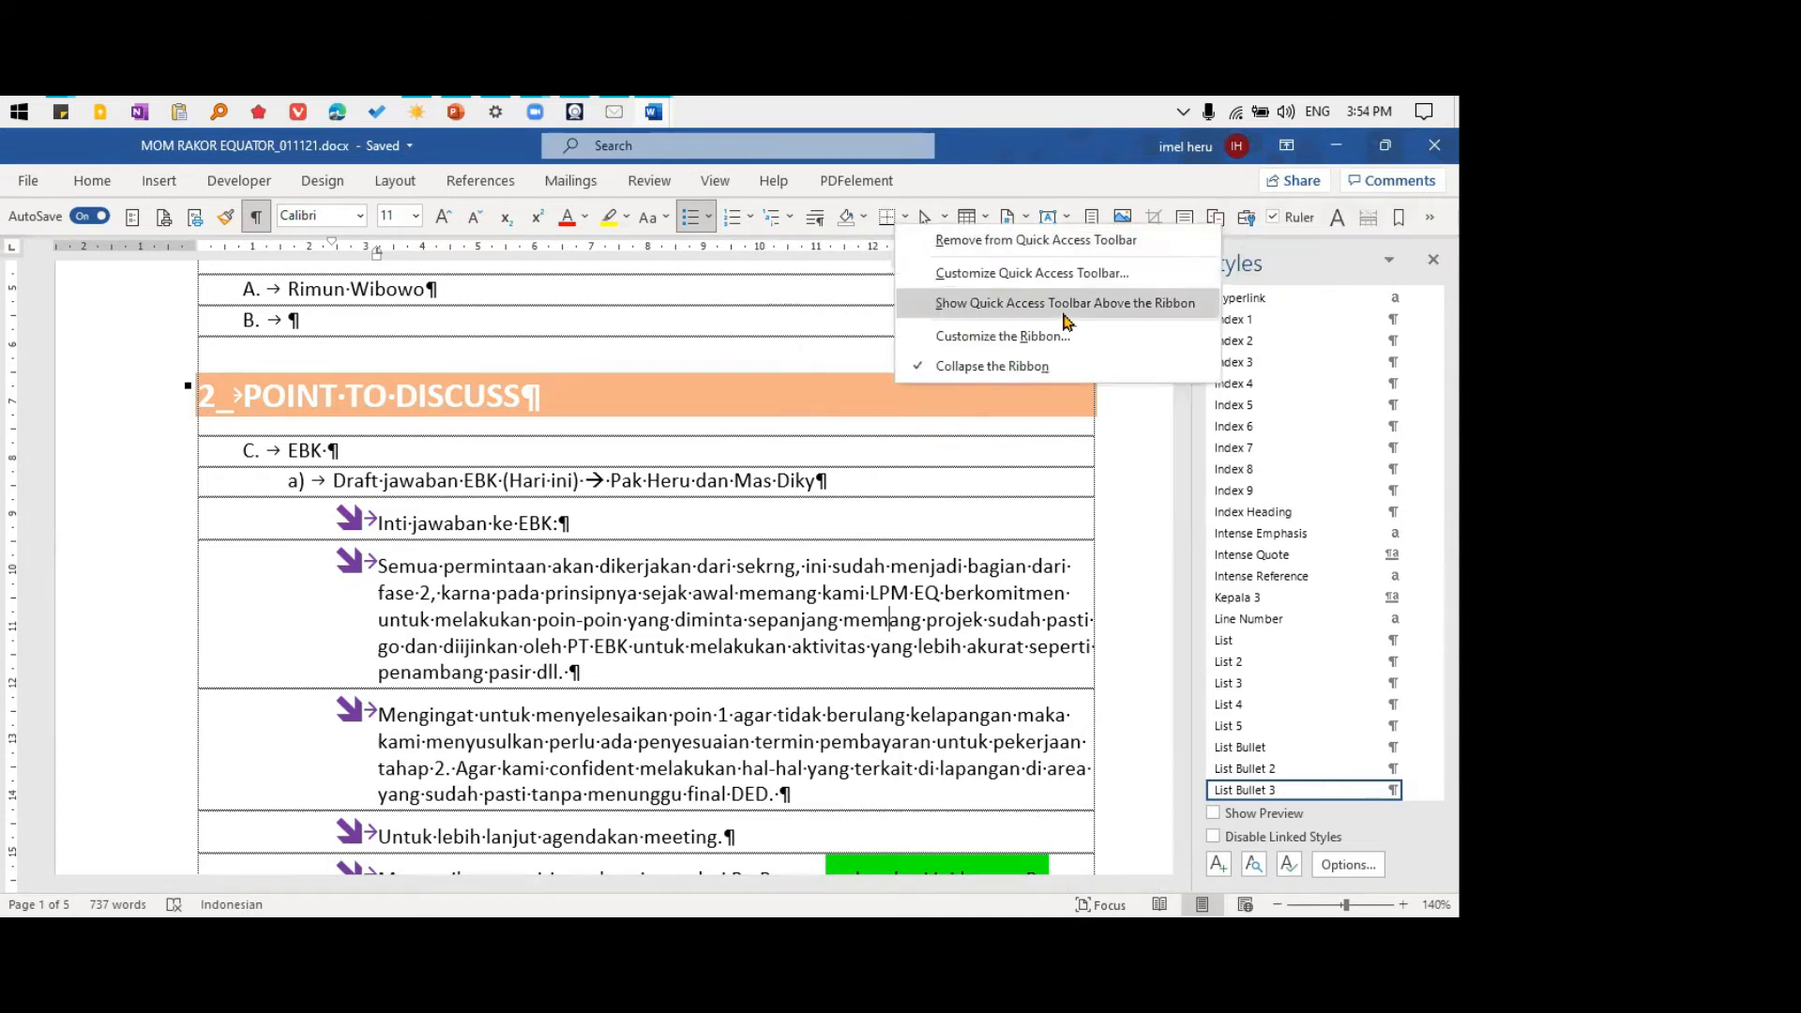
left_click(887, 368)
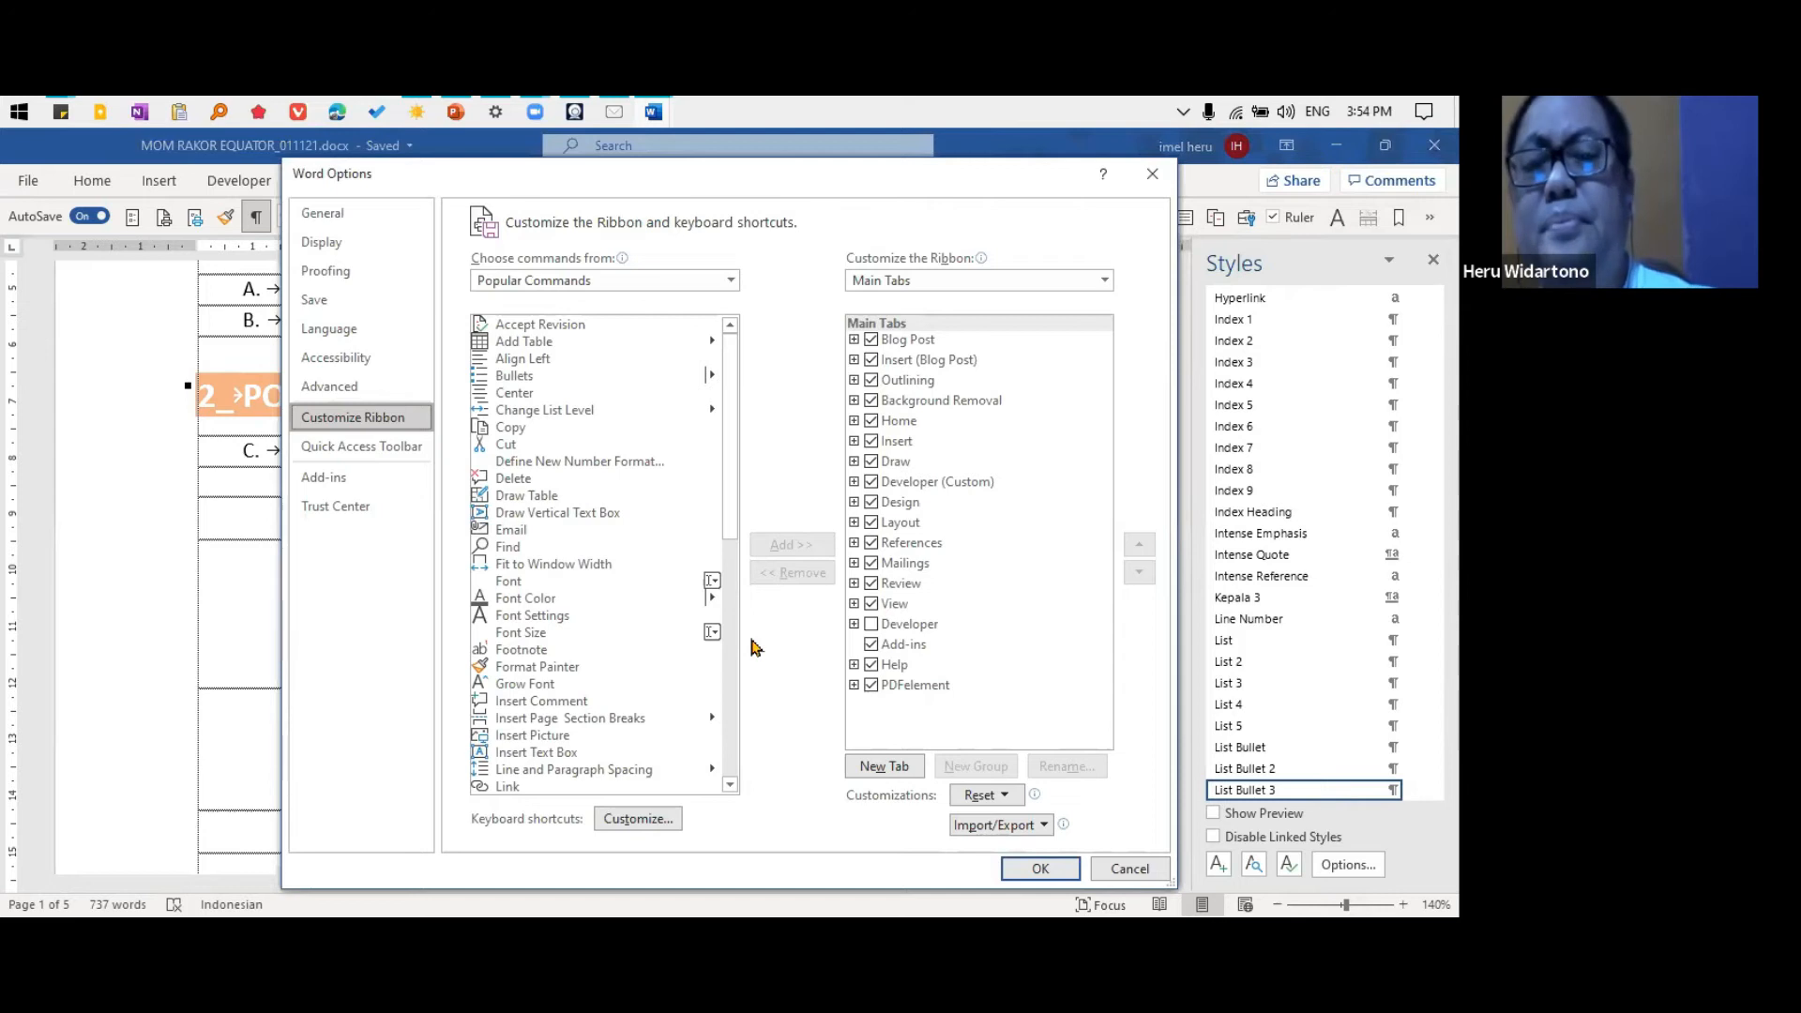
left_click(377, 448)
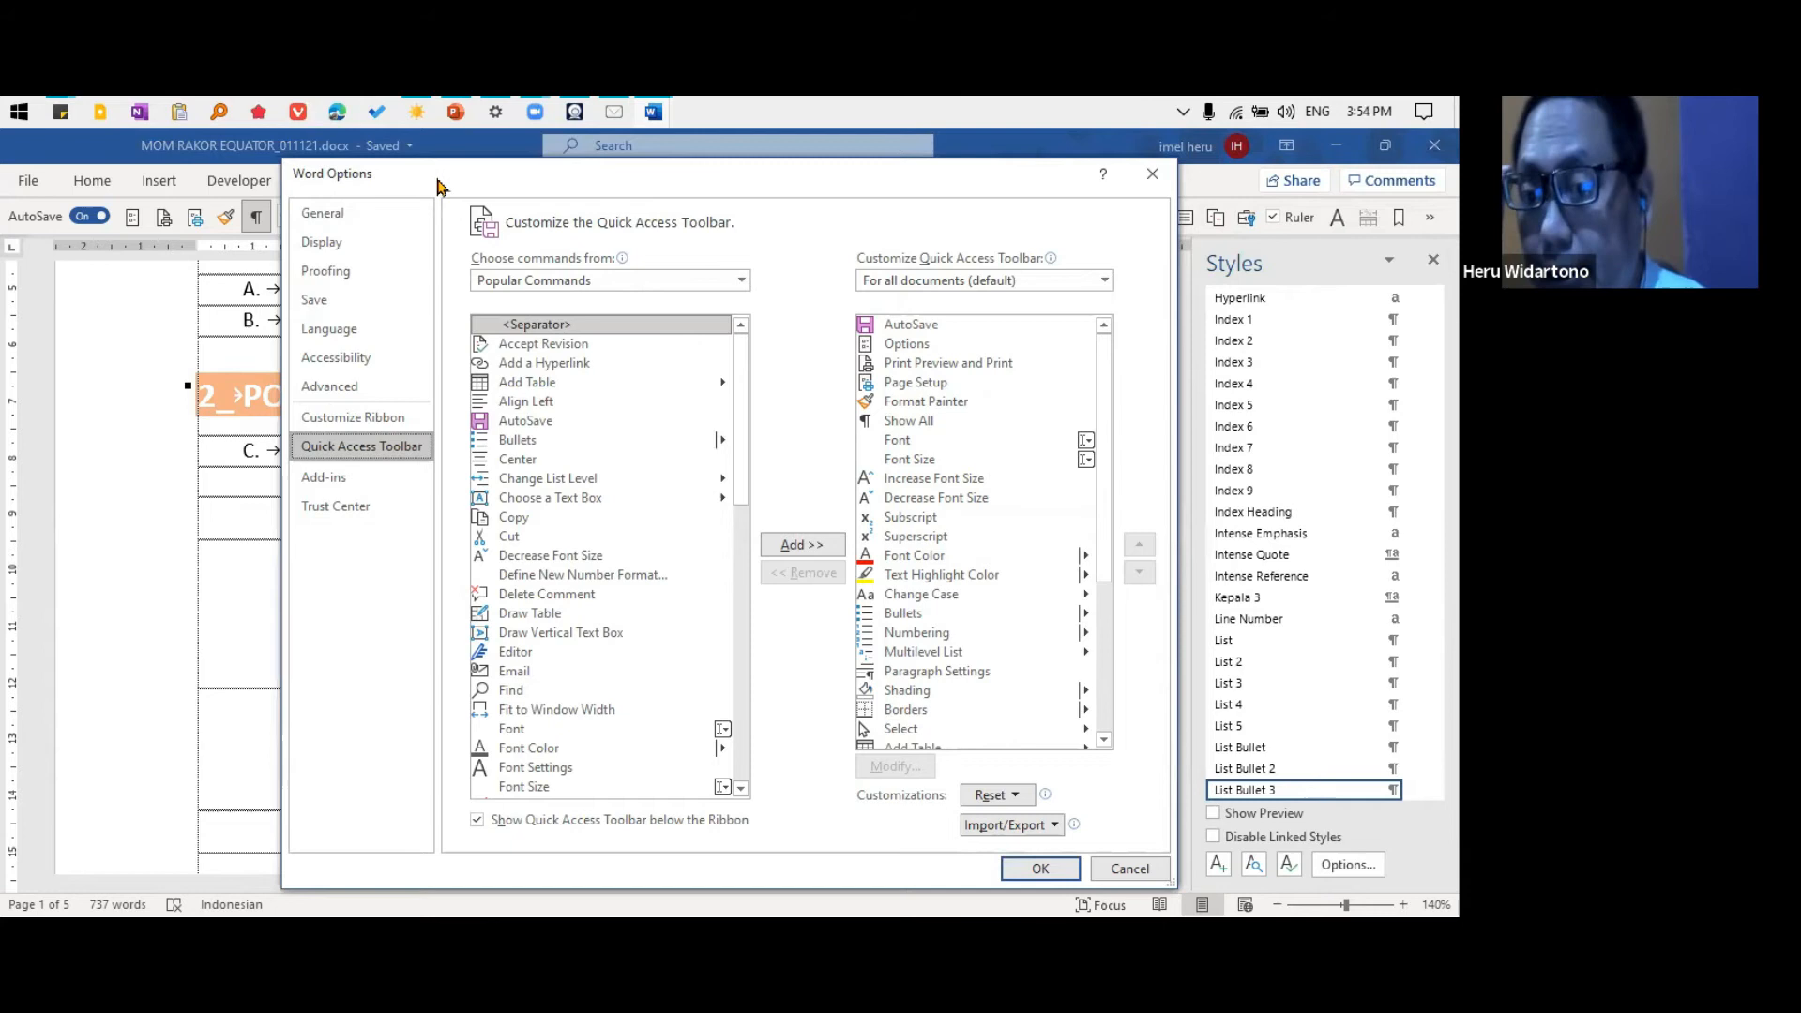
left_click_drag(432, 177, 402, 297)
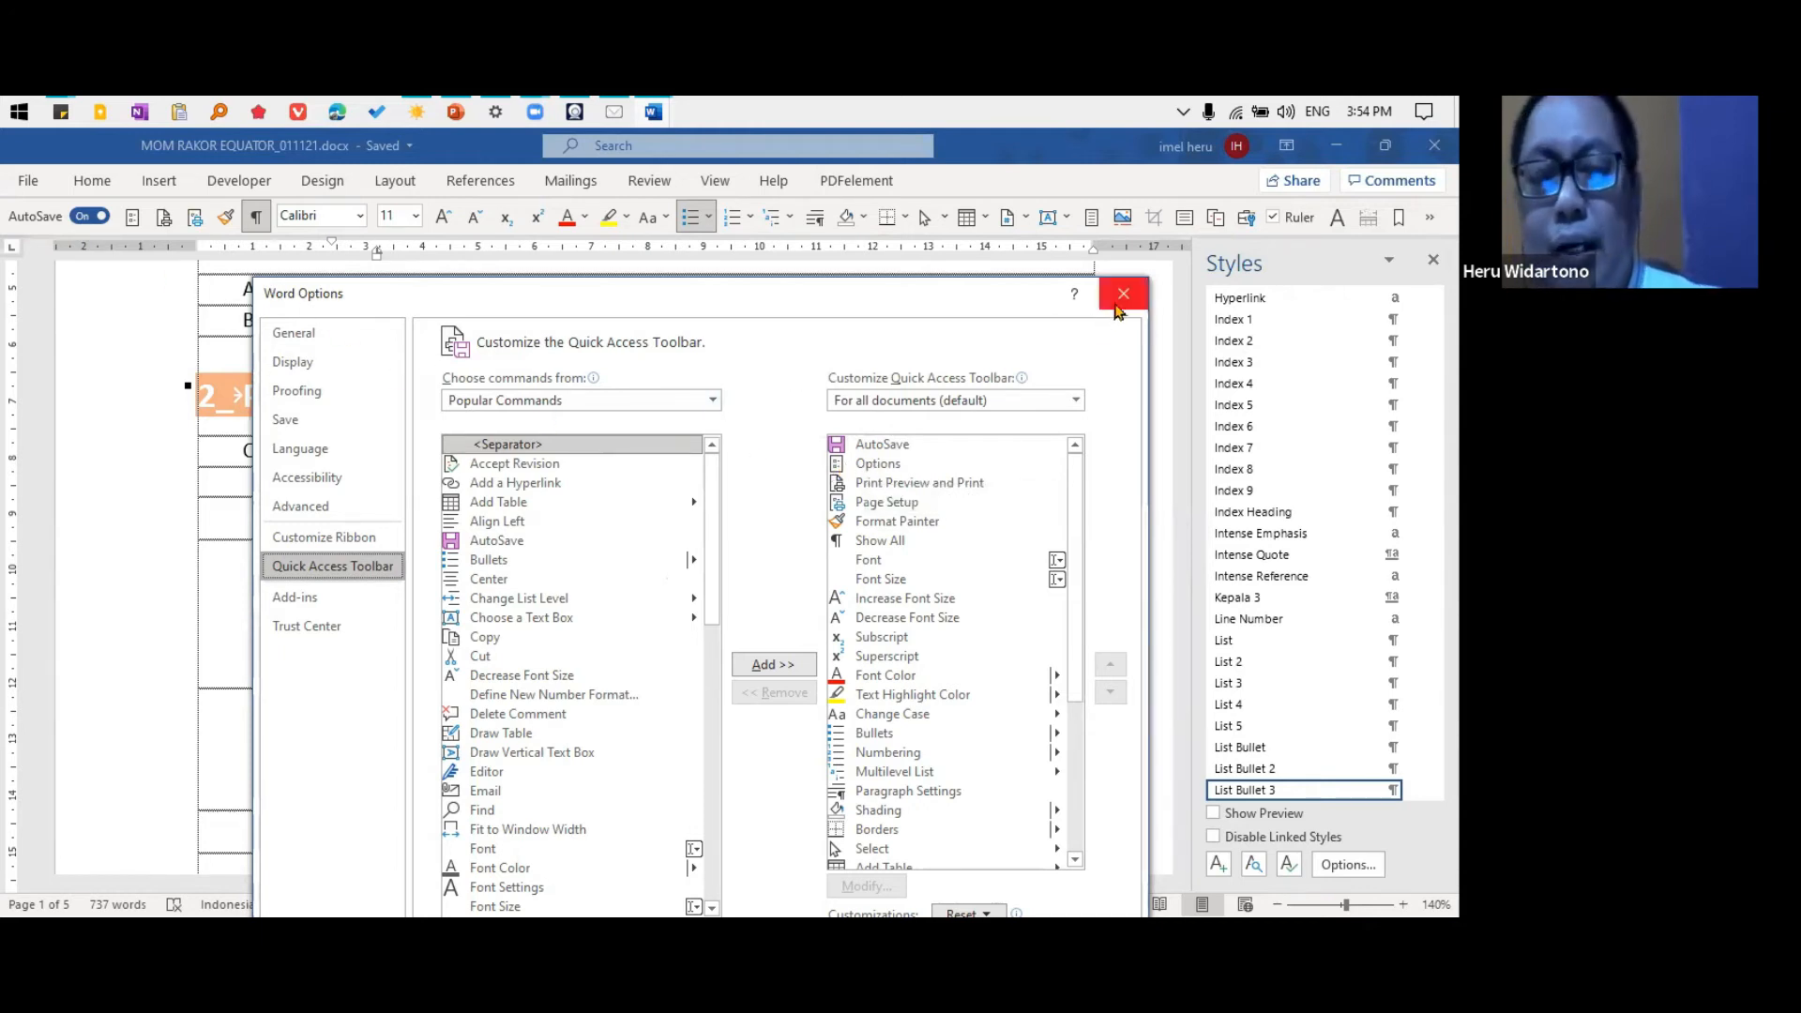
left_click(1123, 294)
View the File commands, return to the document, and examine the General page of Word Options without changing anything
left_click(31, 181)
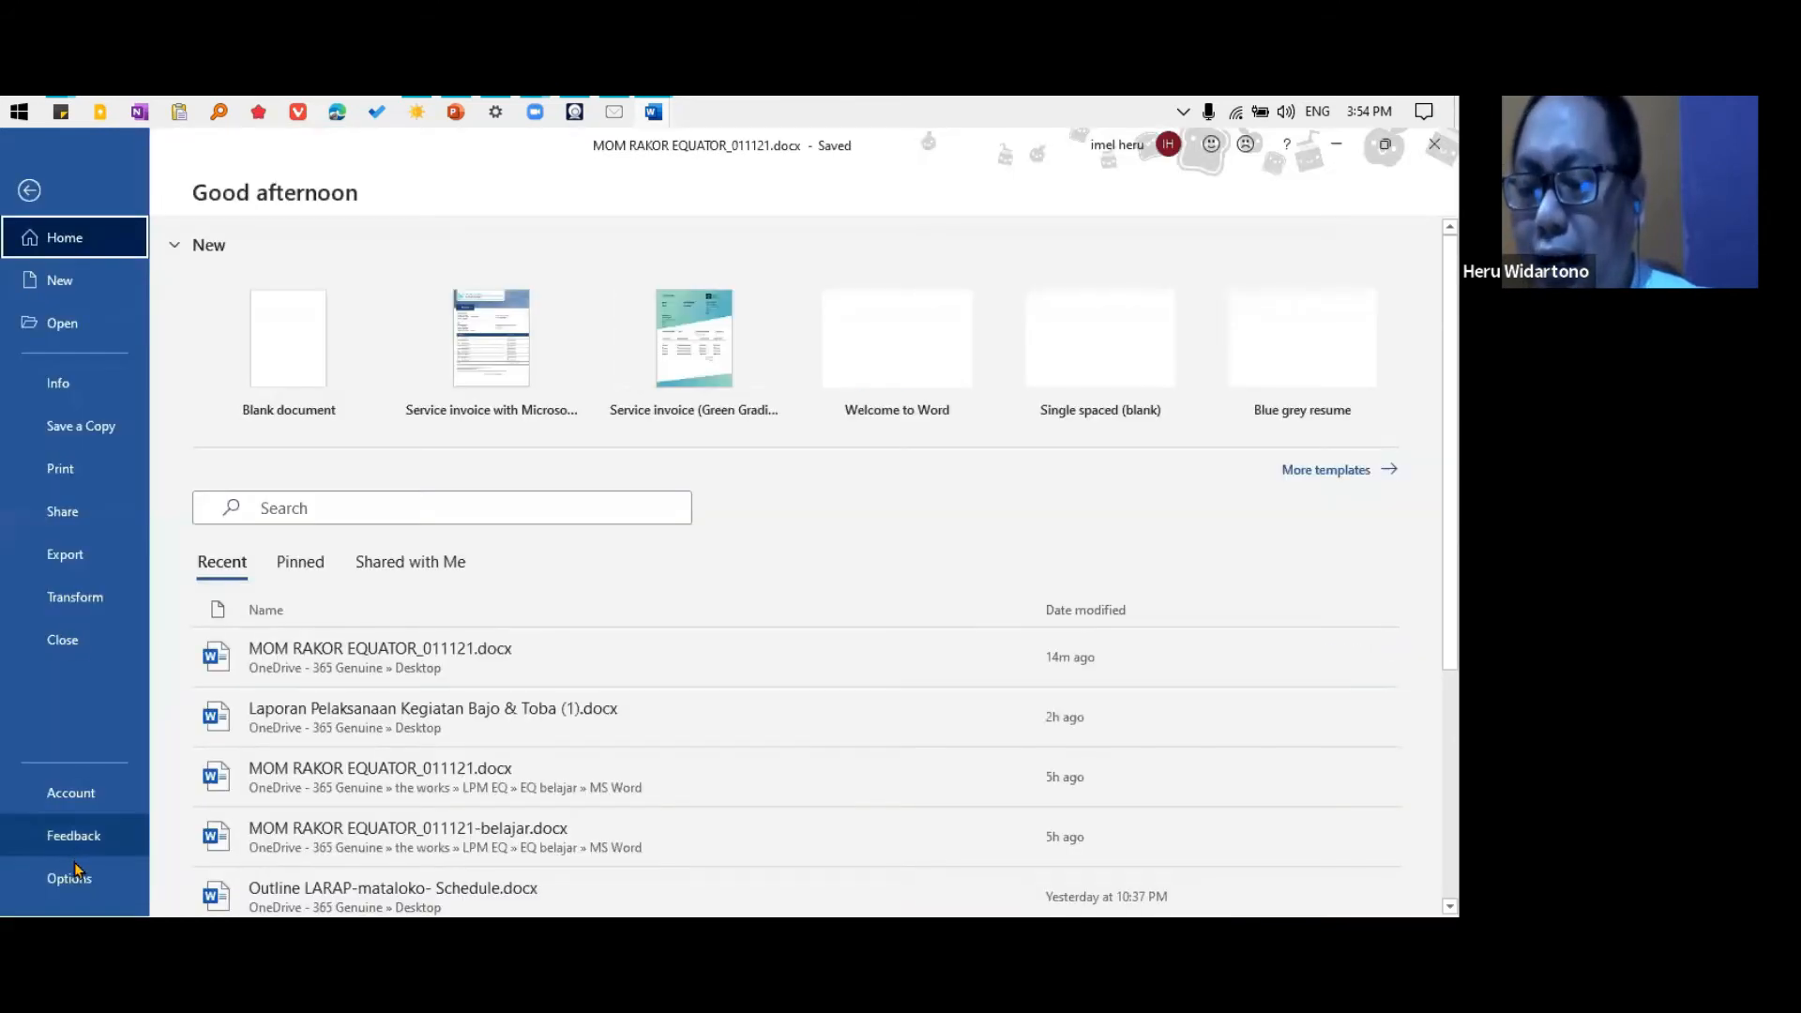
left_click(31, 192)
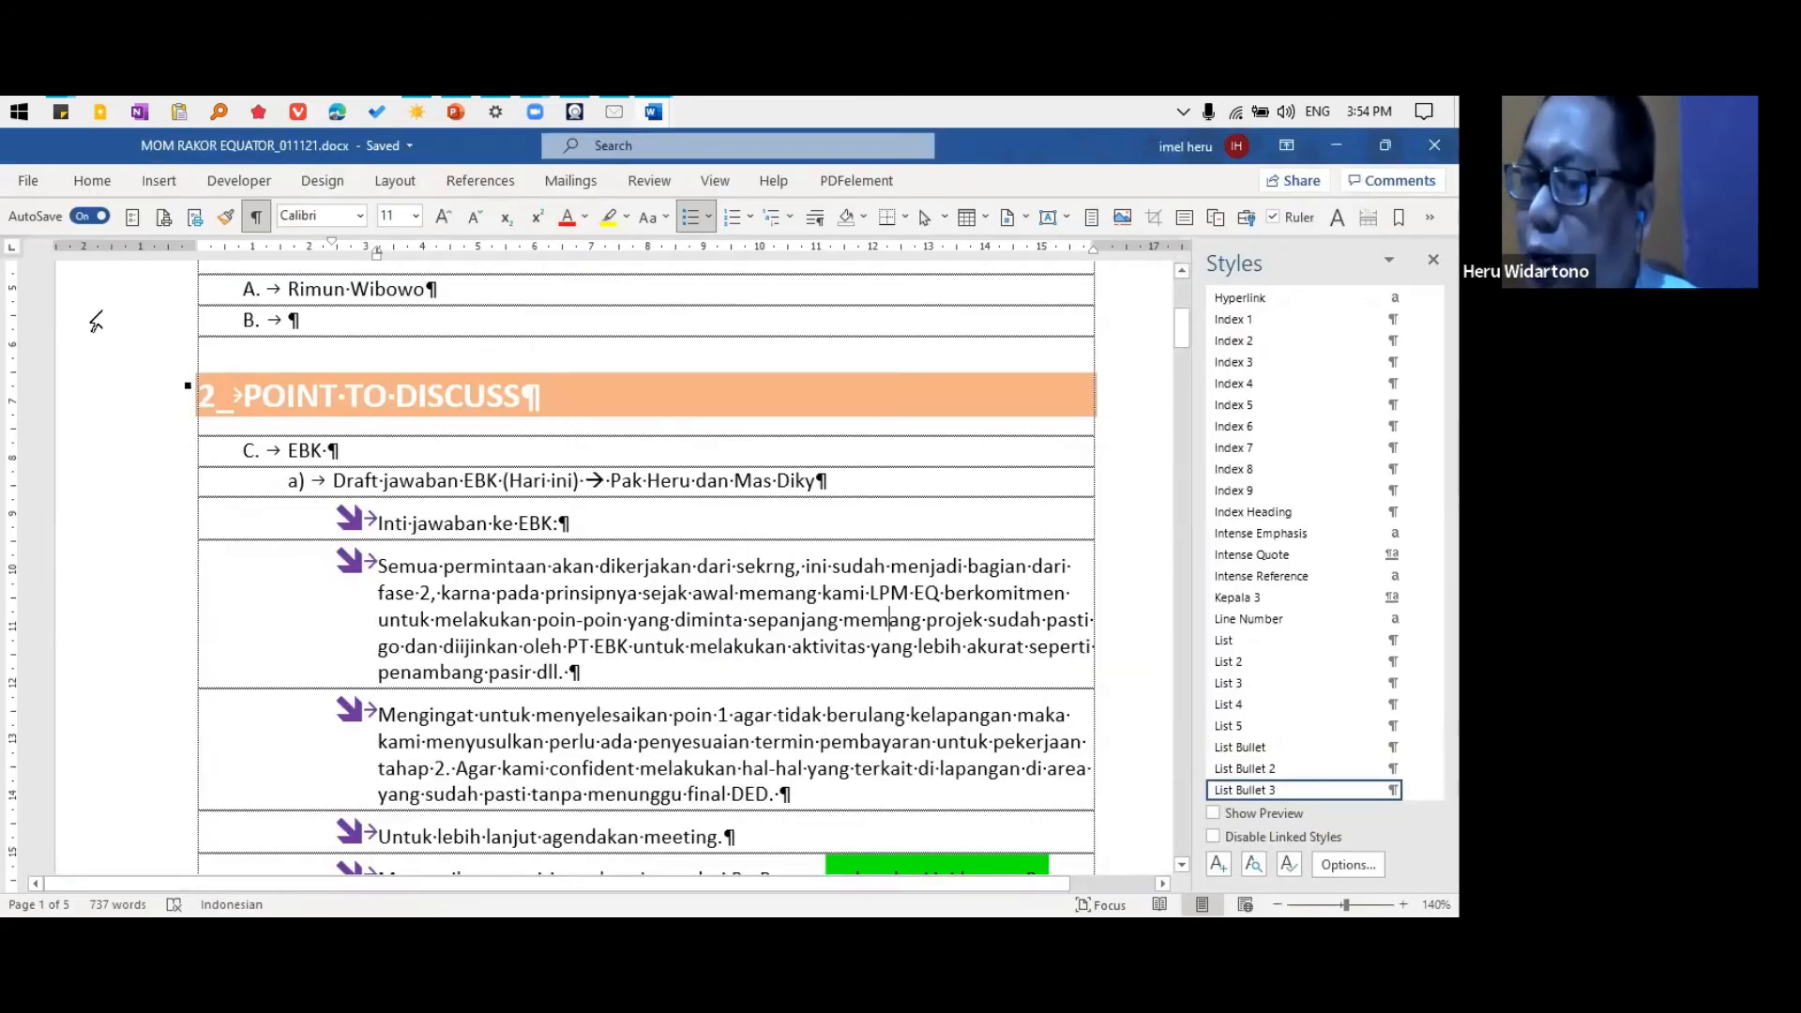
left_click(132, 218)
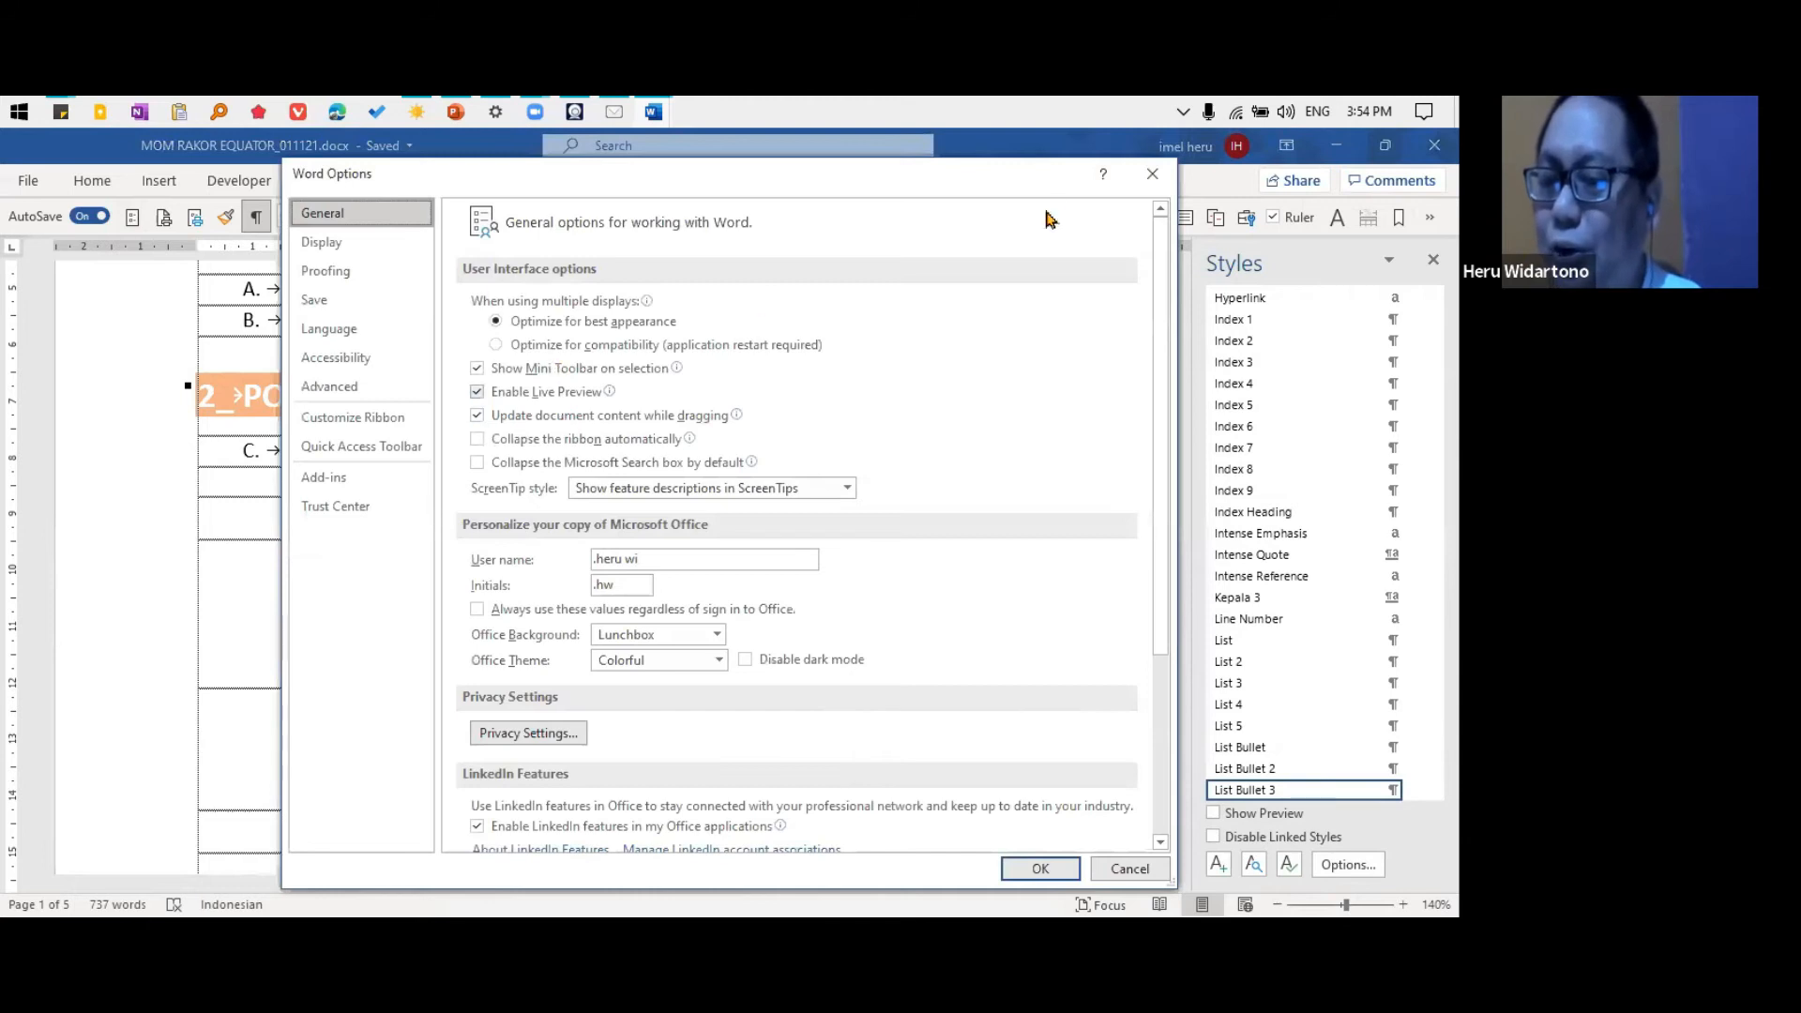
left_click(1152, 173)
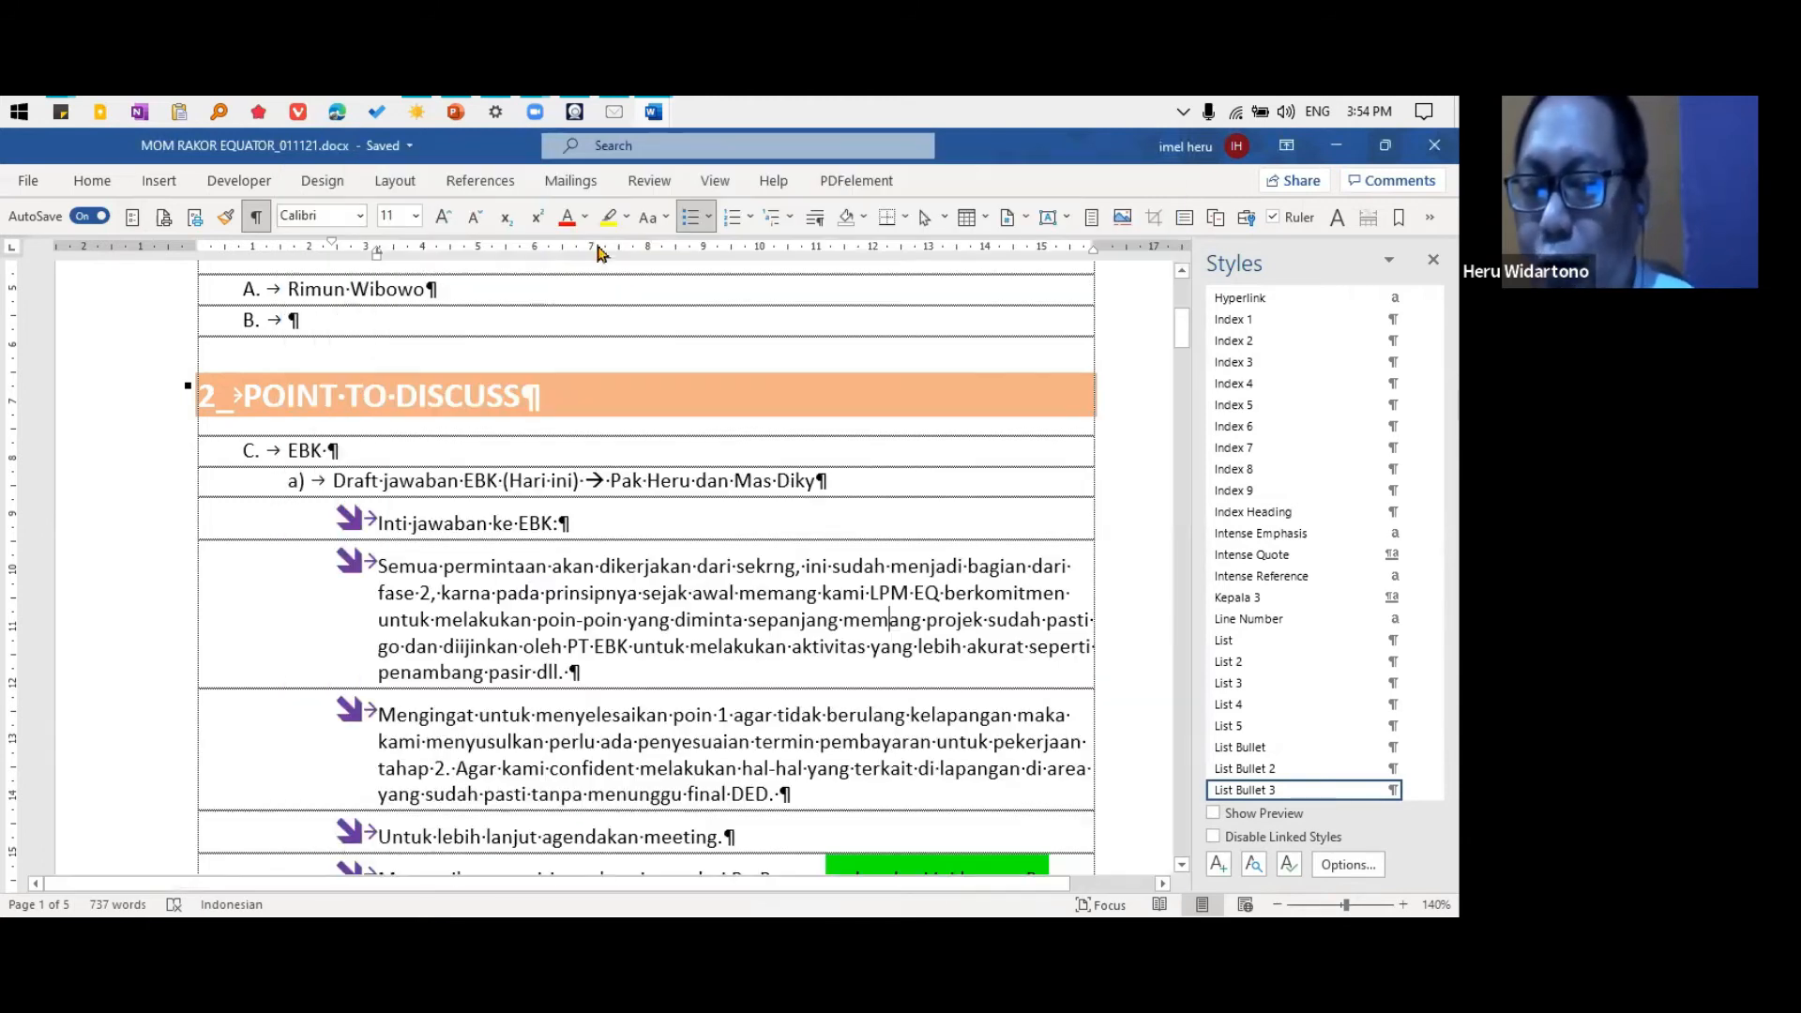
left_click(133, 217)
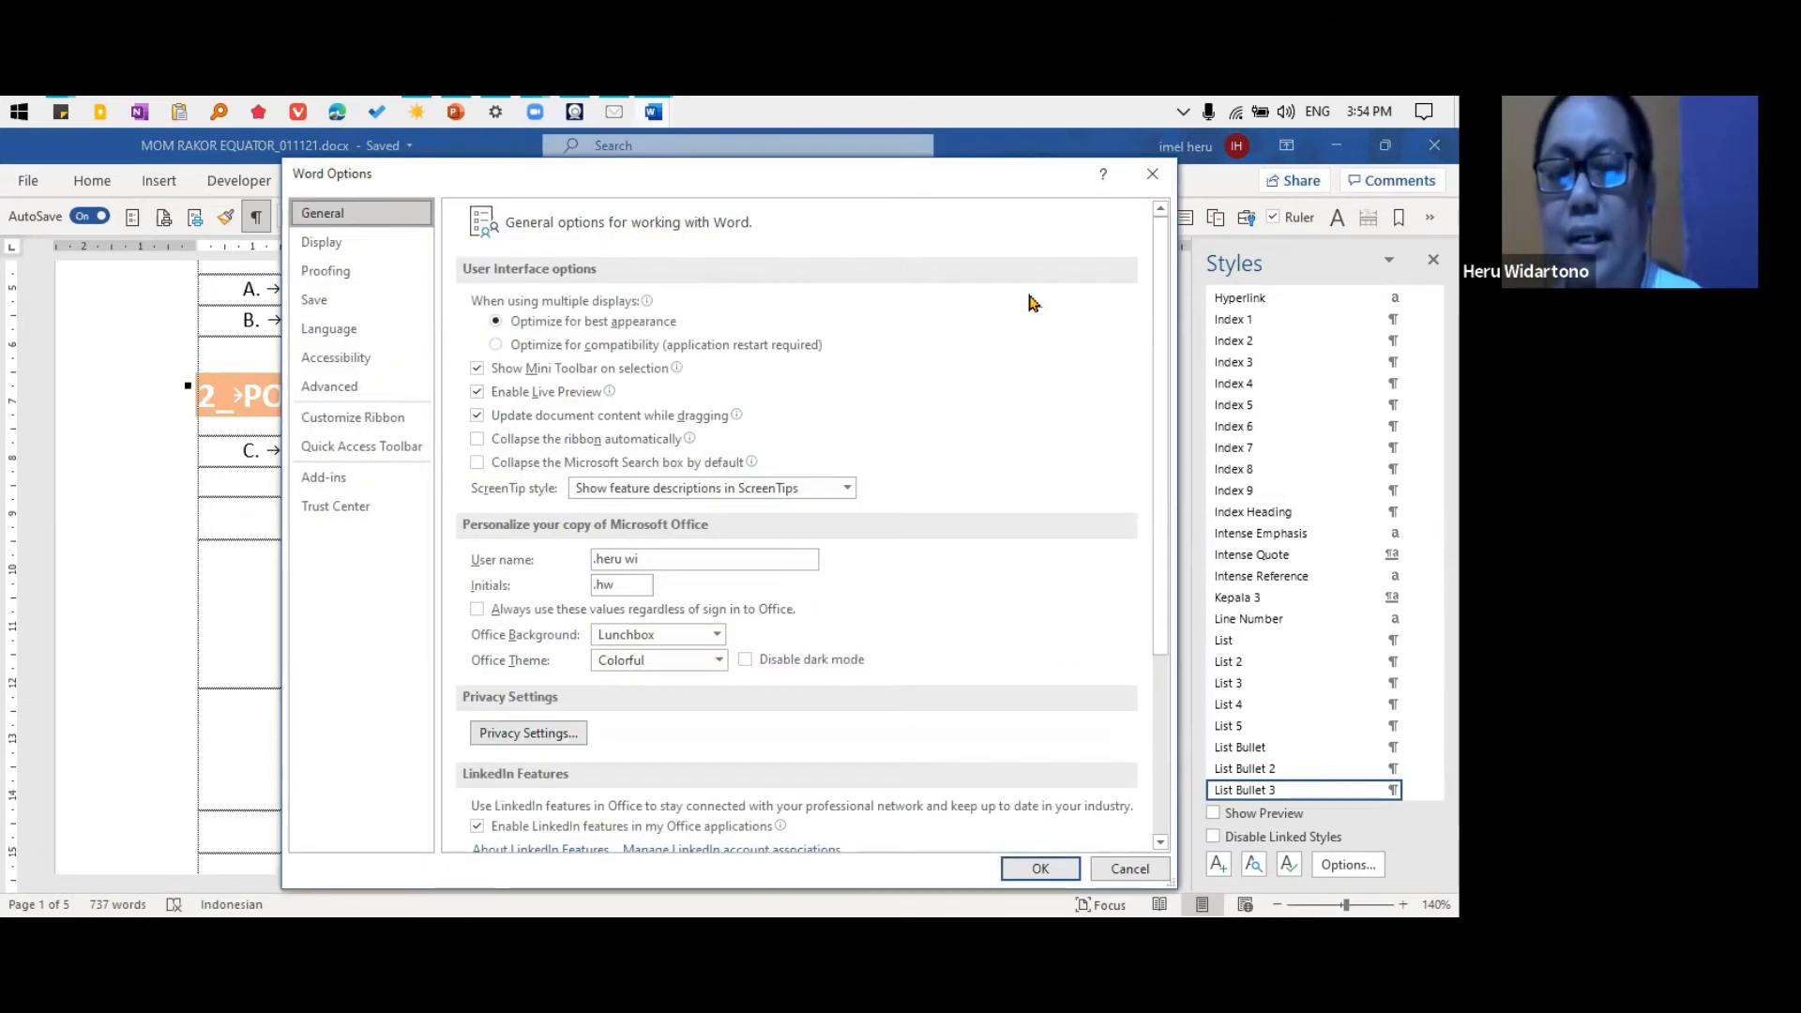
left_click(1153, 174)
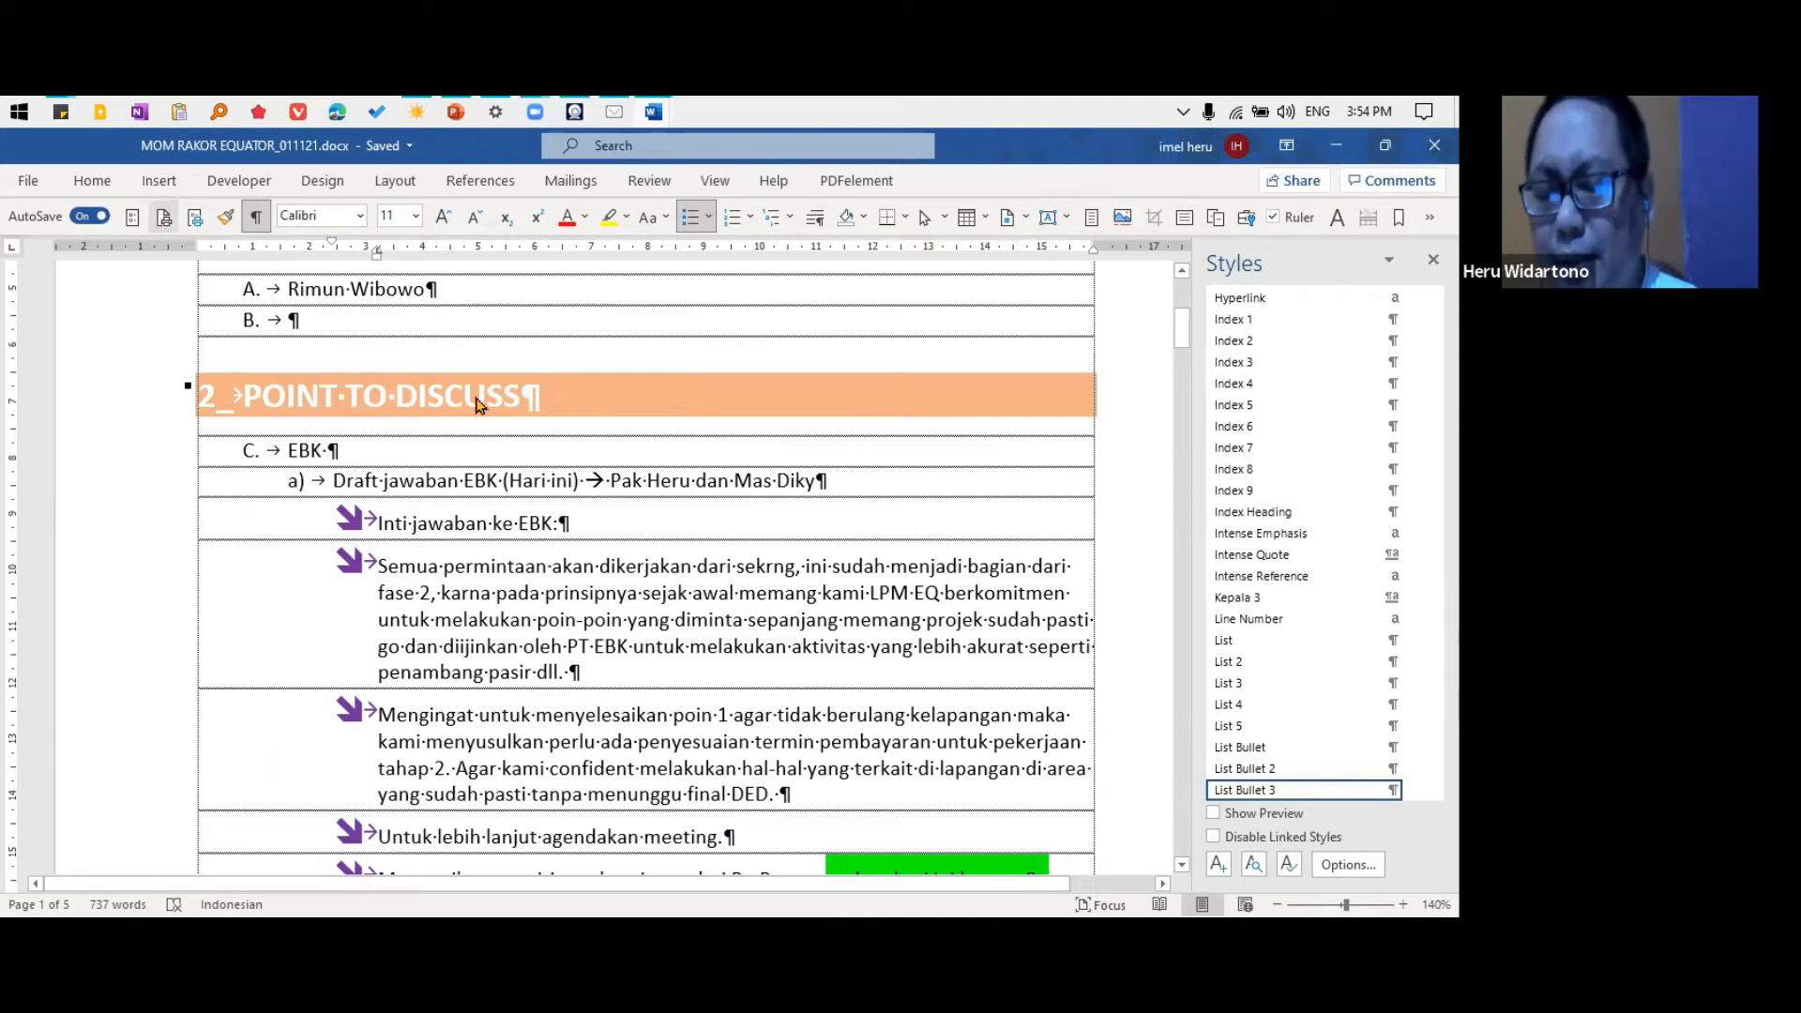
Preview the printed pages of the document, and view the margins in Page Setup without changing them
key("ctrl+p")
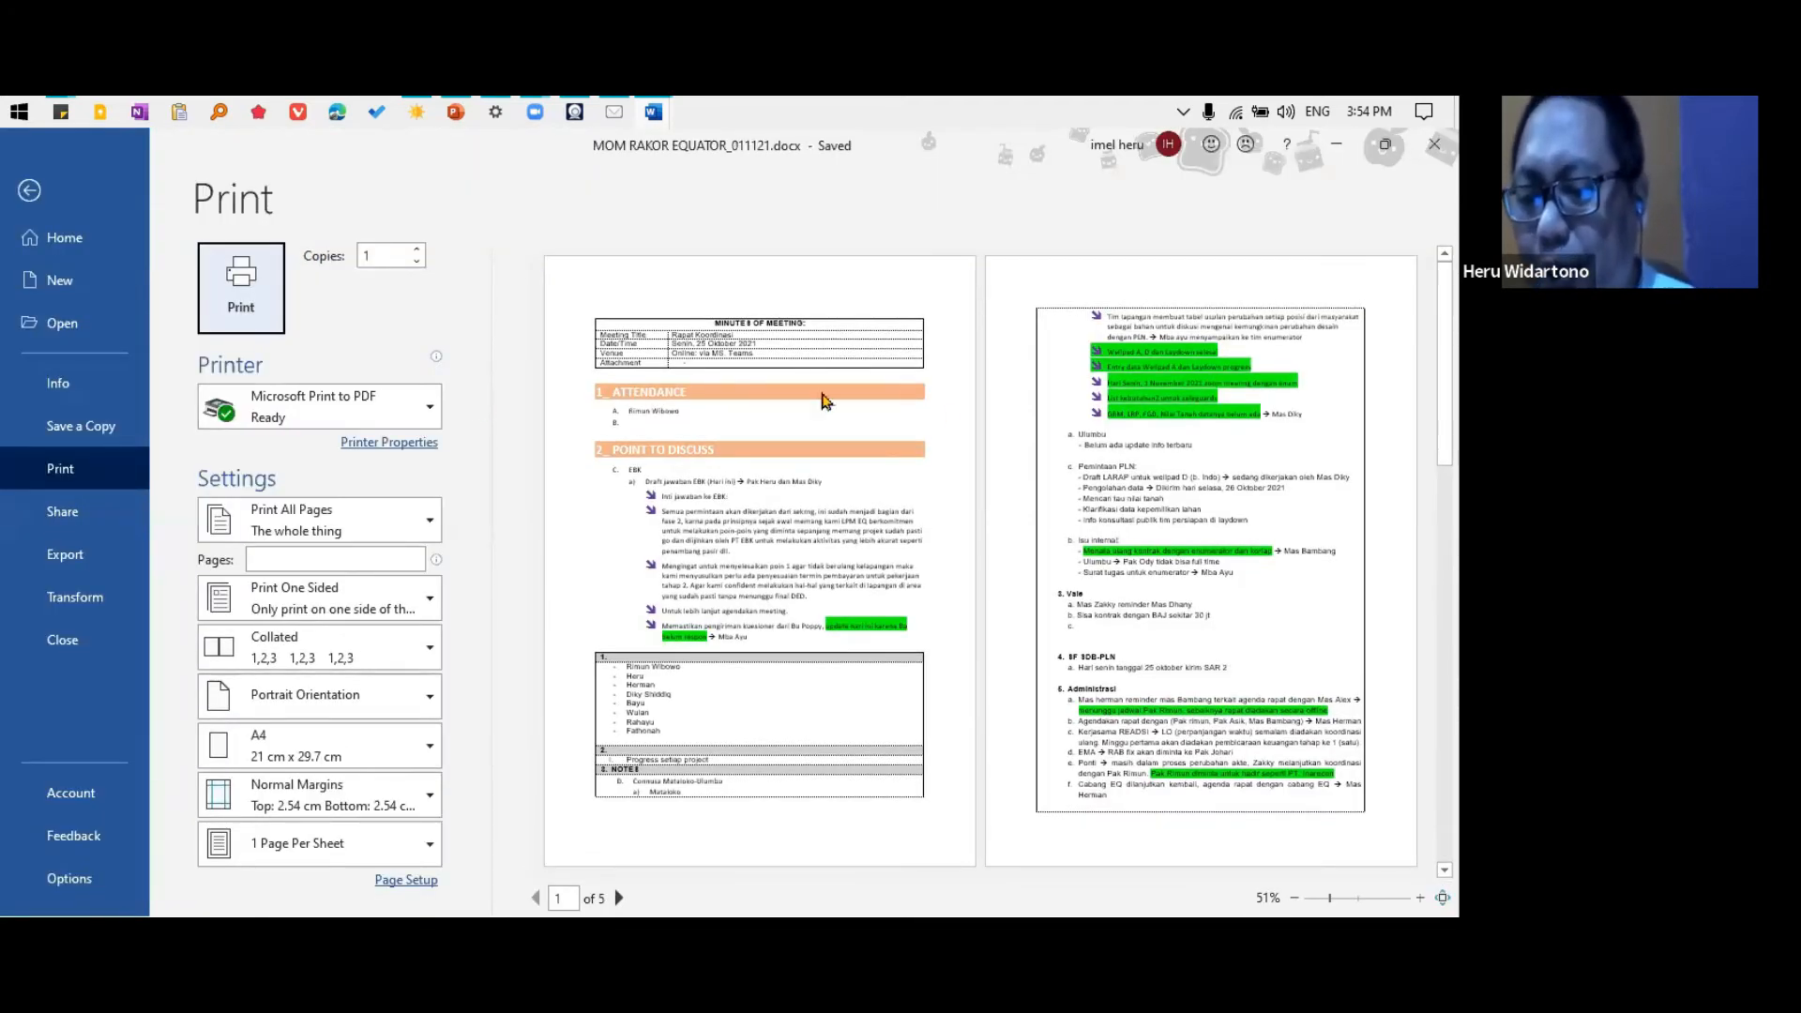
left_click(29, 191)
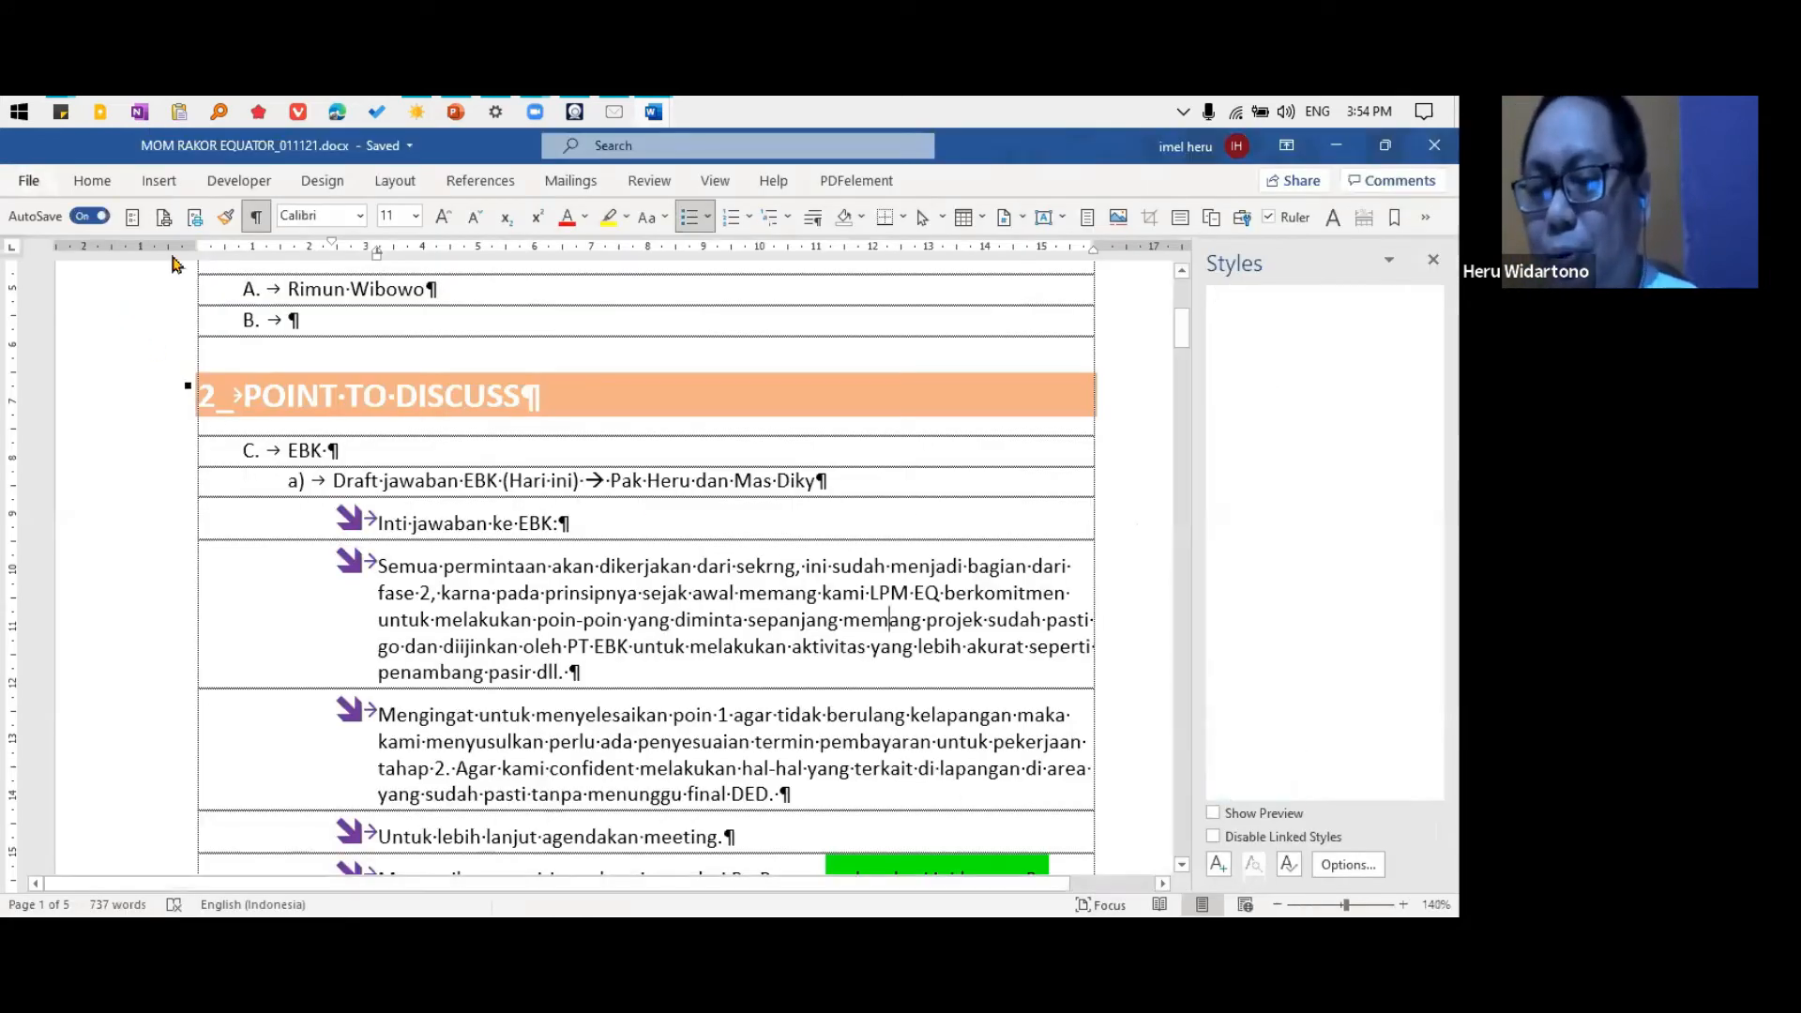
left_click(193, 218)
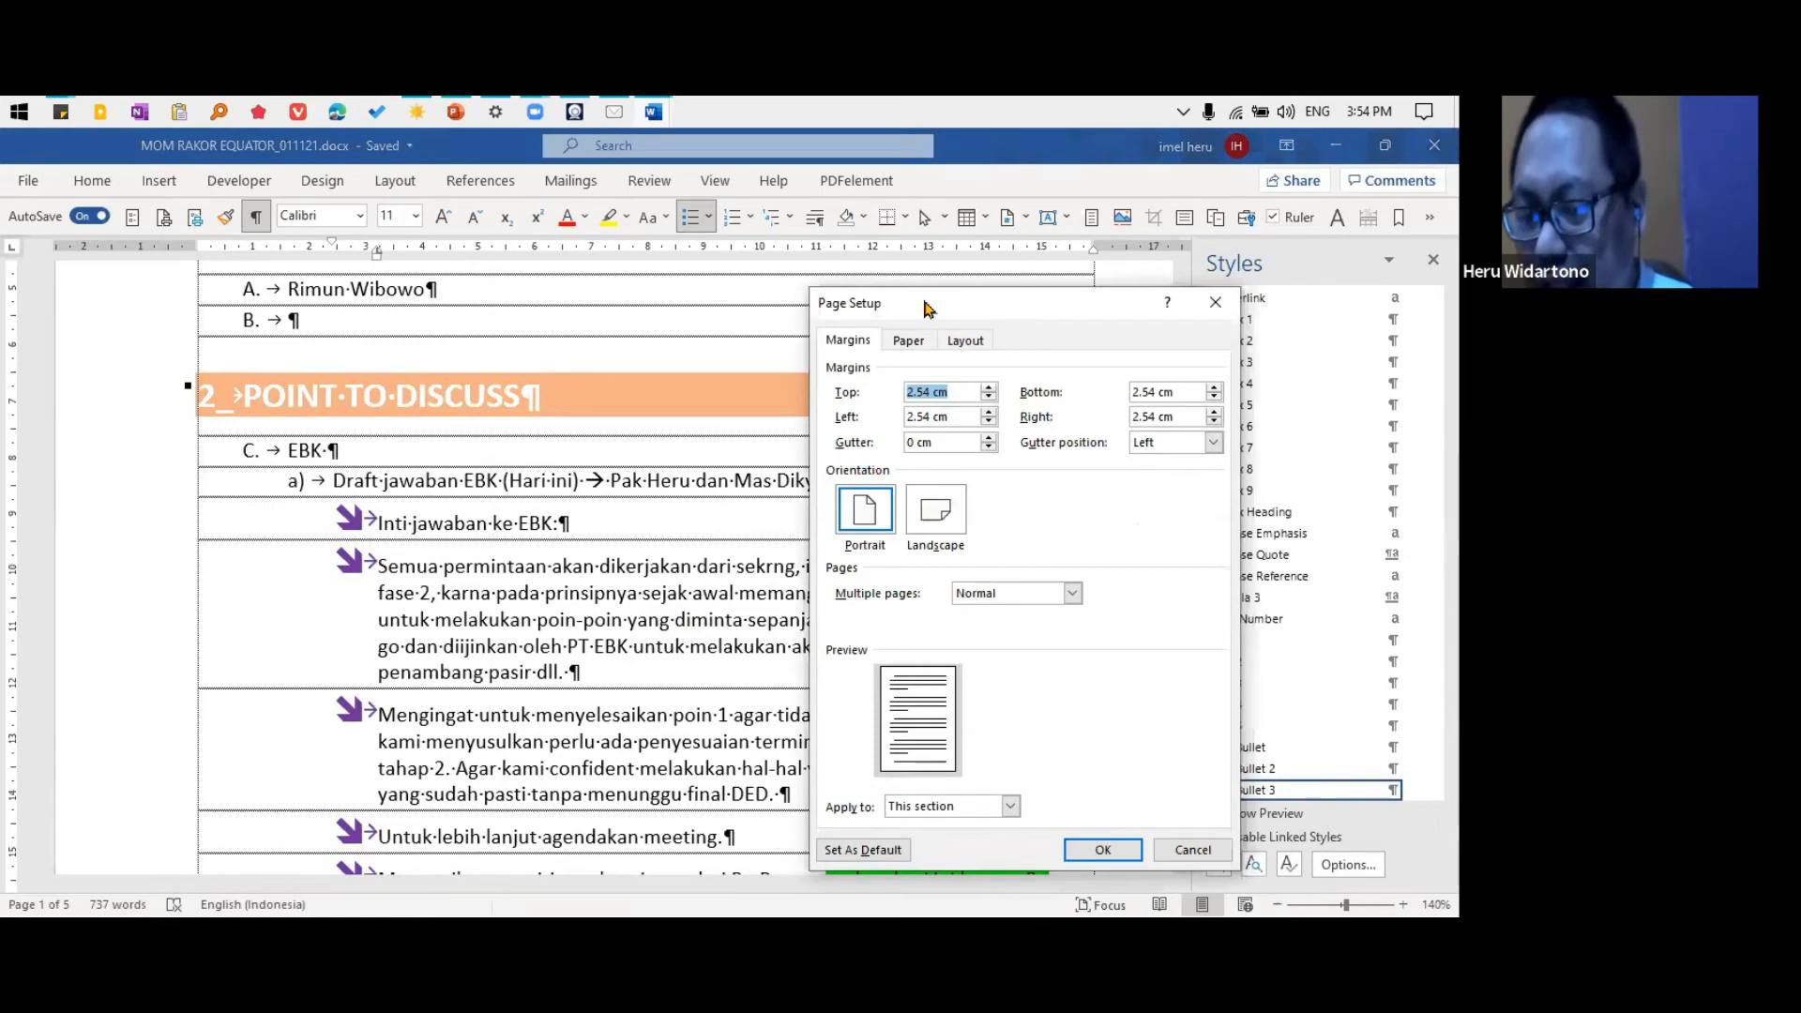
left_click_drag(924, 307, 685, 308)
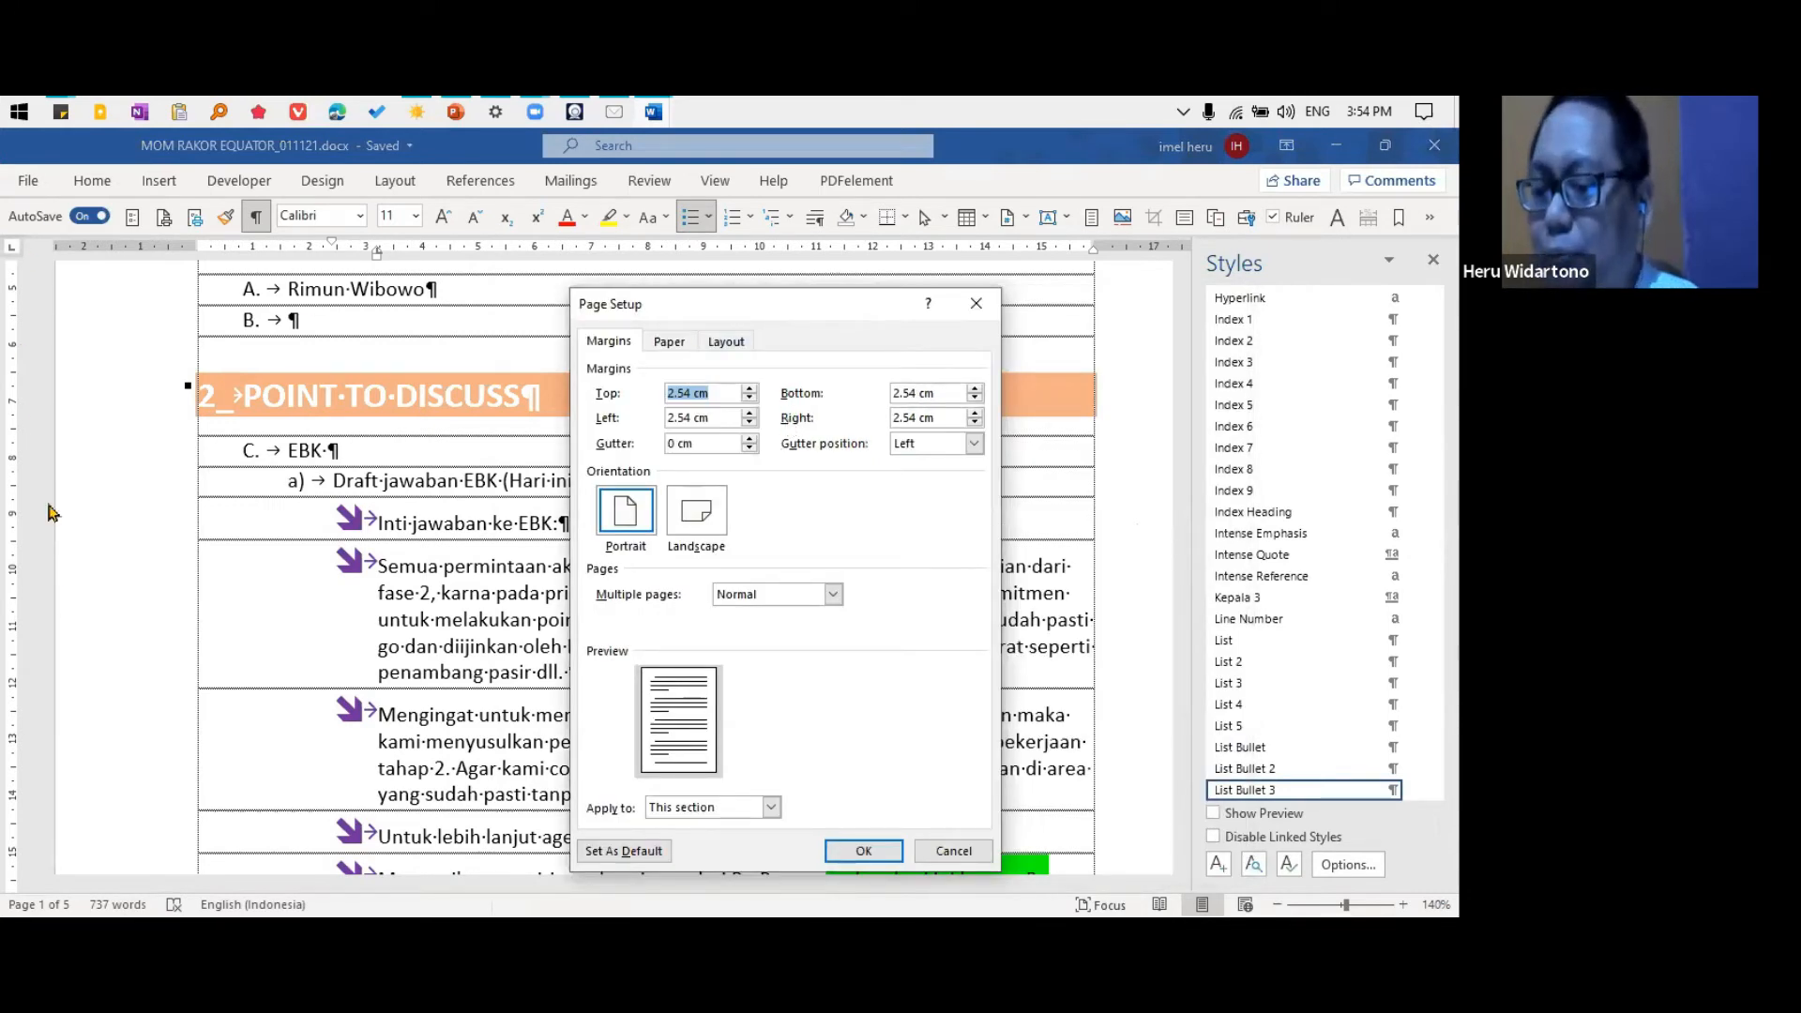
left_click(975, 303)
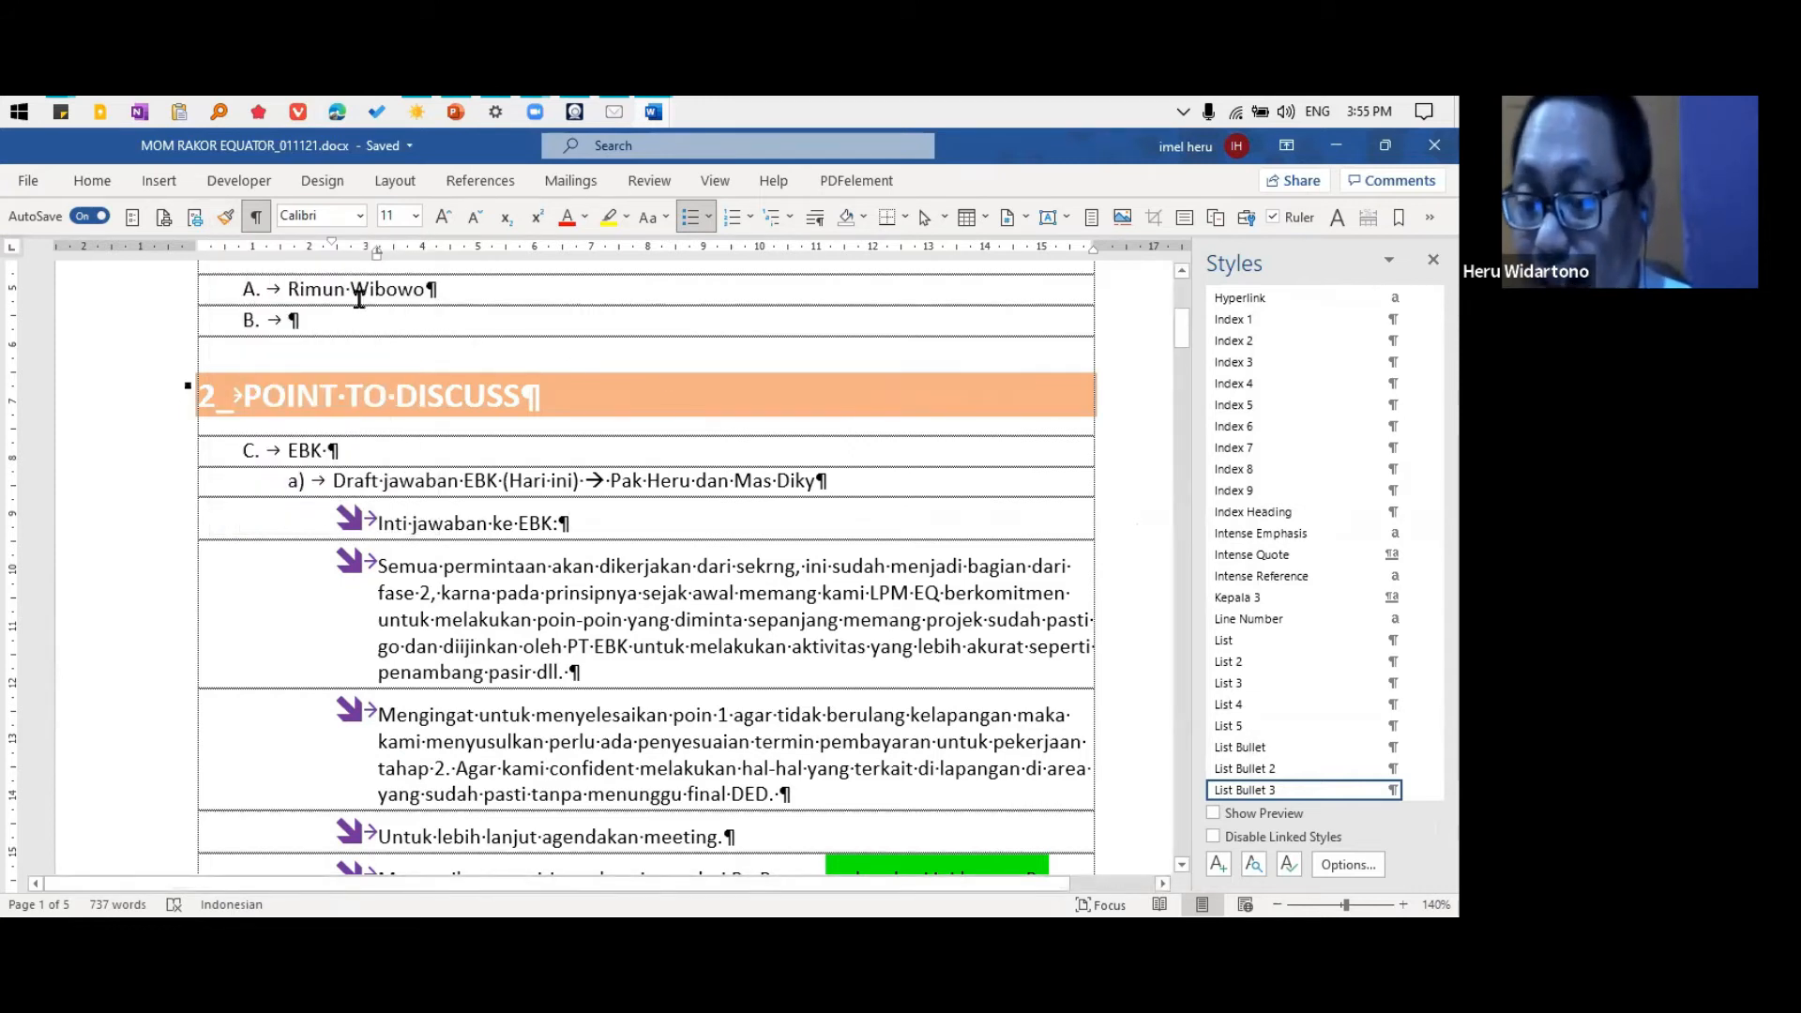
Copy the "POINT TO DISCUSS" heading format onto the "Inti jawaban ke EBK:" line with Format Painter, and undo it
left_click(429, 385)
left_click_drag(409, 526, 508, 513)
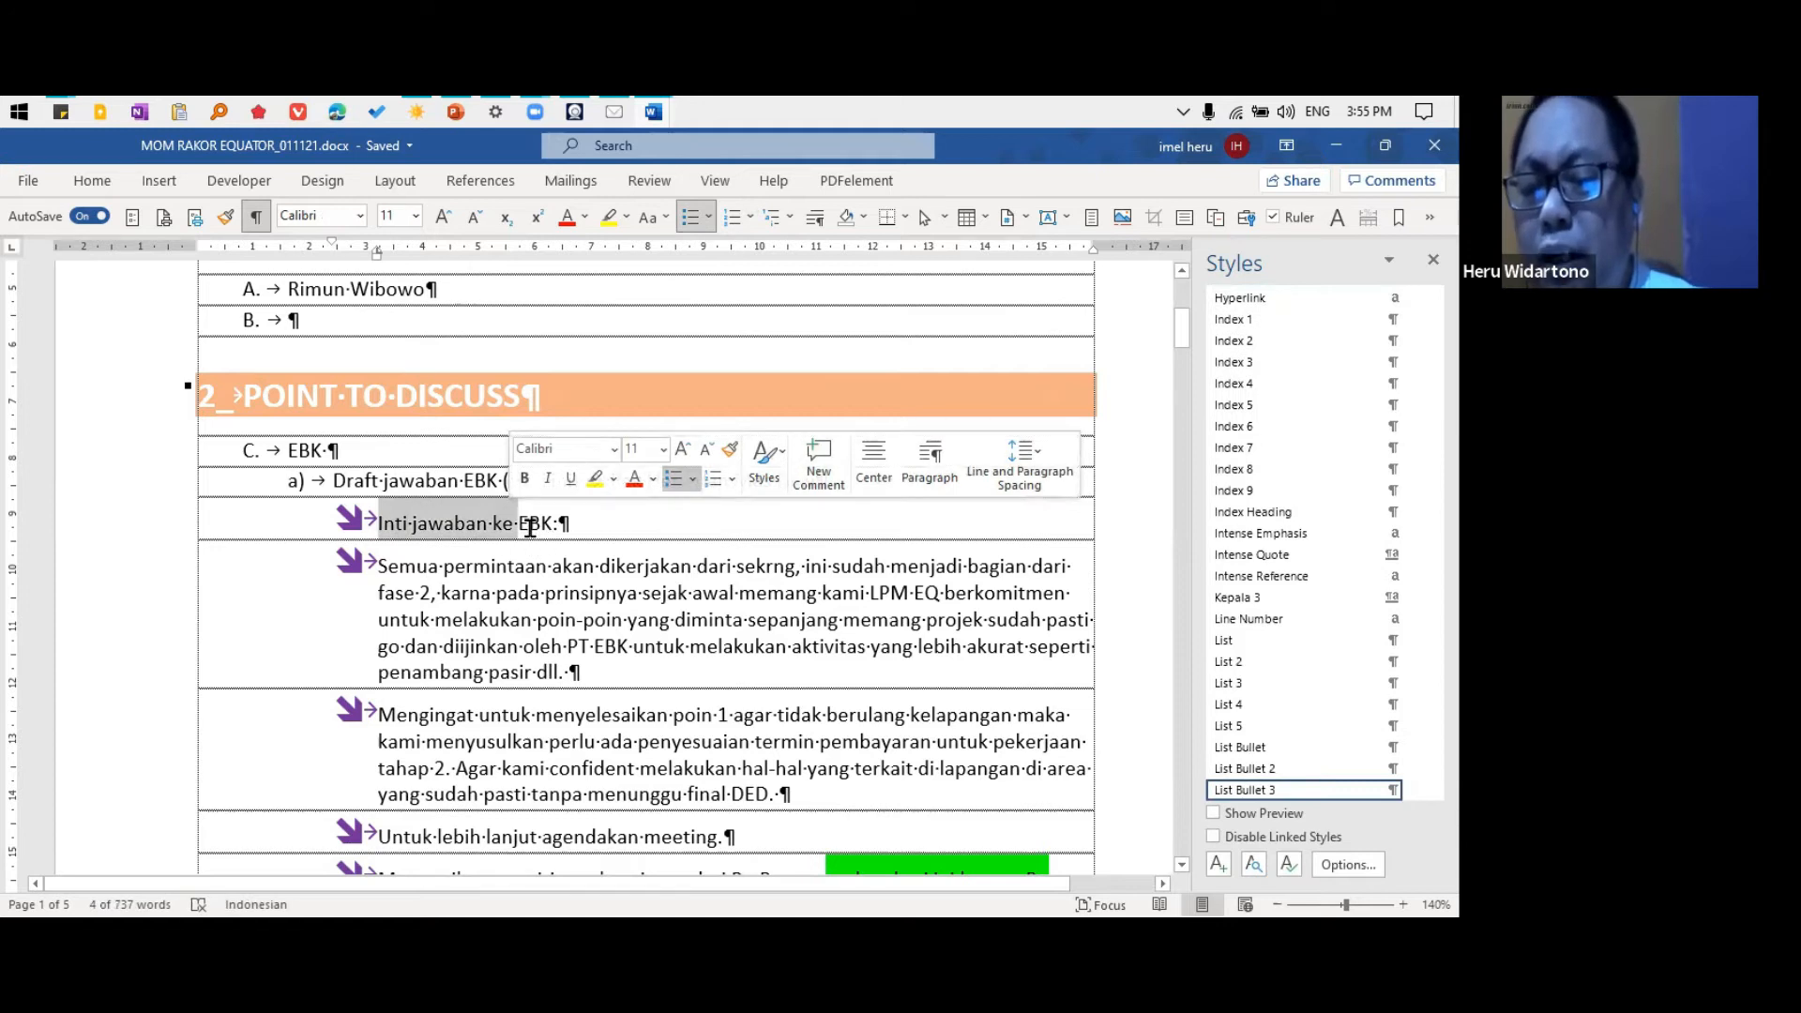
left_click(531, 526)
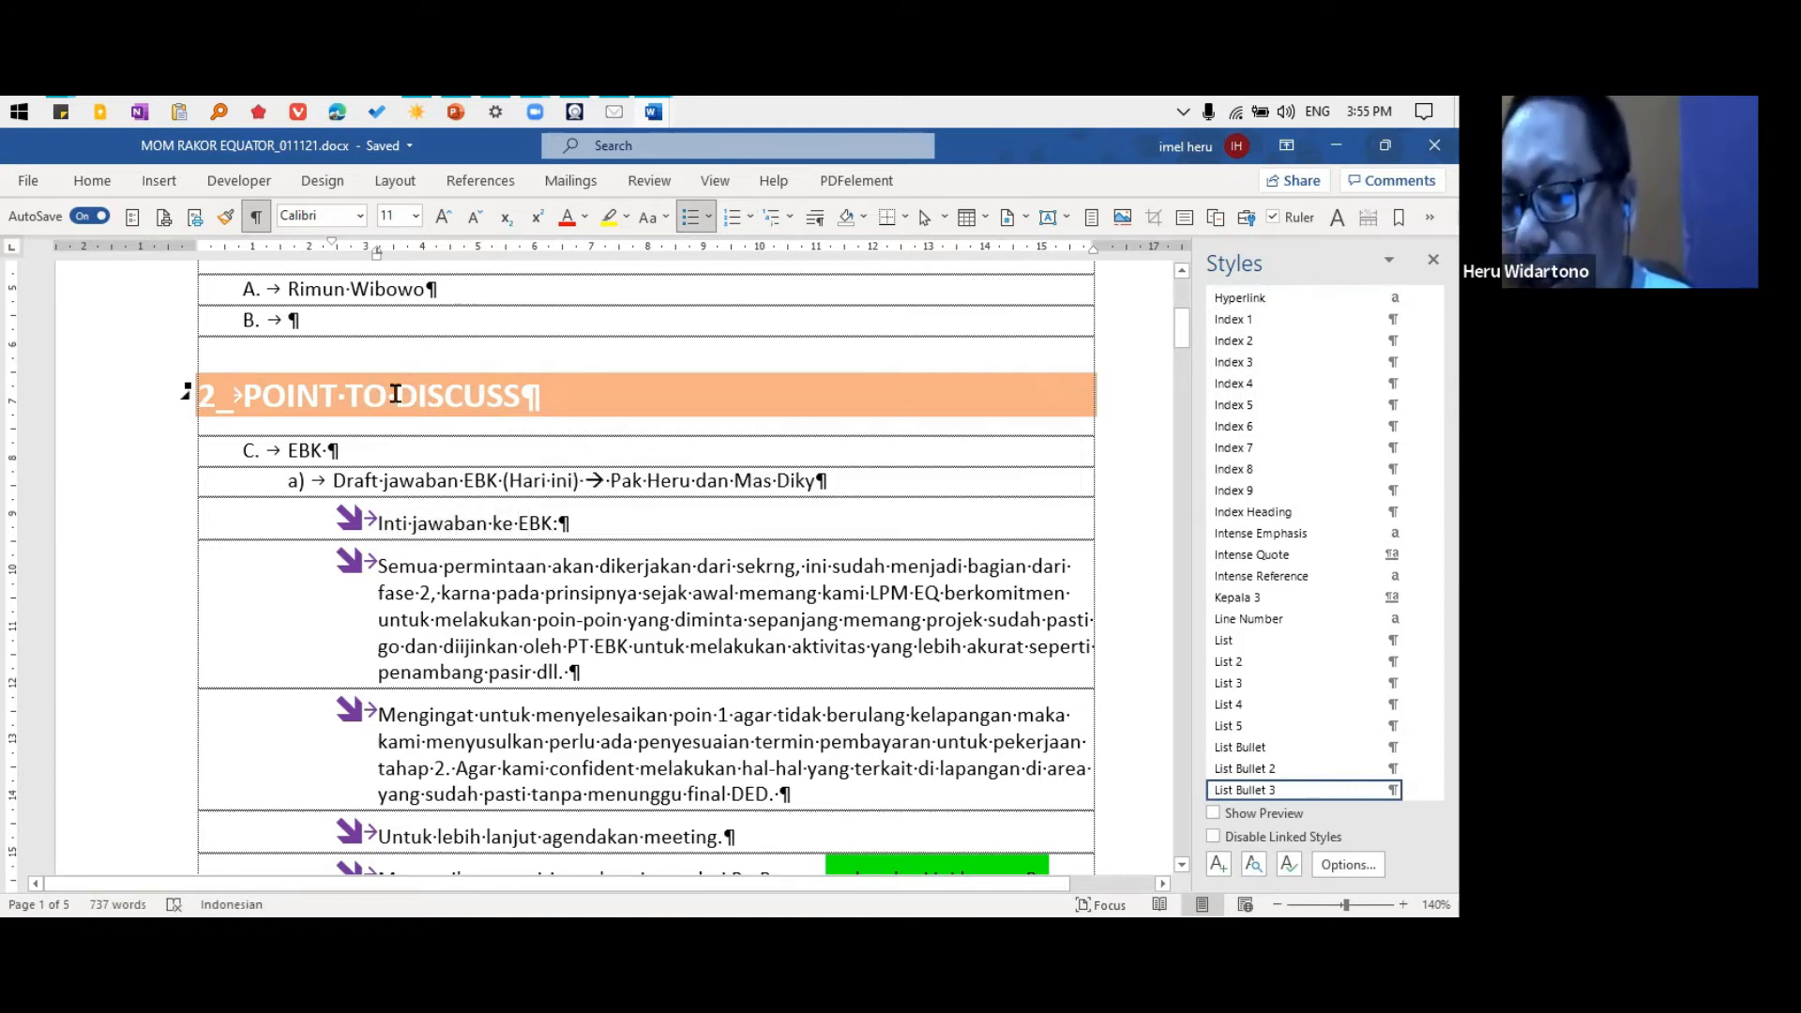
left_click(447, 387)
left_click(228, 220)
left_click_drag(376, 521, 611, 528)
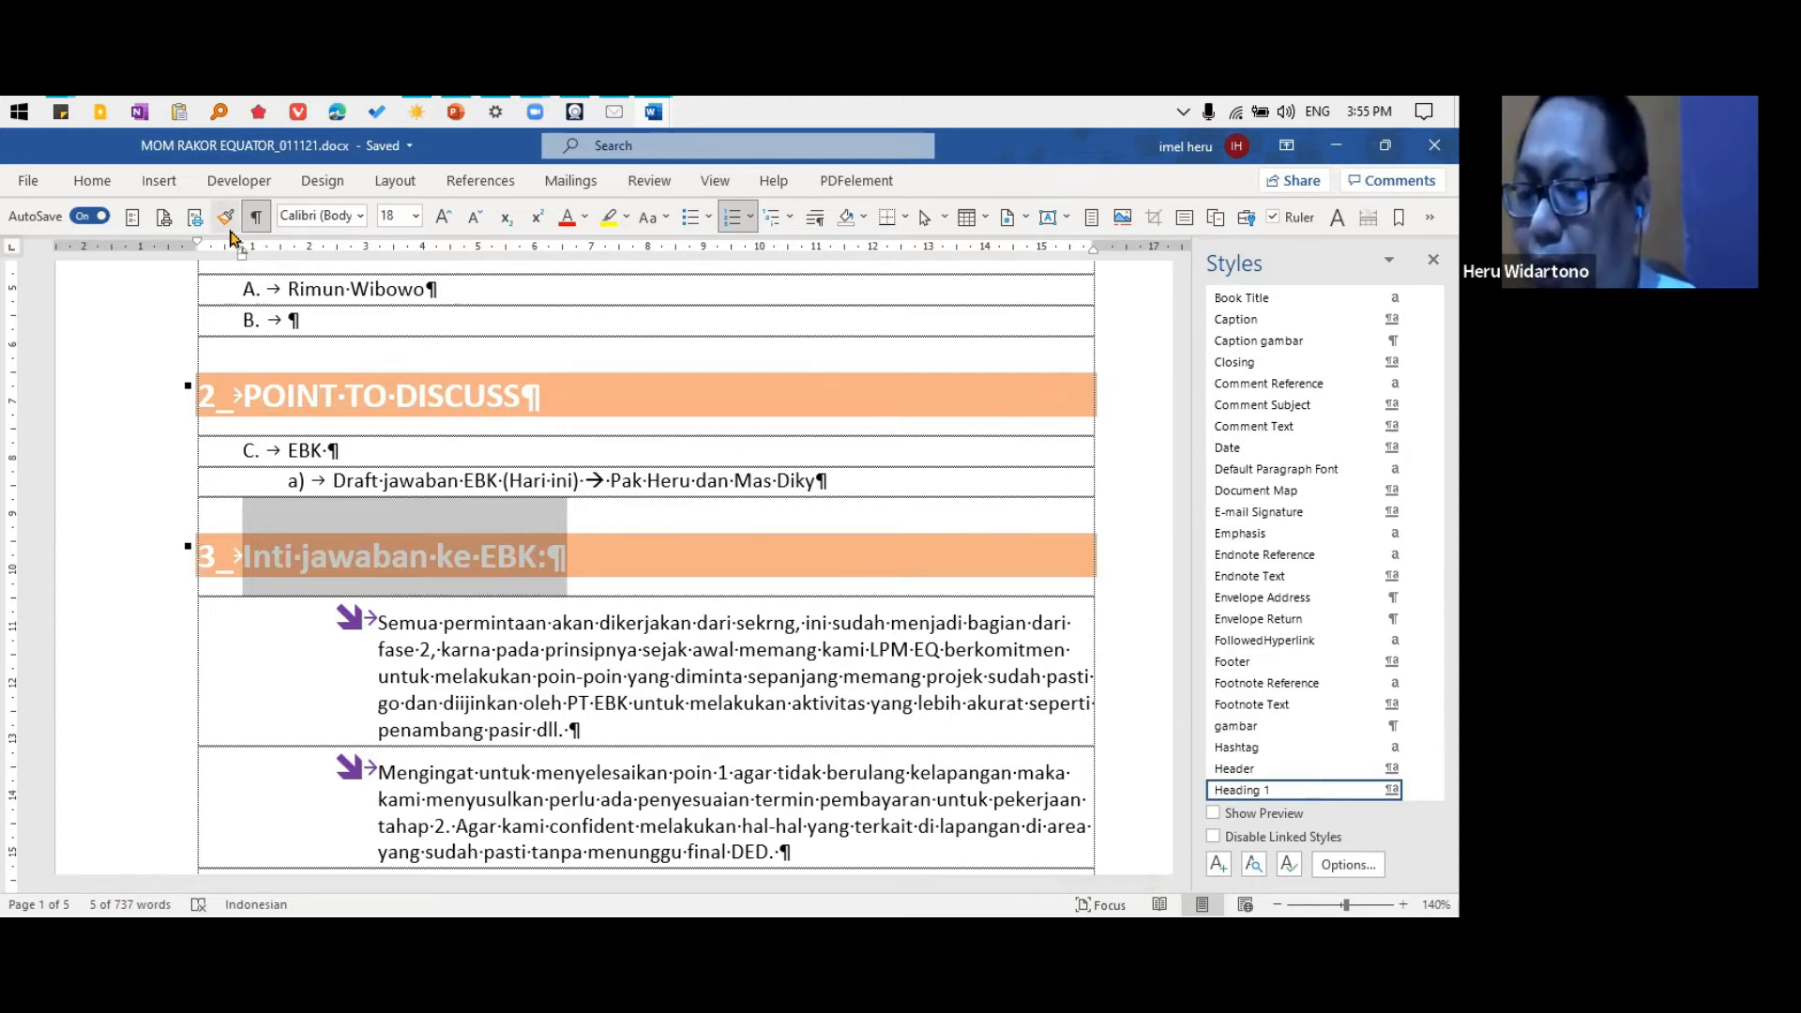
key("ctrl+z")
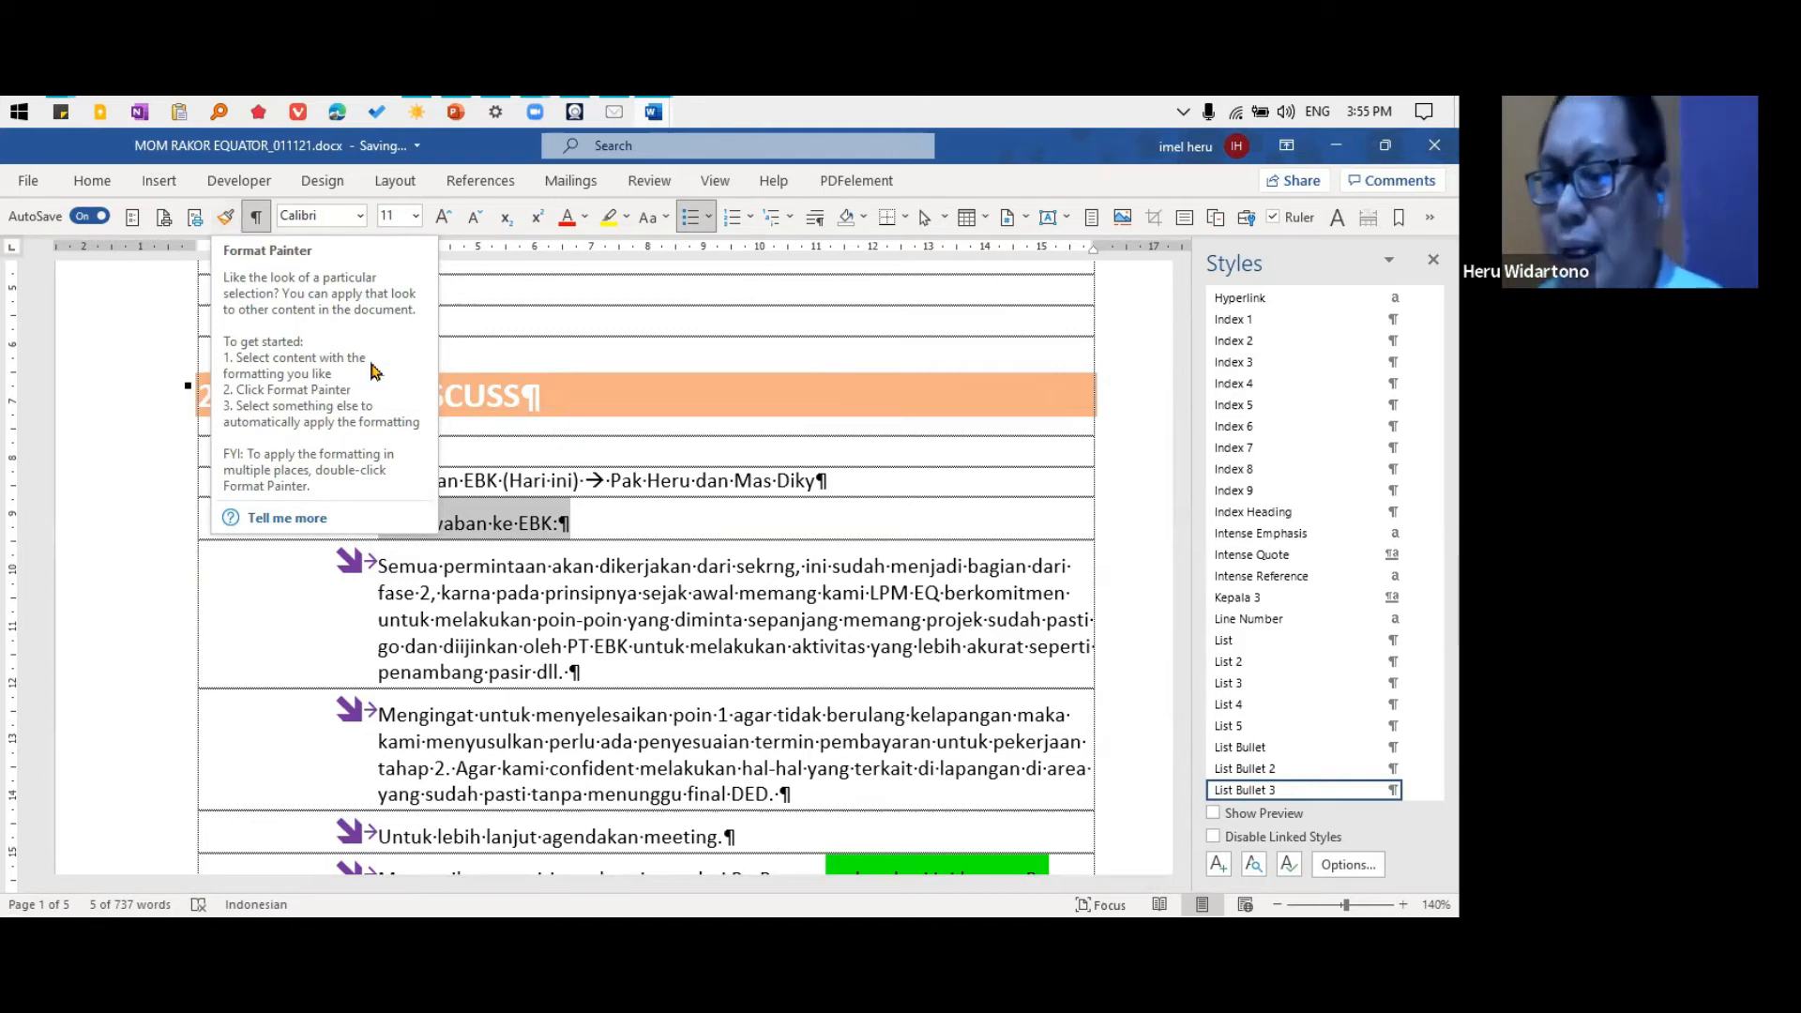
Hide and show the document's formatting marks several times, and leave them shown
left_click(257, 217)
left_click(257, 217)
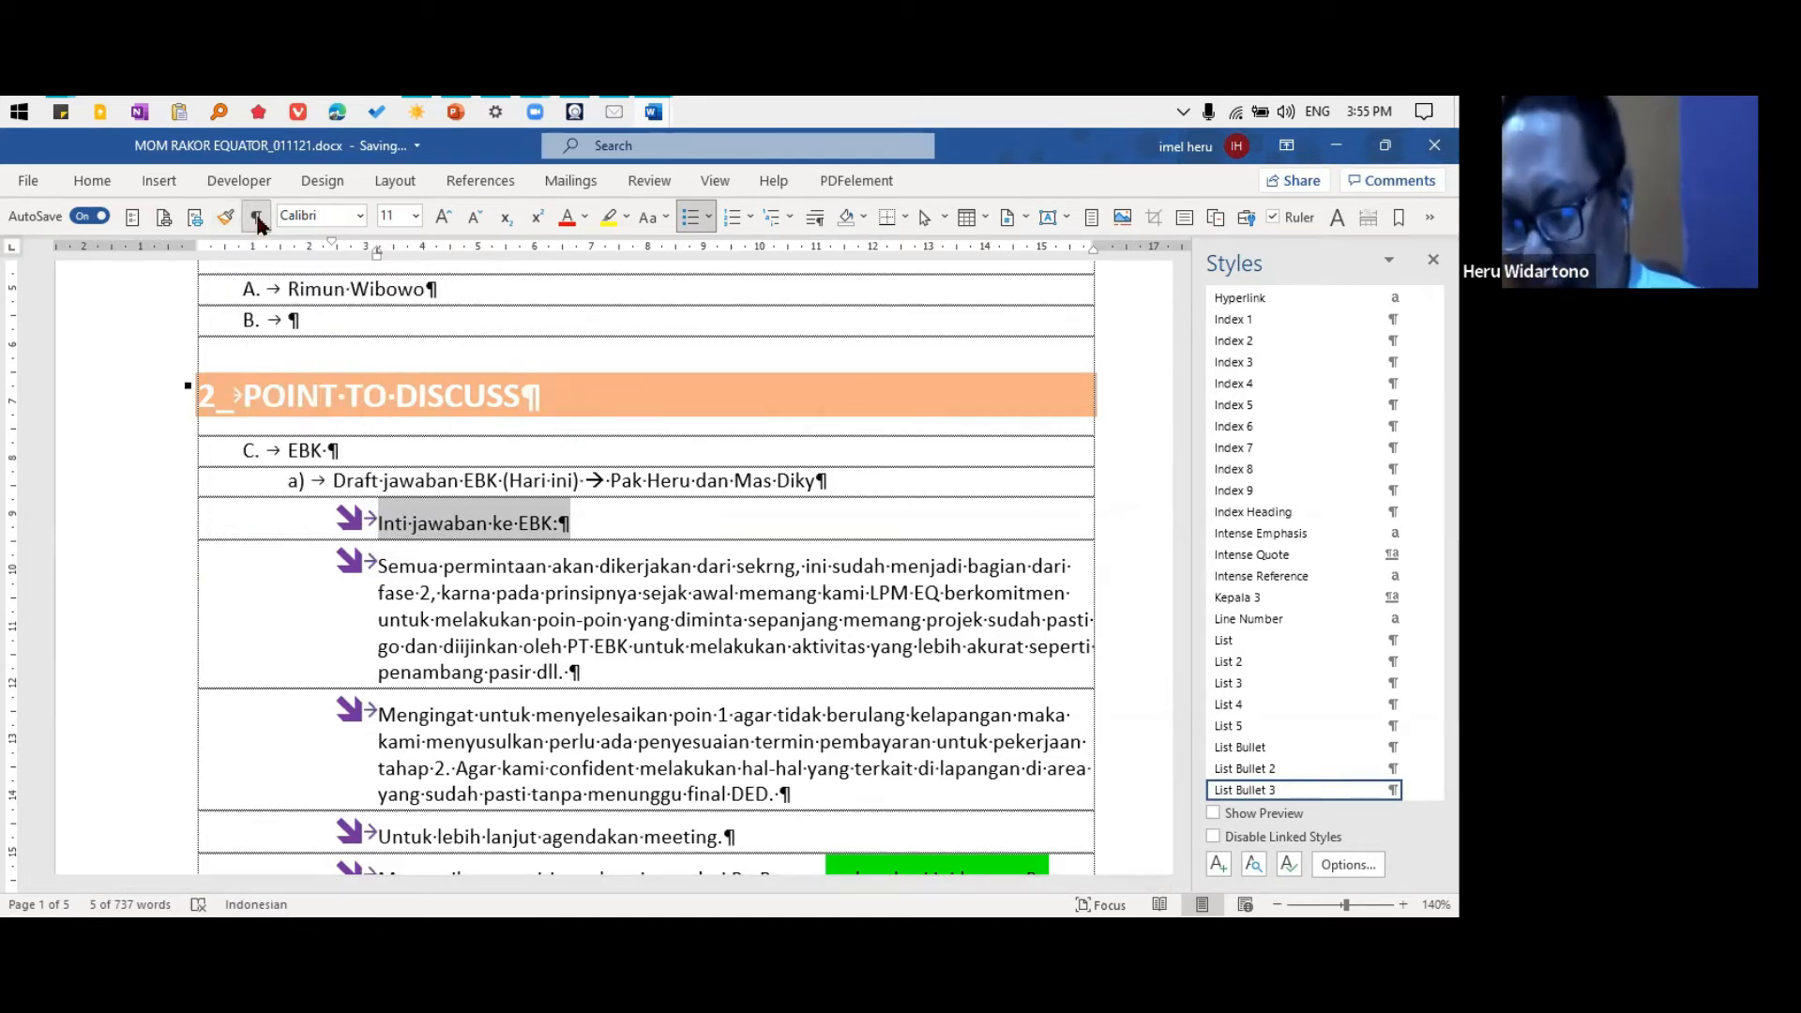
left_click(257, 218)
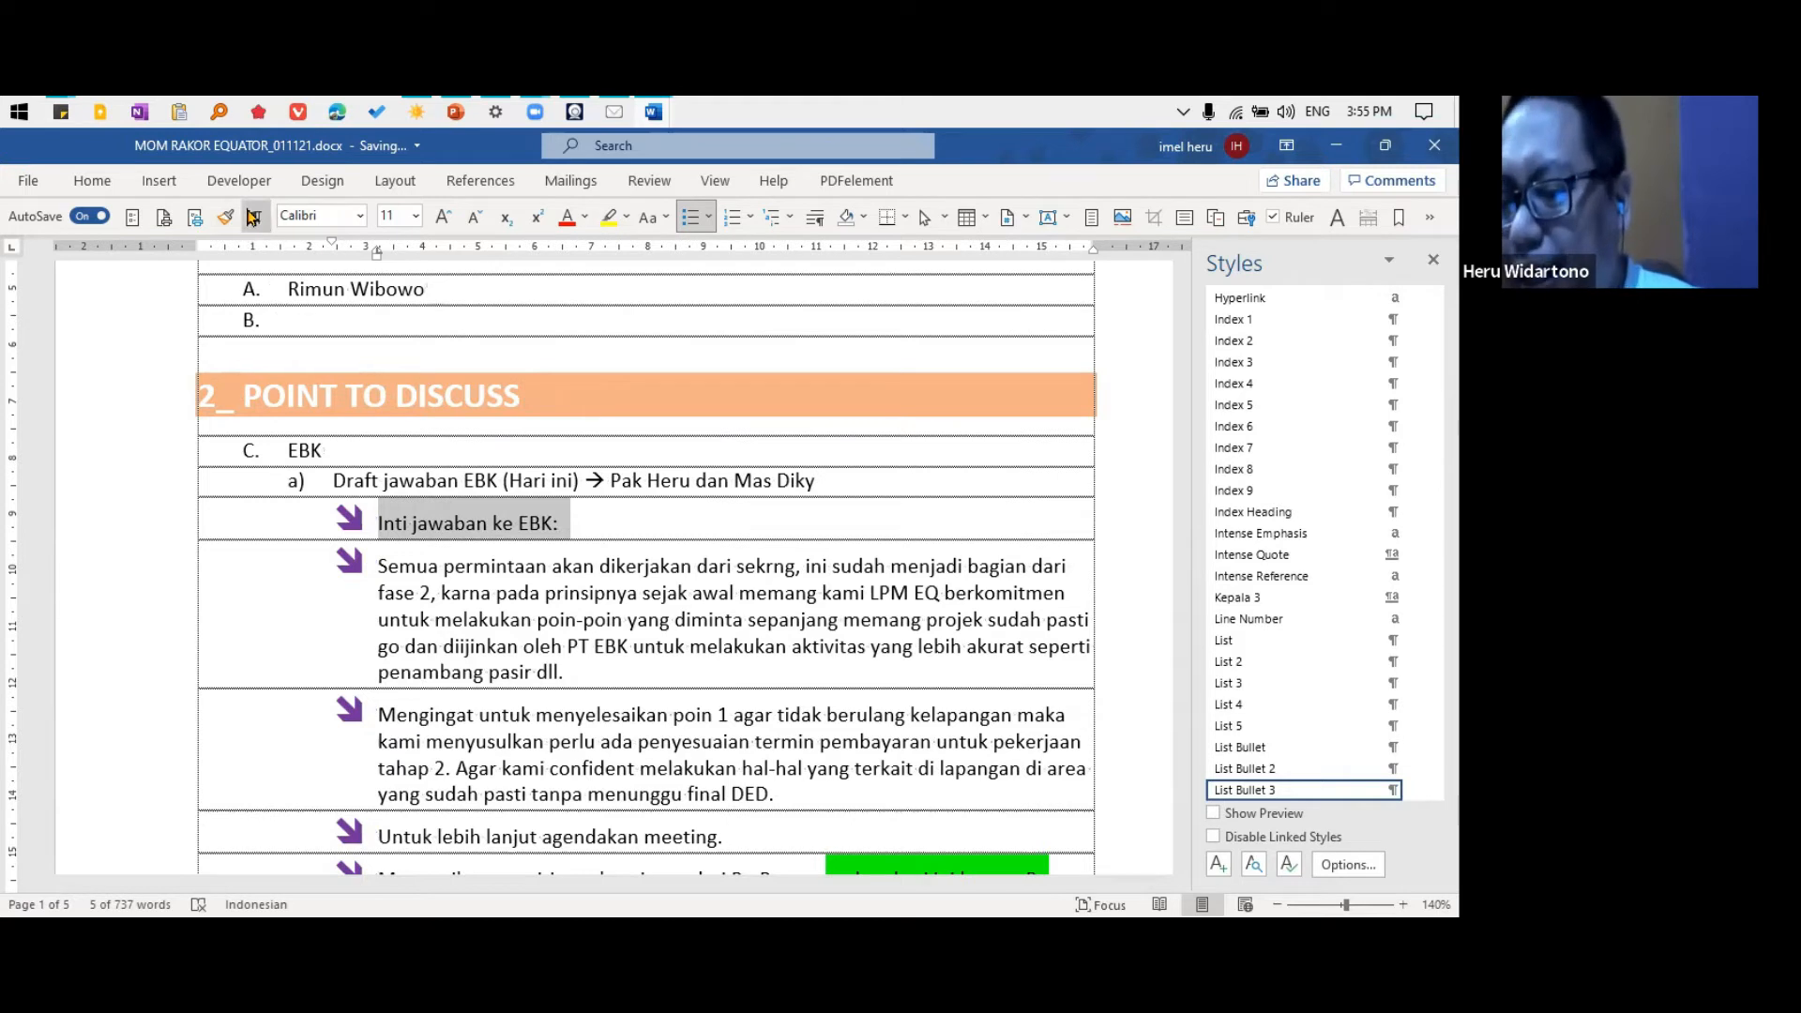
left_click(257, 217)
left_click(257, 218)
left_click(257, 218)
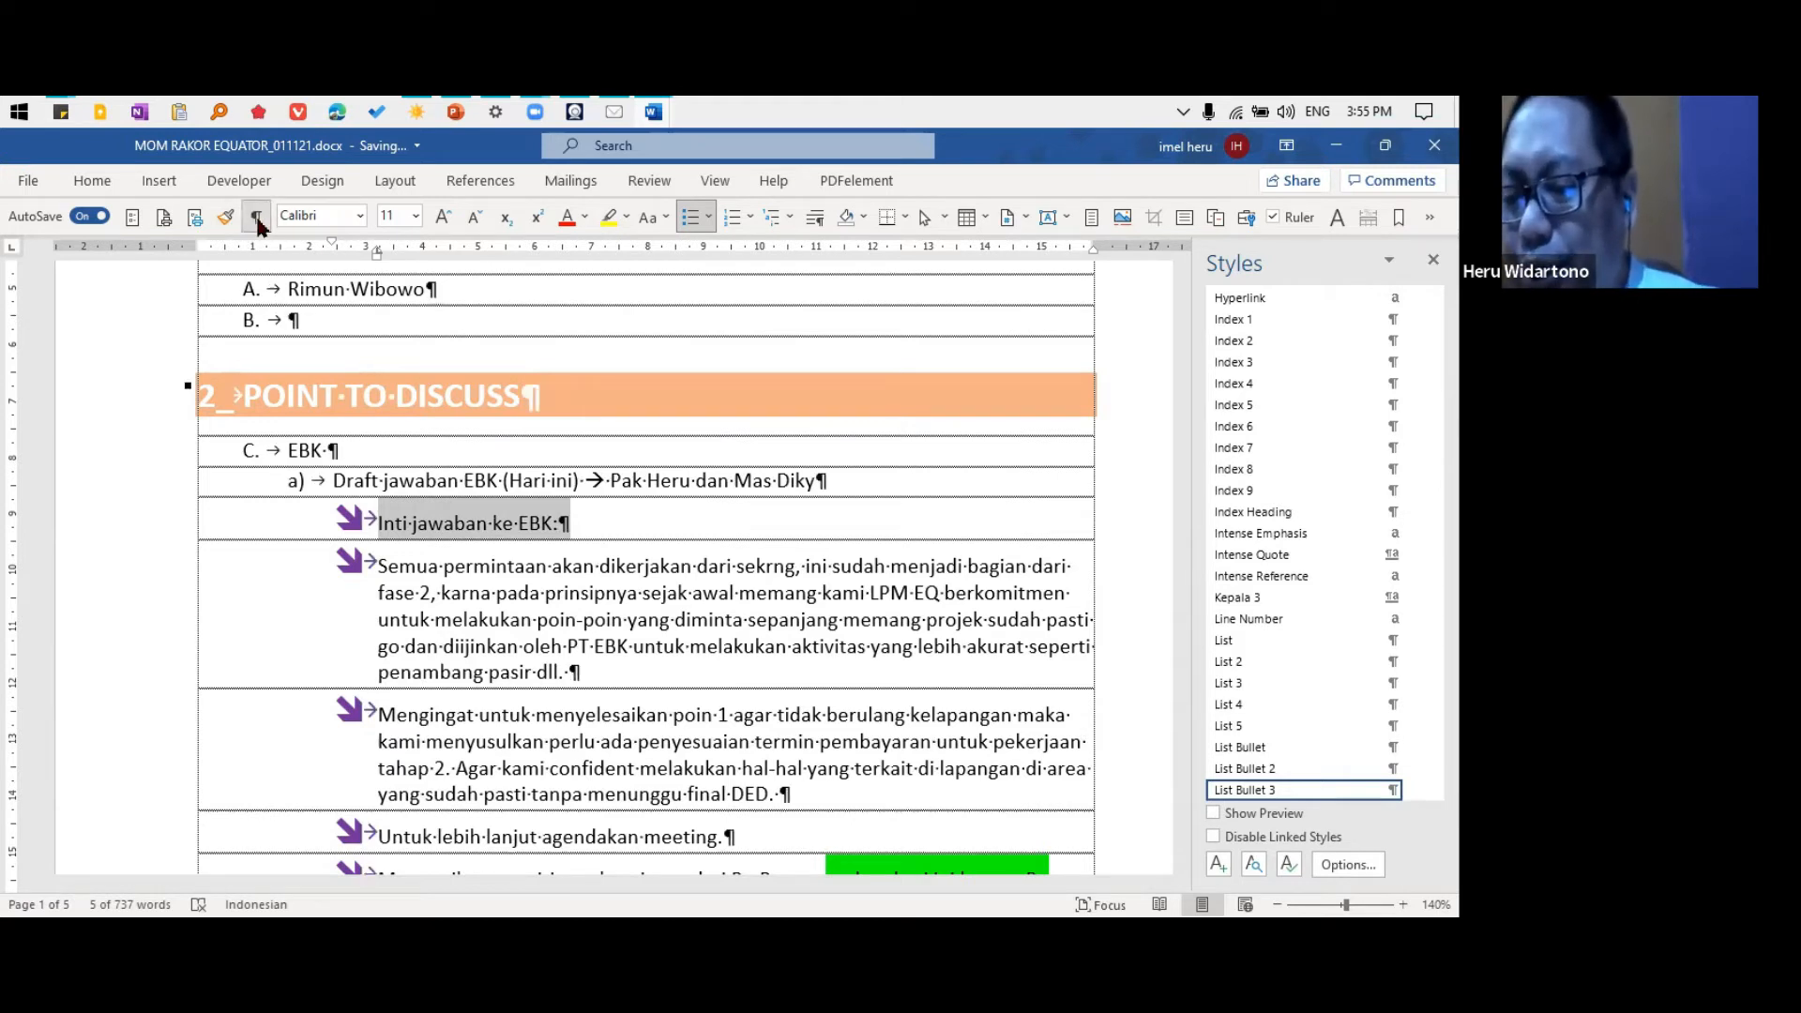
left_click(257, 218)
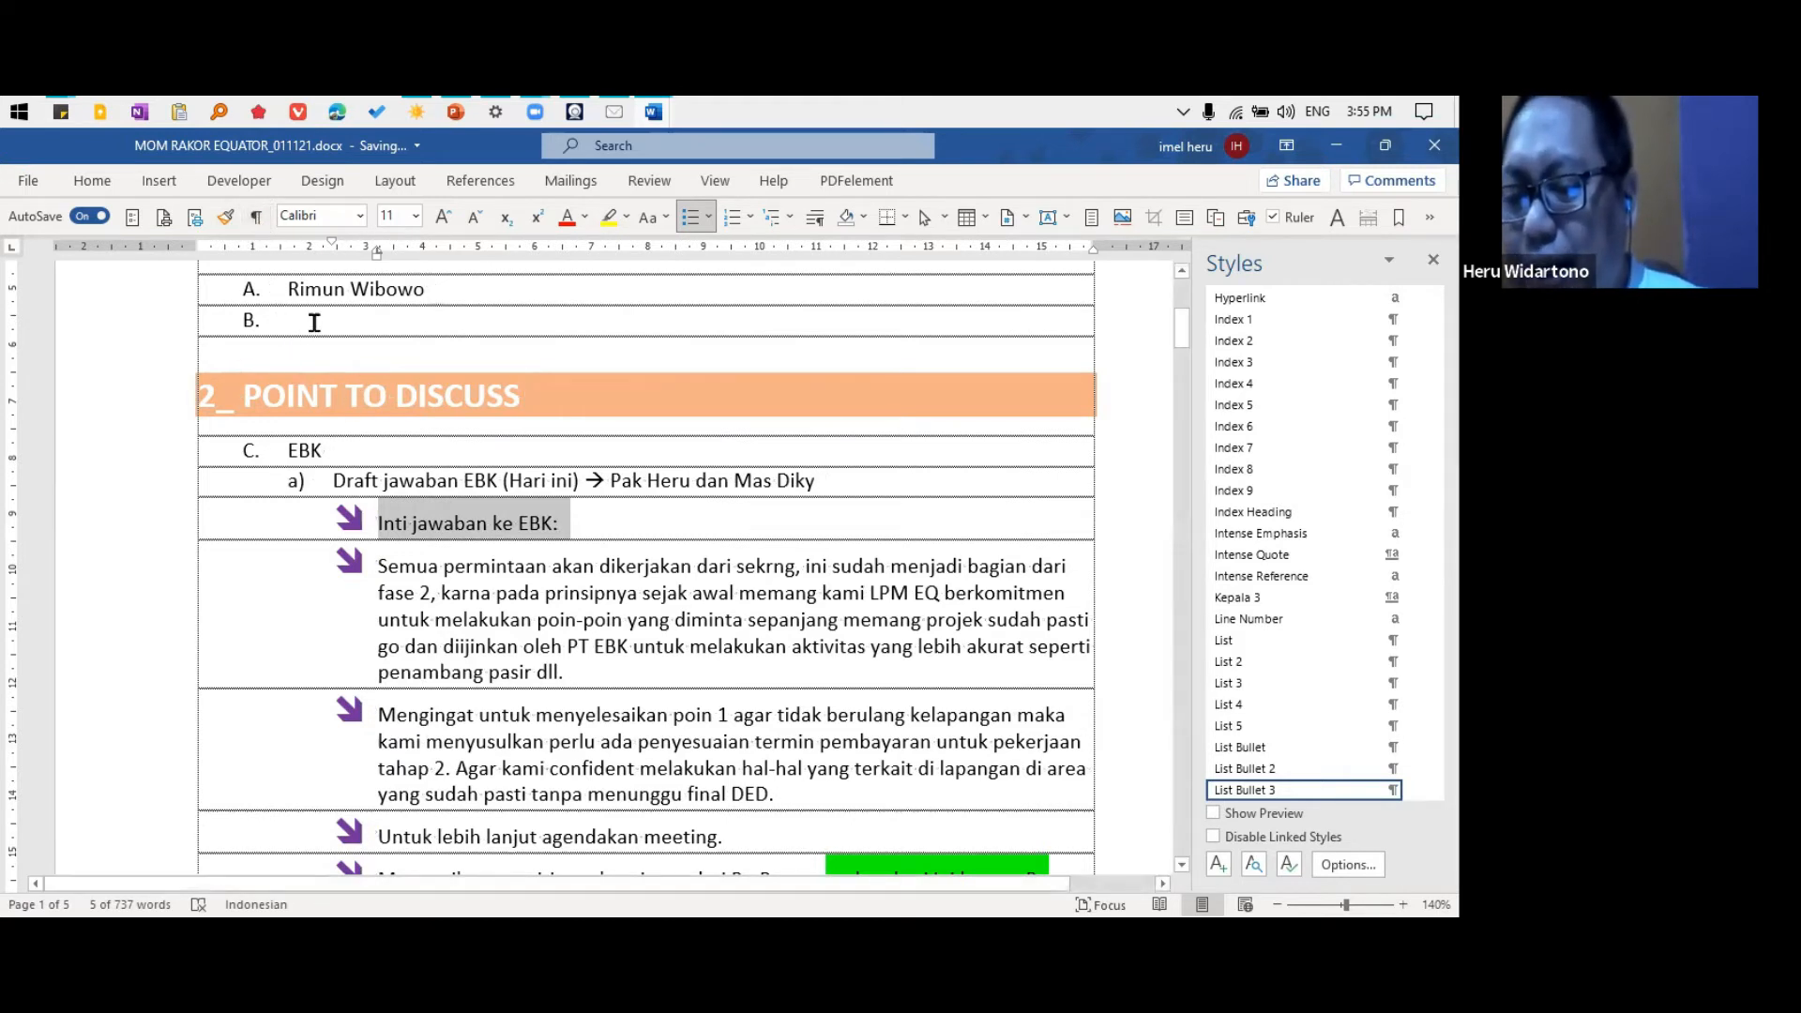
left_click(314, 323)
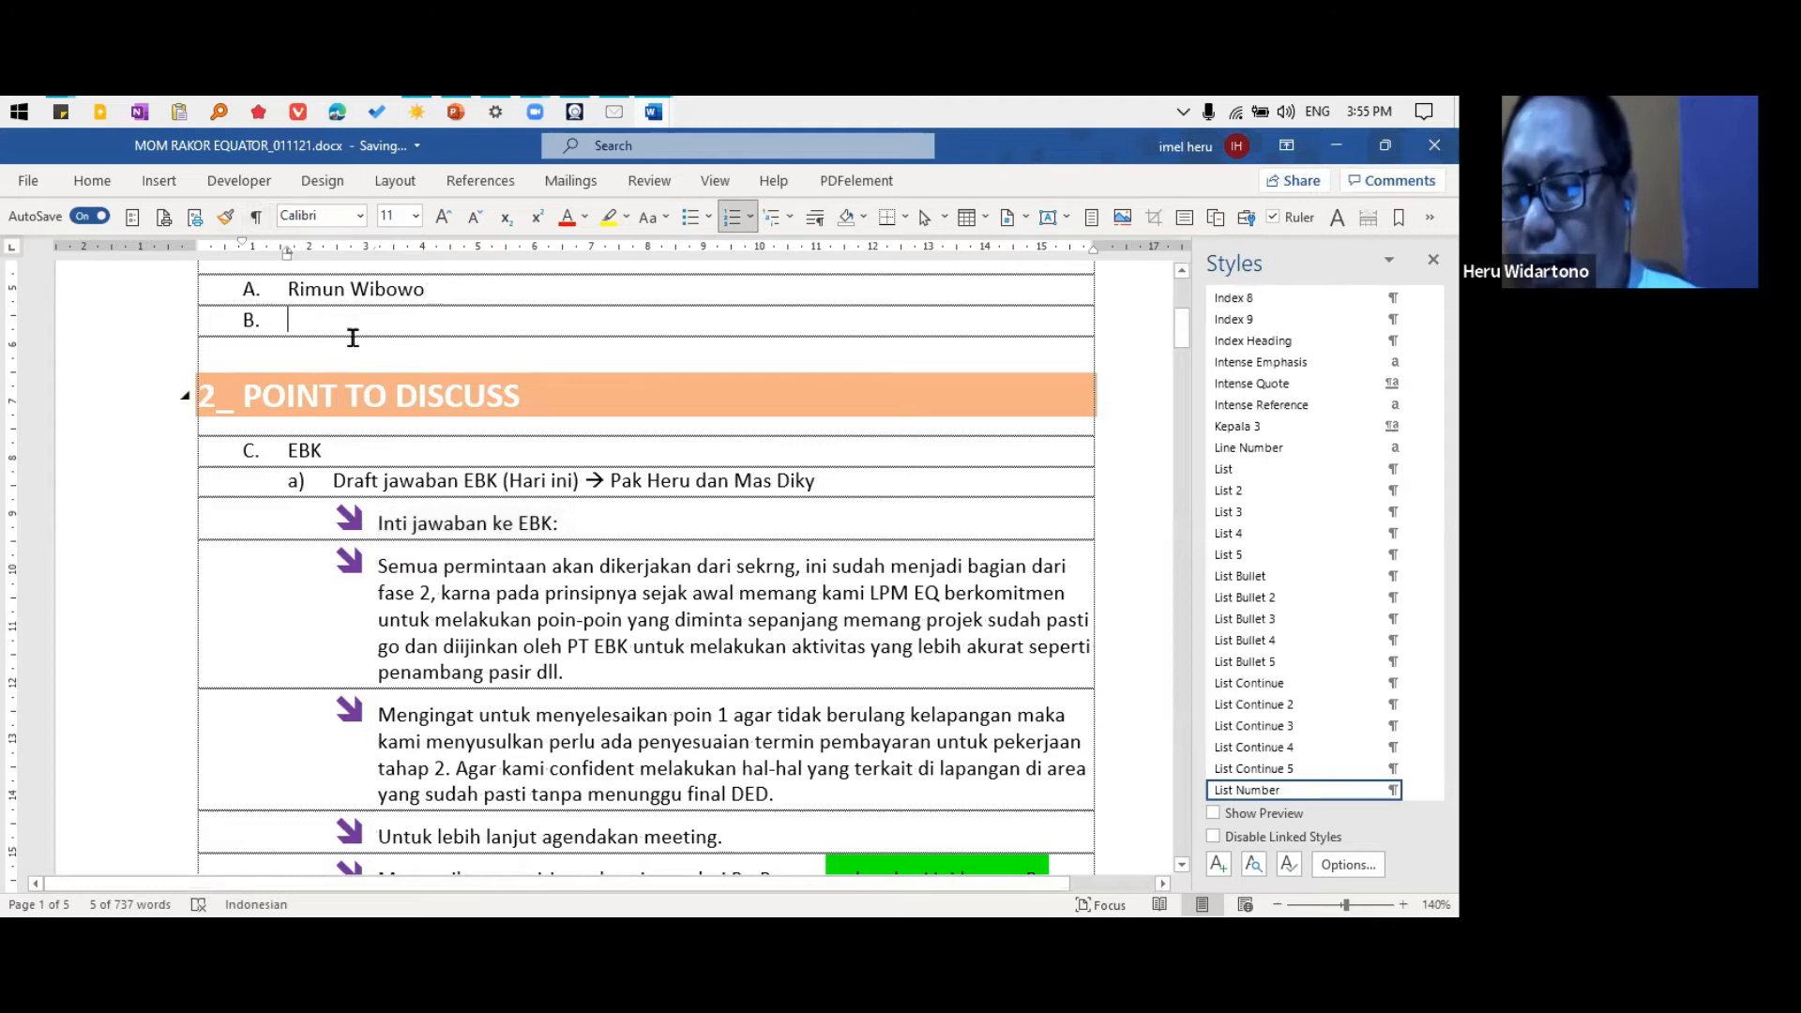
left_click(257, 217)
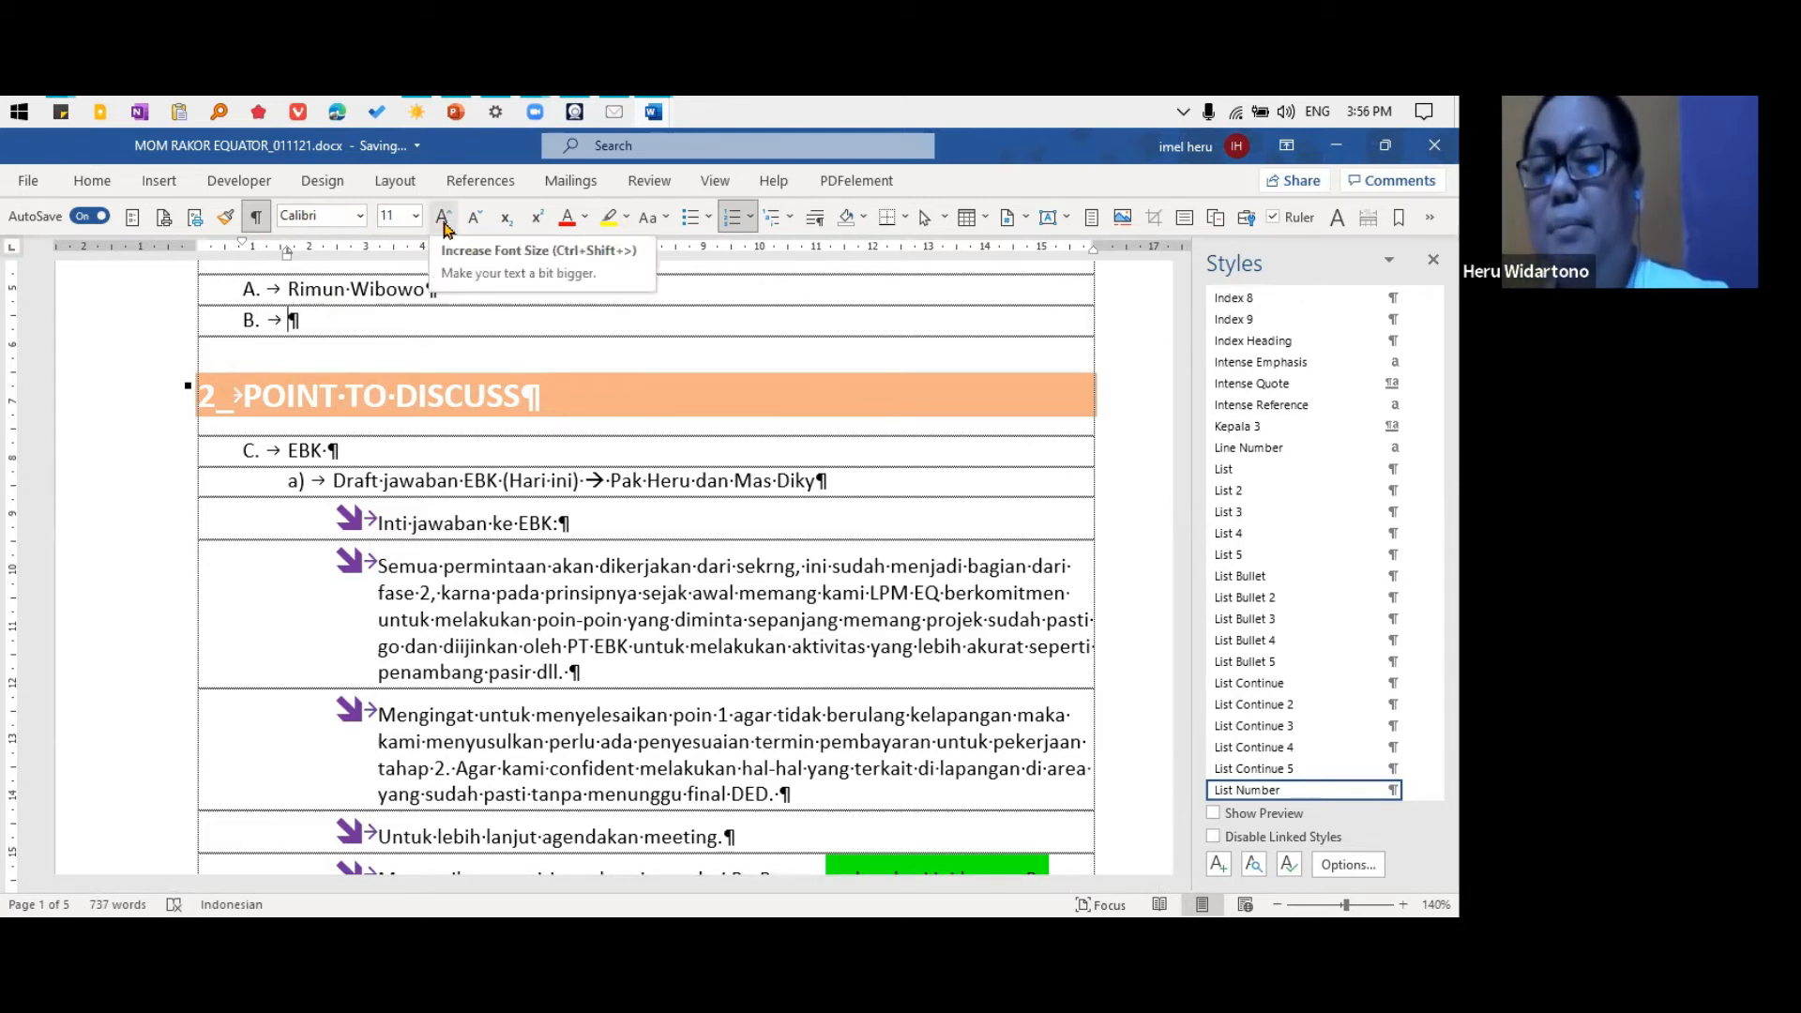
Step the font size of the first name in attendance item A up to 18, down to 10, and up to 26
double_click(338, 291)
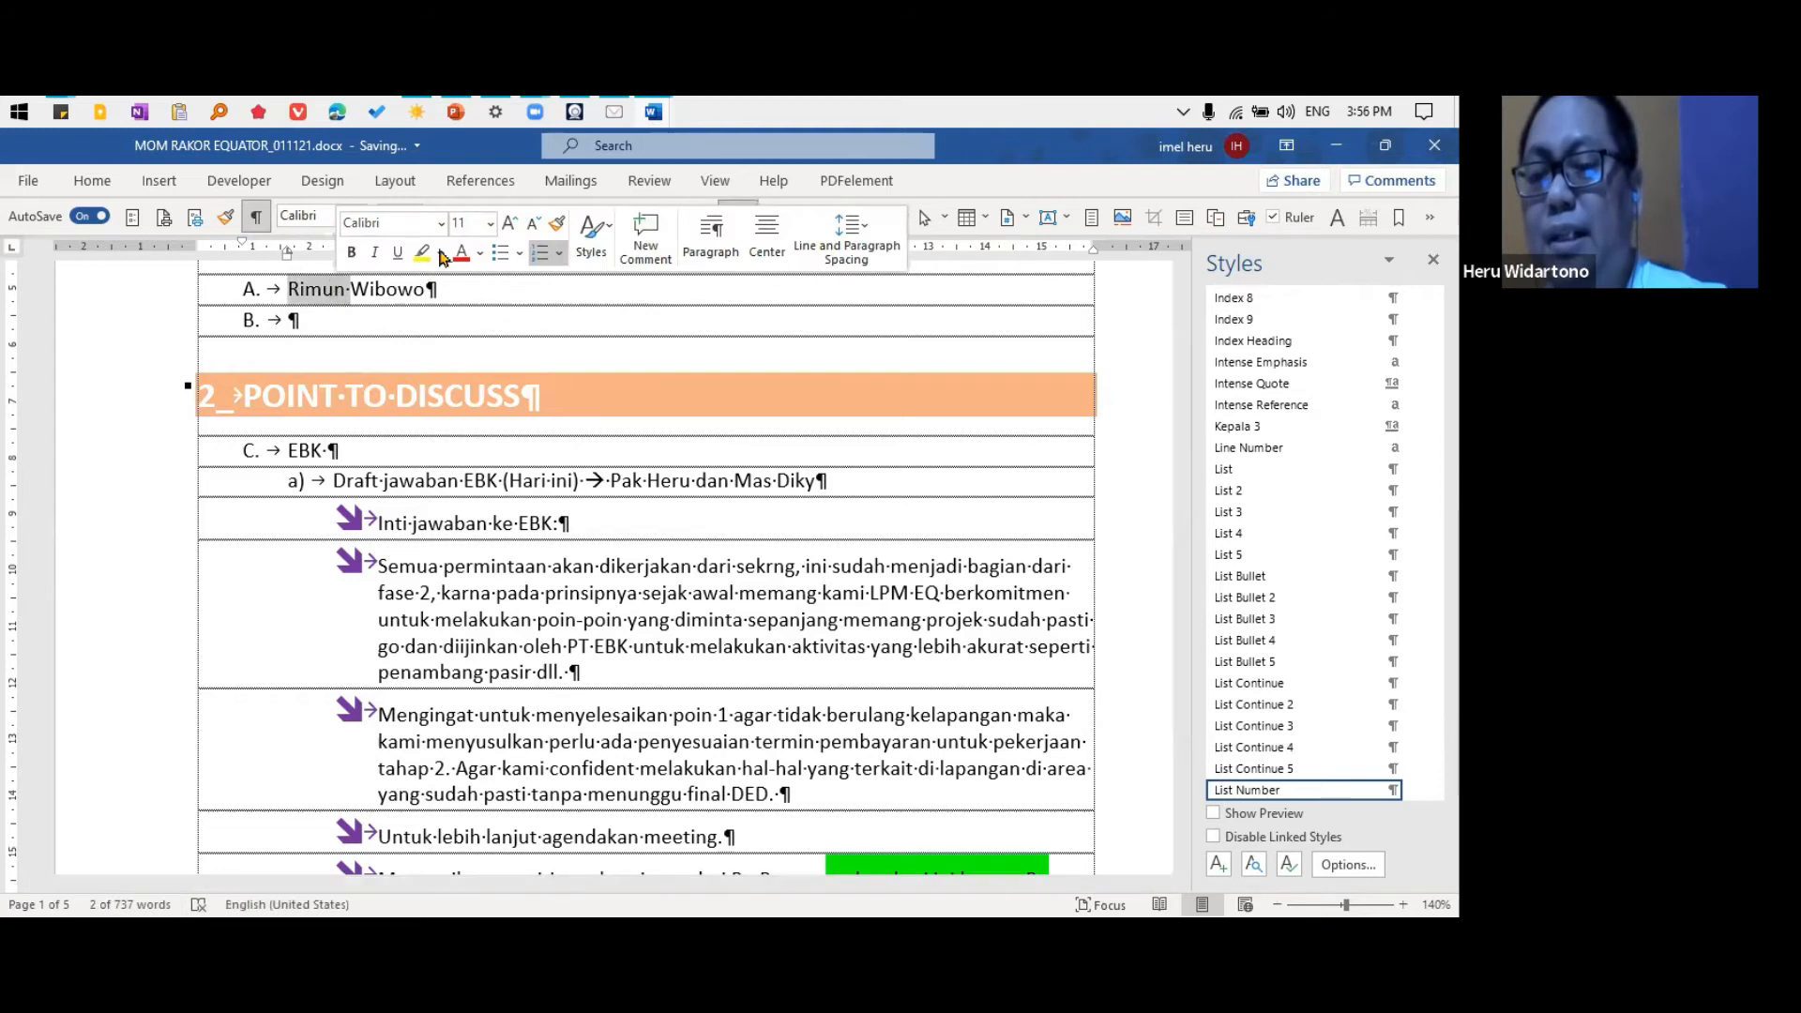
left_click(445, 223)
left_click(445, 223)
left_click(445, 223)
left_click(445, 224)
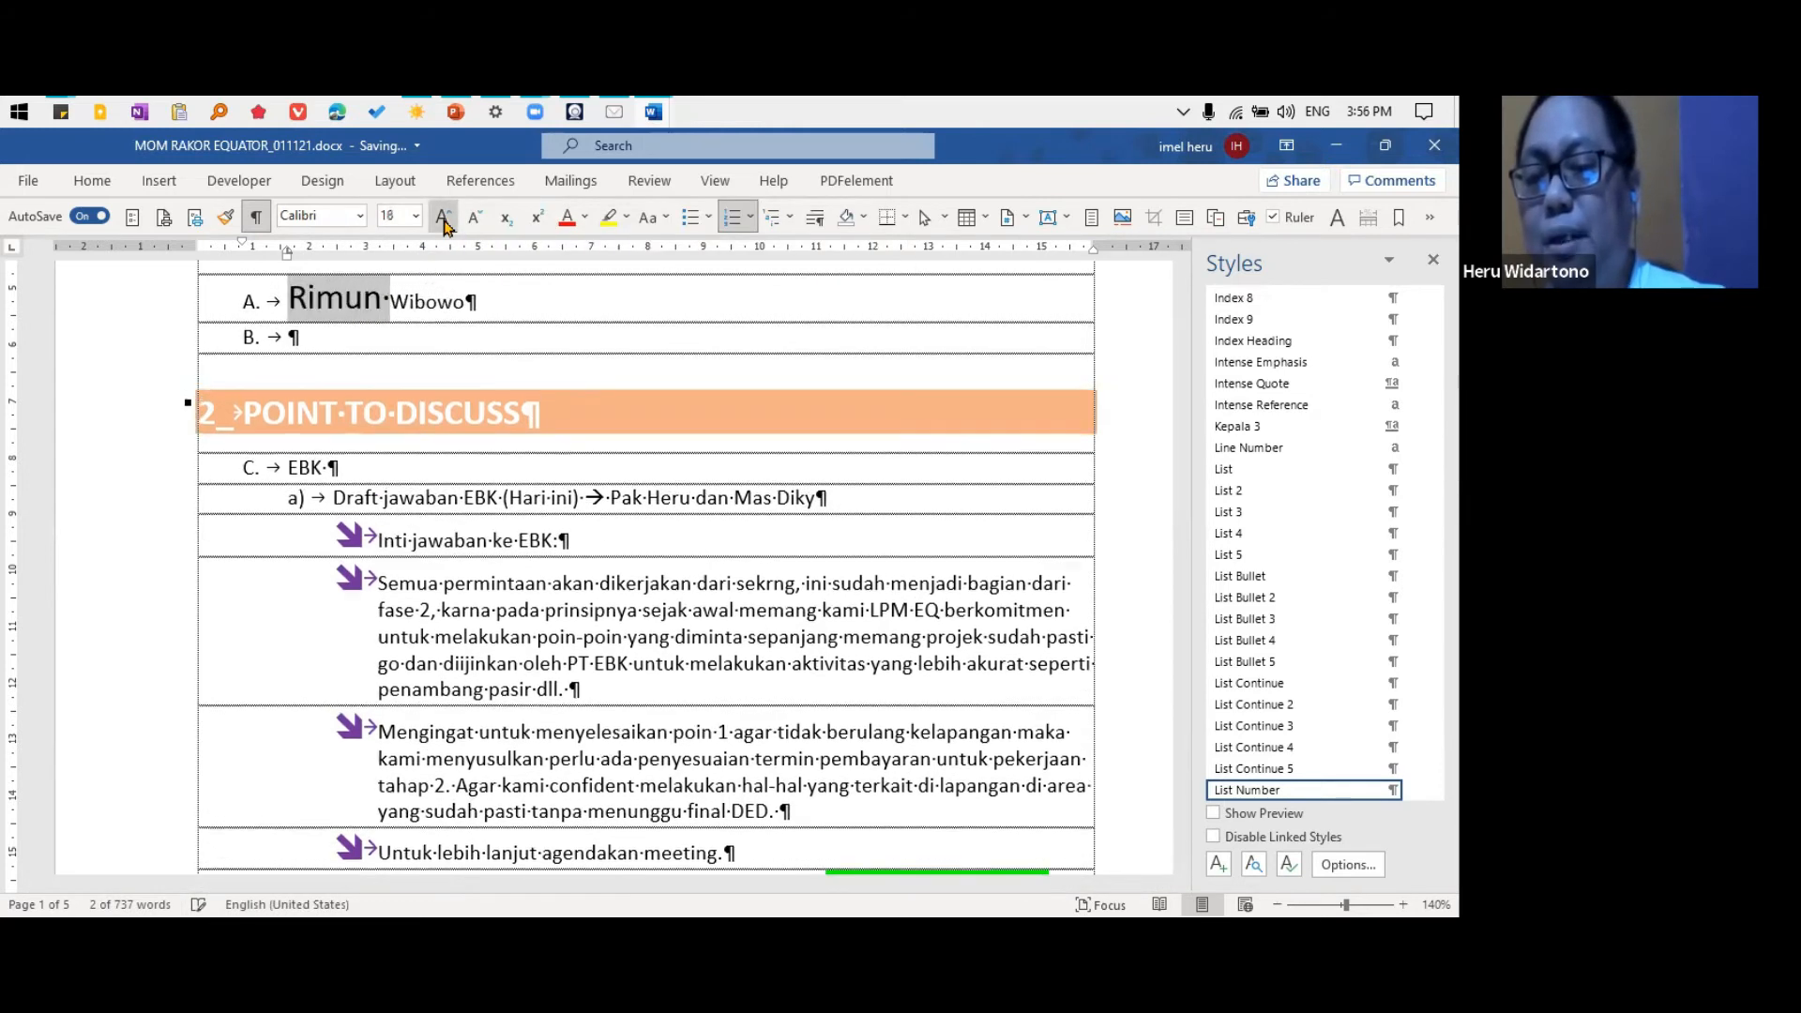
left_click(474, 221)
left_click(473, 221)
left_click(474, 222)
left_click(474, 221)
left_click(474, 221)
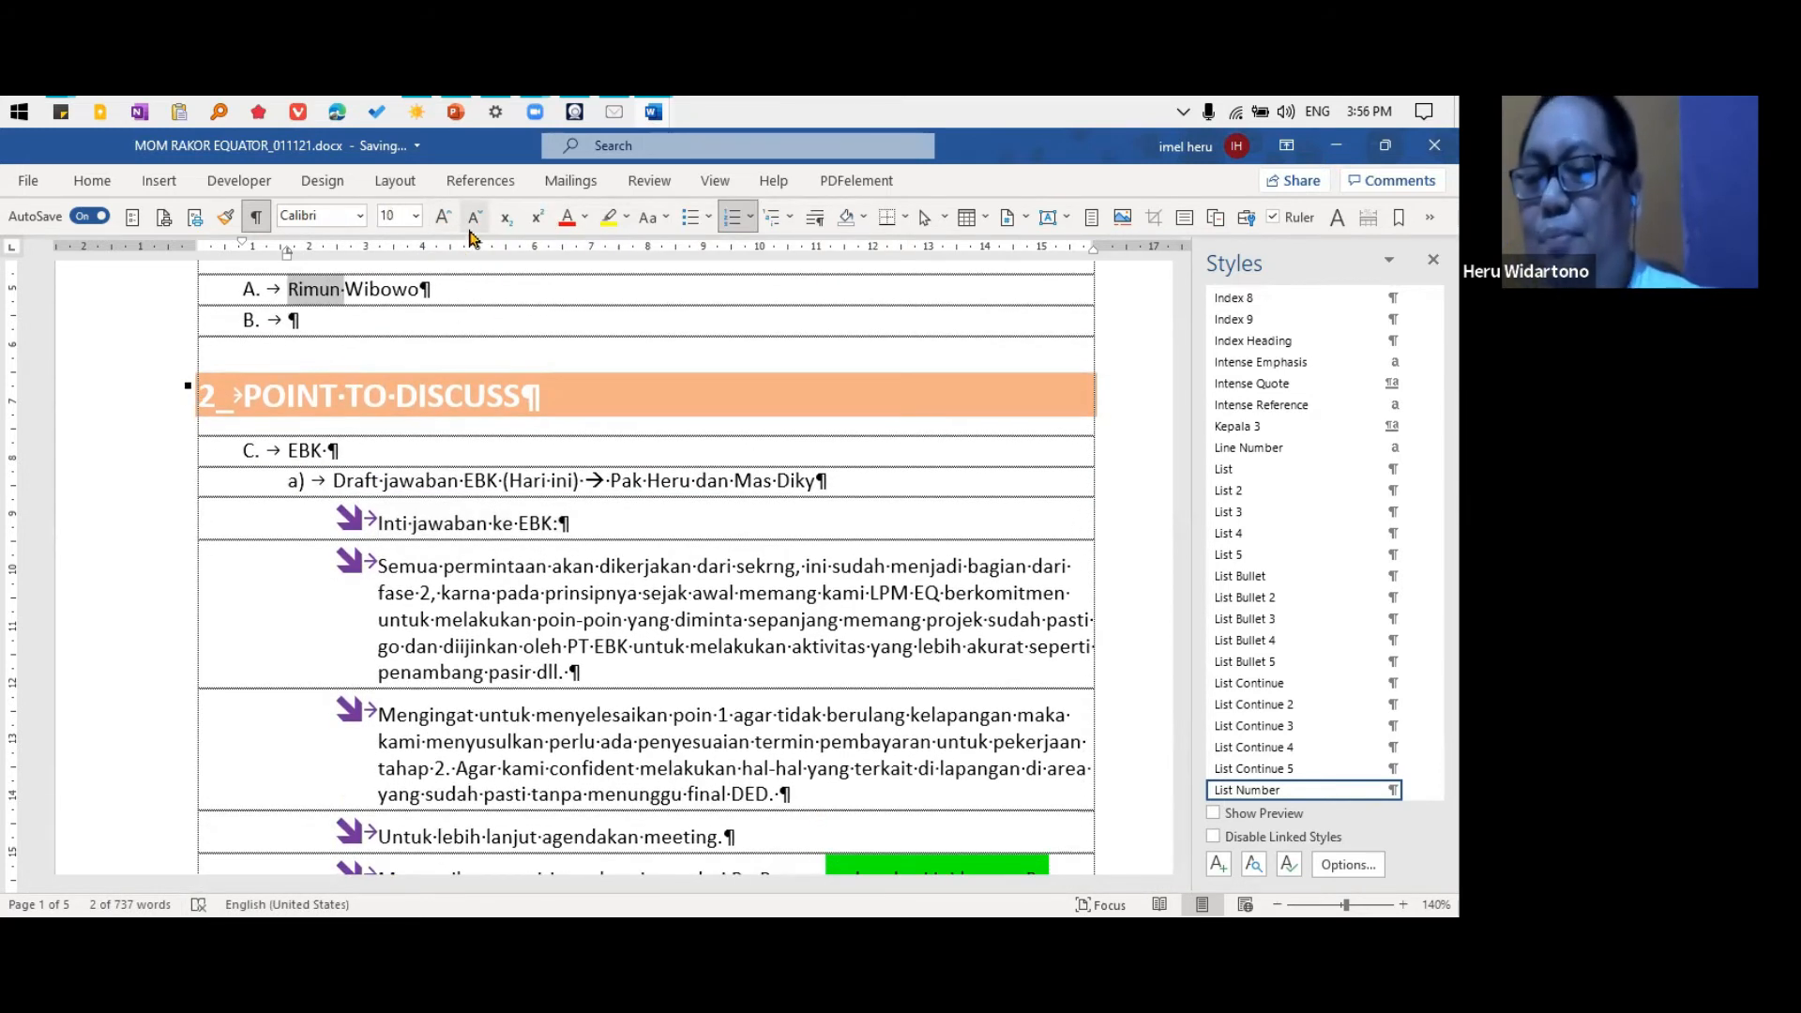
left_click(443, 223)
left_click(444, 224)
left_click(443, 223)
left_click(444, 224)
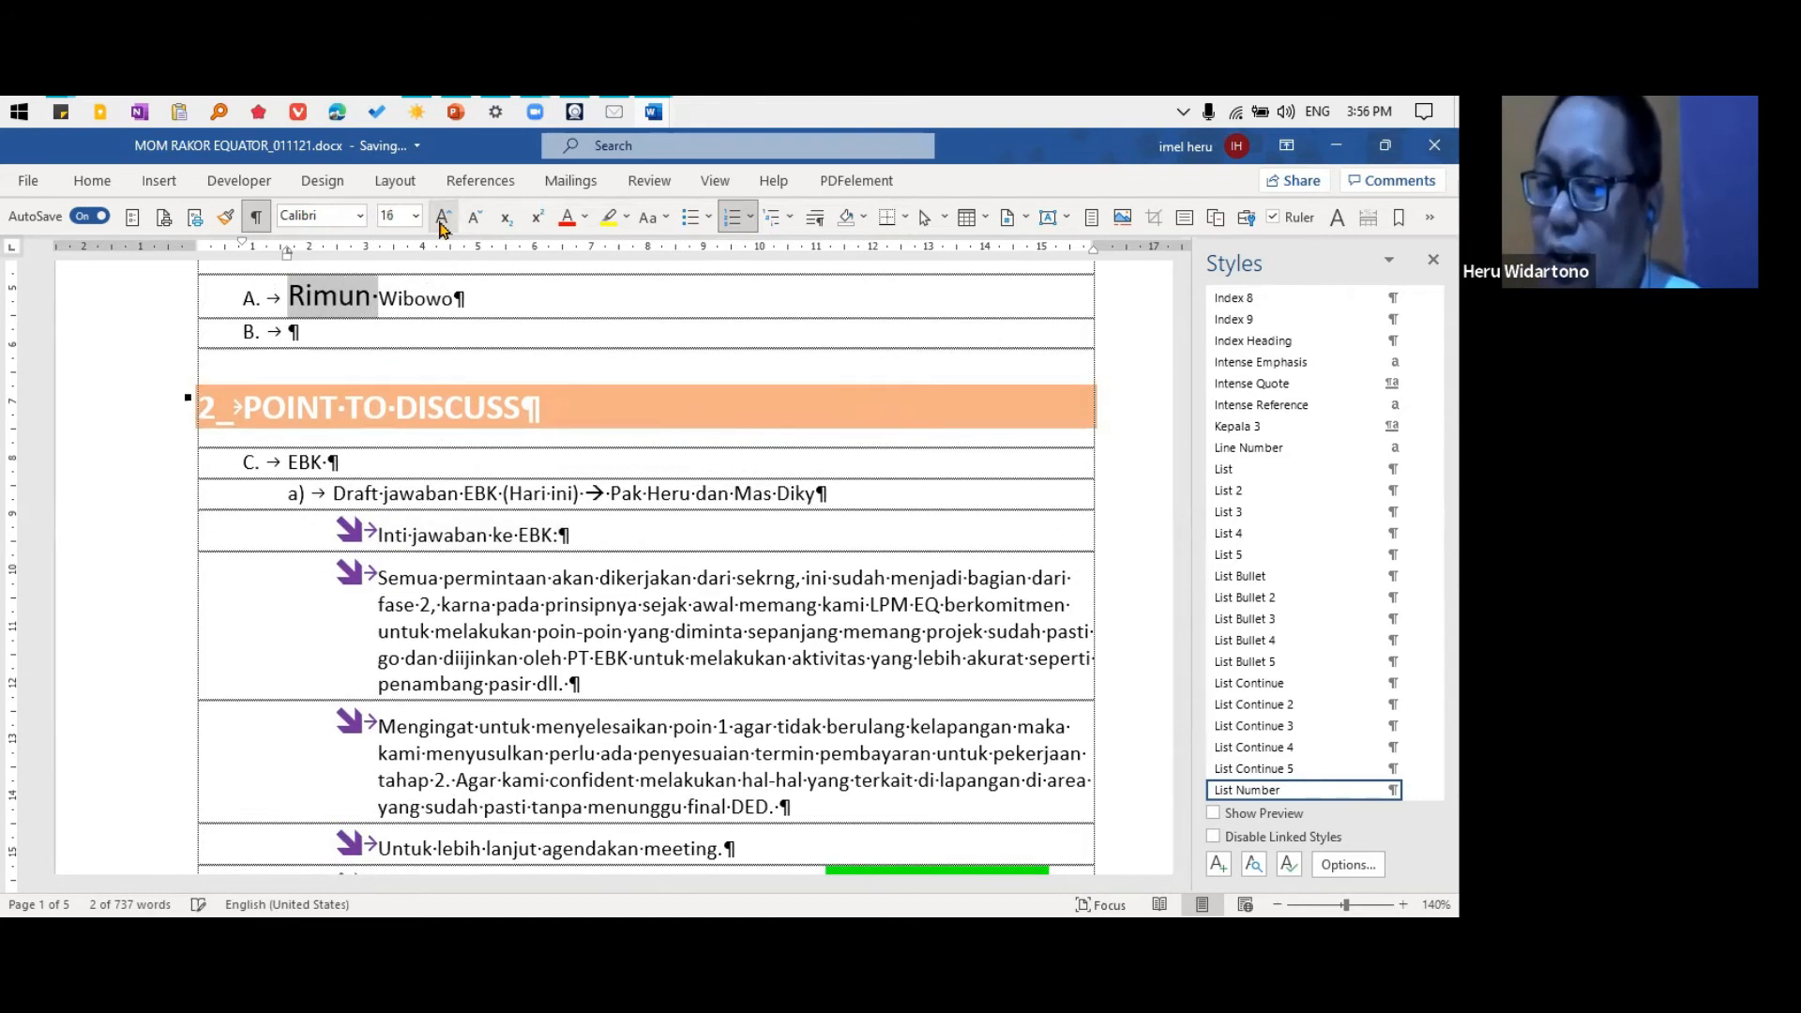
left_click(444, 223)
left_click(444, 223)
left_click(444, 224)
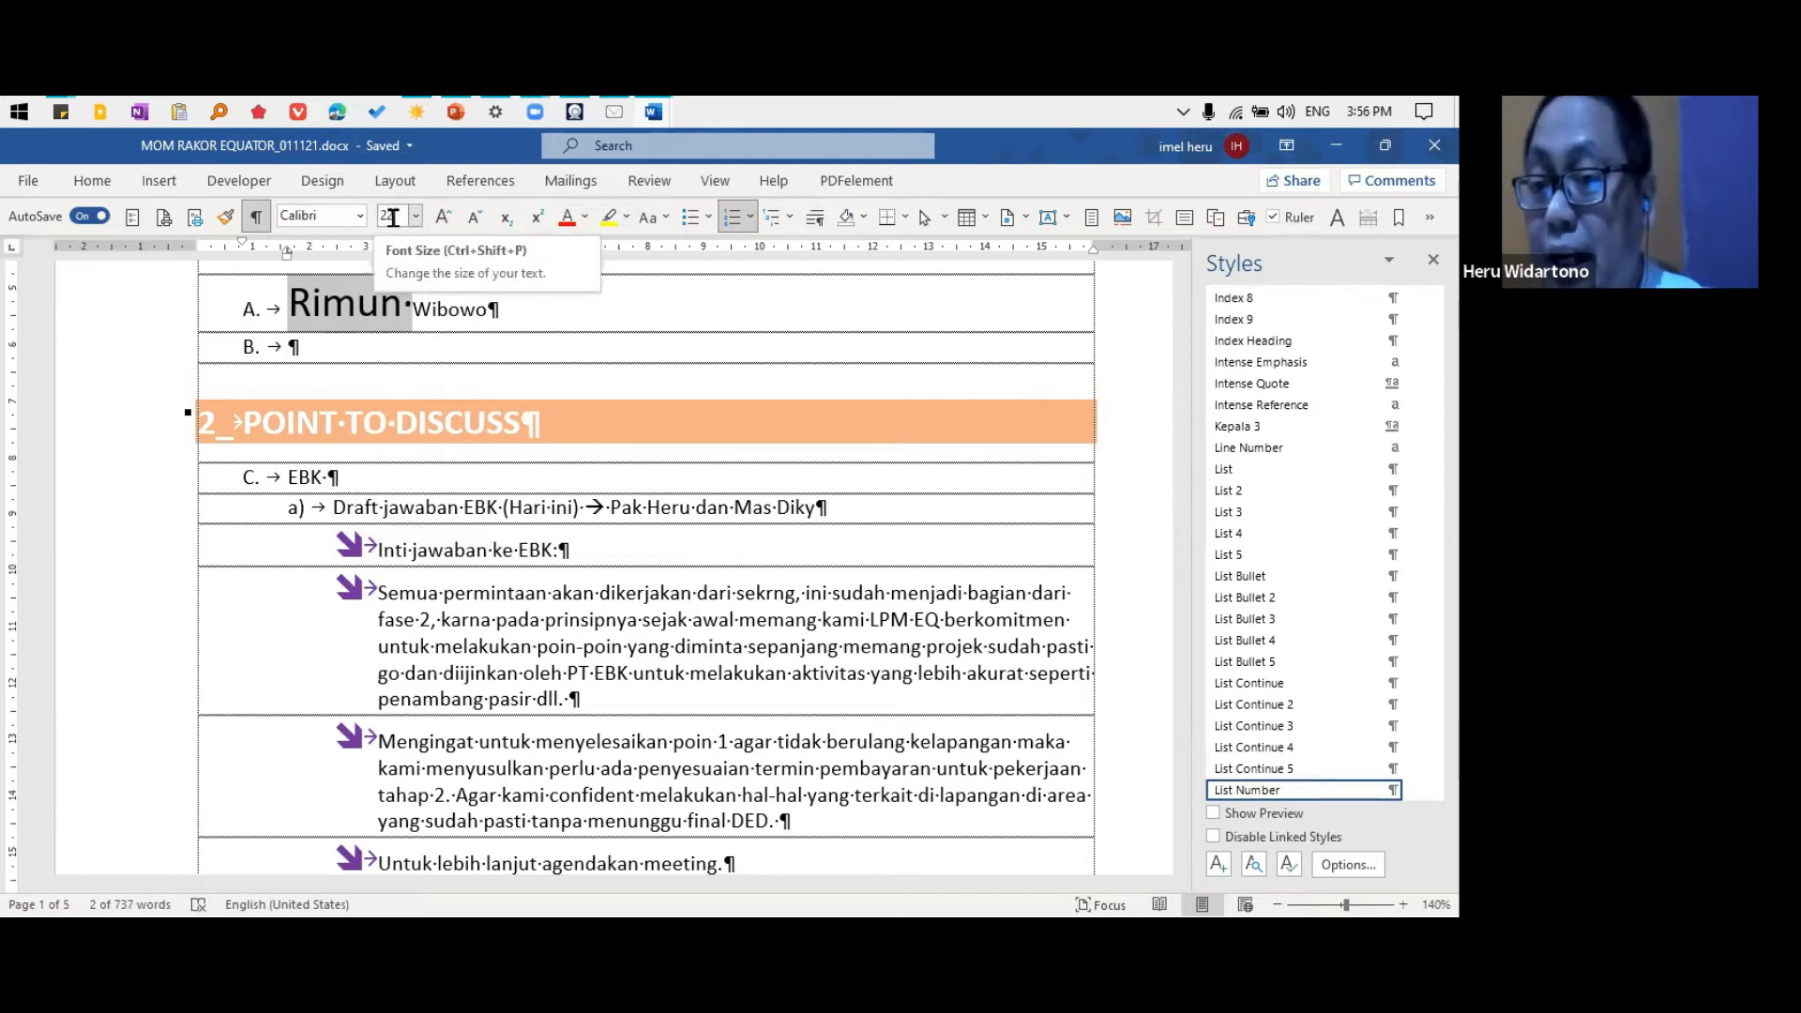
left_click(445, 219)
left_click(445, 220)
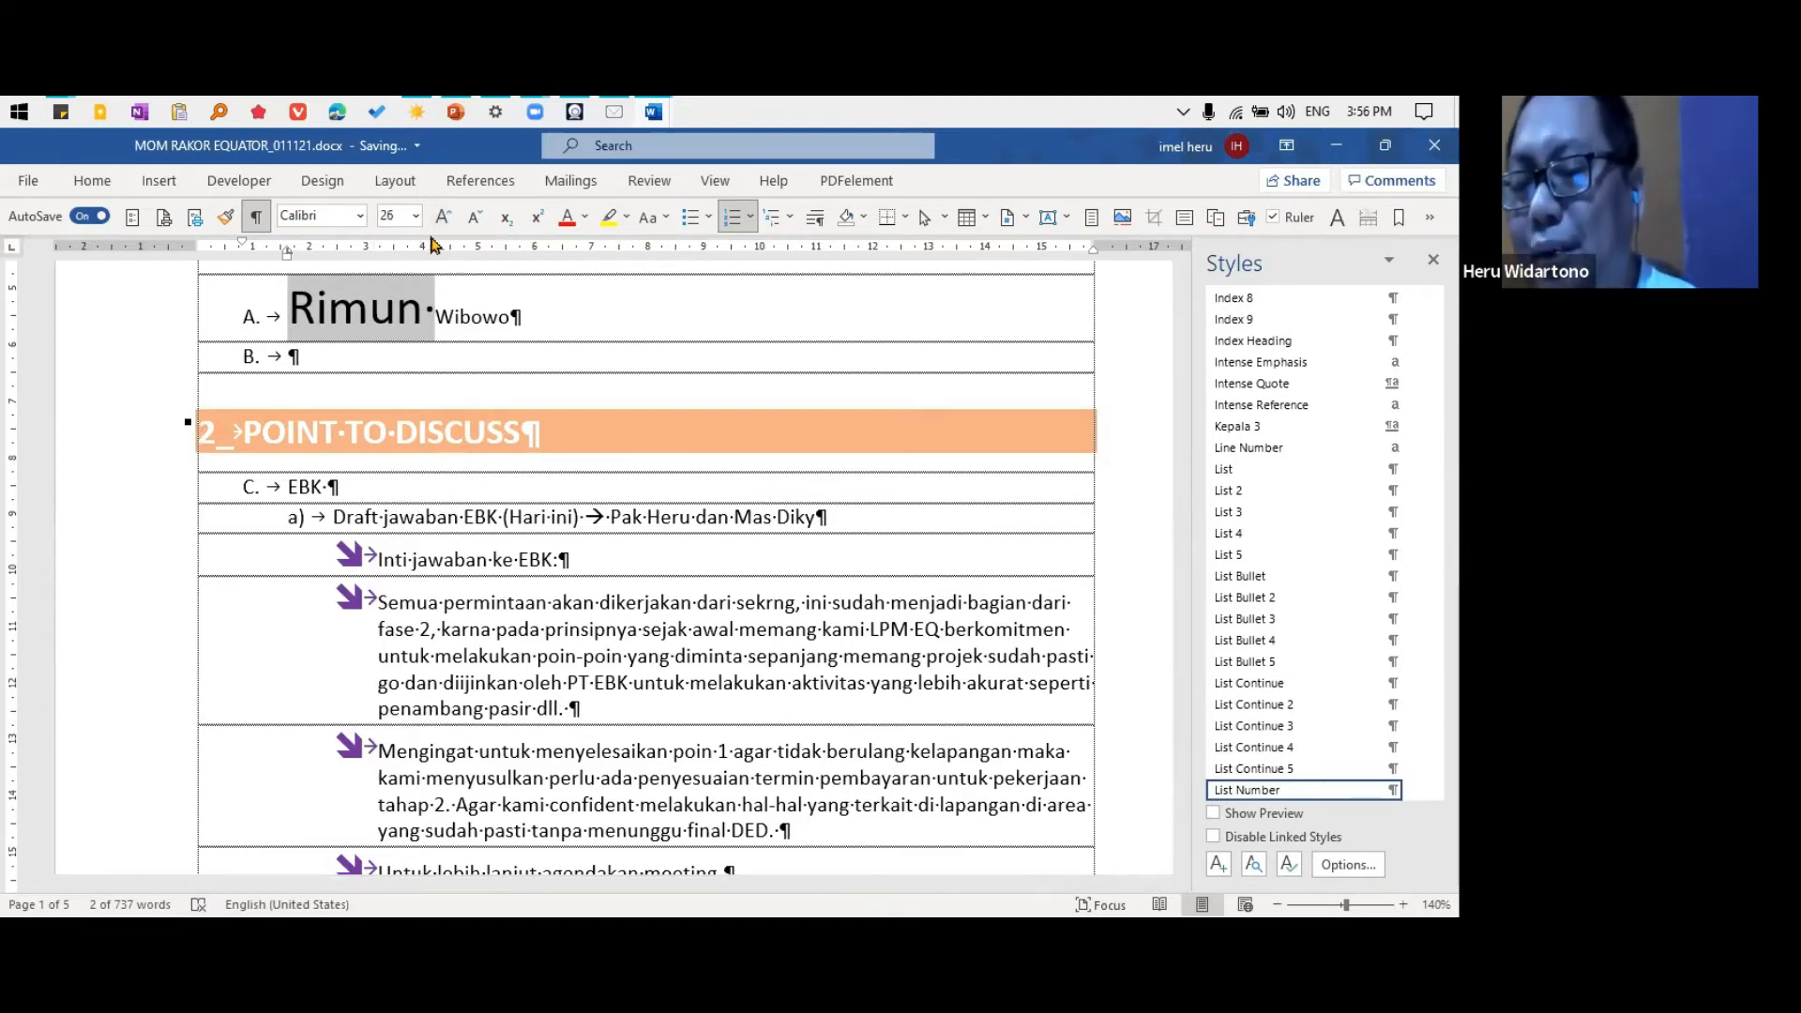
Step the font size of the first name in attendance item A down to 12
left_click(476, 223)
left_click(476, 223)
left_click(477, 223)
left_click(477, 223)
left_click(477, 223)
left_click(476, 224)
left_click(476, 223)
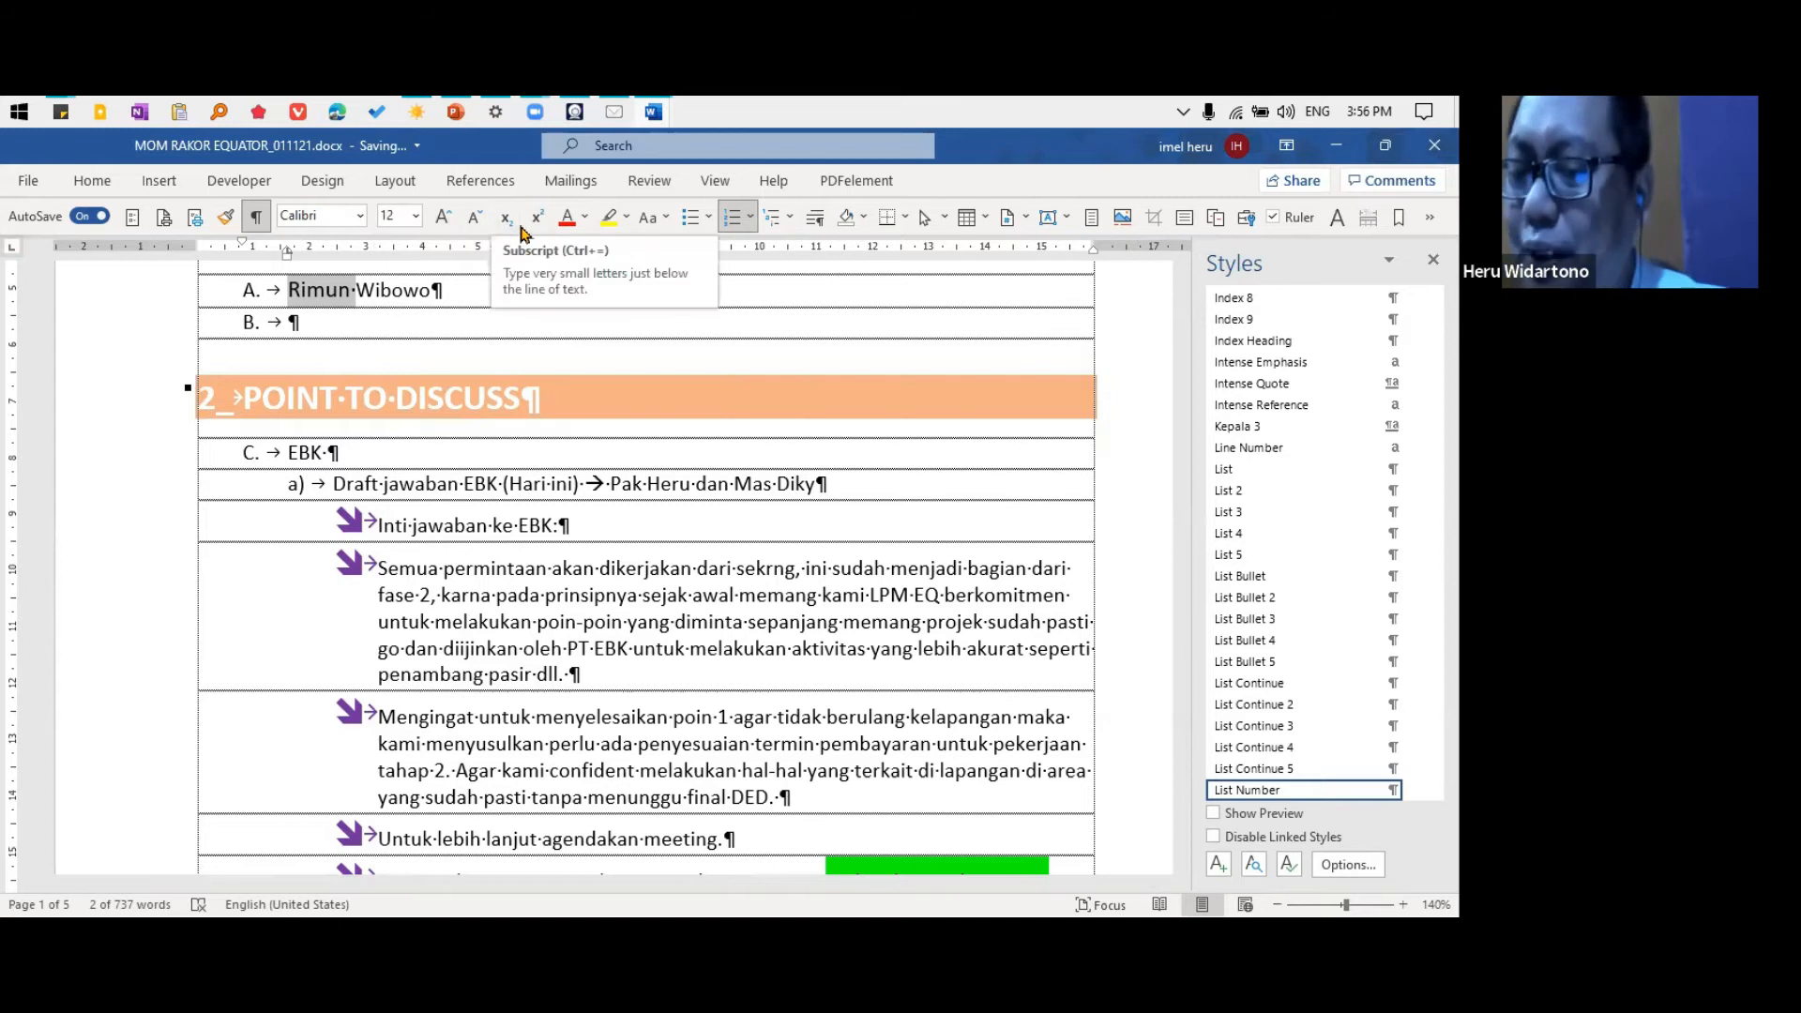
Format the surname in attendance item A as subscript and "jawaban" in line a) as superscript
double_click(403, 292)
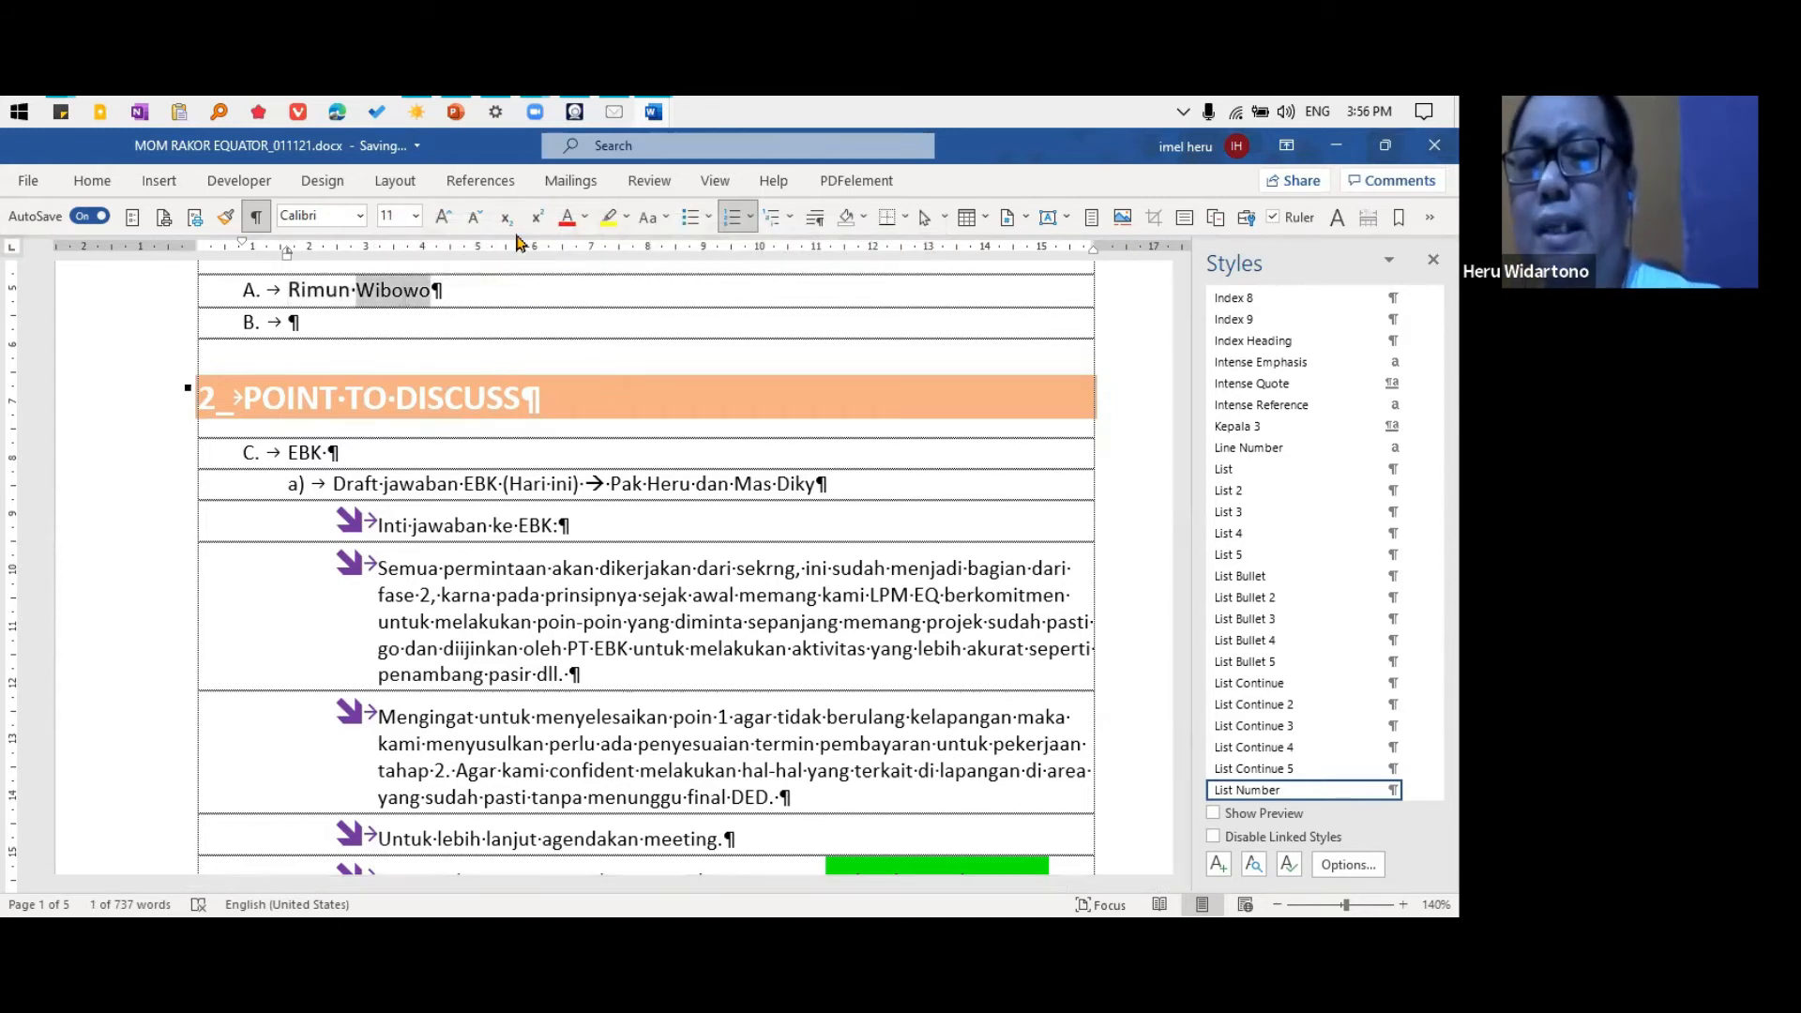
left_click(505, 216)
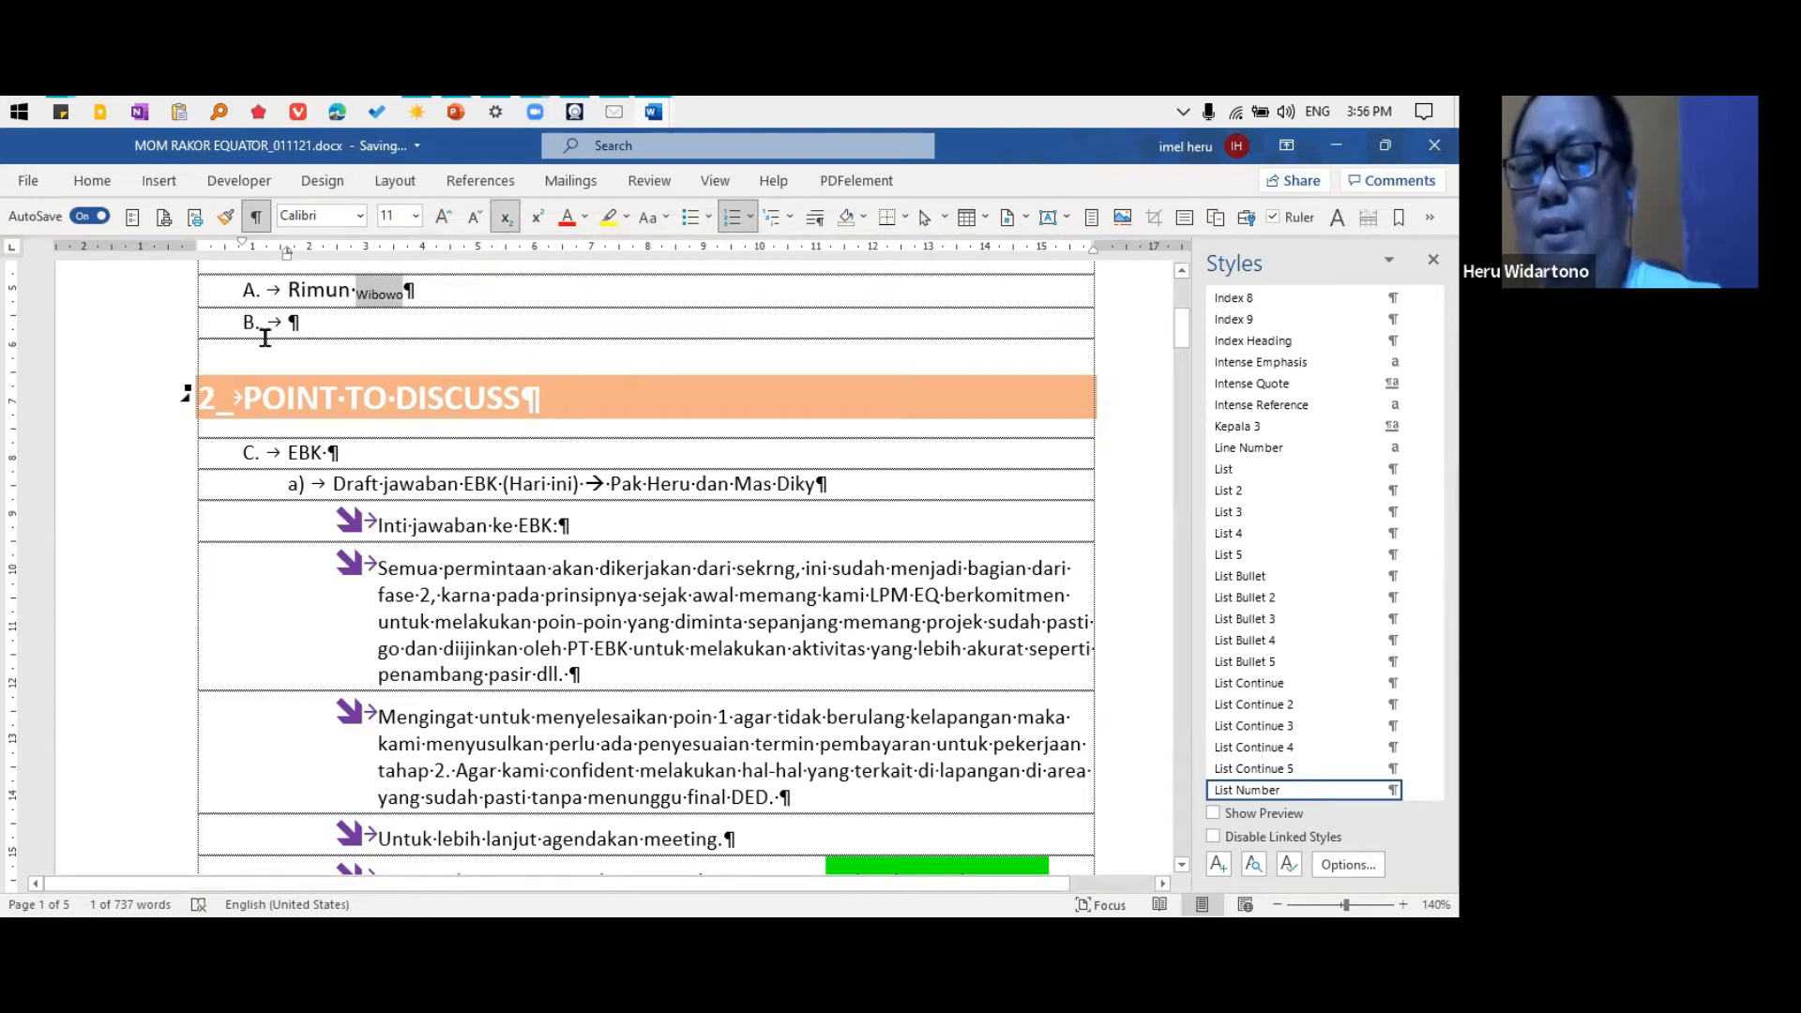
double_click(424, 484)
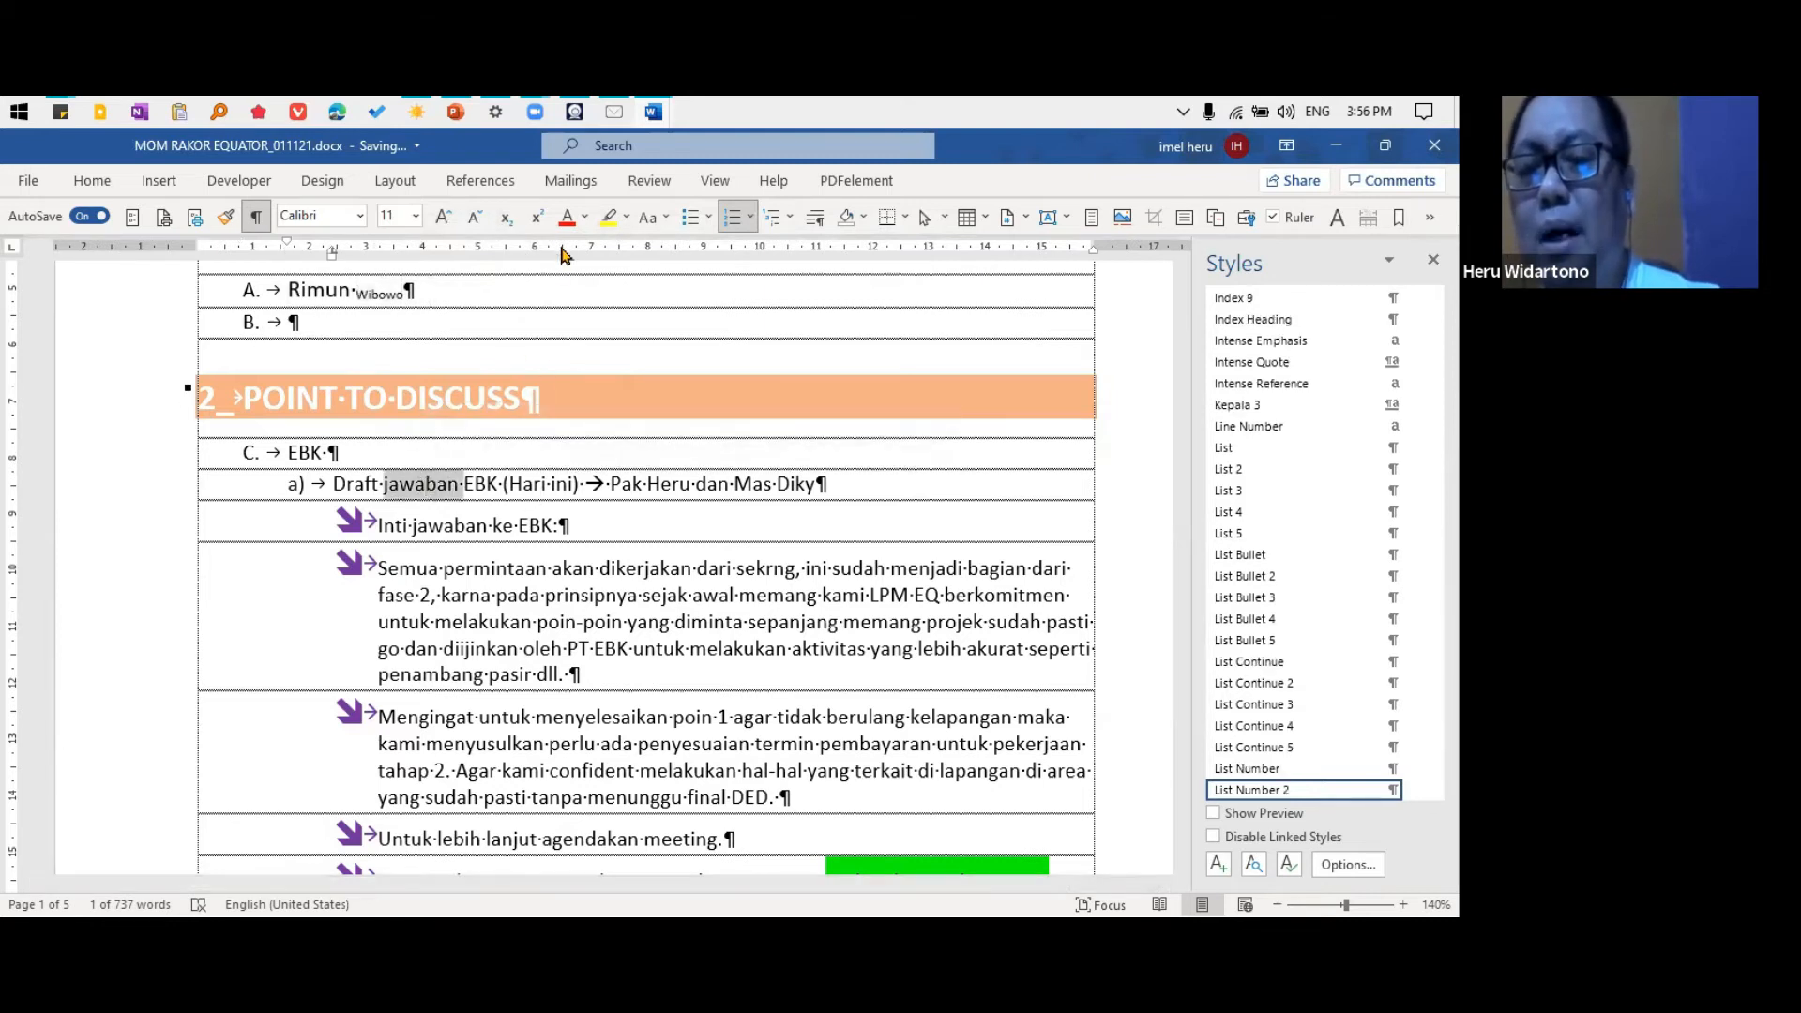
left_click(537, 217)
left_click(545, 482)
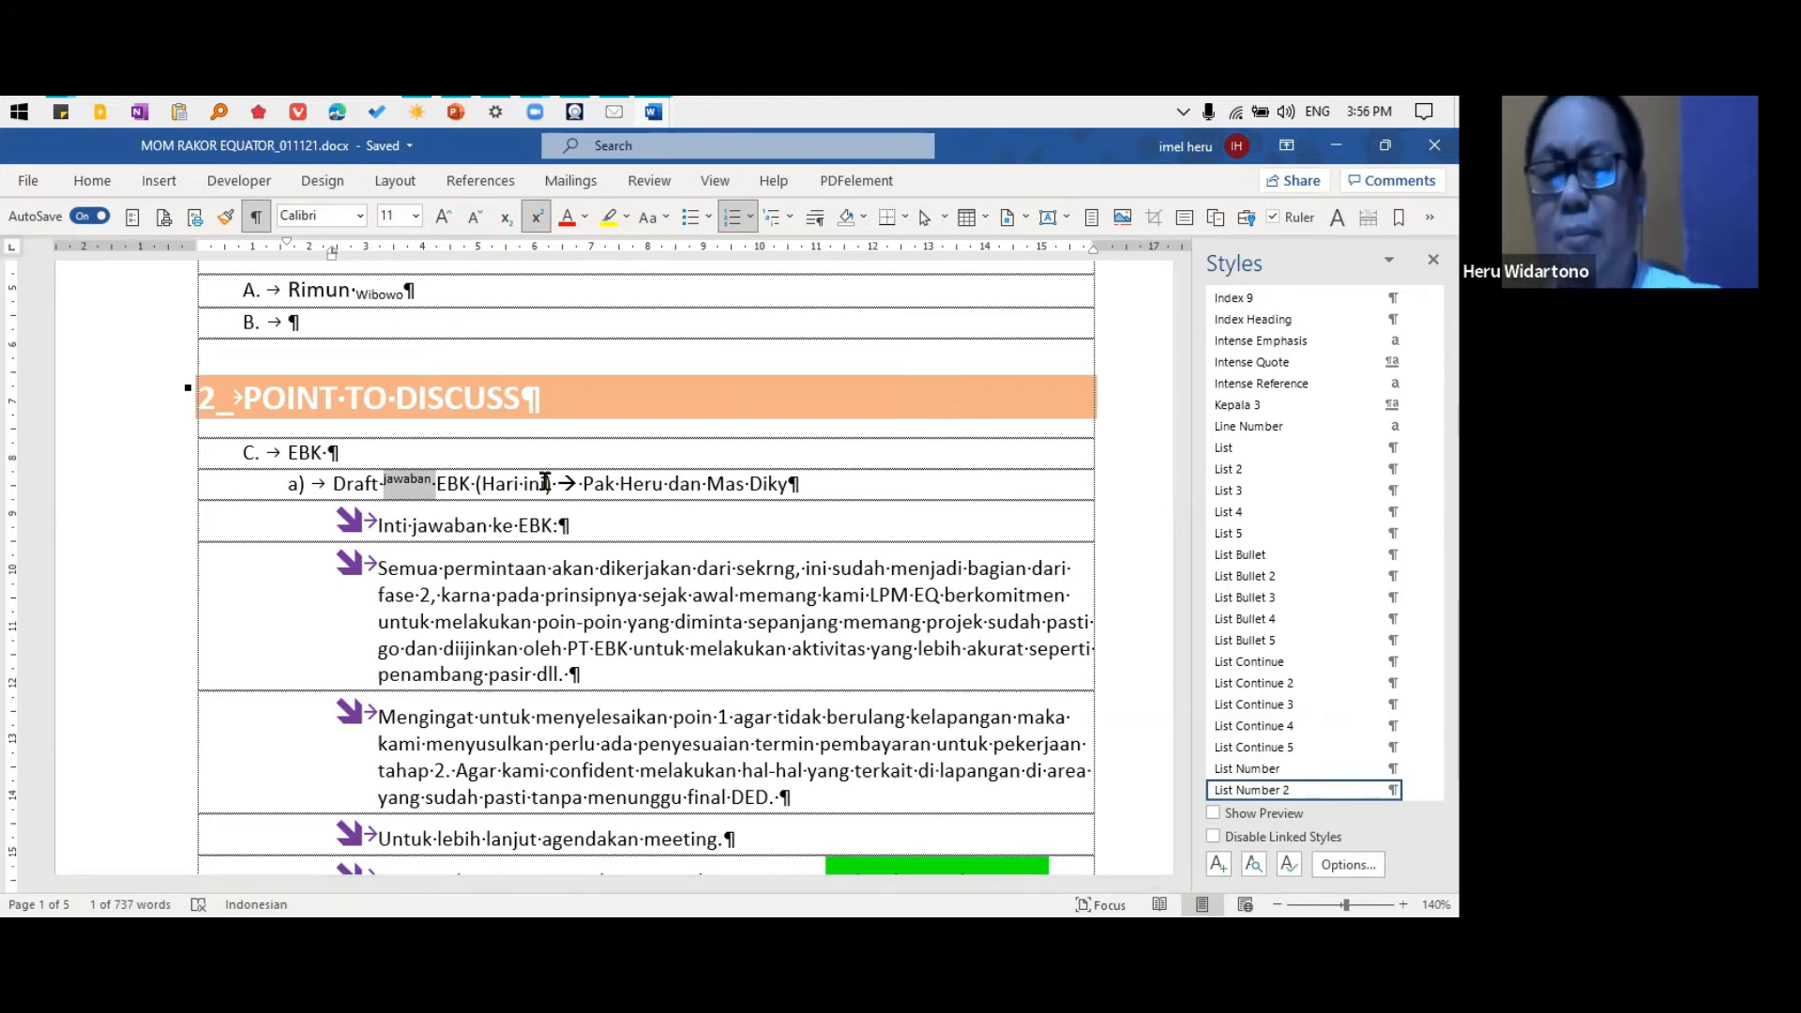
Add an "o" at the end of line a) under EBK and format it as superscript
left_click(790, 483)
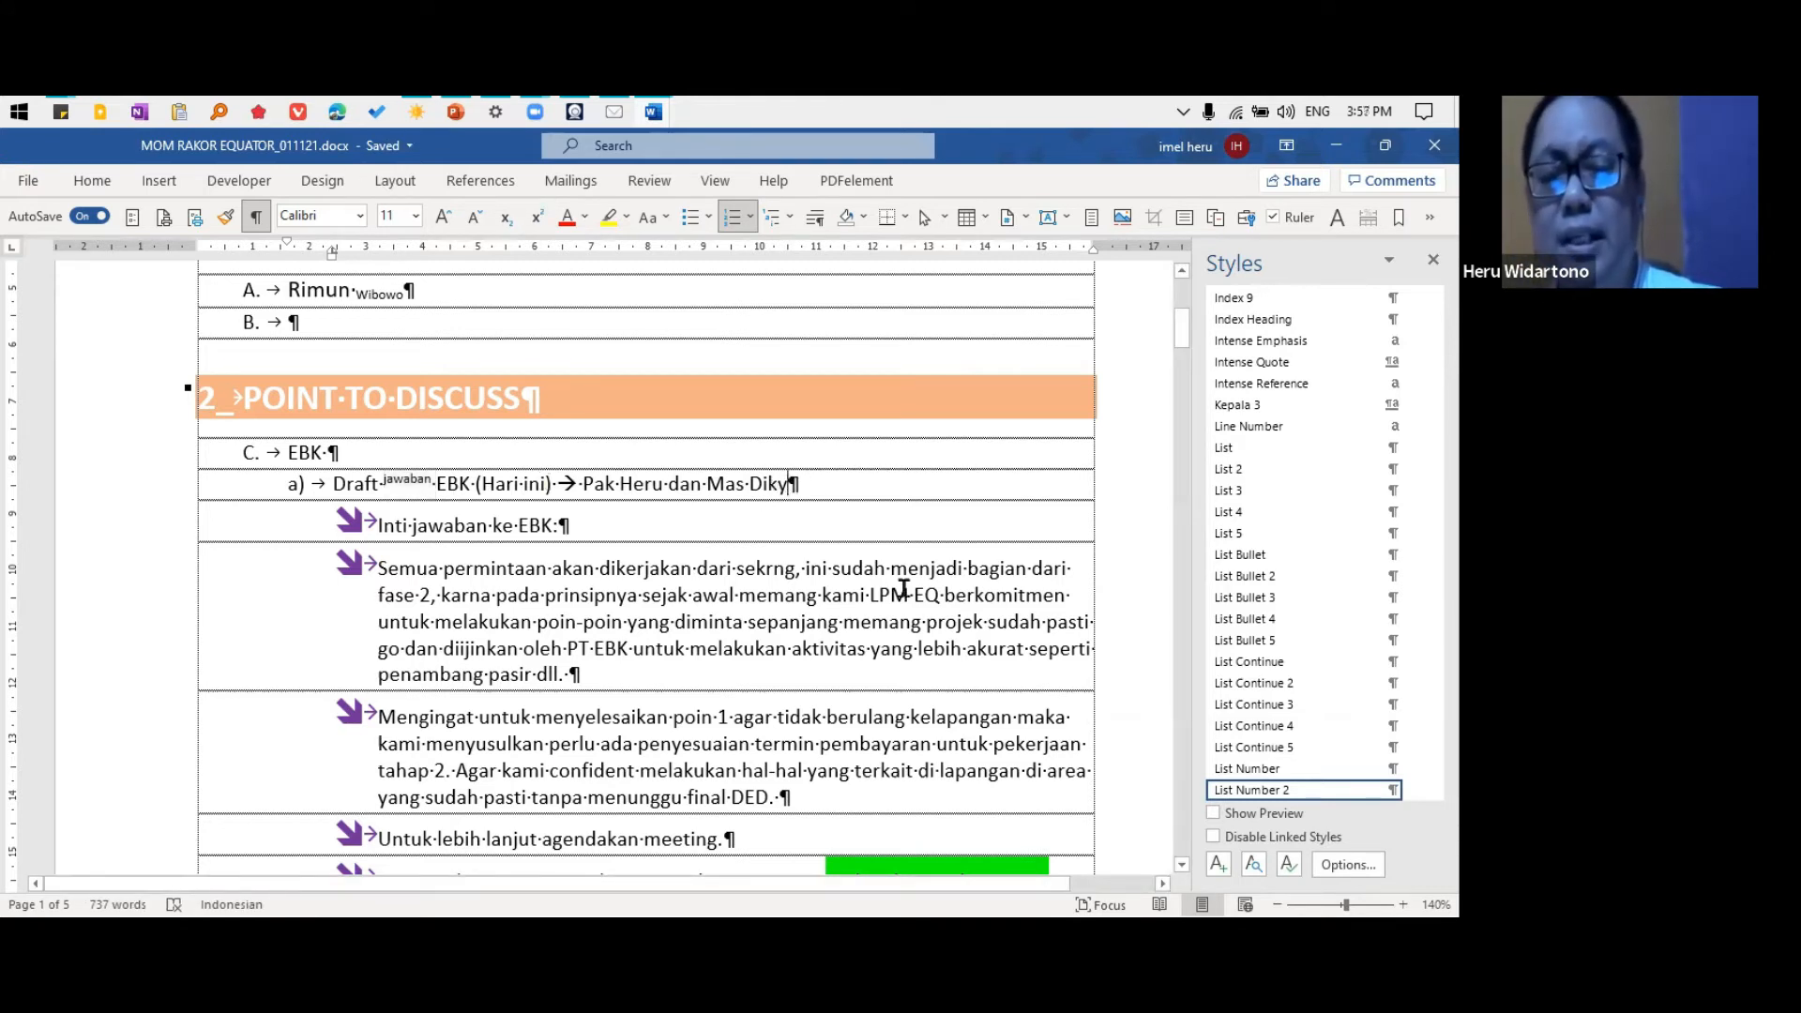
type("o")
key("shift+Left")
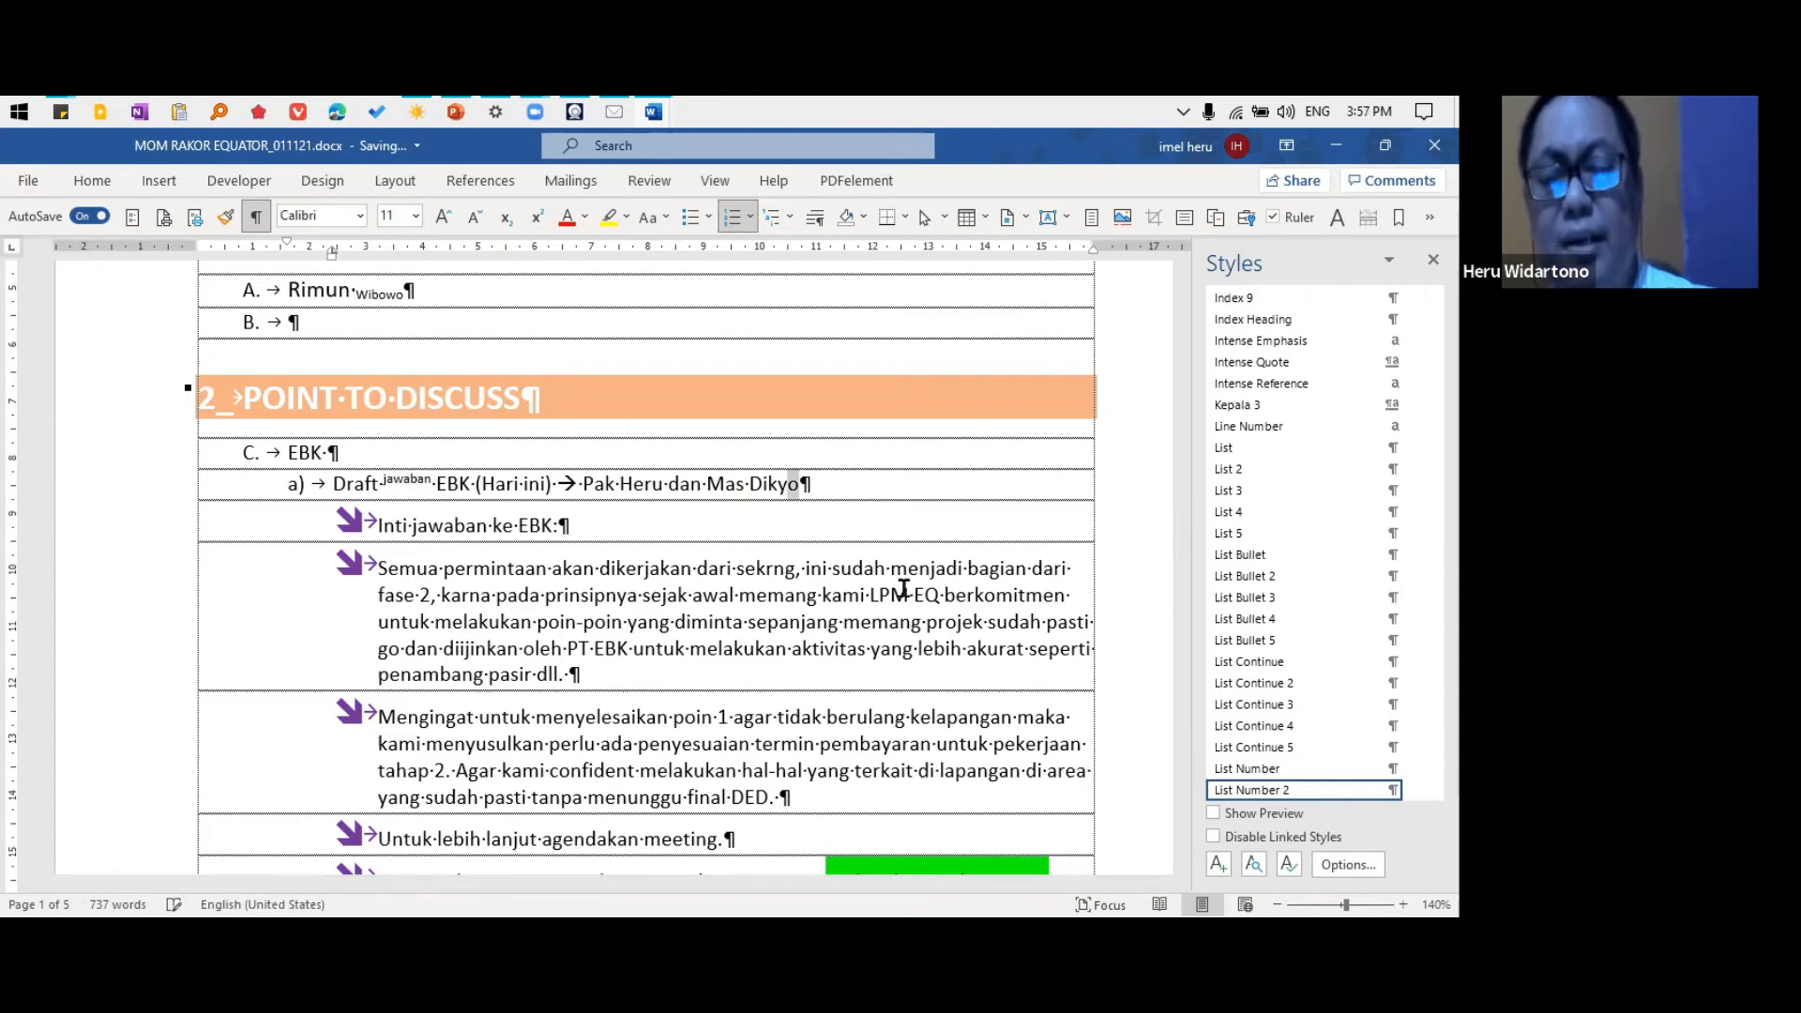
left_click(538, 219)
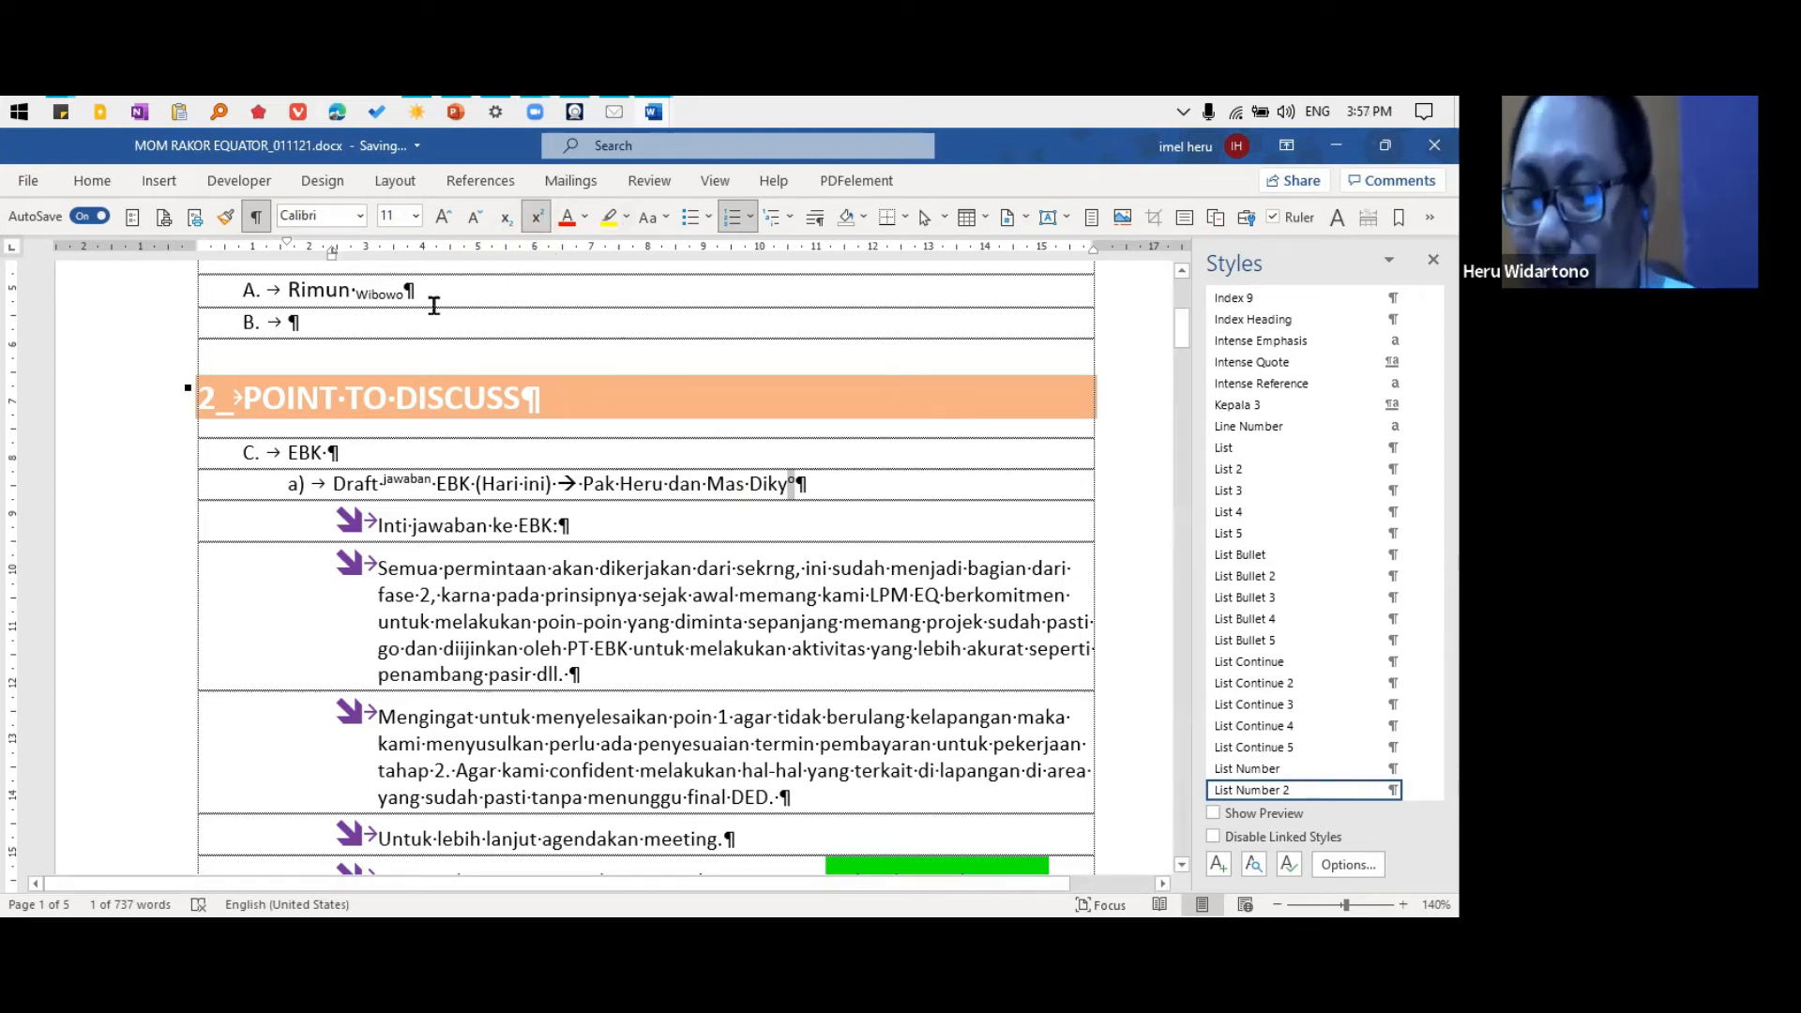
Make the word "pada" in the second arrow bullet bold, italic and underlined, and undo that formatting
double_click(518, 595)
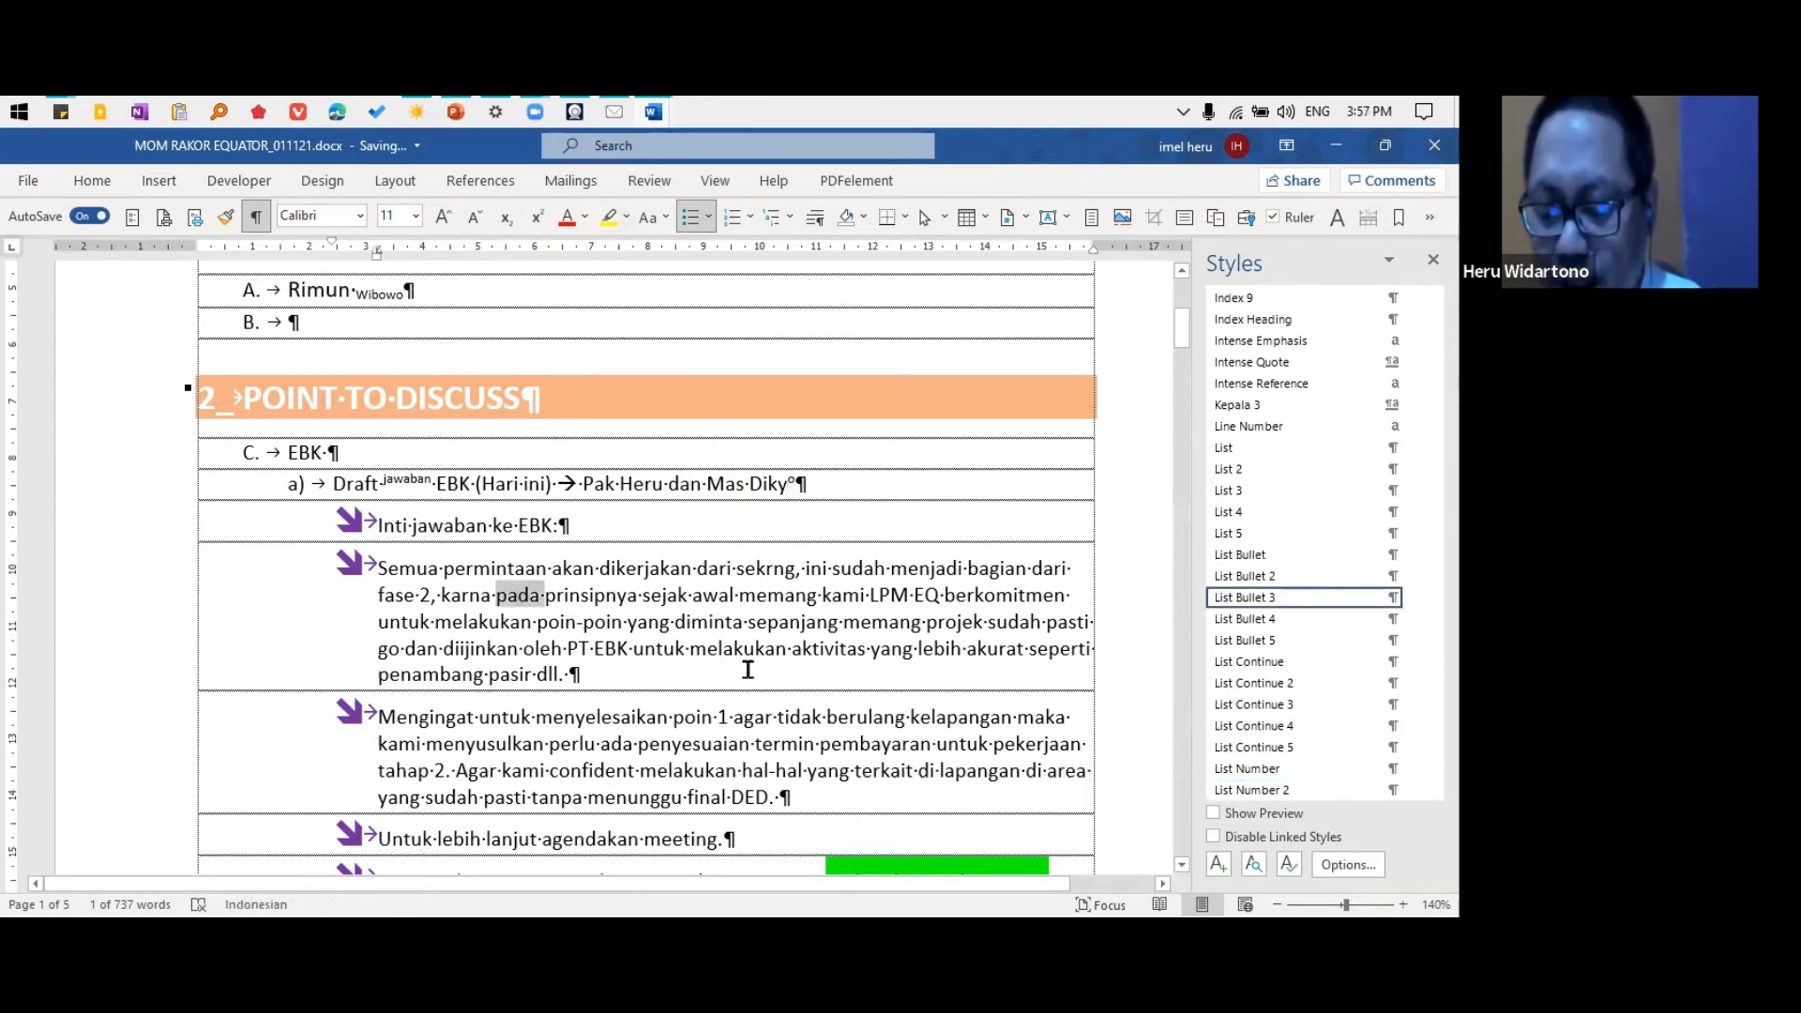
key("ctrl+b")
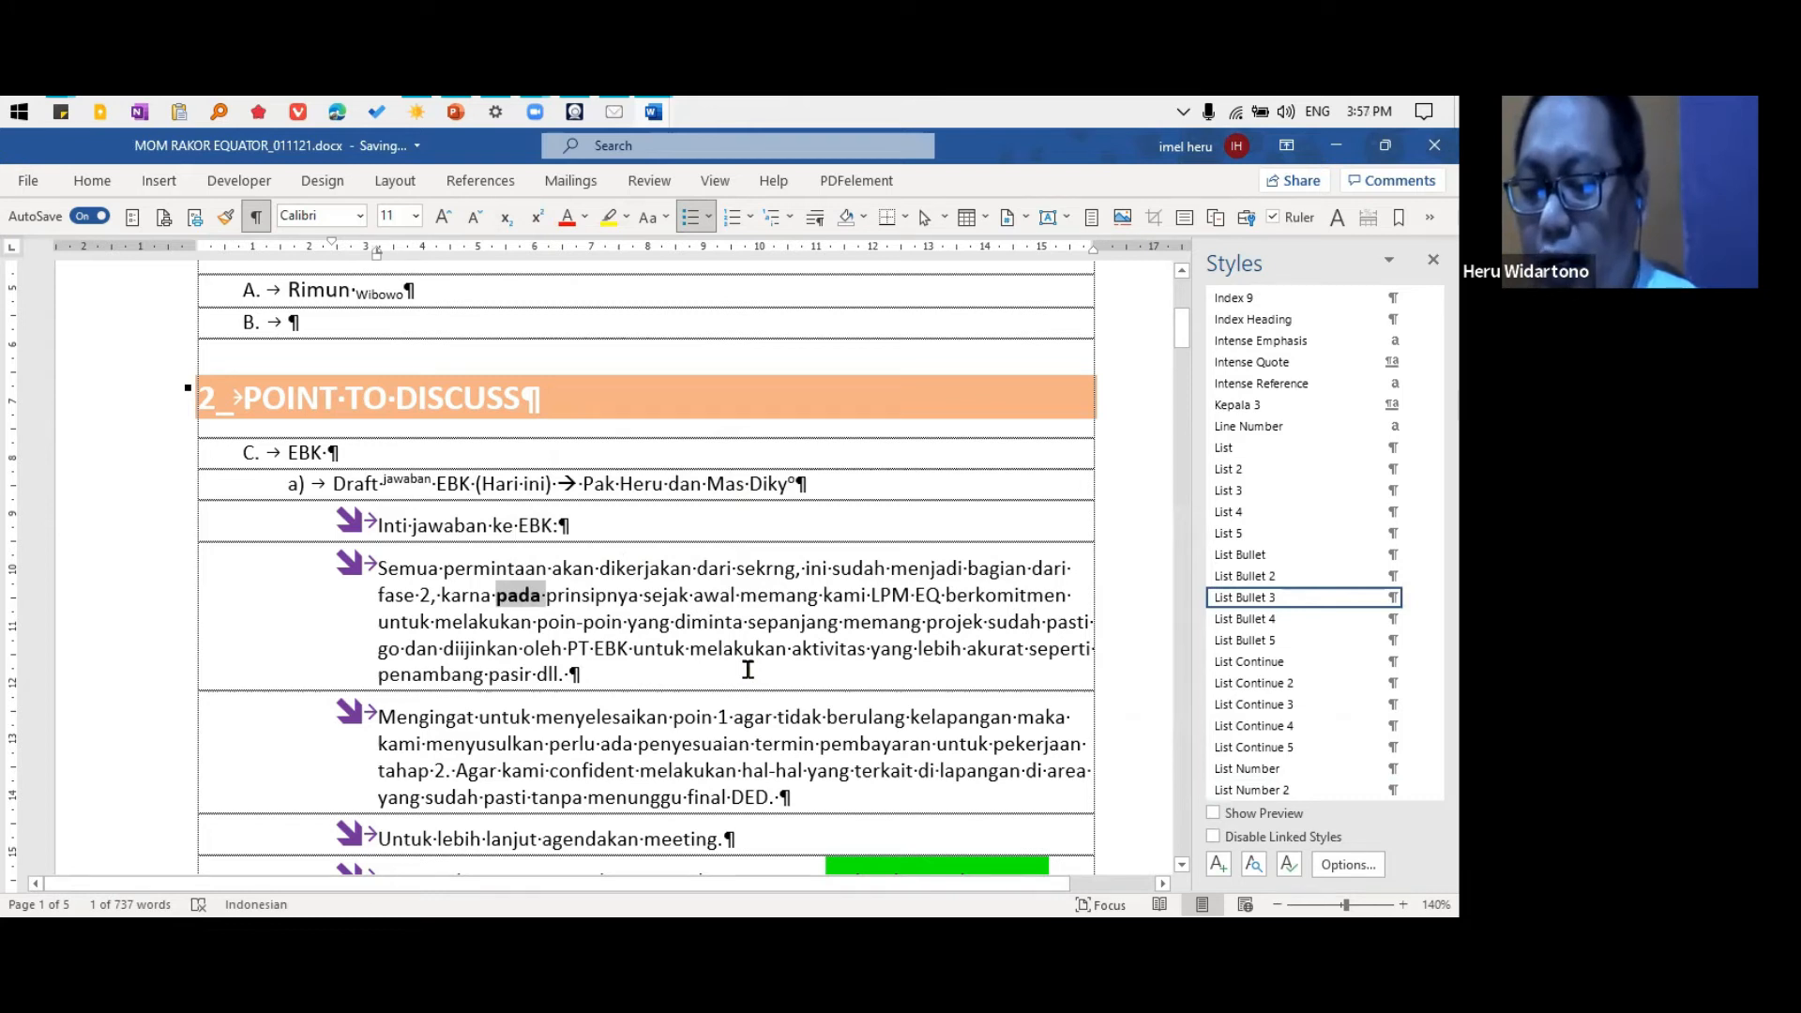
key("ctrl+i")
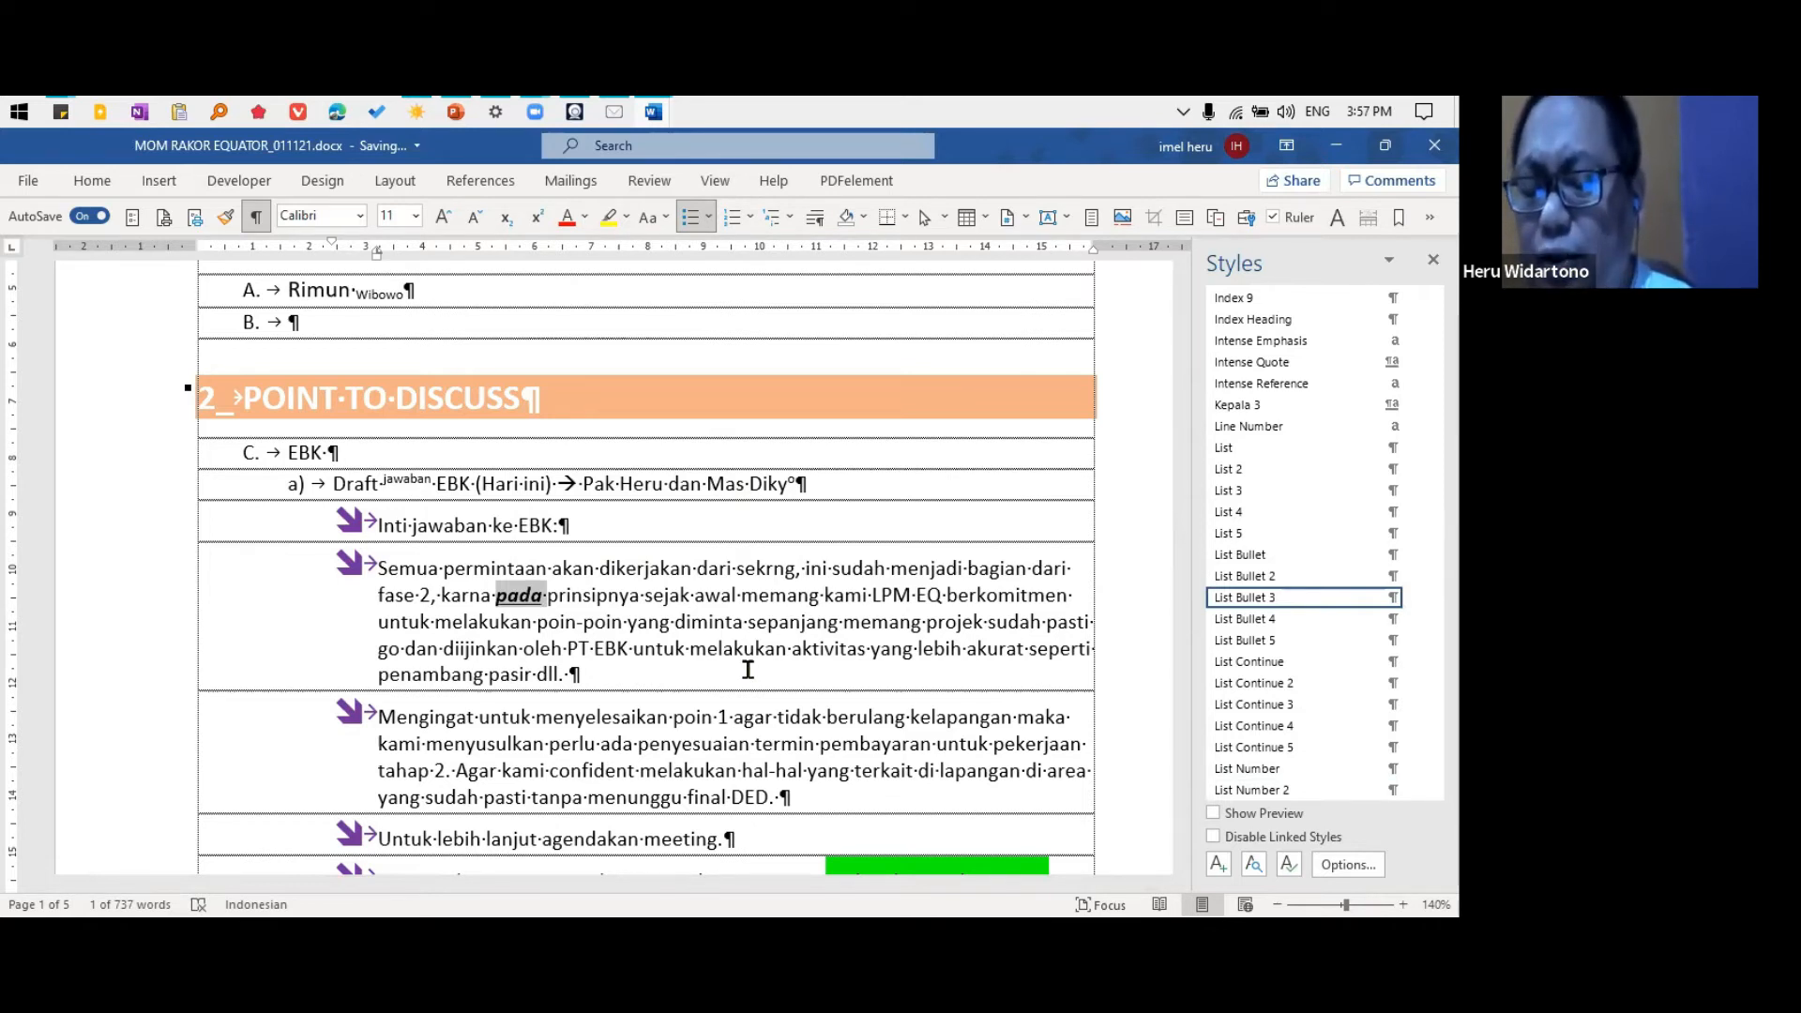
key("ctrl+z")
key("ctrl+z")
key("ctrl+z")
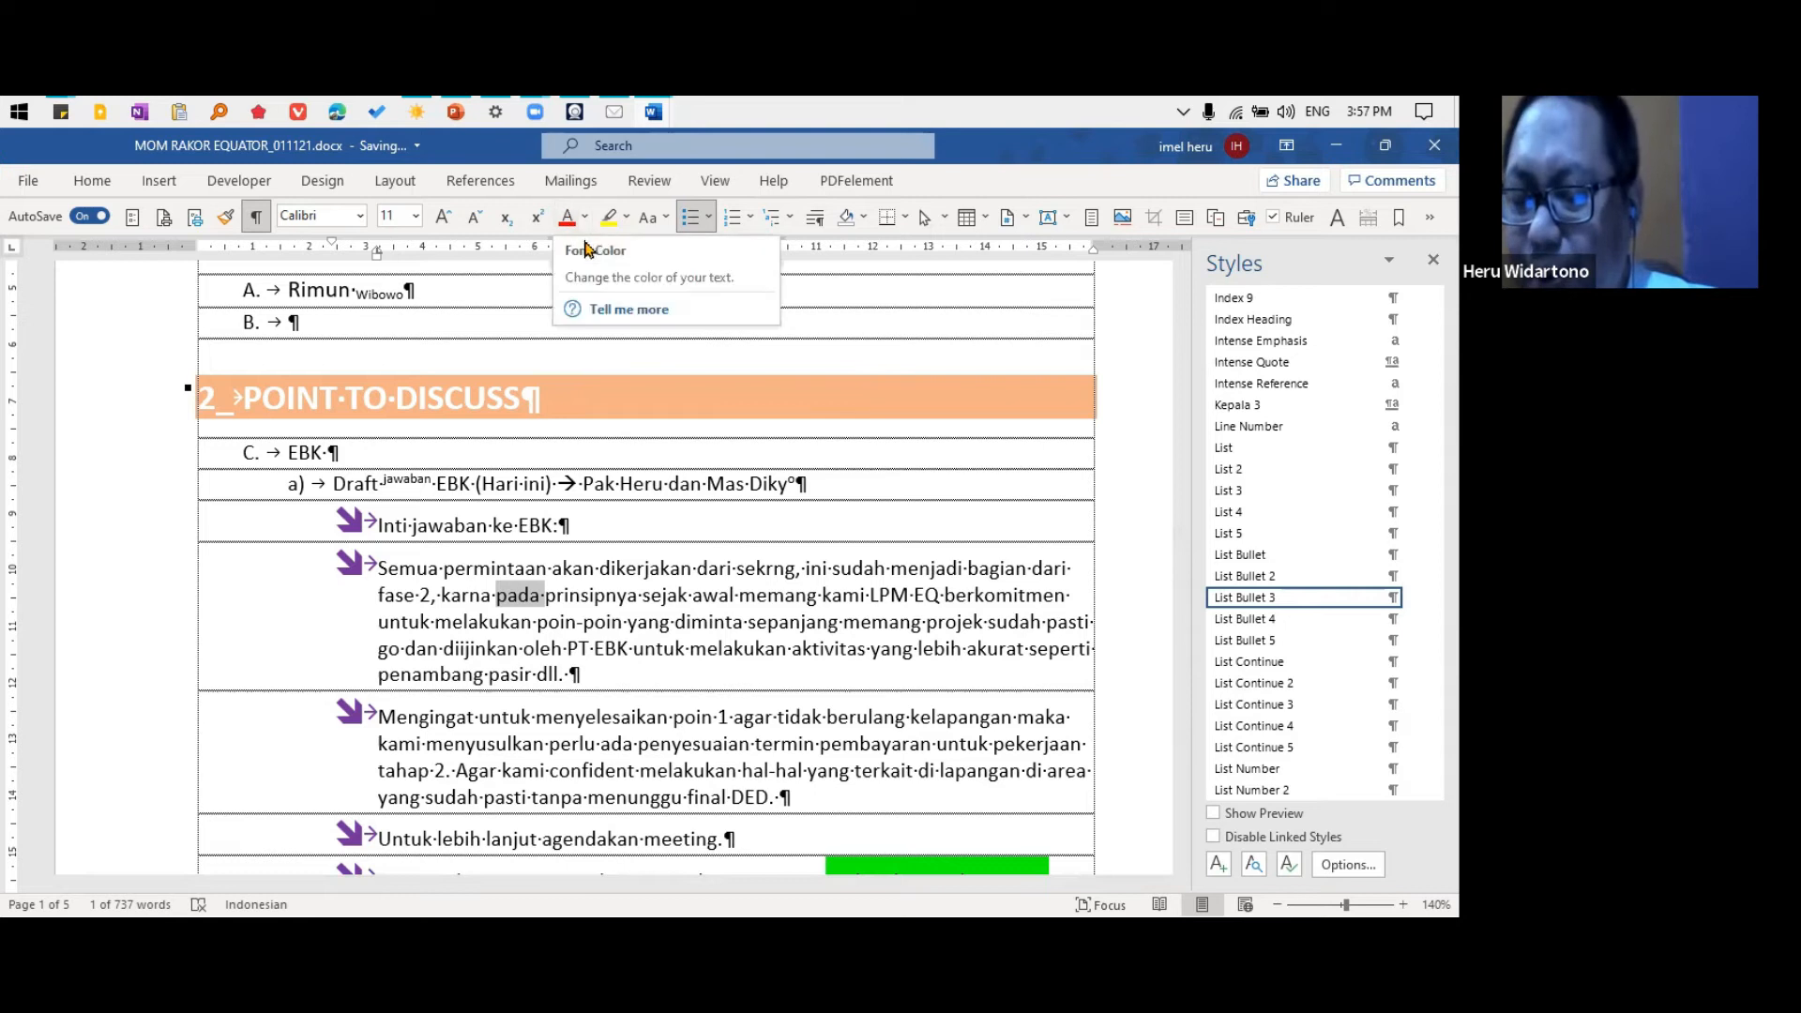
Color the heading word "DISCUSS" red and highlight "jawaban" in the "Inti jawaban ke EBK:" line in yellow
double_click(487, 394)
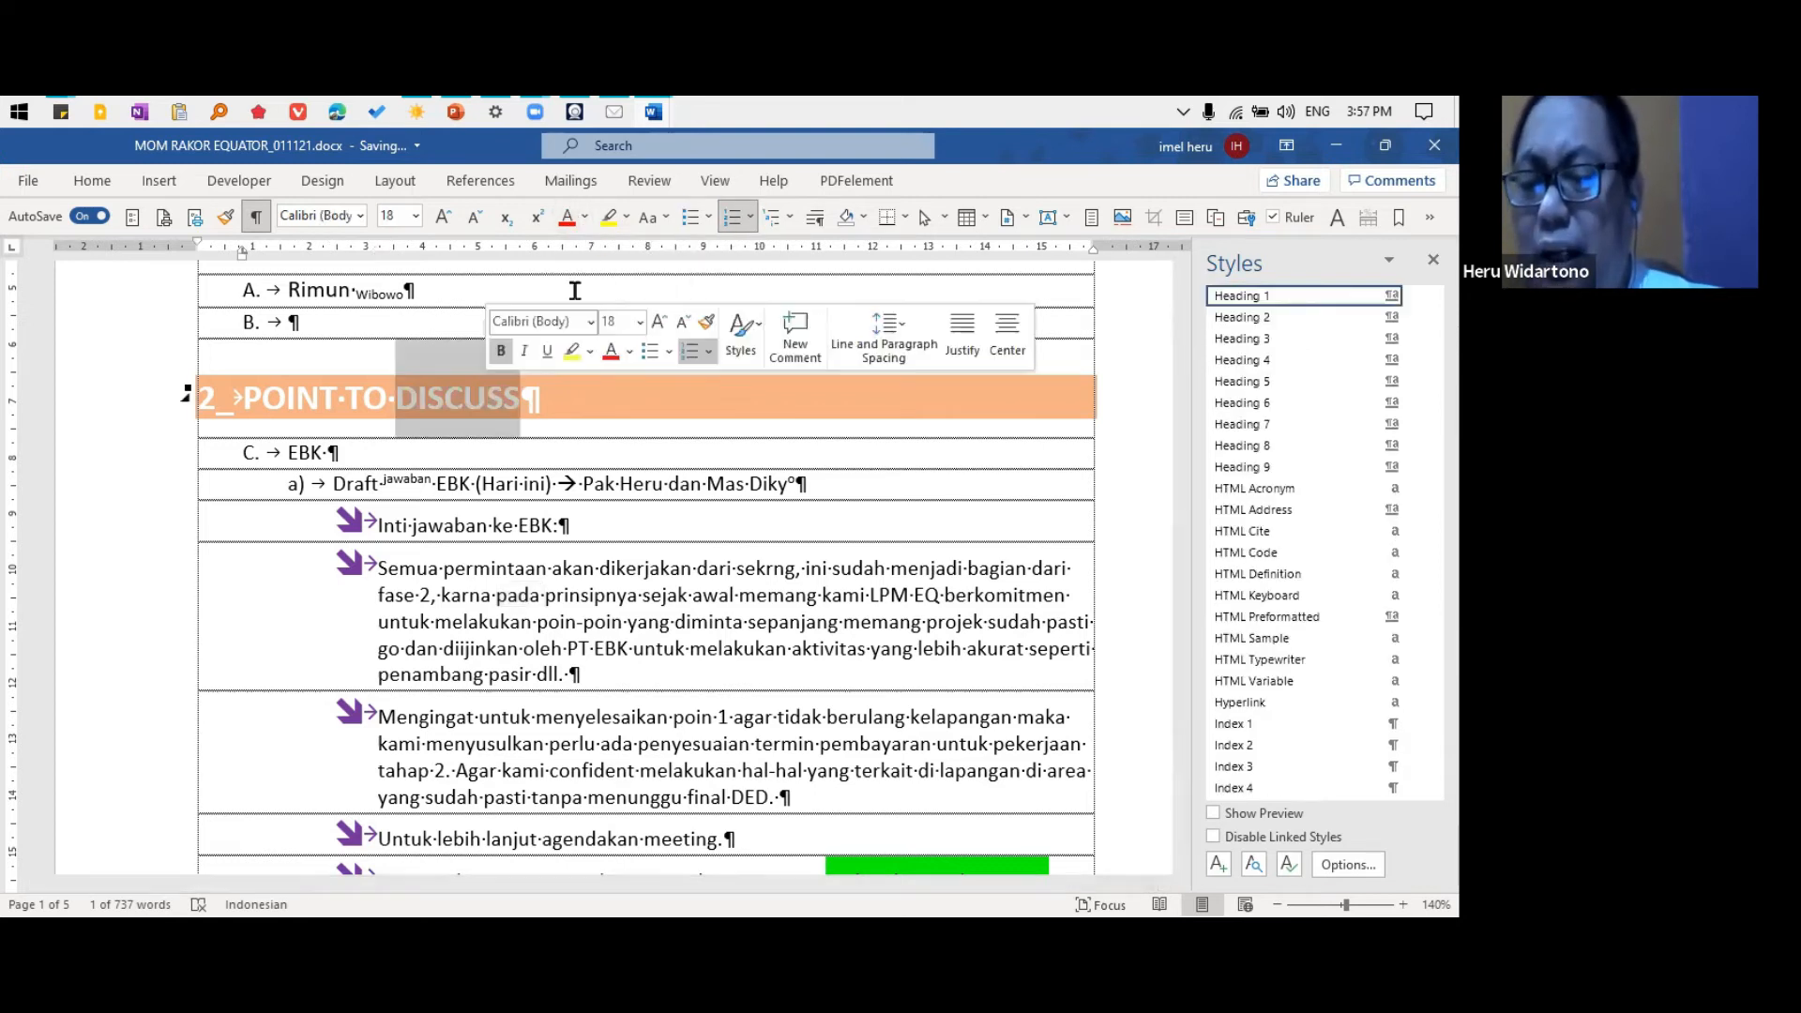
left_click(566, 216)
left_click(606, 528)
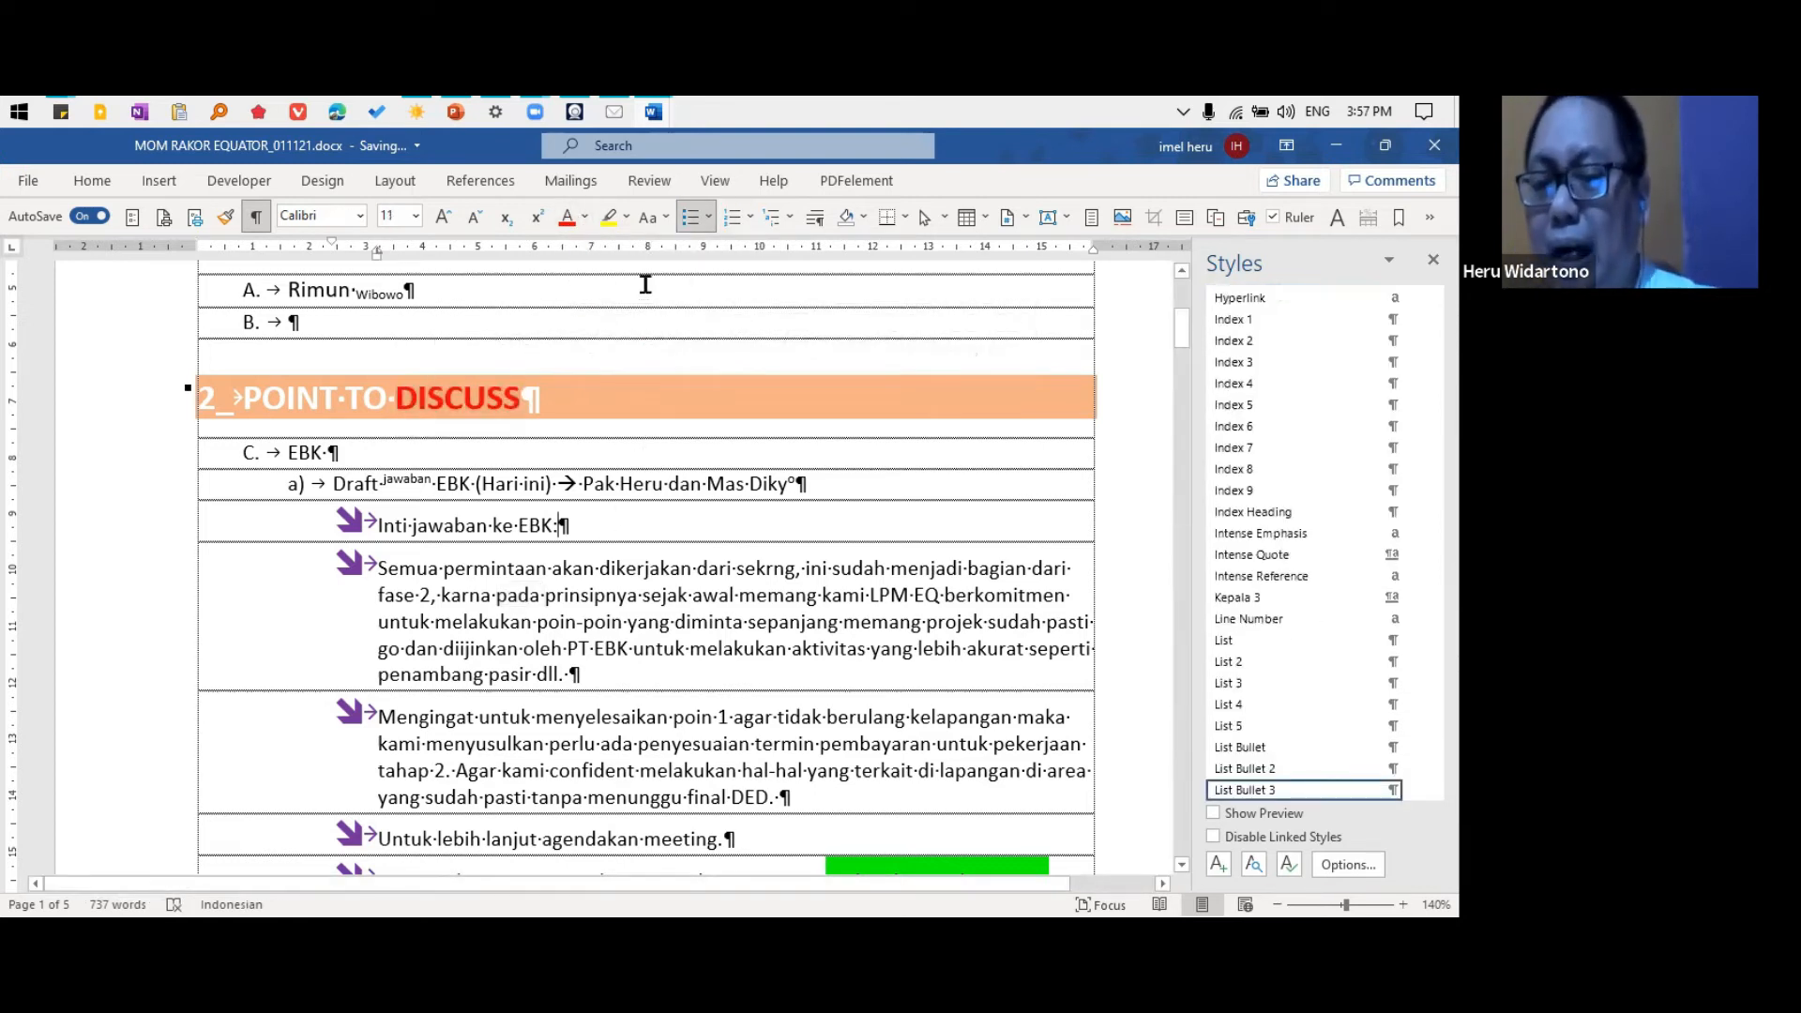
double_click(469, 518)
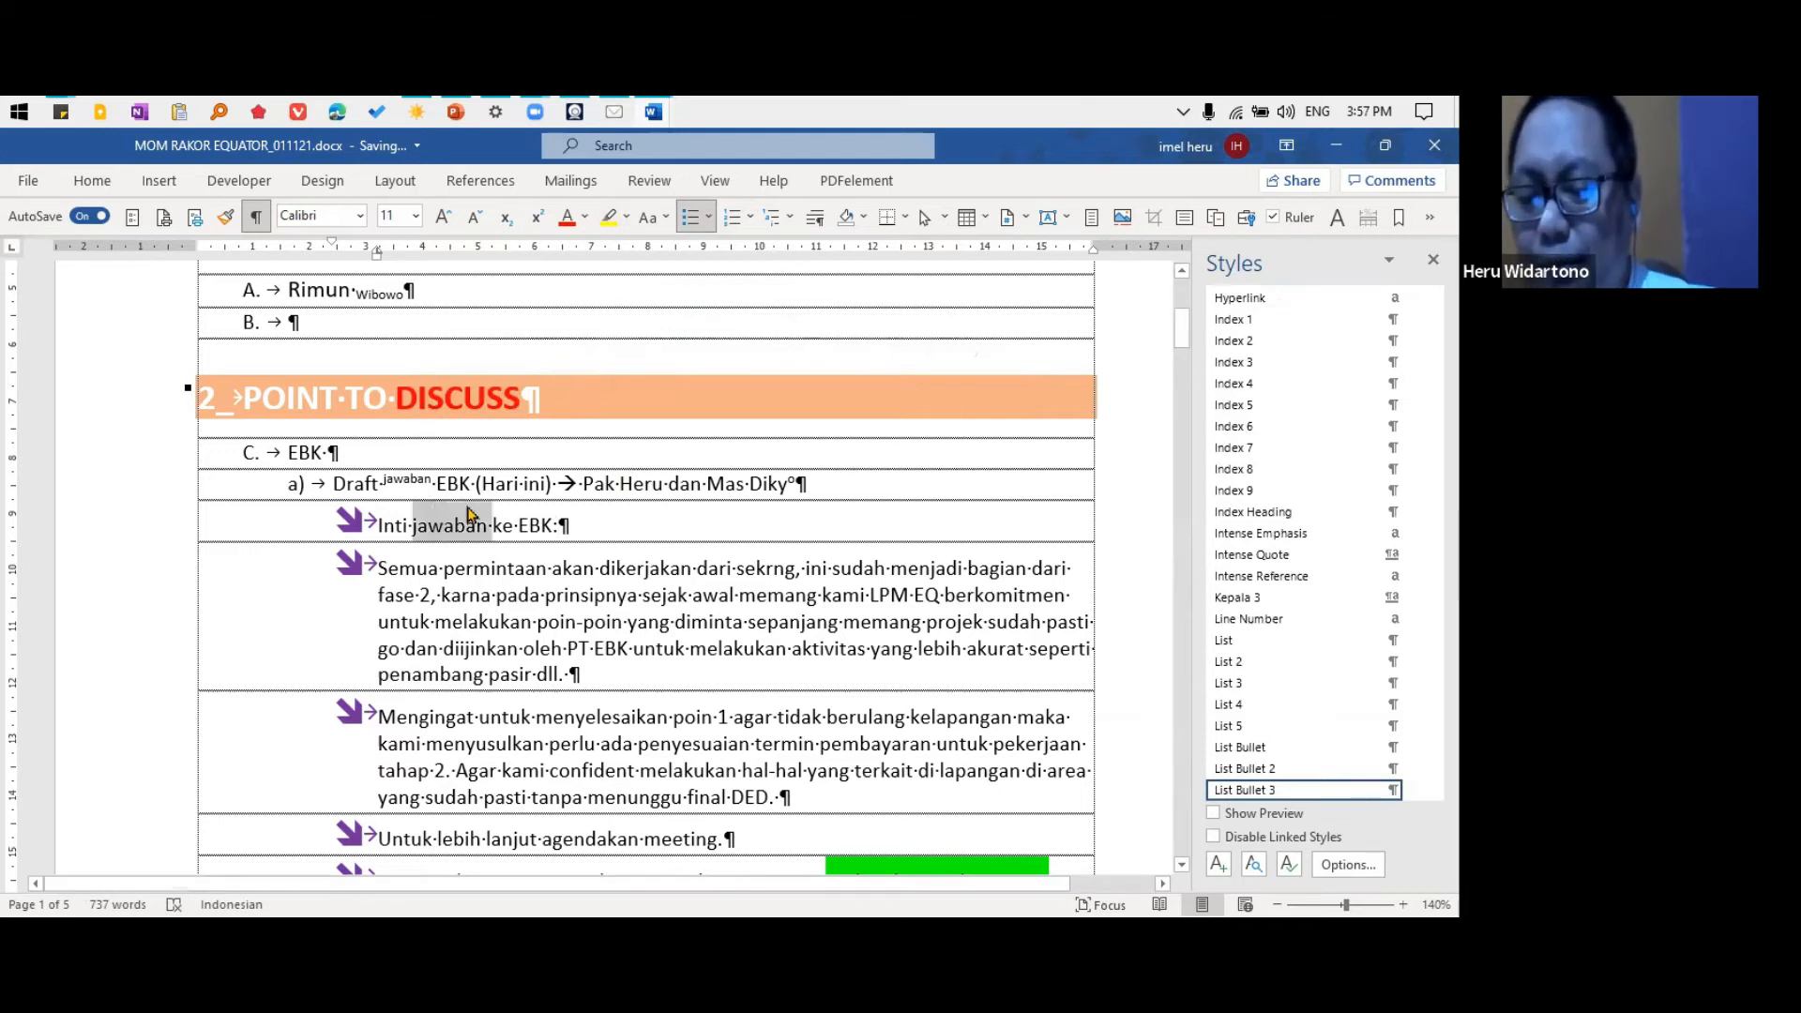
left_click(609, 217)
left_click(624, 662)
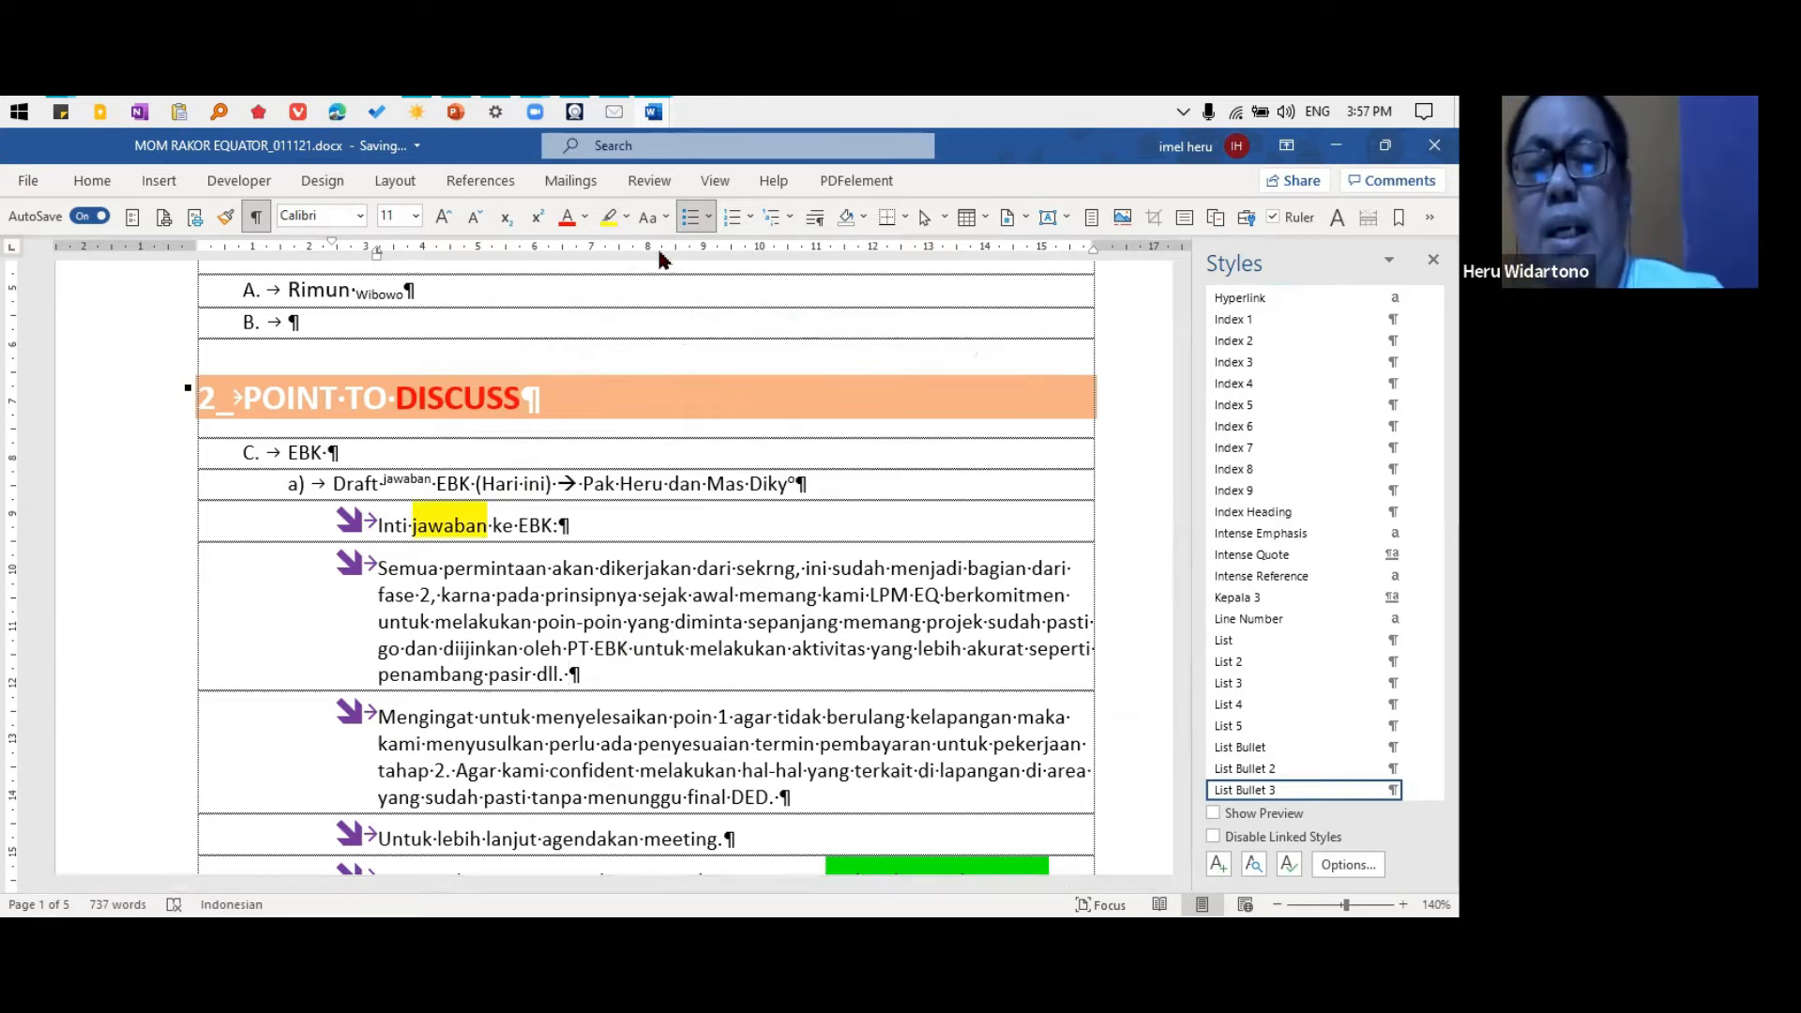
View the Change Case options without applying any of them
left_click(664, 218)
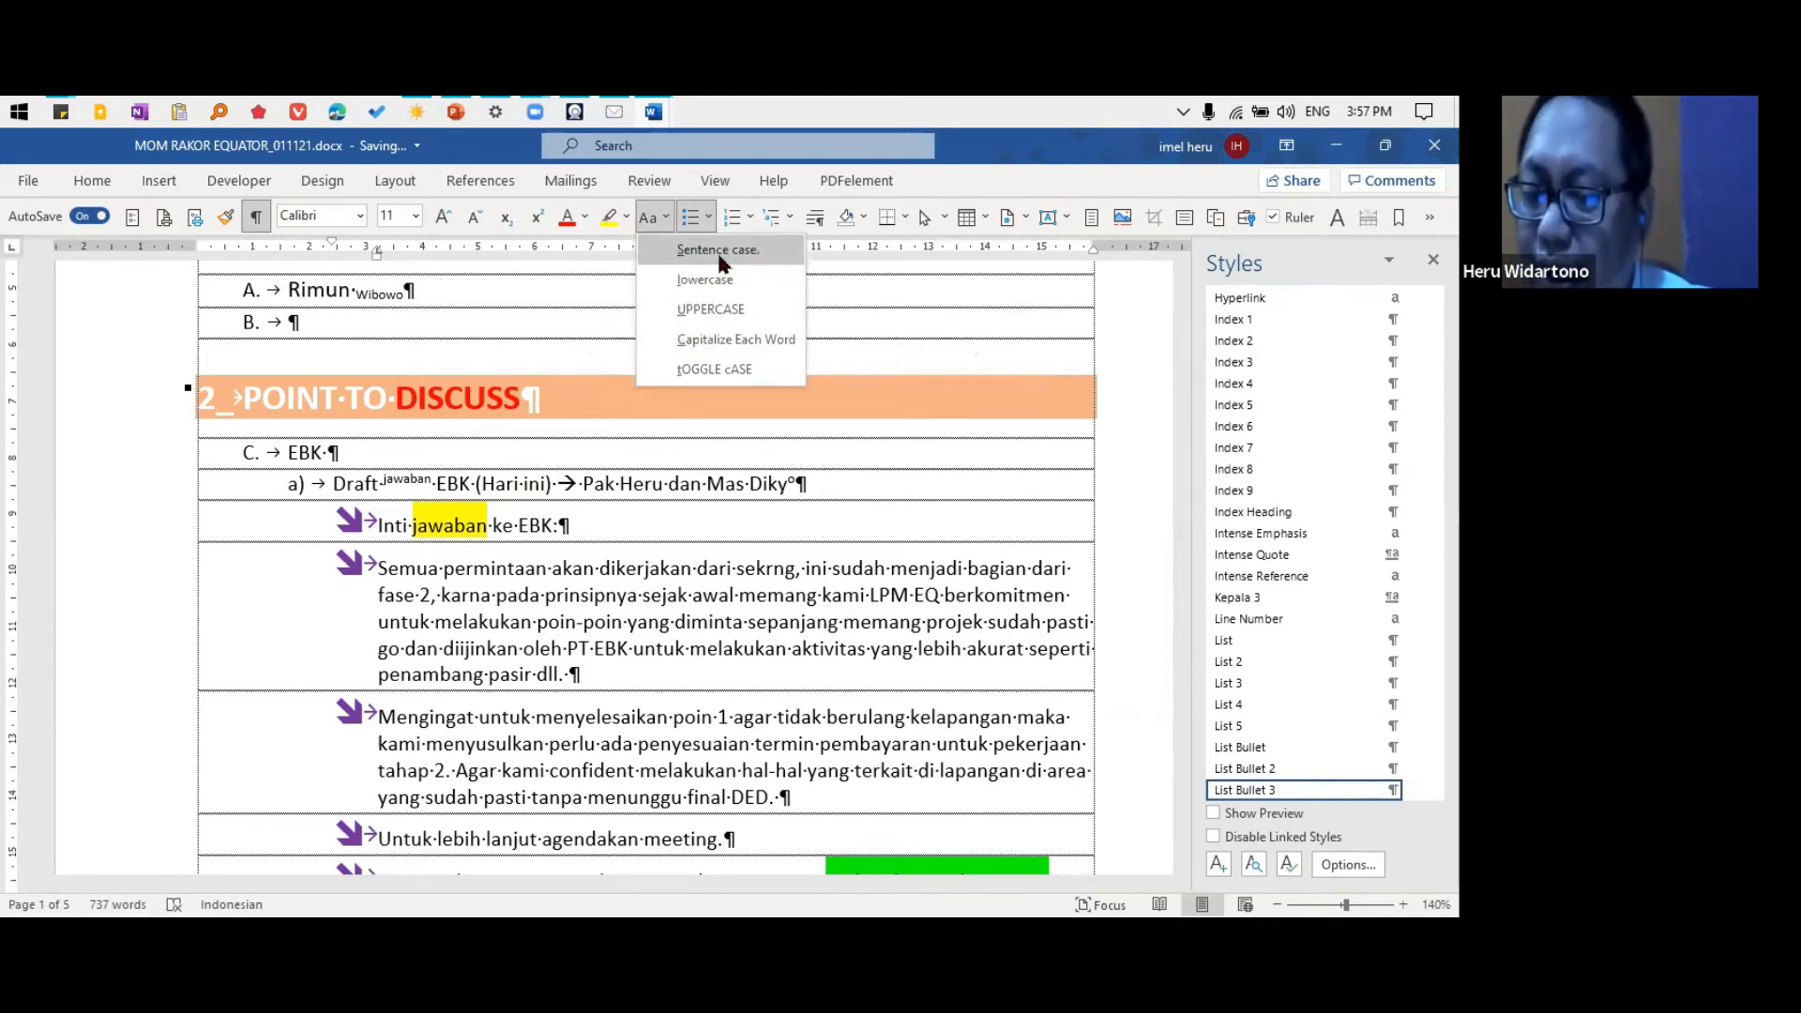
left_click(650, 225)
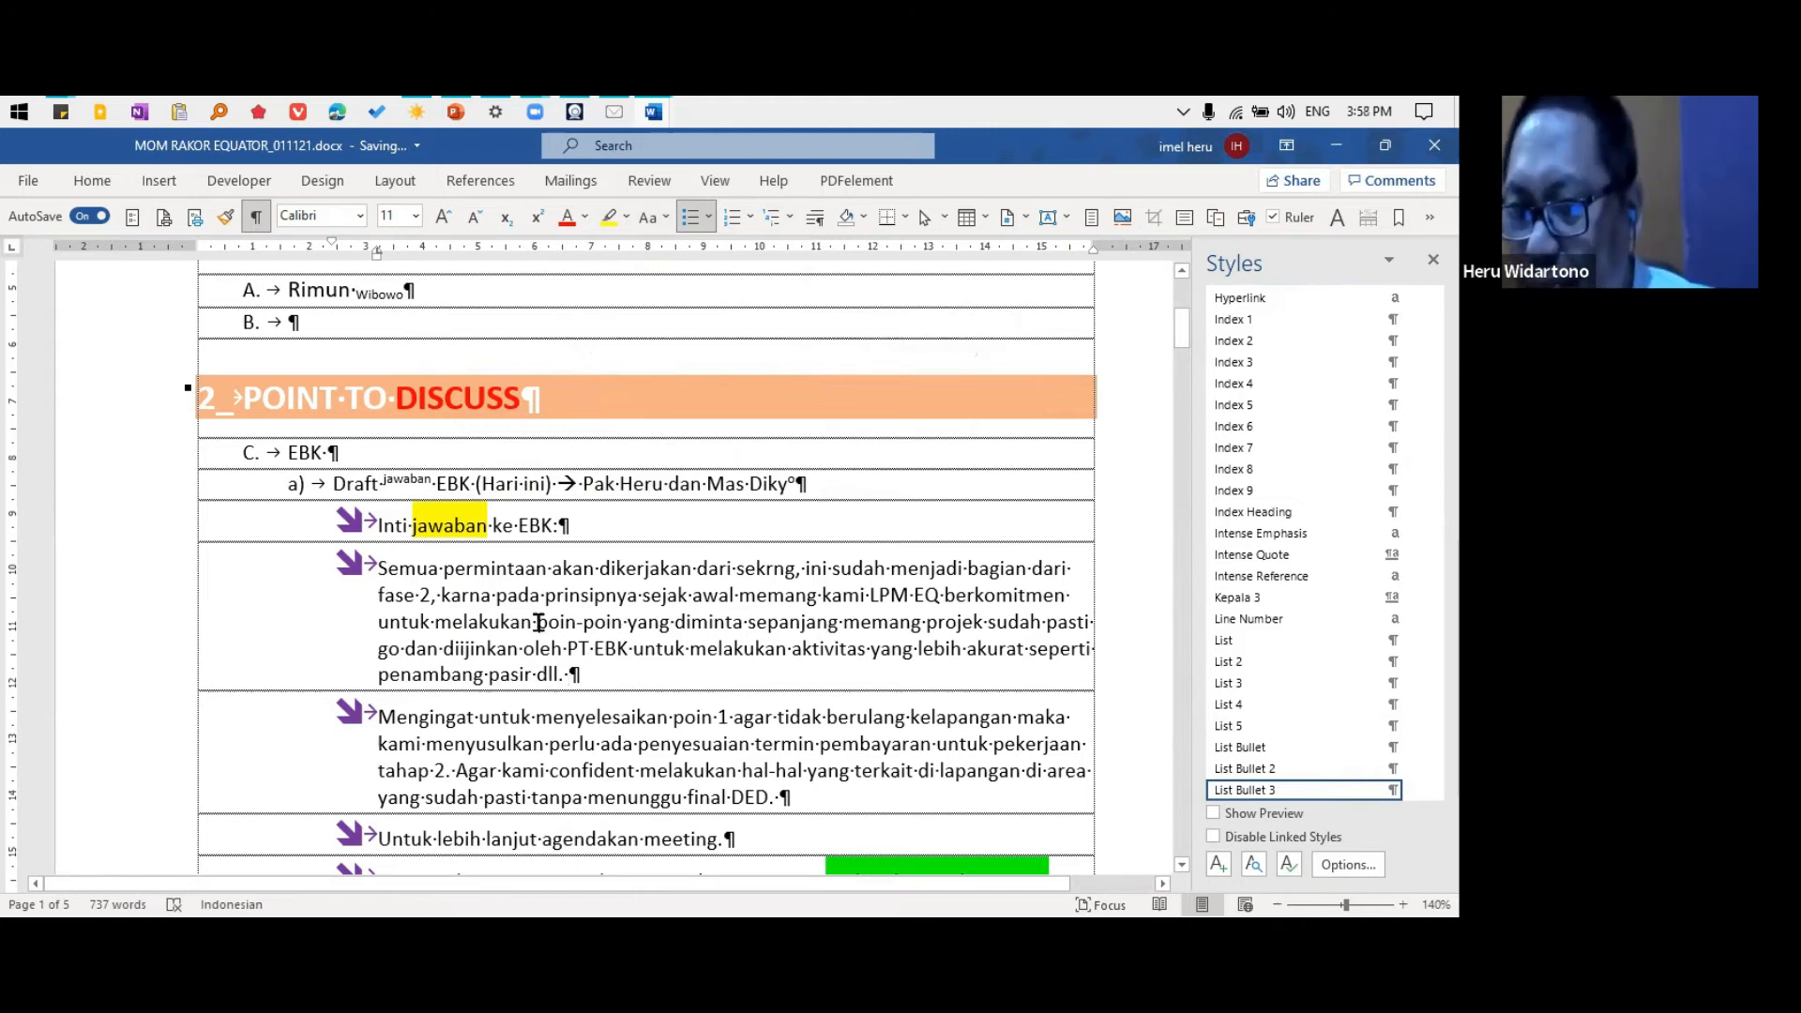
left_click_drag(385, 568, 748, 566)
left_click(438, 464)
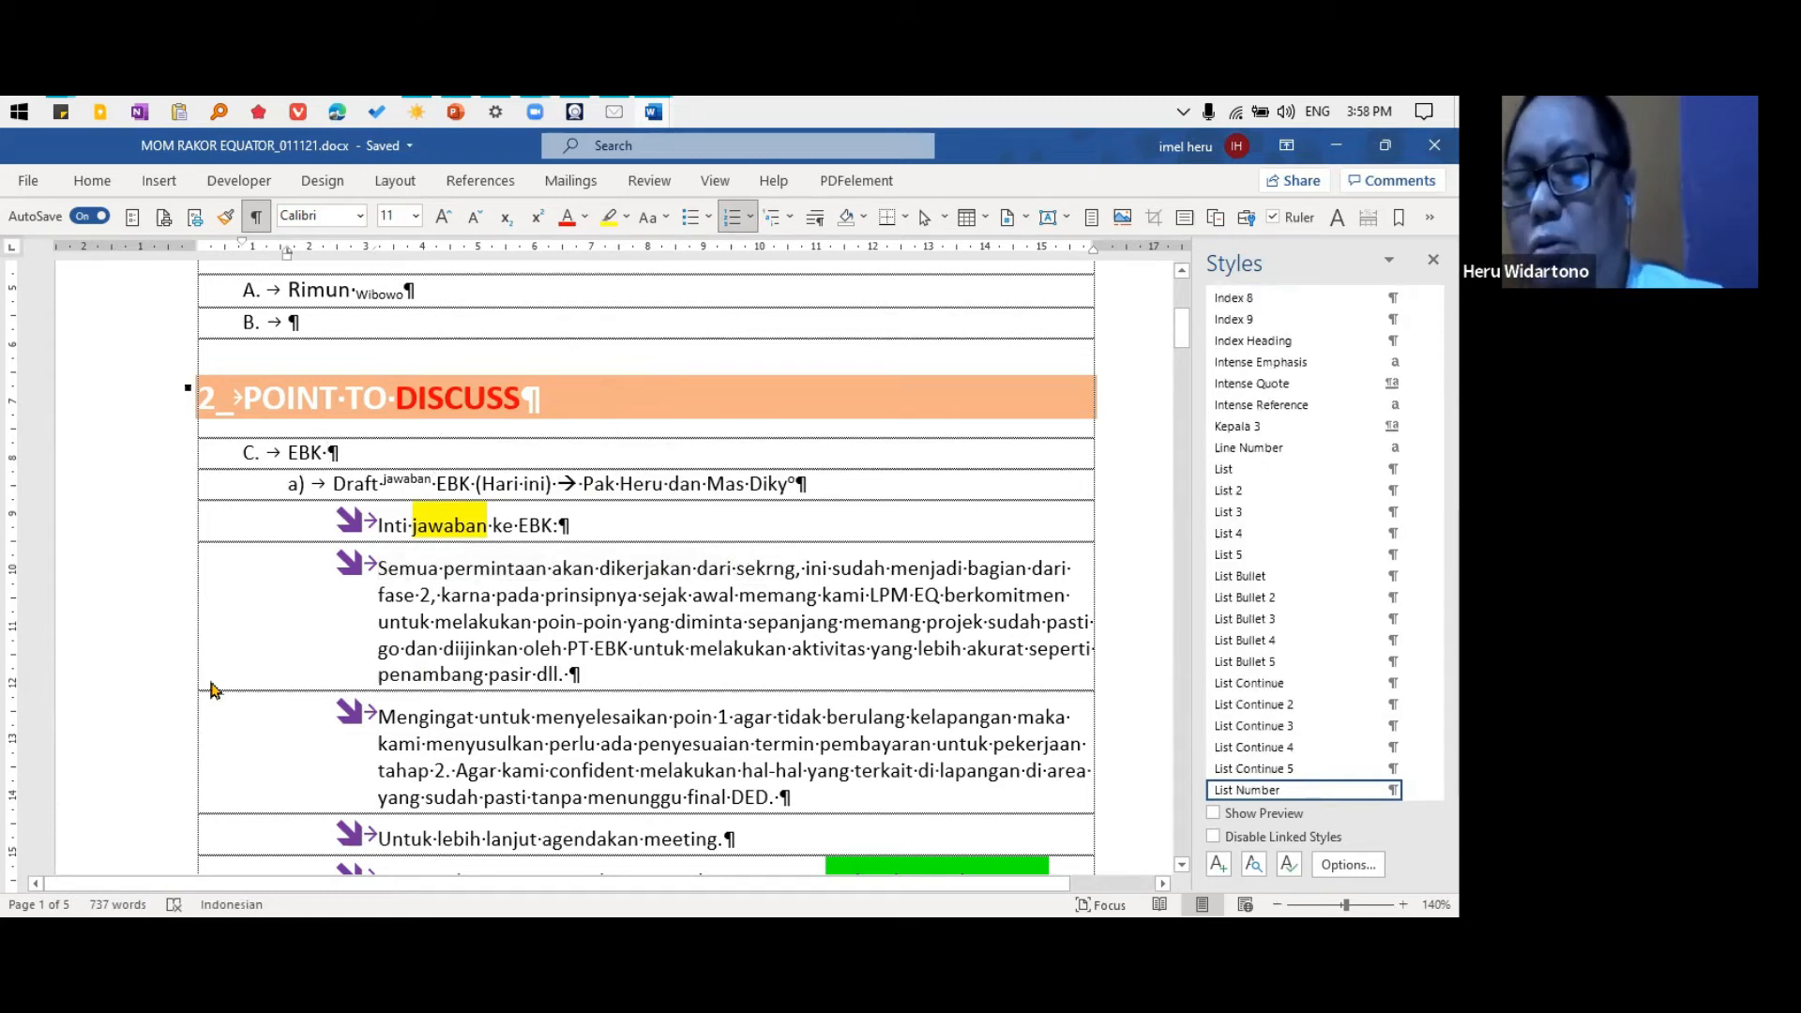
Change the "POINT TO DISCUSS" heading so that each word is capitalized
triple_click(274, 399)
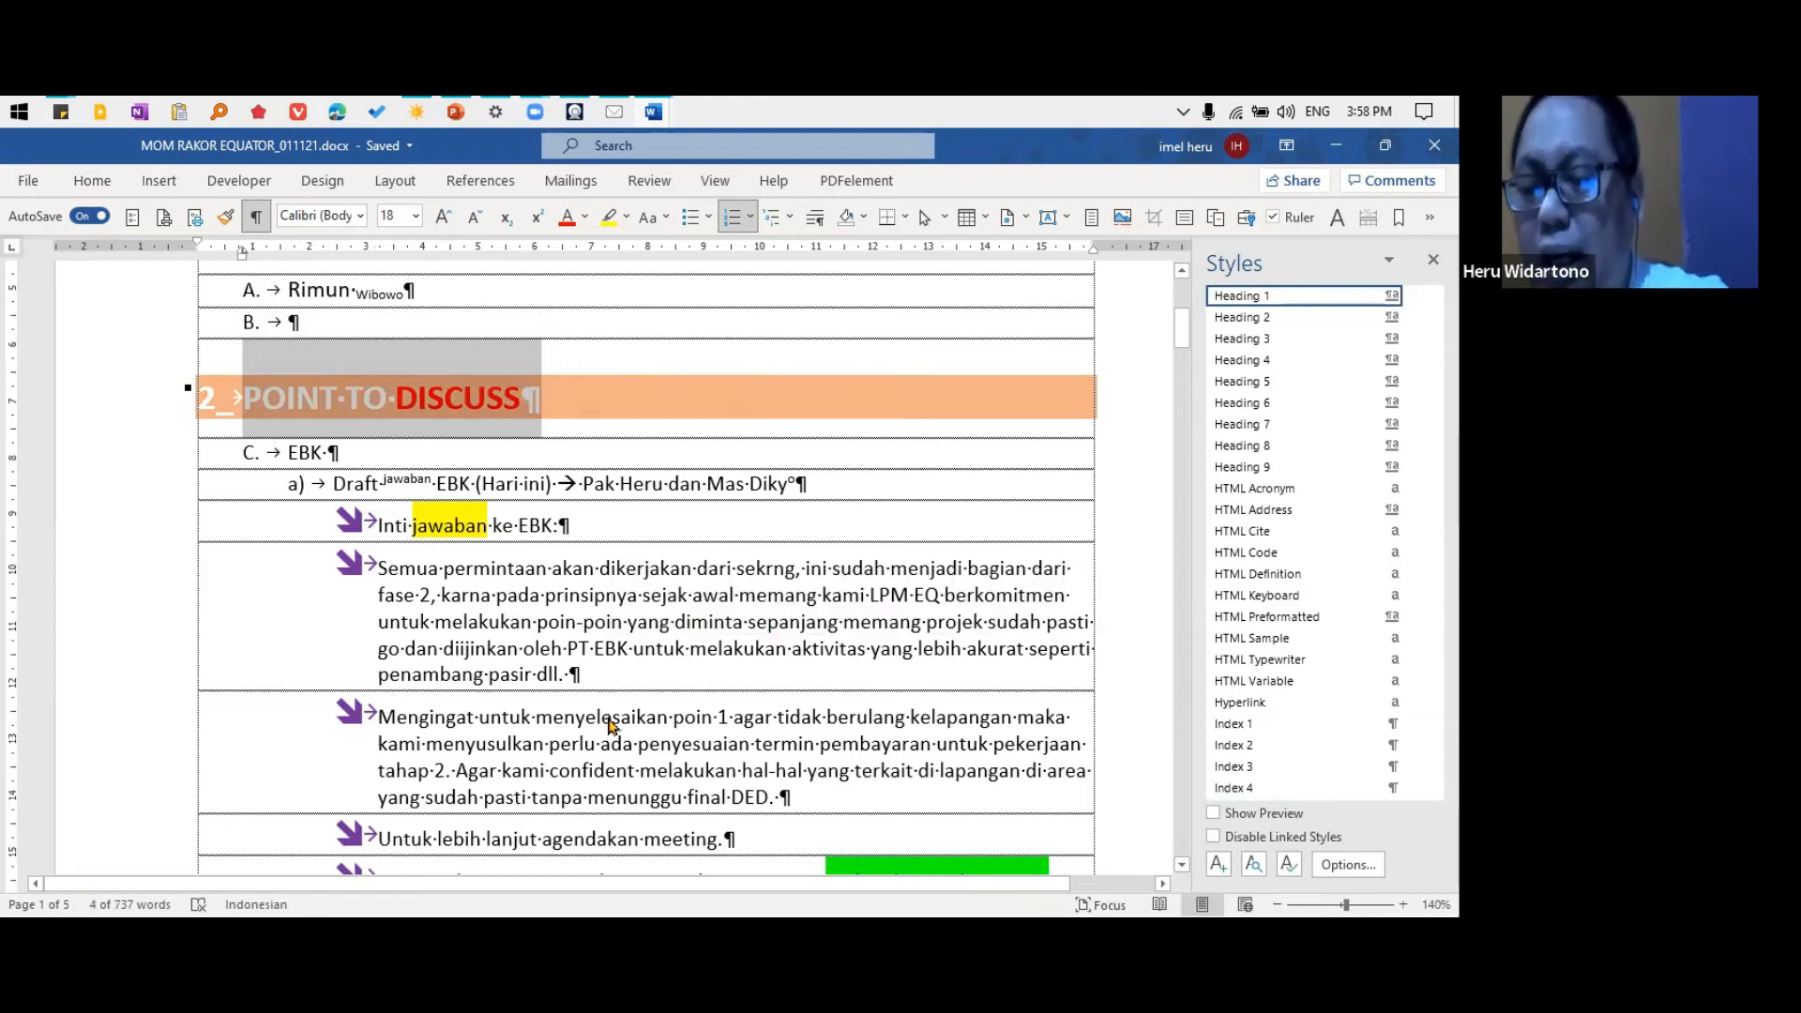
key("shift+F3")
key("shift+F3")
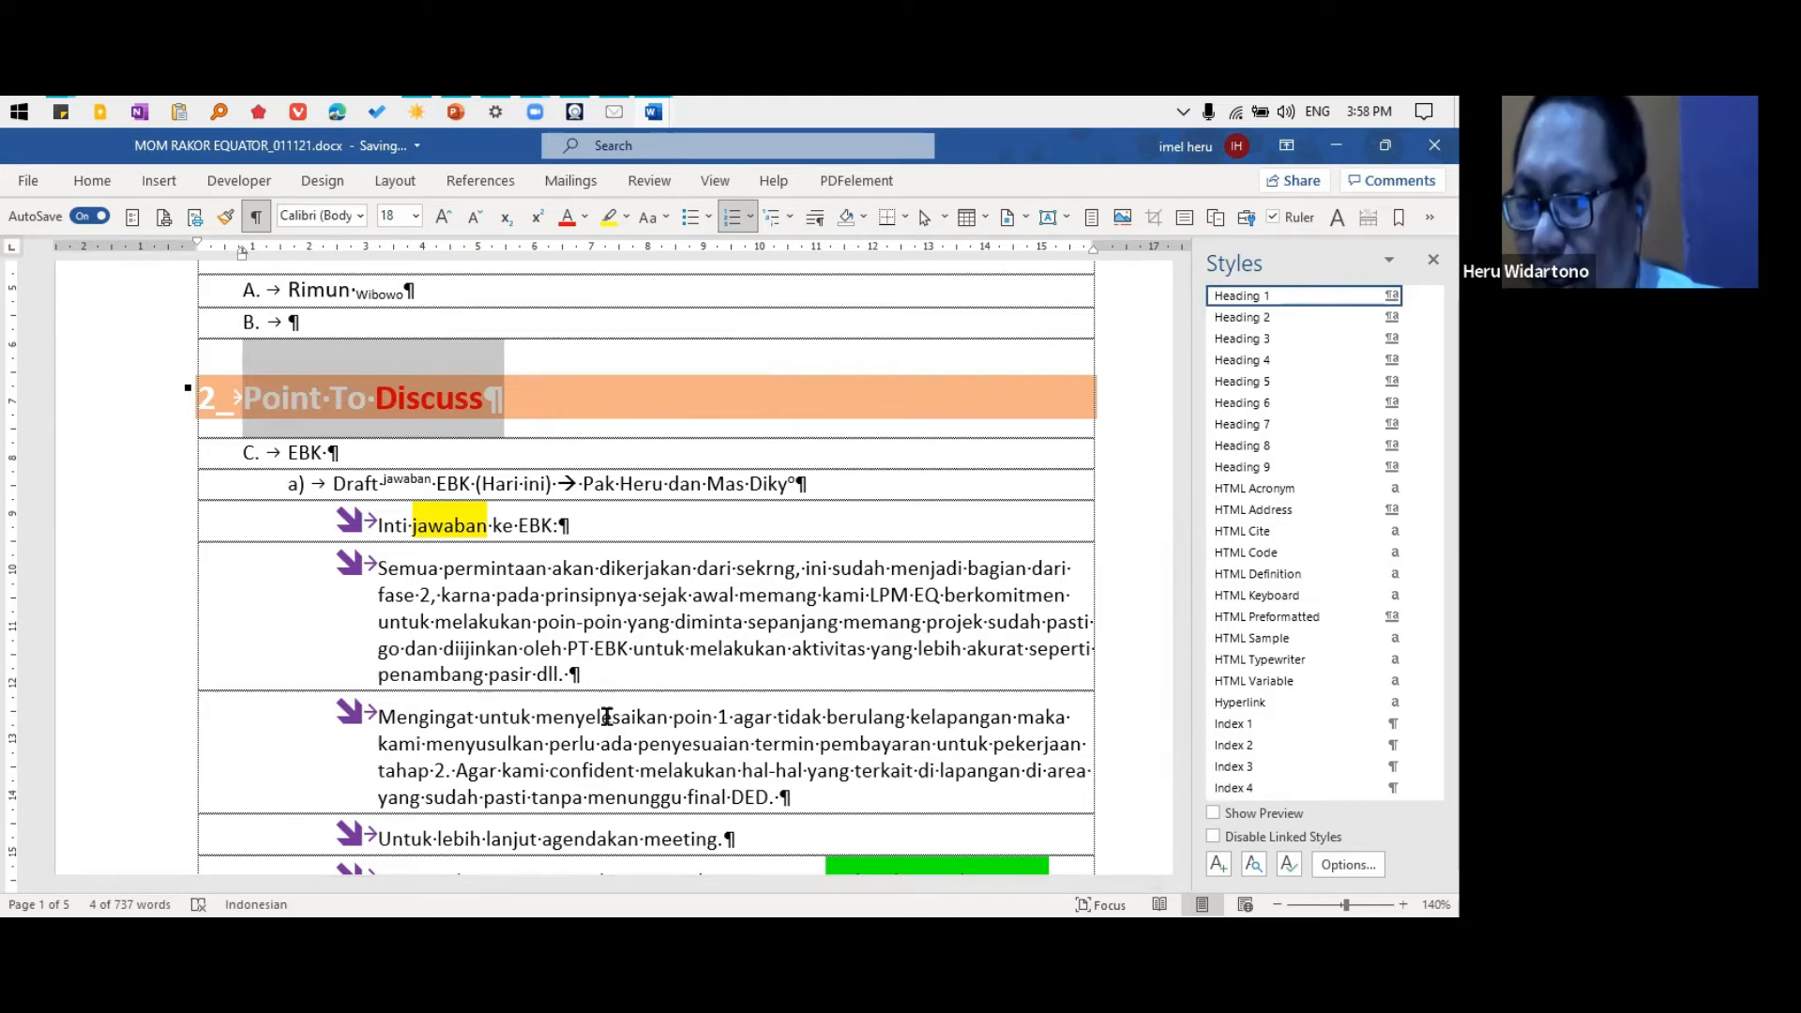
Replace the section 2 heading text with "Point to Discuss"
key("BackSpace")
type("Point to")
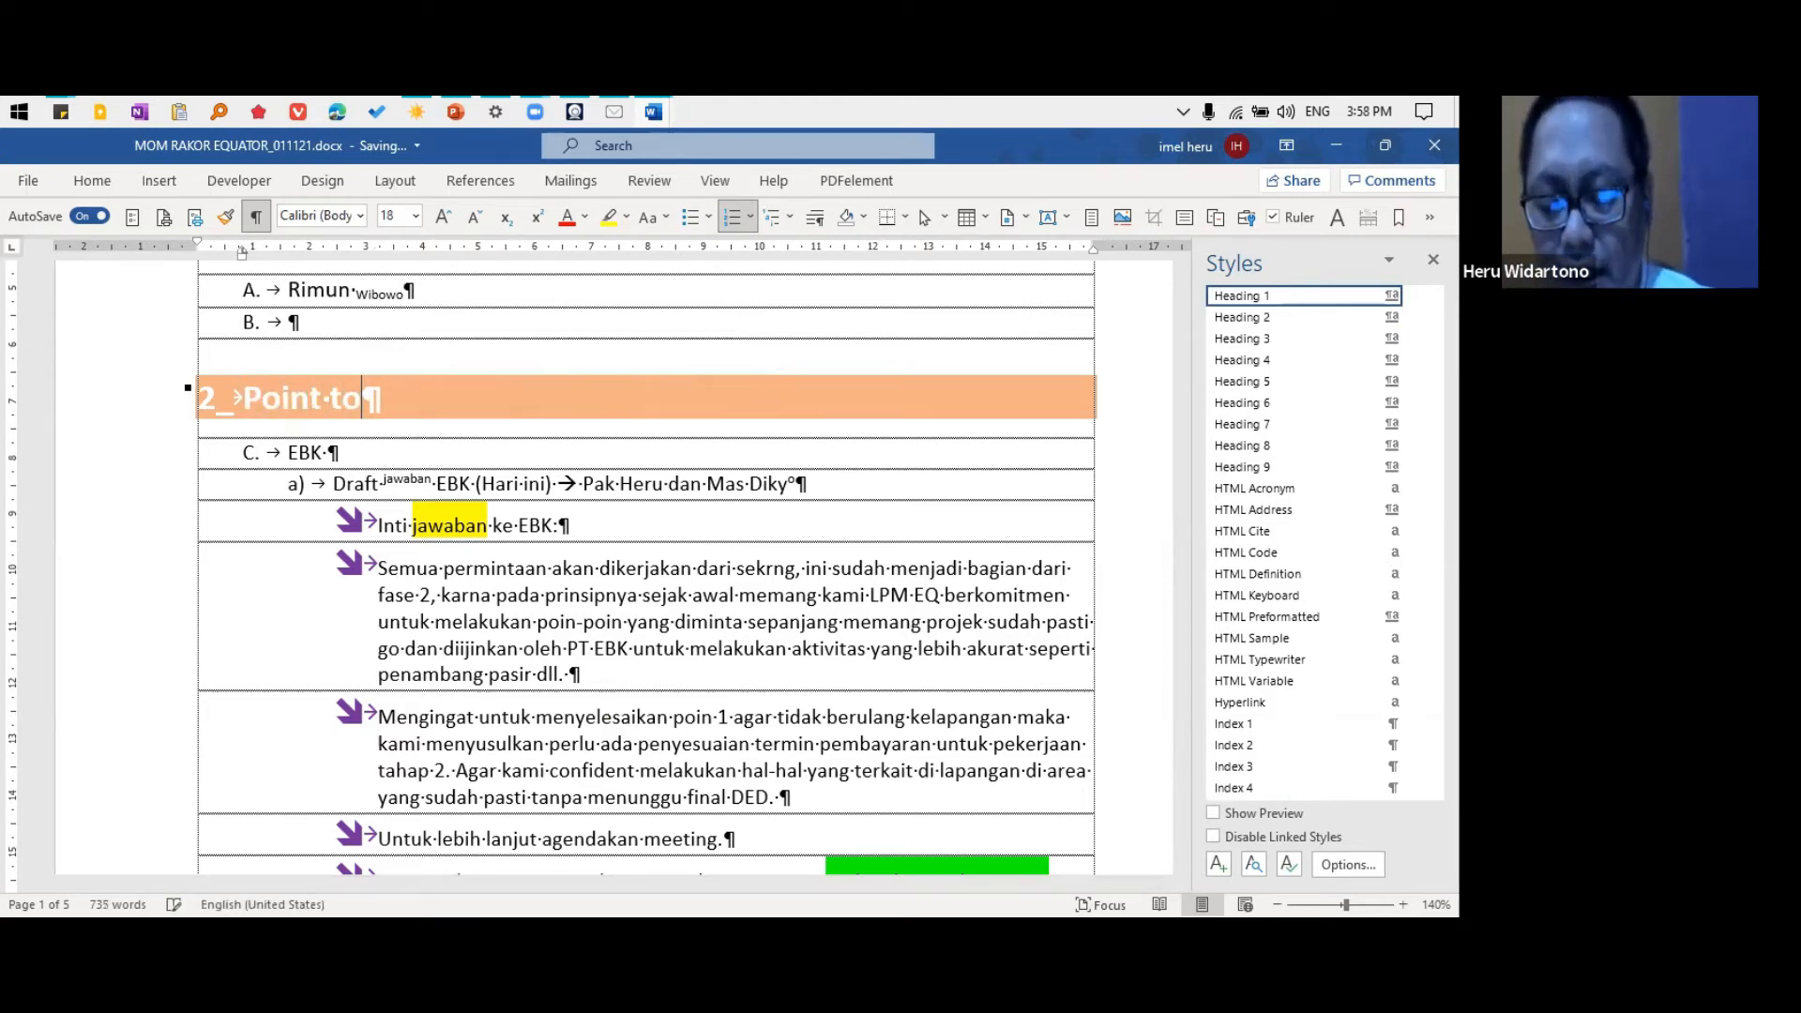
type(" Discuss")
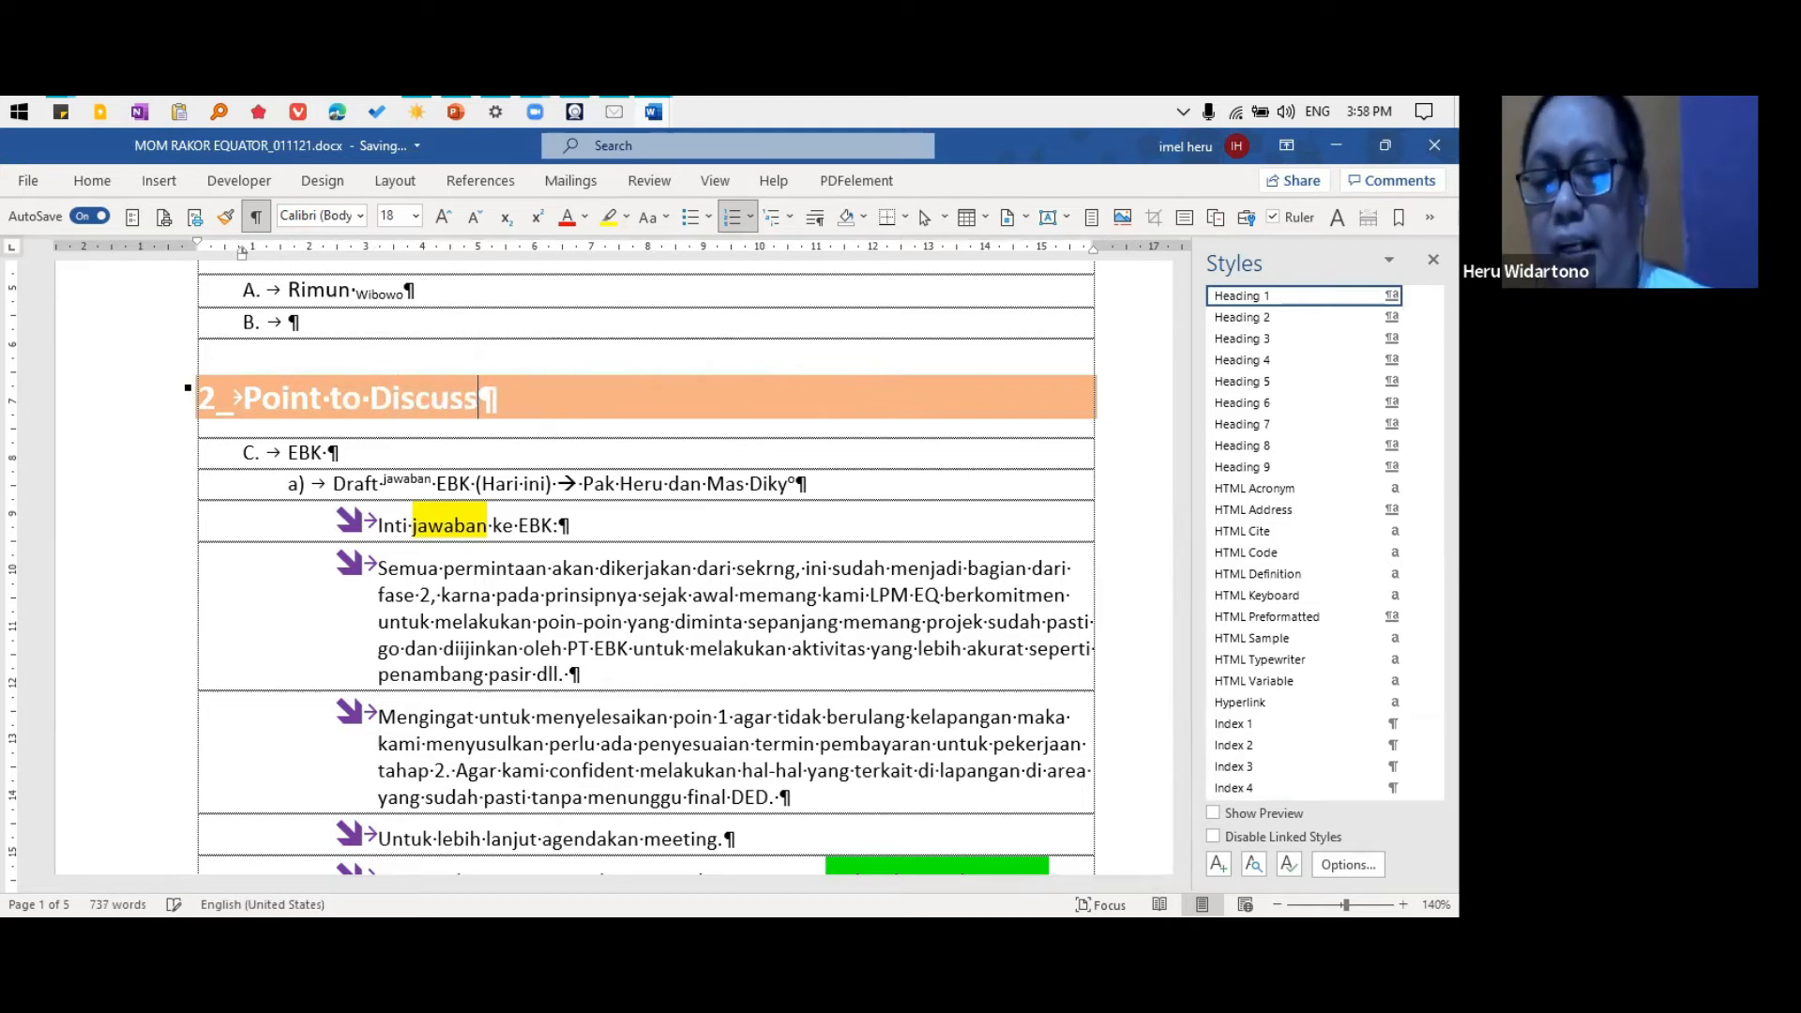
Cycle the case of the "Point to Discuss" heading through lowercase to Capitalize Each Word
key("shift+Home")
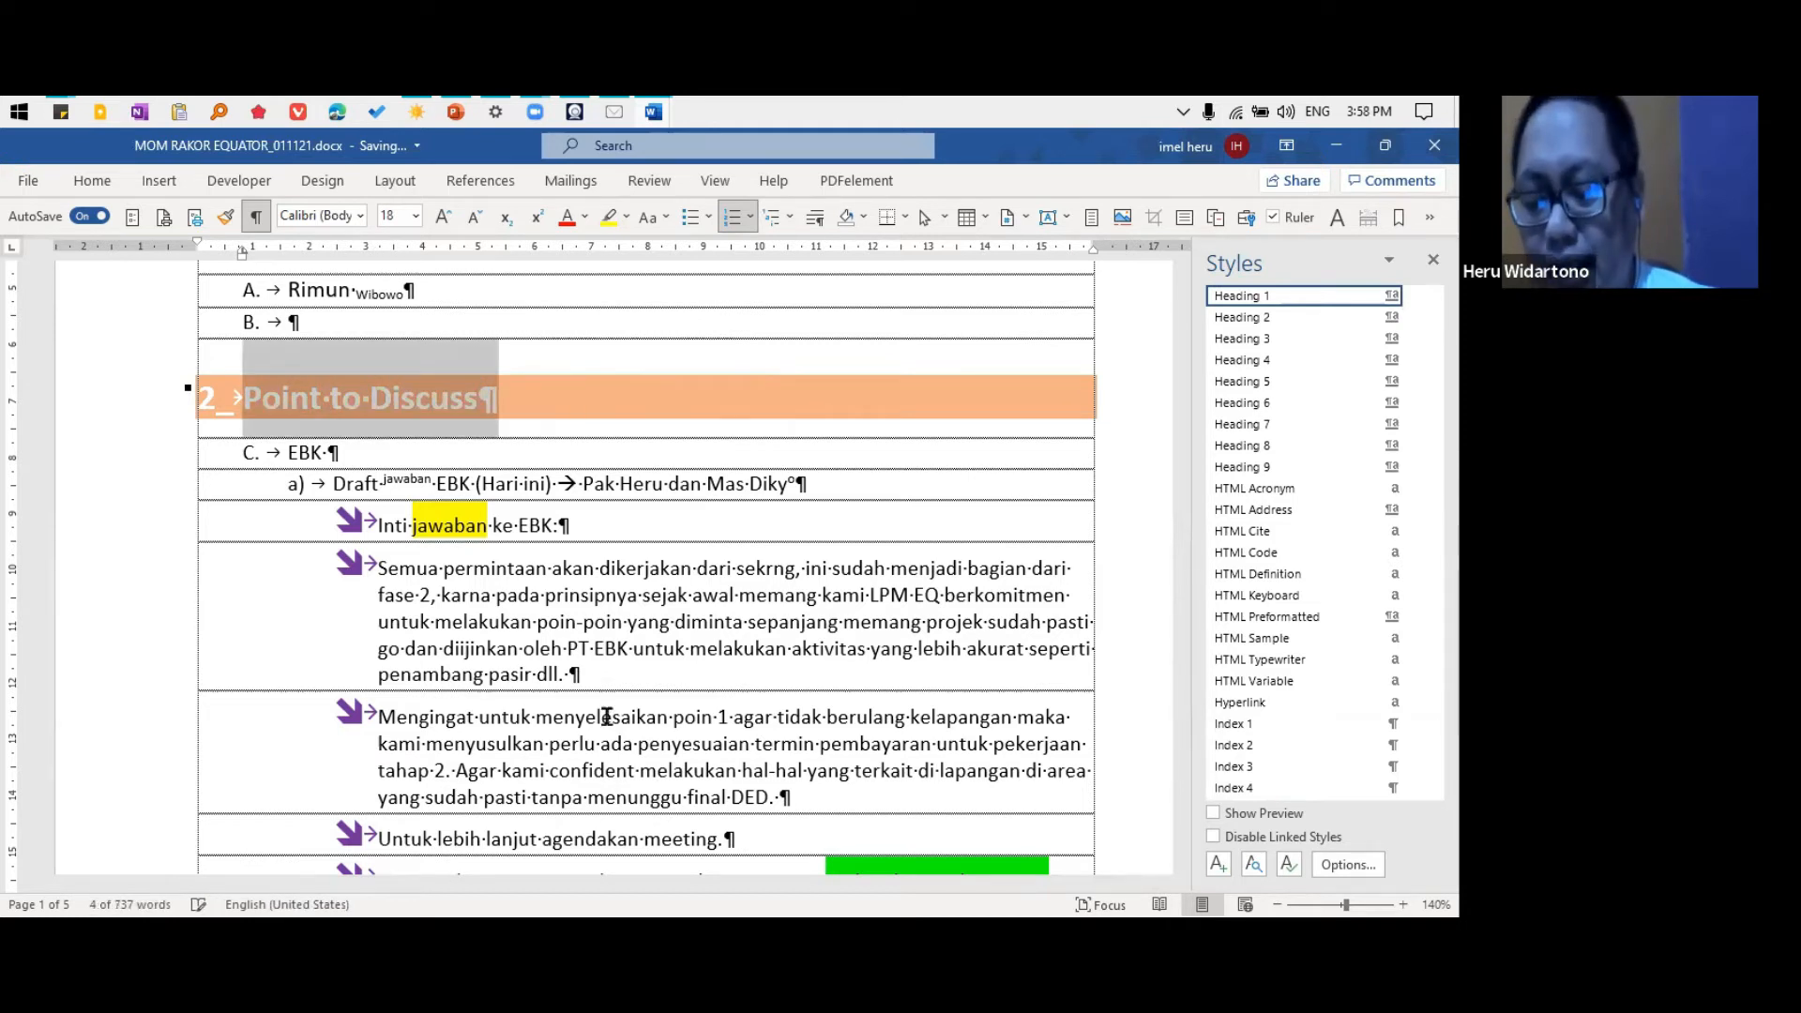
key("shift+F3")
key("shift+F3")
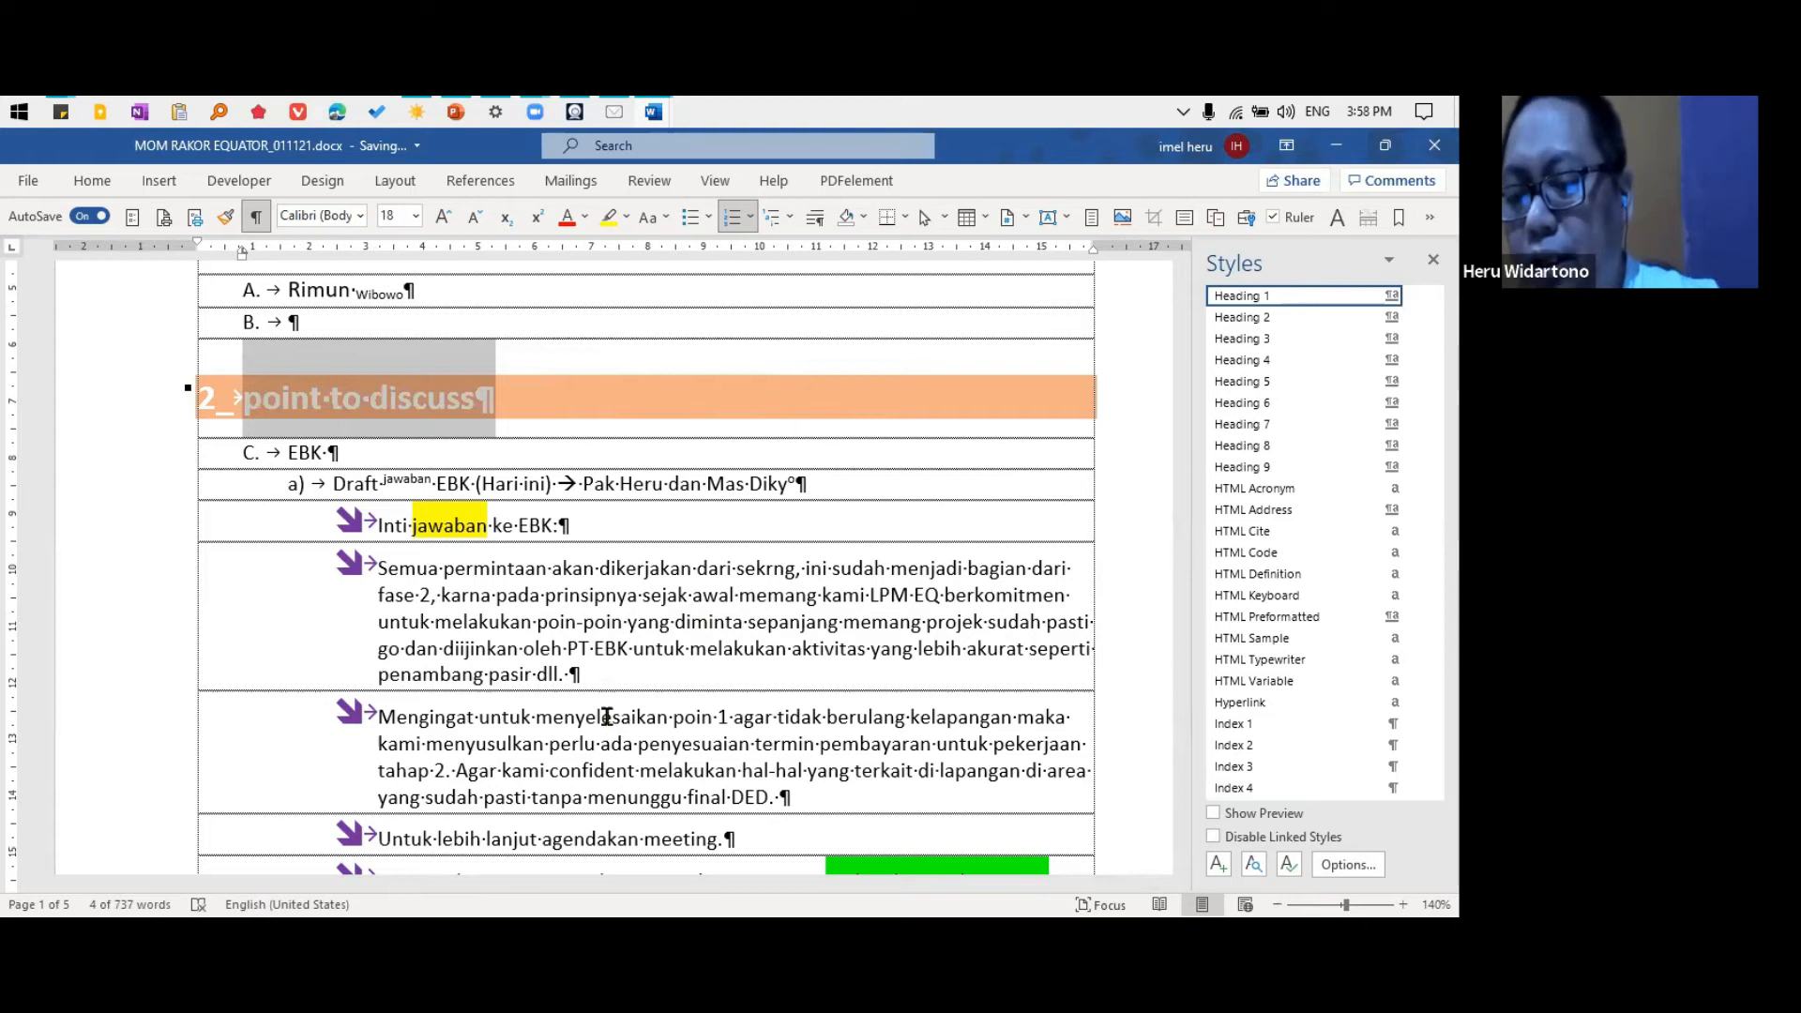
key("shift+F3")
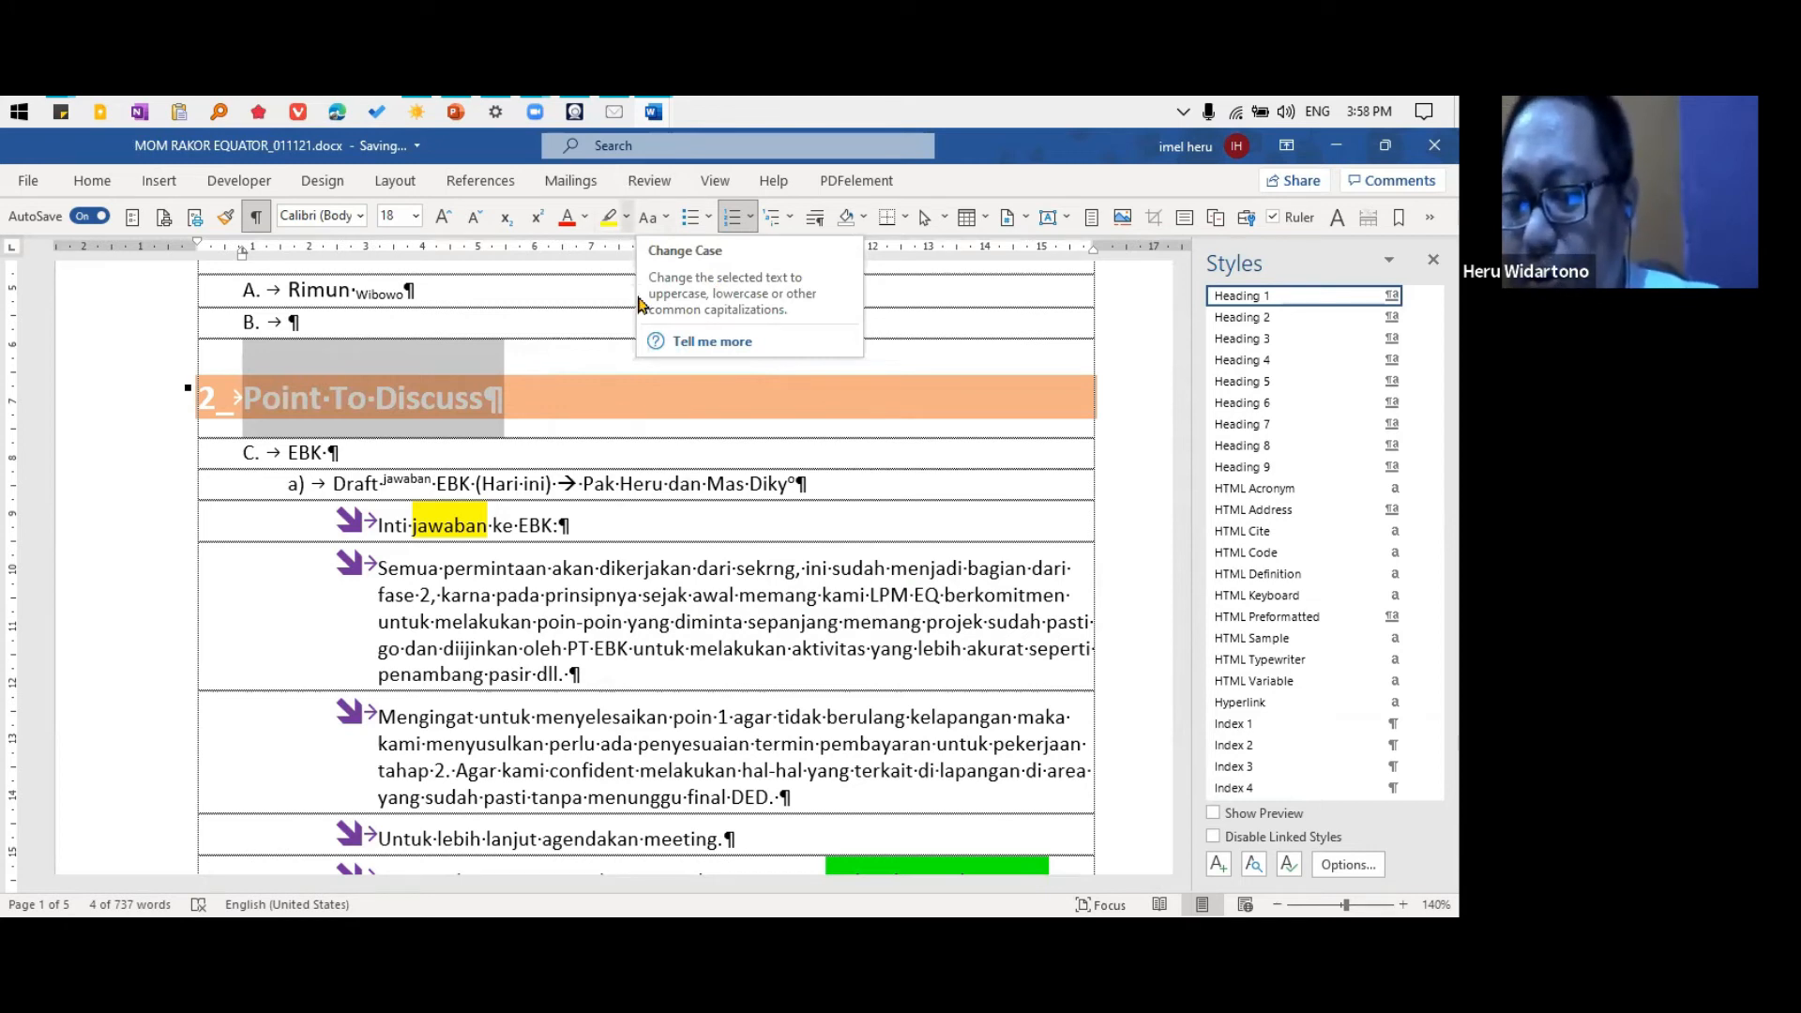
left_click(664, 219)
left_click(664, 220)
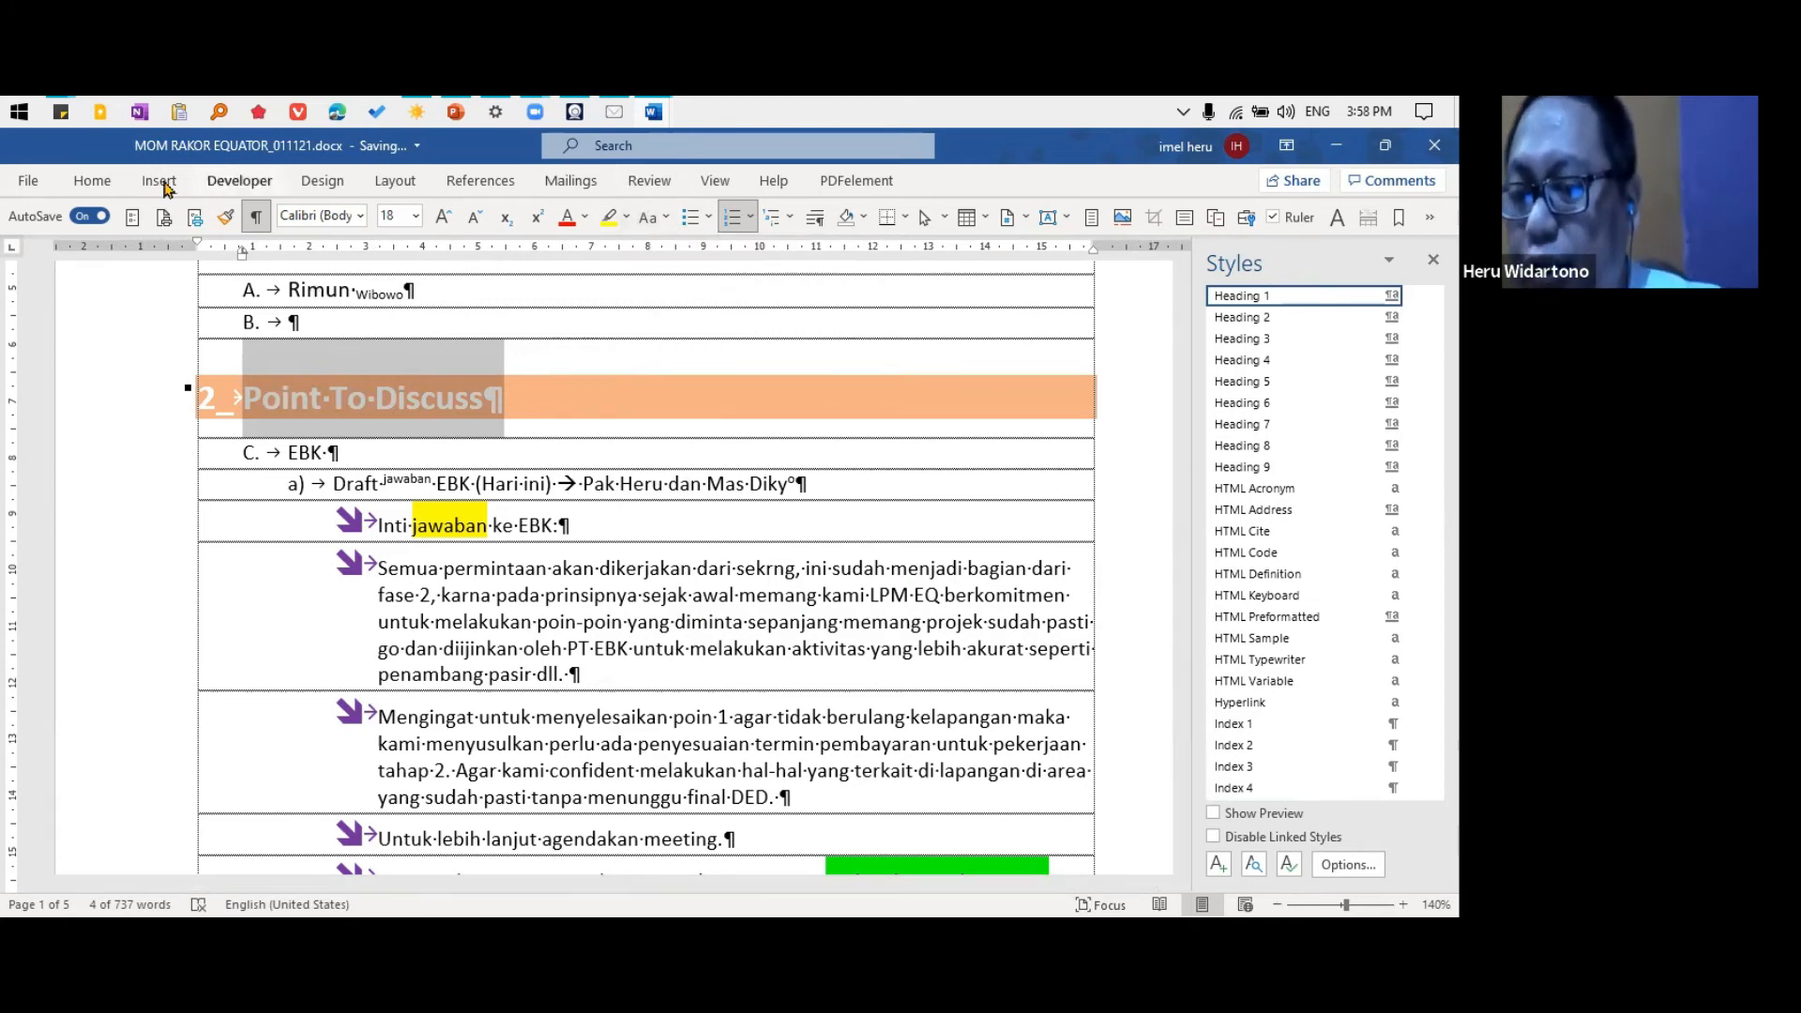
left_click(240, 180)
left_click(321, 182)
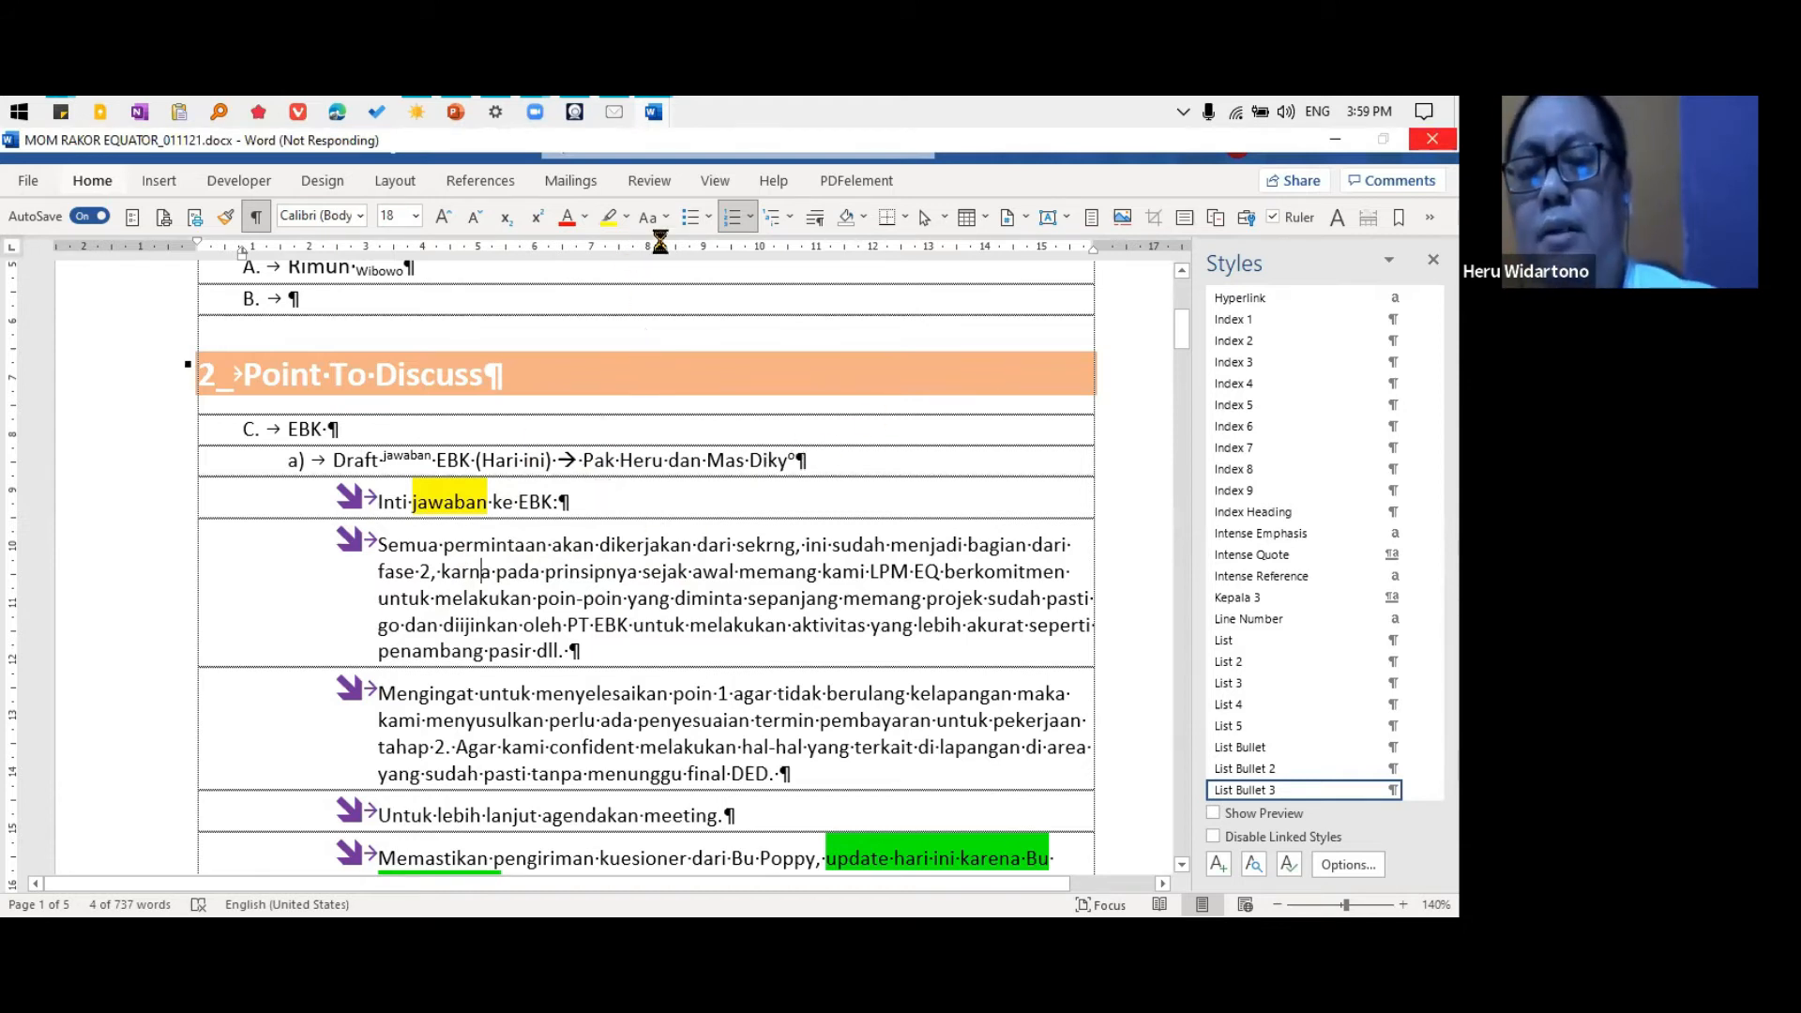
Force the unresponsive Word window to close, cancelling the problem report and the information recovery
mouse_move(653, 121)
left_click(684, 194)
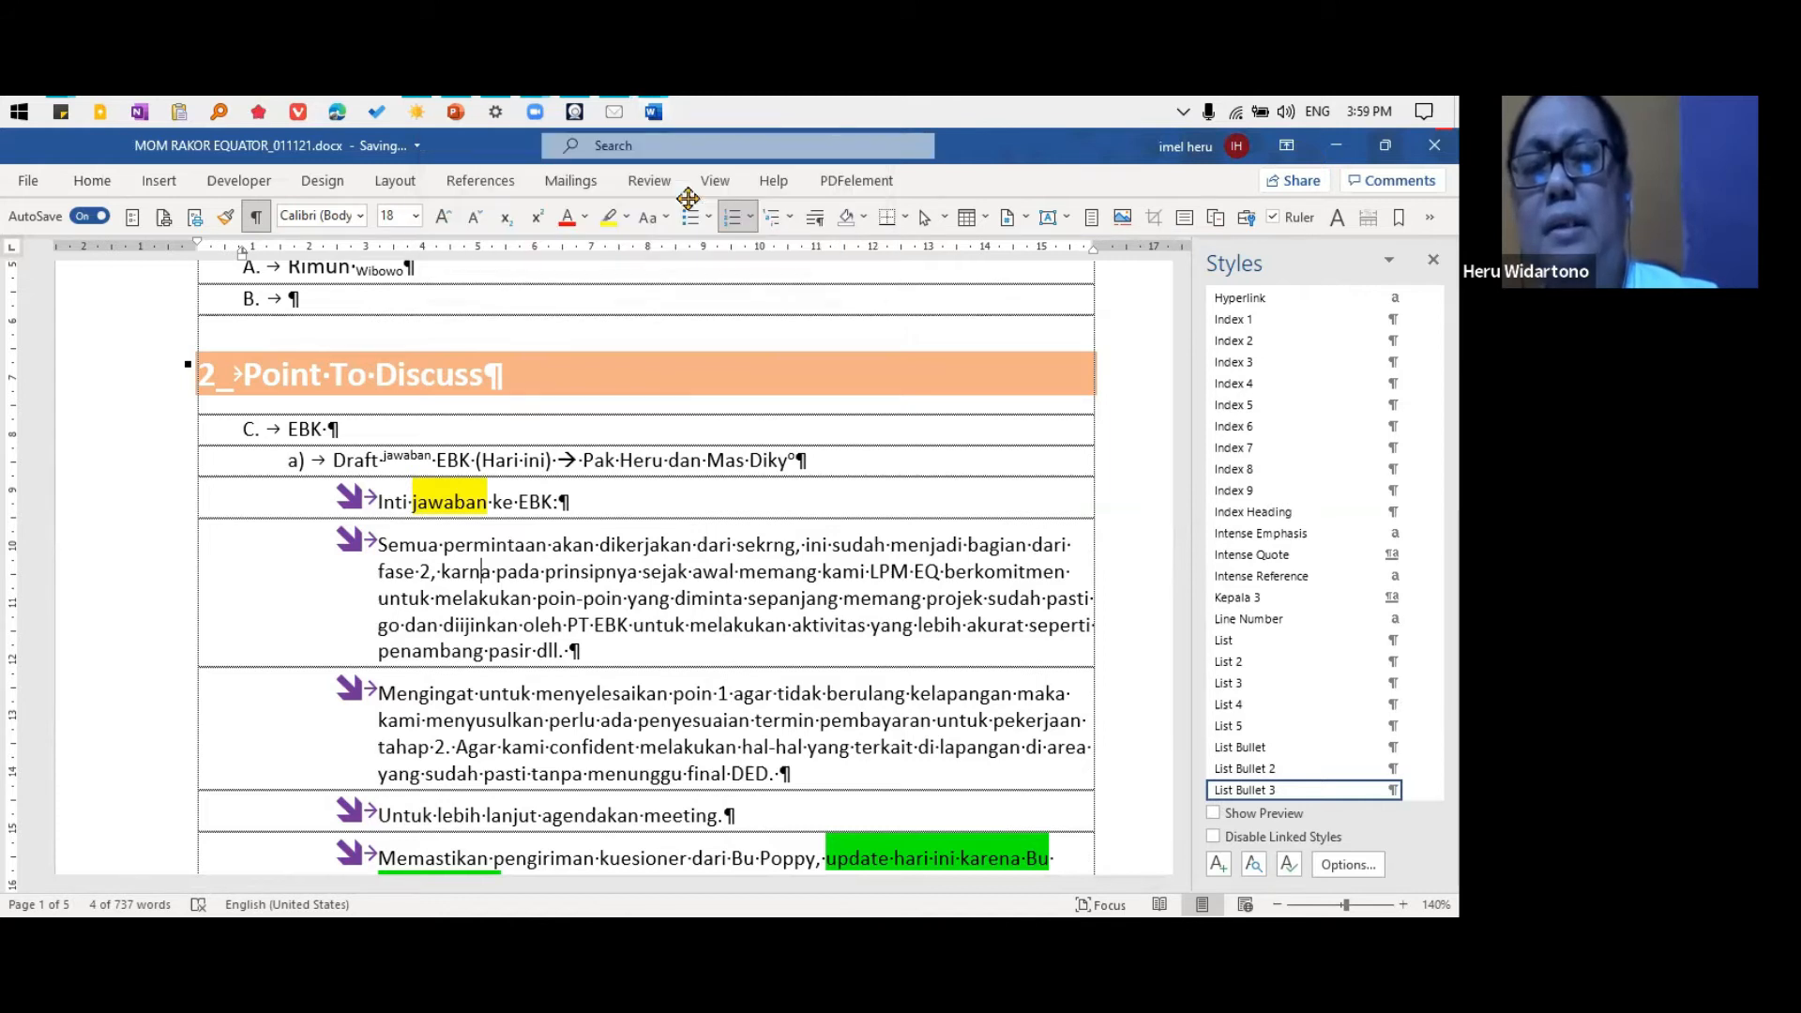
right_click(650, 120)
left_click(605, 228)
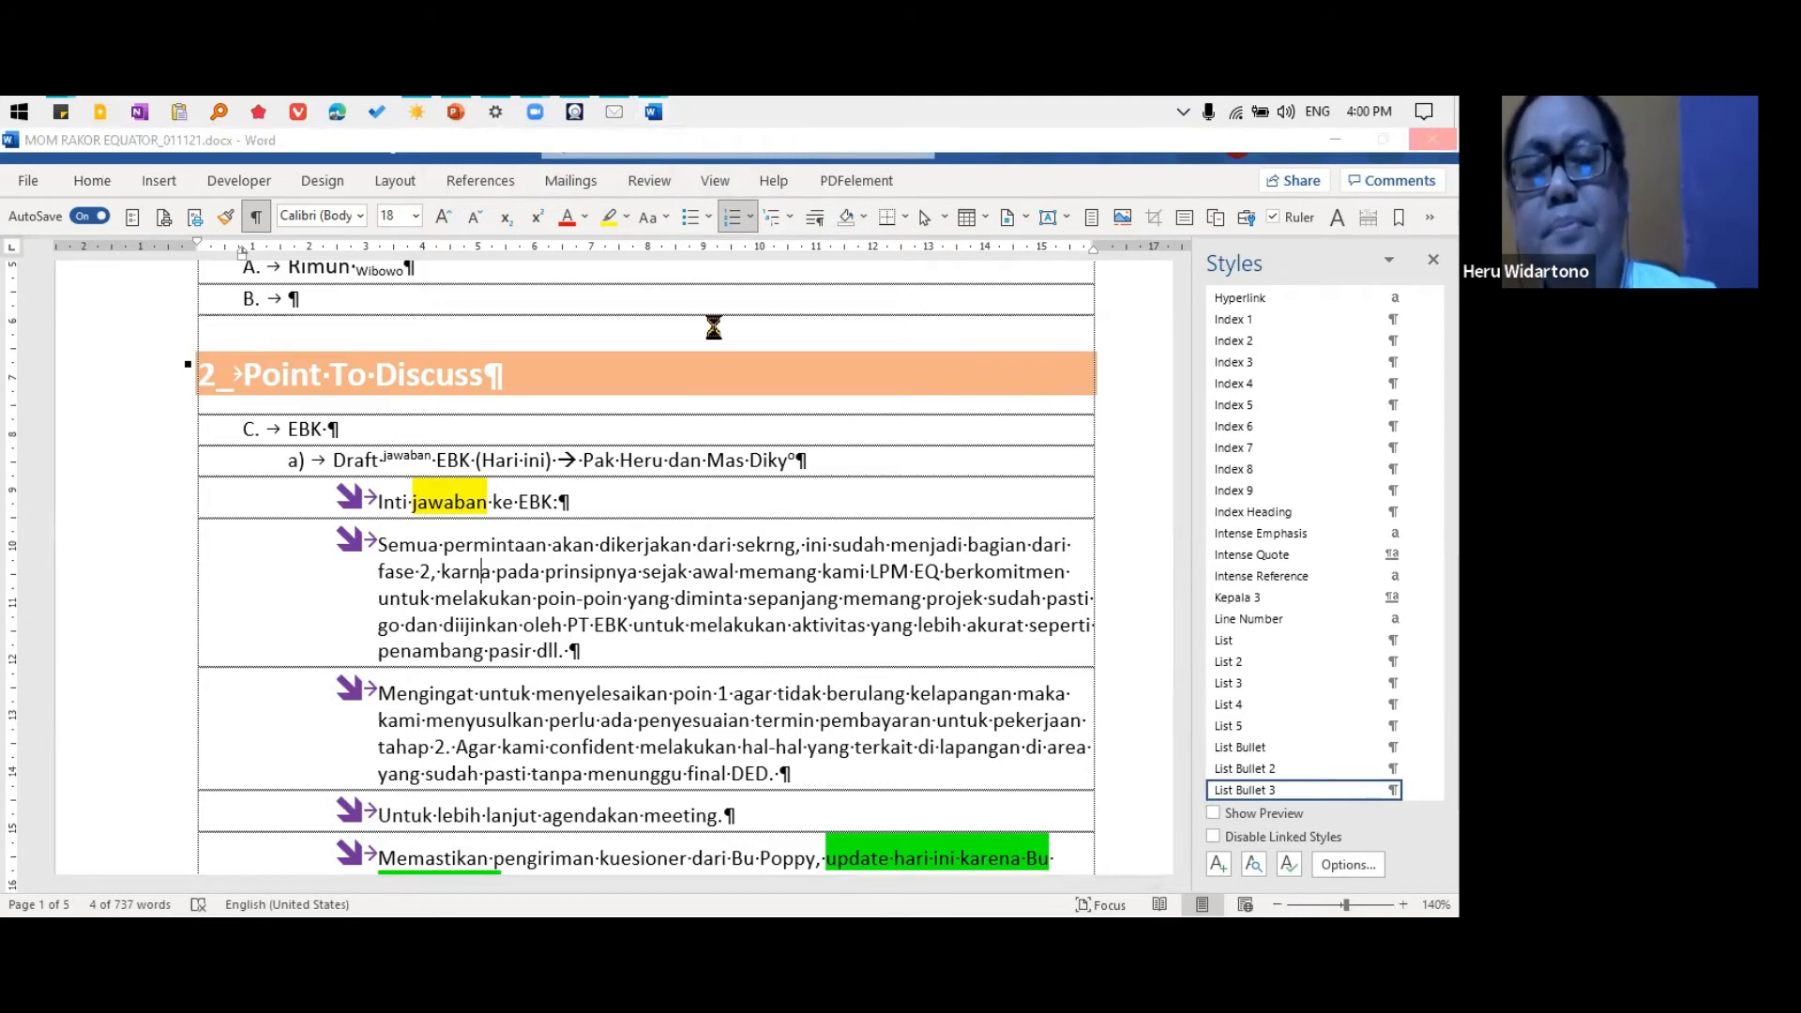
left_click(669, 540)
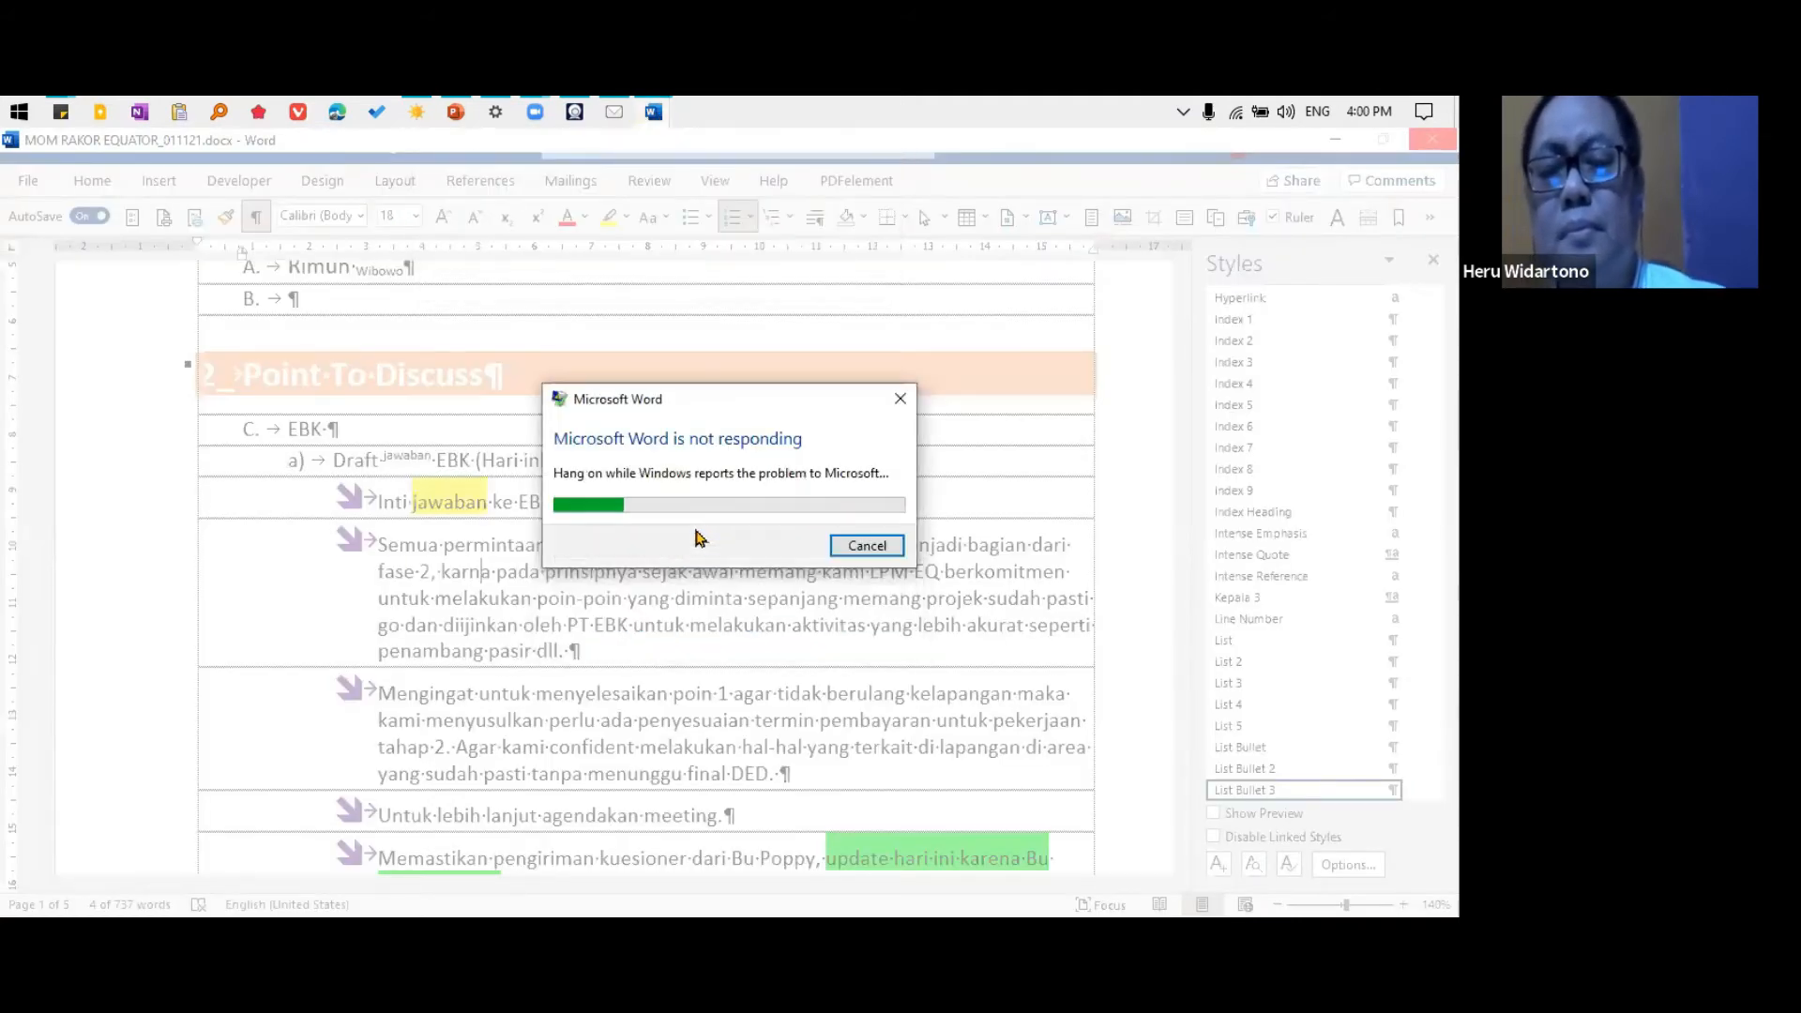
left_click(867, 548)
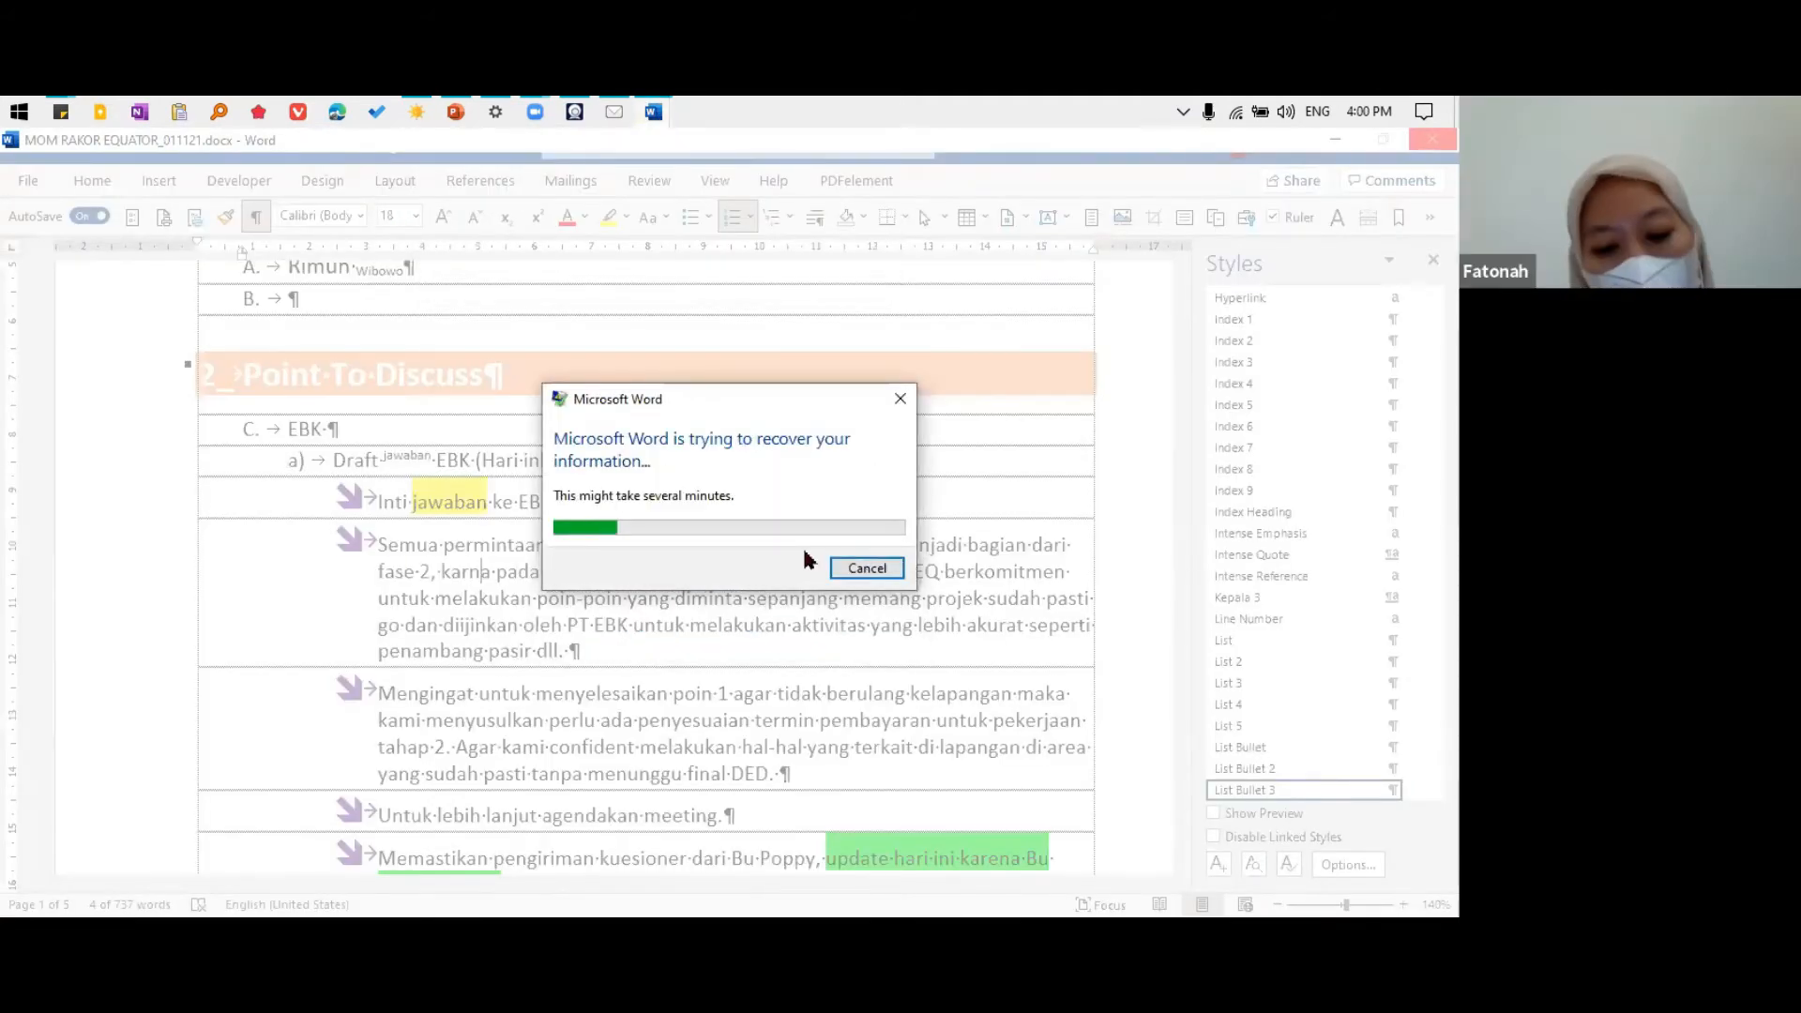
left_click(865, 568)
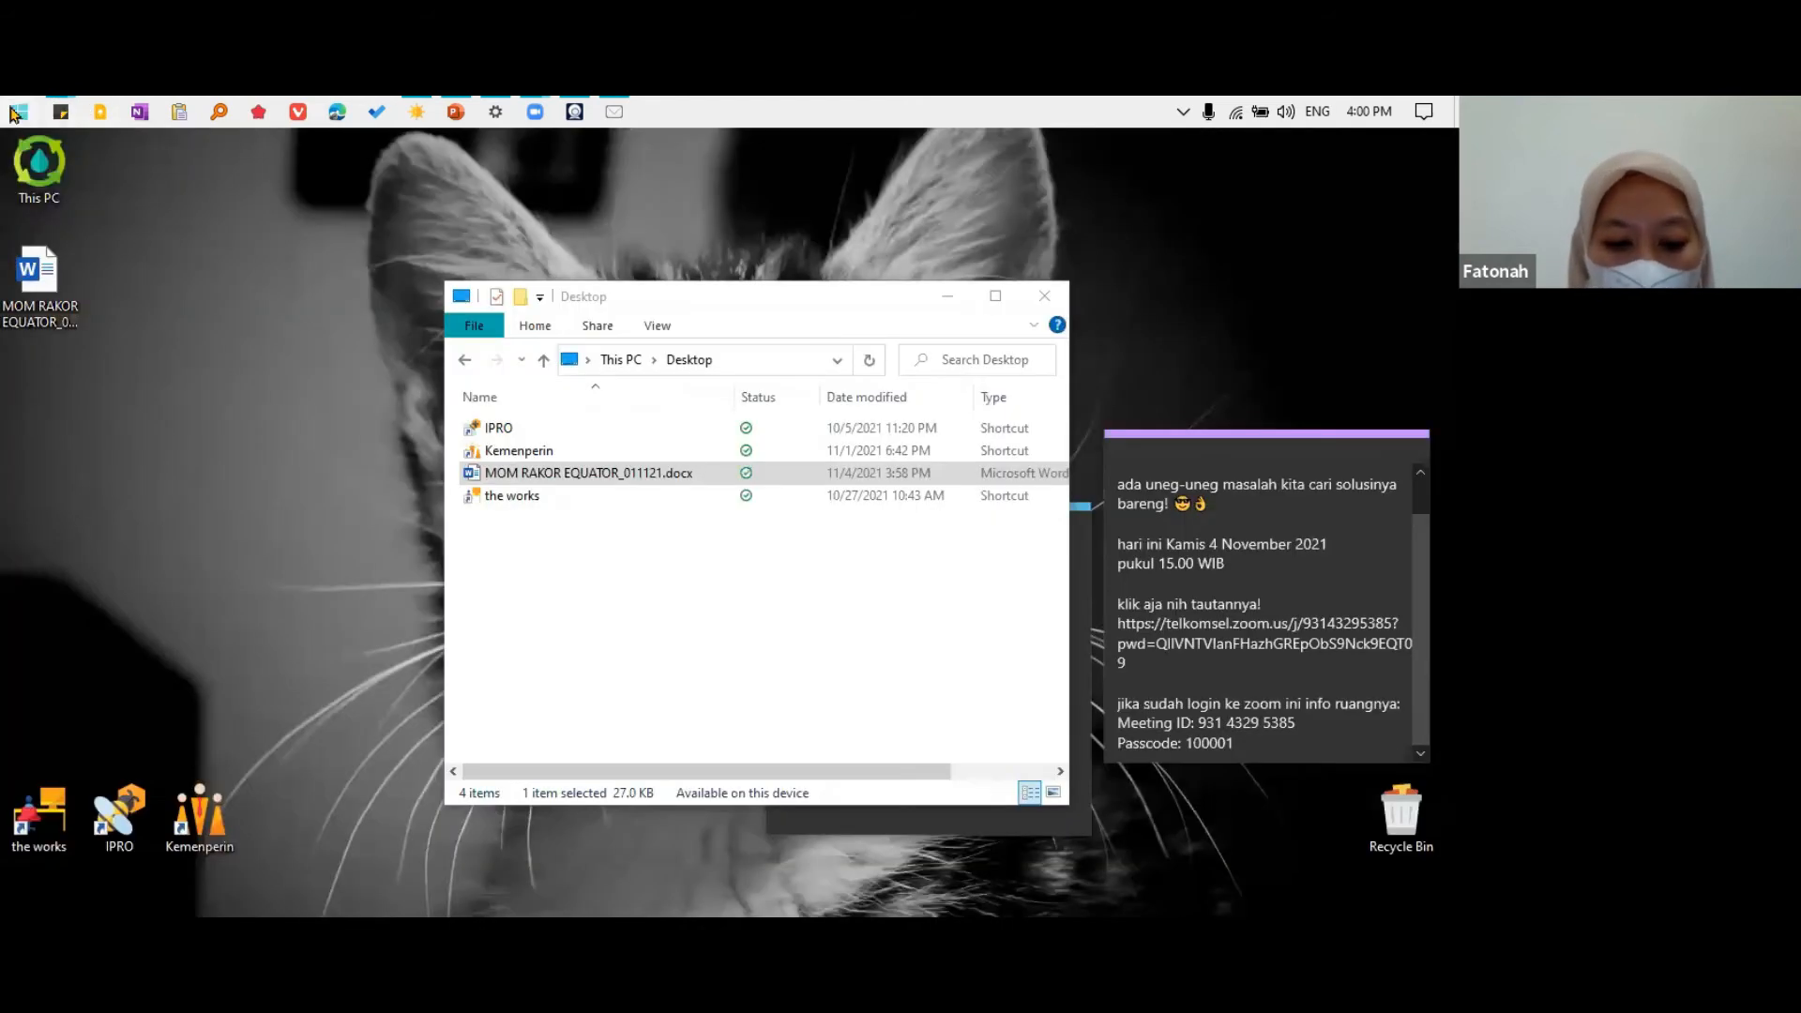
Restart Word and bring up the auto-recovered Document1
left_click(19, 111)
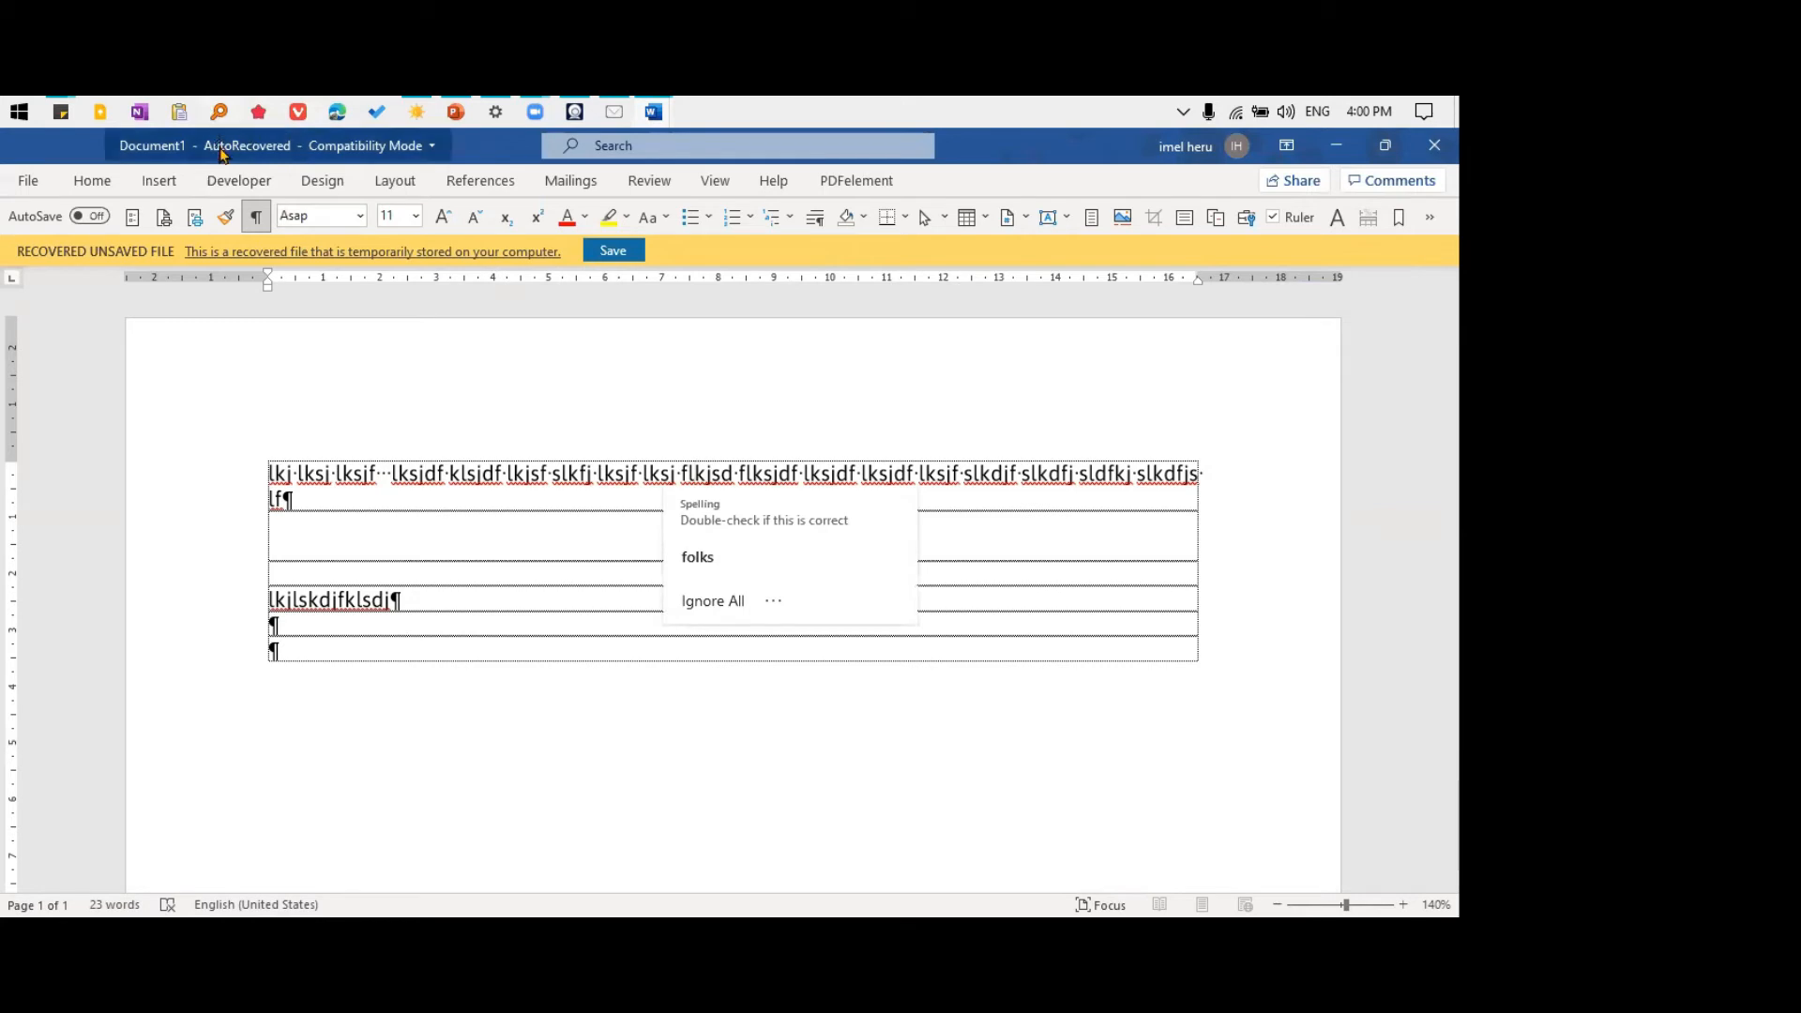
left_click(558, 490)
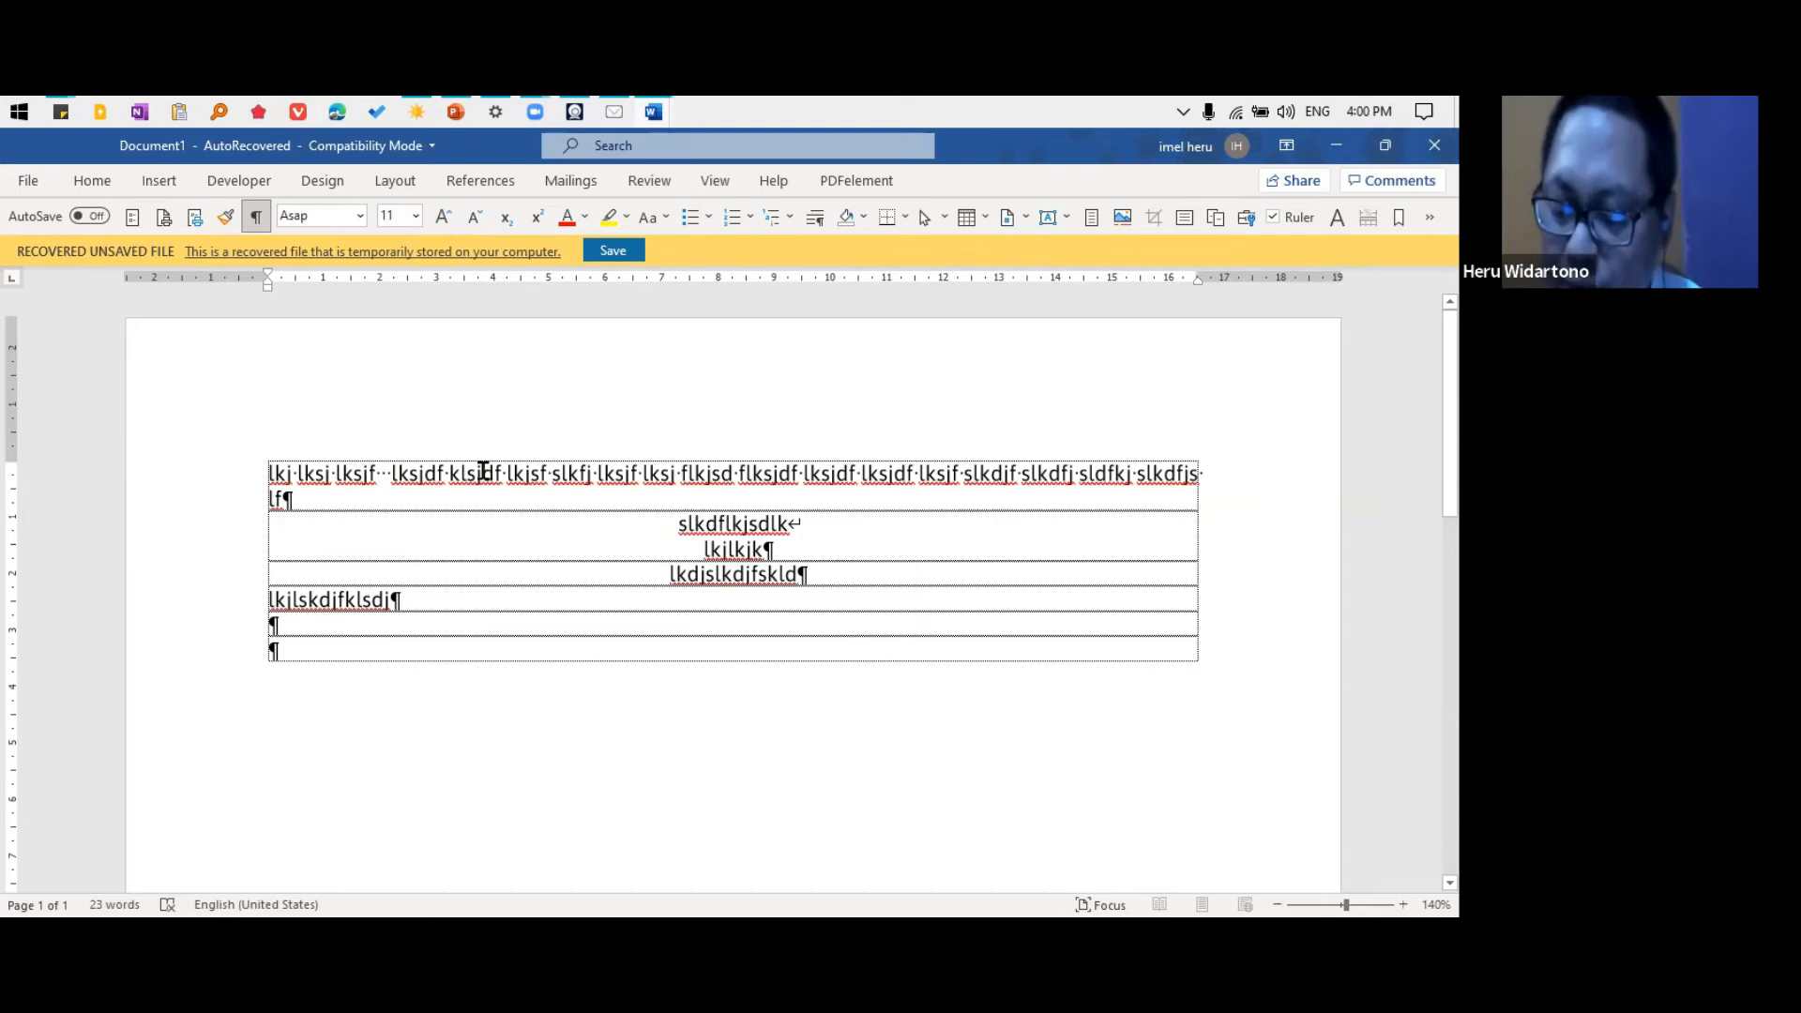
Display the Styles pane in the recovered document and dismiss the spelling suggestions
key("ctrl+alt+shift+s")
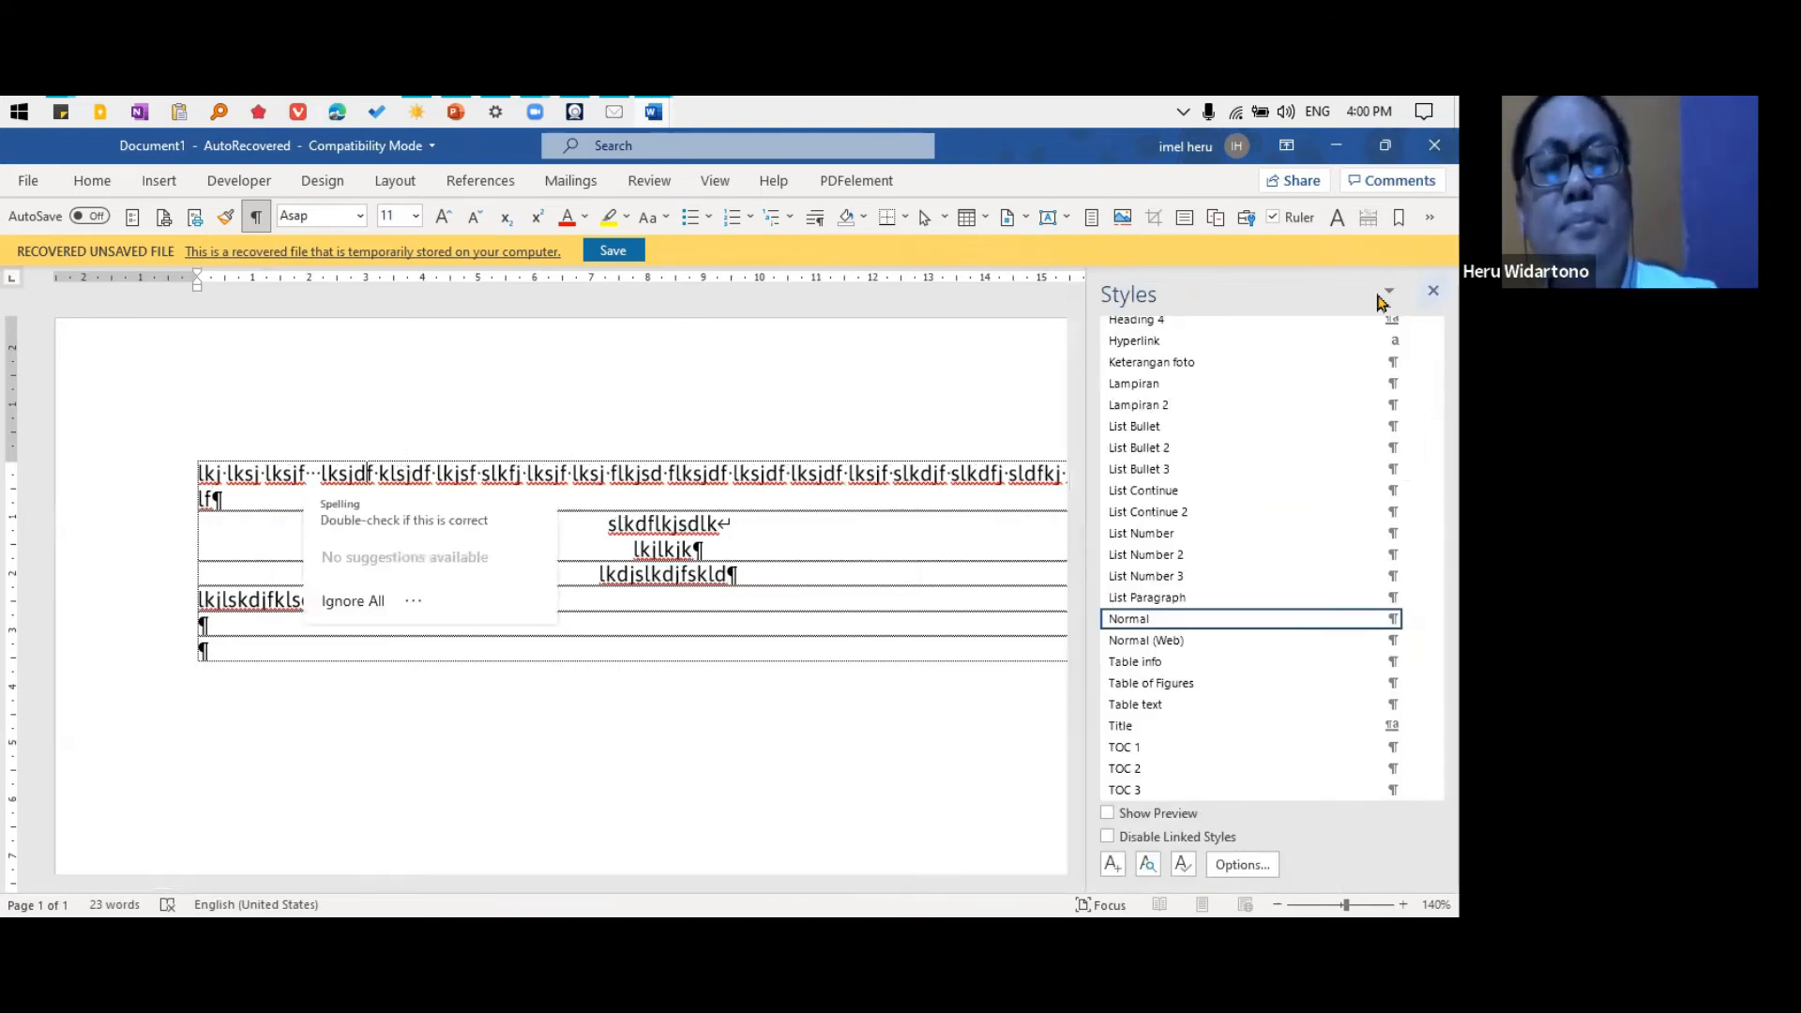
left_click(598, 474)
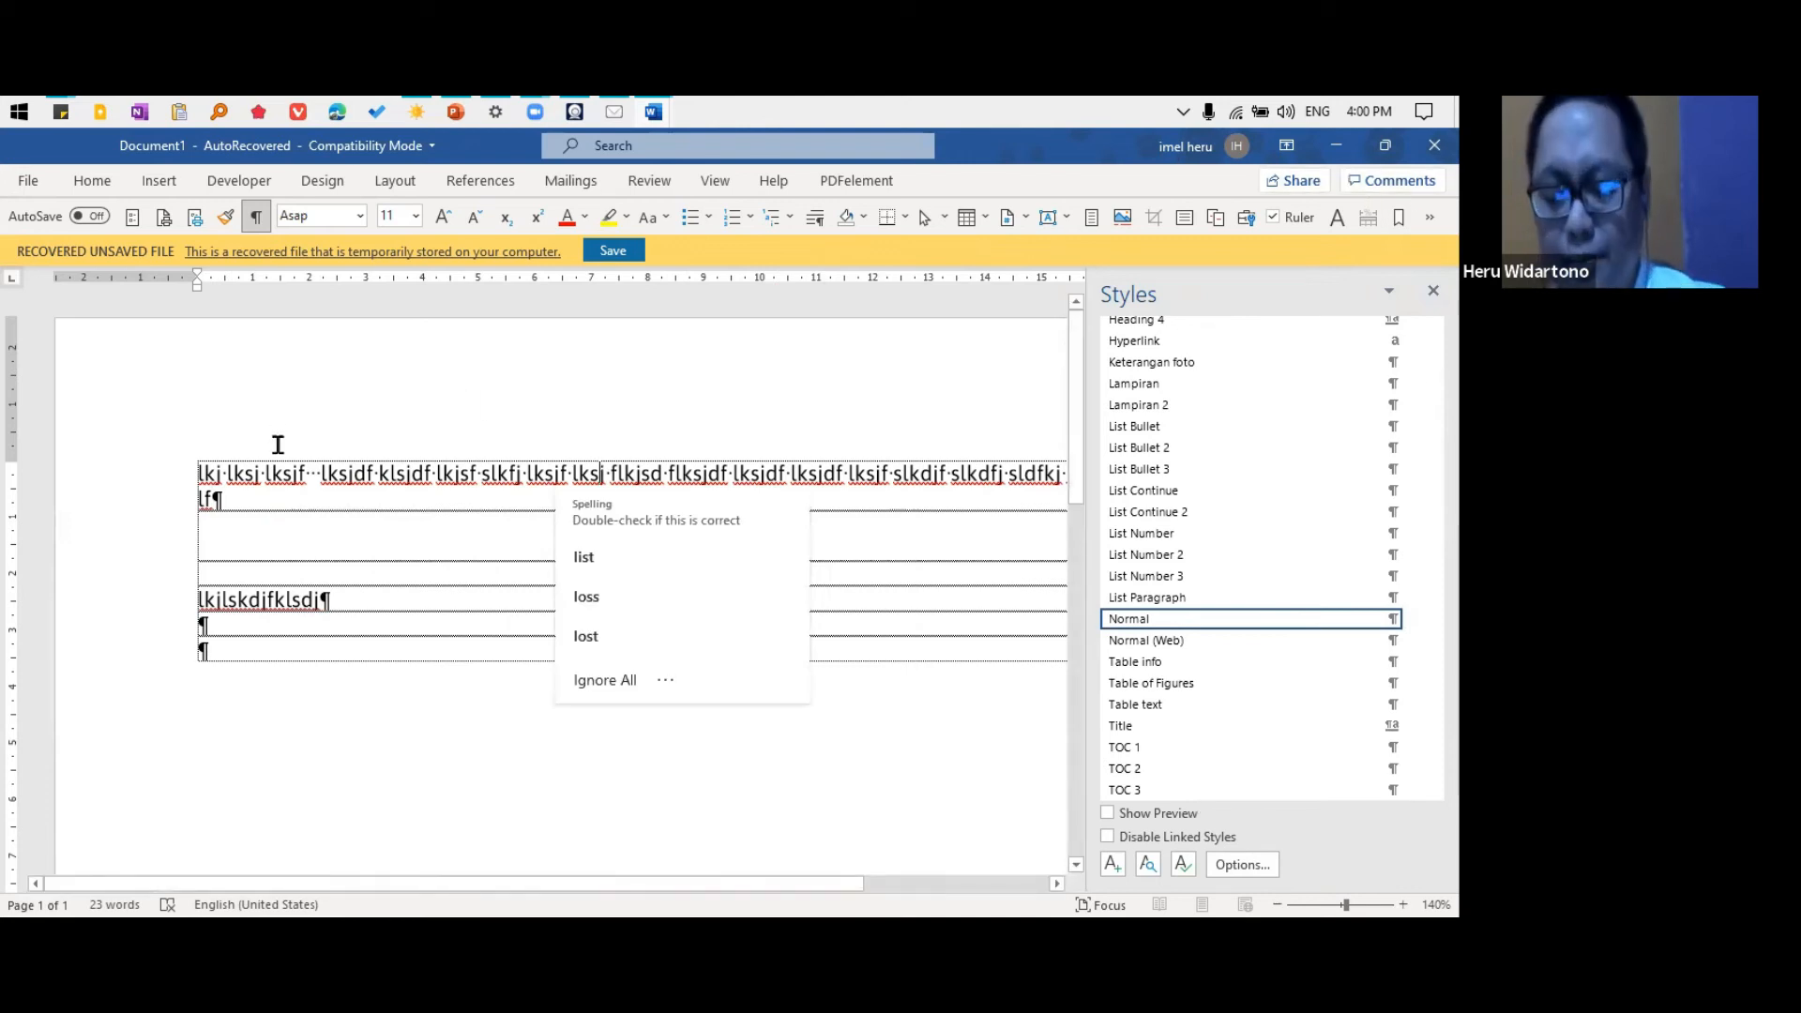
key("Escape")
Create a blank document and open MOM RAKOR EQUATOR_011121.docx from the Desktop entry among the recent files
key("ctrl+n")
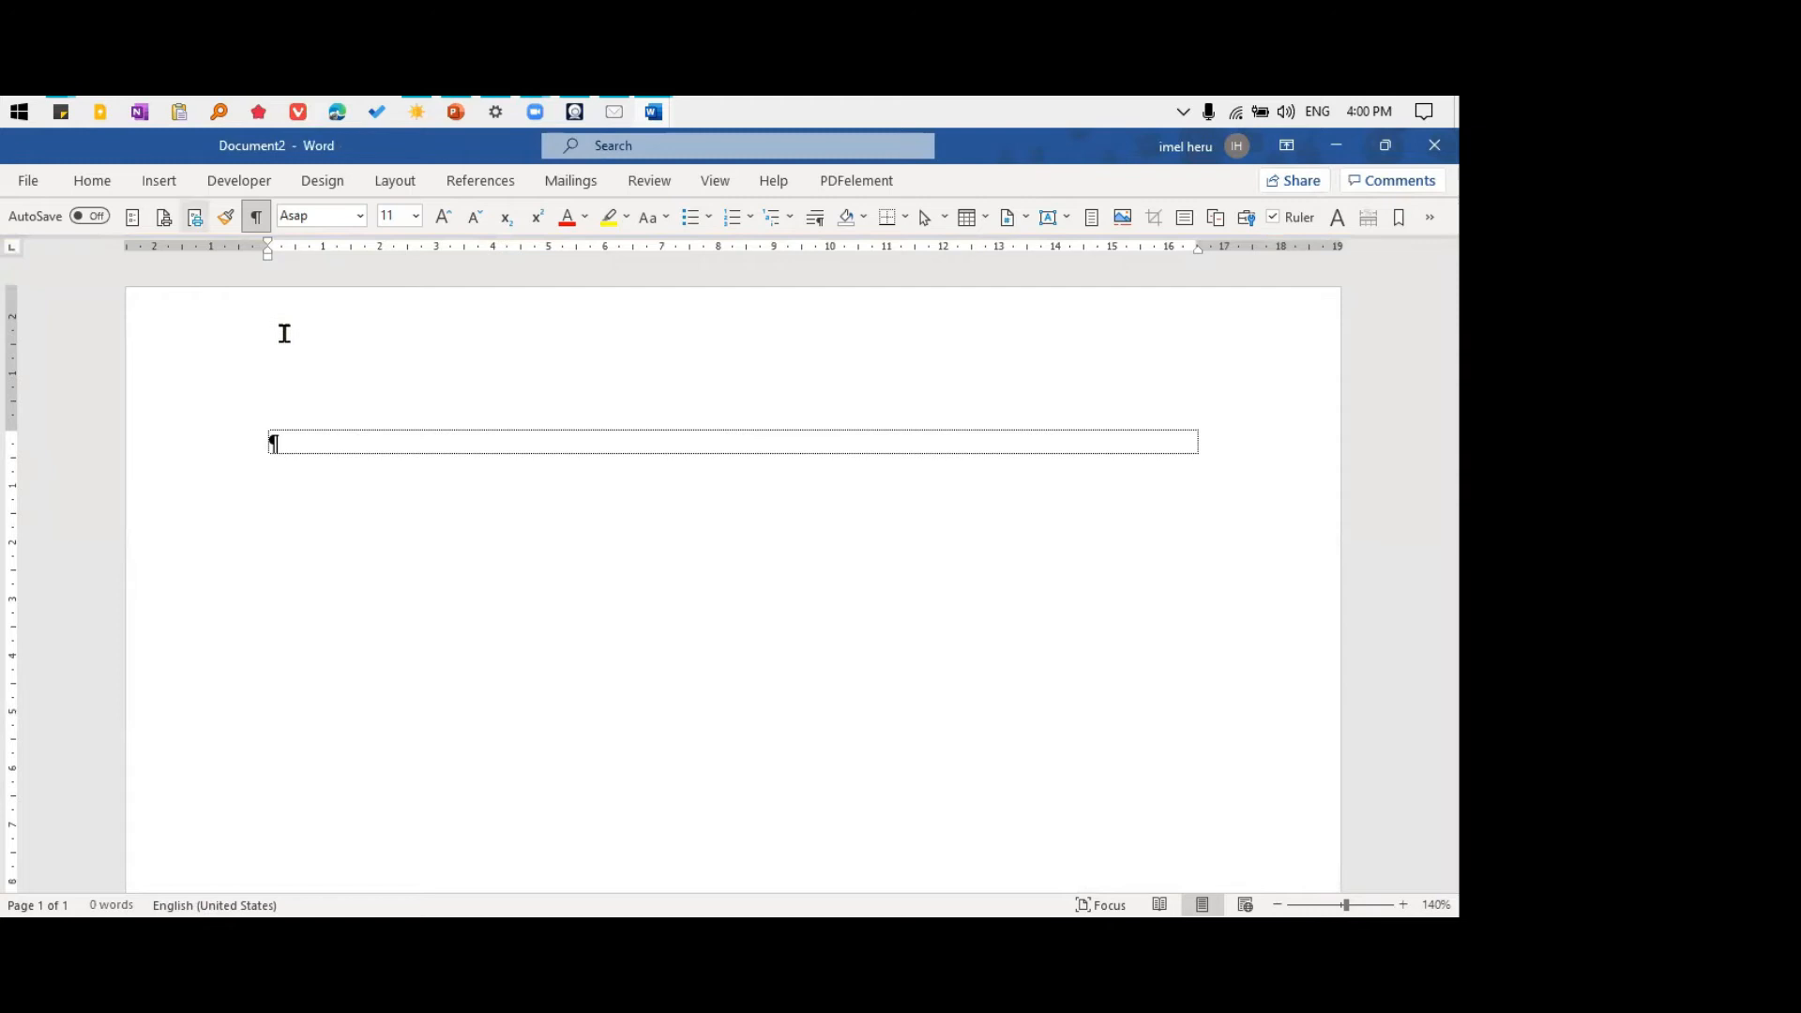
left_click(29, 182)
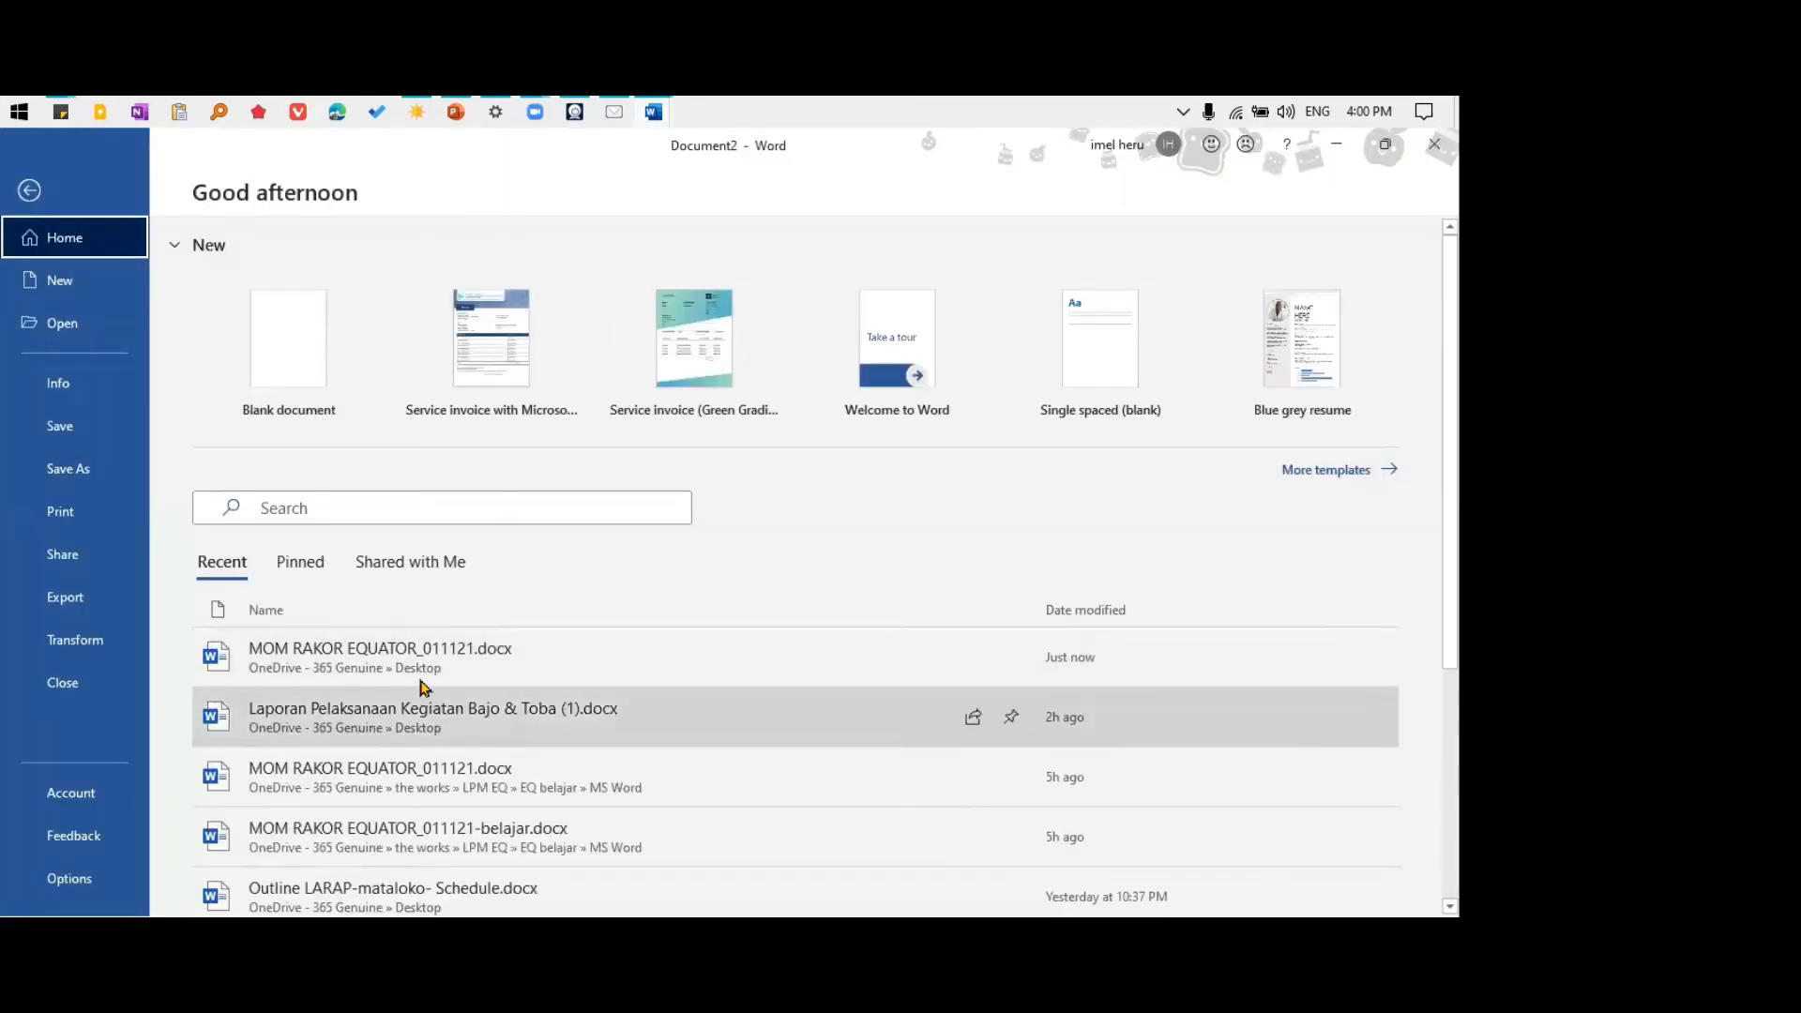
left_click(310, 650)
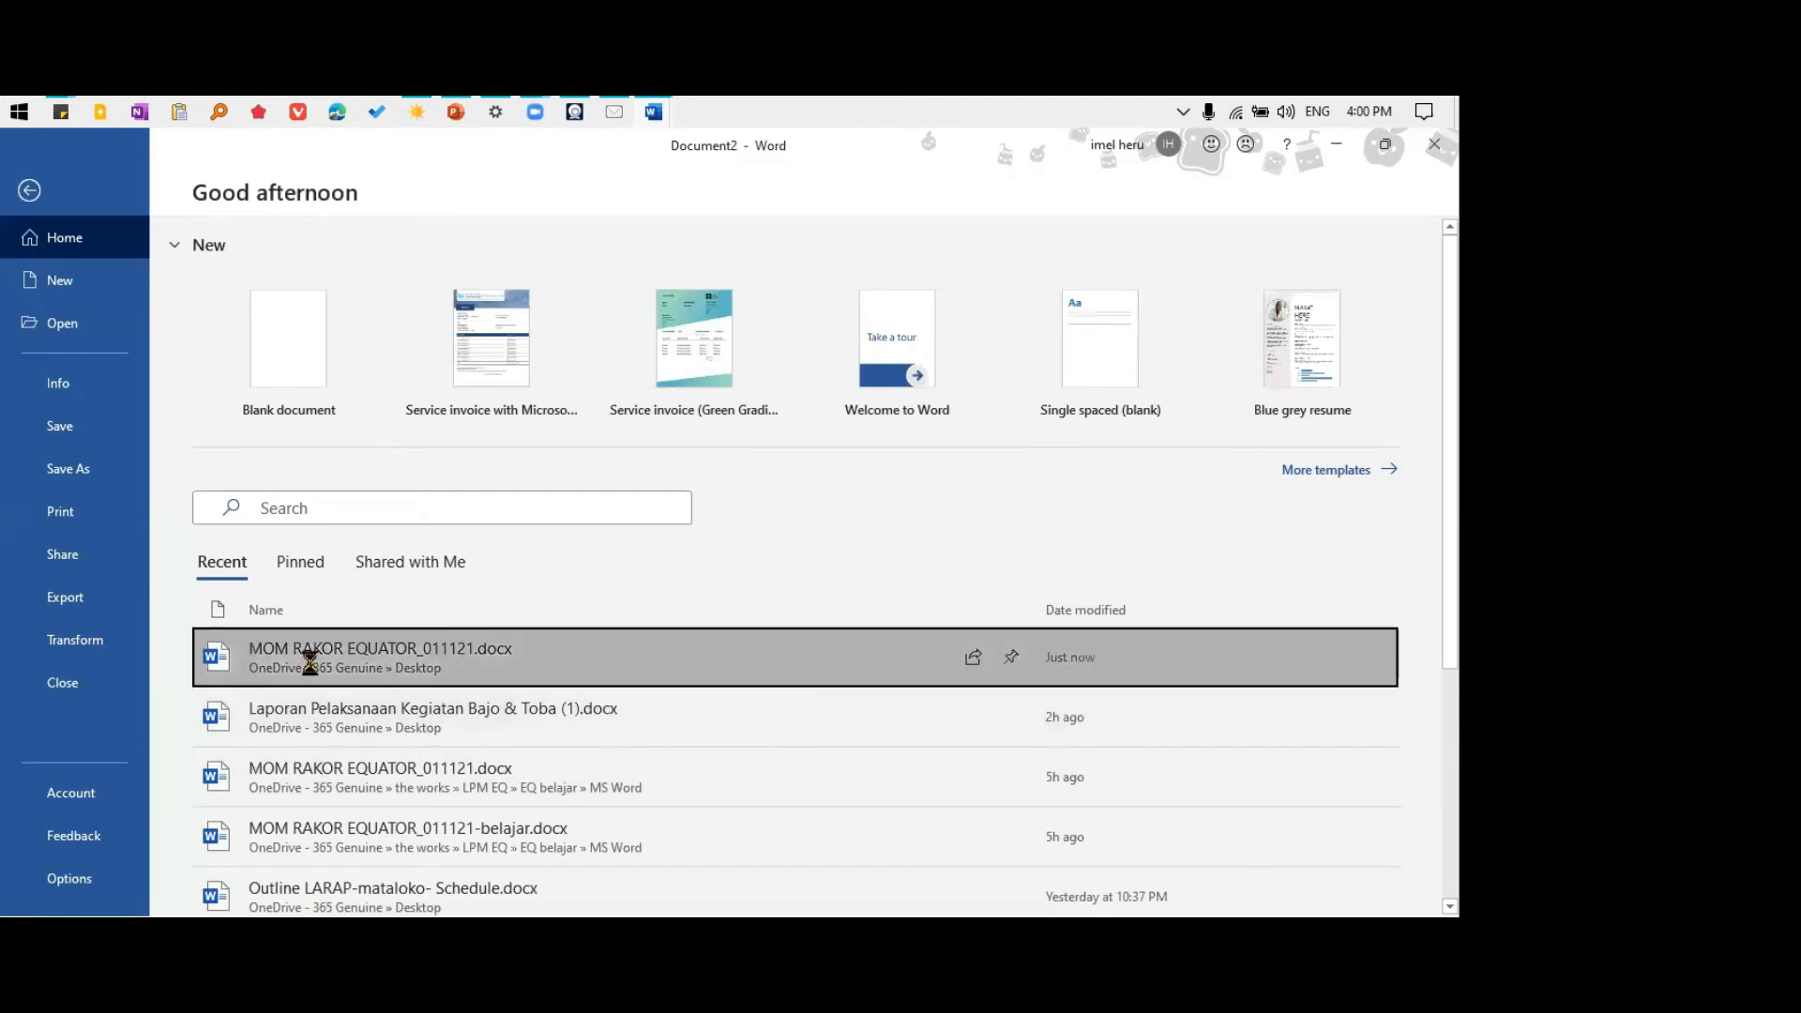
scroll(514, 597, "down", 4)
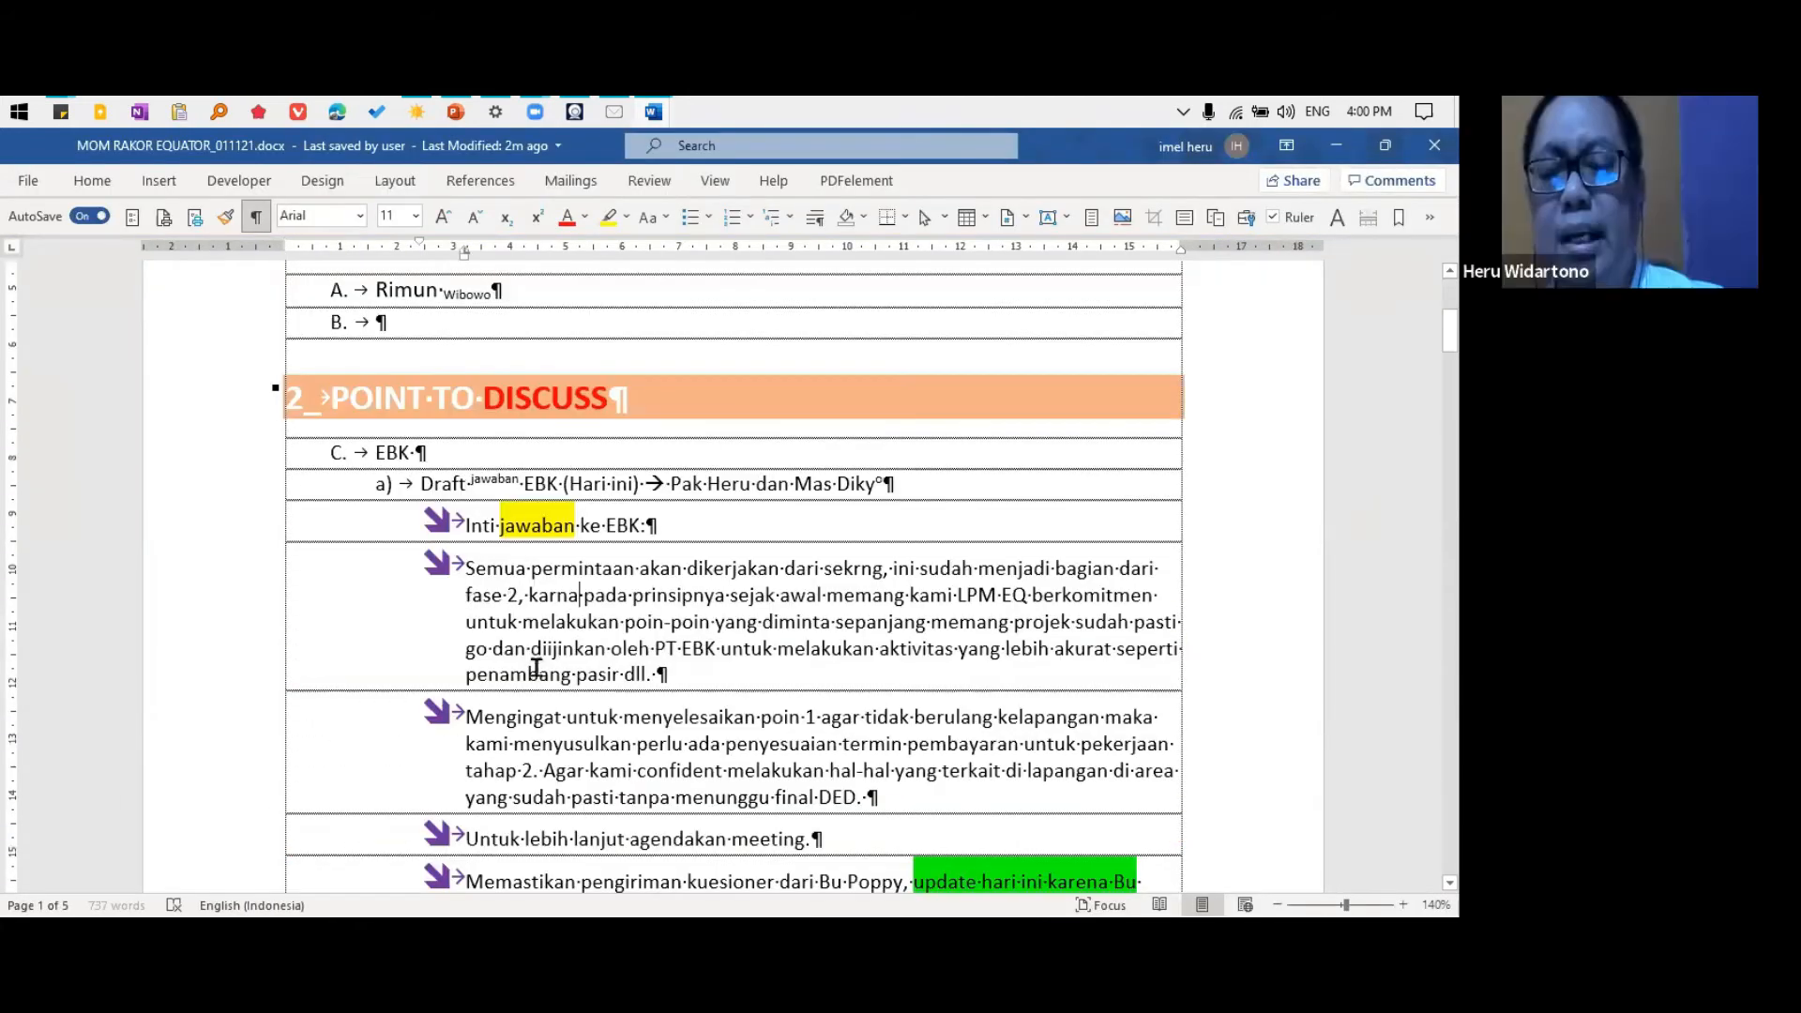
Place the cursor in the bullet paragraph starting "Semua permintaan" and display the Styles pane
mouse_move(548, 595)
left_mouse_down()
mouse_move(572, 650)
mouse_move(567, 619)
left_mouse_up()
left_click(566, 619)
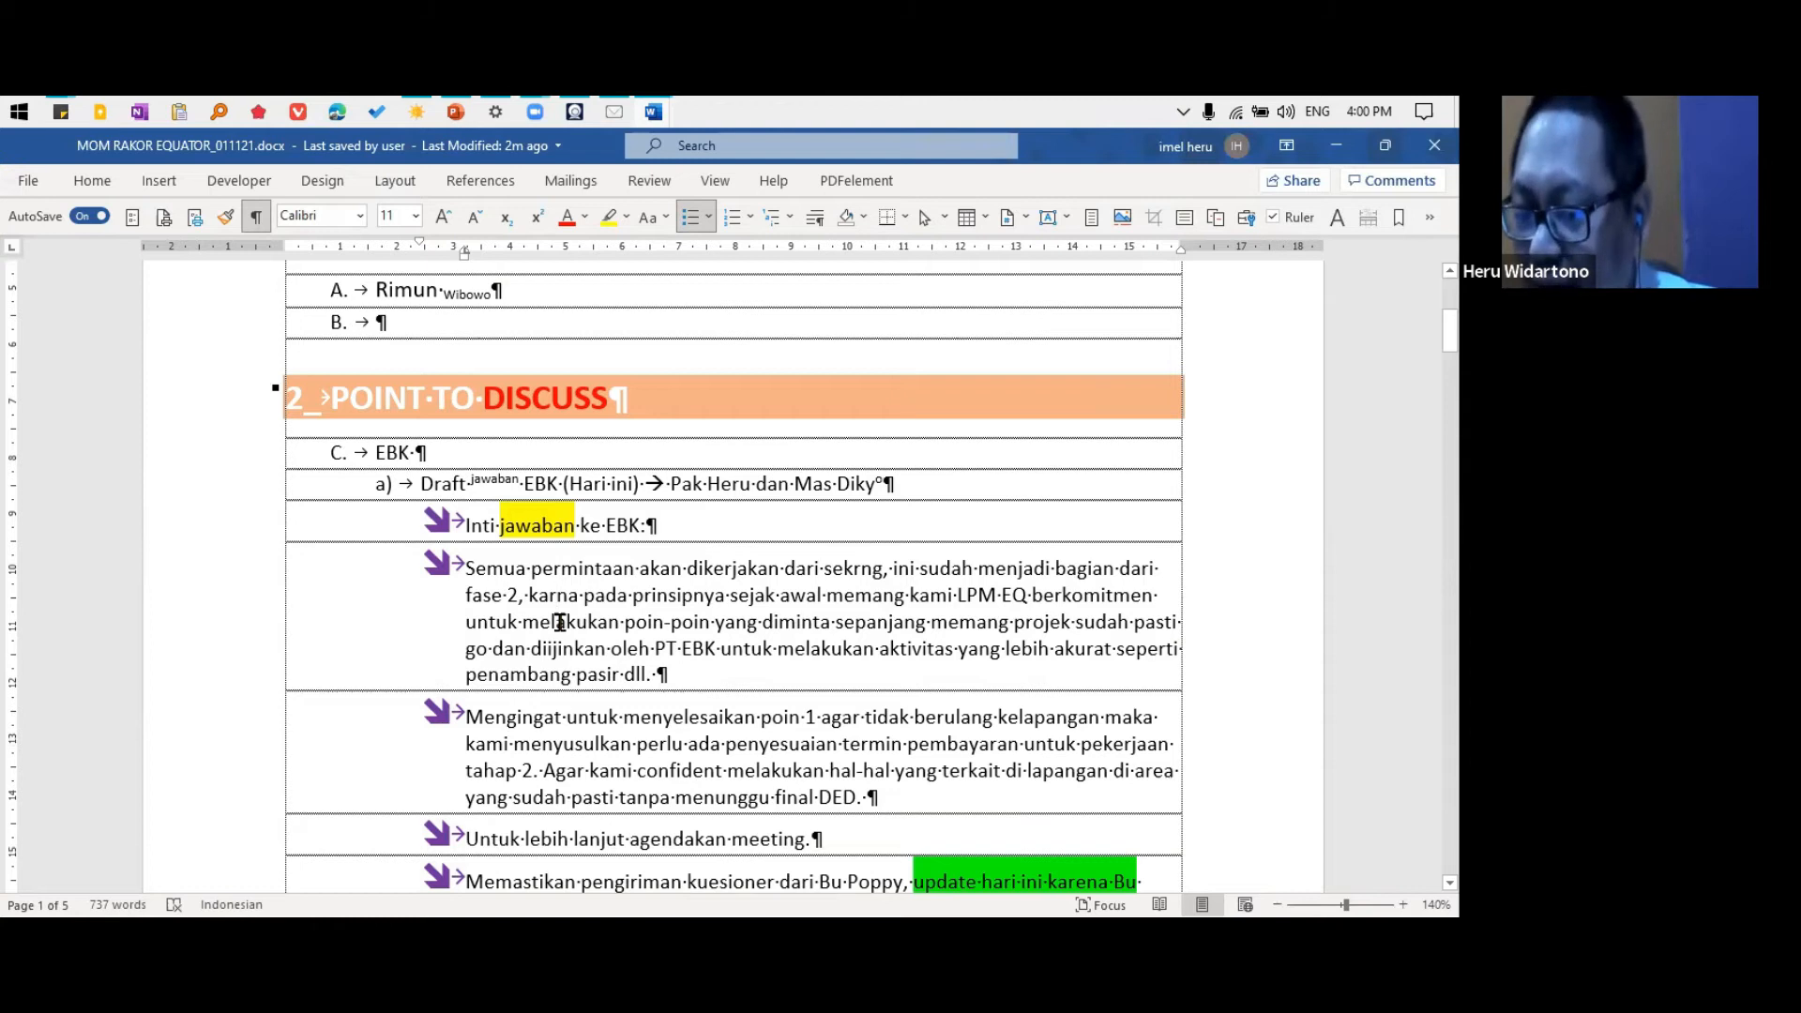
left_click(558, 622)
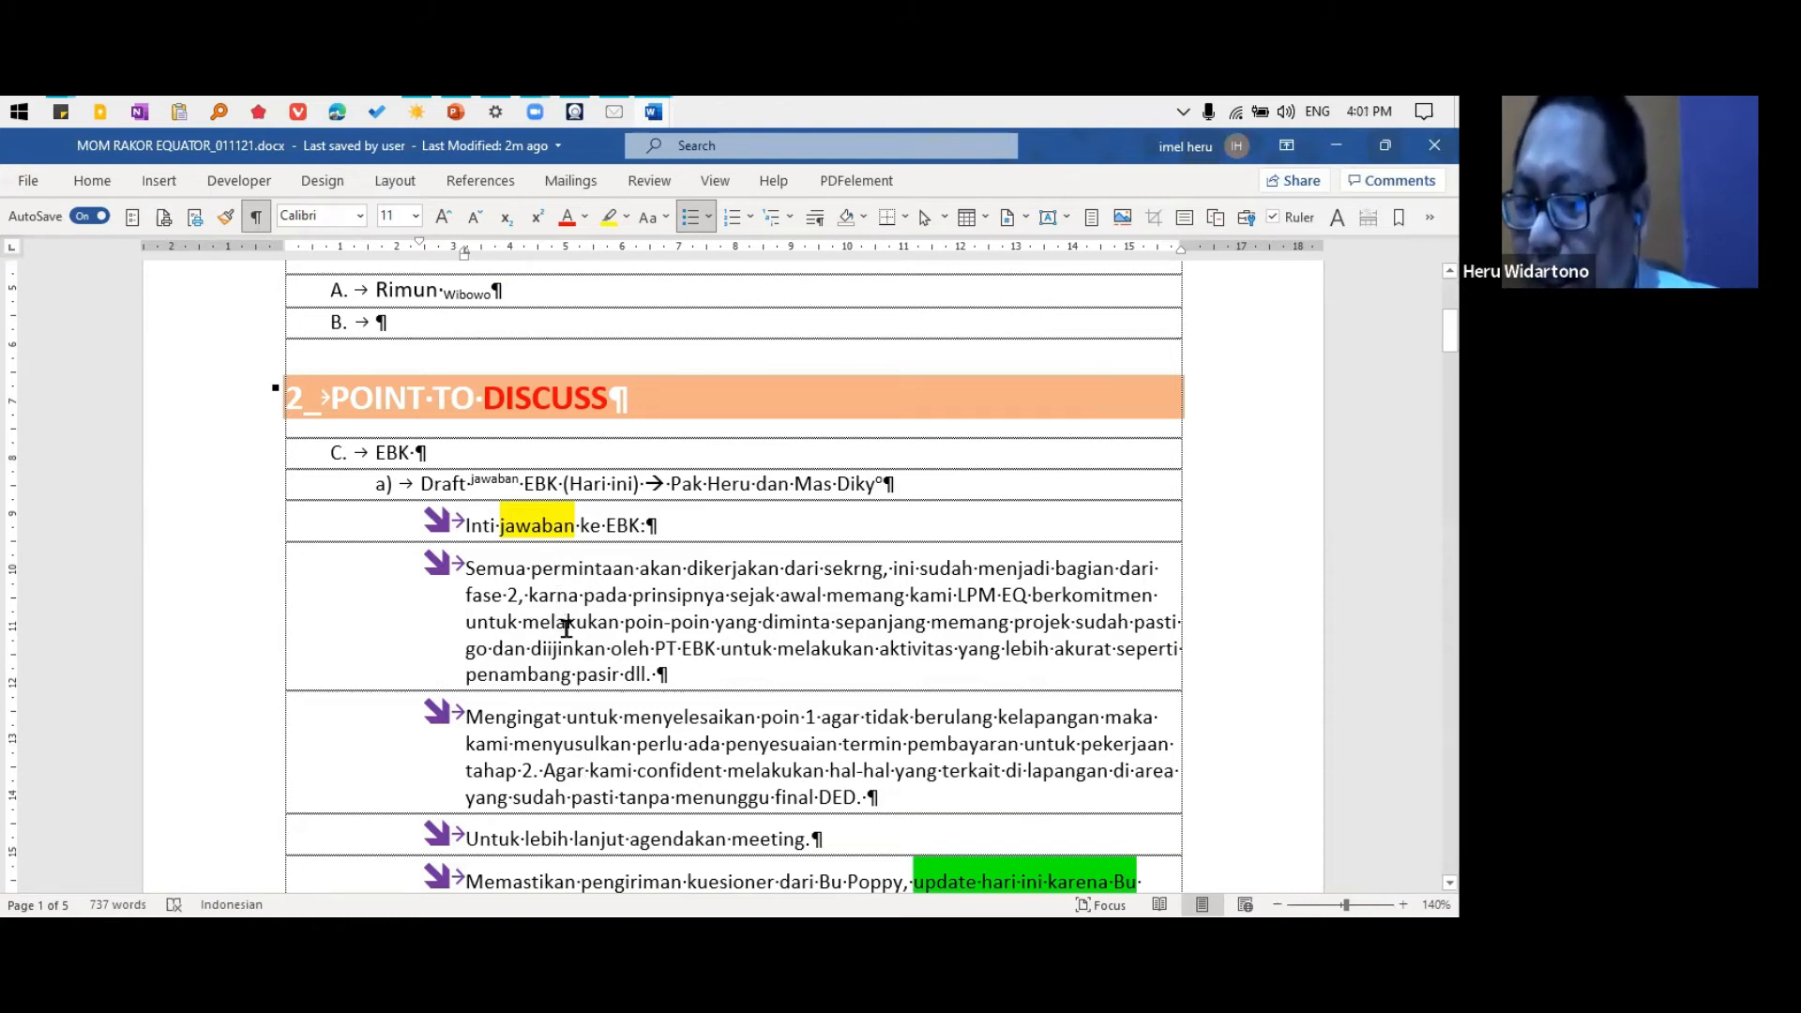
left_click_drag(513, 586, 589, 641)
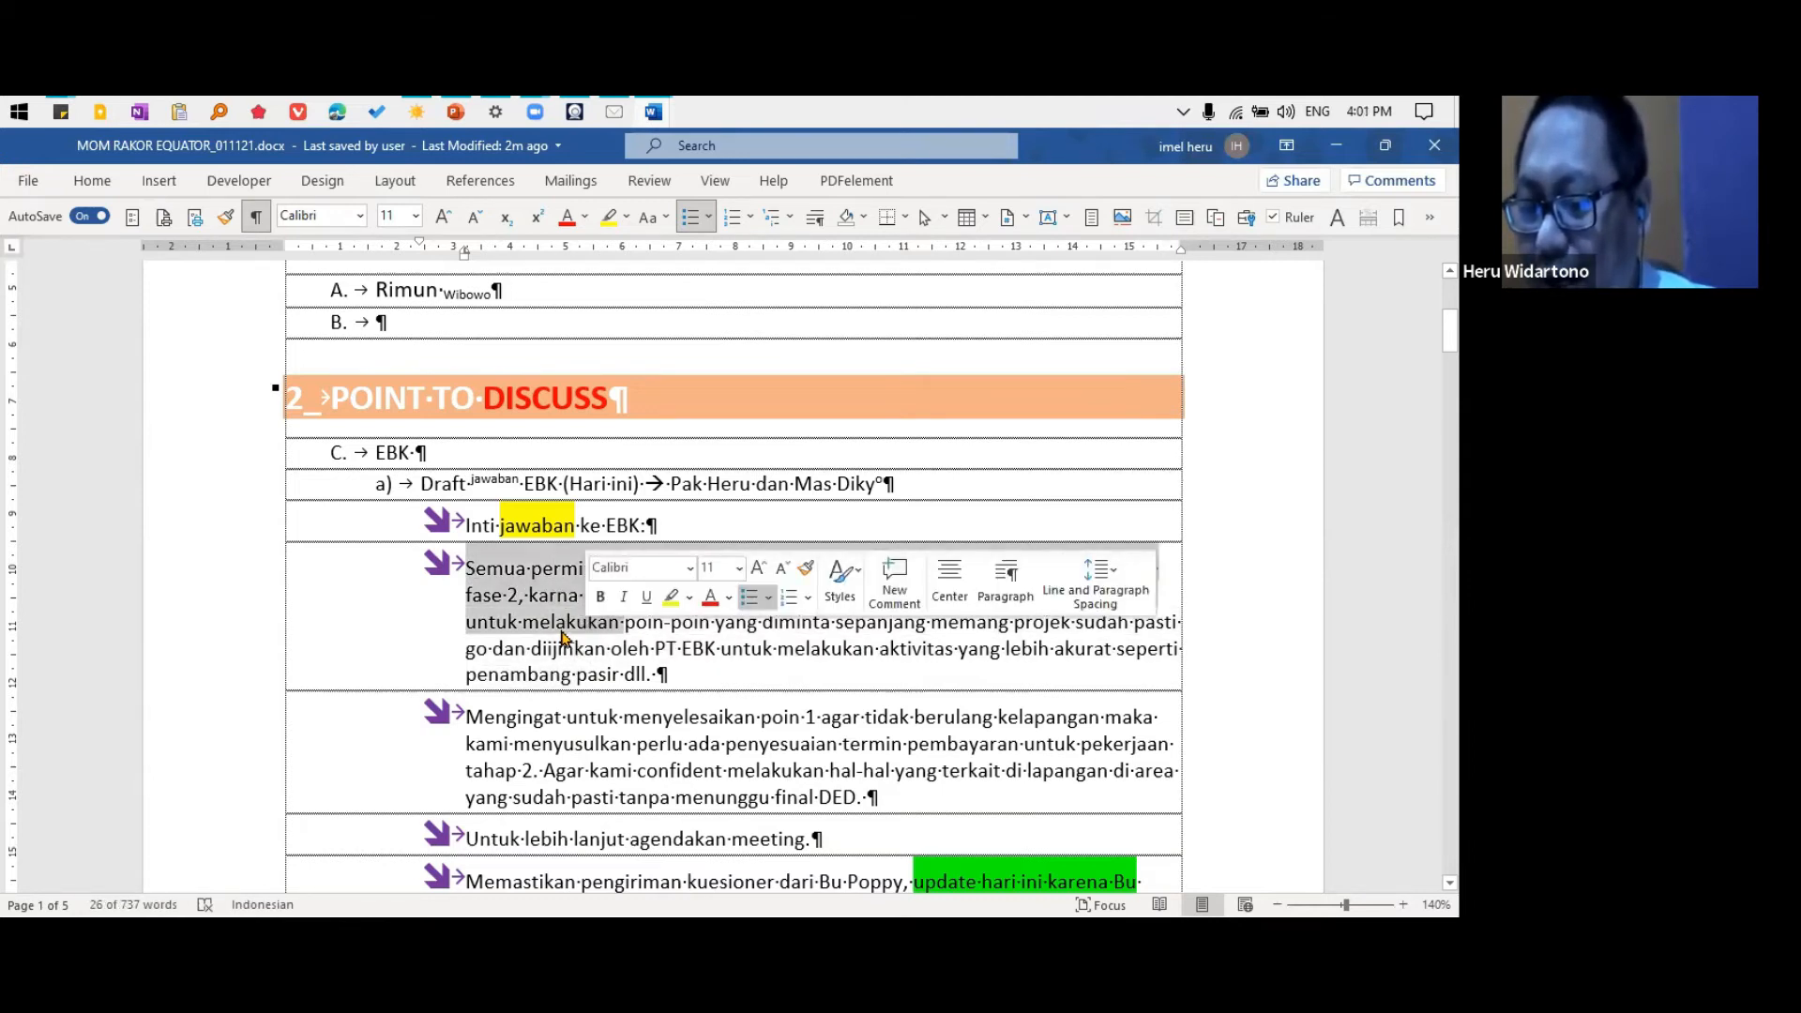
left_click(560, 638)
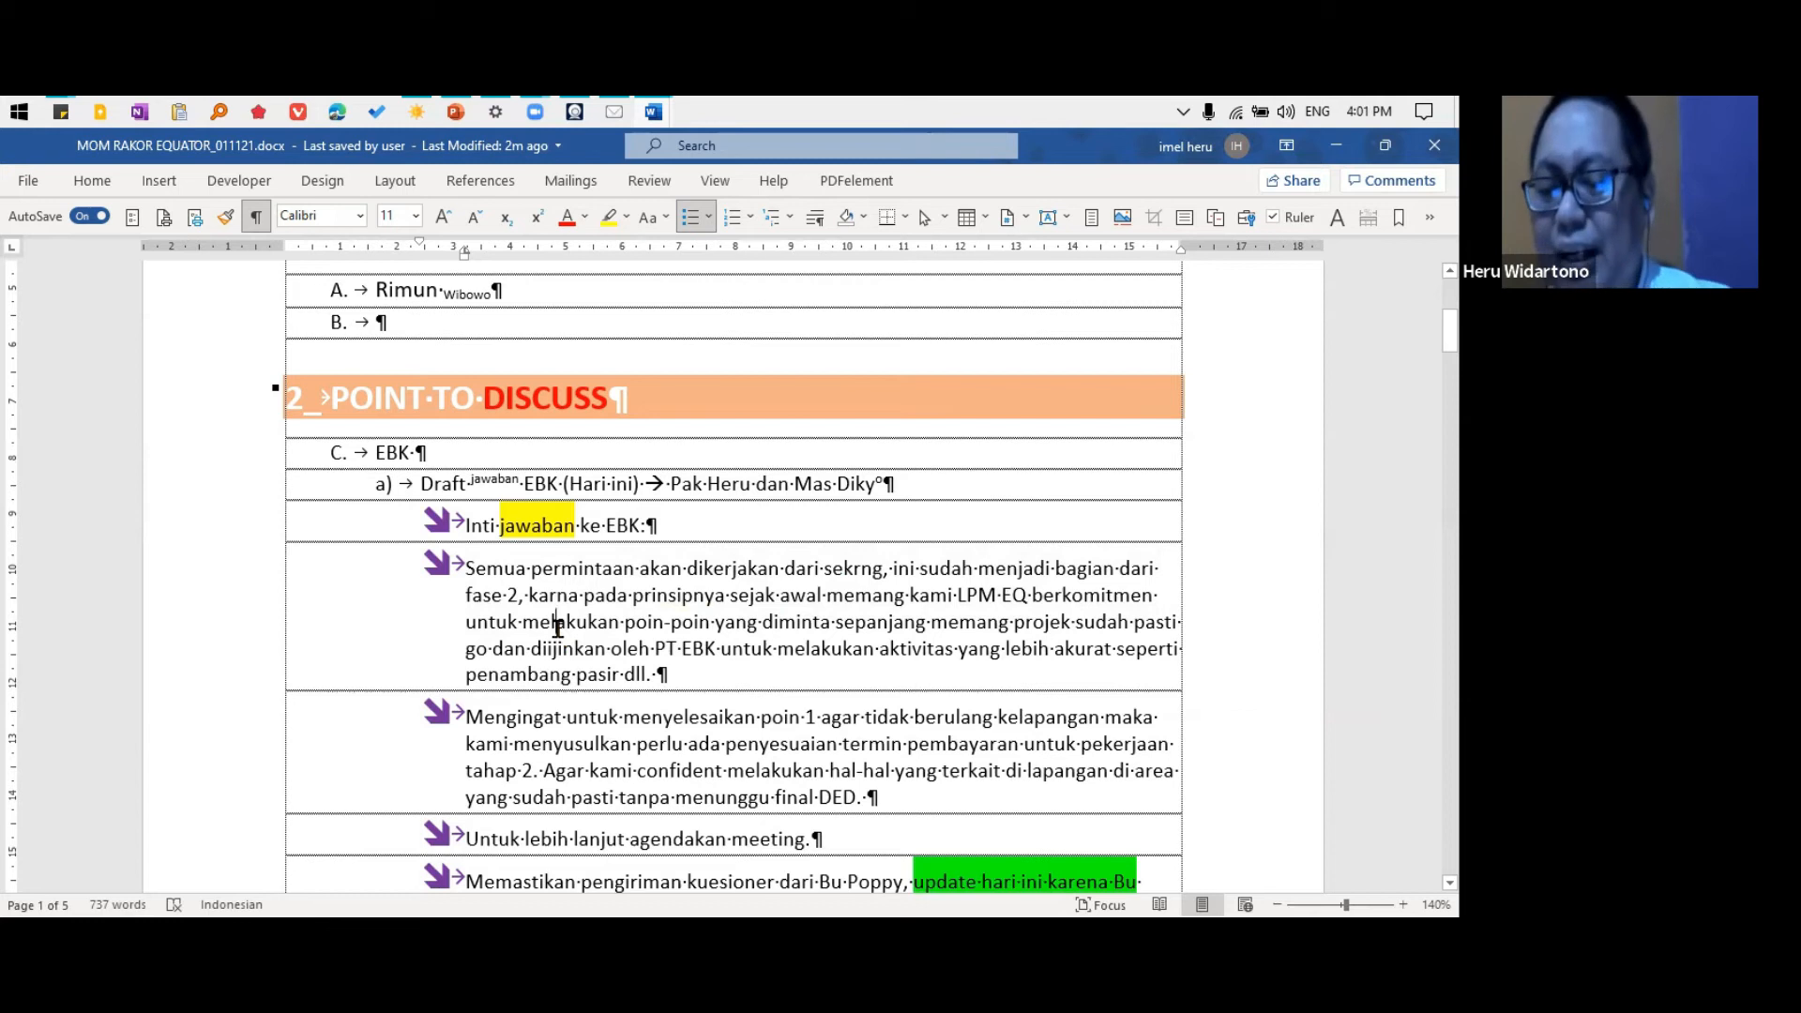
key("ctrl+alt+shift+s")
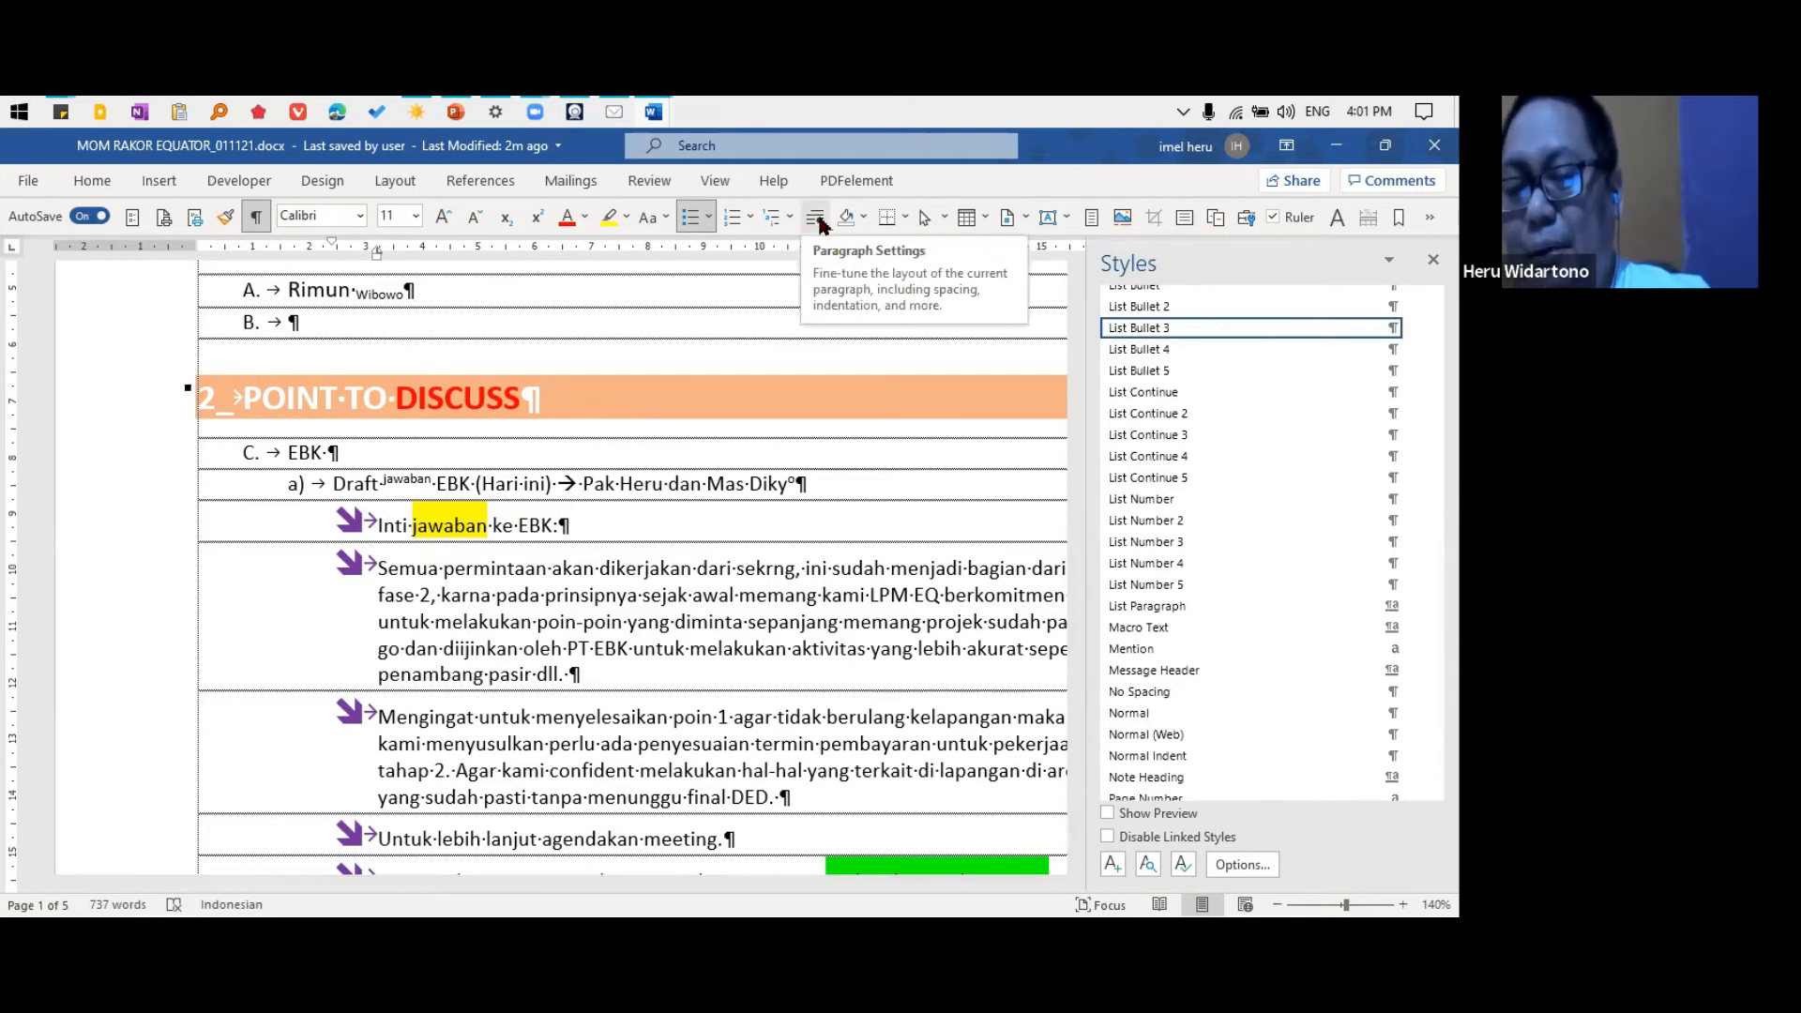
key("Up")
key("Up")
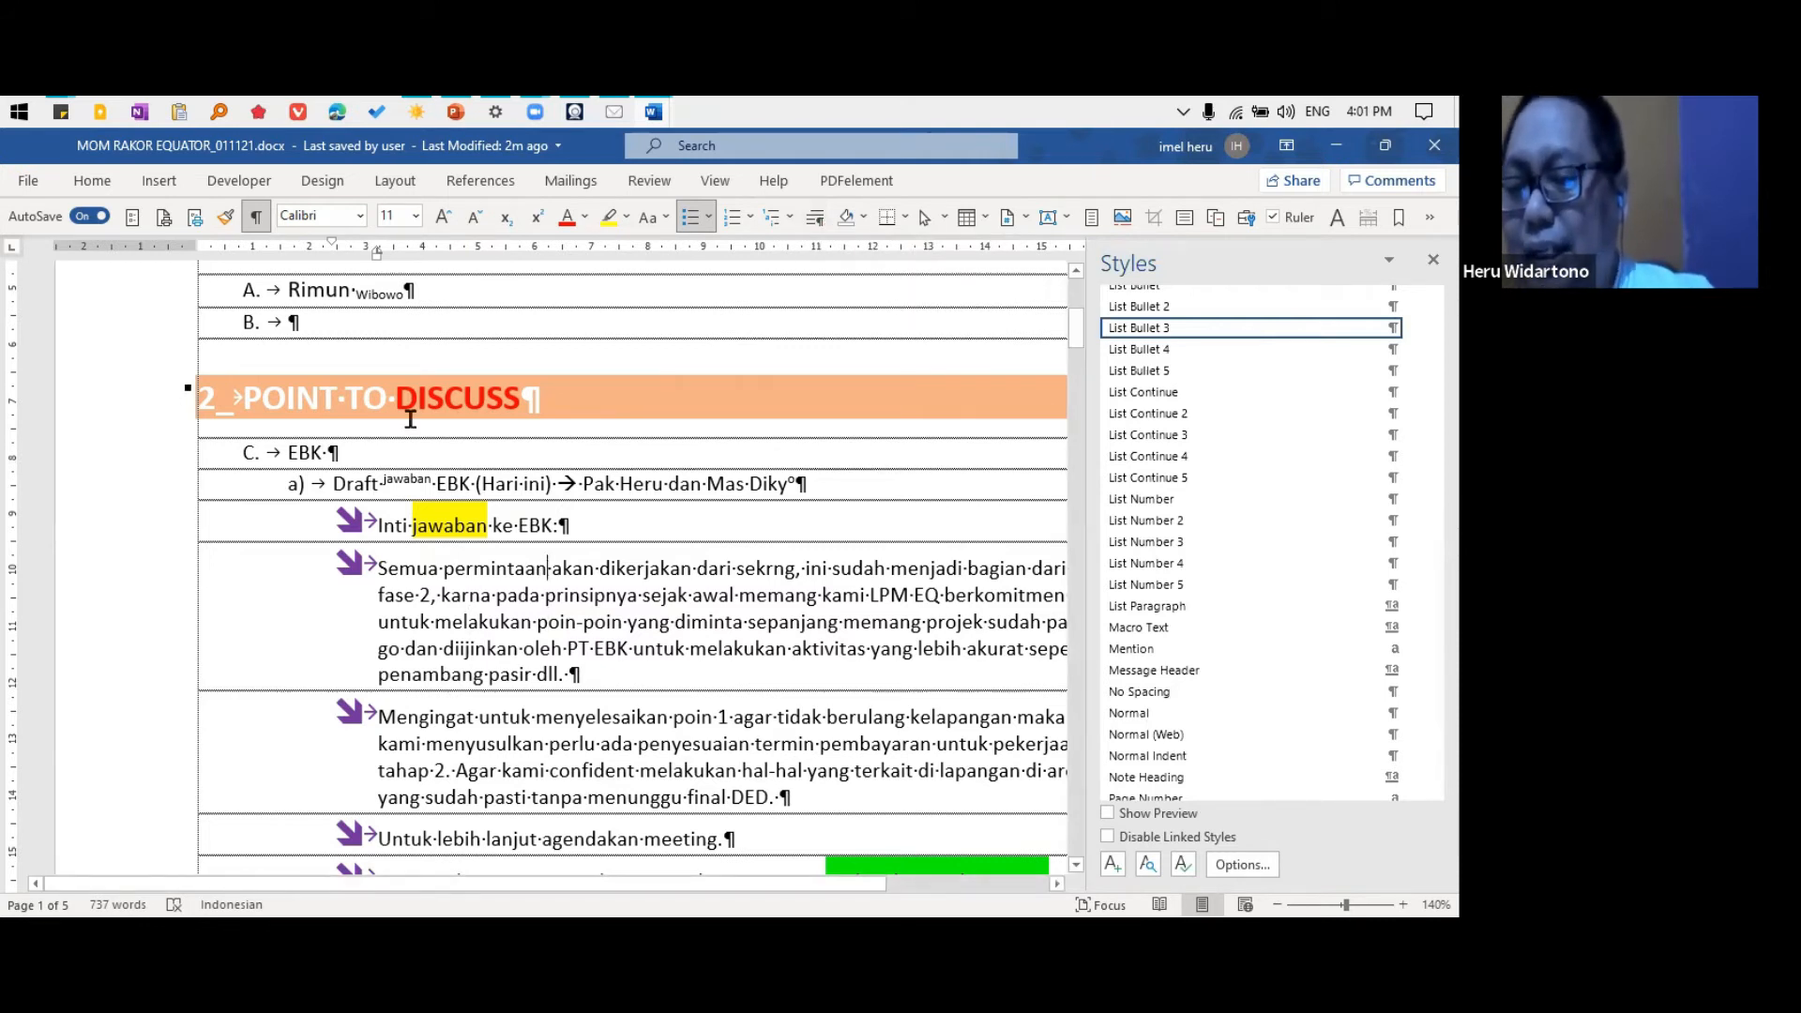
Open the paragraph settings of the "Semua permintaan" bullet, review the line spacing options, and close them without changes
left_click(82, 182)
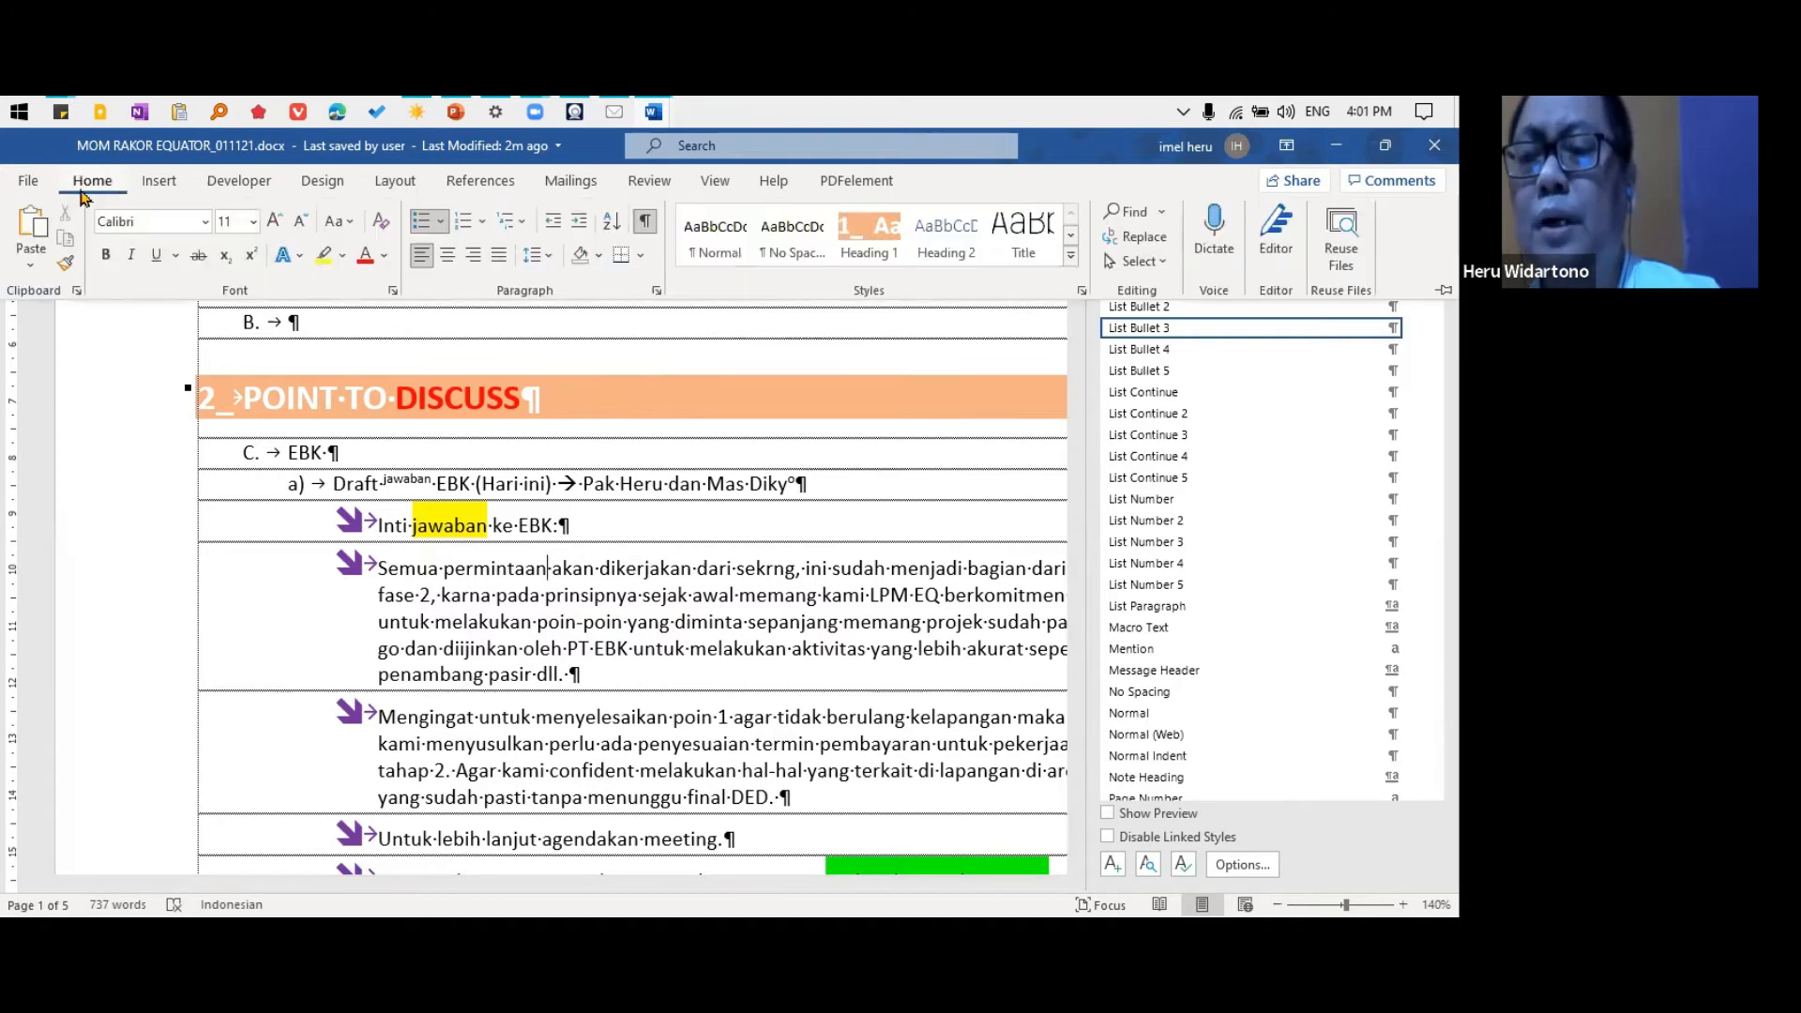
left_click(657, 301)
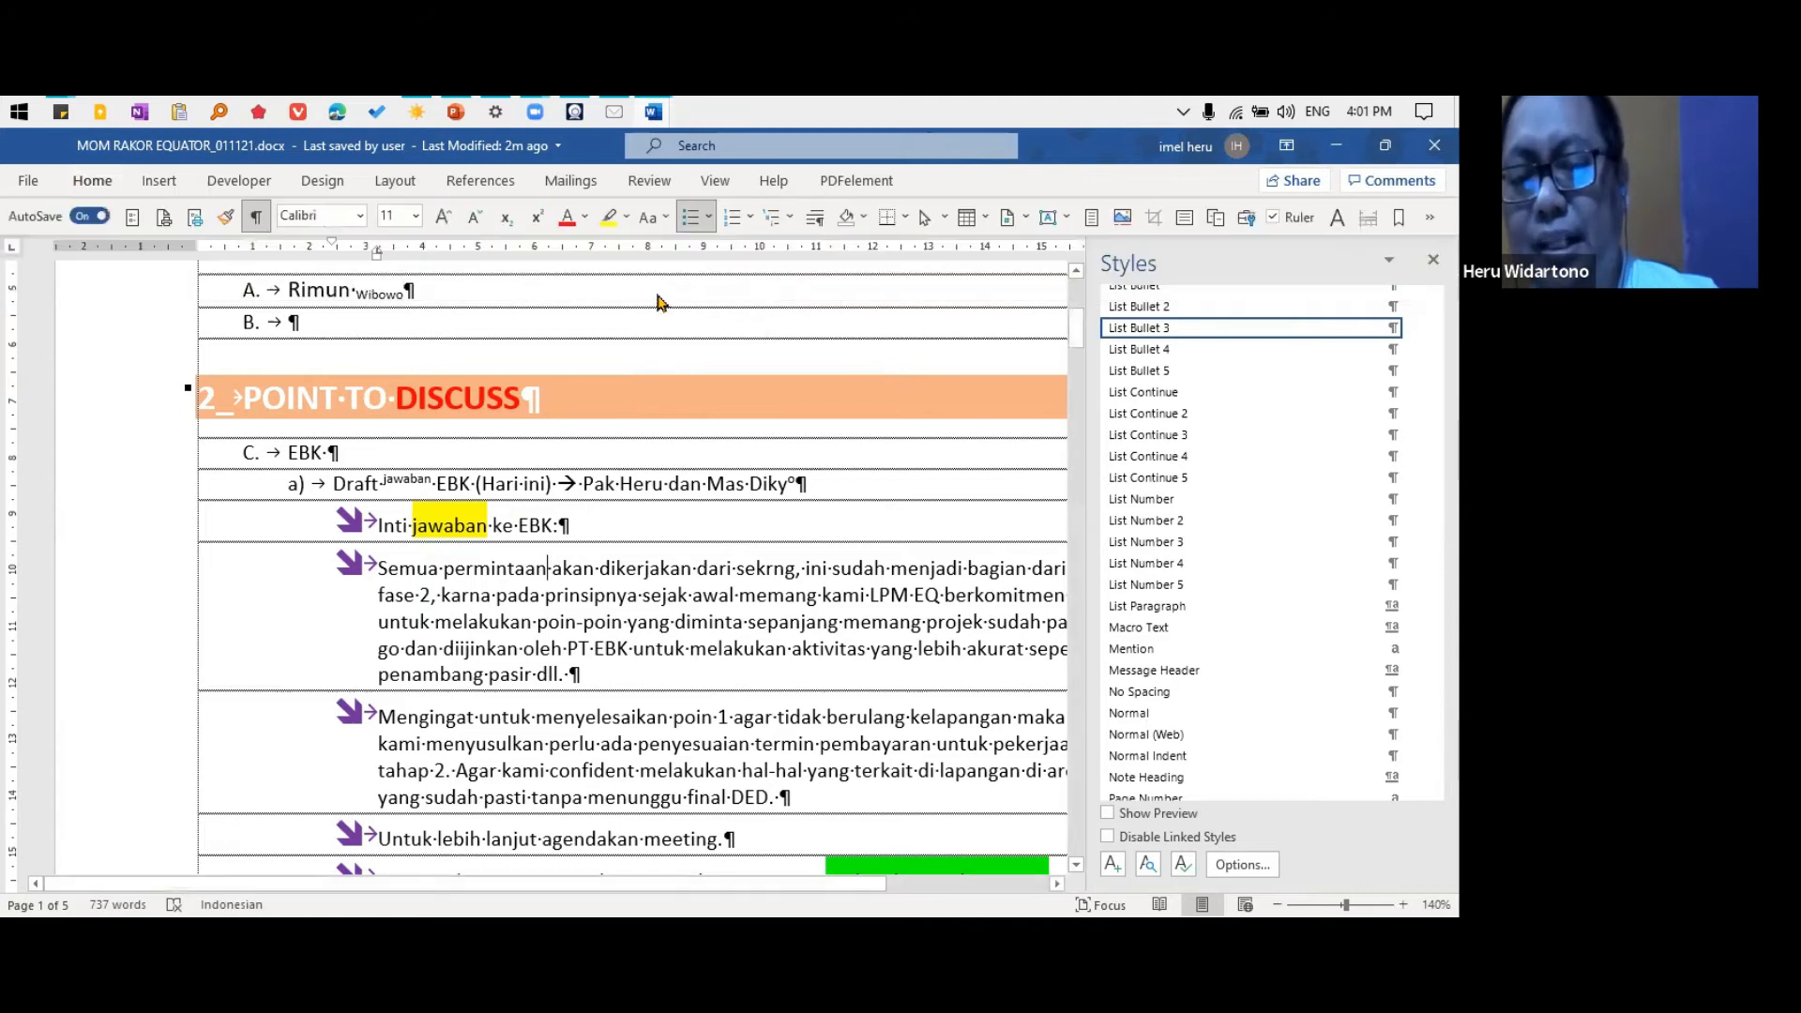
left_click(1002, 335)
left_click(561, 567)
left_click(817, 223)
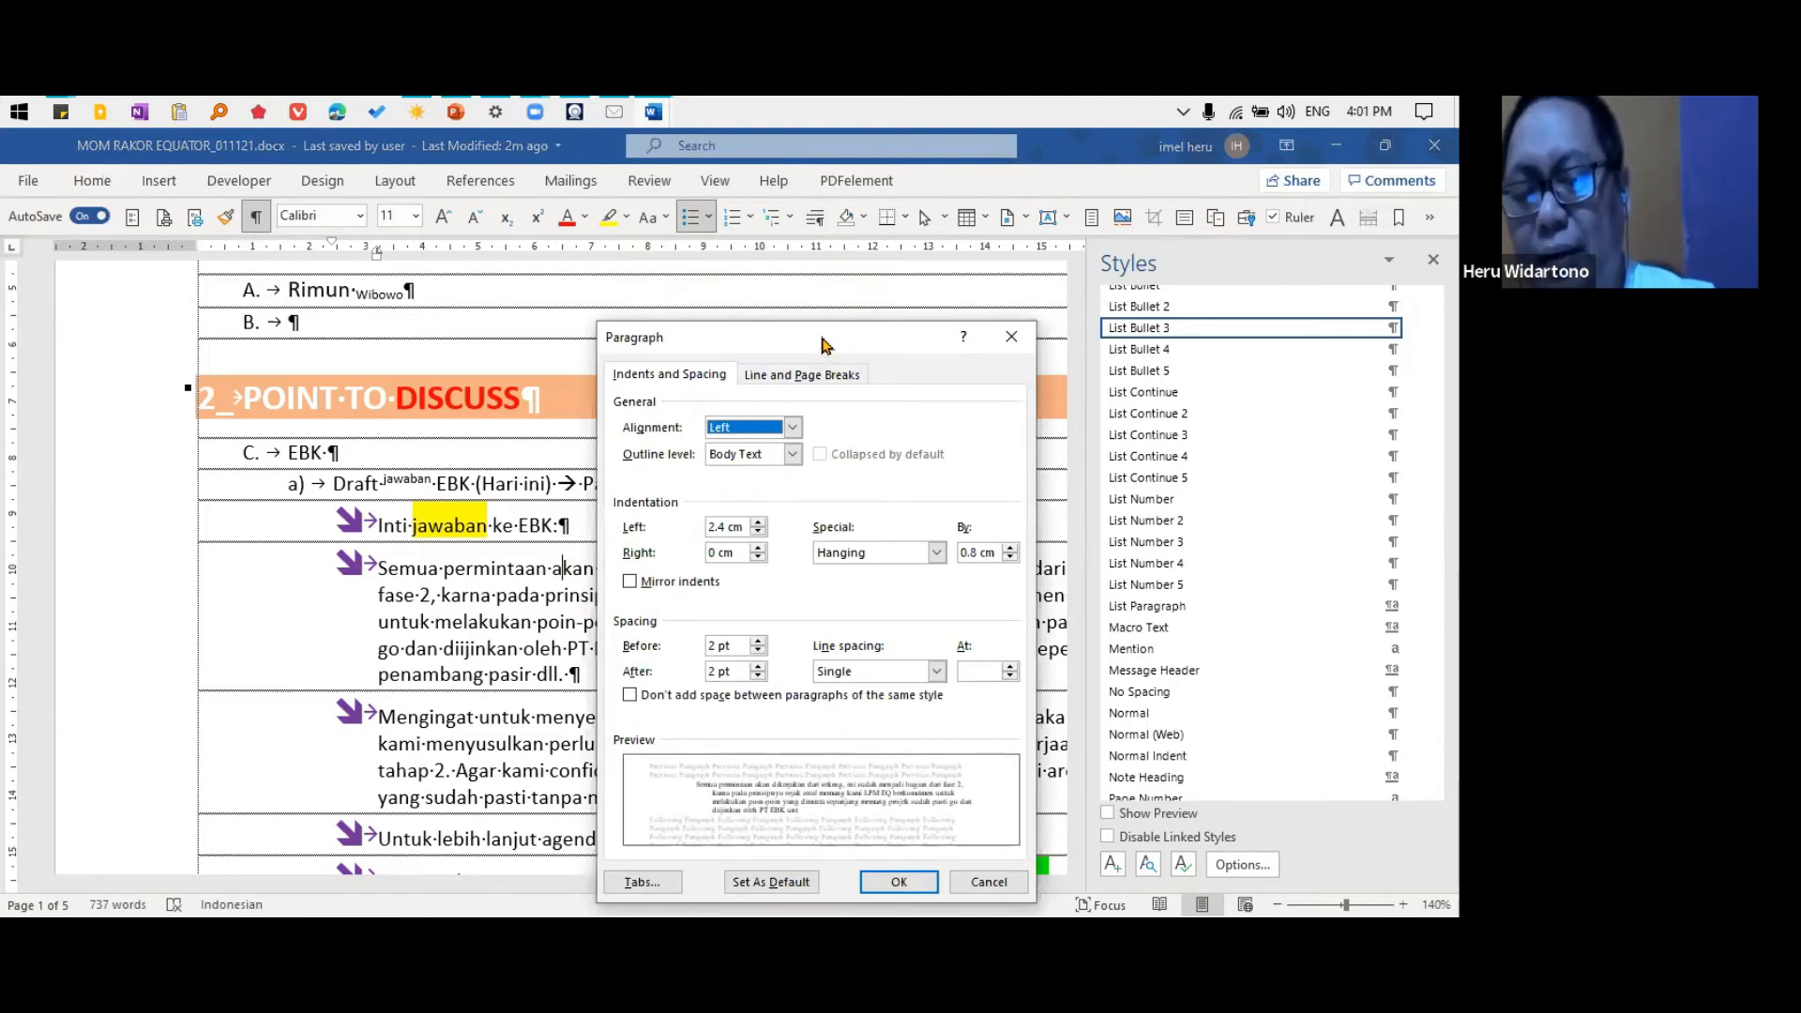
left_click_drag(824, 344, 996, 269)
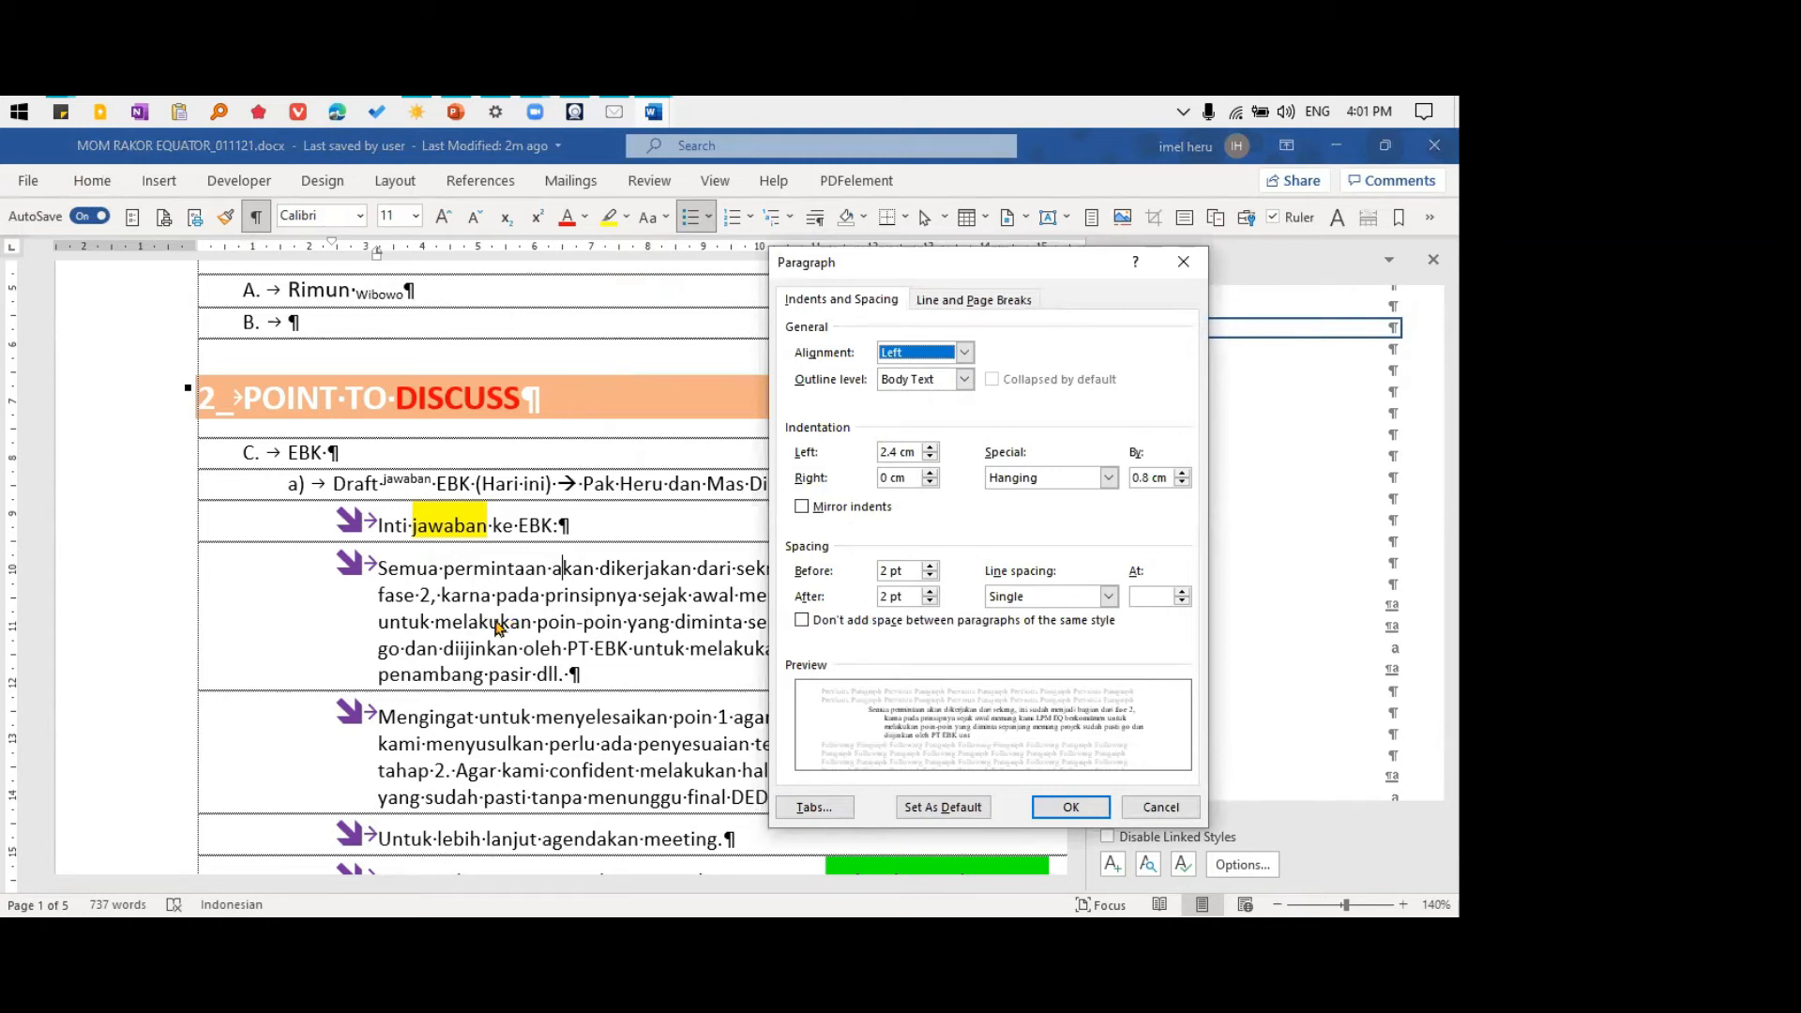
left_click(1016, 601)
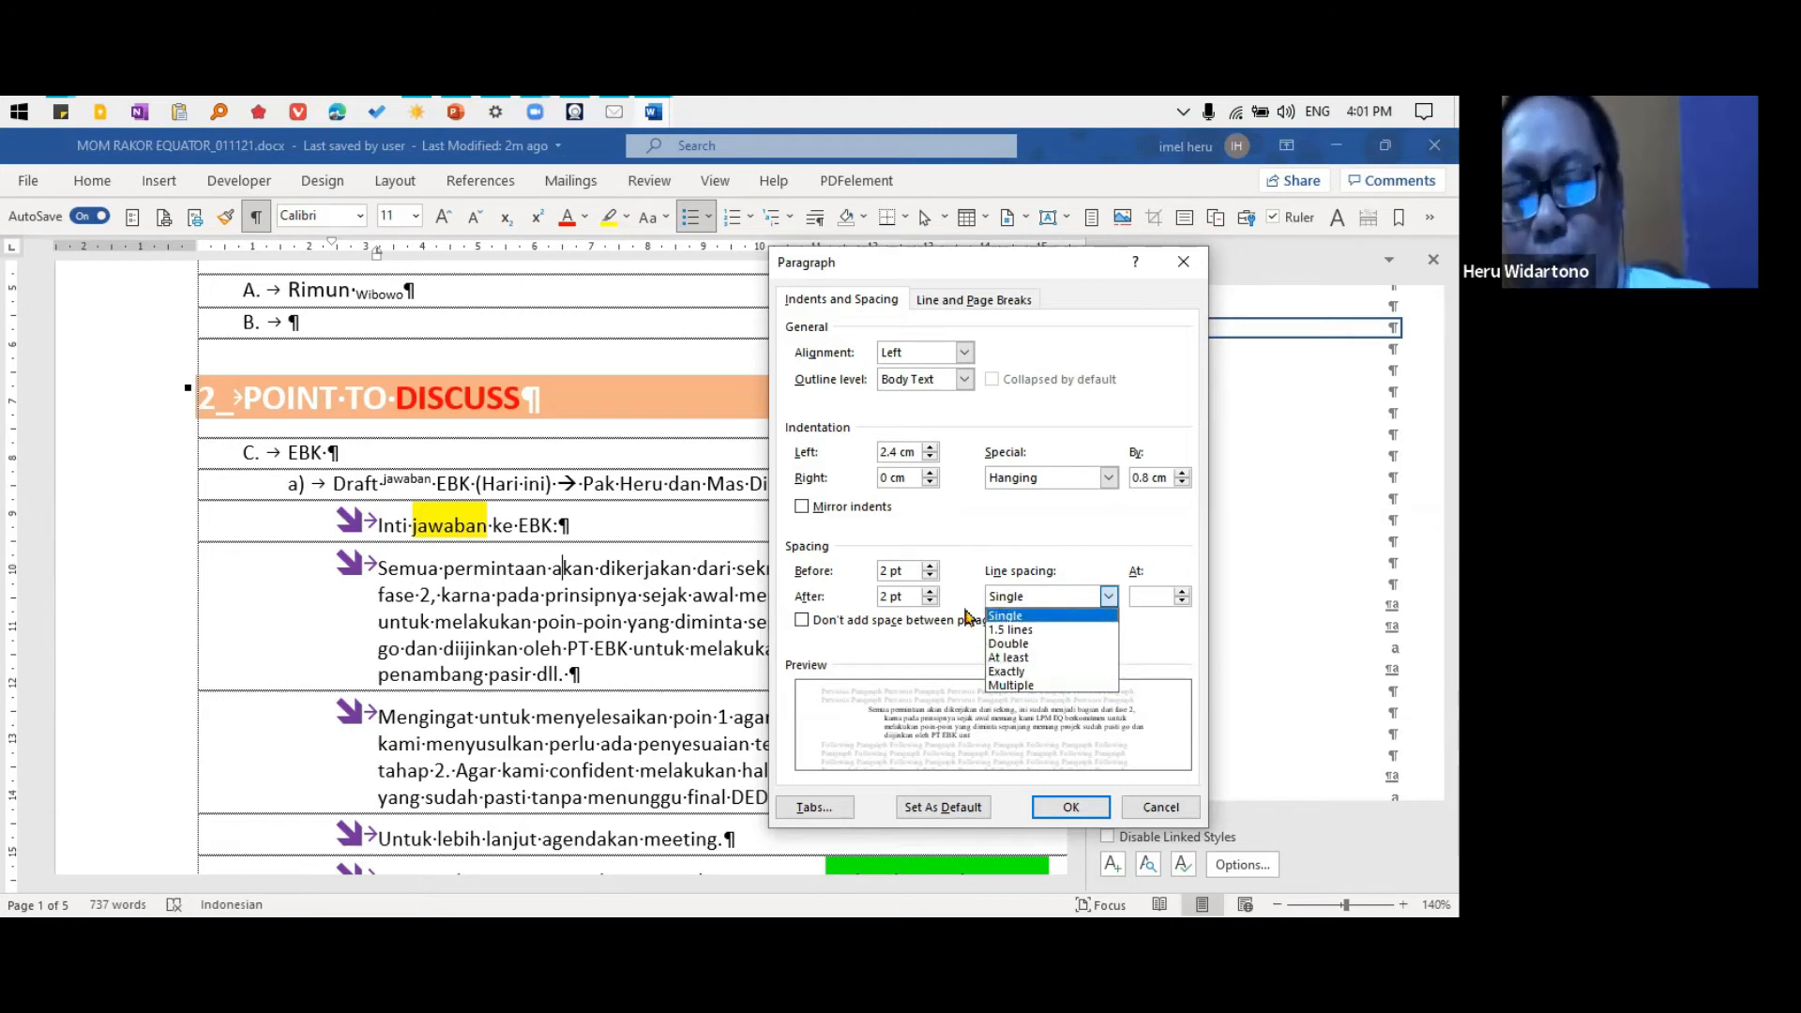
left_click(1043, 600)
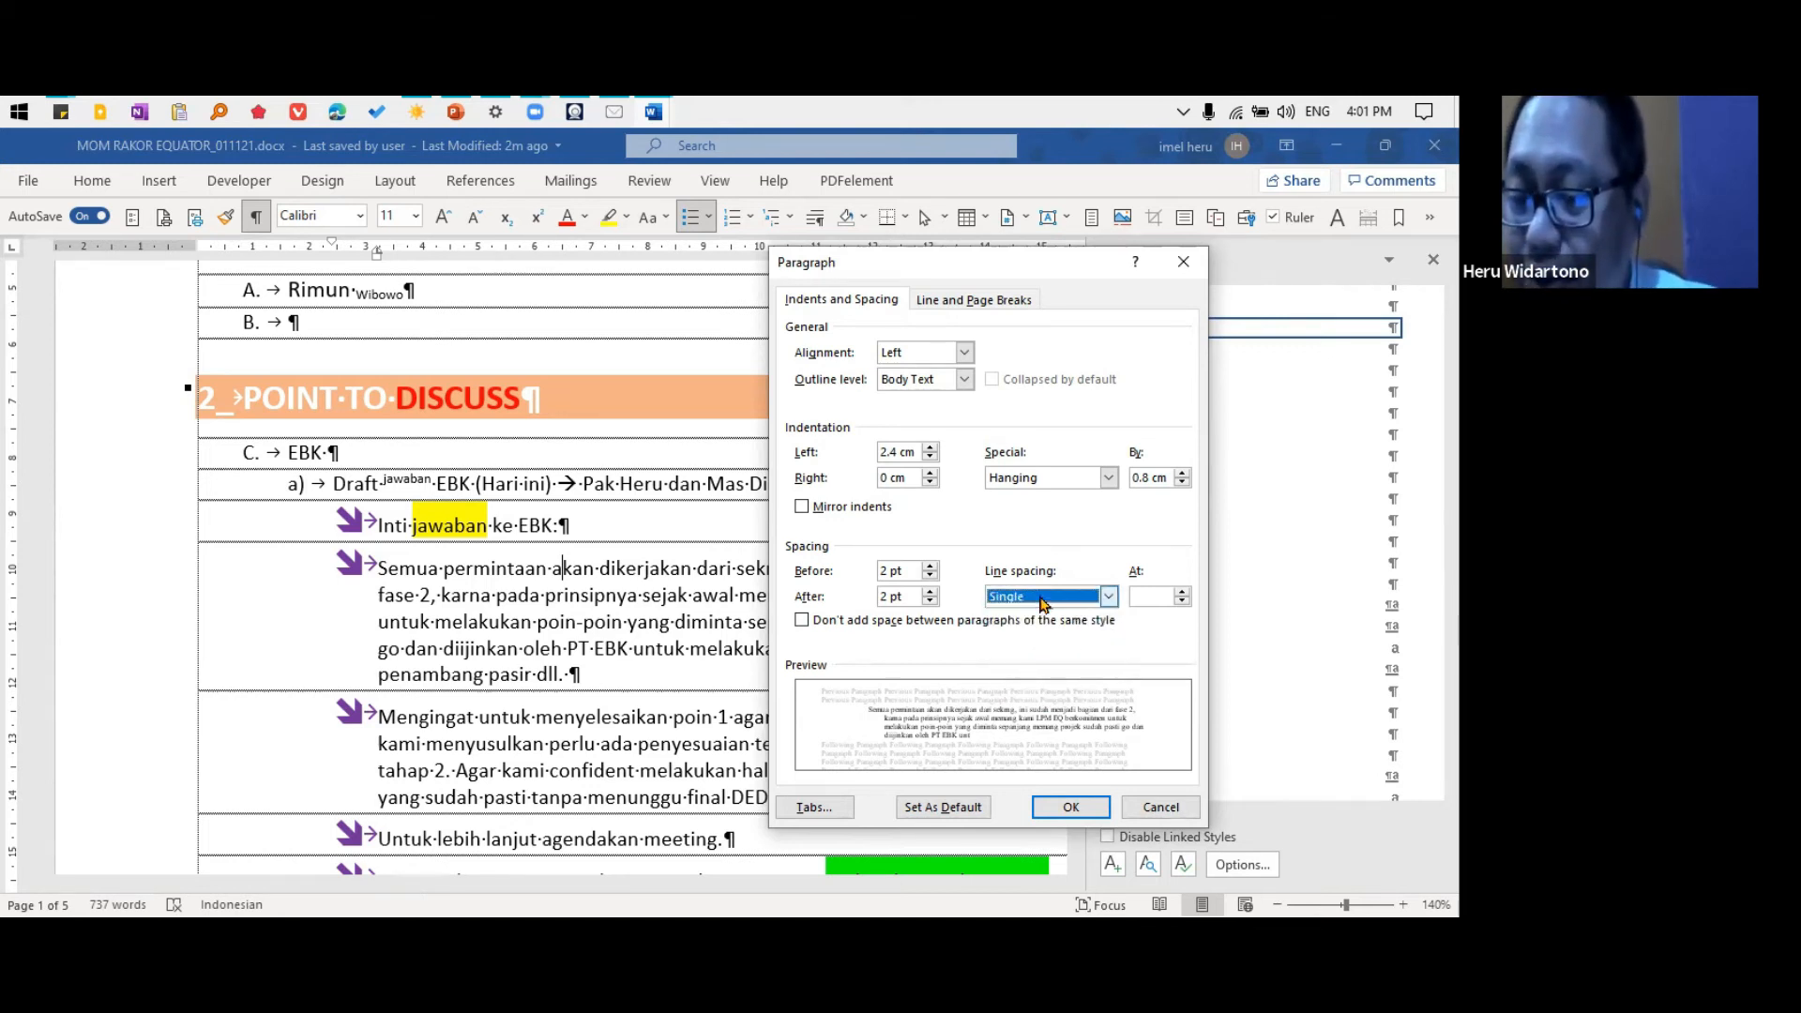
left_click(1160, 807)
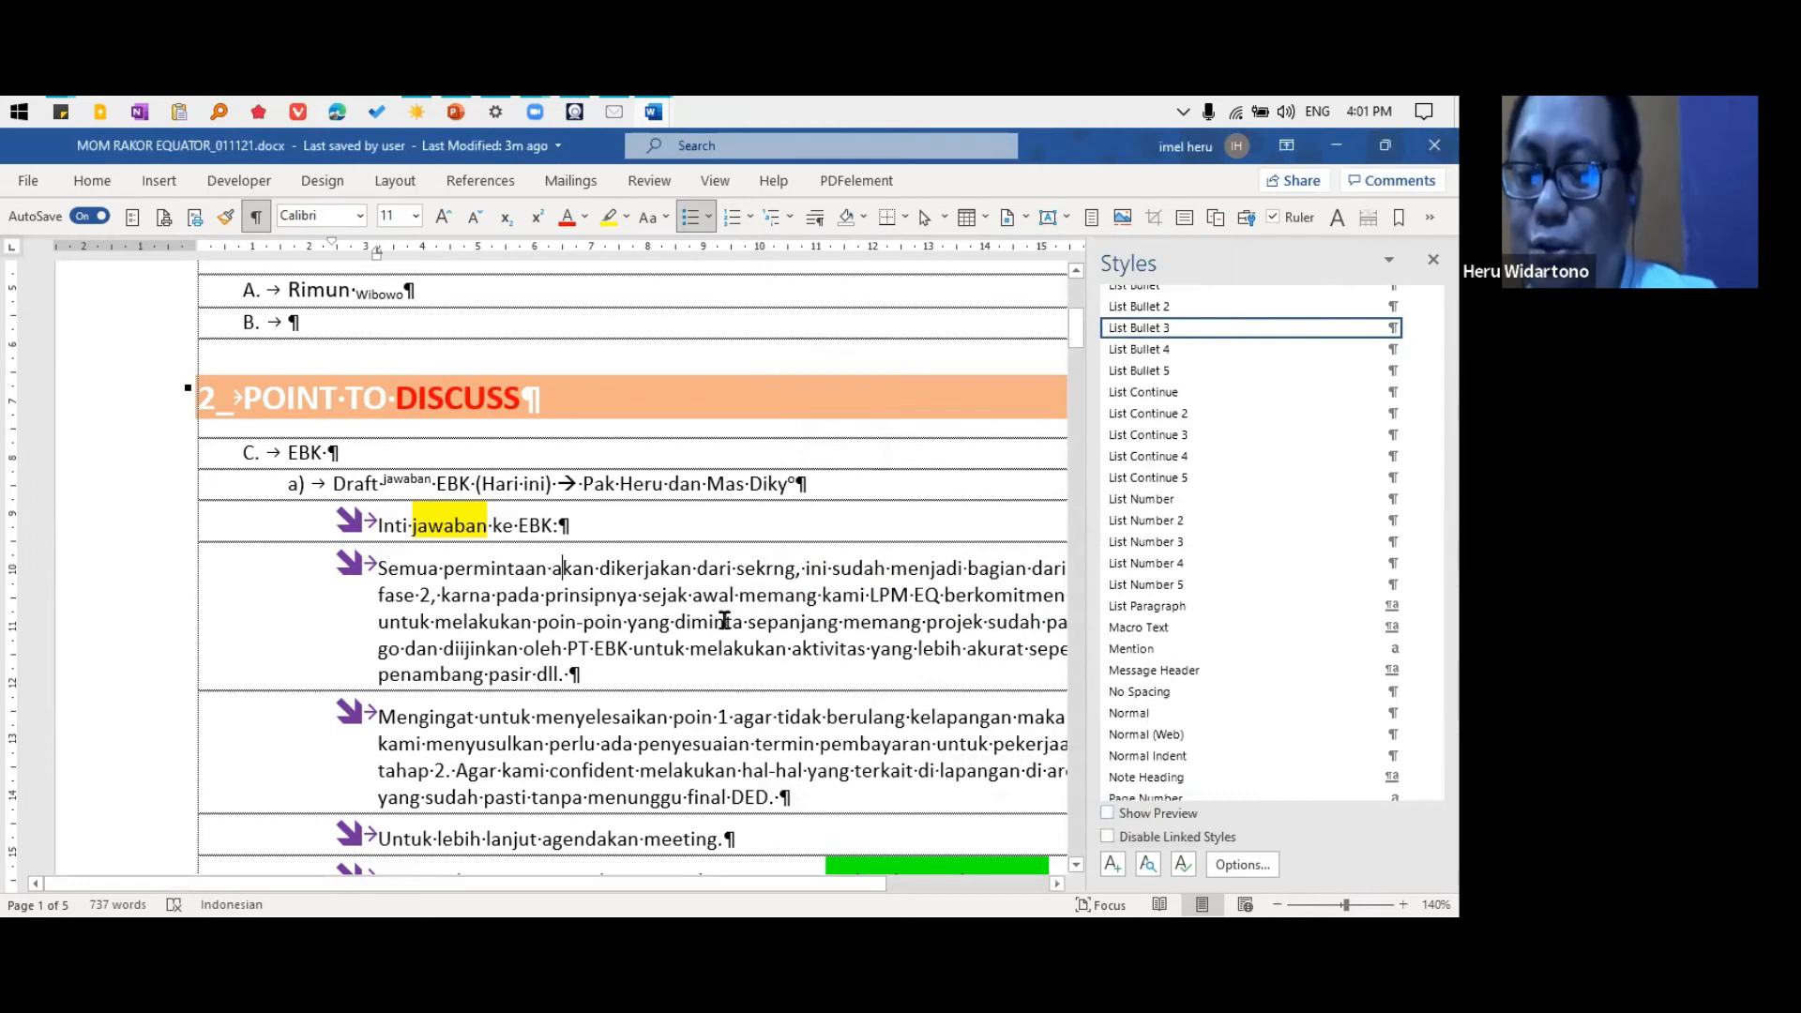
Apply the Title style to the ATTENDANCE heading and to the attendee line directly below it
scroll(720, 603, "up", 4)
scroll(721, 603, "down", 3)
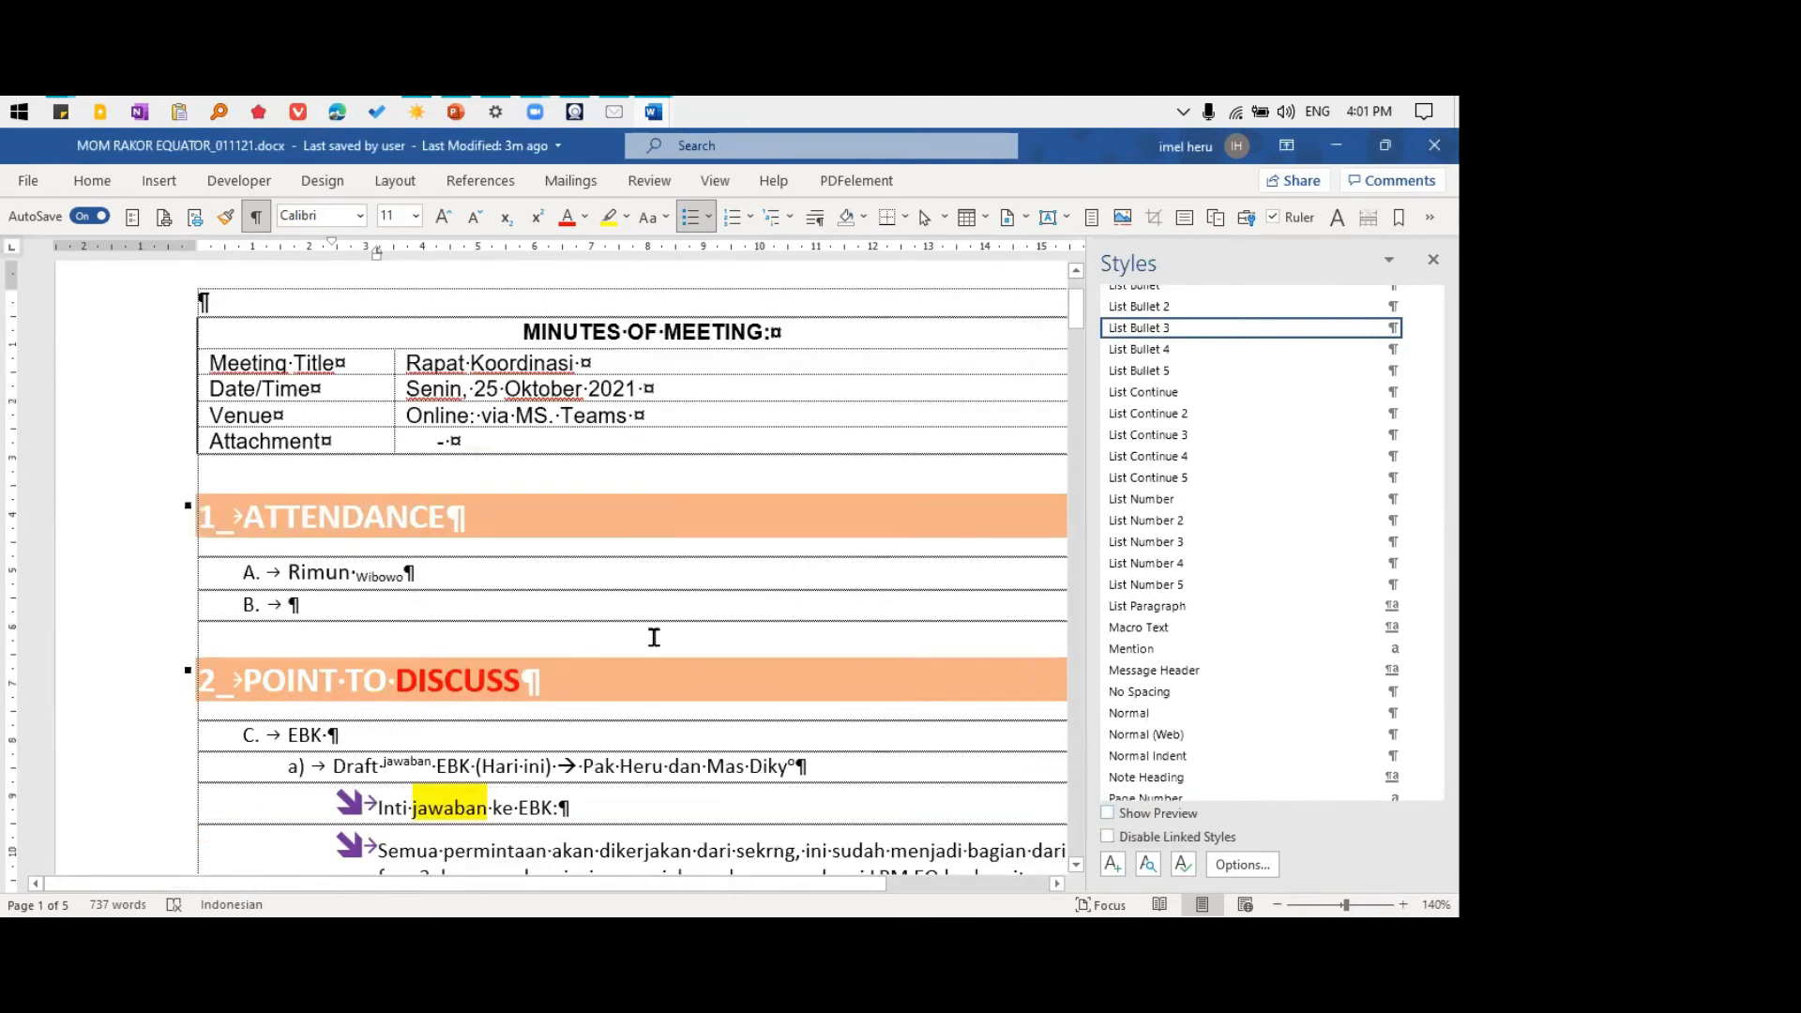
left_click(289, 516)
key("ctrl+shift+t")
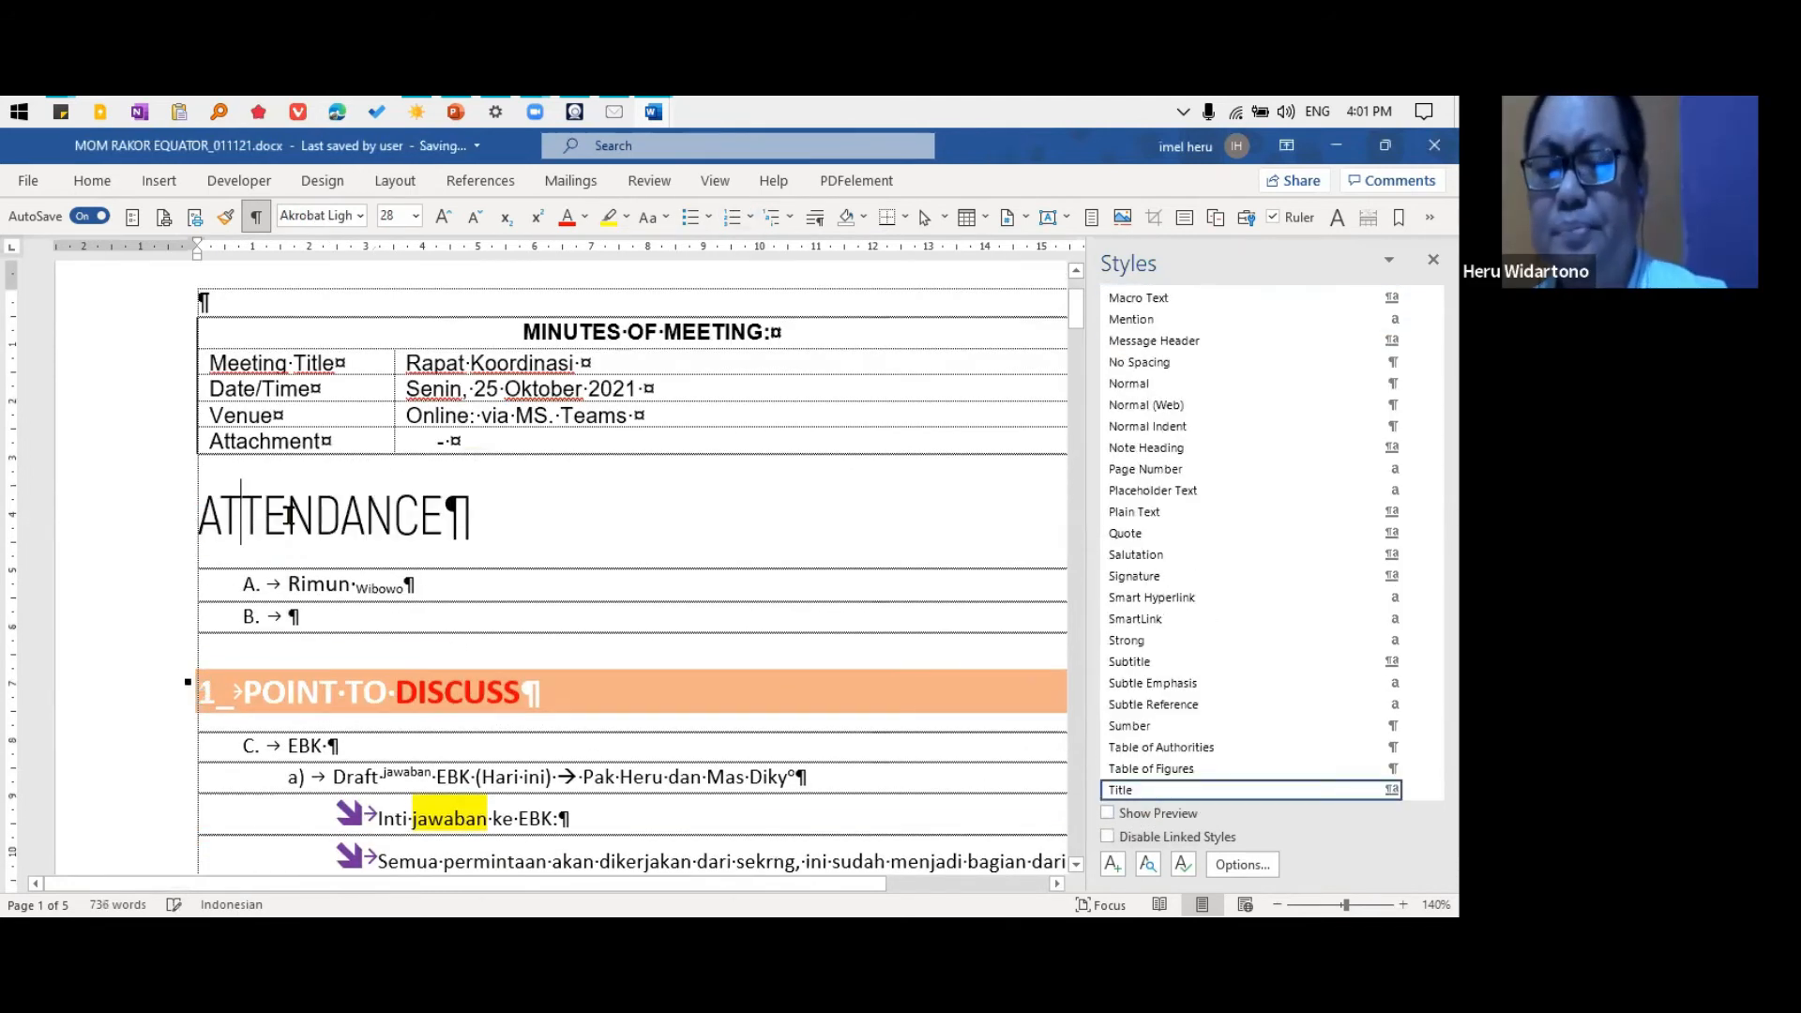
left_click(337, 585)
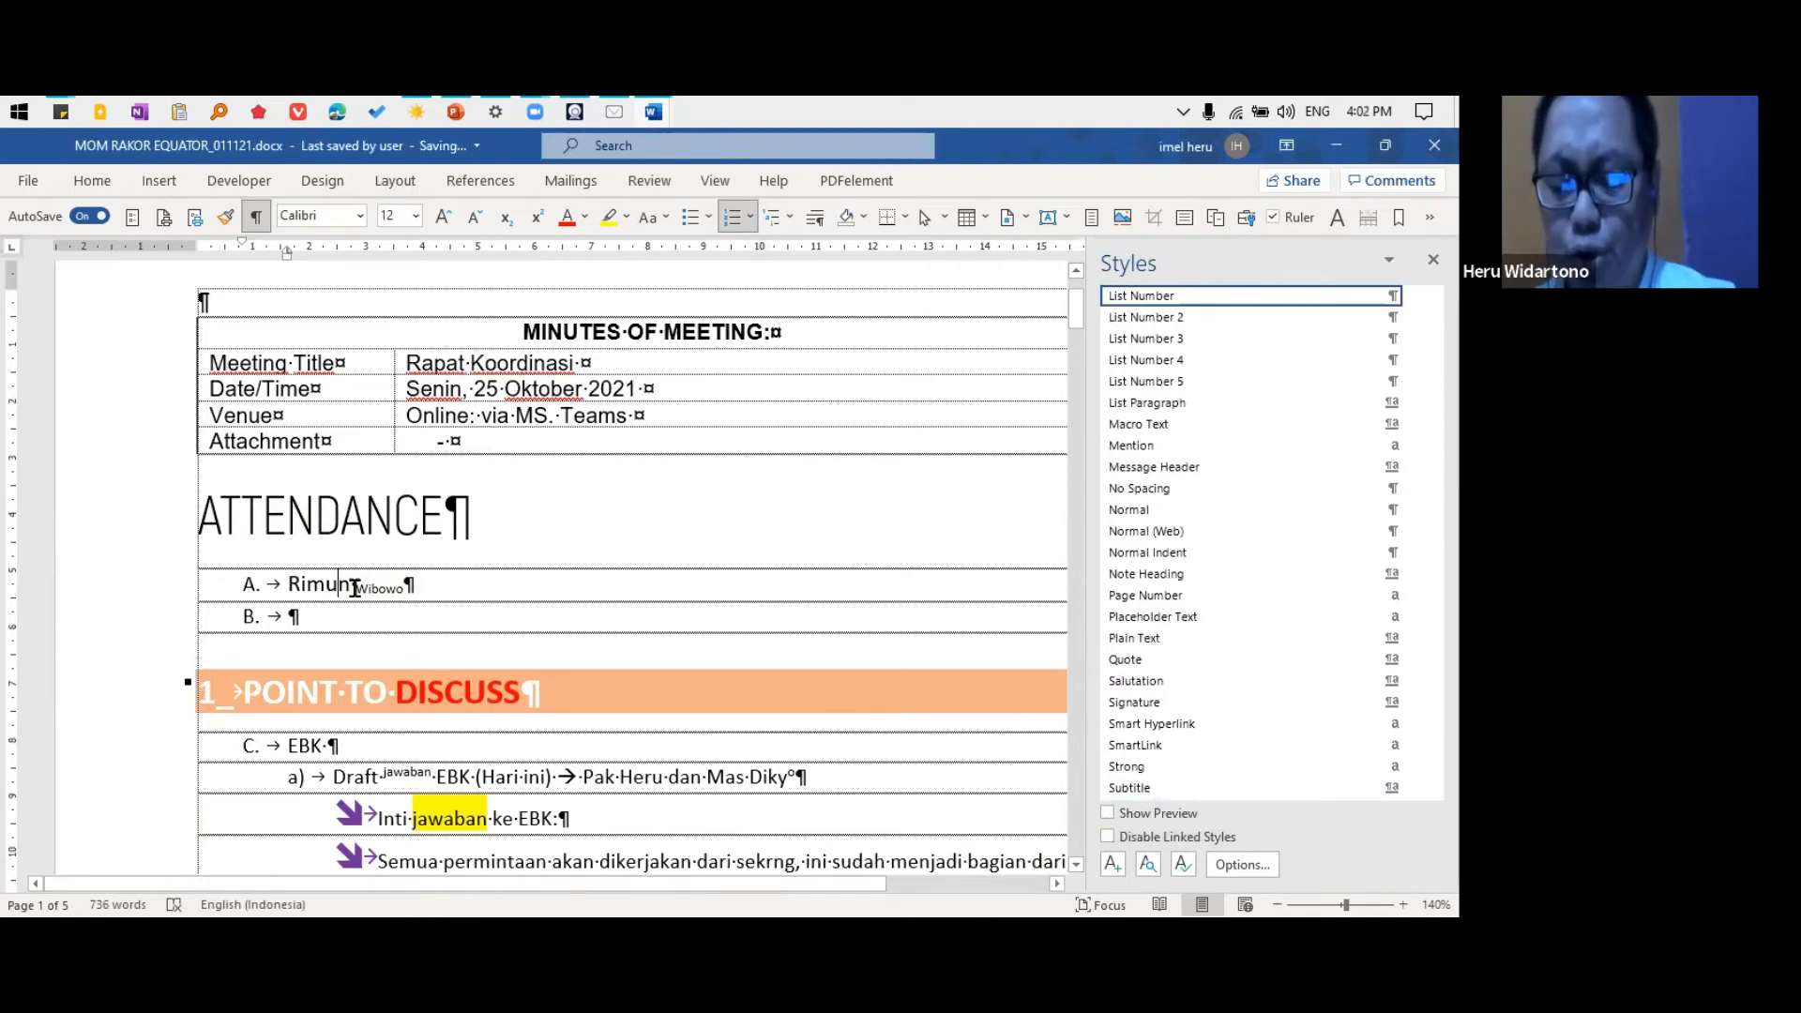
key("ctrl+shift+t")
Clear all formatting from the entire attendee line and give it the Title style again
left_click(132, 613)
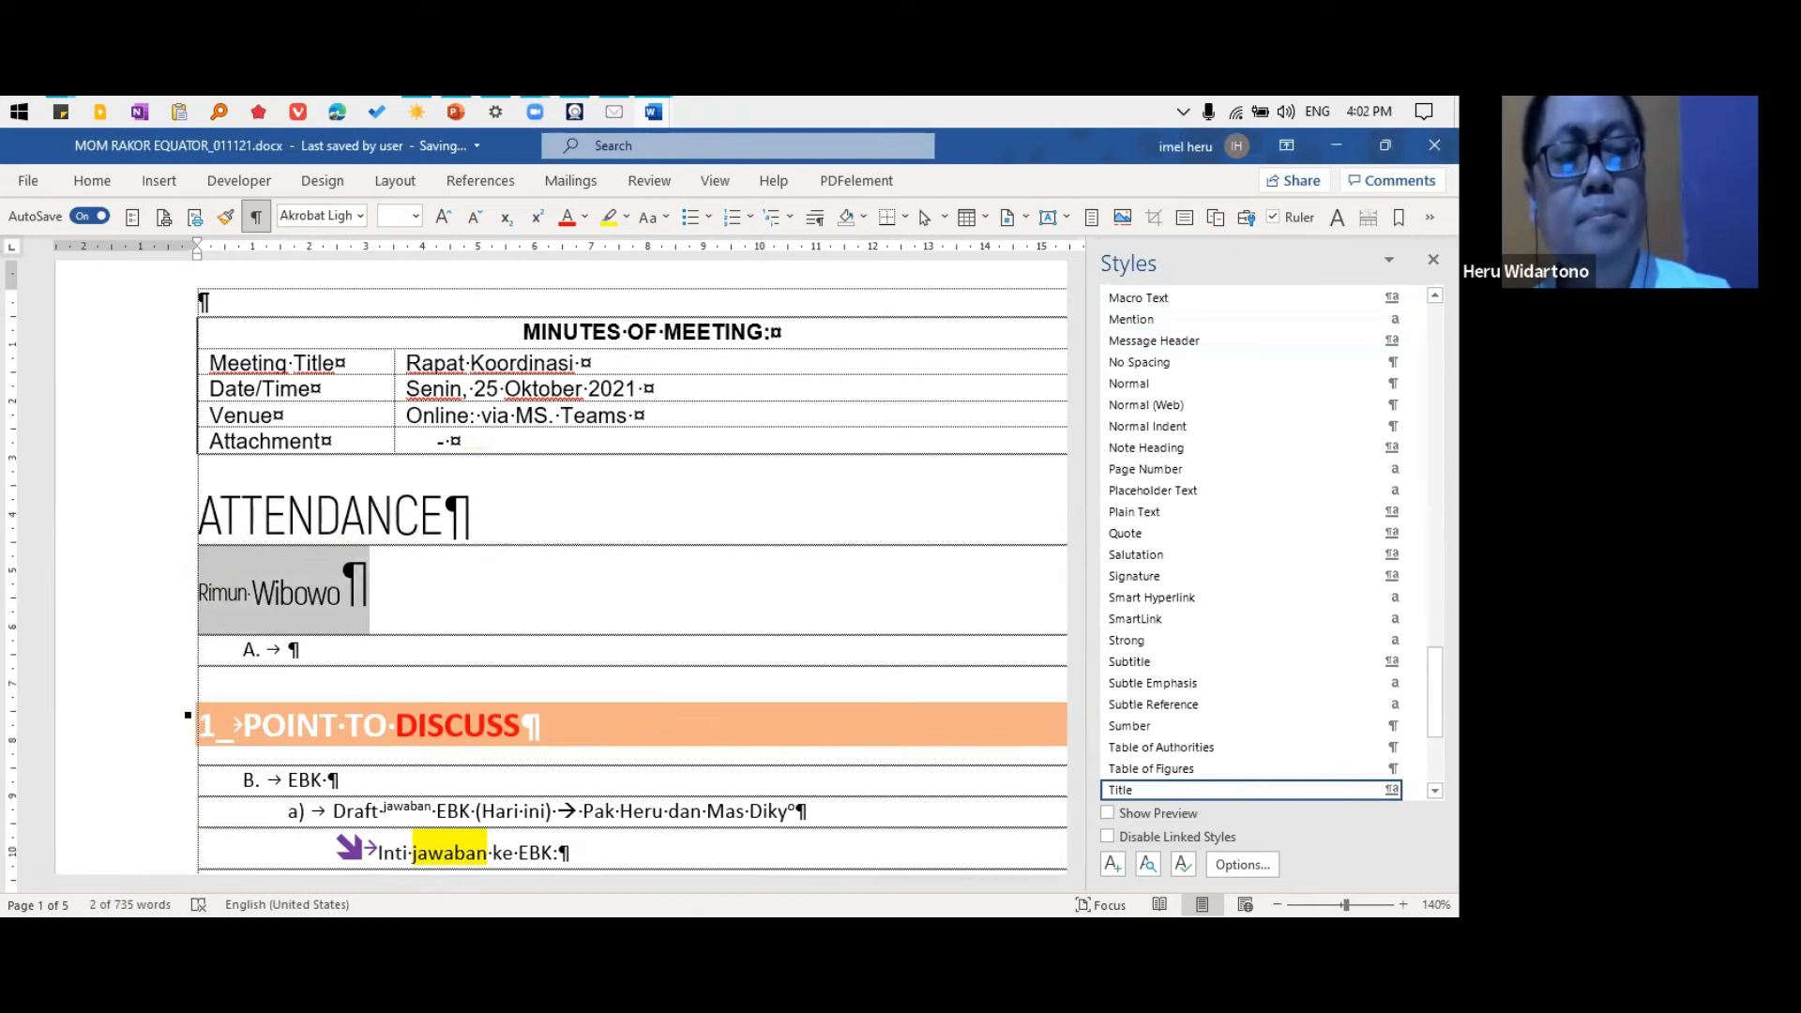
scroll(1246, 316, "up", 15)
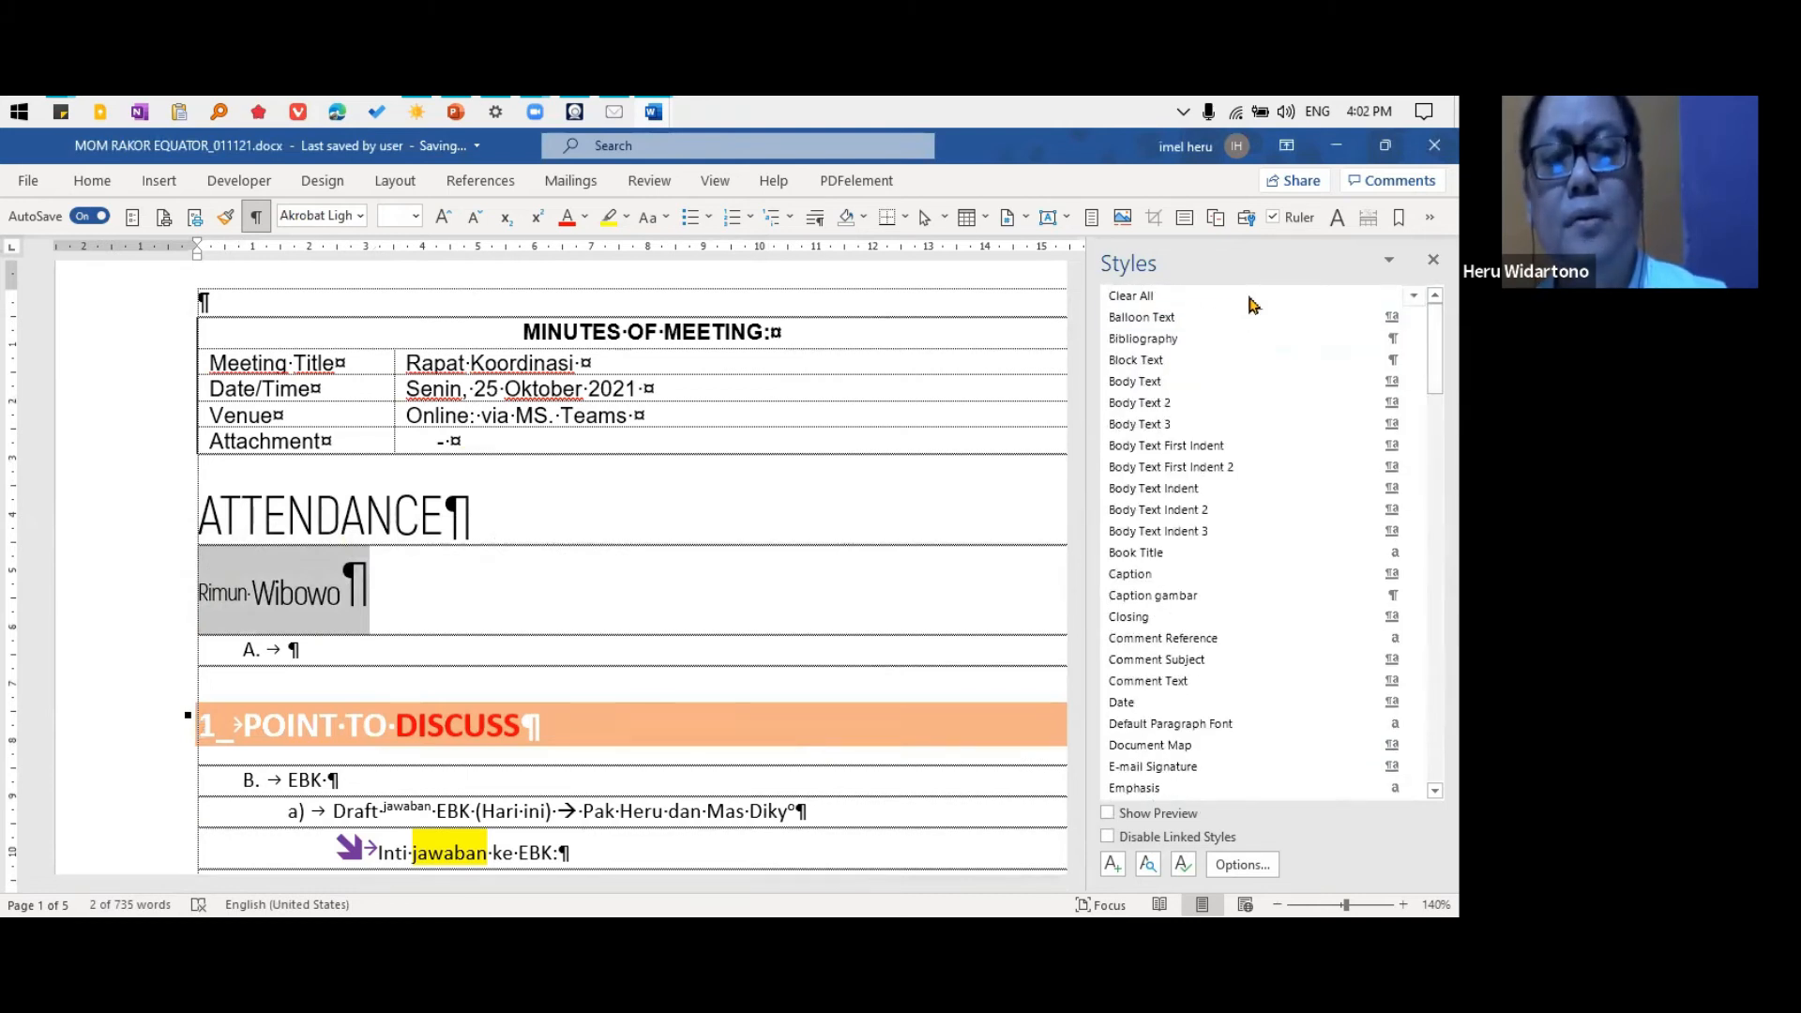
left_click(1250, 296)
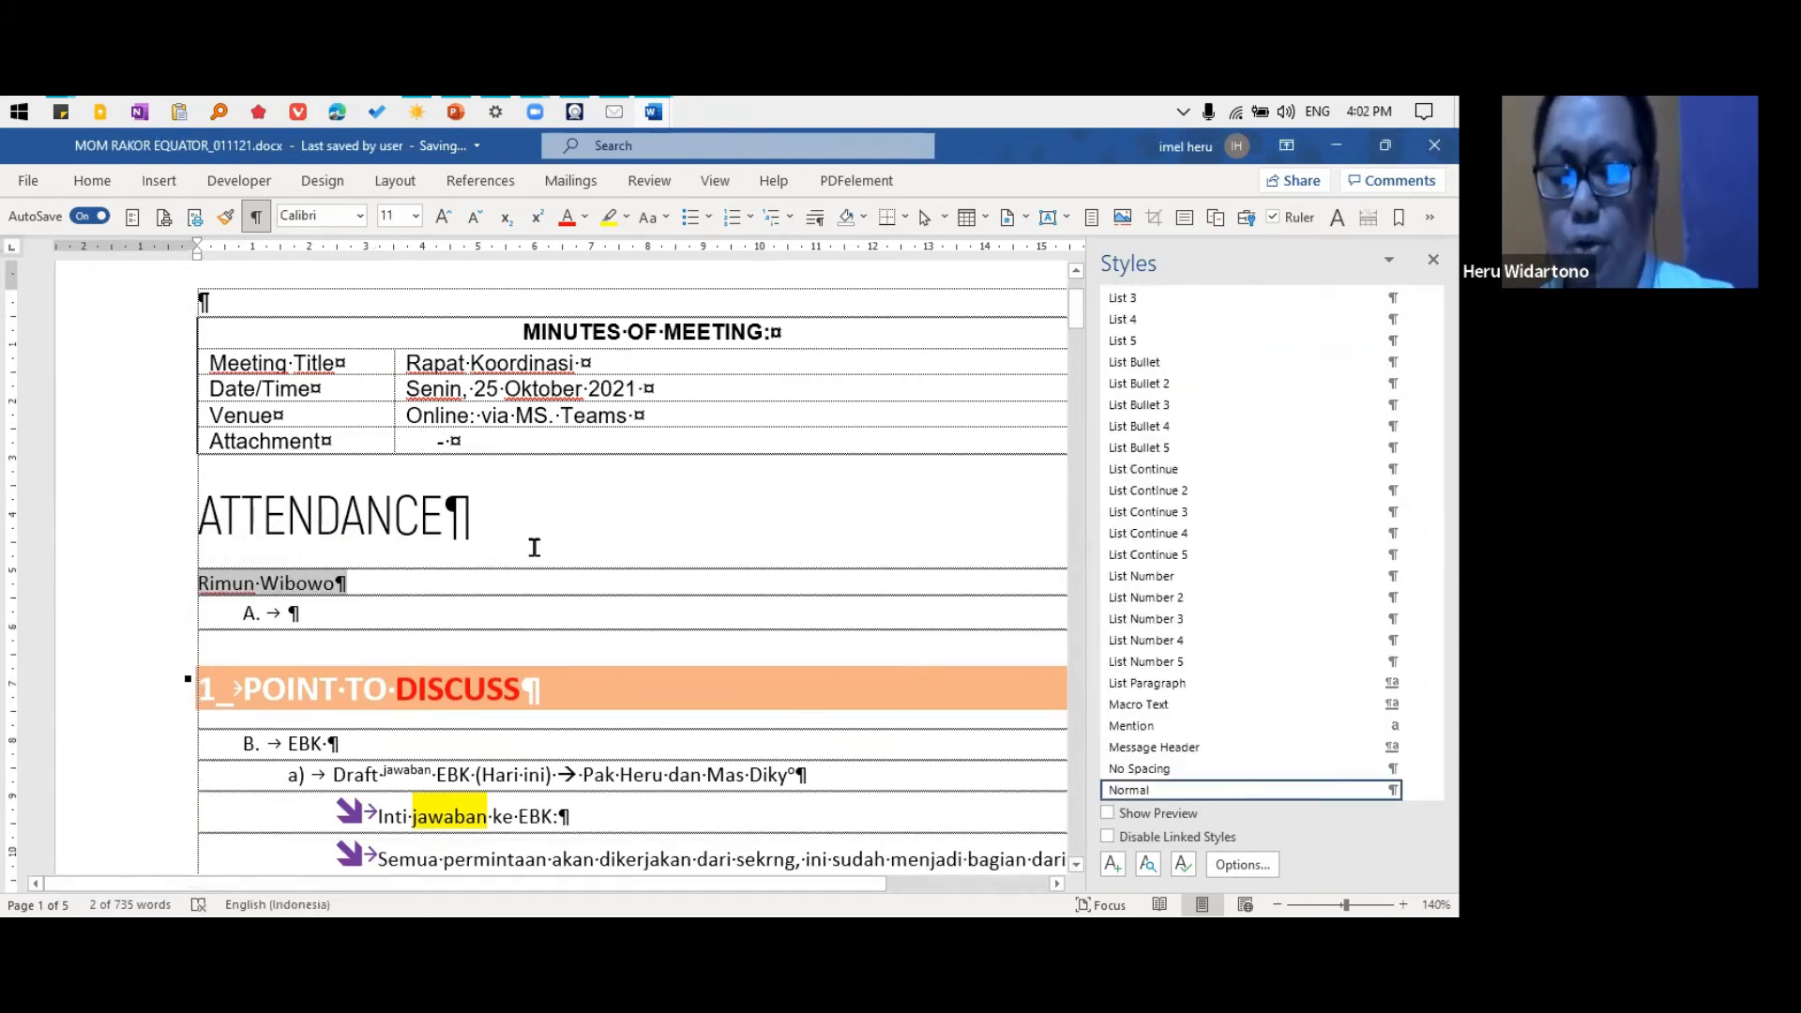
key("ctrl+z")
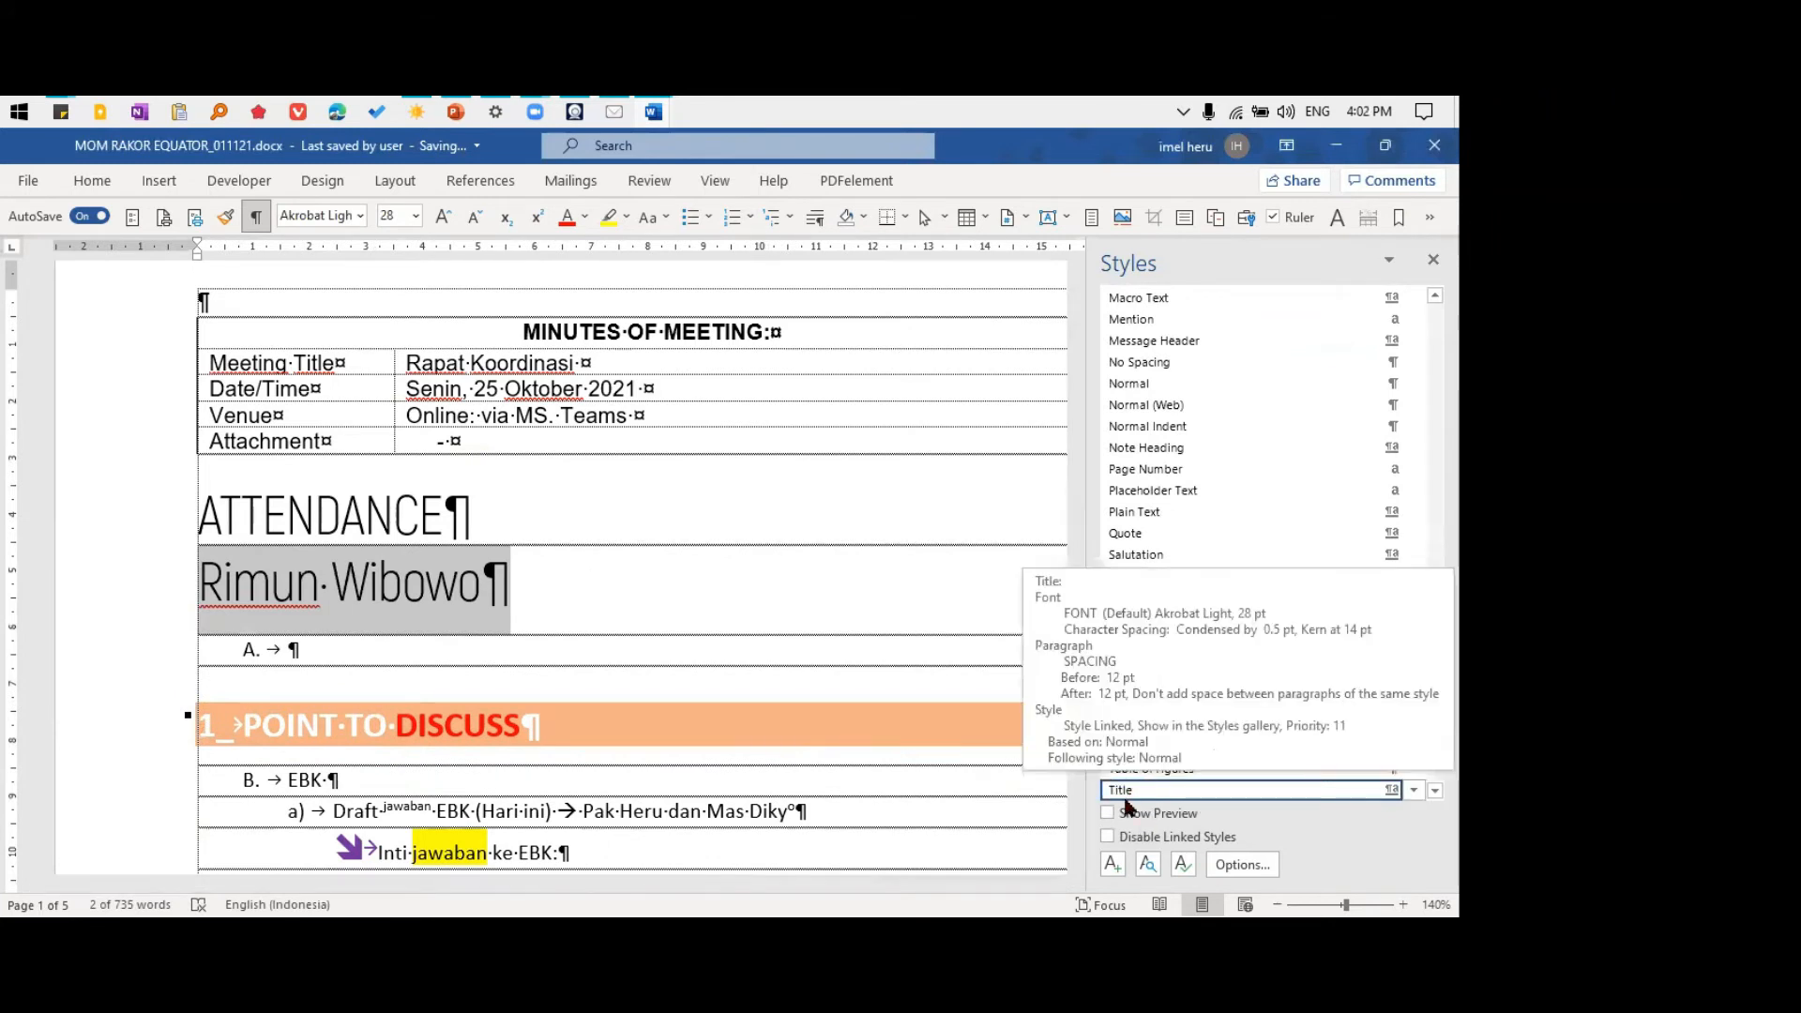
Select across the ATTENDANCE heading and the attendee line to examine the spacing between the two Title paragraphs
left_click(362, 516)
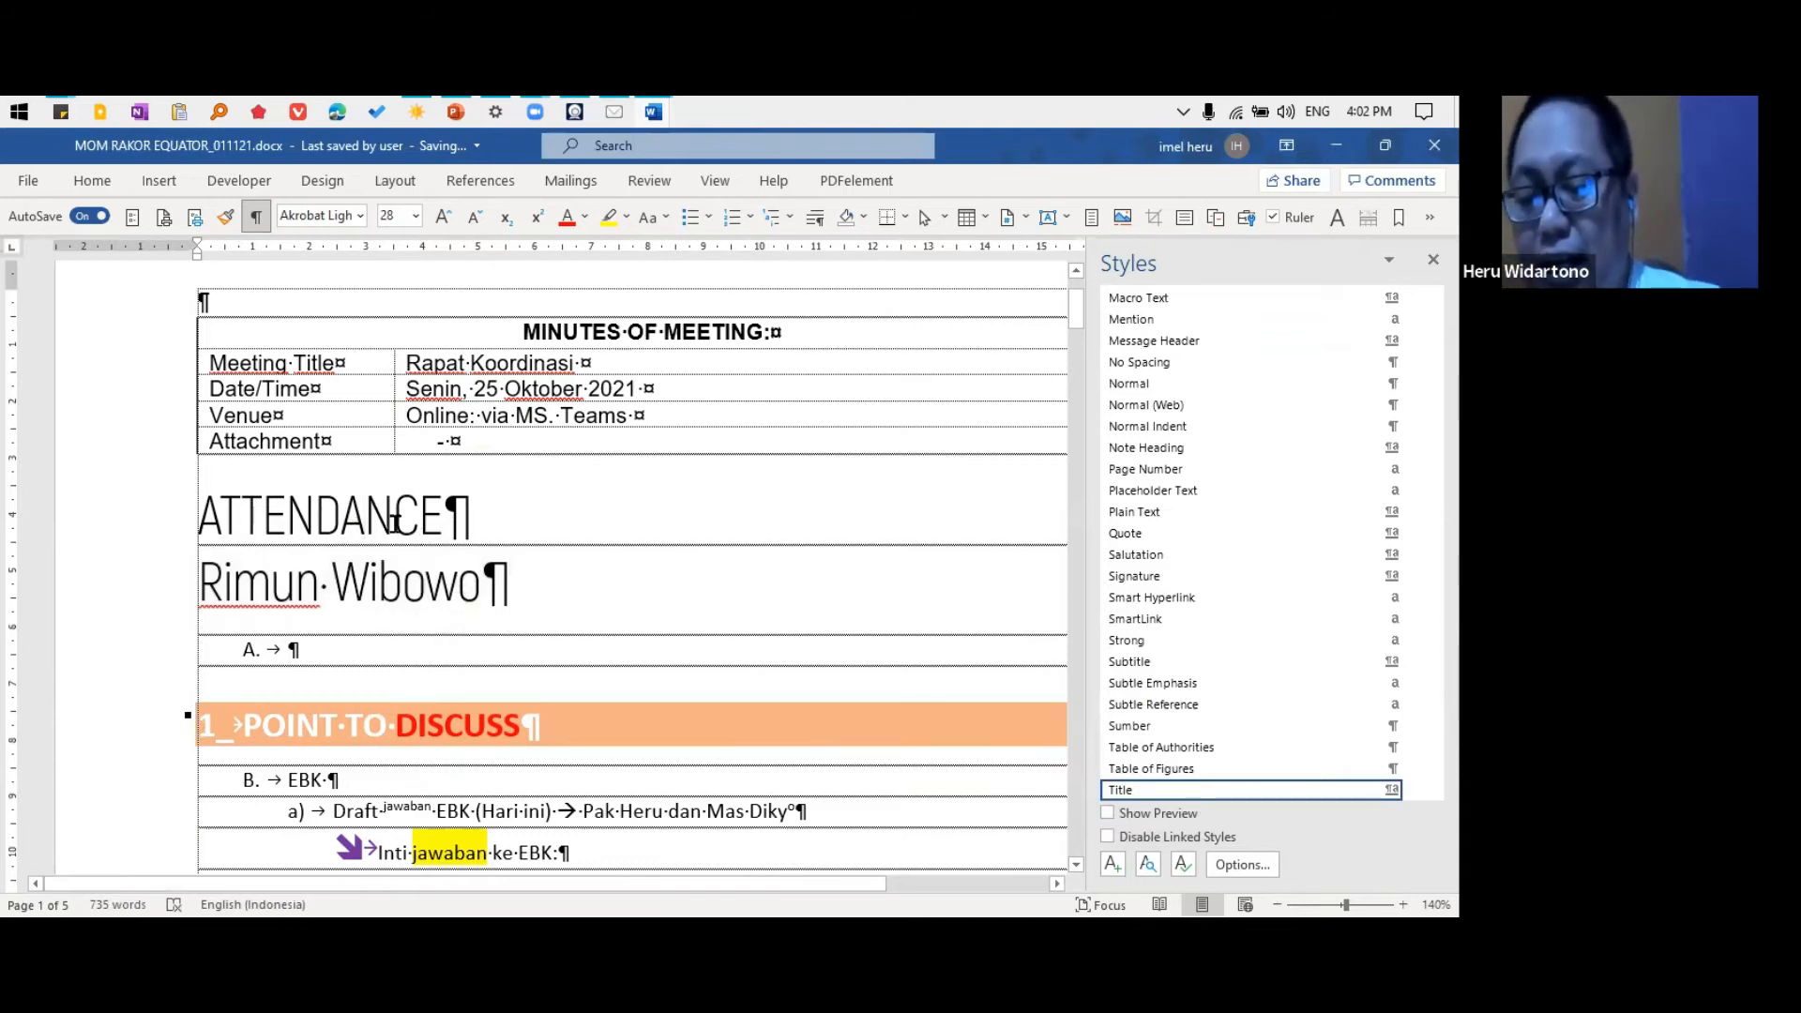
left_click_drag(395, 521, 427, 581)
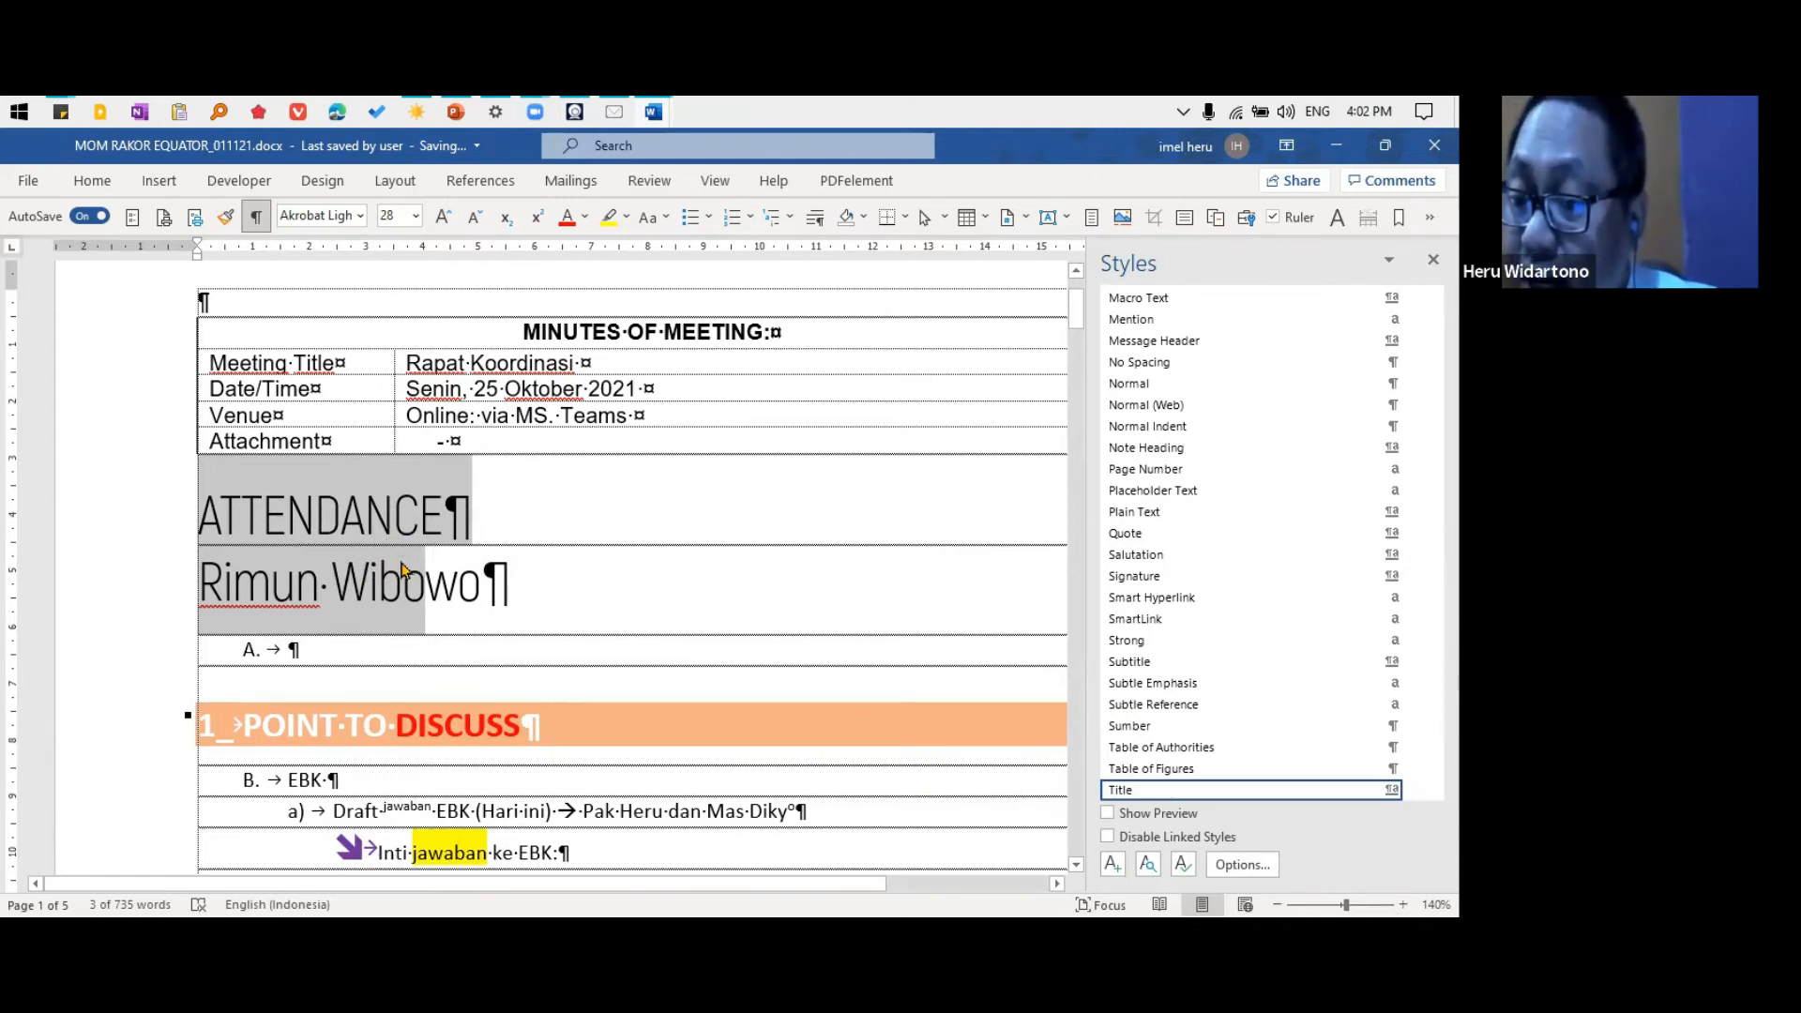
left_click(362, 593)
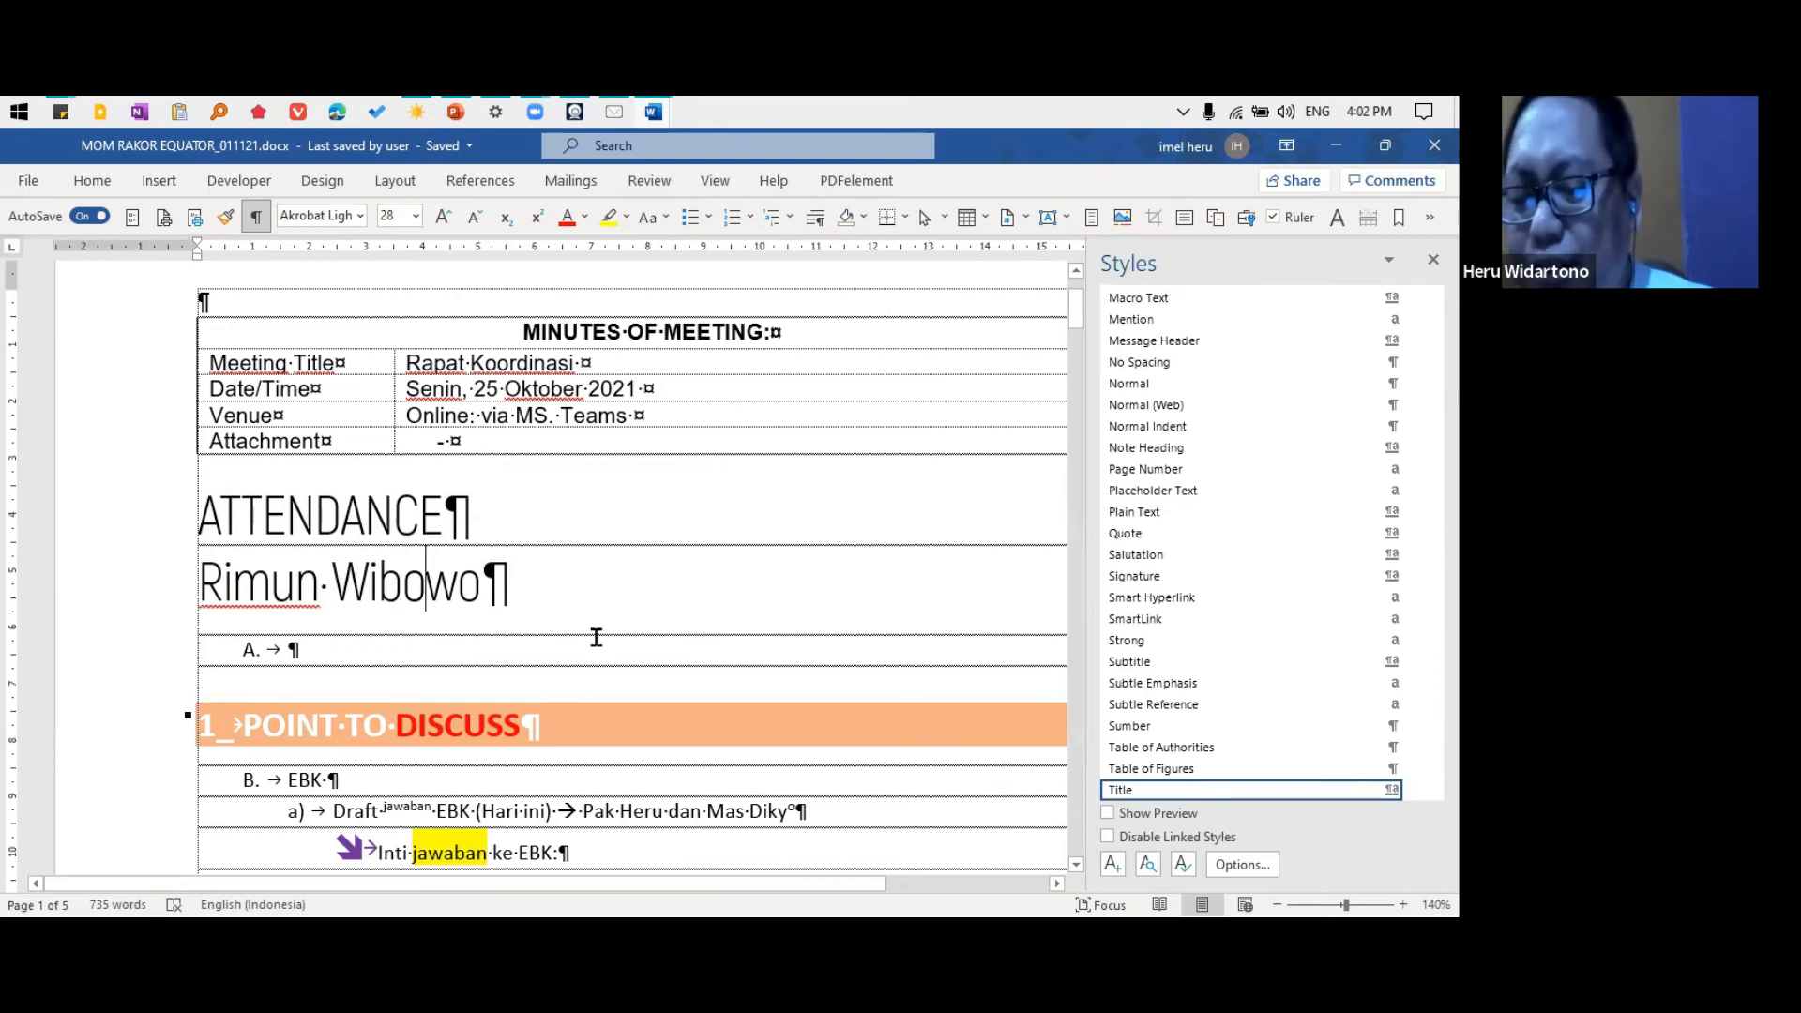
scroll(595, 637, "down", 2)
left_click_drag(357, 375, 415, 424)
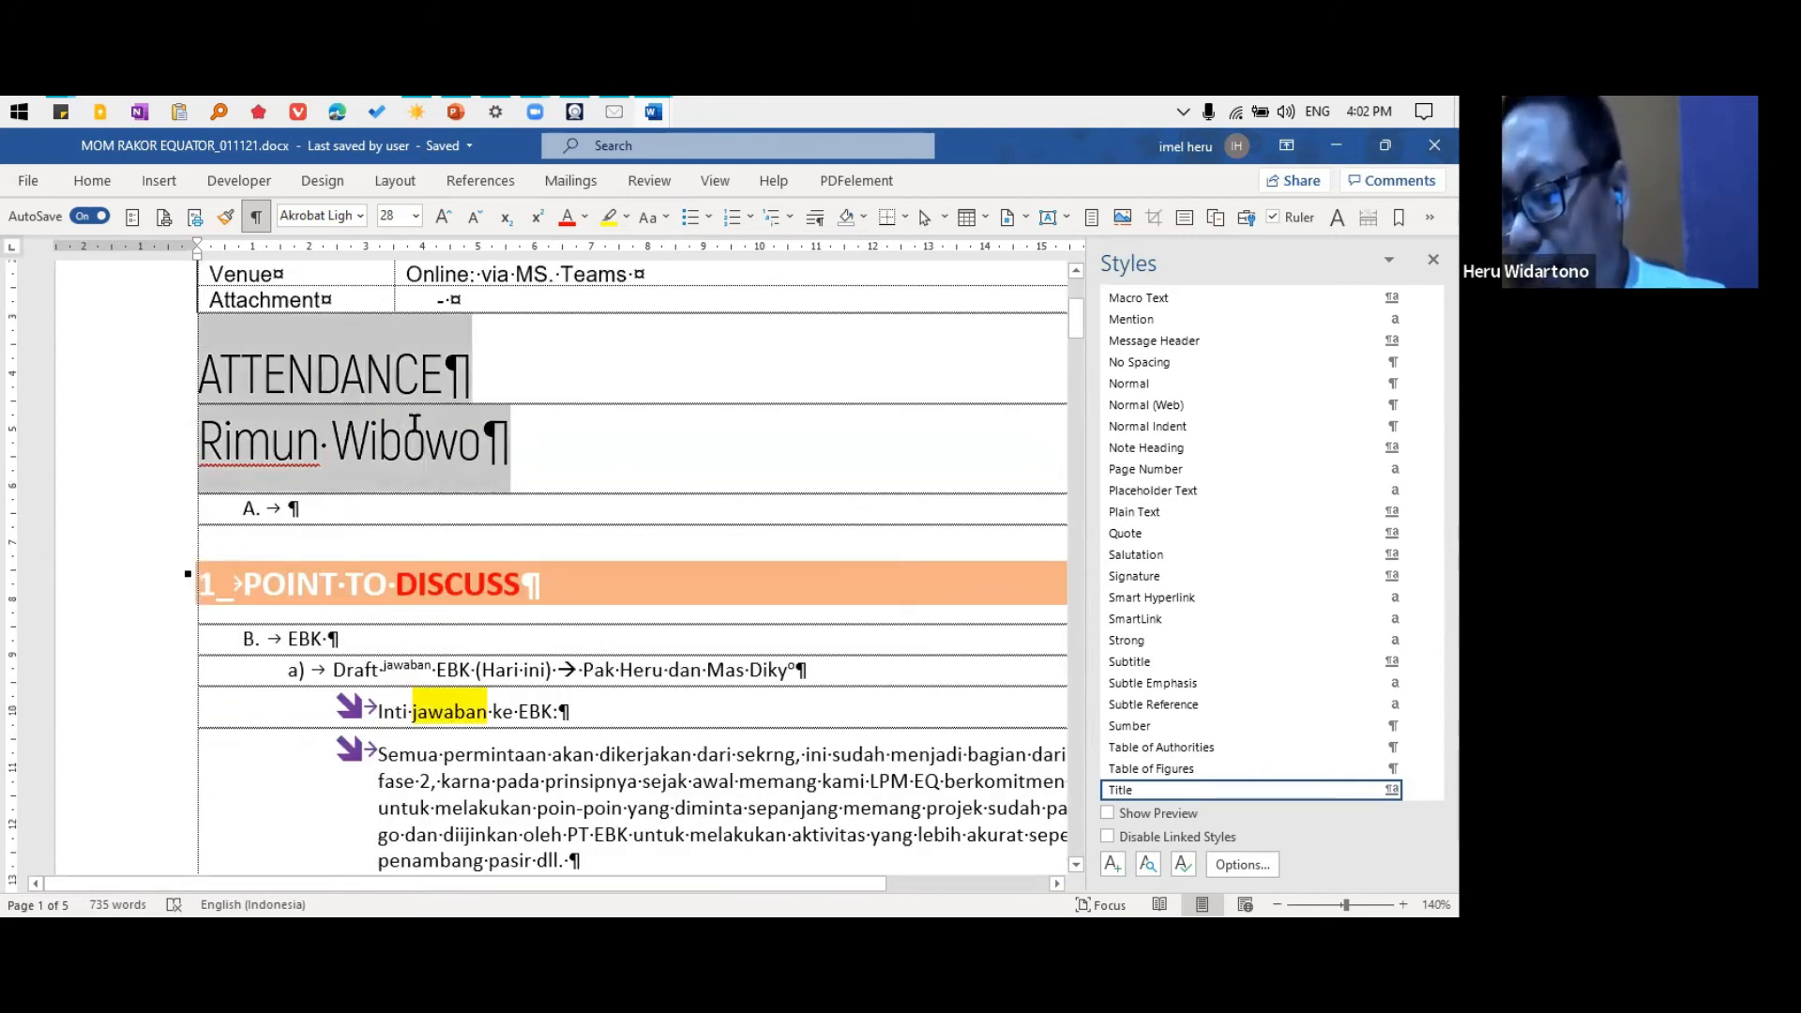
left_click(422, 434)
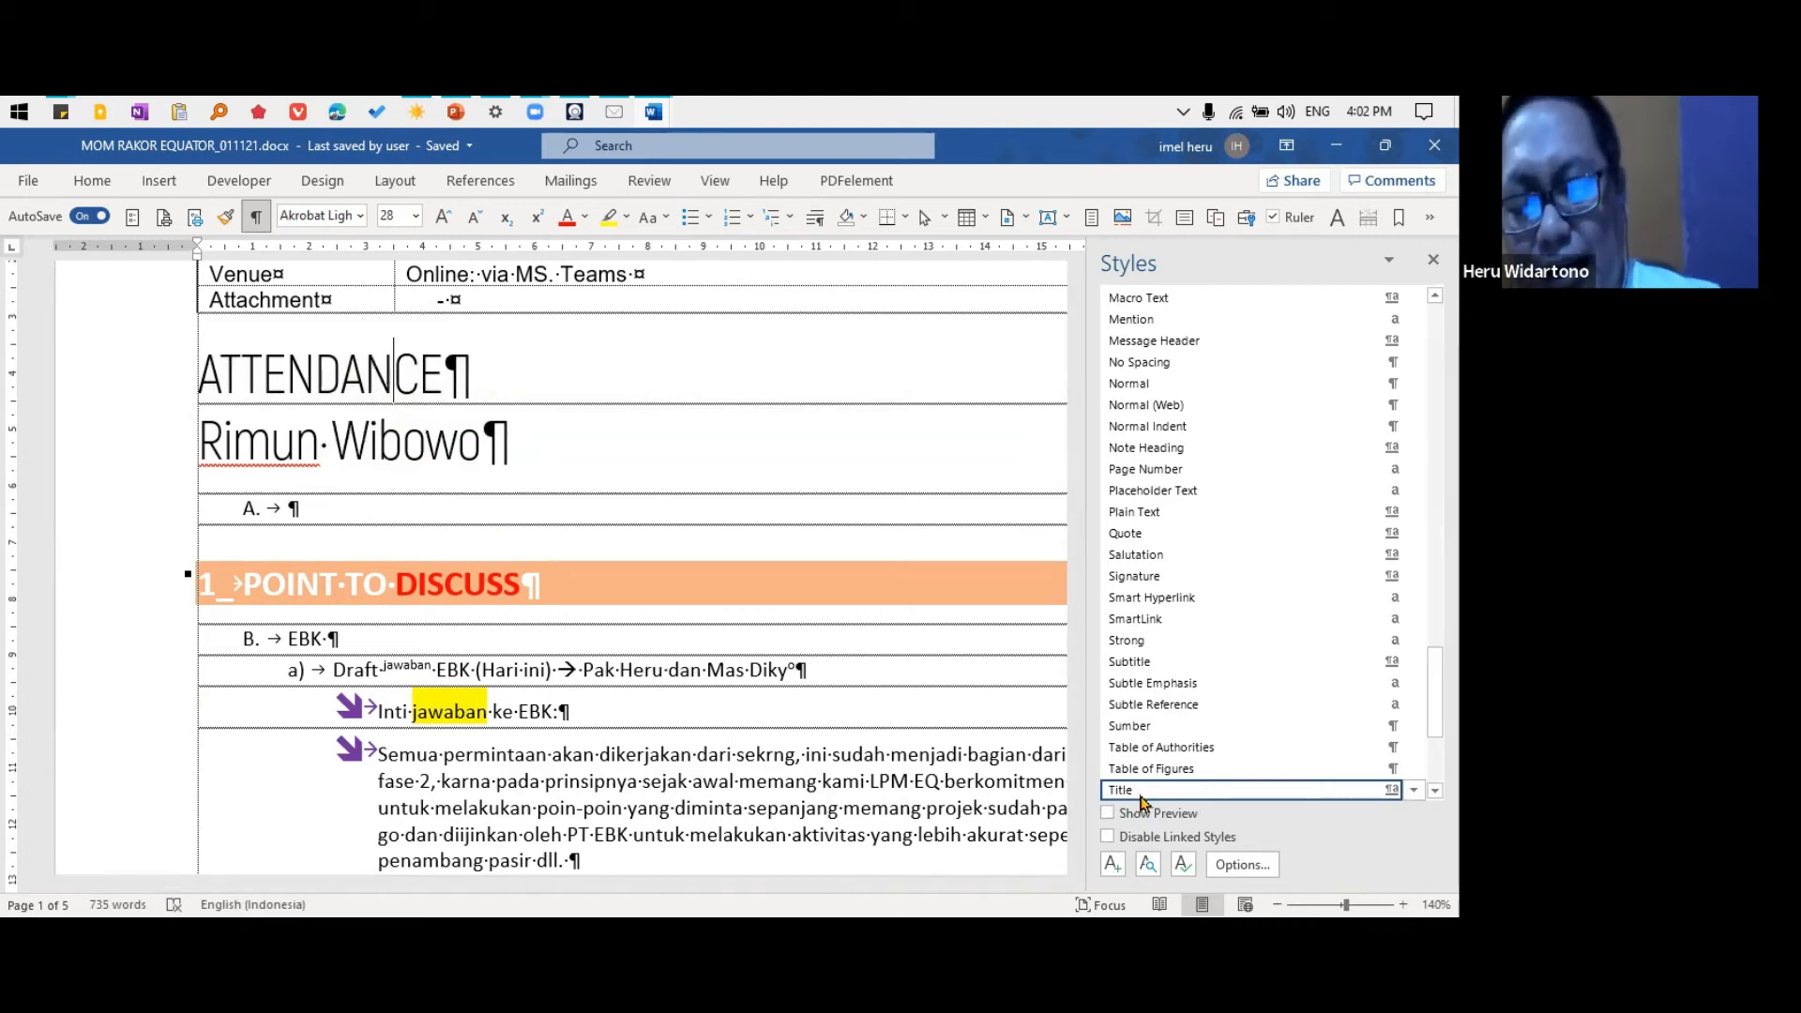
Modify the Title style's paragraph line spacing to Exactly 28 pt
left_click(1394, 790)
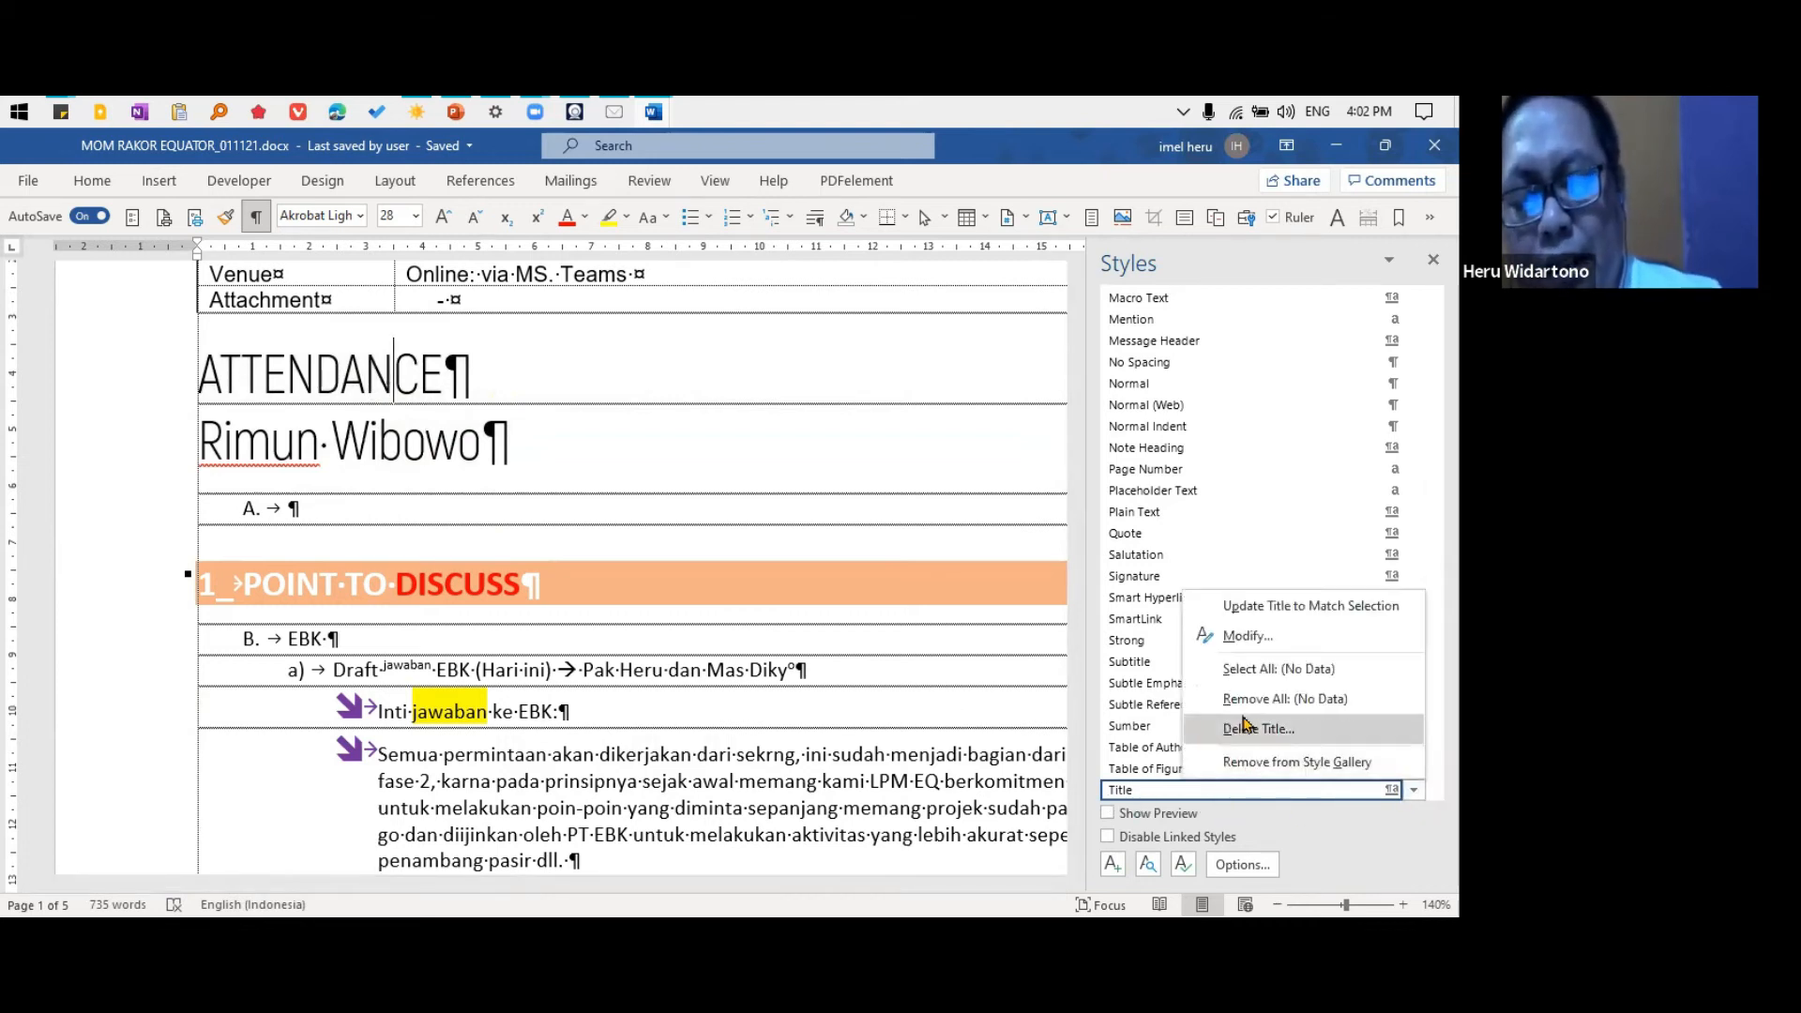
left_click(1257, 636)
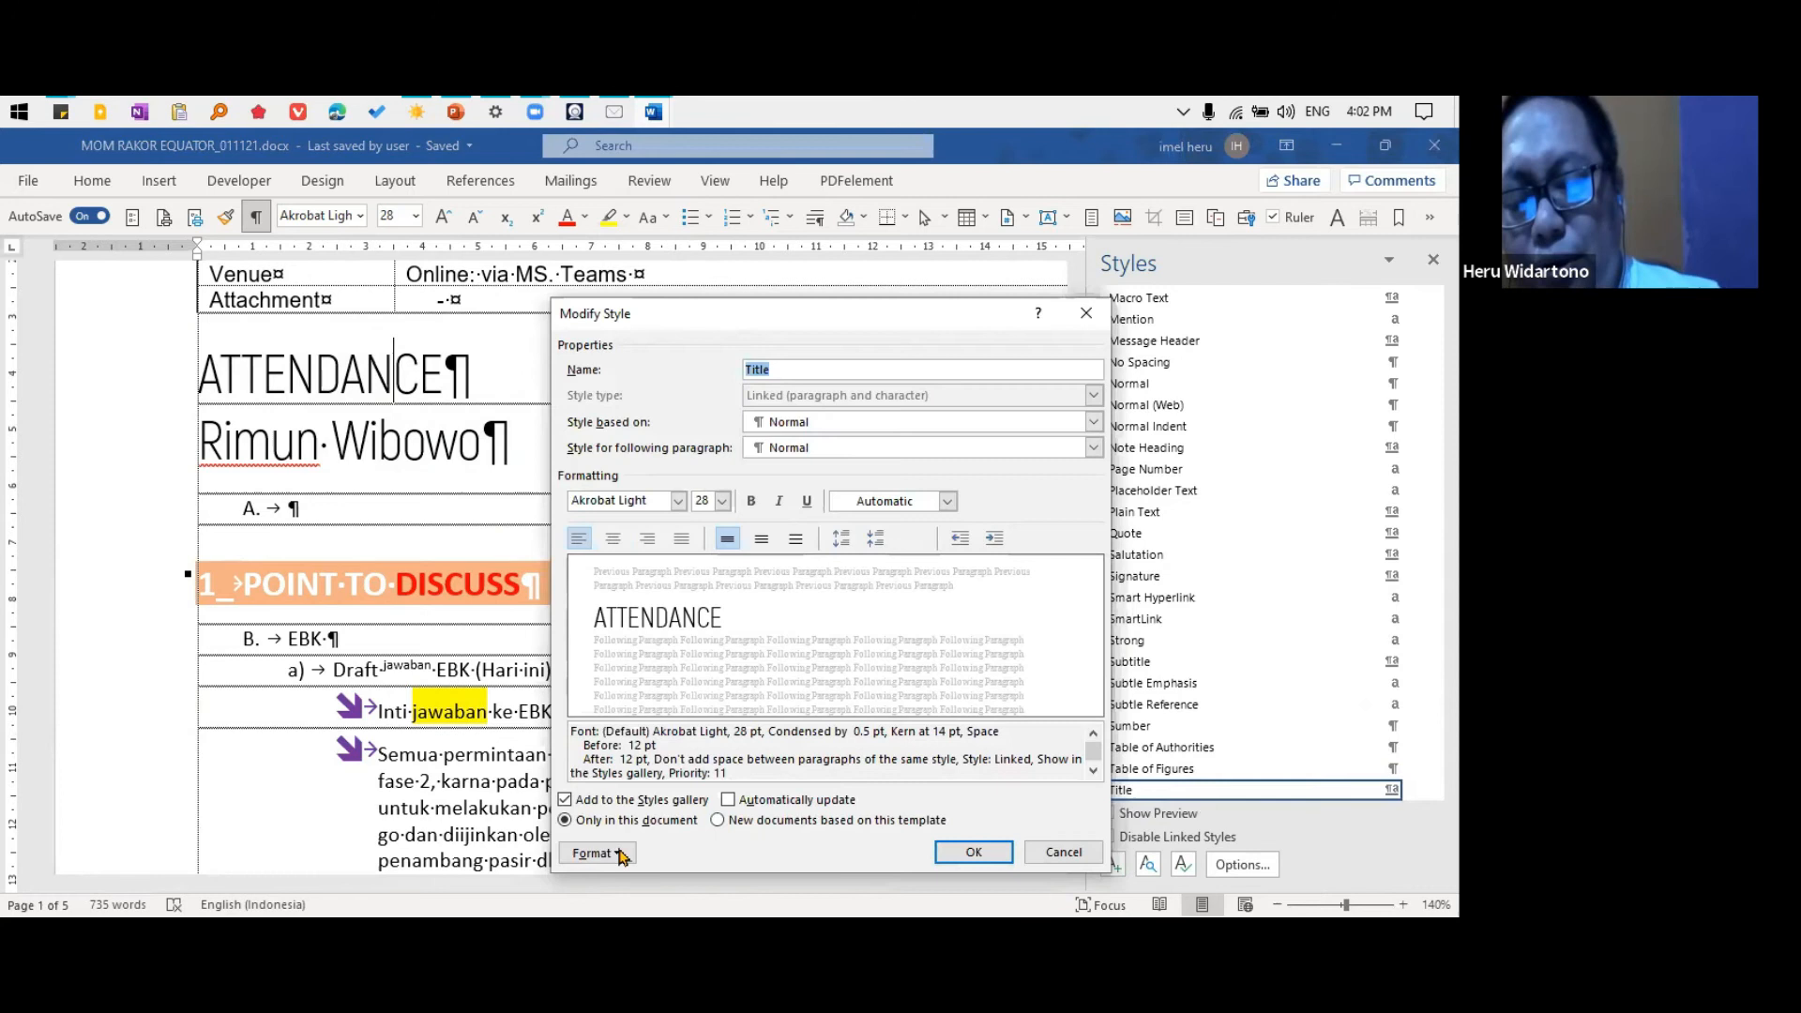
left_click(619, 854)
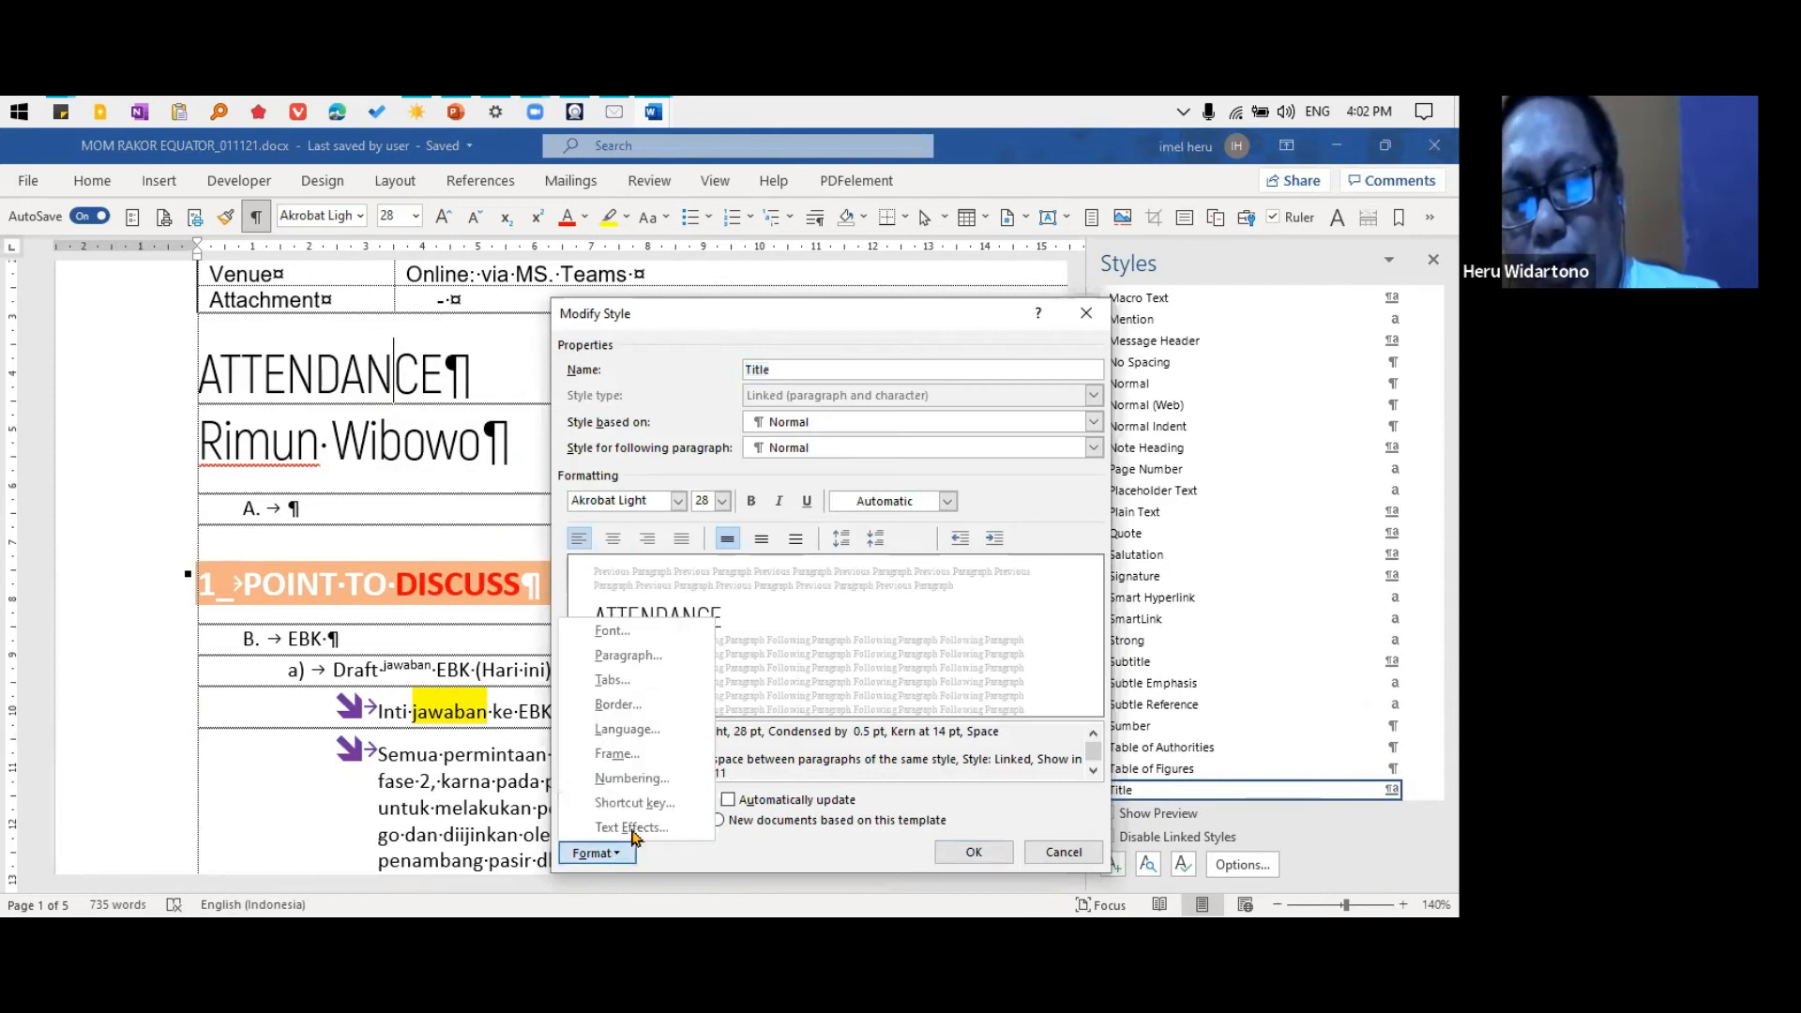
left_click(647, 657)
left_click(1043, 599)
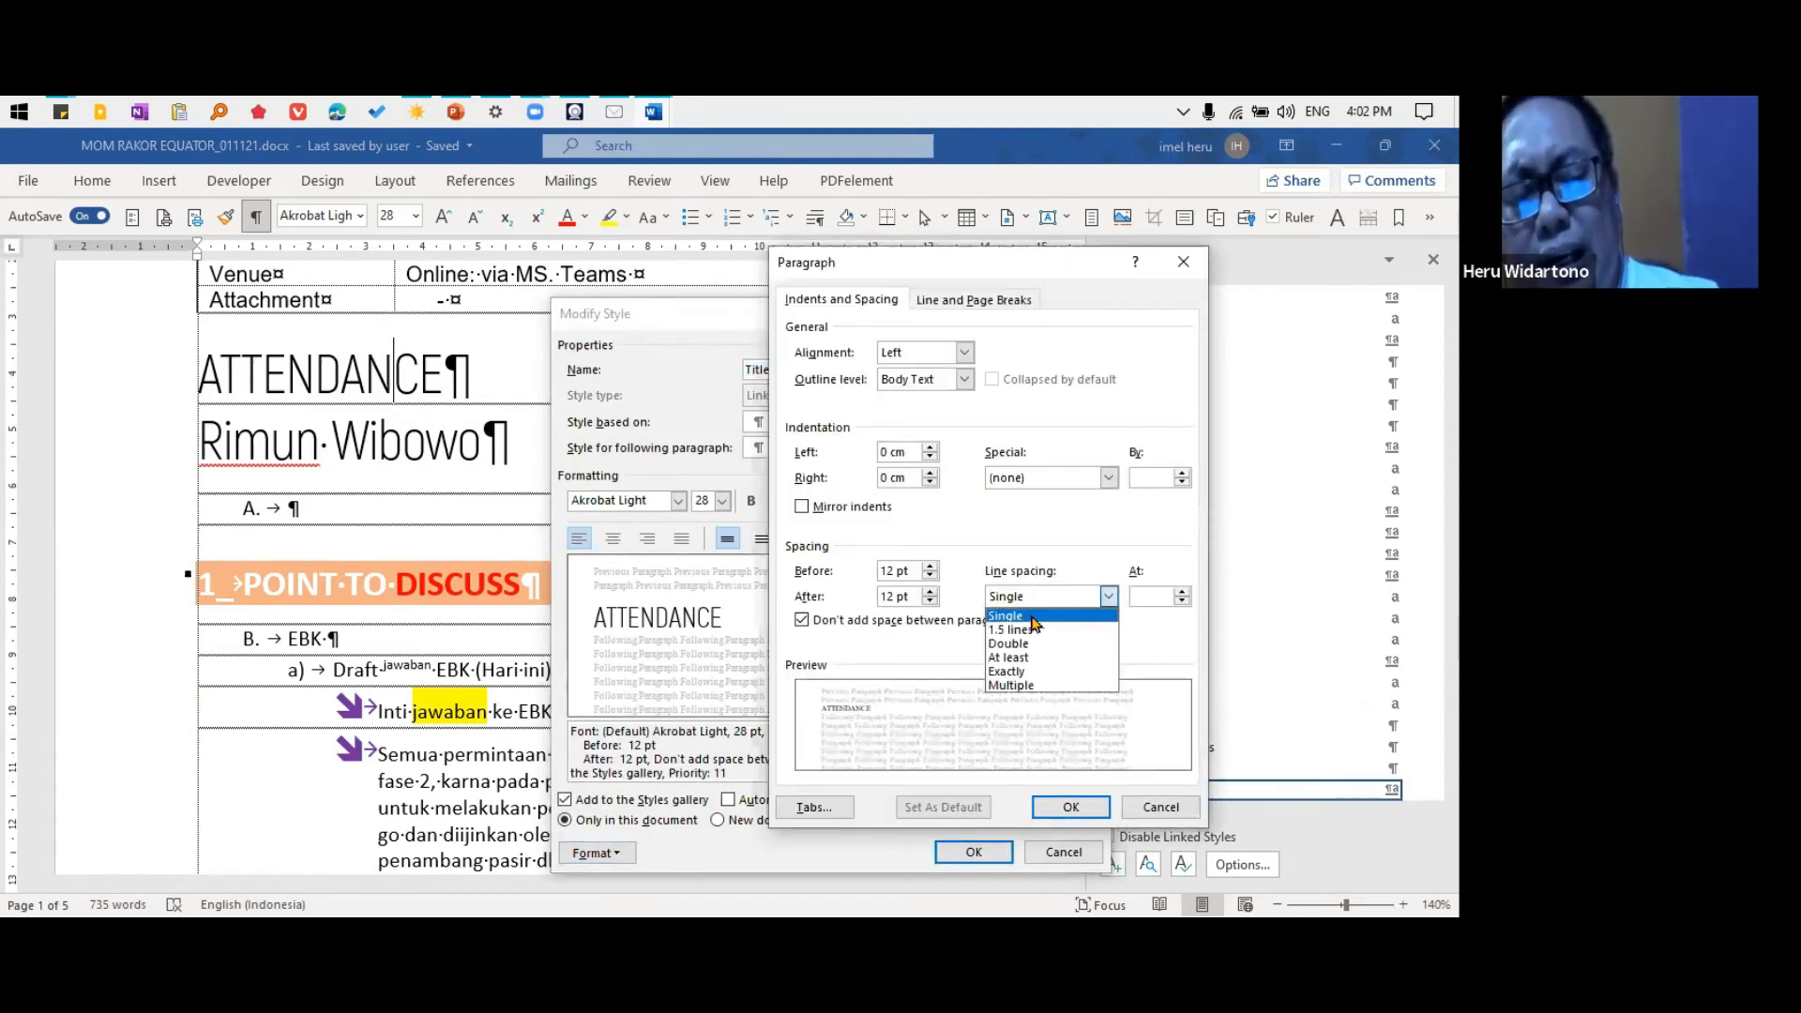
left_click(1026, 672)
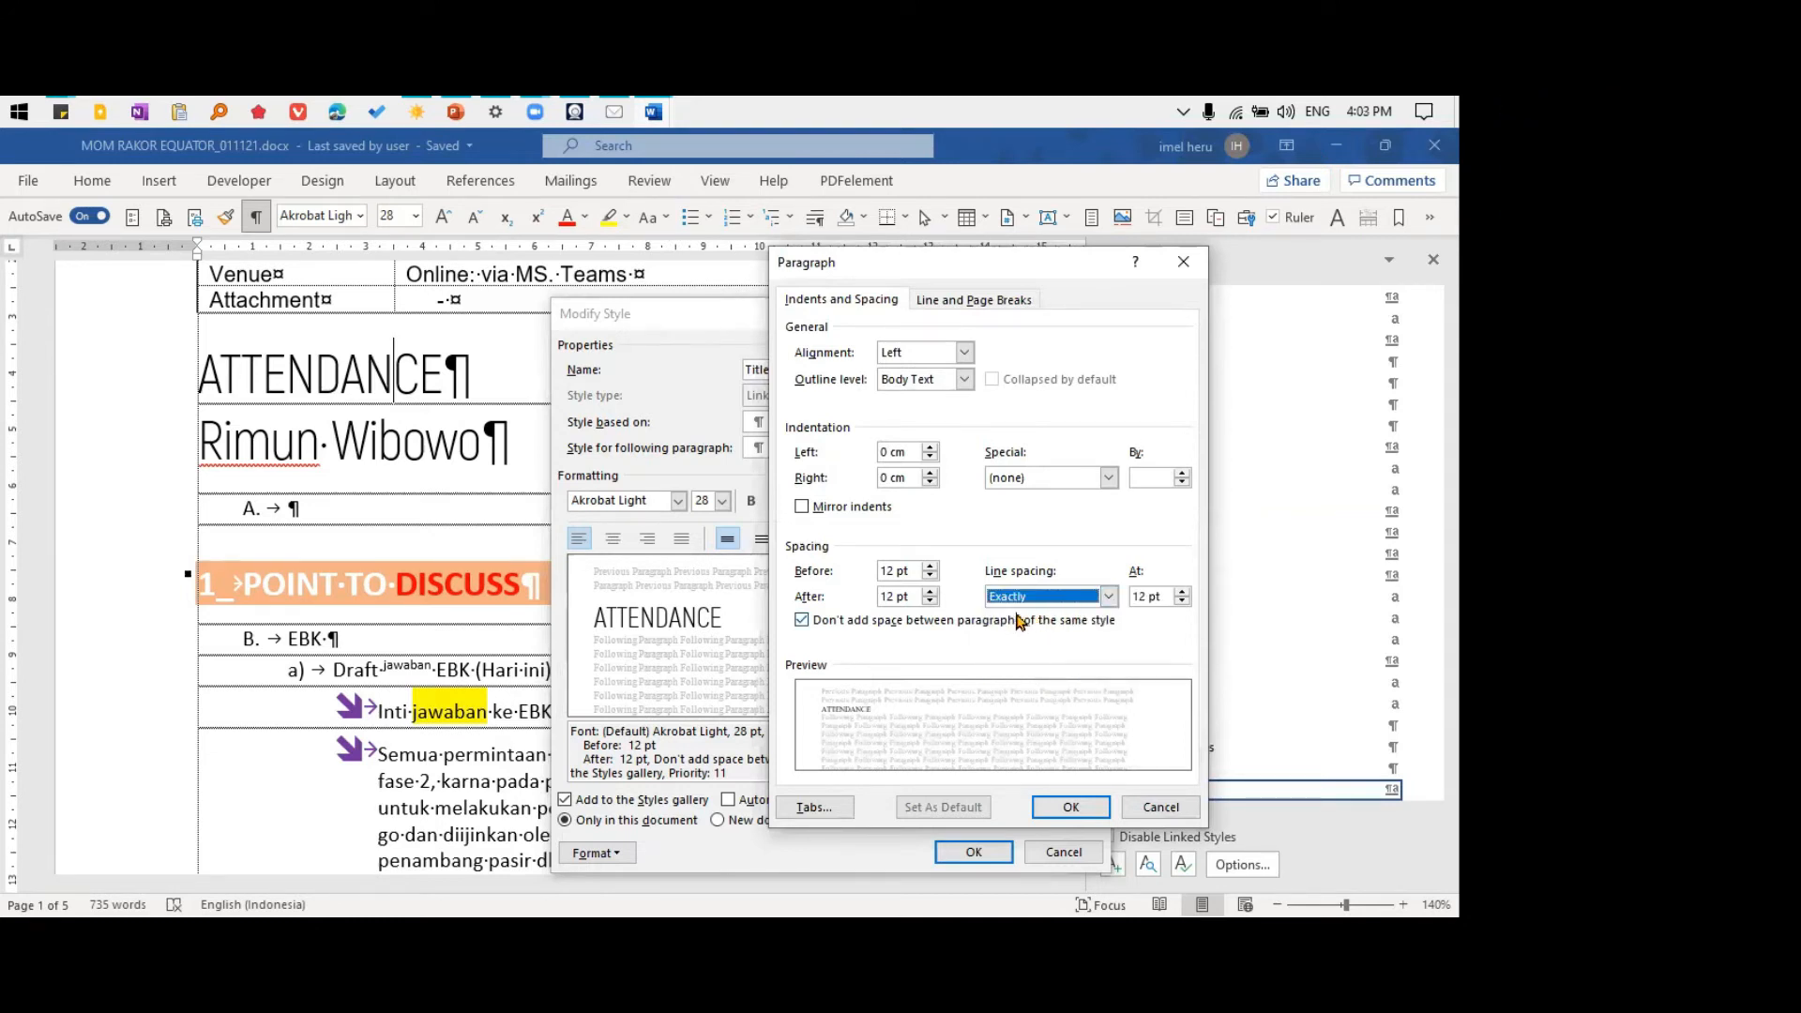
key("Tab")
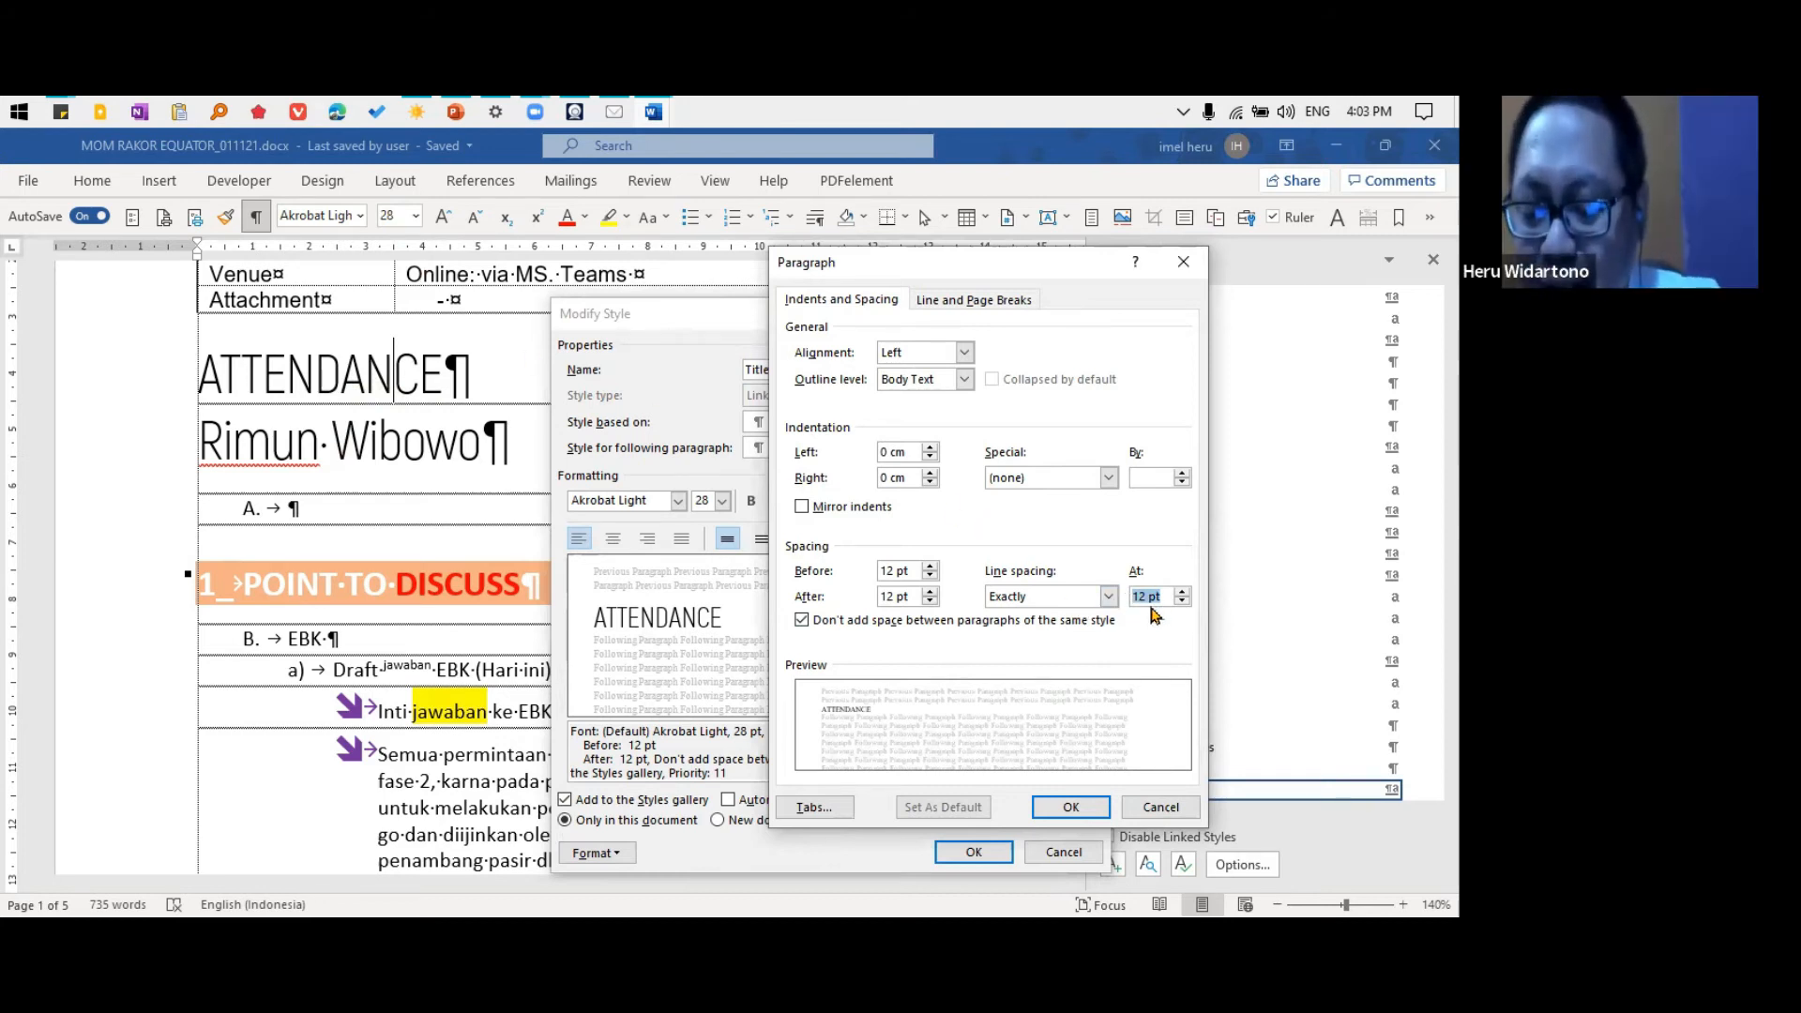
type("28")
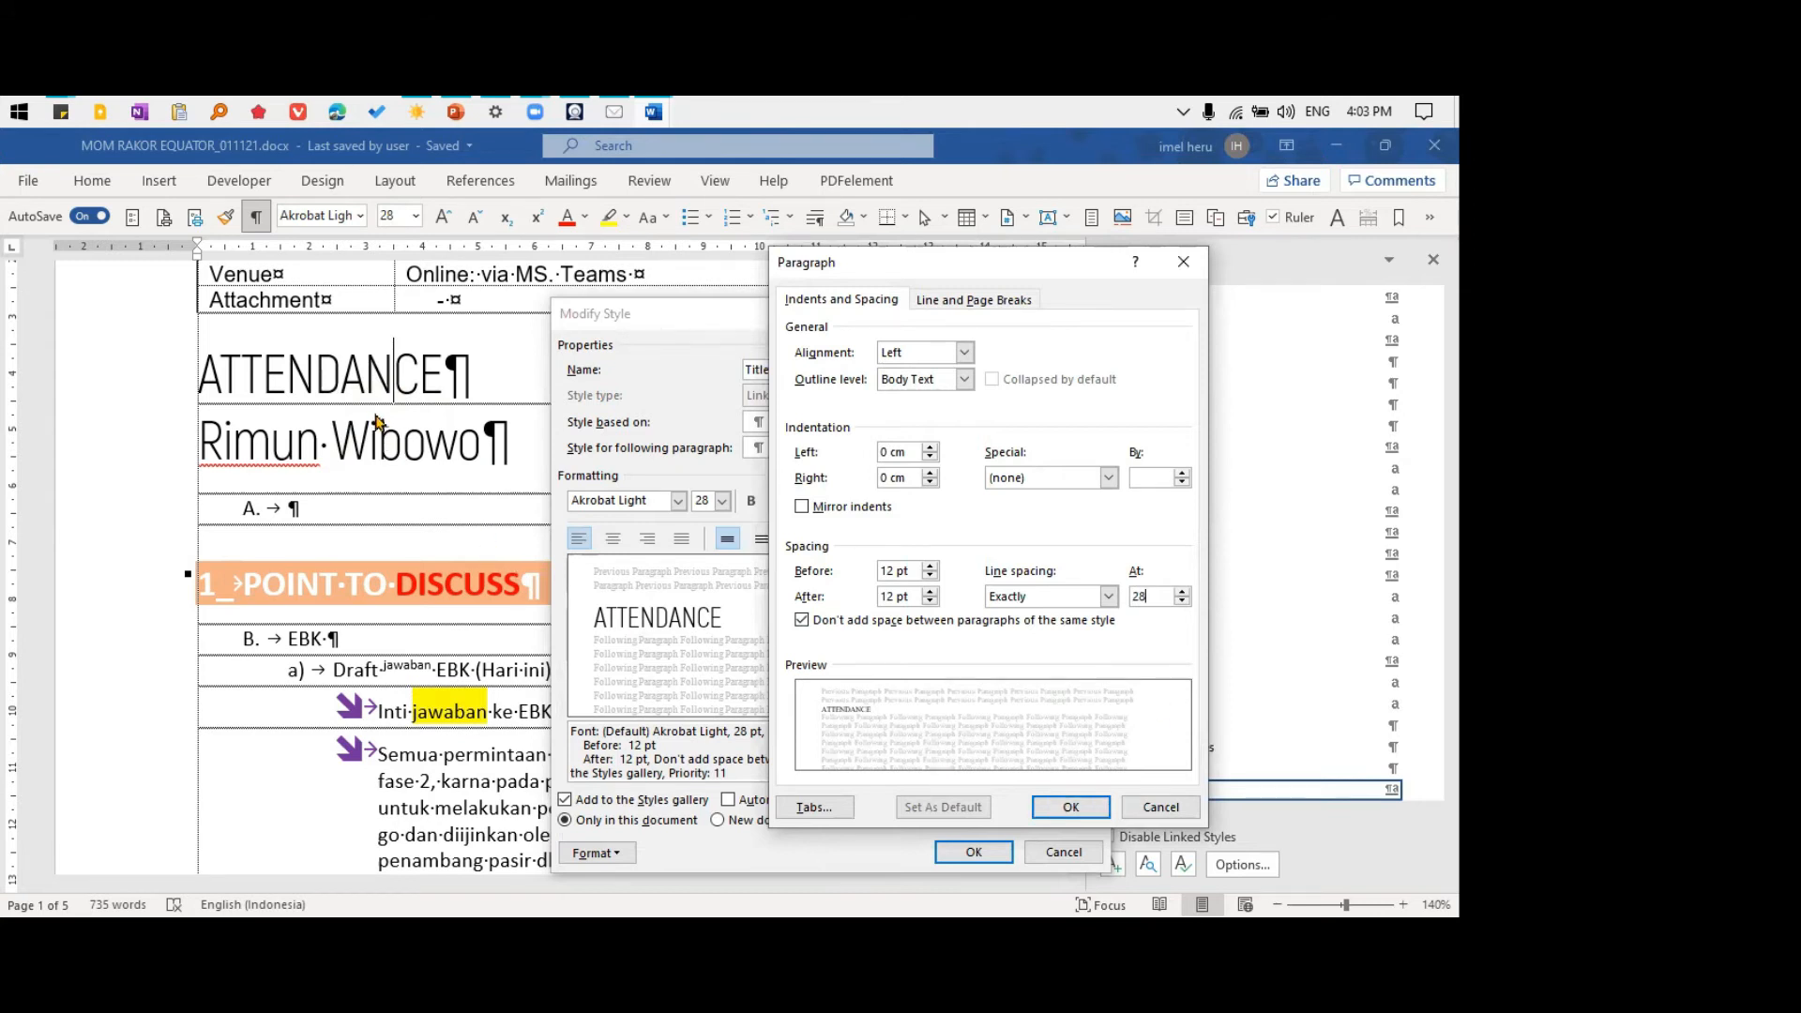
left_click(1070, 807)
left_click(974, 852)
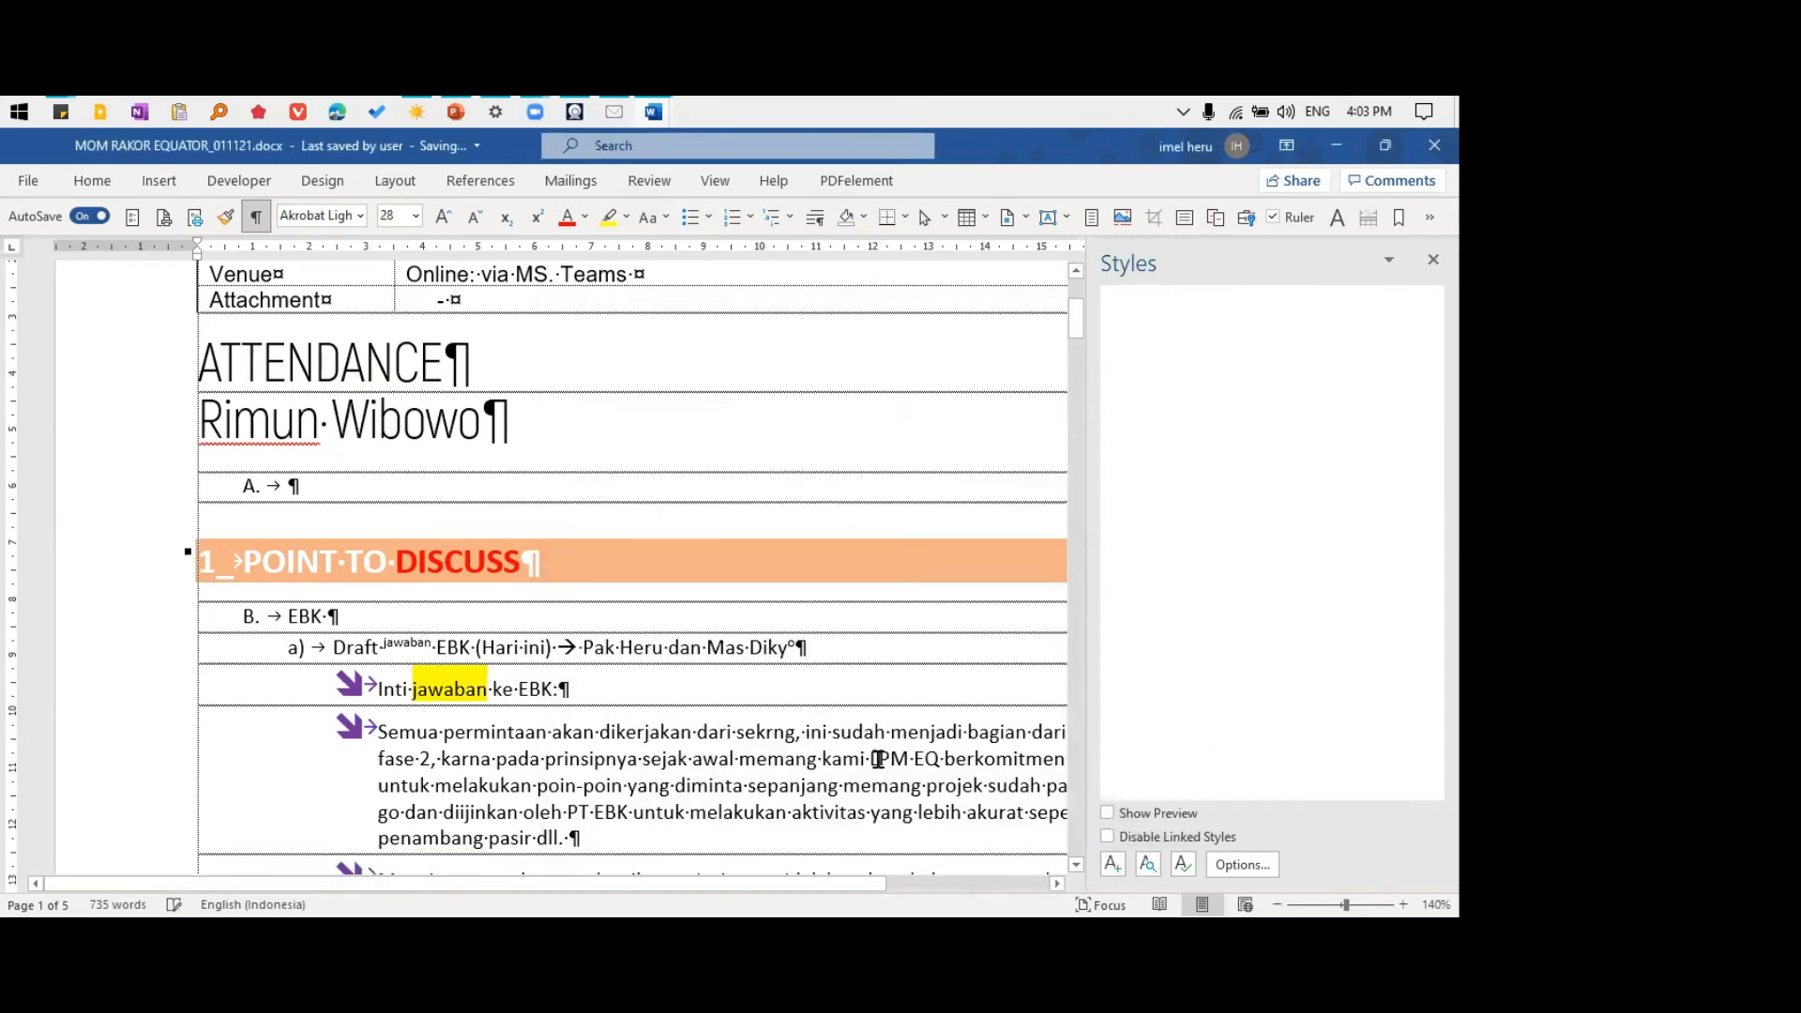
Reopen the Title style's paragraph settings from the attendee line, review the line spacing options, and close them without saving changes
left_click(419, 381)
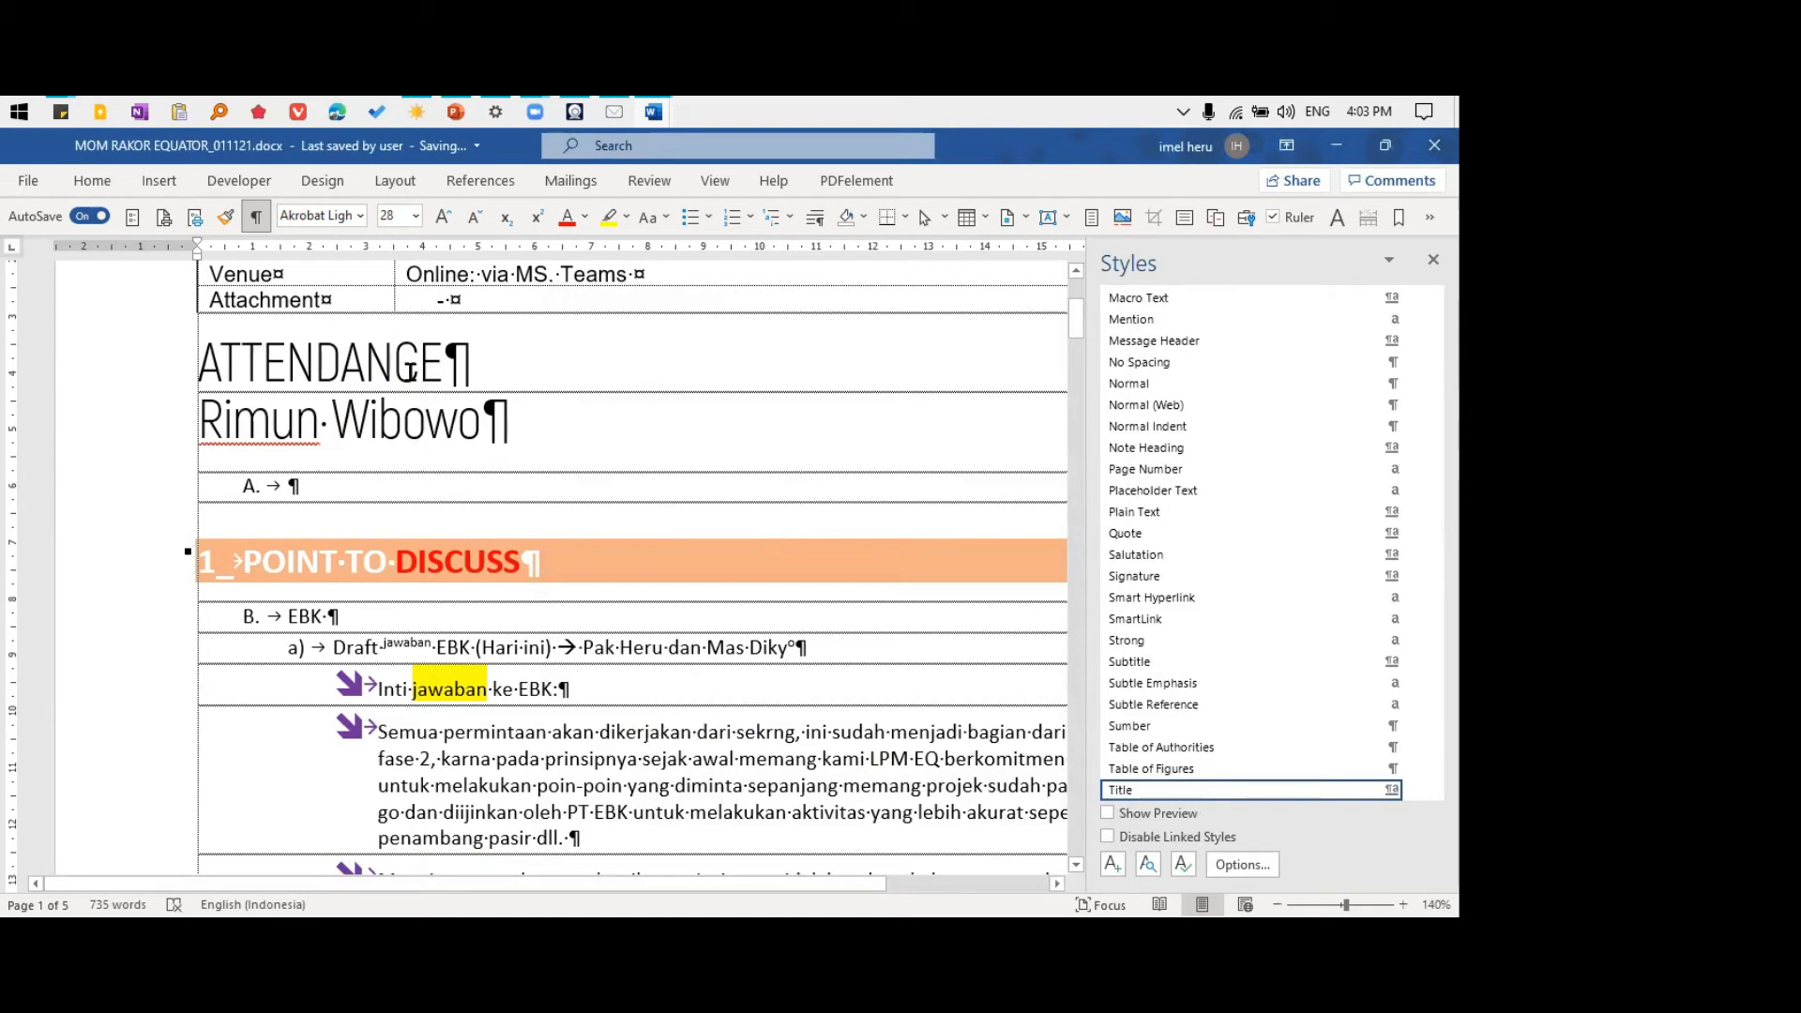
left_click(414, 413)
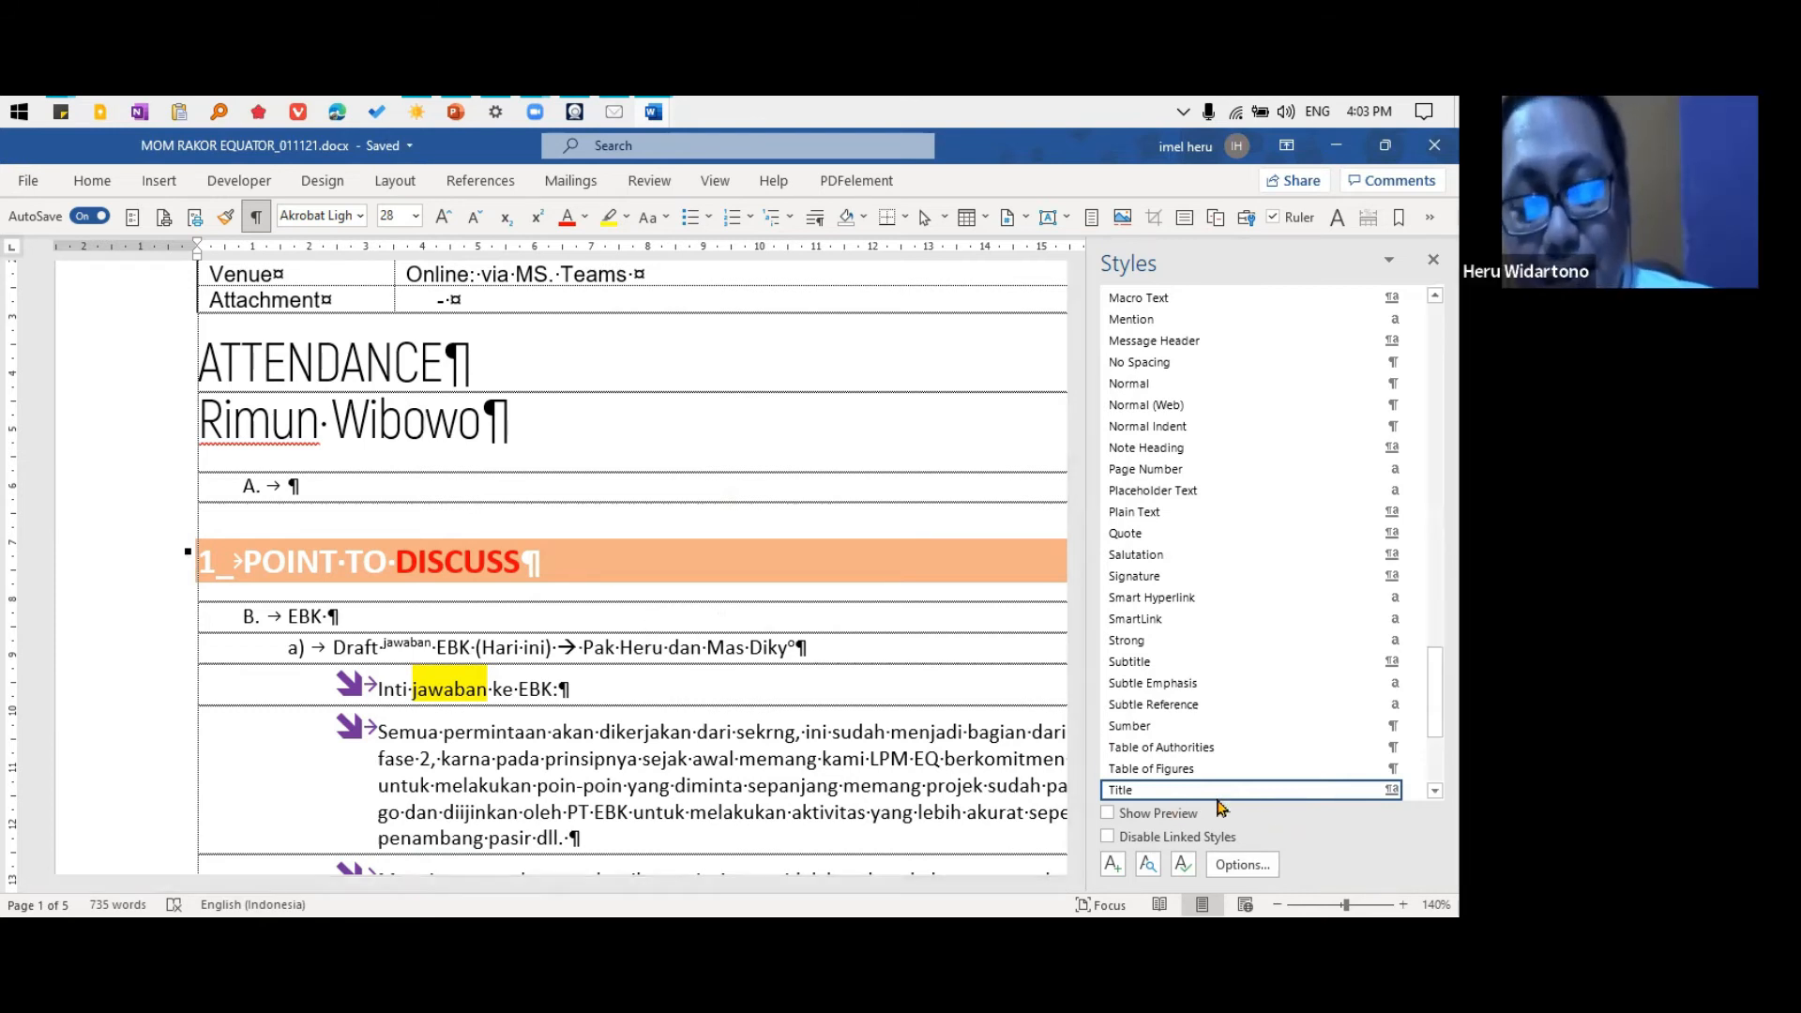
left_click(1410, 793)
left_click(1266, 636)
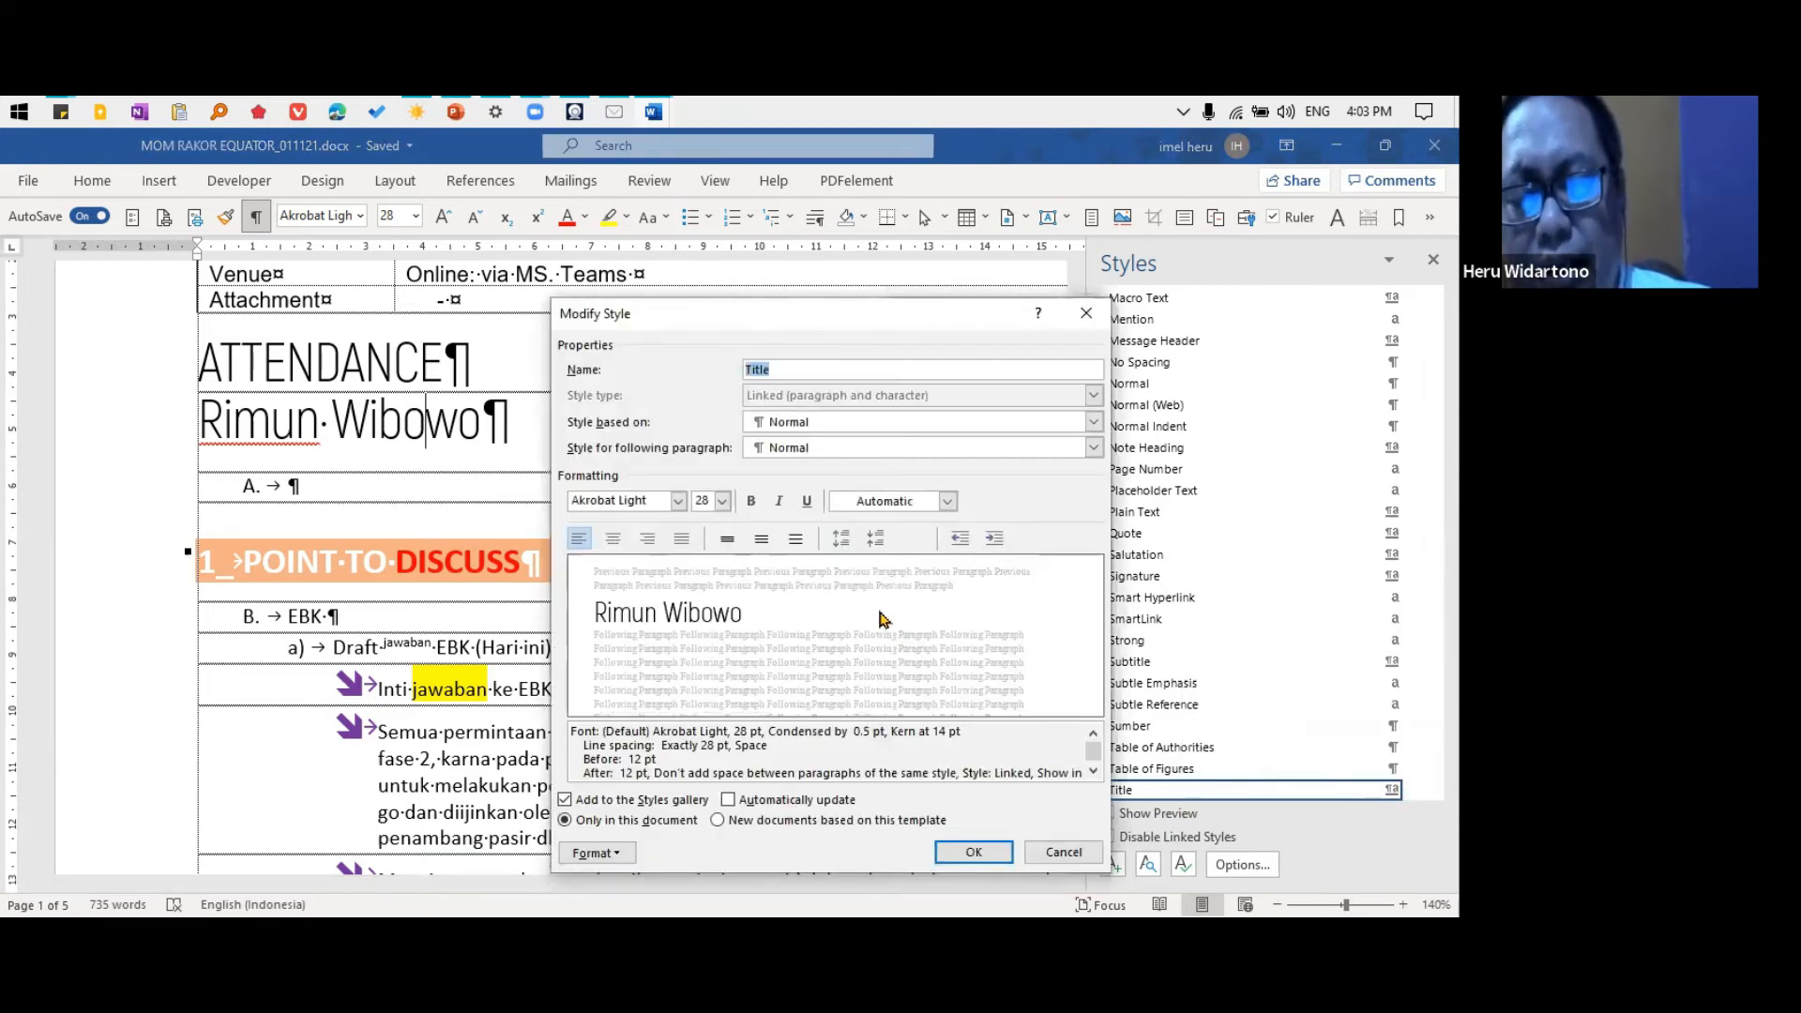
left_click(598, 853)
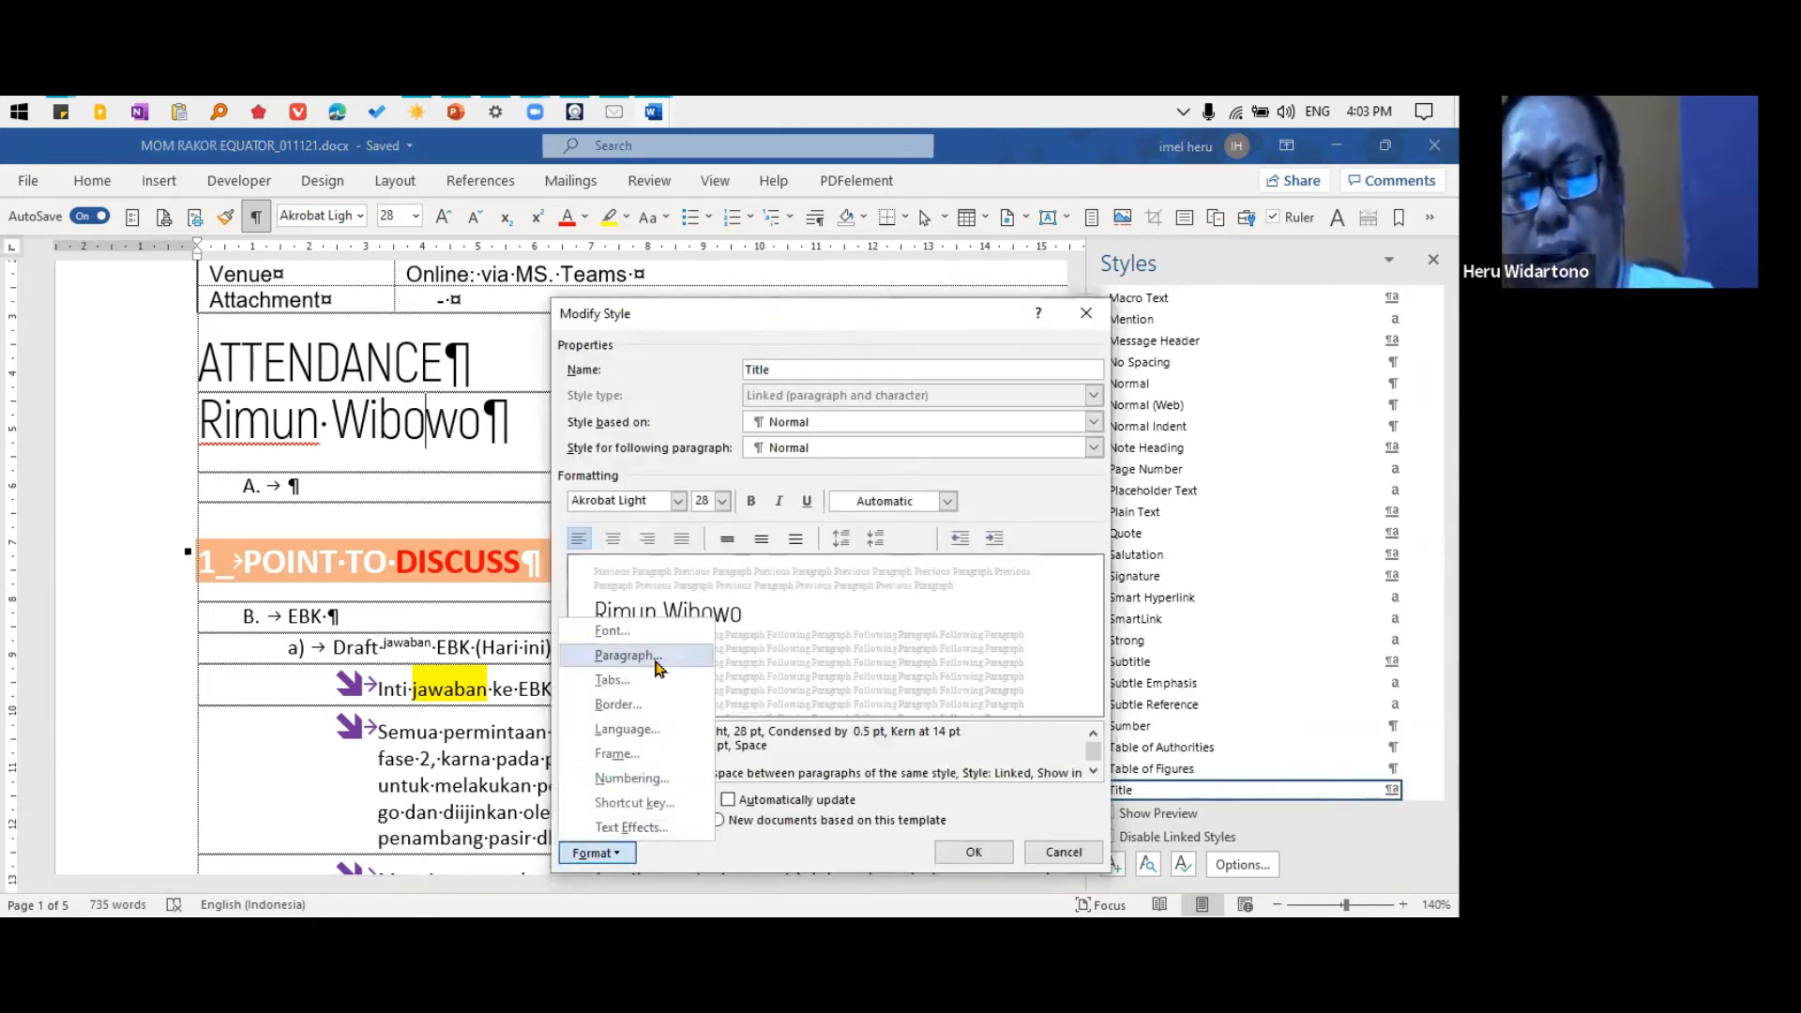
left_click(638, 655)
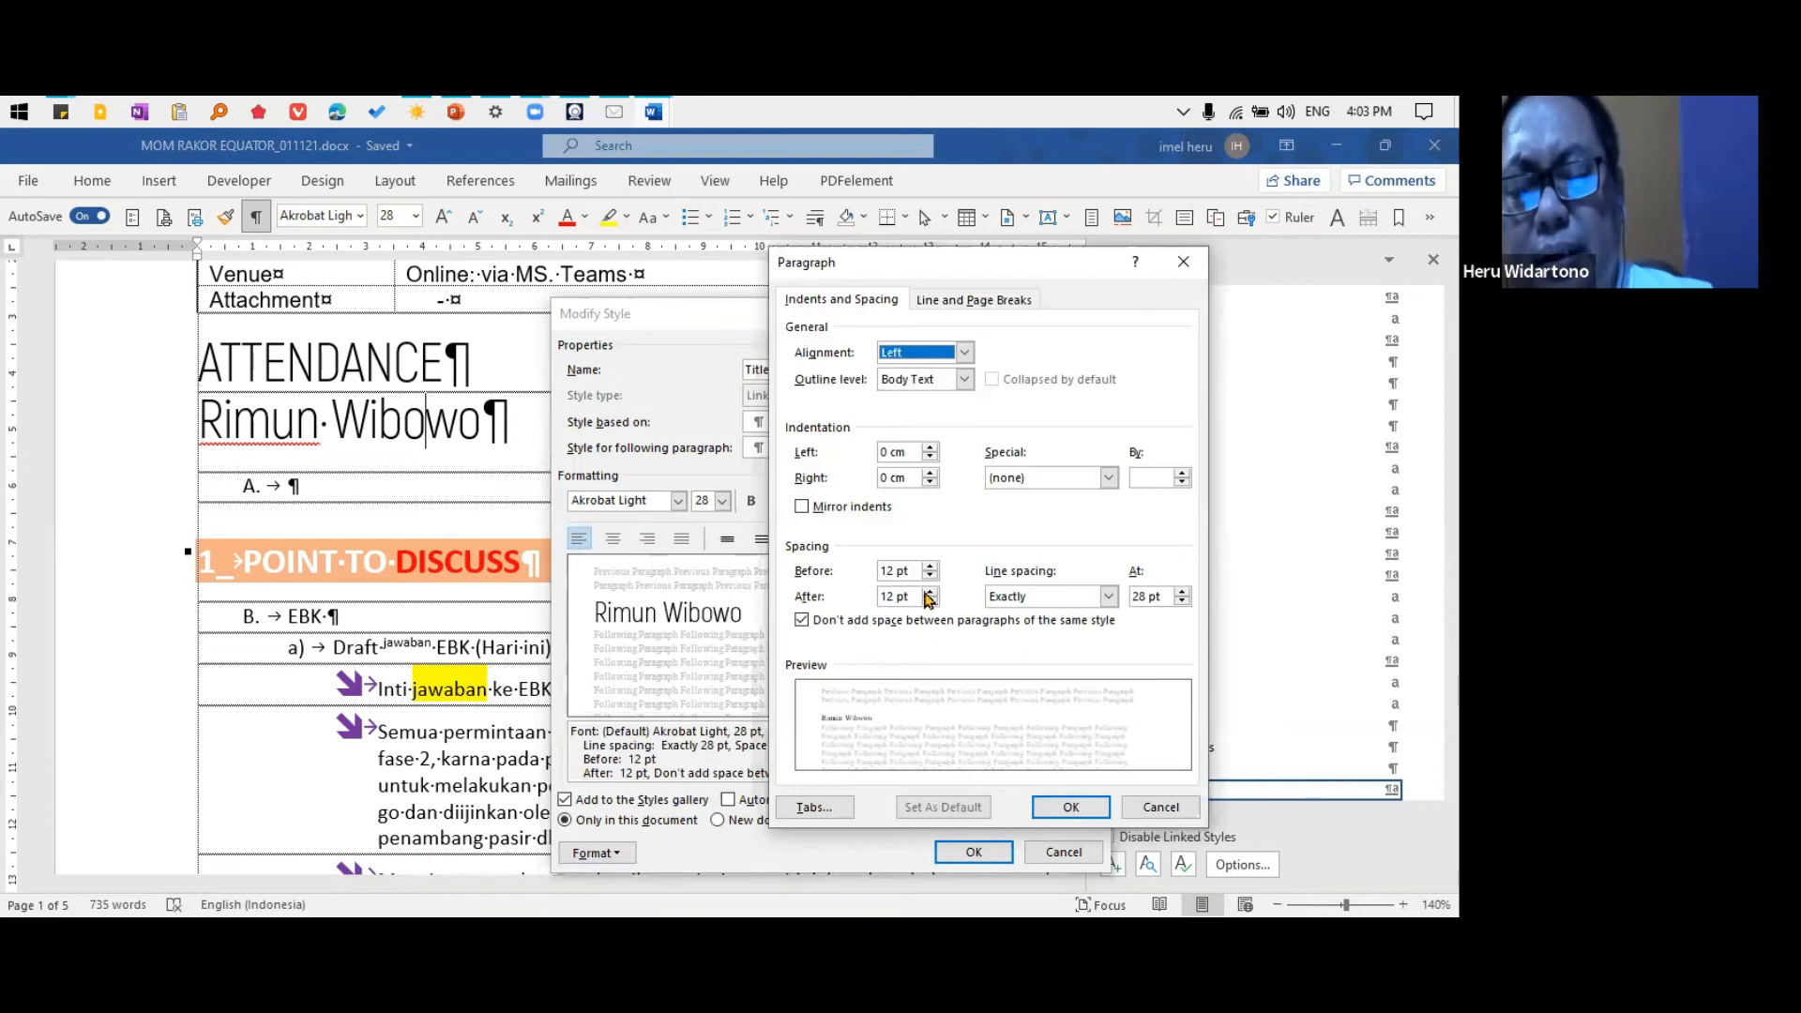
left_click(1051, 600)
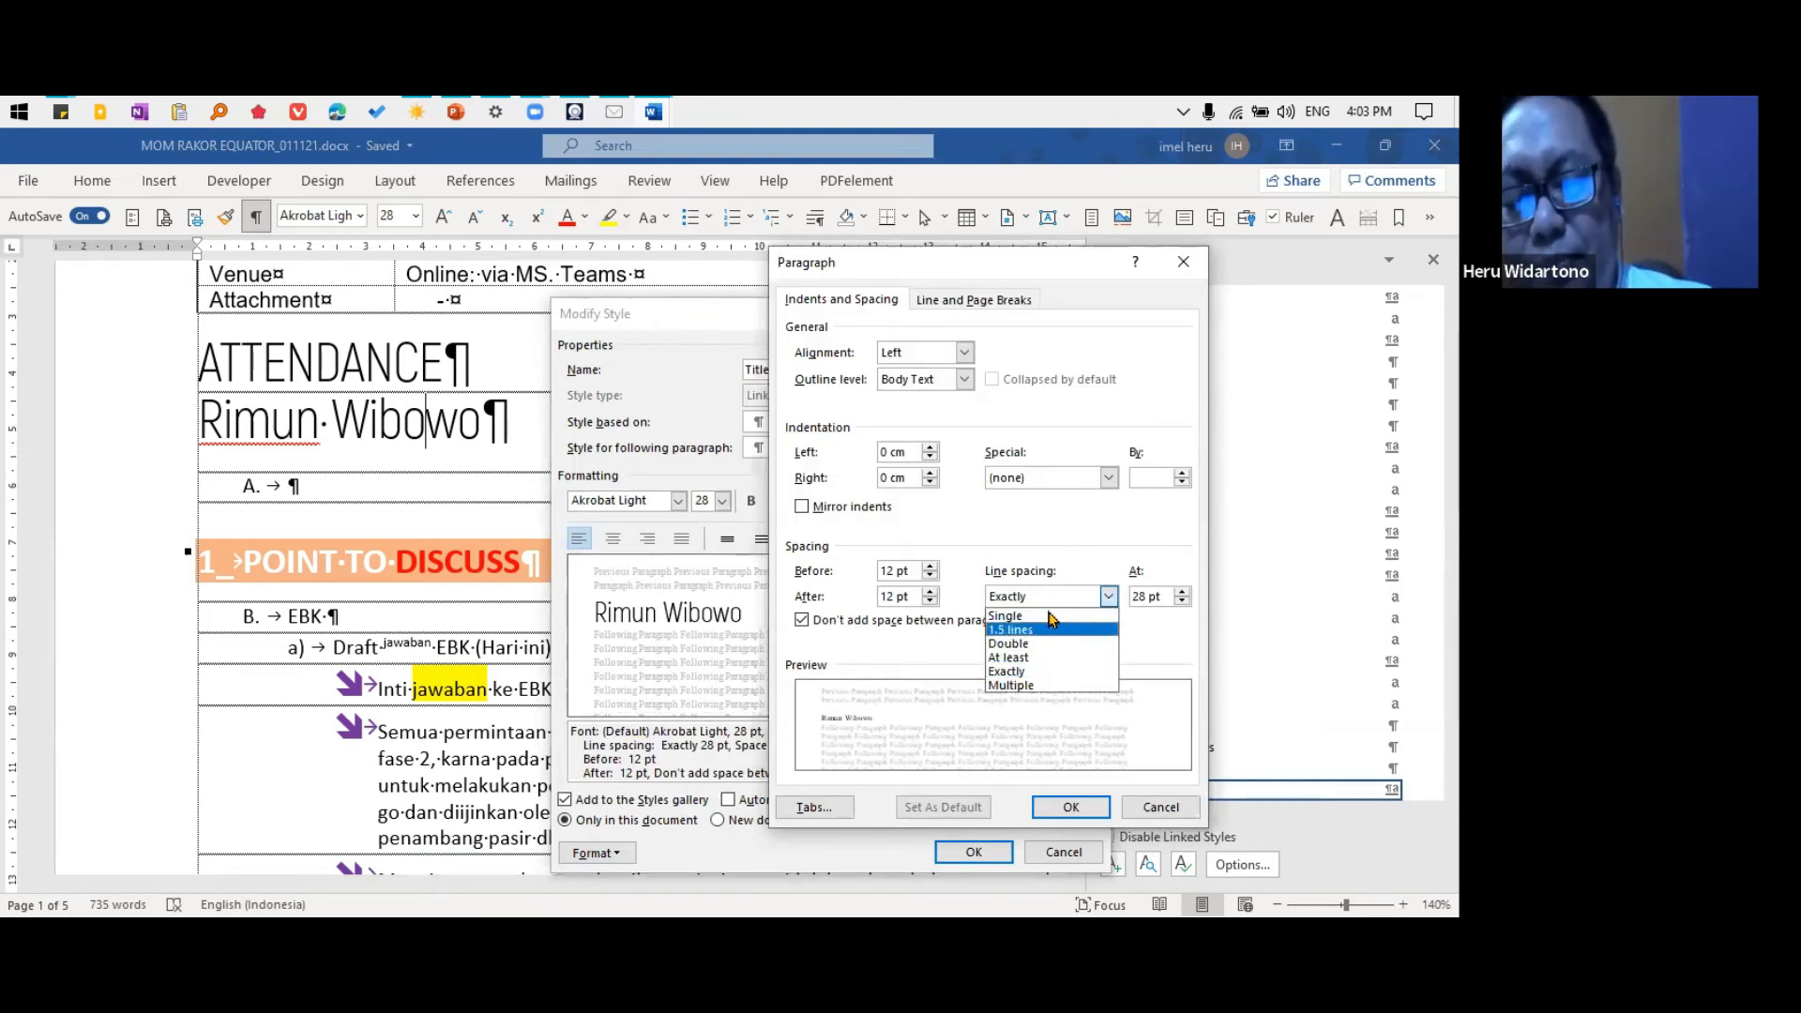
left_click(1006, 672)
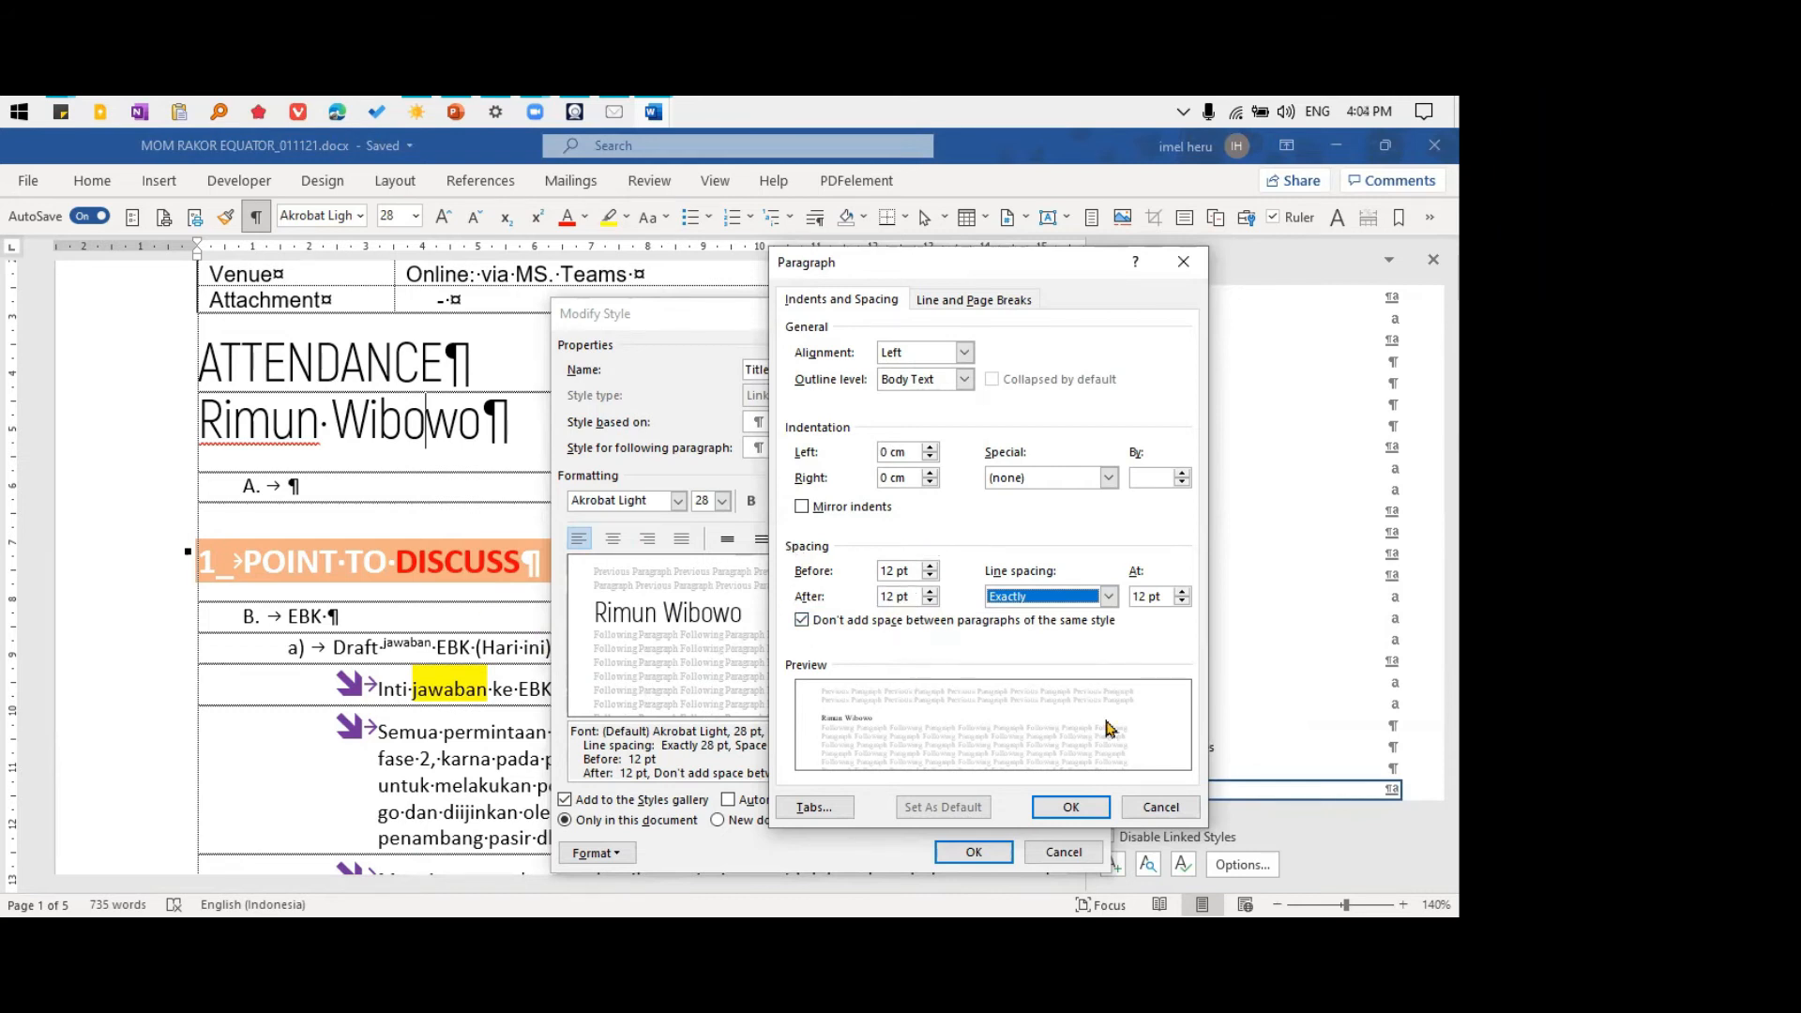
left_click(1161, 807)
left_click(1064, 852)
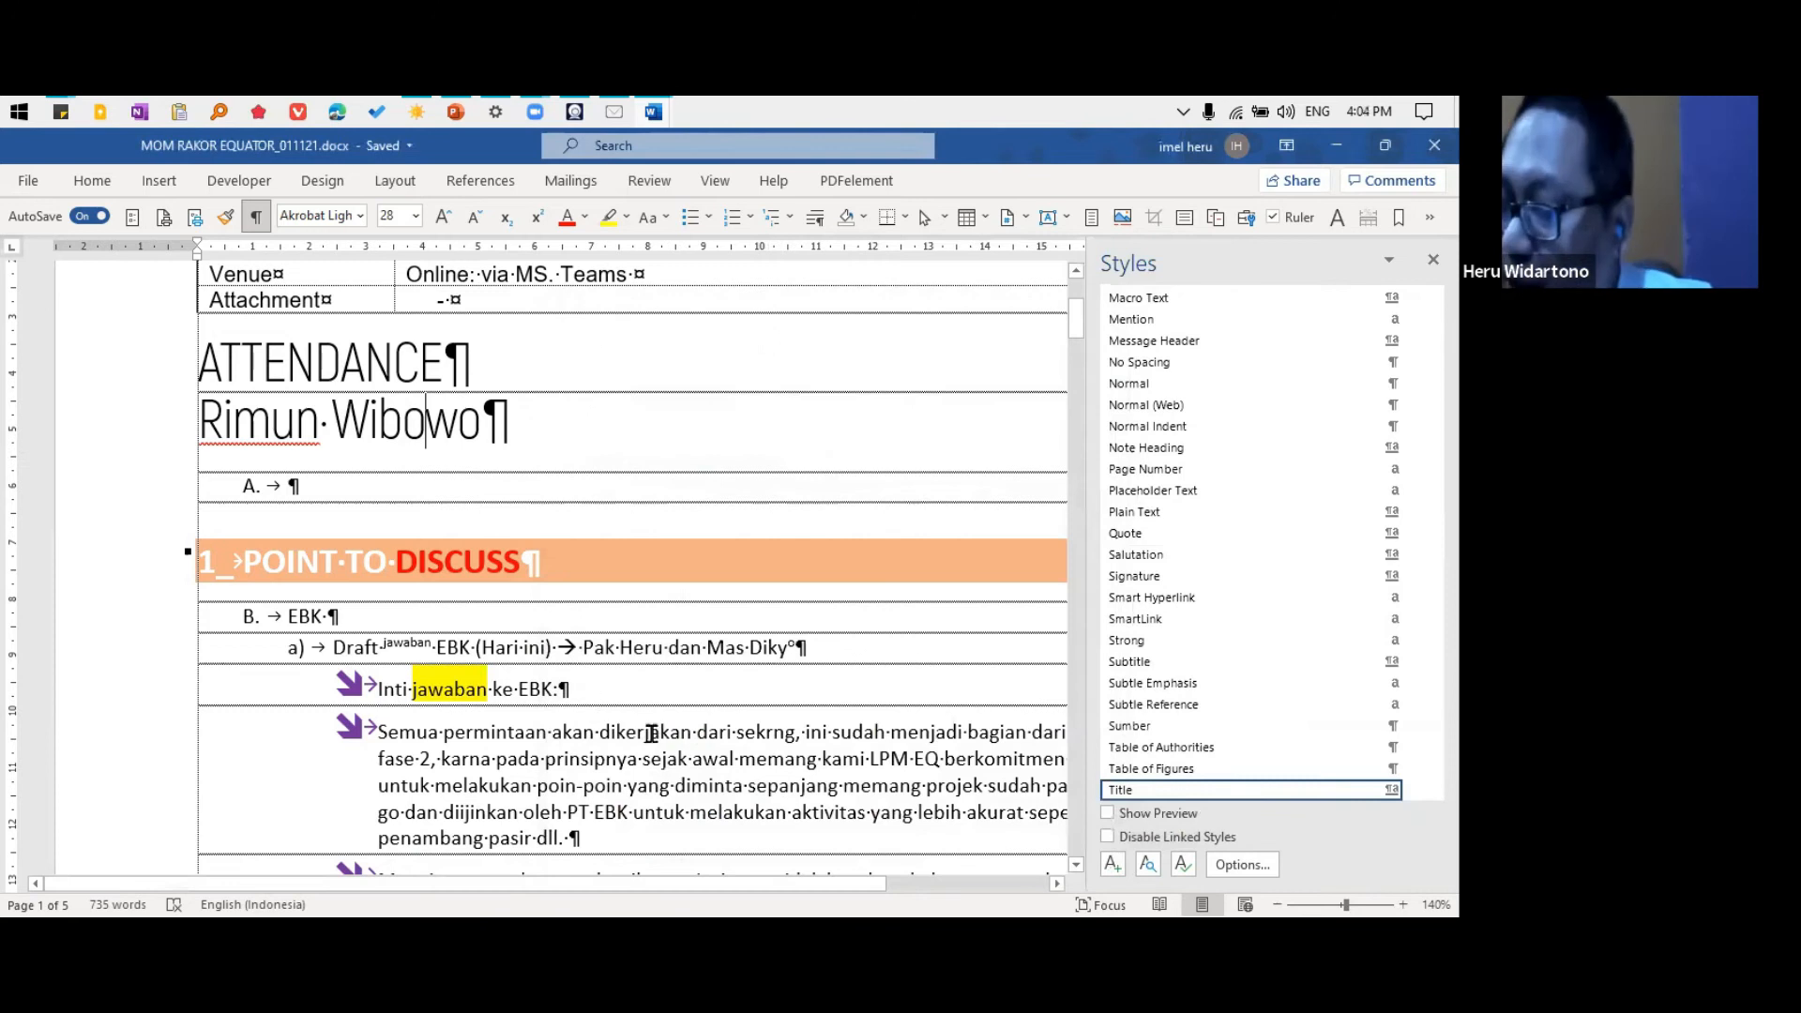
In the List Bullet 3 style of the "Semua permintaan" bullet, set the paragraph spacing before and after to 6 pt
left_click(661, 733)
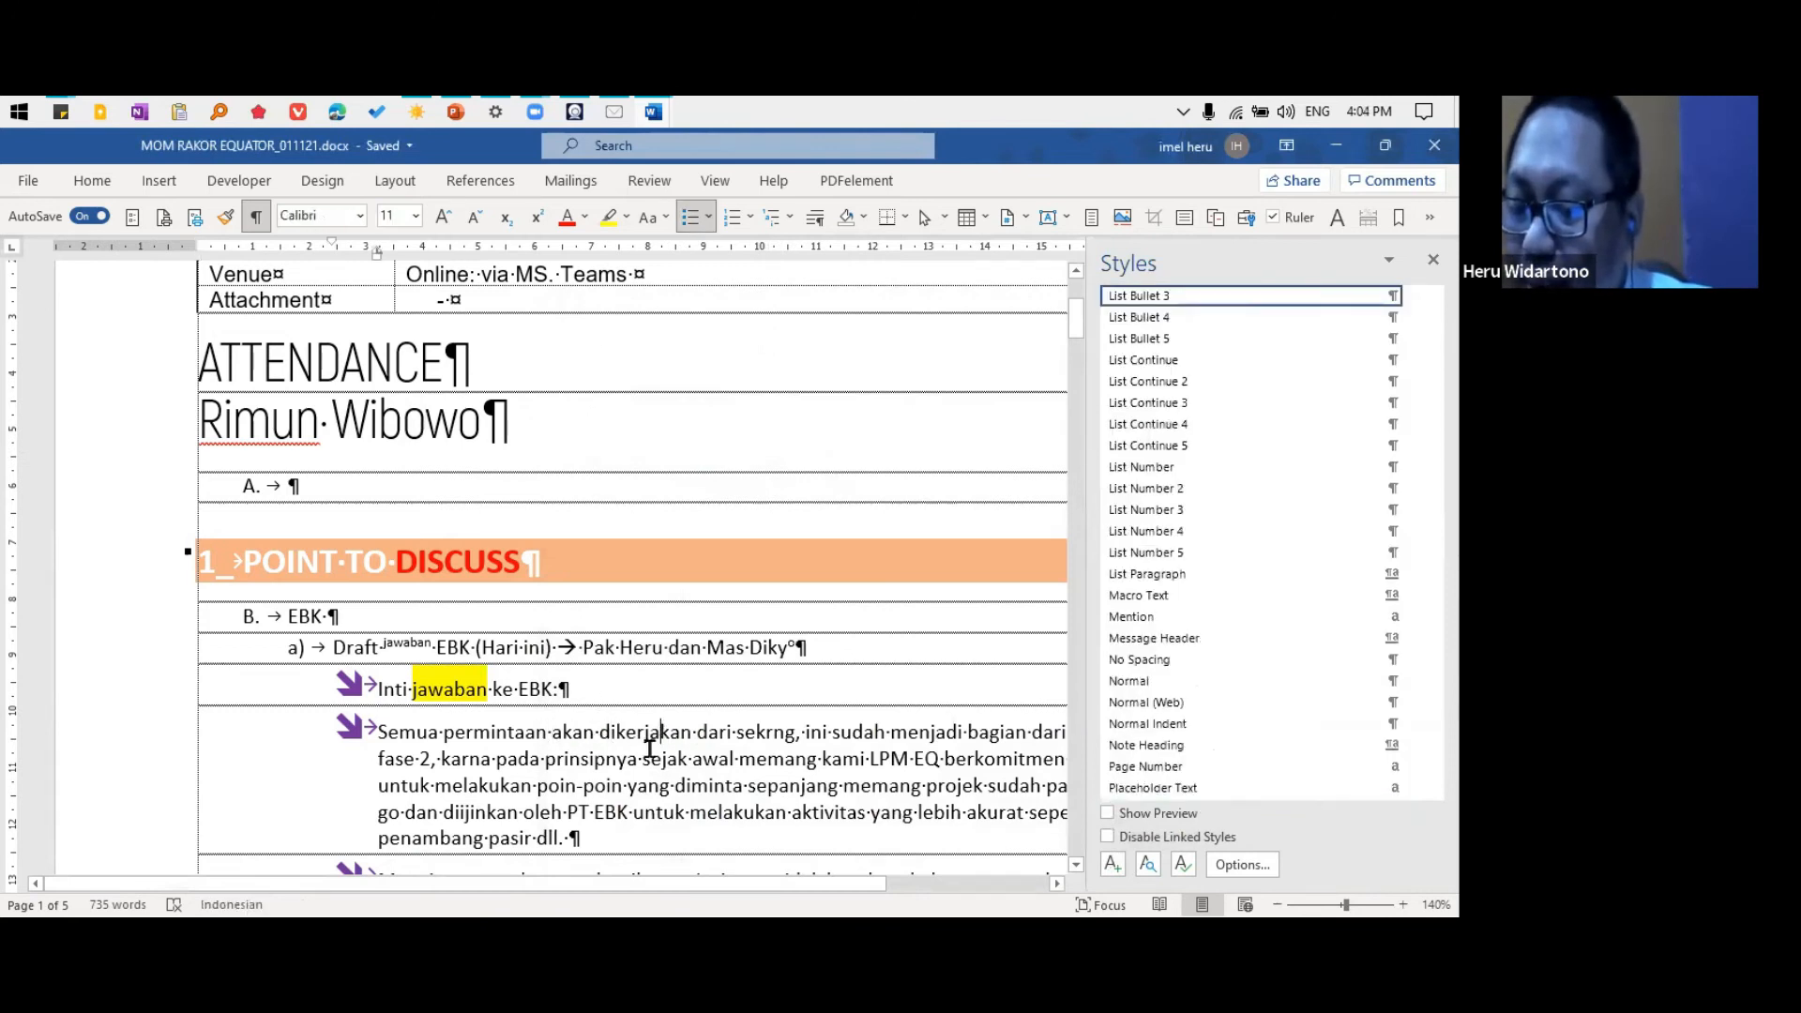
left_click_drag(542, 734, 659, 737)
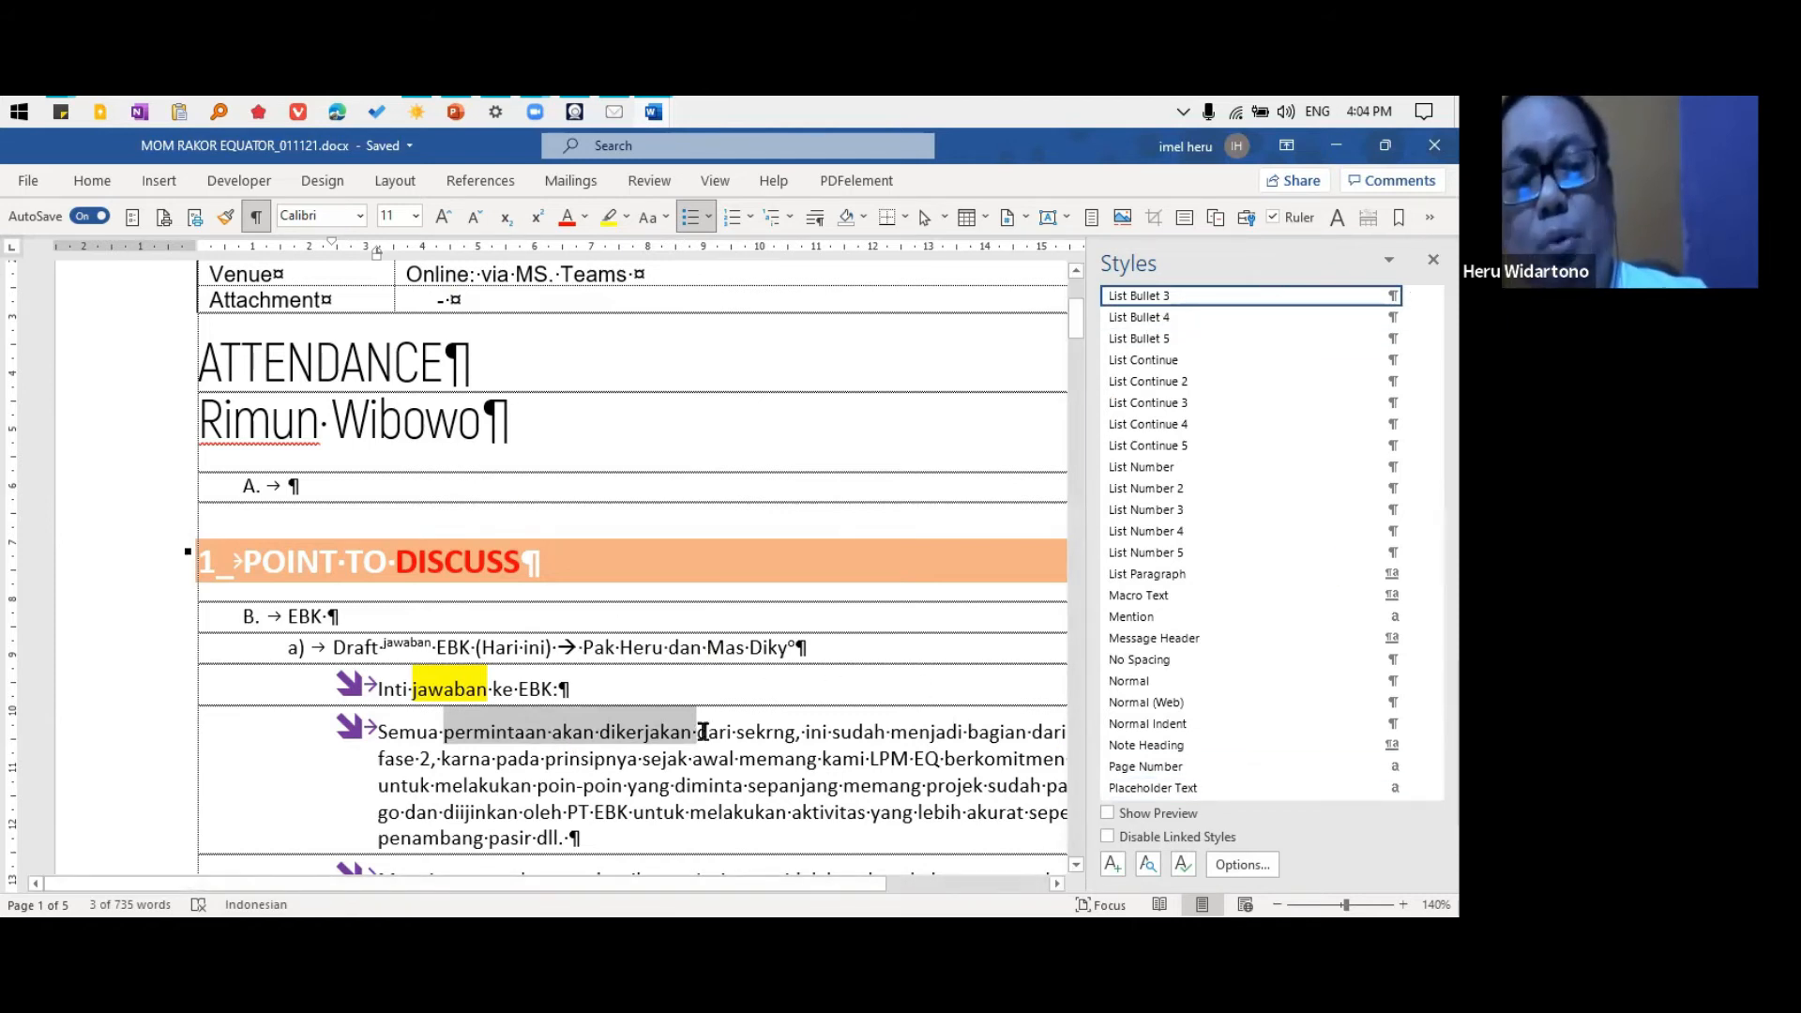
left_click(741, 726)
left_click(1415, 300)
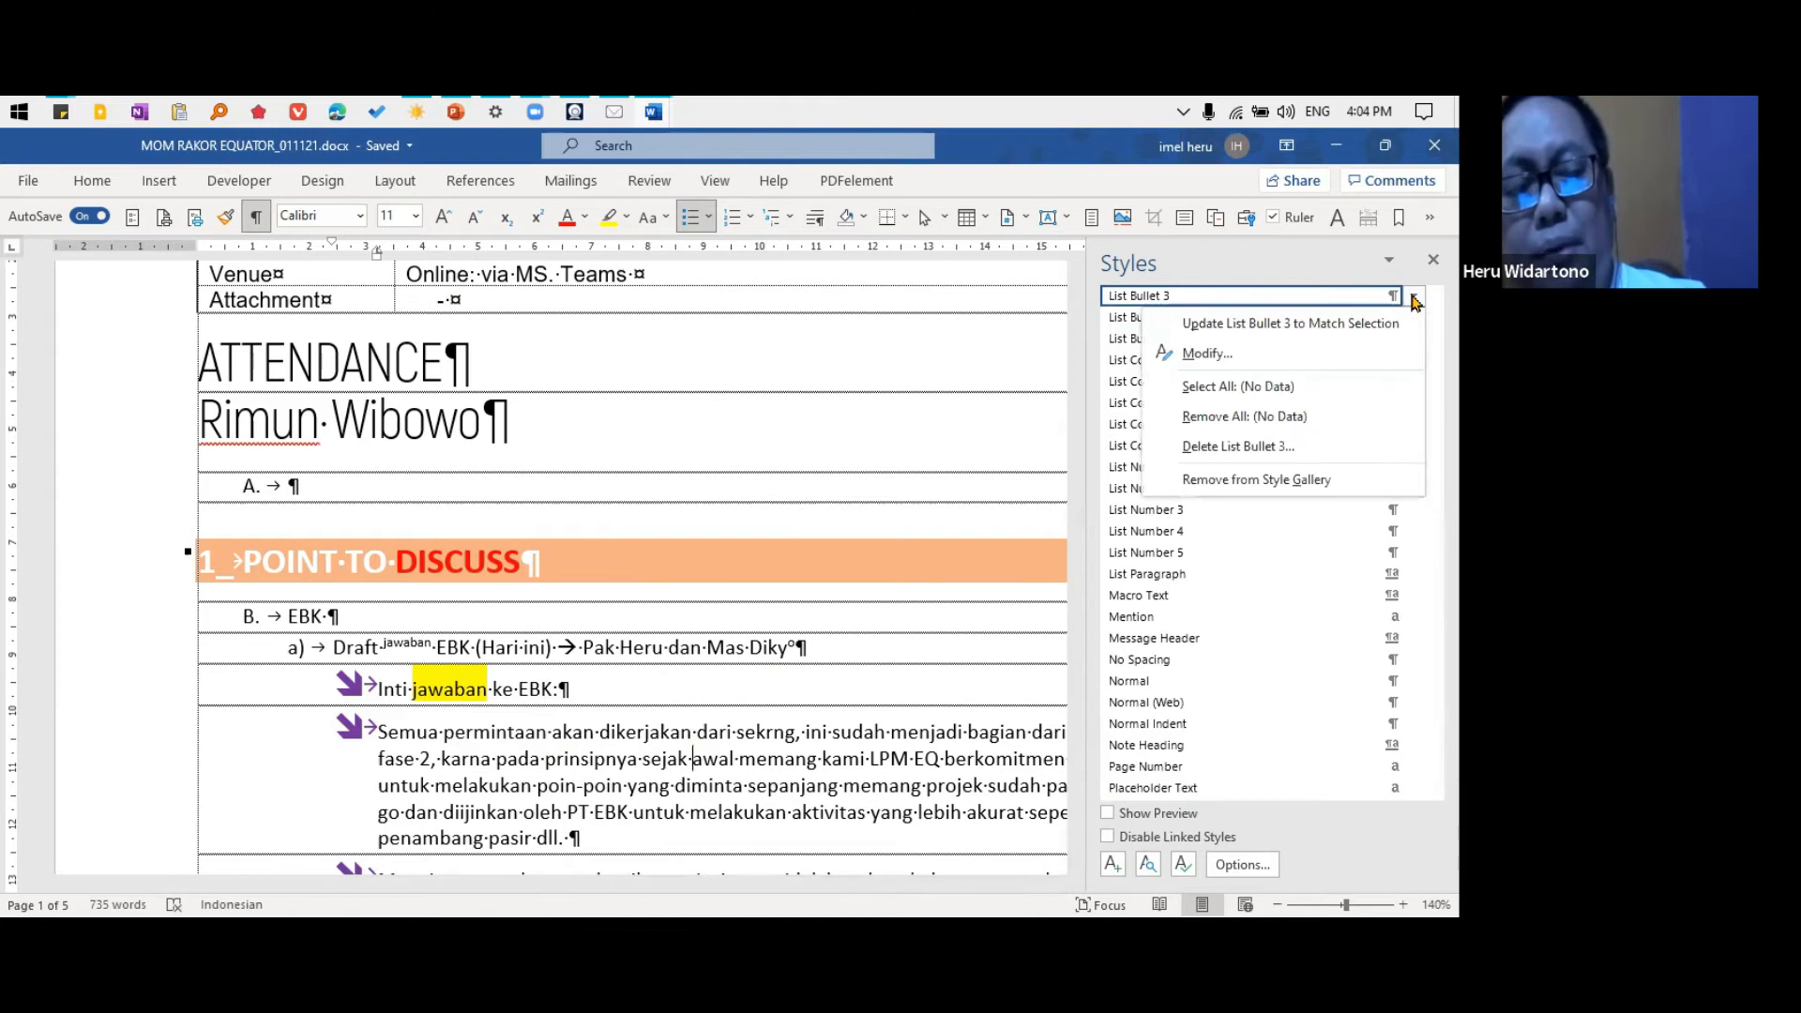
left_click(1229, 350)
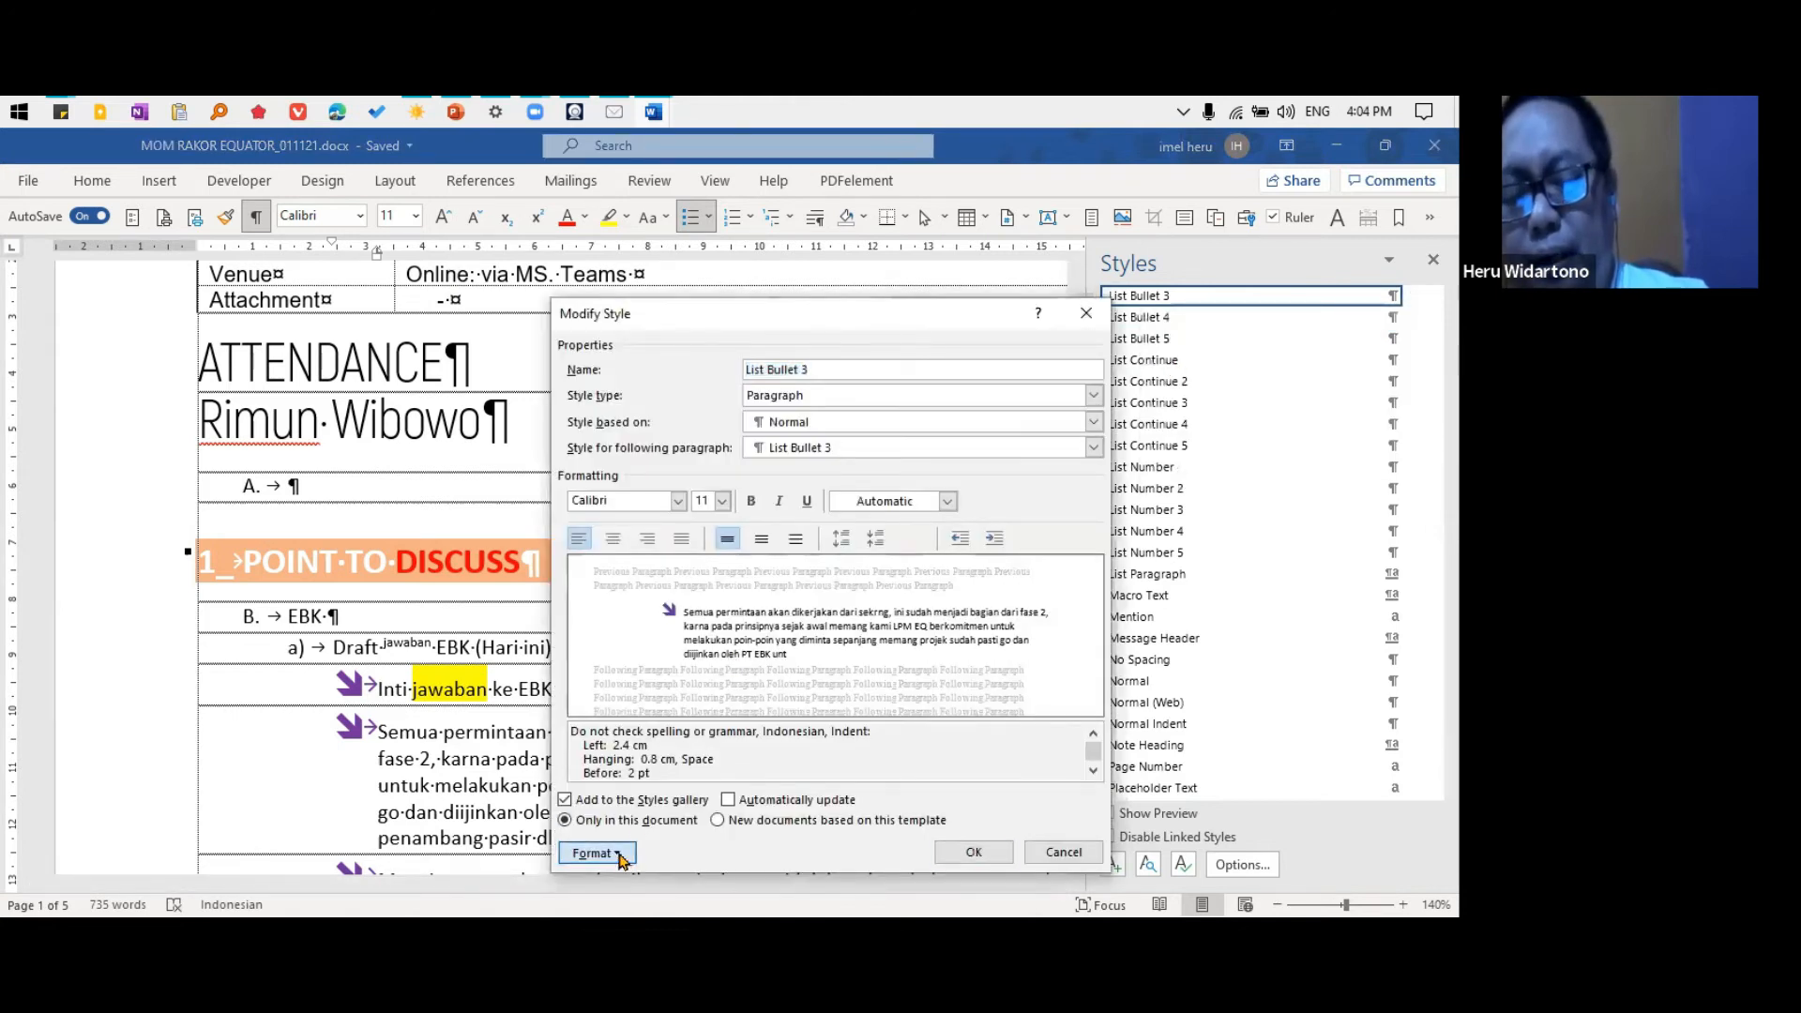
left_click(619, 852)
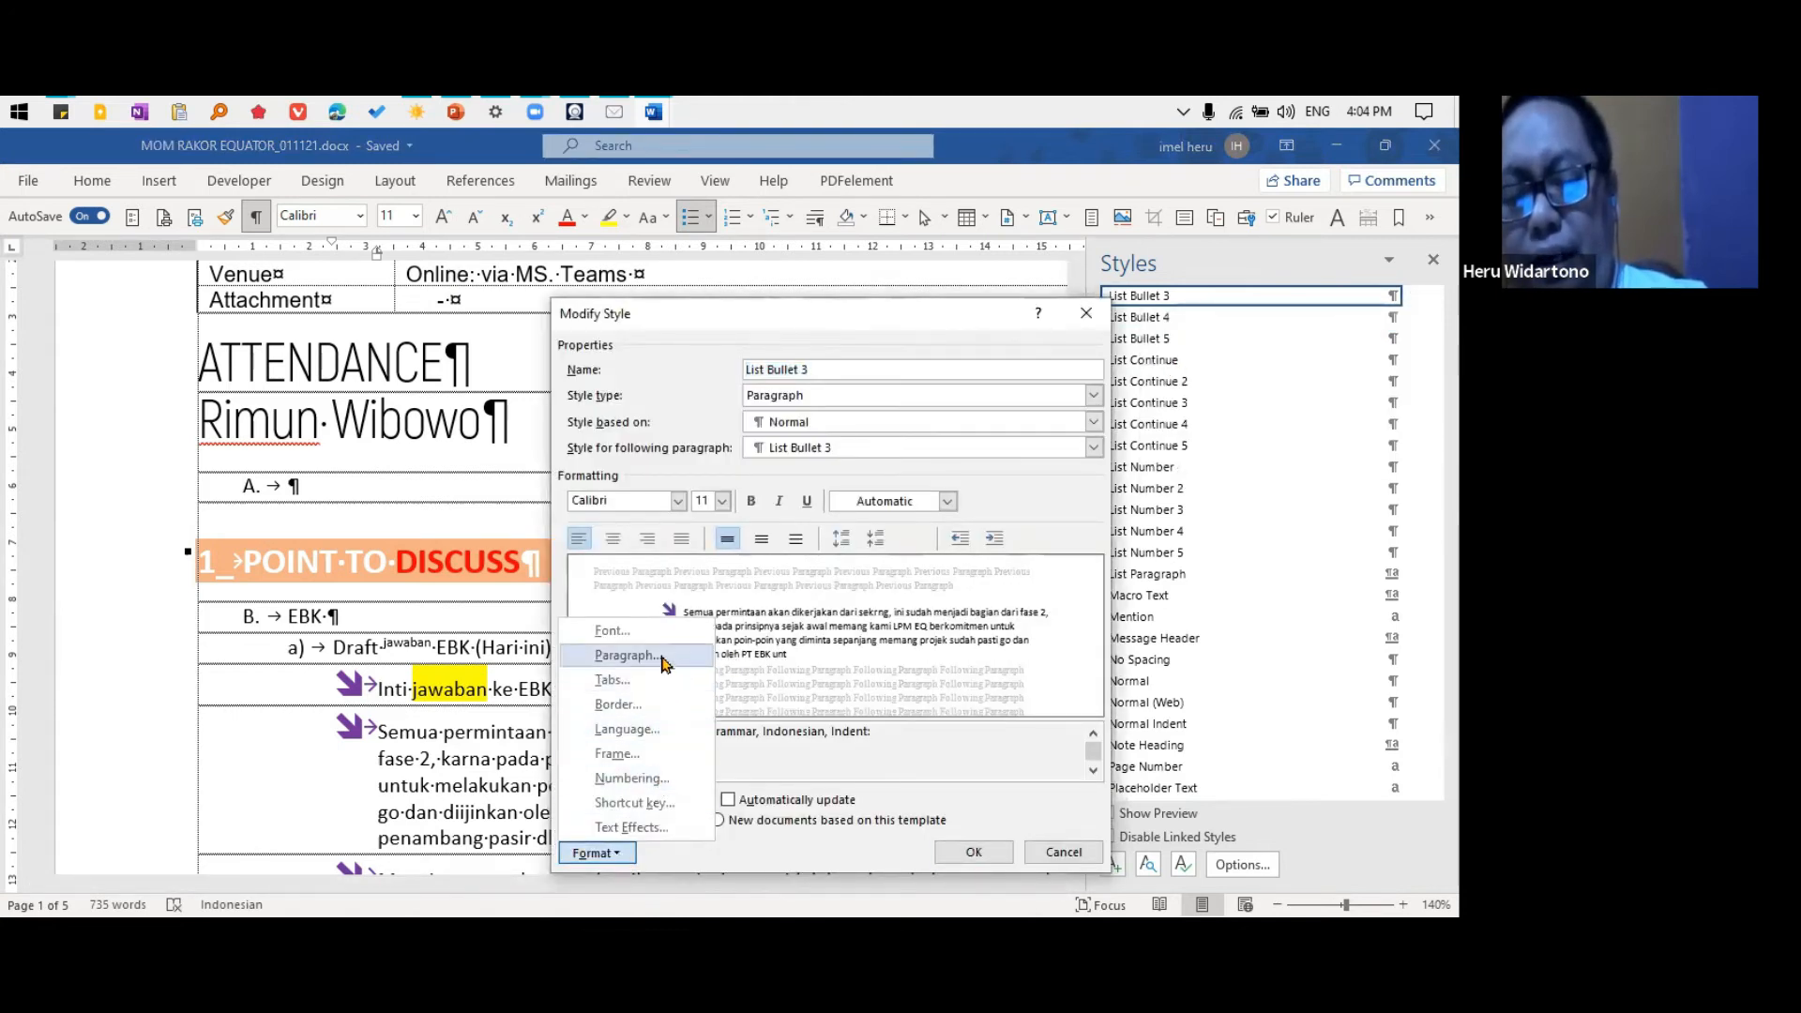
left_click(663, 658)
double_click(896, 571)
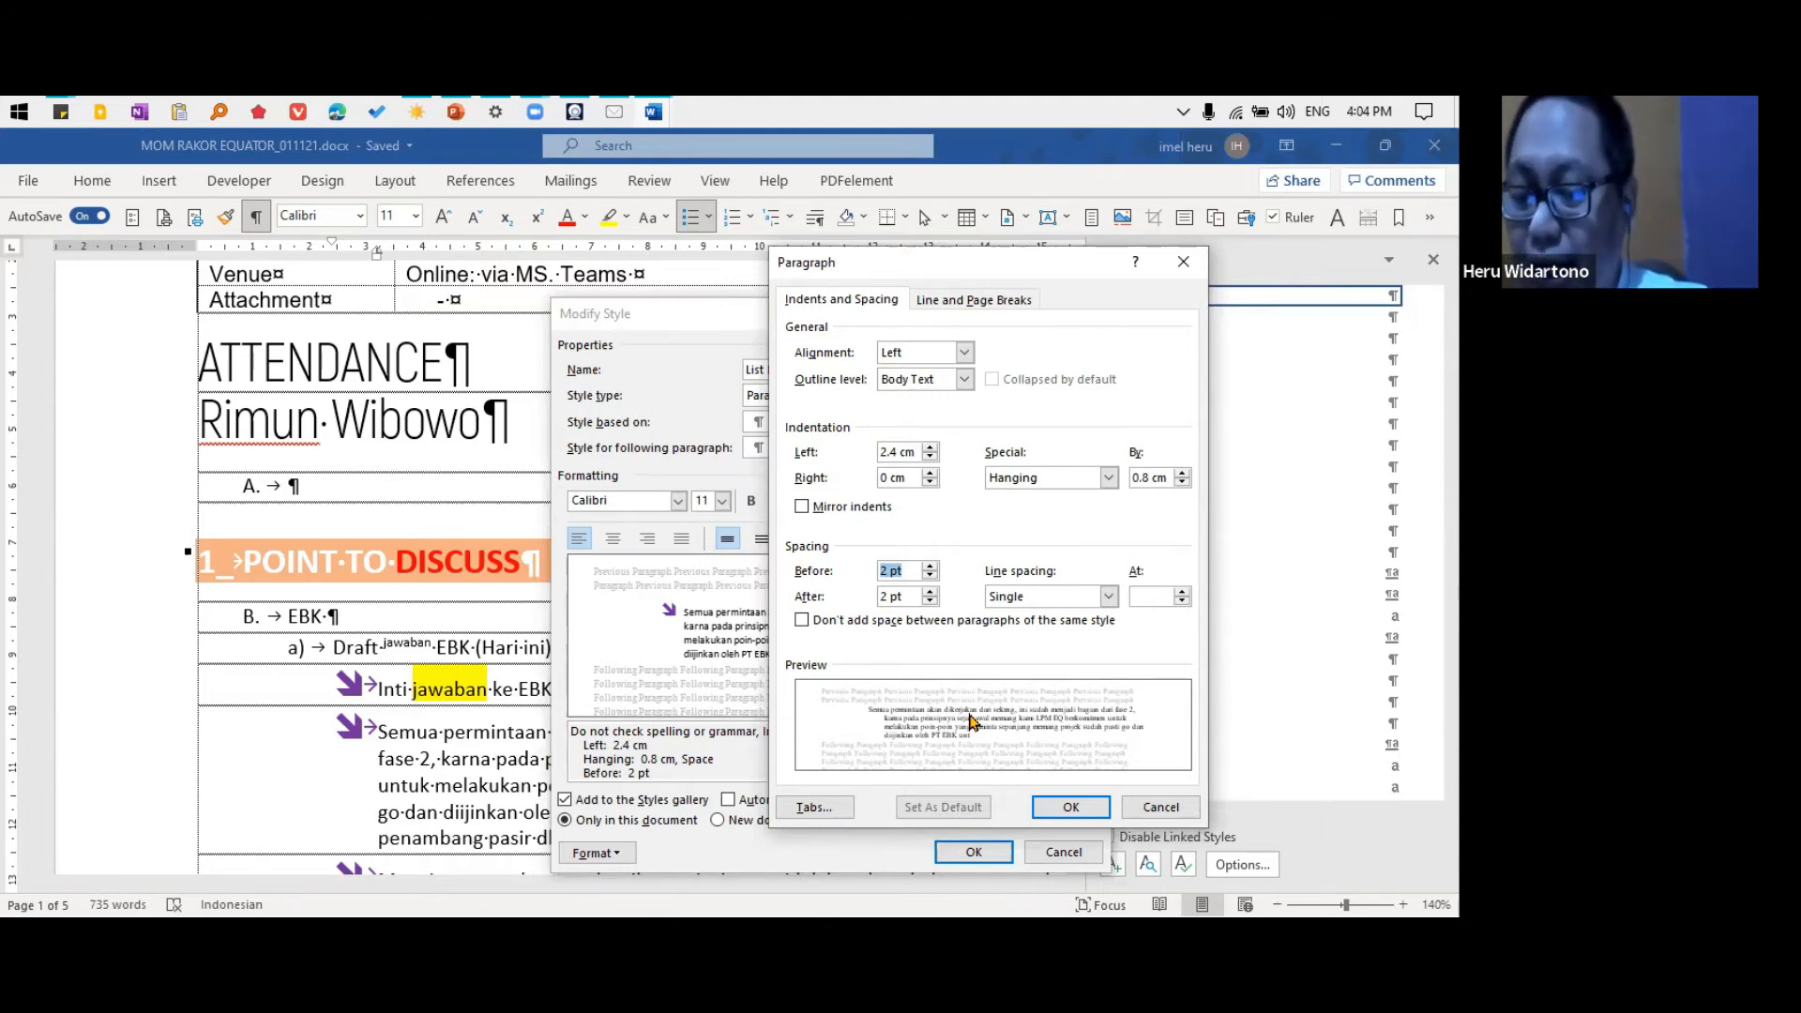
type("6")
key("Tab")
type("6")
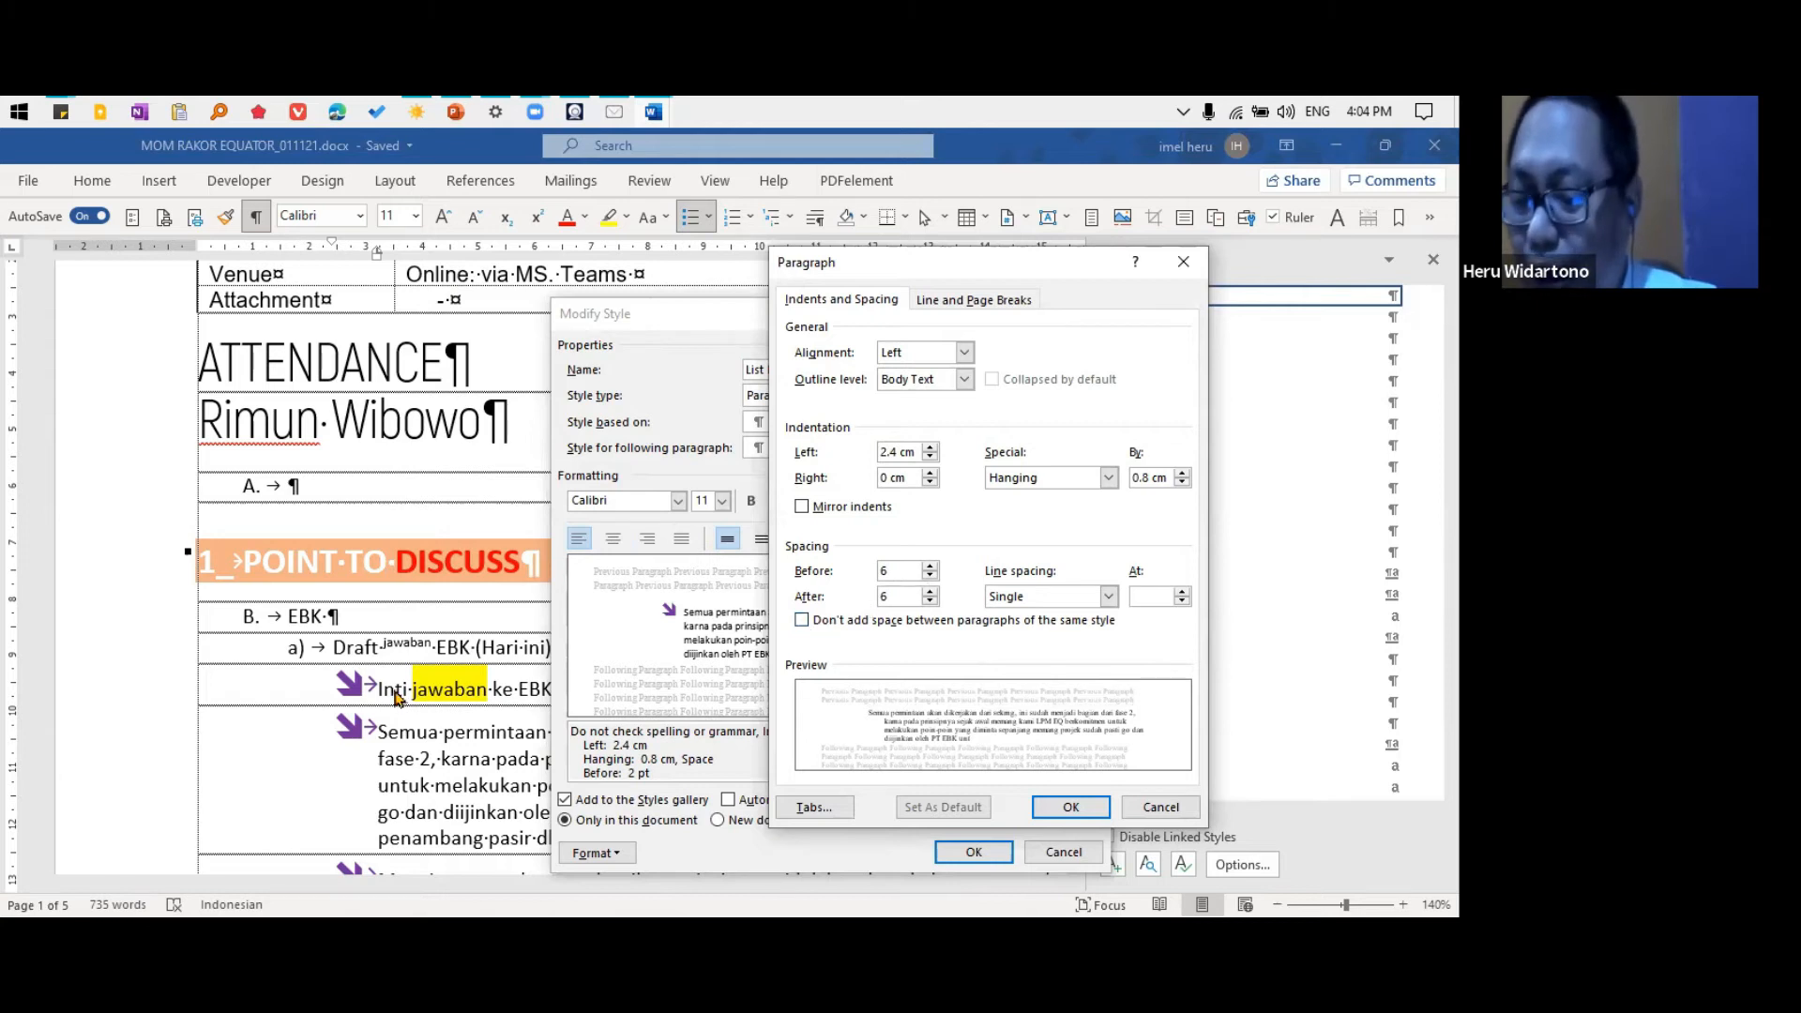
Enable "Don't add space between paragraphs of the same style" for List Bullet 3 and apply the style changes
left_click(803, 623)
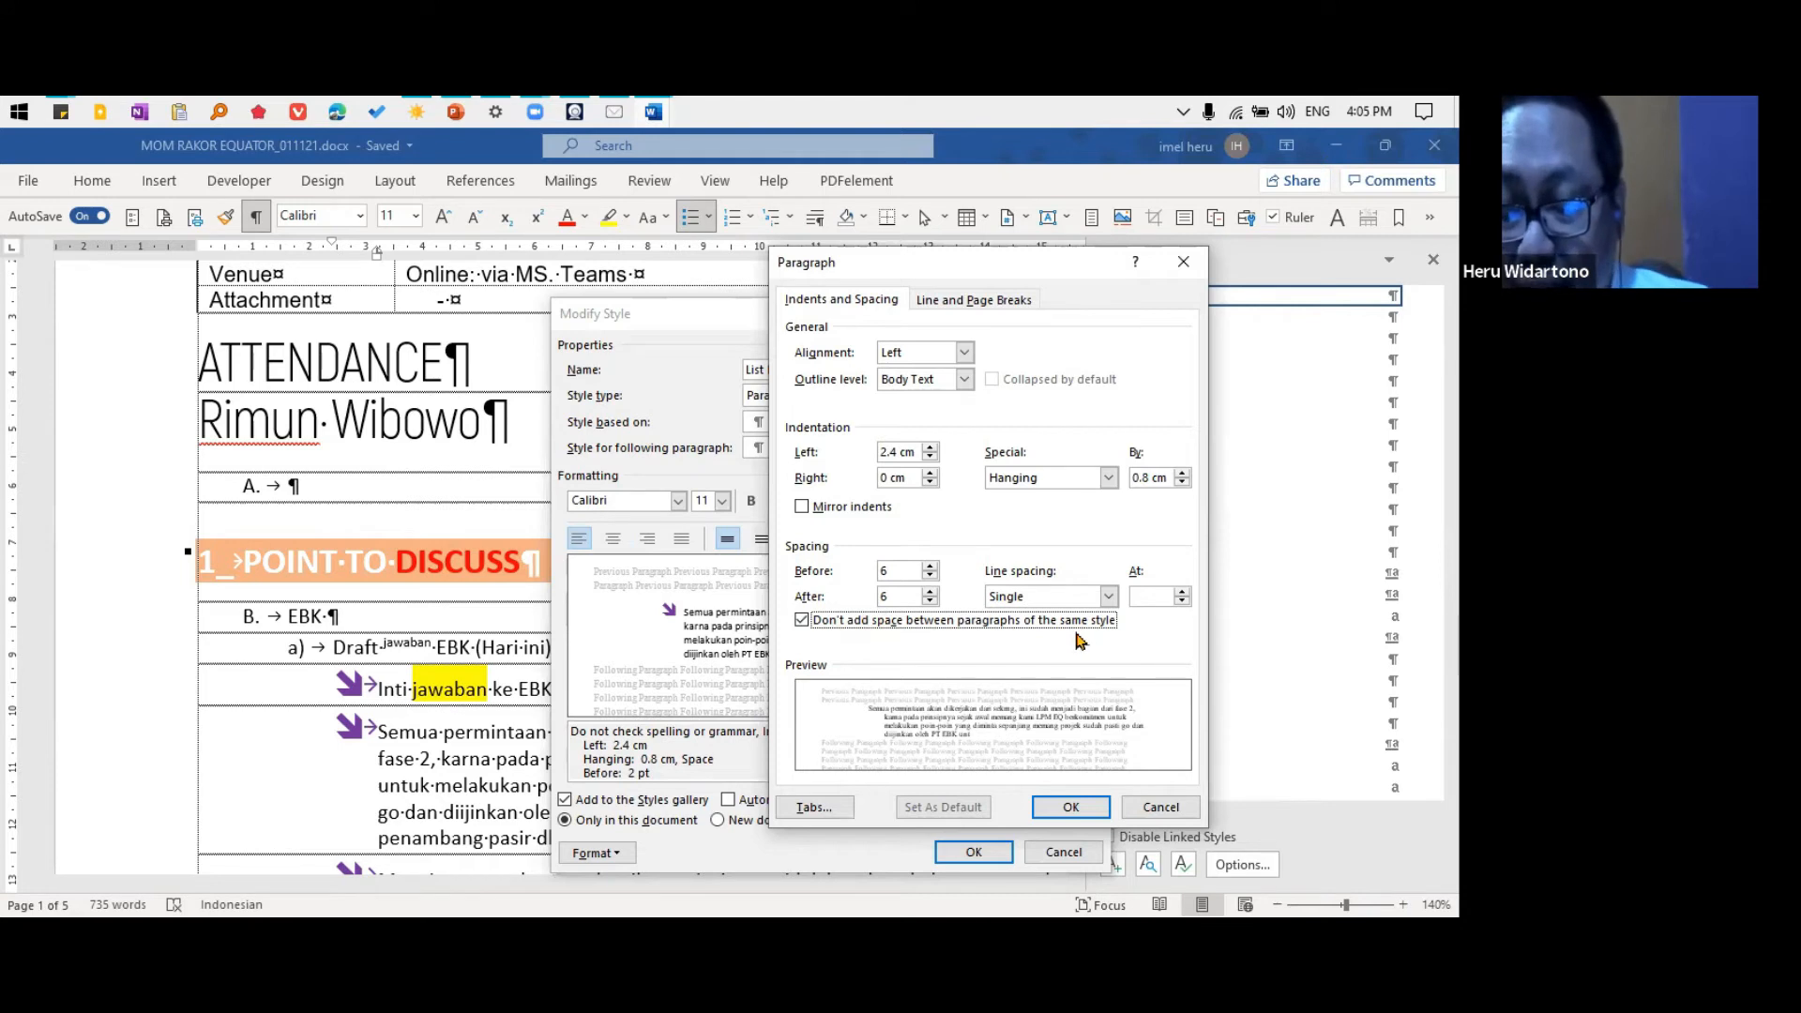
left_click(1070, 807)
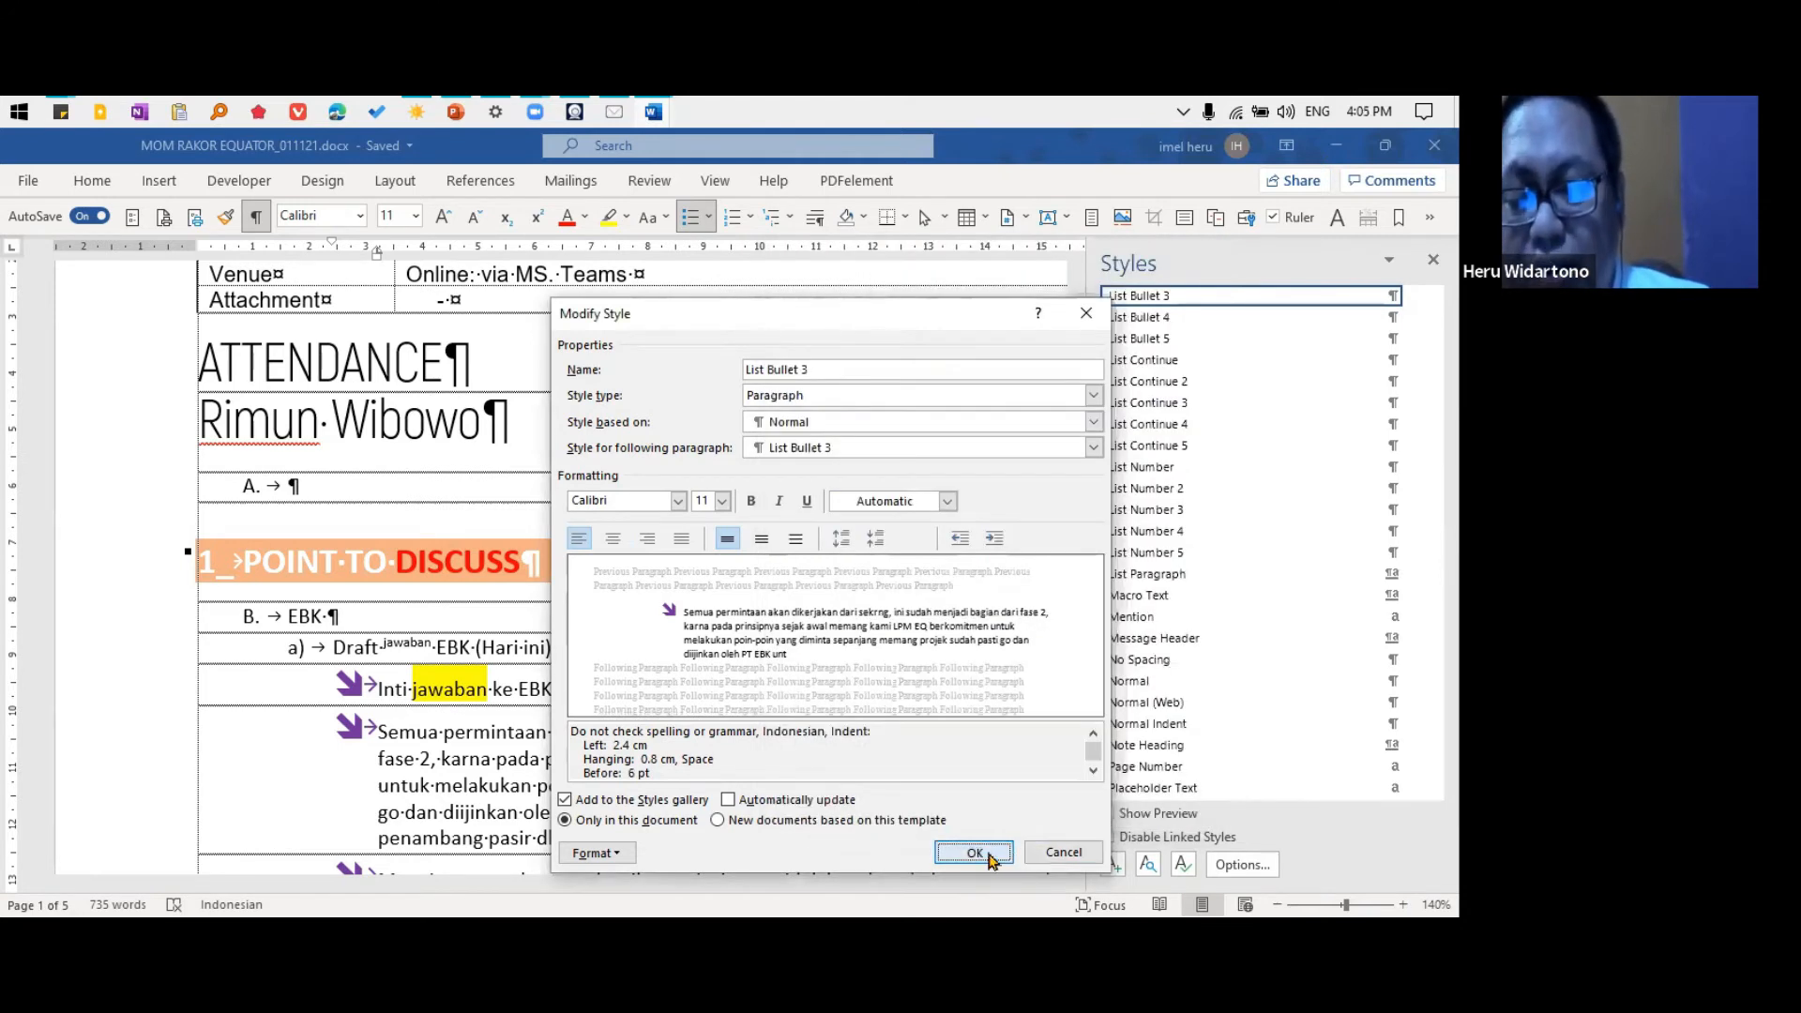
left_click(980, 852)
Change the List Bullet 3 style's bullet symbol to the solid round bullet from the Bullet Library
scroll(544, 746, "down", 2)
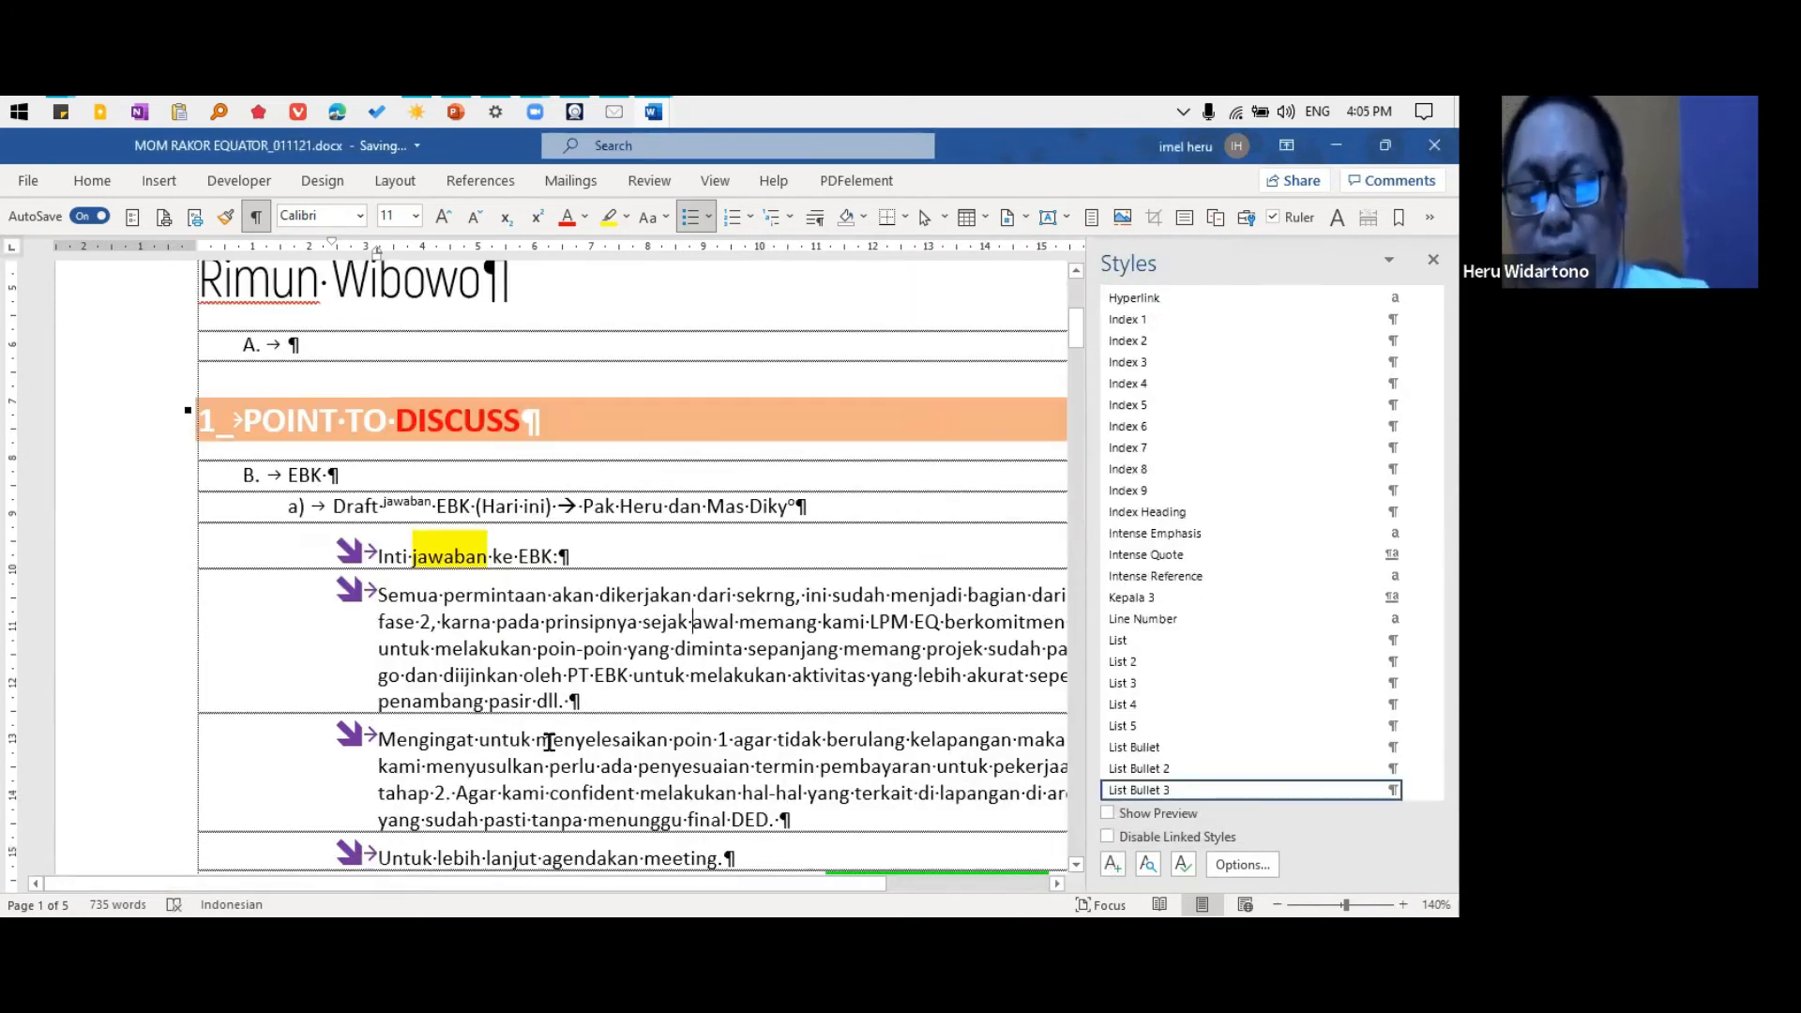
left_click(500, 719)
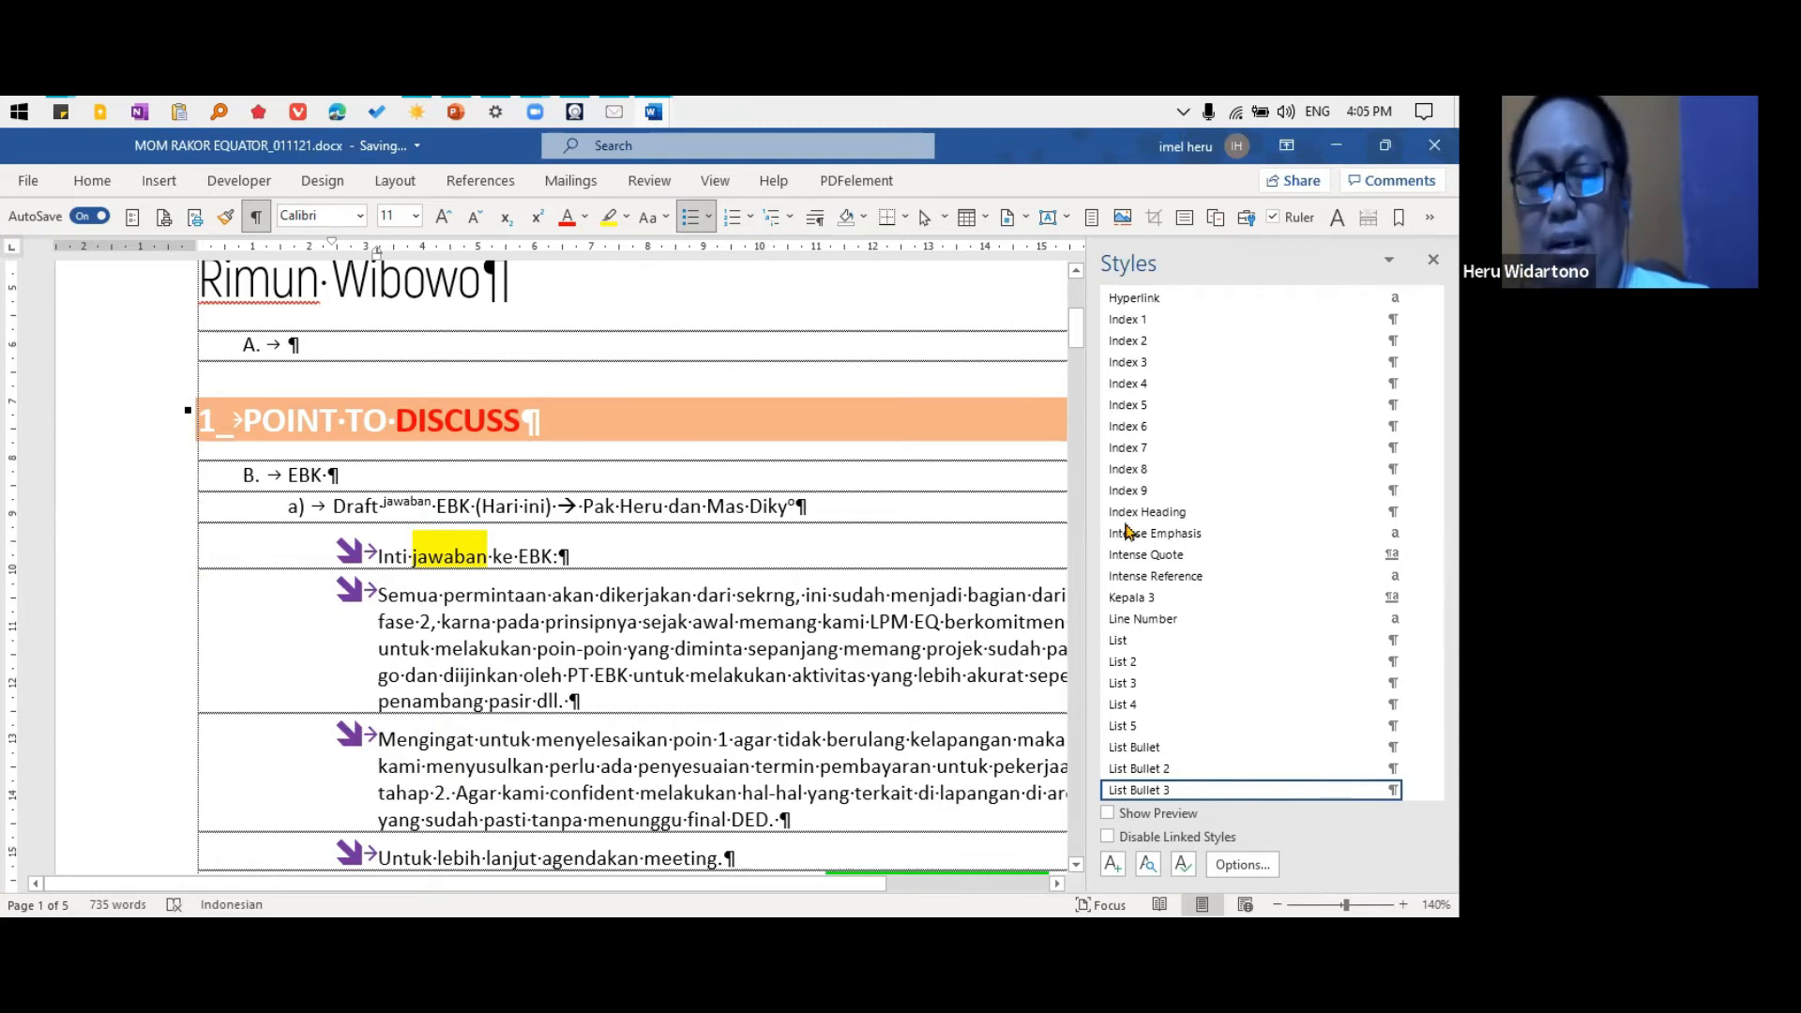
left_click(1417, 796)
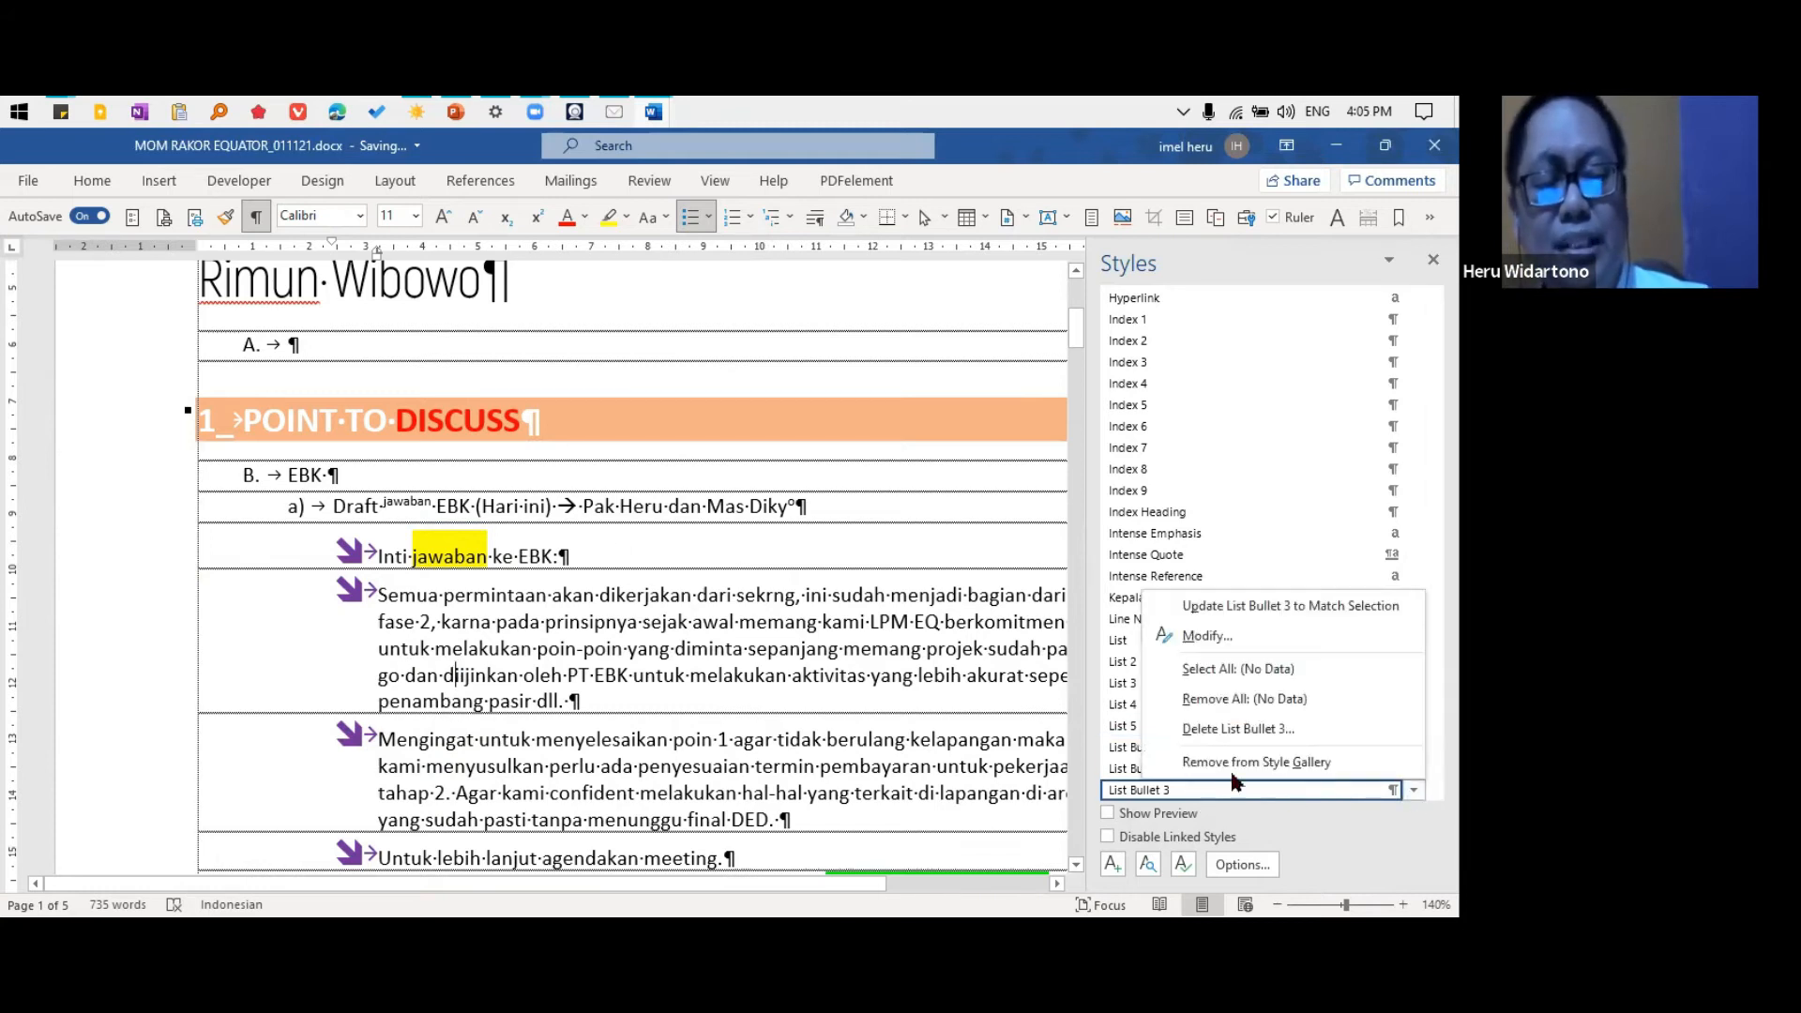
left_click(1236, 636)
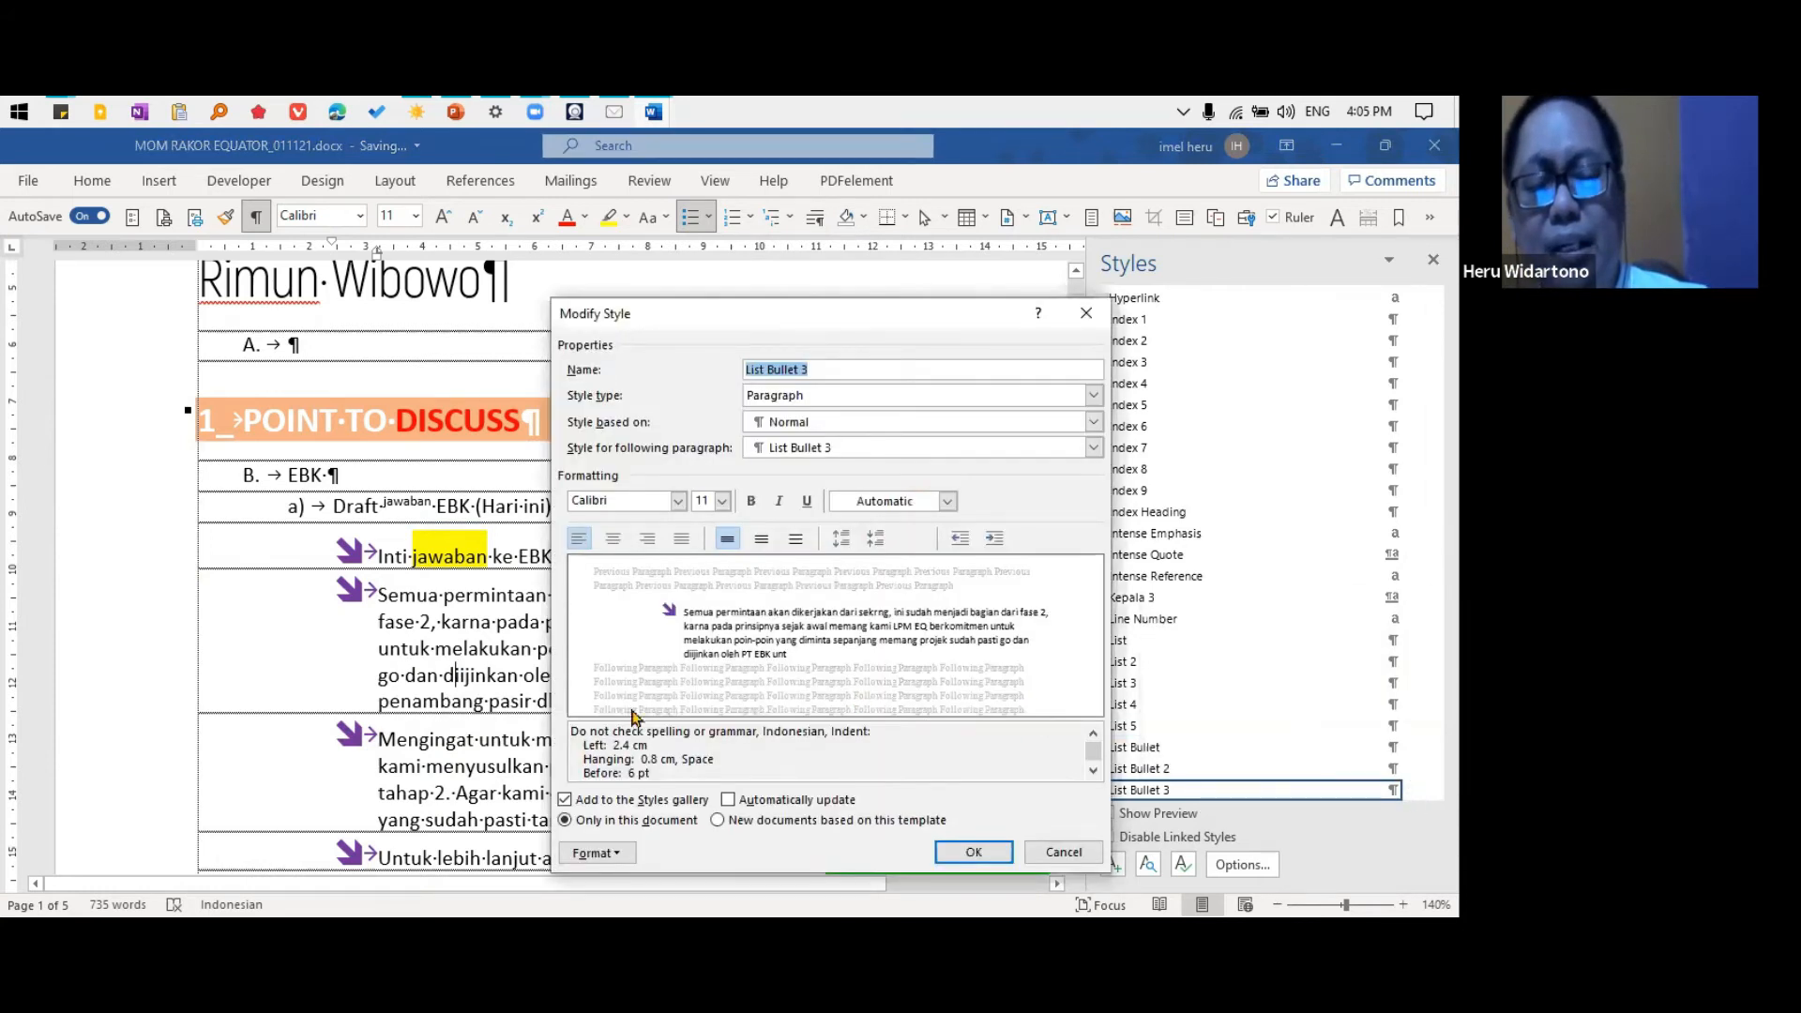
left_click(592, 852)
left_click(627, 654)
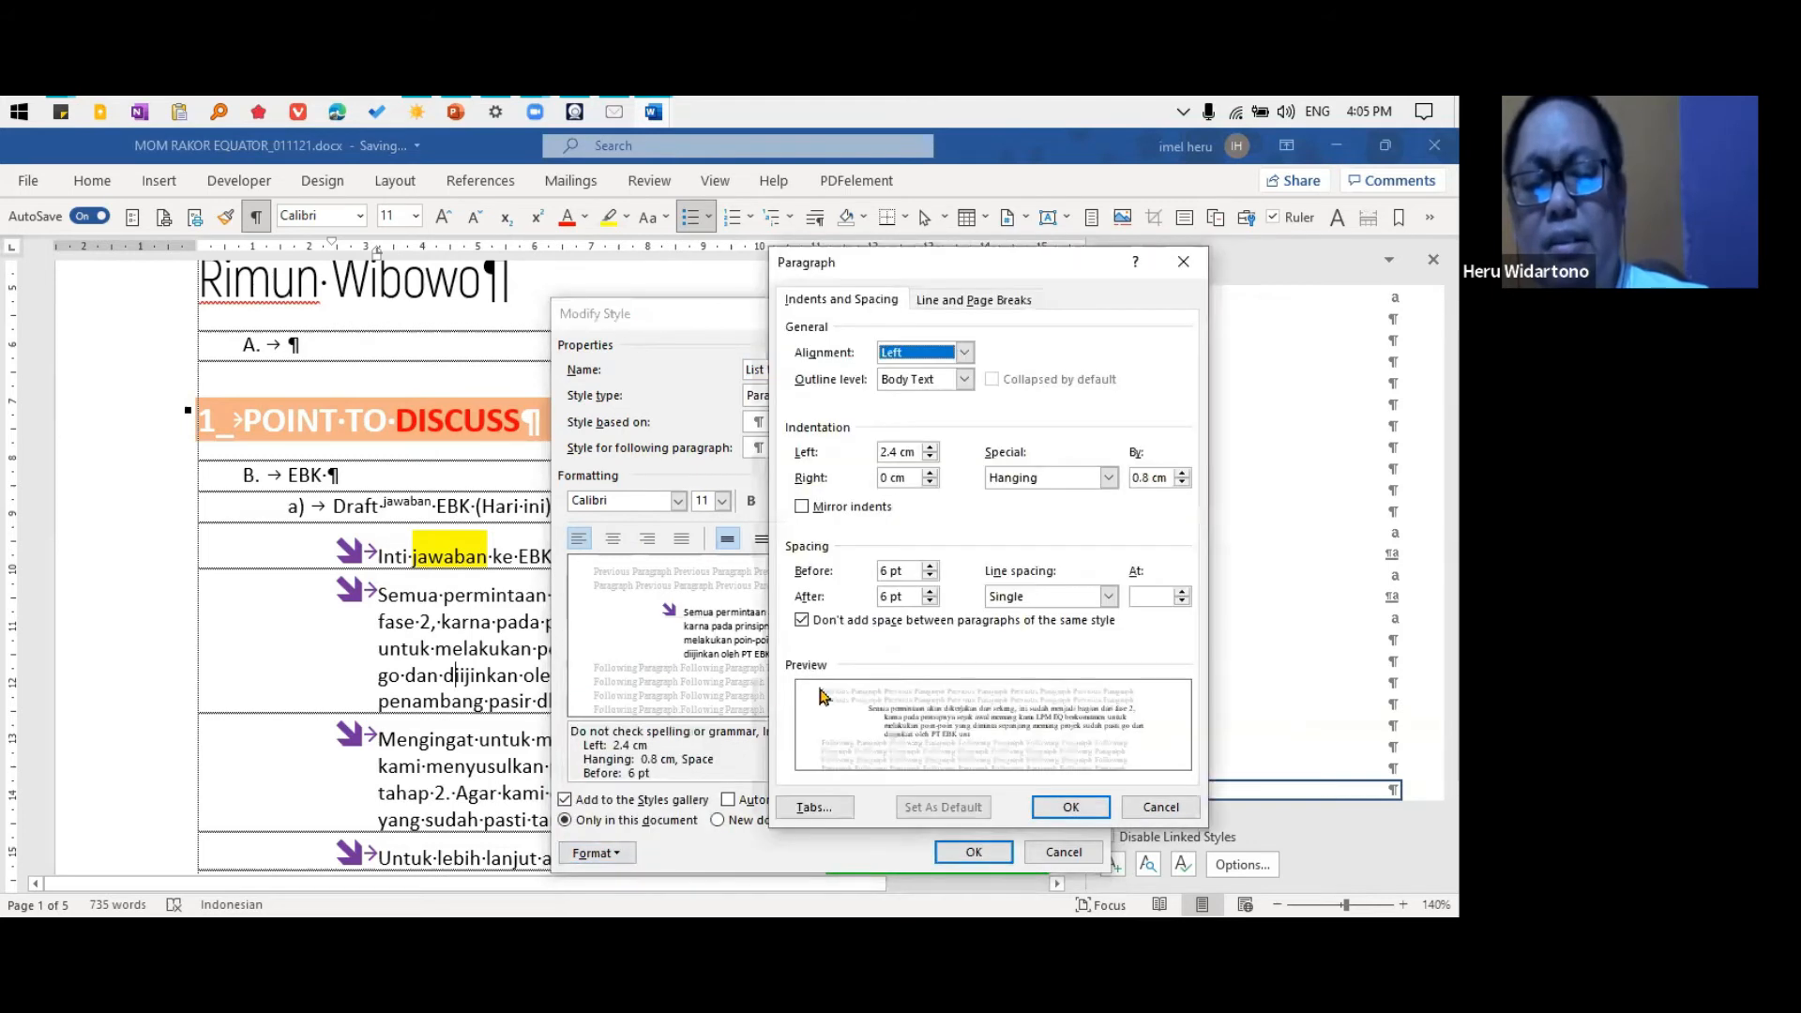
left_click(1160, 809)
left_click(620, 860)
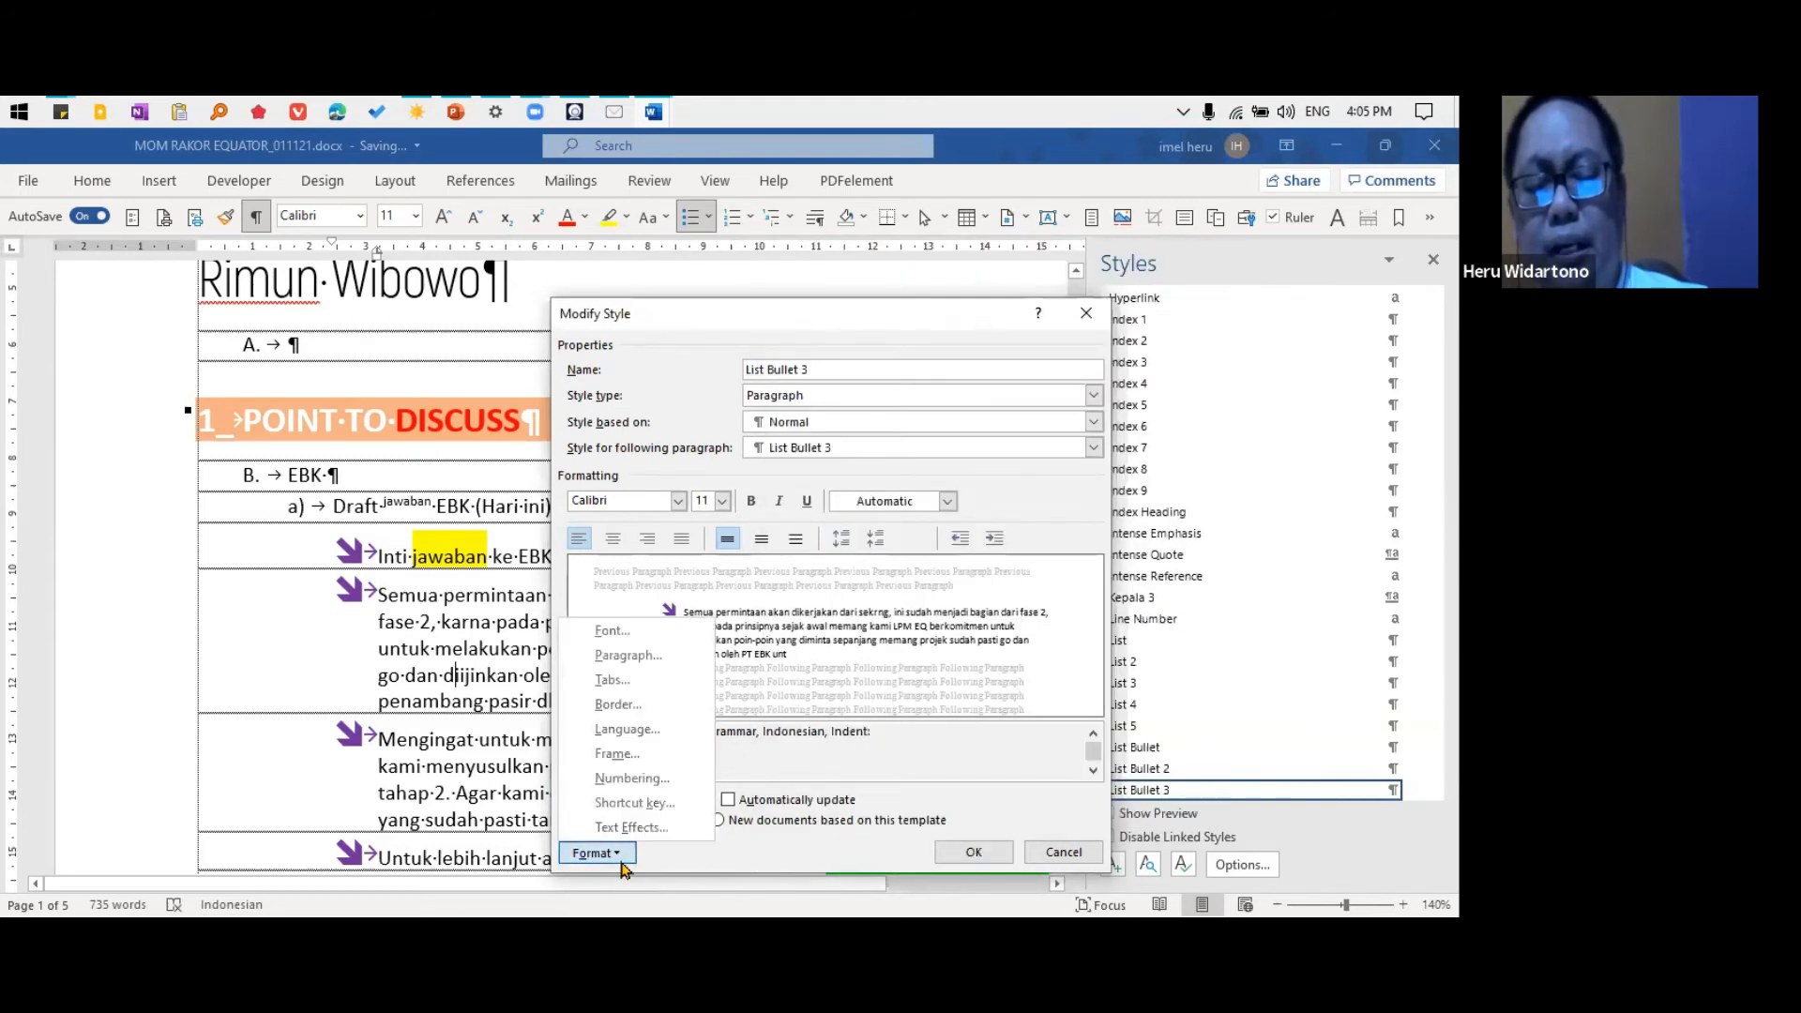
left_click(641, 781)
left_click(775, 418)
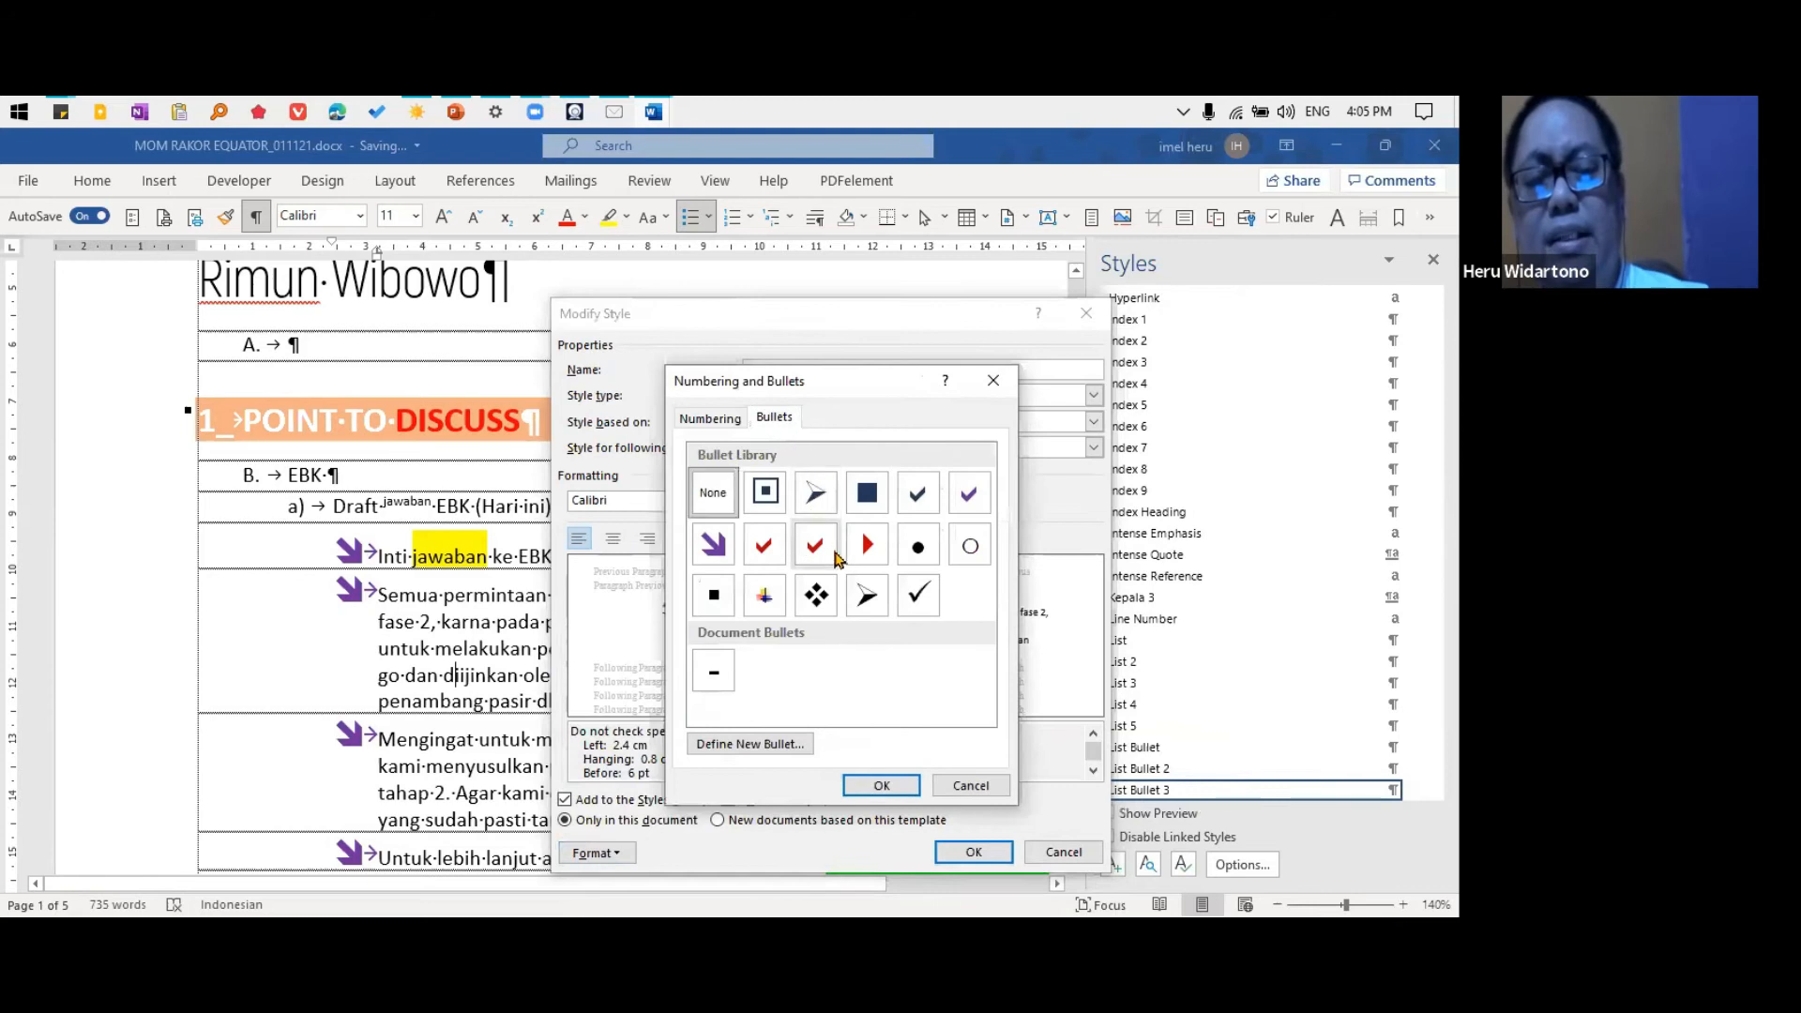
left_click(919, 549)
left_click(908, 790)
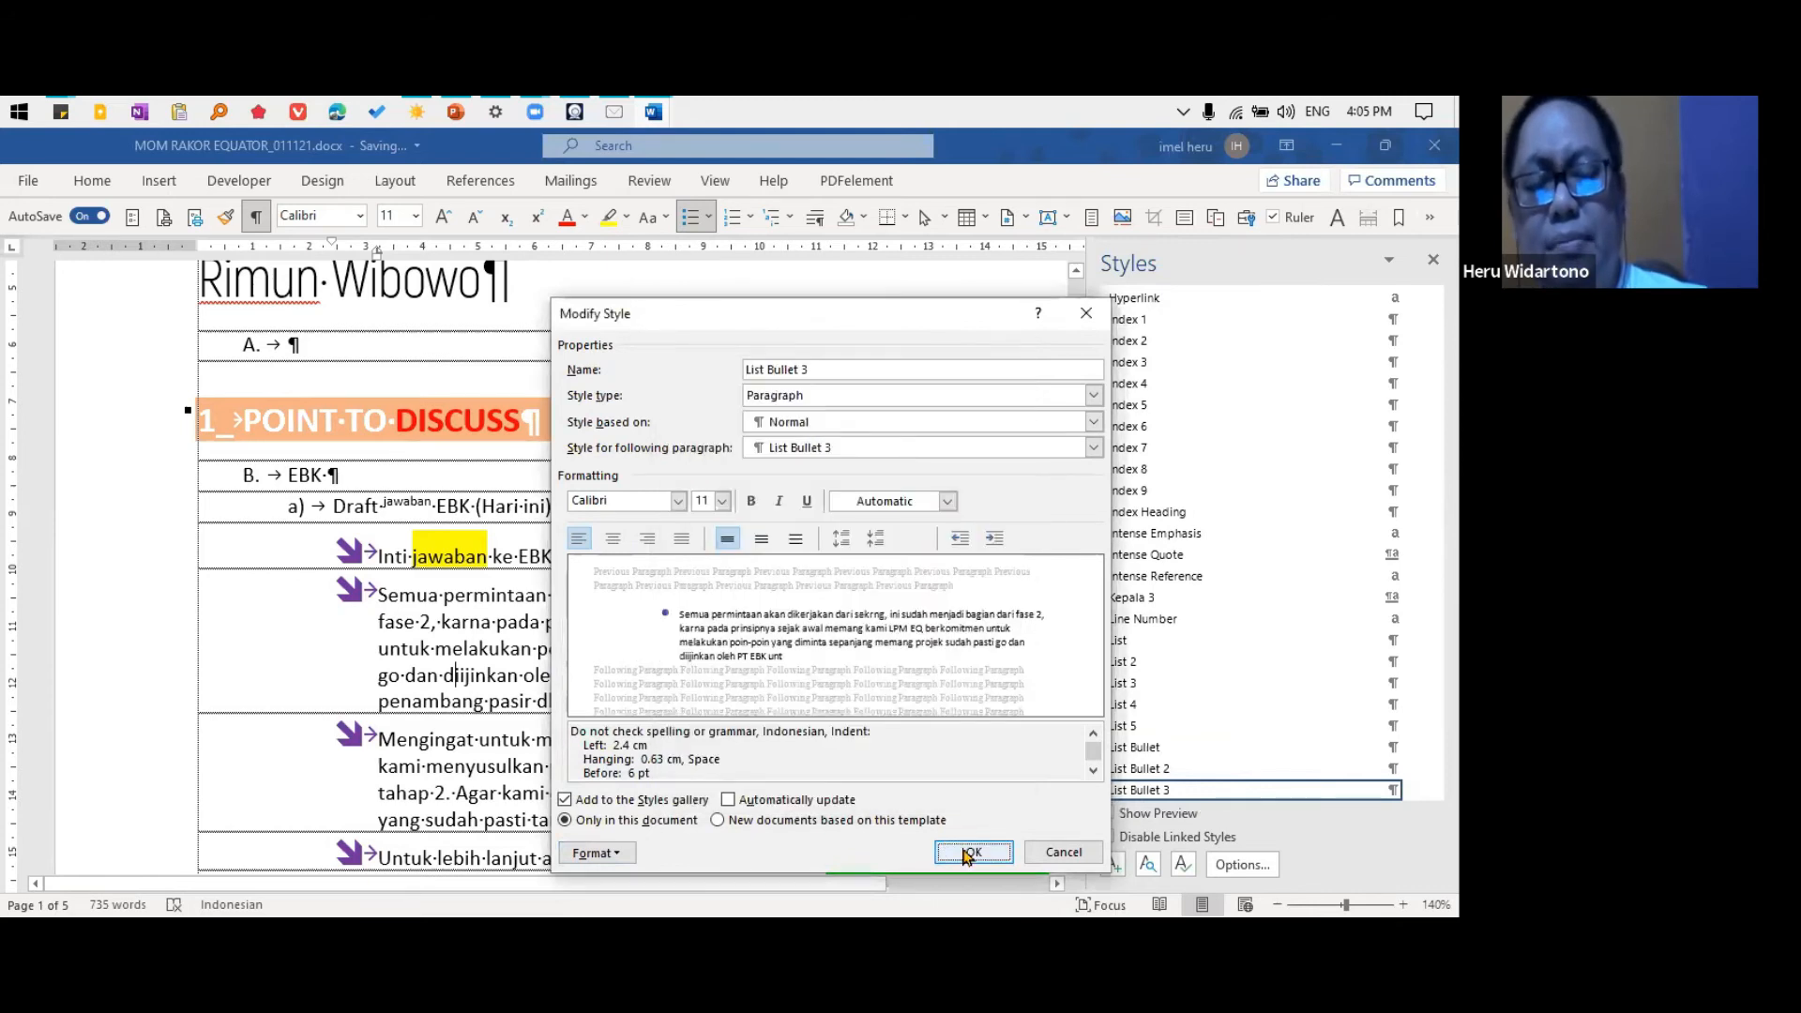
left_click(971, 853)
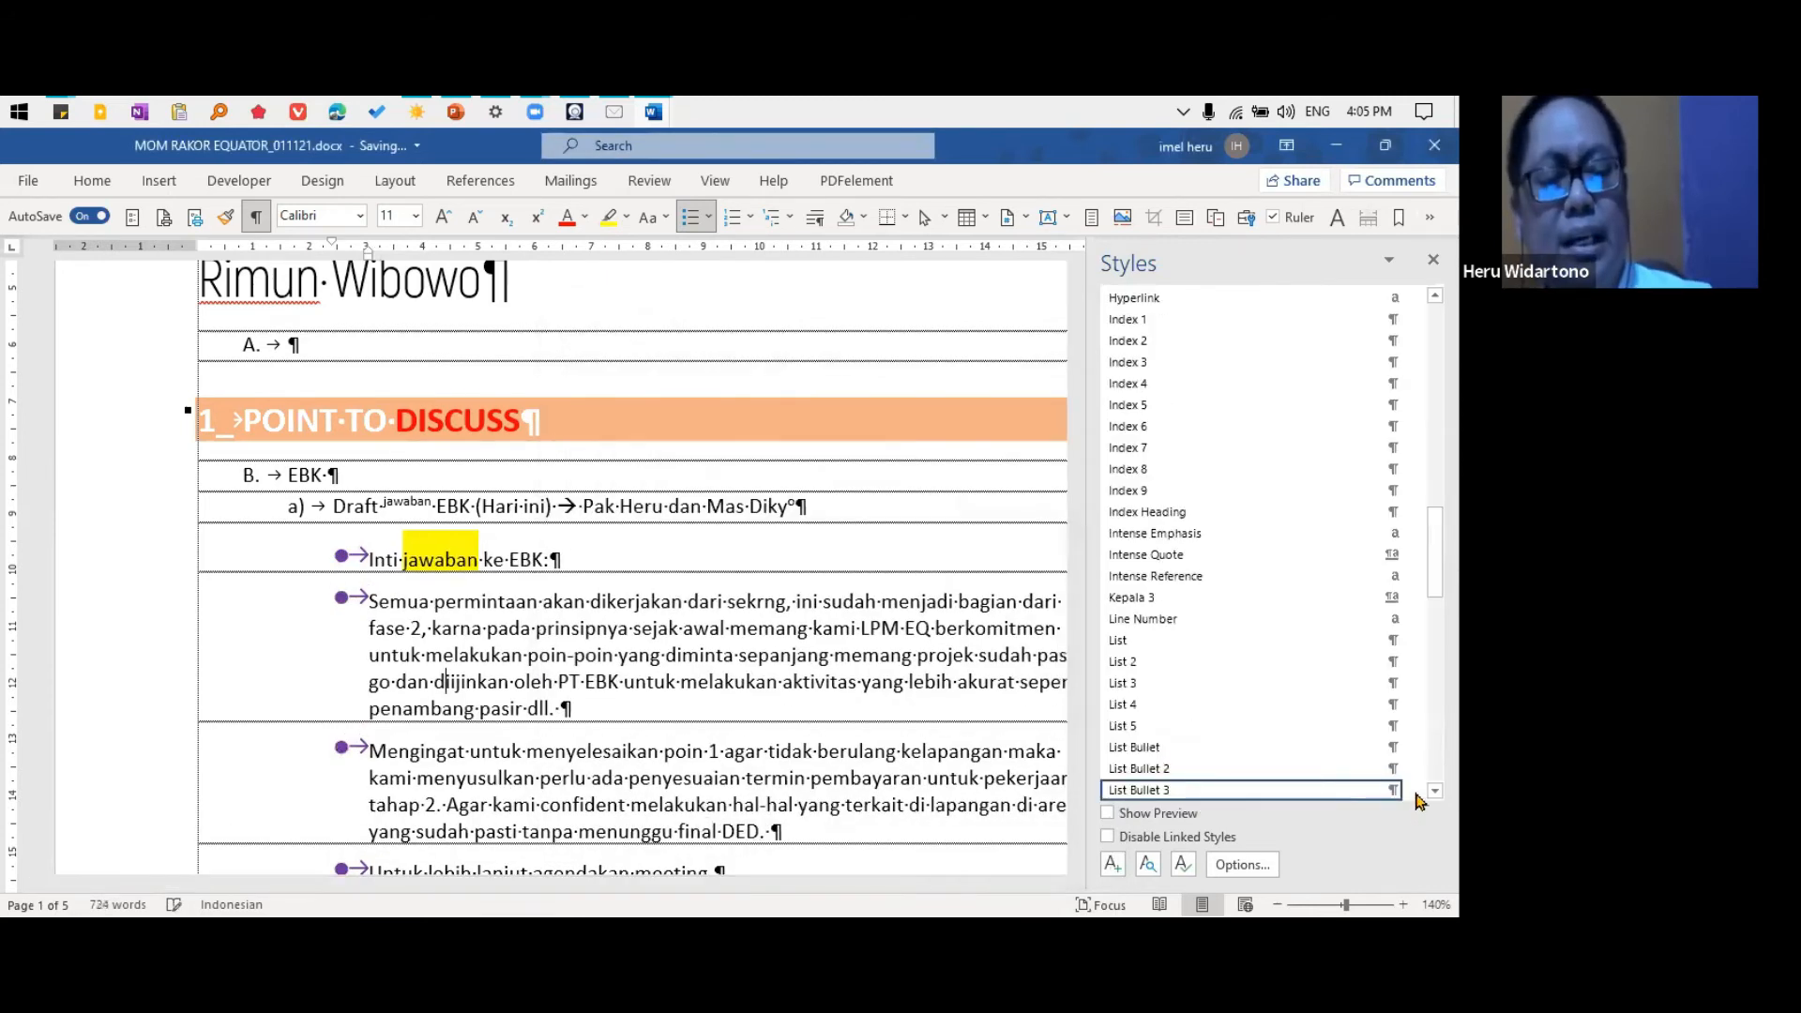
Turn off "Don't add space between paragraphs of the same style" in the List Bullet 3 style's paragraph settings and apply it
left_click(1414, 790)
left_click(1207, 636)
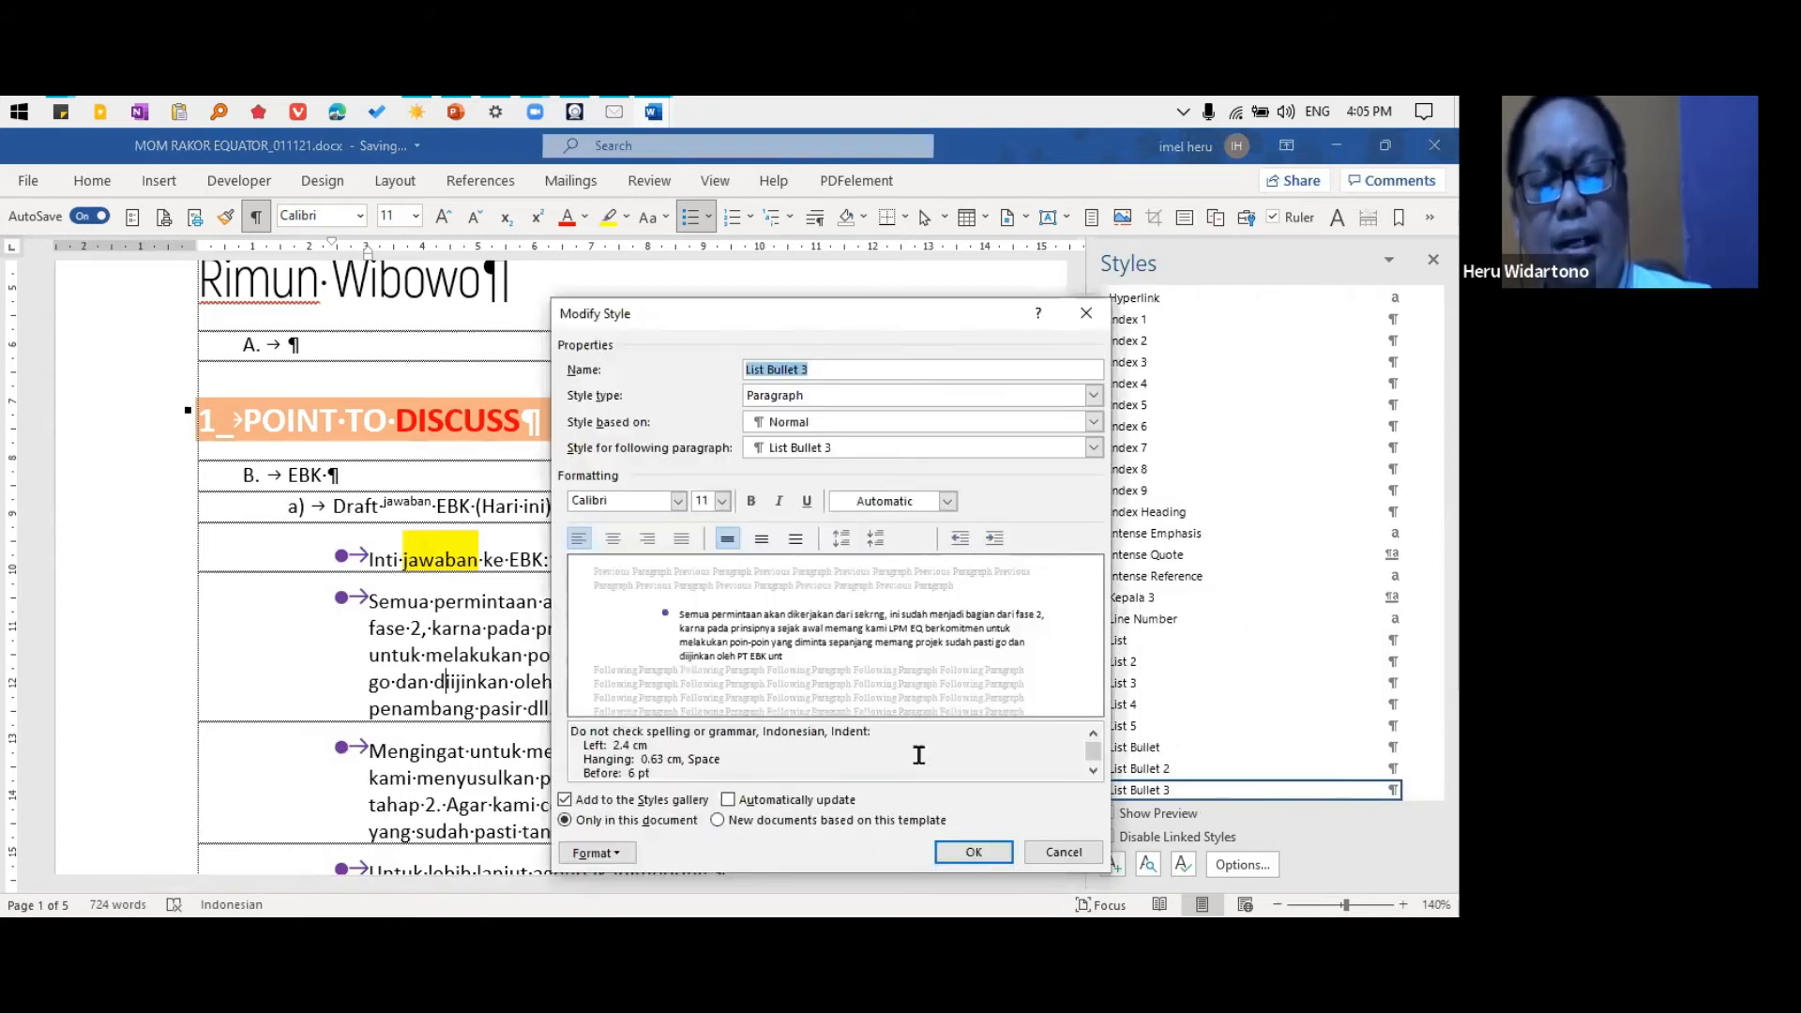
left_click(617, 849)
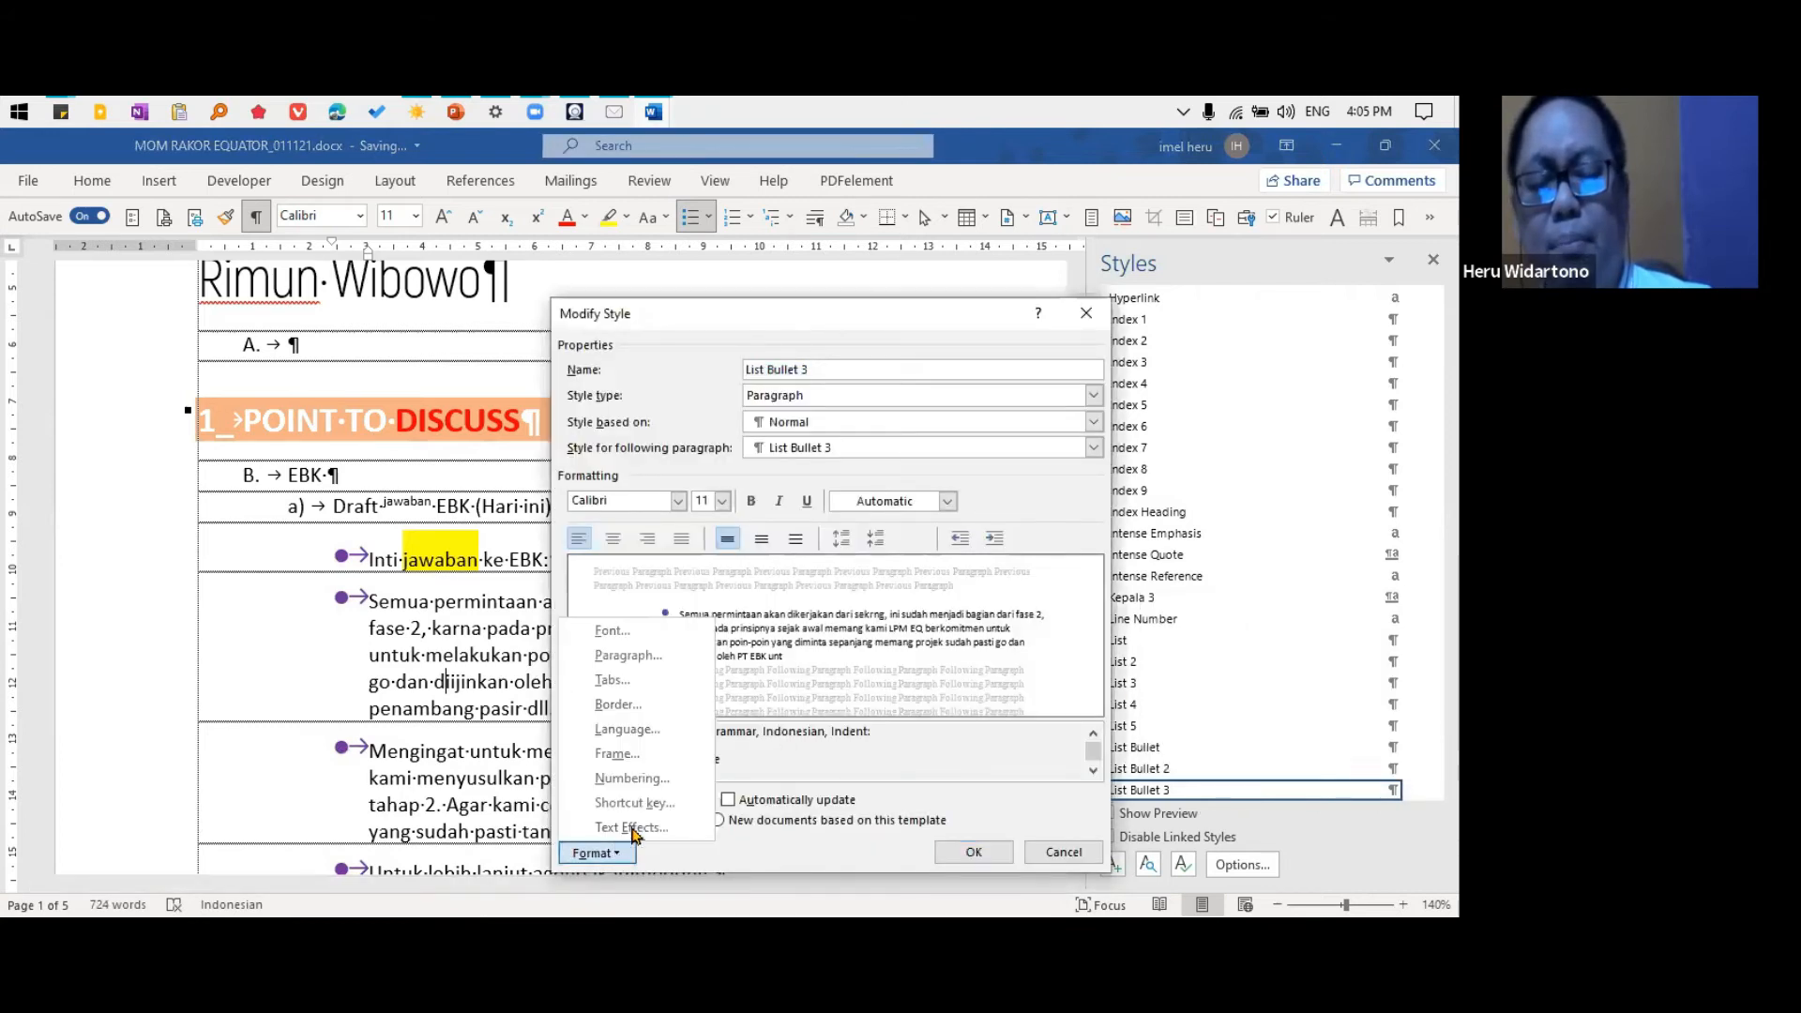
left_click(674, 681)
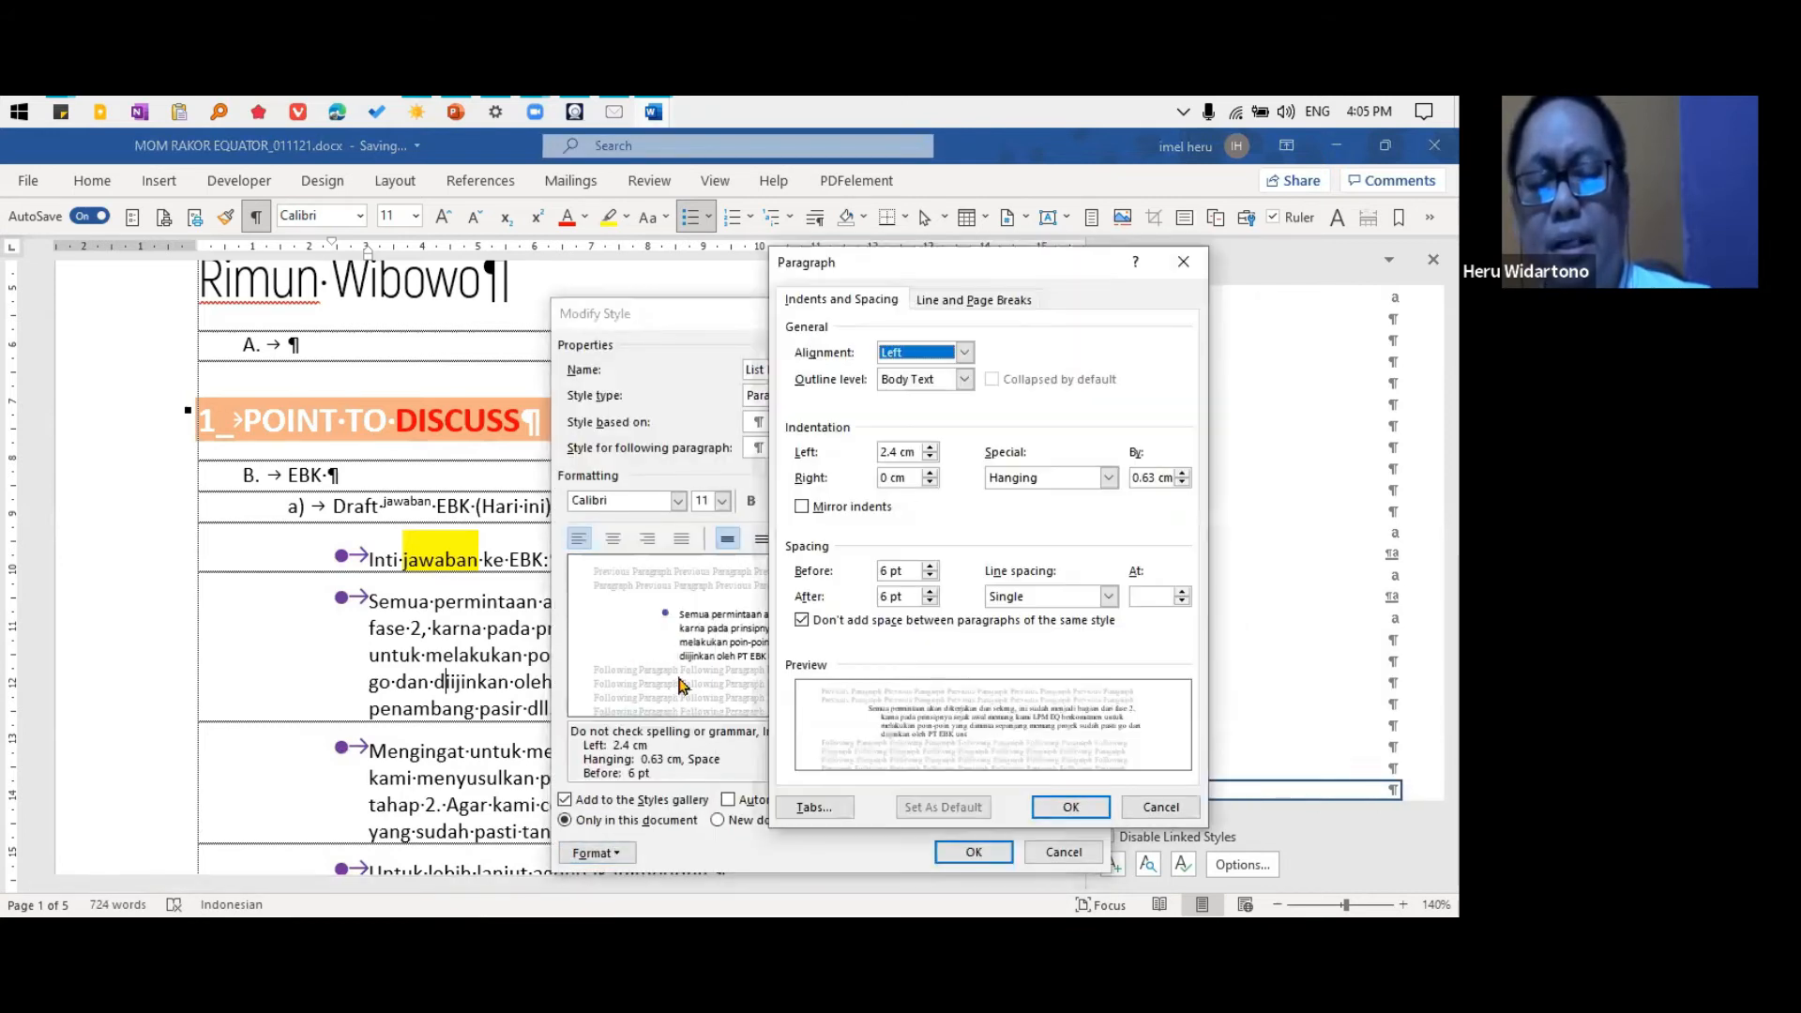
left_click(891, 620)
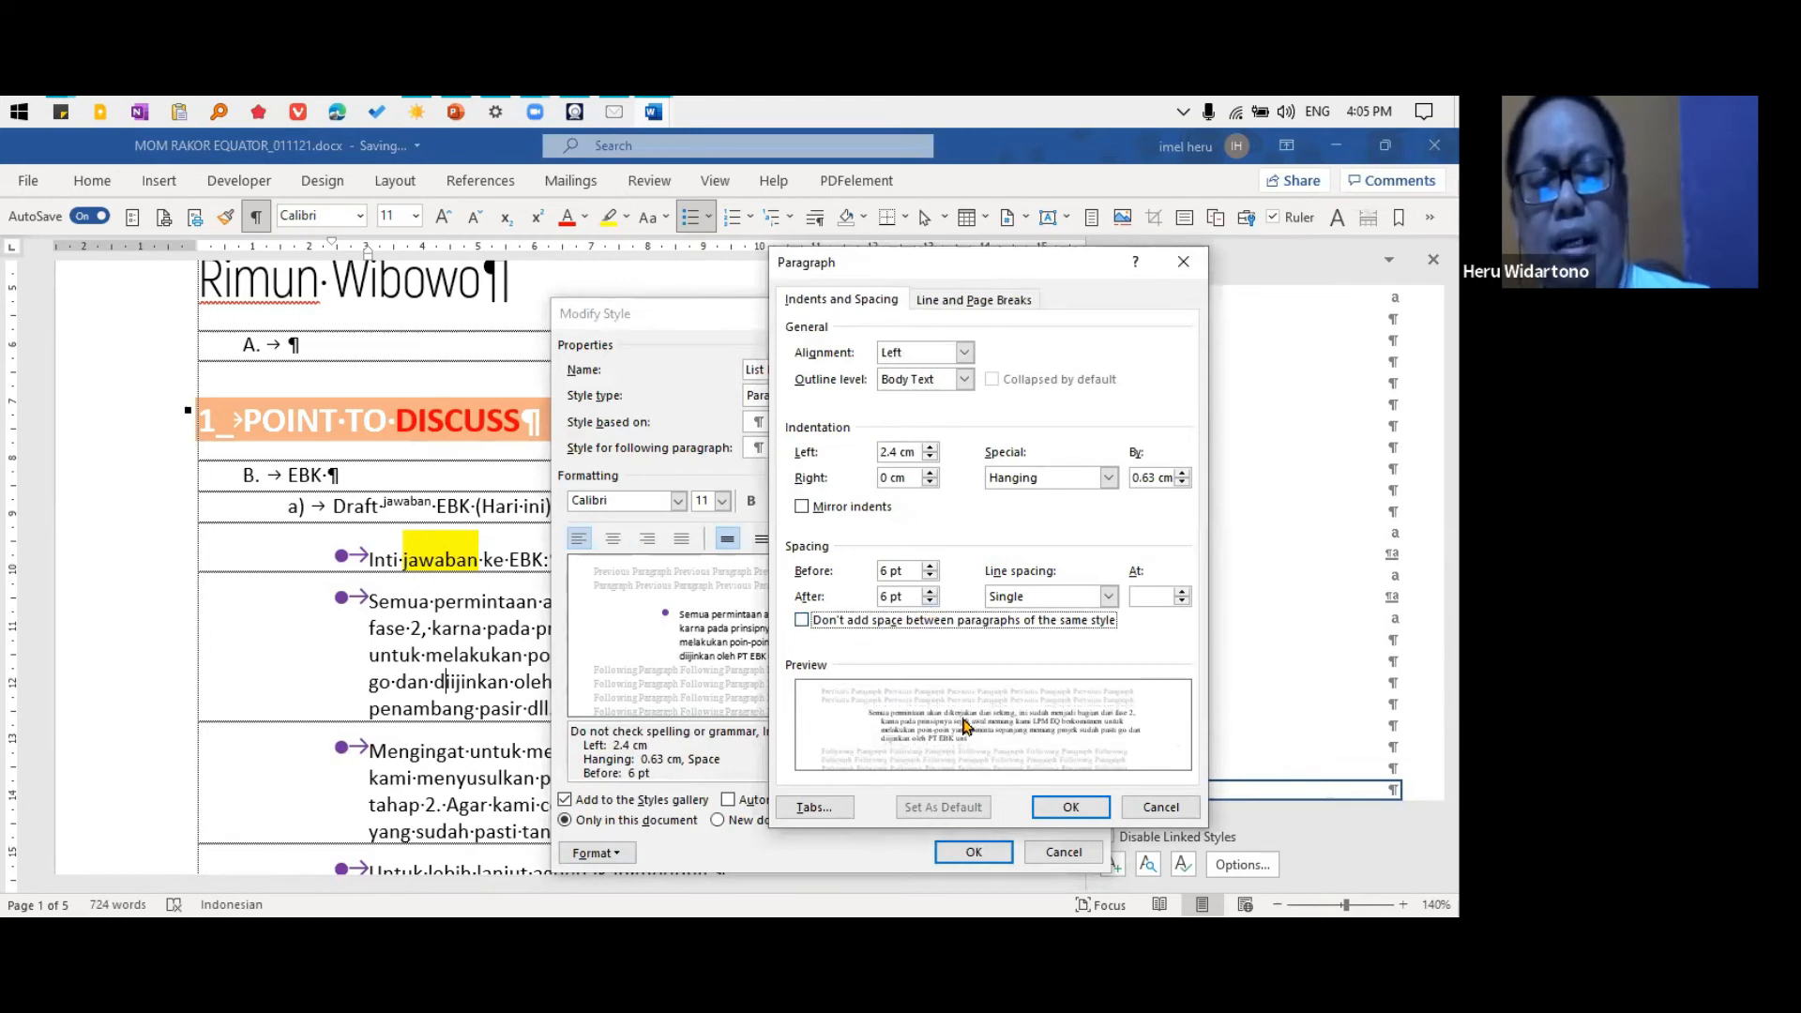
left_click(1073, 807)
left_click(981, 851)
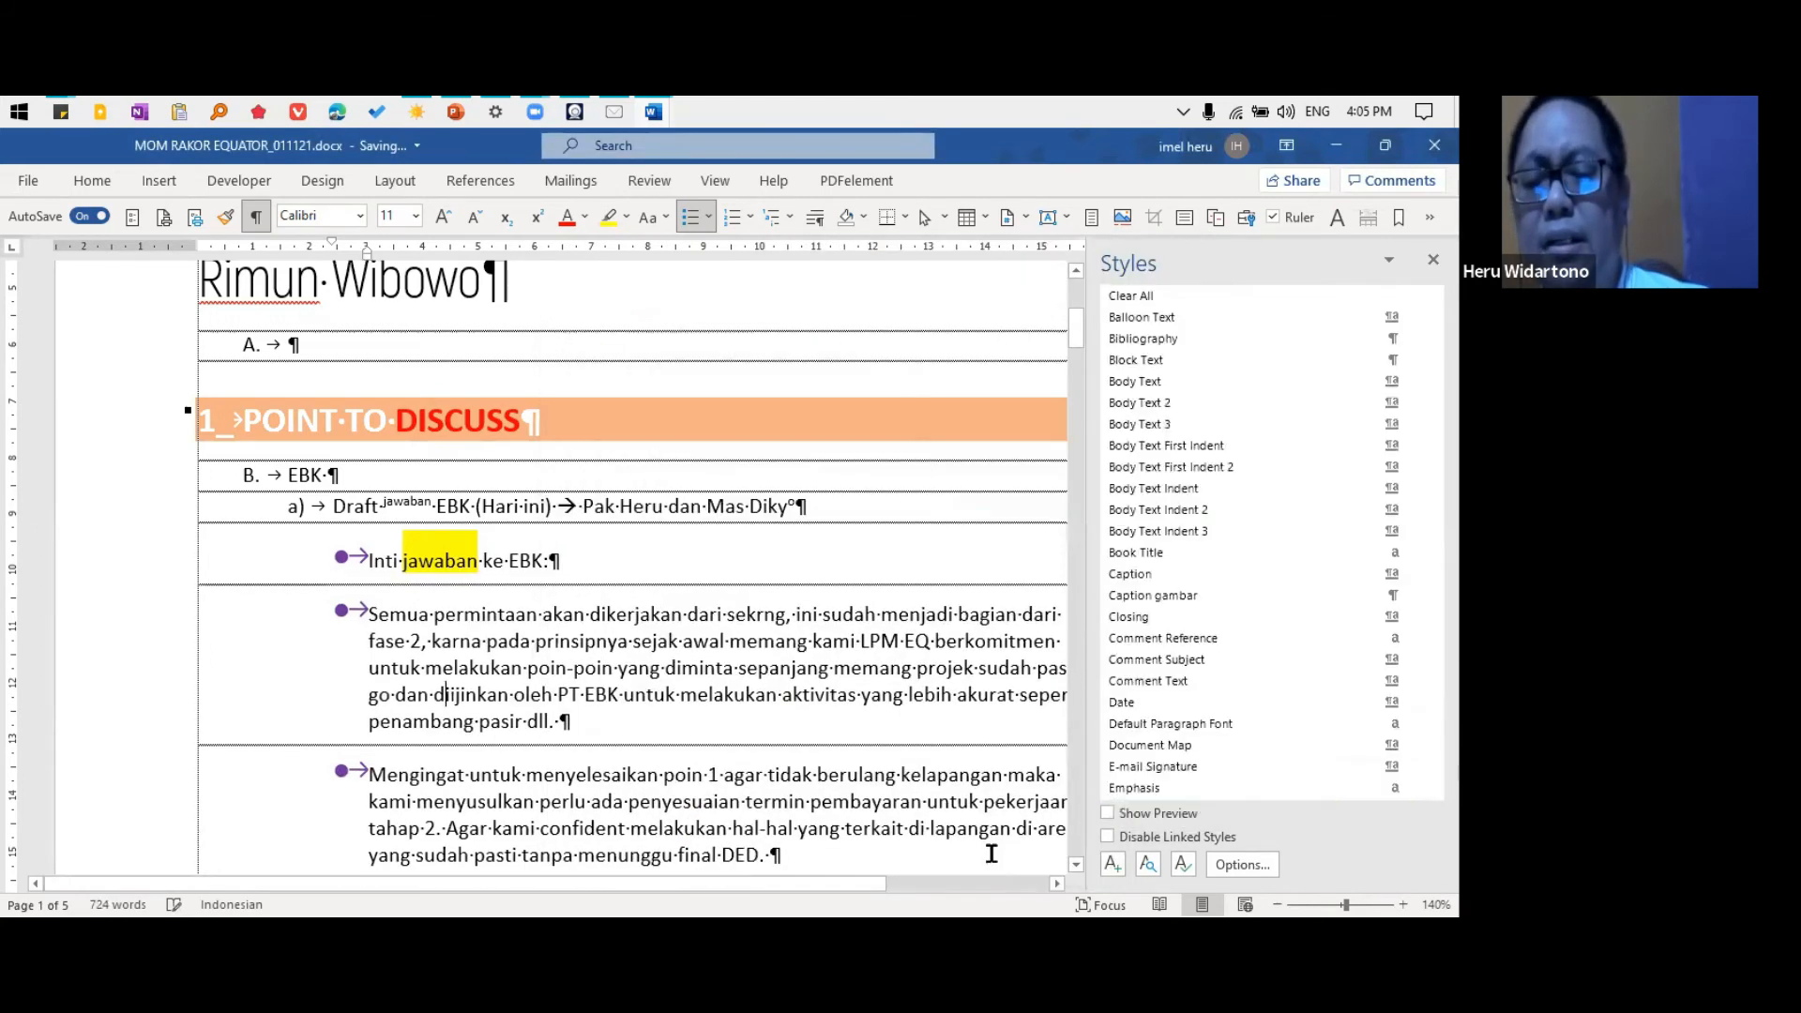
Turn "Don't add space between paragraphs of the same style" back on for the List Bullet 3 style and apply it
left_click(1414, 790)
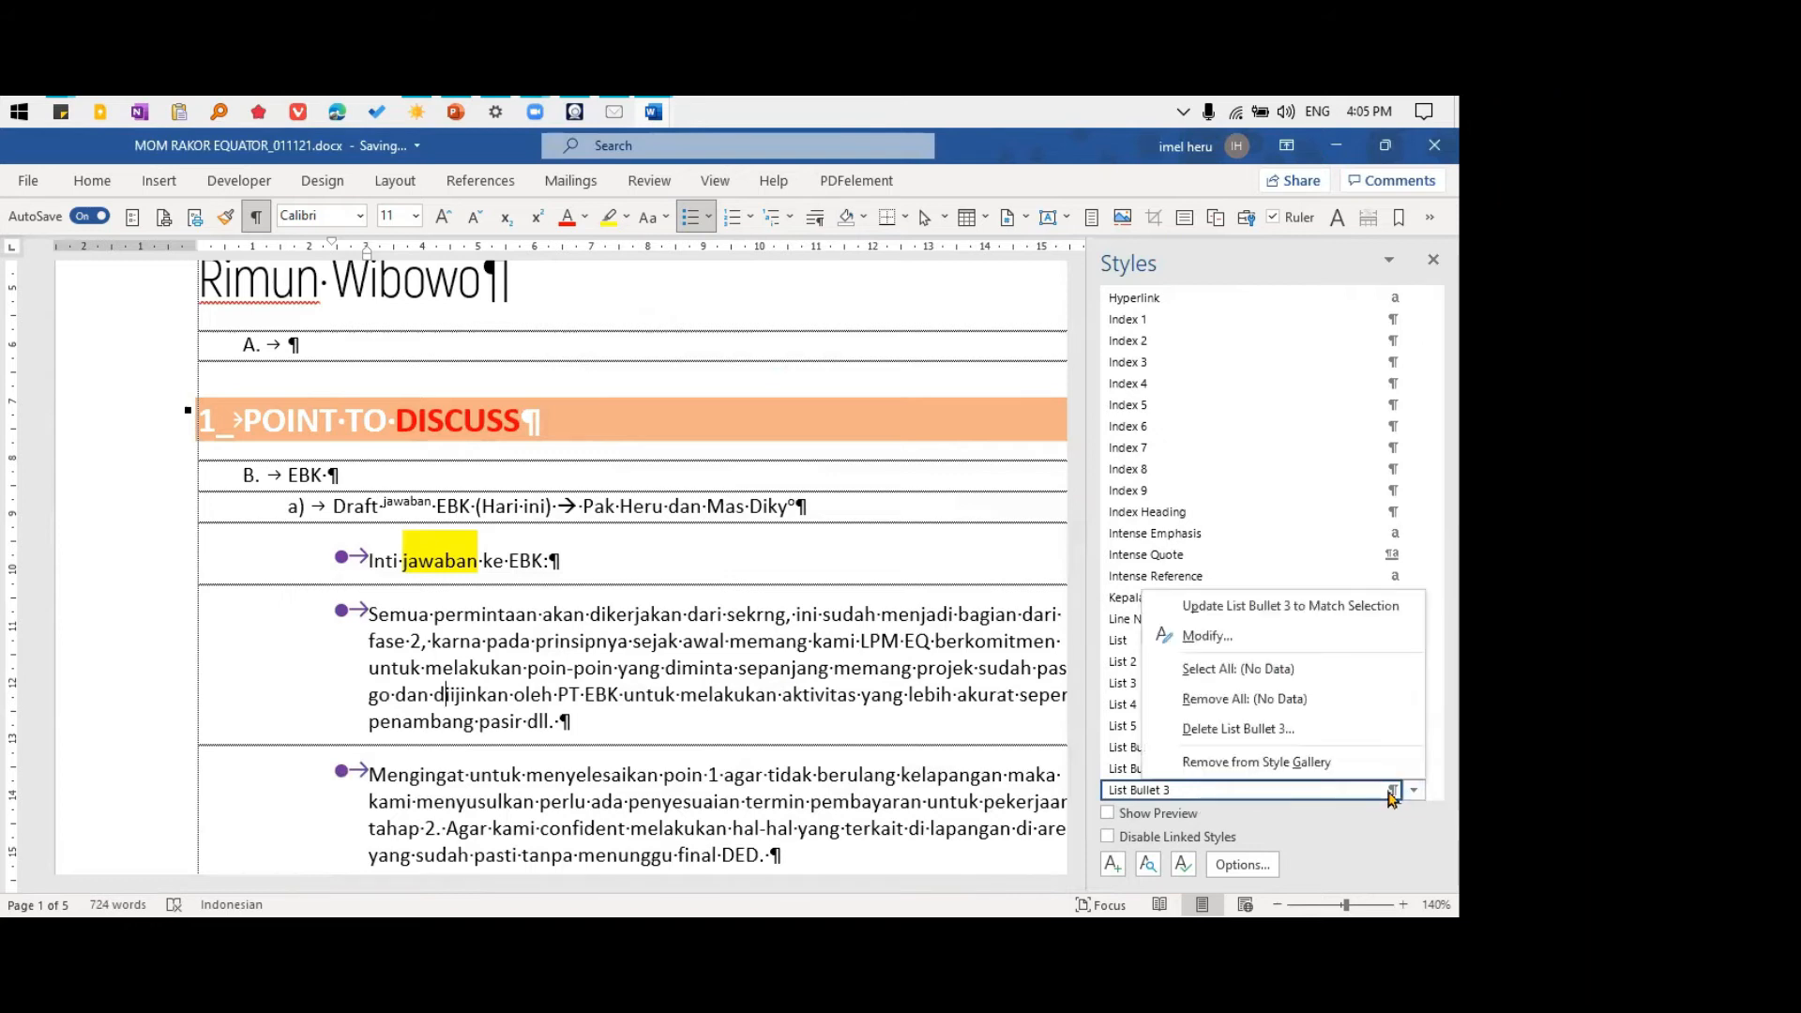
left_click(1219, 636)
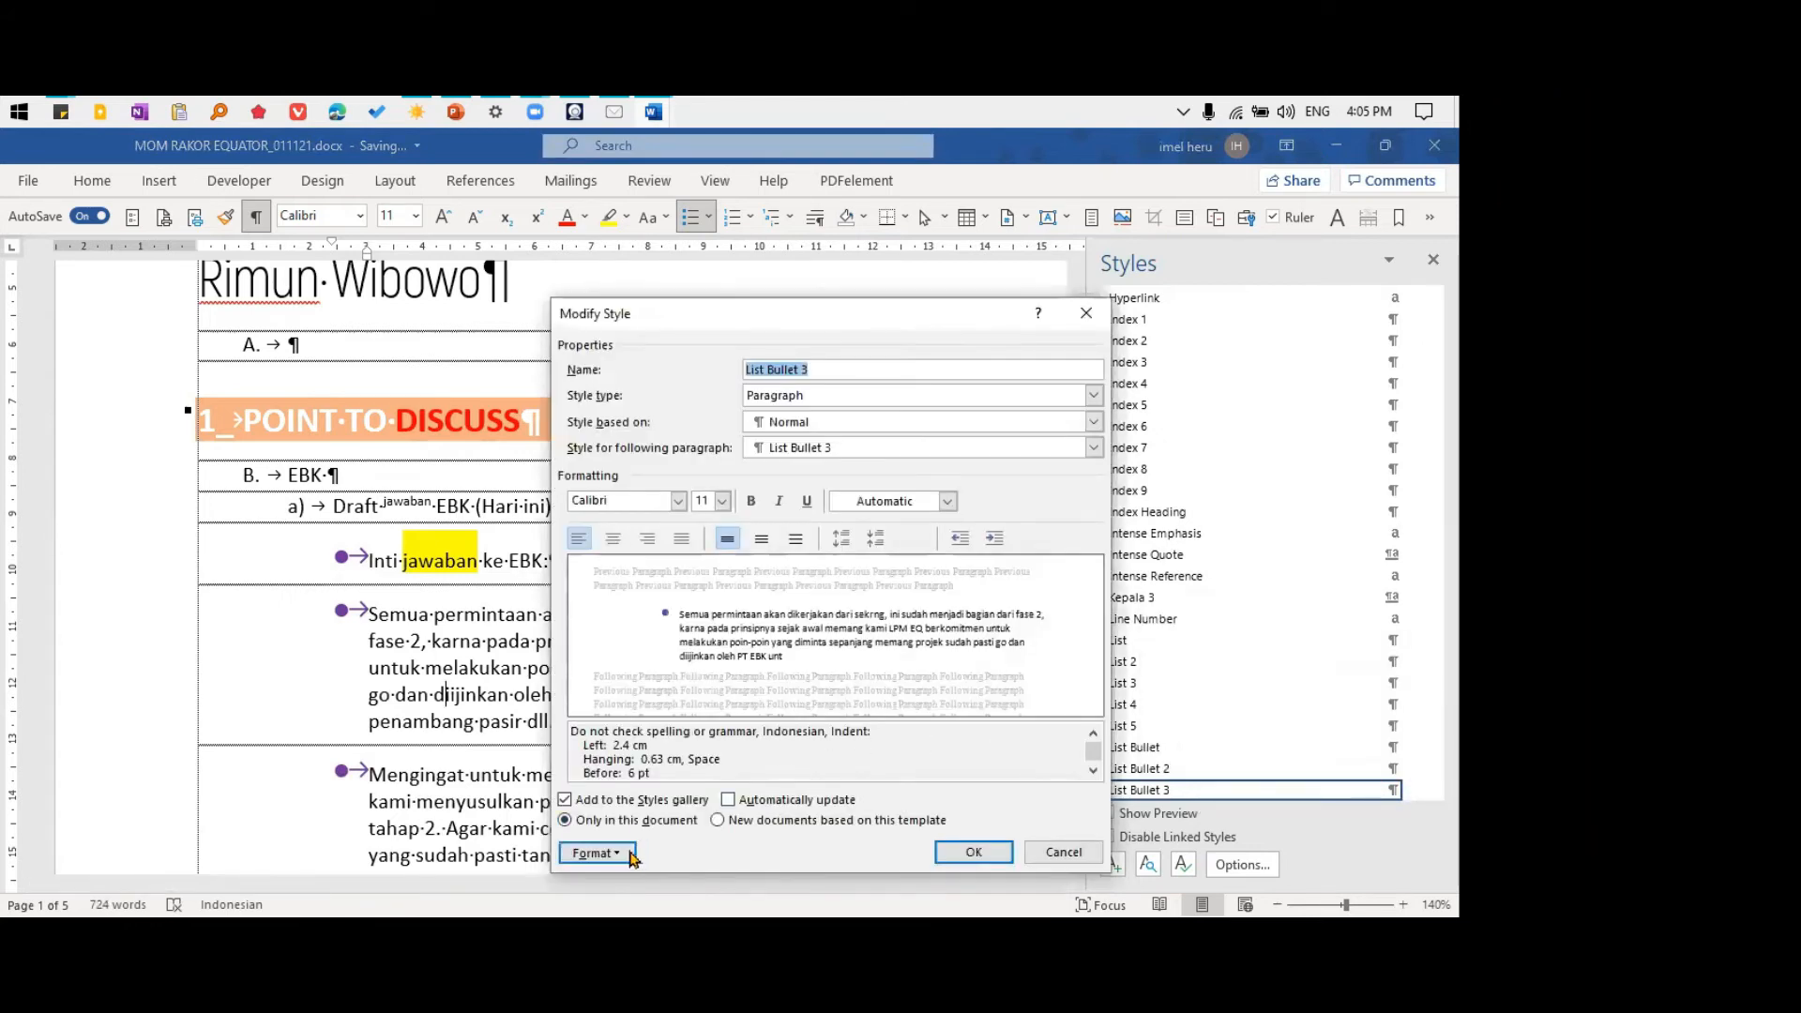
left_click(610, 853)
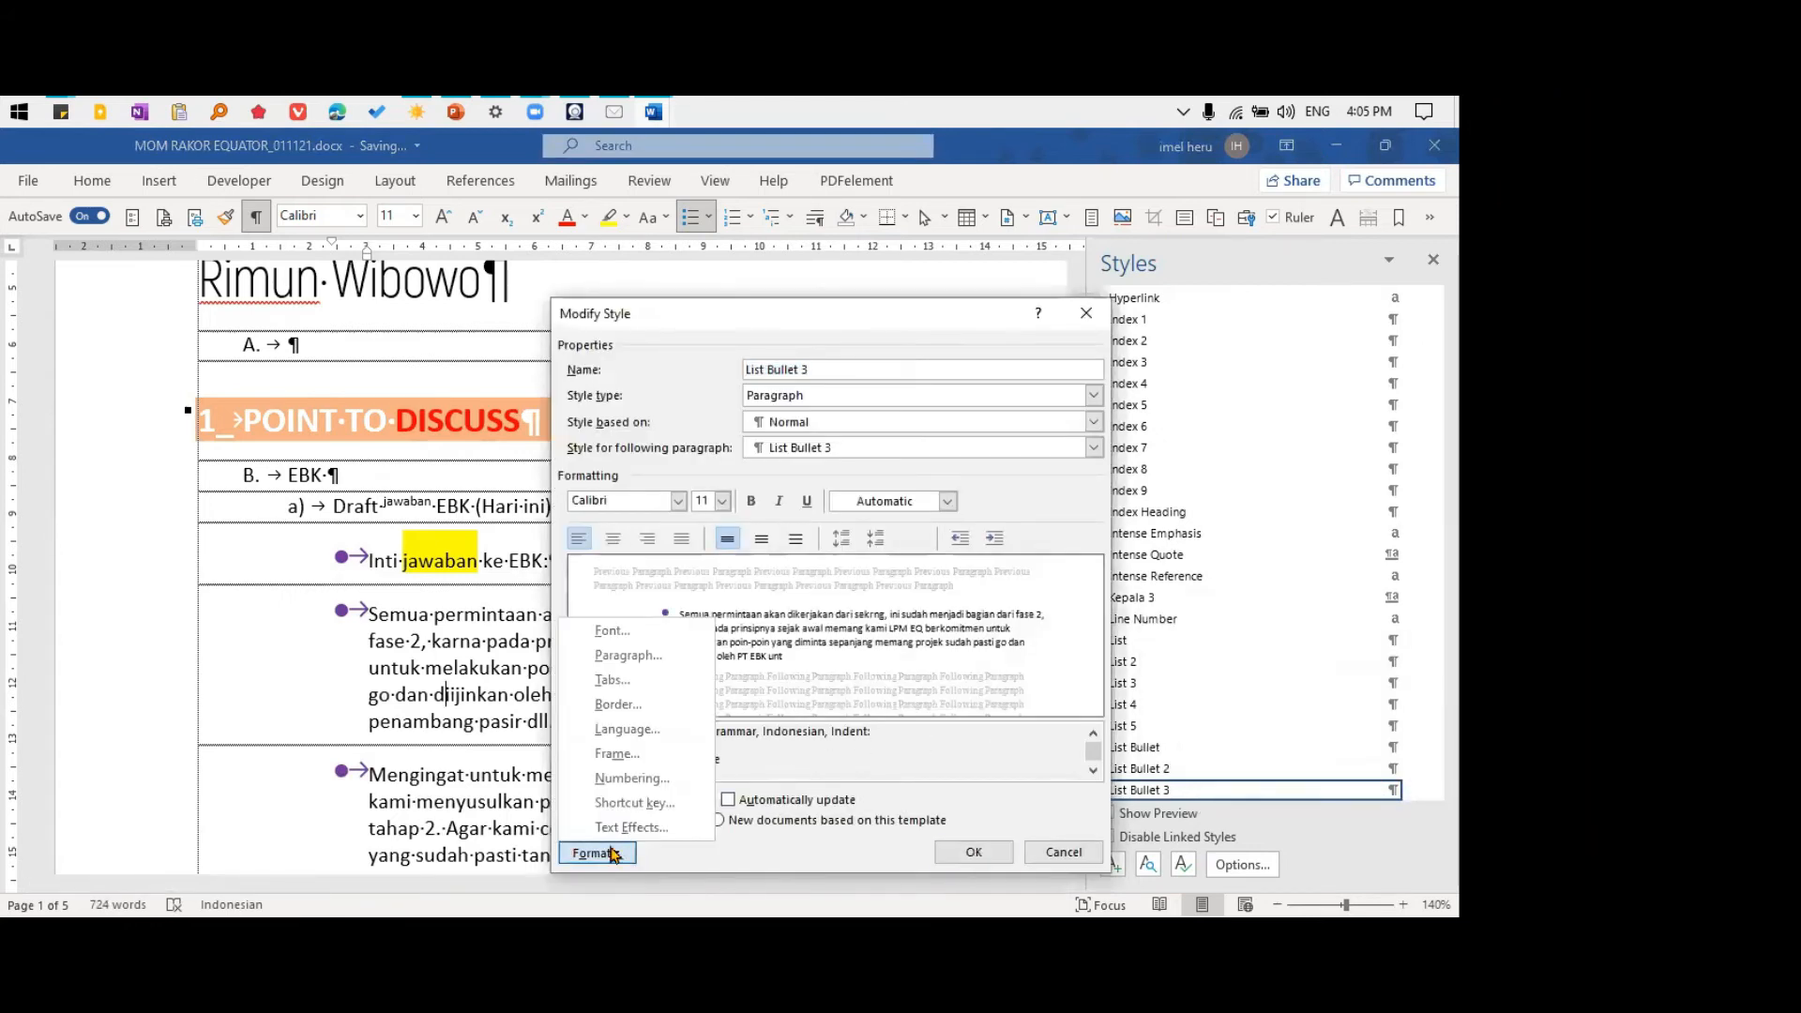
left_click(655, 655)
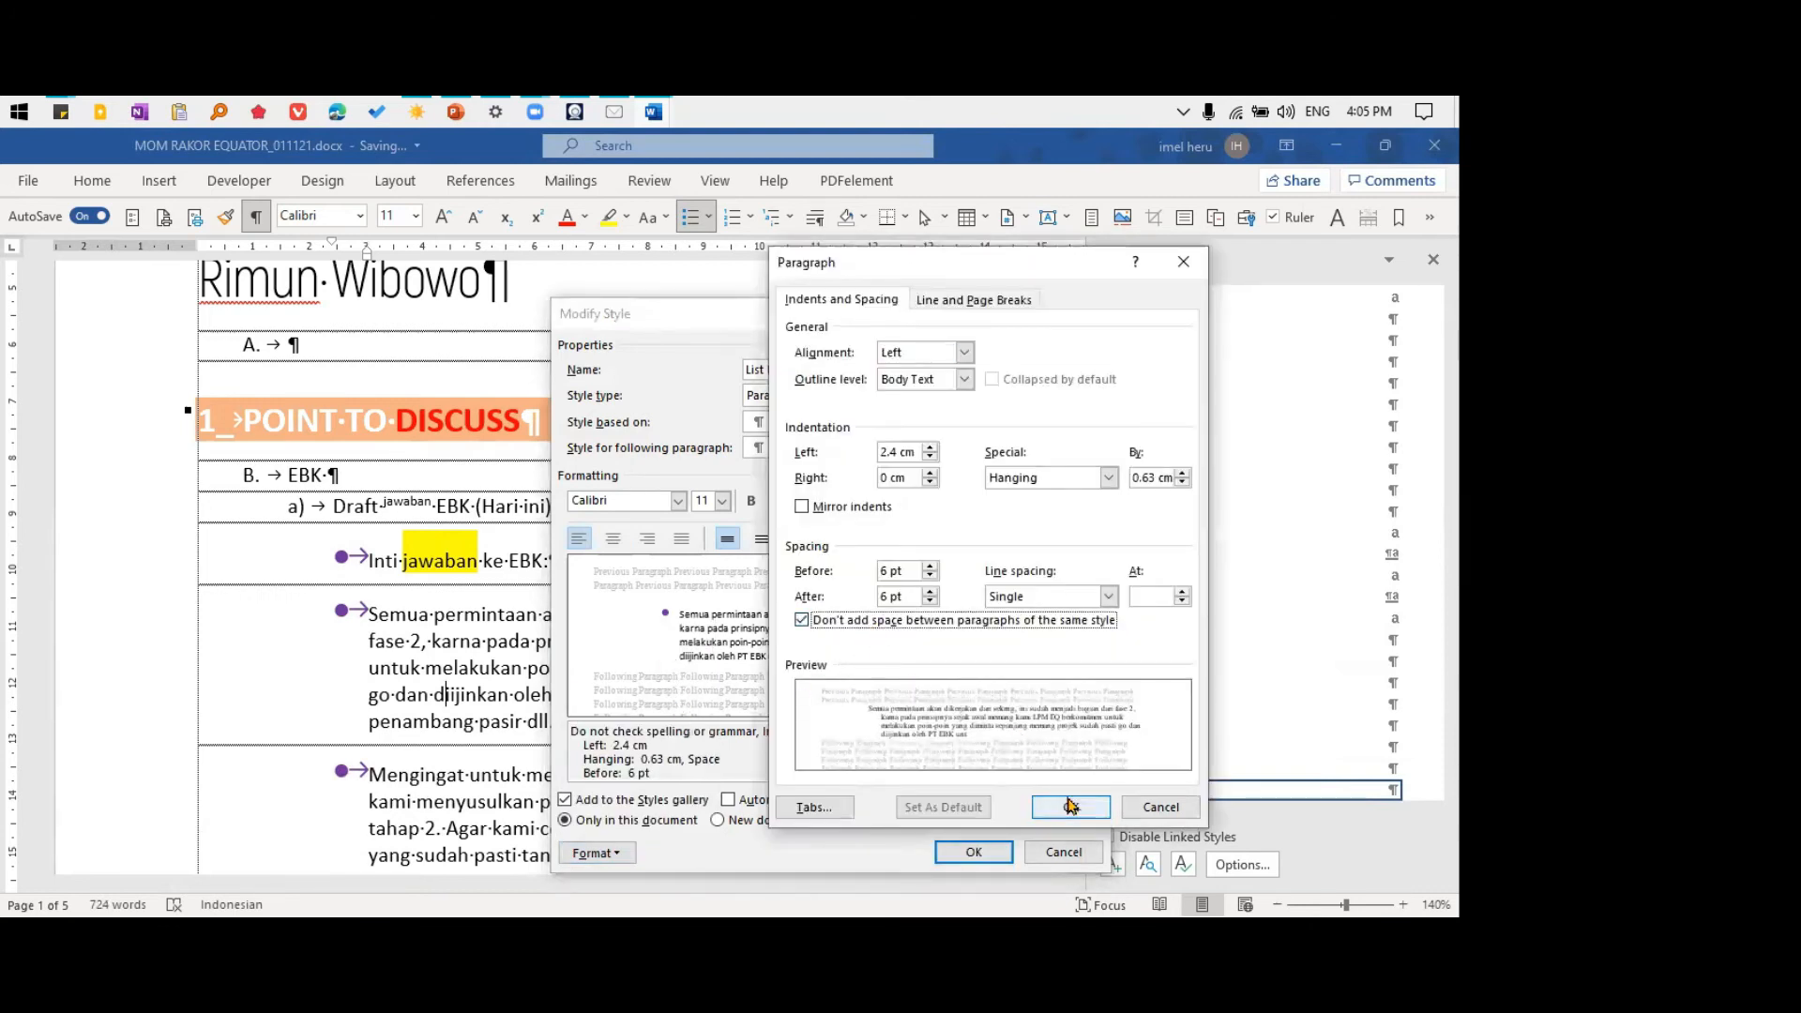
left_click(1071, 807)
left_click(972, 852)
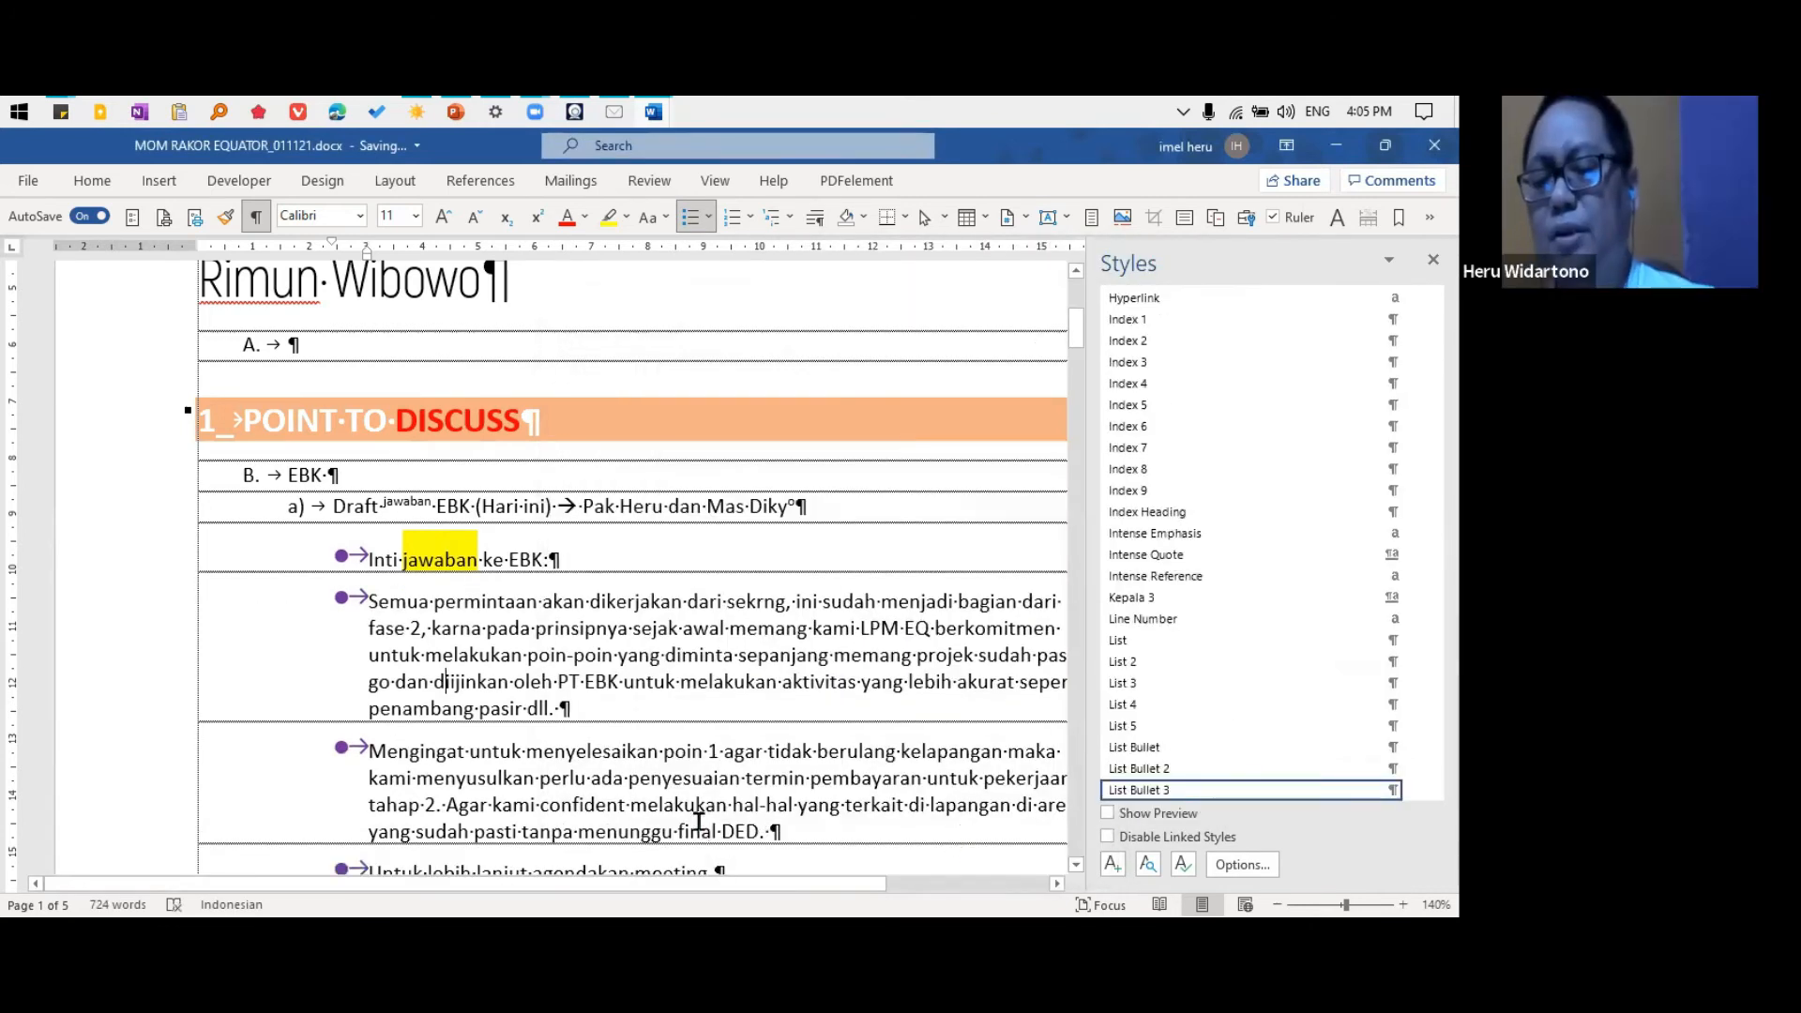
left_click(1413, 790)
left_click(1210, 635)
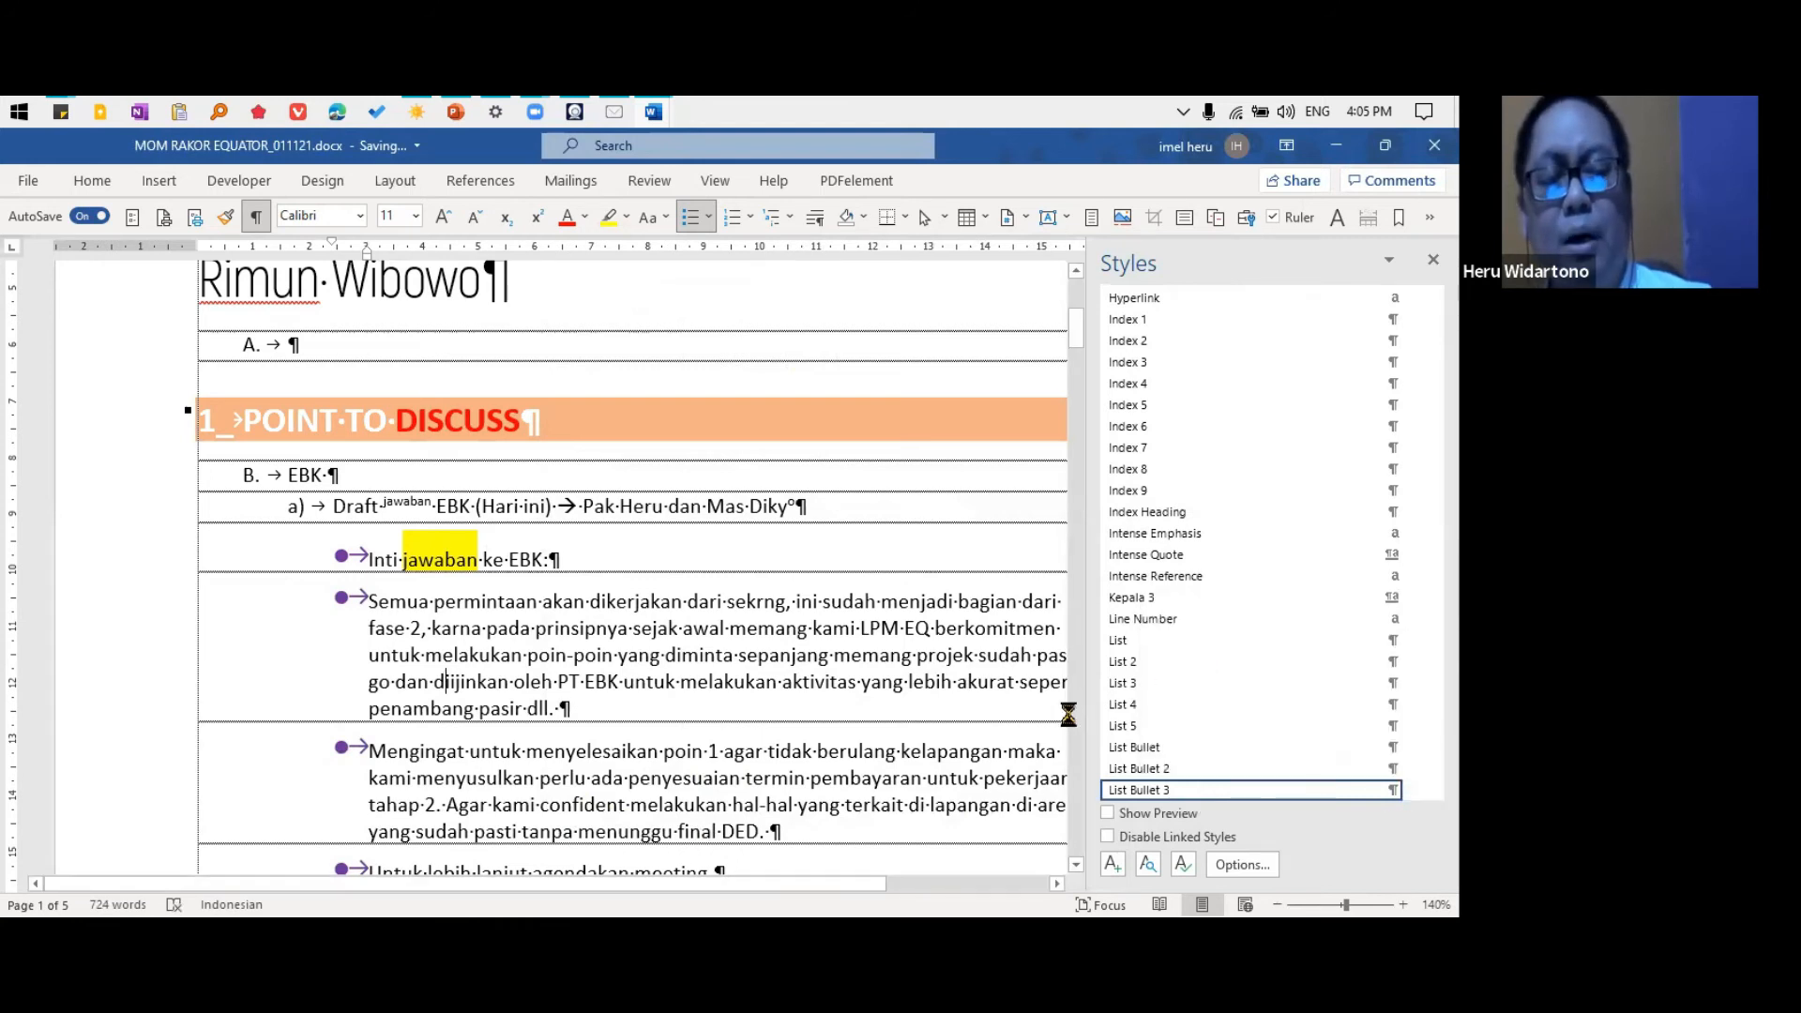
left_click(596, 852)
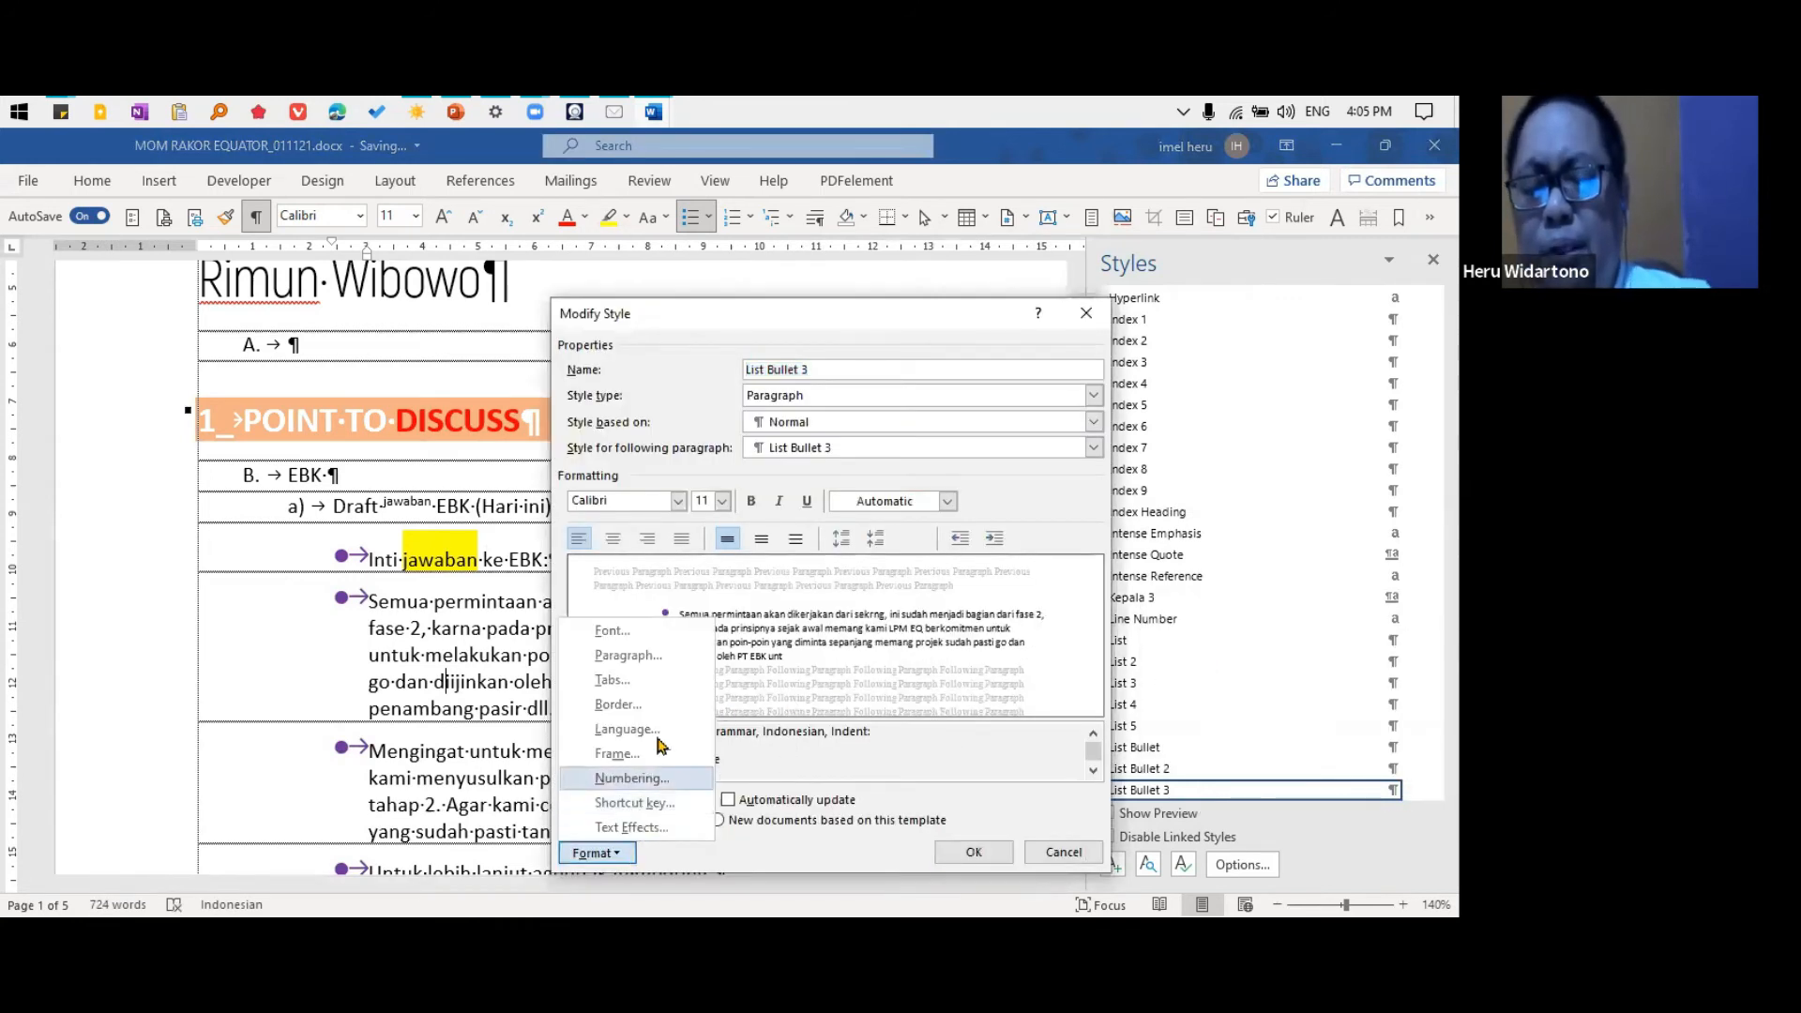
left_click(660, 656)
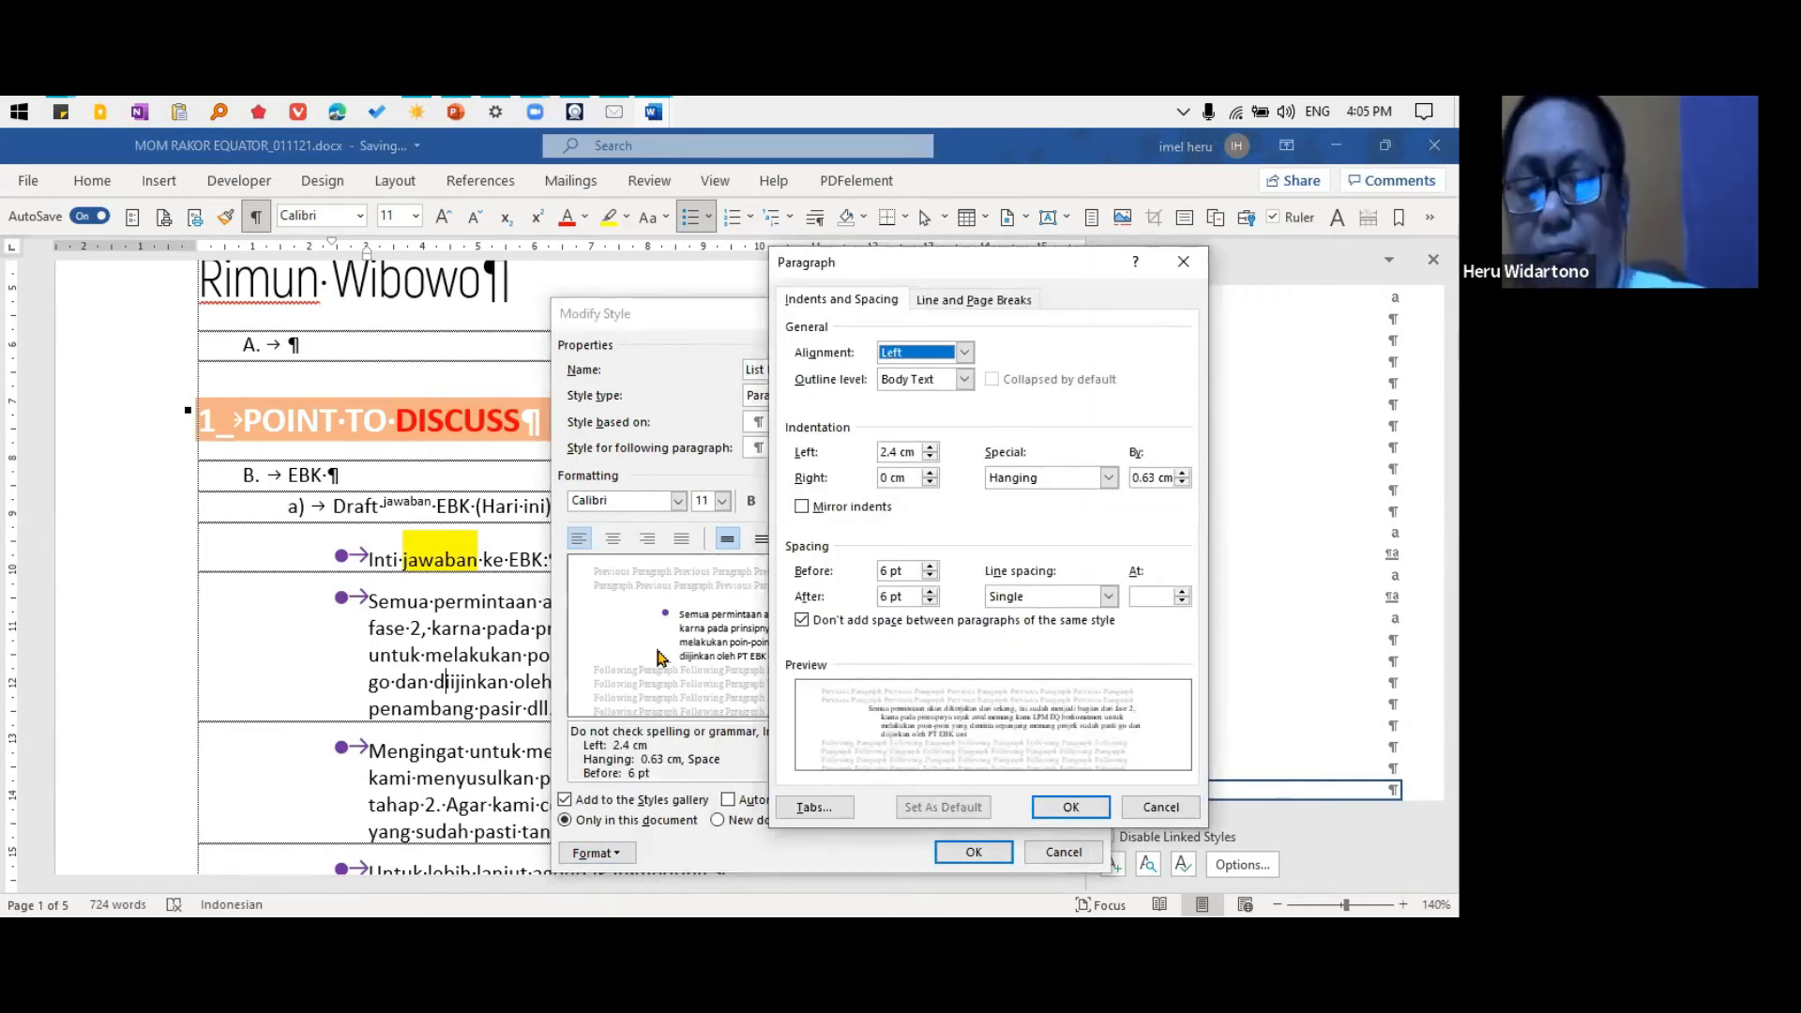
left_click(859, 622)
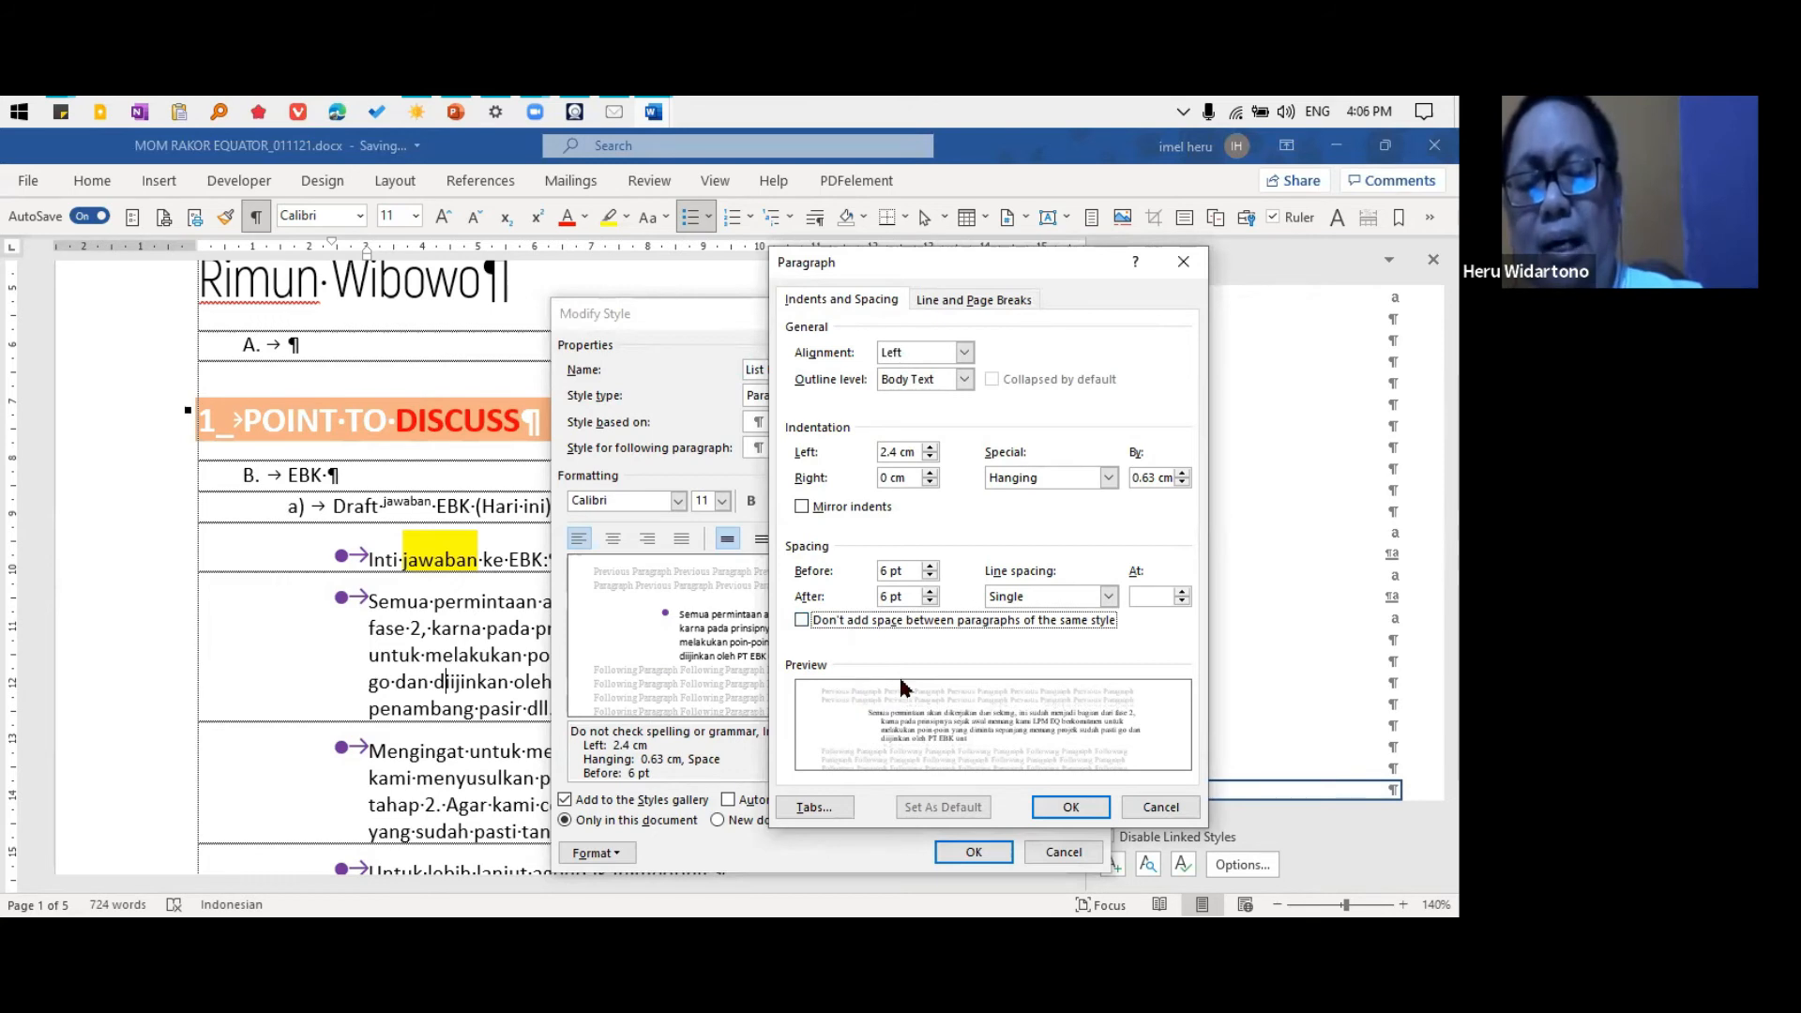
left_click(1161, 808)
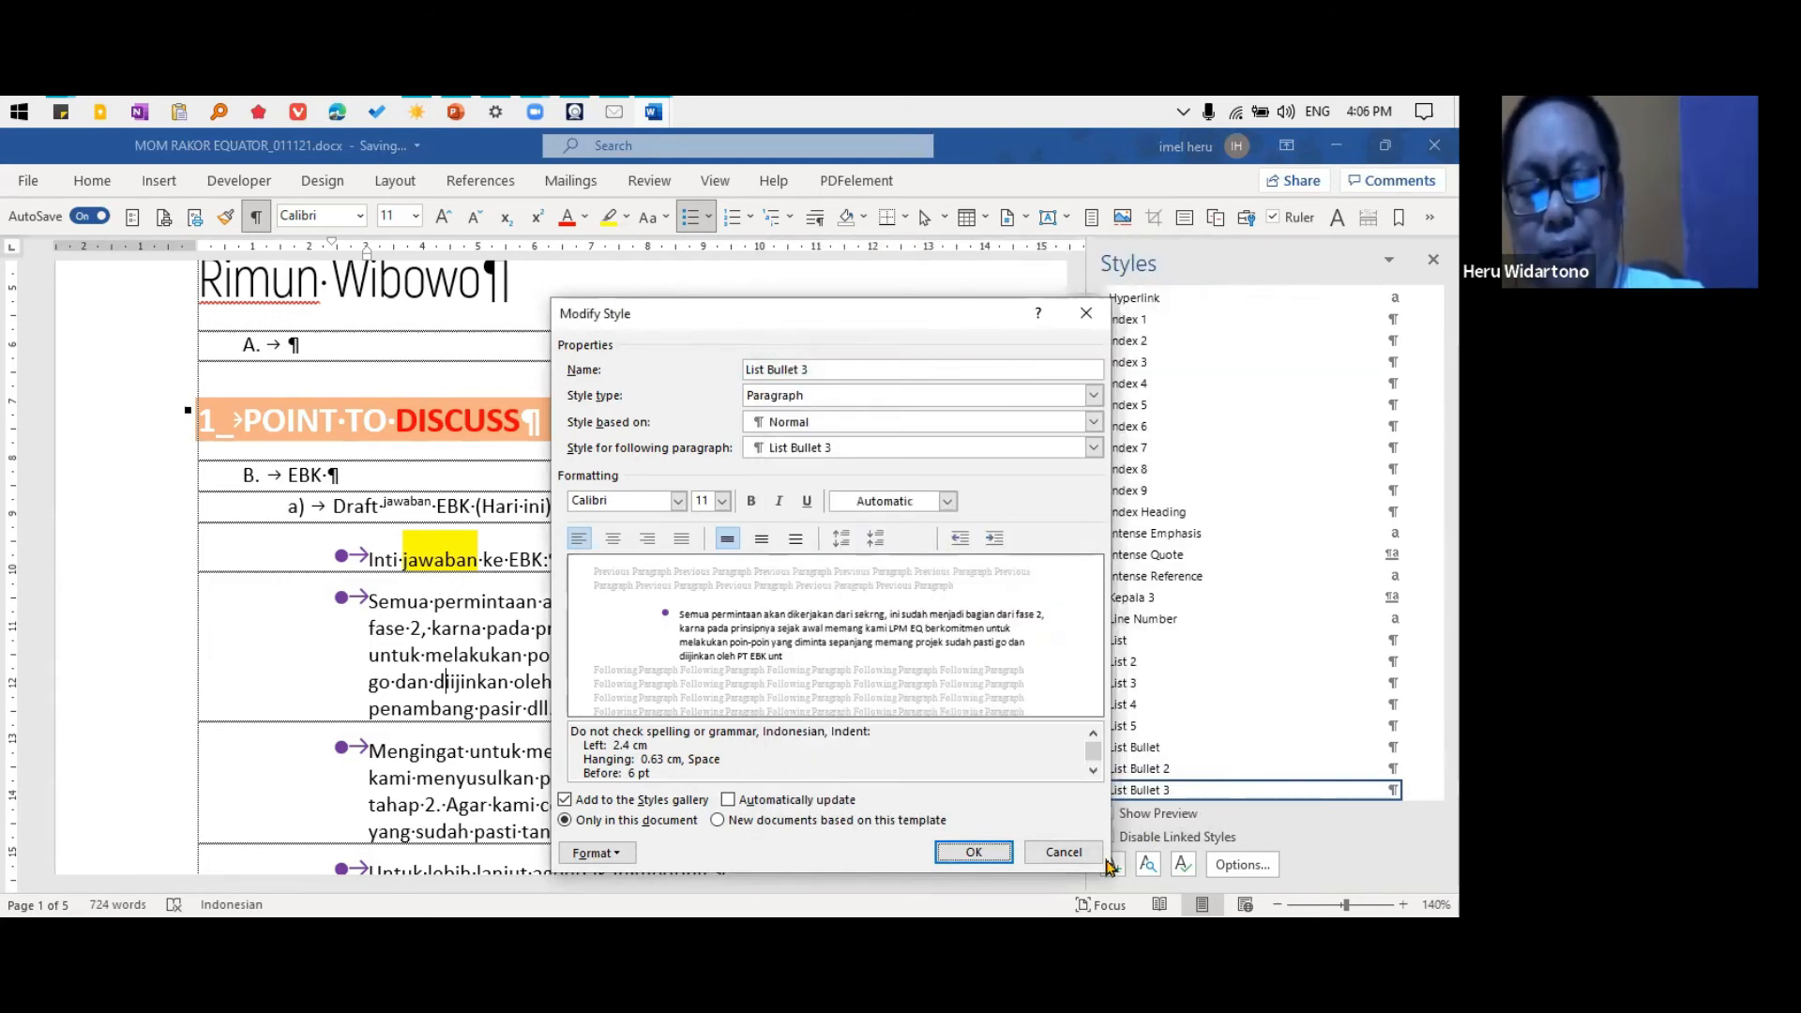
left_click(1064, 852)
Narrow the Styles pane, and change the List Bullet 3 style's bullet to the small solid black square from the Bullet Library
left_click_drag(1082, 661, 1218, 639)
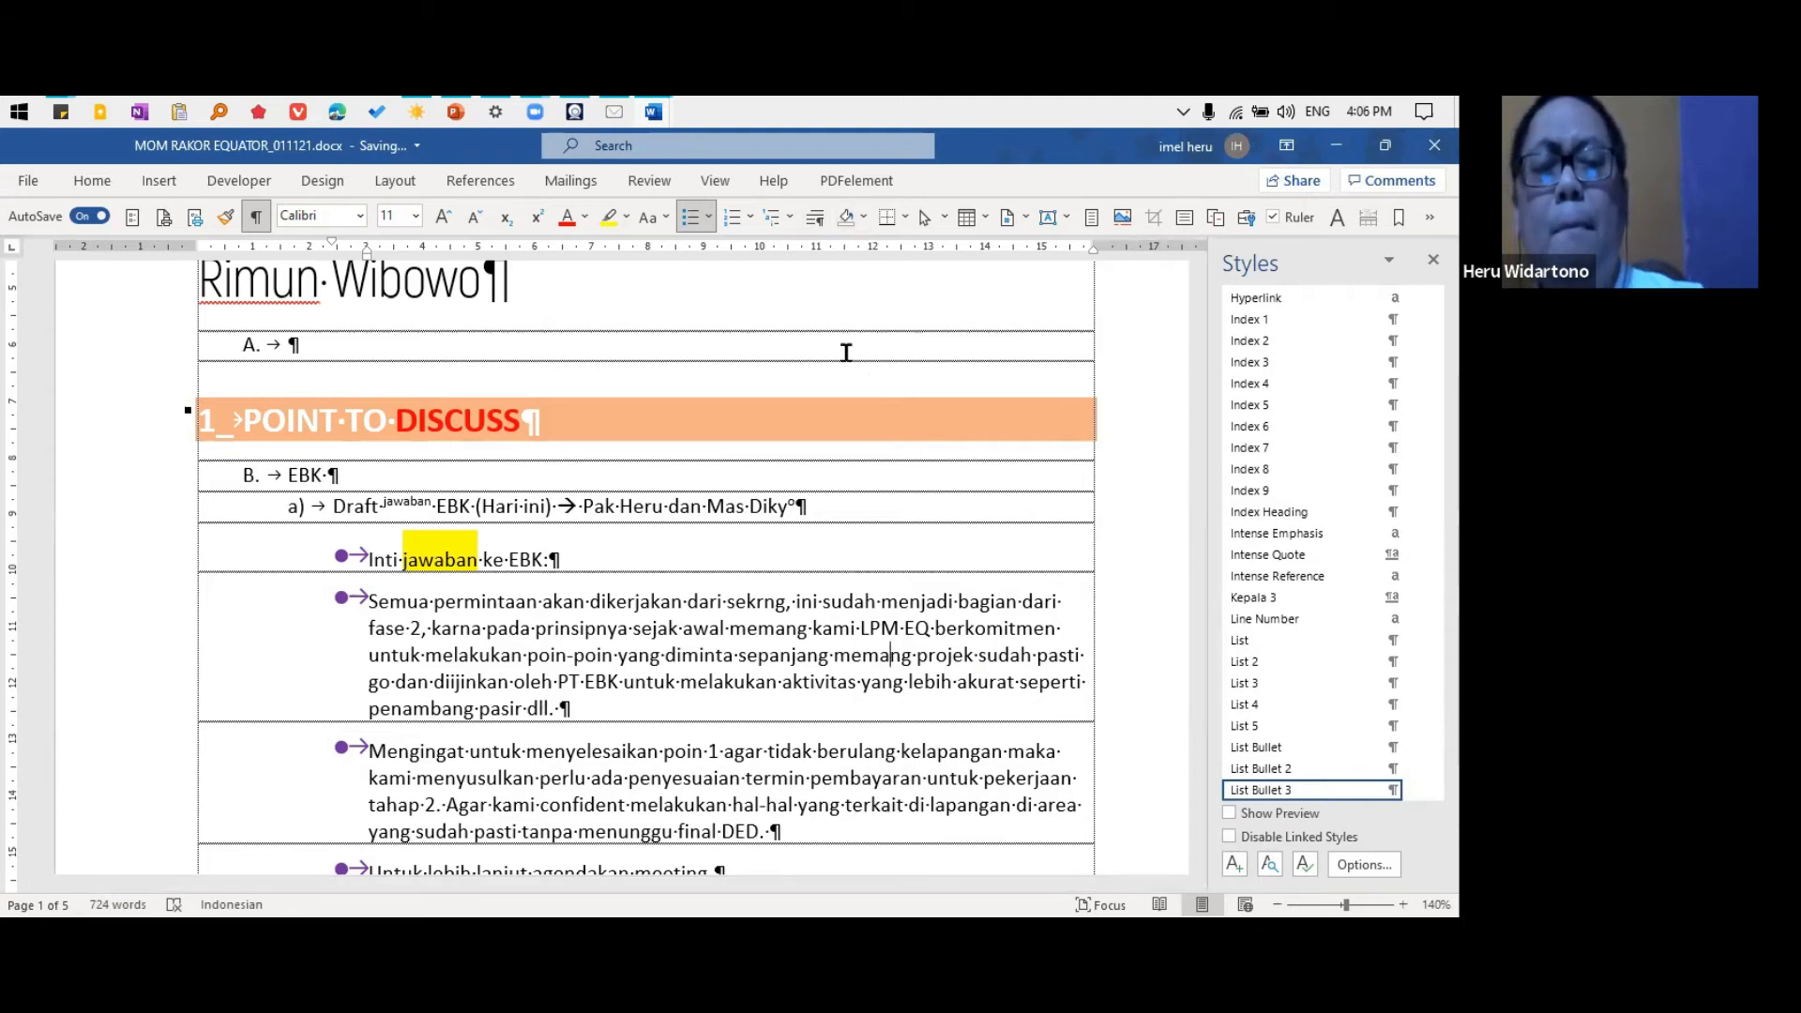
left_click(1414, 790)
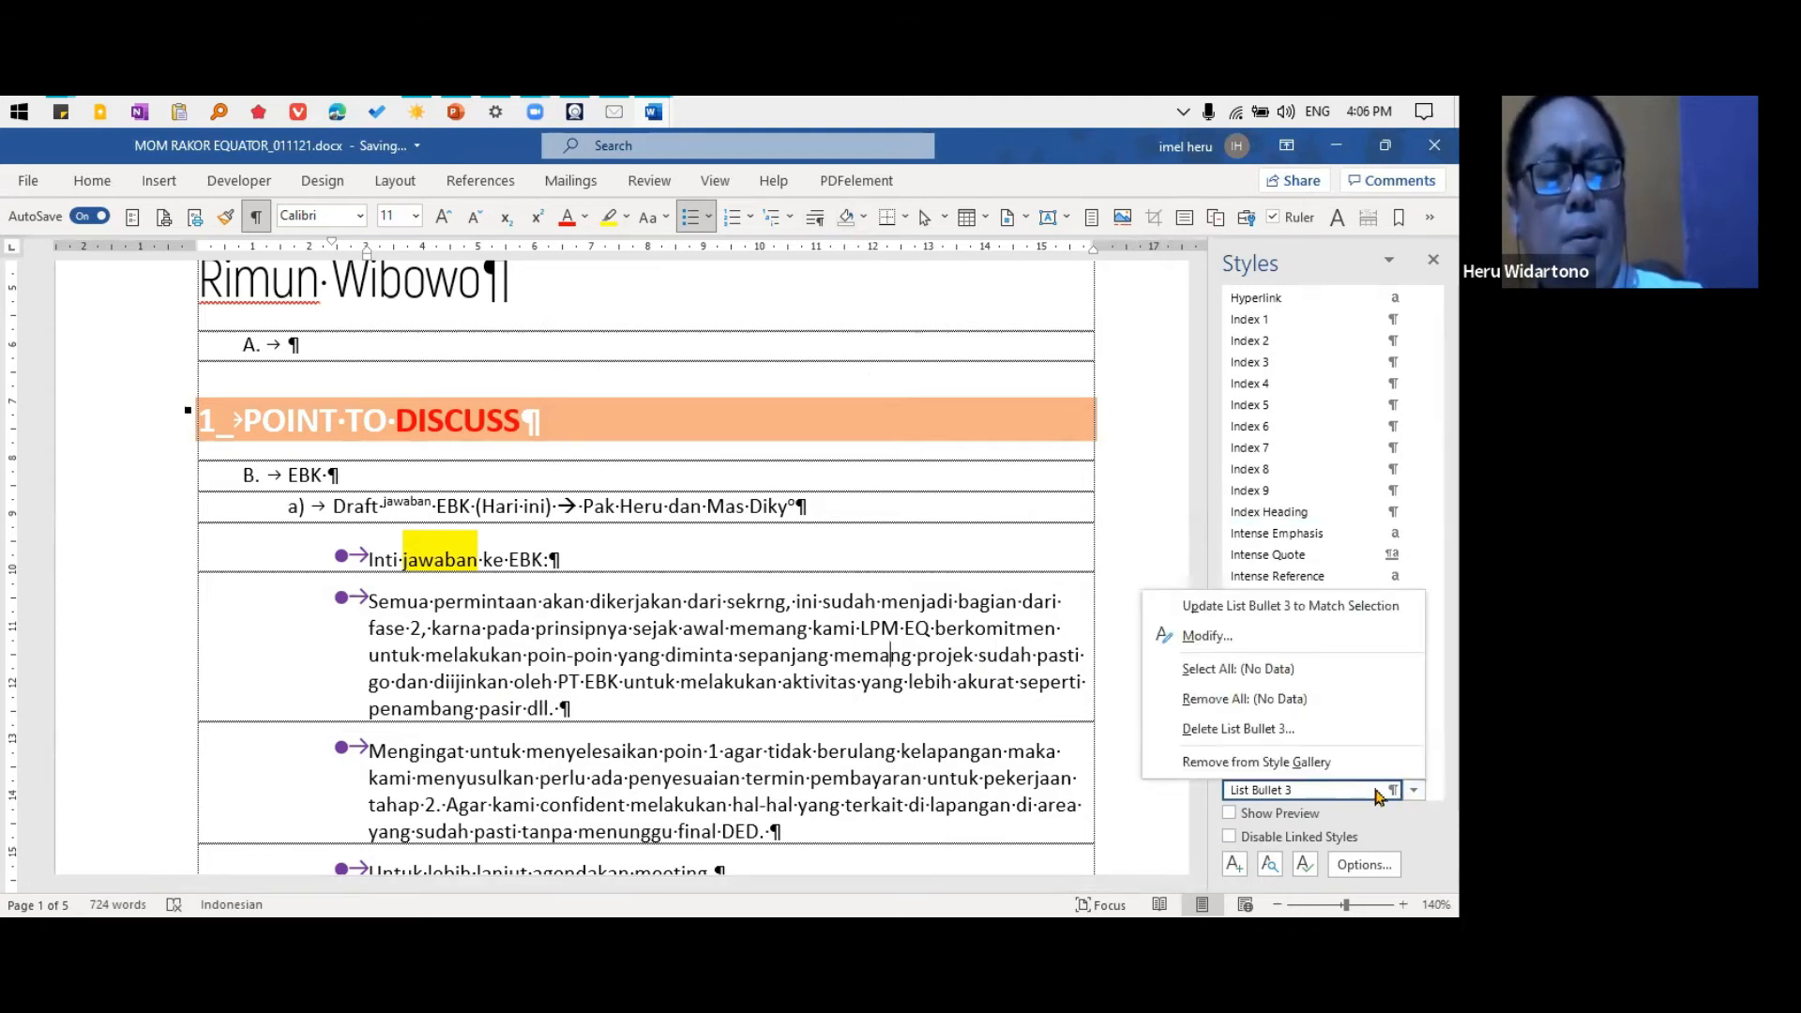
left_click(1194, 637)
left_click(595, 853)
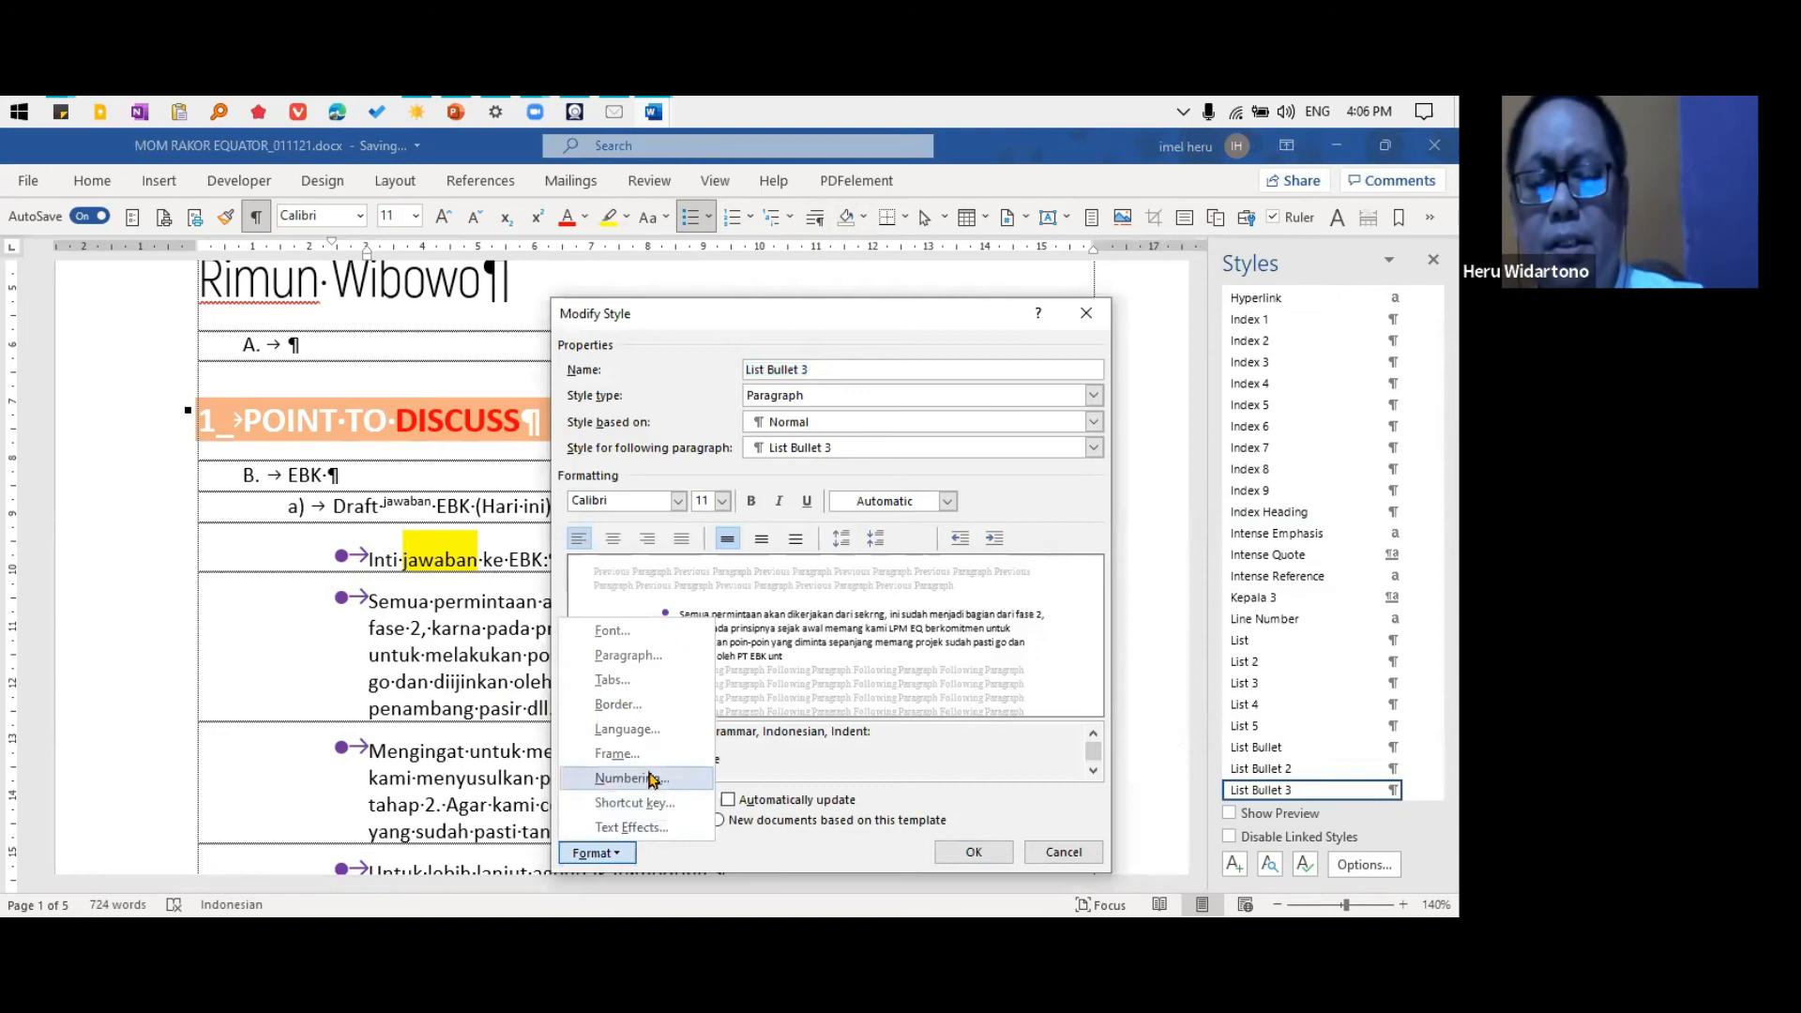
left_click(652, 779)
left_click(714, 595)
left_click(867, 782)
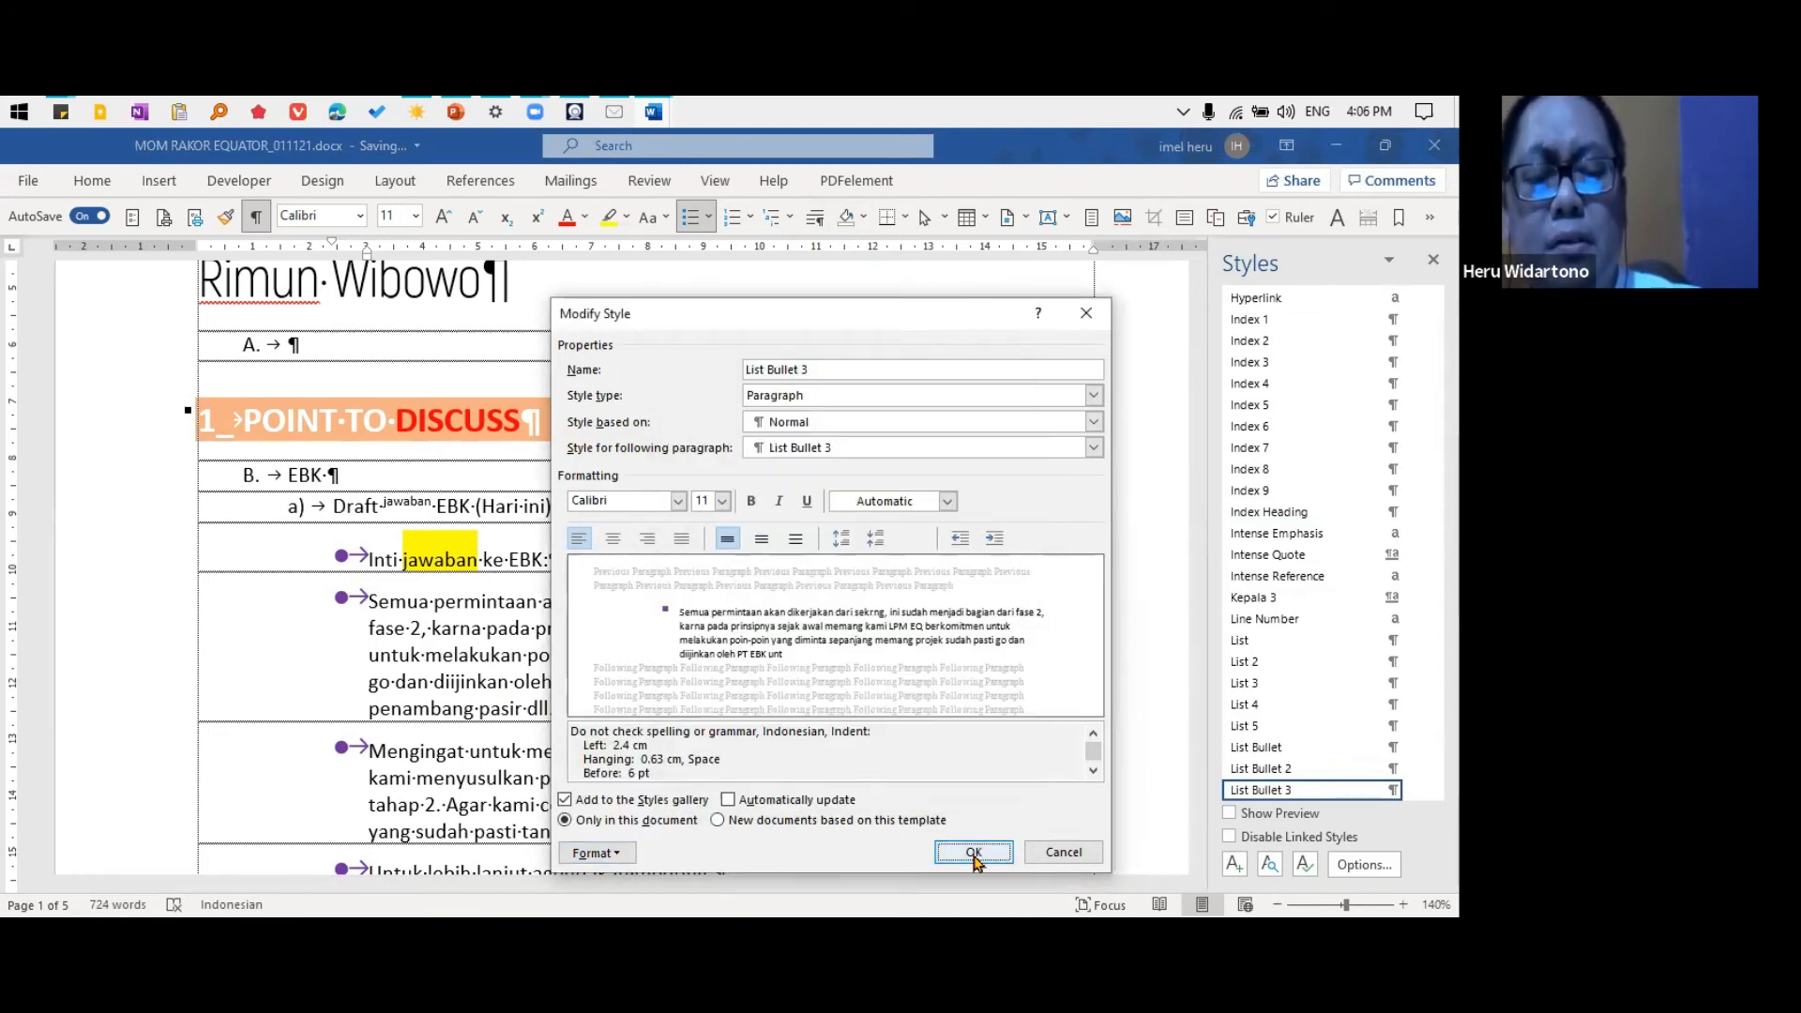
left_click(972, 852)
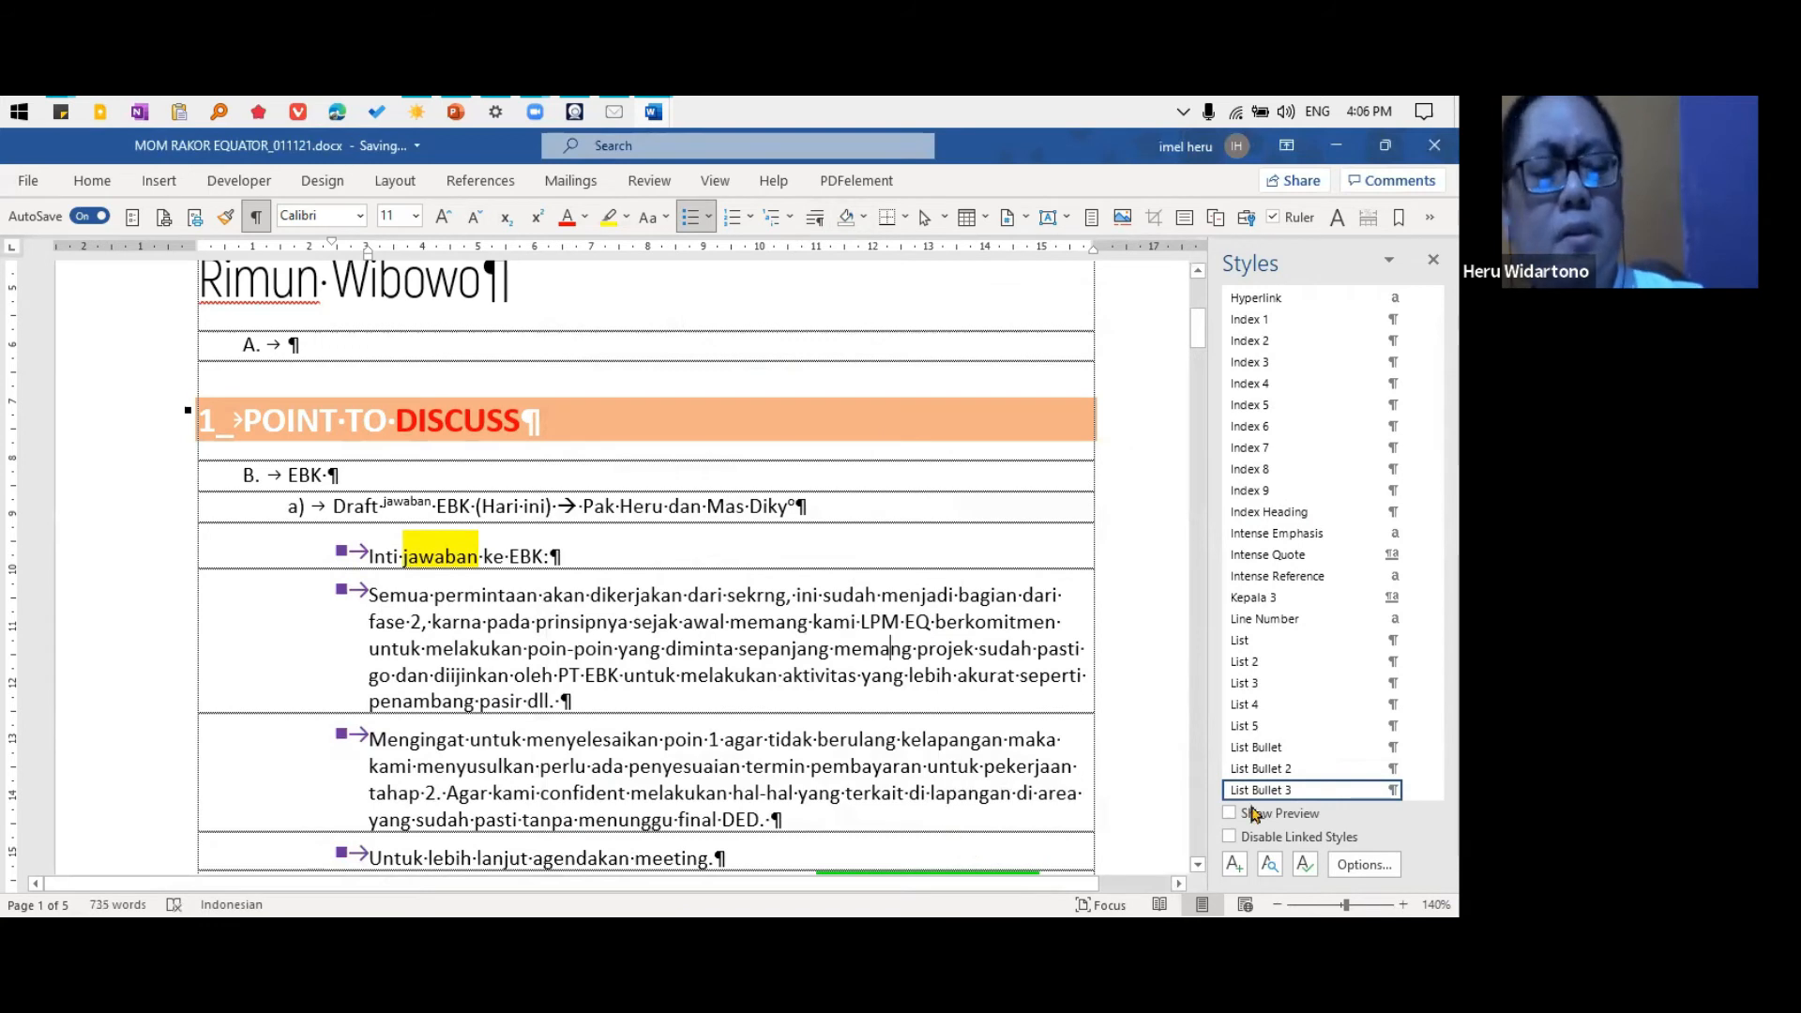
Open the new bullet definition from the List Bullet 3 style's bullet settings
left_click(1412, 790)
left_click(1216, 642)
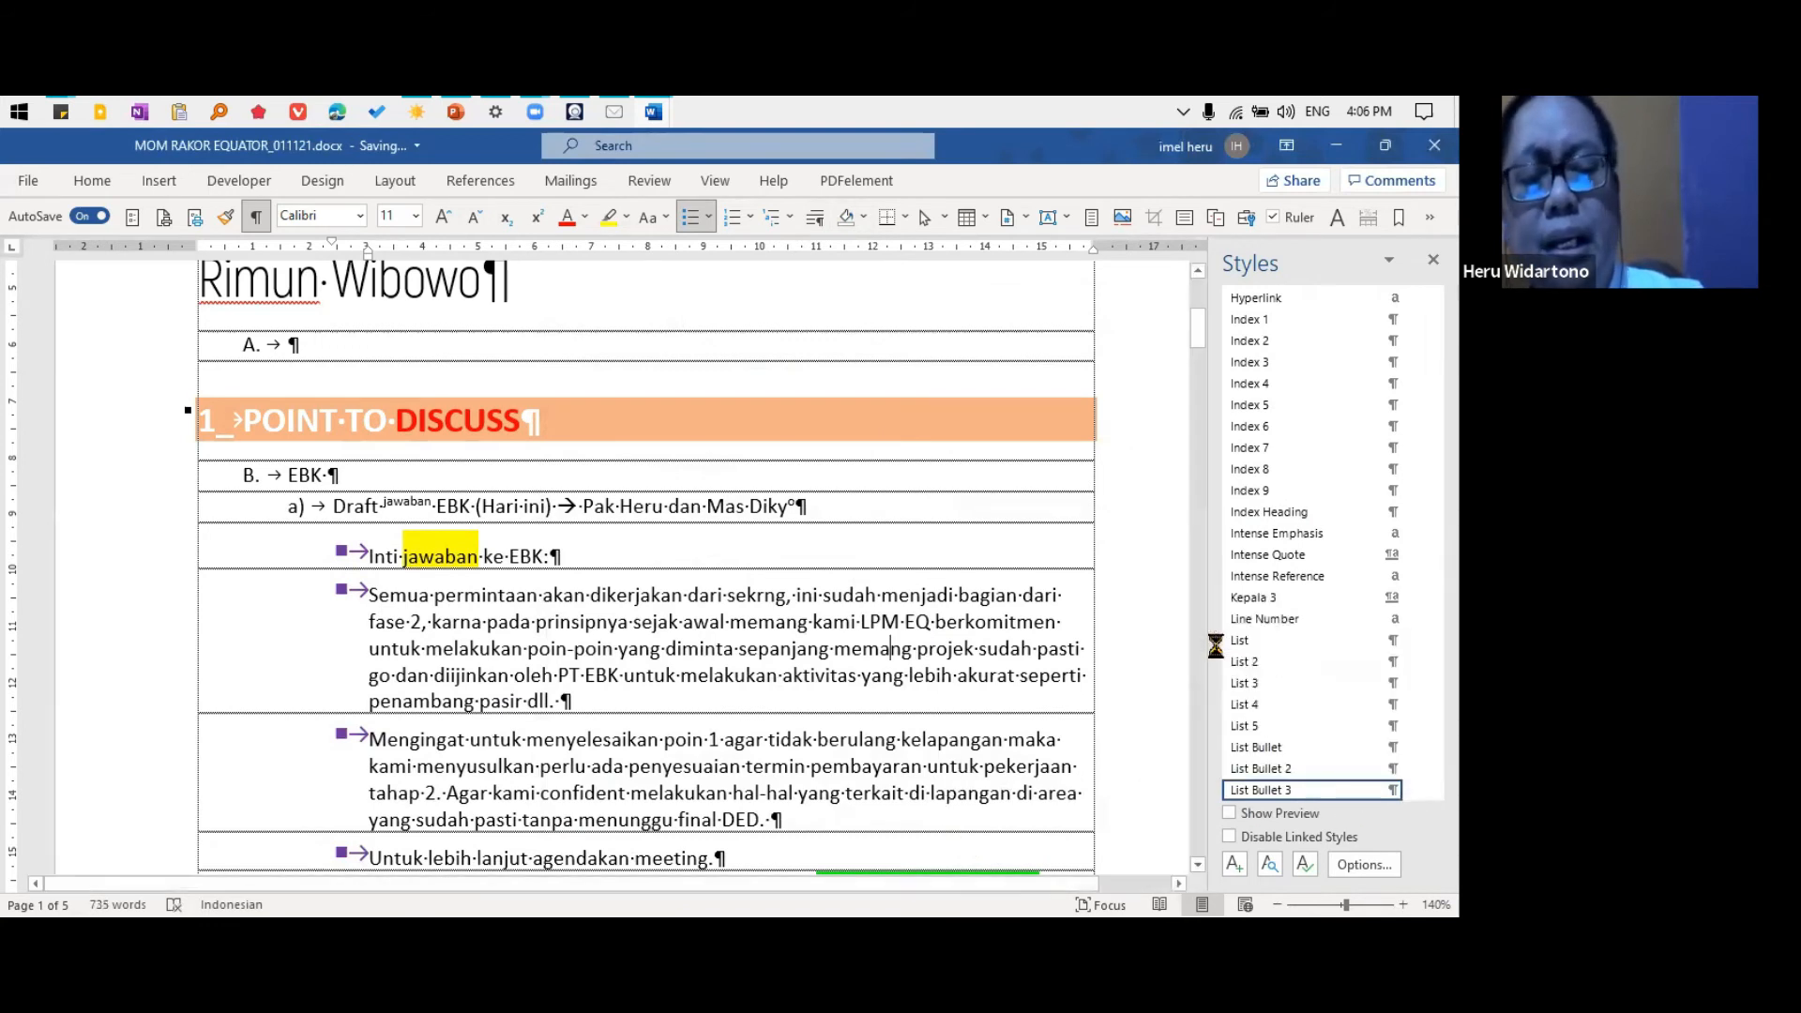
left_click(601, 852)
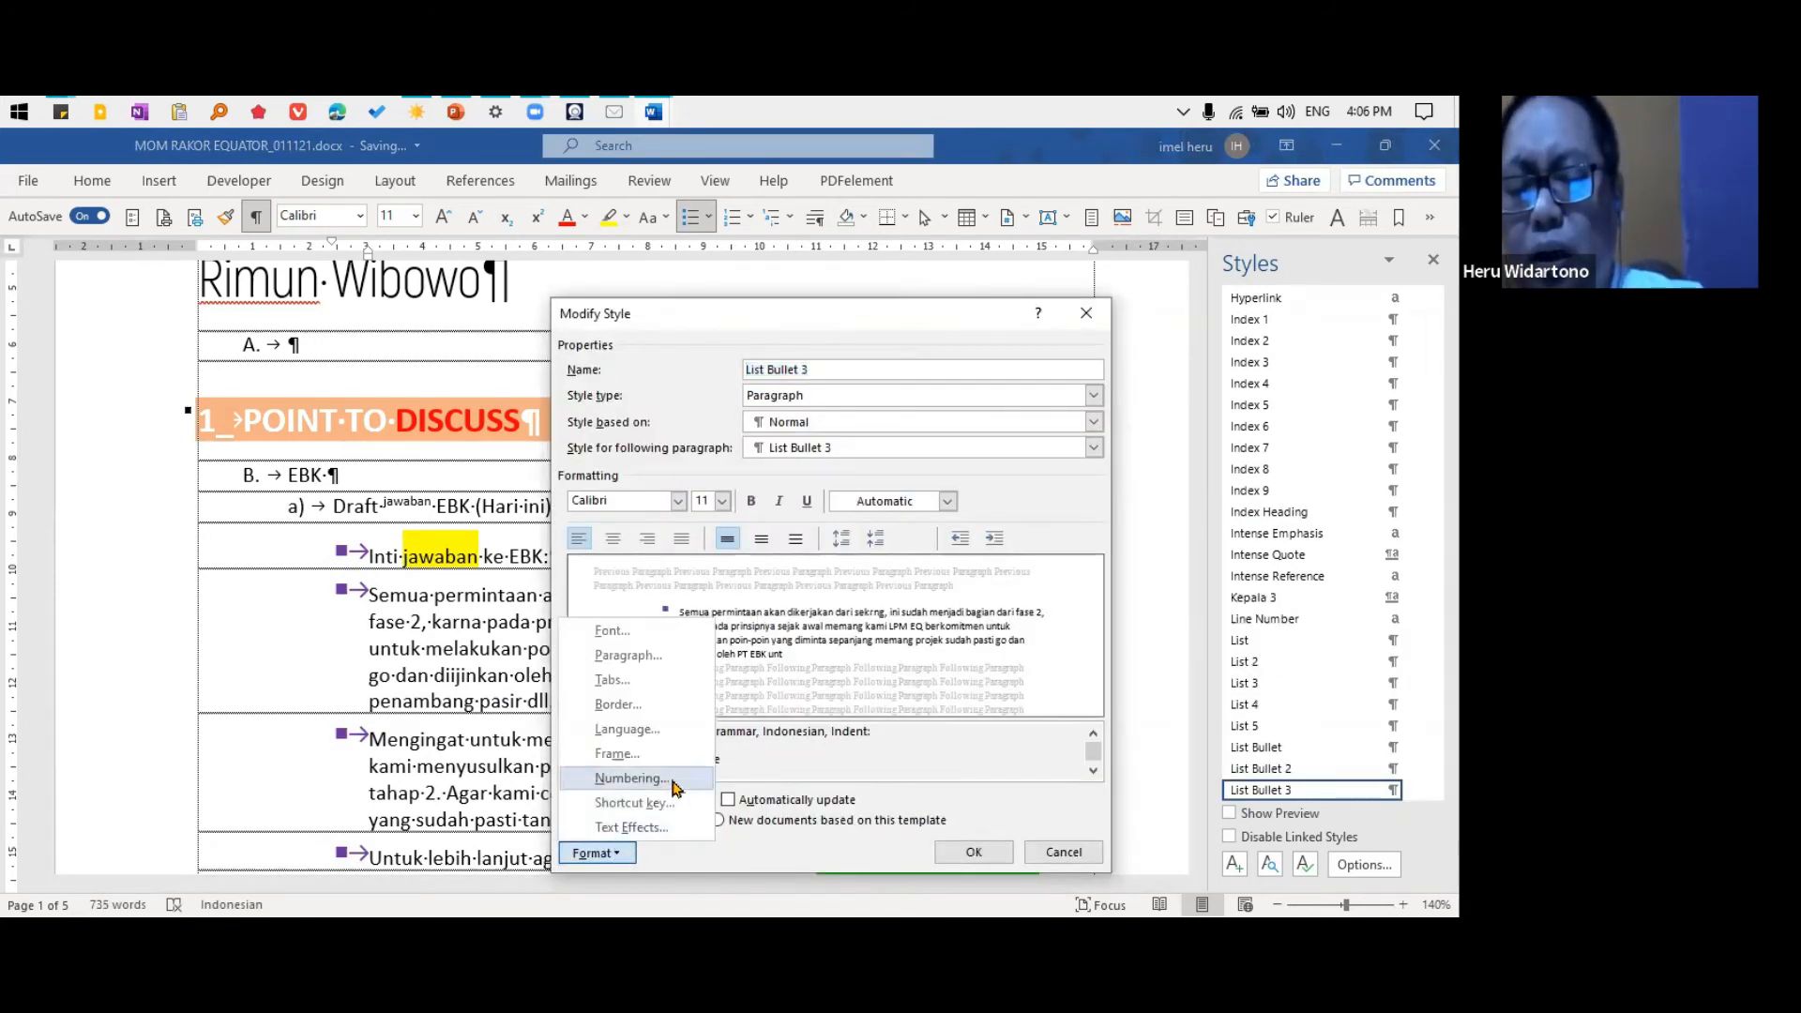
left_click(614, 775)
left_click(791, 421)
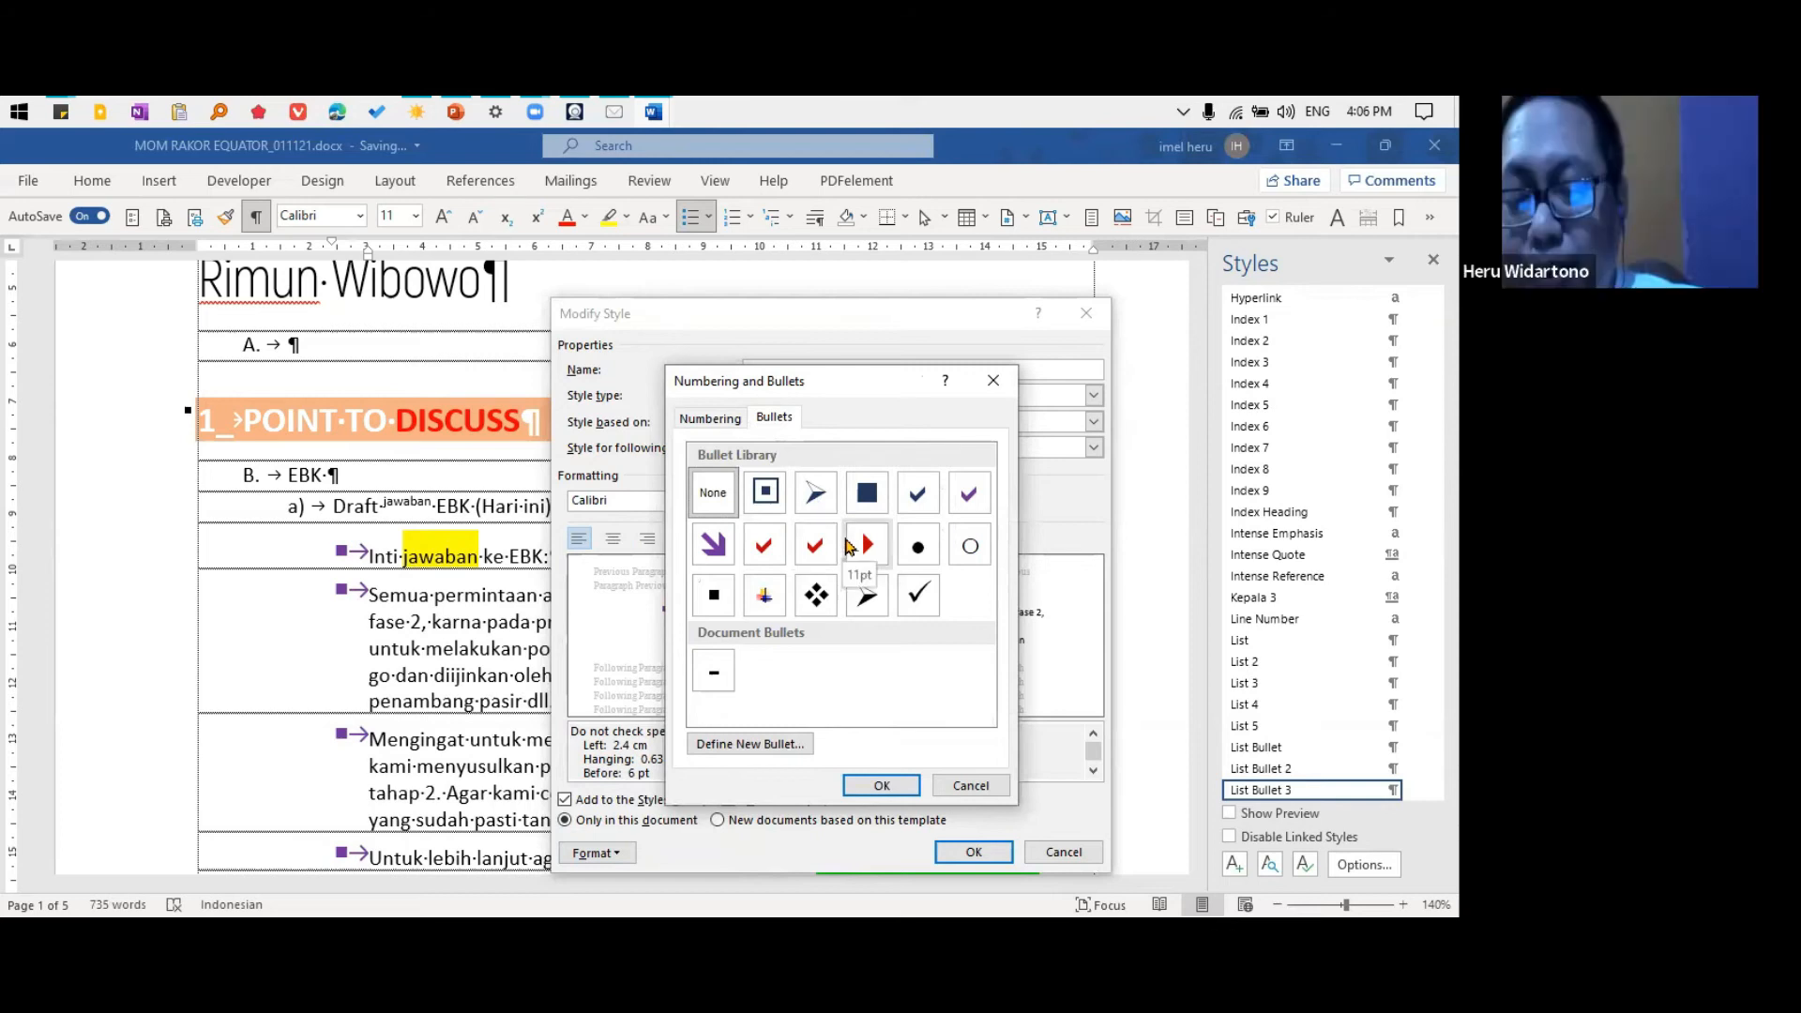
left_click(780, 753)
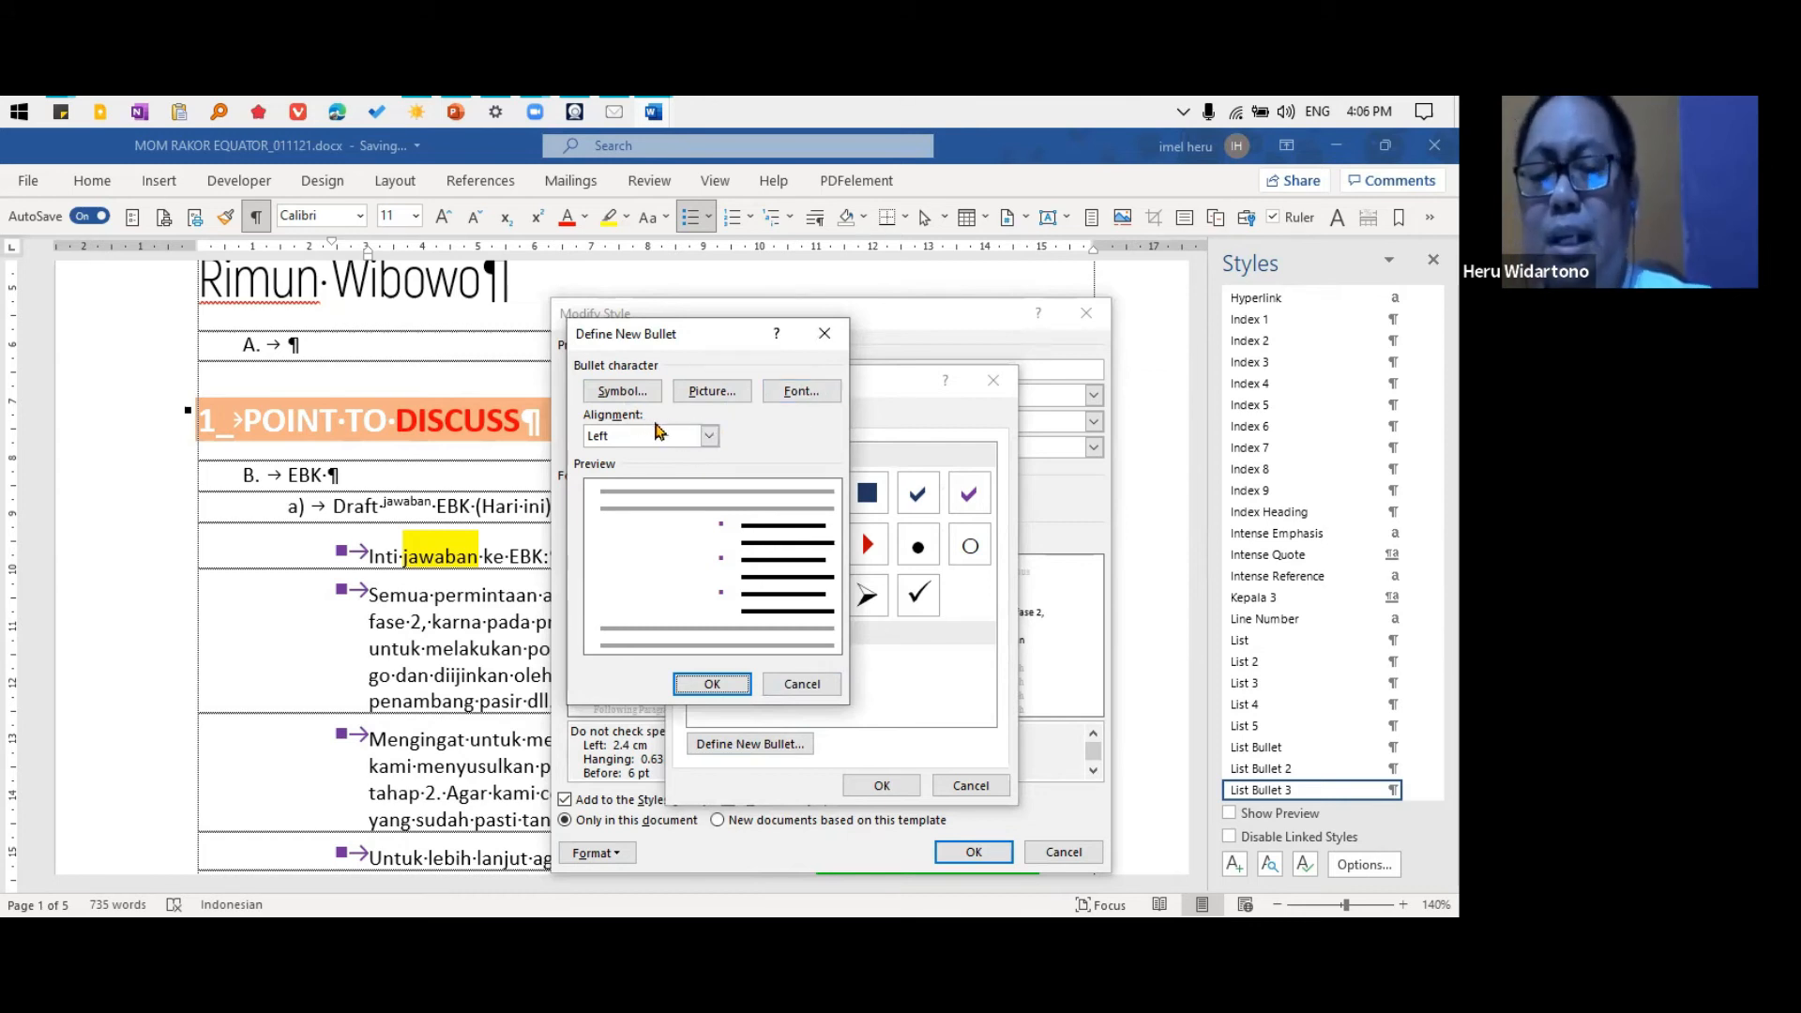
Search Bing for "skull icon" as a picture bullet and try to import the skull-and-crossbones image as a Windows Enhanced Metafile
left_click(713, 394)
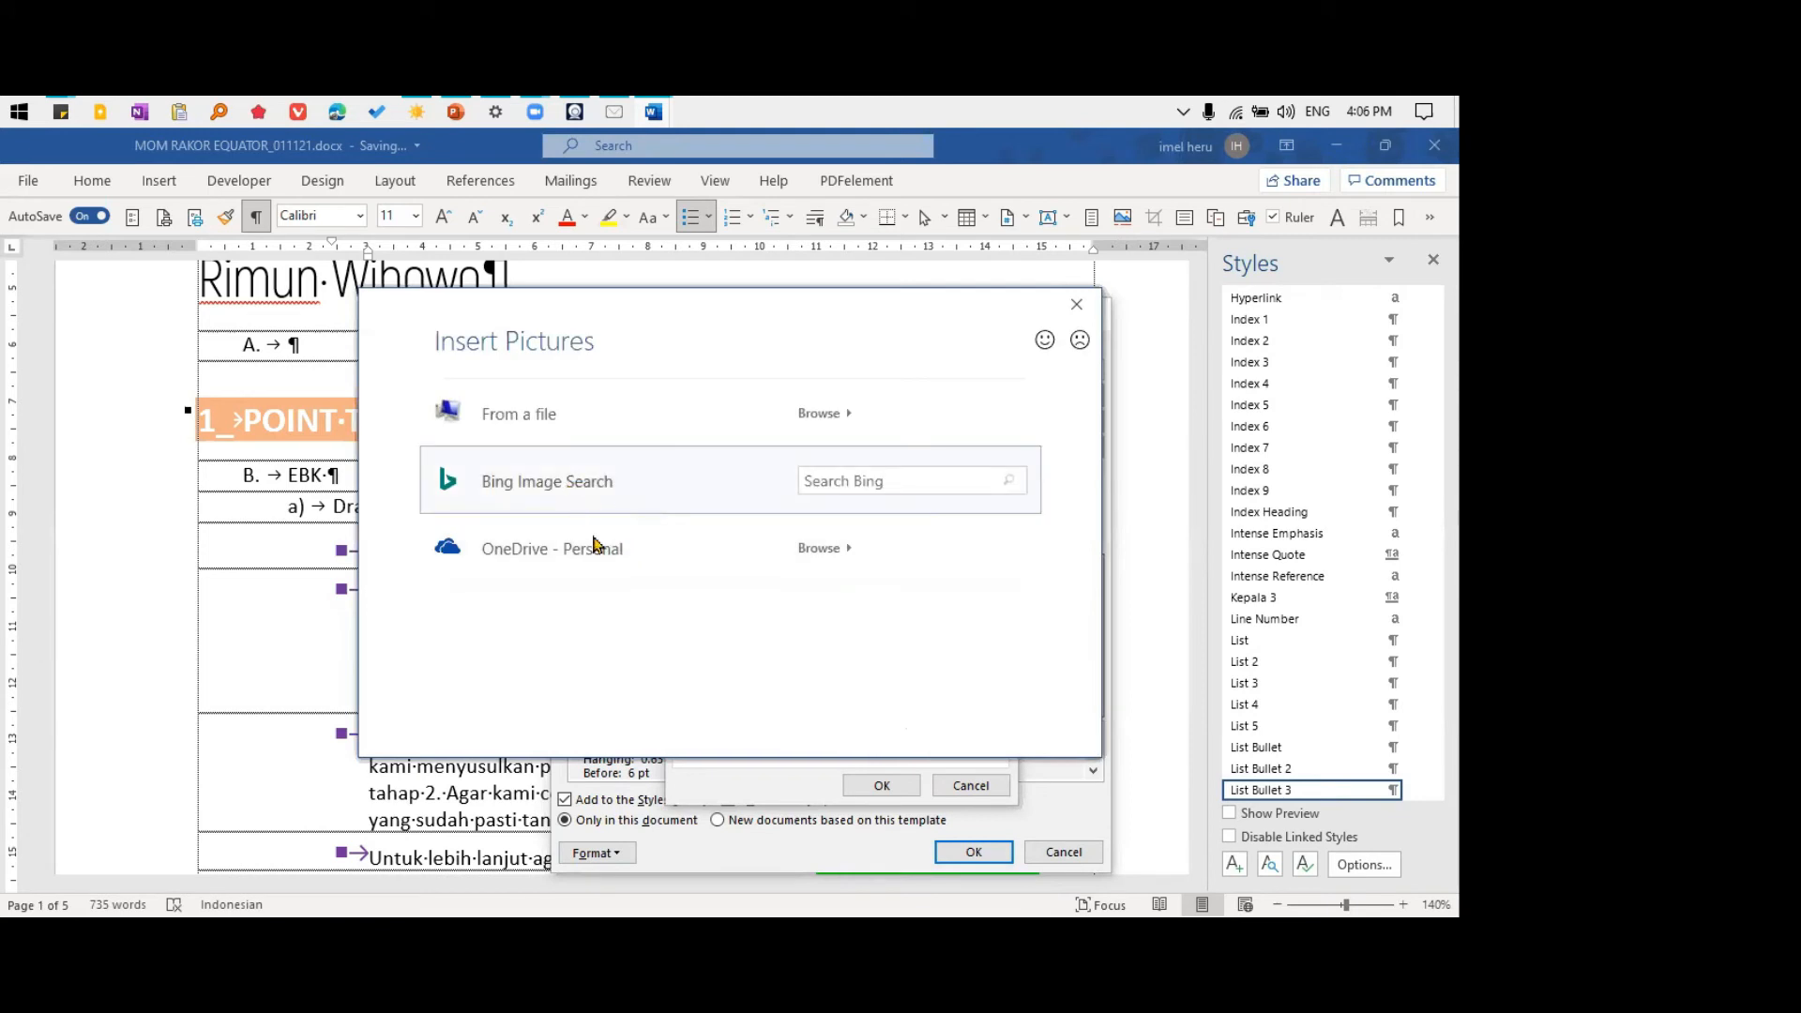
left_click(856, 487)
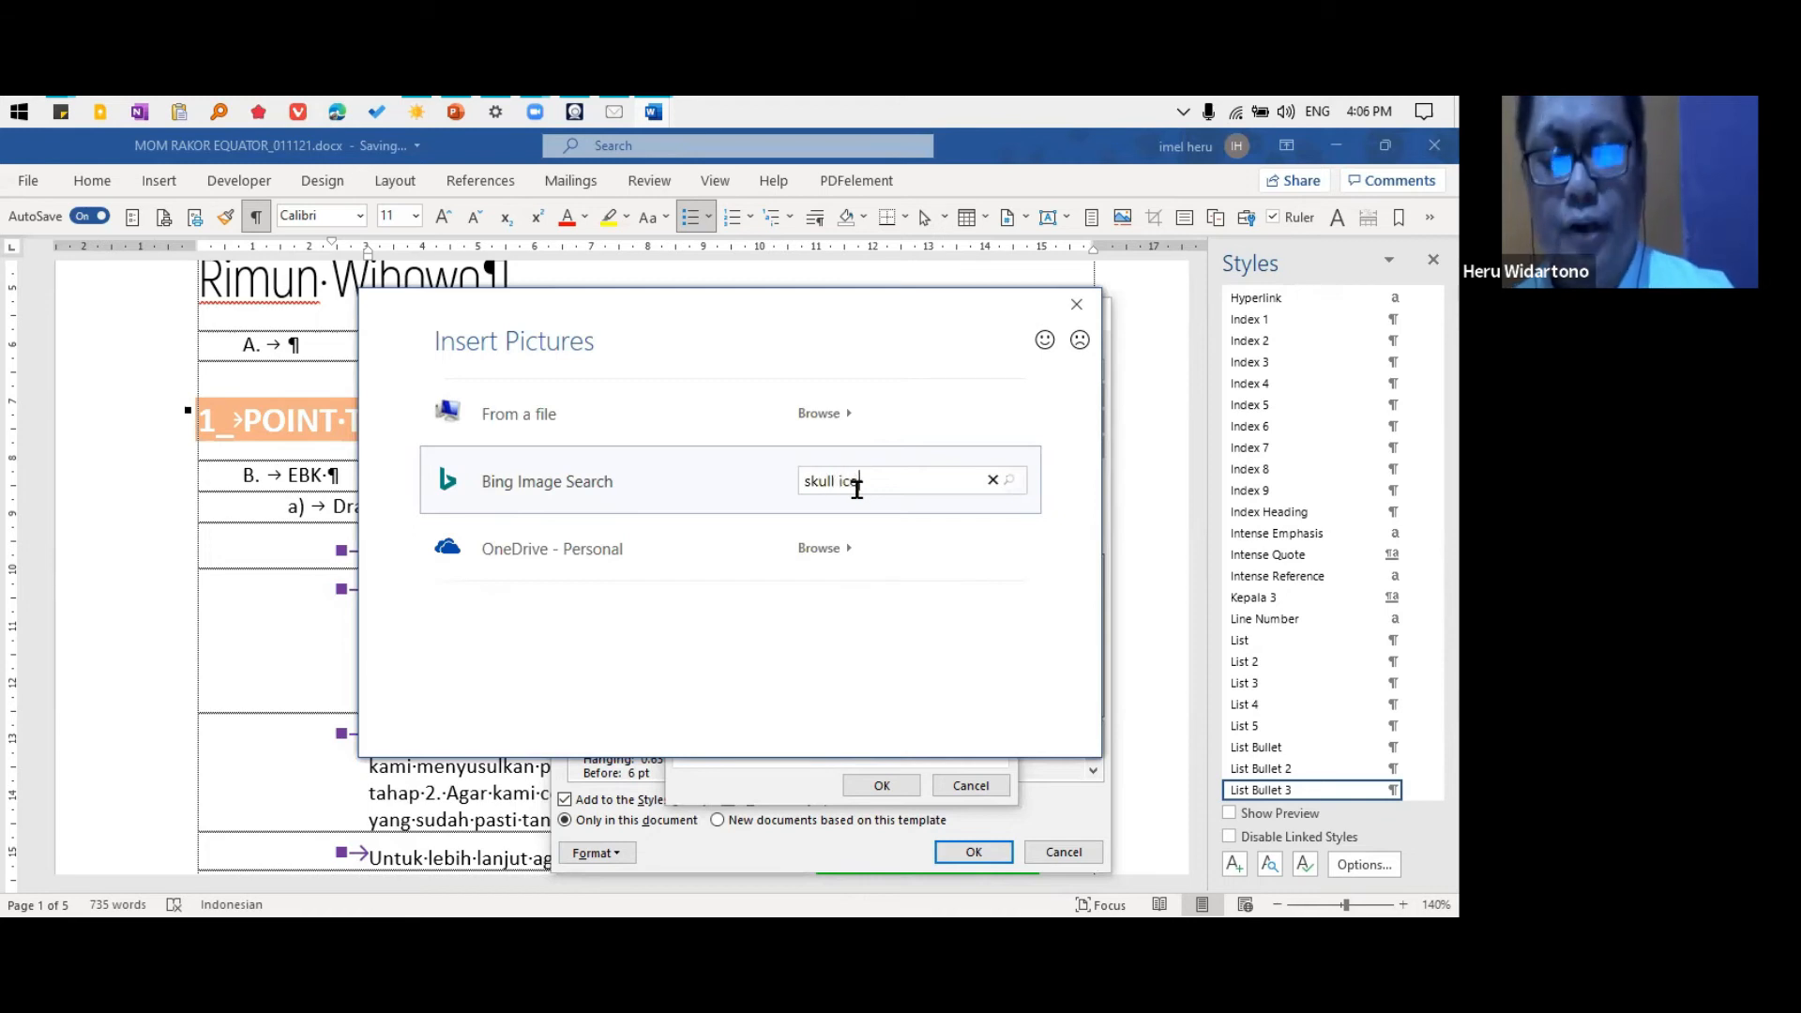
type("skull icon")
key("Return")
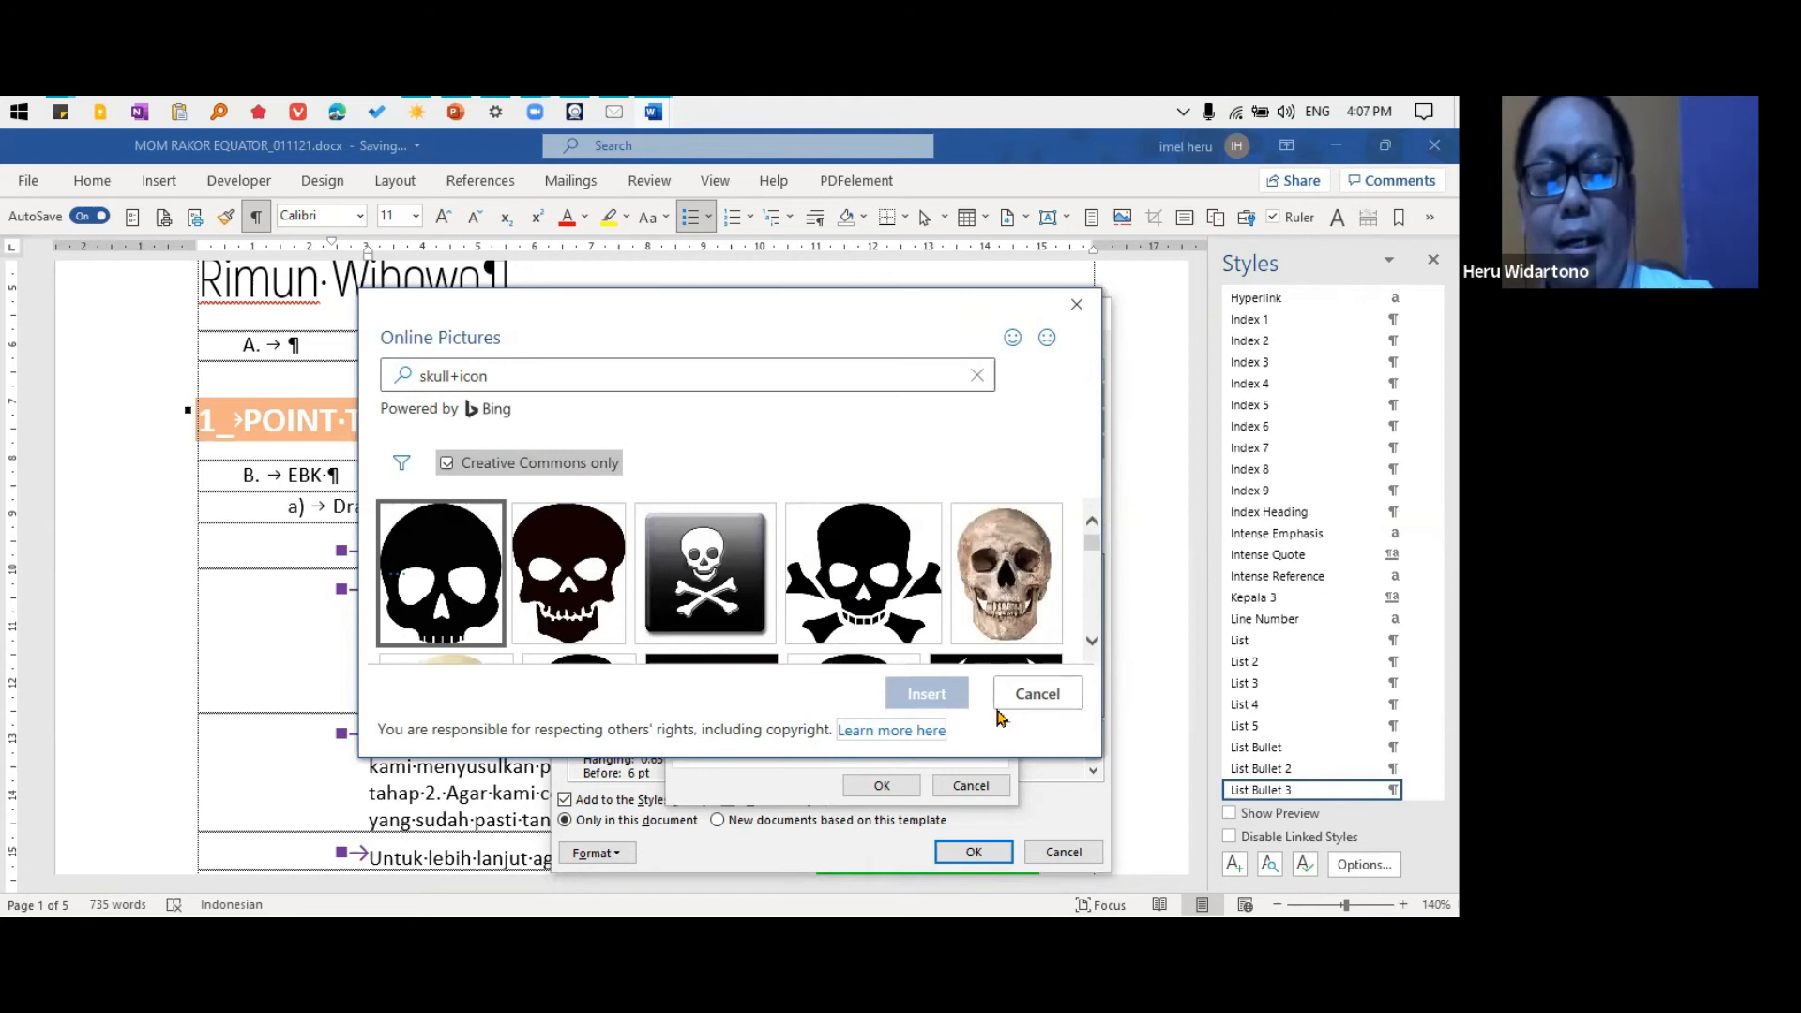
left_click(873, 588)
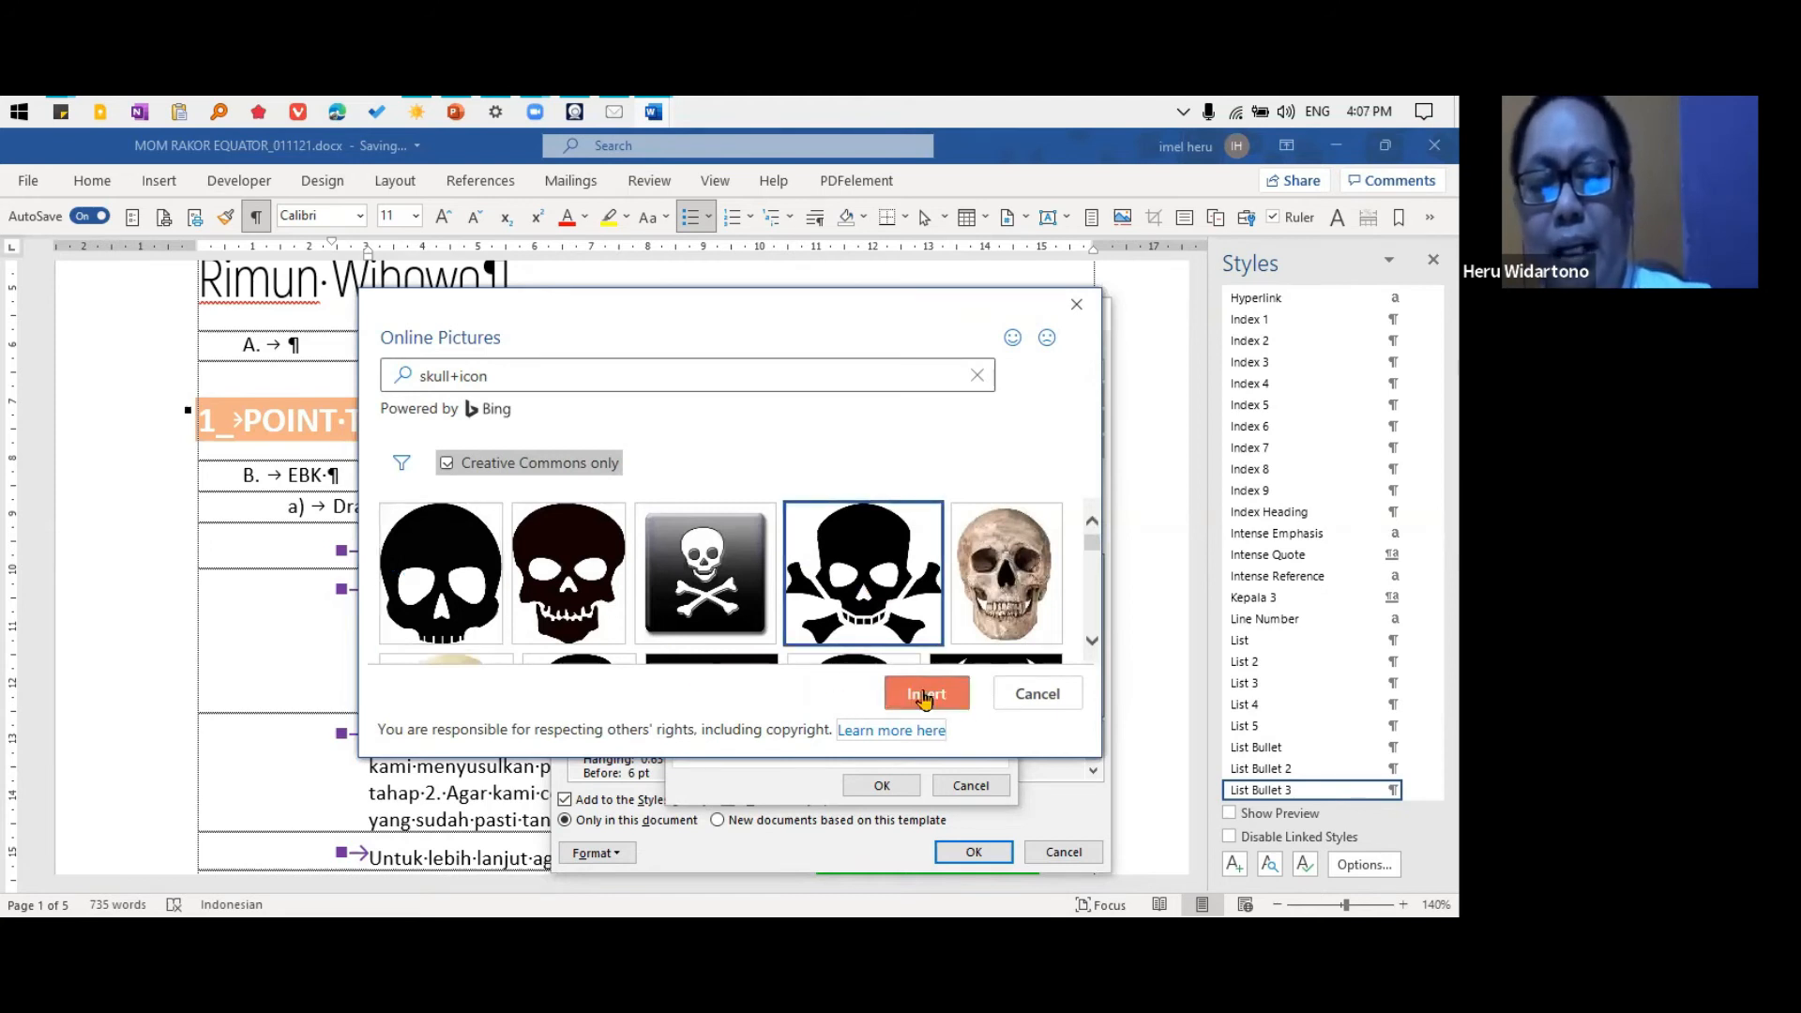
left_click(924, 696)
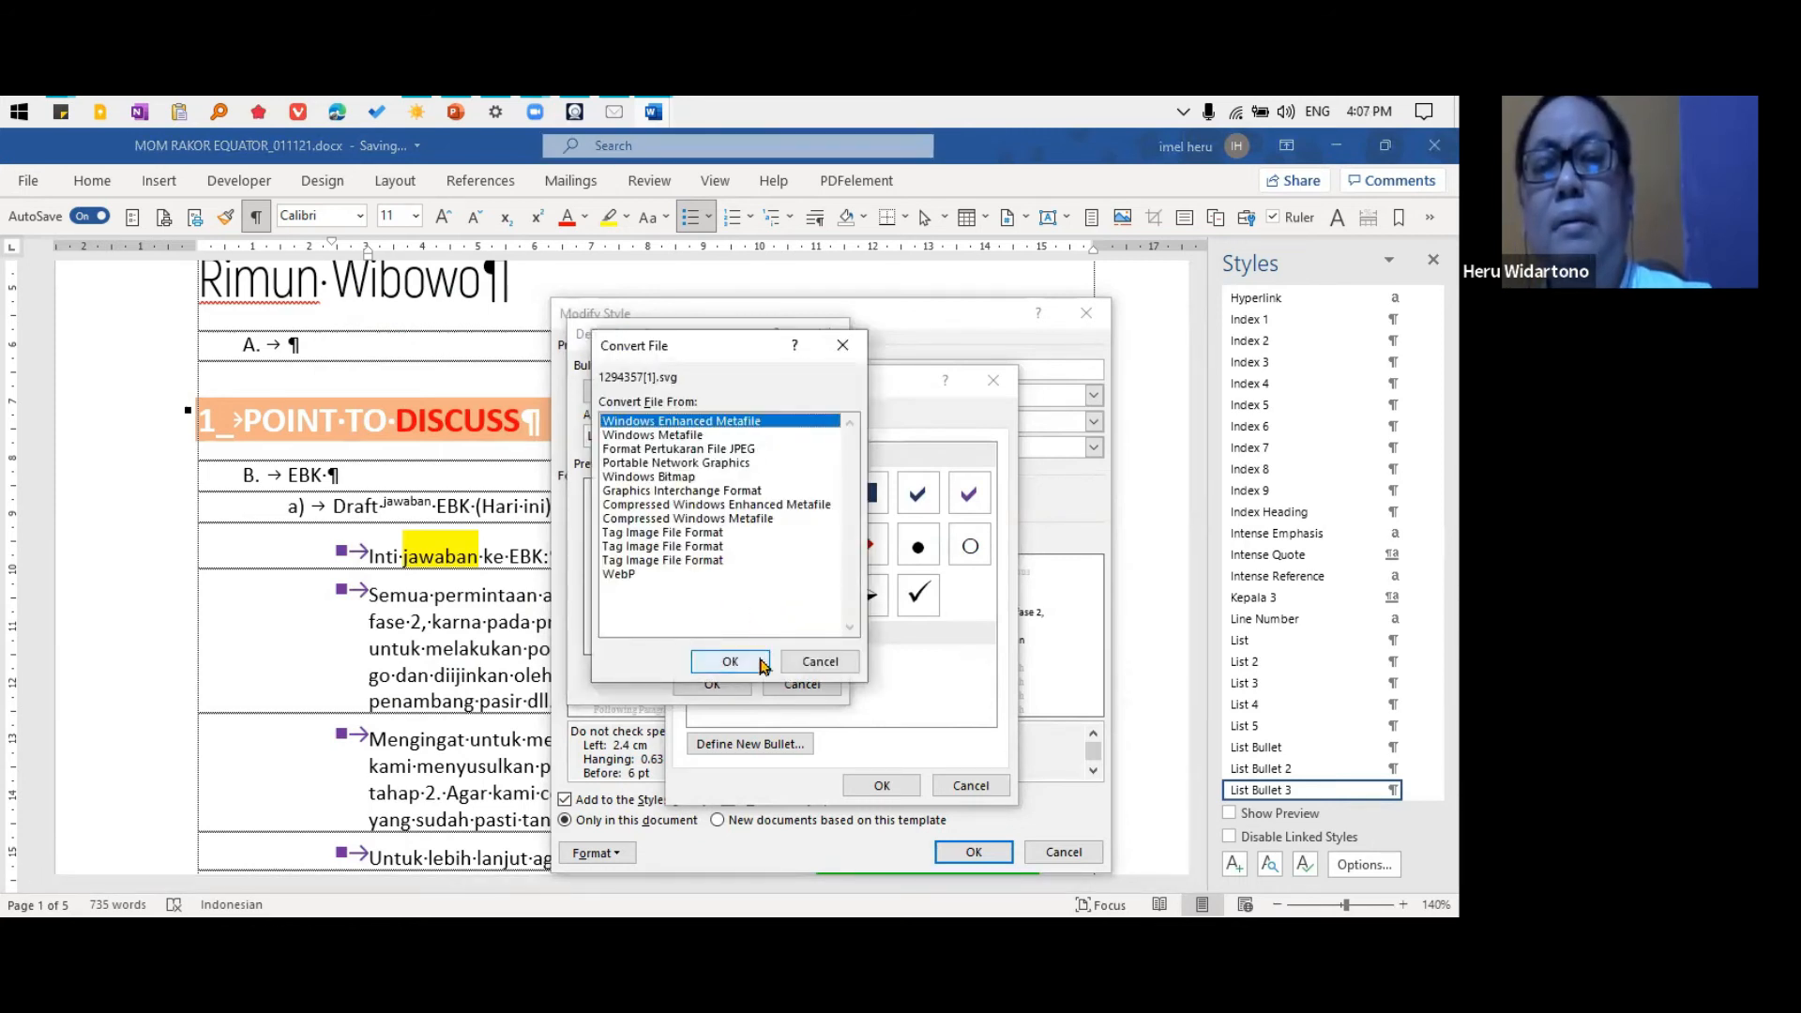
left_click(732, 662)
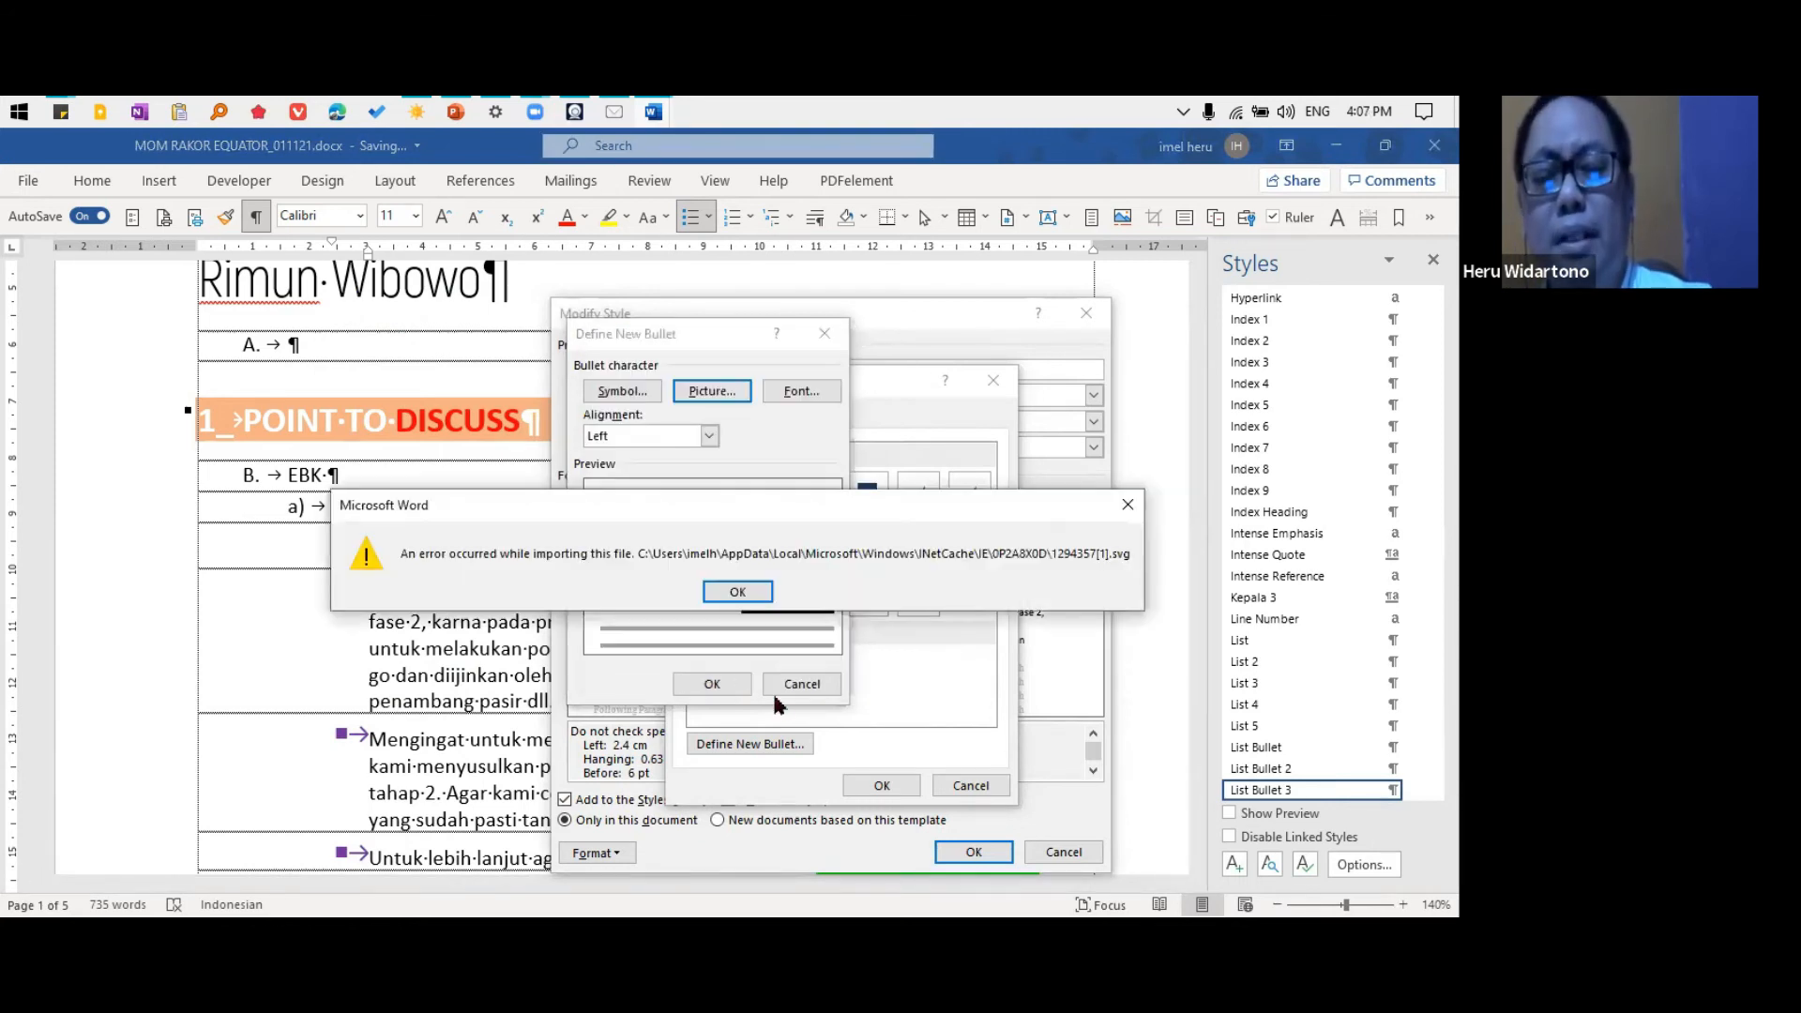
left_click(743, 595)
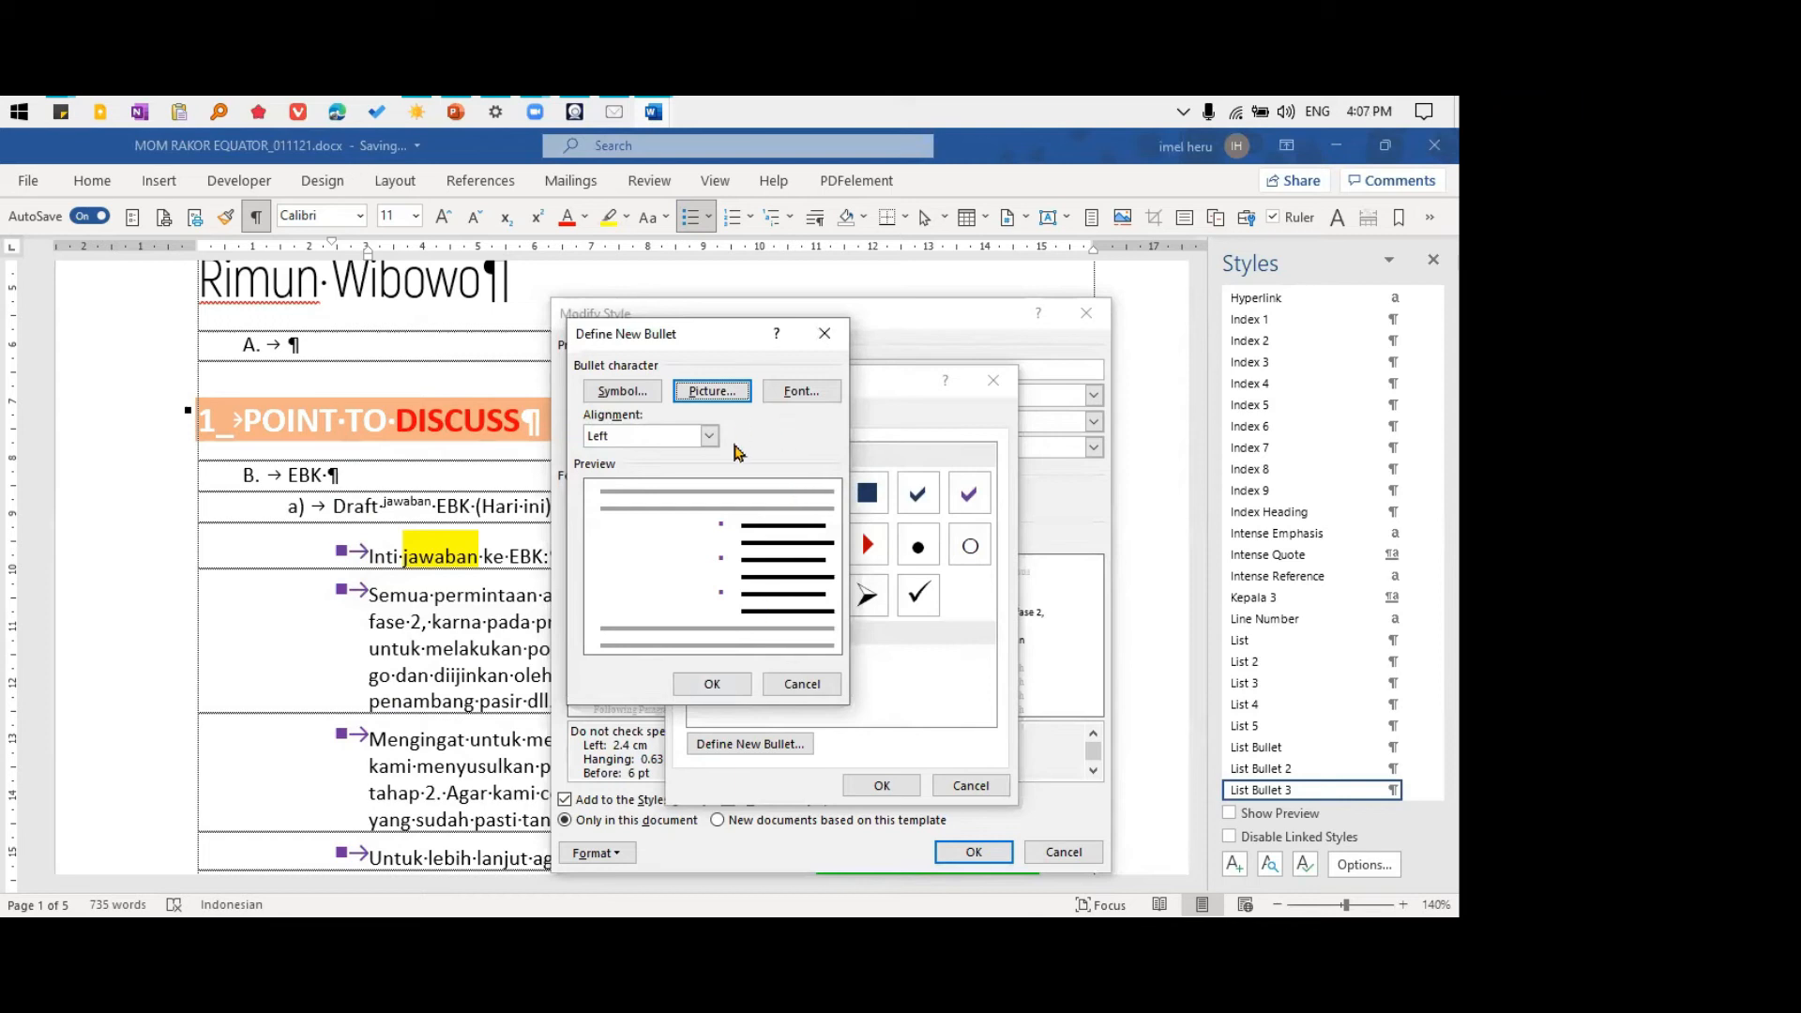
Search Bing for "skull icon" and insert the first black skull image as the picture bullet
left_click(705, 394)
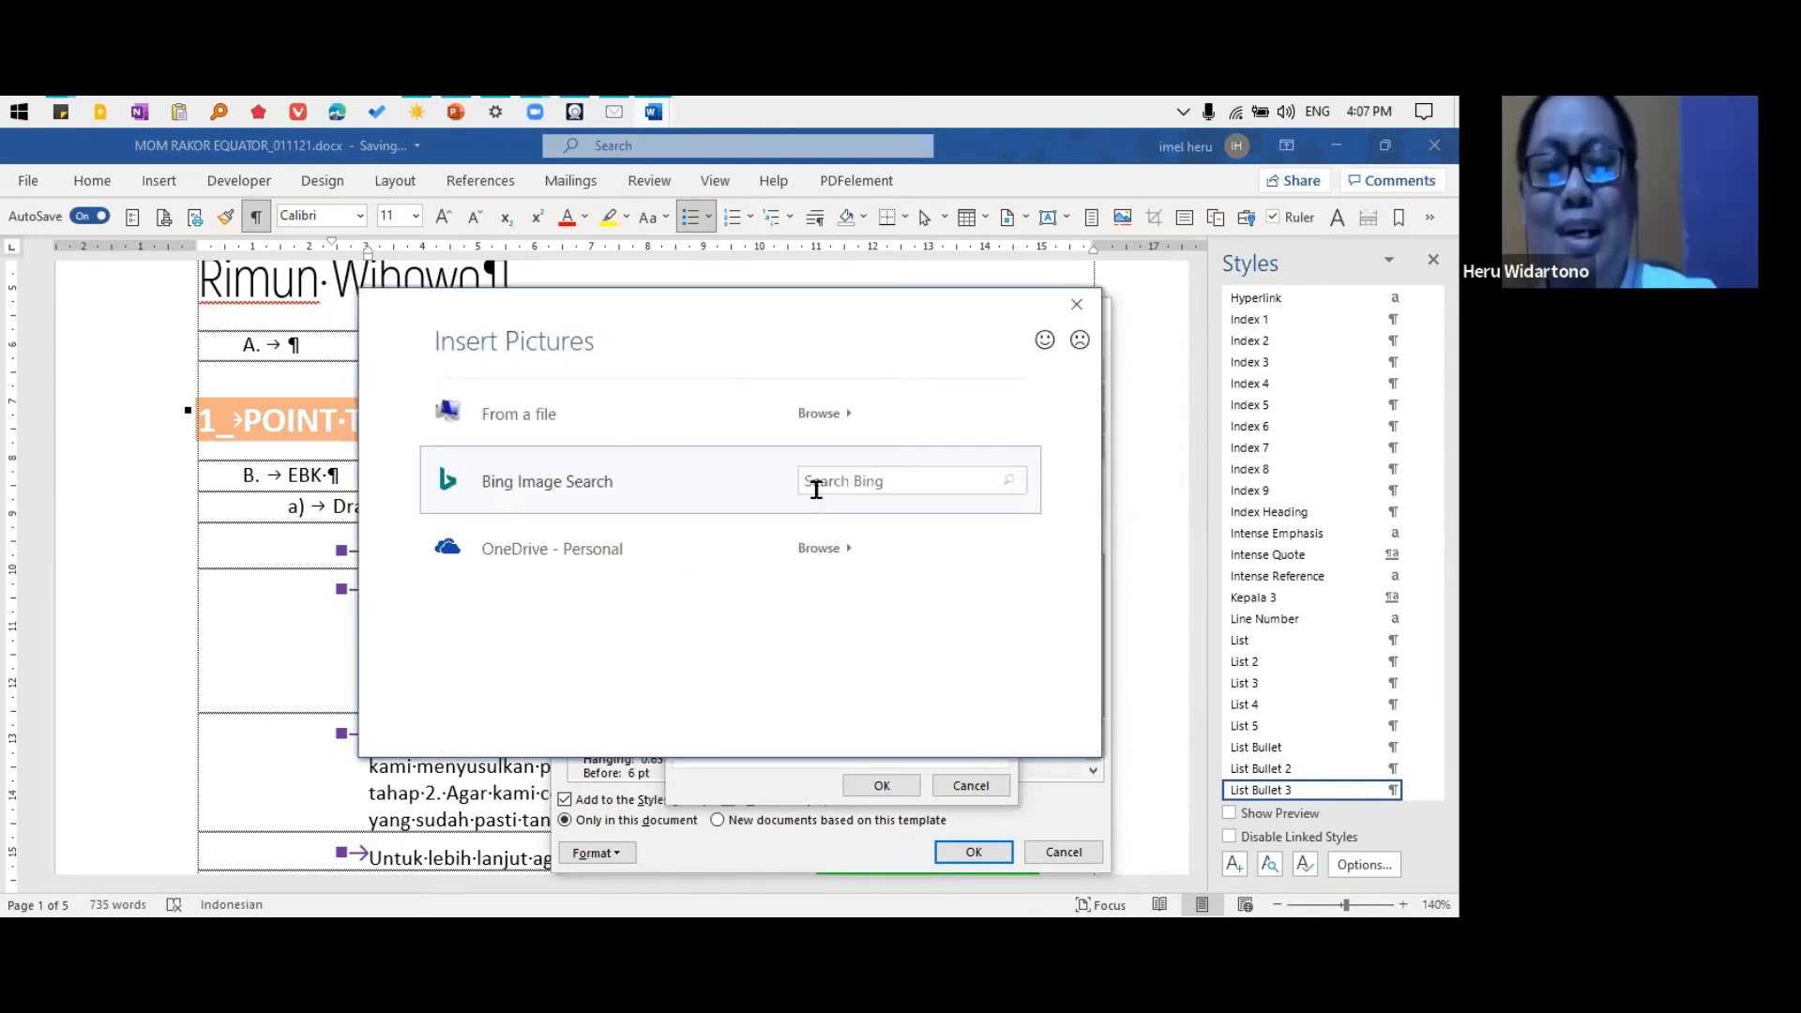
left_click(837, 482)
type("skull icon")
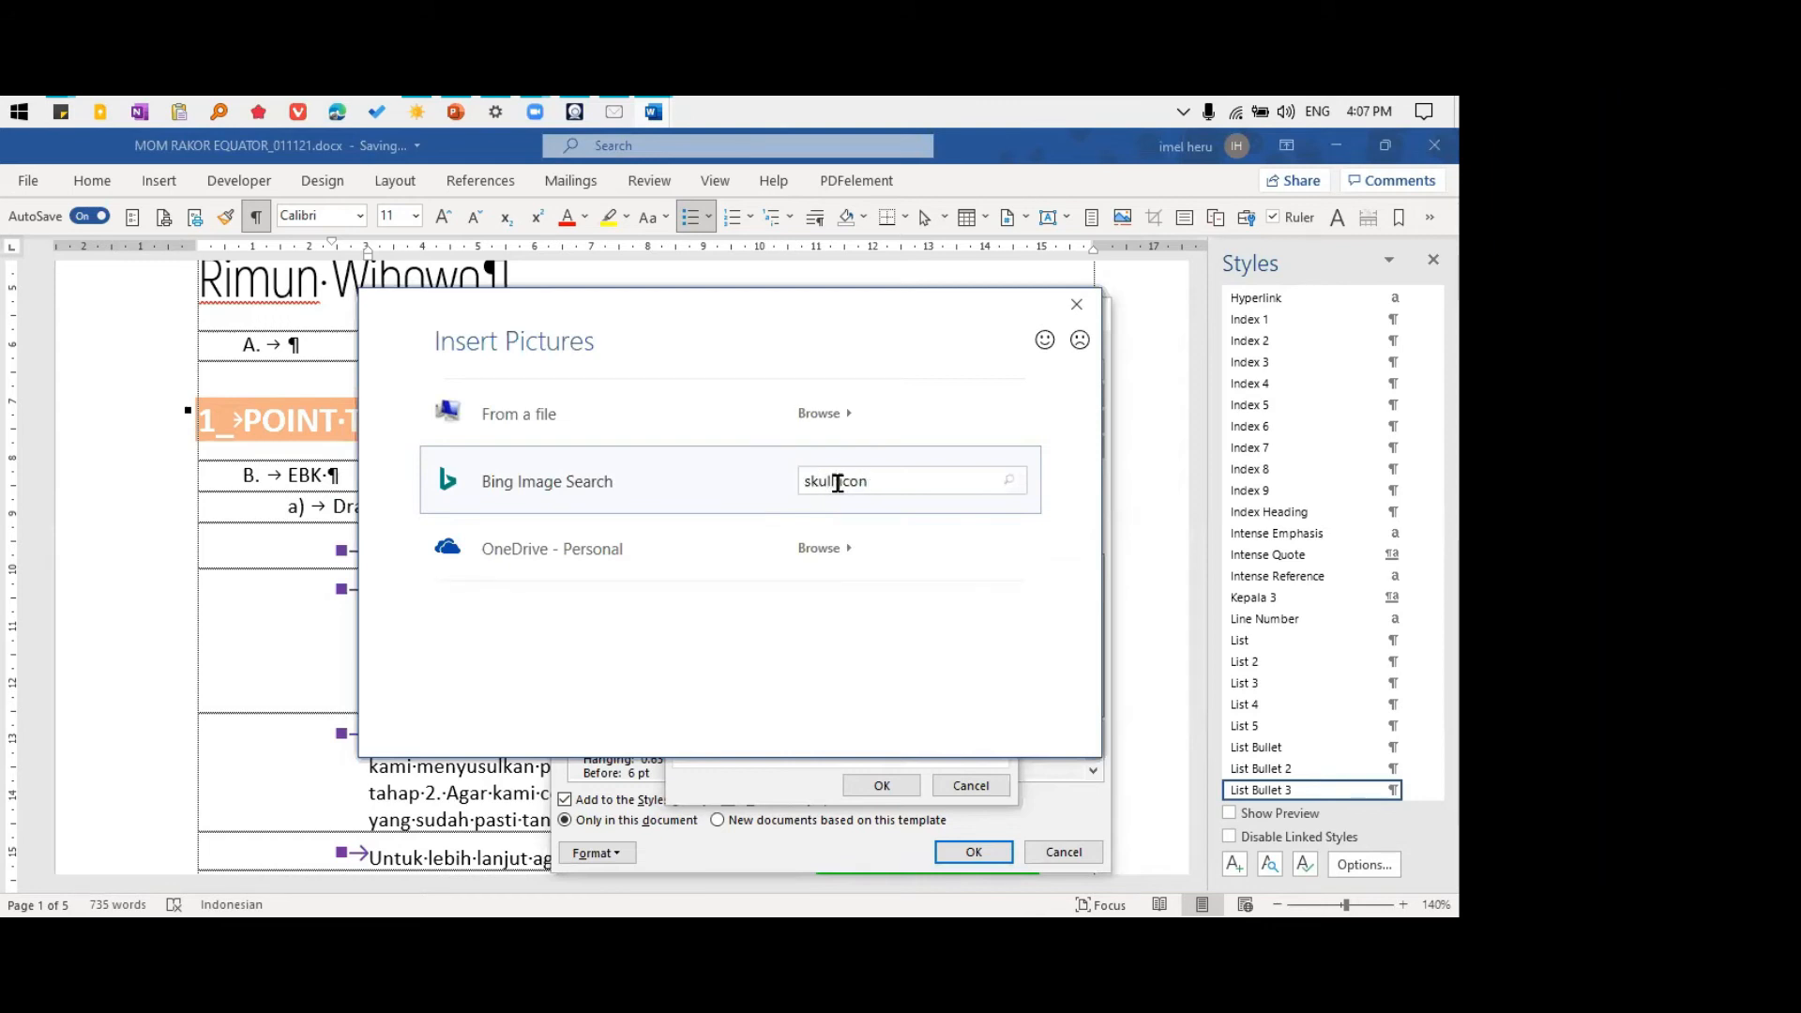
key("Return")
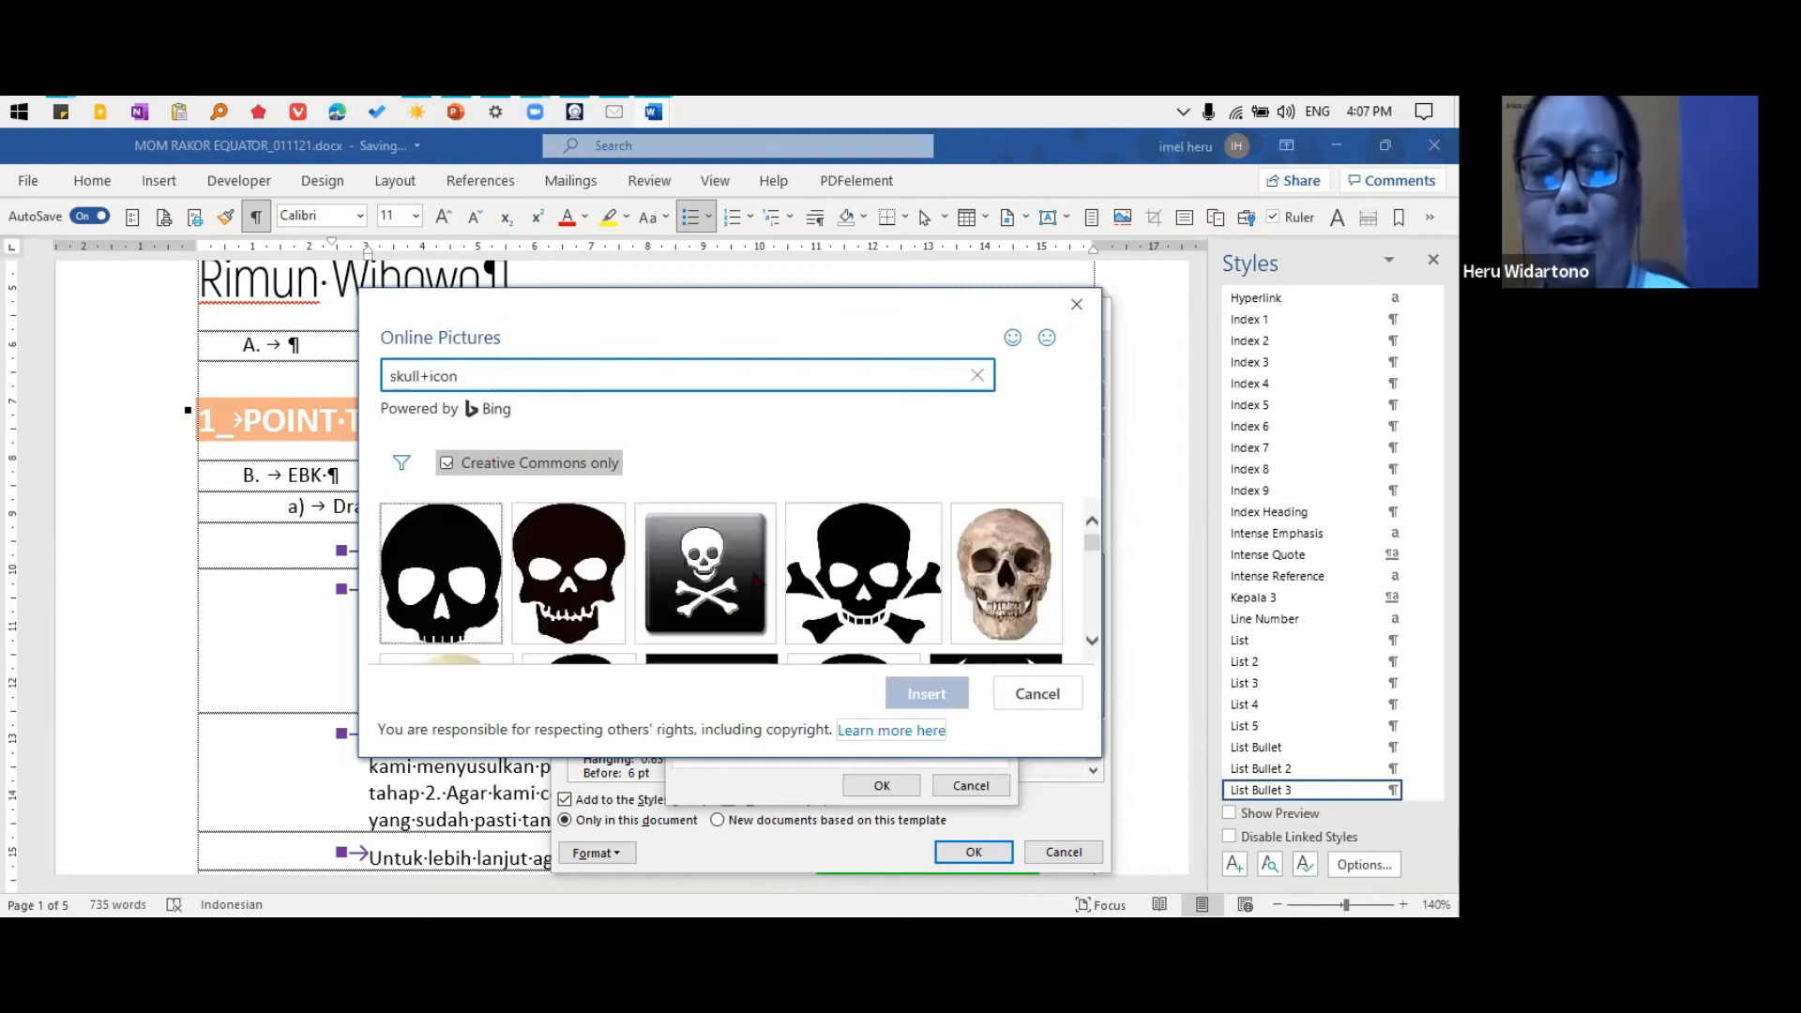
left_click(598, 616)
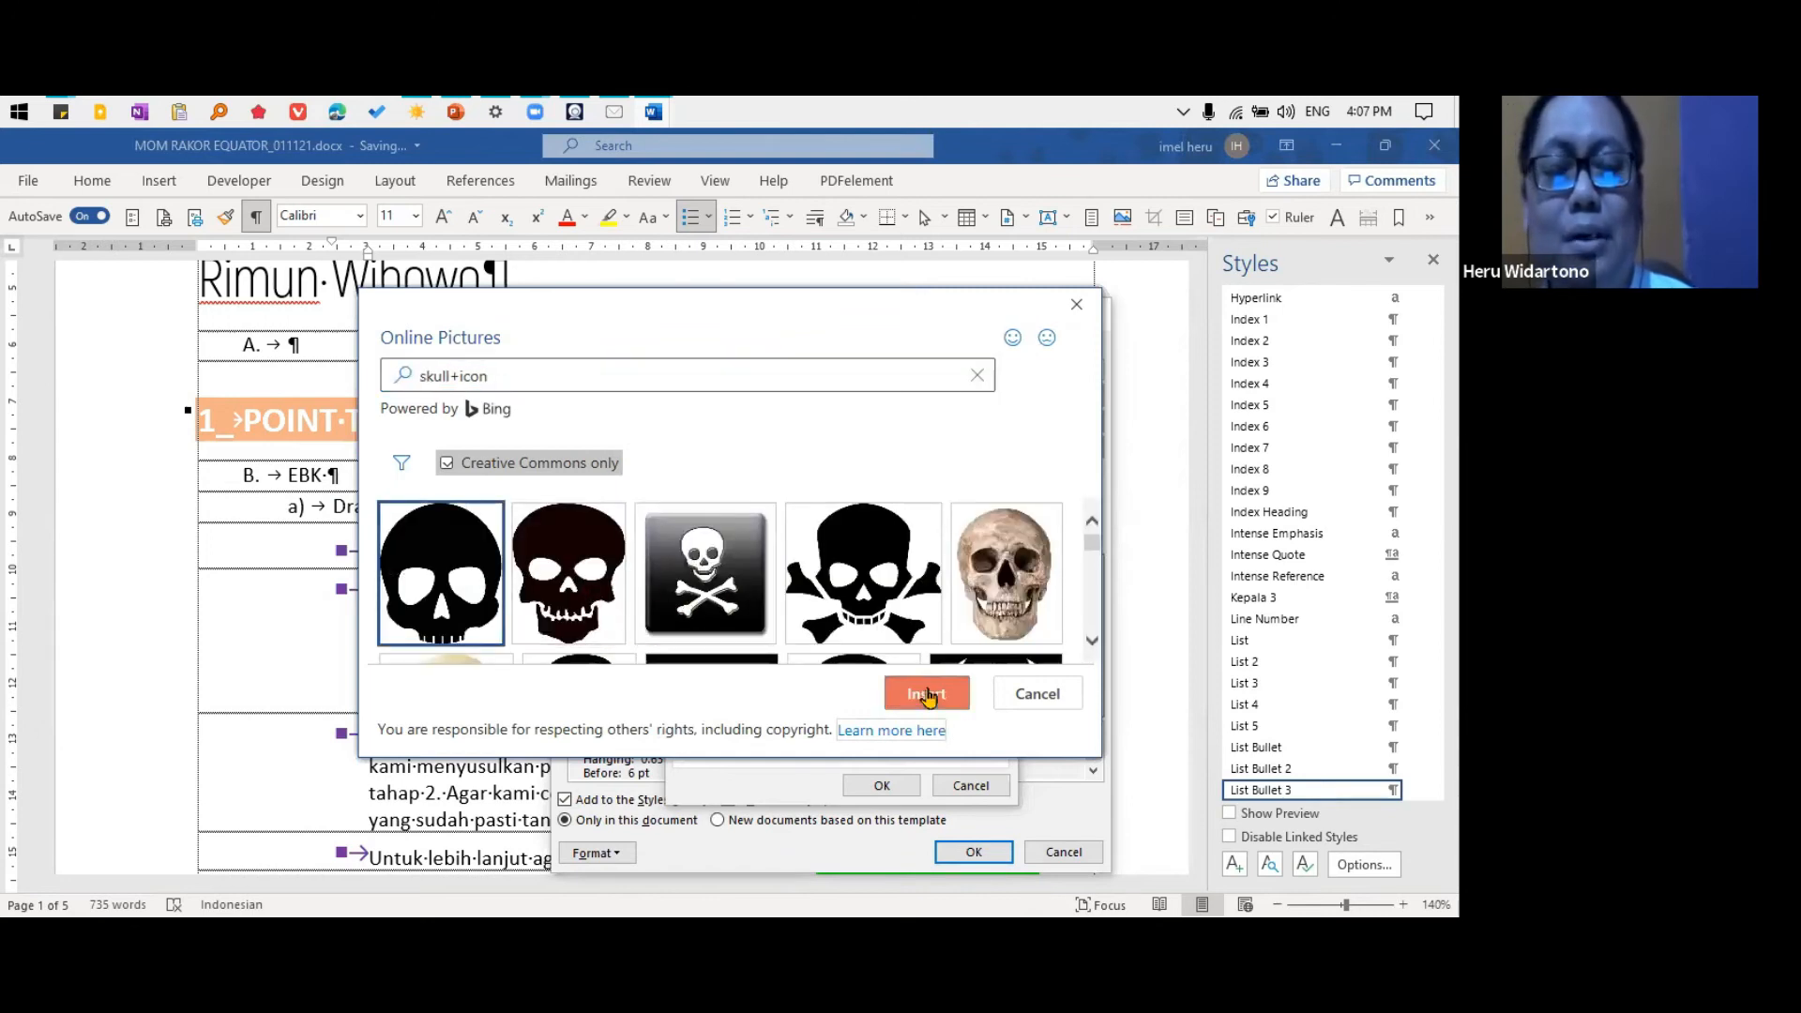
left_click(925, 694)
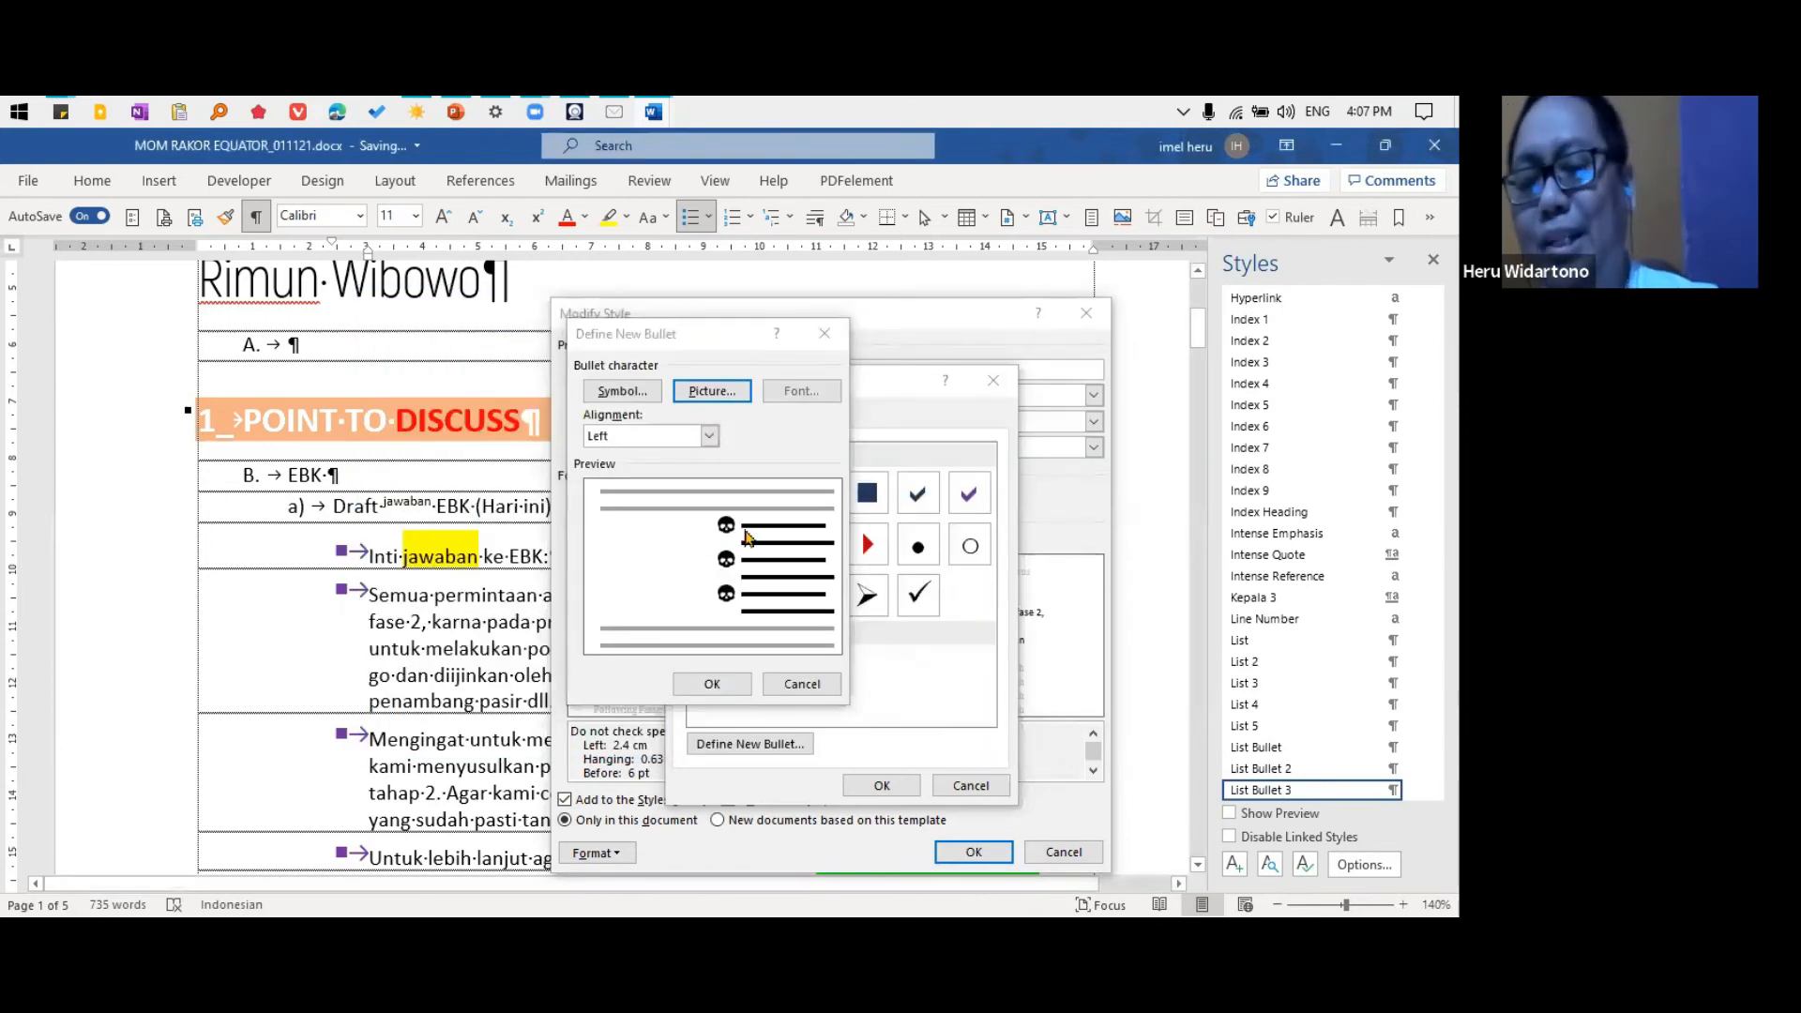
Confirm the skull picture bullet and apply it to the List Bullet 3 style
left_click(712, 684)
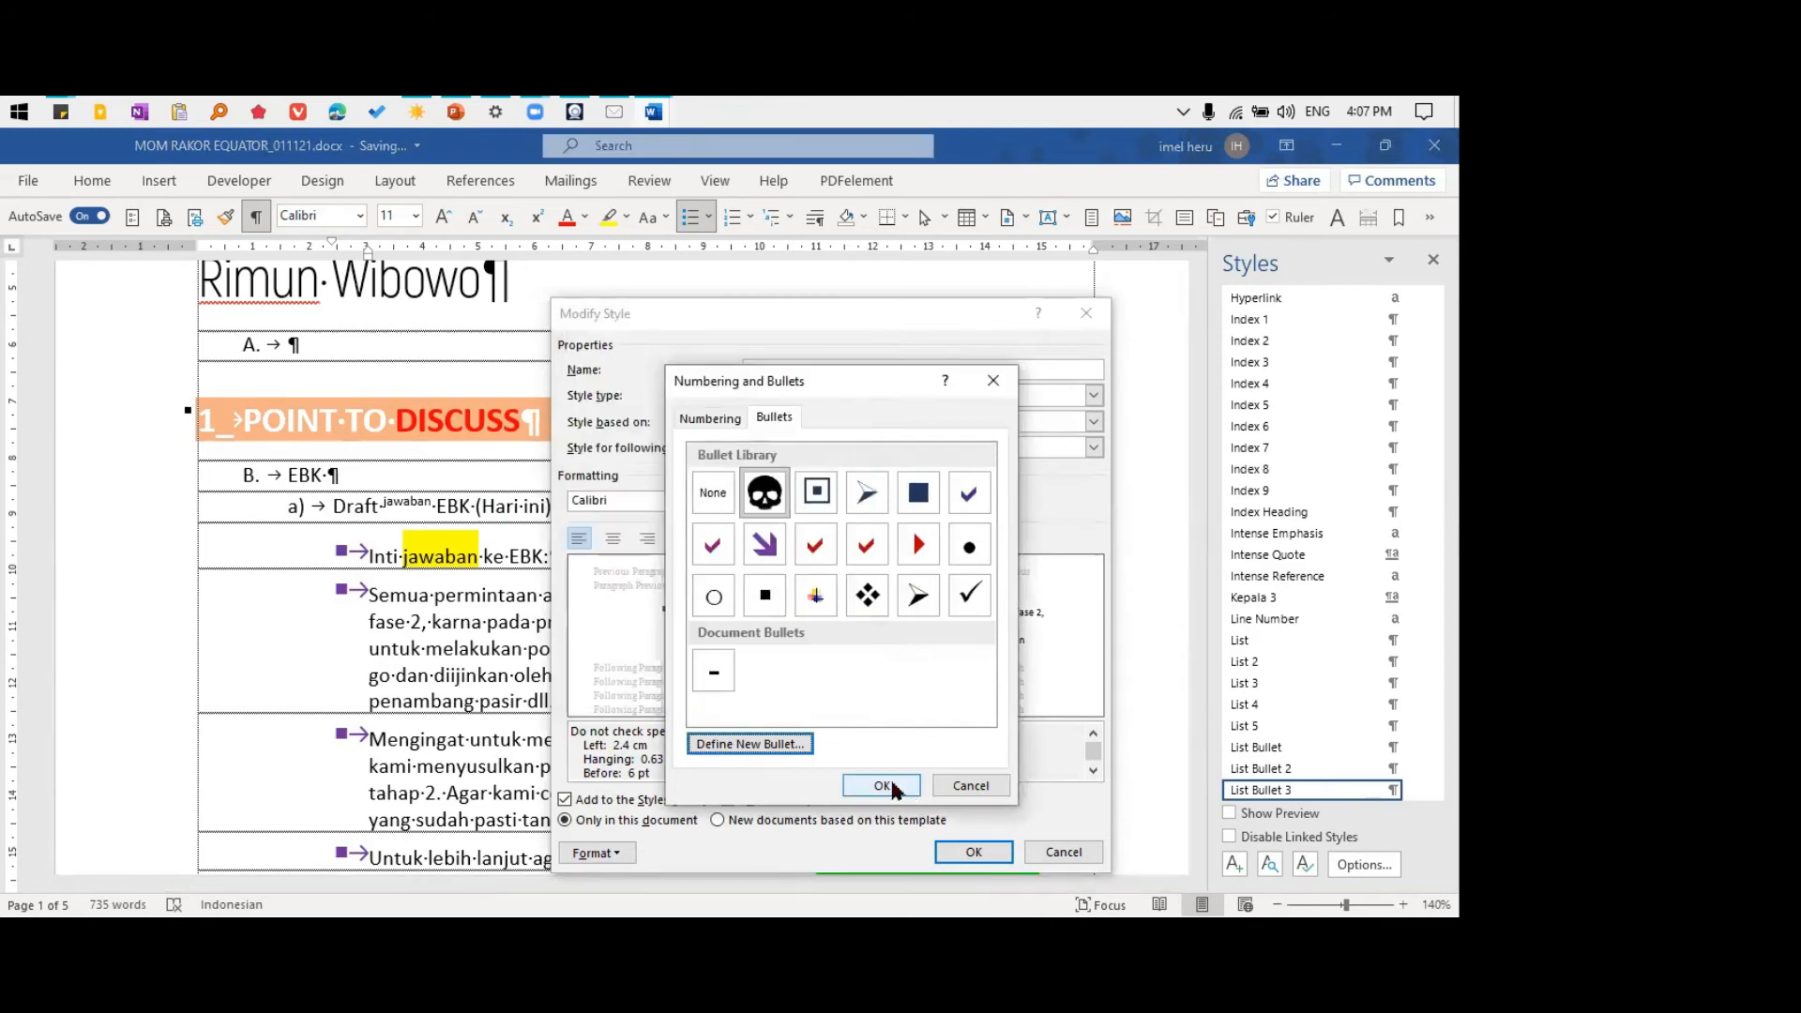
left_click(886, 790)
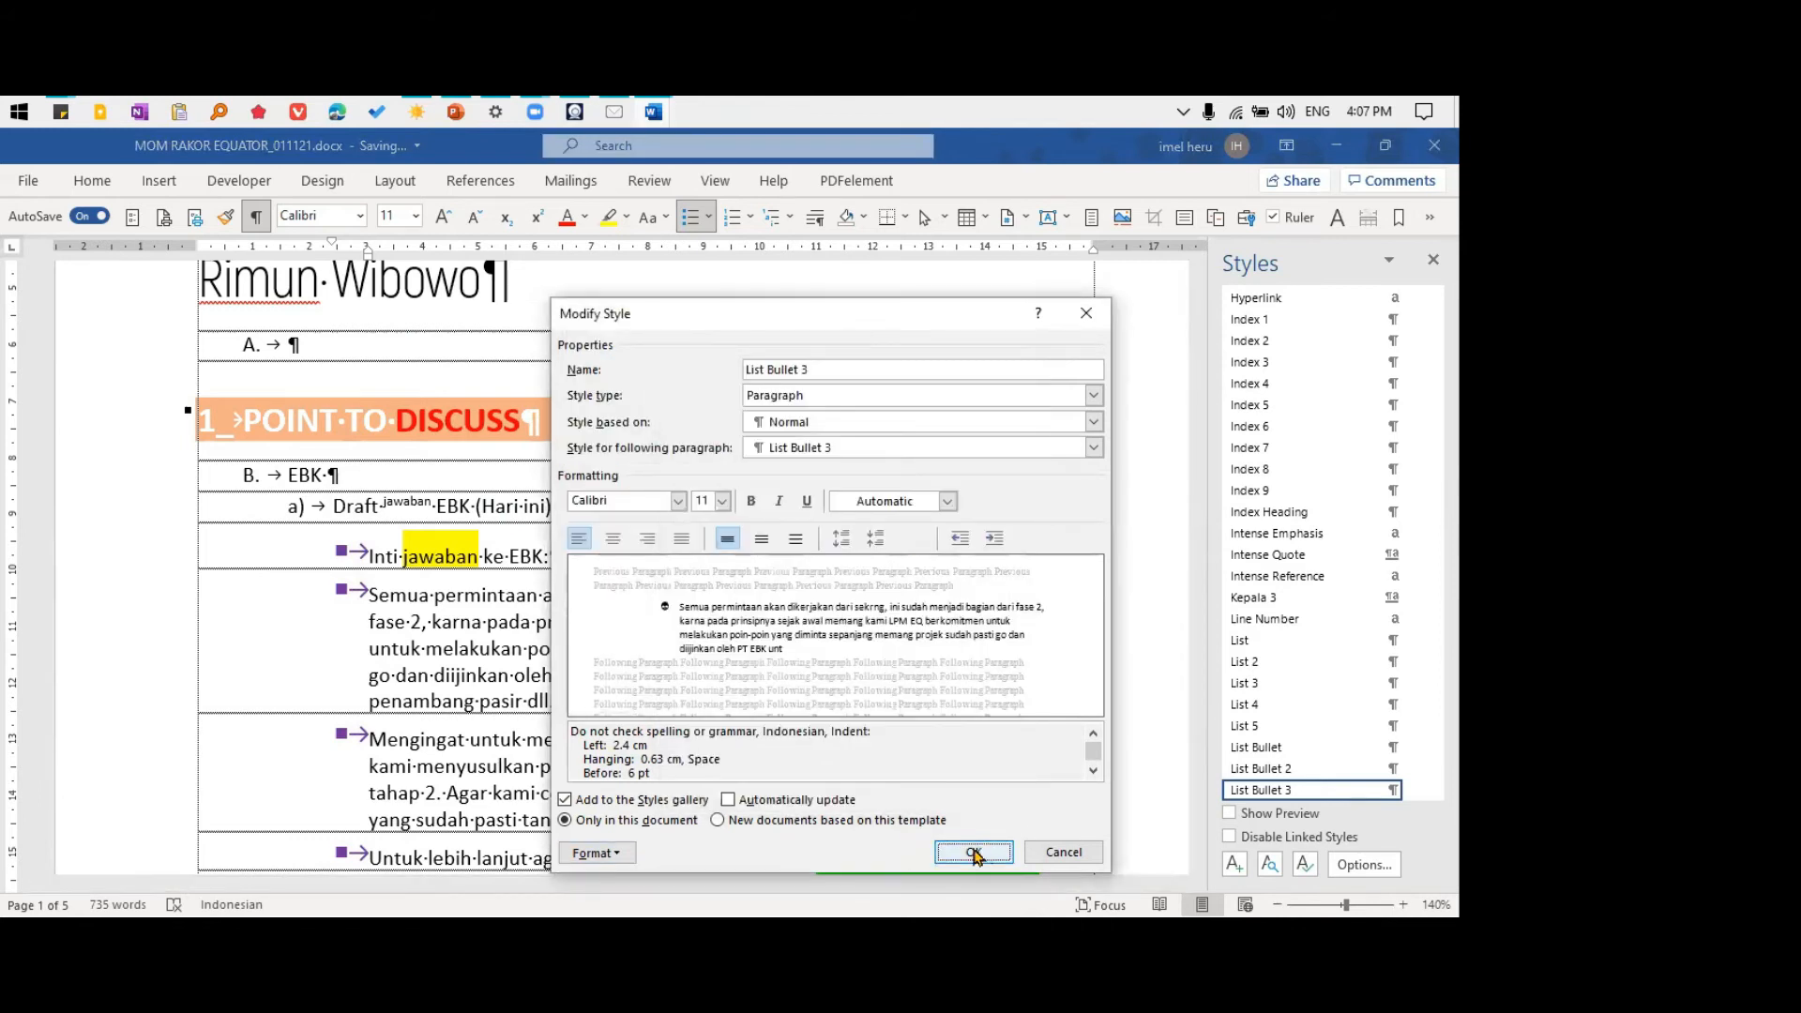
left_click(974, 852)
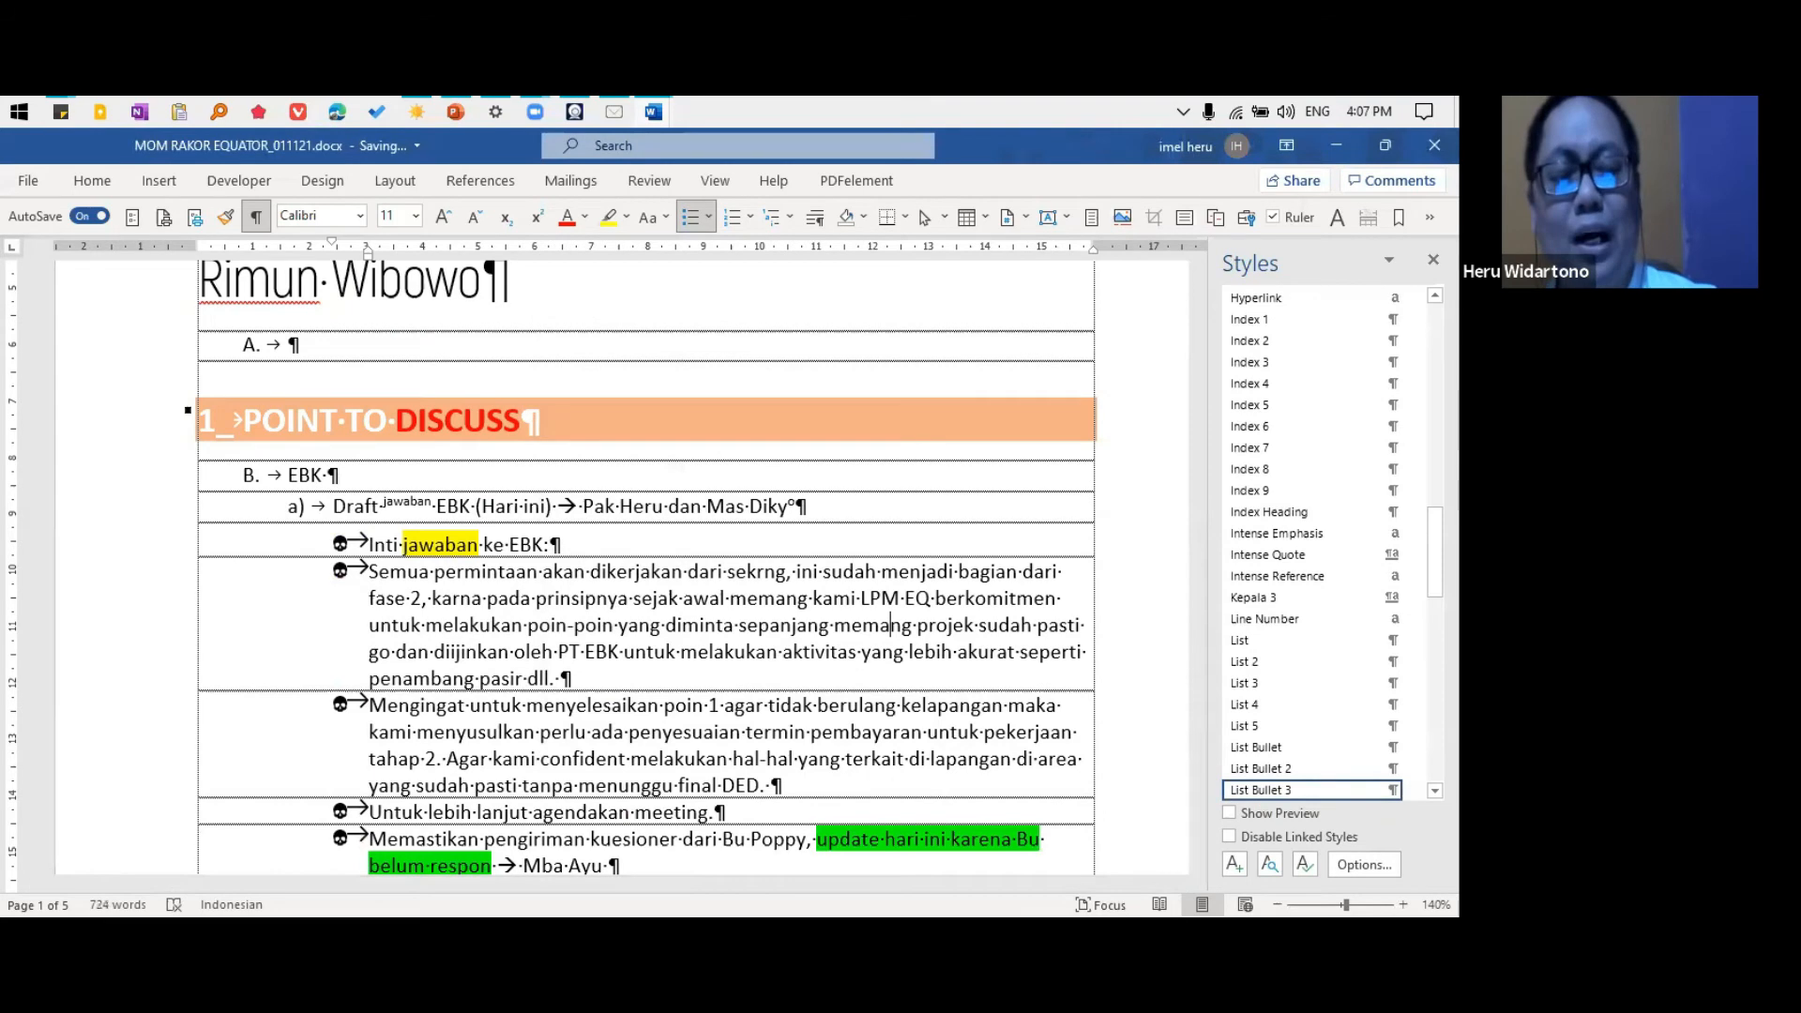
Reopen the List Bullet 3 style's bullet settings and begin defining a new bullet from a symbol
left_click(1417, 790)
left_click(1216, 638)
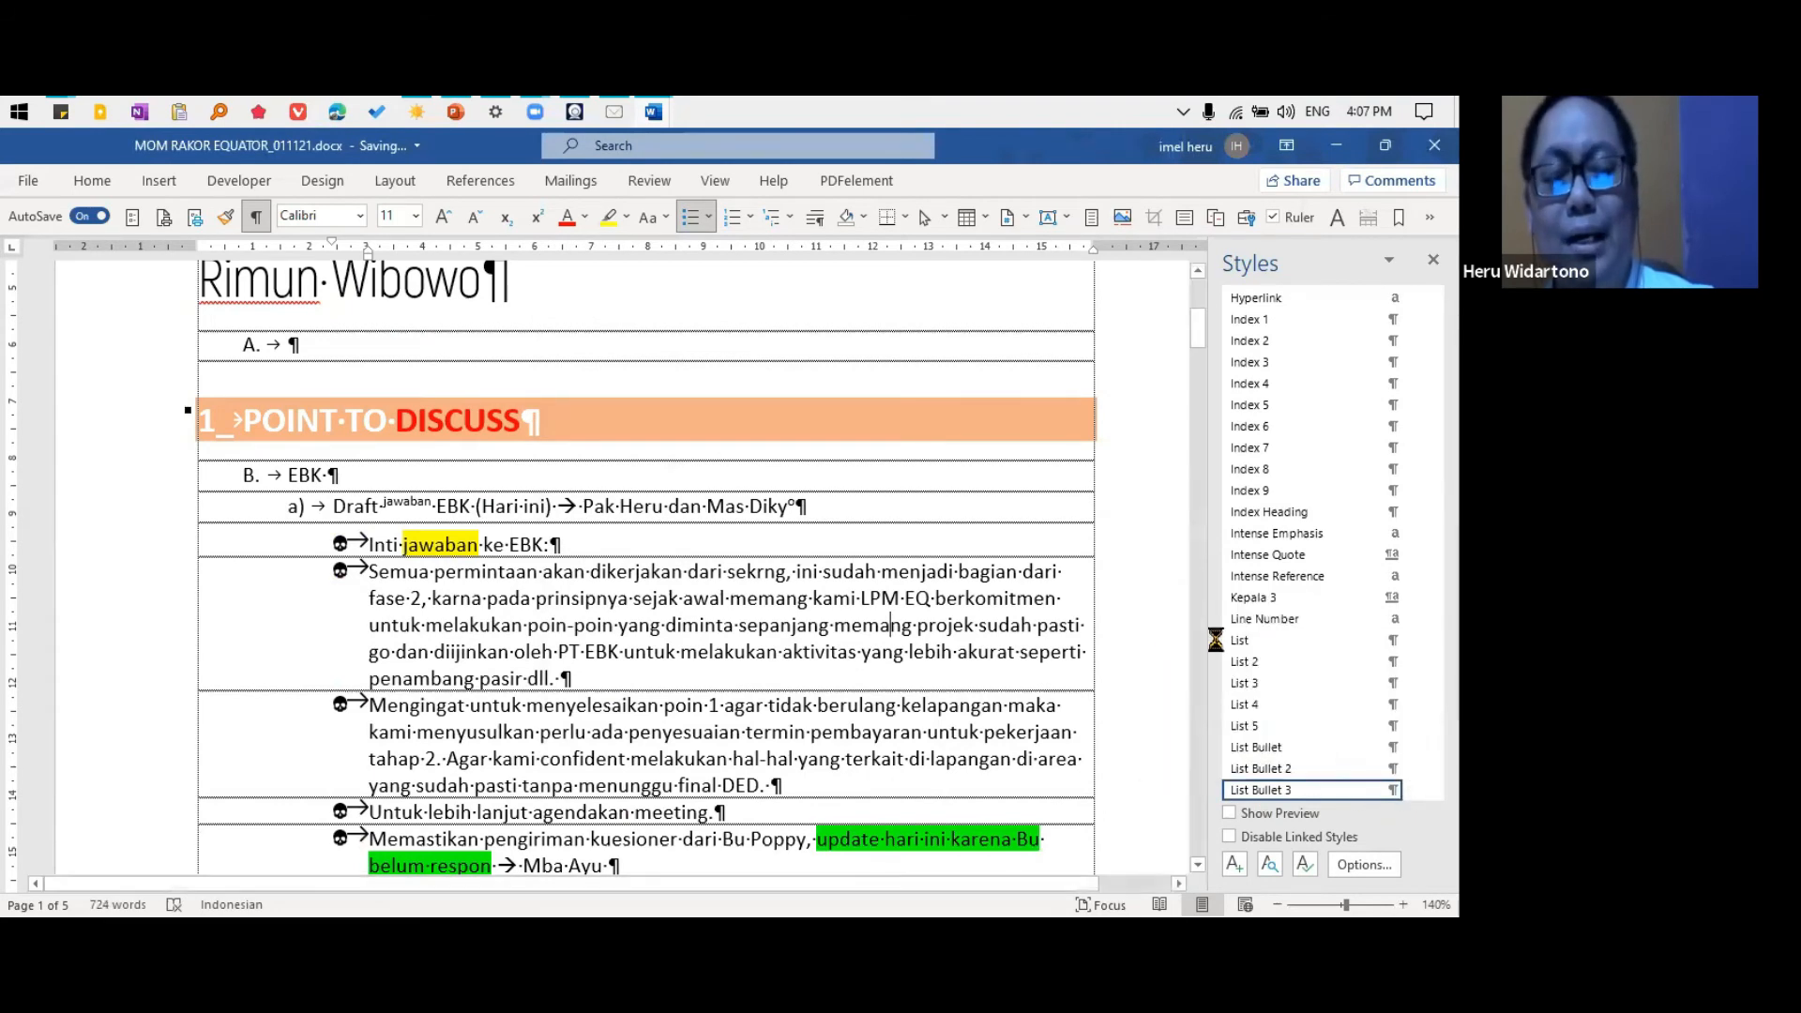
left_click(593, 852)
left_click(633, 778)
left_click(775, 417)
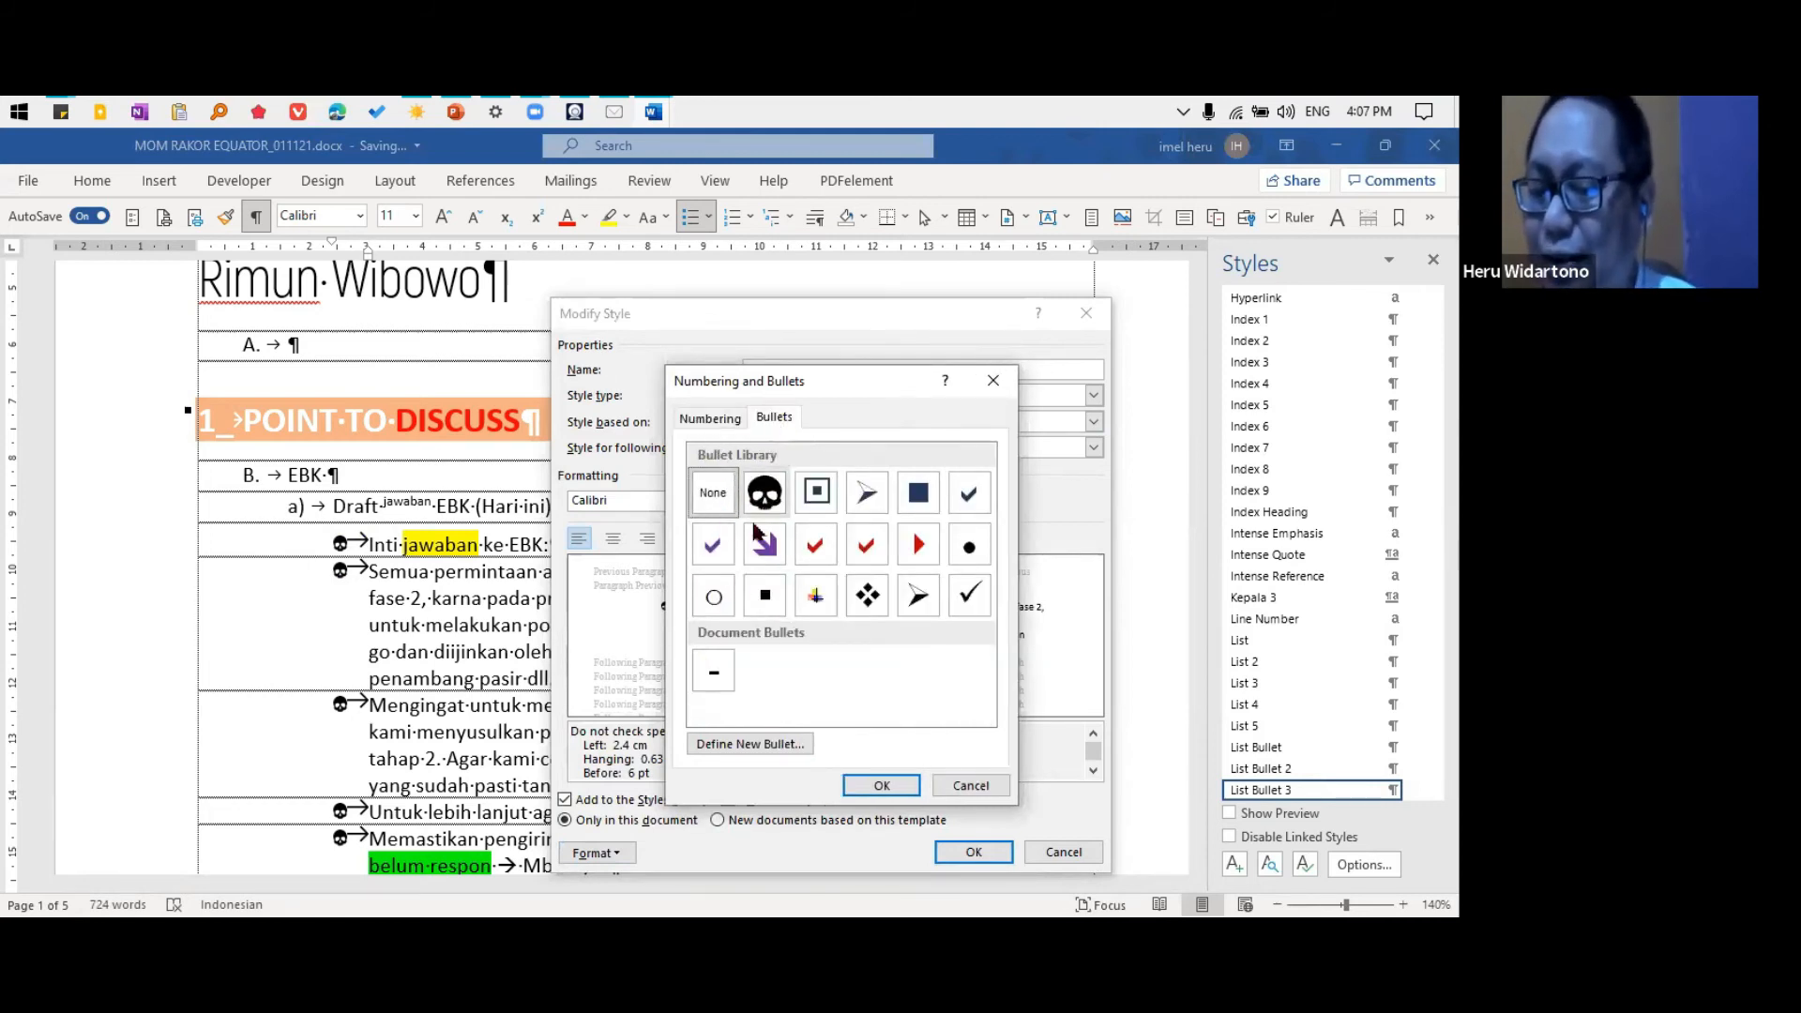
left_click(742, 746)
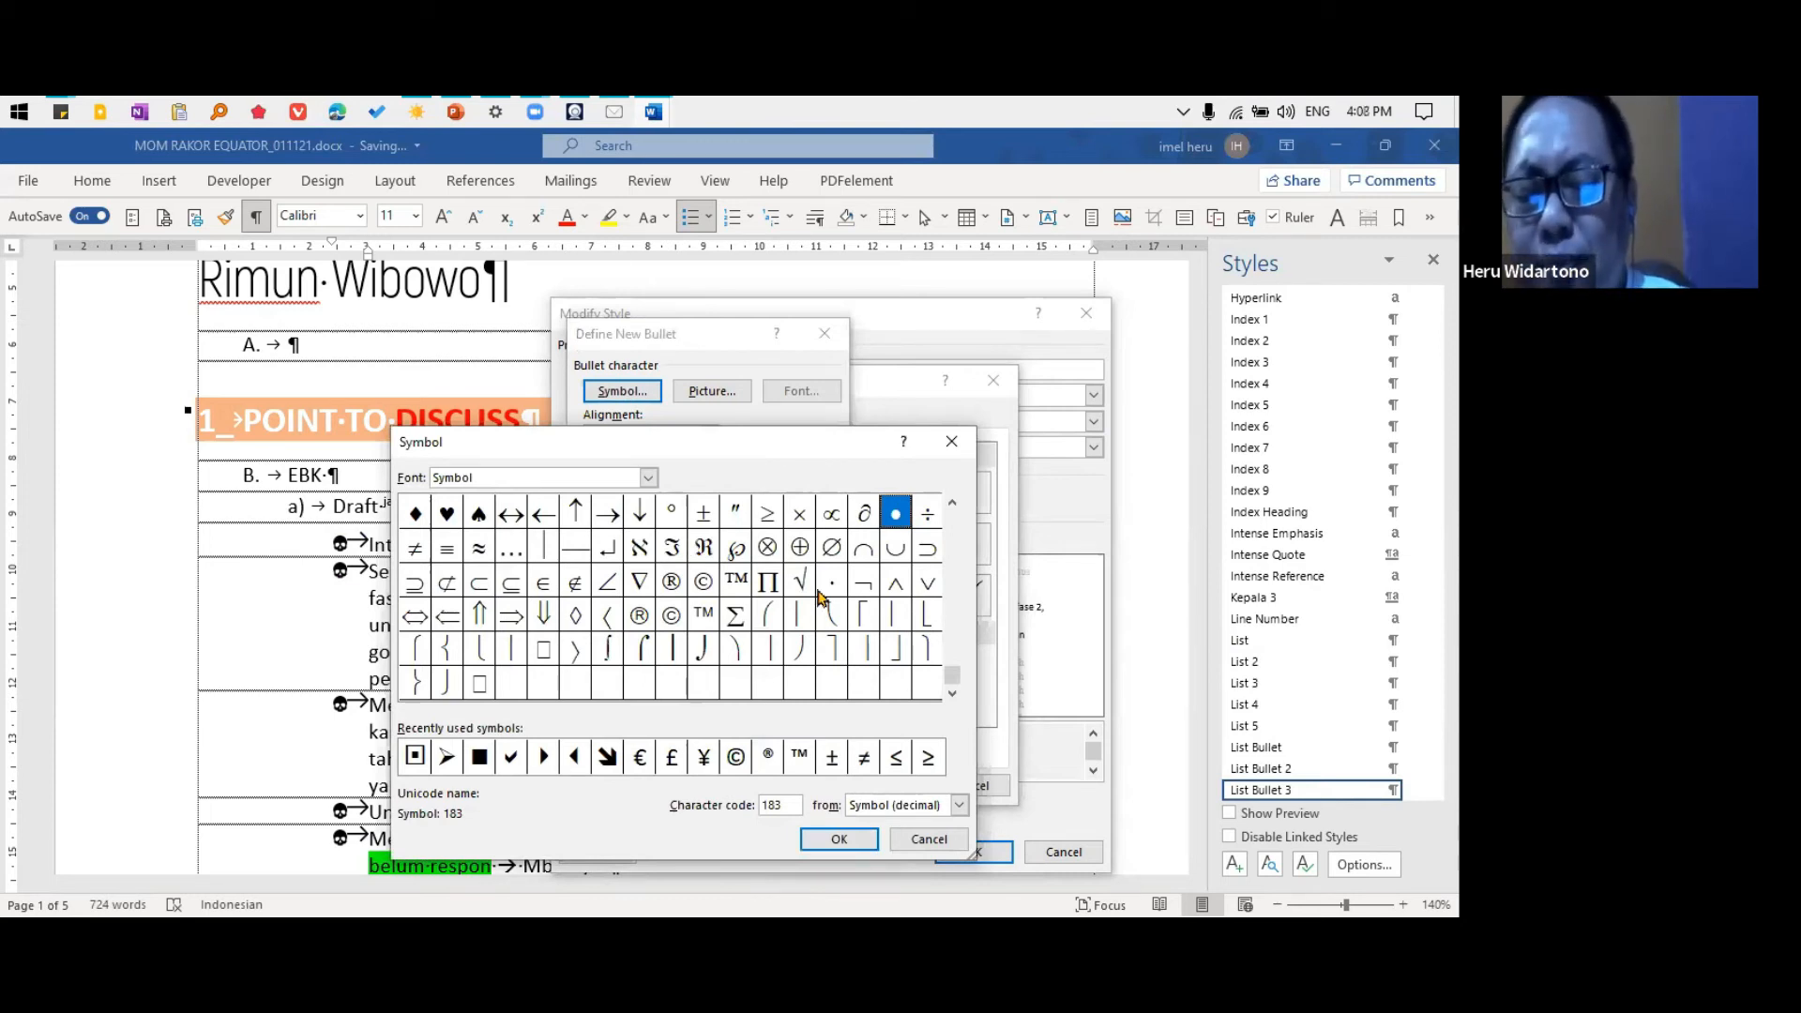
Choose the Webdings globe symbol with character code 254 as the new bullet character
left_click(648, 479)
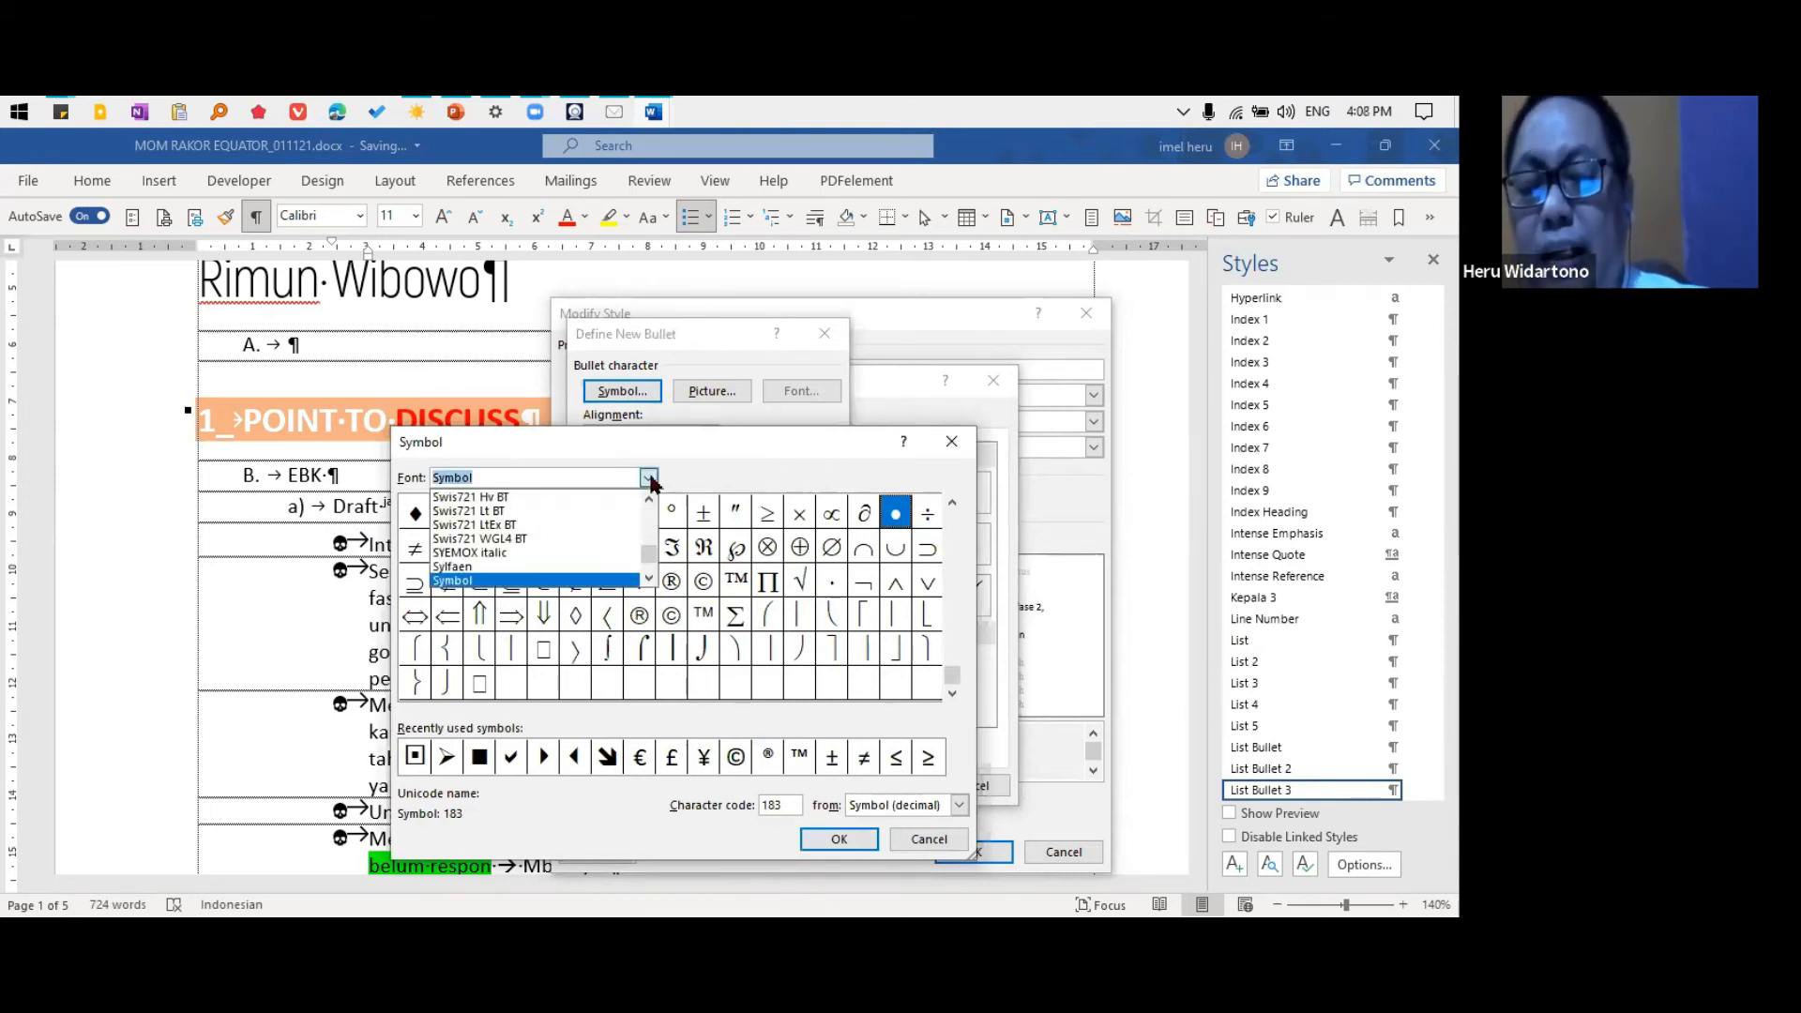
left_click(649, 478)
left_click(650, 479)
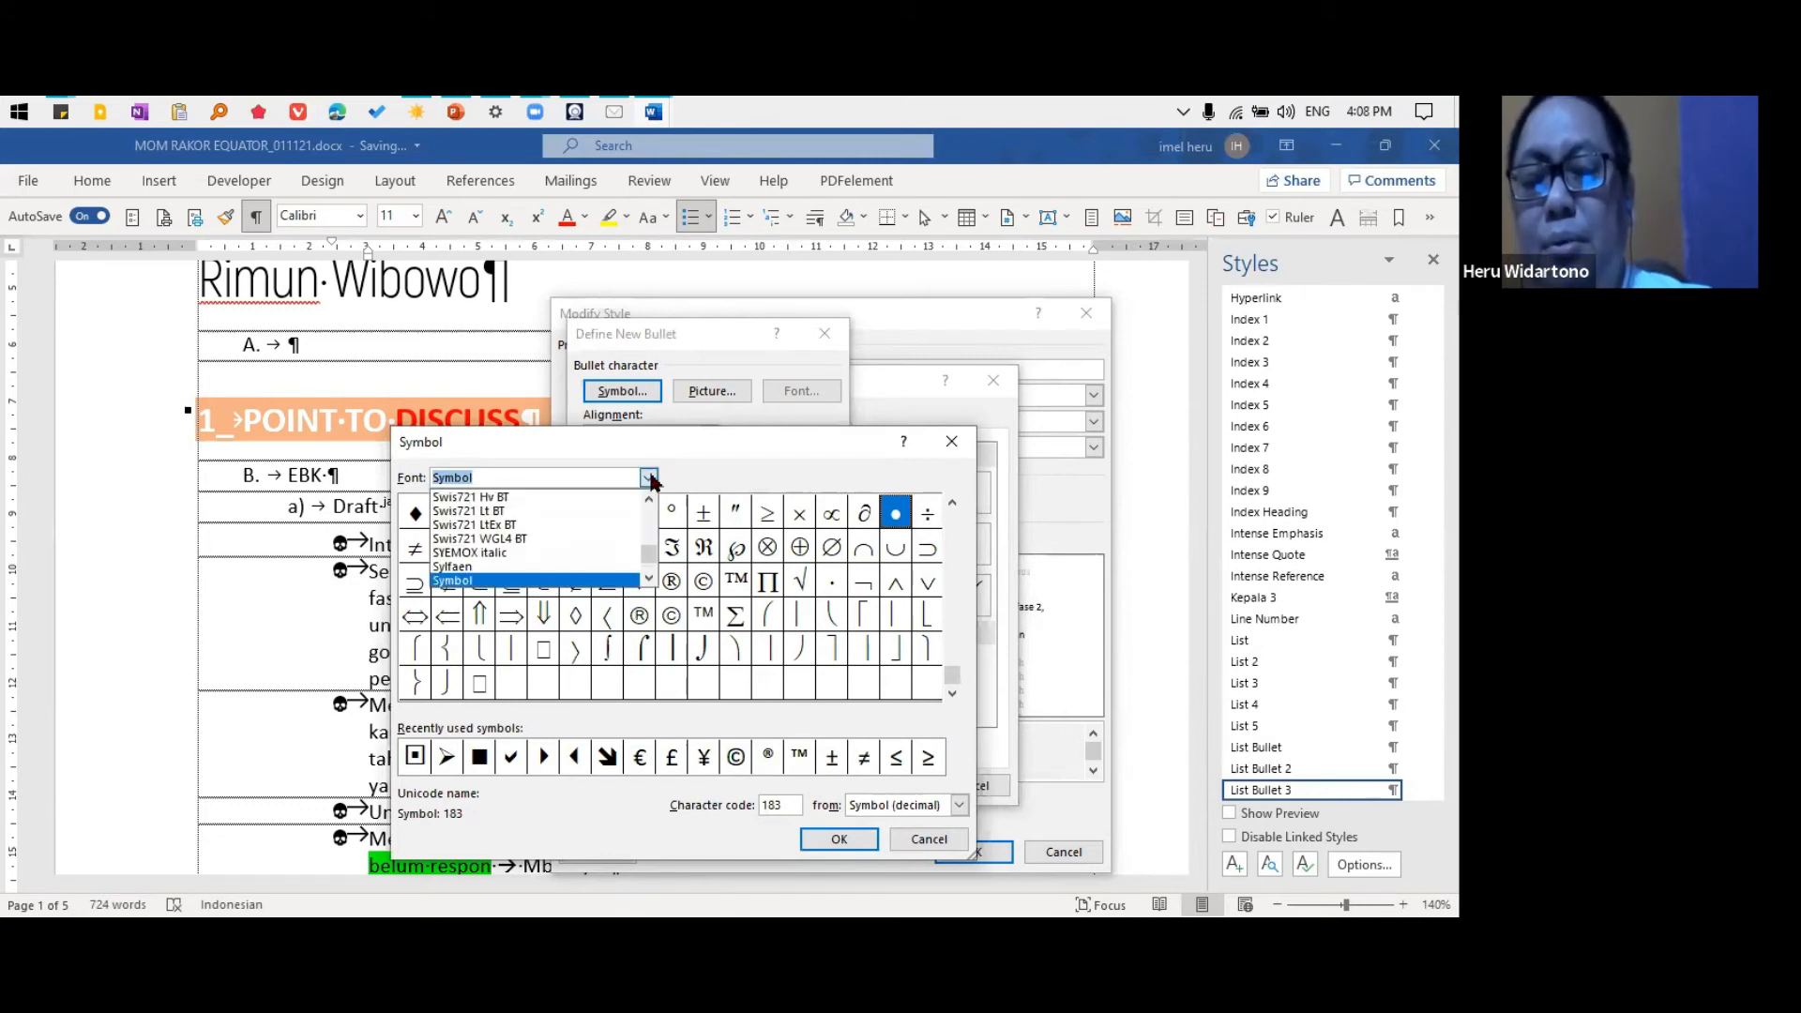
left_click(651, 580)
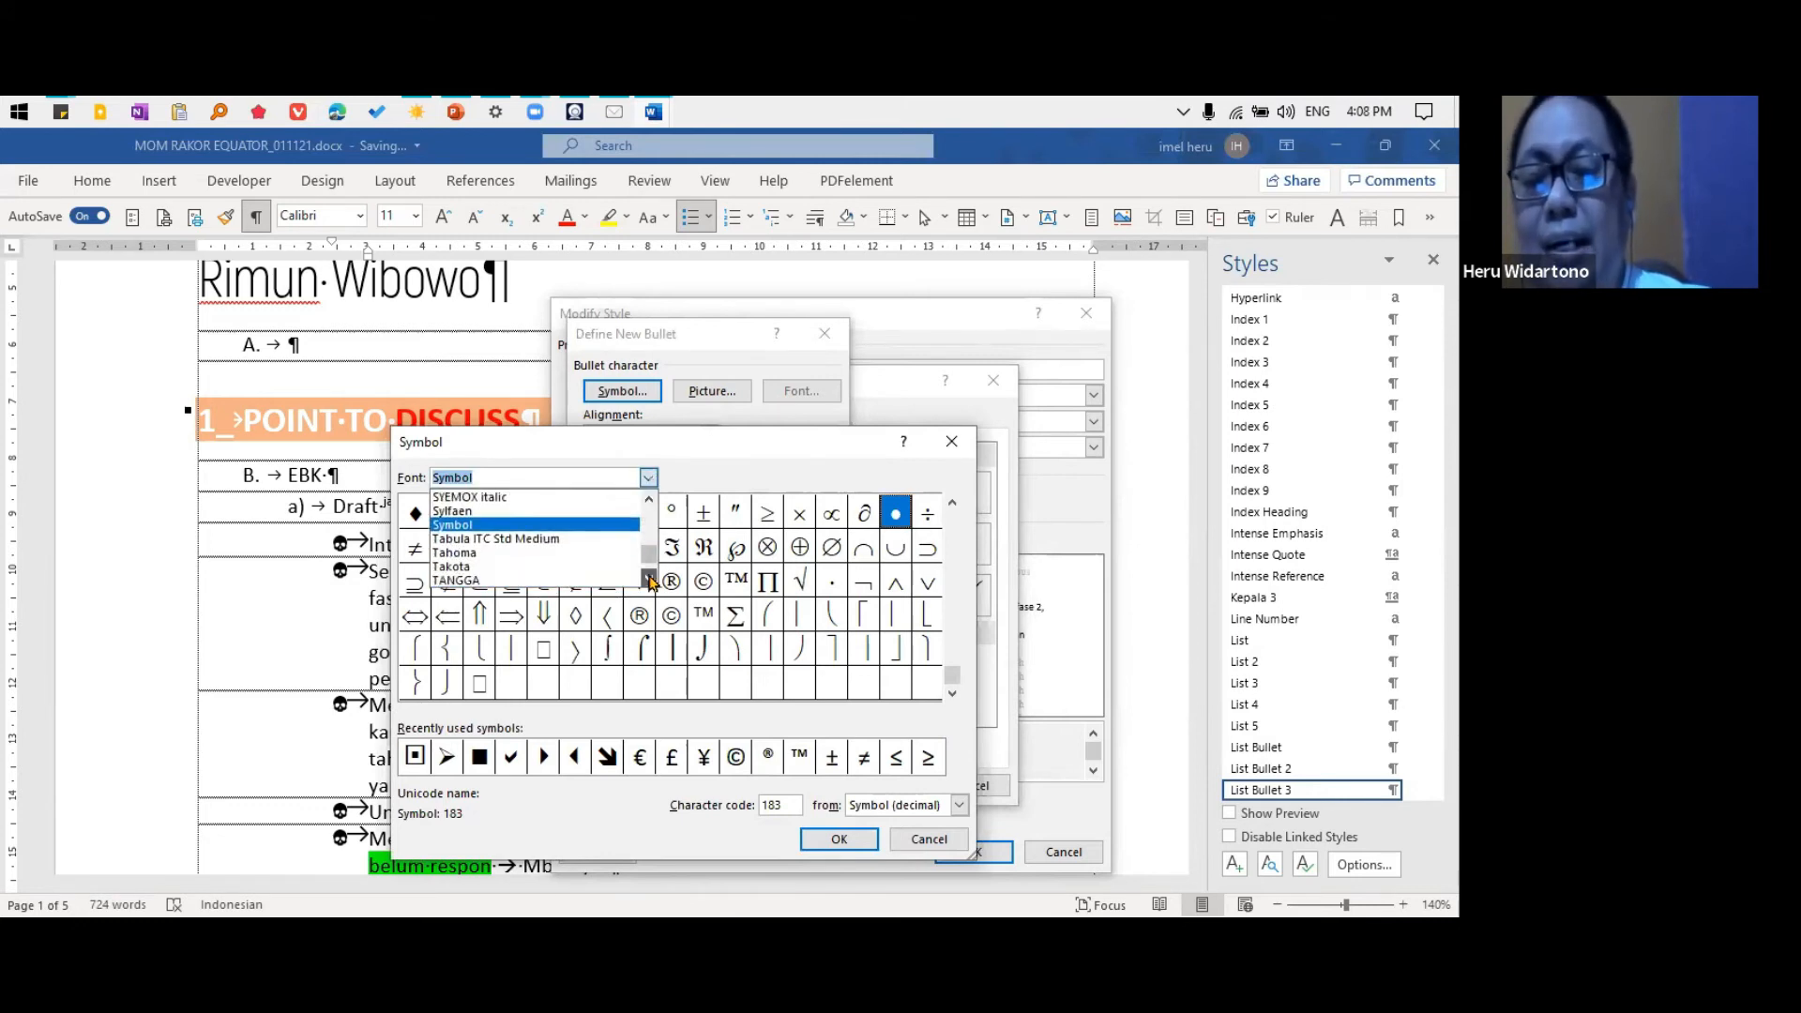
left_click(650, 579)
left_click(650, 580)
left_click(650, 580)
left_click(650, 579)
left_click(650, 579)
left_click(650, 579)
left_click(650, 579)
left_click(650, 580)
left_click(650, 580)
left_click(650, 580)
left_click(650, 580)
left_click(650, 580)
left_click(650, 579)
type("webding")
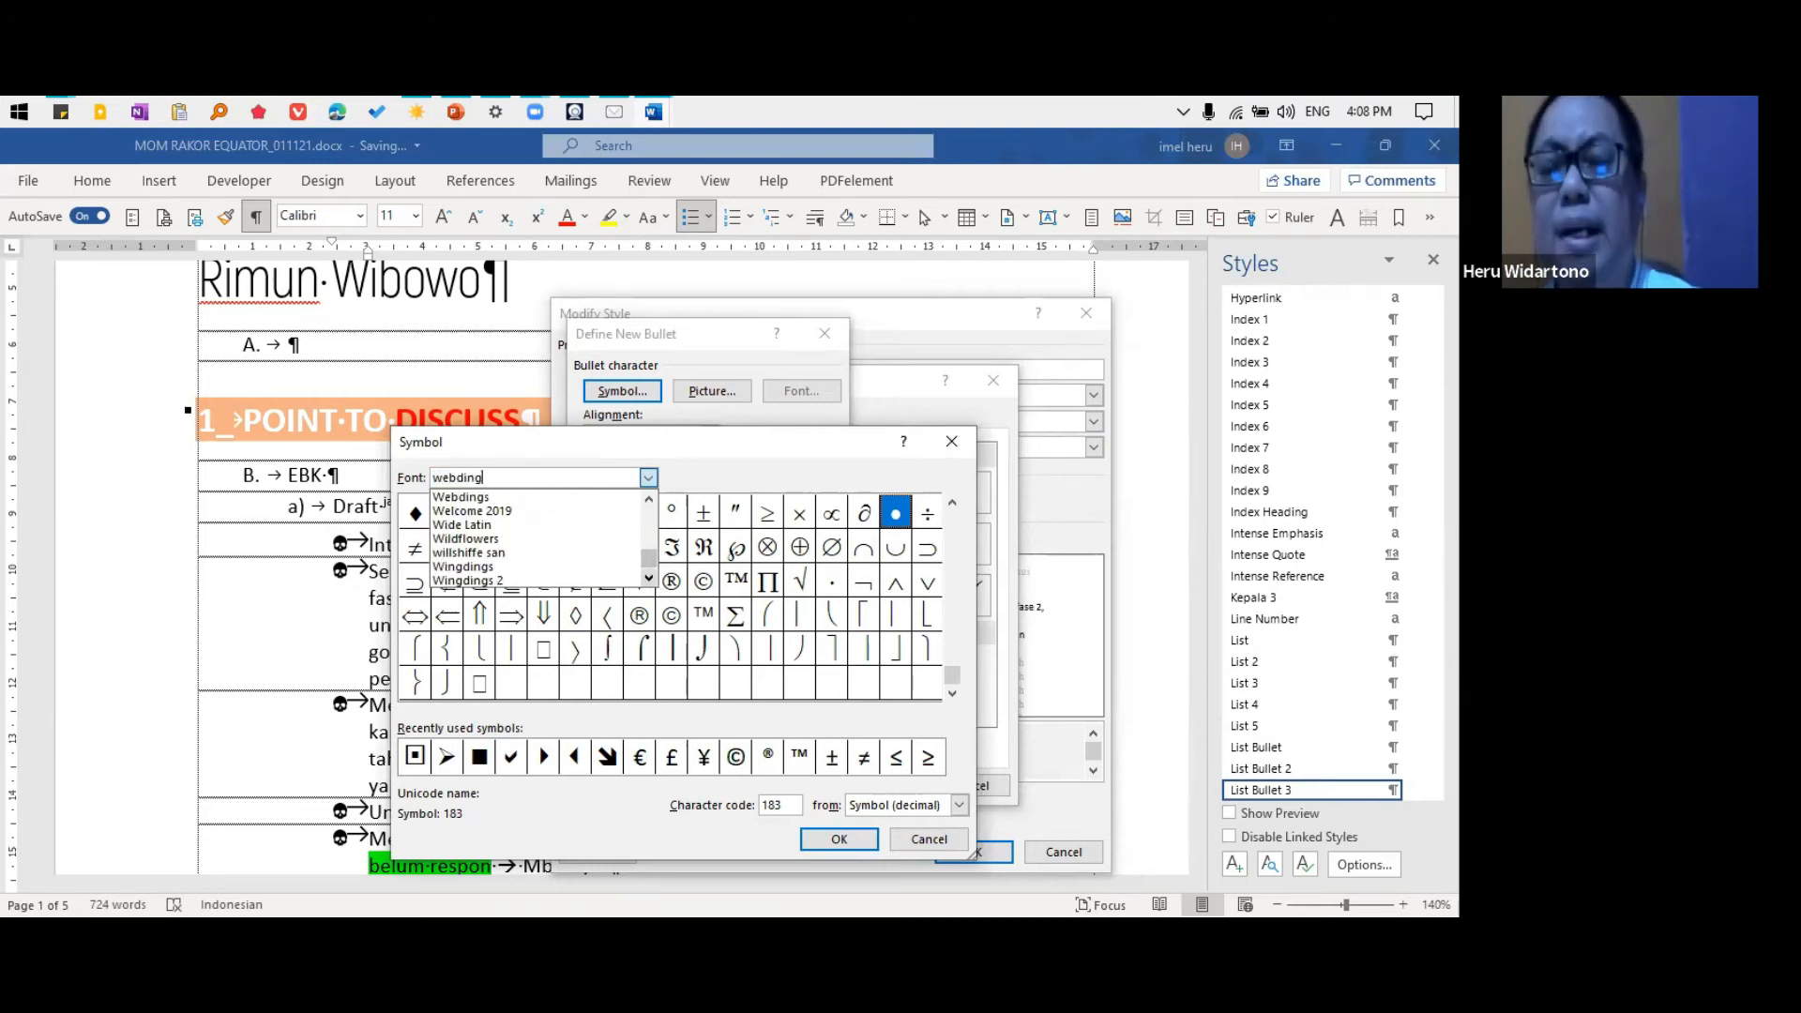
left_click(542, 500)
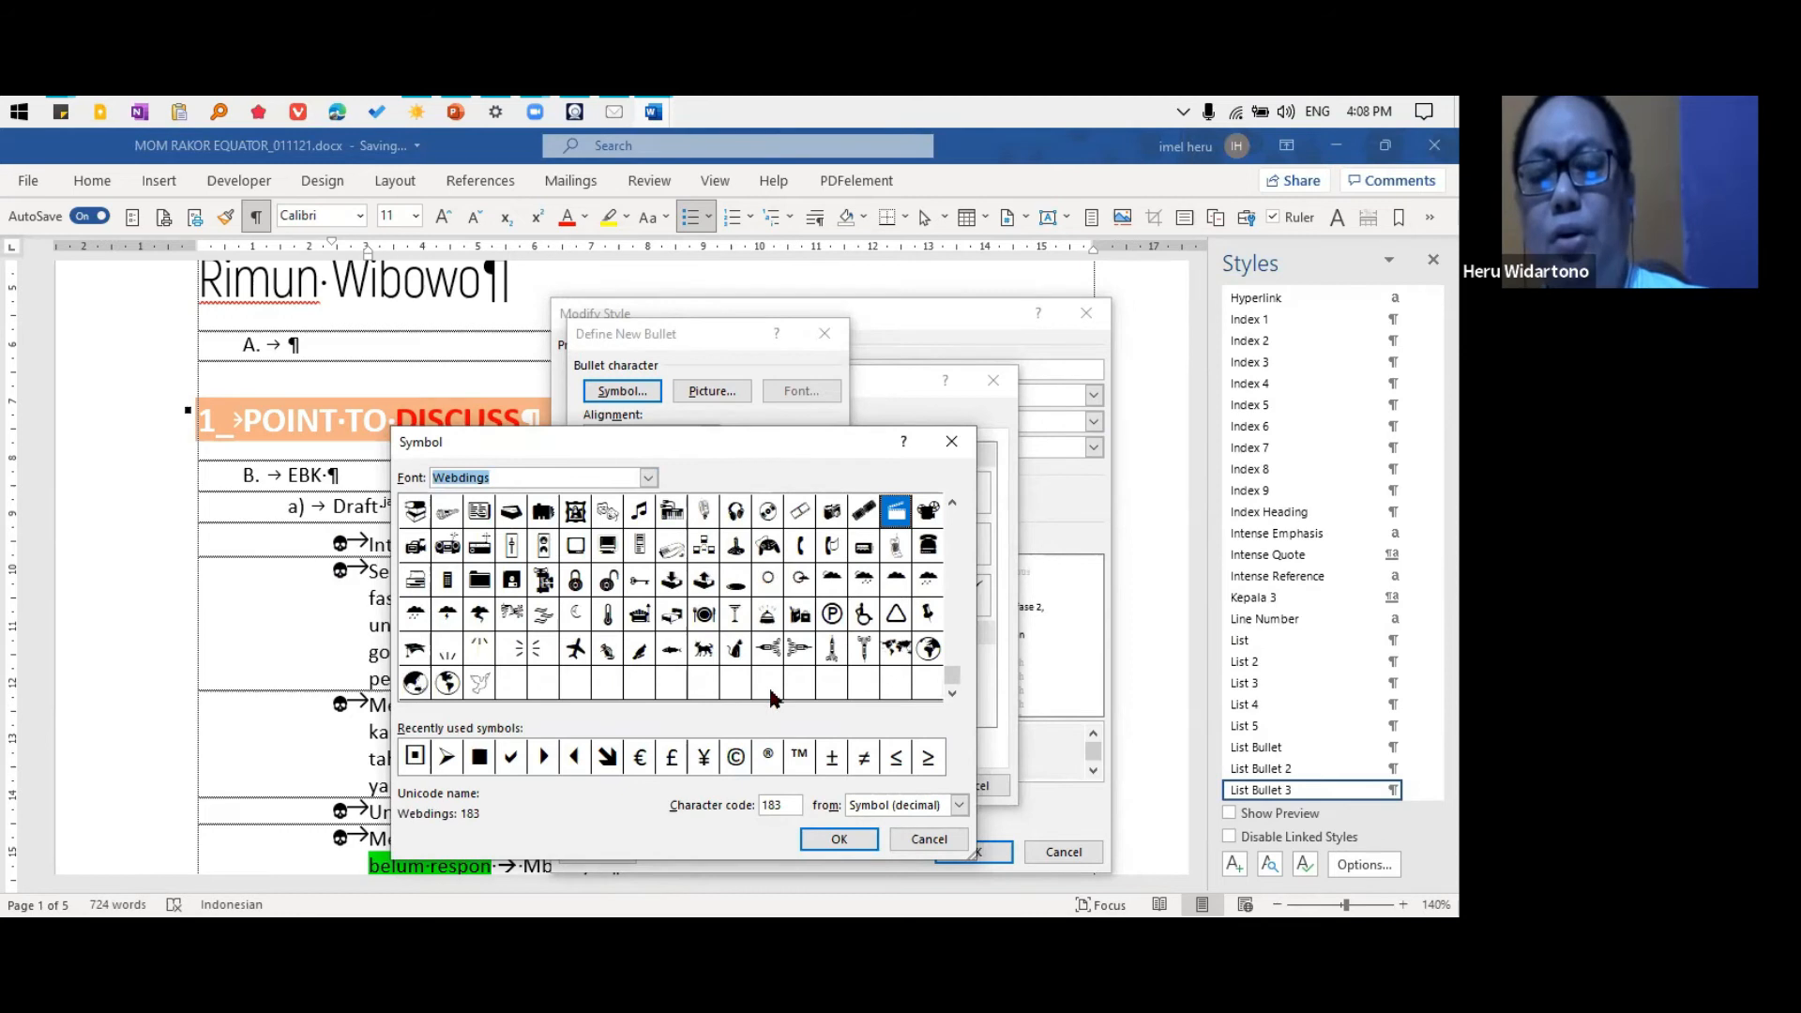
left_click(575, 648)
left_click(448, 683)
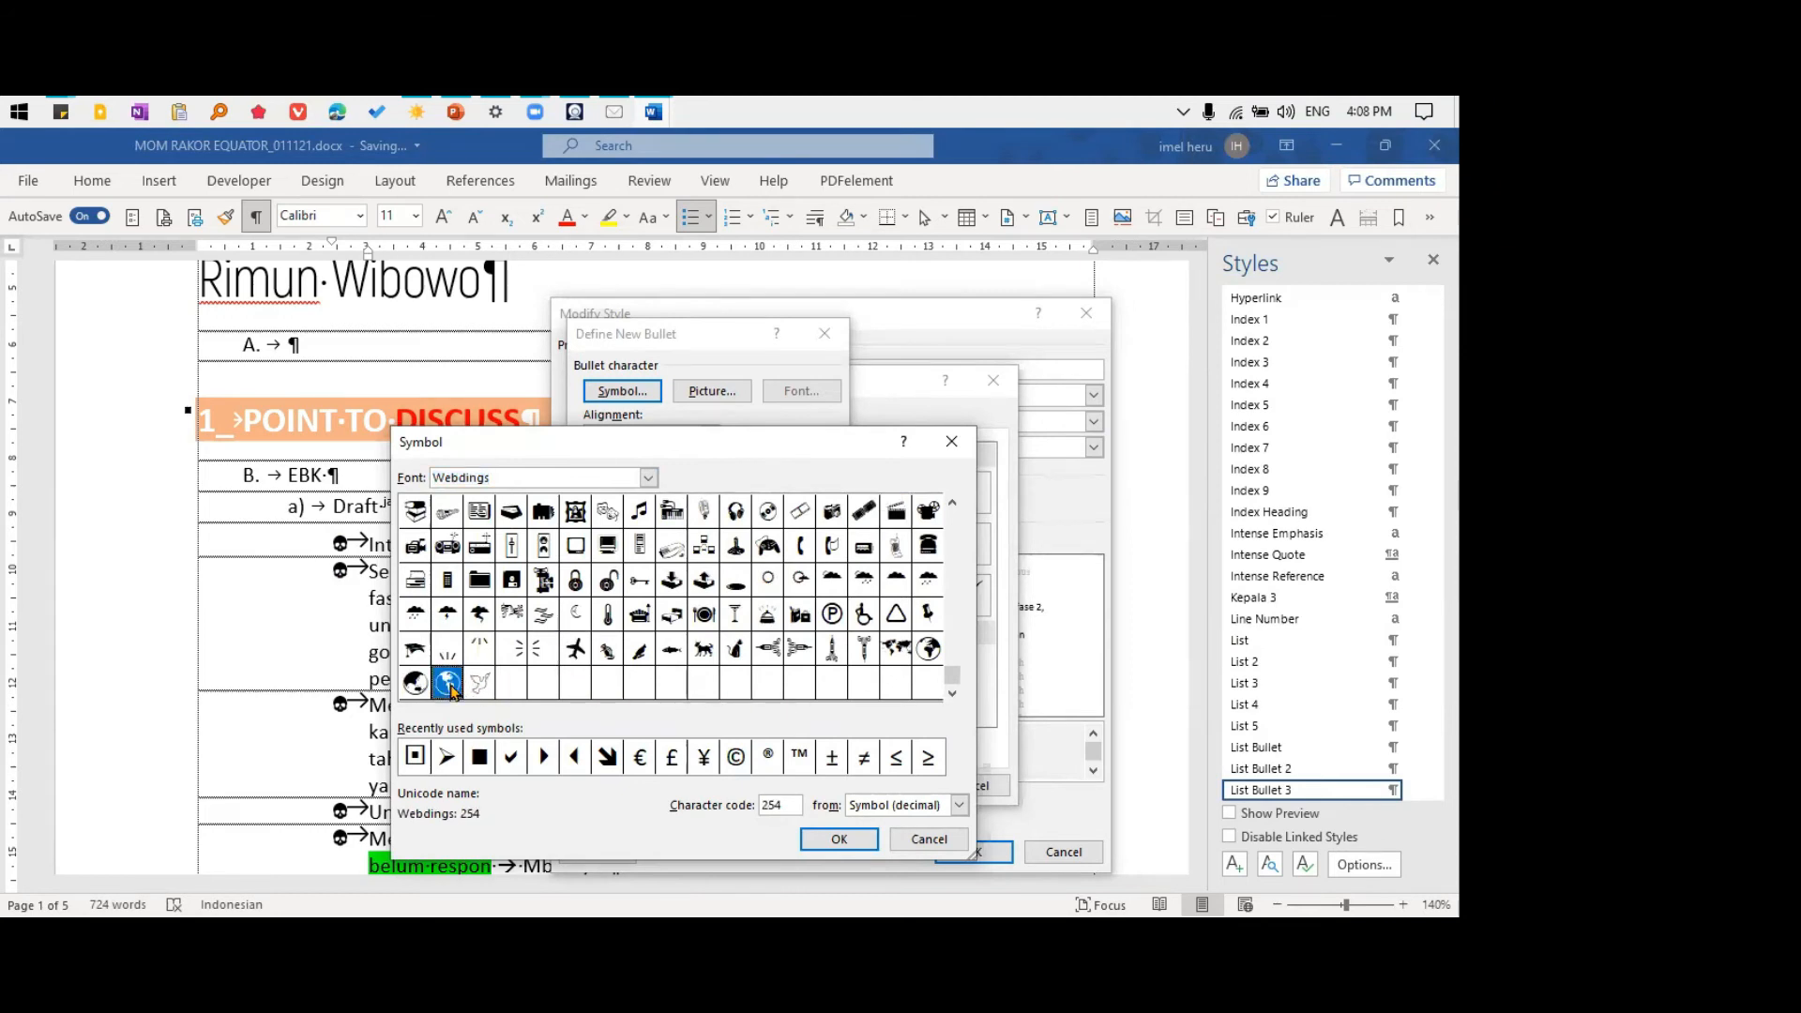
left_click(849, 841)
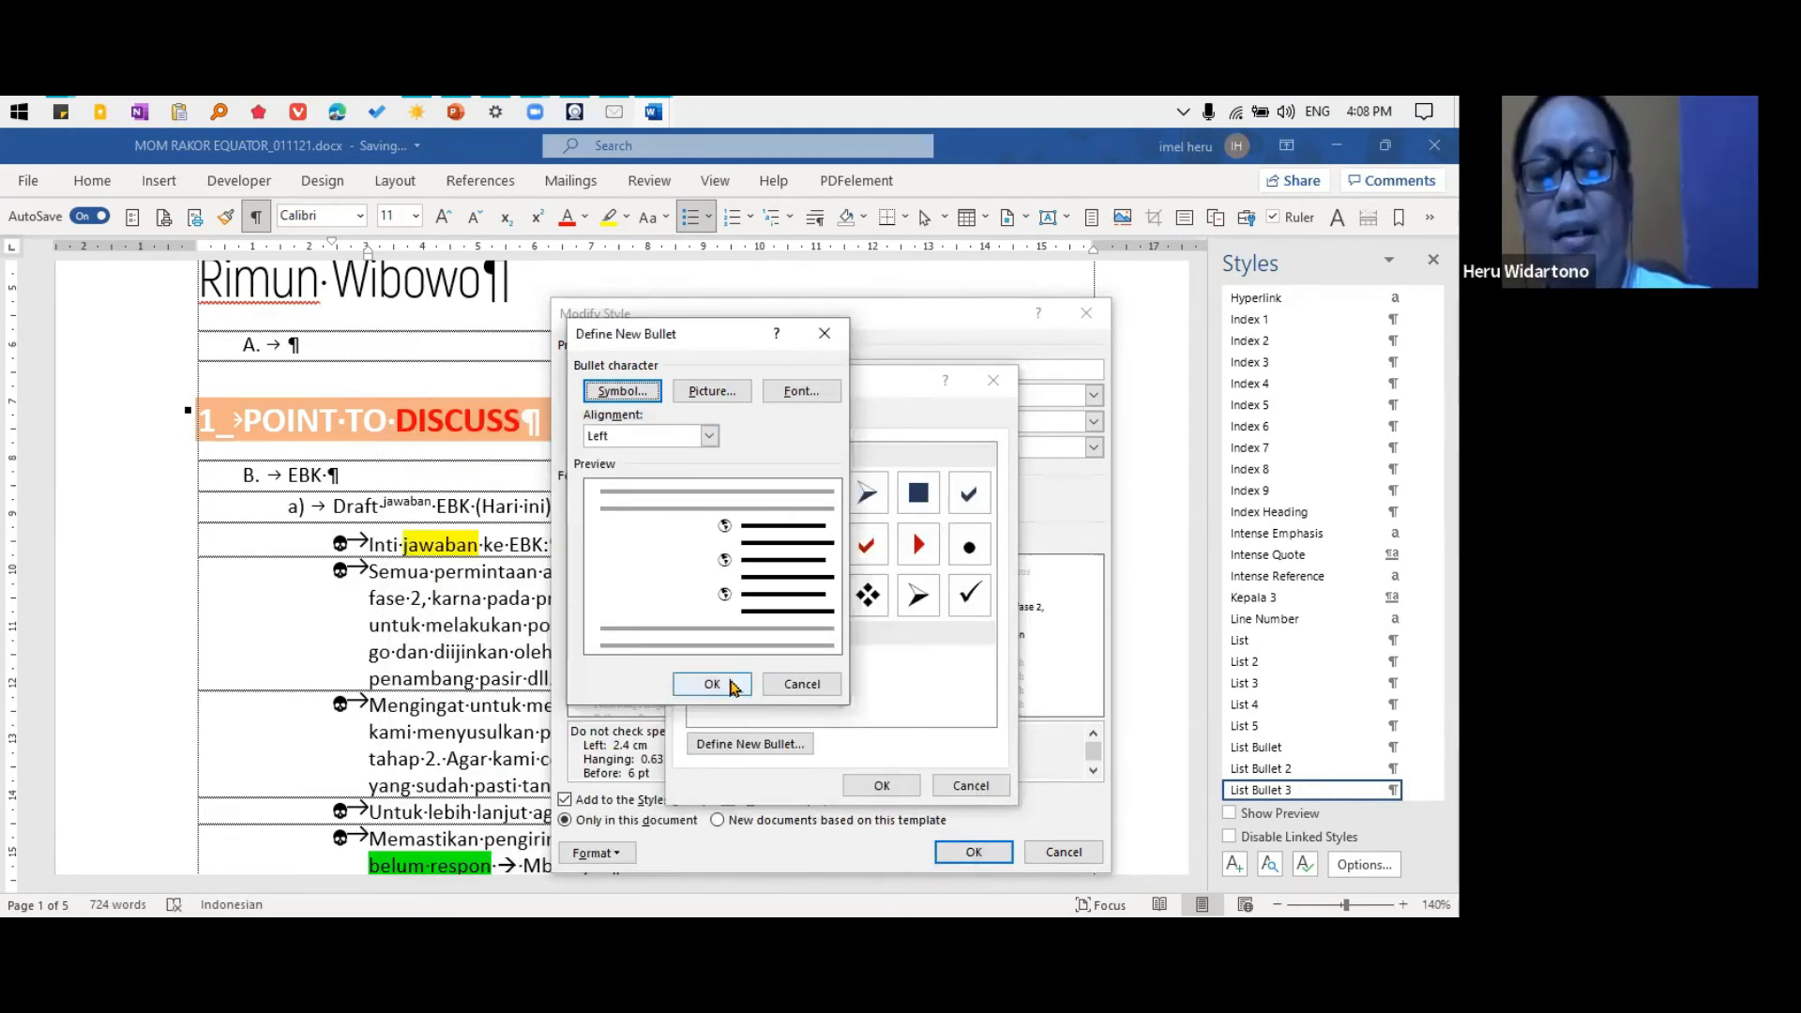
Switch the bullet symbol font to Wingdings, accept the ticked checkbox symbol, and reopen the symbol selection
left_click(638, 392)
left_click(579, 478)
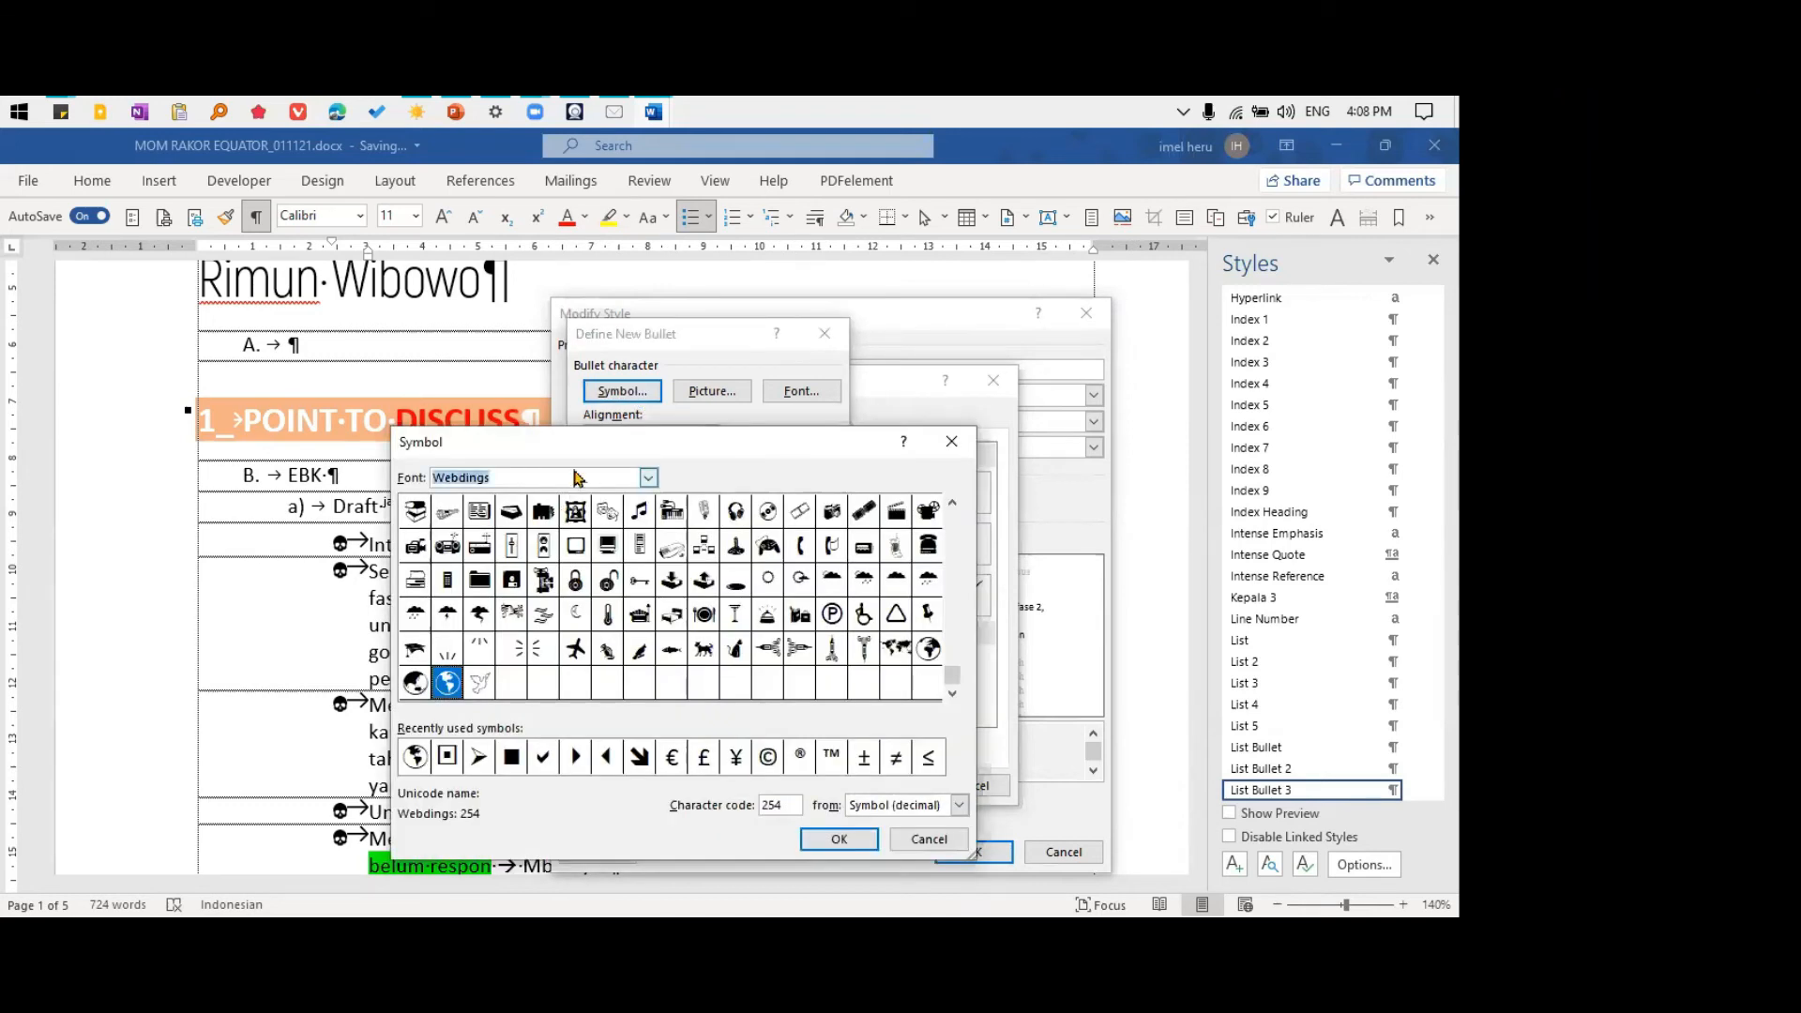
type("wing")
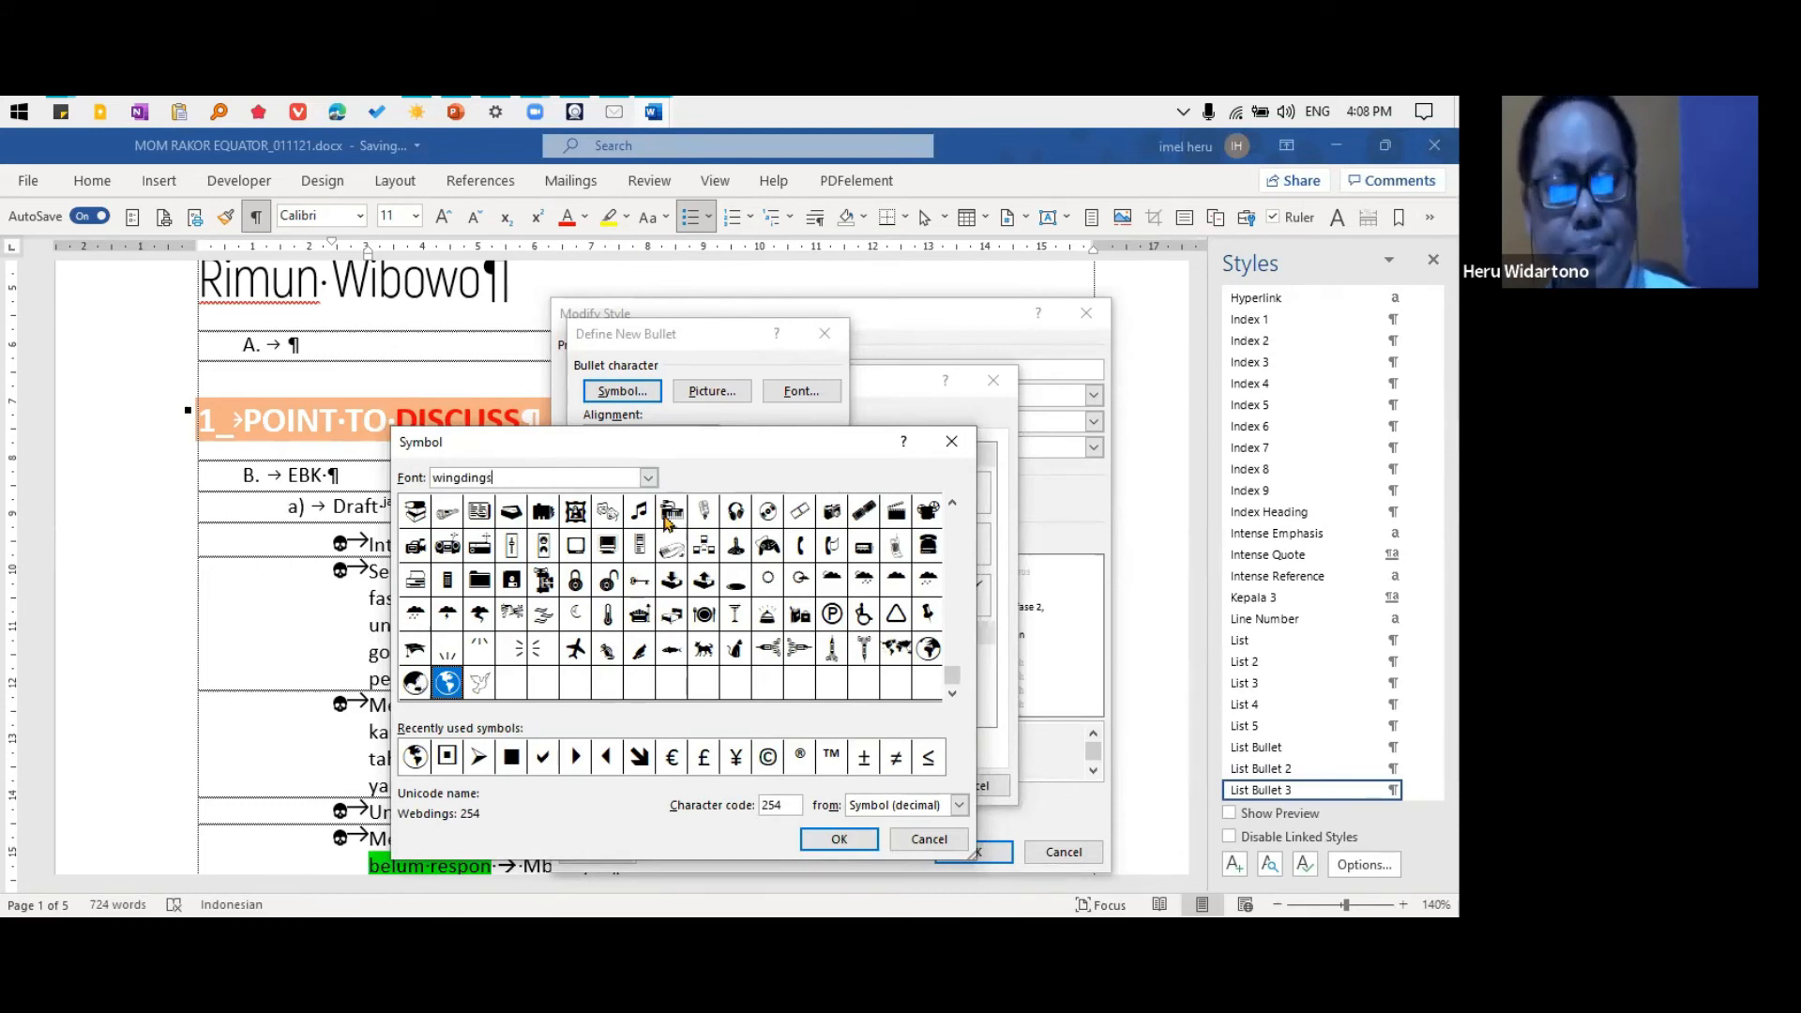
key("Return")
left_click(621, 391)
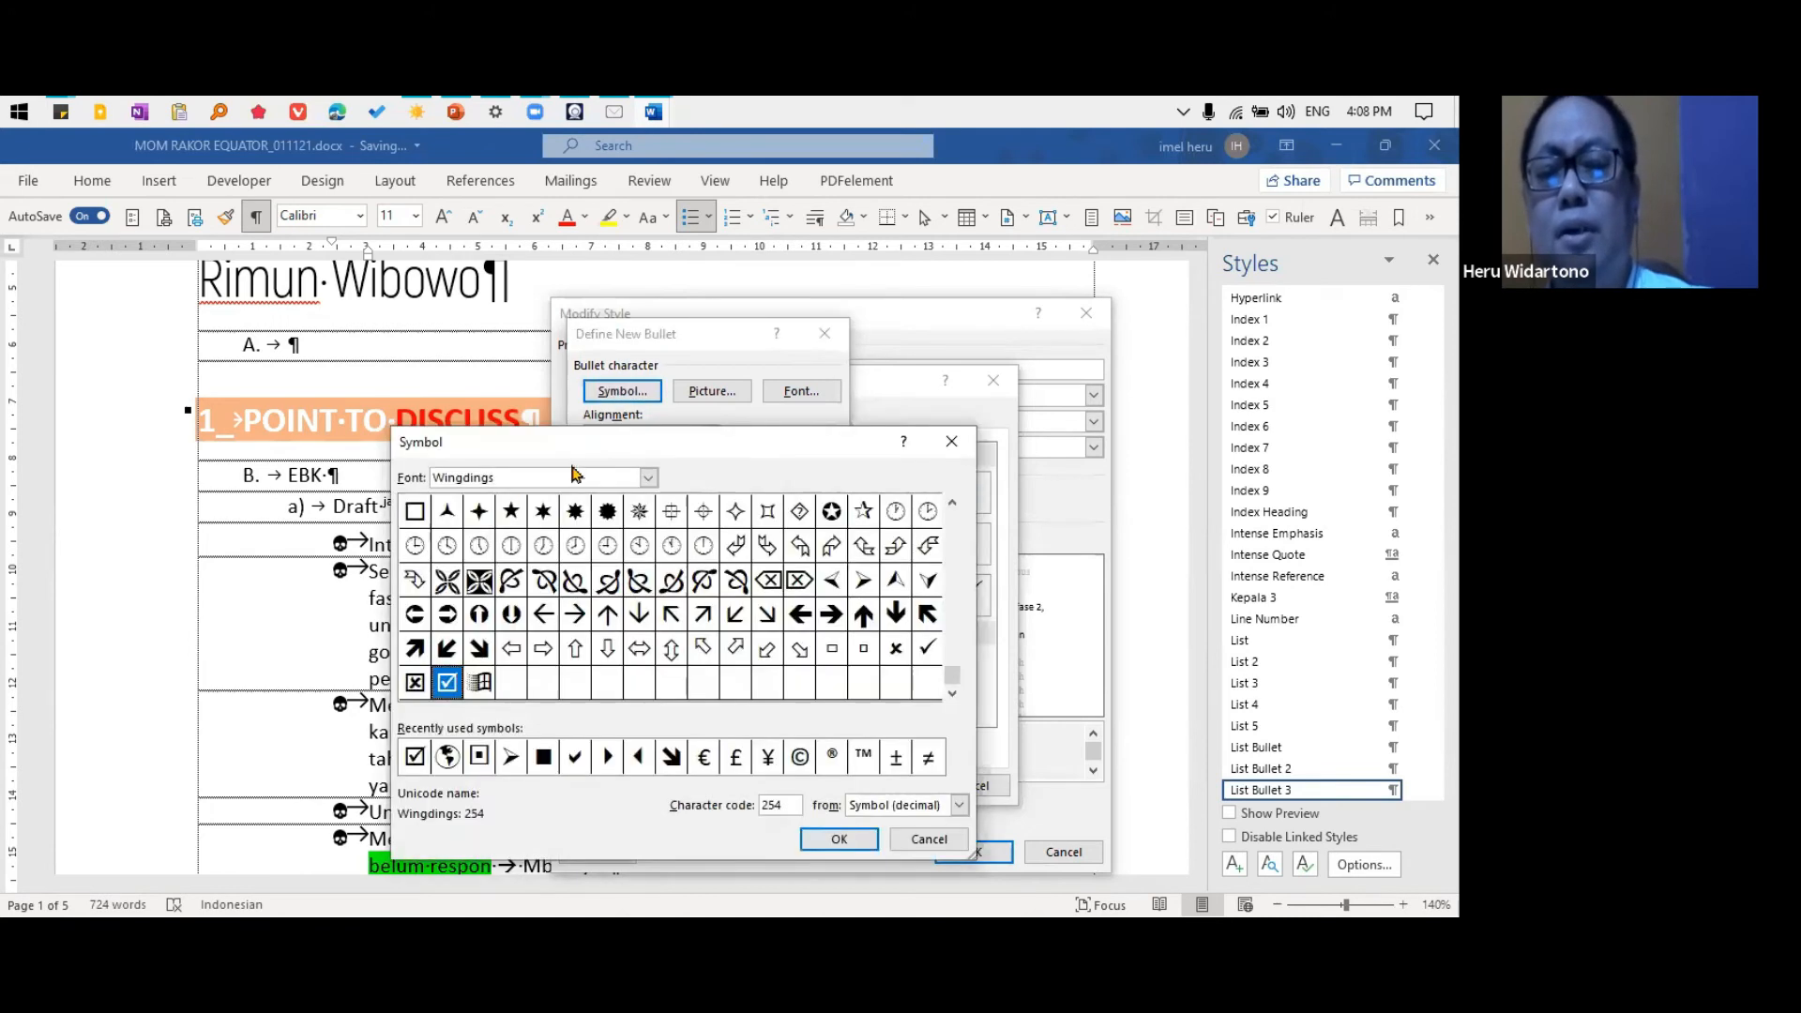
Browse the Wingdings and Wingdings 2 character sets for possible bullet symbols
left_click_drag(927, 615, 799, 648)
left_click(954, 560)
left_click(953, 534)
left_click(608, 546)
left_click(607, 615)
left_click(736, 616)
left_click(799, 580)
left_click(728, 583)
left_click(607, 581)
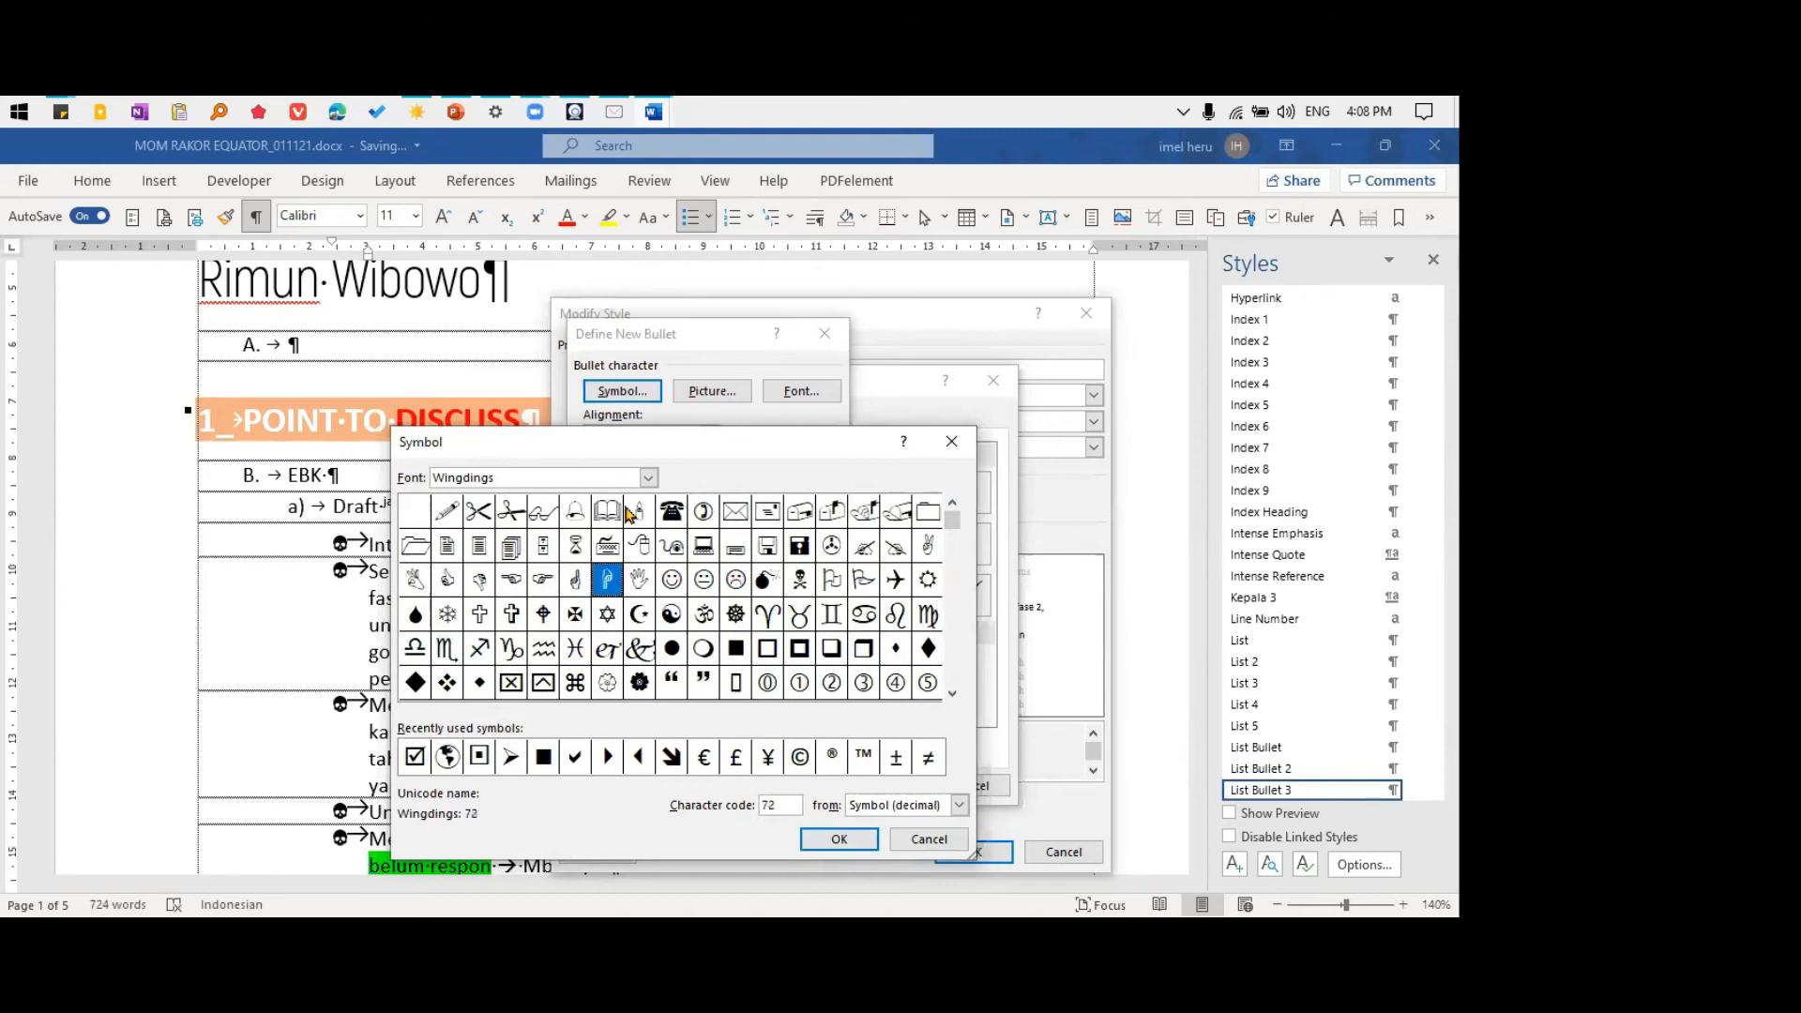
left_click(649, 479)
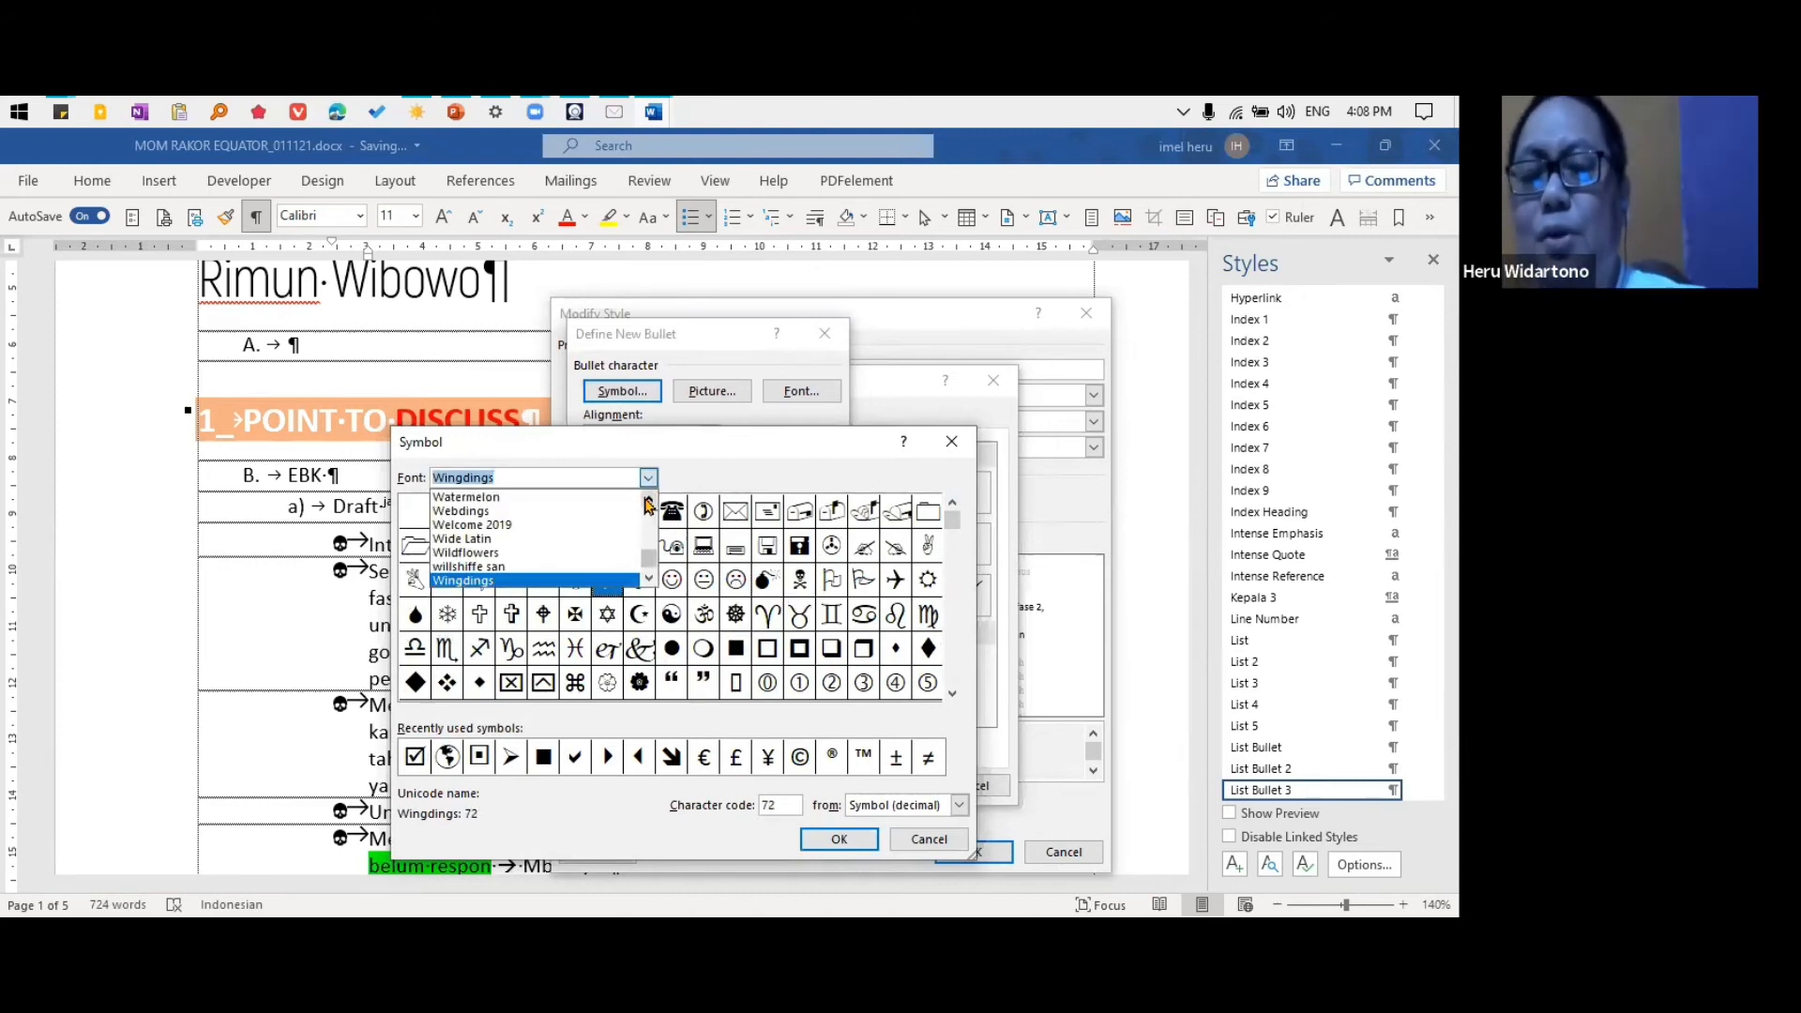
left_click(649, 578)
left_click(650, 578)
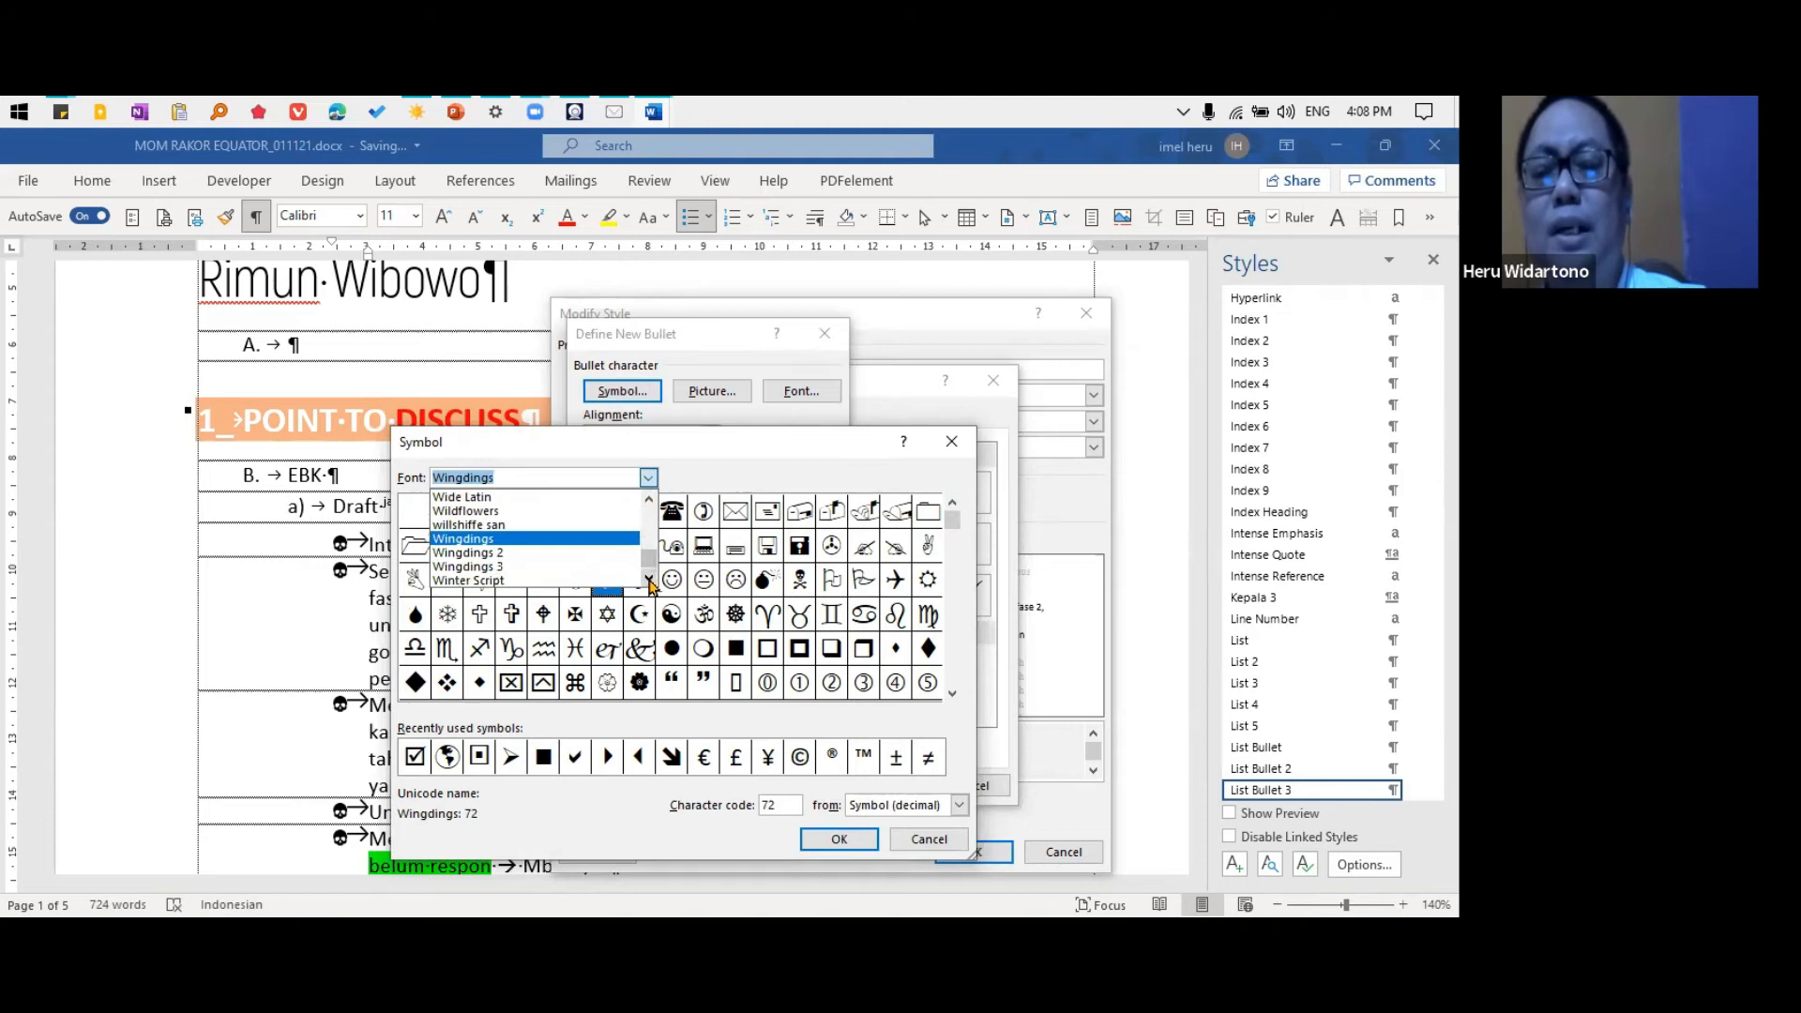
left_click(524, 553)
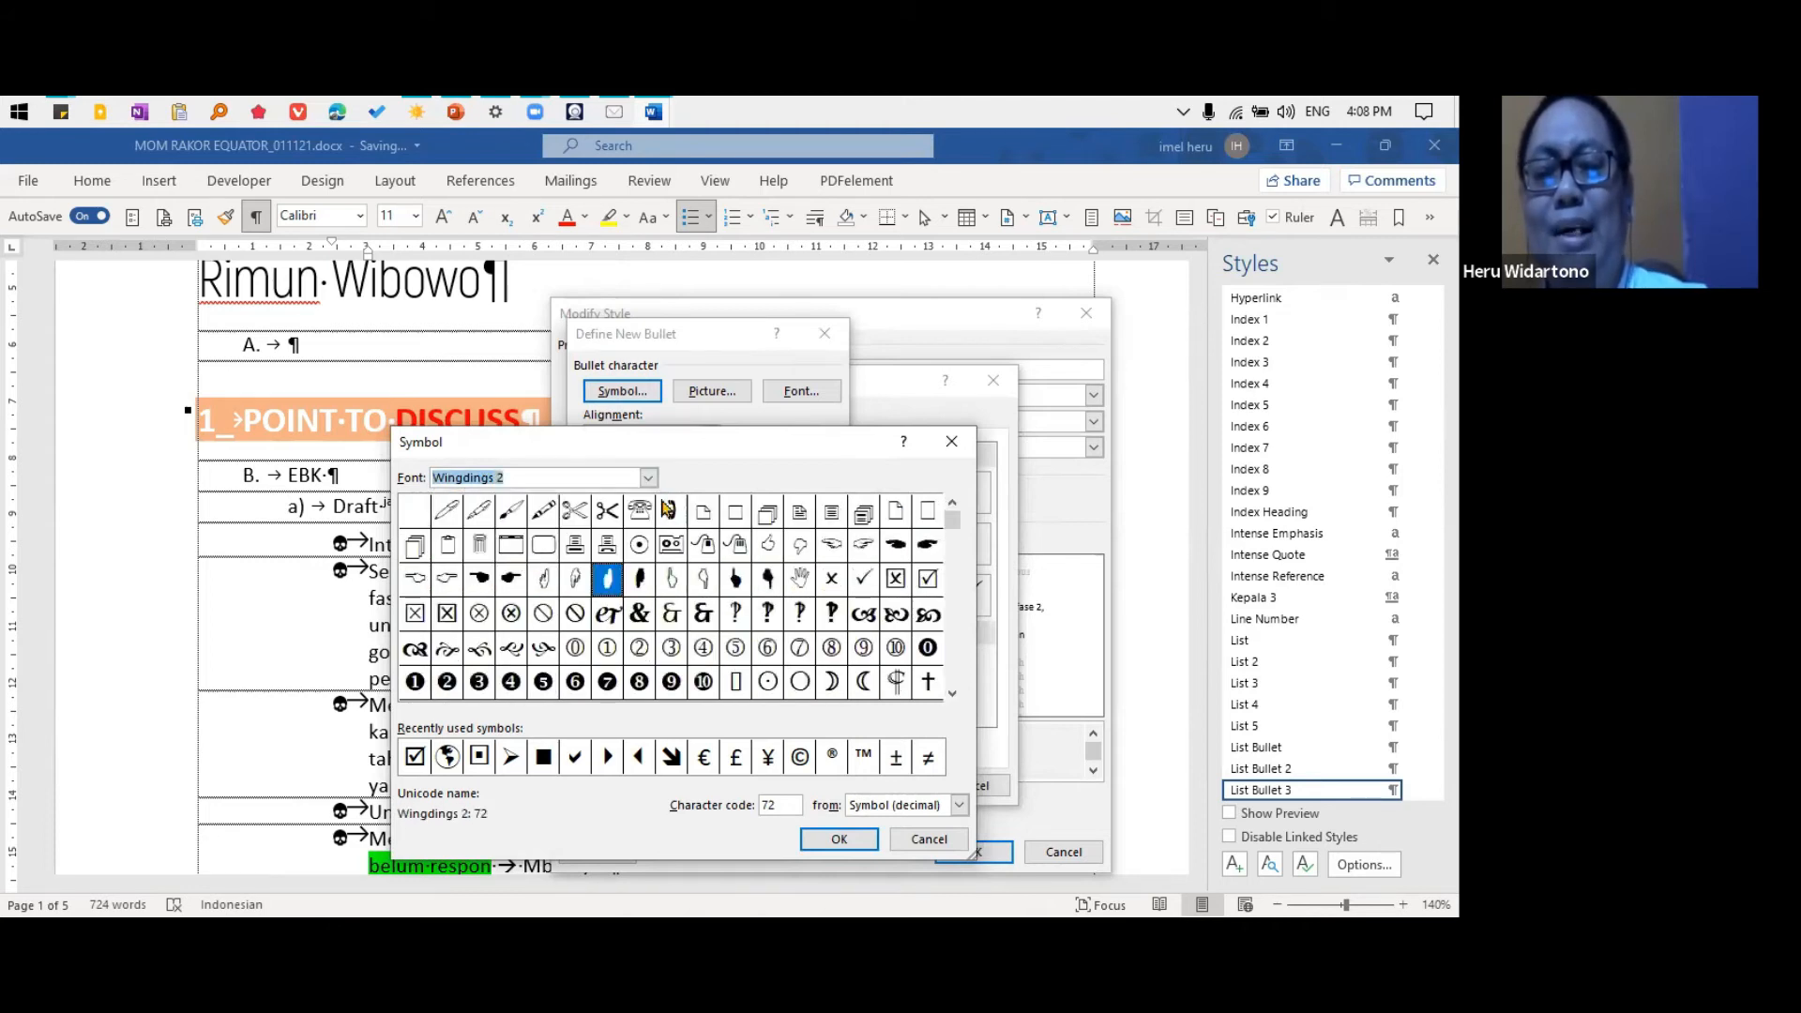
Define a new bullet using the solid right-pointing triangle, character code 117, from the Wingdings 3 font
left_click(648, 478)
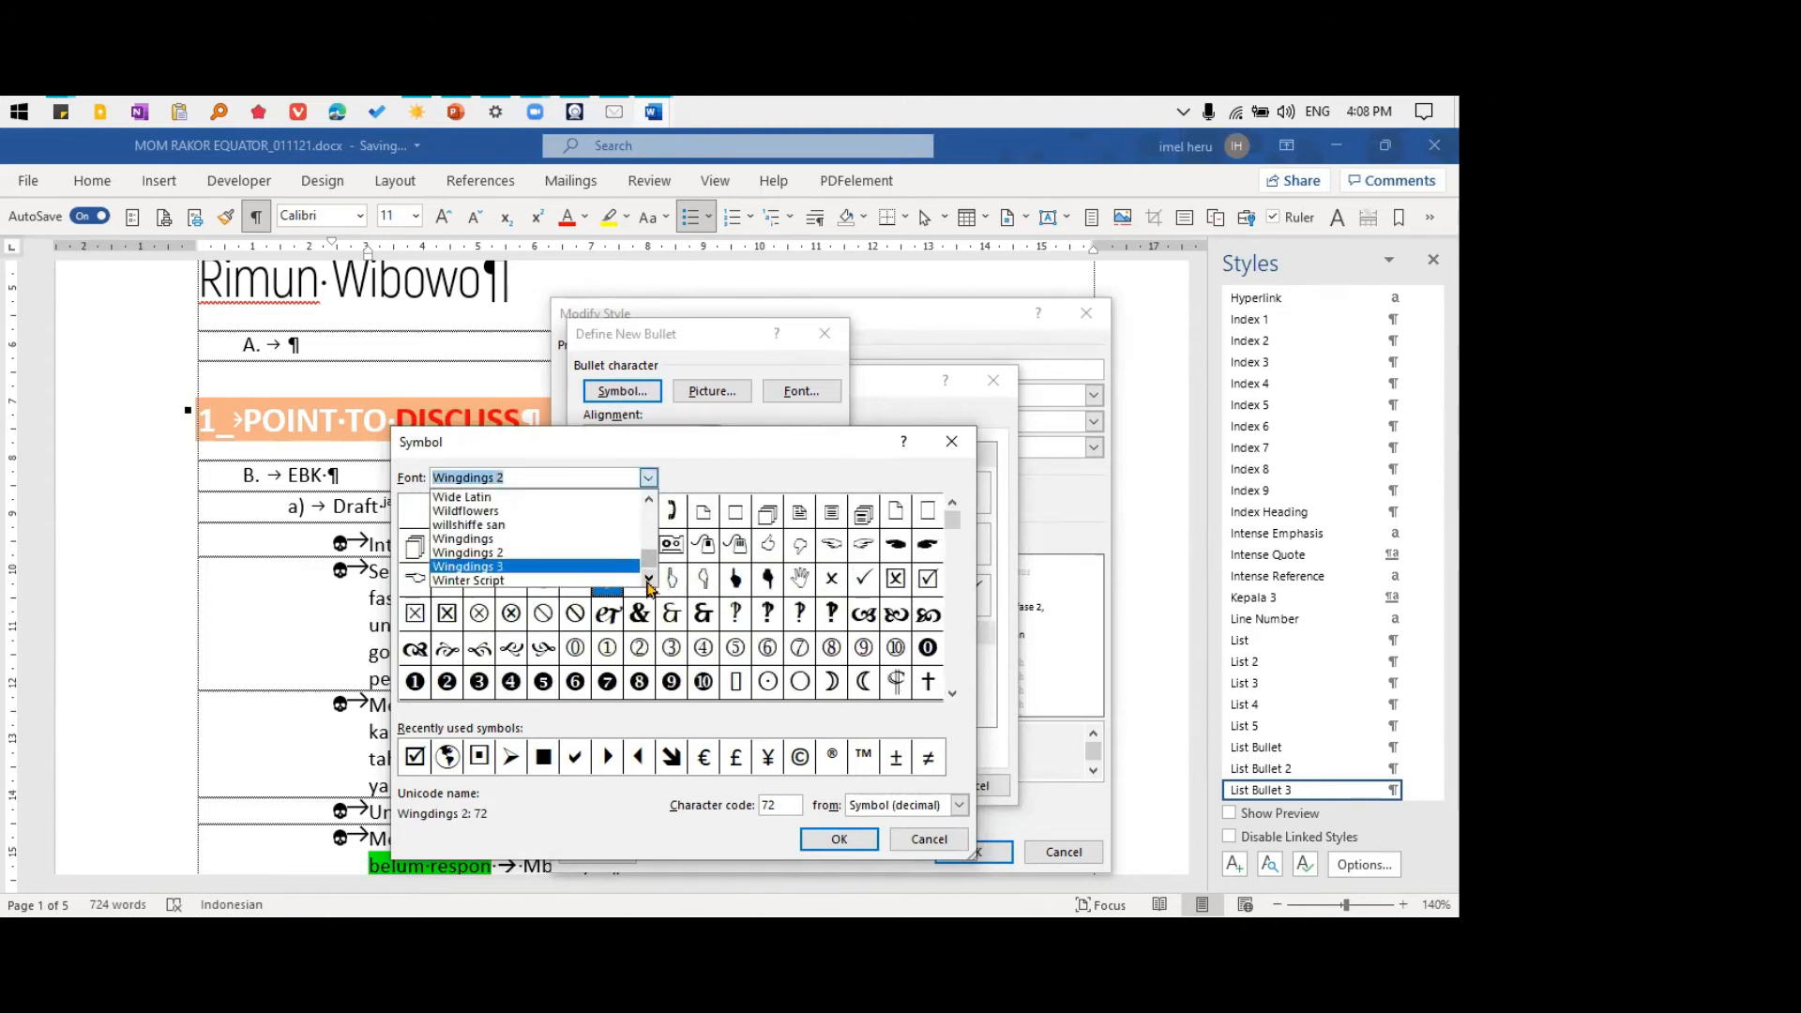
left_click(649, 580)
left_click(649, 580)
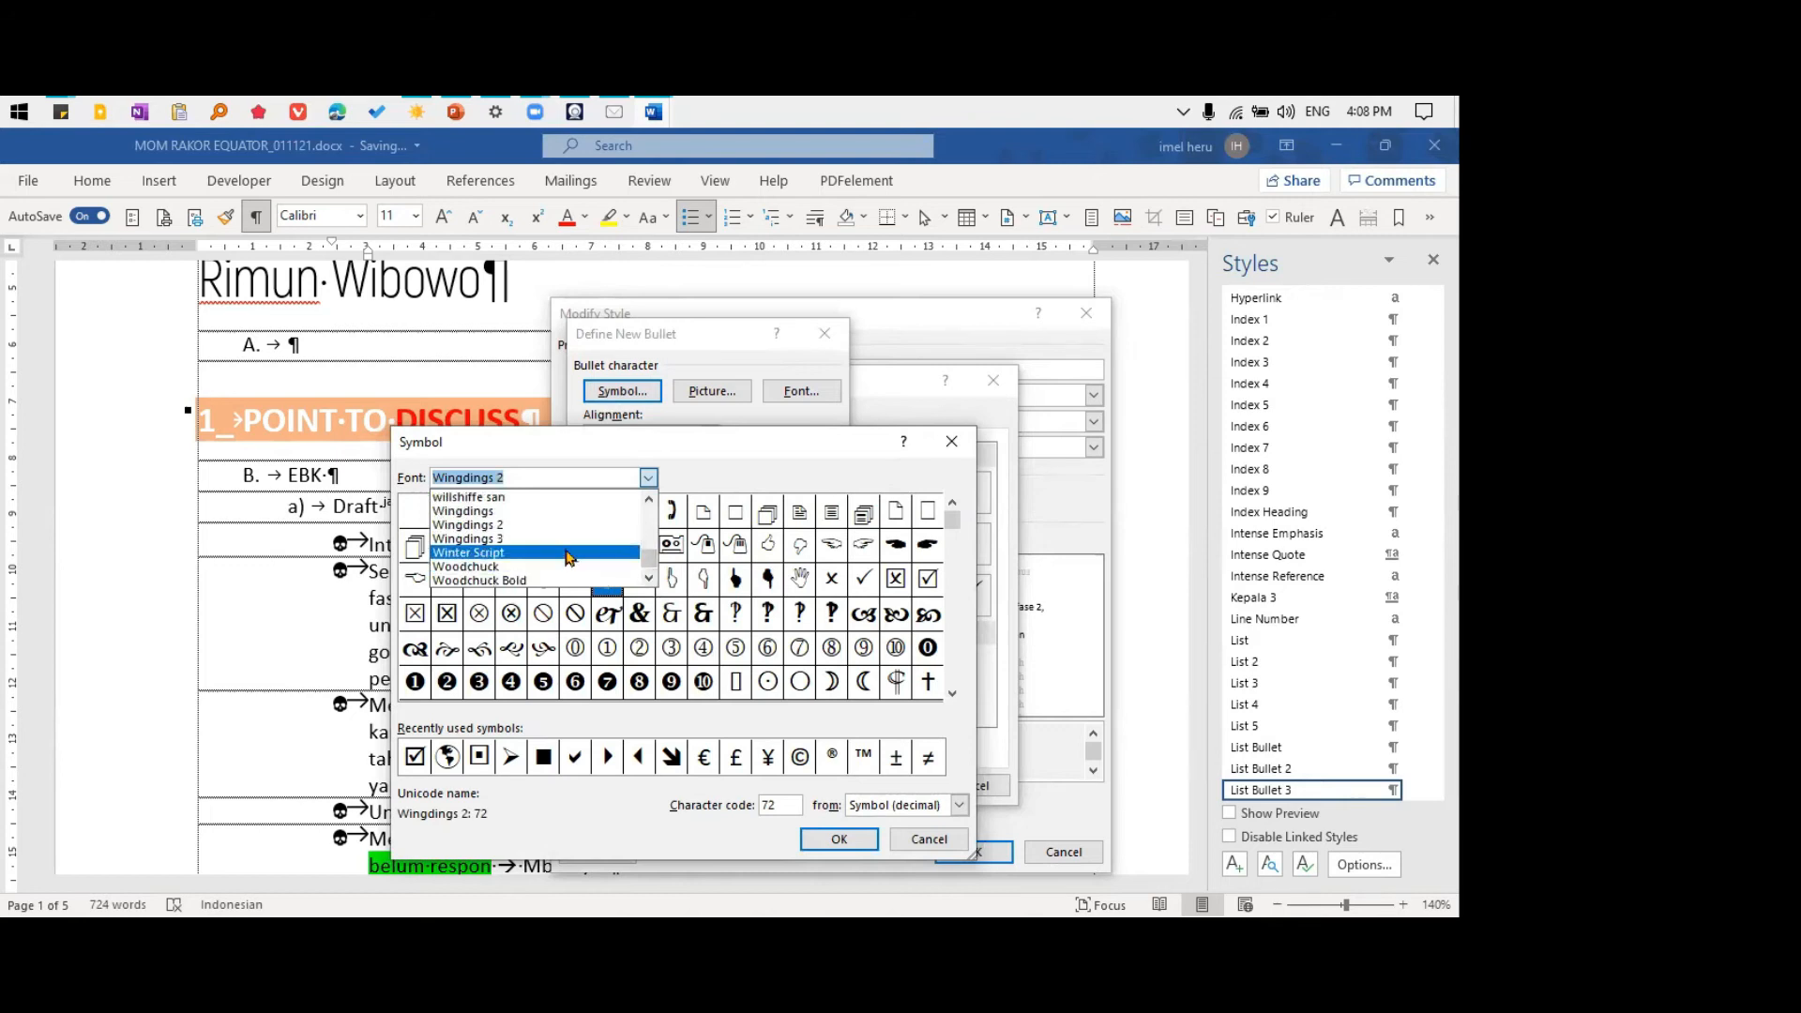
left_click(569, 549)
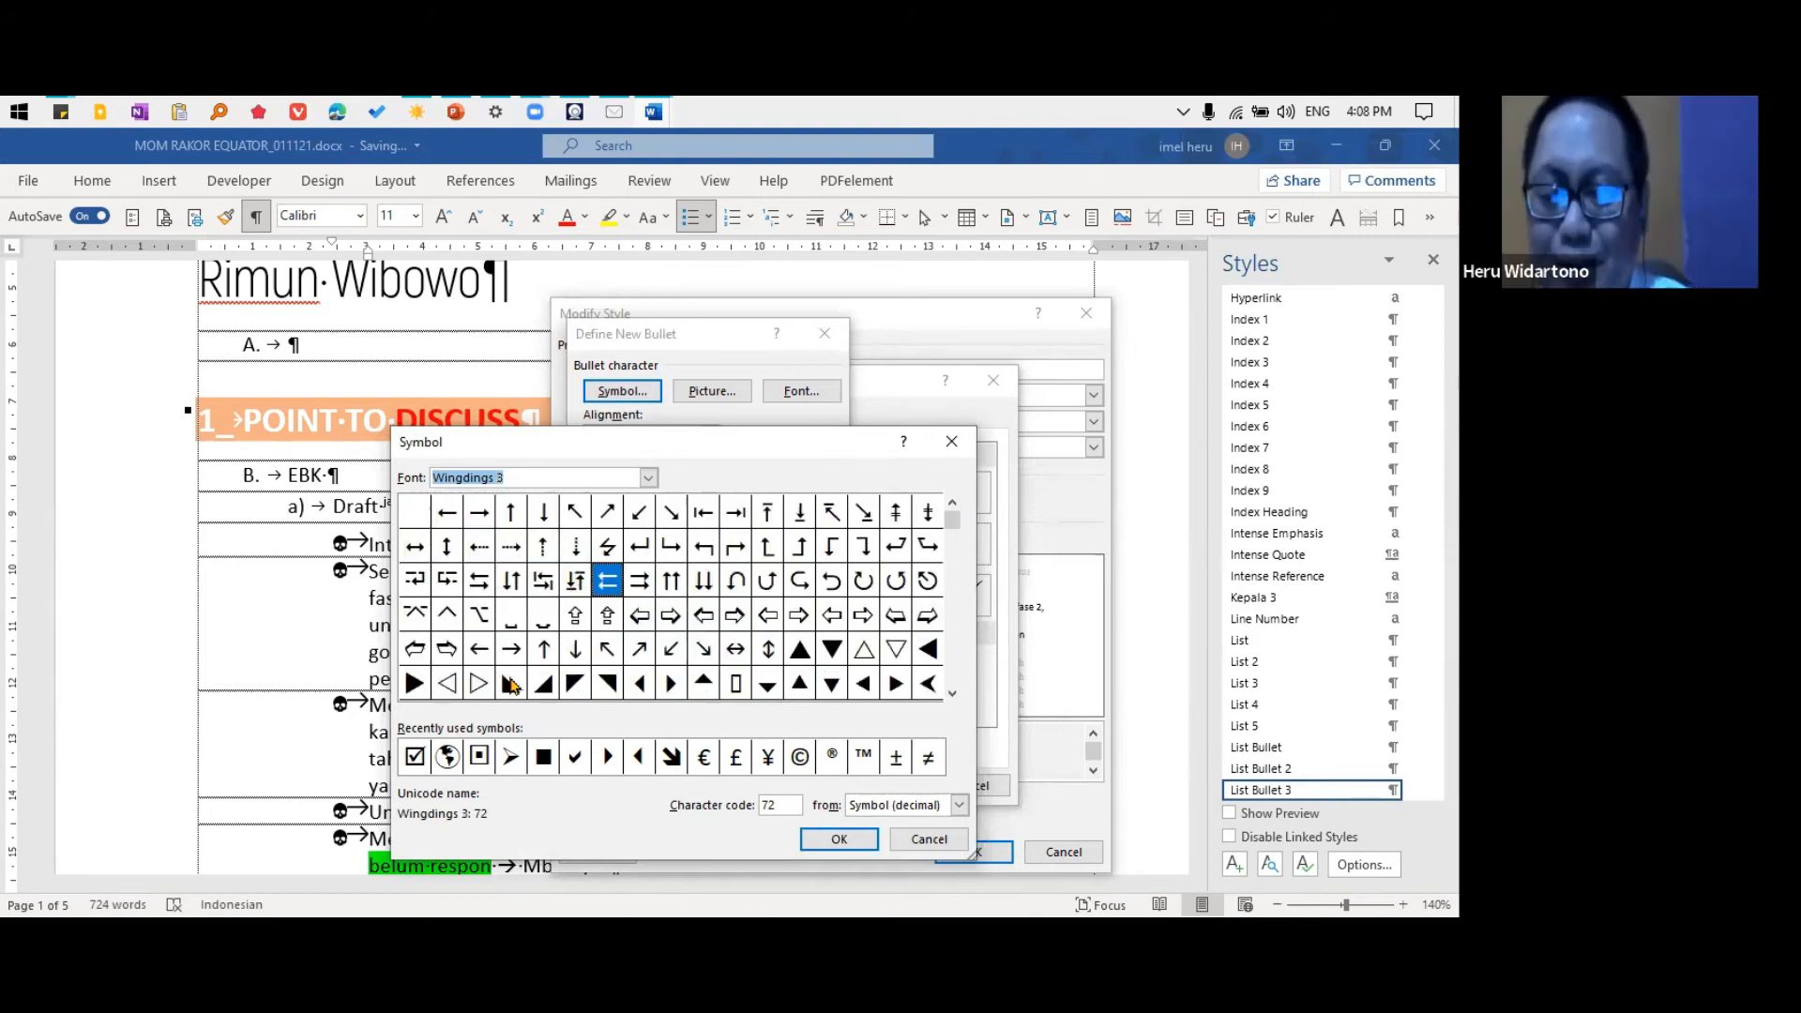
left_click(419, 688)
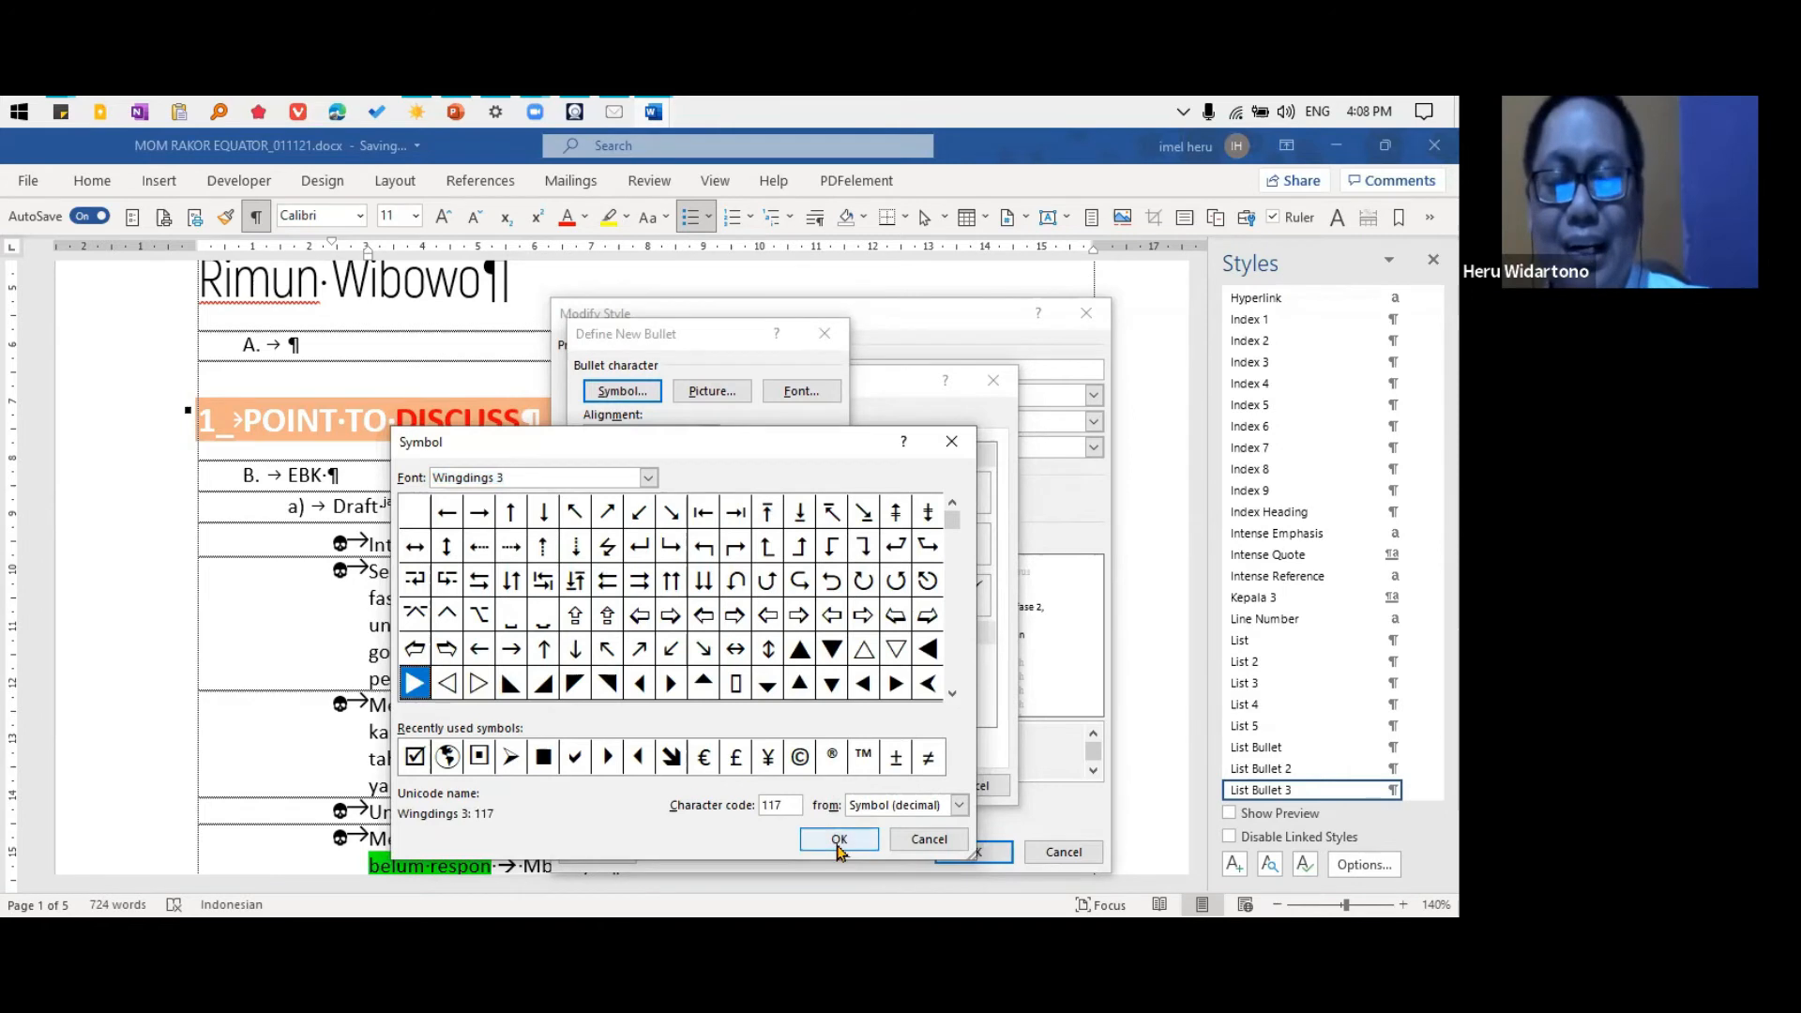
left_click(830, 838)
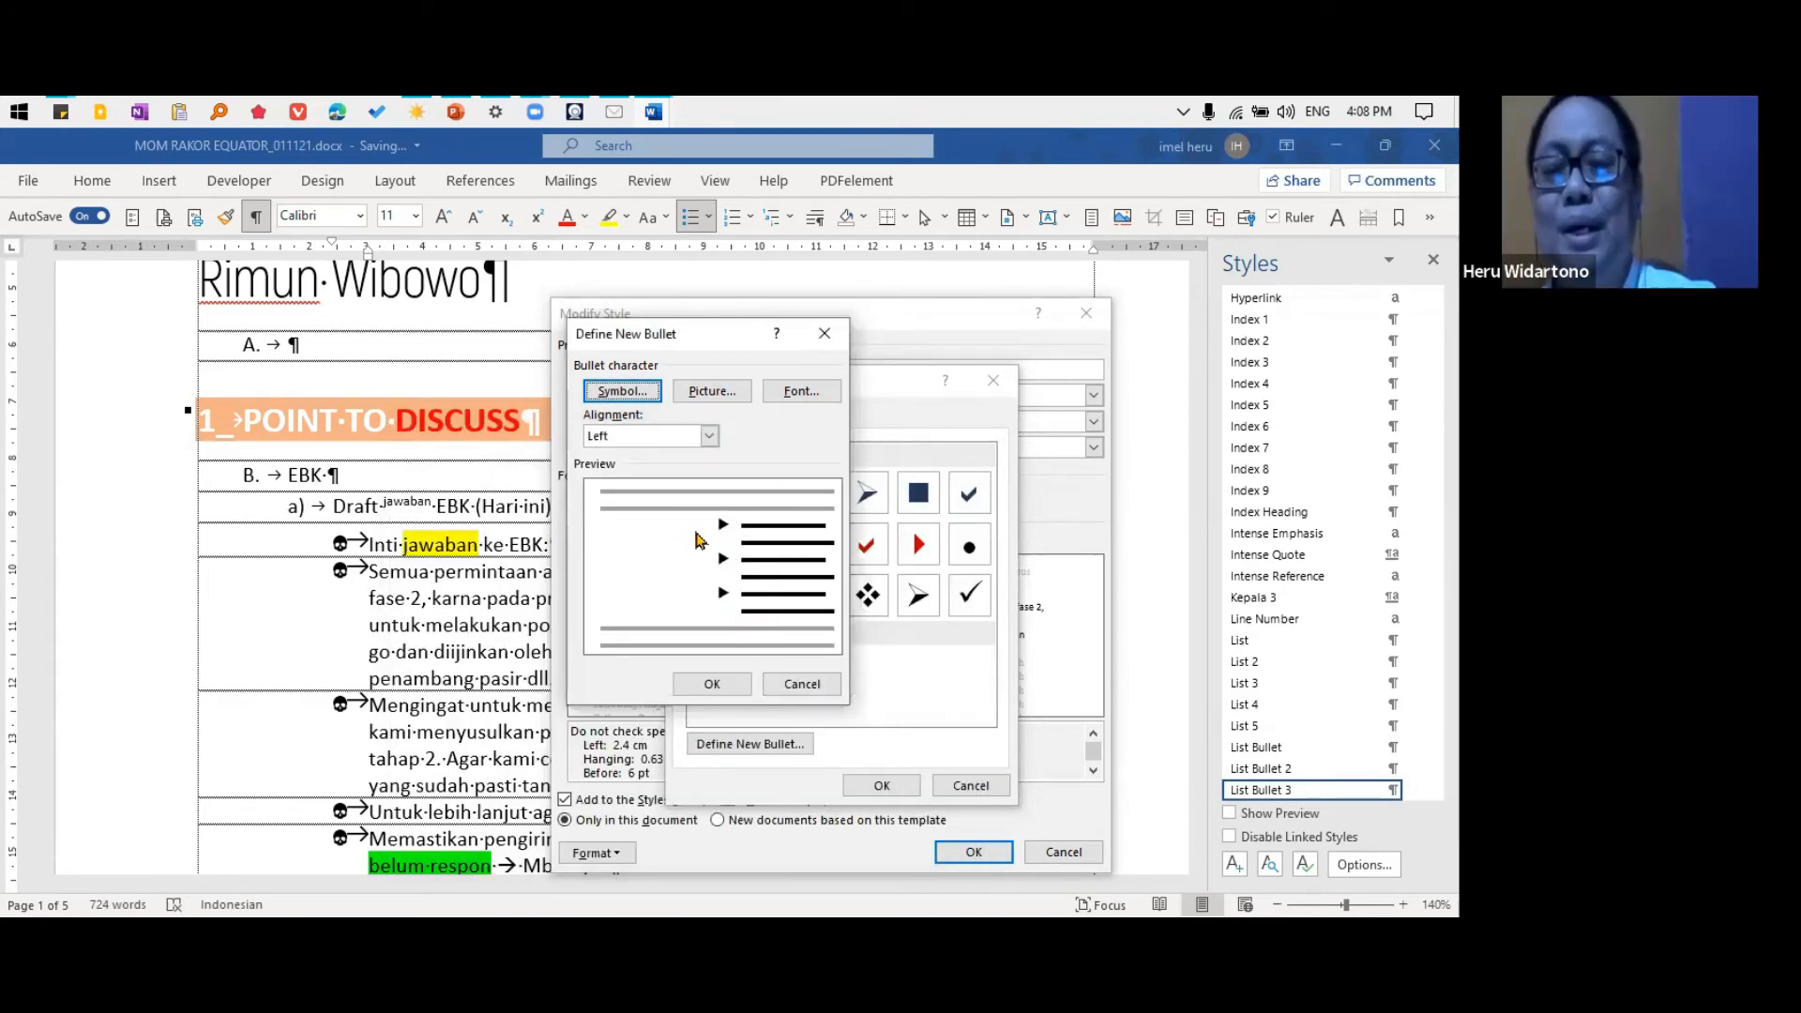
left_click(712, 684)
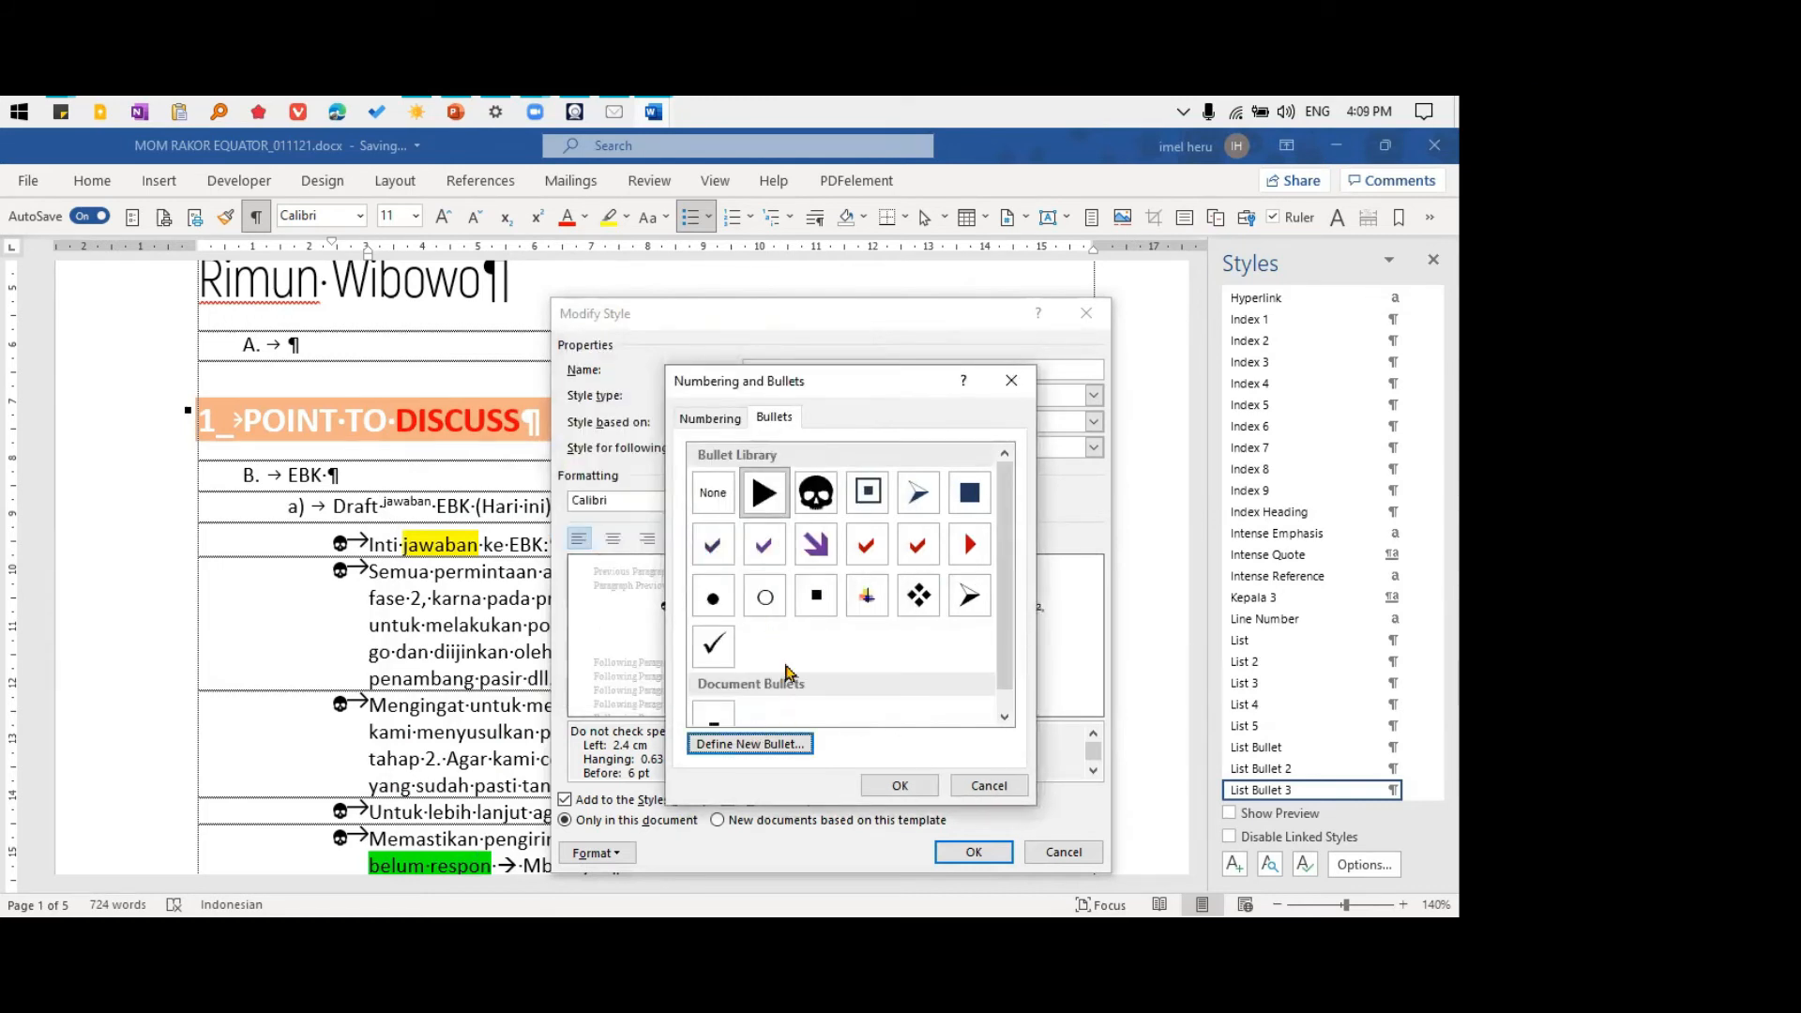
Start another new bullet definition and set its character to the recently used Wingdings 3 solid triangle
left_click(767, 741)
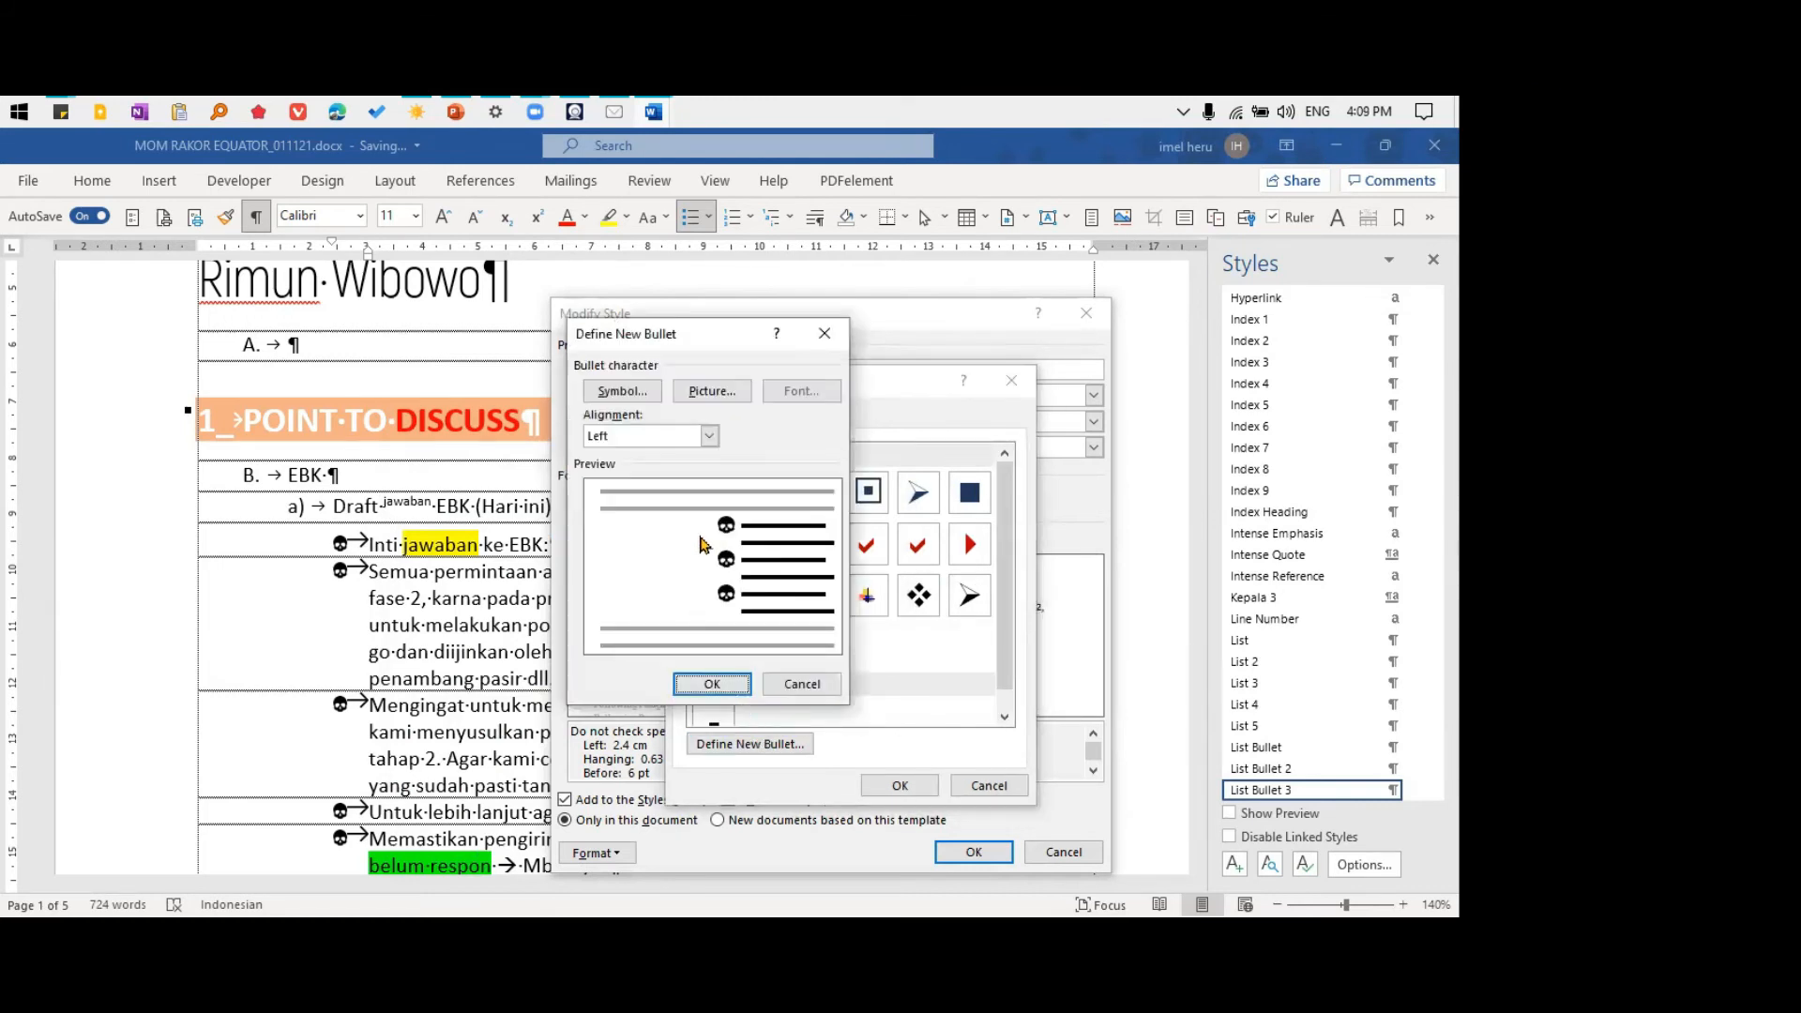
left_click(642, 404)
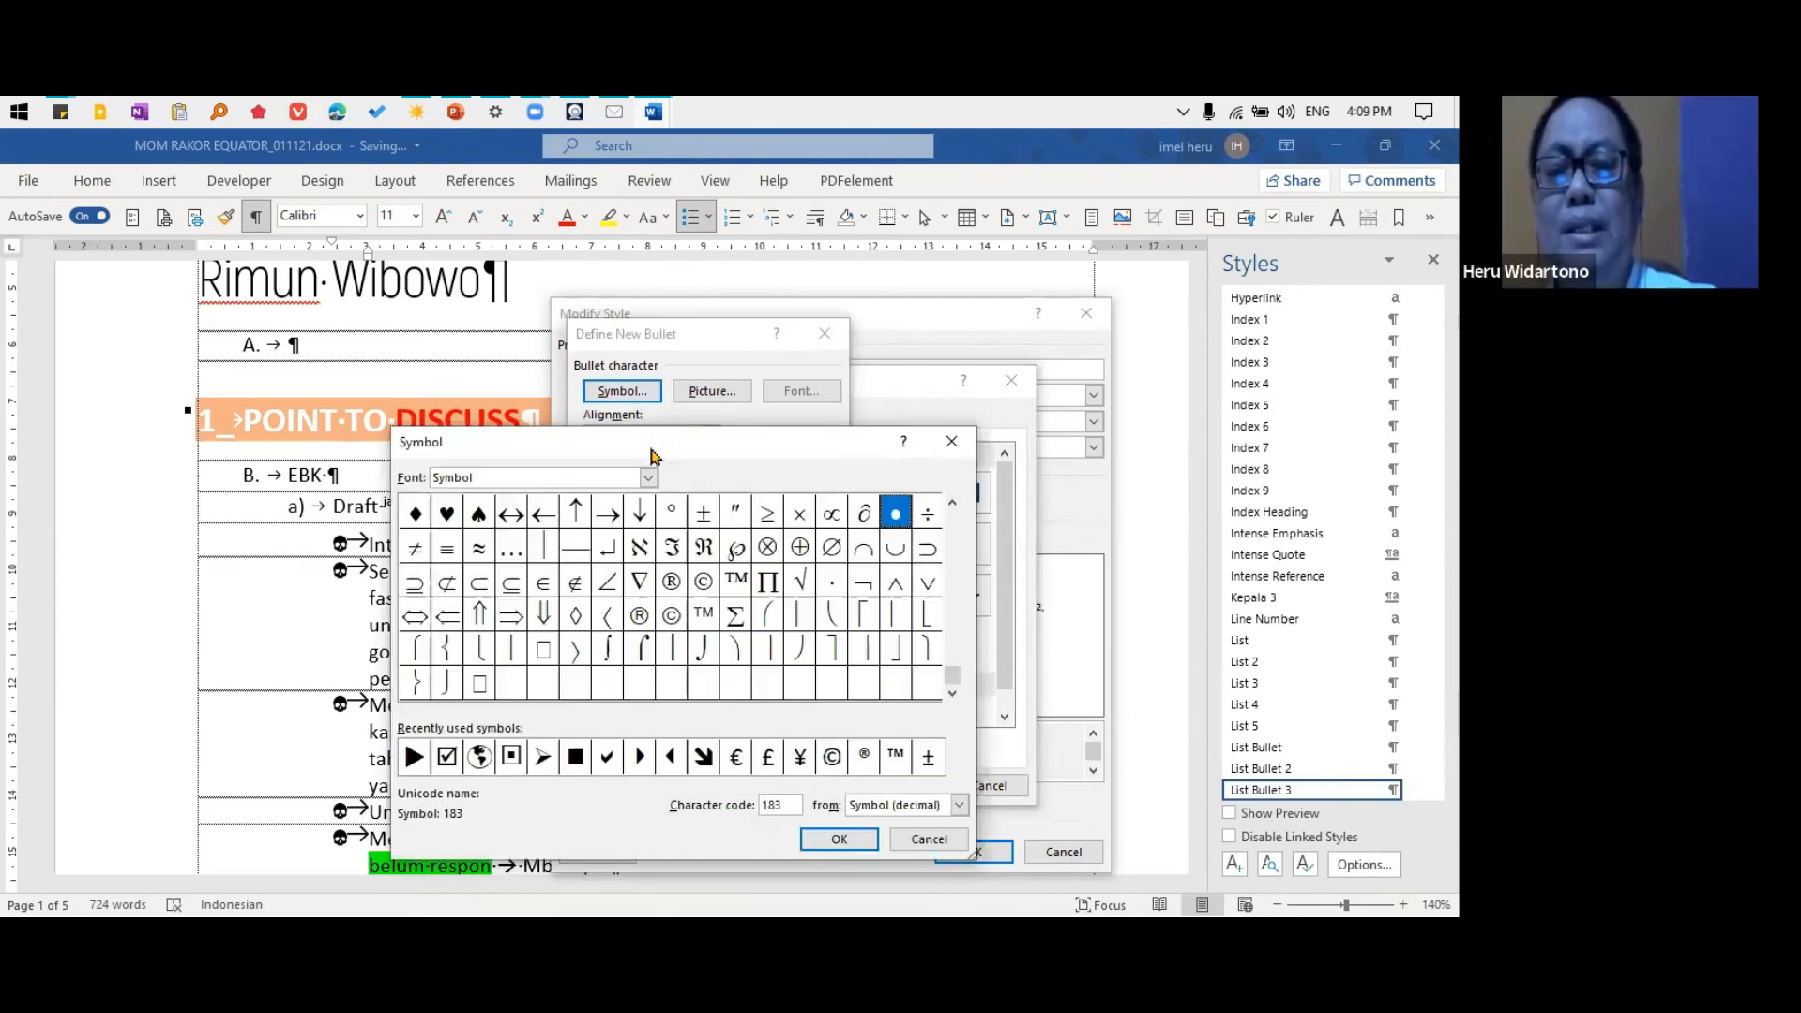
left_click(414, 756)
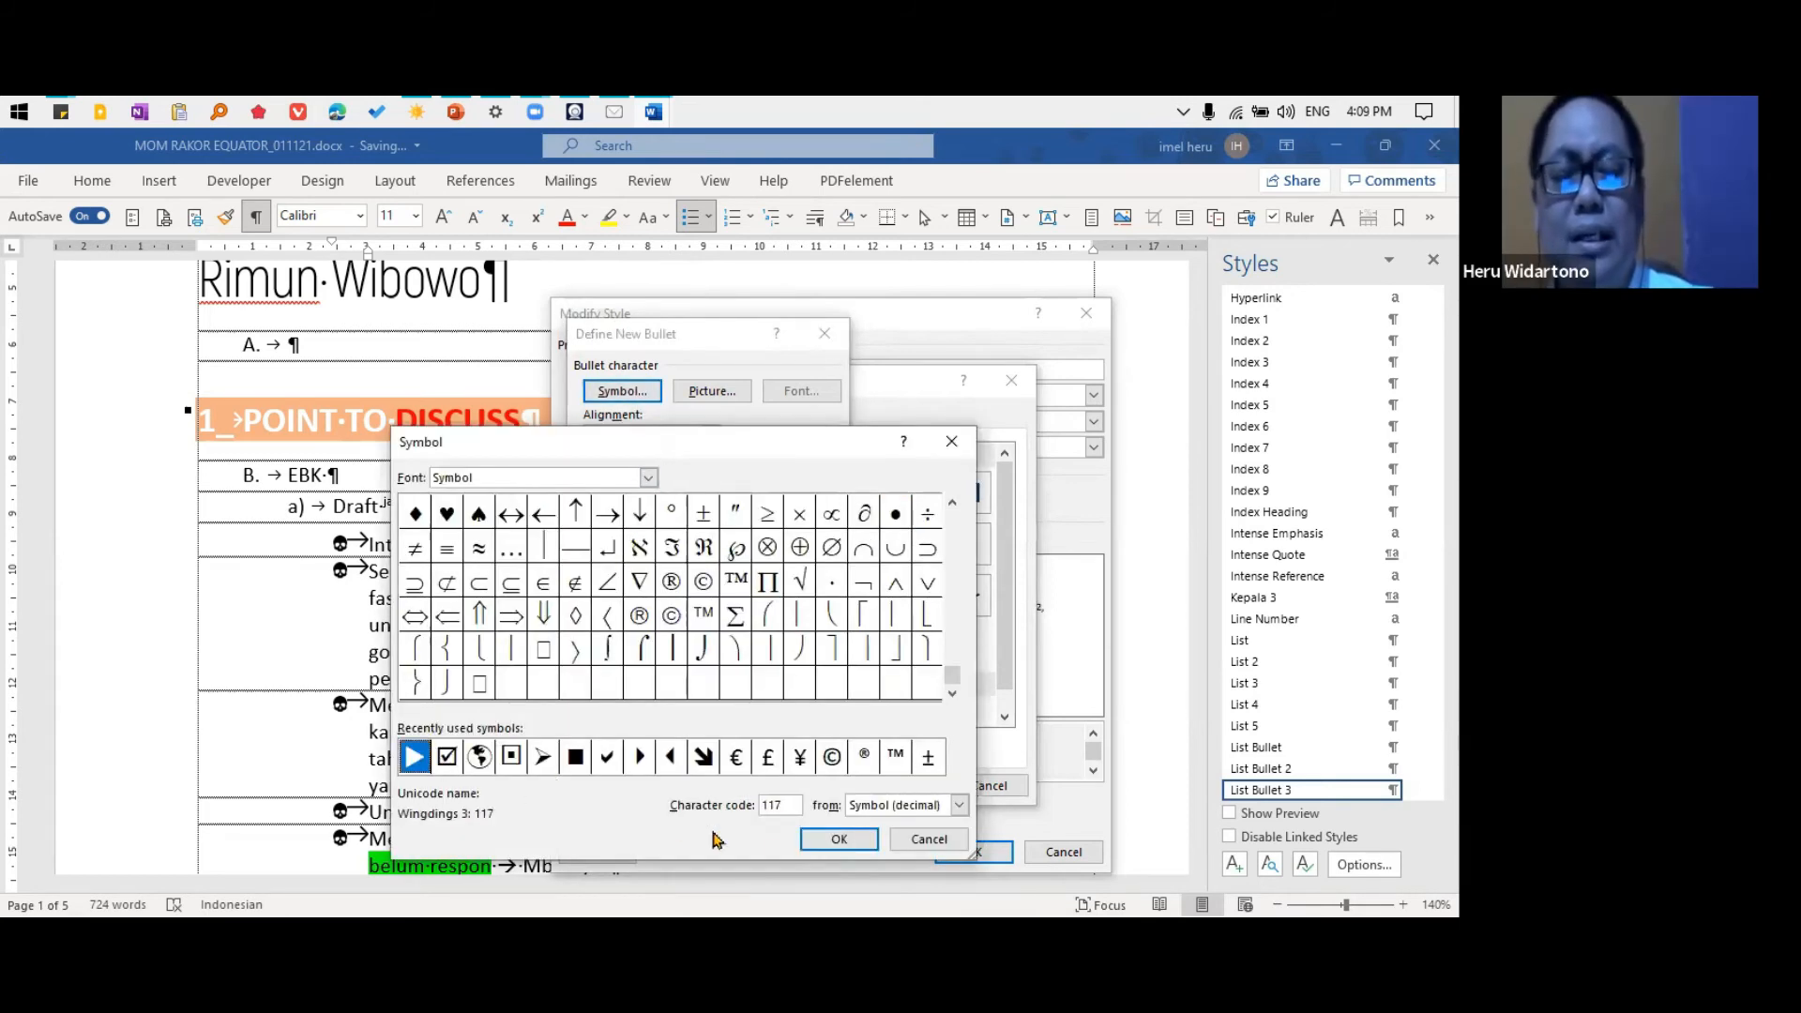
left_click(839, 839)
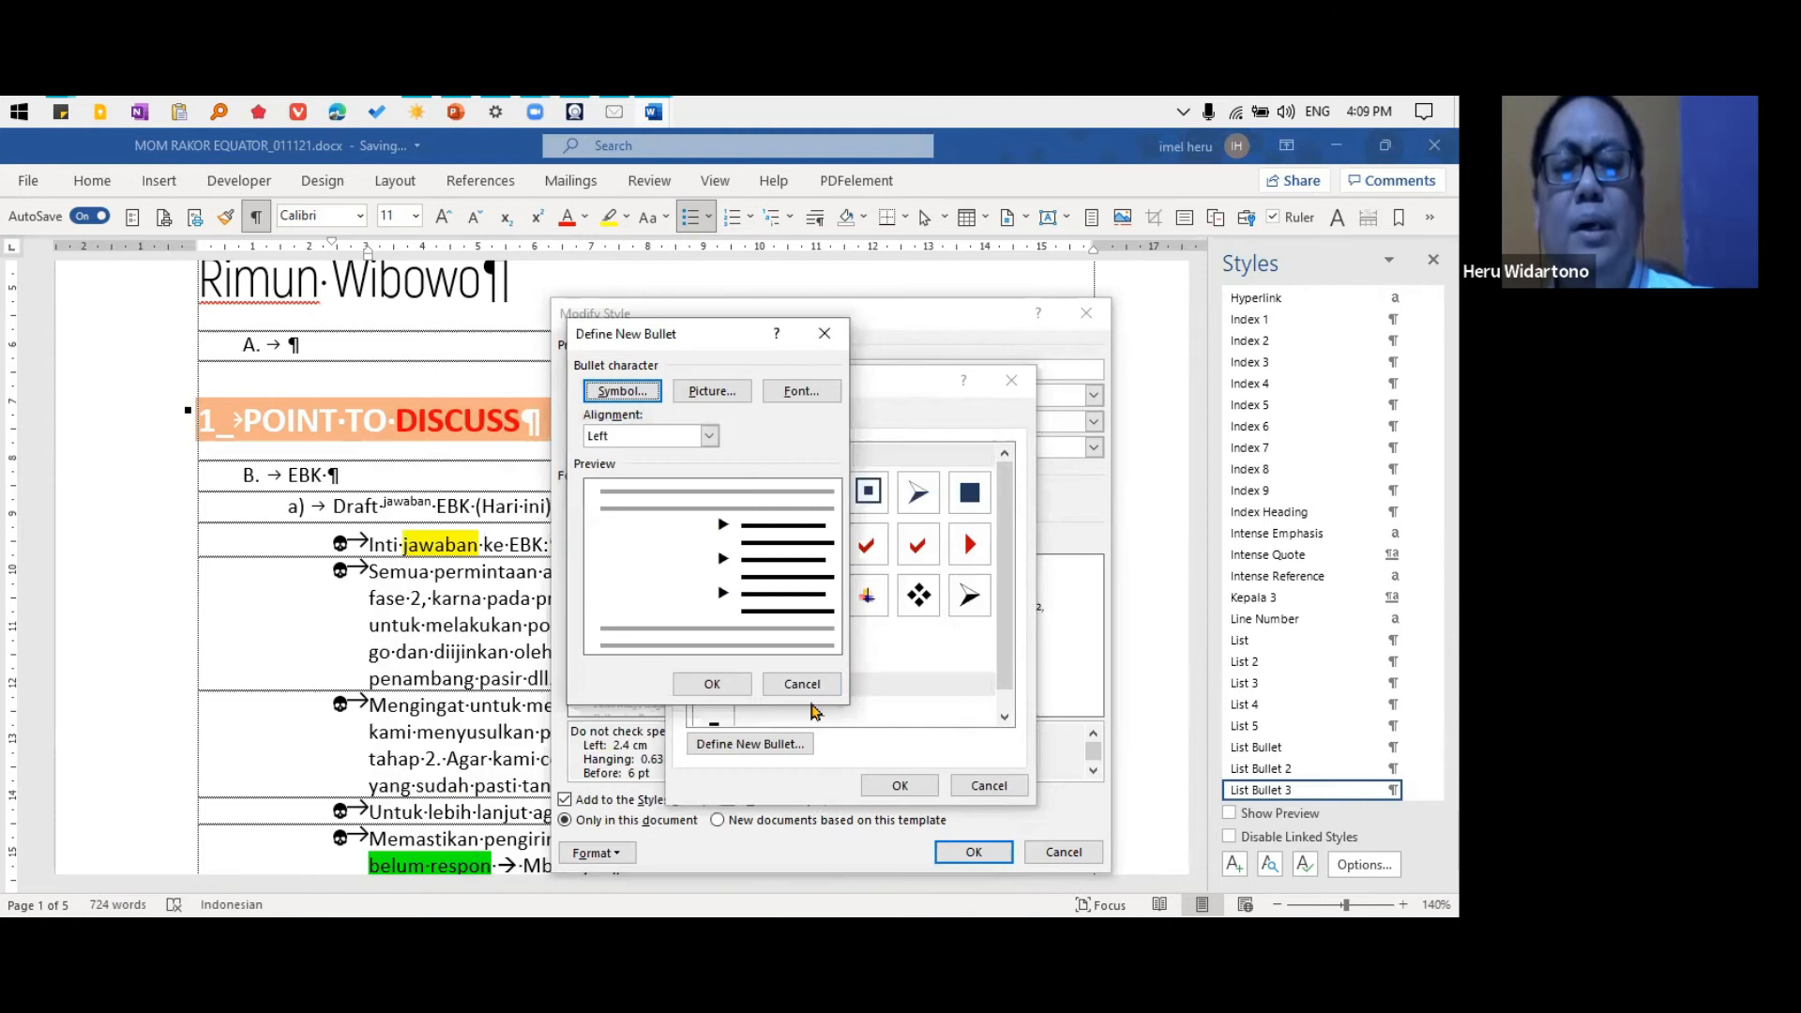
Set the triangle bullet's font color to the standard dark red
left_click(797, 392)
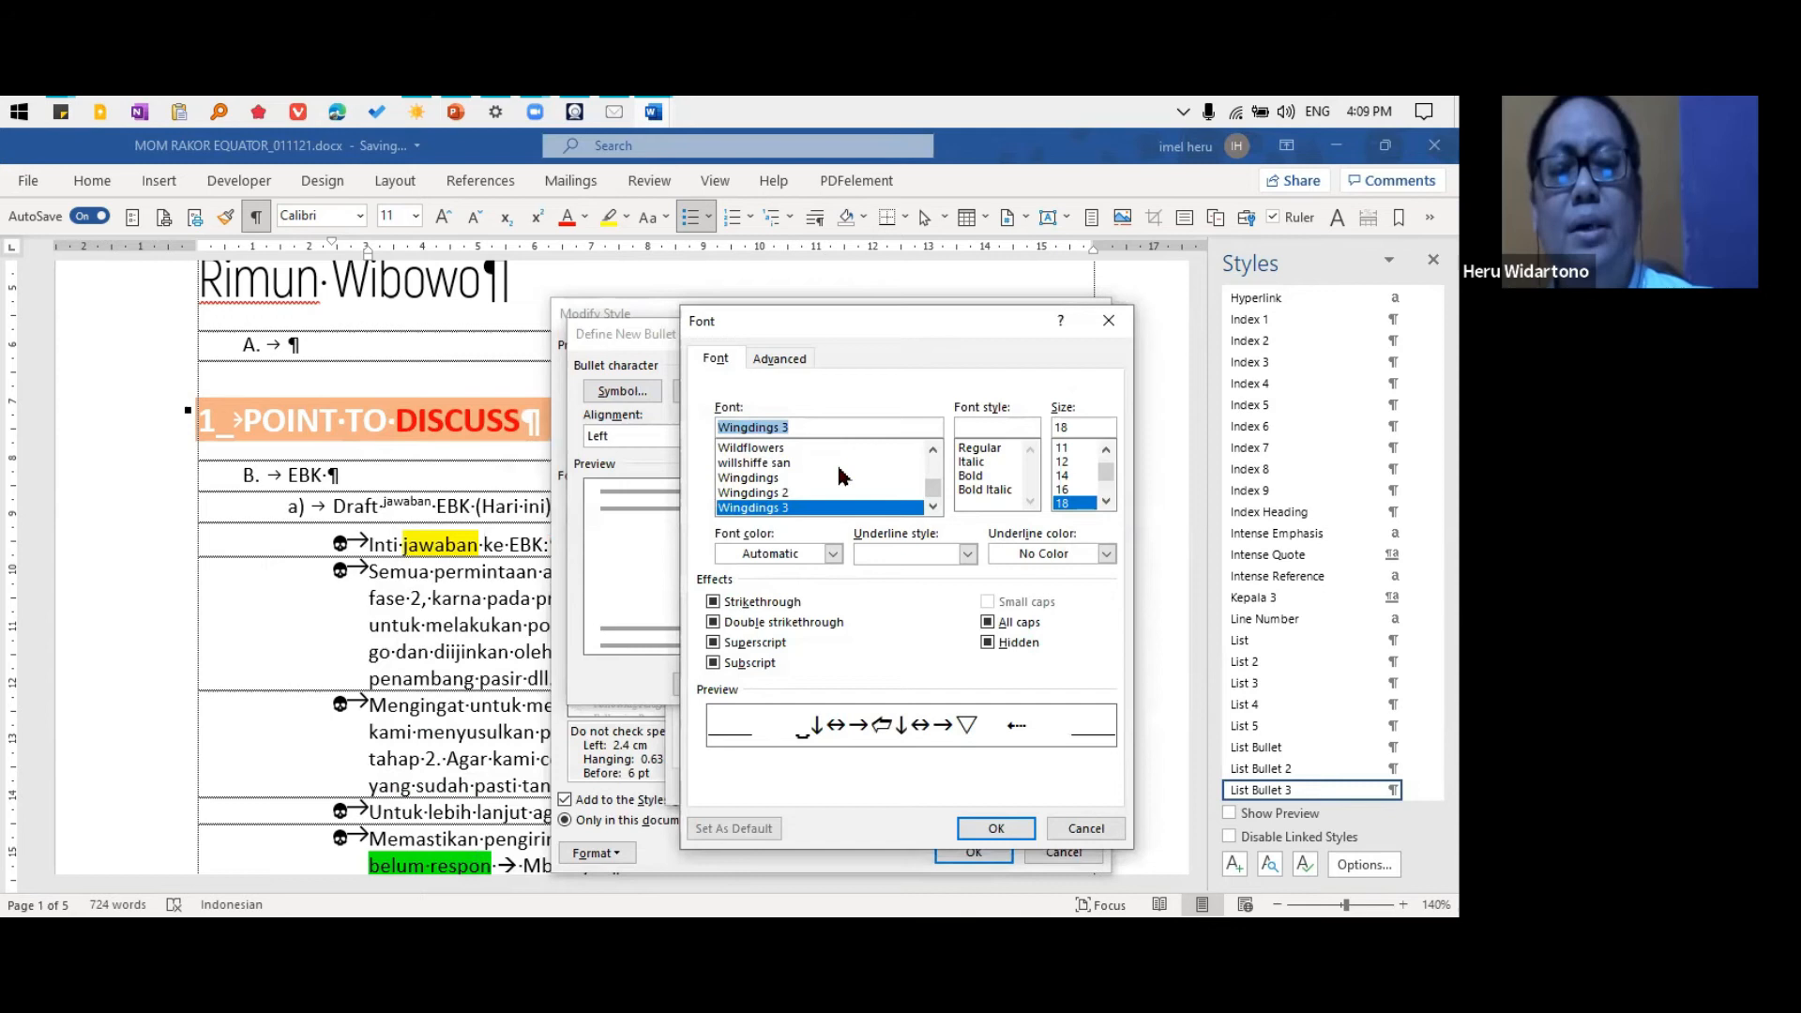
left_click(786, 553)
left_click(727, 786)
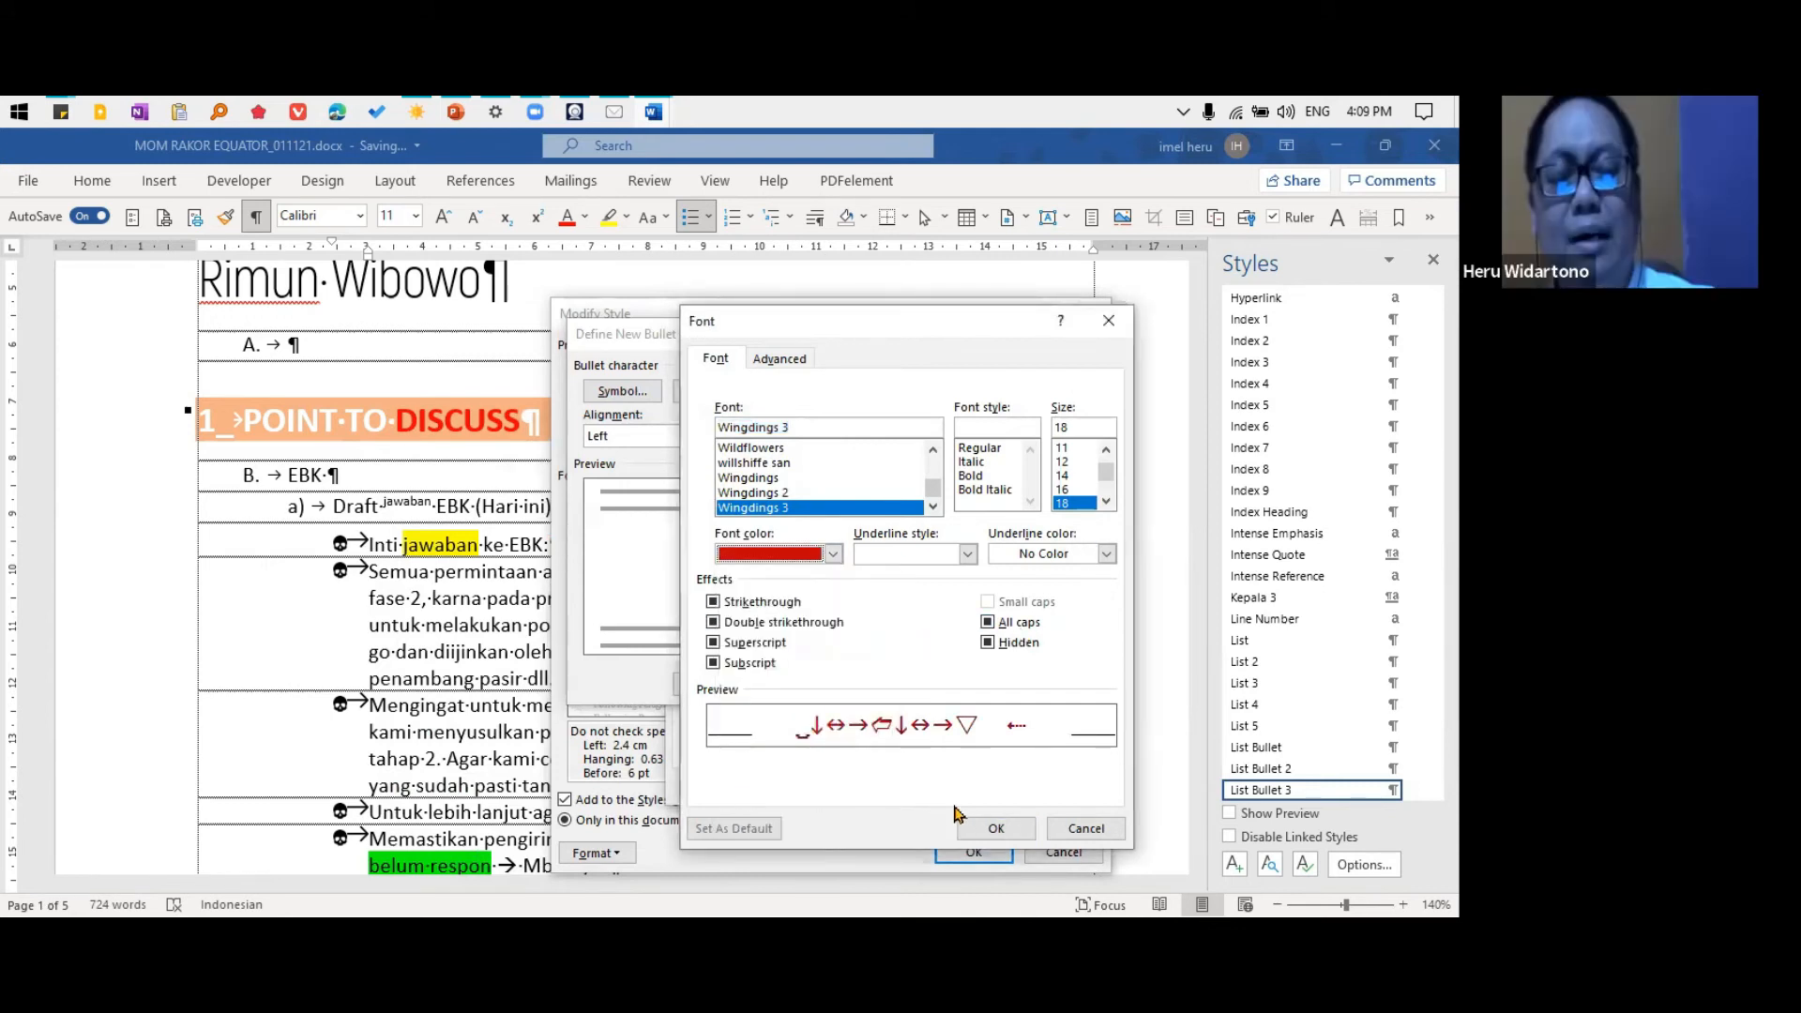
left_click(996, 828)
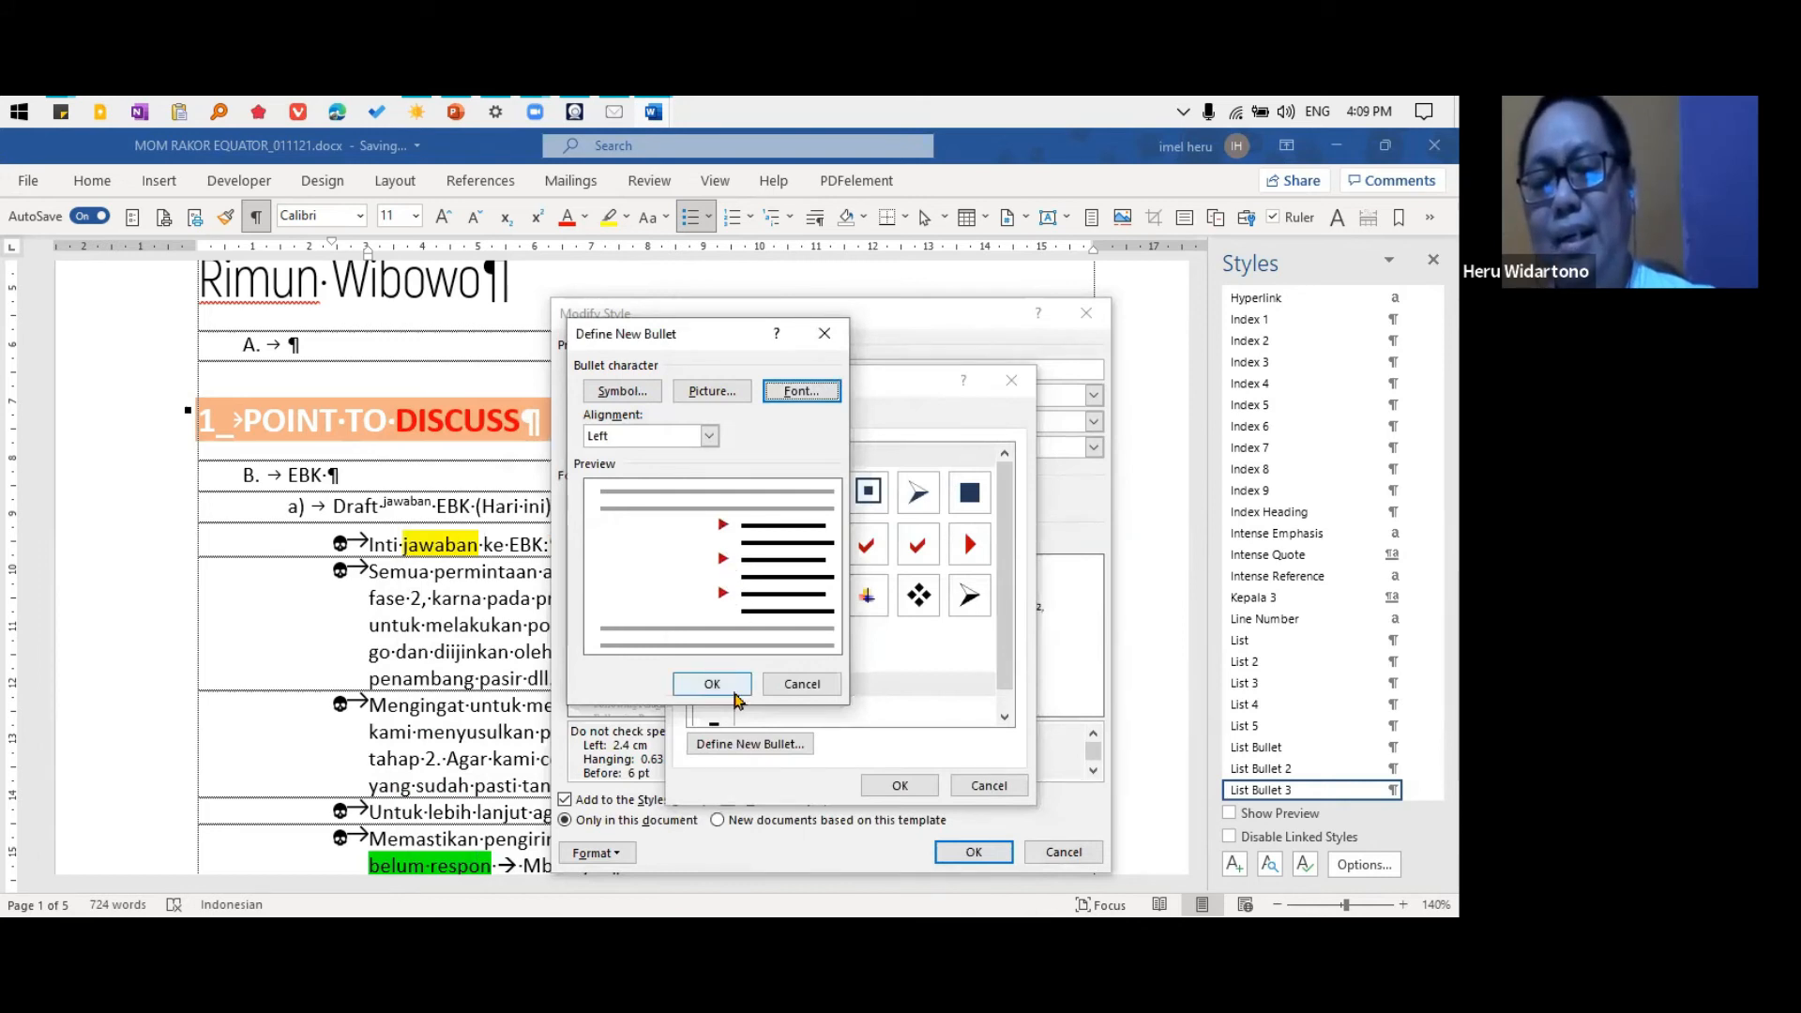
Change the bullet symbol to the telephone, character code 40, from the Wingdings font
left_click(622, 392)
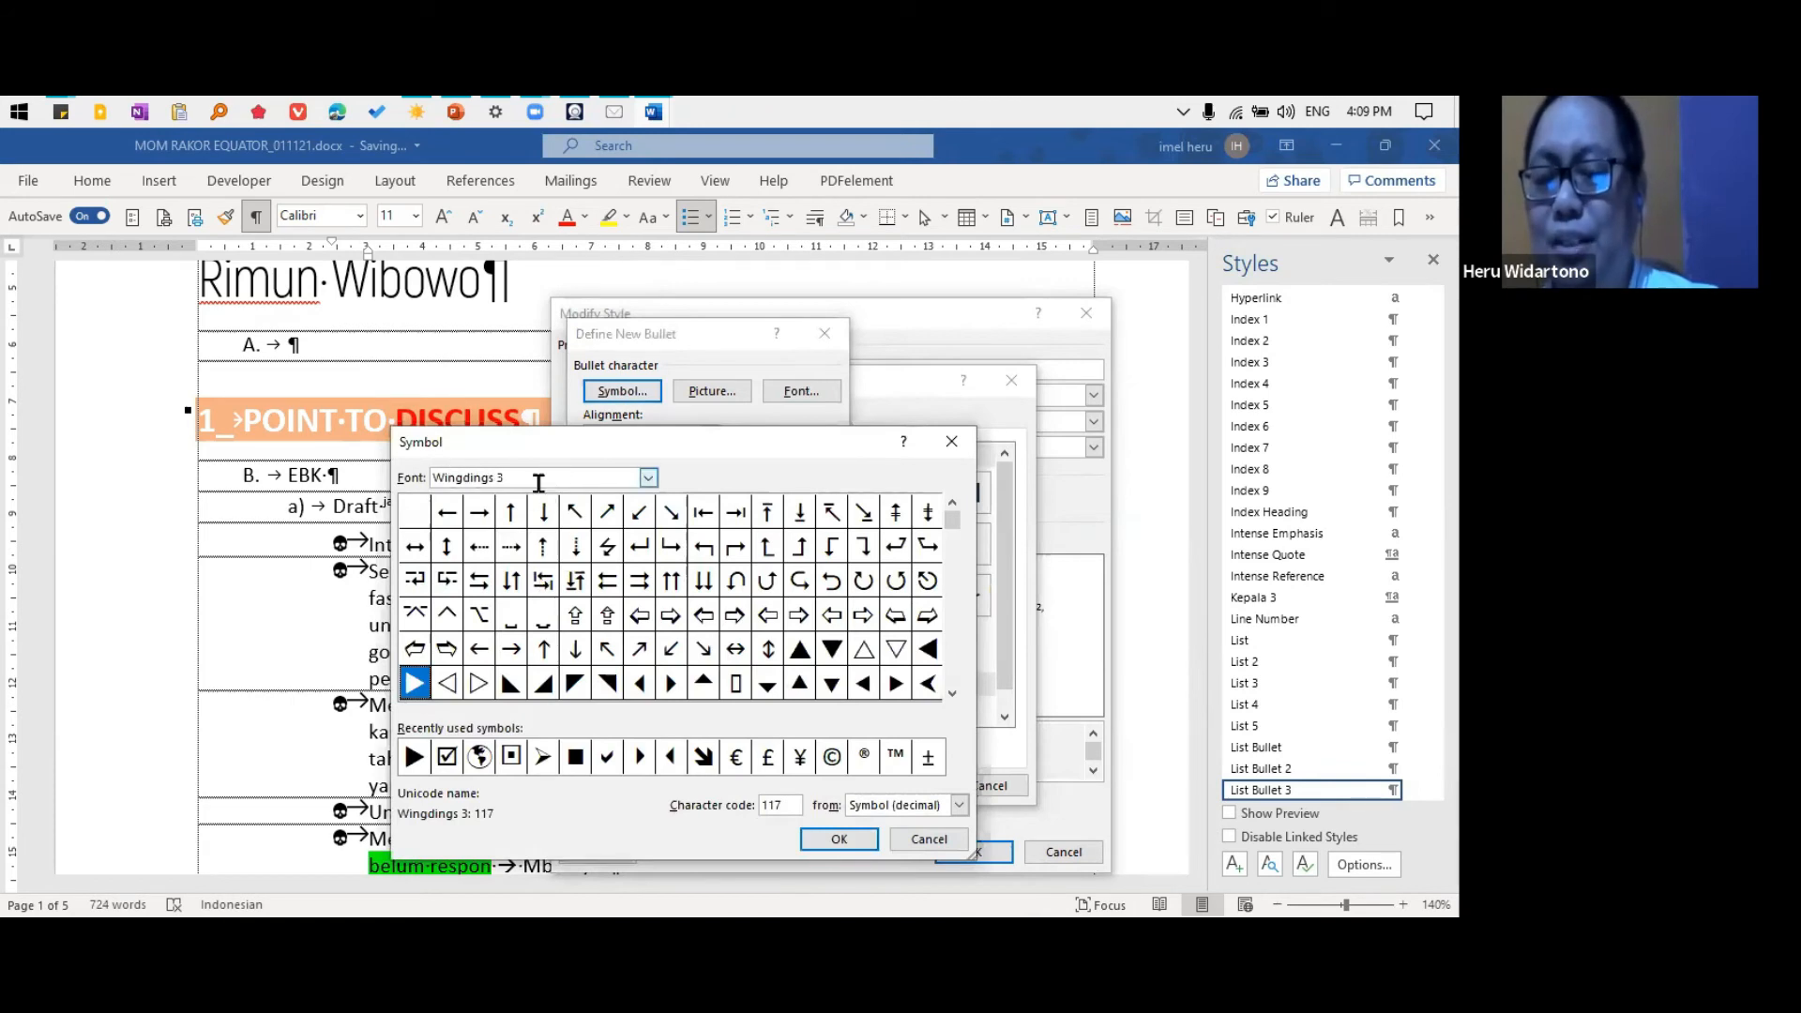
left_click(649, 479)
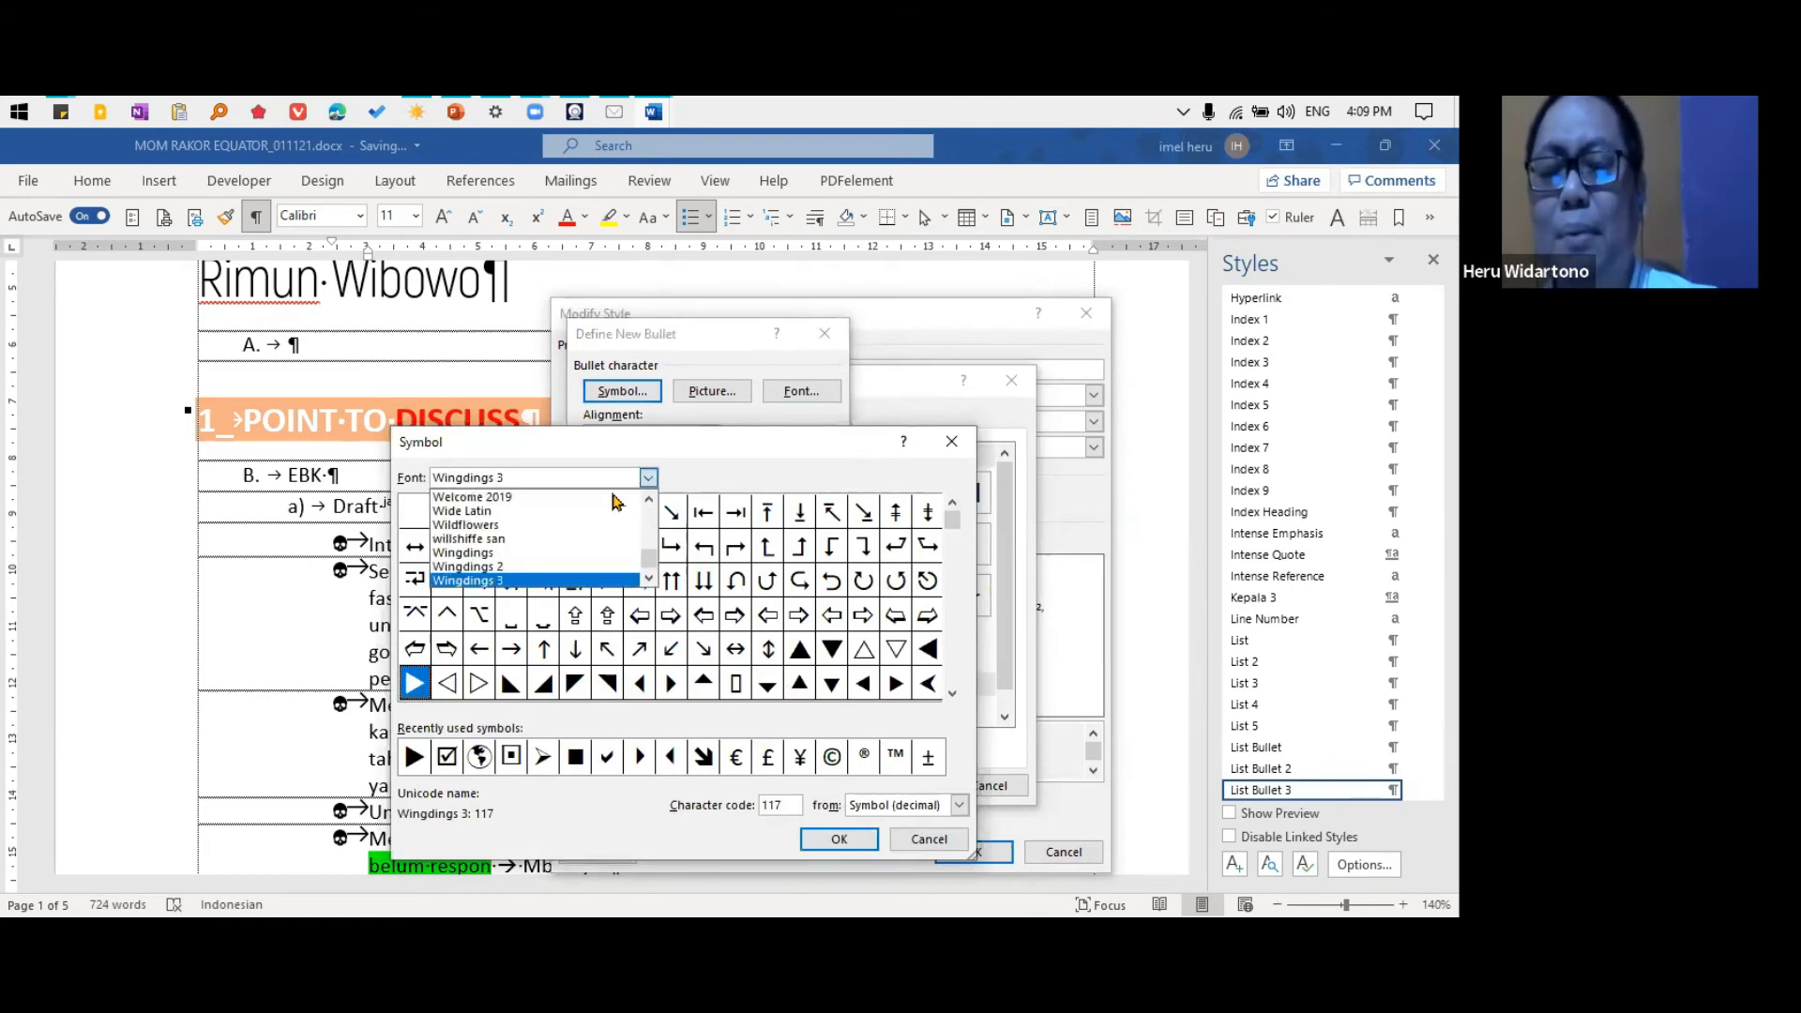
left_click(543, 534)
left_click(672, 512)
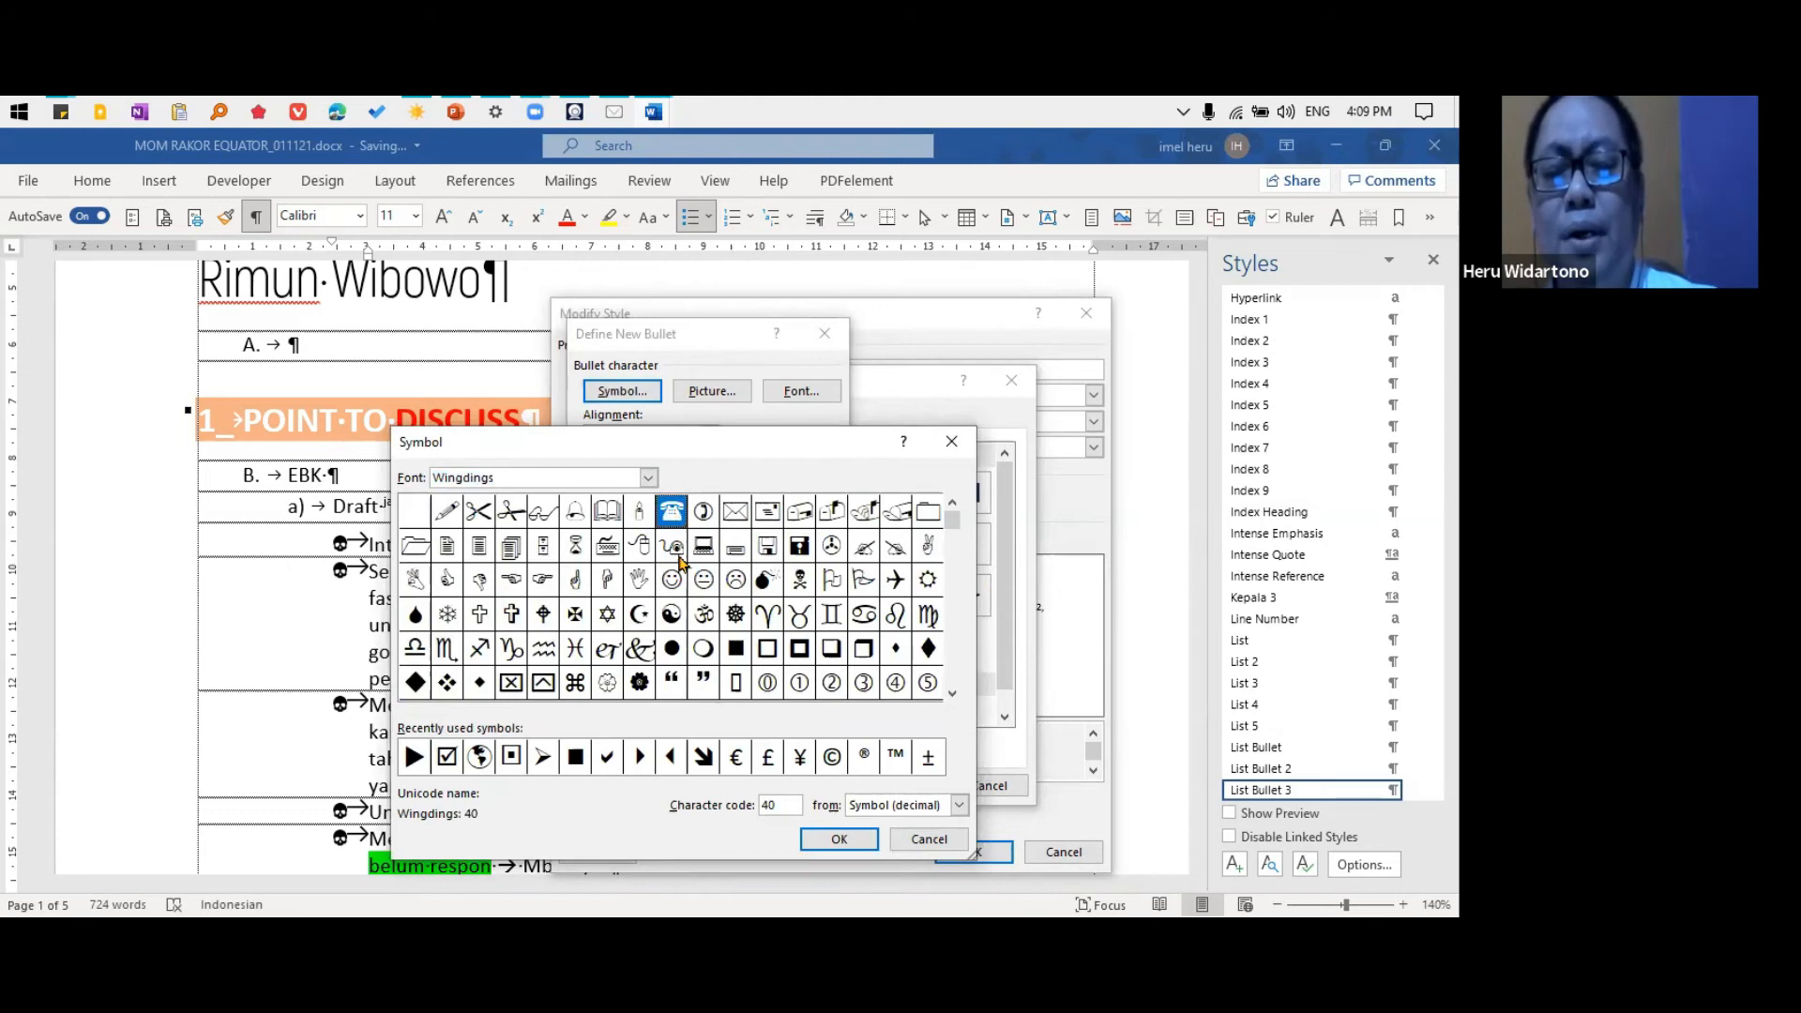
left_click(829, 838)
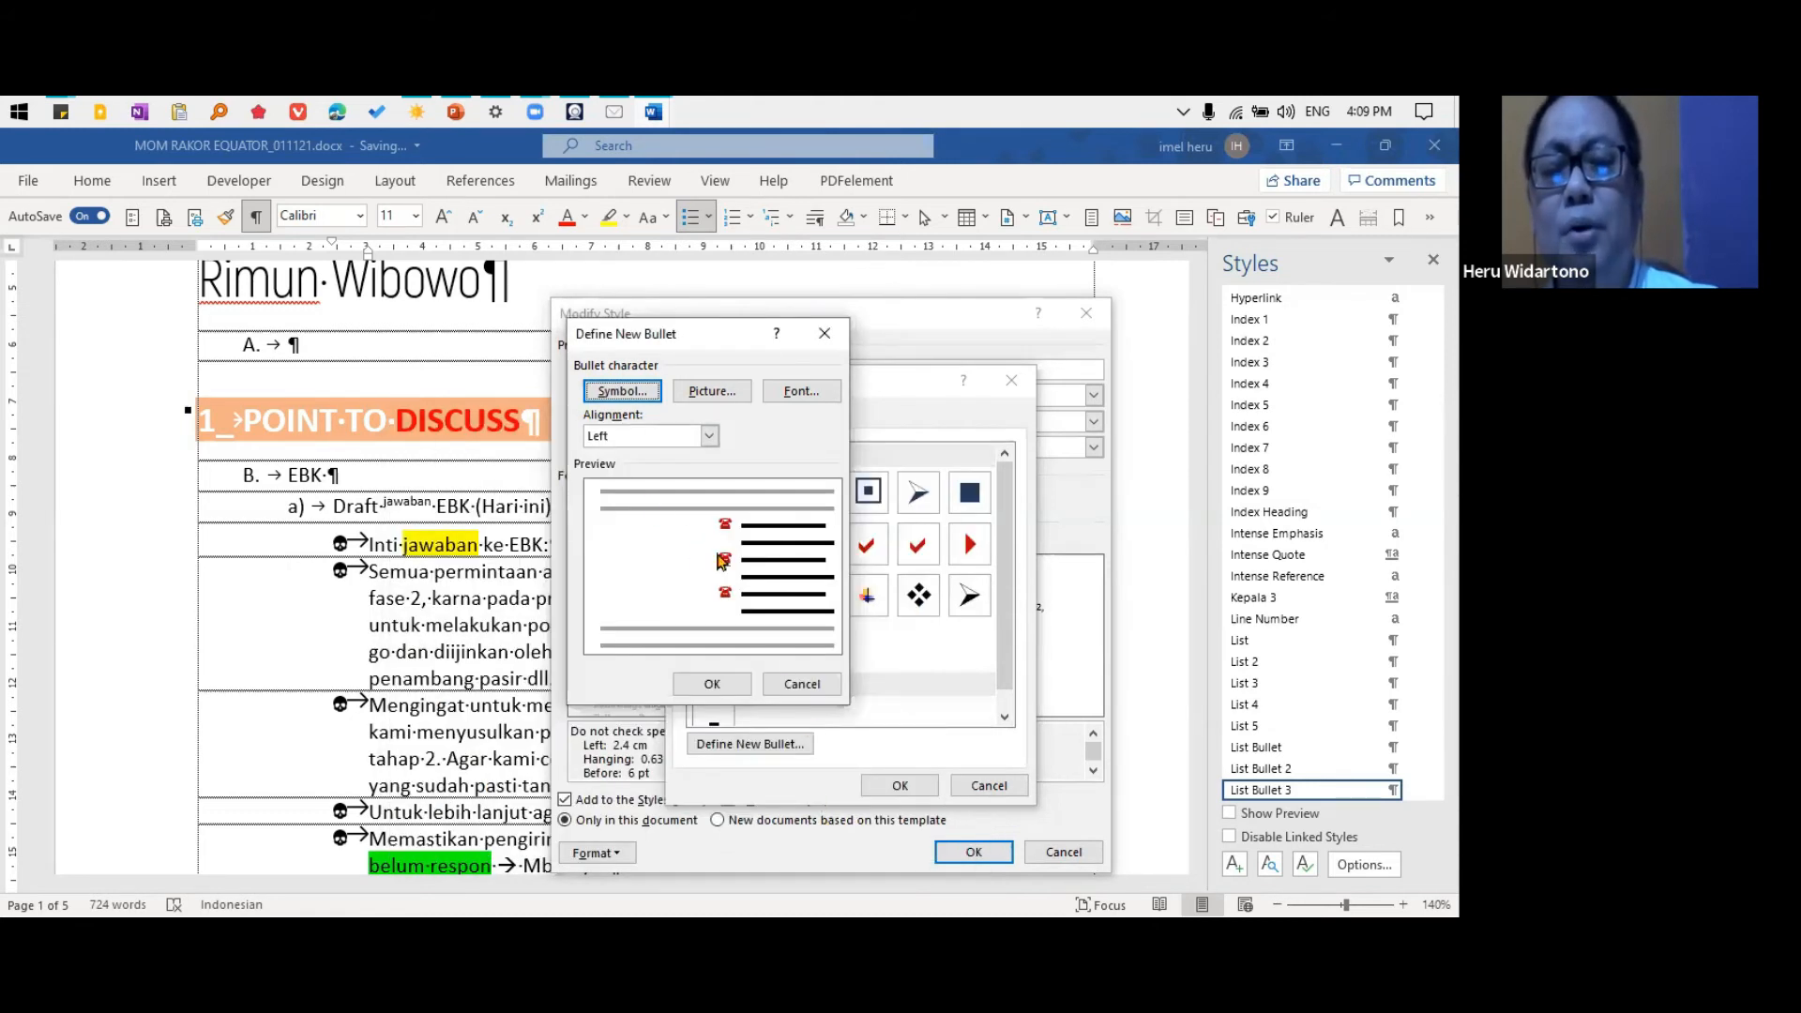
Set the telephone bullet's font color to light blue and apply the bullet to the List Bullet 3 style
left_click(807, 401)
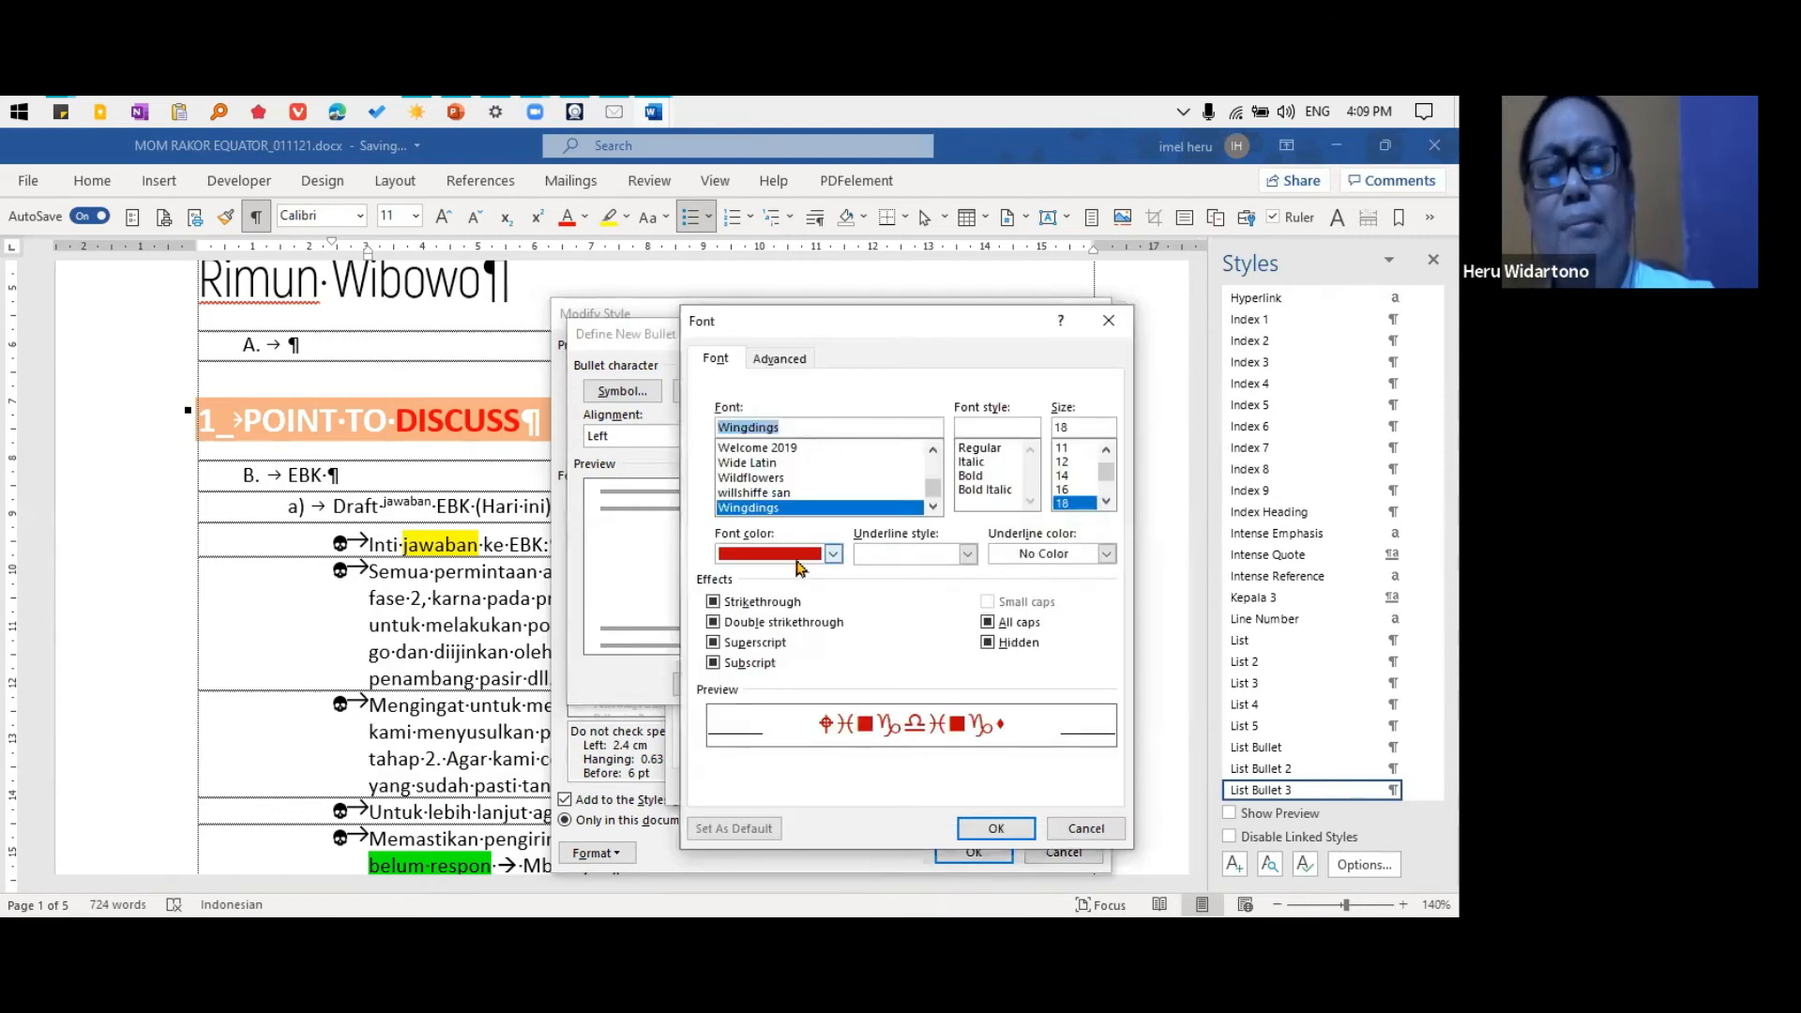
left_click(831, 555)
left_click(796, 710)
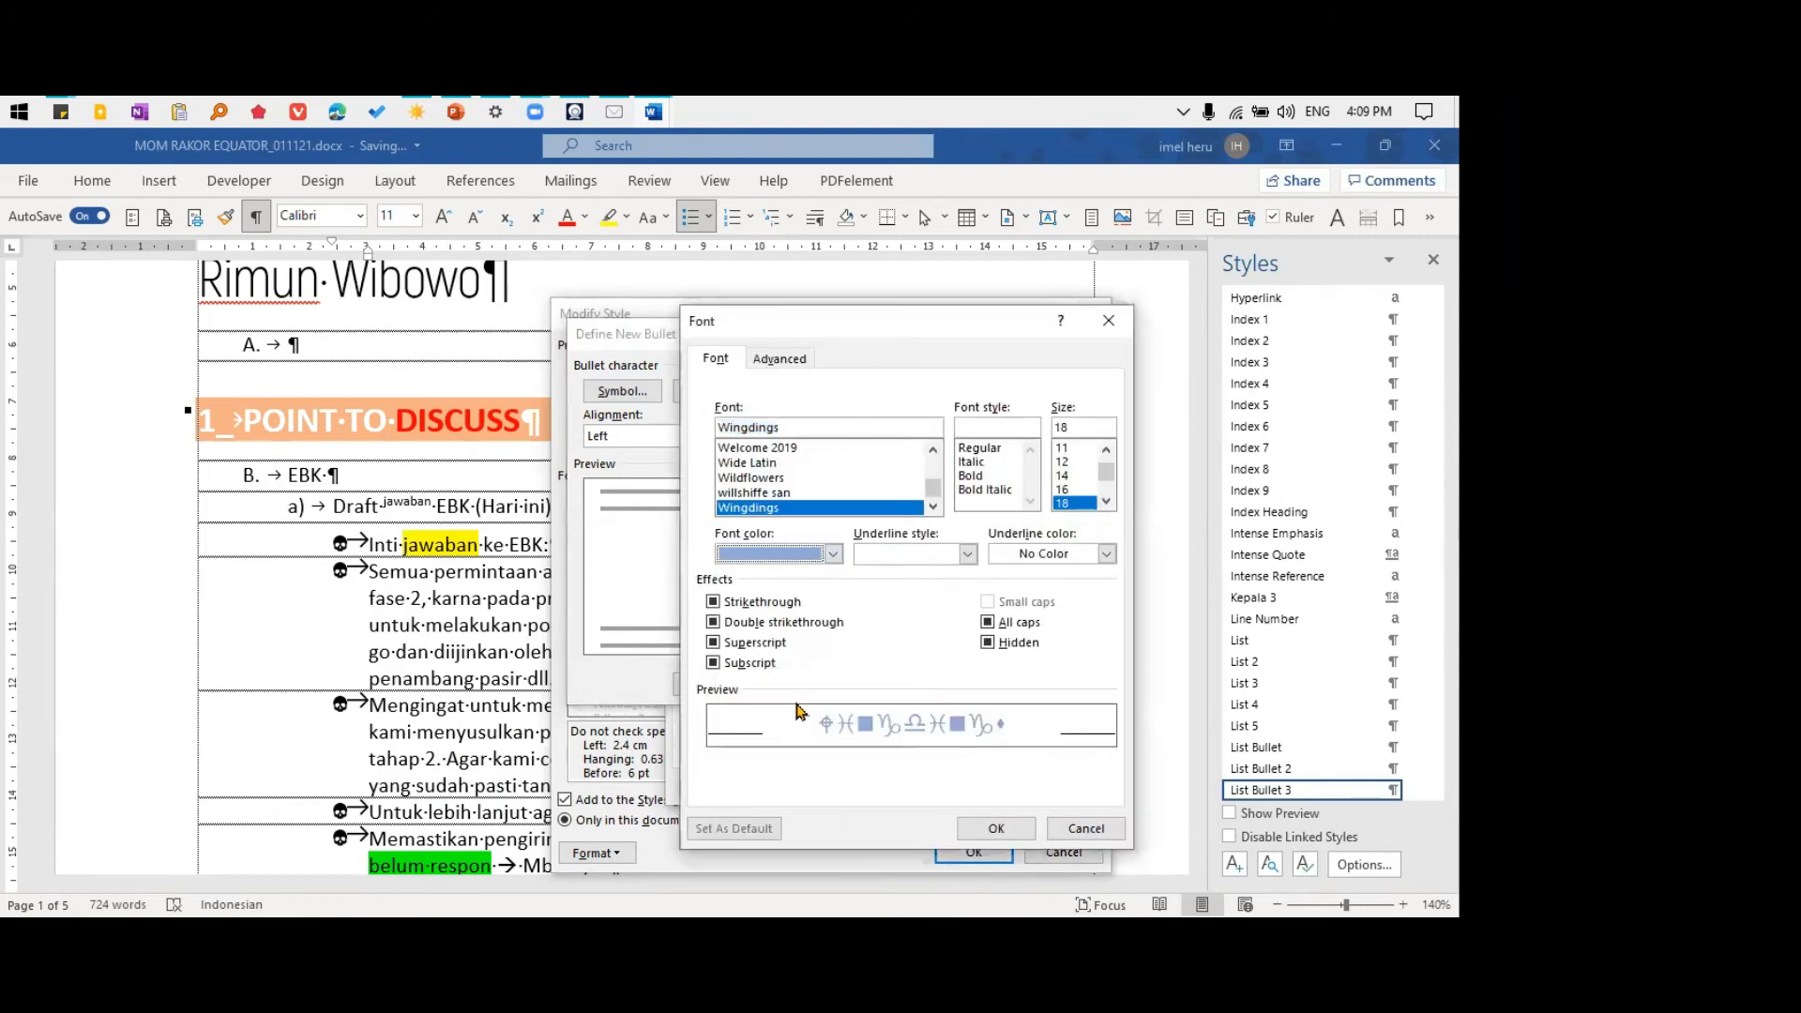
left_click(993, 829)
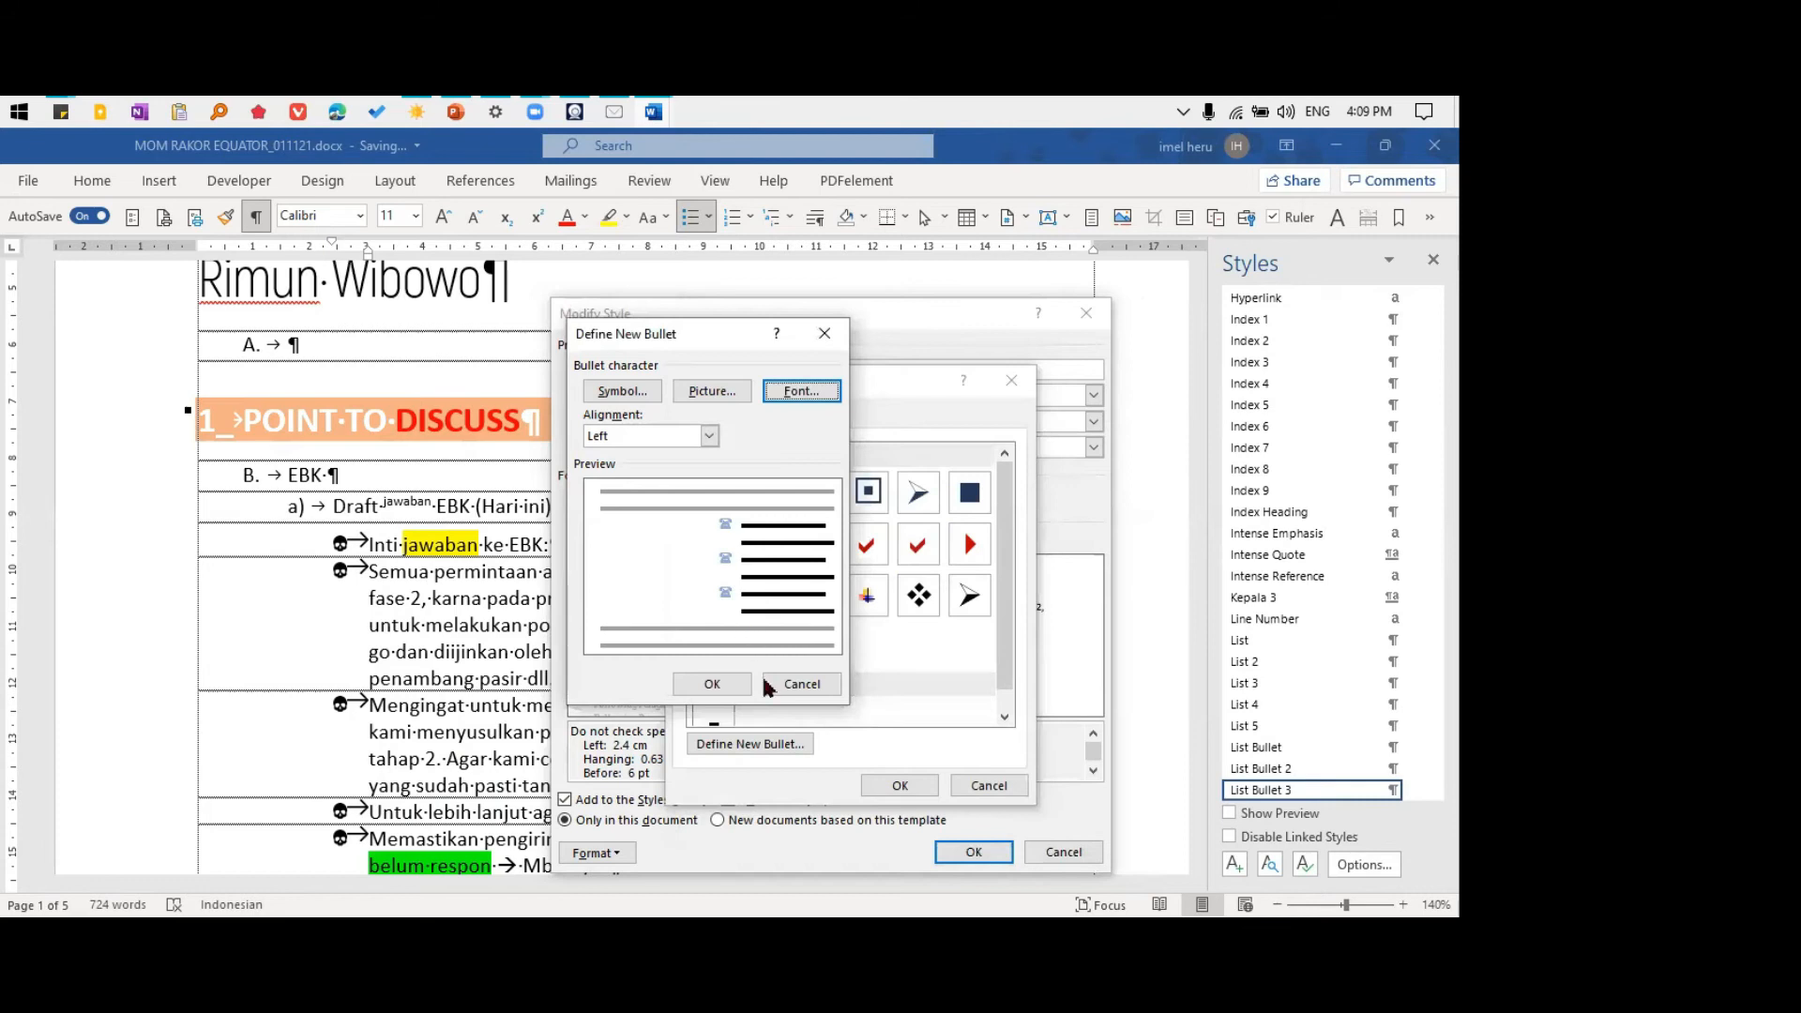
left_click(713, 684)
left_click(900, 779)
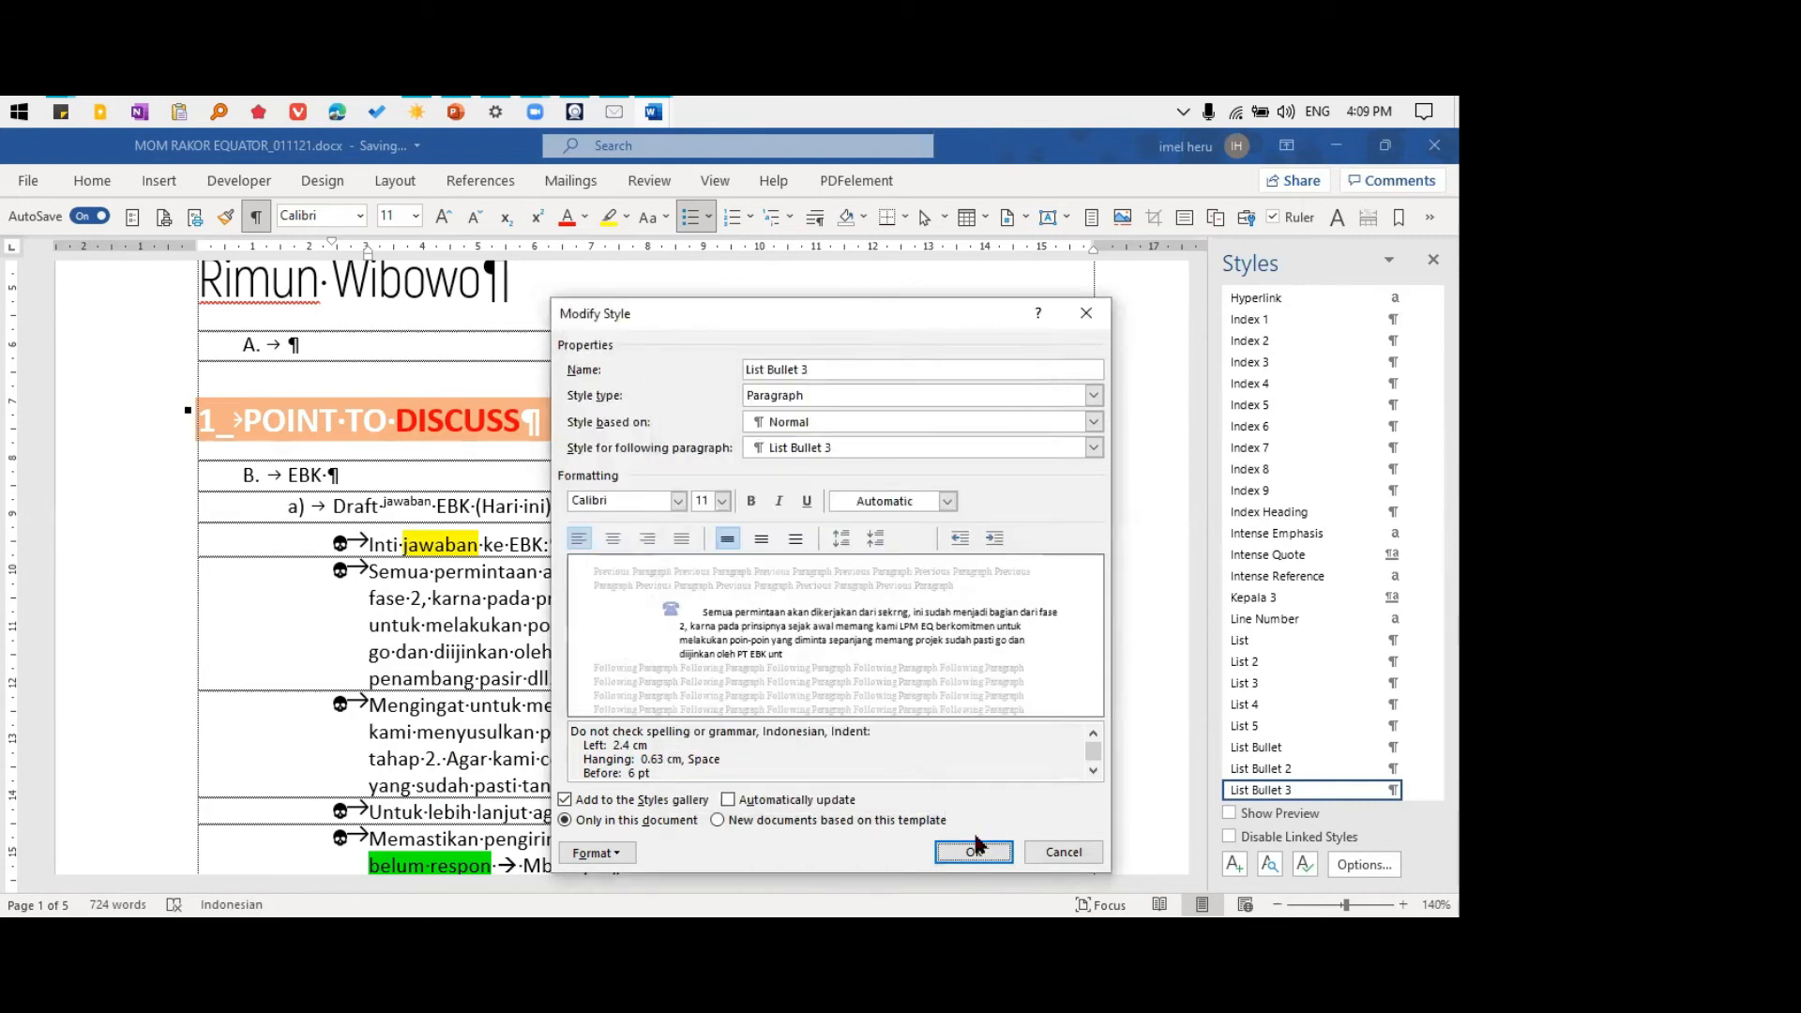
left_click(976, 850)
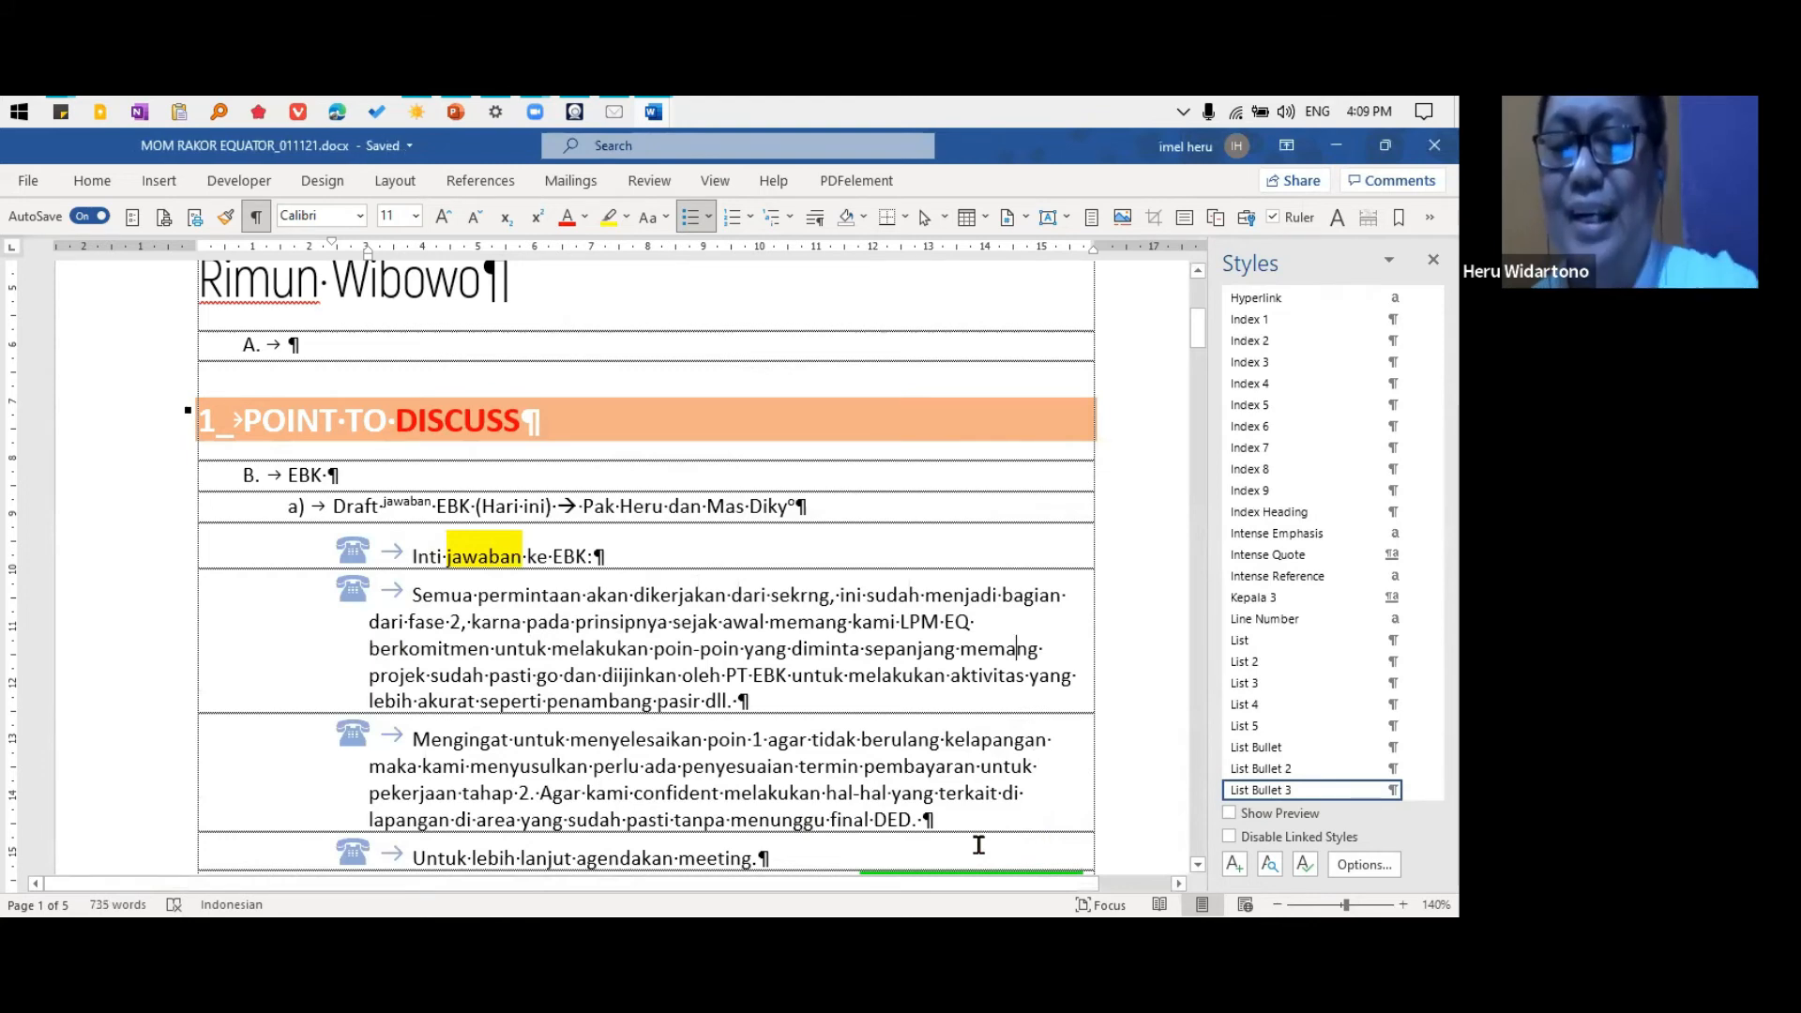
Reopen the List Bullet 3 style for modification and bring up its bullet library
left_click(527, 622)
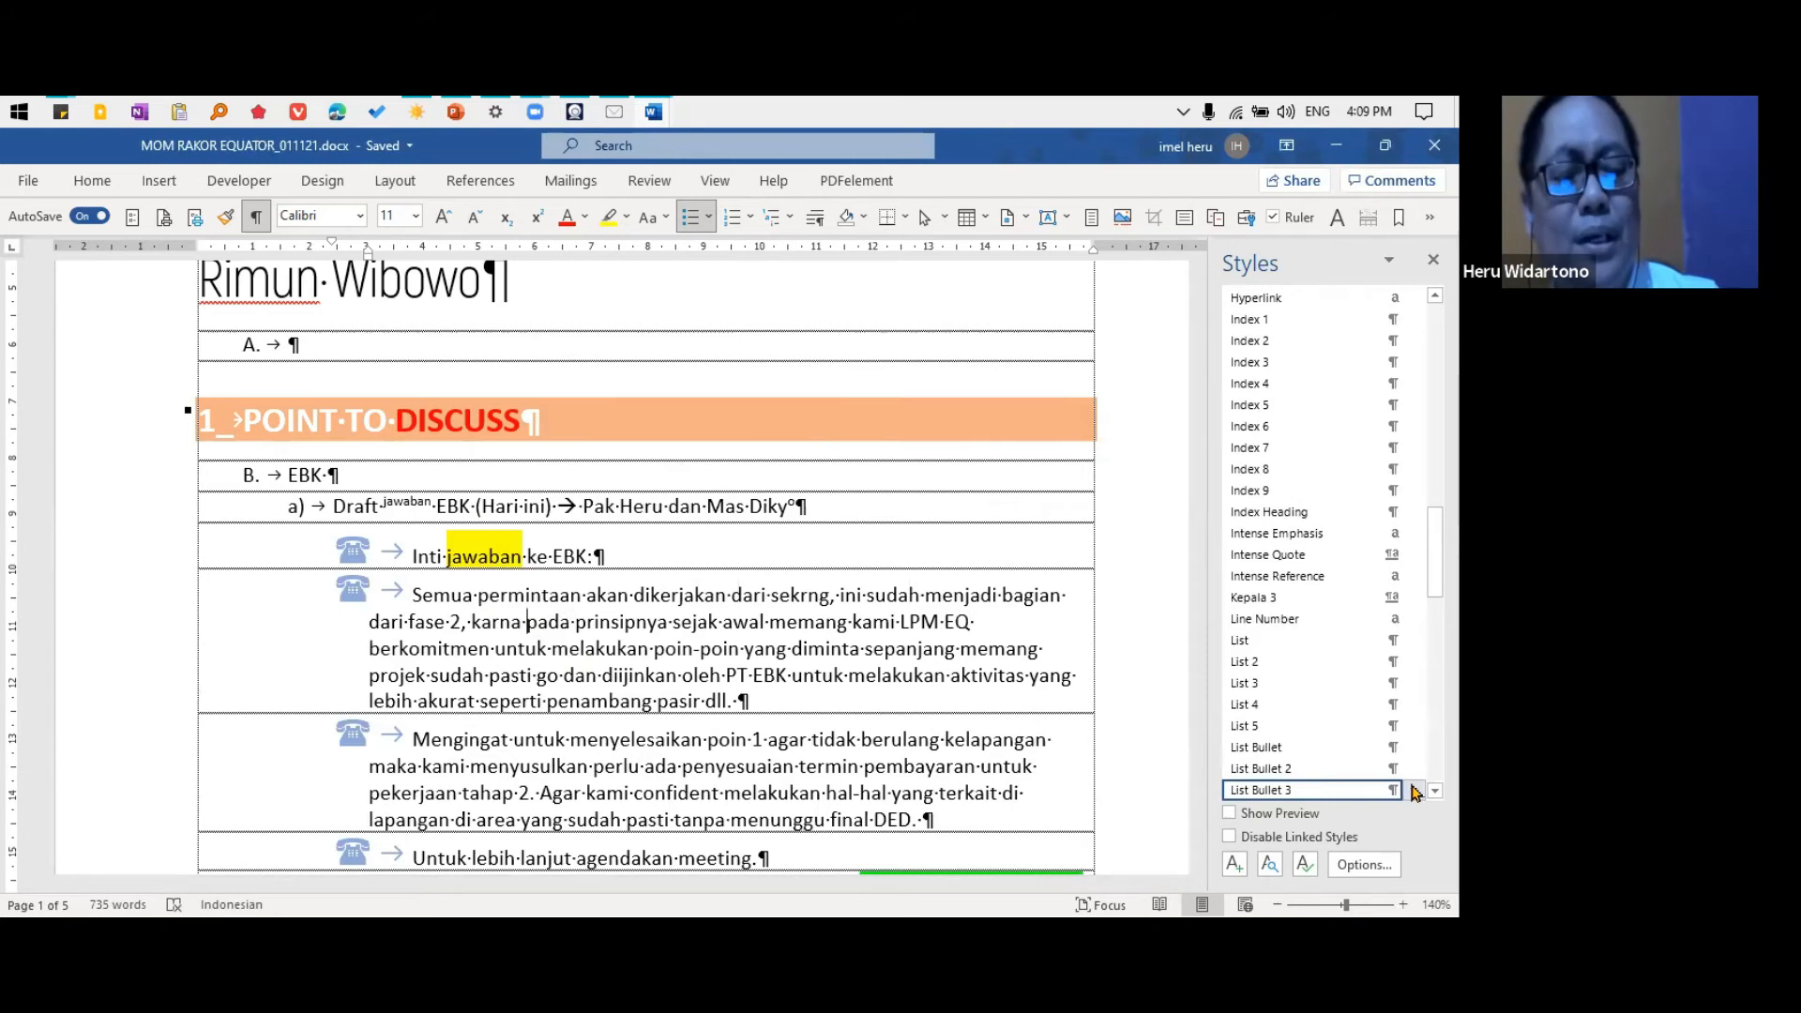
right_click(1295, 793)
left_click(1207, 637)
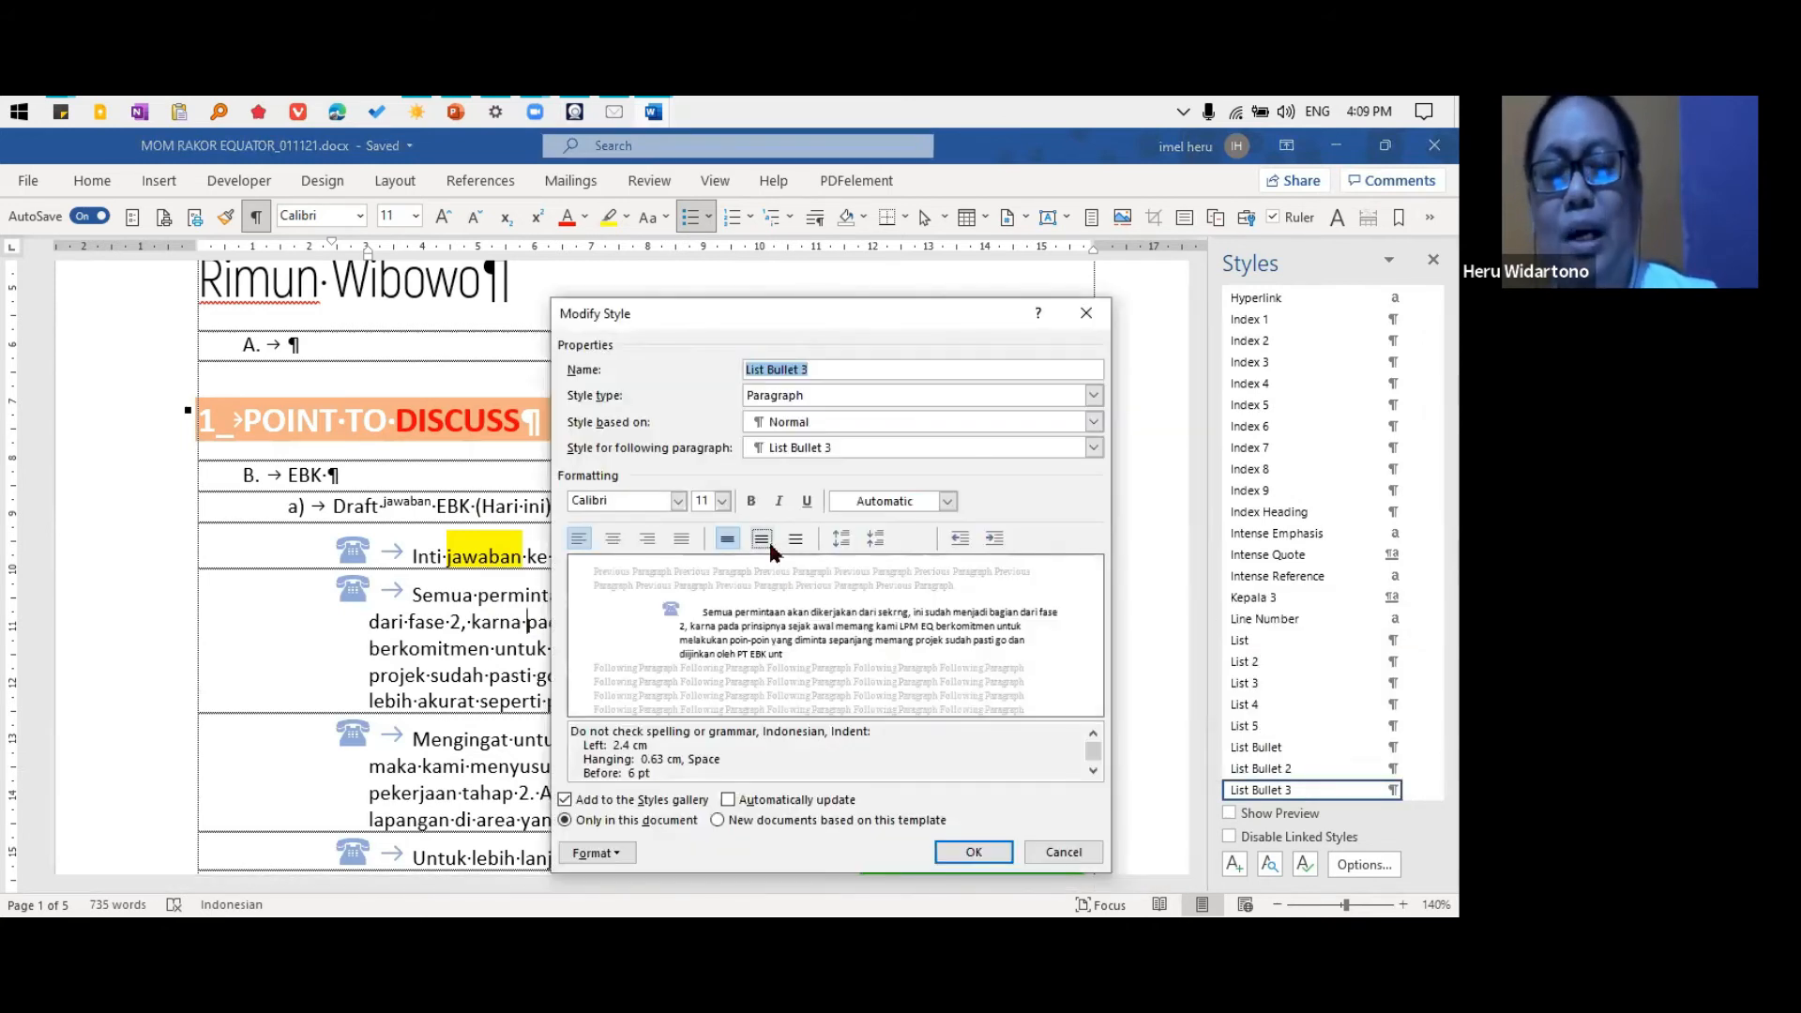
left_click(595, 853)
left_click(624, 762)
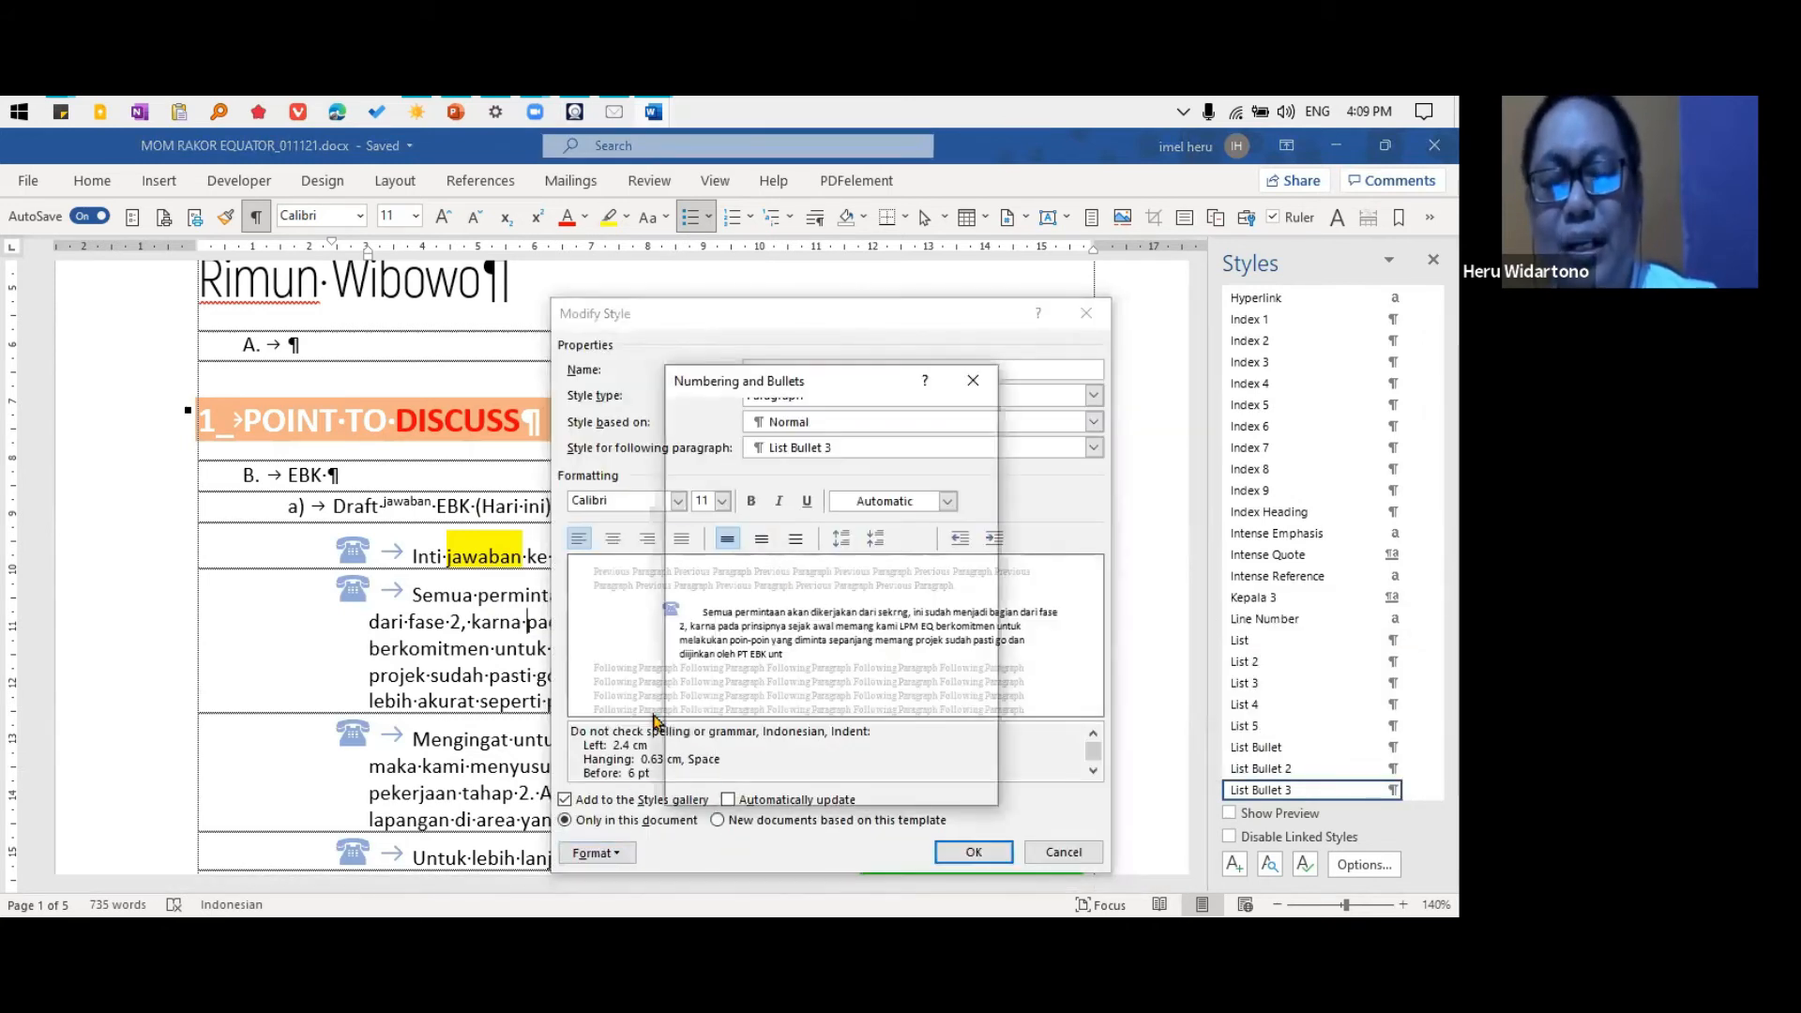
left_click(775, 418)
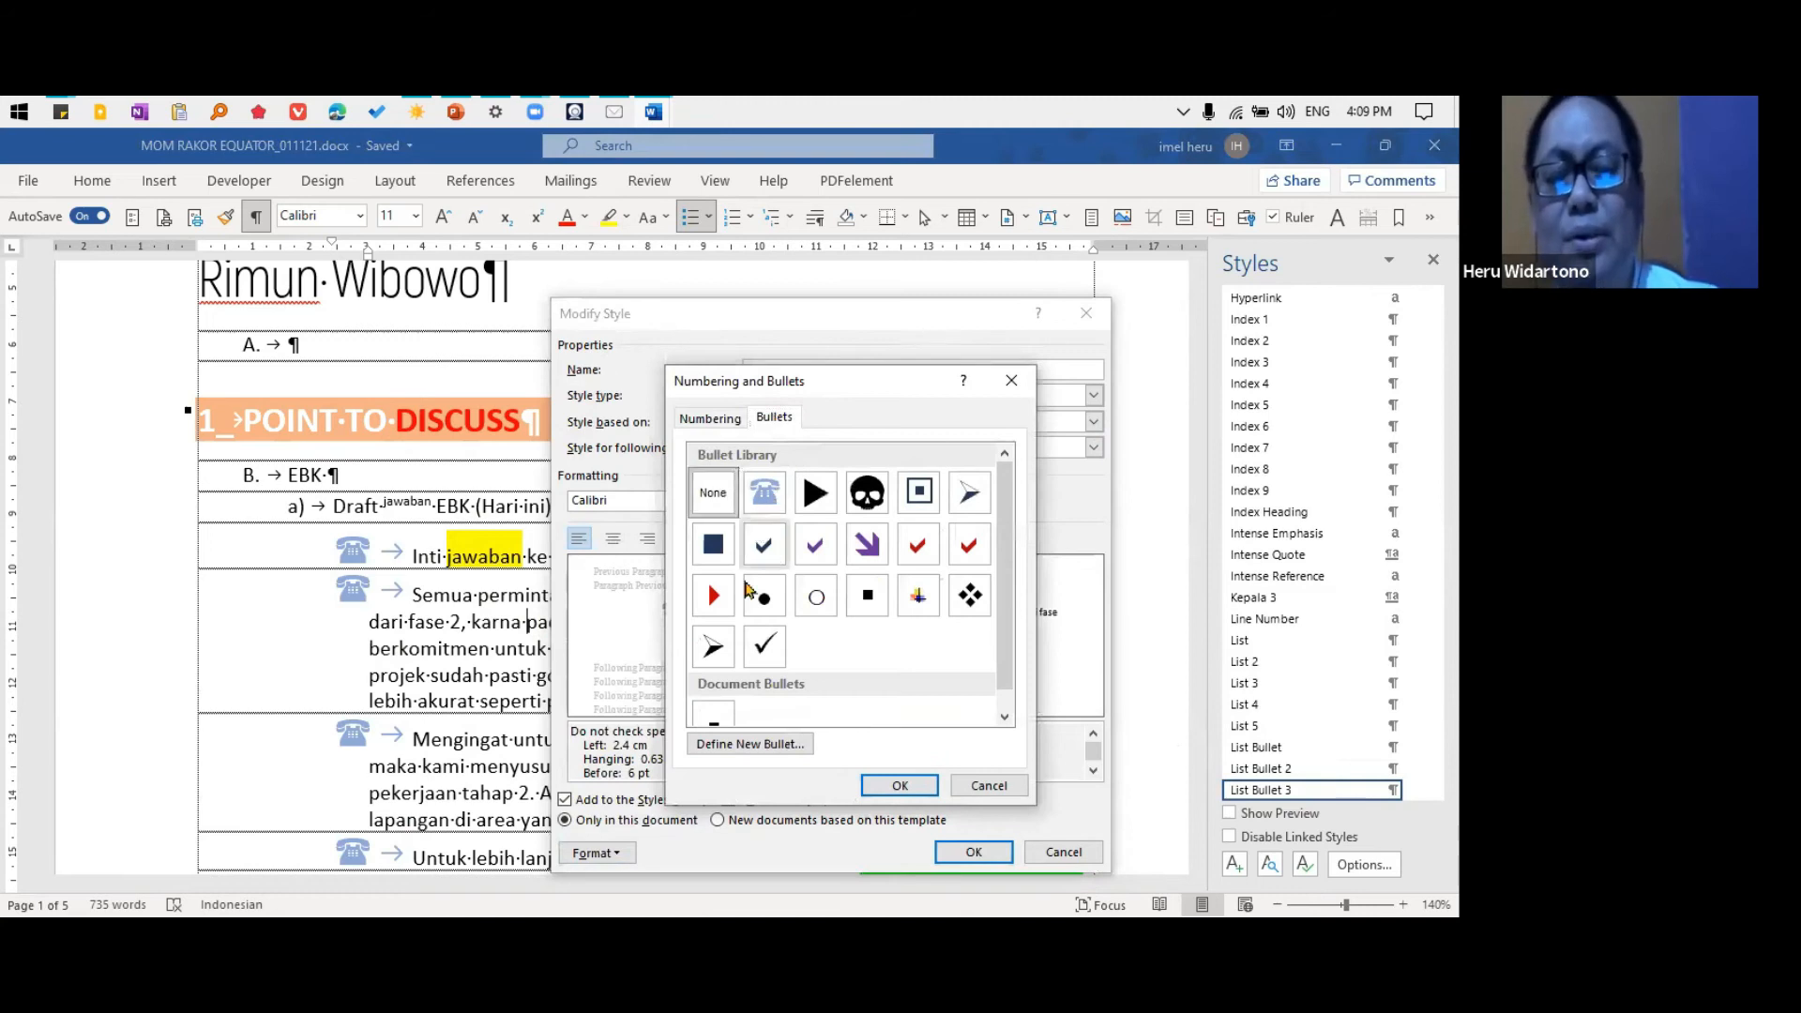
left_click(757, 744)
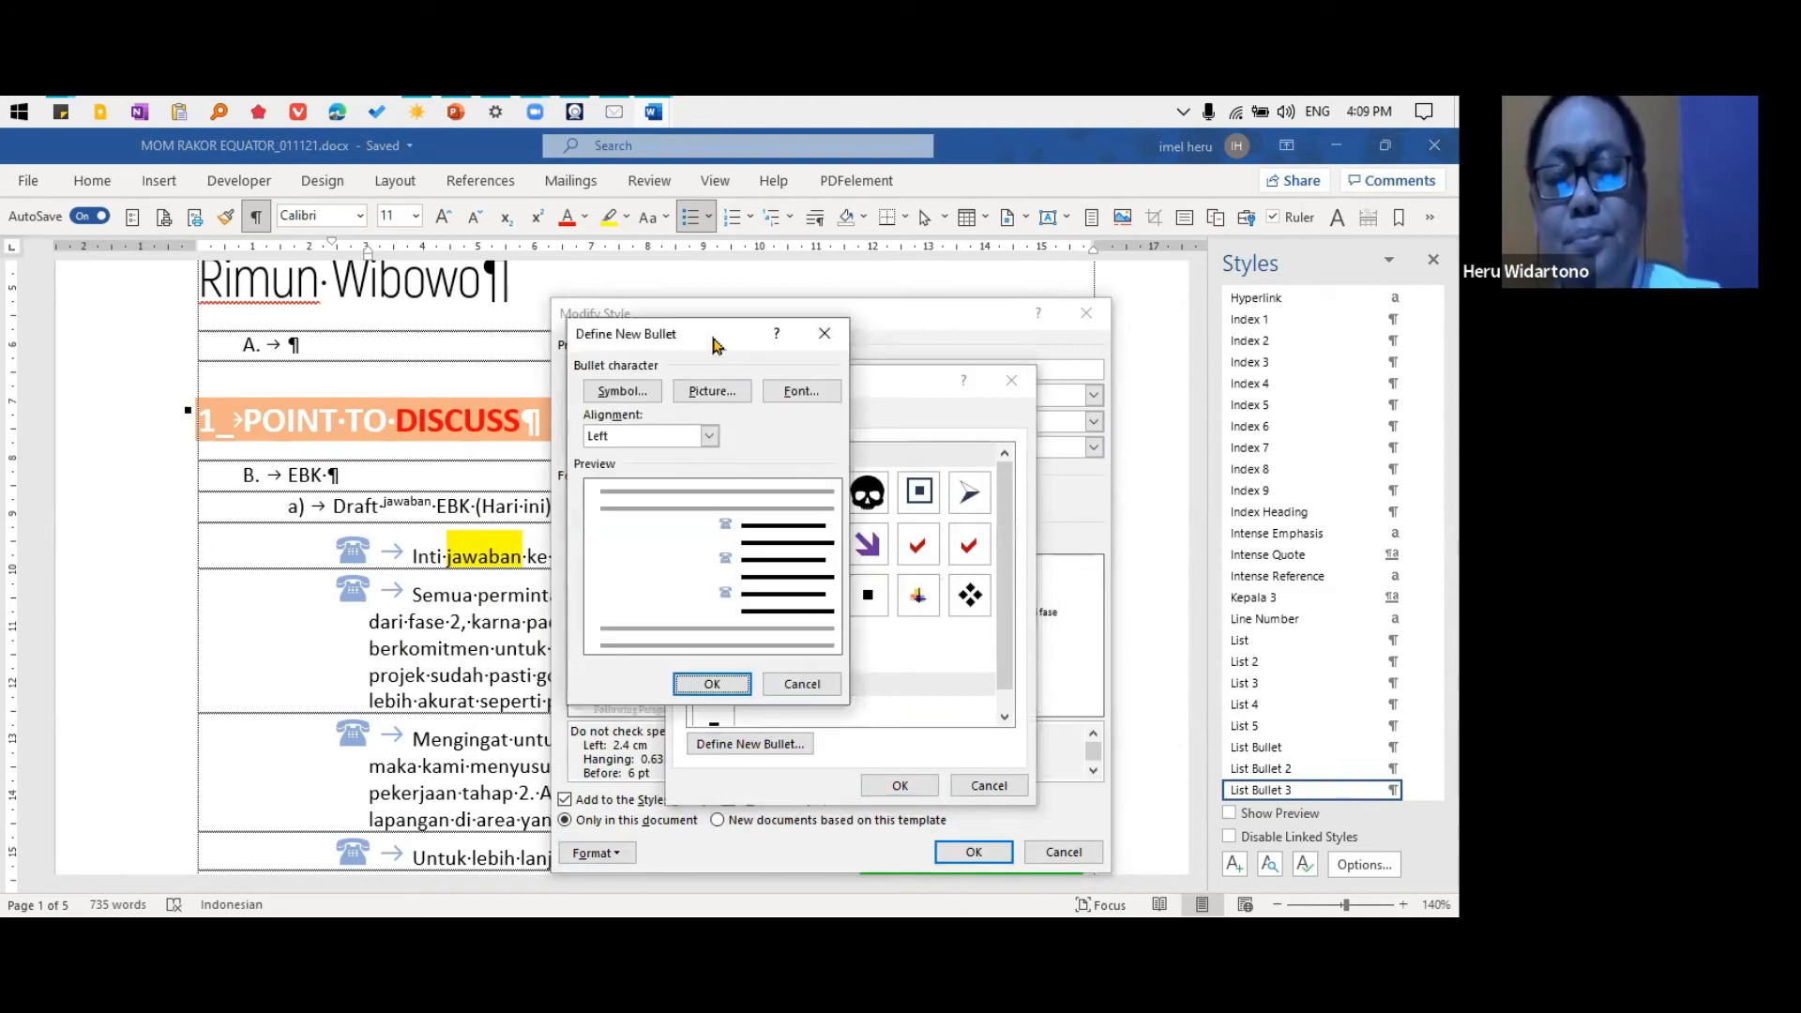
left_click_drag(691, 346, 367, 380)
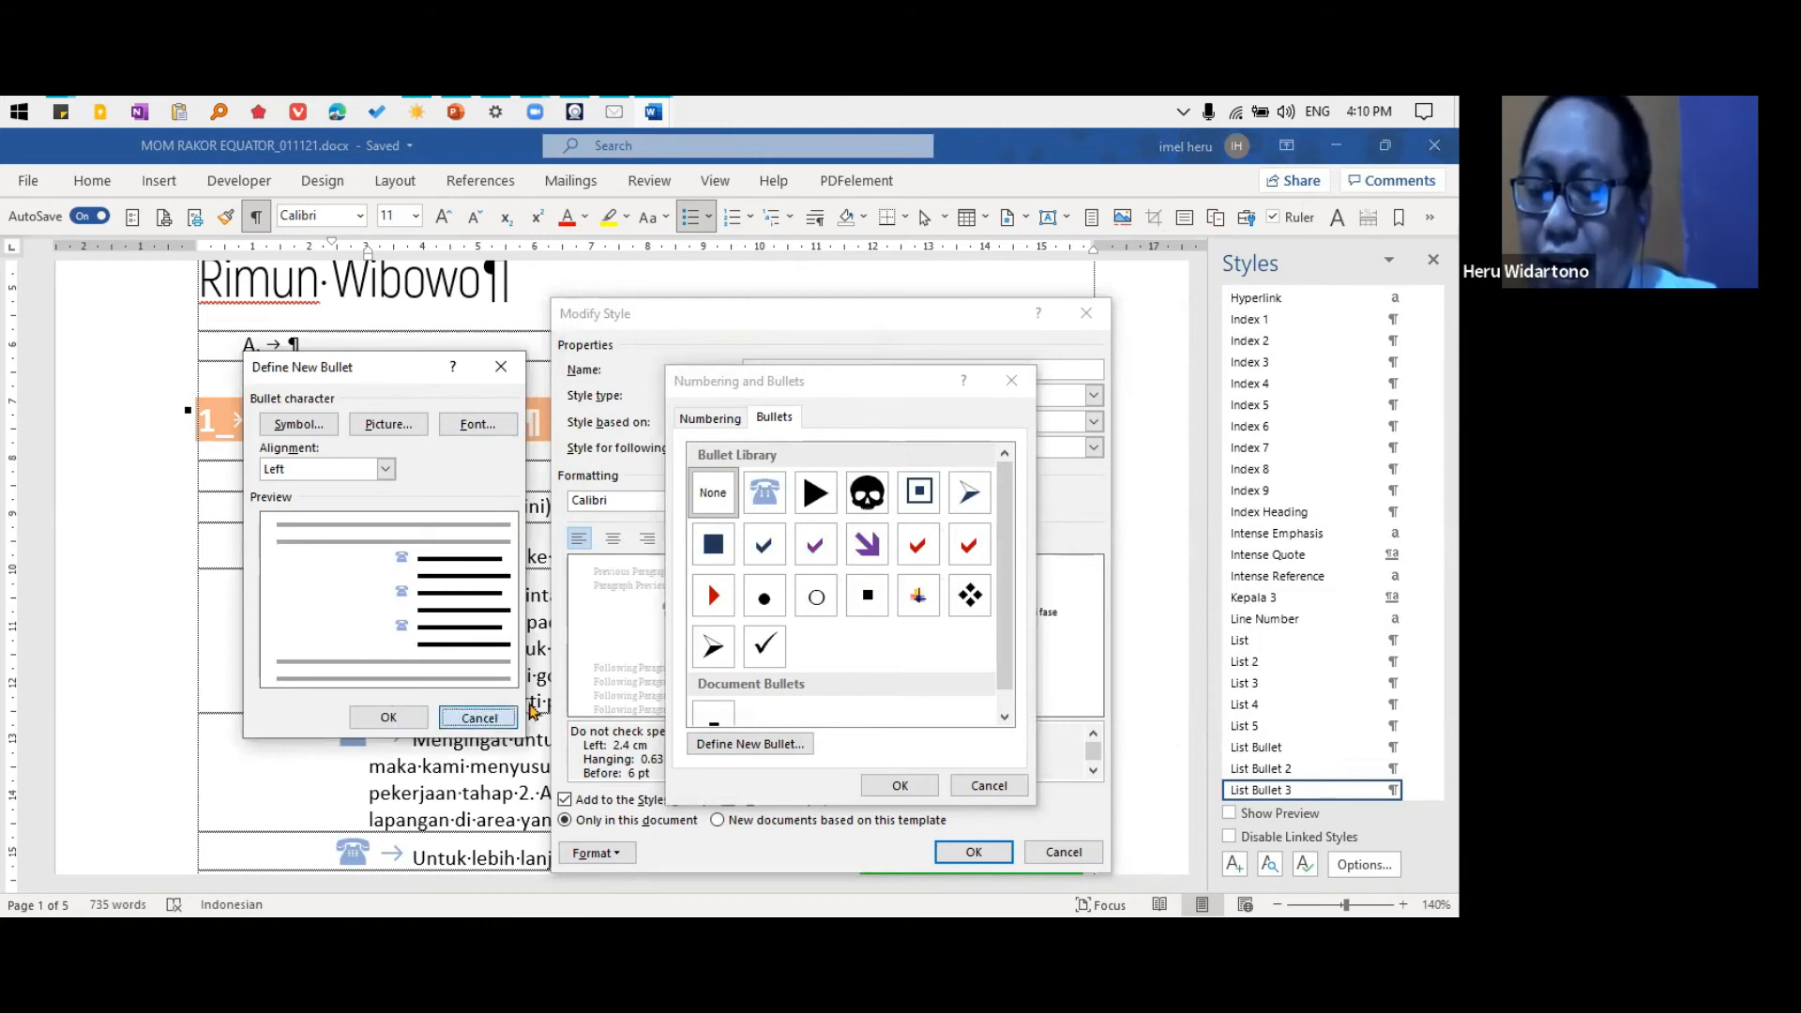
left_click(478, 717)
Start a new bullet from the light blue telephone, with font size 11 and a dark green font color
left_click(773, 505)
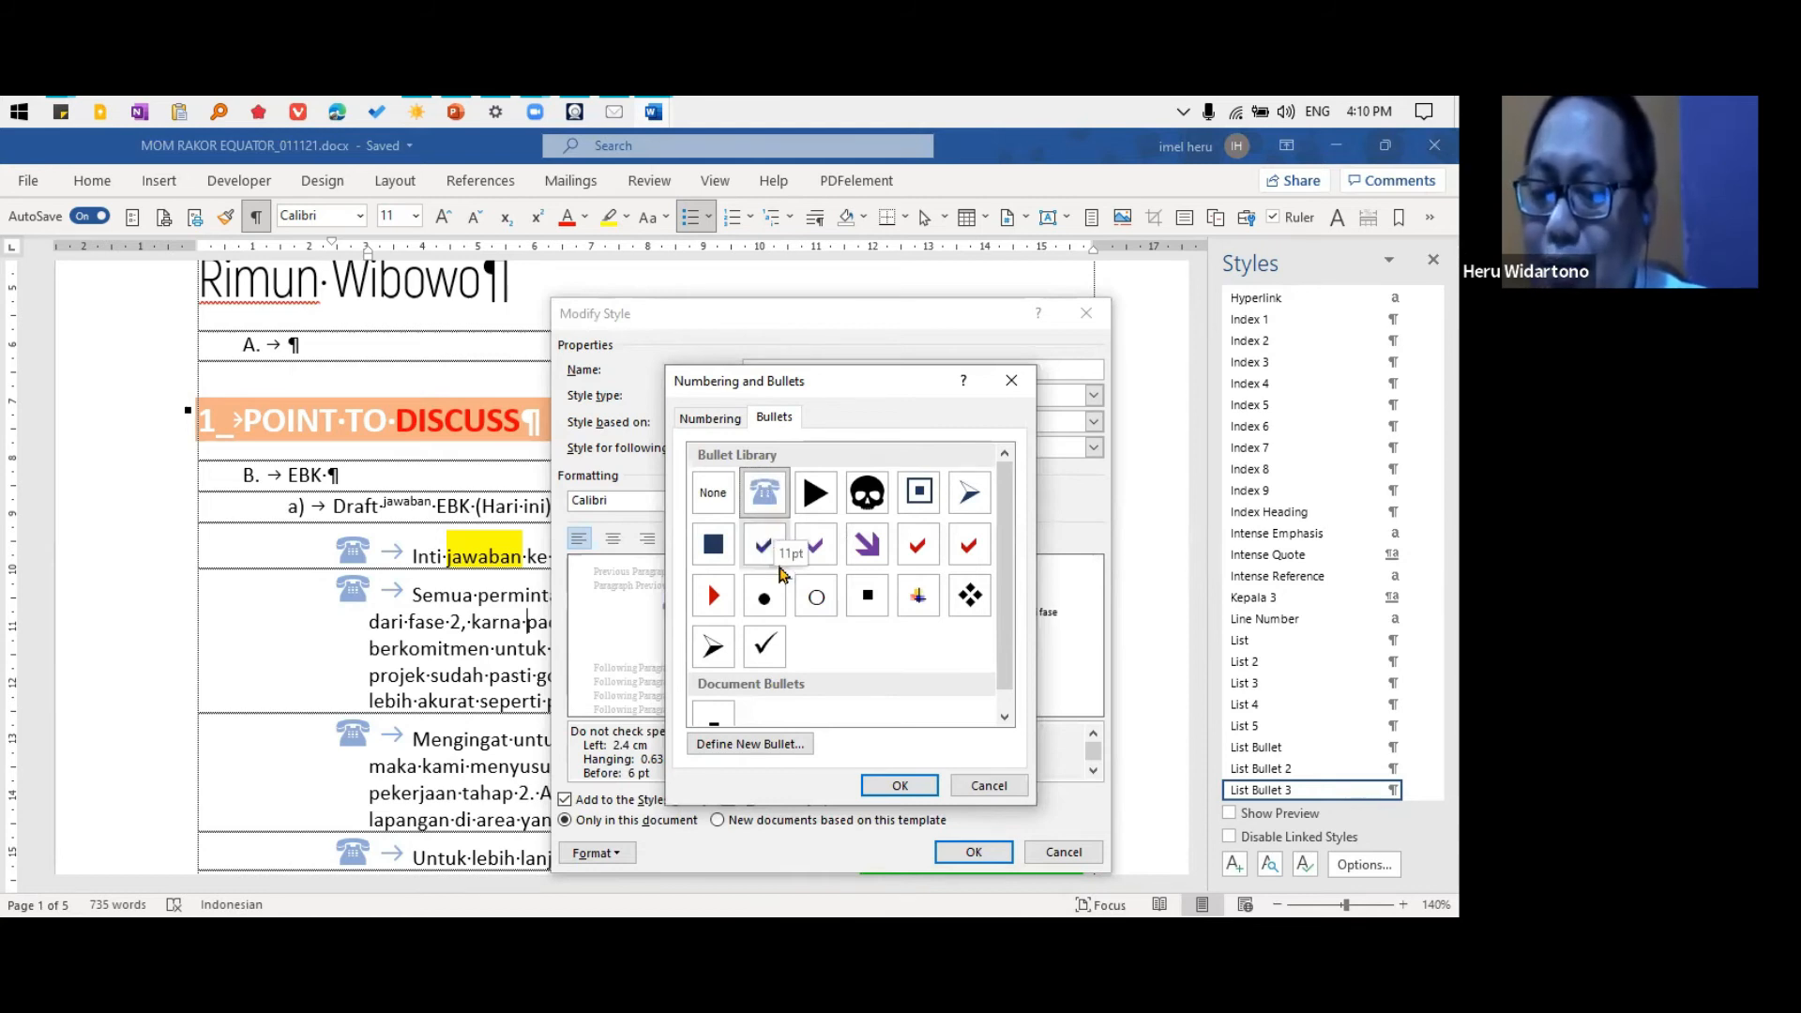
left_click(775, 745)
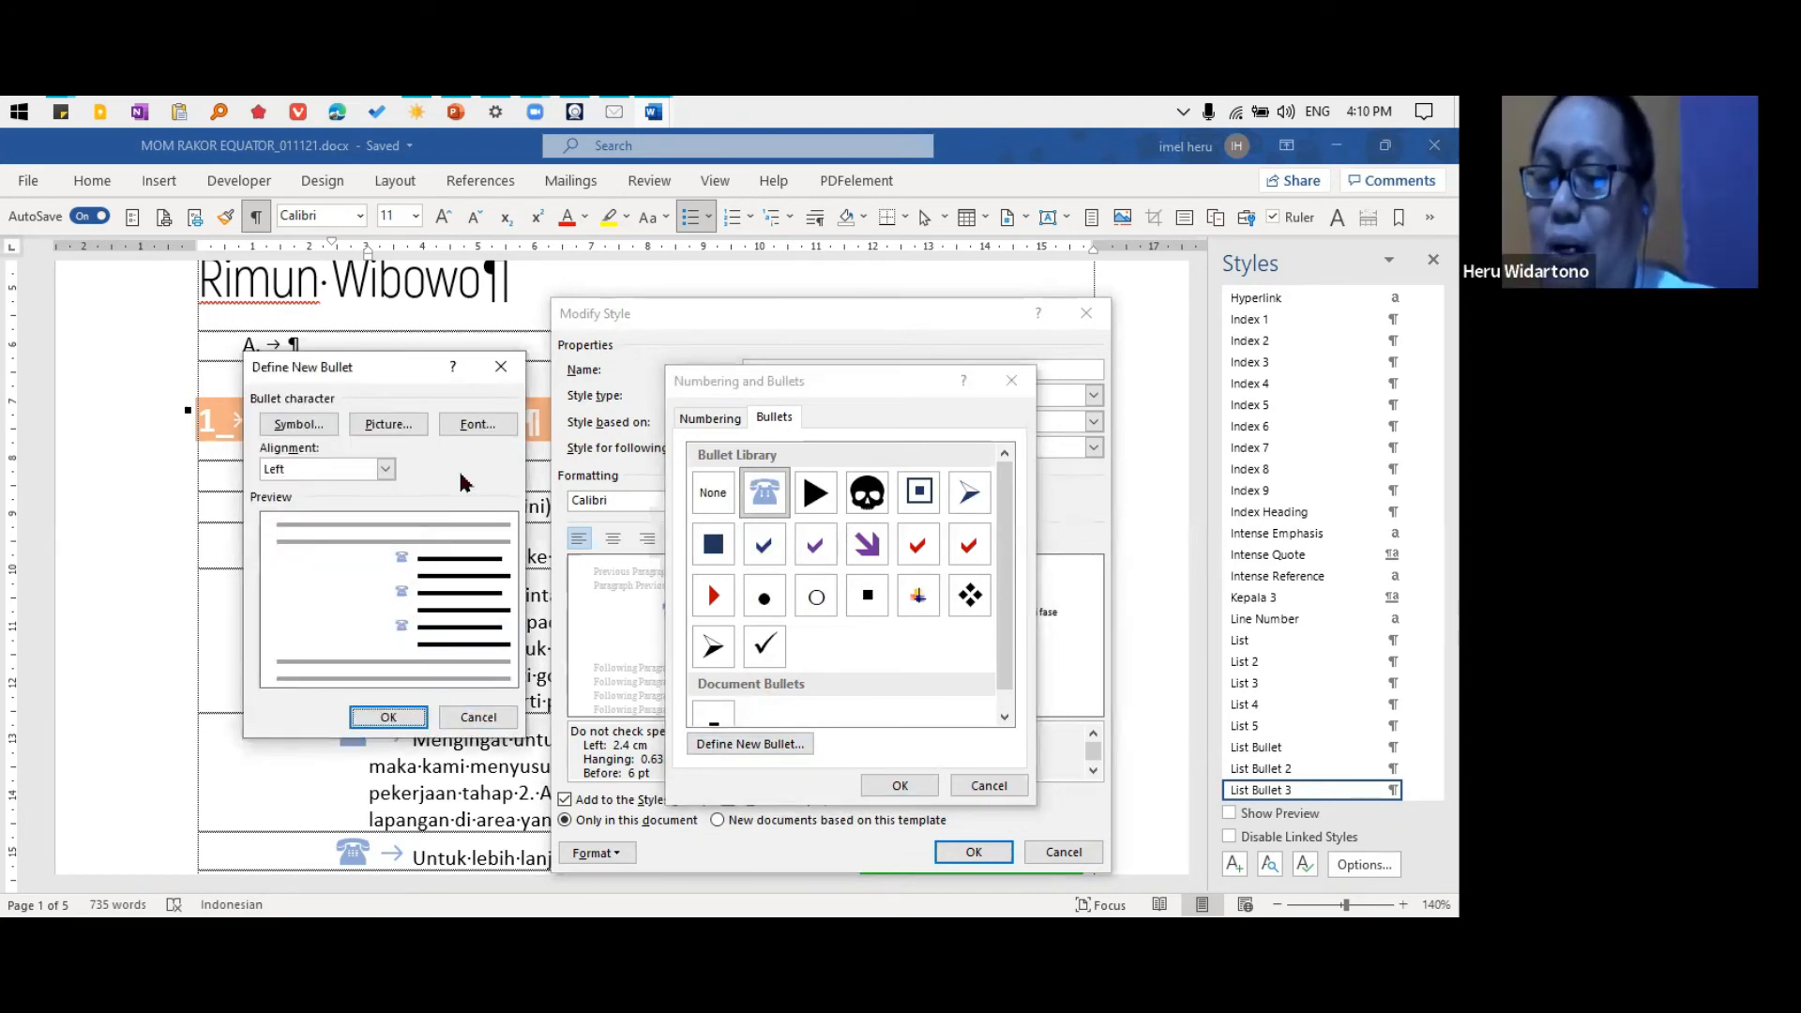
left_click(479, 424)
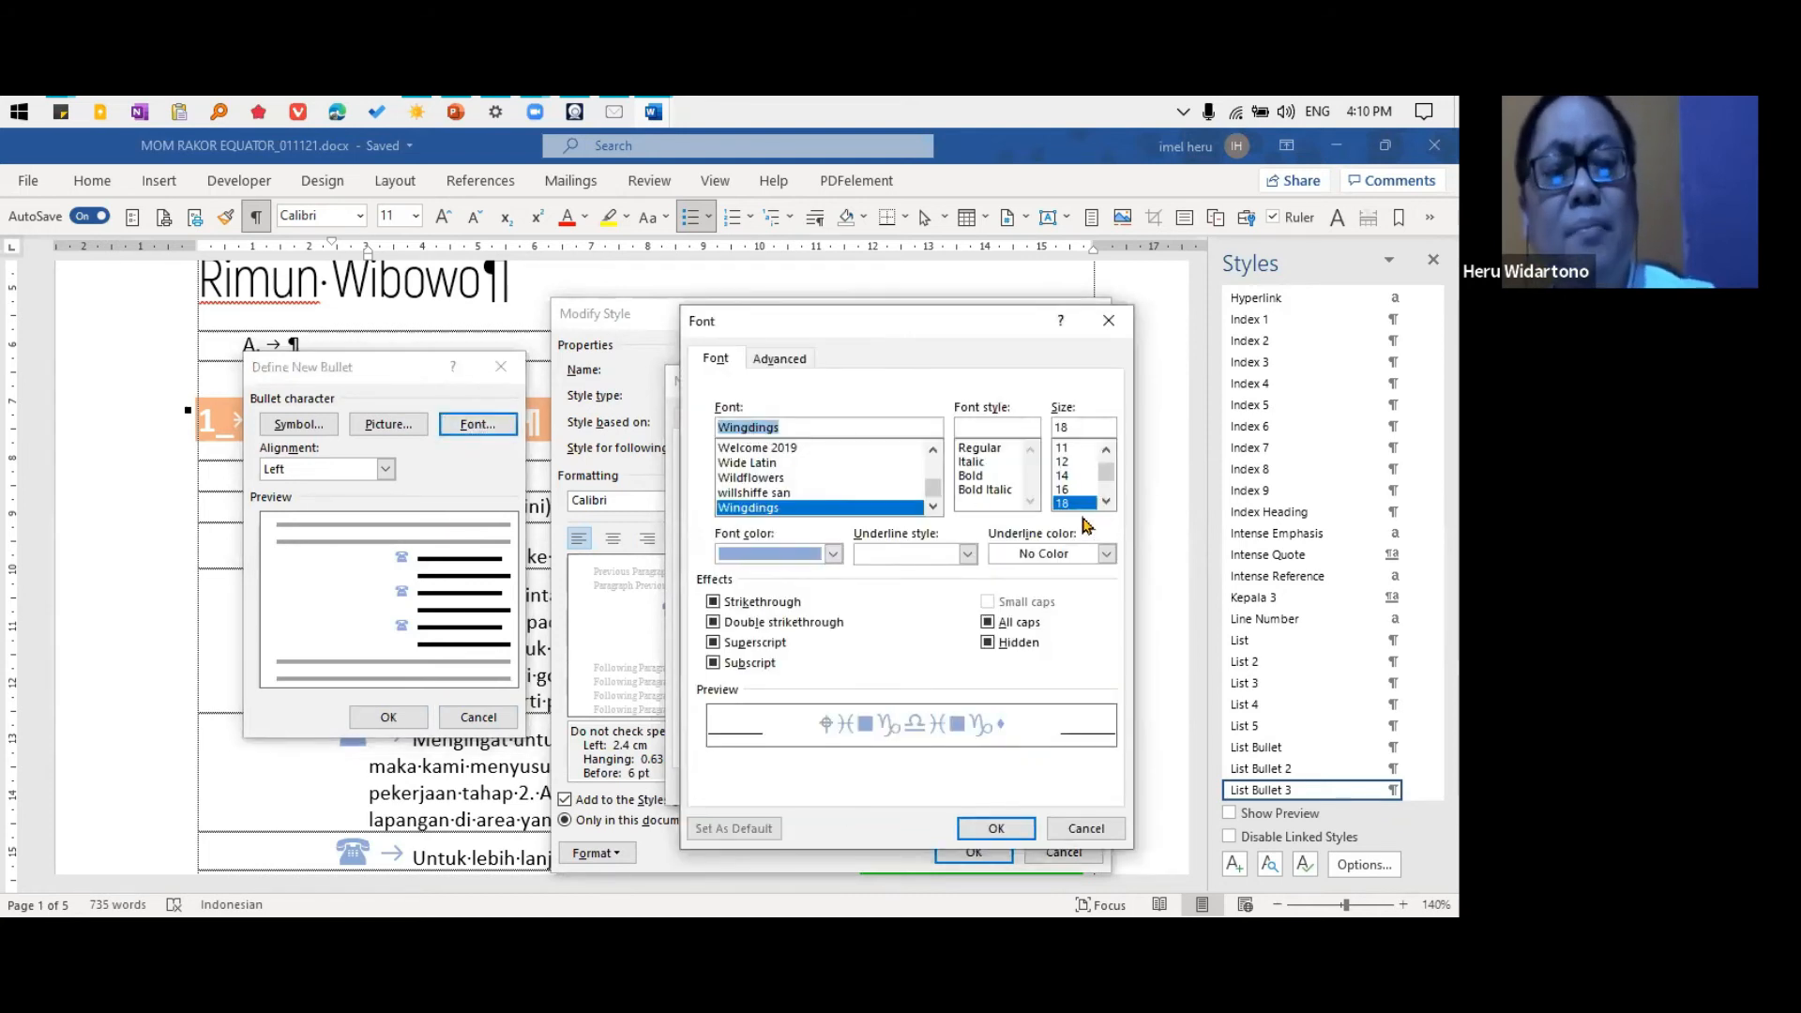
left_click(1069, 449)
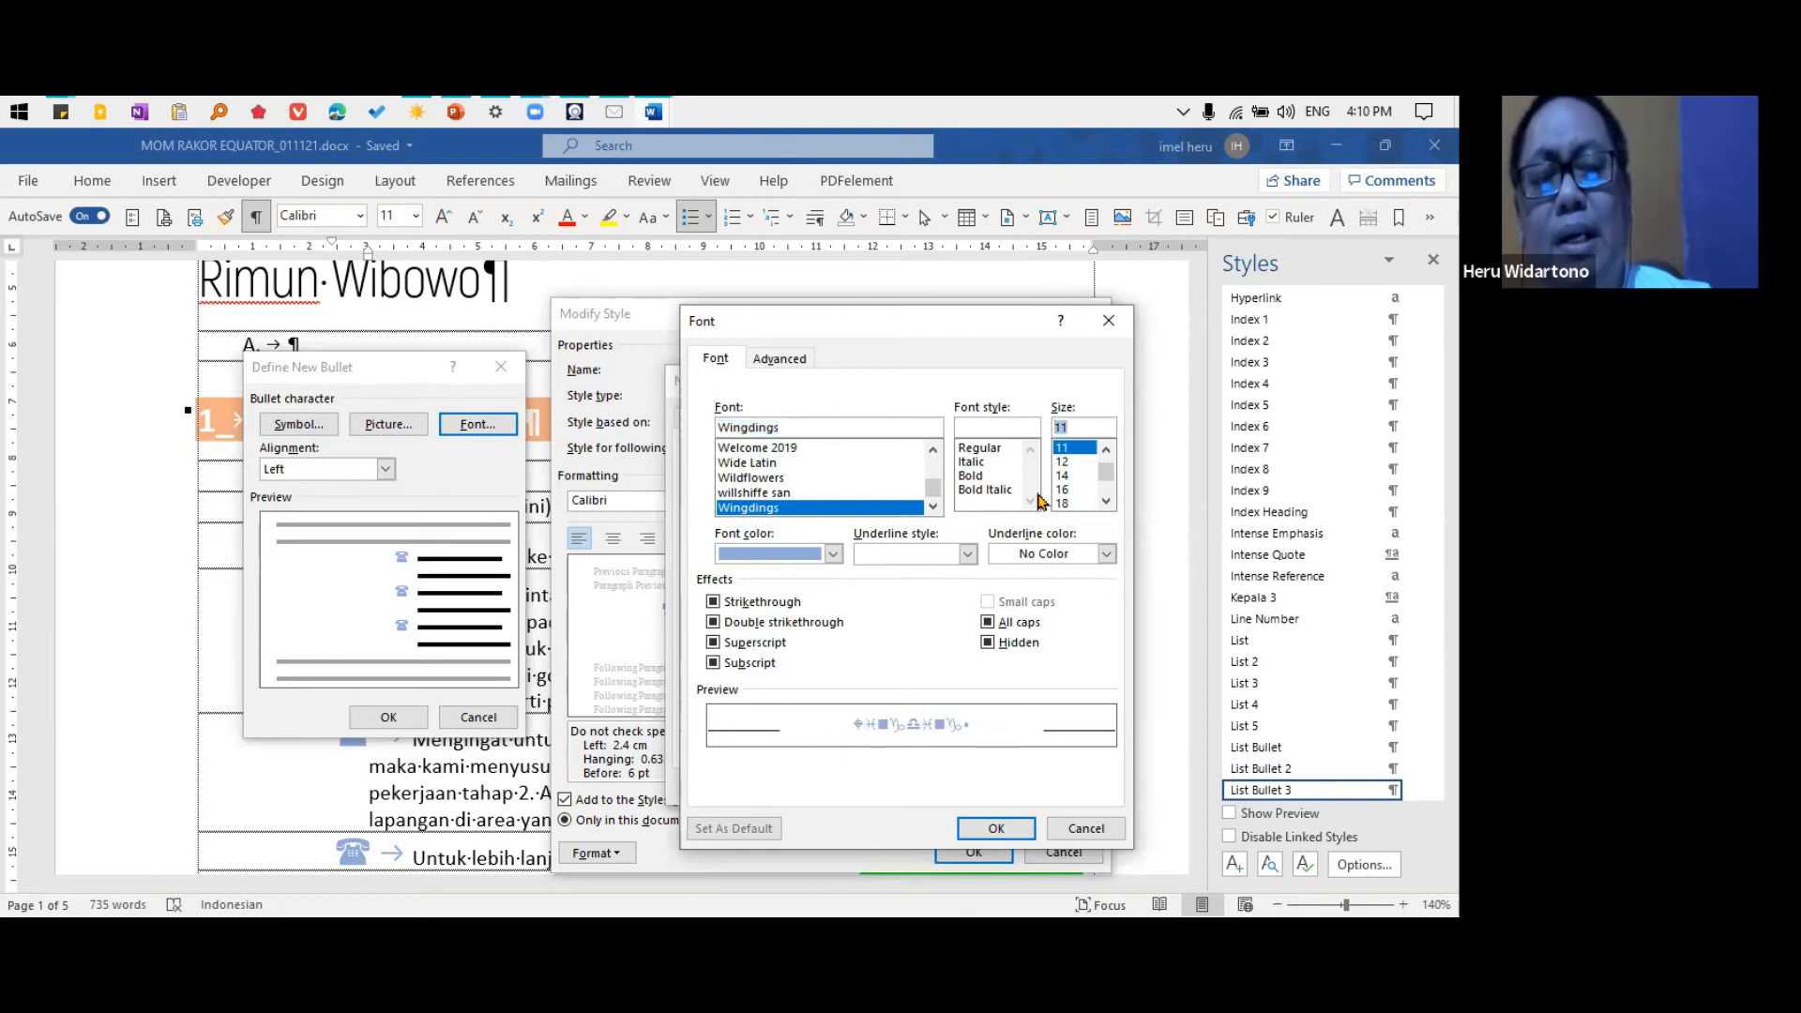
left_click(832, 553)
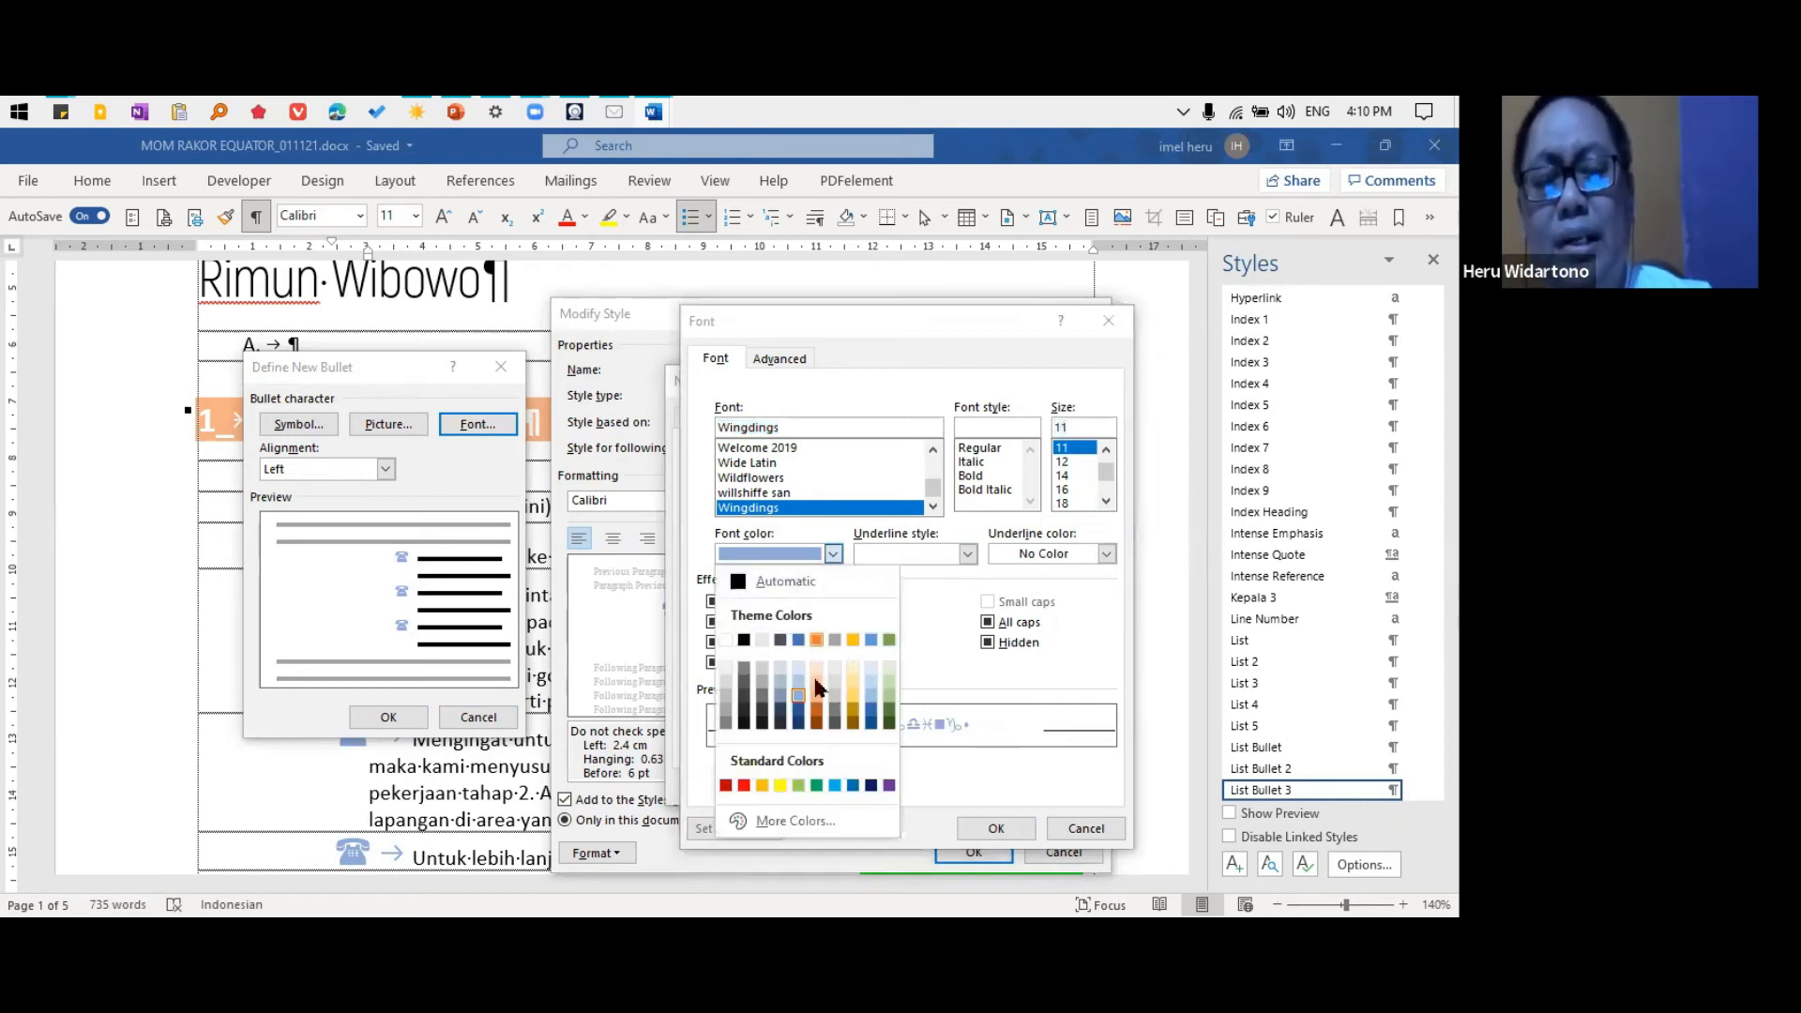
left_click(889, 723)
left_click(997, 829)
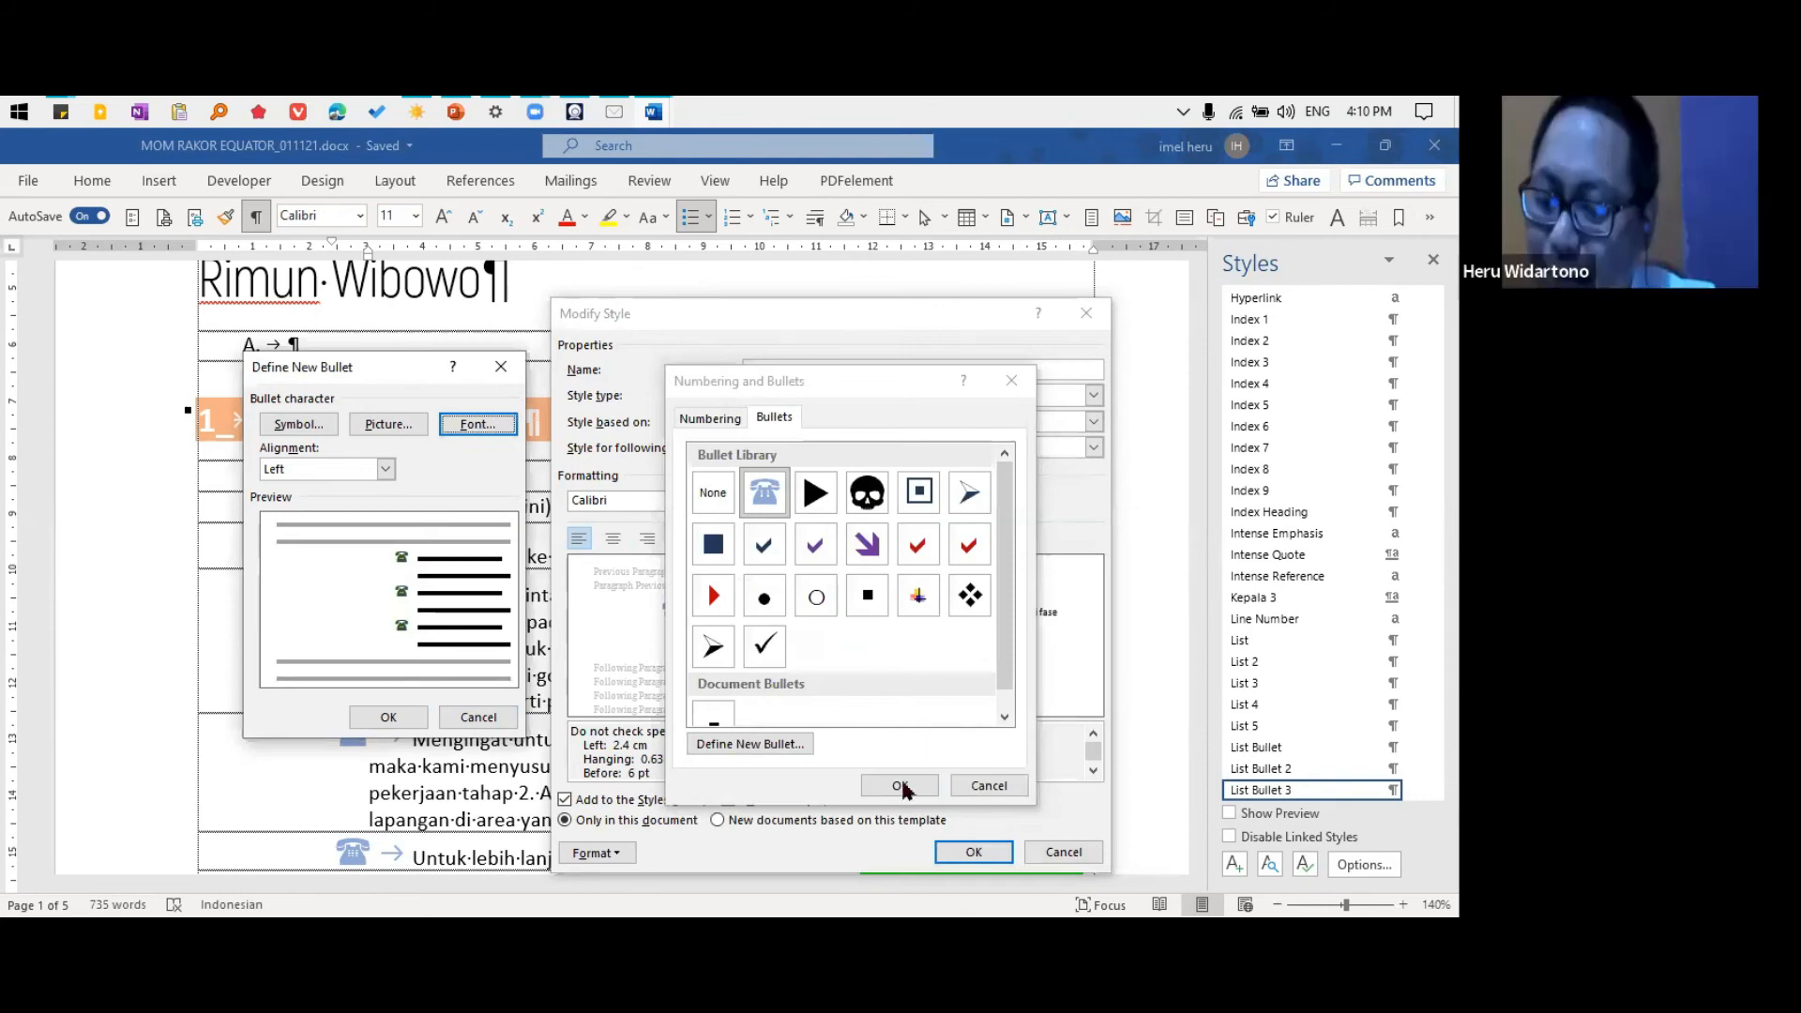
Accept the dark green telephone bullet and save it into the List Bullet 3 style
left_click(407, 719)
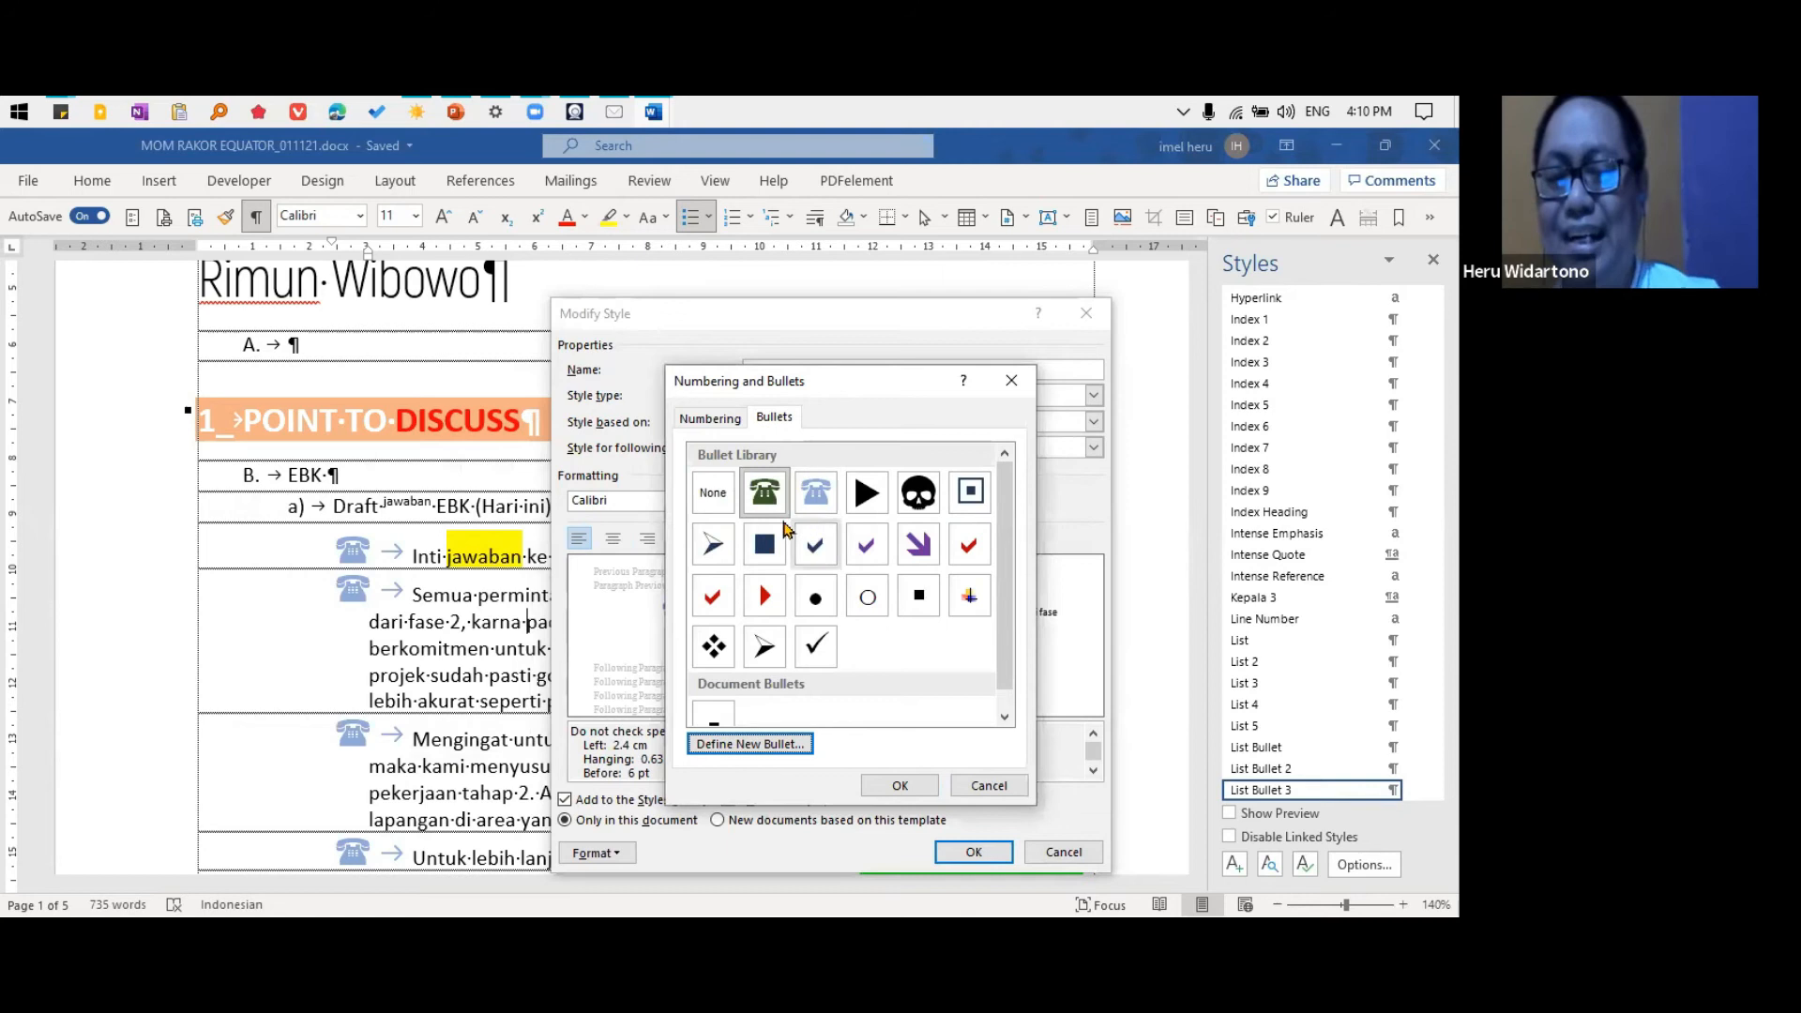
left_click(903, 786)
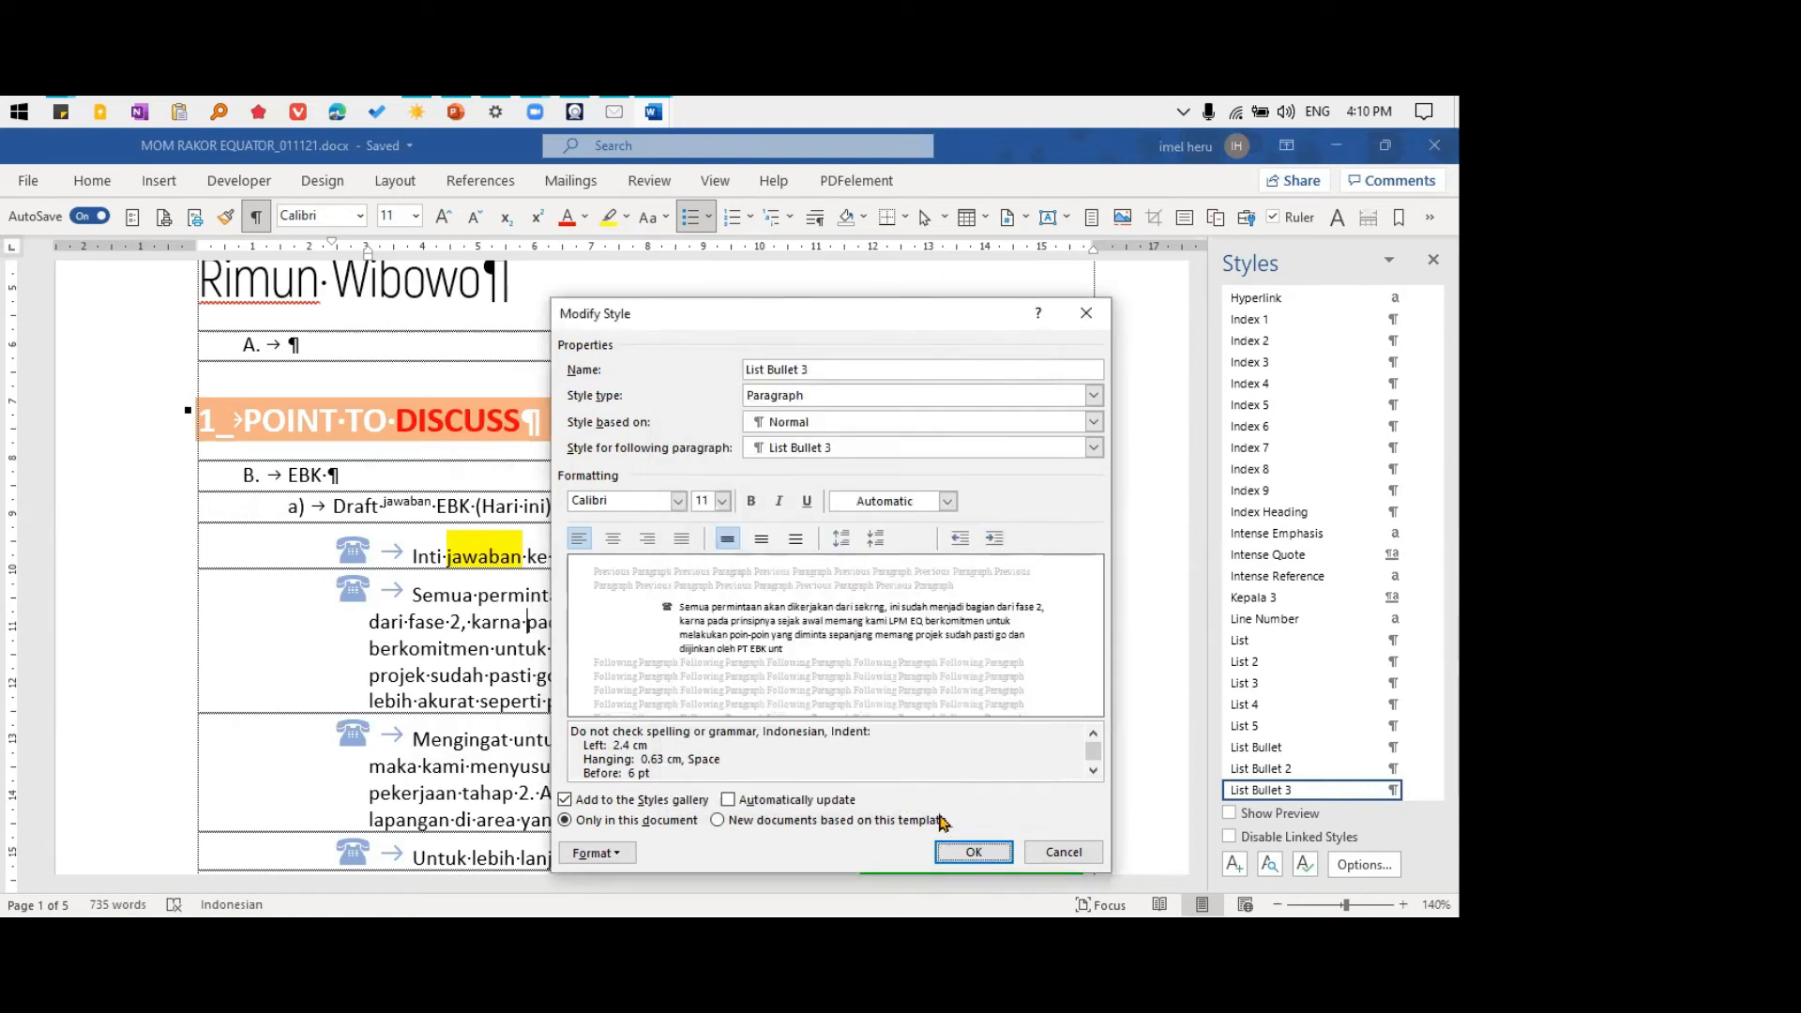
left_click(973, 852)
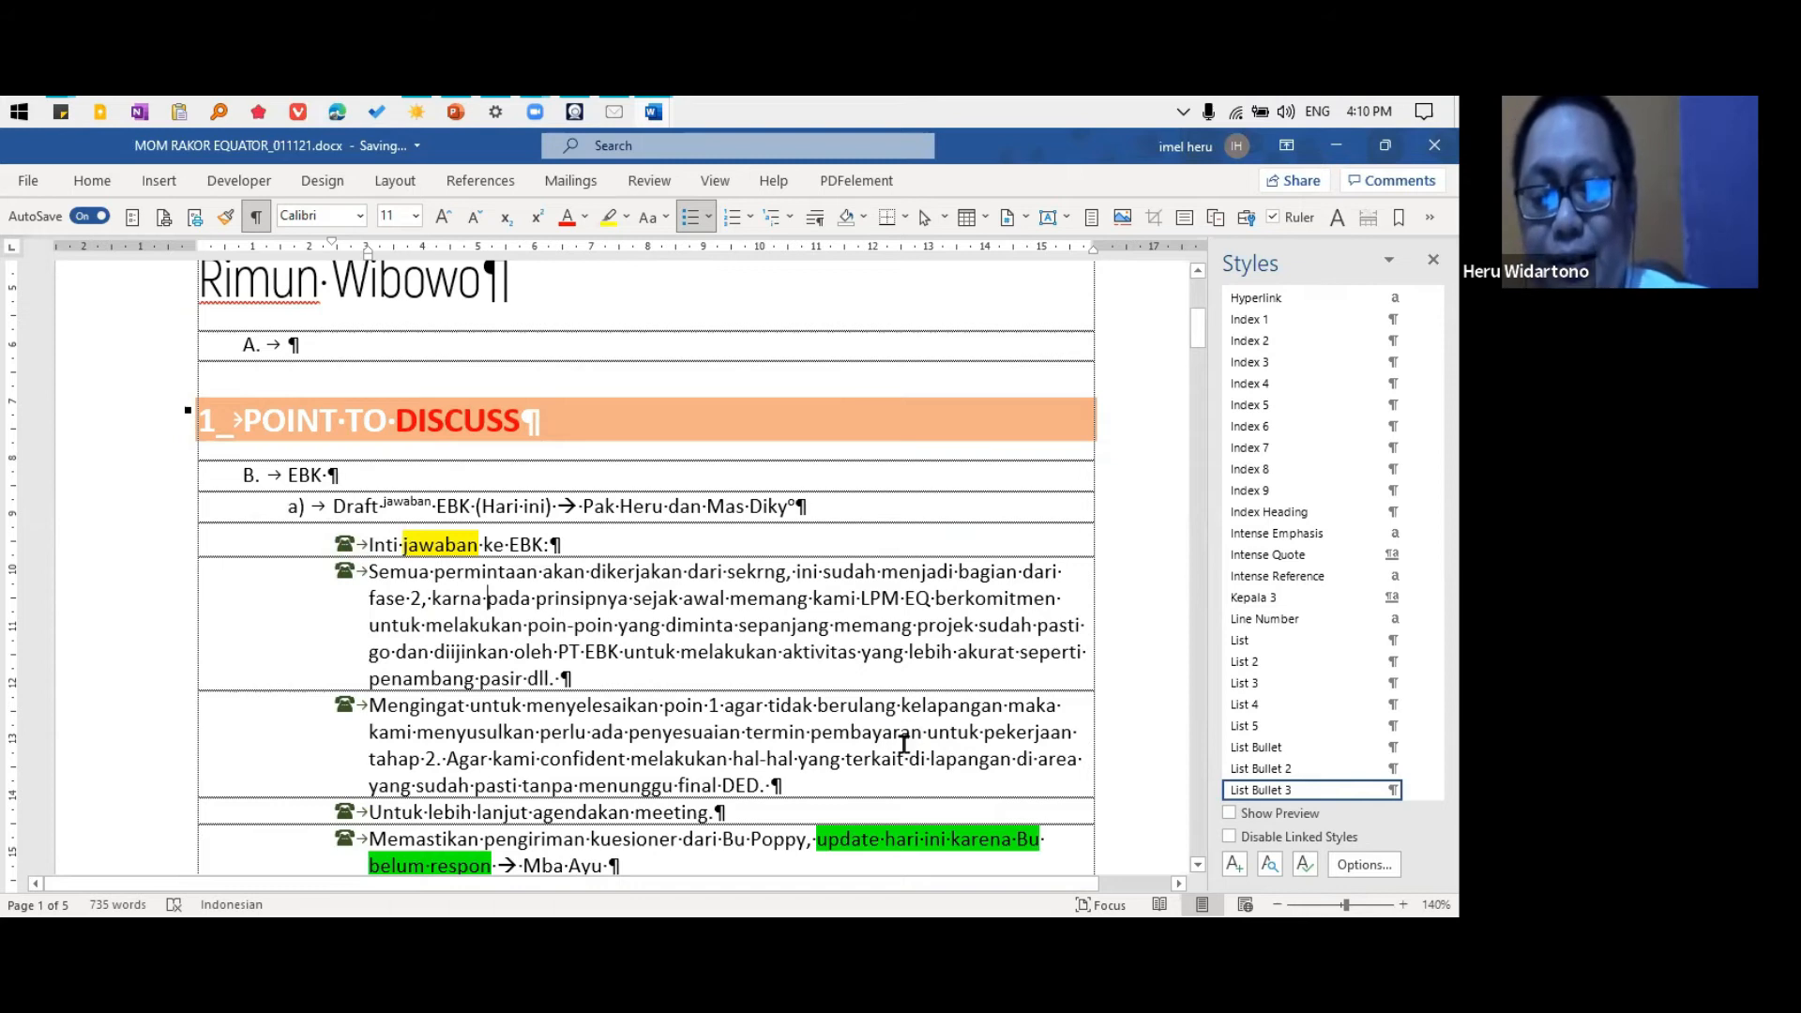
Try the purple check mark from the bullet library, and apply the black triangle bullet to the "Semua permintaan" paragraph
left_click(709, 218)
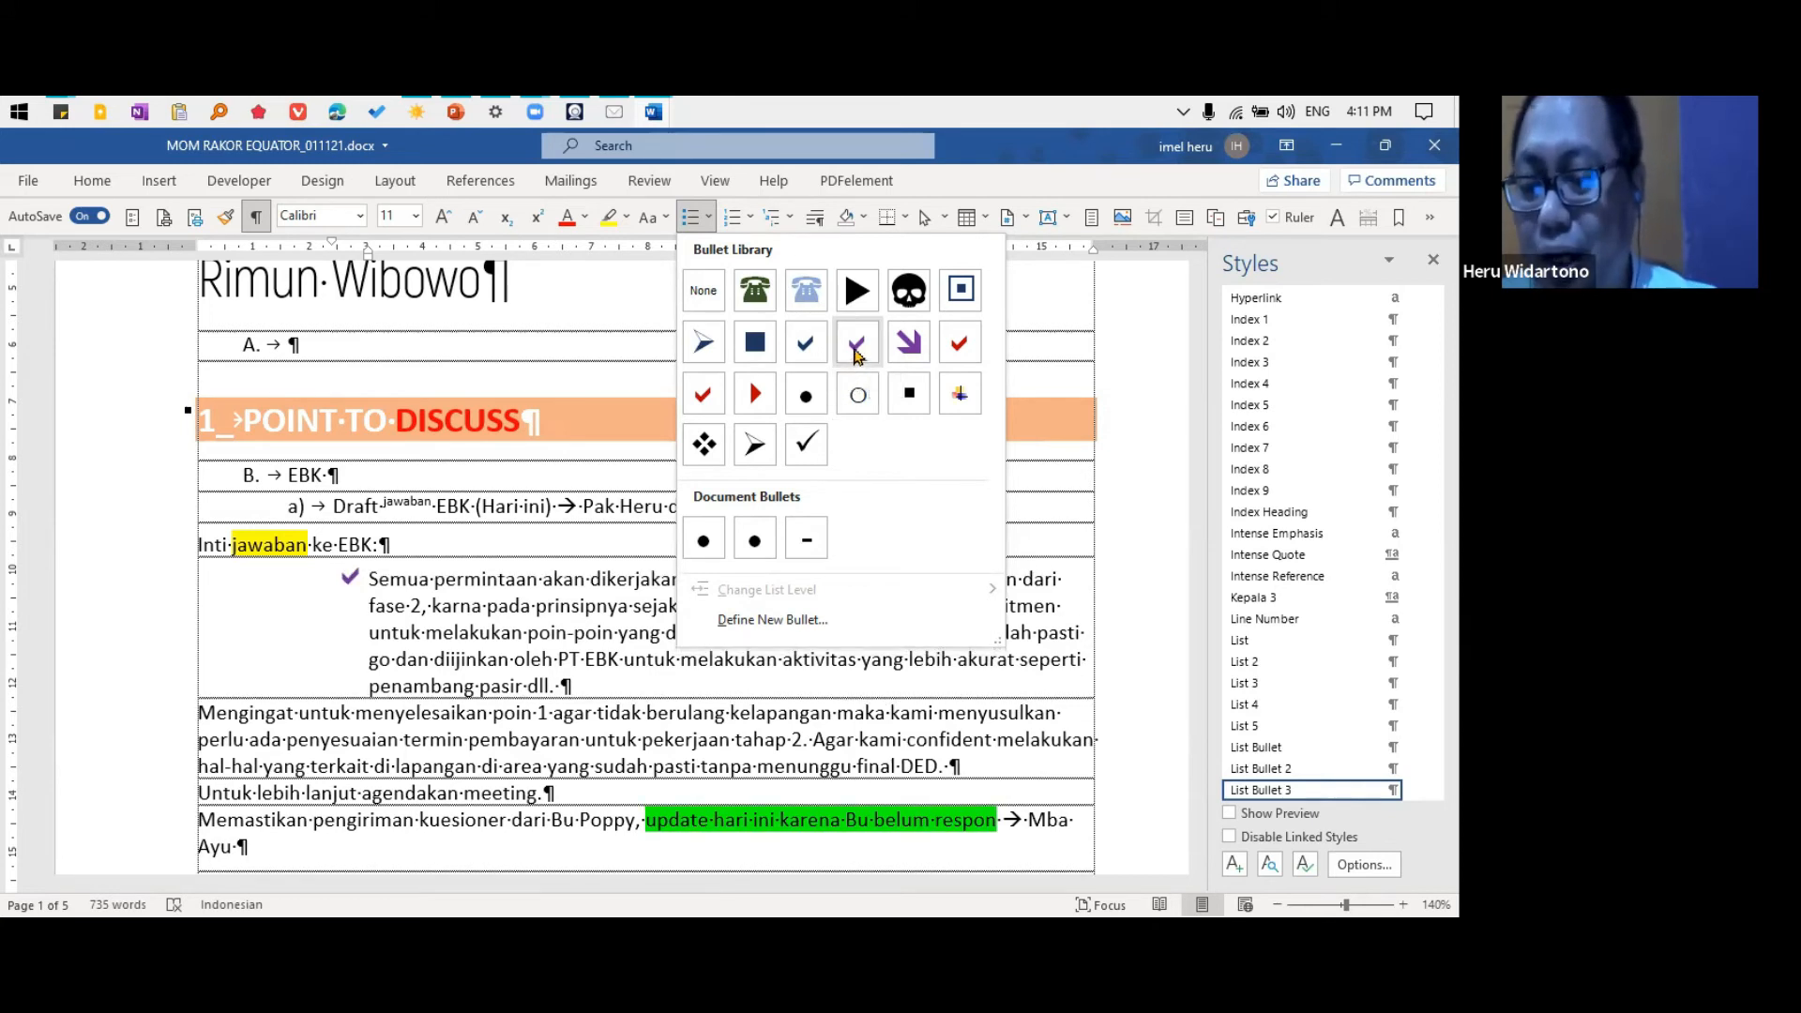
left_click(857, 347)
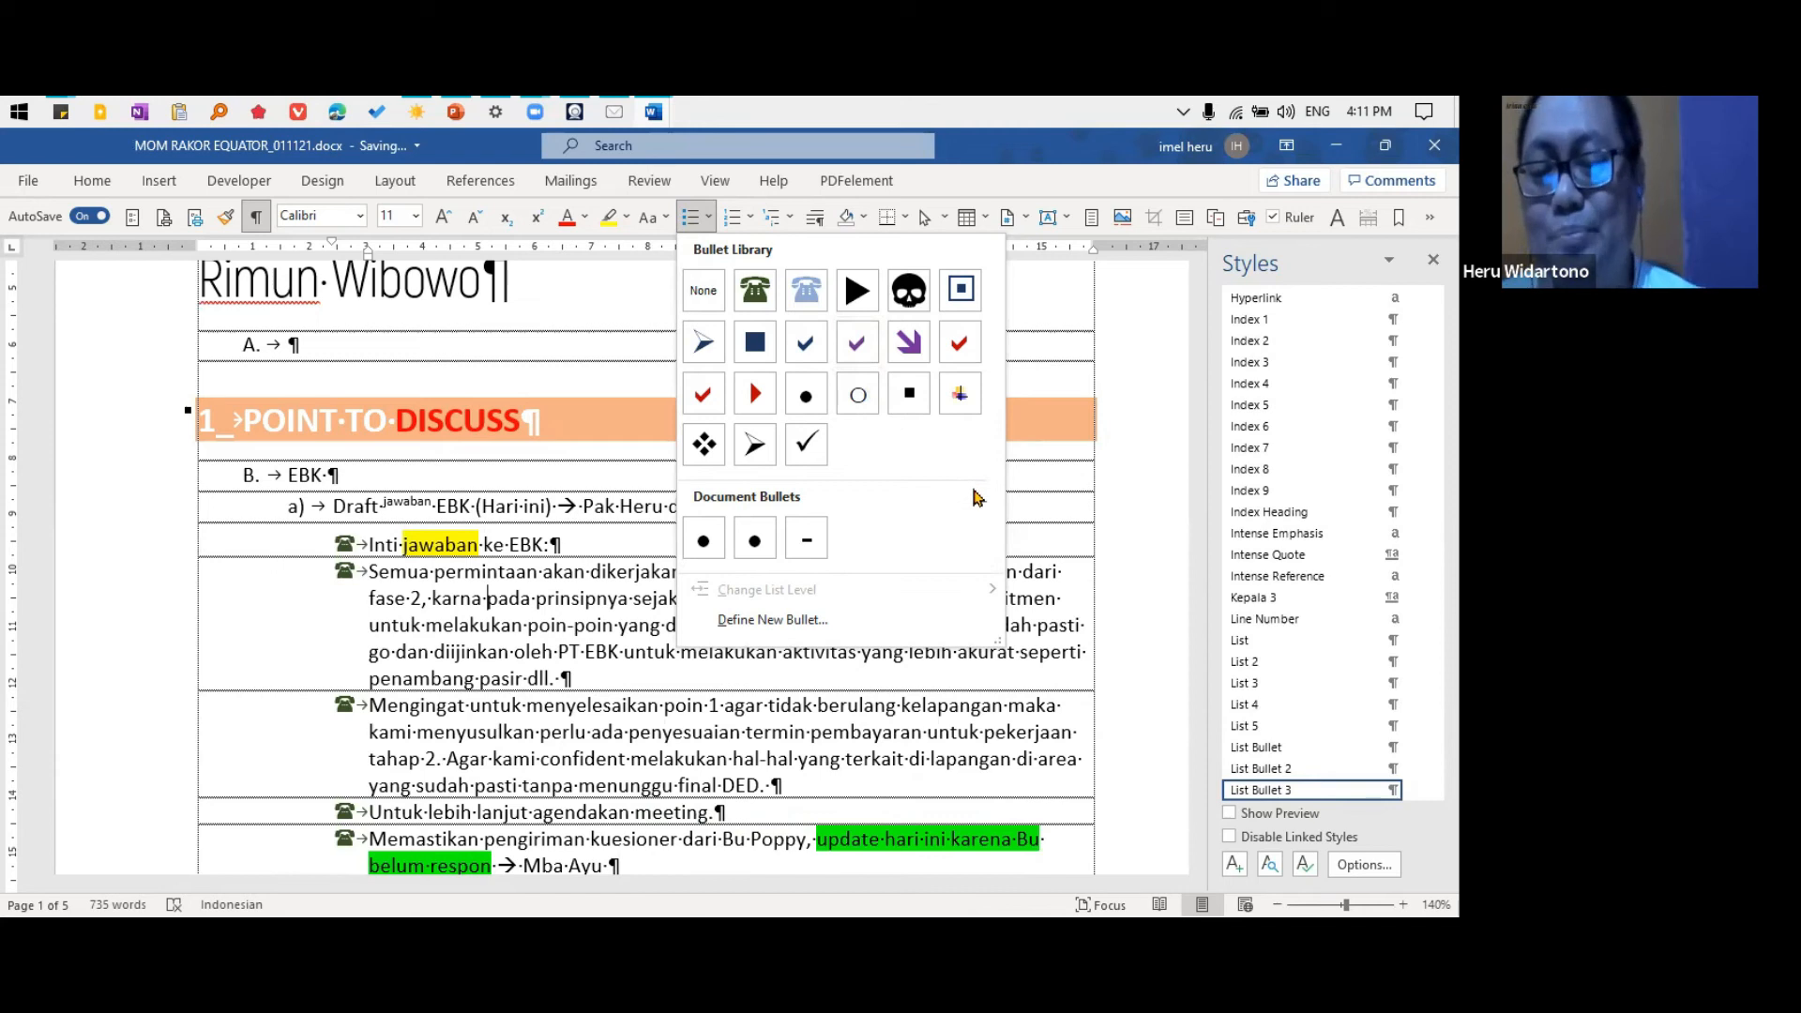
left_click(856, 292)
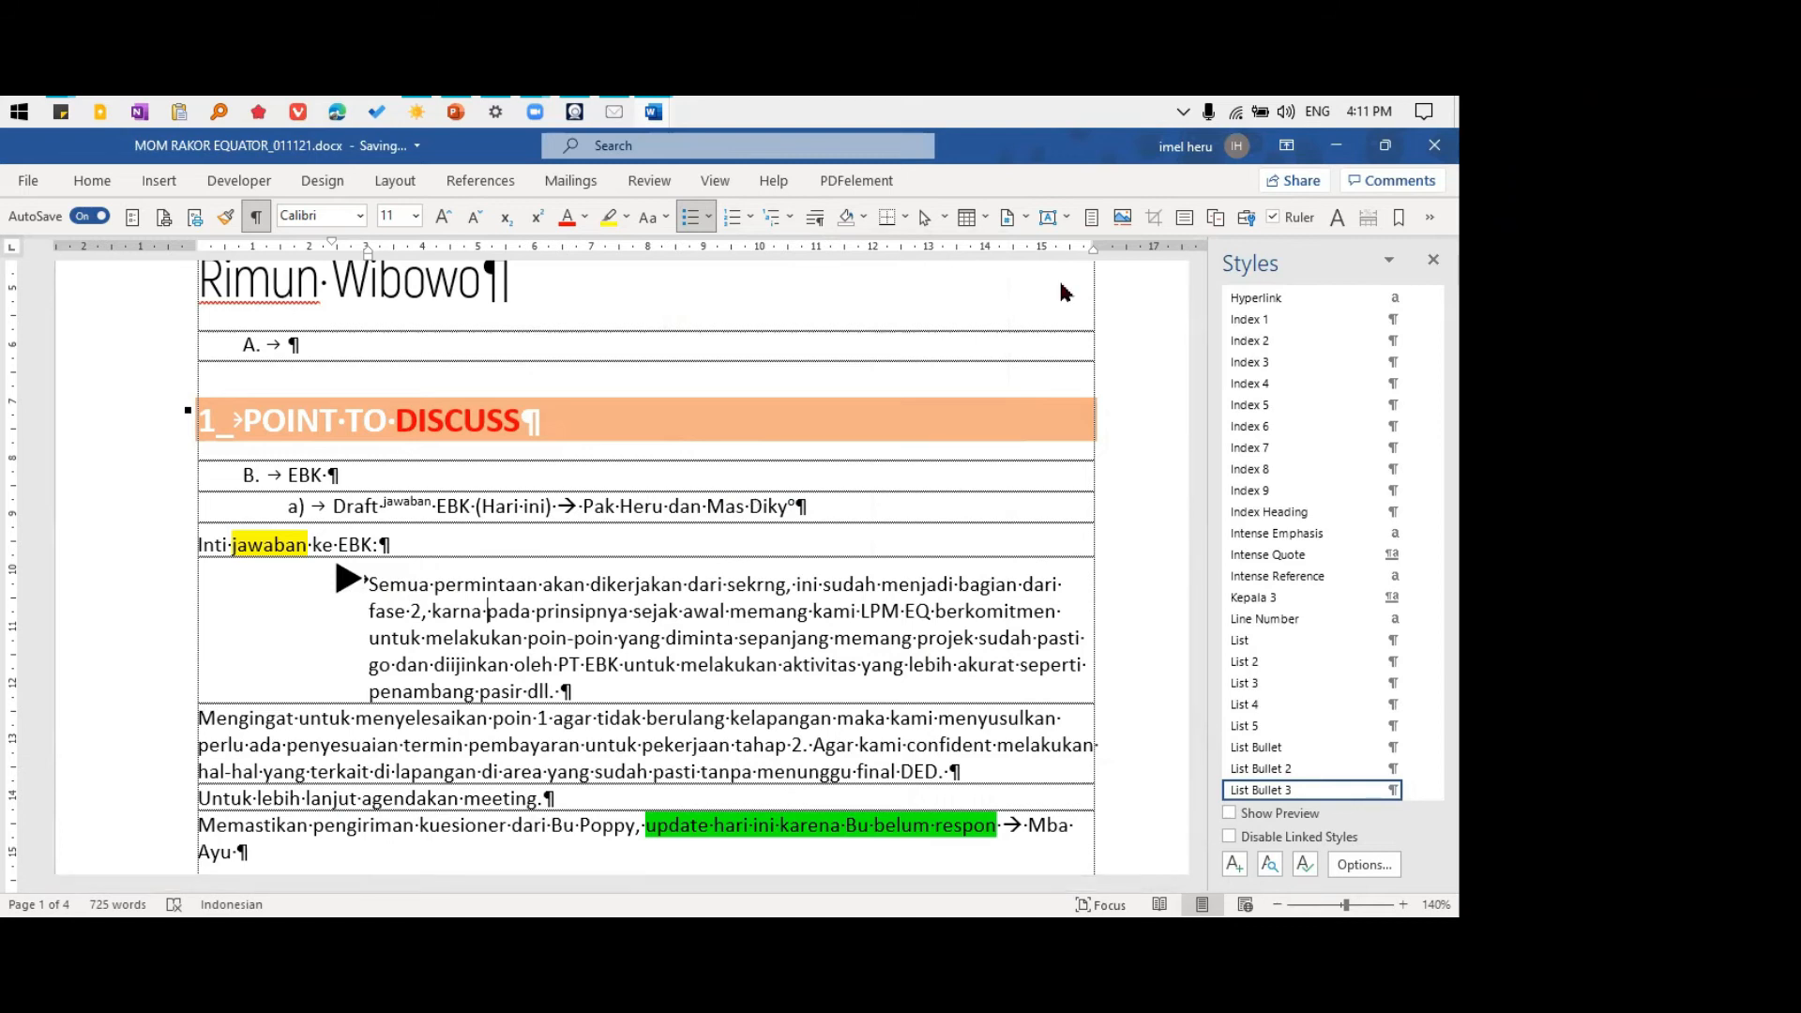
left_click(457, 585)
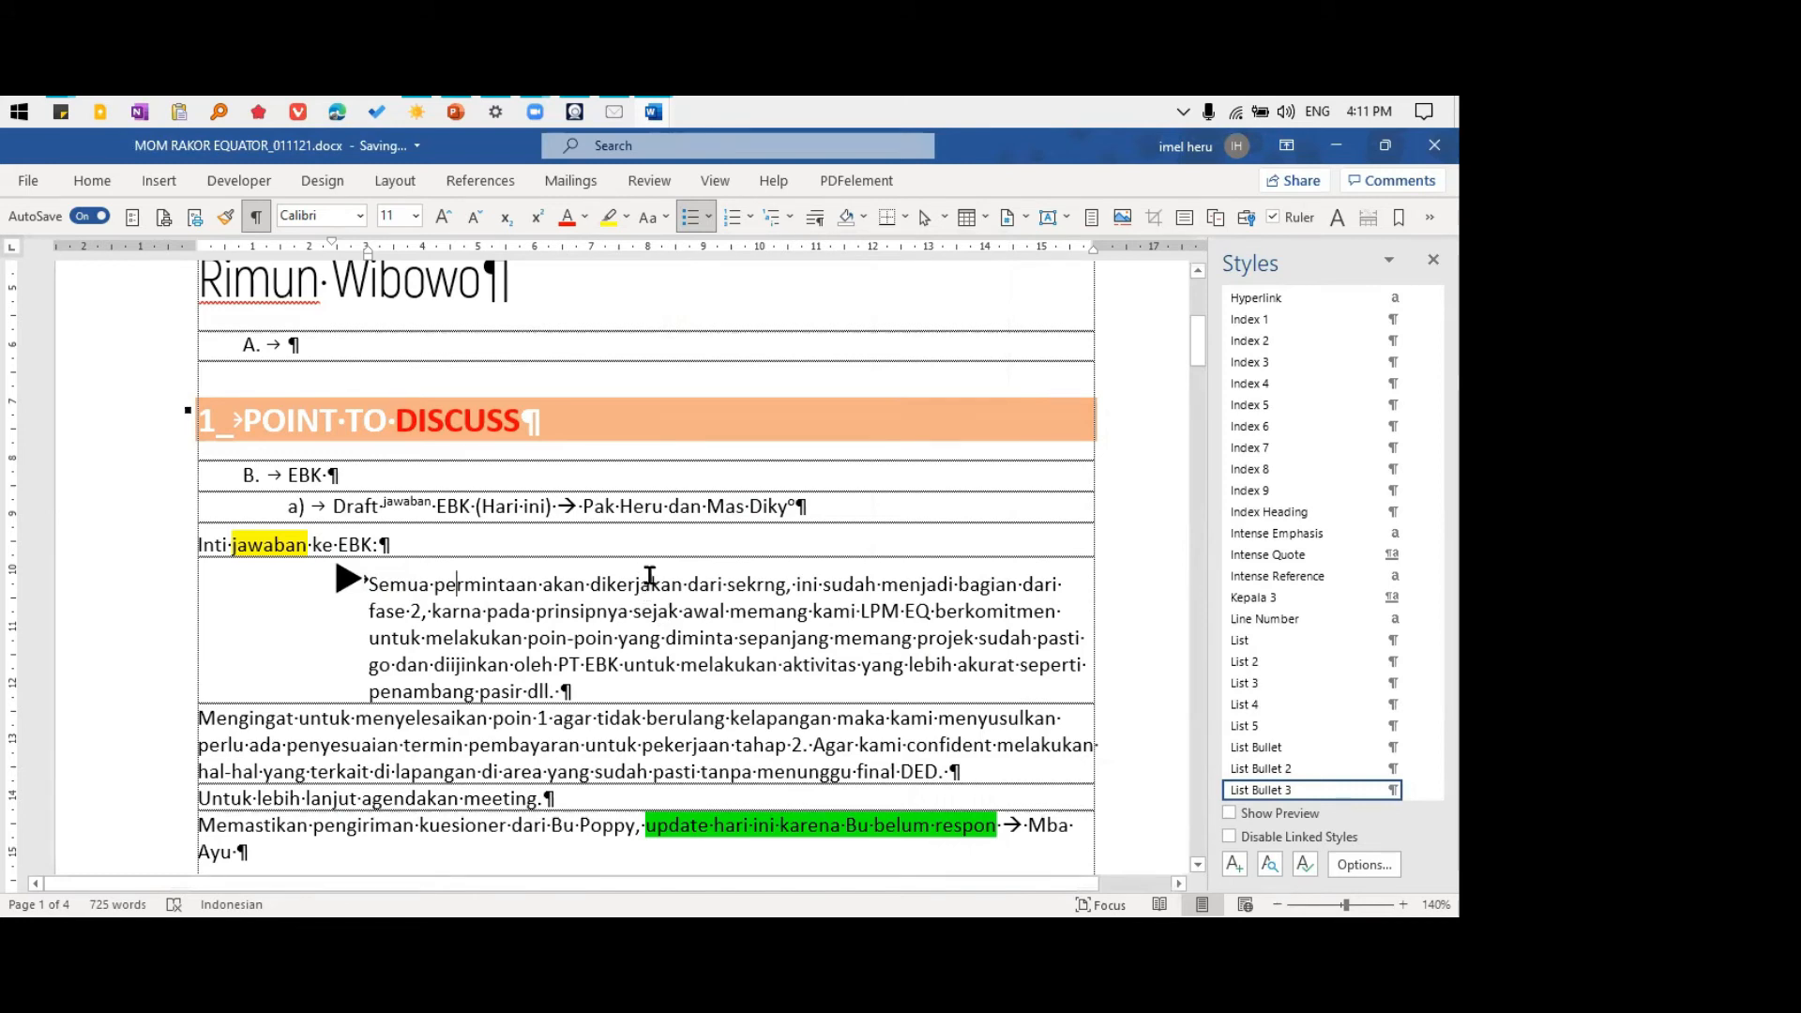
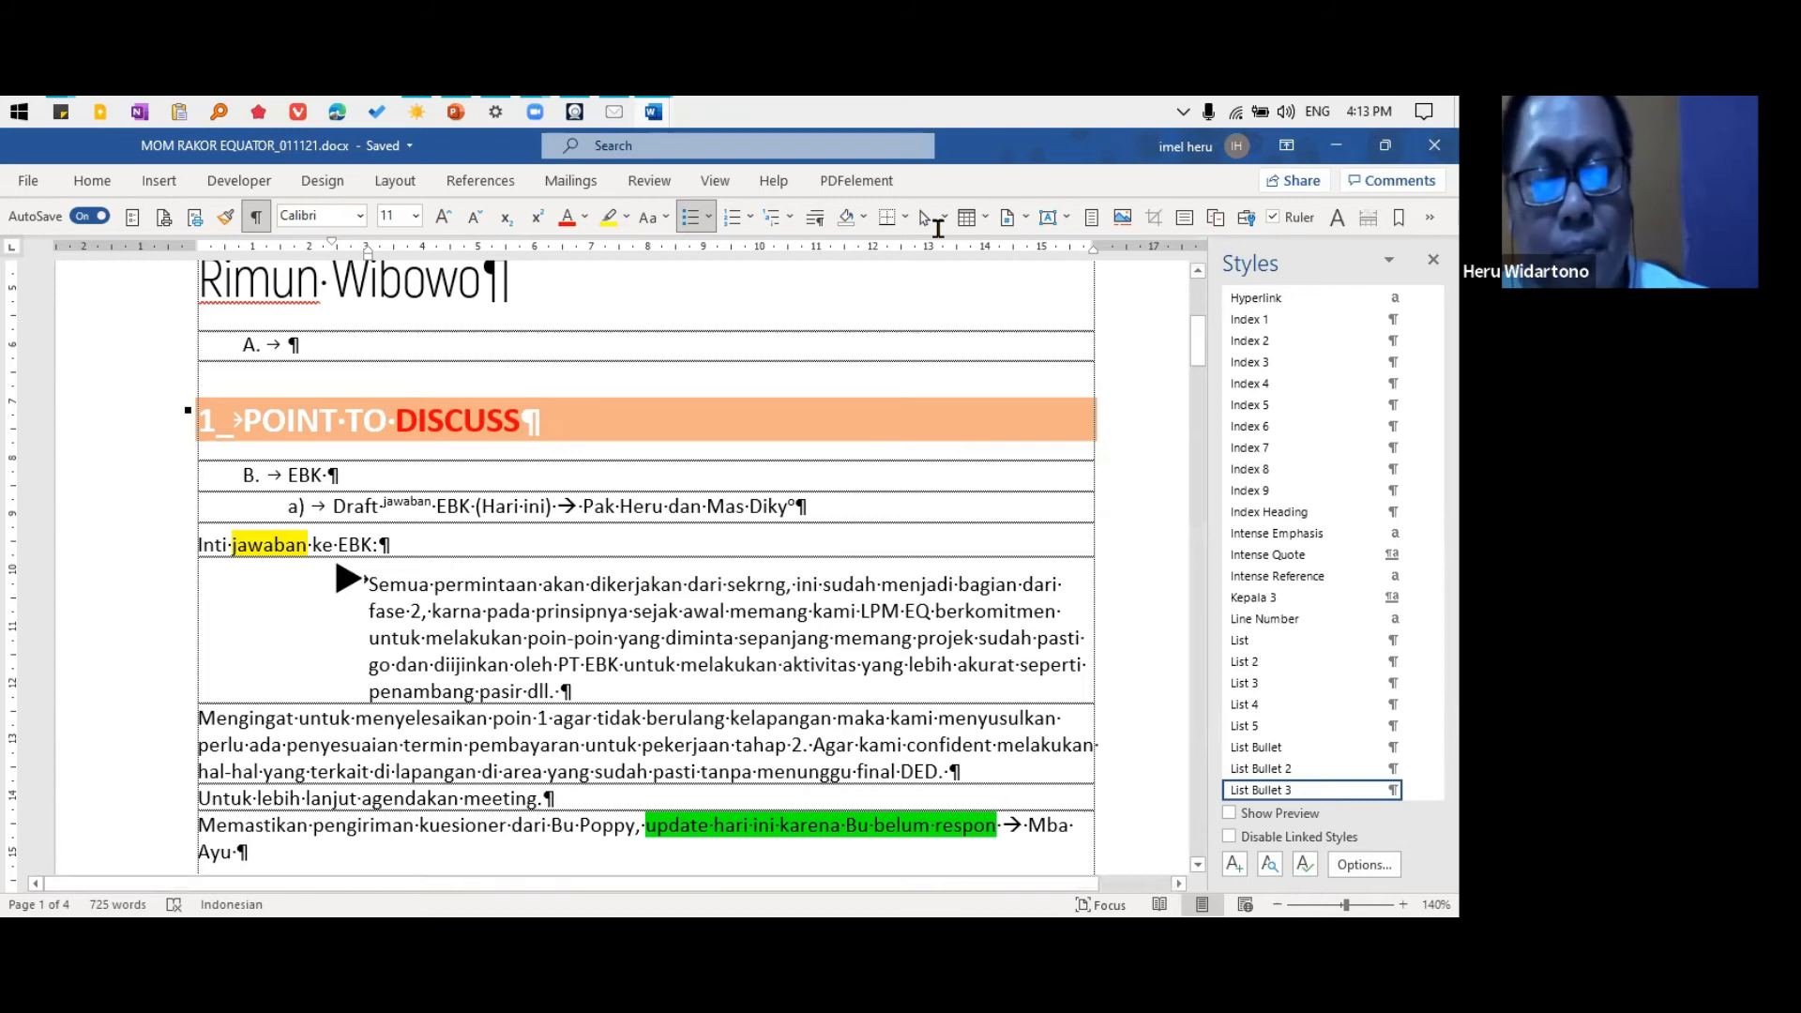
Check the styles applied to the "Semua permintaan" bullet paragraph and the "Draft jawaban EBK" list item
left_click(855, 582)
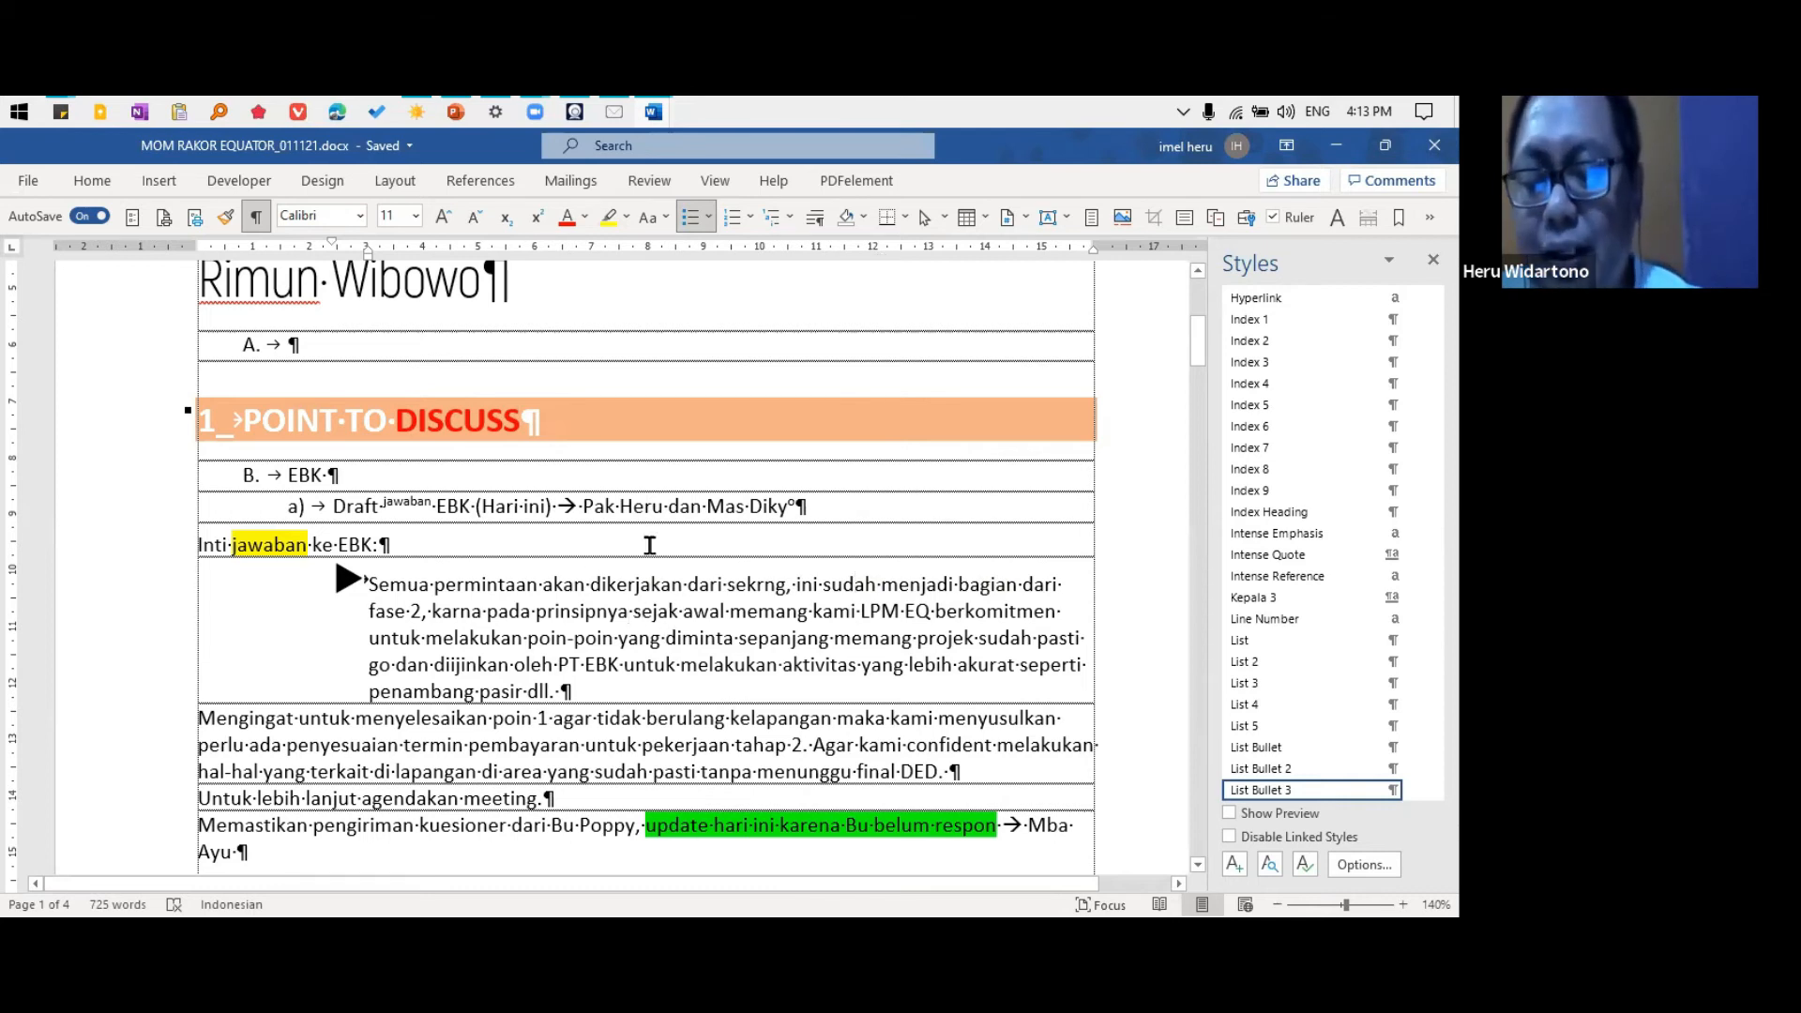
left_click(581, 611)
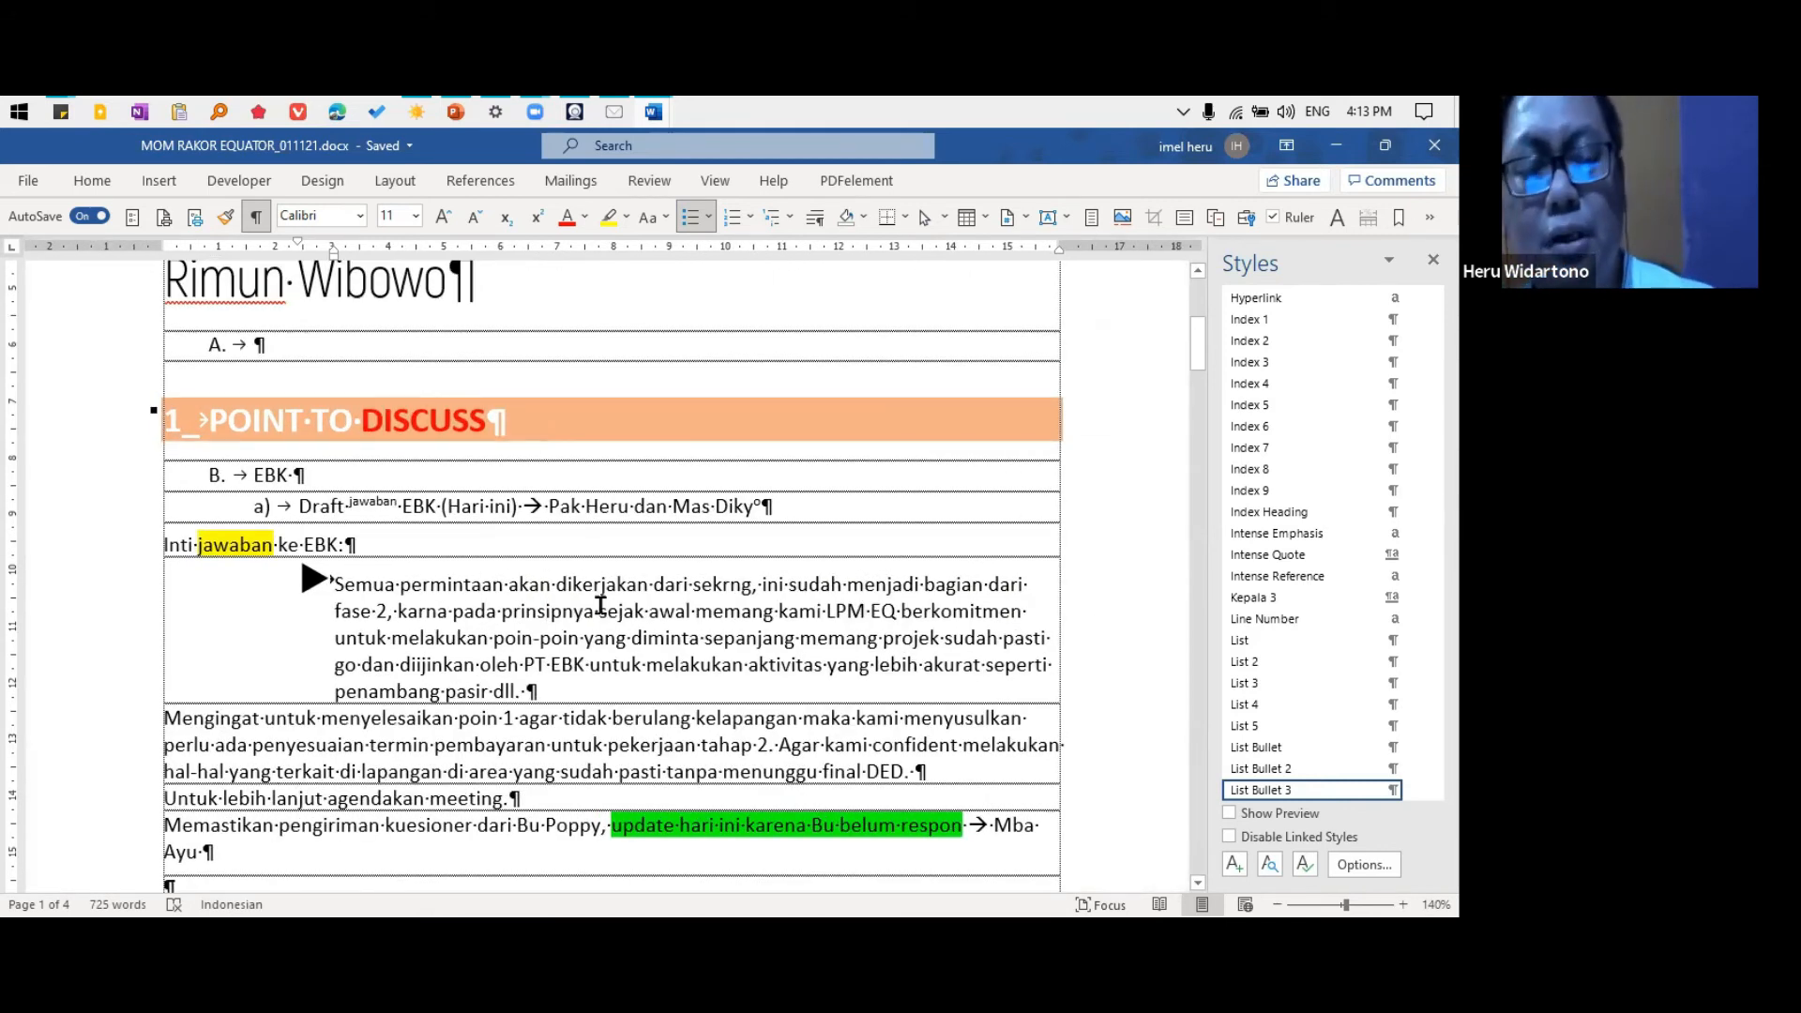
left_click(463, 583)
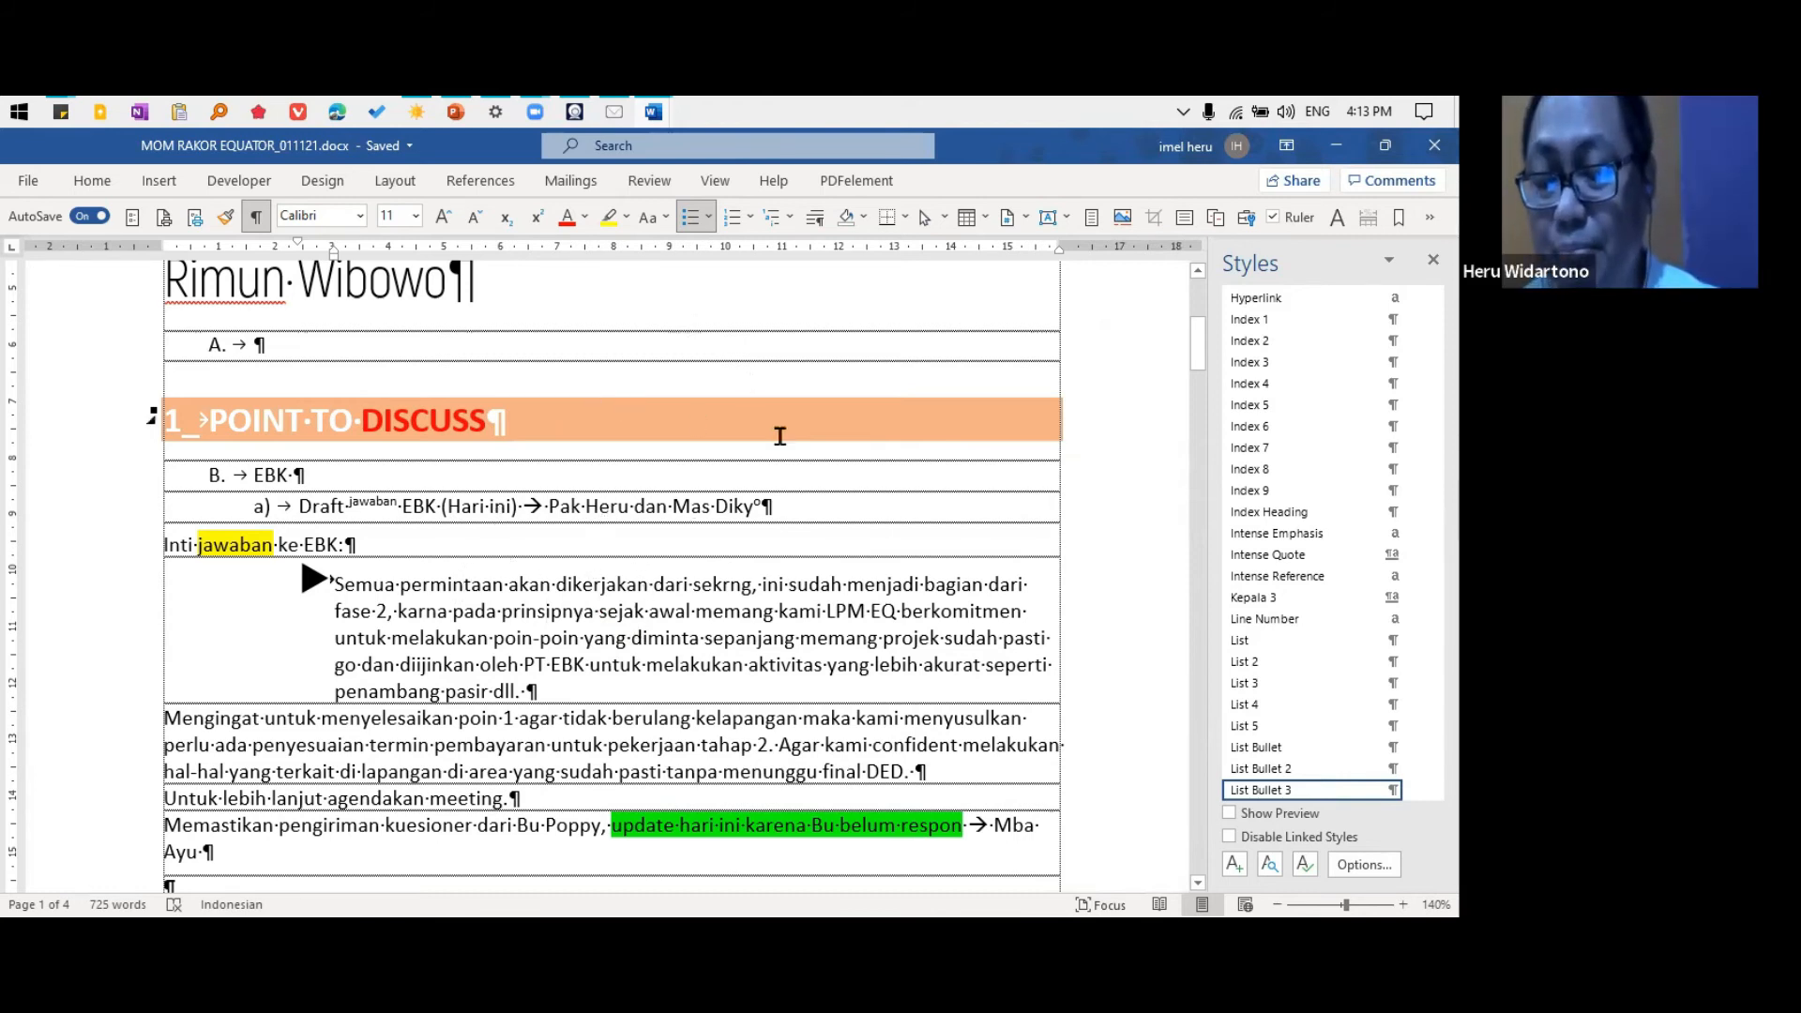
key("Right")
key("Right")
key("Right")
key("Right")
key("Right")
key("Right")
key("Right")
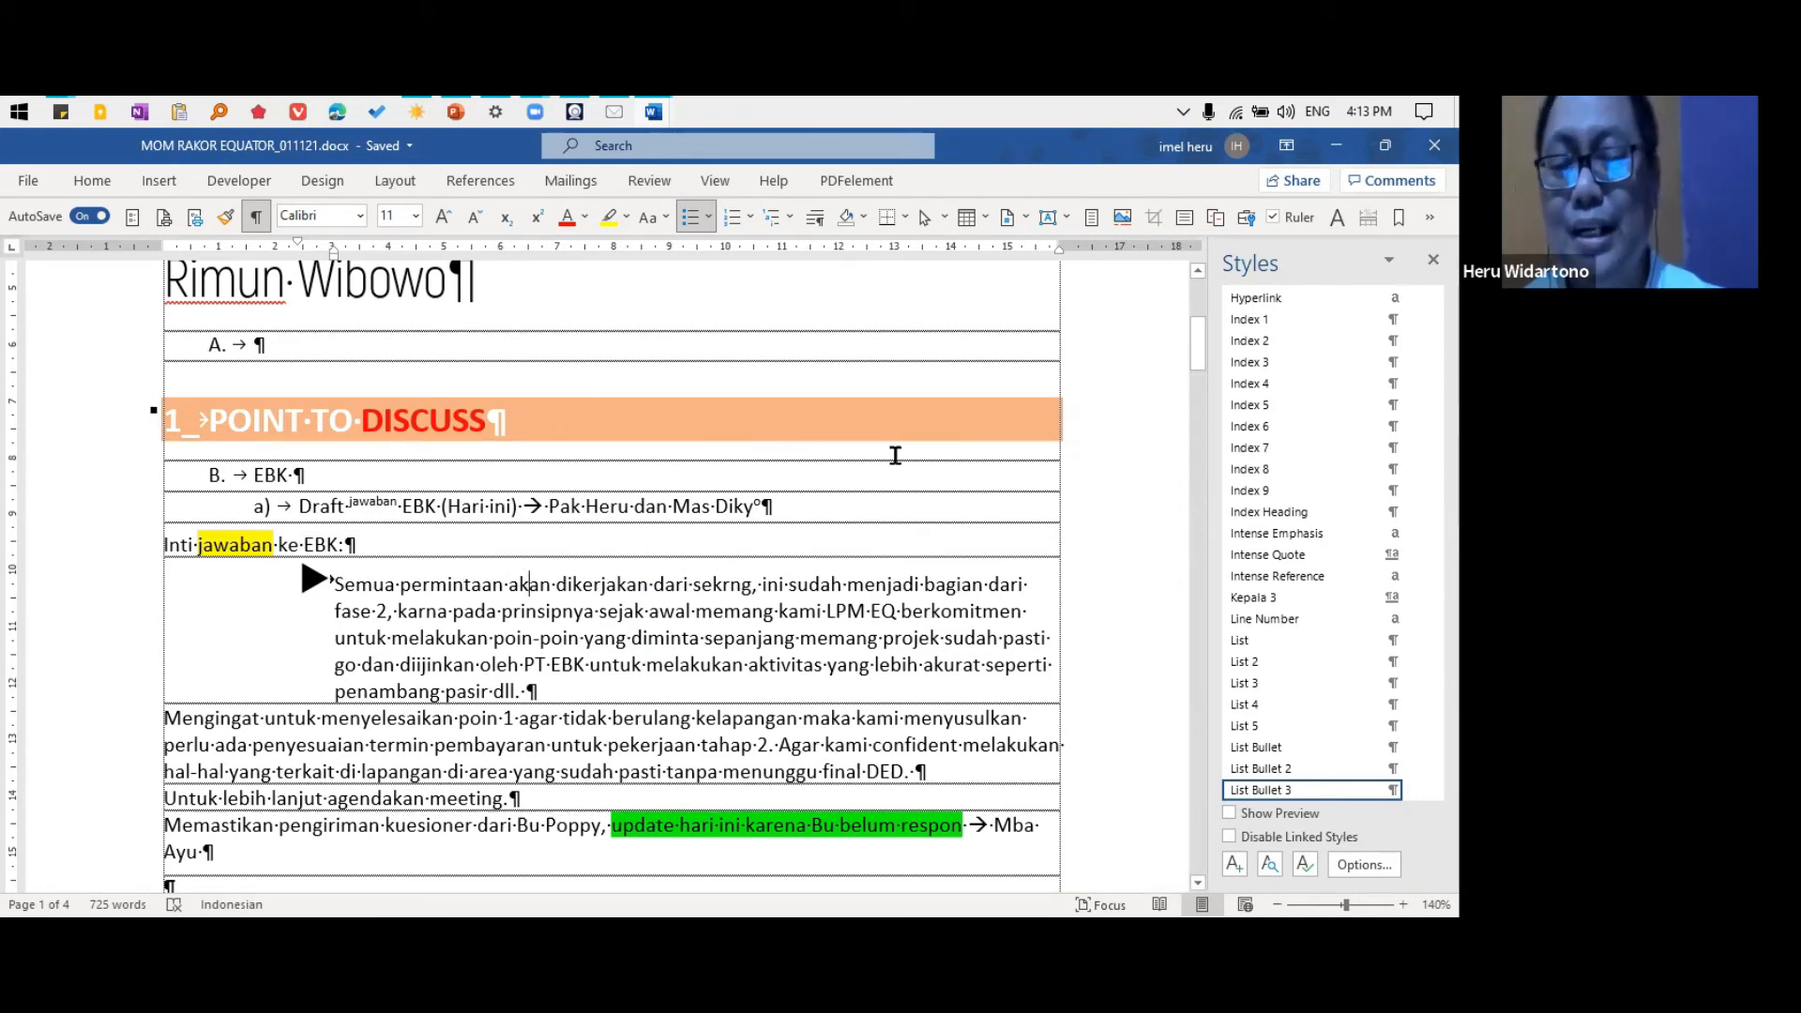
left_click(574, 504)
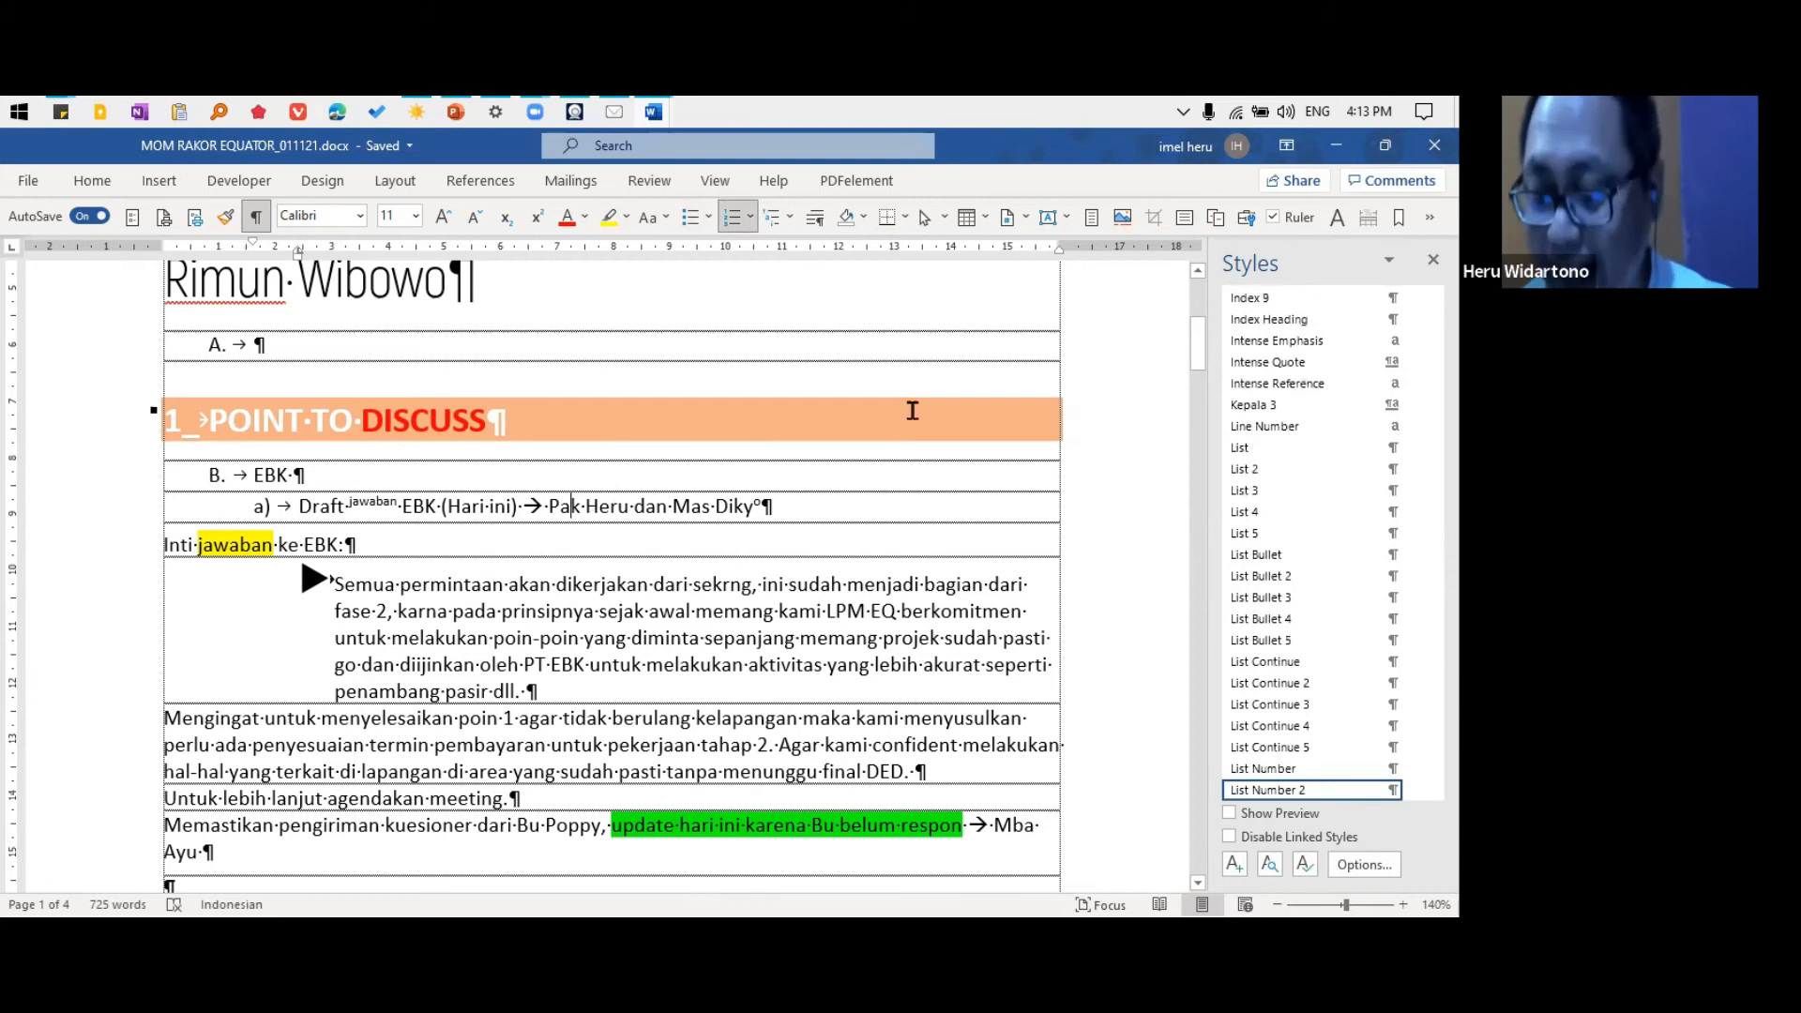
Hide the ruler and close the Styles pane to give the document more room
left_click(1291, 219)
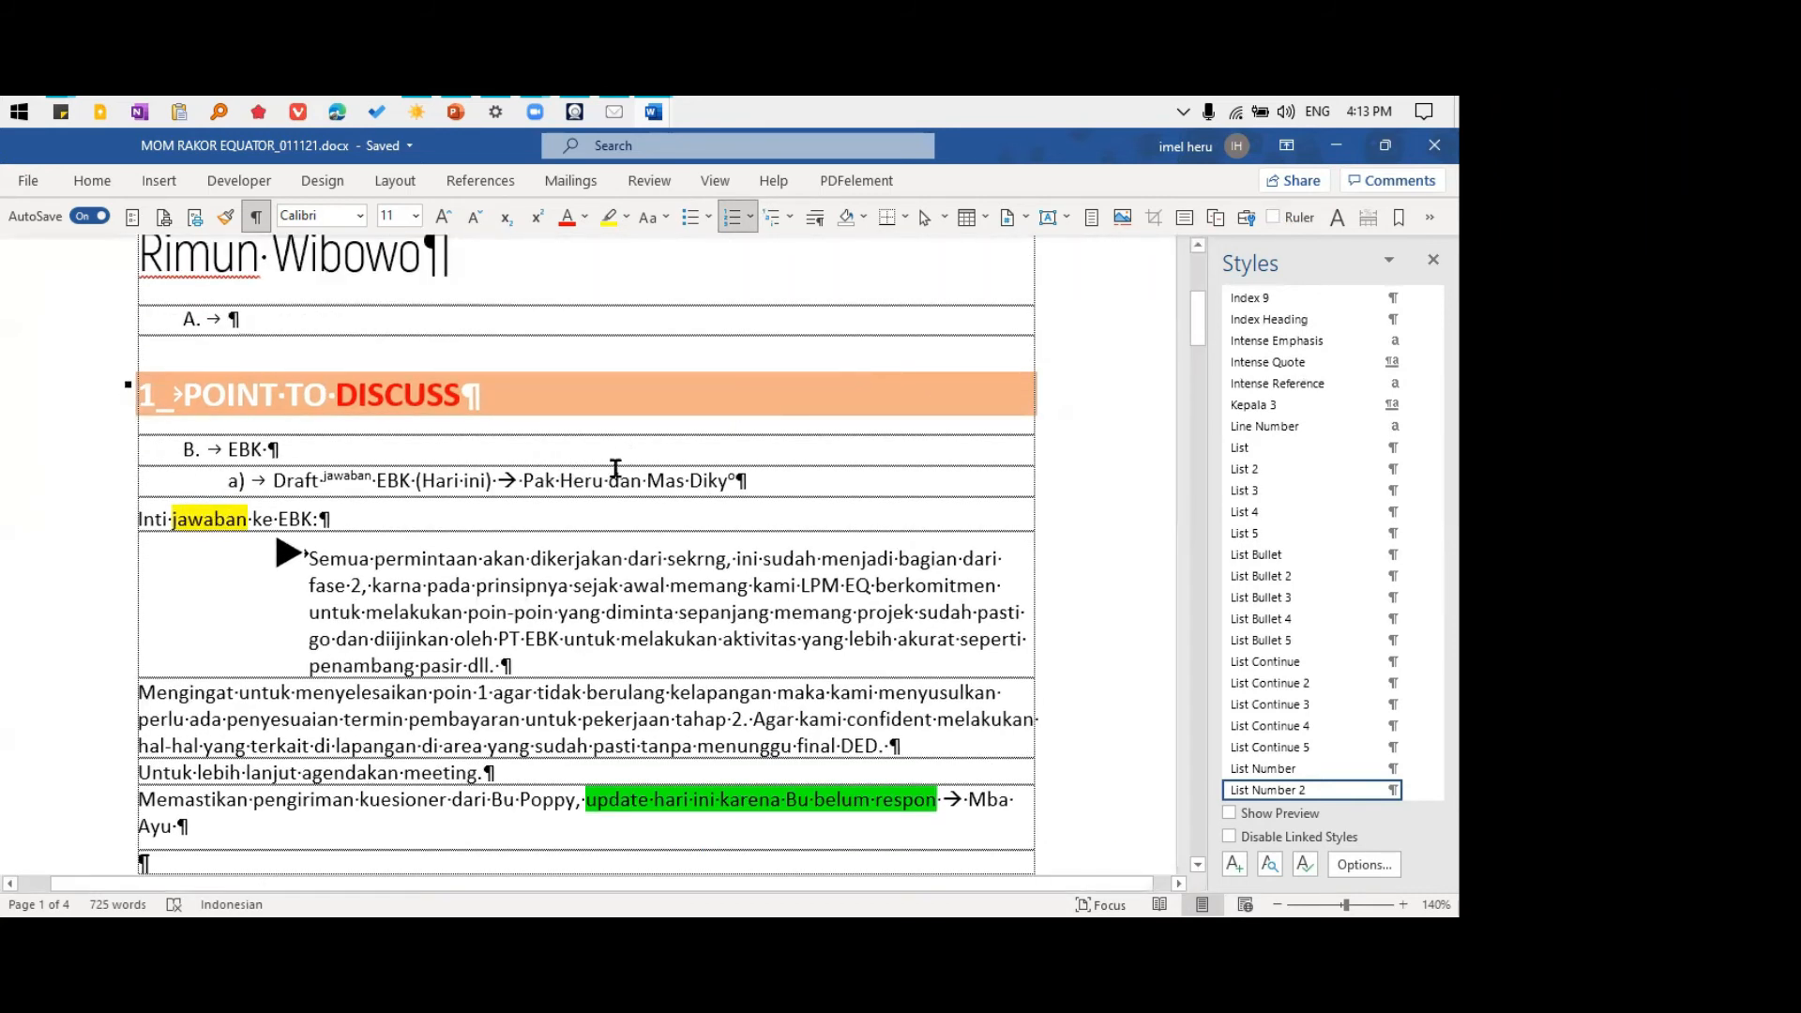
scroll(616, 468, "up", 4, "ctrl")
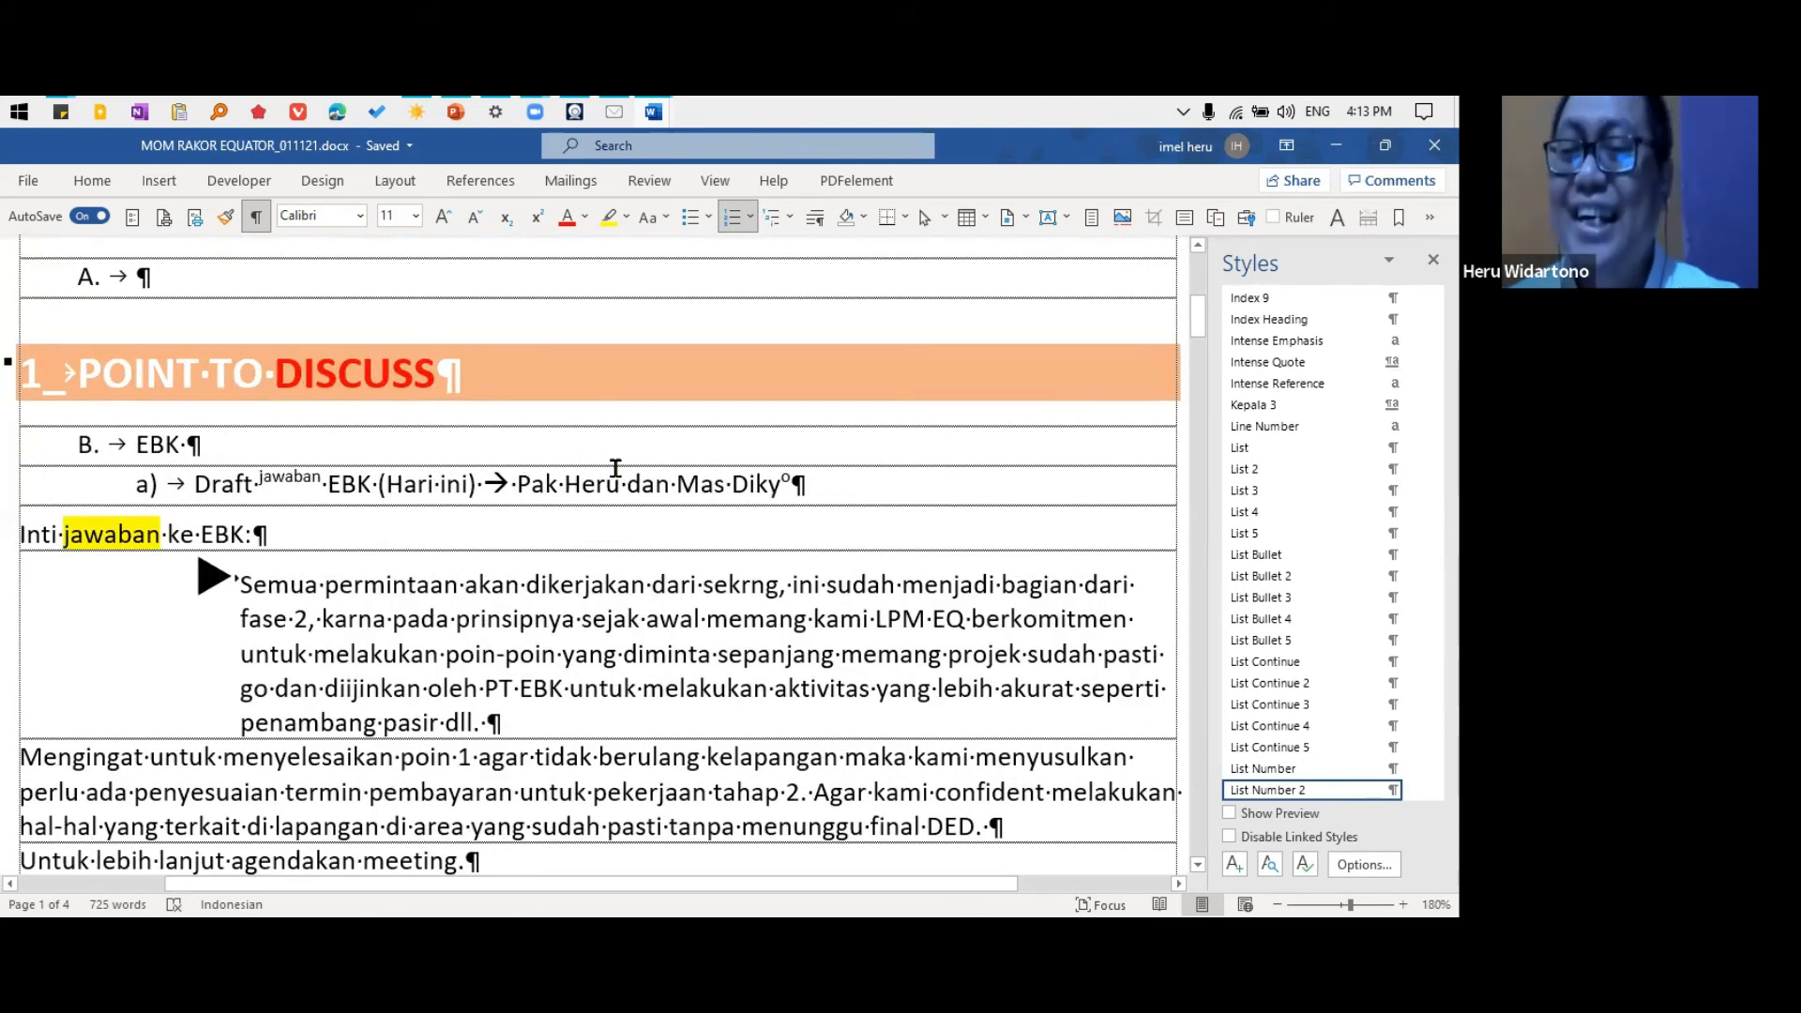
scroll(615, 468, "down", 3, "ctrl")
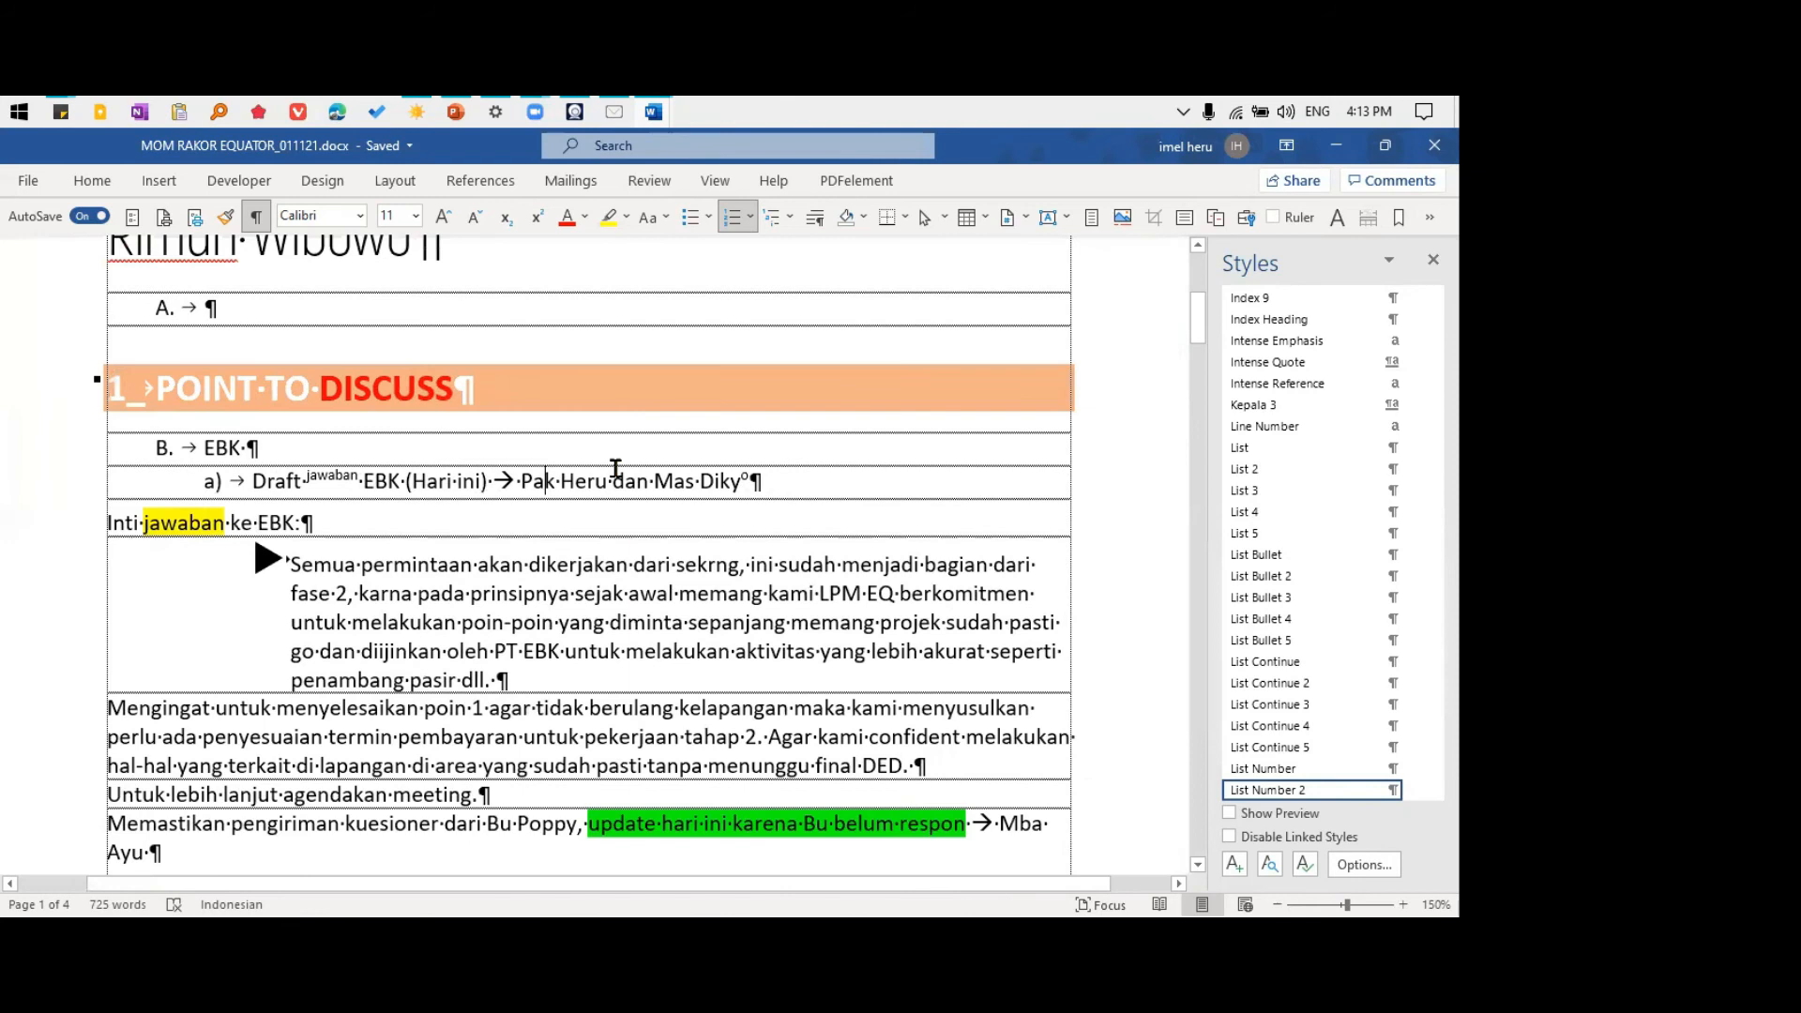
scroll(615, 468, "down", 6, "ctrl")
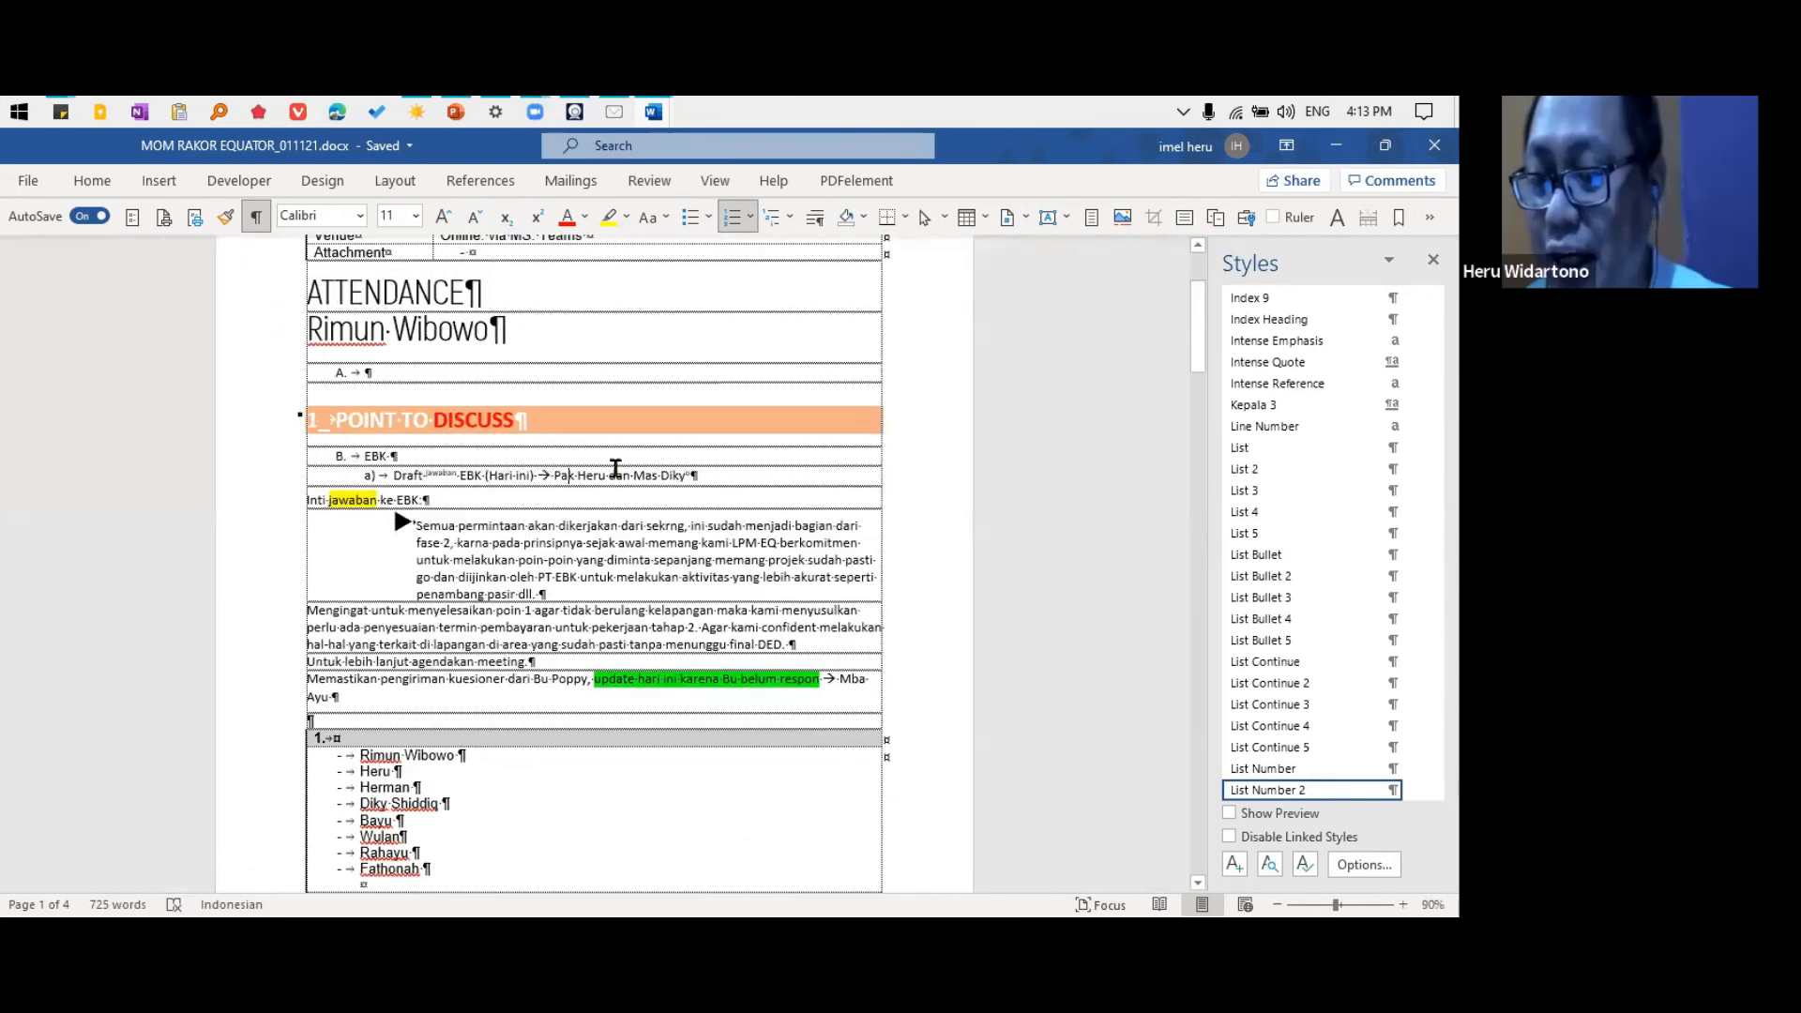
left_click(672, 575)
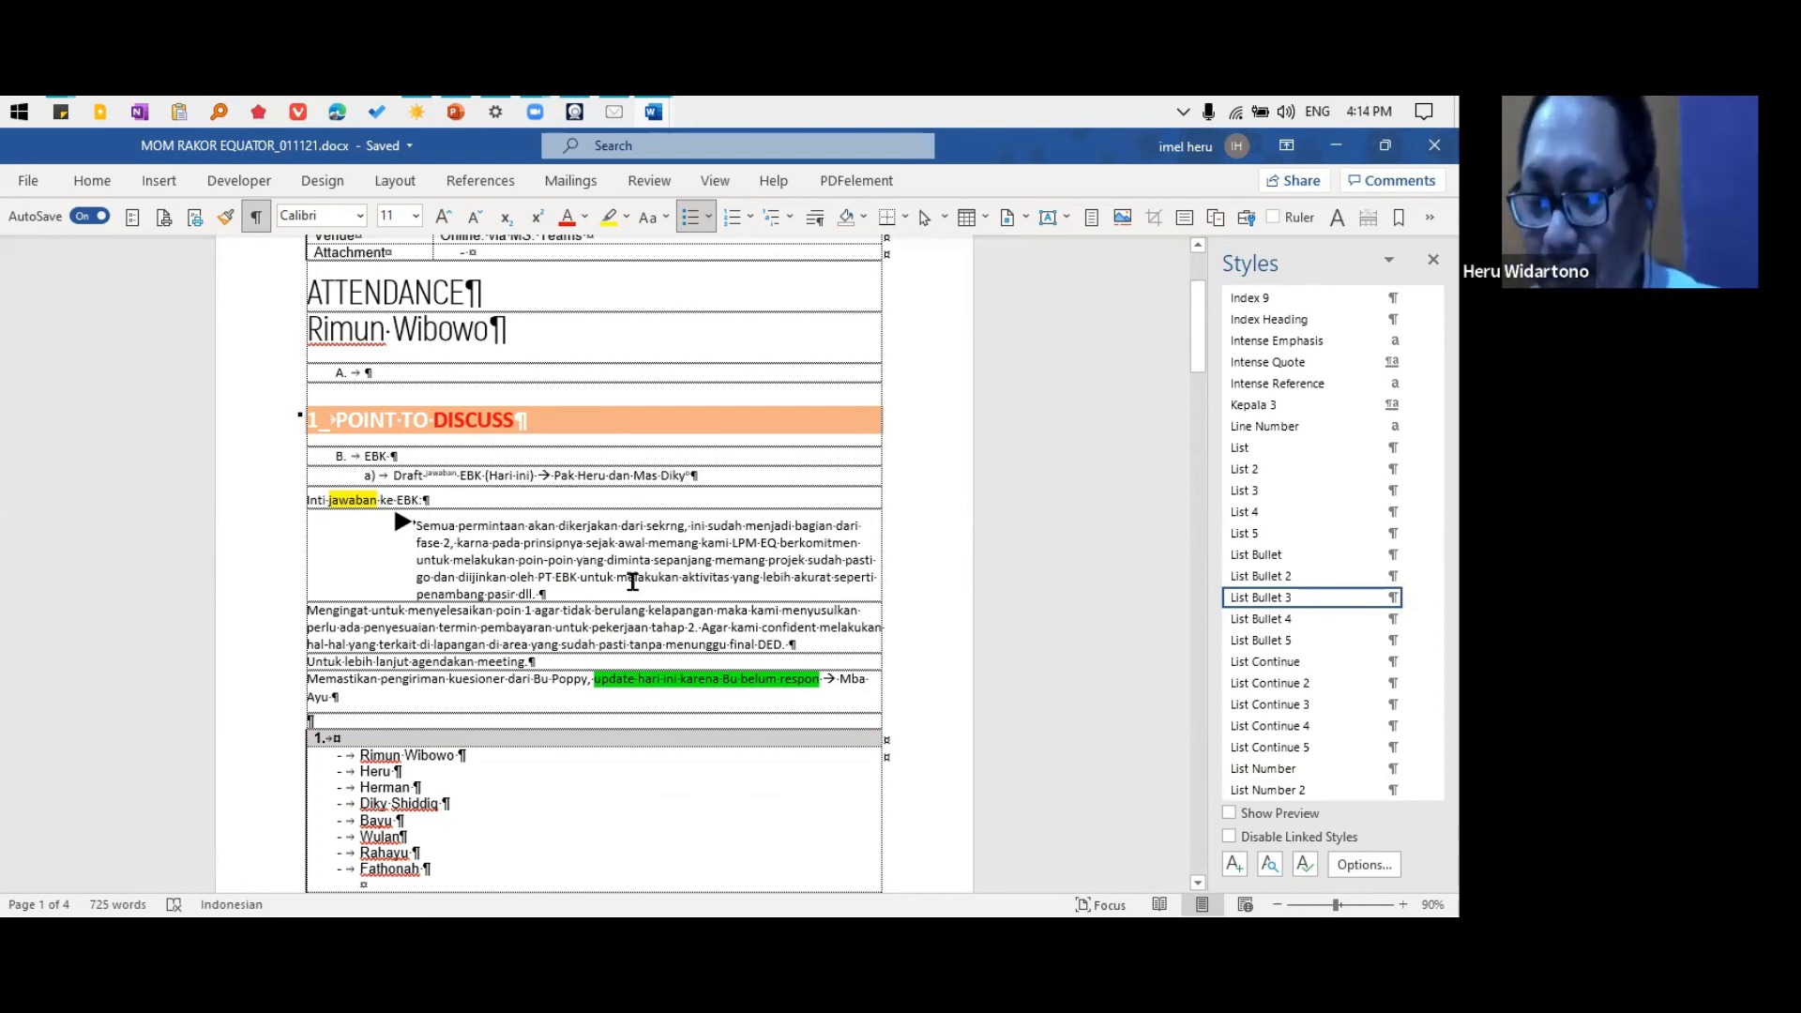
scroll(591, 568, "up", 3)
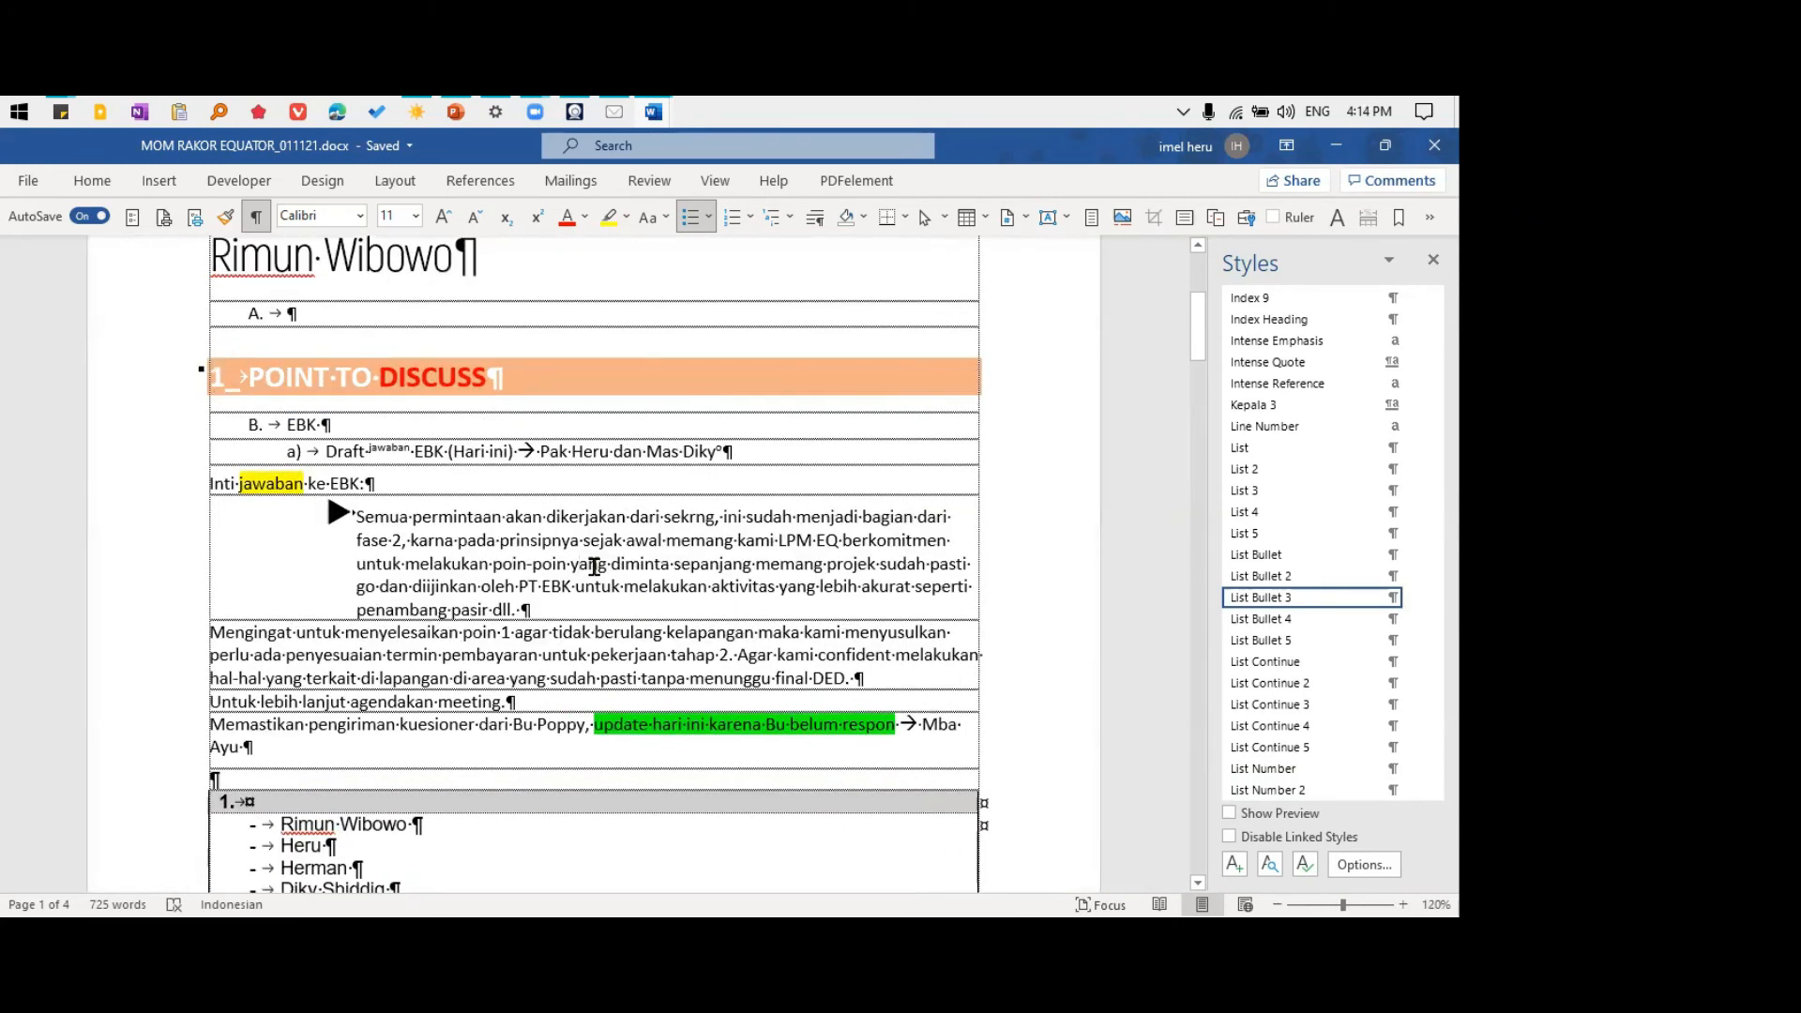
scroll(595, 567, "up", 3)
scroll(595, 566, "up", 2)
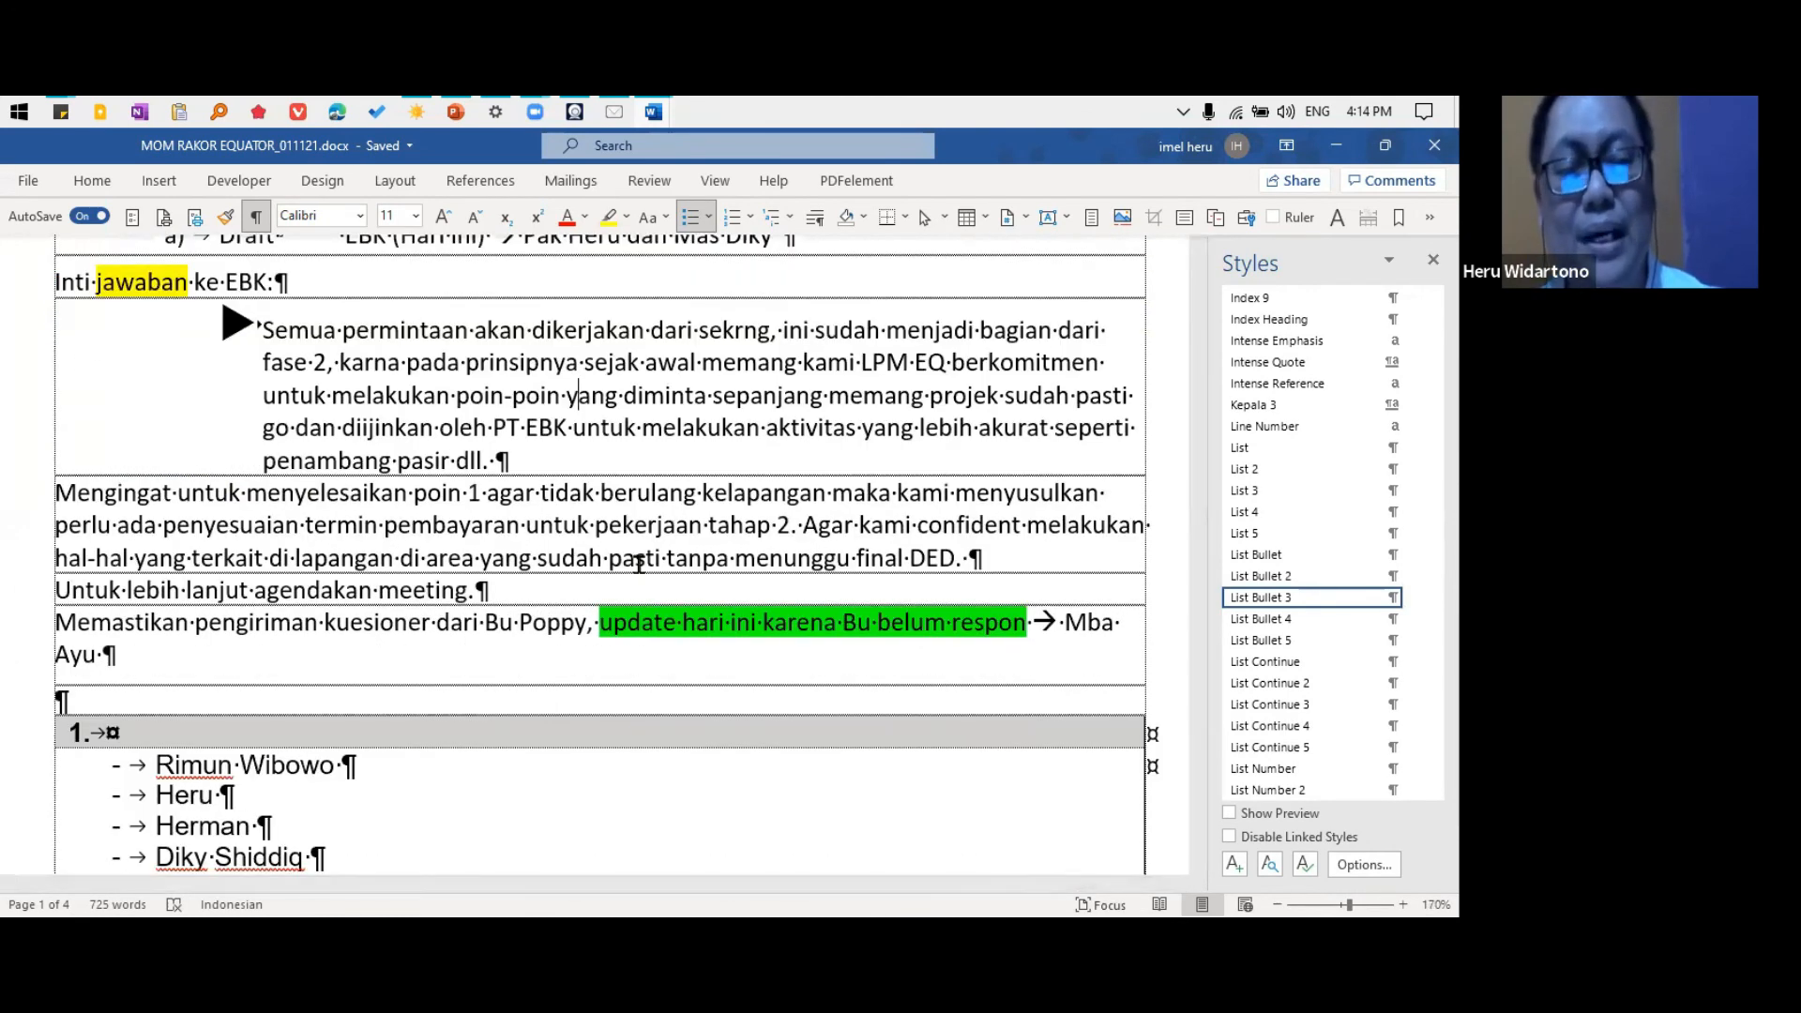
scroll(819, 534, "up", 1)
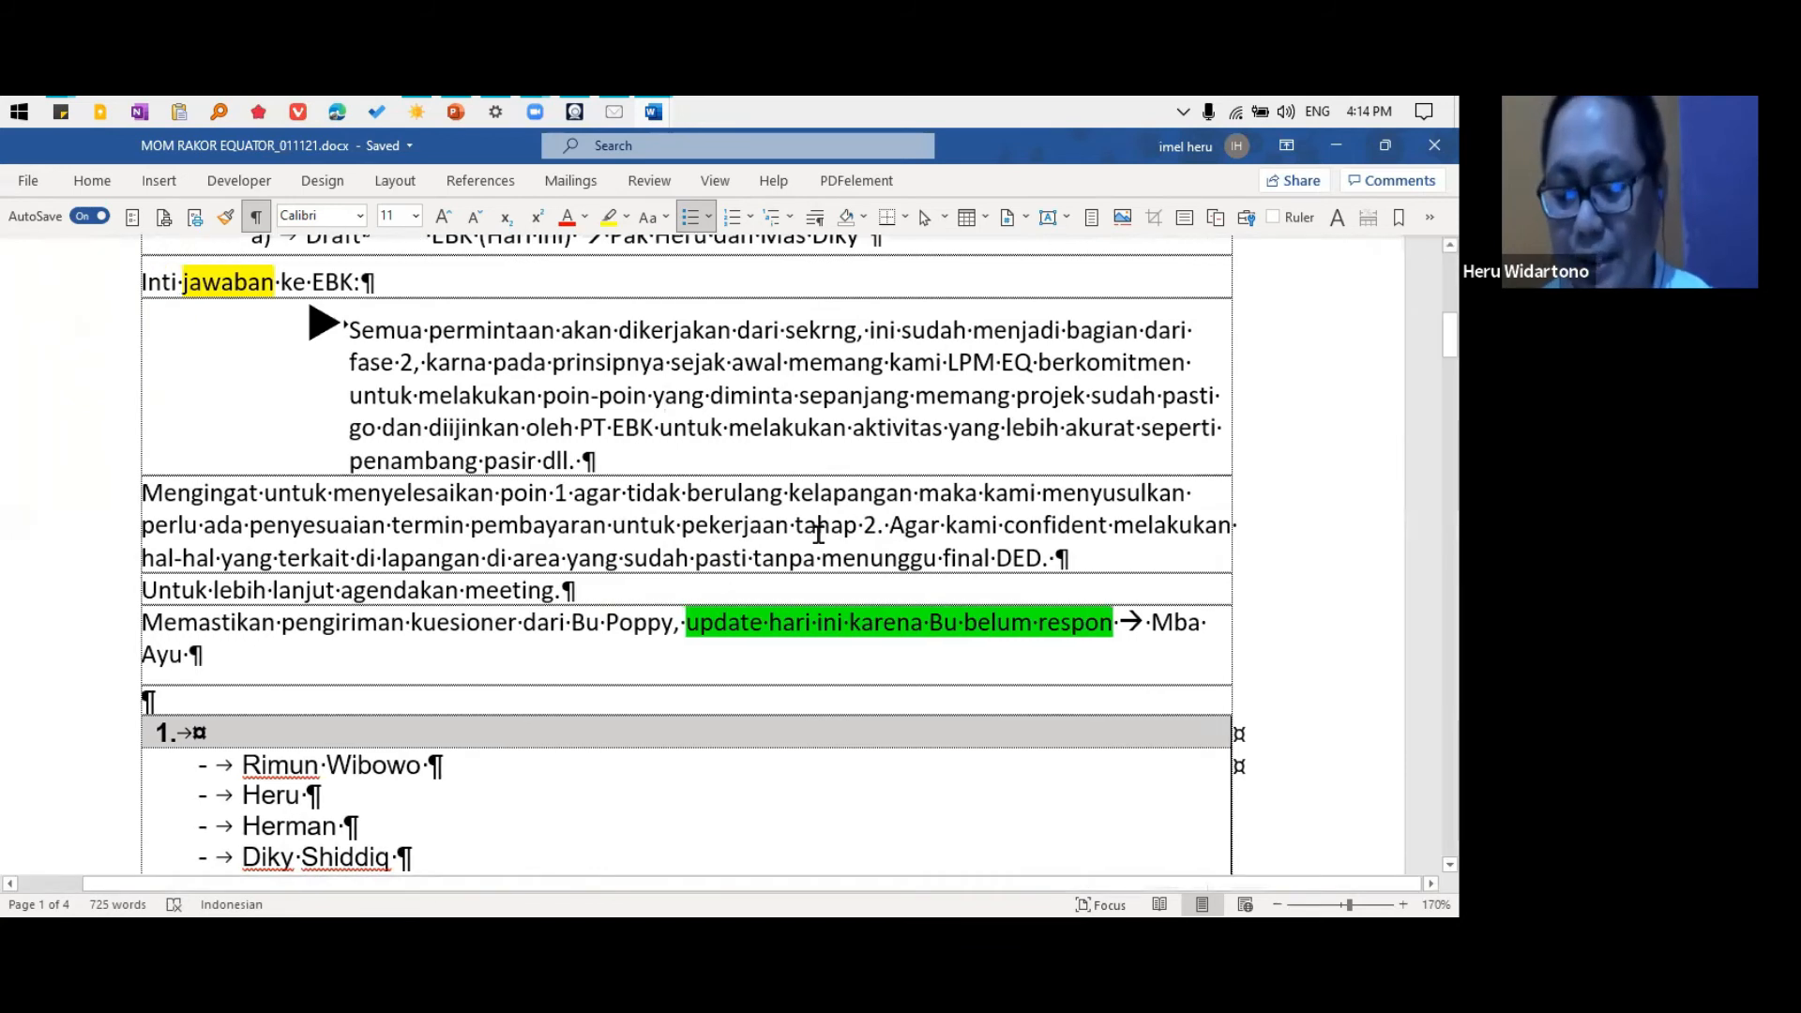
Look over the attendance list, the NOTES section and the green-highlighted items further down the minutes
scroll(807, 563, "down", 3)
left_click_drag(271, 495, 410, 588)
left_click(519, 588)
scroll(485, 579, "down", 3)
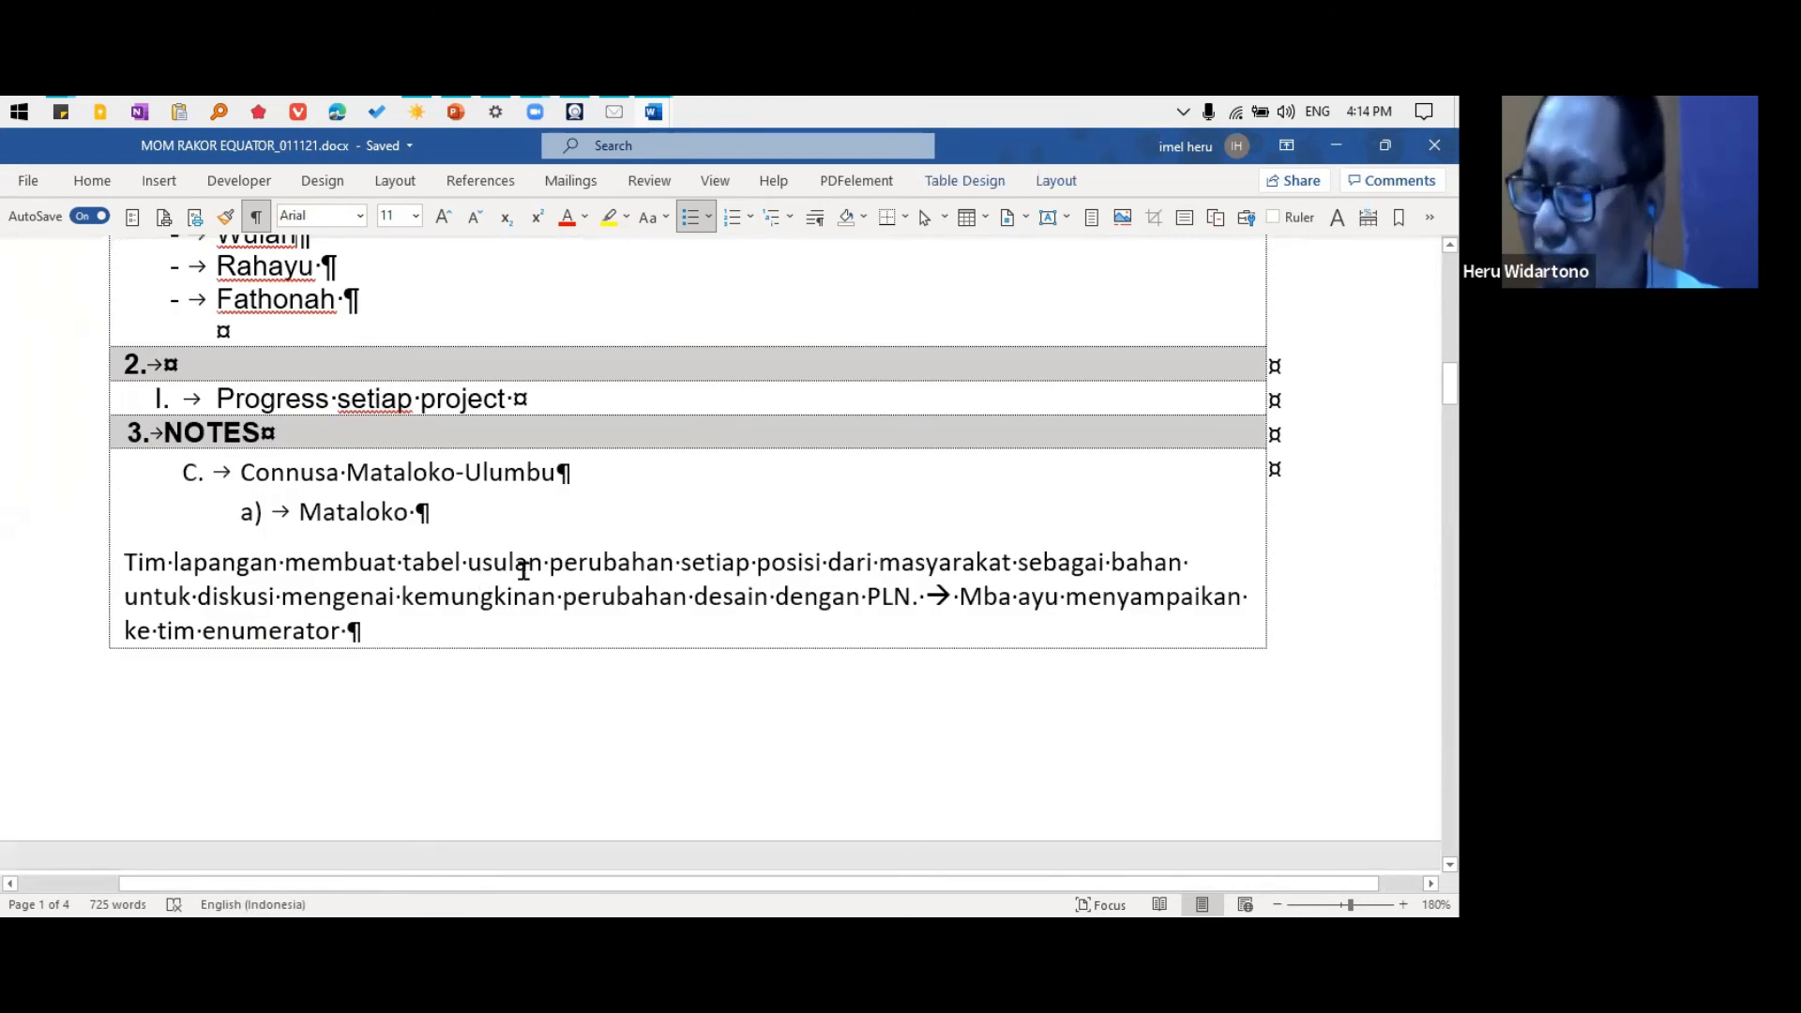
left_click_drag(751, 883, 712, 882)
scroll(769, 702, "down", 5)
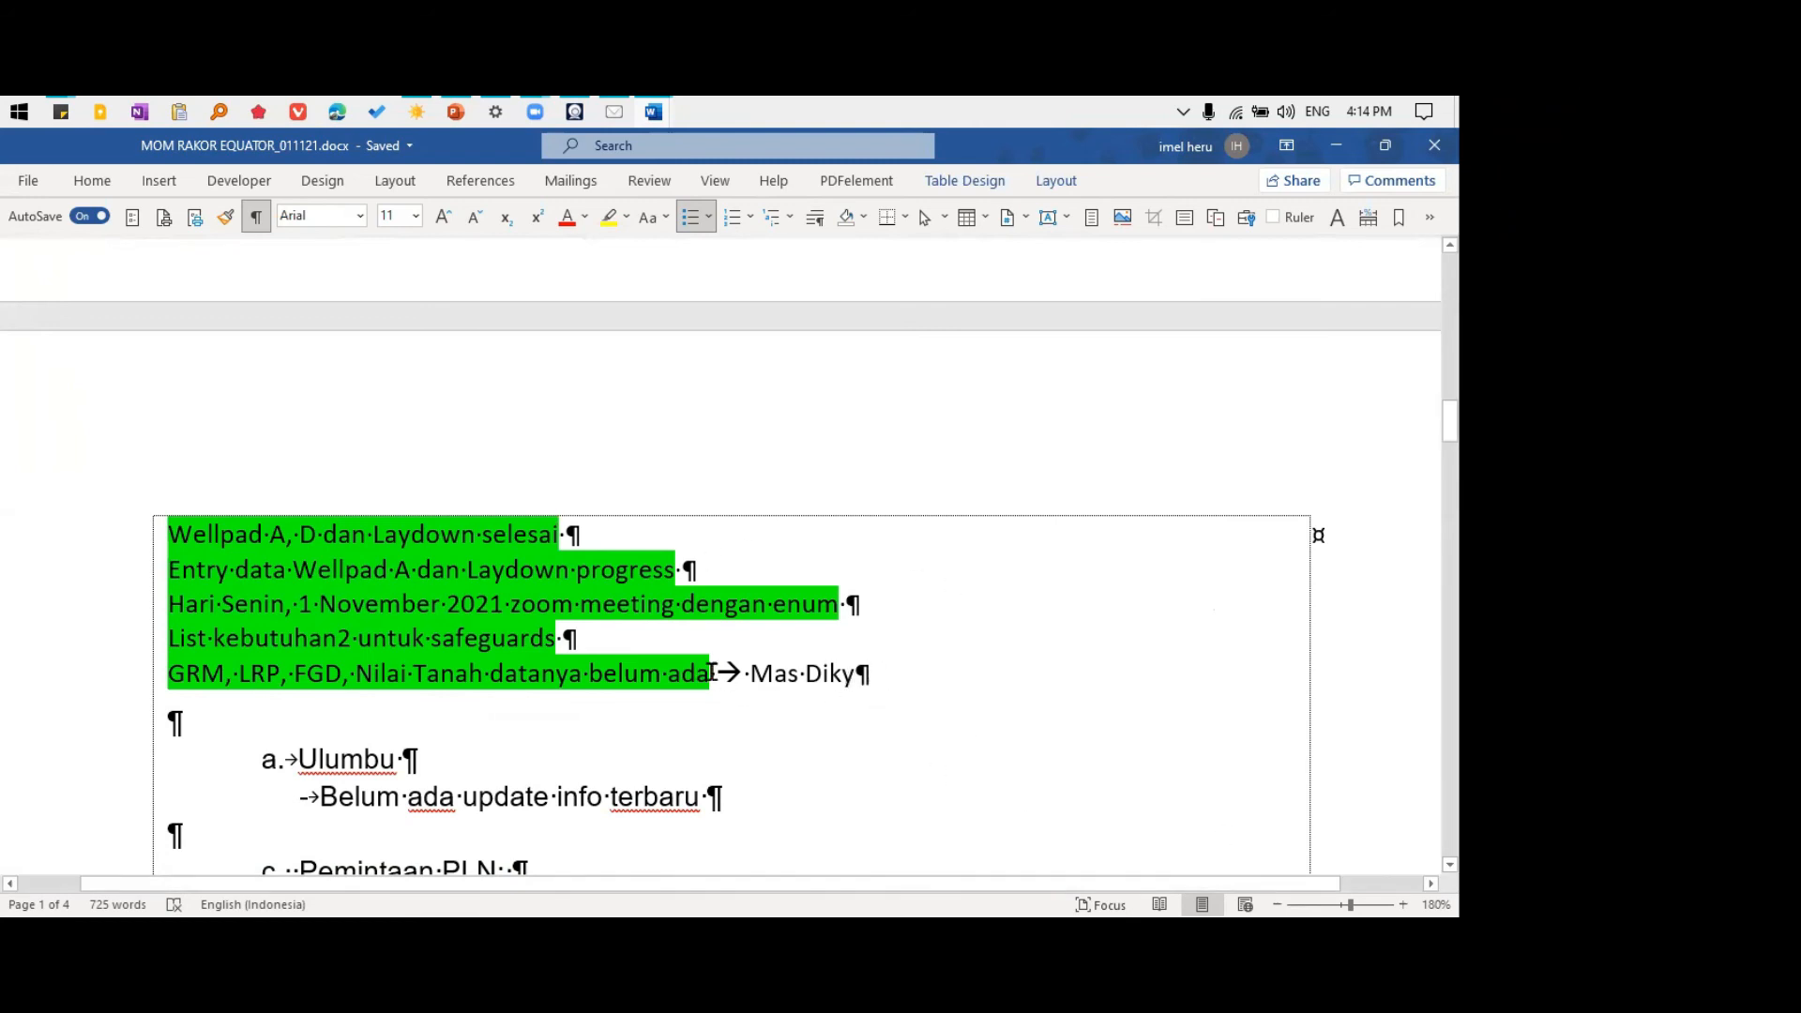
scroll(711, 672, "up", 1, "ctrl")
scroll(711, 673, "up", 1)
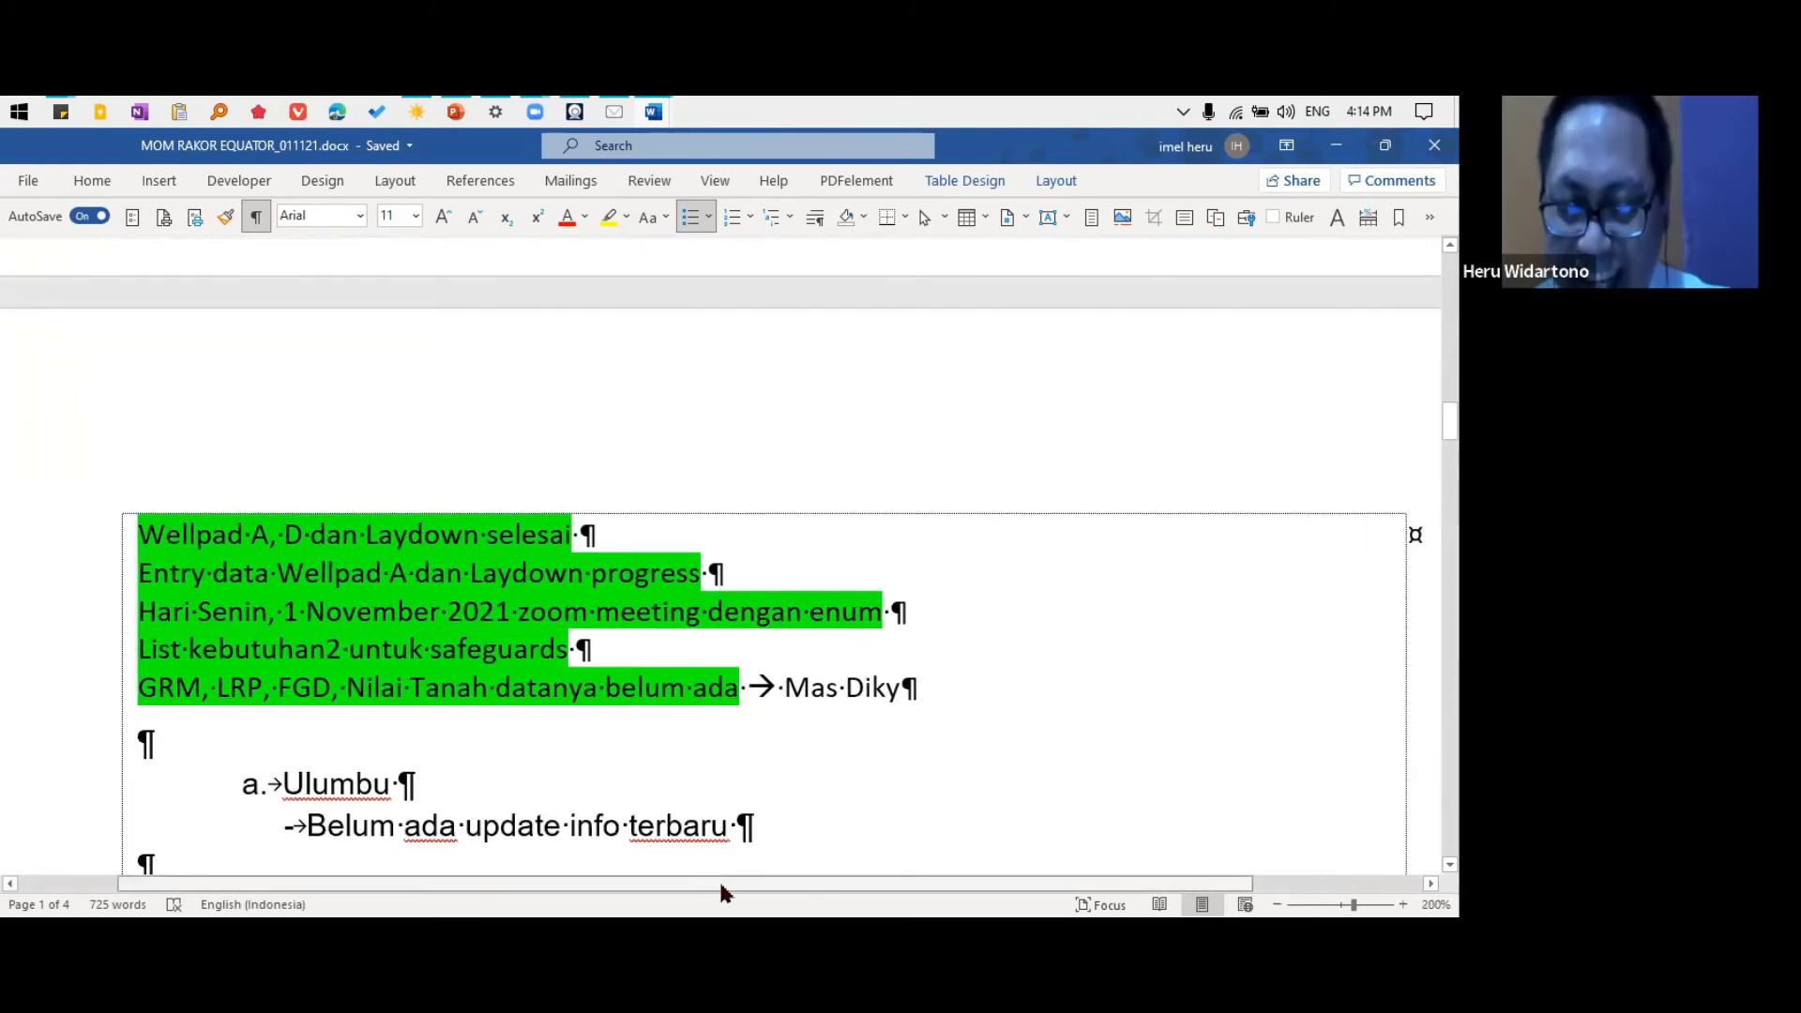
left_click_drag(719, 889, 741, 891)
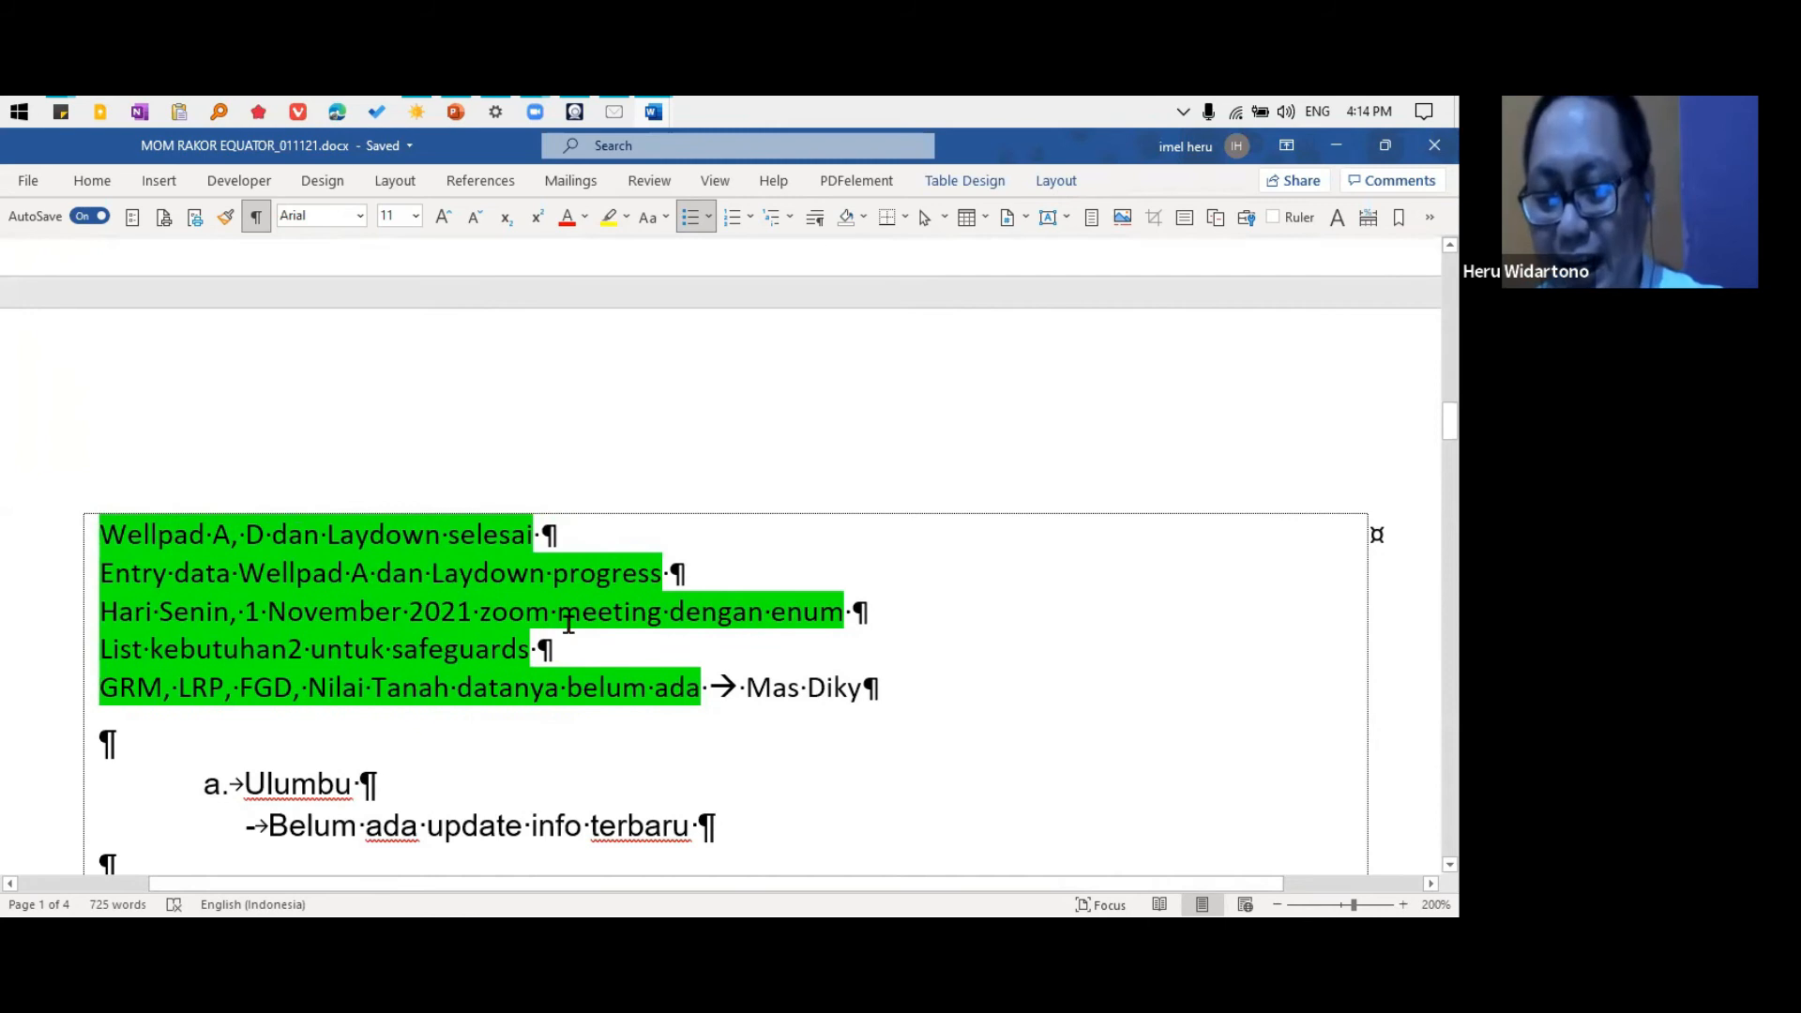
scroll(566, 624, "down", 6)
scroll(568, 626, "down", 3)
scroll(567, 626, "up", 7)
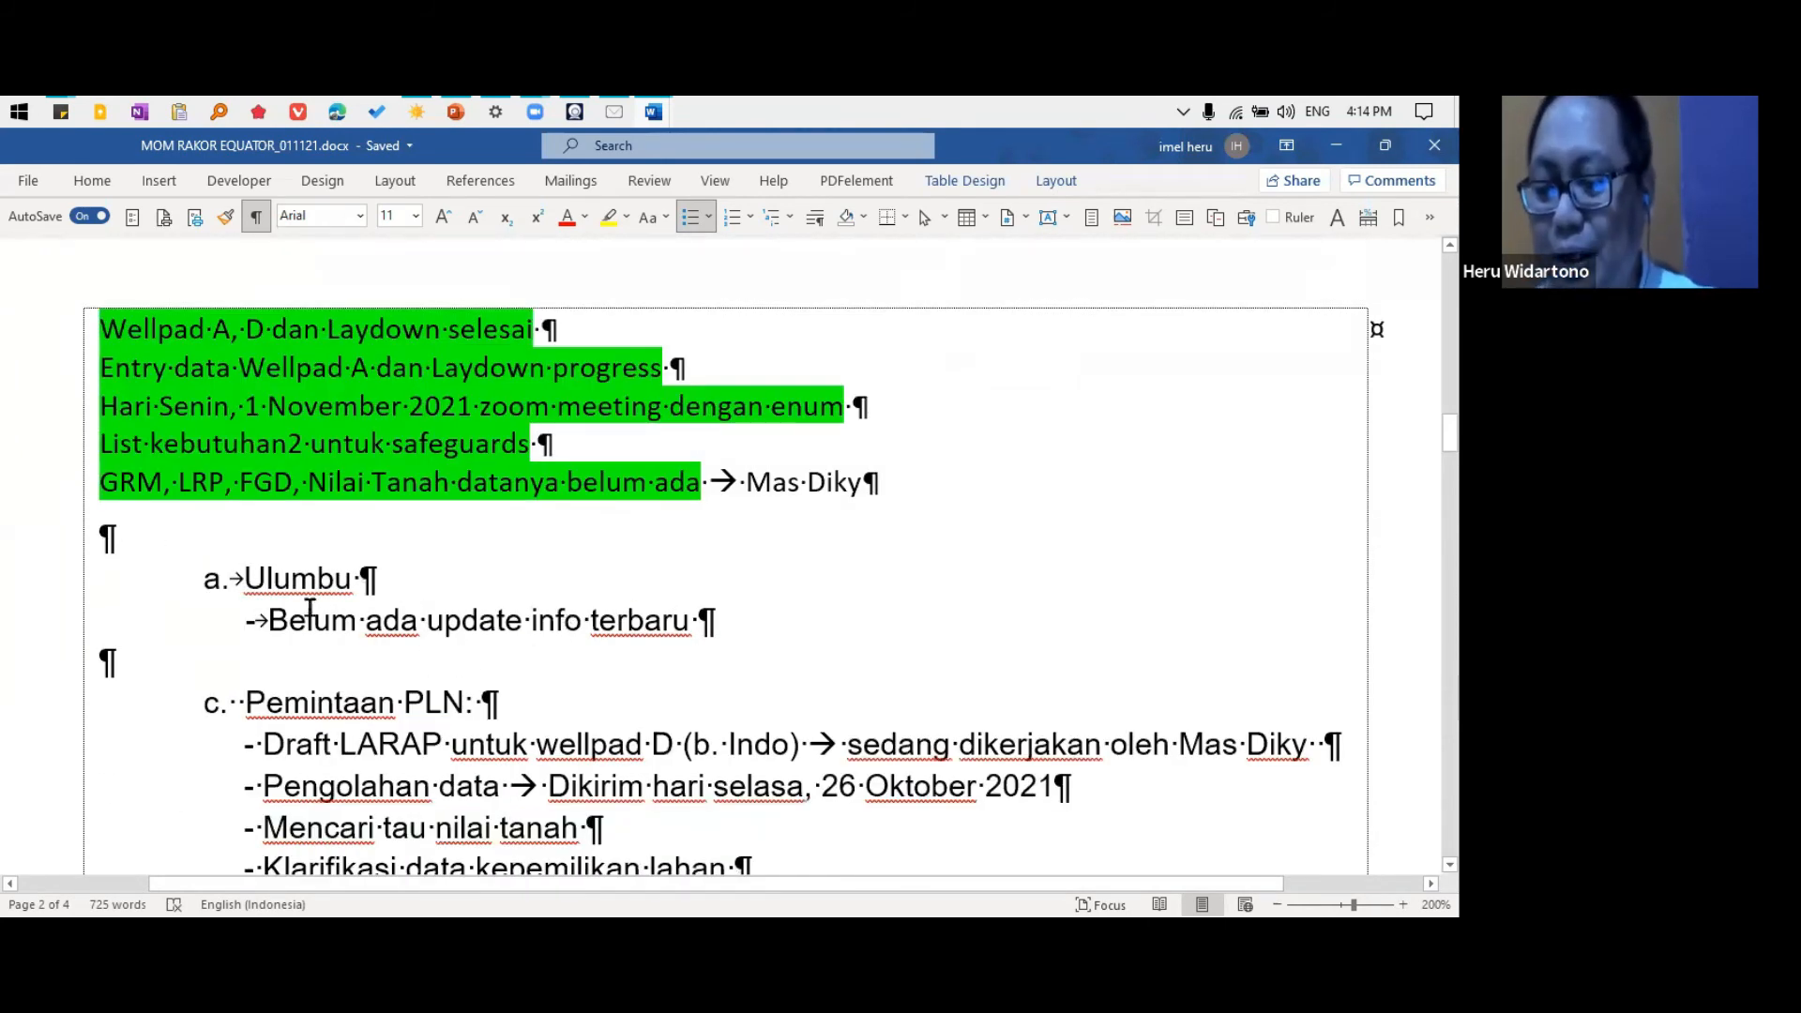
Hide the formatting marks and show them again, and briefly view the Home ribbon's commands
left_click(96, 546)
left_click(140, 550)
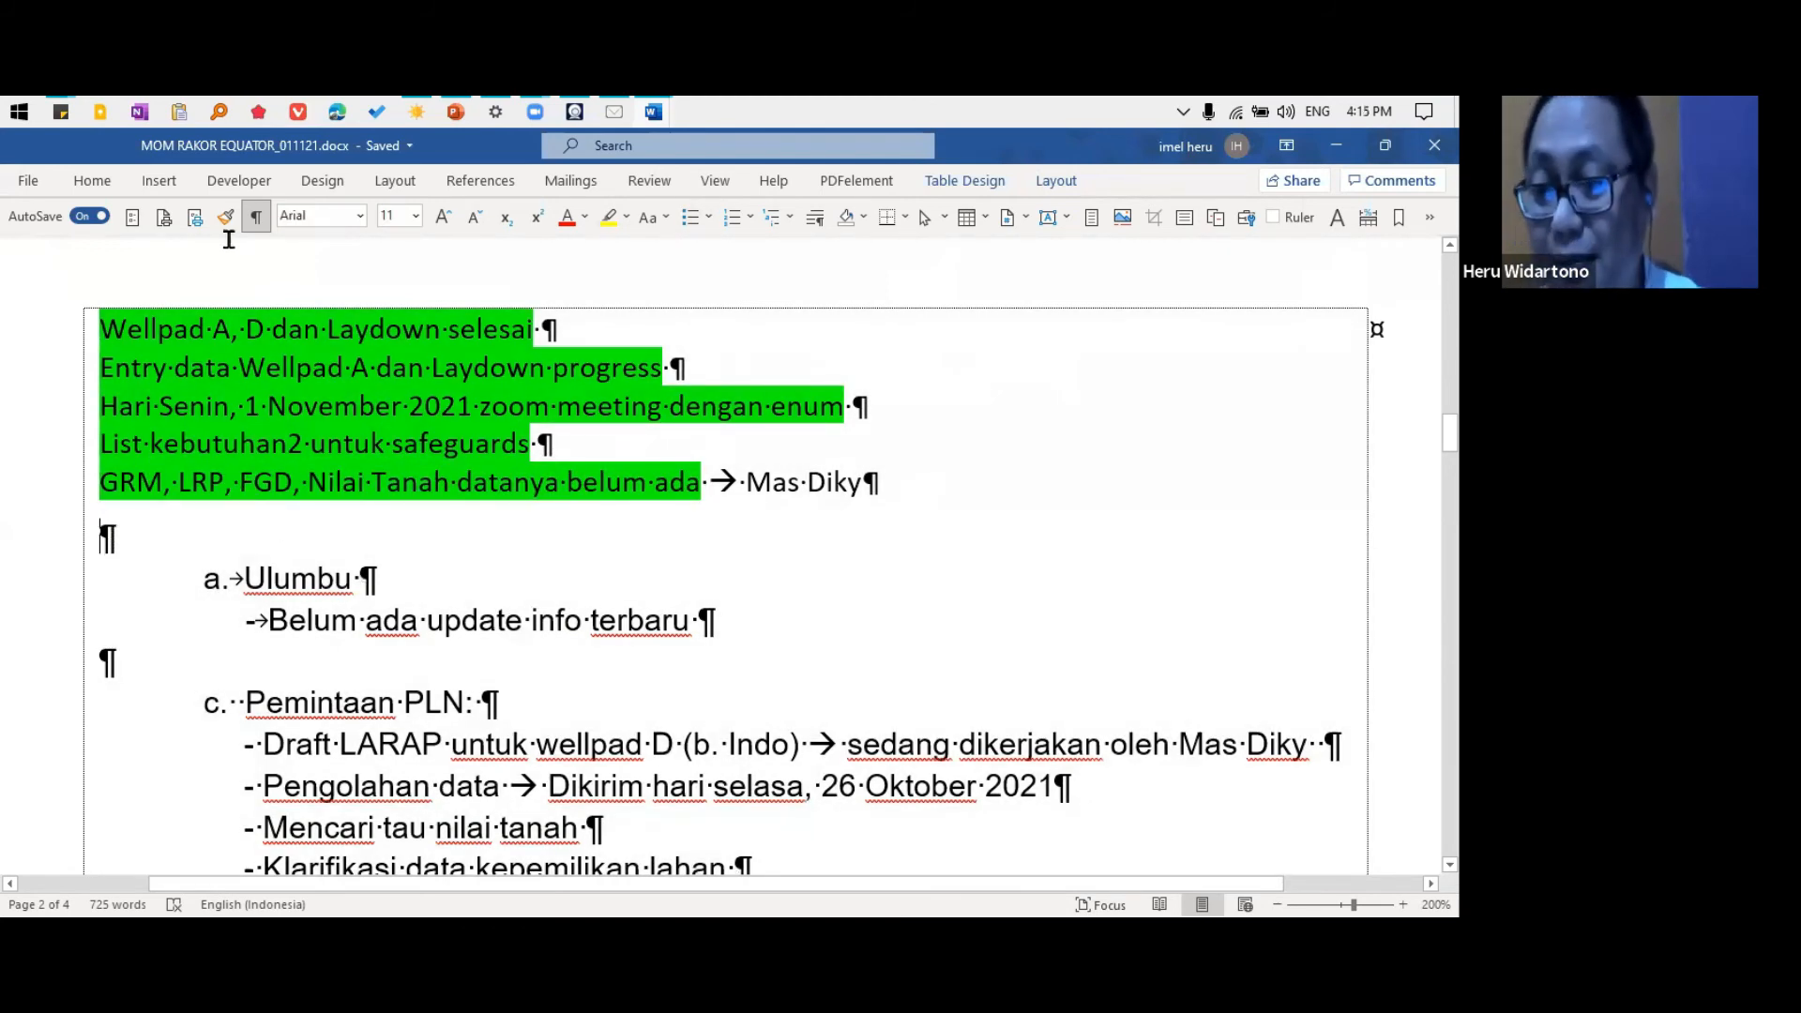
left_click(255, 217)
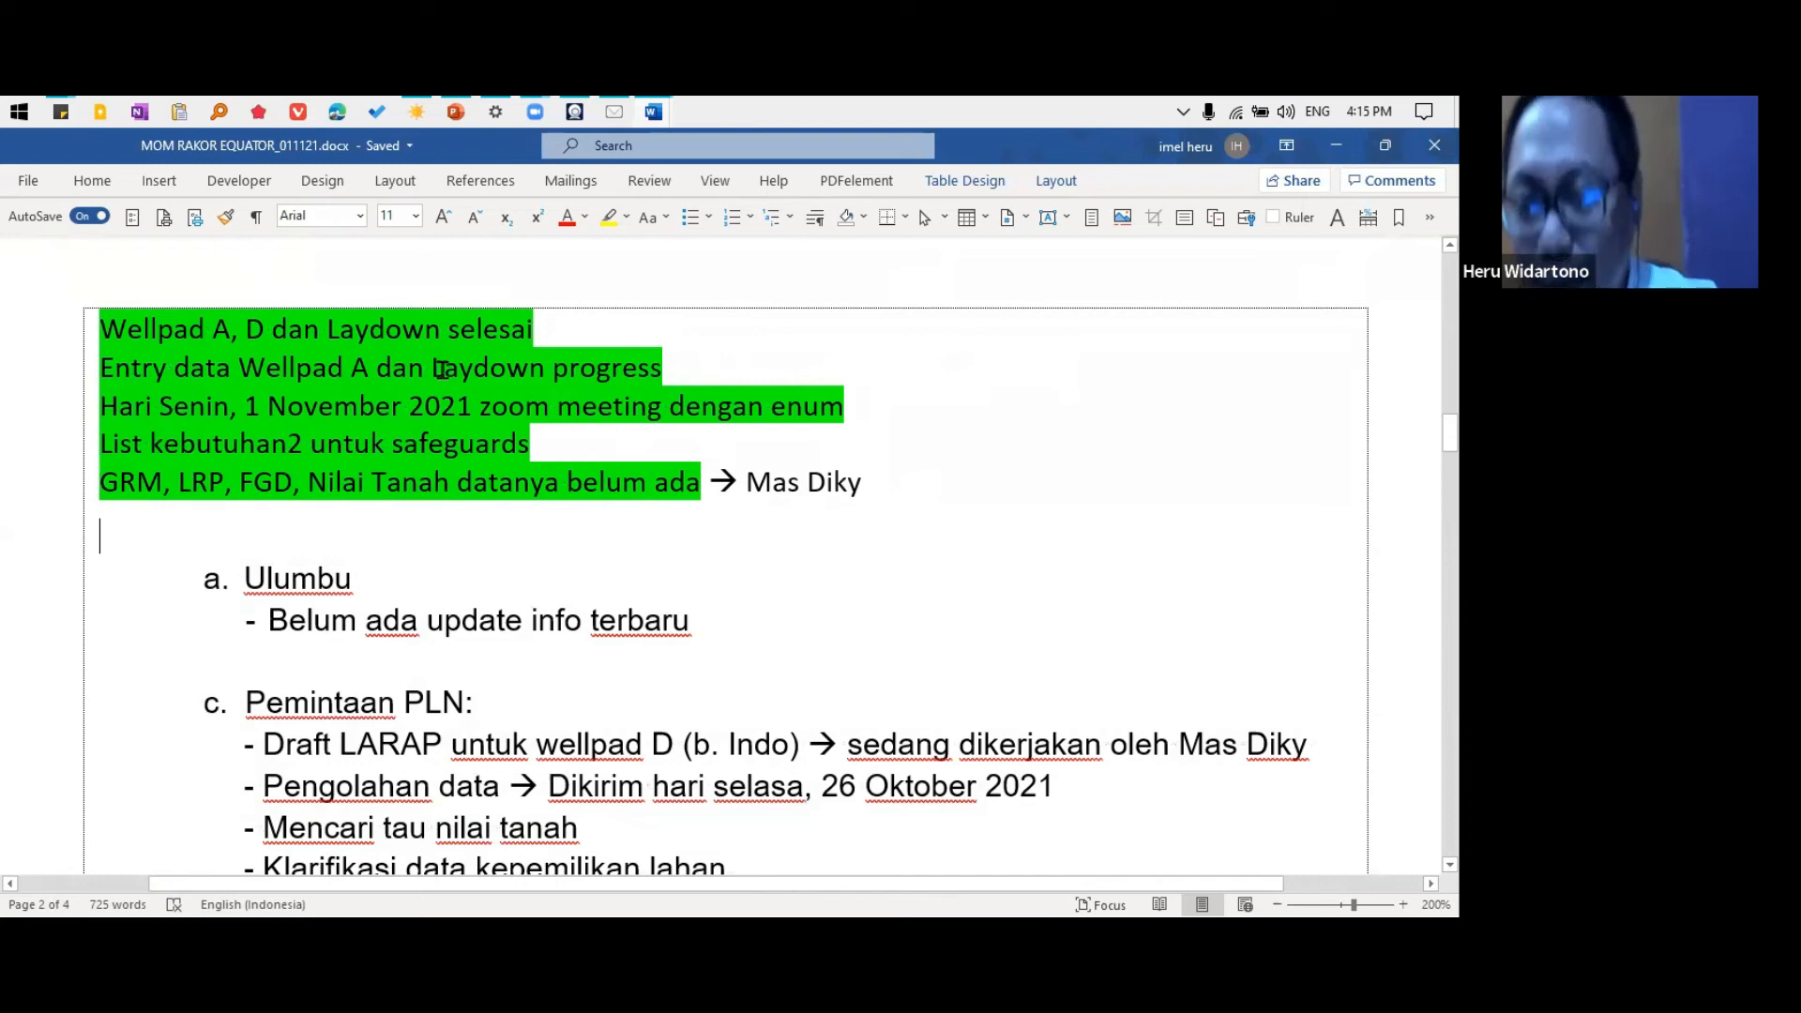
left_click(255, 216)
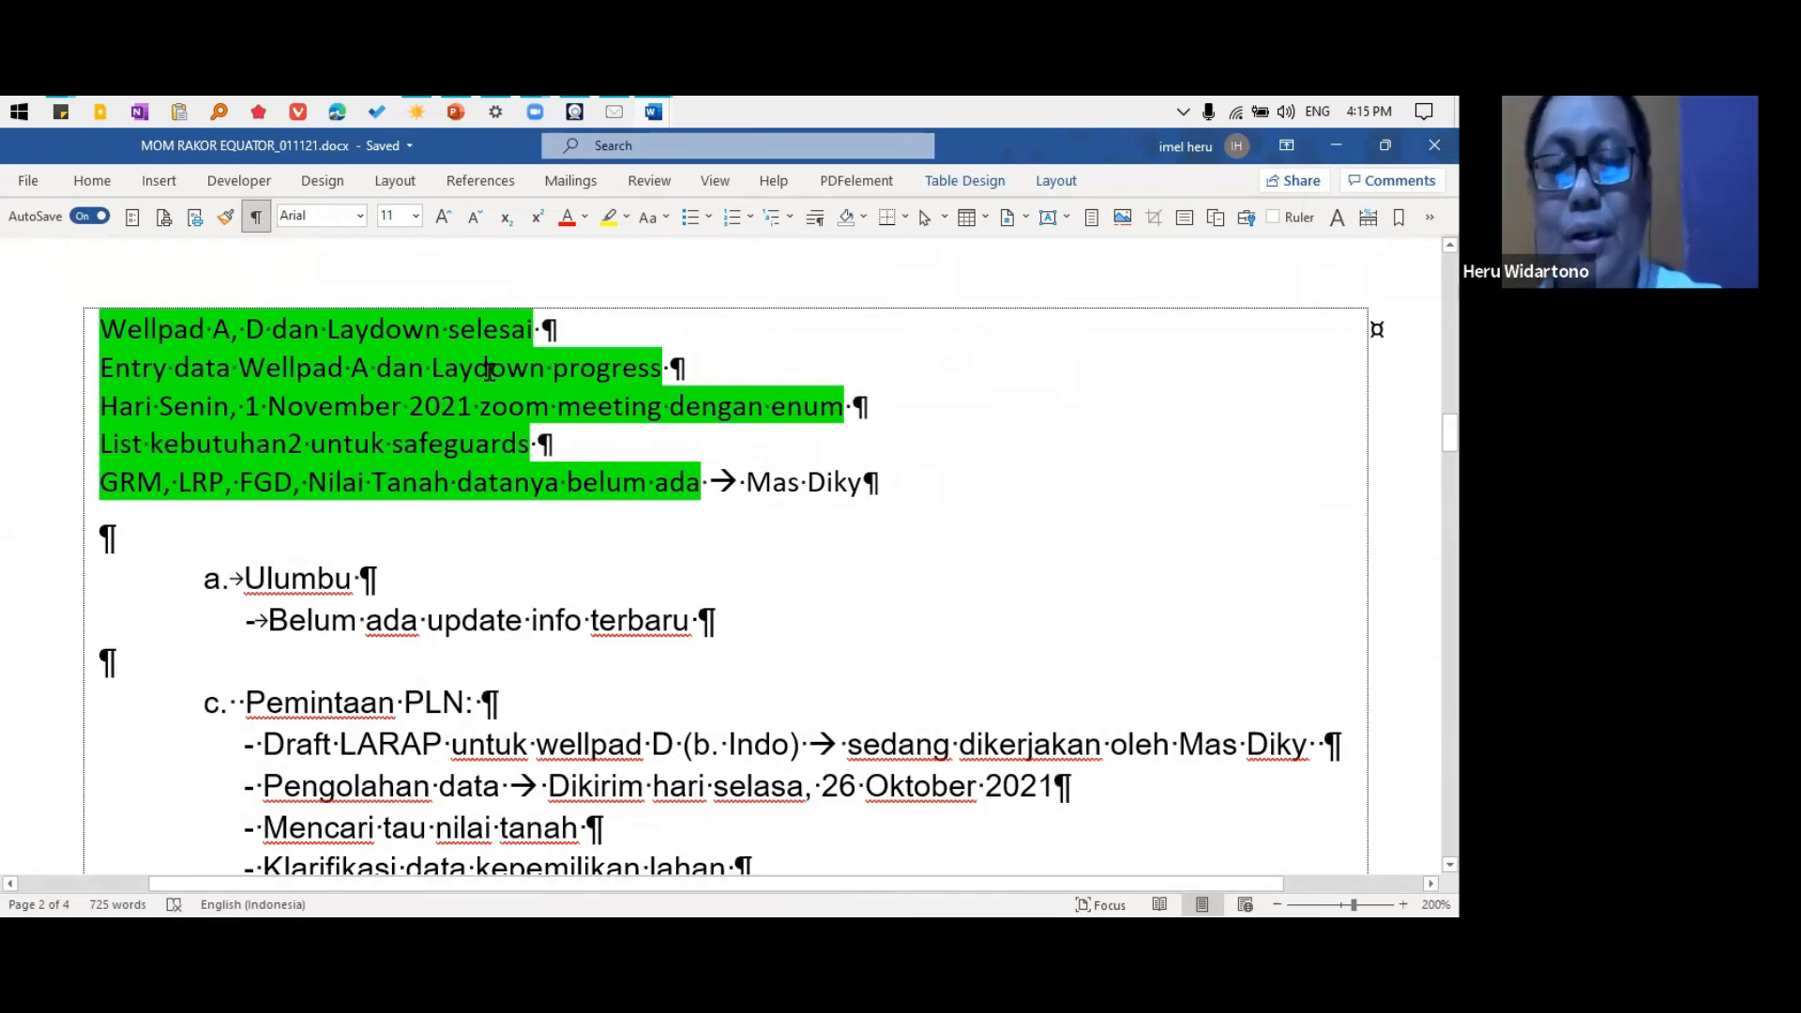
left_click(92, 182)
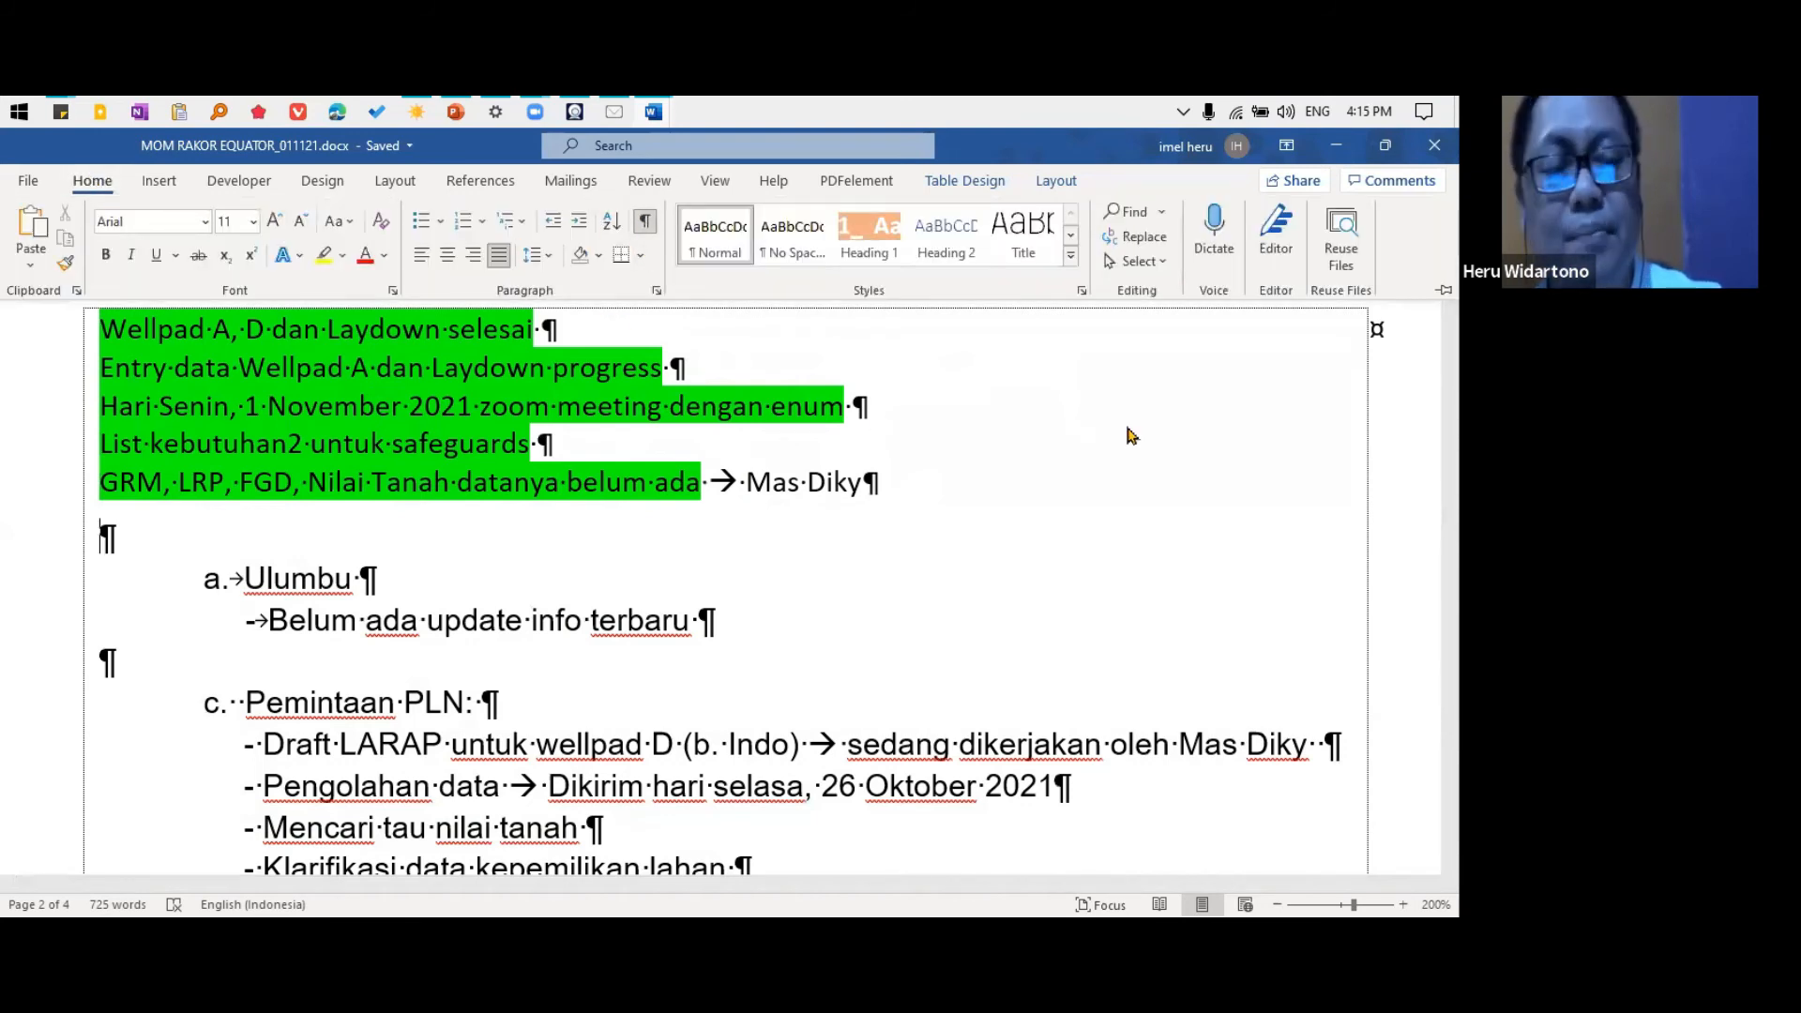
left_click(1224, 404)
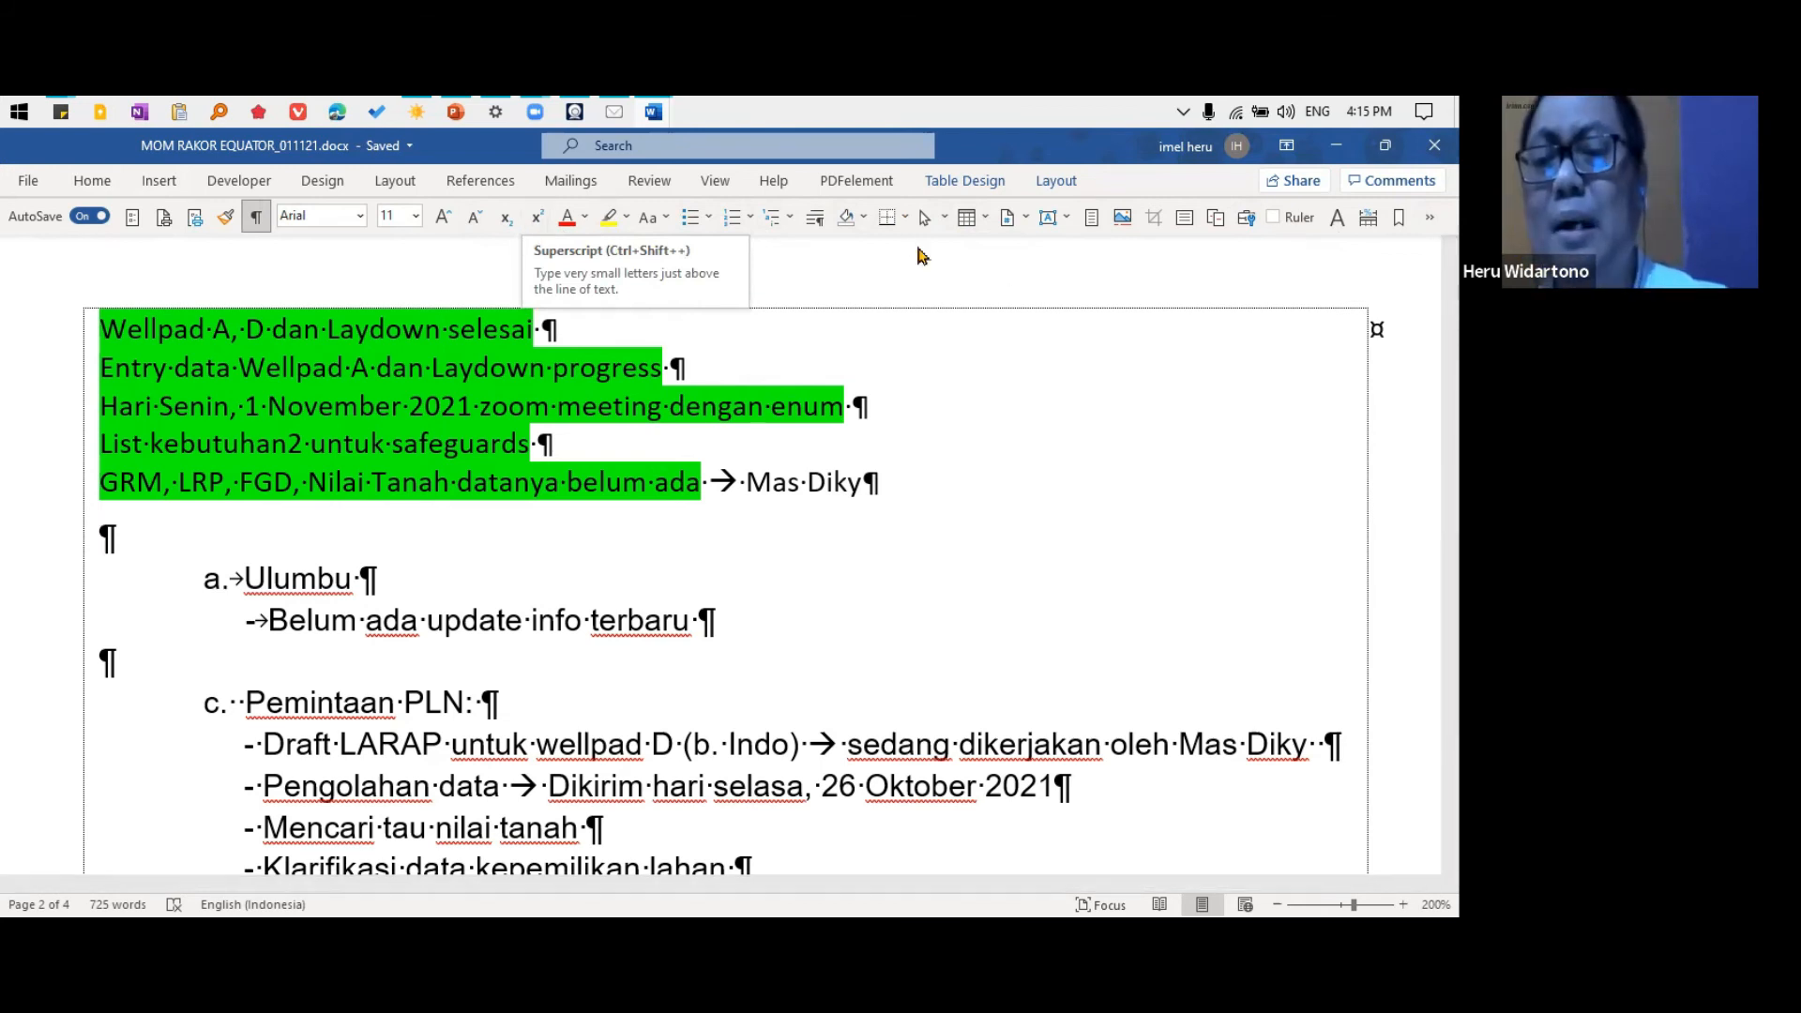
Bring up the sticky note holding the Word Customization link, and examine the Import/Export option in Word's ribbon customization settings without changing anything
mouse_move(61, 112)
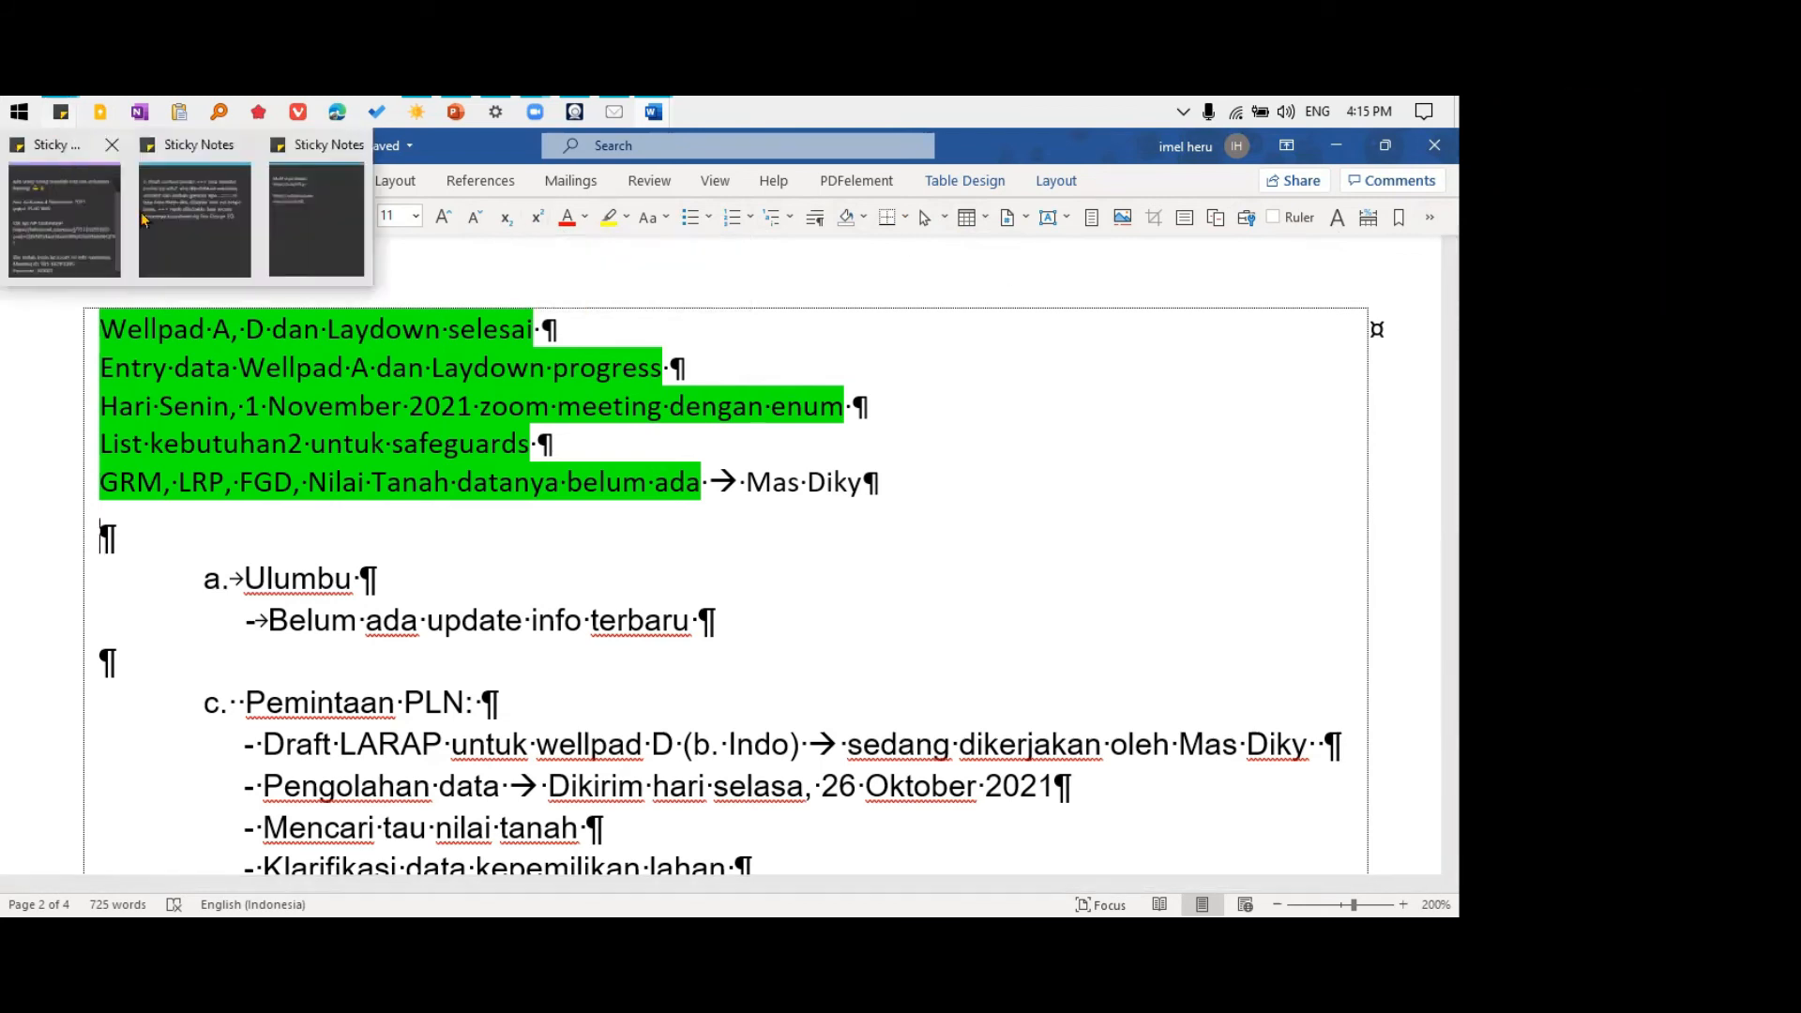
left_click(323, 207)
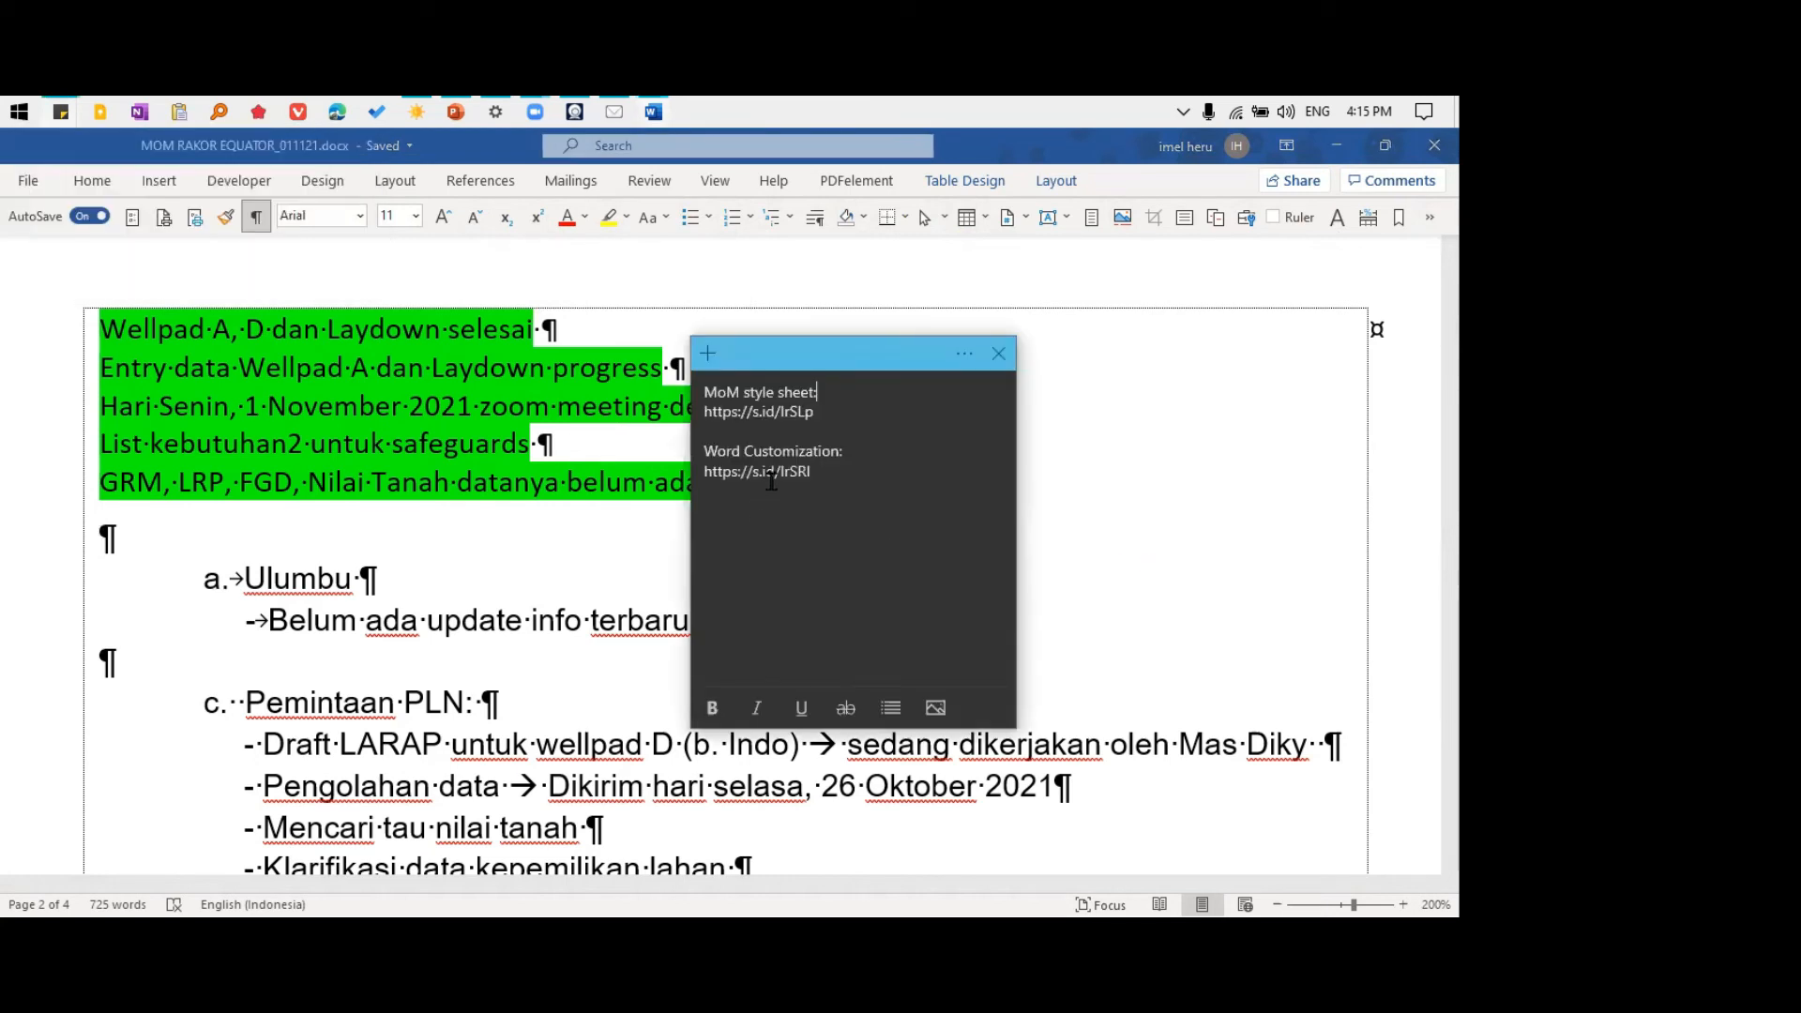
right_click(1339, 225)
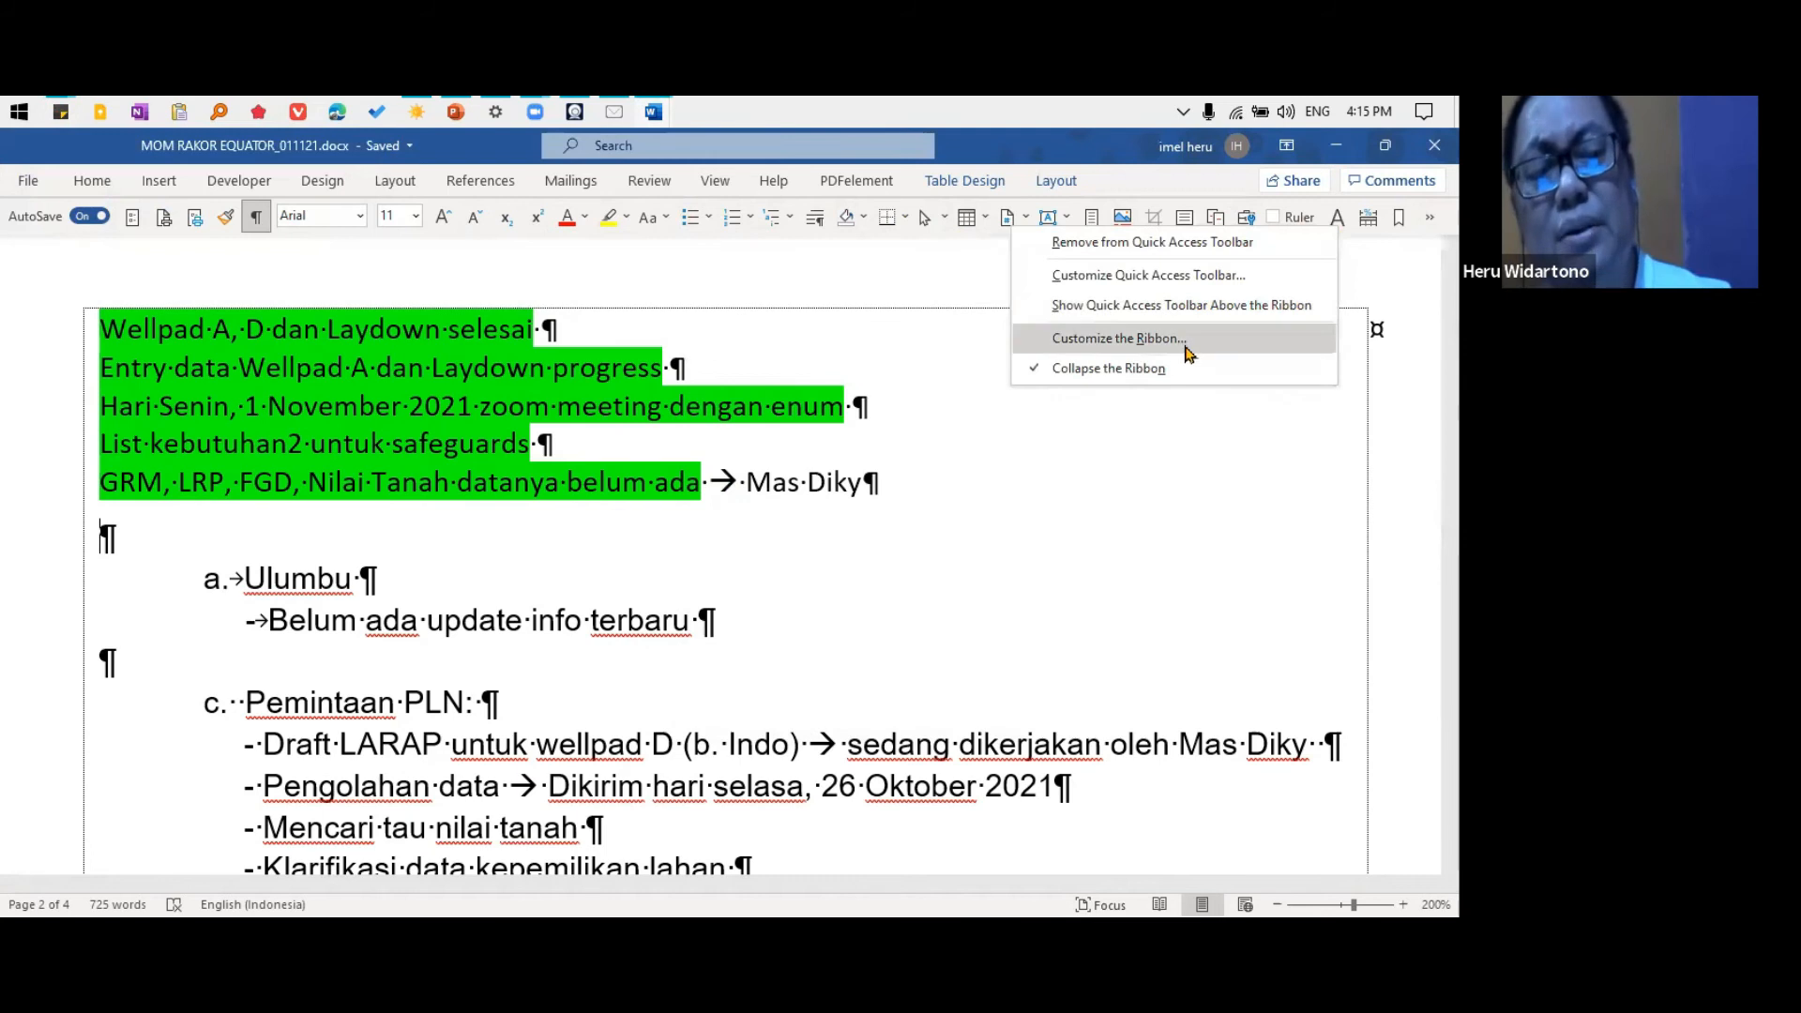
left_click(1187, 347)
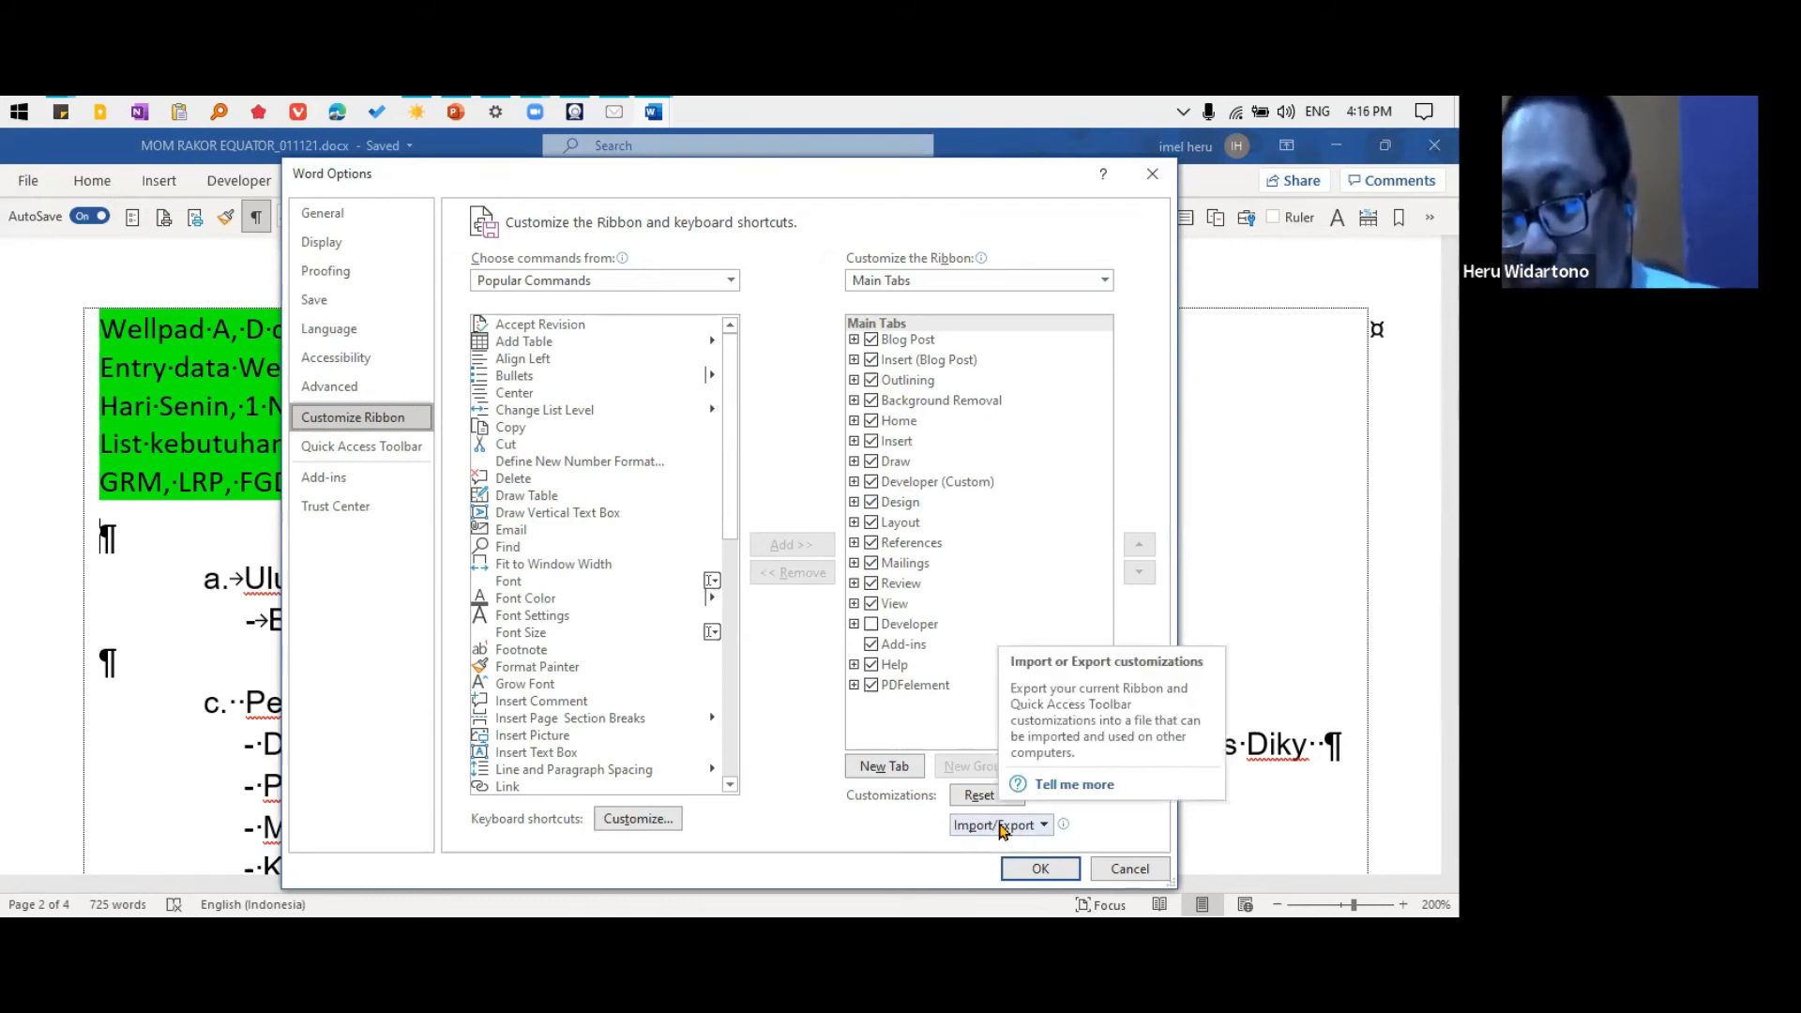
left_click(1143, 873)
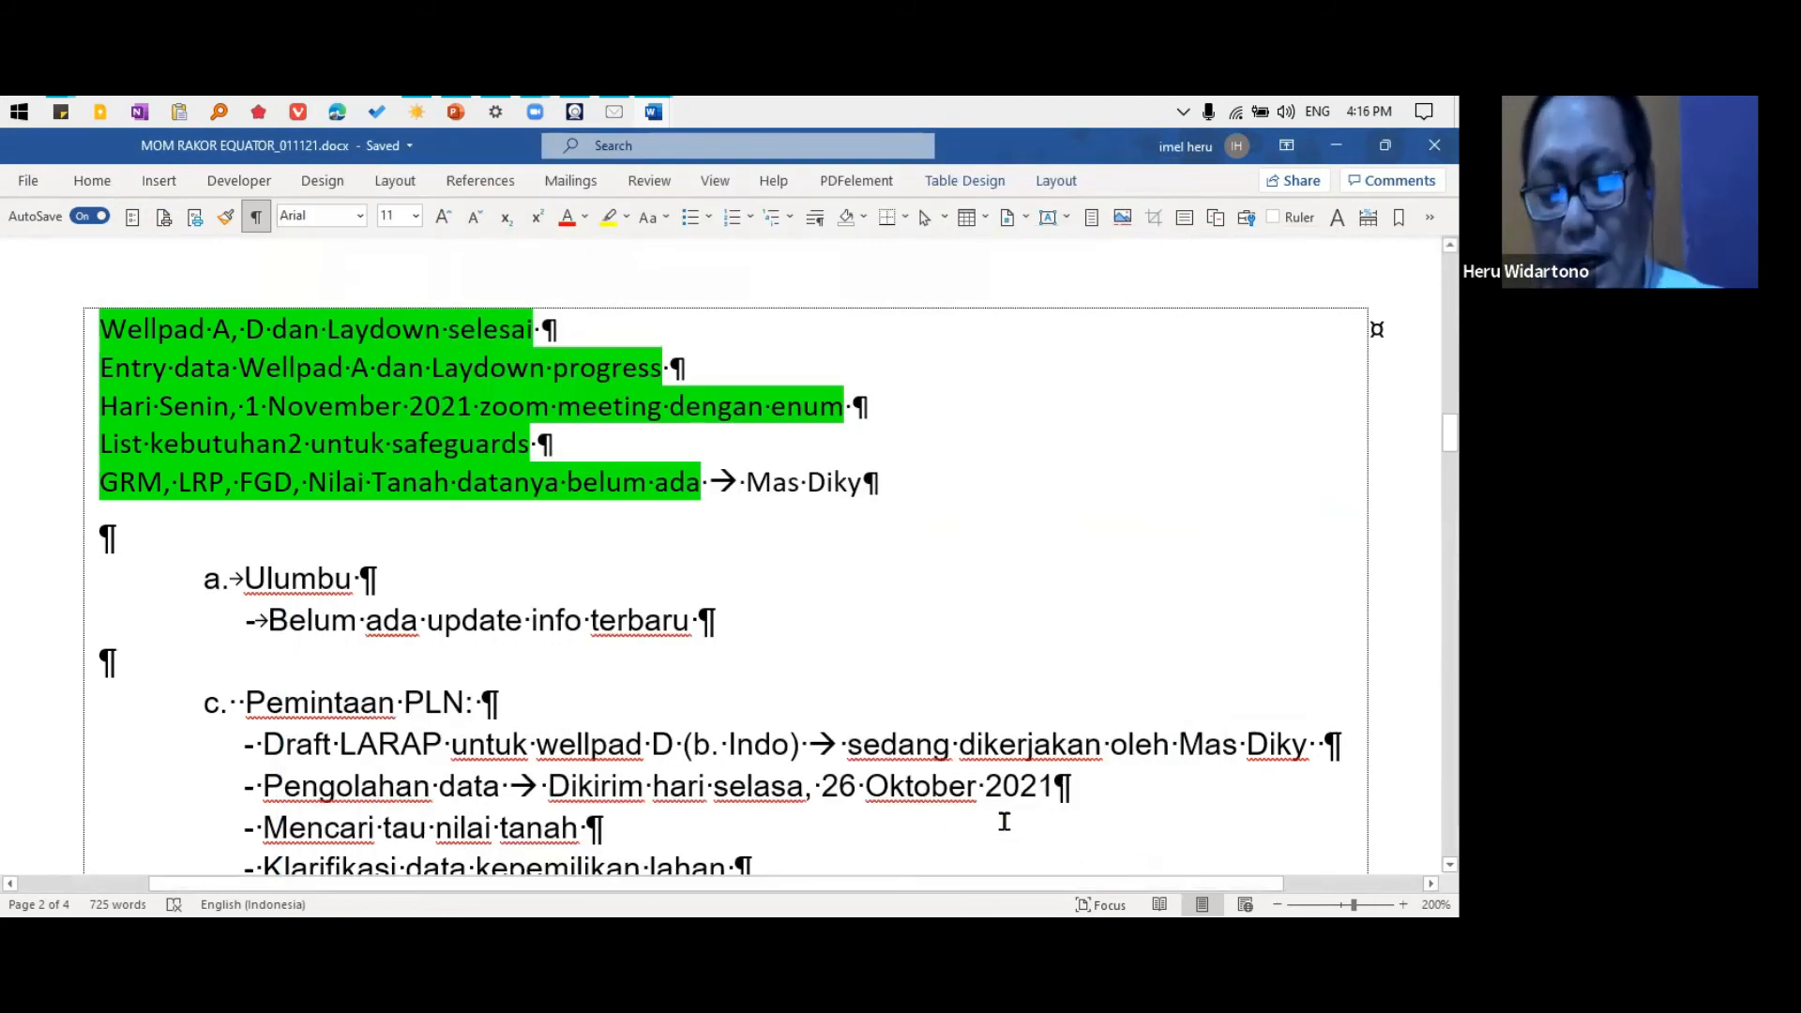
Return to the sticky note and highlight the link listed under Word Customization
key("alt+Tab")
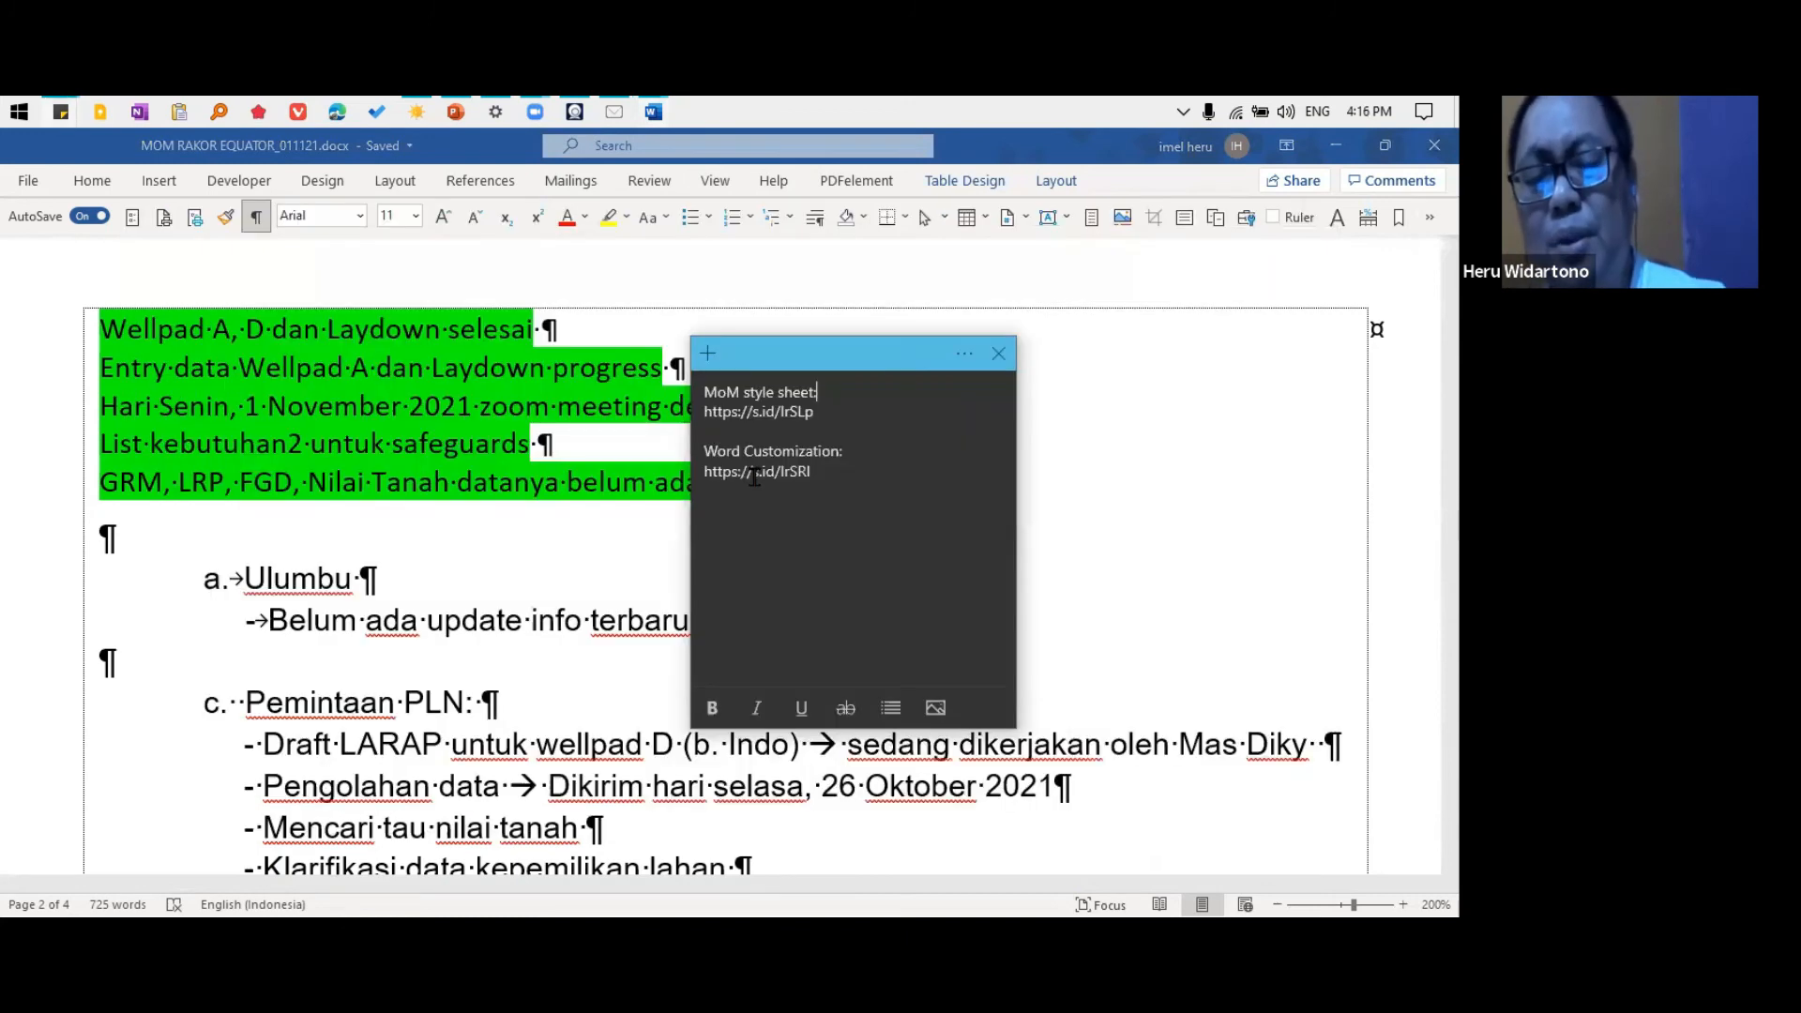
left_click_drag(814, 472, 687, 472)
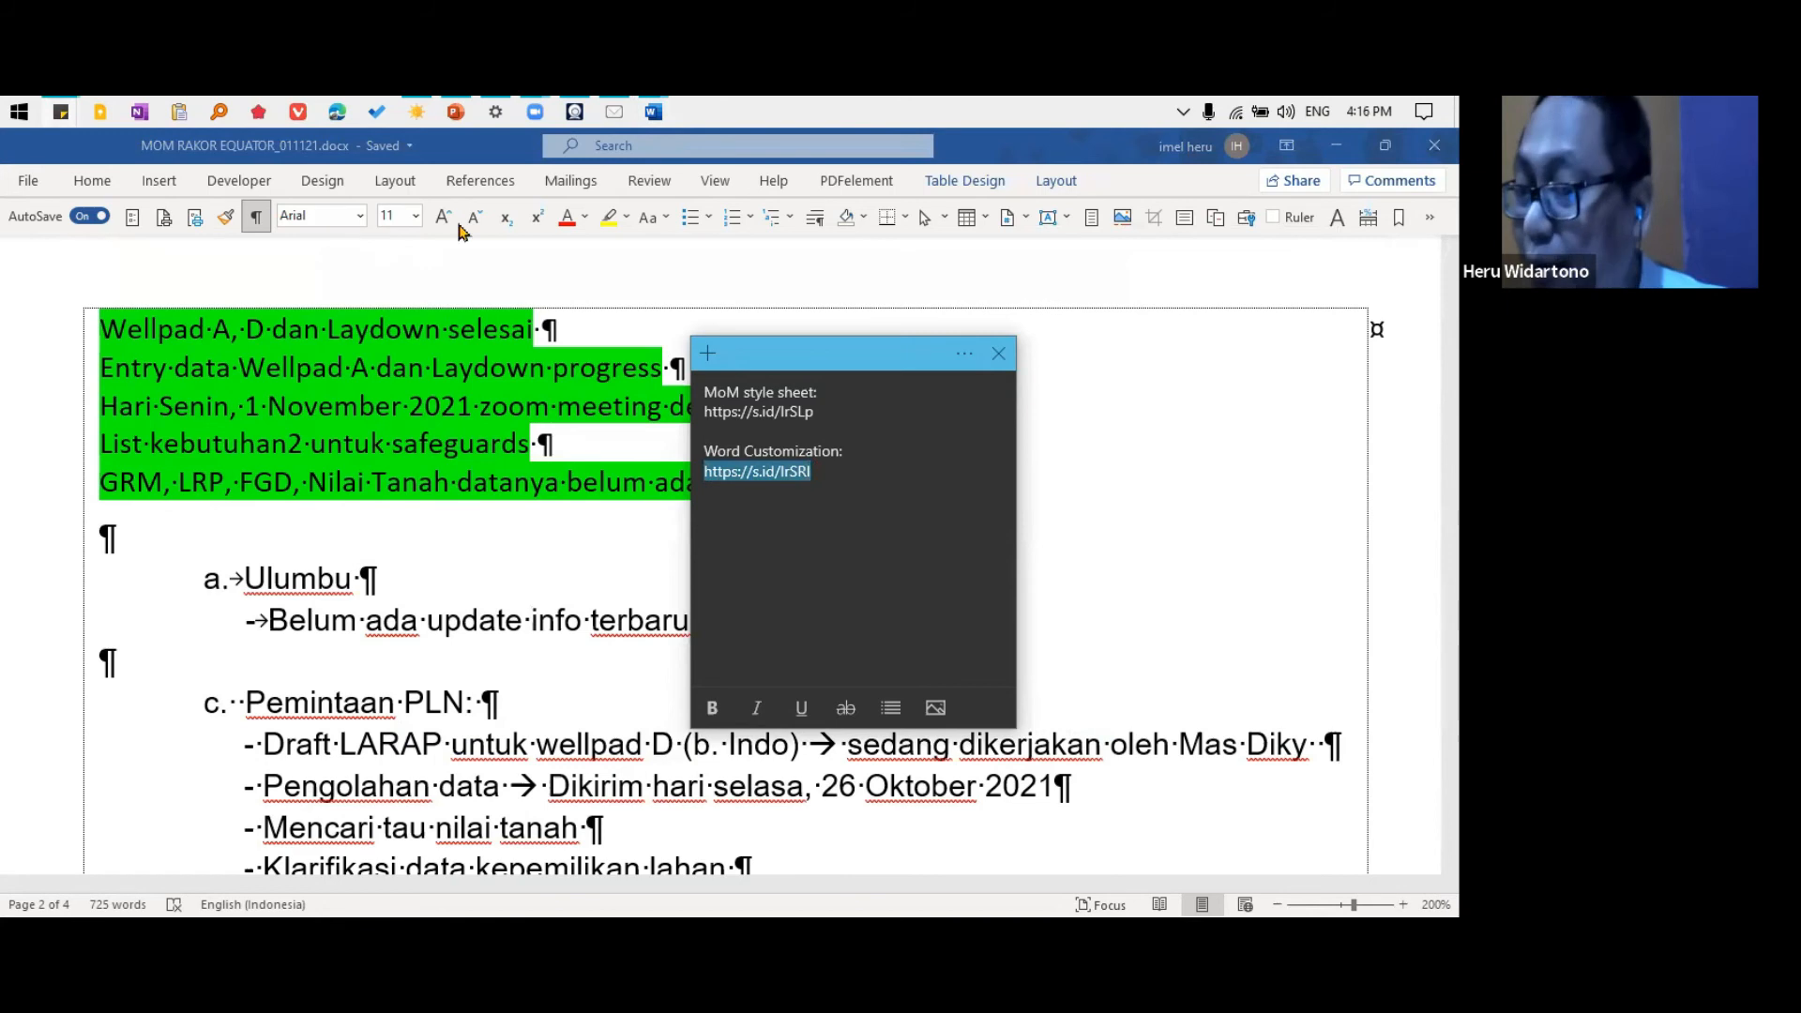
key("alt+Tab")
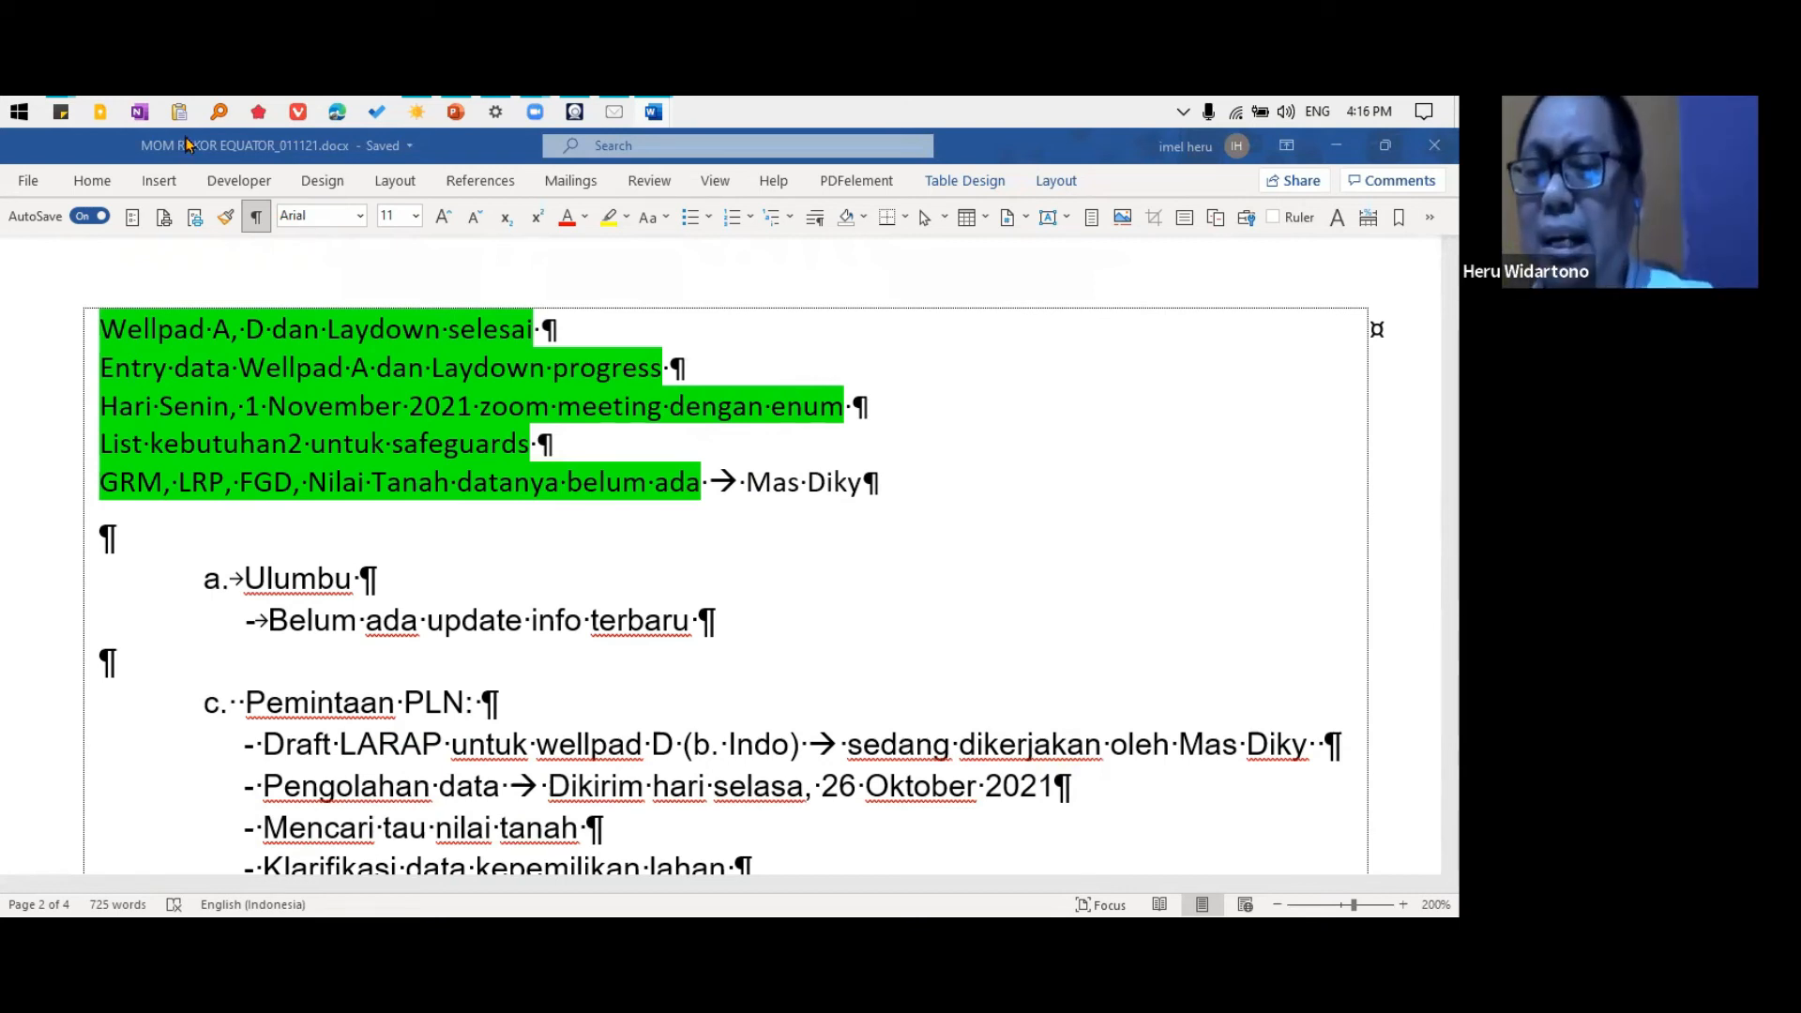
Switch to File Explorer, open the works > LPM EQ > EQ belajar > MS Word, and select the Word Customizations export file
left_click(419, 112)
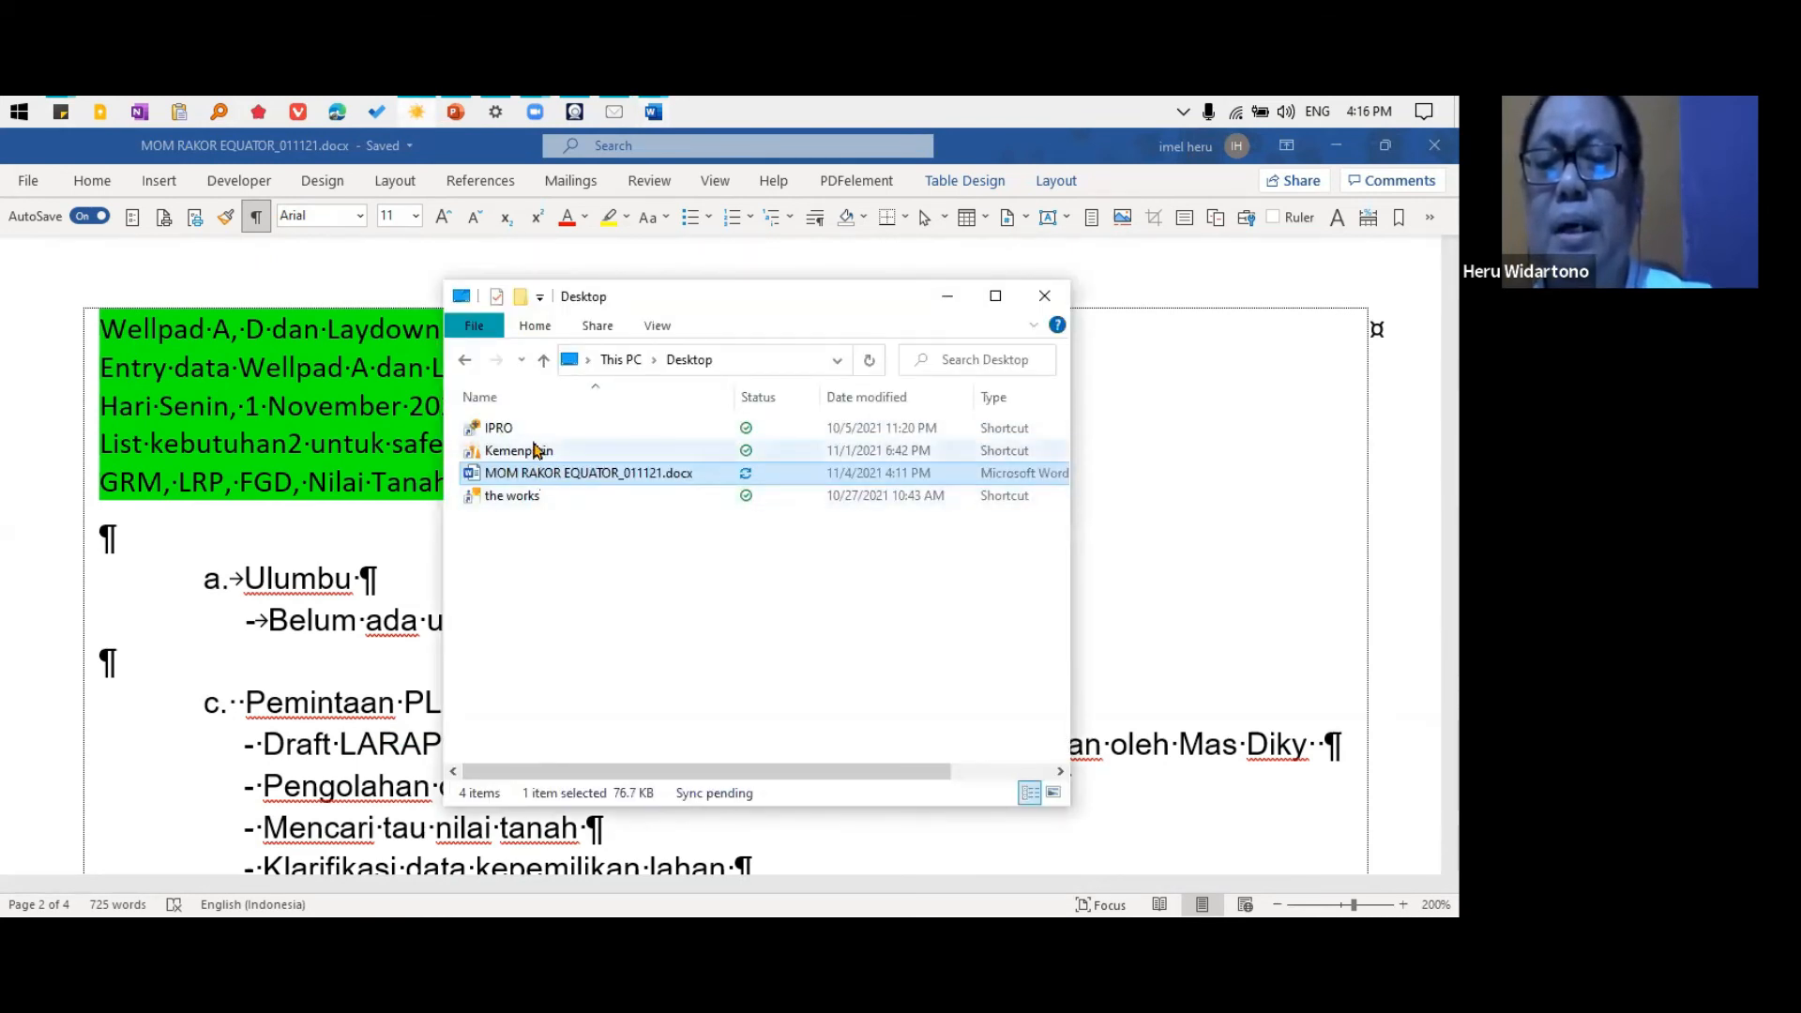
double_click(513, 496)
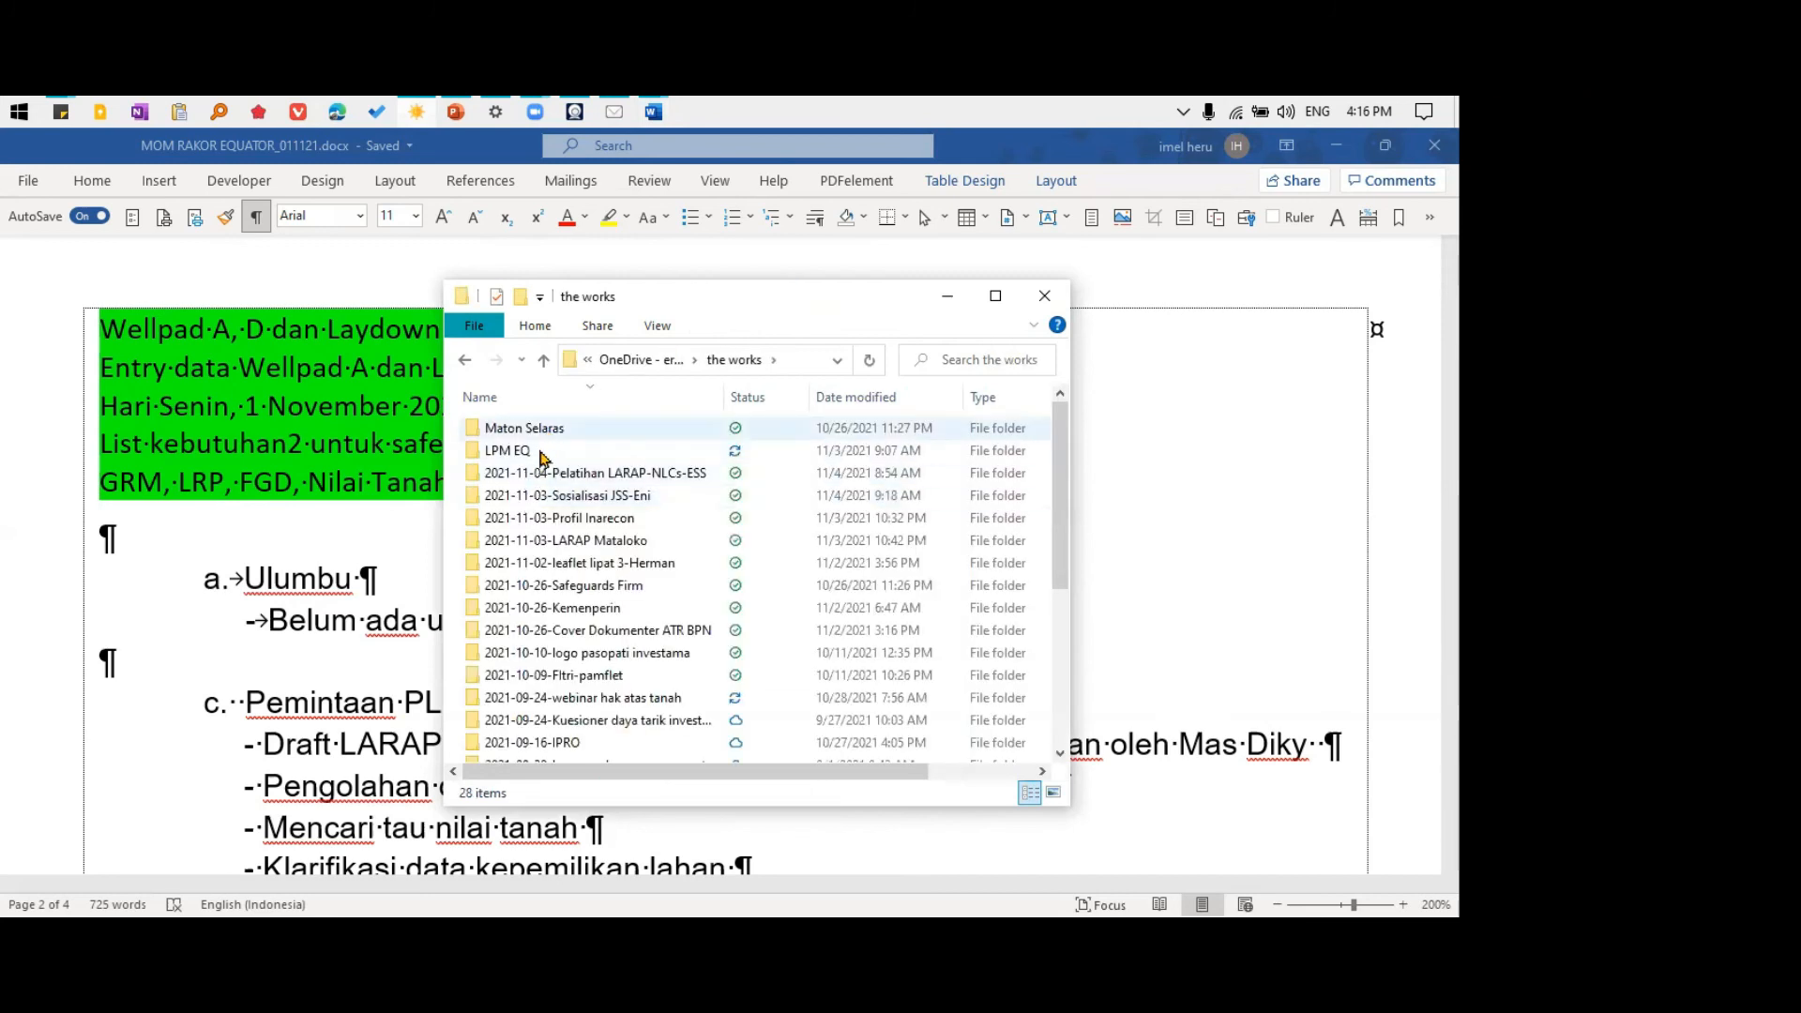
double_click(511, 451)
double_click(513, 473)
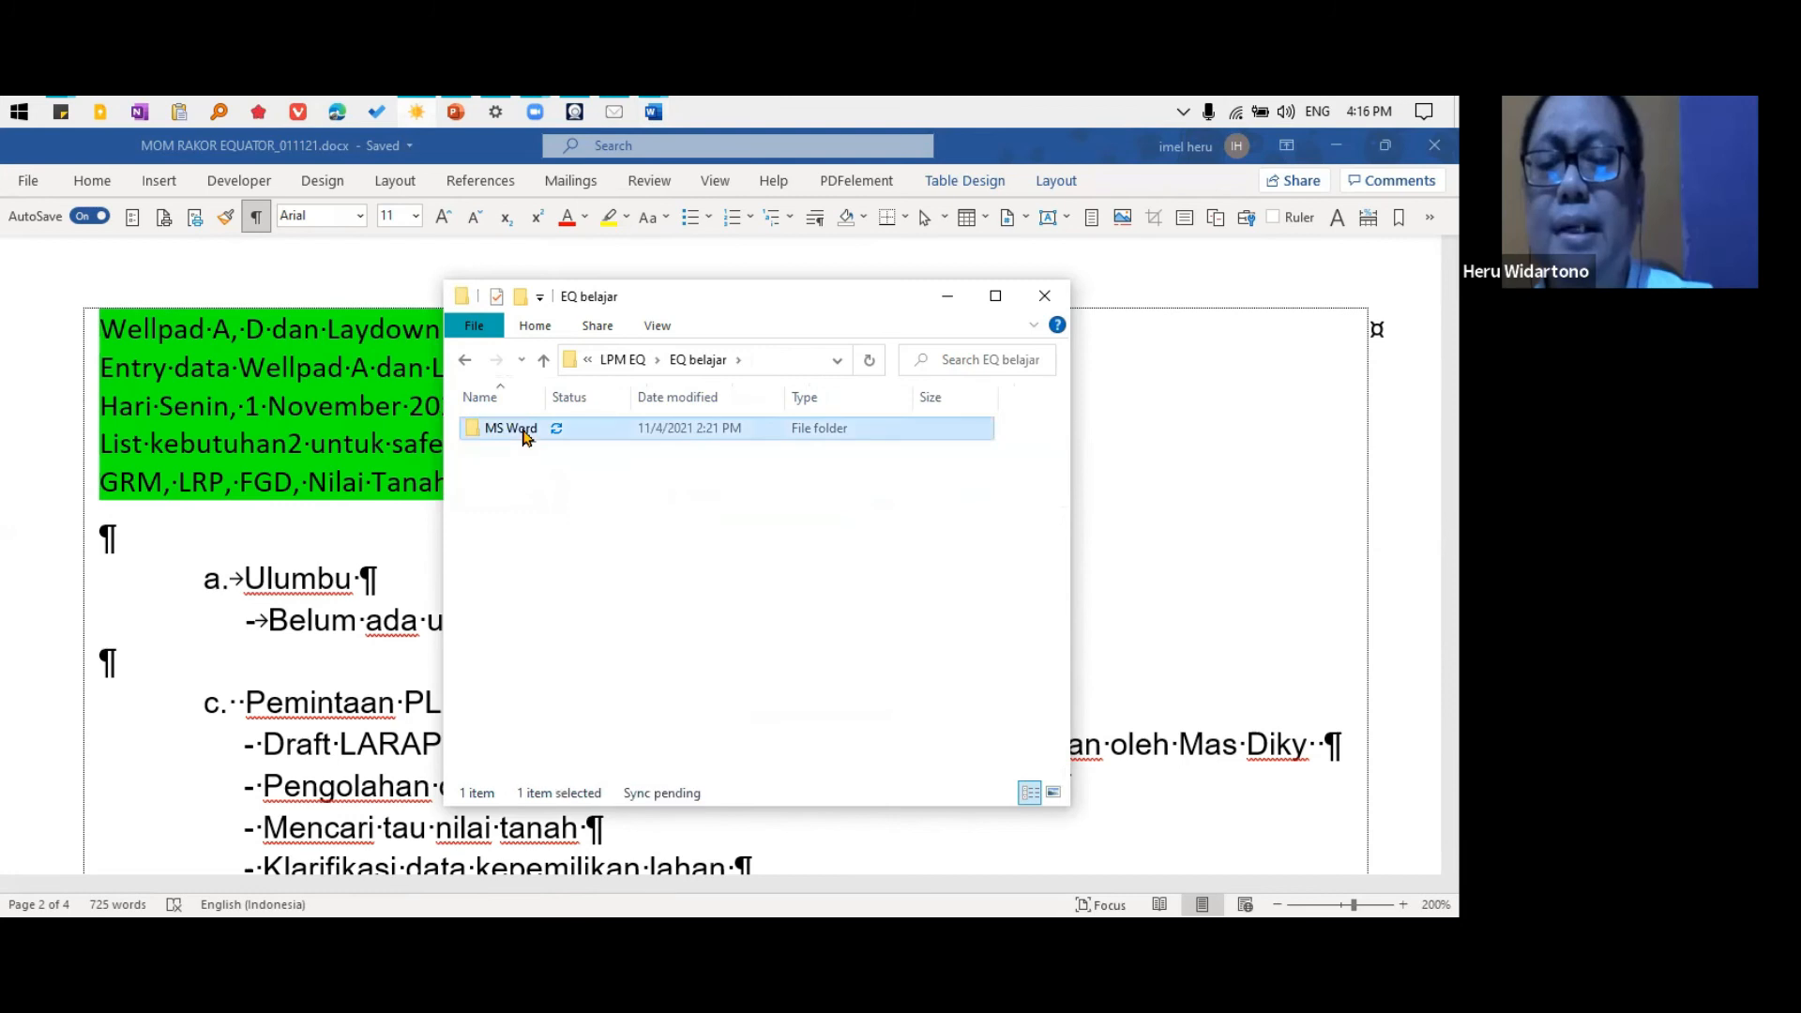
double_click(514, 429)
left_click(731, 541)
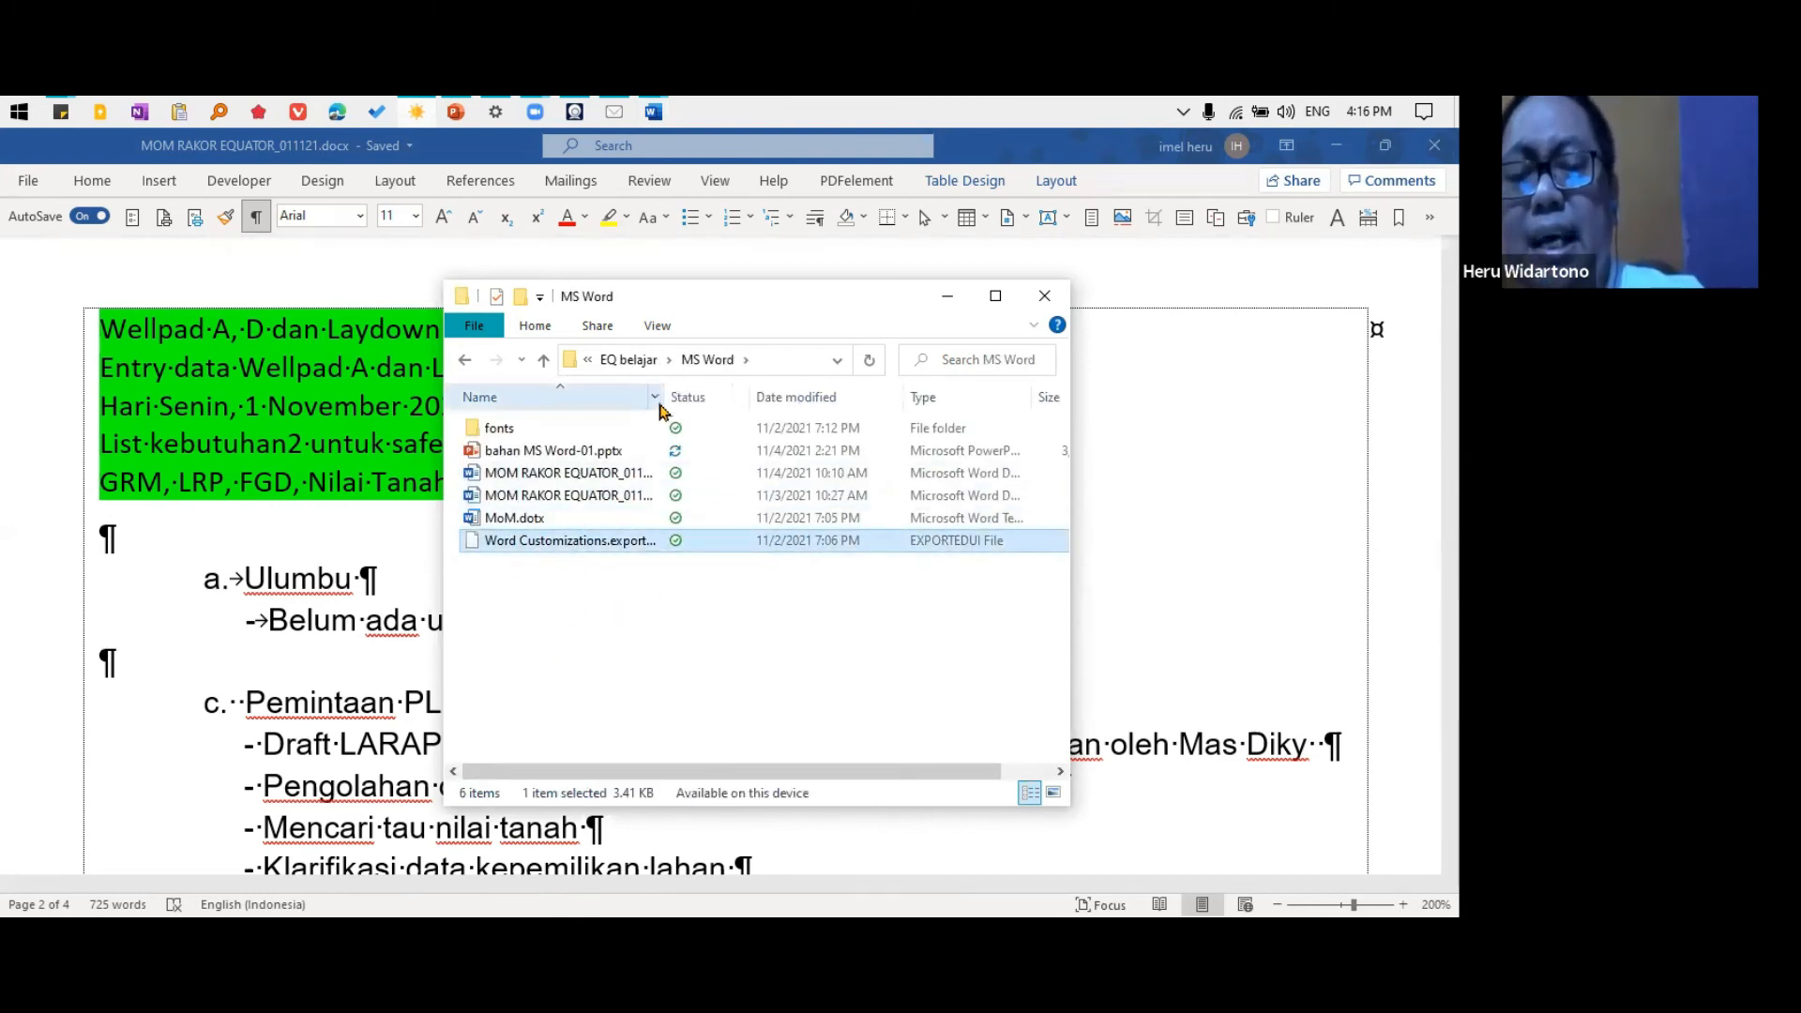
Widen the file list's Name column, and view Word's import dialog for ribbon customizations without importing a file
left_click_drag(662, 397, 740, 386)
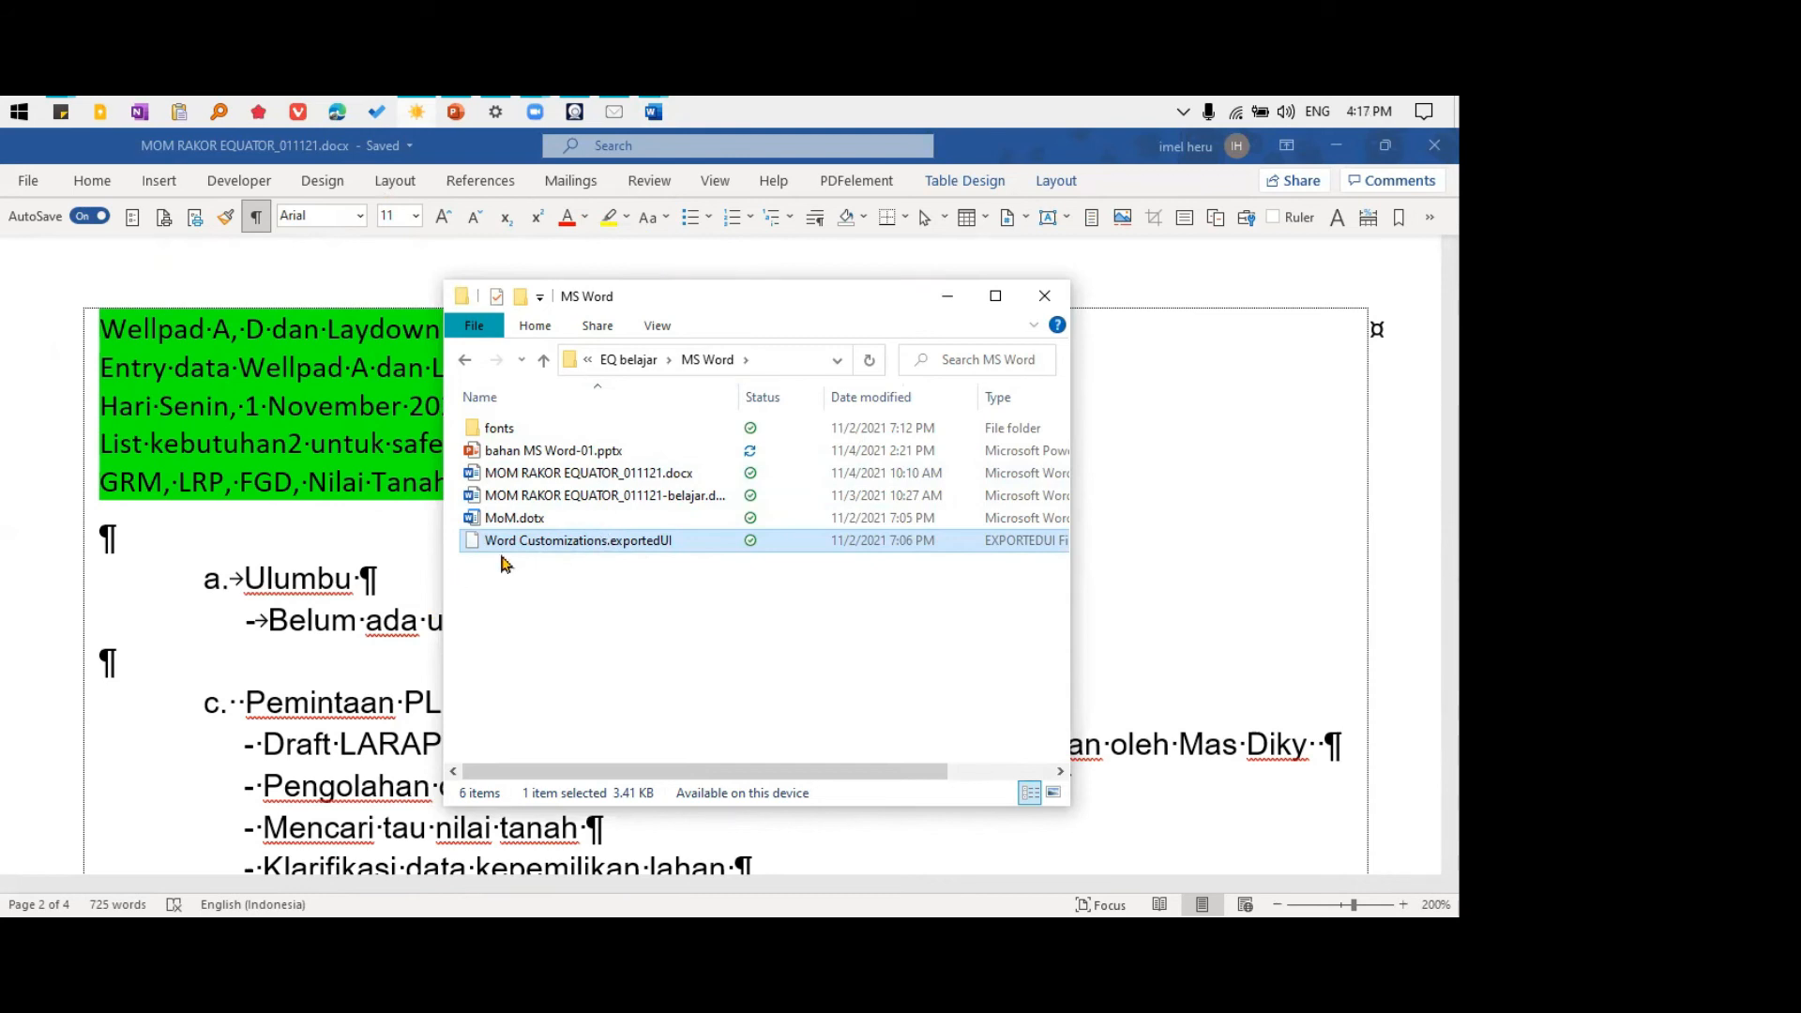
right_click(1186, 217)
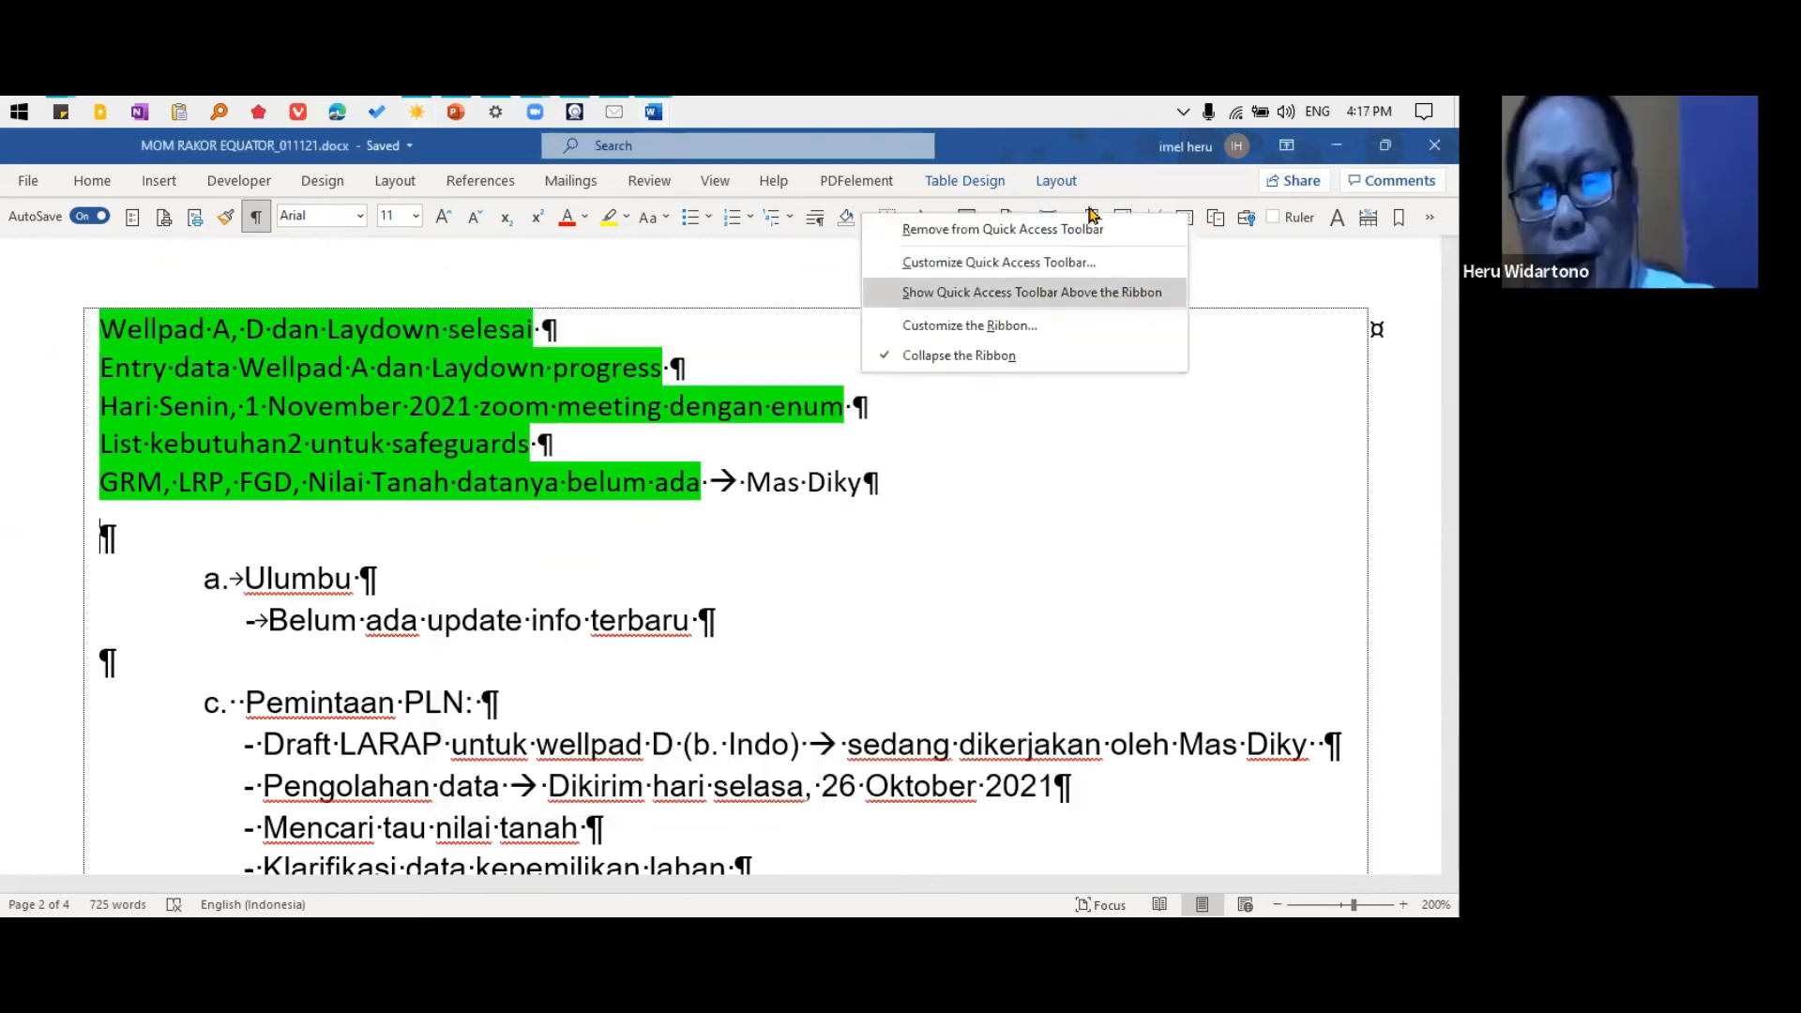
left_click(1002, 335)
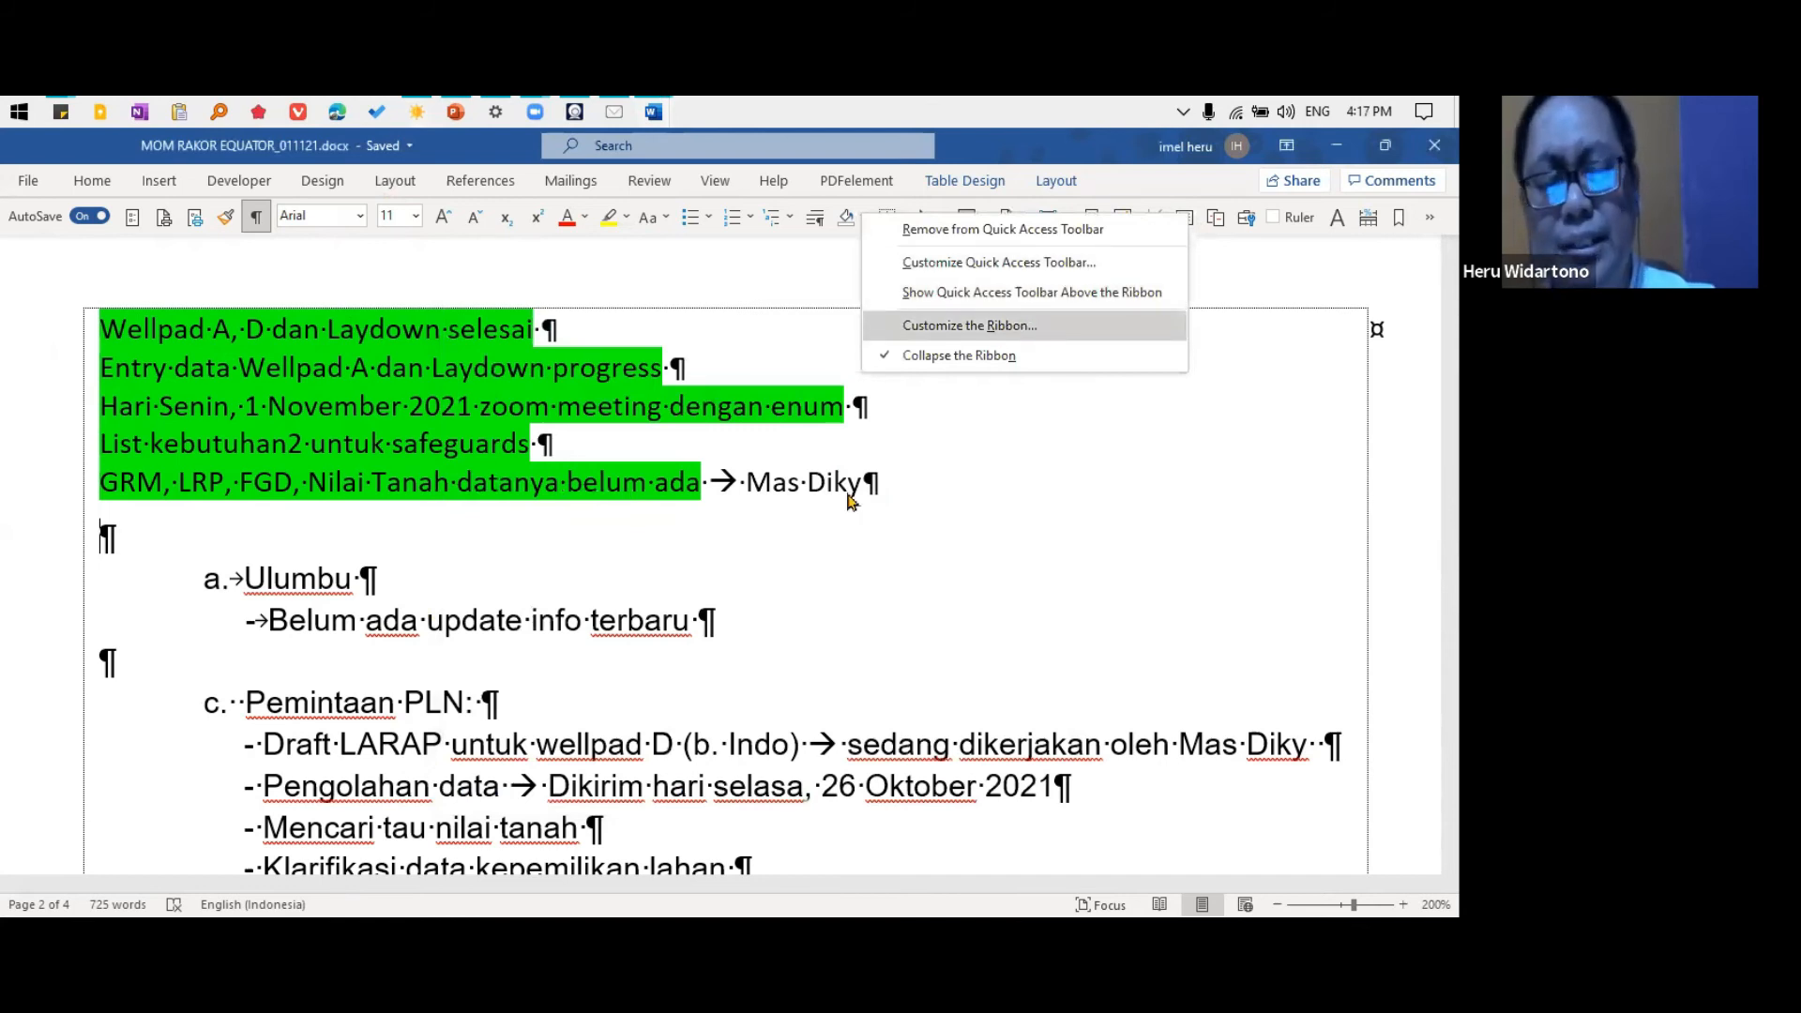
left_click(997, 824)
left_click(1059, 857)
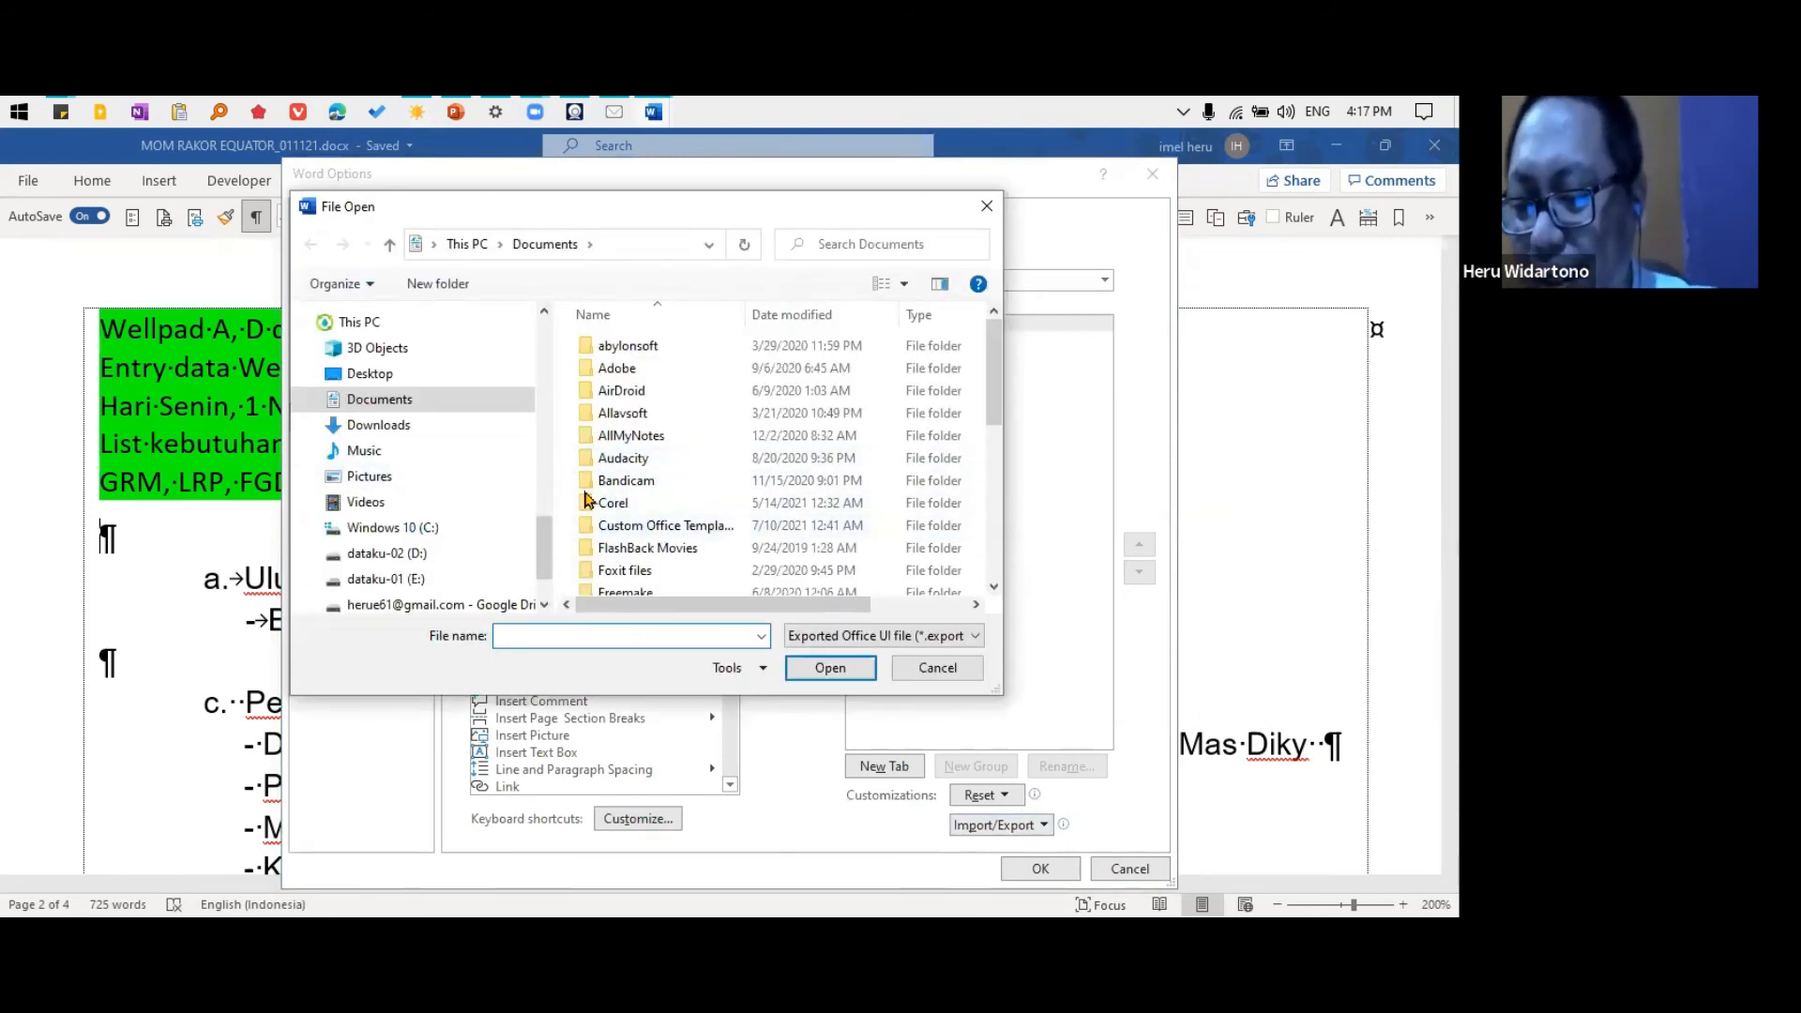
left_click(955, 671)
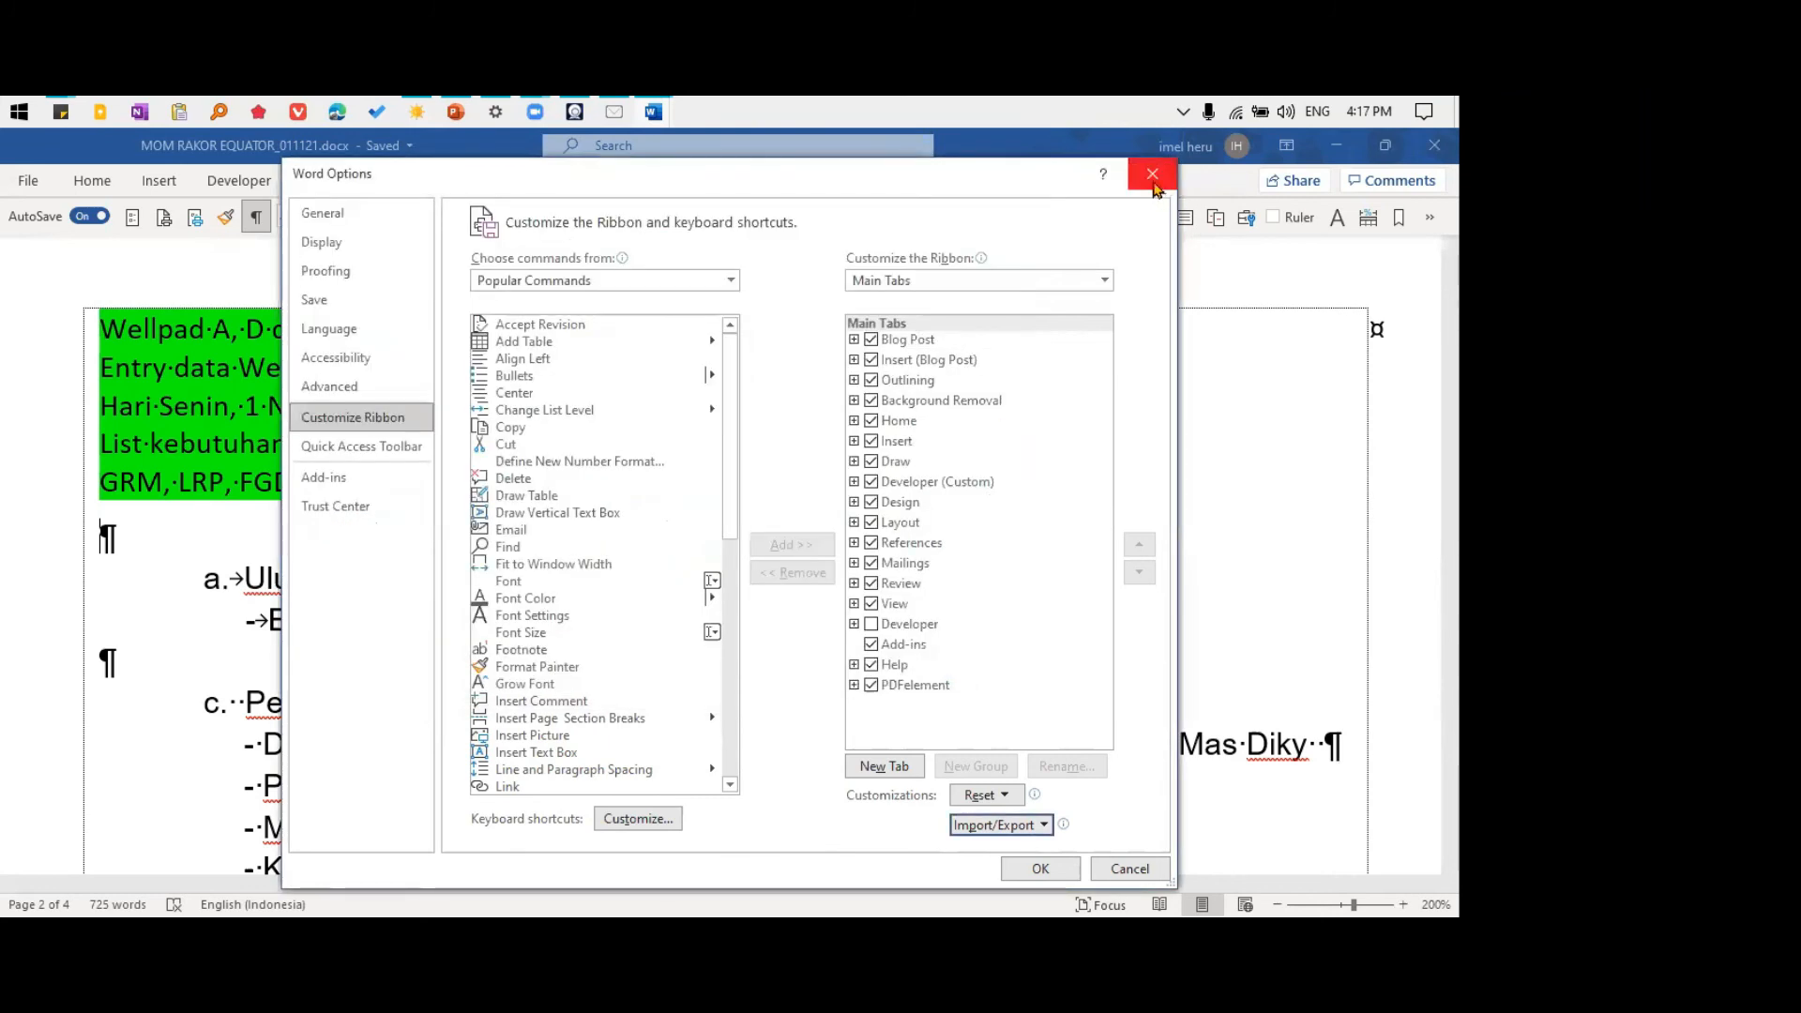
left_click(1153, 174)
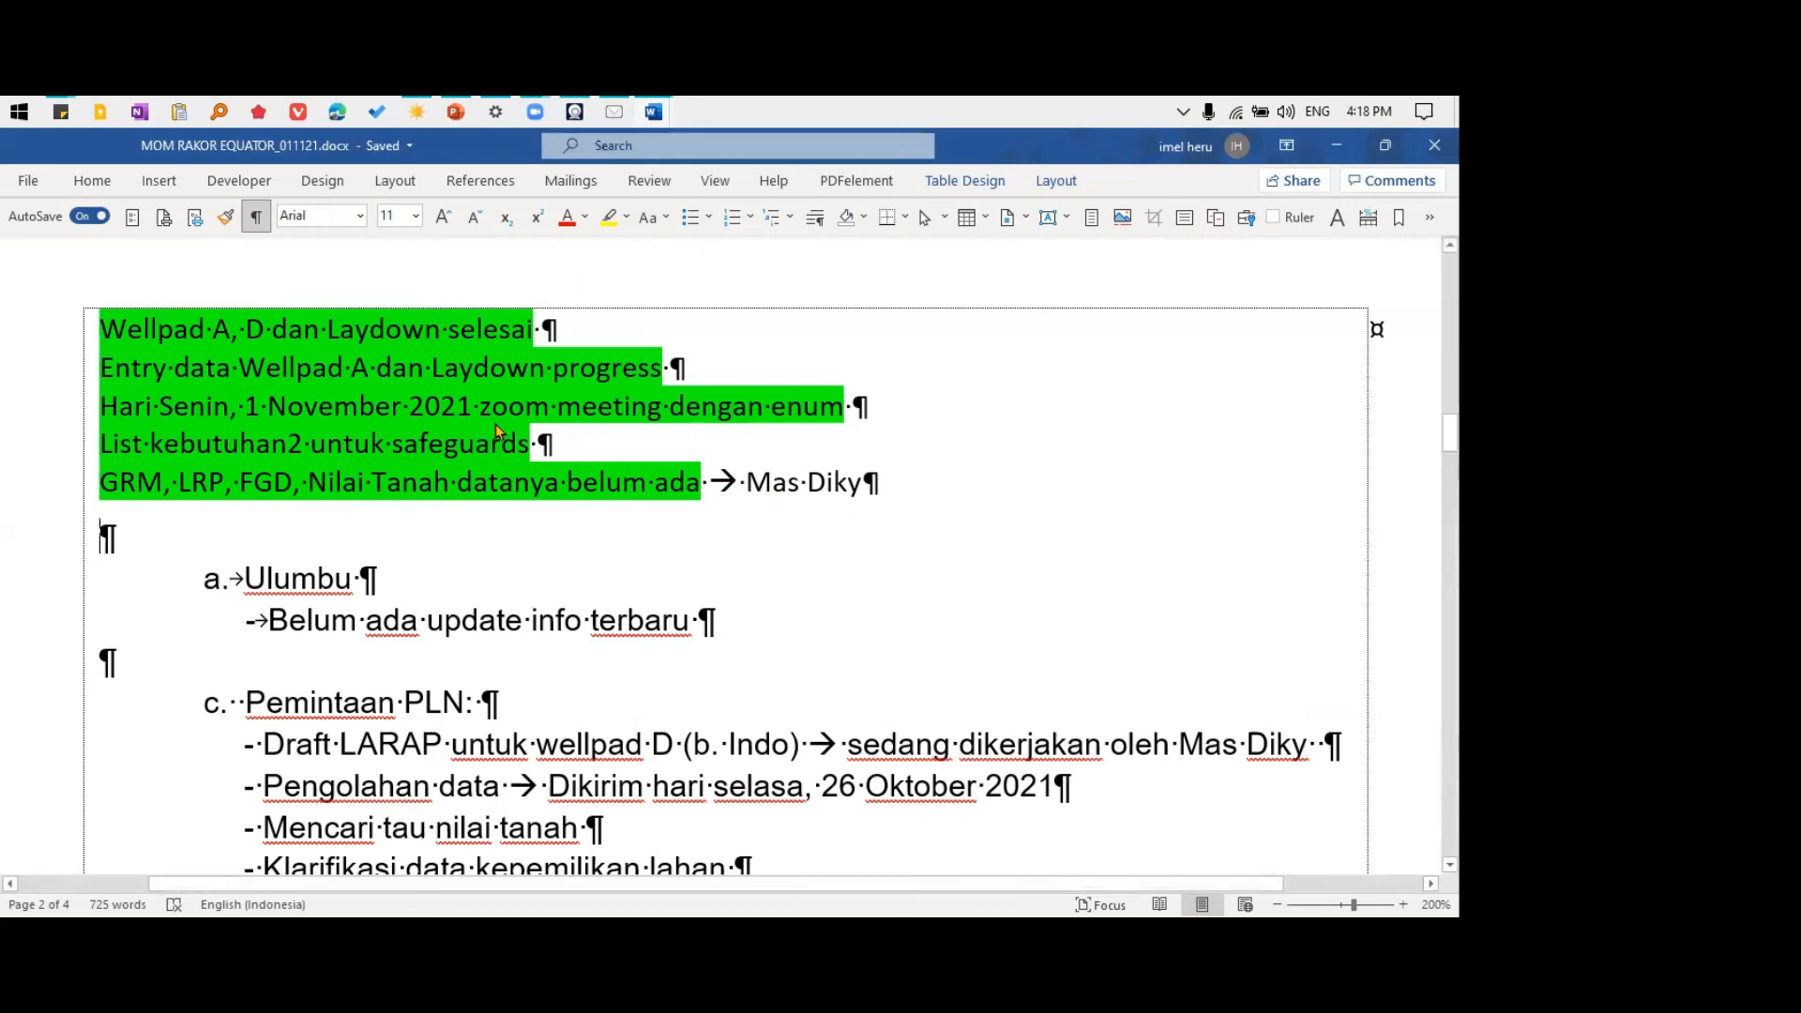
Turn off AutoSave for the meeting minutes and place the cursor in the empty paragraph above "Ulumbu"
left_click(436, 389)
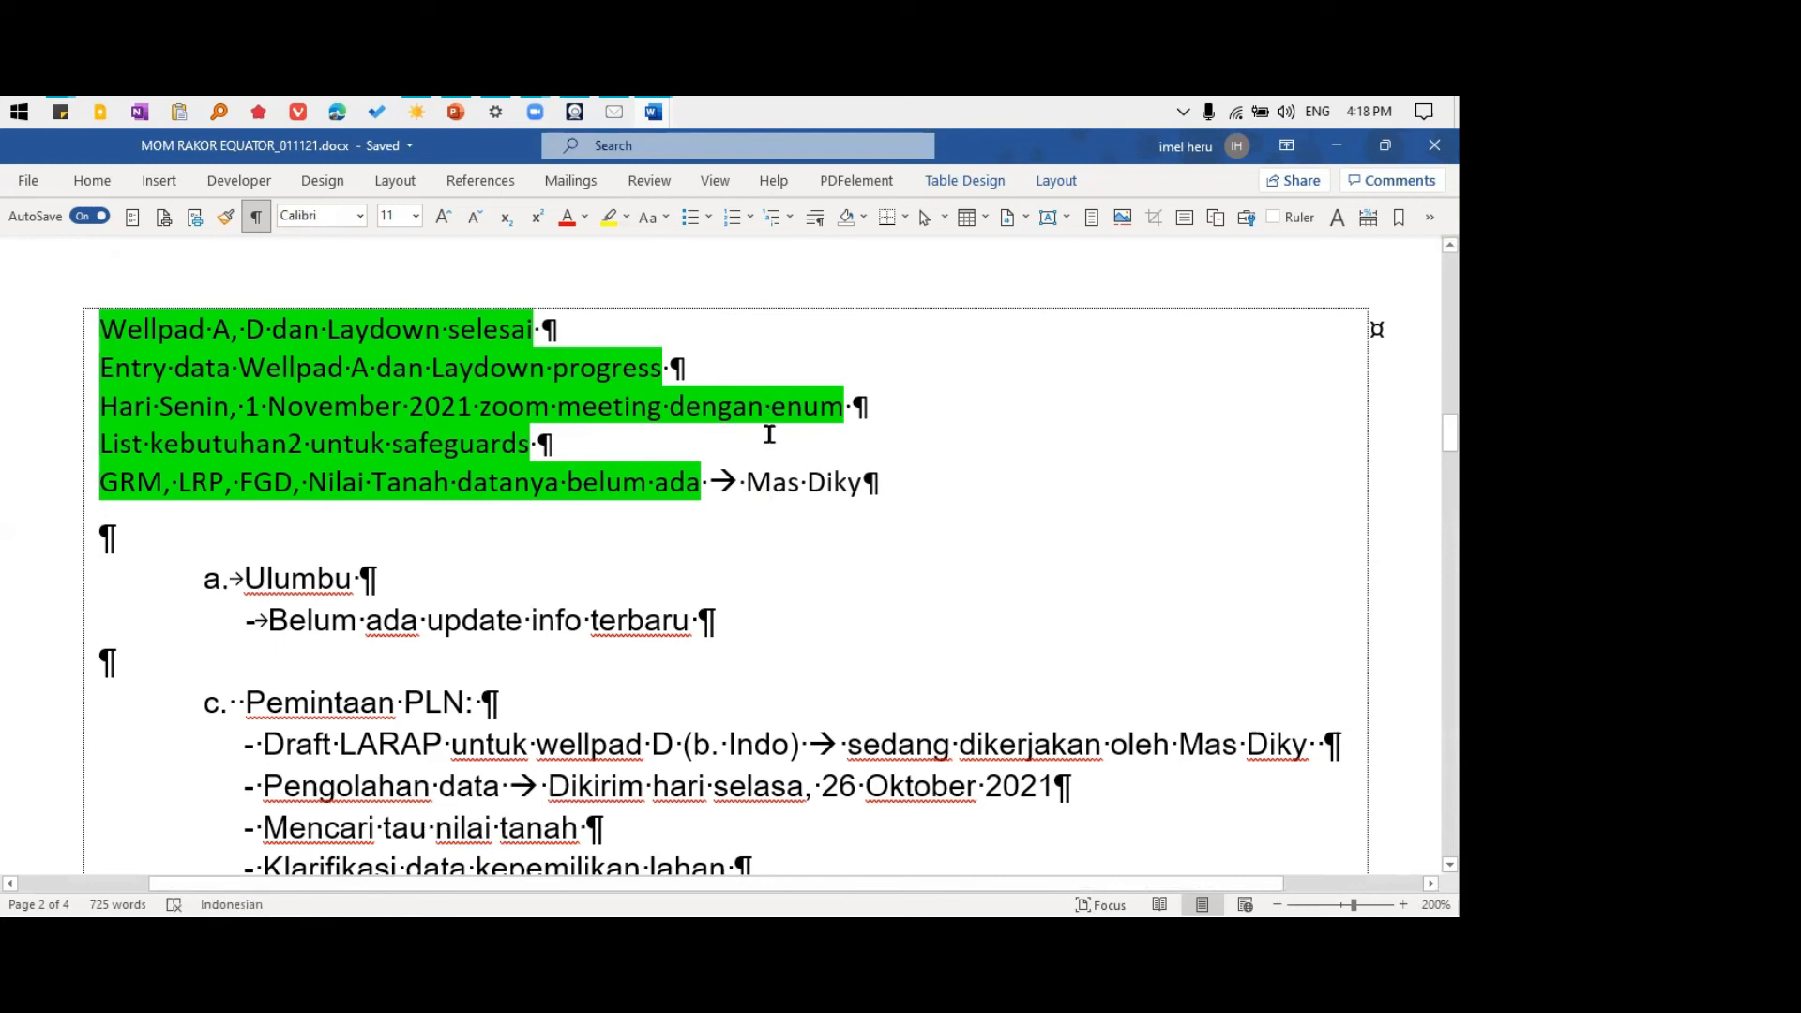
scroll(769, 434, "down", 2)
scroll(628, 437, "up", 3)
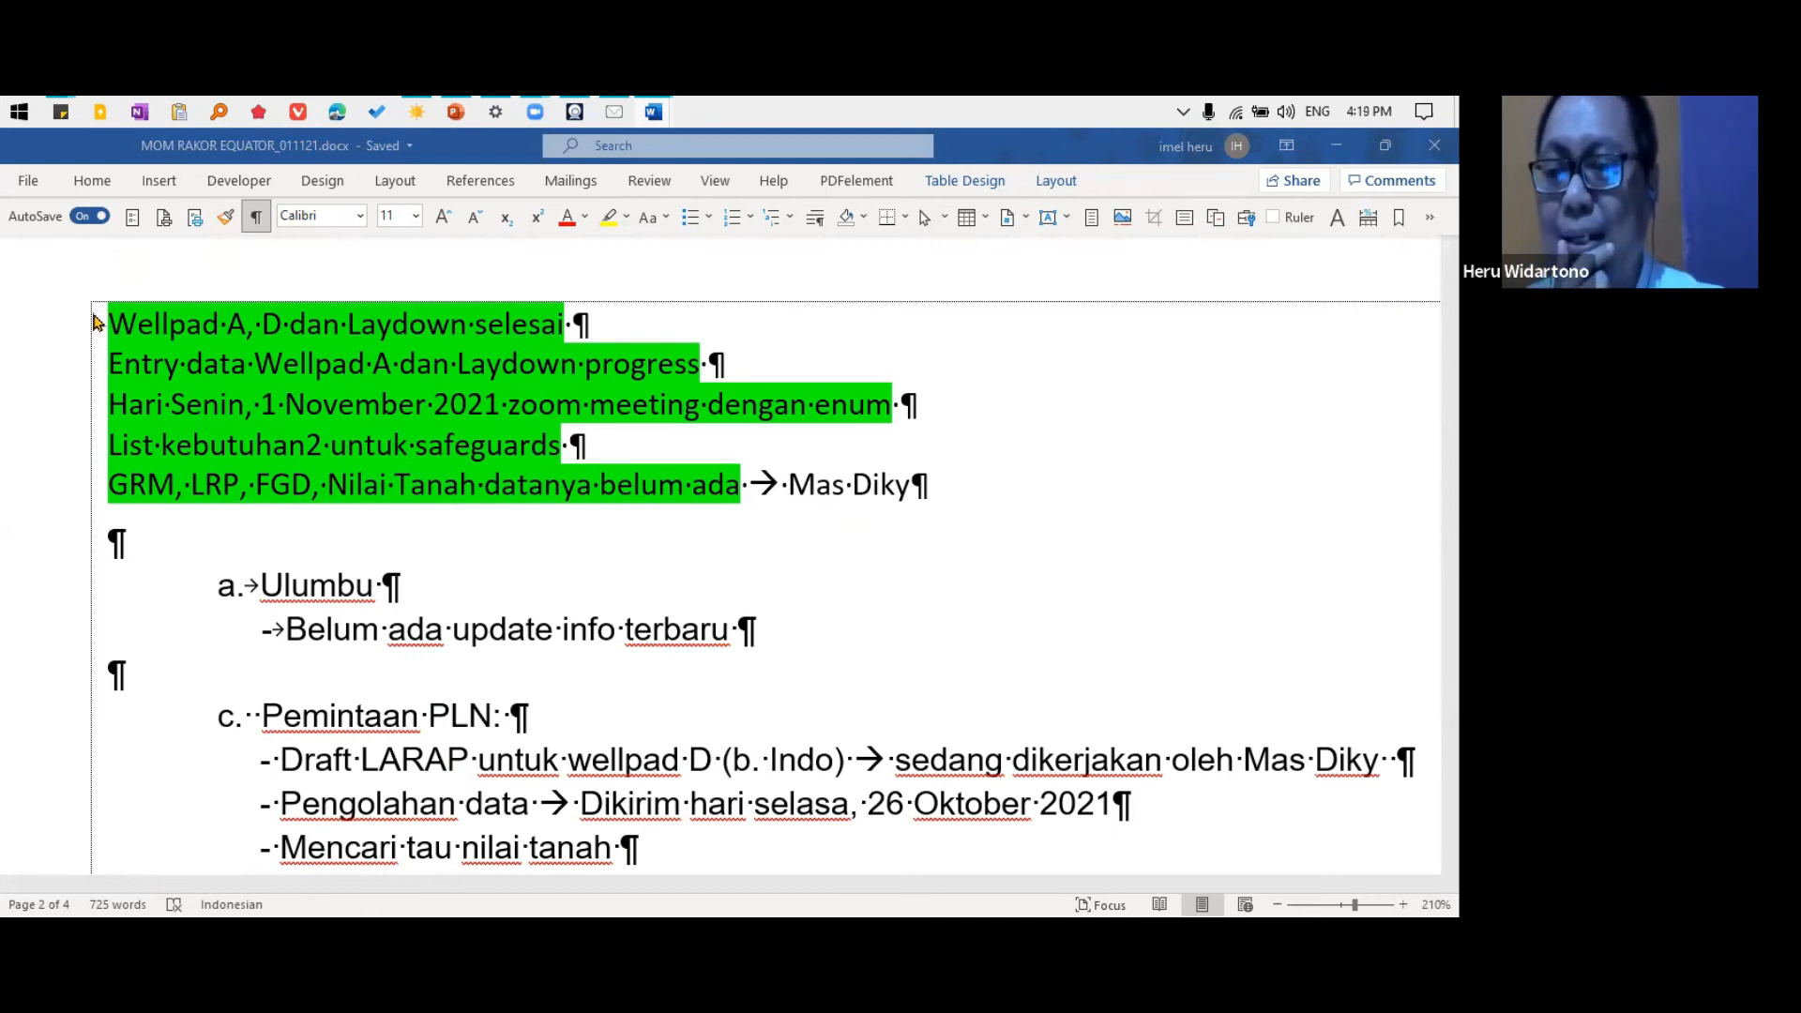
left_click(91, 218)
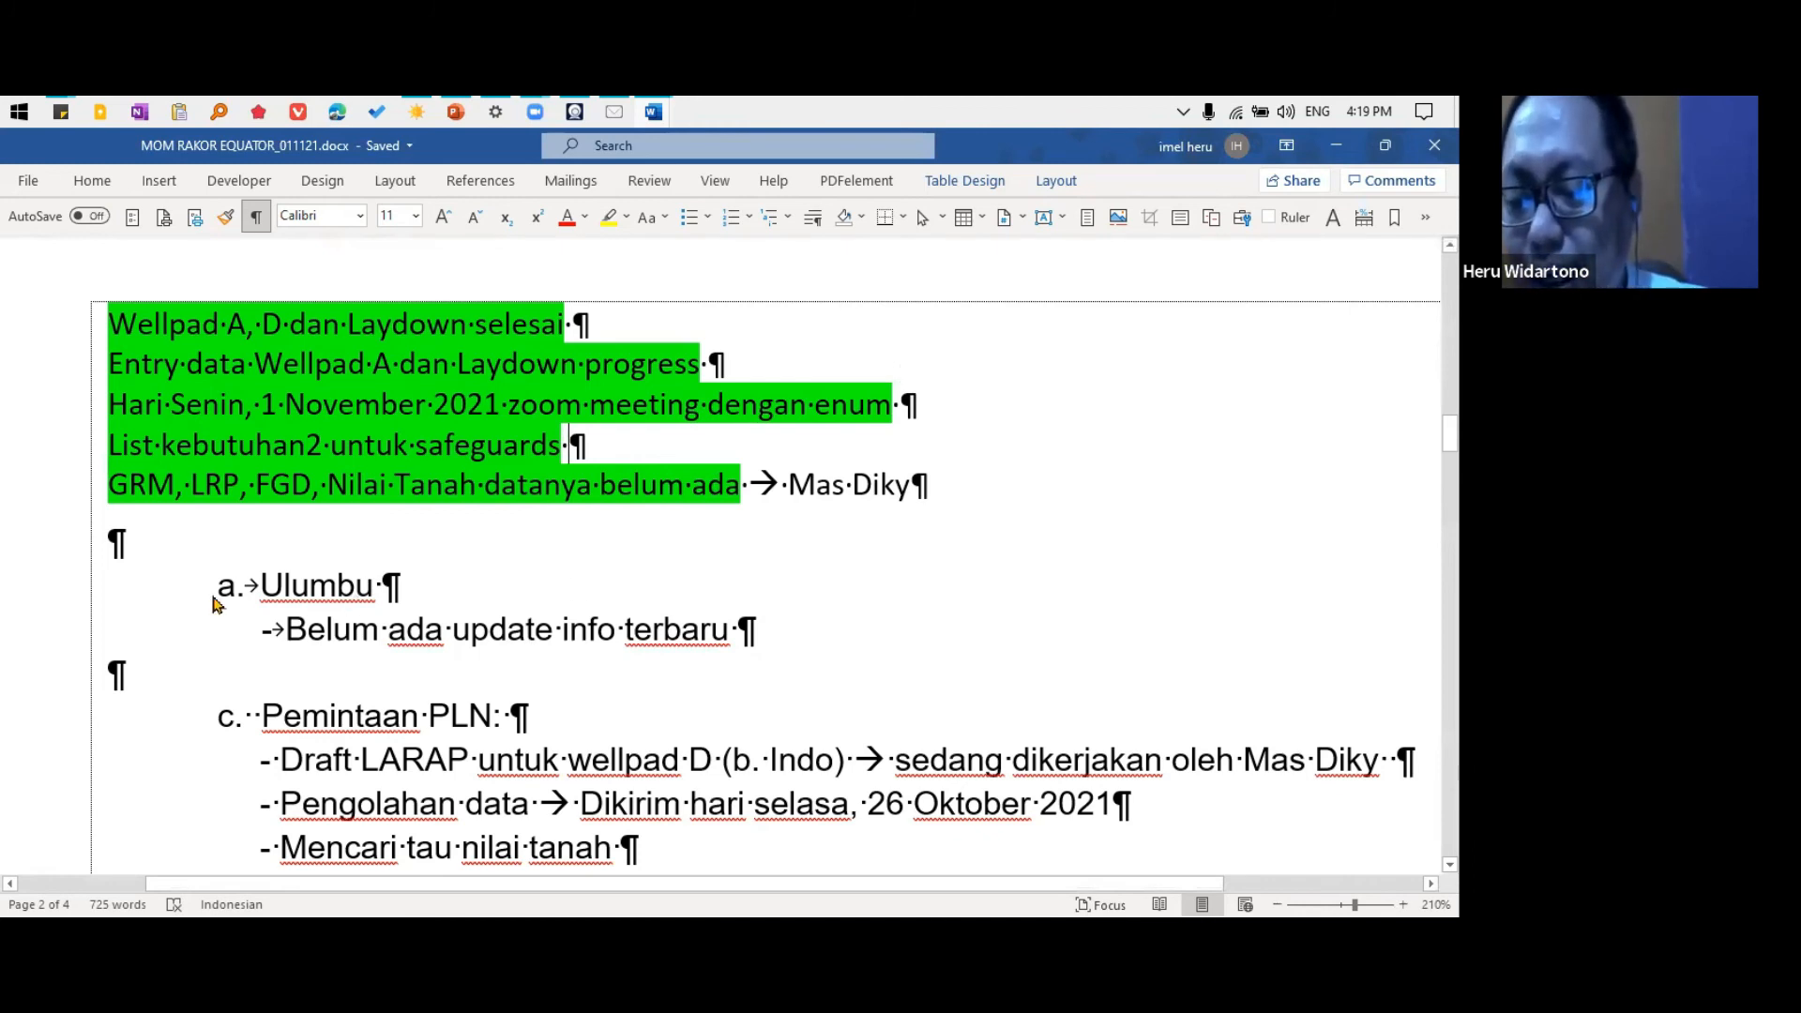
left_click(179, 547)
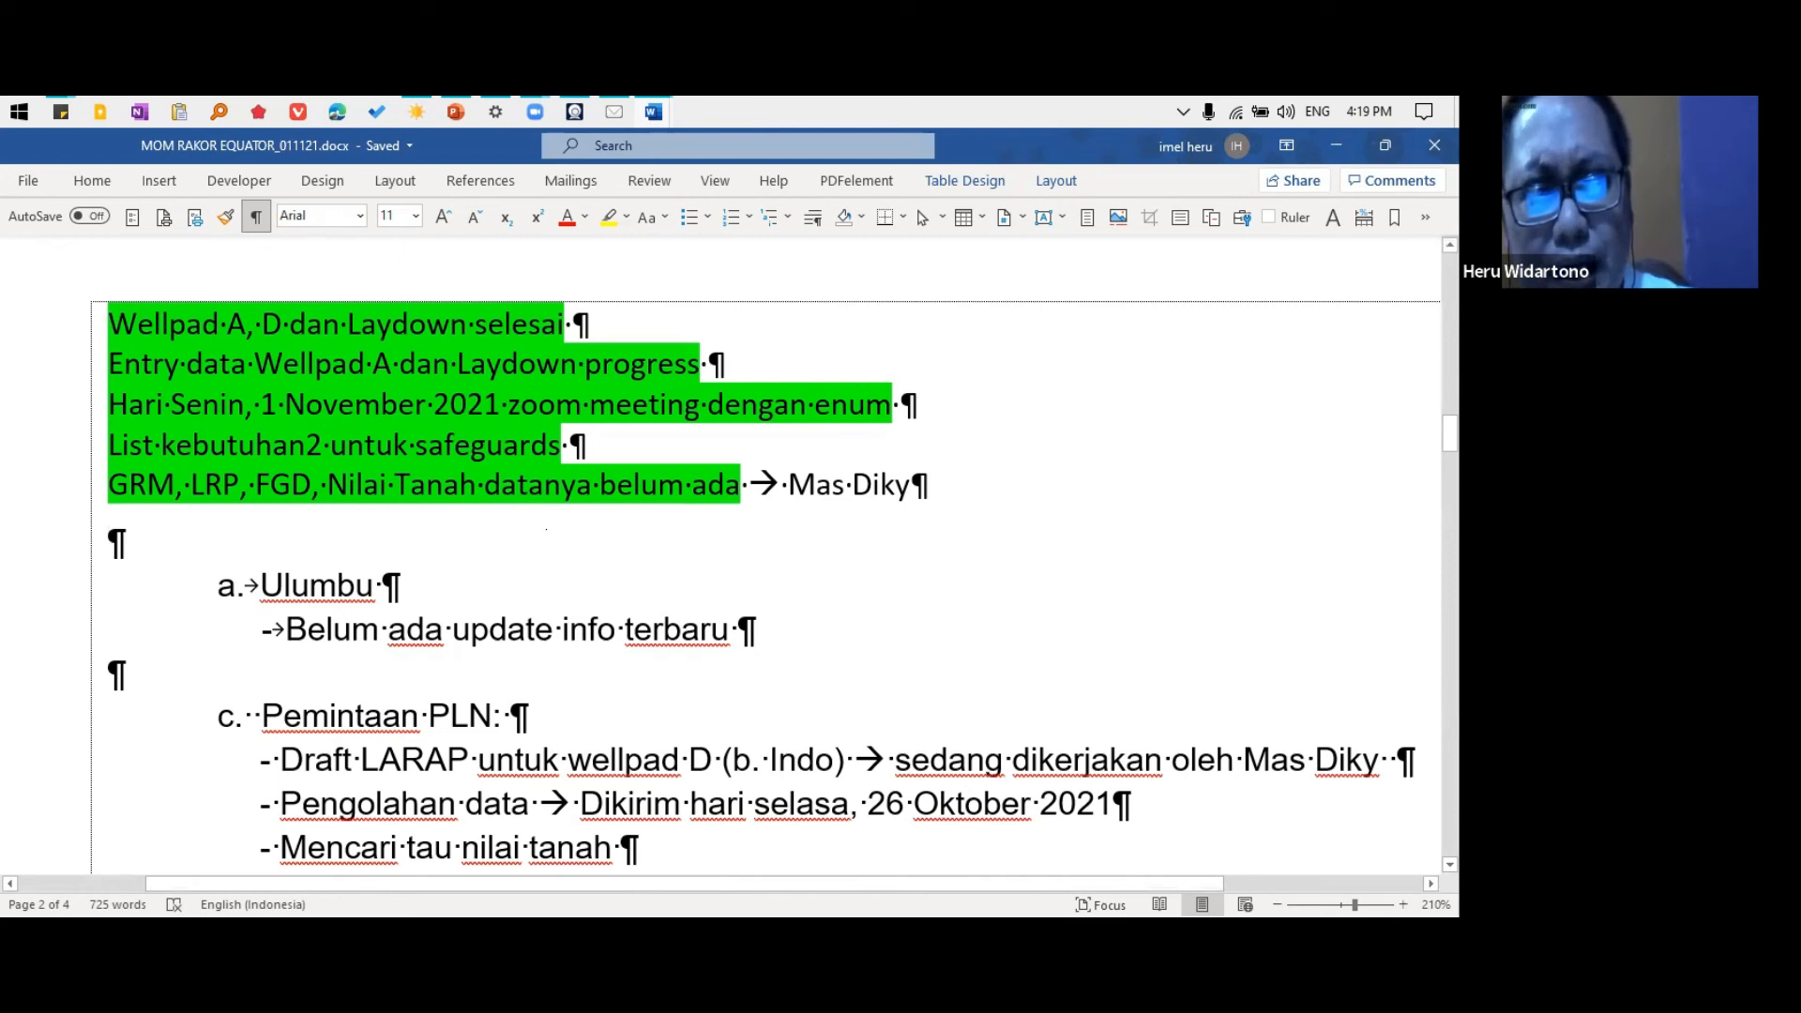
View the Insert ribbon's commands, and examine the subscription and Office update information on Word's Account page
left_click(160, 181)
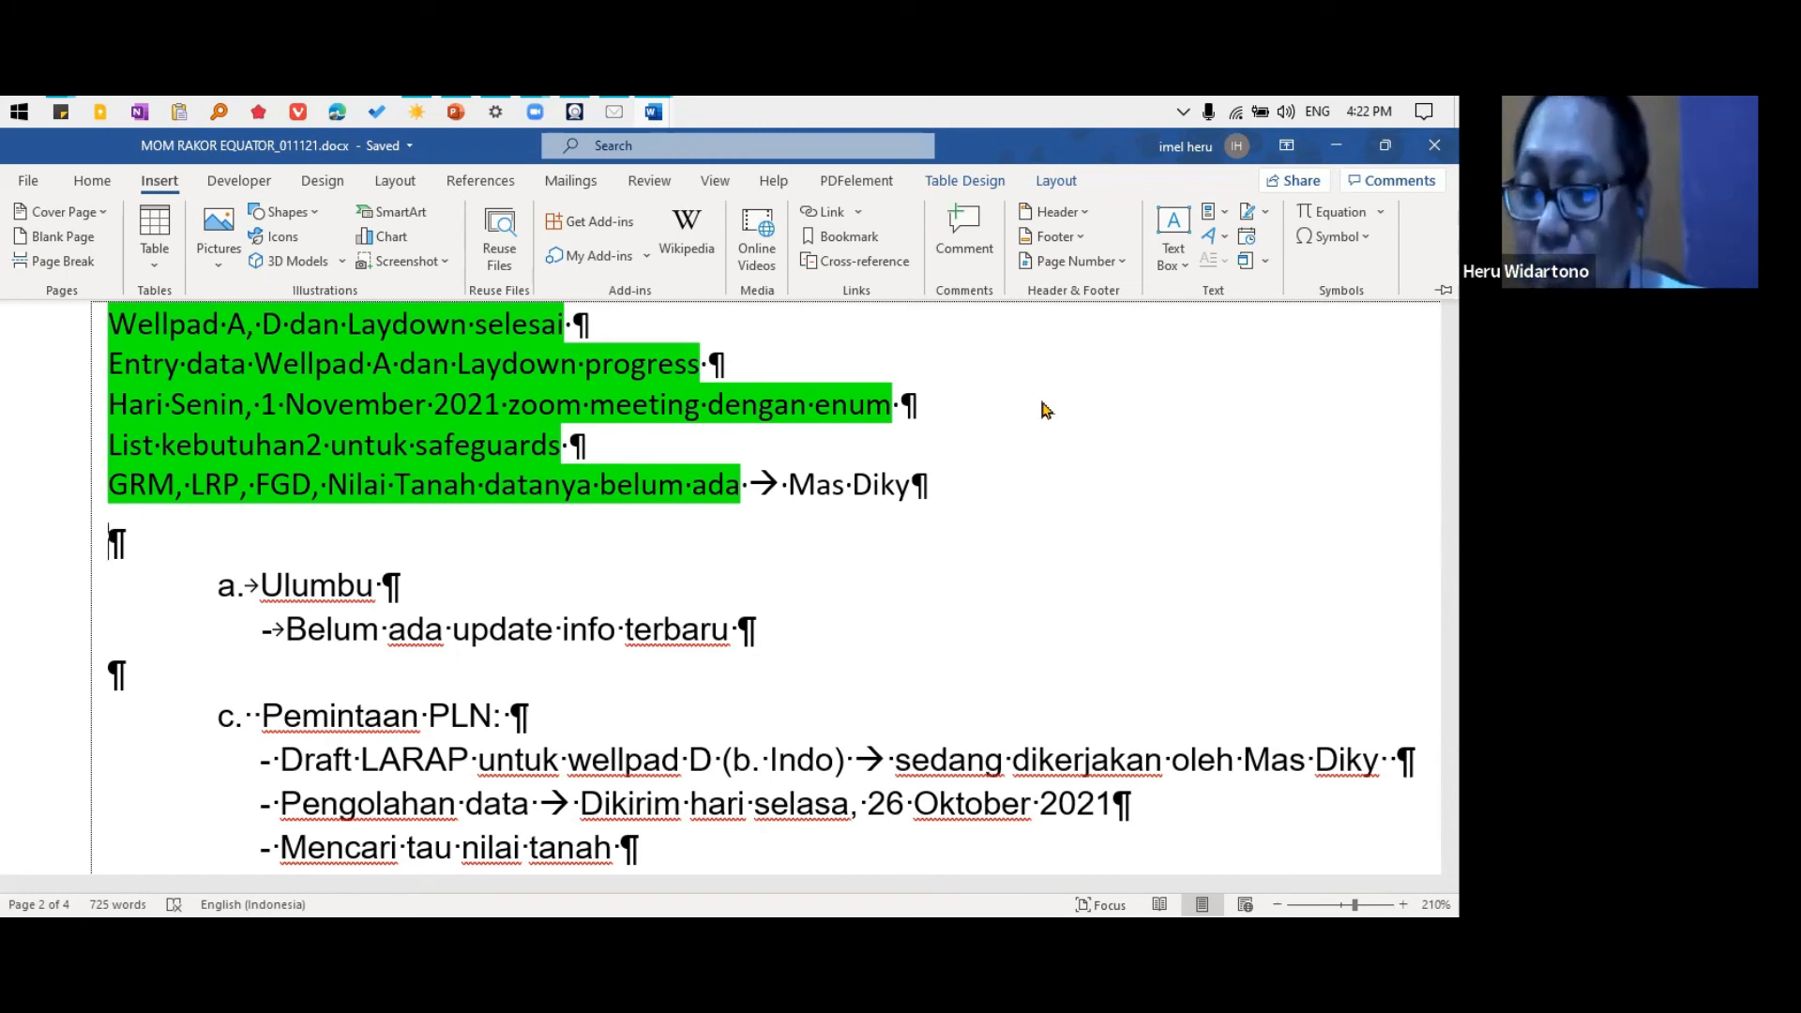
left_click(28, 182)
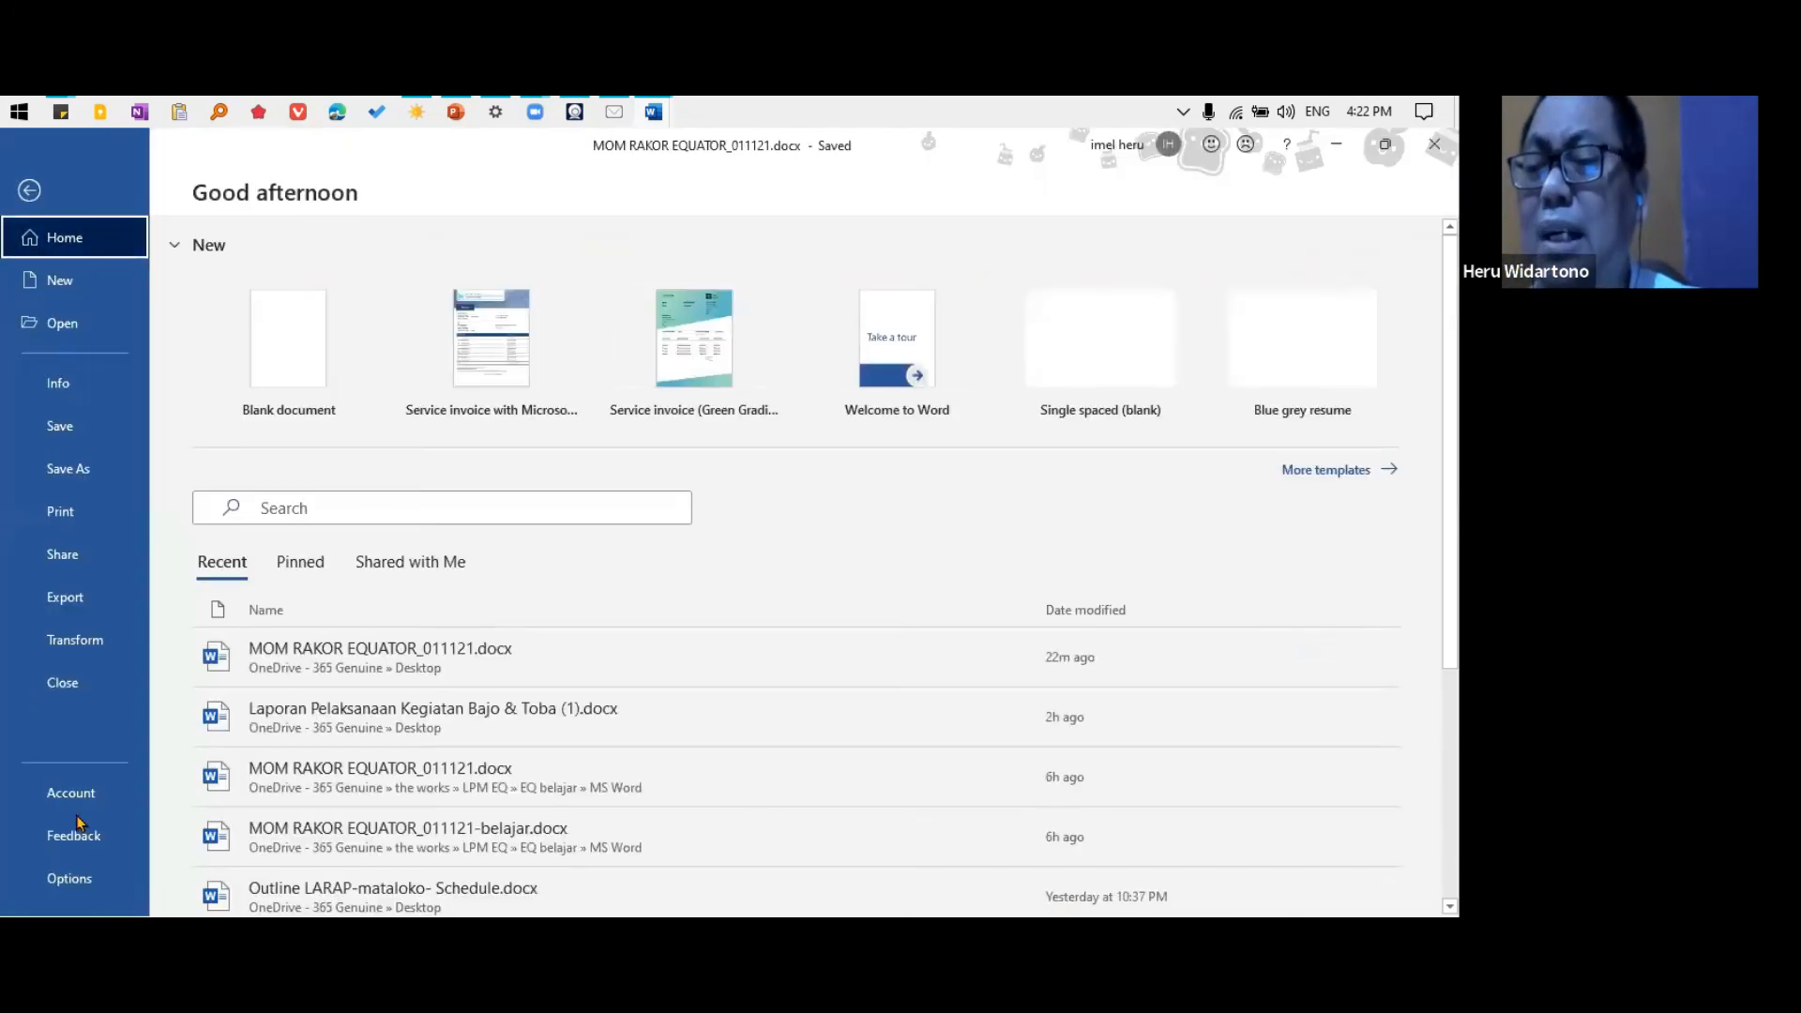
left_click(111, 792)
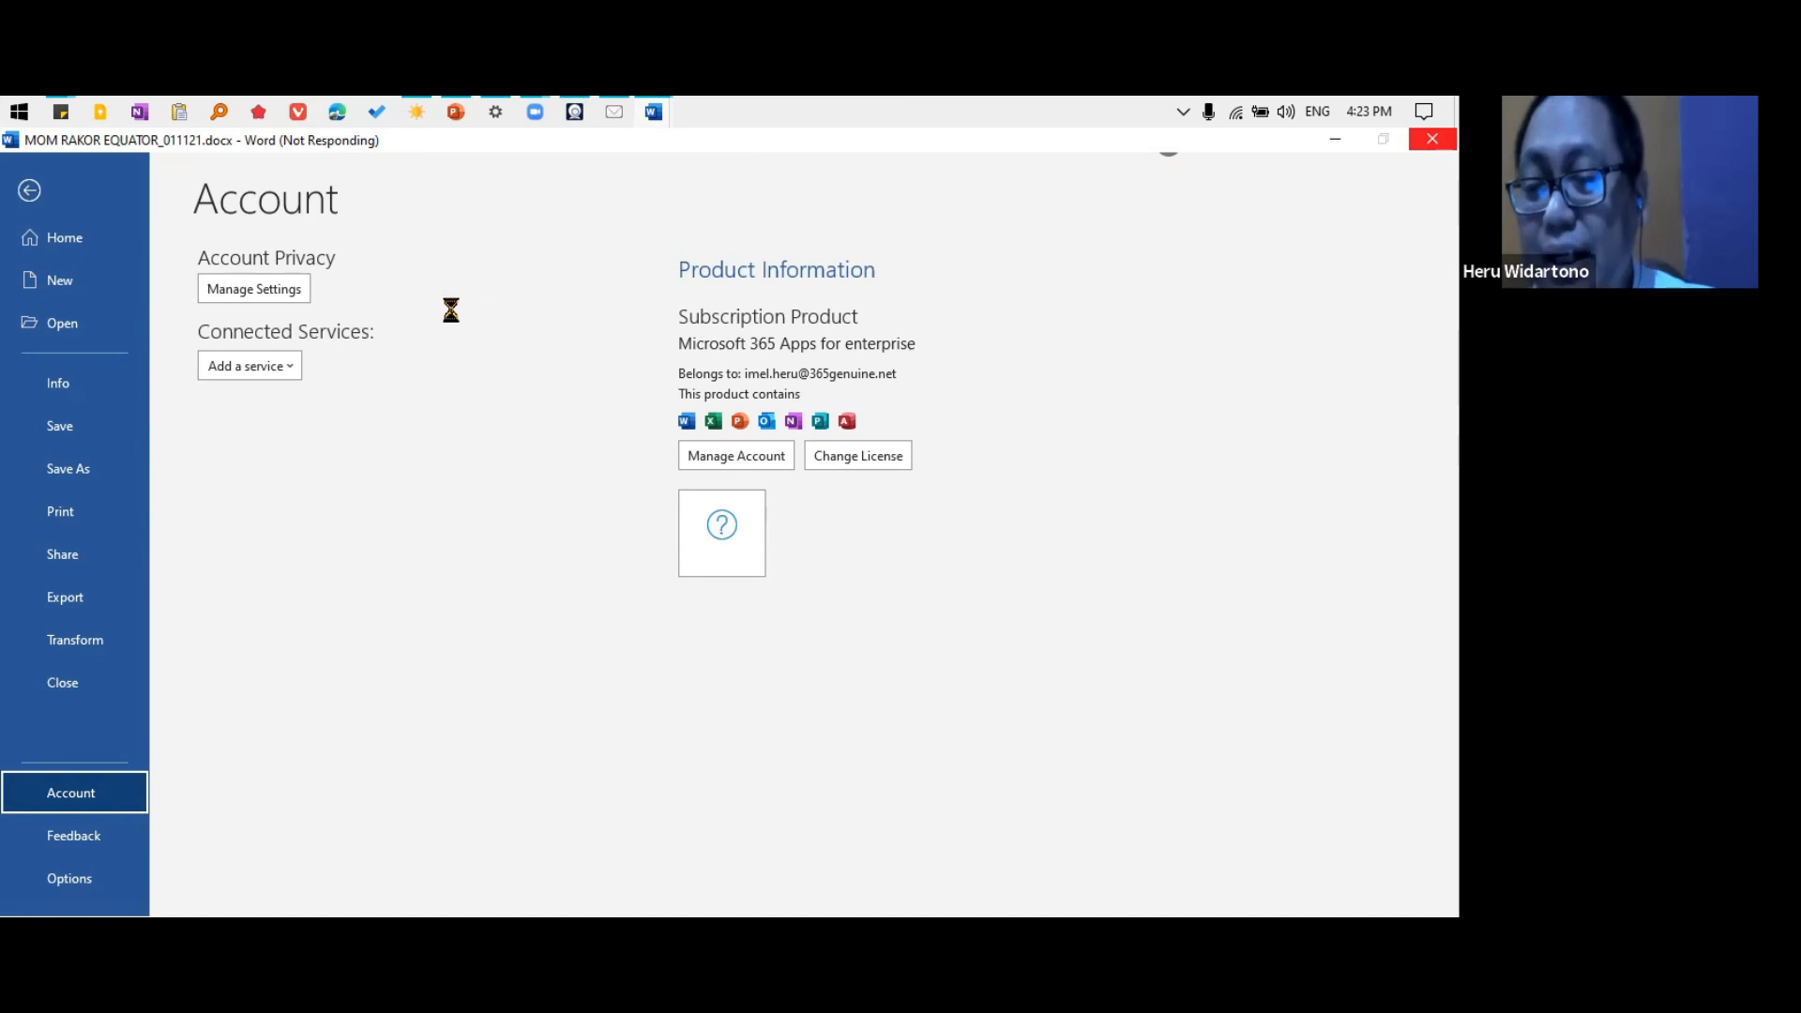
left_click(1183, 111)
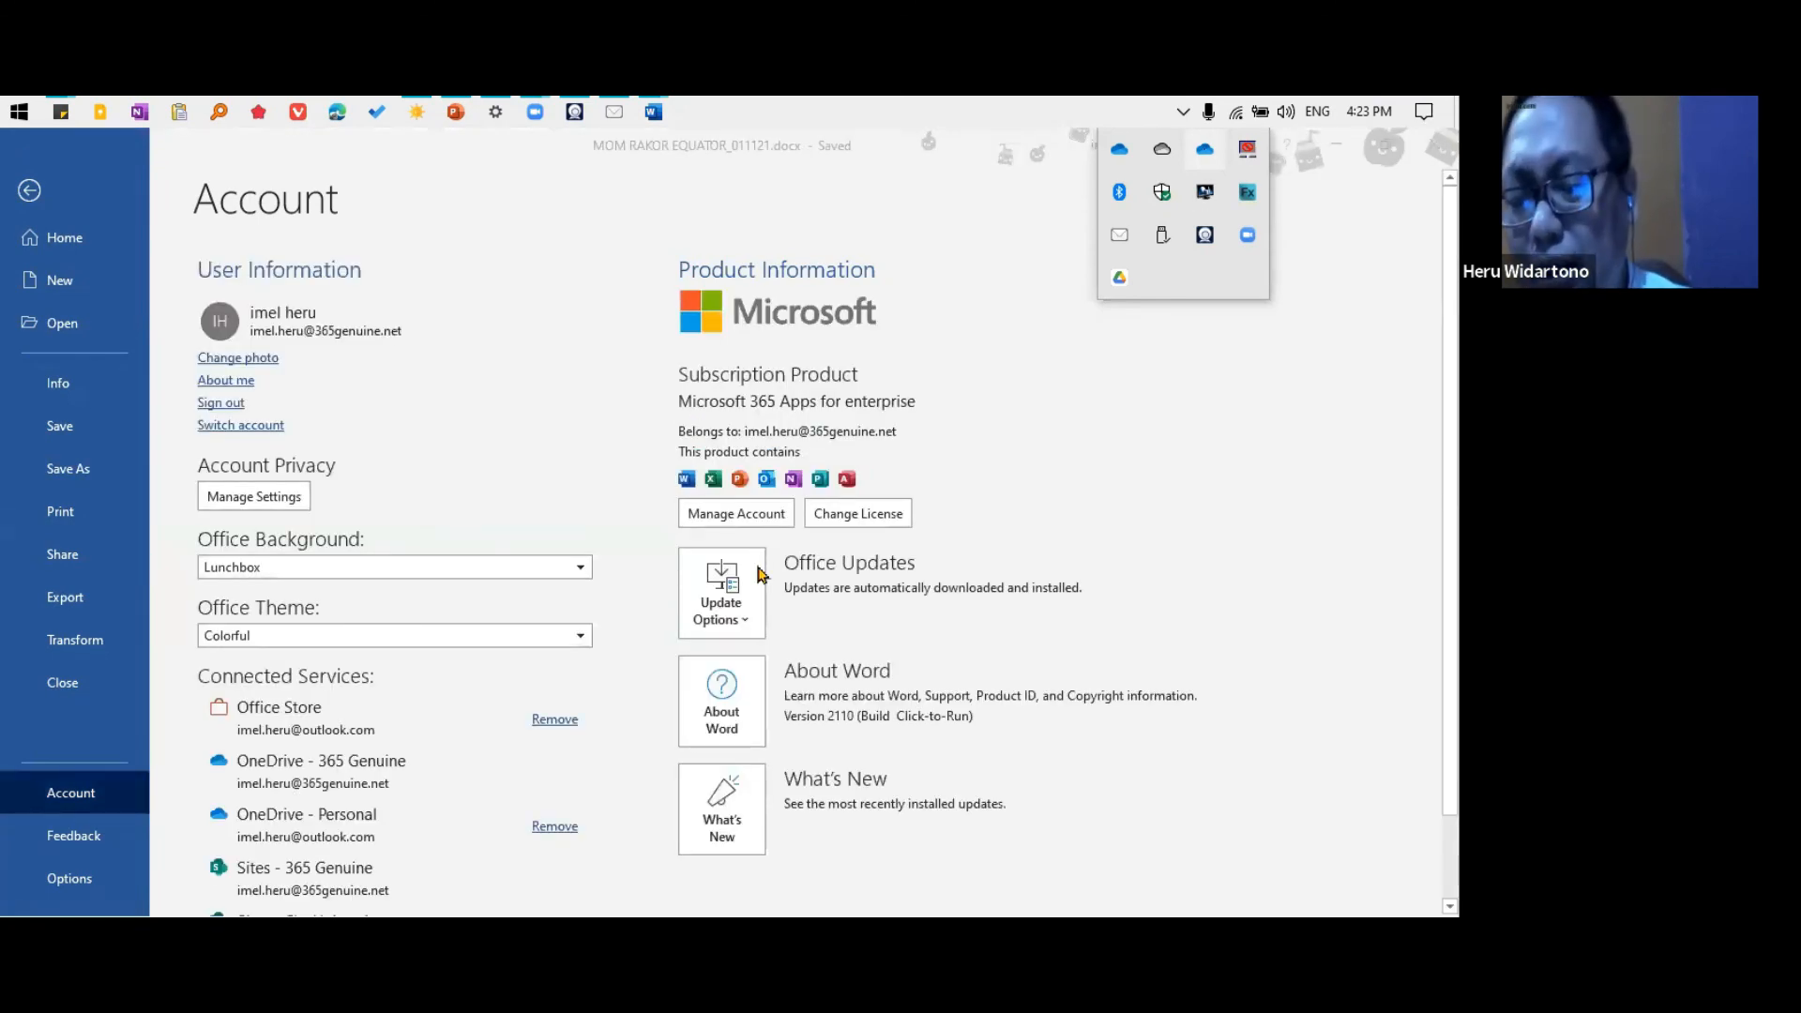
left_click(880, 597)
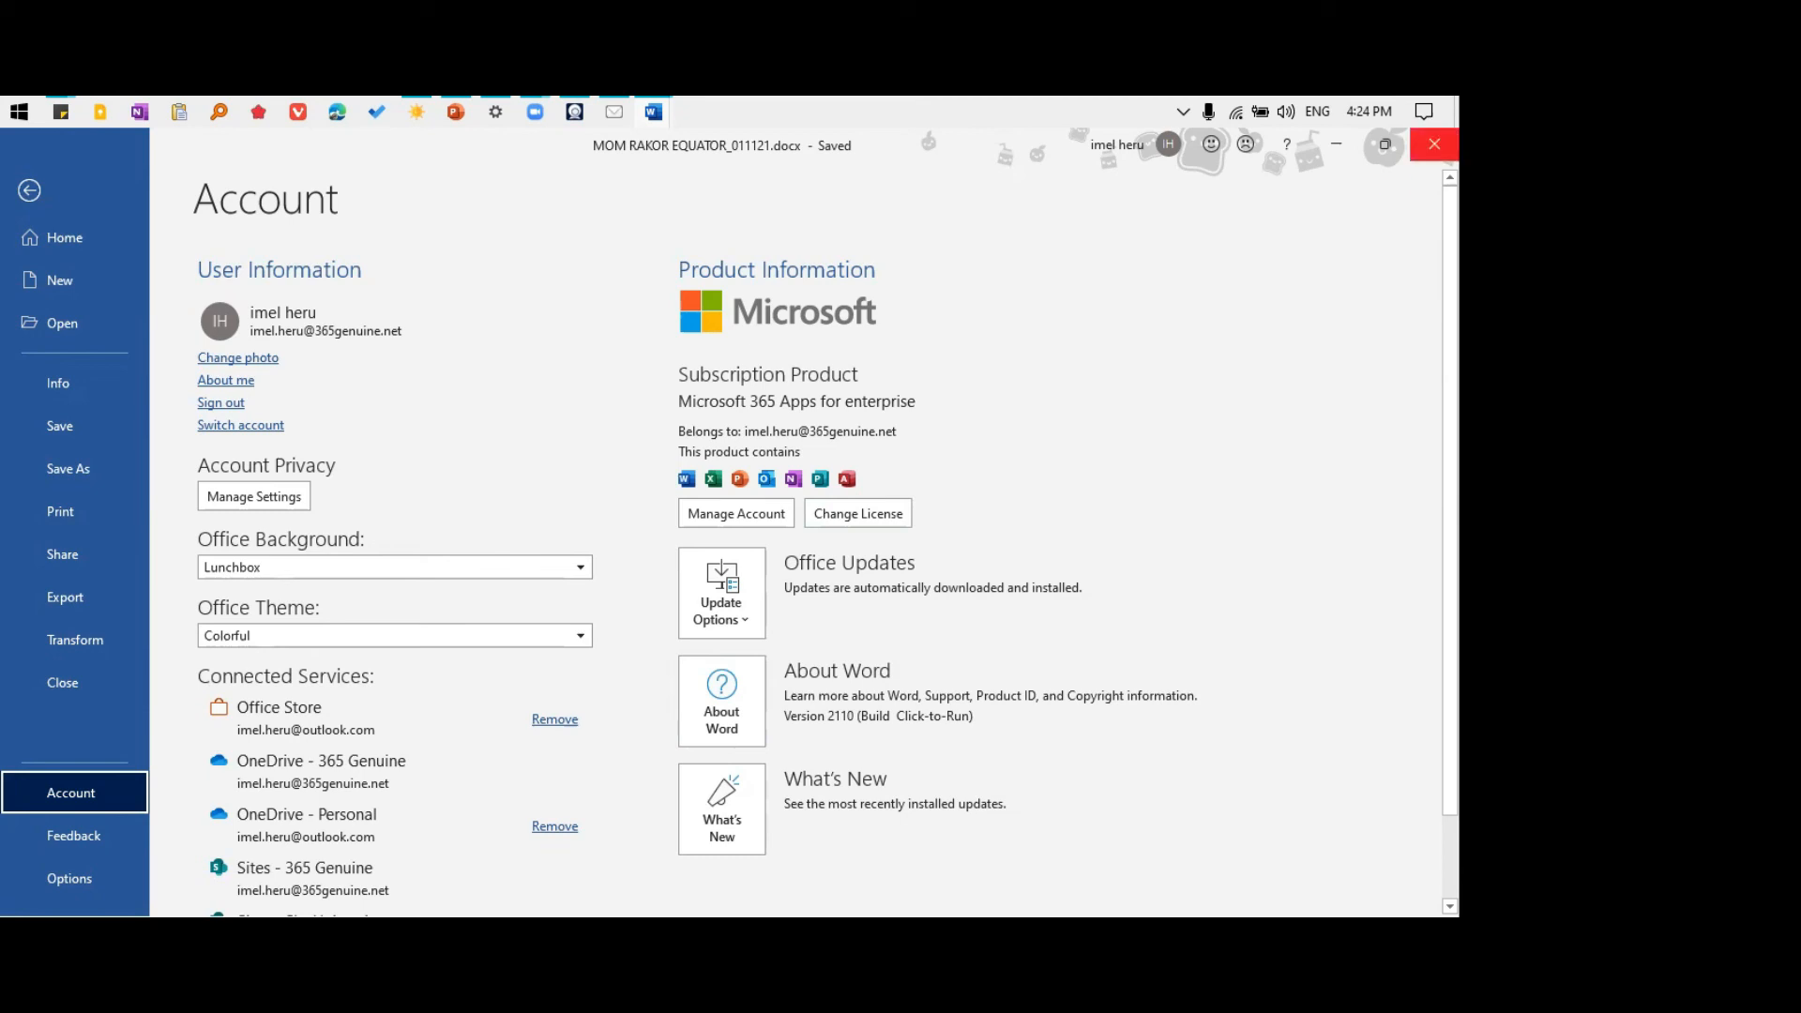
Close the meeting minutes, the blank document and the recovered document, discarding the recovered document's unsaved changes
key("Escape")
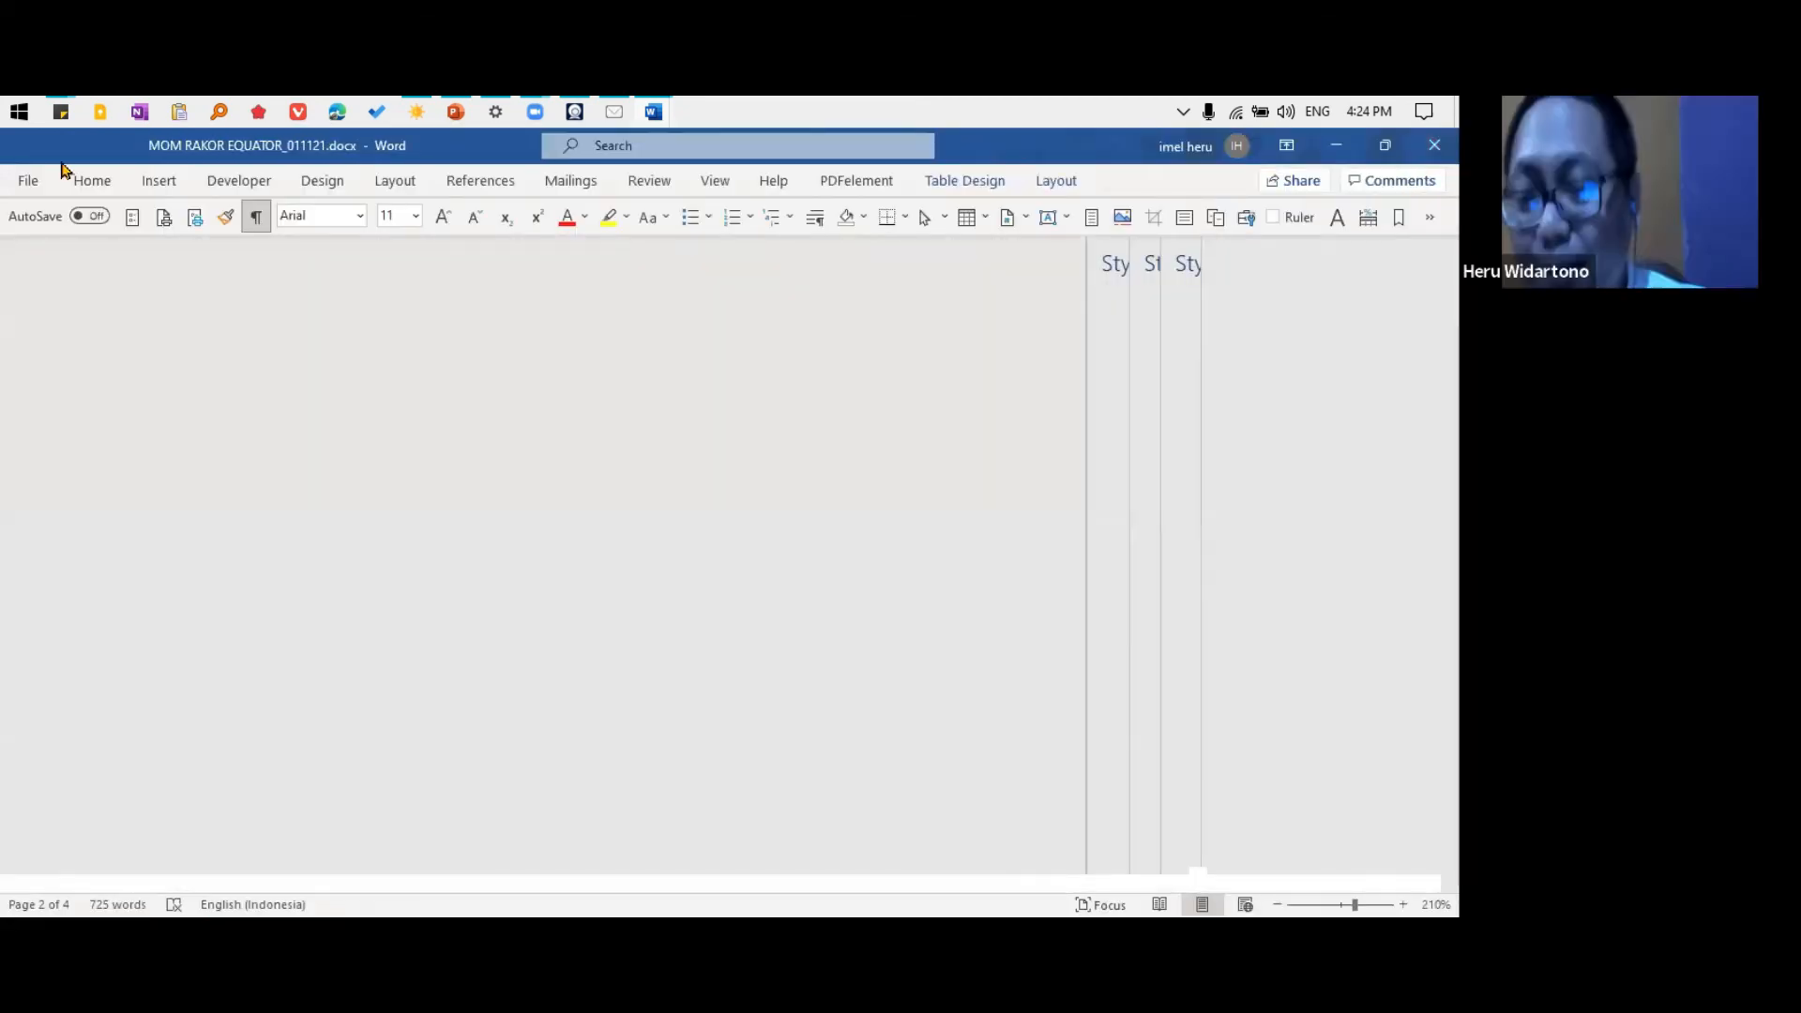
key("alt+F4")
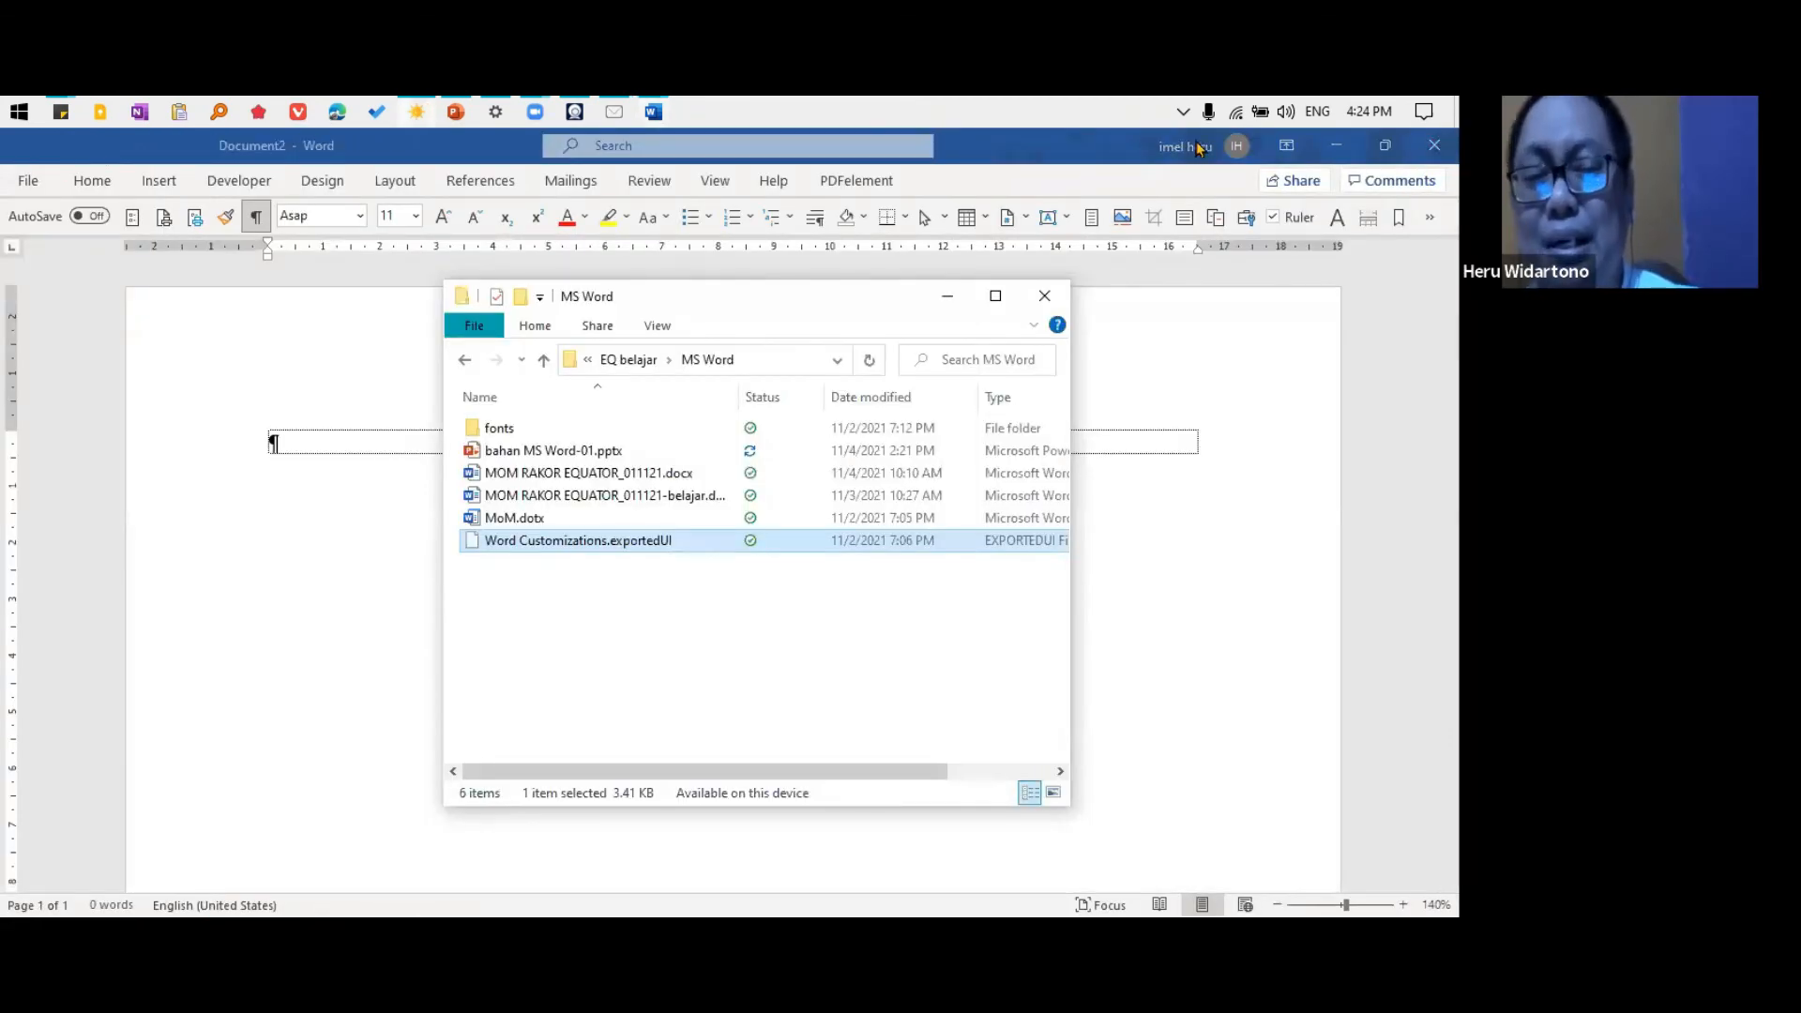
left_click(1183, 112)
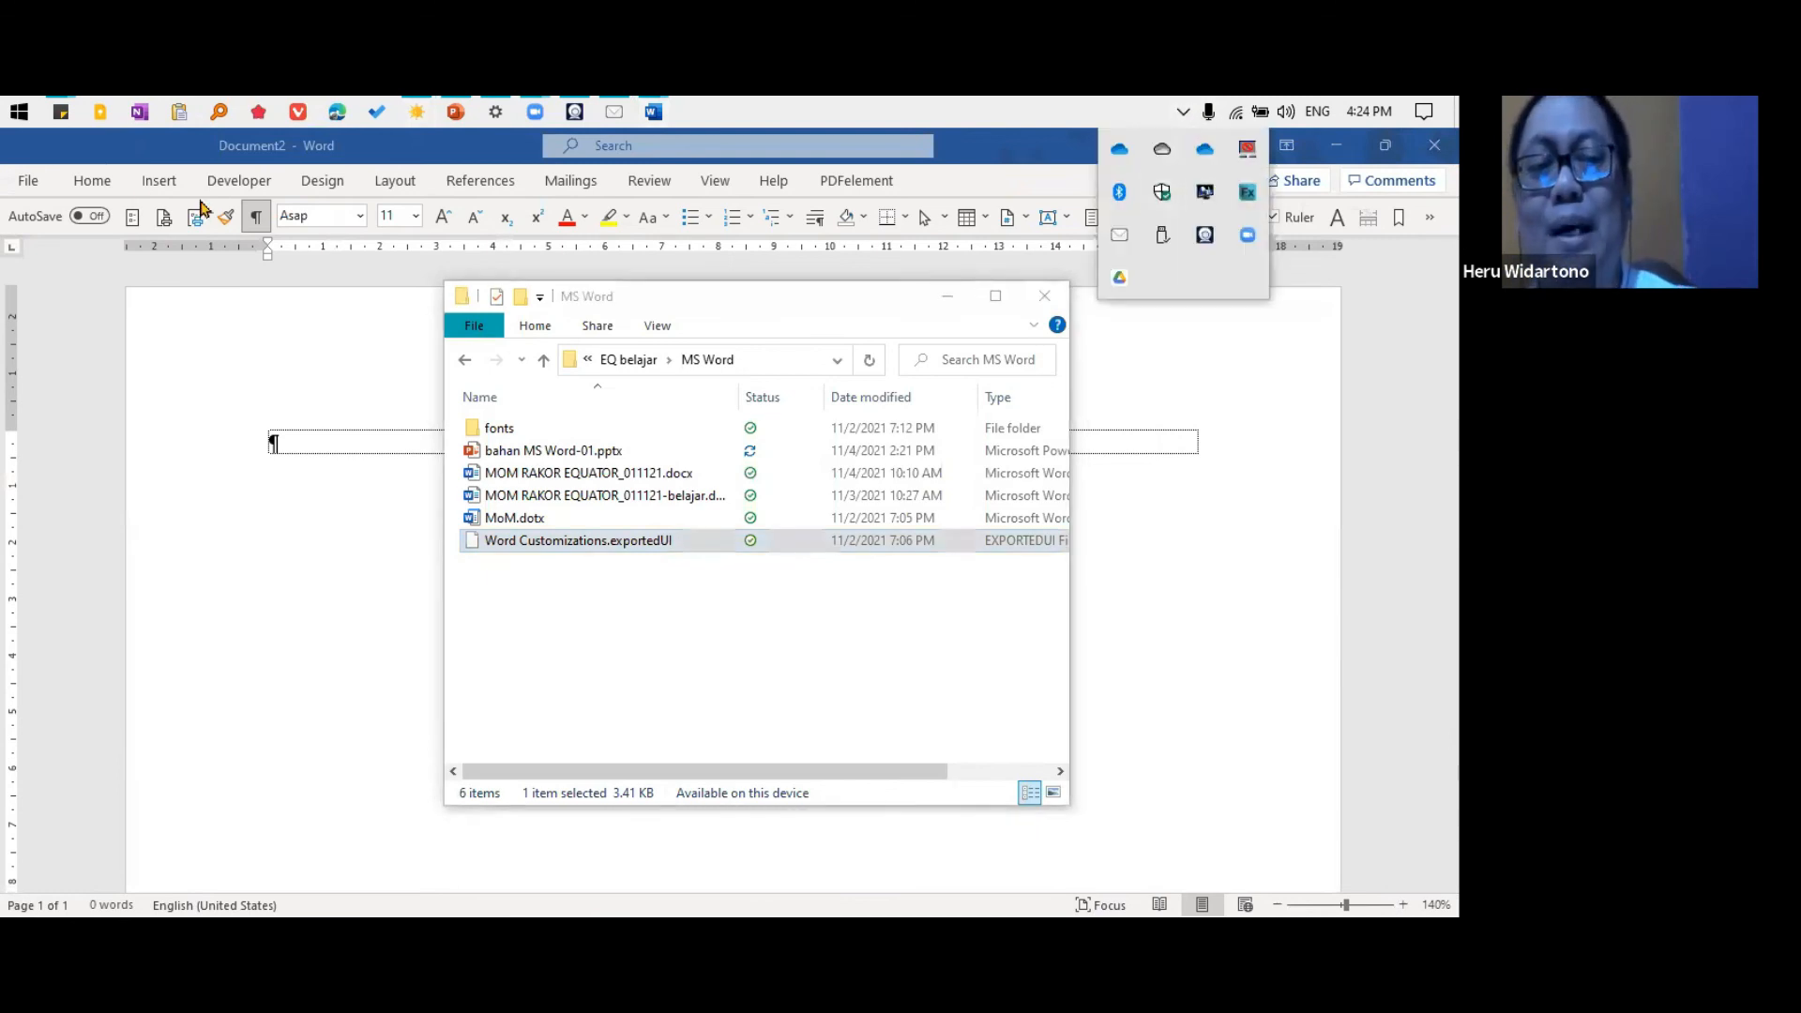
left_click(15, 110)
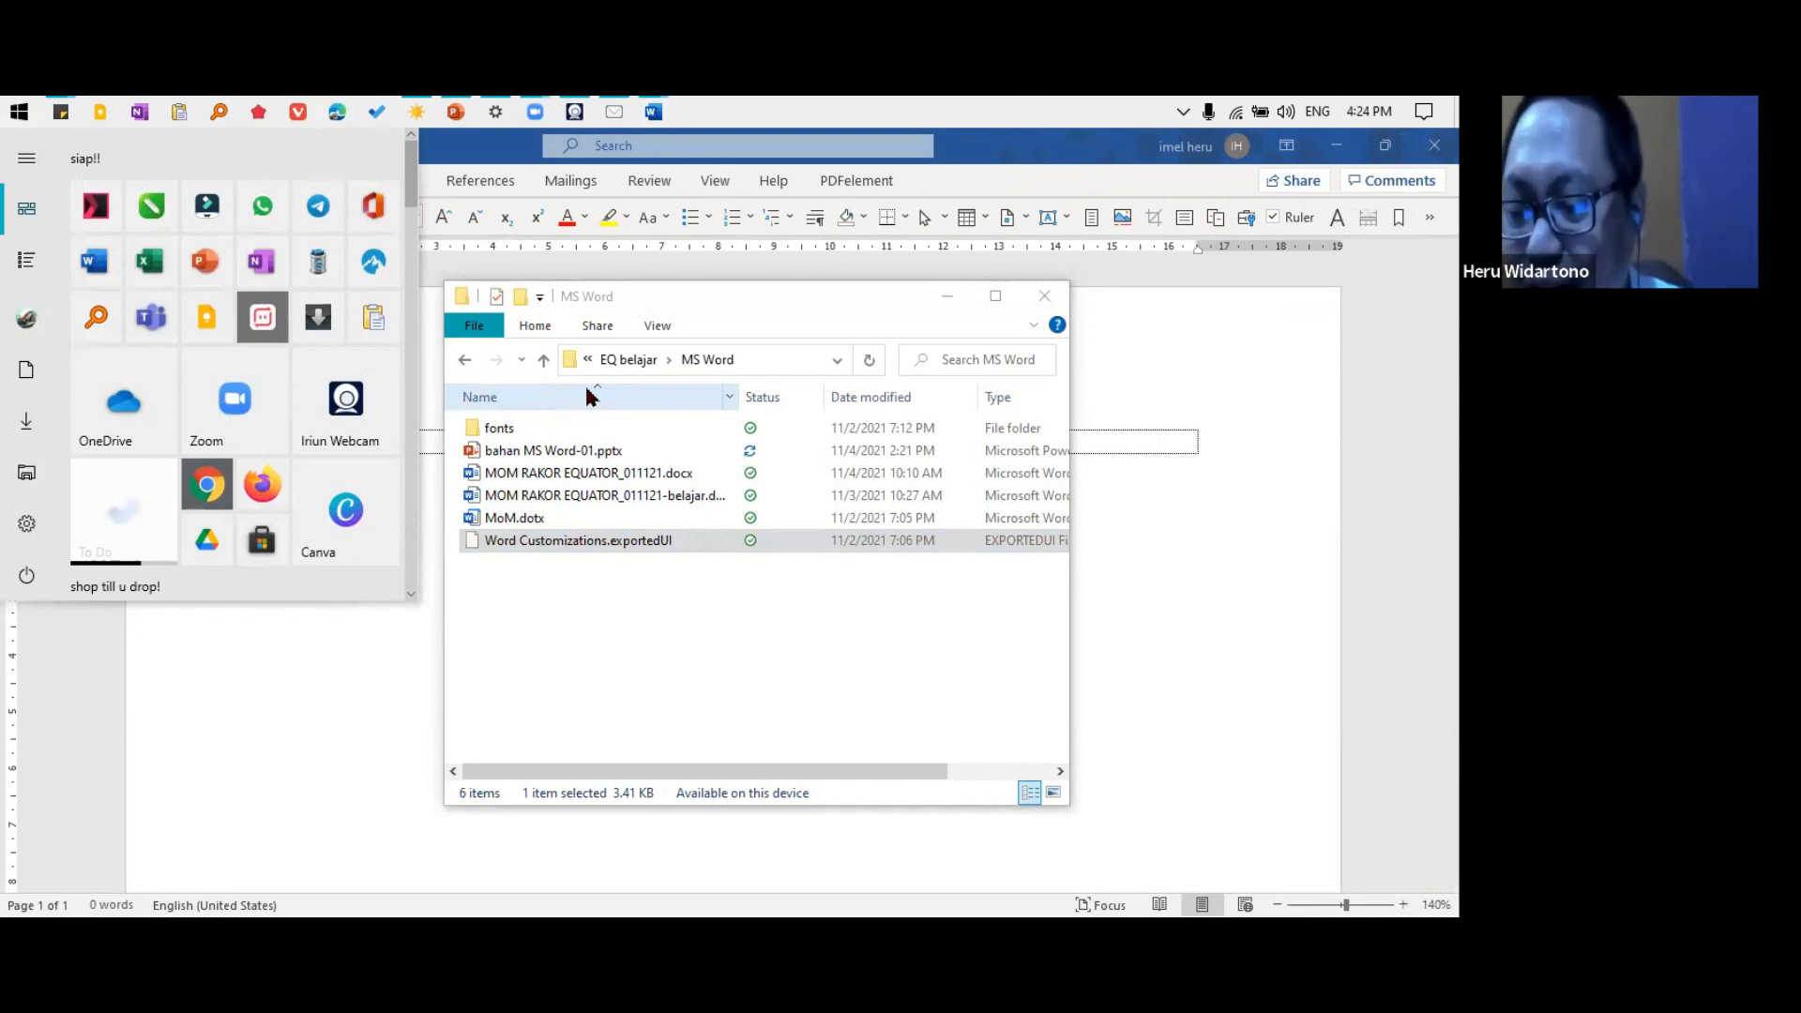
left_click(1230, 538)
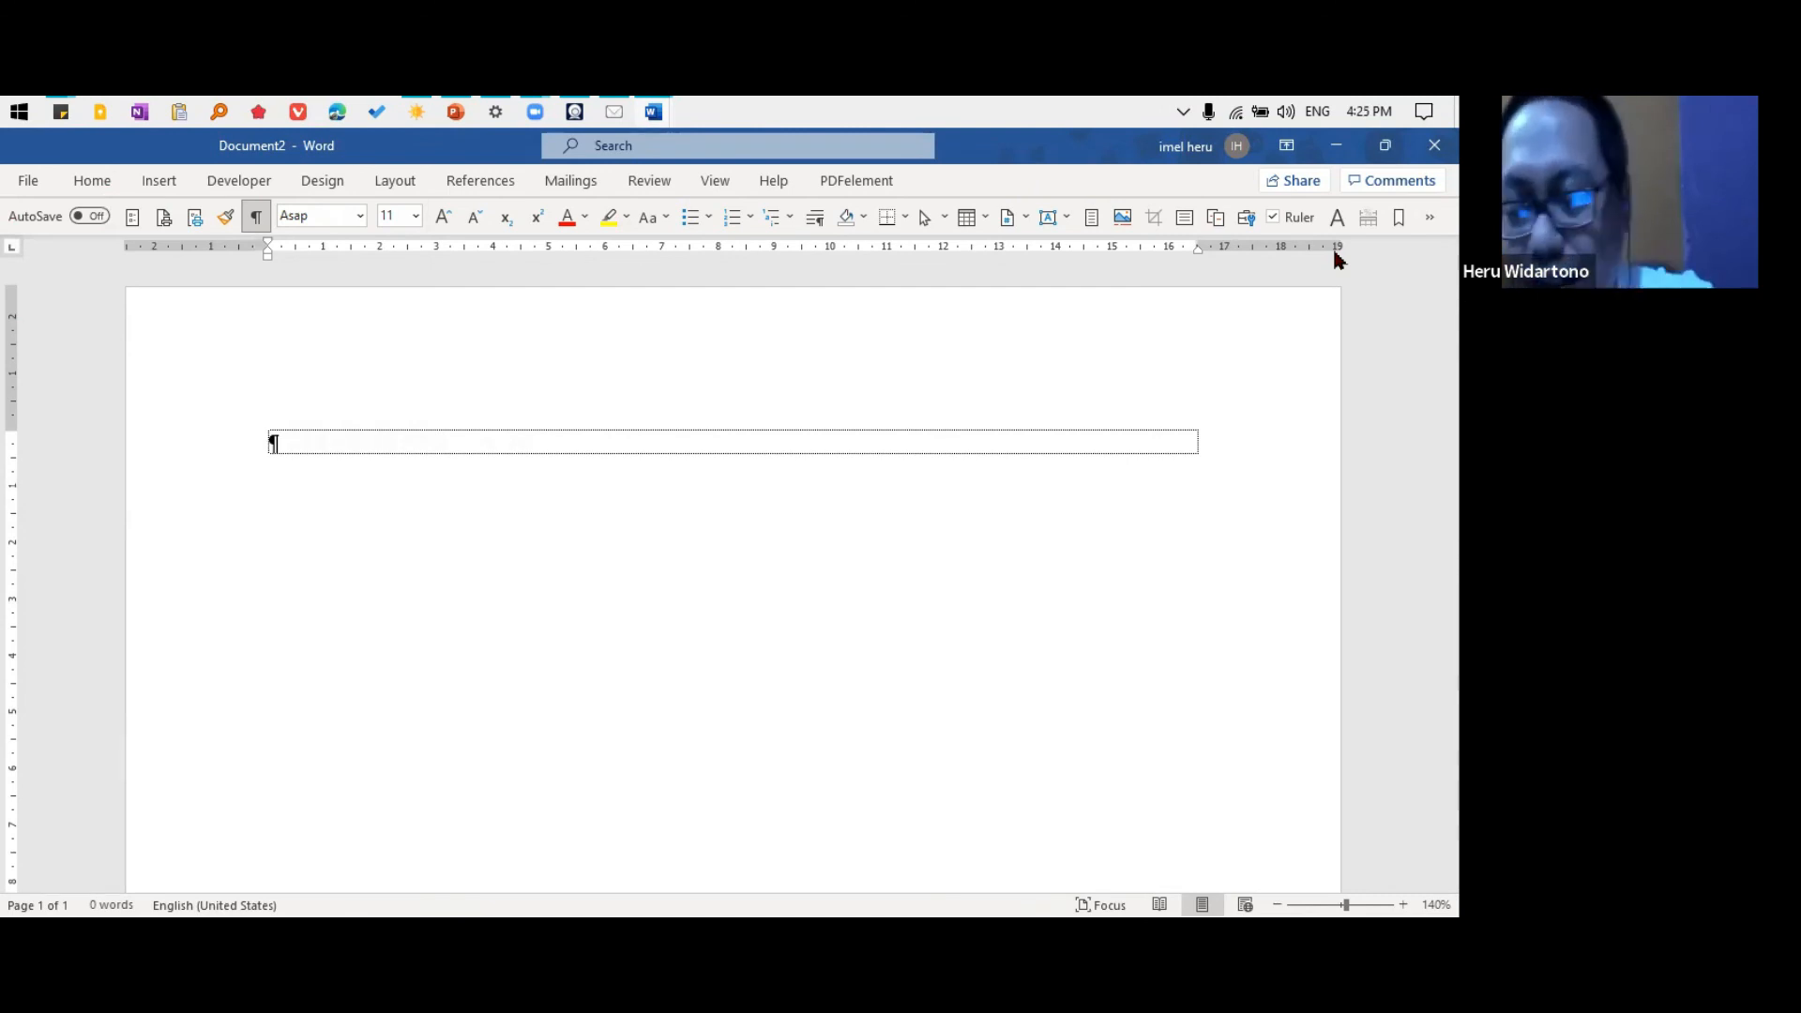
left_click(1435, 146)
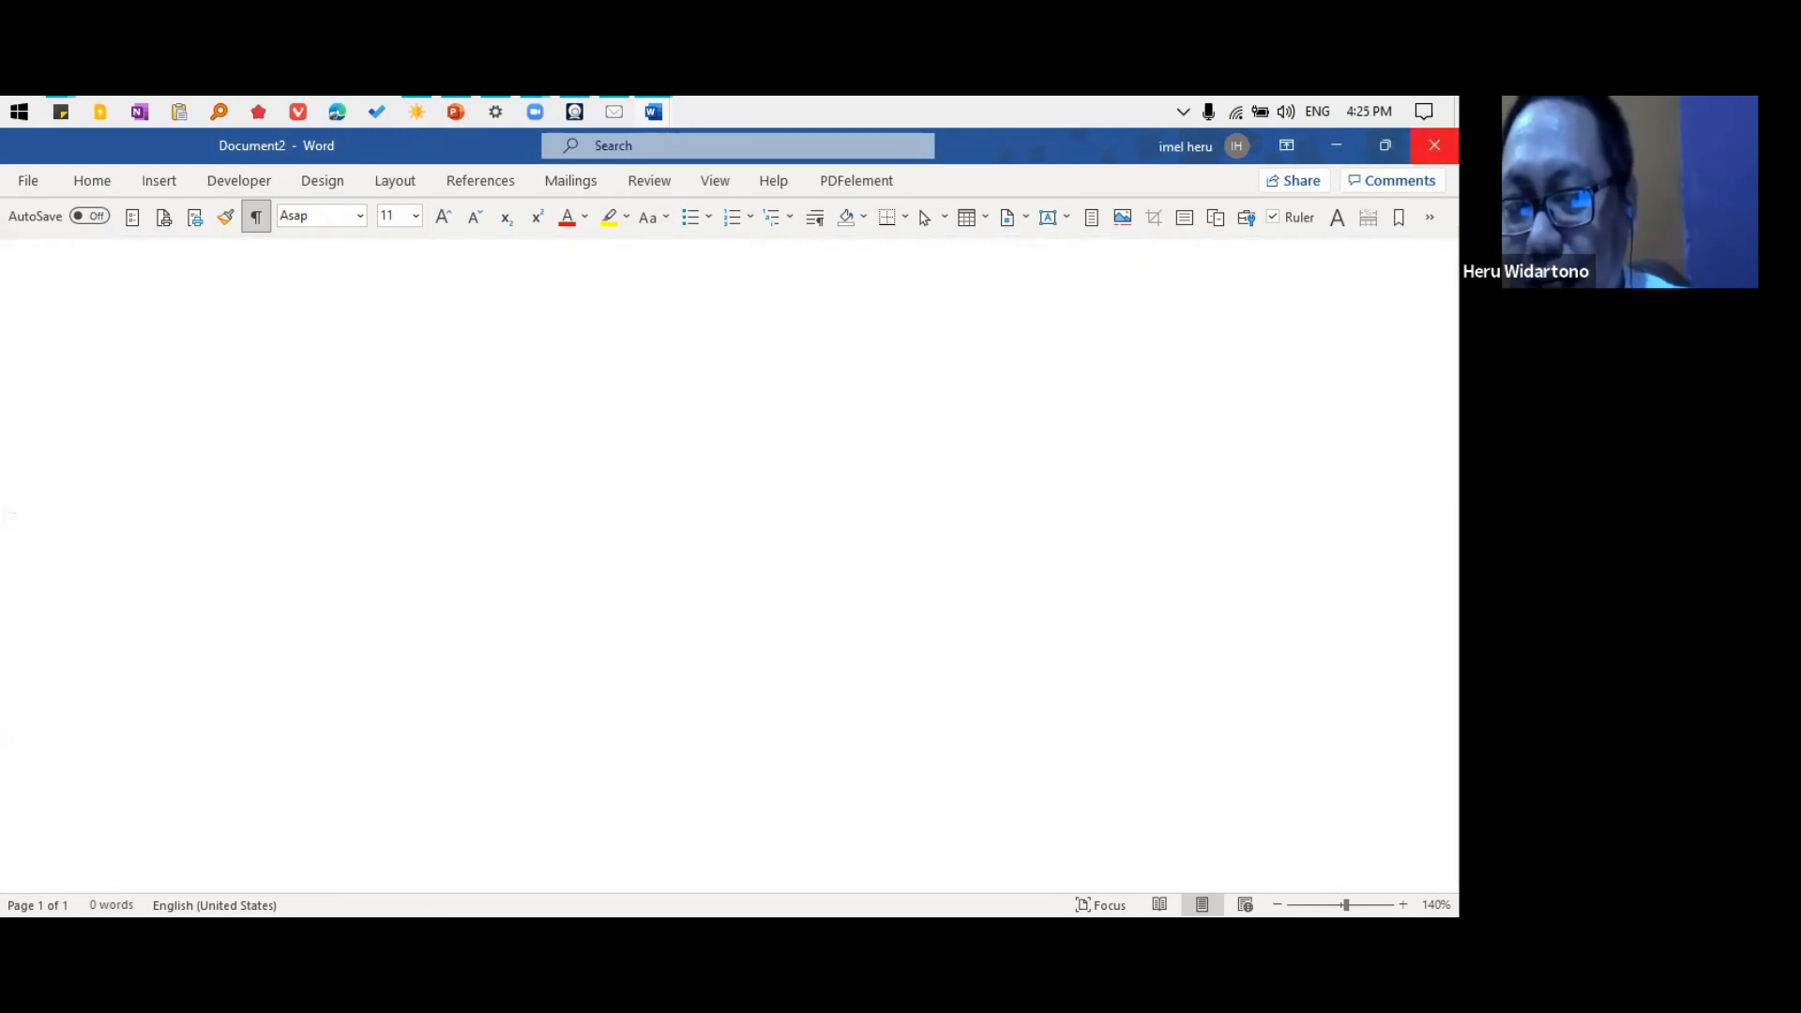
left_click(1434, 145)
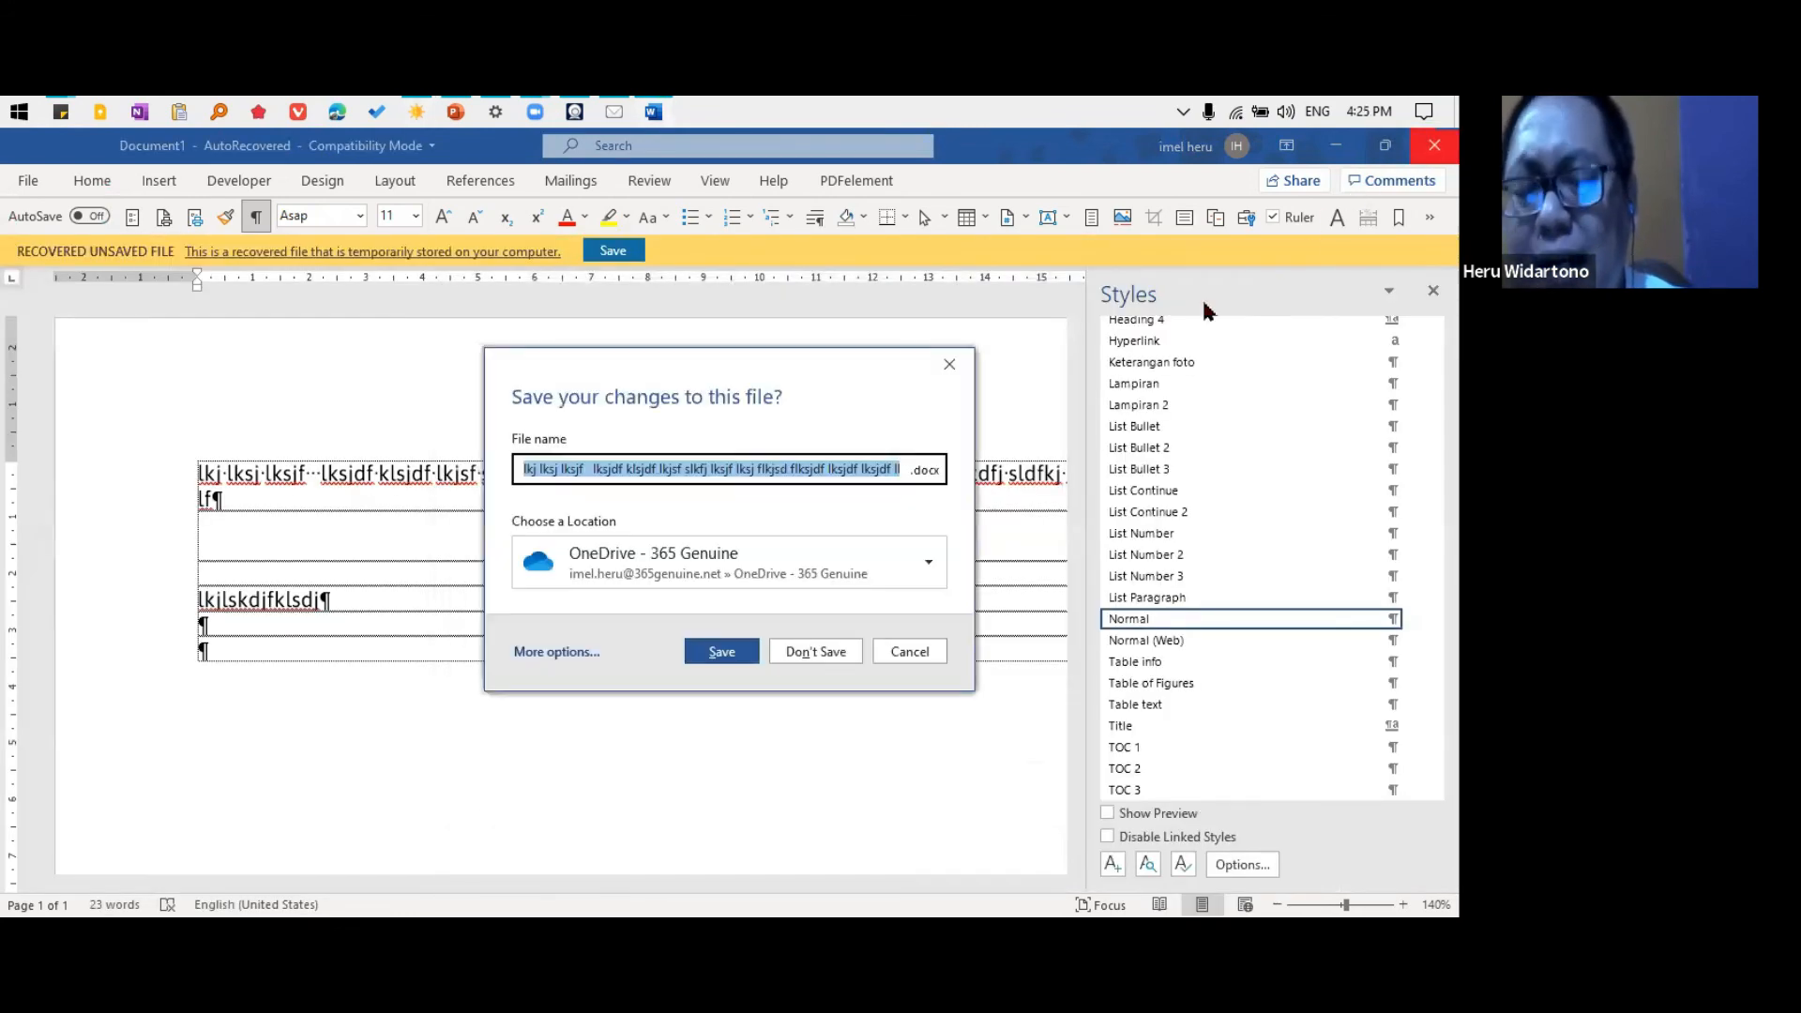
left_click(833, 659)
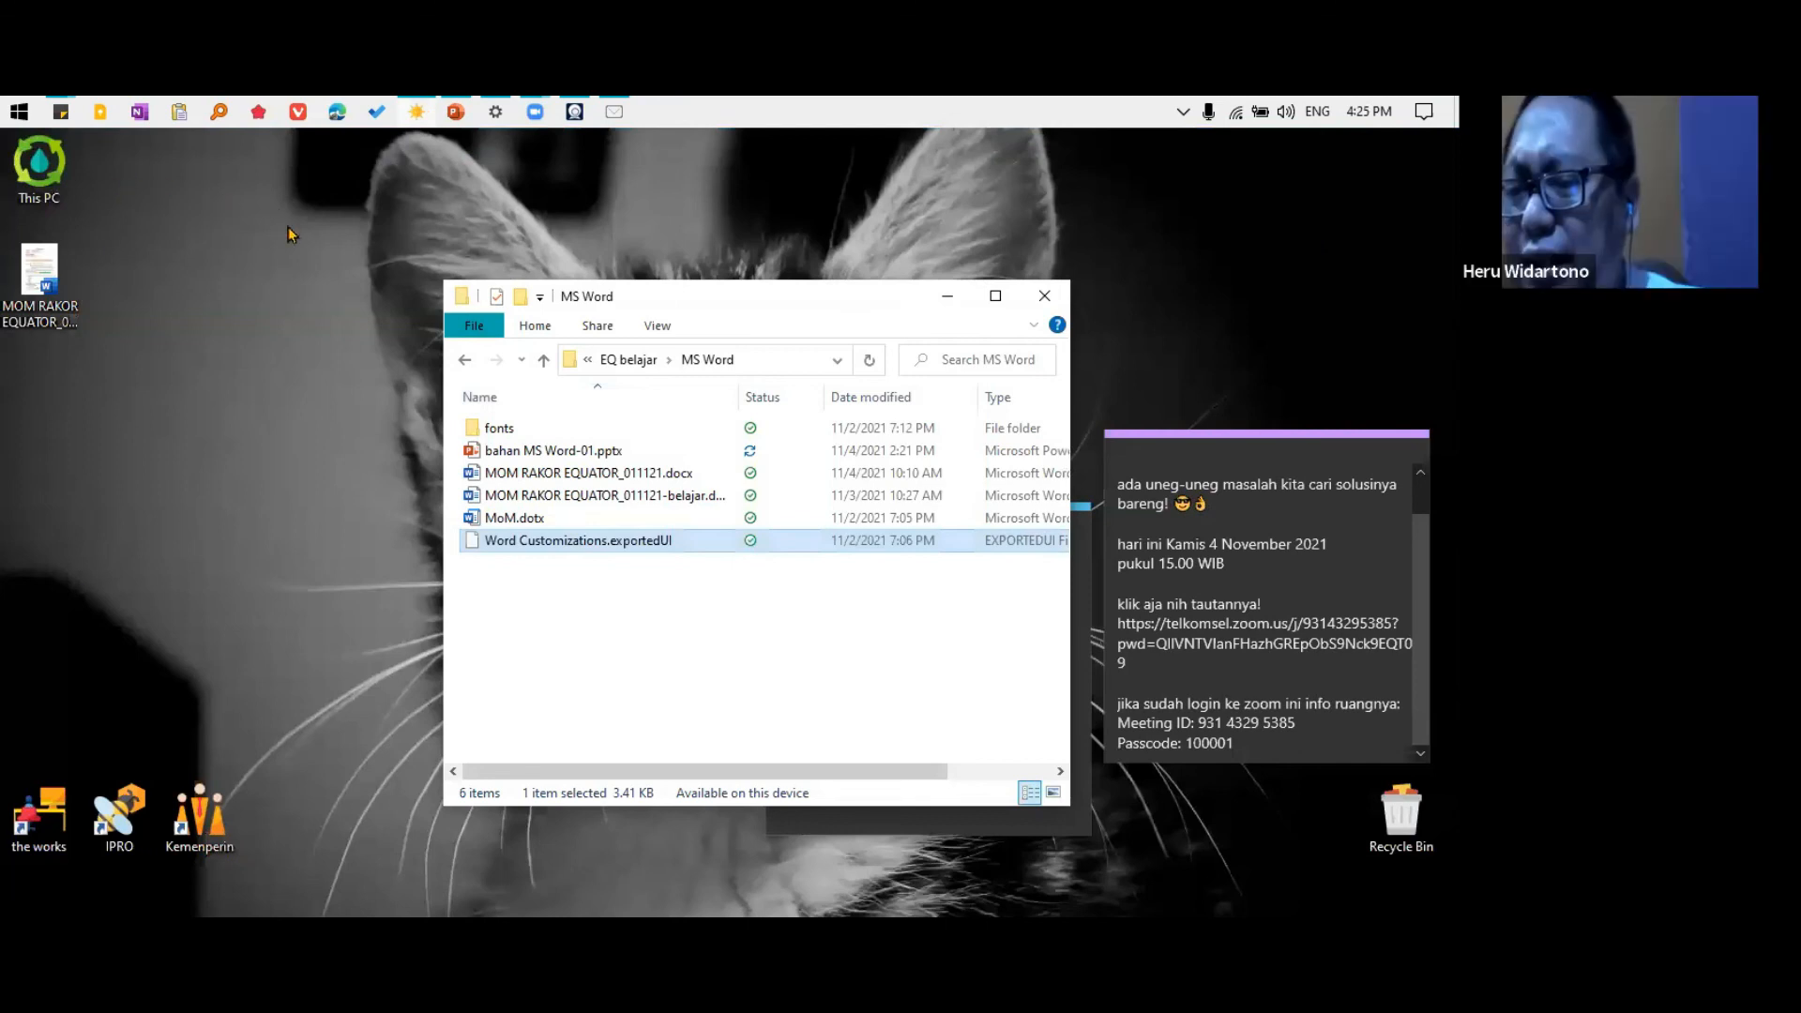
Switch to the Edge browser, go to office.com and view the Install Office options, and minimize the browser
left_click(339, 111)
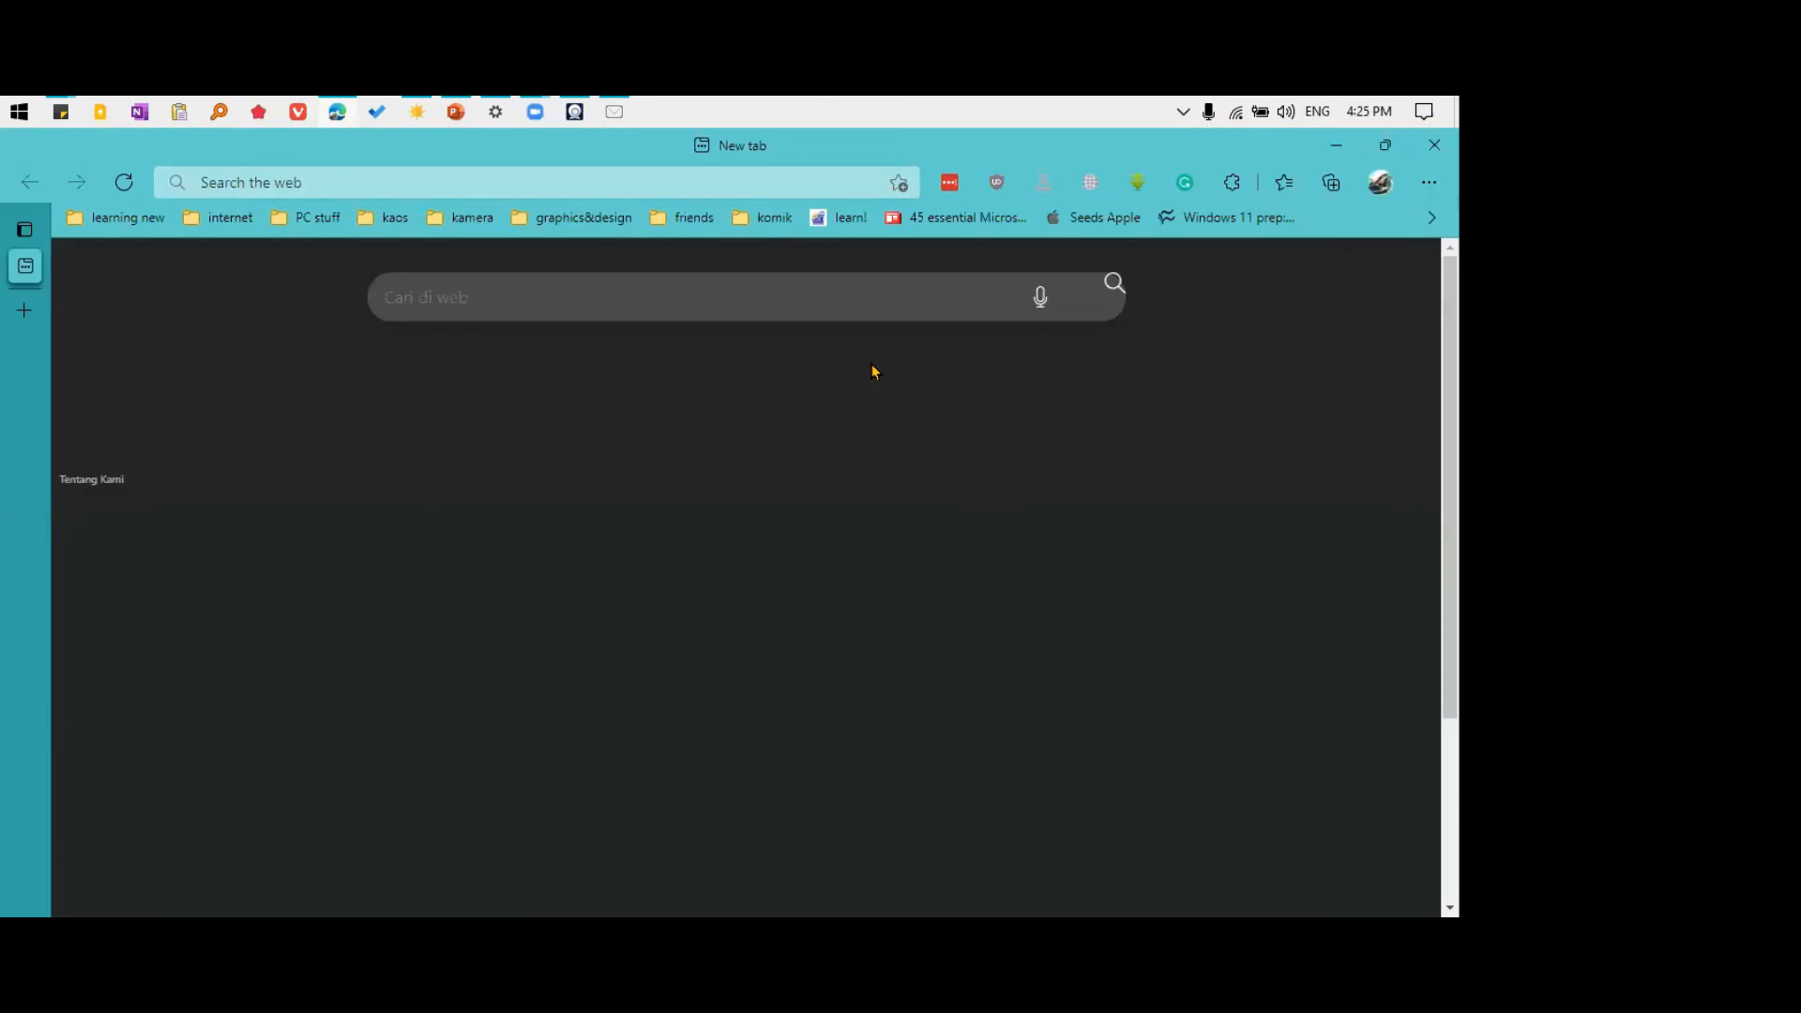
left_click(278, 179)
type("office.com")
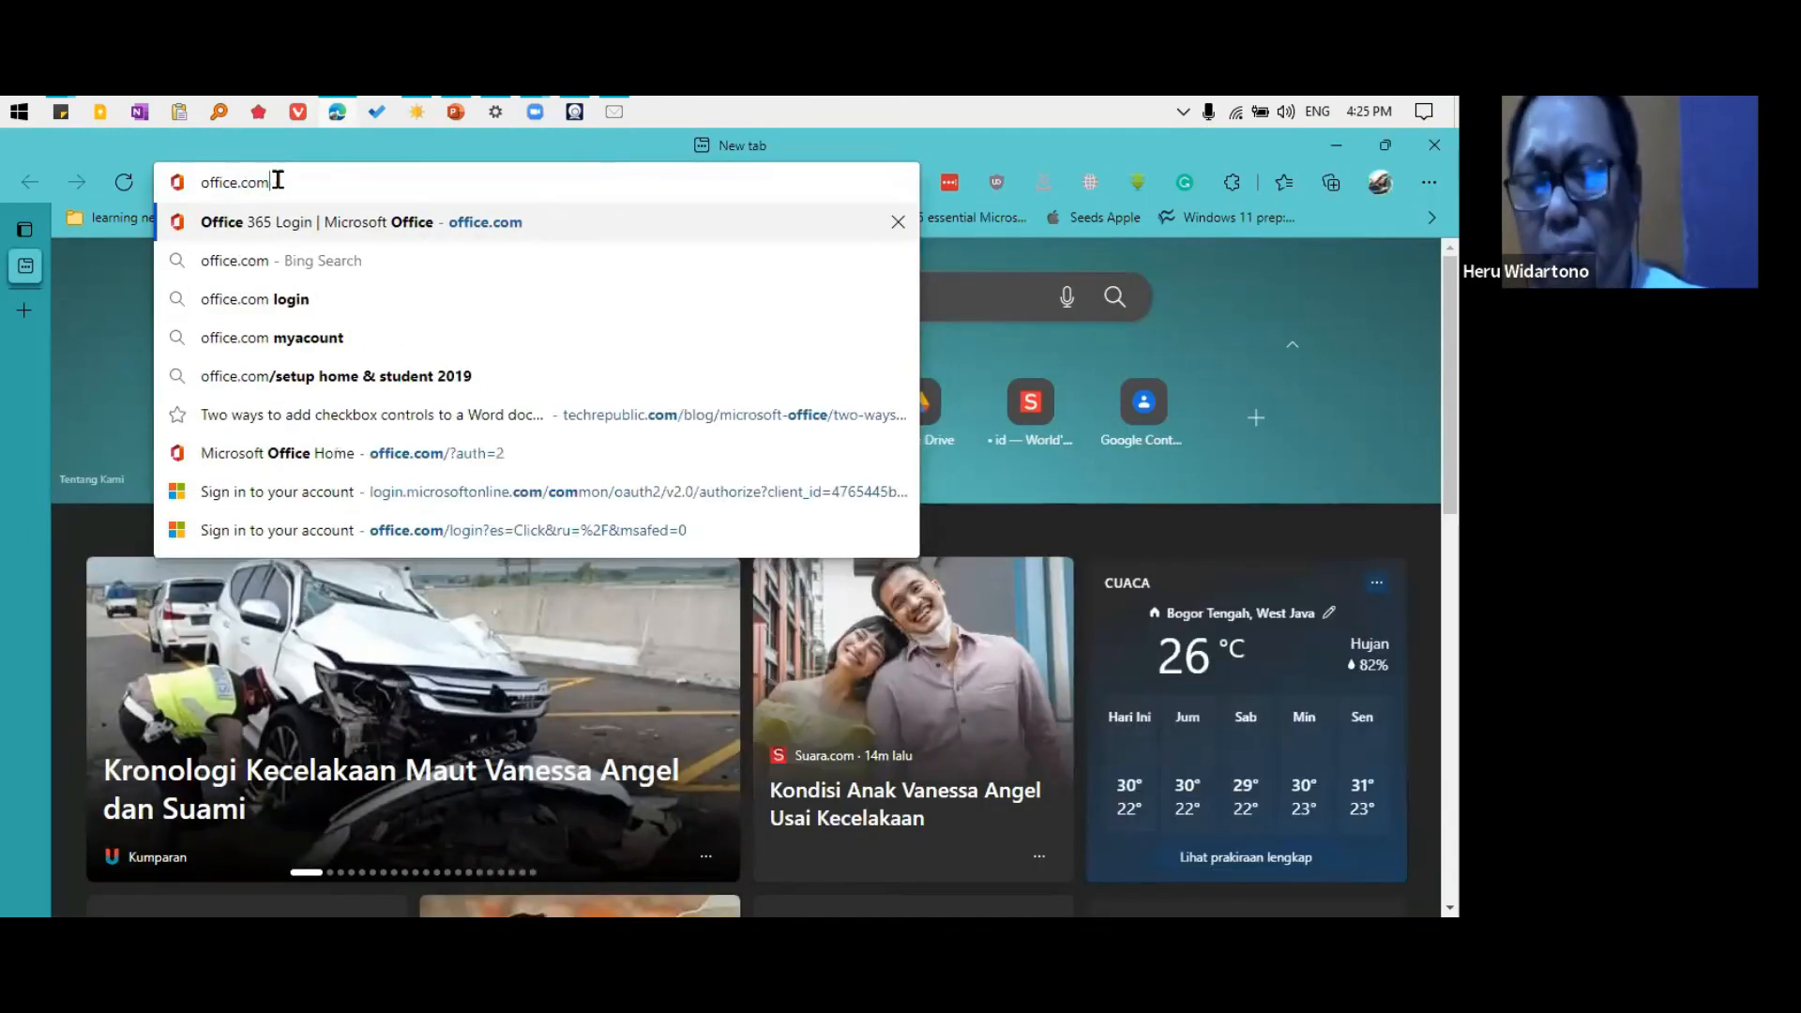
key("Return")
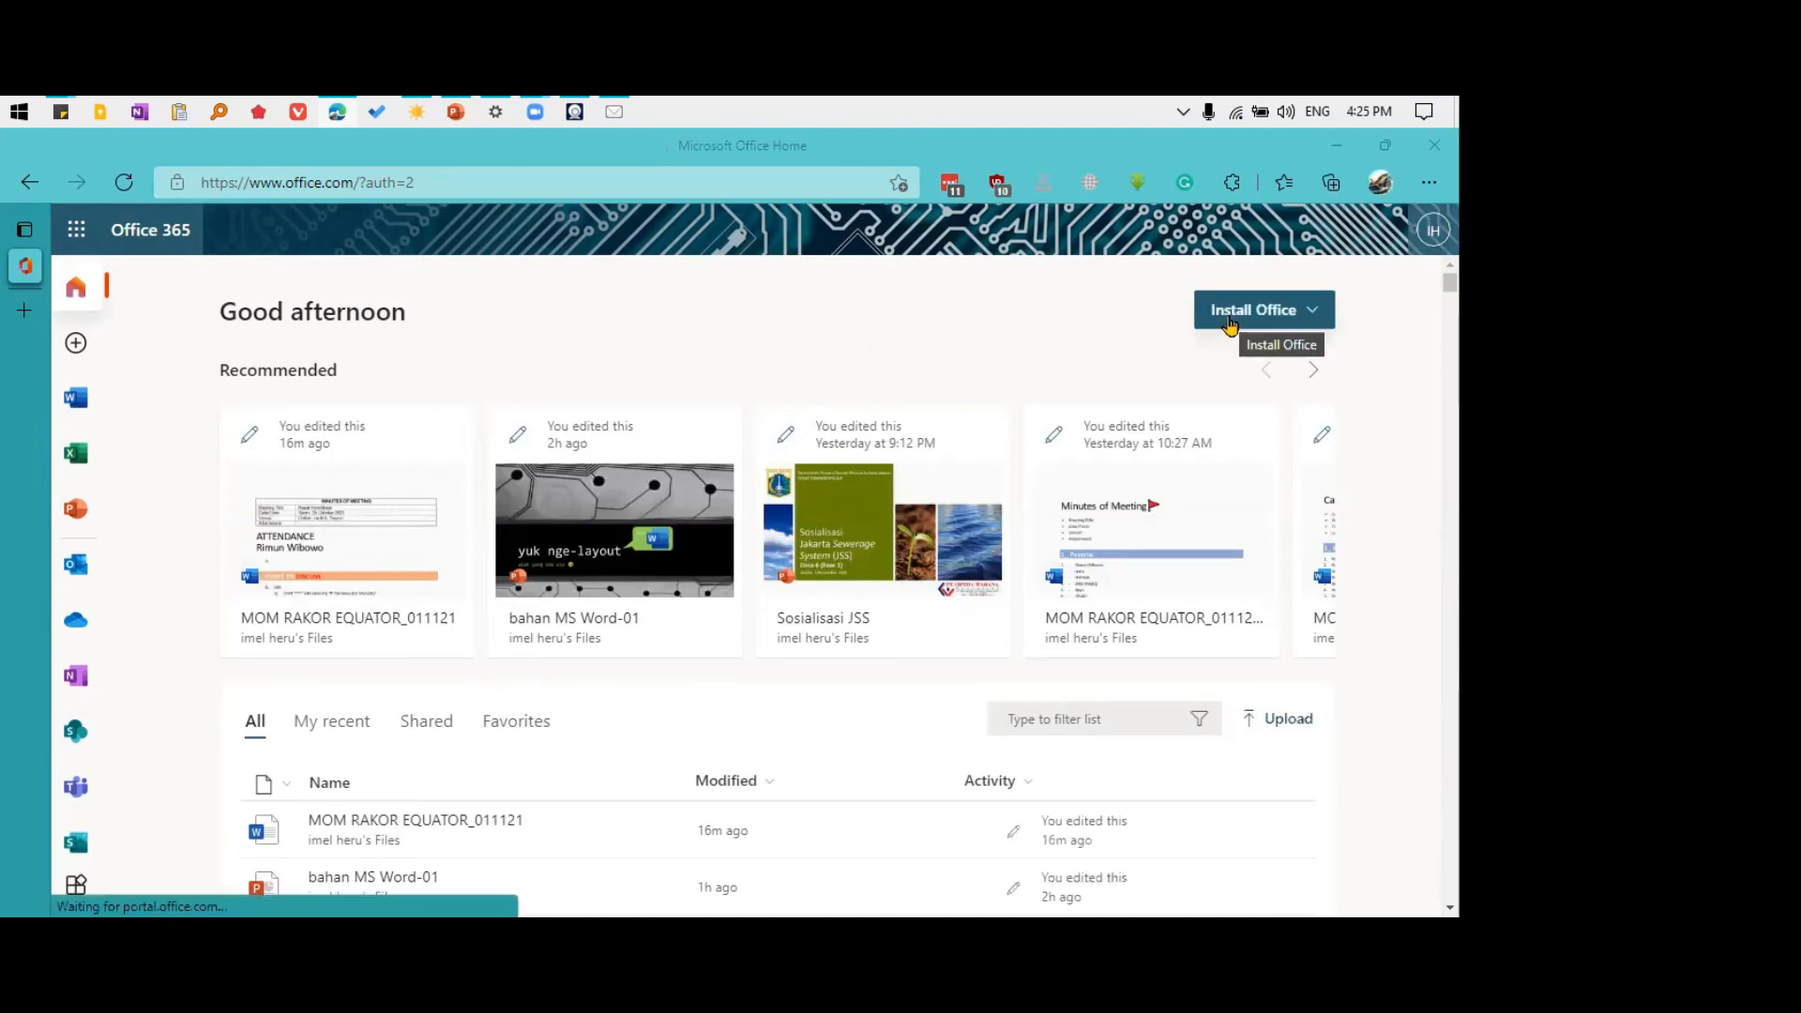
left_click(1291, 321)
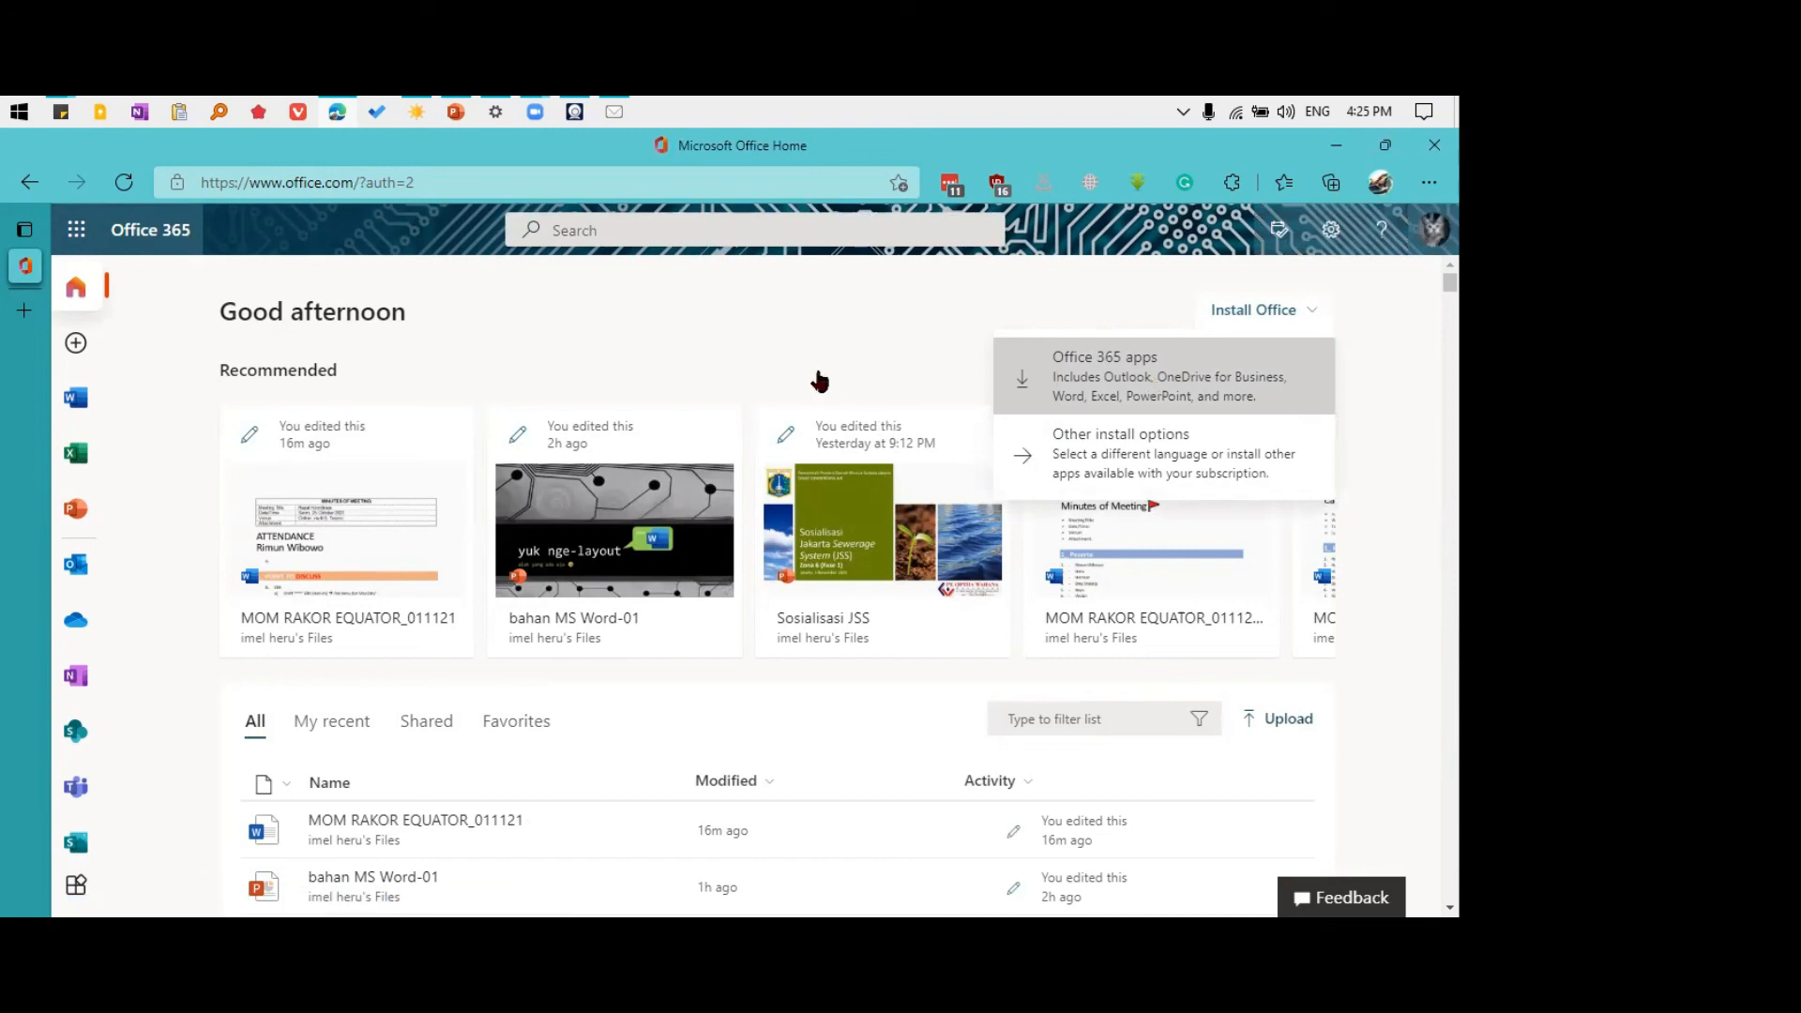
left_click(1336, 145)
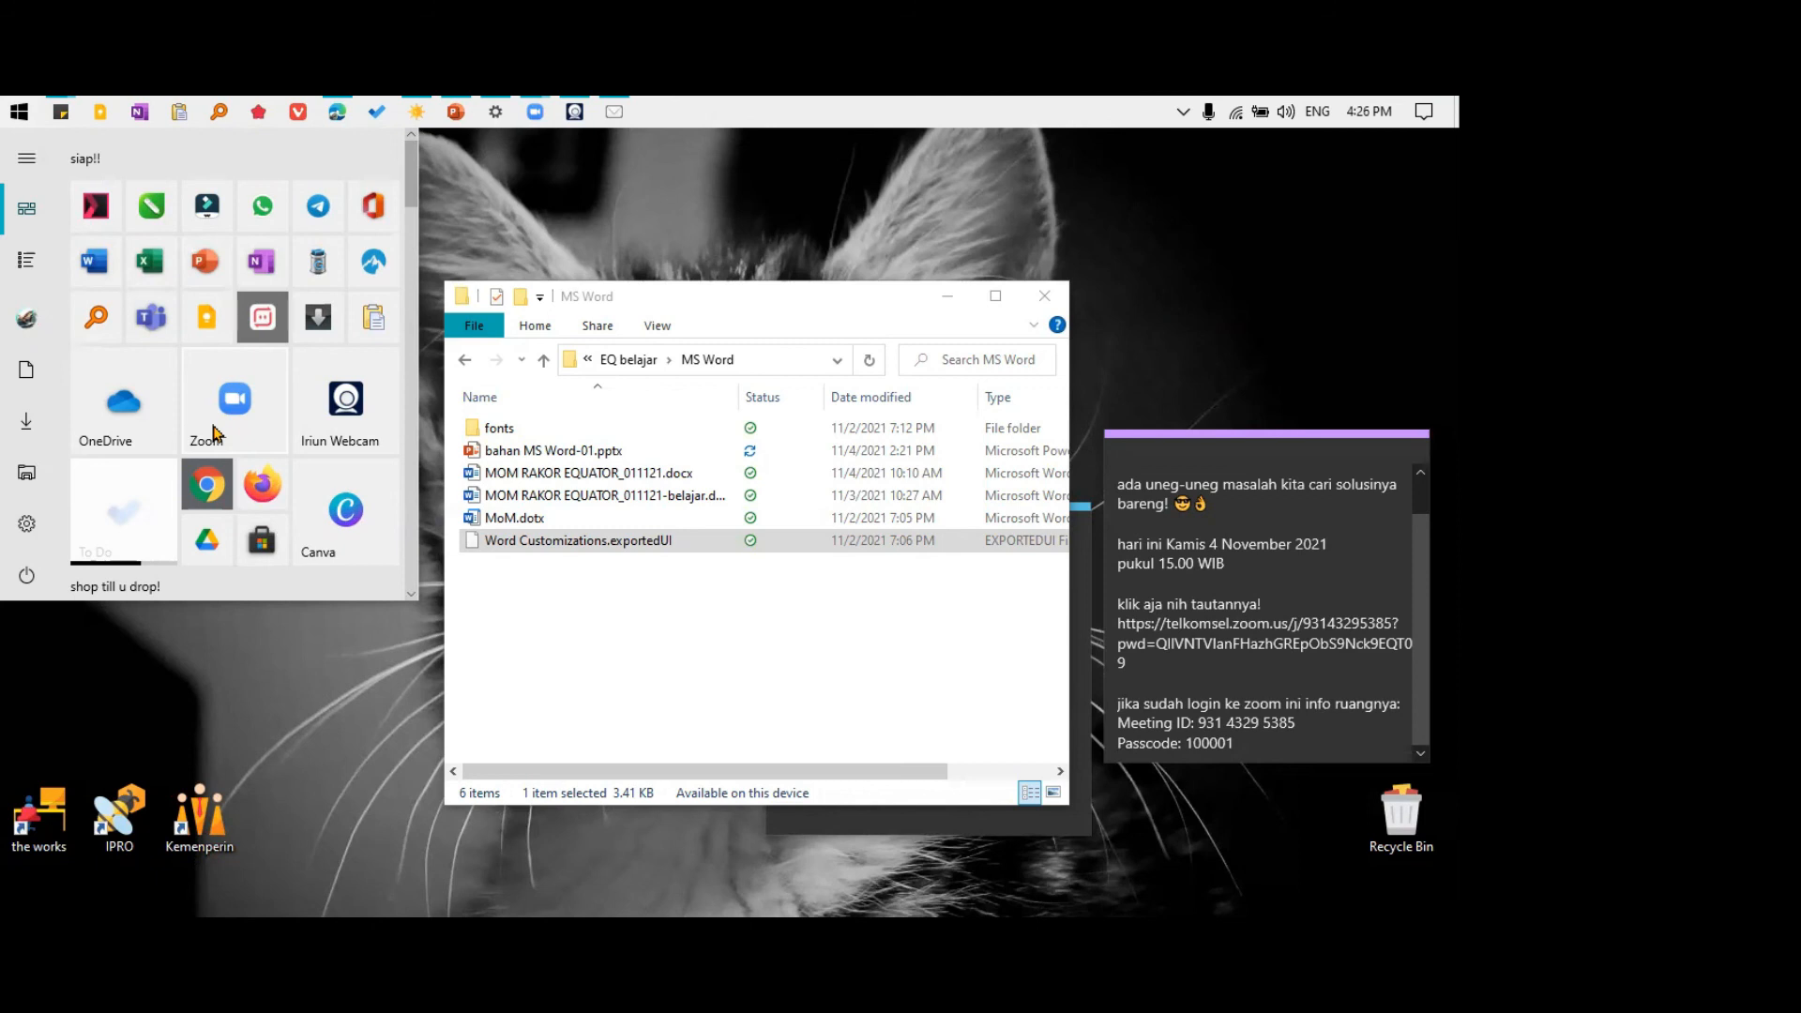
Launch Microsoft Teams and minimize it, and move the MS Word folder window aside to uncover the sticky note with the links
left_click(151, 319)
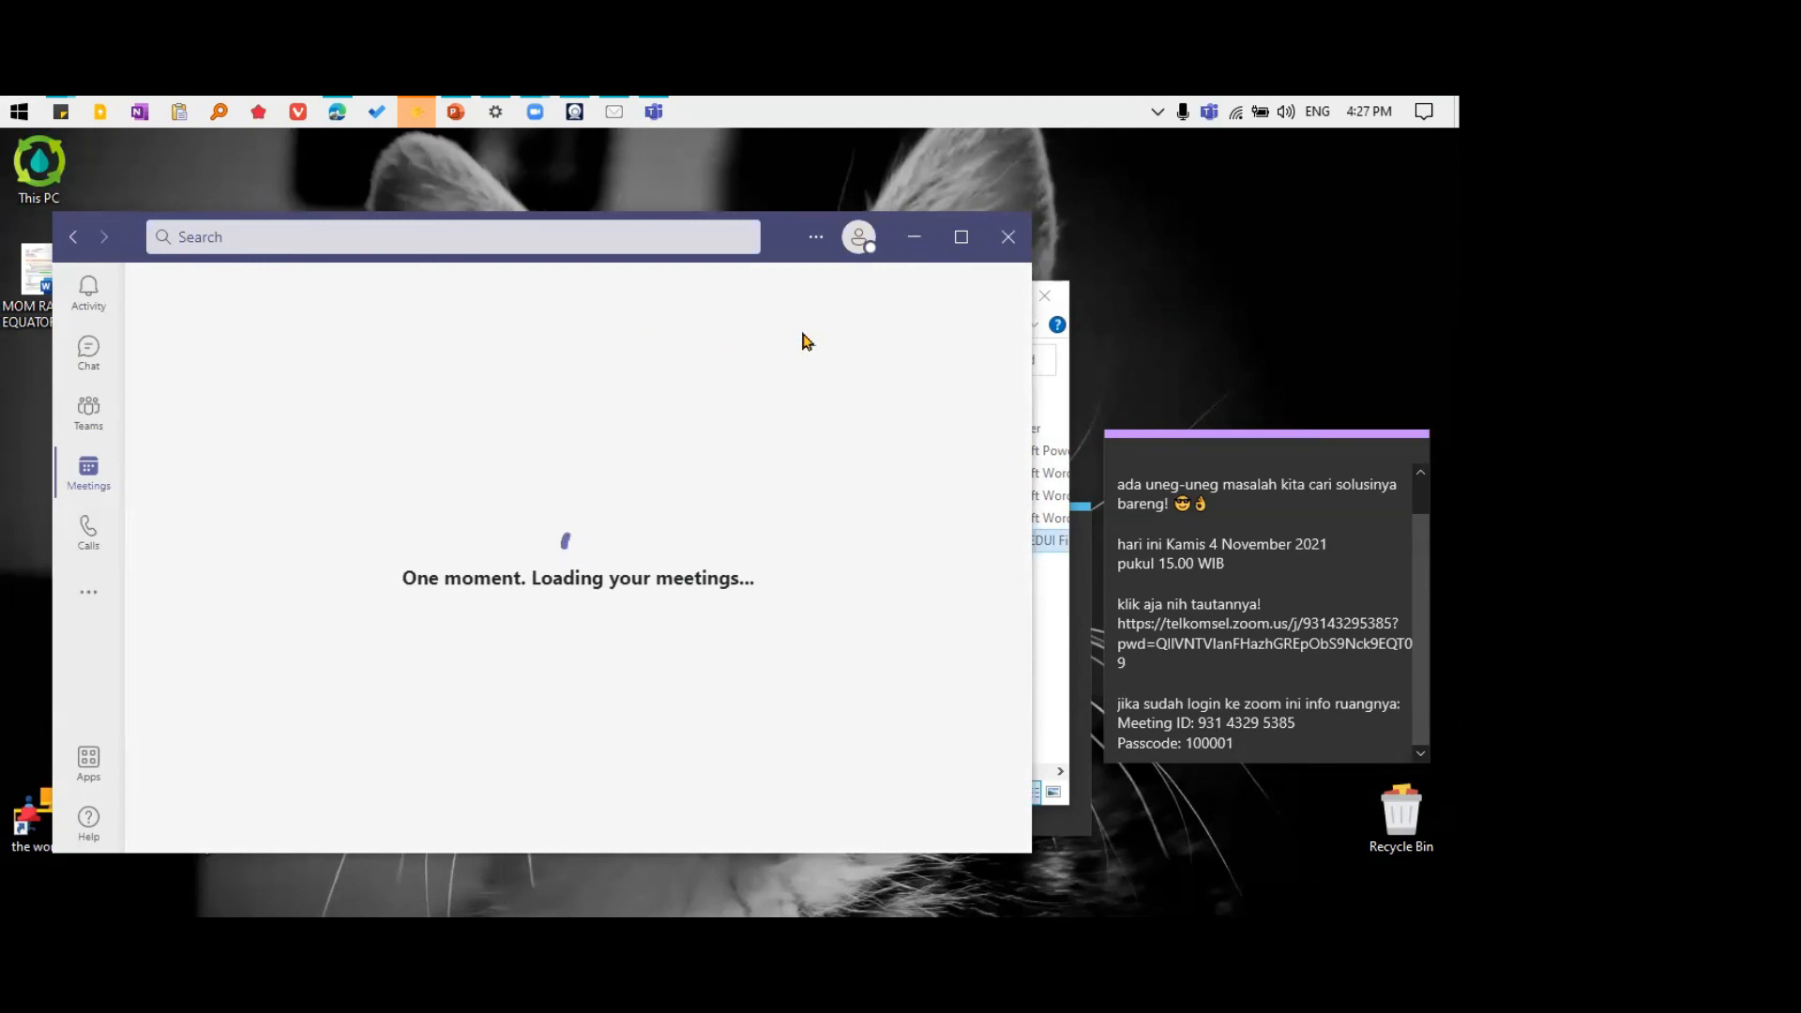
left_click(914, 236)
left_click(933, 269)
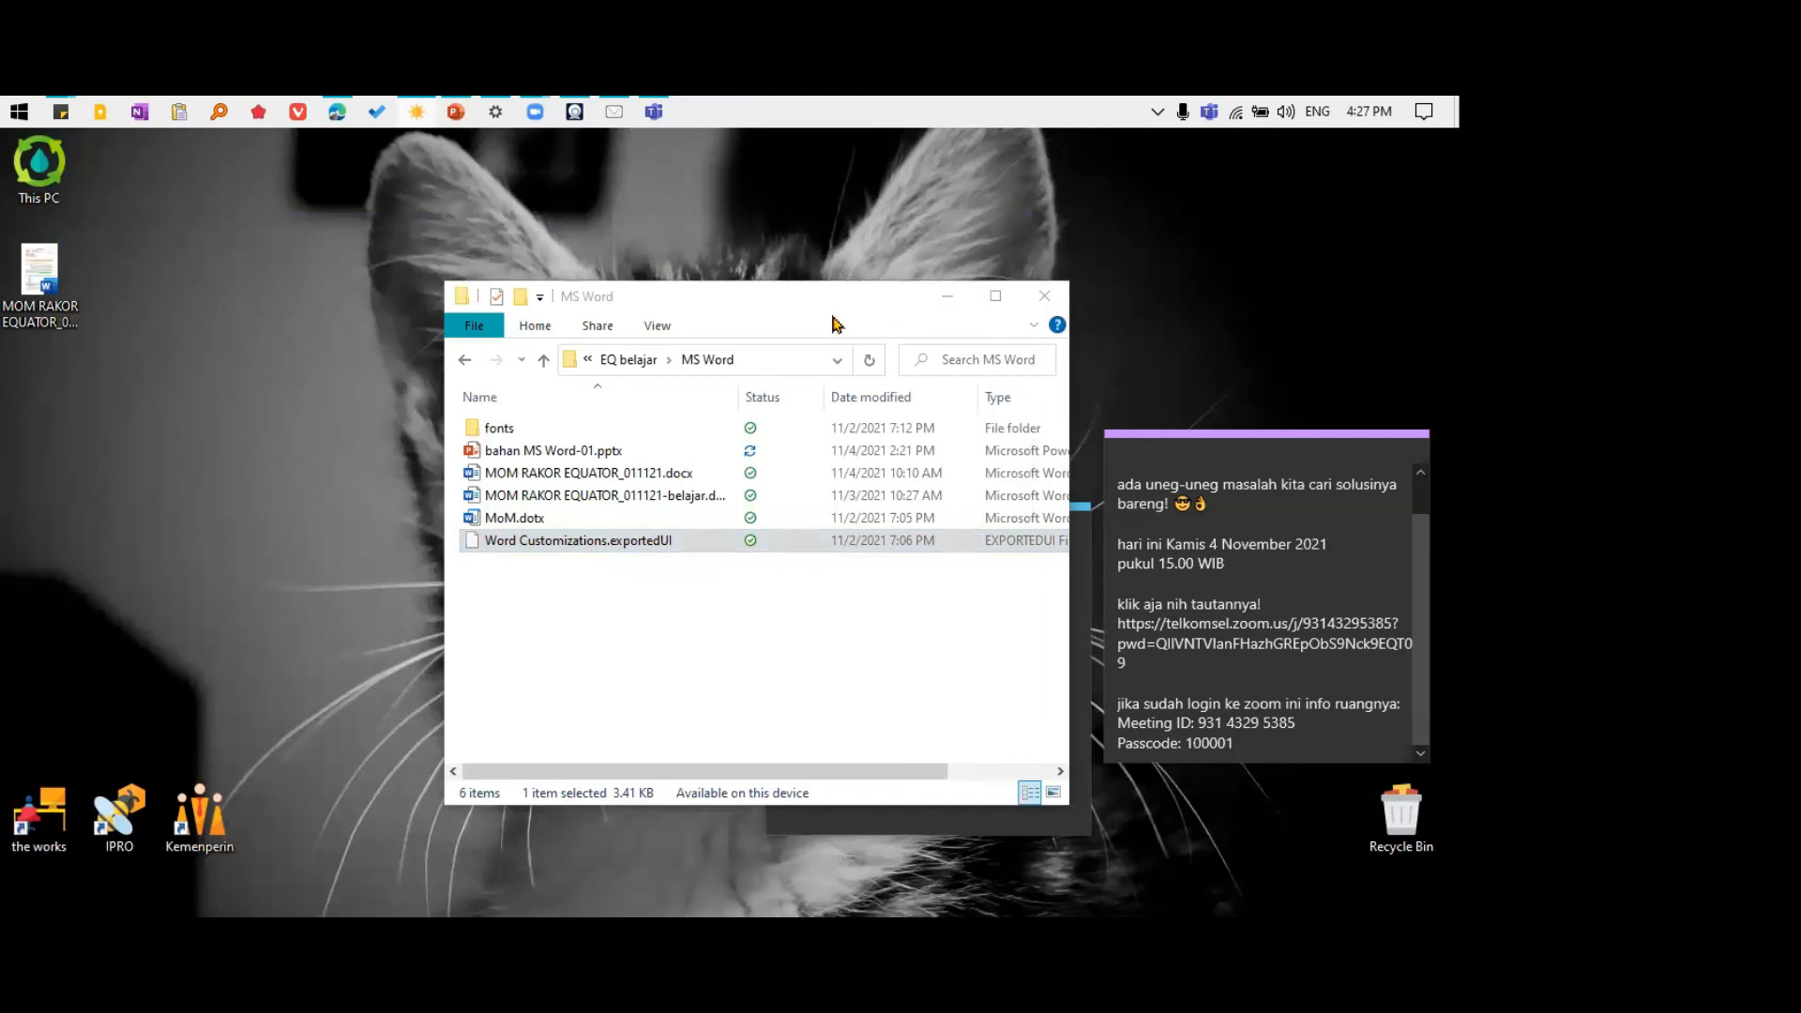
left_click_drag(766, 309, 381, 260)
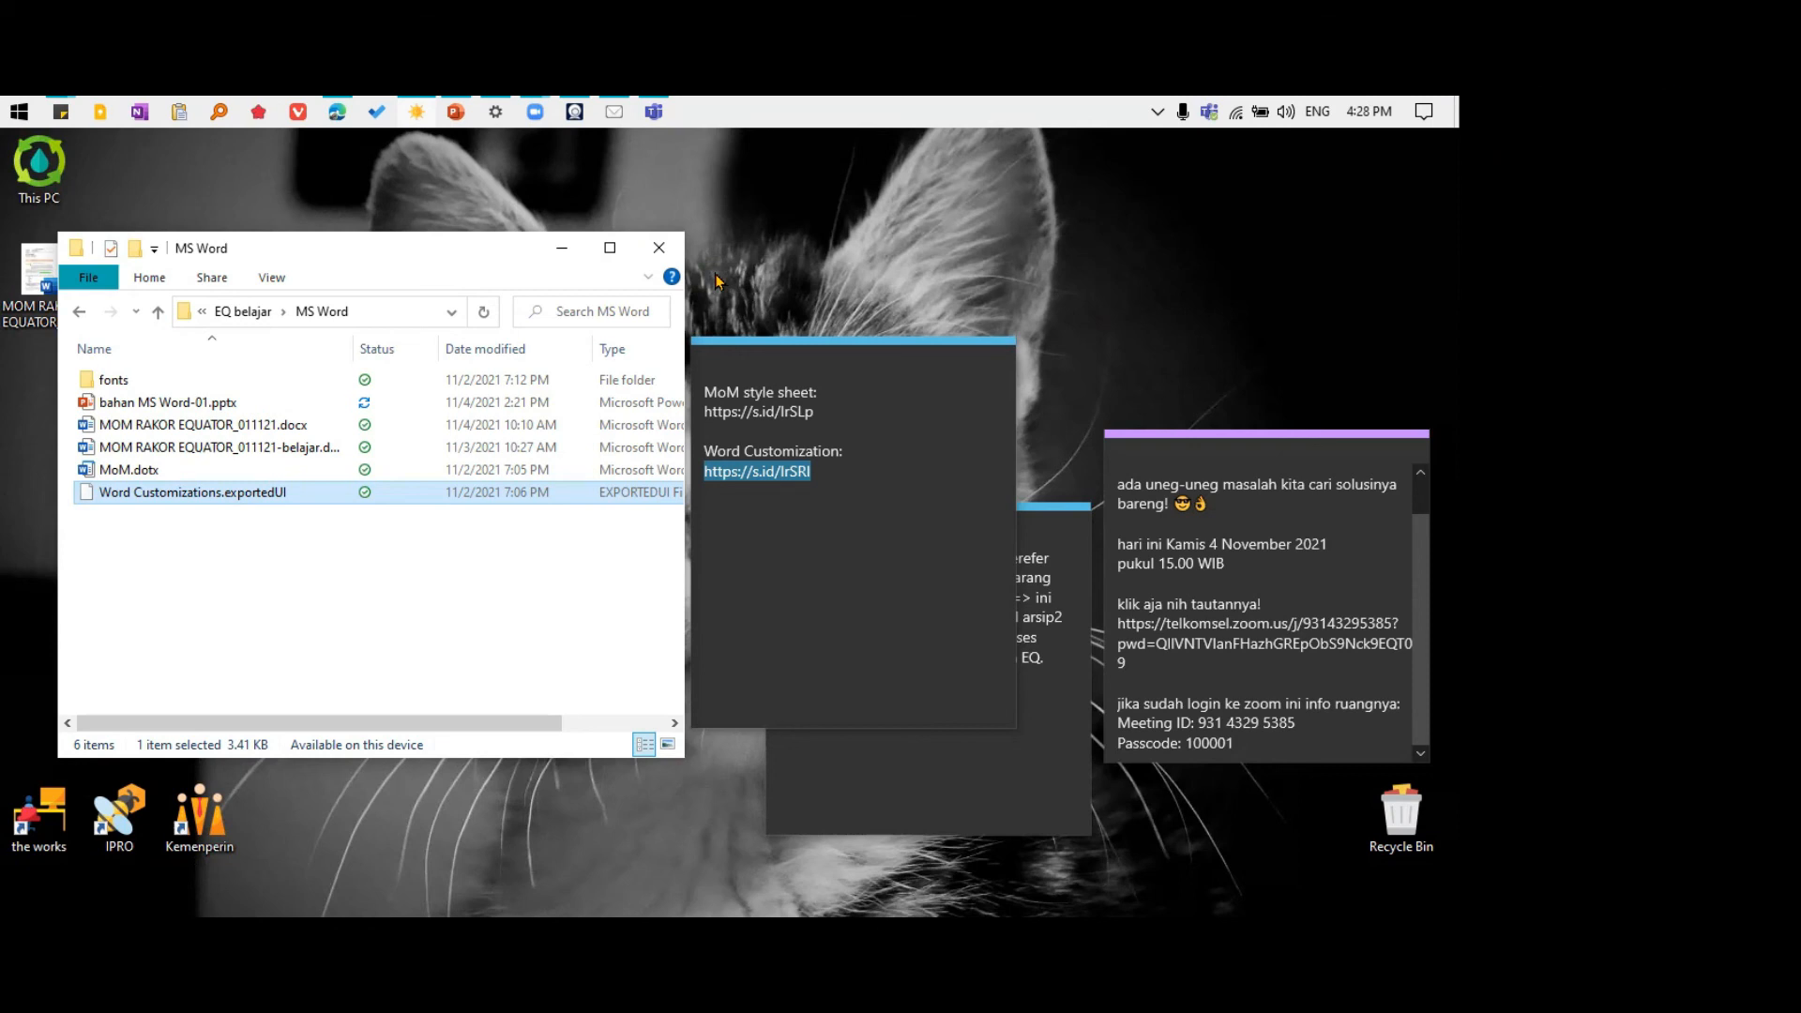
left_click(3, 105)
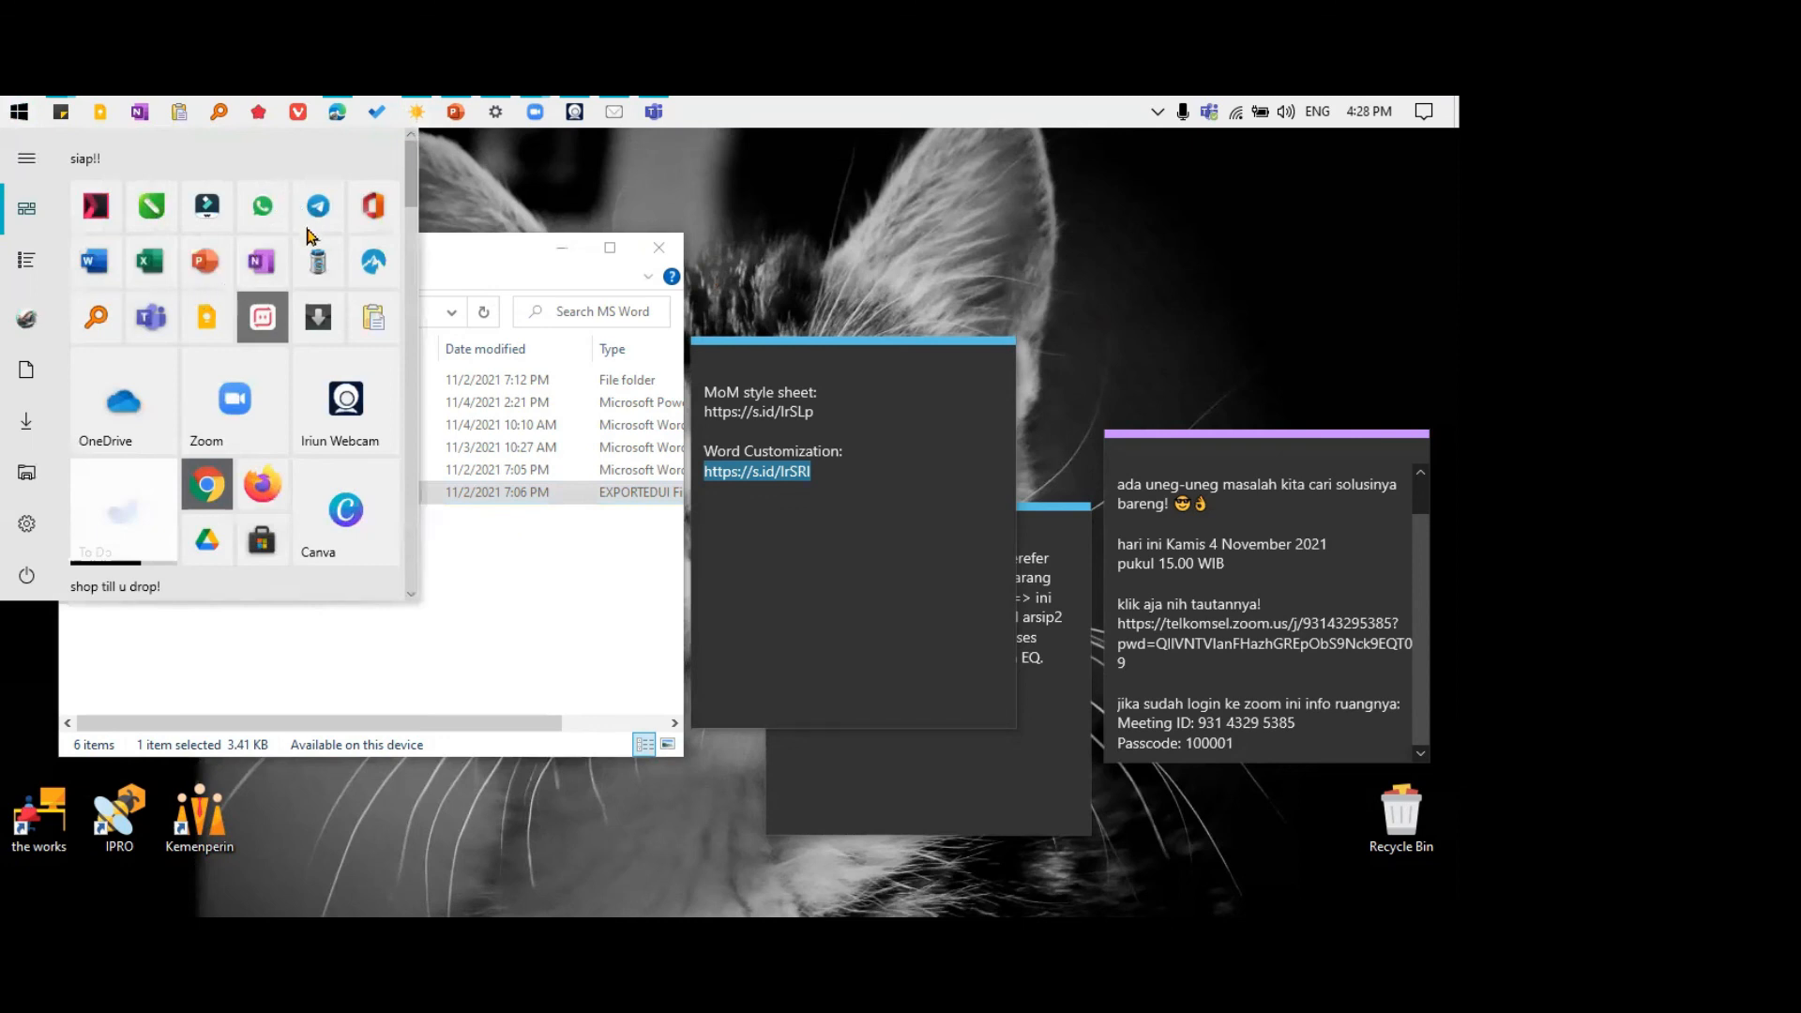
left_click(566, 217)
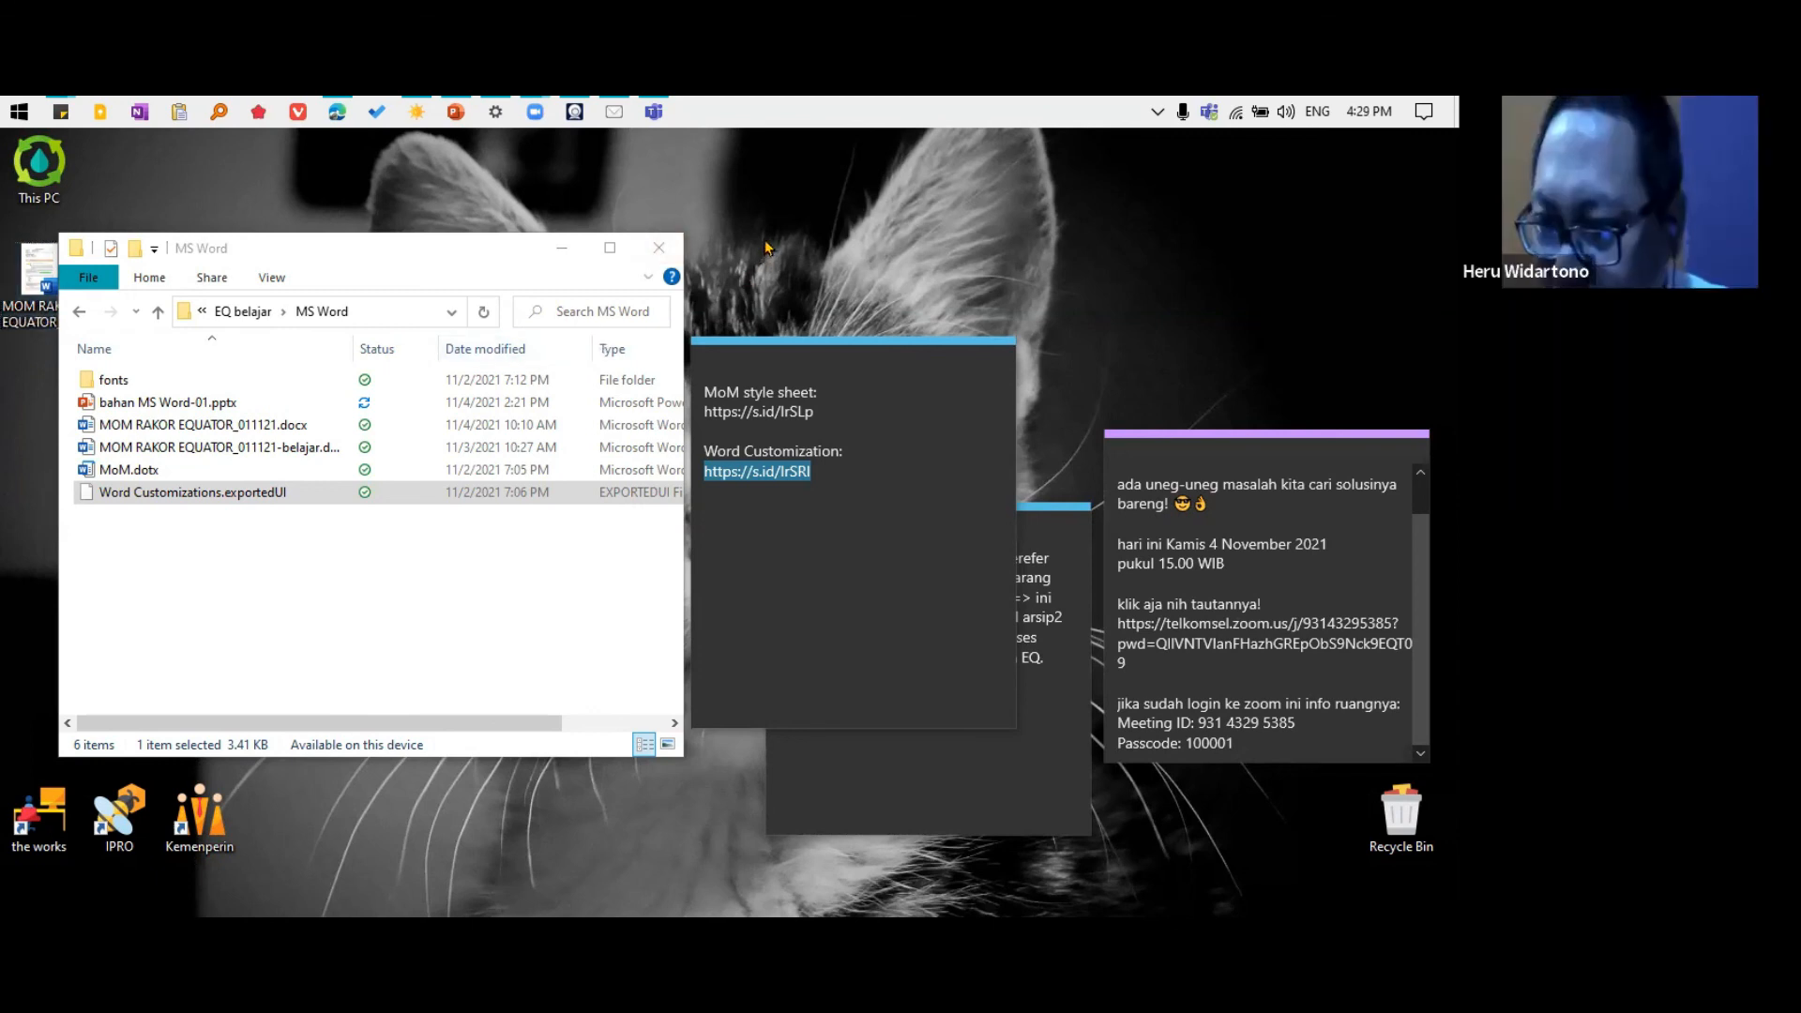
Search Windows for "default" and open the Default apps settings
key("super")
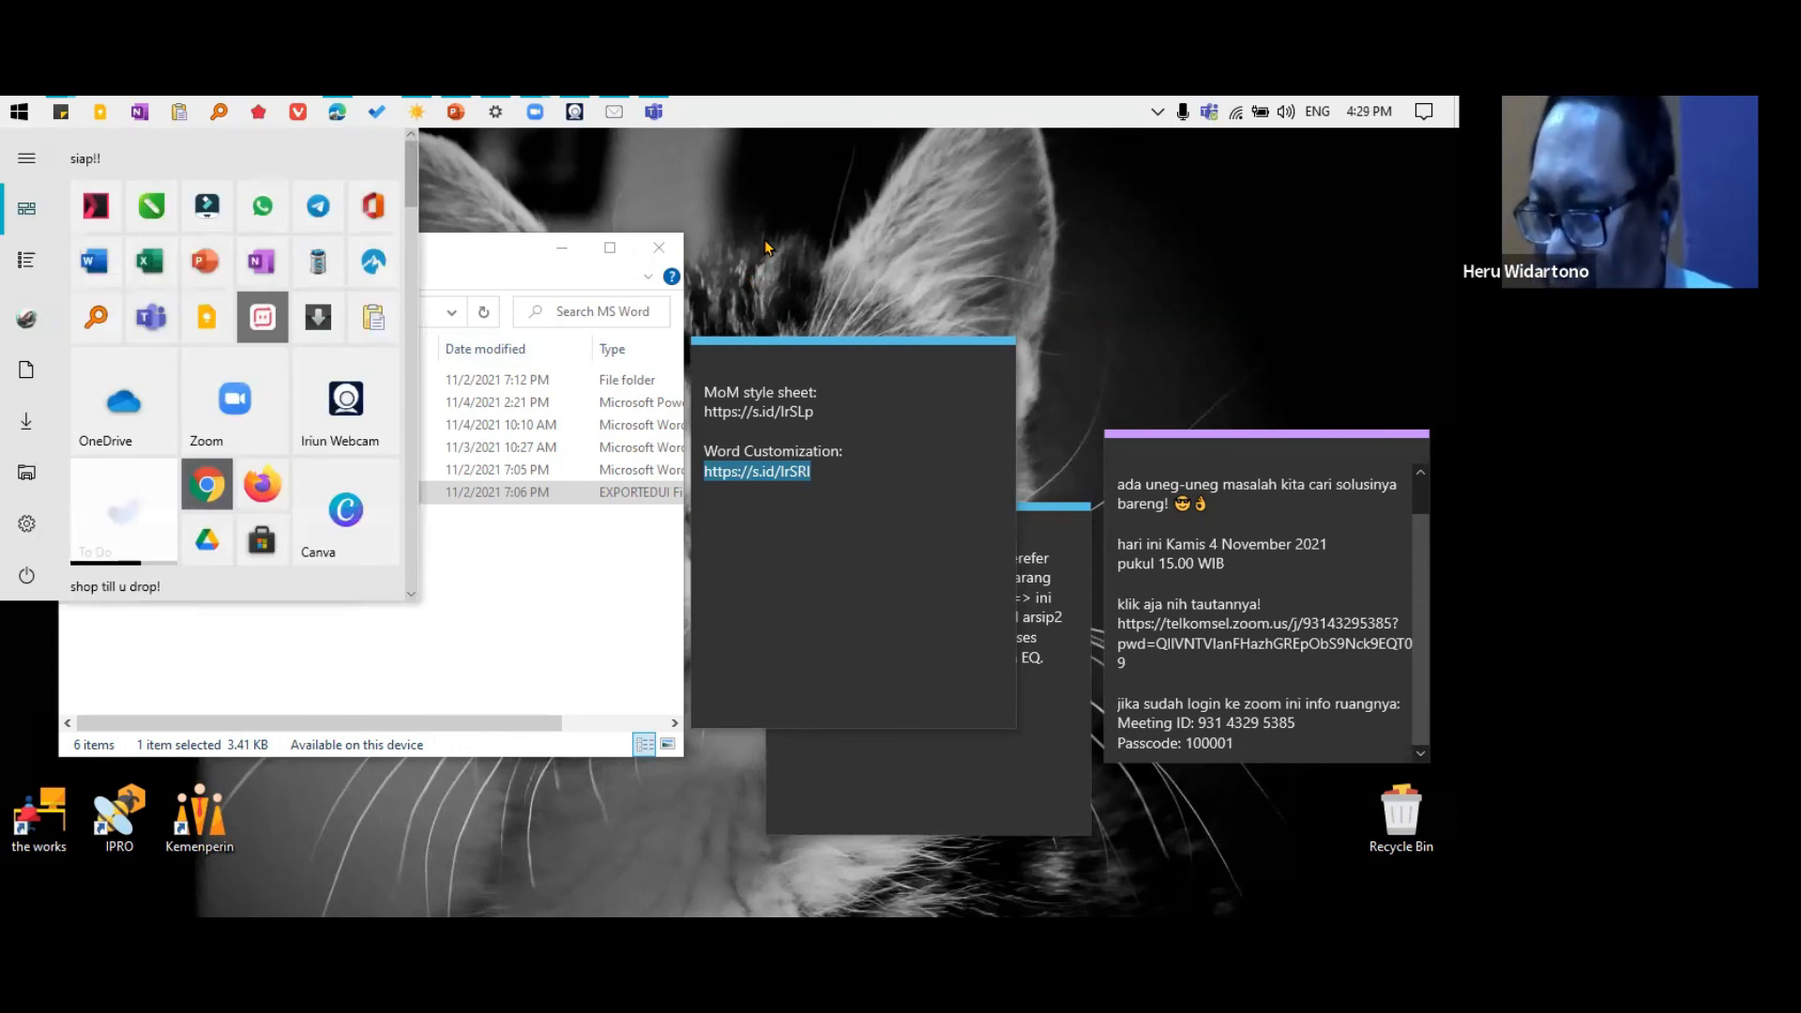
type("start")
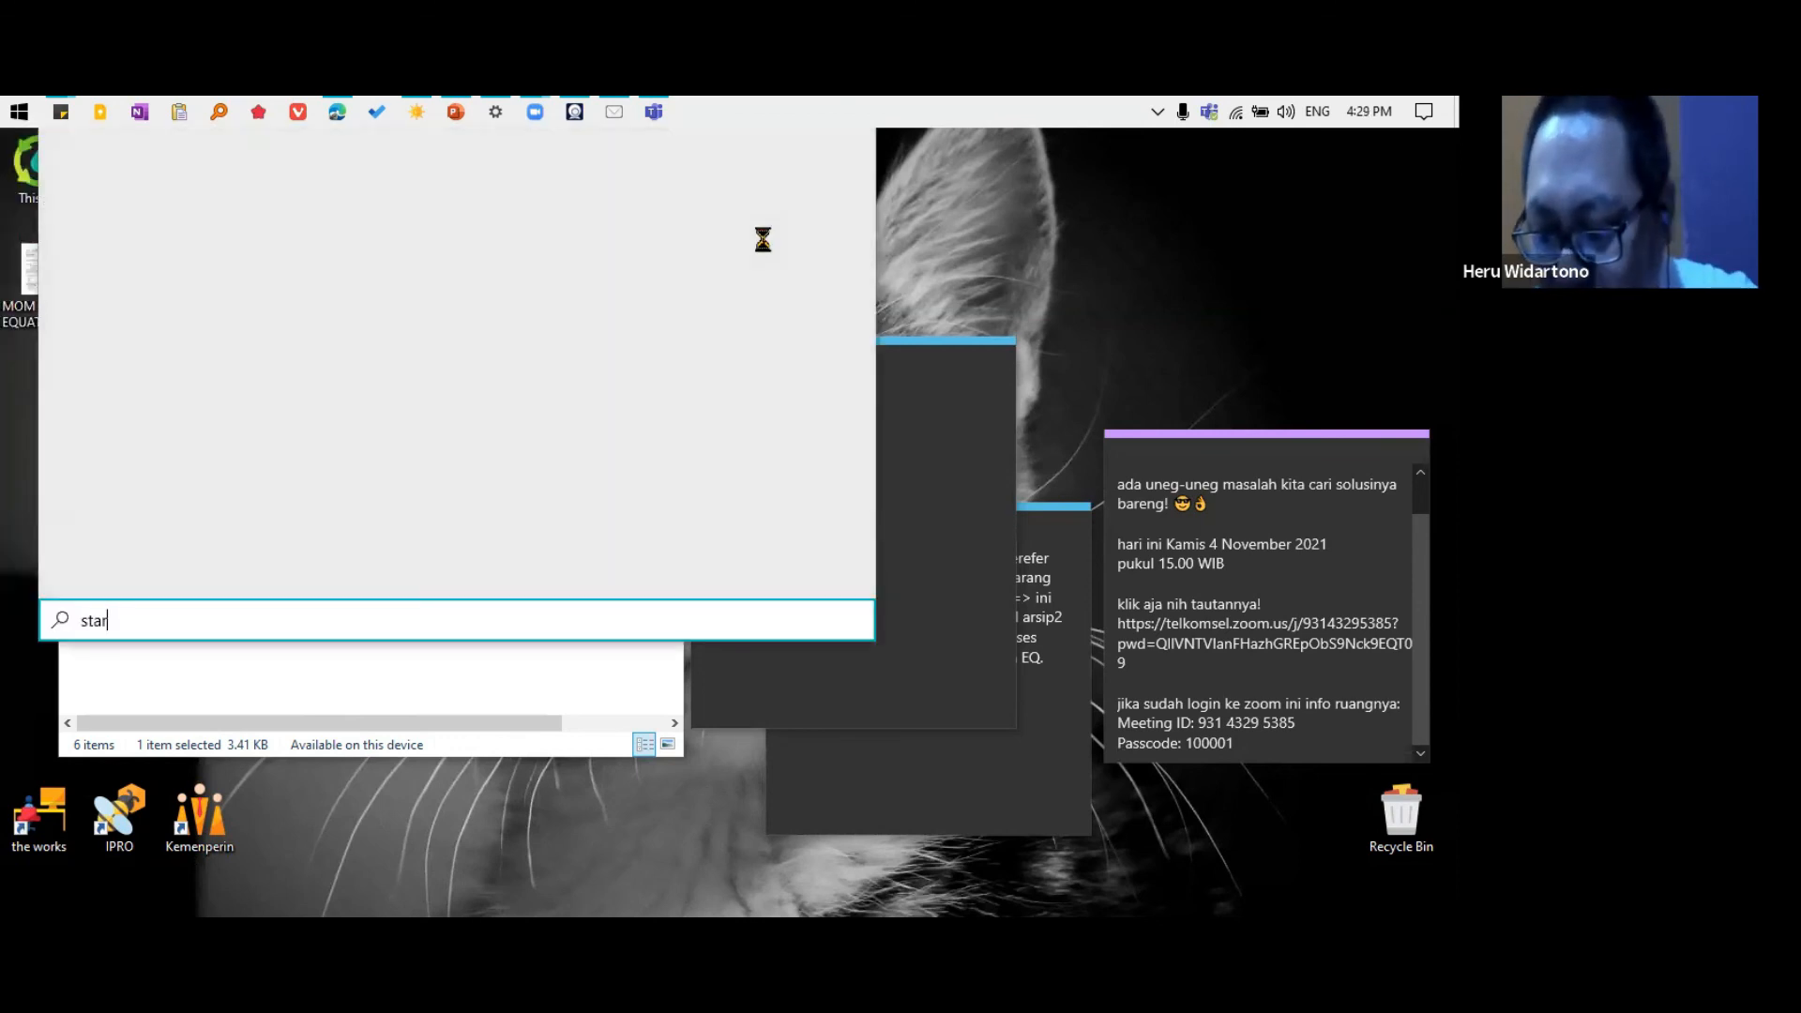
key("BackSpace")
key("BackSpace")
key("BackSpace")
key("BackSpace")
key("BackSpace")
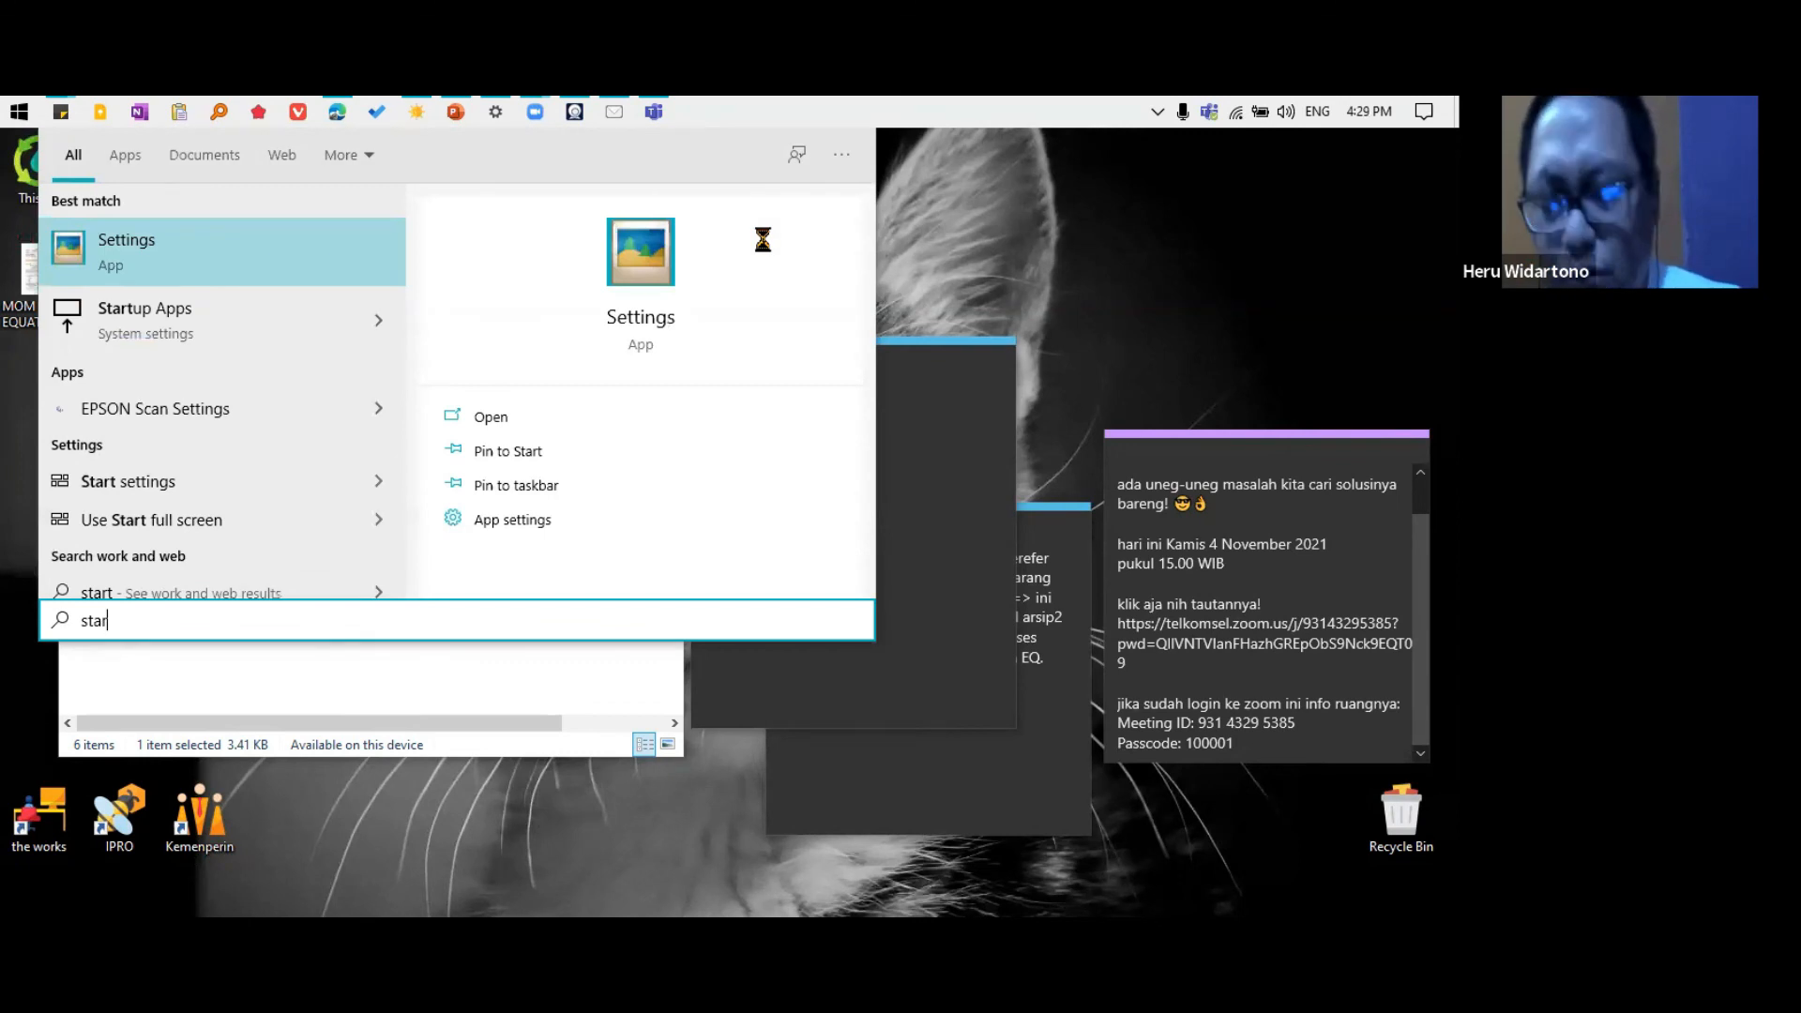
type("default")
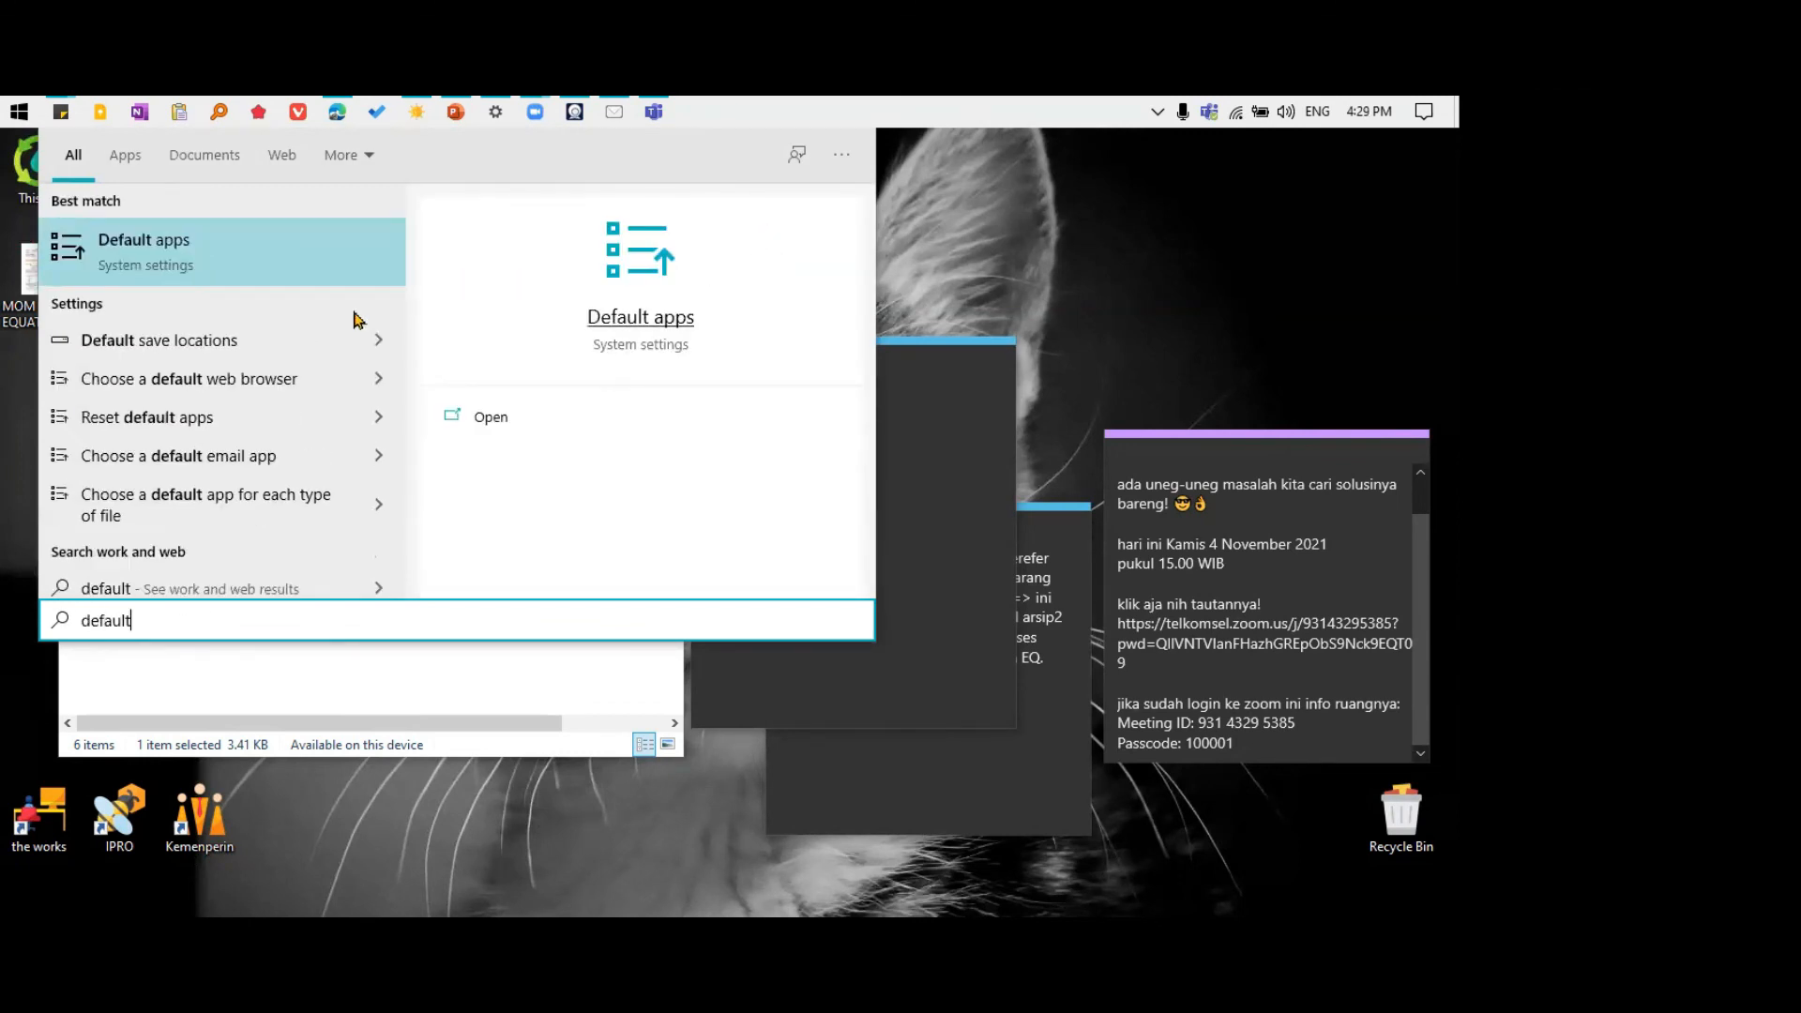
left_click(166, 258)
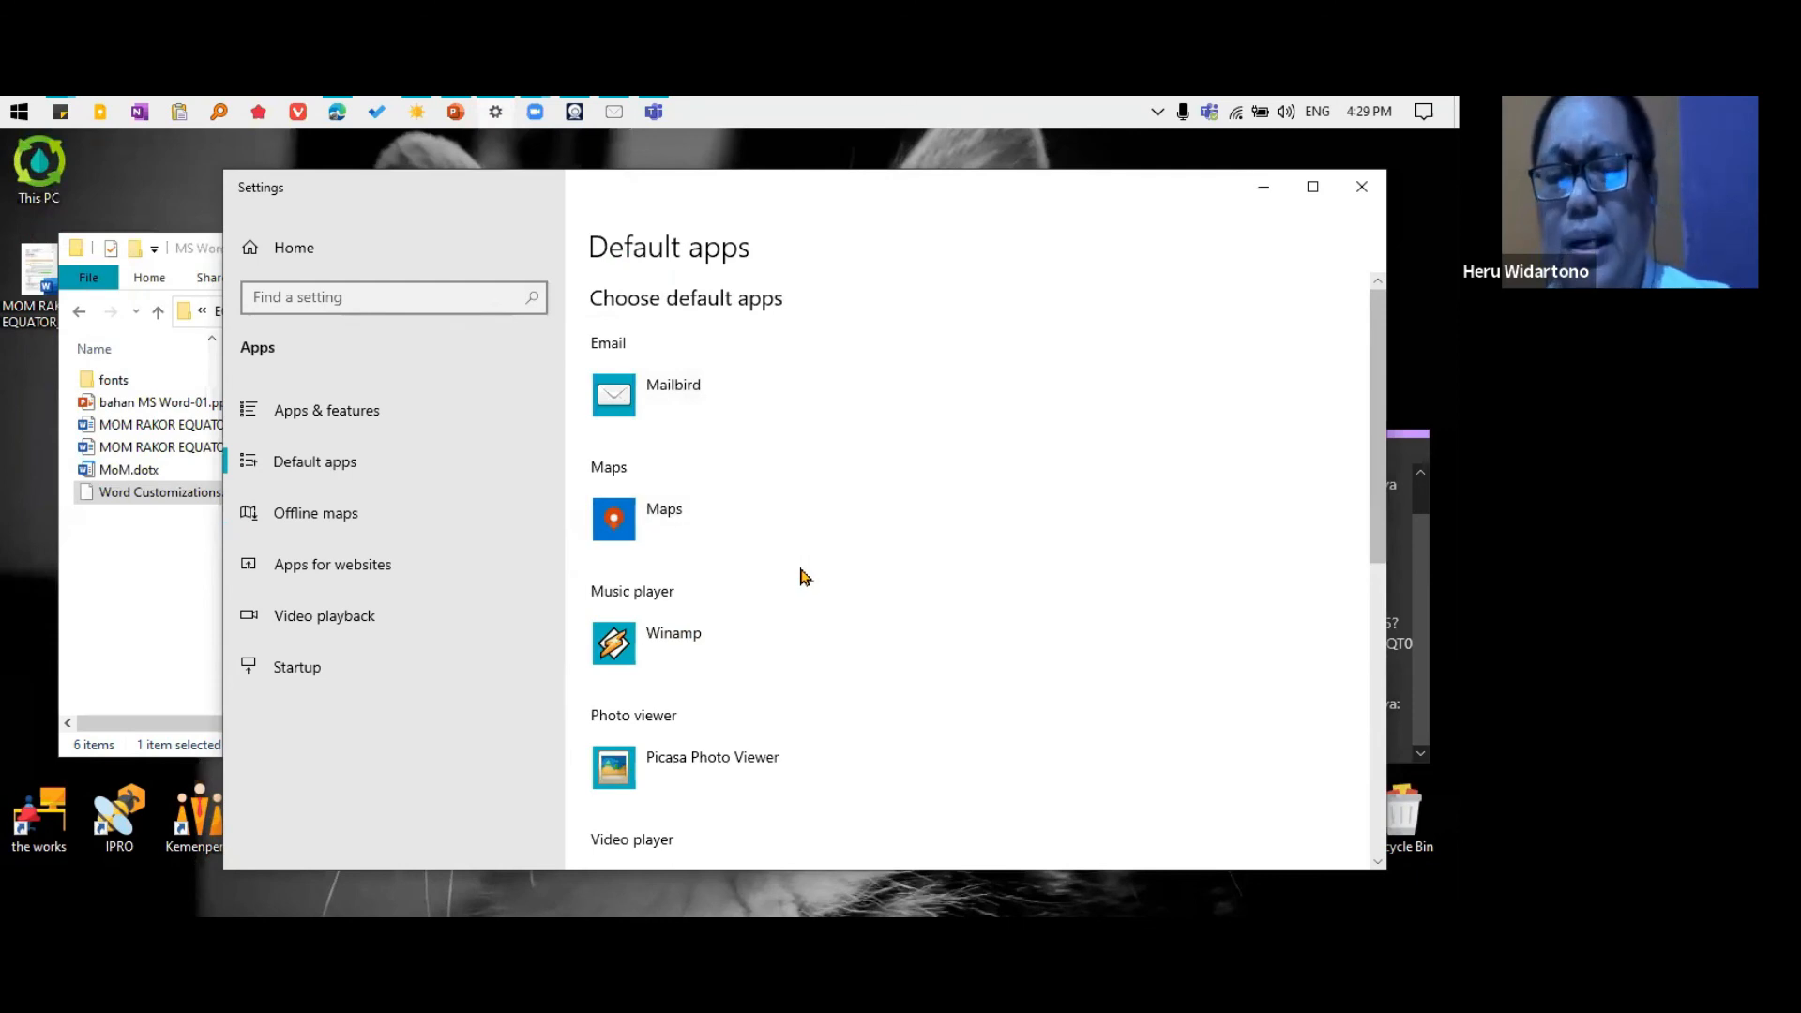
Look through the Default apps page and open the page for choosing default apps by file type
scroll(802, 576, "down", 6)
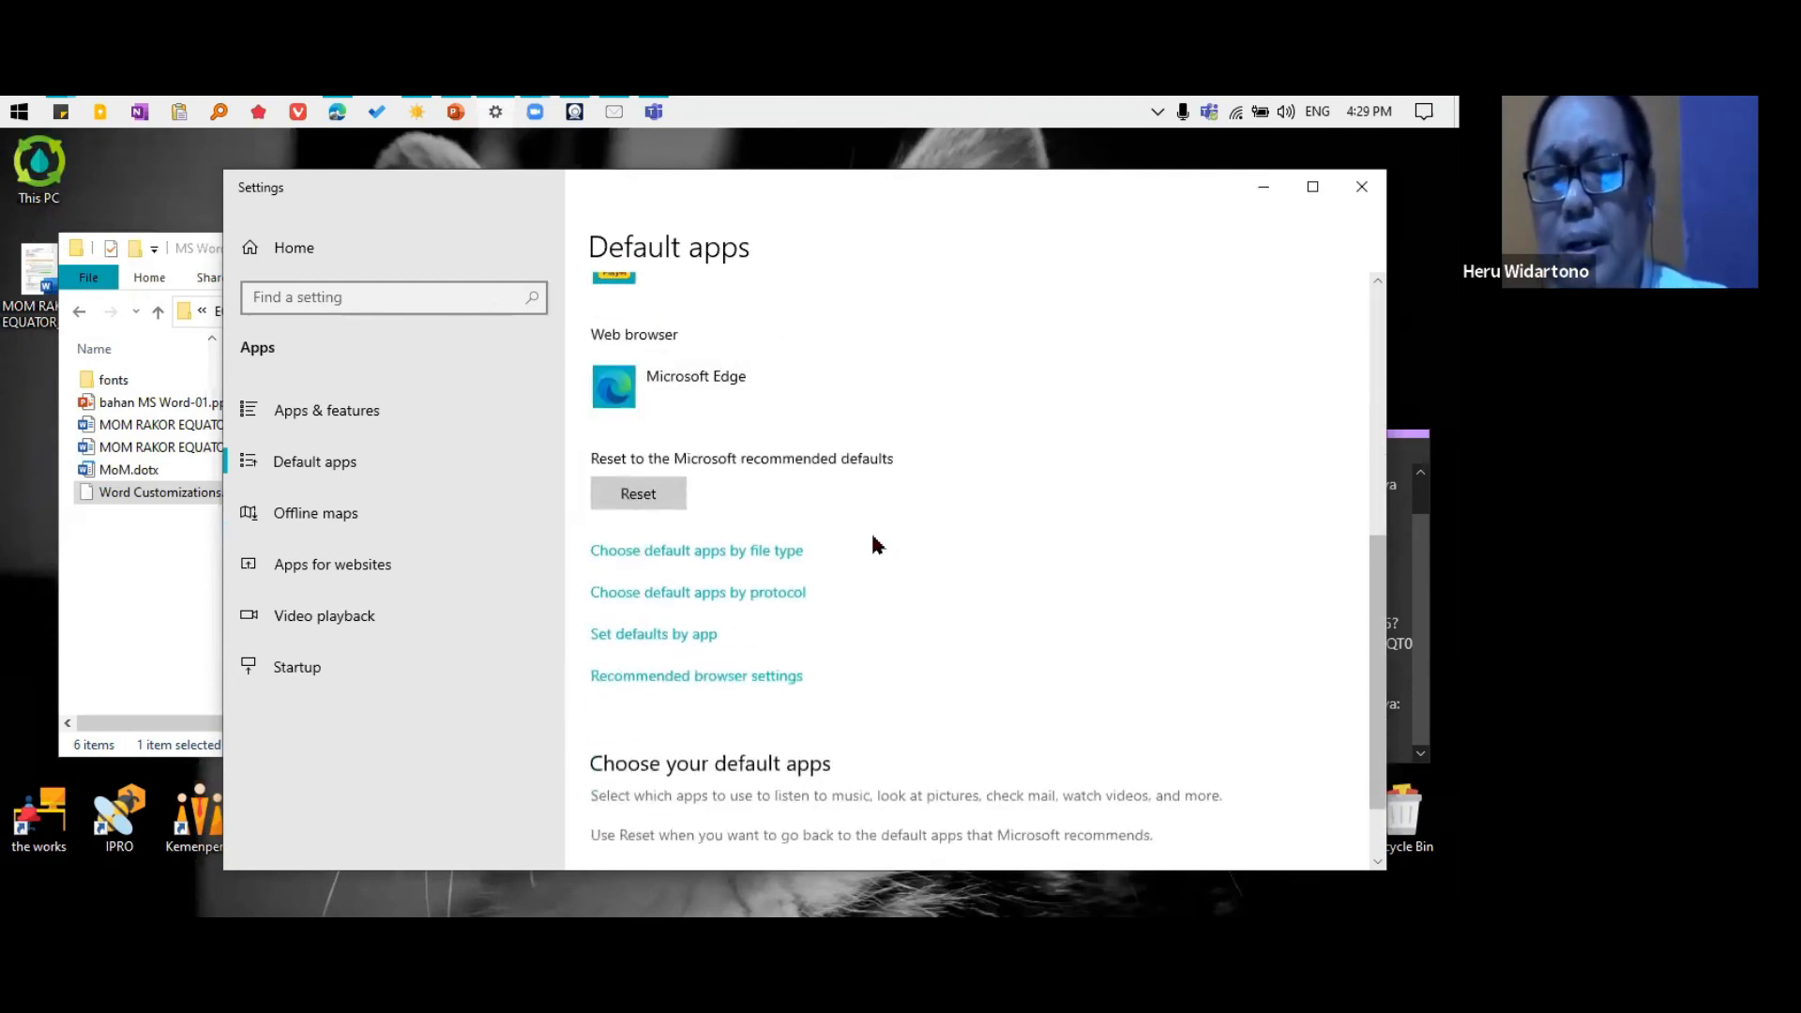
scroll(877, 544, "up", 2)
scroll(891, 539, "down", 2)
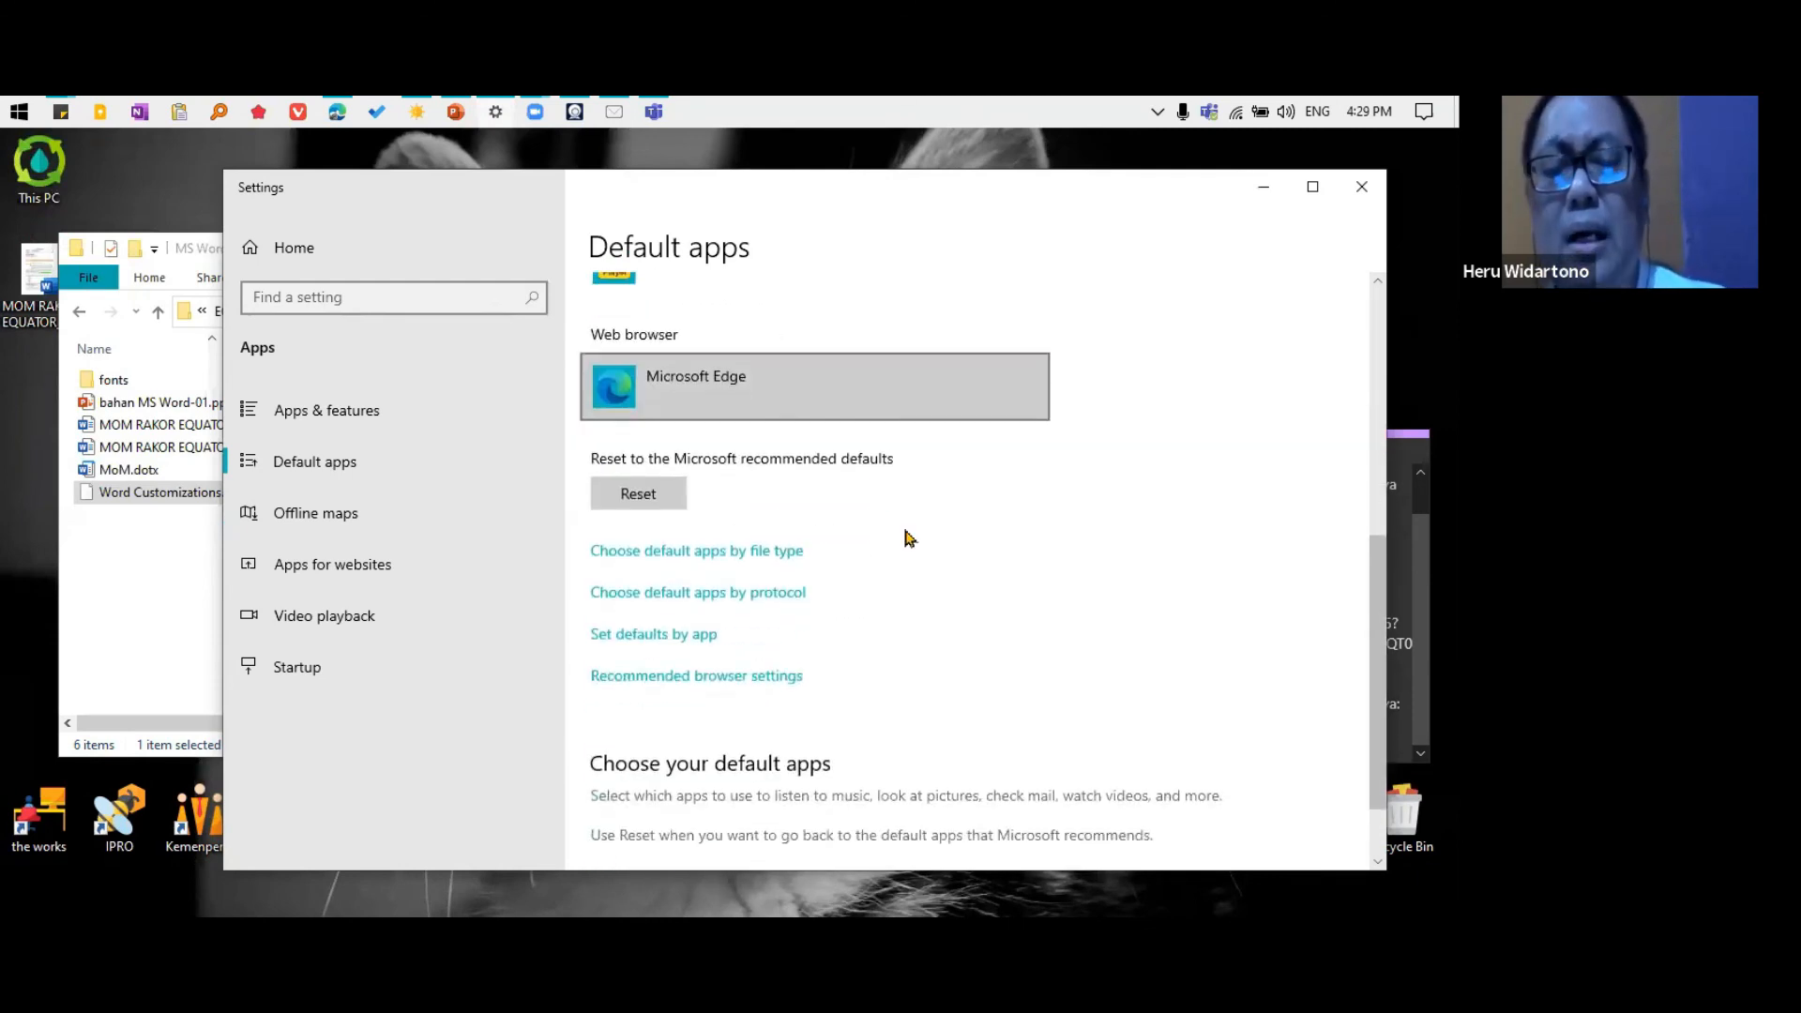
left_click(702, 560)
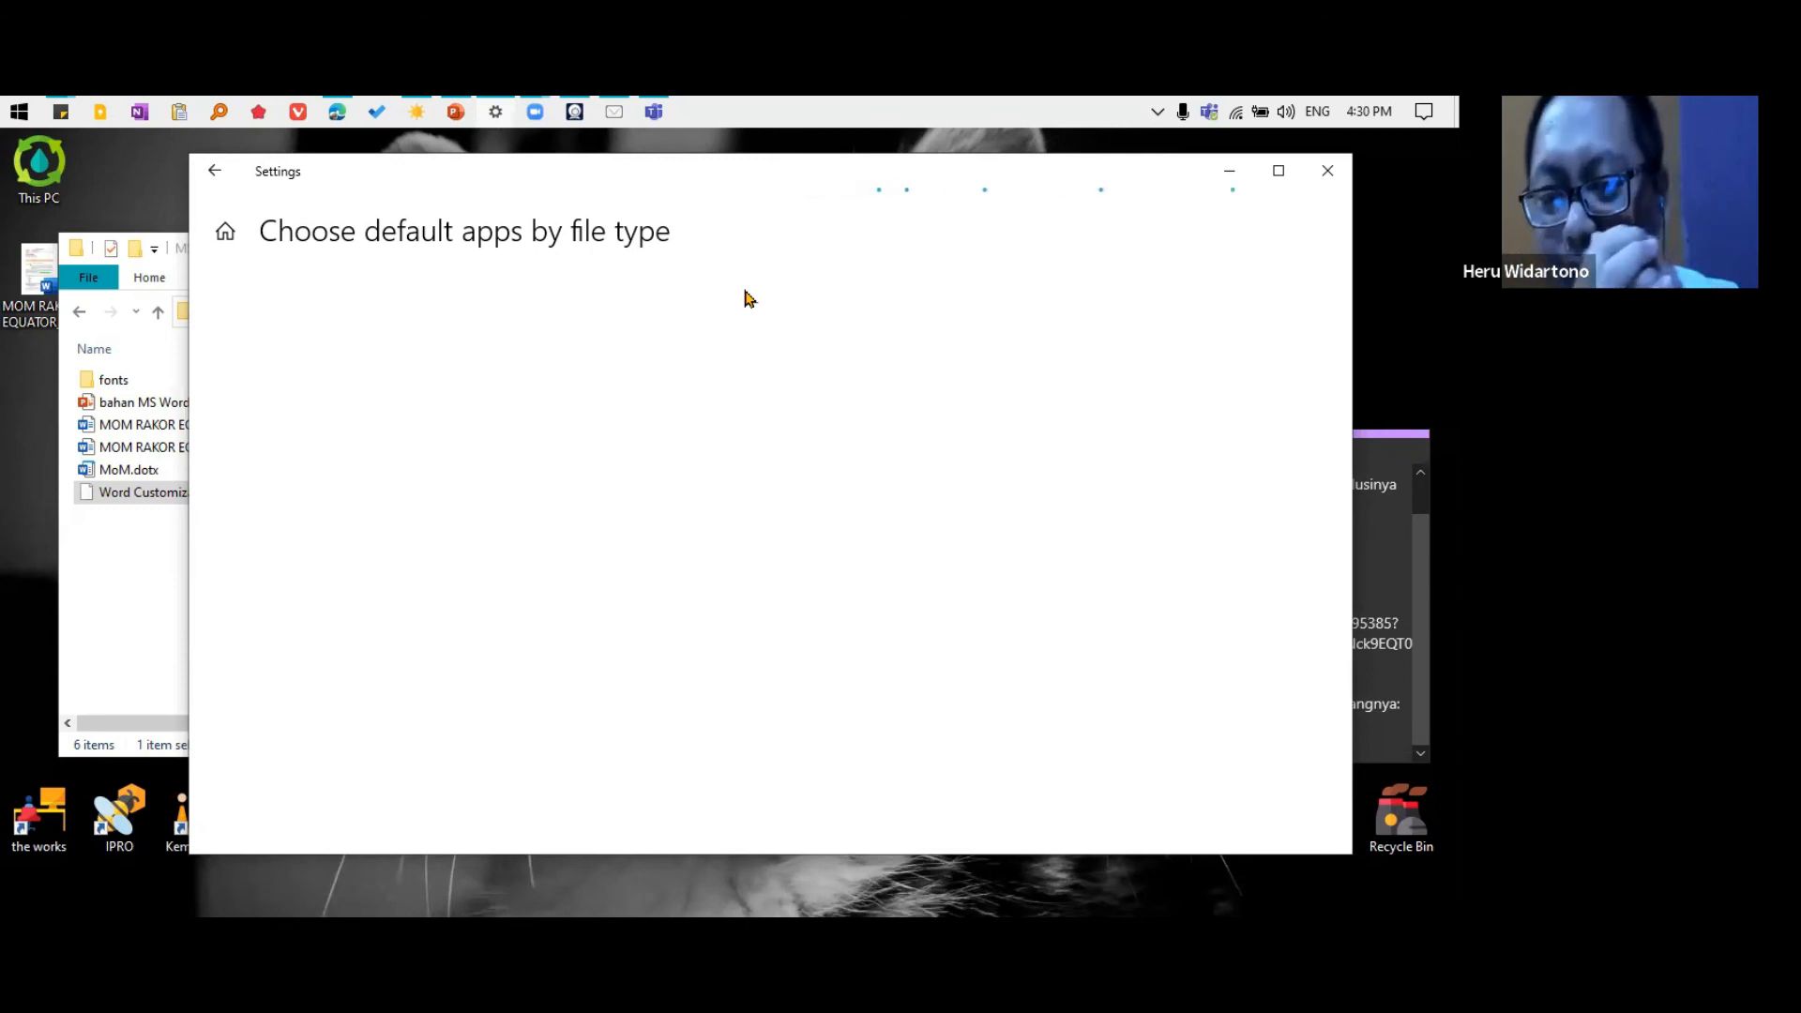
View the Start menu's pinned tiles and its list of all installed apps, and return to the Settings window
left_click(18, 111)
scroll(199, 354, "down", 3)
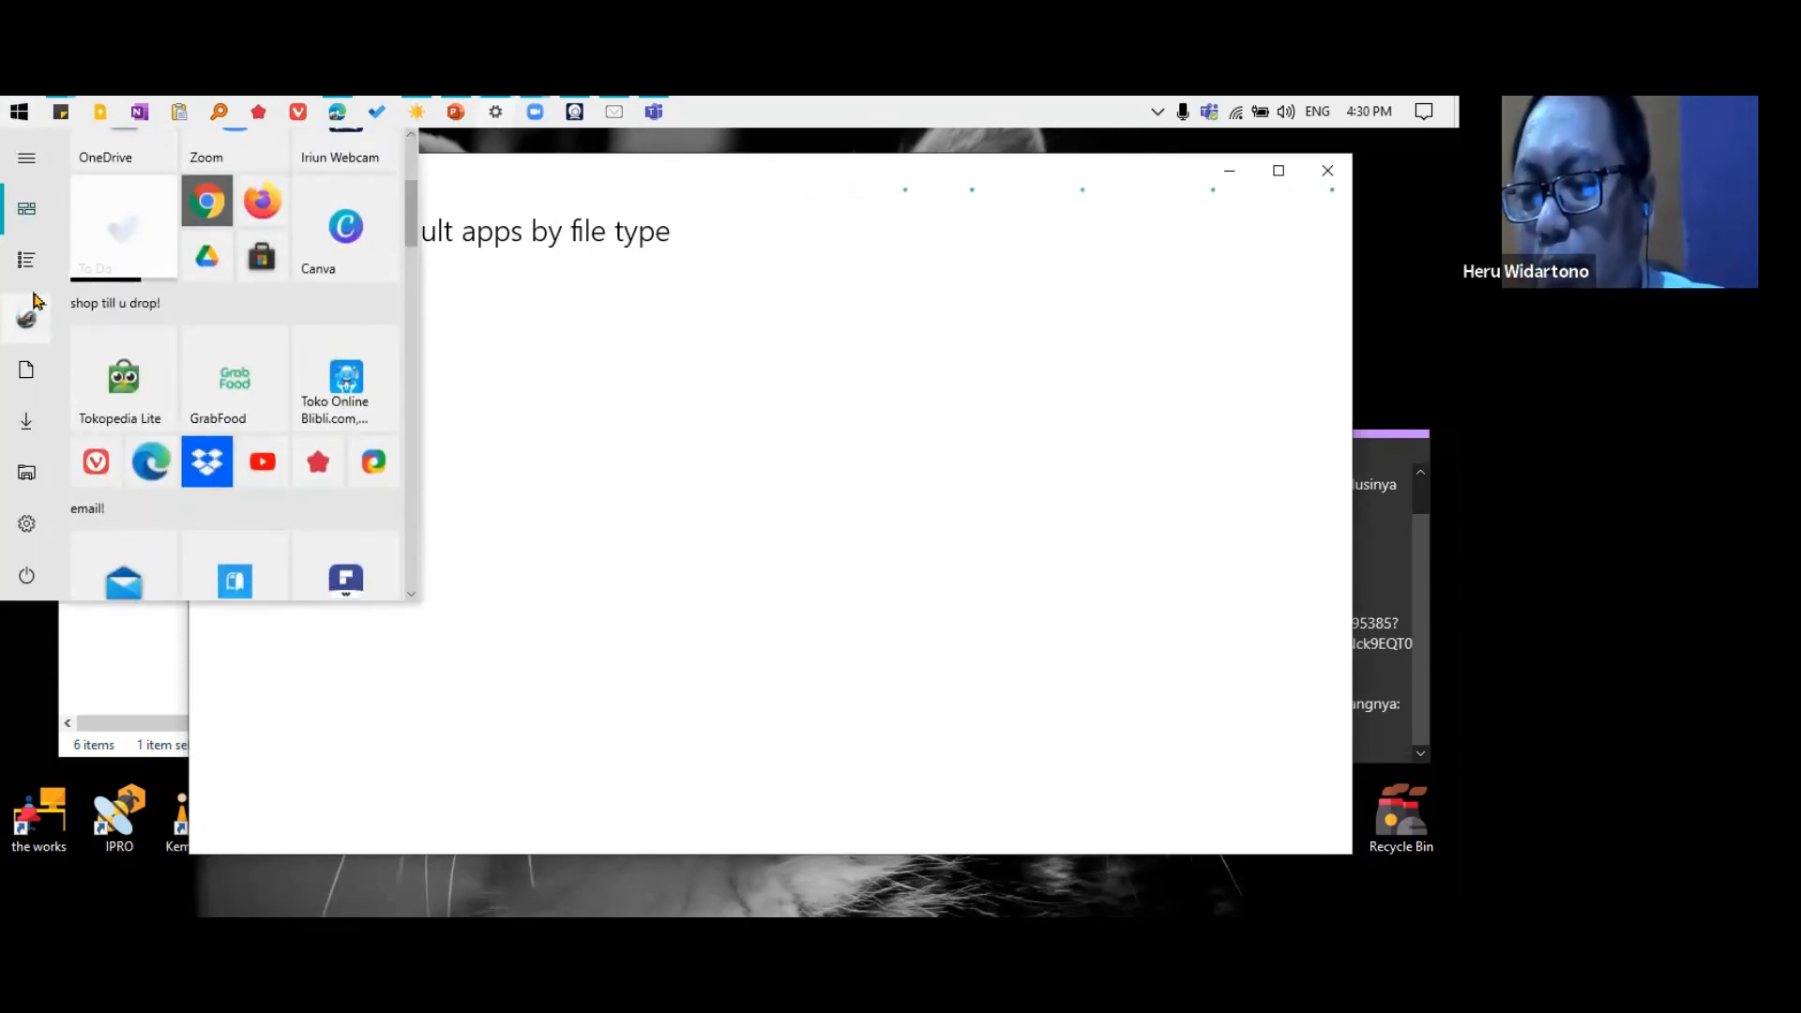
left_click(32, 261)
scroll(257, 285, "down", 6)
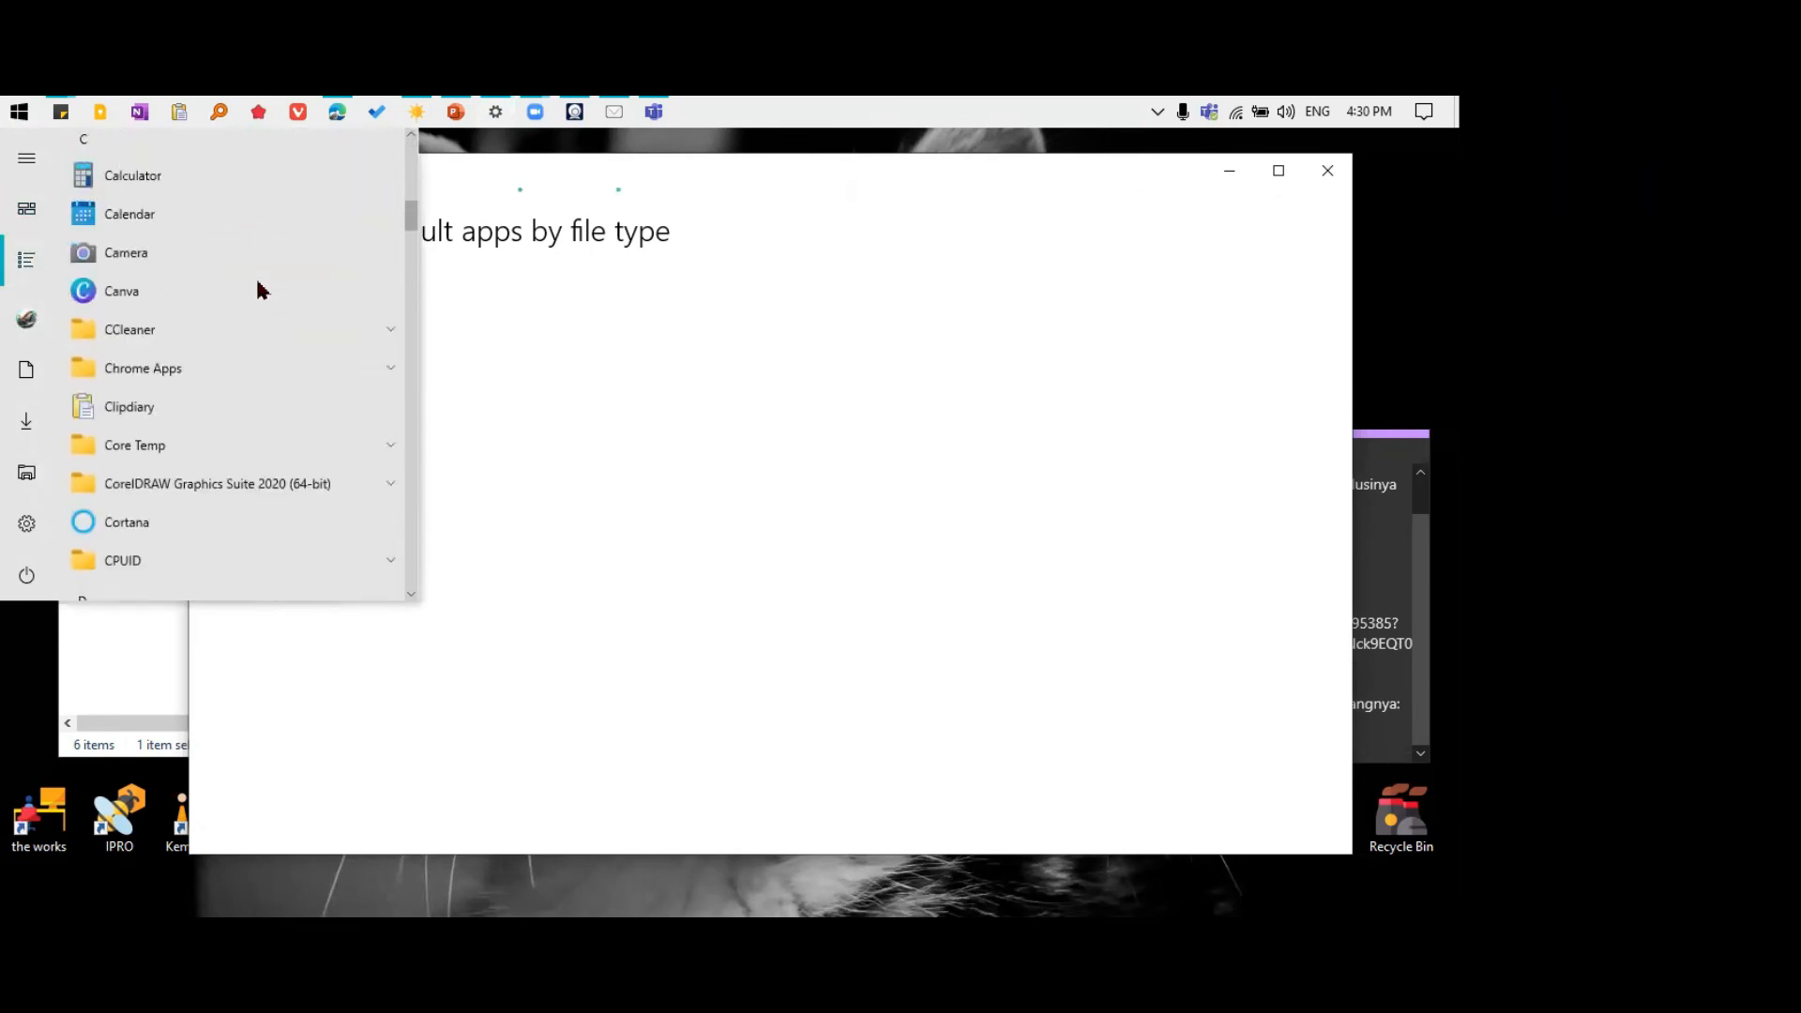
scroll(257, 285, "up", 6)
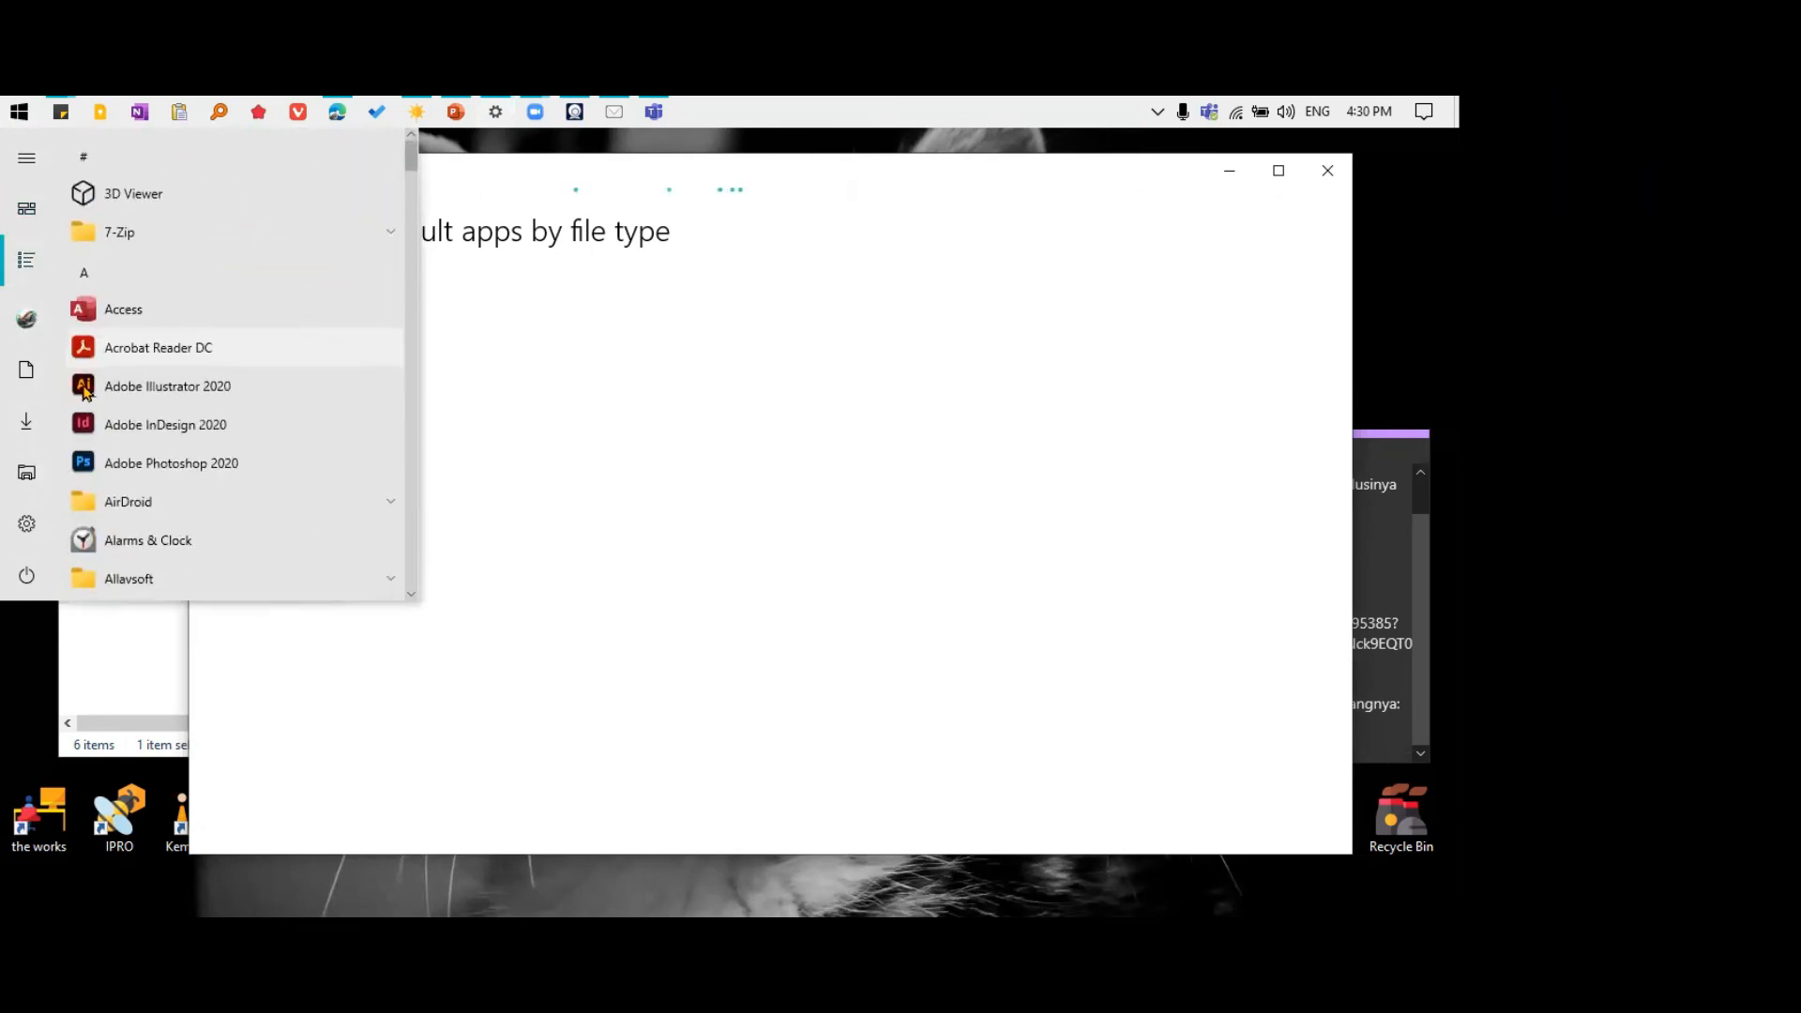
left_click(474, 190)
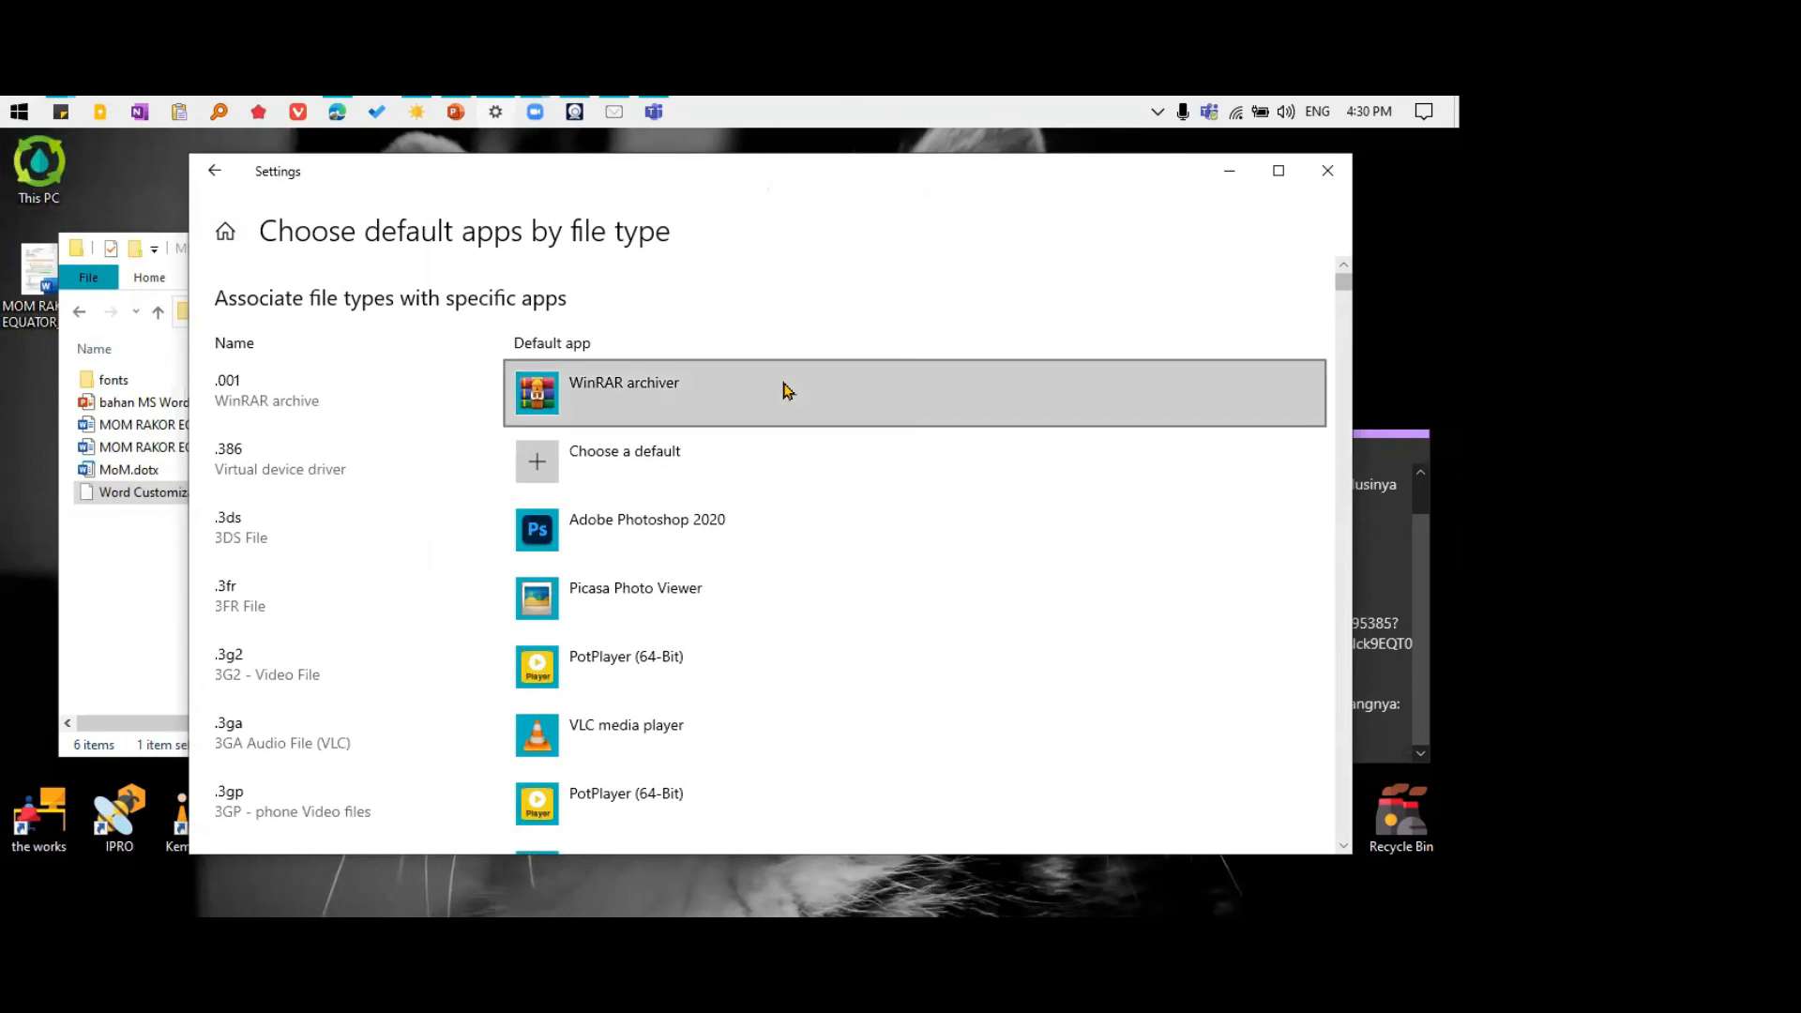
Examine which default apps are assigned to the file types, from .001 through the extensions starting with S, T and V
scroll(834, 616, "down", 10)
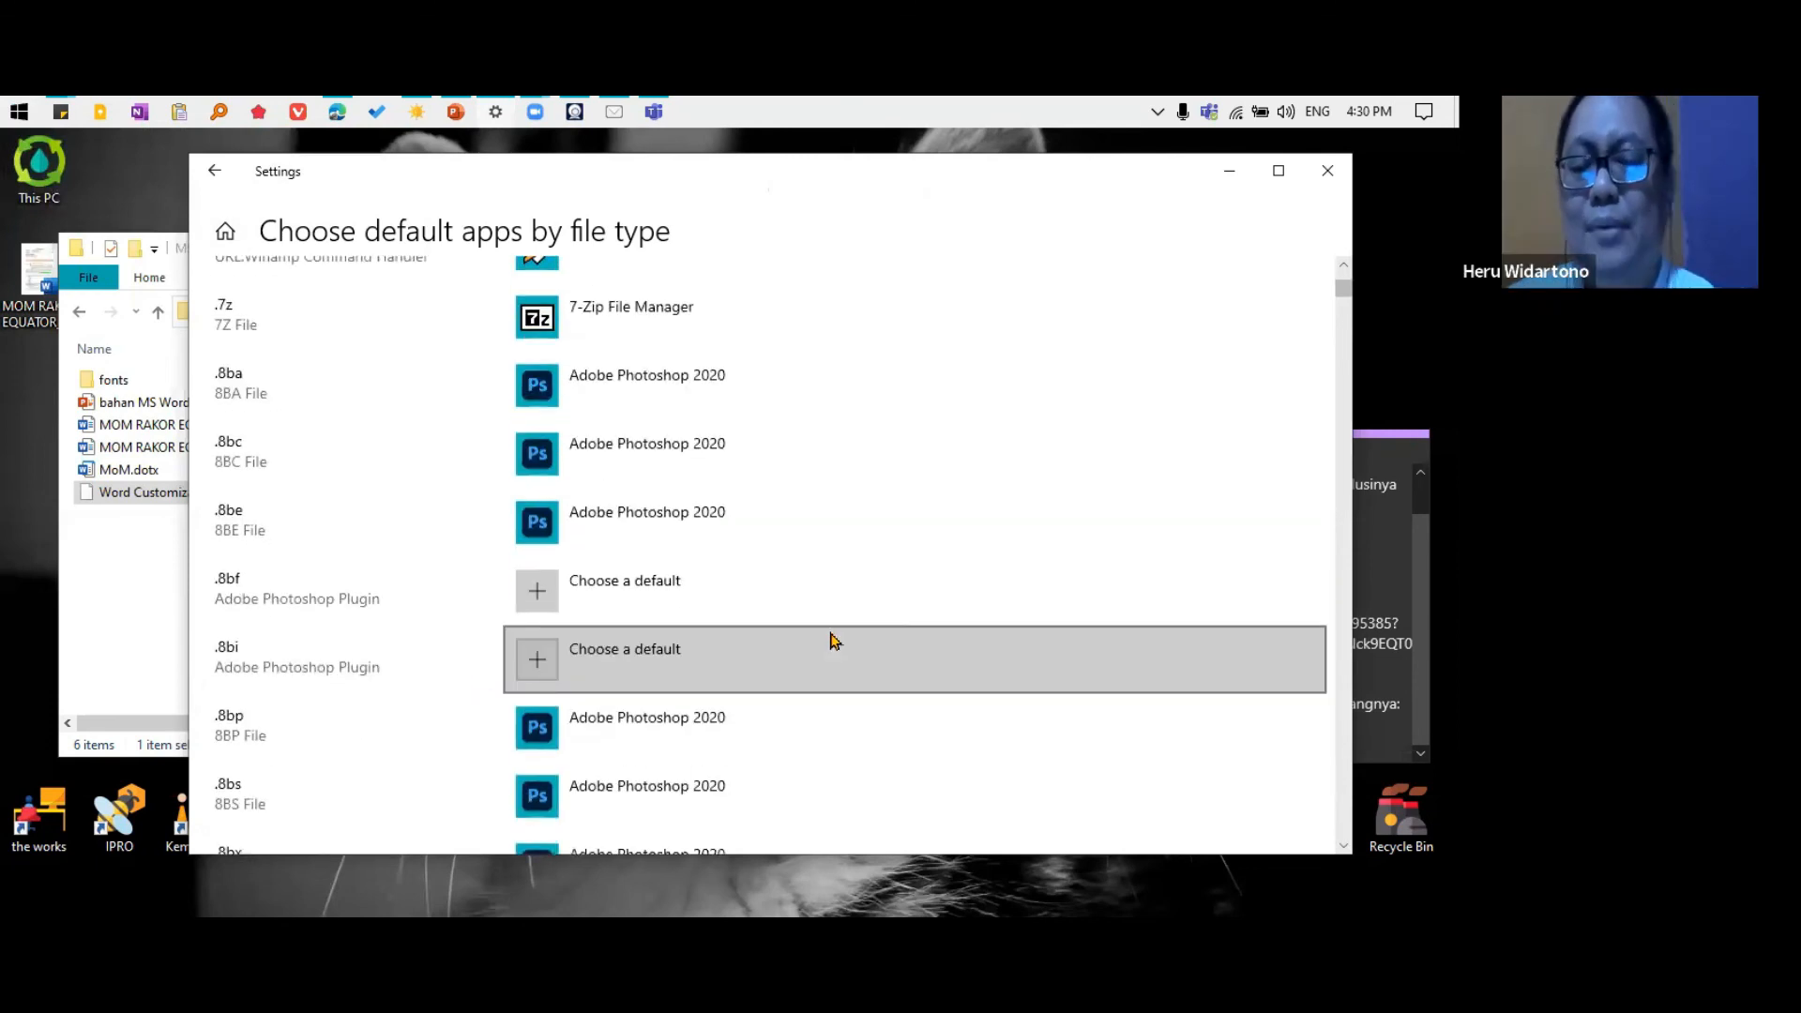
scroll(834, 640, "down", 15)
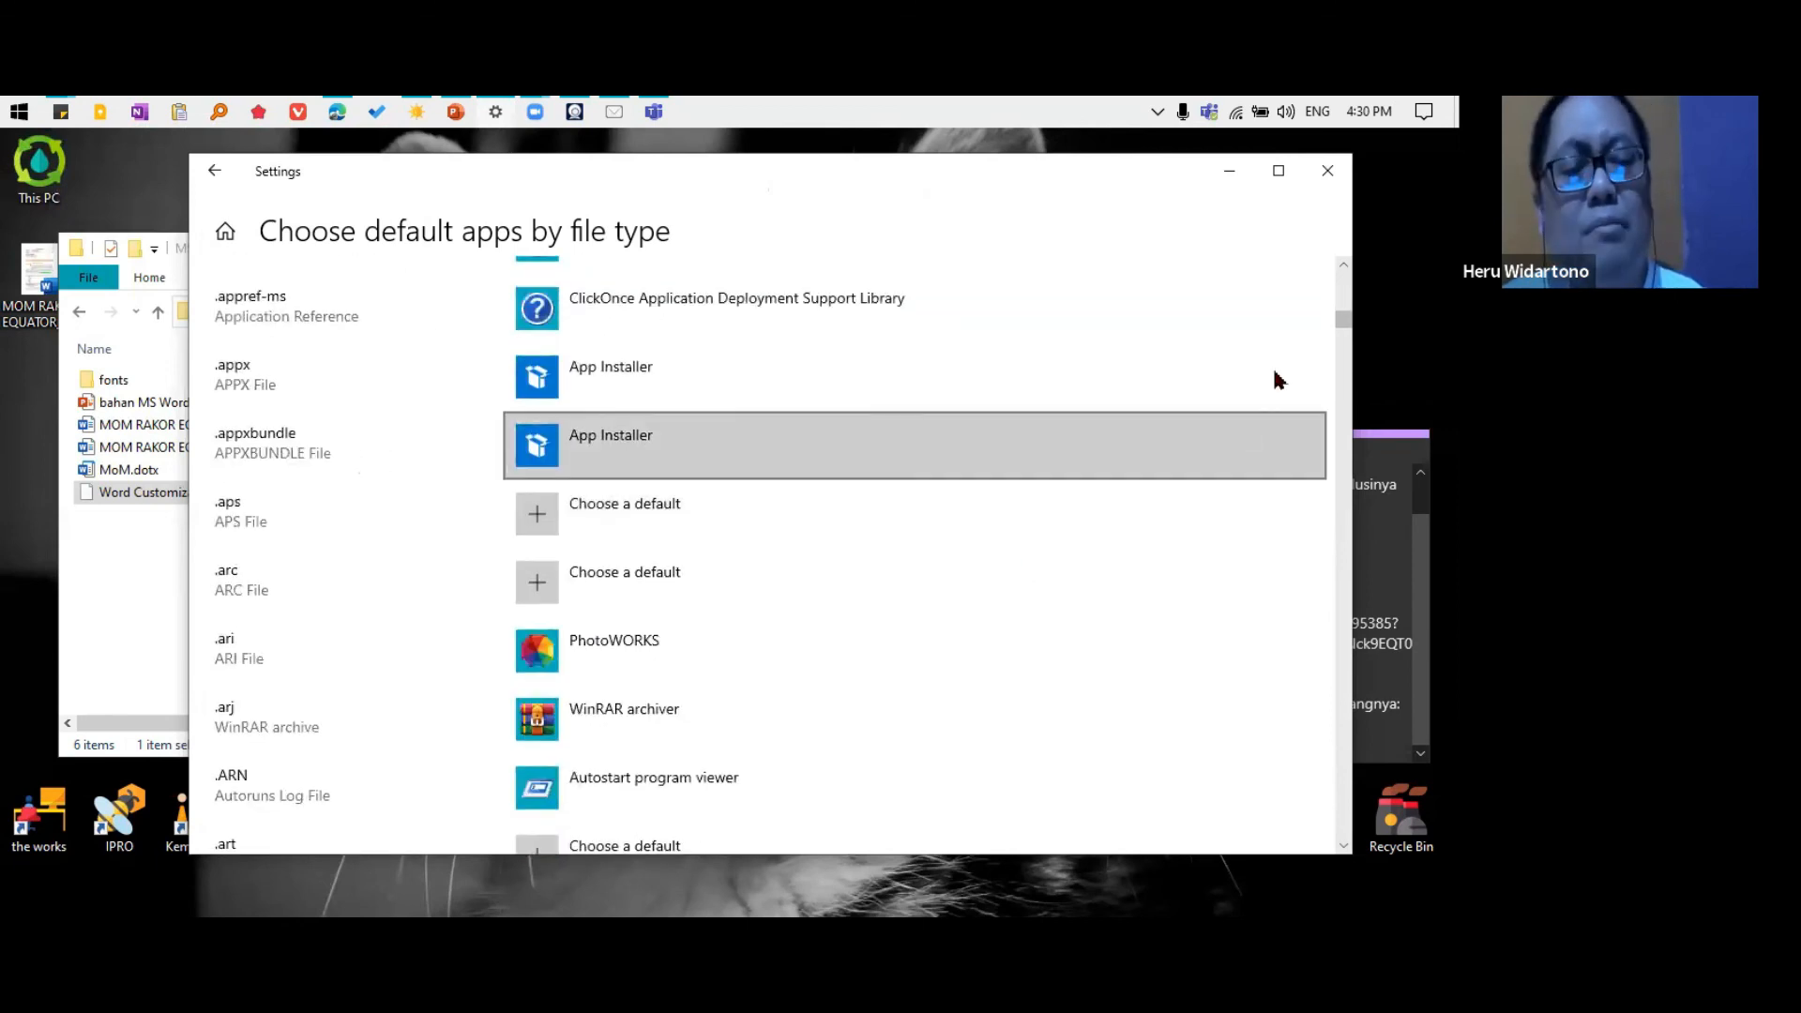
left_click_drag(1354, 320, 1369, 727)
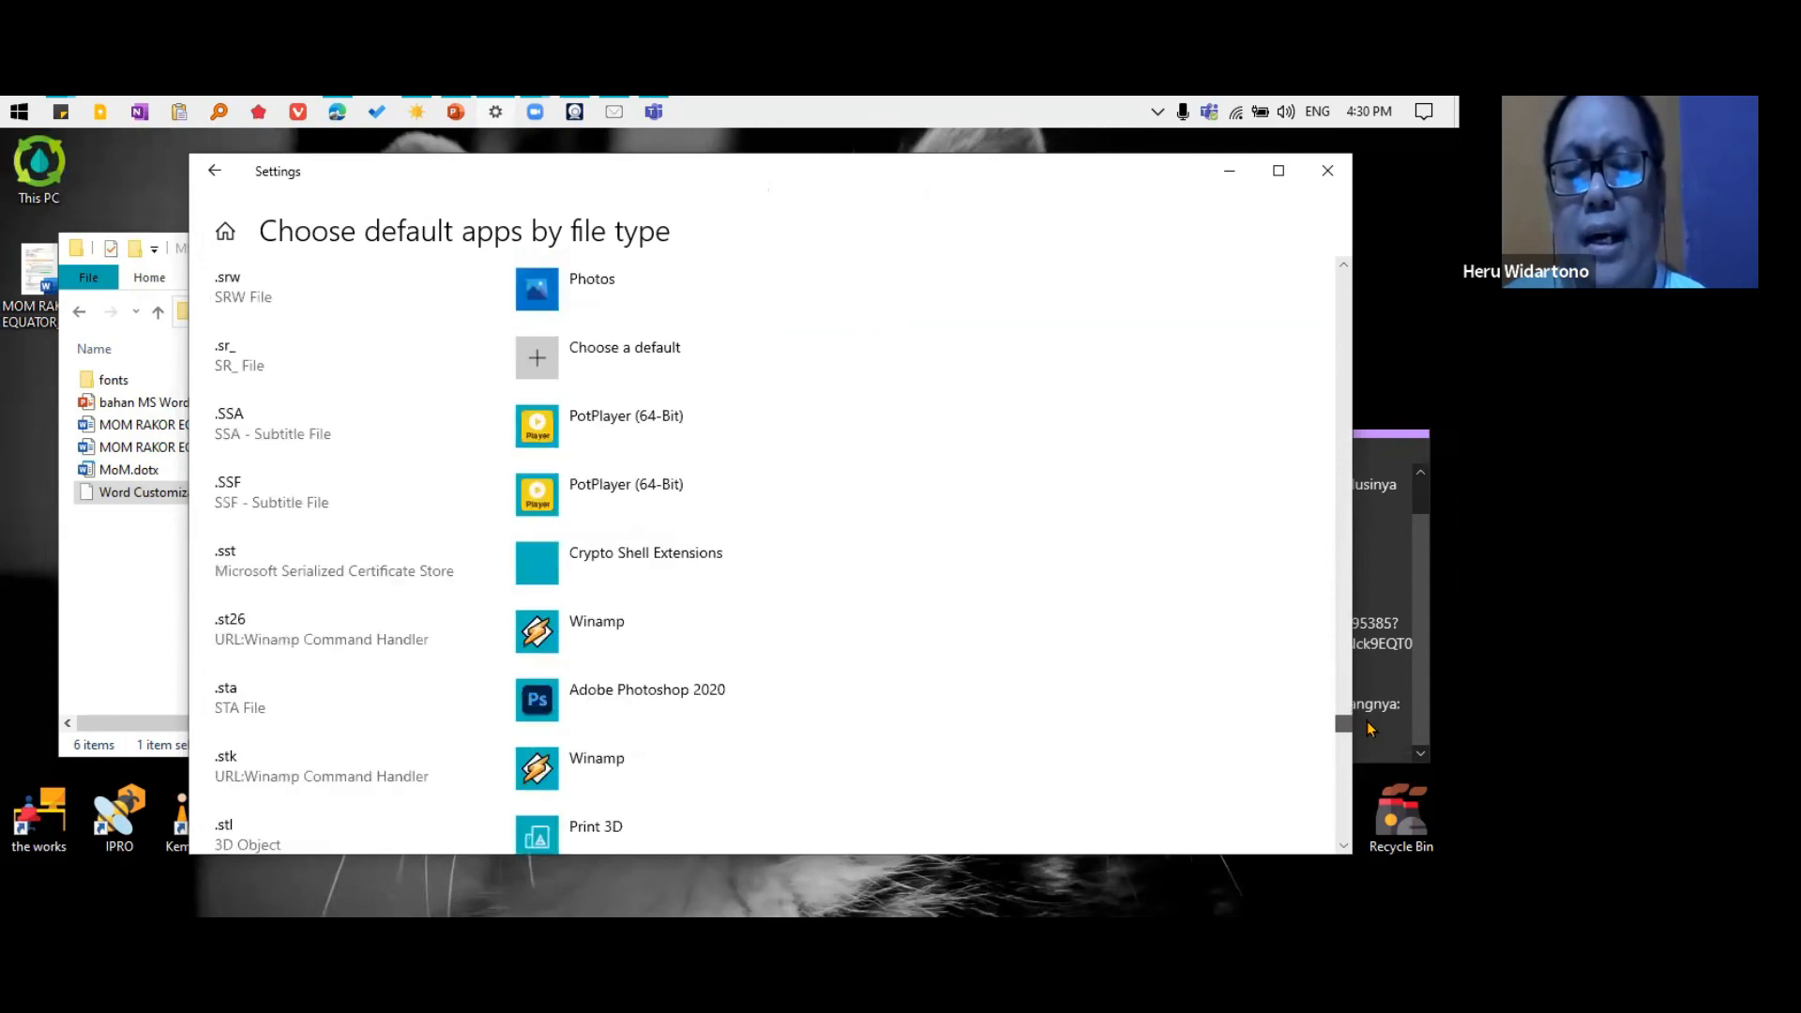
scroll(1117, 765, "up", 4)
scroll(1062, 643, "up", 6)
scroll(1062, 642, "down", 11)
scroll(1062, 643, "up", 6)
scroll(1065, 648, "down", 9)
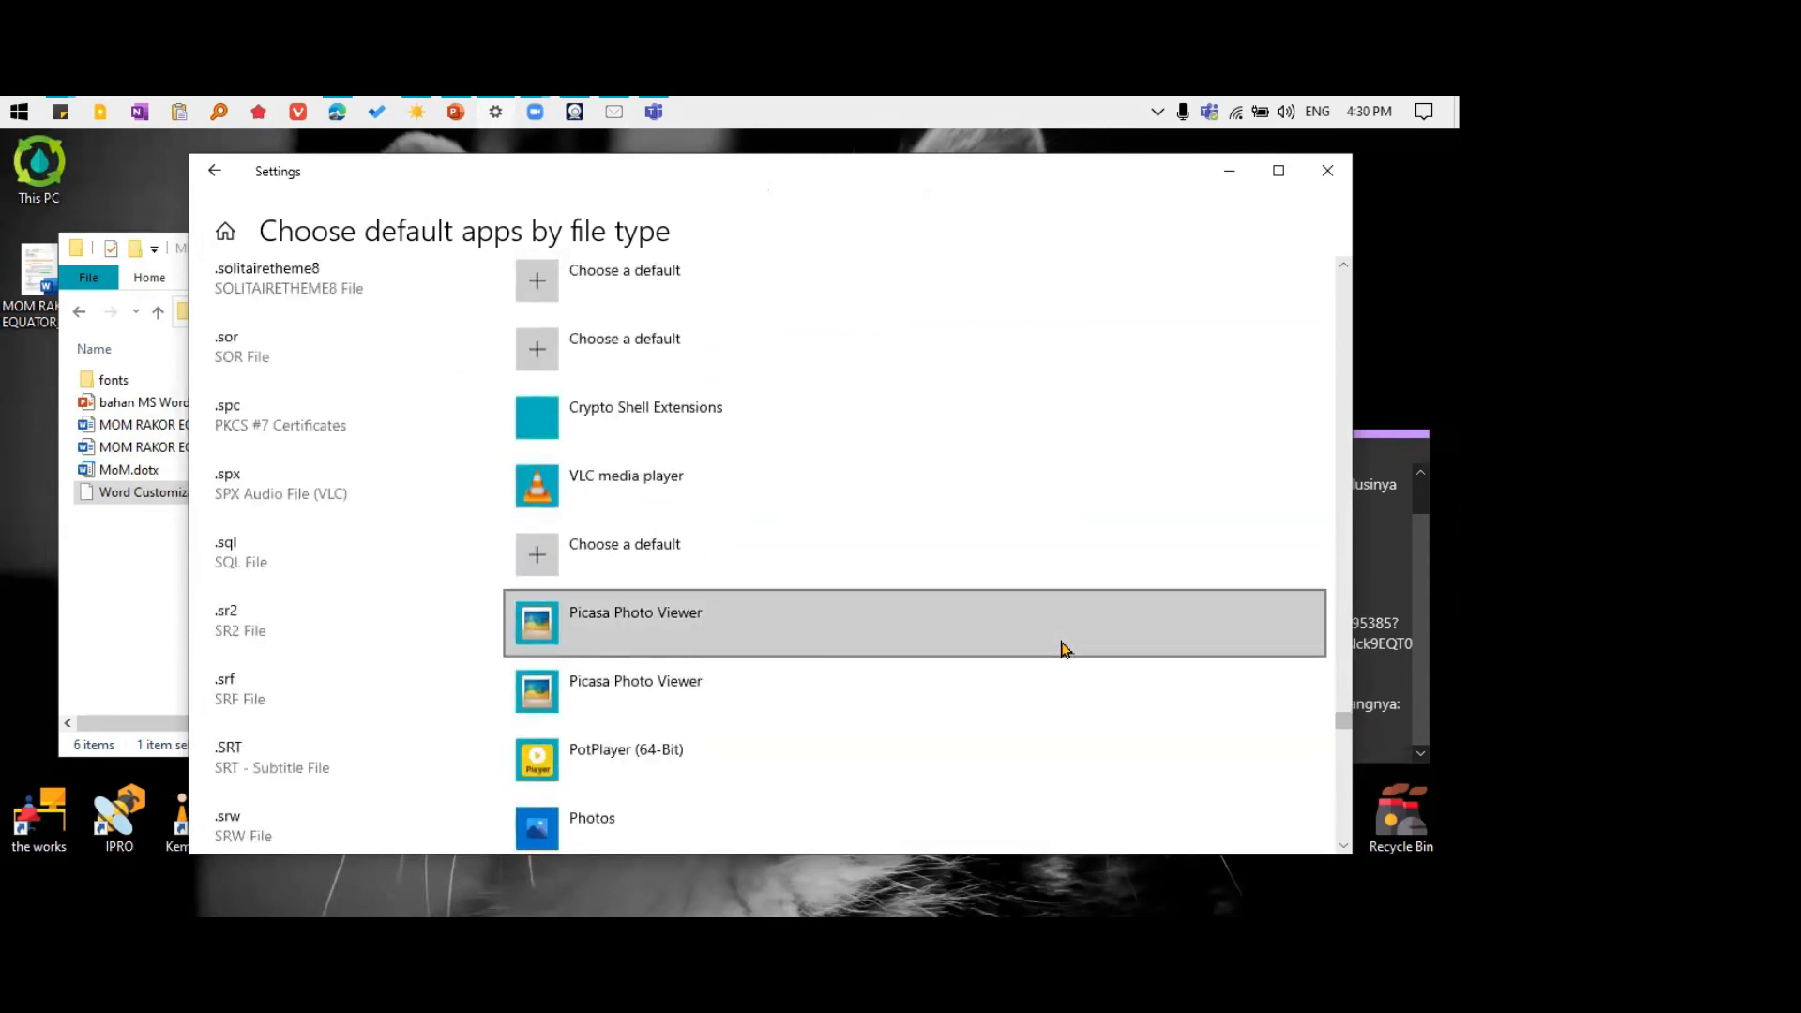
scroll(1063, 649, "down", 10)
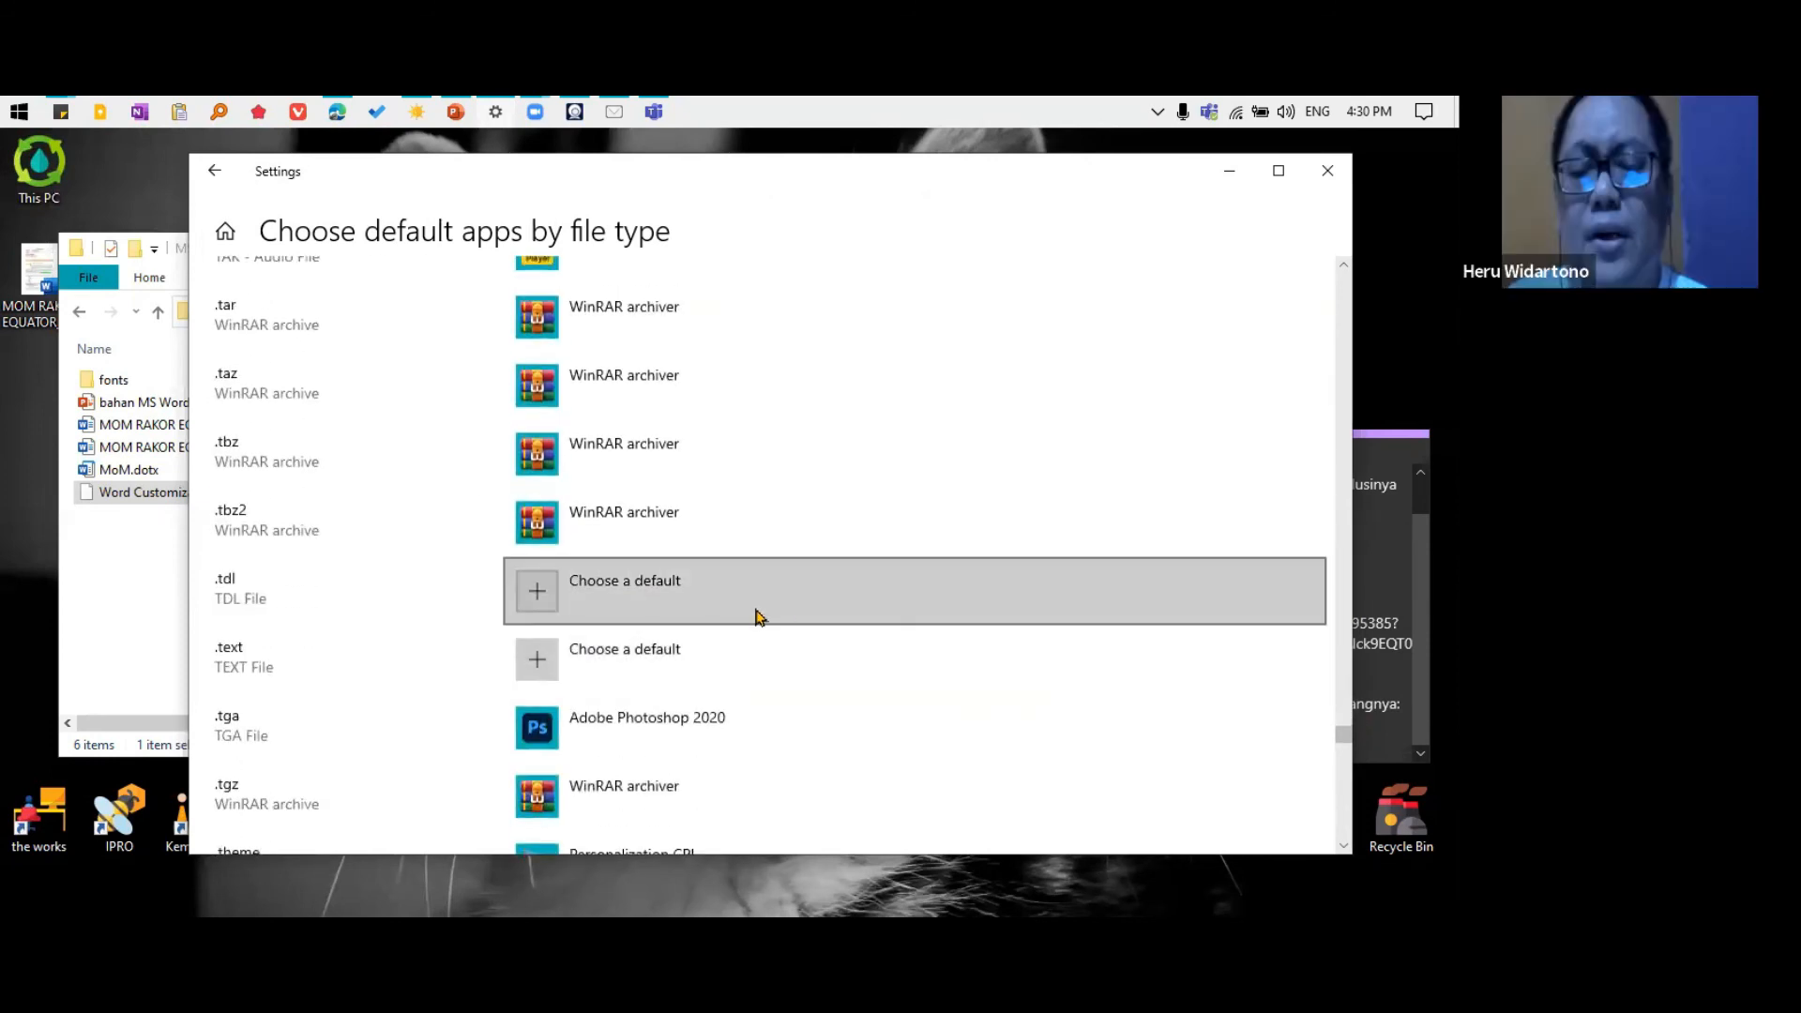
scroll(845, 621, "down", 10)
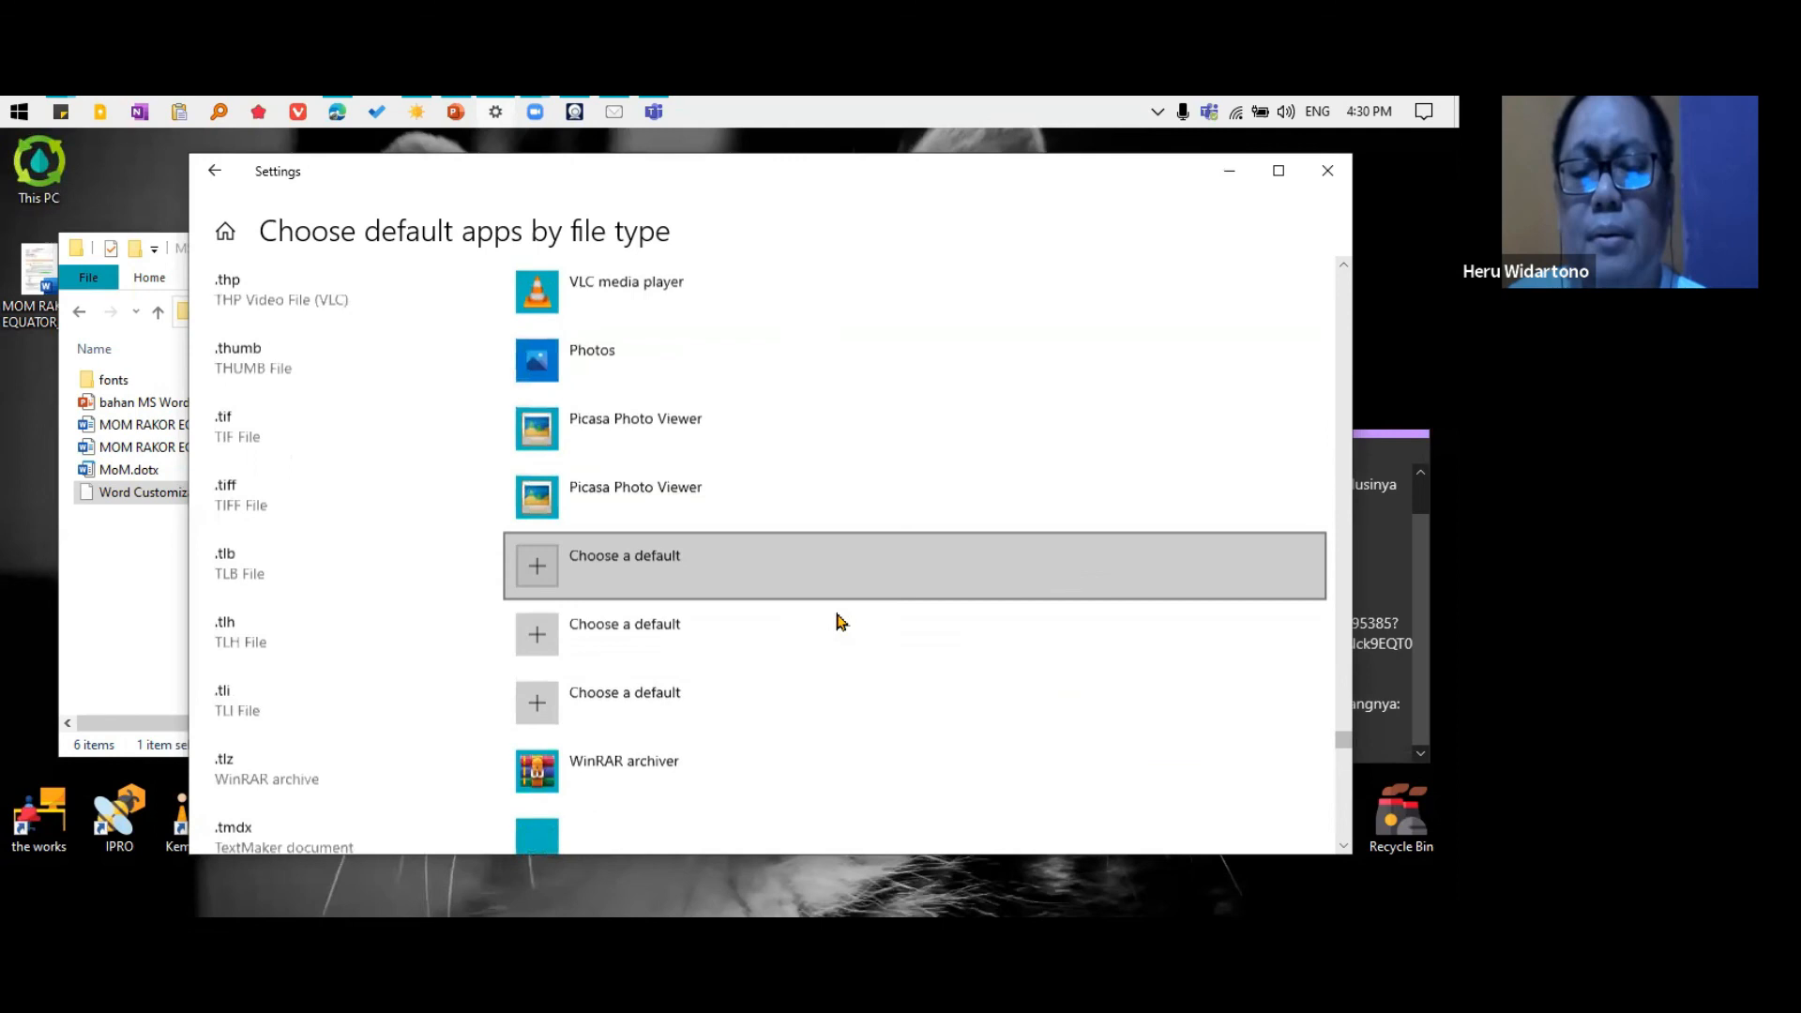
scroll(838, 621, "down", 15)
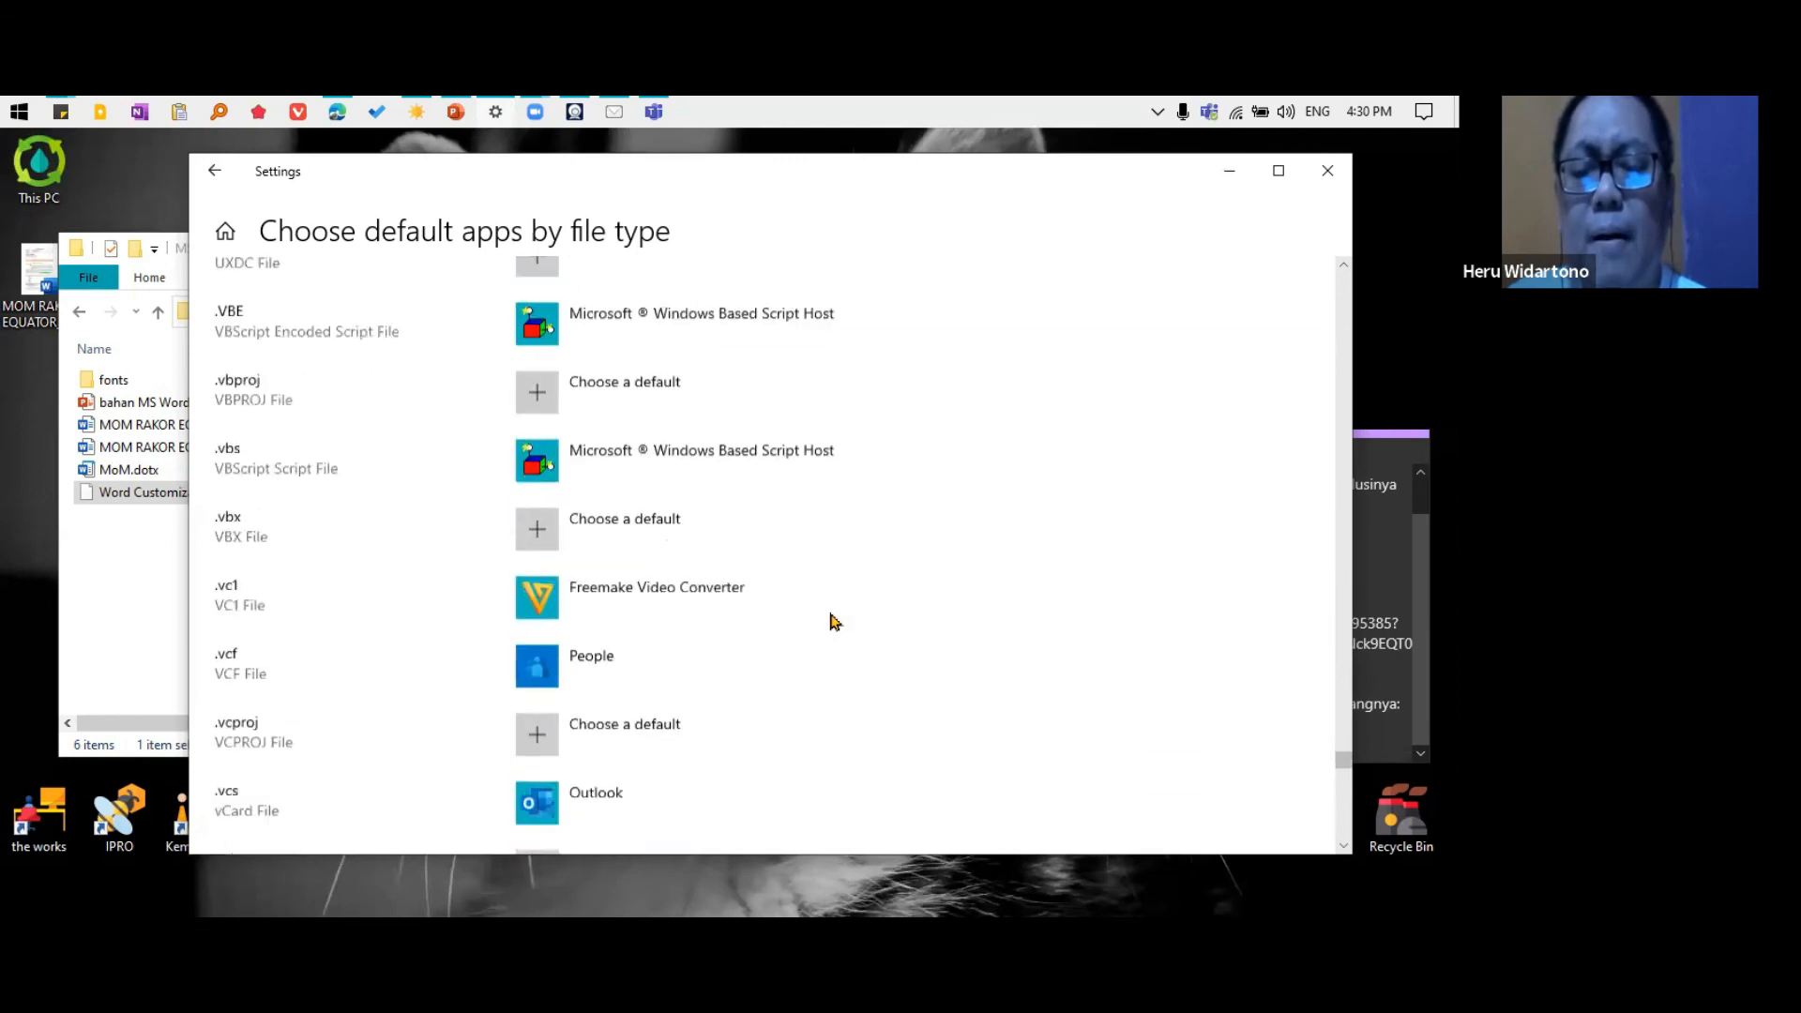
scroll(1246, 662, "down", 3)
Find the Word file types such as .docm, .docx and .dotx in the list and check their default app
left_click_drag(1343, 777, 1343, 397)
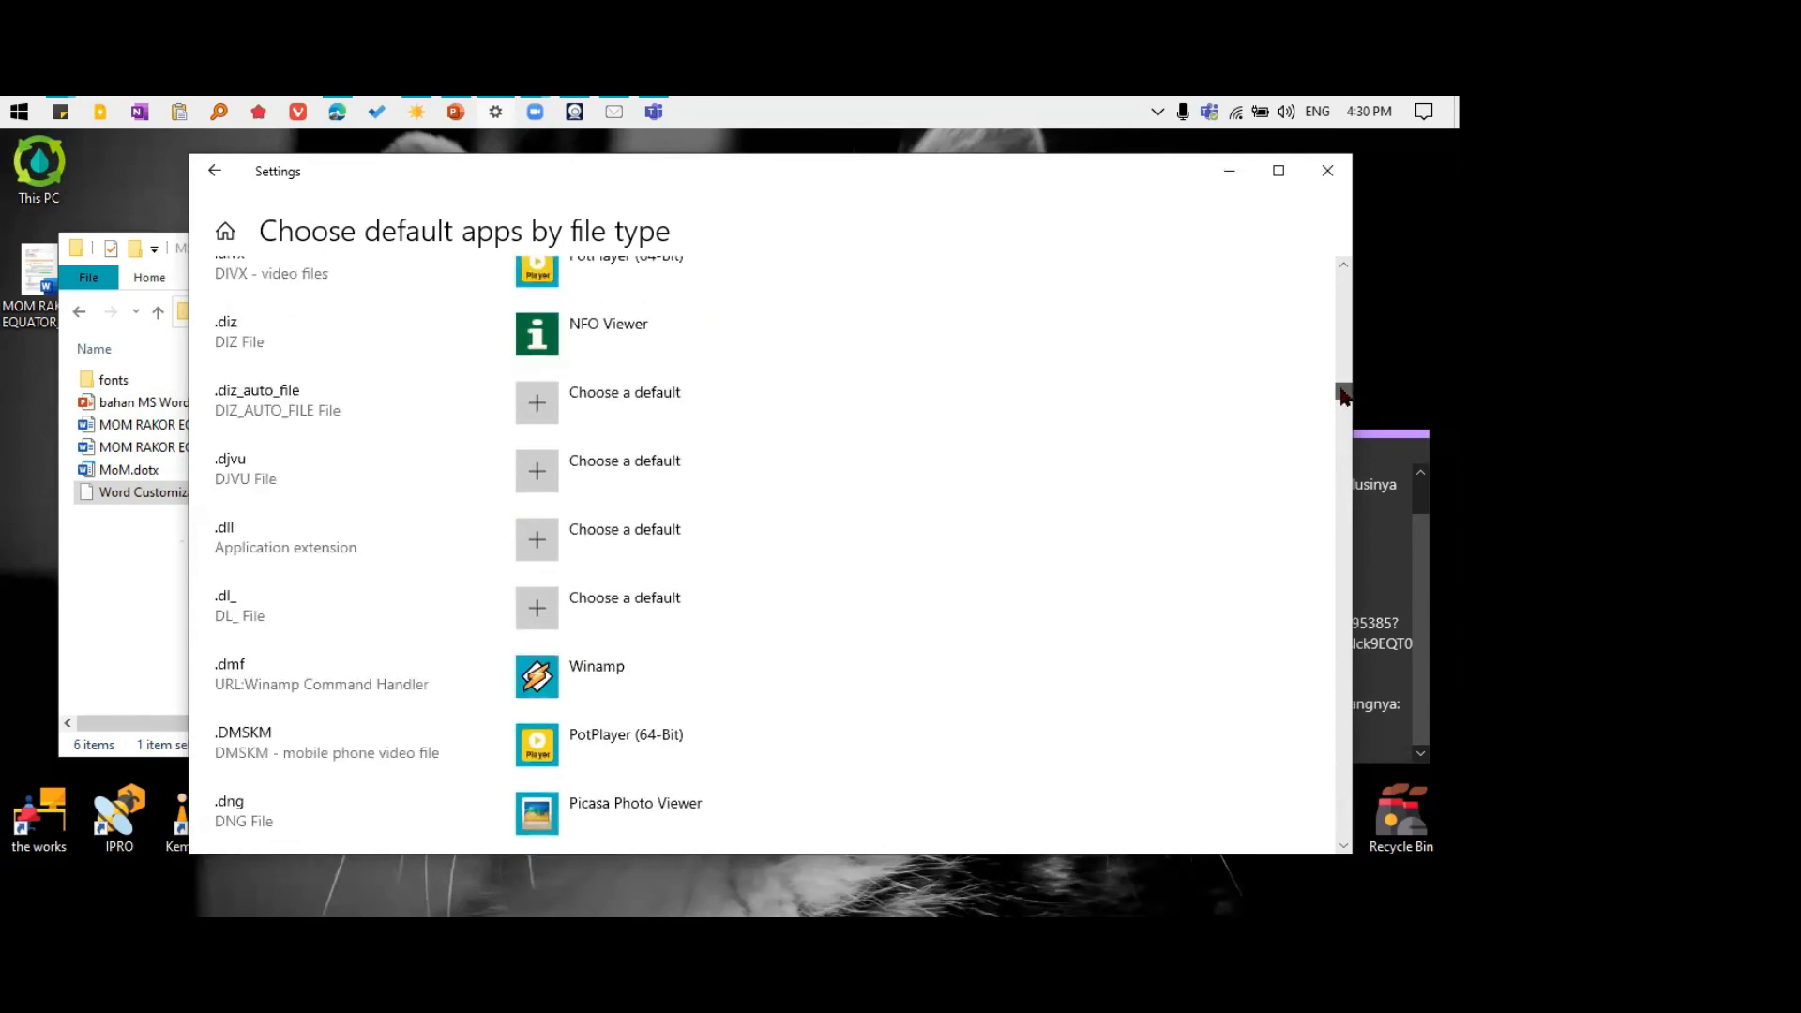
scroll(1065, 591, "down", 10)
scroll(1064, 591, "up", 5)
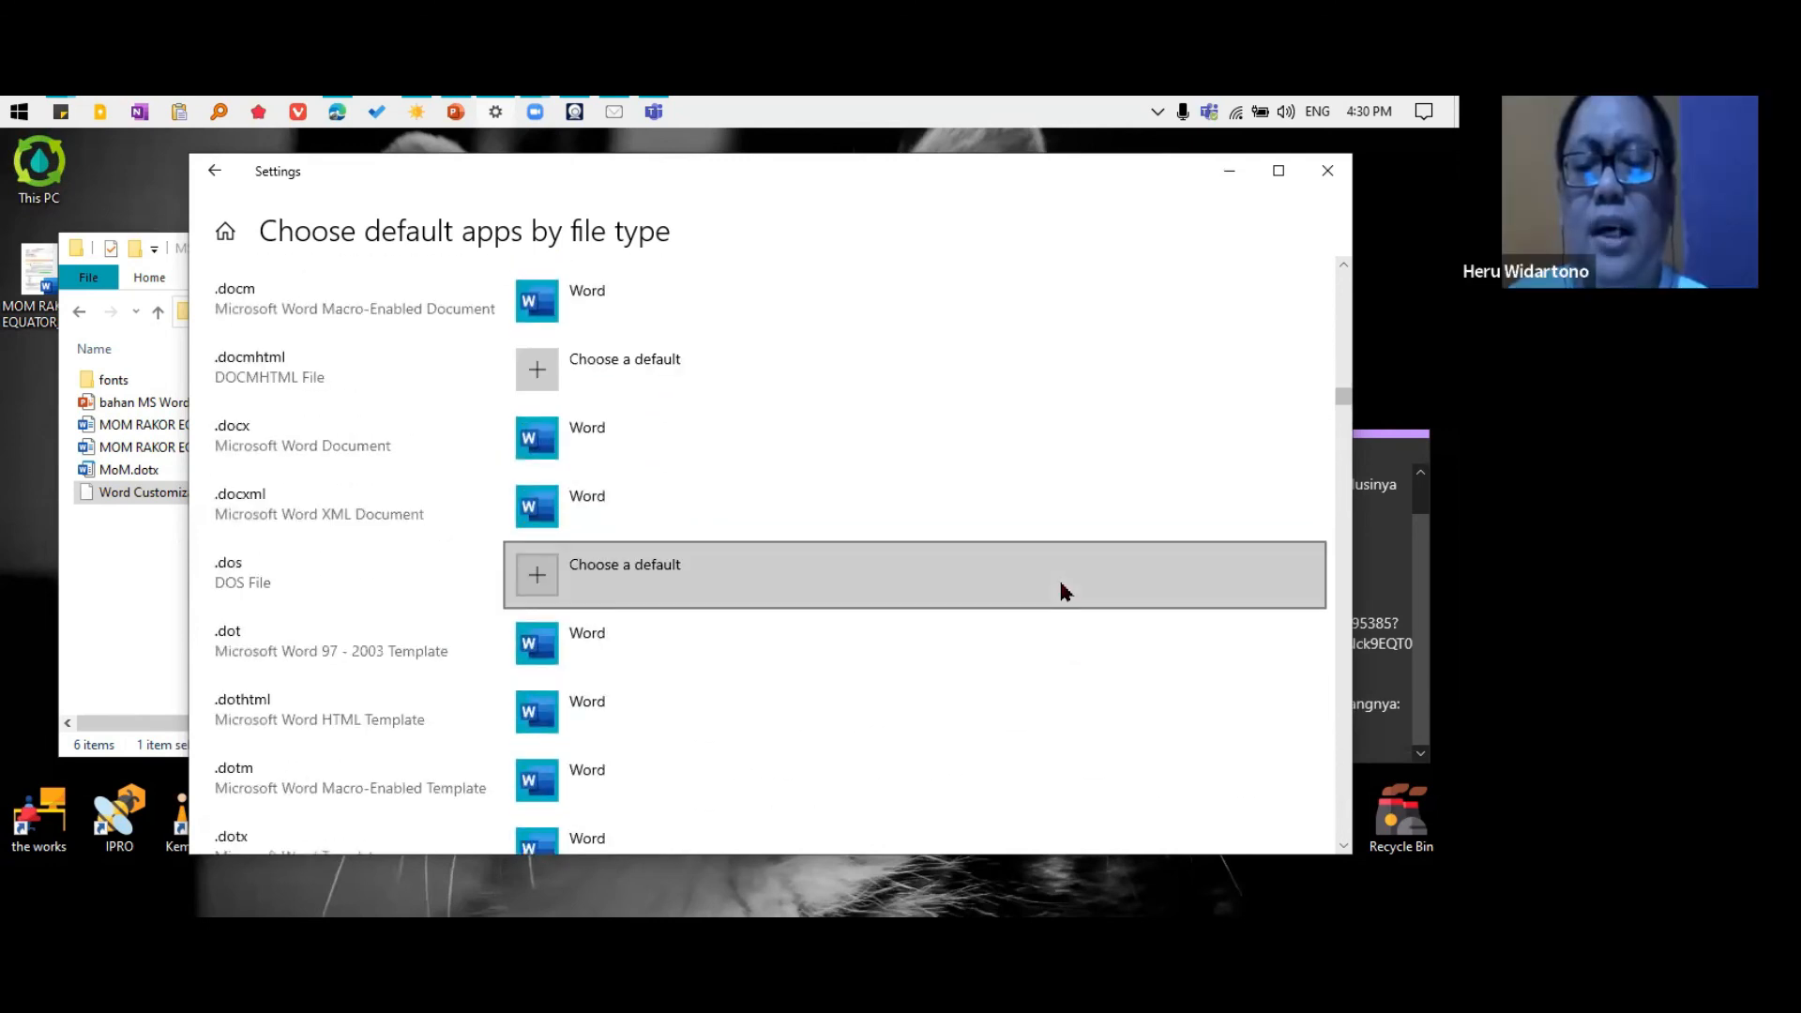
scroll(1063, 589, "down", 2)
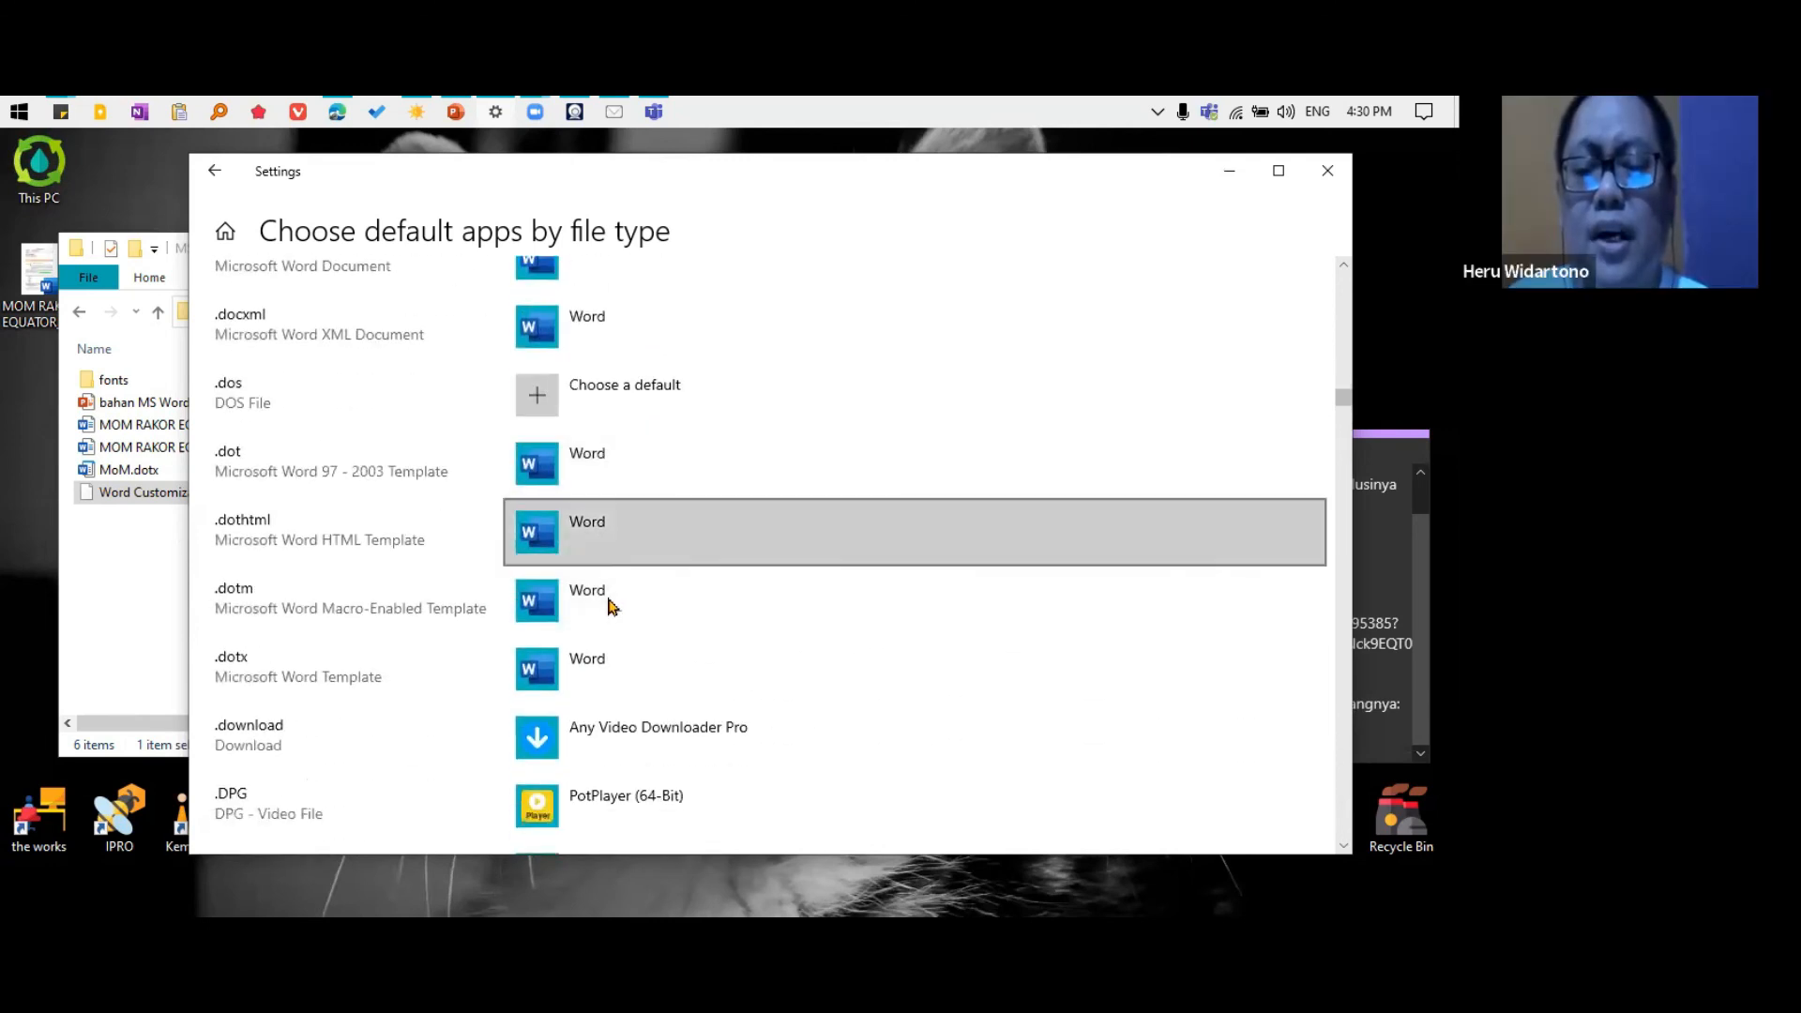
Browse the extensions starting with D, view the app choices for the .dqy file type, and dismiss them without choosing another app
scroll(887, 552, "up", 8)
scroll(889, 552, "up", 5)
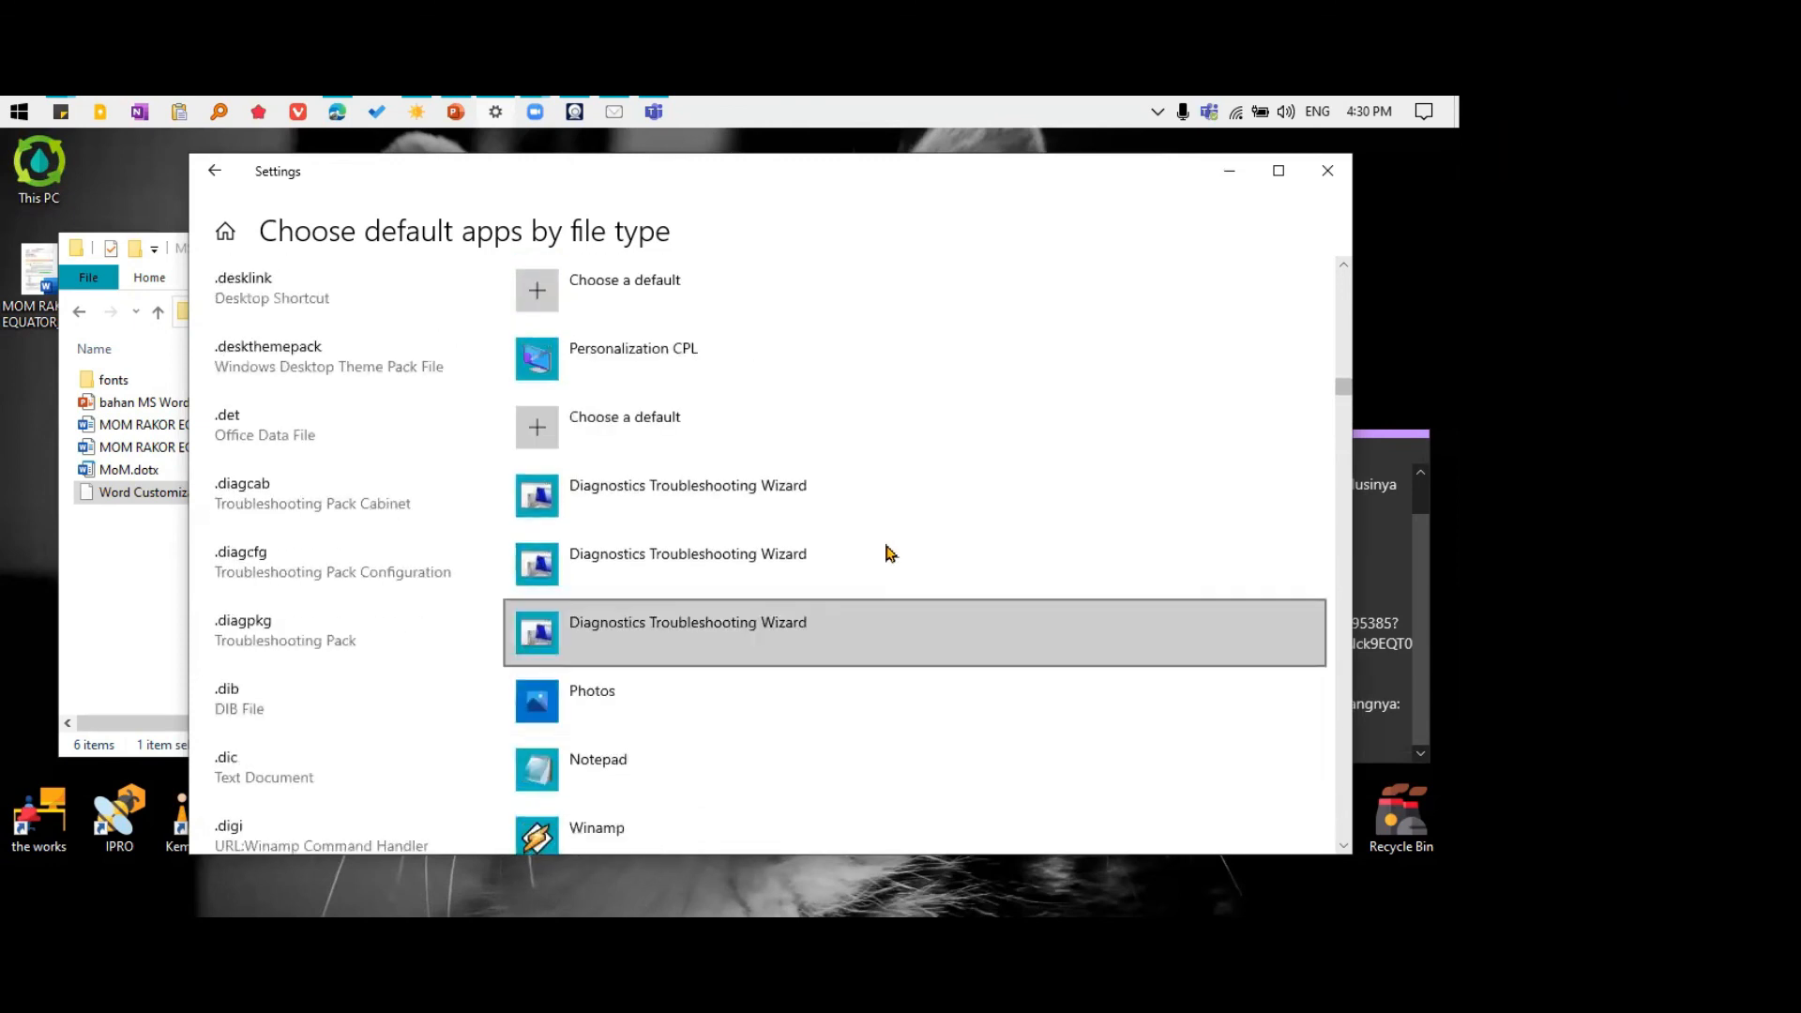
scroll(882, 552, "up", 6)
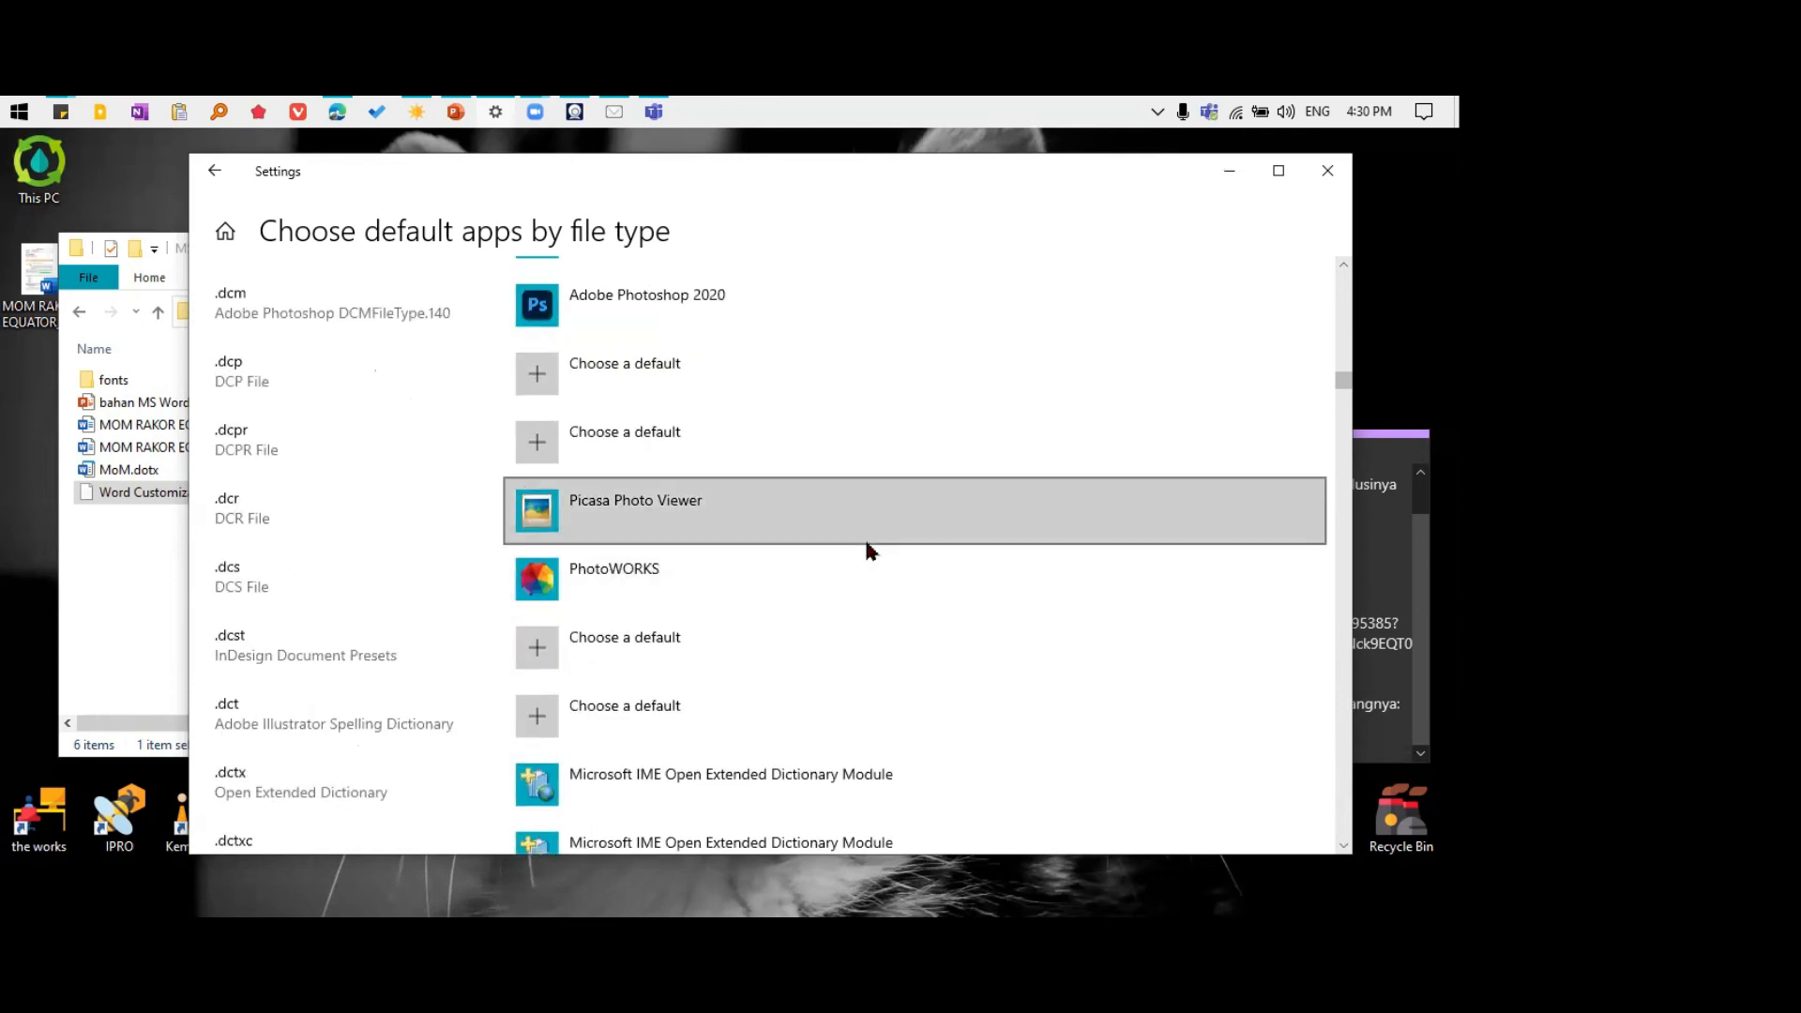
scroll(868, 549, "up", 4)
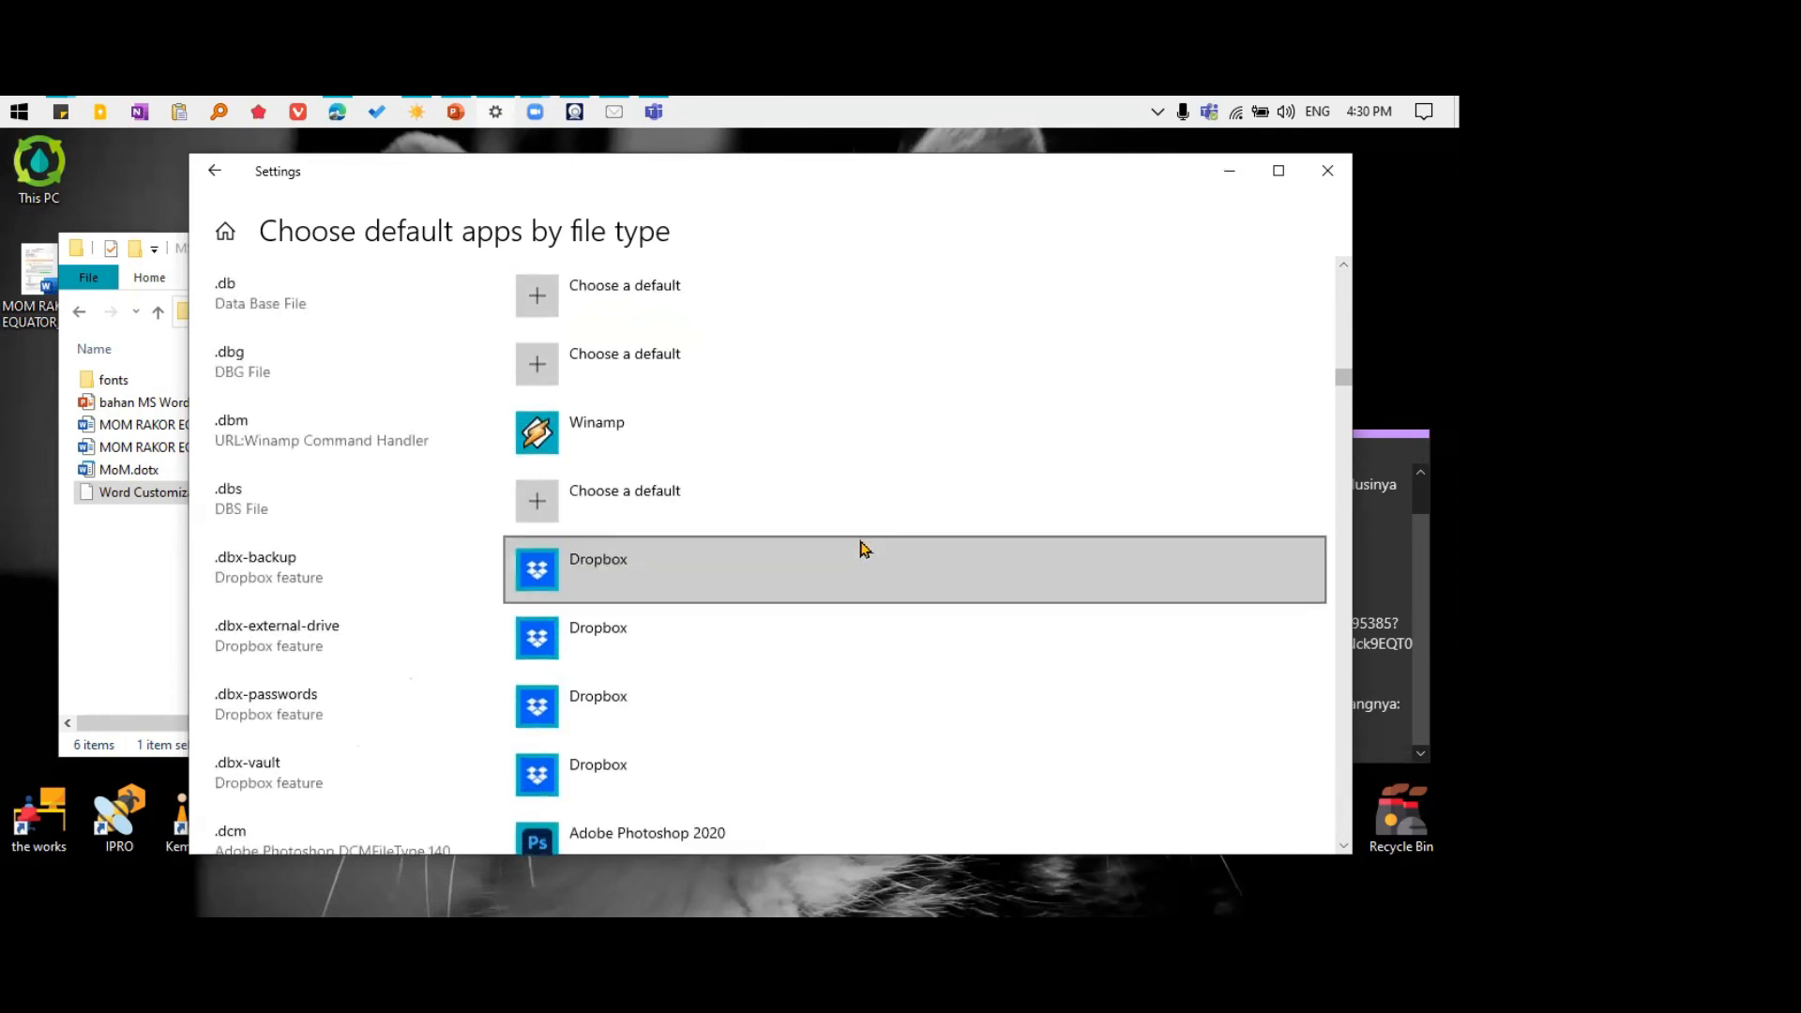
scroll(864, 548, "up", 5)
scroll(864, 549, "up", 5)
scroll(859, 548, "down", 10)
scroll(854, 547, "down", 20)
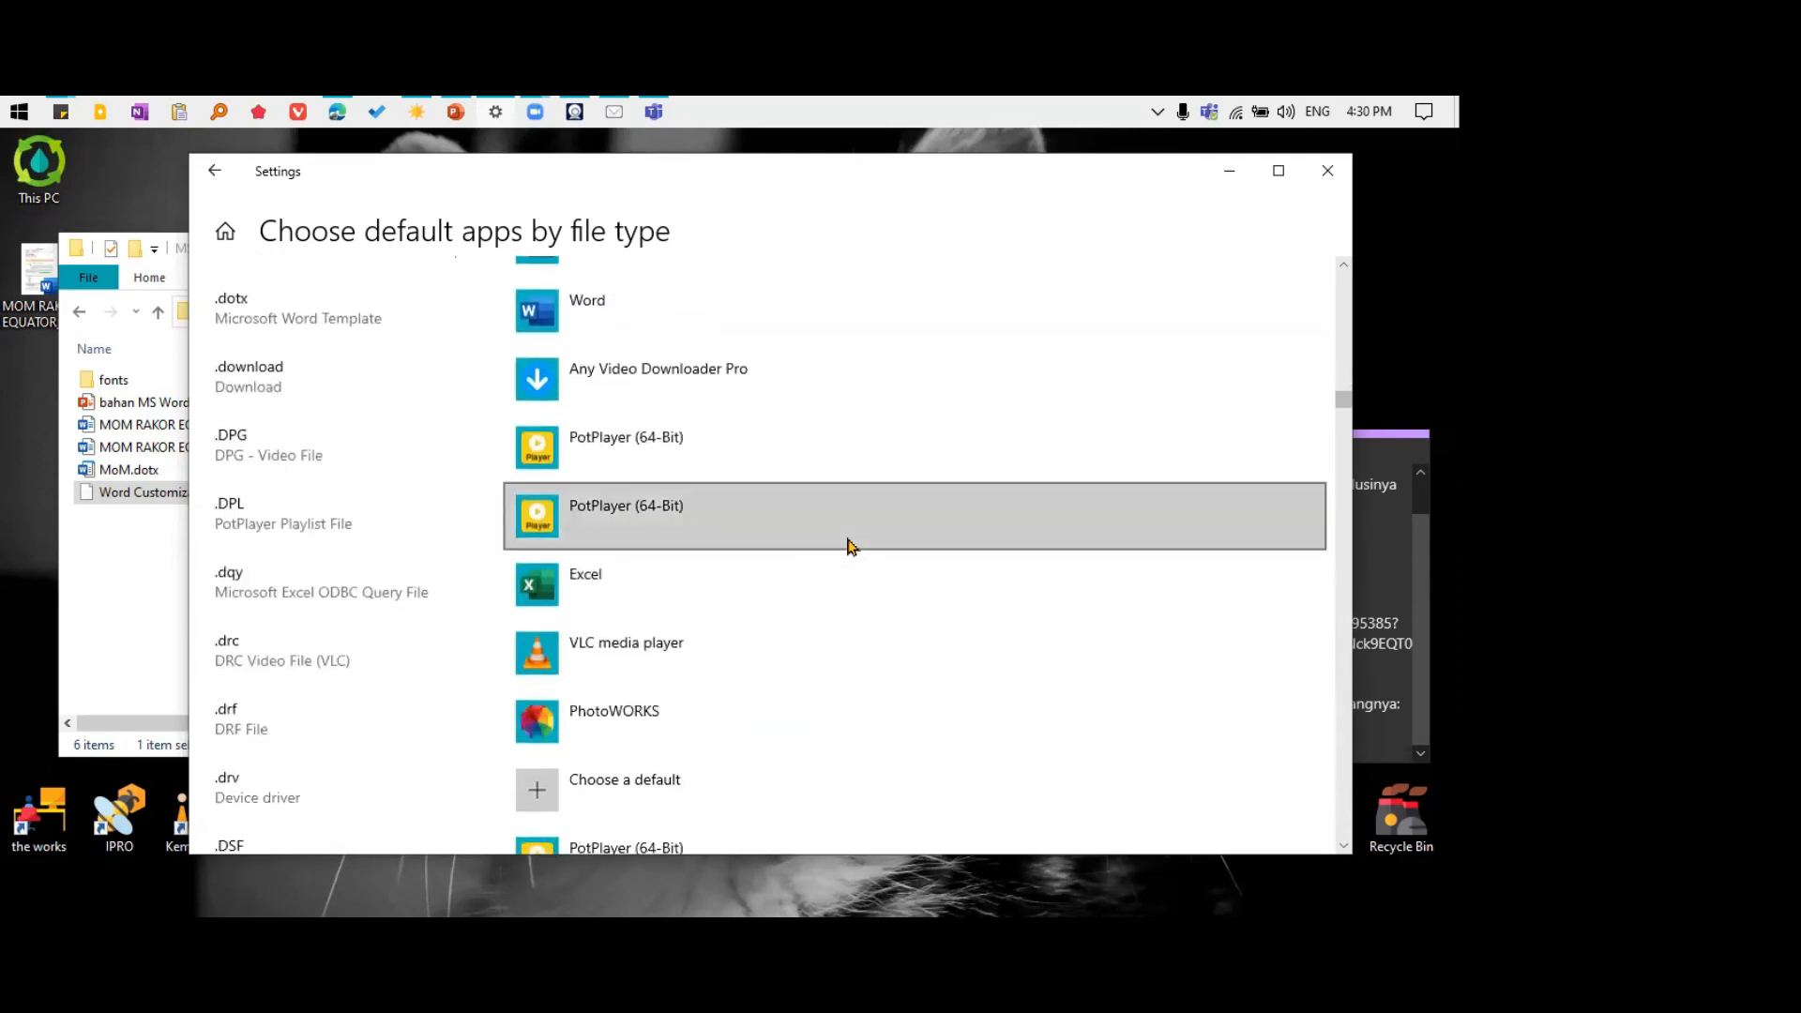
scroll(851, 546, "down", 3)
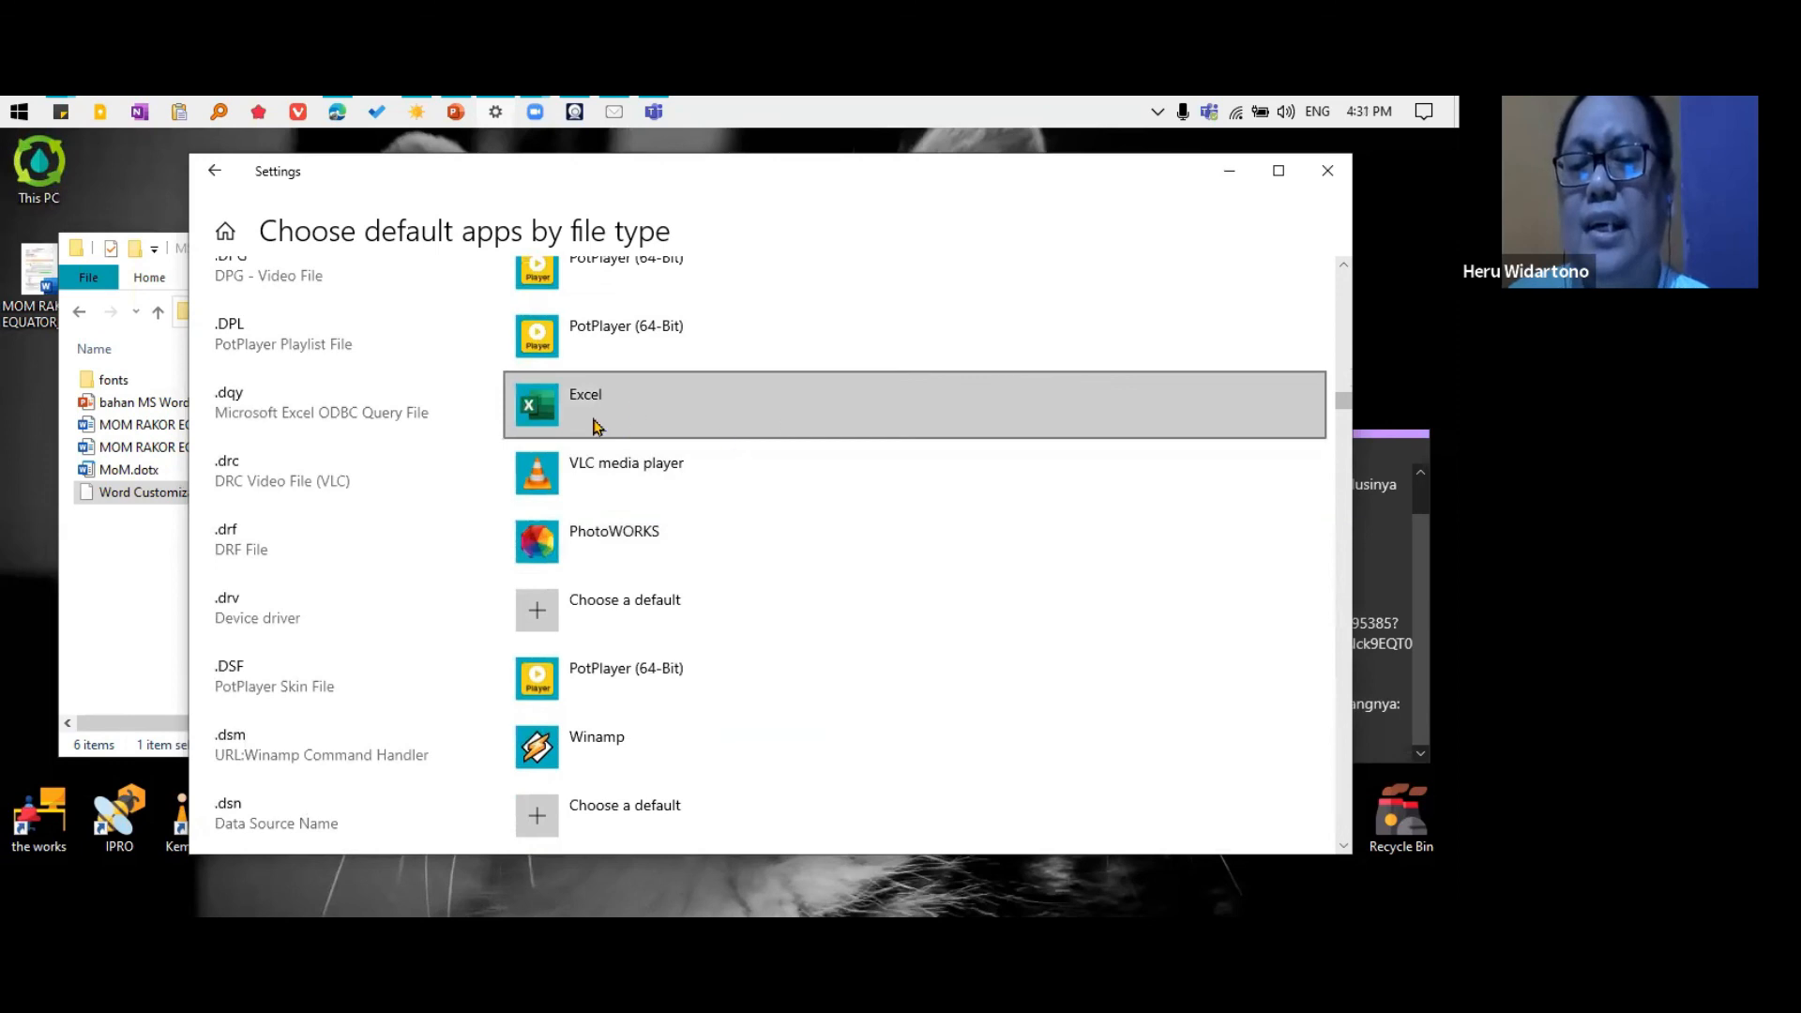
left_click(942, 406)
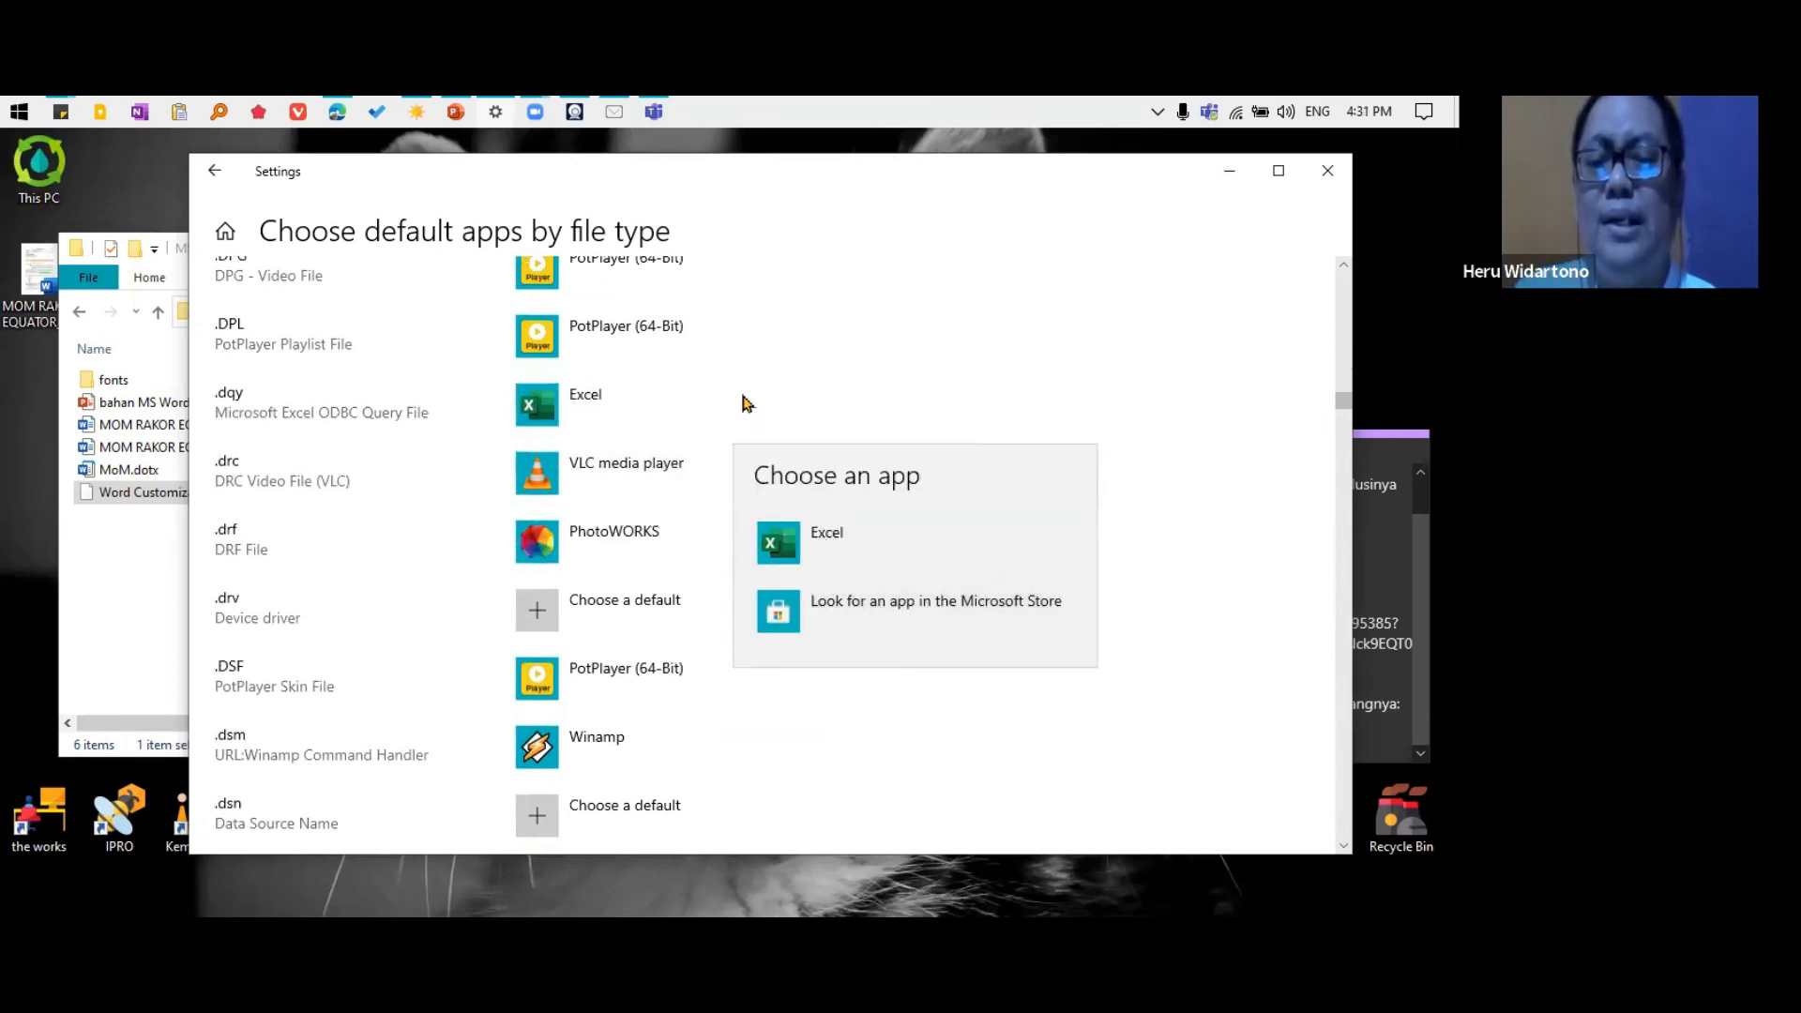
left_click(673, 420)
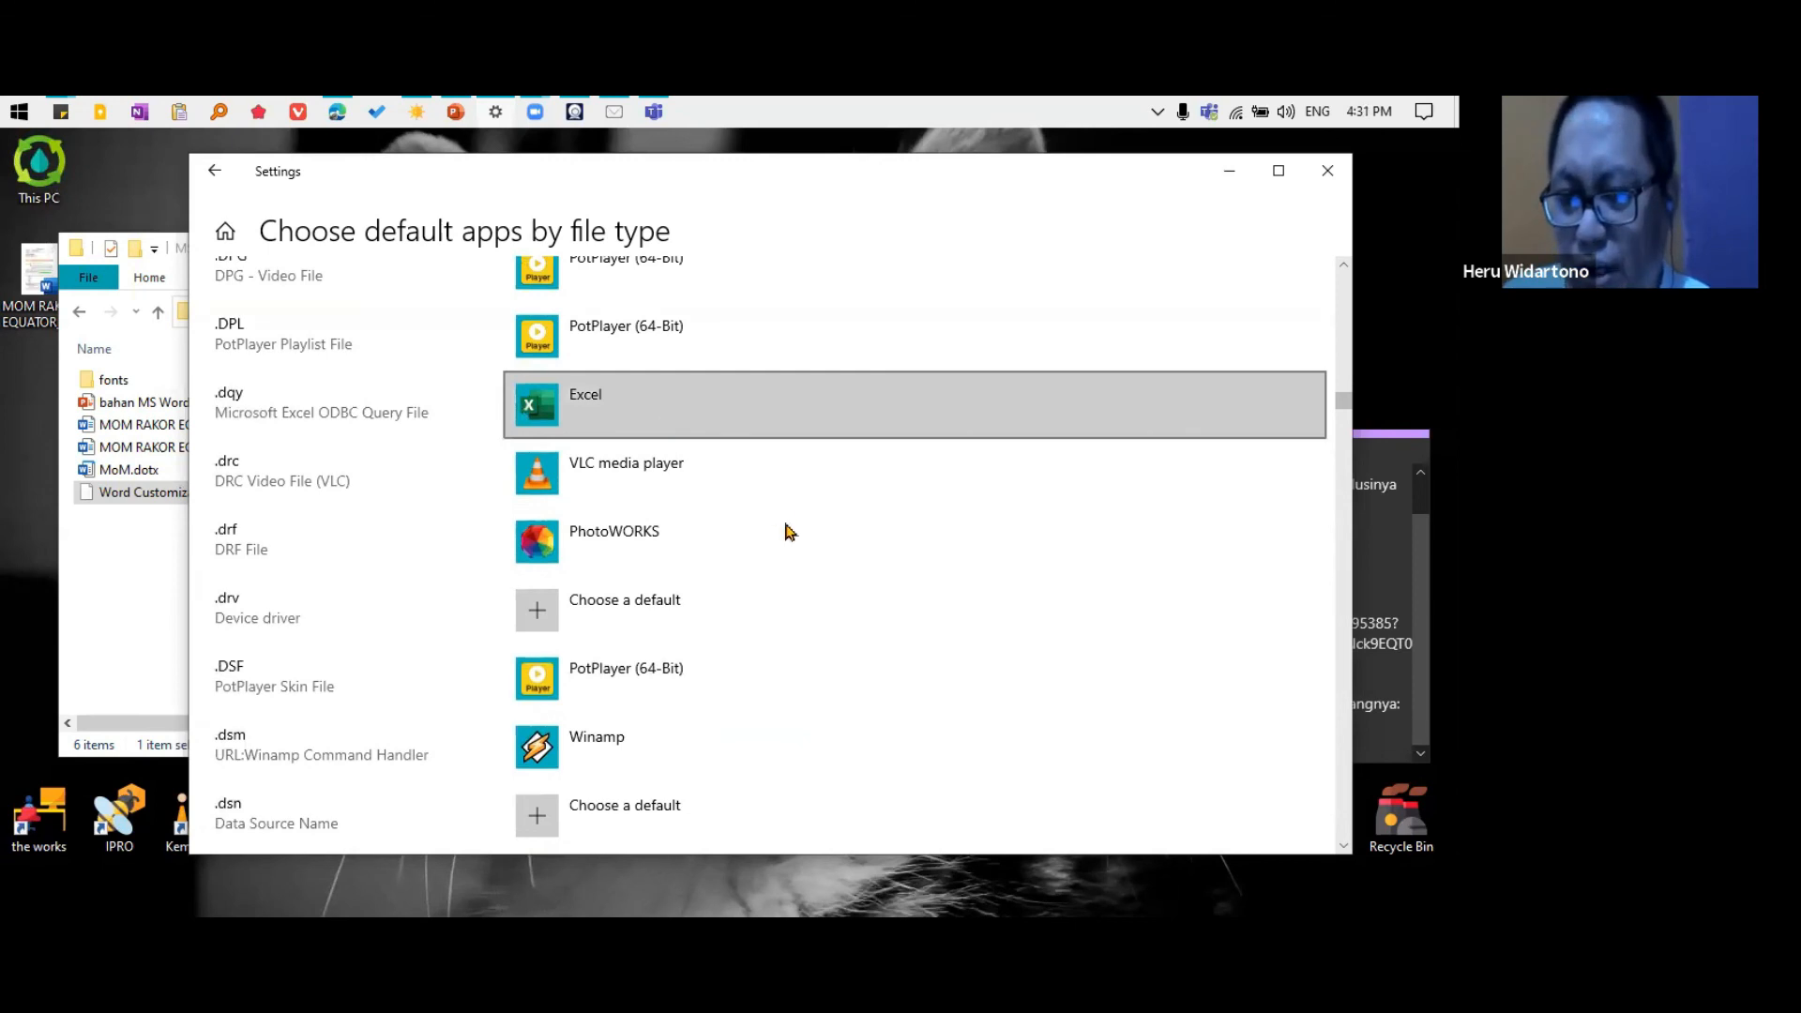
Find the Excel file types near the end of the list, view the app choices for .xlw, and dismiss them unchanged
scroll(798, 544, "down", 15)
left_click_drag(1341, 433, 1332, 839)
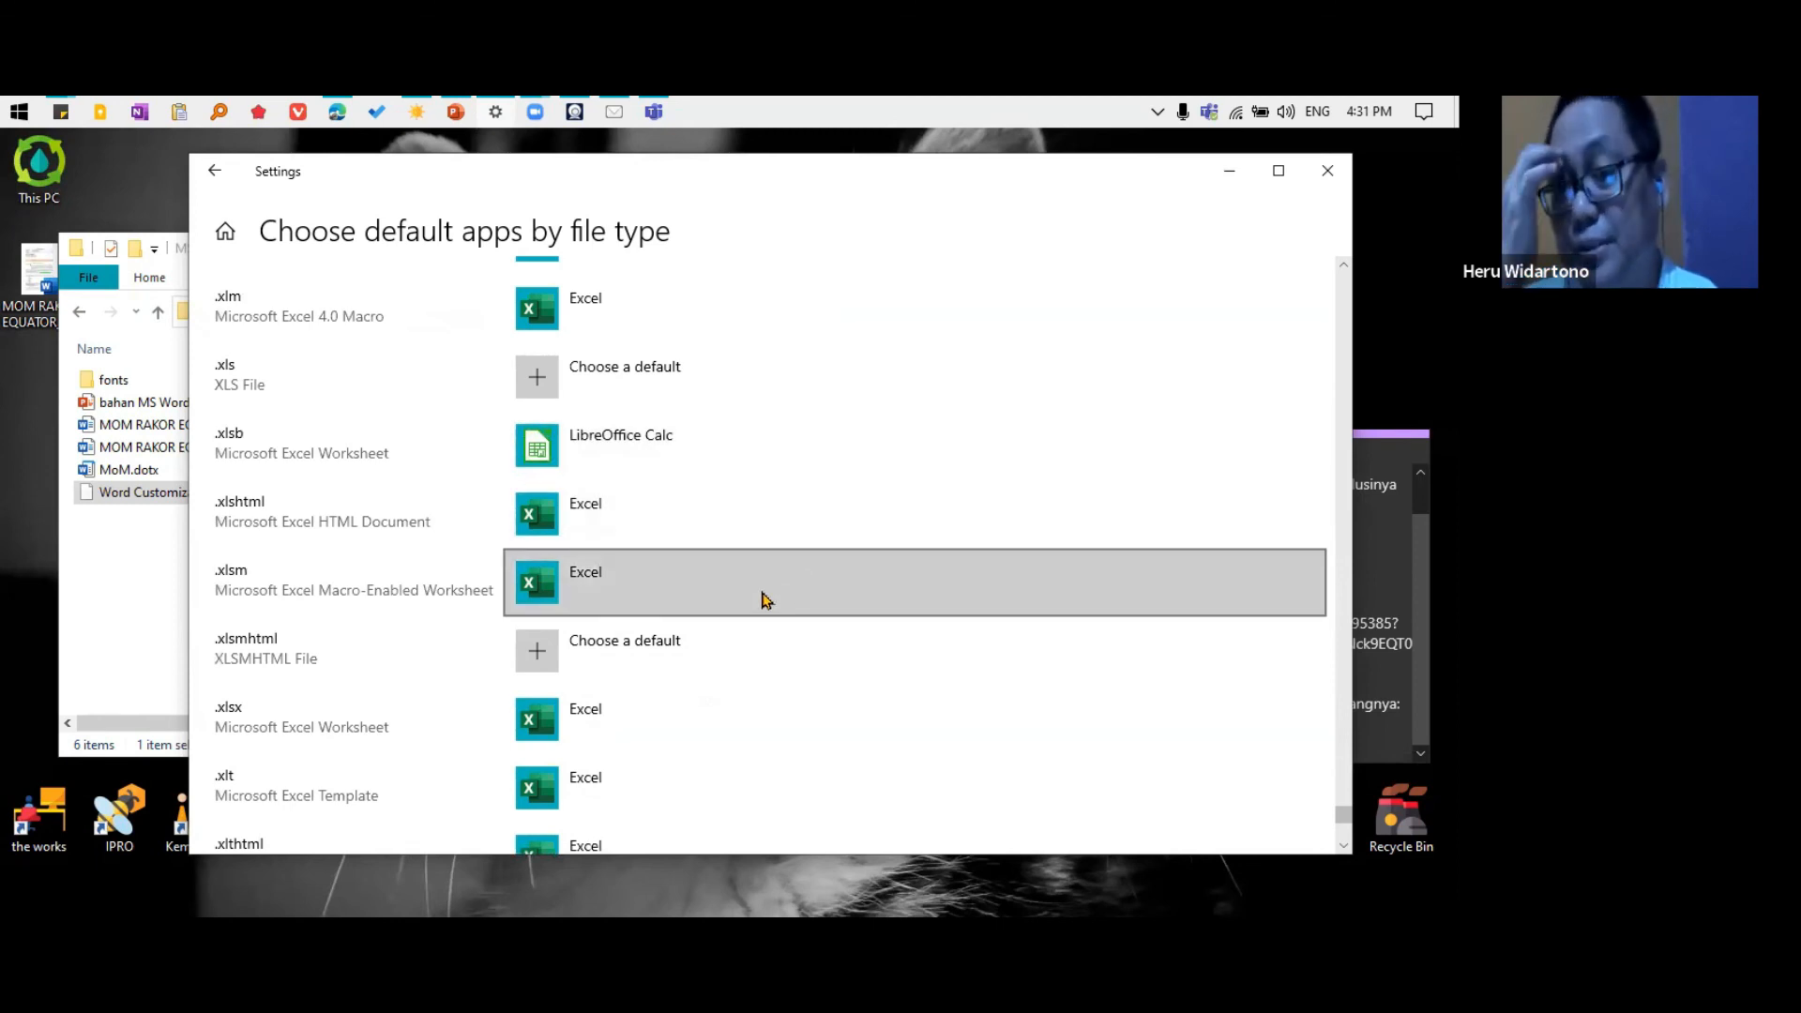
scroll(761, 601, "down", 4)
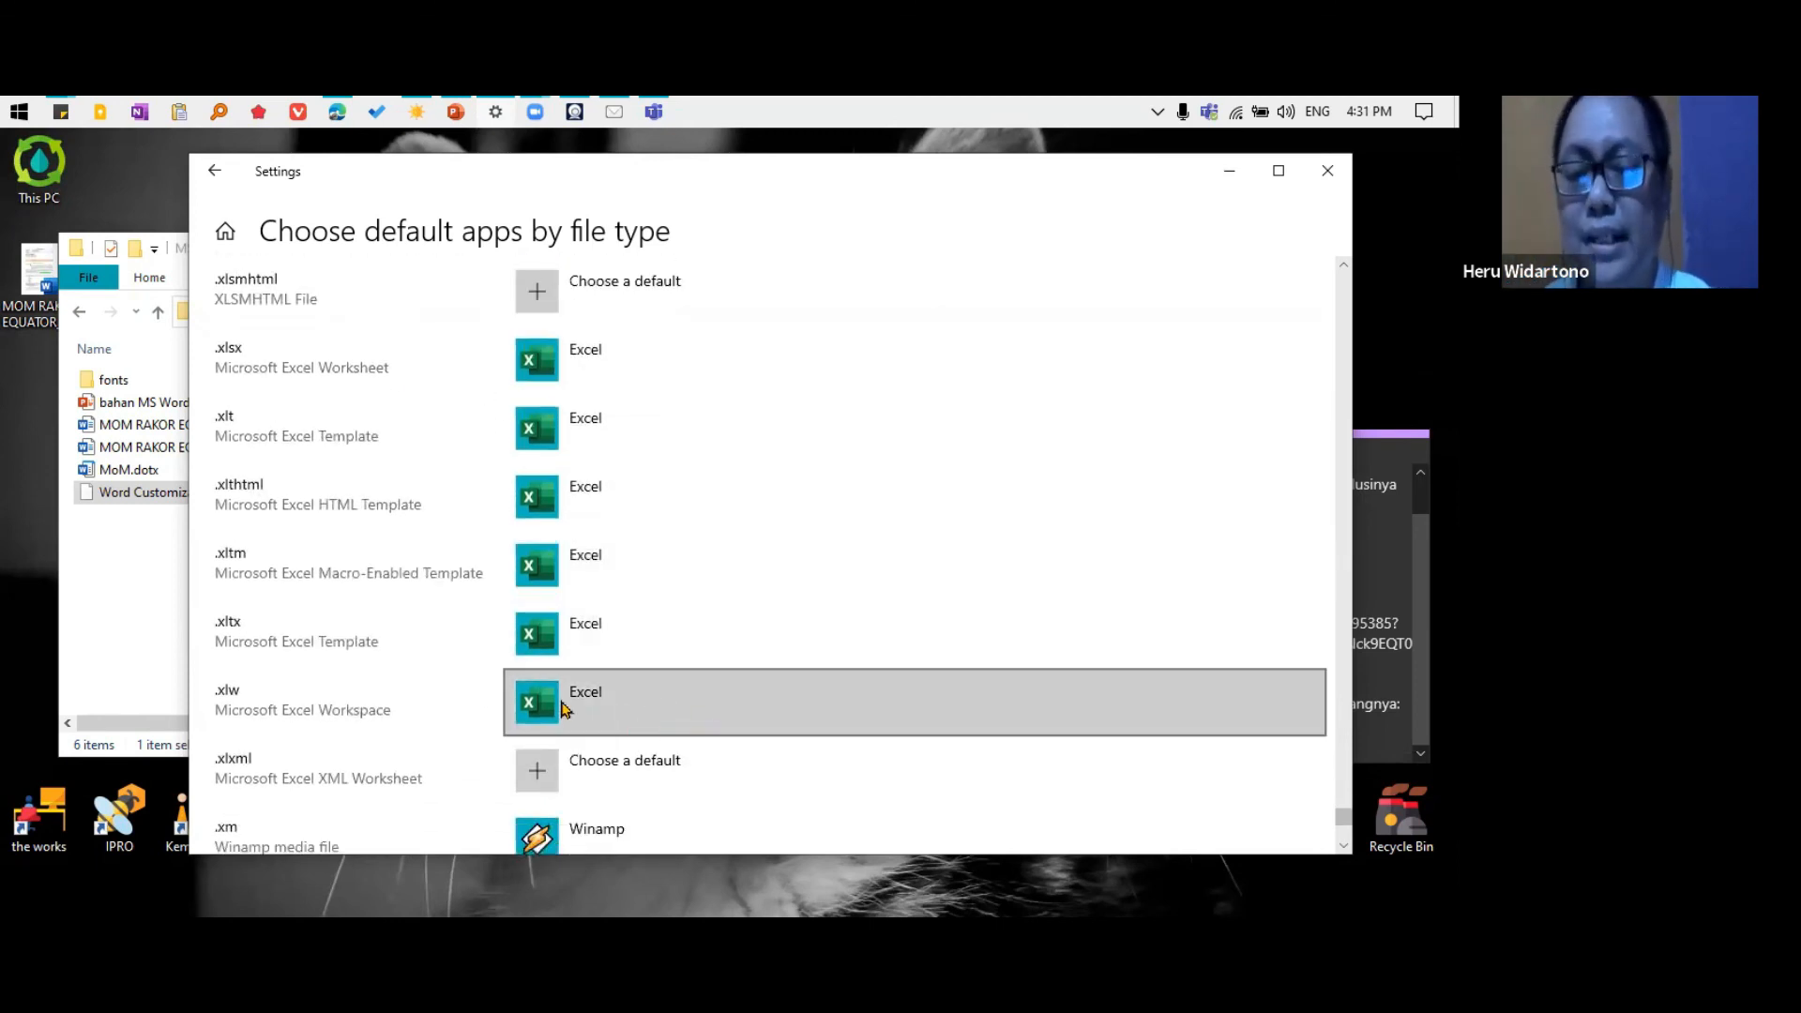
left_click(586, 696)
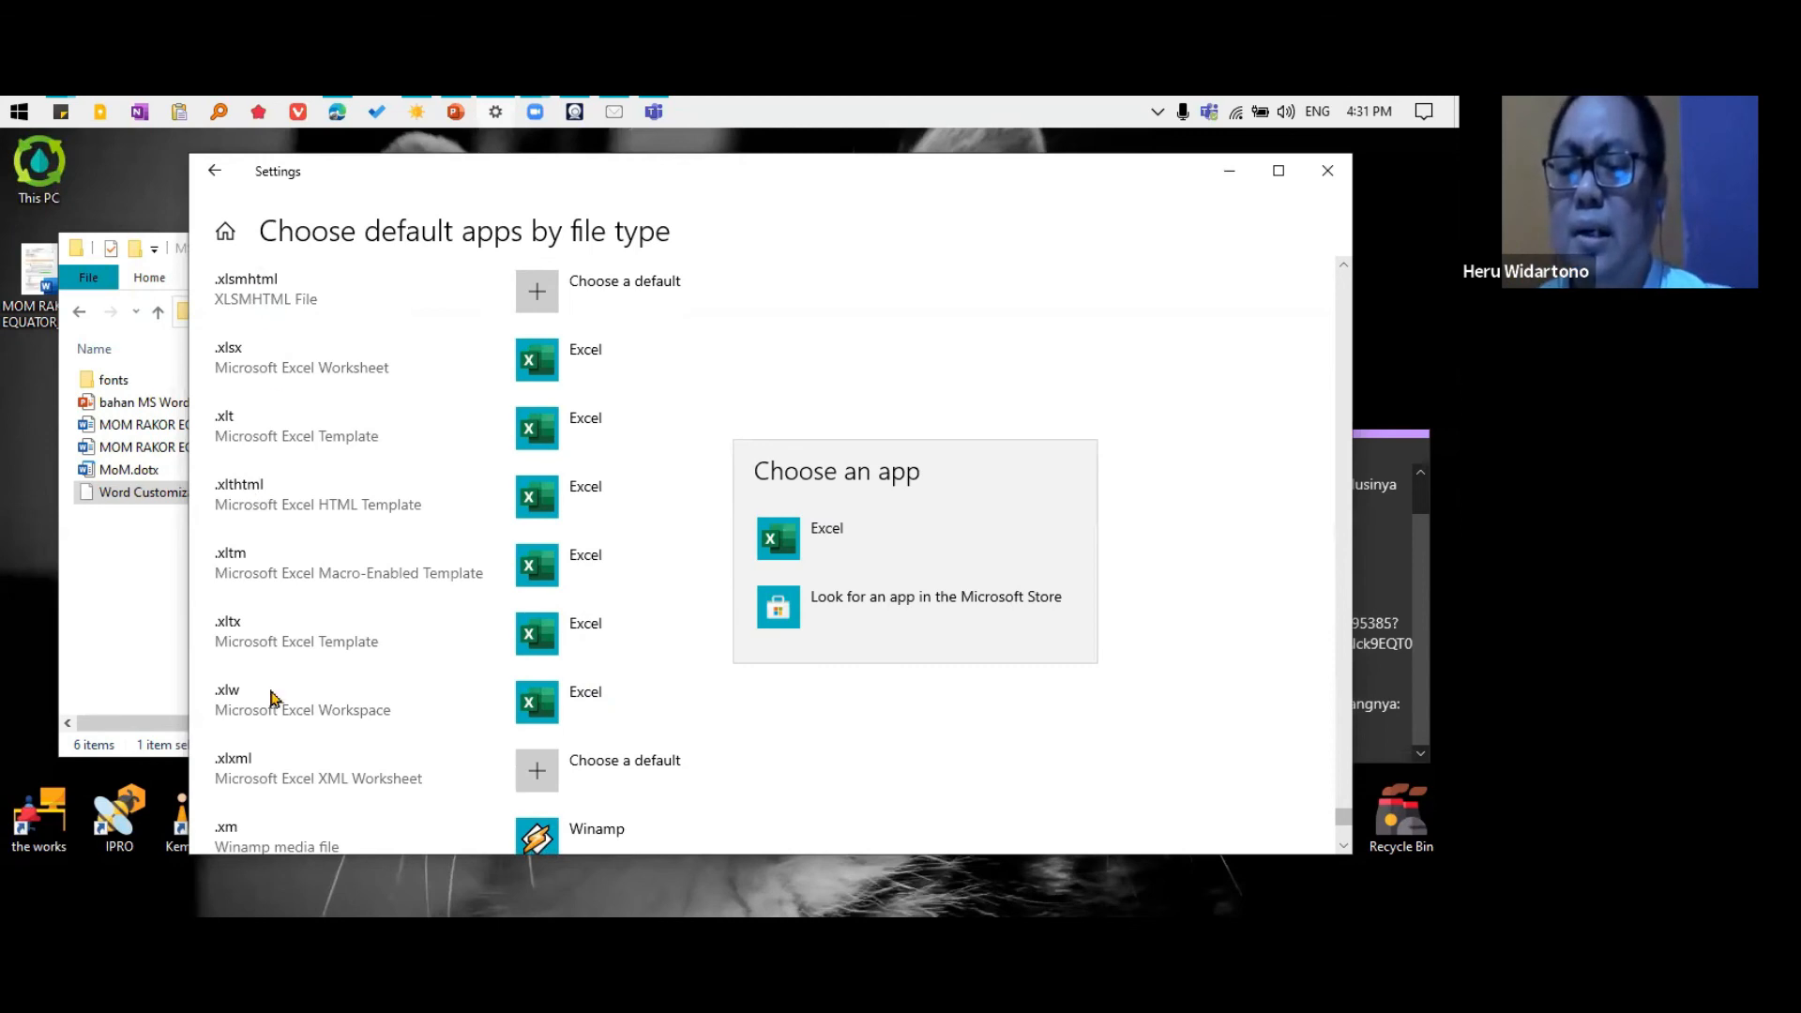
left_click(274, 619)
scroll(251, 331, "up", 20)
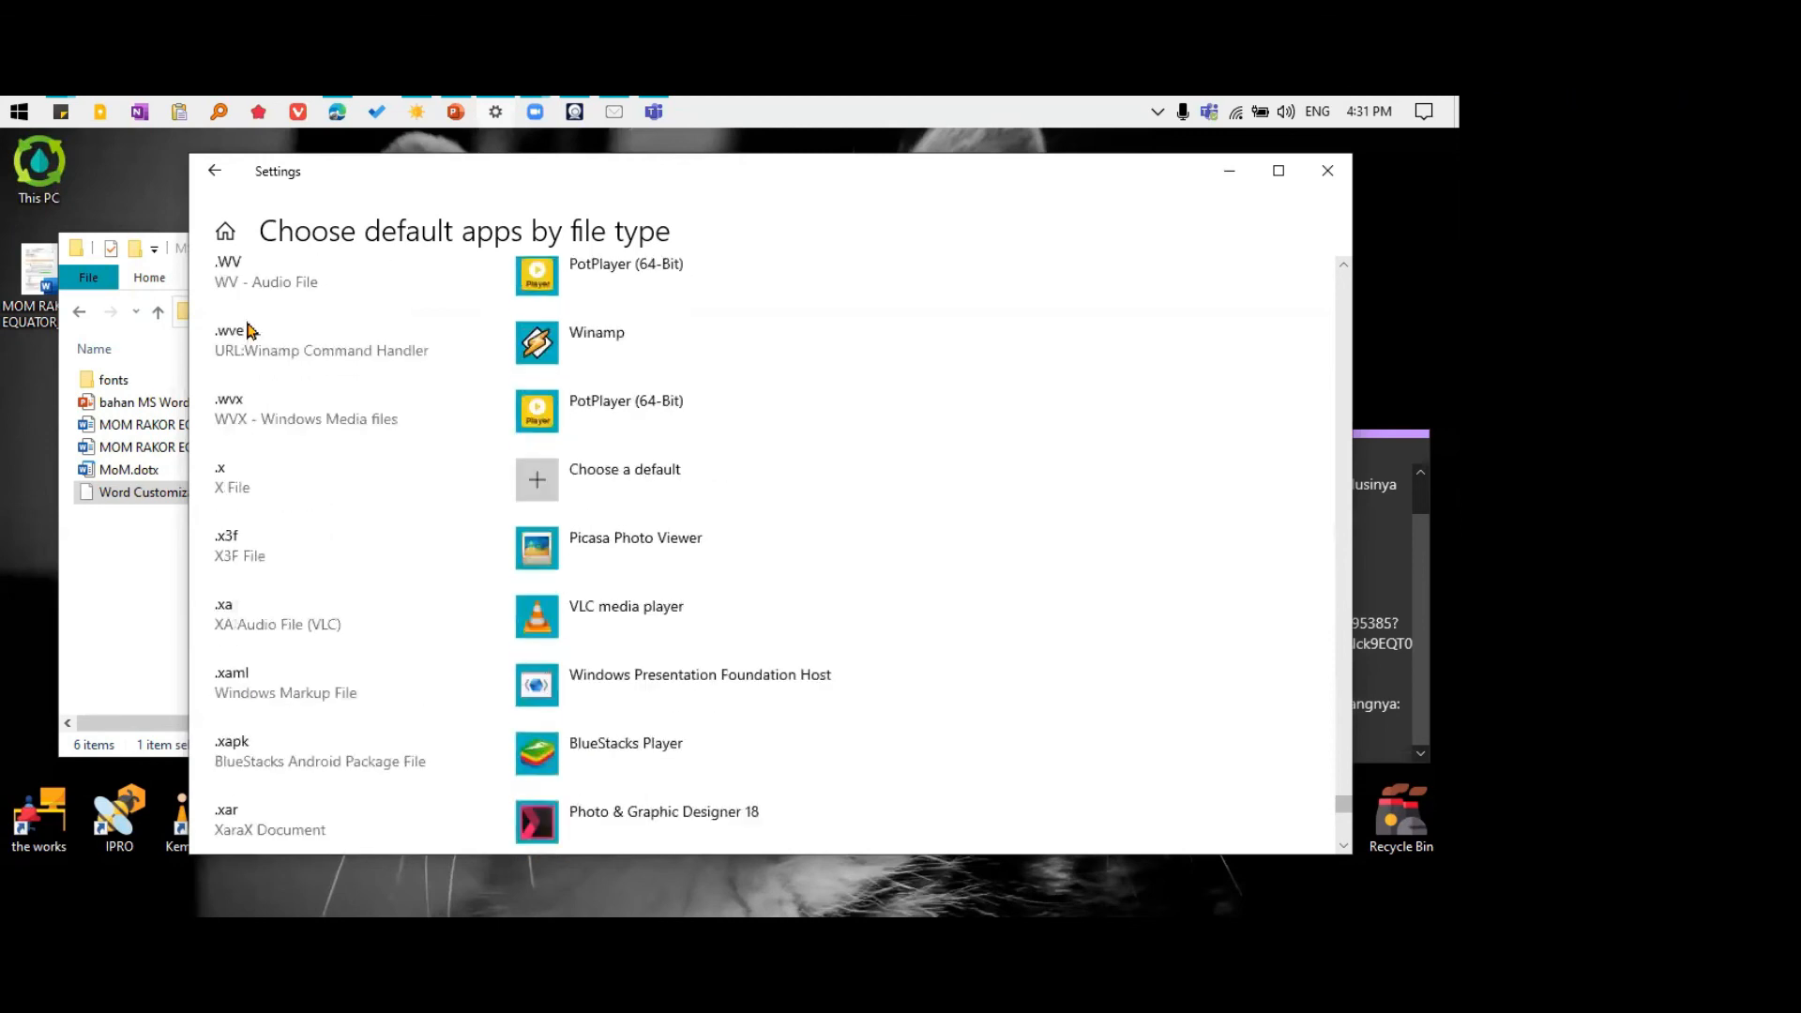
Find the .xls file type among the Excel extensions, view its app choices, dismiss them without choosing one, and close Settings
scroll(251, 330, "up", 5)
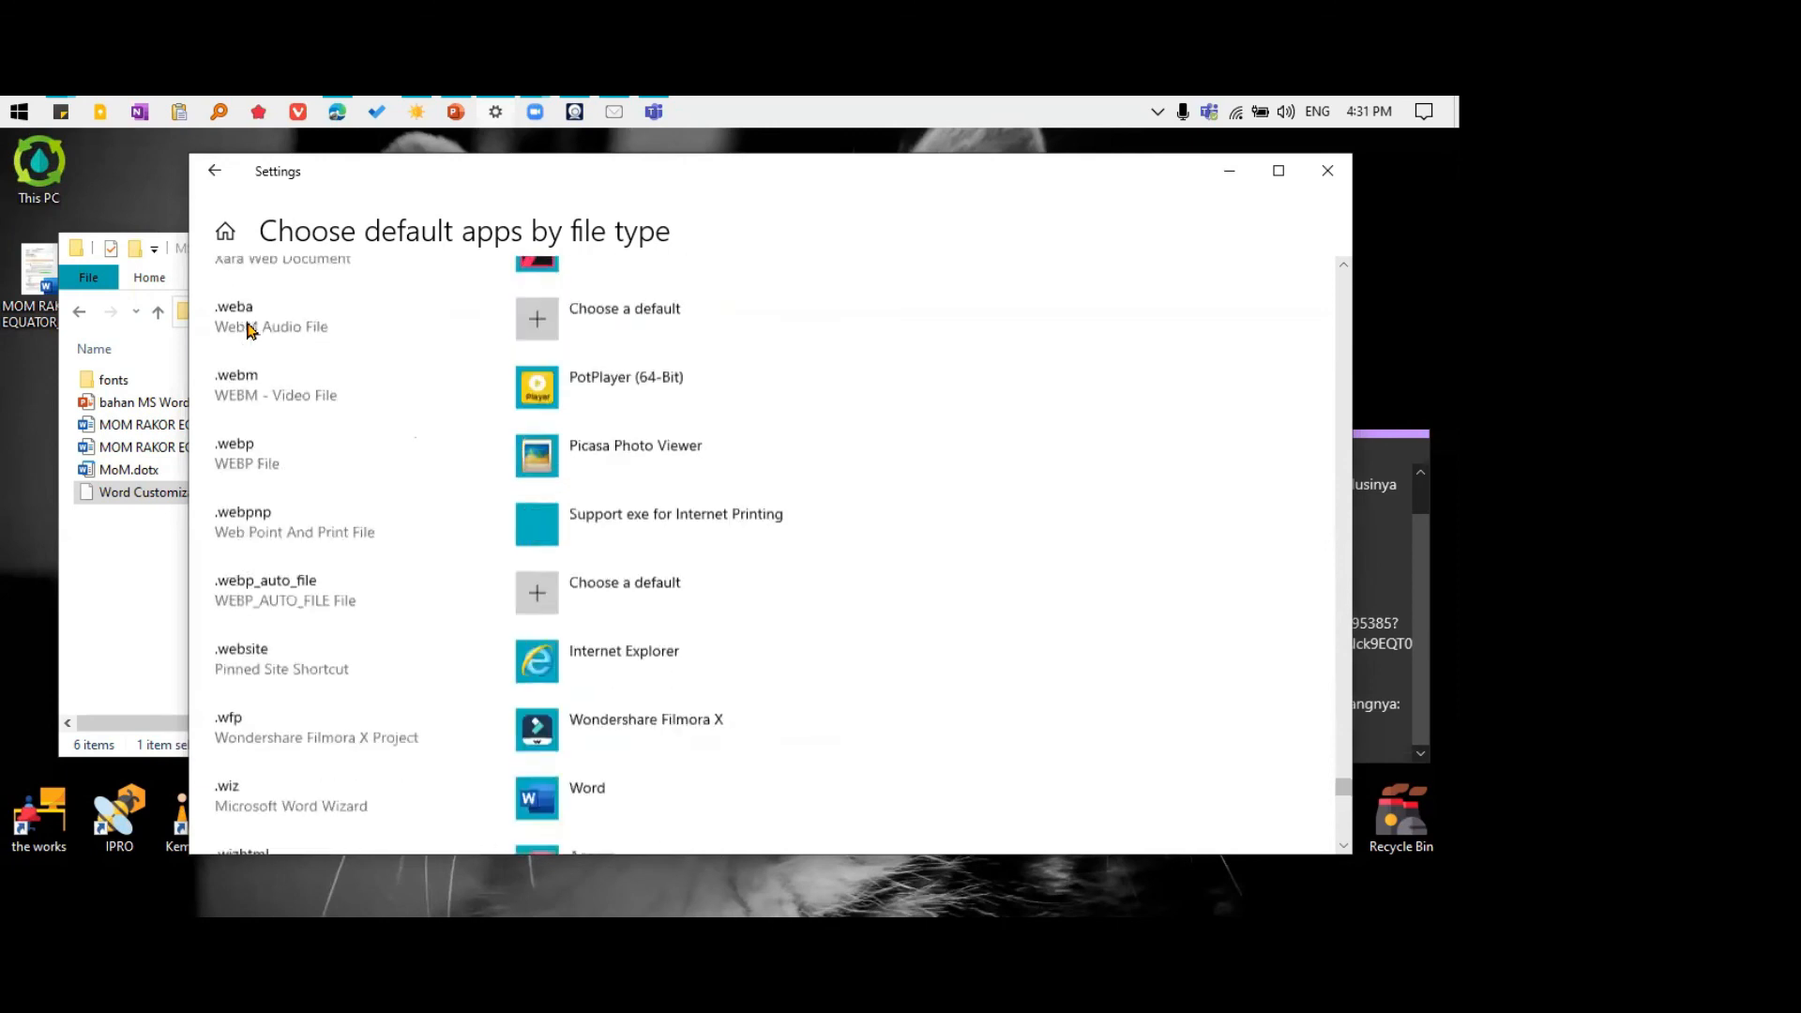
scroll(250, 338, "down", 10)
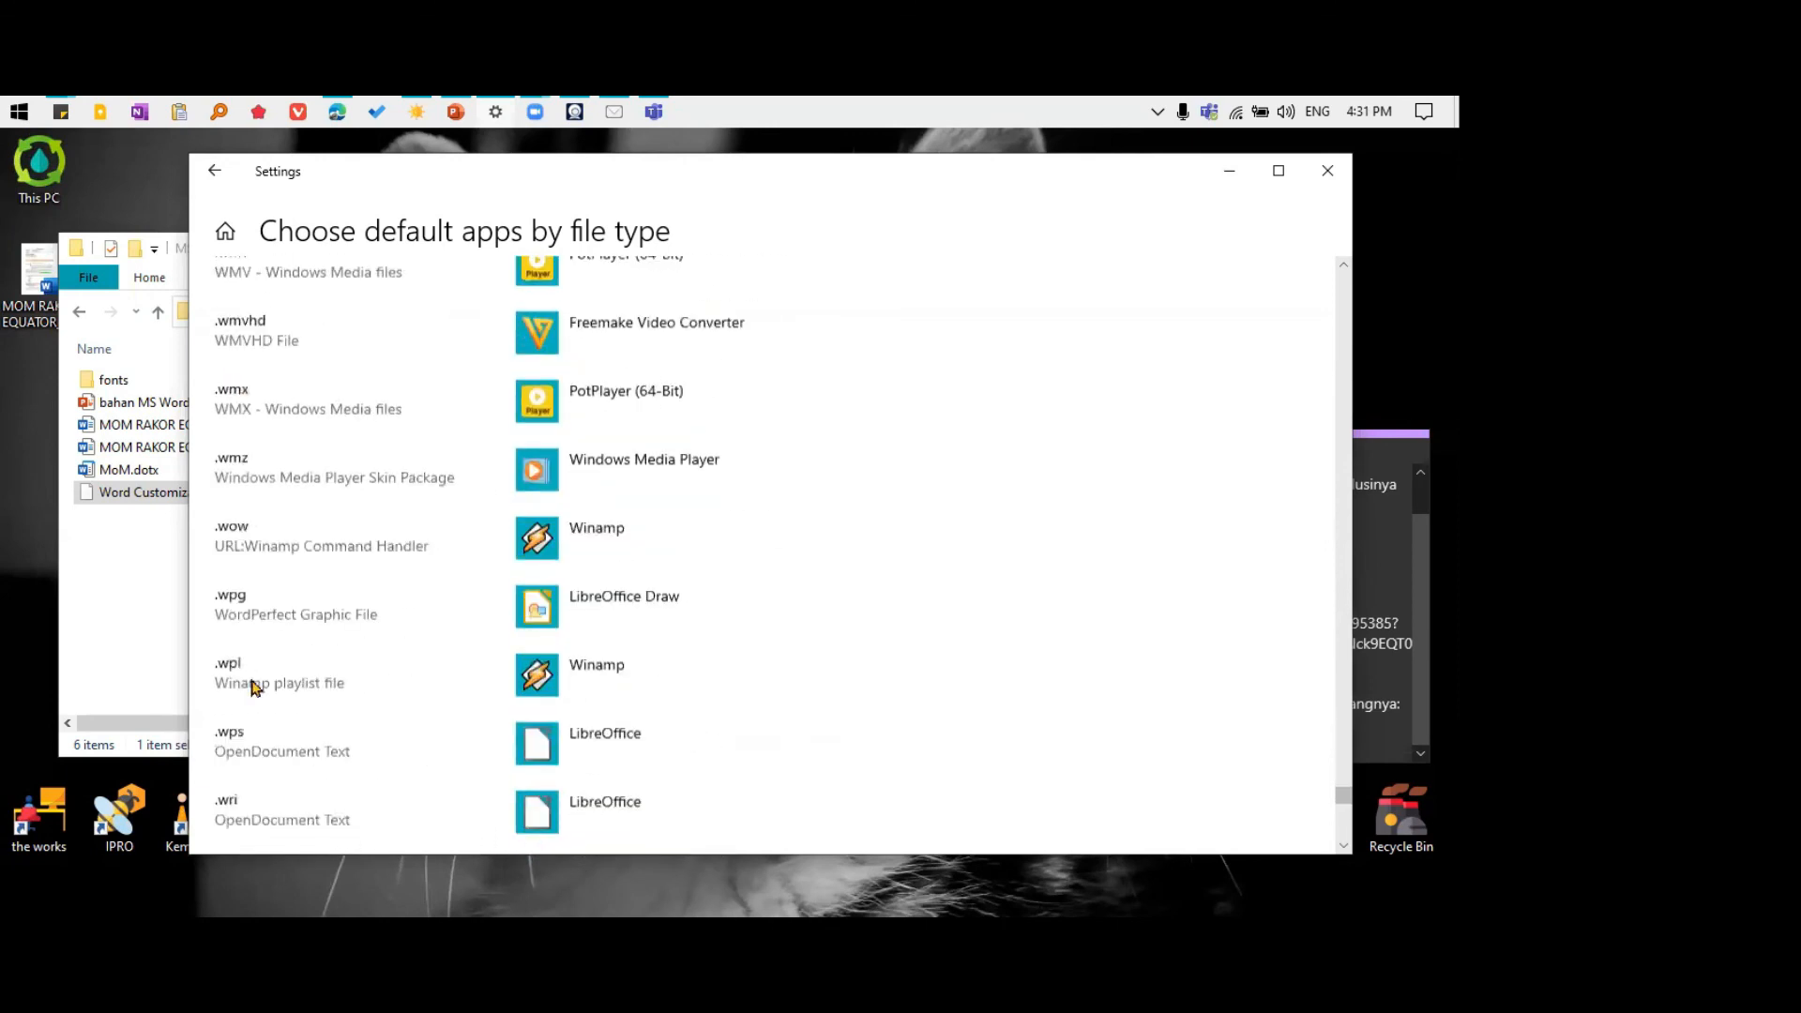
scroll(251, 689, "down", 10)
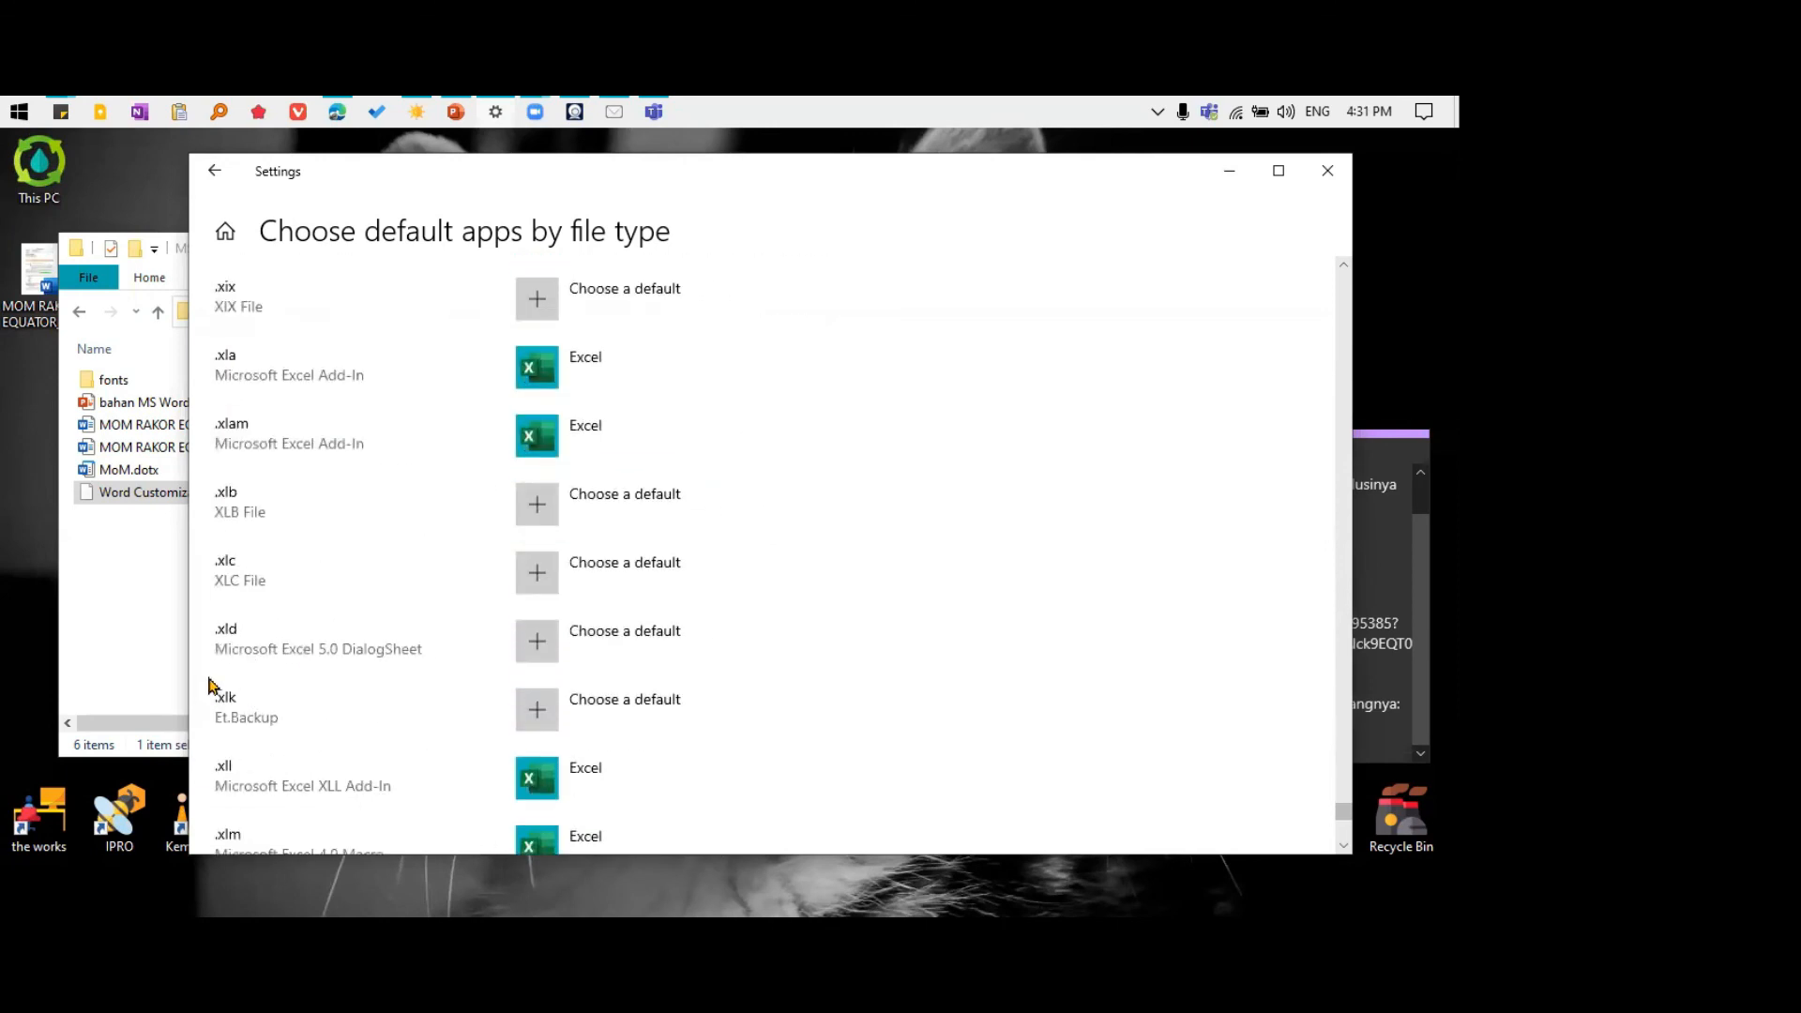
scroll(265, 726, "down", 2)
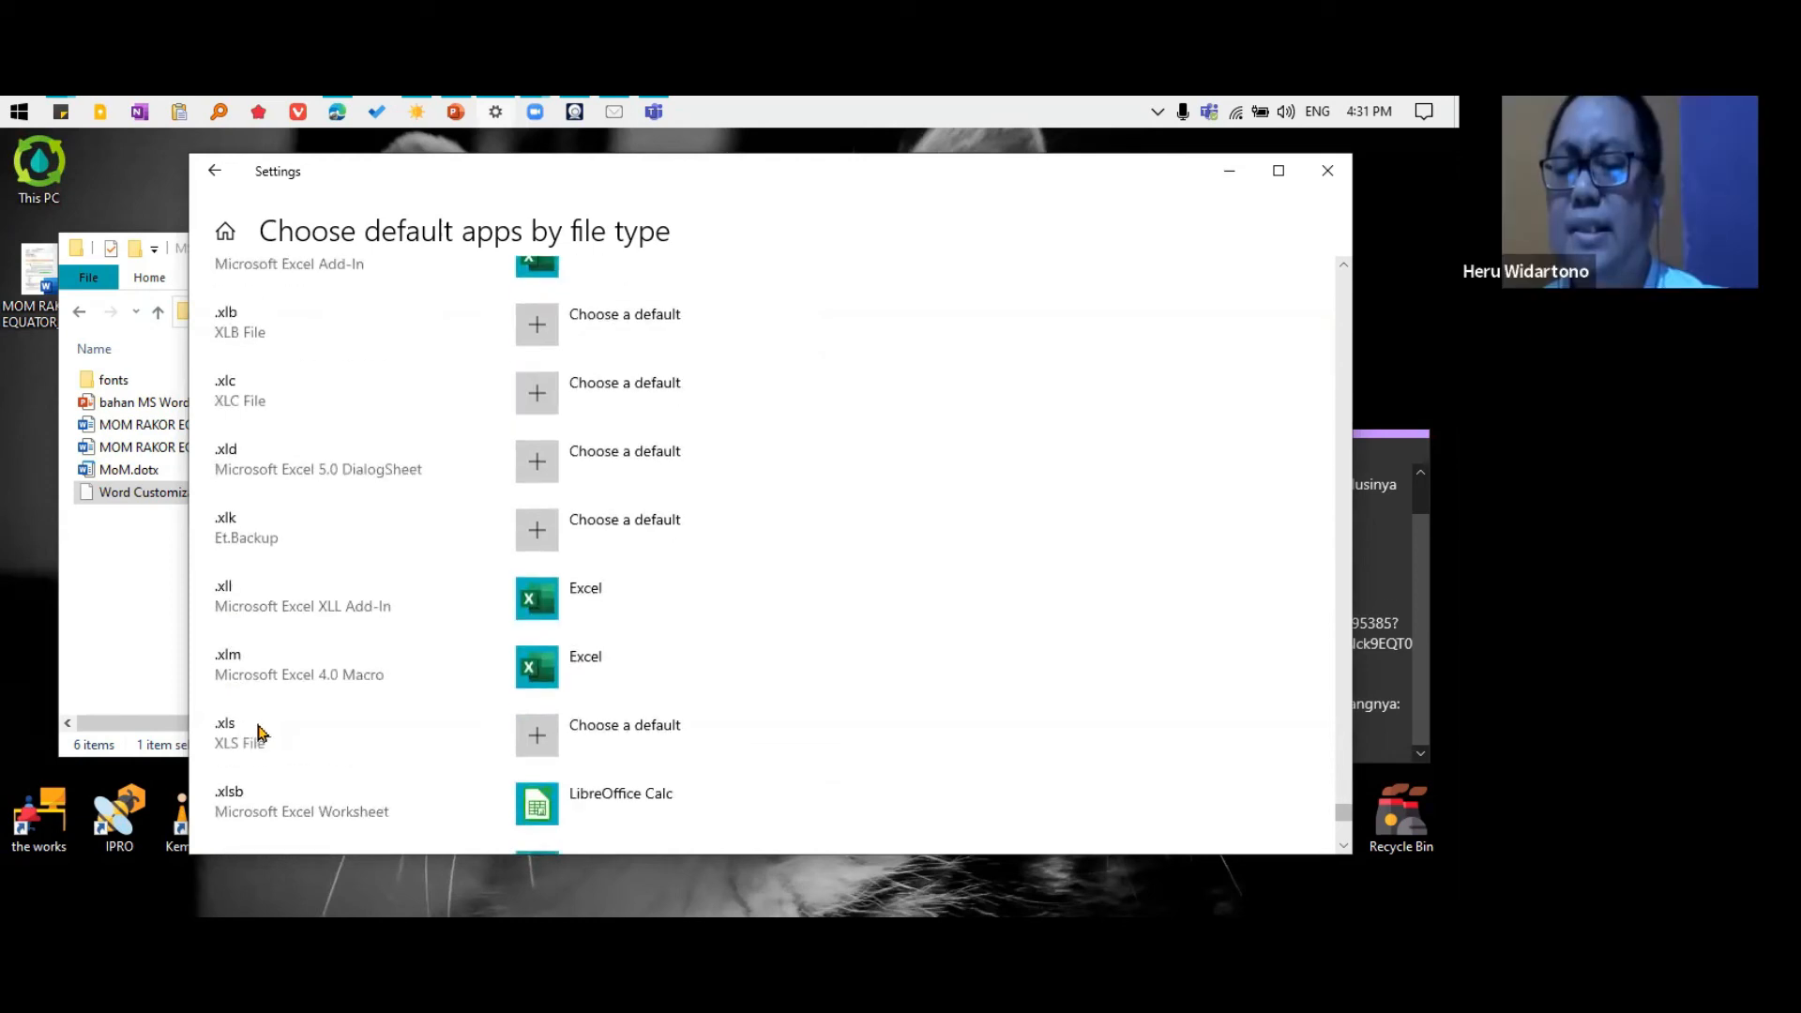
scroll(258, 733, "down", 2)
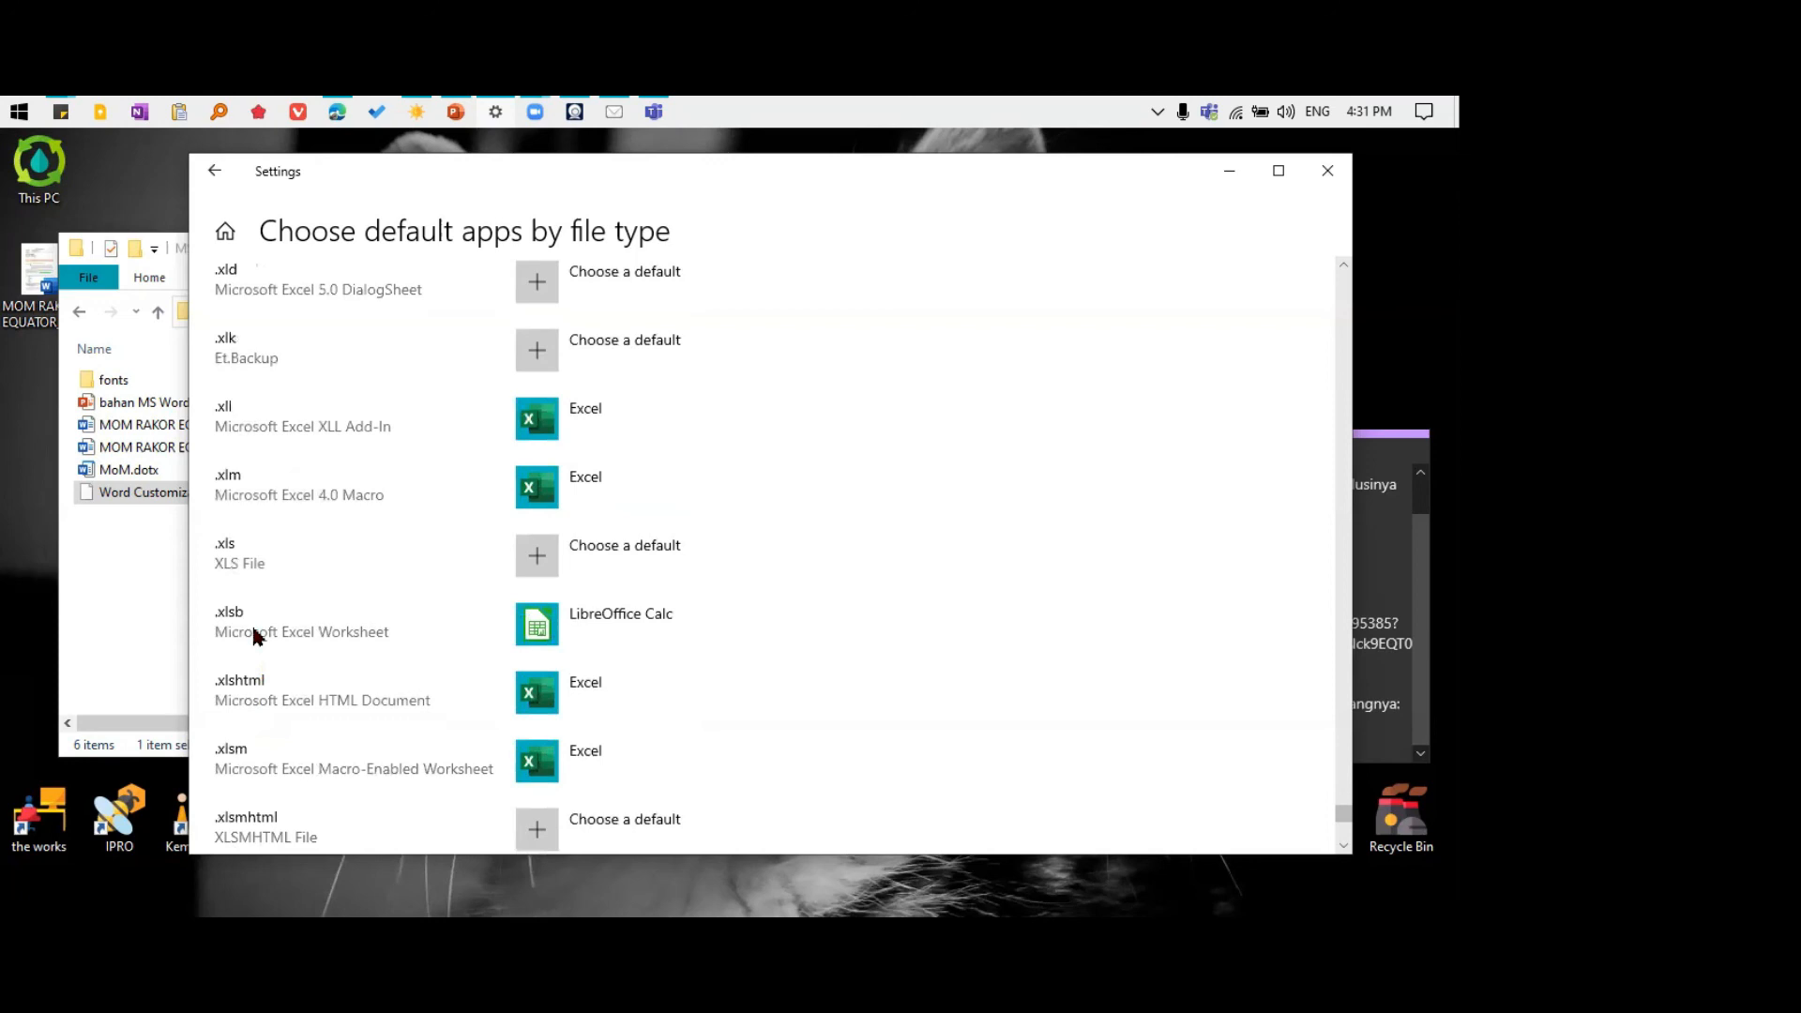
left_click(531, 558)
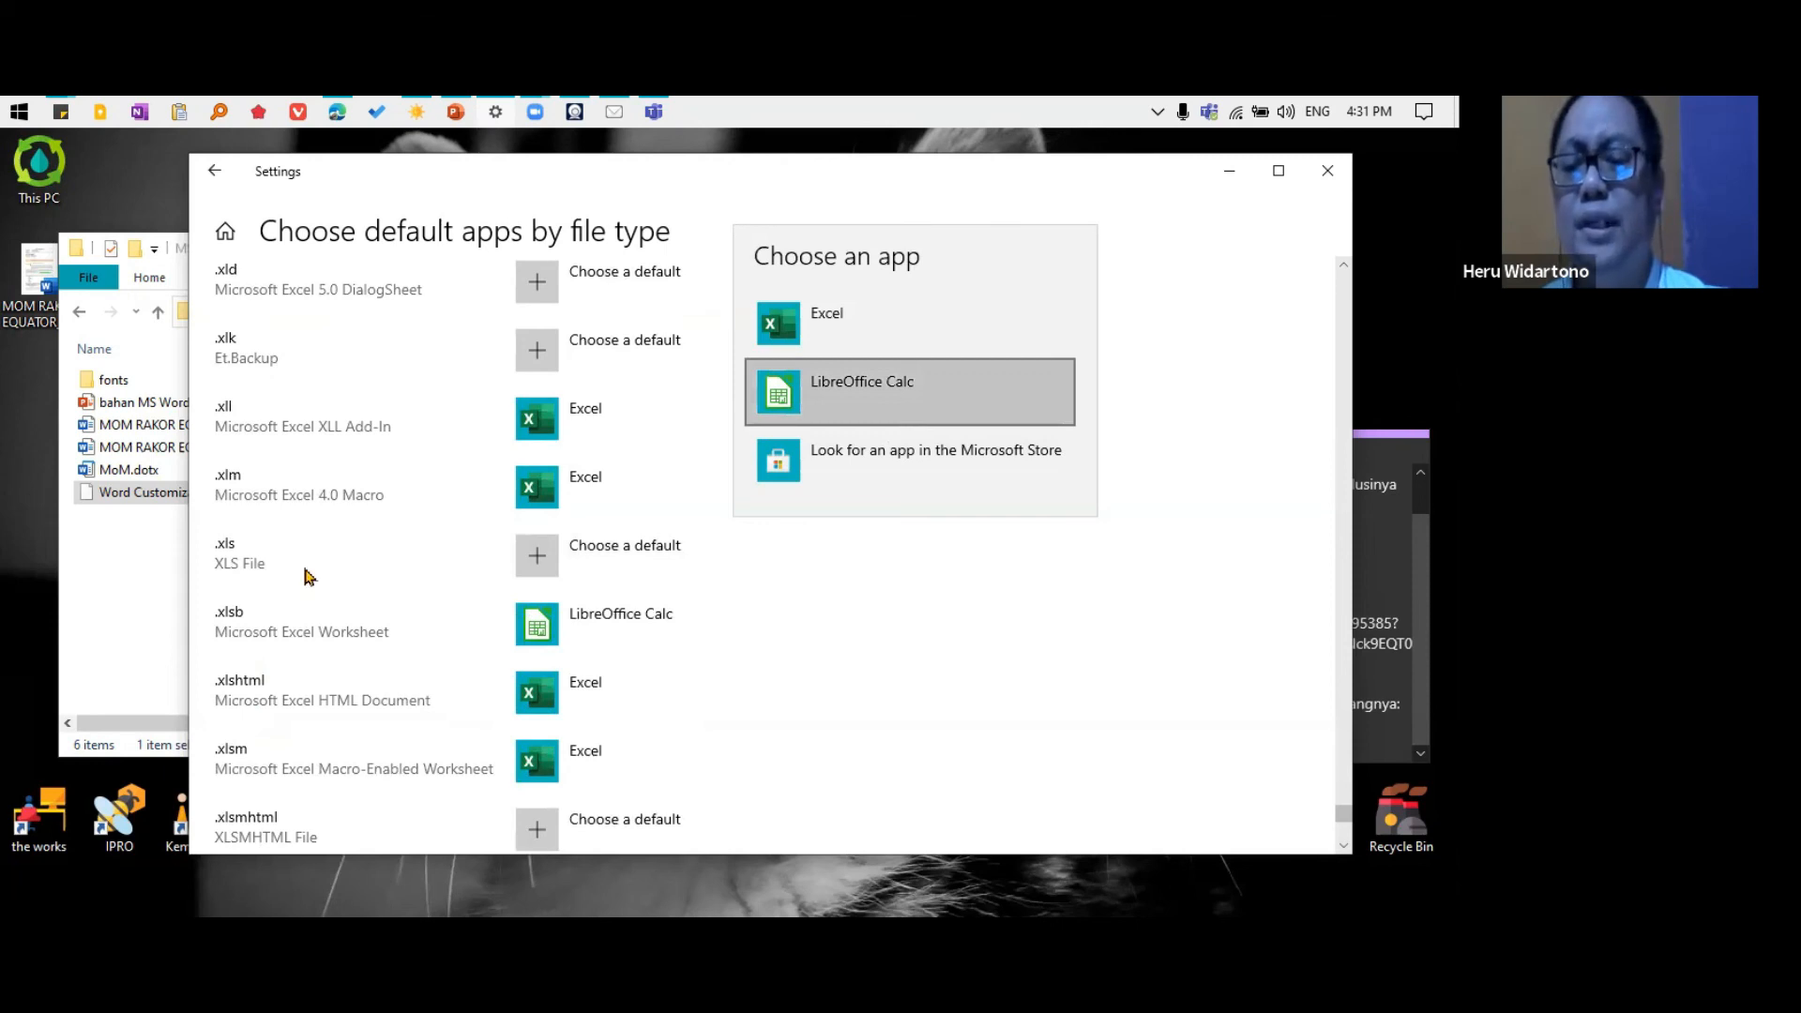
left_click(518, 561)
left_click(531, 555)
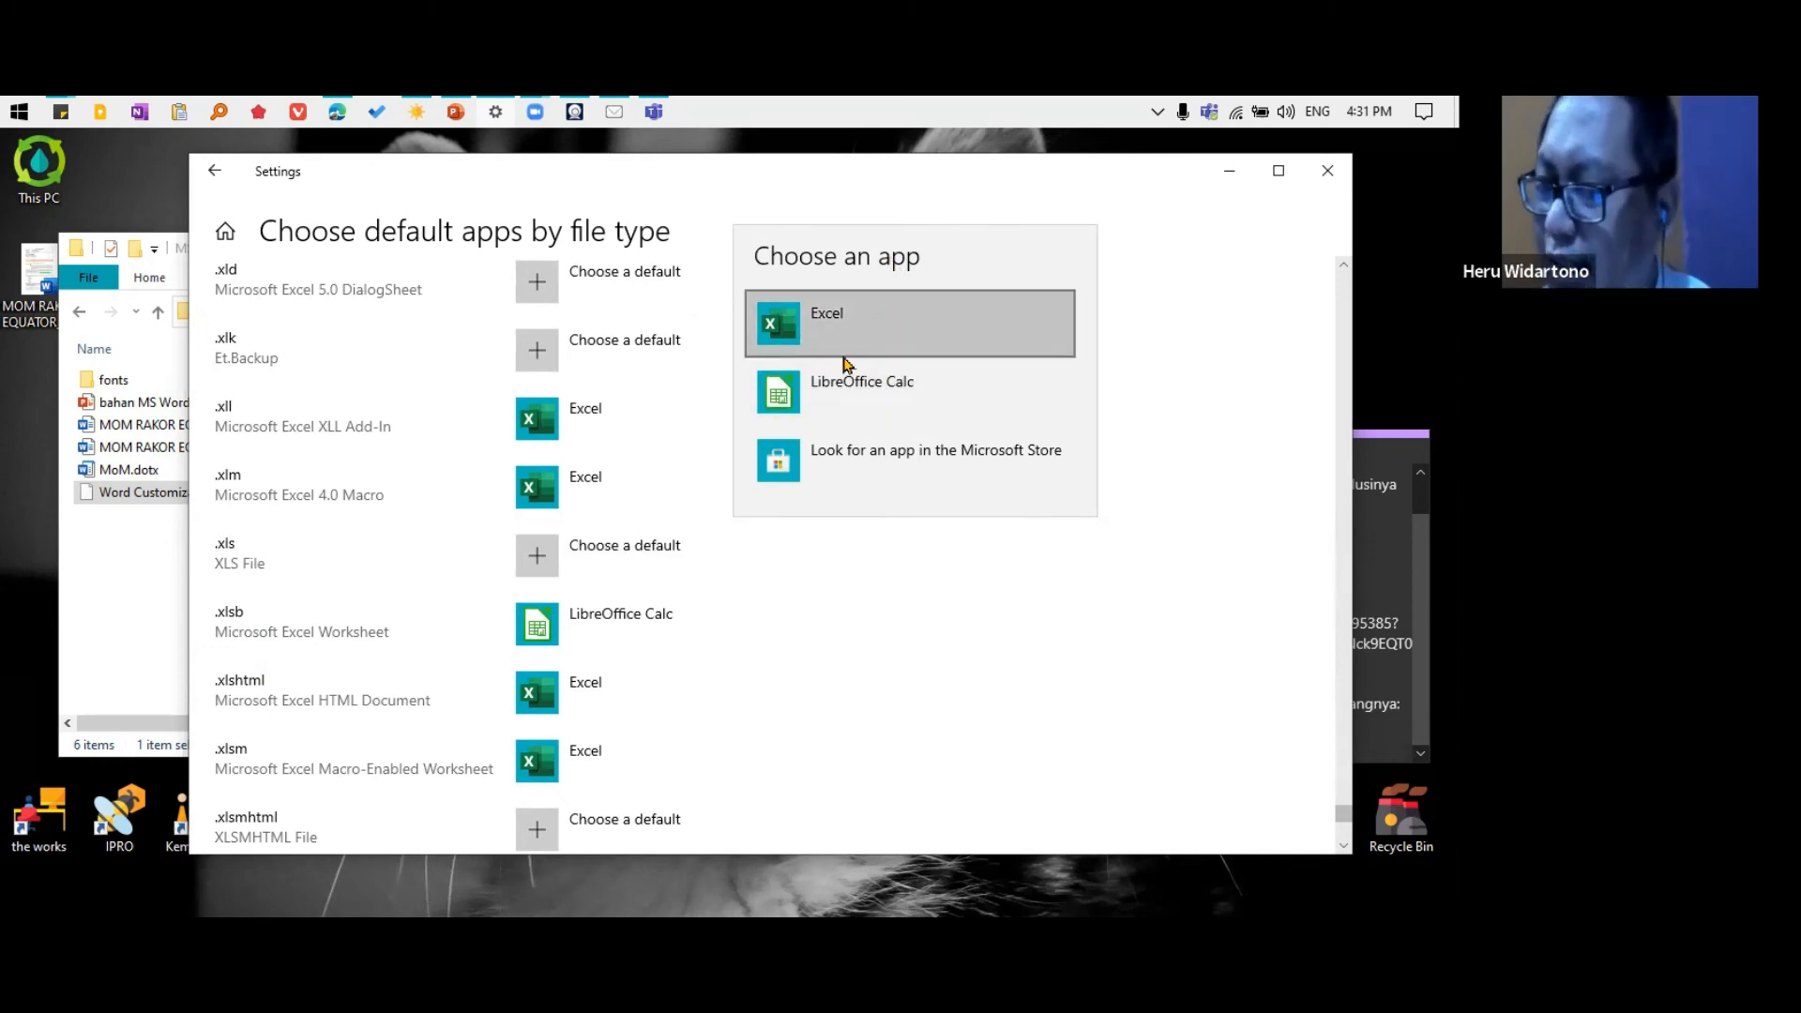
left_click(863, 638)
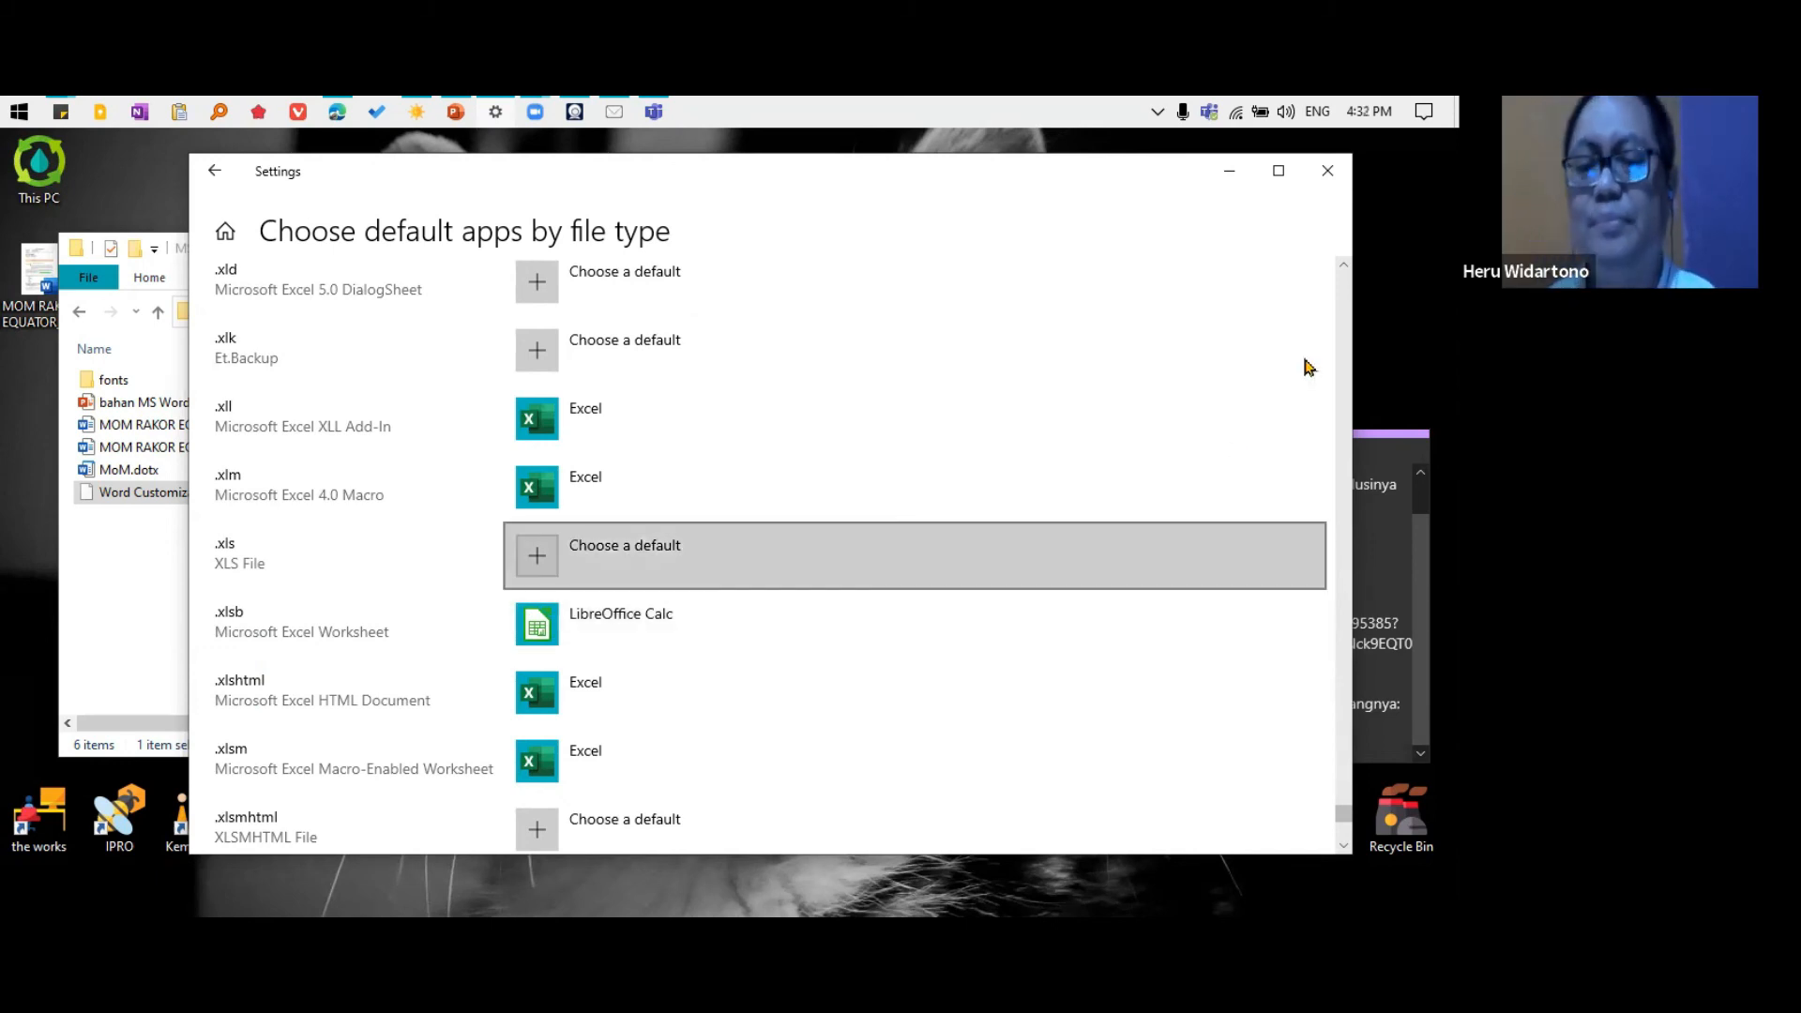
left_click(1327, 171)
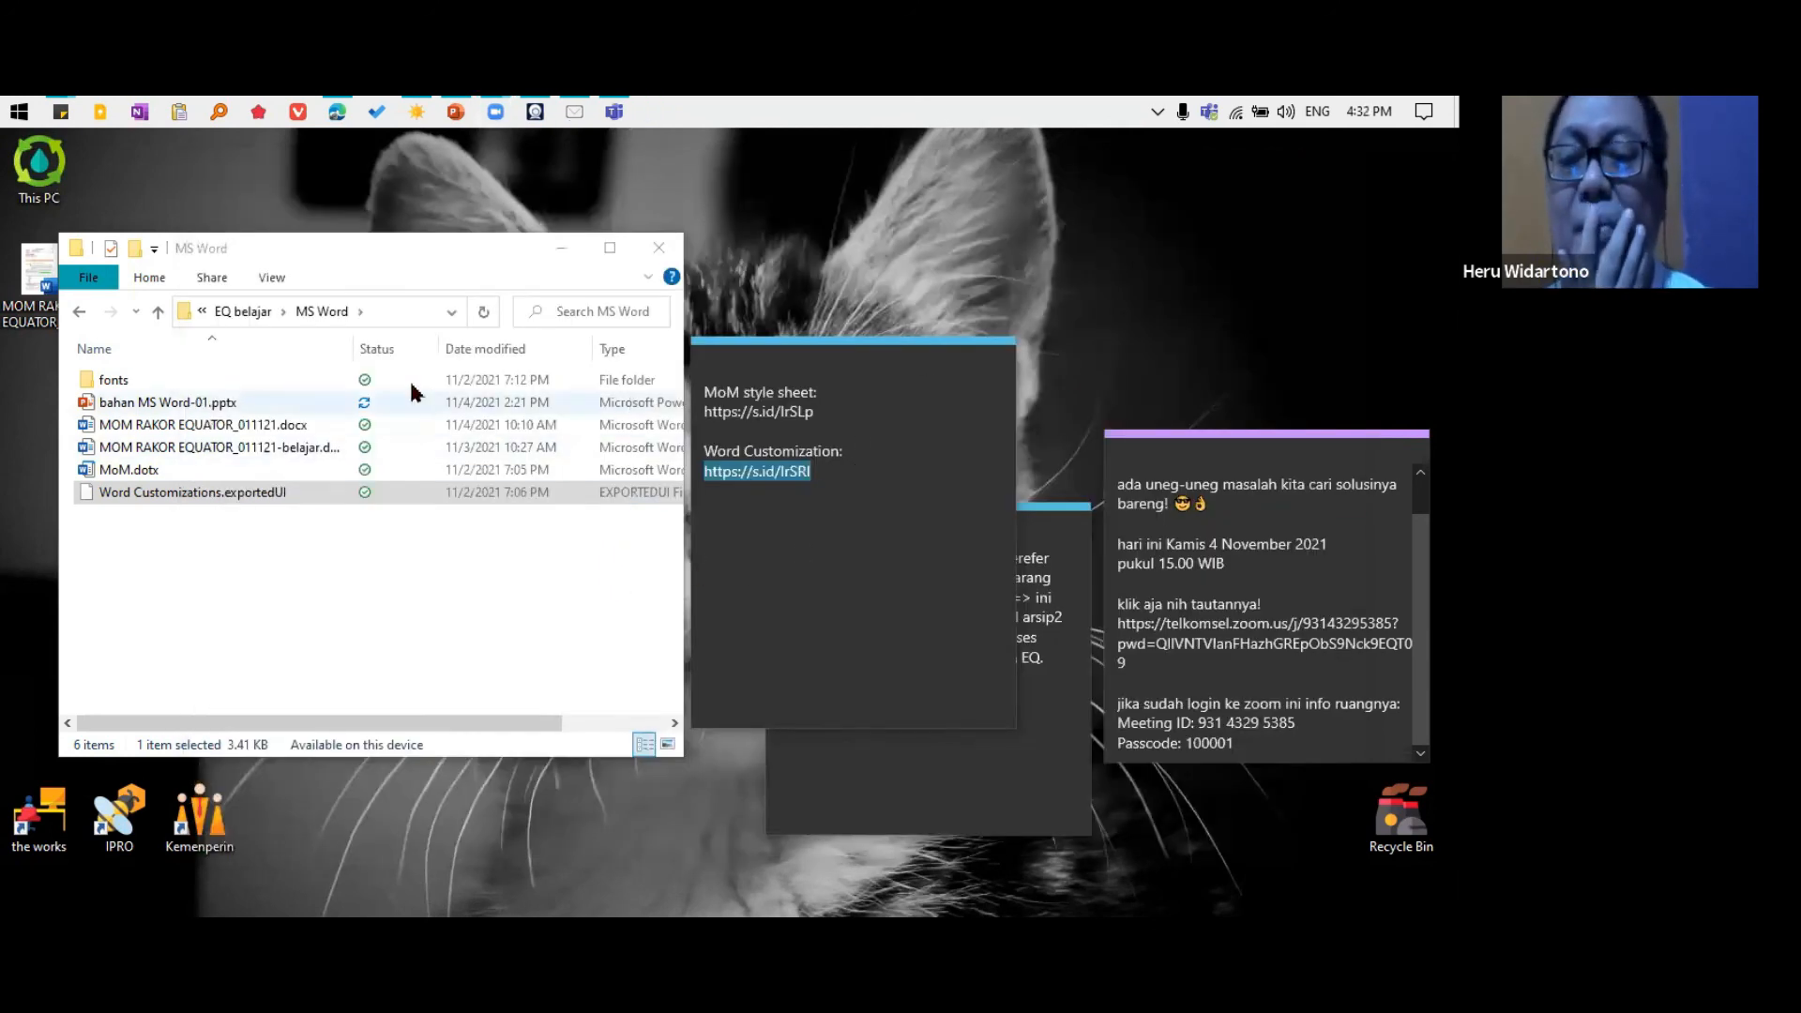
Move the MS Word folder window over the sticky notes and go up two folder levels to LPM EQ
left_click(431, 270)
left_click_drag(418, 260, 973, 249)
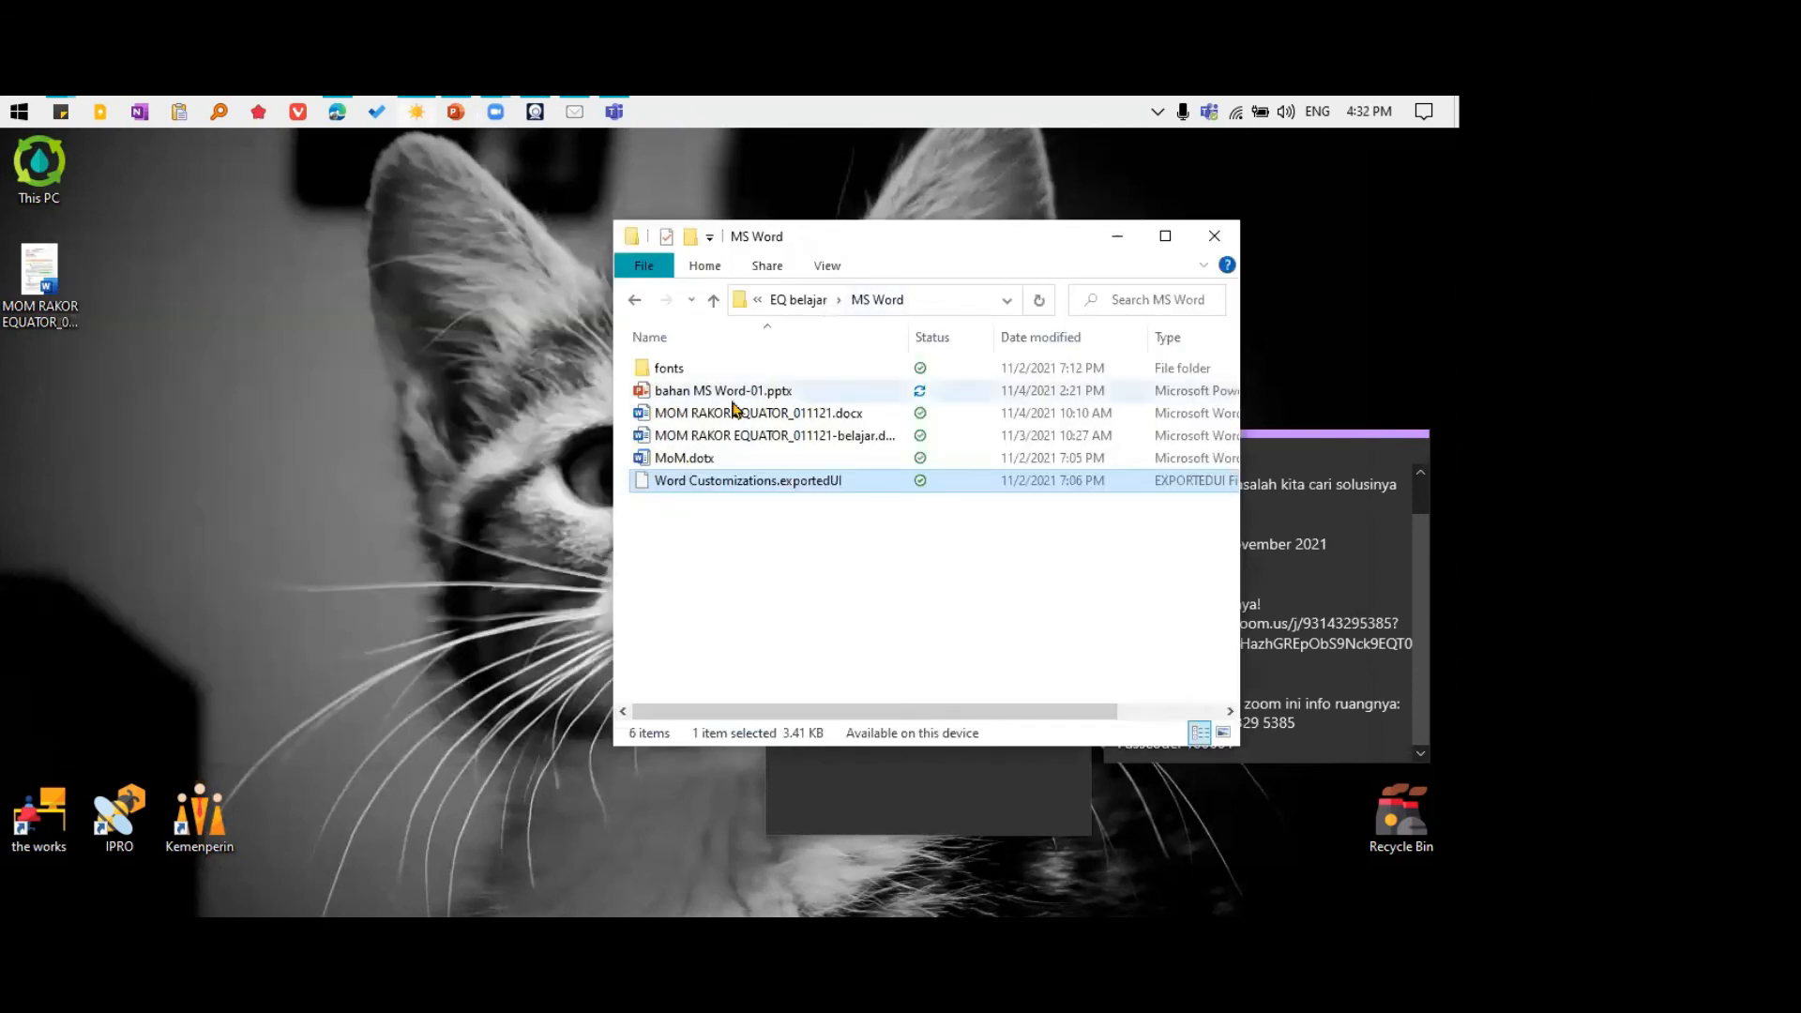
left_click(716, 301)
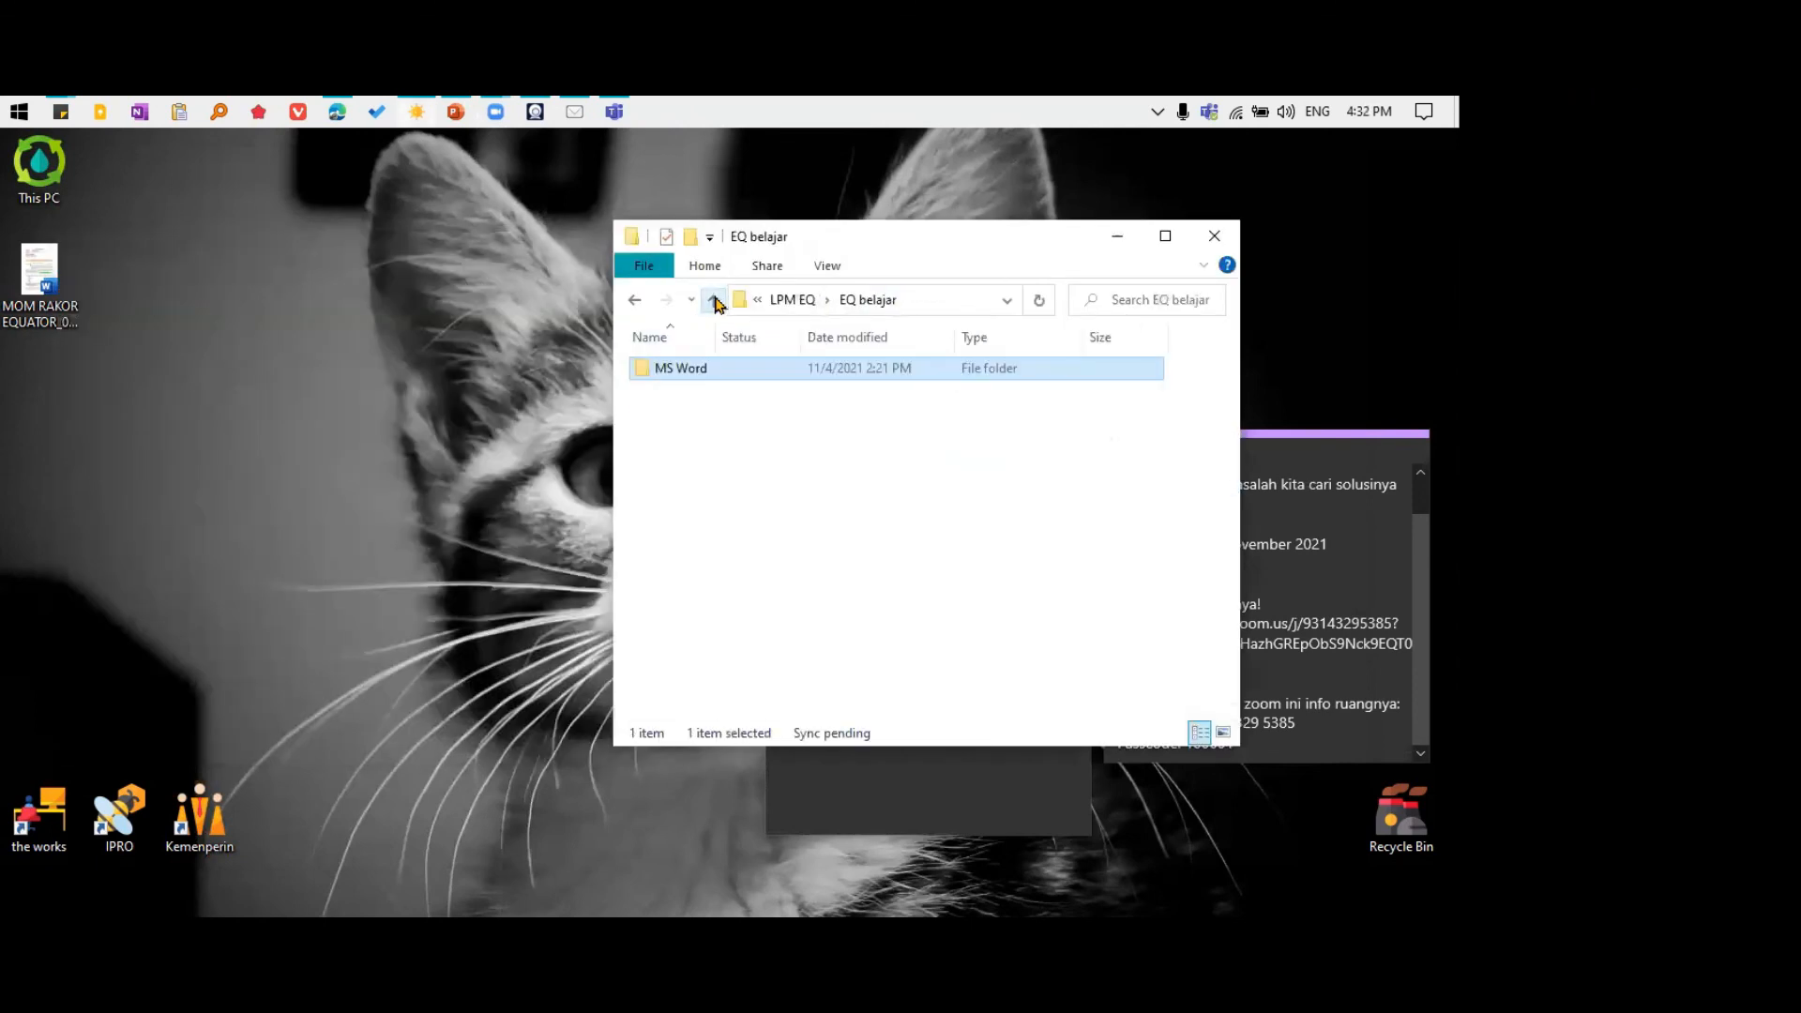
left_click(715, 302)
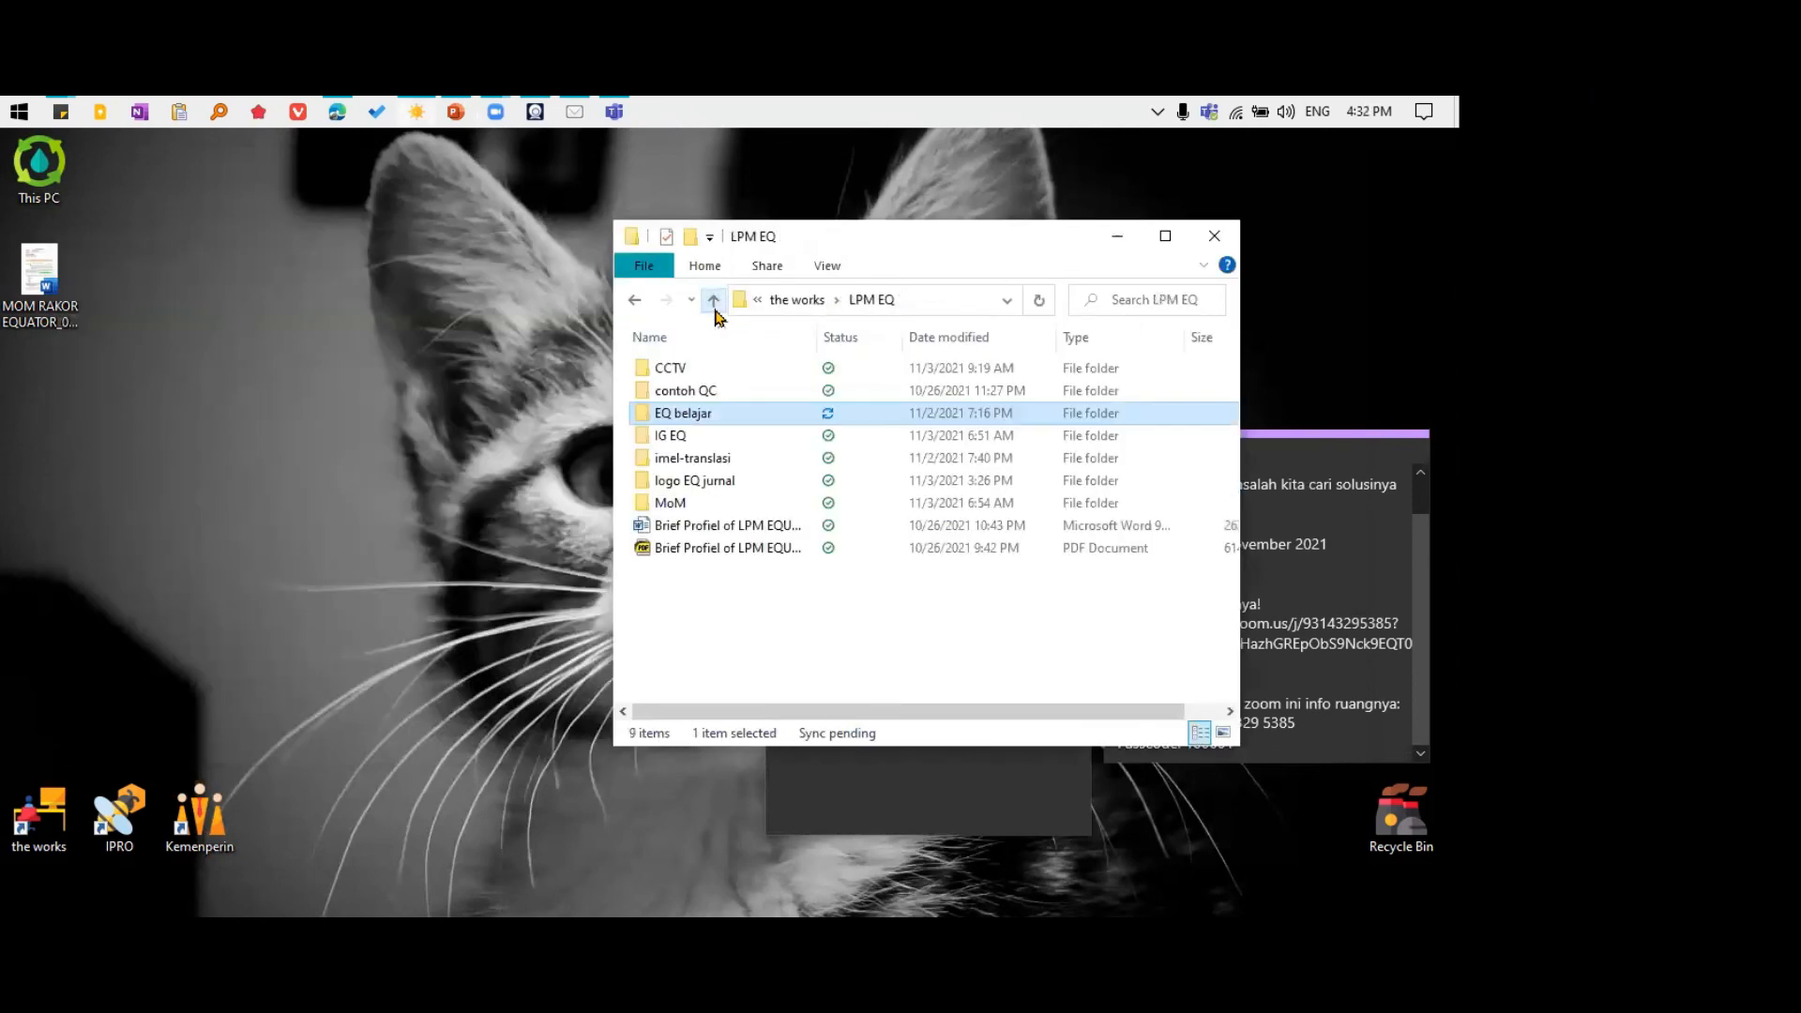
View and dismiss the hidden system tray icons, and move the LPM EQ folder window aside to uncover the sticky notes
left_click(1159, 114)
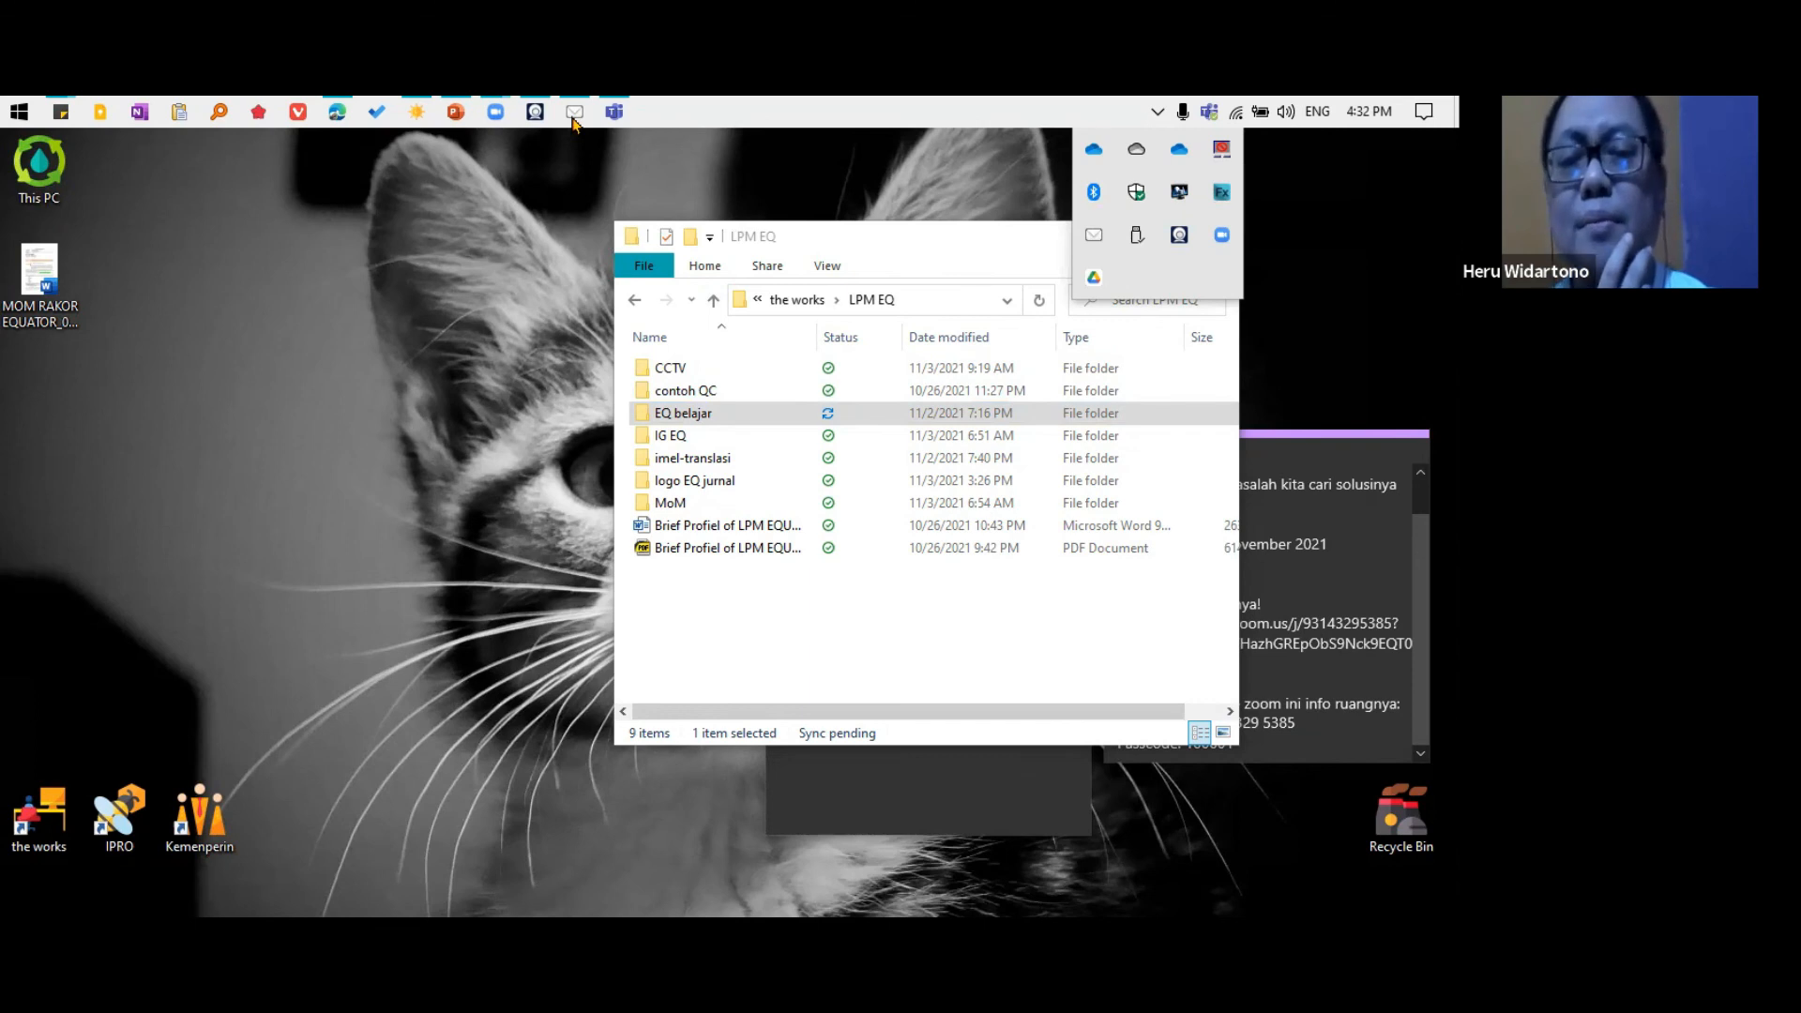
key("Escape")
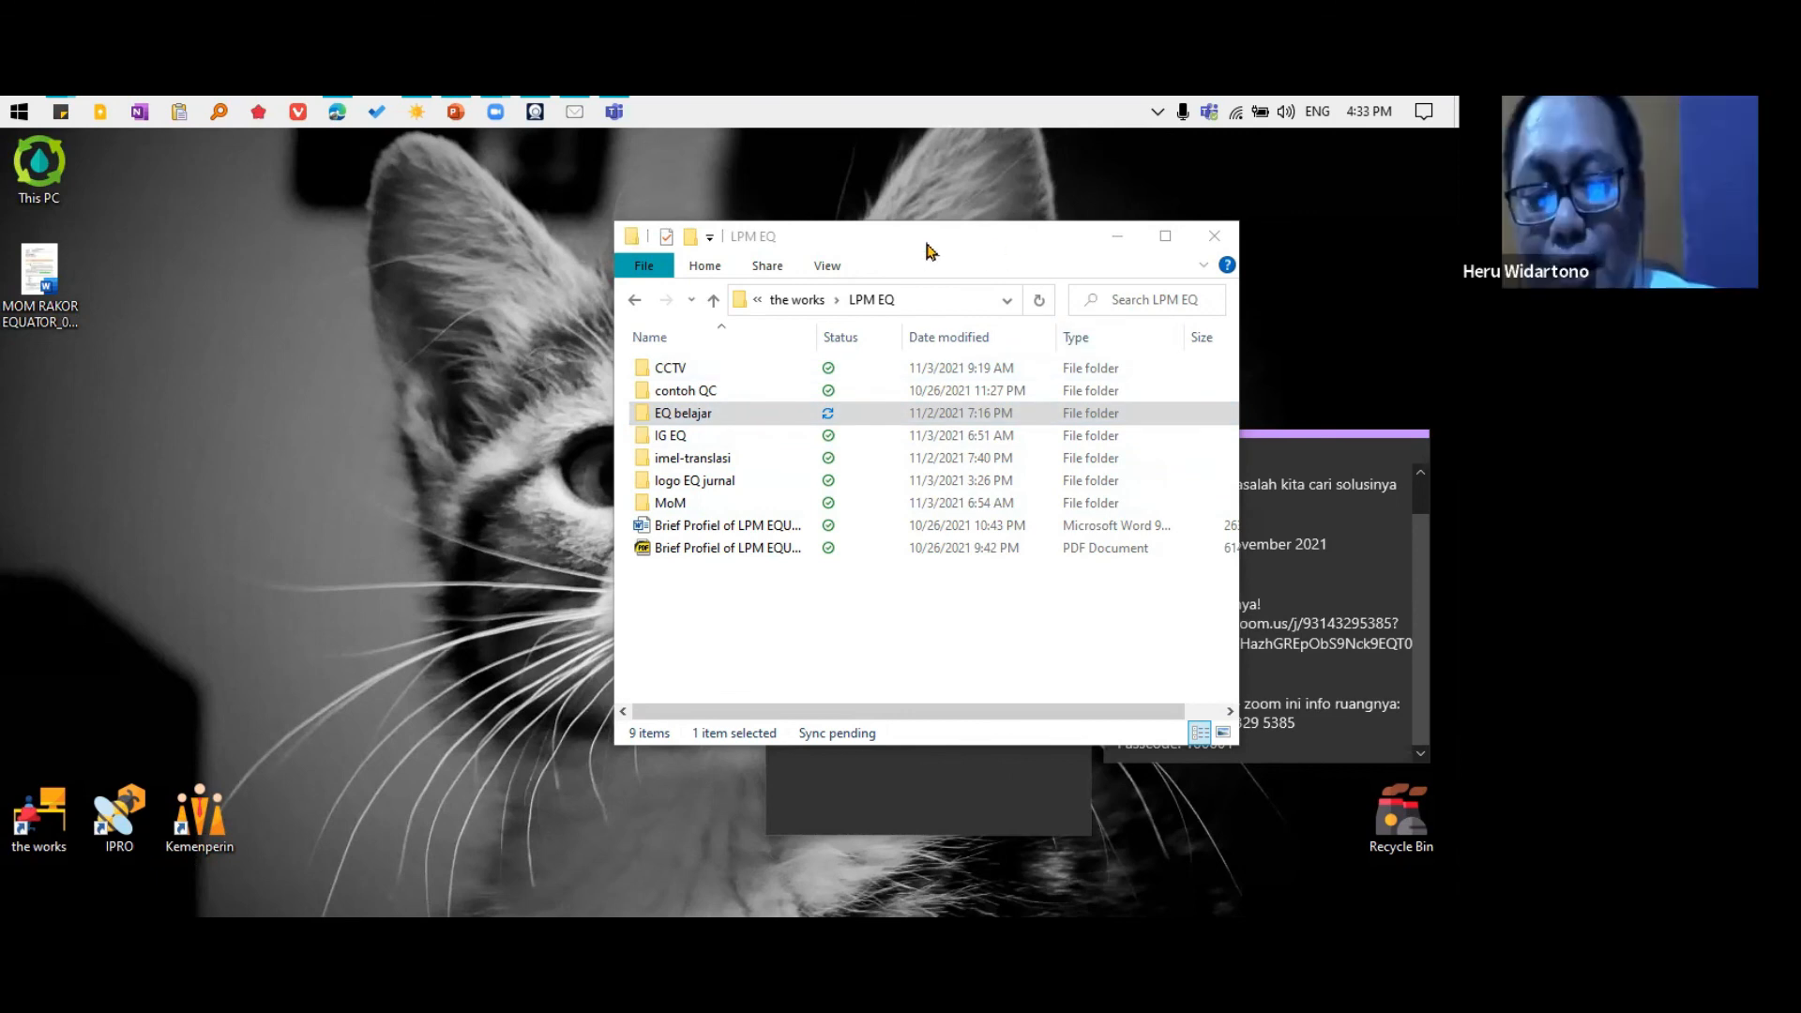
left_click_drag(931, 251, 427, 304)
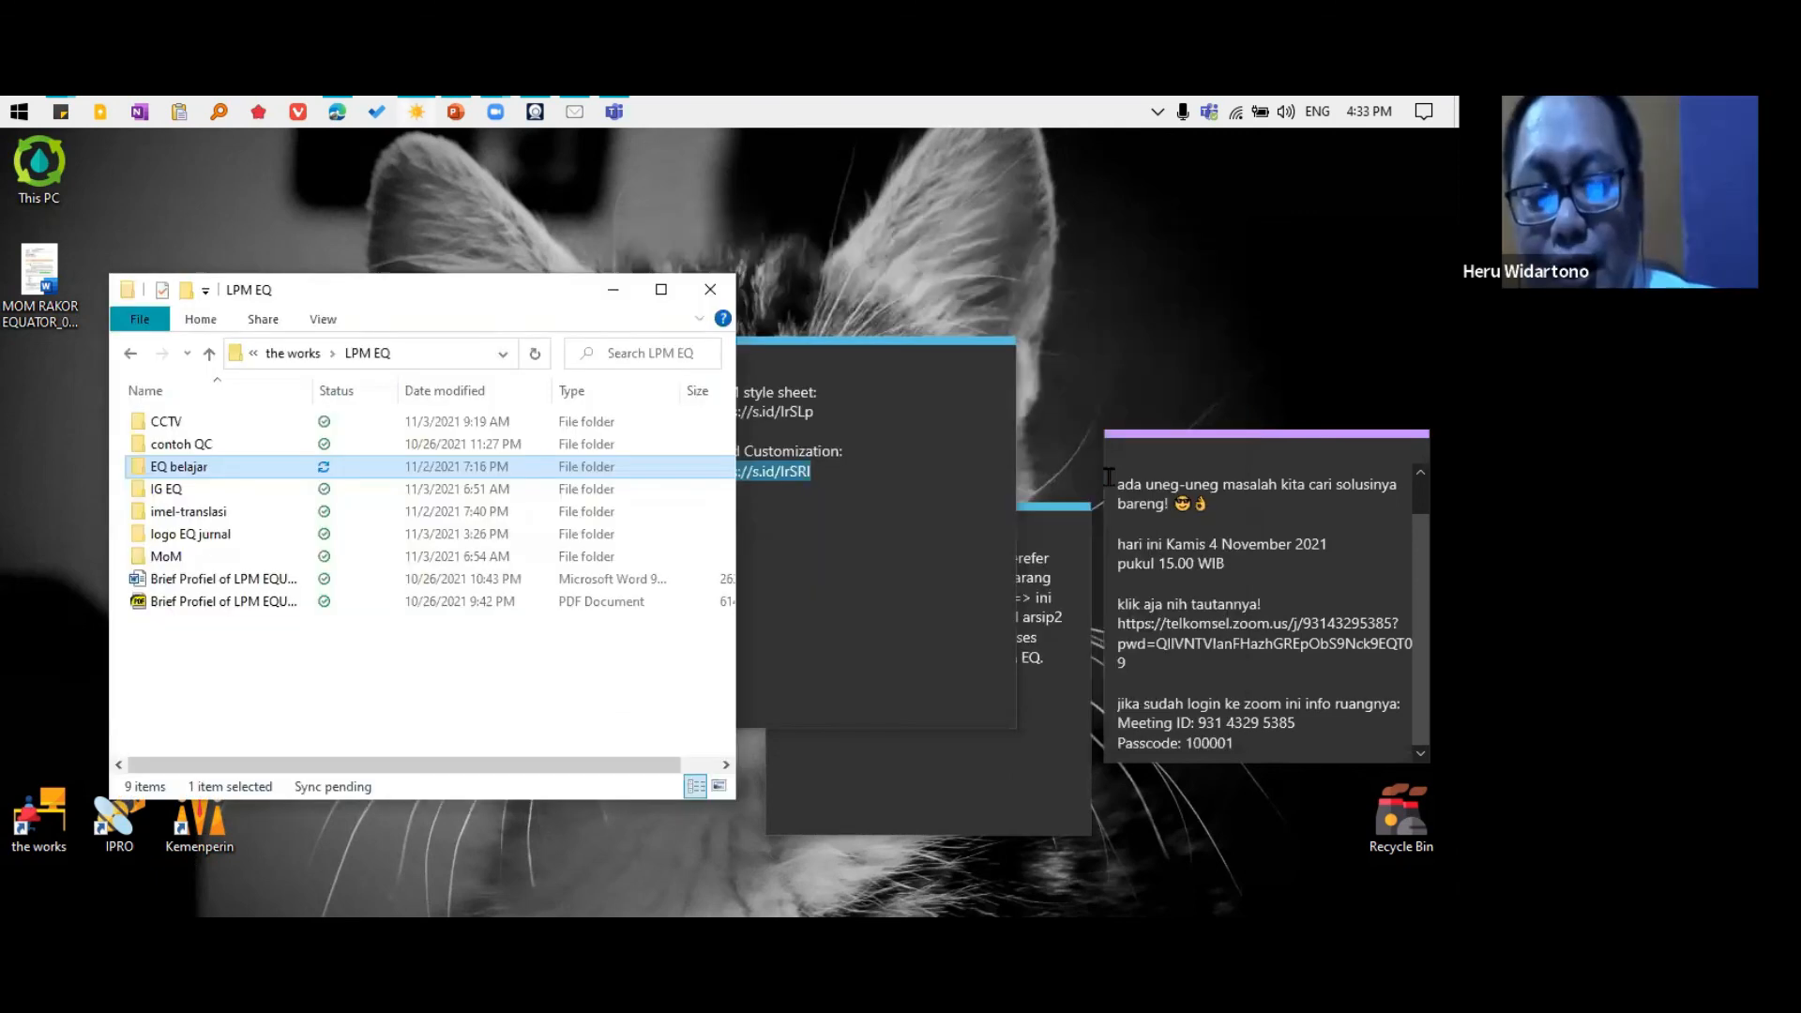
left_click(1064, 335)
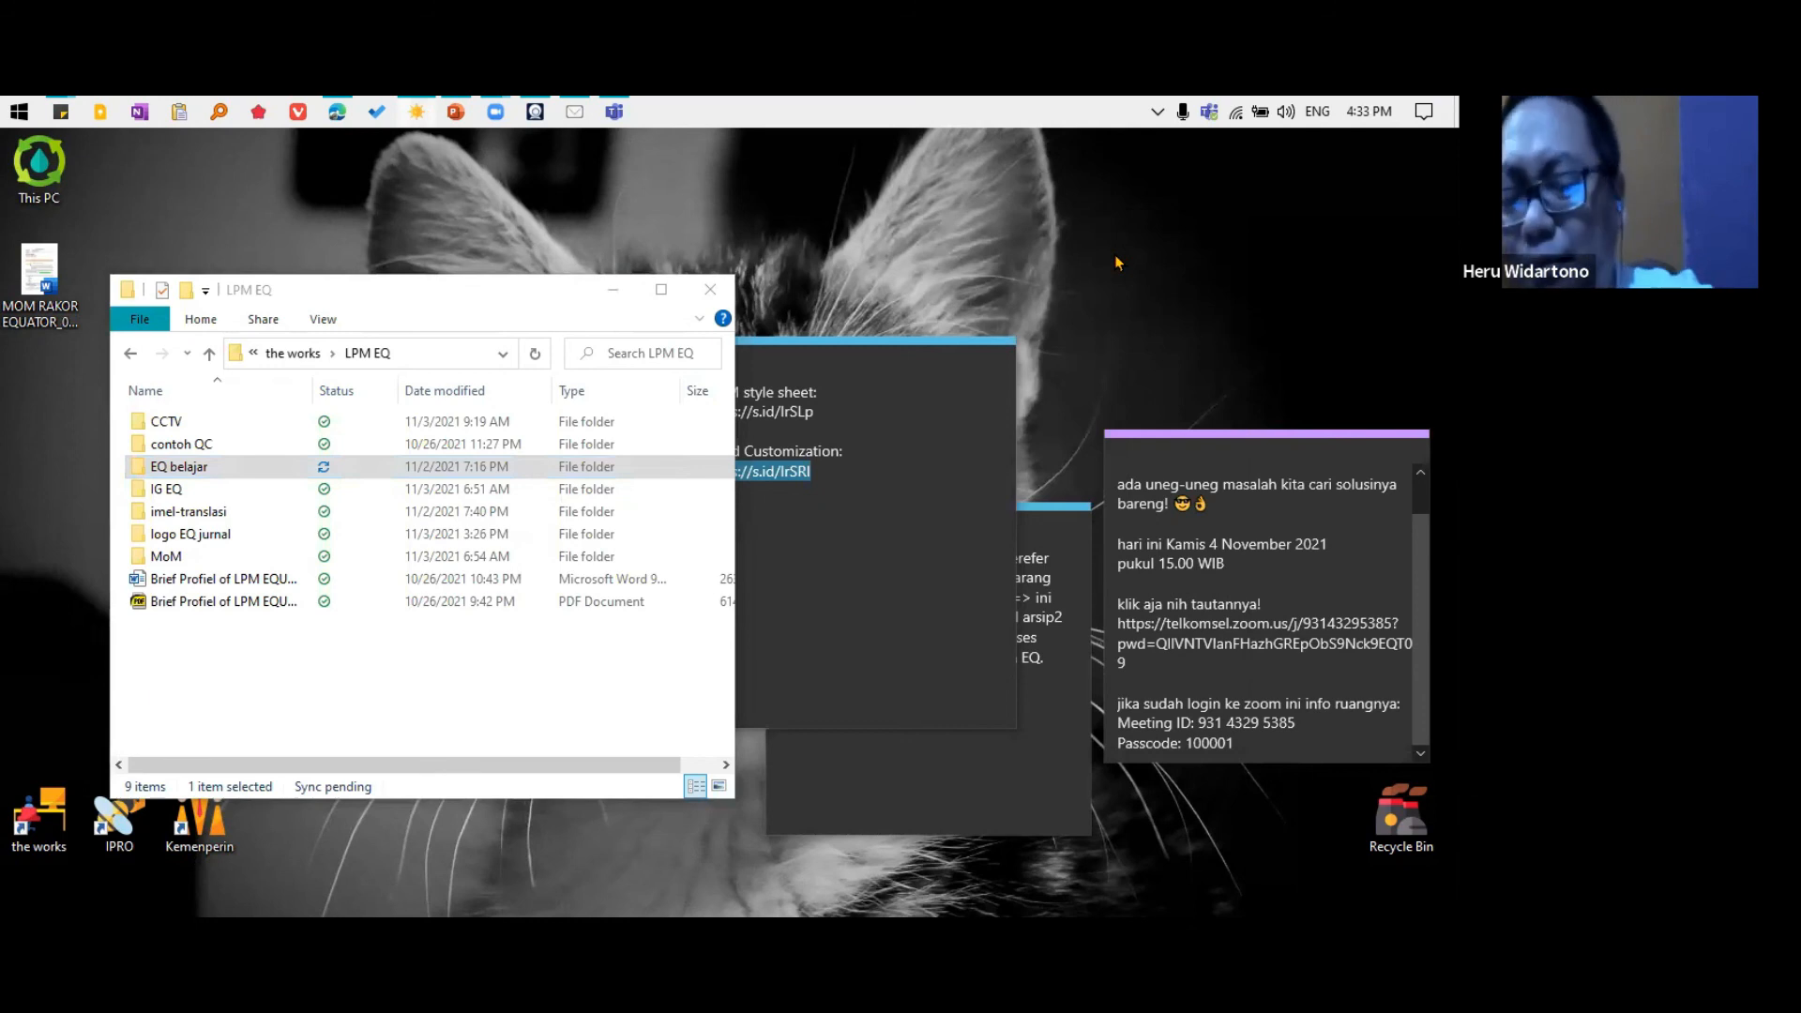